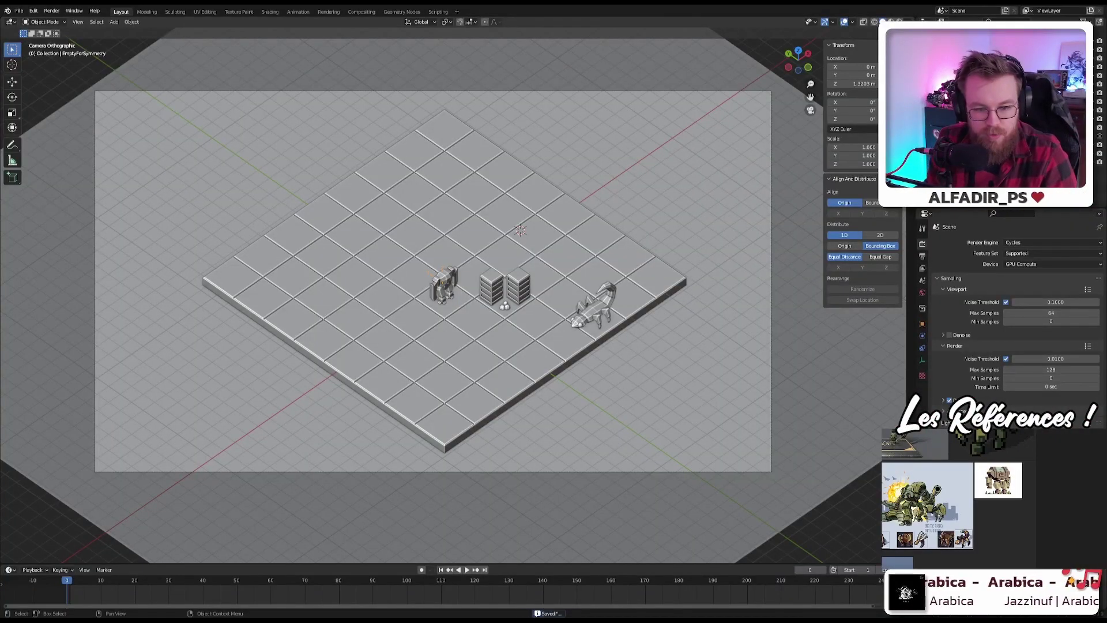
Step: Zoom and orbit around the board to inspect the walker mech and the scorpion
{"action": "scroll", "coordinate": [438, 280], "scroll_direction": "up", "scroll_amount": 3}
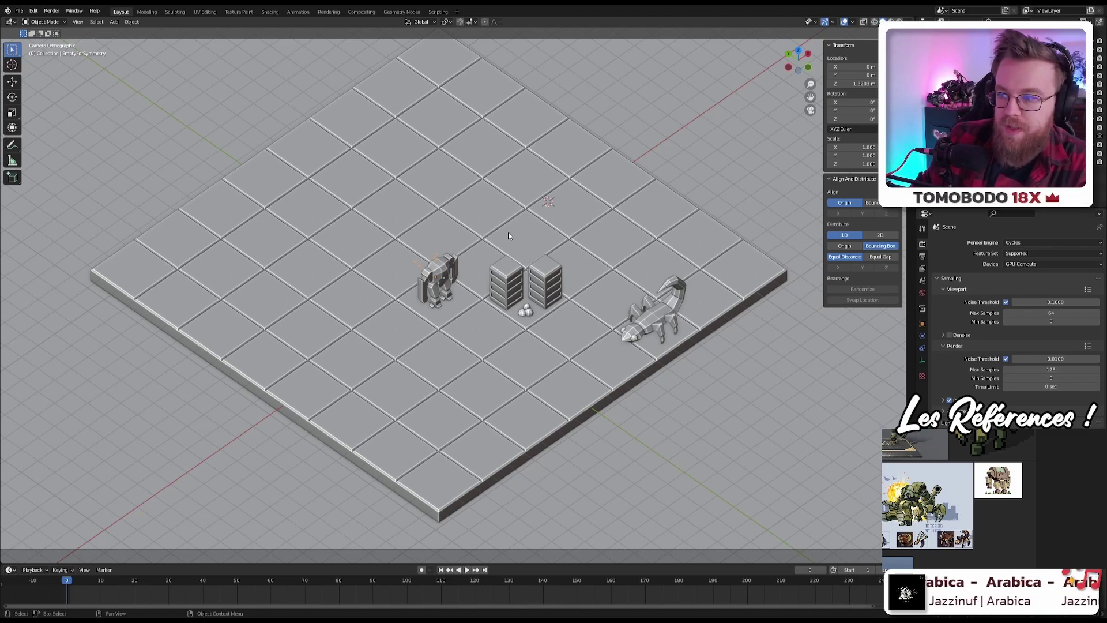
{"action": "scroll", "coordinate": [496, 249], "scroll_direction": "up", "scroll_amount": 7}
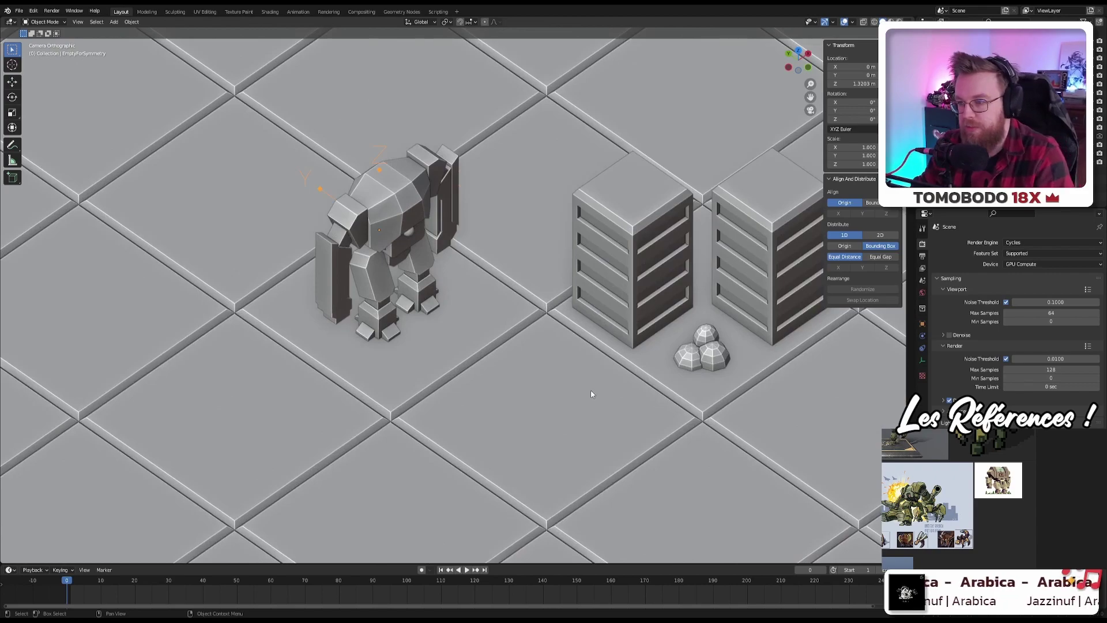
{"action": "scroll", "coordinate": [307, 424], "scroll_direction": "up", "scroll_amount": 3}
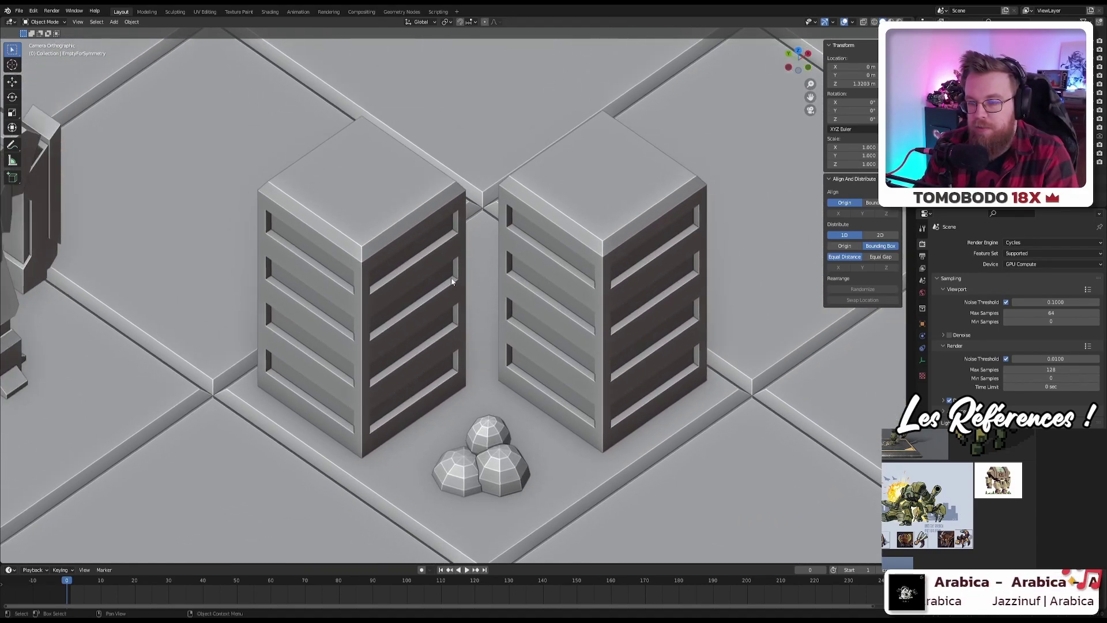
{"action": "scroll", "coordinate": [446, 272], "scroll_direction": "down", "scroll_amount": 3}
{"action": "scroll", "coordinate": [459, 294], "scroll_direction": "down", "scroll_amount": 2}
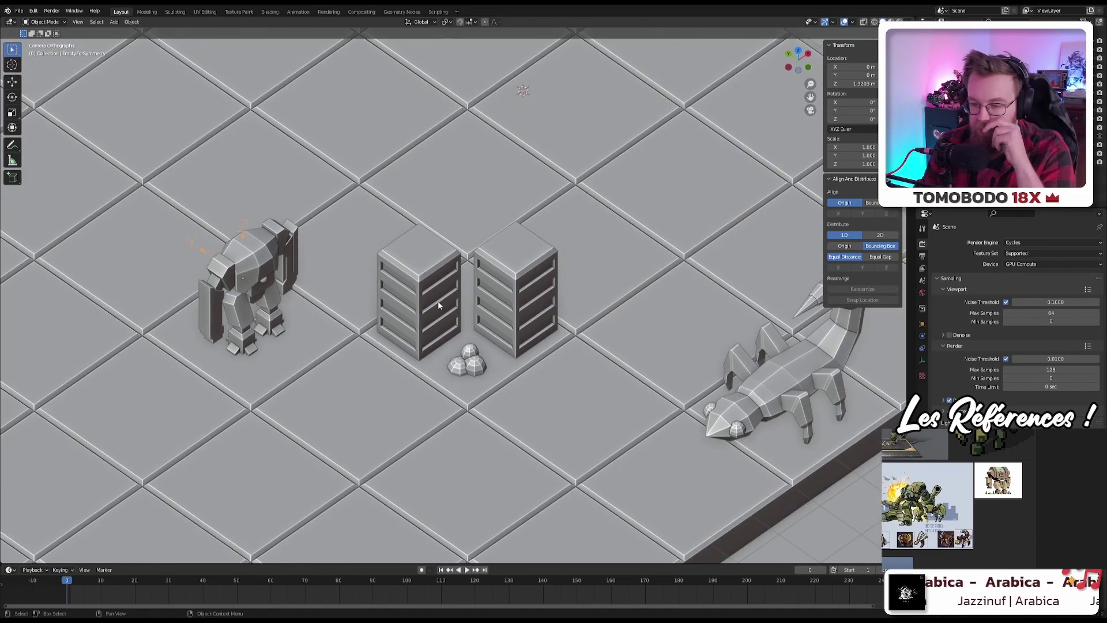
{"action": "middle_click_drag", "start_coordinate": [325, 320], "coordinate": [473, 276], "text": "shift"}
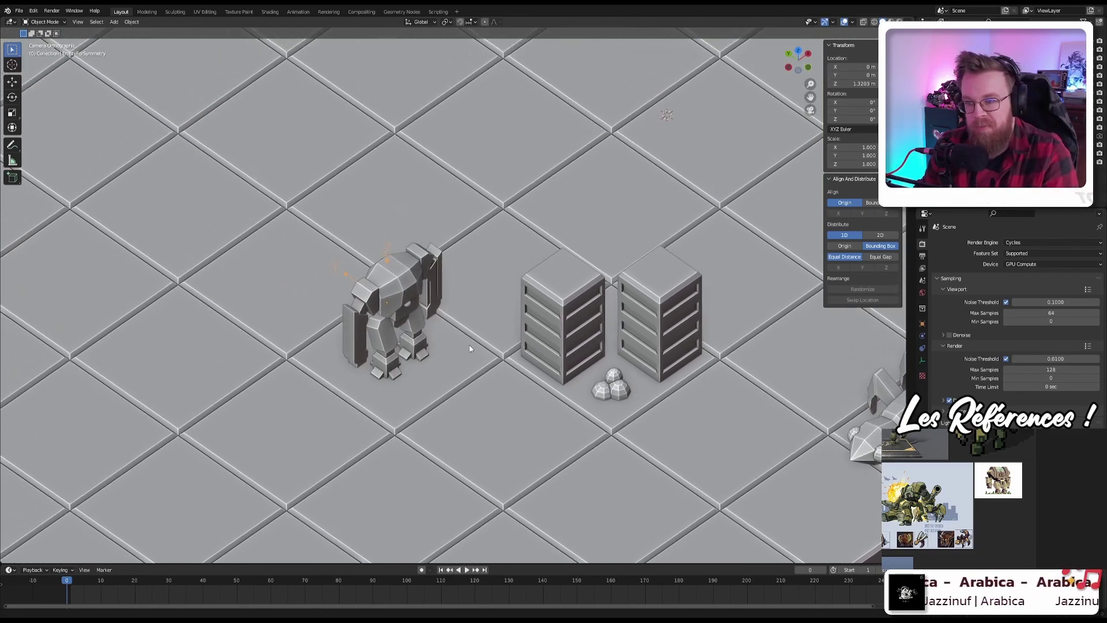
{"action": "scroll", "coordinate": [369, 339], "scroll_direction": "up", "scroll_amount": 5}
{"action": "middle_click_drag", "start_coordinate": [362, 347], "coordinate": [538, 326], "text": "shift"}
{"action": "scroll", "coordinate": [515, 320], "scroll_direction": "down", "scroll_amount": 3}
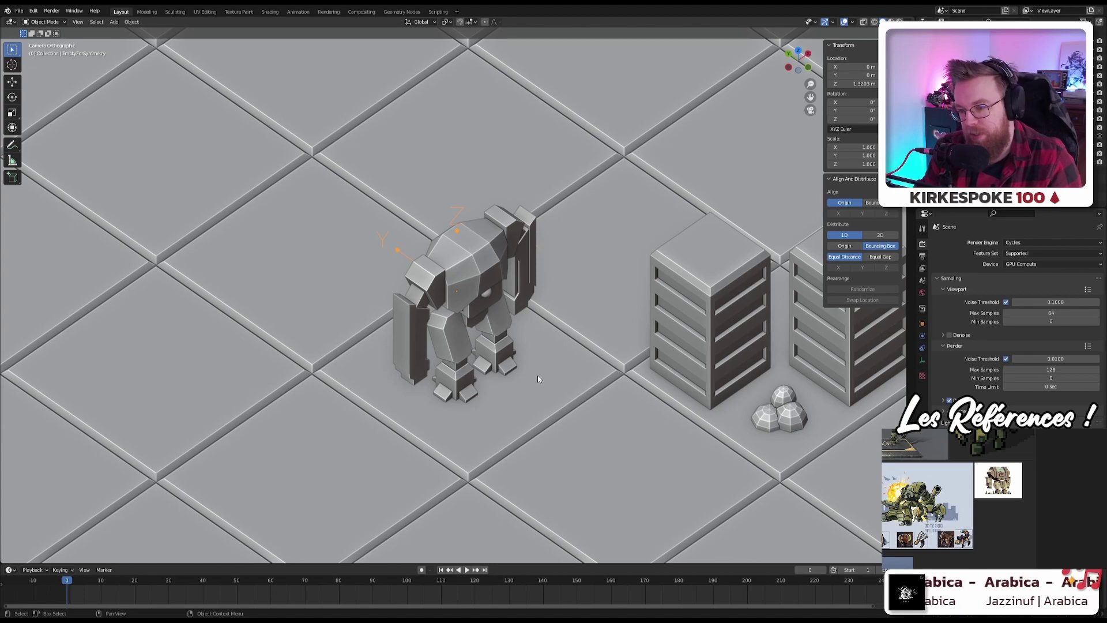
{"action": "middle_click_drag", "start_coordinate": [538, 378], "coordinate": [496, 348], "text": "shift"}
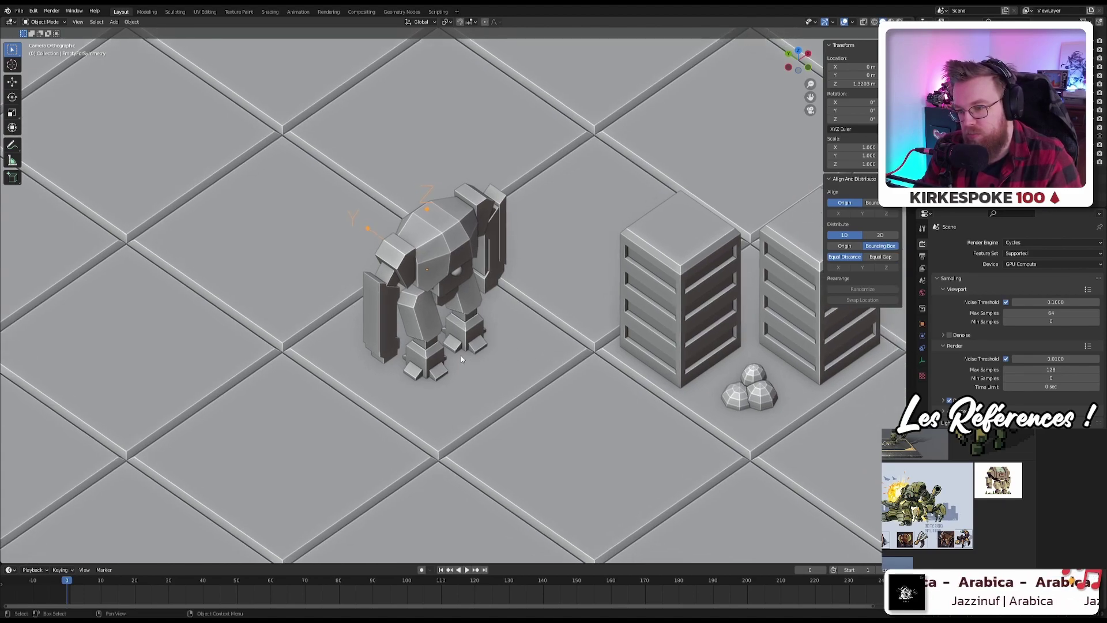
{"action": "middle_click_drag", "start_coordinate": [435, 371], "coordinate": [471, 329]}
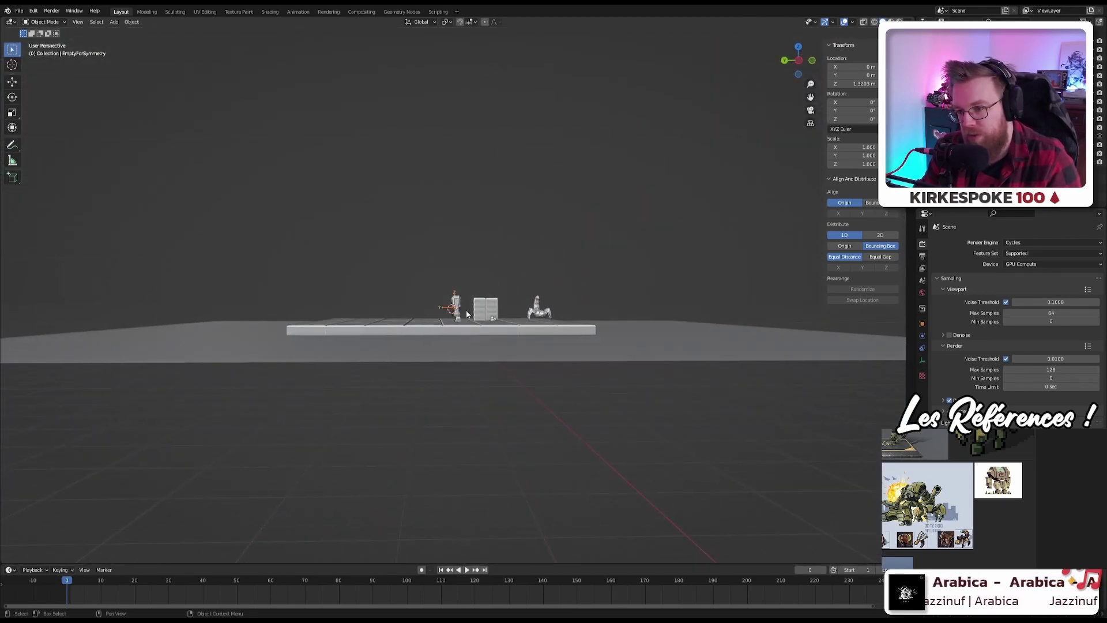
{"action": "scroll", "coordinate": [472, 329], "scroll_direction": "up", "scroll_amount": 5}
{"action": "scroll", "coordinate": [472, 329], "scroll_direction": "up", "scroll_amount": 8}
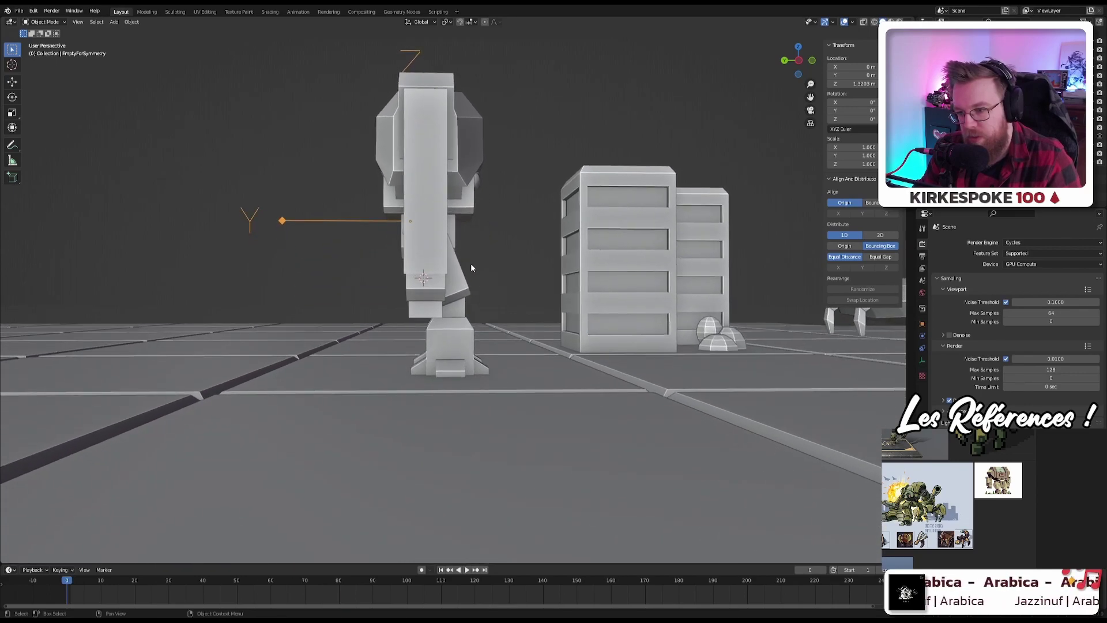
{"action": "scroll", "coordinate": [459, 357], "scroll_direction": "down", "scroll_amount": 3}
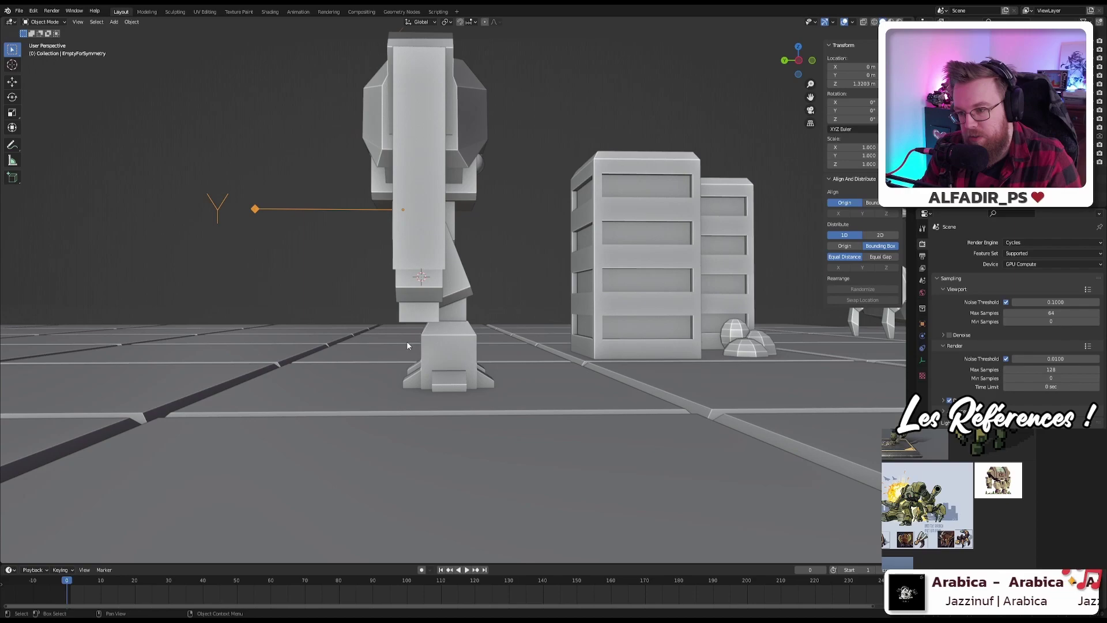
{"action": "scroll", "coordinate": [407, 345], "scroll_direction": "down", "scroll_amount": 3}
{"action": "scroll", "coordinate": [541, 341], "scroll_direction": "down", "scroll_amount": 4}
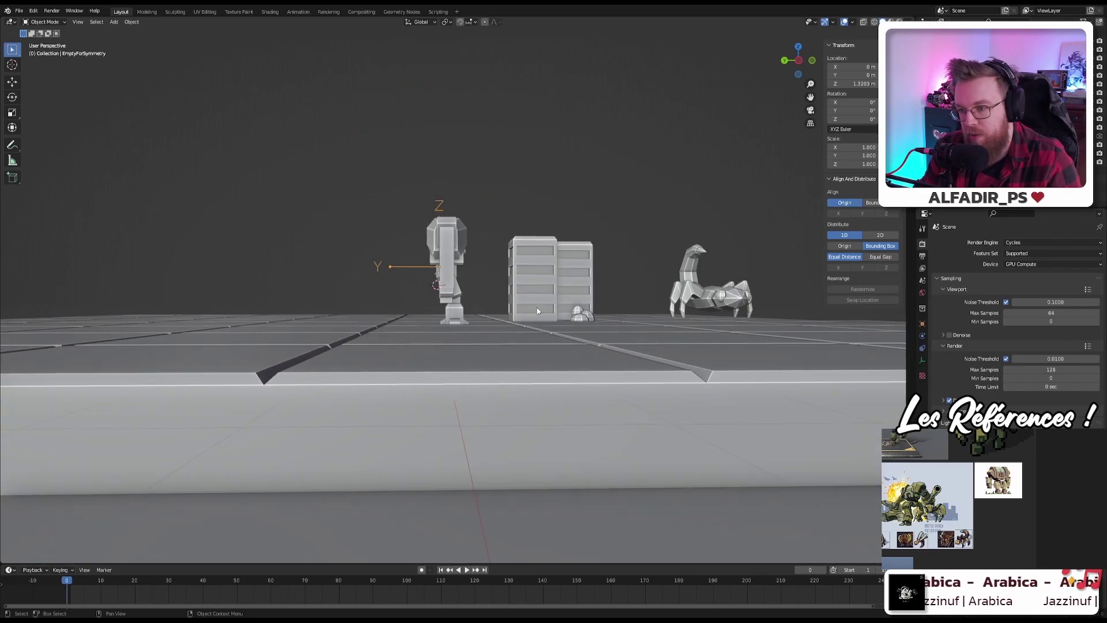
{"action": "middle_click_drag", "start_coordinate": [537, 312], "coordinate": [441, 271]}
{"action": "scroll", "coordinate": [489, 317], "scroll_direction": "down", "scroll_amount": 3}
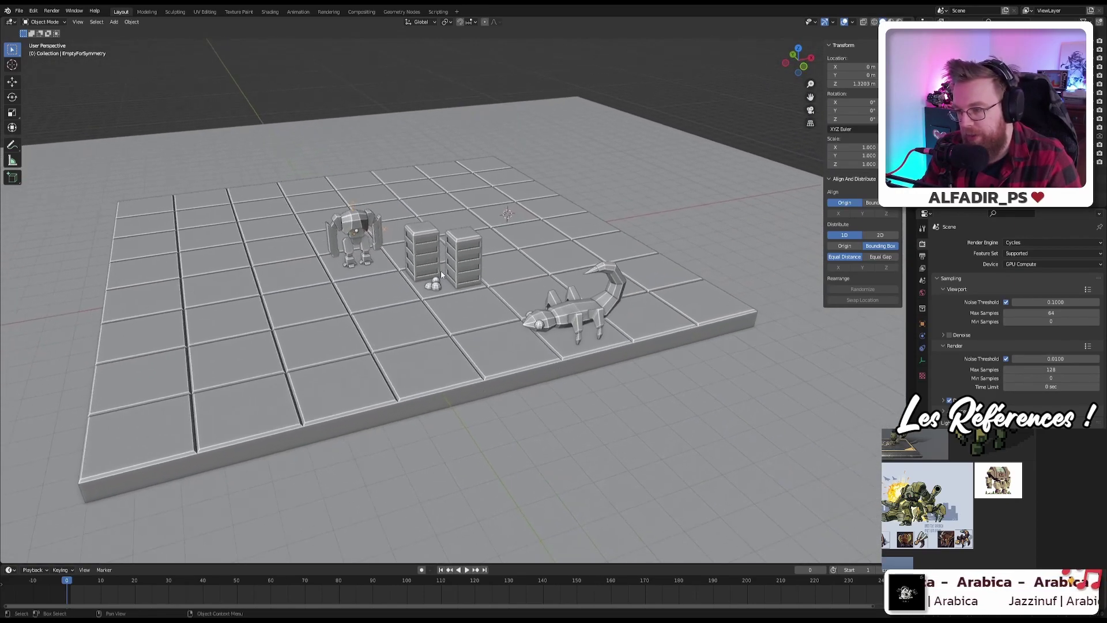
{"action": "scroll", "coordinate": [587, 344], "scroll_direction": "up", "scroll_amount": 4}
{"action": "middle_click_drag", "start_coordinate": [586, 345], "coordinate": [478, 307], "text": "shift"}
Step: Try an orthographic top view of the board, then orbit back to a tilted view
{"action": "scroll", "coordinate": [478, 307], "scroll_direction": "up", "scroll_amount": 3}
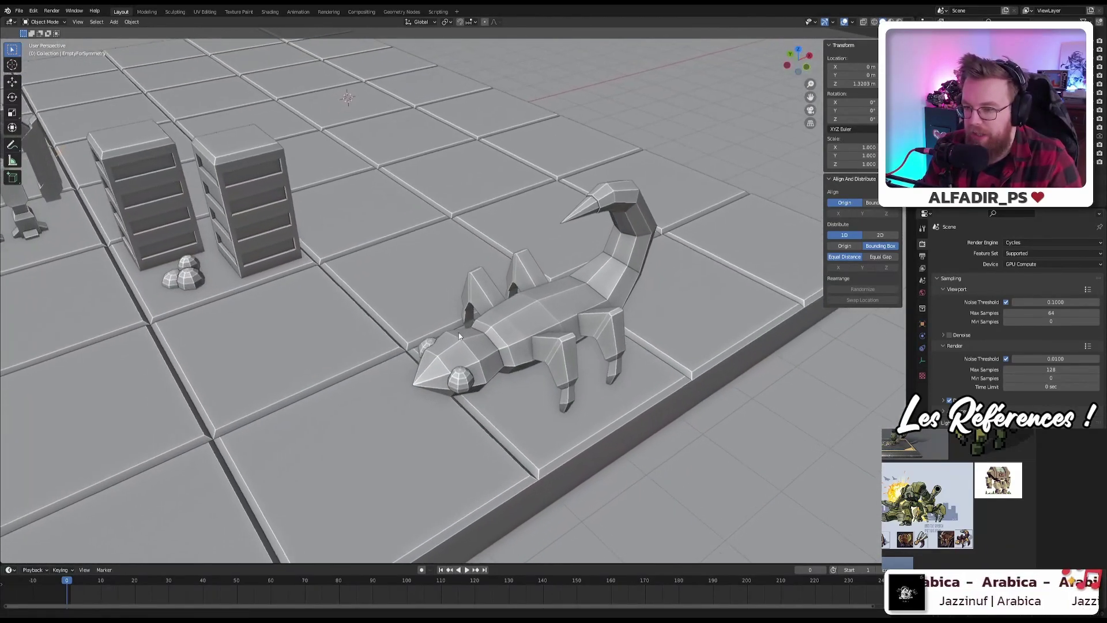
{"action": "scroll", "coordinate": [459, 336], "scroll_direction": "down", "scroll_amount": 3}
{"action": "scroll", "coordinate": [581, 354], "scroll_direction": "up", "scroll_amount": 5}
{"action": "scroll", "coordinate": [581, 354], "scroll_direction": "down", "scroll_amount": 6}
{"action": "middle_click_drag", "start_coordinate": [582, 354], "coordinate": [542, 295]}
{"action": "key", "text": "KP_5"}
{"action": "key", "text": "KP_7"}
{"action": "scroll", "coordinate": [484, 382], "scroll_direction": "up", "scroll_amount": 2}
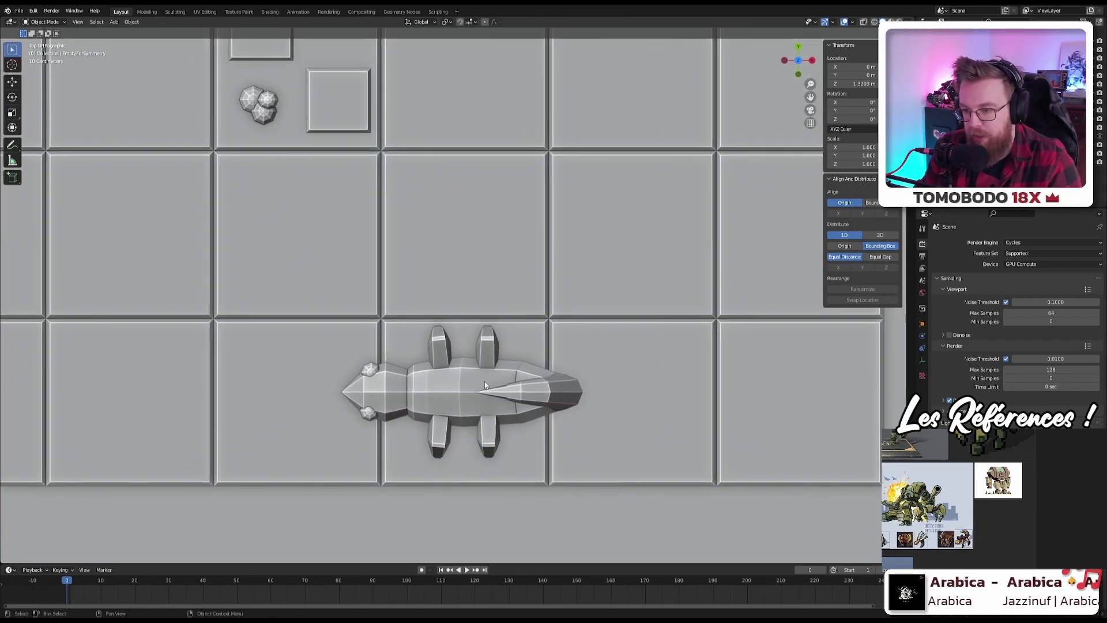
{"action": "scroll", "coordinate": [484, 381], "scroll_direction": "up", "scroll_amount": 2}
{"action": "middle_click_drag", "start_coordinate": [484, 382], "coordinate": [514, 358]}
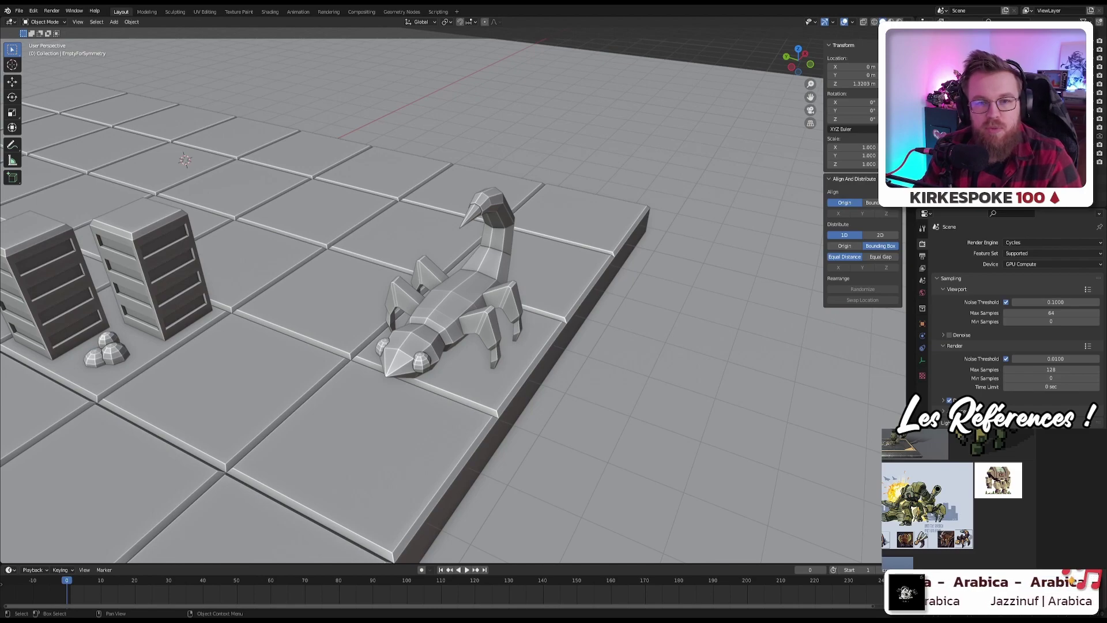
{"action": "scroll", "coordinate": [514, 345], "scroll_direction": "down", "scroll_amount": 6}
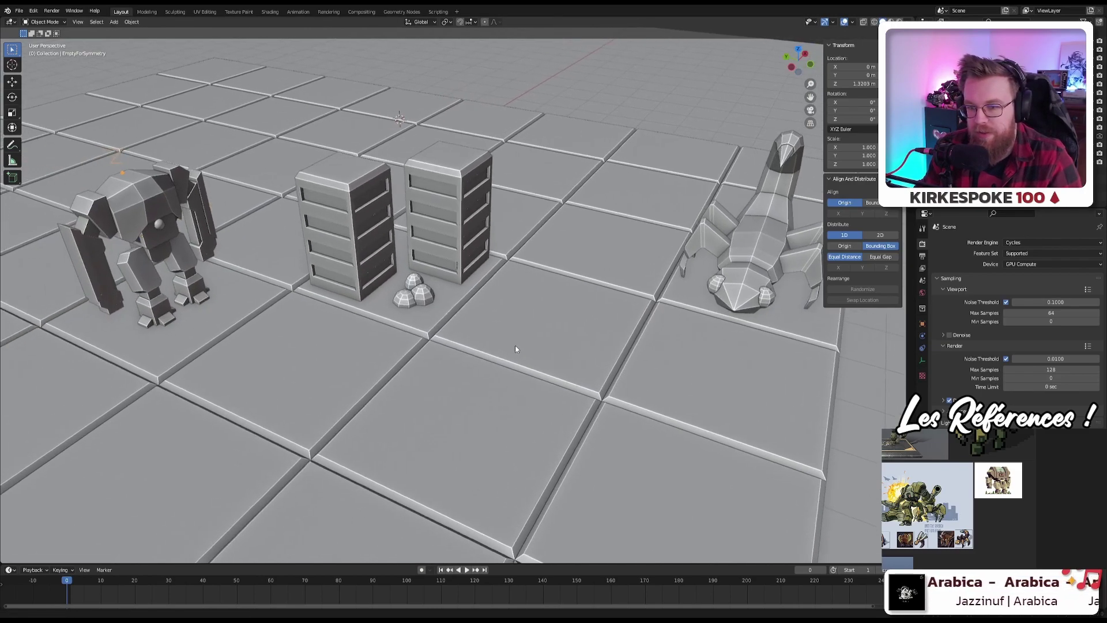
{"action": "scroll", "coordinate": [456, 370], "scroll_direction": "up", "scroll_amount": 5}
{"action": "scroll", "coordinate": [577, 321], "scroll_direction": "down", "scroll_amount": 4}
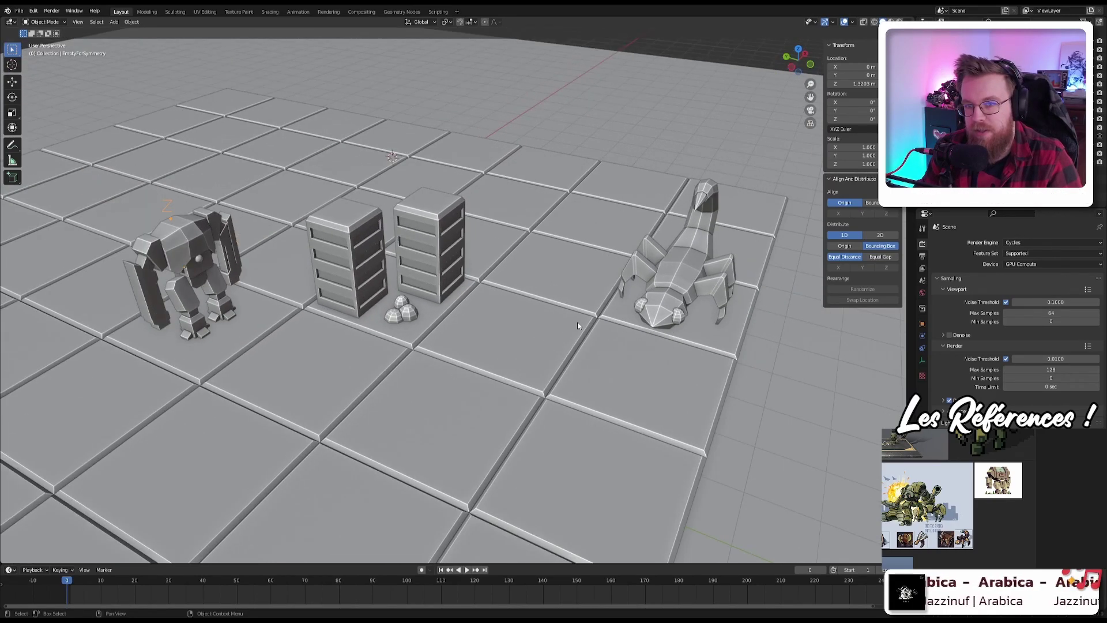
{"action": "middle_click_drag", "start_coordinate": [577, 321], "coordinate": [592, 250]}
{"action": "scroll", "coordinate": [592, 250], "scroll_direction": "down", "scroll_amount": 8}
{"action": "scroll", "coordinate": [461, 312], "scroll_direction": "up", "scroll_amount": 6}
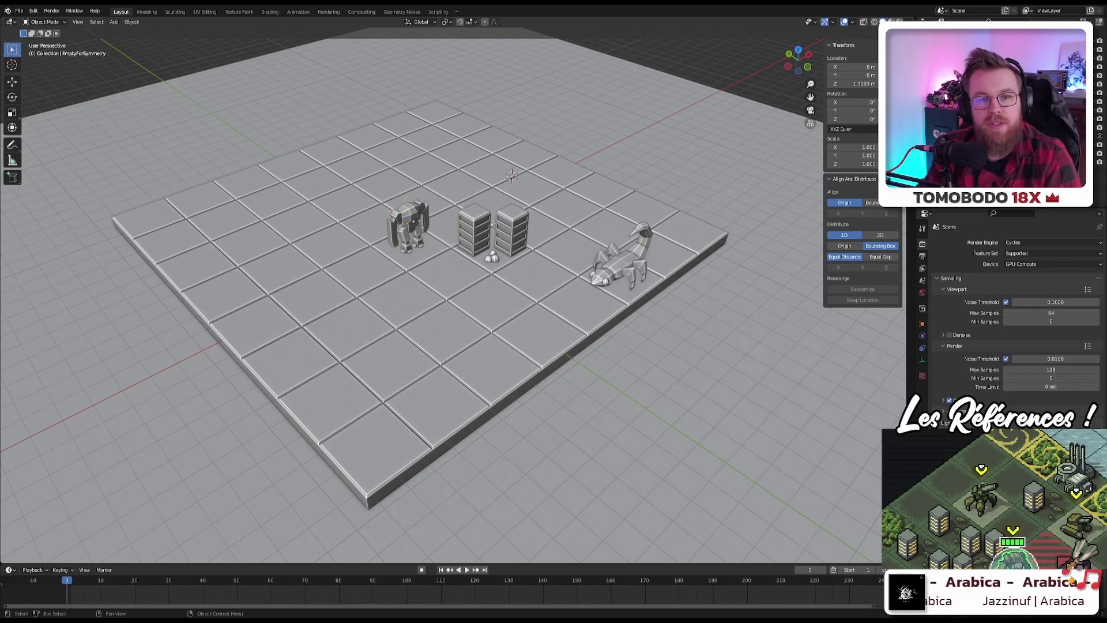
Step: Frame the board in Top Orthographic view and bring up the Add menu's Mesh shapes
{"action": "middle_click_drag", "start_coordinate": [370, 235], "coordinate": [441, 247], "text": "shift"}
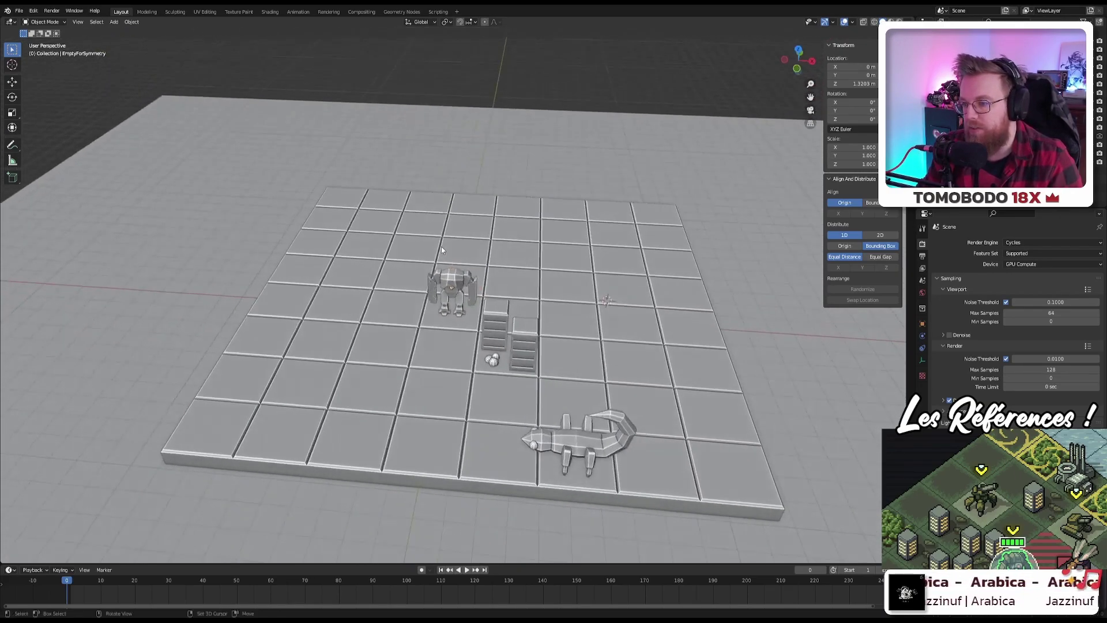
{"action": "key", "text": "KP_1"}
{"action": "key", "text": "KP_0"}
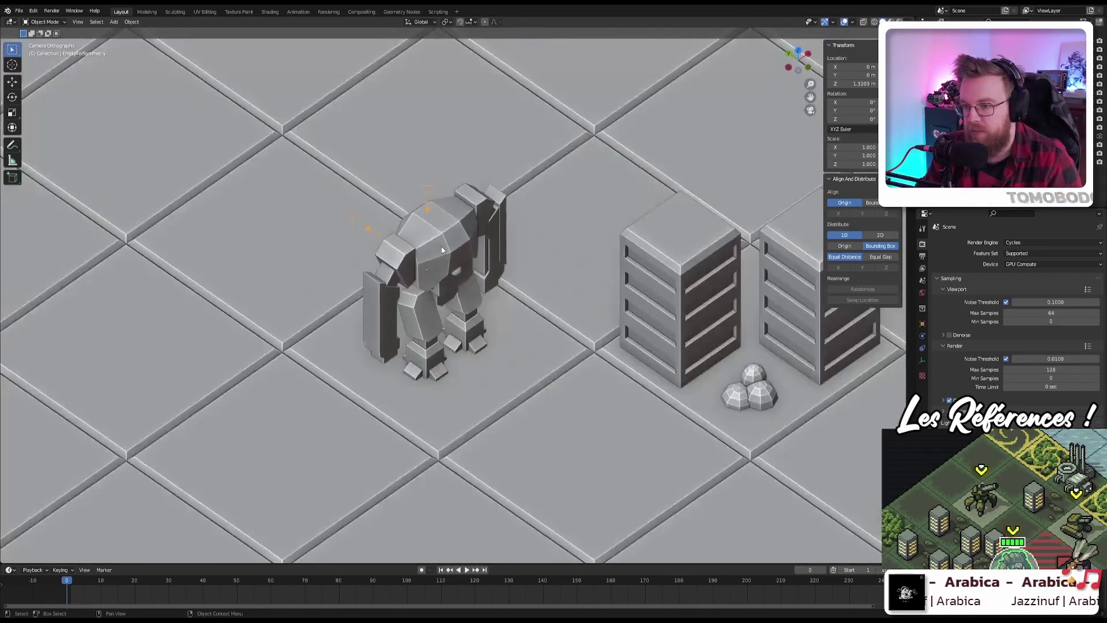
{"action": "scroll", "coordinate": [443, 249], "scroll_direction": "down", "scroll_amount": 8}
{"action": "middle_click_drag", "start_coordinate": [435, 240], "coordinate": [449, 343]}
{"action": "key", "text": "KP_7"}
{"action": "scroll", "coordinate": [428, 362], "scroll_direction": "up", "scroll_amount": 1}
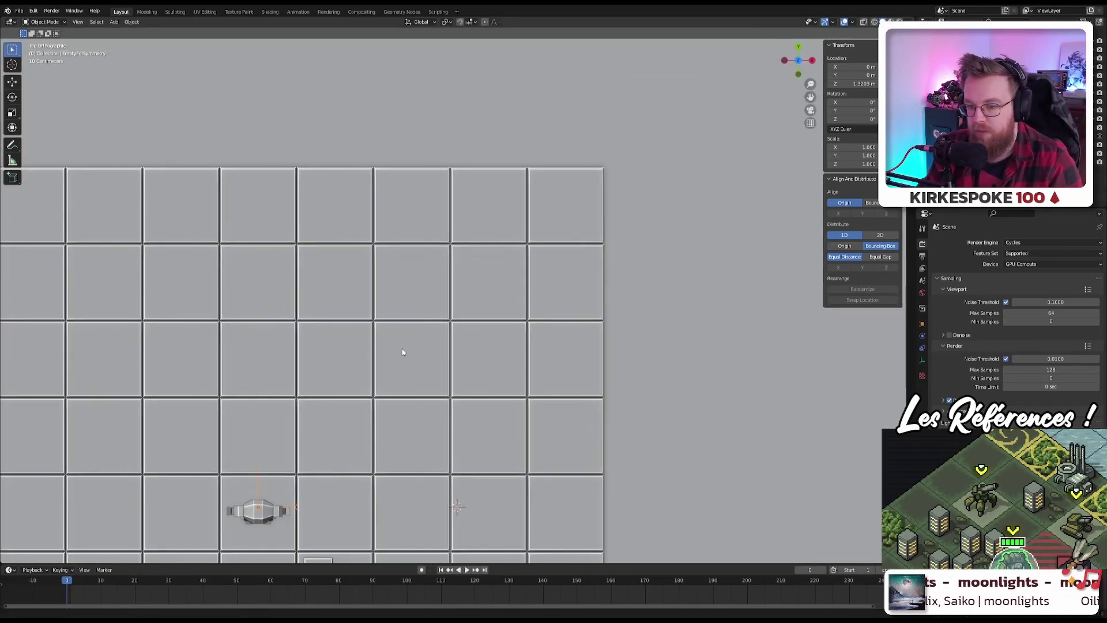
{"action": "middle_click_drag", "start_coordinate": [403, 349], "coordinate": [547, 282], "text": "shift"}
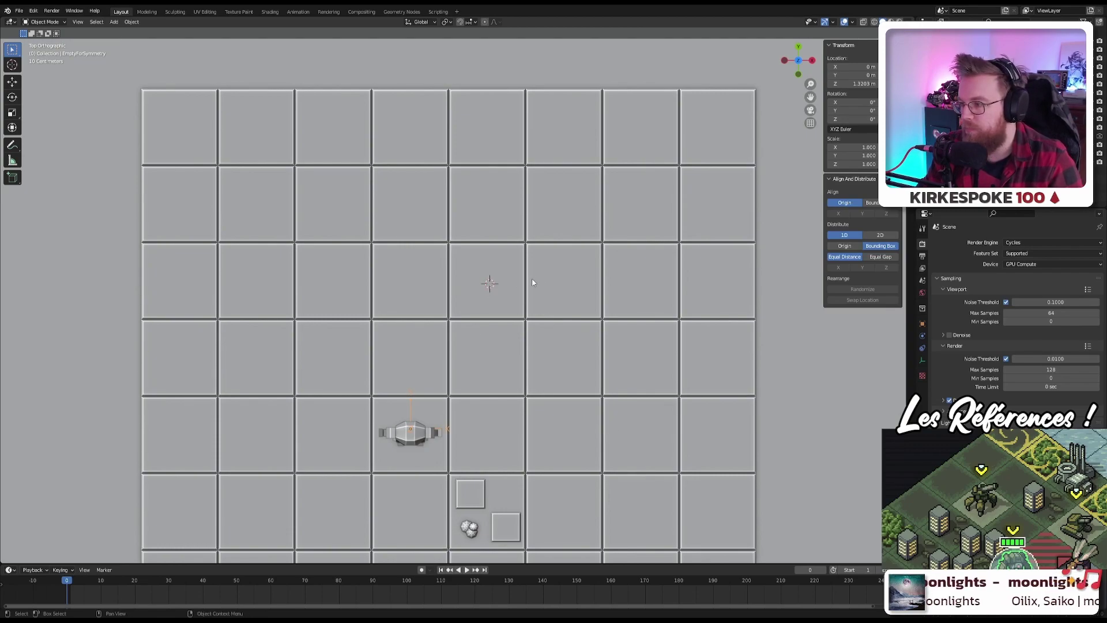
{"action": "key", "text": "shift+a"}
{"action": "mouse_move", "coordinate": [533, 282]}
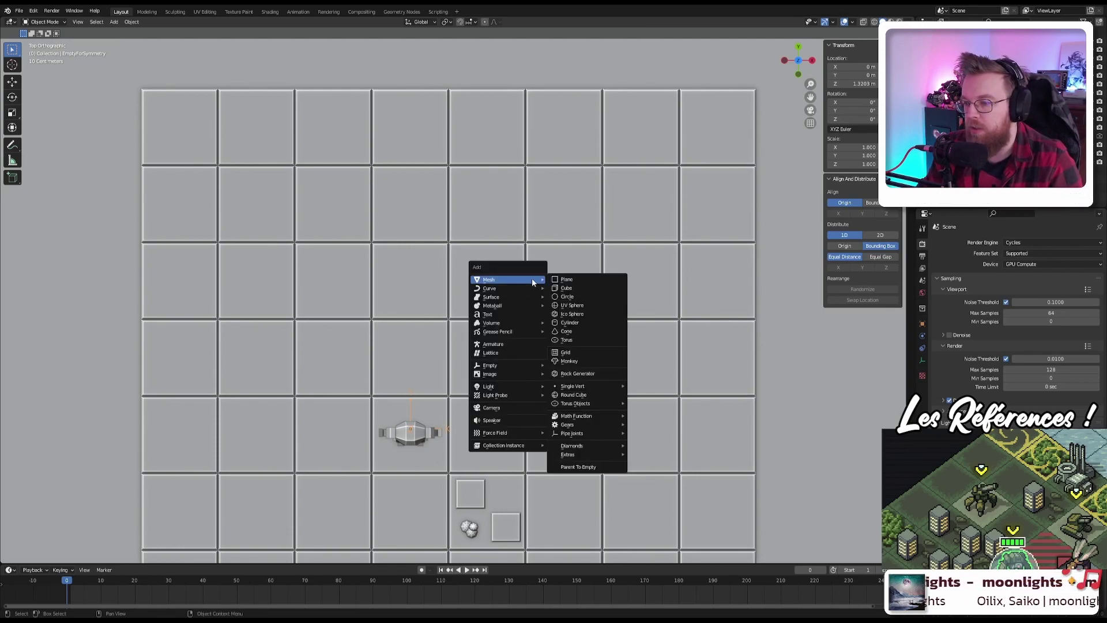
Step: Add a cube and raise it above the board in front view
{"action": "left_click", "coordinate": [567, 288]}
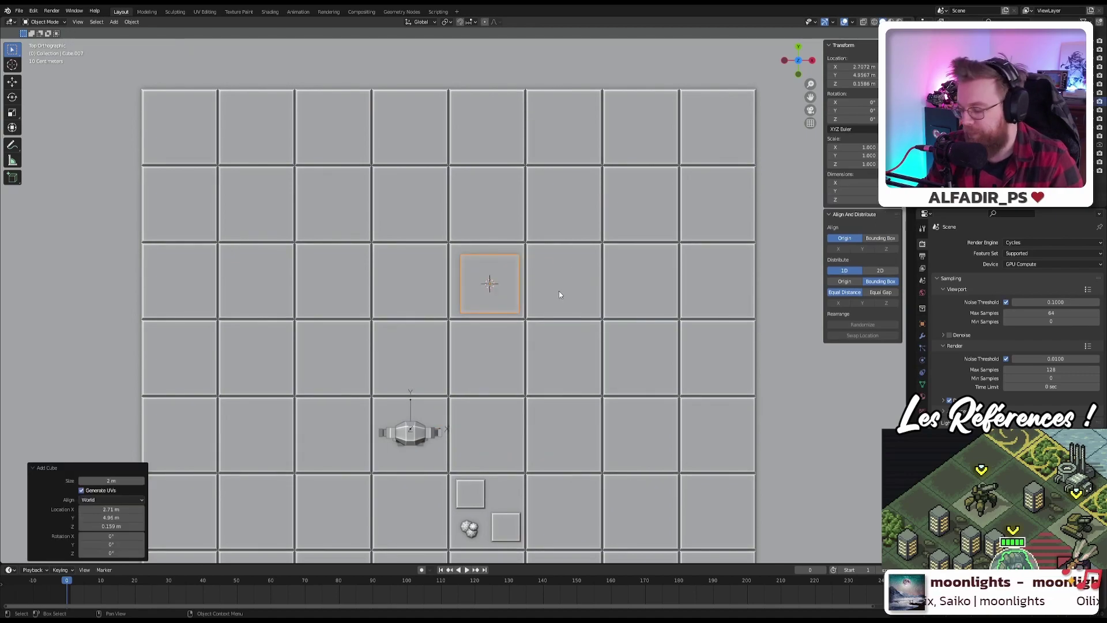
{"action": "key", "text": "KP_1"}
{"action": "key", "text": "g"}
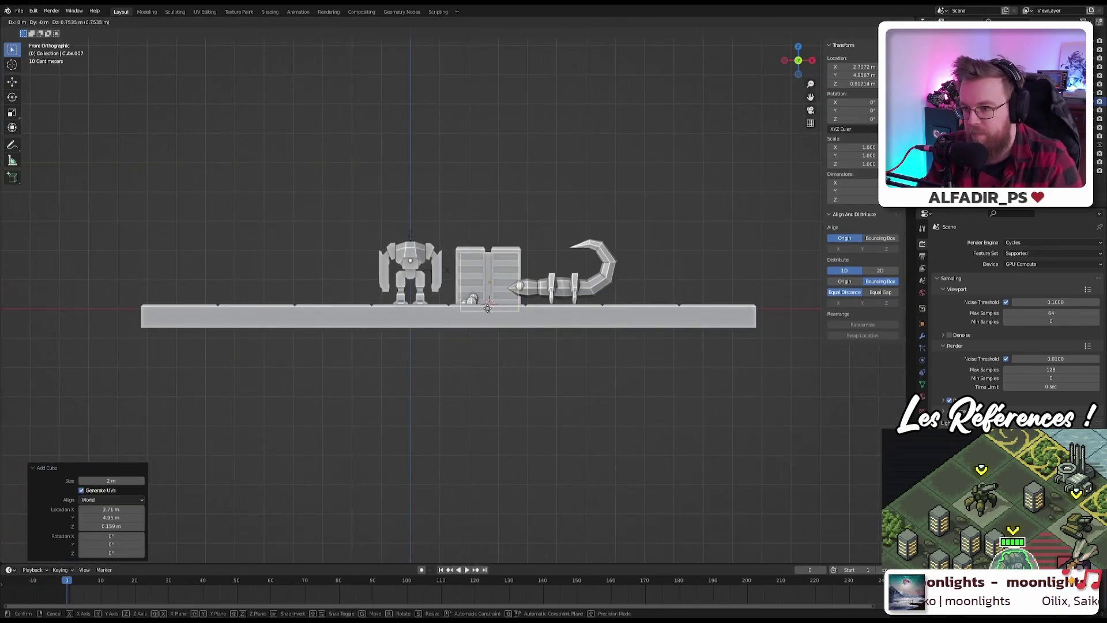
{"action": "left_click", "coordinate": [459, 289]}
{"action": "middle_click_drag", "start_coordinate": [459, 289], "coordinate": [461, 133]}
{"action": "key", "text": "ctrl+z"}
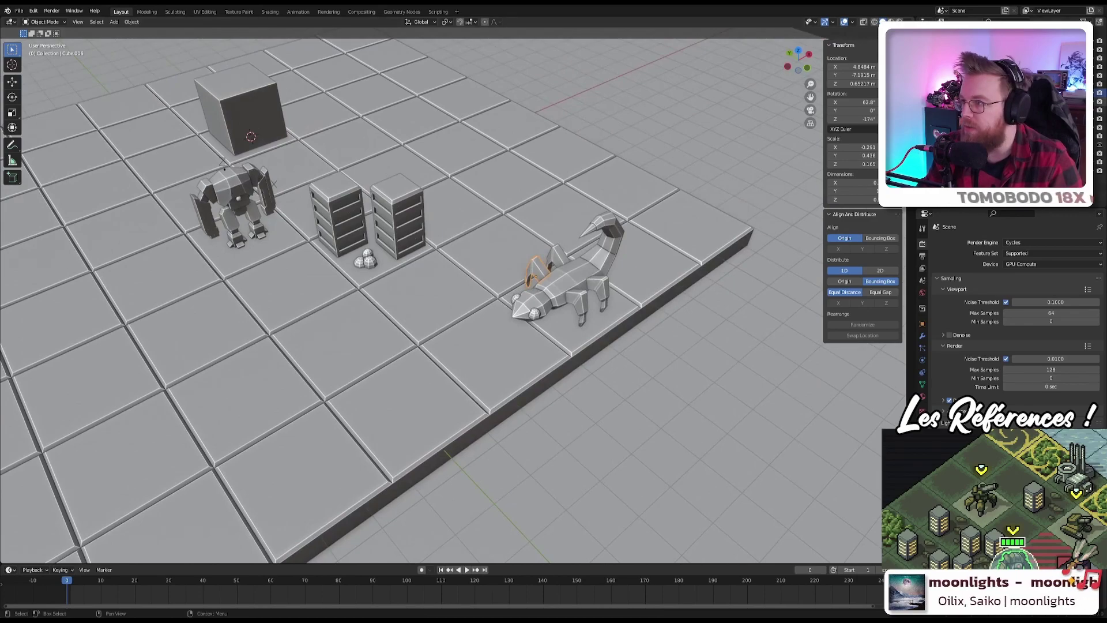
Step: Select the scorpion's parts, including its legs and spikes
{"action": "left_click", "coordinate": [562, 276]}
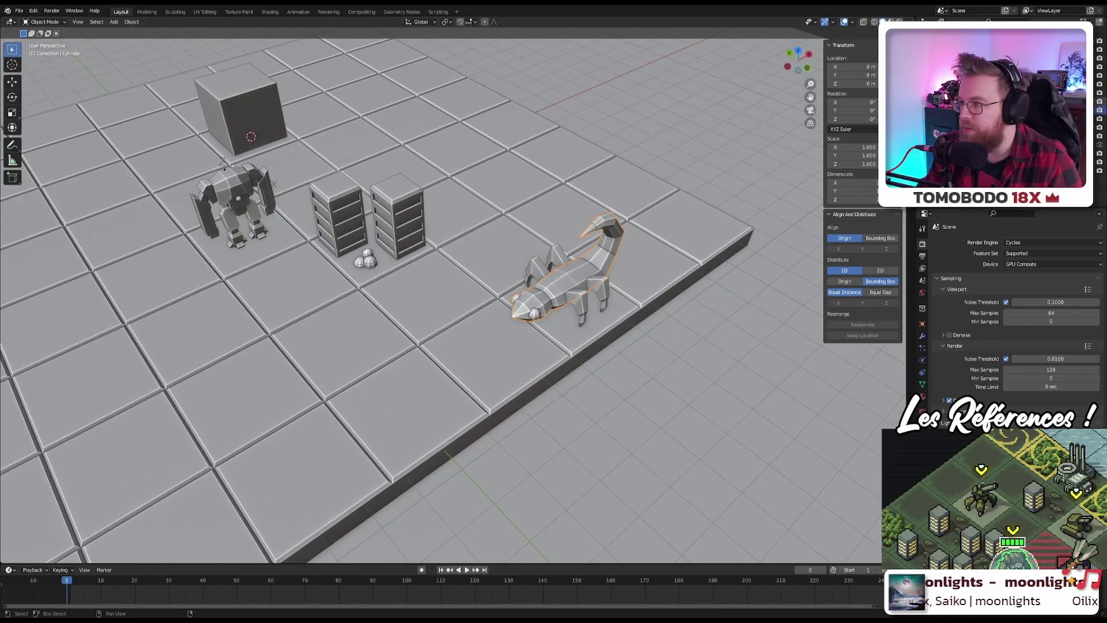
{"action": "left_click", "coordinate": [242, 115], "text": "shift"}
{"action": "key", "text": "ctrl+z"}
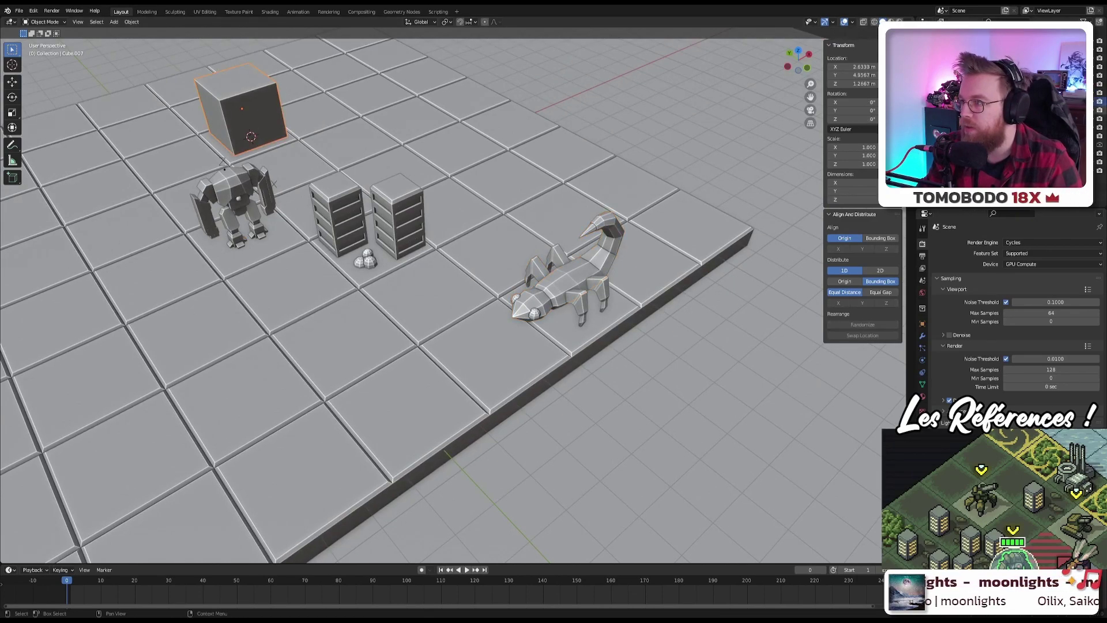
{"action": "left_click", "coordinate": [554, 257], "text": "shift"}
{"action": "left_click", "coordinate": [576, 309], "text": "shift"}
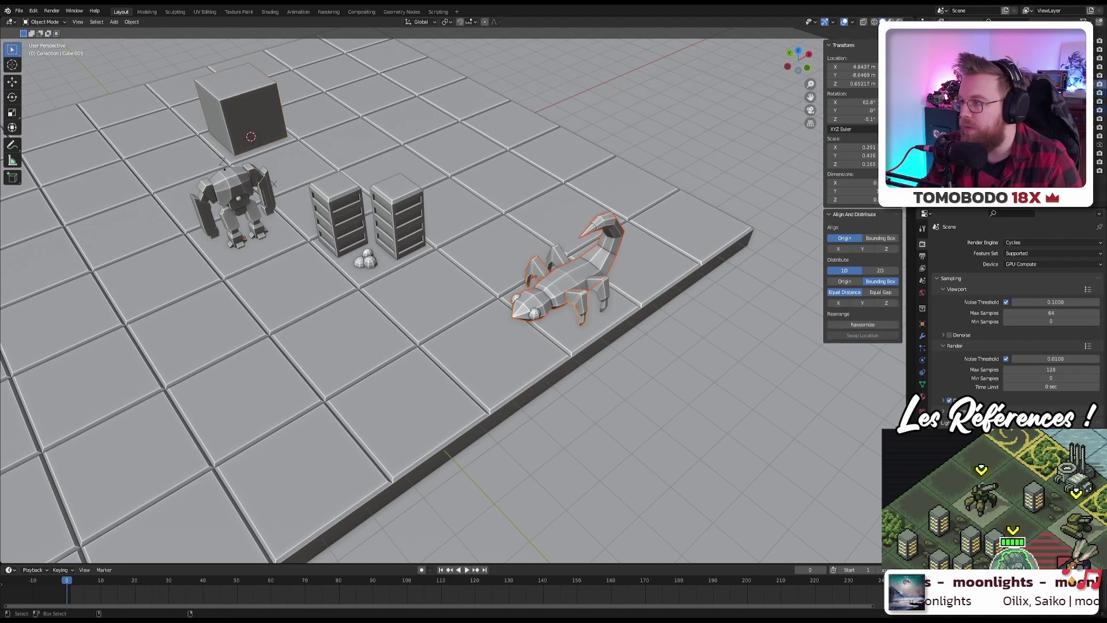
{"action": "left_click", "coordinate": [599, 291], "text": "shift"}
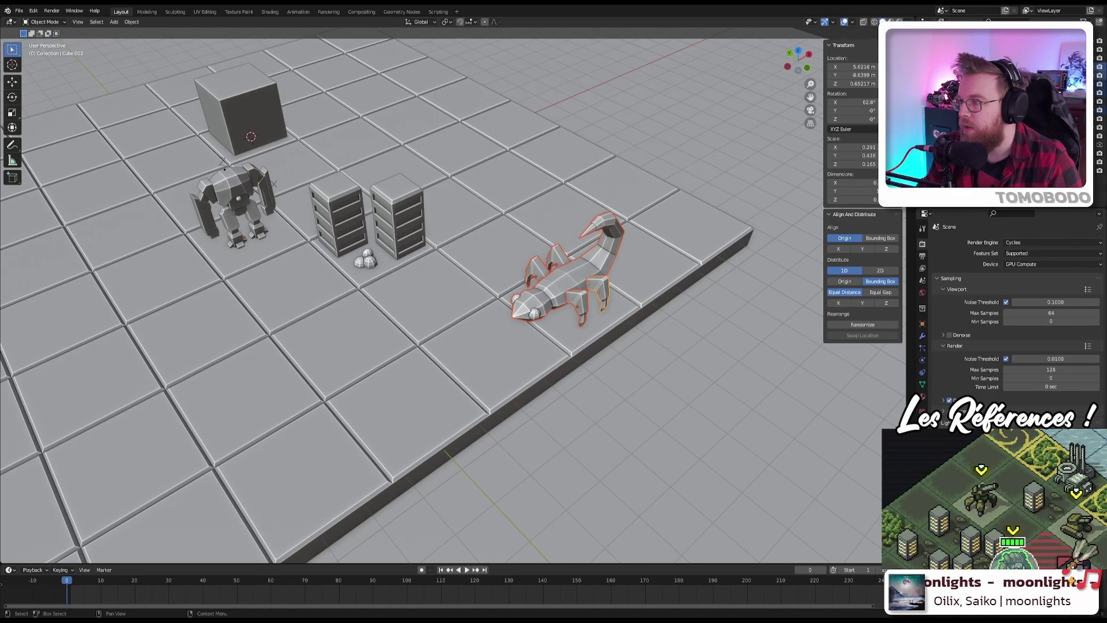
{"action": "key", "text": "ctrl+z"}
{"action": "key", "text": "ctrl+shift+z"}
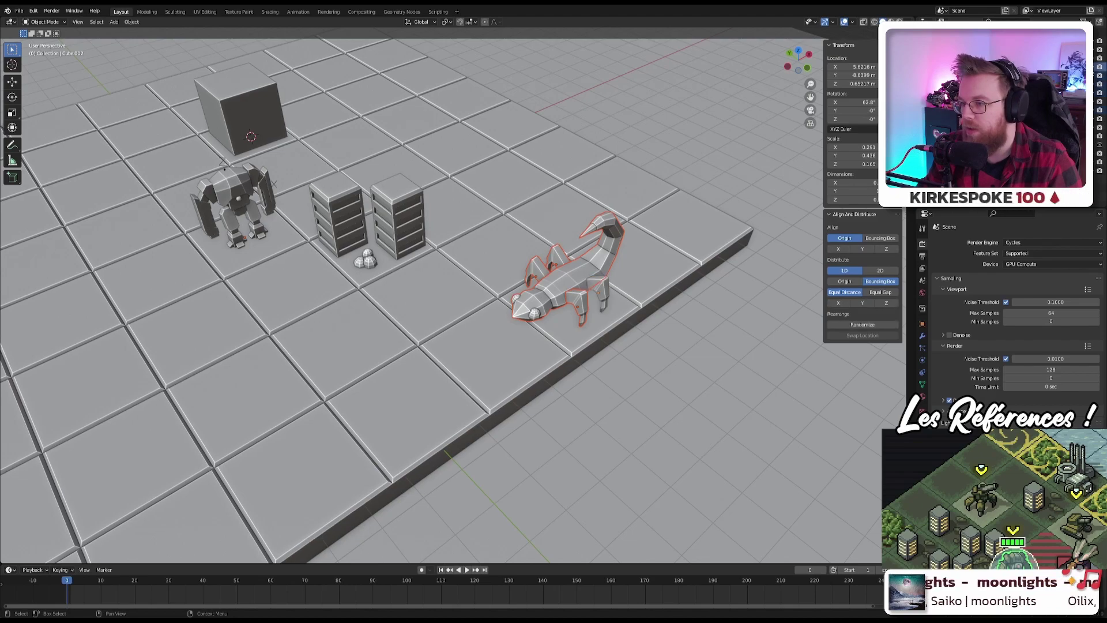
{"action": "key", "text": "ctrl+z"}
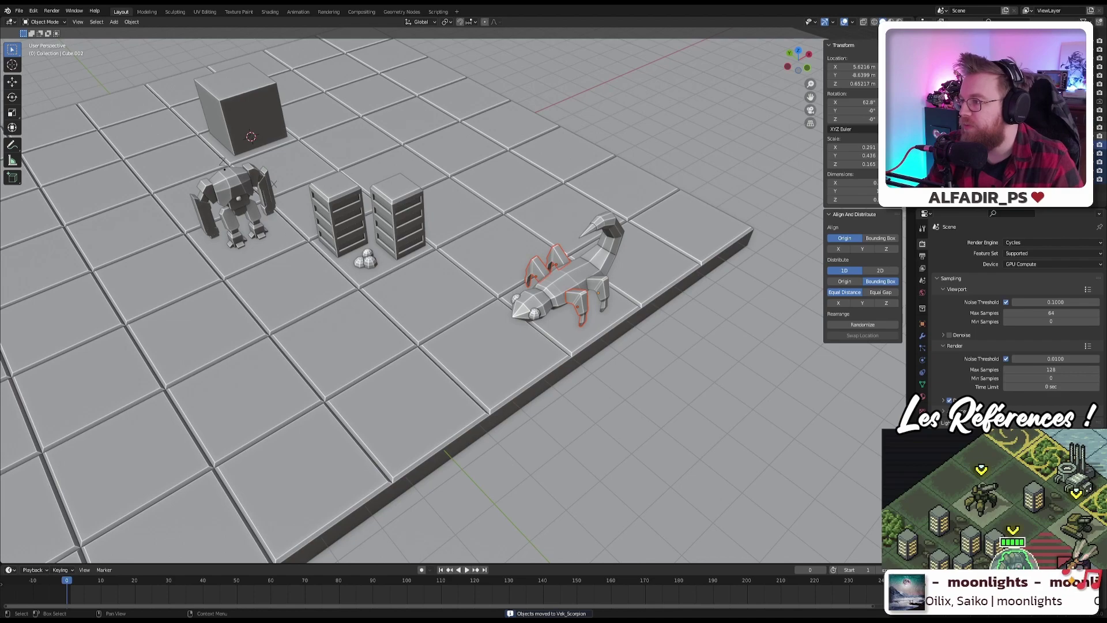
Step: Hide the scorpion, robot and storage racks in the outliner
{"action": "scroll", "coordinate": [1009, 115], "scroll_direction": "down", "scroll_amount": 3}
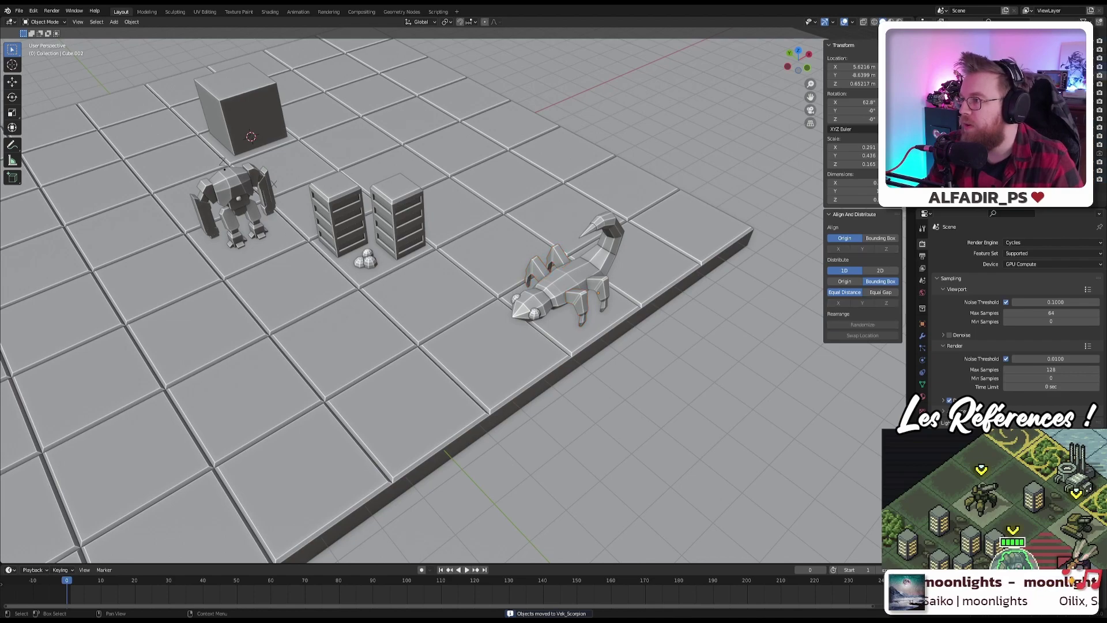
{"action": "left_click", "coordinate": [1099, 67]}
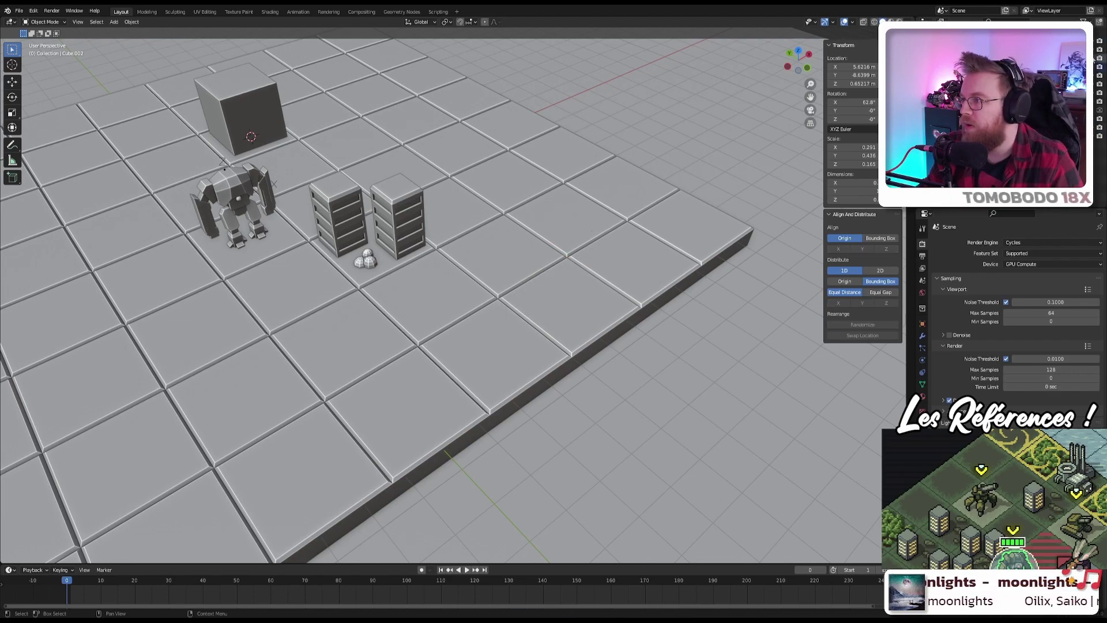
{"action": "left_click", "coordinate": [1099, 58]}
{"action": "left_click", "coordinate": [1099, 50]}
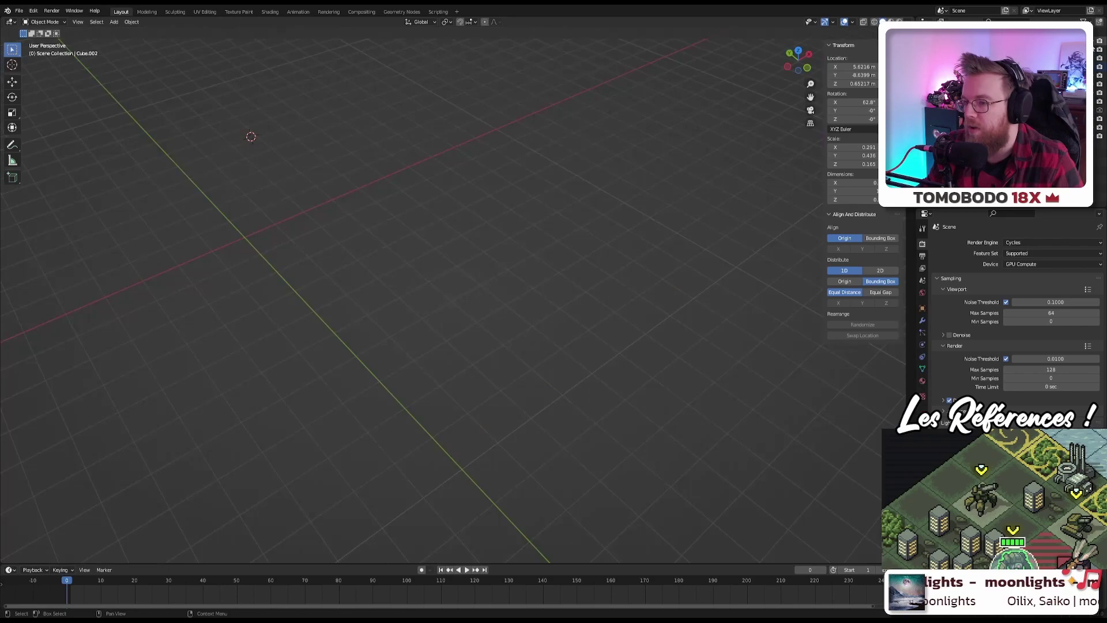
{"action": "left_click", "coordinate": [1099, 50]}
{"action": "left_click", "coordinate": [1099, 76]}
{"action": "scroll", "coordinate": [418, 397], "scroll_direction": "up", "scroll_amount": 5}
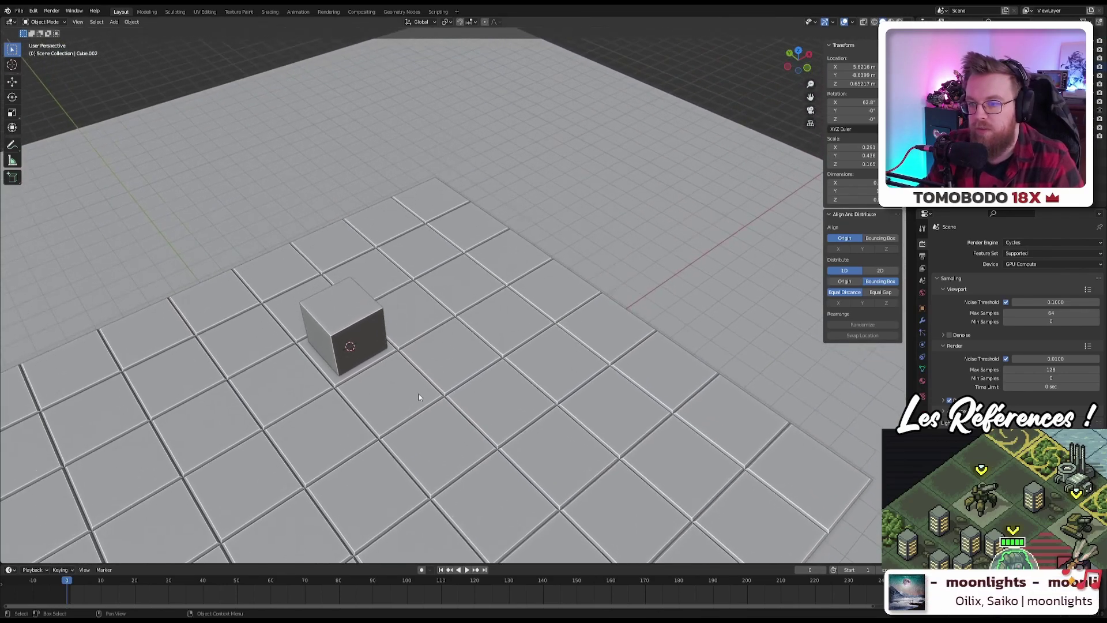
{"action": "middle_click_drag", "start_coordinate": [418, 397], "coordinate": [406, 335]}
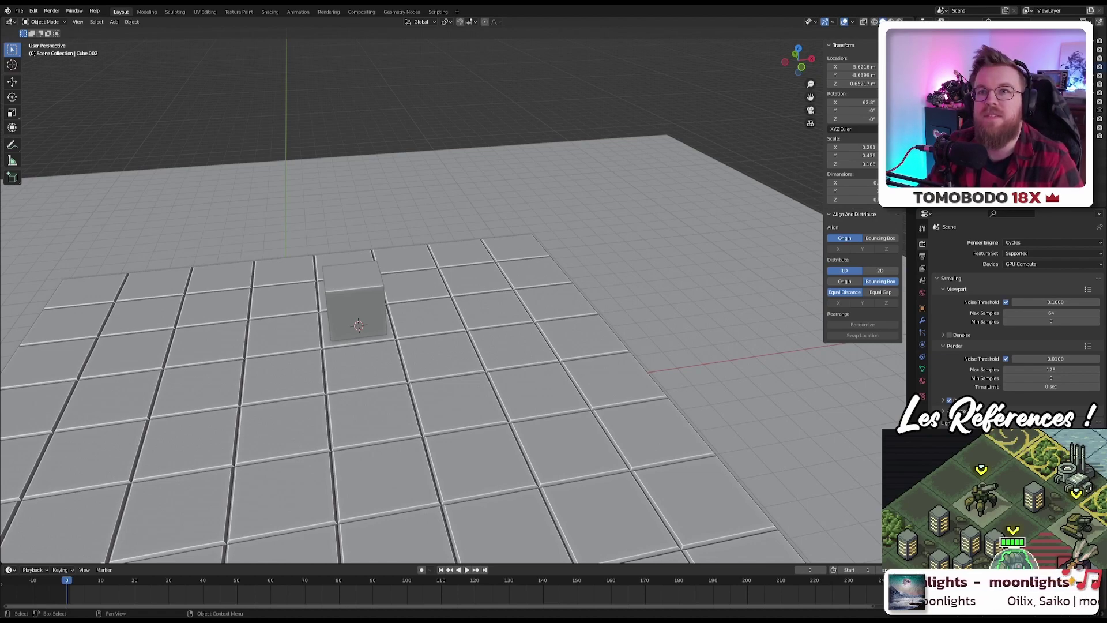
Step: From top view, move the small cube onto the centre of its board tile
{"action": "middle_click_drag", "start_coordinate": [611, 312], "coordinate": [611, 271]}
{"action": "key", "text": "KP_7"}
{"action": "scroll", "coordinate": [500, 283], "scroll_direction": "up", "scroll_amount": 5}
{"action": "left_click", "coordinate": [500, 284]}
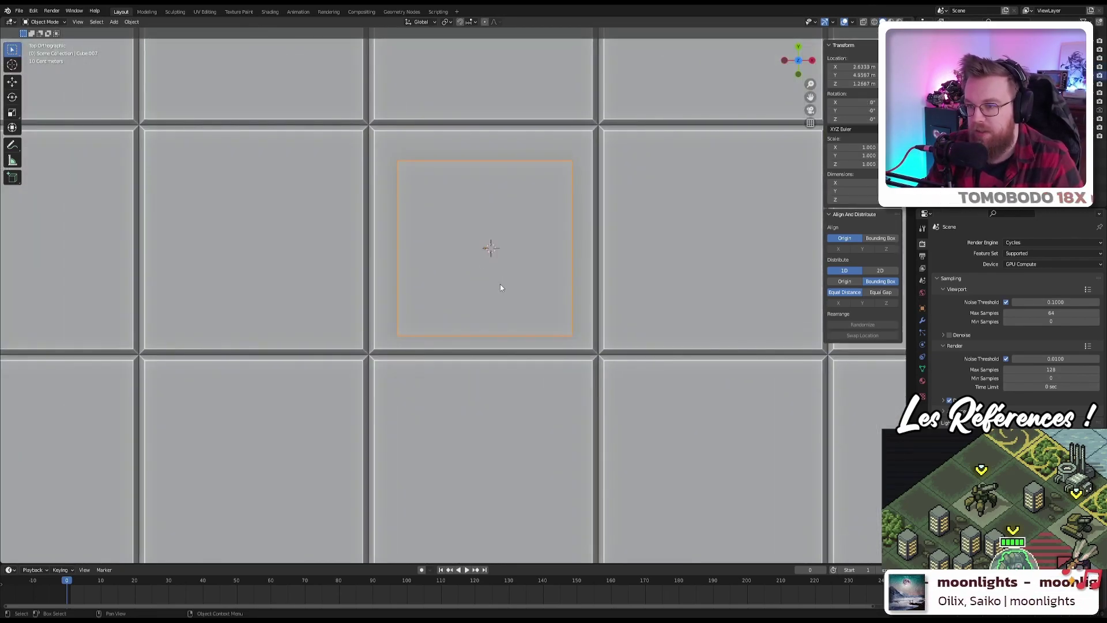
{"action": "key", "text": "g"}
{"action": "left_click", "coordinate": [526, 291]}
{"action": "left_click", "coordinate": [631, 355]}
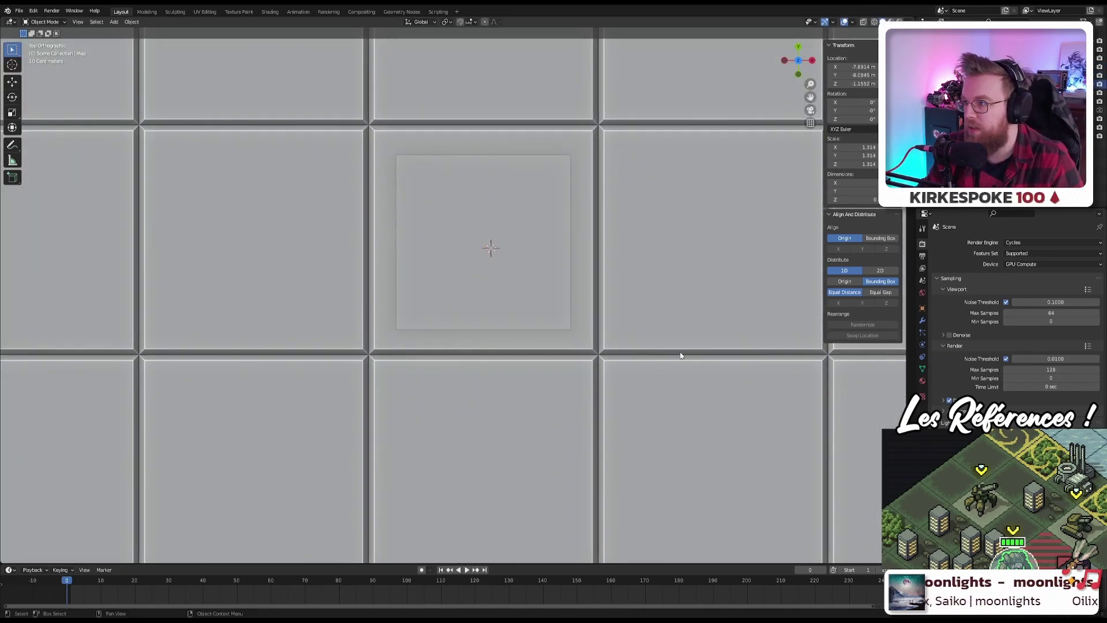
{"action": "left_click", "coordinate": [525, 244]}
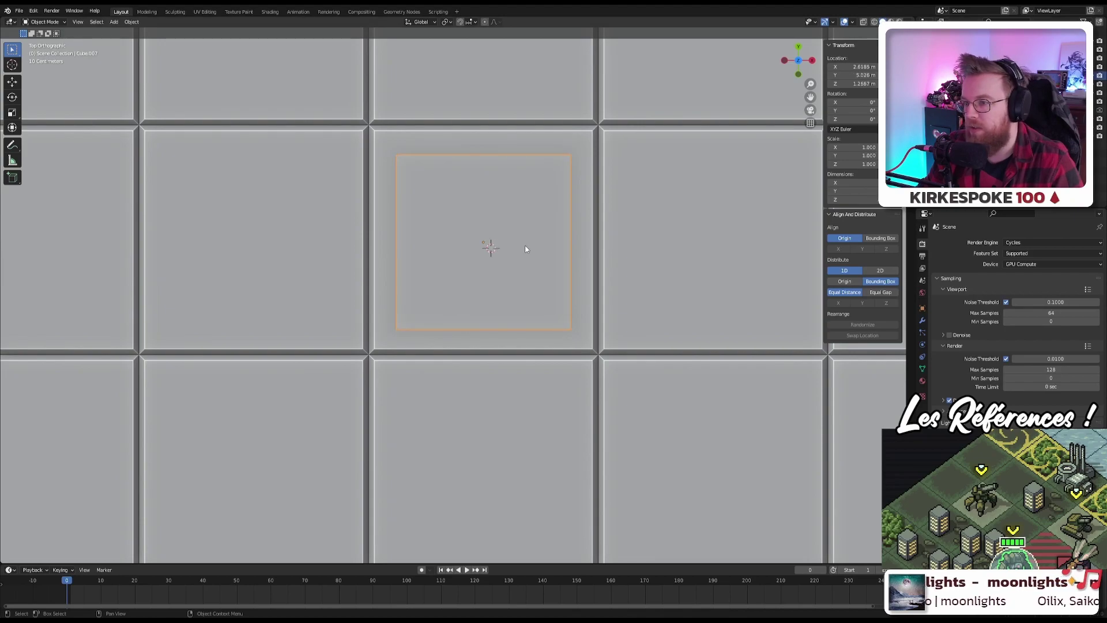
{"action": "scroll", "coordinate": [595, 257], "scroll_direction": "down", "scroll_amount": 7}
{"action": "middle_click_drag", "start_coordinate": [547, 311], "coordinate": [572, 255]}
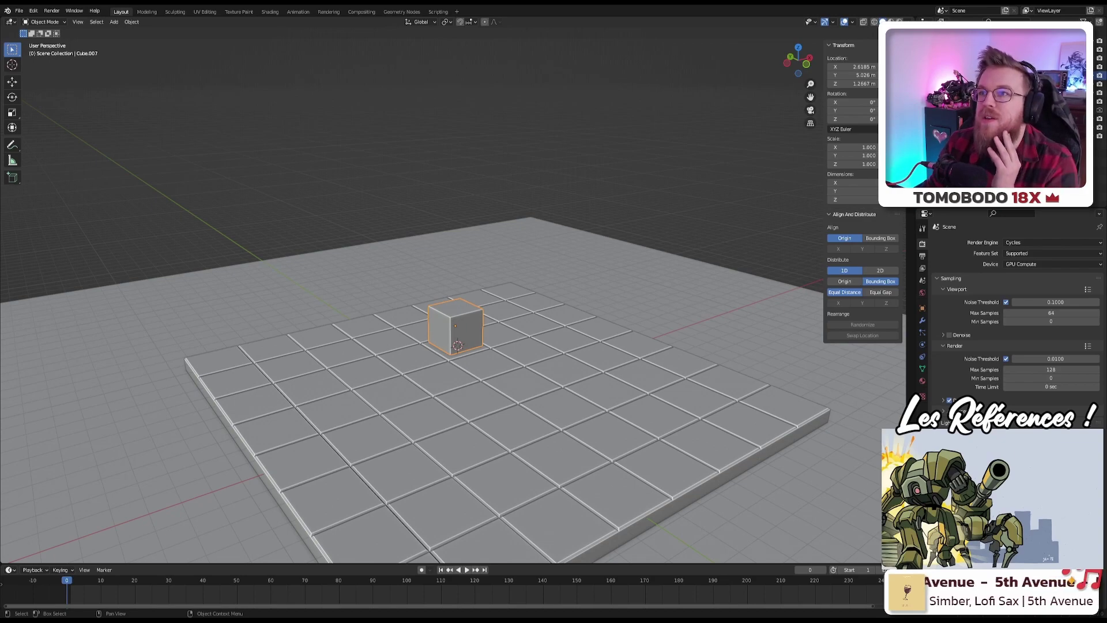
{"action": "middle_click_drag", "start_coordinate": [433, 173], "coordinate": [449, 22]}
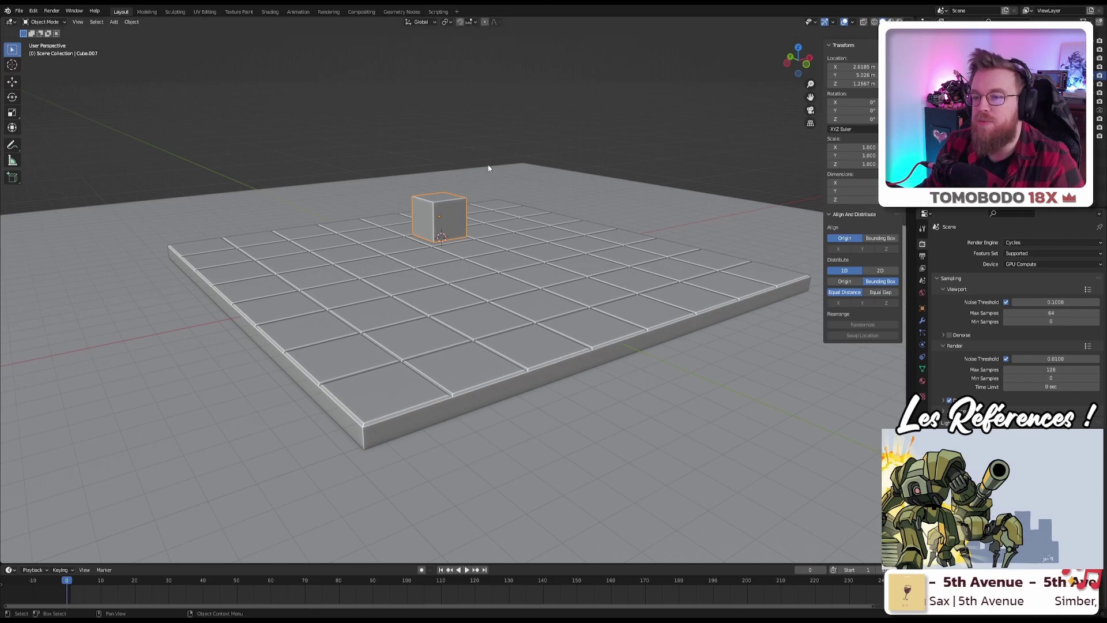
{"action": "scroll", "coordinate": [463, 208], "scroll_direction": "up", "scroll_amount": 5}
{"action": "middle_click_drag", "start_coordinate": [463, 208], "coordinate": [473, 302]}
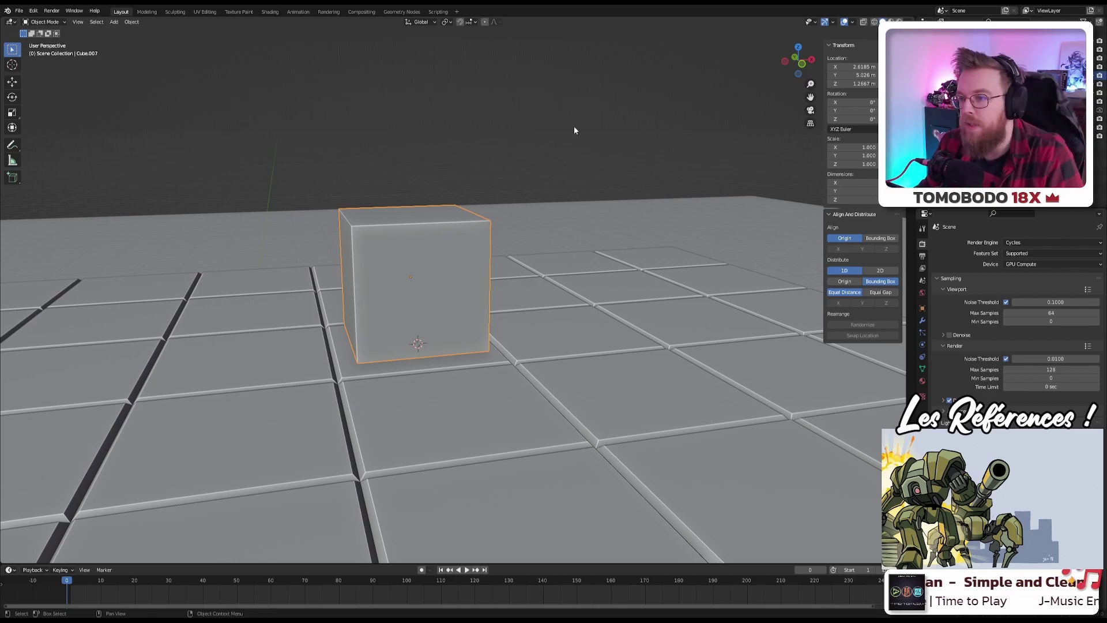
Step: Show the robot beside the cube in the outliner, keeping the storage racks hidden
{"action": "middle_click_drag", "start_coordinate": [575, 130], "coordinate": [635, 297]}
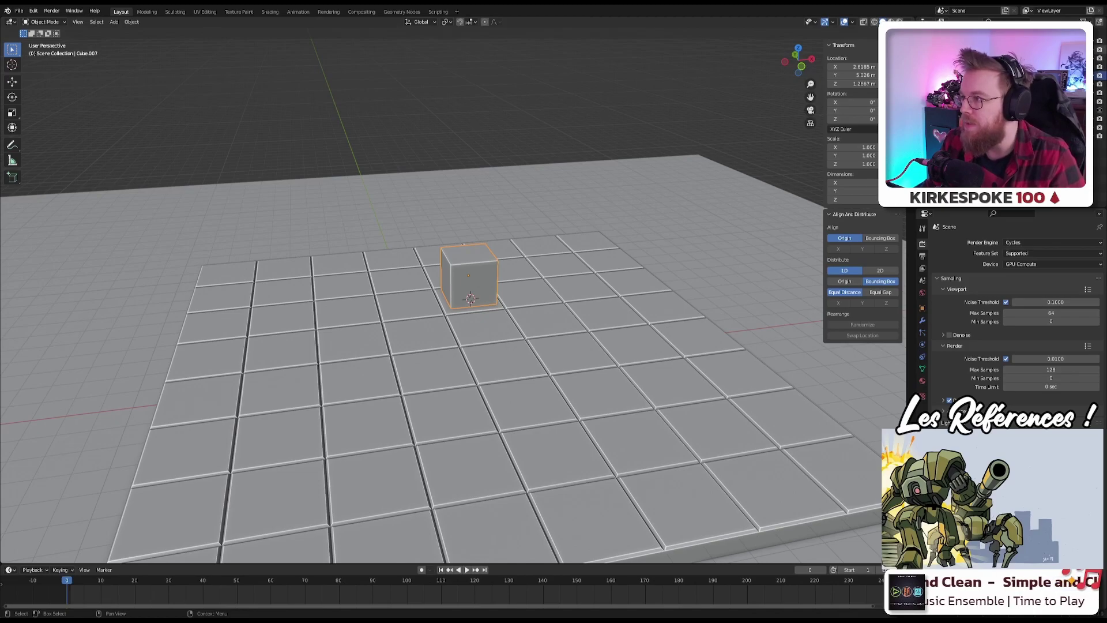
{"action": "left_click", "coordinate": [1099, 66]}
{"action": "middle_click_drag", "start_coordinate": [535, 348], "coordinate": [556, 306]}
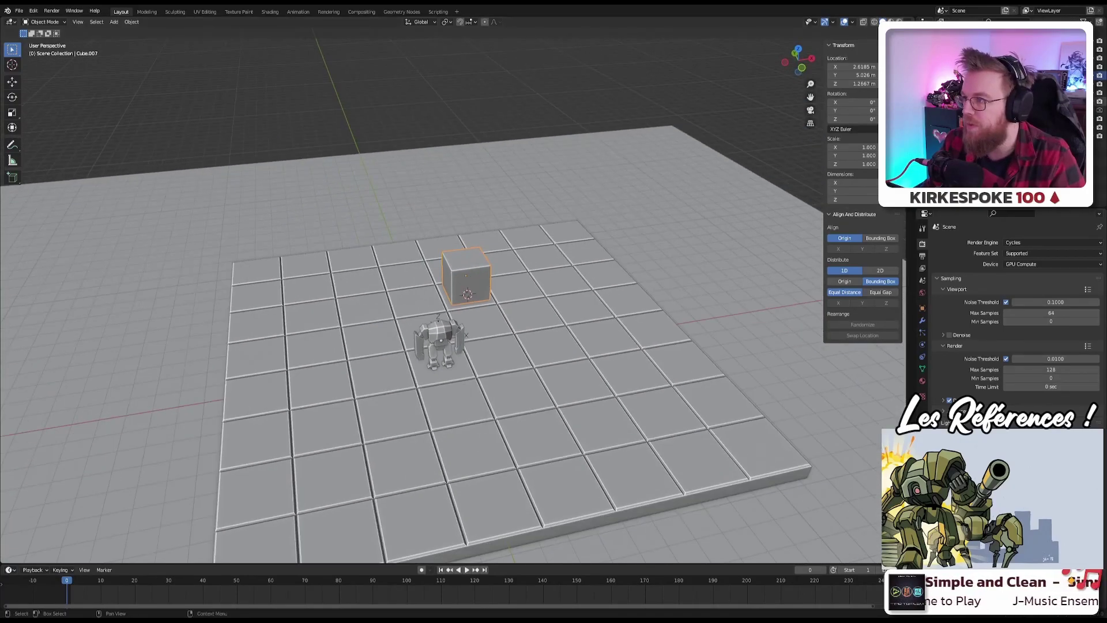
{"action": "left_click", "coordinate": [1099, 58]}
{"action": "middle_click_drag", "start_coordinate": [607, 385], "coordinate": [623, 348]}
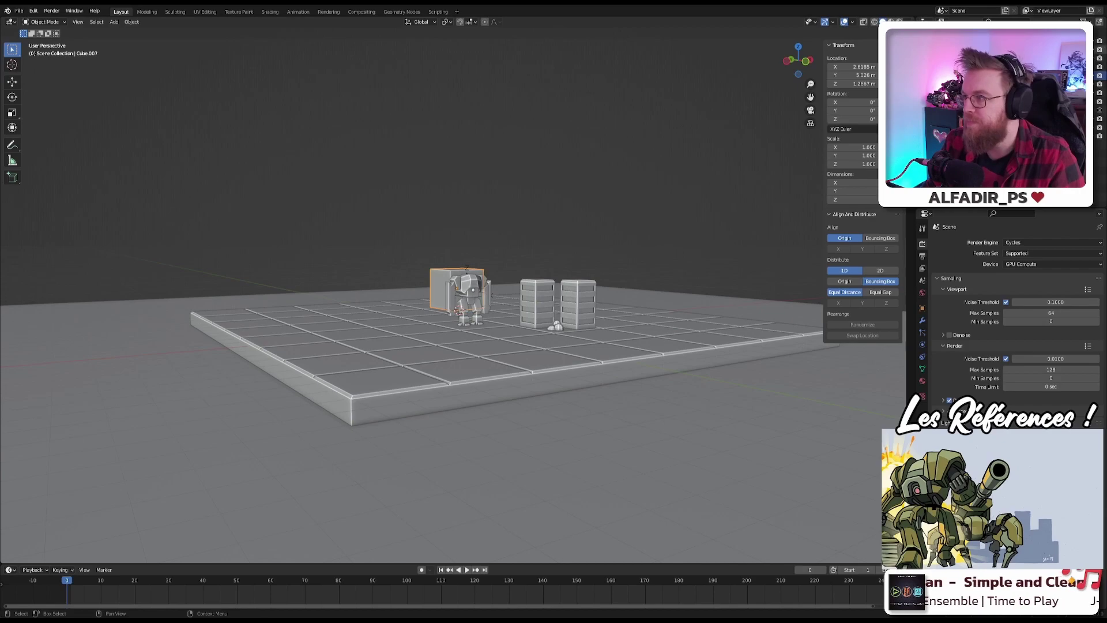
{"action": "left_click", "coordinate": [1099, 50]}
{"action": "middle_click_drag", "start_coordinate": [552, 265], "coordinate": [475, 279]}
{"action": "scroll", "coordinate": [477, 290], "scroll_direction": "up", "scroll_amount": 3}
Step: Scale the cube uniformly down to 0.374
{"action": "key", "text": "s"}
{"action": "left_click", "coordinate": [480, 274]}
{"action": "scroll", "coordinate": [506, 278], "scroll_direction": "up", "scroll_amount": 3}
Step: Flatten the cube vertically to a Z scale of 0.287
{"action": "key", "text": "s"}
{"action": "key", "text": "z"}
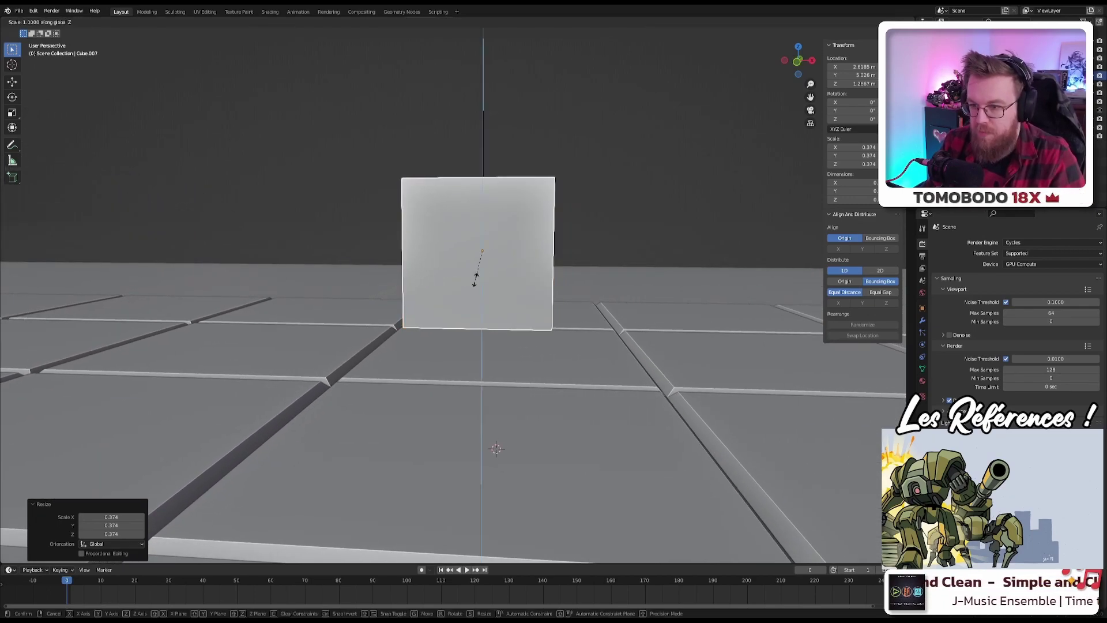
{"action": "left_click", "coordinate": [479, 273]}
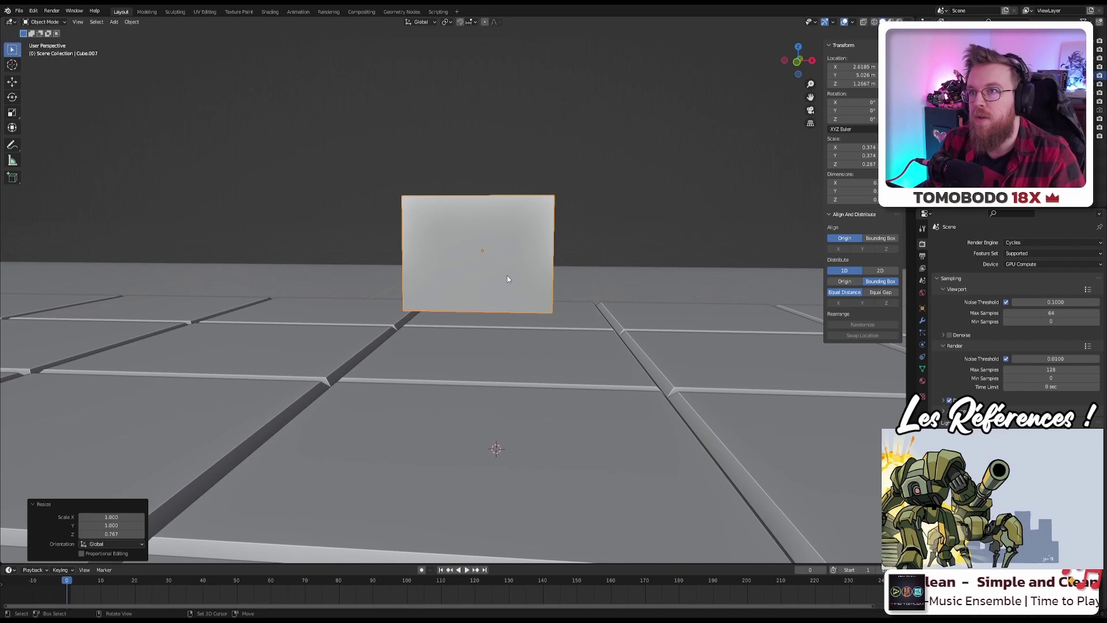
{"action": "middle_click_drag", "start_coordinate": [507, 275], "coordinate": [433, 259]}
{"action": "scroll", "coordinate": [475, 257], "scroll_direction": "up", "scroll_amount": 5}
{"action": "scroll", "coordinate": [477, 255], "scroll_direction": "down", "scroll_amount": 7}
{"action": "scroll", "coordinate": [437, 259], "scroll_direction": "down", "scroll_amount": 8}
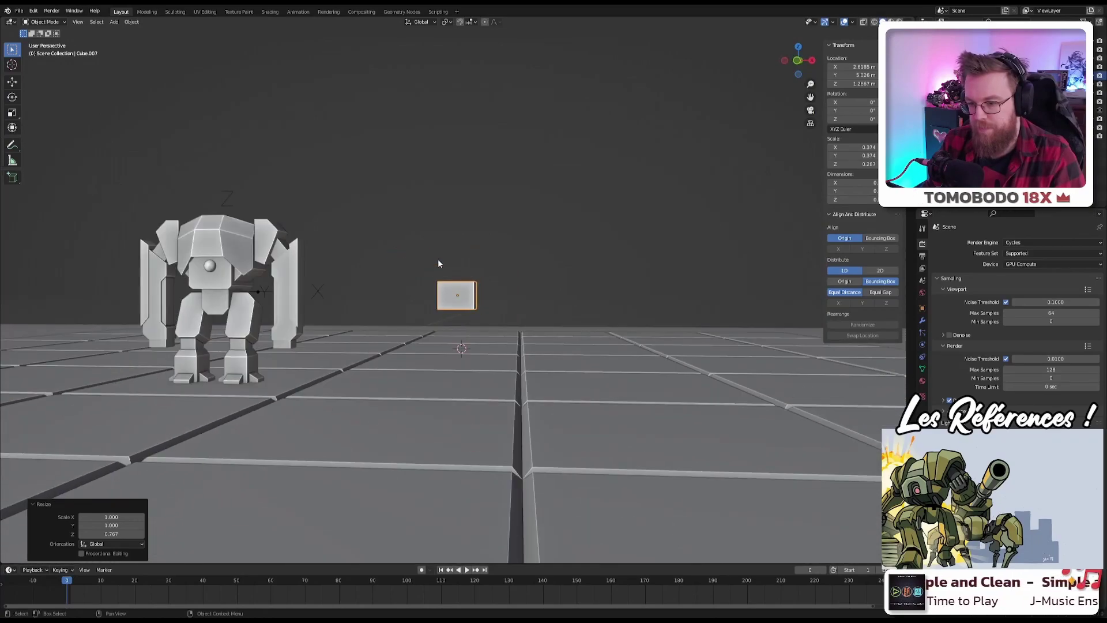
{"action": "scroll", "coordinate": [431, 266], "scroll_direction": "up", "scroll_amount": 8}
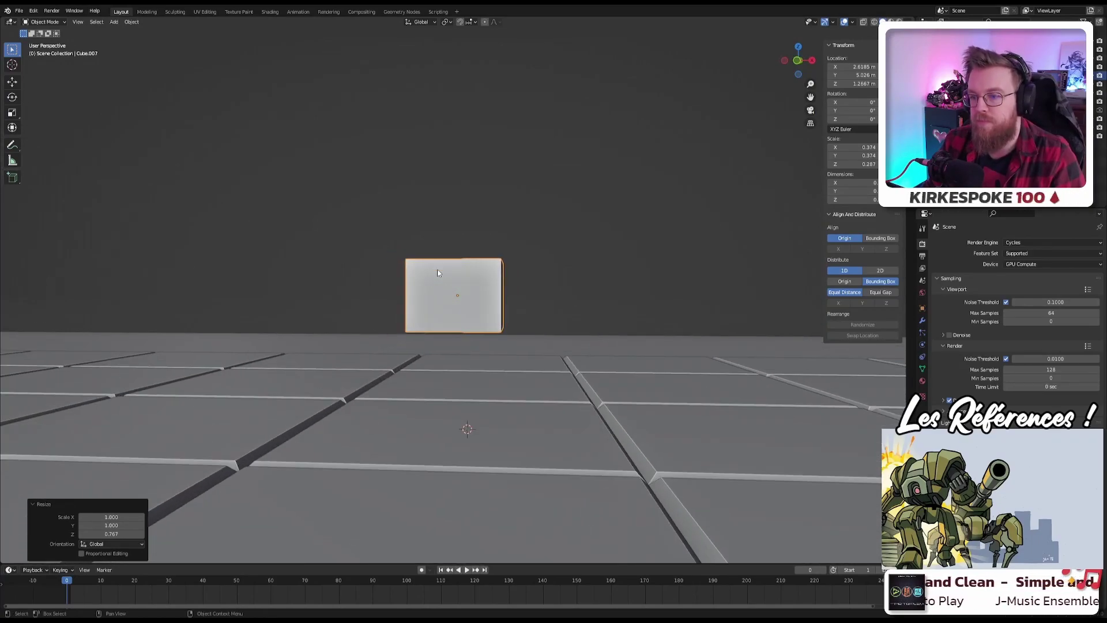
{"action": "scroll", "coordinate": [440, 274], "scroll_direction": "down", "scroll_amount": 6}
{"action": "middle_click_drag", "start_coordinate": [440, 273], "coordinate": [456, 289]}
{"action": "scroll", "coordinate": [456, 289], "scroll_direction": "up", "scroll_amount": 7}
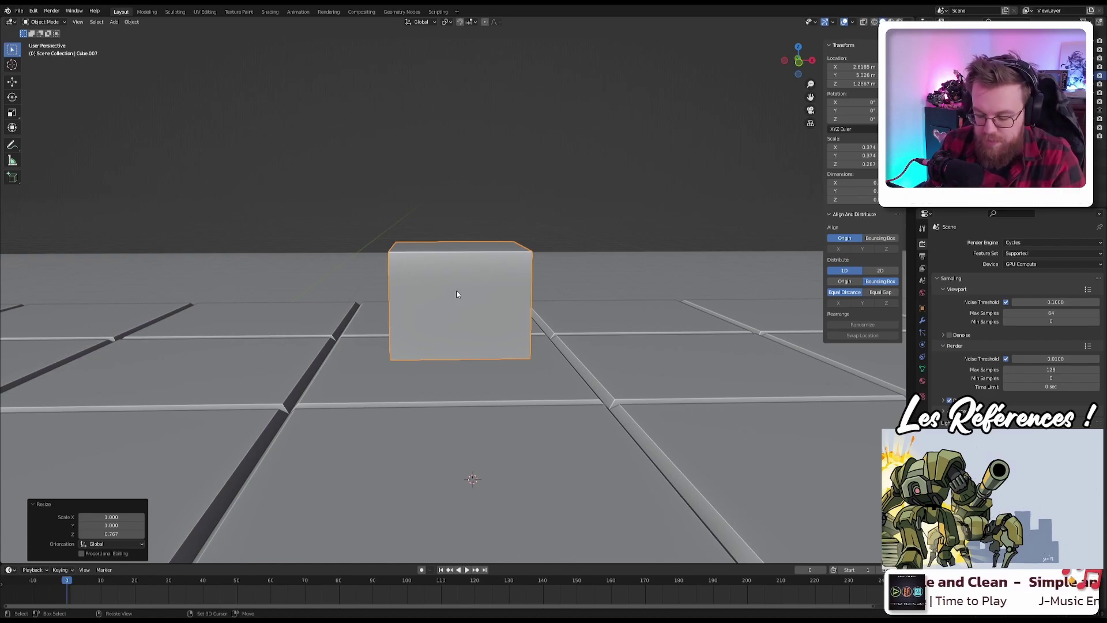
Step: Duplicate the block straight up onto the original and scale the copy by 1.2
{"action": "key", "text": "shift+d"}
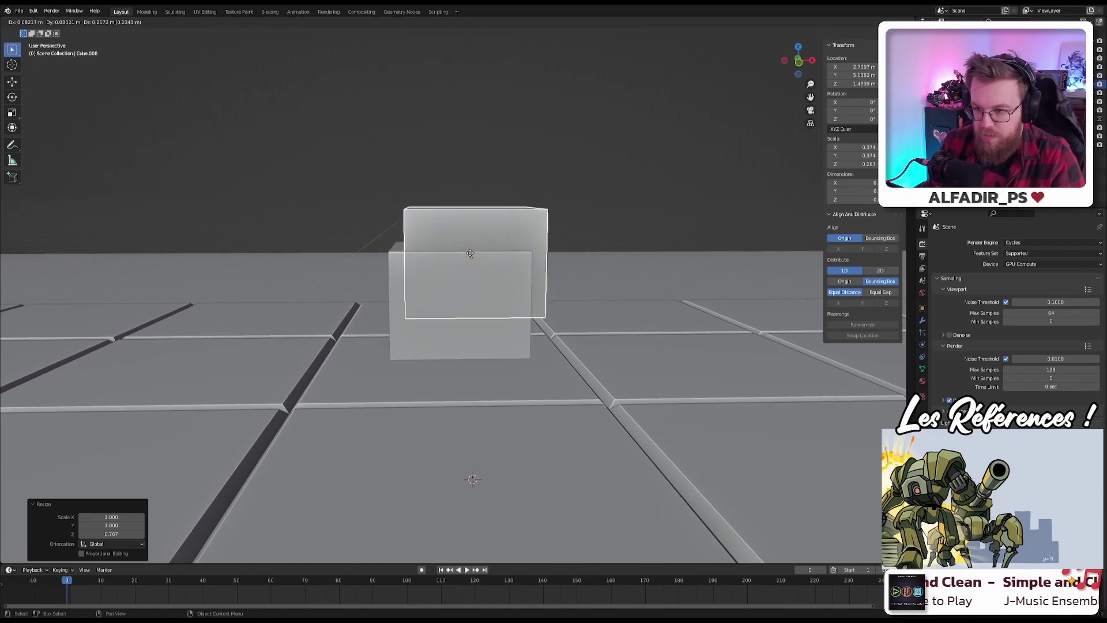
{"action": "key", "text": "z"}
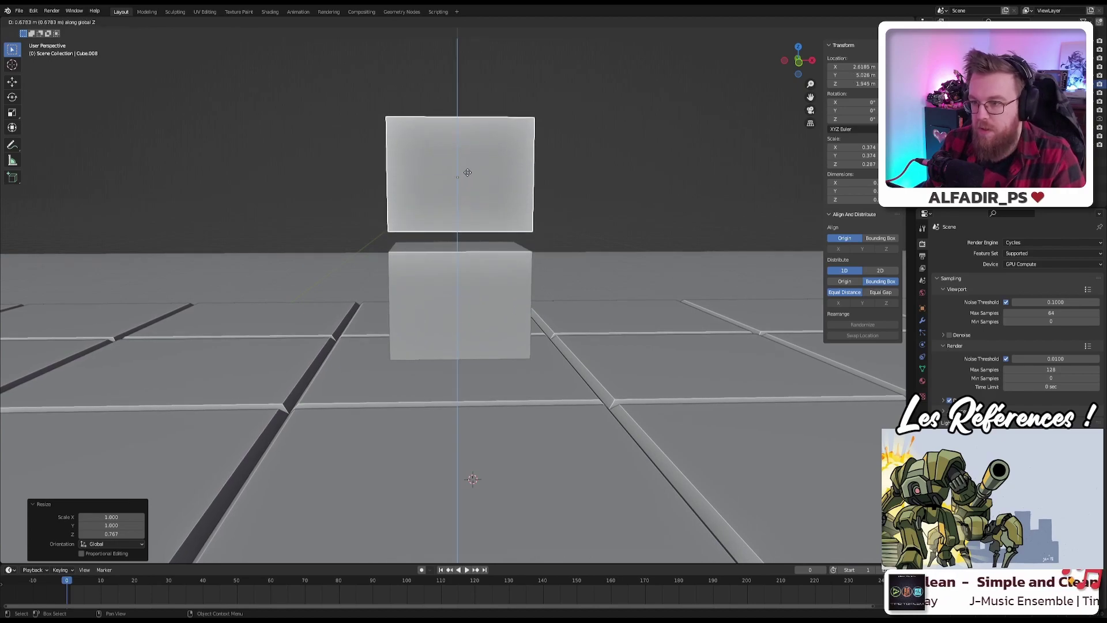
{"action": "left_click", "coordinate": [467, 183]}
{"action": "key", "text": "s"}
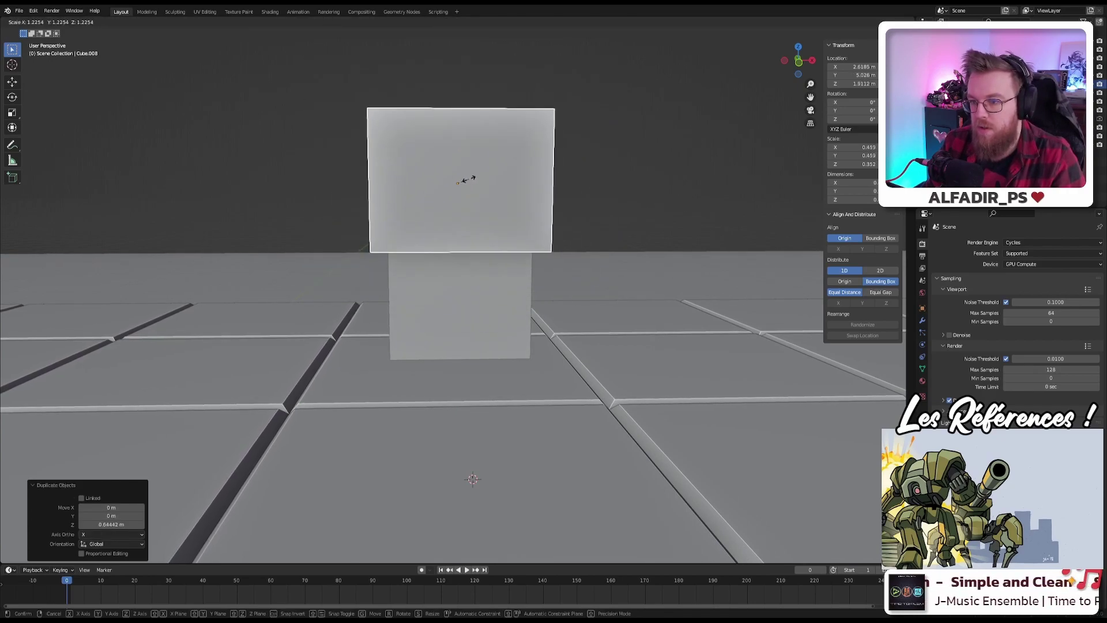
{"action": "type", "text": "1.2"}
{"action": "key", "text": "Return"}
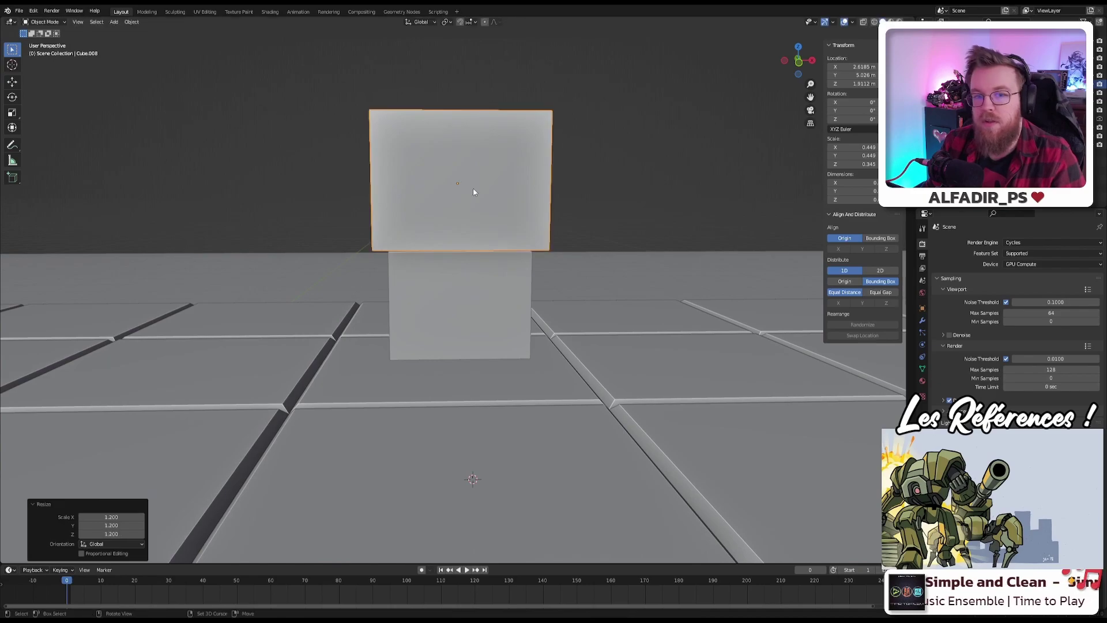
{"action": "middle_click_drag", "start_coordinate": [473, 188], "coordinate": [435, 190]}
{"action": "scroll", "coordinate": [492, 229], "scroll_direction": "up", "scroll_amount": 2}
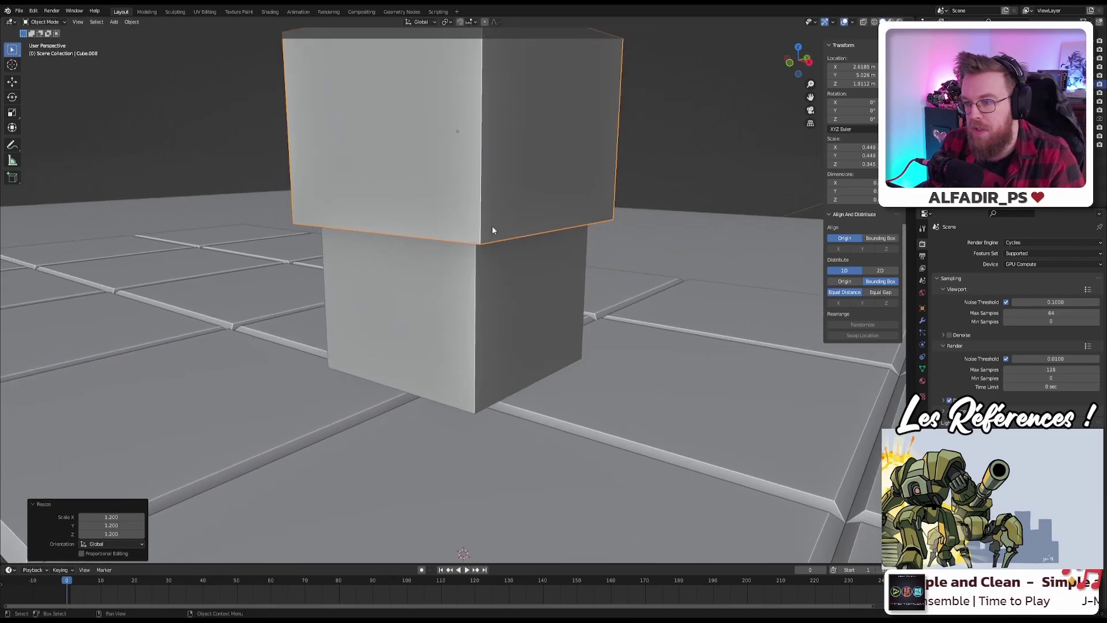
{"action": "middle_click_drag", "start_coordinate": [492, 229], "coordinate": [544, 217]}
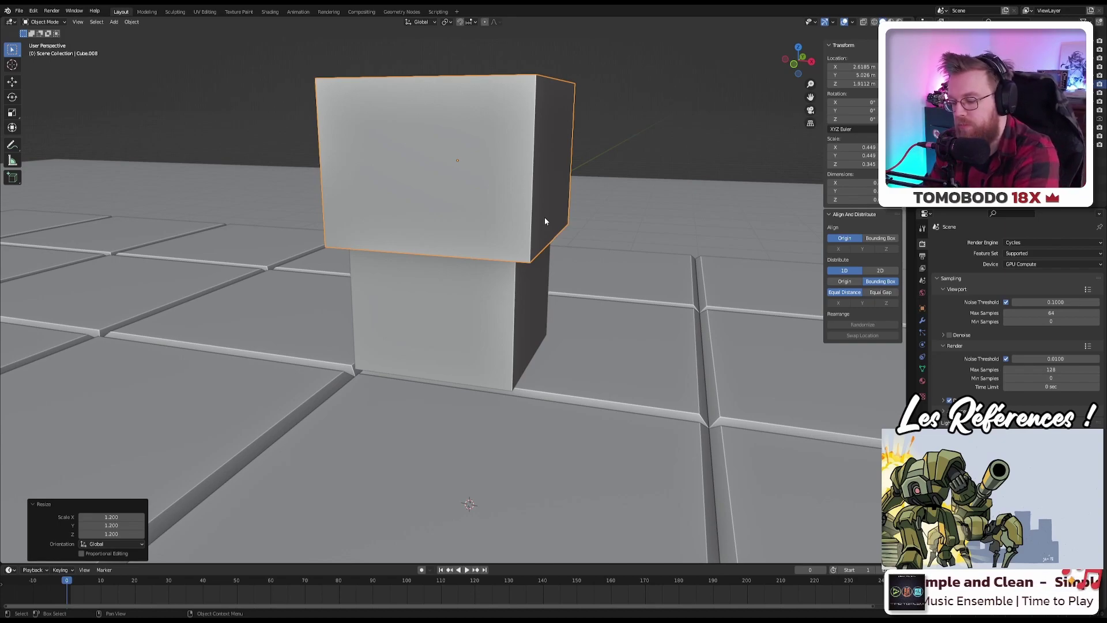
{"action": "middle_click_drag", "start_coordinate": [548, 199], "coordinate": [573, 223], "text": "shift"}
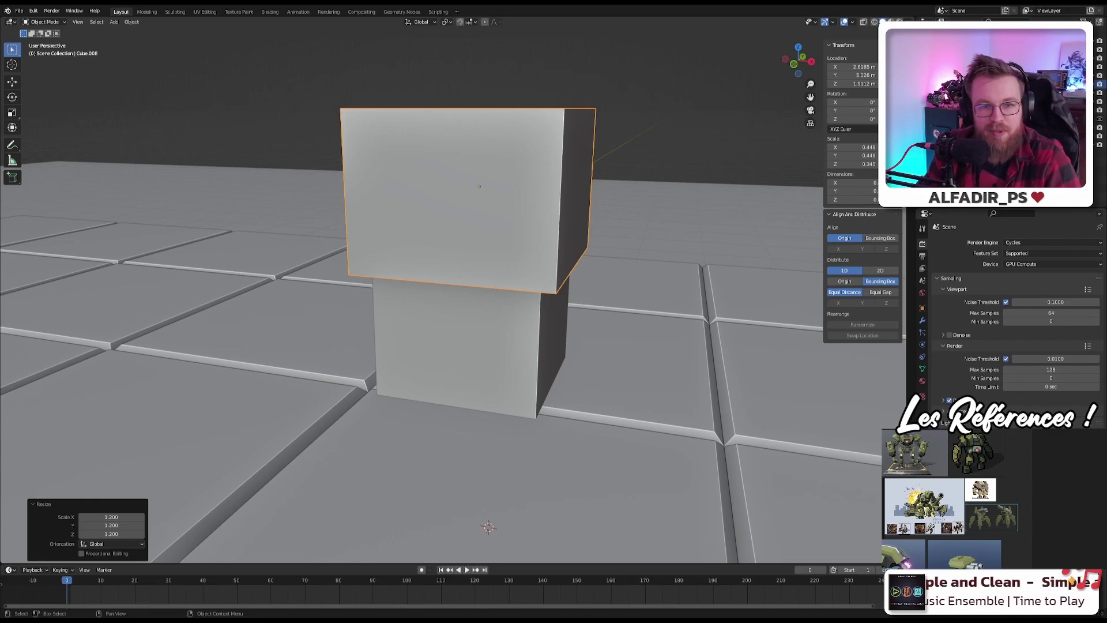
Step: Hide both tower models in the outliner
{"action": "middle_click_drag", "start_coordinate": [323, 230], "coordinate": [403, 242]}
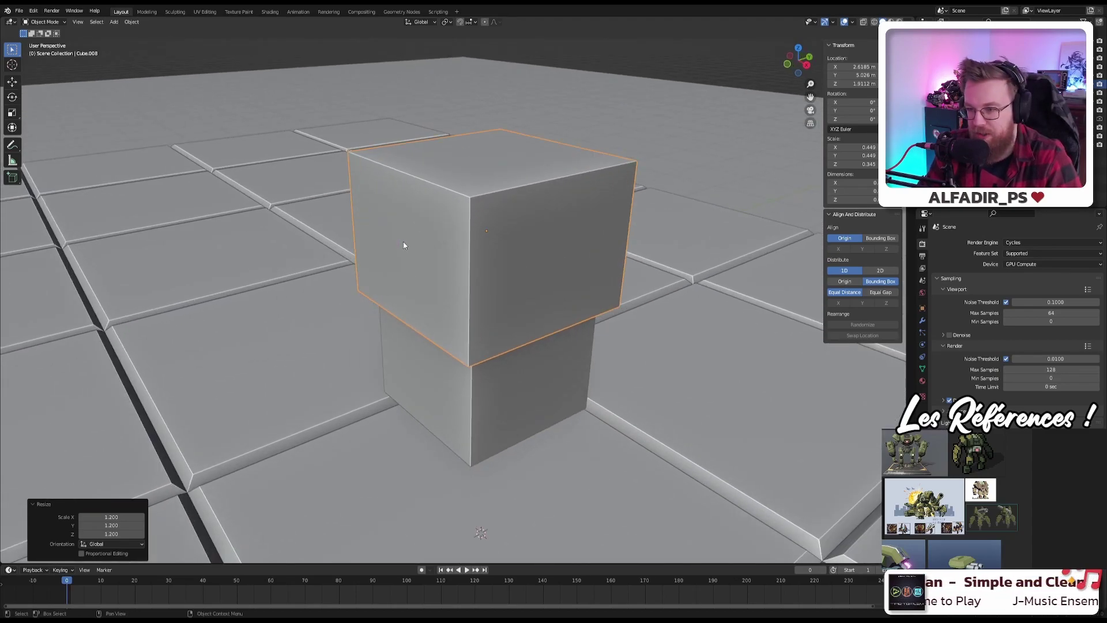
{"action": "middle_click_drag", "start_coordinate": [403, 243], "coordinate": [427, 227]}
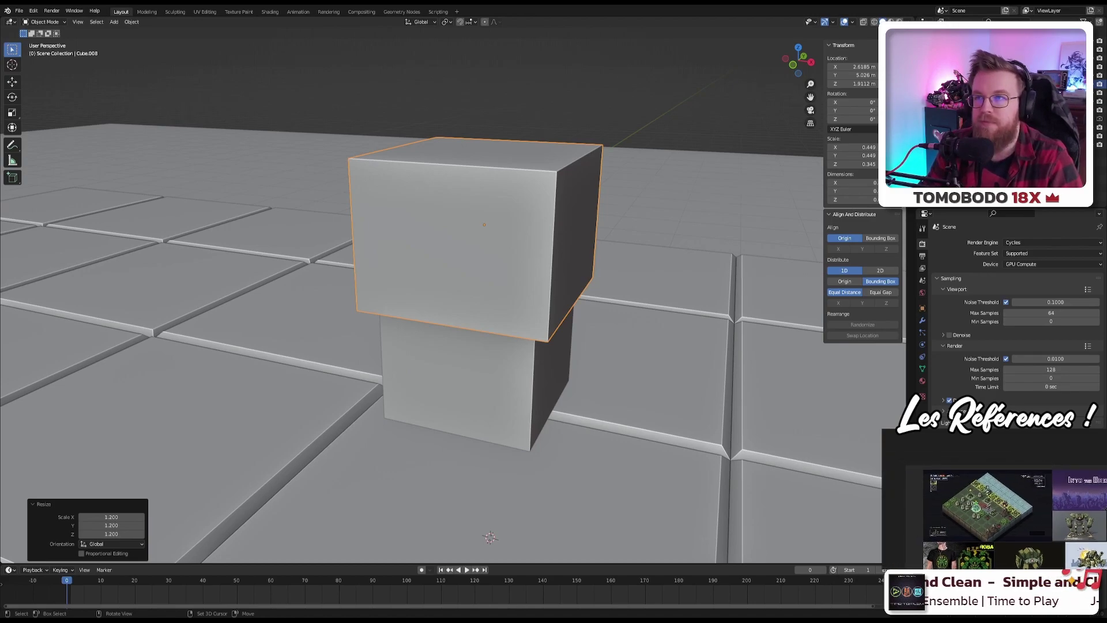
{"action": "scroll", "coordinate": [450, 288], "scroll_direction": "down", "scroll_amount": 6}
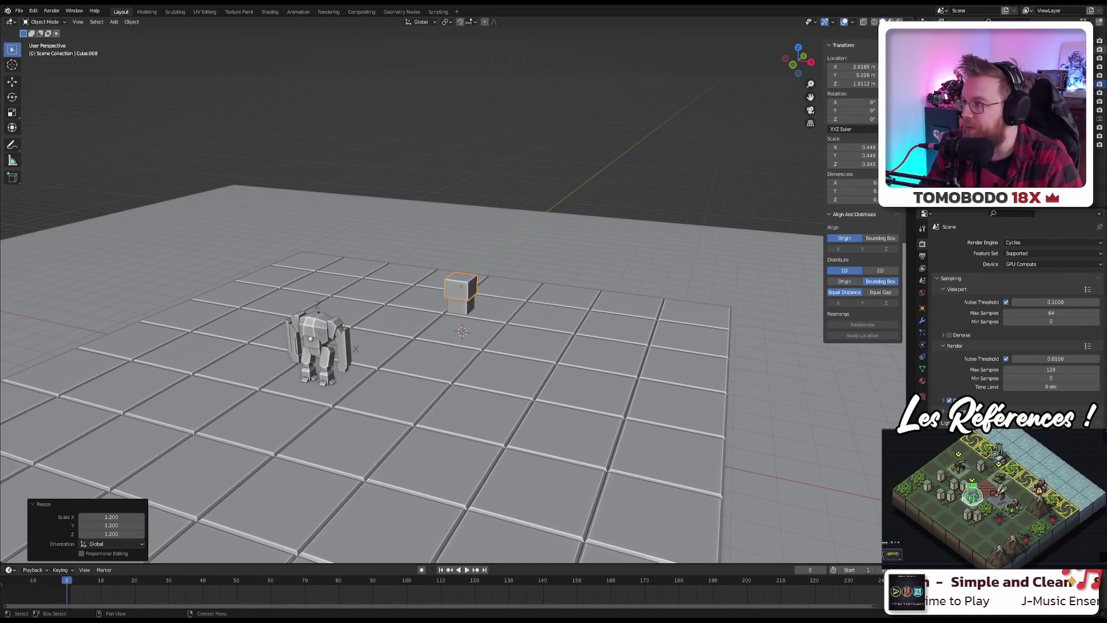
{"action": "middle_click_drag", "start_coordinate": [490, 259], "coordinate": [450, 321]}
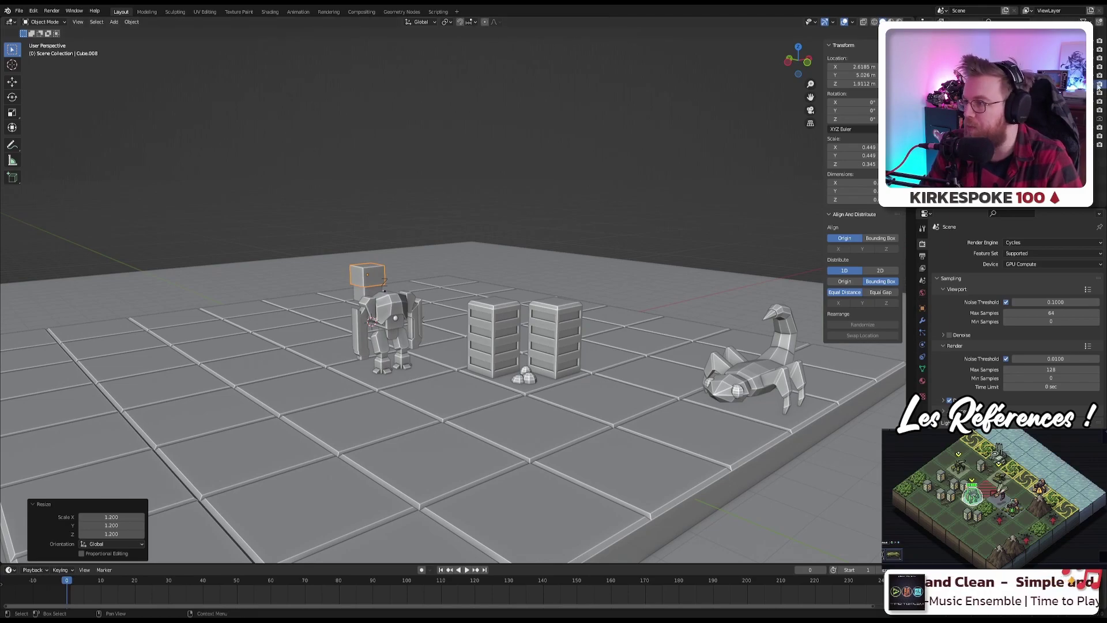
{"action": "left_click", "coordinate": [1100, 58]}
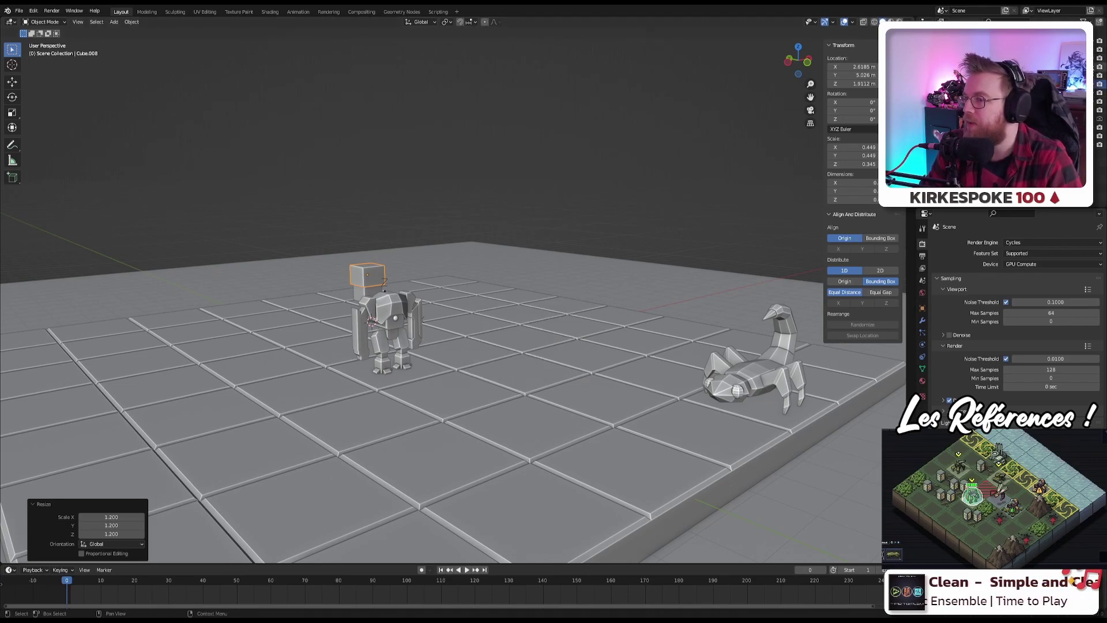
{"action": "left_click", "coordinate": [1100, 66]}
Step: Frame the selected cube and orbit to a high three-quarter view of the stack
{"action": "middle_click_drag", "start_coordinate": [634, 231], "coordinate": [548, 242]}
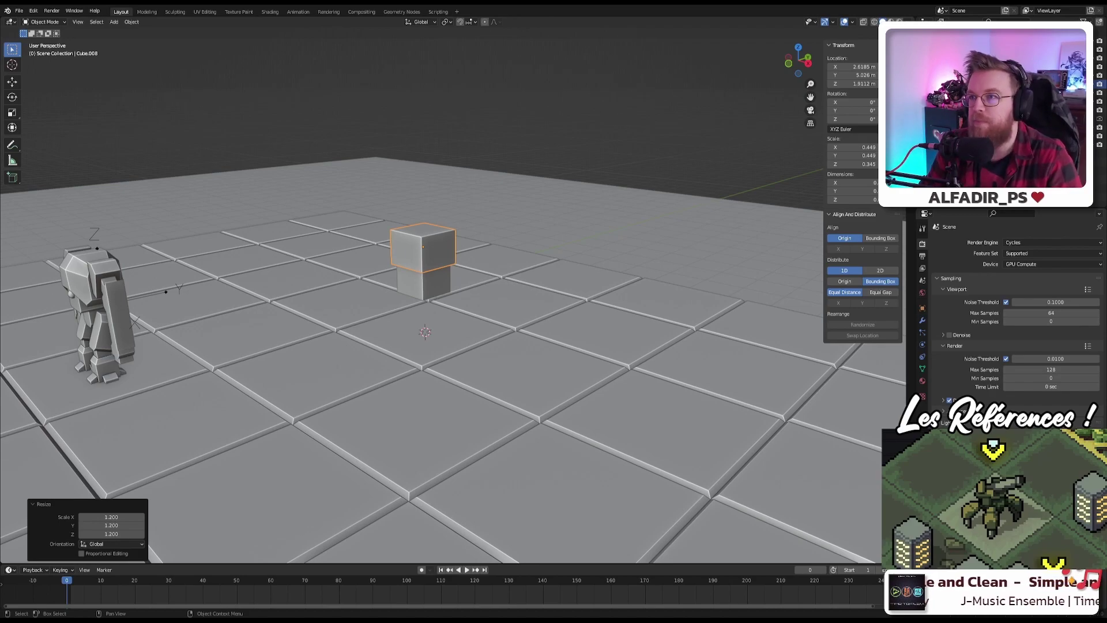
{"action": "scroll", "coordinate": [448, 259], "scroll_direction": "up", "scroll_amount": 3}
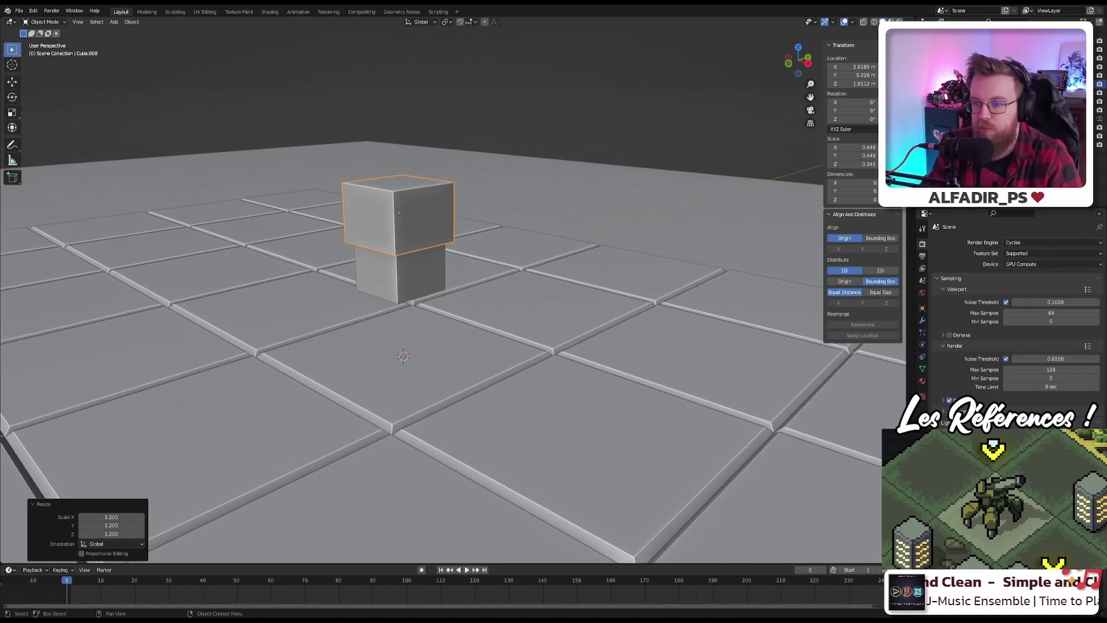
{"action": "middle_click_drag", "start_coordinate": [448, 259], "coordinate": [329, 242]}
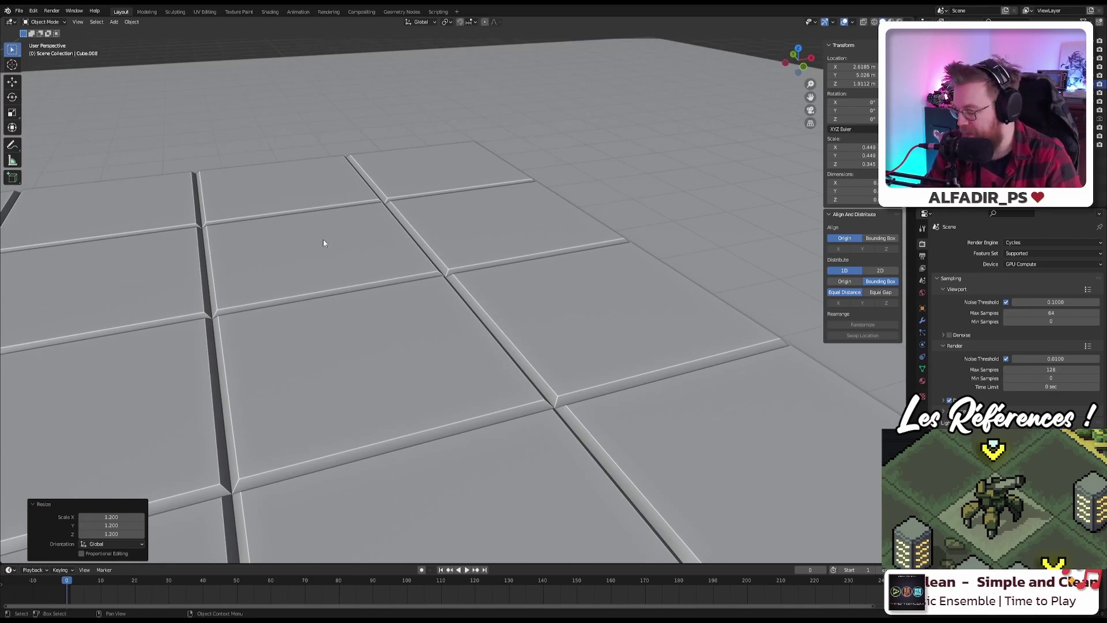
{"action": "key", "text": "KP_Decimal"}
{"action": "mouse_move", "coordinate": [524, 341]}
{"action": "middle_mouse_down"}
{"action": "mouse_move", "coordinate": [402, 324]}
{"action": "mouse_move", "coordinate": [582, 348]}
{"action": "mouse_move", "coordinate": [541, 343]}
{"action": "middle_mouse_up"}
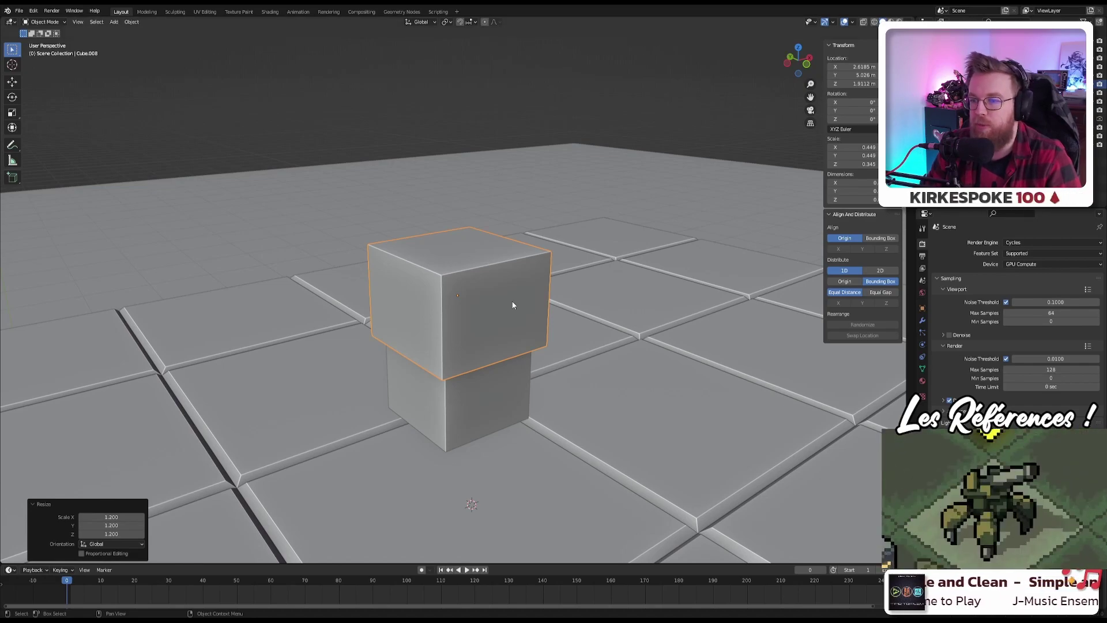
{"action": "middle_click_drag", "start_coordinate": [513, 305], "coordinate": [473, 278]}
{"action": "scroll", "coordinate": [472, 278], "scroll_direction": "up", "scroll_amount": 3}
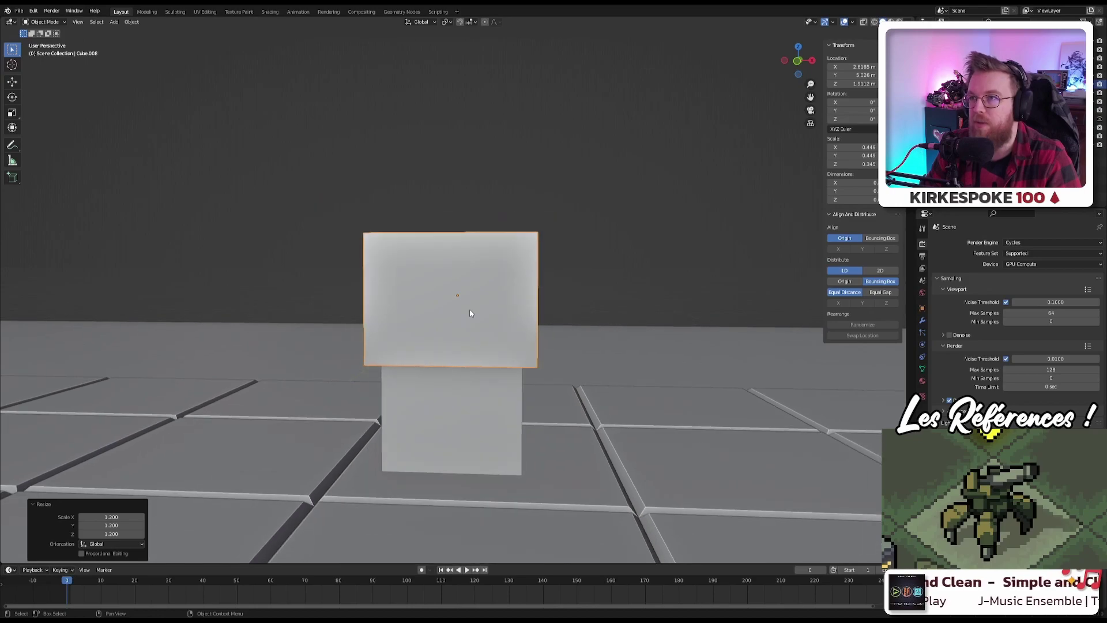
{"action": "scroll", "coordinate": [470, 313], "scroll_direction": "down", "scroll_amount": 2}
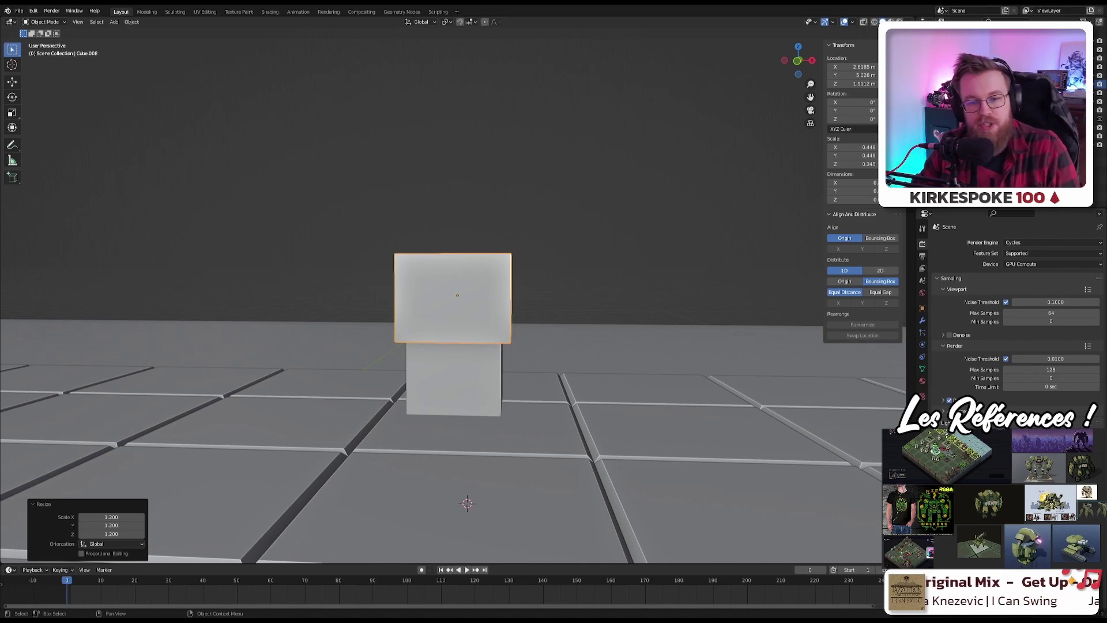
{"action": "middle_click_drag", "start_coordinate": [390, 245], "coordinate": [451, 188], "text": "shift"}
{"action": "scroll", "coordinate": [554, 244], "scroll_direction": "up", "scroll_amount": 2}
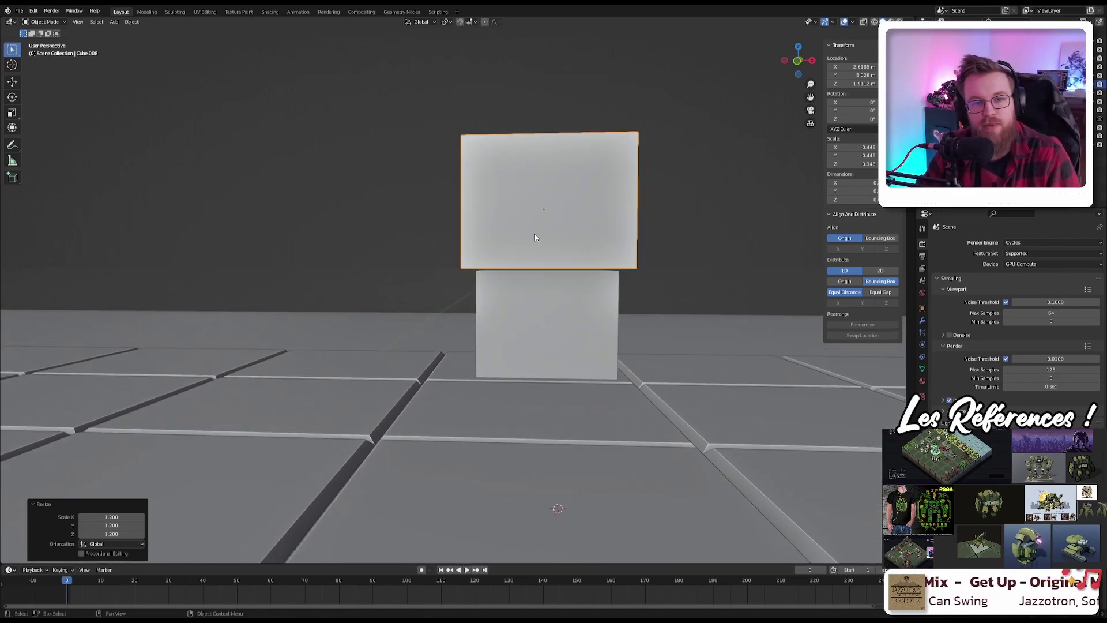
{"action": "middle_click_drag", "start_coordinate": [535, 234], "coordinate": [428, 260]}
{"action": "scroll", "coordinate": [438, 239], "scroll_direction": "down", "scroll_amount": 3}
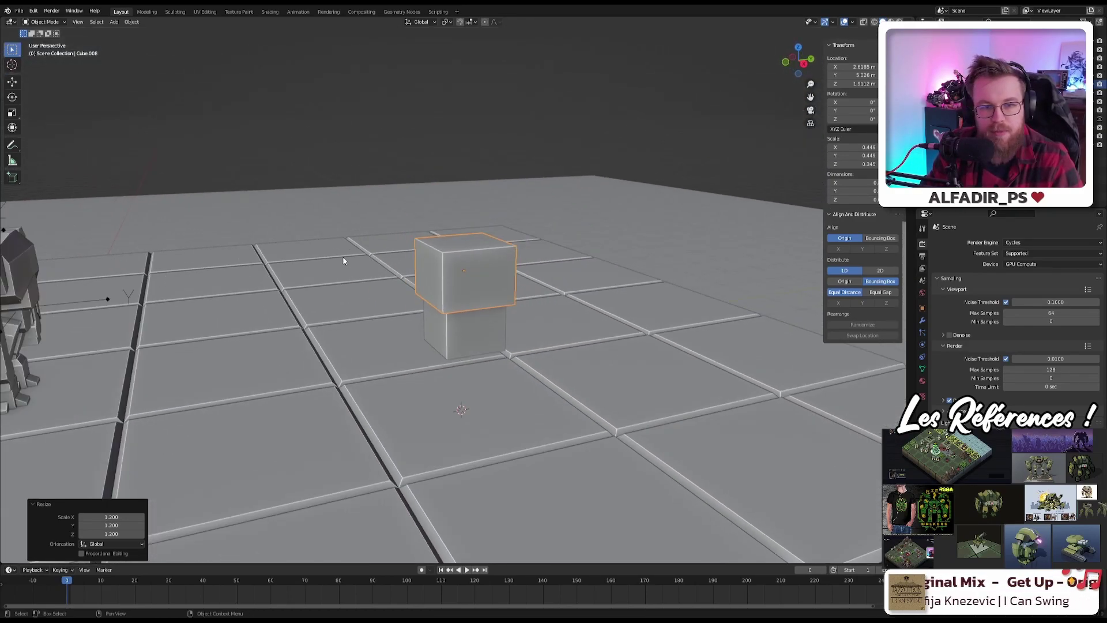
{"action": "scroll", "coordinate": [407, 264], "scroll_direction": "up", "scroll_amount": 5}
{"action": "middle_click_drag", "start_coordinate": [407, 264], "coordinate": [432, 284]}
{"action": "scroll", "coordinate": [500, 296], "scroll_direction": "down", "scroll_amount": 2}
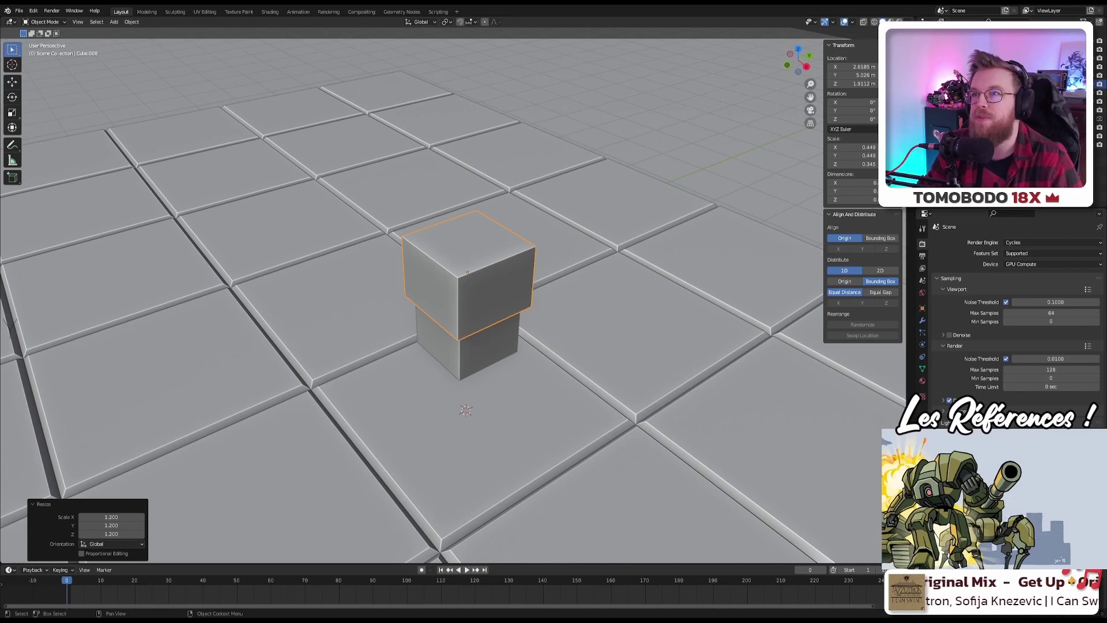
Step: Switch to Front Orthographic view and zoom in on the two-block stack
{"action": "key", "text": "KP_1"}
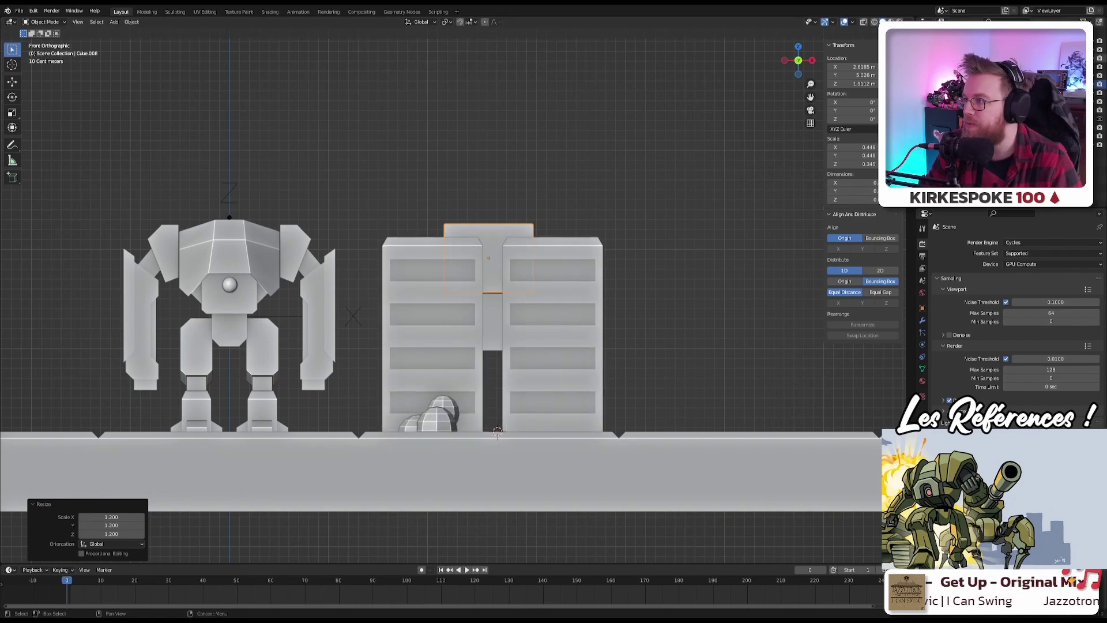
{"action": "scroll", "coordinate": [372, 334], "scroll_direction": "up", "scroll_amount": 6}
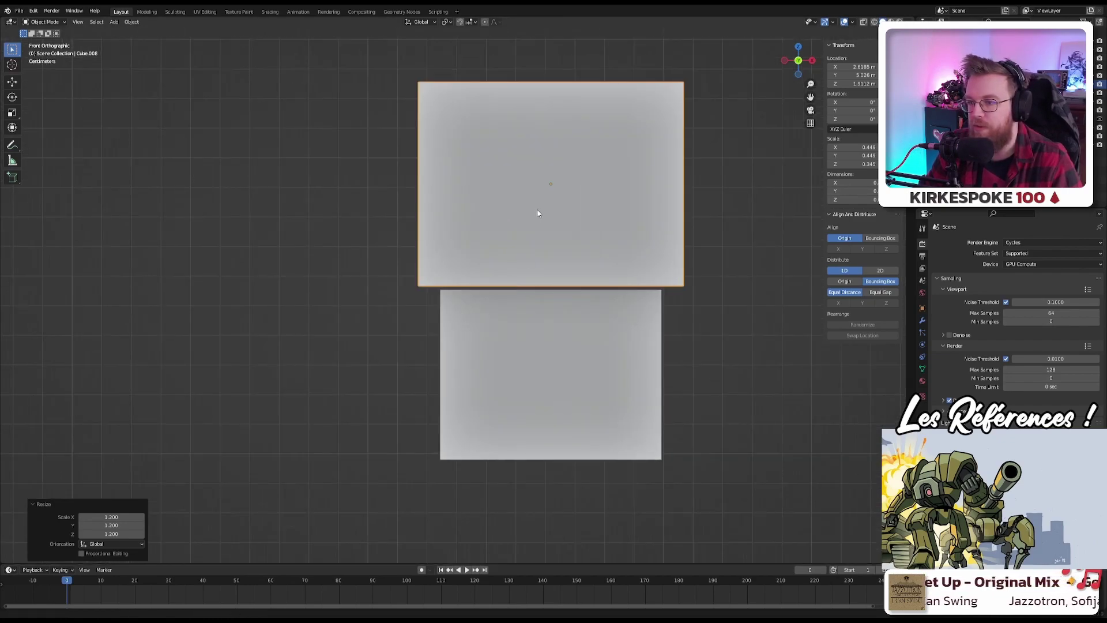
Step: In Edit Mode, bevel a centred loop cut into two loops and select the middle top face
{"action": "key", "text": "Tab"}
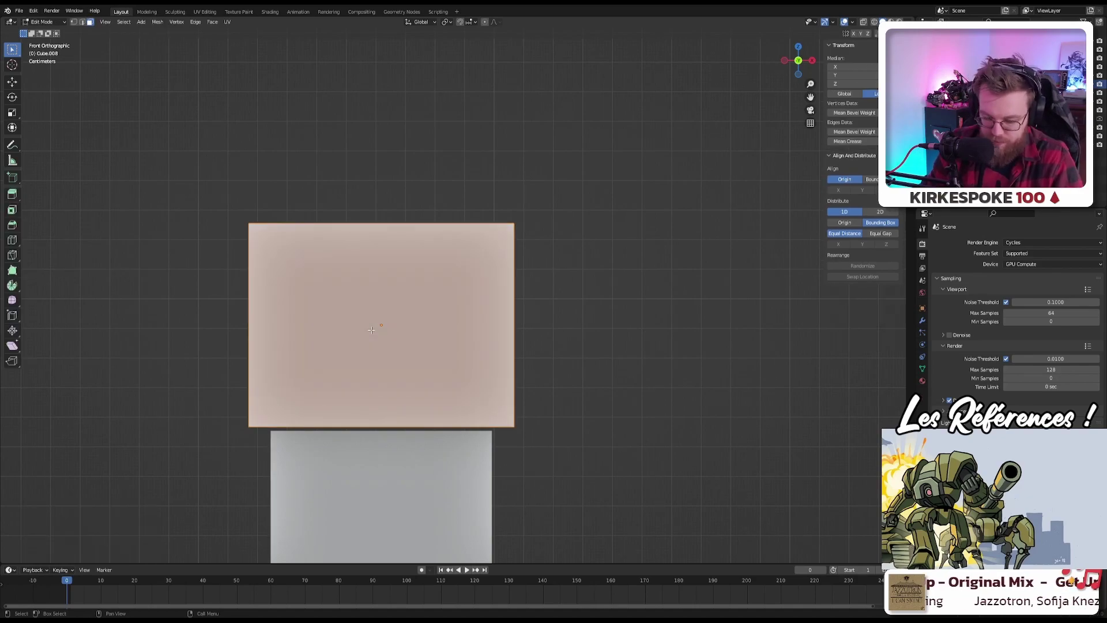
{"action": "key", "text": "ctrl+r"}
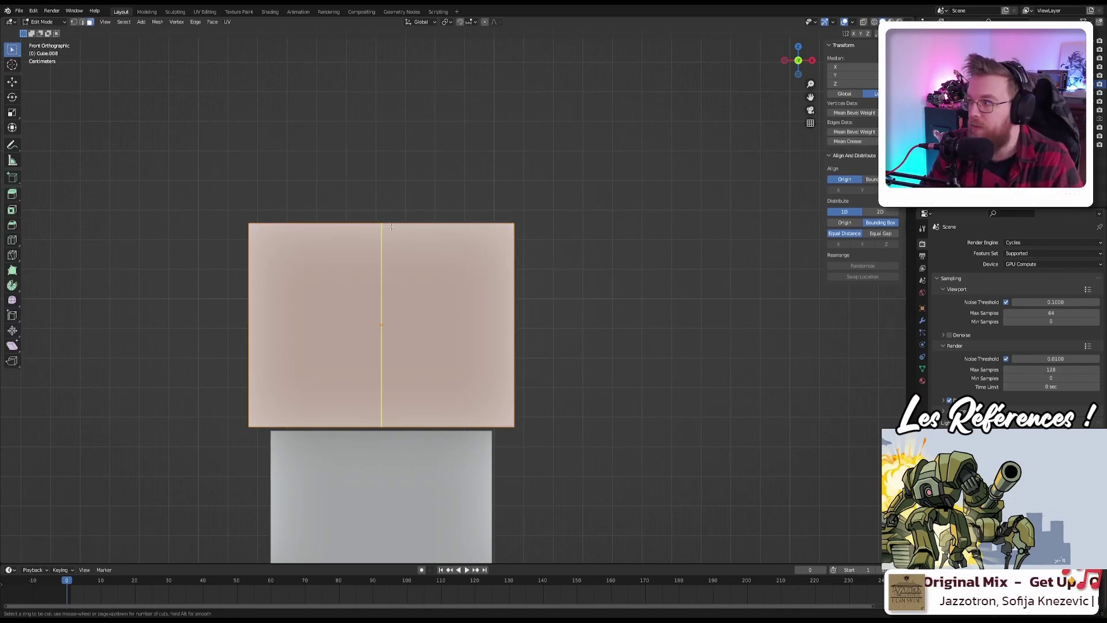
{"action": "left_click", "coordinate": [391, 227]}
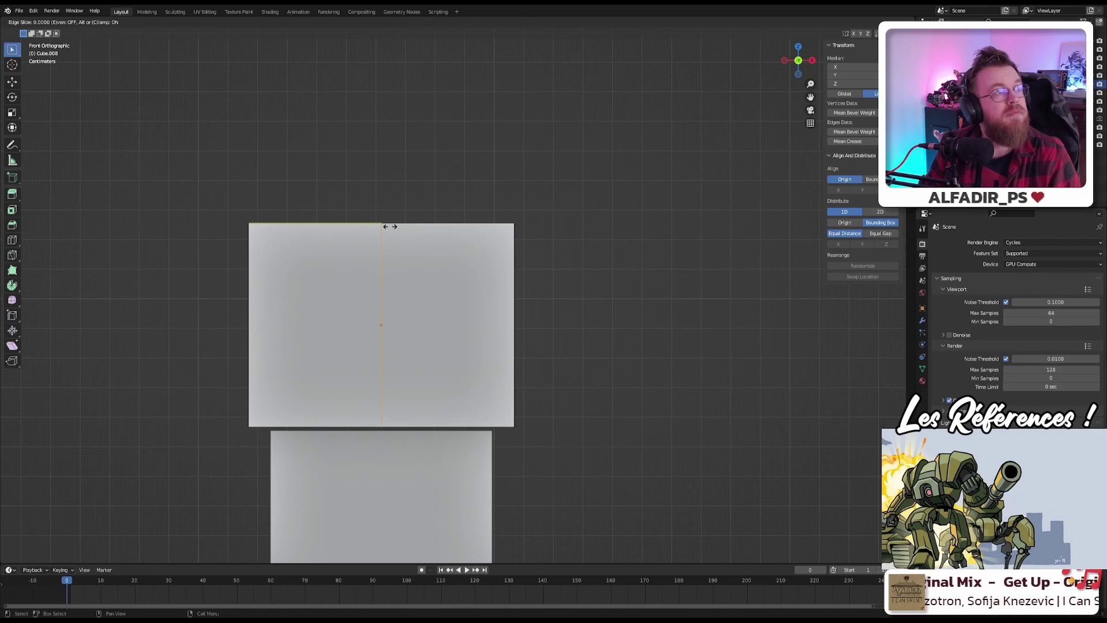
{"action": "right_click", "coordinate": [397, 284]}
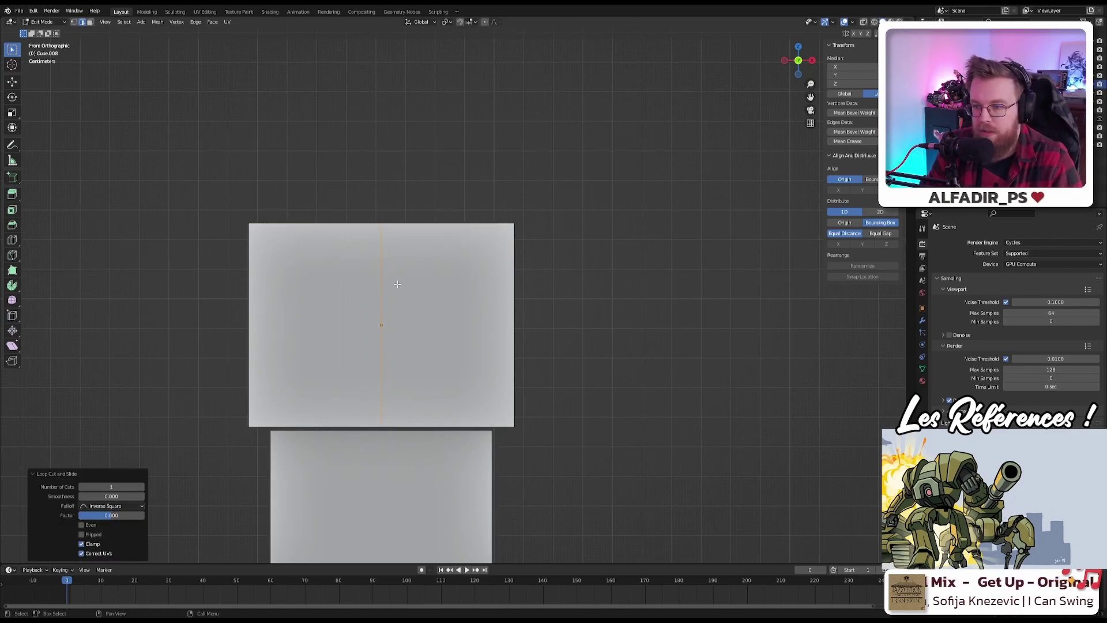
{"action": "key", "text": "ctrl+b"}
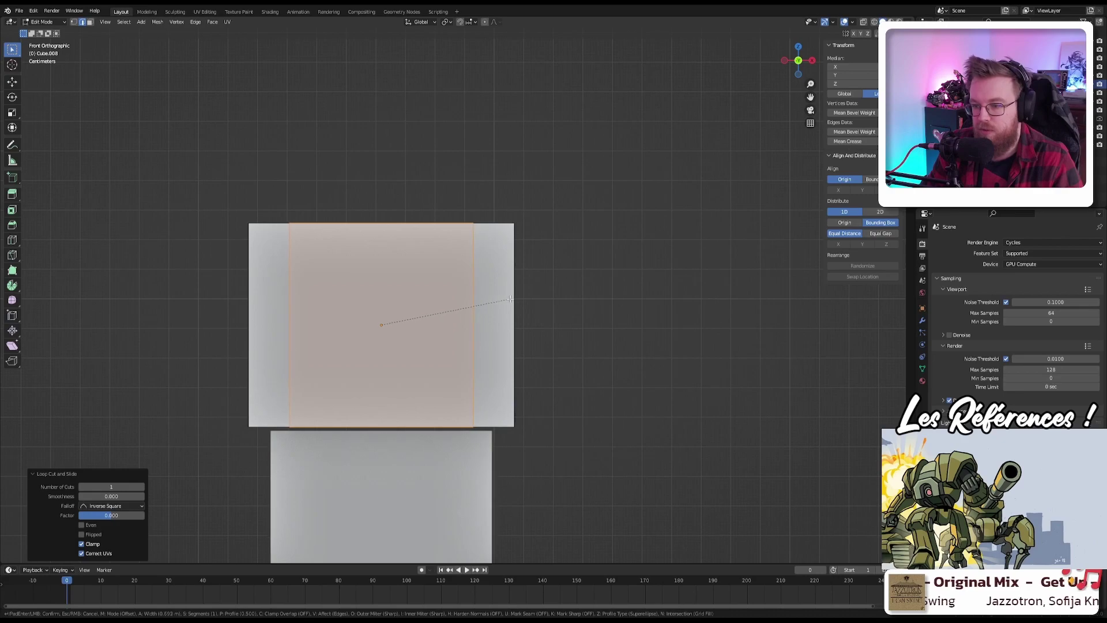
{"action": "left_click", "coordinate": [477, 304]}
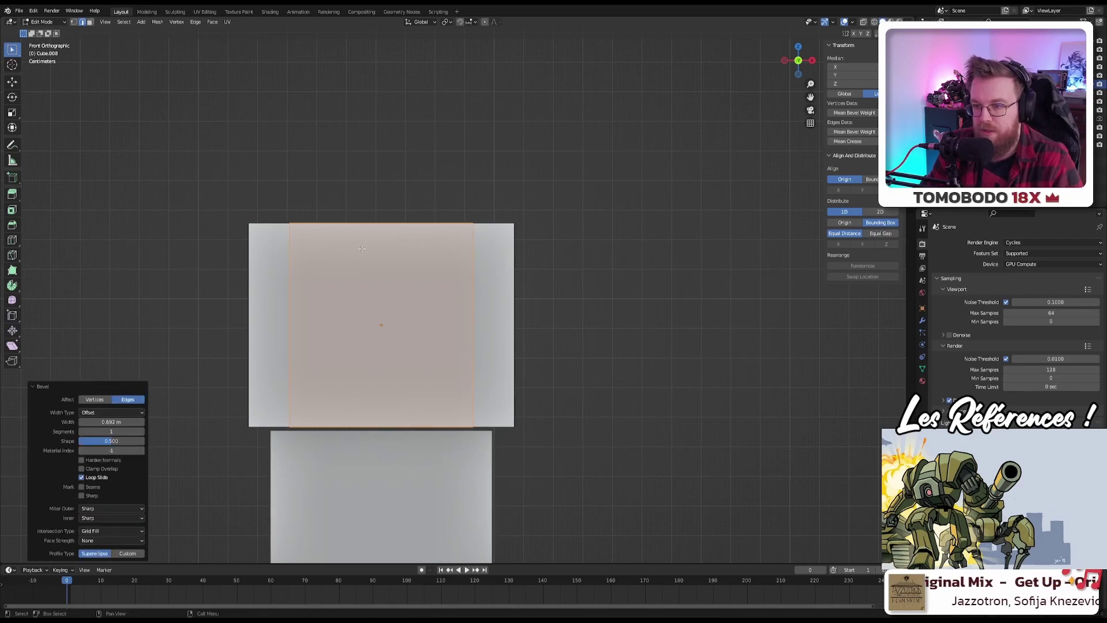
{"action": "middle_click_drag", "start_coordinate": [362, 248], "coordinate": [376, 269]}
{"action": "left_click", "coordinate": [377, 268]}
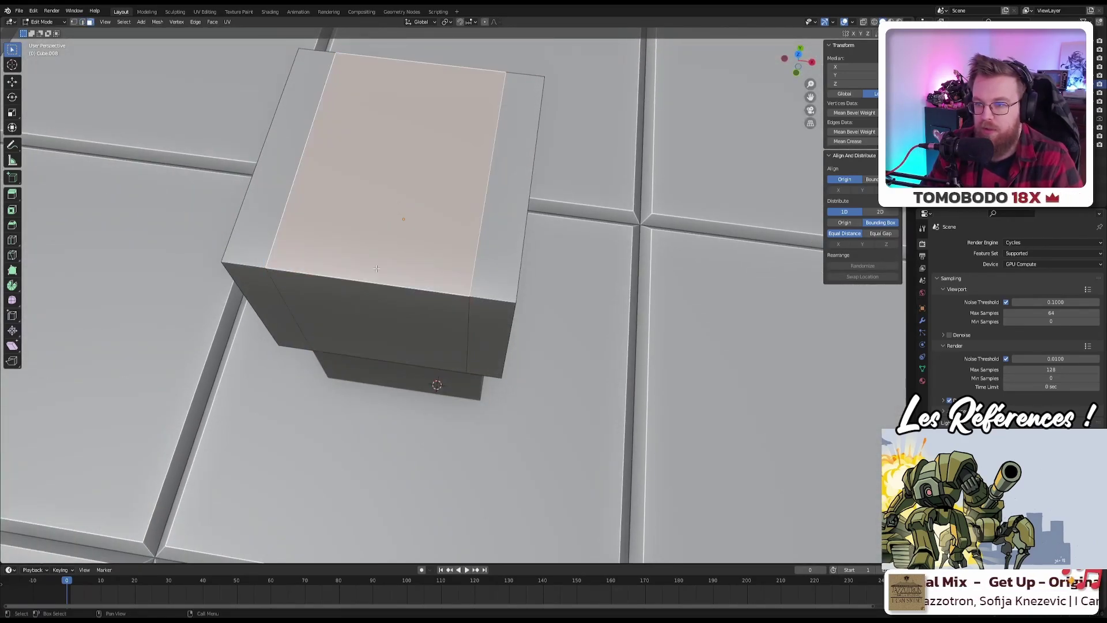
{"action": "key", "text": "alt+e"}
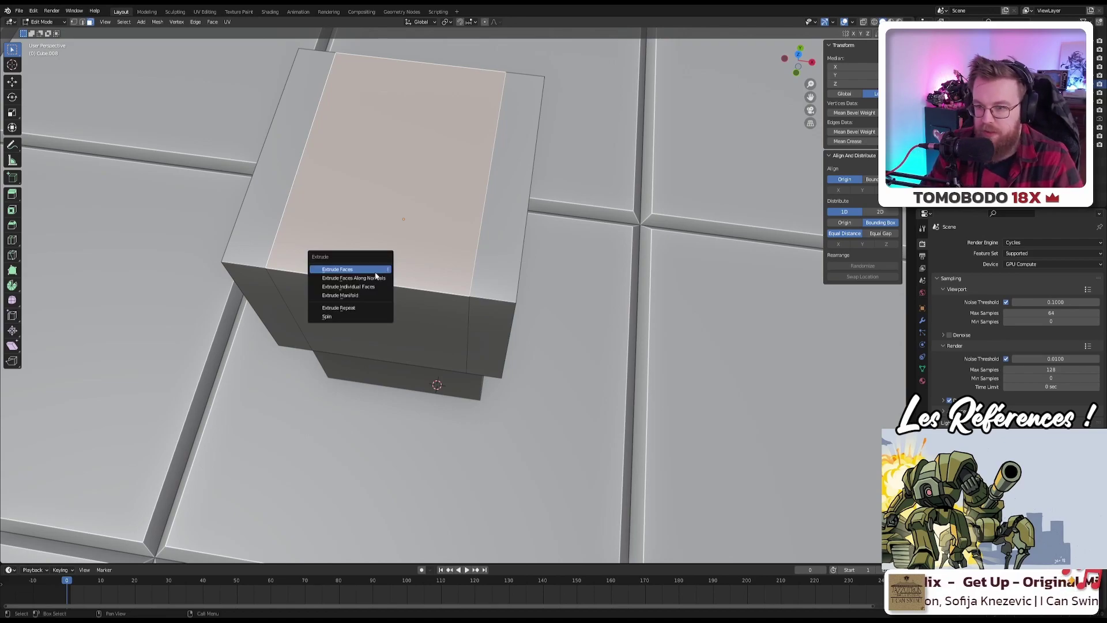
{"action": "left_click", "coordinate": [346, 294]}
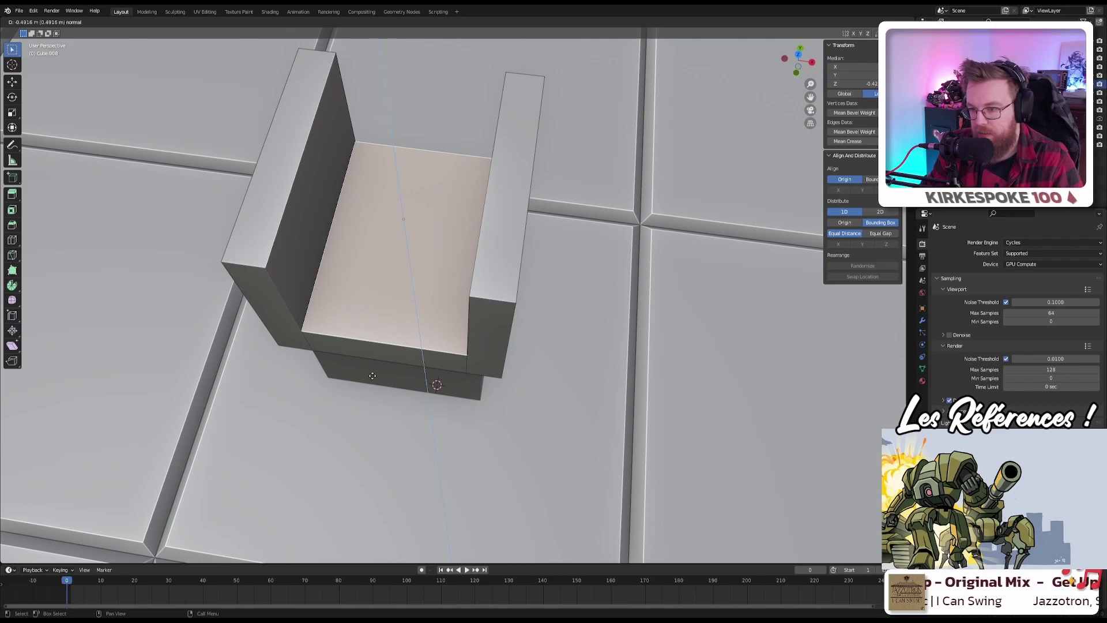
{"action": "left_click", "coordinate": [372, 375]}
{"action": "middle_click_drag", "start_coordinate": [373, 375], "coordinate": [376, 369]}
{"action": "key", "text": "ctrl+z"}
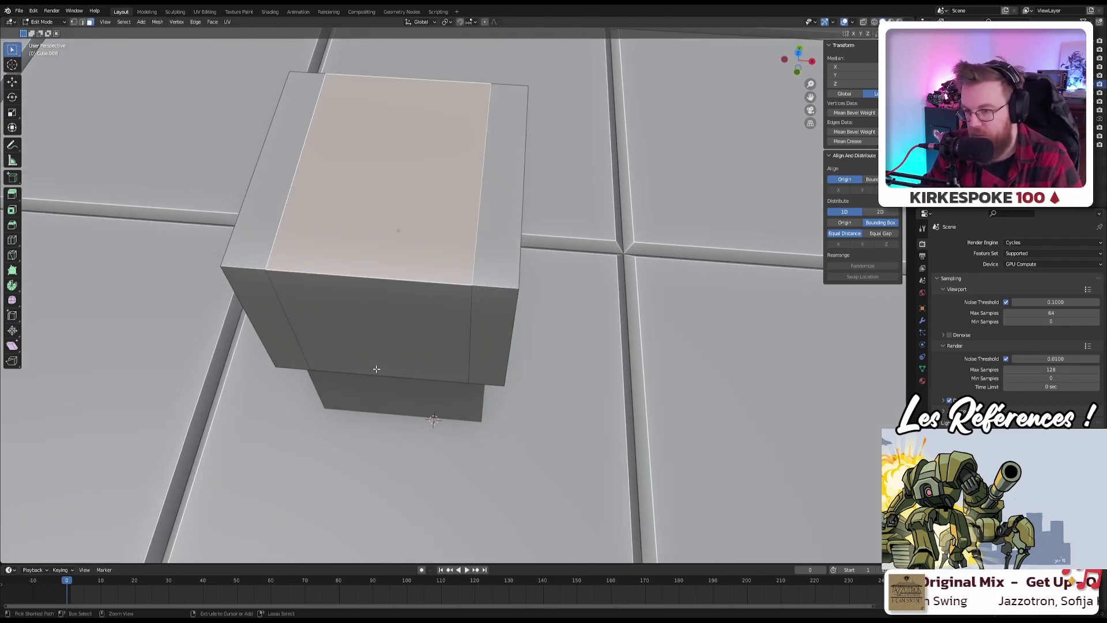
{"action": "key", "text": "KP_1"}
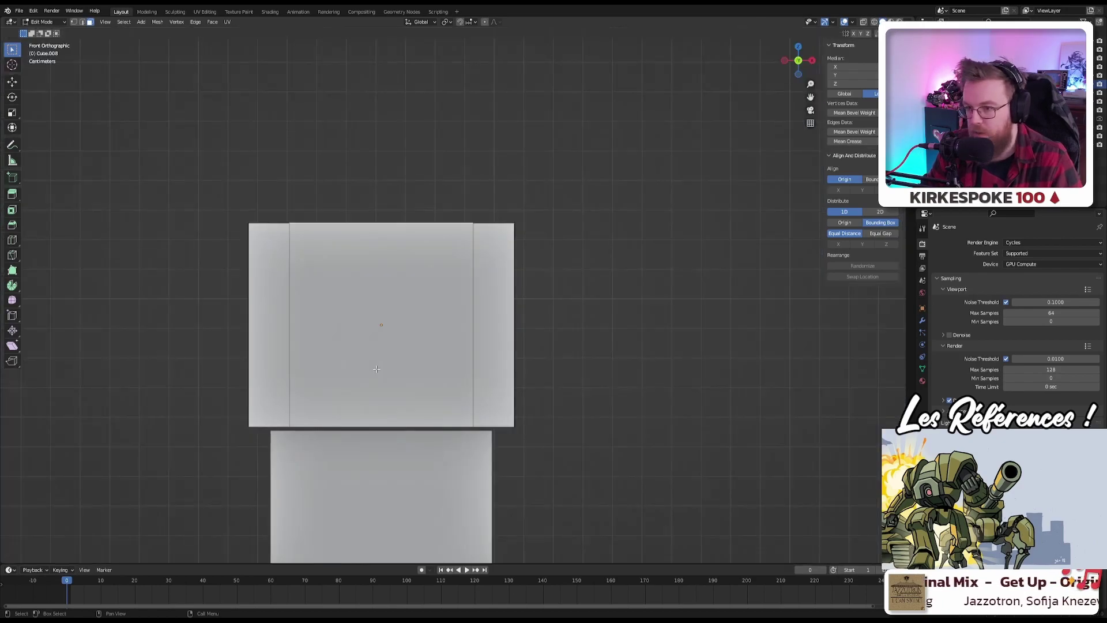
{"action": "key", "text": "alt+e"}
{"action": "left_click", "coordinate": [376, 368]}
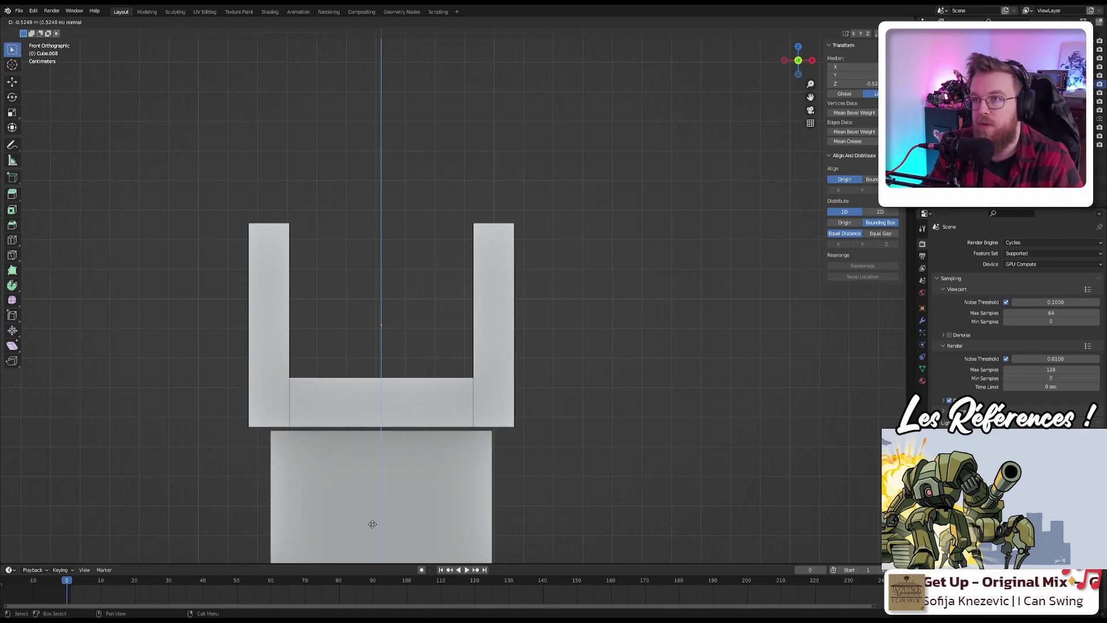
{"action": "left_click", "coordinate": [367, 537]}
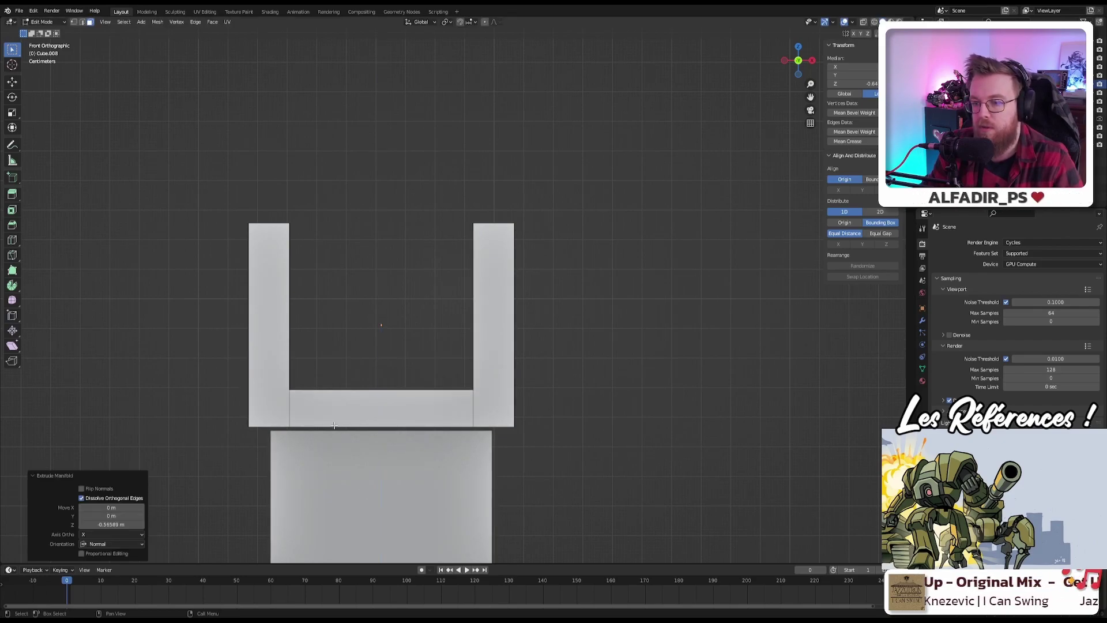
{"action": "middle_click_drag", "start_coordinate": [367, 535], "coordinate": [454, 145]}
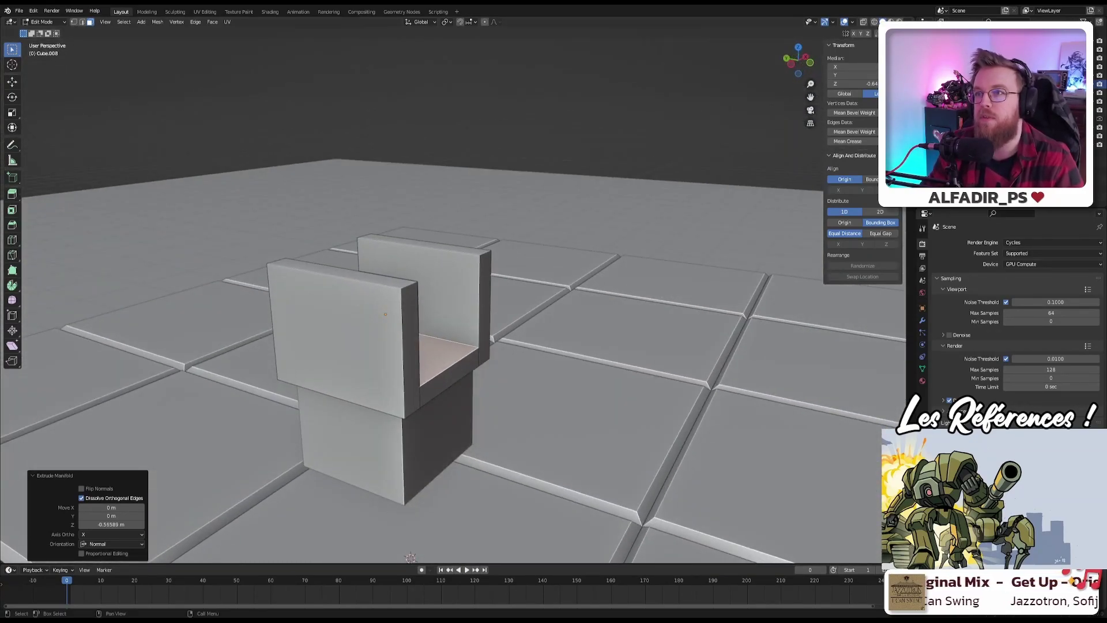
{"action": "middle_click_drag", "start_coordinate": [393, 214], "coordinate": [371, 306]}
{"action": "scroll", "coordinate": [371, 306], "scroll_direction": "up", "scroll_amount": 5}
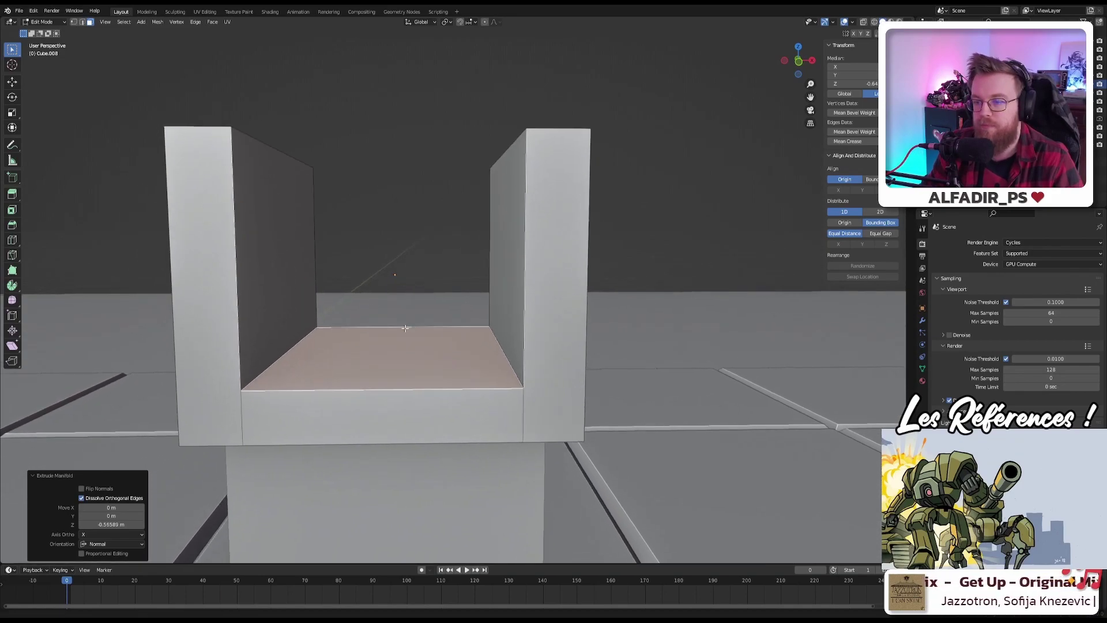
{"action": "key", "text": "ctrl+z"}
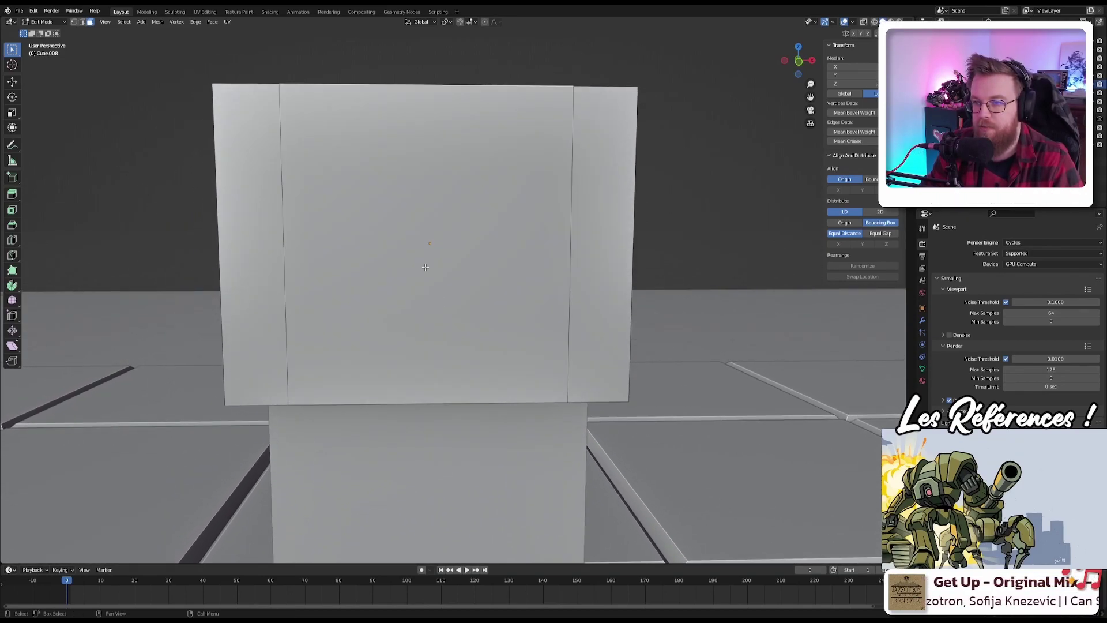
Step: Trial-bevel the top block's lower rim edge loop, widening it to 0.551 m
{"action": "middle_click_drag", "start_coordinate": [440, 302], "coordinate": [347, 306]}
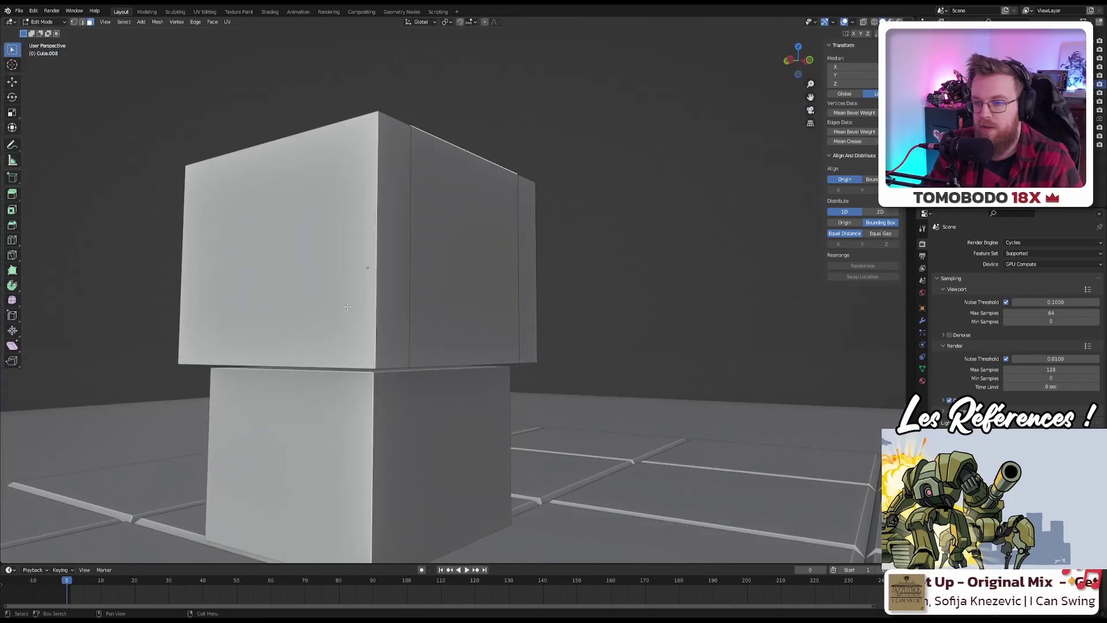
{"action": "key", "text": "2"}
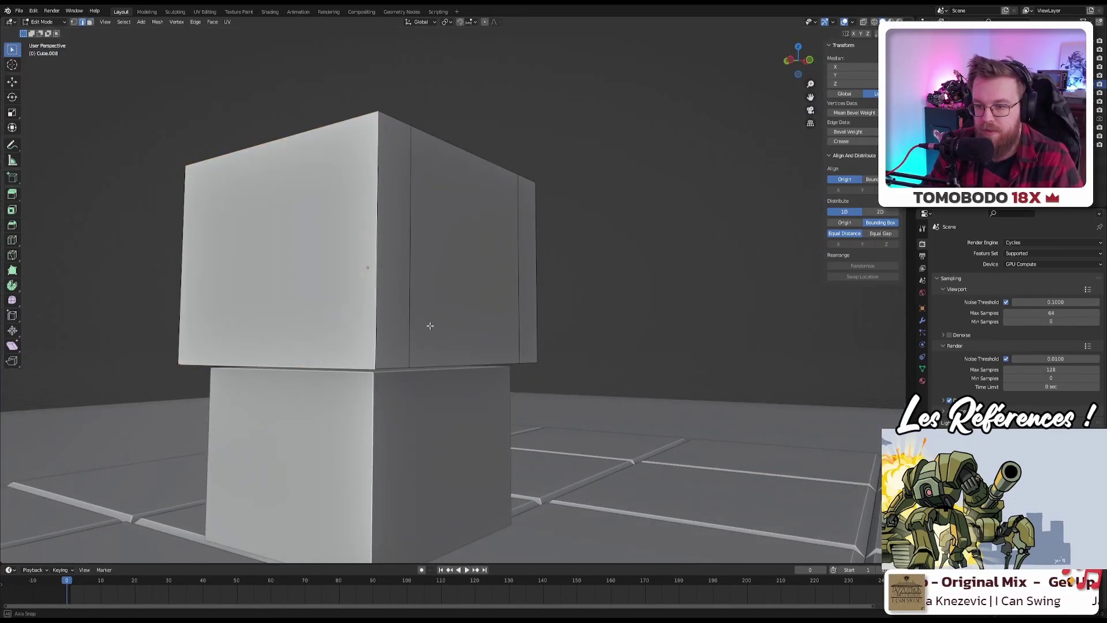
{"action": "middle_click_drag", "start_coordinate": [432, 323], "coordinate": [568, 367]}
{"action": "left_click", "coordinate": [589, 344], "text": "alt"}
{"action": "middle_click_drag", "start_coordinate": [501, 314], "coordinate": [536, 323]}
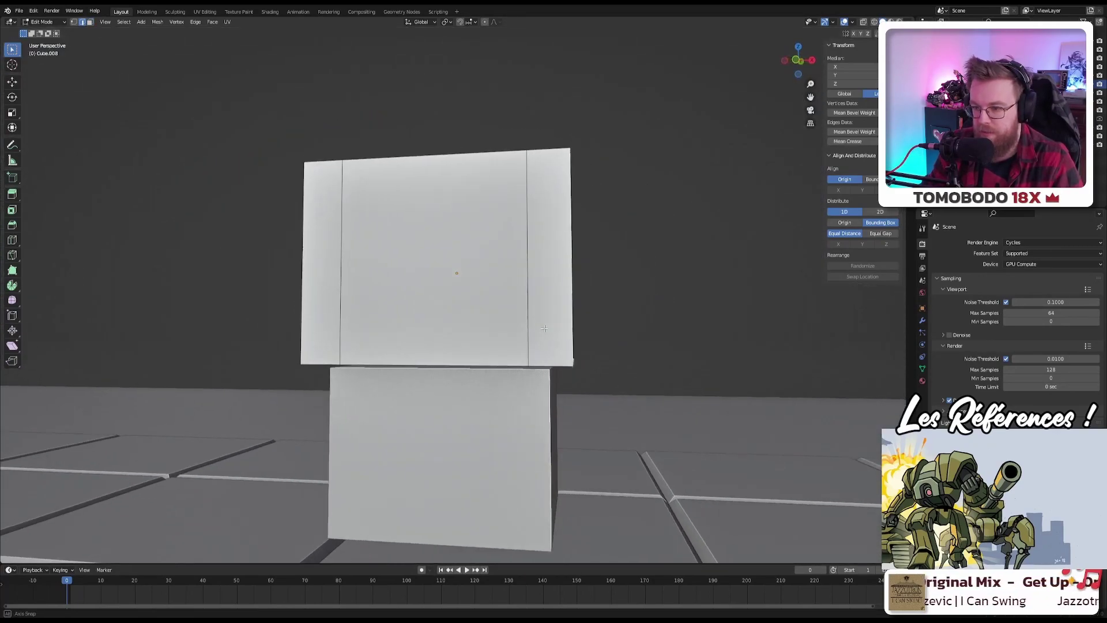
{"action": "key", "text": "ctrl+b"}
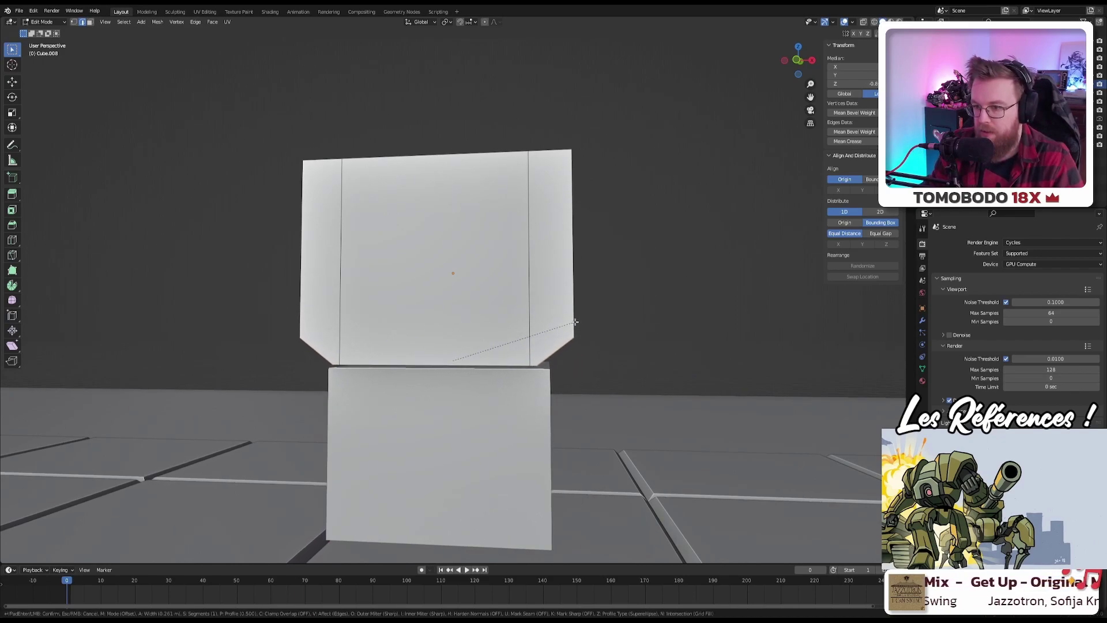
{"action": "left_click", "coordinate": [602, 332]}
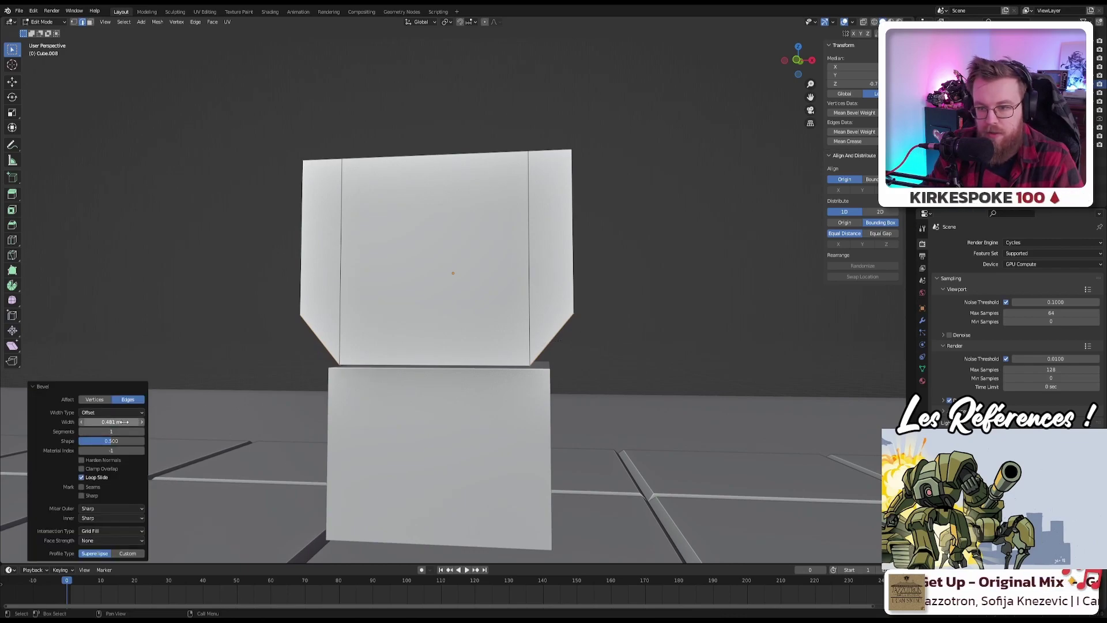
{"action": "mouse_move", "coordinate": [124, 421]}
{"action": "left_mouse_down"}
{"action": "mouse_move", "coordinate": [144, 422]}
{"action": "mouse_move", "coordinate": [118, 422]}
{"action": "left_mouse_up"}
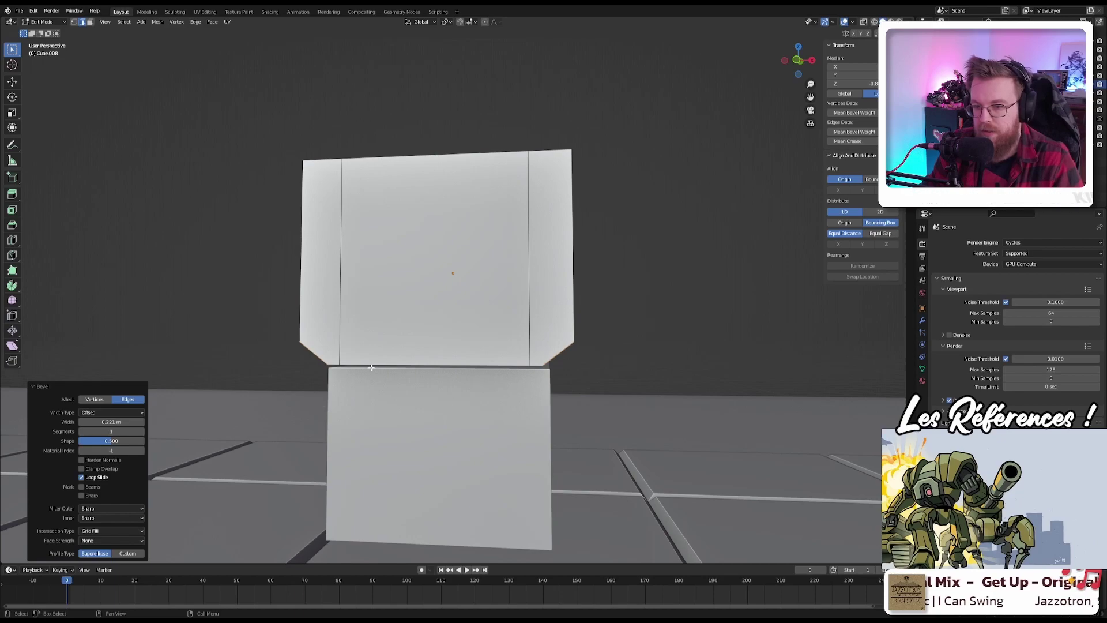
Step: Undo the bevel and earlier edge loops, then select two bottom edges of the top block
{"action": "key", "text": "ctrl+z"}
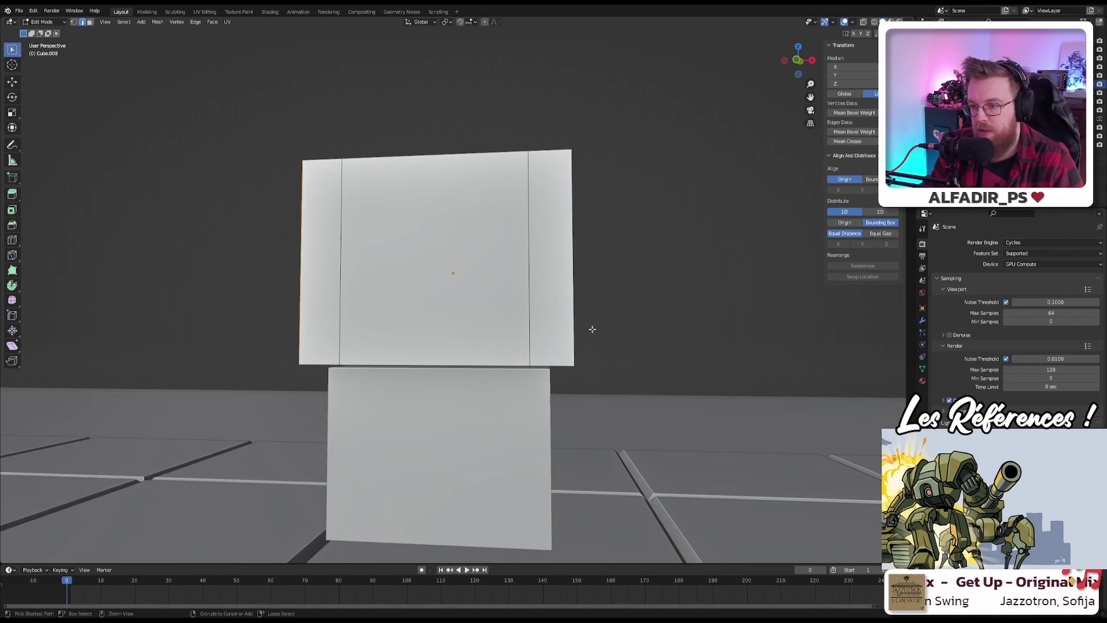
{"action": "key", "text": "ctrl+z"}
{"action": "key", "text": "ctrl+z"}
{"action": "key", "text": "ctrl+z"}
{"action": "key", "text": "ctrl+z"}
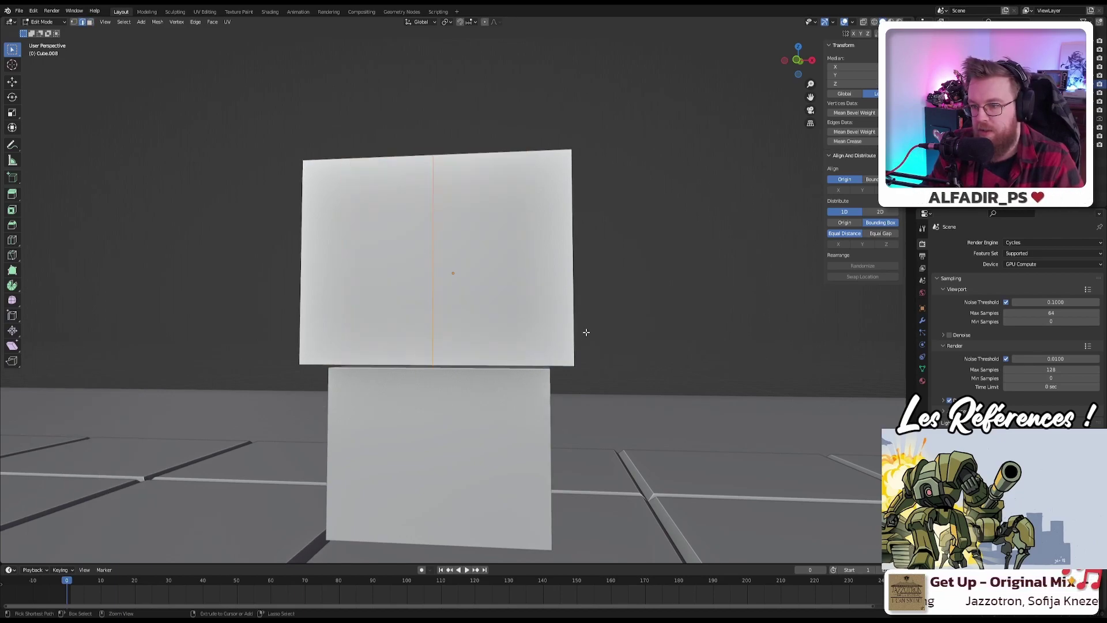
{"action": "middle_click_drag", "start_coordinate": [586, 332], "coordinate": [523, 358]}
{"action": "key", "text": "2"}
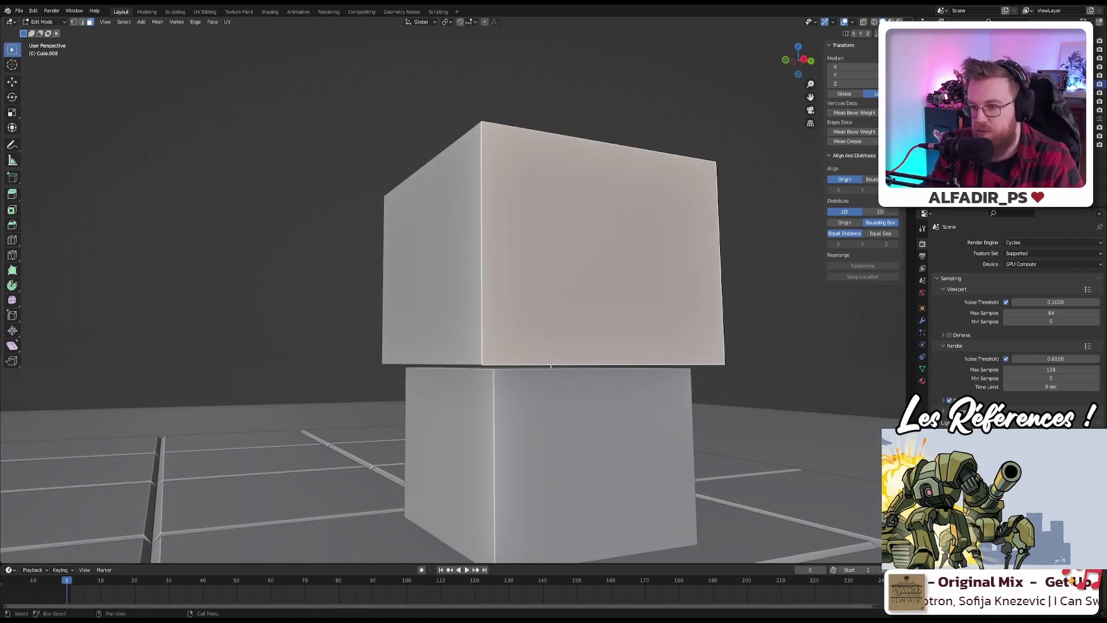
{"action": "left_click", "coordinate": [542, 365]}
{"action": "scroll", "coordinate": [542, 365], "scroll_direction": "up", "scroll_amount": 2}
{"action": "middle_click_drag", "start_coordinate": [452, 363], "coordinate": [385, 355]}
{"action": "left_click", "coordinate": [311, 358], "text": "shift"}
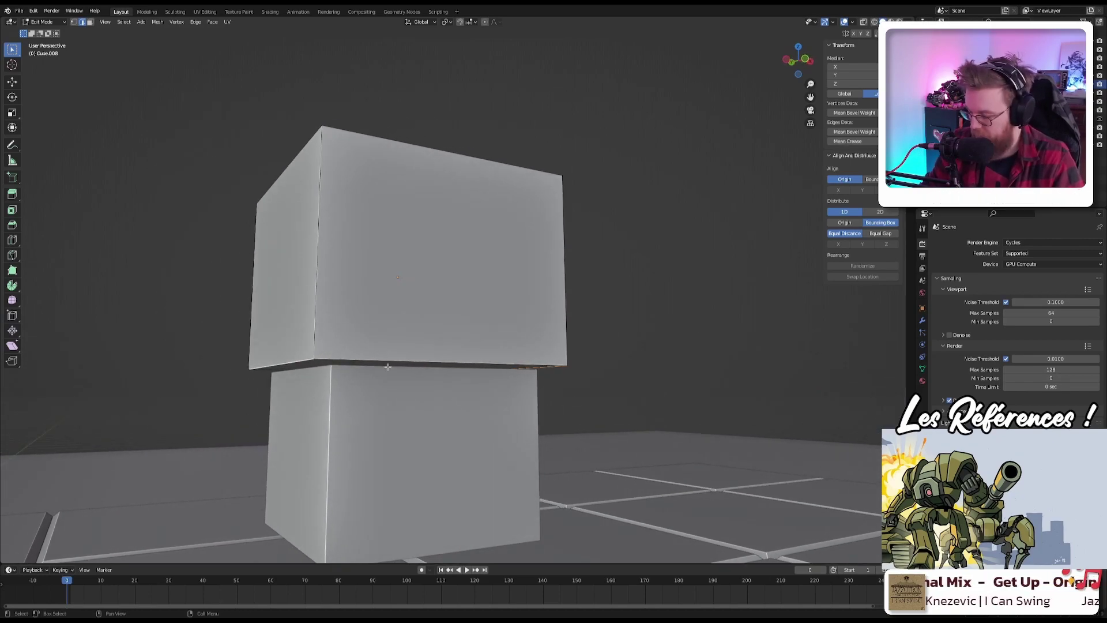
{"action": "key", "text": "KP_1"}
{"action": "key", "text": "ctrl+b"}
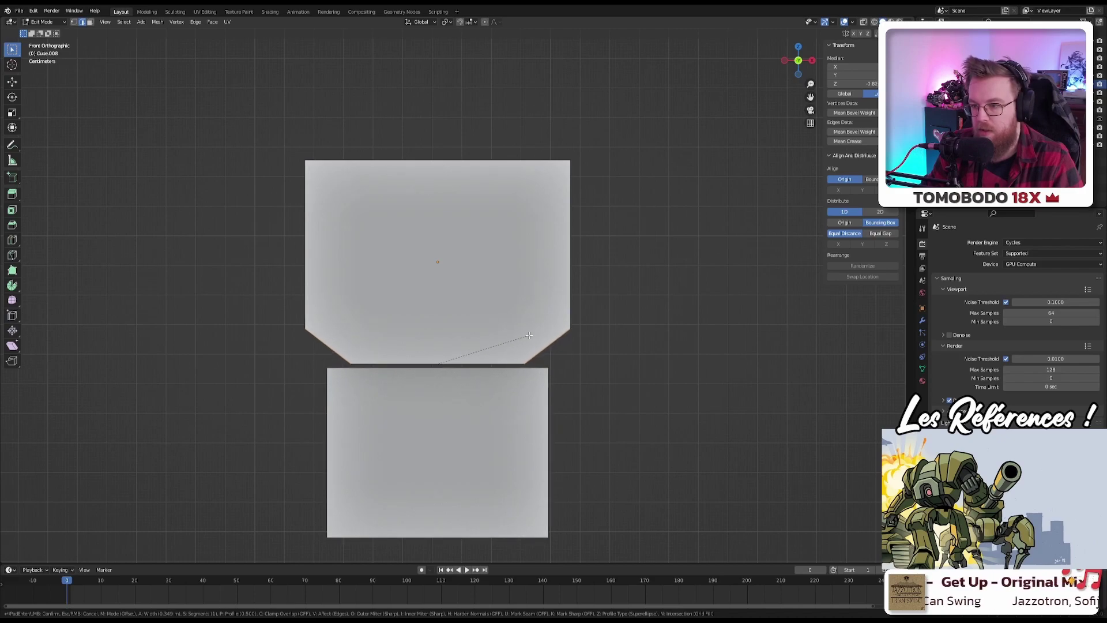
{"action": "left_click", "coordinate": [534, 335]}
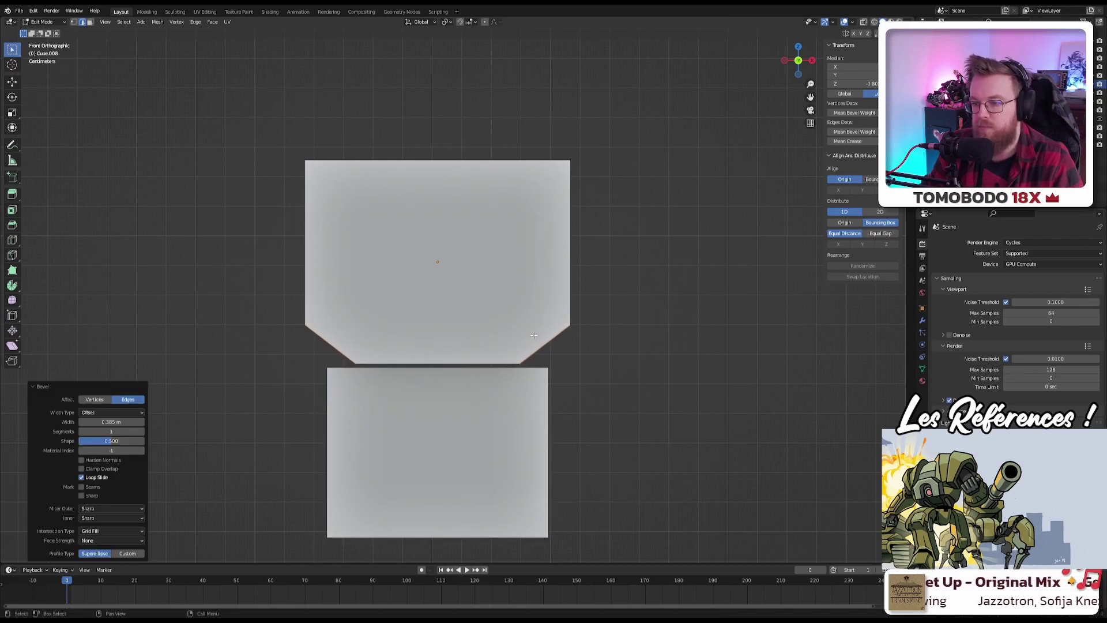
{"action": "middle_click_drag", "start_coordinate": [379, 282], "coordinate": [404, 321], "text": "shift"}
{"action": "key", "text": "ctrl+r"}
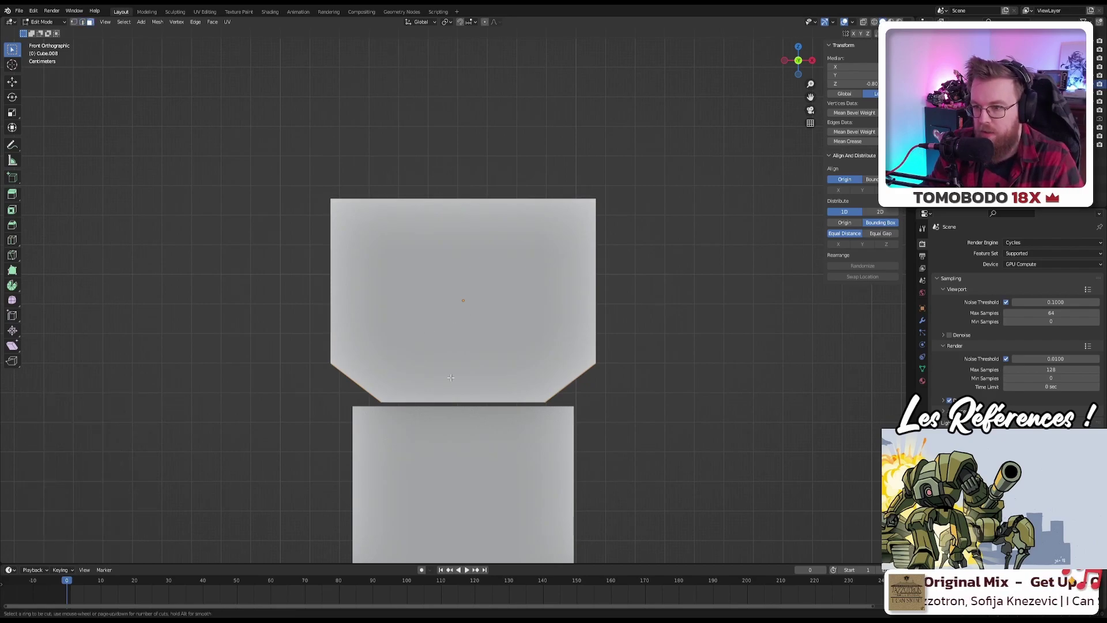
{"action": "middle_click_drag", "start_coordinate": [460, 312], "coordinate": [519, 297]}
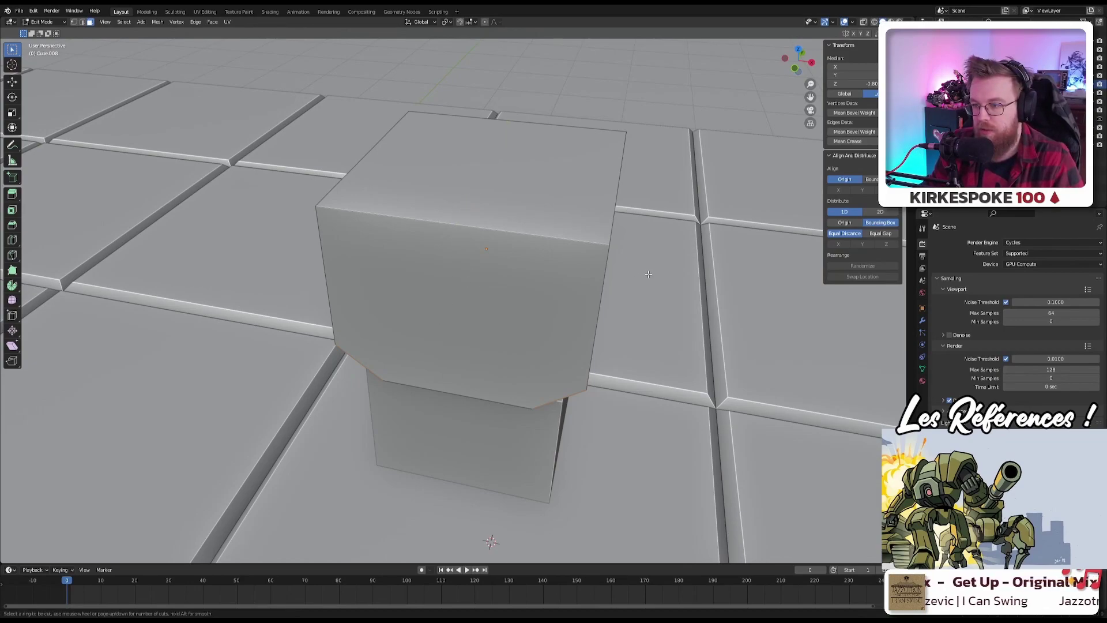
{"action": "left_click_drag", "start_coordinate": [470, 237], "coordinate": [462, 282]}
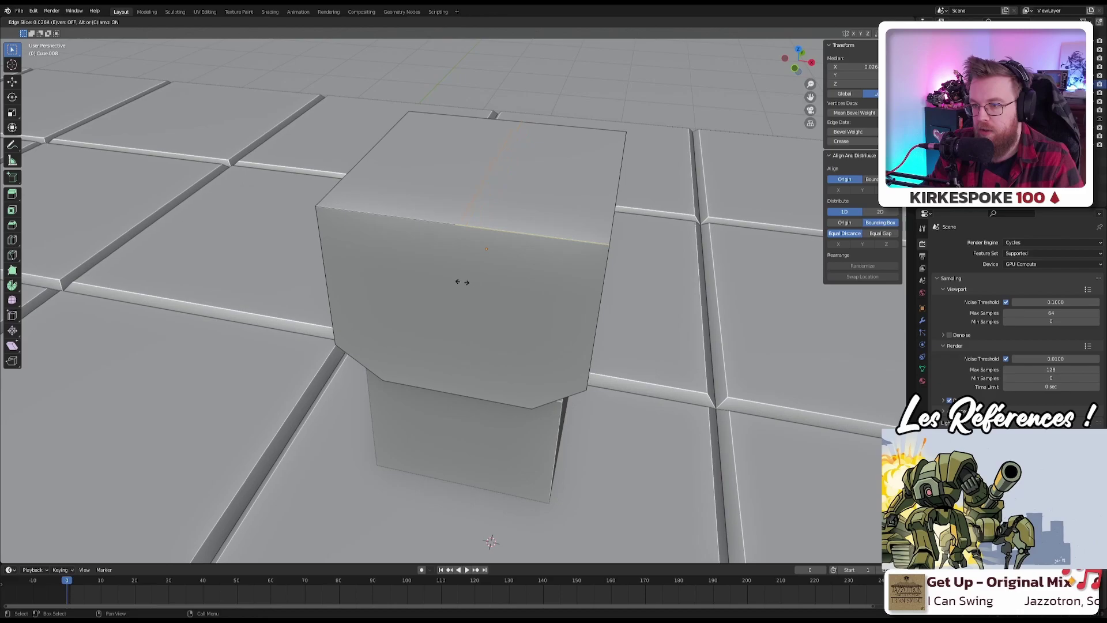
{"action": "right_click", "coordinate": [457, 287]}
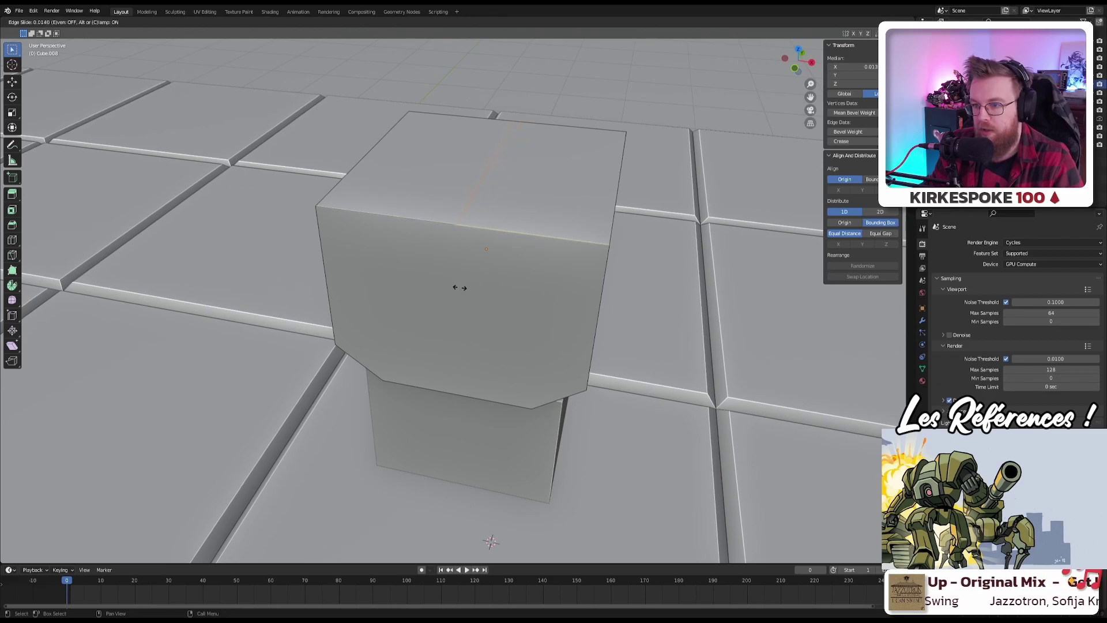
{"action": "middle_click_drag", "start_coordinate": [458, 287], "coordinate": [385, 280]}
{"action": "key", "text": "ctrl+z"}
{"action": "key", "text": "ctrl+z"}
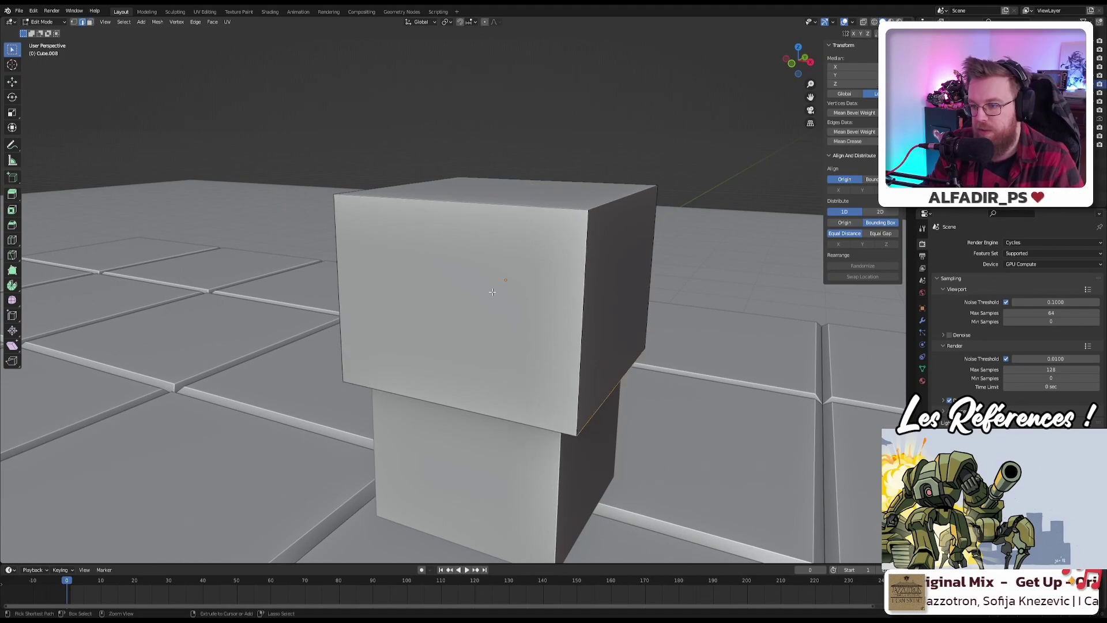
Step: Add an exactly centred vertical loop cut through the top block, replacing an off-centre attempt
{"action": "middle_click_drag", "start_coordinate": [493, 272], "coordinate": [464, 266]}
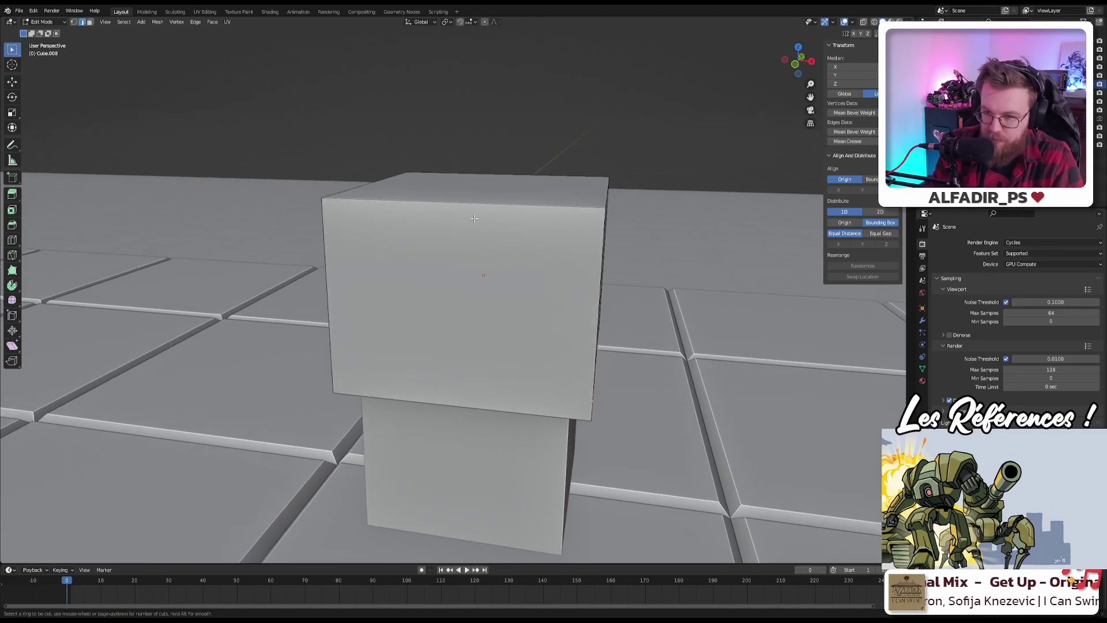
{"action": "key", "text": "ctrl+r"}
{"action": "left_click", "coordinate": [468, 205]}
{"action": "left_click", "coordinate": [478, 215]}
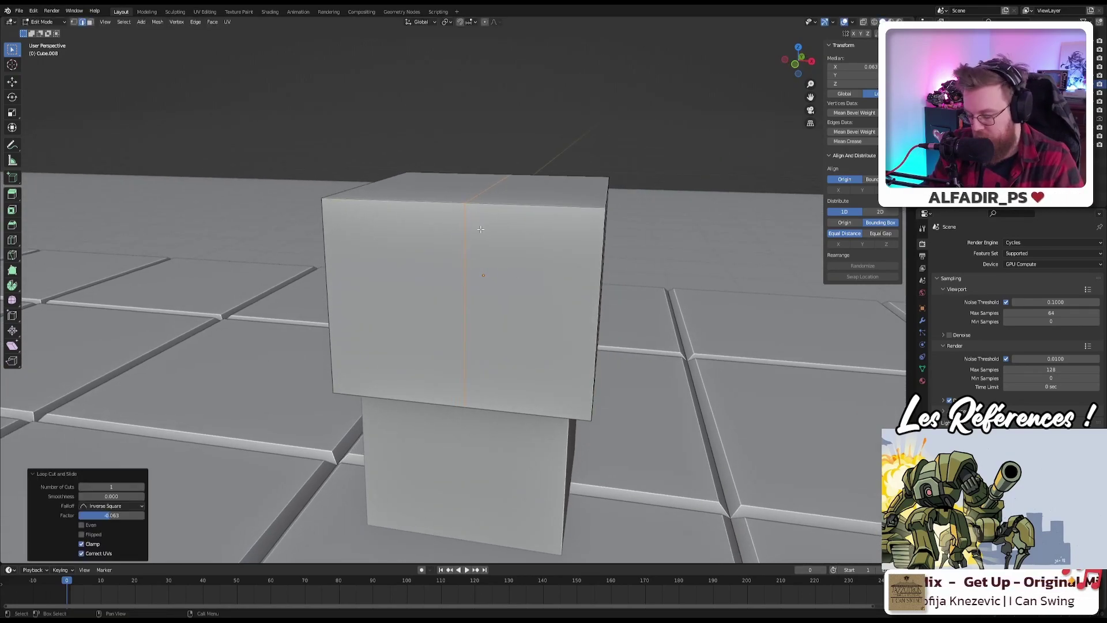
{"action": "key", "text": "ctrl+z"}
{"action": "key", "text": "ctrl+r"}
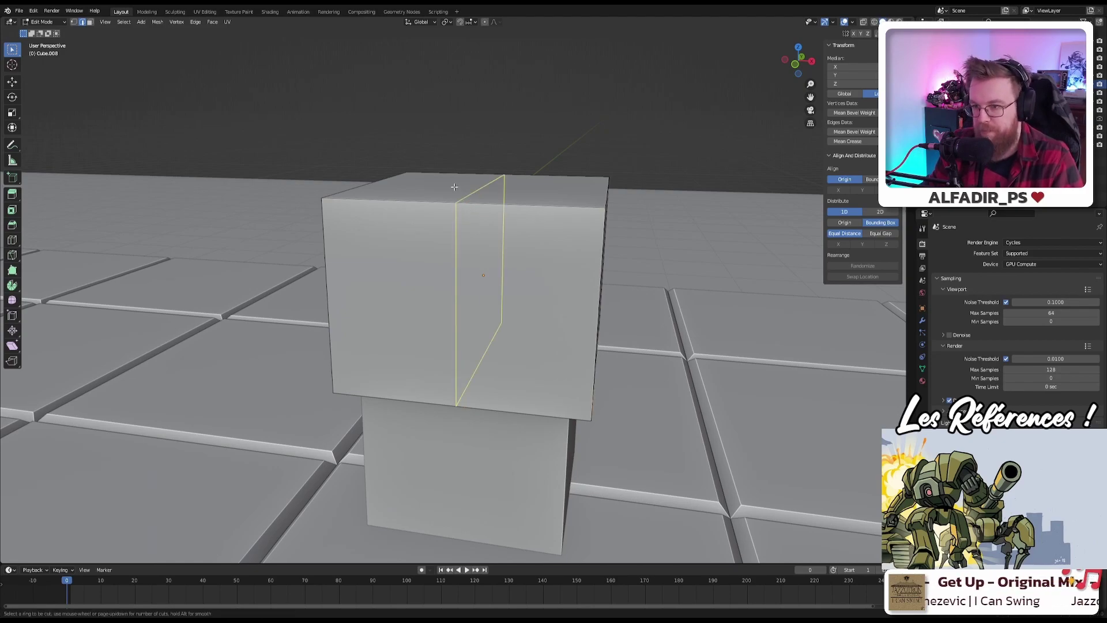
{"action": "left_click", "coordinate": [468, 211]}
{"action": "right_click", "coordinate": [475, 215]}
Step: Bevel the centre loop into two loops framing a wide band, then select bottom edges
{"action": "key", "text": "KP_1"}
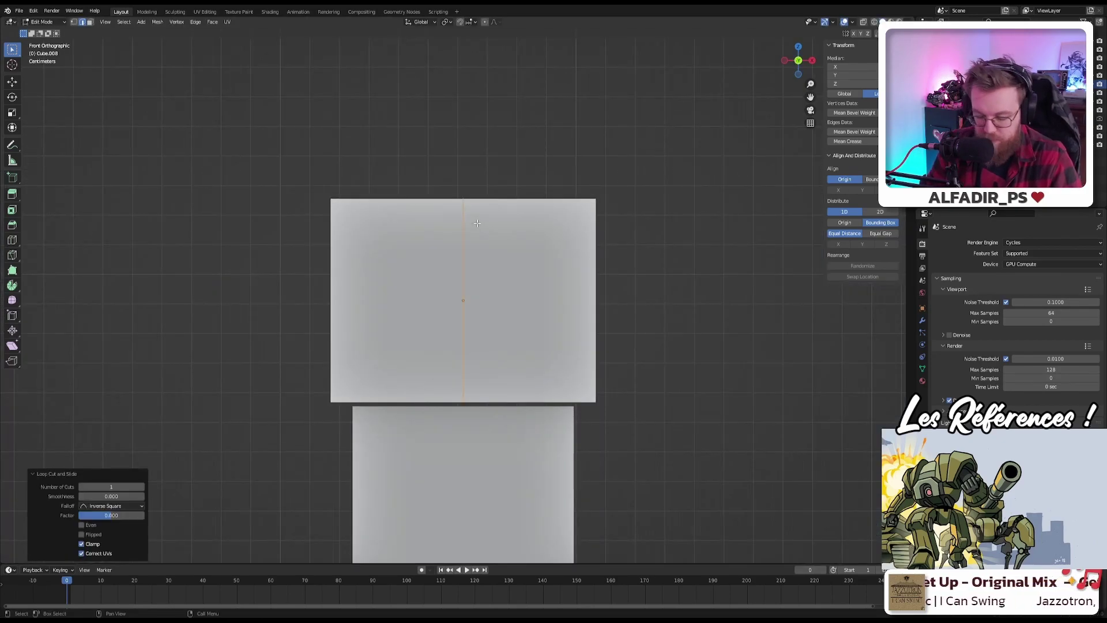
{"action": "key", "text": "ctrl+b"}
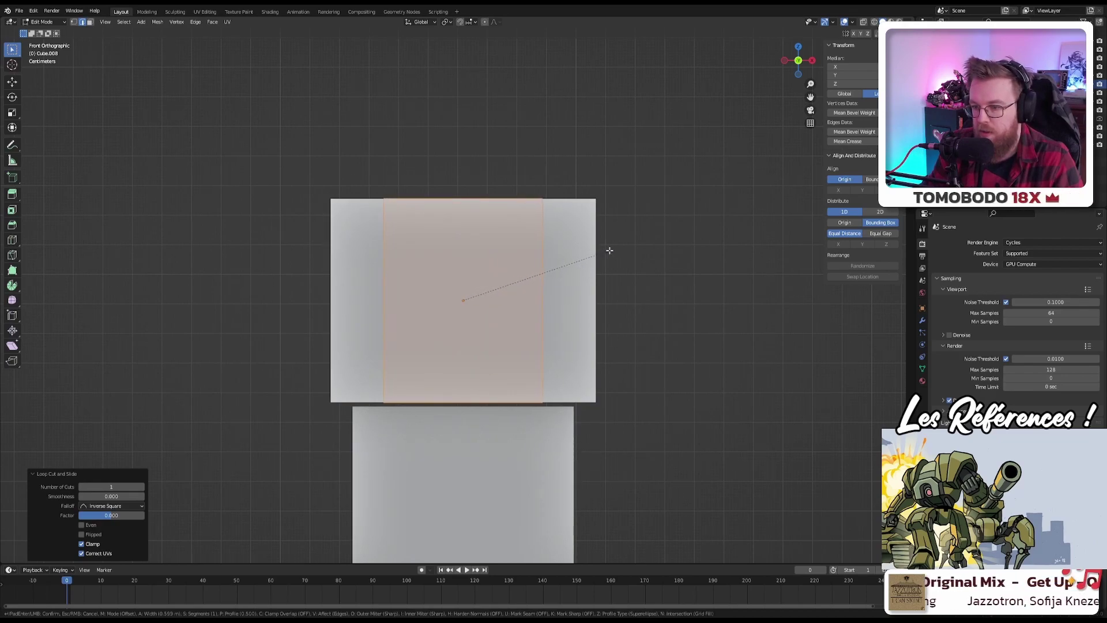
{"action": "left_click", "coordinate": [610, 250]}
{"action": "middle_click_drag", "start_coordinate": [621, 344], "coordinate": [583, 408]}
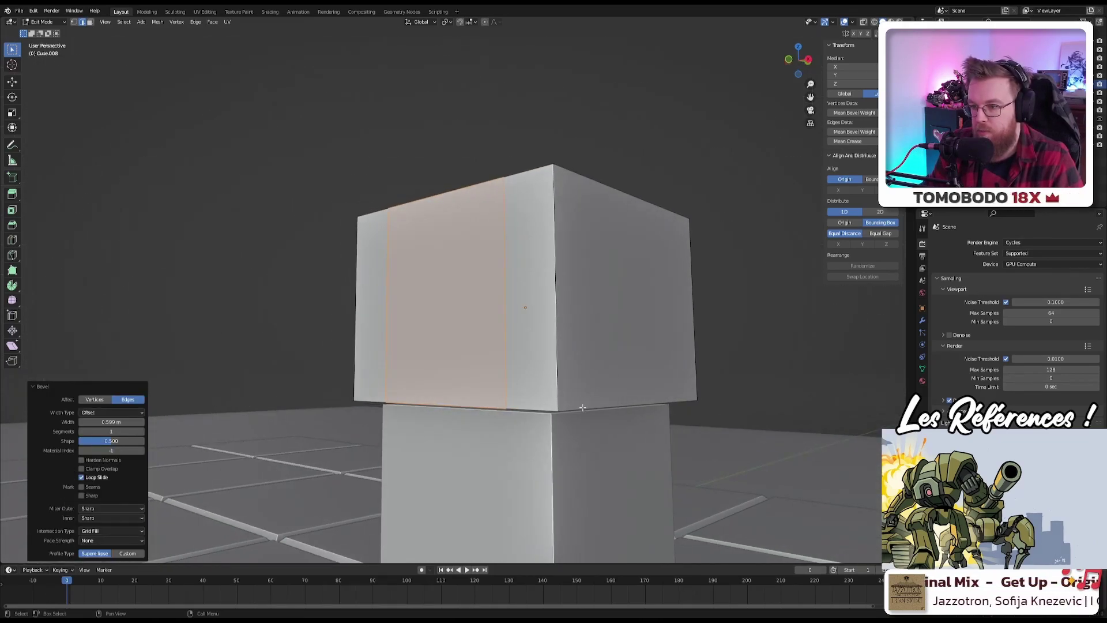
{"action": "left_click", "coordinate": [584, 408]}
{"action": "middle_click_drag", "start_coordinate": [532, 382], "coordinate": [494, 385]}
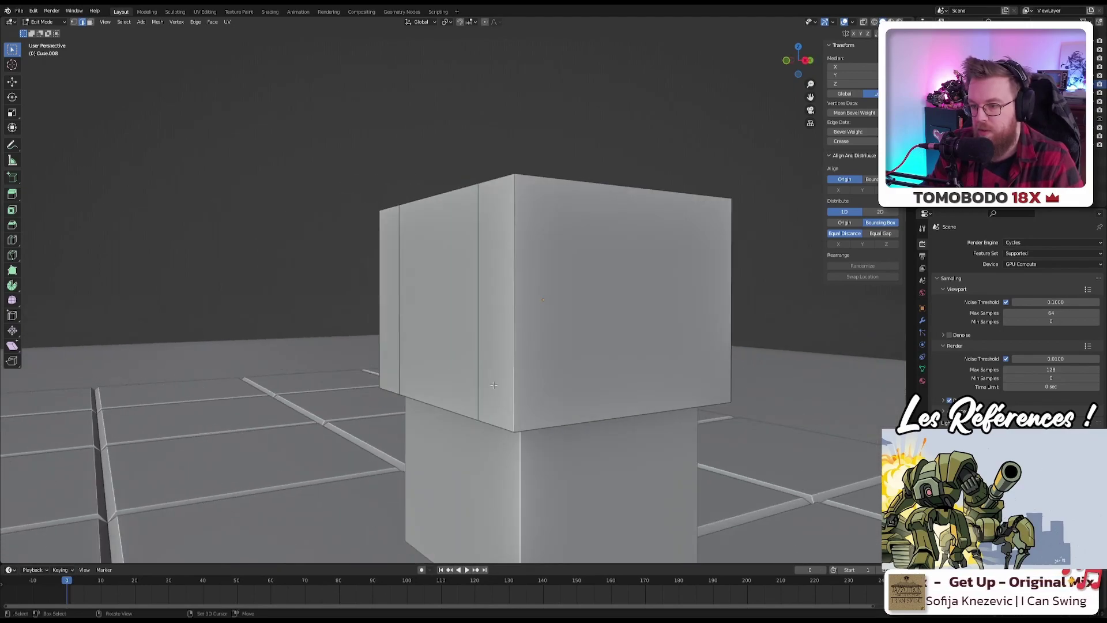
{"action": "left_click", "coordinate": [576, 419]}
Step: Chamfer the top block's two lower side edges with a 0.4 m bevel width
{"action": "key", "text": "KP_1"}
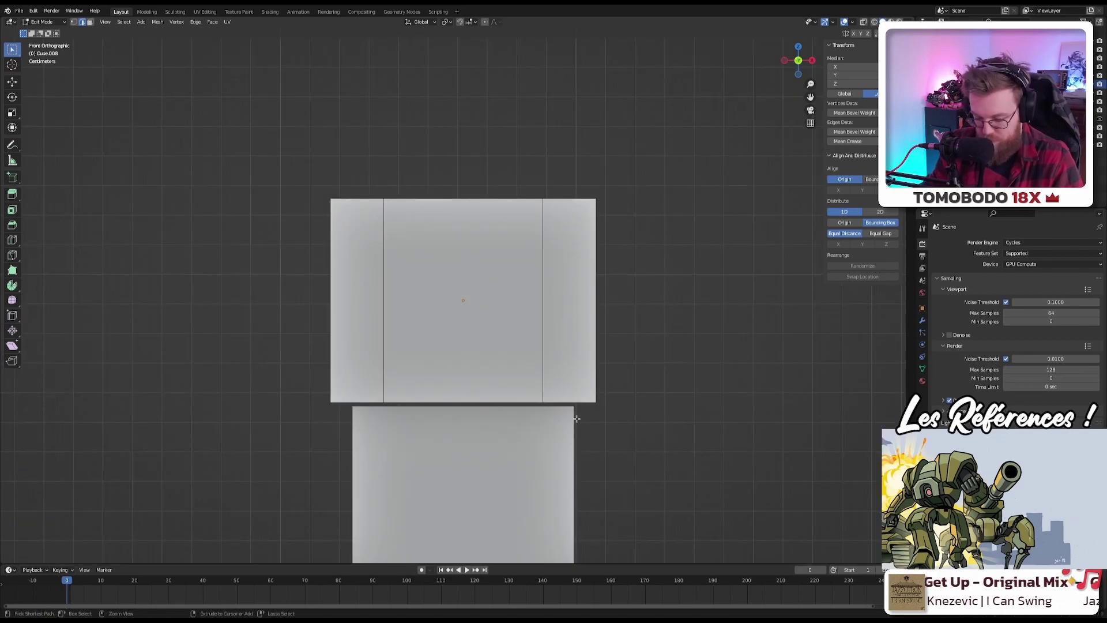
{"action": "key", "text": "ctrl+b"}
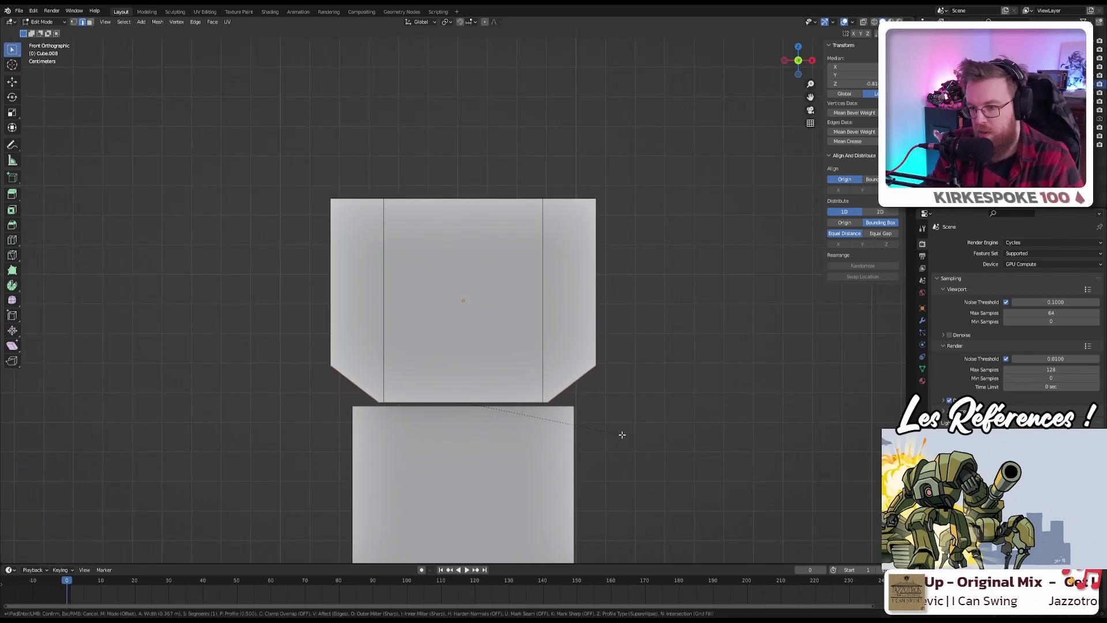
{"action": "left_click", "coordinate": [622, 437]}
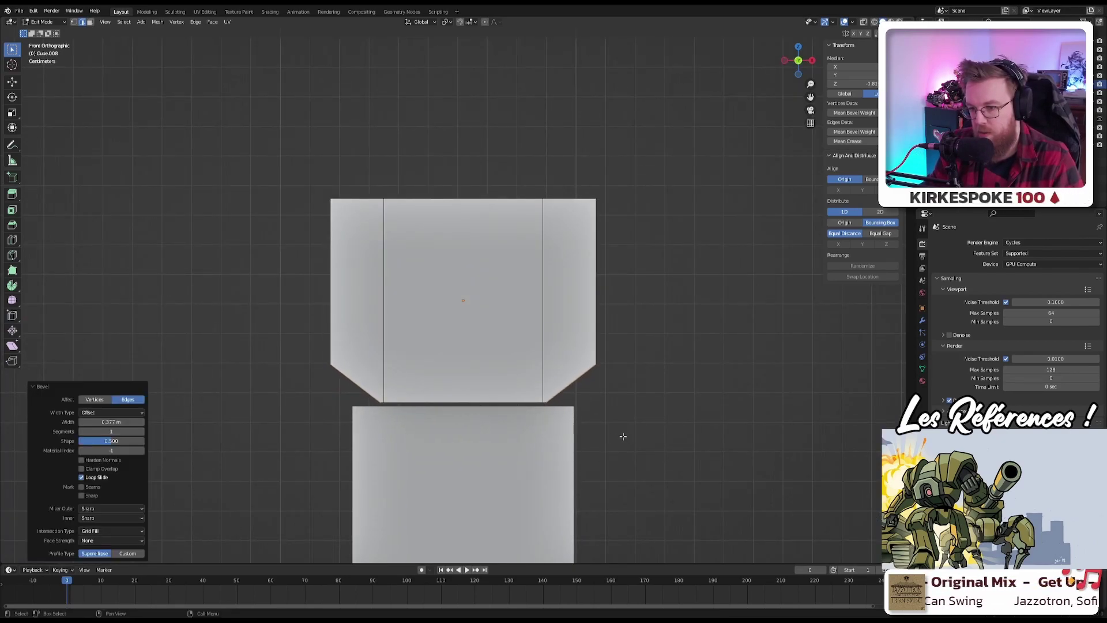
{"action": "mouse_move", "coordinate": [116, 421]}
{"action": "left_mouse_down"}
{"action": "mouse_move", "coordinate": [102, 421]}
{"action": "mouse_move", "coordinate": [111, 422]}
{"action": "left_mouse_up"}
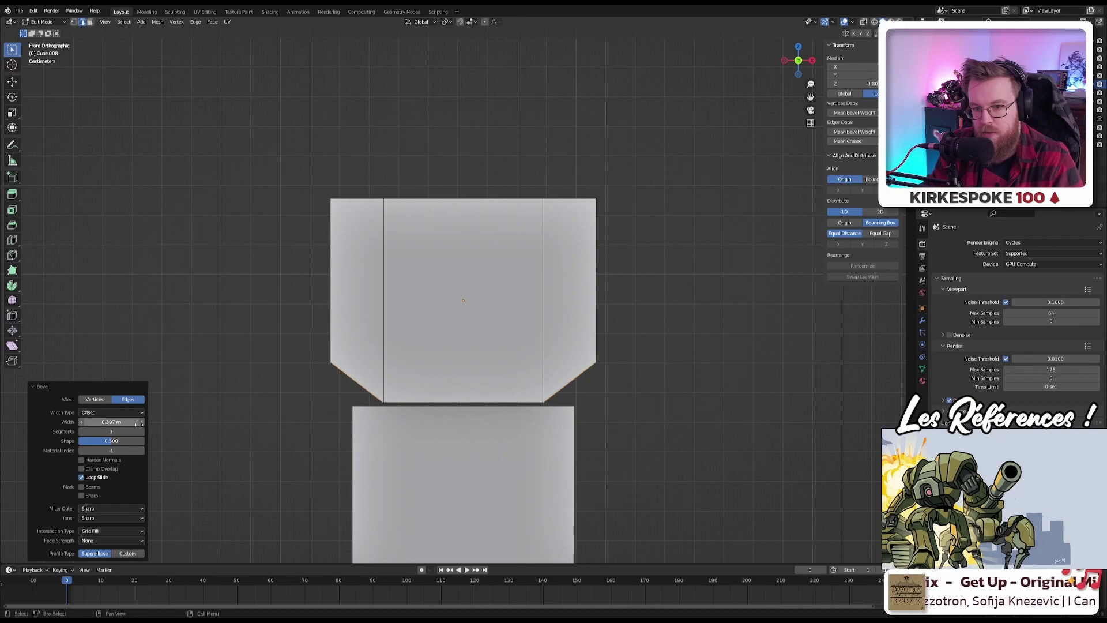
{"action": "left_click", "coordinate": [117, 422]}
{"action": "type", "text": "0.4"}
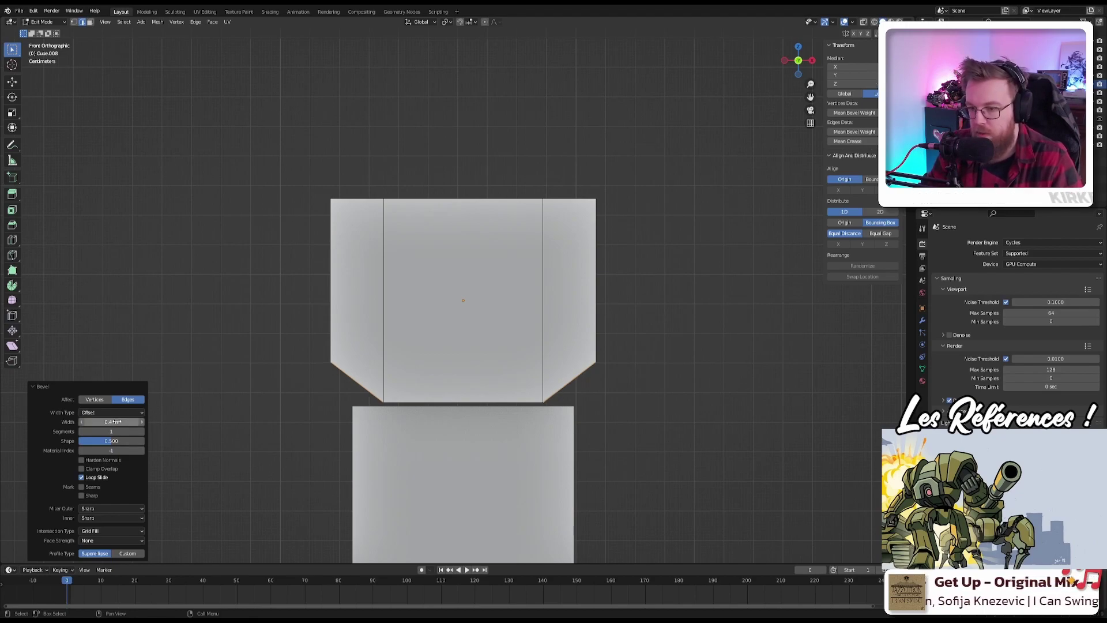
{"action": "key", "text": "Return"}
Step: Select the centre strip of the top block's upper face in face mode
{"action": "middle_click_drag", "start_coordinate": [467, 289], "coordinate": [476, 278]}
{"action": "key", "text": "3"}
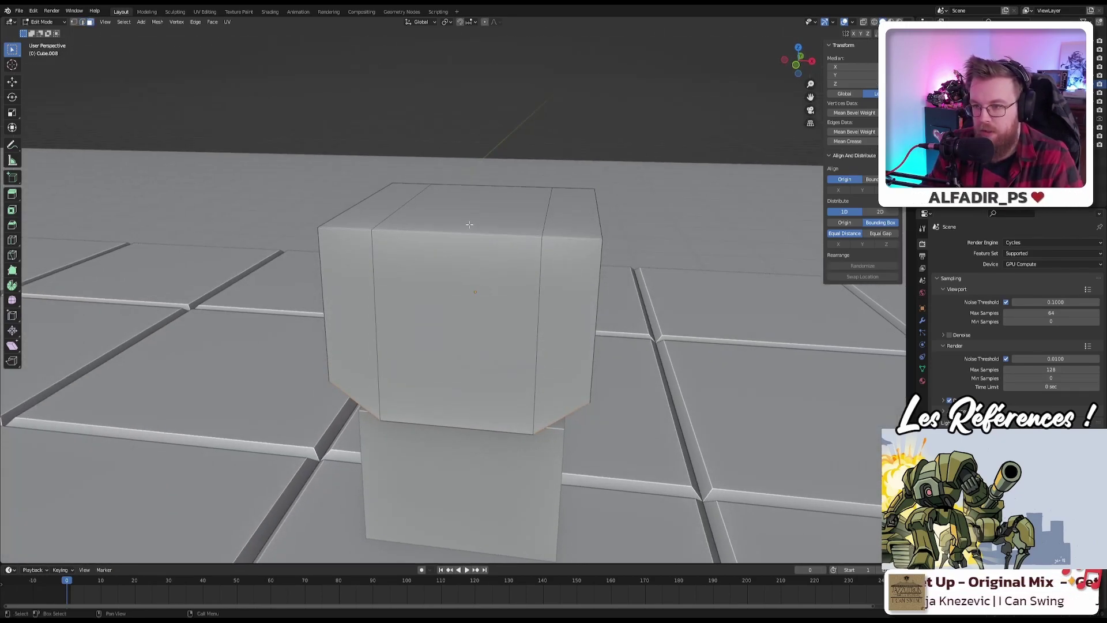
{"action": "left_click", "coordinate": [469, 216]}
{"action": "key", "text": "KP_1"}
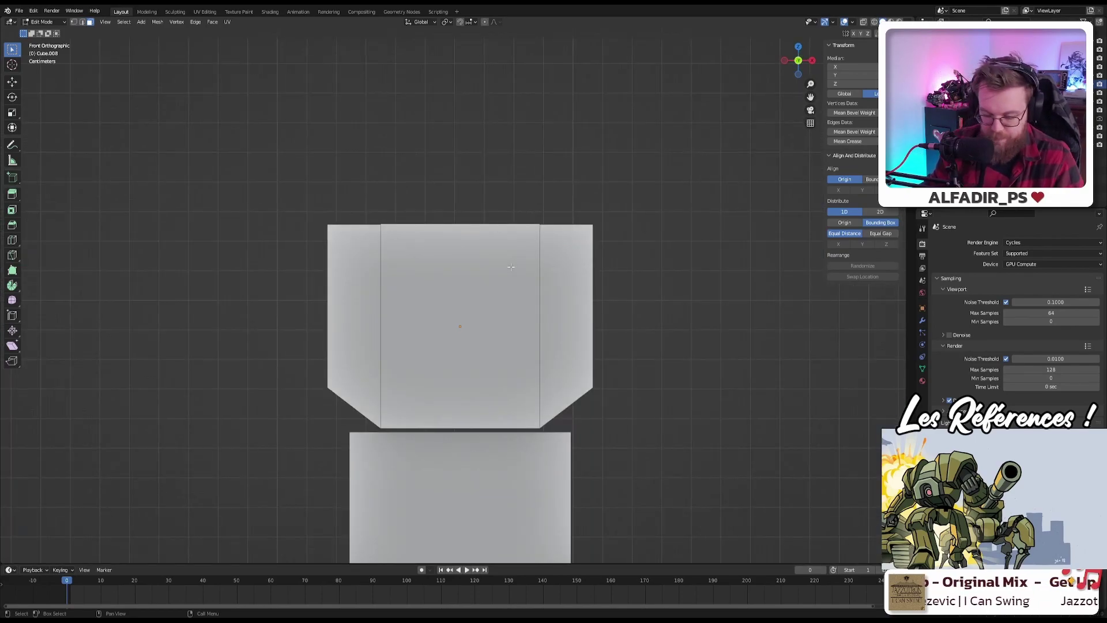
Step: Extrude the centre top strip about 0.515 m down along its normals, forming the U-channel
{"action": "key", "text": "alt+e"}
{"action": "left_click", "coordinate": [511, 265]}
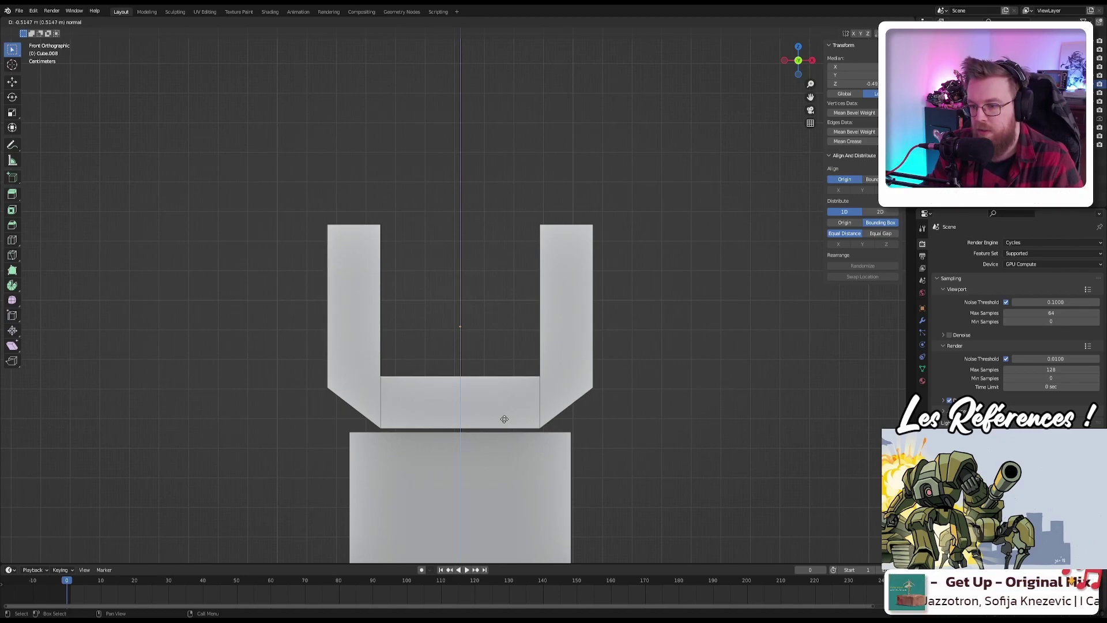
{"action": "left_click", "coordinate": [505, 419]}
{"action": "middle_click_drag", "start_coordinate": [505, 419], "coordinate": [513, 334]}
Step: Bevel the U-mount's inner bottom corner edges with a single segment
{"action": "key", "text": "2"}
{"action": "left_click", "coordinate": [423, 335]}
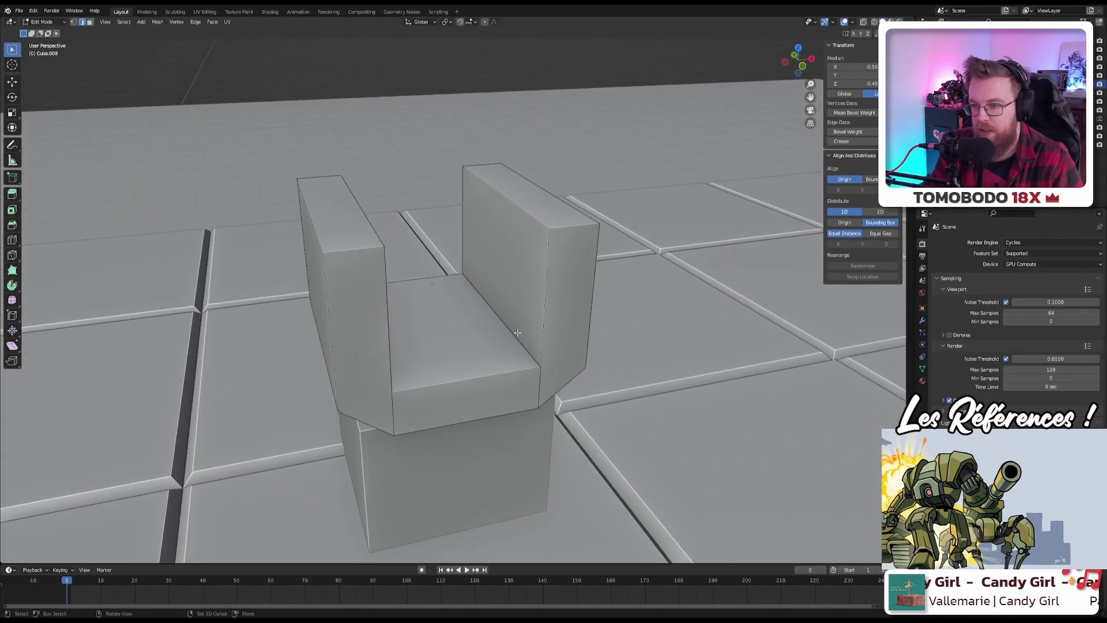
{"action": "key", "text": "KP_1"}
{"action": "key", "text": "ctrl+b"}
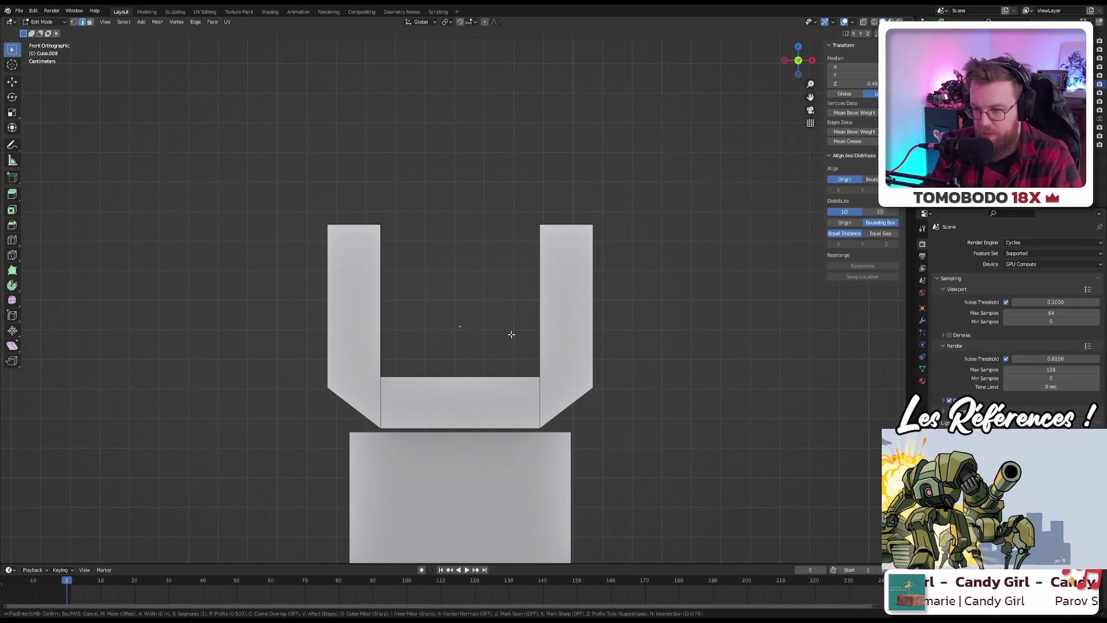
{"action": "left_click", "coordinate": [558, 348]}
{"action": "middle_click_drag", "start_coordinate": [559, 348], "coordinate": [488, 314]}
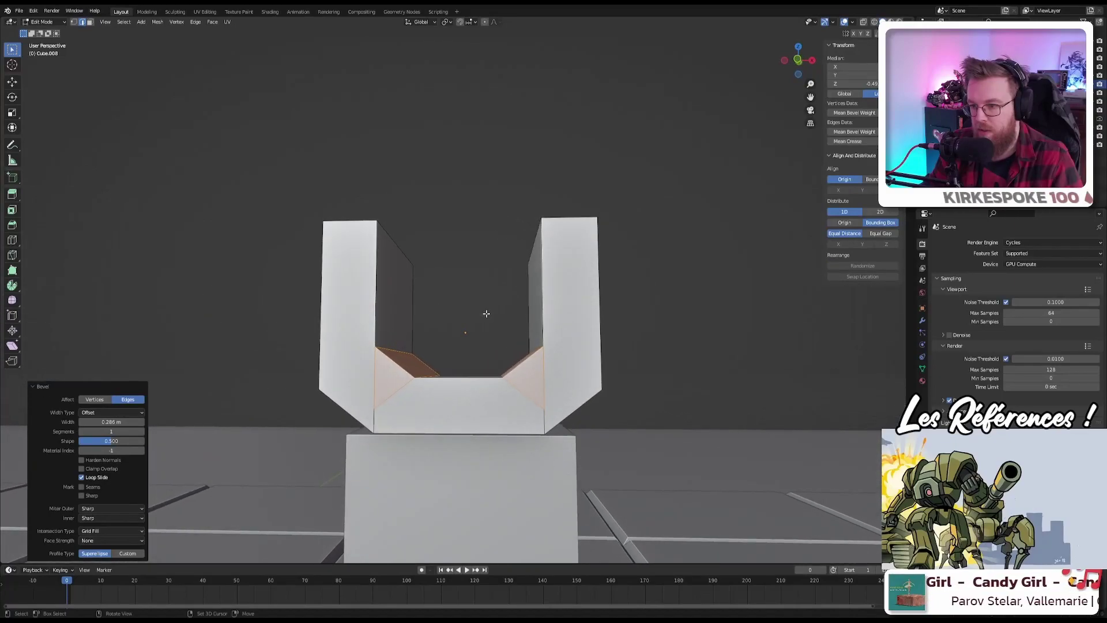
Step: Select a diagonal edge of the mount and inspect the U from above and the side
{"action": "left_click", "coordinate": [638, 175]}
{"action": "scroll", "coordinate": [595, 244], "scroll_direction": "down", "scroll_amount": 3}
{"action": "scroll", "coordinate": [423, 350], "scroll_direction": "up", "scroll_amount": 5}
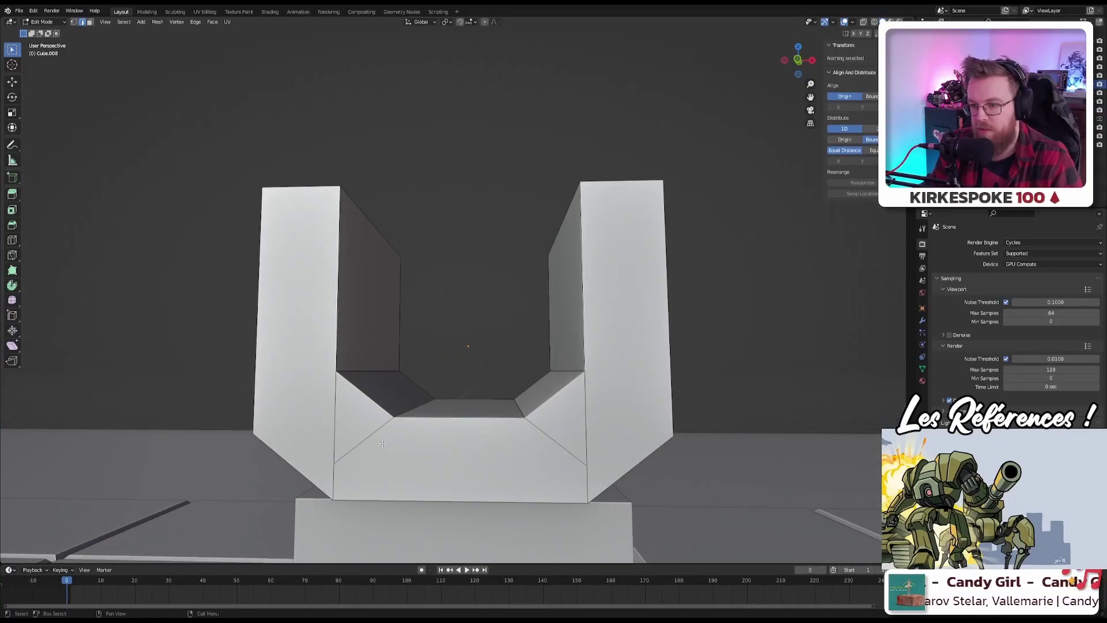
{"action": "left_click", "coordinate": [372, 437]}
{"action": "middle_click_drag", "start_coordinate": [445, 405], "coordinate": [454, 419]}
{"action": "scroll", "coordinate": [459, 410], "scroll_direction": "down", "scroll_amount": 4}
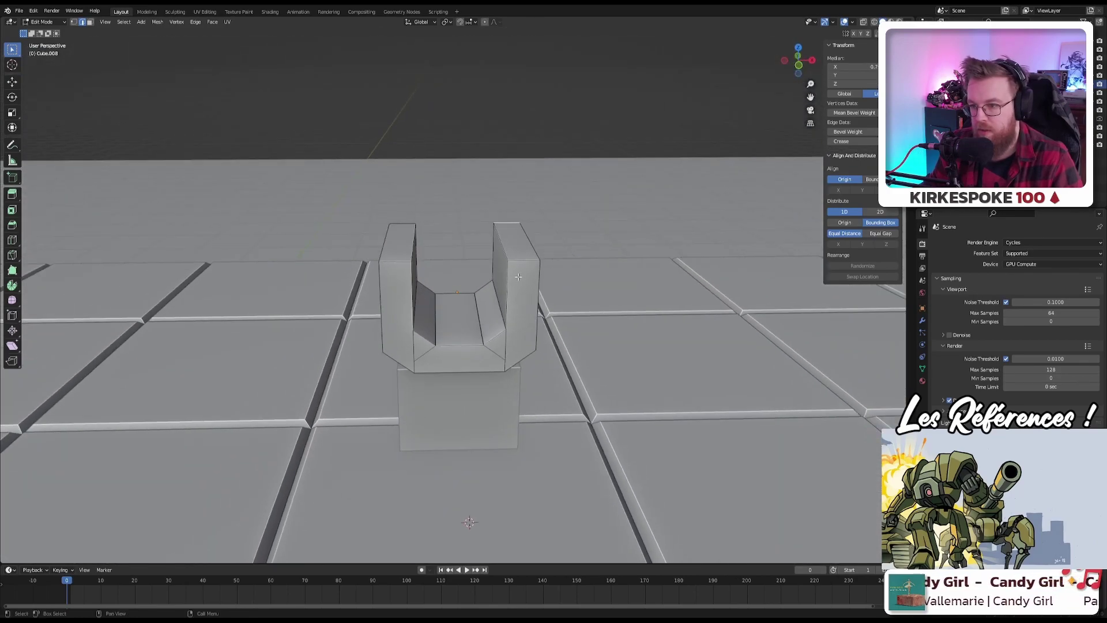
{"action": "middle_click_drag", "start_coordinate": [540, 202], "coordinate": [534, 299]}
{"action": "left_click", "coordinate": [534, 263]}
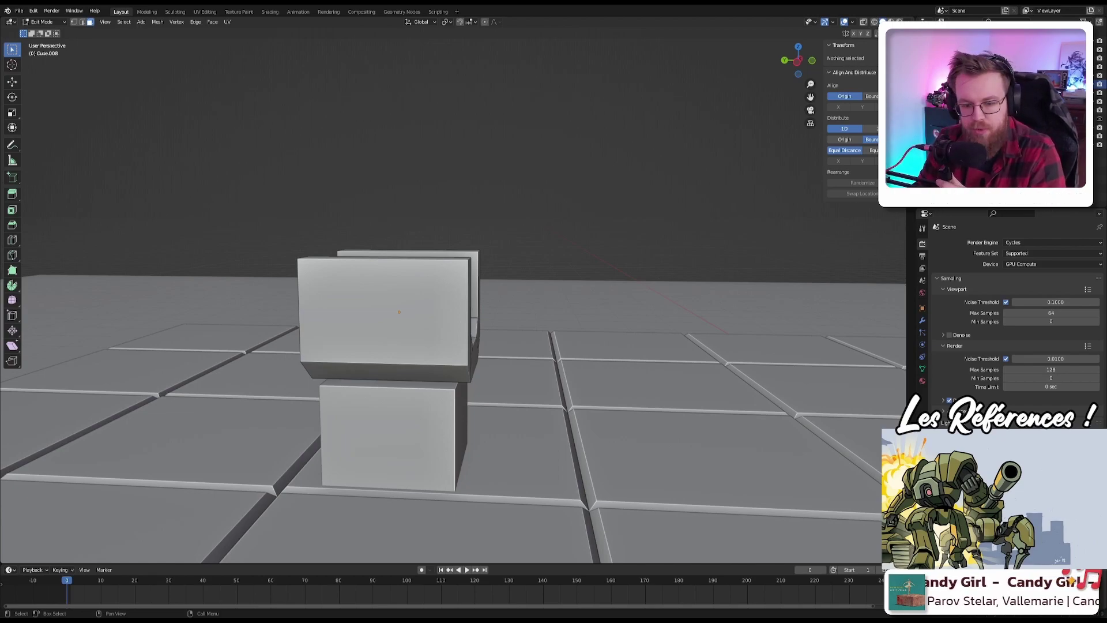
{"action": "middle_click_drag", "start_coordinate": [496, 219], "coordinate": [446, 218]}
{"action": "scroll", "coordinate": [447, 221], "scroll_direction": "down", "scroll_amount": 1}
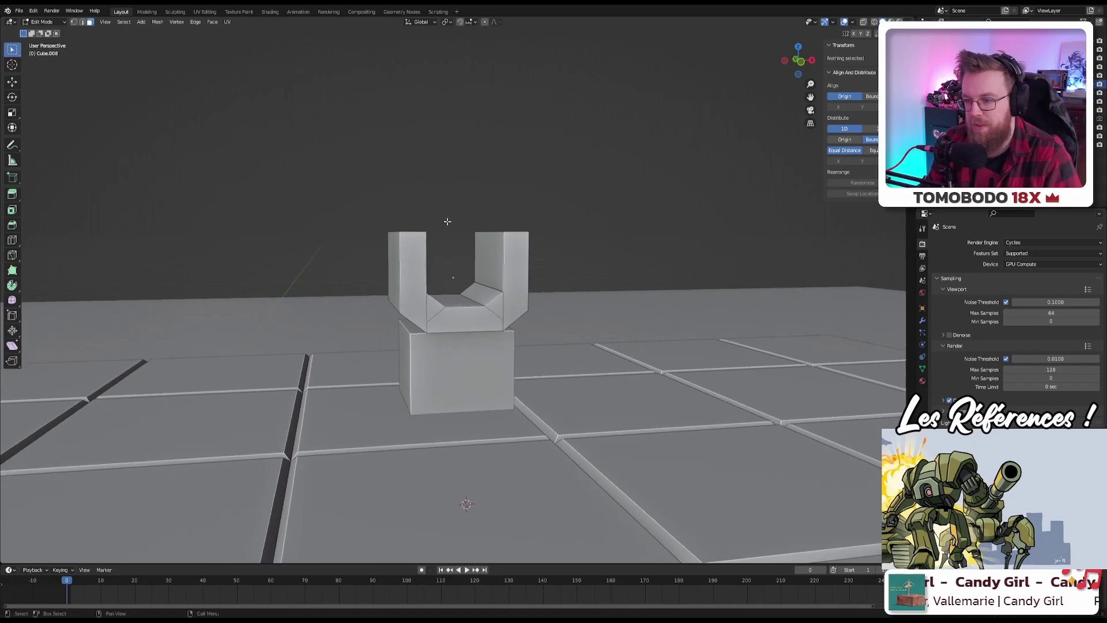
{"action": "scroll", "coordinate": [447, 221], "scroll_direction": "up", "scroll_amount": 3}
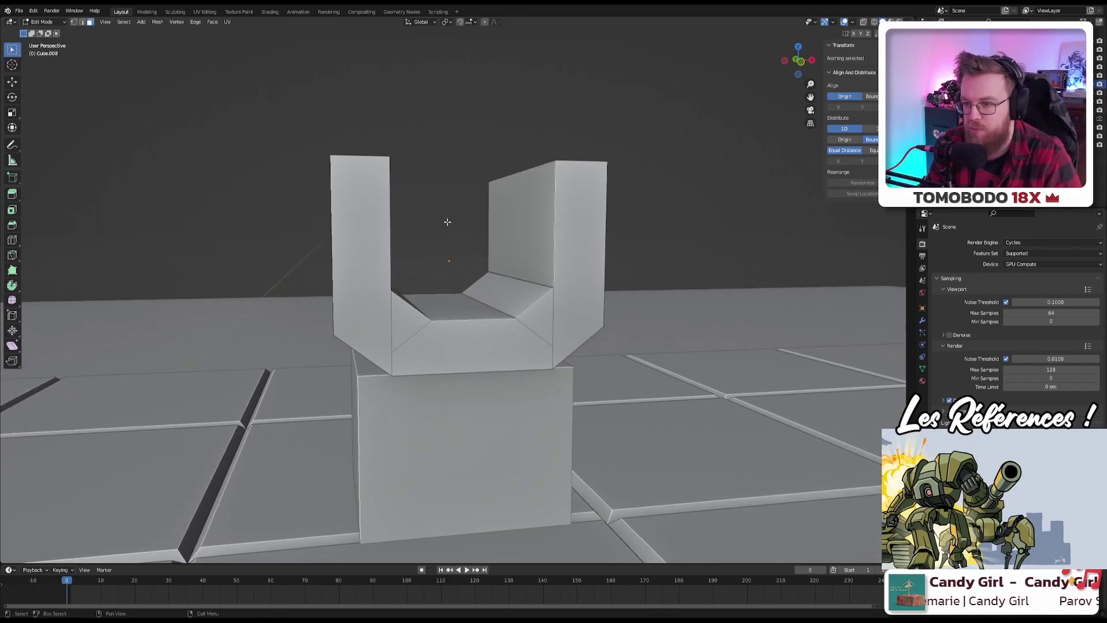
{"action": "scroll", "coordinate": [447, 221], "scroll_direction": "down", "scroll_amount": 1}
{"action": "middle_click_drag", "start_coordinate": [449, 224], "coordinate": [433, 279]}
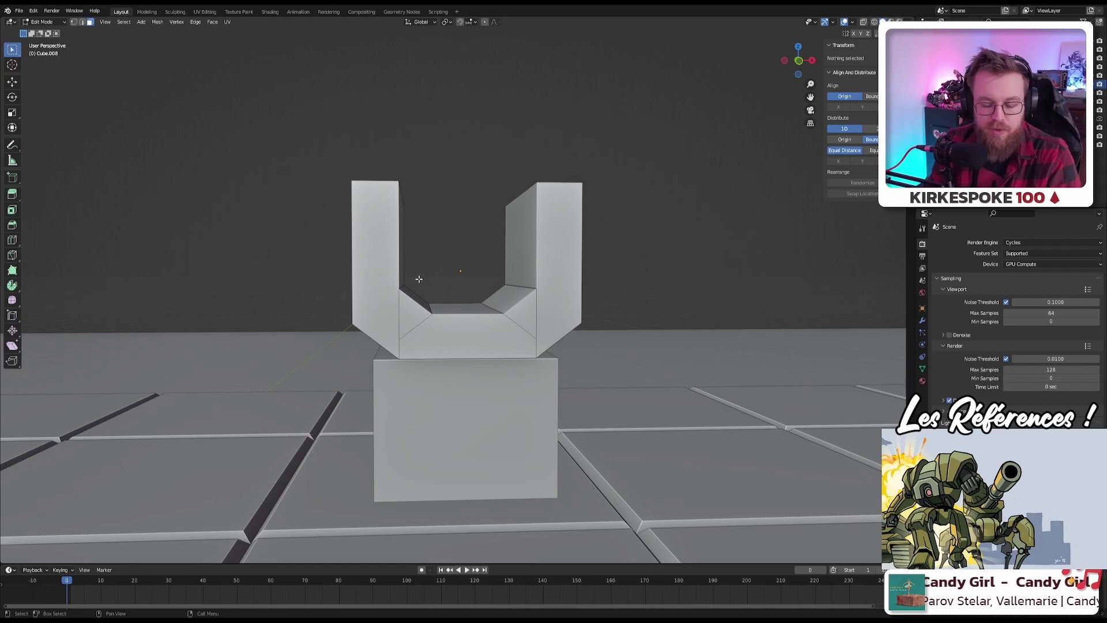
{"action": "middle_click_drag", "start_coordinate": [436, 269], "coordinate": [558, 246]}
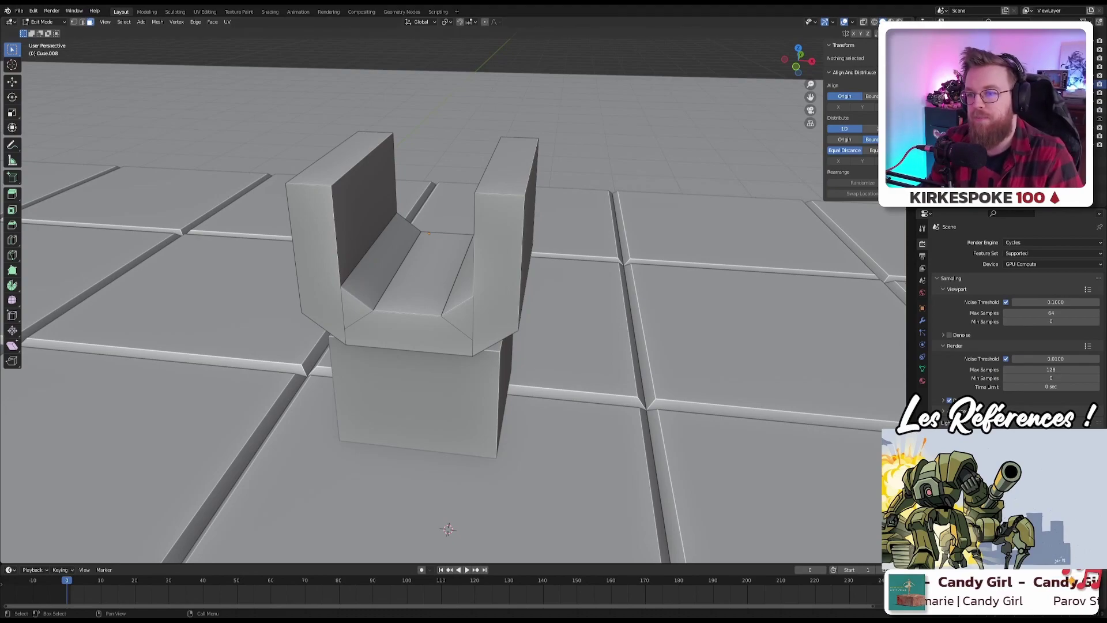
{"action": "middle_click_drag", "start_coordinate": [444, 232], "coordinate": [433, 202]}
Step: Return to Object Mode and add a cylinder mesh to the scene
{"action": "key", "text": "Tab"}
{"action": "right_click", "coordinate": [459, 234]}
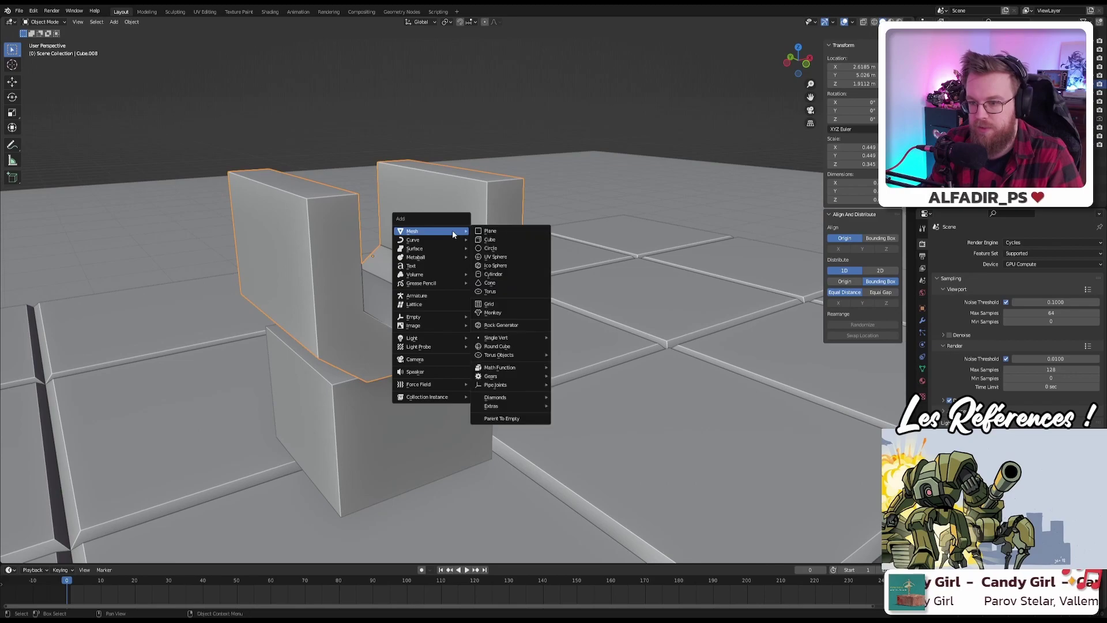
{"action": "key", "text": "Escape"}
{"action": "middle_click_drag", "start_coordinate": [495, 248], "coordinate": [488, 315]}
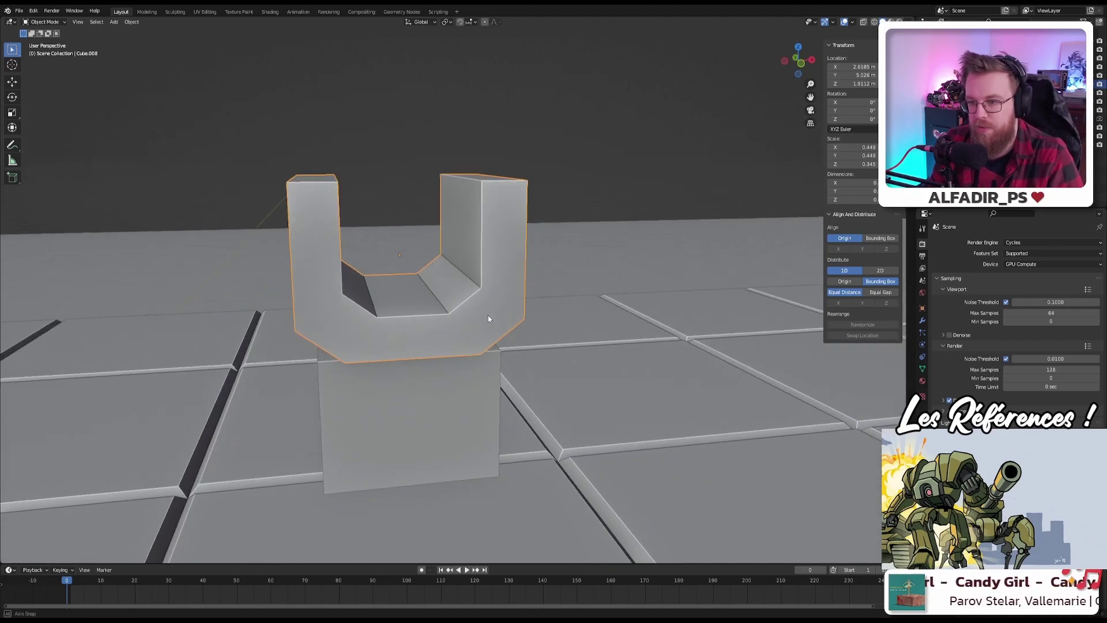
{"action": "key", "text": "shift+a"}
{"action": "mouse_move", "coordinate": [383, 240]}
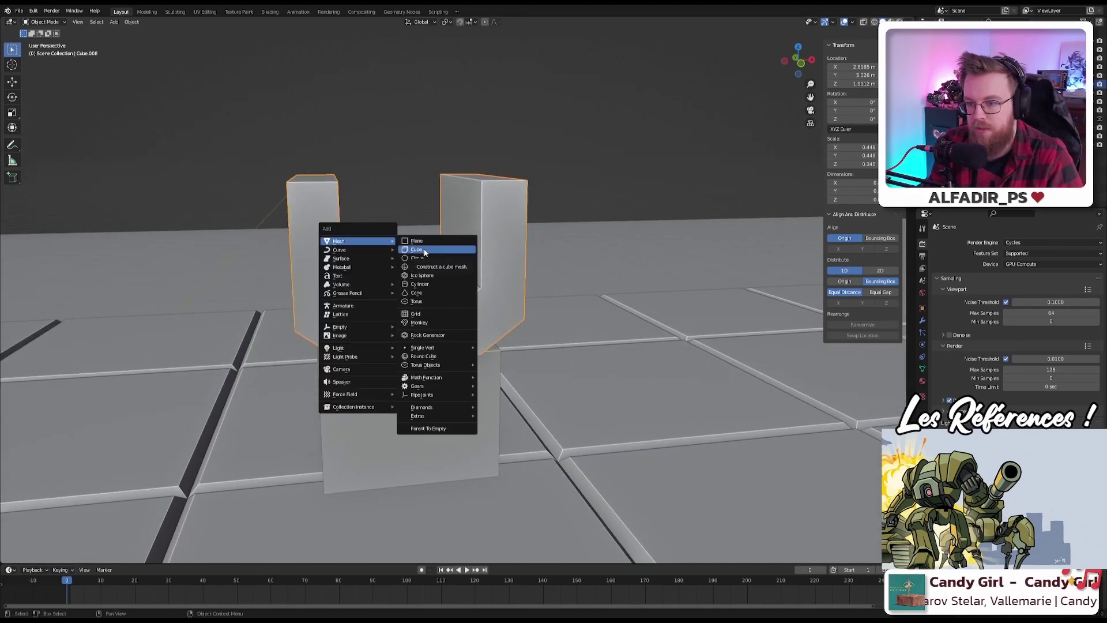
{"action": "left_click", "coordinate": [422, 284]}
Step: Set the new cylinder's vertex count to 12 in the Add Cylinder panel
{"action": "scroll", "coordinate": [425, 274], "scroll_direction": "down", "scroll_amount": 3}
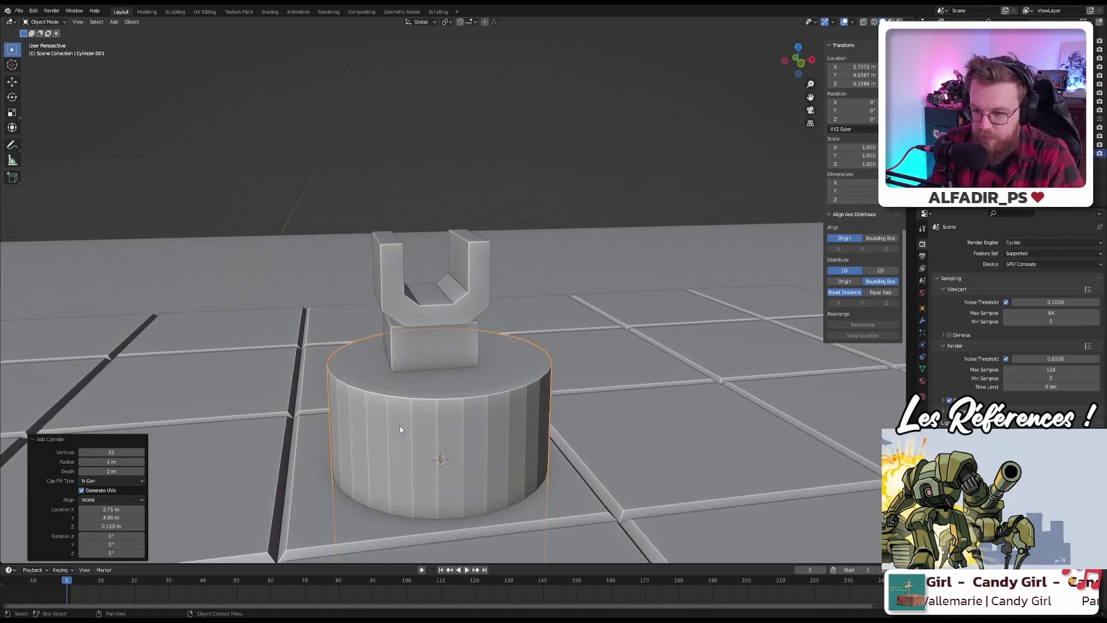
{"action": "left_click", "coordinate": [110, 452]}
{"action": "type", "text": "16"}
{"action": "key", "text": "Return"}
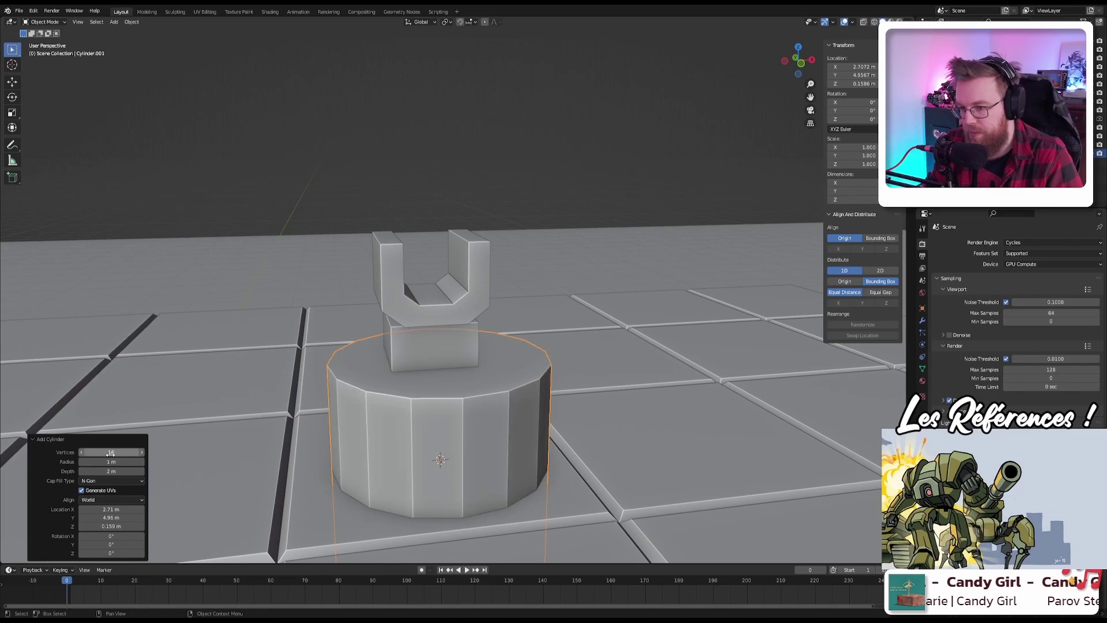
{"action": "middle_click_drag", "start_coordinate": [413, 405], "coordinate": [349, 386]}
{"action": "mouse_move", "coordinate": [110, 453]}
{"action": "left_mouse_down"}
{"action": "mouse_move", "coordinate": [101, 452]}
{"action": "mouse_move", "coordinate": [110, 451]}
{"action": "left_mouse_up"}
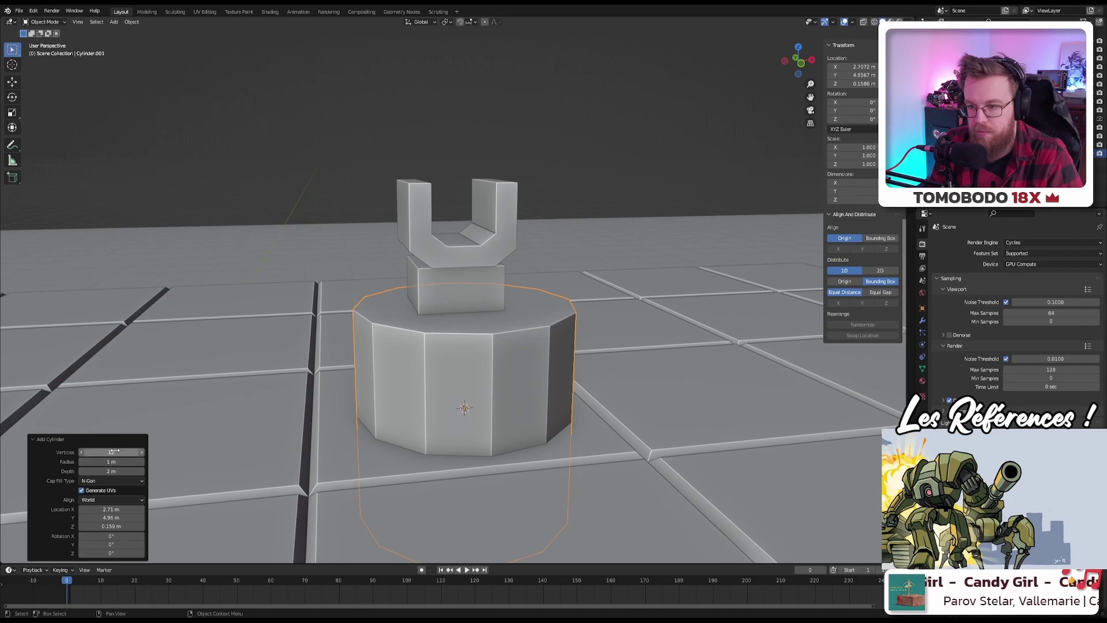
Step: Raise the cylinder 2.1125 m straight up along Z
{"action": "middle_click_drag", "start_coordinate": [404, 398], "coordinate": [448, 388]}
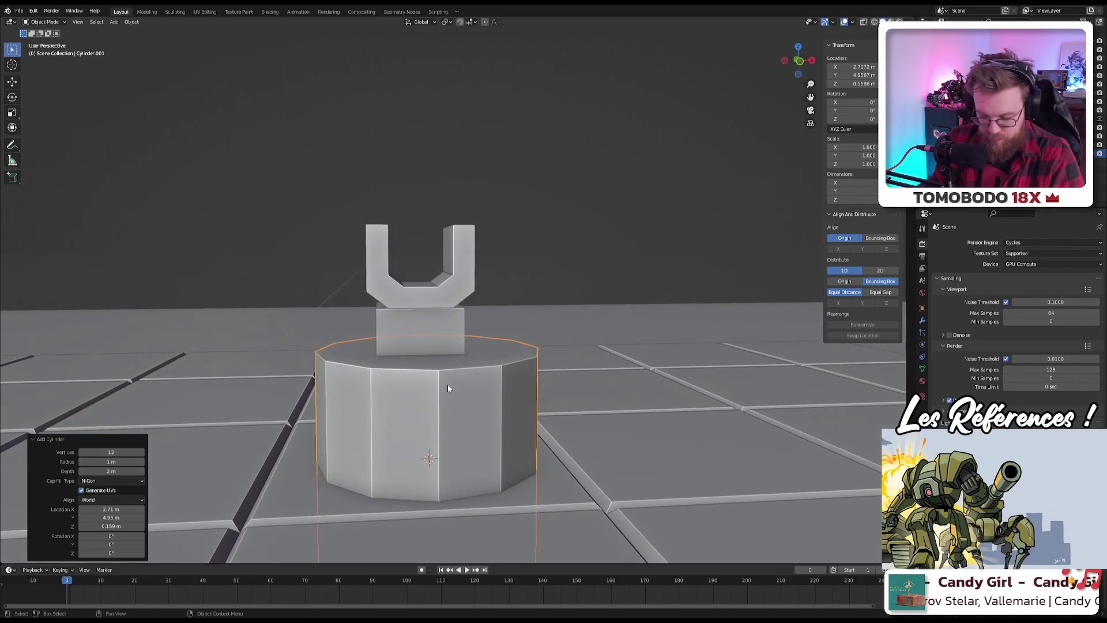
{"action": "key", "text": "g"}
{"action": "key", "text": "z"}
{"action": "left_click", "coordinate": [455, 150]}
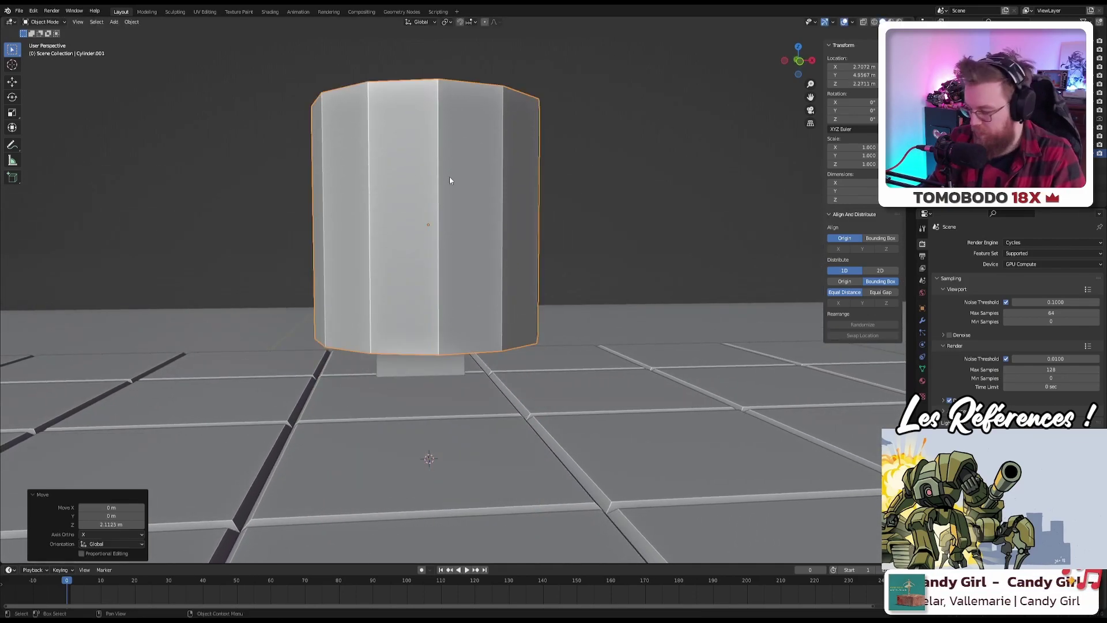
Step: In the right-side orthographic view, rotate the cylinder 90 degrees onto its side
{"action": "key", "text": "KP_1"}
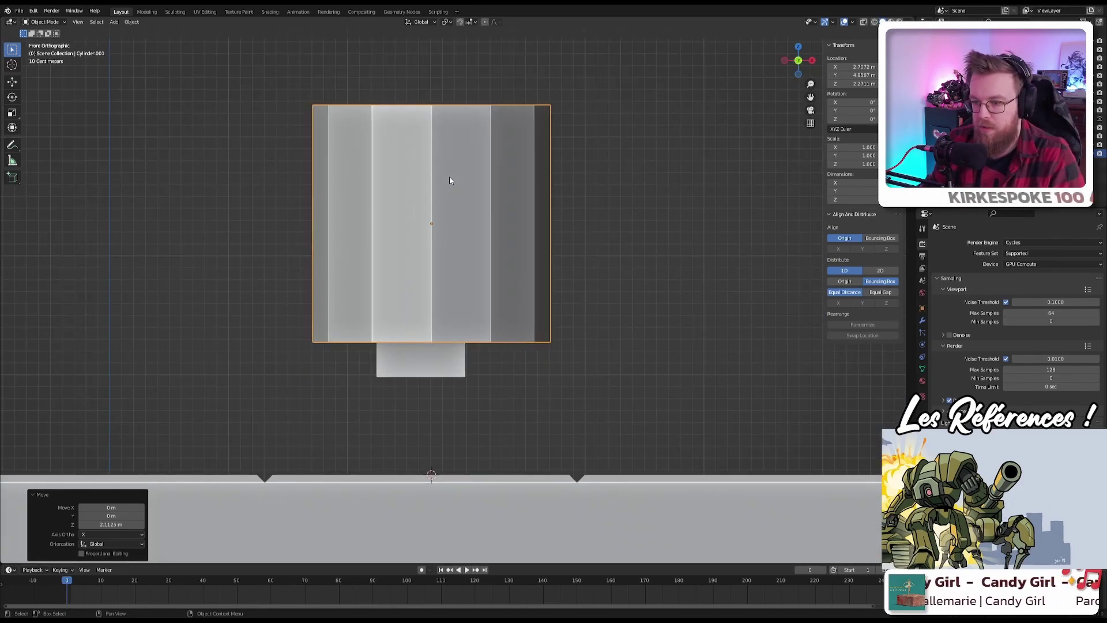
{"action": "scroll", "coordinate": [450, 181], "scroll_direction": "down", "scroll_amount": 2}
{"action": "middle_click_drag", "start_coordinate": [458, 154], "coordinate": [527, 169]}
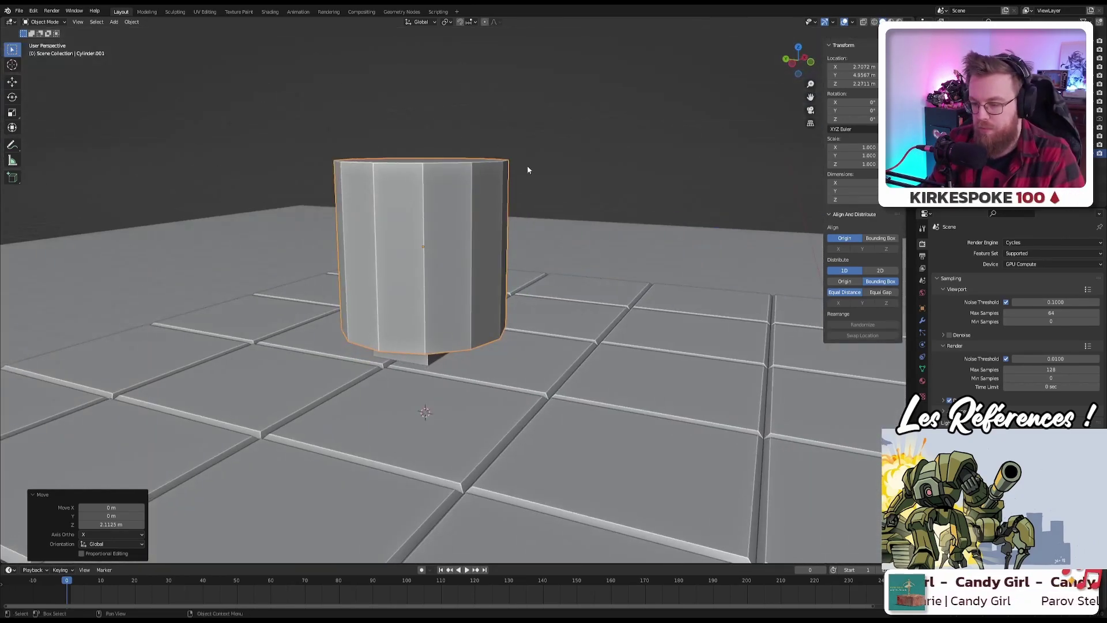
{"action": "key", "text": "KP_5"}
{"action": "key", "text": "KP_3"}
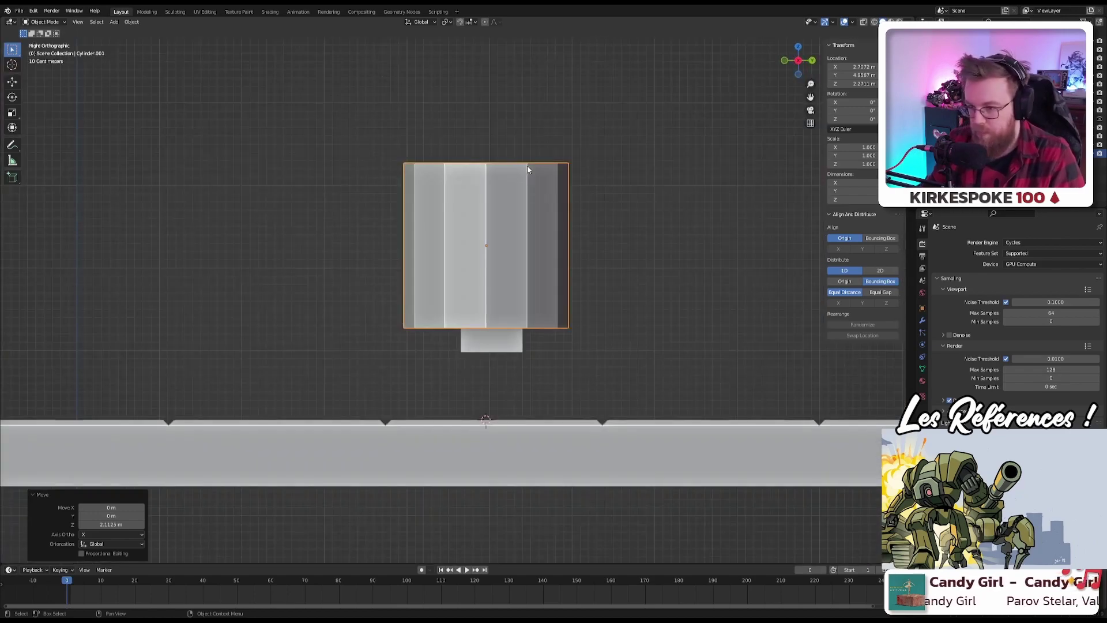
{"action": "key", "text": "r"}
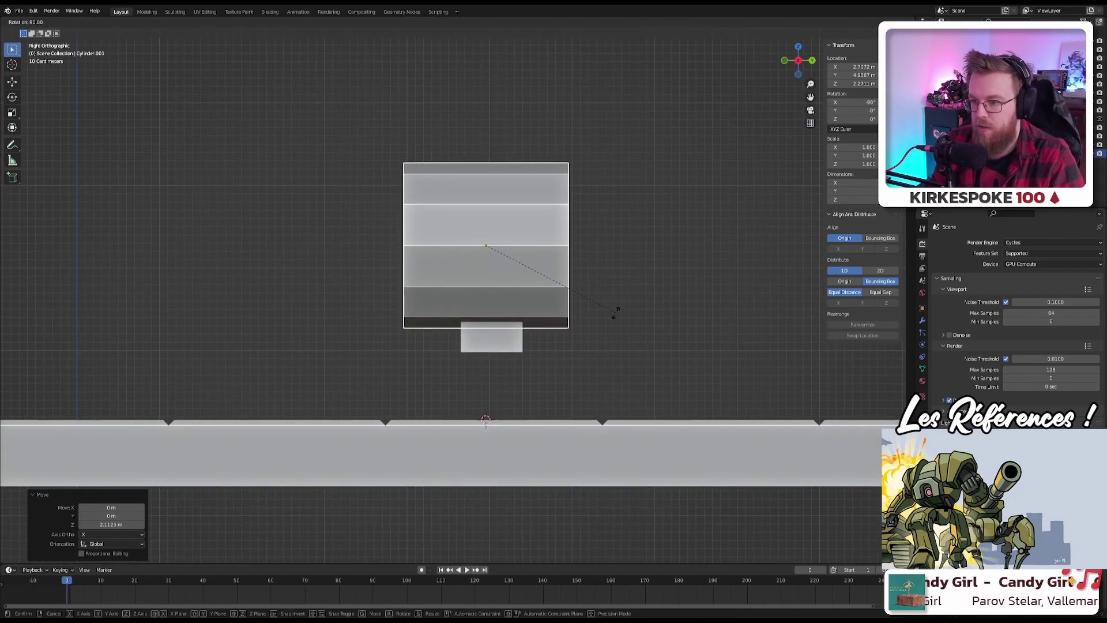
{"action": "left_click", "coordinate": [615, 312]}
Step: Shrink the cylinder to 0.319, then stretch it along its local Z into a long barrel
{"action": "key", "text": "s"}
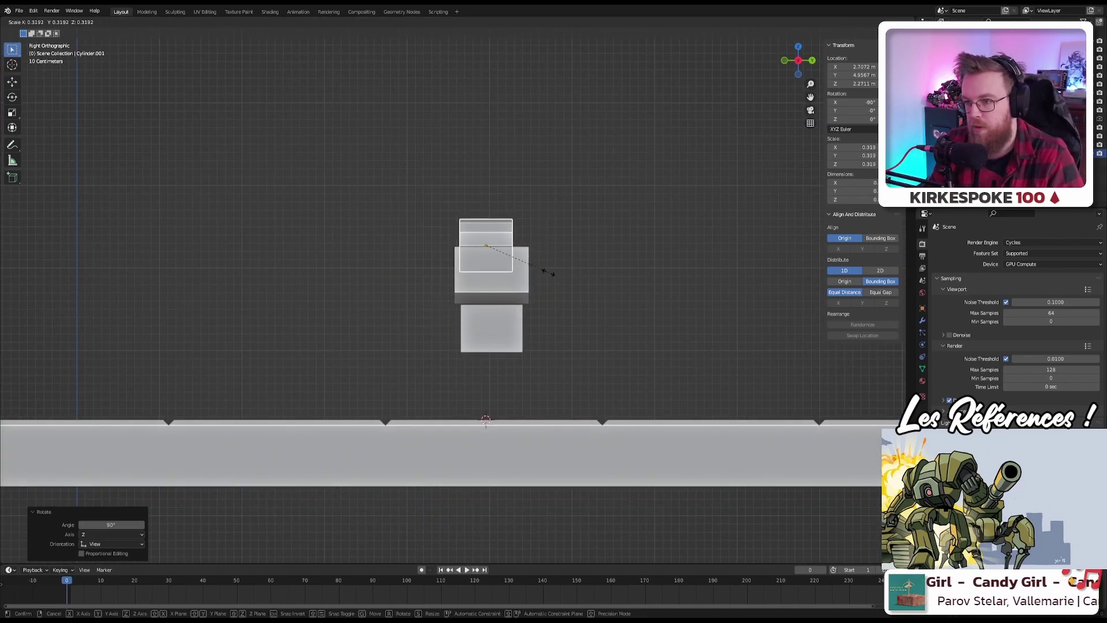
{"action": "left_click", "coordinate": [549, 273]}
{"action": "key", "text": "s"}
{"action": "key", "text": "z"}
{"action": "key", "text": "z"}
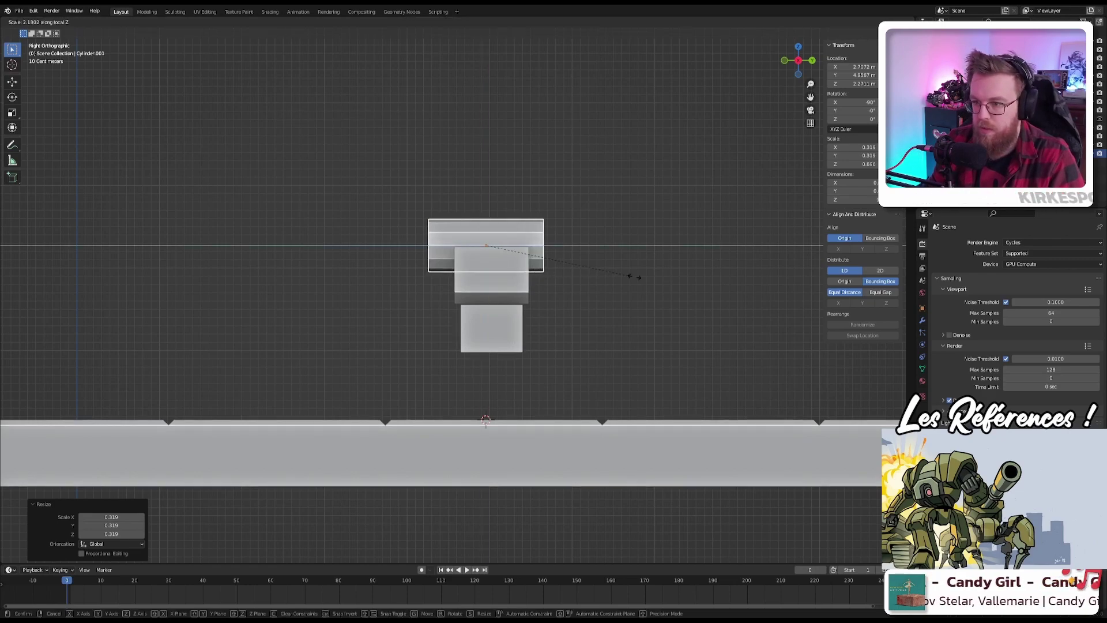
{"action": "left_click", "coordinate": [721, 281]}
Step: In front view, move the barrel down toward the U and scale it to 0.691
{"action": "key", "text": "KP_7"}
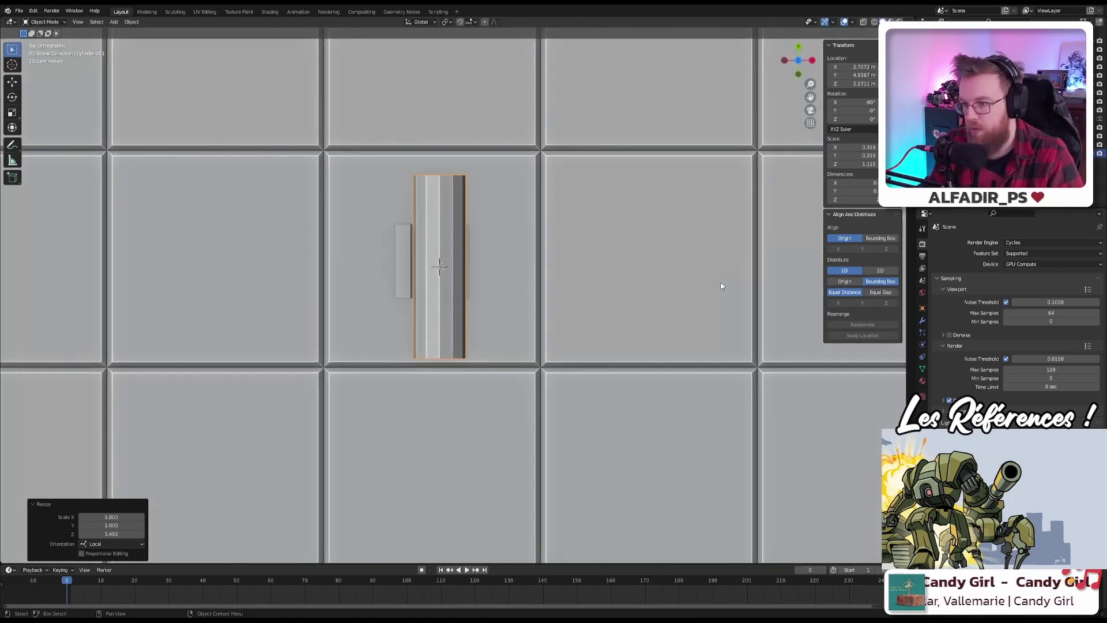
{"action": "key", "text": "KP_1"}
{"action": "scroll", "coordinate": [672, 272], "scroll_direction": "up", "scroll_amount": 6}
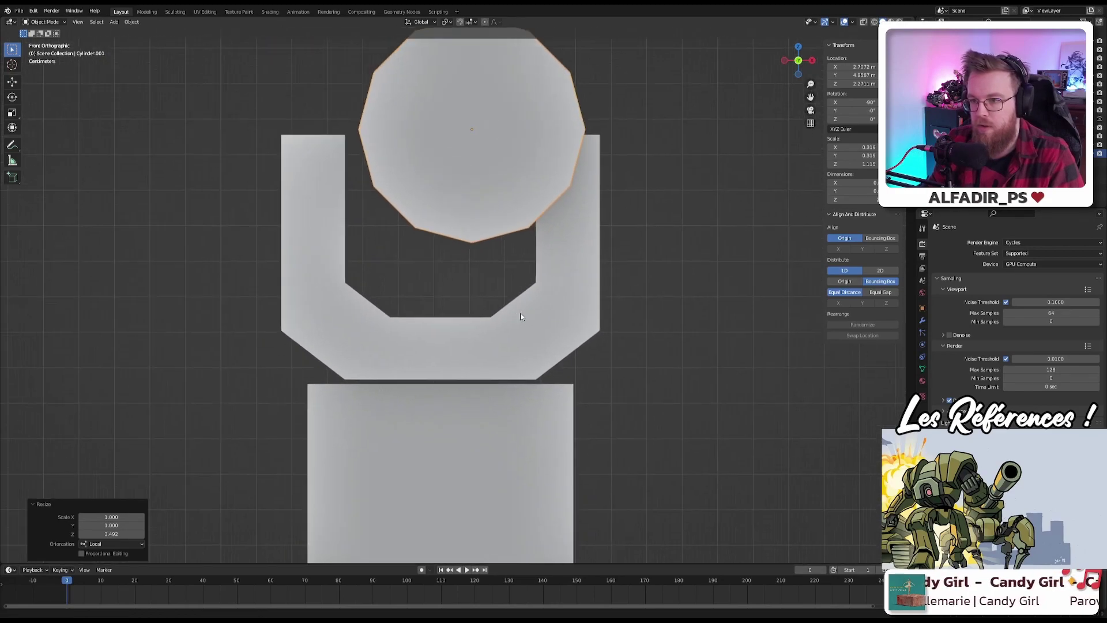
{"action": "key", "text": "g"}
{"action": "left_click", "coordinate": [672, 261]}
{"action": "key", "text": "s"}
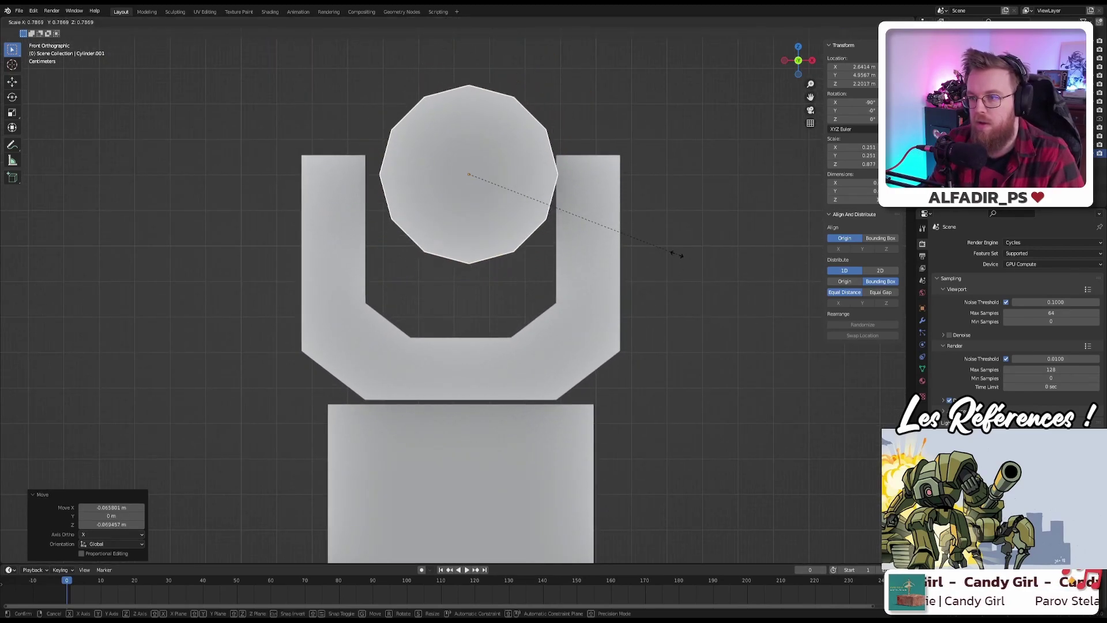
{"action": "left_click", "coordinate": [652, 247]}
Step: Lower the barrel into the U's cradle, nudge it sideways, and enlarge it to fill the U
{"action": "key", "text": "g"}
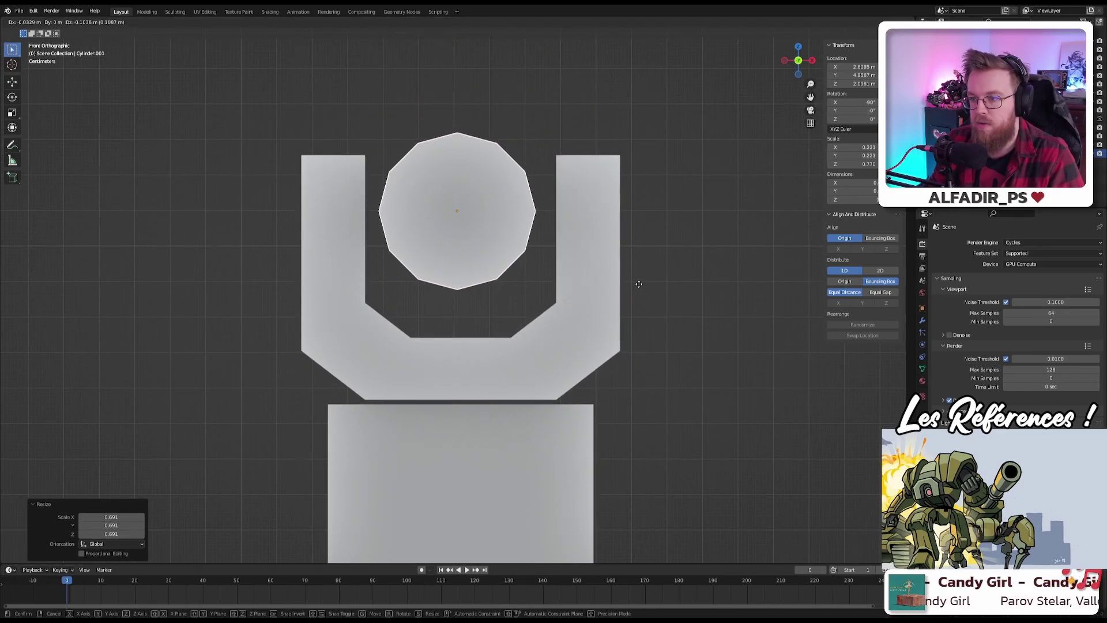
{"action": "left_click", "coordinate": [640, 283]}
{"action": "key", "text": "g"}
{"action": "left_click", "coordinate": [641, 283]}
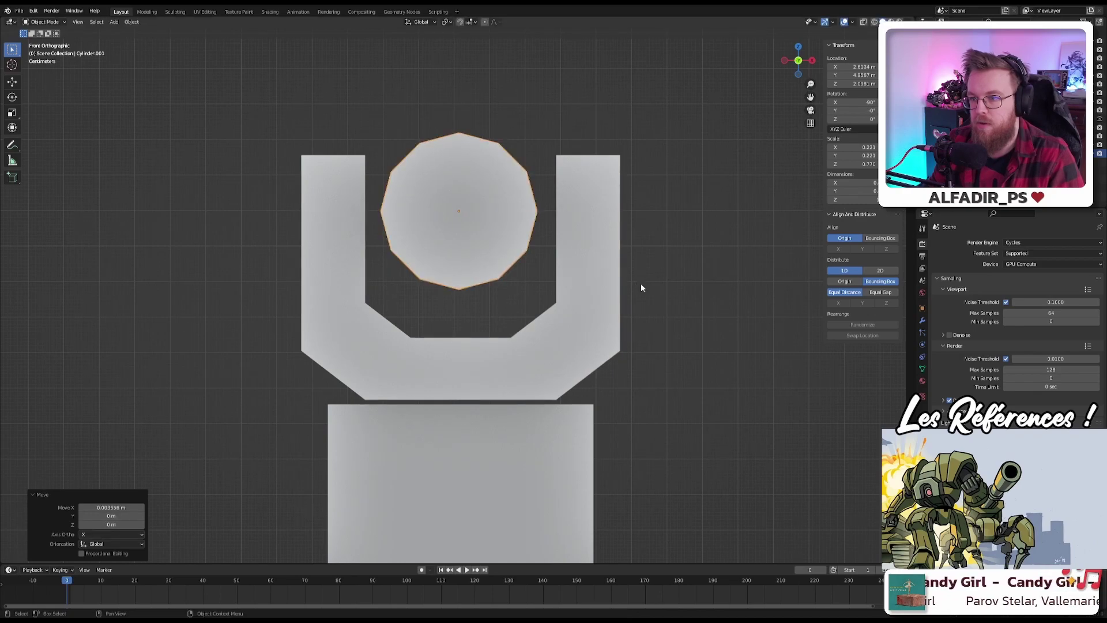
{"action": "key", "text": "s"}
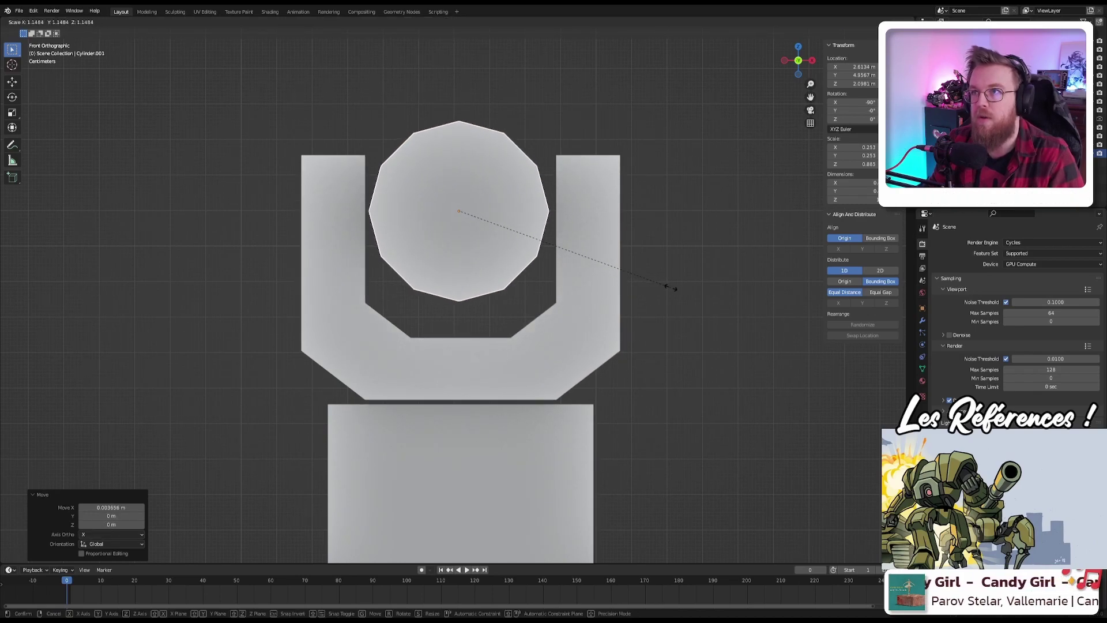
{"action": "left_click", "coordinate": [670, 286]}
{"action": "middle_click_drag", "start_coordinate": [650, 264], "coordinate": [408, 265]}
Step: Orbit around the turret, ending in Left orthographic view zoomed on the barrel and mount
{"action": "scroll", "coordinate": [538, 271], "scroll_direction": "down", "scroll_amount": 8}
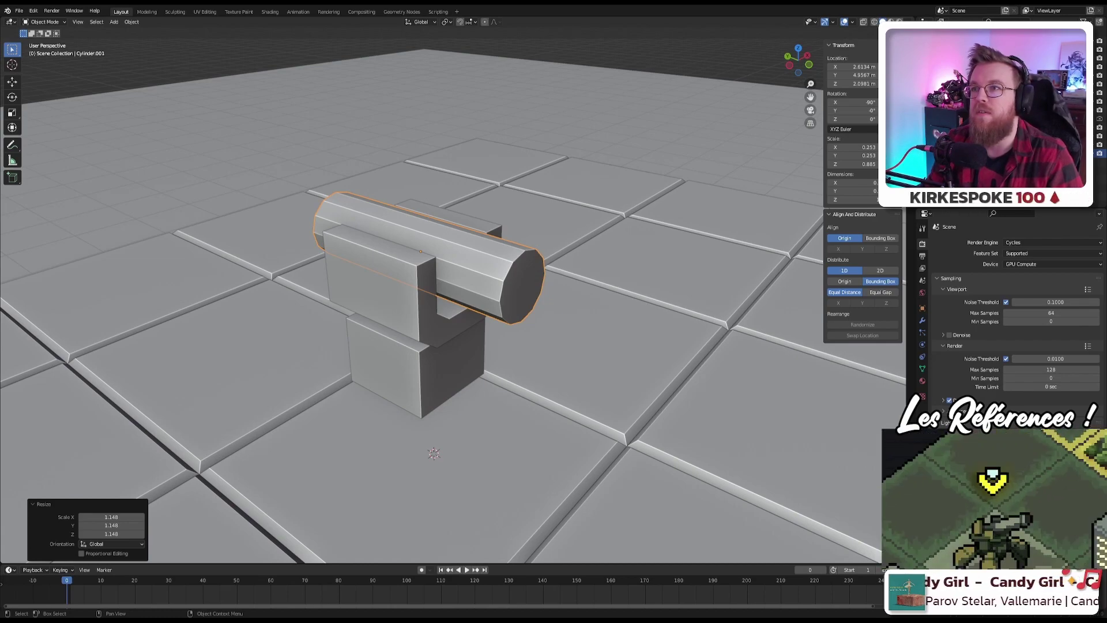
{"action": "scroll", "coordinate": [412, 306], "scroll_direction": "down", "scroll_amount": 5}
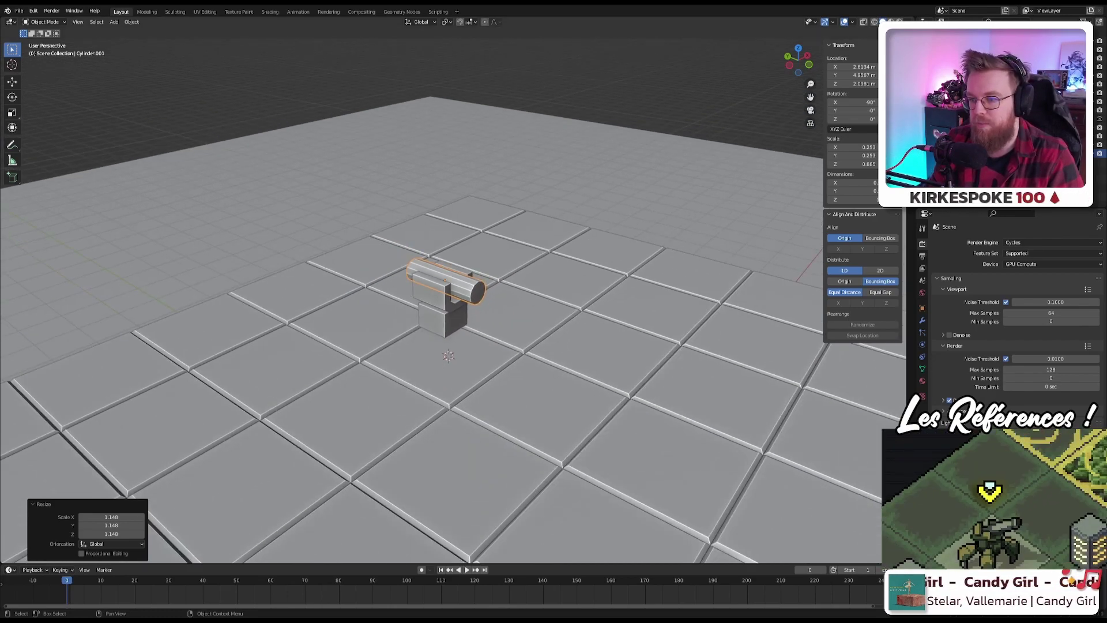
{"action": "middle_click_drag", "start_coordinate": [536, 173], "coordinate": [466, 140]}
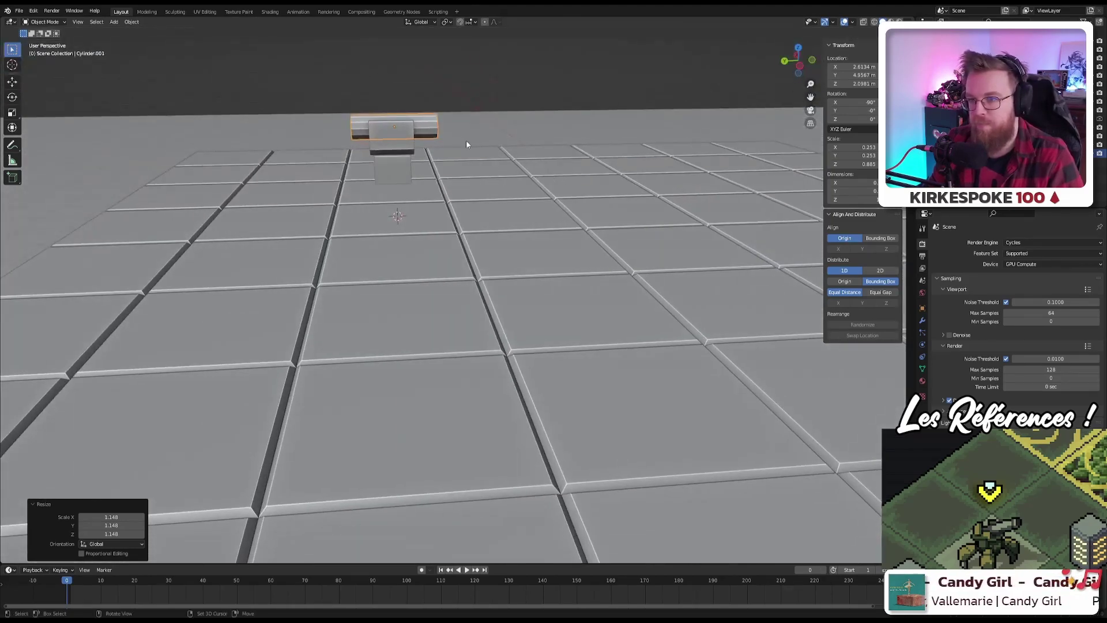
{"action": "scroll", "coordinate": [396, 126], "scroll_direction": "up", "scroll_amount": 5}
{"action": "key", "text": "KP_3"}
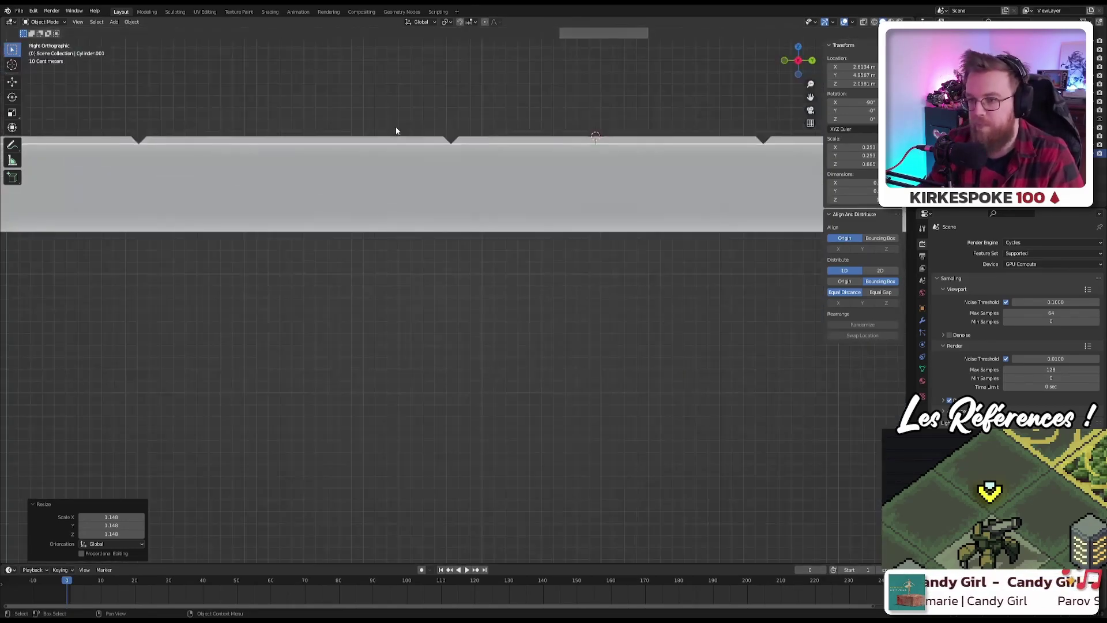
{"action": "scroll", "coordinate": [415, 228], "scroll_direction": "down", "scroll_amount": 5}
{"action": "middle_click_drag", "start_coordinate": [415, 228], "coordinate": [406, 302]}
{"action": "key", "text": "ctrl+KP_3"}
{"action": "scroll", "coordinate": [489, 264], "scroll_direction": "up", "scroll_amount": 4}
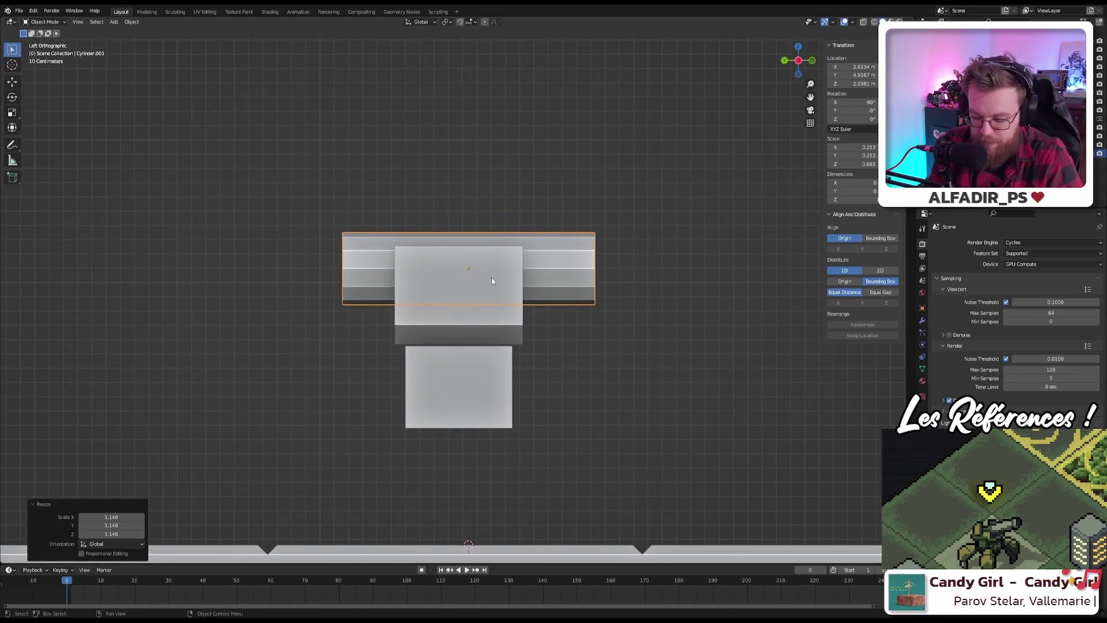
Step: Adjust the barrel's length along its local Z and shift it about 0.118 m along Y
{"action": "key", "text": "s"}
{"action": "key", "text": "z"}
{"action": "key", "text": "z"}
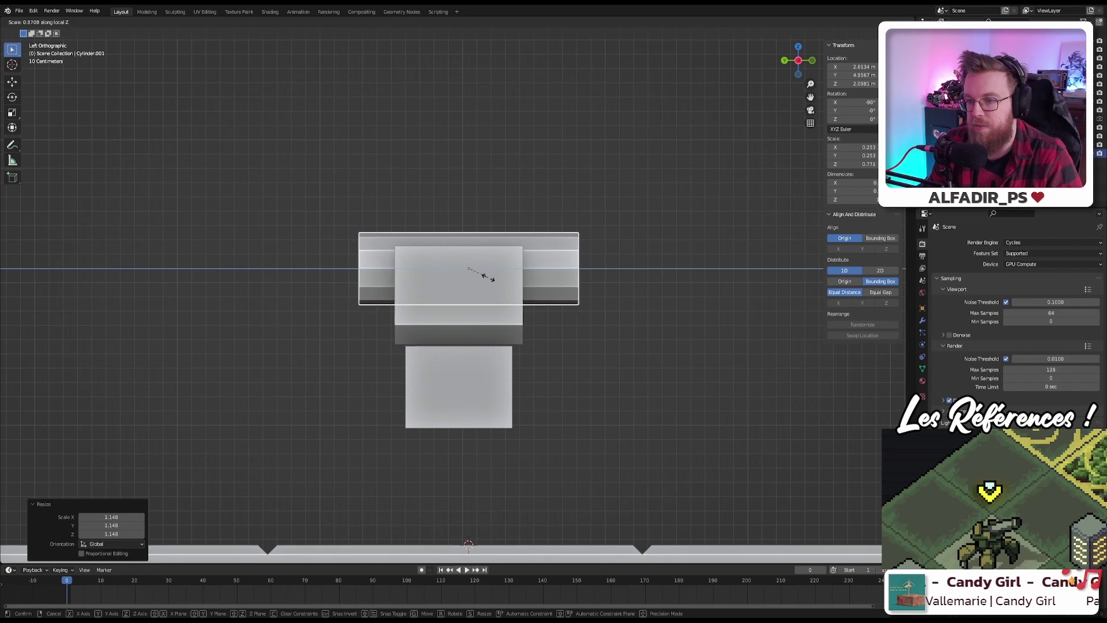
{"action": "left_click", "coordinate": [491, 278]}
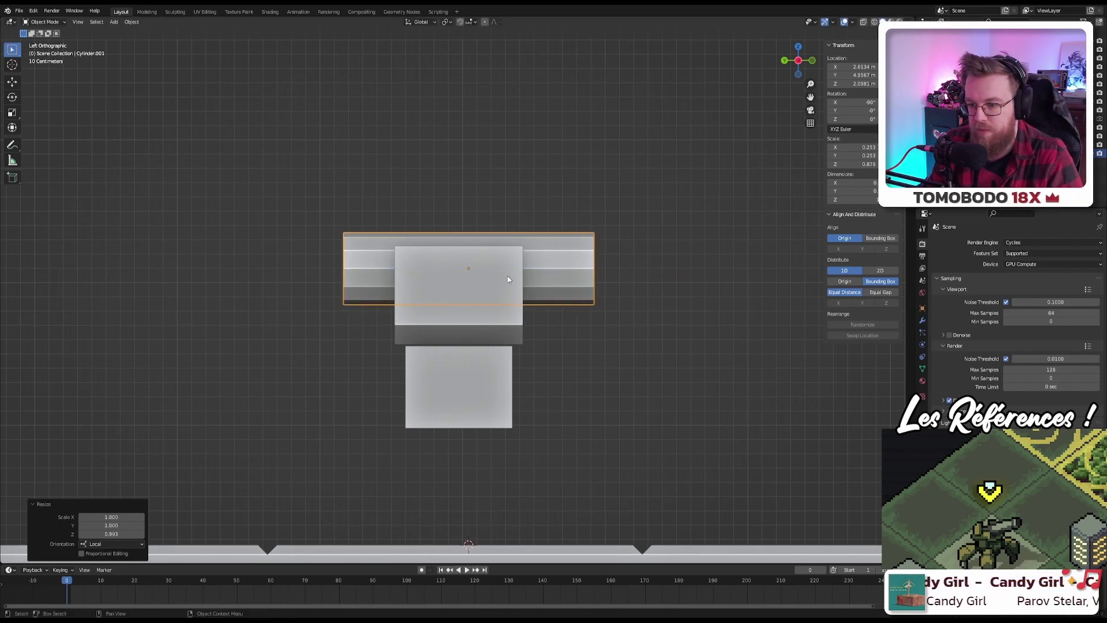
{"action": "key", "text": "g"}
{"action": "key", "text": "x"}
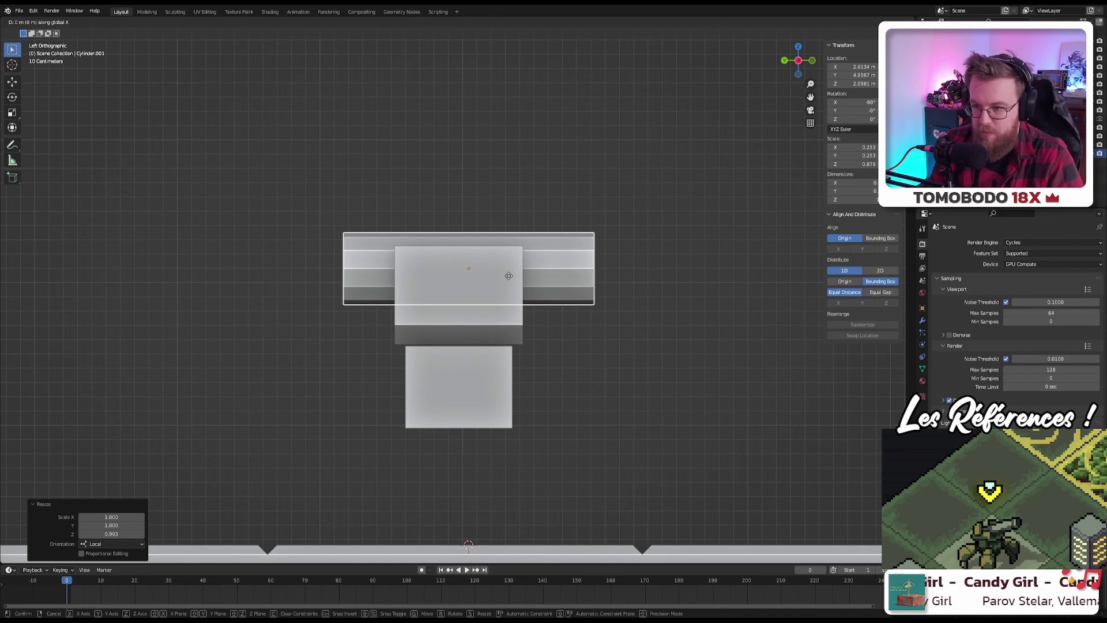
{"action": "key", "text": "y"}
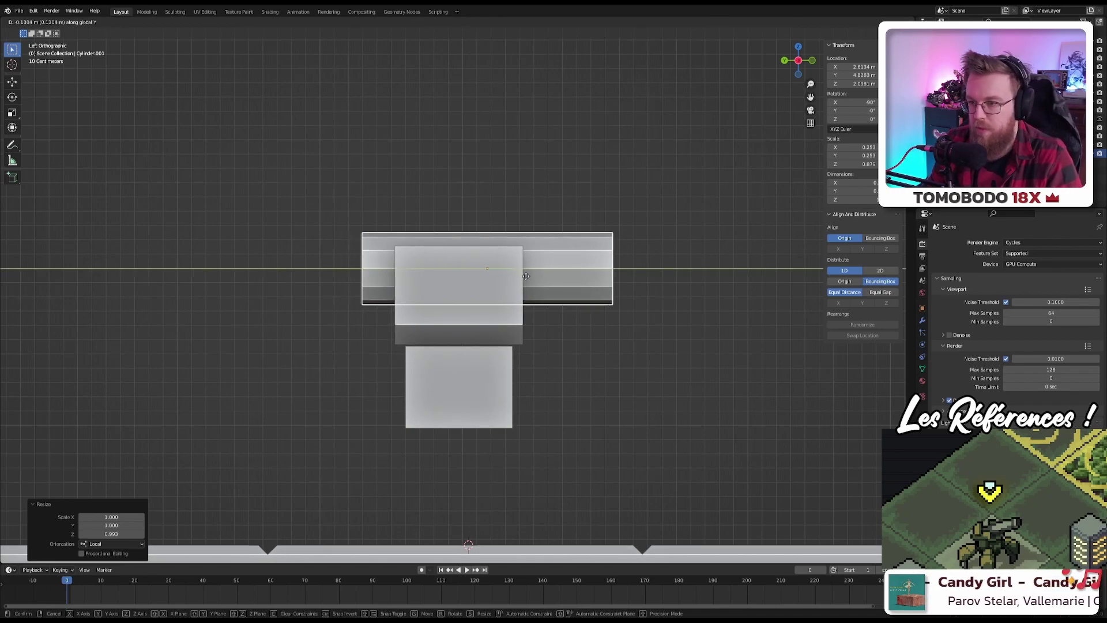
{"action": "left_click", "coordinate": [526, 278]}
{"action": "middle_click_drag", "start_coordinate": [545, 282], "coordinate": [494, 287]}
{"action": "scroll", "coordinate": [606, 306], "scroll_direction": "up", "scroll_amount": 4}
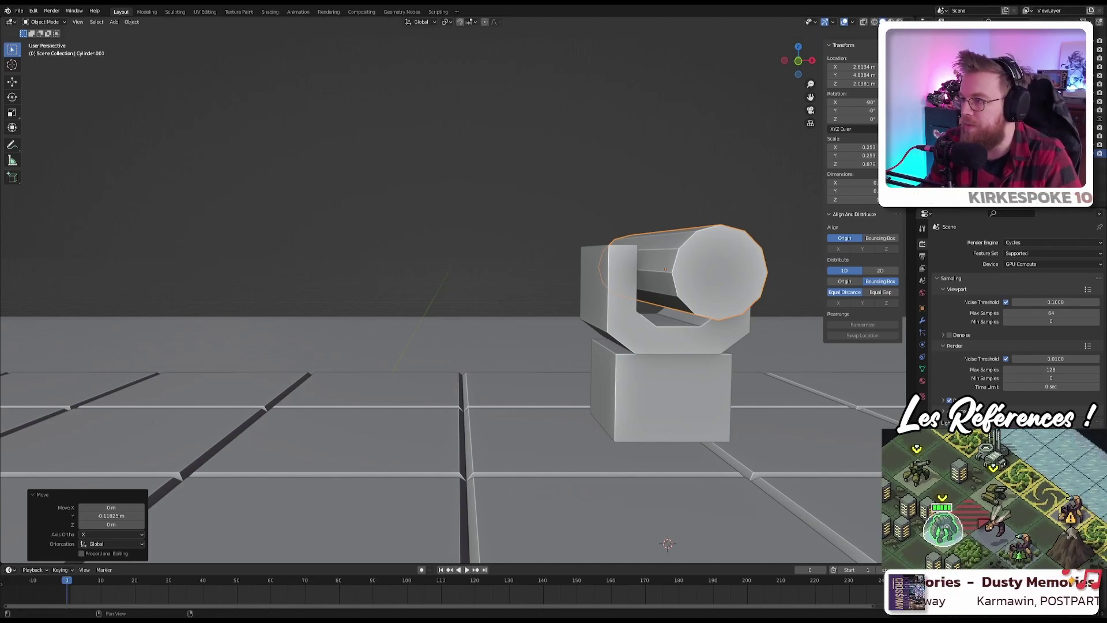
Step: Turn on the Screencast Keys display and orbit to check the barrel
{"action": "left_click", "coordinate": [908, 87]}
{"action": "left_click", "coordinate": [831, 45]}
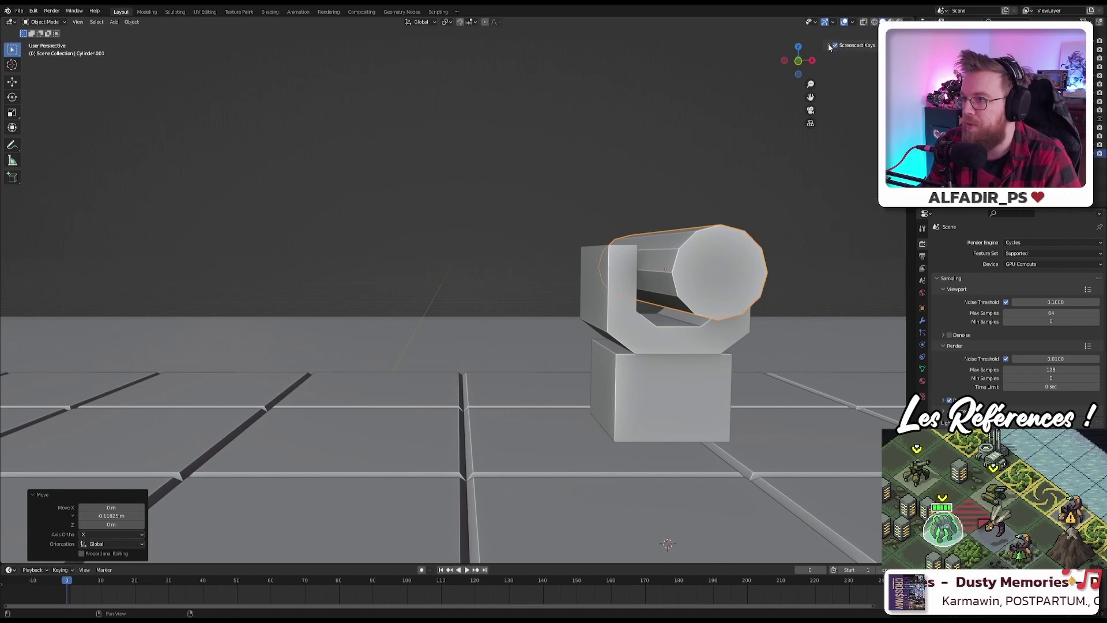
{"action": "middle_click_drag", "start_coordinate": [469, 59], "coordinate": [414, 162]}
{"action": "middle_click_drag", "start_coordinate": [450, 121], "coordinate": [847, 112]}
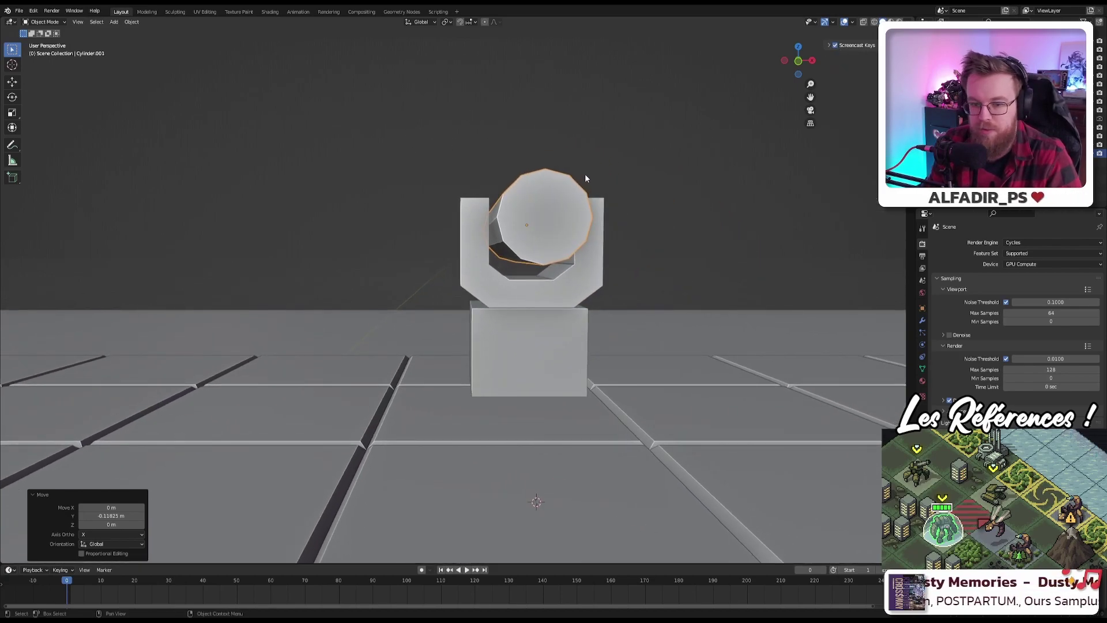
{"action": "middle_click_drag", "start_coordinate": [585, 178], "coordinate": [656, 174]}
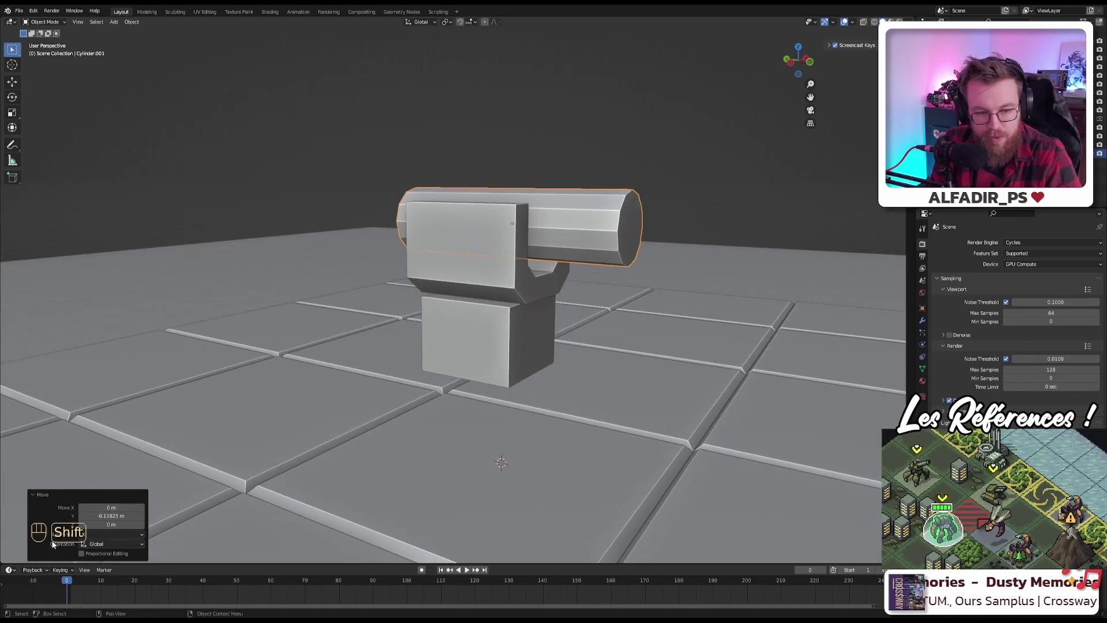
{"action": "middle_click_drag", "start_coordinate": [96, 531], "coordinate": [566, 295]}
Step: Pull the barrel's front end cap about 0.41 m back along its local Z axis
{"action": "key", "text": "Tab"}
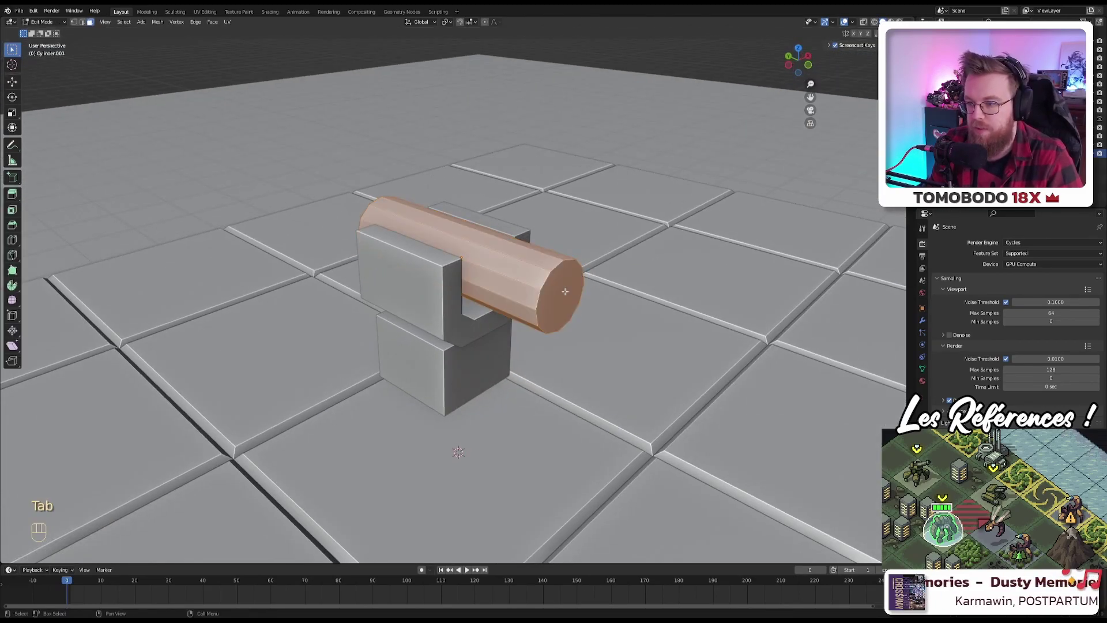
{"action": "key", "text": "3"}
{"action": "left_click", "coordinate": [559, 291]}
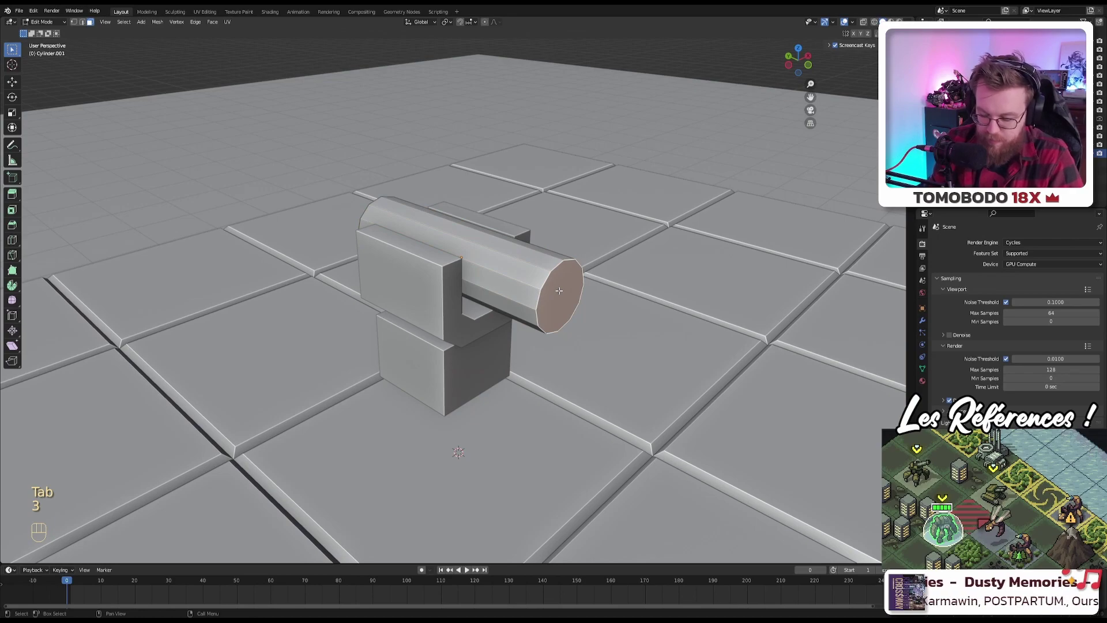
{"action": "key", "text": "g"}
{"action": "key", "text": "z"}
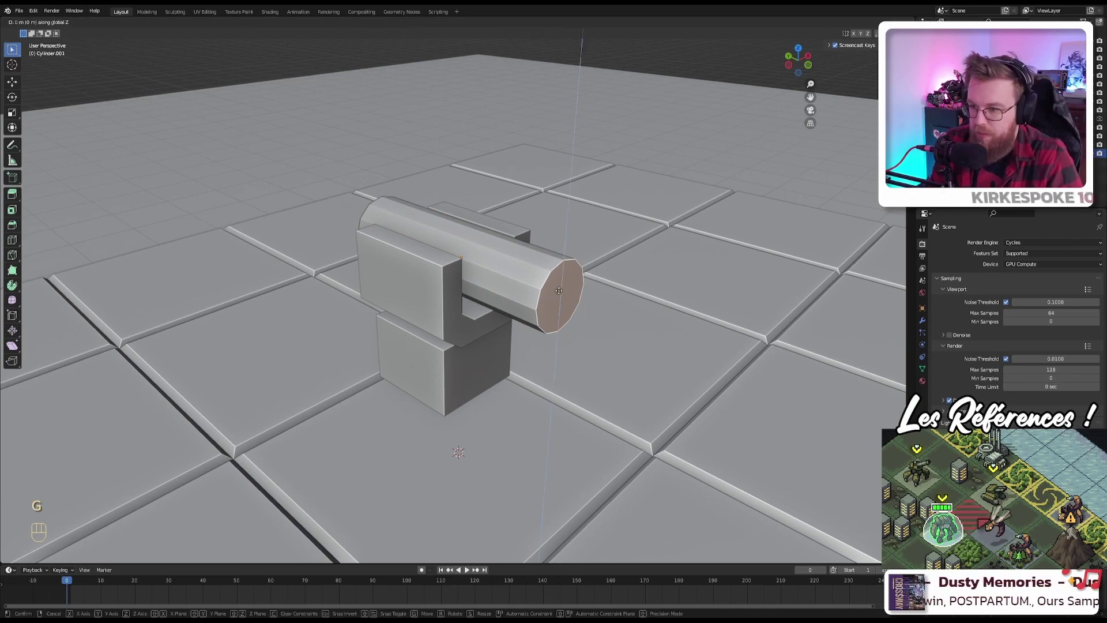
{"action": "key", "text": "z"}
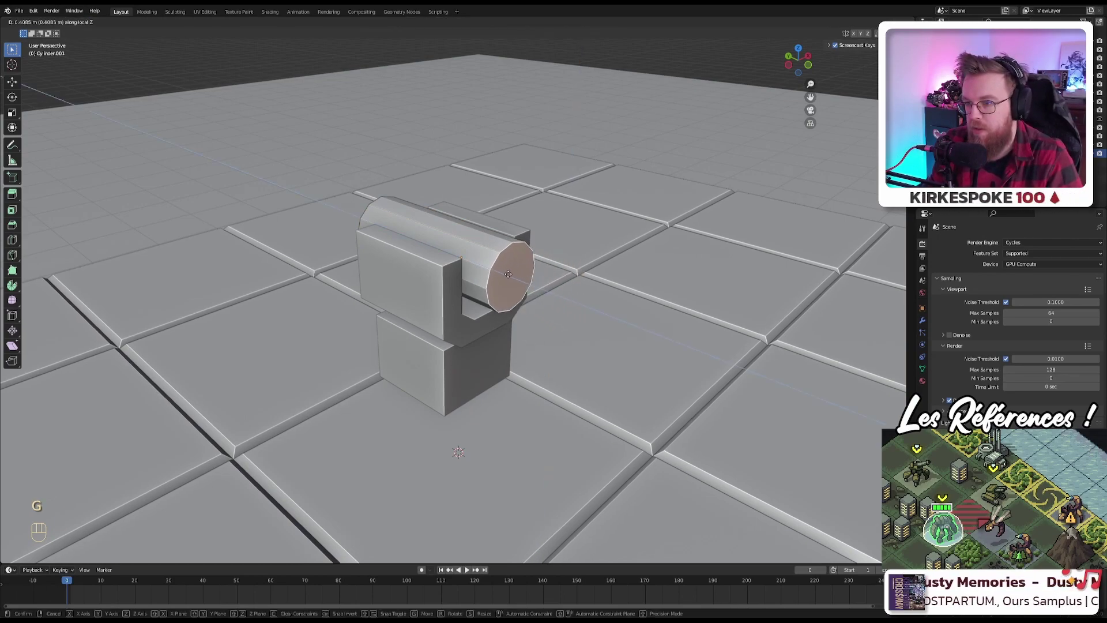
{"action": "left_click", "coordinate": [509, 274]}
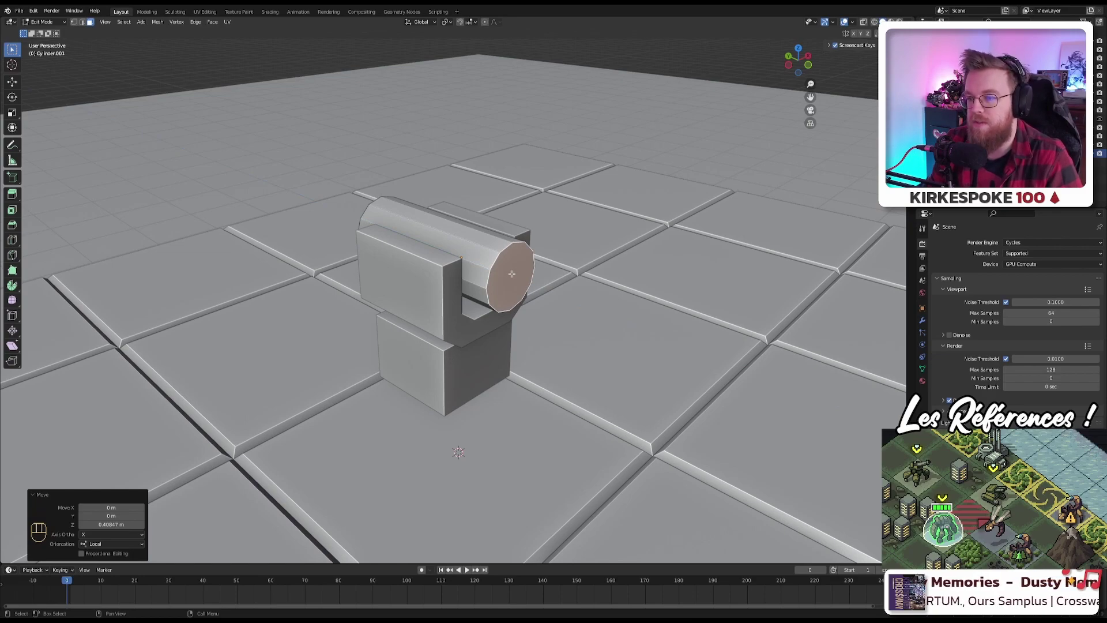
{"action": "key", "text": "Tab"}
Step: Inspect the shortened barrel end from a low, level view across the turret
{"action": "middle_click_drag", "start_coordinate": [559, 264], "coordinate": [498, 258]}
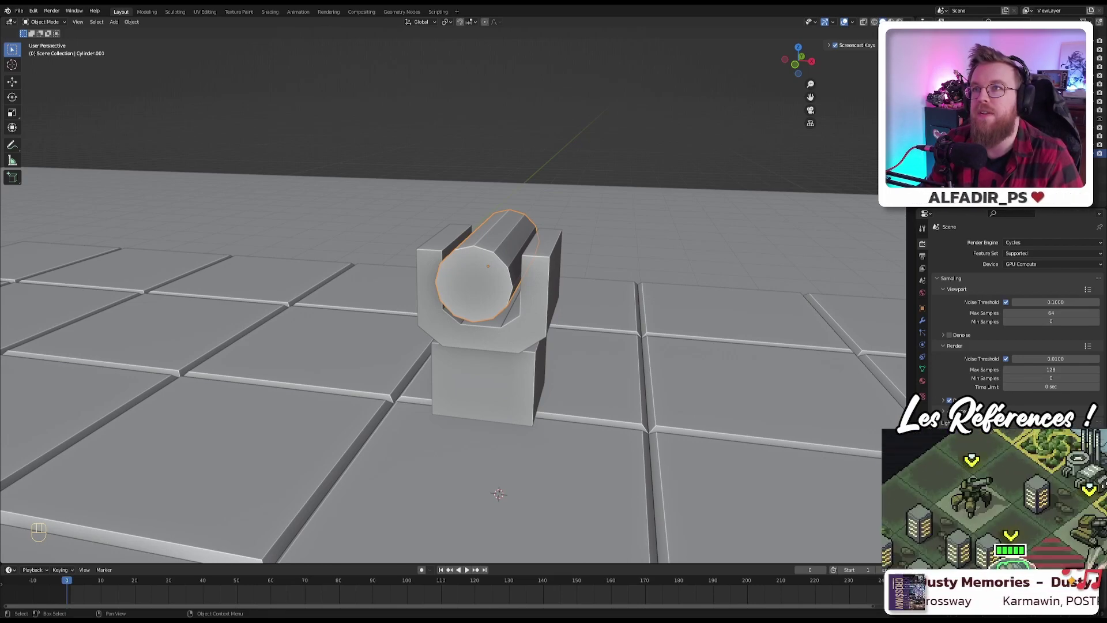
{"action": "middle_click_drag", "start_coordinate": [392, 257], "coordinate": [393, 247]}
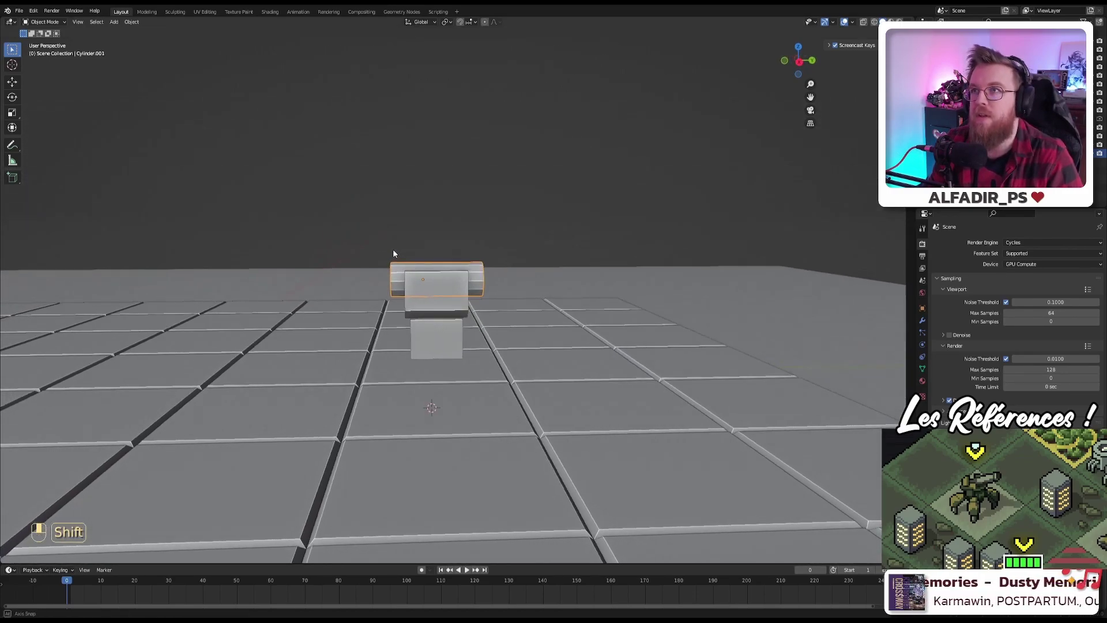
{"action": "scroll", "coordinate": [424, 306], "scroll_direction": "up", "scroll_amount": 4}
{"action": "scroll", "coordinate": [425, 310], "scroll_direction": "down", "scroll_amount": 1}
{"action": "scroll", "coordinate": [425, 310], "scroll_direction": "down", "scroll_amount": 1}
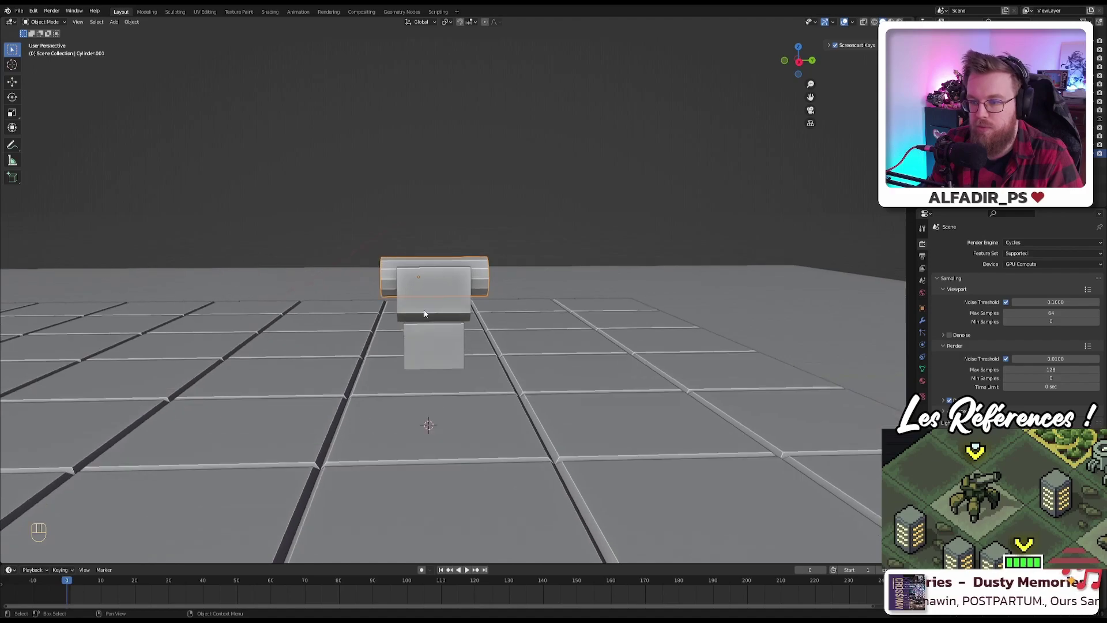
{"action": "scroll", "coordinate": [423, 313], "scroll_direction": "up", "scroll_amount": 3}
{"action": "key", "text": "Tab"}
{"action": "middle_click_drag", "start_coordinate": [423, 314], "coordinate": [487, 245], "text": "shift"}
Step: Scale the U-mount and base block together down to 0.751
{"action": "key", "text": "Tab"}
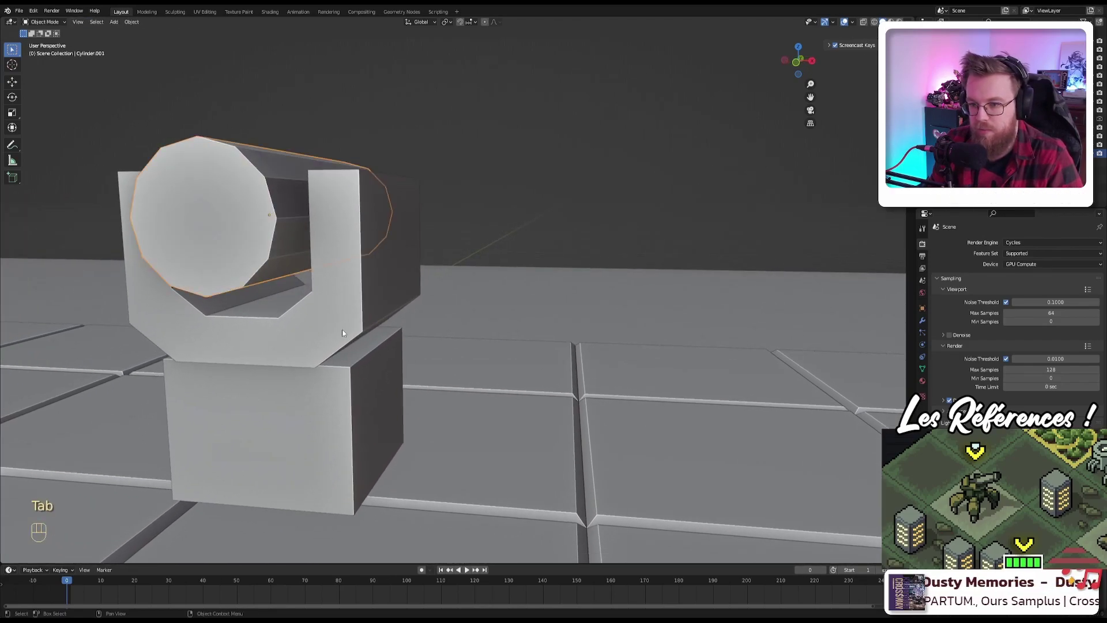
{"action": "left_click", "coordinate": [340, 288]}
{"action": "left_click", "coordinate": [369, 404], "text": "shift"}
{"action": "key", "text": "s"}
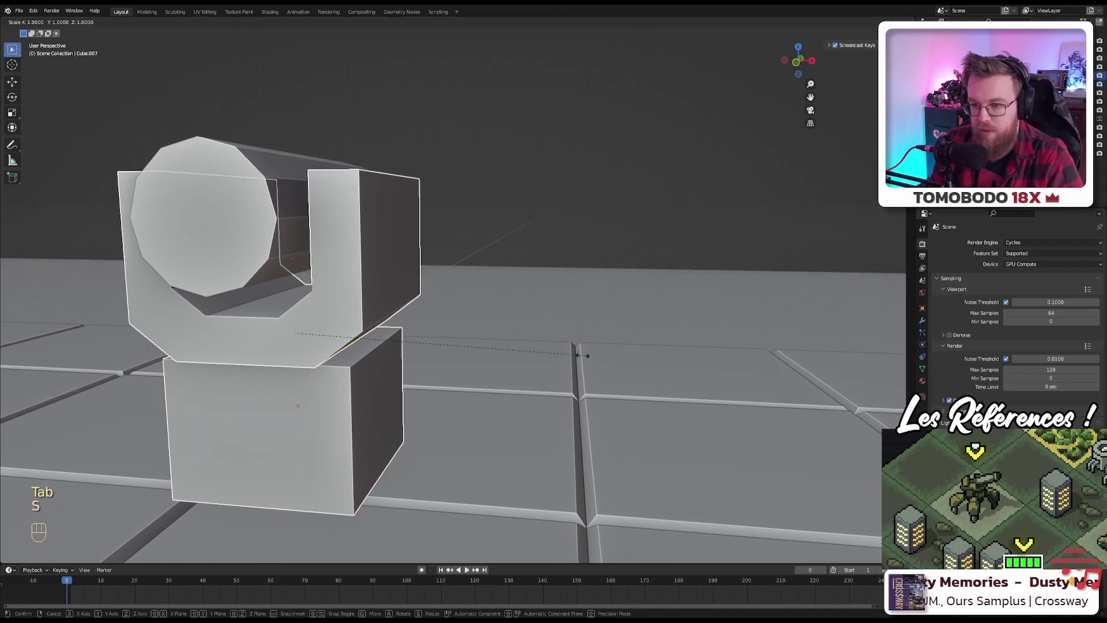
{"action": "left_click", "coordinate": [511, 352]}
{"action": "scroll", "coordinate": [510, 351], "scroll_direction": "down", "scroll_amount": 3}
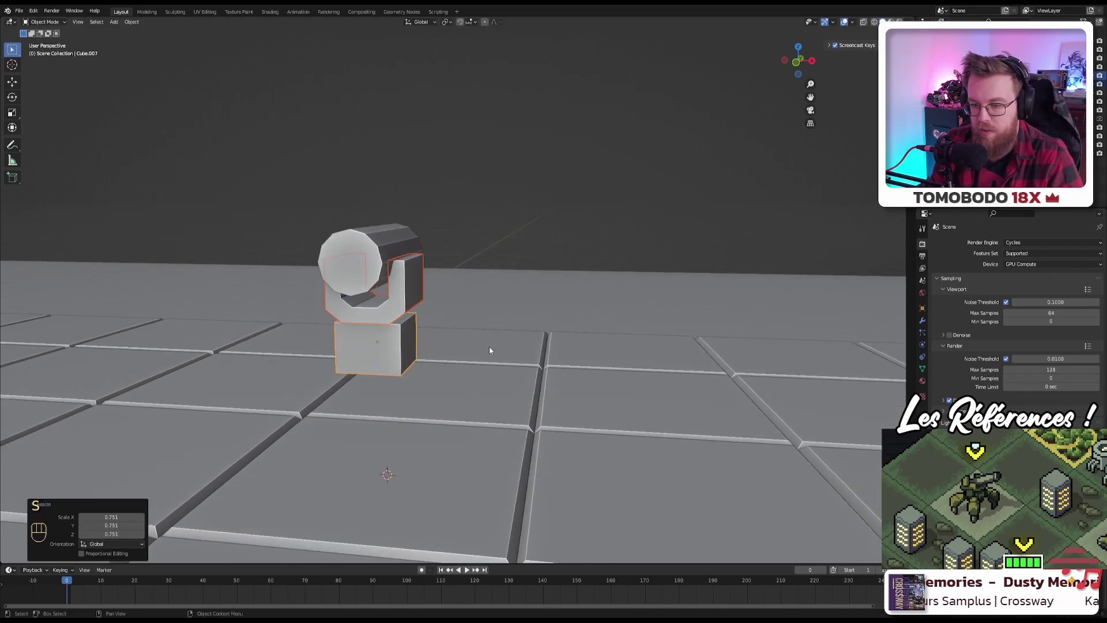
{"action": "middle_click_drag", "start_coordinate": [489, 346], "coordinate": [438, 296]}
Step: Scale the barrel to 0.695 and select its front end cap in Edit Mode
{"action": "left_click", "coordinate": [375, 271]}
{"action": "key", "text": "s"}
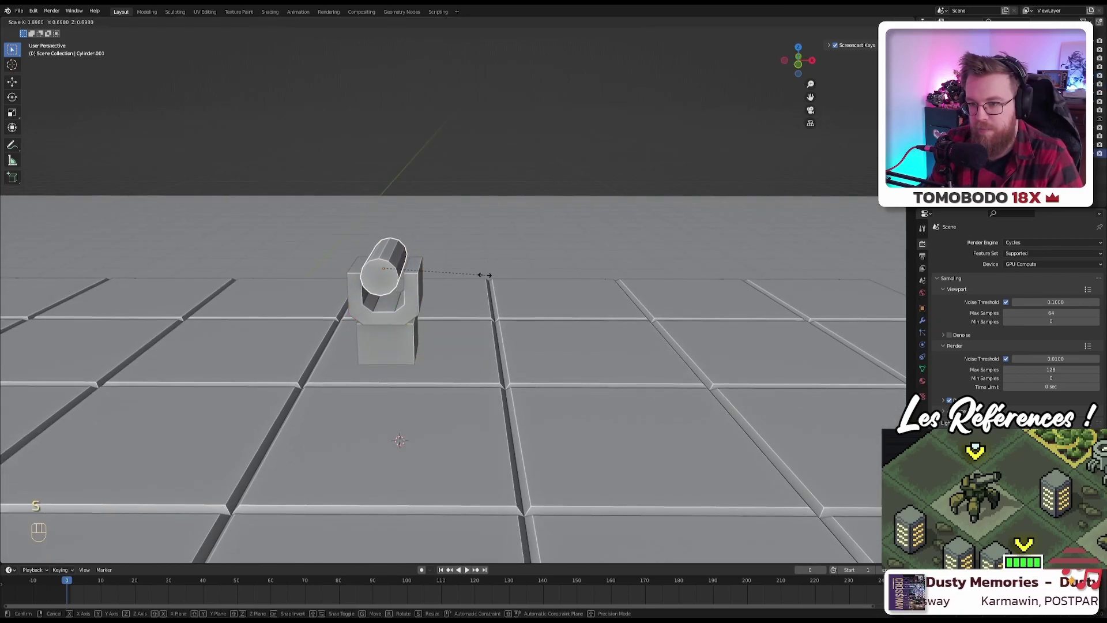
{"action": "left_click", "coordinate": [485, 279]}
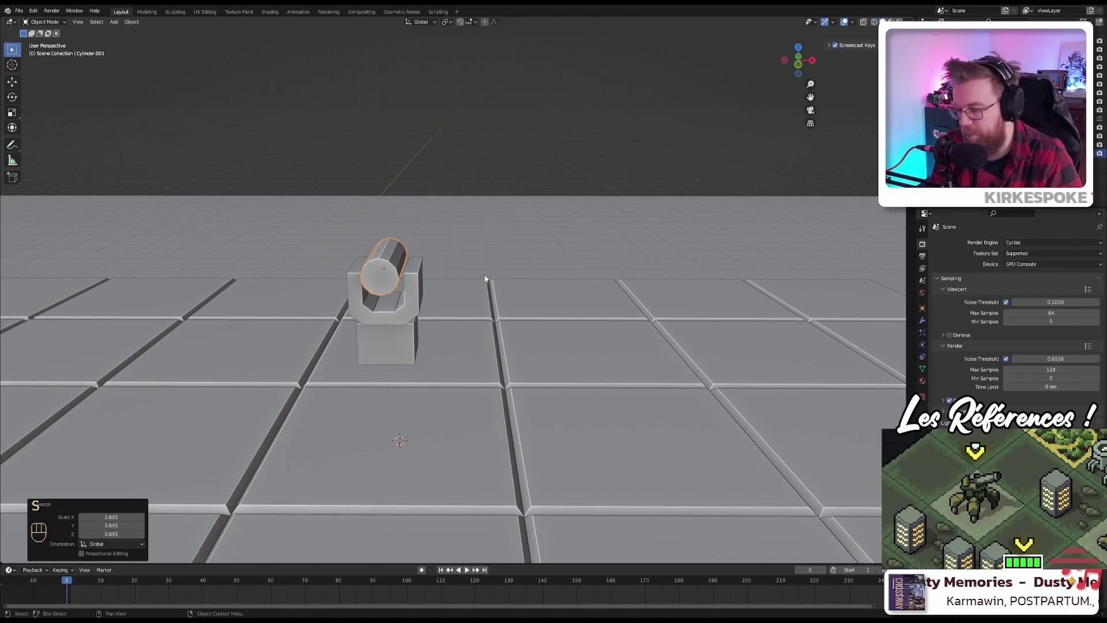
{"action": "key", "text": "ctrl+KP_3"}
{"action": "scroll", "coordinate": [484, 279], "scroll_direction": "down", "scroll_amount": 3}
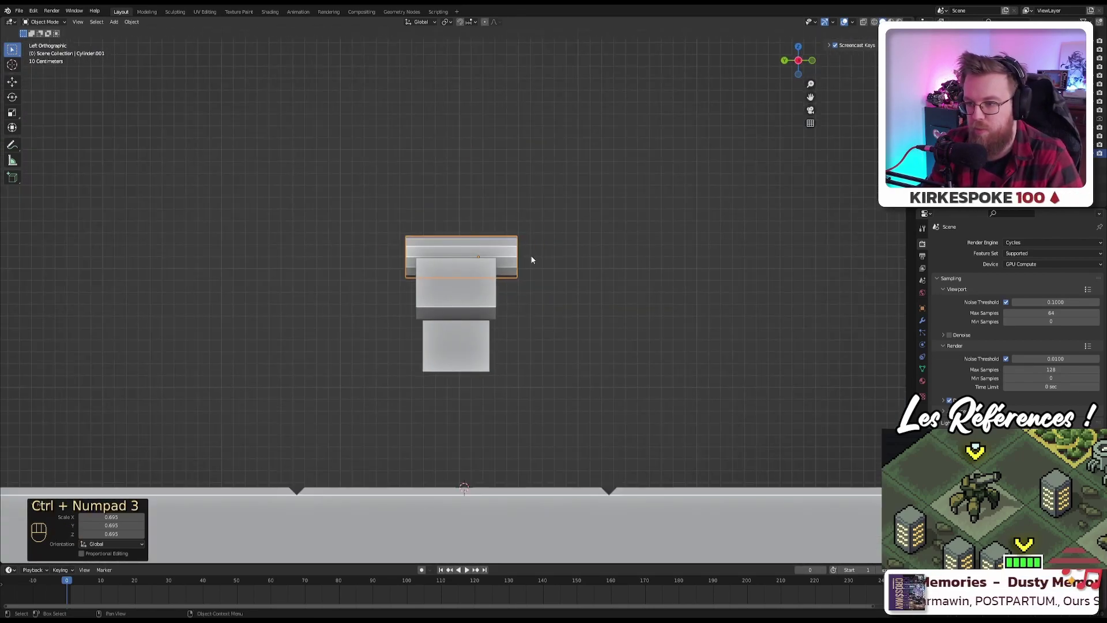
{"action": "middle_click_drag", "start_coordinate": [529, 257], "coordinate": [465, 265]}
{"action": "key", "text": "Tab"}
{"action": "left_click", "coordinate": [464, 264]}
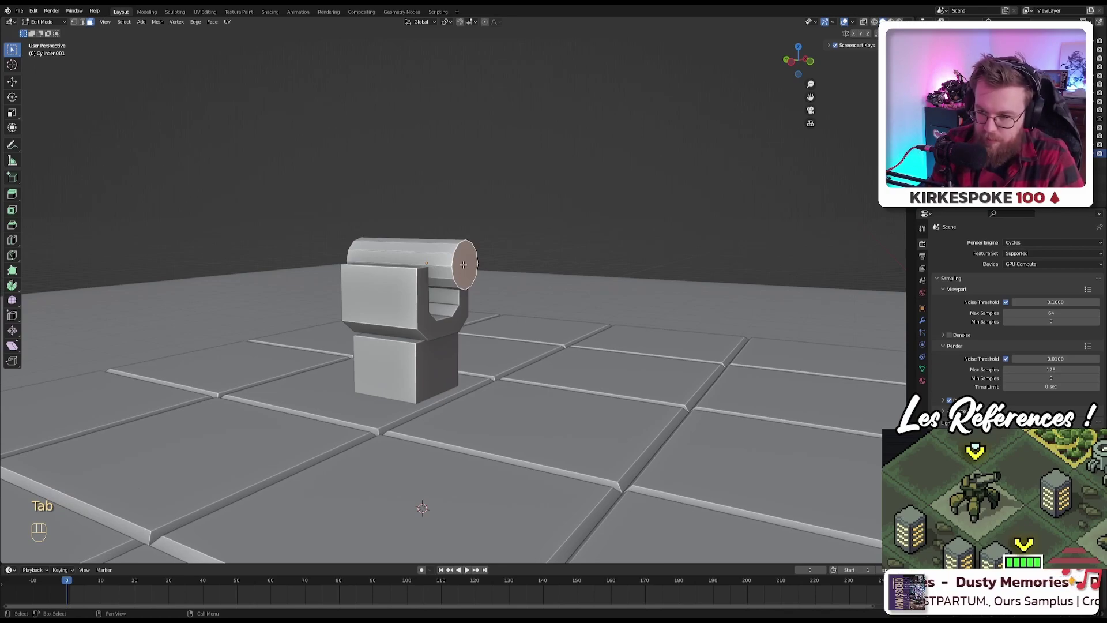
Step: Extrude a short step from the end cap, narrow it to 0.864, then extrude 0.099 m further
{"action": "key", "text": "e"}
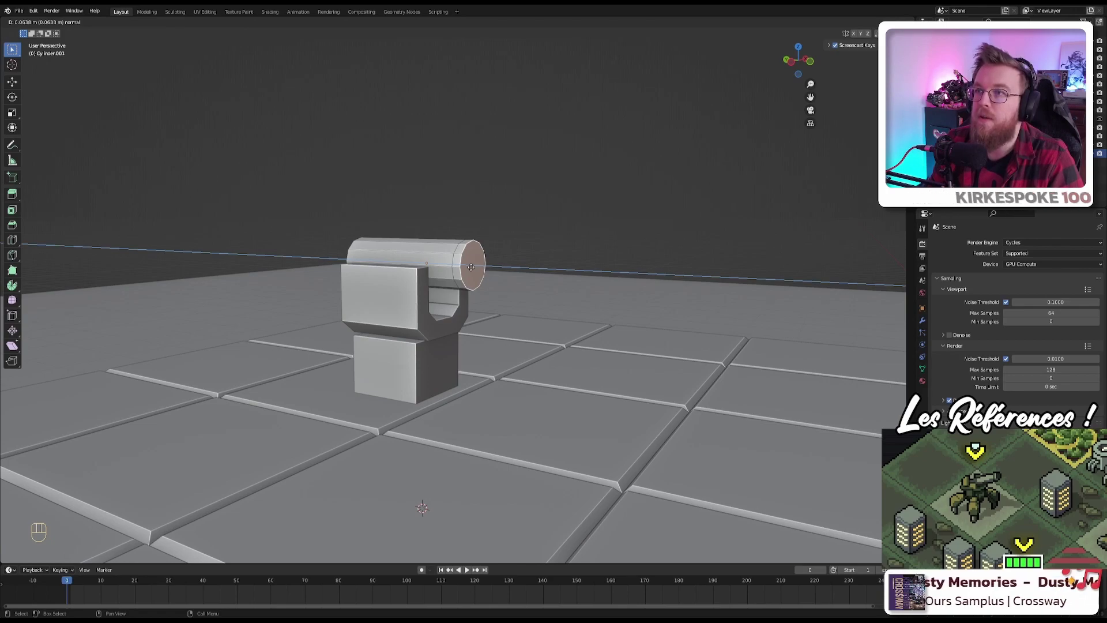
{"action": "left_click", "coordinate": [471, 267]}
{"action": "key", "text": "s"}
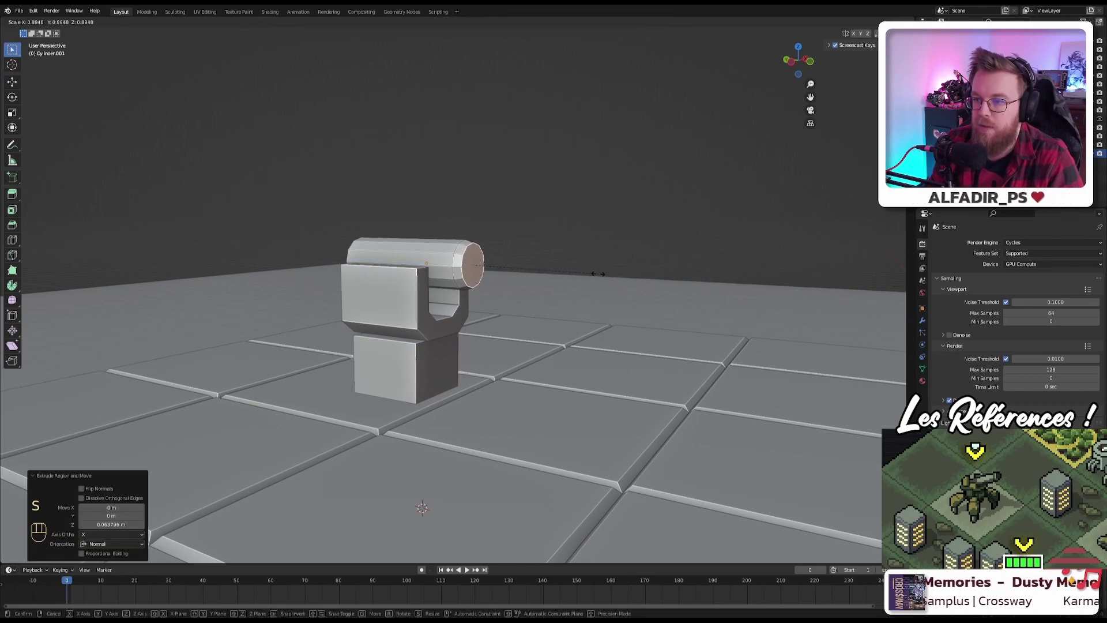
{"action": "left_click", "coordinate": [593, 272]}
{"action": "key", "text": "e"}
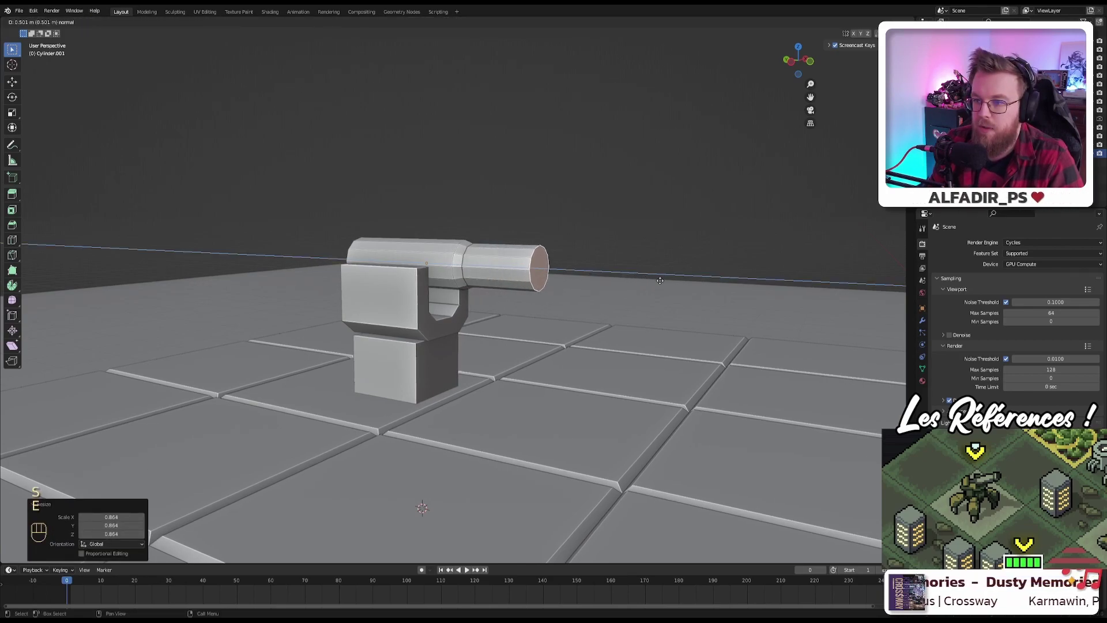
{"action": "left_click", "coordinate": [608, 274]}
{"action": "key", "text": "s"}
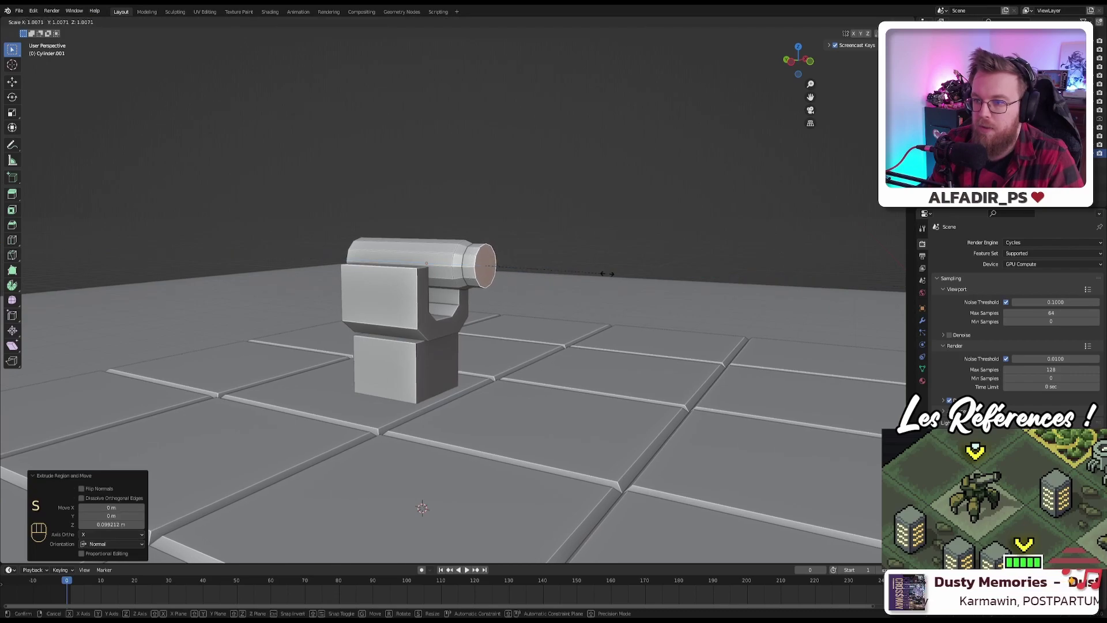
{"action": "key", "text": "Escape"}
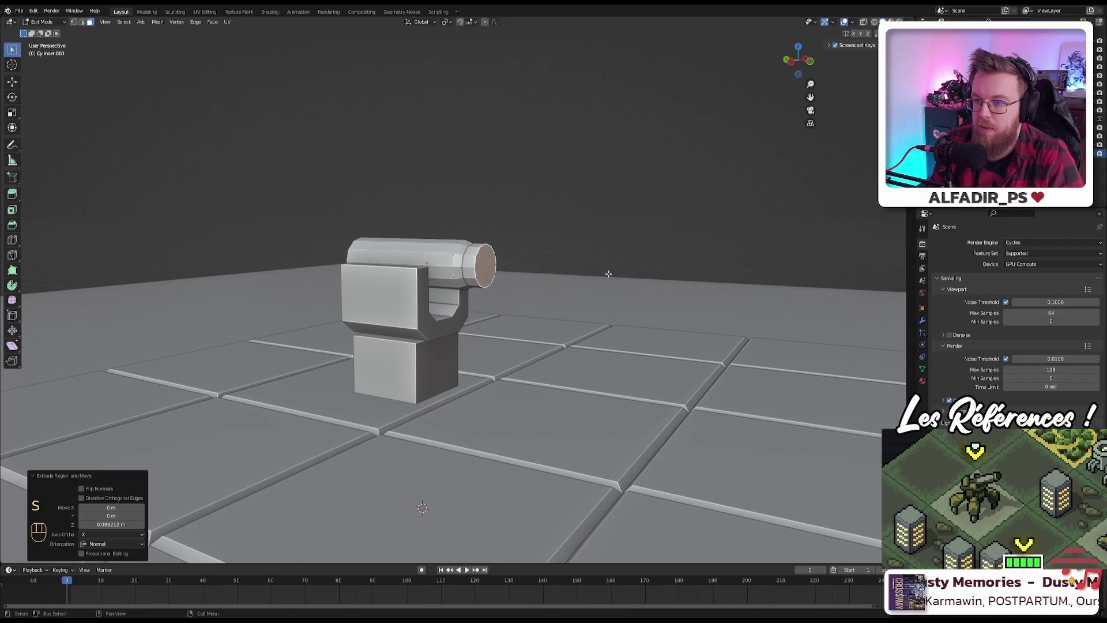
Step: Extrude a short collar, widen it about 1.053 times, then extrude a long section about 0.72 m
{"action": "key", "text": "e"}
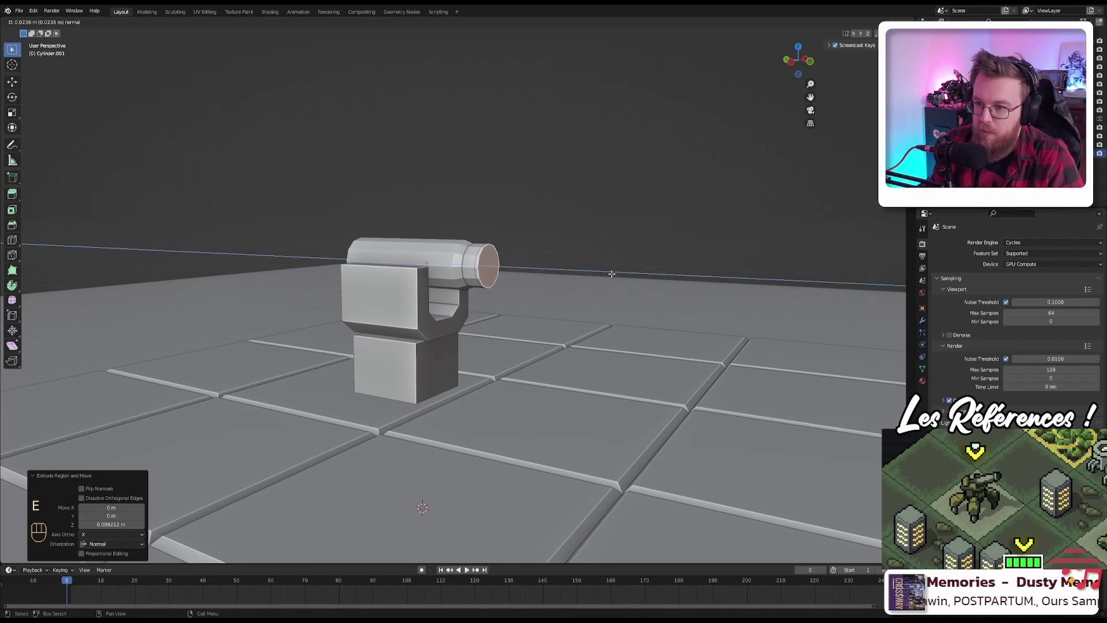
{"action": "left_click", "coordinate": [610, 274]}
{"action": "key", "text": "s"}
{"action": "left_click", "coordinate": [617, 274]}
{"action": "key", "text": "e"}
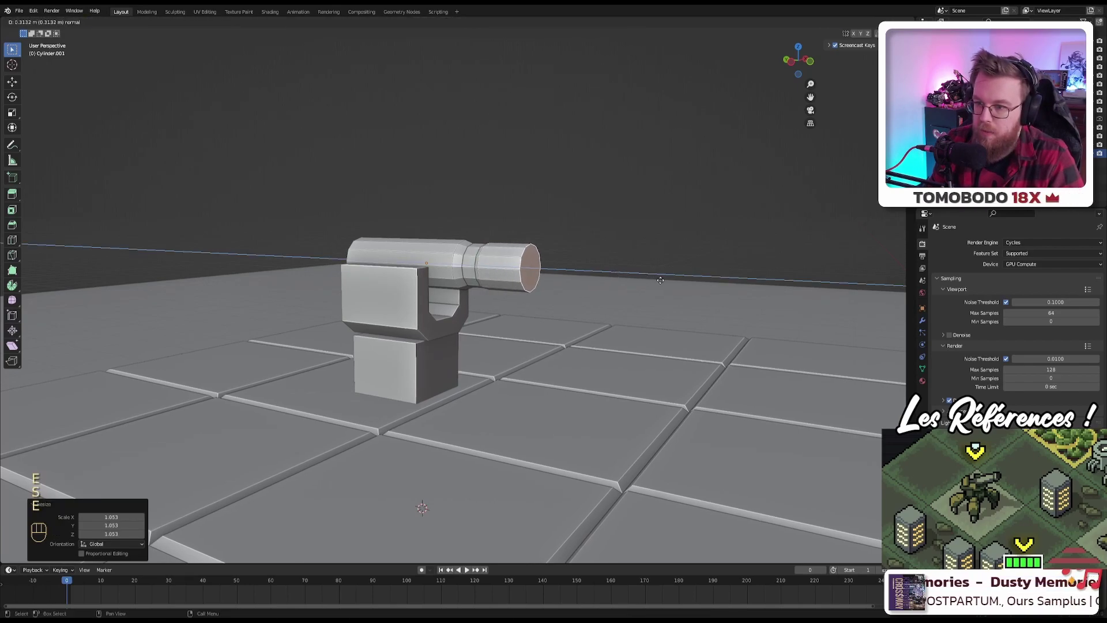
{"action": "left_click", "coordinate": [717, 286]}
{"action": "middle_click_drag", "start_coordinate": [718, 286], "coordinate": [462, 268]}
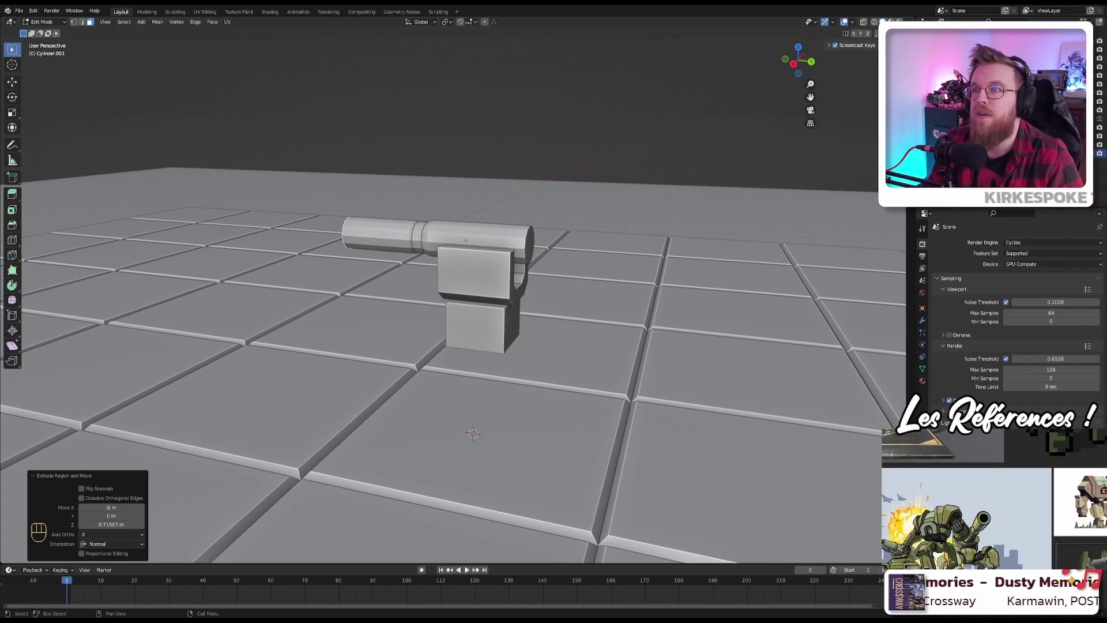
Step: Try tapering the barrel by sliding a ring edge loop, then undo the taper
{"action": "middle_click_drag", "start_coordinate": [426, 253], "coordinate": [368, 148]}
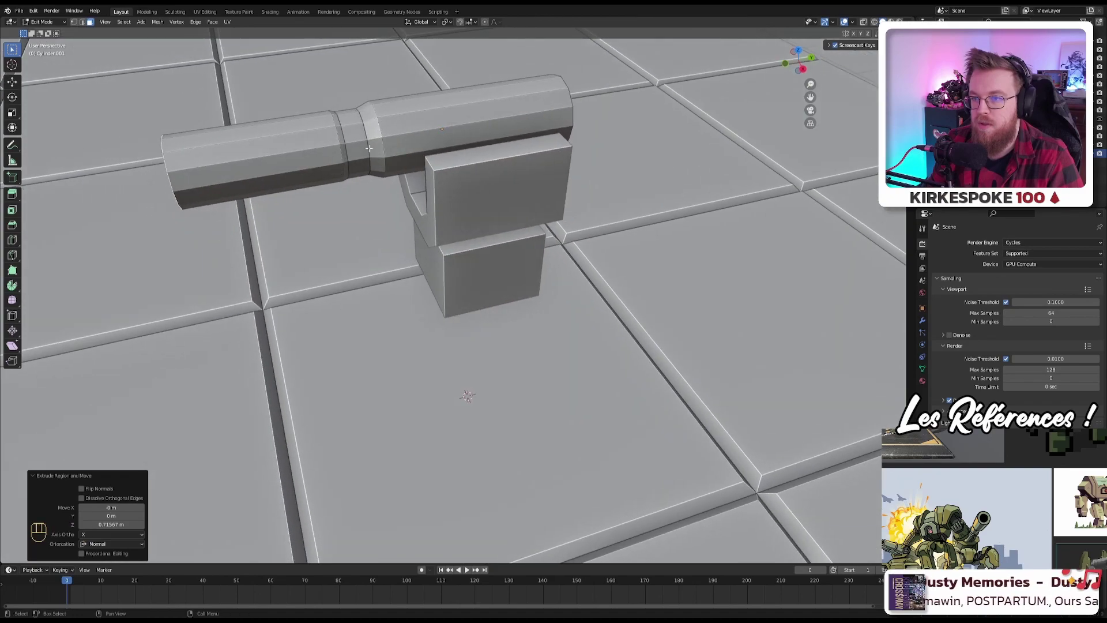
{"action": "left_click", "coordinate": [379, 135], "text": "alt"}
{"action": "key", "text": "2"}
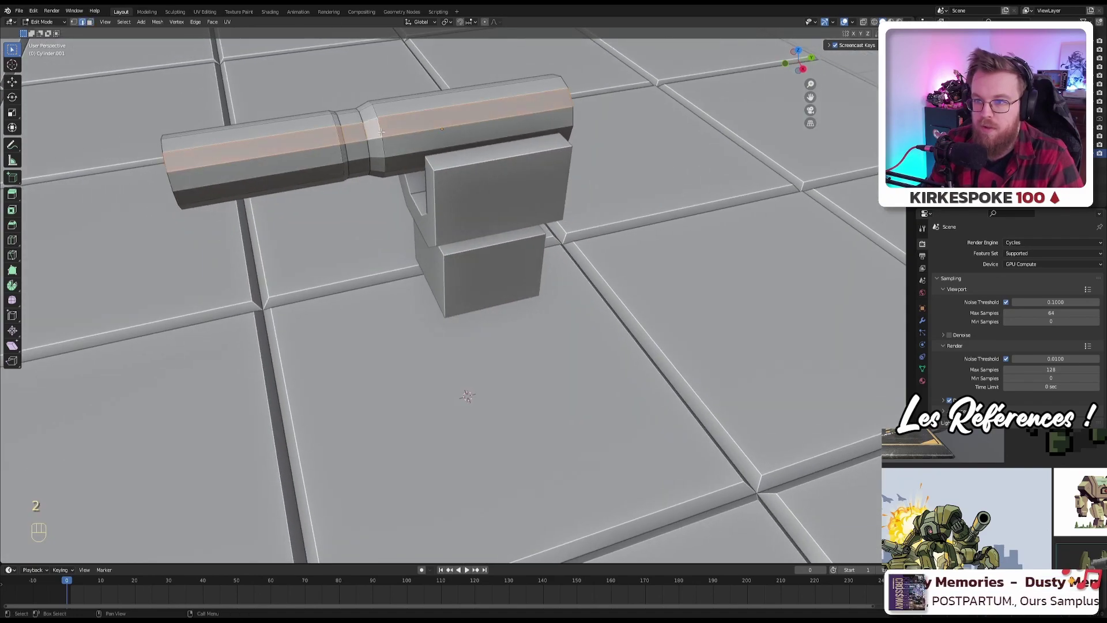
{"action": "left_click", "coordinate": [381, 132], "text": "alt"}
{"action": "key", "text": "g"}
{"action": "key", "text": "g"}
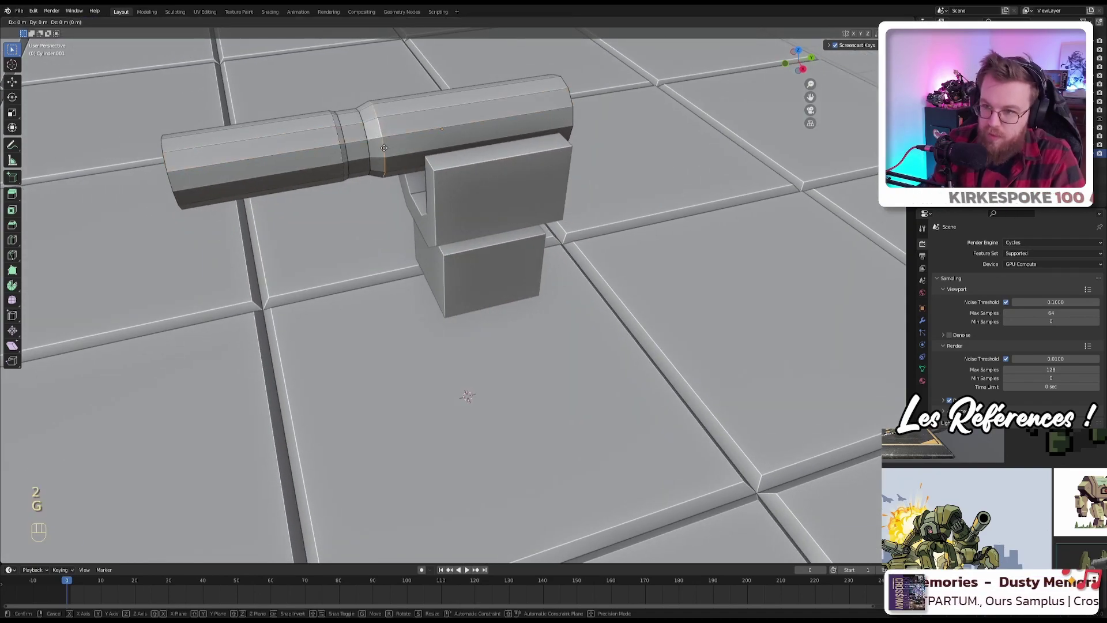
{"action": "left_click", "coordinate": [365, 134]}
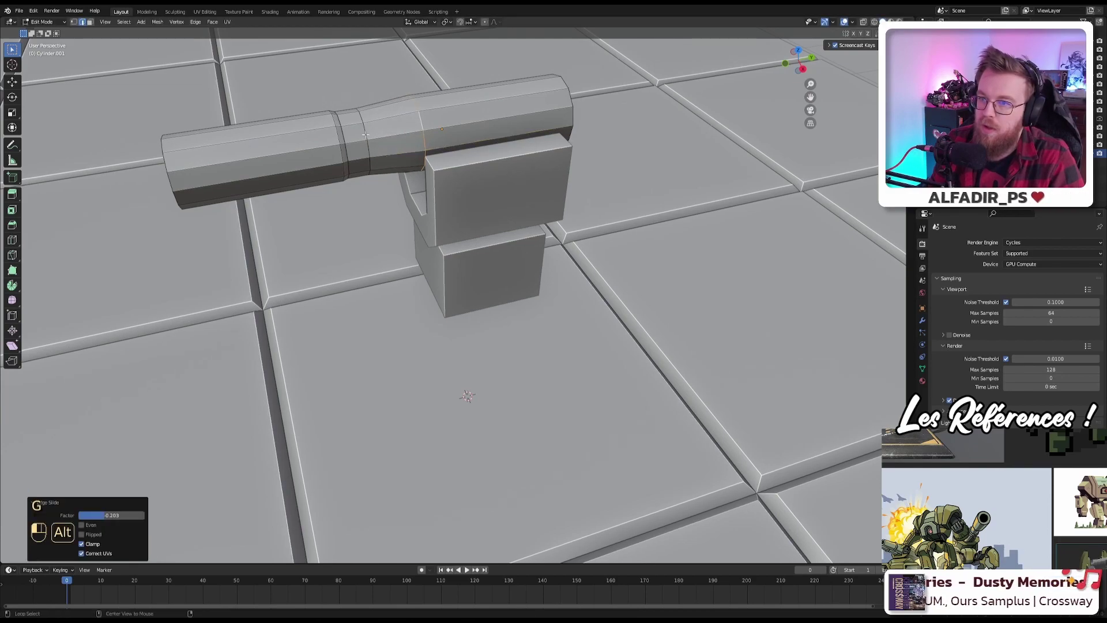
{"action": "key", "text": "g"}
{"action": "key", "text": "g"}
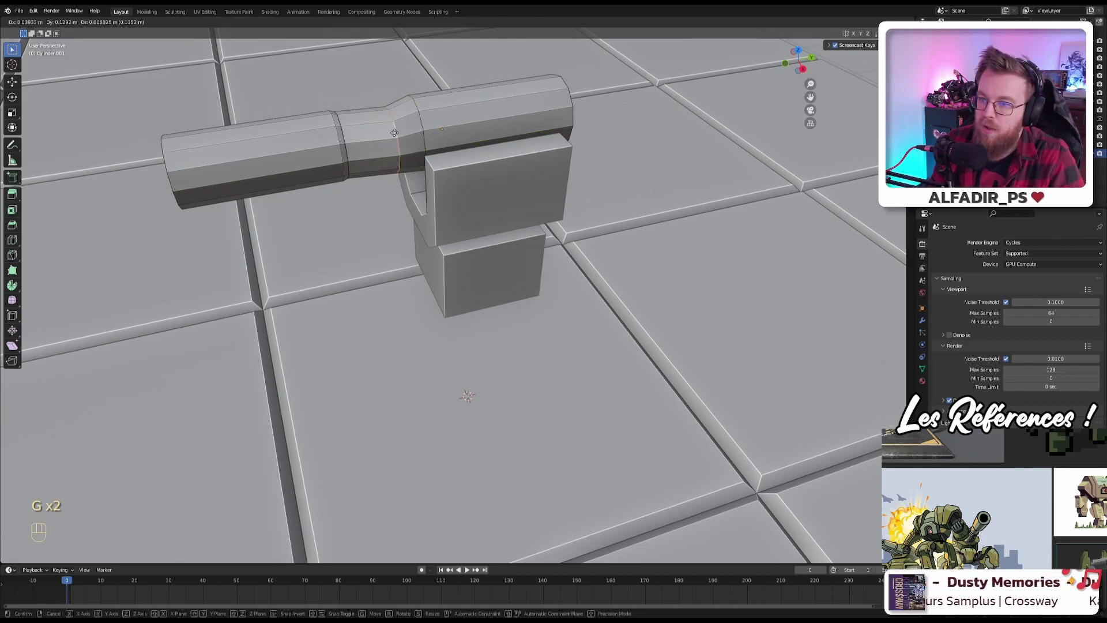
{"action": "key", "text": "g"}
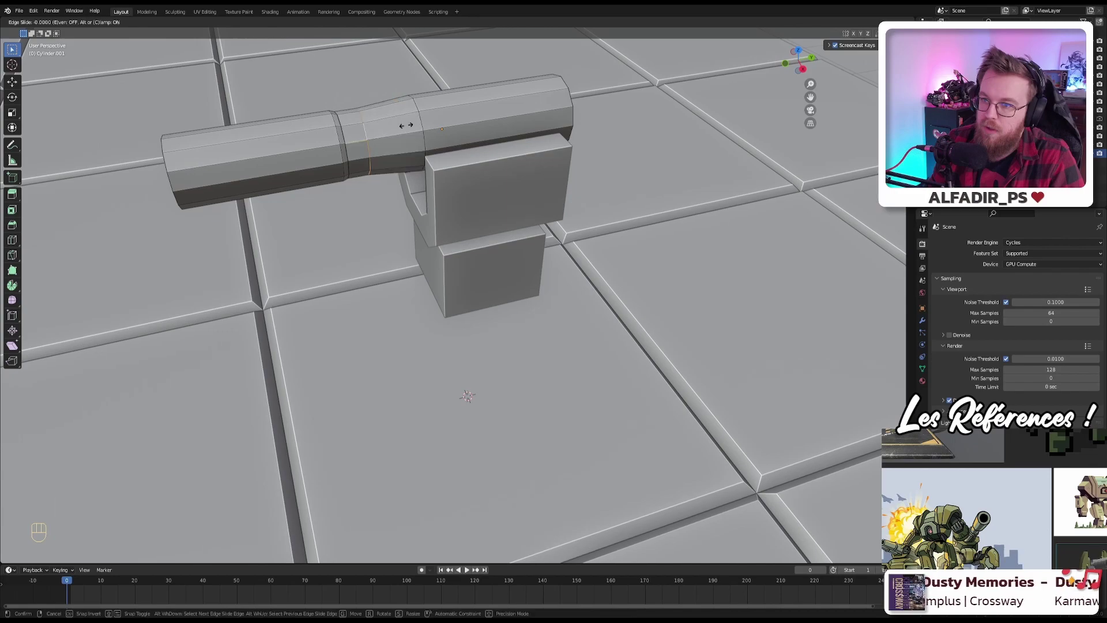
{"action": "key", "text": "Escape"}
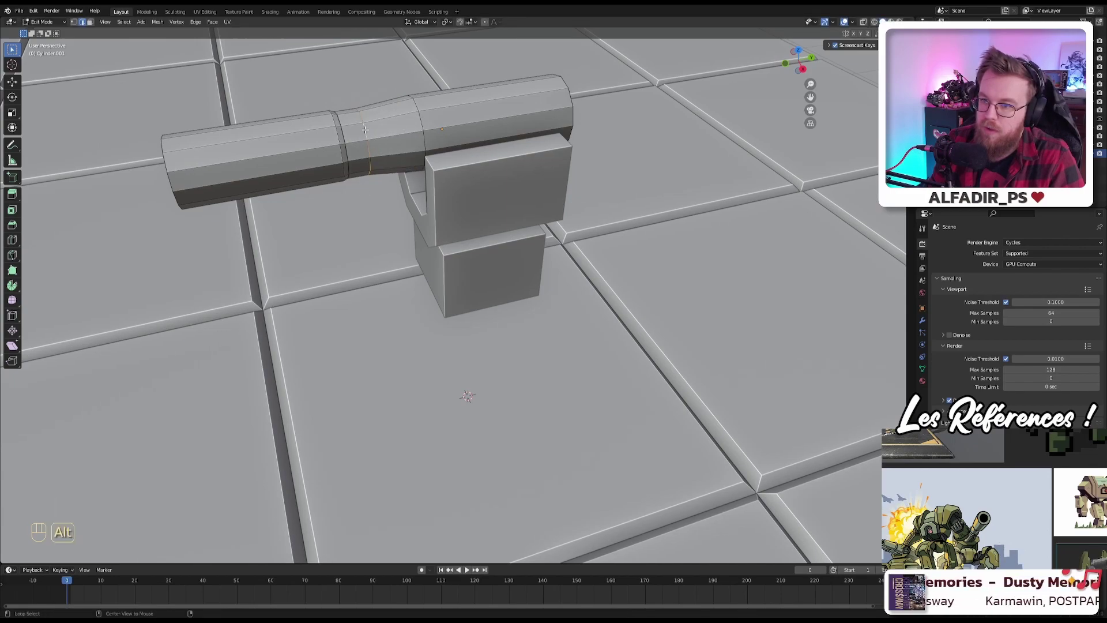
{"action": "key", "text": "g"}
{"action": "key", "text": "g"}
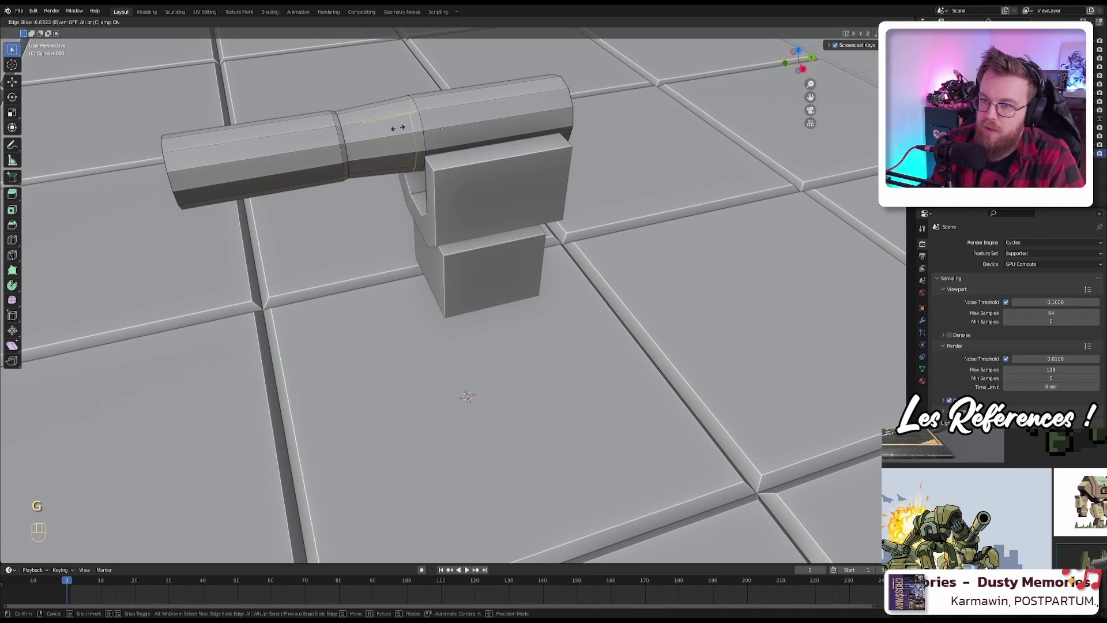
{"action": "left_click", "coordinate": [398, 127]}
{"action": "middle_click_drag", "start_coordinate": [398, 128], "coordinate": [483, 270]}
{"action": "scroll", "coordinate": [393, 190], "scroll_direction": "up", "scroll_amount": 3}
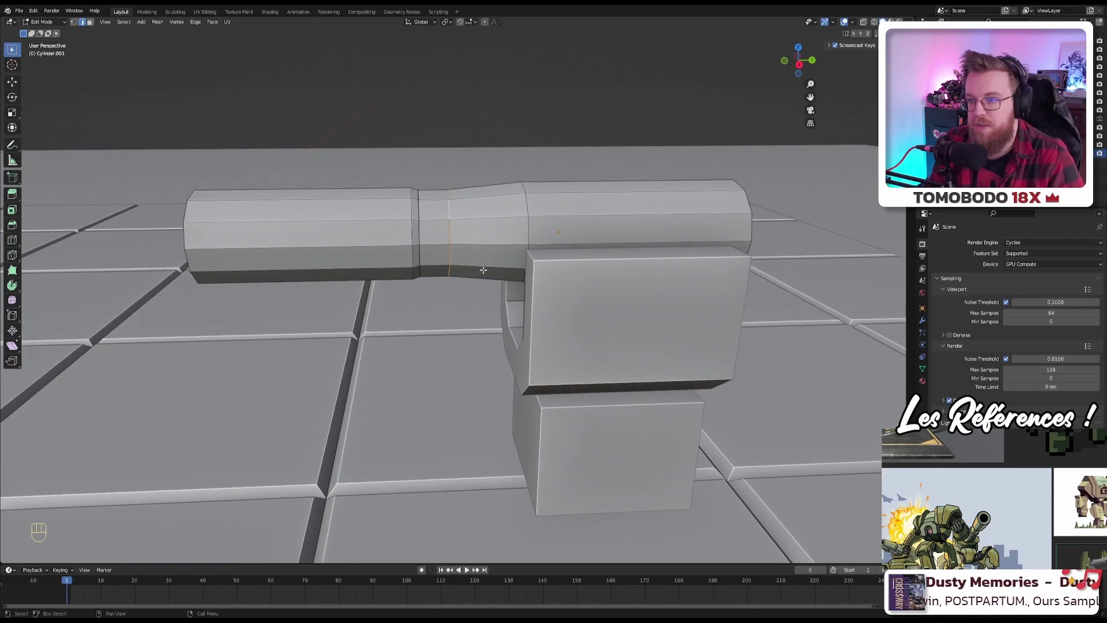
{"action": "scroll", "coordinate": [458, 264], "scroll_direction": "down", "scroll_amount": 1}
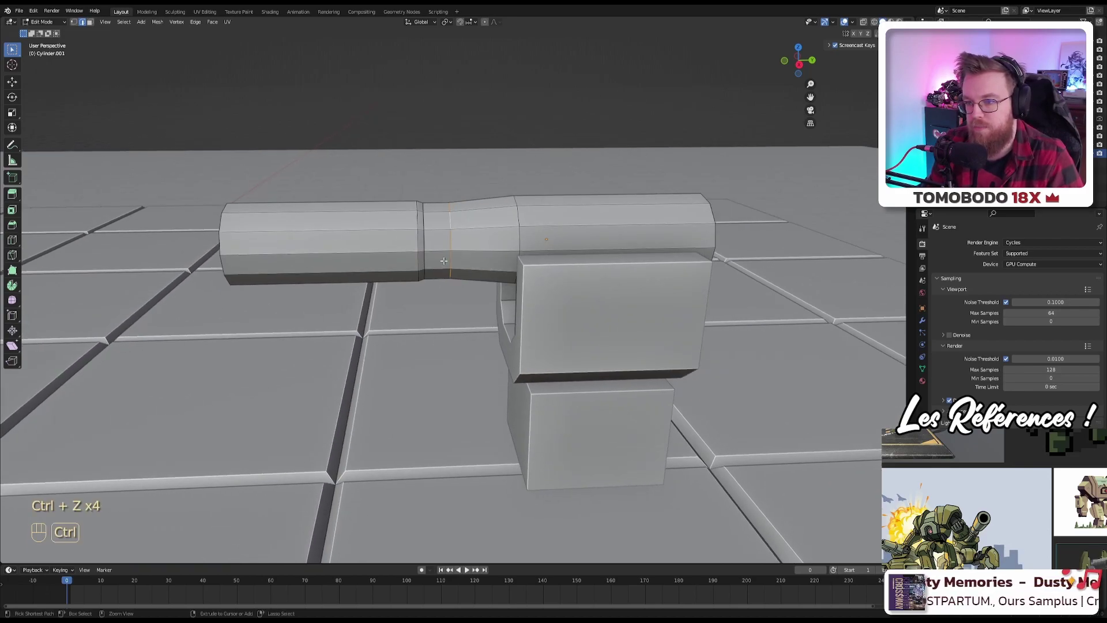
{"action": "key", "text": "ctrl+z"}
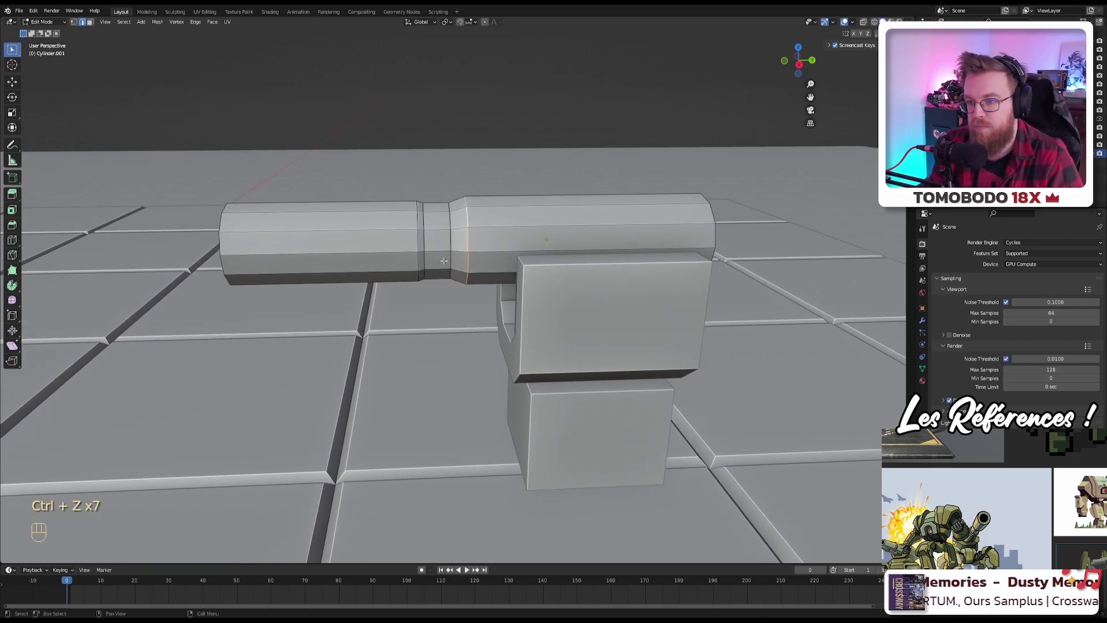
Step: Edge-slide the barrel's front end face back by factor 0.311 and return to Object Mode
{"action": "middle_click_drag", "start_coordinate": [614, 221], "coordinate": [696, 292]}
{"action": "key", "text": "3"}
{"action": "left_click", "coordinate": [667, 282]}
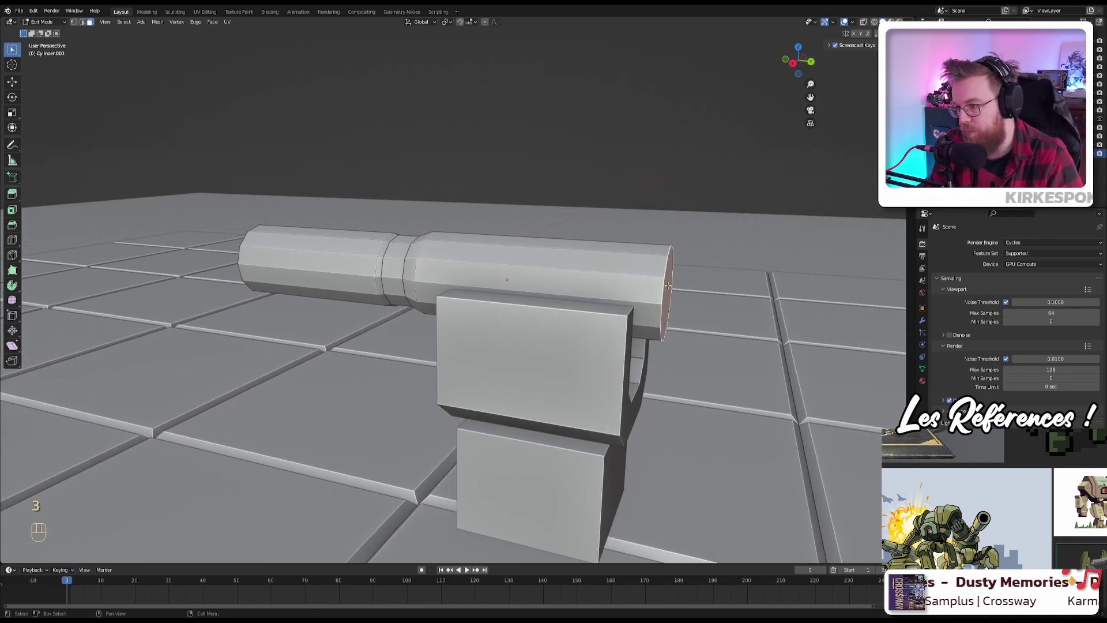
{"action": "key", "text": "g"}
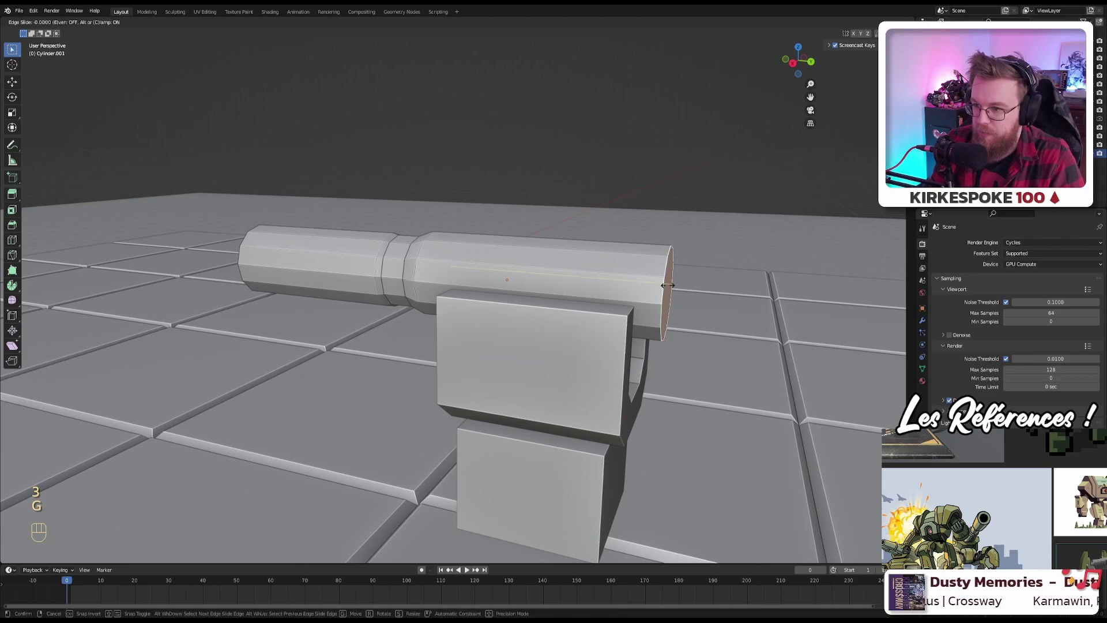
{"action": "key", "text": "g"}
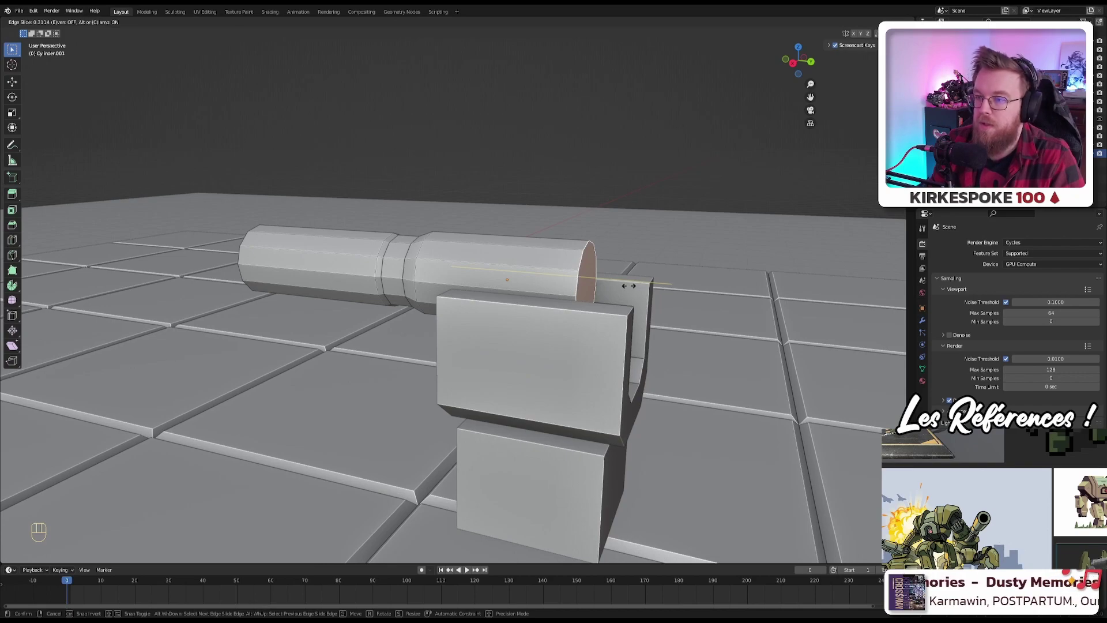
{"action": "left_click", "coordinate": [629, 286]}
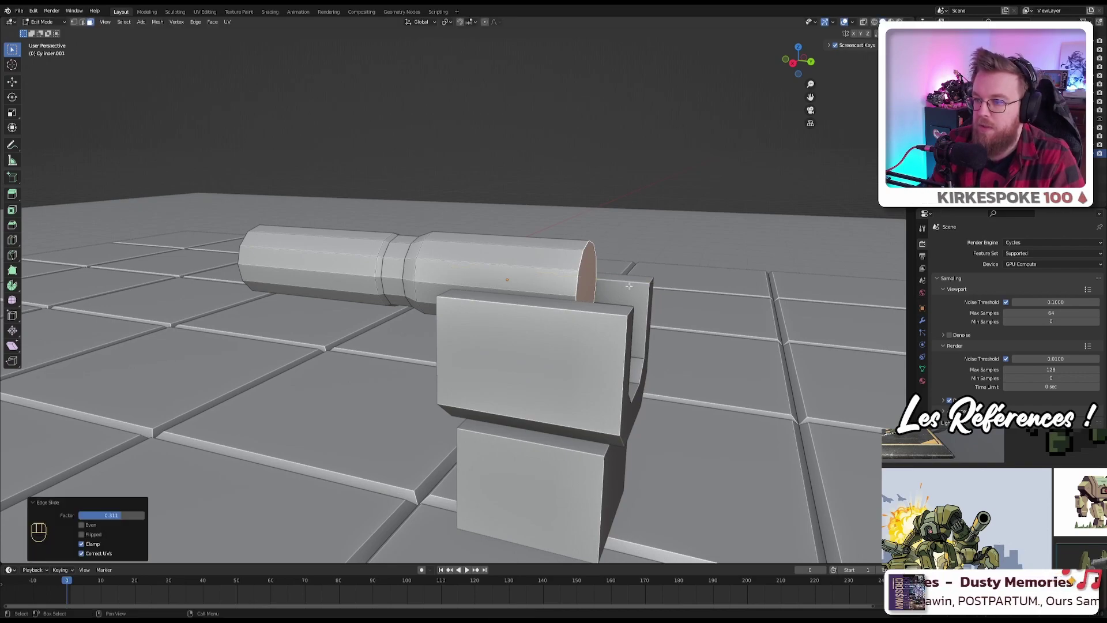
{"action": "key", "text": "Tab"}
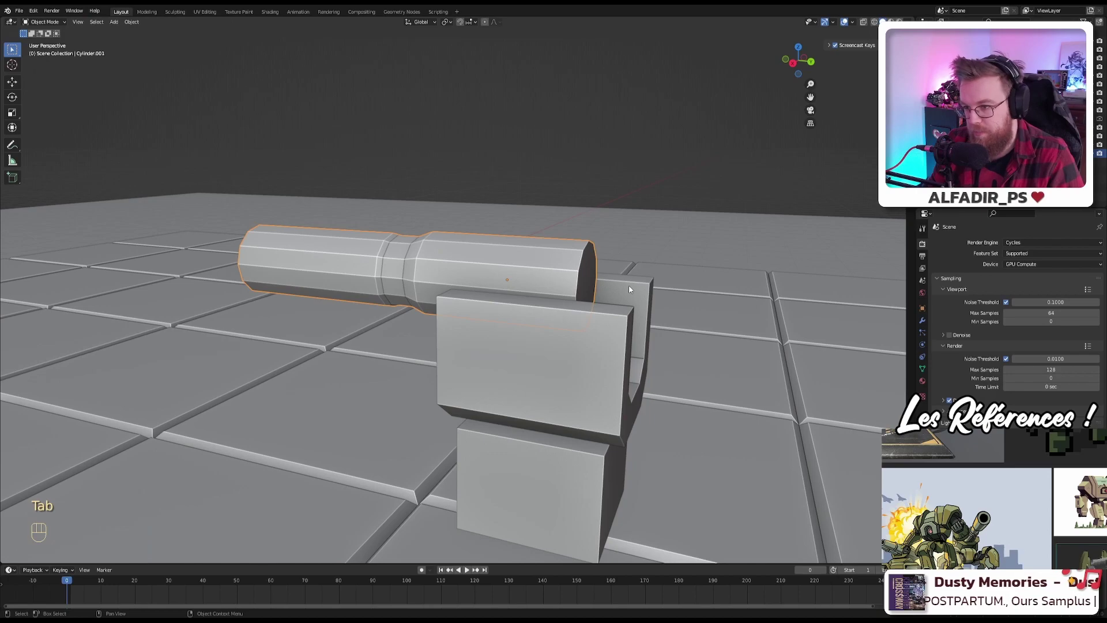
{"action": "key", "text": "g"}
{"action": "key", "text": "y"}
{"action": "key", "text": "y"}
{"action": "key", "text": "y"}
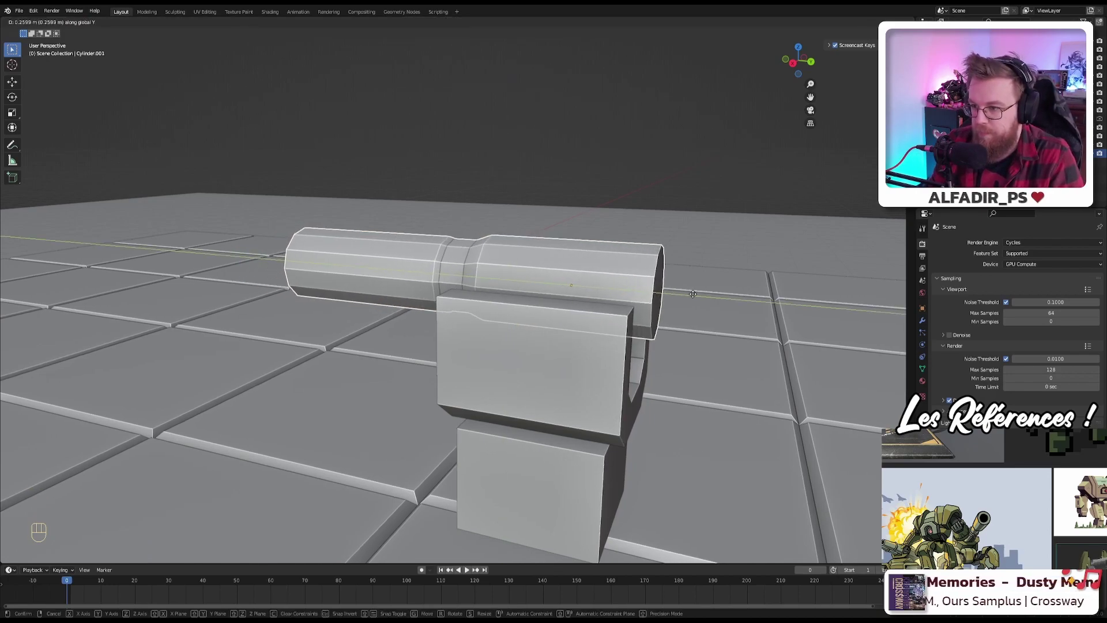
Step: Move the barrel along Y and check its position in a top orthographic view
{"action": "left_click", "coordinate": [720, 302]}
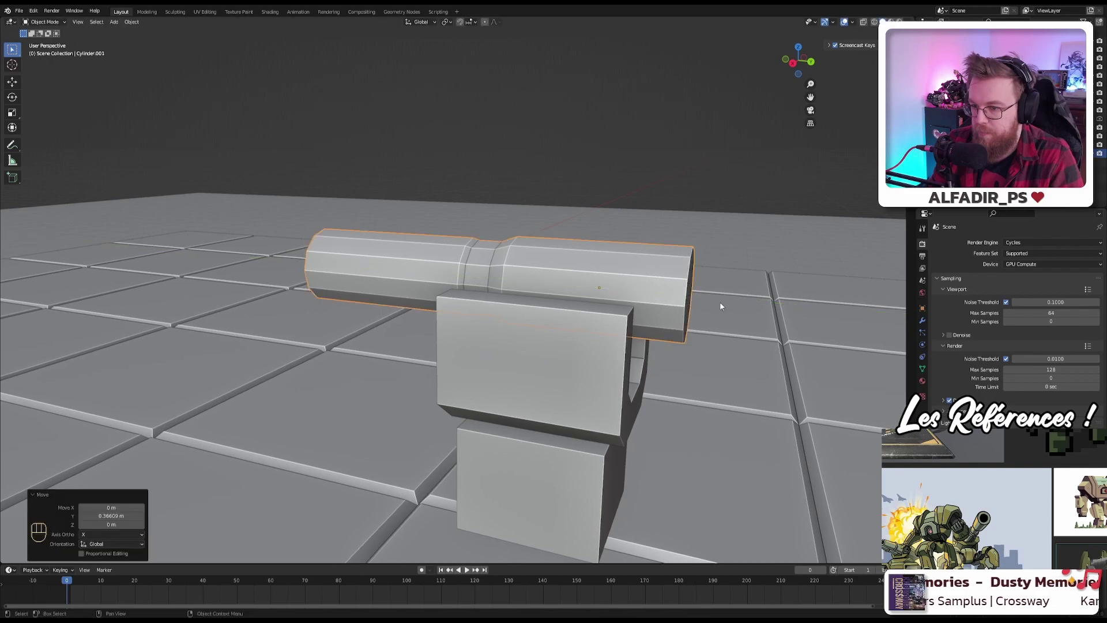
{"action": "middle_click_drag", "start_coordinate": [477, 308], "coordinate": [507, 264]}
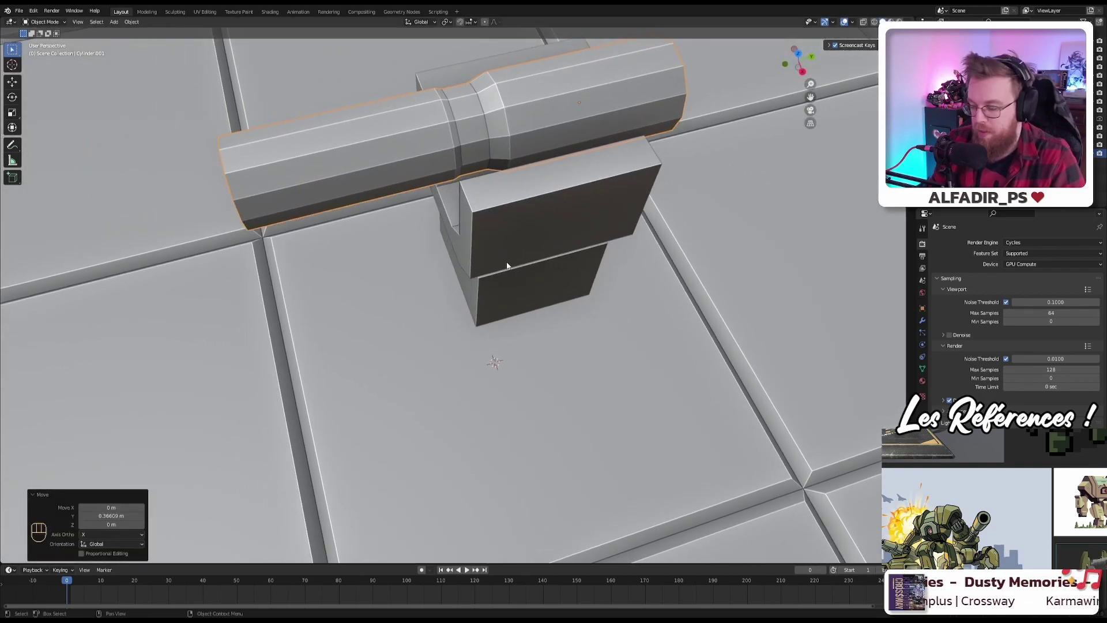
{"action": "key", "text": "KP_7"}
{"action": "key", "text": "KP_8"}
{"action": "key", "text": "KP_7"}
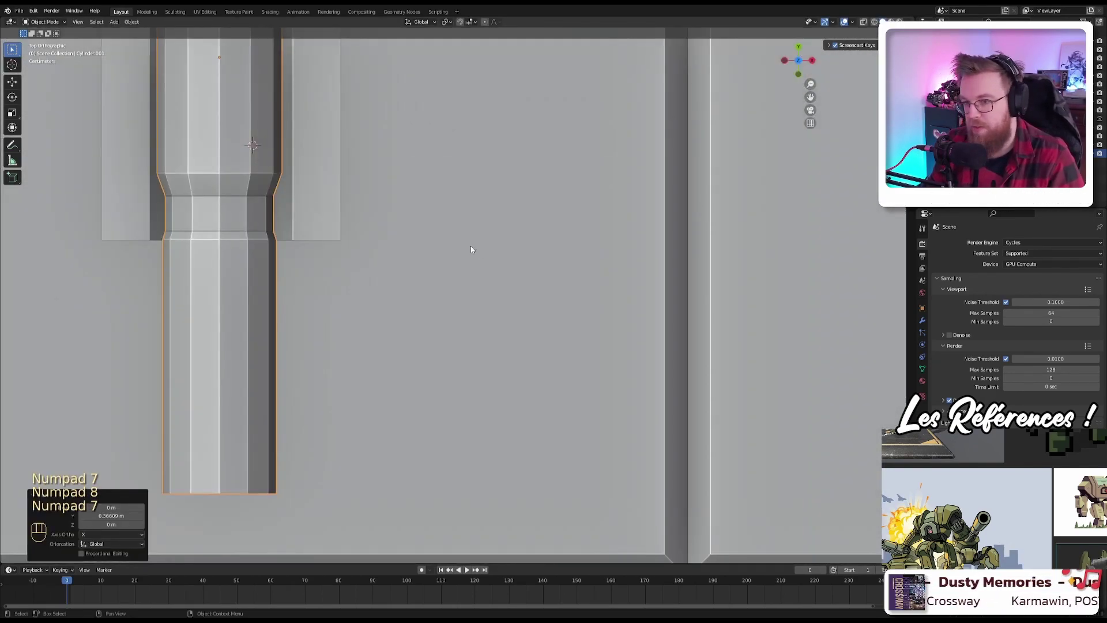
{"action": "scroll", "coordinate": [462, 254], "scroll_direction": "down", "scroll_amount": 5}
{"action": "scroll", "coordinate": [455, 263], "scroll_direction": "down", "scroll_amount": 5}
{"action": "scroll", "coordinate": [438, 254], "scroll_direction": "up", "scroll_amount": 6}
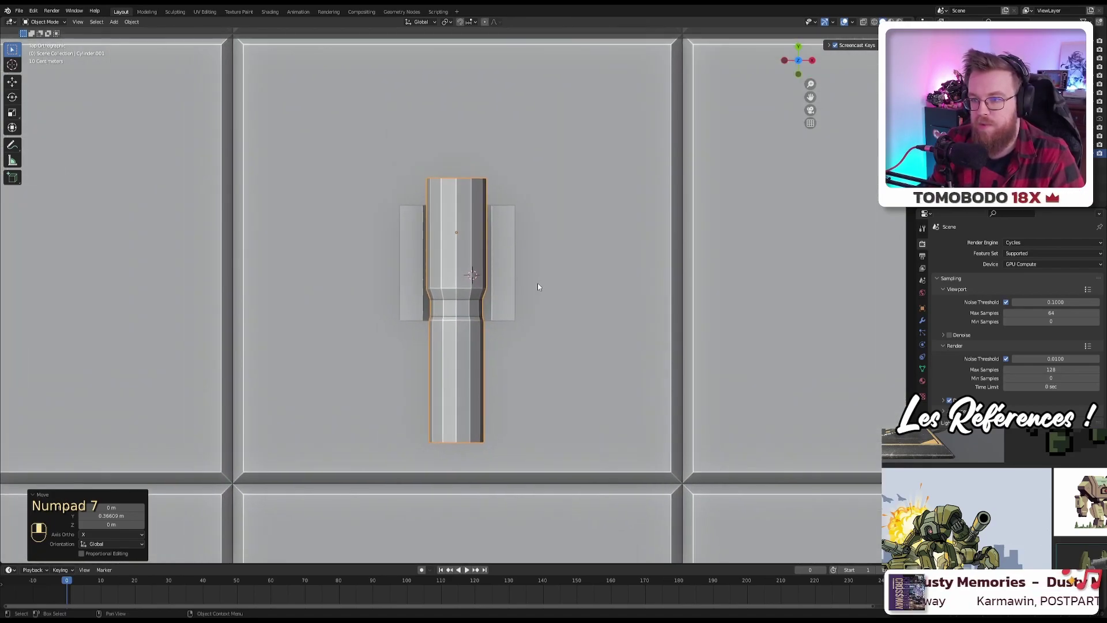
{"action": "key", "text": "Tab"}
{"action": "key", "text": "Tab"}
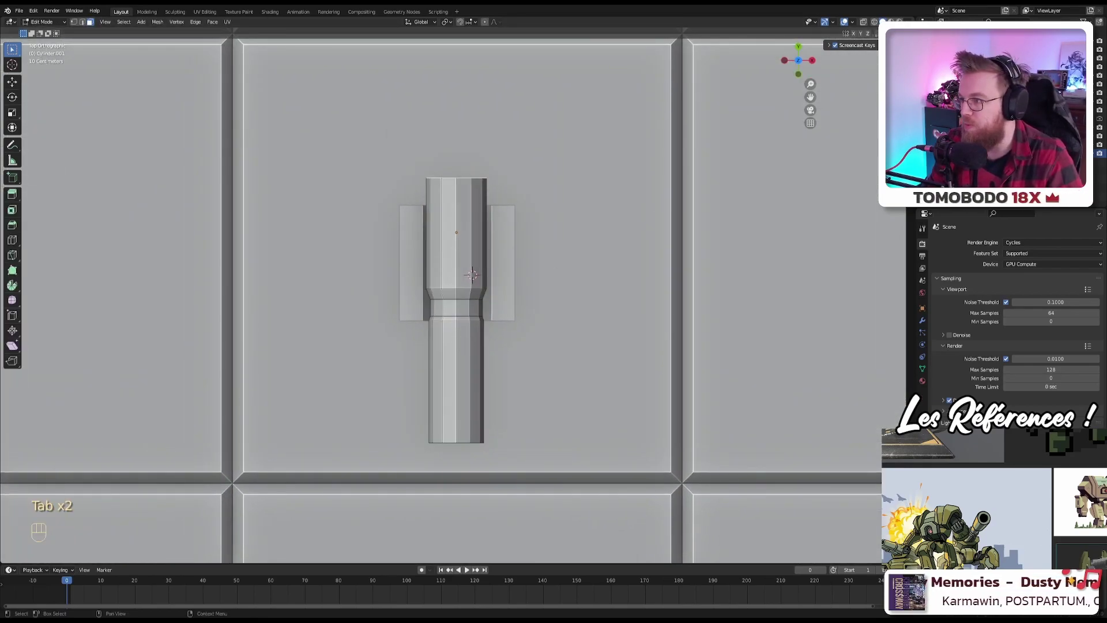
{"action": "left_click", "coordinate": [471, 275]}
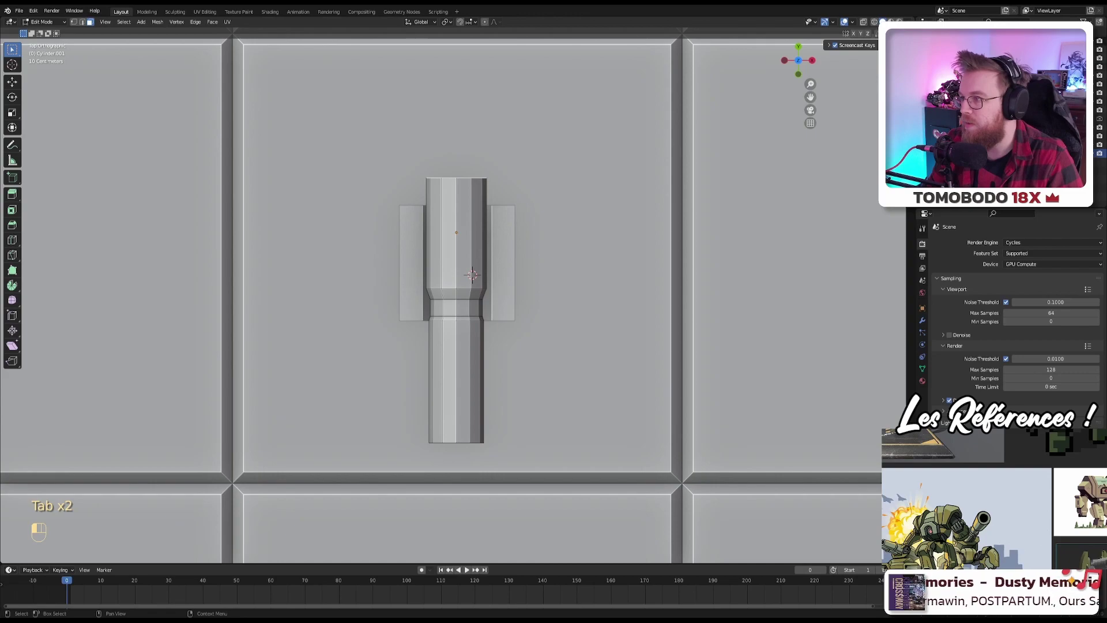
{"action": "key", "text": "Tab"}
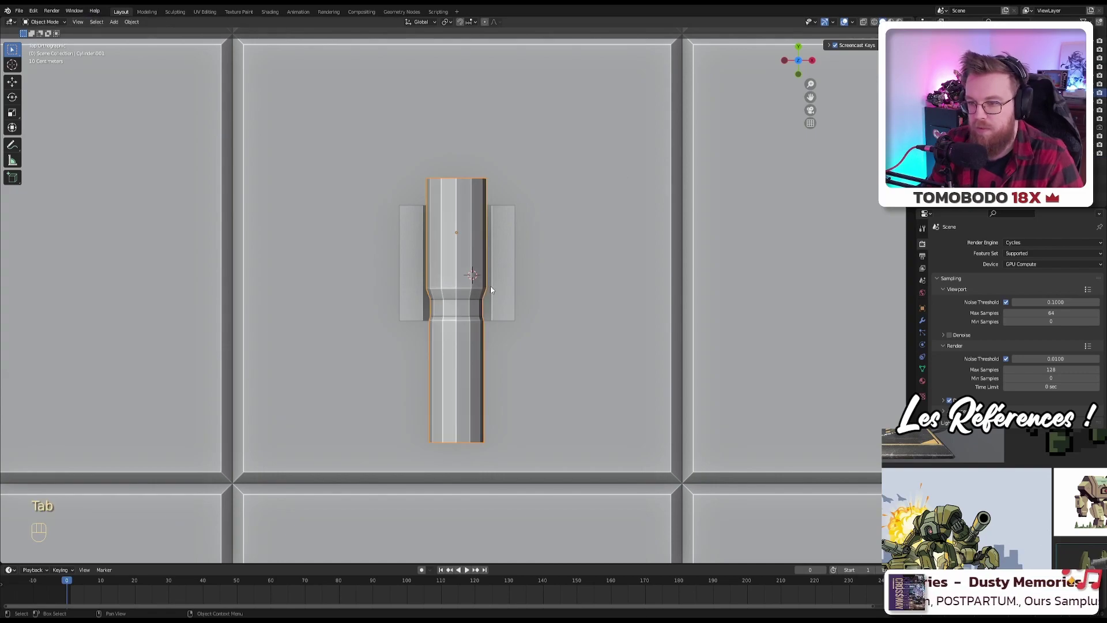
Step: Move the U-mount and barrel together 0.59 m along Y
{"action": "left_click", "coordinate": [500, 286]}
{"action": "middle_click_drag", "start_coordinate": [500, 286], "coordinate": [466, 255]}
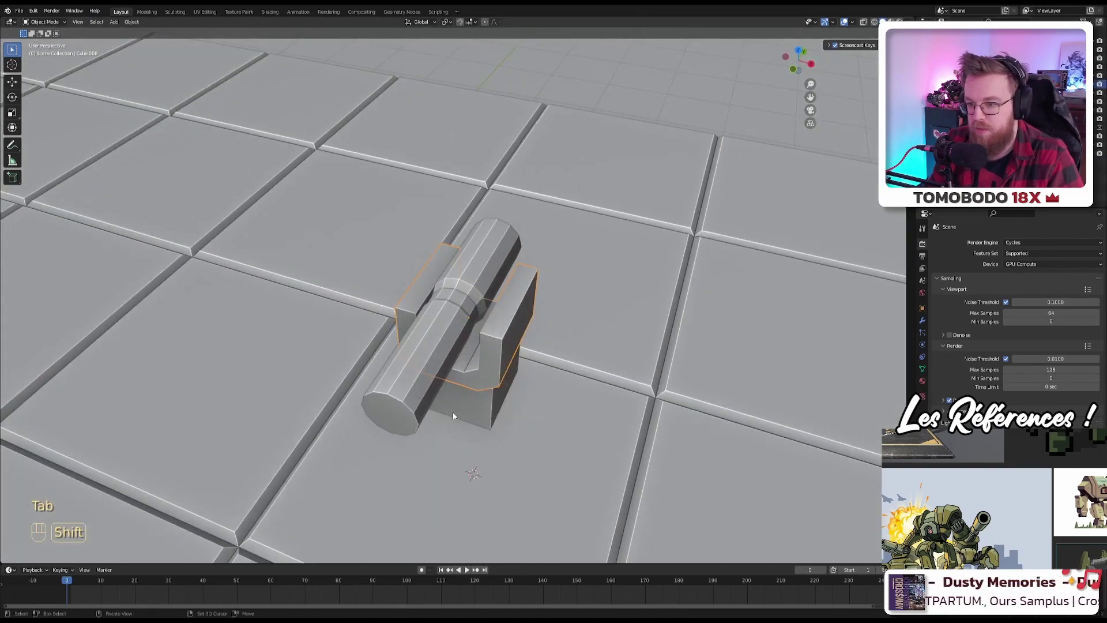
{"action": "left_click", "coordinate": [441, 370], "text": "shift"}
{"action": "key", "text": "KP_7"}
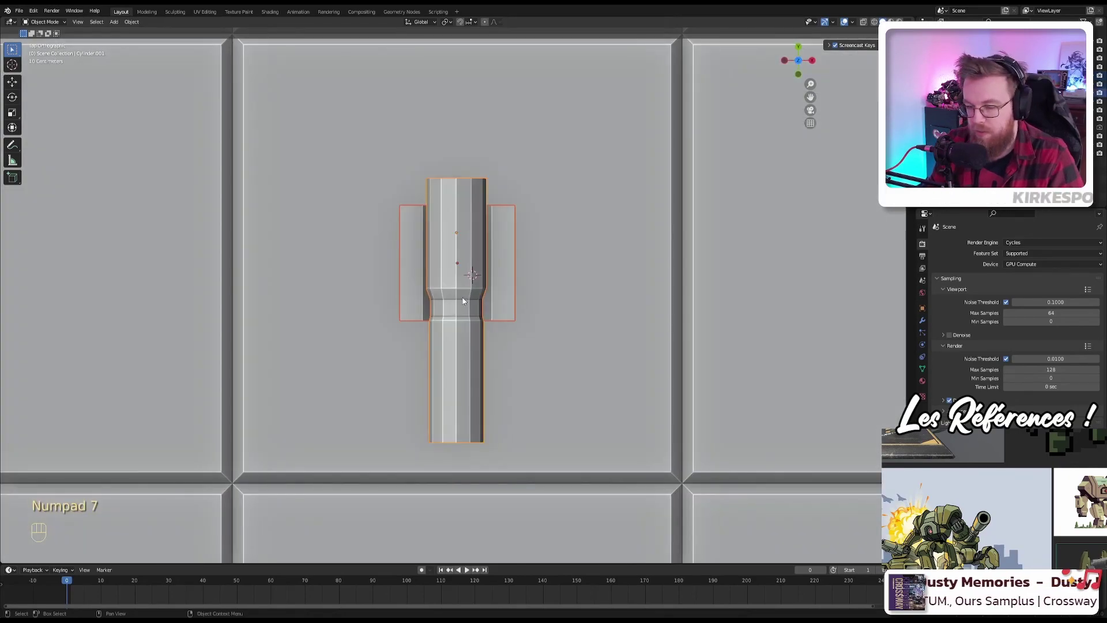
{"action": "scroll", "coordinate": [463, 300], "scroll_direction": "down", "scroll_amount": 4}
{"action": "key", "text": "g"}
{"action": "key", "text": "y"}
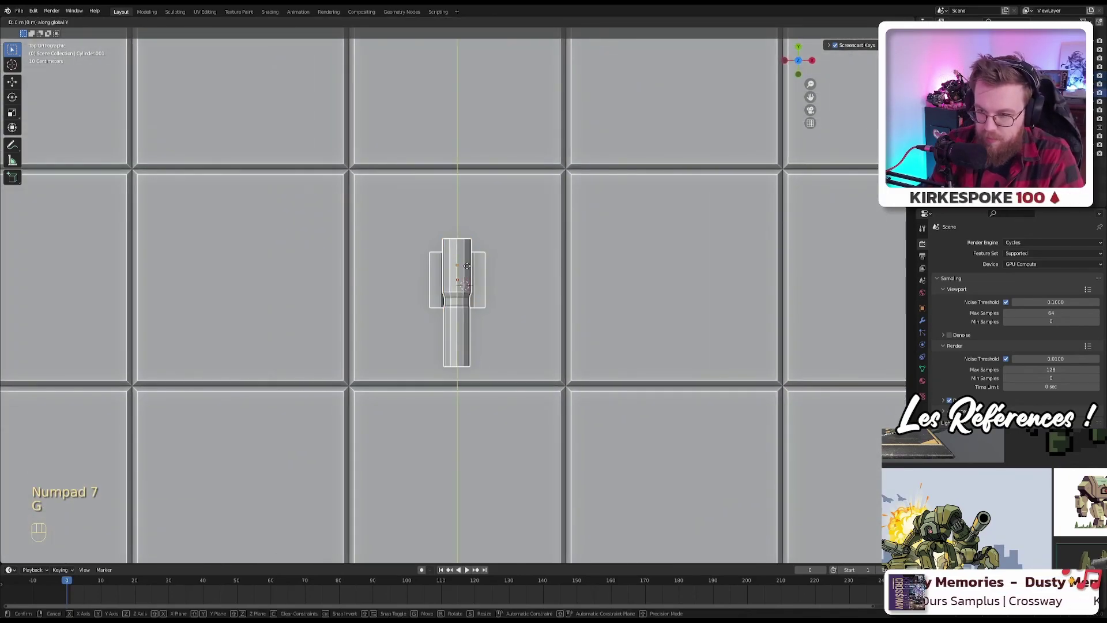
{"action": "left_click", "coordinate": [467, 218]}
Step: Nudge the barrel and mount parts into their final spot from the top view
{"action": "middle_click_drag", "start_coordinate": [467, 218], "coordinate": [438, 183]}
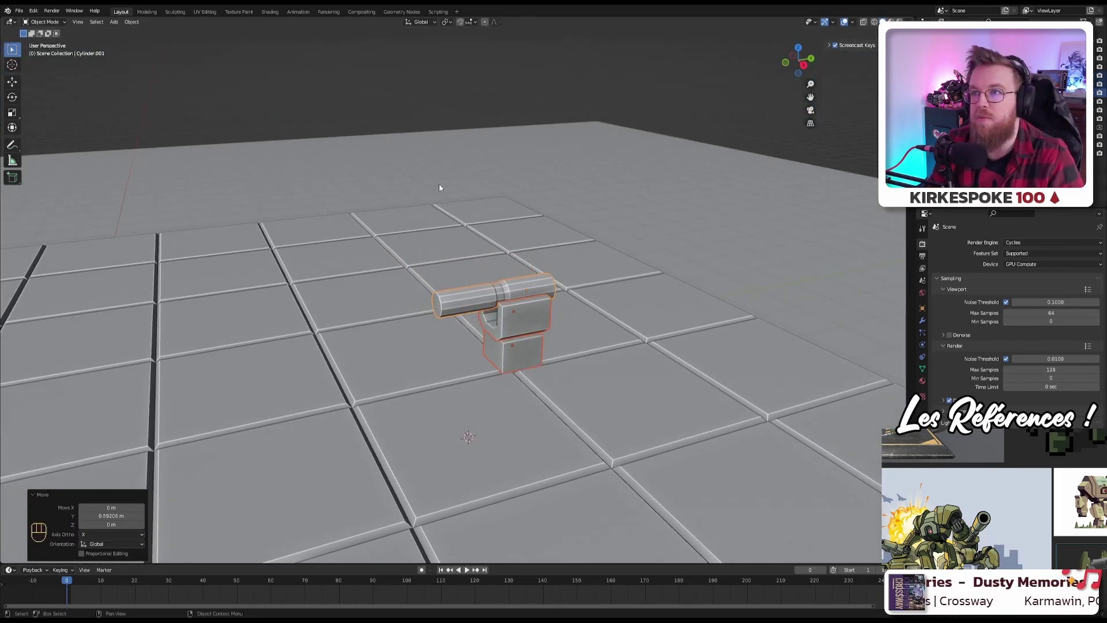
{"action": "key", "text": "KP_7"}
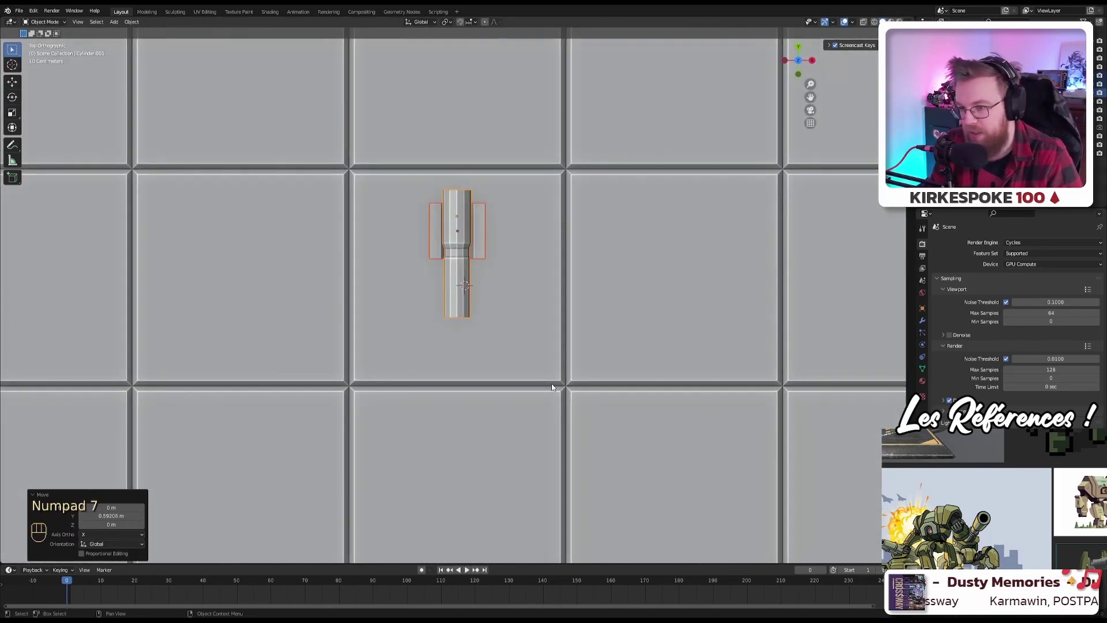
{"action": "key", "text": "g"}
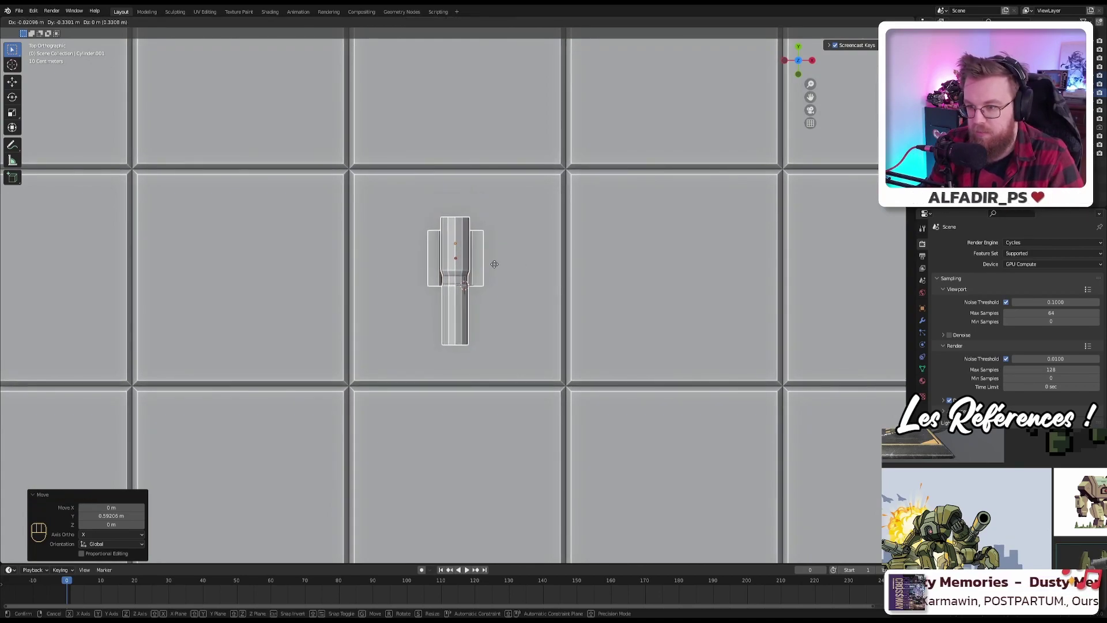
{"action": "left_click", "coordinate": [496, 268]}
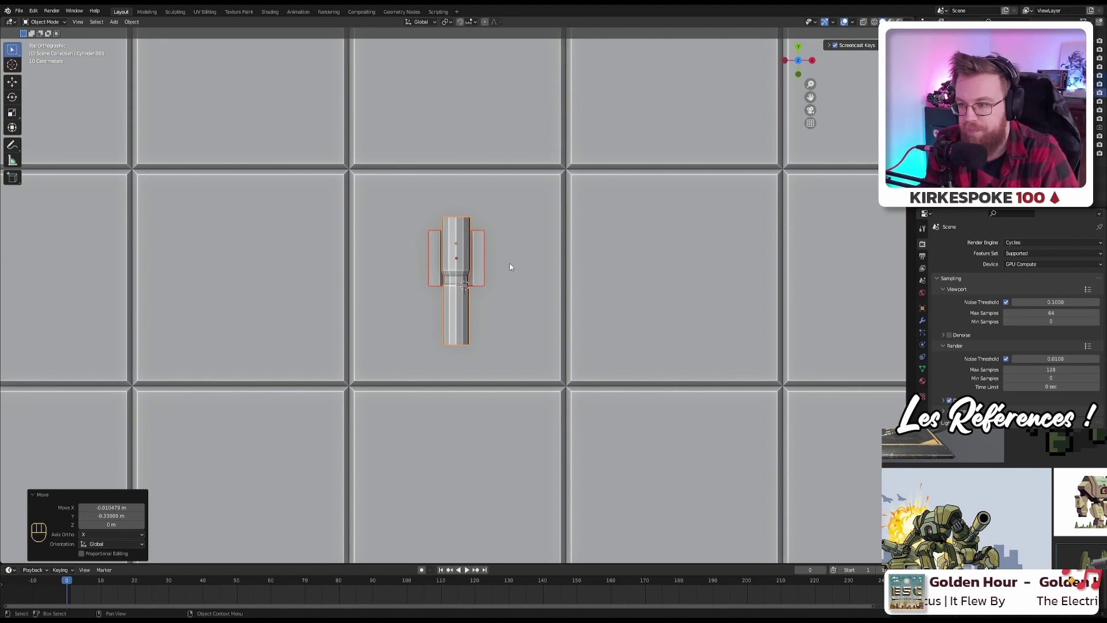
Step: Zoom out and orbit to an angled perspective of the block, U-mount and barrel
{"action": "scroll", "coordinate": [490, 196], "scroll_direction": "down", "scroll_amount": 2}
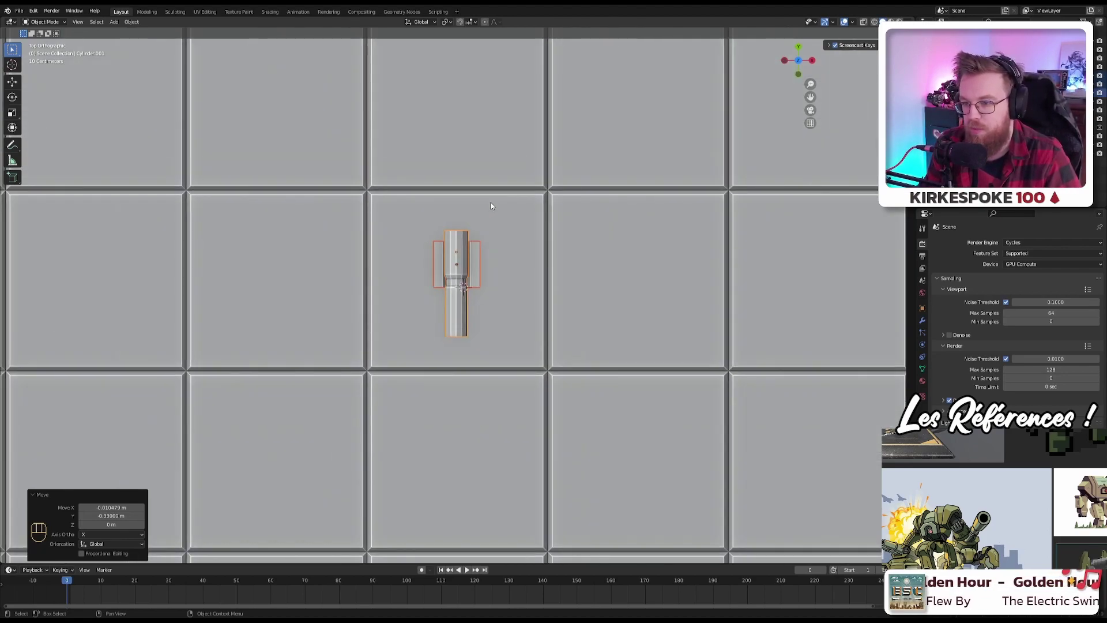
{"action": "middle_click_drag", "start_coordinate": [508, 278], "coordinate": [453, 201]}
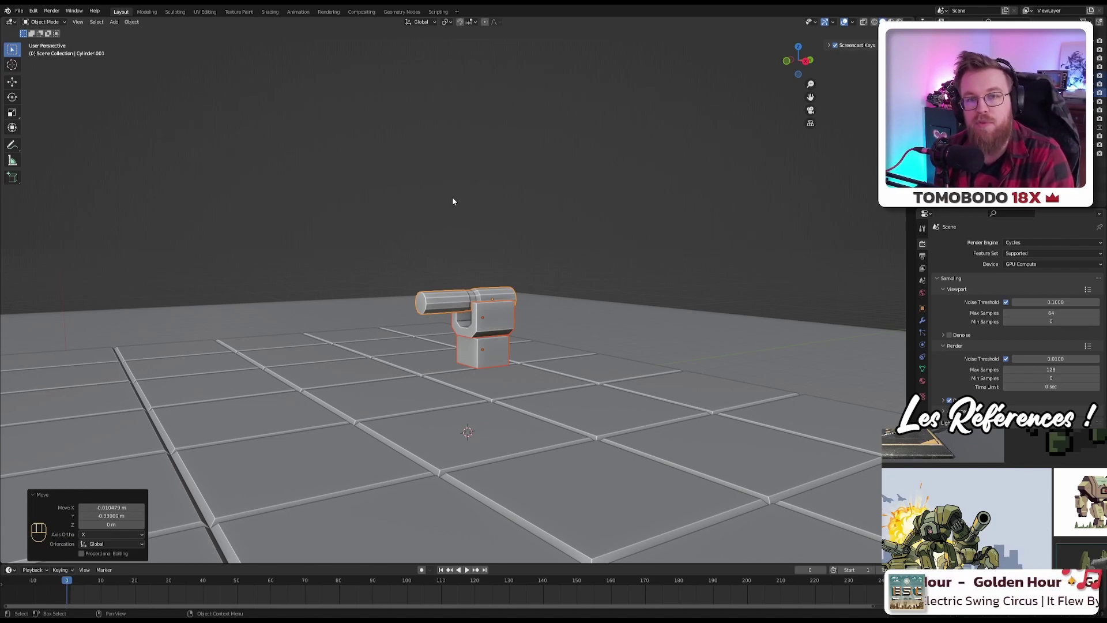
Step: Save the turret scene to itb.blend while opening a recent project
{"action": "left_click", "coordinate": [19, 11]}
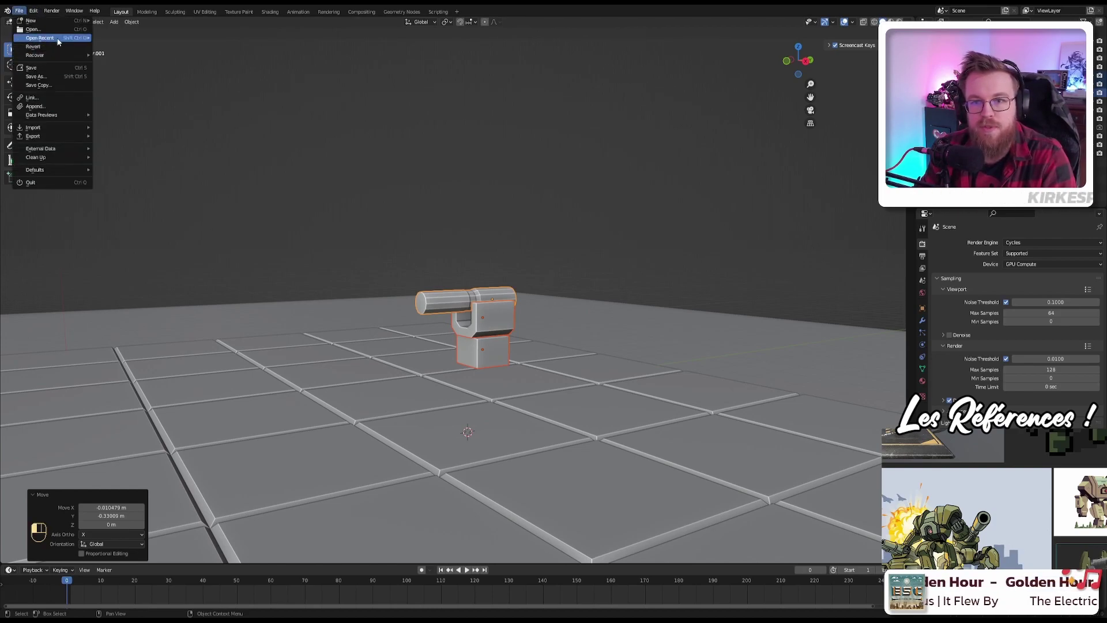
{"action": "mouse_move", "coordinate": [57, 37]}
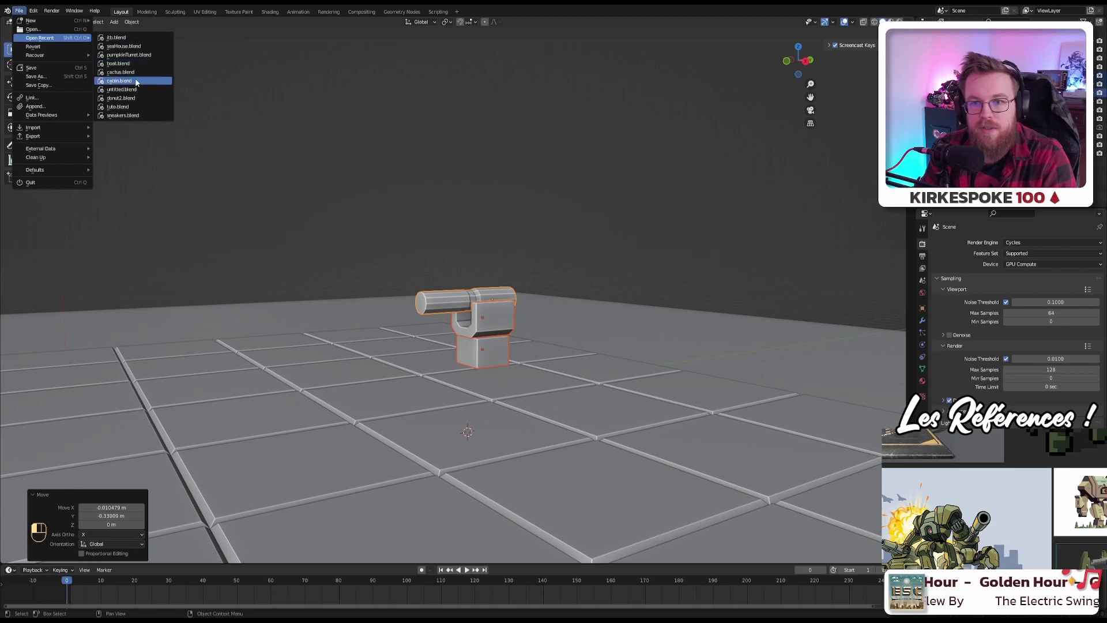
{"action": "left_click", "coordinate": [38, 29]}
{"action": "left_click", "coordinate": [519, 325]}
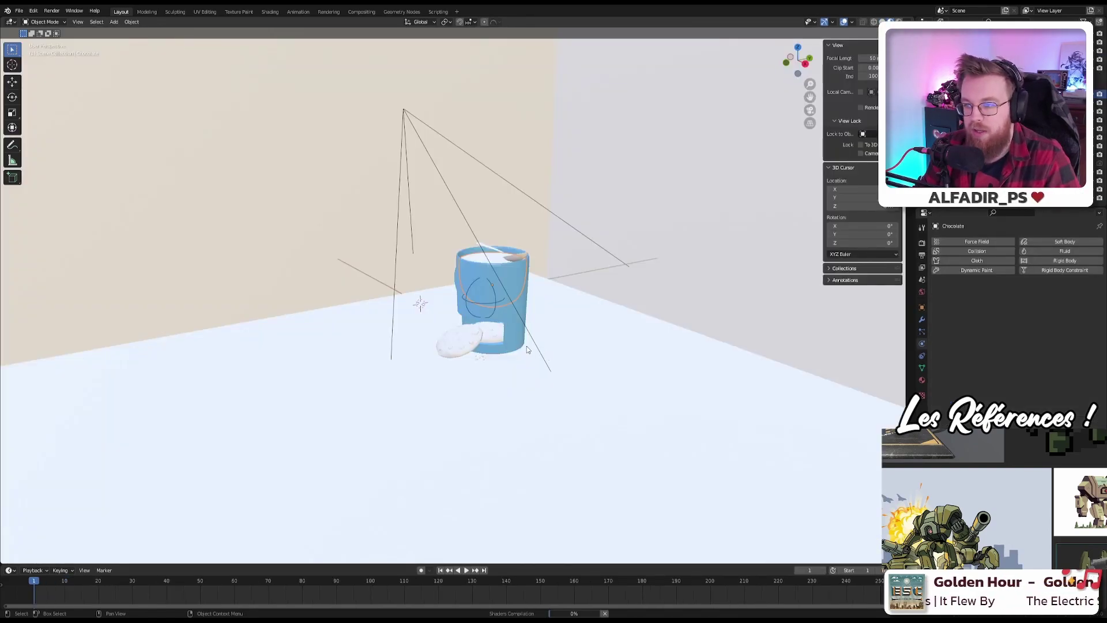
Step: Browse the recent project files, such as the cookie and ship dioramas
{"action": "scroll", "coordinate": [526, 346], "scroll_direction": "up", "scroll_amount": 2}
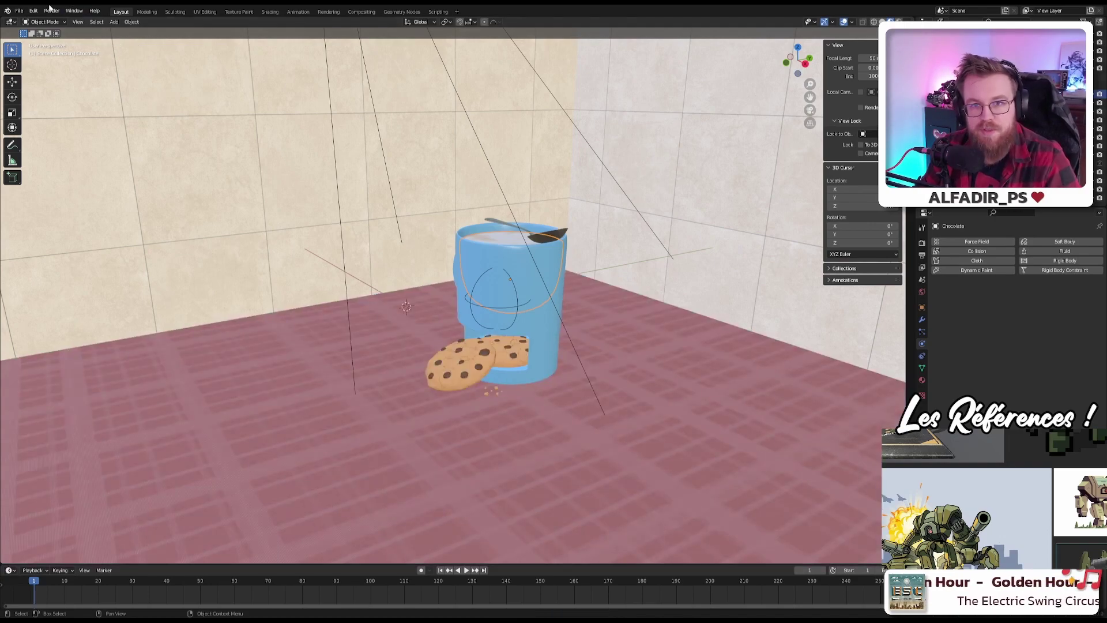
{"action": "left_click", "coordinate": [19, 11]}
{"action": "mouse_move", "coordinate": [57, 55]}
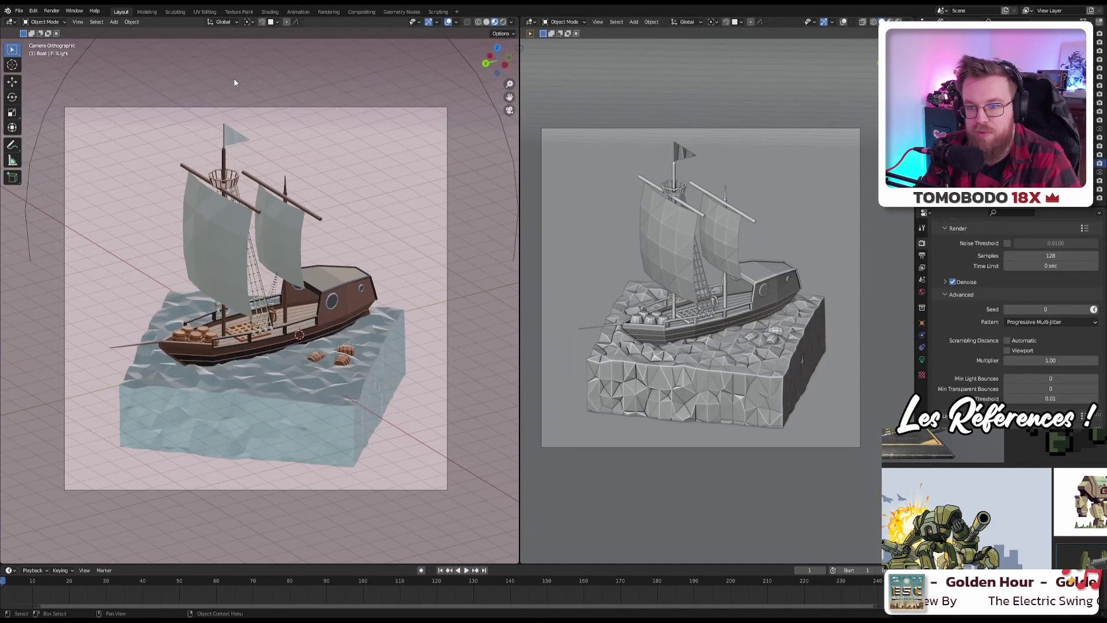
{"action": "left_click", "coordinate": [19, 11]}
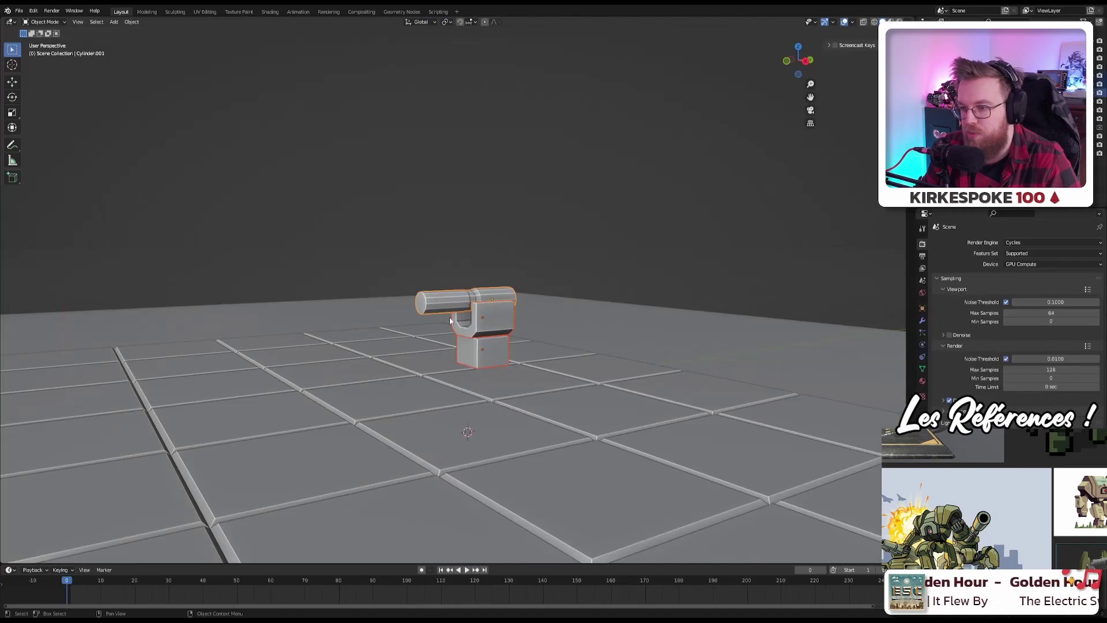
Step: Orbit, pan and zoom to frame the barrel's front end and U-mount from the front
{"action": "scroll", "coordinate": [477, 333], "scroll_direction": "up", "scroll_amount": 4}
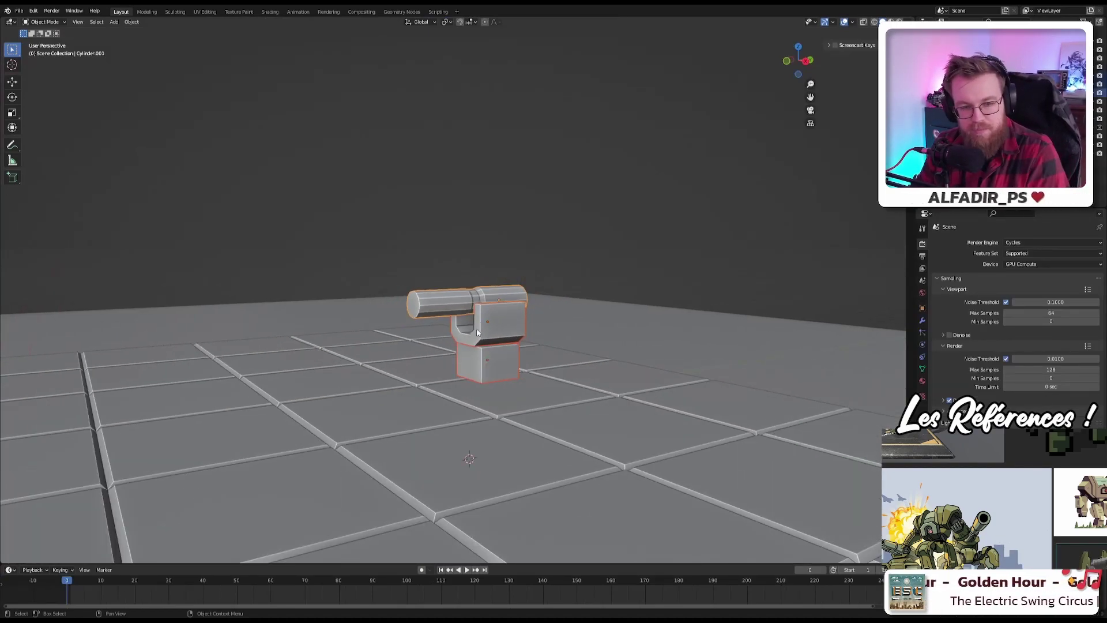
{"action": "scroll", "coordinate": [517, 335], "scroll_direction": "up", "scroll_amount": 2}
{"action": "scroll", "coordinate": [517, 337], "scroll_direction": "down", "scroll_amount": 3}
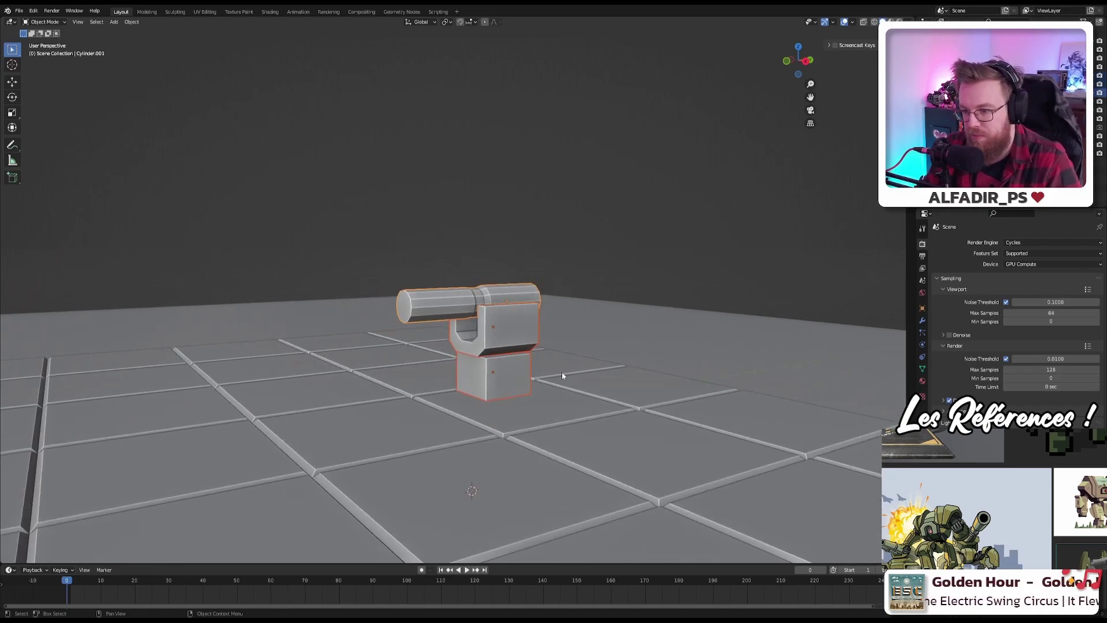
{"action": "middle_click_drag", "start_coordinate": [561, 372], "coordinate": [283, 369]}
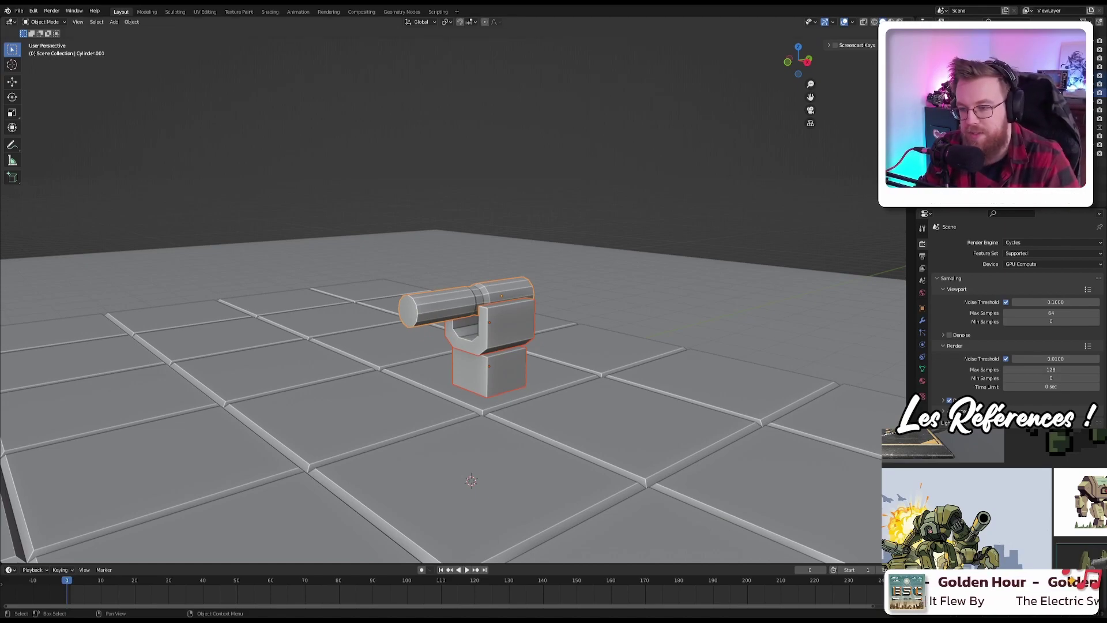
{"action": "middle_click_drag", "start_coordinate": [437, 266], "coordinate": [418, 238], "text": "shift"}
{"action": "scroll", "coordinate": [396, 227], "scroll_direction": "up", "scroll_amount": 6}
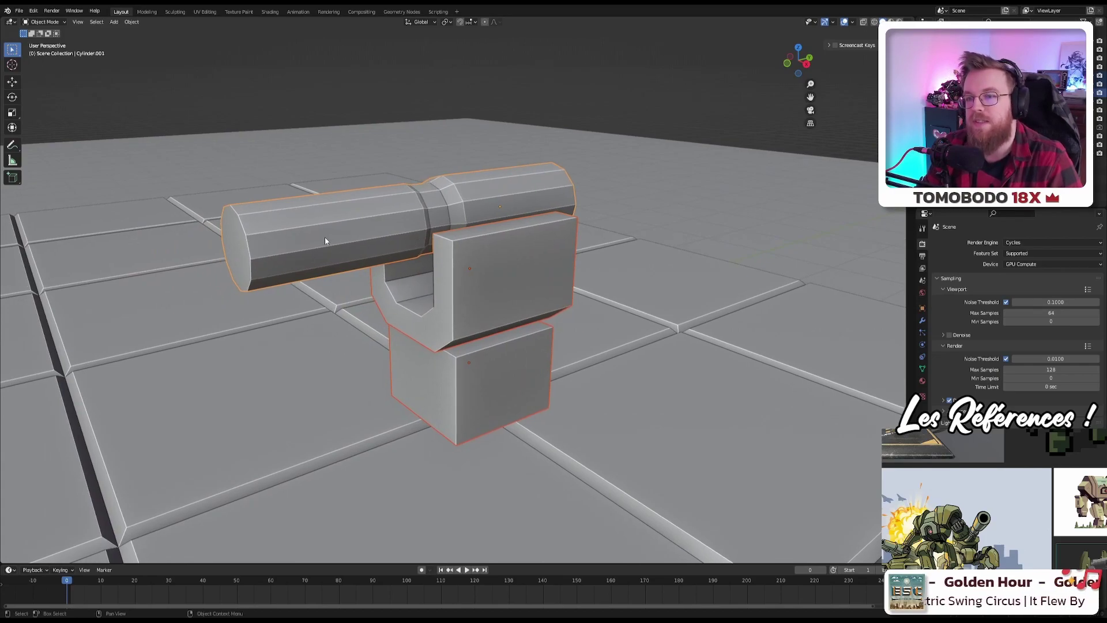
{"action": "middle_click_drag", "start_coordinate": [324, 236], "coordinate": [321, 286]}
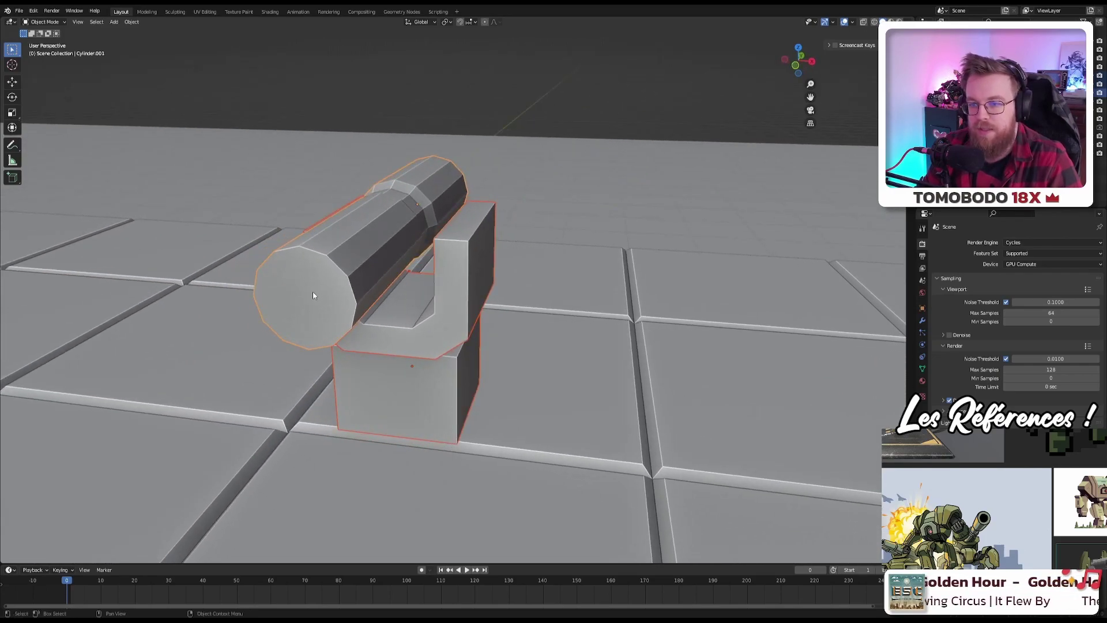
Step: Try lengthening the barrel by sliding its end face along local Z, then undo it
{"action": "left_click", "coordinate": [291, 293]}
{"action": "key", "text": "Tab"}
{"action": "left_click", "coordinate": [299, 298]}
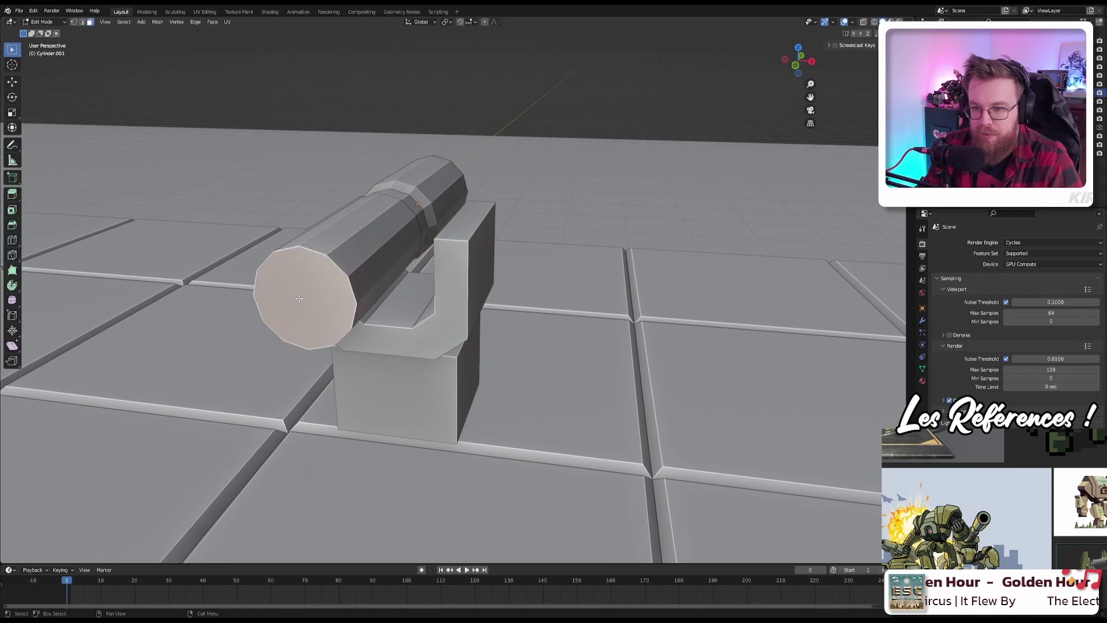
{"action": "middle_click_drag", "start_coordinate": [299, 298], "coordinate": [474, 271]}
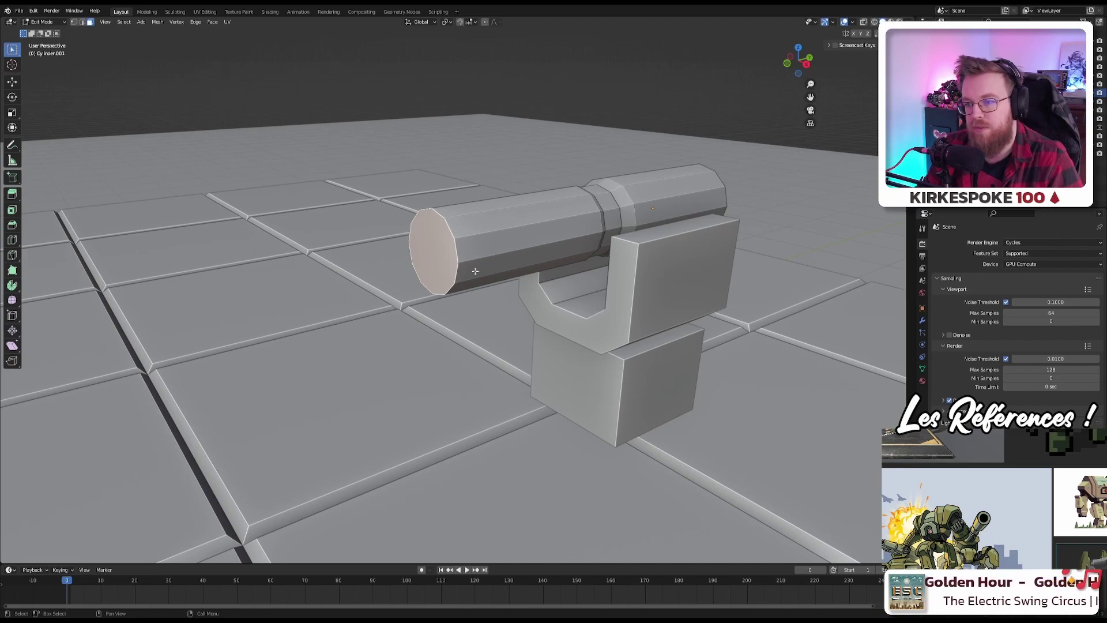
{"action": "key", "text": "g"}
{"action": "key", "text": "z"}
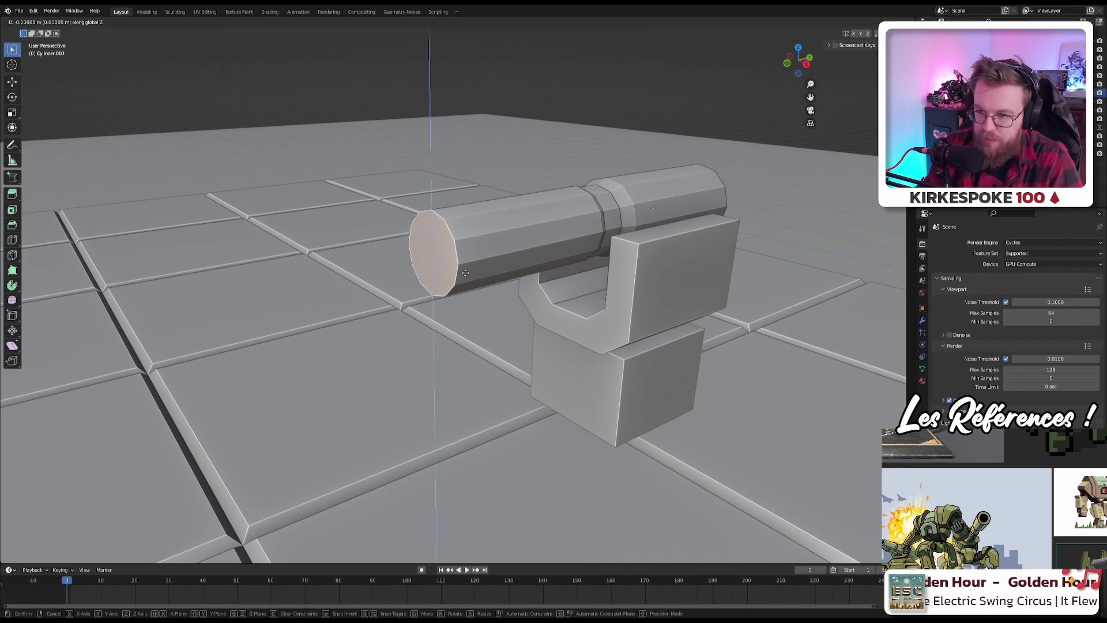
{"action": "key", "text": "z"}
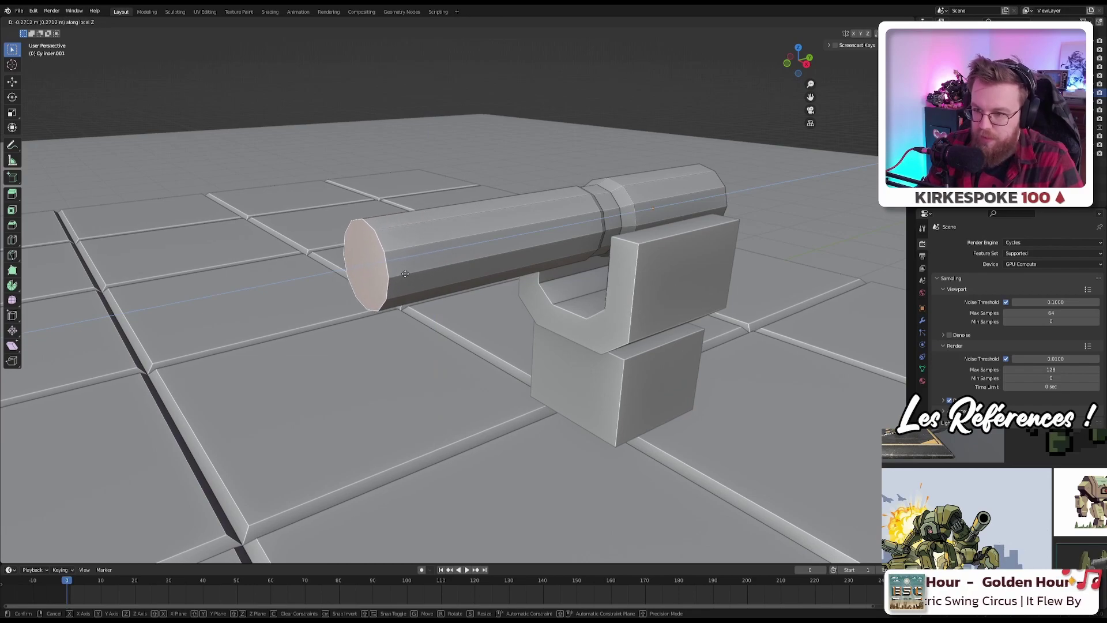
{"action": "left_click", "coordinate": [401, 274]}
{"action": "key", "text": "KP_7"}
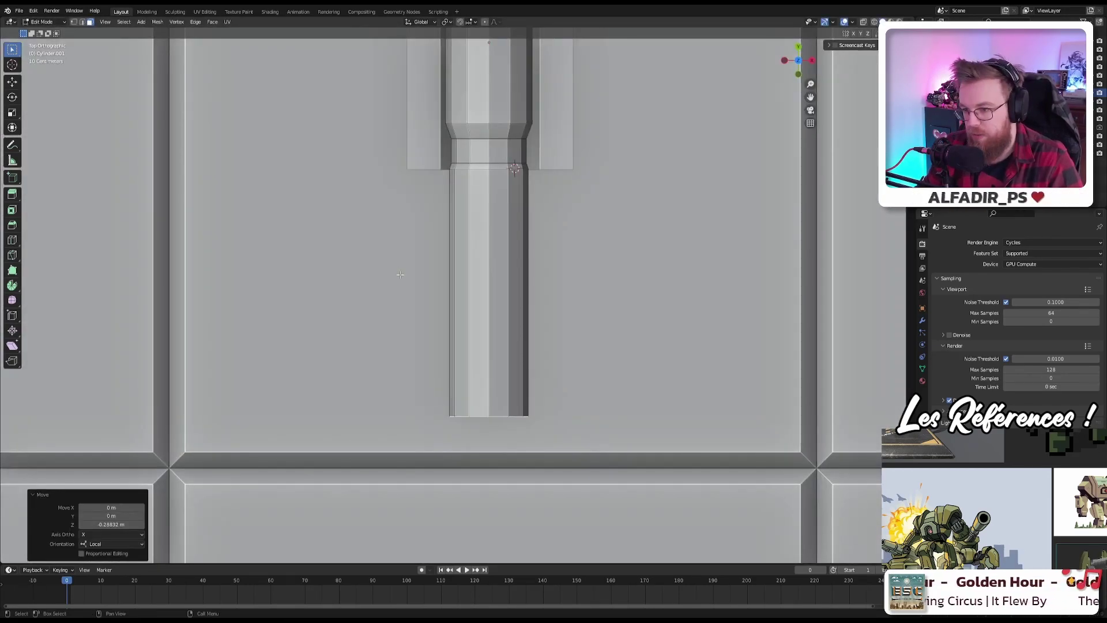
{"action": "key", "text": "ctrl+z"}
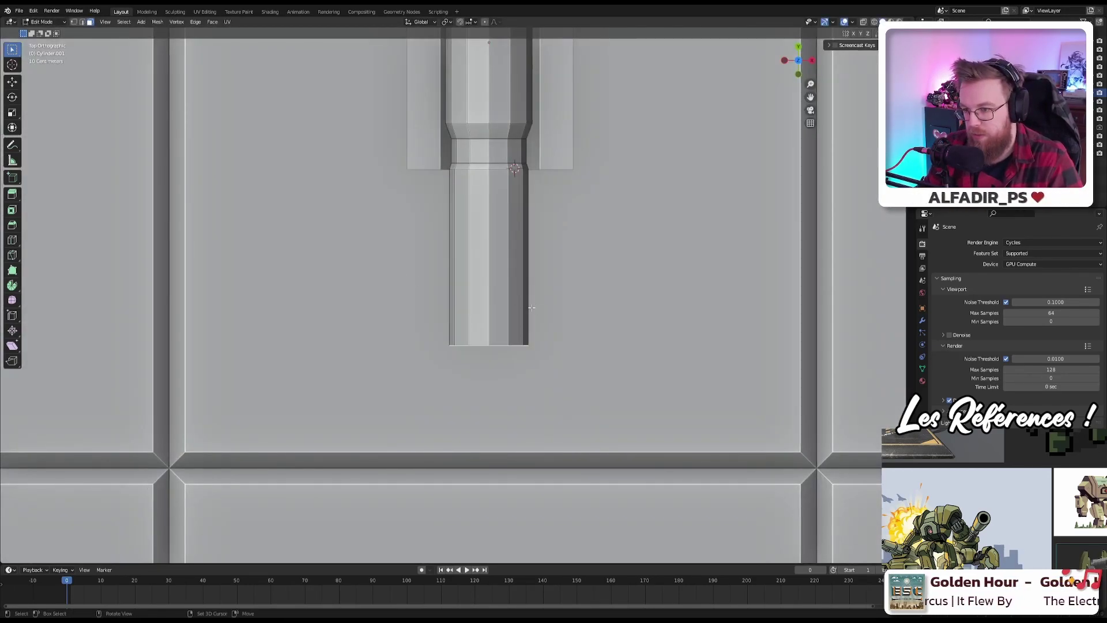
{"action": "middle_click_drag", "start_coordinate": [537, 307], "coordinate": [460, 222]}
{"action": "scroll", "coordinate": [486, 274], "scroll_direction": "up", "scroll_amount": 5}
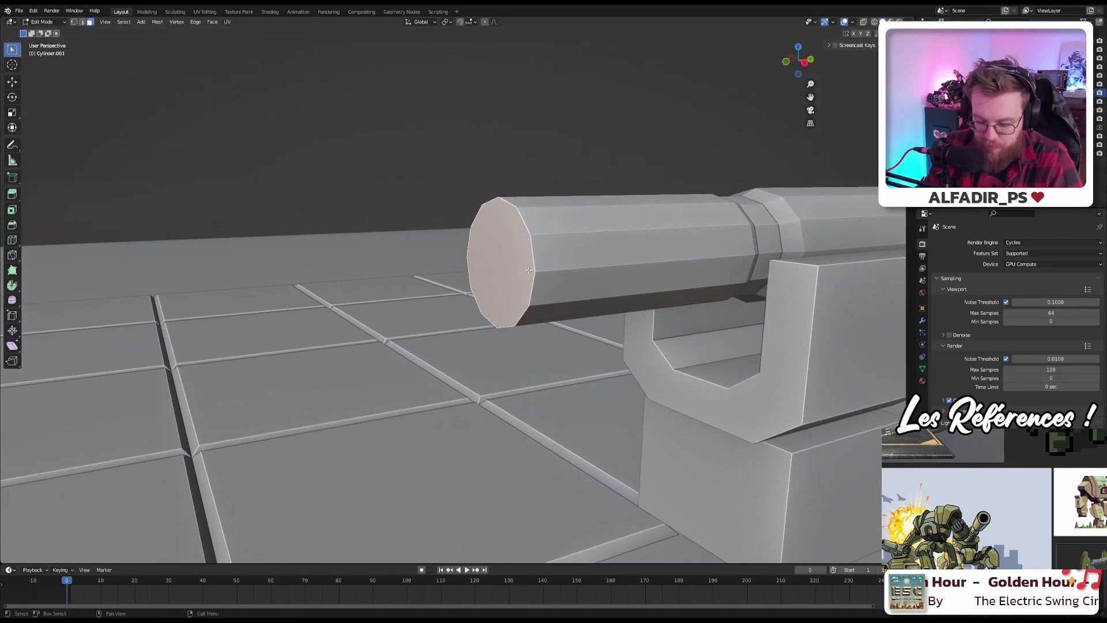
Step: Extrude a short collar, widen it 1.188 times, then extrude a long section about 0.529 m
{"action": "key", "text": "e"}
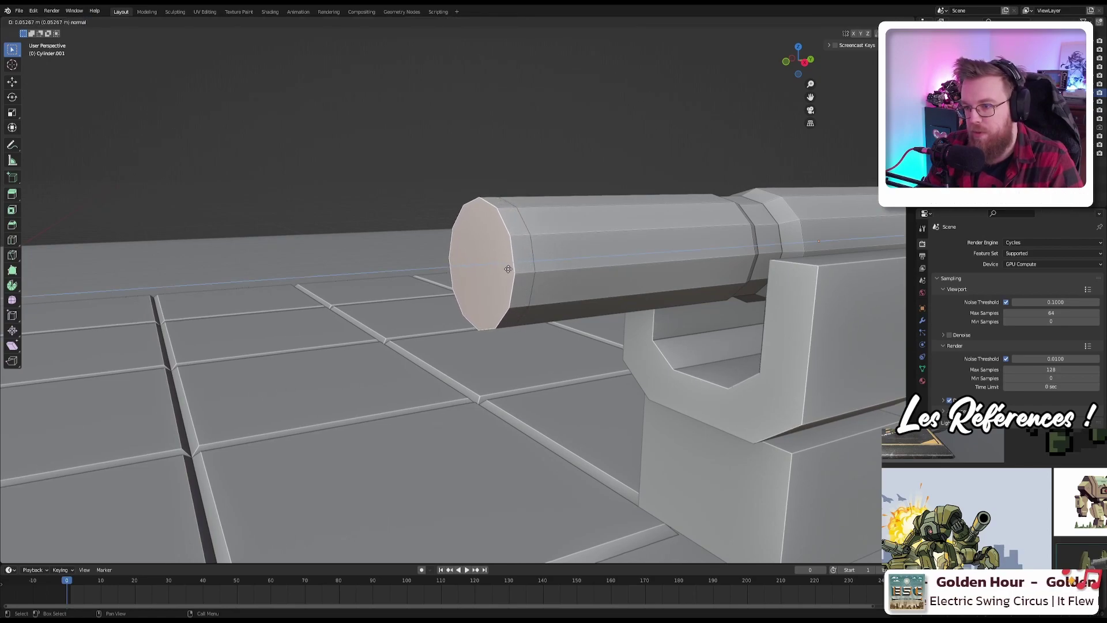
{"action": "left_click", "coordinate": [514, 269]}
{"action": "key", "text": "s"}
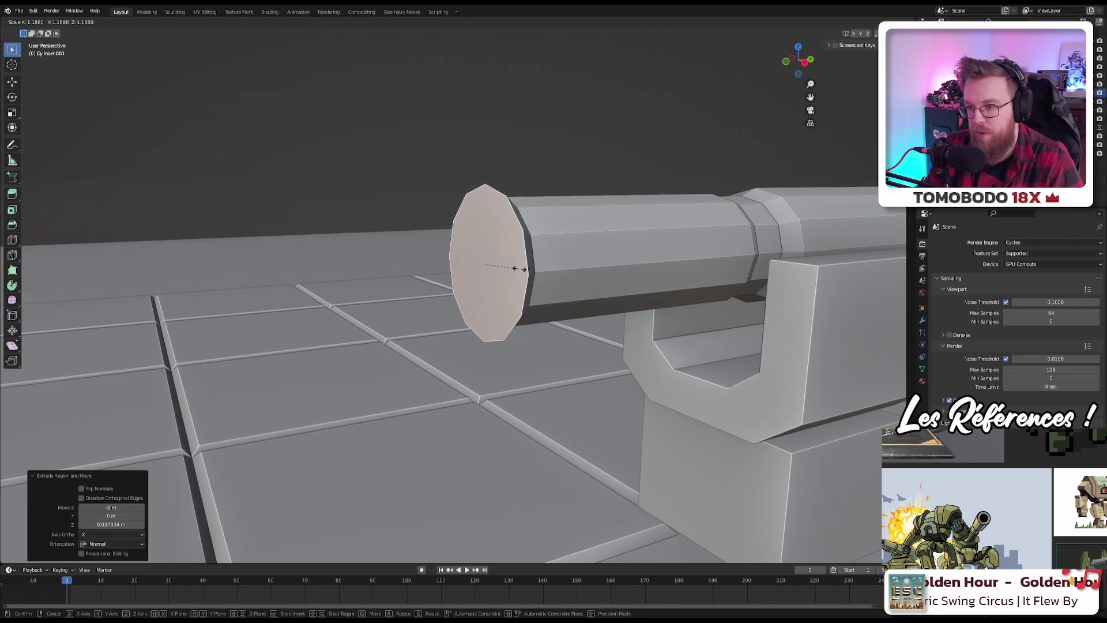
{"action": "left_click", "coordinate": [520, 269]}
{"action": "key", "text": "e"}
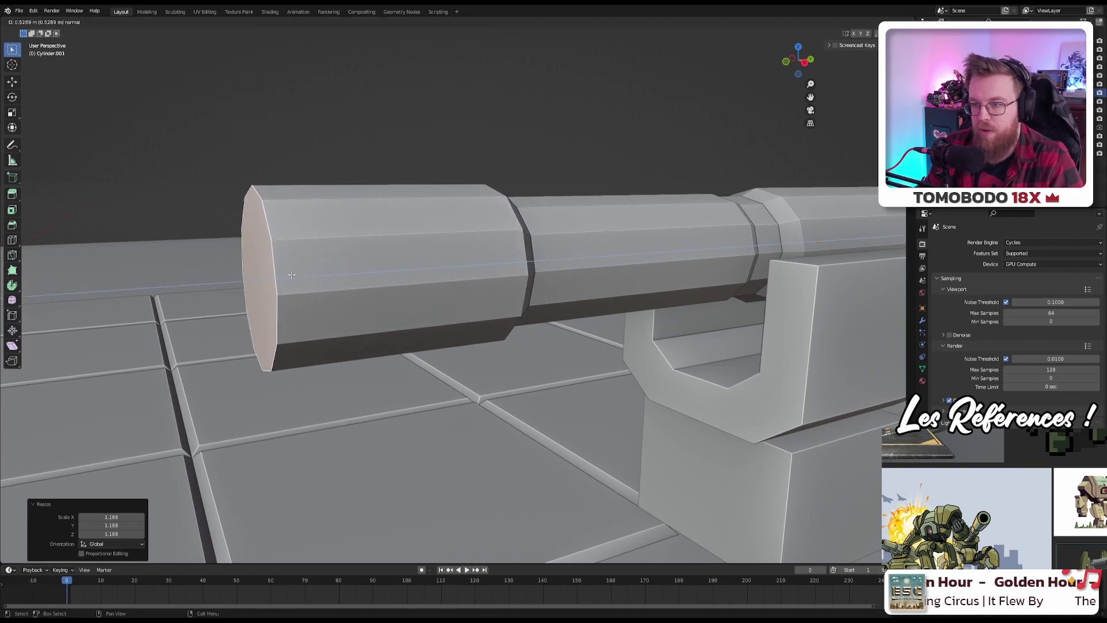
{"action": "left_click", "coordinate": [291, 274]}
{"action": "scroll", "coordinate": [445, 279], "scroll_direction": "down", "scroll_amount": 4}
{"action": "middle_click_drag", "start_coordinate": [445, 279], "coordinate": [248, 242]}
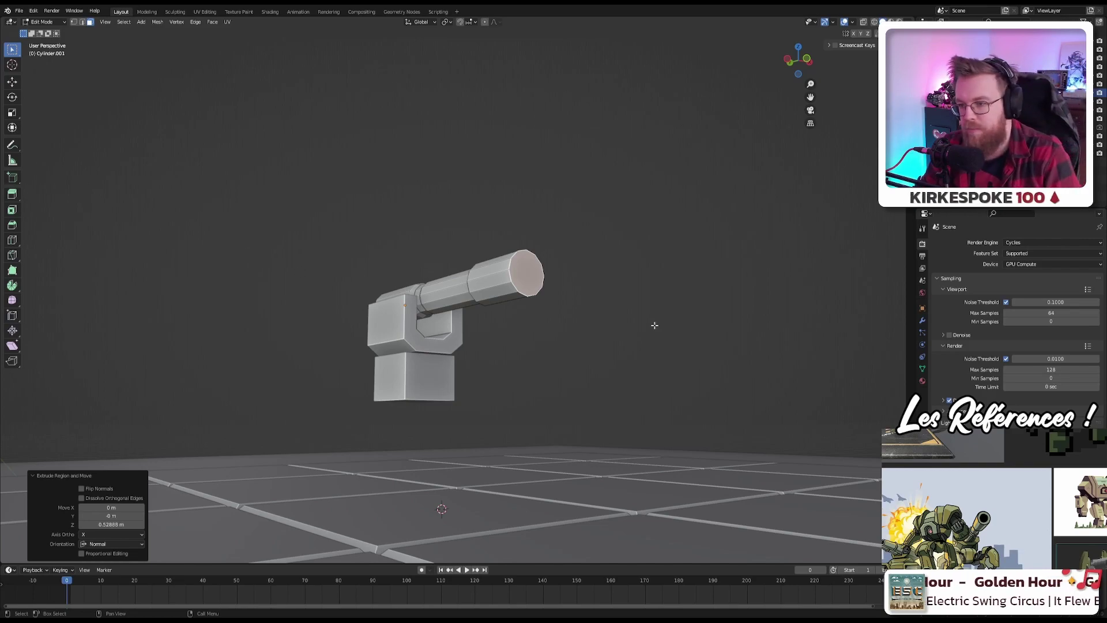
{"action": "middle_click_drag", "start_coordinate": [654, 325], "coordinate": [414, 353]}
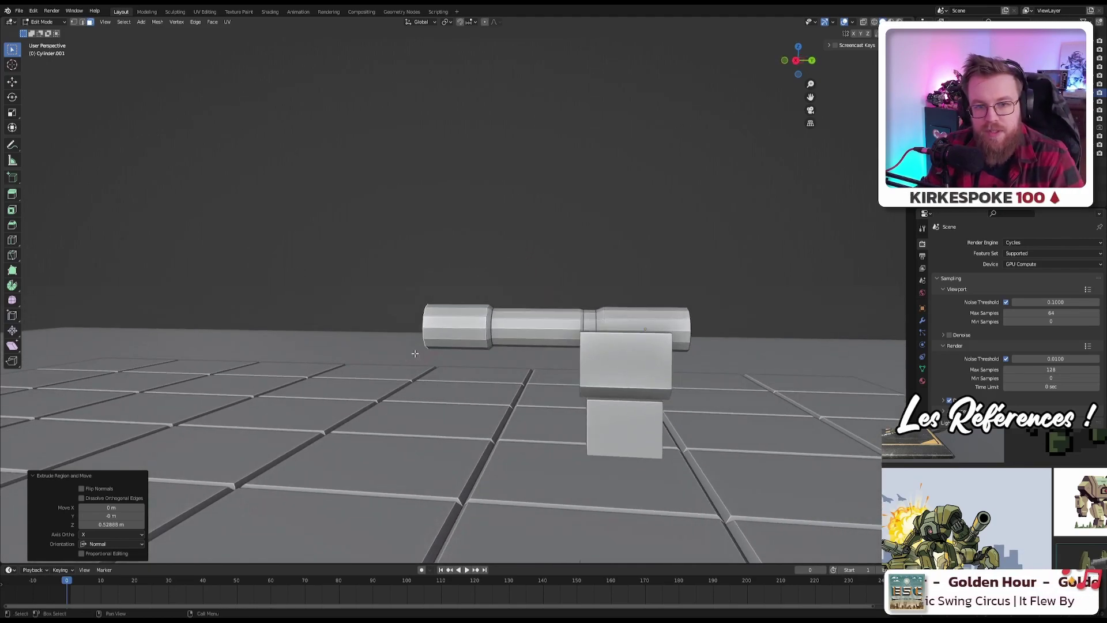
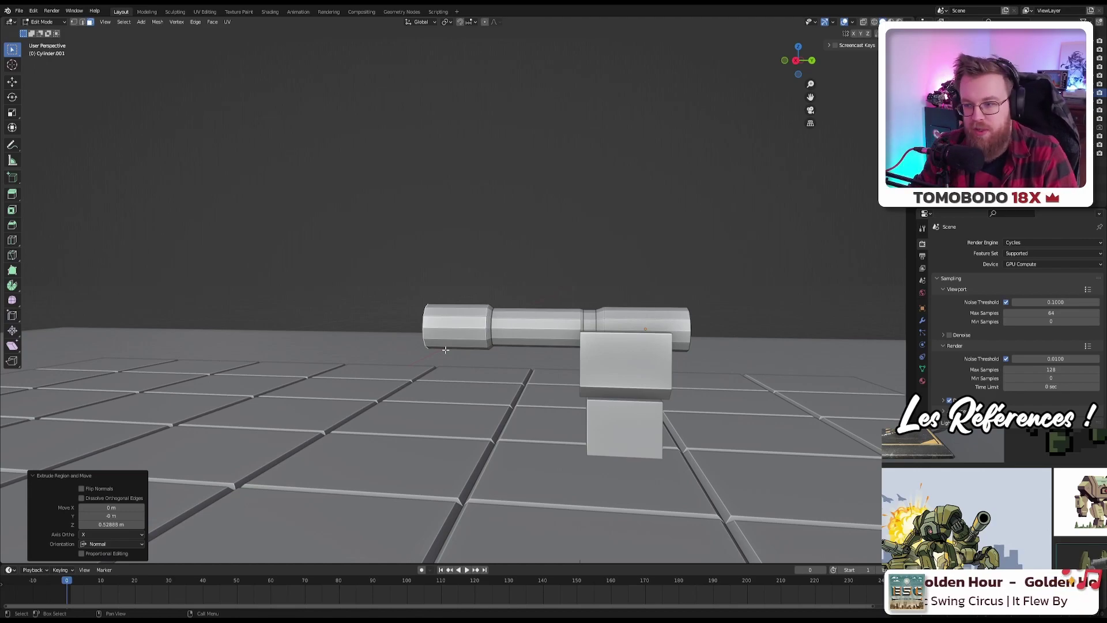
Step: Inset the barrel's end cap face by 0.197 m to form a rim
{"action": "middle_click_drag", "start_coordinate": [459, 389], "coordinate": [552, 280], "text": "alt"}
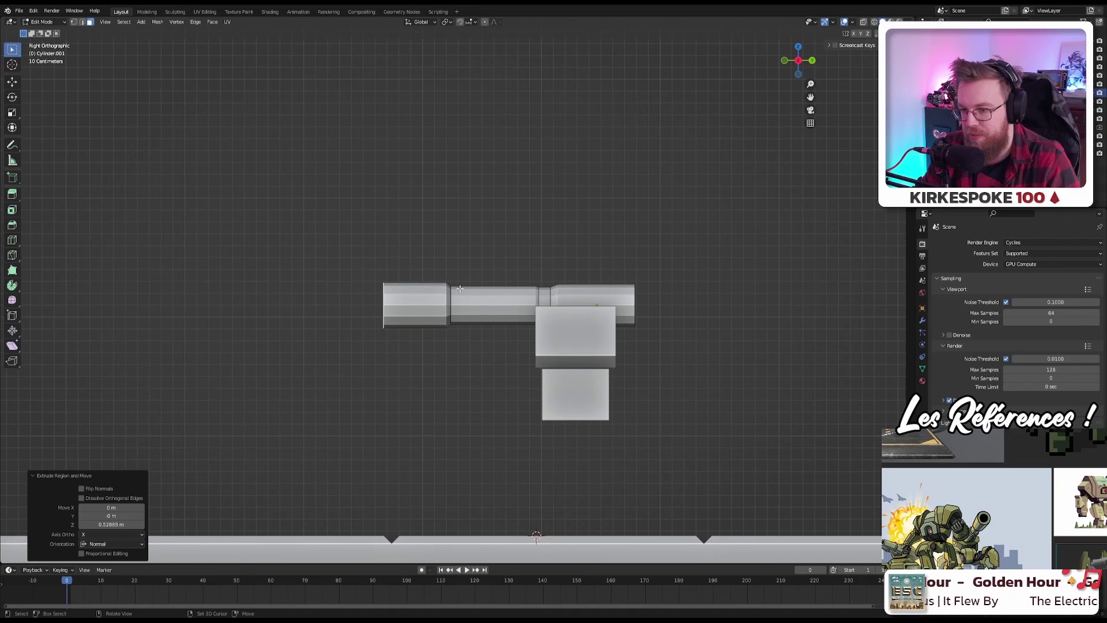
{"action": "middle_click_drag", "start_coordinate": [624, 265], "coordinate": [613, 346]}
{"action": "scroll", "coordinate": [362, 325], "scroll_direction": "up", "scroll_amount": 5}
{"action": "key", "text": "i"}
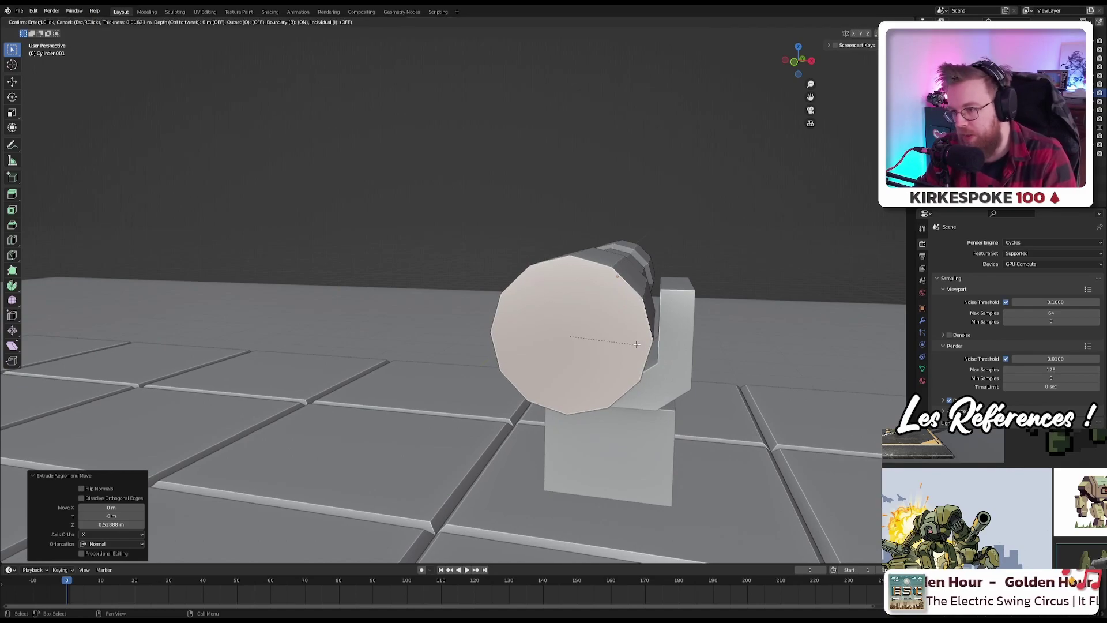
{"action": "left_click", "coordinate": [610, 339]}
{"action": "middle_click_drag", "start_coordinate": [610, 339], "coordinate": [583, 344]}
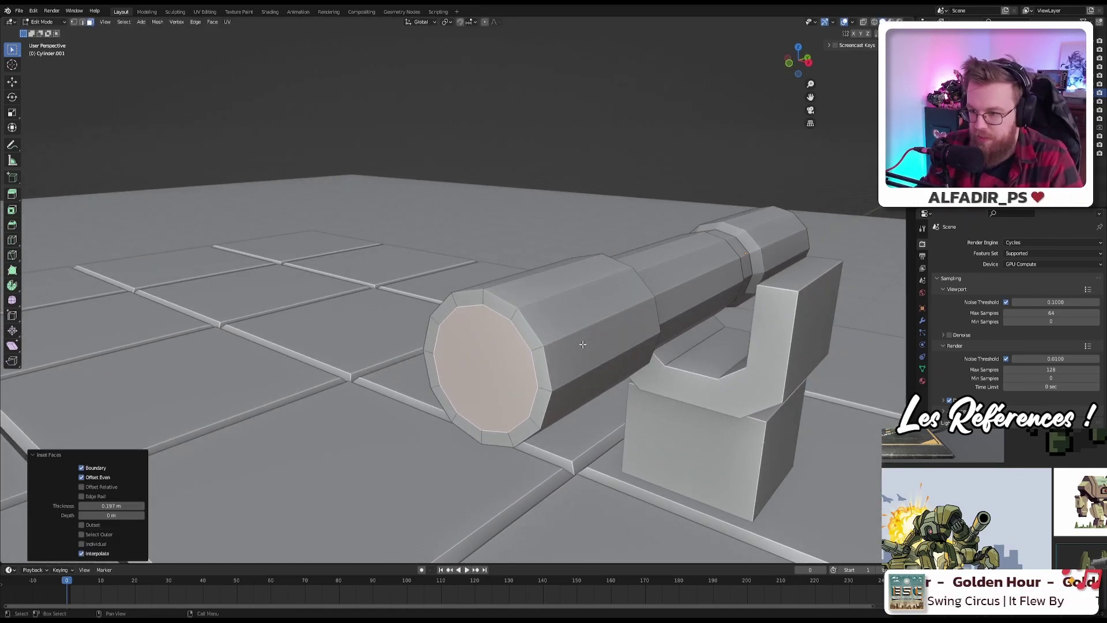
Step: Extrude the inner end face into the barrel to form the bore
{"action": "key", "text": "e"}
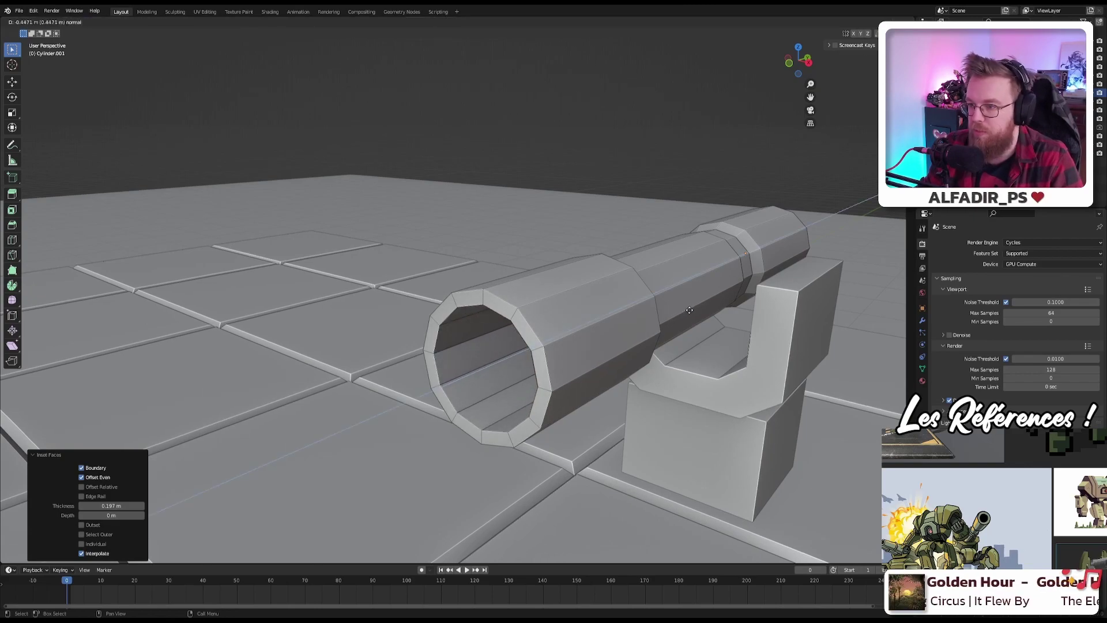
{"action": "left_click", "coordinate": [689, 310]}
{"action": "middle_click_drag", "start_coordinate": [689, 309], "coordinate": [771, 323]}
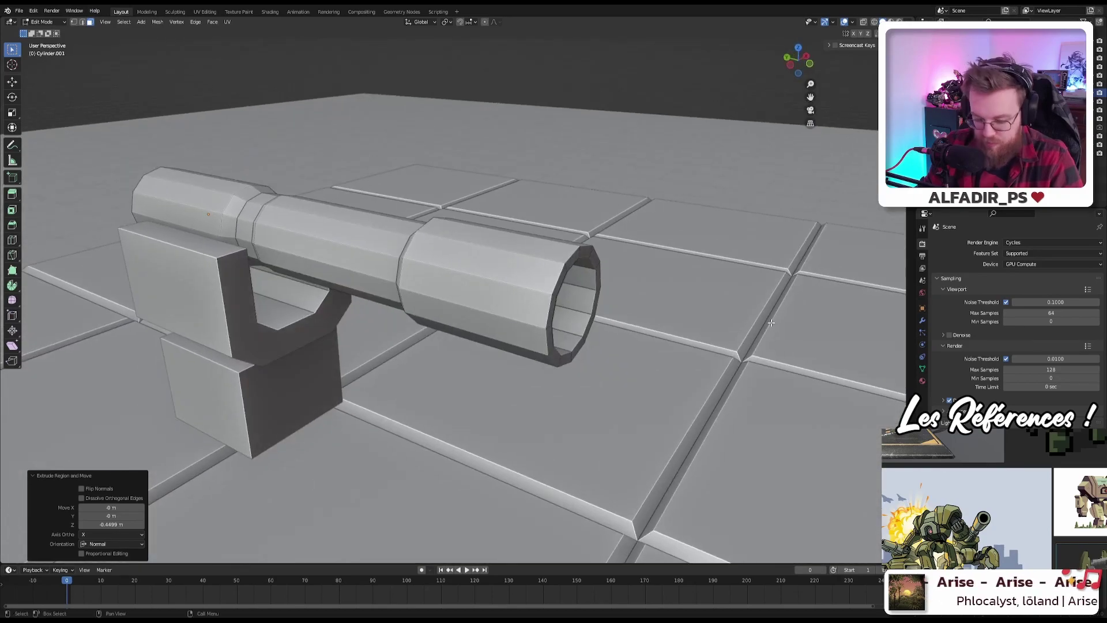
Step: Dissolve the stray selected geometry in the barrel's hollow
{"action": "key", "text": "x"}
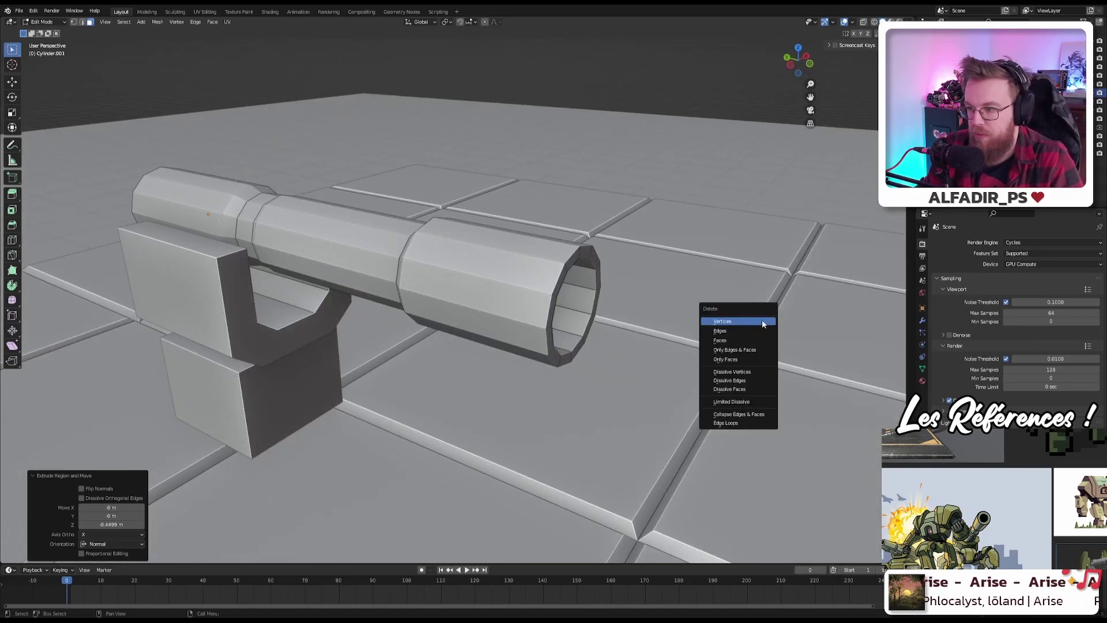
{"action": "left_click", "coordinate": [762, 323]}
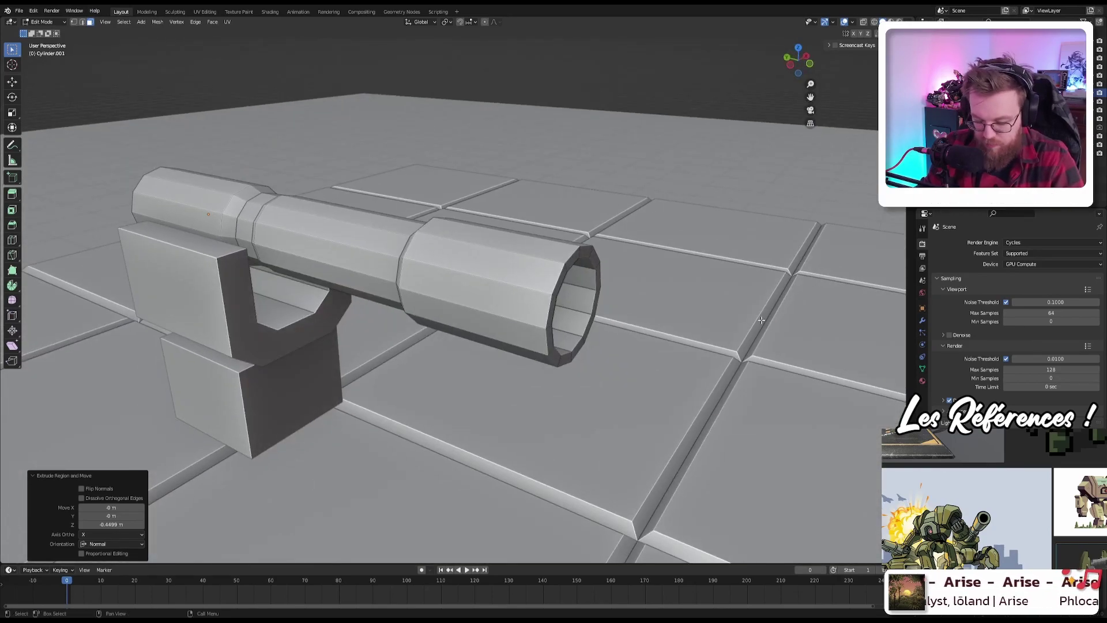
{"action": "key", "text": "ctrl+x"}
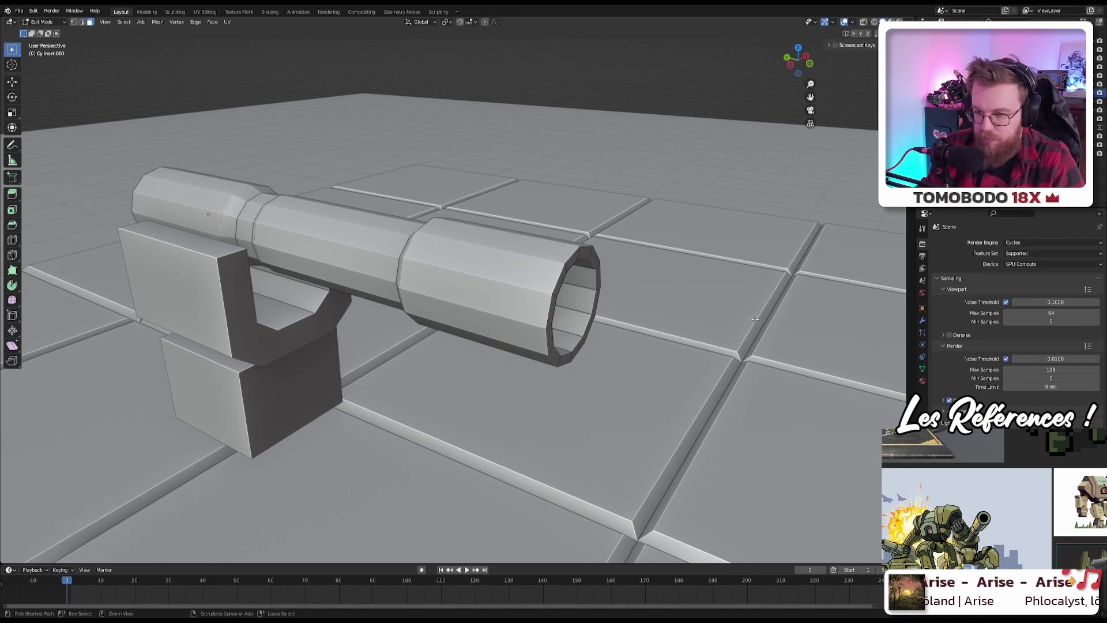
{"action": "middle_click_drag", "start_coordinate": [756, 319], "coordinate": [634, 288]}
{"action": "key", "text": "ctrl+z"}
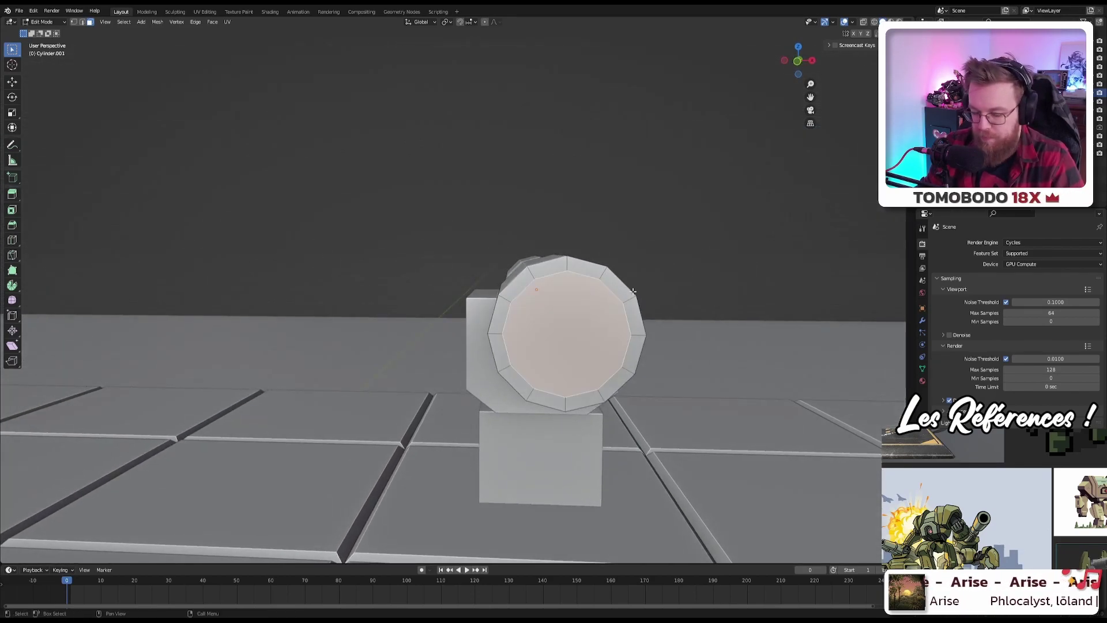
{"action": "key", "text": "ctrl+shift+z"}
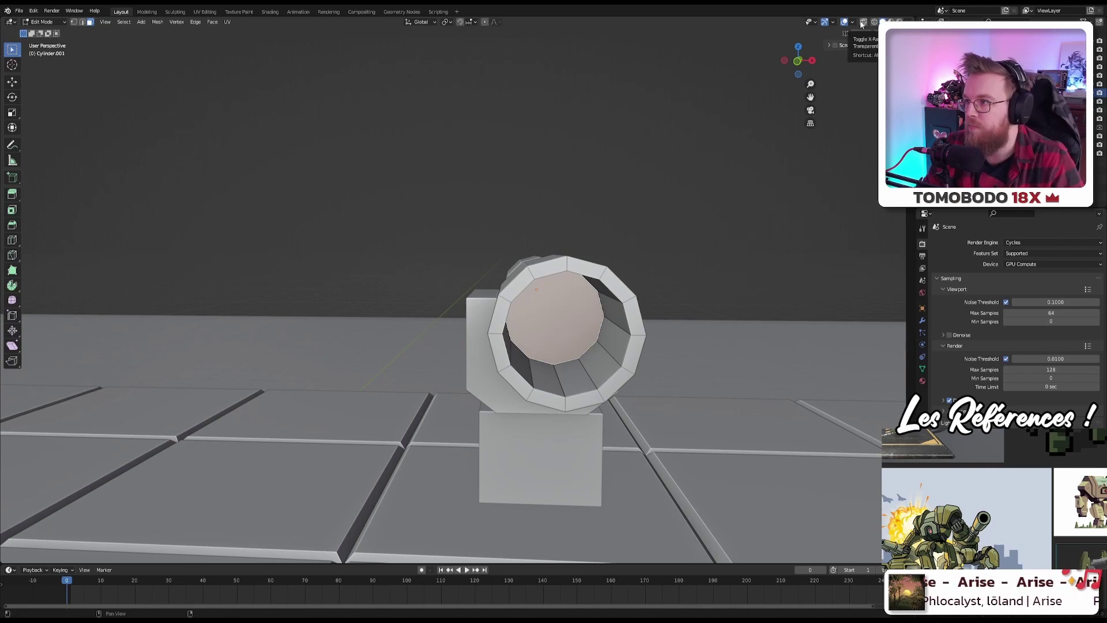
Step: With X-Ray on, slide the bore's inner loop 0.058695 m along Z
{"action": "key", "text": "alt+z"}
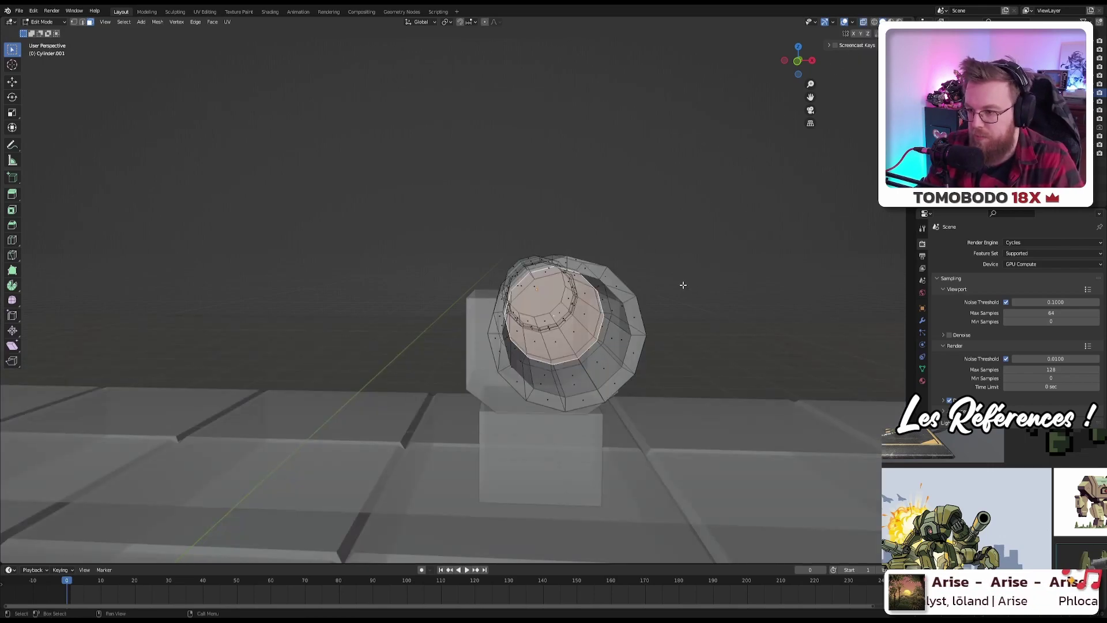
{"action": "middle_click_drag", "start_coordinate": [682, 282], "coordinate": [591, 306]}
{"action": "key", "text": "g"}
{"action": "key", "text": "z"}
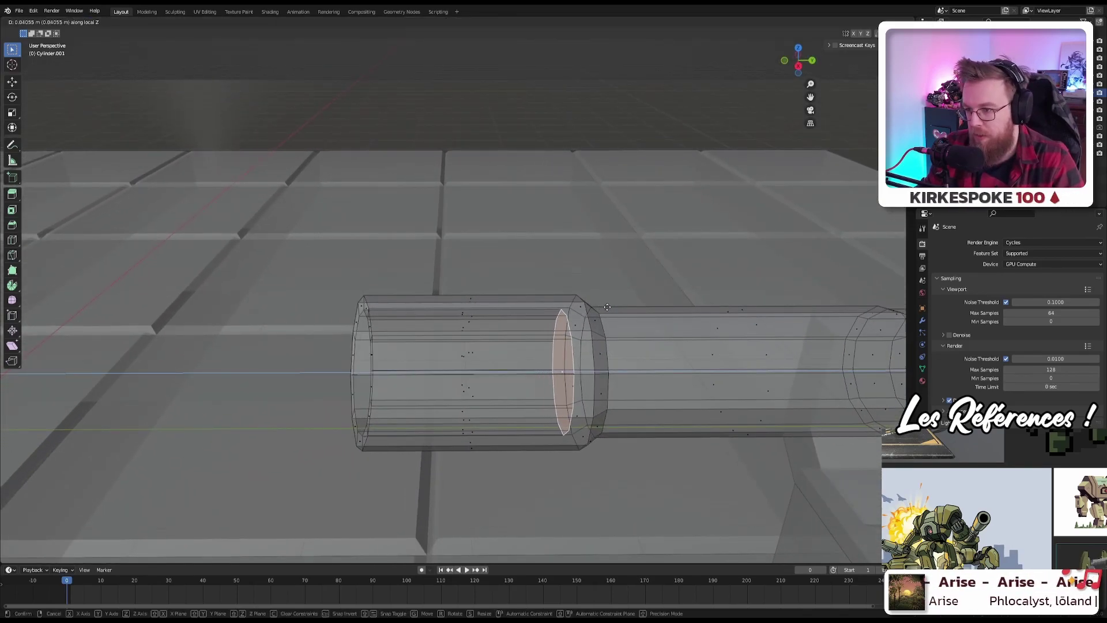
{"action": "left_click", "coordinate": [614, 311]}
{"action": "mouse_move", "coordinate": [616, 312]}
{"action": "middle_mouse_down"}
{"action": "mouse_move", "coordinate": [607, 324]}
{"action": "mouse_move", "coordinate": [530, 319]}
{"action": "mouse_move", "coordinate": [594, 308]}
{"action": "mouse_move", "coordinate": [659, 323]}
{"action": "mouse_move", "coordinate": [623, 323]}
{"action": "middle_mouse_up"}
Step: Return to Object Mode with X-Ray off and save the blend file
{"action": "key", "text": "Tab"}
{"action": "key", "text": "alt+z"}
{"action": "key", "text": "alt+z"}
{"action": "key", "text": "ctrl+s"}
Step: In front view, lower the barrel 0.070188 m and shift it 0.005264 m in X into the cradle
{"action": "scroll", "coordinate": [623, 324], "scroll_direction": "down", "scroll_amount": 3}
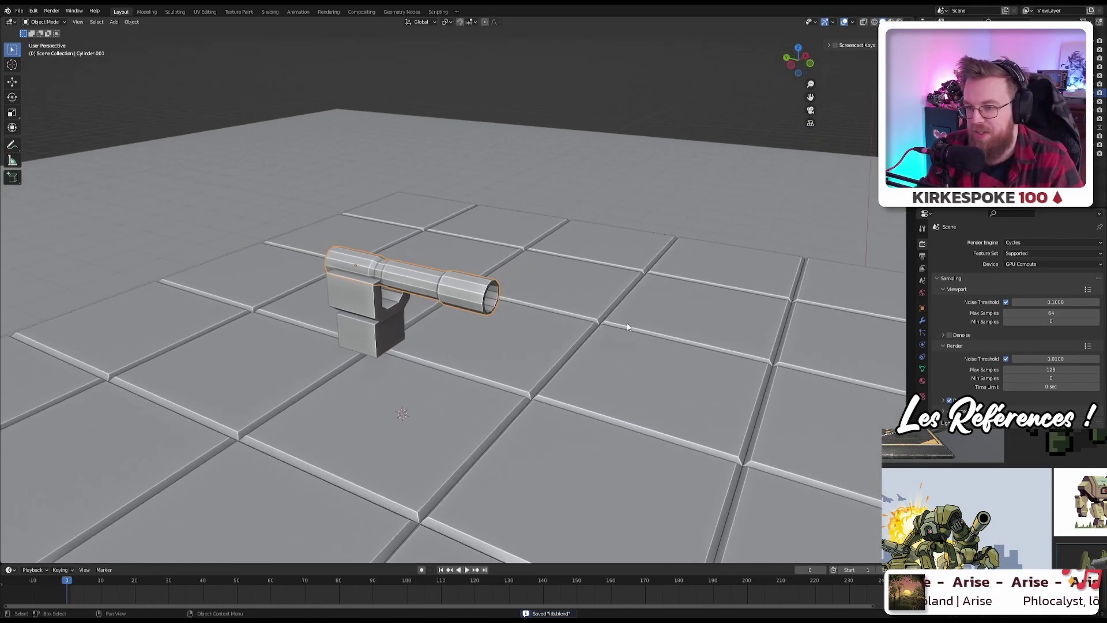
{"action": "middle_click_drag", "start_coordinate": [460, 283], "coordinate": [592, 321]}
{"action": "scroll", "coordinate": [559, 312], "scroll_direction": "up", "scroll_amount": 2}
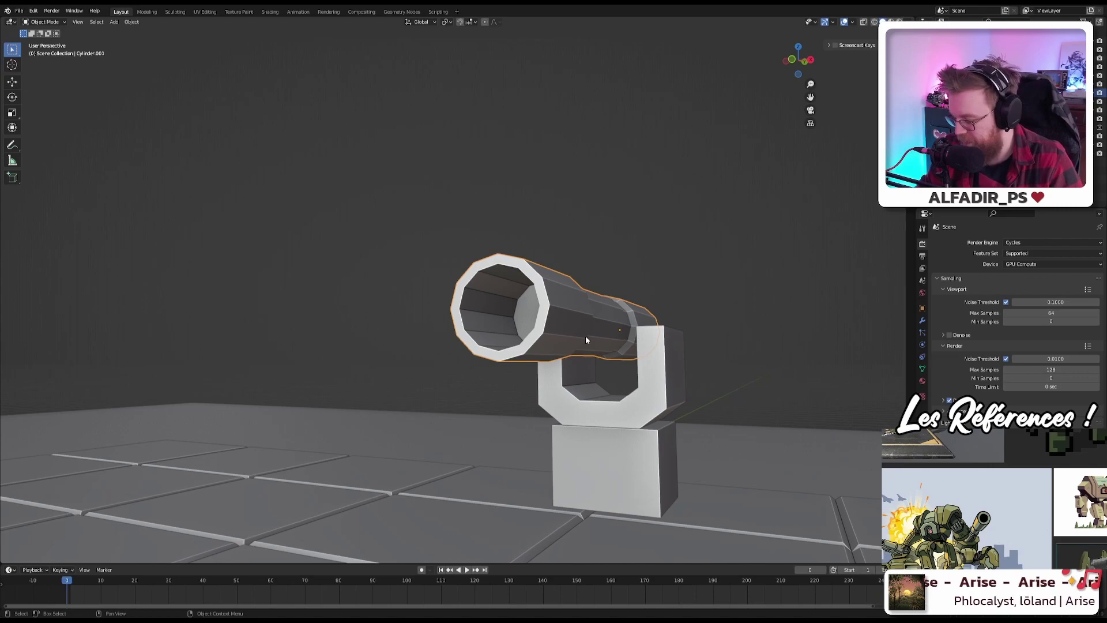
{"action": "key", "text": "KP_1"}
{"action": "key", "text": "g"}
{"action": "key", "text": "z"}
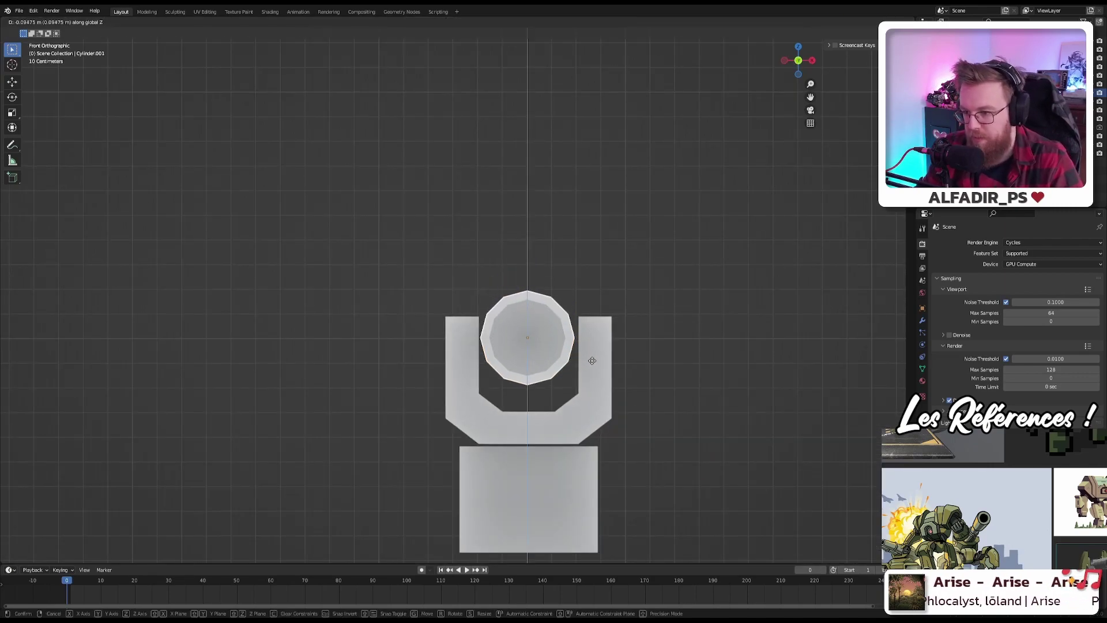
{"action": "left_click", "coordinate": [592, 367]}
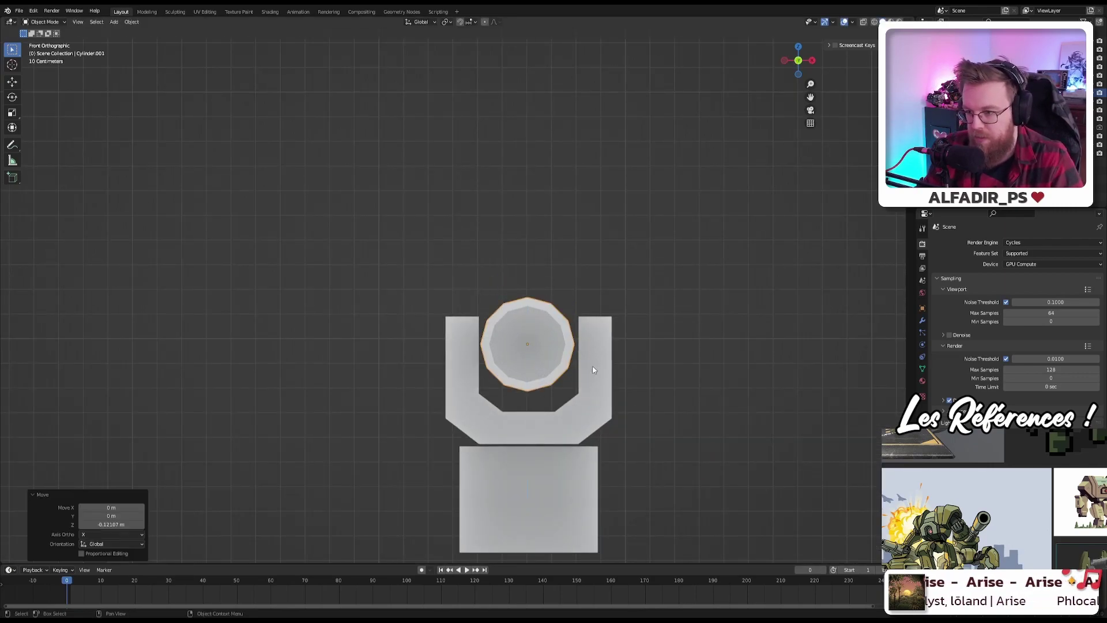
{"action": "key", "text": "g"}
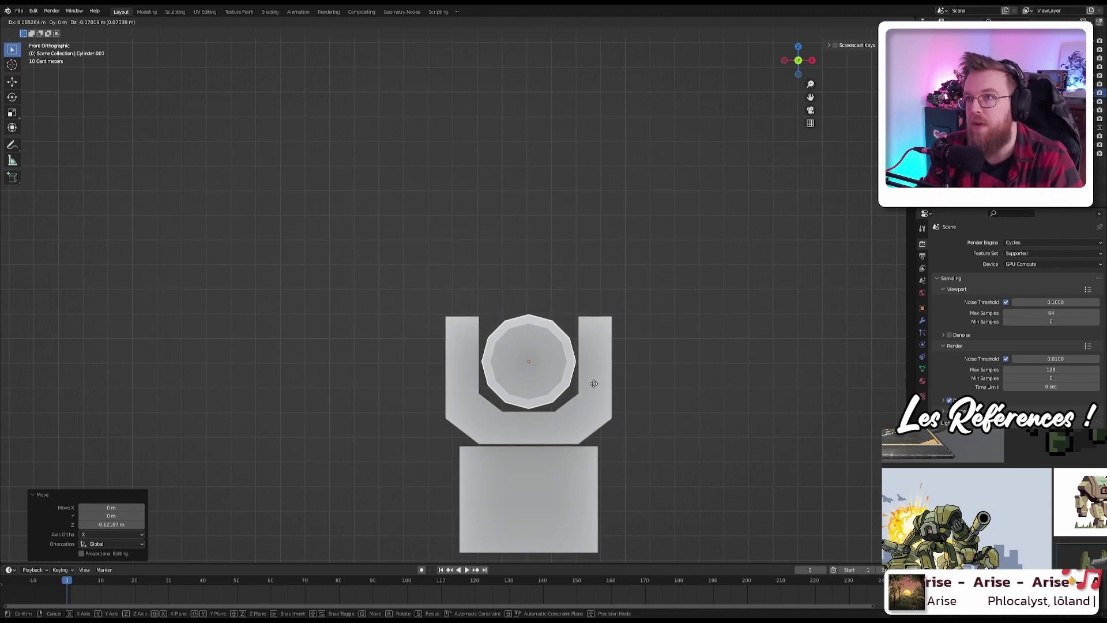
{"action": "left_click", "coordinate": [594, 383]}
{"action": "scroll", "coordinate": [597, 373], "scroll_direction": "down", "scroll_amount": 4}
{"action": "middle_click_drag", "start_coordinate": [601, 362], "coordinate": [460, 341]}
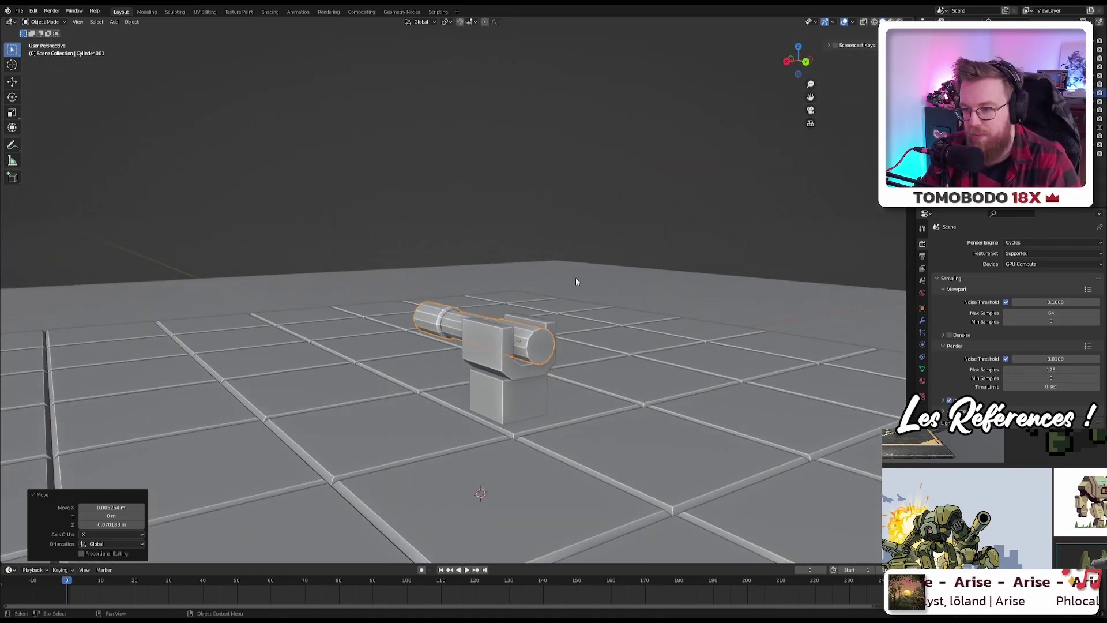
{"action": "scroll", "coordinate": [576, 281], "scroll_direction": "up", "scroll_amount": 5}
Step: Select the top faces of both cradle arms and lower them along Z
{"action": "left_click", "coordinate": [583, 389]}
{"action": "key", "text": "Tab"}
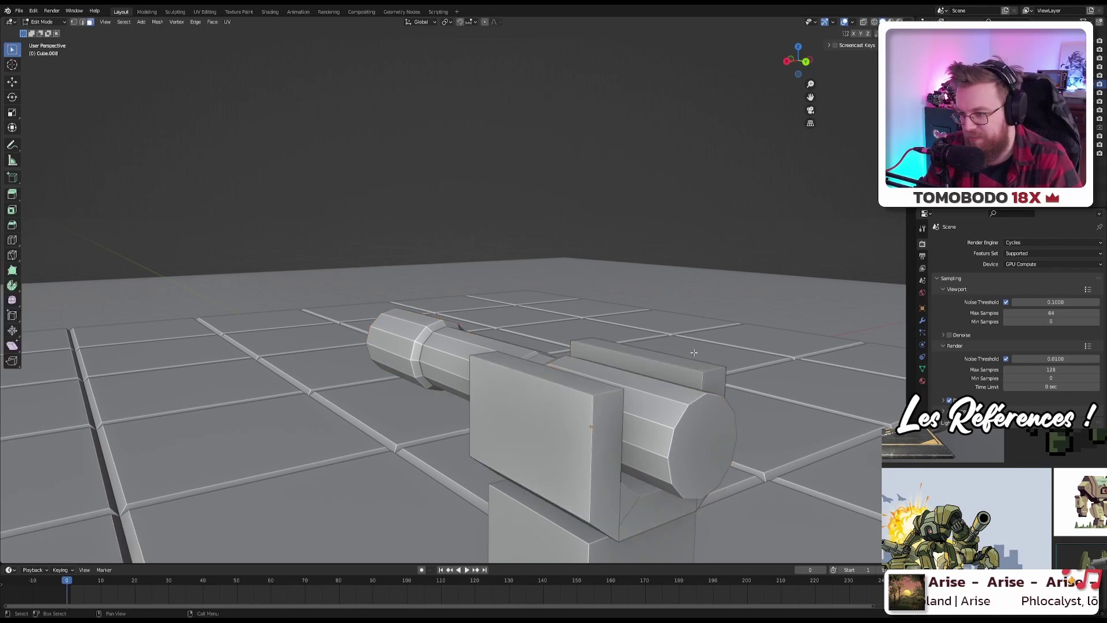
{"action": "middle_click_drag", "start_coordinate": [694, 352], "coordinate": [456, 366]}
{"action": "left_click", "coordinate": [353, 357]}
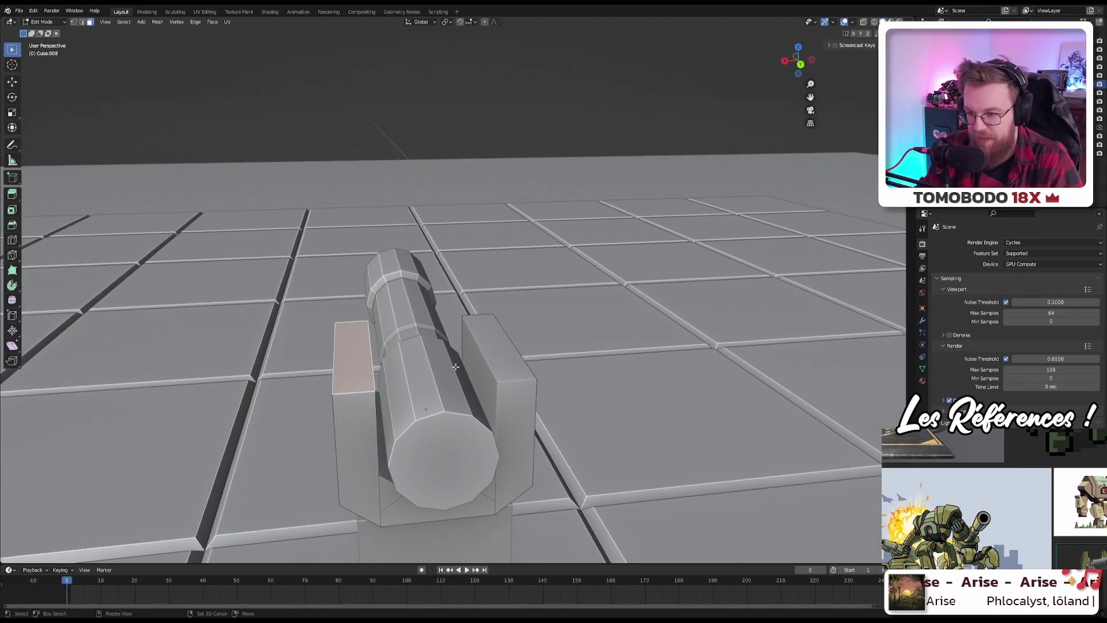
{"action": "left_click", "coordinate": [492, 355], "text": "shift"}
{"action": "key", "text": "g"}
{"action": "key", "text": "z"}
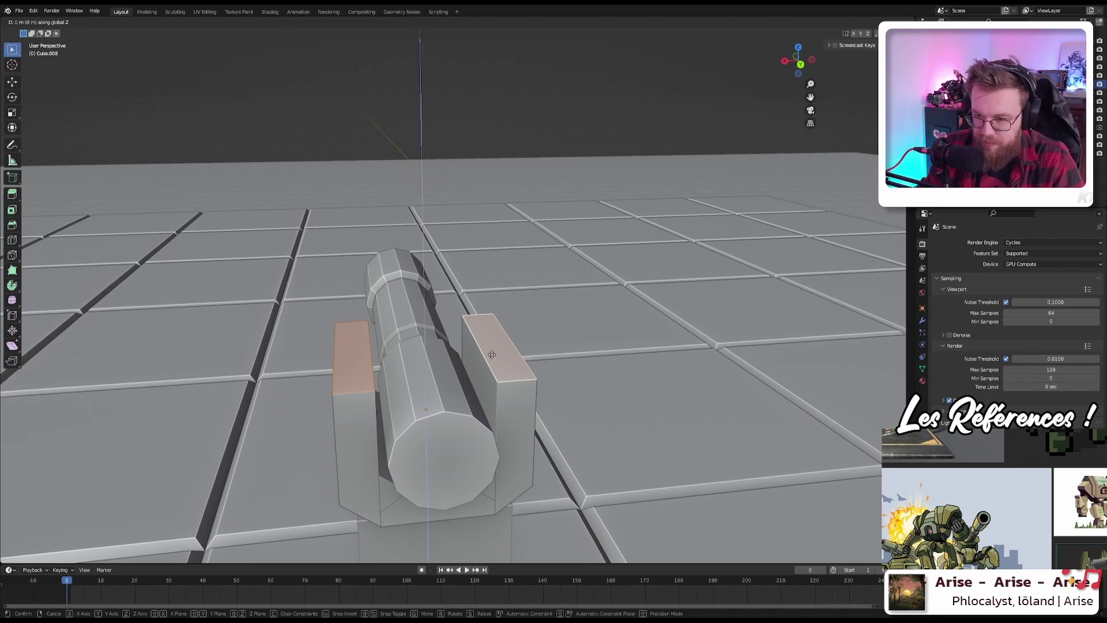
{"action": "left_click", "coordinate": [494, 410]}
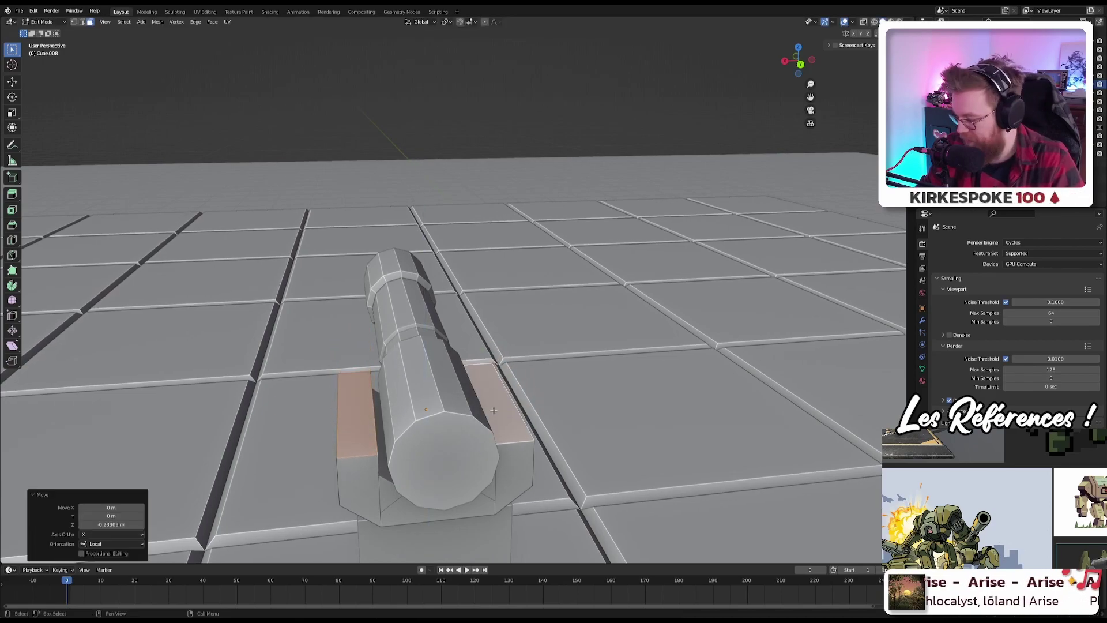
{"action": "key", "text": "KP_1"}
{"action": "key", "text": "Tab"}
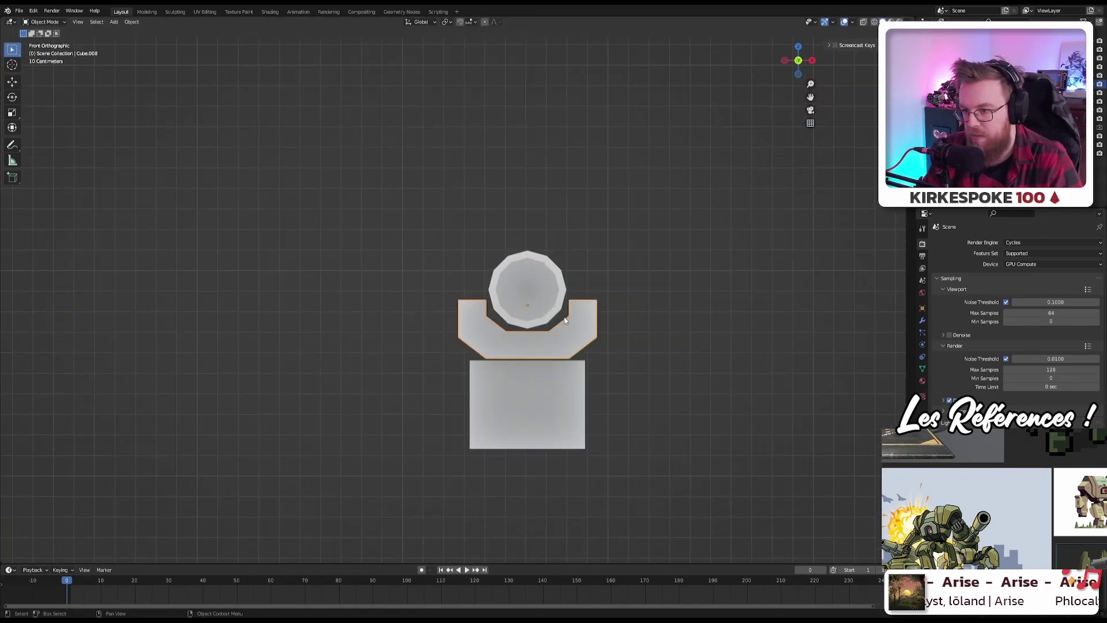
{"action": "scroll", "coordinate": [591, 306], "scroll_direction": "up", "scroll_amount": 3}
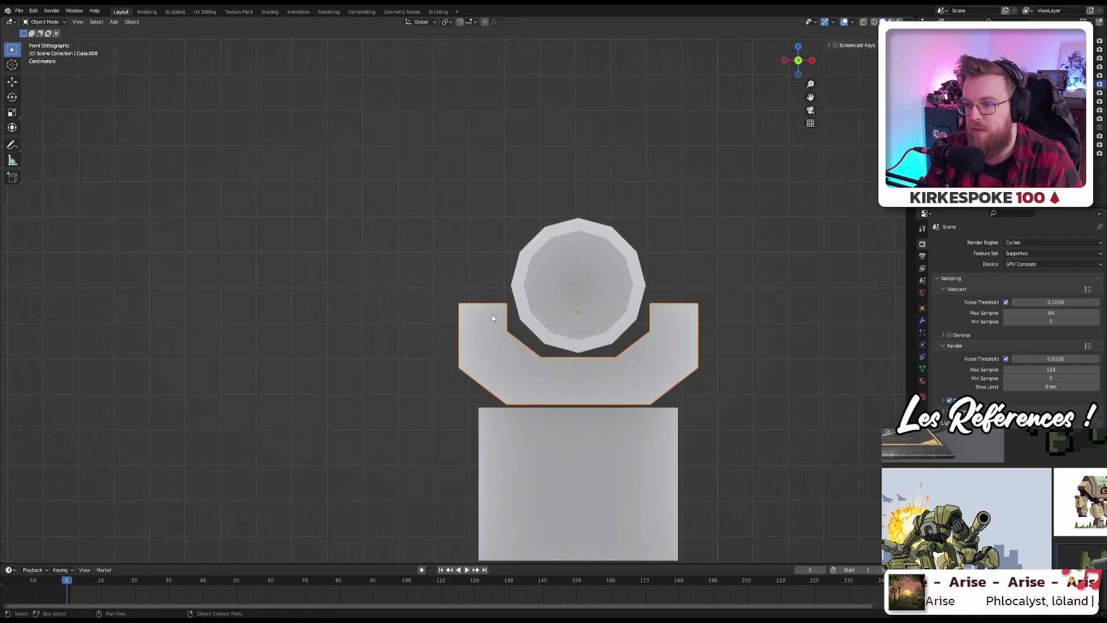
Step: In front view, raise the cradle arm tops 0.048742 m along Z
{"action": "key", "text": "Tab"}
{"action": "mouse_move", "coordinate": [492, 310]}
{"action": "middle_mouse_down"}
{"action": "mouse_move", "coordinate": [462, 300]}
{"action": "mouse_move", "coordinate": [481, 310]}
{"action": "middle_mouse_up"}
{"action": "key", "text": "KP_1"}
{"action": "key", "text": "g"}
{"action": "key", "text": "z"}
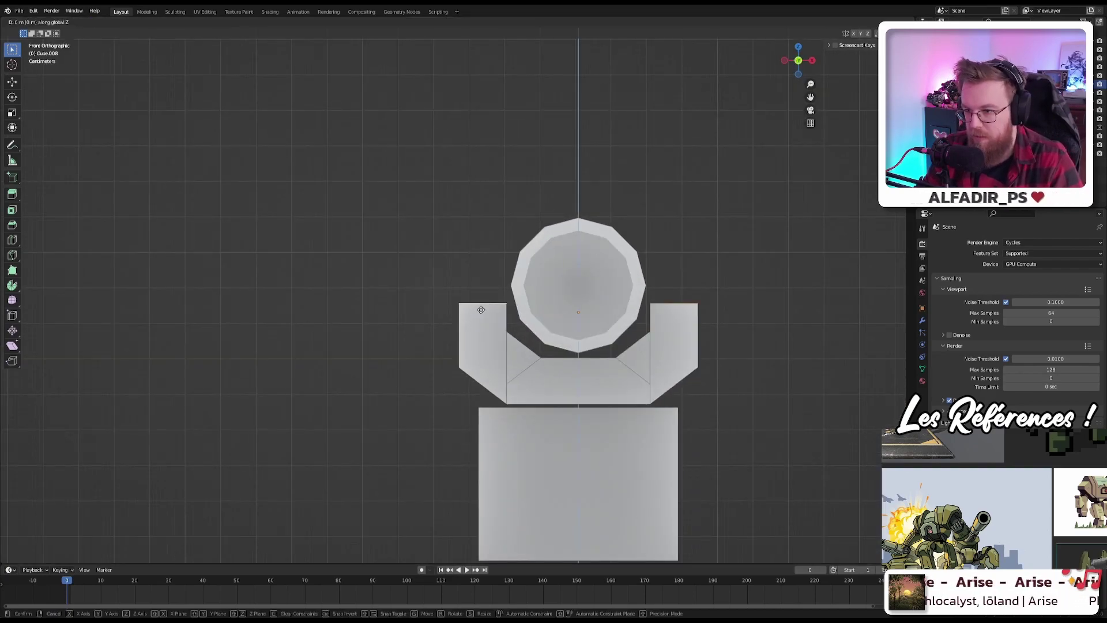
{"action": "left_click", "coordinate": [486, 291]}
Step: Inspect the cradle from several angles, switch to edge select, and return to Object Mode
{"action": "scroll", "coordinate": [682, 262], "scroll_direction": "down", "scroll_amount": 3}
{"action": "middle_click_drag", "start_coordinate": [682, 262], "coordinate": [580, 292]}
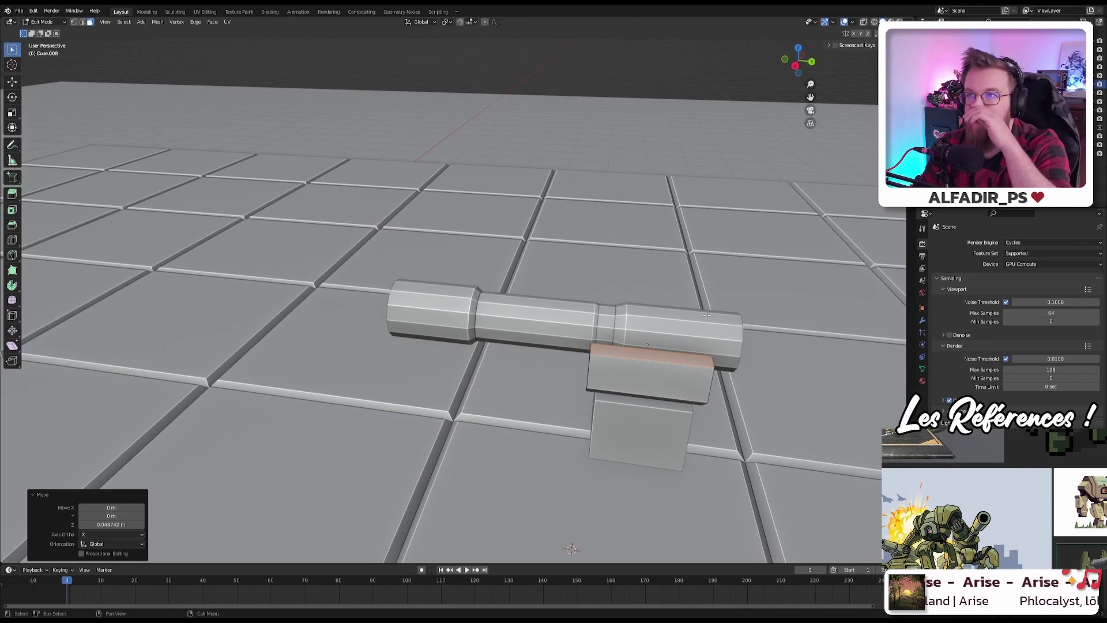
{"action": "middle_click_drag", "start_coordinate": [735, 281], "coordinate": [634, 292]}
{"action": "scroll", "coordinate": [634, 292], "scroll_direction": "up", "scroll_amount": 3}
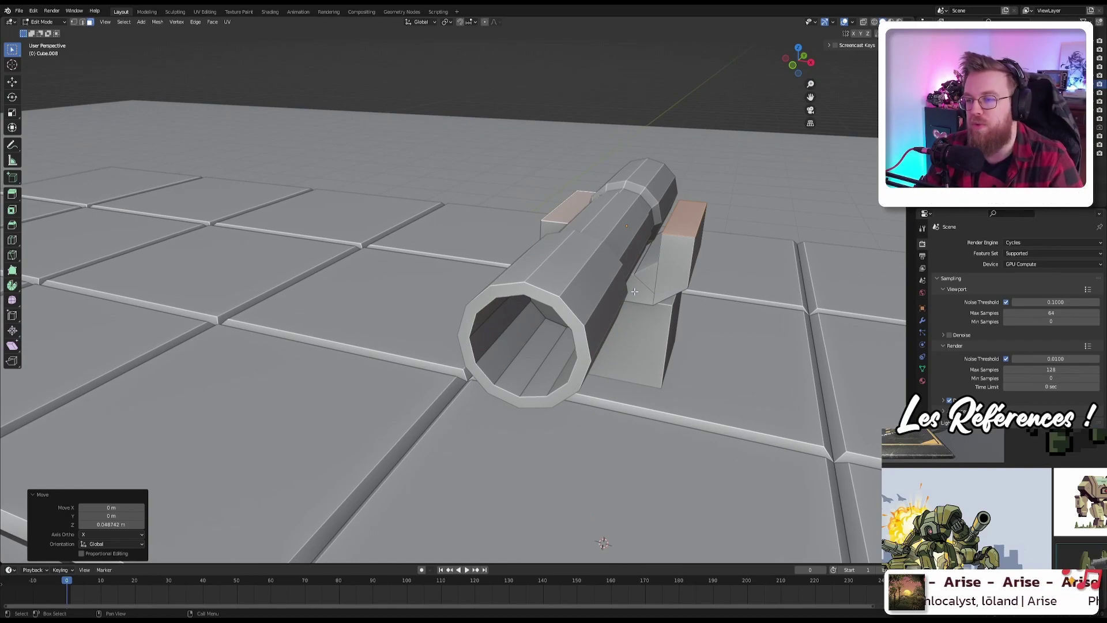
{"action": "scroll", "coordinate": [649, 272], "scroll_direction": "down", "scroll_amount": 4}
{"action": "middle_click_drag", "start_coordinate": [650, 271], "coordinate": [566, 337]}
{"action": "scroll", "coordinate": [435, 323], "scroll_direction": "up", "scroll_amount": 3}
{"action": "left_click", "coordinate": [436, 352]}
{"action": "key", "text": "2"}
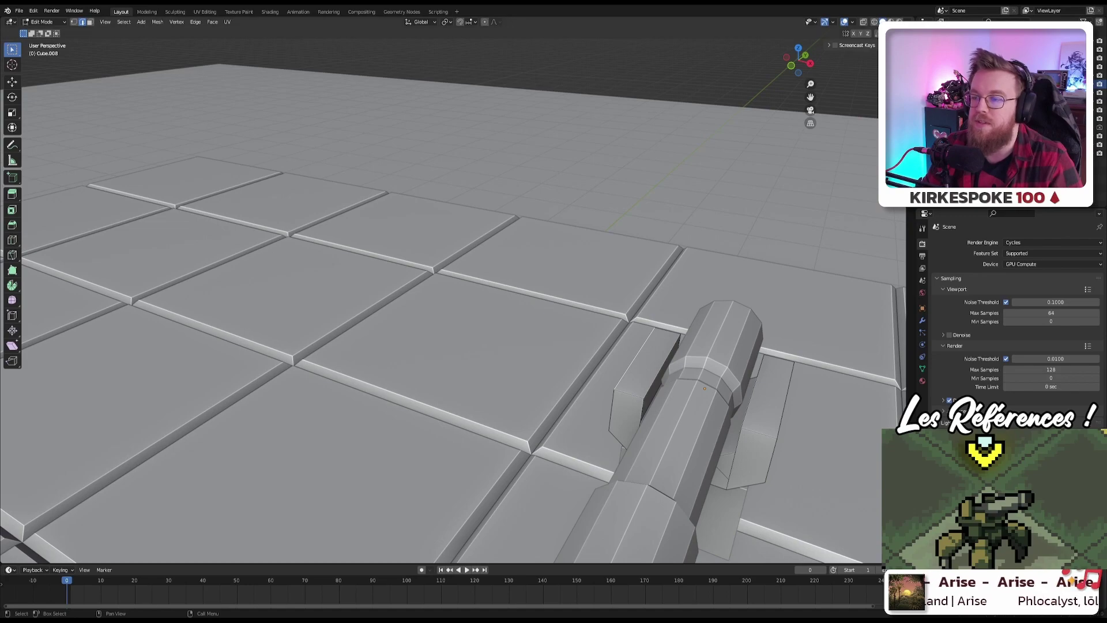
{"action": "middle_click_drag", "start_coordinate": [473, 346], "coordinate": [507, 286]}
{"action": "key", "text": "Tab"}
{"action": "scroll", "coordinate": [559, 362], "scroll_direction": "up", "scroll_amount": 3}
Step: Add a small cube to the cradle mesh, placed left of the barrel
{"action": "key", "text": "Tab"}
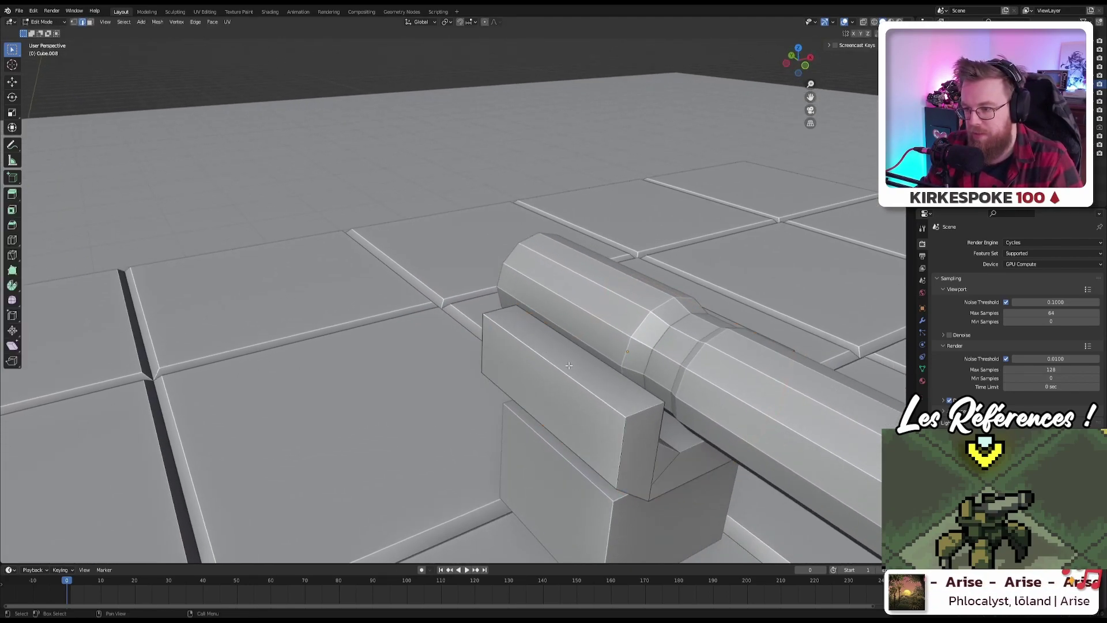
{"action": "middle_click_drag", "start_coordinate": [569, 365], "coordinate": [578, 371]}
{"action": "key", "text": "KP_7"}
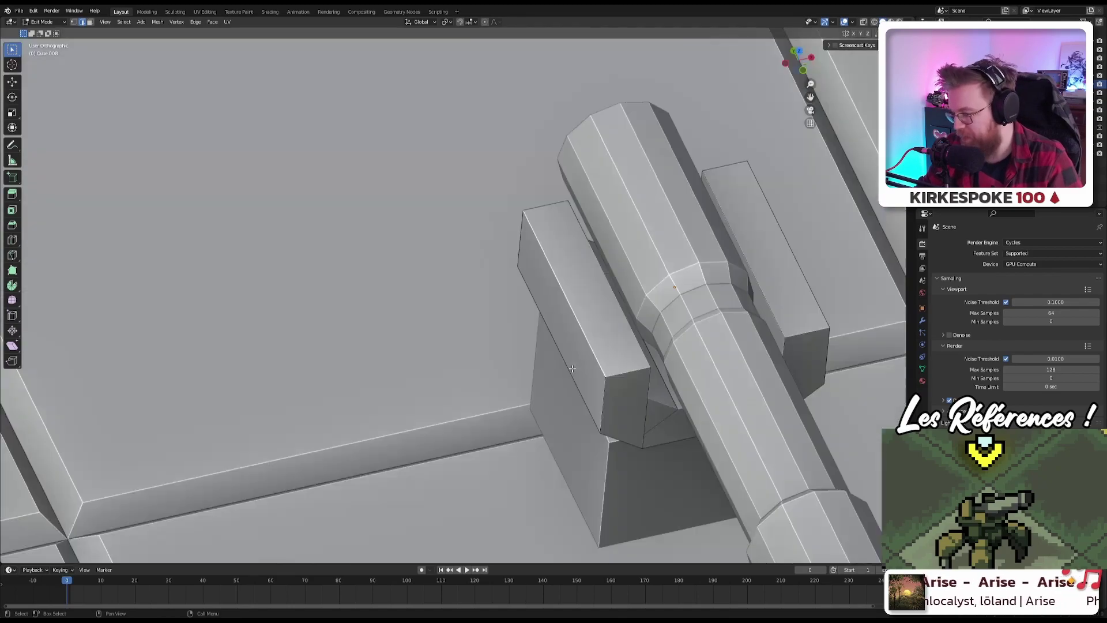
{"action": "middle_click_drag", "start_coordinate": [679, 305], "coordinate": [539, 317], "text": "shift"}
{"action": "key", "text": "shift+a"}
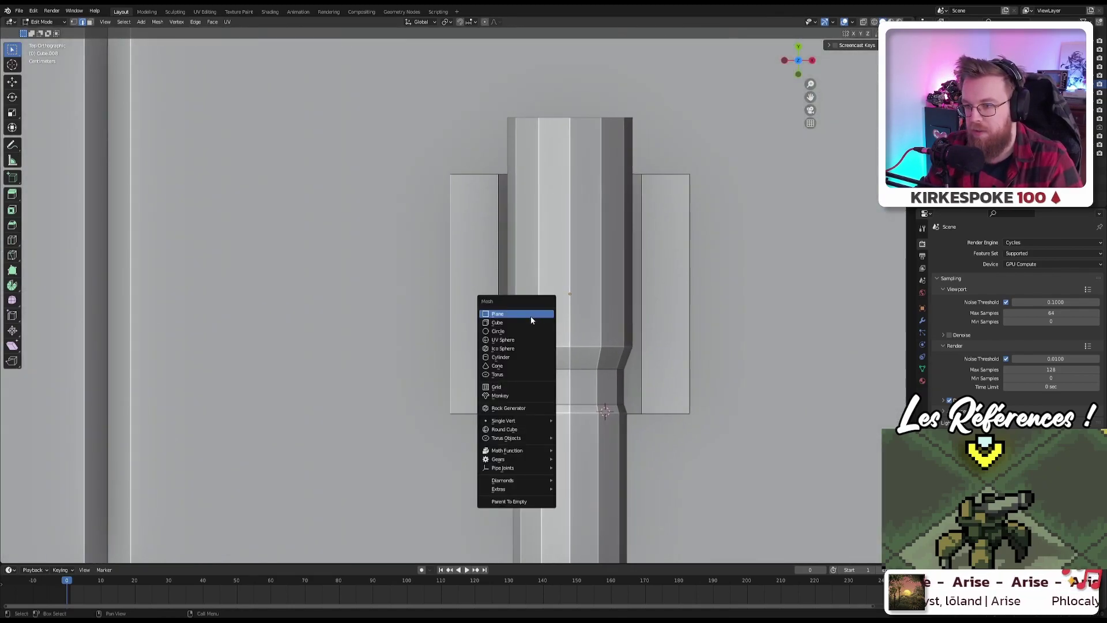
{"action": "left_click", "coordinate": [525, 323]}
{"action": "key", "text": "s"}
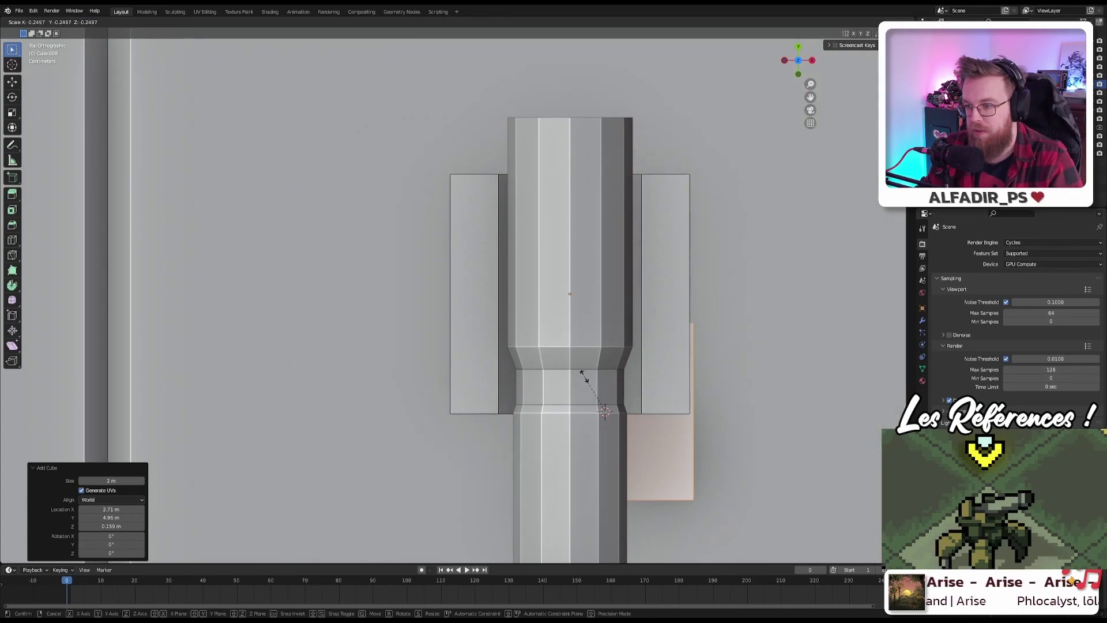
{"action": "left_click", "coordinate": [629, 404]}
{"action": "key", "text": "g"}
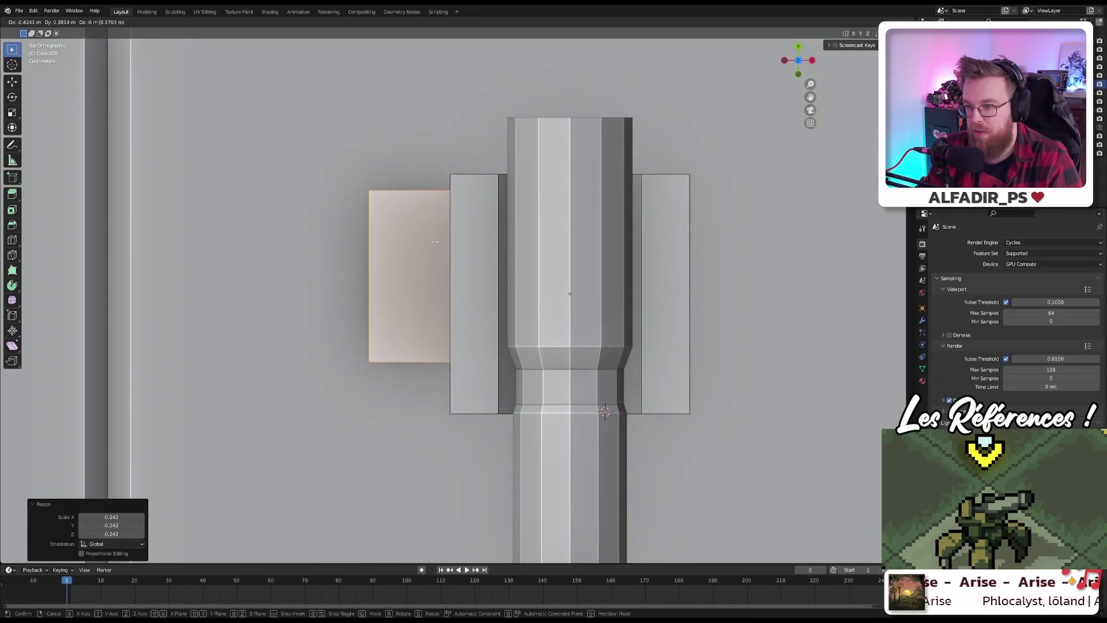
{"action": "left_click", "coordinate": [463, 270]}
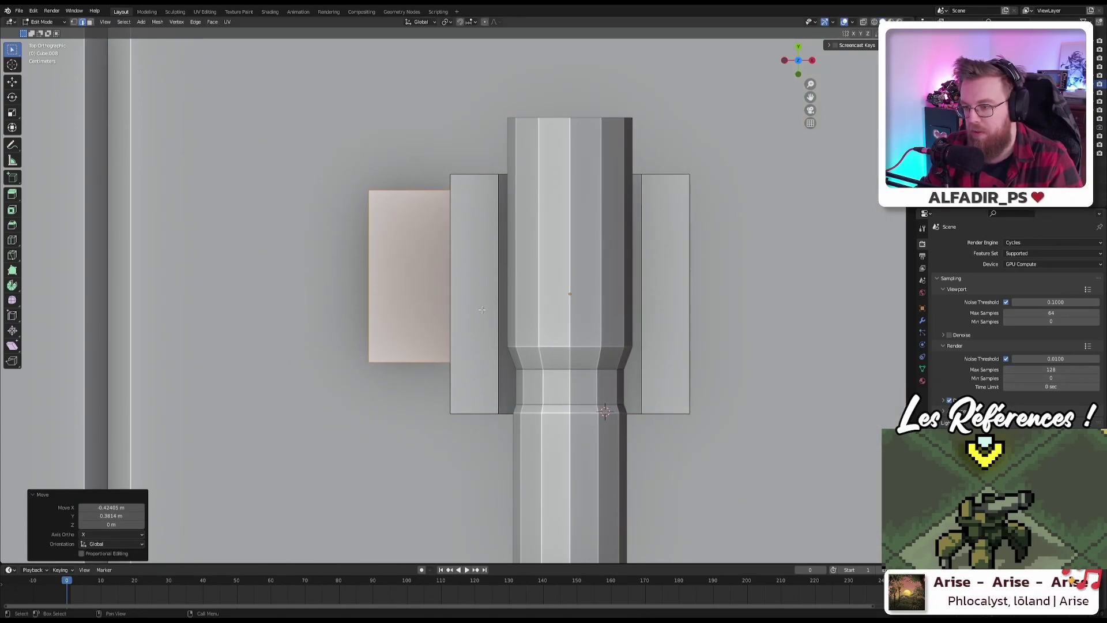
Step: In front view, position the cube beside the barrel and scale it to 0.656
{"action": "key", "text": "KP_1"}
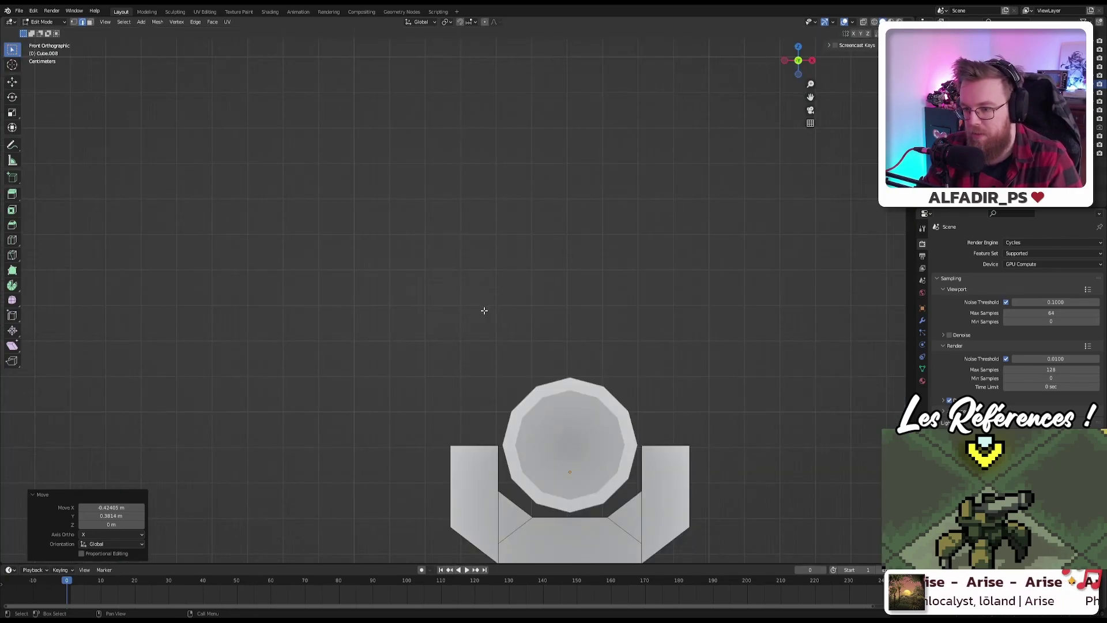
{"action": "key", "text": "g"}
{"action": "left_click", "coordinate": [464, 64]}
{"action": "scroll", "coordinate": [479, 257], "scroll_direction": "down", "scroll_amount": 3}
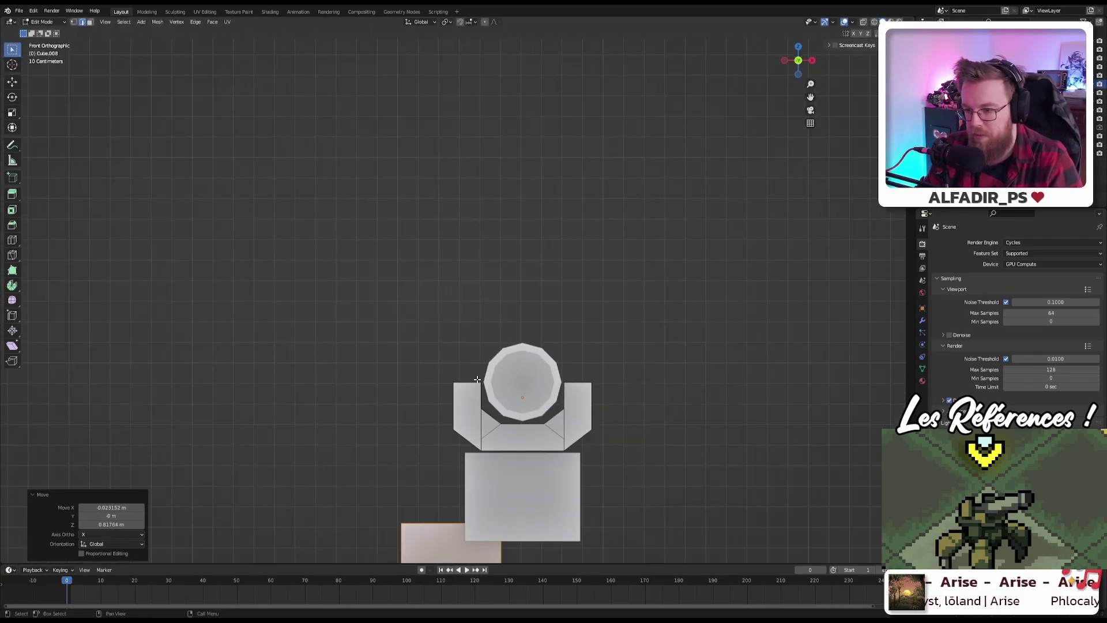
{"action": "key", "text": "g"}
{"action": "left_click", "coordinate": [465, 173]}
{"action": "key", "text": "s"}
{"action": "left_click", "coordinate": [538, 300]}
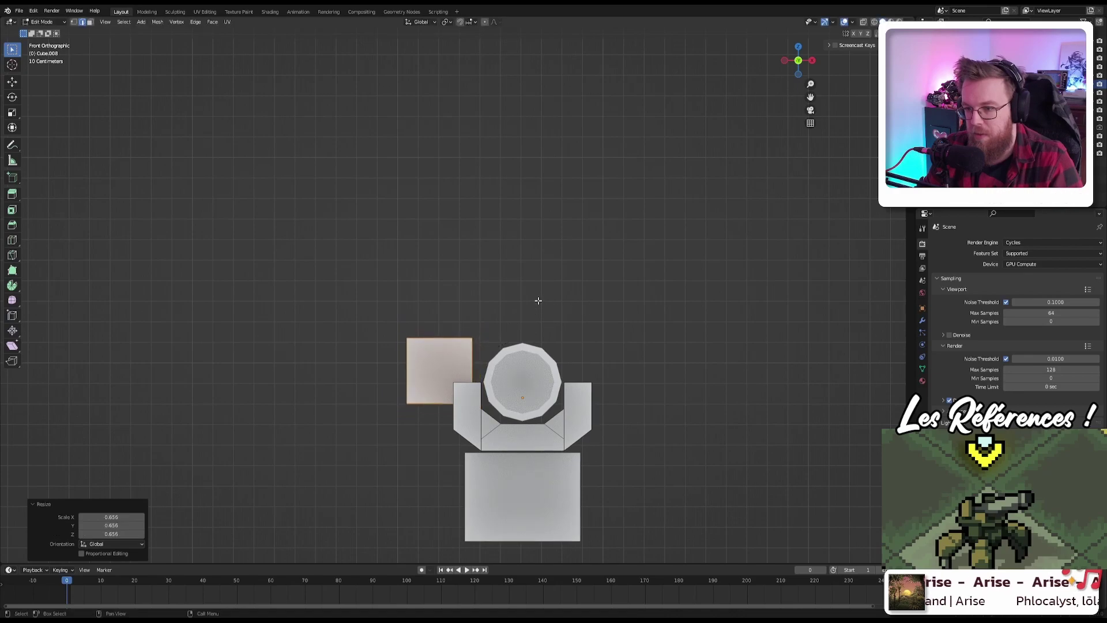
Step: Narrow the block to 0.466 along X and move it along the barrel in side view
{"action": "key", "text": "s"}
{"action": "key", "text": "y"}
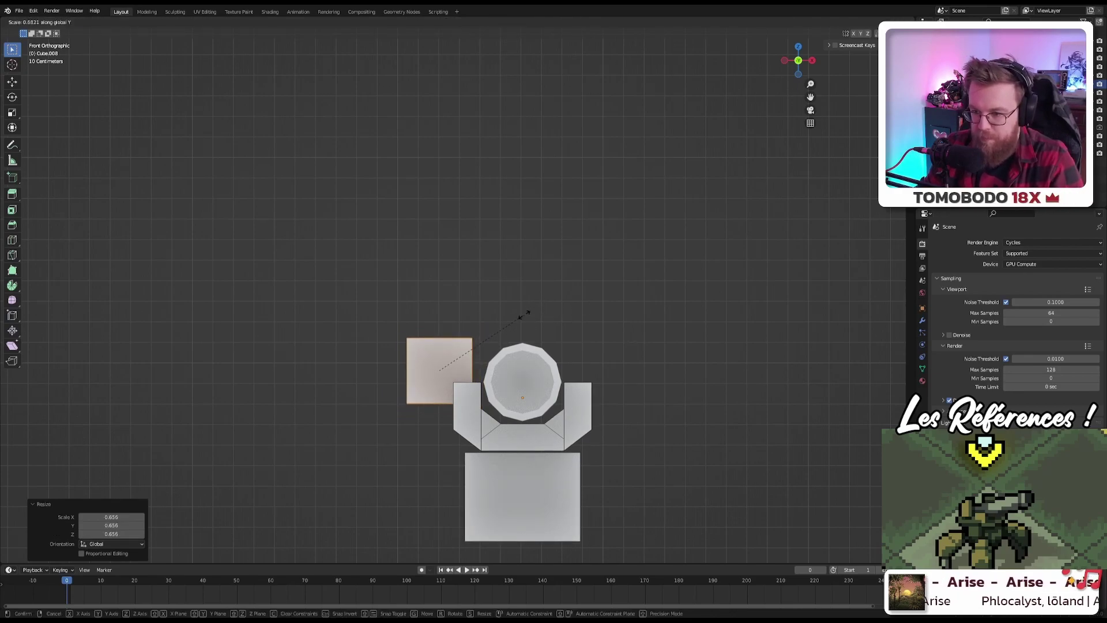
{"action": "key", "text": "x"}
{"action": "left_click", "coordinate": [490, 323]}
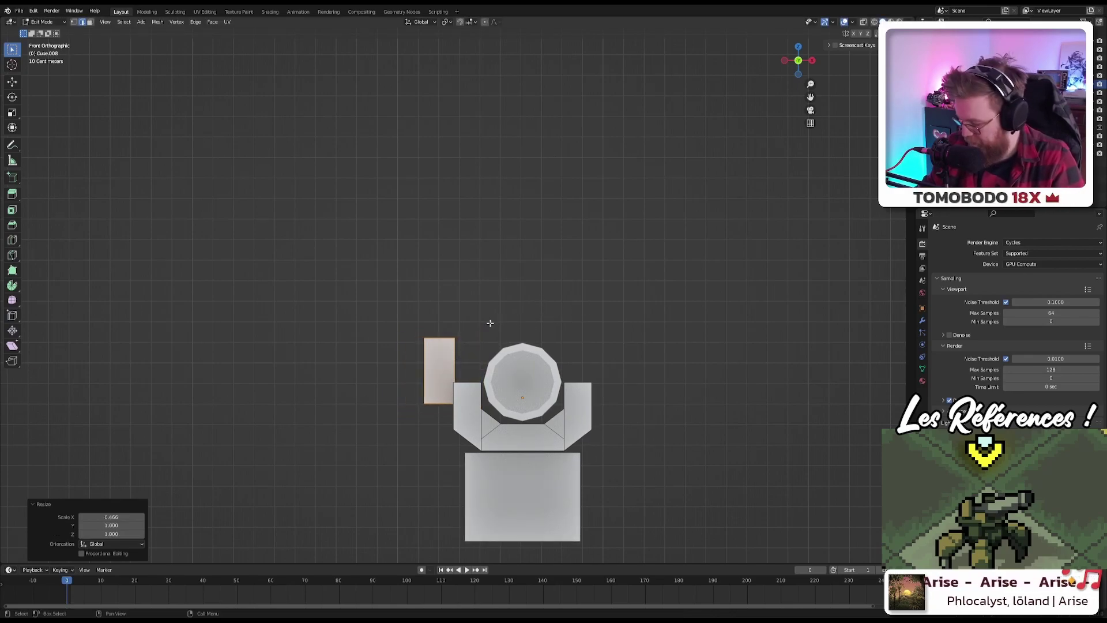
{"action": "key", "text": "KP_3"}
{"action": "key", "text": "ctrl+KP_3"}
{"action": "key", "text": "g"}
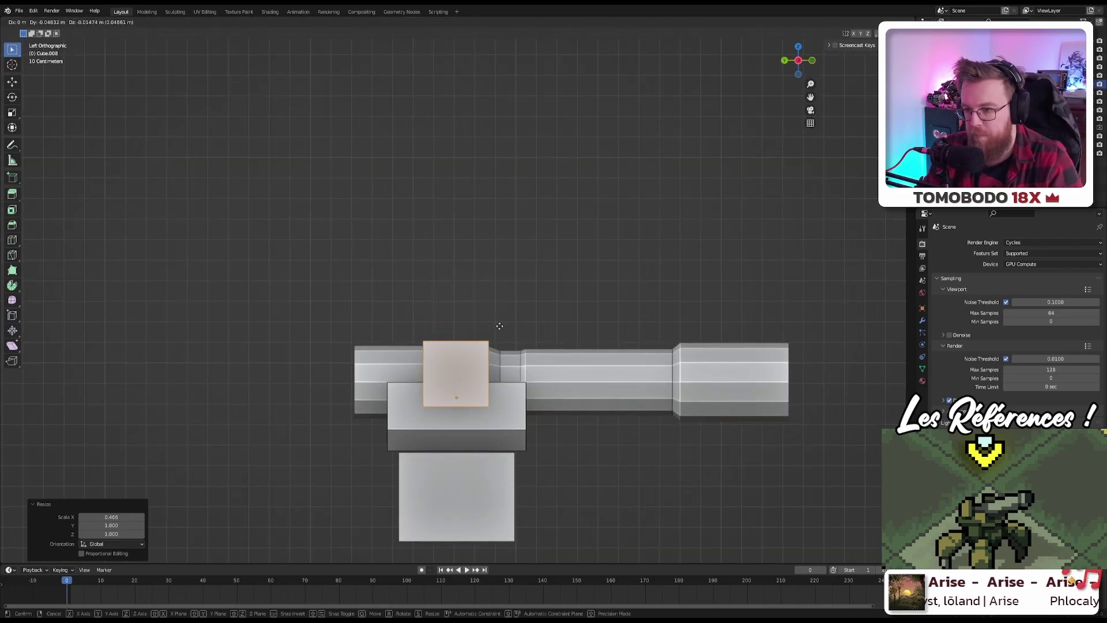
{"action": "left_click", "coordinate": [499, 326]}
Step: Stretch the block to 1.445 along Y
{"action": "scroll", "coordinate": [562, 370], "scroll_direction": "up", "scroll_amount": 2}
{"action": "scroll", "coordinate": [536, 346], "scroll_direction": "down", "scroll_amount": 2}
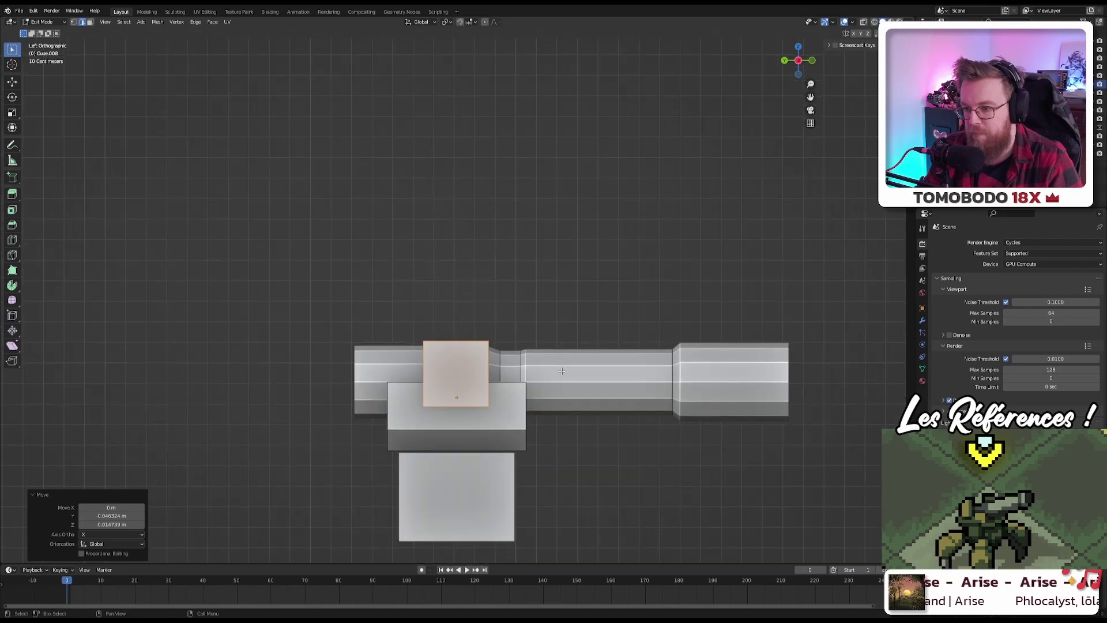
{"action": "scroll", "coordinate": [505, 297], "scroll_direction": "up", "scroll_amount": 5}
{"action": "middle_click_drag", "start_coordinate": [506, 297], "coordinate": [506, 315], "text": "shift"}
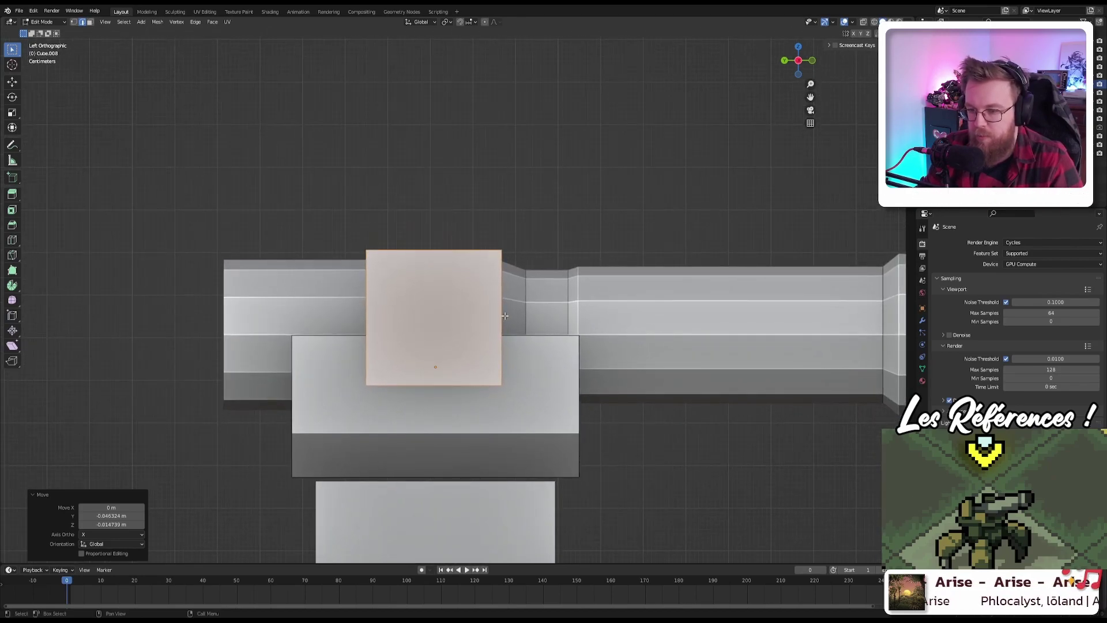
{"action": "key", "text": "s"}
{"action": "key", "text": "x"}
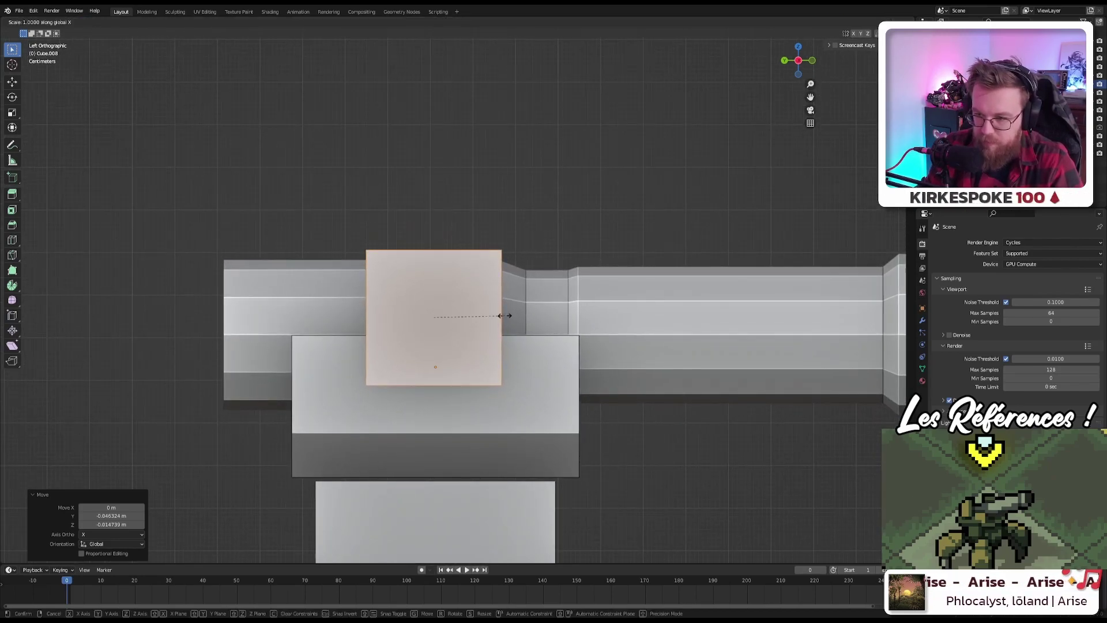
{"action": "key", "text": "y"}
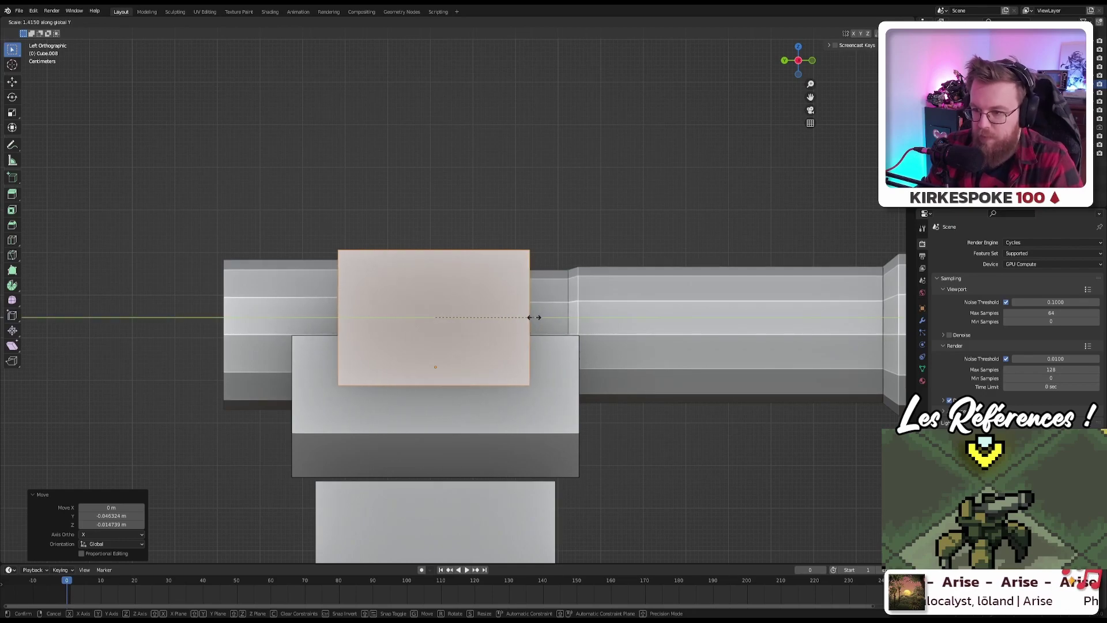
{"action": "left_click", "coordinate": [536, 317]}
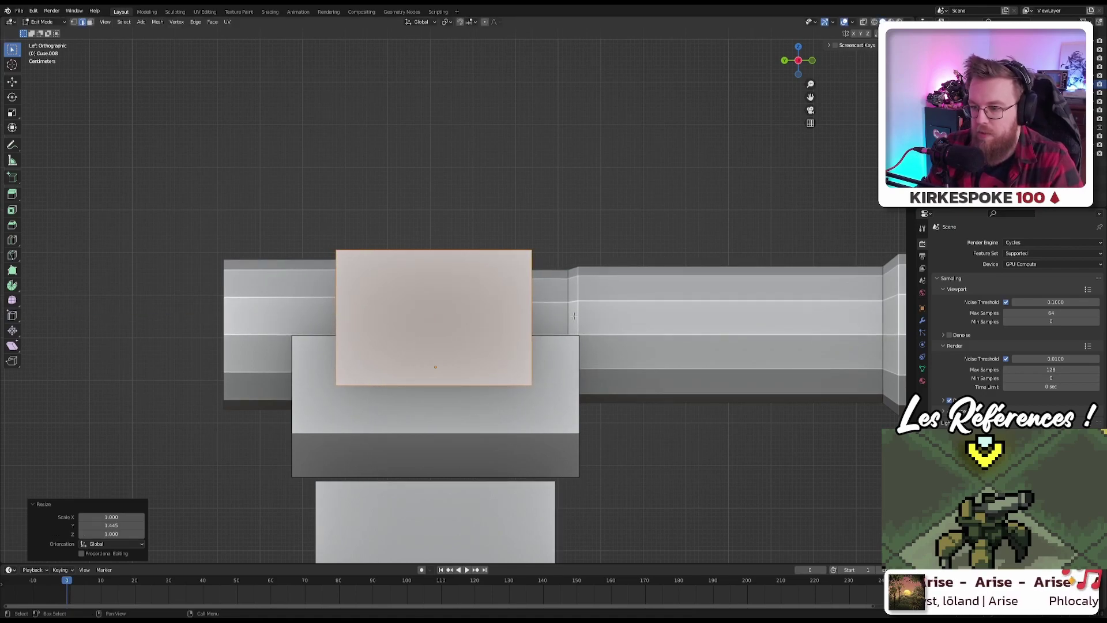
Step: Cut an edge loop across the block, slid to factor -0.434, then leave Edit Mode
{"action": "middle_click_drag", "start_coordinate": [536, 317], "coordinate": [507, 286]}
{"action": "scroll", "coordinate": [475, 276], "scroll_direction": "up", "scroll_amount": 3}
{"action": "key", "text": "alt+a"}
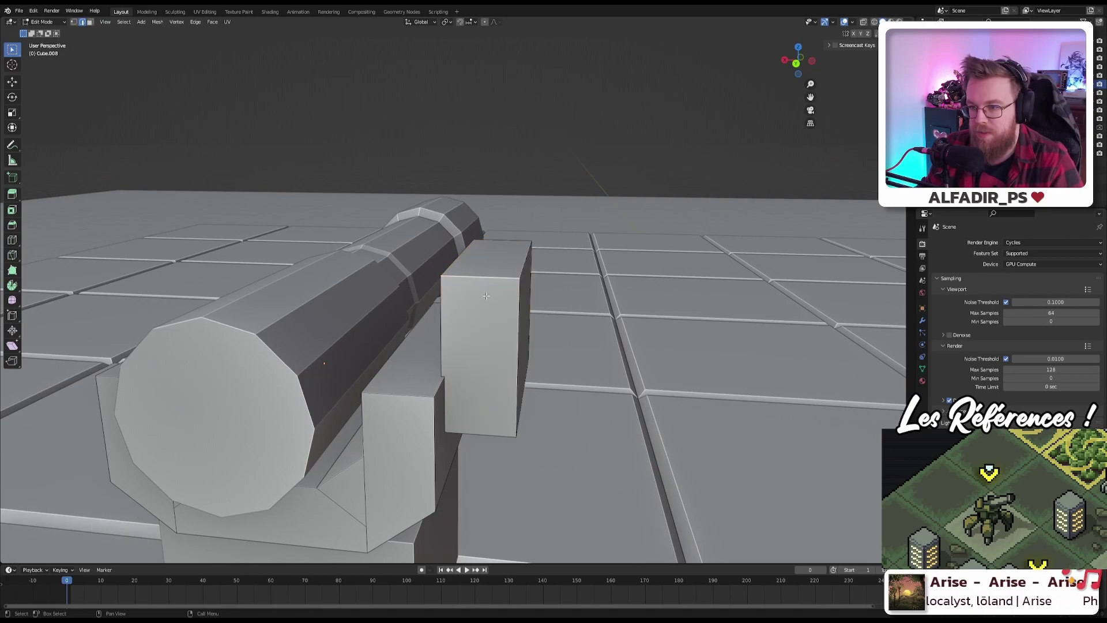
{"action": "key", "text": "ctrl+r"}
{"action": "left_click", "coordinate": [519, 300]}
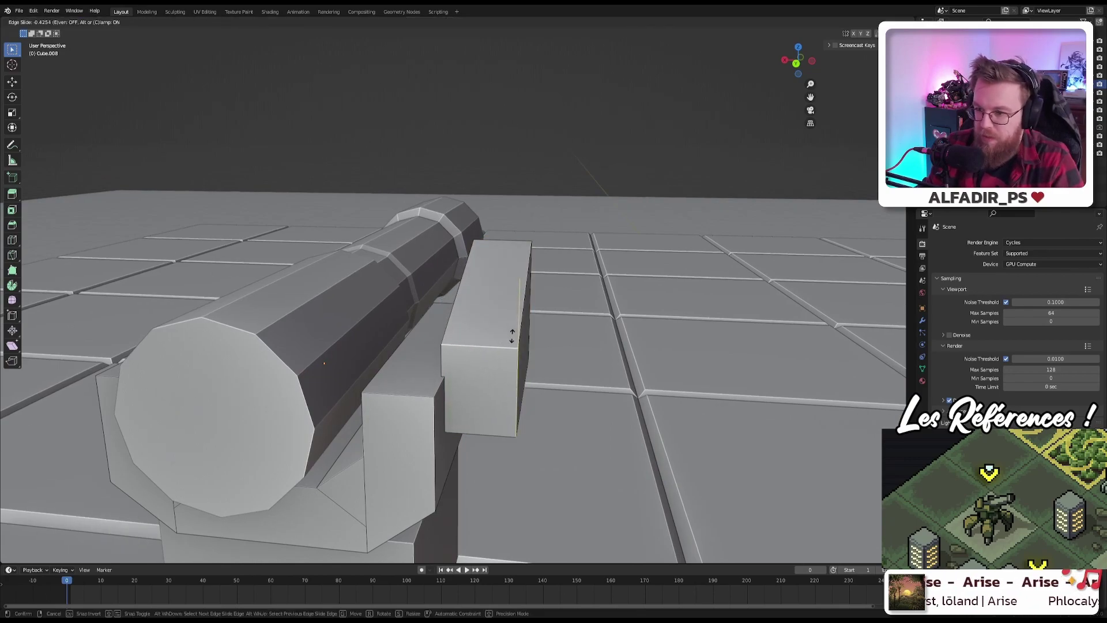
{"action": "left_click", "coordinate": [511, 336]}
{"action": "middle_click_drag", "start_coordinate": [511, 336], "coordinate": [314, 313]}
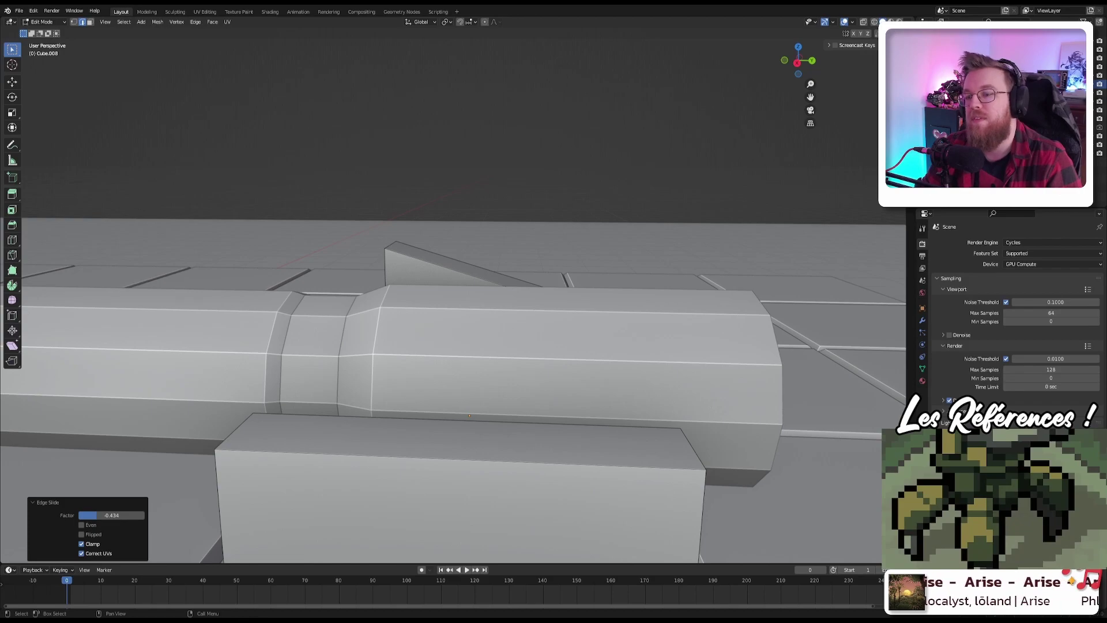
{"action": "middle_click_drag", "start_coordinate": [323, 346], "coordinate": [343, 418]}
{"action": "key", "text": "Tab"}
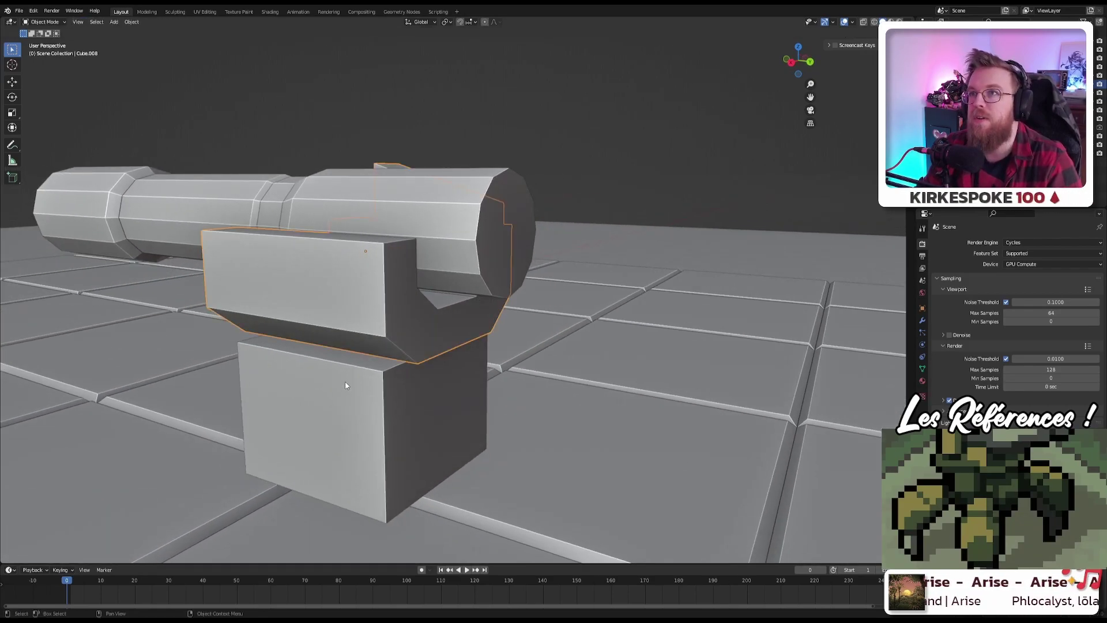
Step: View the turret from the side and re-enter Edit Mode on the cradle mesh
{"action": "key", "text": "Tab"}
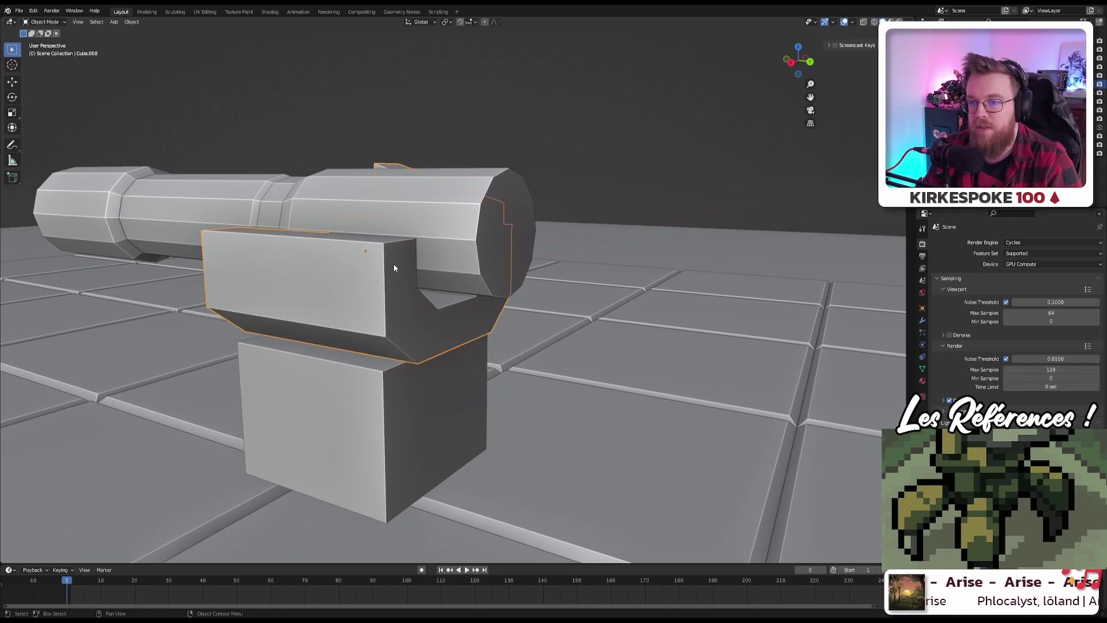
{"action": "key", "text": "Tab"}
{"action": "middle_click_drag", "start_coordinate": [393, 267], "coordinate": [459, 265]}
{"action": "scroll", "coordinate": [373, 261], "scroll_direction": "down", "scroll_amount": 5}
{"action": "scroll", "coordinate": [459, 265], "scroll_direction": "up", "scroll_amount": 3}
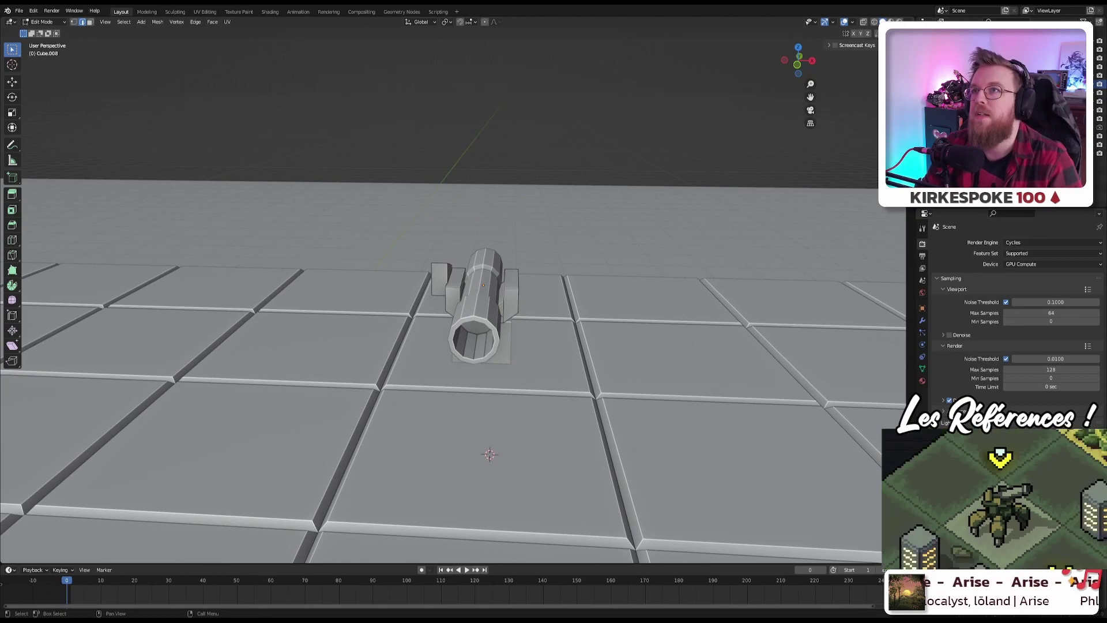
{"action": "middle_click_drag", "start_coordinate": [409, 300], "coordinate": [496, 306]}
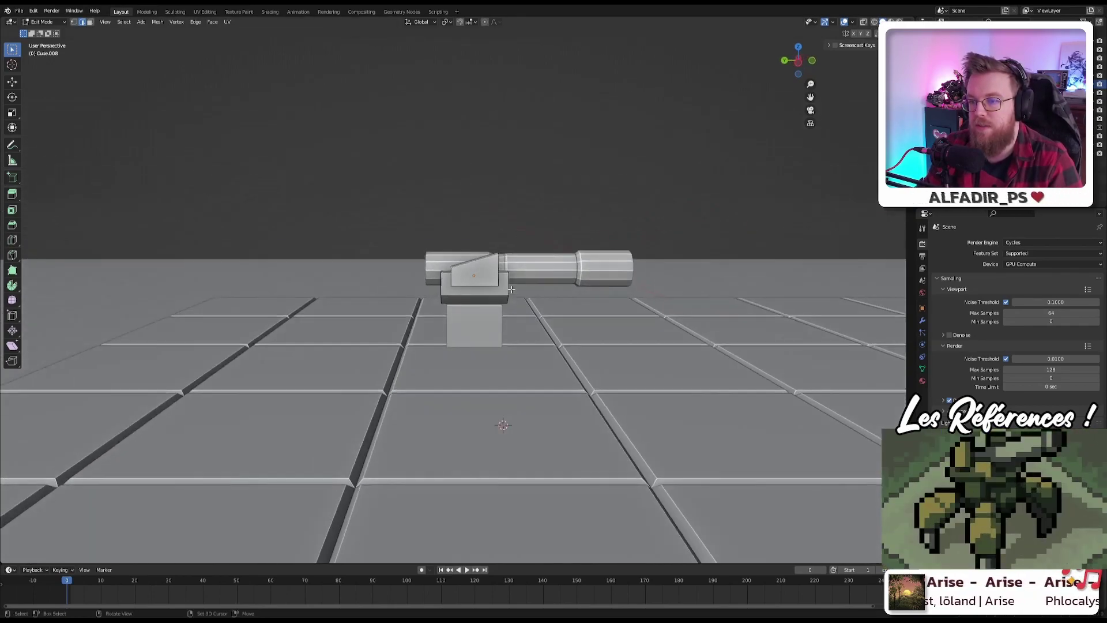
{"action": "scroll", "coordinate": [519, 242], "scroll_direction": "up", "scroll_amount": 3}
{"action": "key", "text": "Tab"}
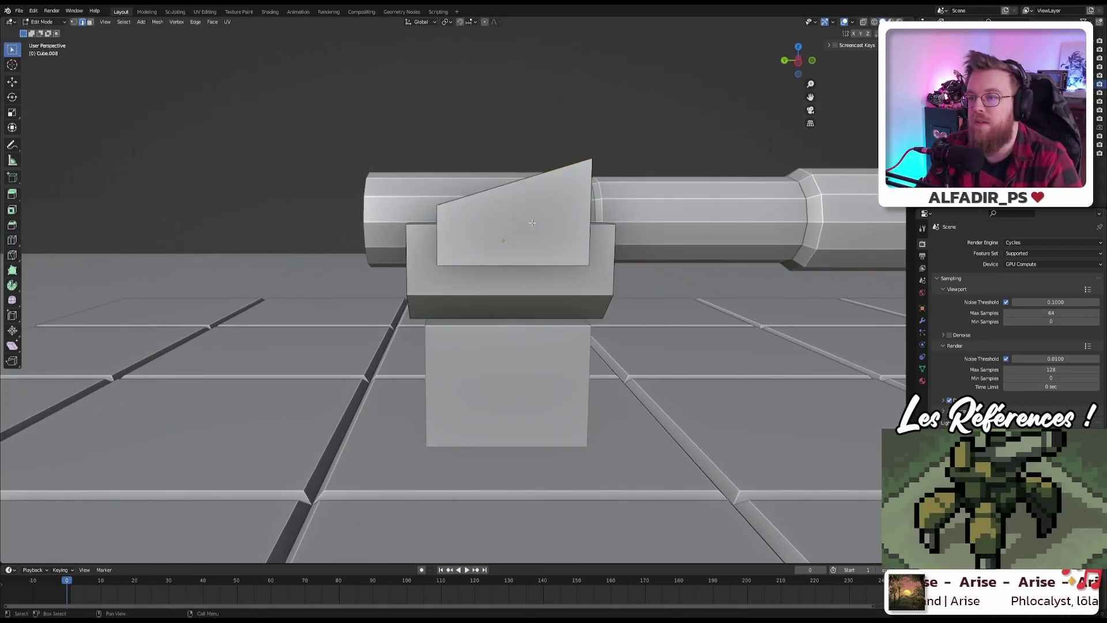
{"action": "left_click", "coordinate": [551, 204]}
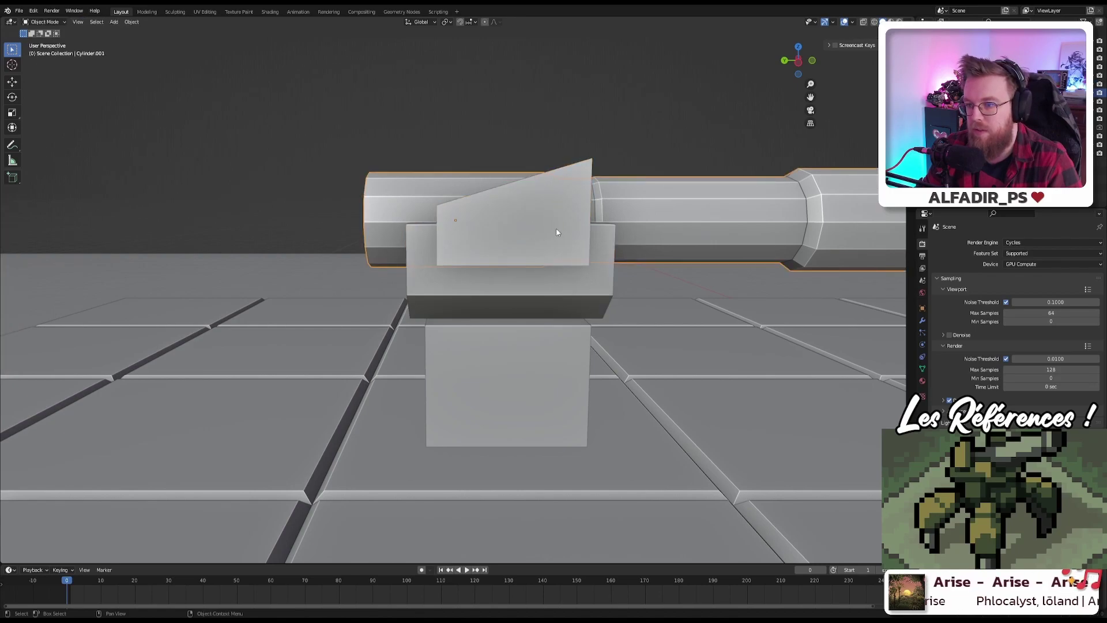
{"action": "key", "text": "Tab"}
{"action": "key", "text": "Tab"}
{"action": "left_click", "coordinate": [557, 232]}
{"action": "key", "text": "Tab"}
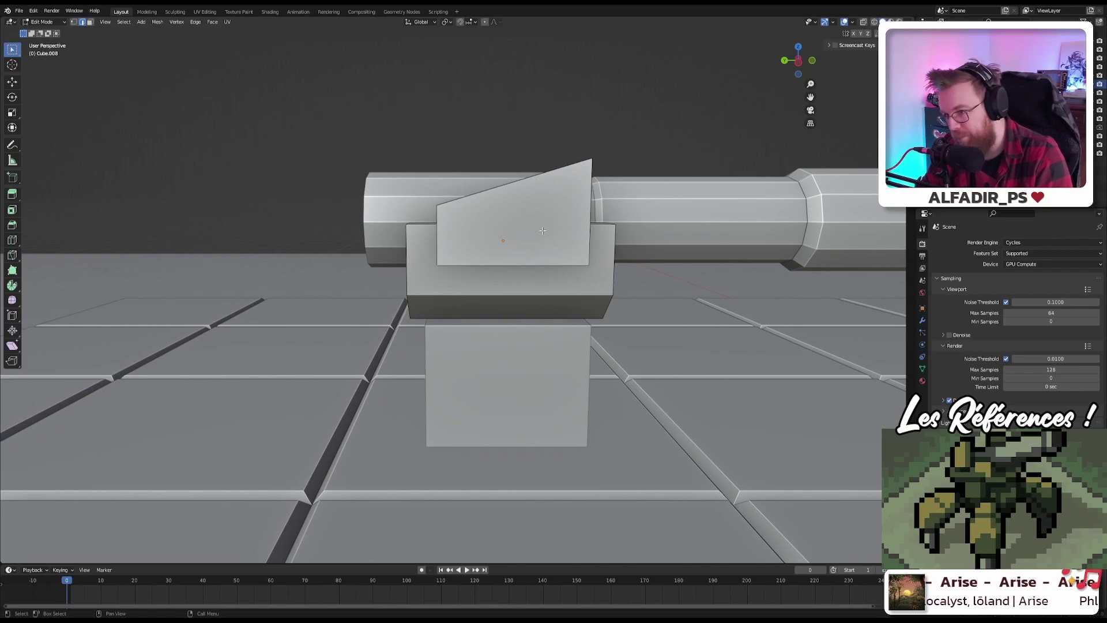
Step: Select the slanted side plate and scale it to 0.704 along Y in side view
{"action": "key", "text": "3"}
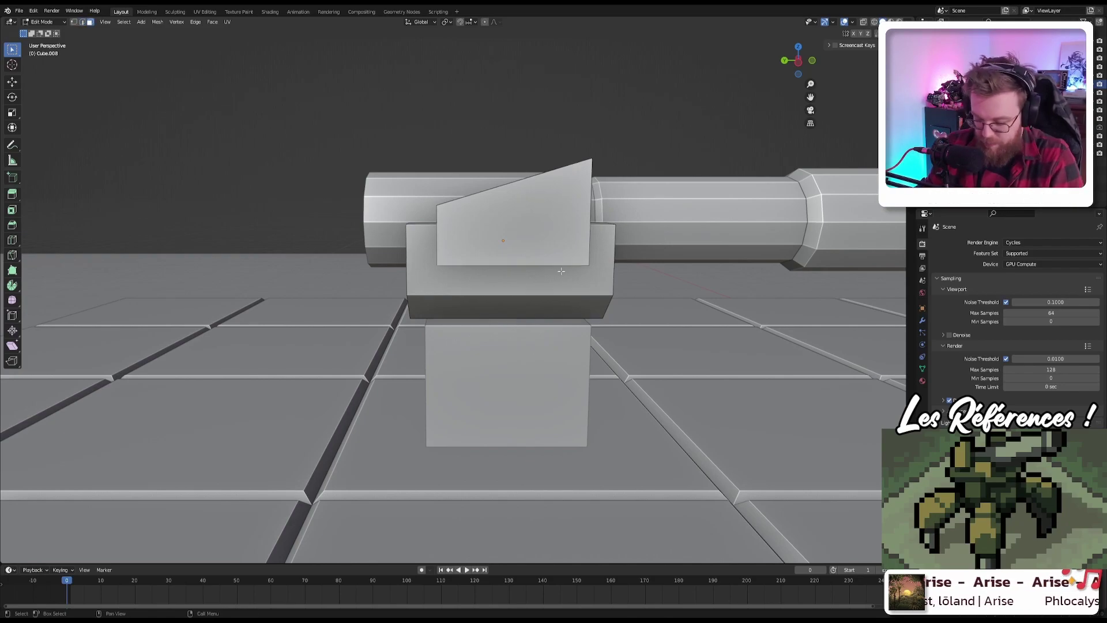
{"action": "key", "text": "l"}
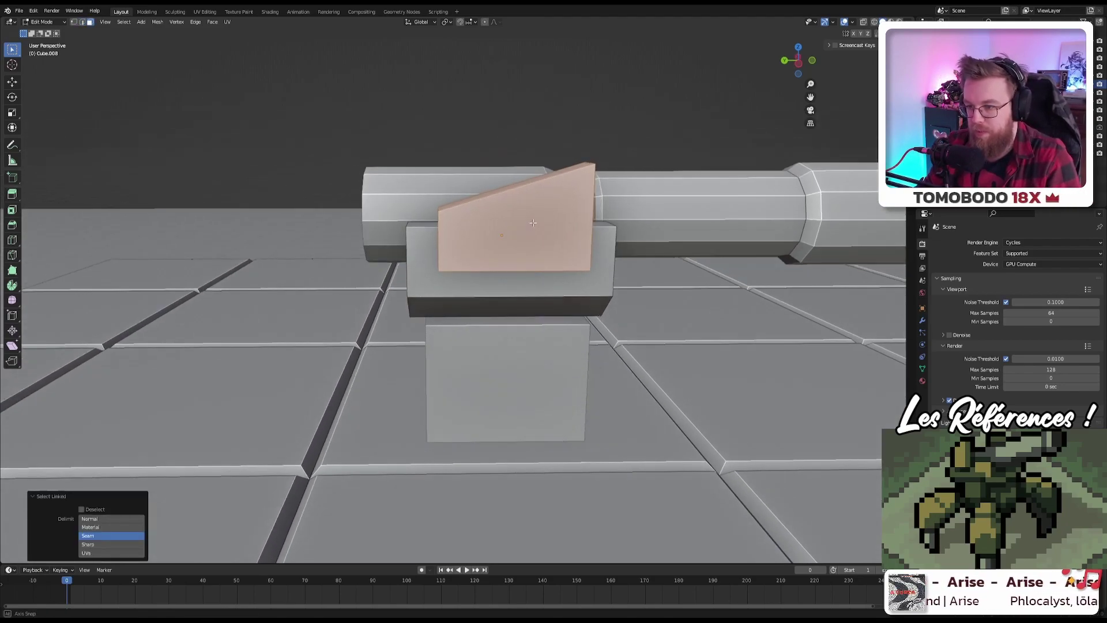
{"action": "key", "text": "ctrl+KP_3"}
{"action": "key", "text": "s"}
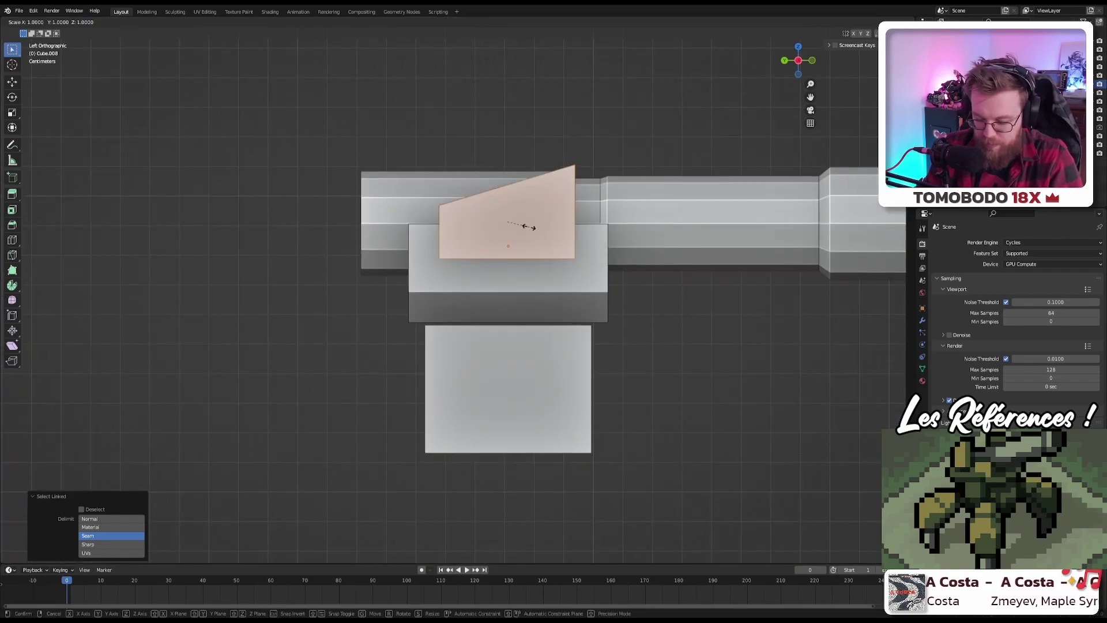
{"action": "key", "text": "y"}
{"action": "left_click", "coordinate": [521, 222]}
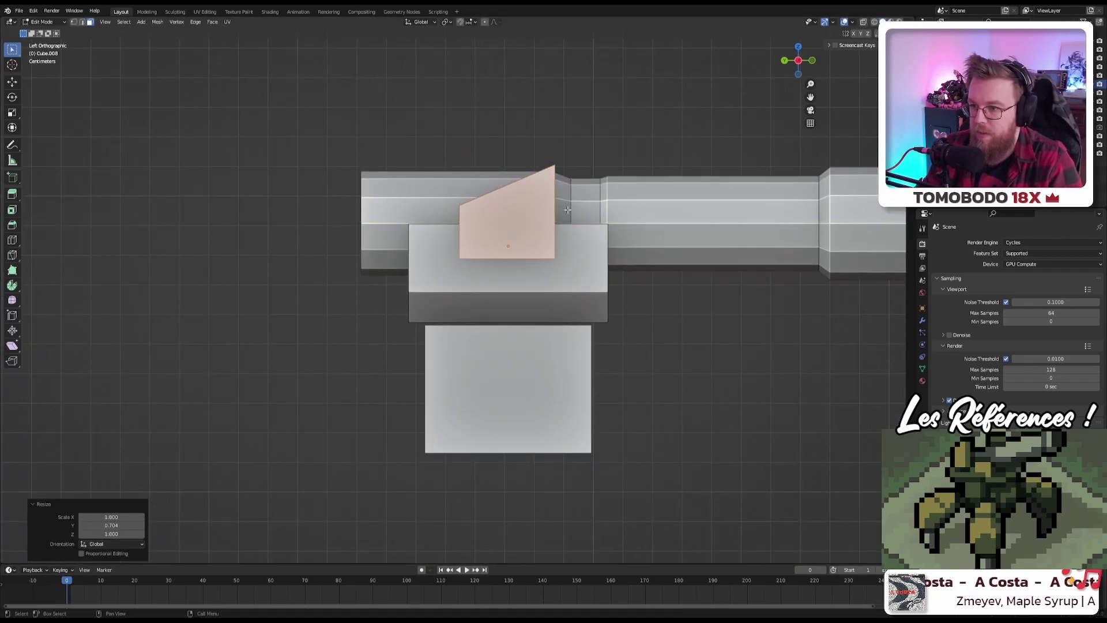
{"action": "middle_click_drag", "start_coordinate": [522, 223], "coordinate": [442, 238]}
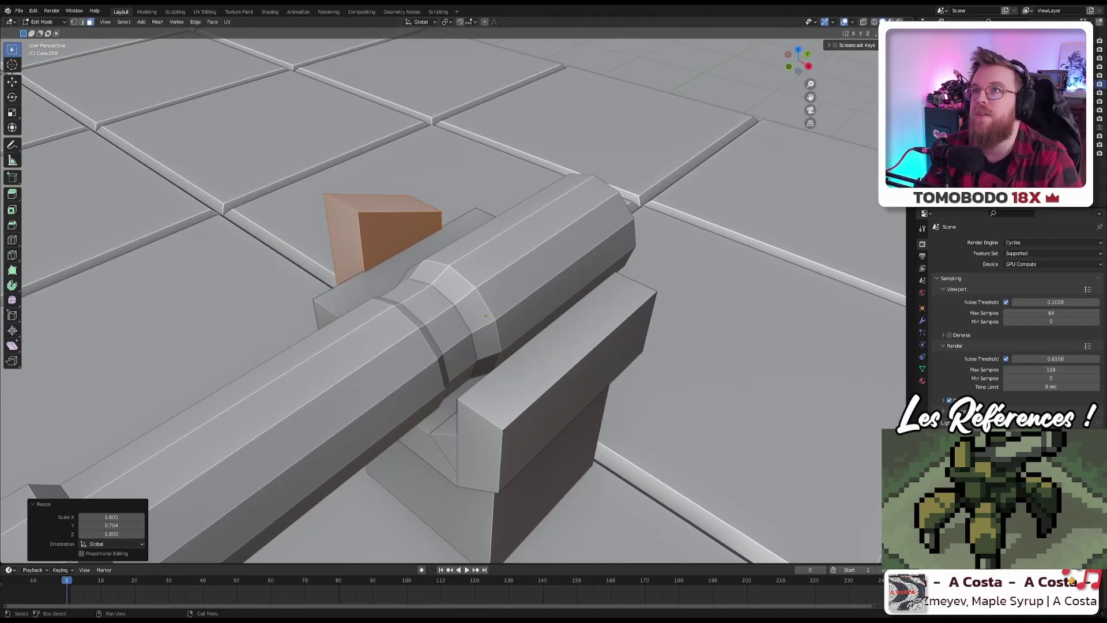
{"action": "middle_click_drag", "start_coordinate": [316, 220], "coordinate": [419, 266]}
{"action": "scroll", "coordinate": [462, 202], "scroll_direction": "down", "scroll_amount": 4}
{"action": "scroll", "coordinate": [484, 193], "scroll_direction": "down", "scroll_amount": 3}
{"action": "key", "text": "Tab"}
{"action": "scroll", "coordinate": [513, 188], "scroll_direction": "down", "scroll_amount": 3}
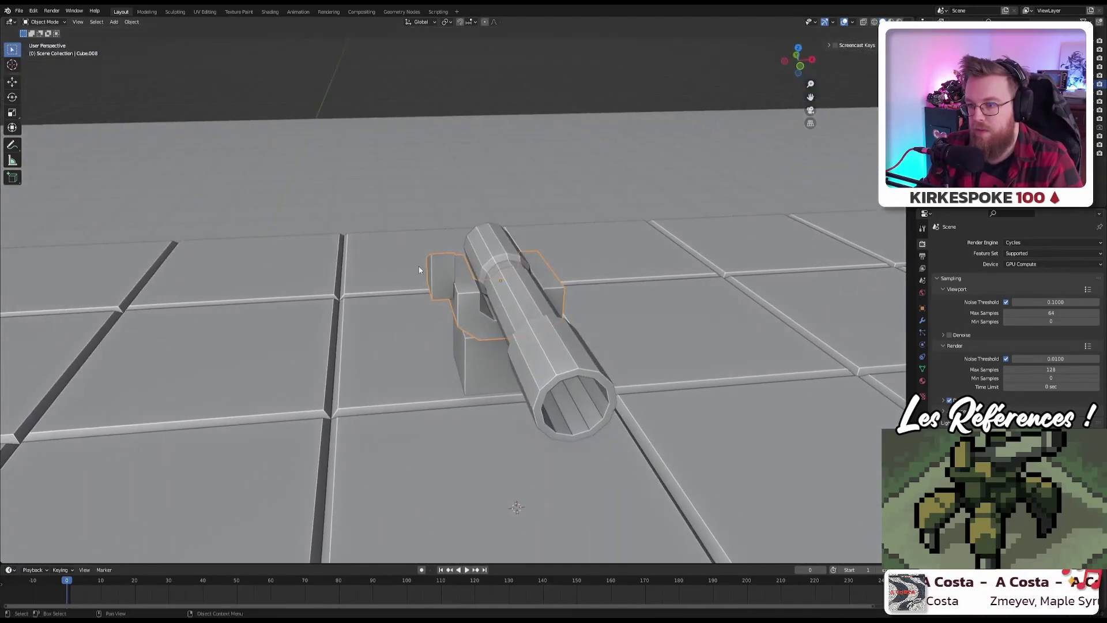
Step: Nudge the cradle's selected side face slightly outward along the X axis
{"action": "key", "text": "KP_7"}
{"action": "key", "text": "Tab"}
{"action": "scroll", "coordinate": [435, 356], "scroll_direction": "up", "scroll_amount": 6}
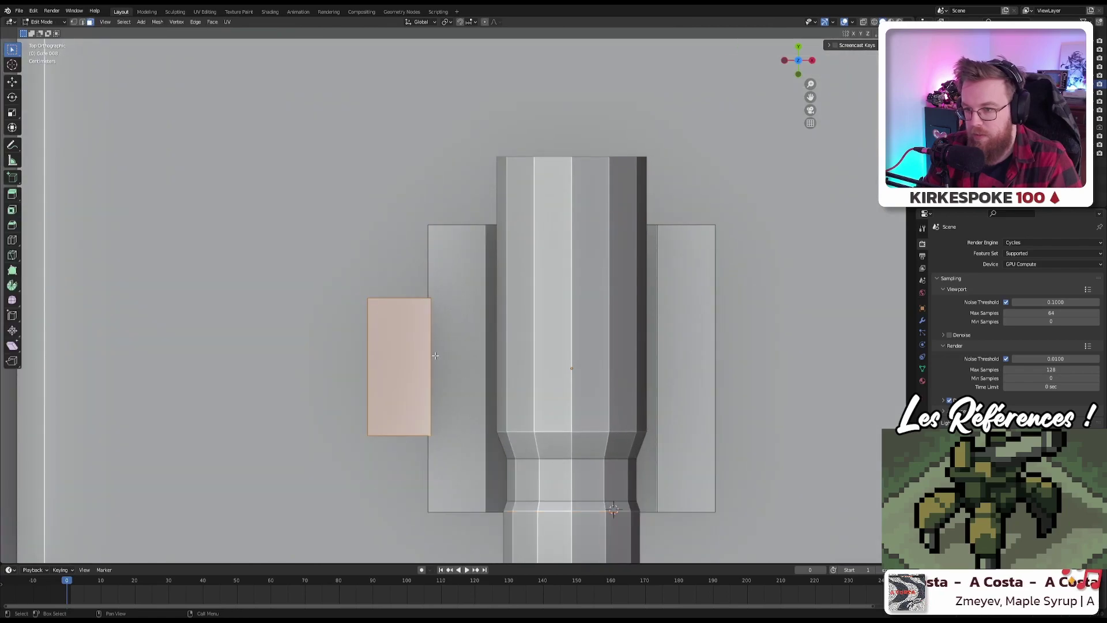
{"action": "key", "text": "g"}
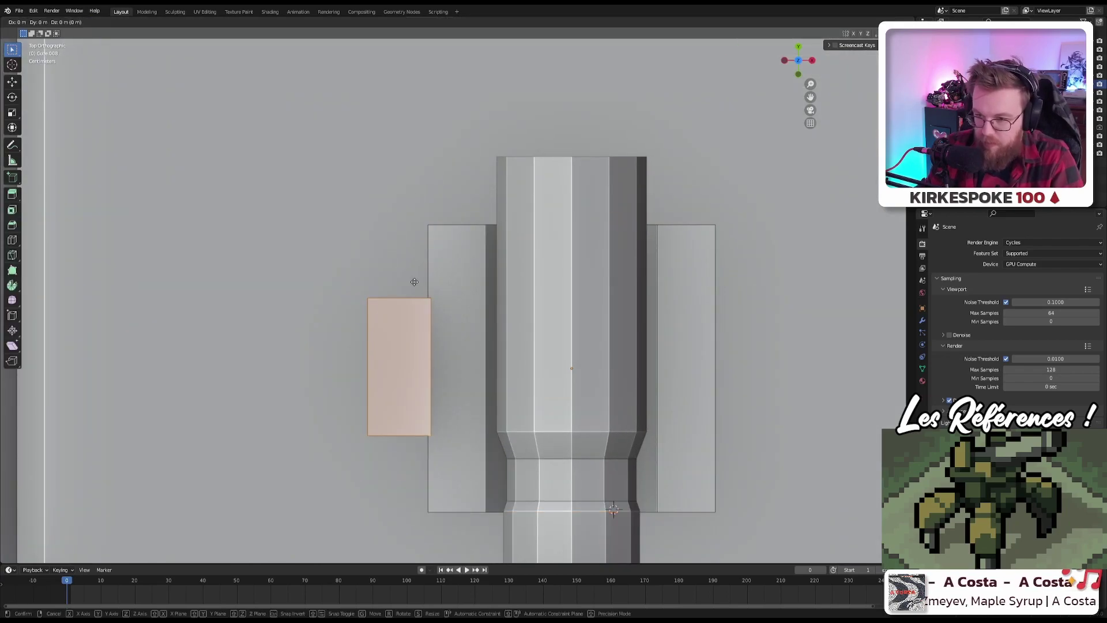
{"action": "key", "text": "y"}
{"action": "key", "text": "x"}
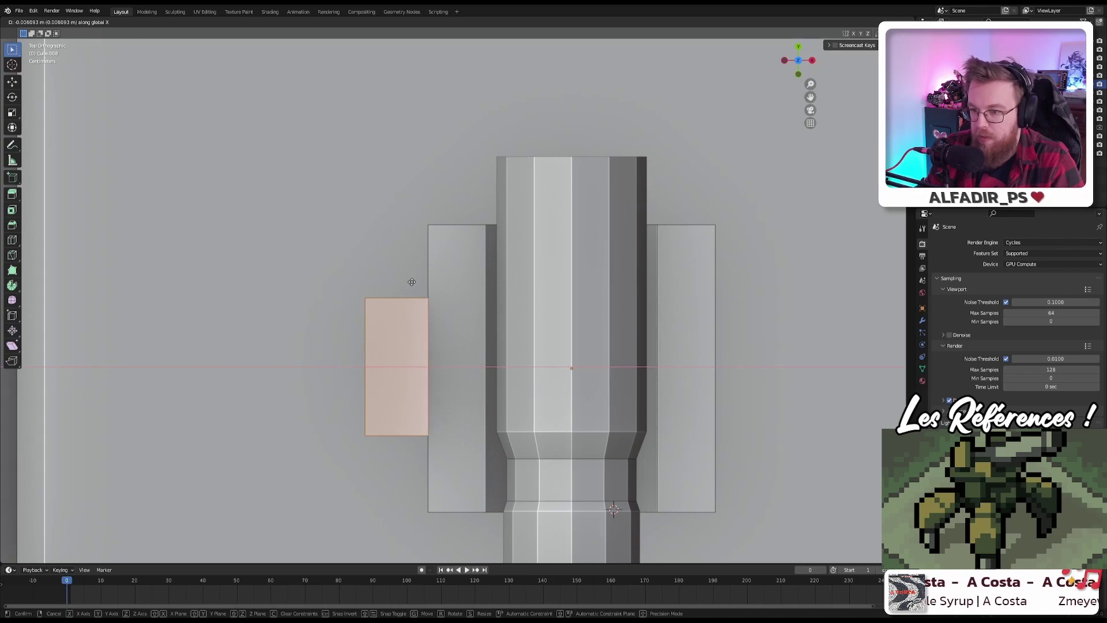
{"action": "left_click", "coordinate": [412, 282]}
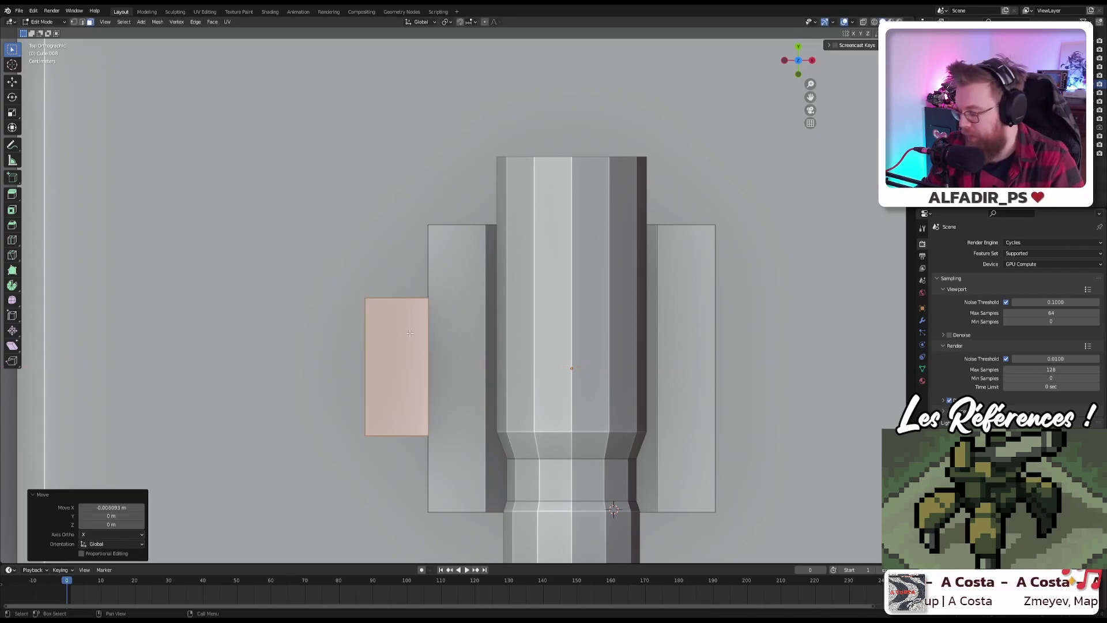
{"action": "key", "text": "KP_1"}
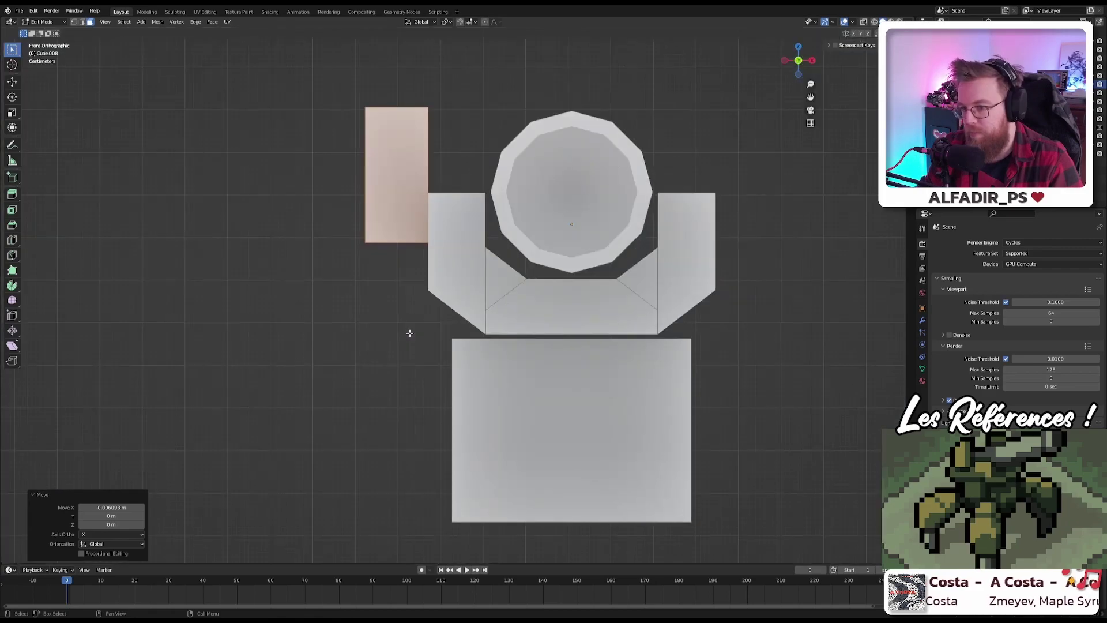
{"action": "middle_click_drag", "start_coordinate": [403, 318], "coordinate": [458, 271]}
{"action": "key", "text": "Tab"}
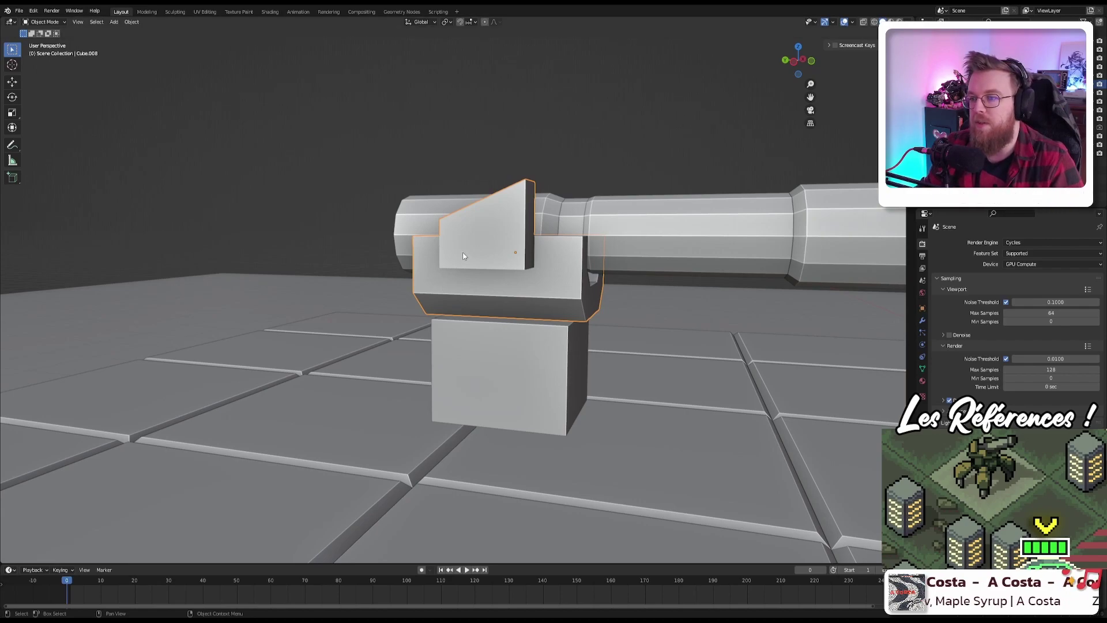
Step: Chamfer the side plate's lower edges with a 0.115 m single-segment bevel
{"action": "scroll", "coordinate": [539, 277], "scroll_direction": "up", "scroll_amount": 5}
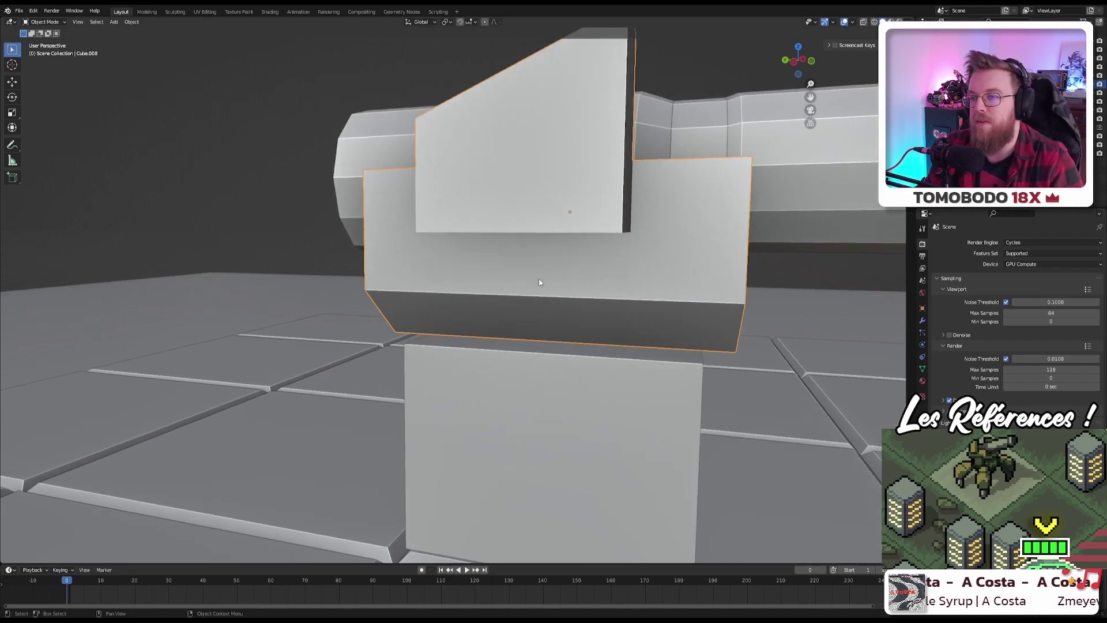
{"action": "key", "text": "Tab"}
{"action": "middle_click_drag", "start_coordinate": [601, 219], "coordinate": [547, 229]}
{"action": "left_click", "coordinate": [534, 242]}
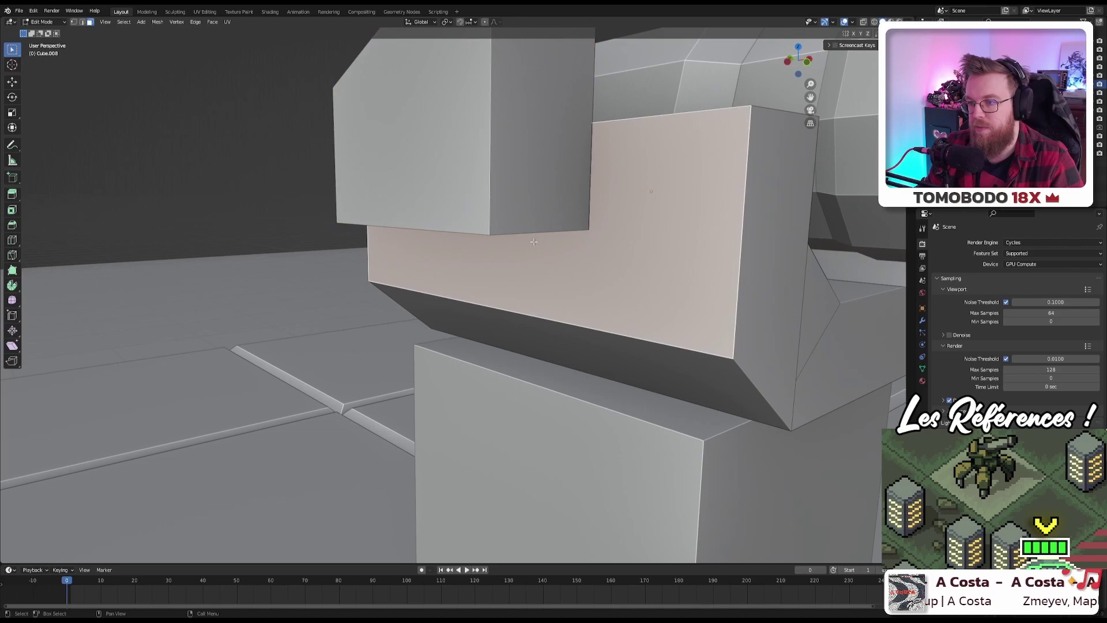
{"action": "left_click", "coordinate": [537, 230], "text": "shift"}
{"action": "scroll", "coordinate": [537, 230], "scroll_direction": "down", "scroll_amount": 5}
{"action": "scroll", "coordinate": [532, 203], "scroll_direction": "up", "scroll_amount": 3}
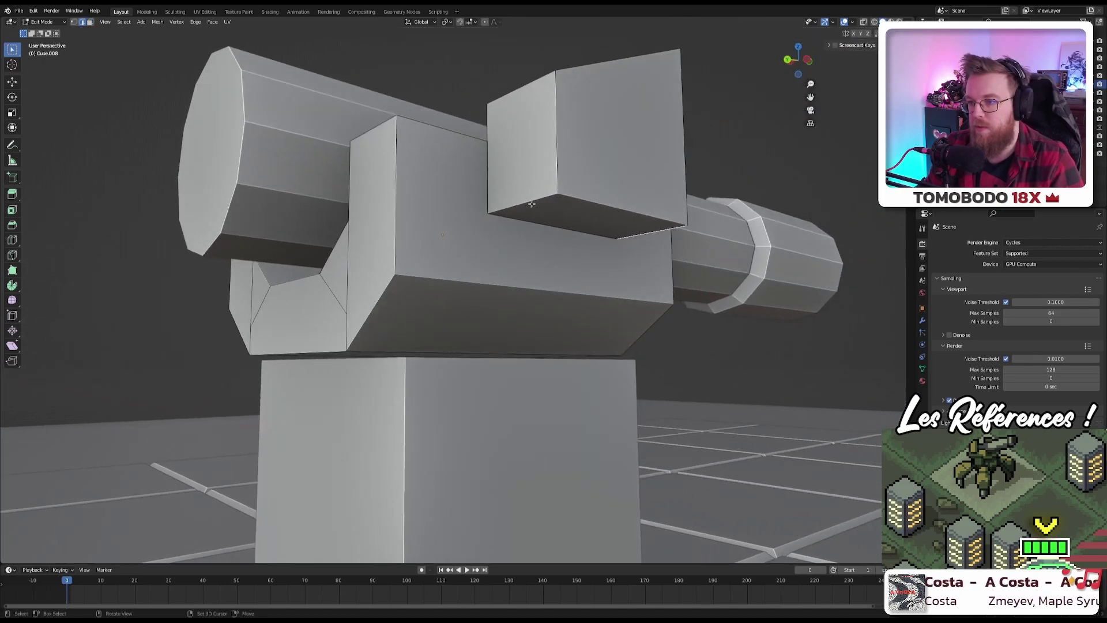
{"action": "key", "text": "ctrl+KP_3"}
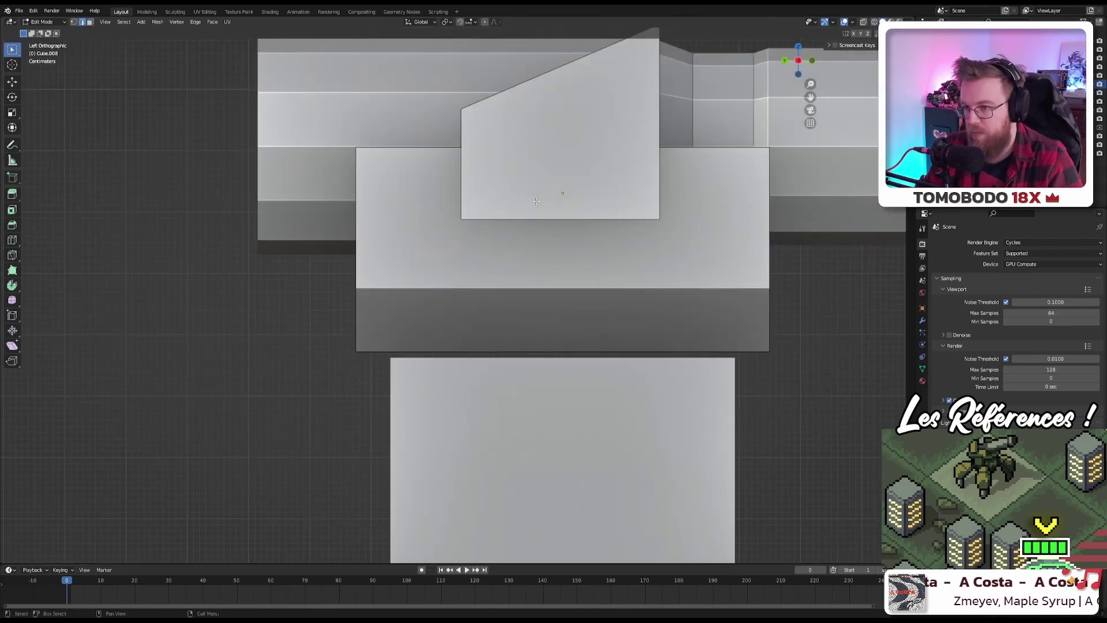
{"action": "key", "text": "ctrl+b"}
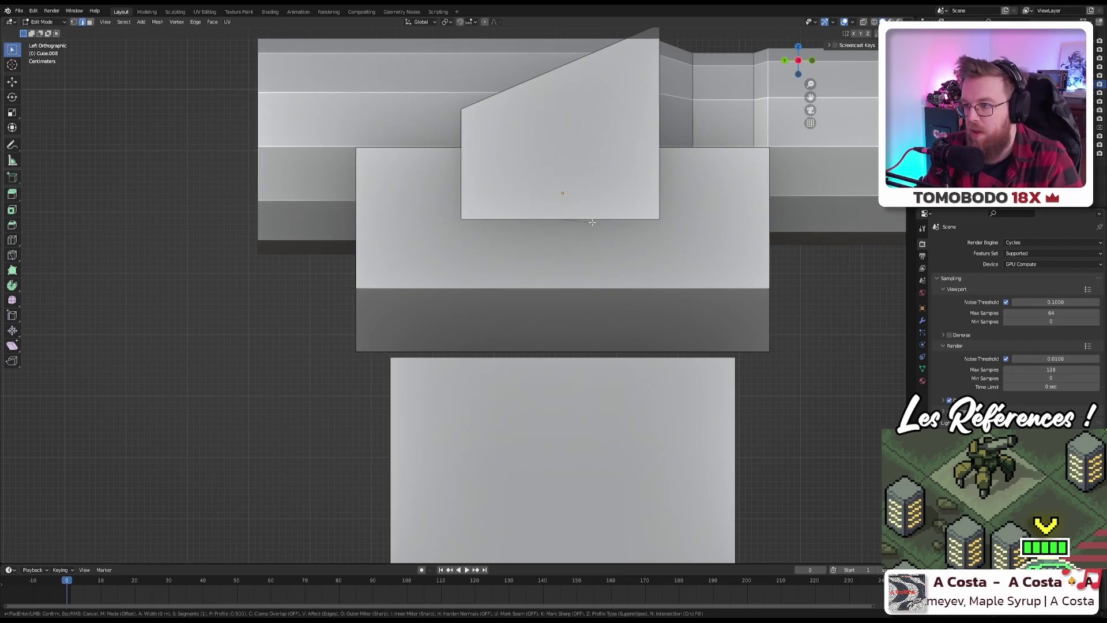
{"action": "left_click", "coordinate": [606, 254]}
{"action": "scroll", "coordinate": [605, 254], "scroll_direction": "down", "scroll_amount": 3}
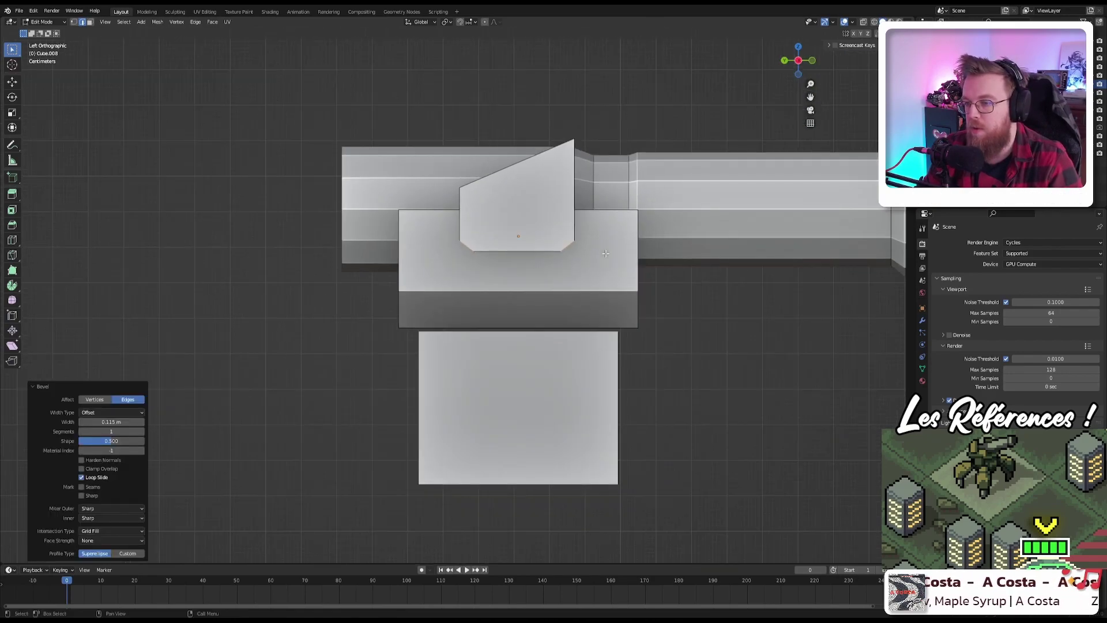
{"action": "key", "text": "Tab"}
{"action": "middle_click_drag", "start_coordinate": [624, 224], "coordinate": [548, 263]}
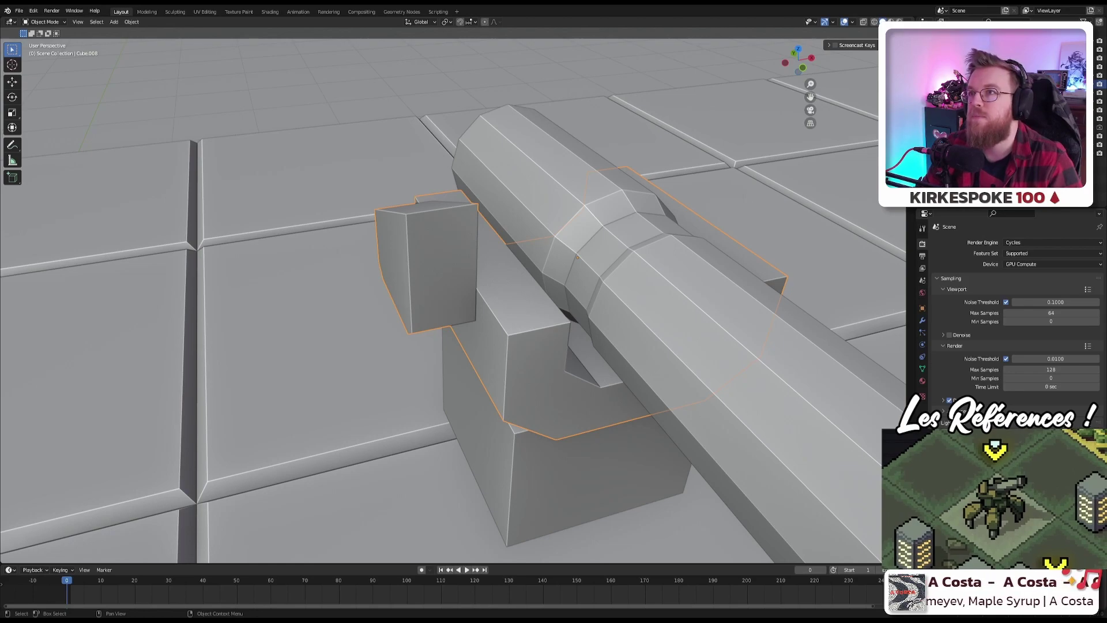
{"action": "scroll", "coordinate": [534, 304], "scroll_direction": "down", "scroll_amount": 8}
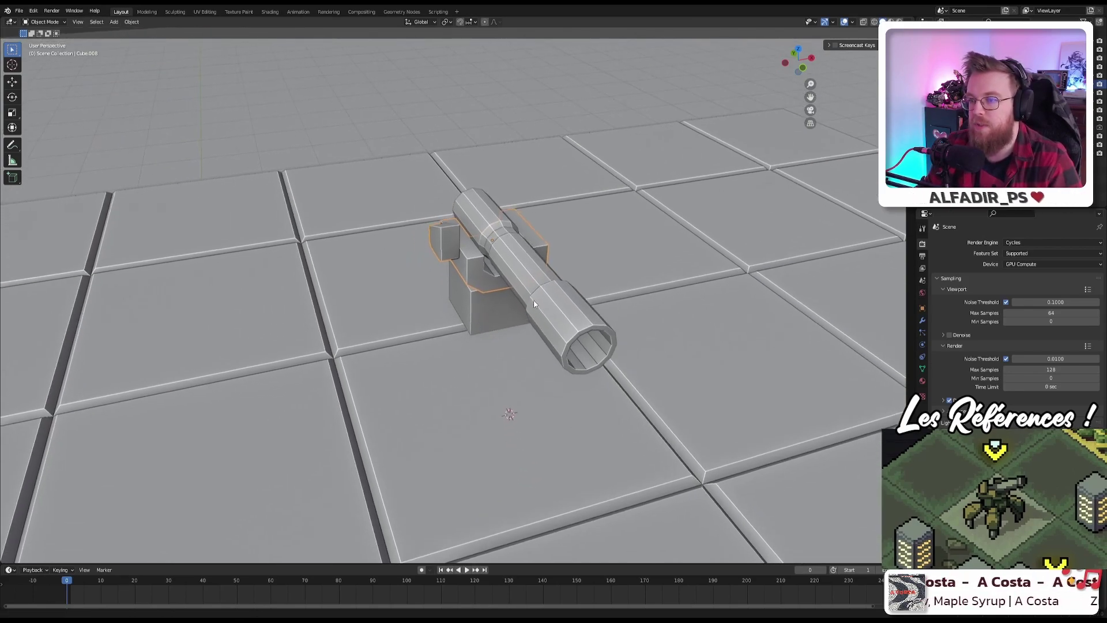
{"action": "scroll", "coordinate": [534, 304], "scroll_direction": "down", "scroll_amount": 1}
{"action": "middle_click_drag", "start_coordinate": [487, 261], "coordinate": [459, 231]}
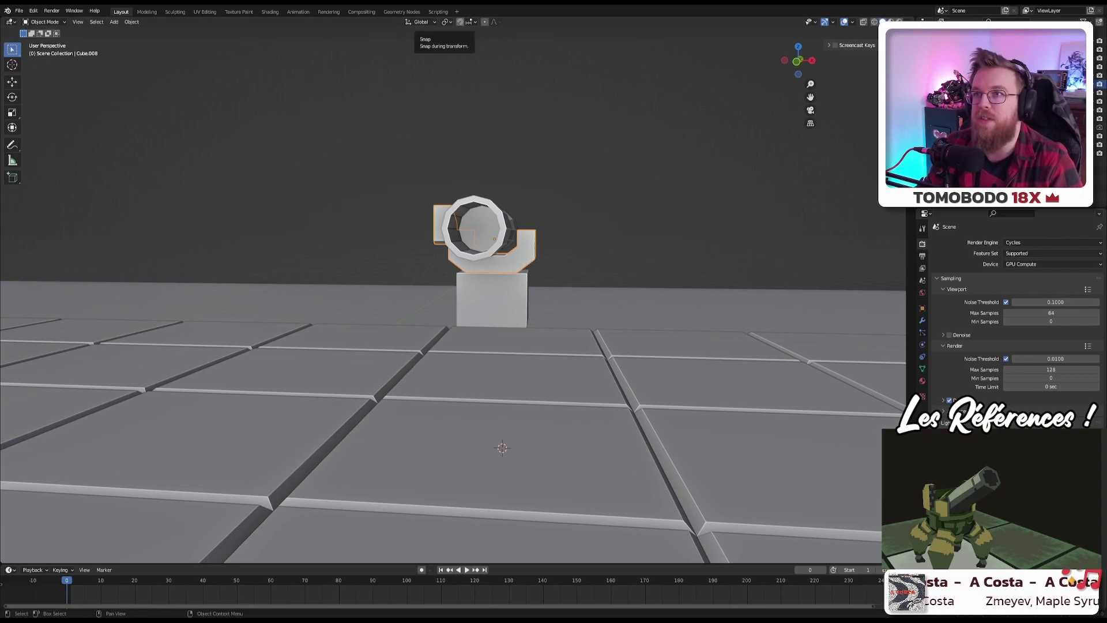
{"action": "middle_click_drag", "start_coordinate": [464, 225], "coordinate": [395, 252]}
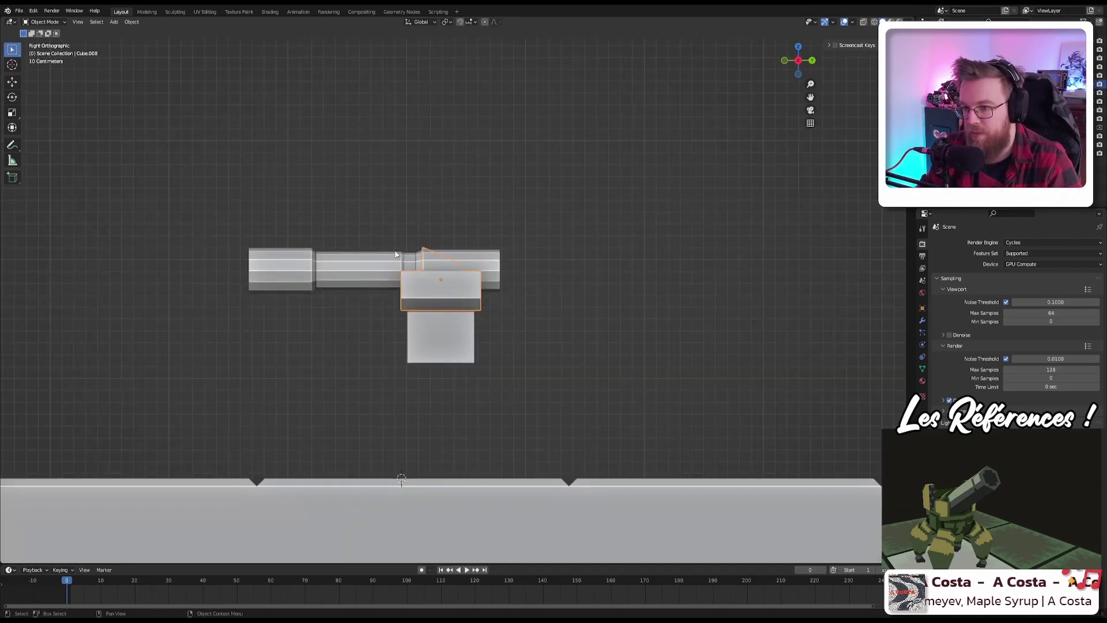
Step: Try tilting and raising the barrel alone, then undo that attempt
{"action": "scroll", "coordinate": [392, 264], "scroll_direction": "up", "scroll_amount": 2}
{"action": "left_click", "coordinate": [338, 263]}
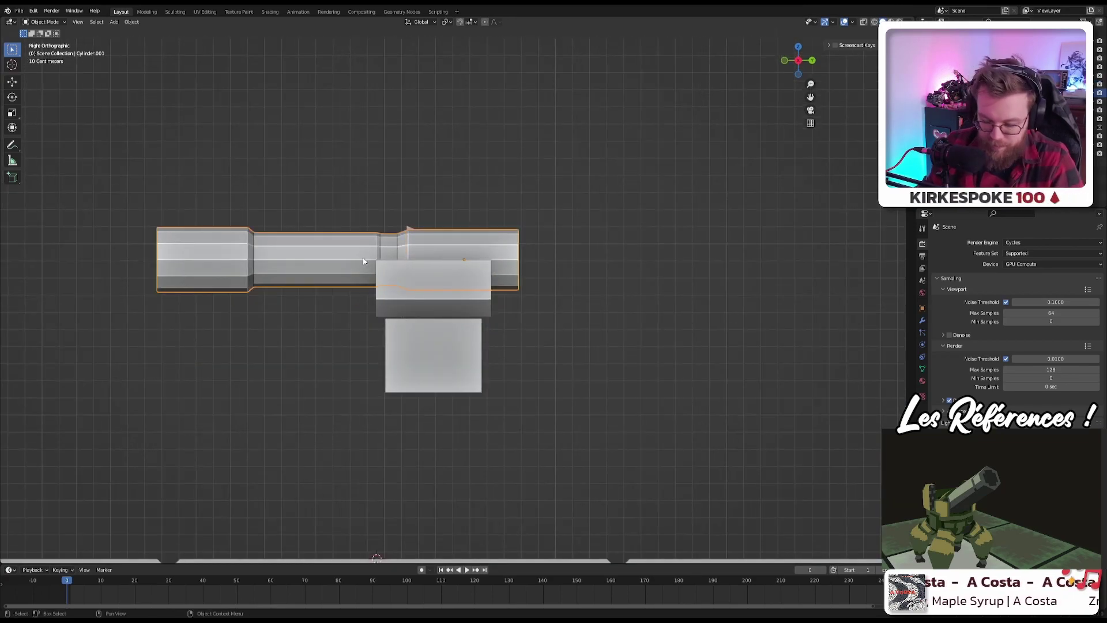
{"action": "key", "text": "r"}
{"action": "left_click", "coordinate": [576, 192]}
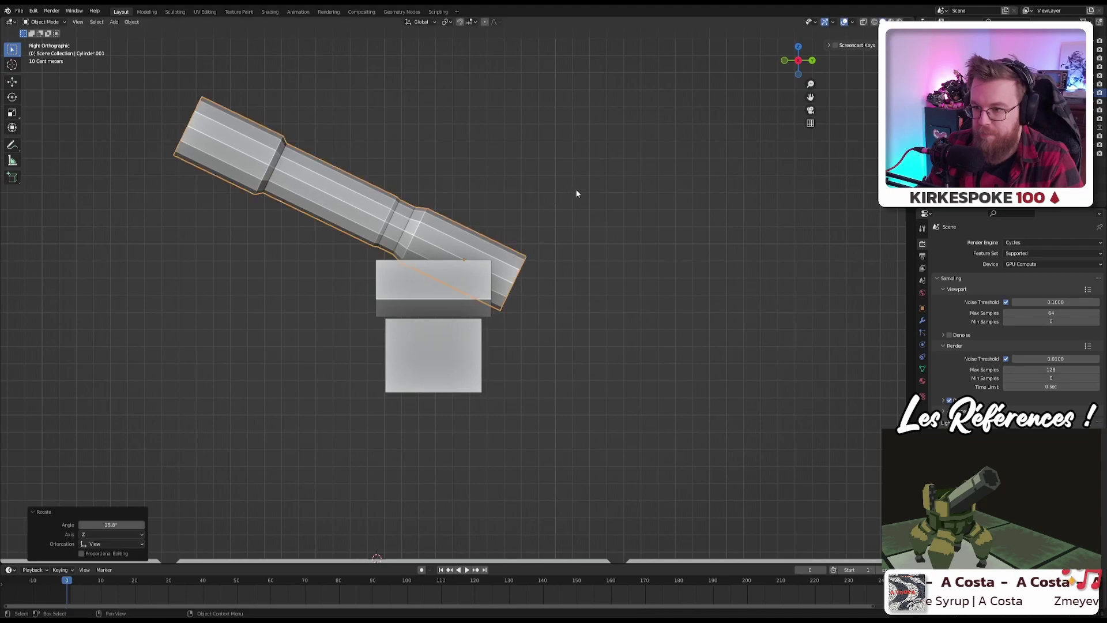
{"action": "key", "text": "g"}
{"action": "left_click", "coordinate": [642, 238]}
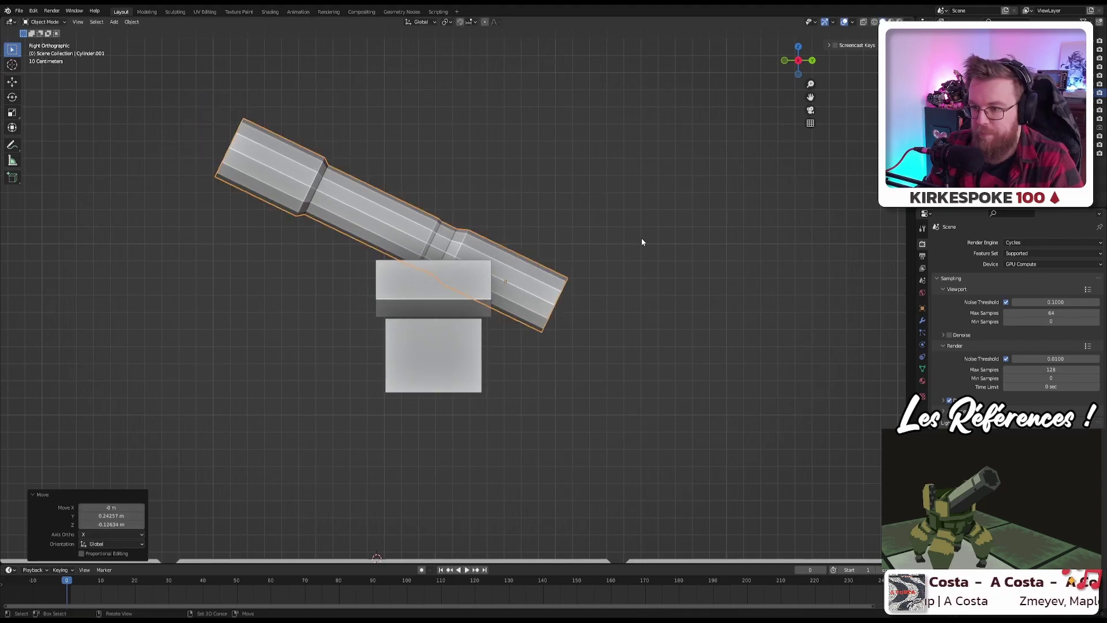
{"action": "middle_click_drag", "start_coordinate": [641, 237], "coordinate": [772, 261]}
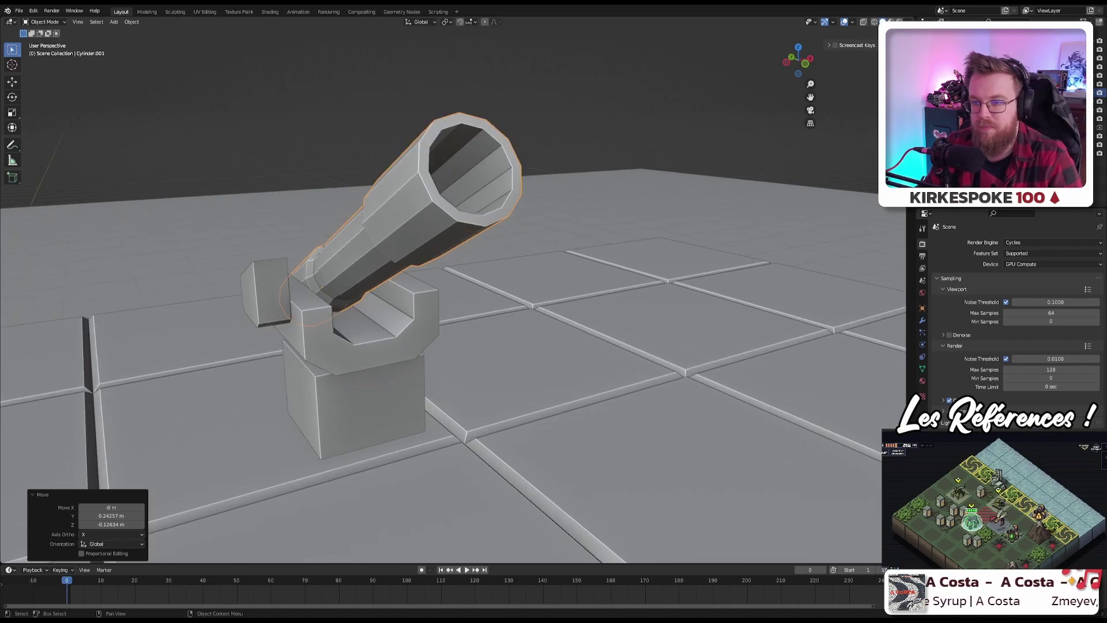
{"action": "key", "text": "ctrl+z"}
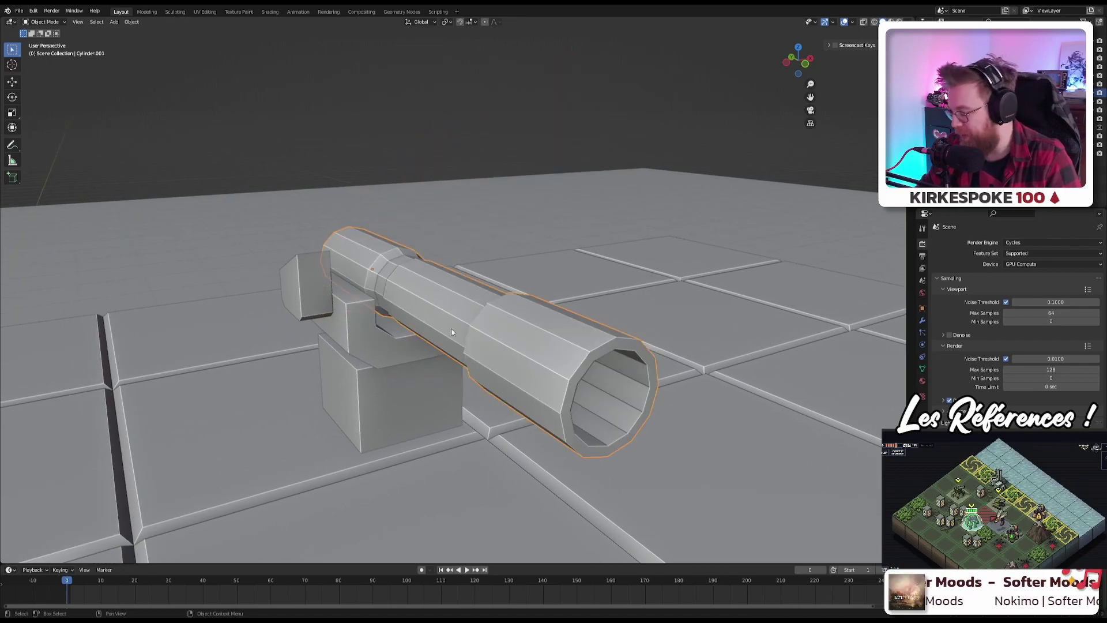
Step: Tilt barrel and side box together 16.1° upward, shifting them 0.0965 m in Y and -0.093 m in Z
{"action": "key", "text": "KP_3"}
{"action": "left_click", "coordinate": [436, 290], "text": "shift"}
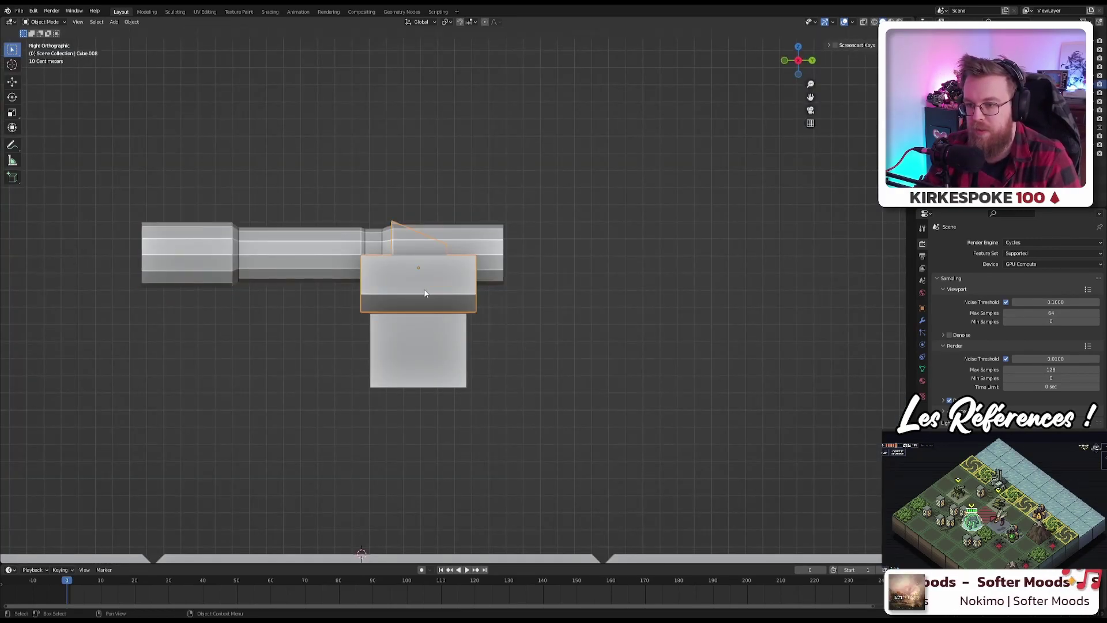
{"action": "scroll", "coordinate": [468, 239], "scroll_direction": "up", "scroll_amount": 4}
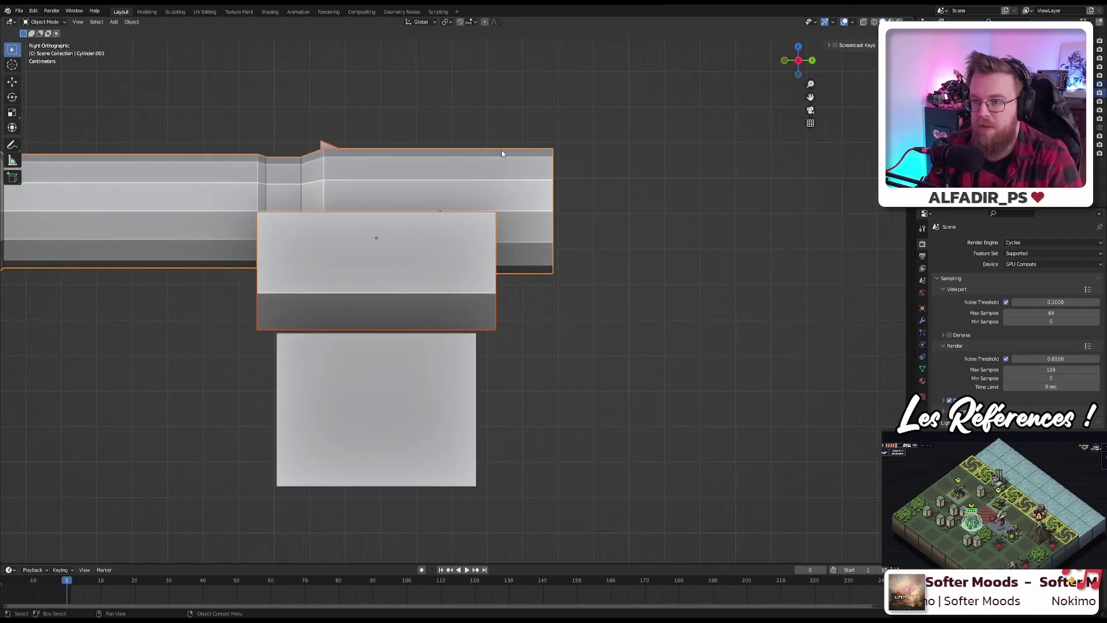
{"action": "key", "text": "KP_Decimal"}
{"action": "key", "text": "r"}
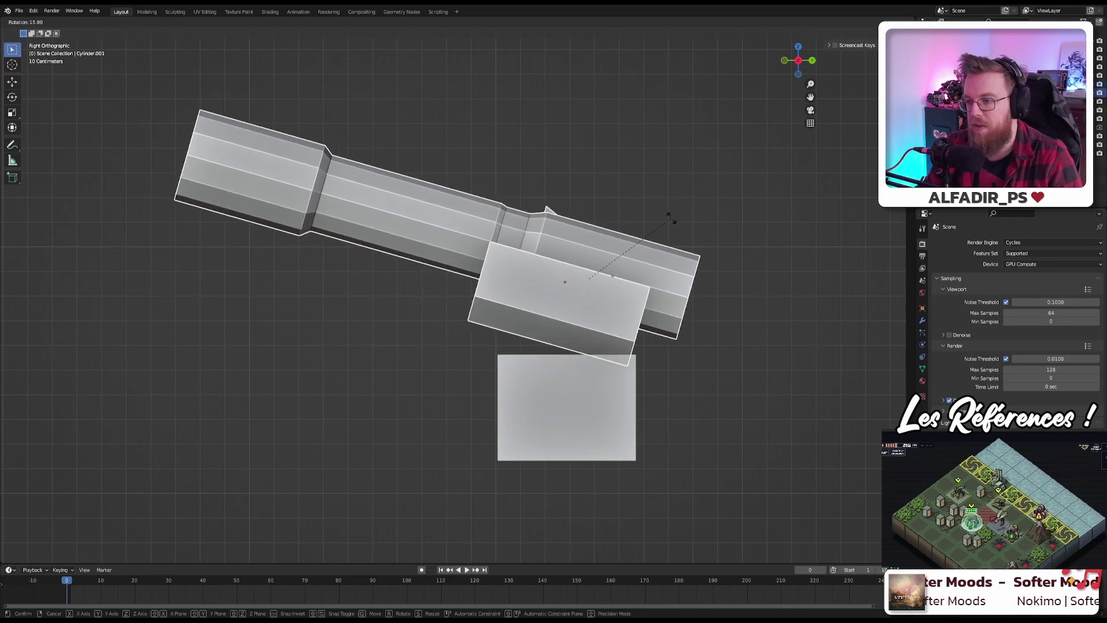
{"action": "left_click", "coordinate": [673, 226]}
{"action": "key", "text": "g"}
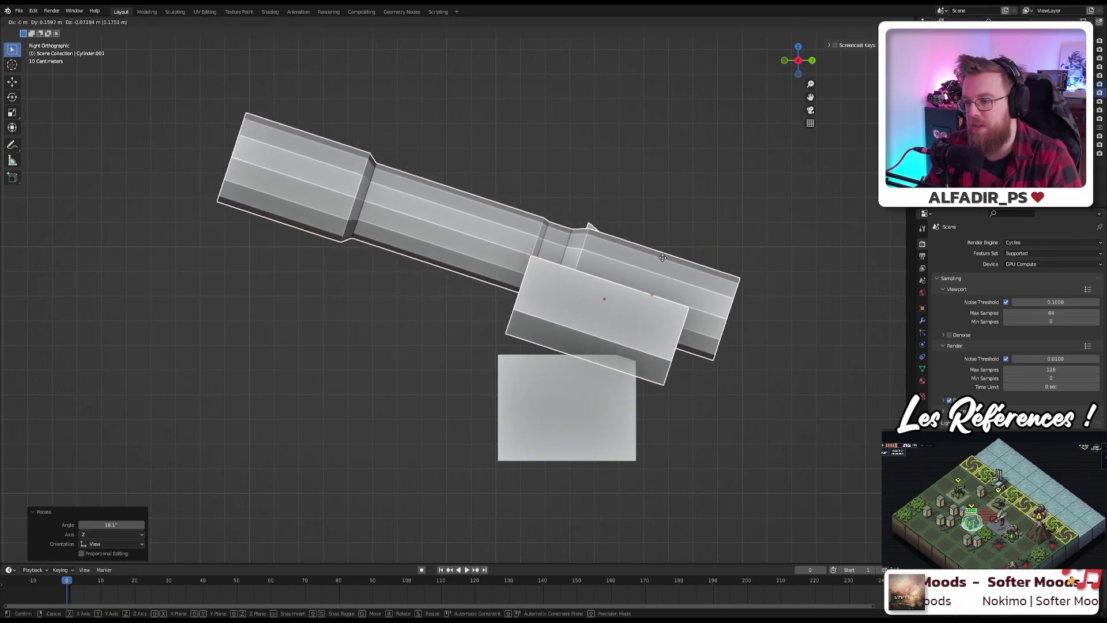
{"action": "left_click", "coordinate": [650, 261]}
{"action": "scroll", "coordinate": [631, 279], "scroll_direction": "down", "scroll_amount": 5}
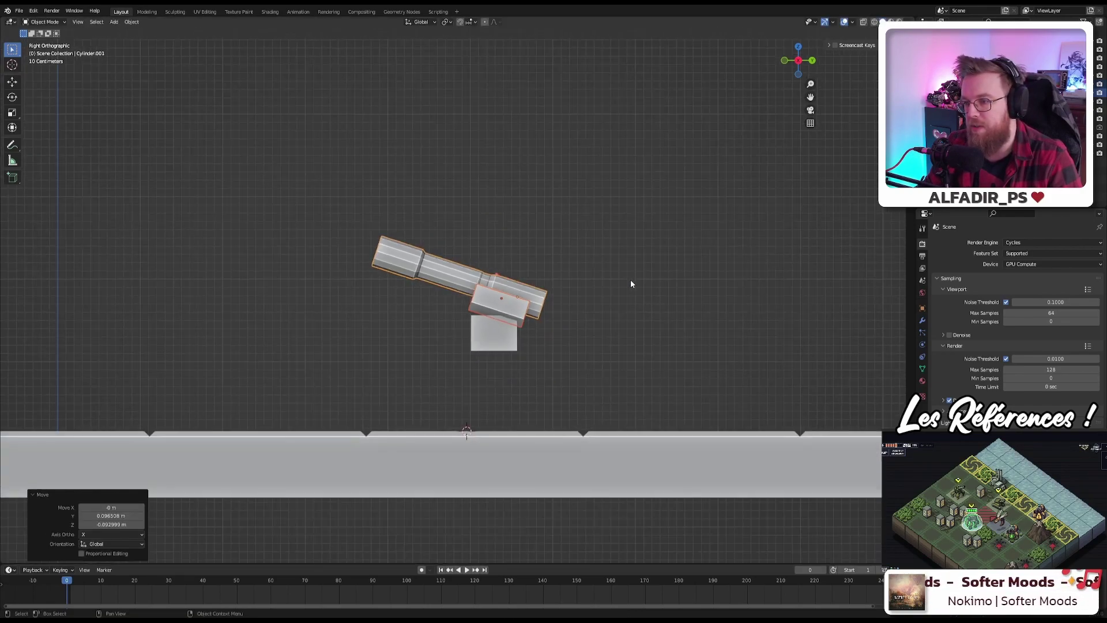
{"action": "scroll", "coordinate": [631, 279], "scroll_direction": "up", "scroll_amount": 2}
Step: Tilt the octagonal barrel 12° upward in Right Ortho view
{"action": "key", "text": "KP_0"}
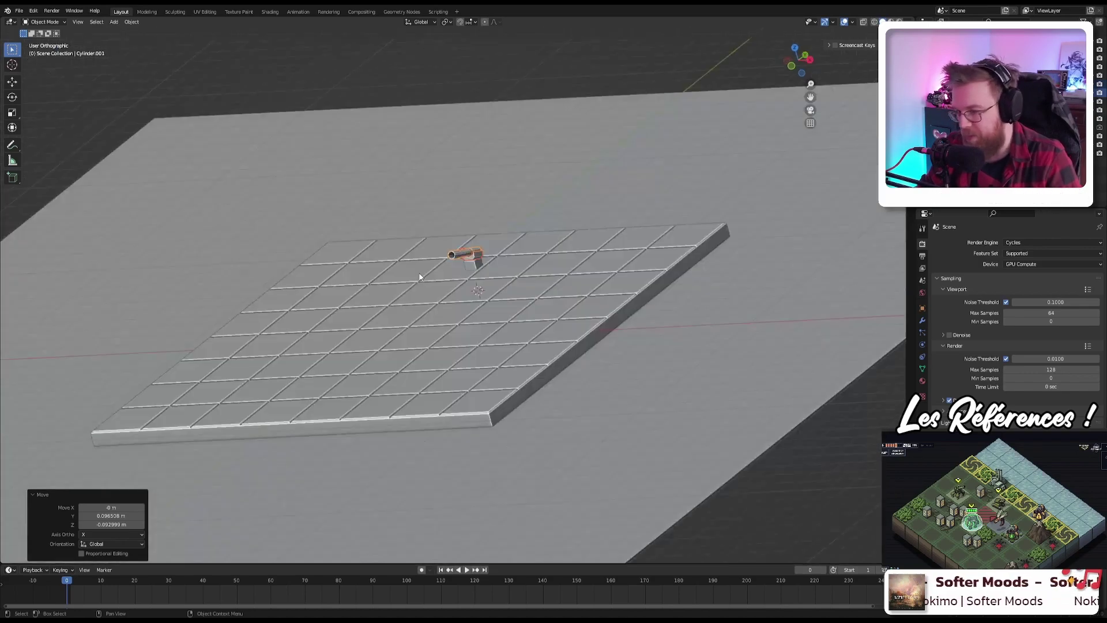
{"action": "middle_click_drag", "start_coordinate": [463, 138], "coordinate": [480, 294], "text": "shift"}
{"action": "scroll", "coordinate": [494, 213], "scroll_direction": "up", "scroll_amount": 2}
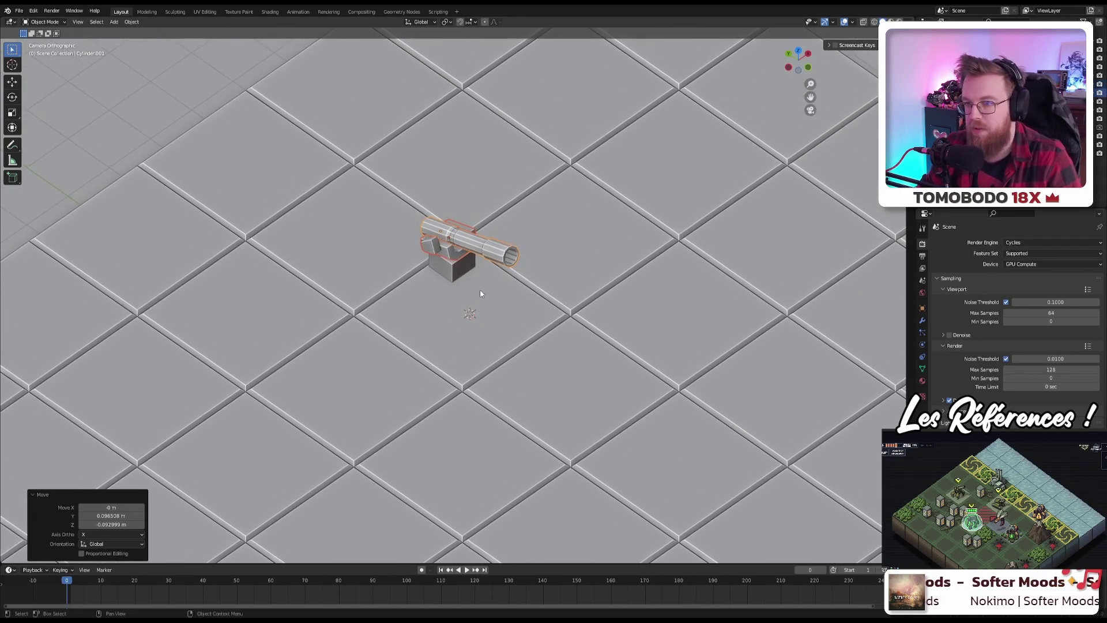
{"action": "scroll", "coordinate": [480, 294], "scroll_direction": "down", "scroll_amount": 5}
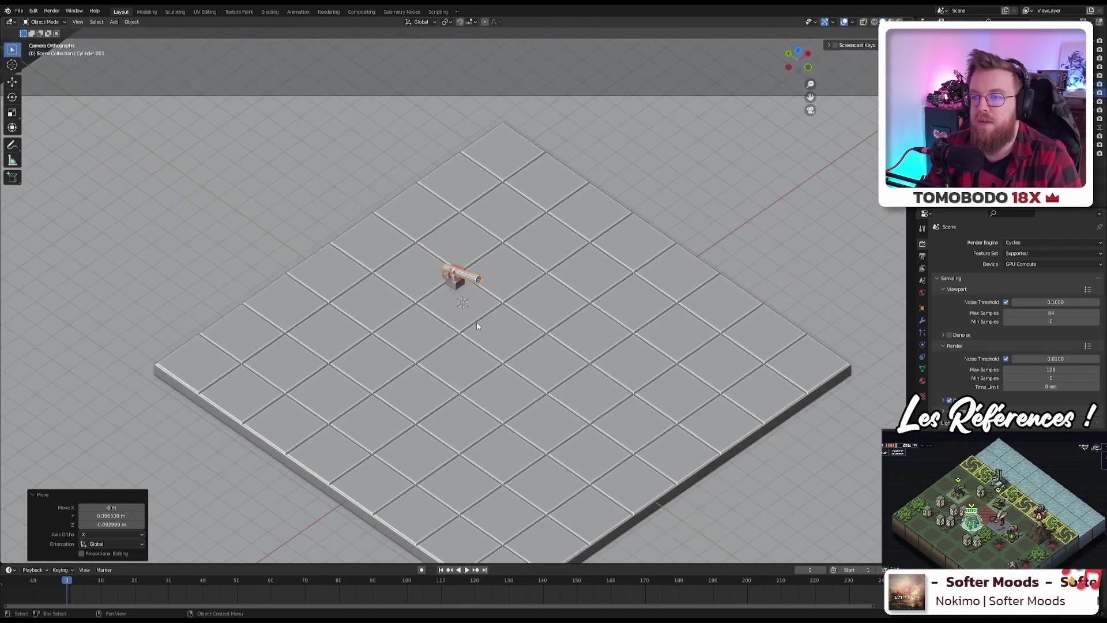
{"action": "scroll", "coordinate": [551, 299], "scroll_direction": "down", "scroll_amount": 8}
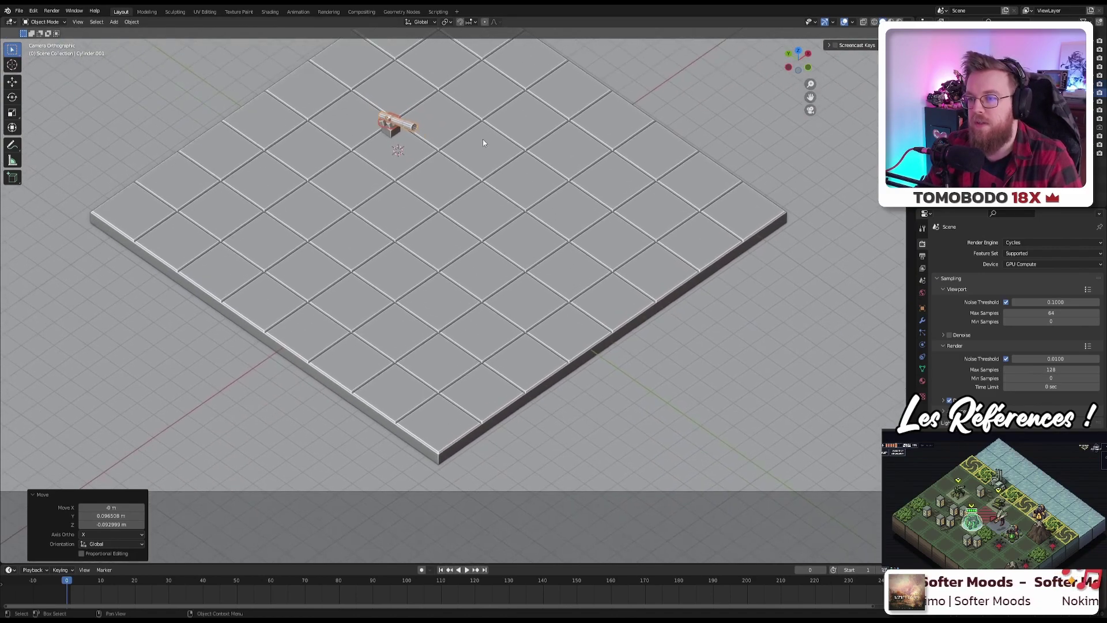
{"action": "scroll", "coordinate": [472, 258], "scroll_direction": "up", "scroll_amount": 8}
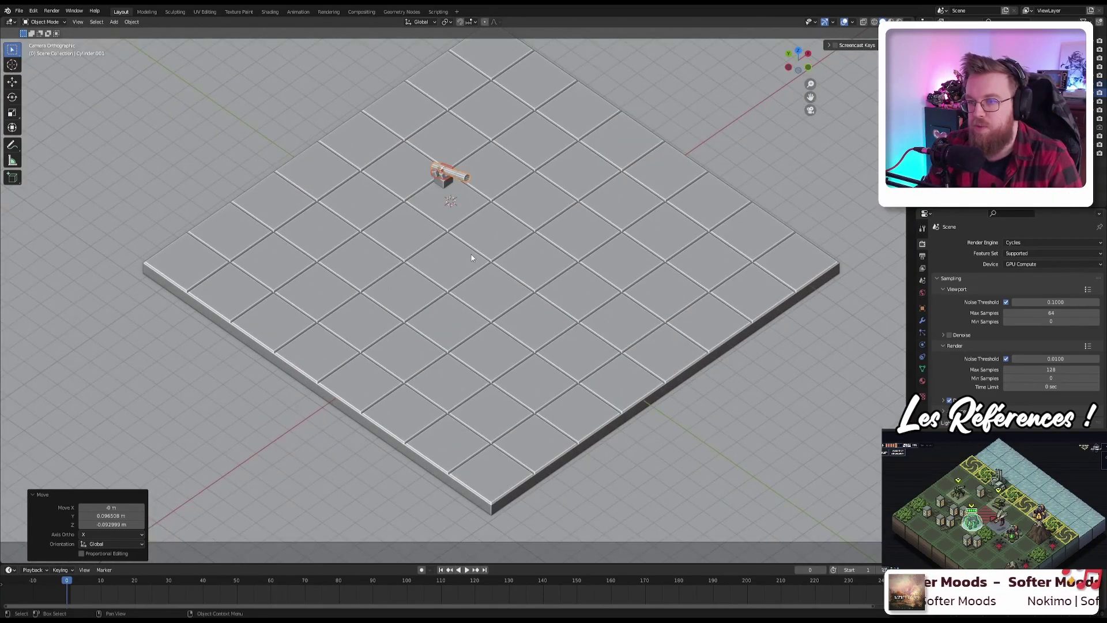
{"action": "key", "text": "KP_3"}
{"action": "key", "text": "KP_Decimal"}
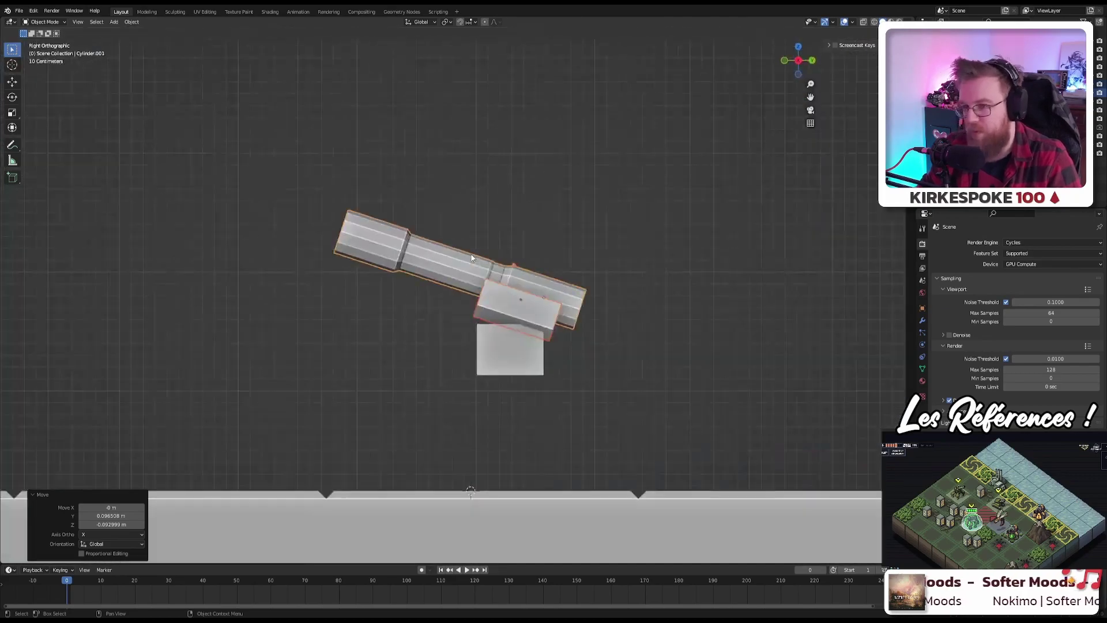
{"action": "key", "text": "r"}
{"action": "left_click", "coordinate": [579, 245]}
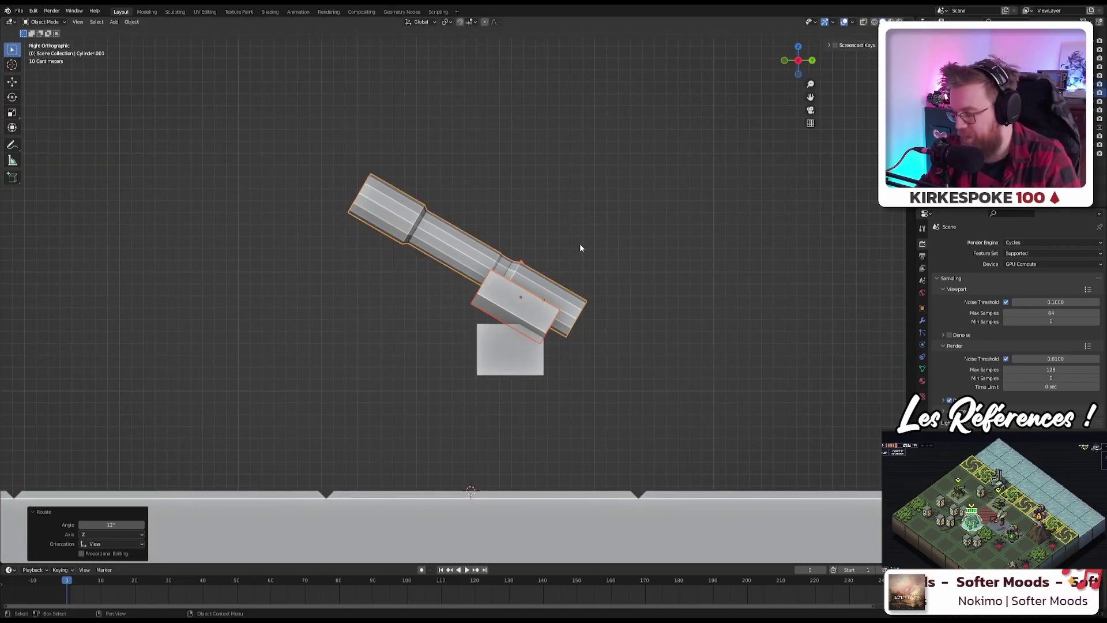
Step: Rotate the cradle box Cube.008 under the barrel to match its tilt
{"action": "key", "text": "KP_0"}
{"action": "scroll", "coordinate": [581, 247], "scroll_direction": "down", "scroll_amount": 2}
{"action": "middle_click_drag", "start_coordinate": [488, 185], "coordinate": [488, 299], "text": "shift"}
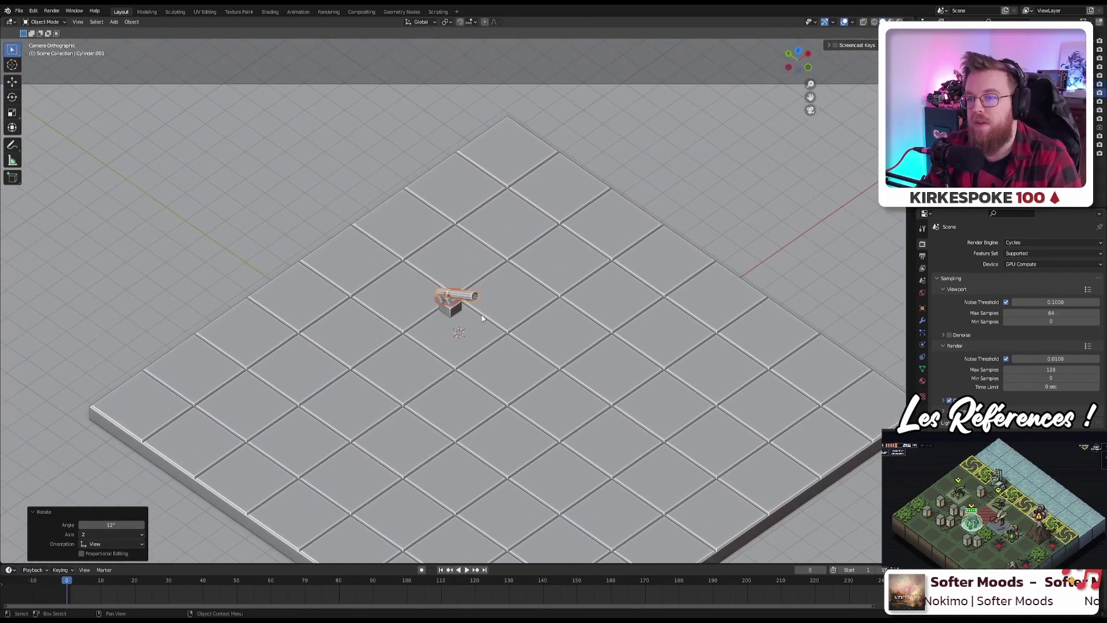
{"action": "scroll", "coordinate": [477, 320], "scroll_direction": "up", "scroll_amount": 3}
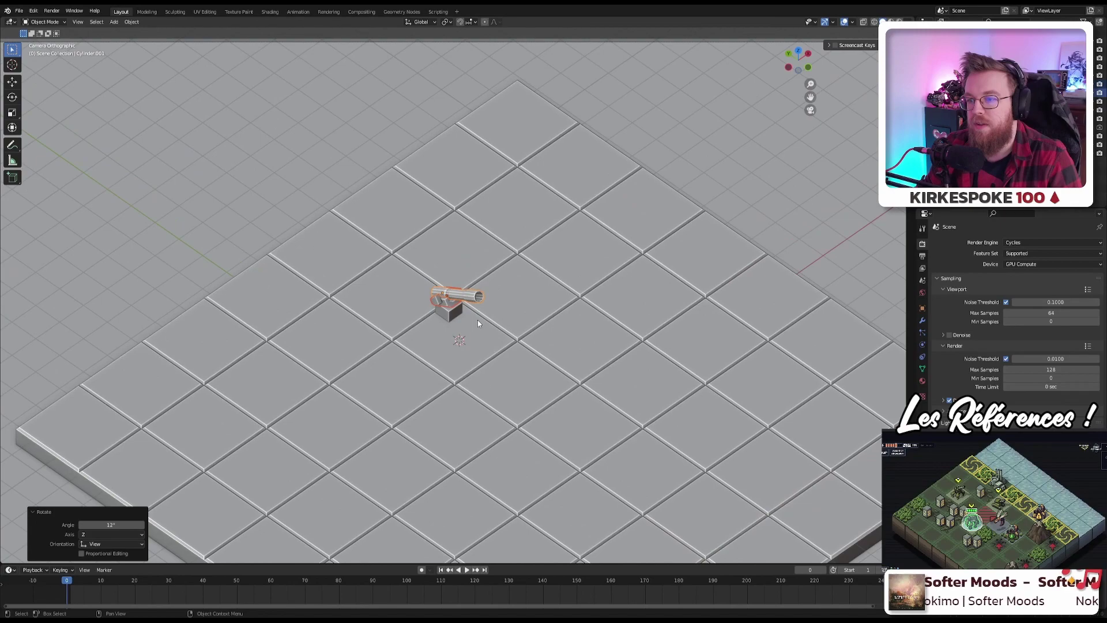
{"action": "scroll", "coordinate": [477, 322], "scroll_direction": "up", "scroll_amount": 3}
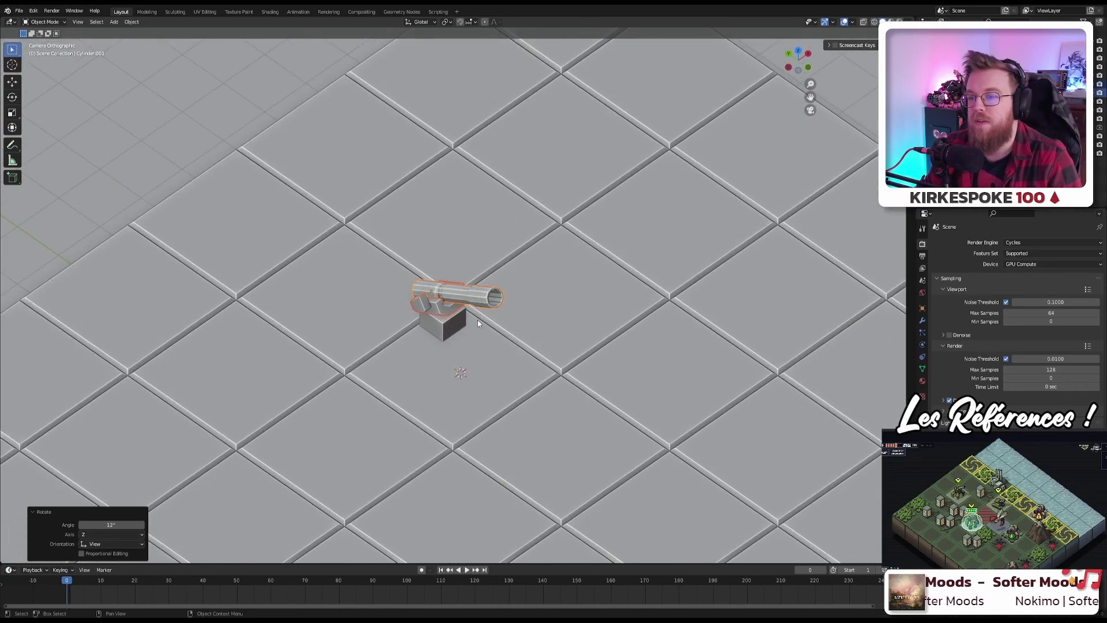
{"action": "key", "text": "KP_3"}
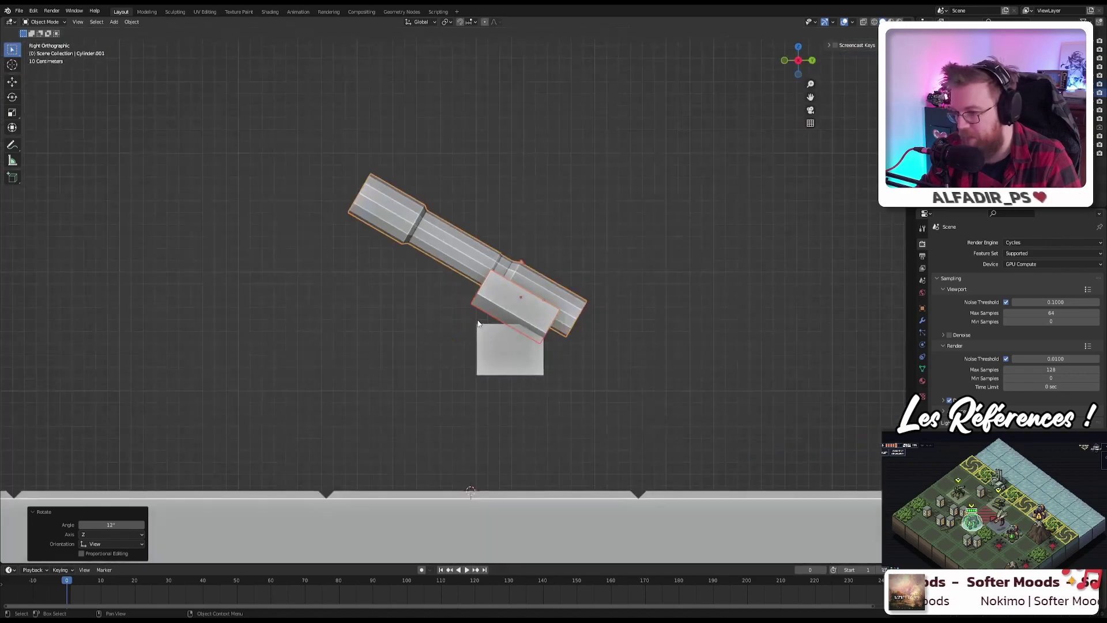
{"action": "left_click", "coordinate": [501, 303]}
{"action": "scroll", "coordinate": [502, 303], "scroll_direction": "up", "scroll_amount": 4}
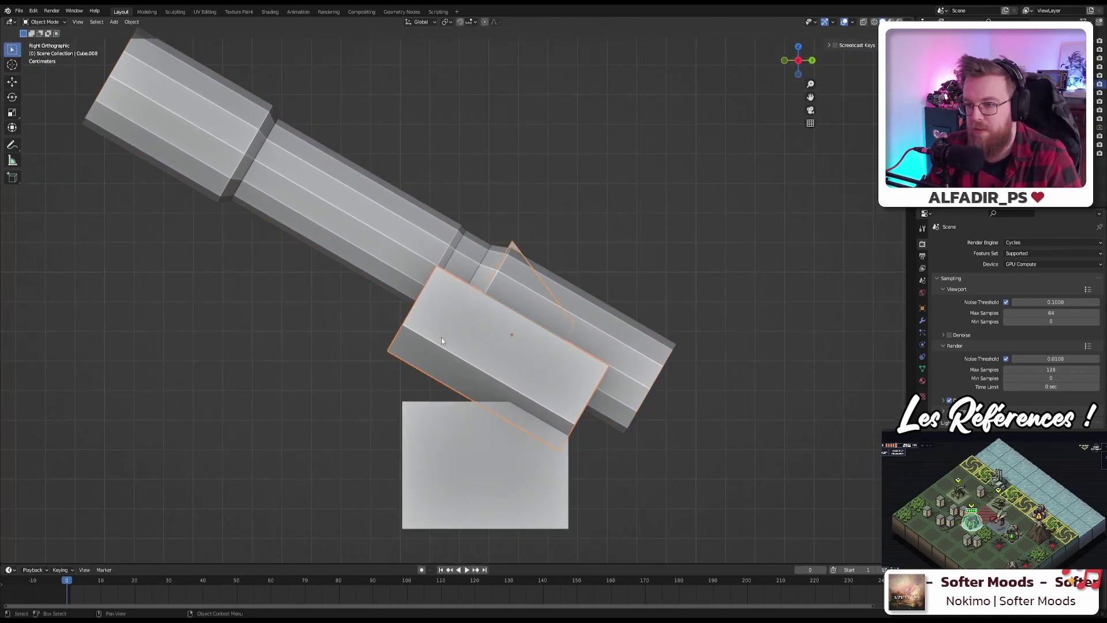
{"action": "key", "text": "r"}
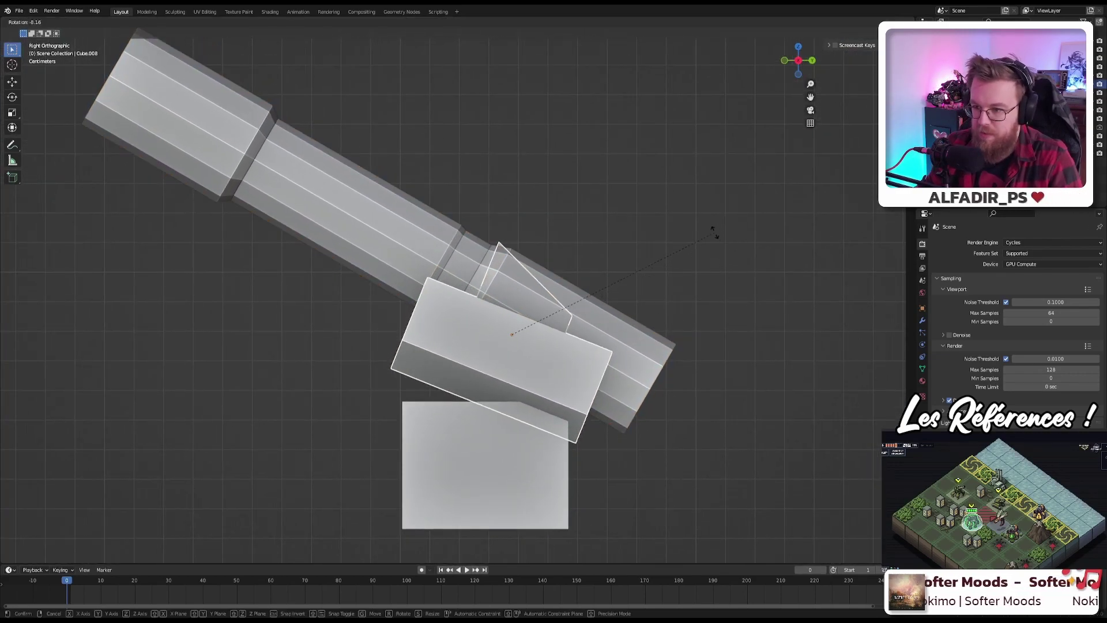
{"action": "left_click", "coordinate": [709, 228]}
Step: Tilt the barrel a further 5.83° upward and return to camera view
{"action": "left_click", "coordinate": [250, 196]}
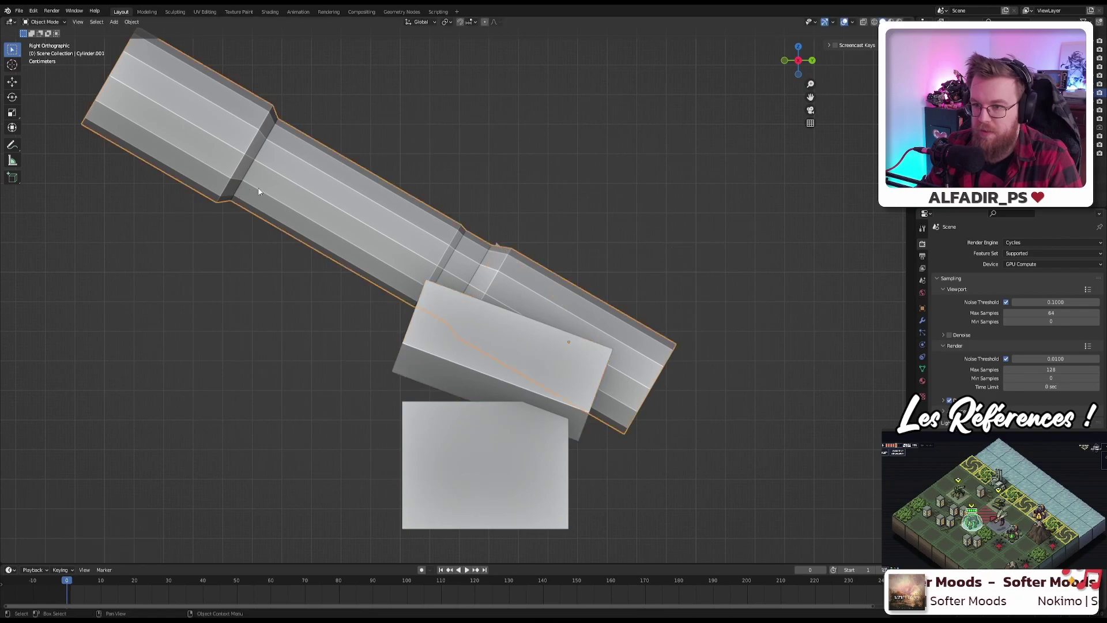
{"action": "key", "text": "r"}
{"action": "left_click", "coordinate": [431, 209]}
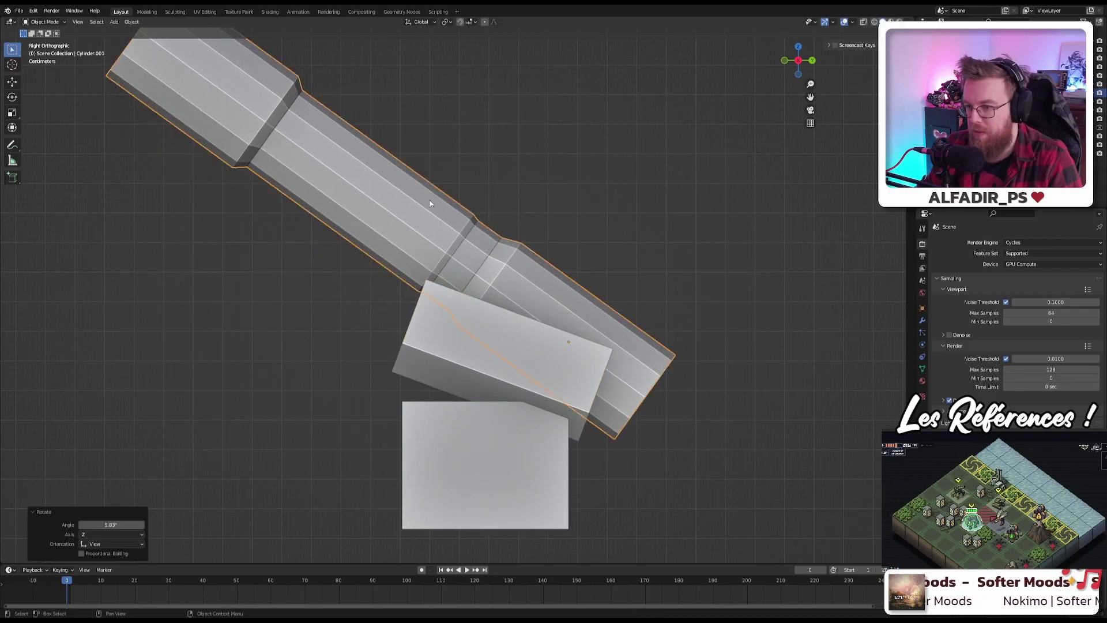
{"action": "key", "text": "KP_0"}
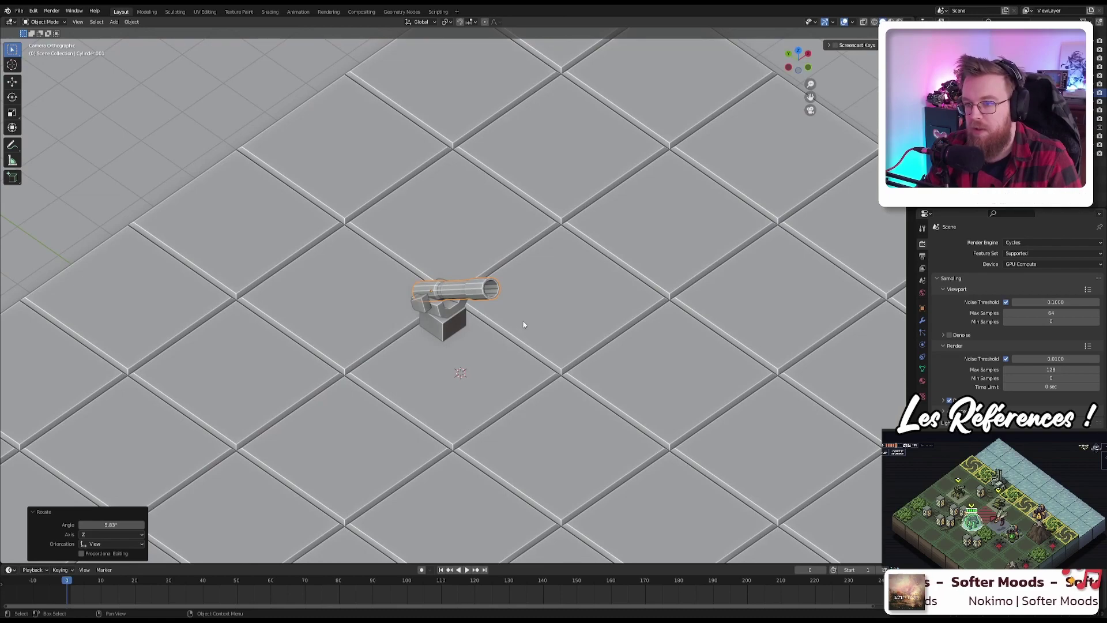
{"action": "scroll", "coordinate": [524, 325], "scroll_direction": "down", "scroll_amount": 5}
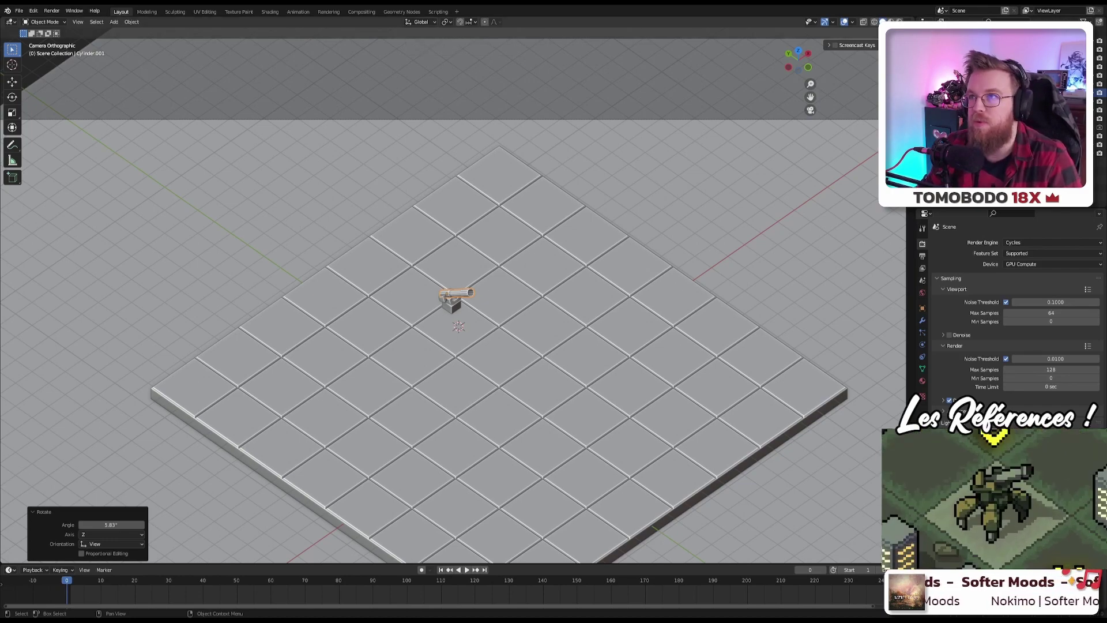
{"action": "scroll", "coordinate": [440, 199], "scroll_direction": "down", "scroll_amount": 3}
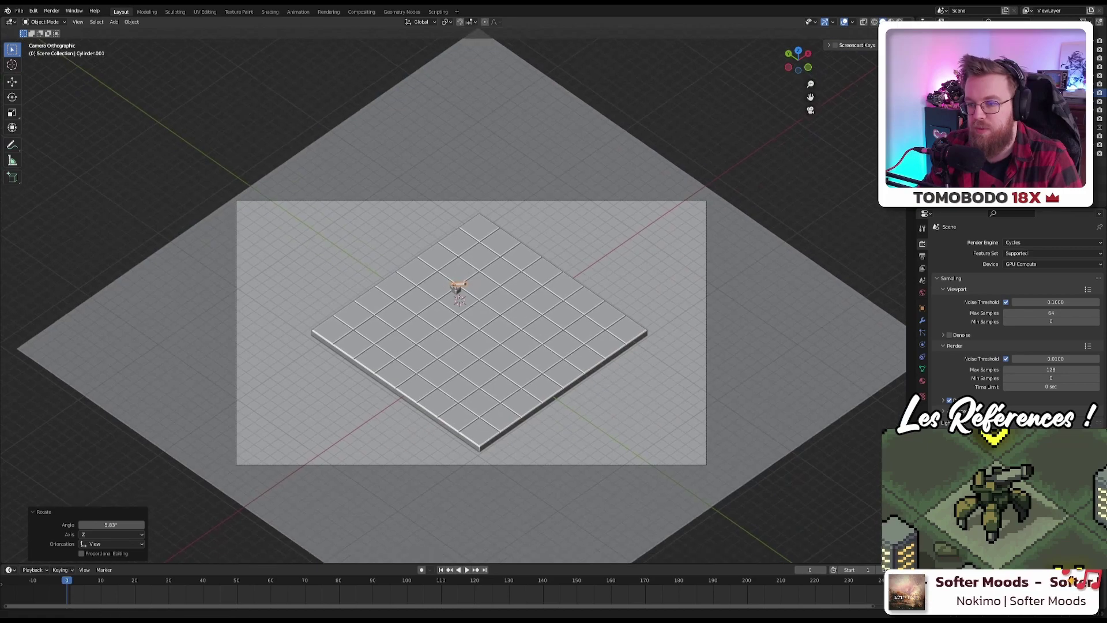
{"action": "scroll", "coordinate": [440, 199], "scroll_direction": "up", "scroll_amount": 6}
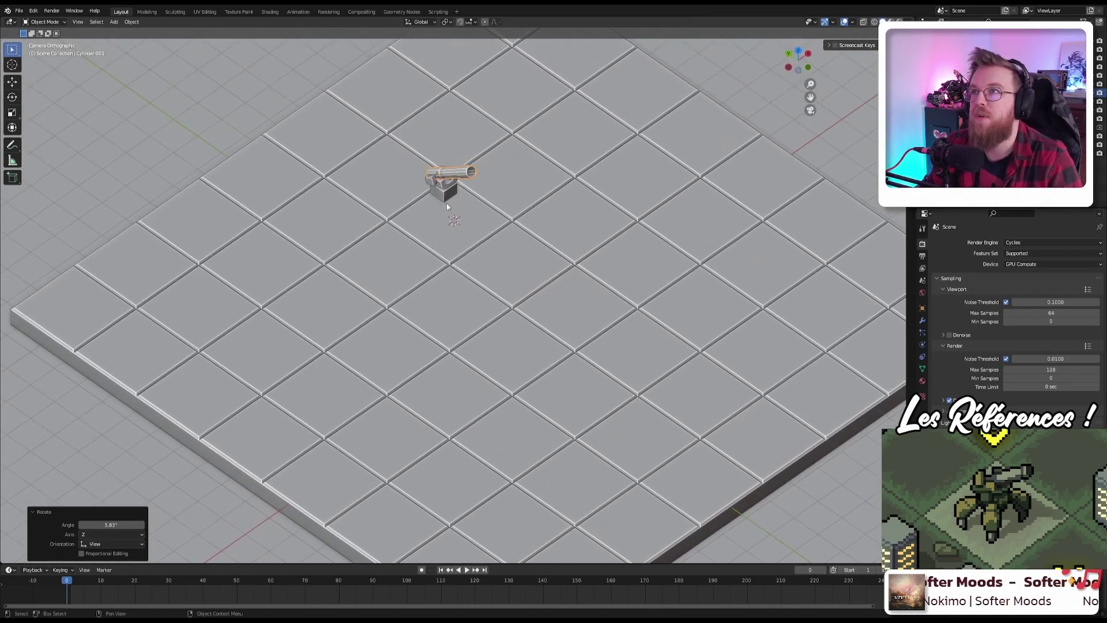
{"action": "scroll", "coordinate": [448, 178], "scroll_direction": "up", "scroll_amount": 4}
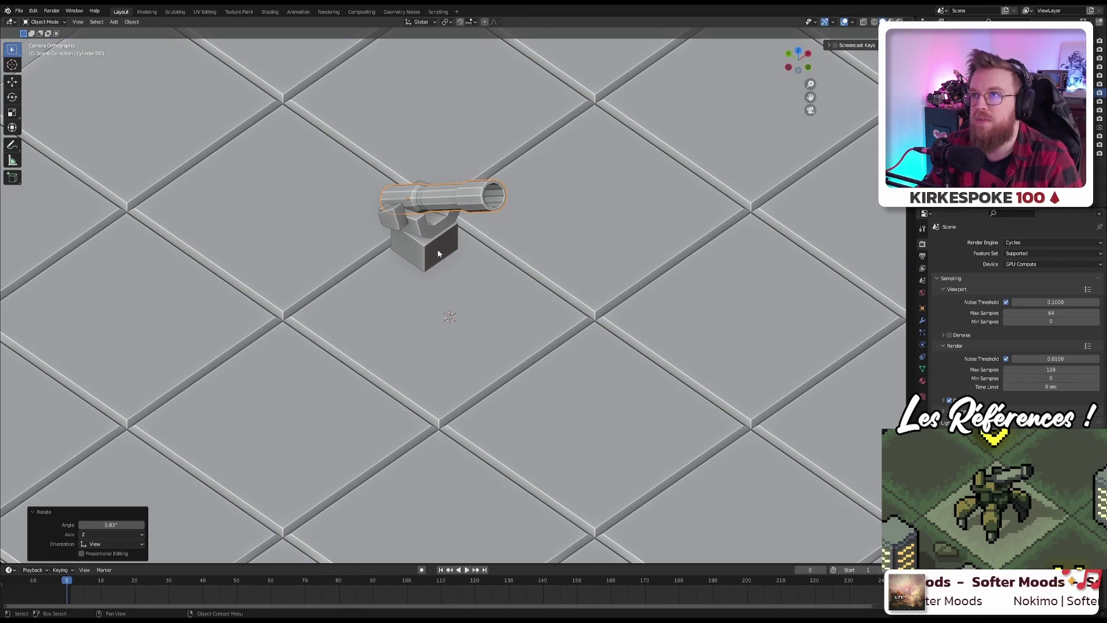
{"action": "middle_click_drag", "start_coordinate": [457, 249], "coordinate": [485, 294], "text": "shift"}
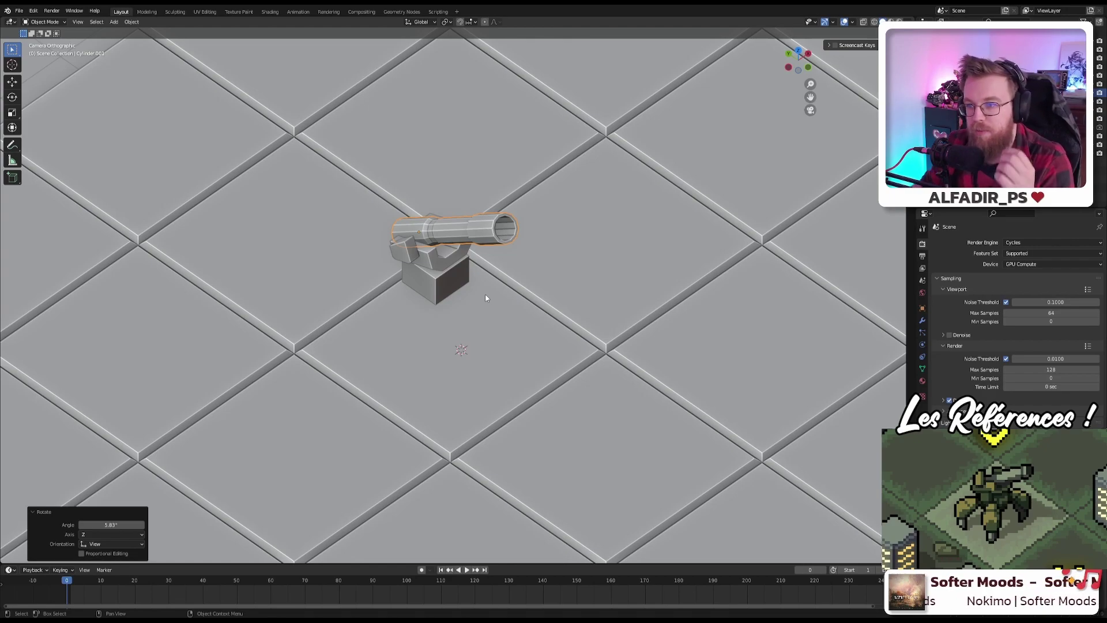
{"action": "scroll", "coordinate": [541, 240], "scroll_direction": "down", "scroll_amount": 3}
{"action": "middle_click_drag", "start_coordinate": [515, 282], "coordinate": [406, 272]}
{"action": "key", "text": "KP_0"}
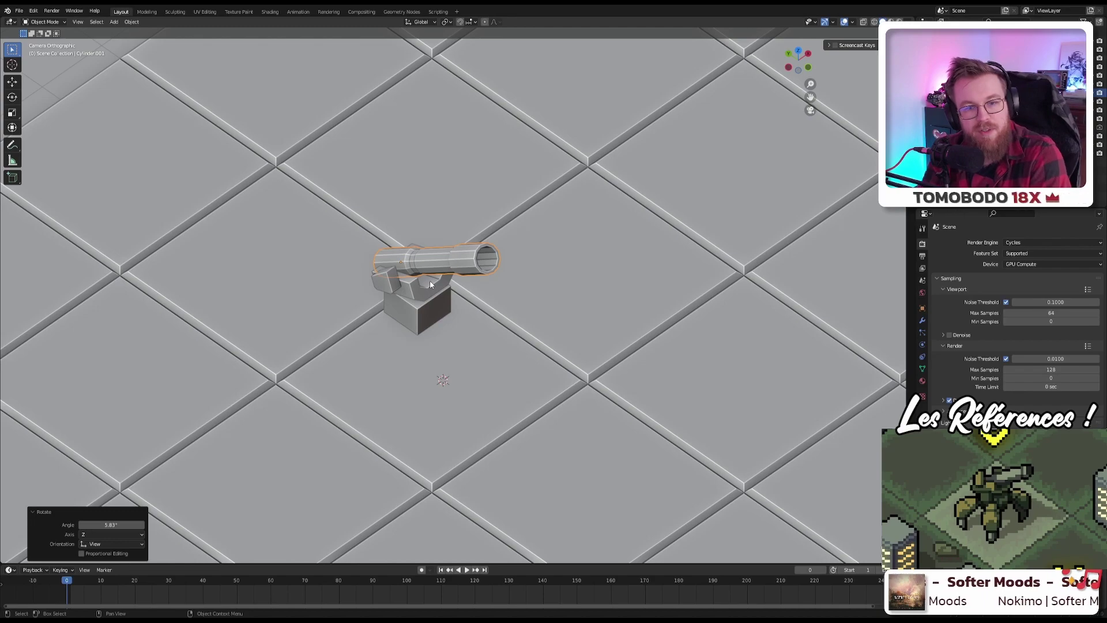
{"action": "middle_click_drag", "start_coordinate": [451, 267], "coordinate": [368, 375], "text": "shift"}
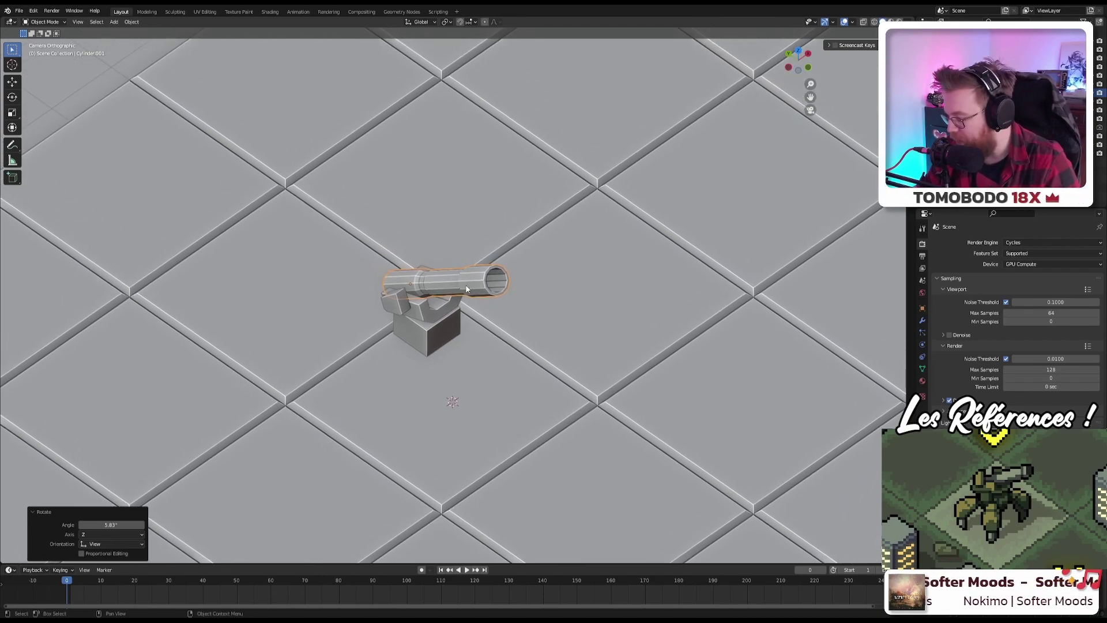
{"action": "key", "text": "KP_7"}
{"action": "scroll", "coordinate": [469, 282], "scroll_direction": "up", "scroll_amount": 5}
{"action": "key", "text": "KP_Decimal"}
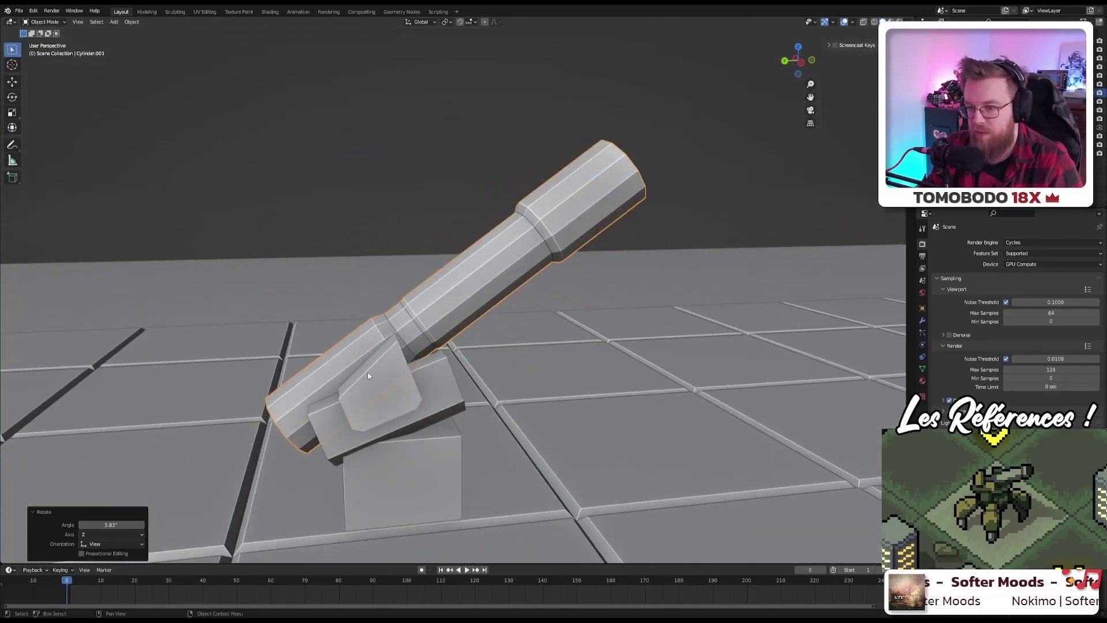
{"action": "left_click", "coordinate": [435, 388]}
Step: Duplicate the outer side plate and shift the copy 0.82224 m along X to the opposite side
{"action": "key", "text": "Tab"}
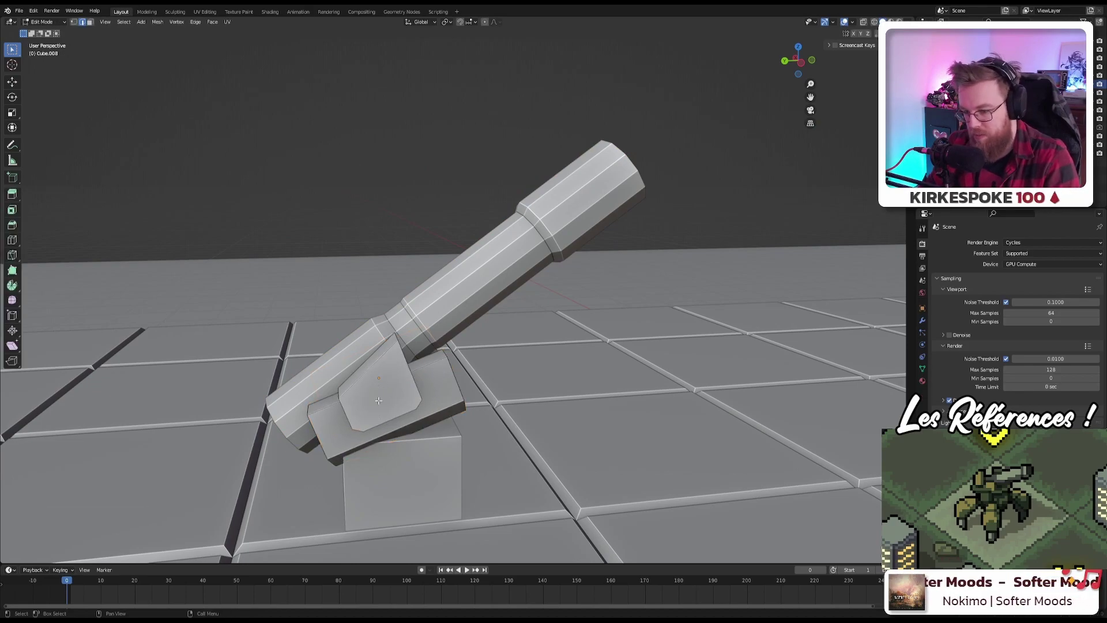
{"action": "key", "text": "l"}
{"action": "key", "text": "KP_7"}
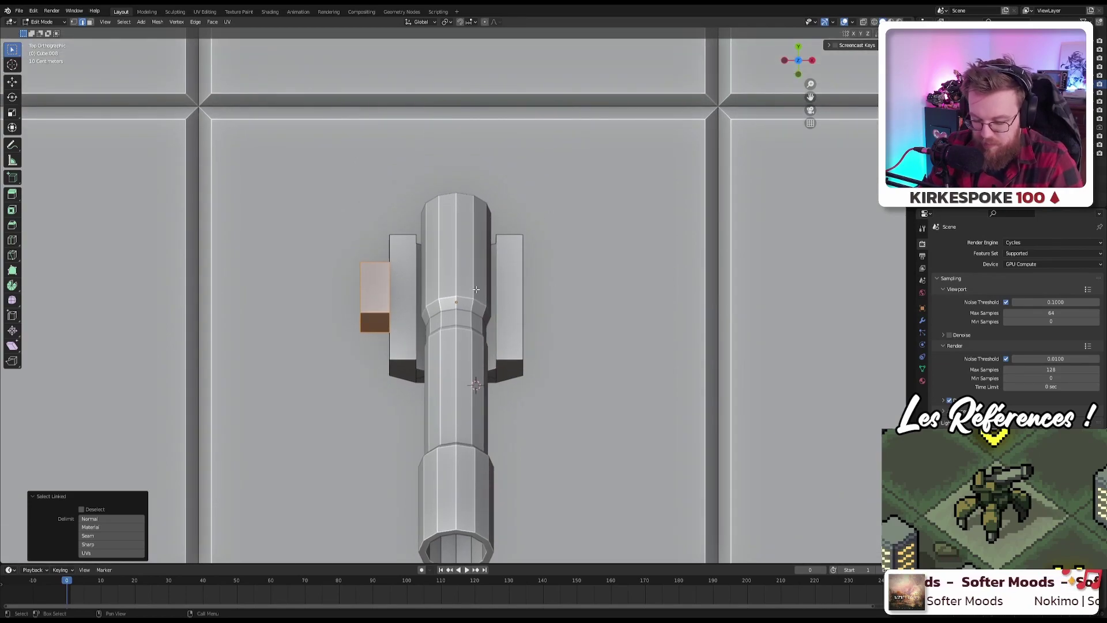
{"action": "key", "text": "alt+d"}
{"action": "right_click", "coordinate": [563, 291]}
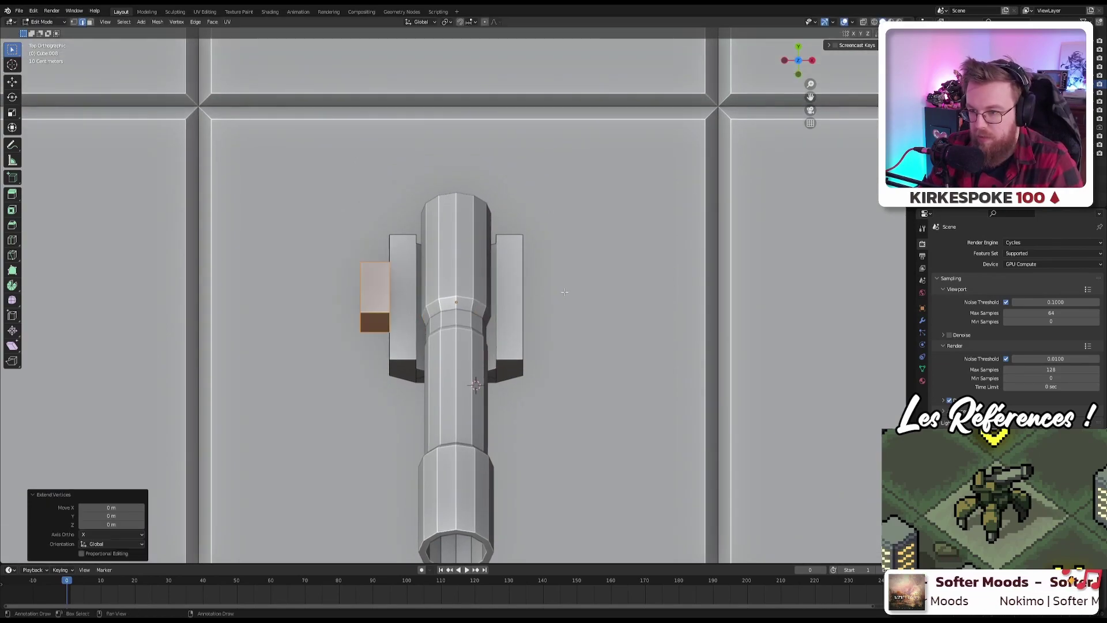
{"action": "key", "text": "shift+d"}
{"action": "key", "text": "x"}
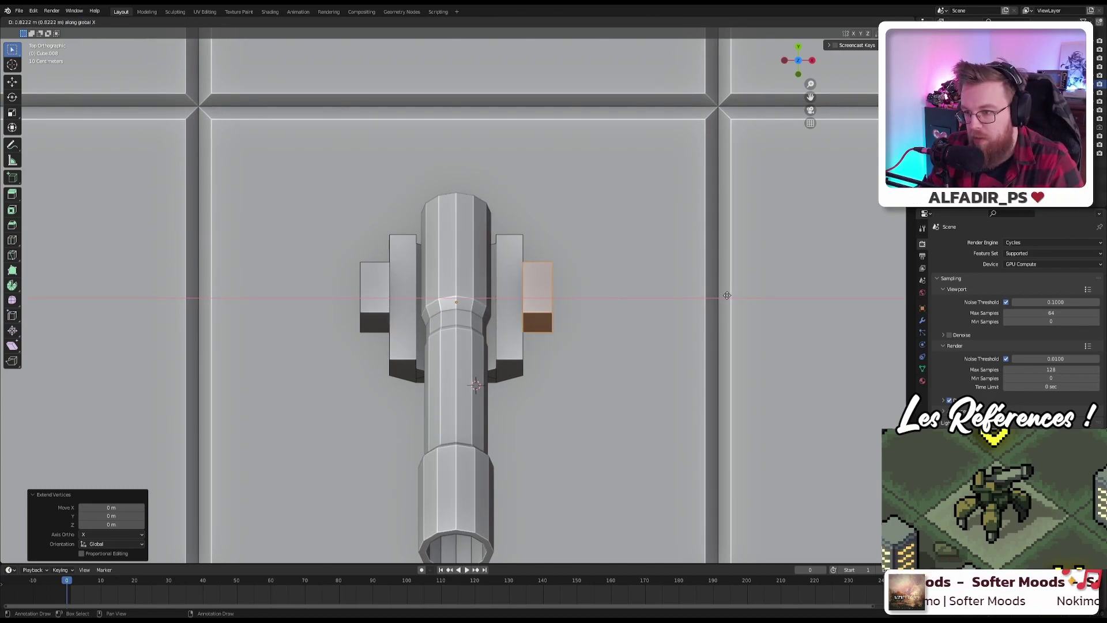
{"action": "left_click", "coordinate": [727, 295]}
{"action": "middle_click_drag", "start_coordinate": [583, 293], "coordinate": [454, 270]}
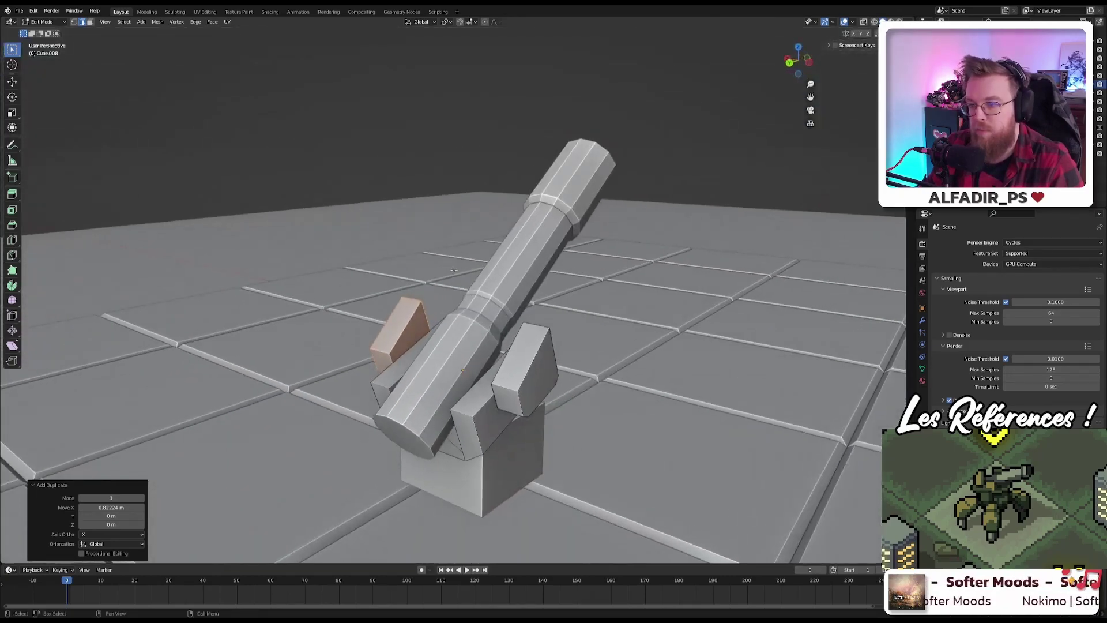
{"action": "scroll", "coordinate": [592, 297], "scroll_direction": "down", "scroll_amount": 4}
{"action": "key", "text": "Tab"}
Step: Orbit to a side view of the whole cannon and select the base cube
{"action": "middle_click_drag", "start_coordinate": [592, 297], "coordinate": [60, 302]}
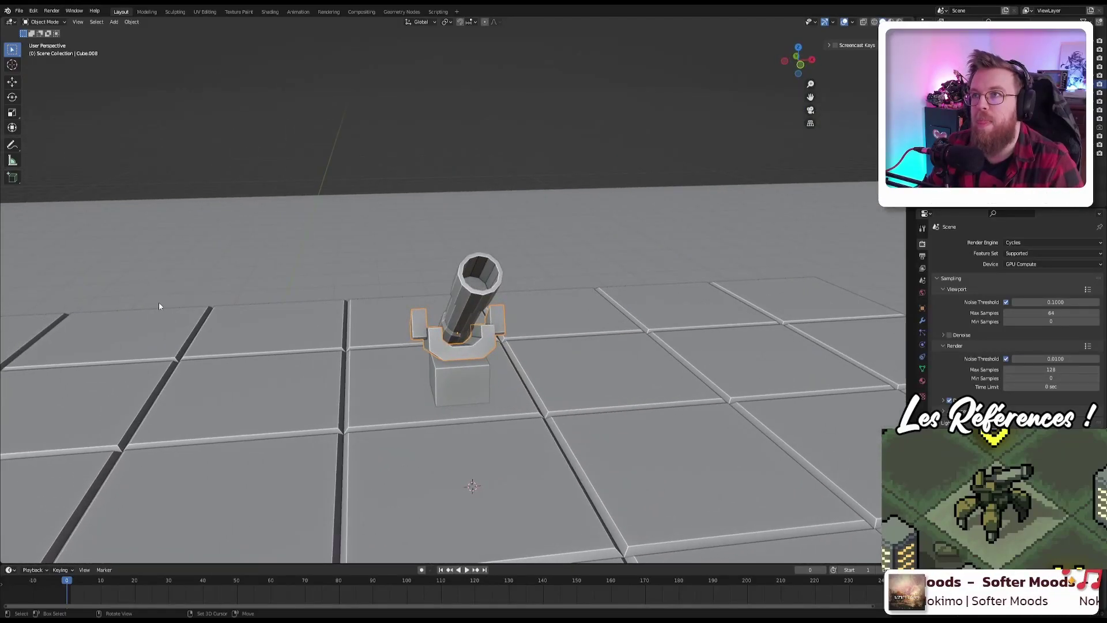
{"action": "scroll", "coordinate": [401, 369], "scroll_direction": "up", "scroll_amount": 6}
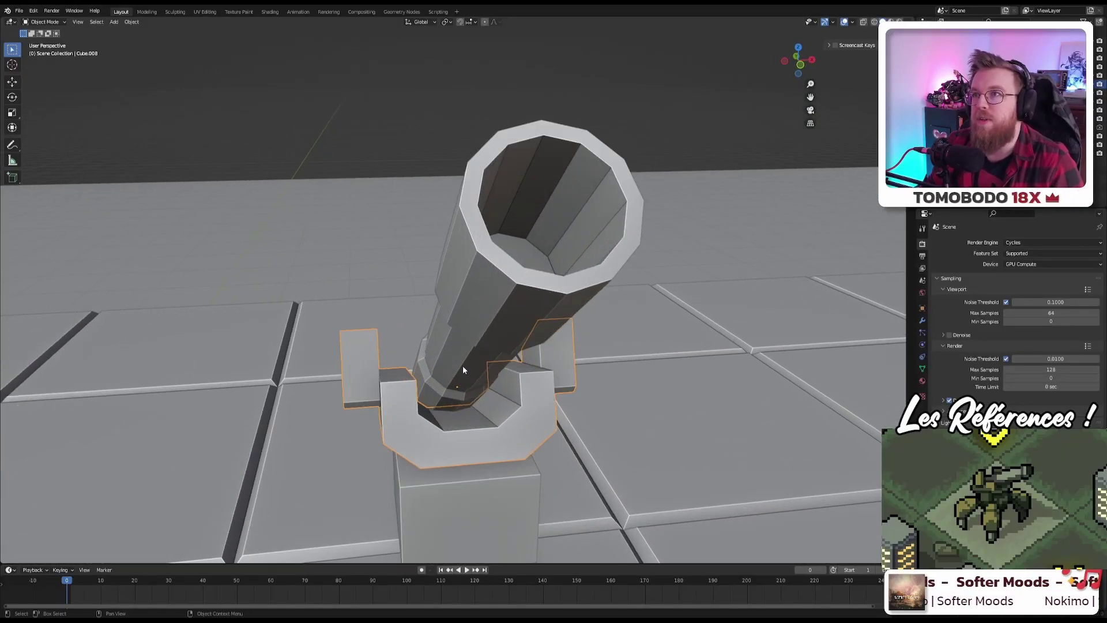
{"action": "middle_click_drag", "start_coordinate": [461, 409], "coordinate": [520, 395]}
{"action": "scroll", "coordinate": [556, 402], "scroll_direction": "down", "scroll_amount": 3}
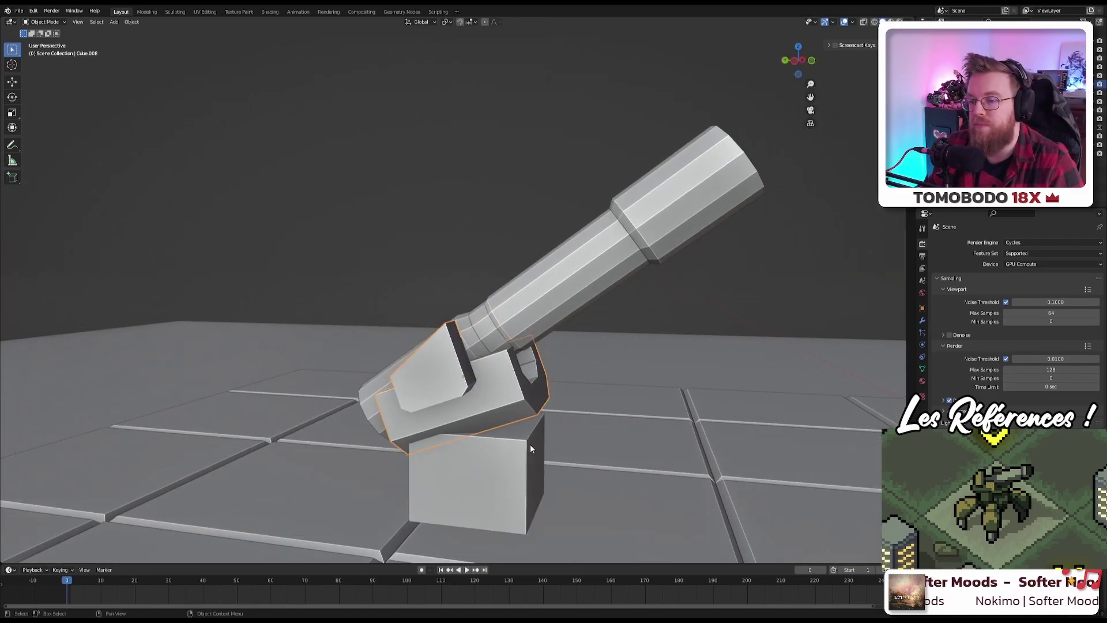
{"action": "middle_click_drag", "start_coordinate": [531, 444], "coordinate": [433, 359]}
{"action": "left_click", "coordinate": [433, 361]}
Step: Lower the base cube vertically and give it a rough tilt in left side view
{"action": "key", "text": "ctrl+KP_3"}
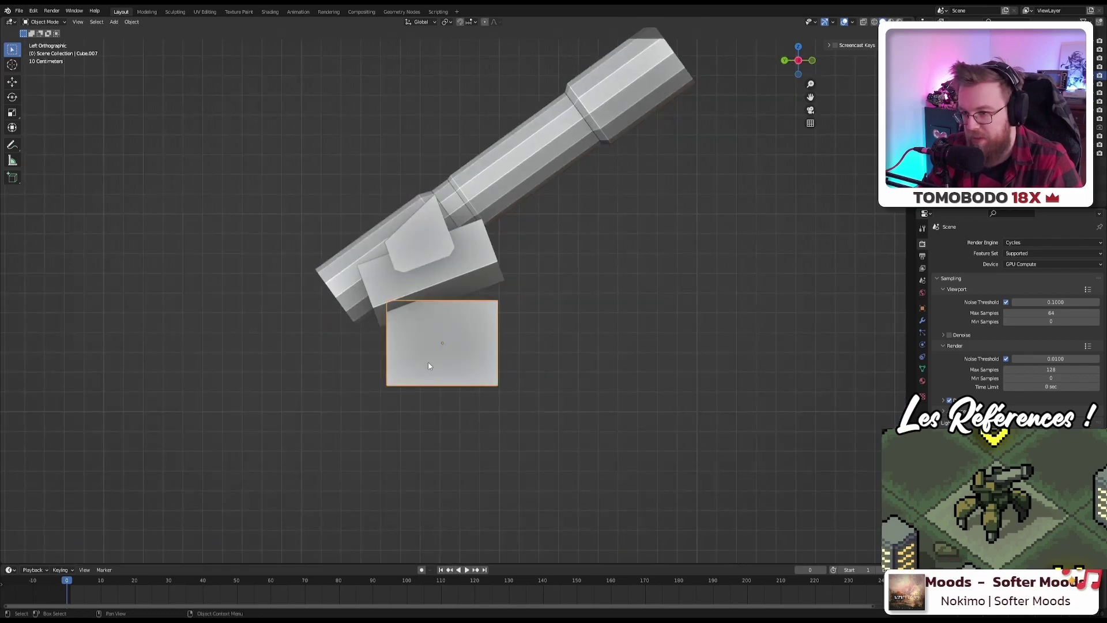
{"action": "key", "text": "r"}
{"action": "key", "text": "Escape"}
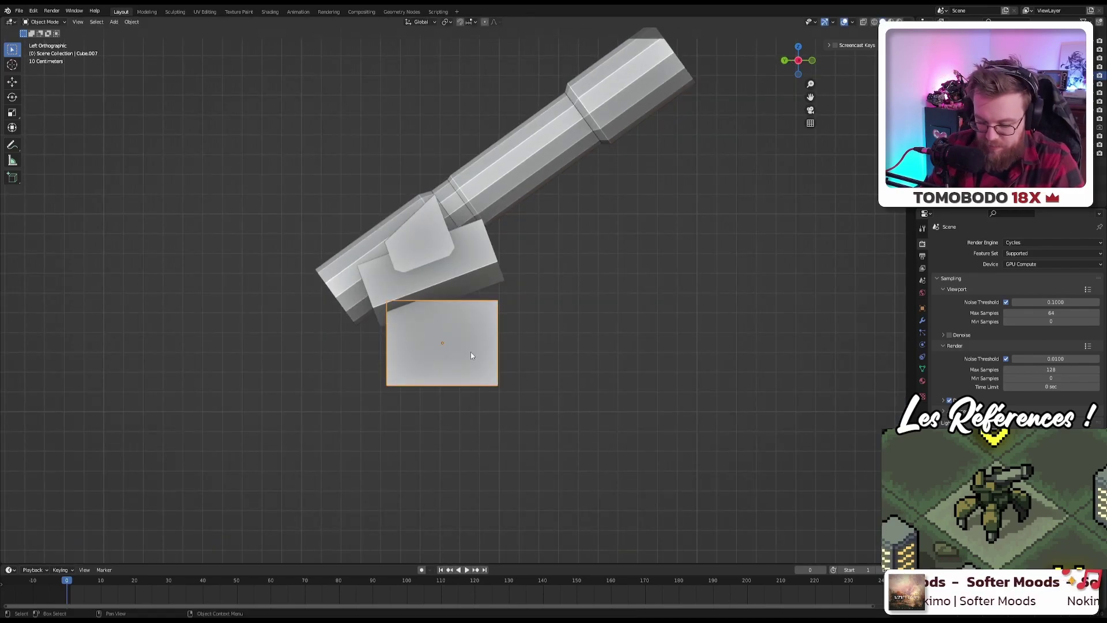
{"action": "key", "text": "g"}
{"action": "key", "text": "z"}
{"action": "left_click", "coordinate": [483, 383]}
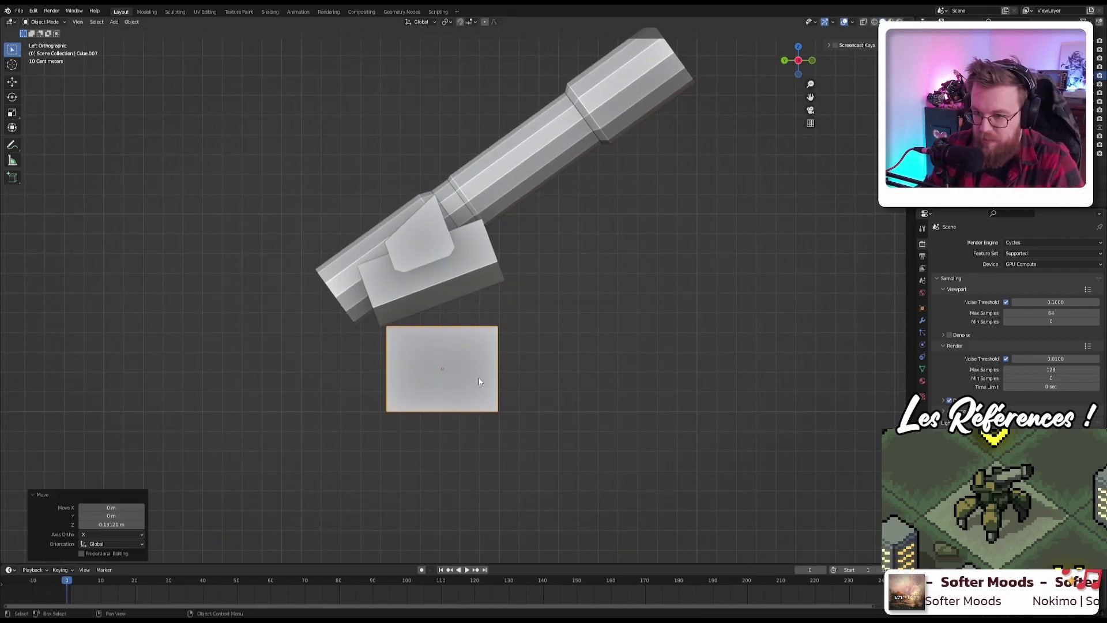
{"action": "key", "text": "r"}
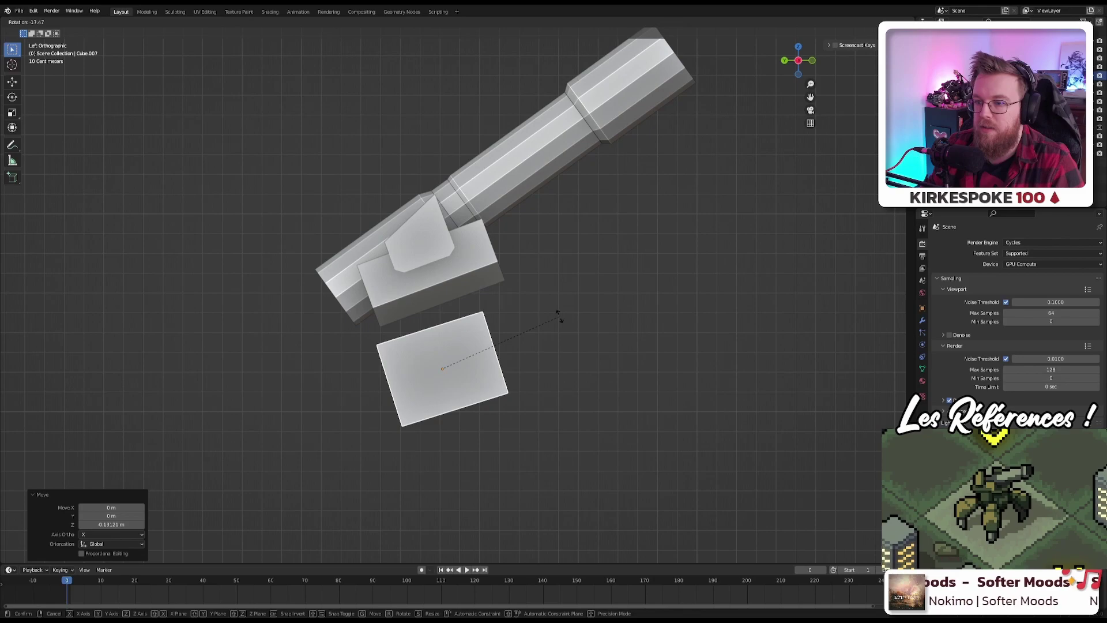
{"action": "left_click", "coordinate": [538, 306]}
Step: Copy Cube.008's -20.4° X rotation into the lower block's X rotation field
{"action": "left_click", "coordinate": [488, 256], "text": "shift"}
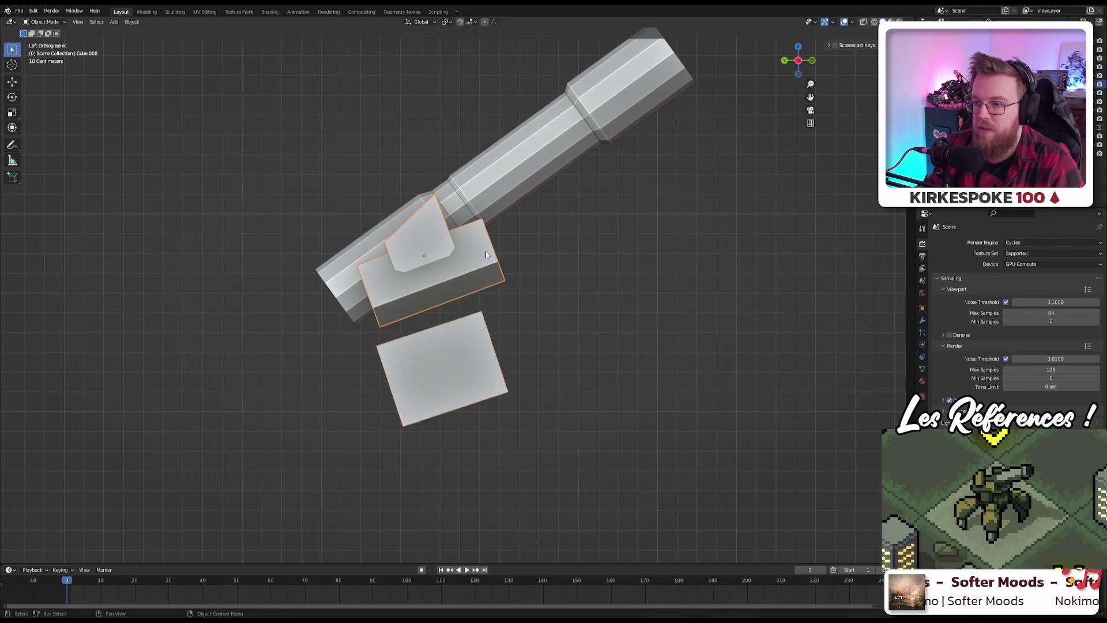
{"action": "key", "text": "n"}
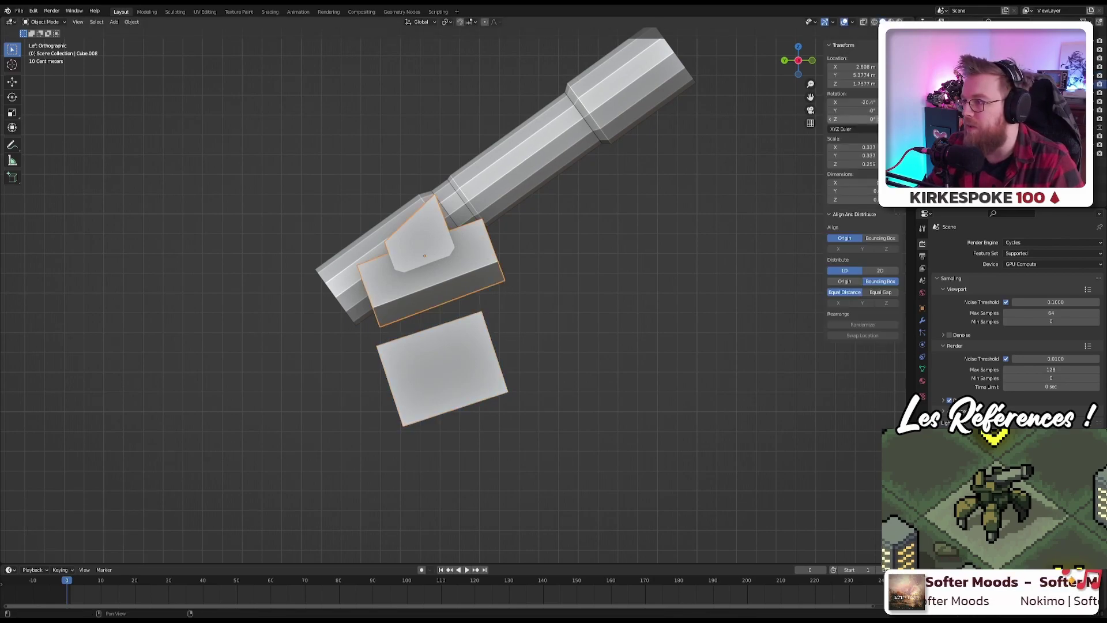
{"action": "left_click", "coordinate": [854, 102]}
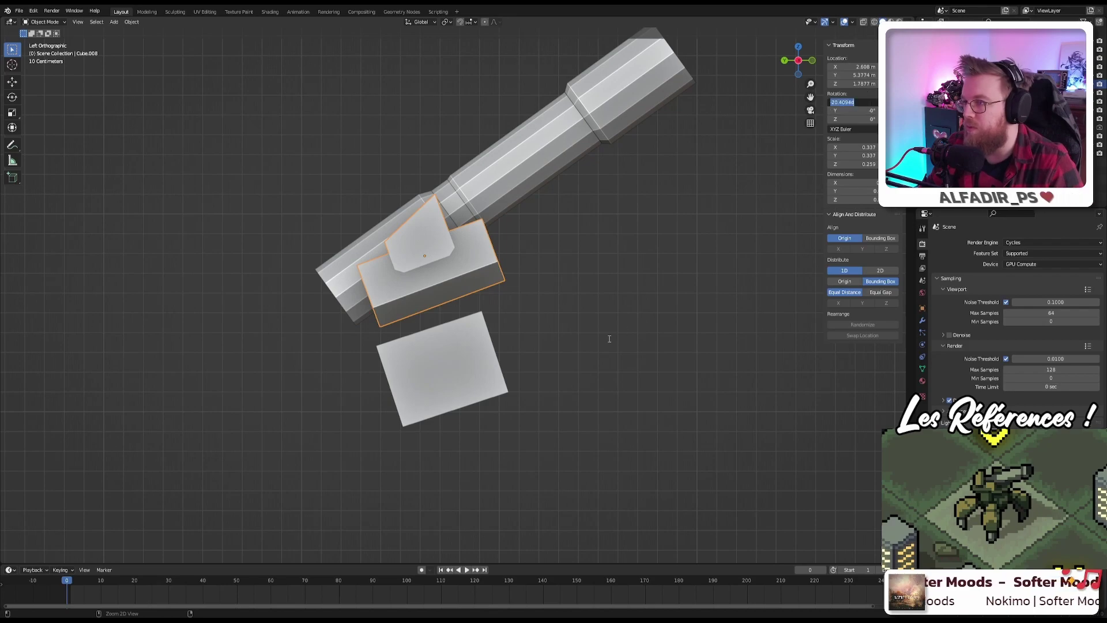
{"action": "key", "text": "ctrl+c"}
{"action": "key", "text": "Escape"}
{"action": "left_click", "coordinate": [463, 352]}
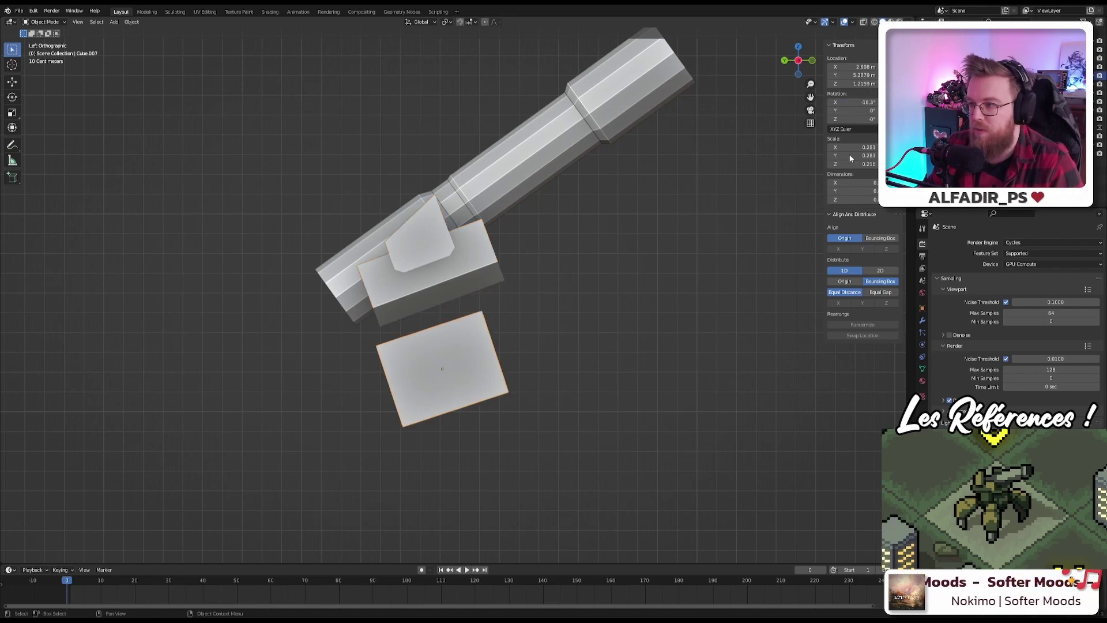
{"action": "left_click", "coordinate": [867, 104]}
{"action": "key", "text": "ctrl+v"}
{"action": "key", "text": "Return"}
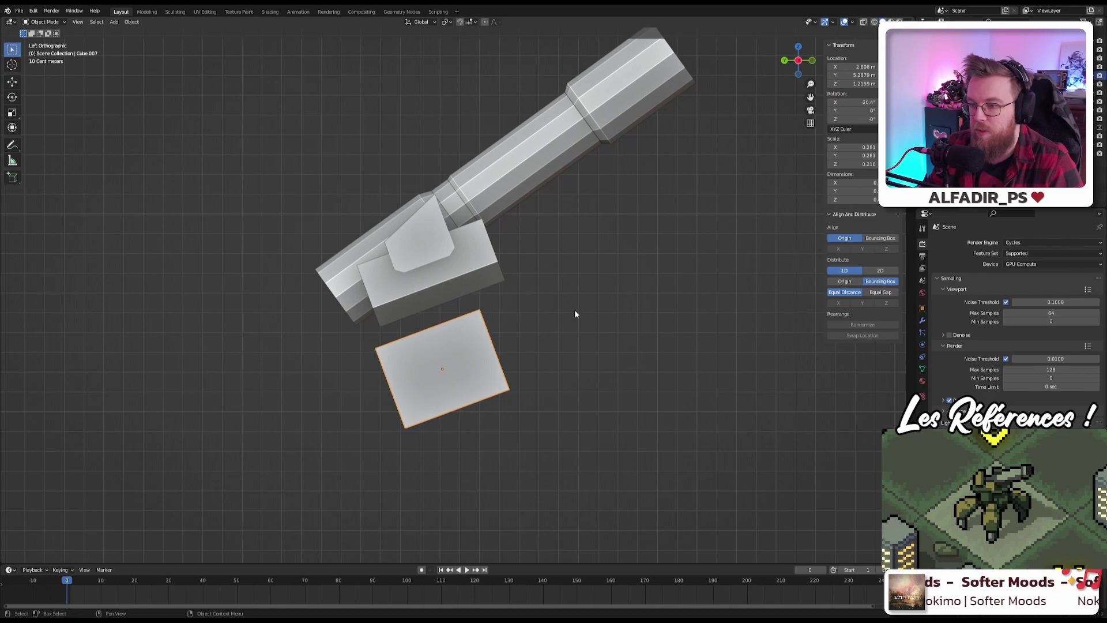
Step: Move the lower block -0.072 m in Y and 0.103 m in Z under the cradle
{"action": "middle_click_drag", "start_coordinate": [574, 309], "coordinate": [551, 314], "text": "shift"}
{"action": "key", "text": "g"}
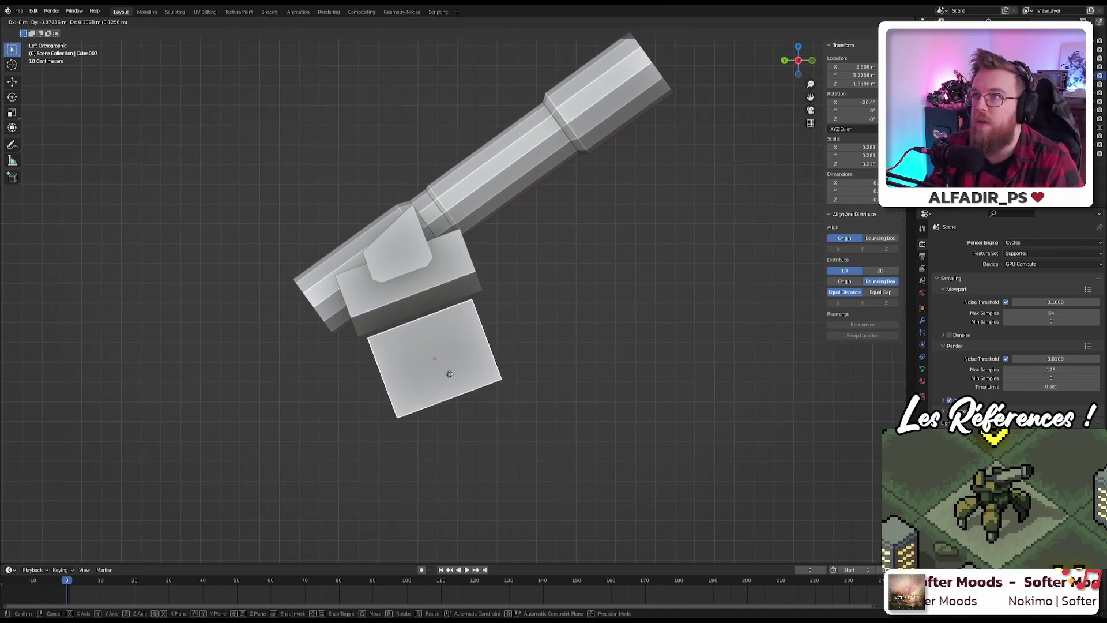
{"action": "left_click", "coordinate": [450, 374]}
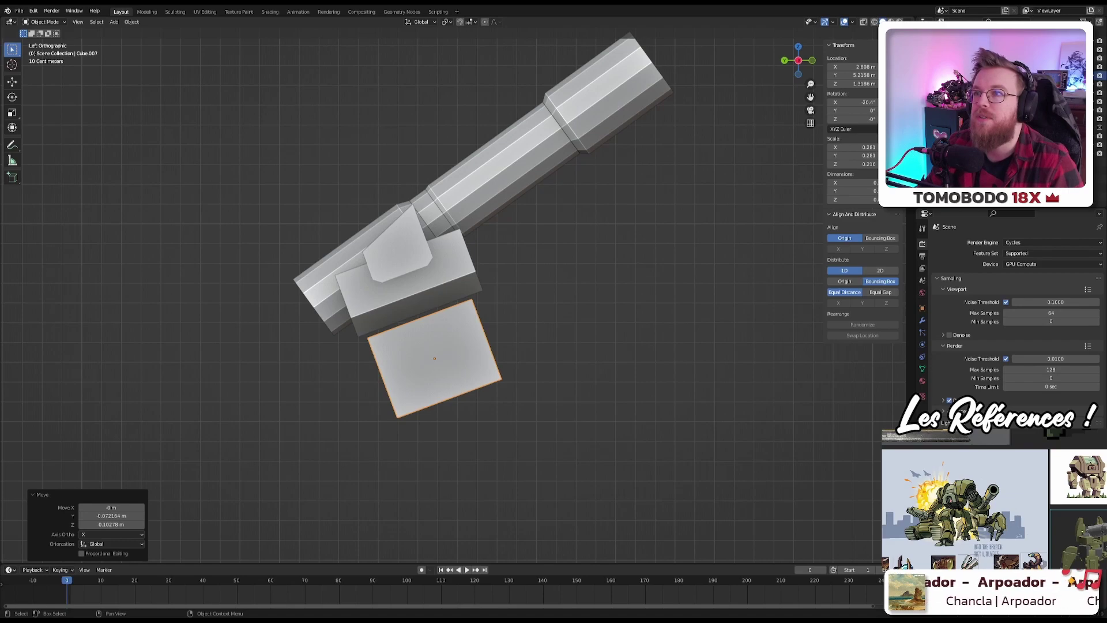
{"action": "scroll", "coordinate": [450, 295], "scroll_direction": "up", "scroll_amount": 5}
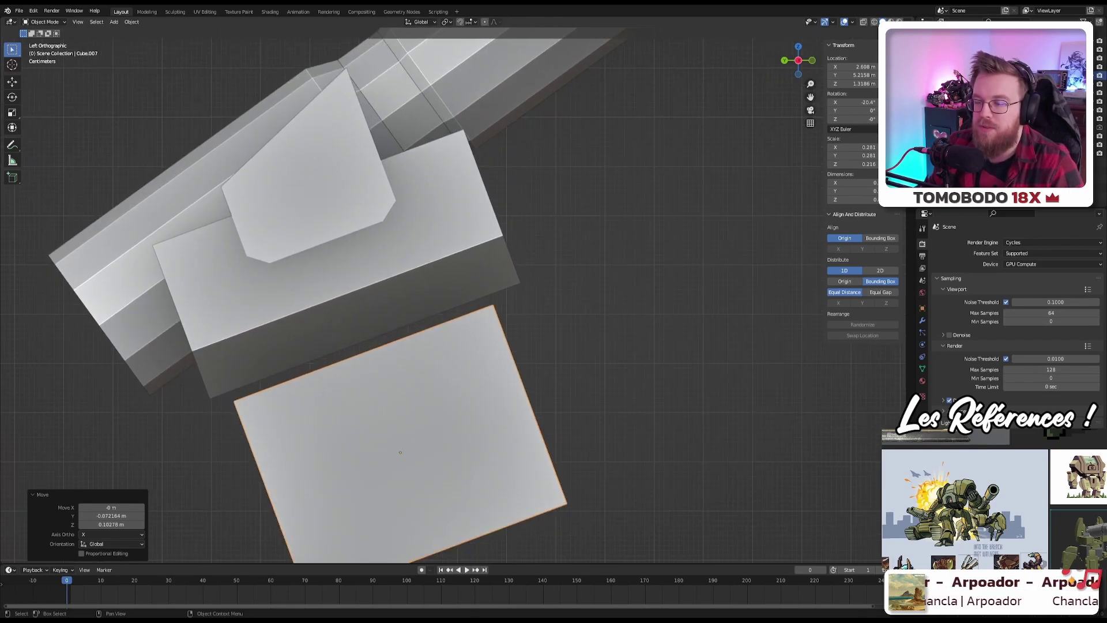
Step: In face select mode, pick a face of the lower block and start bevelling its edges
{"action": "middle_click_drag", "start_coordinate": [502, 317], "coordinate": [450, 341]}
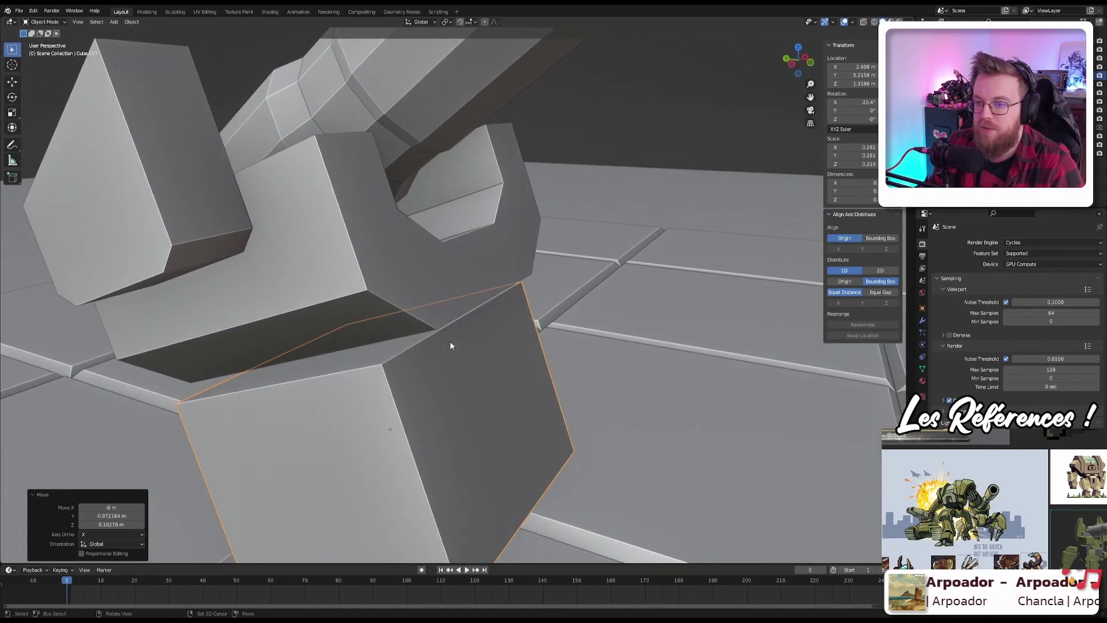
{"action": "key", "text": "Tab"}
{"action": "key", "text": "alt+a"}
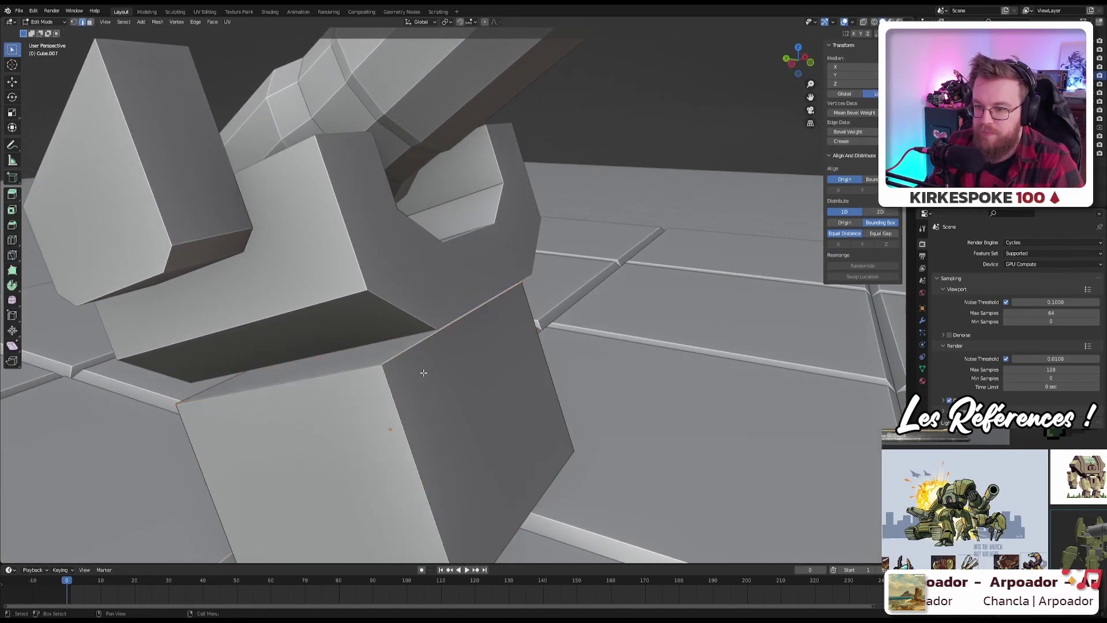
{"action": "middle_click_drag", "start_coordinate": [411, 378], "coordinate": [381, 266]}
{"action": "scroll", "coordinate": [340, 150], "scroll_direction": "up", "scroll_amount": 3}
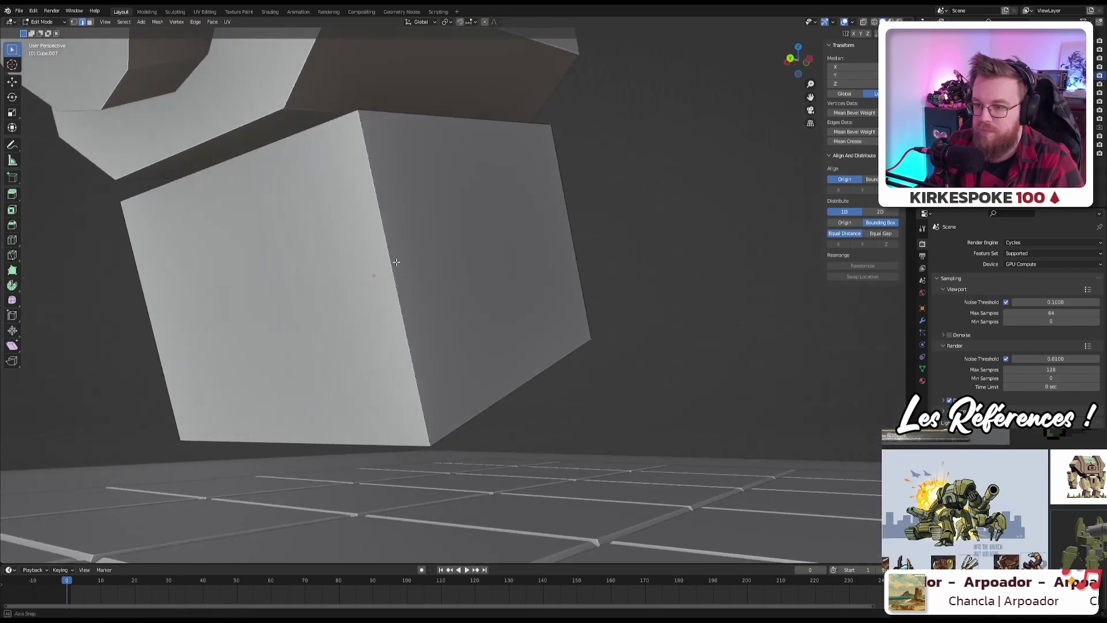
{"action": "left_click", "coordinate": [340, 151]}
{"action": "middle_click_drag", "start_coordinate": [370, 443], "coordinate": [442, 312]}
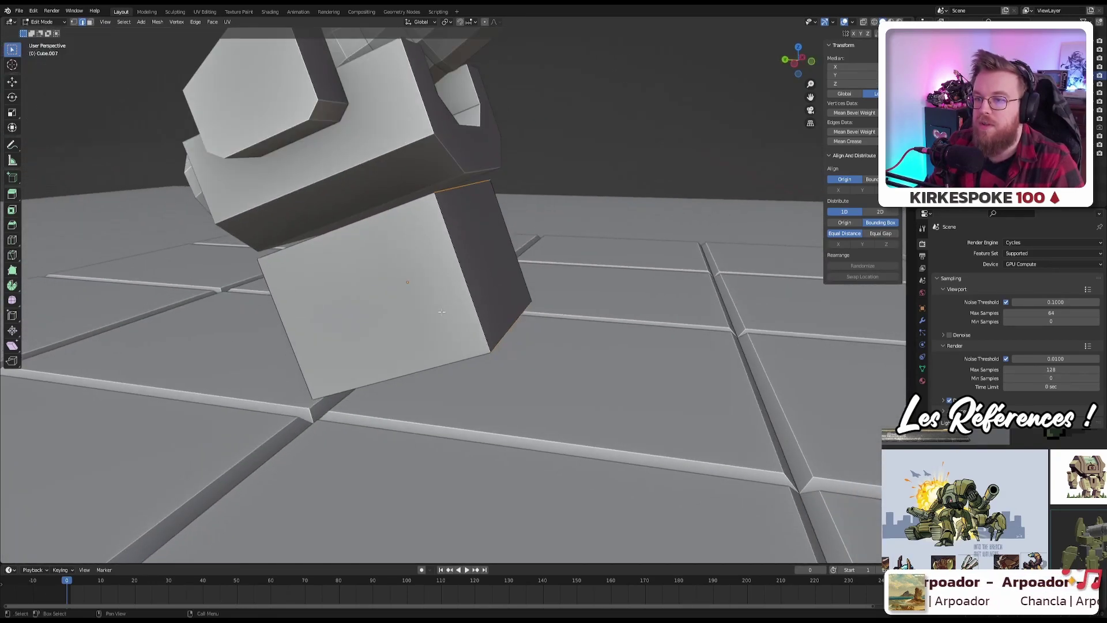
{"action": "middle_click_drag", "start_coordinate": [409, 235], "coordinate": [451, 329]}
{"action": "left_click", "coordinate": [436, 254]}
{"action": "key", "text": "3"}
{"action": "left_click", "coordinate": [474, 381]}
{"action": "key", "text": "ctrl+b"}
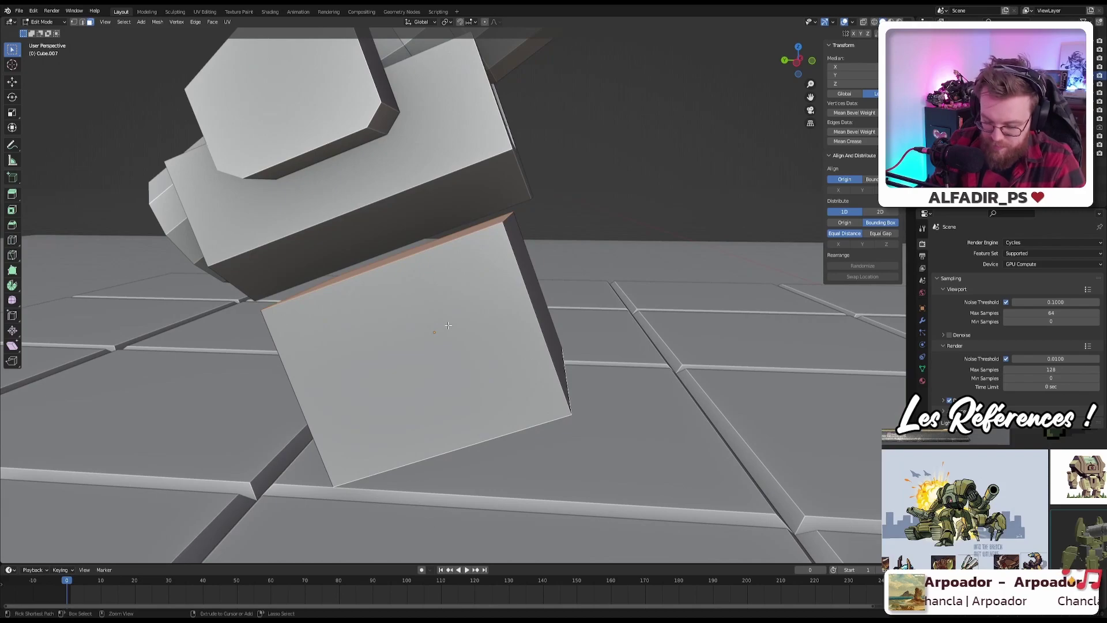
Step: Confirm the bevel and scale the selected chamfer geometry wider
{"action": "left_click", "coordinate": [473, 344]}
{"action": "middle_click_drag", "start_coordinate": [473, 345], "coordinate": [438, 300]}
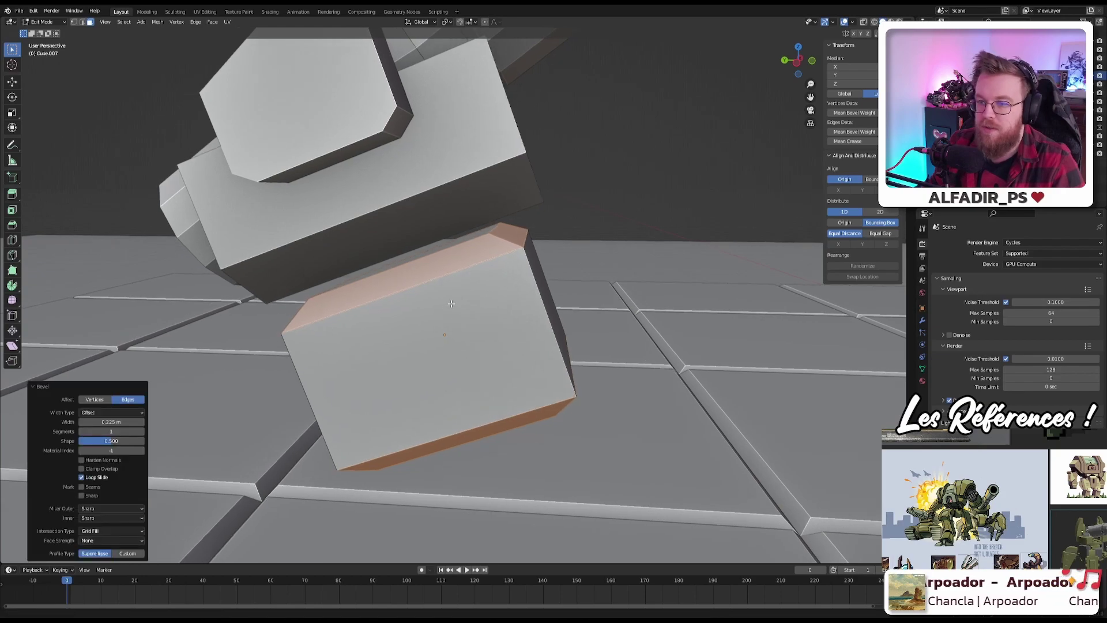
{"action": "left_click", "coordinate": [406, 260]}
{"action": "middle_click_drag", "start_coordinate": [407, 260], "coordinate": [473, 362]}
{"action": "key", "text": "s"}
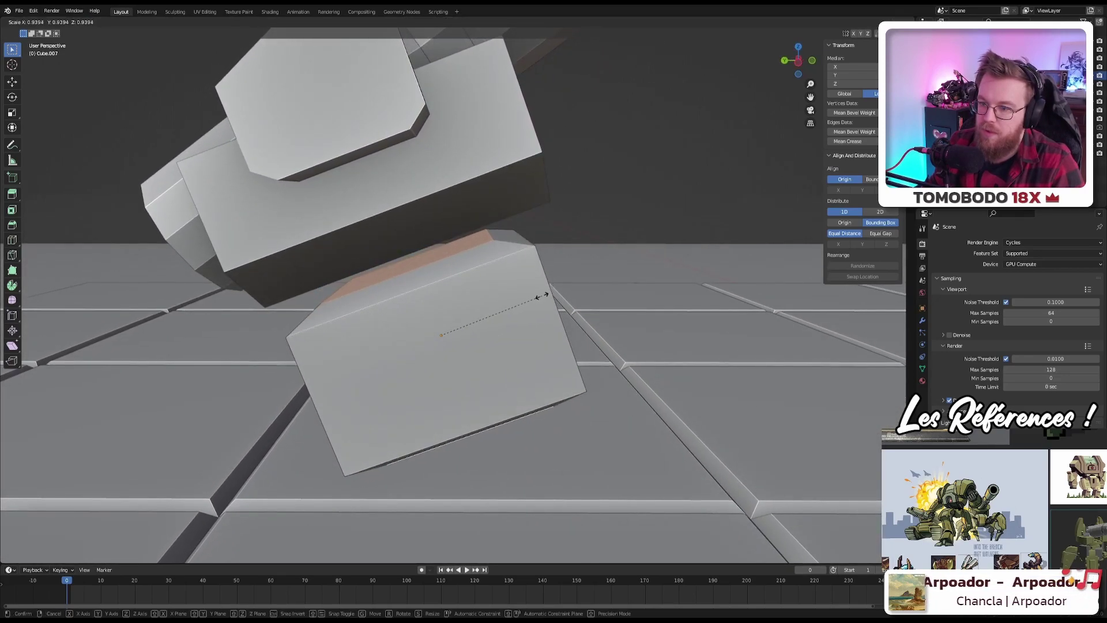
{"action": "left_click", "coordinate": [542, 295]}
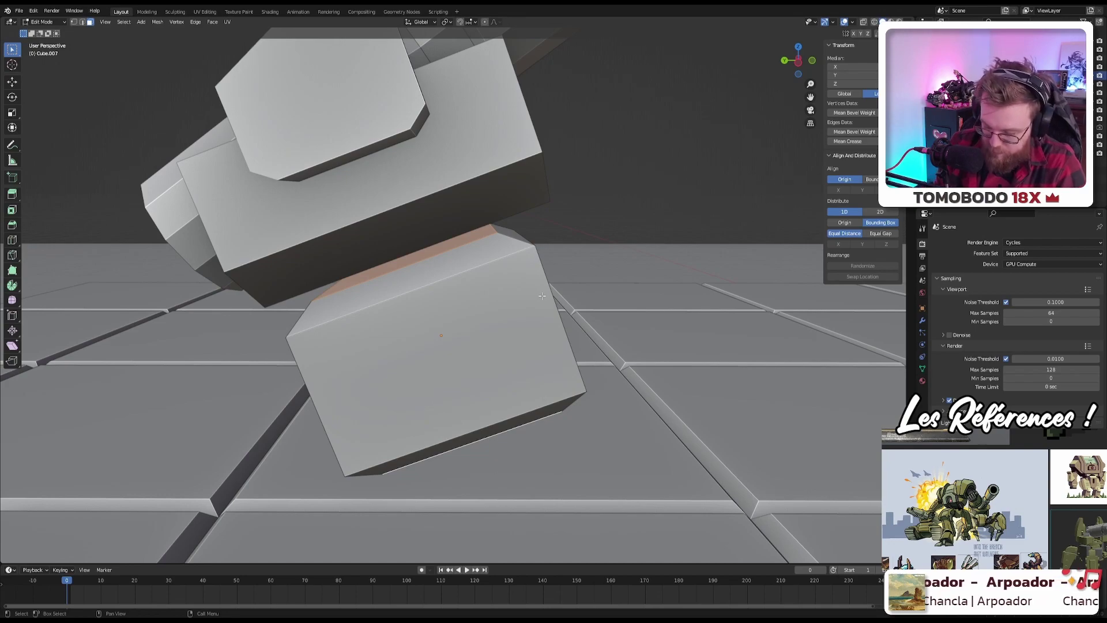
Step: Switch pivot point, rescale the selection to 1.160, then undo once
{"action": "key", "text": "period"}
{"action": "left_click", "coordinate": [534, 345]}
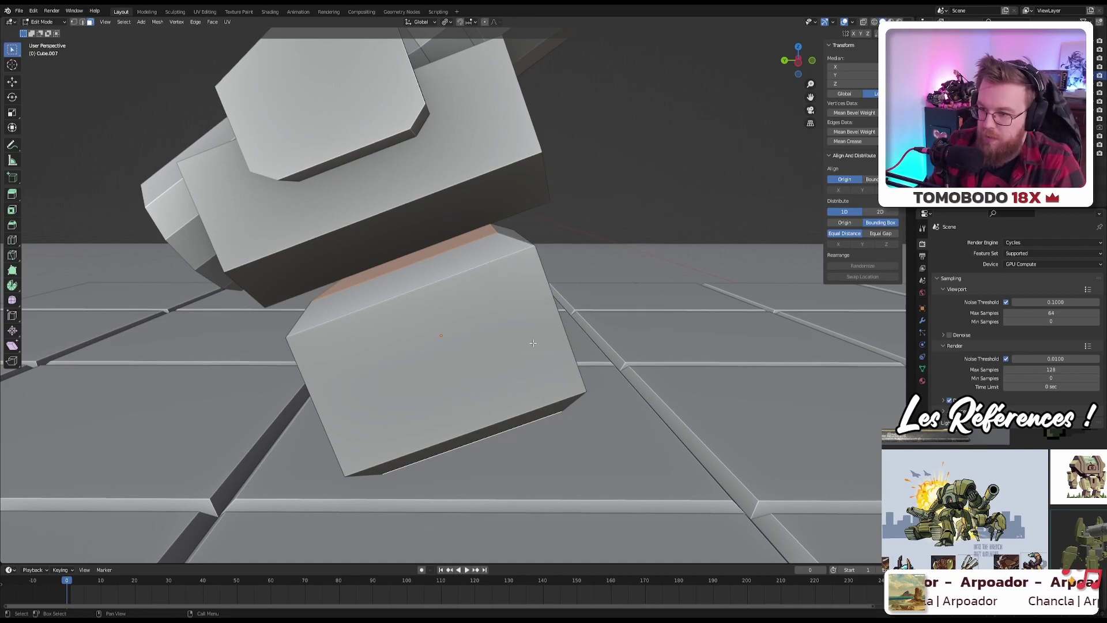
{"action": "key", "text": "s"}
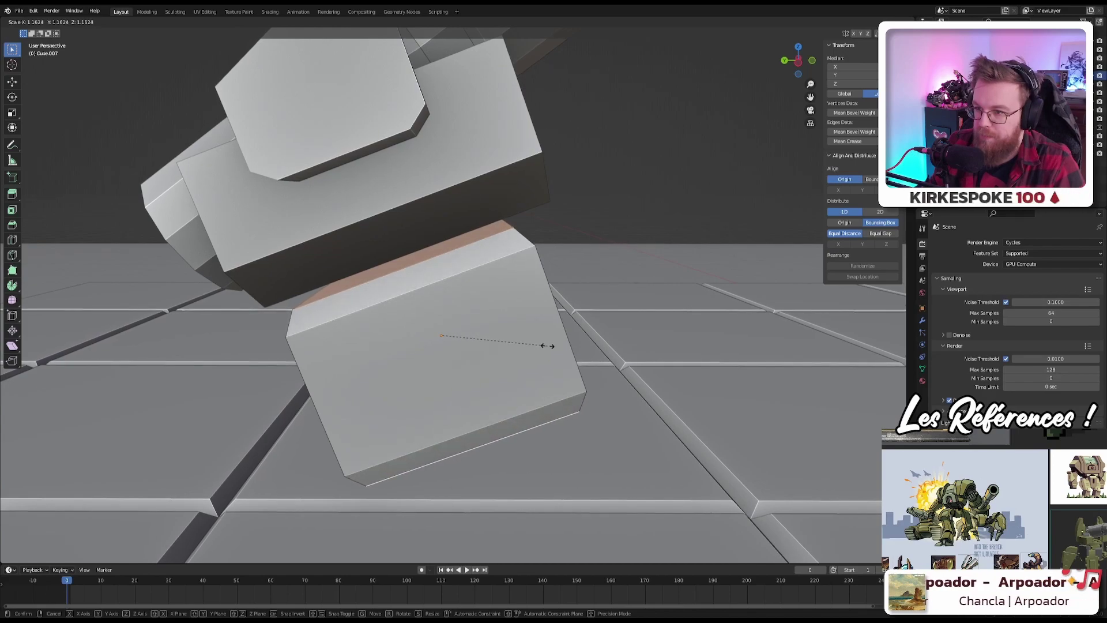
{"action": "left_click", "coordinate": [548, 347]}
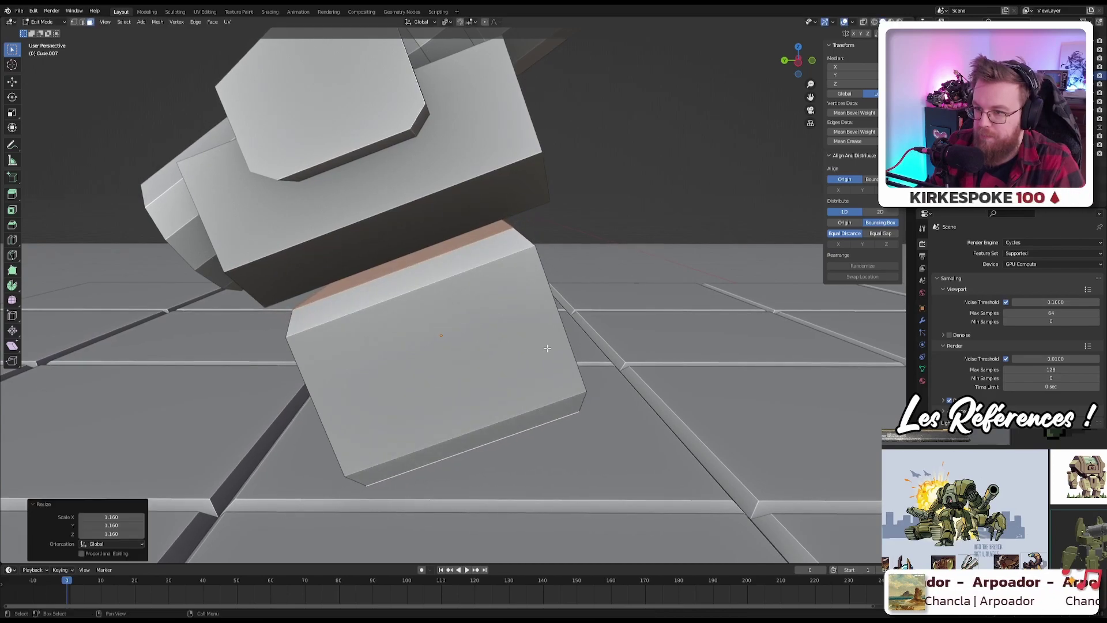
{"action": "middle_click_drag", "start_coordinate": [548, 346], "coordinate": [509, 254]}
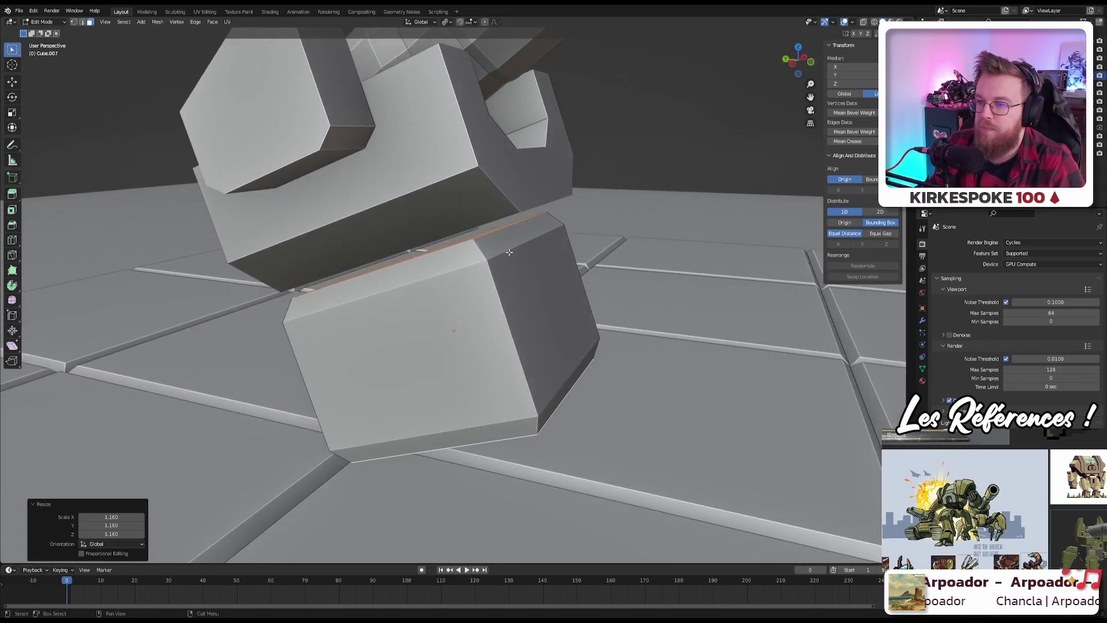
{"action": "key", "text": "ctrl+z"}
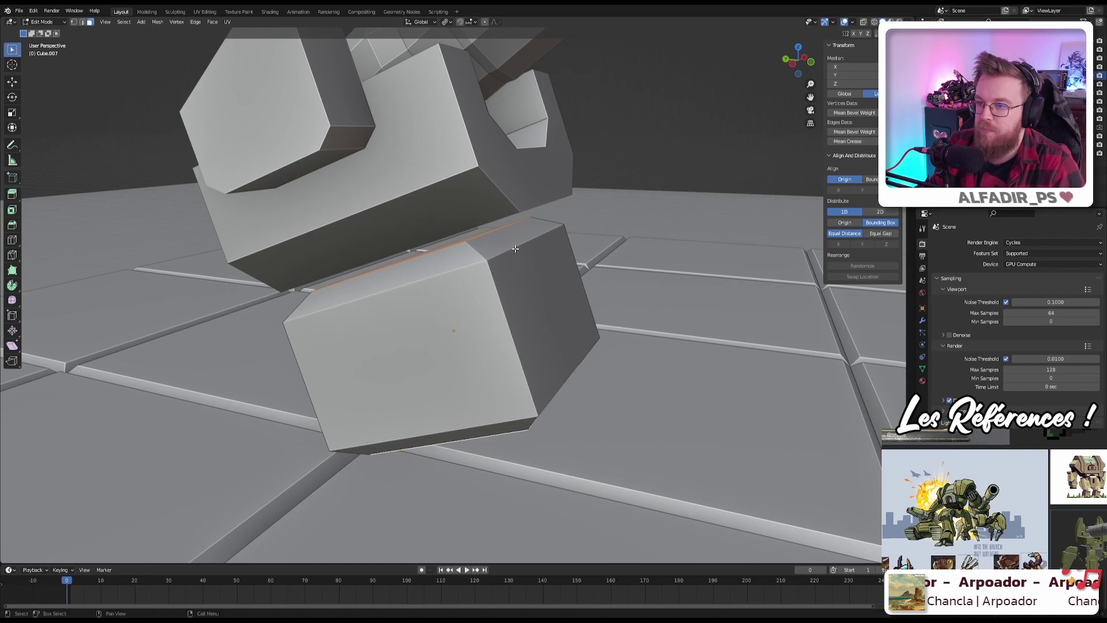
Step: Slide the lower block's top front edge along the block by a factor of 0.591
{"action": "left_click", "coordinate": [514, 287]}
{"action": "key", "text": "alt+a"}
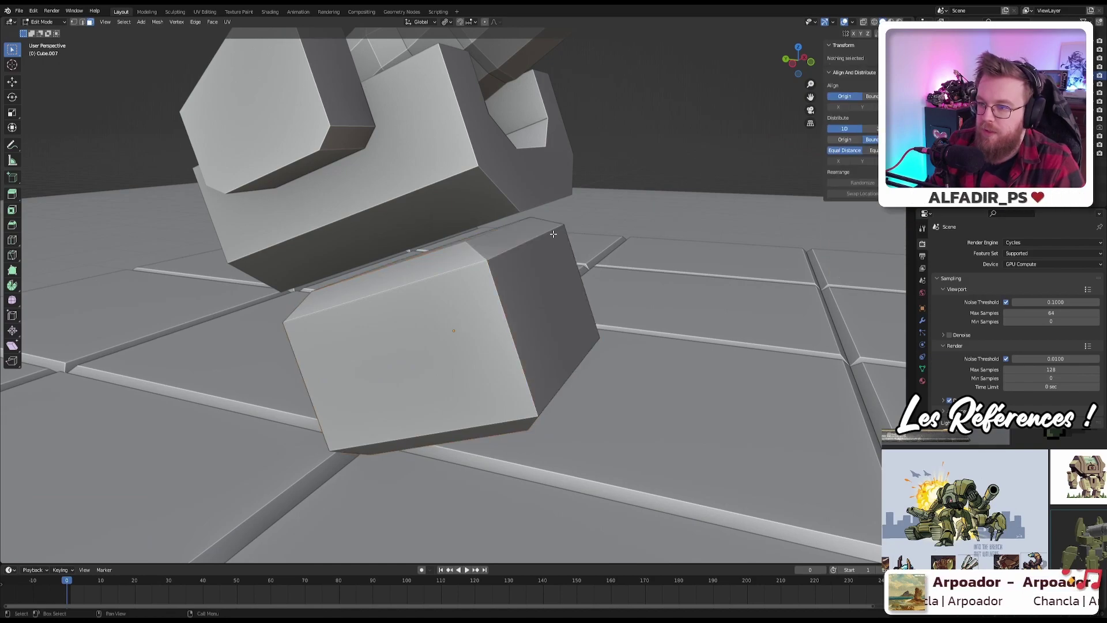
{"action": "left_click", "coordinate": [526, 262]}
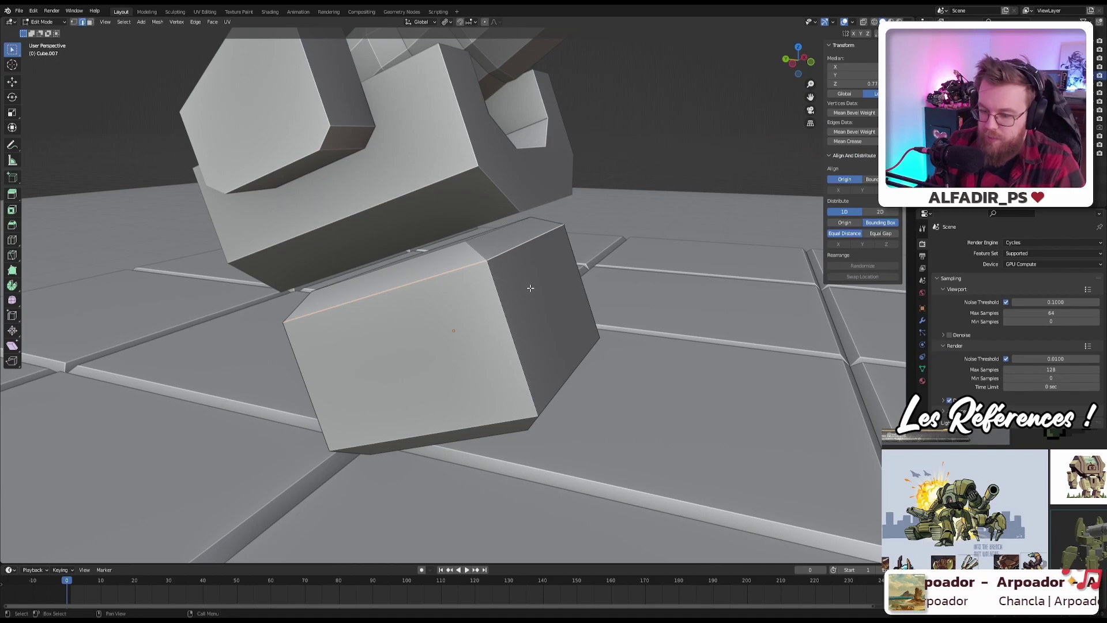
{"action": "key", "text": "ctrl+b"}
{"action": "left_click", "coordinate": [544, 346]}
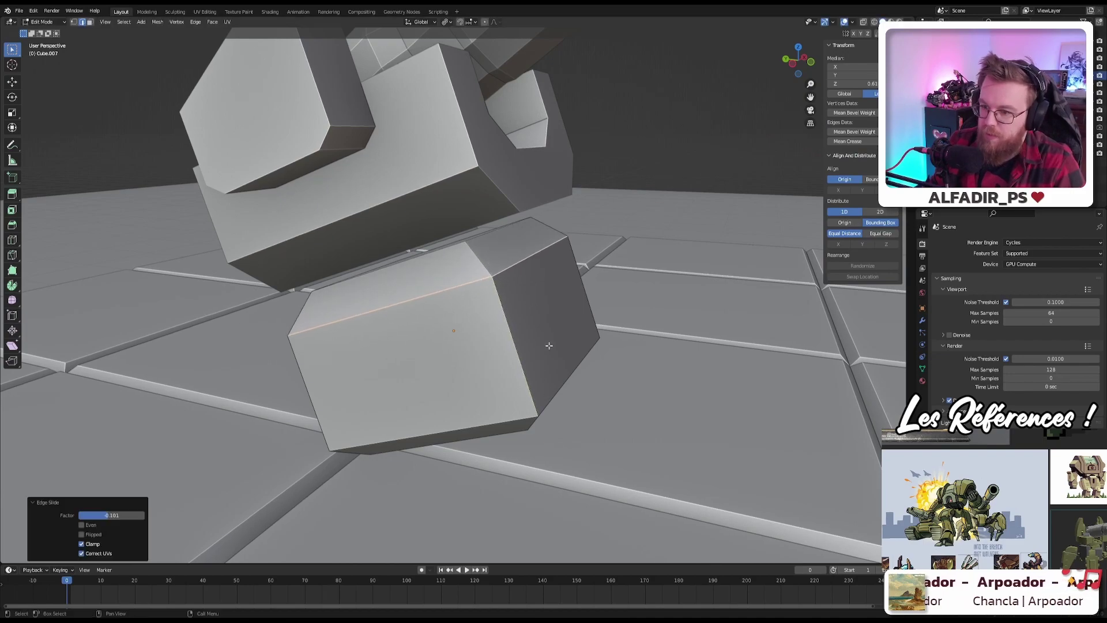
Step: Move an edge loop of the block along Z, then edge-slide it to -0.159
{"action": "left_click", "coordinate": [556, 389], "text": "alt"}
{"action": "key", "text": "g"}
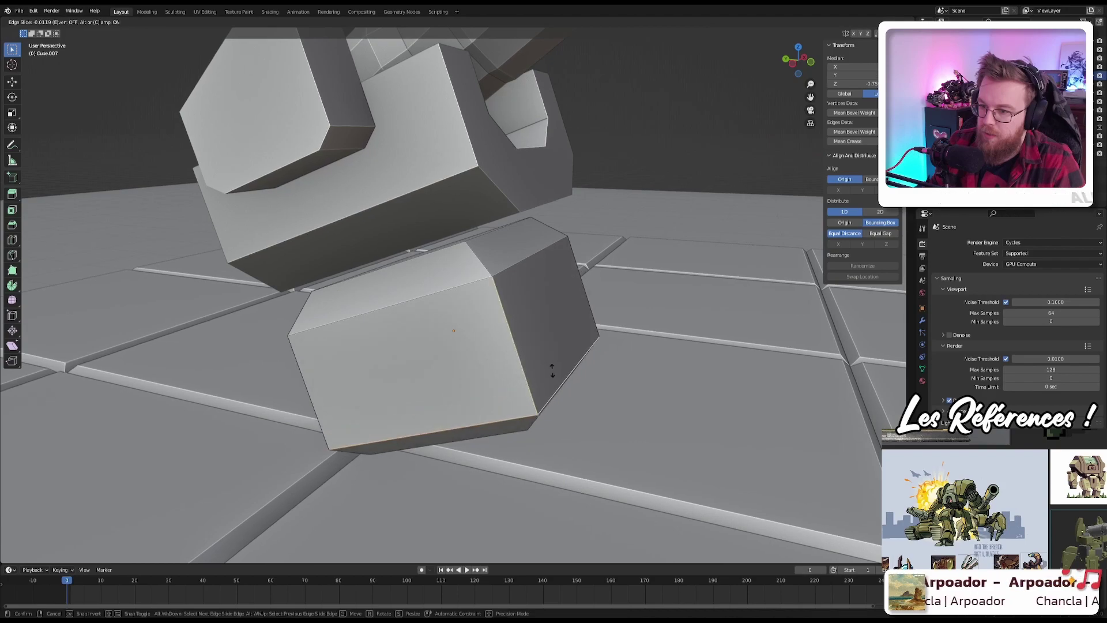
{"action": "key", "text": "z"}
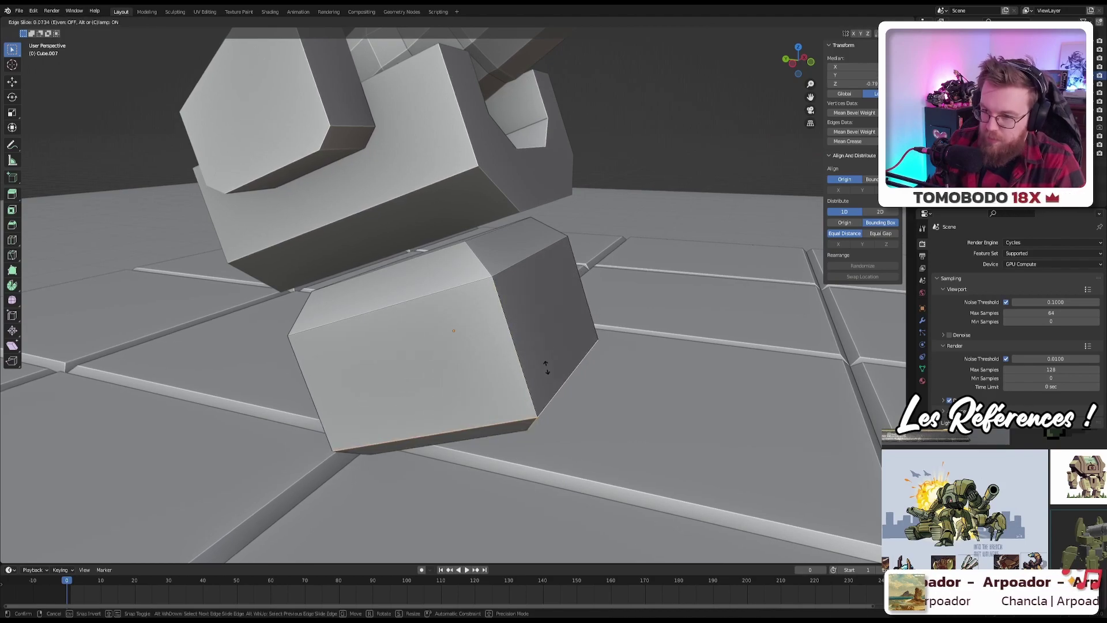
{"action": "left_click", "coordinate": [609, 341]}
{"action": "middle_click_drag", "start_coordinate": [608, 341], "coordinate": [585, 403]}
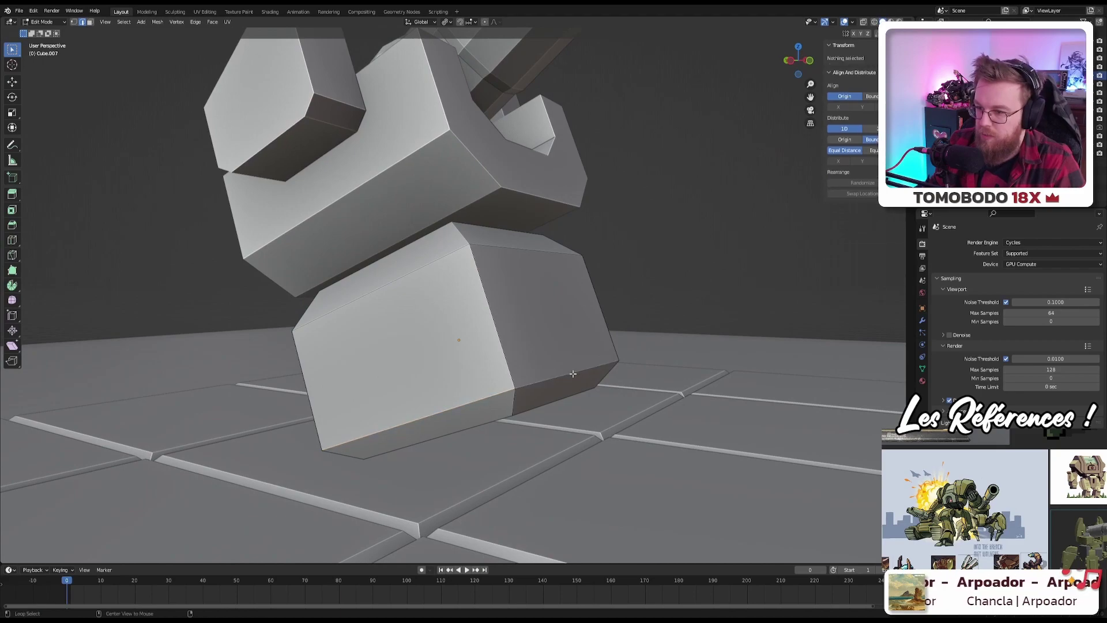
{"action": "key", "text": "g"}
{"action": "key", "text": "g"}
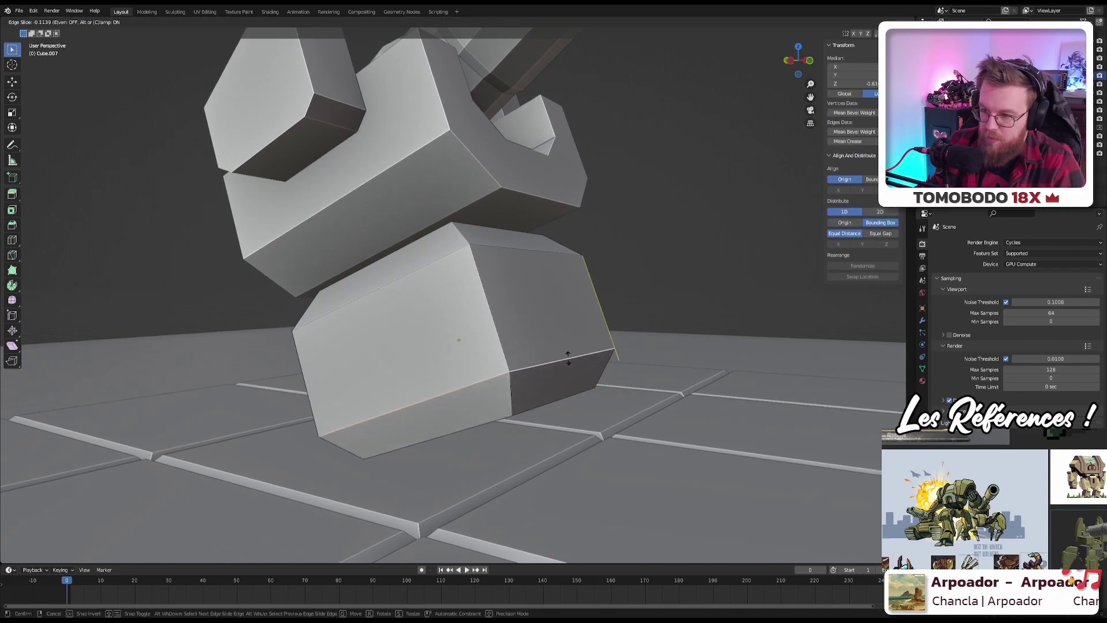
{"action": "left_click", "coordinate": [568, 354]}
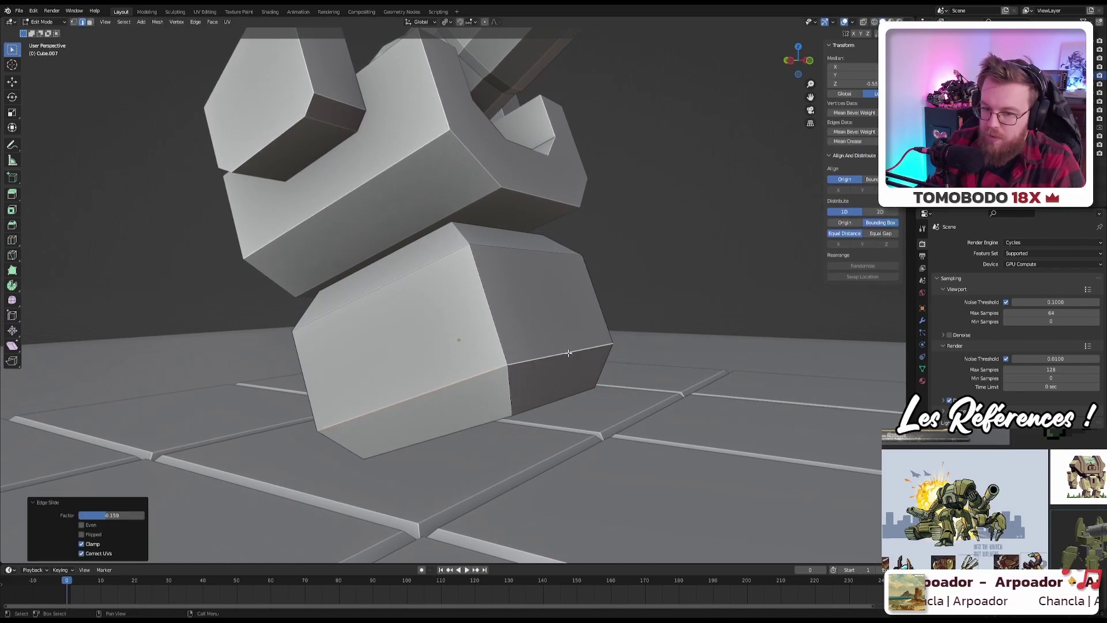
{"action": "middle_click_drag", "start_coordinate": [512, 308], "coordinate": [459, 321]}
{"action": "scroll", "coordinate": [387, 314], "scroll_direction": "down", "scroll_amount": 10}
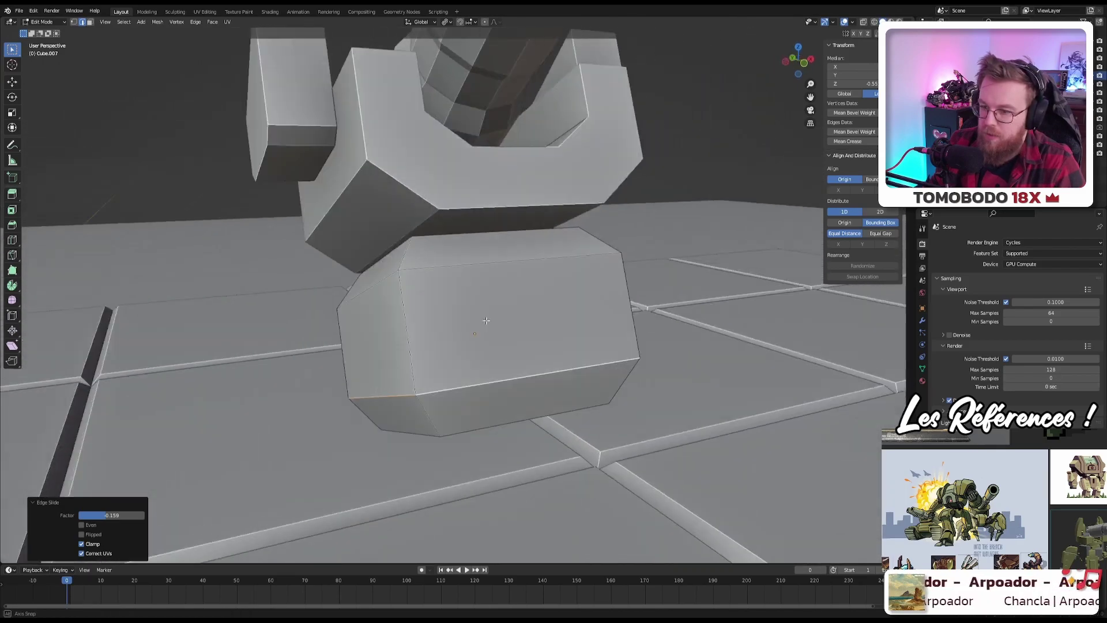
Step: Back in object mode, scale the lower box base to 0.804 along X beneath the cradle
{"action": "scroll", "coordinate": [536, 320], "scroll_direction": "up", "scroll_amount": 8}
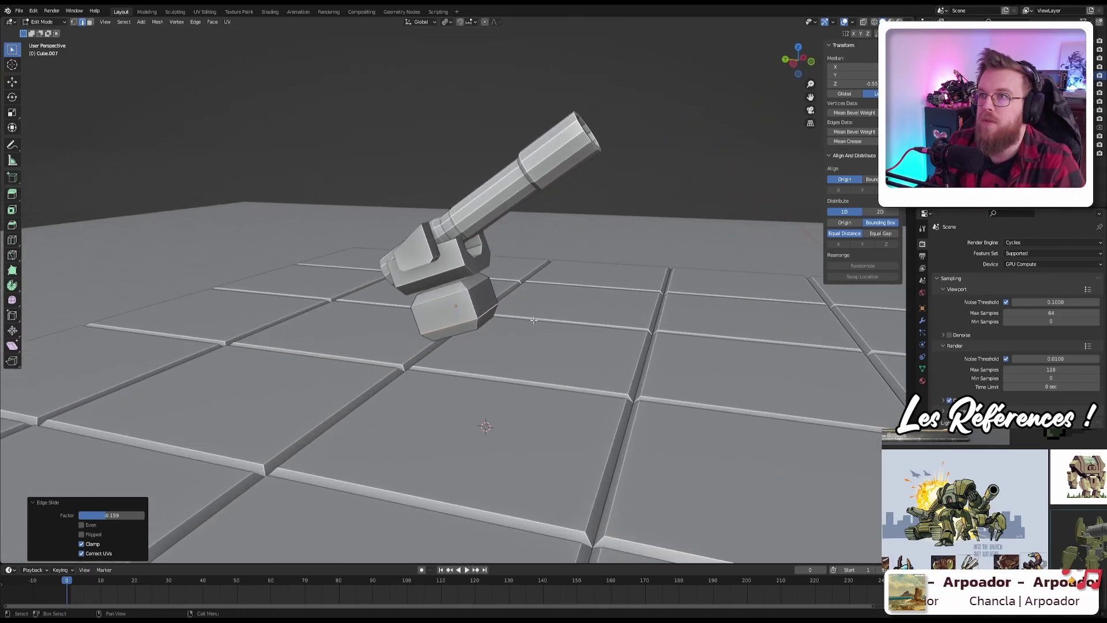
{"action": "middle_click_drag", "start_coordinate": [536, 319], "coordinate": [467, 292]}
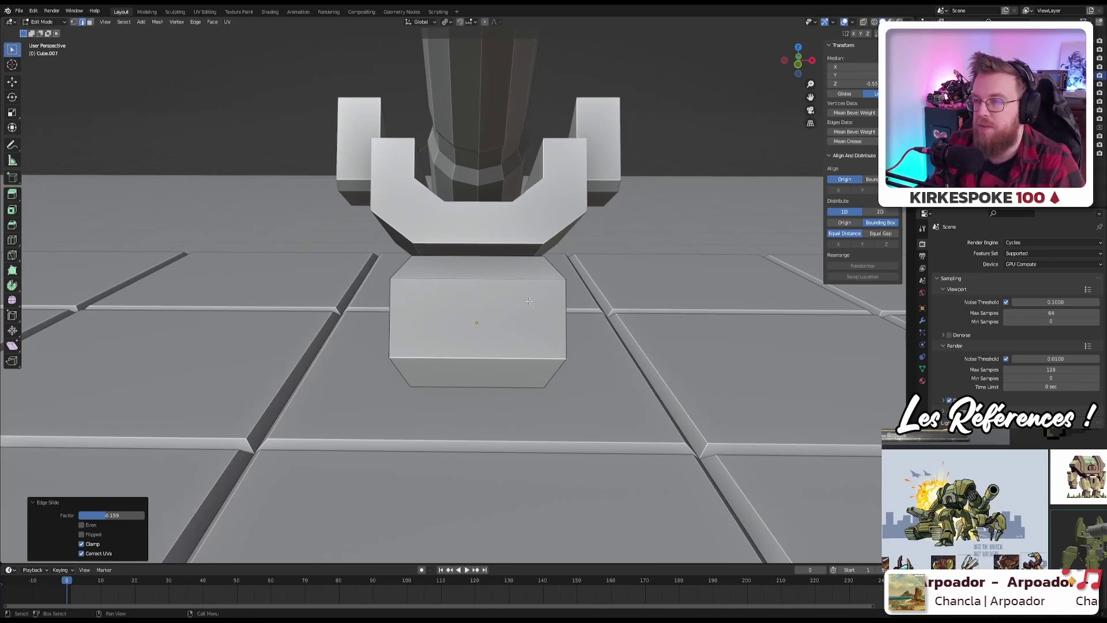
{"action": "key", "text": "Tab"}
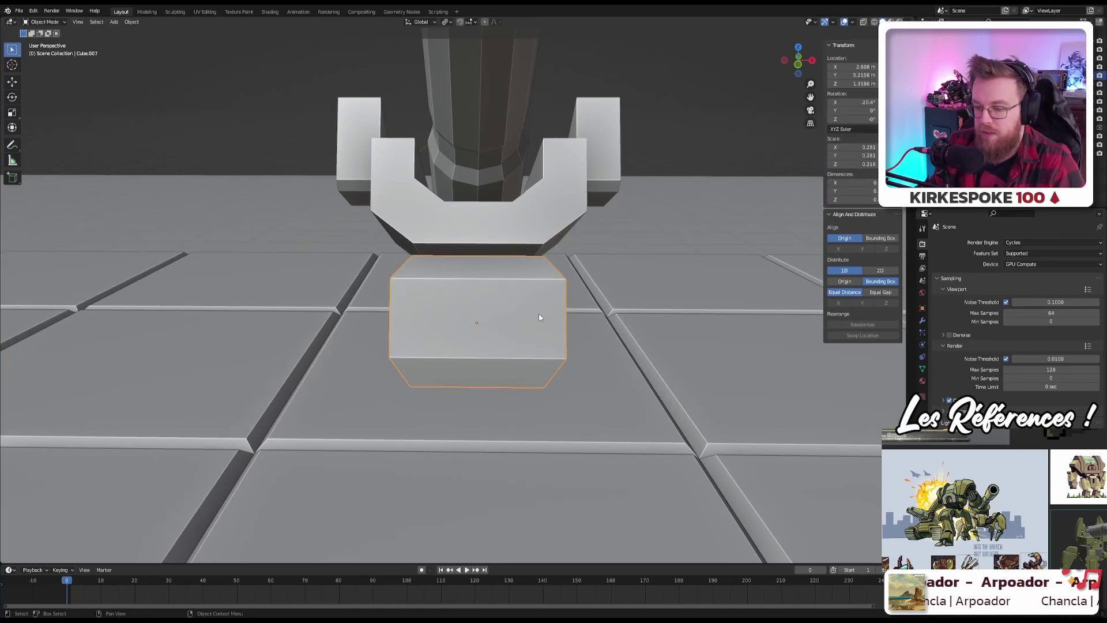
{"action": "key", "text": "s"}
{"action": "key", "text": "x"}
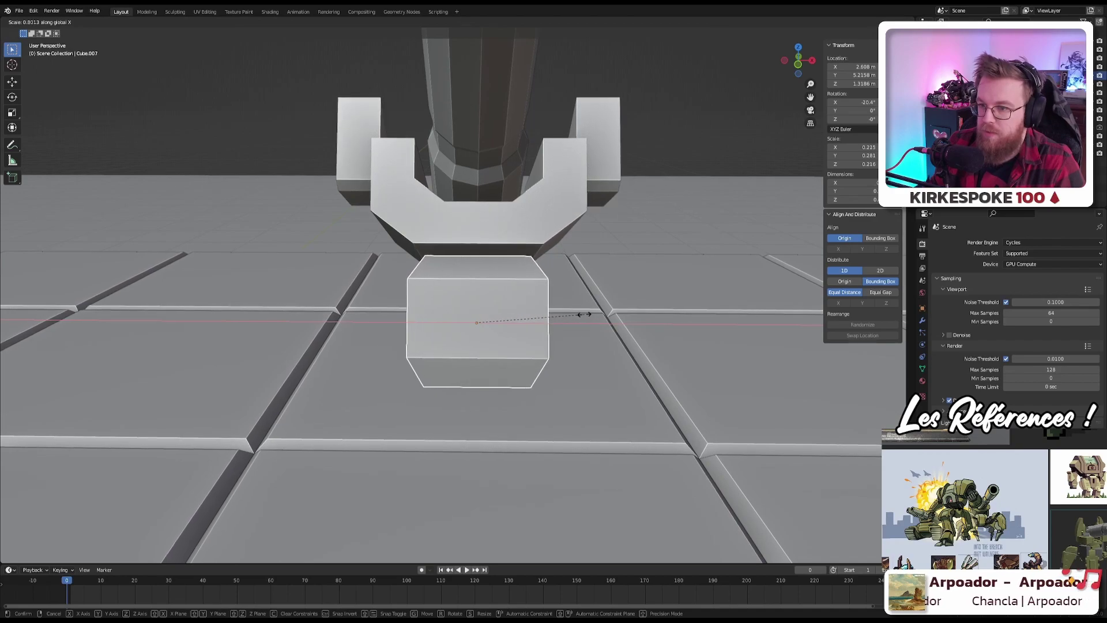
{"action": "left_click", "coordinate": [583, 312]}
{"action": "middle_click_drag", "start_coordinate": [472, 294], "coordinate": [424, 316]}
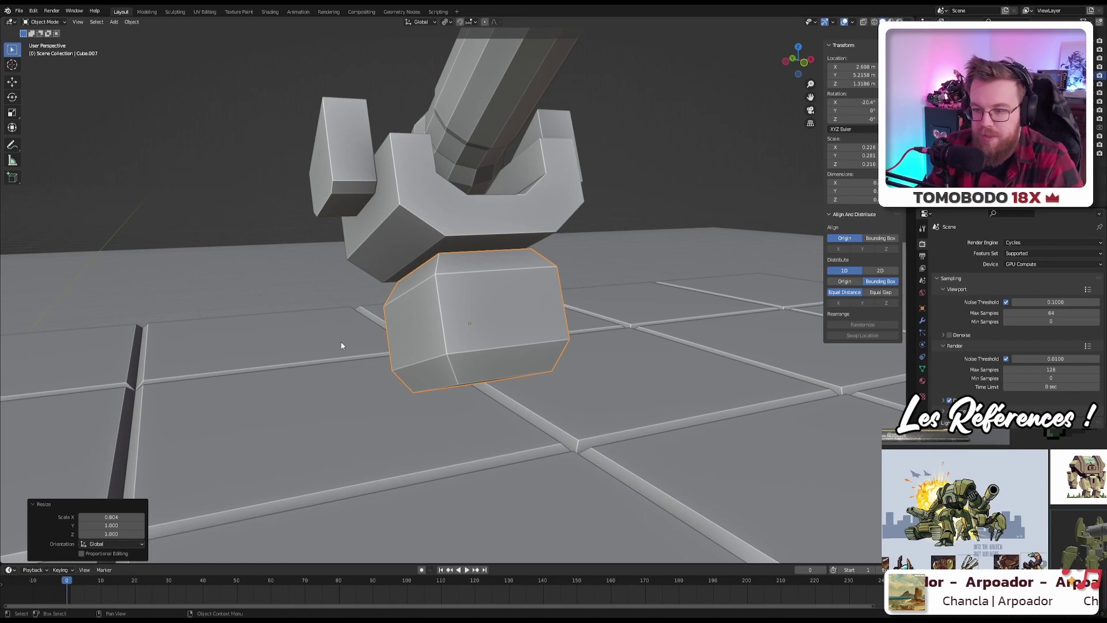
{"action": "middle_click_drag", "start_coordinate": [341, 342], "coordinate": [340, 372]}
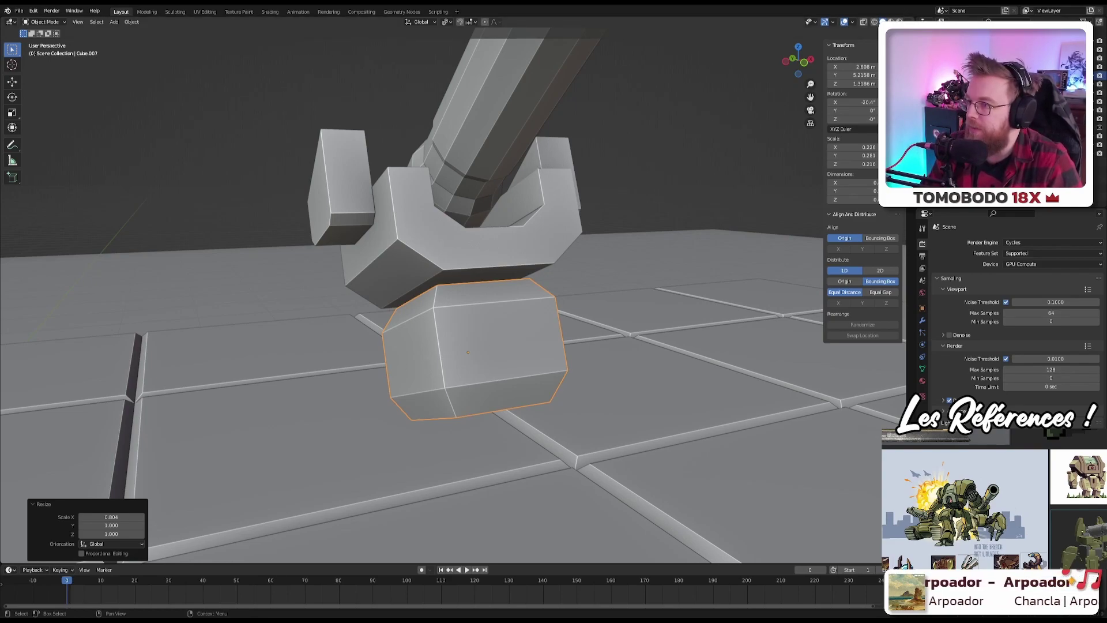
{"action": "left_click", "coordinate": [908, 21]}
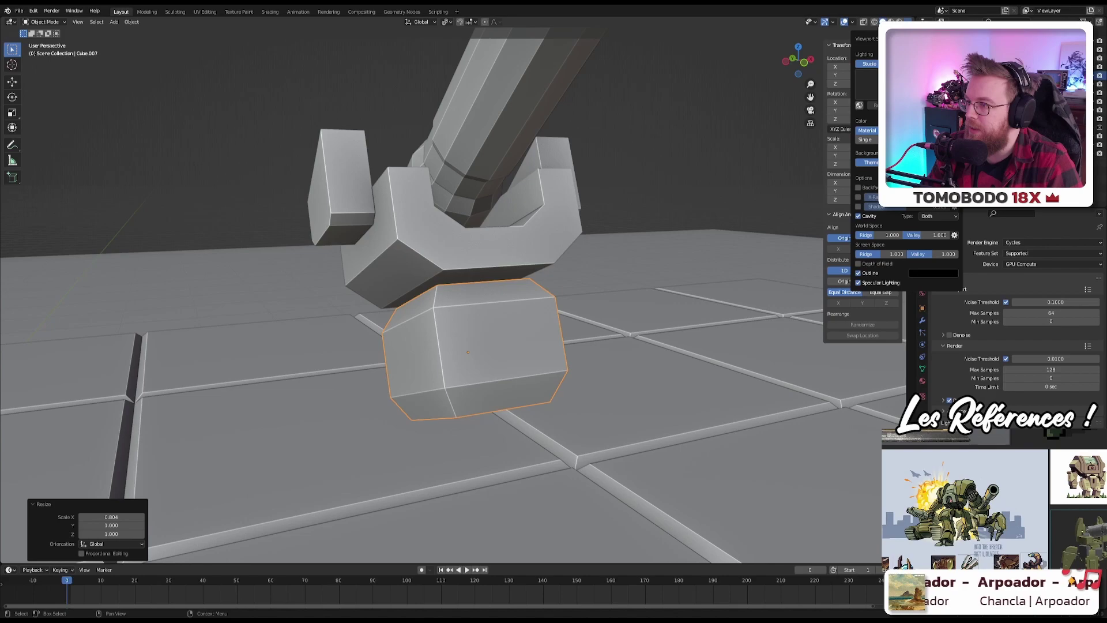
{"action": "left_click", "coordinate": [858, 216]}
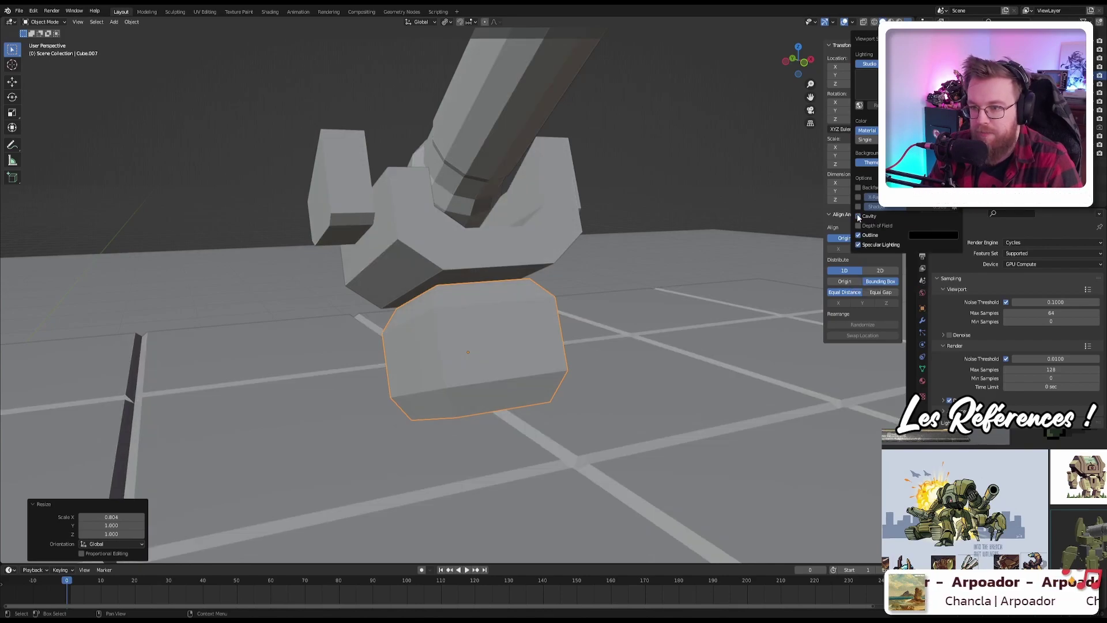
{"action": "left_click", "coordinate": [858, 216]}
{"action": "left_click", "coordinate": [858, 216]}
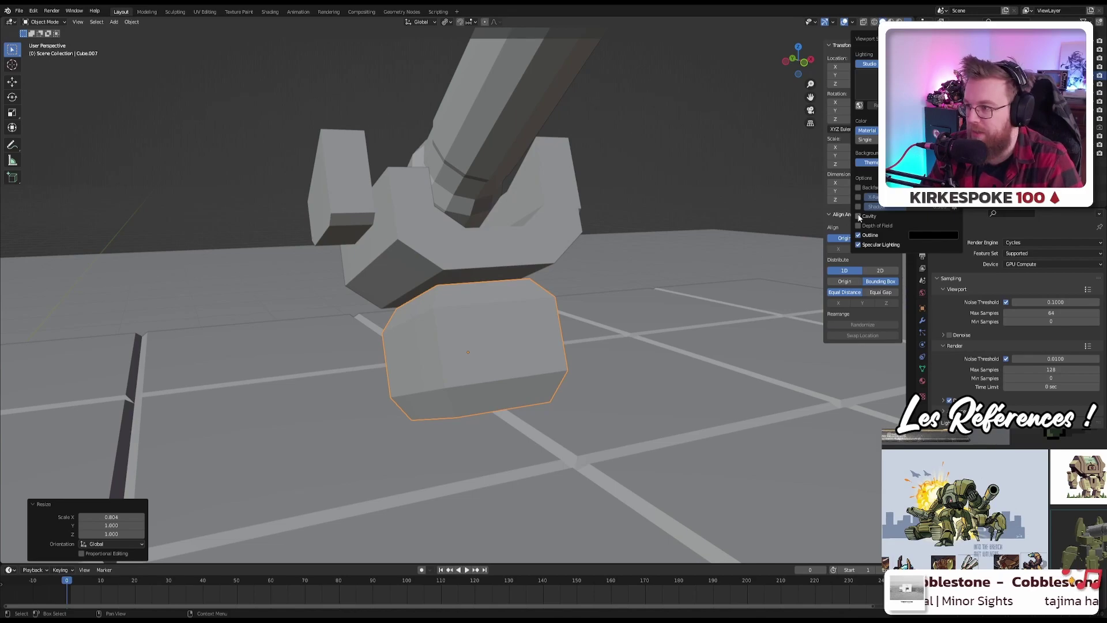
{"action": "left_click", "coordinate": [858, 216]}
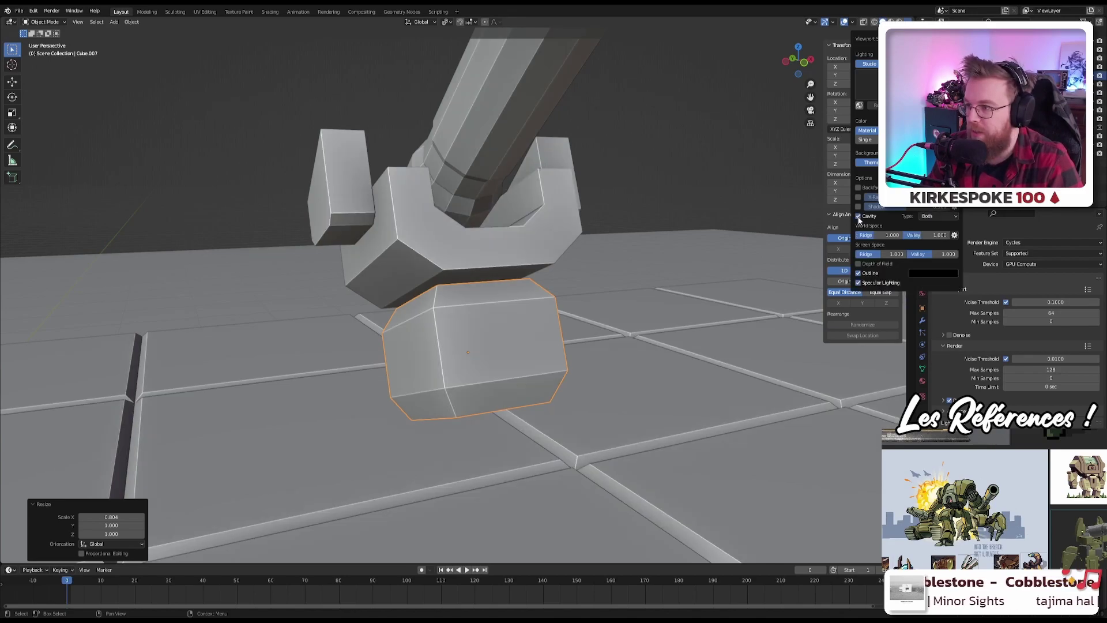
{"action": "left_click", "coordinate": [938, 217]}
{"action": "left_click", "coordinate": [932, 234]}
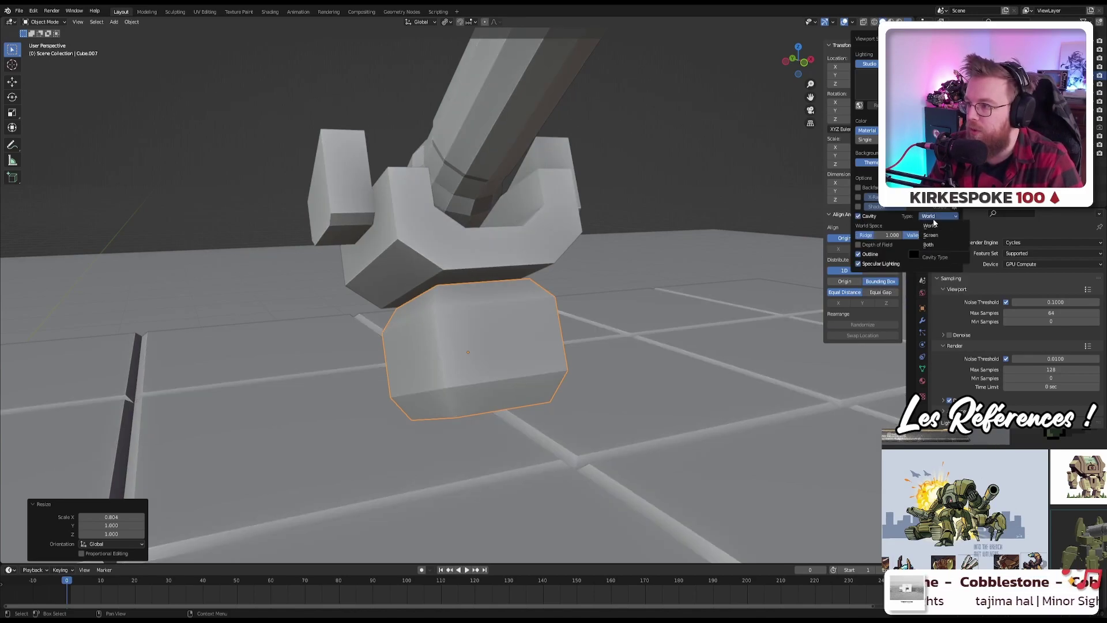
{"action": "left_click", "coordinate": [930, 215]}
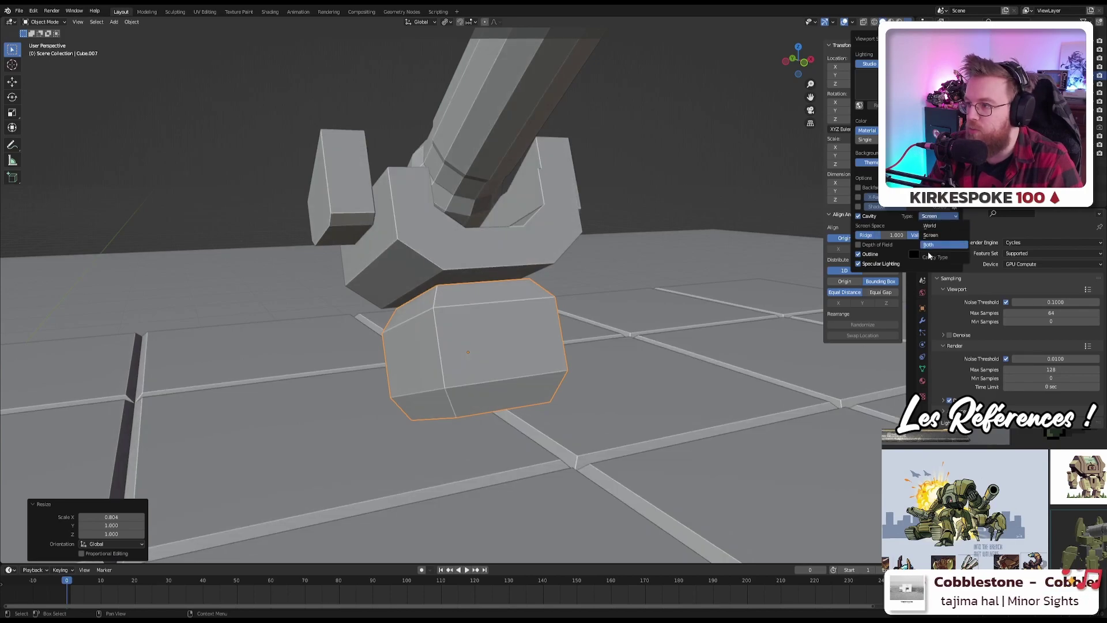
{"action": "left_click", "coordinate": [928, 252]}
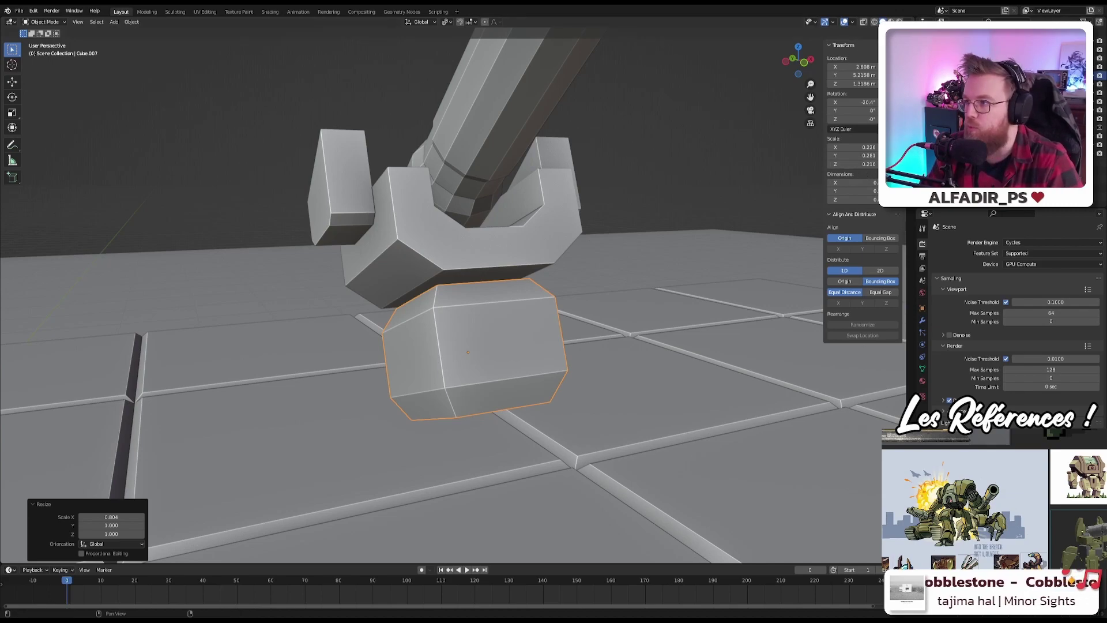
{"action": "left_click", "coordinate": [907, 22]}
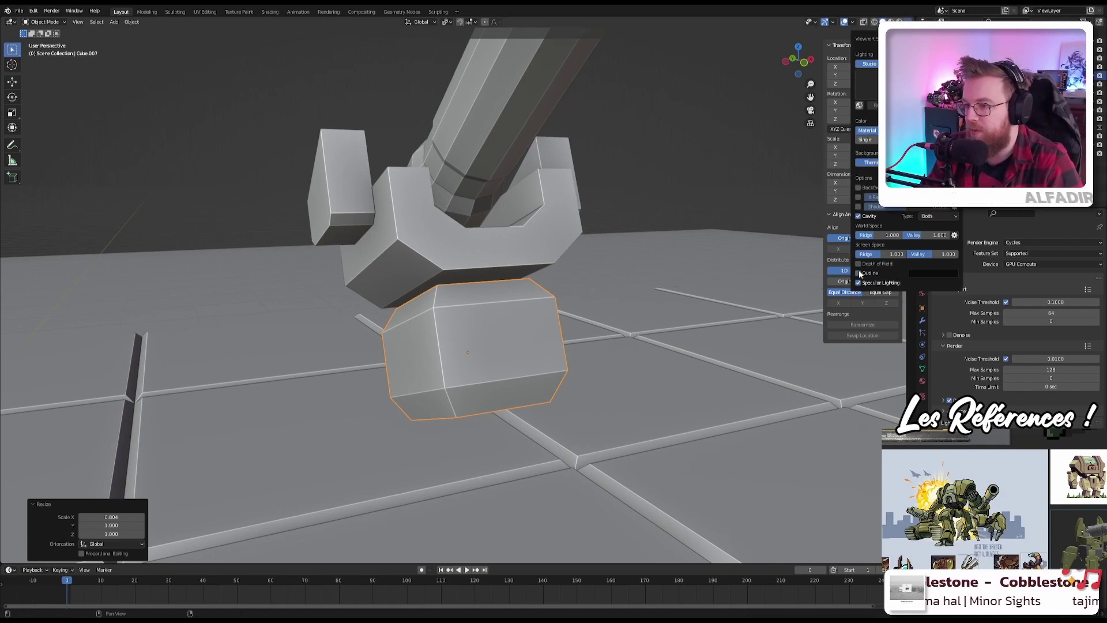
{"action": "mouse_move", "coordinate": [616, 213]}
{"action": "middle_mouse_down"}
{"action": "mouse_move", "coordinate": [603, 216]}
{"action": "mouse_move", "coordinate": [586, 254]}
{"action": "middle_mouse_up"}
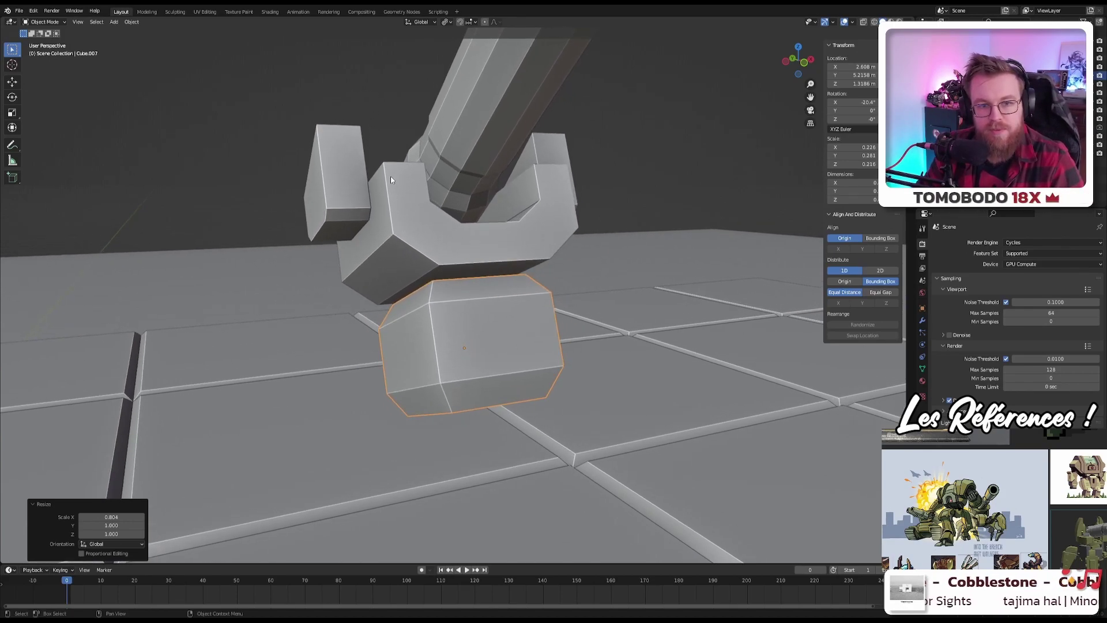
{"action": "middle_click_drag", "start_coordinate": [391, 178], "coordinate": [350, 152], "text": "shift"}
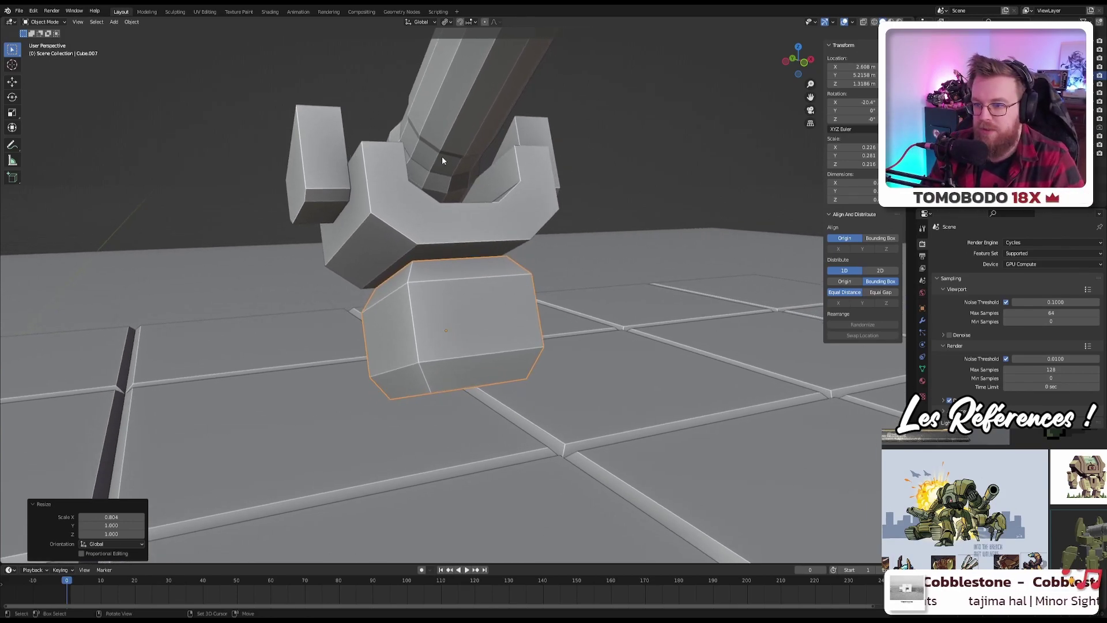
{"action": "middle_click_drag", "start_coordinate": [442, 157], "coordinate": [465, 179]}
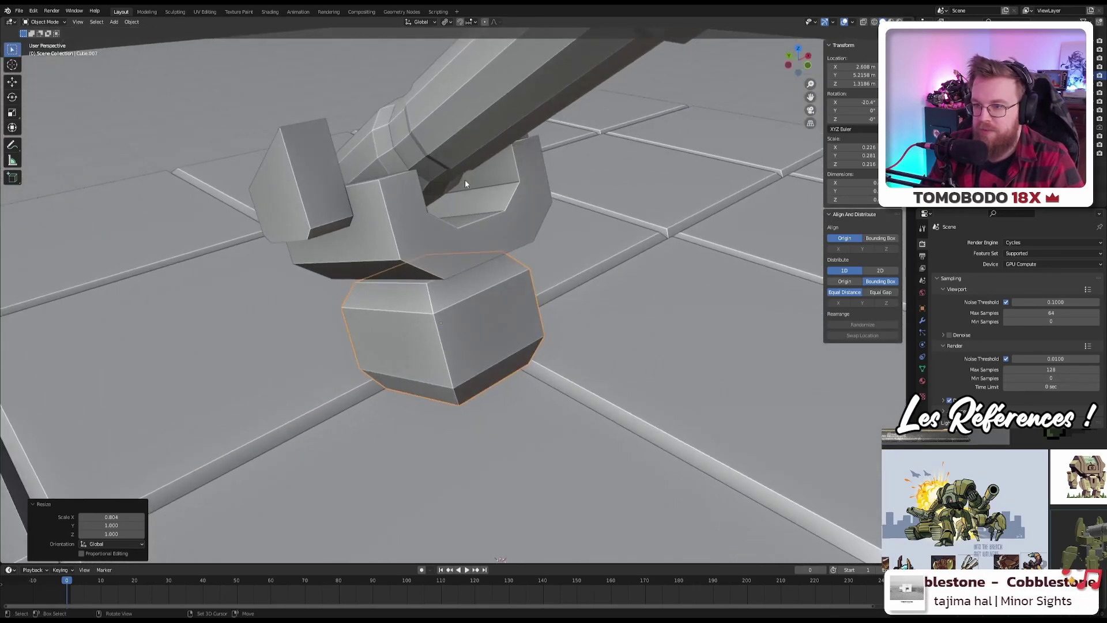
{"action": "scroll", "coordinate": [455, 261], "scroll_direction": "up", "scroll_amount": 3}
{"action": "scroll", "coordinate": [455, 261], "scroll_direction": "down", "scroll_amount": 4}
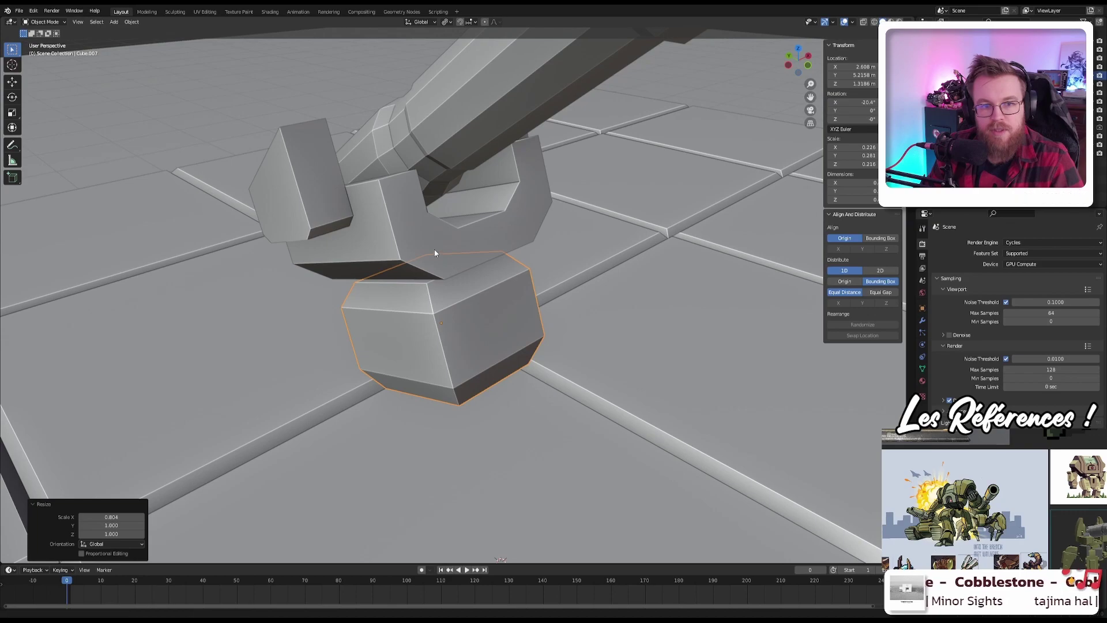
{"action": "mouse_move", "coordinate": [435, 252]}
{"action": "middle_mouse_down", "text": "shift"}
{"action": "mouse_move", "coordinate": [448, 229]}
{"action": "mouse_move", "coordinate": [441, 239]}
{"action": "middle_mouse_up", "text": "shift"}
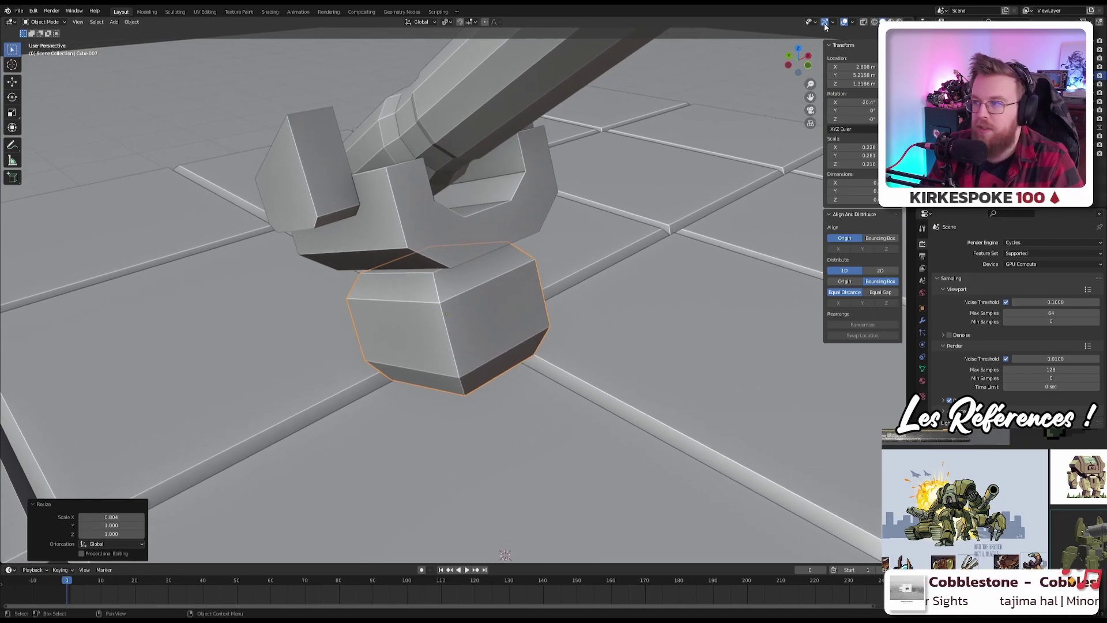
{"action": "left_click", "coordinate": [907, 20]}
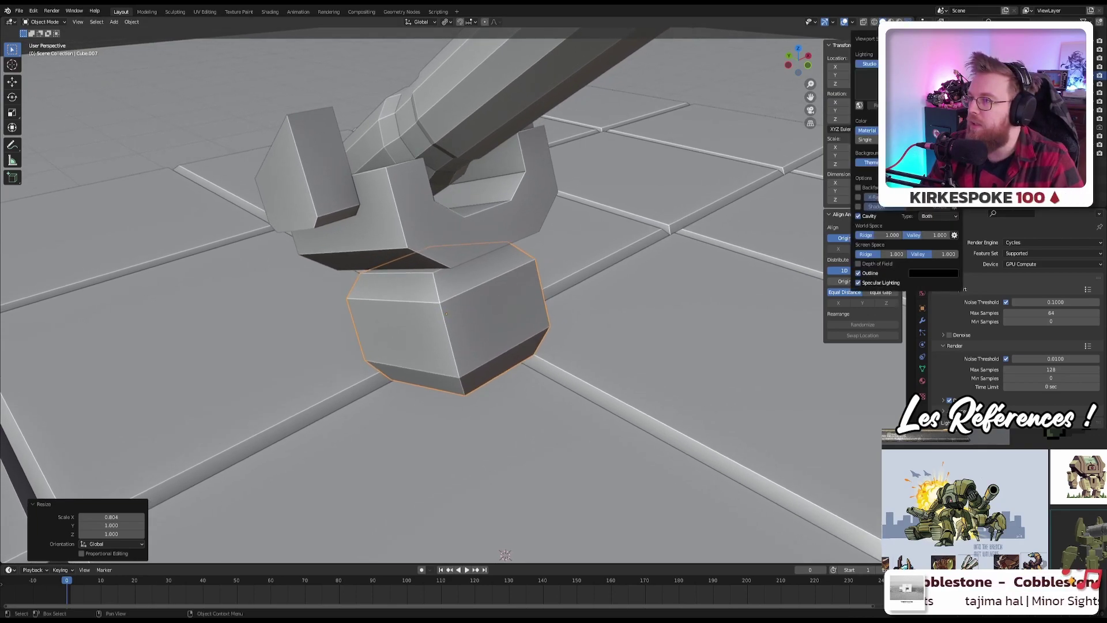
{"action": "left_click", "coordinate": [929, 64]}
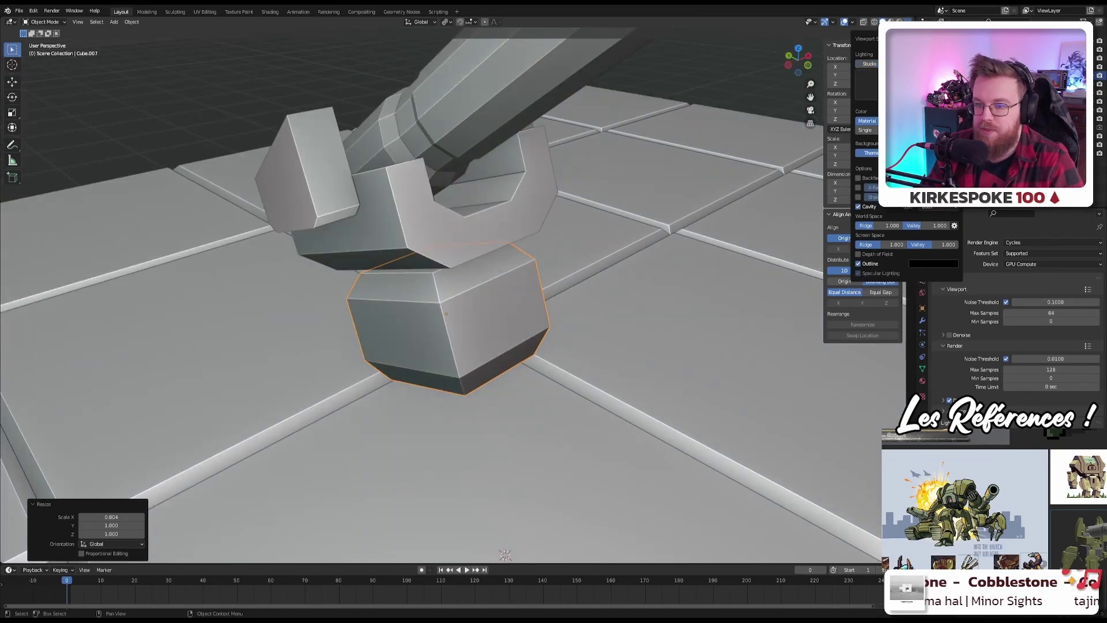
{"action": "left_click", "coordinate": [865, 65]}
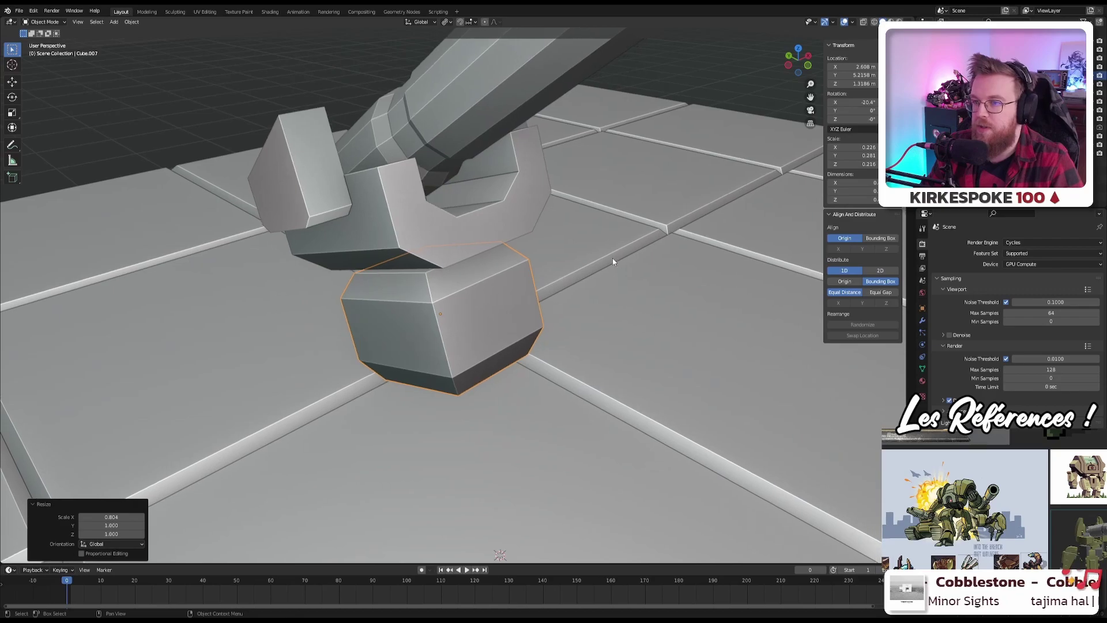
{"action": "mouse_move", "coordinate": [612, 257]}
{"action": "middle_mouse_down"}
{"action": "mouse_move", "coordinate": [551, 248]}
{"action": "mouse_move", "coordinate": [489, 209]}
{"action": "mouse_move", "coordinate": [623, 248]}
{"action": "middle_mouse_up"}
{"action": "left_click", "coordinate": [909, 21]}
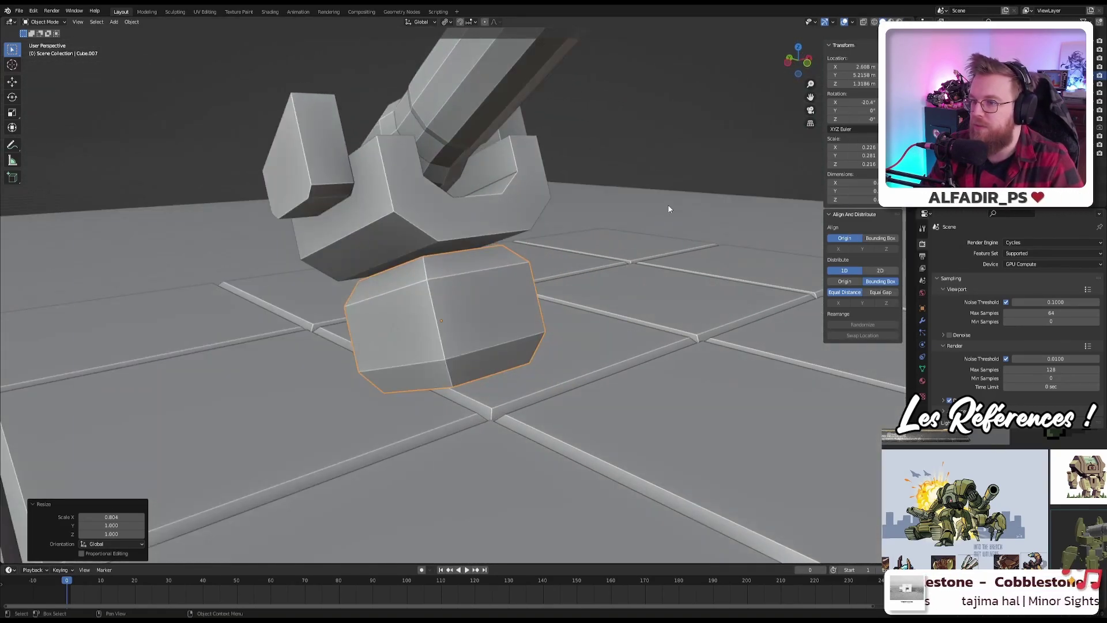
Step: Orbit and zoom around the whole cannon on the board to inspect it
{"action": "mouse_move", "coordinate": [668, 204]}
{"action": "middle_mouse_down"}
{"action": "mouse_move", "coordinate": [550, 230]}
{"action": "mouse_move", "coordinate": [442, 230]}
{"action": "mouse_move", "coordinate": [558, 228]}
{"action": "middle_mouse_up"}
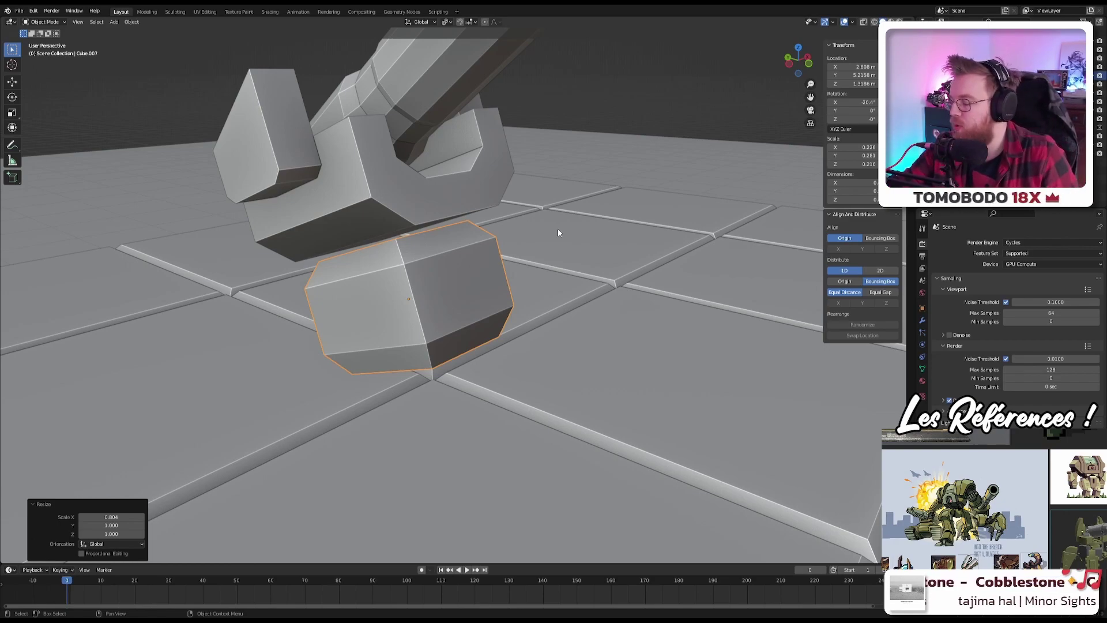
{"action": "middle_click_drag", "start_coordinate": [542, 274], "coordinate": [576, 275]}
{"action": "scroll", "coordinate": [558, 296], "scroll_direction": "down", "scroll_amount": 4}
{"action": "scroll", "coordinate": [559, 300], "scroll_direction": "up", "scroll_amount": 6}
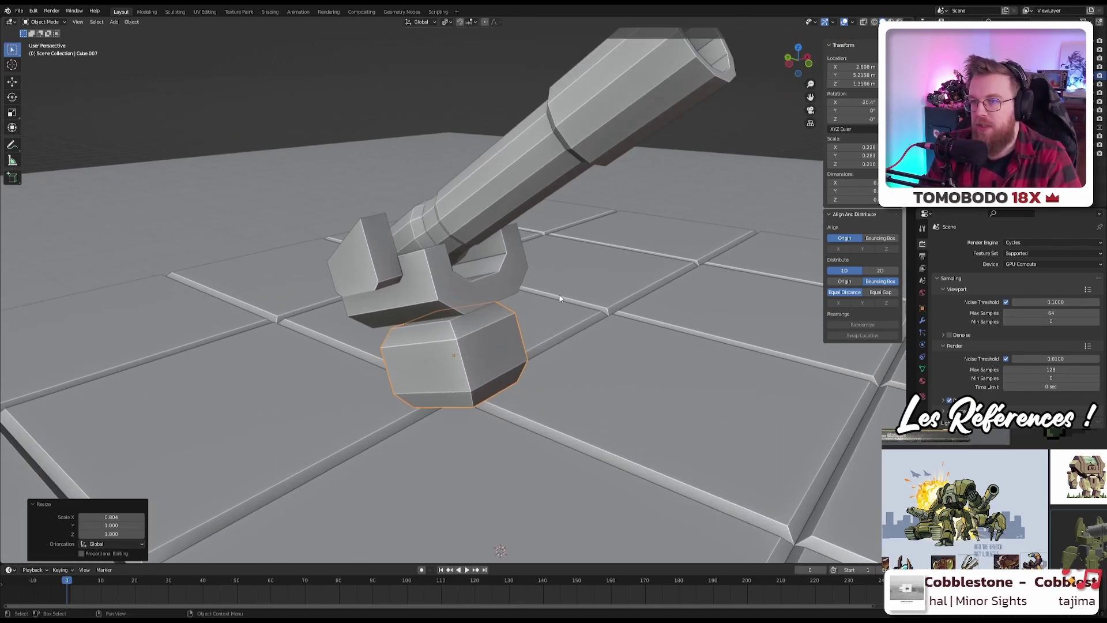
{"action": "middle_click_drag", "start_coordinate": [567, 259], "coordinate": [452, 286]}
{"action": "scroll", "coordinate": [480, 257], "scroll_direction": "down", "scroll_amount": 2}
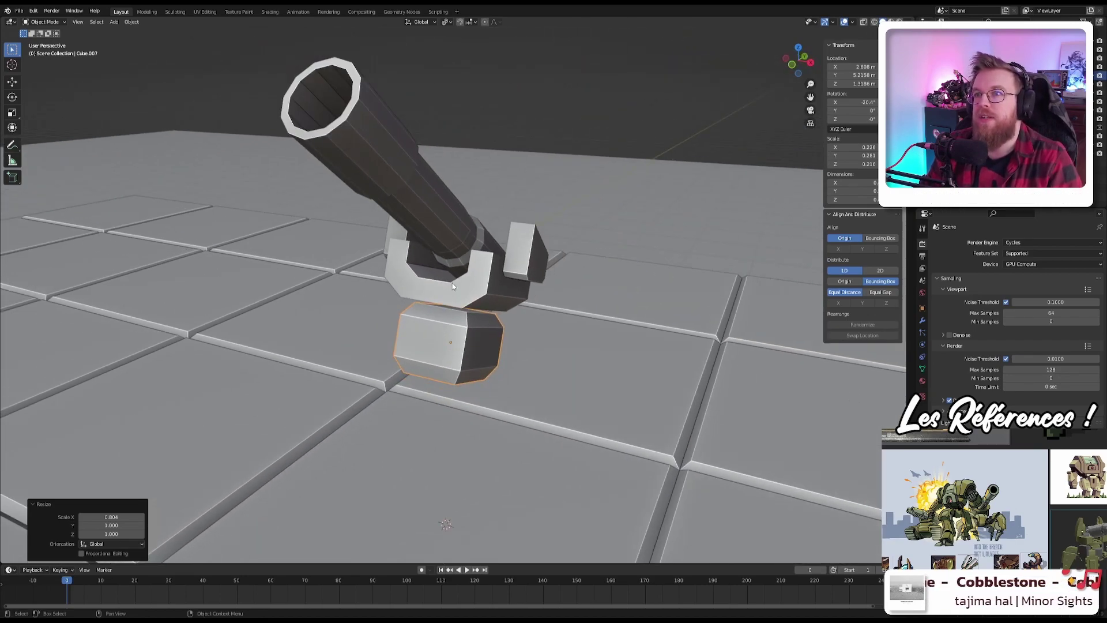
{"action": "middle_click_drag", "start_coordinate": [453, 281], "coordinate": [525, 279]}
{"action": "scroll", "coordinate": [480, 307], "scroll_direction": "up", "scroll_amount": 6}
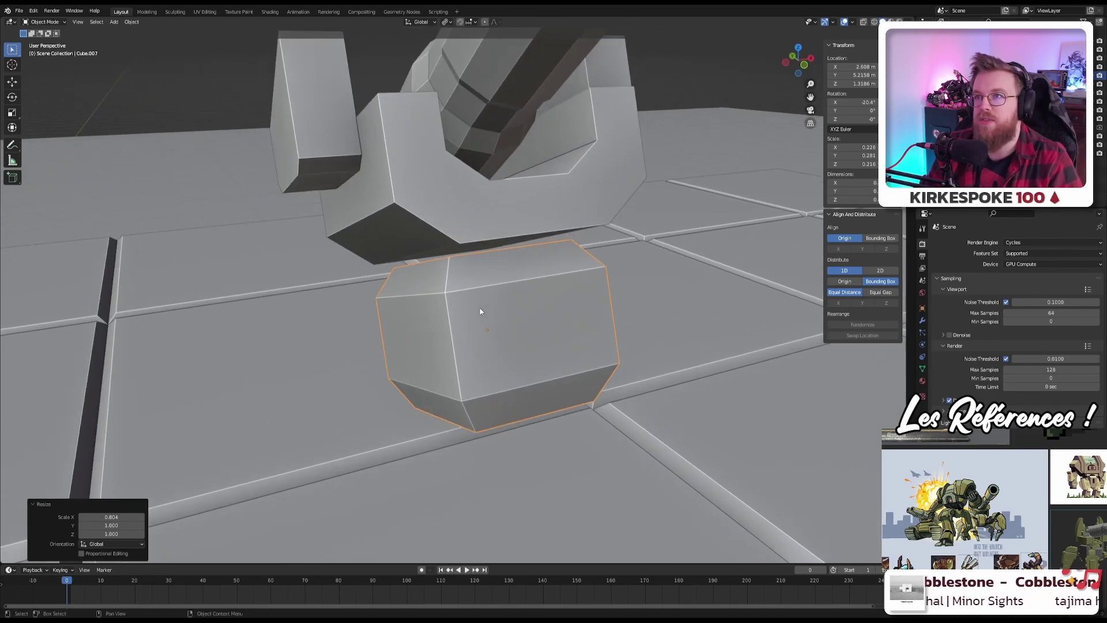
{"action": "scroll", "coordinate": [508, 199], "scroll_direction": "down", "scroll_amount": 8}
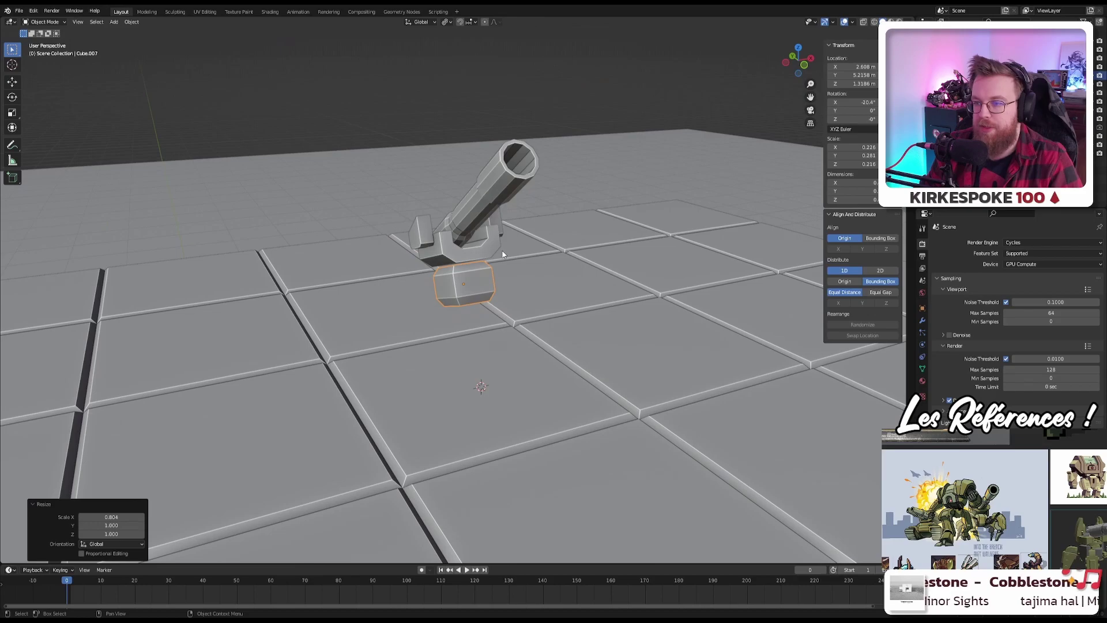
Step: Save the scene to itb.blend and settle on a level front view of the cannon
{"action": "key", "text": "ctrl+s"}
{"action": "middle_click_drag", "start_coordinate": [501, 255], "coordinate": [471, 291]}
{"action": "scroll", "coordinate": [470, 292], "scroll_direction": "up", "scroll_amount": 4}
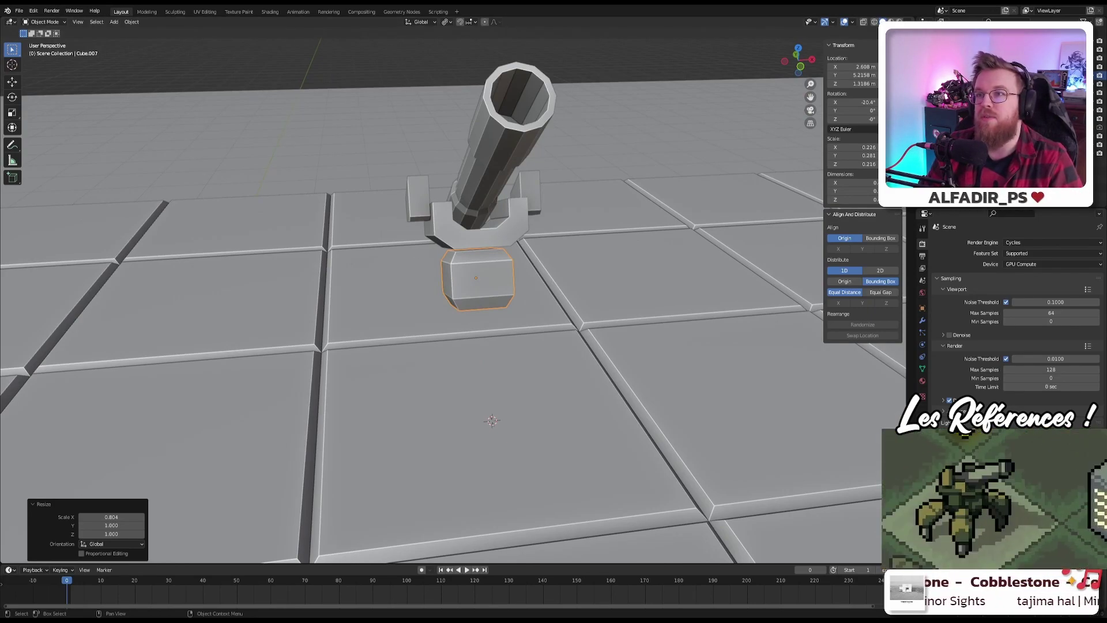
{"action": "scroll", "coordinate": [458, 295], "scroll_direction": "up", "scroll_amount": 4}
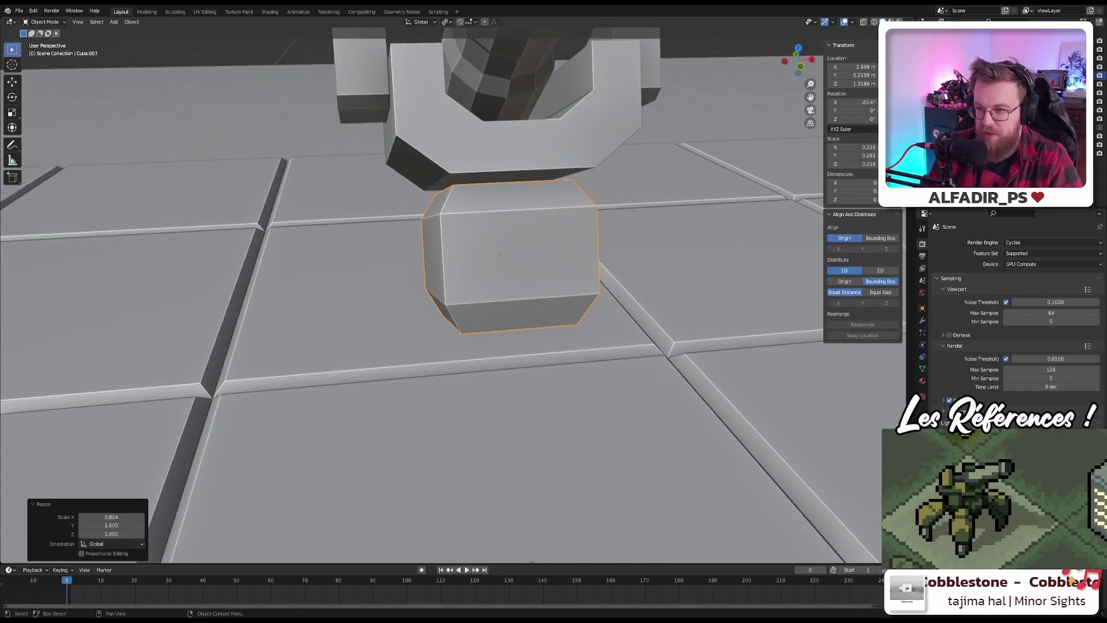
Step: Reselect the box base and scale it up to 1.488, replacing a height-locked first attempt
{"action": "key", "text": "alt+a"}
{"action": "left_click", "coordinate": [515, 268]}
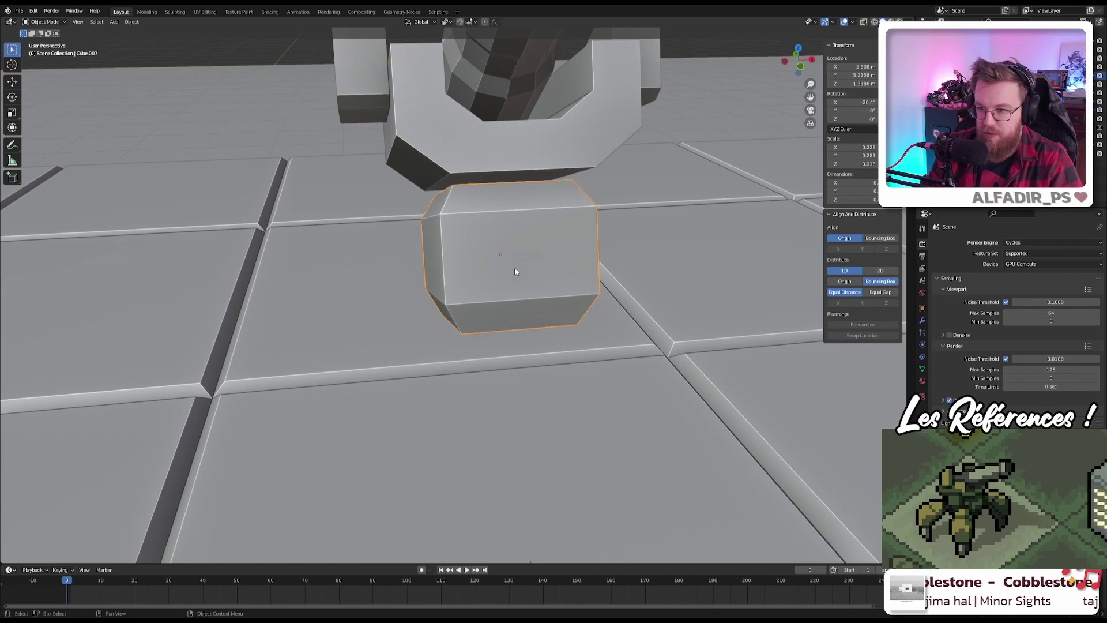
{"action": "key", "text": "s"}
{"action": "key", "text": "shift+z"}
{"action": "key", "text": "shift+z"}
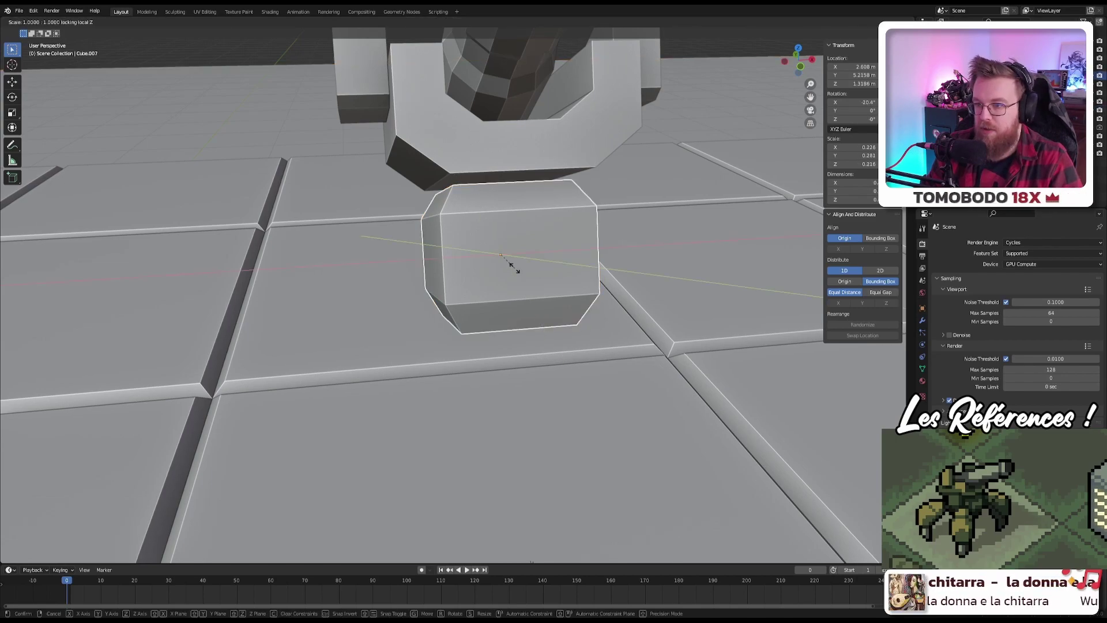
{"action": "left_click", "coordinate": [536, 270]}
{"action": "middle_click_drag", "start_coordinate": [524, 213], "coordinate": [546, 195]}
{"action": "scroll", "coordinate": [535, 205], "scroll_direction": "down", "scroll_amount": 8}
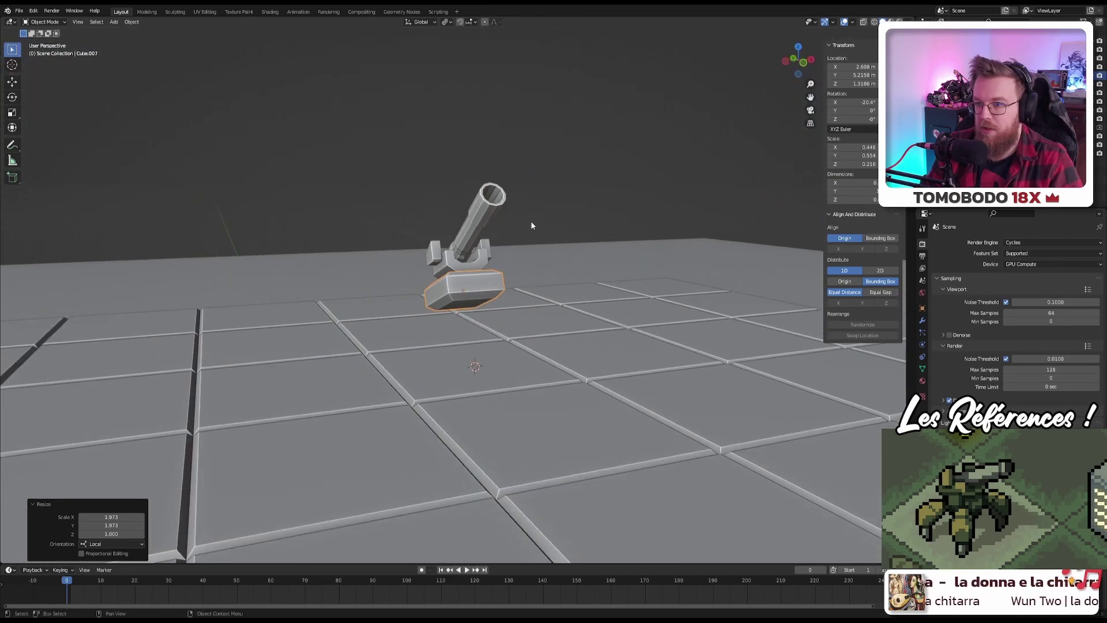
{"action": "scroll", "coordinate": [519, 257], "scroll_direction": "up", "scroll_amount": 5}
{"action": "key", "text": "ctrl+z"}
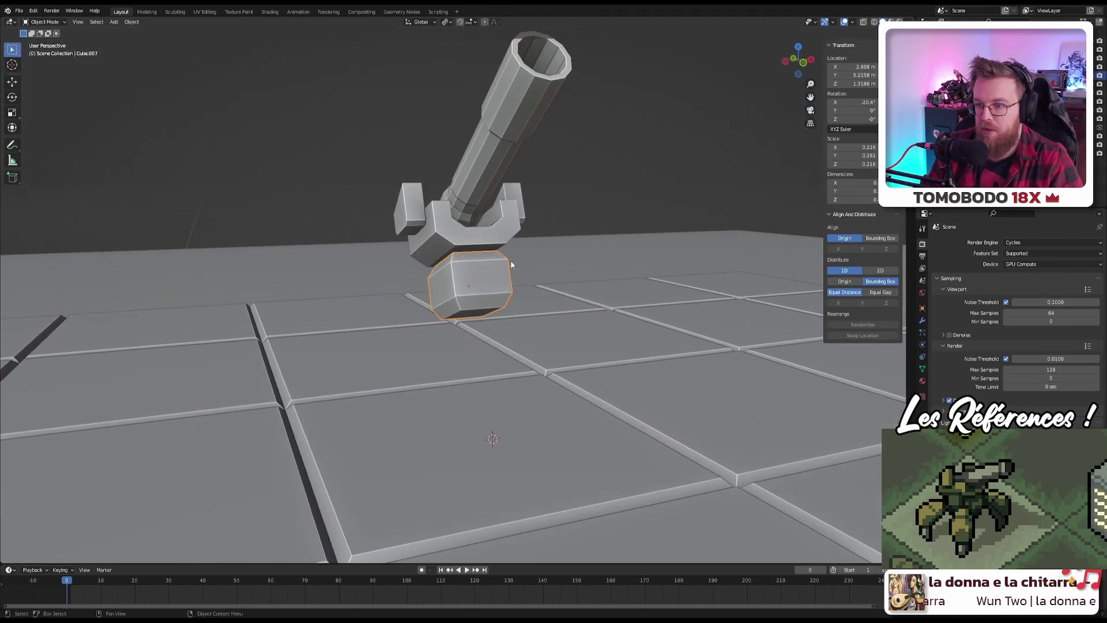
{"action": "key", "text": "s"}
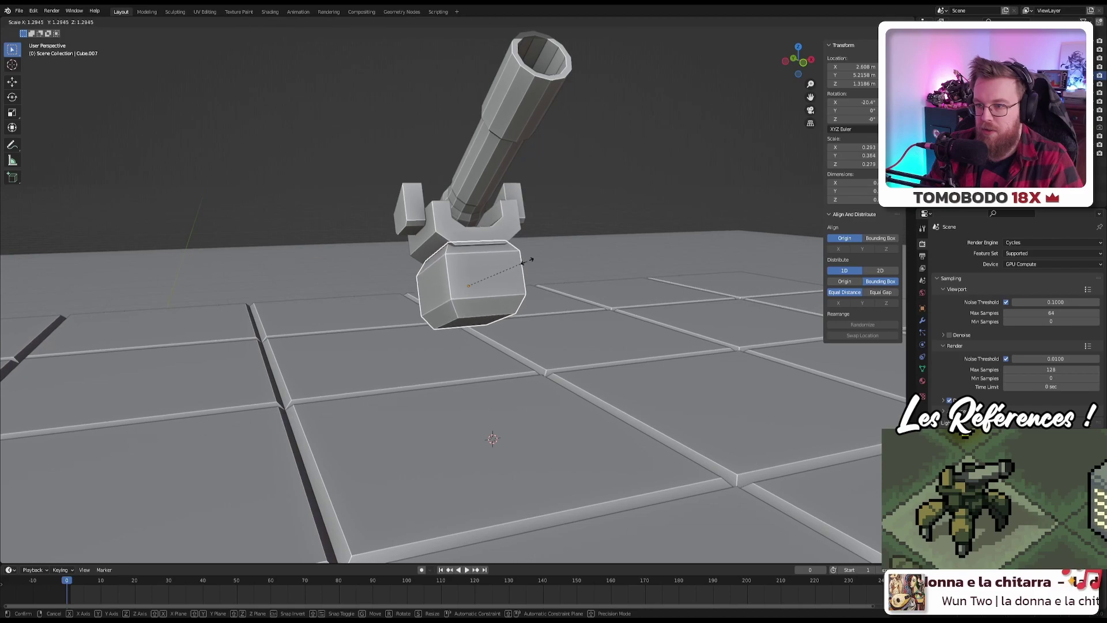
{"action": "left_click", "coordinate": [536, 259]}
Step: Lower the base -0.078 m along its local Z axis and save itb.blend
{"action": "key", "text": "g"}
{"action": "key", "text": "z"}
{"action": "key", "text": "z"}
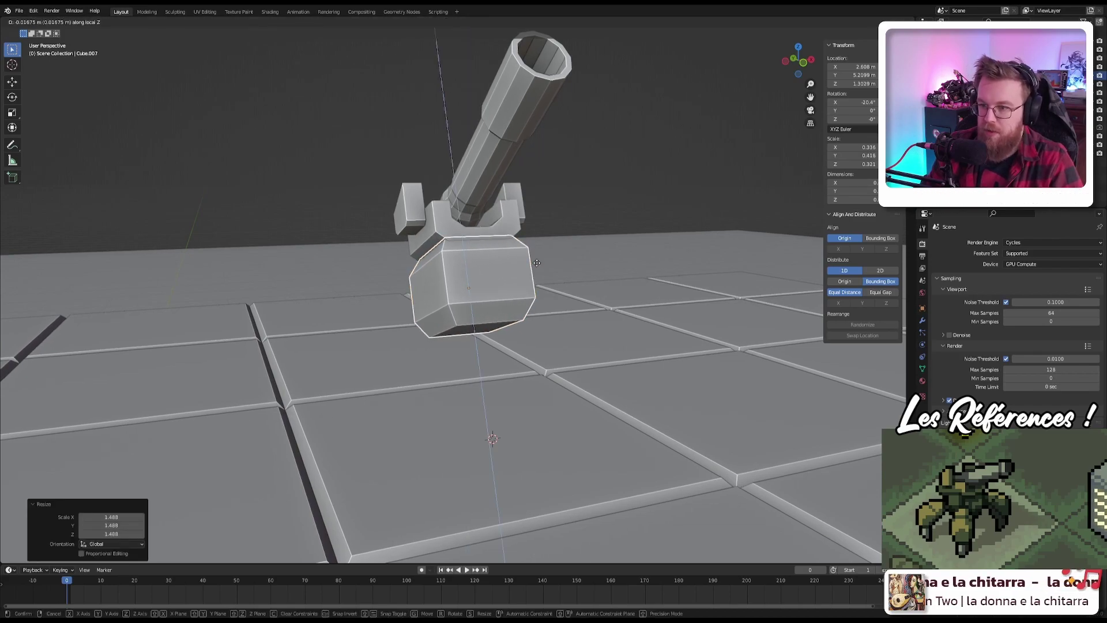
{"action": "left_click", "coordinate": [535, 270]}
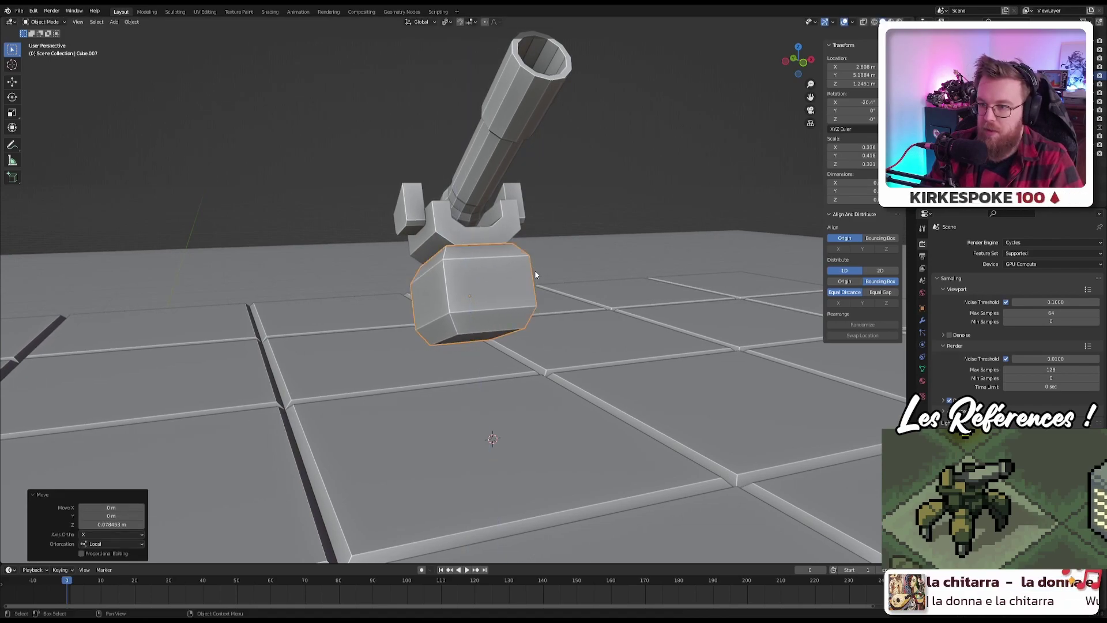
{"action": "middle_click_drag", "start_coordinate": [534, 270], "coordinate": [561, 278]}
{"action": "scroll", "coordinate": [561, 278], "scroll_direction": "down", "scroll_amount": 5}
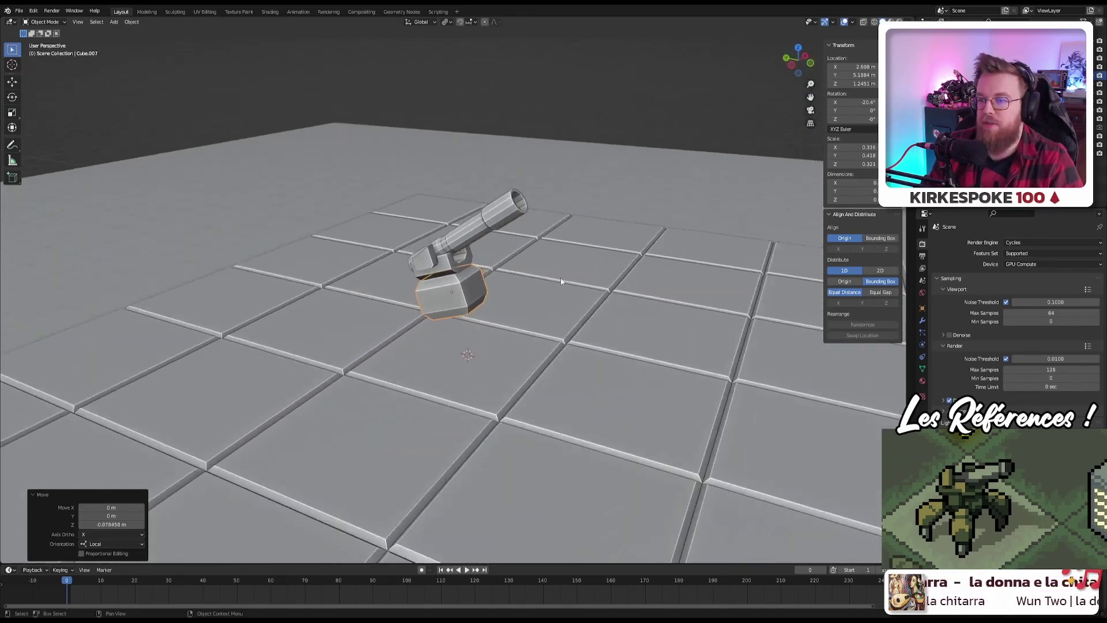
{"action": "scroll", "coordinate": [554, 278], "scroll_direction": "up", "scroll_amount": 6}
{"action": "scroll", "coordinate": [498, 295], "scroll_direction": "down", "scroll_amount": 2}
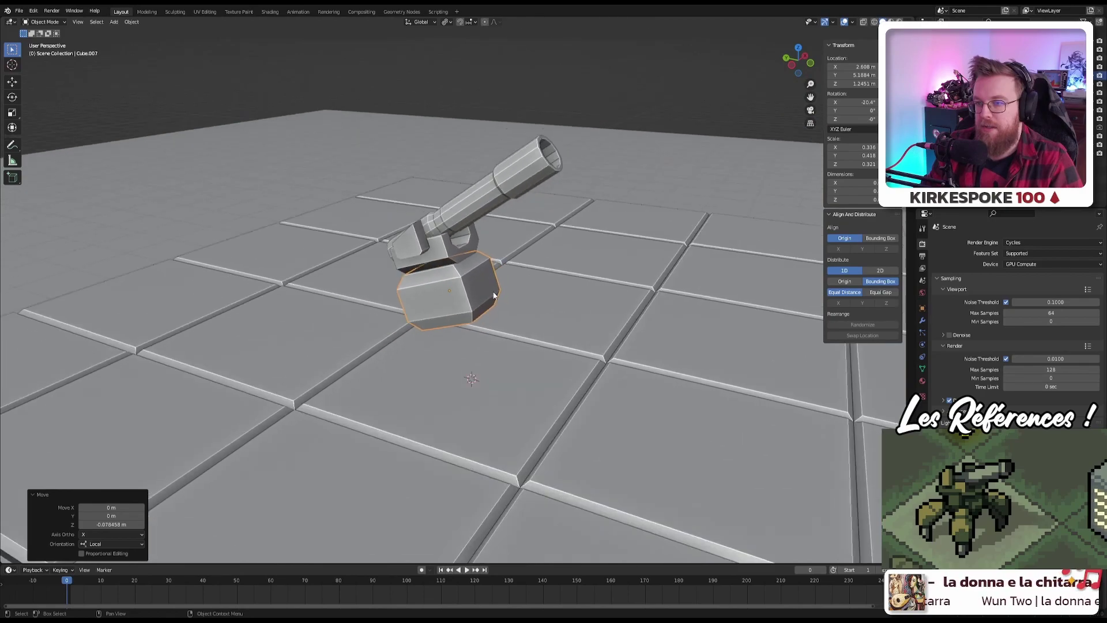
{"action": "middle_click_drag", "start_coordinate": [474, 321], "coordinate": [455, 261], "text": "shift"}
{"action": "key", "text": "ctrl+s"}
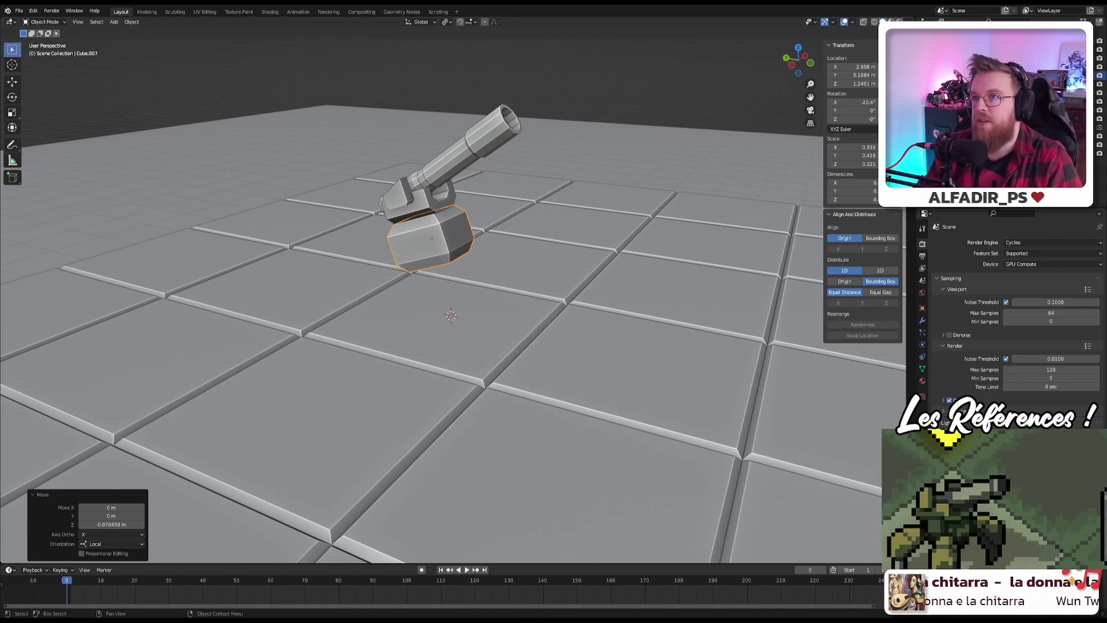
Step: Zoom out to the whole board and unhide the scorpion model from the Outliner
{"action": "key", "text": "Home"}
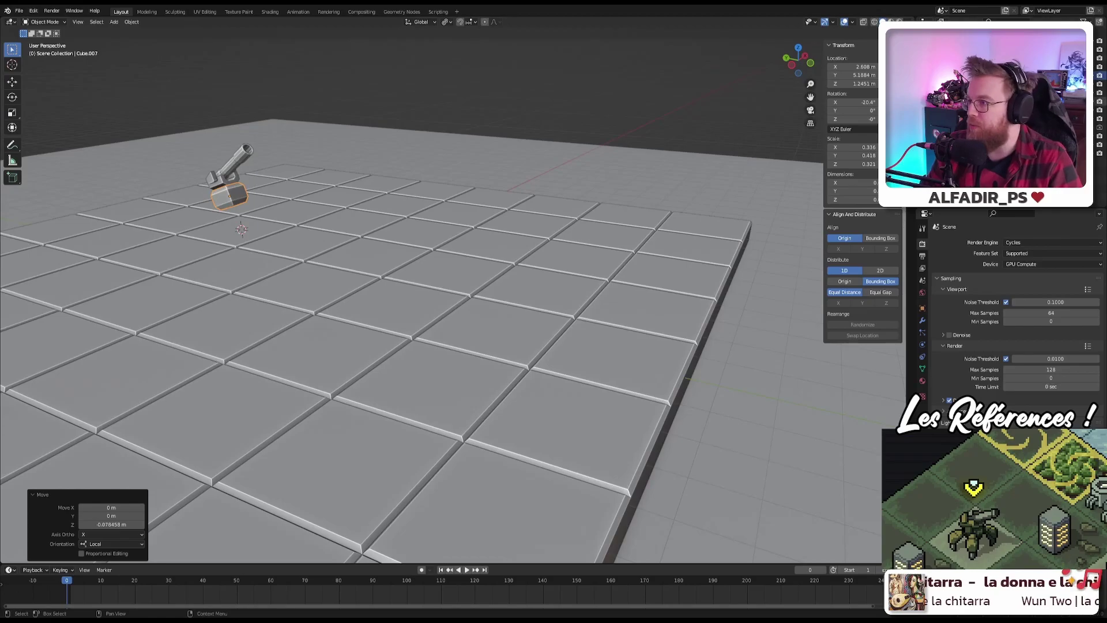
{"action": "left_click", "coordinate": [1099, 67]}
{"action": "middle_click_drag", "start_coordinate": [721, 311], "coordinate": [585, 275]}
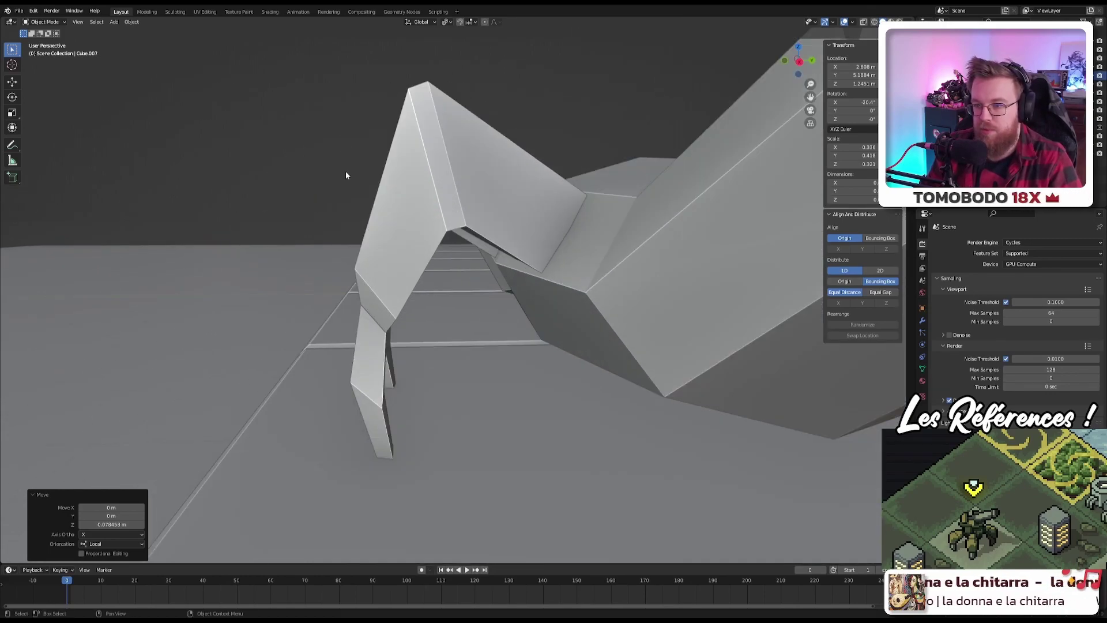
{"action": "scroll", "coordinate": [375, 362], "scroll_direction": "down", "scroll_amount": 6}
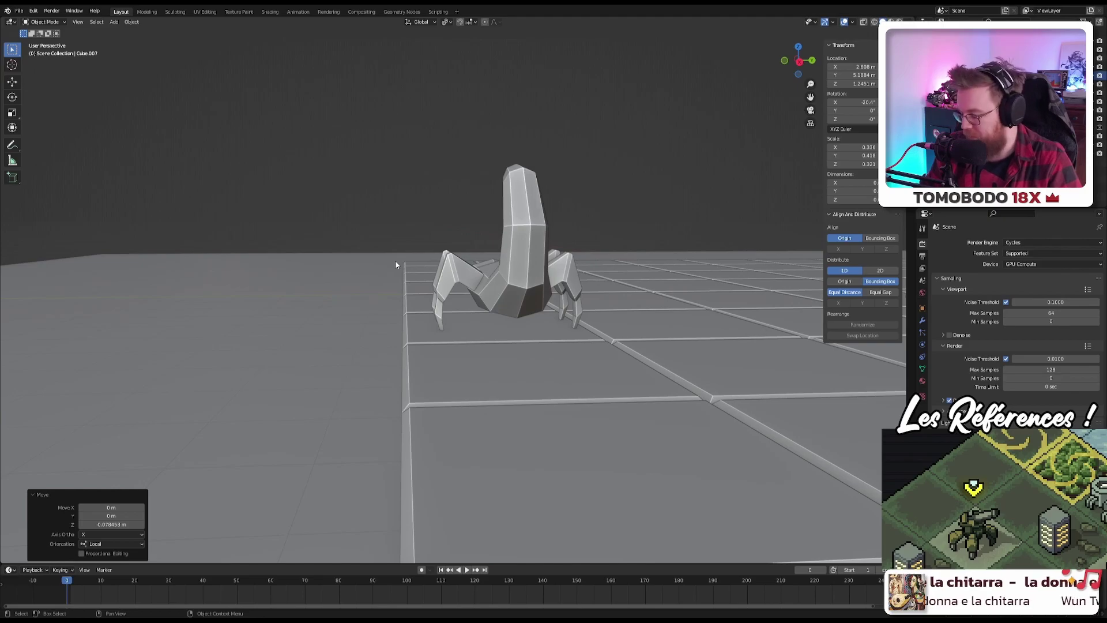
Step: Frame the box base close up and save itb.blend
{"action": "key", "text": "KP_Decimal"}
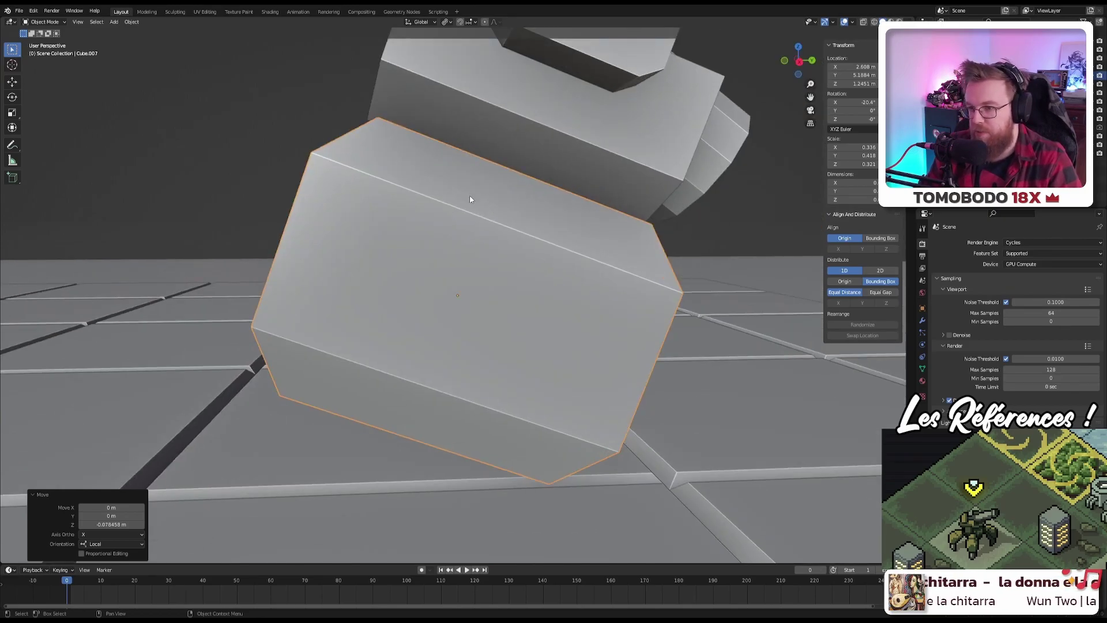
{"action": "mouse_move", "coordinate": [470, 195]}
{"action": "middle_mouse_down"}
{"action": "mouse_move", "coordinate": [455, 219]}
{"action": "mouse_move", "coordinate": [526, 227]}
{"action": "mouse_move", "coordinate": [483, 213]}
{"action": "mouse_move", "coordinate": [471, 222]}
{"action": "mouse_move", "coordinate": [480, 191]}
{"action": "middle_mouse_up"}
{"action": "scroll", "coordinate": [483, 213], "scroll_direction": "down", "scroll_amount": 3}
{"action": "key", "text": "ctrl+s"}
{"action": "scroll", "coordinate": [471, 216], "scroll_direction": "down", "scroll_amount": 3}
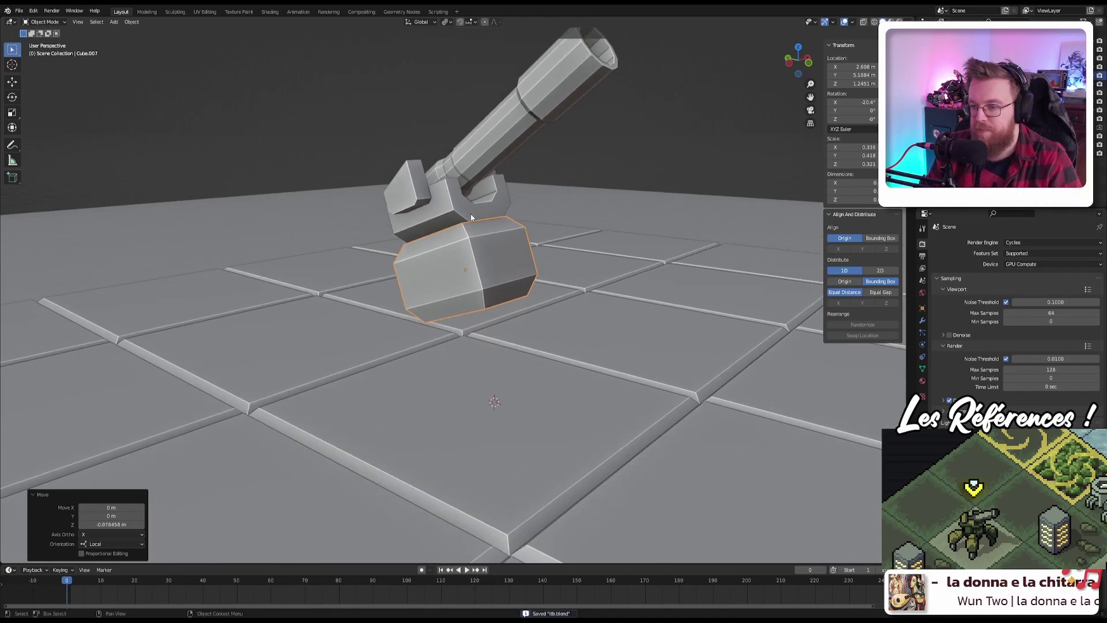
{"action": "scroll", "coordinate": [471, 217], "scroll_direction": "up", "scroll_amount": 3}
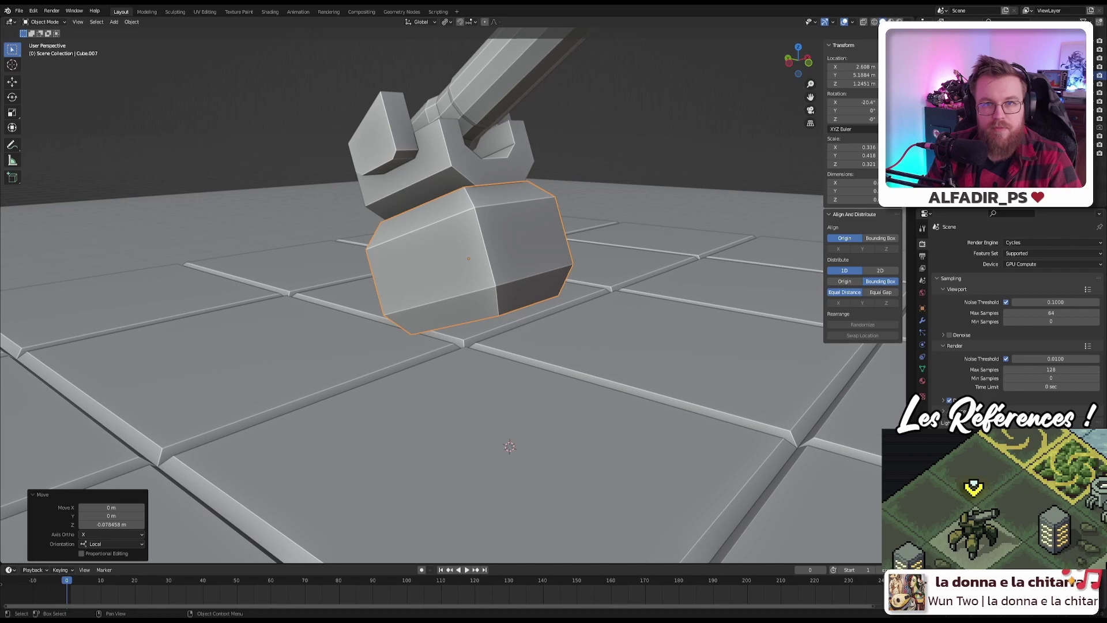
{"action": "middle_click_drag", "start_coordinate": [507, 211], "coordinate": [513, 178], "text": "shift"}
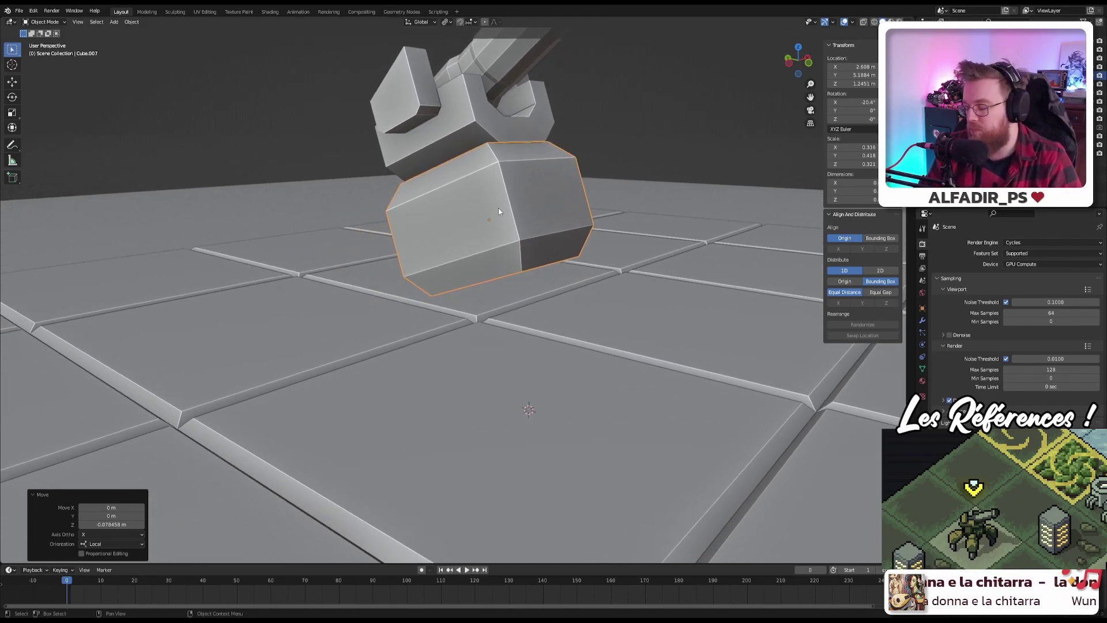
Step: In front orthographic view, add the U cradle and barrel column to the selection and move them into ArtilleryMech
{"action": "key", "text": "KP_1"}
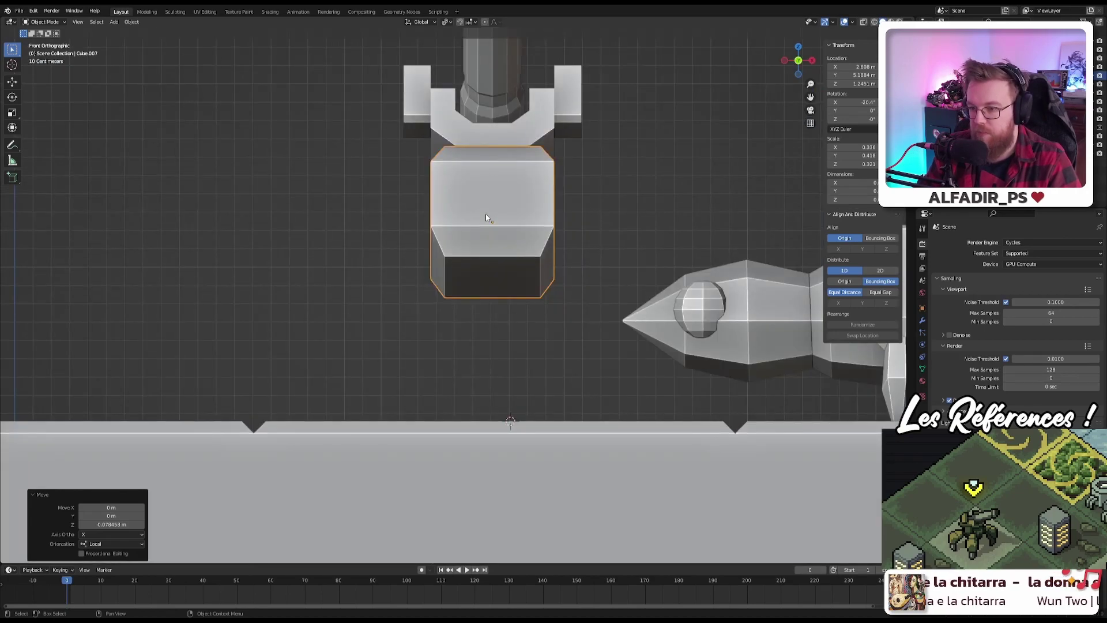
{"action": "middle_click_drag", "start_coordinate": [452, 210], "coordinate": [527, 245], "text": "shift"}
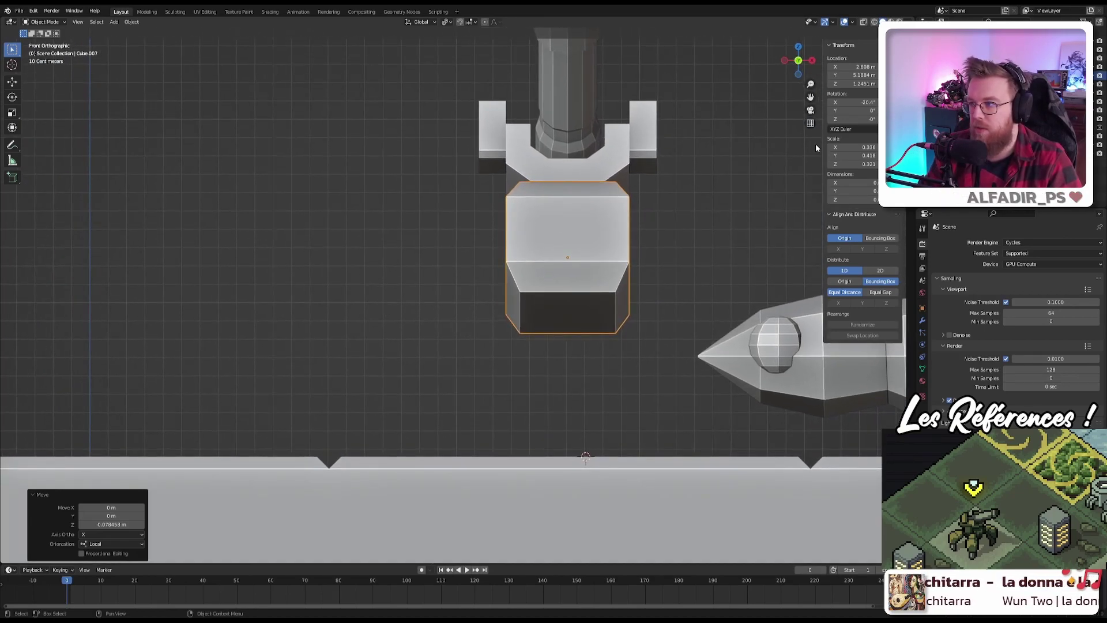
{"action": "left_click", "coordinate": [1009, 84], "text": "shift"}
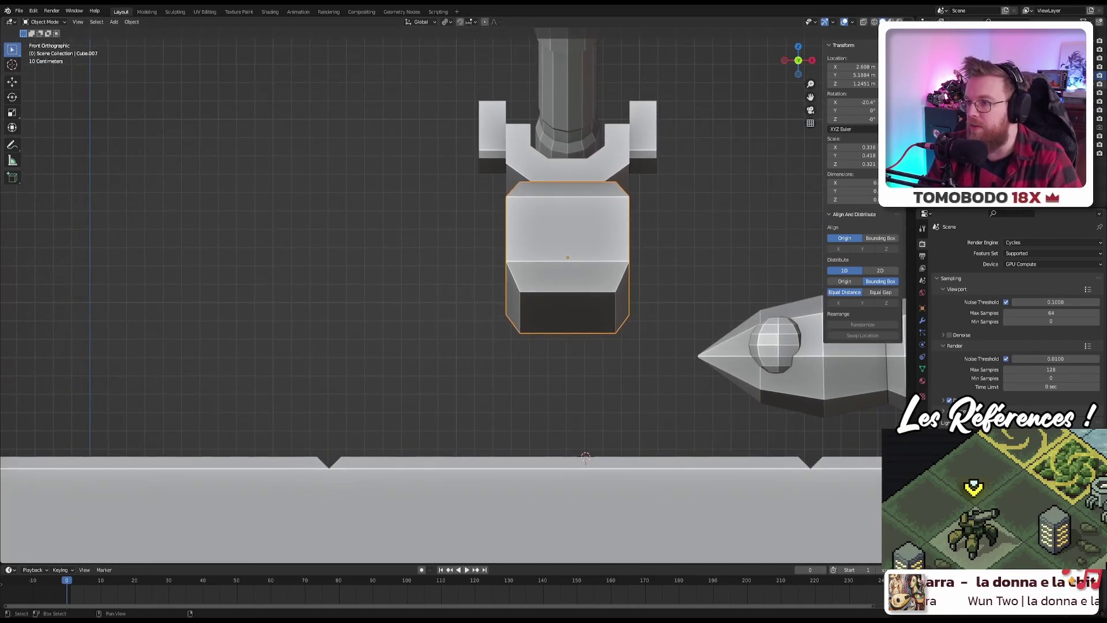
{"action": "left_click", "coordinate": [1009, 92], "text": "shift"}
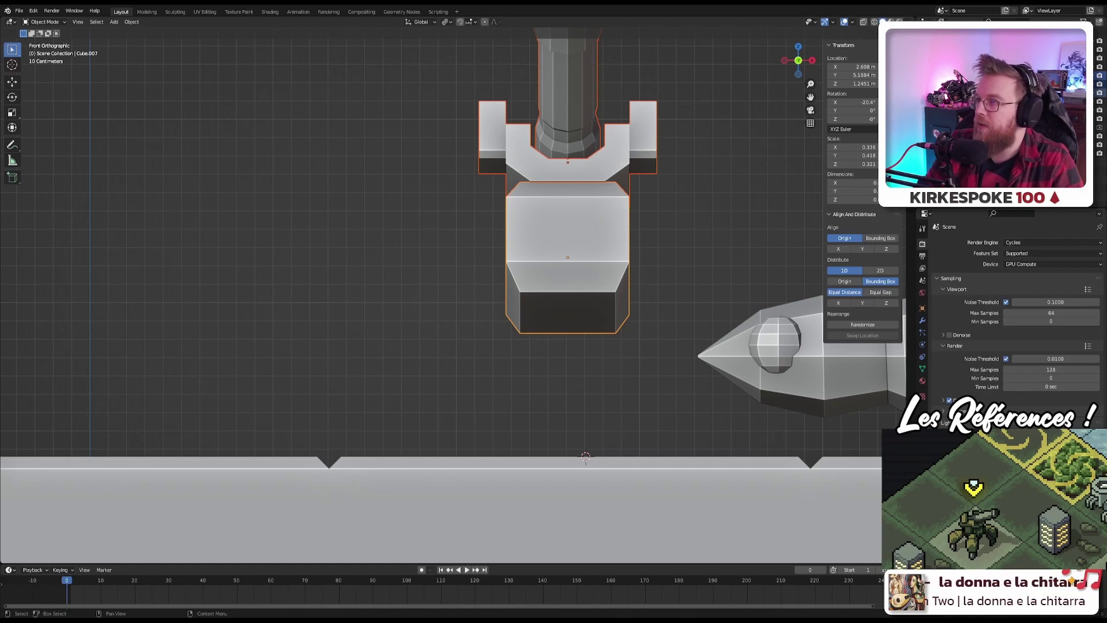
{"action": "key", "text": "alt+a"}
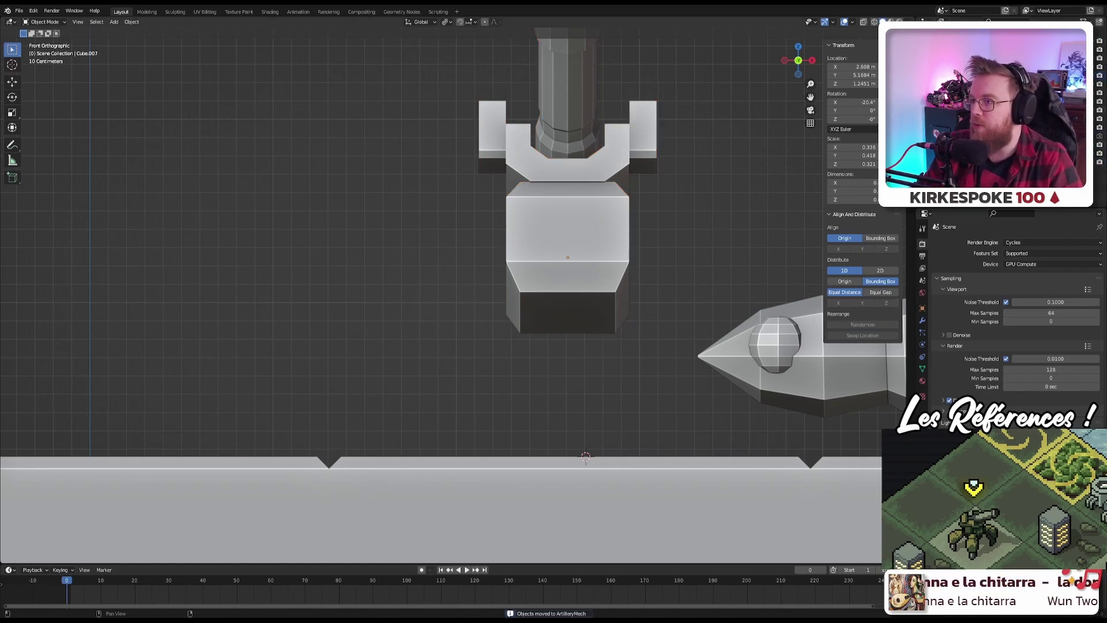
{"action": "middle_click_drag", "start_coordinate": [503, 174], "coordinate": [486, 237], "text": "shift"}
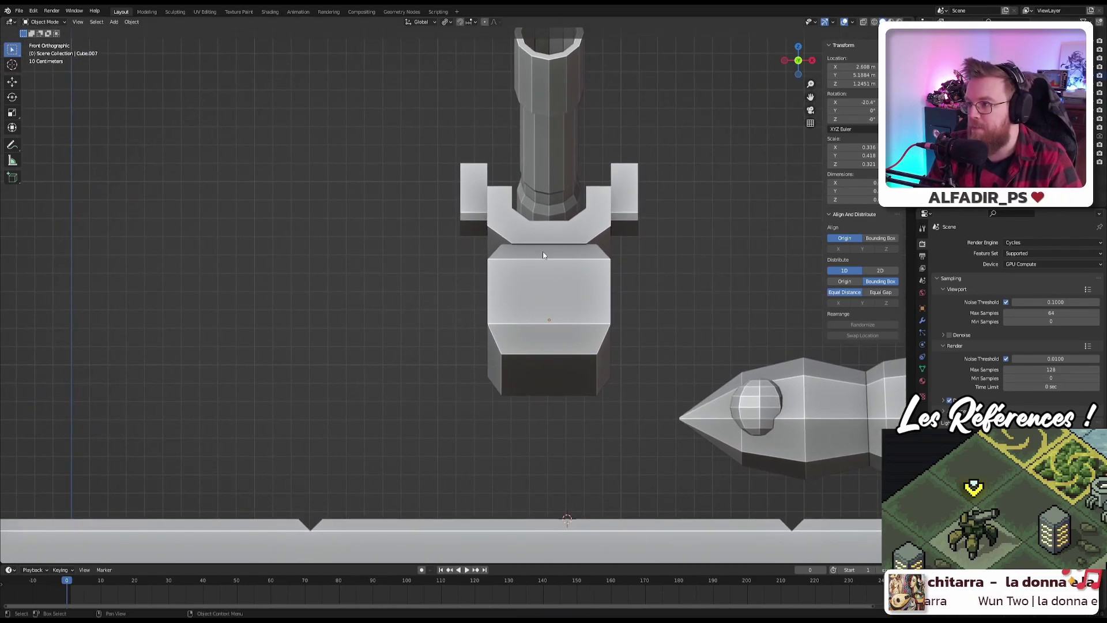
{"action": "middle_click_drag", "start_coordinate": [459, 287], "coordinate": [493, 277], "text": "shift"}
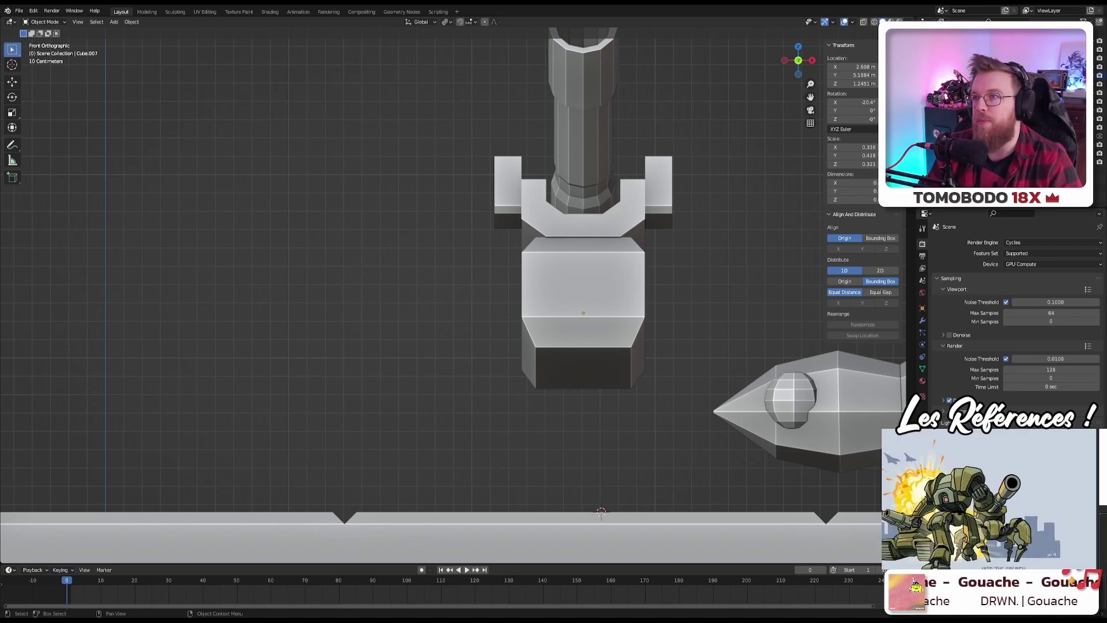
{"action": "scroll", "coordinate": [449, 326], "scroll_direction": "up", "scroll_amount": 6}
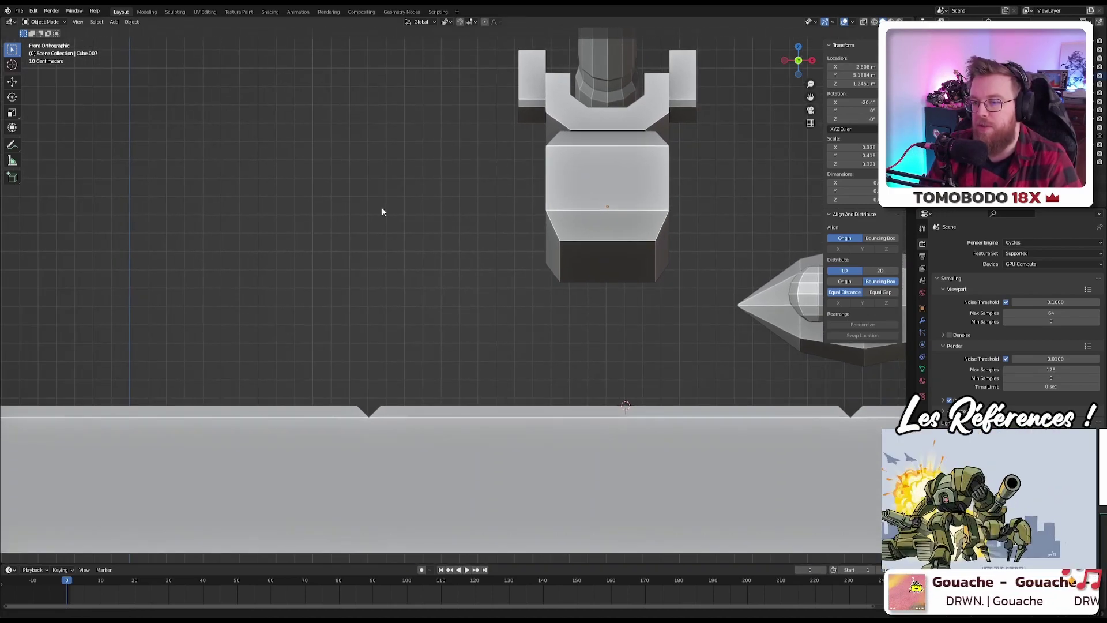
Step: Add a new cube, shrink it and set it down on the tiled board
{"action": "middle_click_drag", "start_coordinate": [449, 327], "coordinate": [444, 308], "text": "shift"}
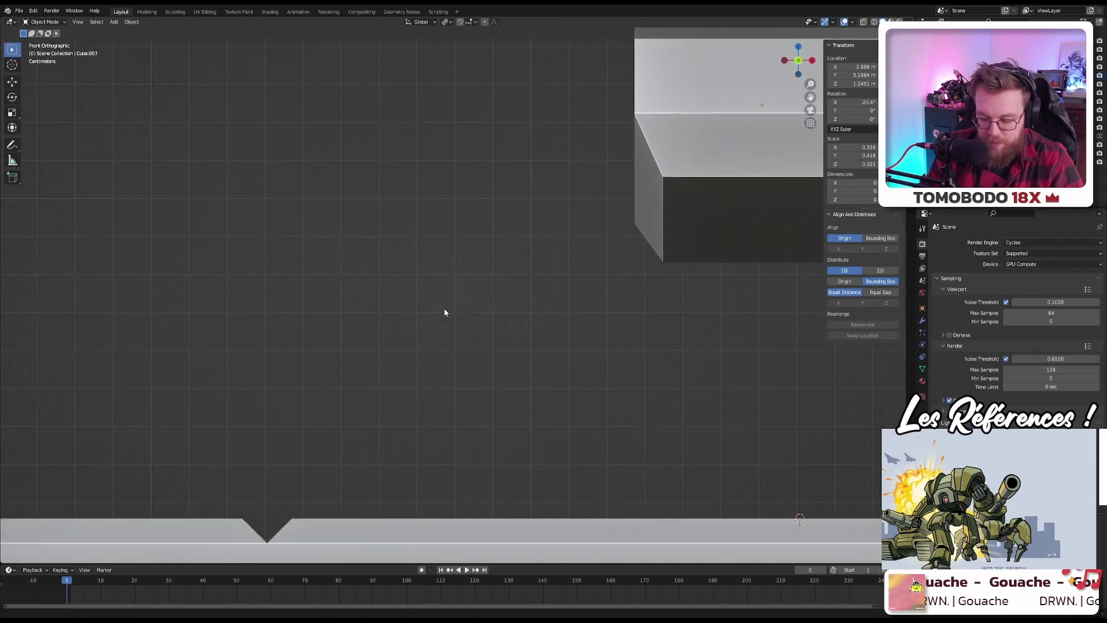
{"action": "key", "text": "shift+a"}
{"action": "mouse_move", "coordinate": [436, 317]}
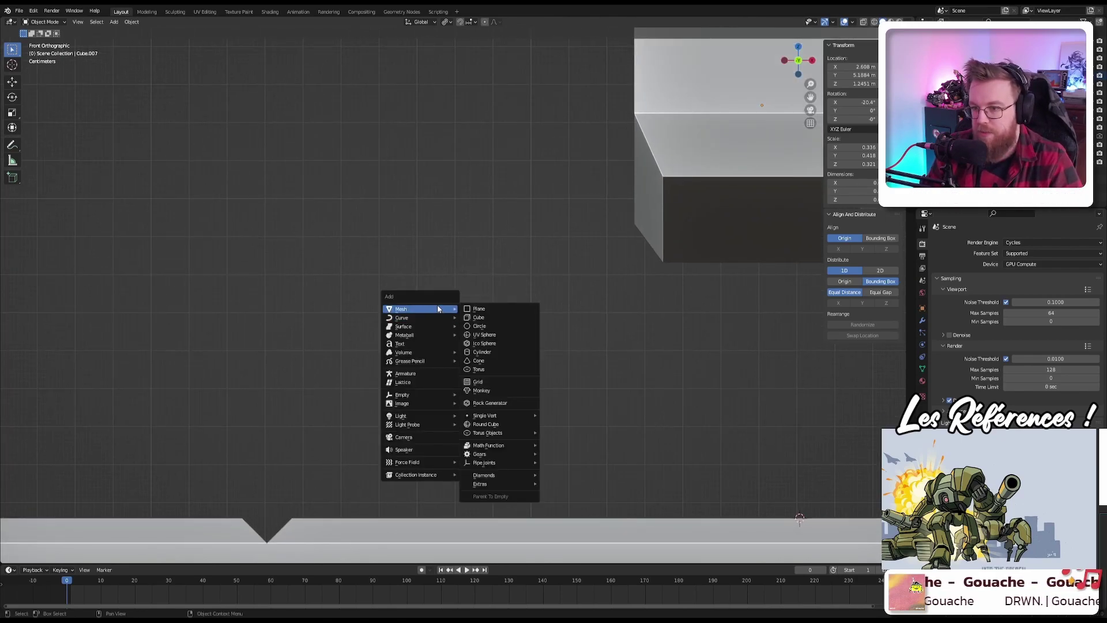
{"action": "left_click", "coordinate": [482, 317]}
{"action": "key", "text": "g"}
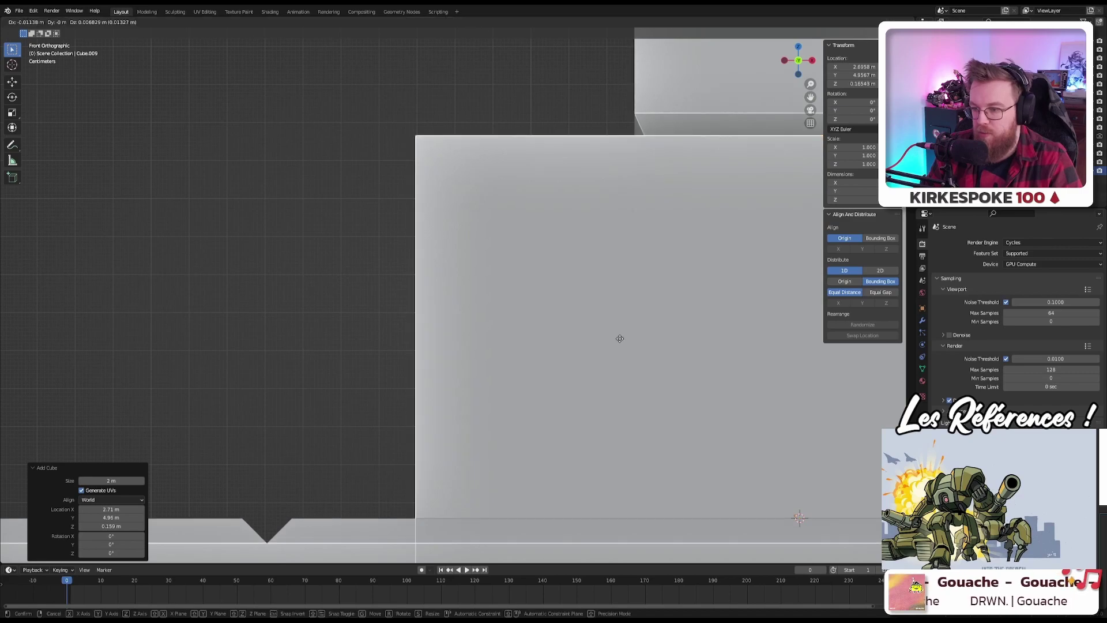
{"action": "left_click", "coordinate": [302, 173]}
{"action": "key", "text": "s"}
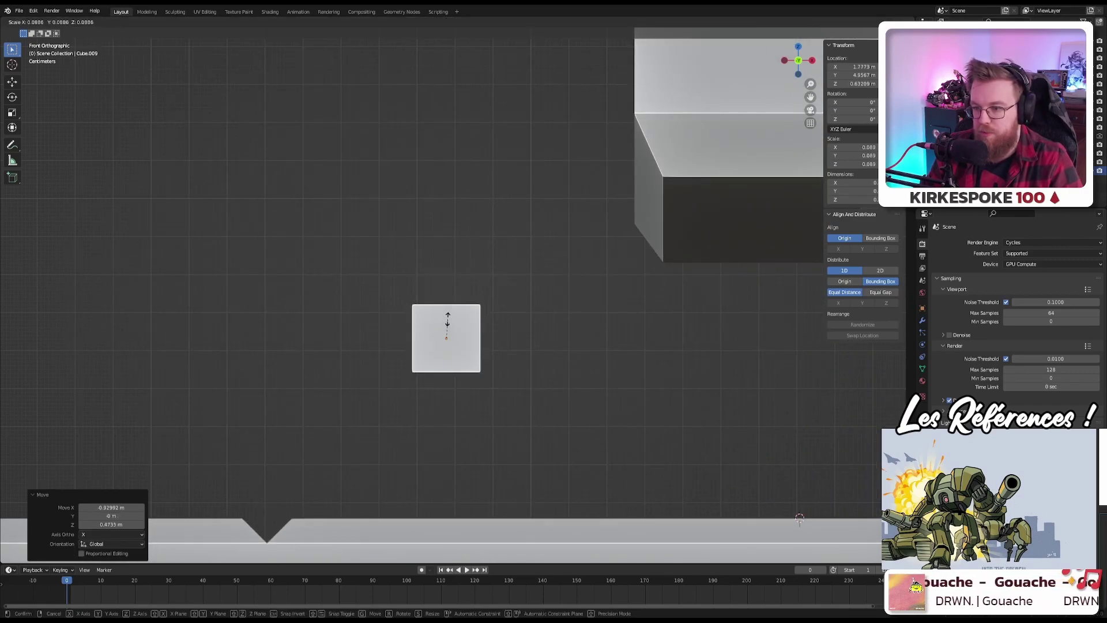
{"action": "left_click", "coordinate": [460, 324]}
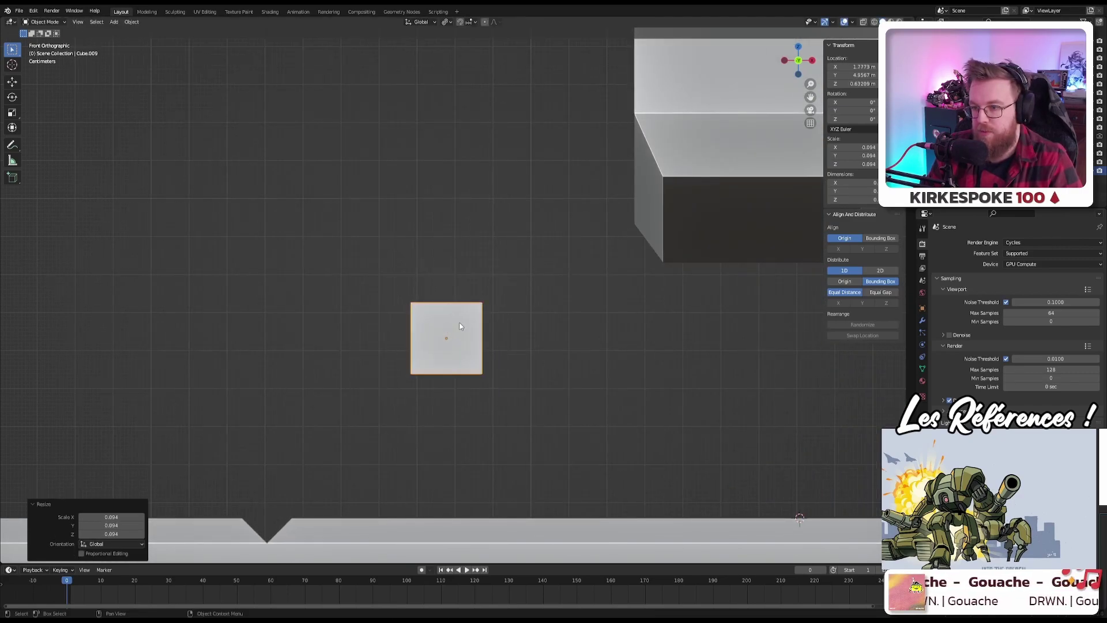
{"action": "key", "text": "g"}
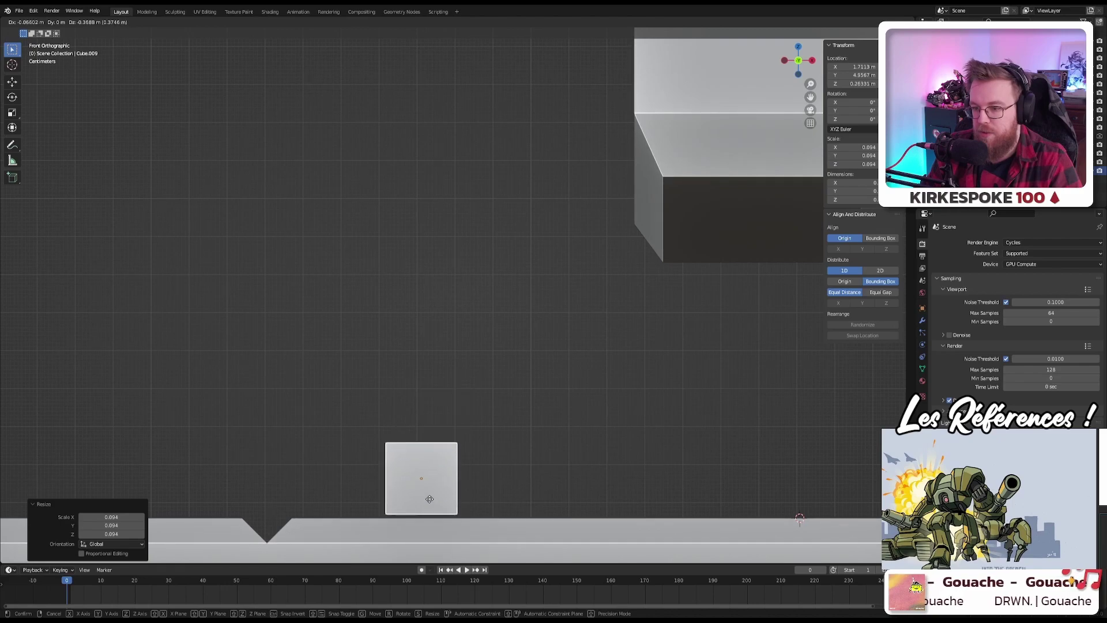
{"action": "left_click", "coordinate": [430, 498]}
{"action": "middle_click_drag", "start_coordinate": [421, 364], "coordinate": [419, 380]}
Step: Select the cube's top face, try several bent extrusions, then undo them
{"action": "key", "text": "Tab"}
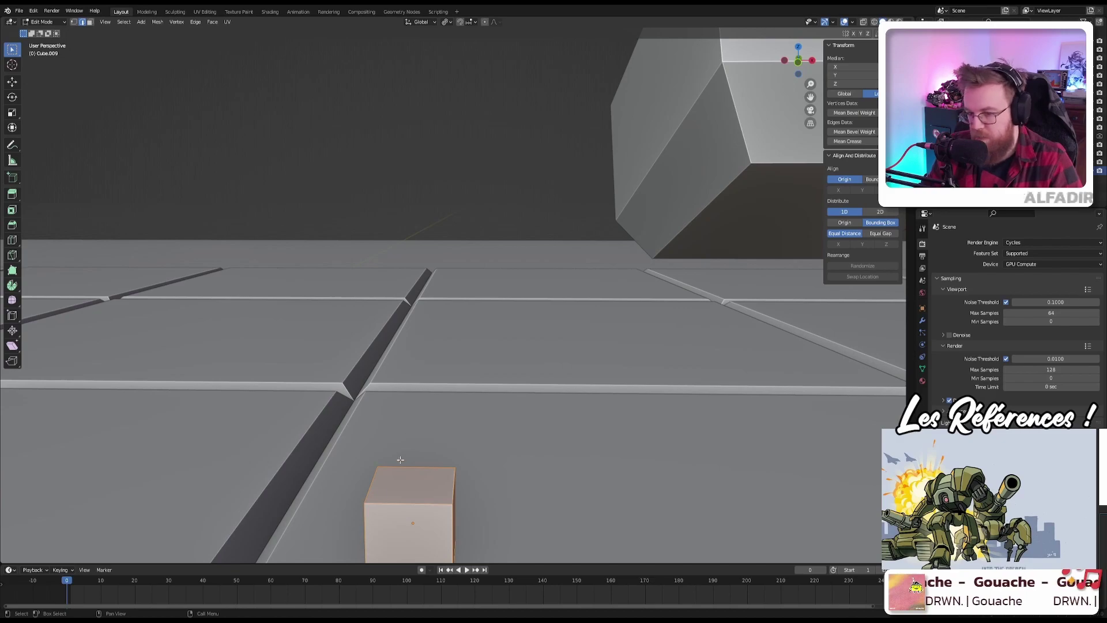
{"action": "key", "text": "3"}
{"action": "left_click", "coordinate": [413, 493]}
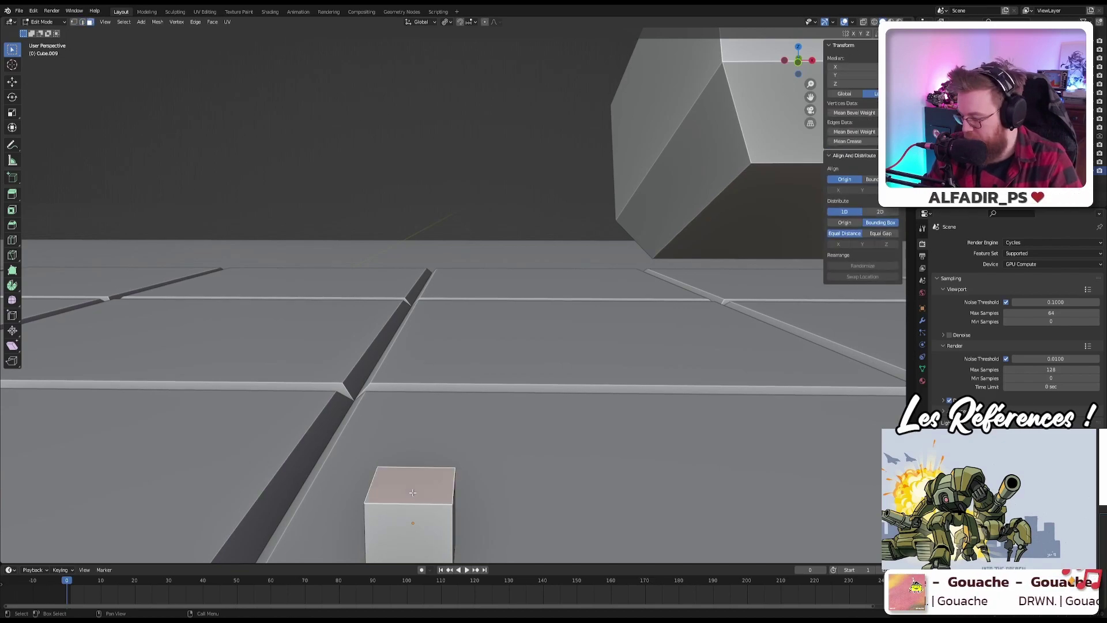
{"action": "key", "text": "KP_1"}
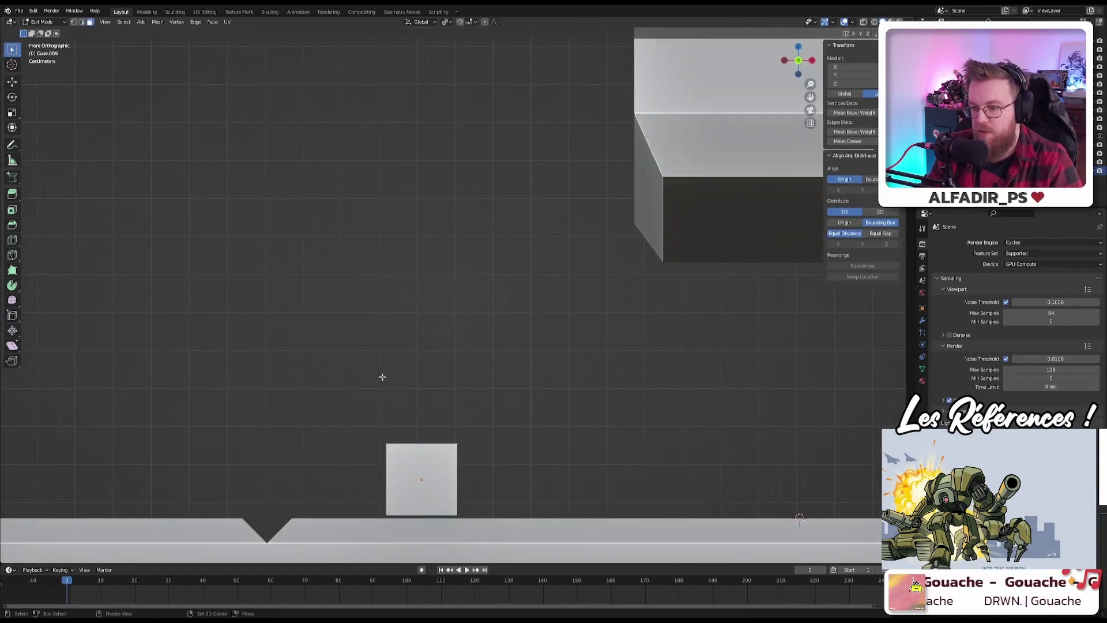
{"action": "right_click", "coordinate": [359, 340], "text": "ctrl"}
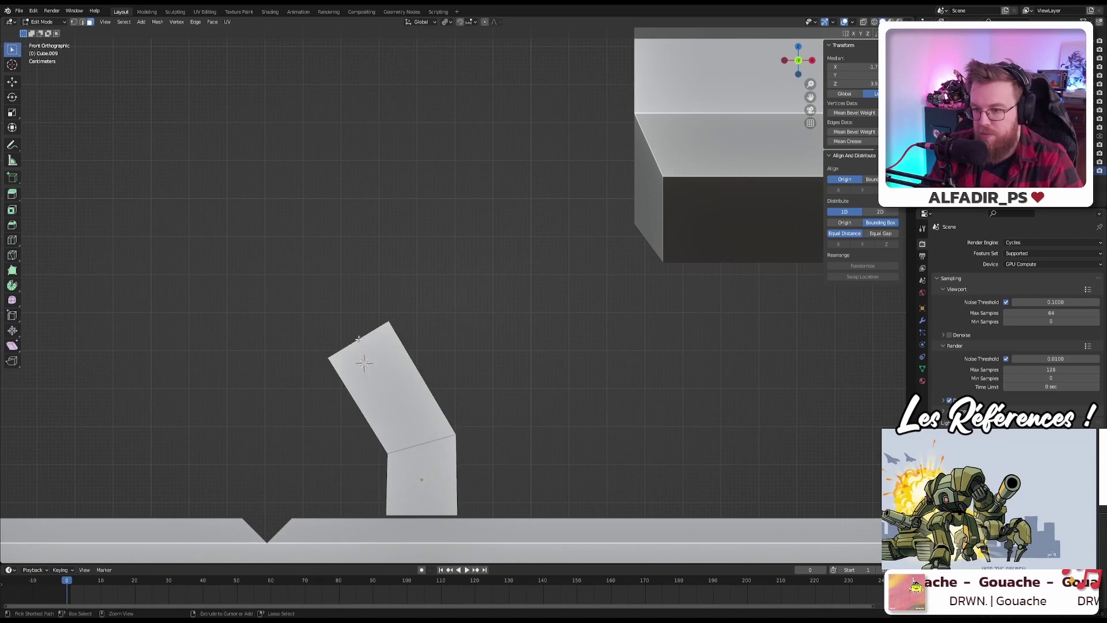
{"action": "right_click", "coordinate": [265, 173], "text": "ctrl"}
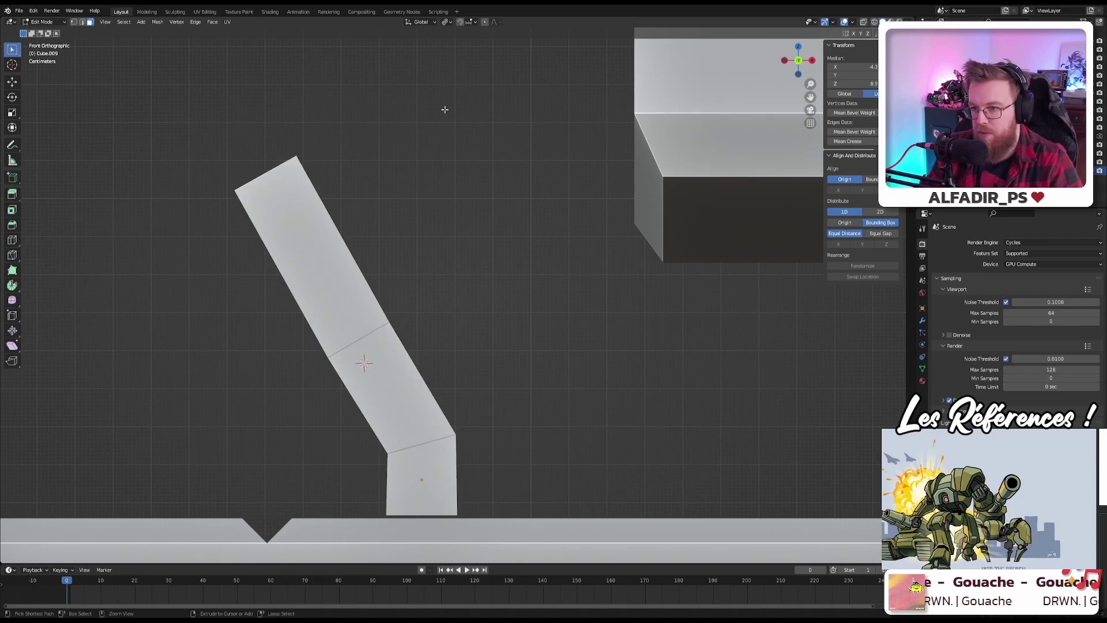
{"action": "right_click", "coordinate": [365, 74], "text": "ctrl"}
{"action": "right_click", "coordinate": [517, 78], "text": "ctrl"}
{"action": "right_click", "coordinate": [569, 198], "text": "ctrl"}
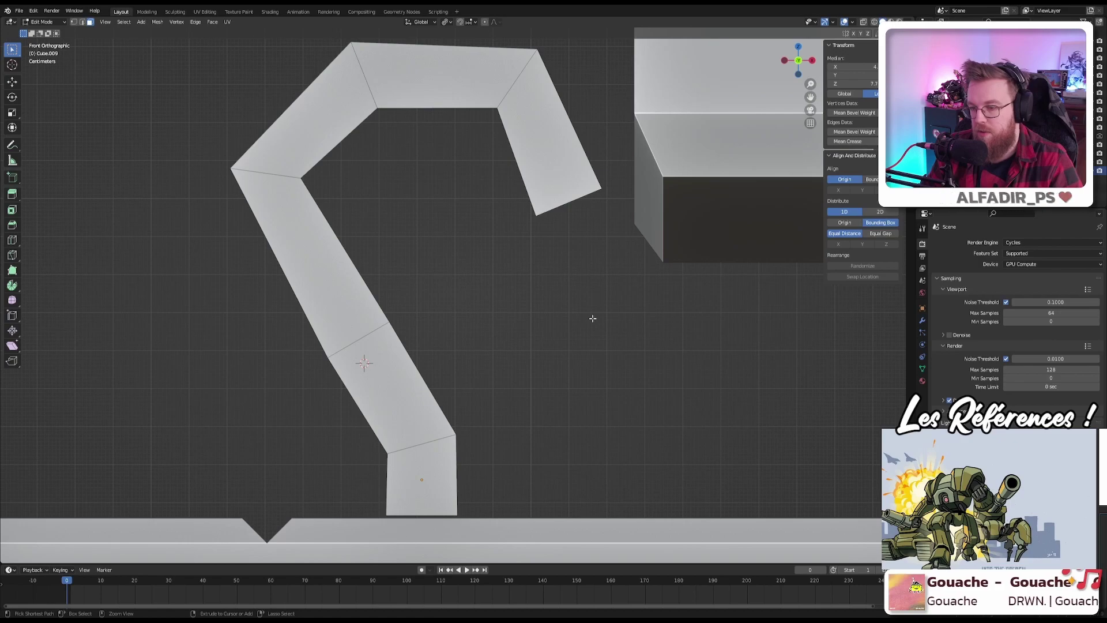
{"action": "key", "text": "ctrl+z"}
{"action": "key", "text": "ctrl+z"}
{"action": "key", "text": "ctrl+z"}
{"action": "key", "text": "ctrl+z"}
{"action": "key", "text": "ctrl+z"}
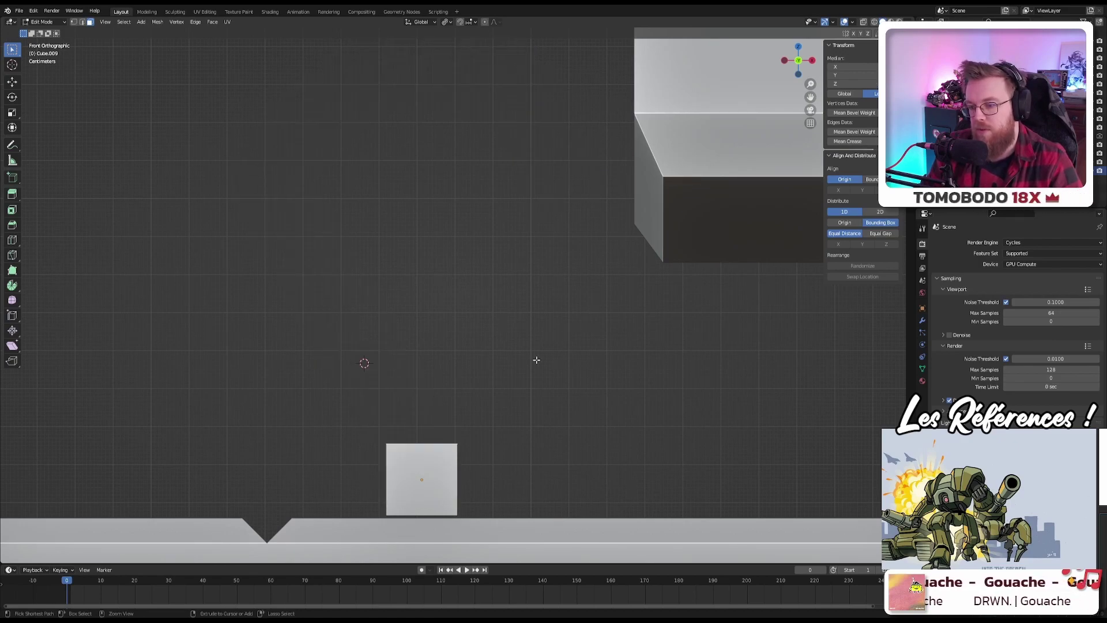
{"action": "middle_click_drag", "start_coordinate": [537, 359], "coordinate": [496, 296], "text": "shift"}
Step: Cancel a top-face shrink, orbit beneath the cube, select its bottom face and return to Front Orthographic
{"action": "key", "text": "s"}
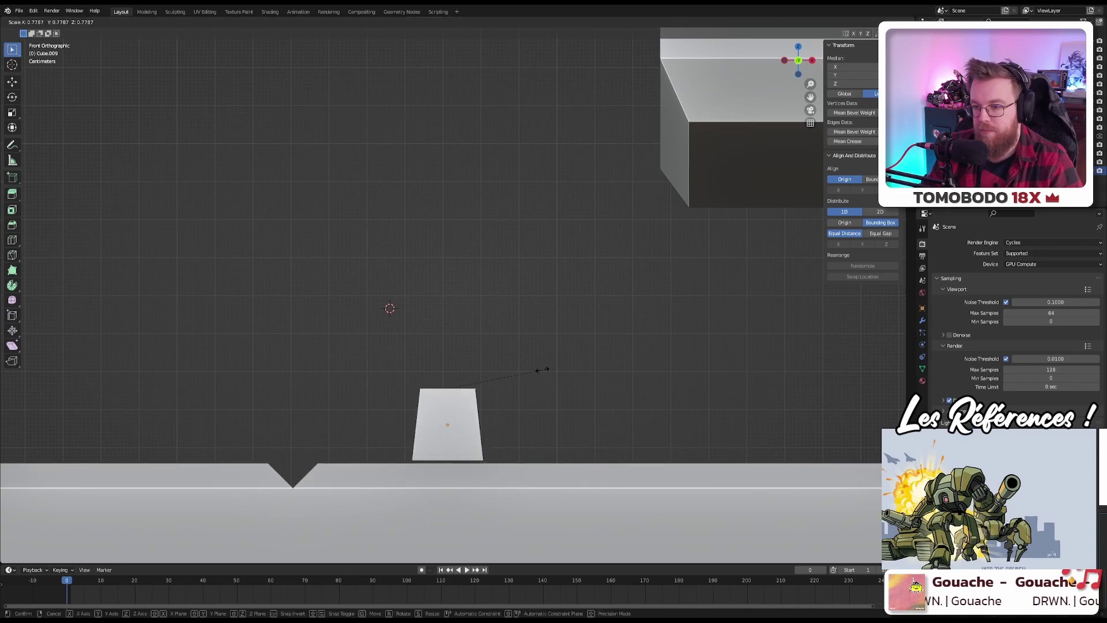
{"action": "right_click", "coordinate": [538, 370]}
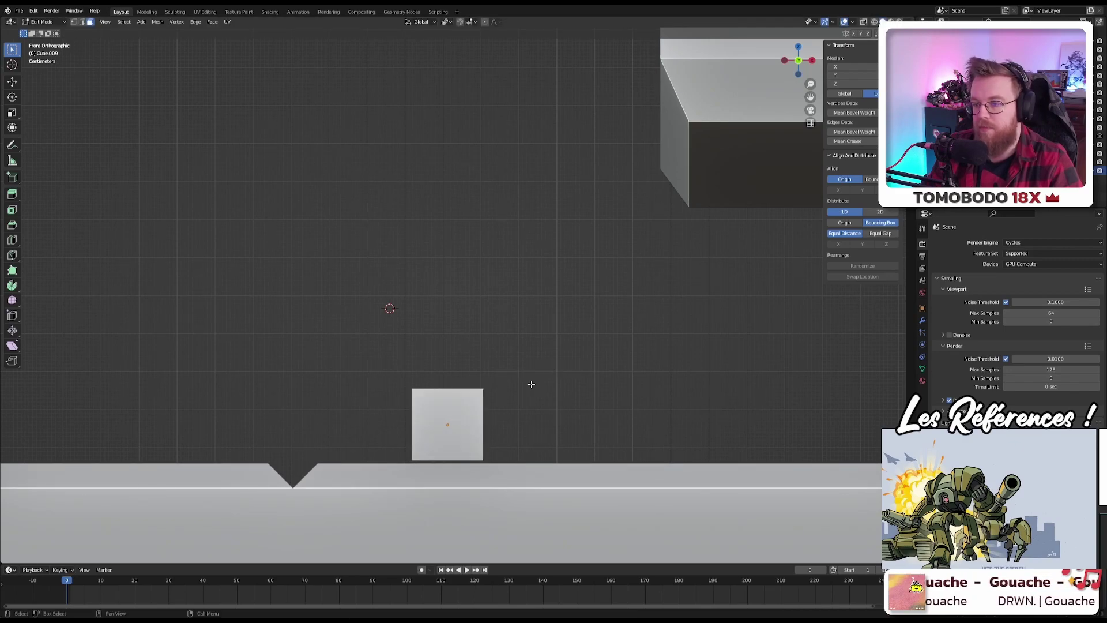
{"action": "middle_click_drag", "start_coordinate": [463, 451], "coordinate": [450, 415]}
{"action": "scroll", "coordinate": [449, 416], "scroll_direction": "up", "scroll_amount": 3}
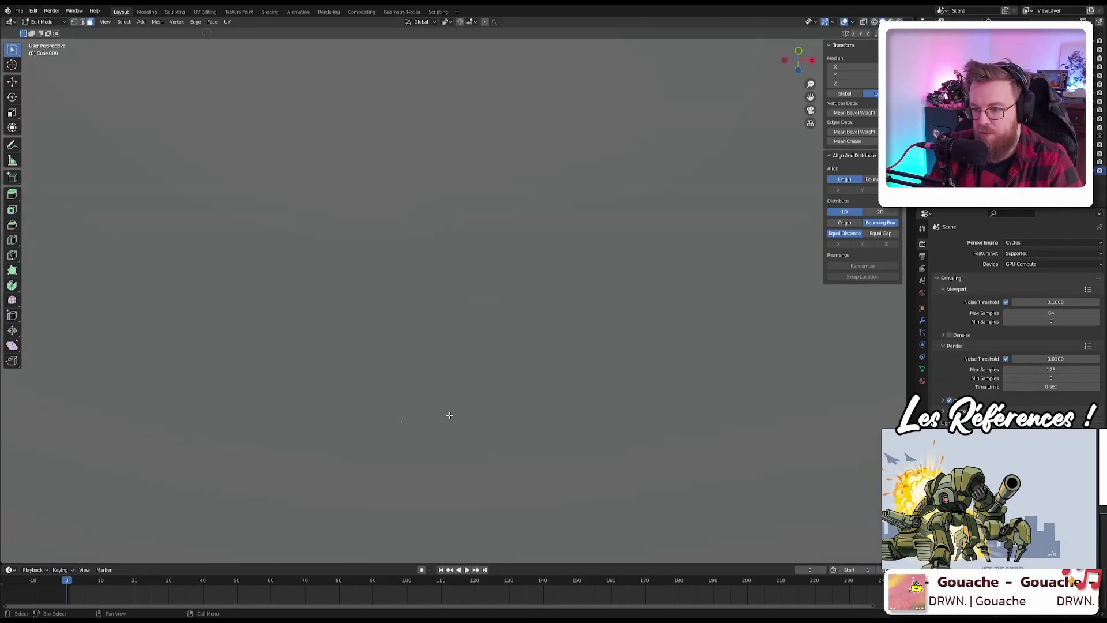
{"action": "scroll", "coordinate": [455, 393], "scroll_direction": "down", "scroll_amount": 4}
{"action": "scroll", "coordinate": [467, 344], "scroll_direction": "down", "scroll_amount": 6}
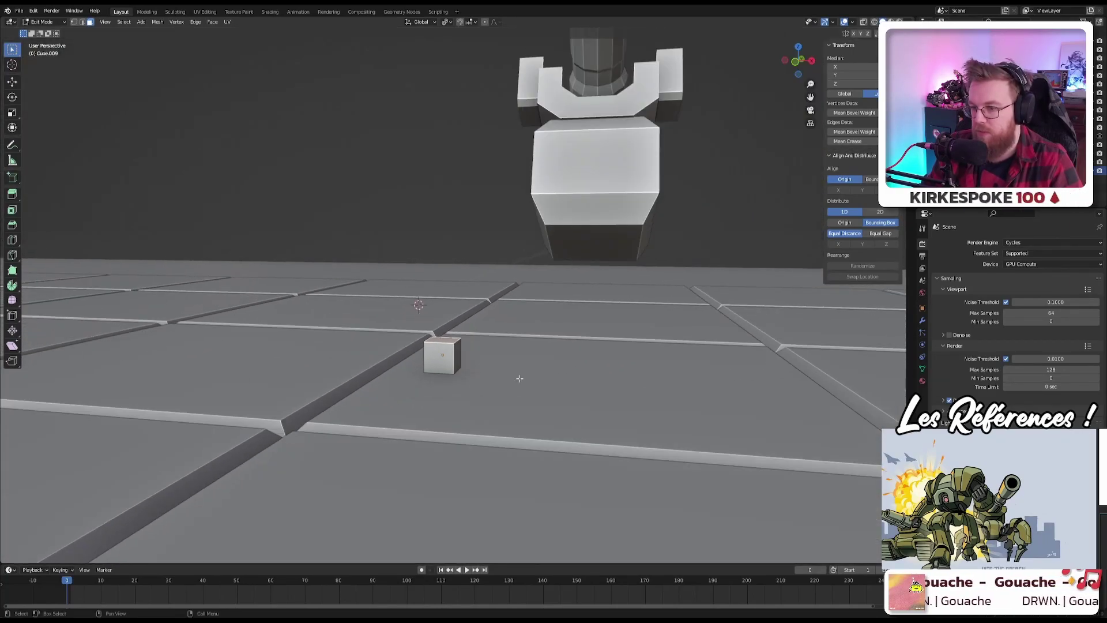
{"action": "scroll", "coordinate": [461, 371], "scroll_direction": "up", "scroll_amount": 3}
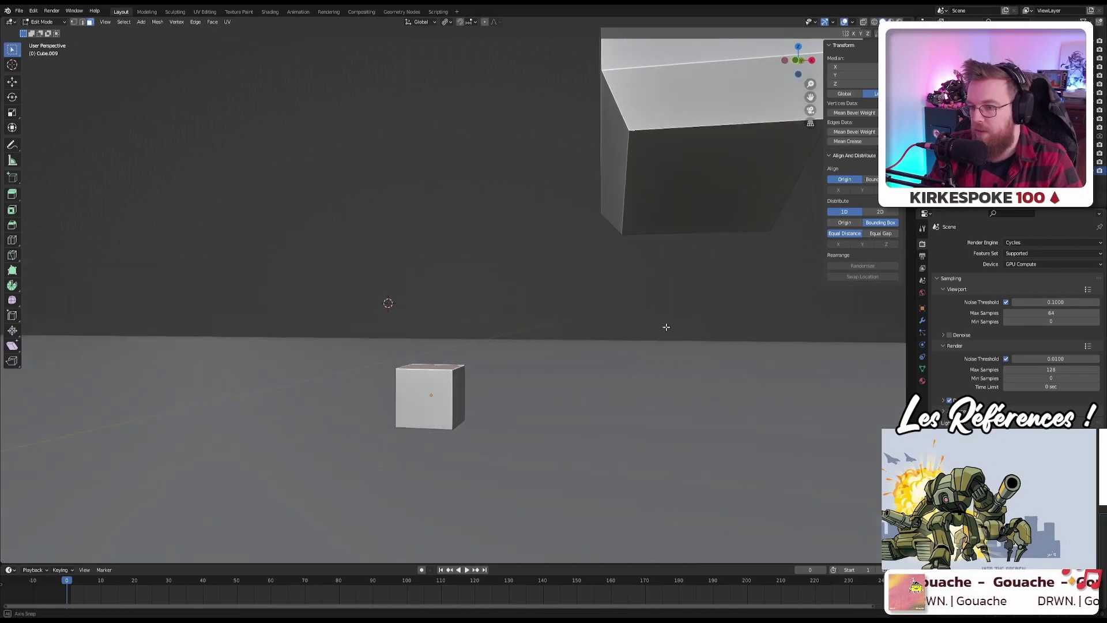
{"action": "middle_click_drag", "start_coordinate": [663, 323], "coordinate": [675, 303]}
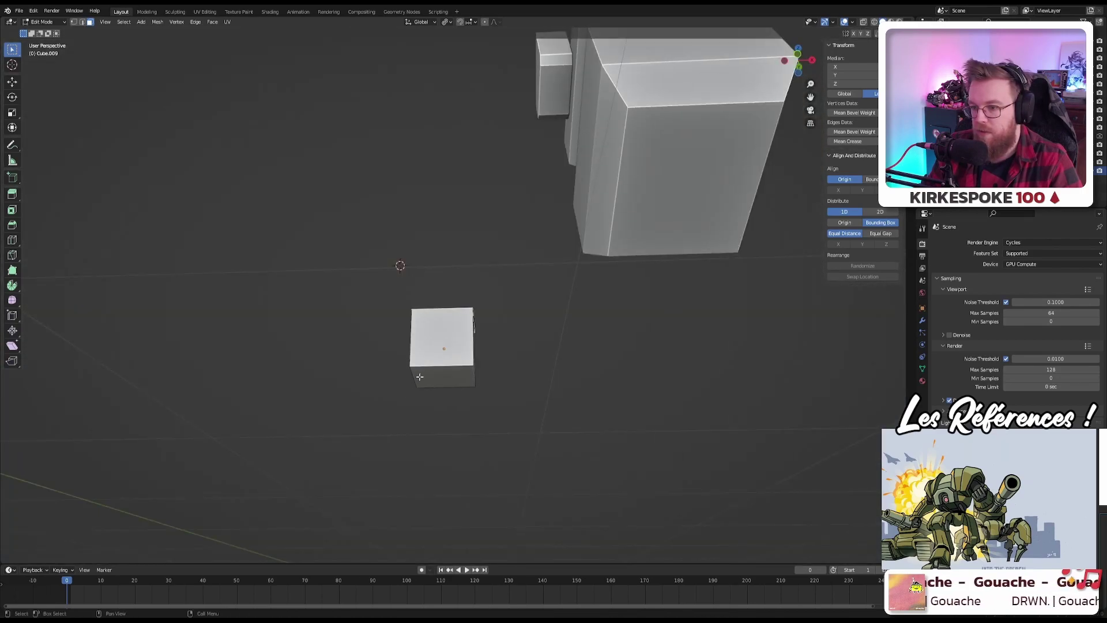
{"action": "left_click", "coordinate": [491, 374]}
{"action": "key", "text": "KP_7"}
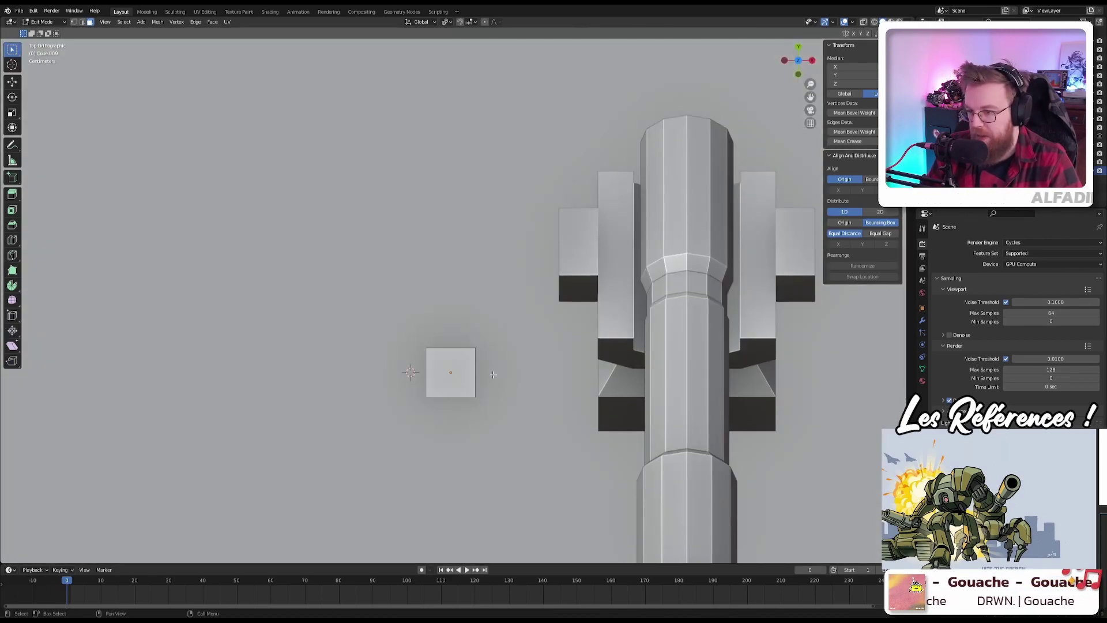
{"action": "key", "text": "KP_1"}
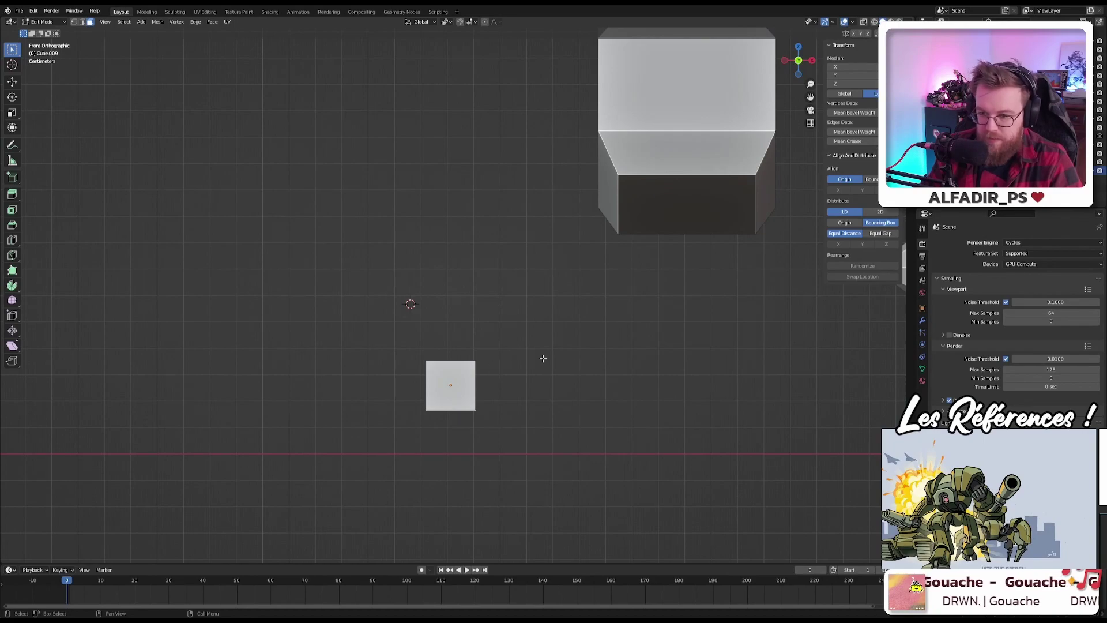
{"action": "key", "text": "s"}
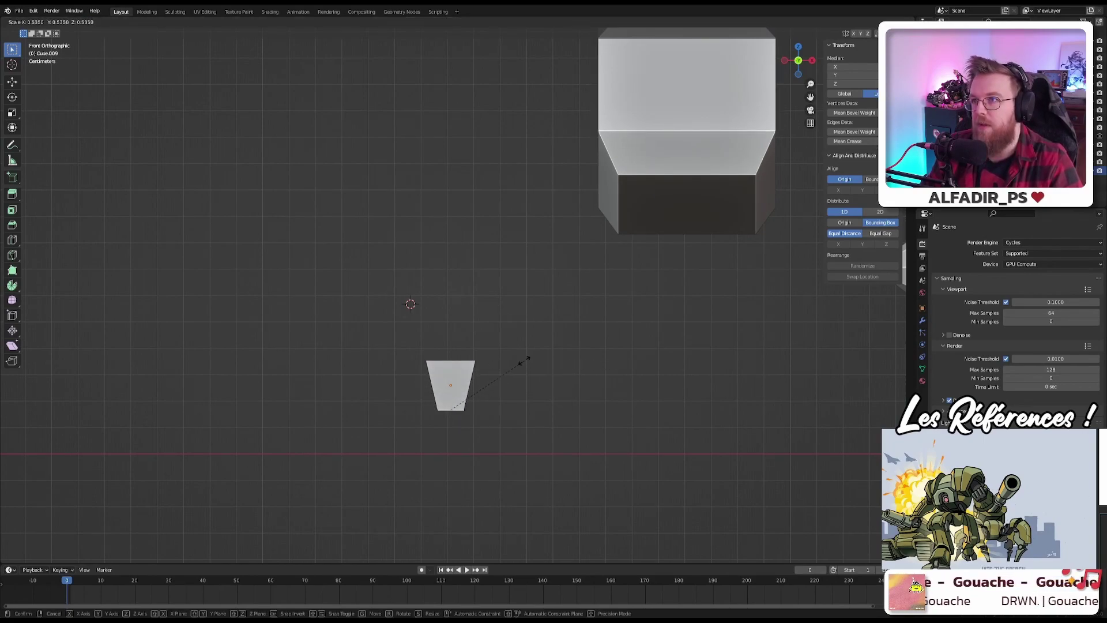
Step: Shrink the cube's bottom face so the block tapers toward its base
{"action": "left_click", "coordinate": [524, 359]}
{"action": "scroll", "coordinate": [454, 353], "scroll_direction": "up", "scroll_amount": 7}
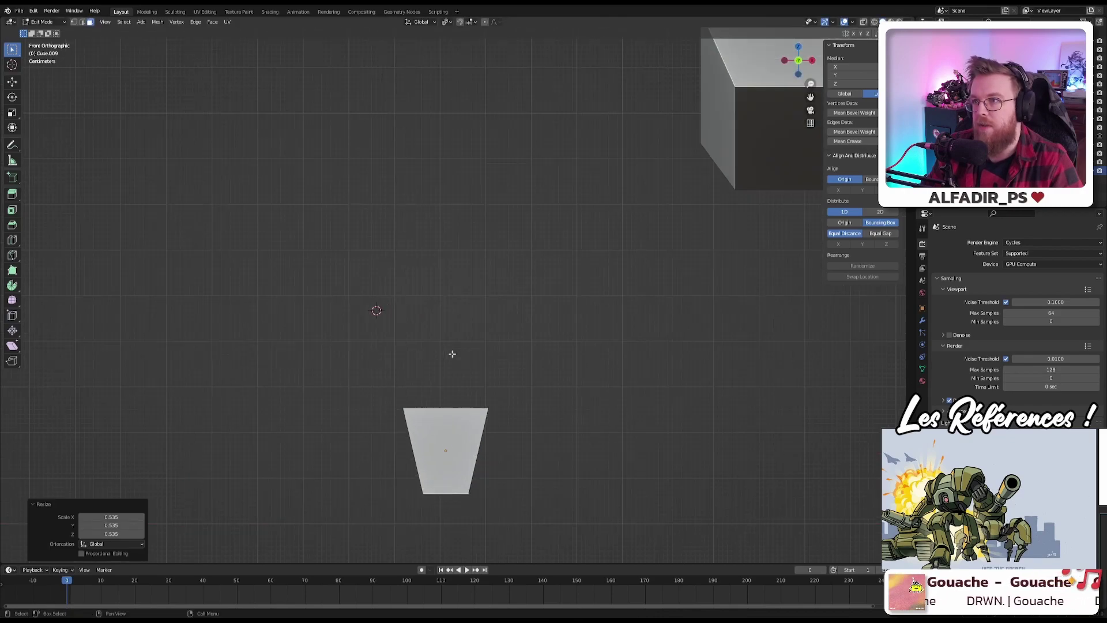
{"action": "scroll", "coordinate": [460, 427], "scroll_direction": "down", "scroll_amount": 4}
{"action": "middle_click_drag", "start_coordinate": [461, 426], "coordinate": [465, 451]}
{"action": "key", "text": "KP_1"}
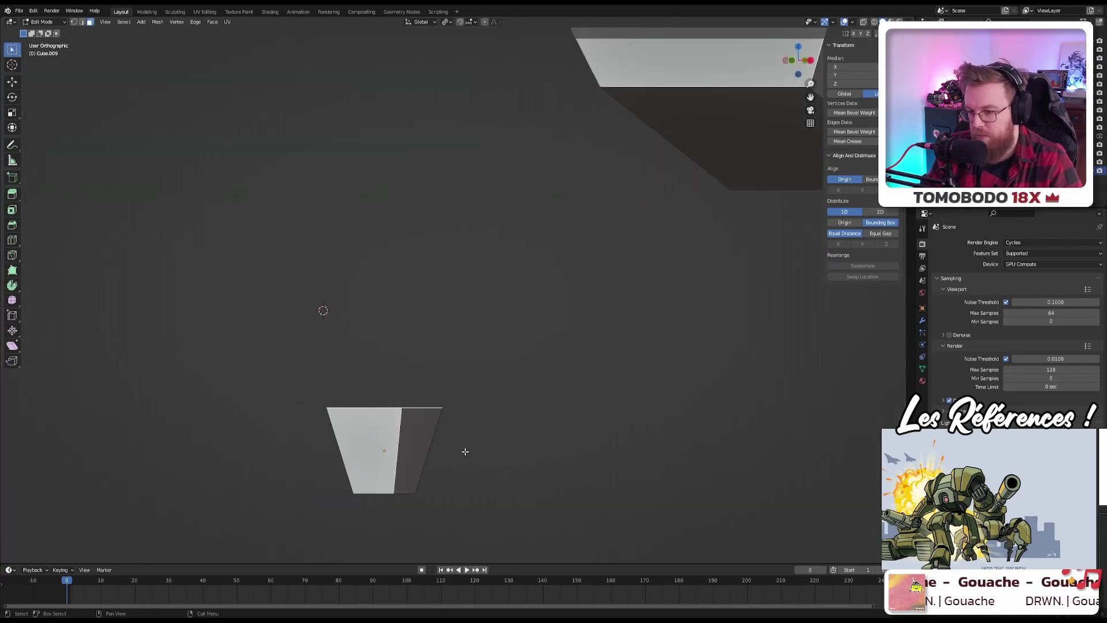
Step: Extrude the top face a short way up and scale it into a narrower cap
{"action": "key", "text": "e"}
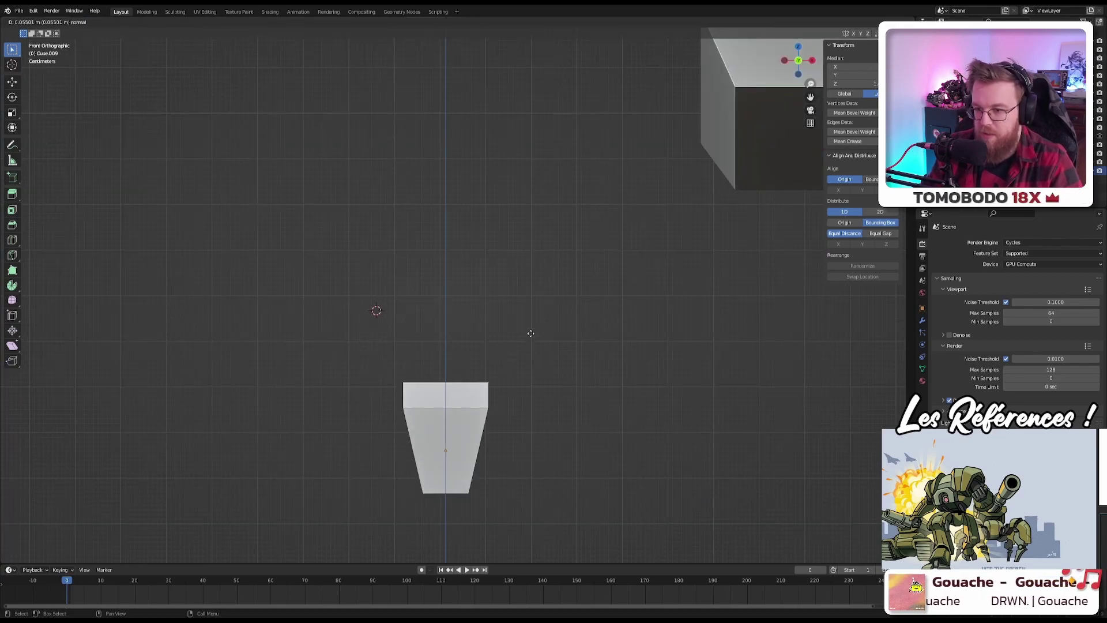
{"action": "left_click", "coordinate": [527, 332]}
{"action": "key", "text": "s"}
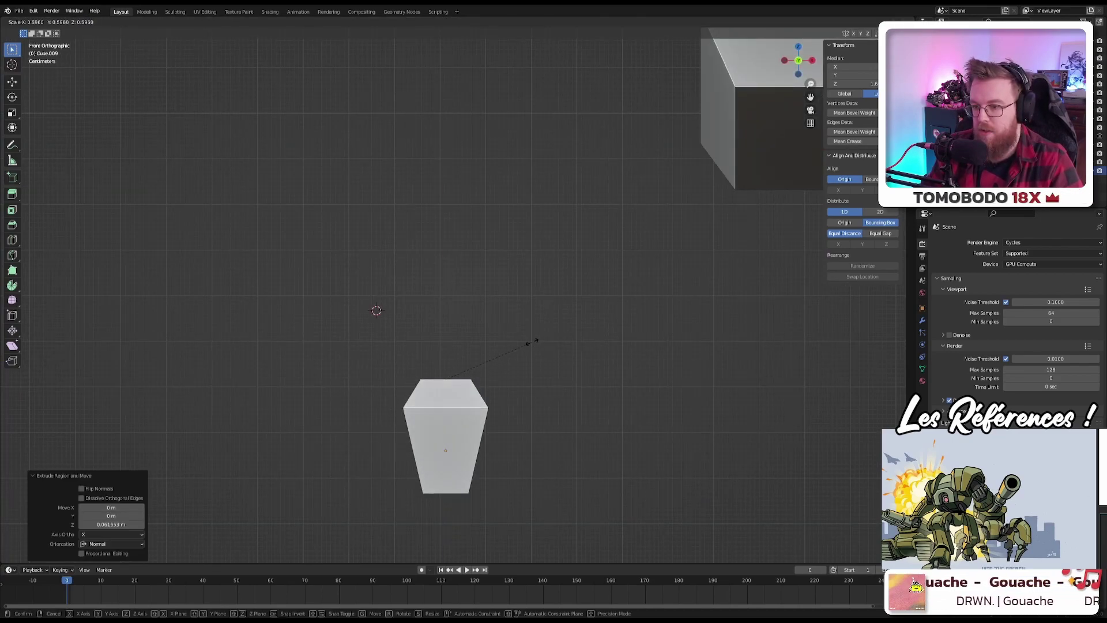
{"action": "left_click", "coordinate": [532, 342]}
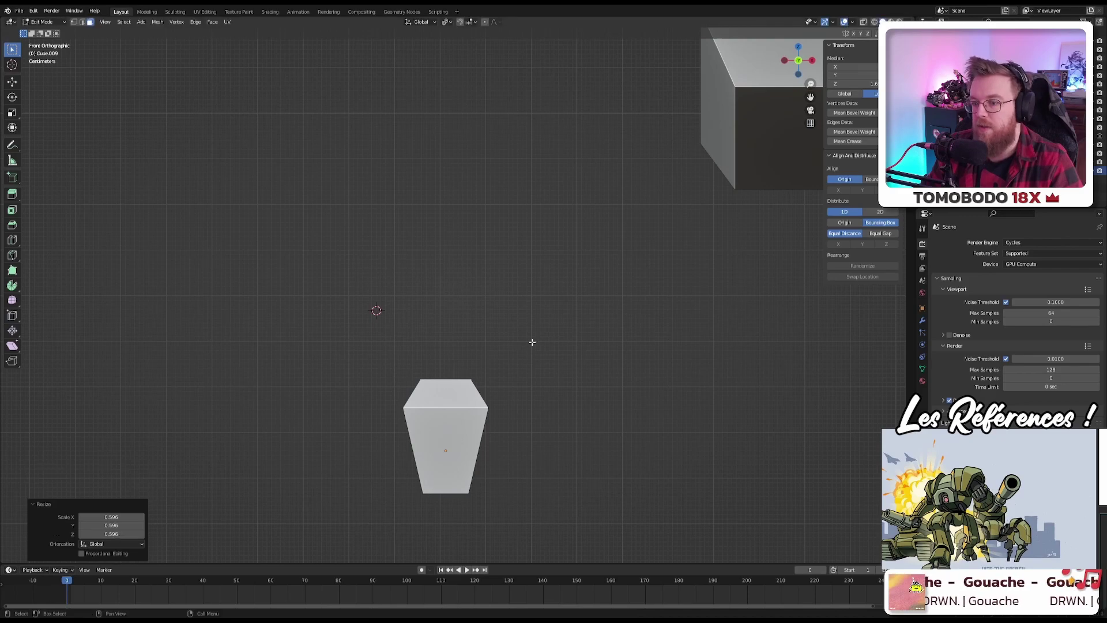
{"action": "middle_click_drag", "start_coordinate": [531, 342], "coordinate": [426, 367]}
{"action": "scroll", "coordinate": [426, 367], "scroll_direction": "down", "scroll_amount": 3}
{"action": "key", "text": "KP_1"}
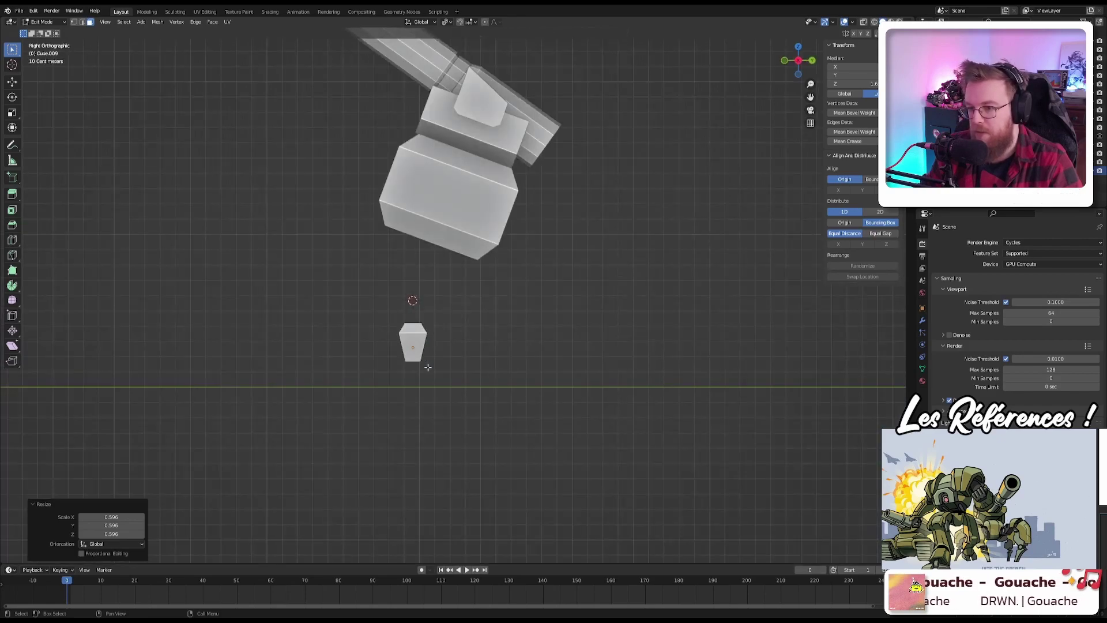
{"action": "scroll", "coordinate": [457, 346], "scroll_direction": "up", "scroll_amount": 4}
{"action": "scroll", "coordinate": [457, 346], "scroll_direction": "up", "scroll_amount": 1}
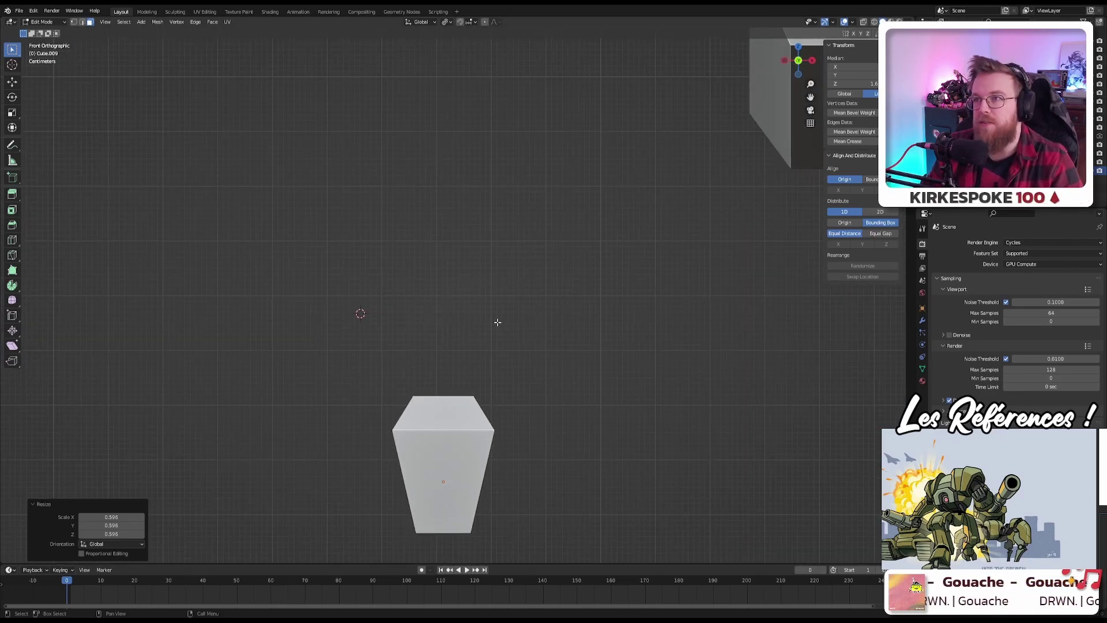
Step: Try a thin extrusion widened to 1.68 topped by a tall column, then undo them
{"action": "middle_click_drag", "start_coordinate": [497, 322], "coordinate": [485, 445], "text": "shift"}
{"action": "key", "text": "e"}
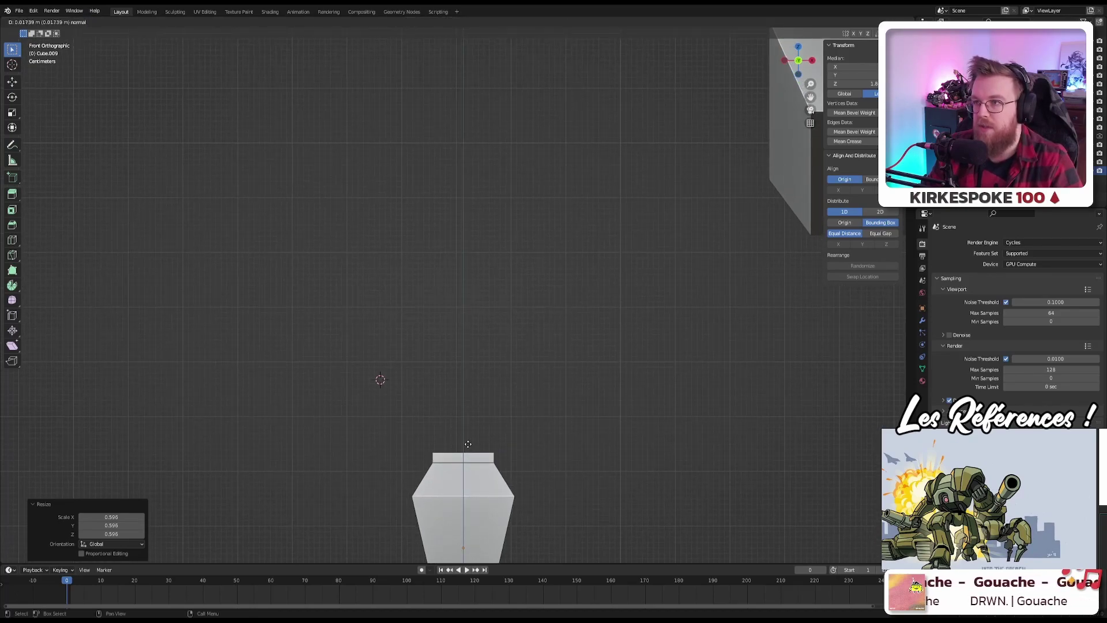
{"action": "left_click", "coordinate": [468, 444]}
{"action": "key", "text": "s"}
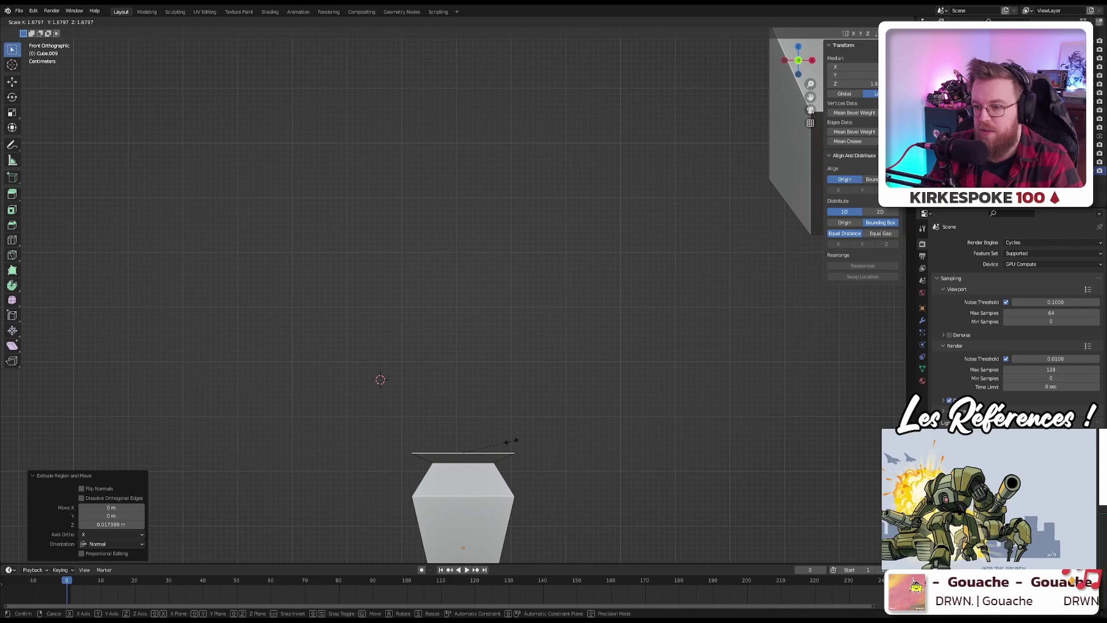
{"action": "left_click", "coordinate": [511, 440]}
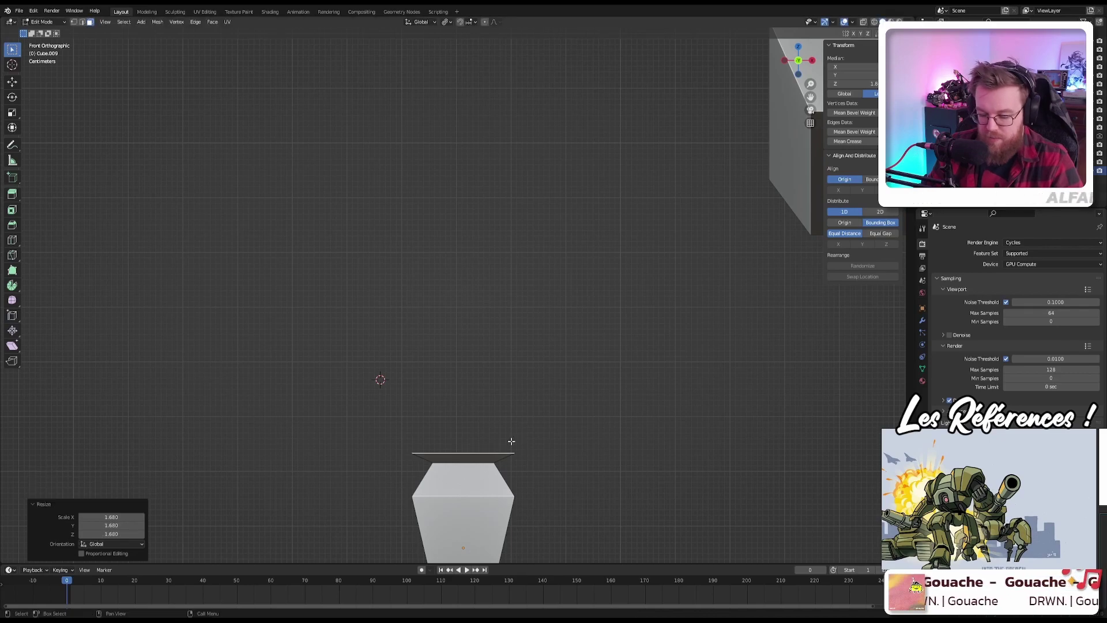
{"action": "key", "text": "e"}
{"action": "left_click", "coordinate": [494, 175]}
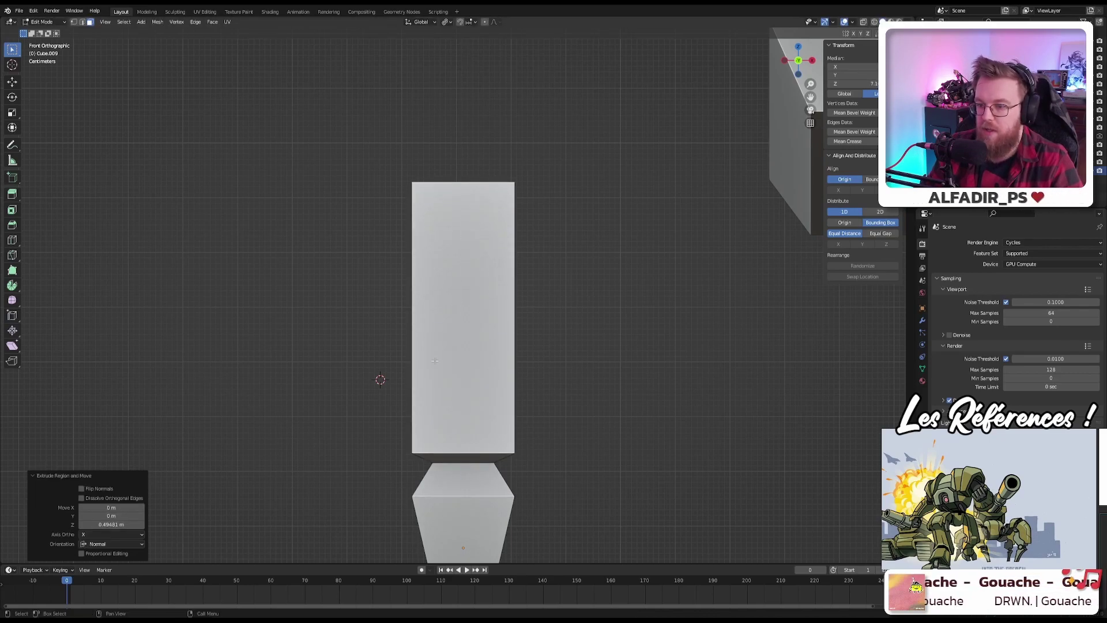
{"action": "middle_click_drag", "start_coordinate": [494, 174], "coordinate": [574, 343]}
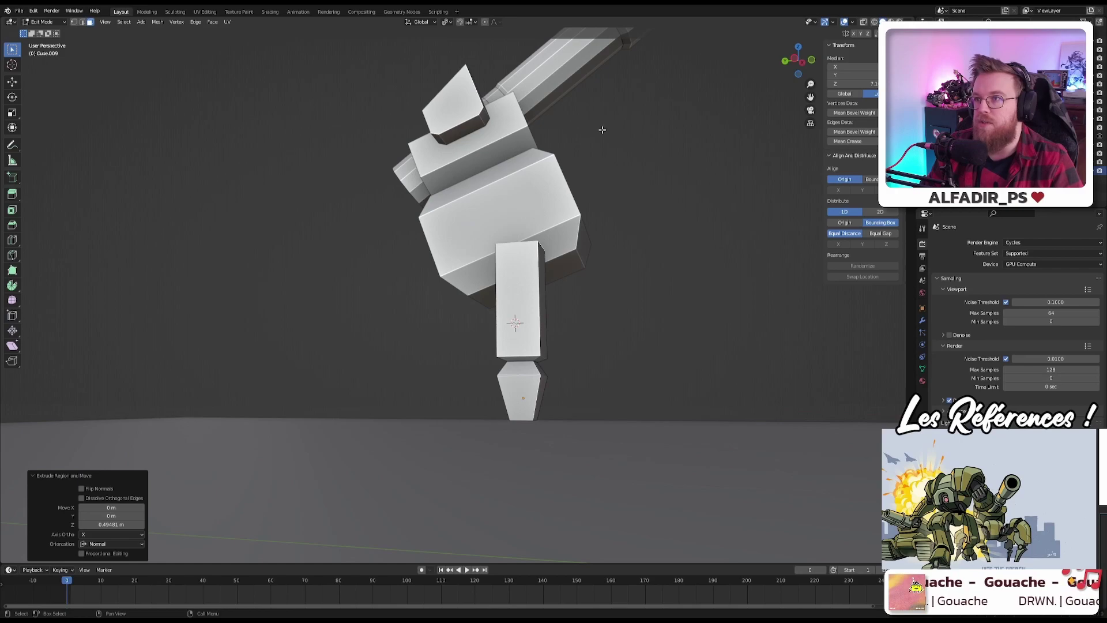
{"action": "key", "text": "KP_1"}
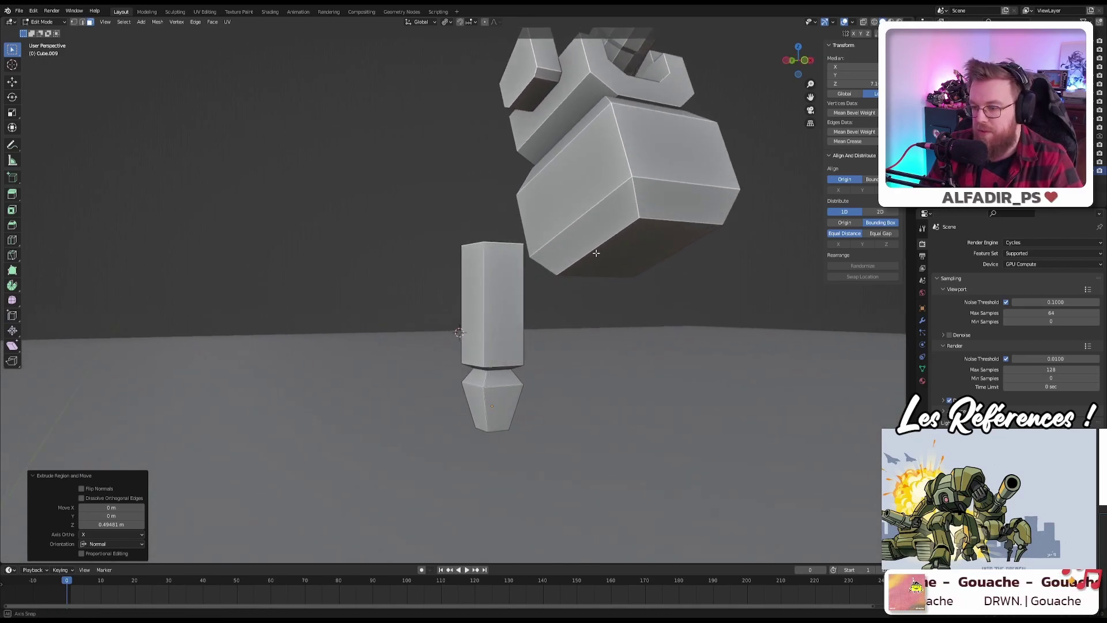
{"action": "scroll", "coordinate": [527, 277], "scroll_direction": "up", "scroll_amount": 3}
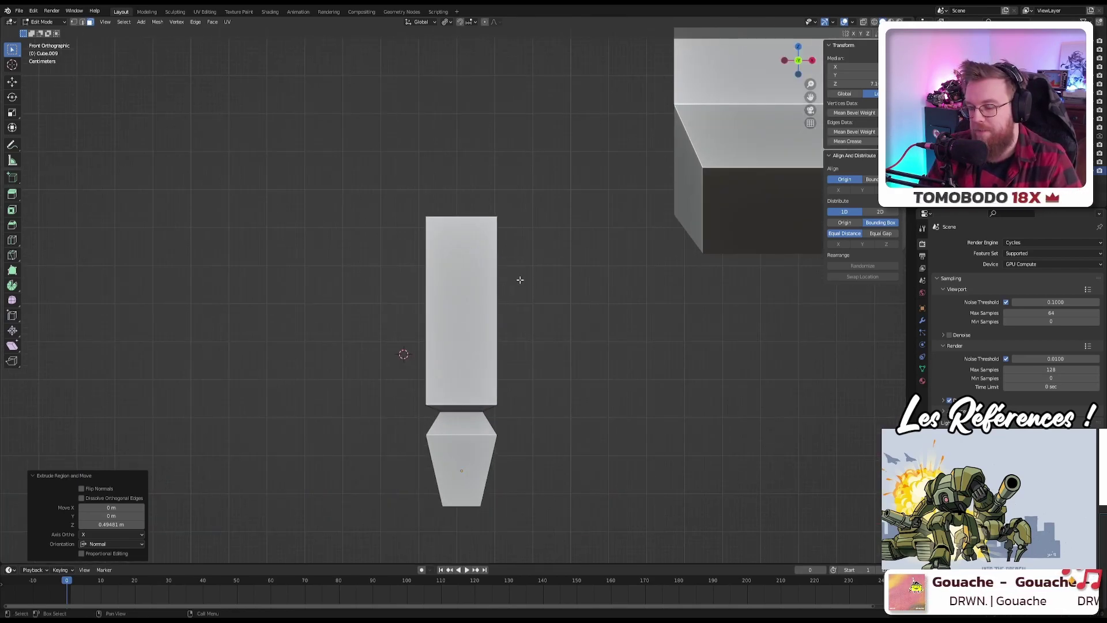
{"action": "key", "text": "ctrl+z"}
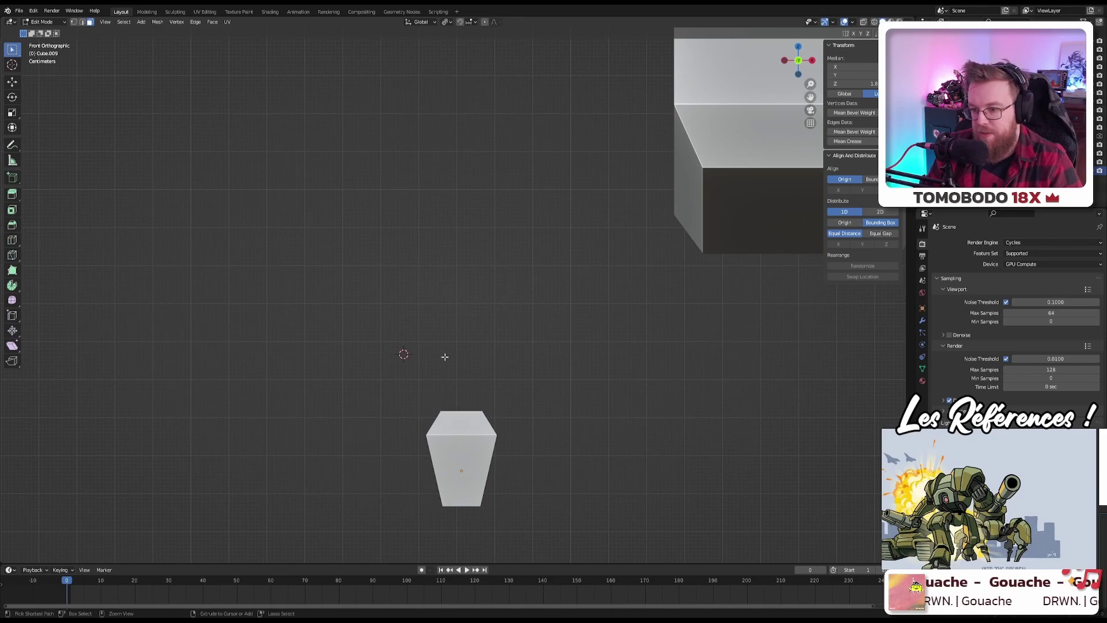
Step: Compare the block with and without its cap, then try and undo a tilted column extrusion
{"action": "middle_click_drag", "start_coordinate": [445, 358], "coordinate": [448, 366]}
{"action": "key", "text": "ctrl+z"}
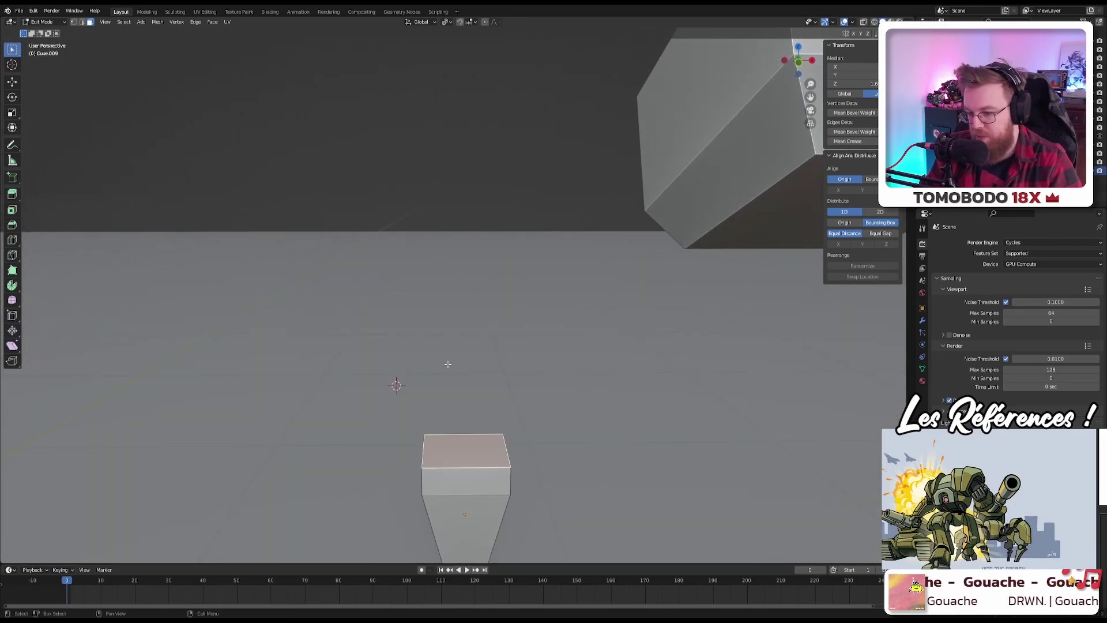
{"action": "key", "text": "ctrl+shift+z"}
{"action": "key", "text": "KP_1"}
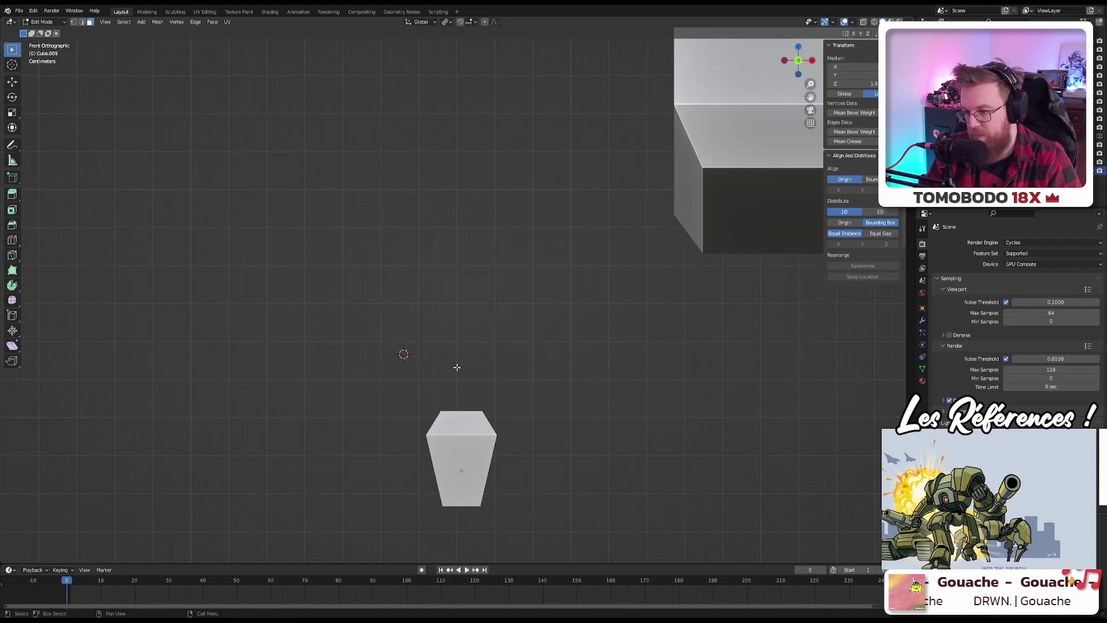
{"action": "right_click", "coordinate": [505, 245], "text": "ctrl"}
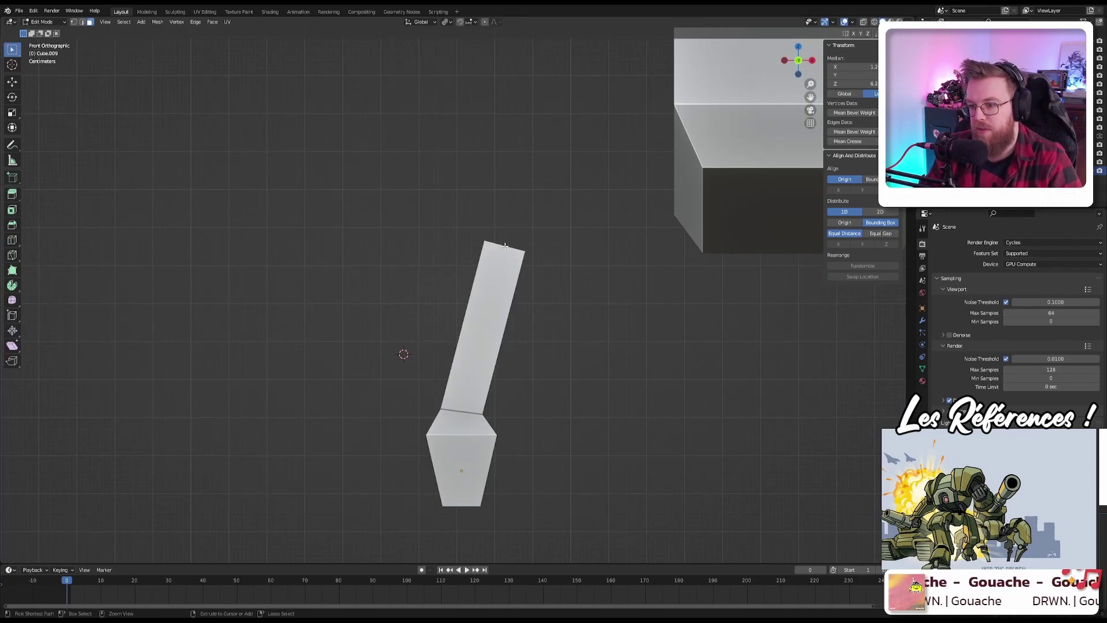
{"action": "key", "text": "ctrl+z"}
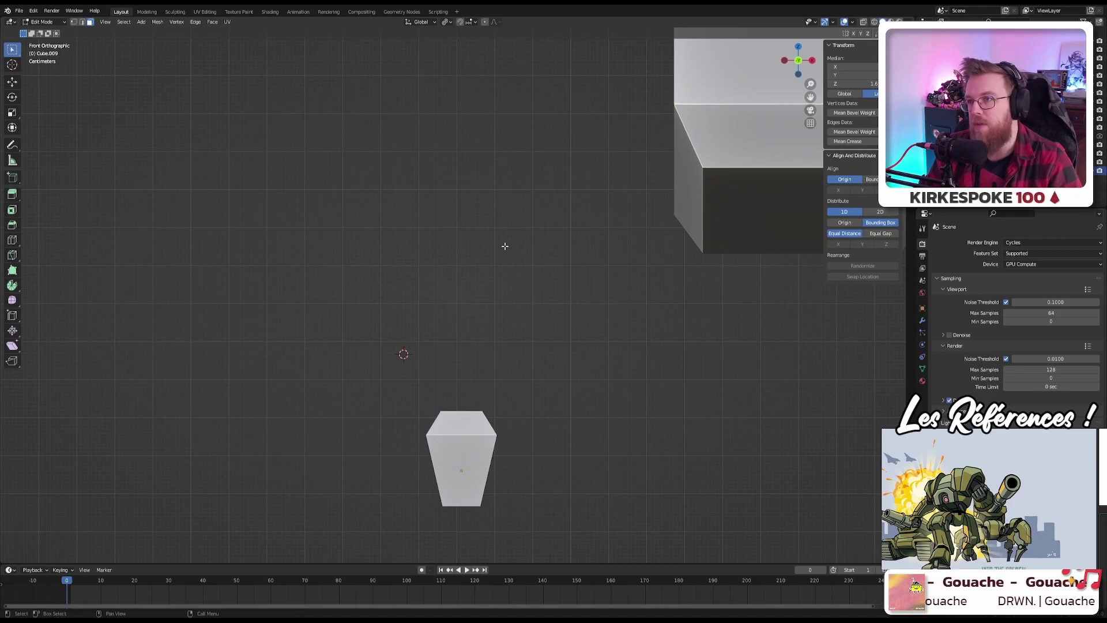
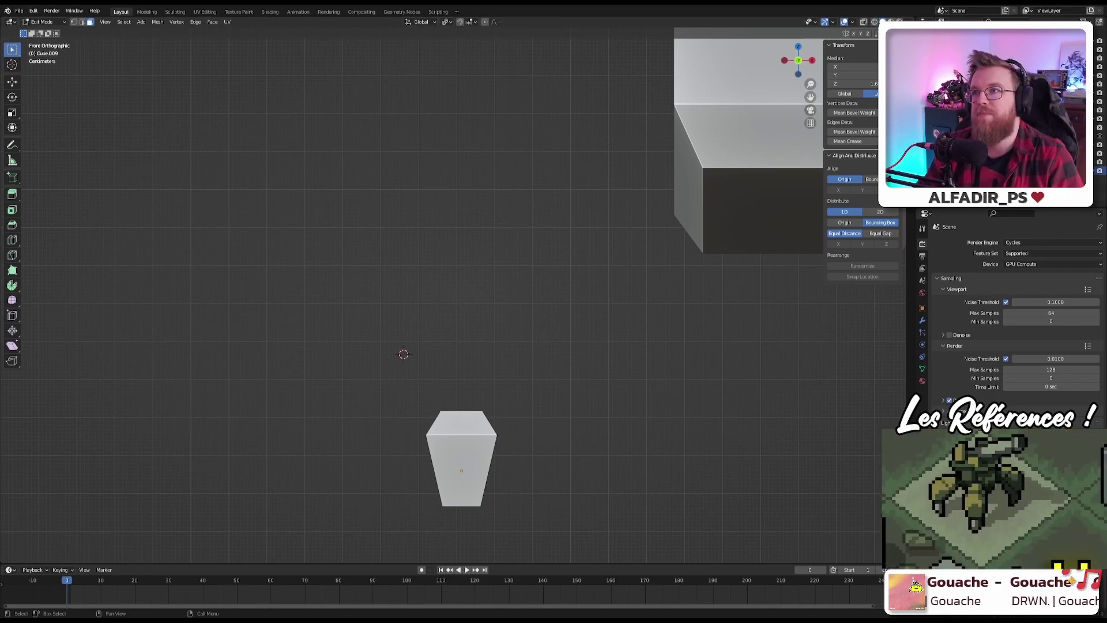
Step: Extrude the leg block's top face twice into a straight segment plus a segment bending toward the body
{"action": "middle_click_drag", "start_coordinate": [505, 356], "coordinate": [467, 306], "text": "shift"}
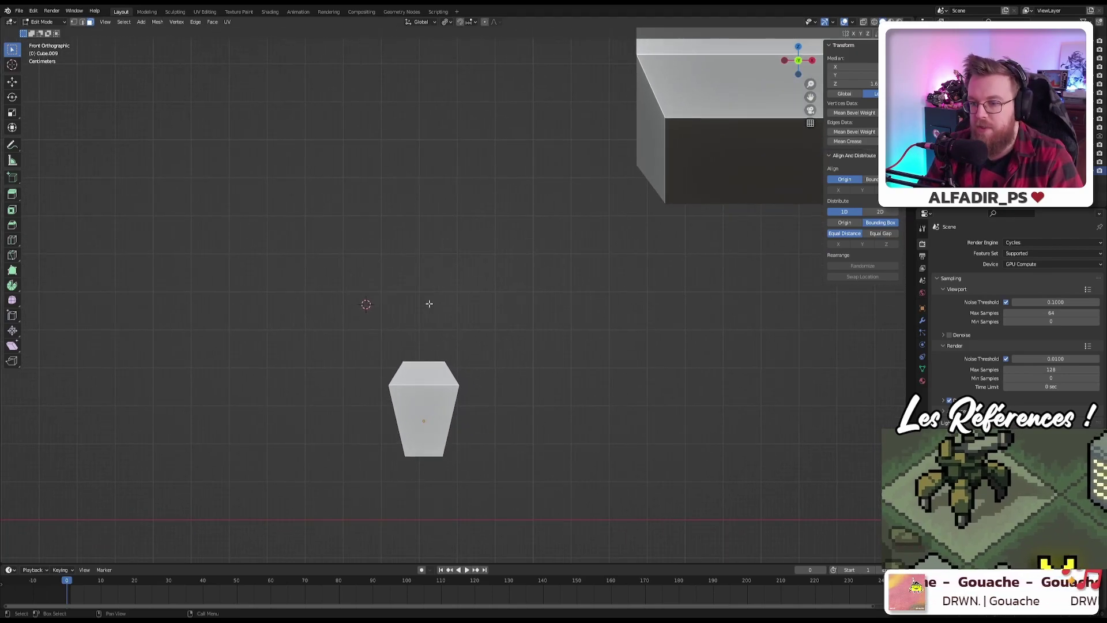
{"action": "key", "text": "ctrl+z"}
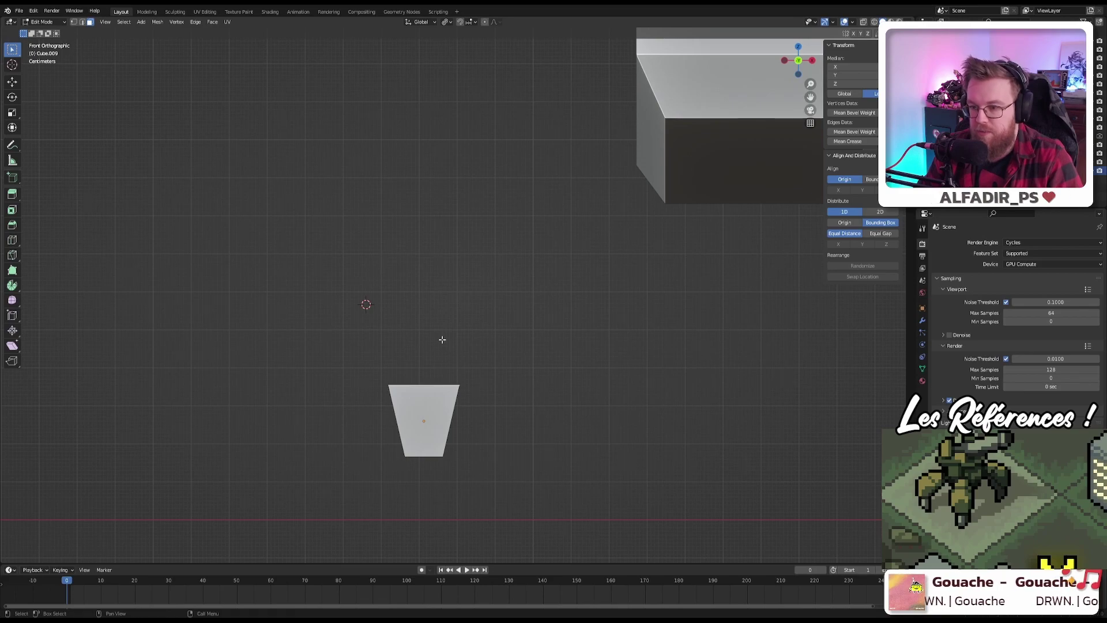
{"action": "right_click", "coordinate": [491, 238], "text": "ctrl"}
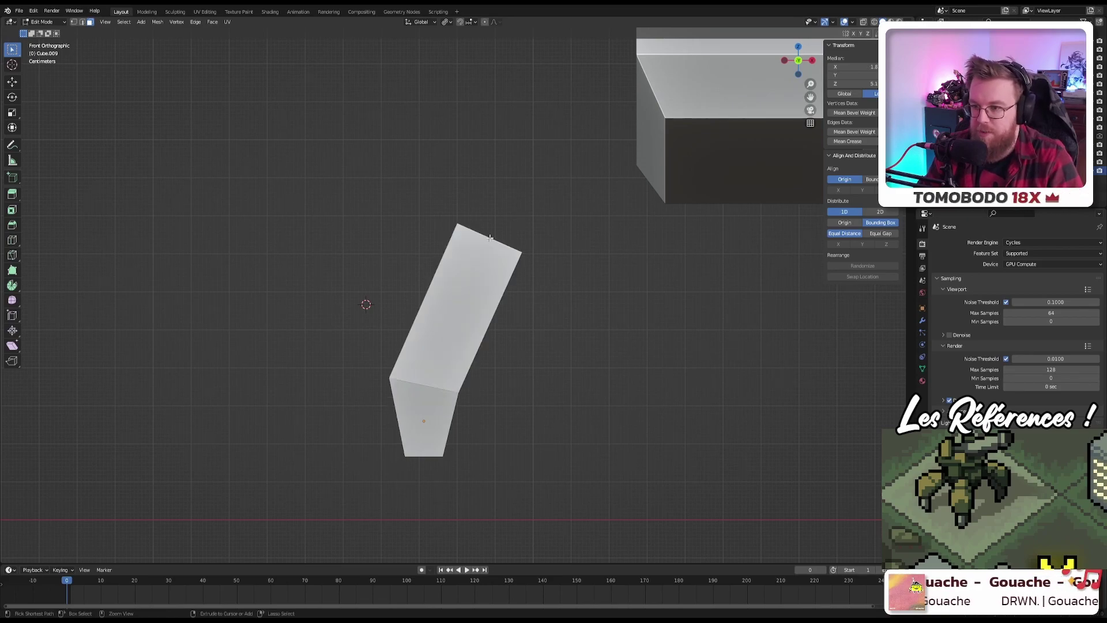
{"action": "scroll", "coordinate": [429, 306], "scroll_direction": "down", "scroll_amount": 3}
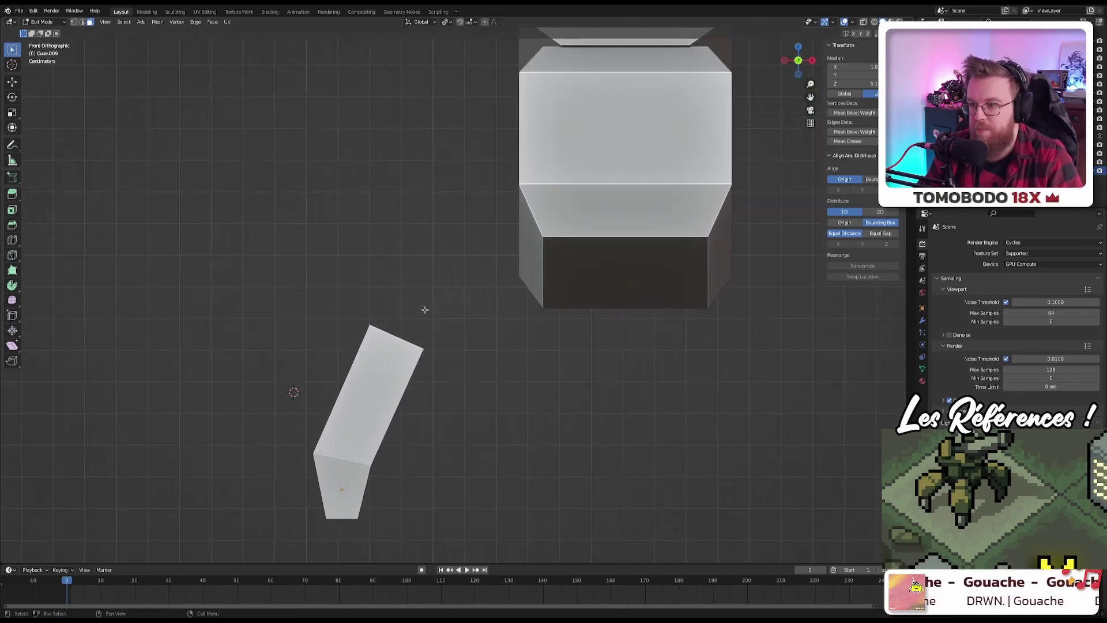
{"action": "right_click", "coordinate": [483, 276], "text": "ctrl"}
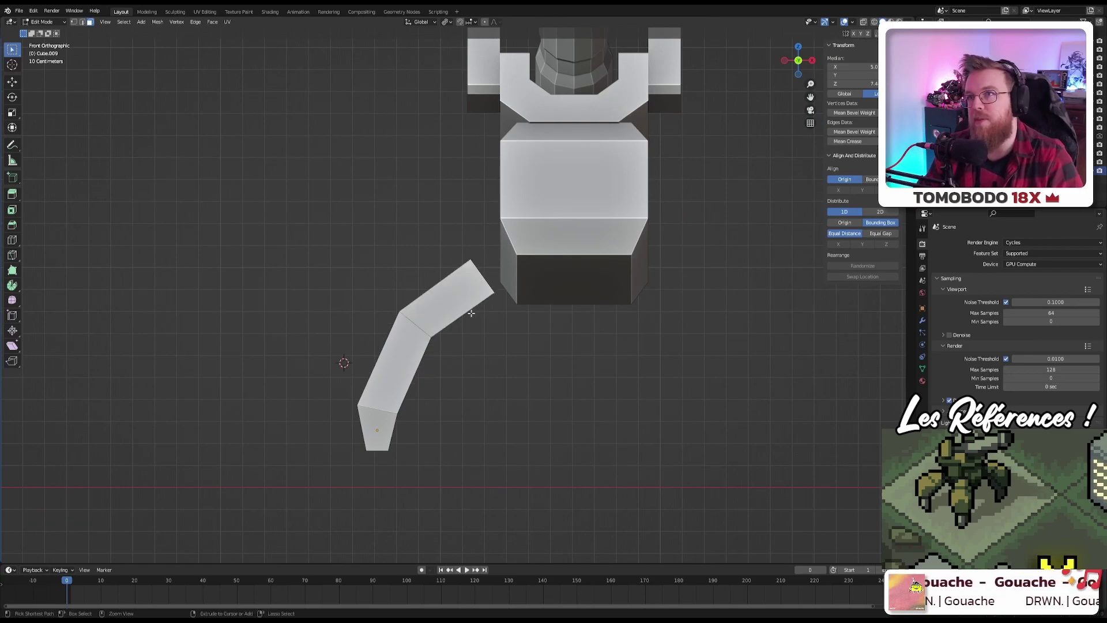
{"action": "key", "text": "ctrl+z"}
{"action": "key", "text": "ctrl+z"}
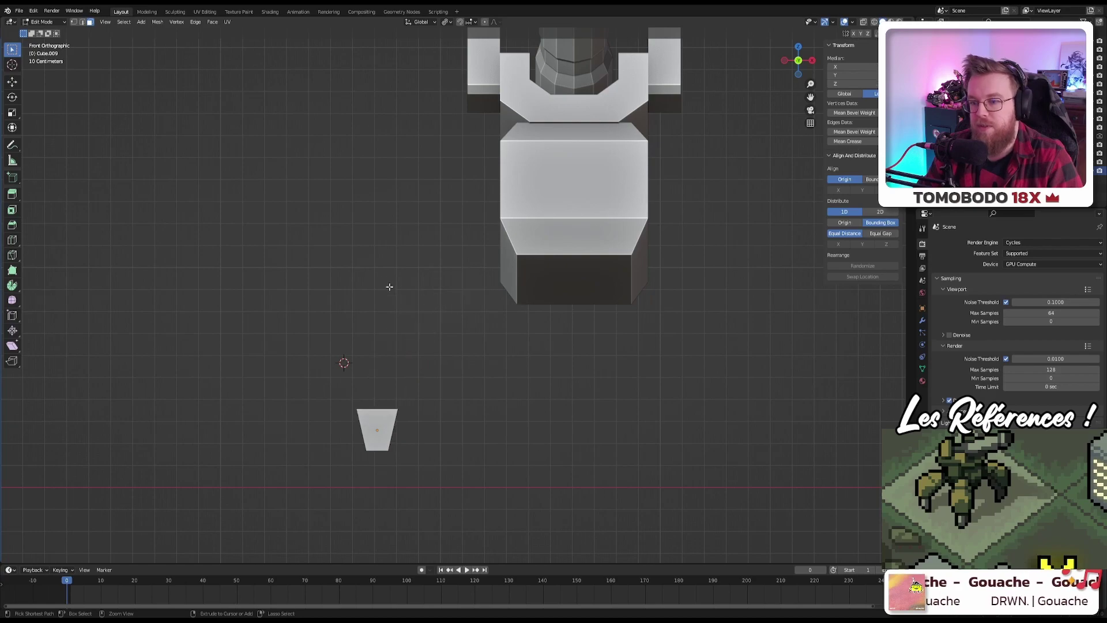
{"action": "right_click", "coordinate": [397, 269], "text": "ctrl"}
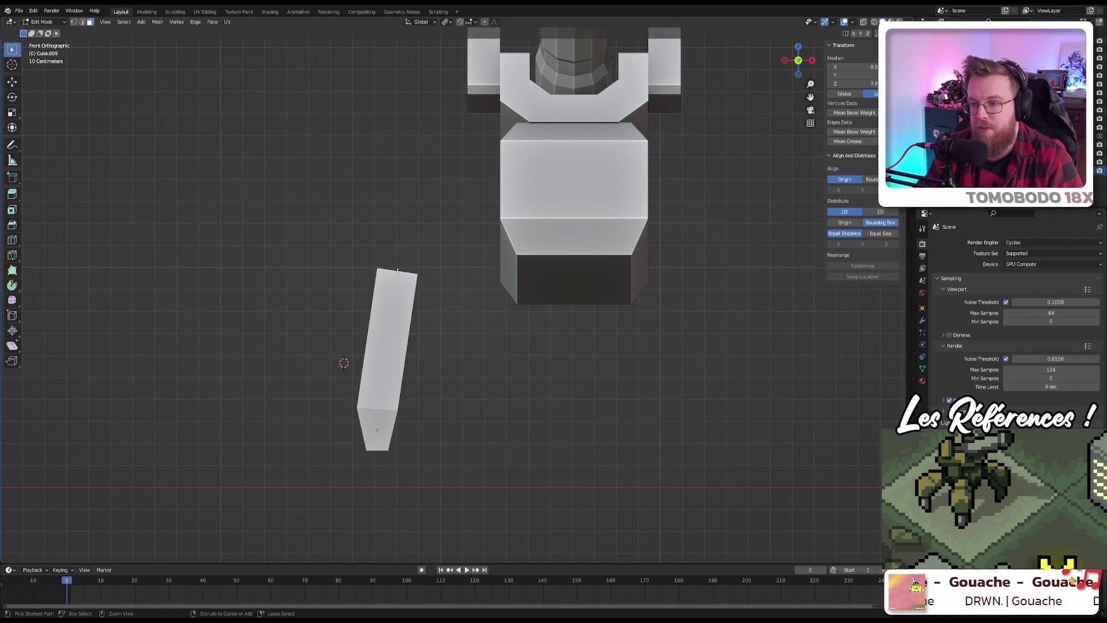
{"action": "right_click", "coordinate": [473, 252], "text": "ctrl"}
{"action": "scroll", "coordinate": [493, 323], "scroll_direction": "down", "scroll_amount": 5}
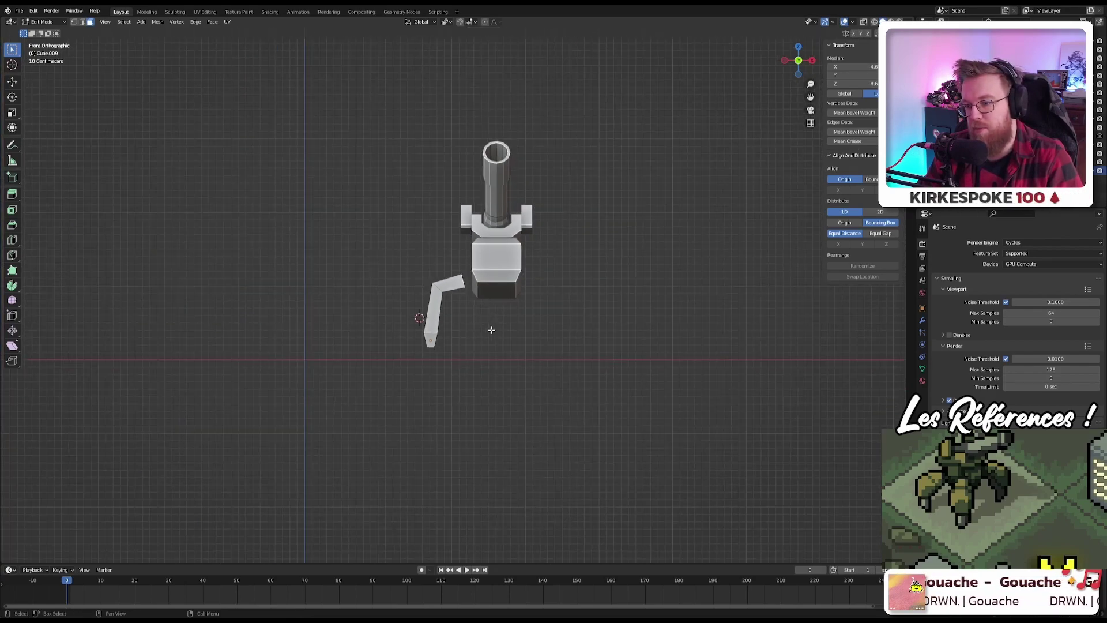
{"action": "scroll", "coordinate": [482, 321], "scroll_direction": "up", "scroll_amount": 5}
{"action": "scroll", "coordinate": [412, 285], "scroll_direction": "up", "scroll_amount": 5}
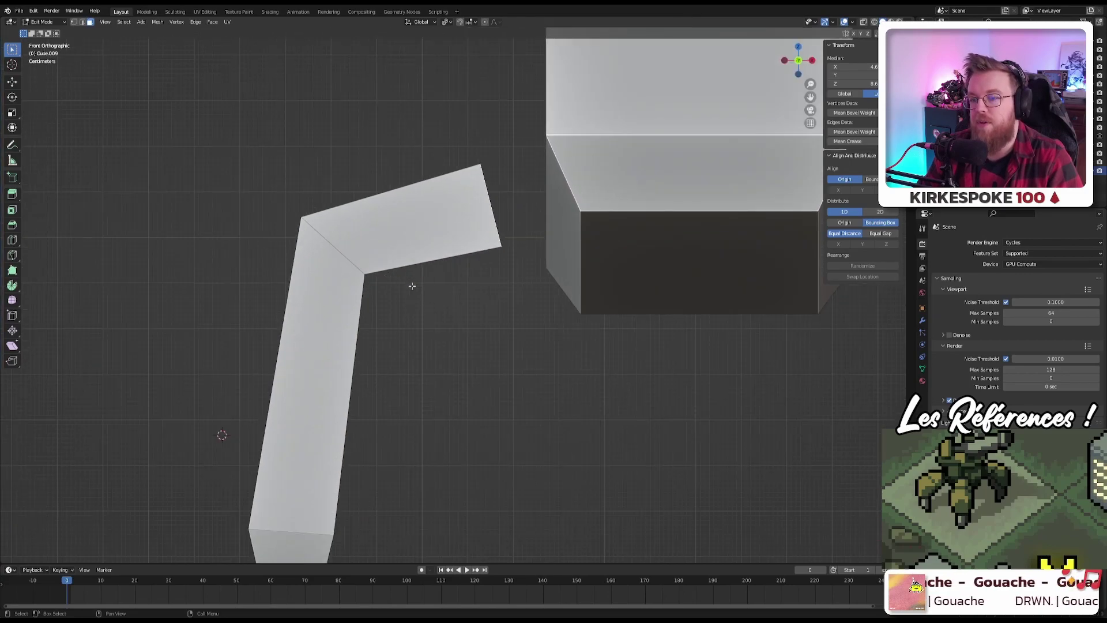
{"action": "middle_click_drag", "start_coordinate": [393, 286], "coordinate": [332, 270]}
Step: Move the knee edge 0.085 m in X and -0.125 m in Z
{"action": "key", "text": "g"}
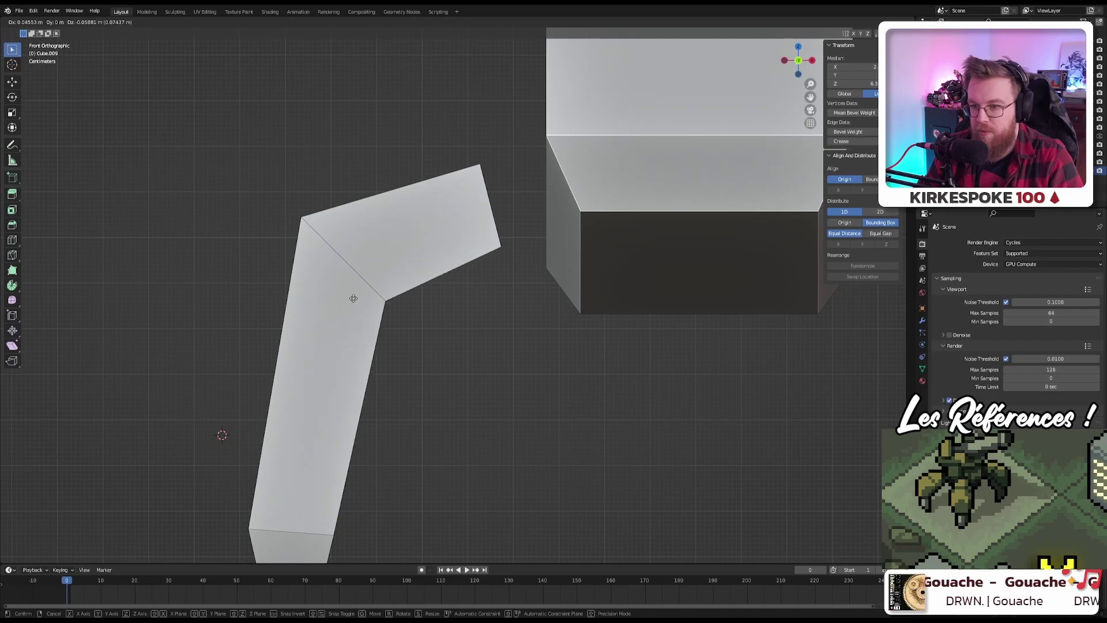
{"action": "left_click", "coordinate": [370, 327]}
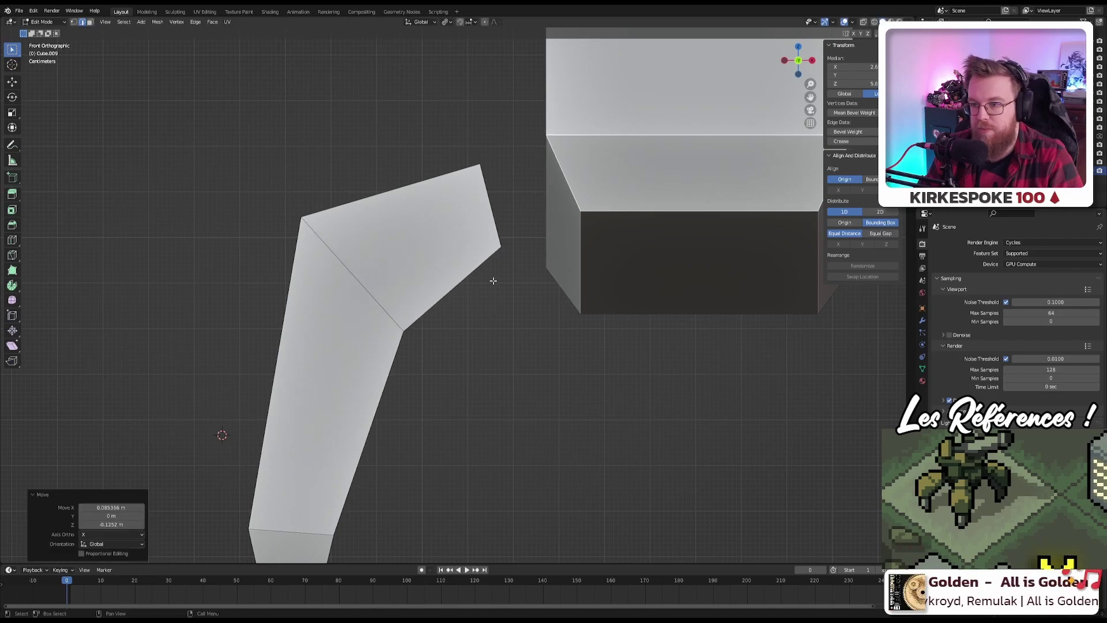
{"action": "scroll", "coordinate": [490, 277], "scroll_direction": "down", "scroll_amount": 5}
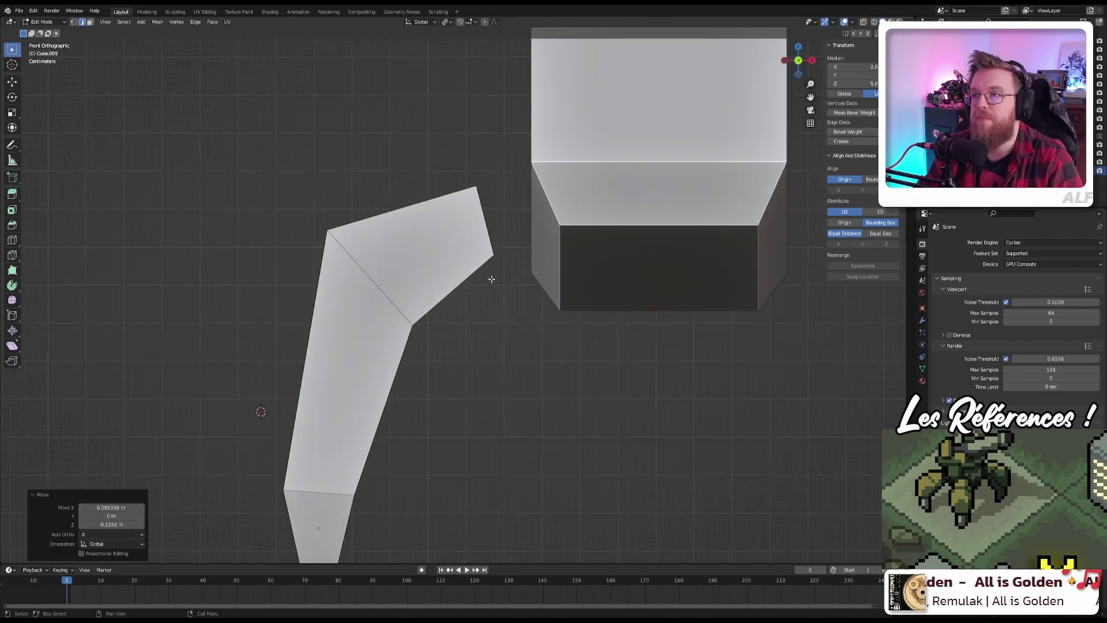
{"action": "scroll", "coordinate": [470, 317], "scroll_direction": "up", "scroll_amount": 2}
{"action": "middle_click_drag", "start_coordinate": [469, 317], "coordinate": [413, 316]}
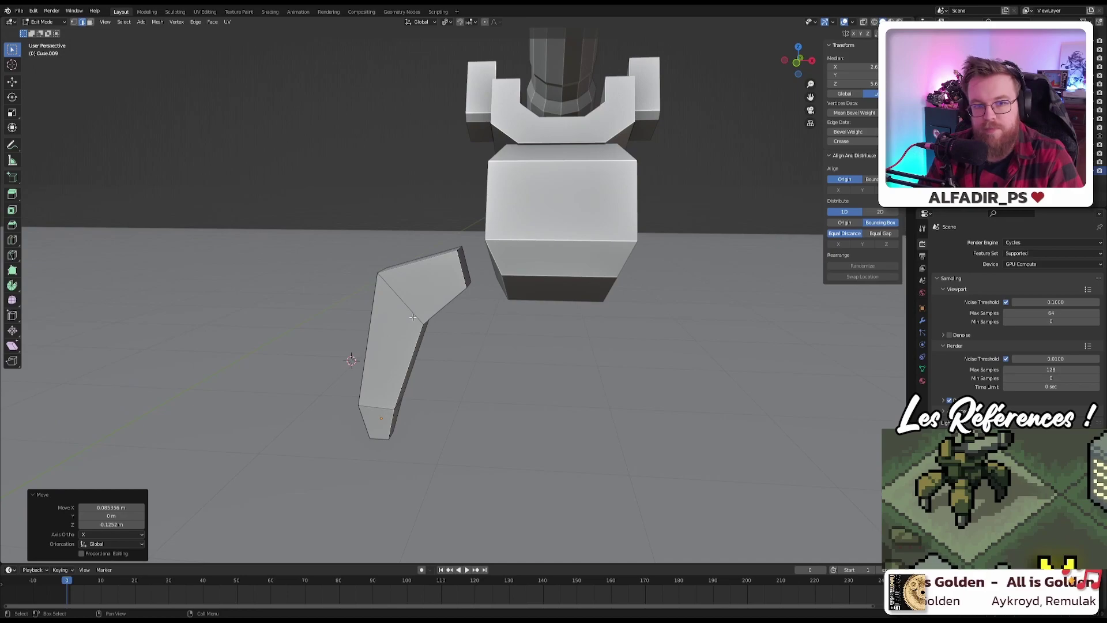
Step: Select the leg part, then pick an edge near the foot and one at the leg's top
{"action": "key", "text": "KP_1"}
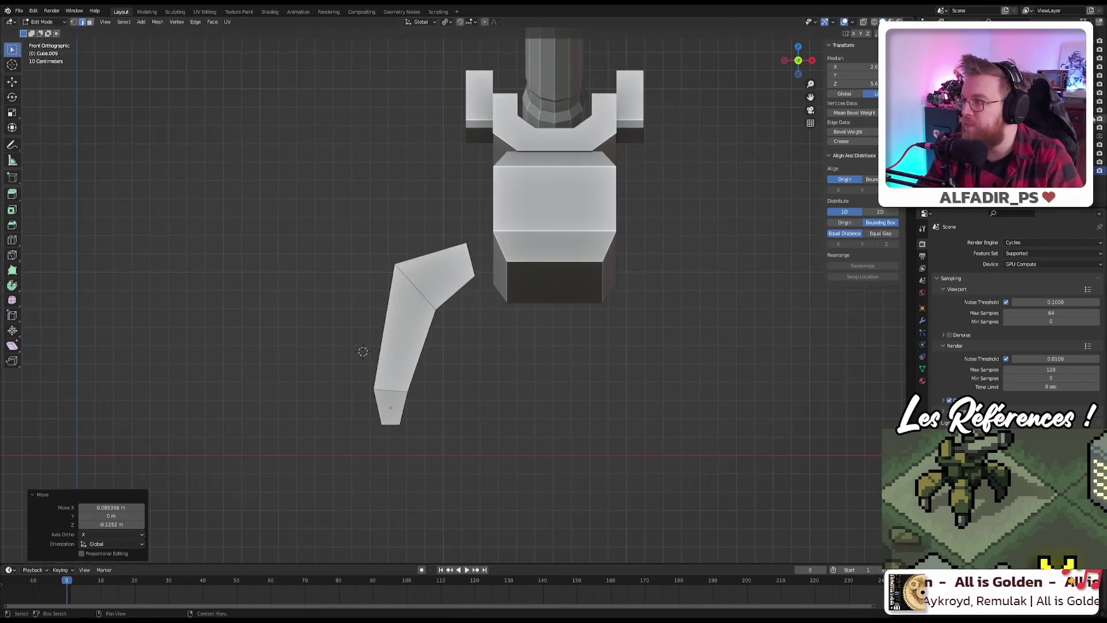
{"action": "scroll", "coordinate": [517, 342], "scroll_direction": "up", "scroll_amount": 3}
{"action": "middle_click_drag", "start_coordinate": [493, 293], "coordinate": [505, 315]}
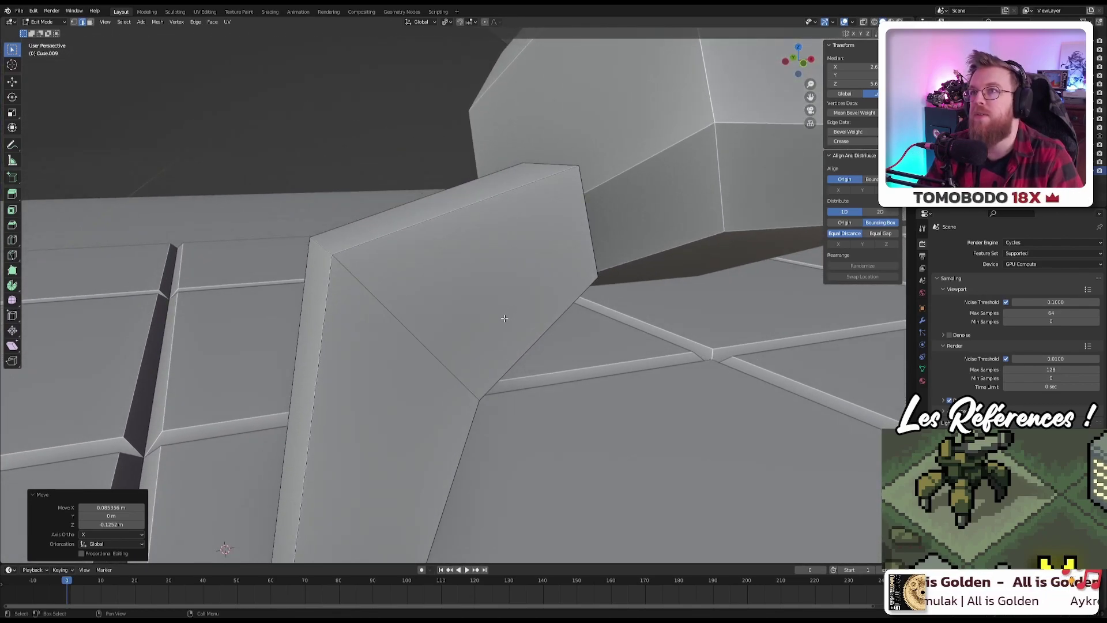
{"action": "scroll", "coordinate": [504, 320], "scroll_direction": "down", "scroll_amount": 4}
{"action": "key", "text": "KP_7"}
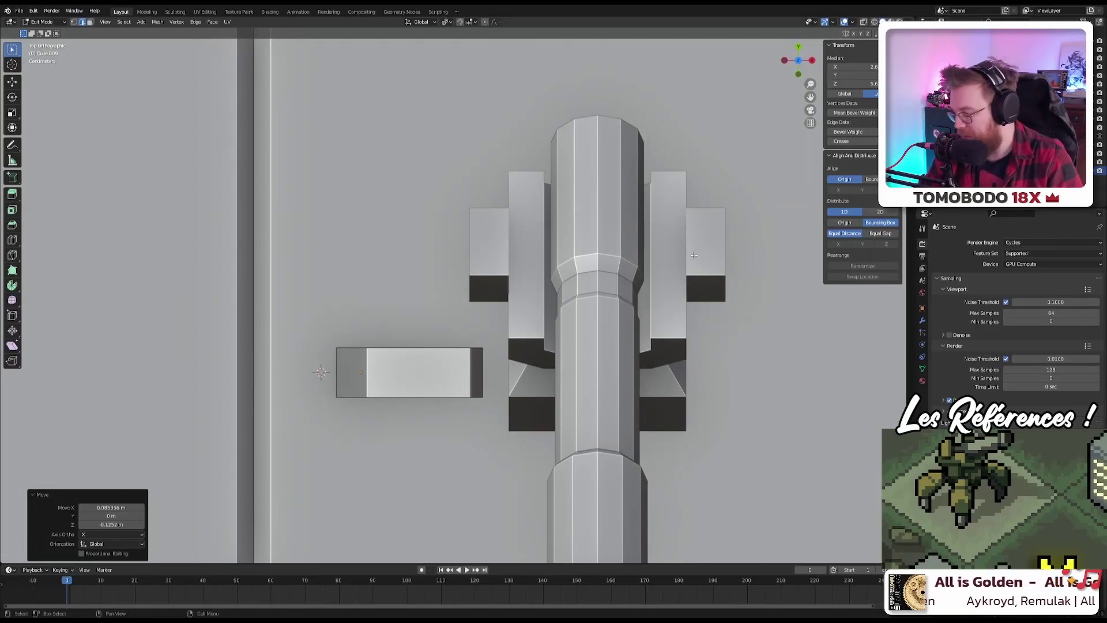
{"action": "key", "text": "KP_1"}
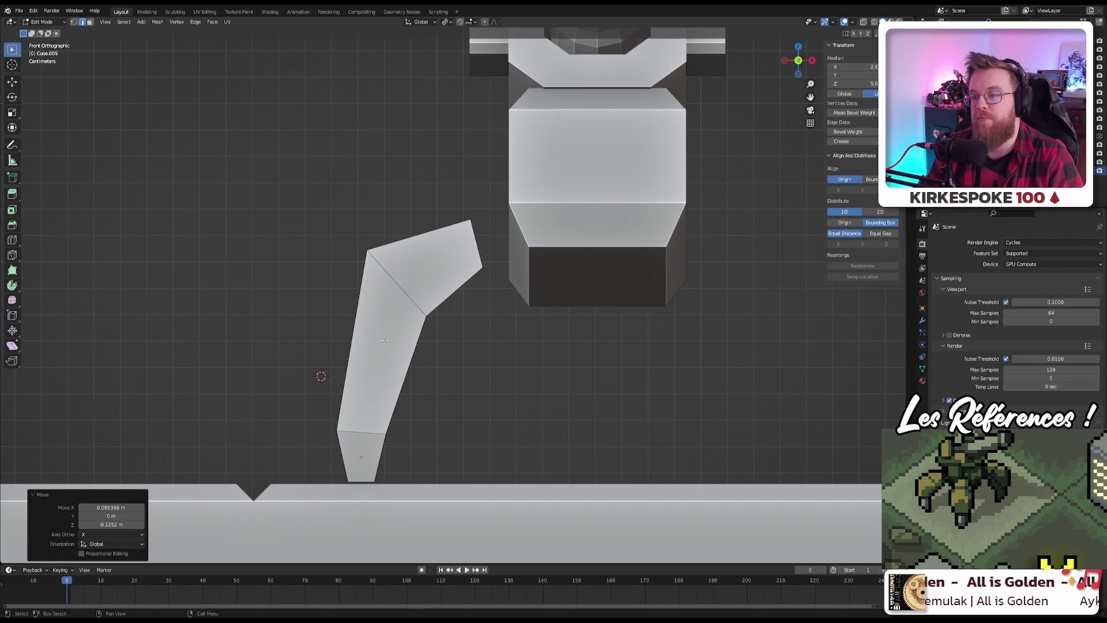
{"action": "middle_click_drag", "start_coordinate": [385, 340], "coordinate": [448, 360]}
{"action": "key", "text": "l"}
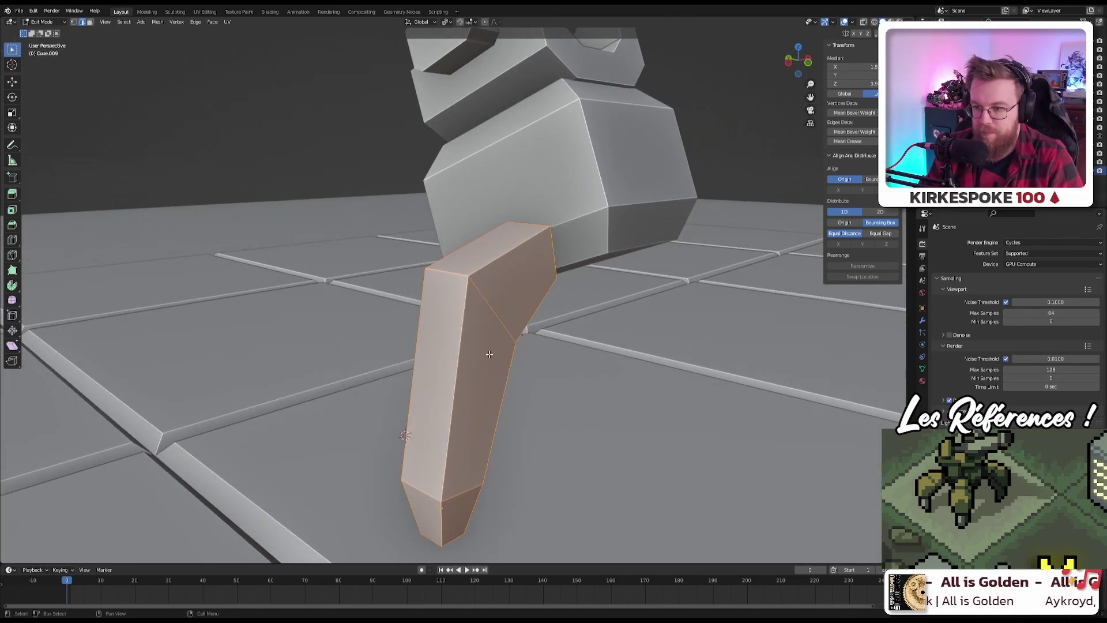
{"action": "left_click", "coordinate": [436, 515]}
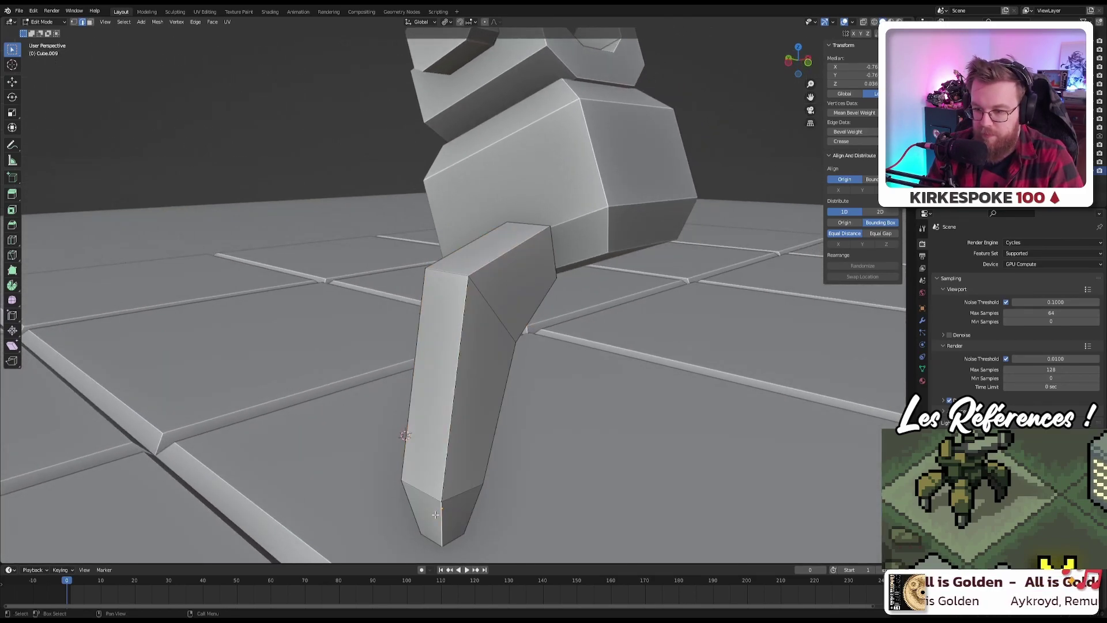
{"action": "left_click", "coordinate": [533, 242], "text": "shift"}
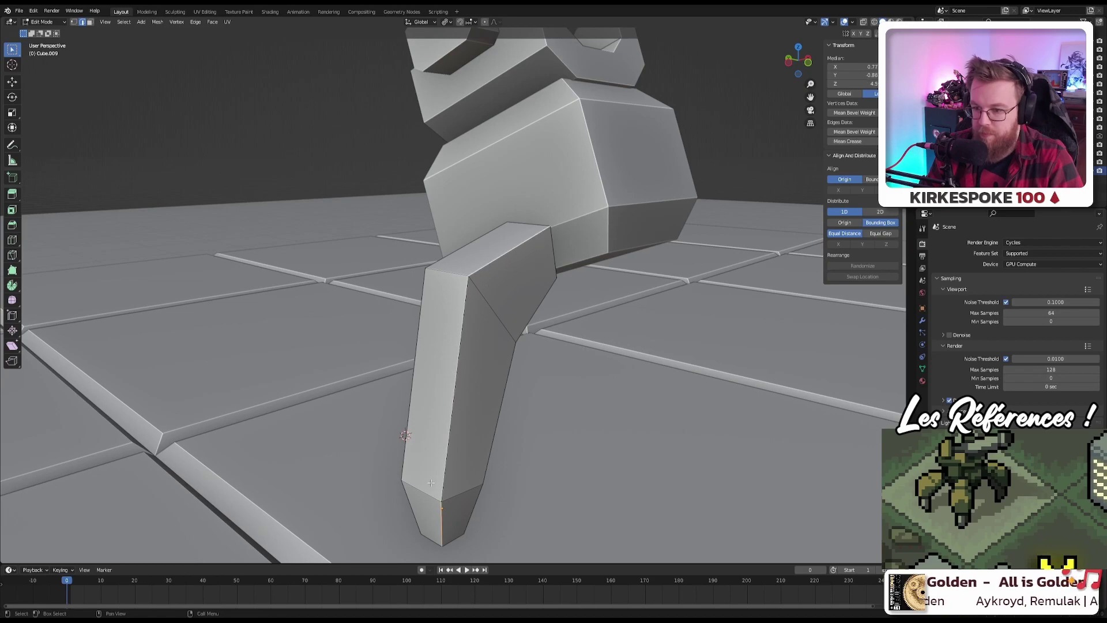
Step: Add the edge paths running up the leg's front and vertical corner to the selection
{"action": "left_click", "coordinate": [454, 392], "text": "ctrl"}
{"action": "middle_click_drag", "start_coordinate": [454, 392], "coordinate": [452, 250]}
{"action": "left_click", "coordinate": [427, 284]}
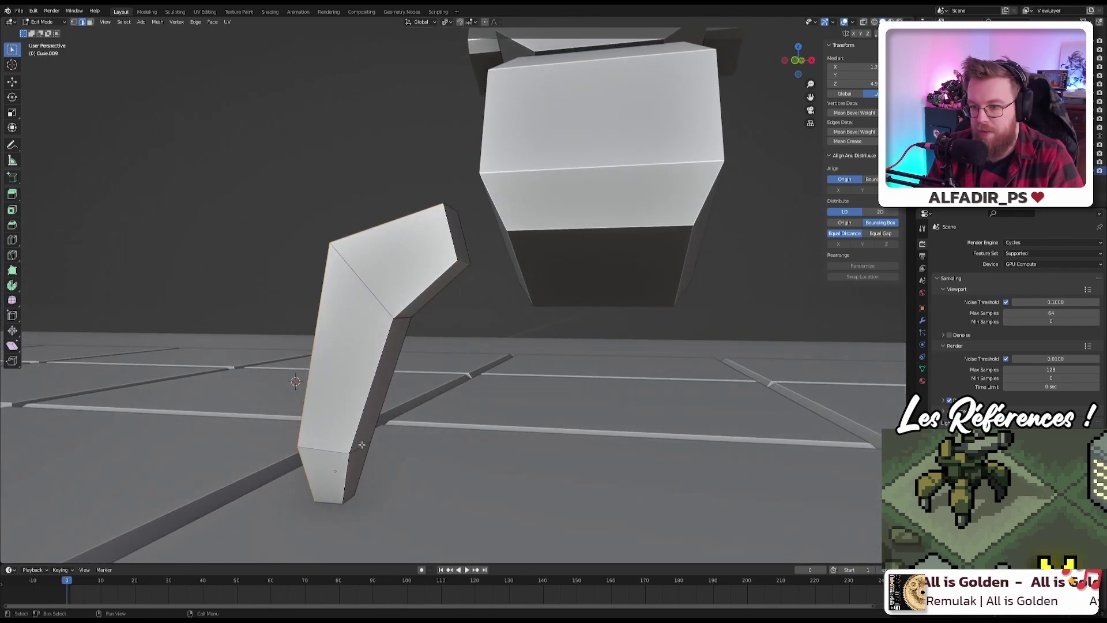
{"action": "left_click", "coordinate": [371, 442], "text": "ctrl"}
{"action": "left_click", "coordinate": [371, 442]}
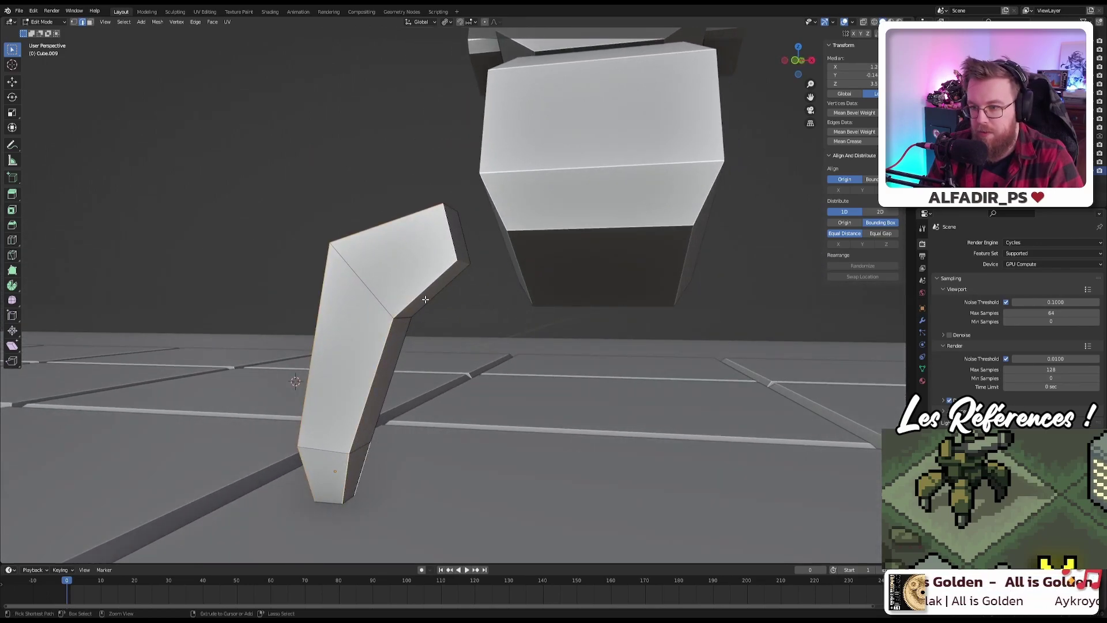
{"action": "left_click", "coordinate": [371, 441], "text": "ctrl"}
{"action": "middle_click_drag", "start_coordinate": [371, 441], "coordinate": [585, 313]}
Step: Bevel the selected leg edges at 0.333 m width with one segment, then return to Object Mode
{"action": "key", "text": "ctrl+b"}
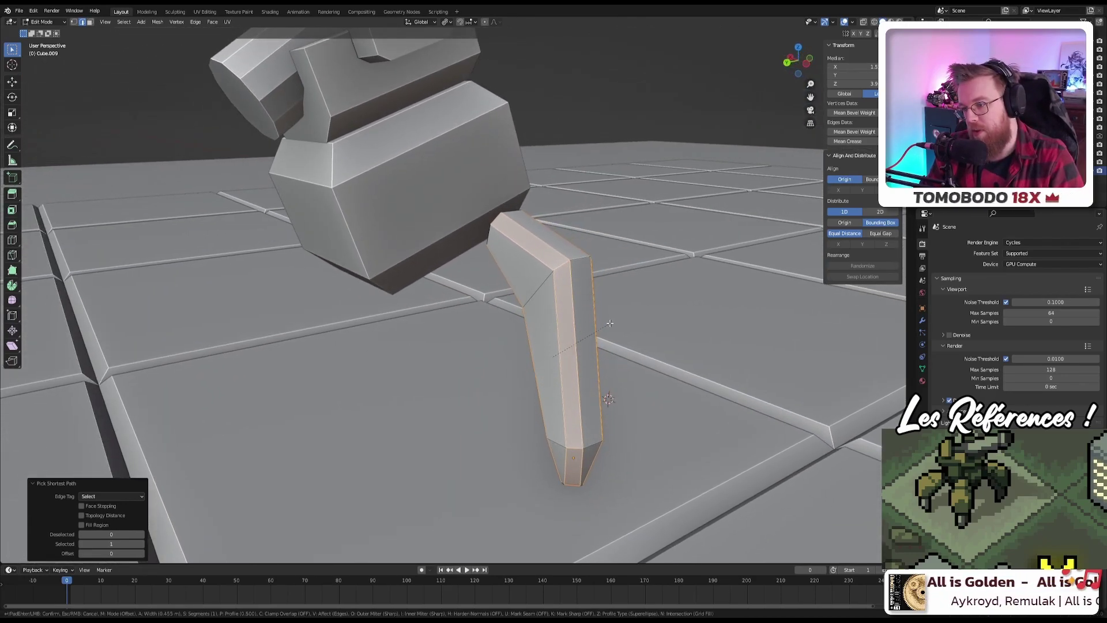
{"action": "left_click", "coordinate": [606, 321]}
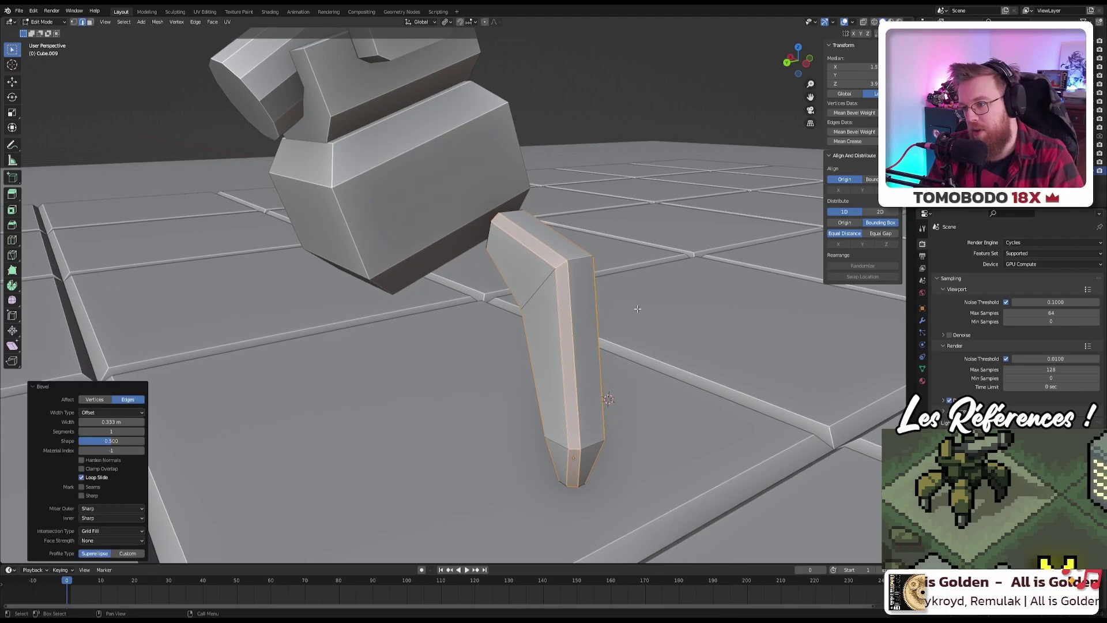
{"action": "middle_click_drag", "start_coordinate": [607, 321], "coordinate": [475, 306]}
{"action": "key", "text": "Tab"}
Step: Rotate and reposition the left leg in the top view
{"action": "middle_click_drag", "start_coordinate": [430, 337], "coordinate": [509, 346]}
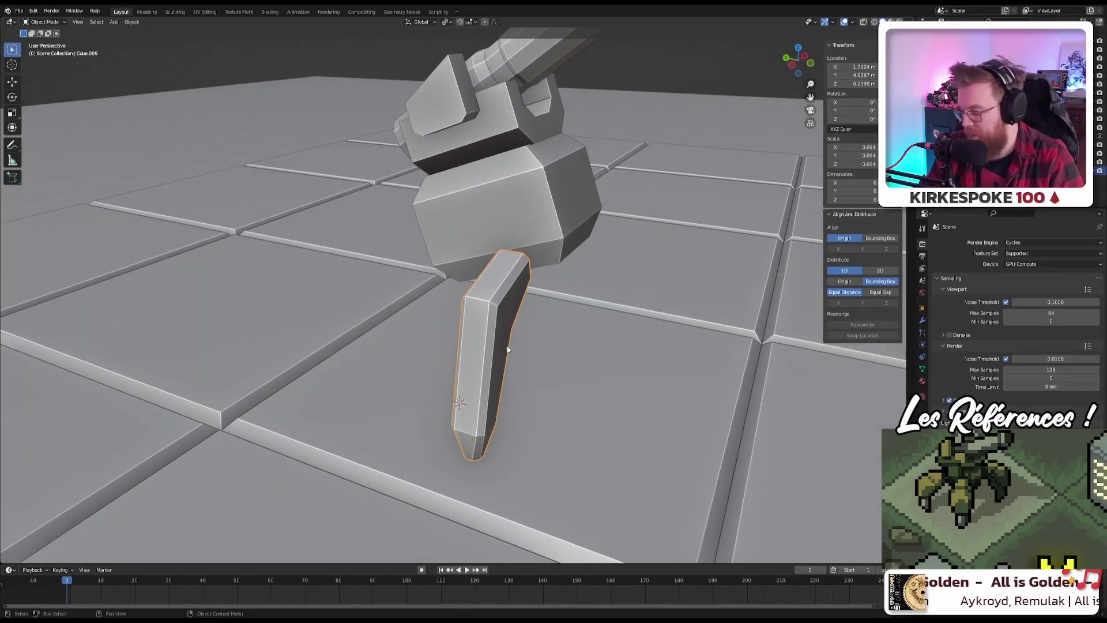
{"action": "key", "text": "KP_7"}
{"action": "key", "text": "r"}
{"action": "left_click", "coordinate": [531, 275]}
{"action": "key", "text": "g"}
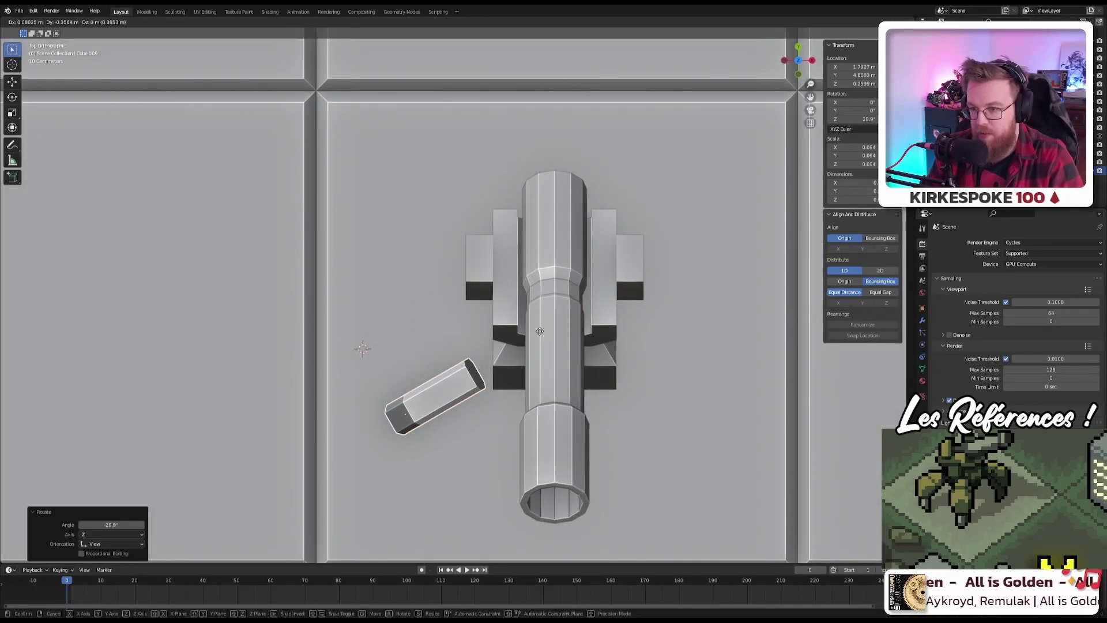
{"action": "left_click", "coordinate": [550, 345]}
Step: Enlarge the leg piece horizontally while keeping its height fixed
{"action": "middle_click_drag", "start_coordinate": [550, 345], "coordinate": [572, 299]}
{"action": "scroll", "coordinate": [571, 300], "scroll_direction": "down", "scroll_amount": 5}
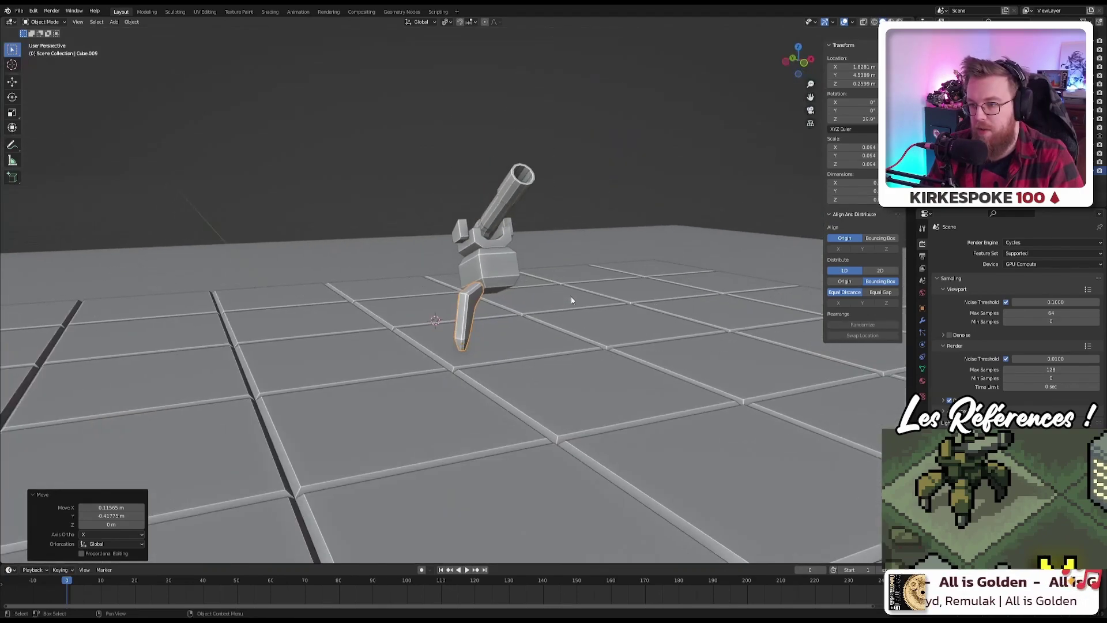
{"action": "key", "text": "KP_0"}
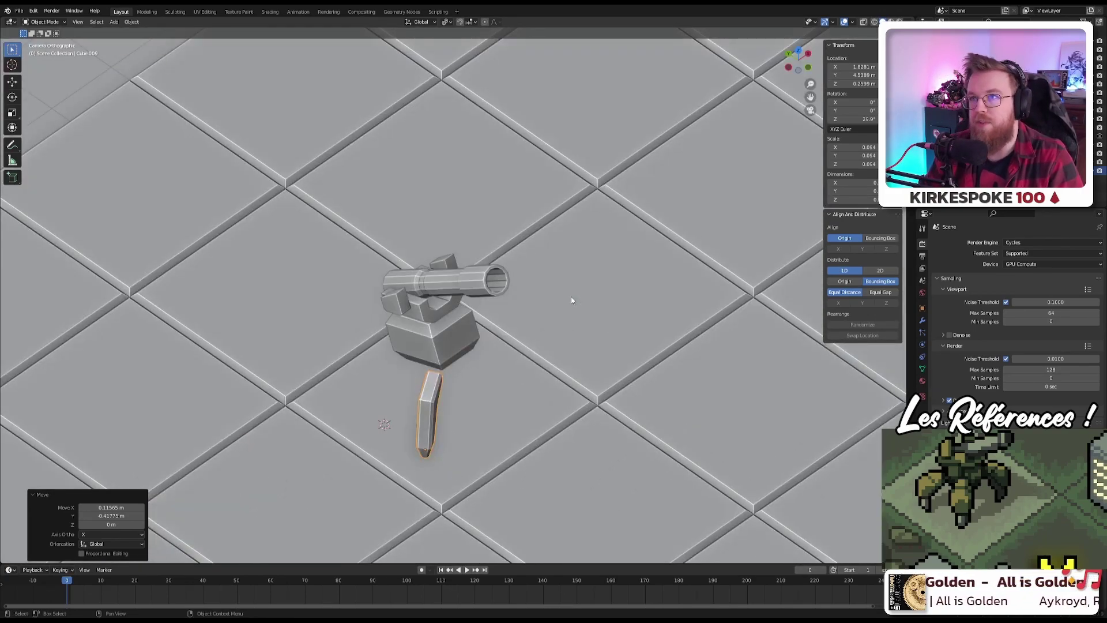
{"action": "key", "text": "KP_7"}
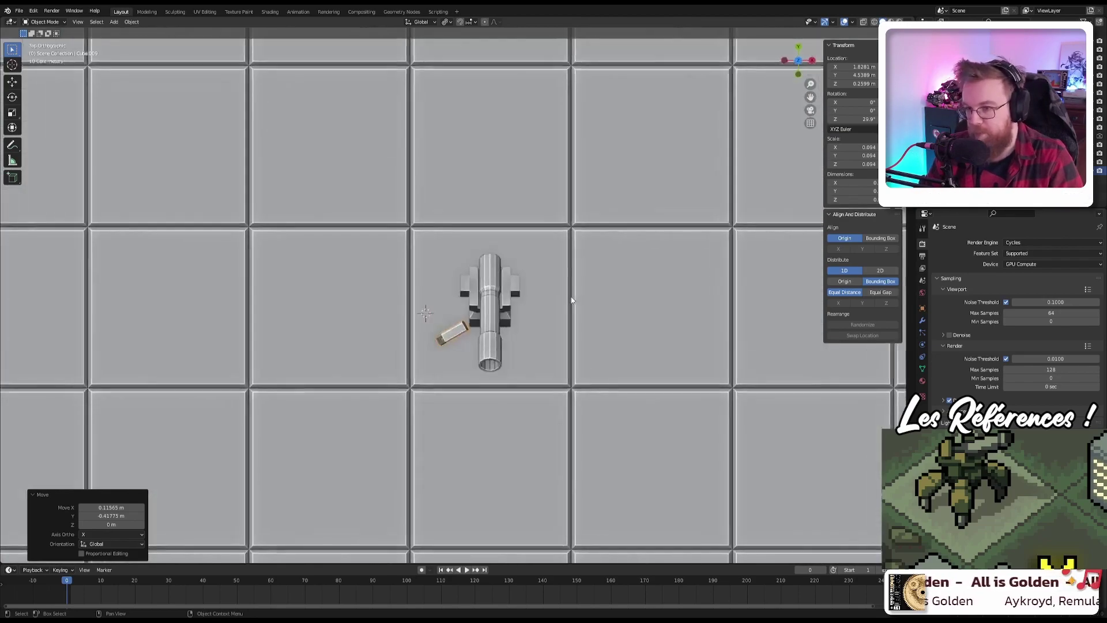
{"action": "scroll", "coordinate": [519, 353], "scroll_direction": "up", "scroll_amount": 6}
{"action": "key", "text": "s"}
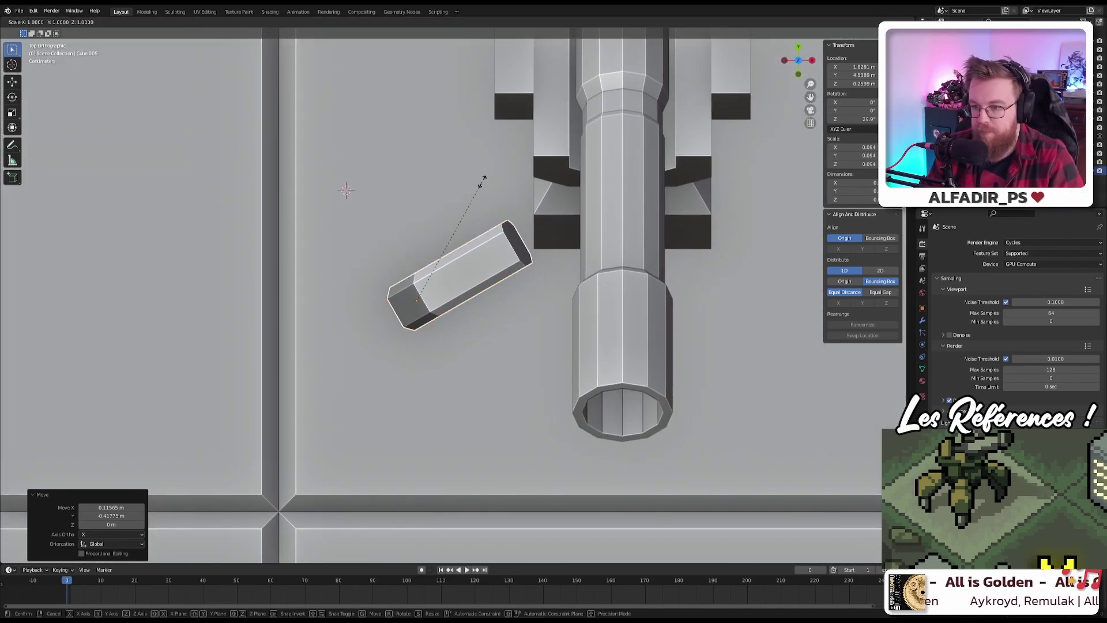
{"action": "key", "text": "shift+z"}
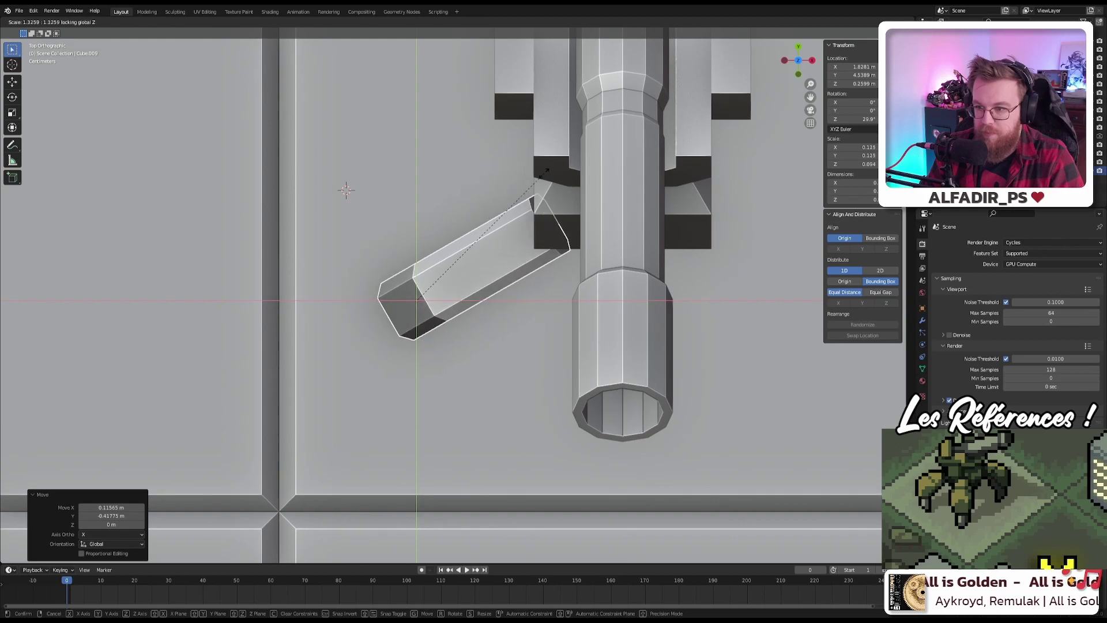
{"action": "left_click", "coordinate": [569, 172]}
Step: Shift the leg to a new position in the top view
{"action": "key", "text": "KP_1"}
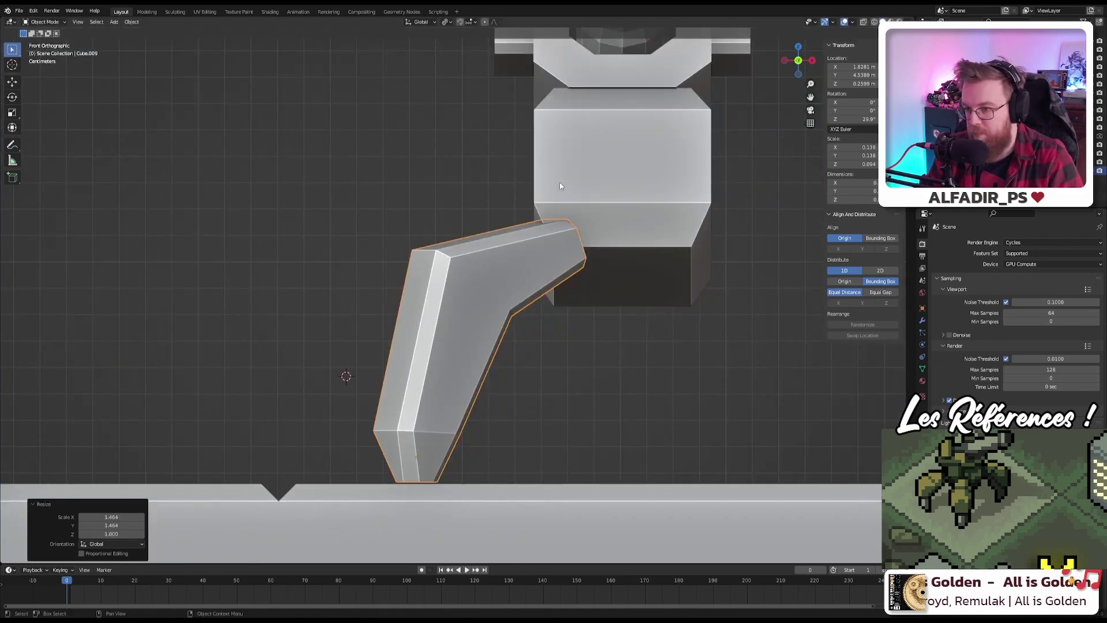
{"action": "middle_click_drag", "start_coordinate": [556, 229], "coordinate": [539, 239], "text": "shift"}
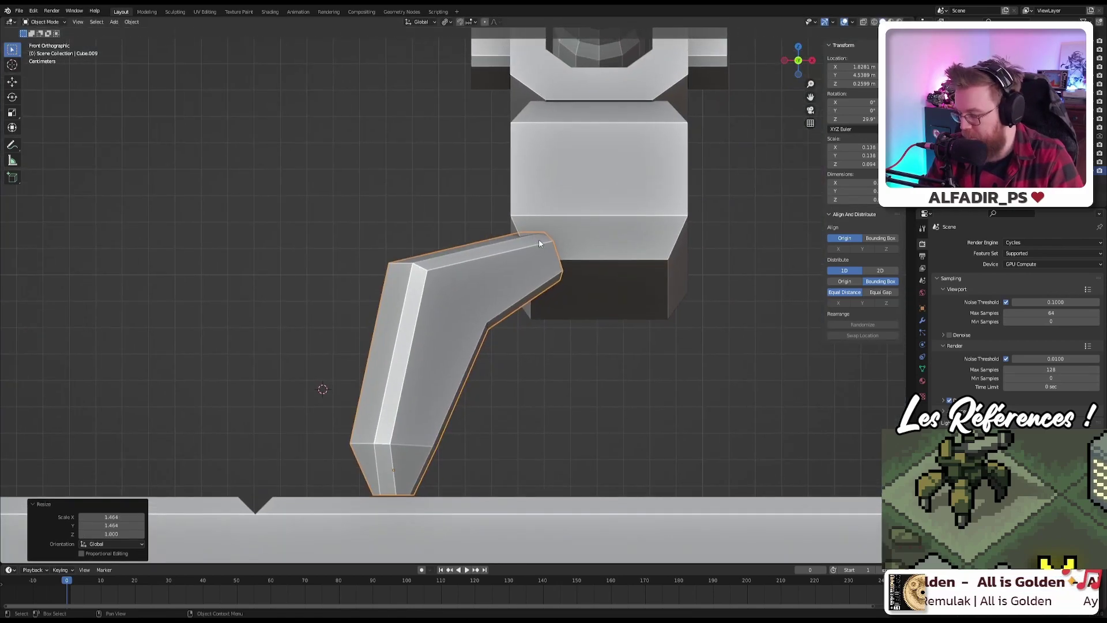
{"action": "key", "text": "KP_7"}
{"action": "key", "text": "g"}
{"action": "left_click", "coordinate": [502, 306]}
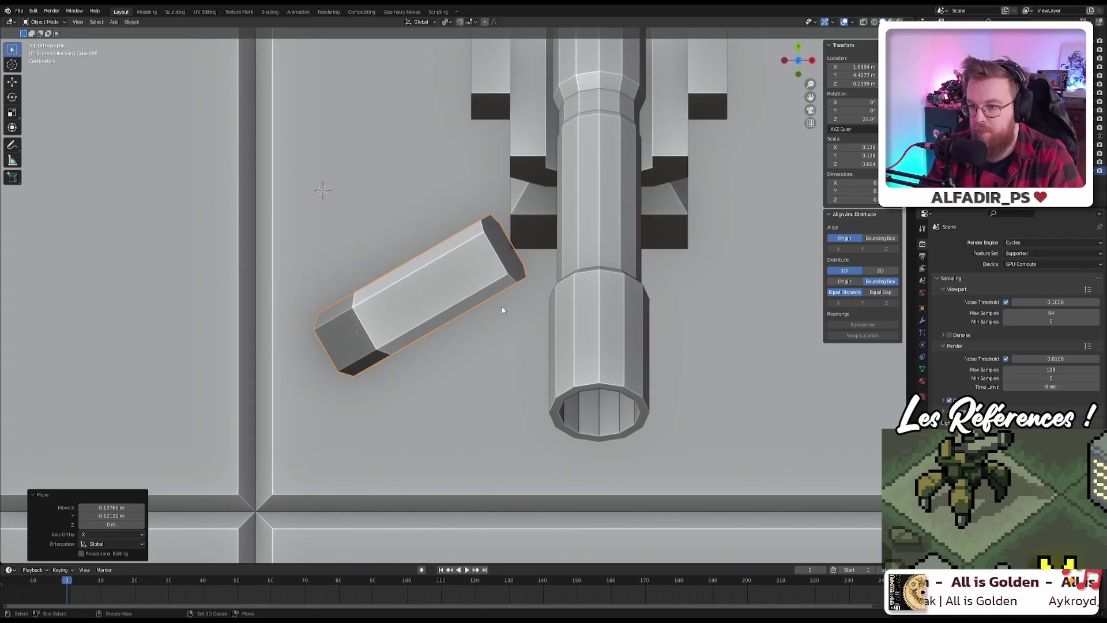
Step: Turn the leg 13° about the vertical axis and check it through the camera
{"action": "middle_click_drag", "start_coordinate": [502, 306], "coordinate": [564, 217]}
{"action": "scroll", "coordinate": [548, 231], "scroll_direction": "down", "scroll_amount": 3}
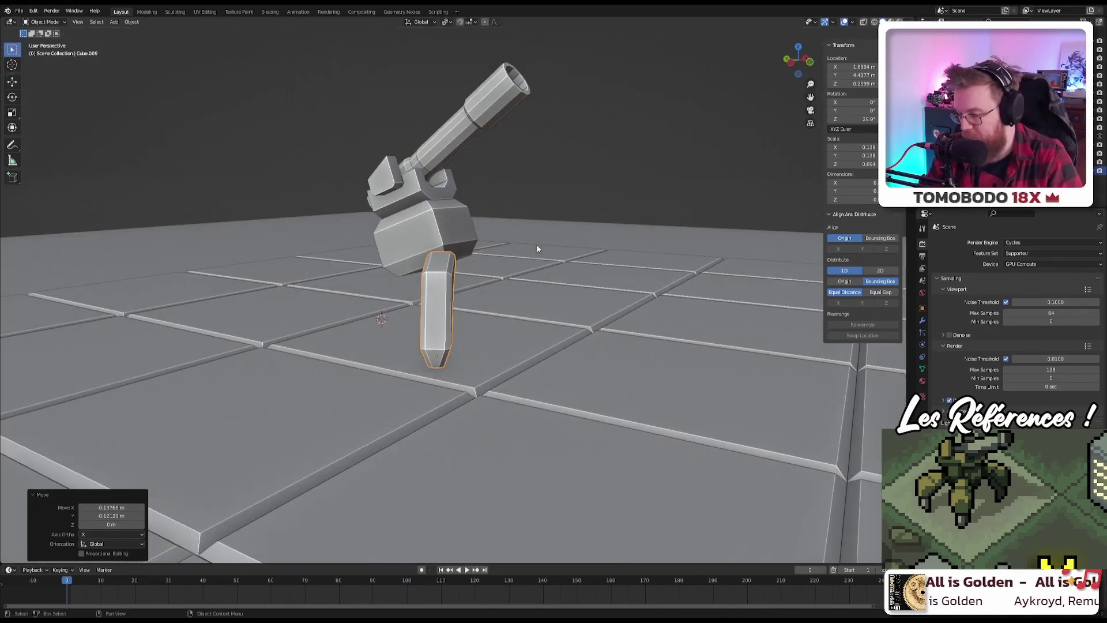
{"action": "key", "text": "KP_0"}
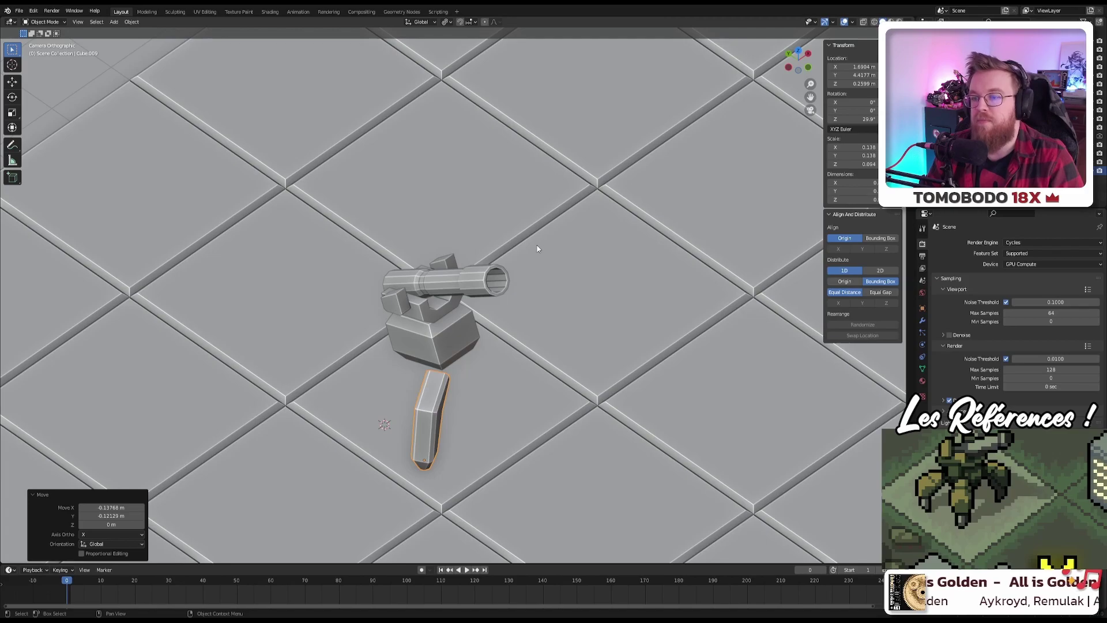
{"action": "key", "text": "KP_7"}
{"action": "key", "text": "r"}
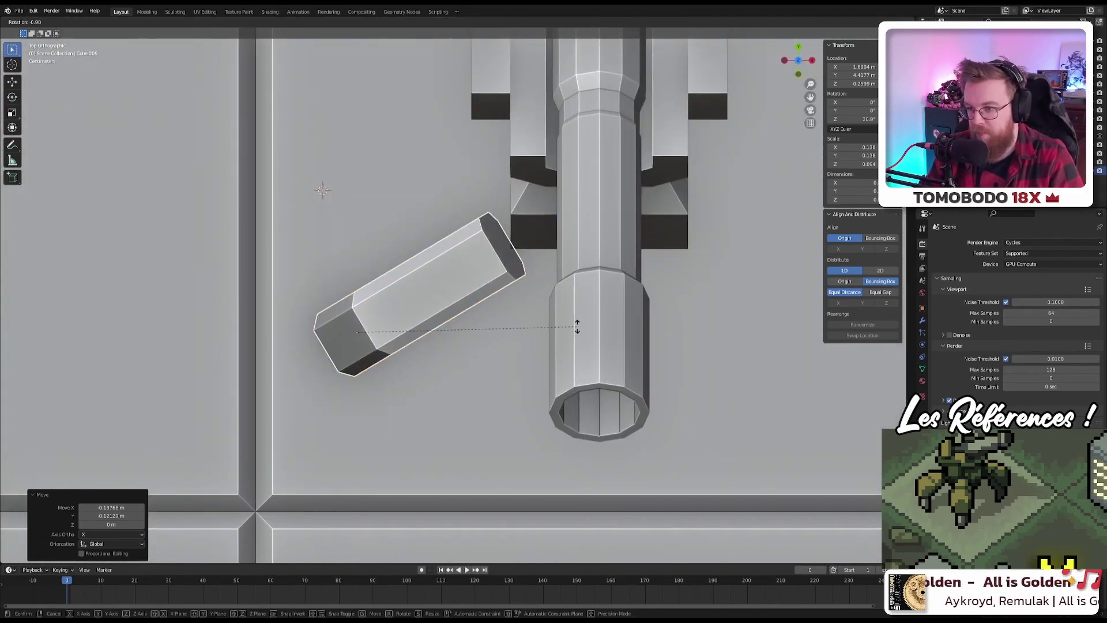
{"action": "left_click", "coordinate": [560, 287]}
{"action": "key", "text": "KP_0"}
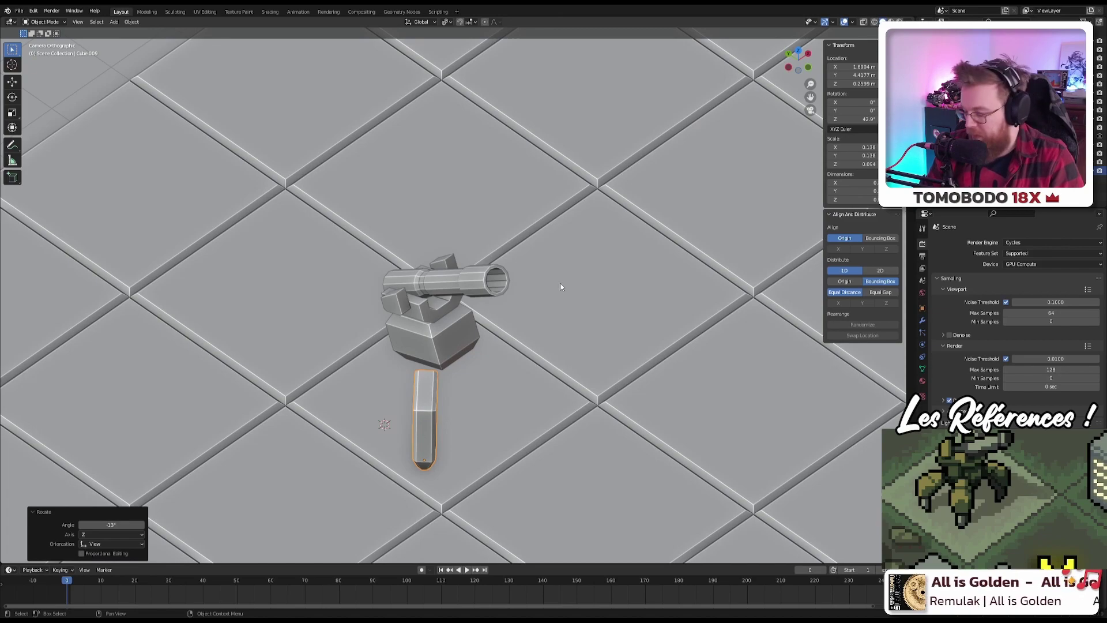
{"action": "key", "text": "KP_7"}
{"action": "middle_click_drag", "start_coordinate": [552, 273], "coordinate": [399, 292], "text": "shift"}
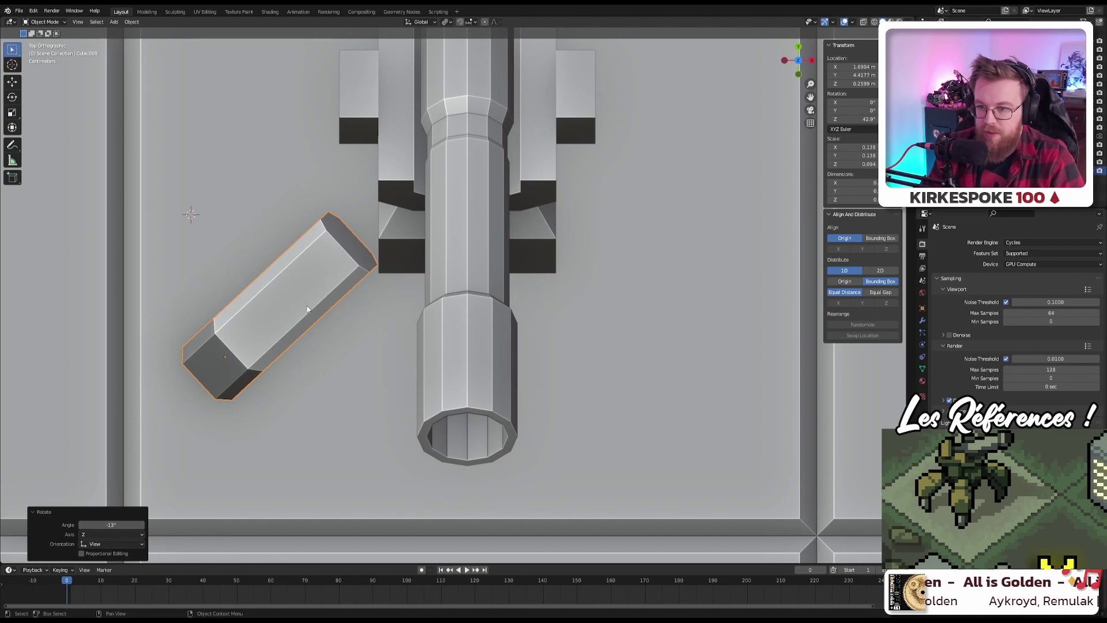
Step: Duplicate the leg to the right of the barrel, then undo the copy
{"action": "key", "text": "shift+d"}
{"action": "left_click", "coordinate": [739, 327]}
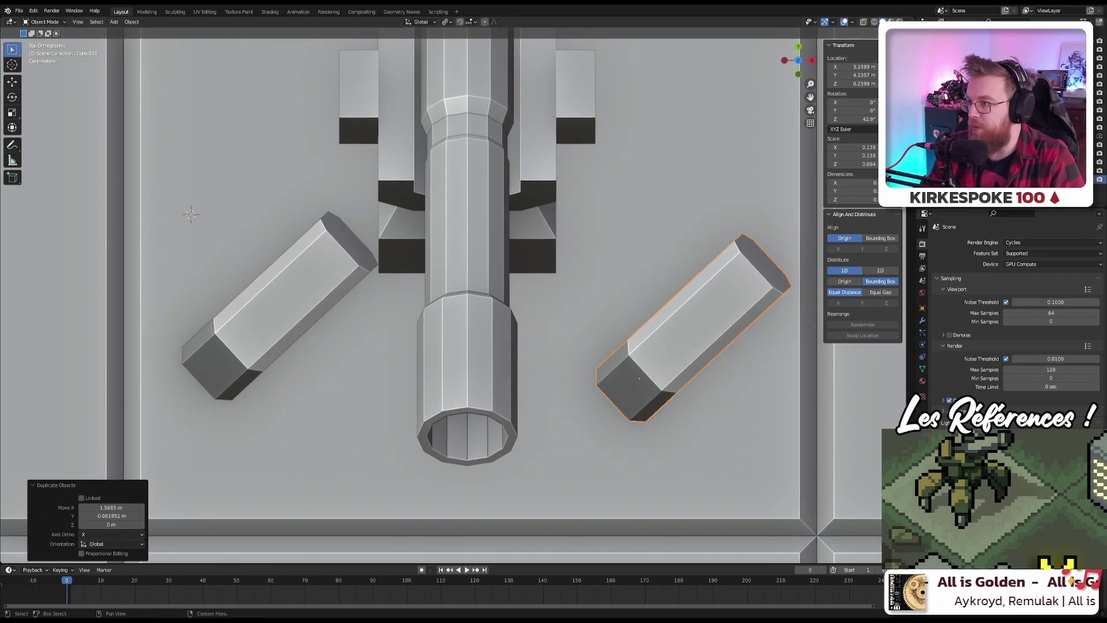
{"action": "key", "text": "Tab"}
{"action": "key", "text": "Tab"}
{"action": "key", "text": "Tab"}
{"action": "key", "text": "Tab"}
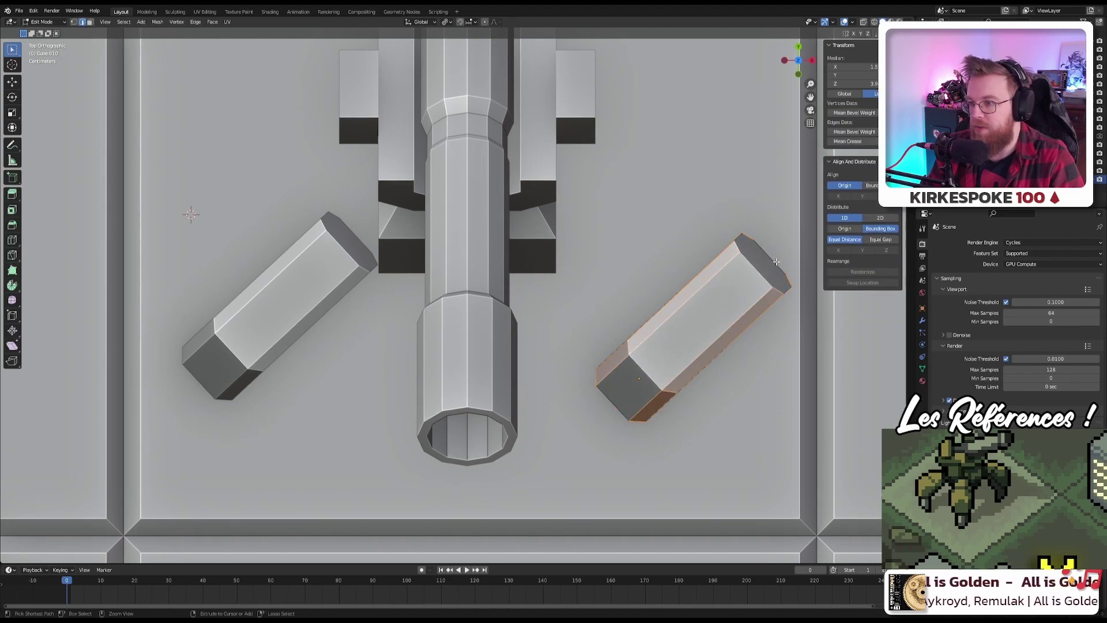
{"action": "key", "text": "ctrl+z"}
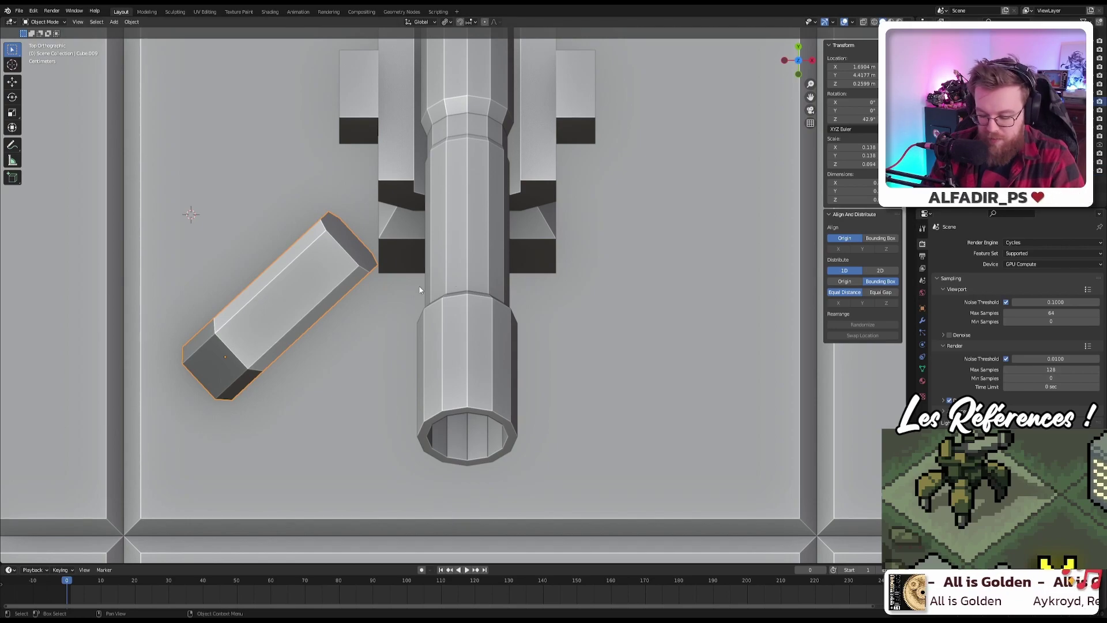
Step: Duplicate the leg again to the right of the barrel, then rotate and move the copy further right
{"action": "key", "text": "shift+d"}
{"action": "left_click", "coordinate": [808, 306]}
{"action": "key", "text": "Tab"}
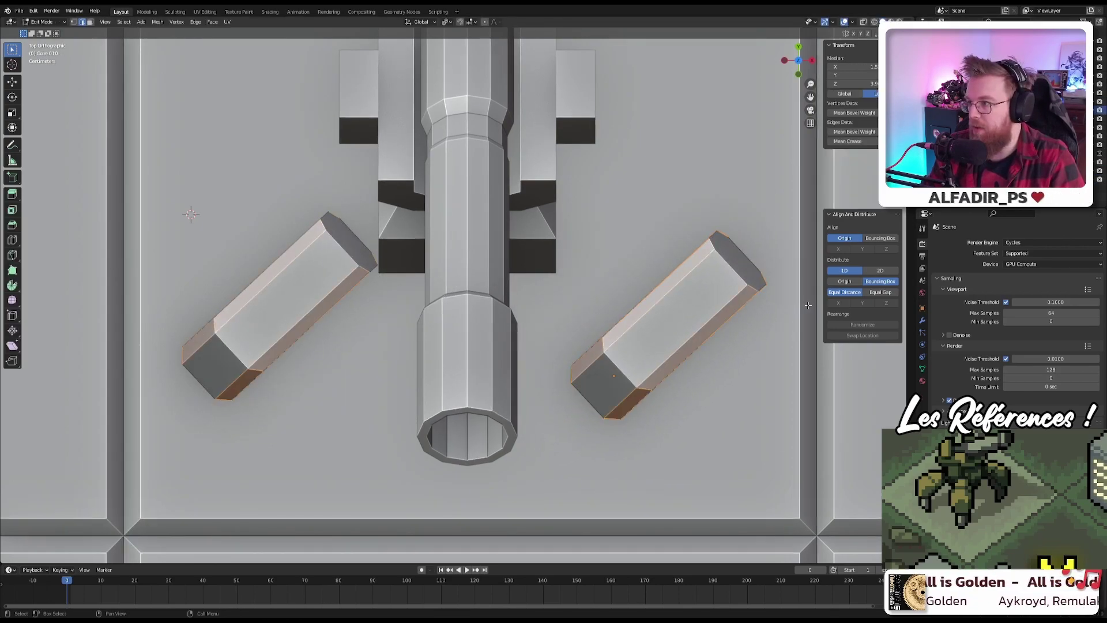
{"action": "key", "text": "Tab"}
{"action": "key", "text": "Tab"}
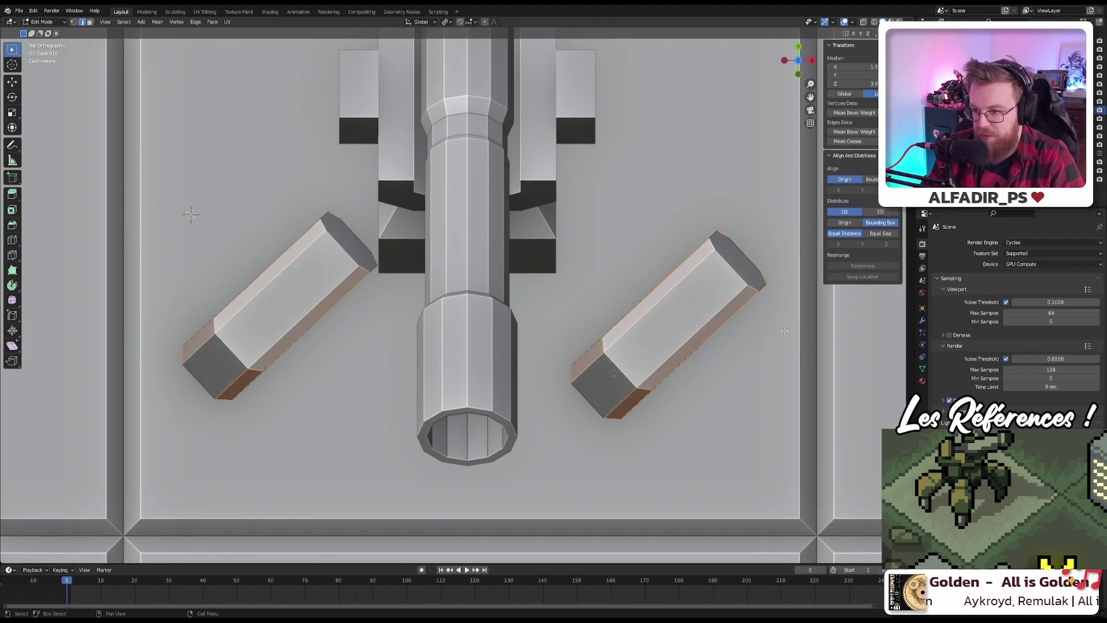
{"action": "key", "text": "Tab"}
{"action": "key", "text": "r"}
{"action": "left_click", "coordinate": [596, 250]}
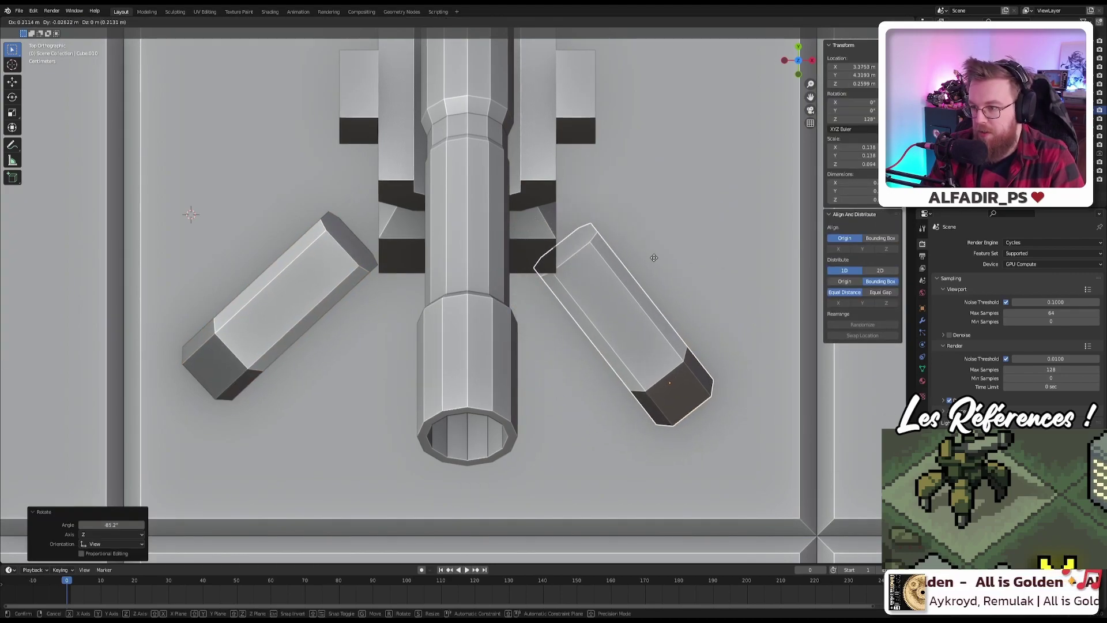
{"action": "key", "text": "g"}
{"action": "left_click", "coordinate": [695, 266]}
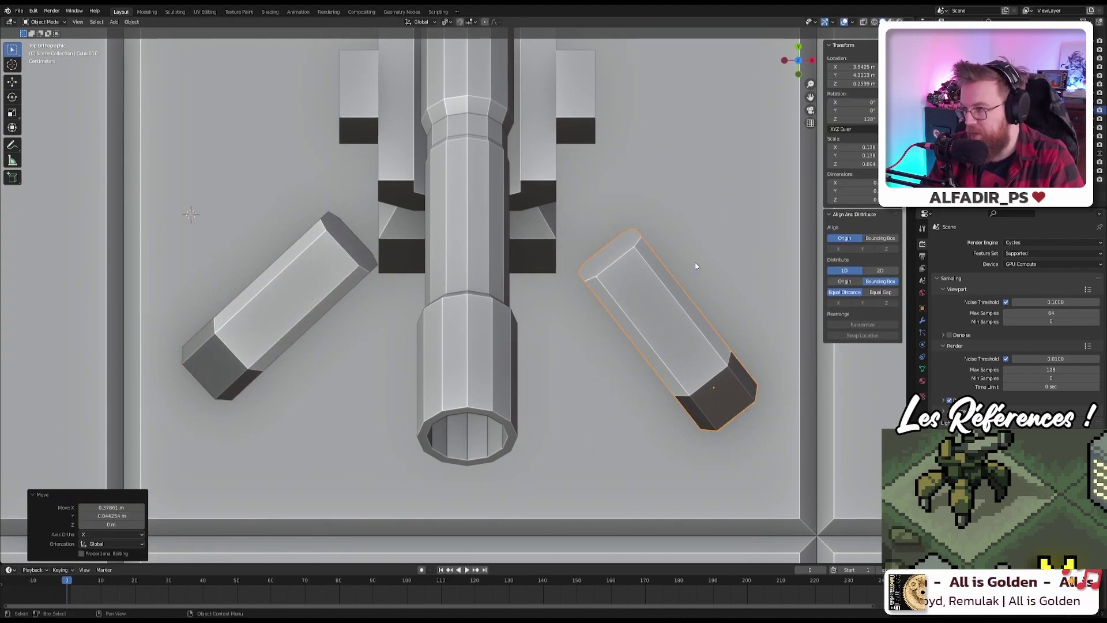
Step: Check the left leg's Z rotation, then apply an added rotation to the right copy
{"action": "left_click", "coordinate": [291, 281]}
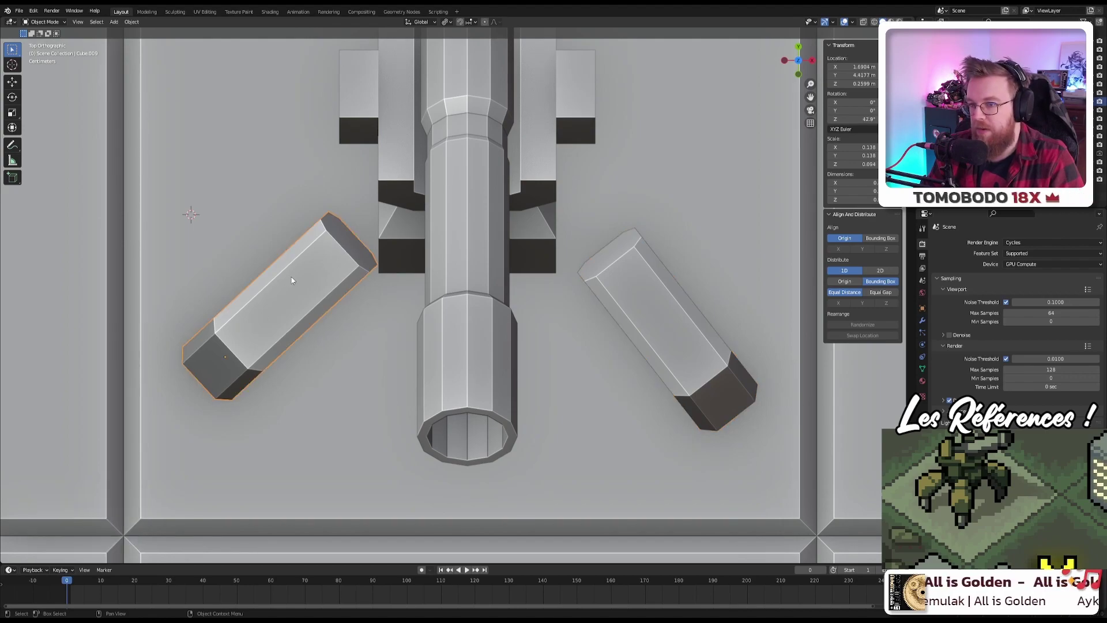
{"action": "left_click", "coordinate": [864, 119]}
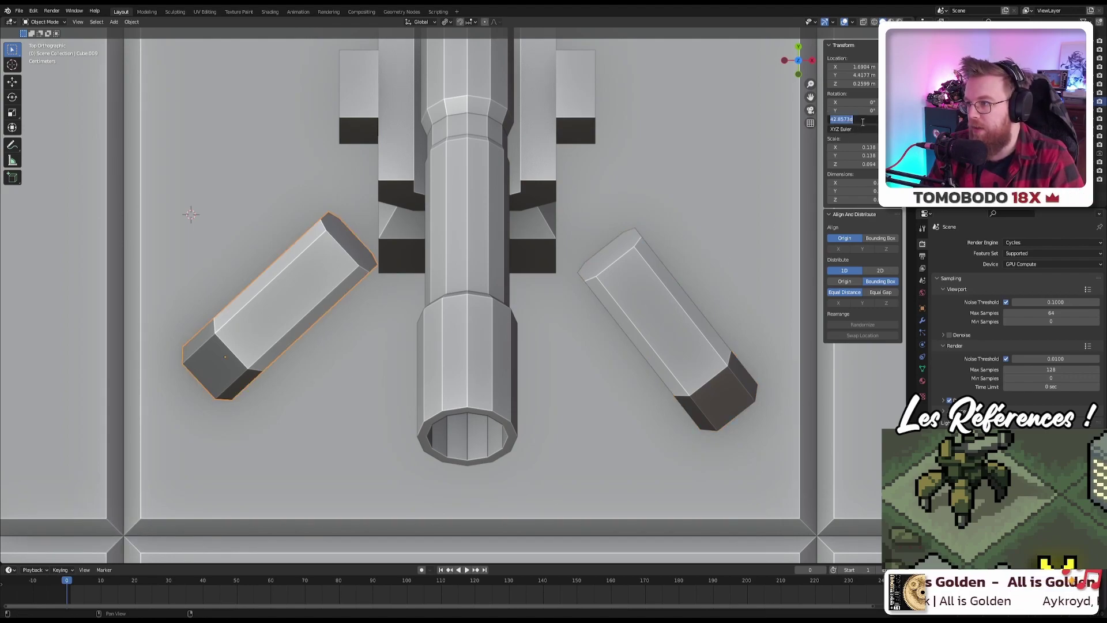
{"action": "key", "text": "Escape"}
{"action": "left_click", "coordinate": [648, 313]}
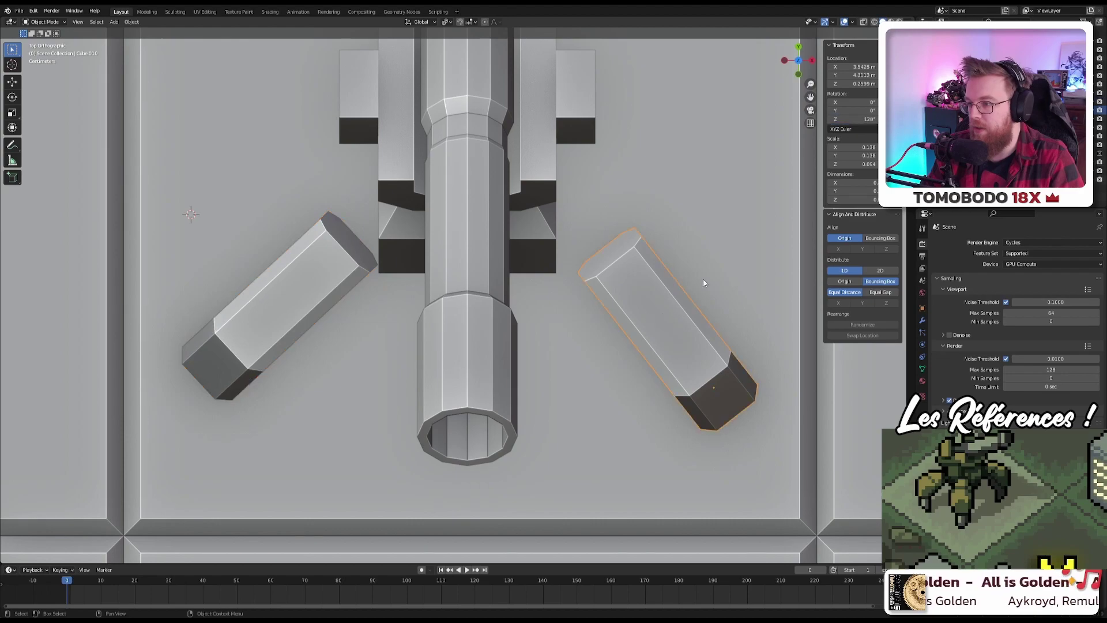
{"action": "type", "text": "+"}
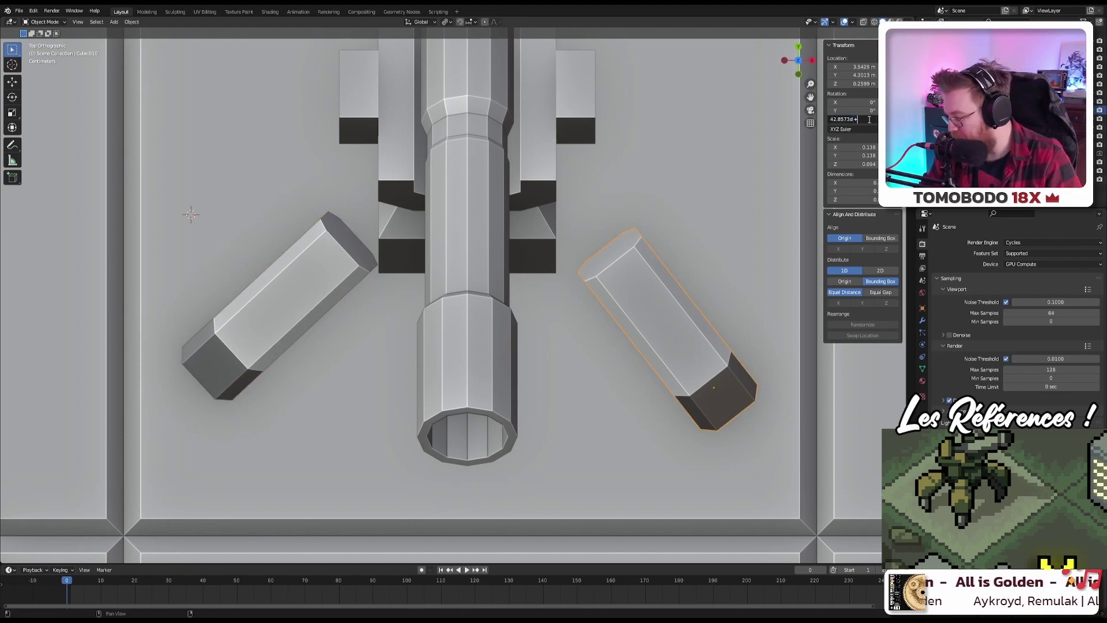
{"action": "key", "text": "Return"}
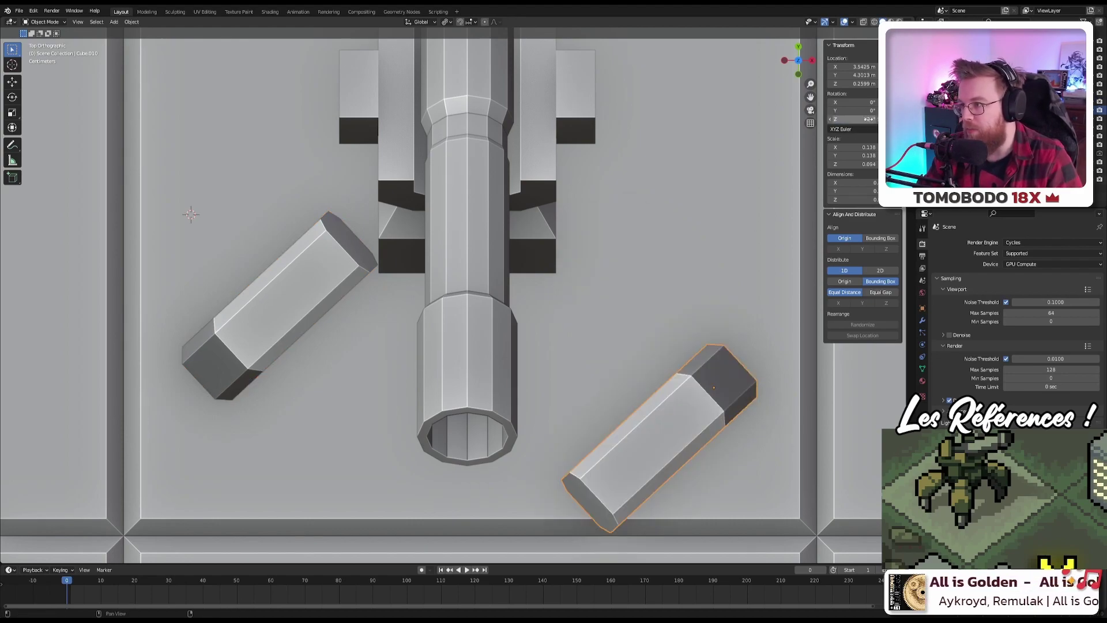
Step: Adjust the right leg's Z rotation by +180, +43, +180 and +180 degrees
{"action": "left_click", "coordinate": [868, 119]}
{"action": "type", "text": "+"}
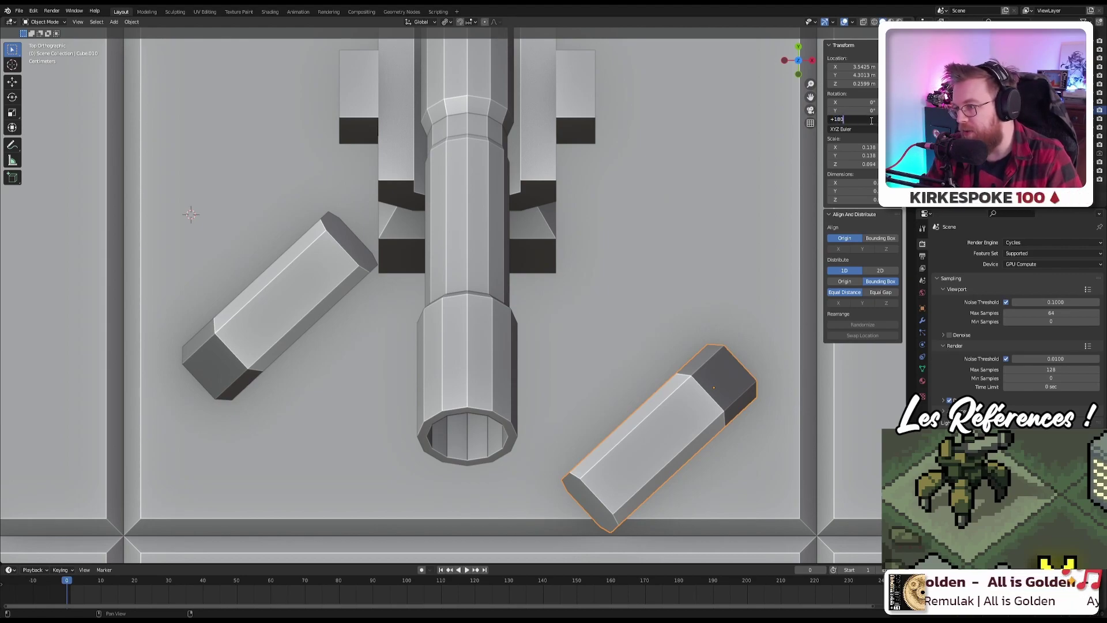
{"action": "type", "text": "180"}
{"action": "key", "text": "Return"}
{"action": "left_click", "coordinate": [869, 120]}
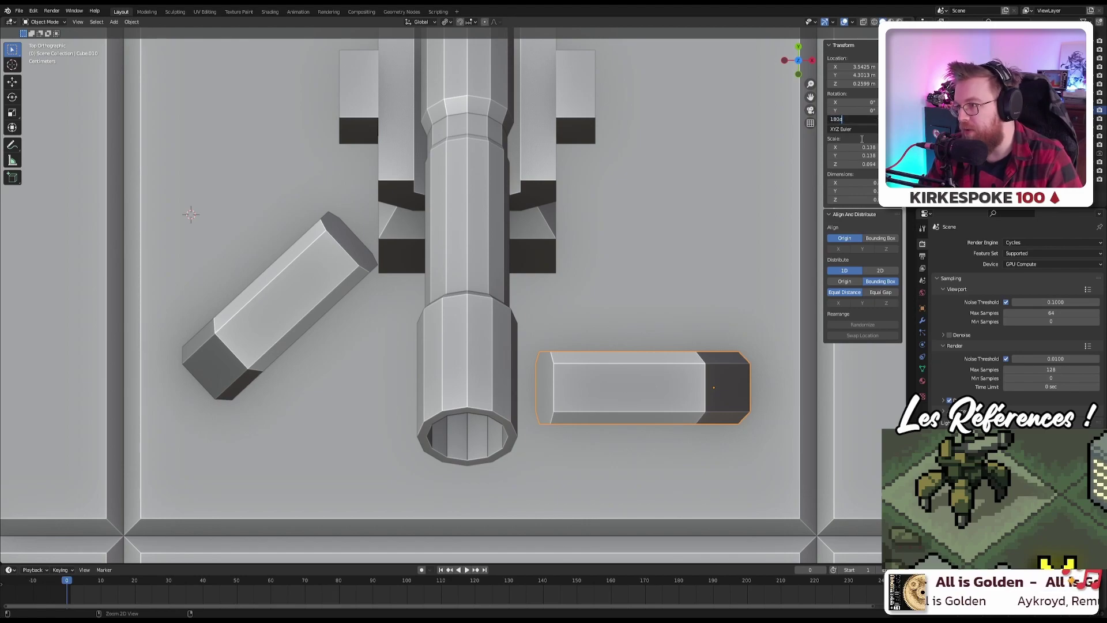
{"action": "type", "text": "+43"}
{"action": "key", "text": "Return"}
{"action": "left_click", "coordinate": [868, 119]}
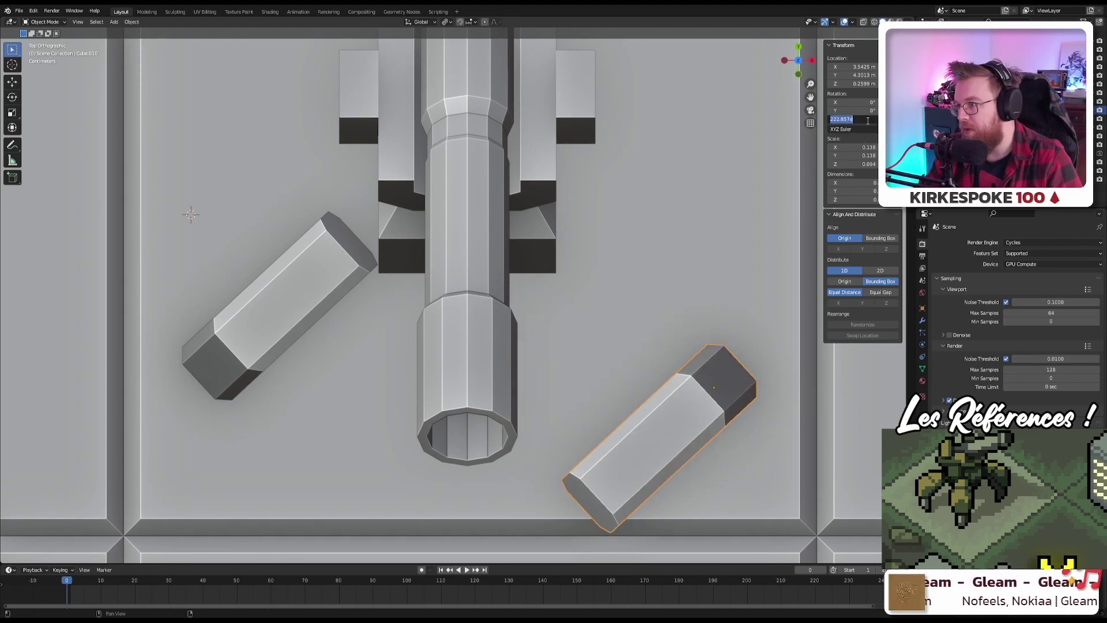
{"action": "type", "text": "+180"}
{"action": "key", "text": "Return"}
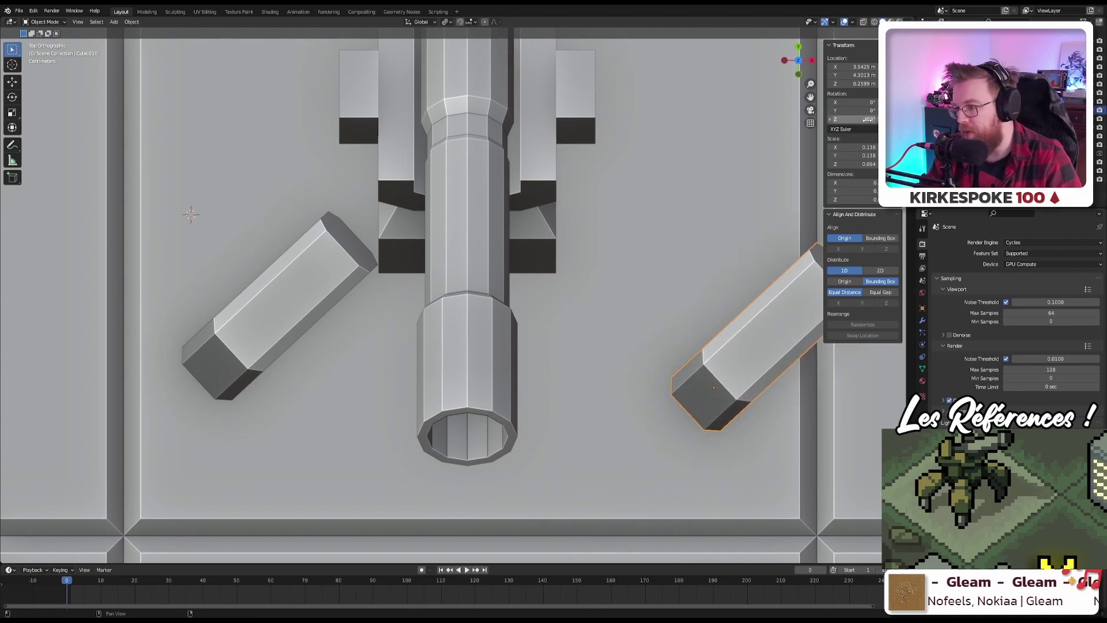
{"action": "left_click", "coordinate": [872, 119]}
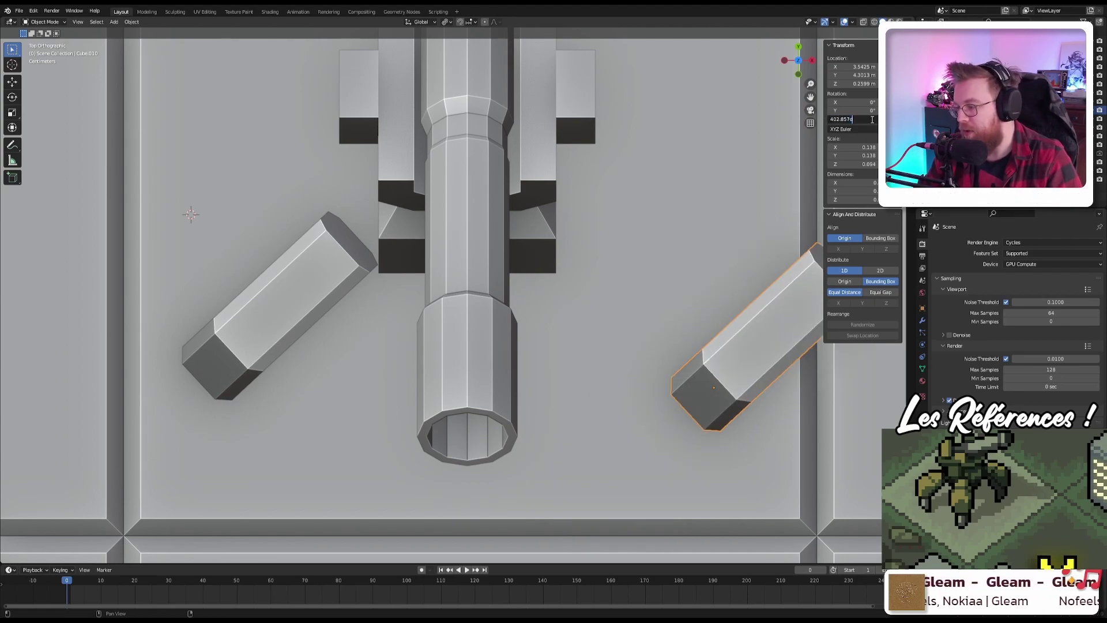
{"action": "type", "text": "+180"}
{"action": "key", "text": "Return"}
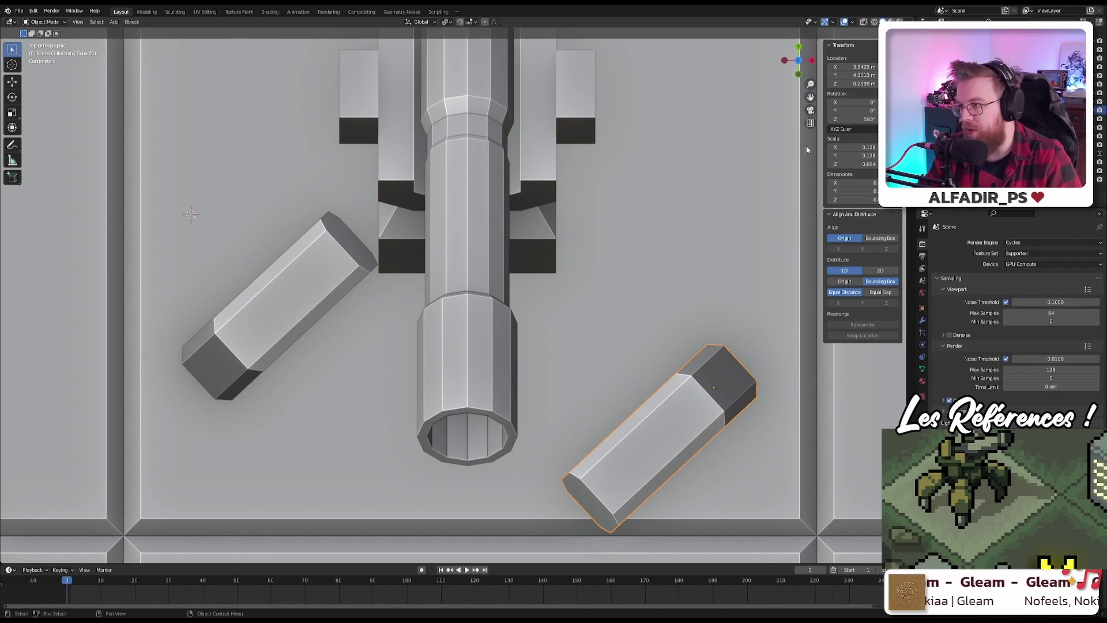
Step: Undo the extra rotation changes, including the left leg's 180° flip
{"action": "key", "text": "ctrl+z"}
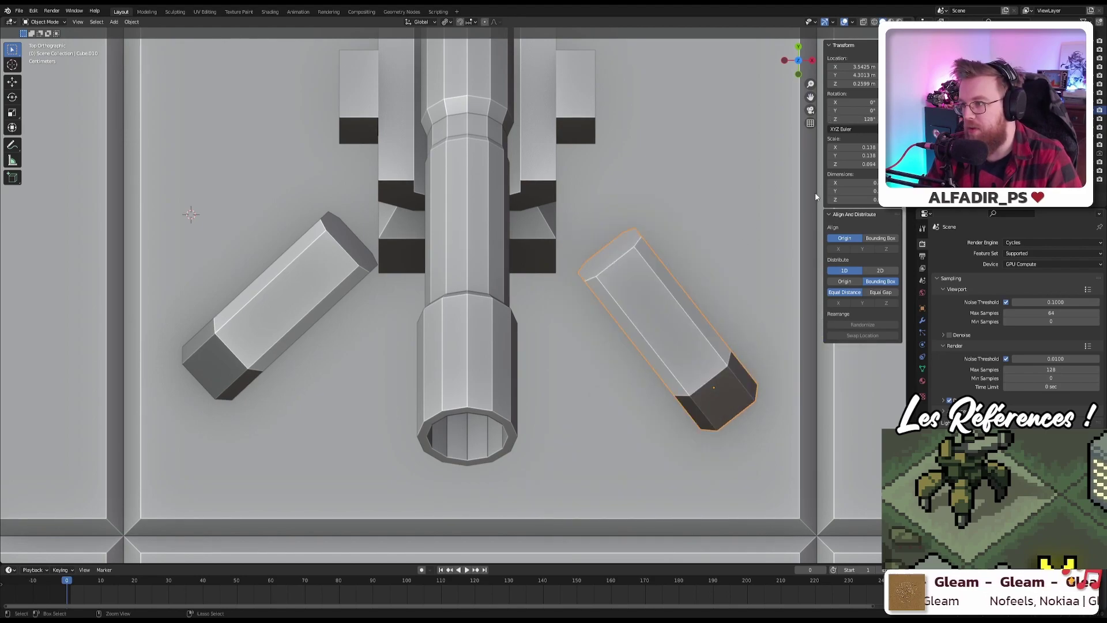
{"action": "key", "text": "ctrl+z"}
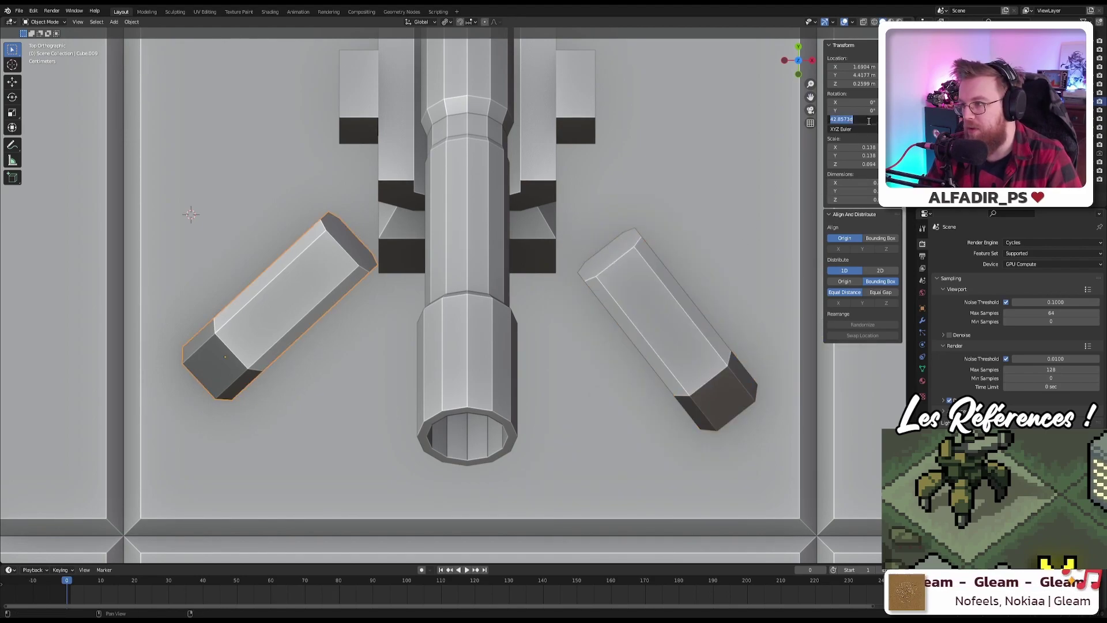
{"action": "type", "text": "0"}
{"action": "key", "text": "Return"}
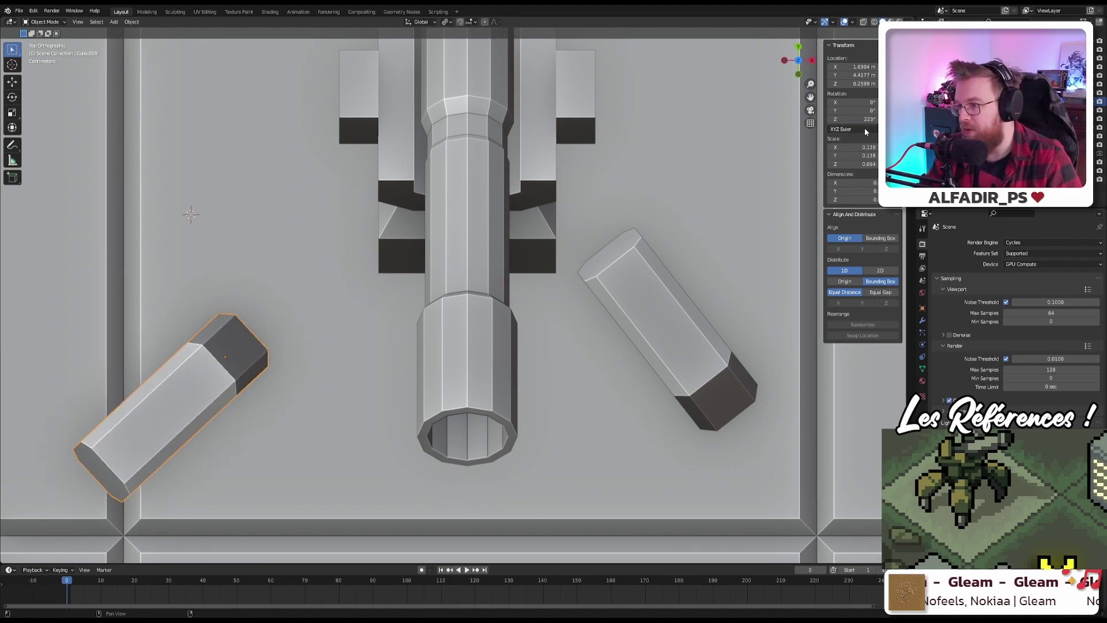
{"action": "key", "text": "ctrl+z"}
Step: Move the right leg and rotate it -17° about Z so it splays outward
{"action": "left_click", "coordinate": [666, 310]}
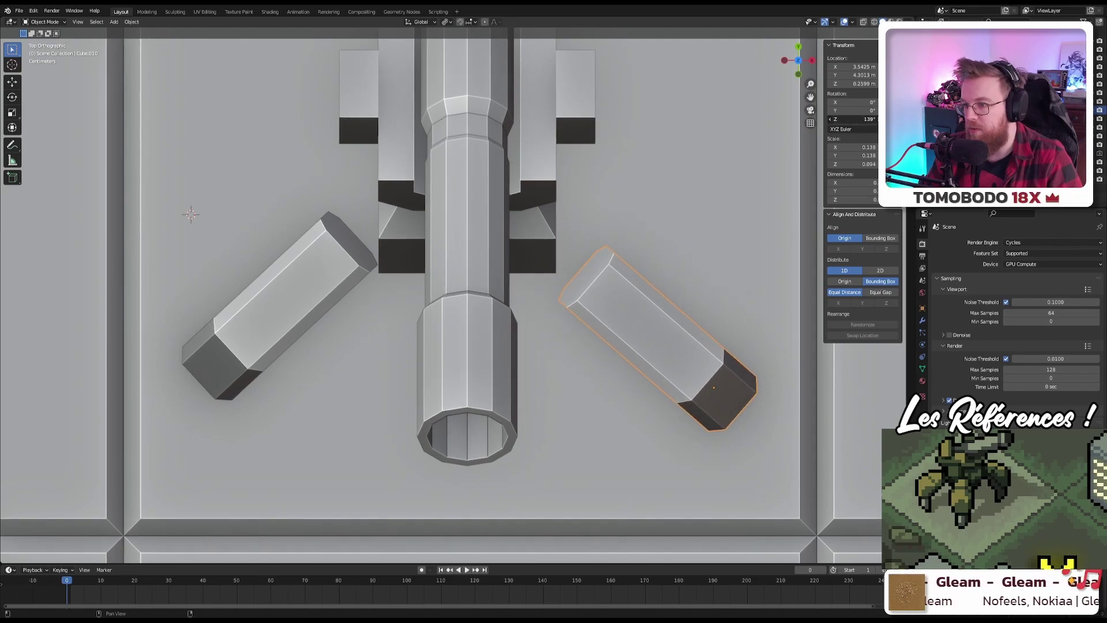
{"action": "middle_click_drag", "start_coordinate": [461, 302], "coordinate": [522, 322], "text": "shift"}
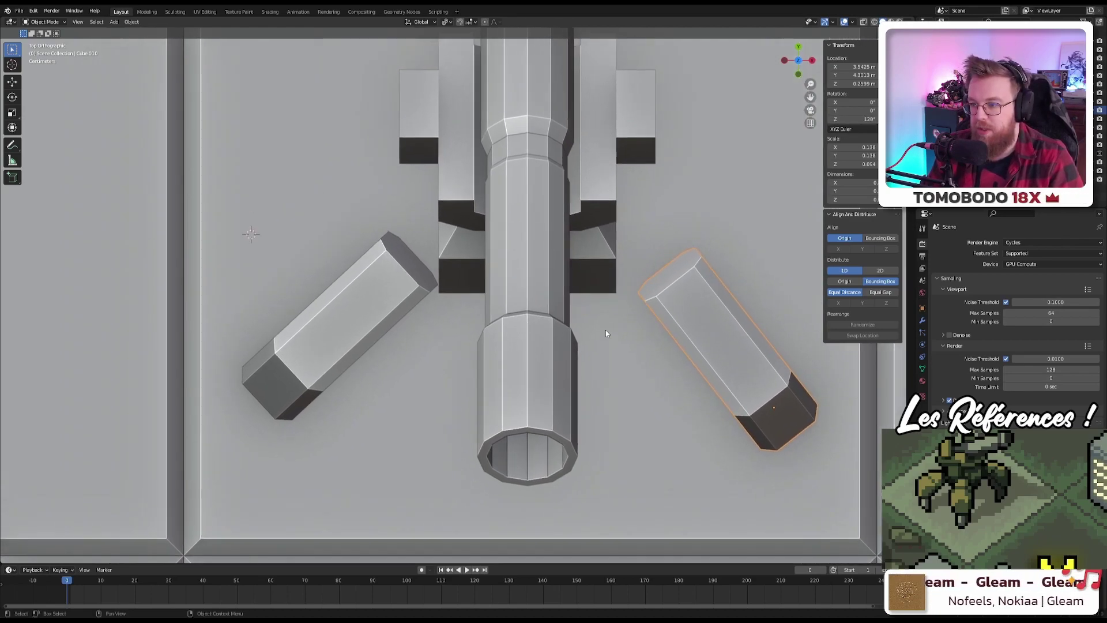
{"action": "key", "text": "g"}
{"action": "left_click", "coordinate": [634, 325]}
{"action": "key", "text": "r"}
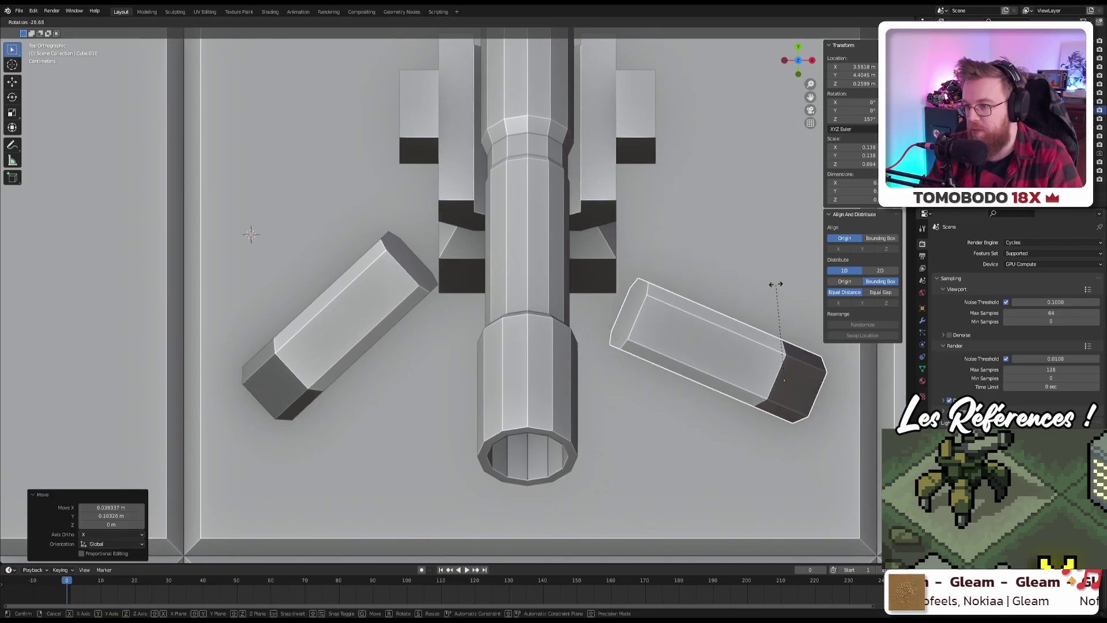
{"action": "left_click", "coordinate": [796, 267]}
{"action": "middle_click_drag", "start_coordinate": [372, 345], "coordinate": [414, 289]}
Step: Select the left leg alongside the right one and enter Edit Mode on both legs
{"action": "scroll", "coordinate": [393, 298], "scroll_direction": "down", "scroll_amount": 5}
{"action": "key", "text": "KP_0"}
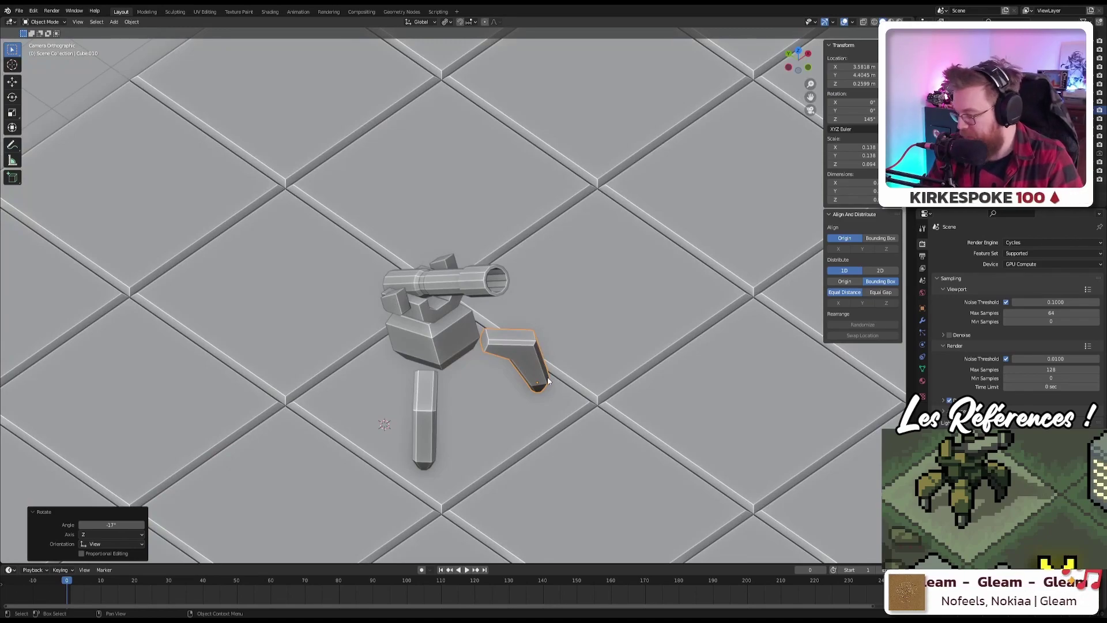
{"action": "key", "text": "KP_1"}
{"action": "scroll", "coordinate": [548, 376], "scroll_direction": "up", "scroll_amount": 8}
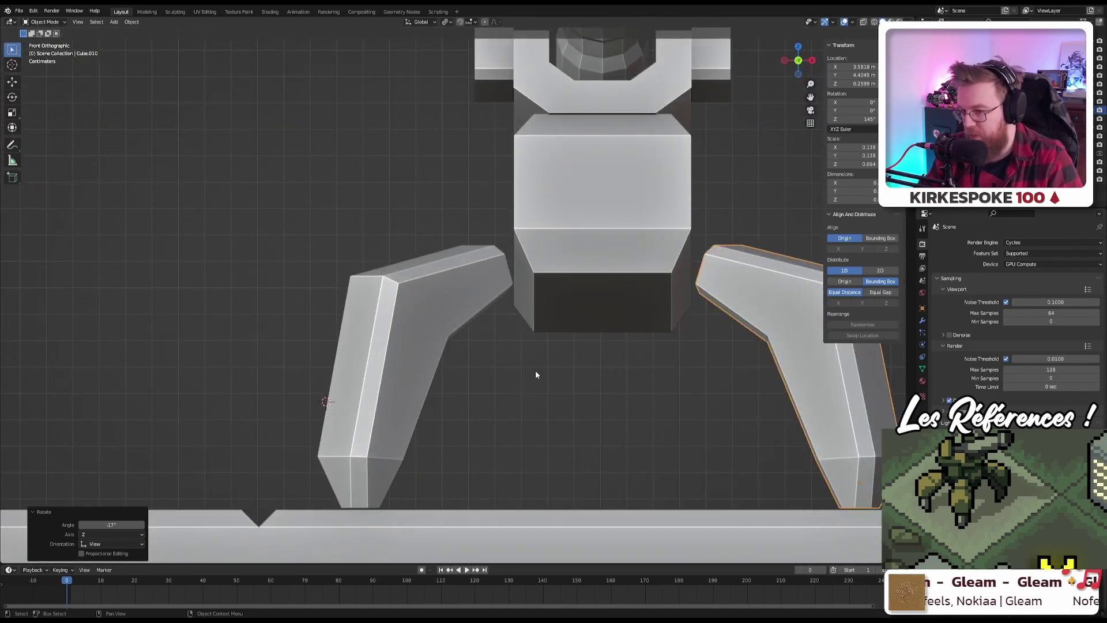
{"action": "left_click", "coordinate": [396, 317], "text": "shift"}
{"action": "key", "text": "Tab"}
{"action": "middle_click_drag", "start_coordinate": [396, 317], "coordinate": [450, 291]}
Step: Add a horizontal loop cut low on the left leg at factor 0.356, then clear the selection
{"action": "left_click", "coordinate": [438, 332]}
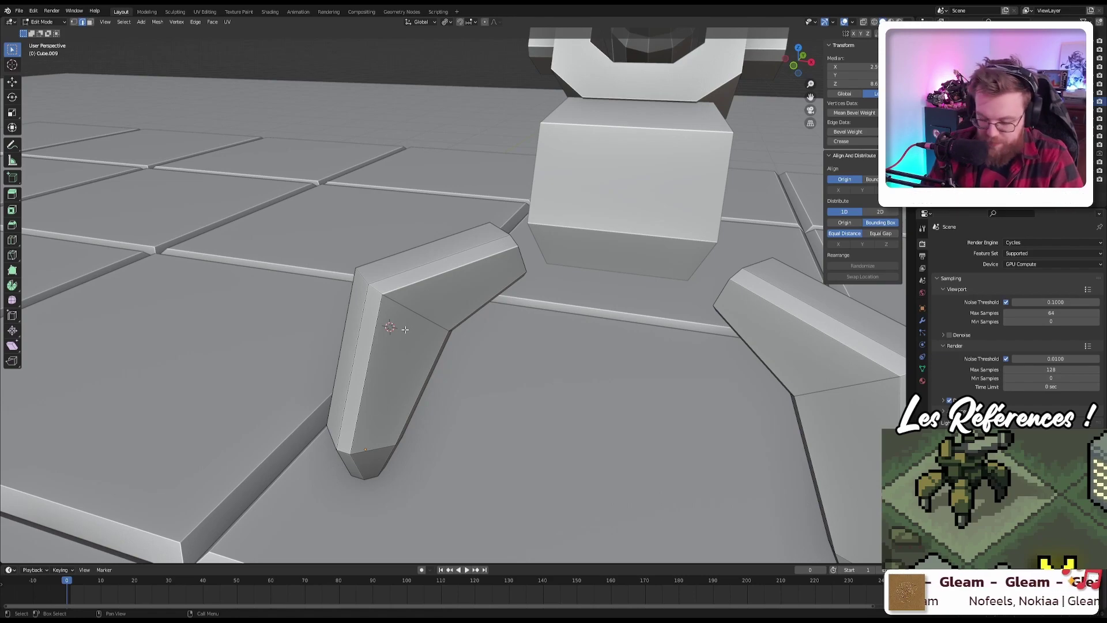
{"action": "key", "text": "ctrl+r"}
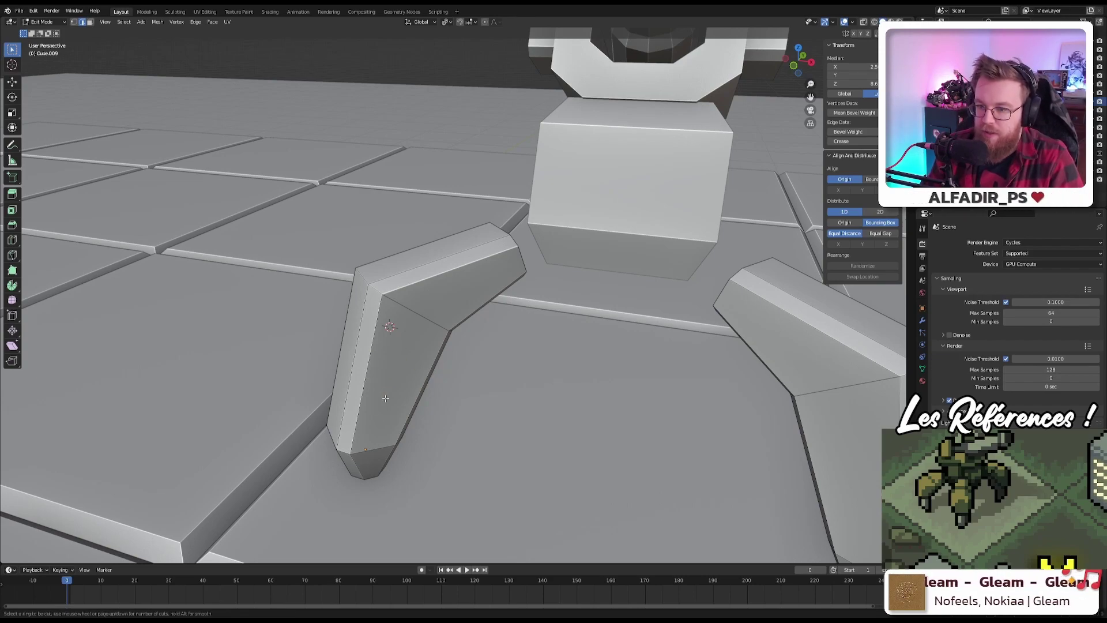
{"action": "left_click", "coordinate": [400, 393]}
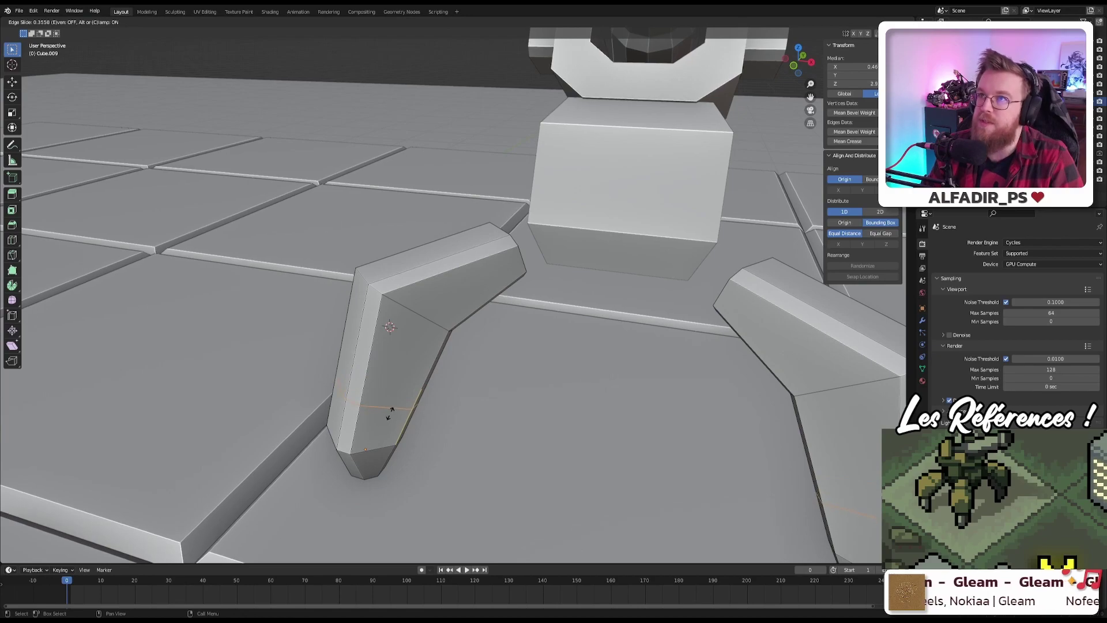
{"action": "left_click", "coordinate": [389, 413]}
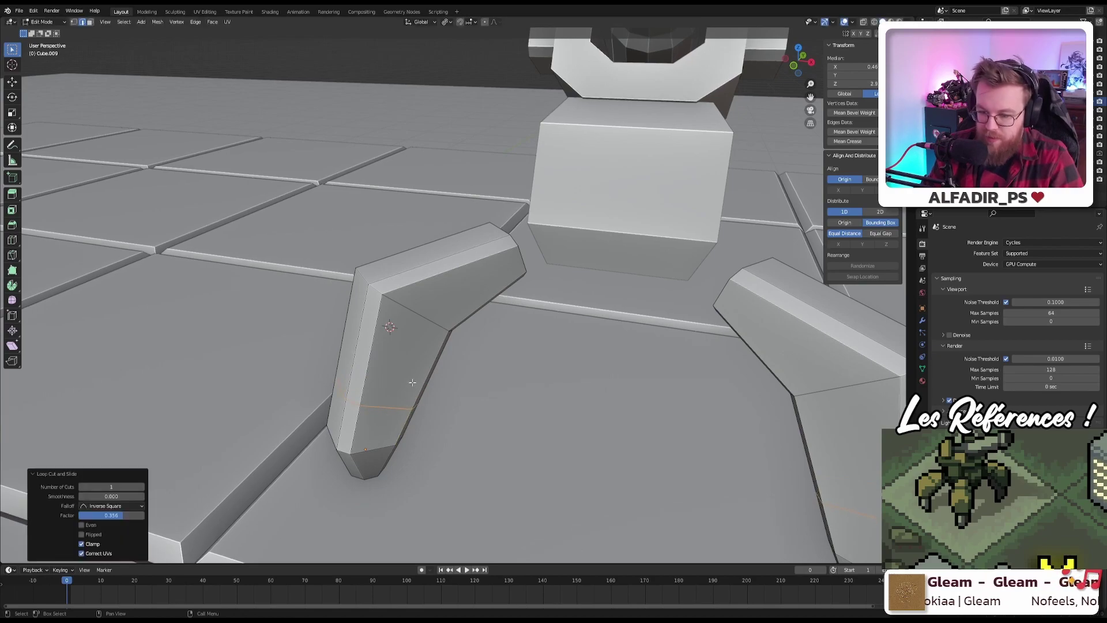
{"action": "key", "text": "alt+a"}
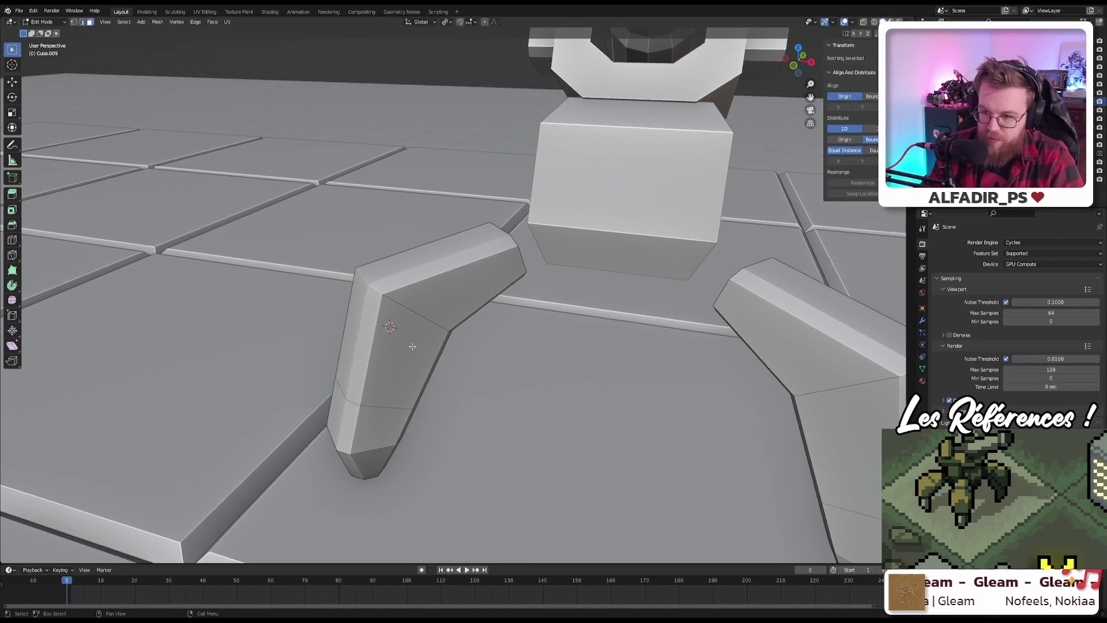
{"action": "left_click", "coordinate": [432, 298]}
Step: Select the upper-section faces of both legs, including top, side and lower faces
{"action": "middle_click_drag", "start_coordinate": [374, 298], "coordinate": [461, 307]}
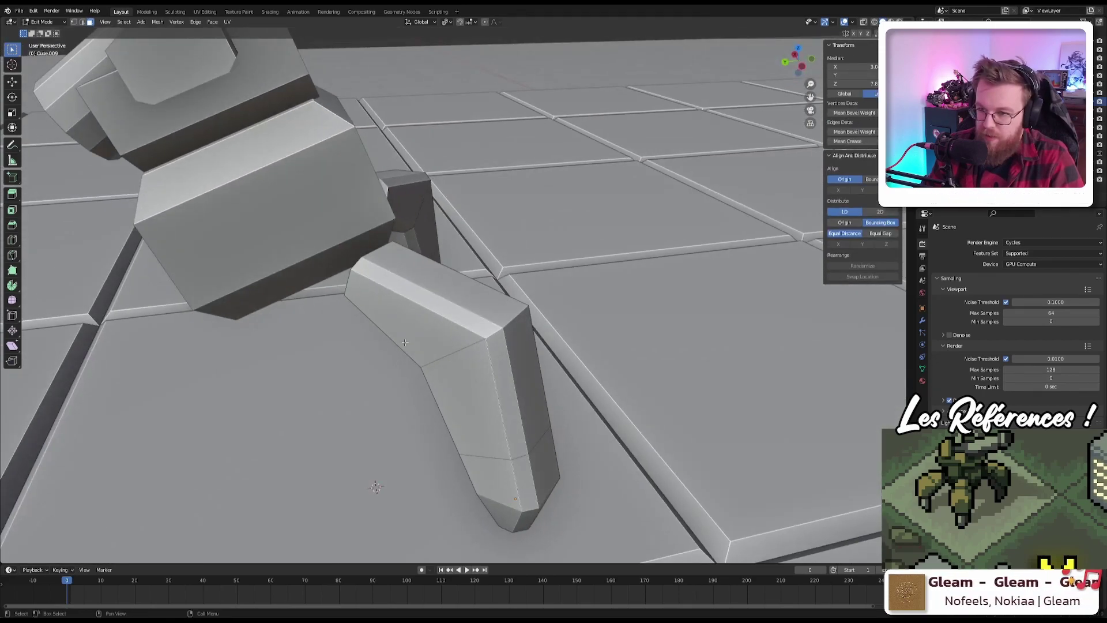
{"action": "left_click", "coordinate": [459, 299], "text": "ctrl"}
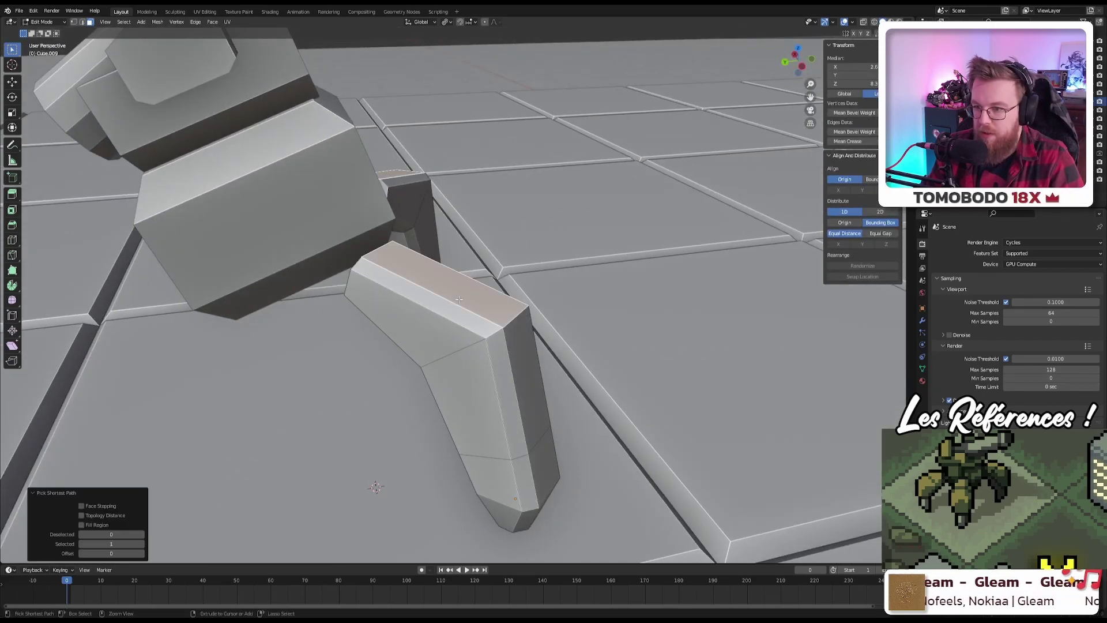
{"action": "left_click", "coordinate": [438, 328], "text": "ctrl"}
{"action": "middle_click_drag", "start_coordinate": [439, 328], "coordinate": [396, 320]}
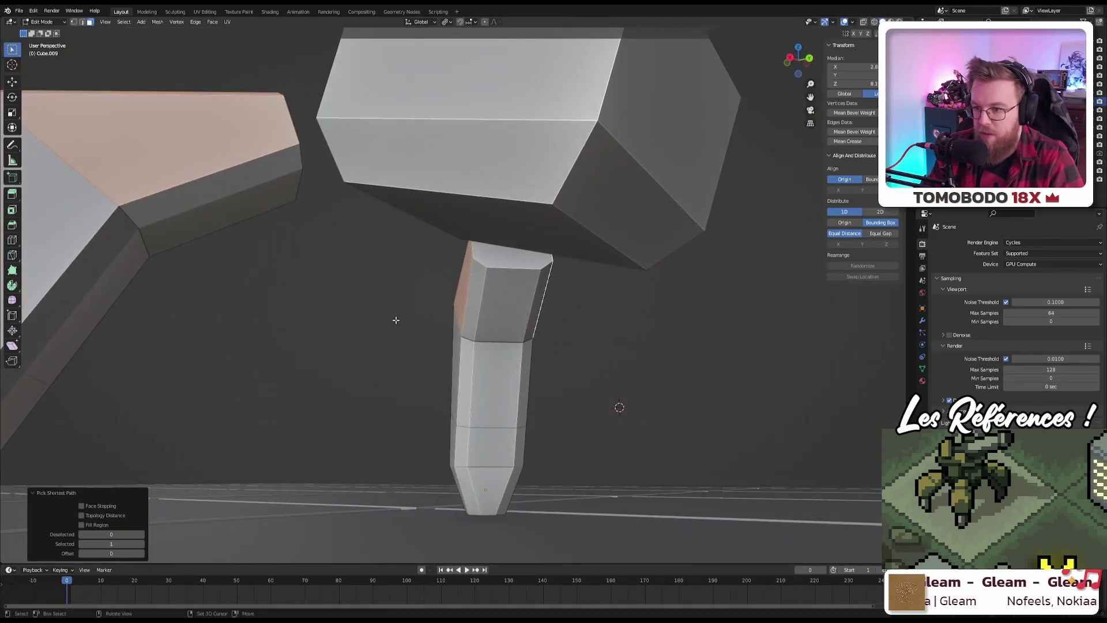
{"action": "left_click", "coordinate": [488, 309], "text": "ctrl"}
{"action": "middle_click_drag", "start_coordinate": [488, 309], "coordinate": [405, 345]}
{"action": "left_click", "coordinate": [476, 376], "text": "ctrl"}
{"action": "left_click", "coordinate": [439, 352], "text": "ctrl"}
{"action": "left_click", "coordinate": [413, 356], "text": "ctrl"}
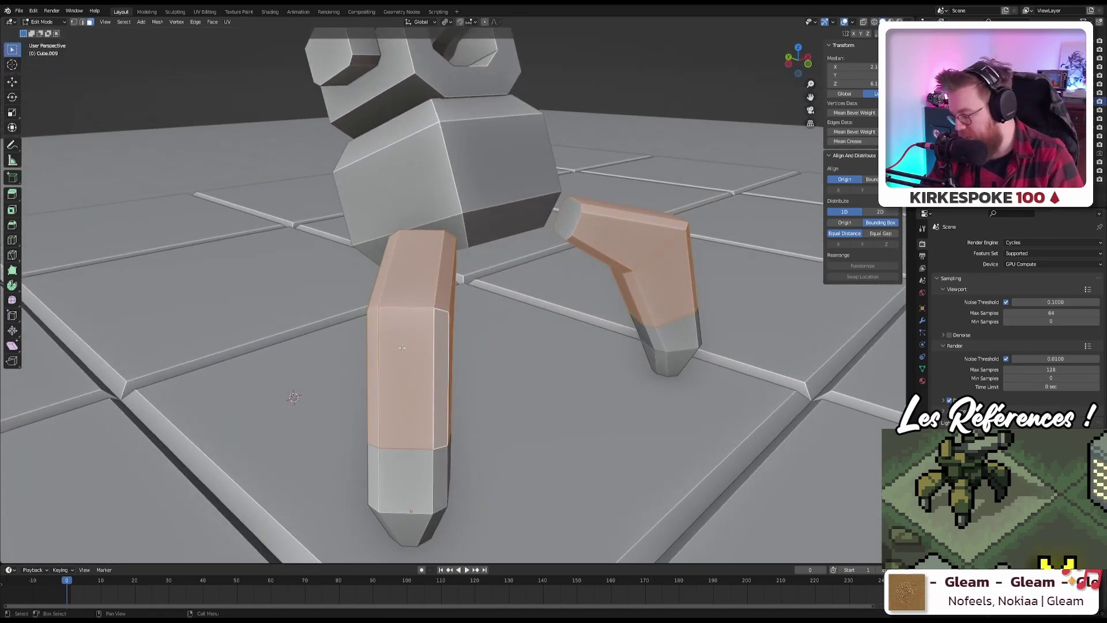
Step: Extrude the selected faces along their normals by 0.427 m
{"action": "key", "text": "g"}
{"action": "key", "text": "z"}
{"action": "key", "text": "z"}
{"action": "key", "text": "Escape"}
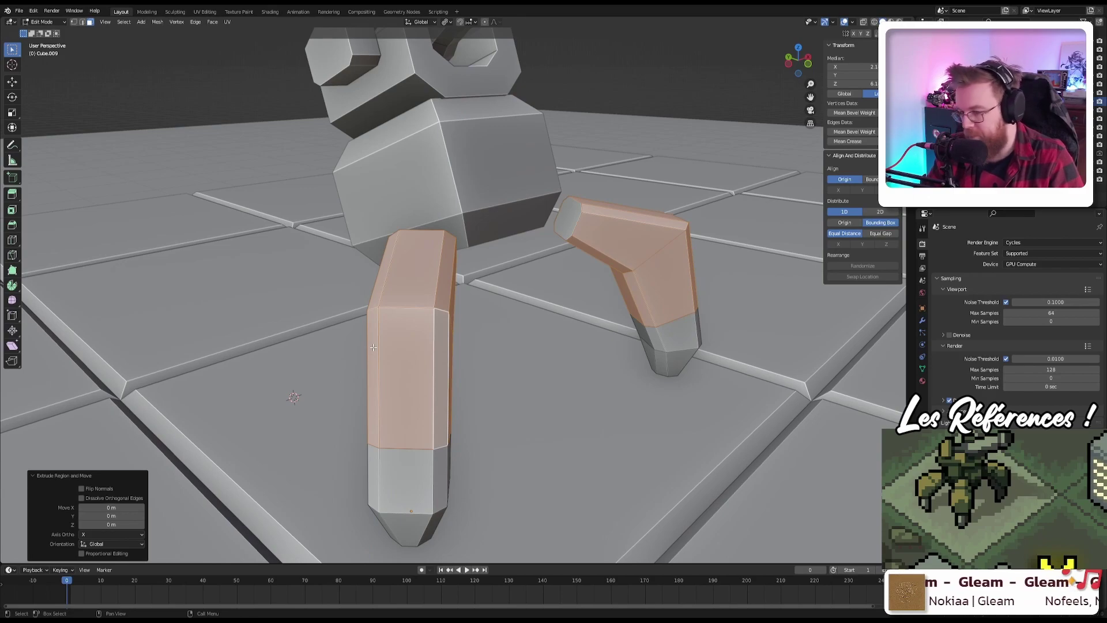
{"action": "key", "text": "alt+e"}
{"action": "left_click", "coordinate": [369, 330]}
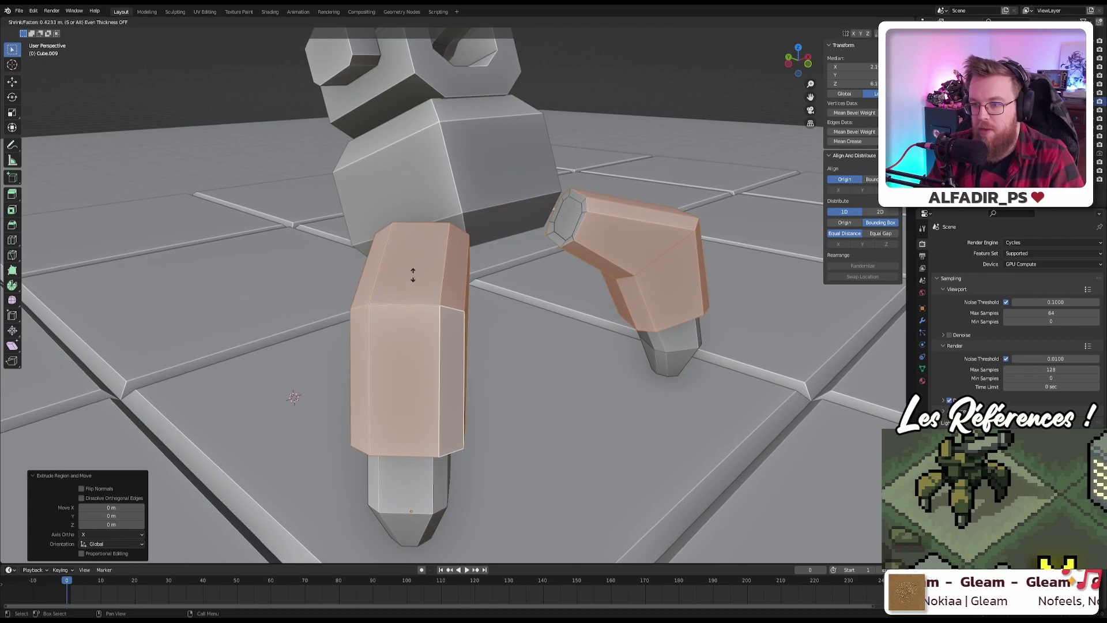
{"action": "left_click", "coordinate": [408, 261]}
{"action": "middle_click_drag", "start_coordinate": [408, 260], "coordinate": [457, 351]}
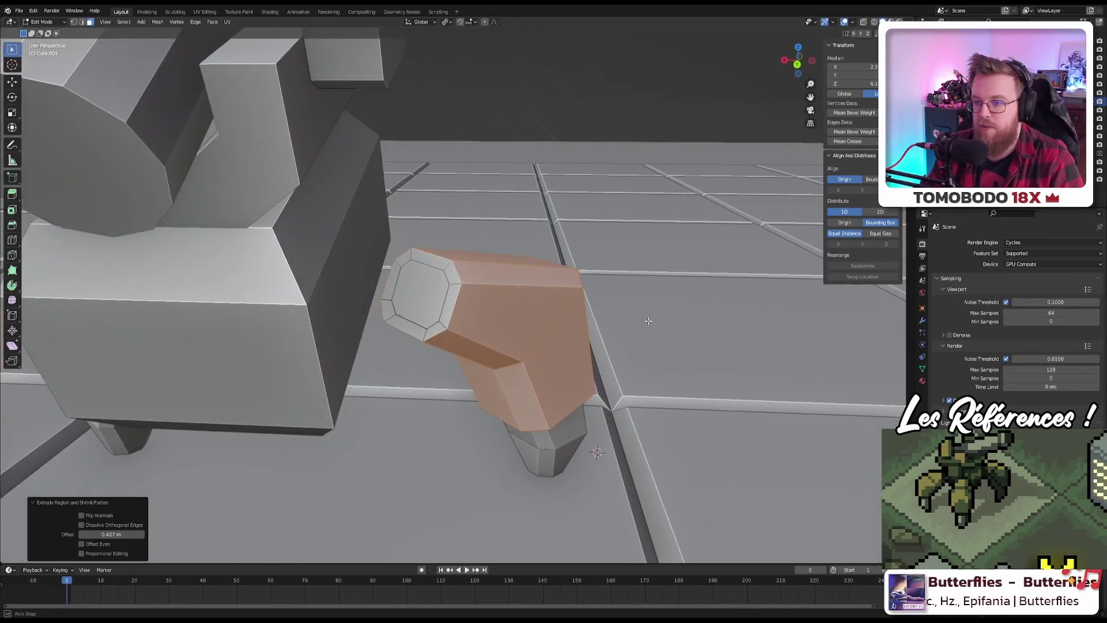
Step: Re-enter Edit Mode on the leg with X-ray on and select its end-cap face
{"action": "key", "text": "Tab"}
{"action": "key", "text": "Tab"}
{"action": "left_click", "coordinate": [420, 297]}
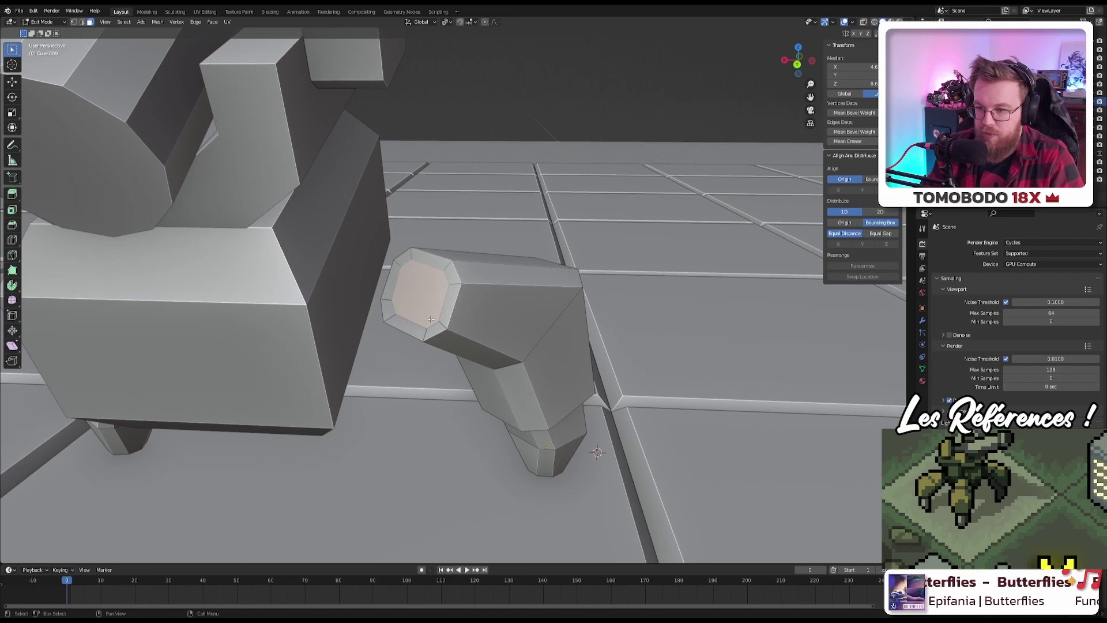
{"action": "scroll", "coordinate": [432, 322], "scroll_direction": "up", "scroll_amount": 5}
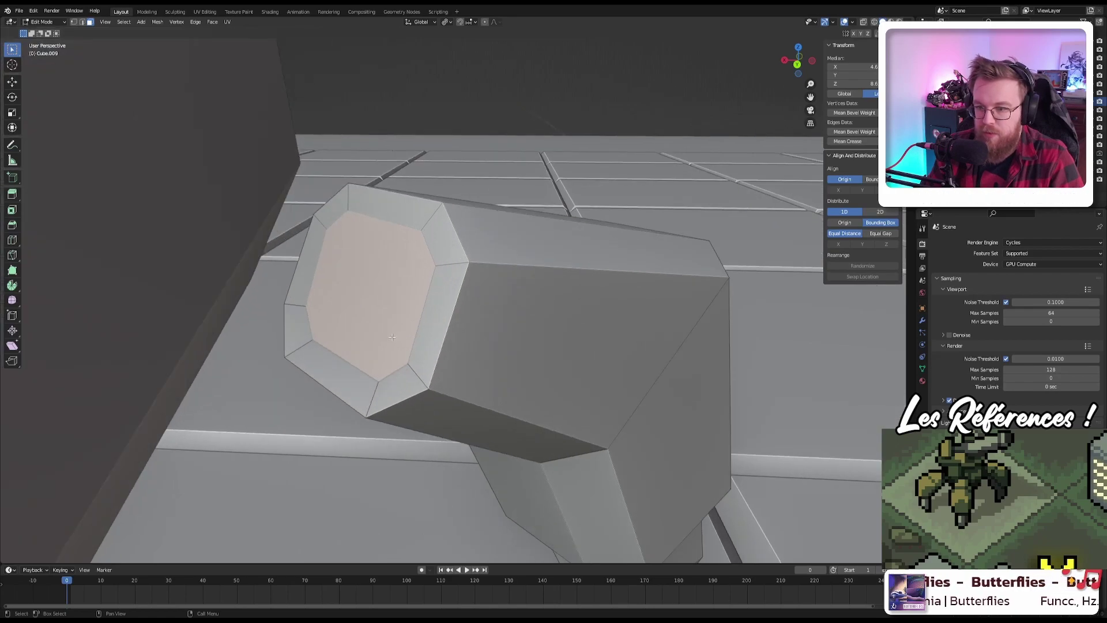
{"action": "key", "text": "Tab"}
{"action": "mouse_move", "coordinate": [389, 344]}
{"action": "middle_mouse_down"}
{"action": "mouse_move", "coordinate": [354, 372]}
{"action": "mouse_move", "coordinate": [358, 395]}
{"action": "mouse_move", "coordinate": [396, 369]}
{"action": "mouse_move", "coordinate": [391, 350]}
{"action": "middle_mouse_up"}
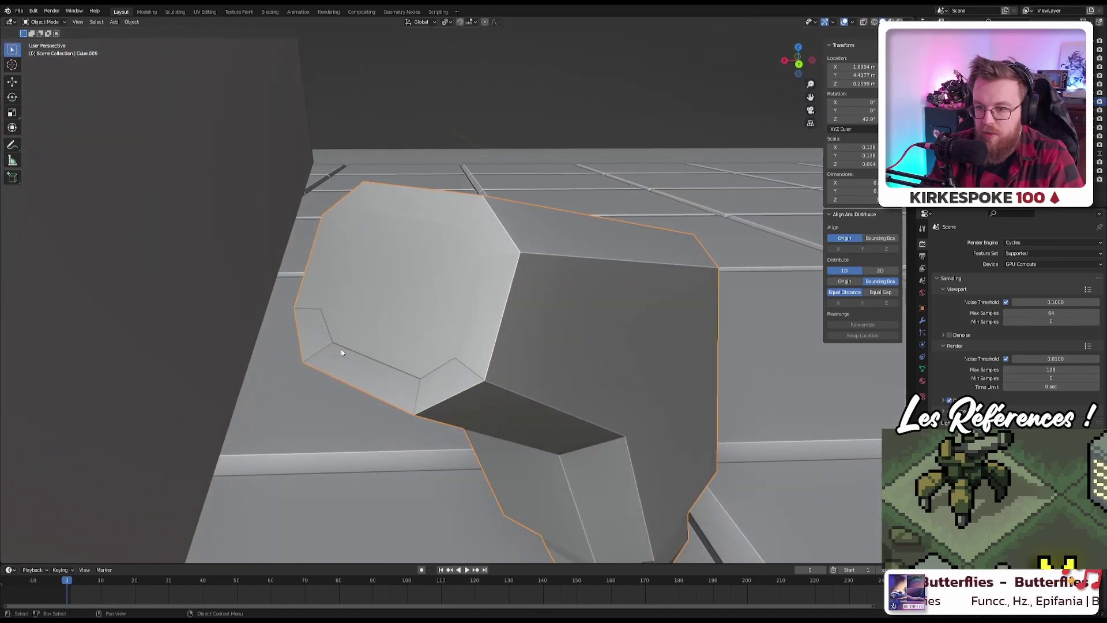
{"action": "key", "text": "Tab"}
{"action": "key", "text": "alt+z"}
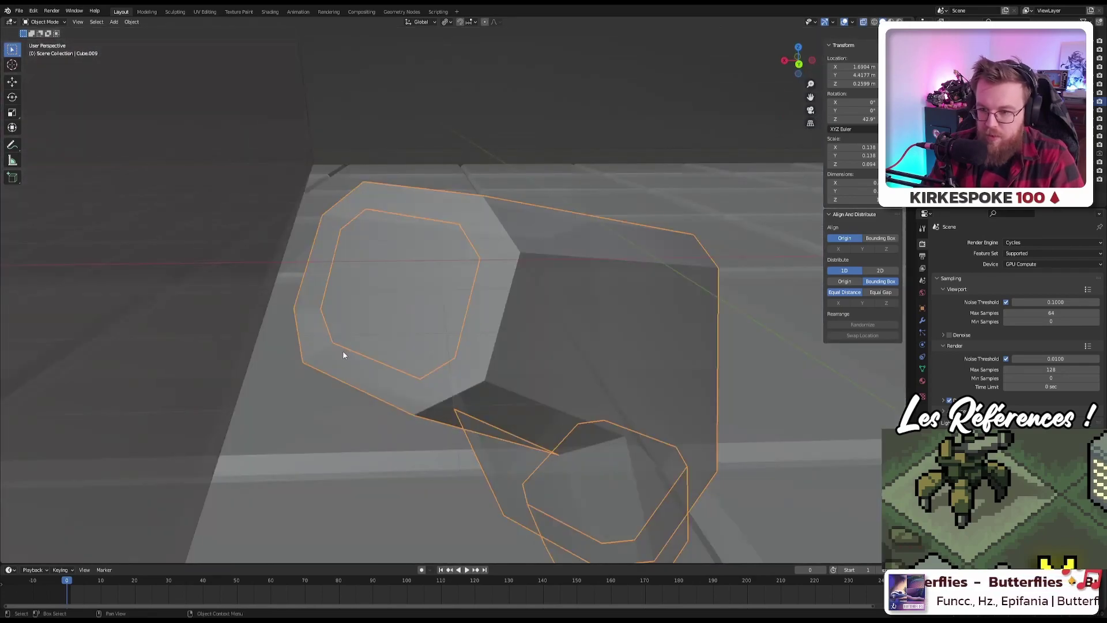
{"action": "left_click", "coordinate": [378, 354]}
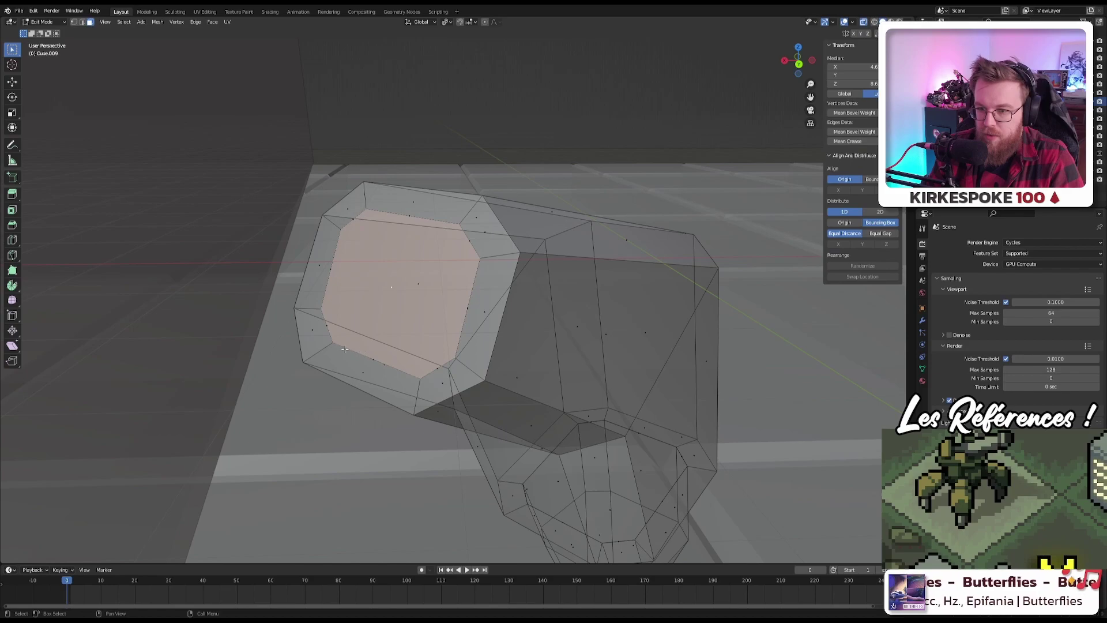
Step: Undo back to before the upper legs were thickened
{"action": "key", "text": "1"}
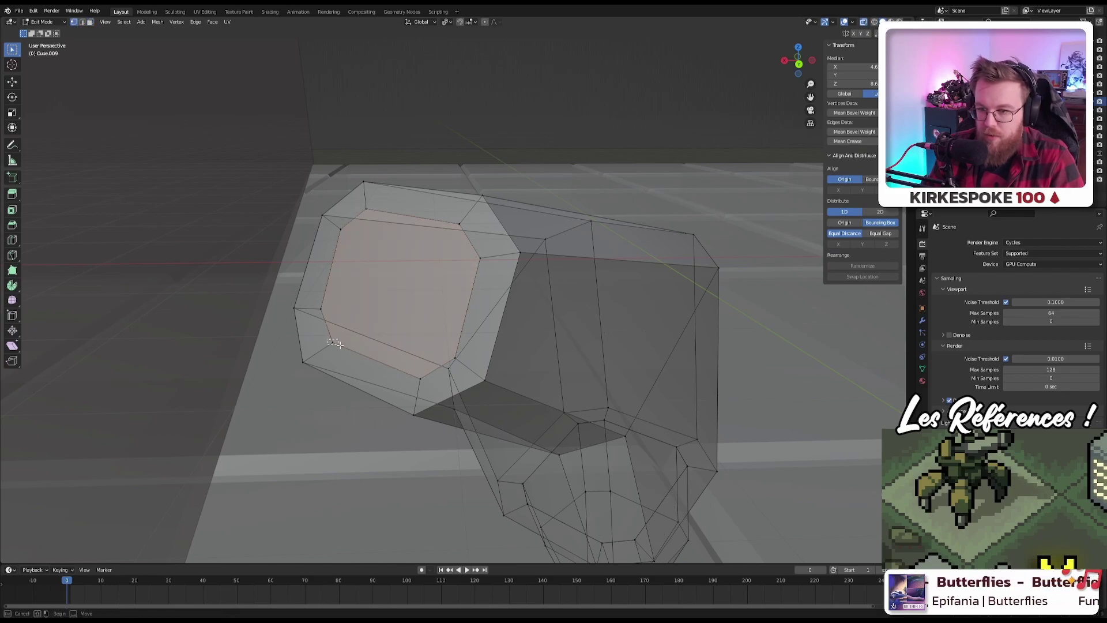
{"action": "left_click", "coordinate": [344, 347]}
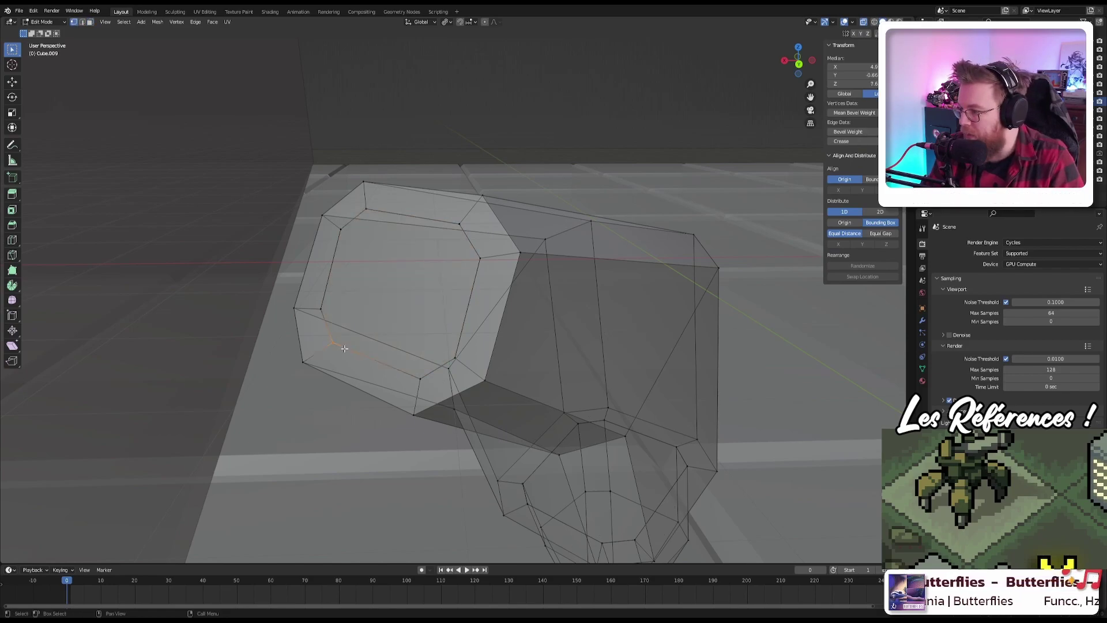
{"action": "key", "text": "ctrl+z"}
{"action": "key", "text": "ctrl+z"}
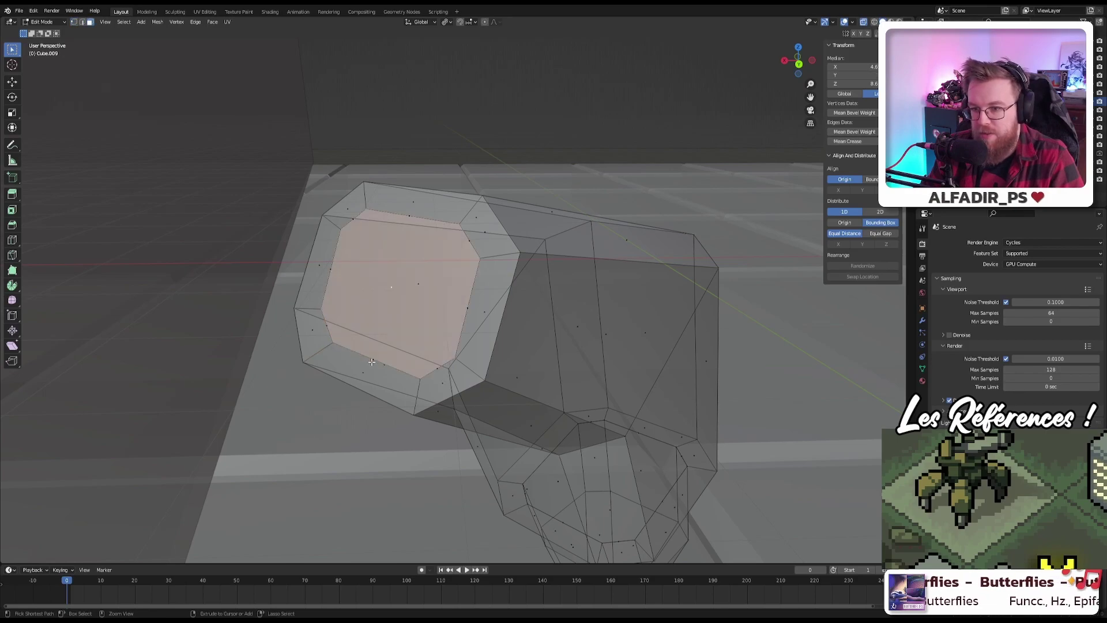
{"action": "key", "text": "ctrl+z"}
{"action": "key", "text": "ctrl+z"}
{"action": "key", "text": "ctrl+z"}
{"action": "key", "text": "ctrl+shift+z"}
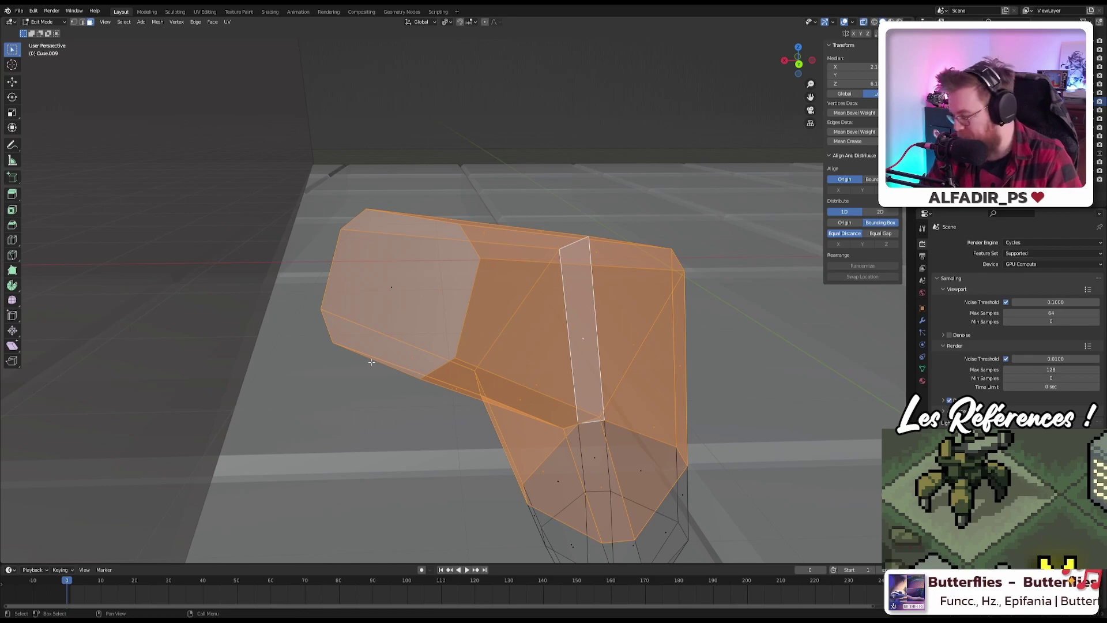
Step: Turn X-ray off, view through the camera, and bring up the Alt+E extrude options
{"action": "key", "text": "alt+z"}
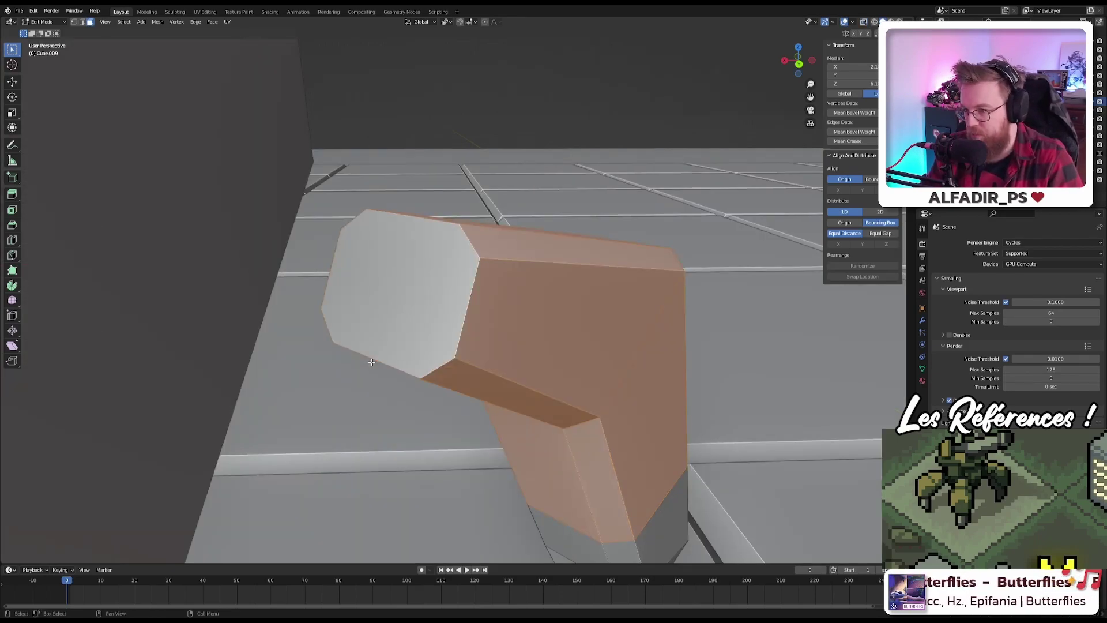
{"action": "key", "text": "KP_0"}
{"action": "scroll", "coordinate": [416, 432], "scroll_direction": "up", "scroll_amount": 4}
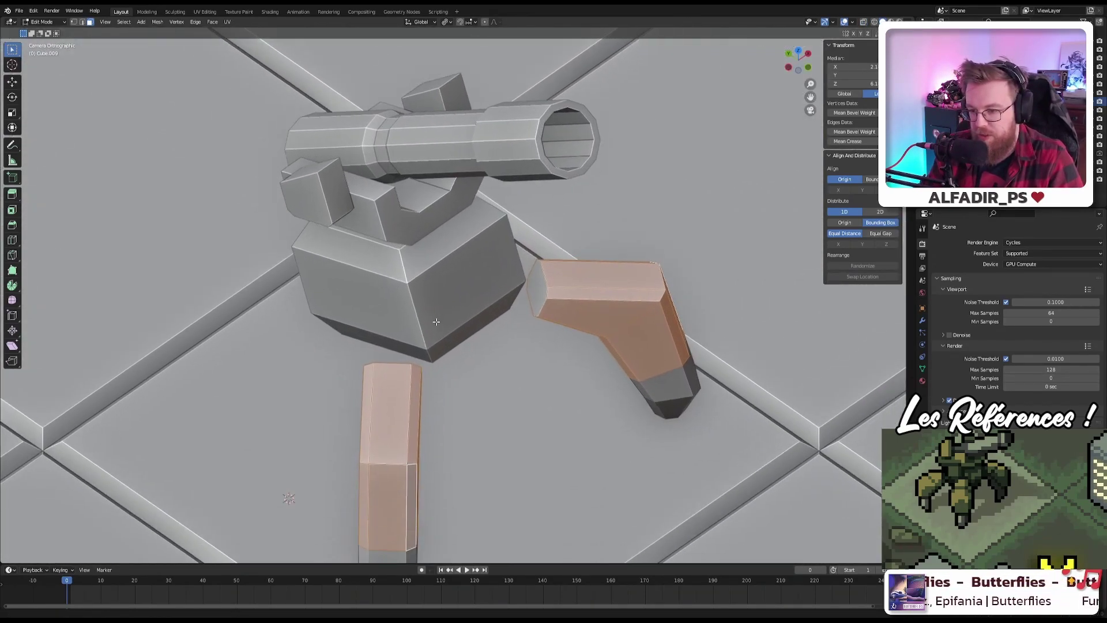
{"action": "key", "text": "alt+e"}
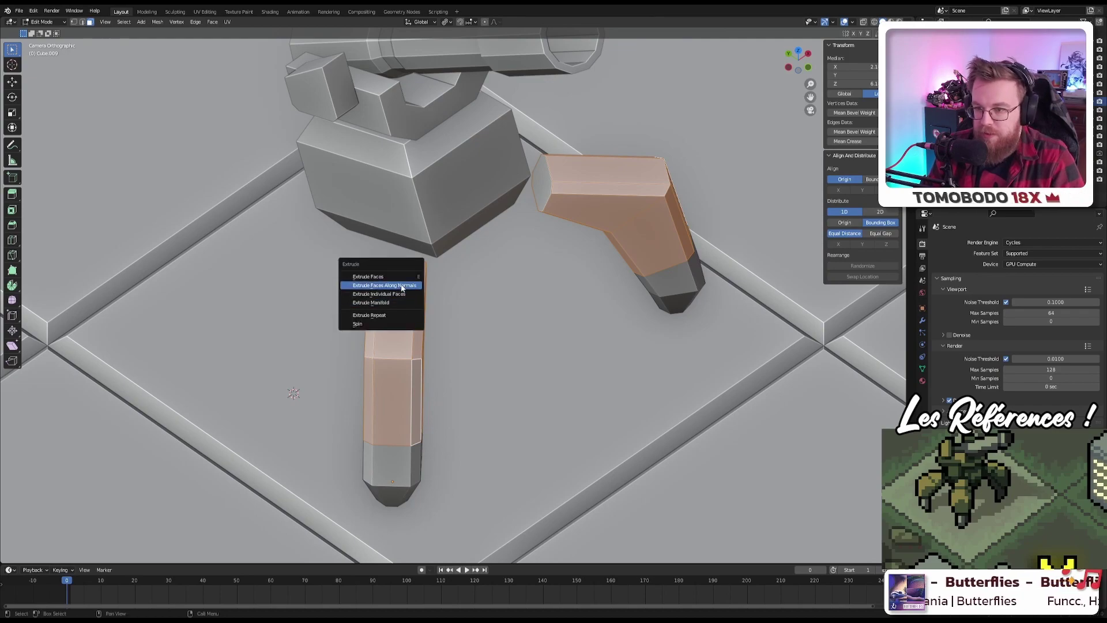
Step: Extrude the upper leg faces along their normals and fatten them outward, then frame the leg
{"action": "left_click", "coordinate": [401, 285]}
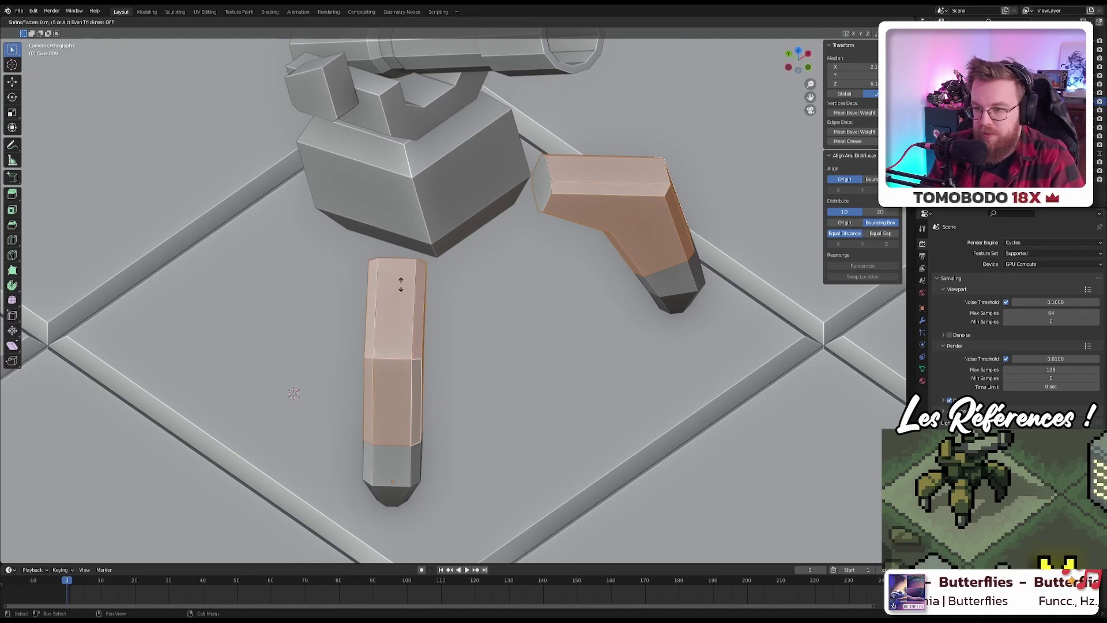
{"action": "left_click", "coordinate": [390, 234]}
{"action": "middle_click_drag", "start_coordinate": [390, 235], "coordinate": [351, 290]}
{"action": "key", "text": "KP_Decimal"}
Step: Inspect the thickened legs in Edit Mode and X-ray, then return to the camera view
{"action": "key", "text": "Tab"}
{"action": "key", "text": "Tab"}
{"action": "key", "text": "Tab"}
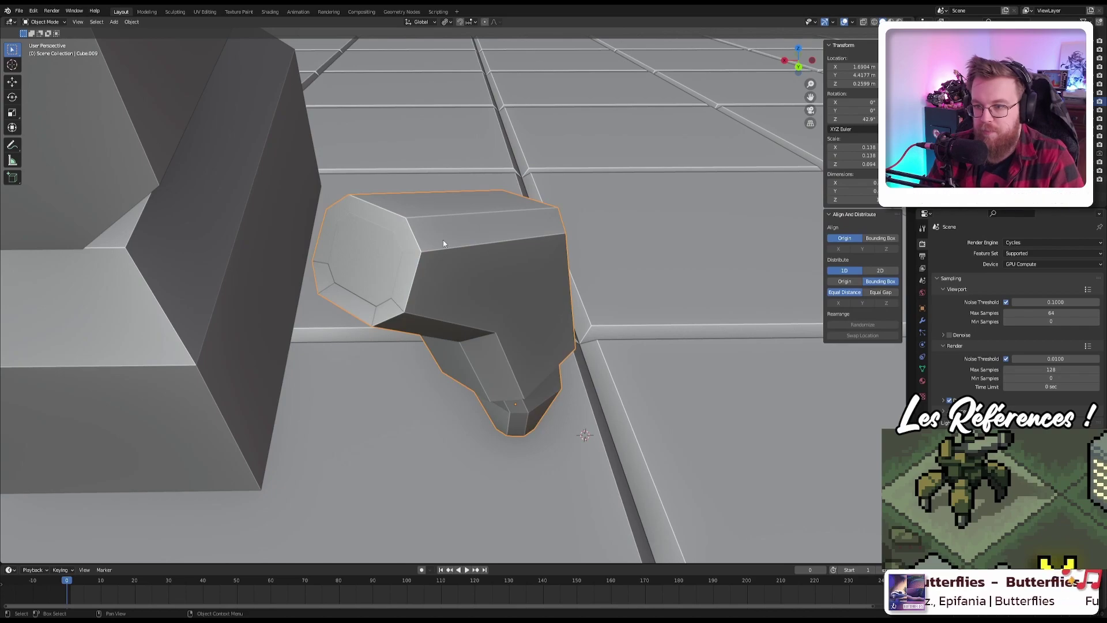
{"action": "key", "text": "Tab"}
{"action": "key", "text": "Tab"}
{"action": "key", "text": "Tab"}
{"action": "key", "text": "Tab"}
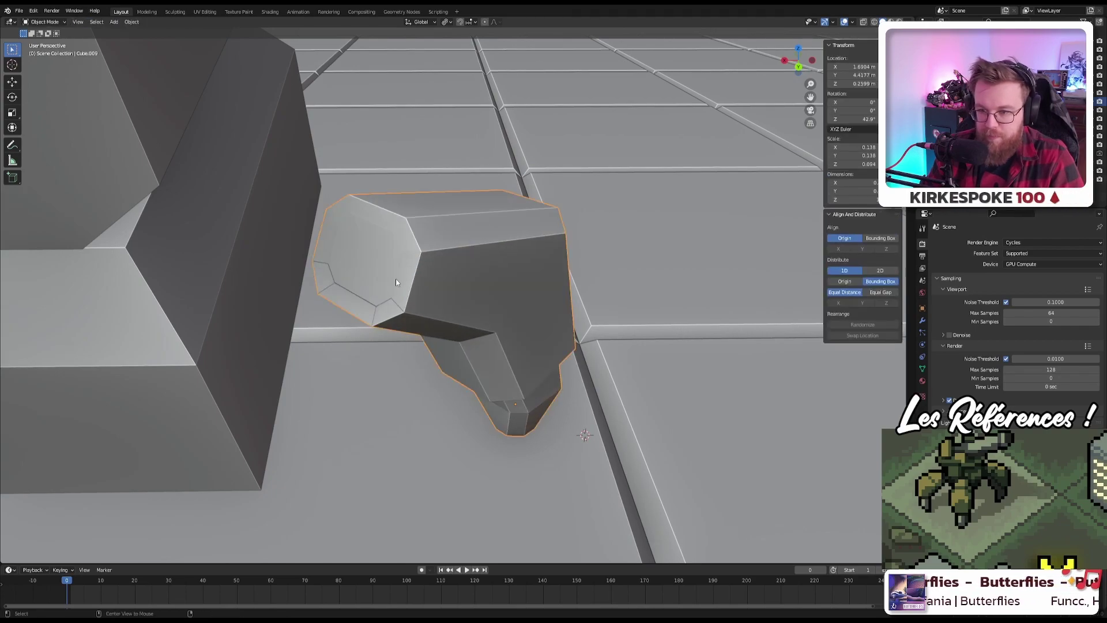
{"action": "key", "text": "alt+z"}
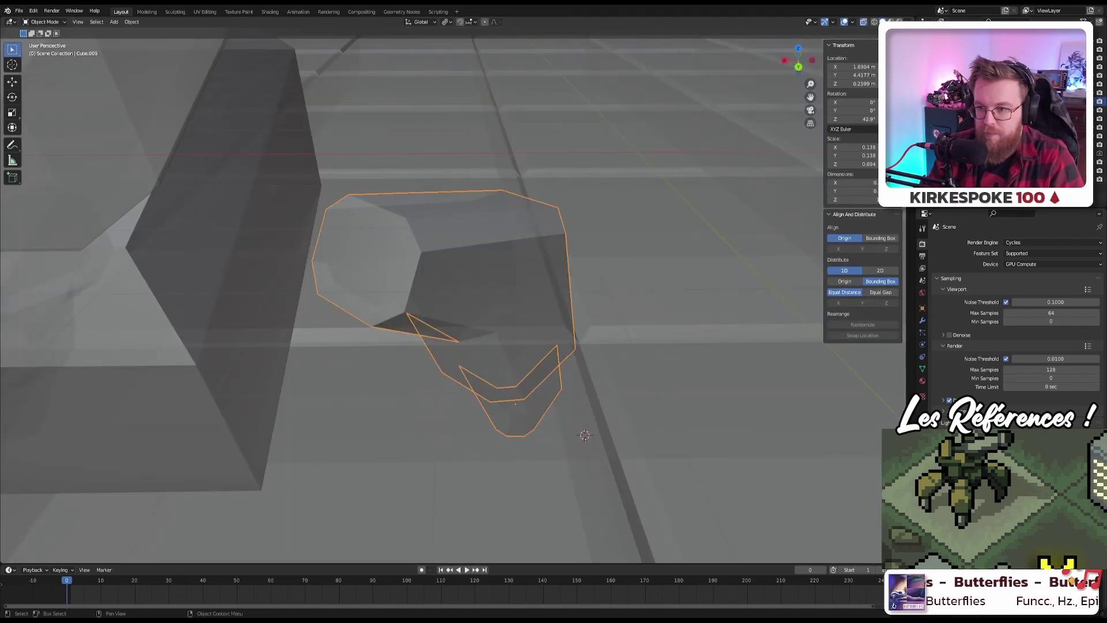
{"action": "key", "text": "alt+z"}
{"action": "key", "text": "alt+z"}
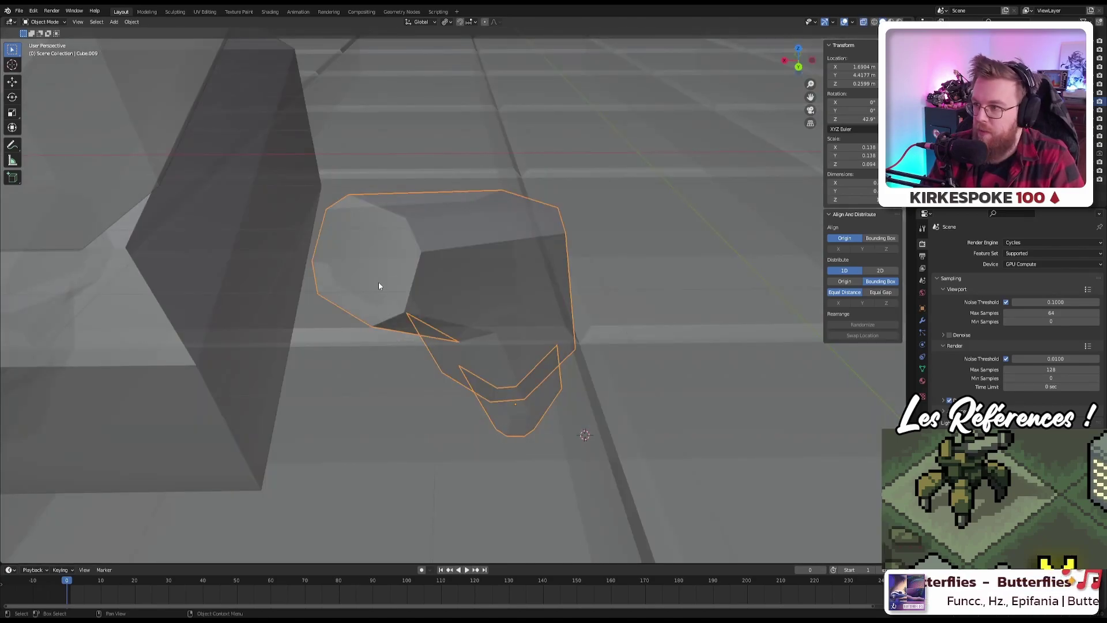
{"action": "key", "text": "Tab"}
{"action": "key", "text": "1"}
{"action": "left_click", "coordinate": [339, 285]}
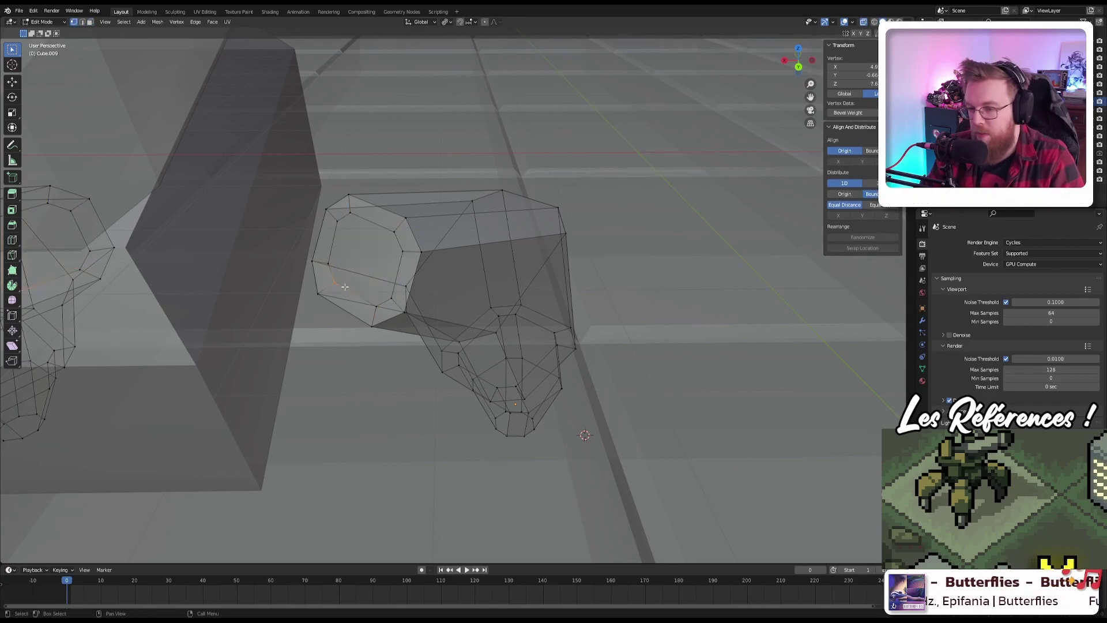
{"action": "key", "text": "Tab"}
{"action": "key", "text": "alt+z"}
{"action": "middle_click_drag", "start_coordinate": [453, 280], "coordinate": [371, 275]}
{"action": "key", "text": "KP_0"}
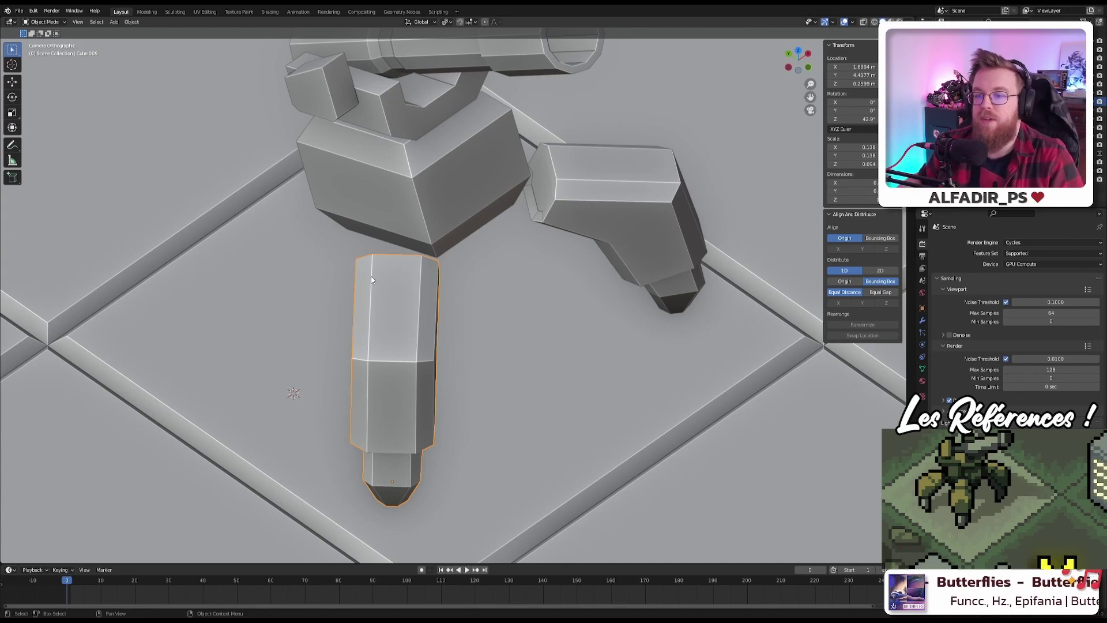
{"action": "scroll", "coordinate": [400, 389], "scroll_direction": "up", "scroll_amount": 3}
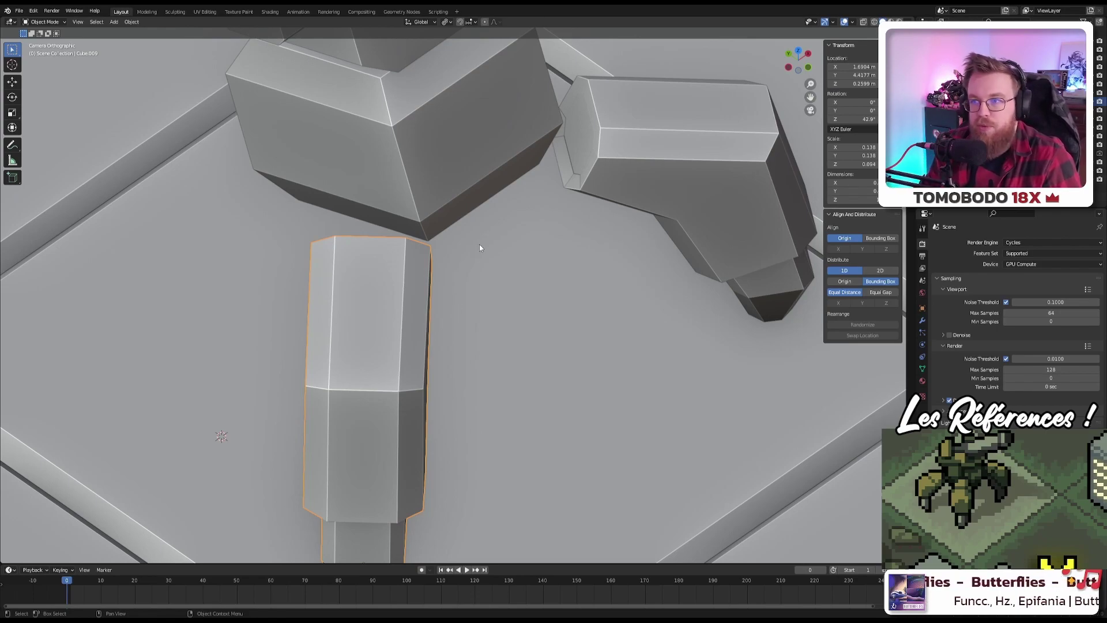
{"action": "middle_click_drag", "start_coordinate": [479, 248], "coordinate": [505, 276], "text": "shift"}
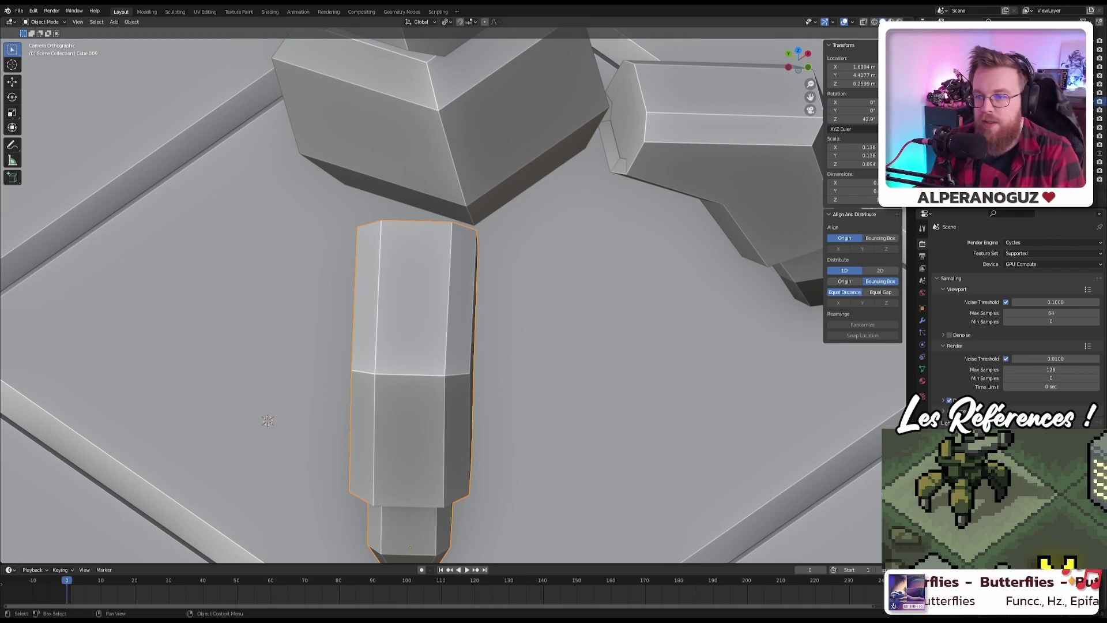
Step: Widen the front leg's middle edge loop by scaling it to 1.205
{"action": "scroll", "coordinate": [409, 253], "scroll_direction": "up", "scroll_amount": 3}
{"action": "key", "text": "Tab"}
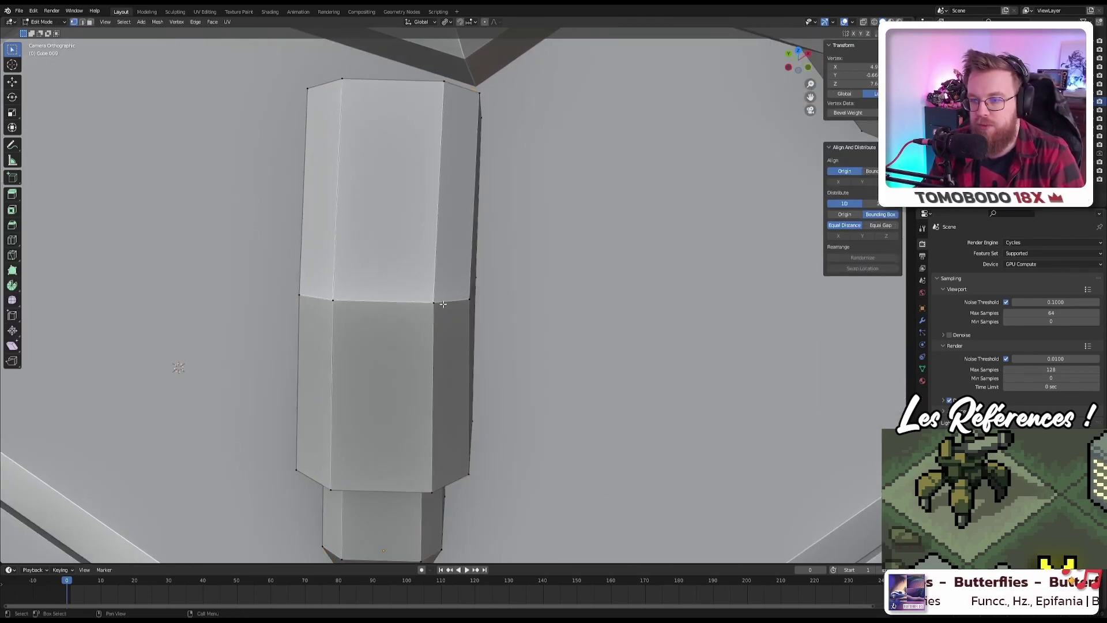
{"action": "left_click", "coordinate": [466, 306], "text": "alt"}
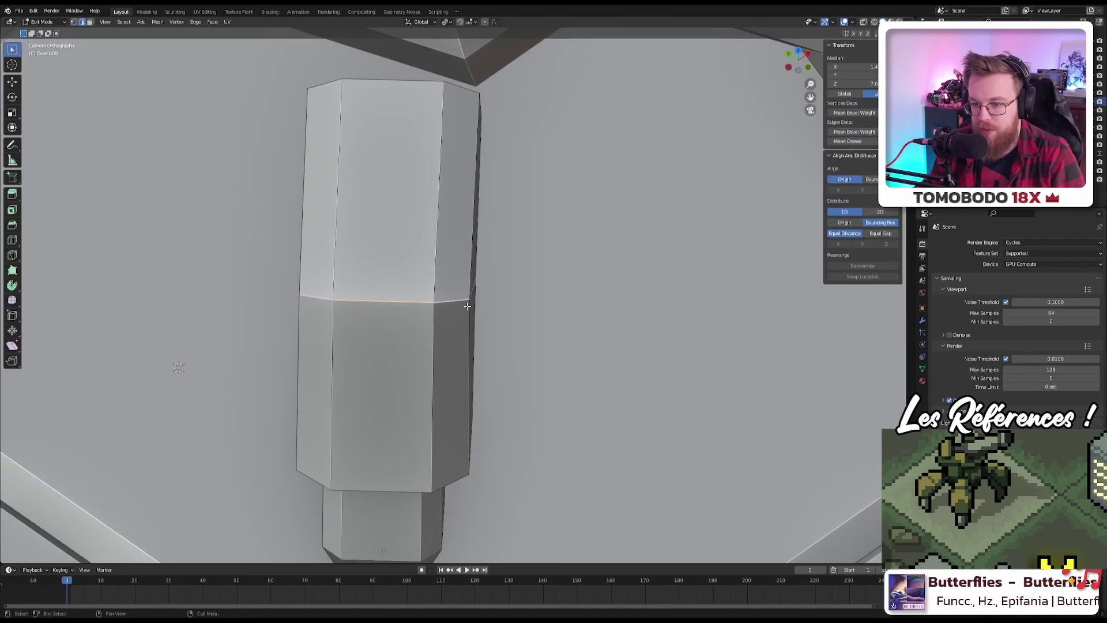
{"action": "key", "text": "s"}
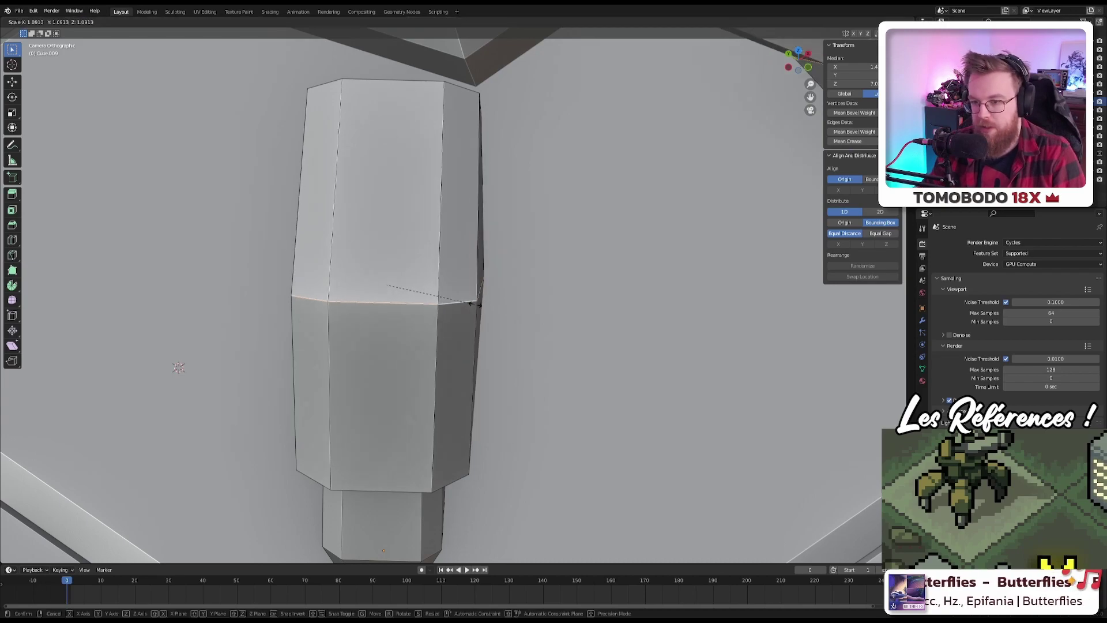
{"action": "left_click", "coordinate": [485, 306]}
{"action": "middle_click_drag", "start_coordinate": [485, 306], "coordinate": [372, 320]}
{"action": "scroll", "coordinate": [477, 290], "scroll_direction": "up", "scroll_amount": 8}
{"action": "scroll", "coordinate": [418, 333], "scroll_direction": "up", "scroll_amount": 4}
{"action": "scroll", "coordinate": [368, 319], "scroll_direction": "up", "scroll_amount": 3}
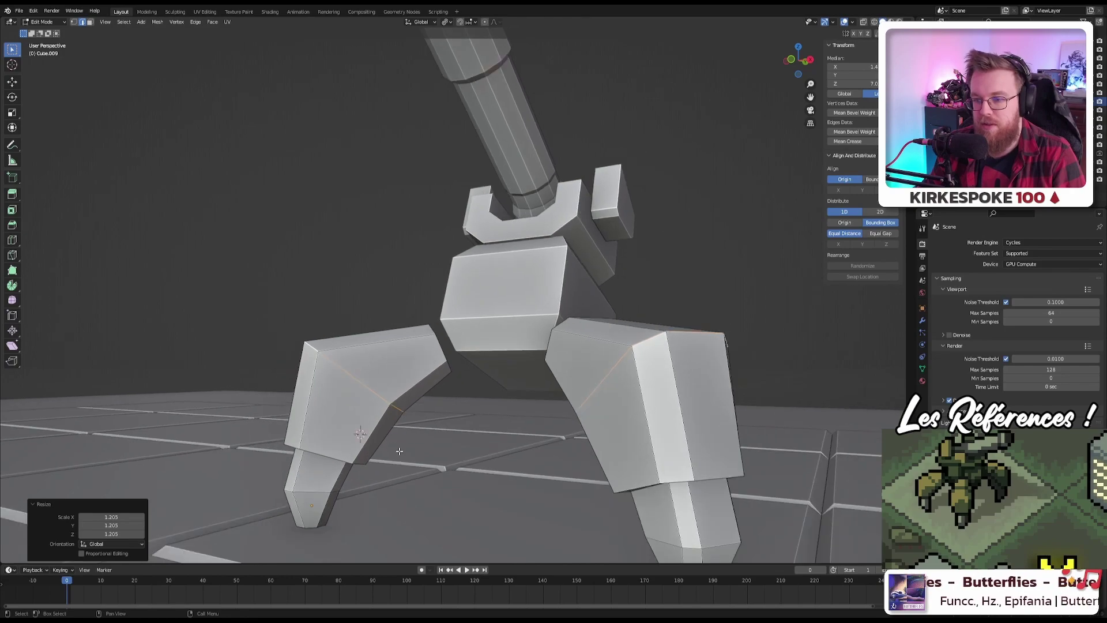
Step: Shrink the loop back by 0.837 and select the long edge along the leg's bend
{"action": "key", "text": "s"}
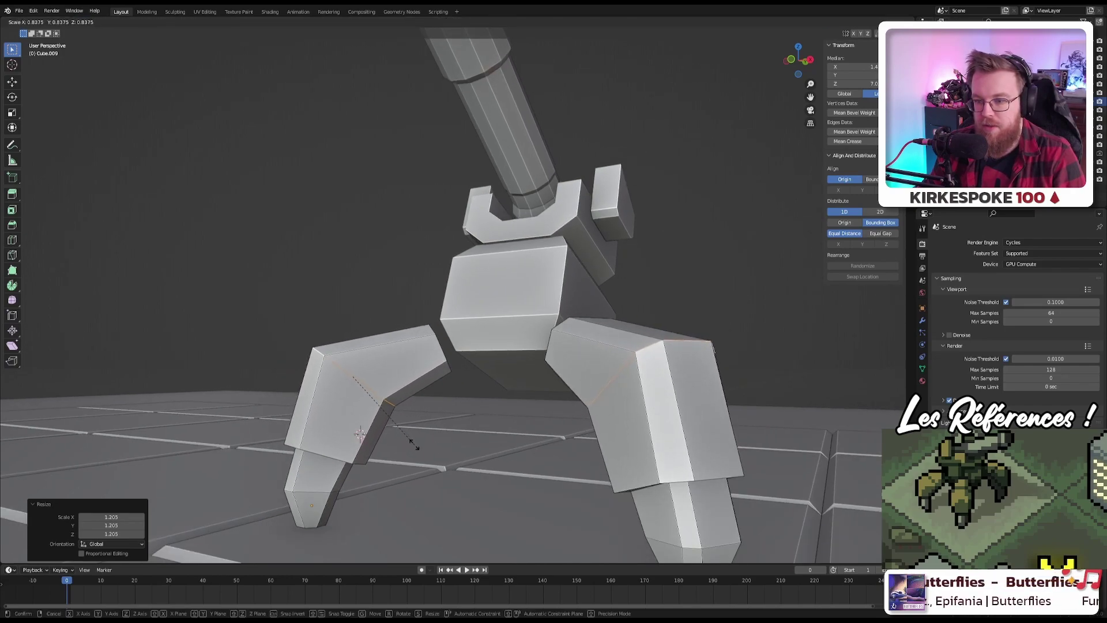
{"action": "left_click", "coordinate": [408, 430]}
{"action": "scroll", "coordinate": [408, 430], "scroll_direction": "up", "scroll_amount": 5}
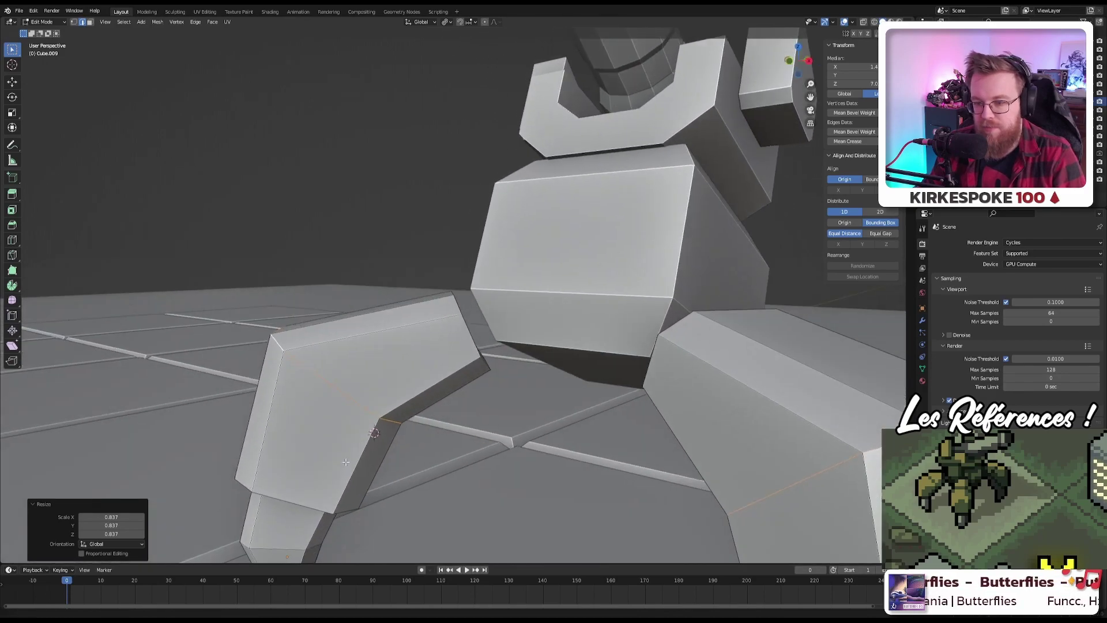
{"action": "middle_click_drag", "start_coordinate": [392, 314], "coordinate": [374, 295]}
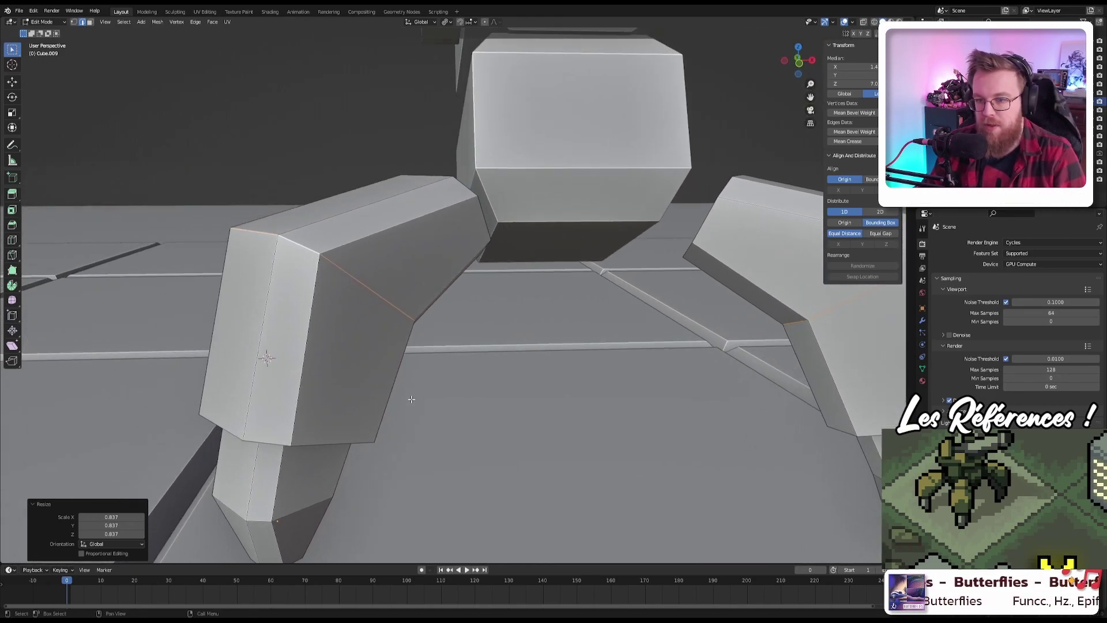
{"action": "left_click", "coordinate": [375, 295]}
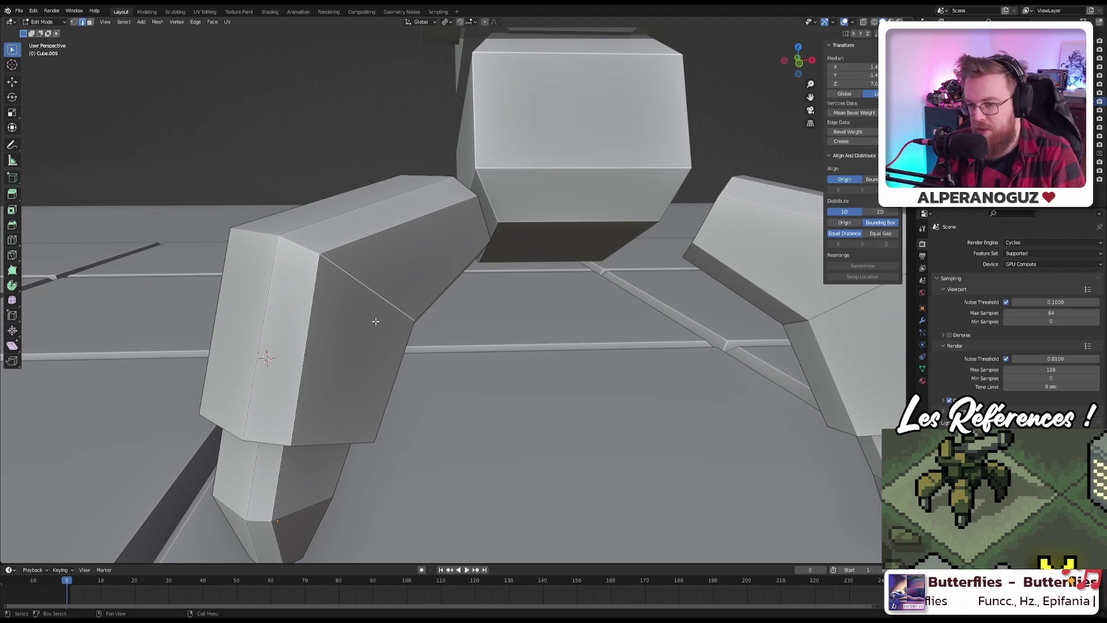
{"action": "scroll", "coordinate": [376, 302], "scroll_direction": "up", "scroll_amount": 3}
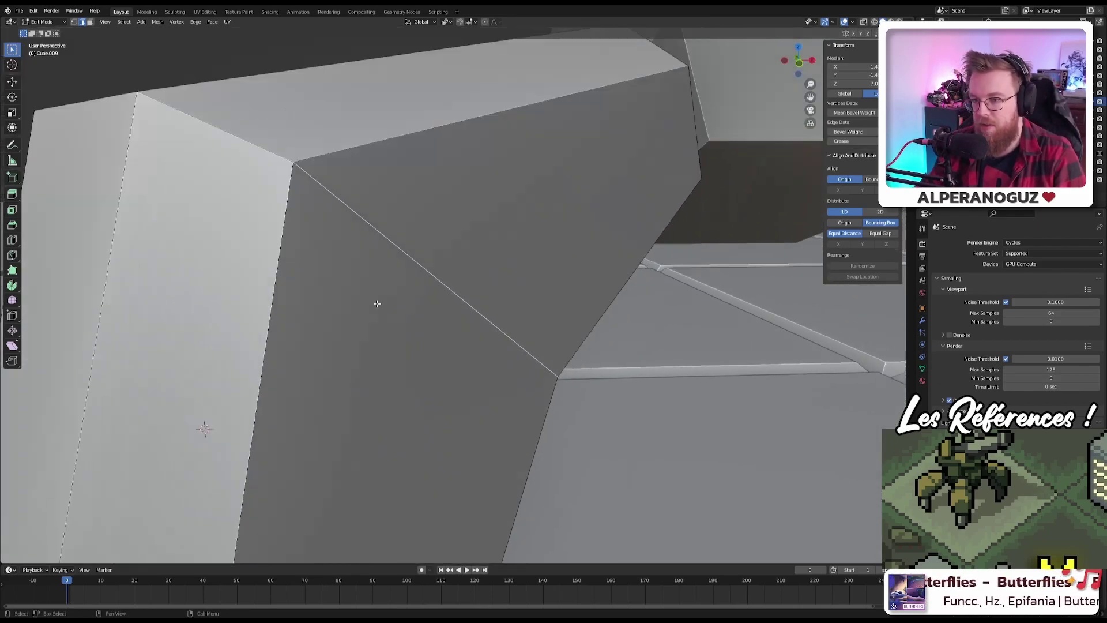
{"action": "scroll", "coordinate": [372, 295], "scroll_direction": "down", "scroll_amount": 6}
{"action": "middle_click_drag", "start_coordinate": [372, 296], "coordinate": [378, 300]}
{"action": "key", "text": "Tab"}
{"action": "scroll", "coordinate": [425, 315], "scroll_direction": "up", "scroll_amount": 3}
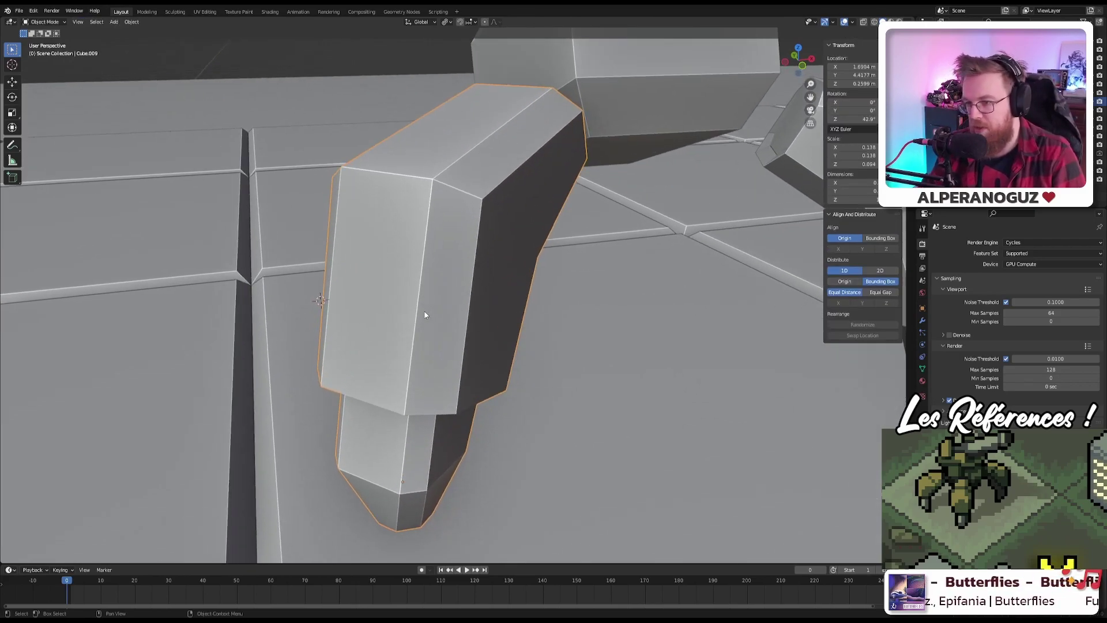
{"action": "scroll", "coordinate": [425, 311], "scroll_direction": "down", "scroll_amount": 5}
{"action": "key", "text": "Tab"}
{"action": "middle_click_drag", "start_coordinate": [425, 311], "coordinate": [415, 258]}
Step: Select the side leg's octagonal end cap with its bevel ring and scale it to 0.802
{"action": "scroll", "coordinate": [415, 258], "scroll_direction": "up", "scroll_amount": 3}
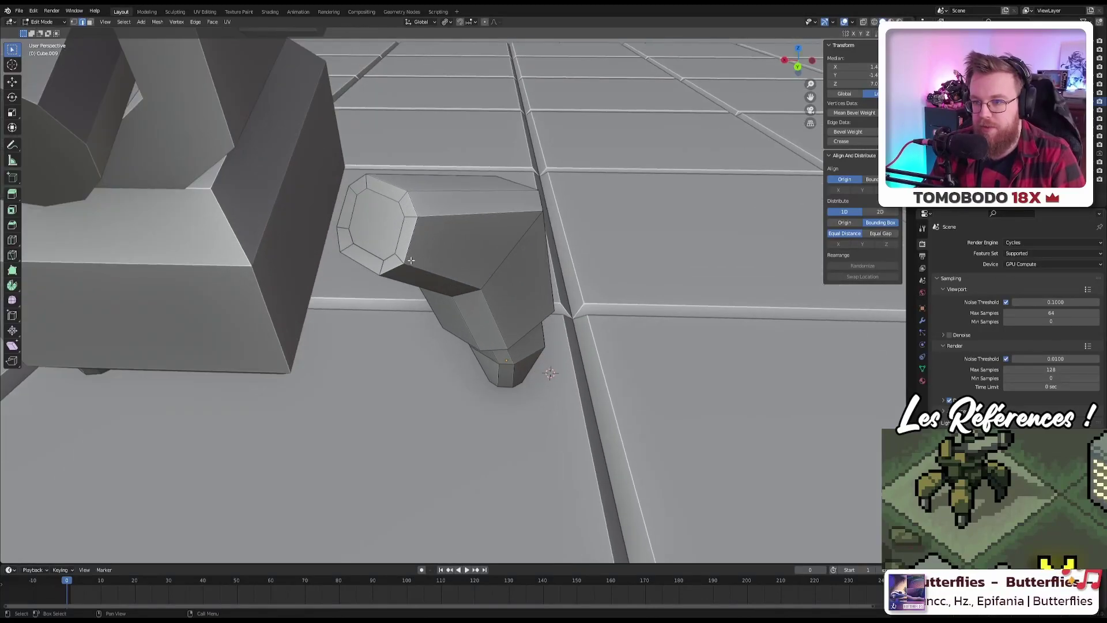
{"action": "left_click", "coordinate": [377, 229]}
{"action": "scroll", "coordinate": [377, 229], "scroll_direction": "down", "scroll_amount": 2}
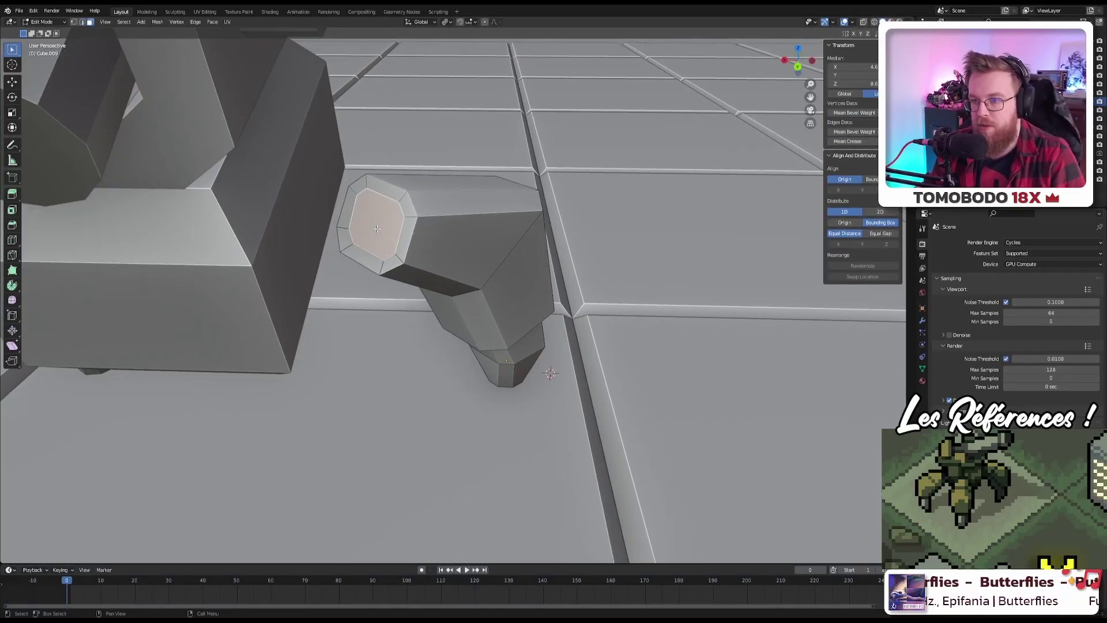
{"action": "key", "text": "ctrl+KP_Add"}
{"action": "scroll", "coordinate": [377, 229], "scroll_direction": "down", "scroll_amount": 1}
{"action": "scroll", "coordinate": [377, 229], "scroll_direction": "down", "scroll_amount": 2}
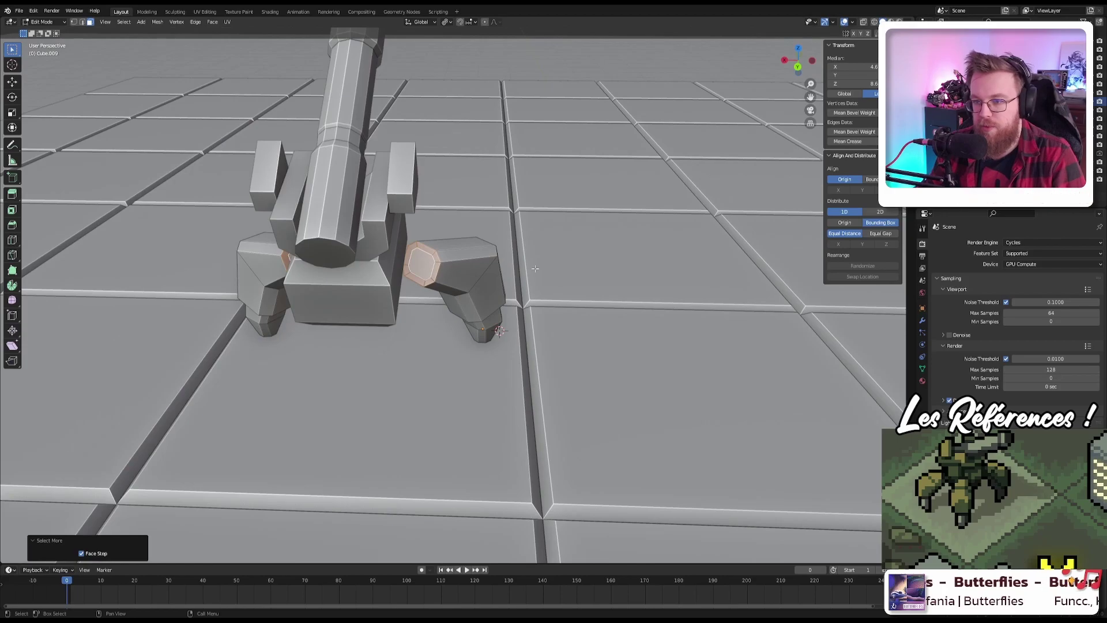
{"action": "key", "text": "s"}
{"action": "left_click", "coordinate": [553, 258]}
{"action": "middle_click_drag", "start_coordinate": [552, 257], "coordinate": [475, 278]}
Step: Add the front leg's middle edge loop and scale it up to 1.192
{"action": "key", "text": "2"}
{"action": "left_click", "coordinate": [475, 279], "text": "alt+shift"}
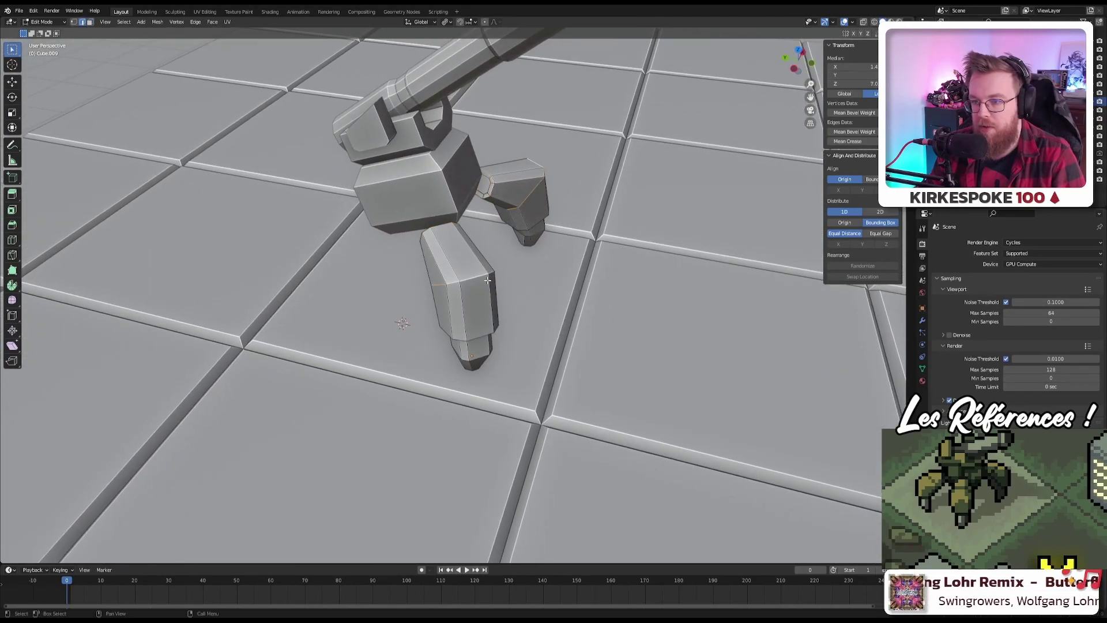
{"action": "key", "text": "s"}
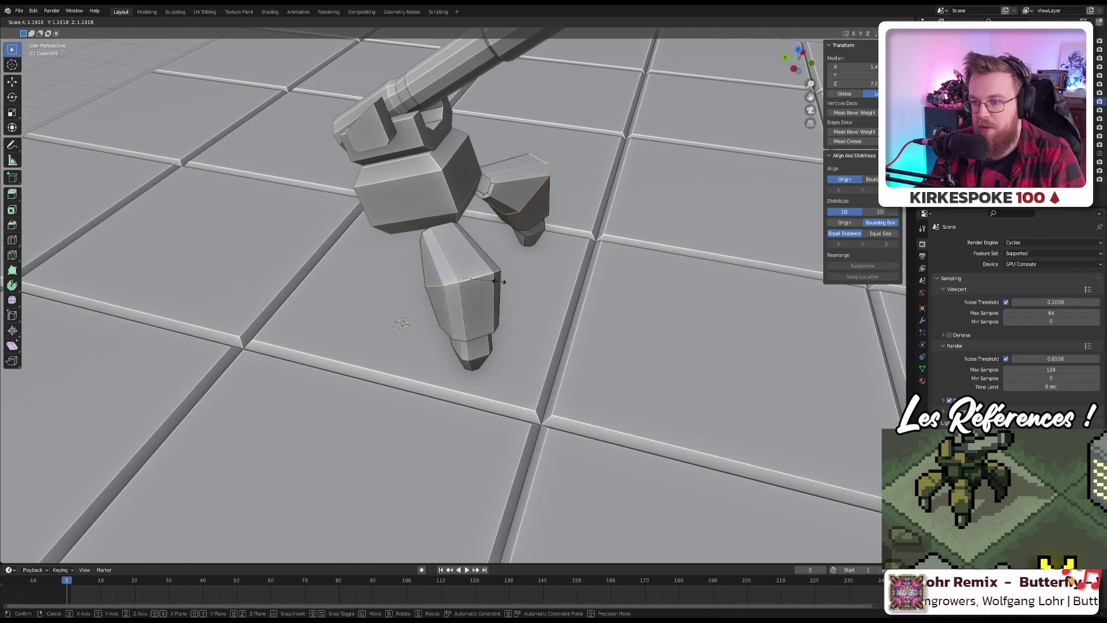
{"action": "left_click", "coordinate": [499, 282]}
{"action": "middle_click_drag", "start_coordinate": [499, 282], "coordinate": [486, 275]}
{"action": "key", "text": "KP_0"}
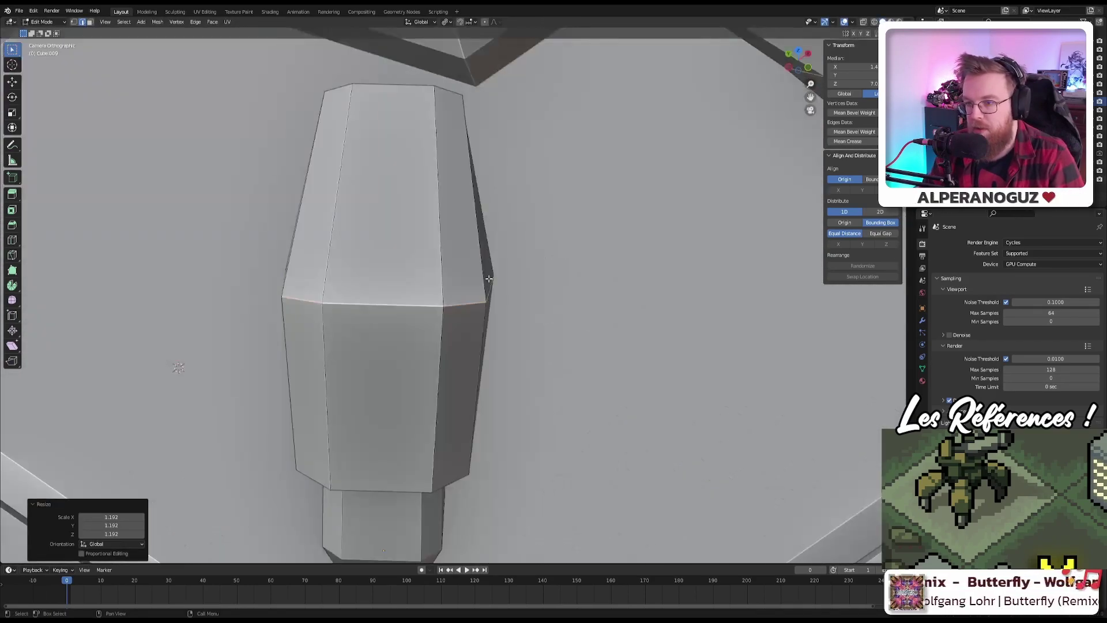
{"action": "key", "text": "Home"}
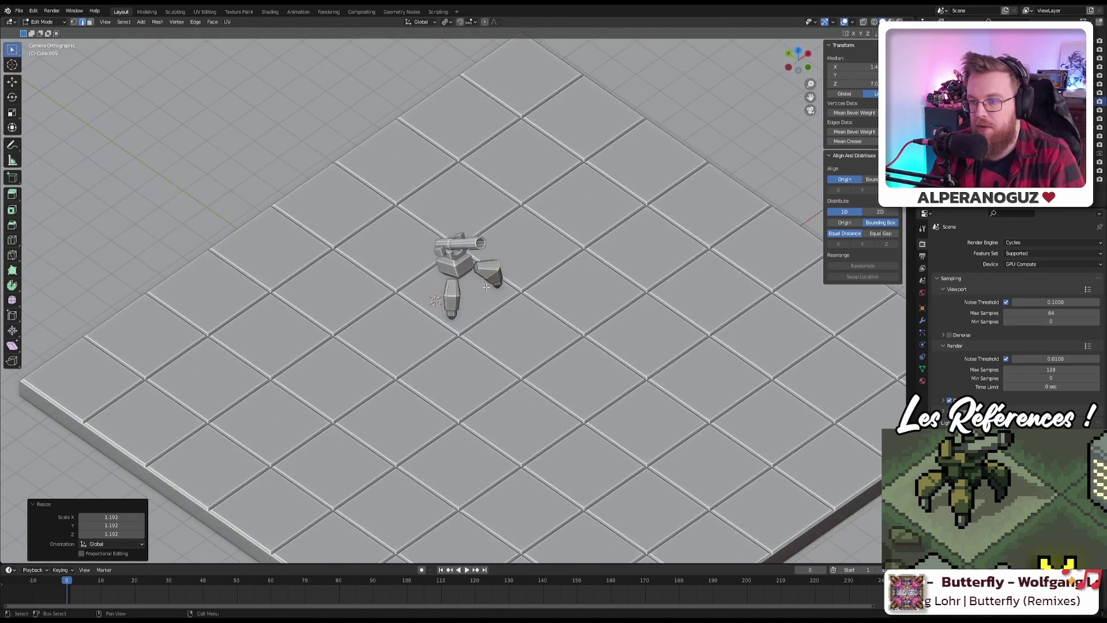
{"action": "scroll", "coordinate": [462, 294], "scroll_direction": "up", "scroll_amount": 5}
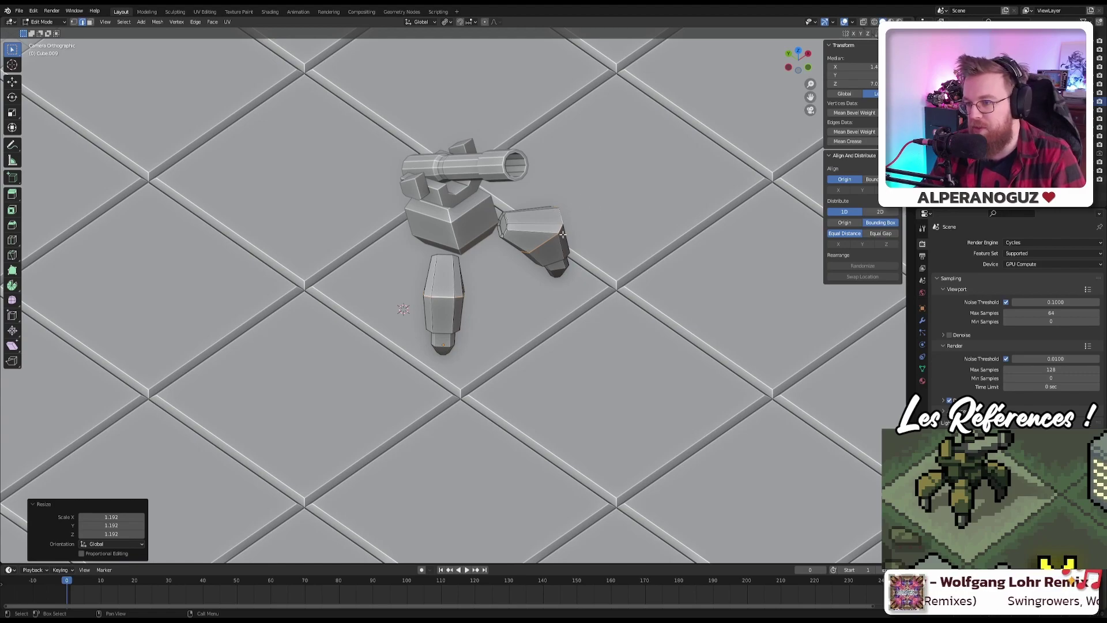
{"action": "scroll", "coordinate": [555, 248], "scroll_direction": "up", "scroll_amount": 3}
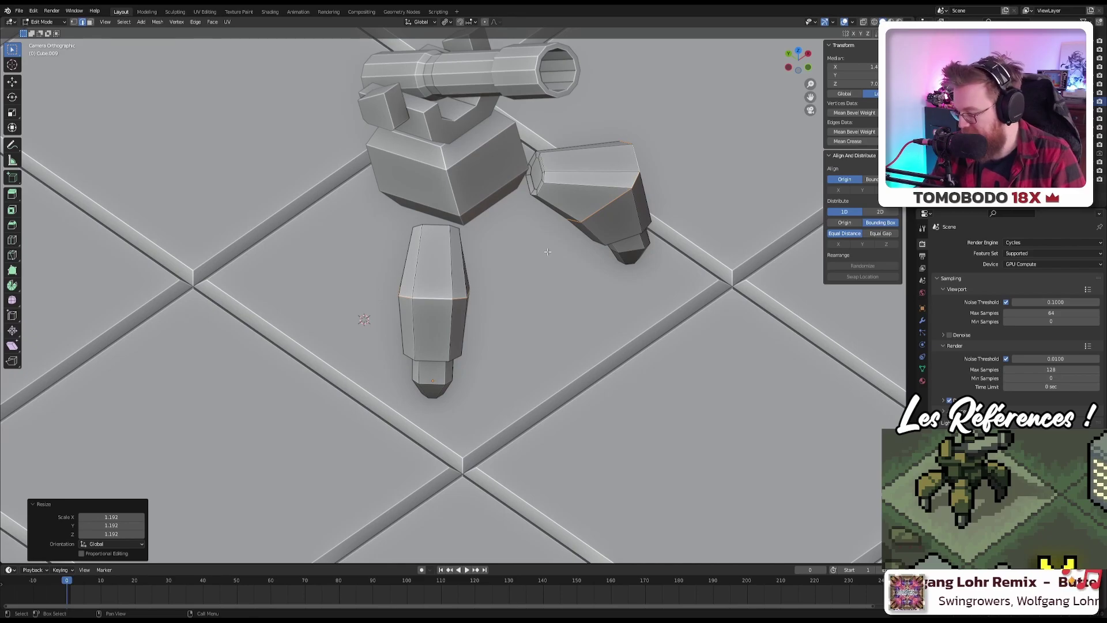
{"action": "key", "text": "KP_0"}
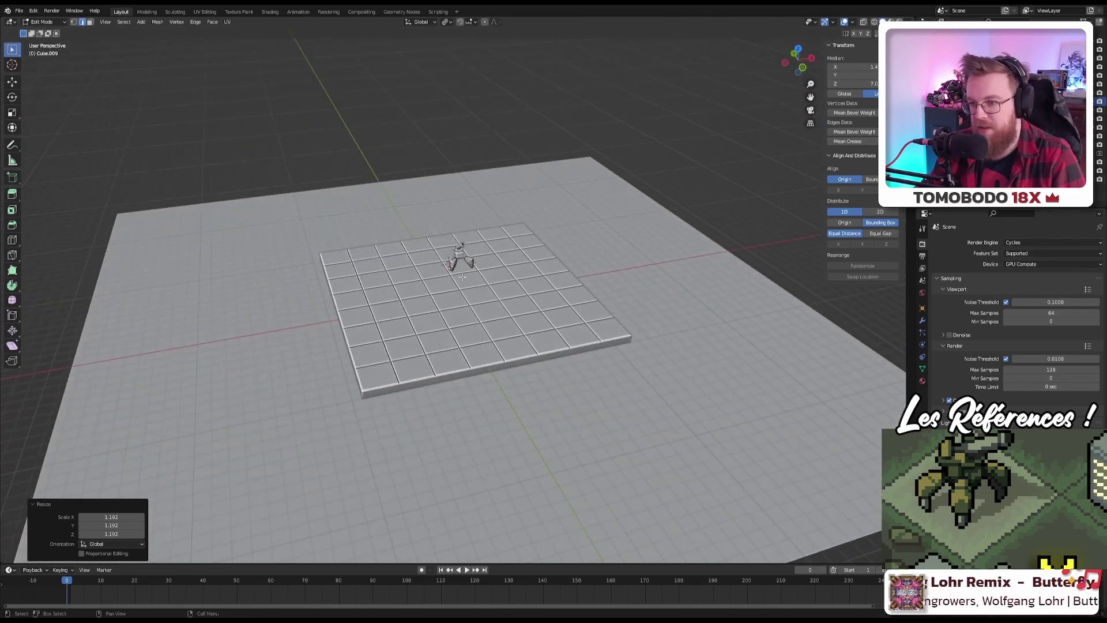
{"action": "key", "text": "KP_Decimal"}
{"action": "scroll", "coordinate": [462, 277], "scroll_direction": "down", "scroll_amount": 4}
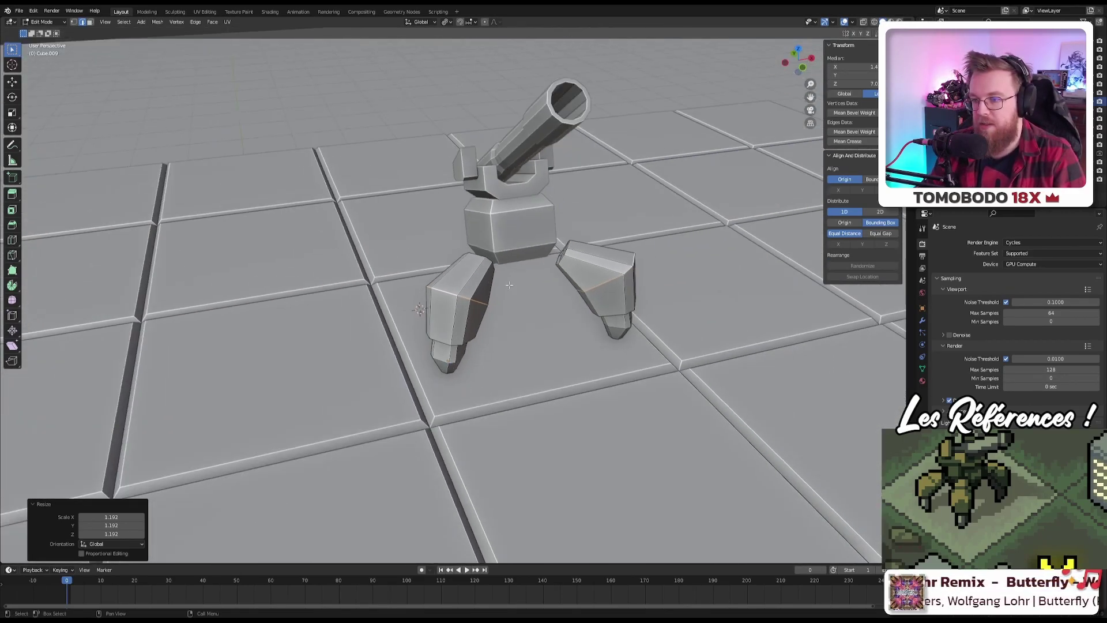
{"action": "middle_click_drag", "start_coordinate": [462, 277], "coordinate": [469, 313]}
{"action": "scroll", "coordinate": [468, 313], "scroll_direction": "up", "scroll_amount": 4}
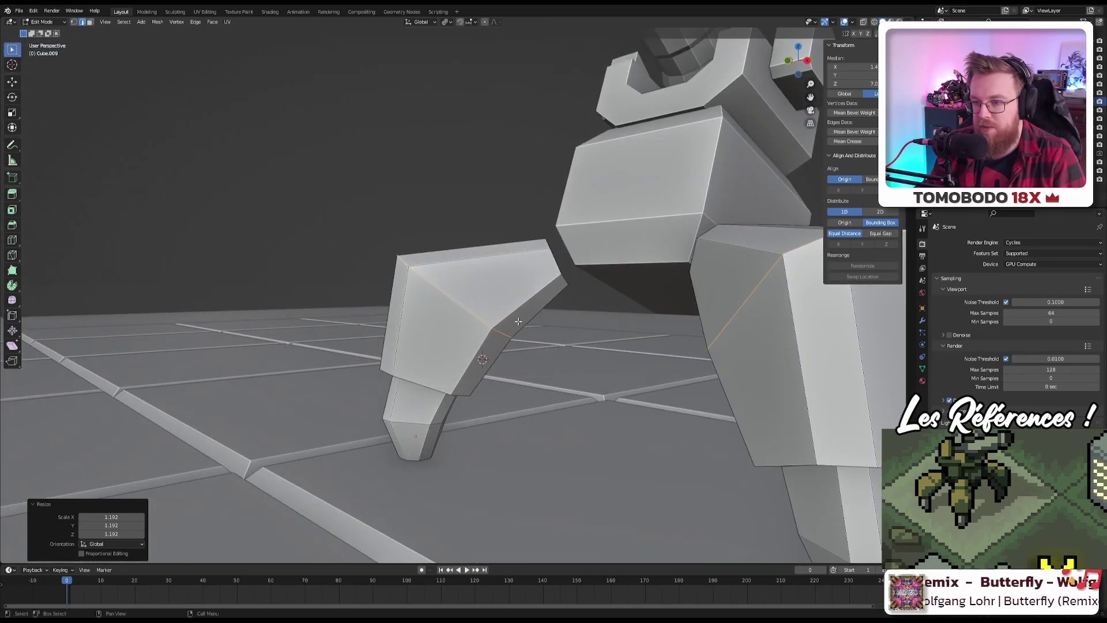
{"action": "key", "text": "s"}
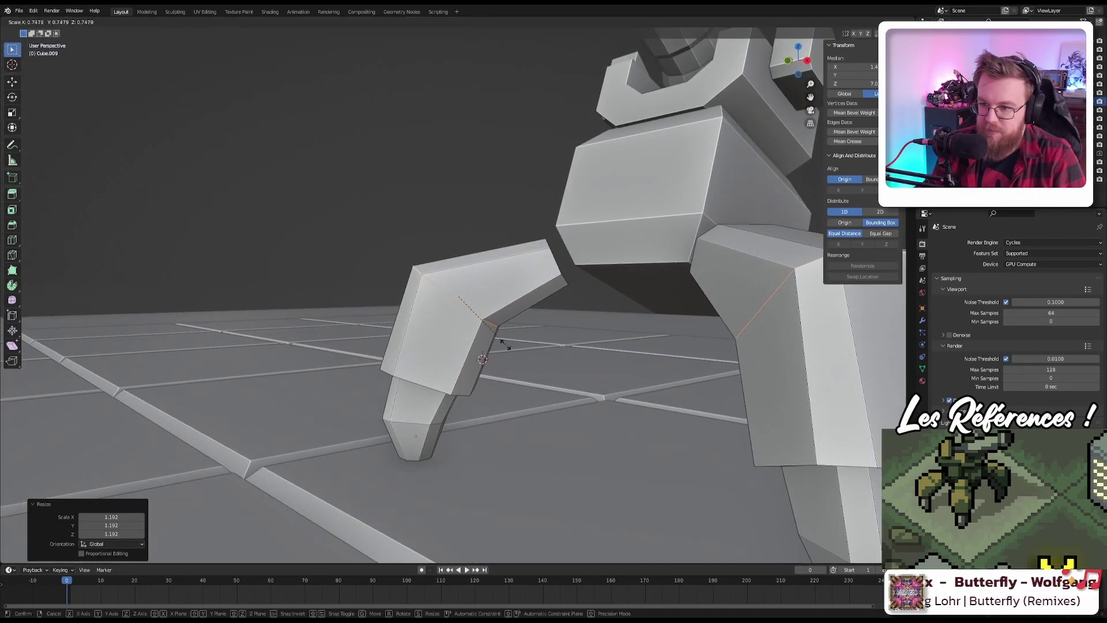
{"action": "key", "text": "Escape"}
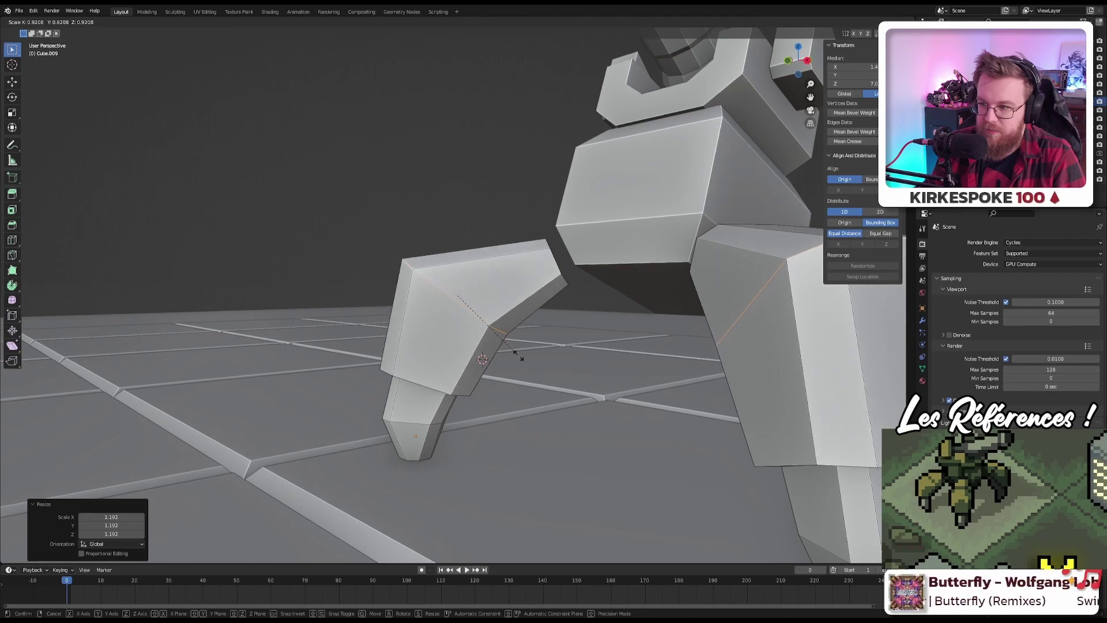
{"action": "key", "text": "s"}
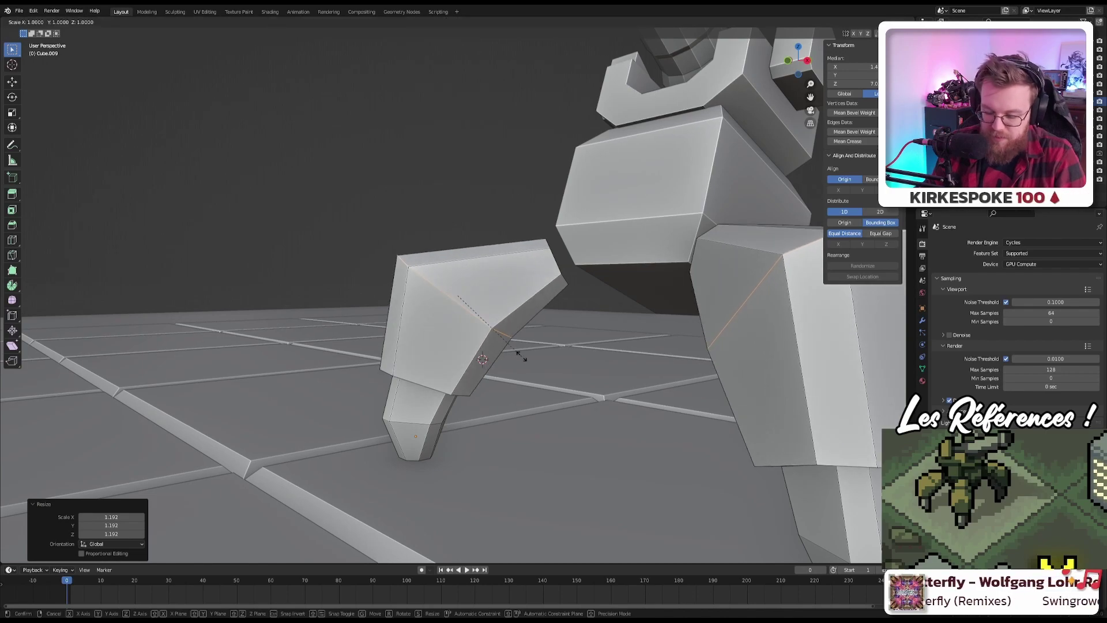
{"action": "key", "text": "z"}
{"action": "key", "text": "x"}
{"action": "key", "text": "x"}
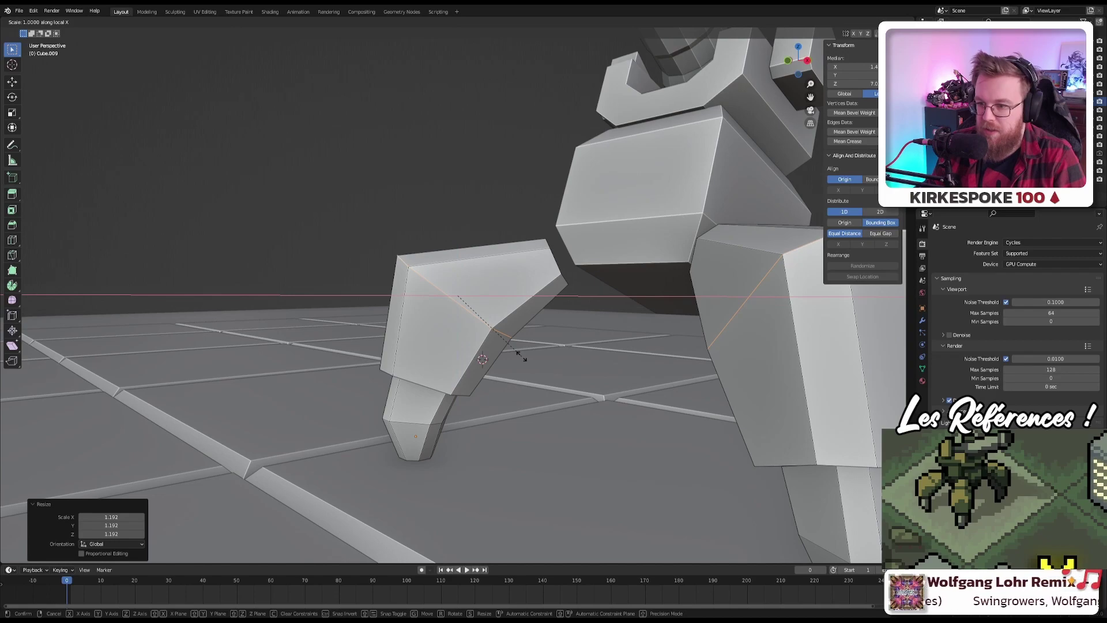
{"action": "key", "text": "shift+z"}
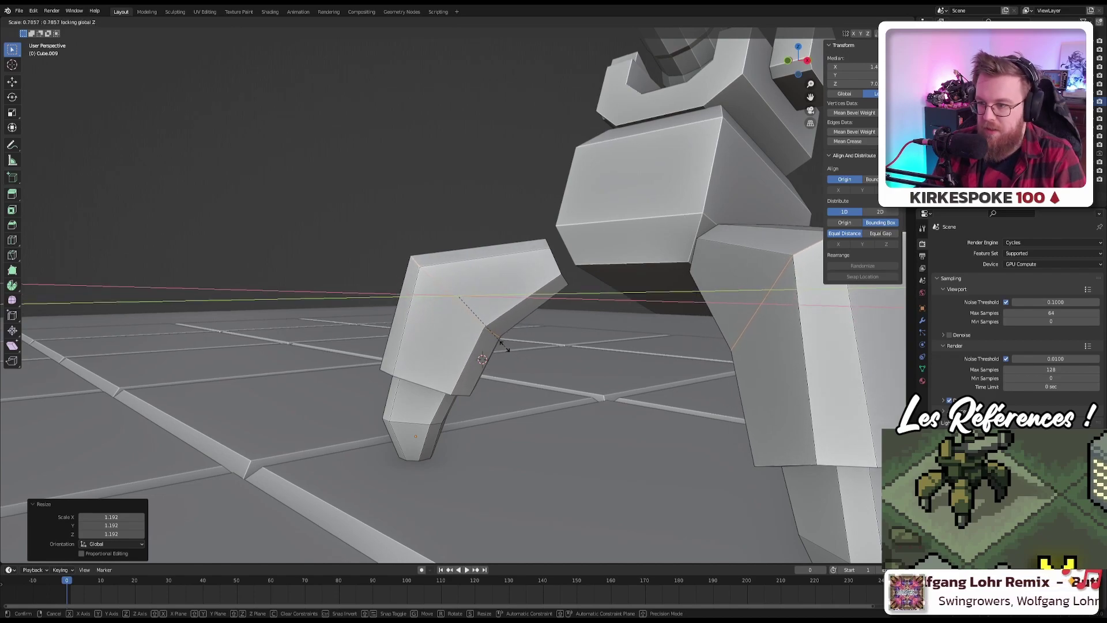
{"action": "right_click", "coordinate": [490, 342]}
{"action": "middle_click_drag", "start_coordinate": [490, 341], "coordinate": [548, 311]}
{"action": "key", "text": "s"}
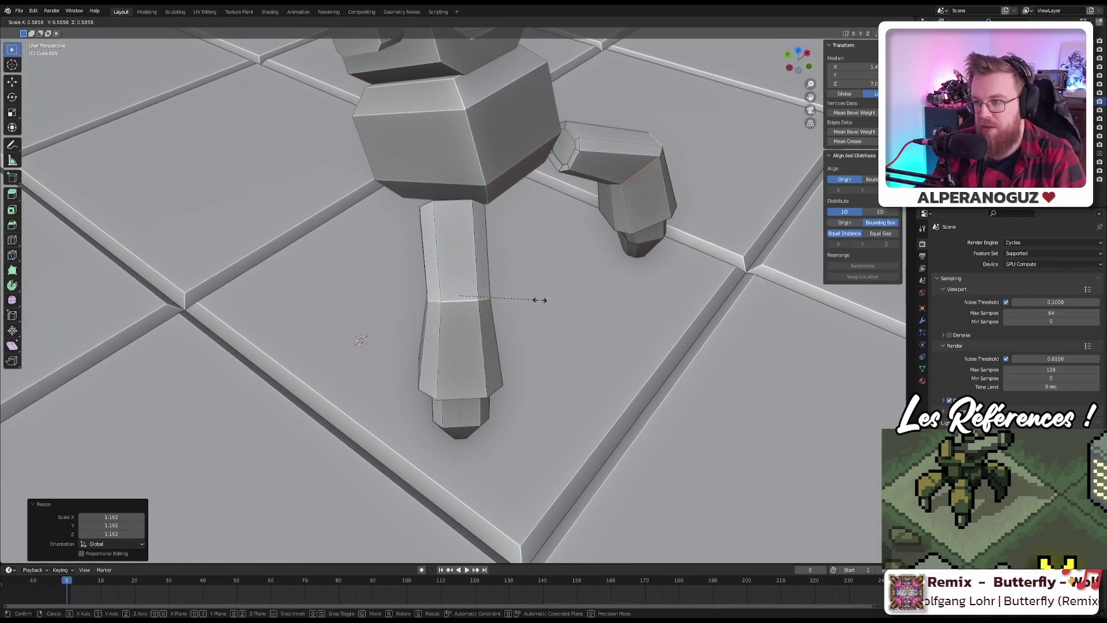
{"action": "right_click", "coordinate": [540, 300]}
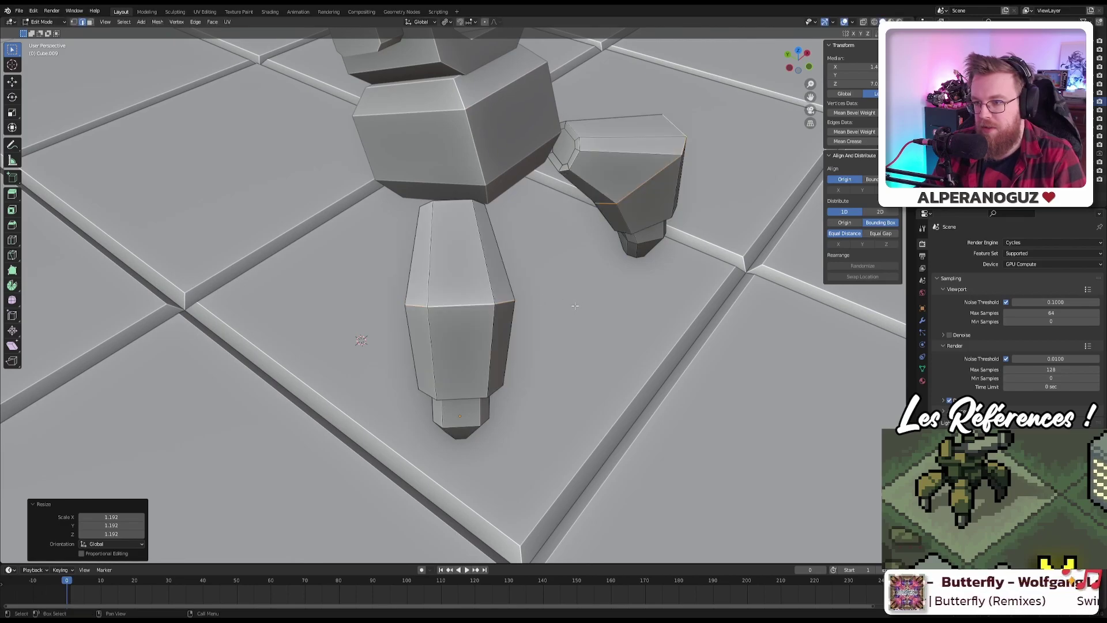
{"action": "middle_click_drag", "start_coordinate": [575, 305], "coordinate": [471, 362]}
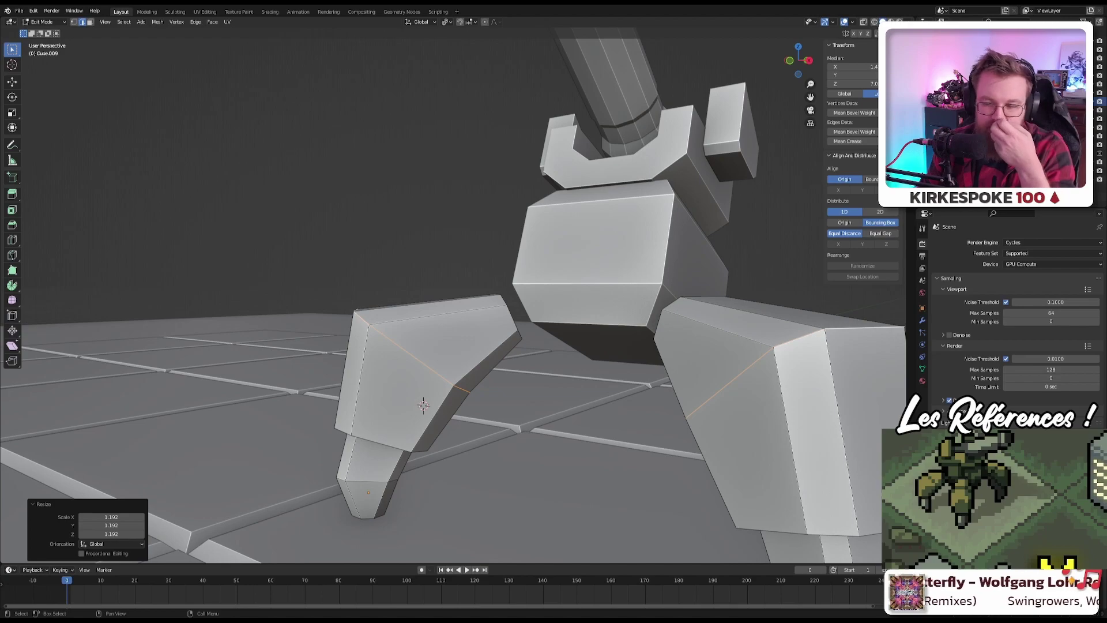
{"action": "scroll", "coordinate": [477, 246], "scroll_direction": "down", "scroll_amount": 6}
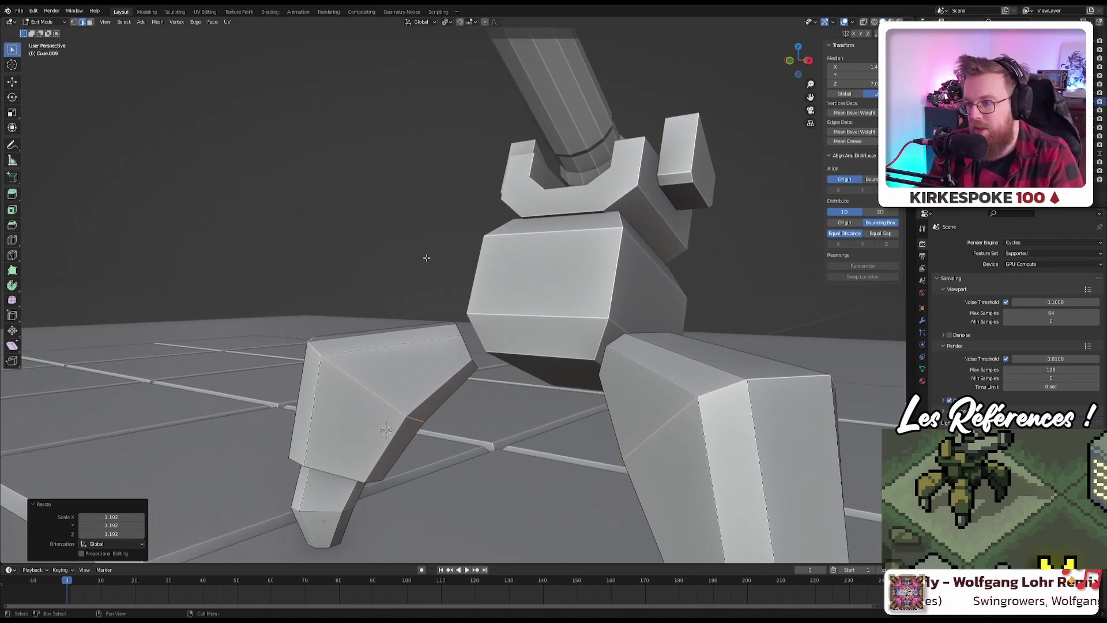
{"action": "scroll", "coordinate": [427, 258], "scroll_direction": "up", "scroll_amount": 5}
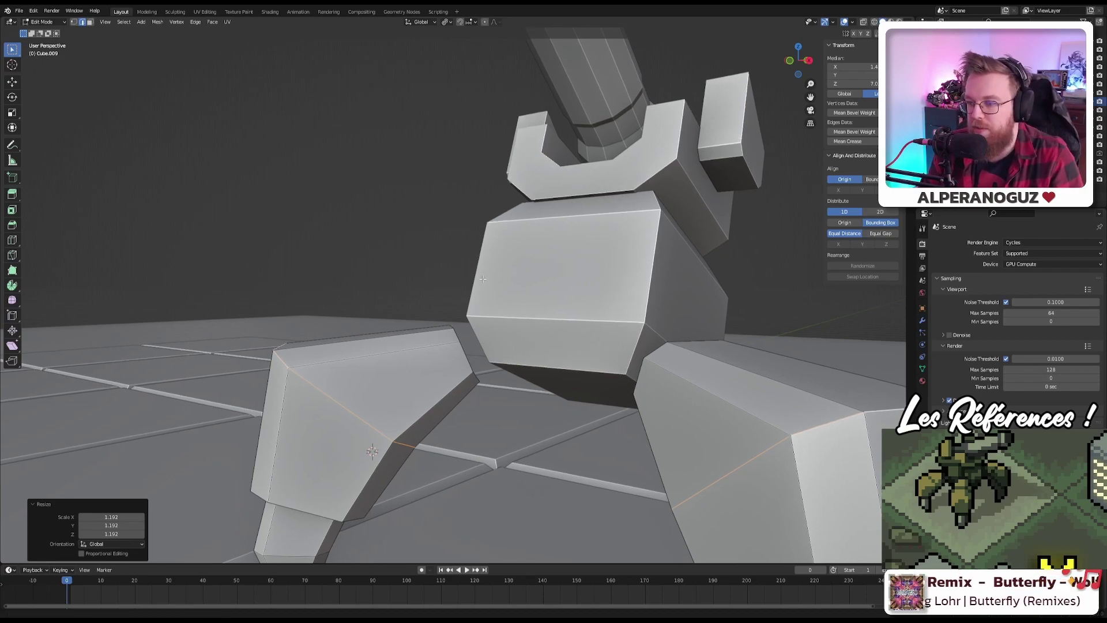
{"action": "scroll", "coordinate": [503, 293], "scroll_direction": "up", "scroll_amount": 3}
{"action": "scroll", "coordinate": [502, 251], "scroll_direction": "up", "scroll_amount": 1}
{"action": "scroll", "coordinate": [503, 251], "scroll_direction": "up", "scroll_amount": 1}
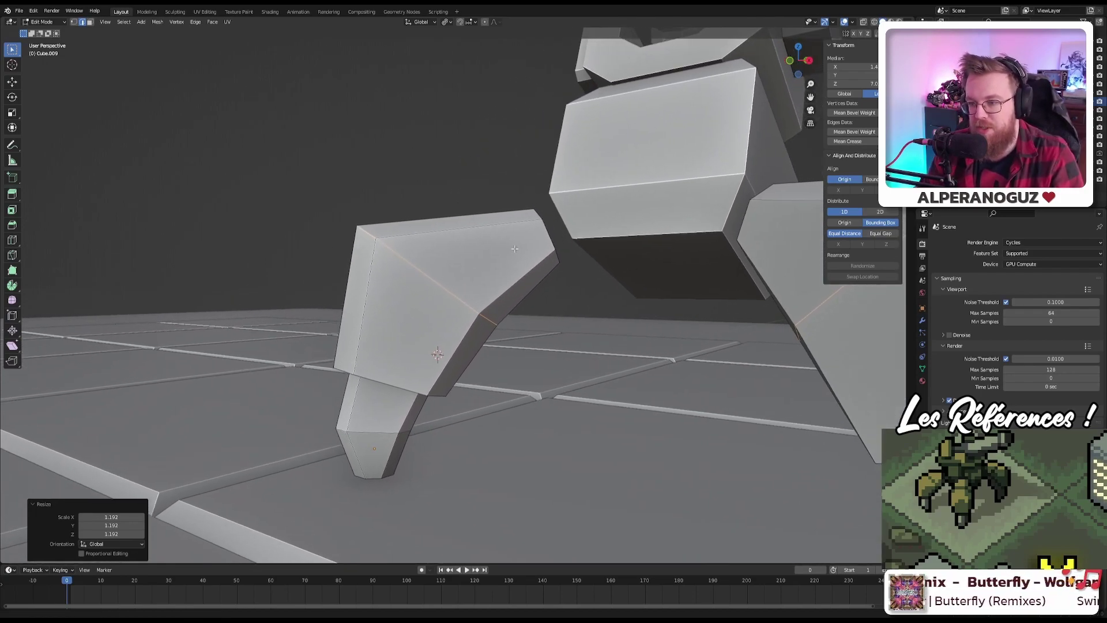
{"action": "scroll", "coordinate": [418, 269], "scroll_direction": "up", "scroll_amount": 2}
{"action": "middle_click_drag", "start_coordinate": [418, 268], "coordinate": [314, 225]}
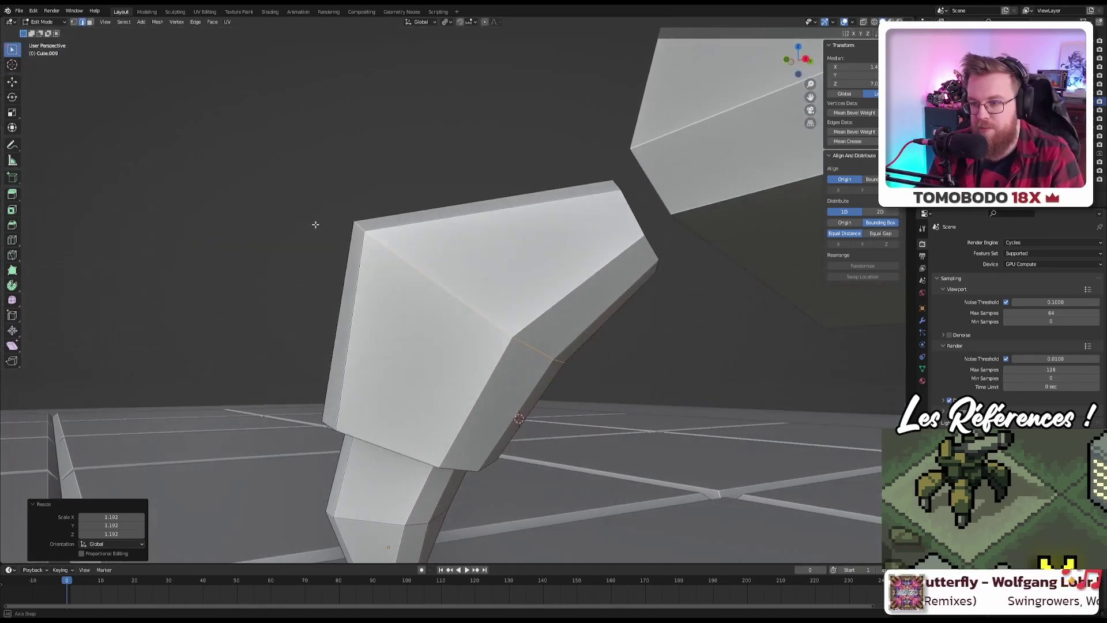
{"action": "middle_click_drag", "start_coordinate": [583, 376], "coordinate": [577, 358]}
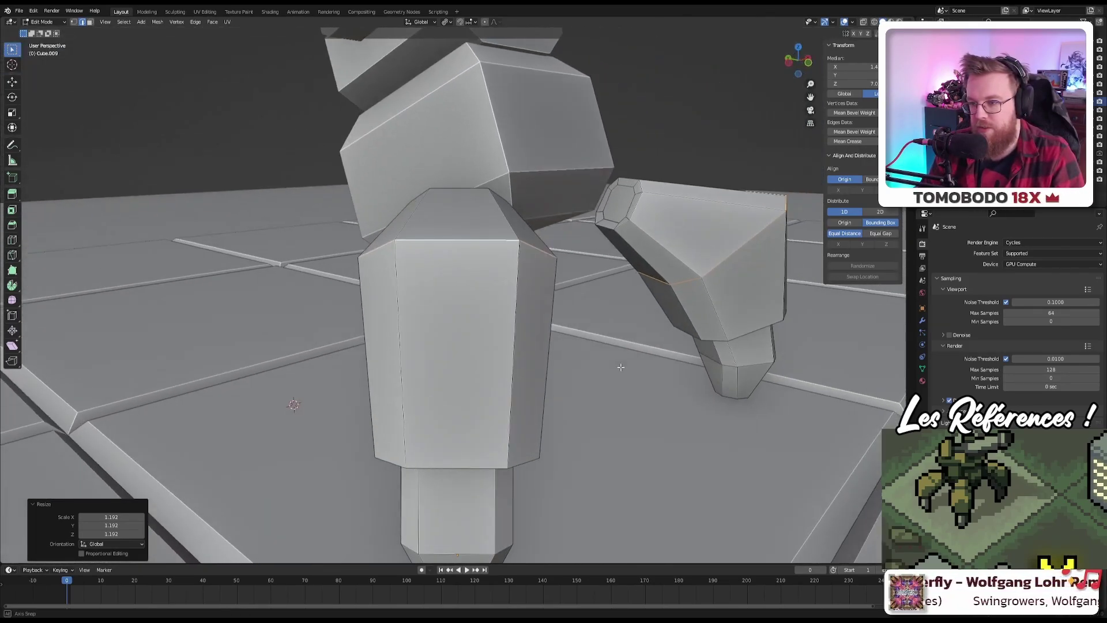
{"action": "key", "text": "s"}
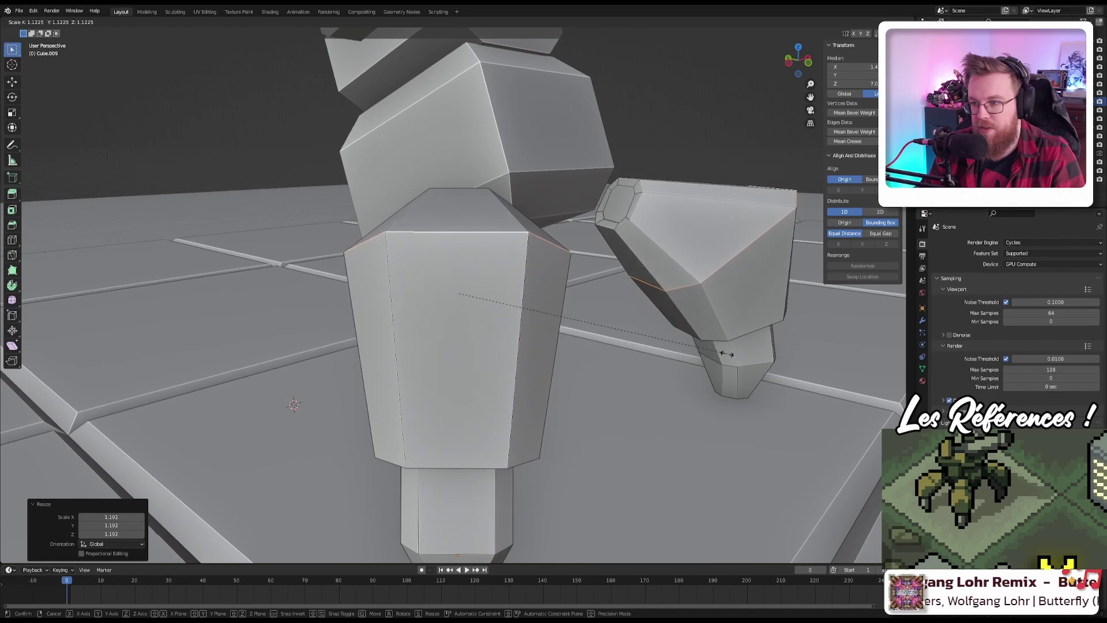
Step: Confirm the knee loop enlarged to 1.055, then cancel a trial axis-limited resize
{"action": "left_click", "coordinate": [709, 353]}
{"action": "scroll", "coordinate": [692, 349], "scroll_direction": "down", "scroll_amount": 2}
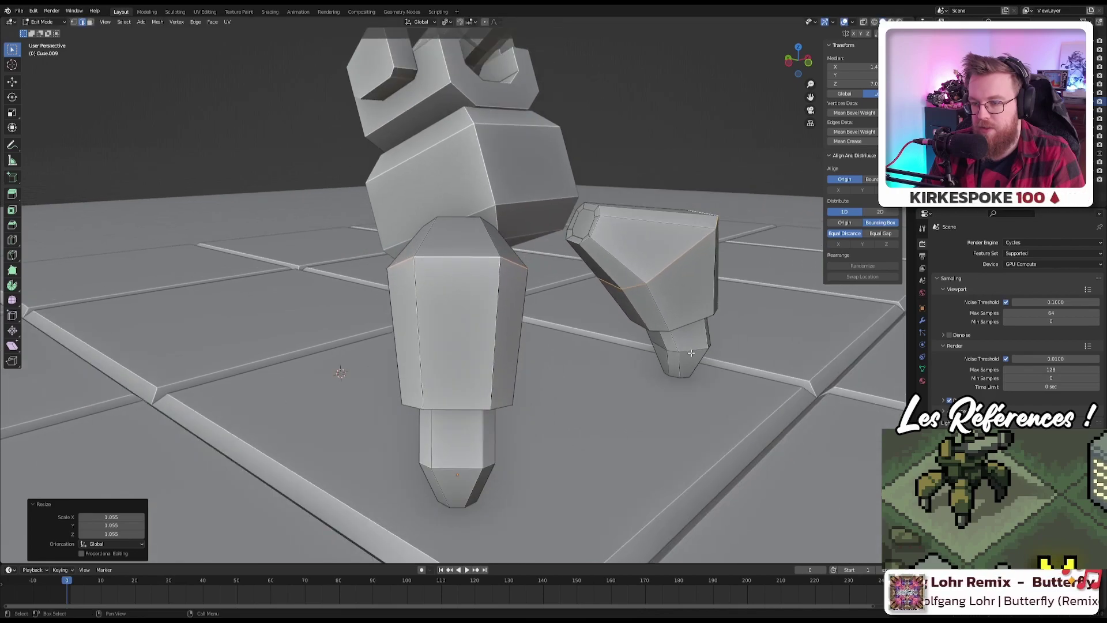
{"action": "key", "text": "s"}
{"action": "key", "text": "z"}
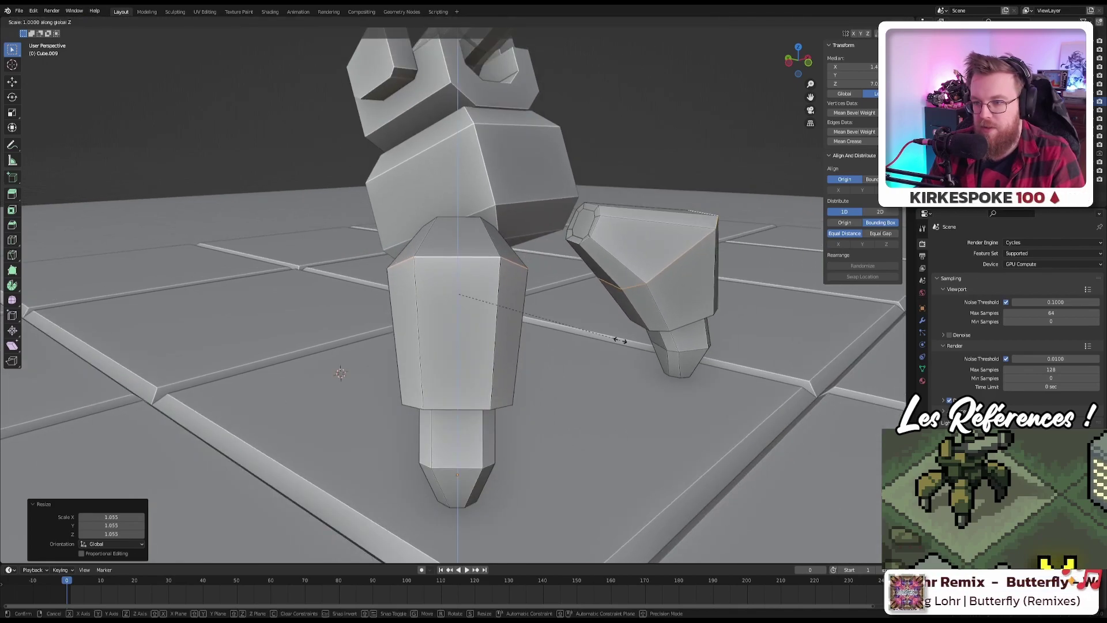
{"action": "key", "text": "x"}
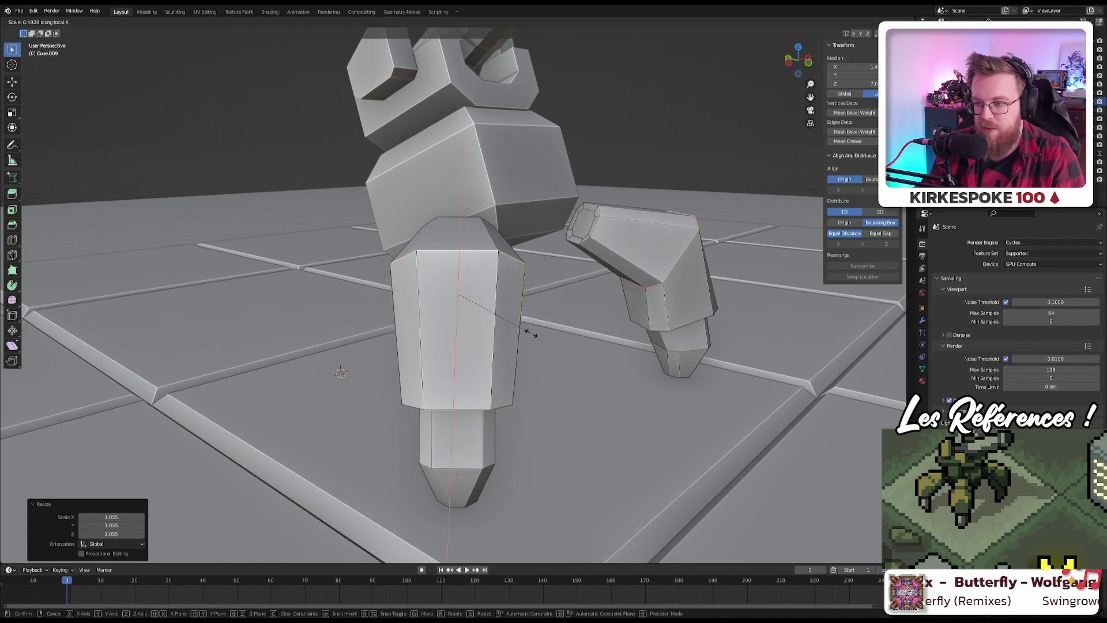
{"action": "key", "text": "x"}
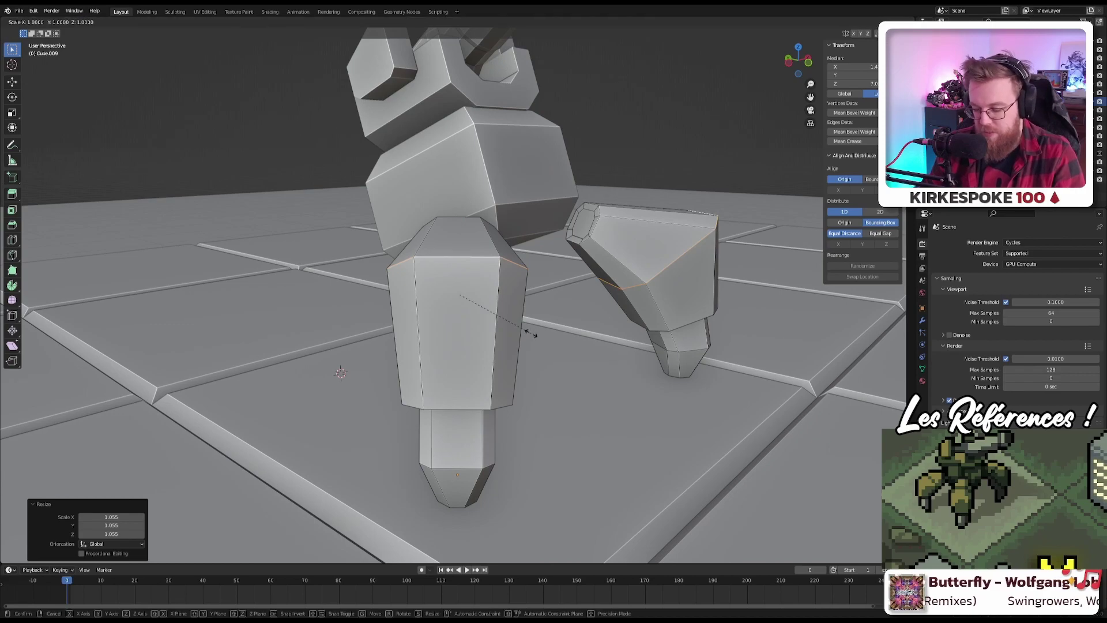
{"action": "key", "text": "y"}
{"action": "key", "text": "y"}
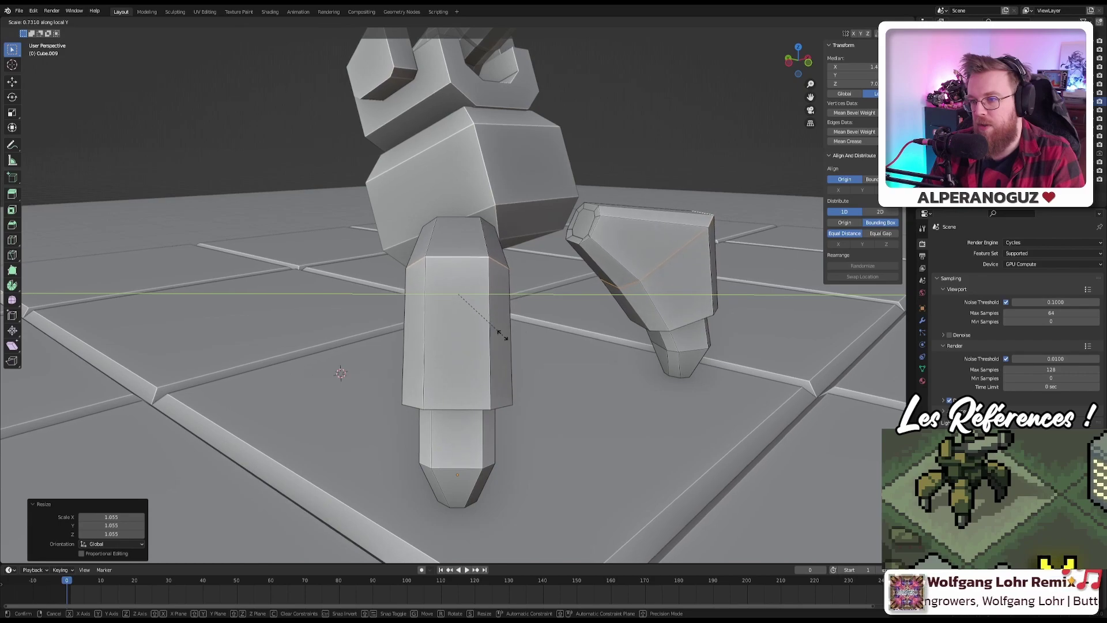
{"action": "right_click", "coordinate": [500, 336]}
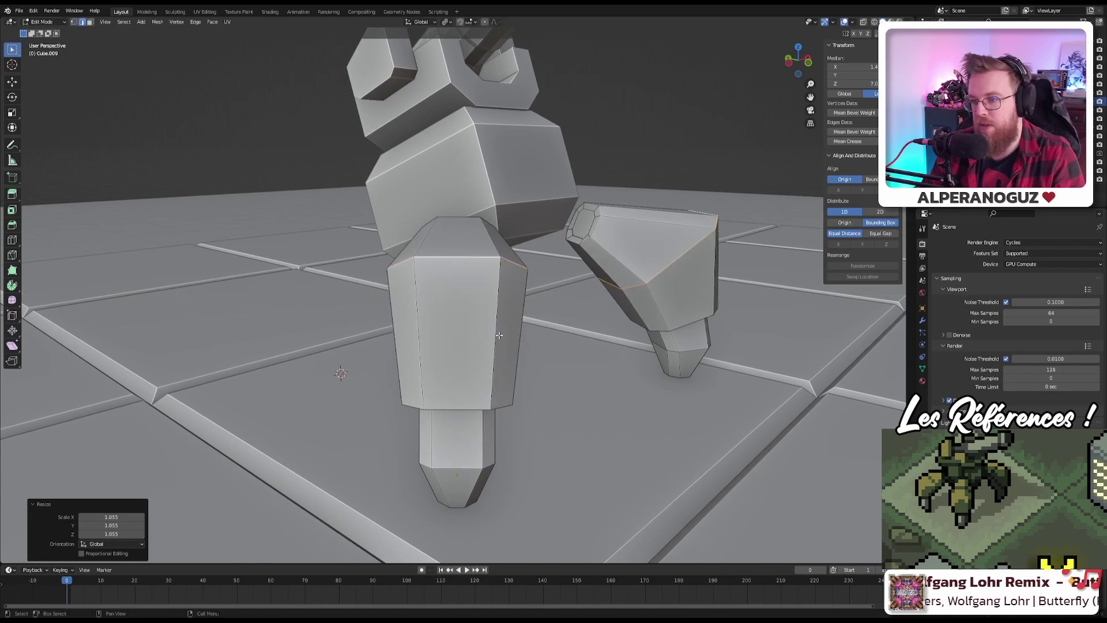
Step: Frame the leg and try Y-, X- and Z-constrained knee-loop resizes, cancelling each
{"action": "key", "text": "KP_Decimal"}
{"action": "key", "text": "s"}
{"action": "key", "text": "y"}
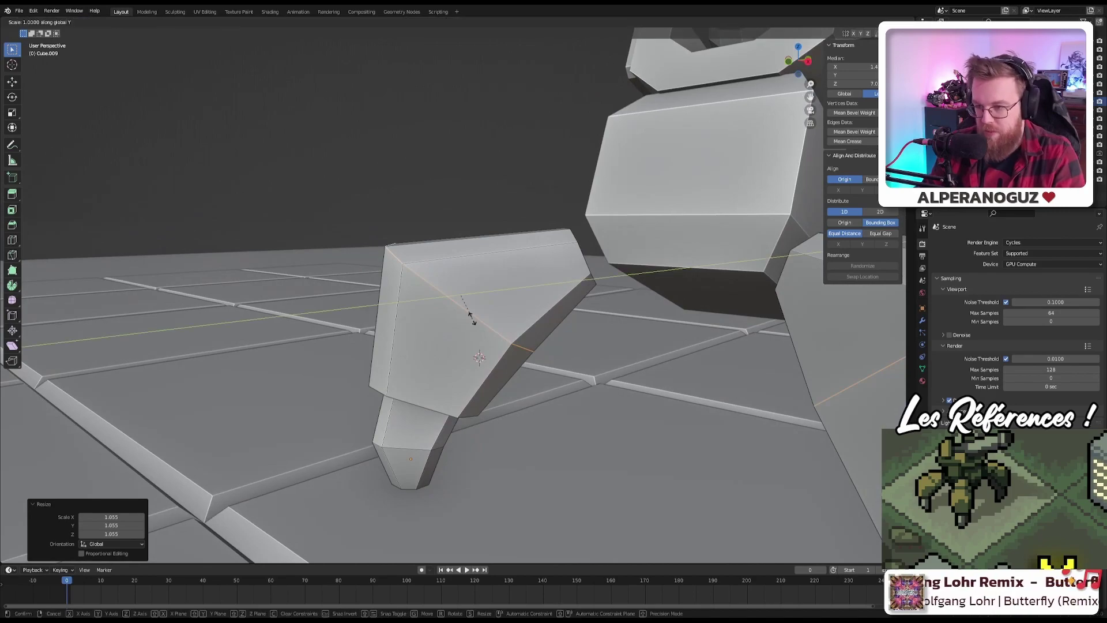
{"action": "key", "text": "y"}
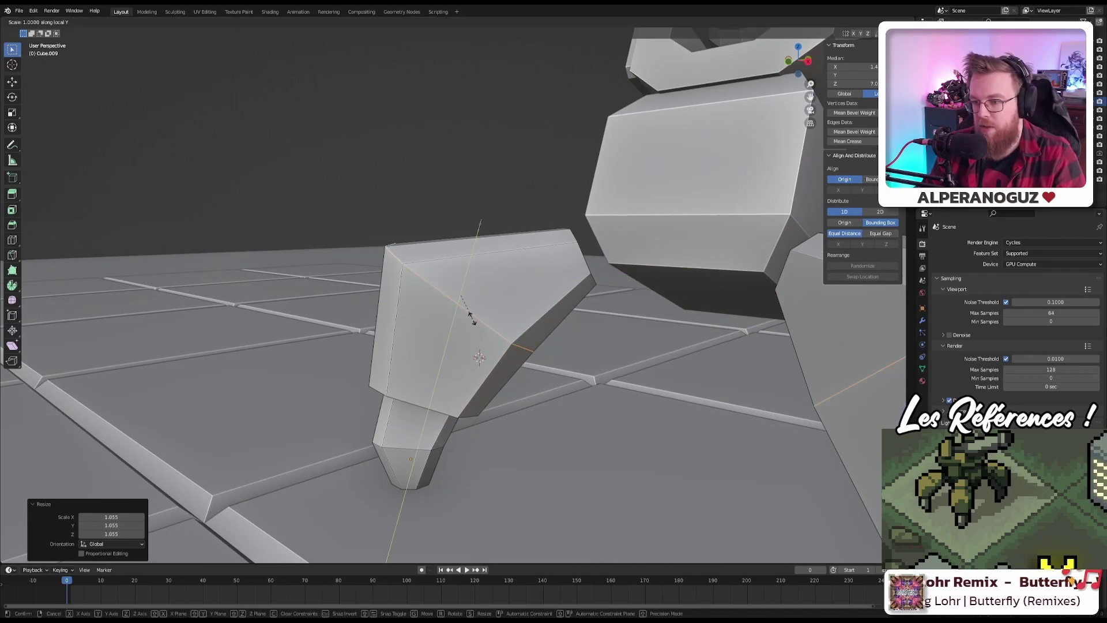
{"action": "right_click", "coordinate": [472, 317]}
{"action": "middle_click_drag", "start_coordinate": [472, 317], "coordinate": [531, 341]}
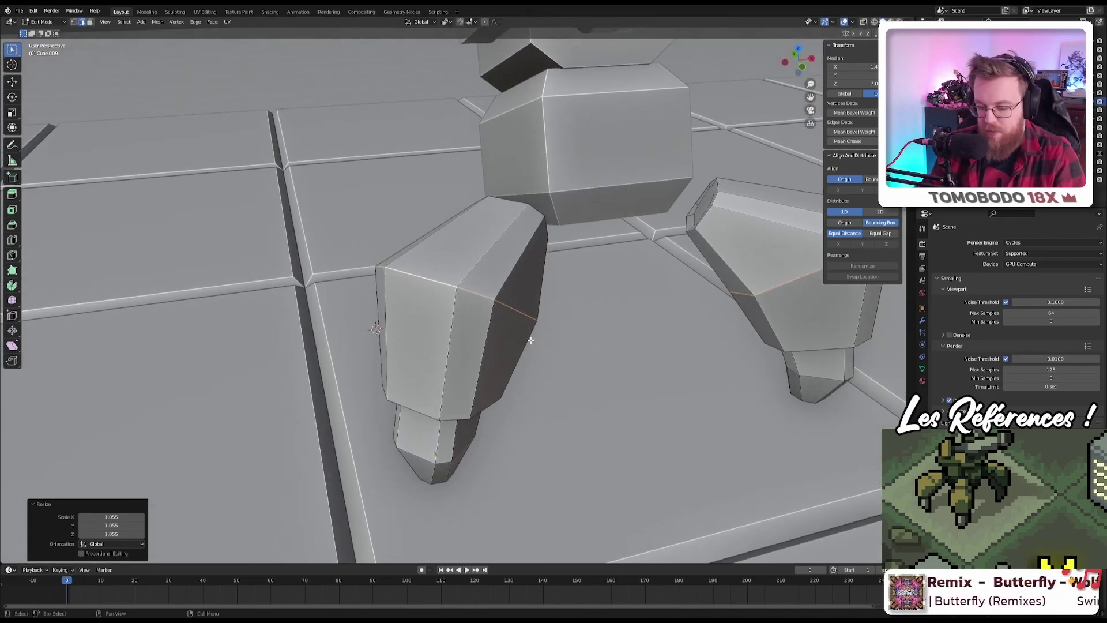
{"action": "key", "text": "s"}
{"action": "key", "text": "x"}
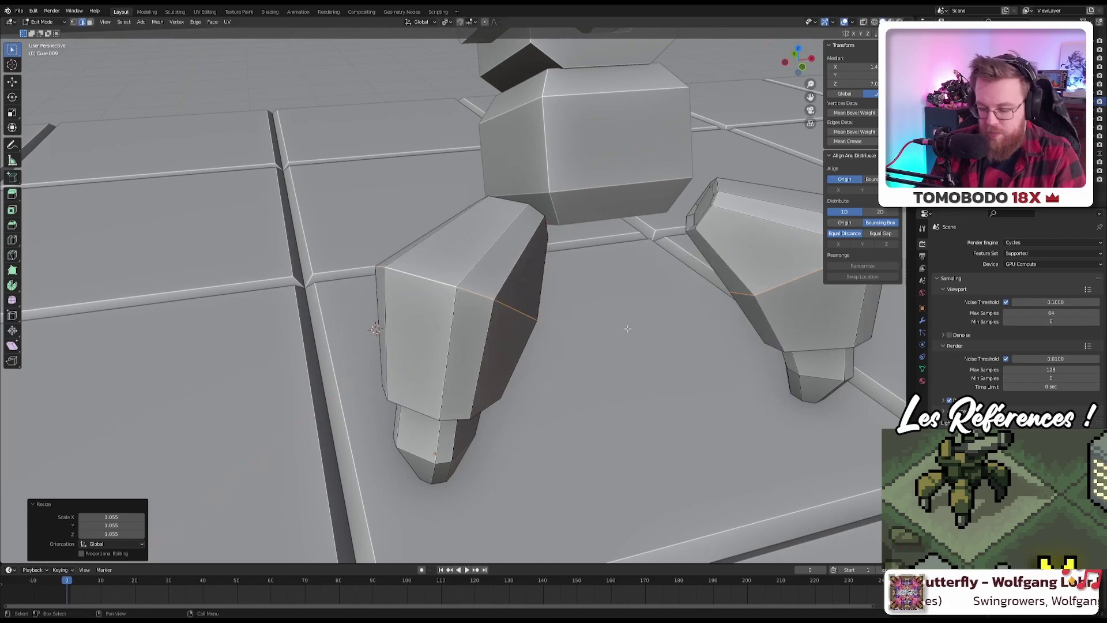
{"action": "key", "text": "z"}
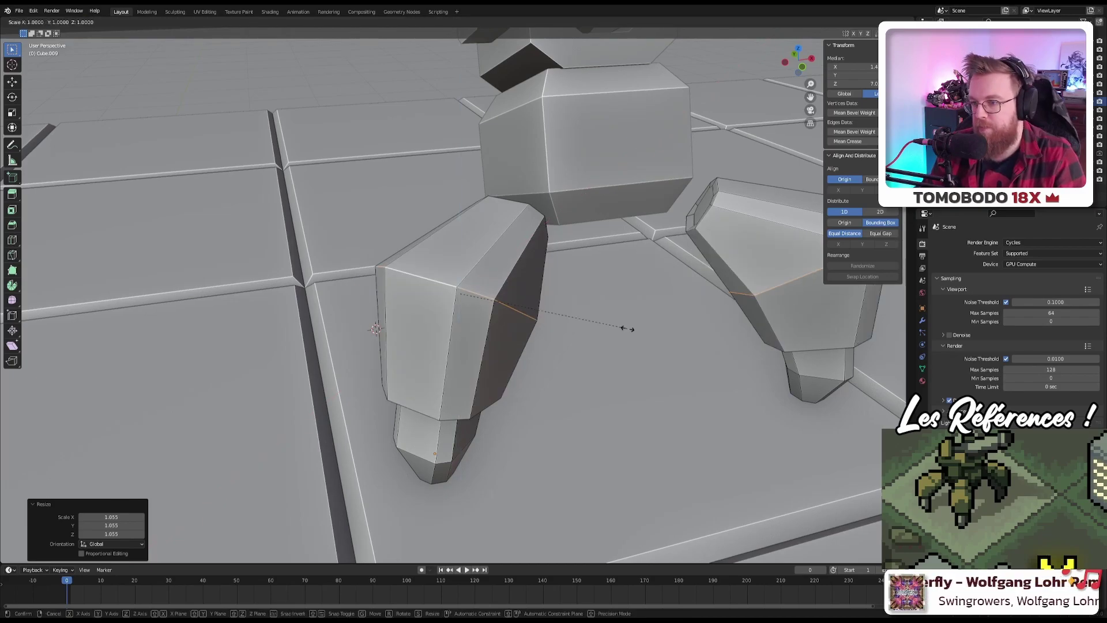
{"action": "key", "text": "Escape"}
{"action": "middle_click_drag", "start_coordinate": [631, 328], "coordinate": [559, 305]}
Step: Shrink the knee edge loop to 0.559 on every axis
{"action": "scroll", "coordinate": [559, 304], "scroll_direction": "down", "scroll_amount": 5}
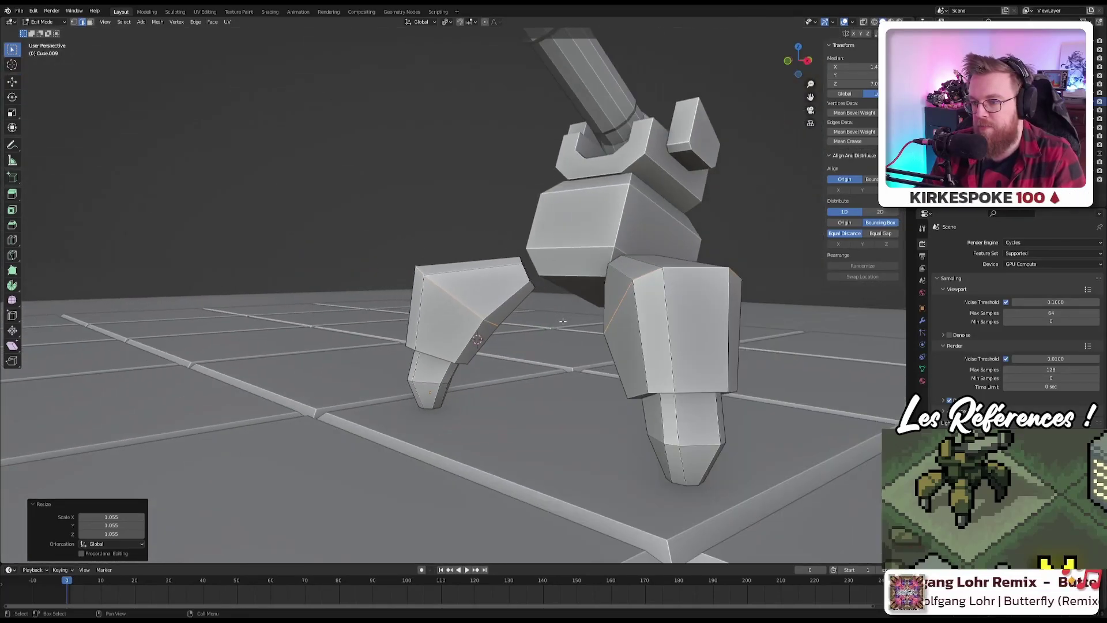
{"action": "scroll", "coordinate": [559, 305], "scroll_direction": "up", "scroll_amount": 5}
{"action": "key", "text": "s"}
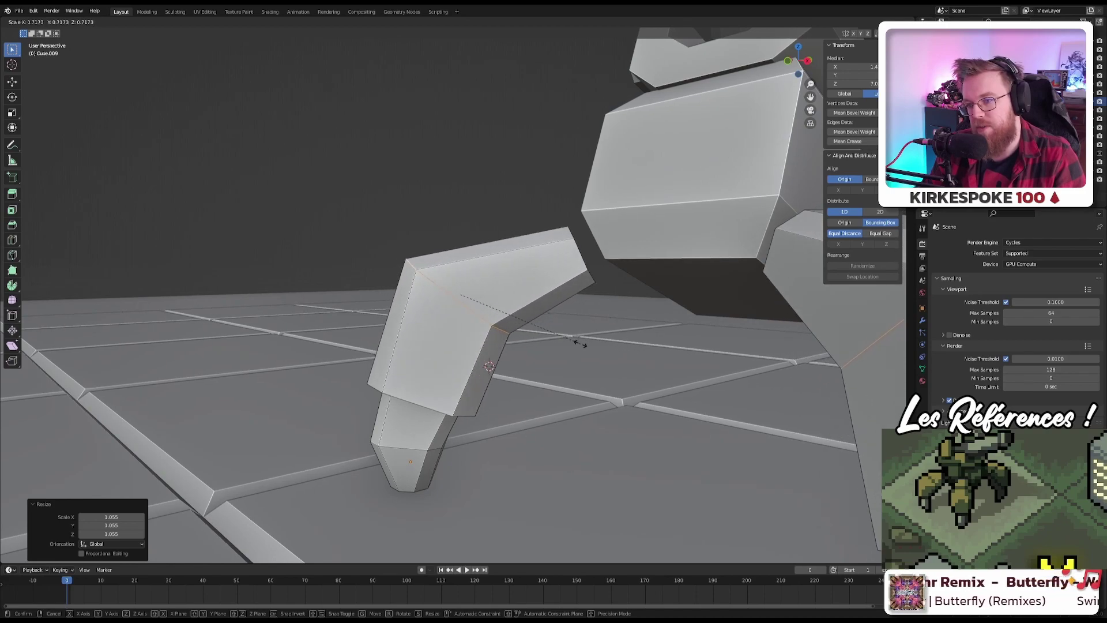
{"action": "left_click", "coordinate": [556, 326]}
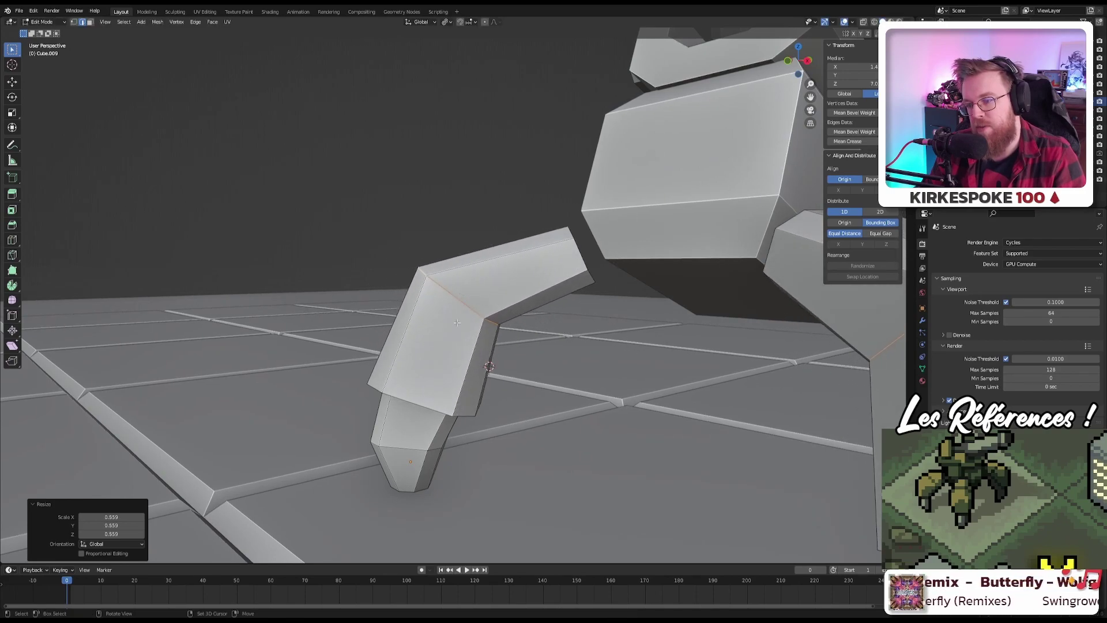
{"action": "middle_click_drag", "start_coordinate": [556, 326], "coordinate": [455, 326]}
Step: Select two edges on the leg
{"action": "left_click", "coordinate": [456, 297]}
{"action": "left_click", "coordinate": [414, 317], "text": "shift"}
{"action": "middle_click_drag", "start_coordinate": [545, 294], "coordinate": [406, 315]}
Step: From top view, move the selected knee edges to a new position
{"action": "key", "text": "KP_7"}
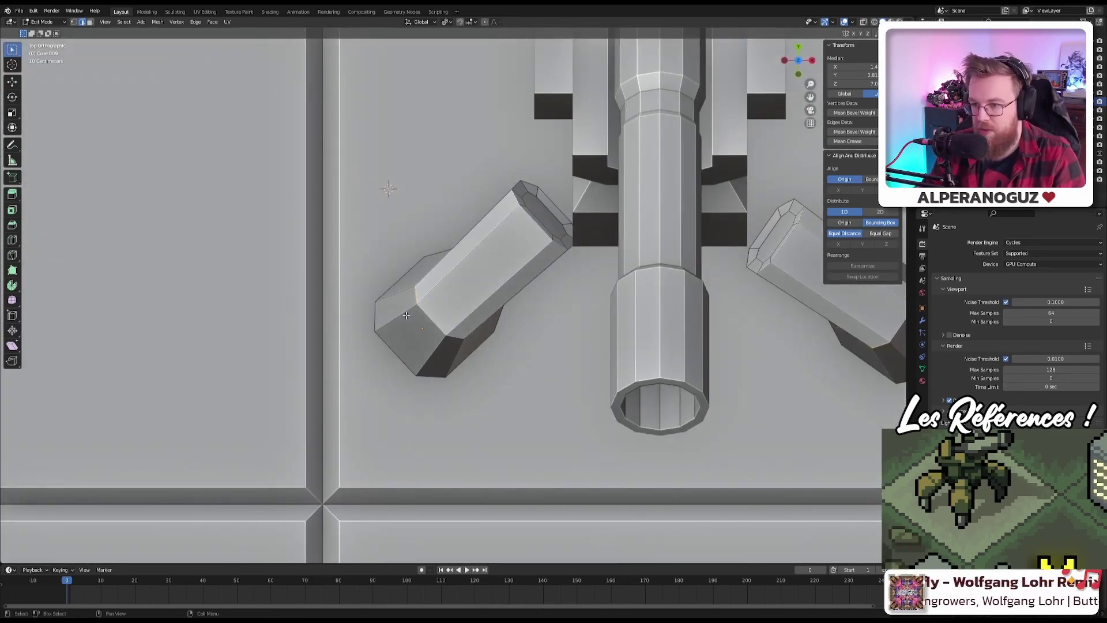
{"action": "key", "text": "g"}
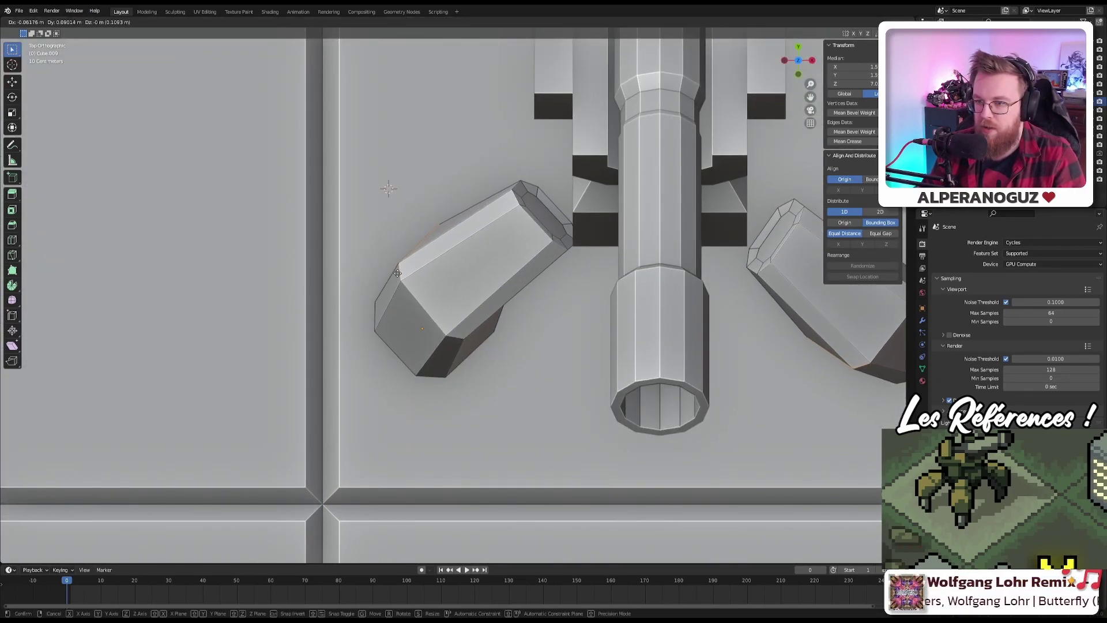
{"action": "left_click", "coordinate": [398, 275]}
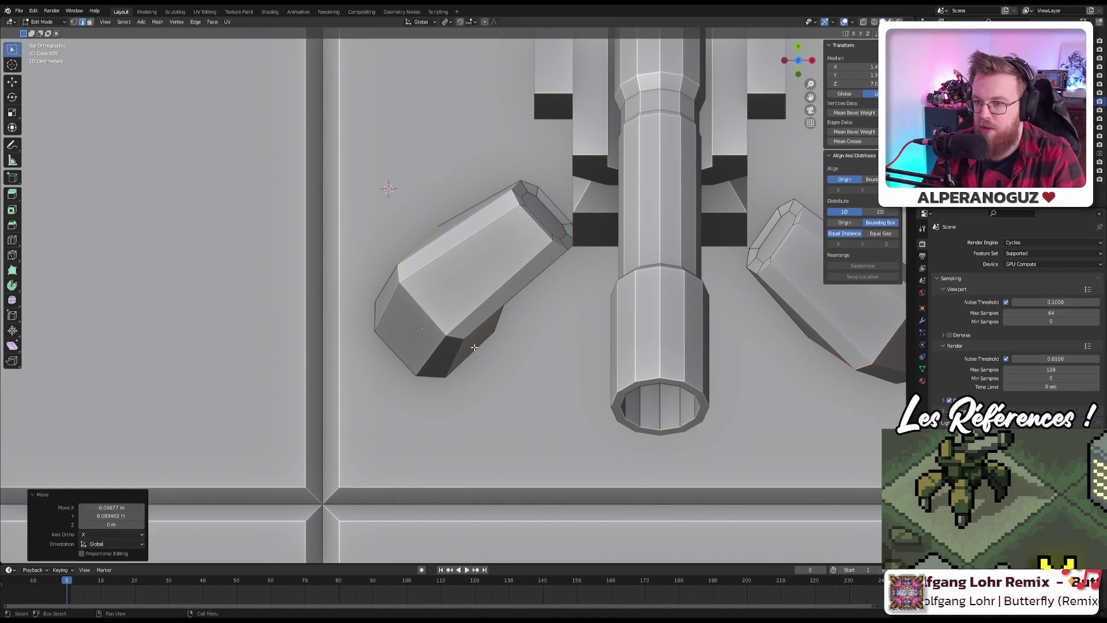
{"action": "middle_click_drag", "start_coordinate": [473, 346], "coordinate": [537, 296], "text": "shift"}
Step: Select three bend edges and move them 0.053 m in X and -0.082 m in Y
{"action": "left_click", "coordinate": [376, 243]}
{"action": "left_click", "coordinate": [535, 282], "text": "shift"}
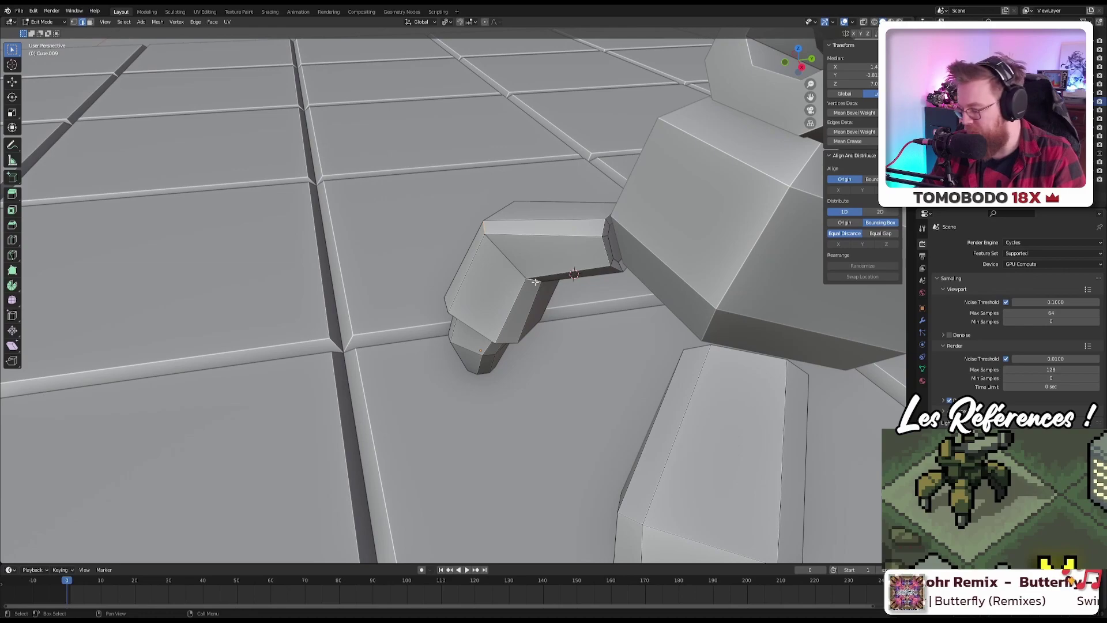
{"action": "left_click", "coordinate": [521, 271], "text": "shift"}
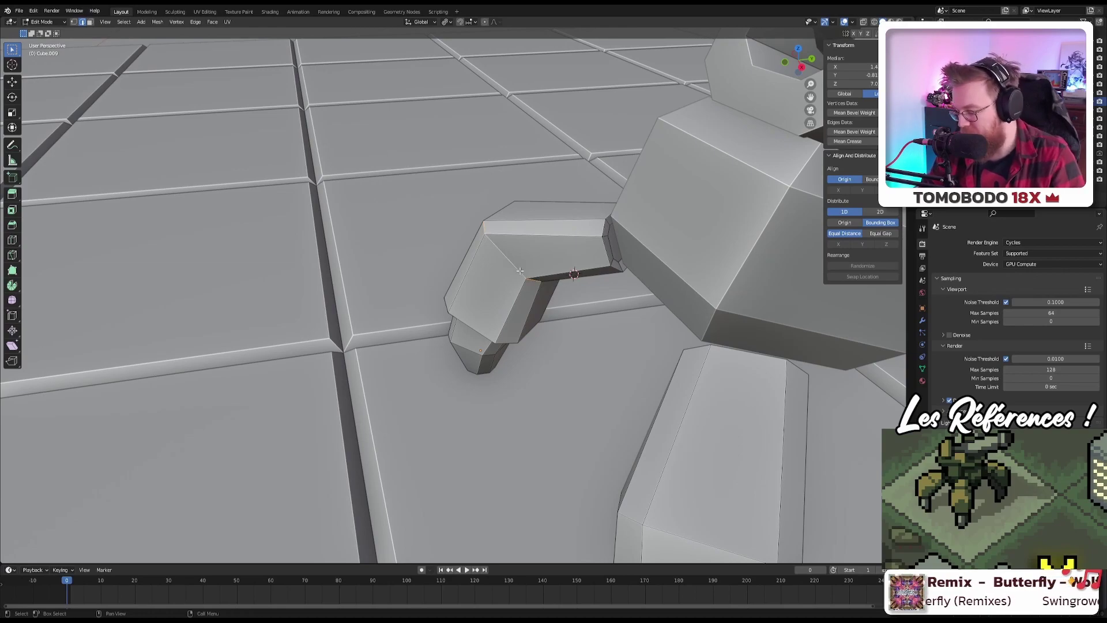
{"action": "key", "text": "KP_7"}
{"action": "key", "text": "g"}
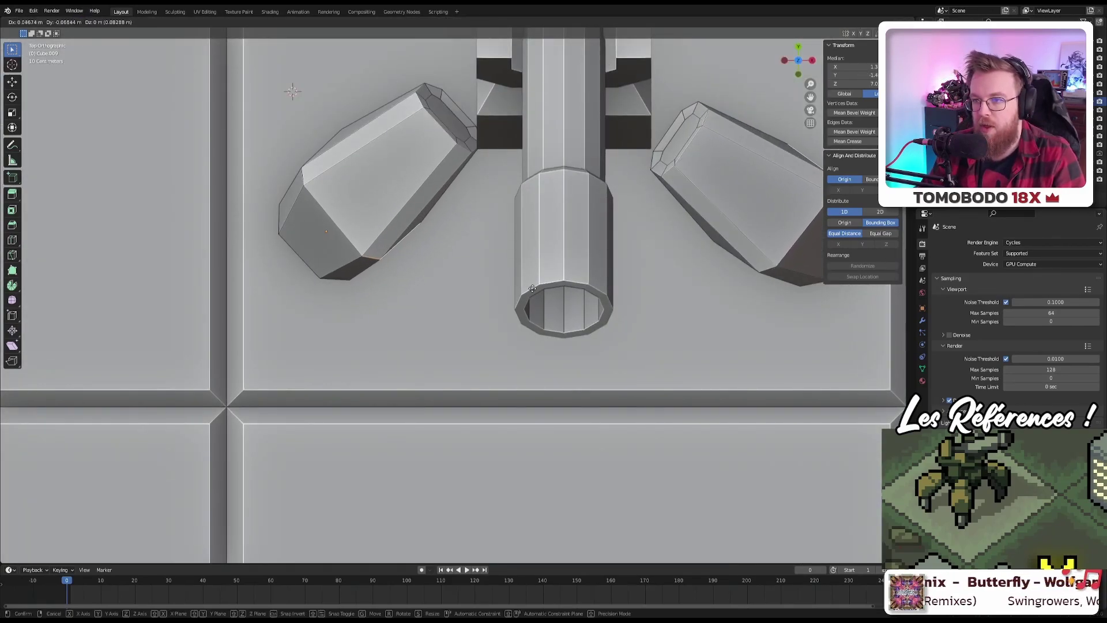
{"action": "left_click", "coordinate": [532, 288]}
{"action": "middle_click_drag", "start_coordinate": [534, 291], "coordinate": [480, 251]}
{"action": "scroll", "coordinate": [480, 251], "scroll_direction": "down", "scroll_amount": 2}
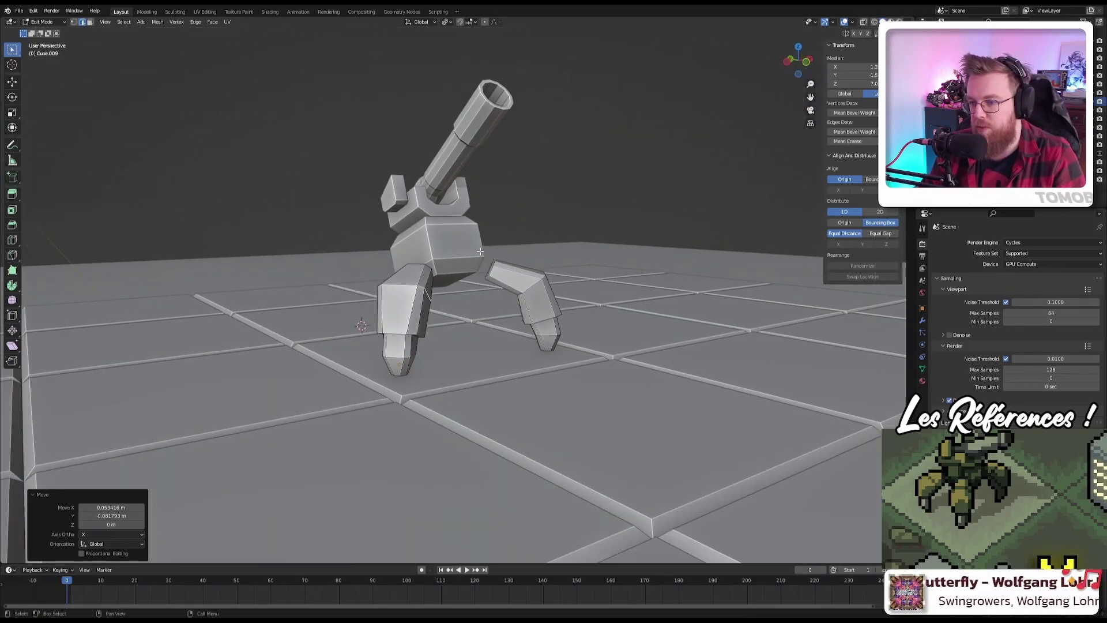
{"action": "key", "text": "KP_0"}
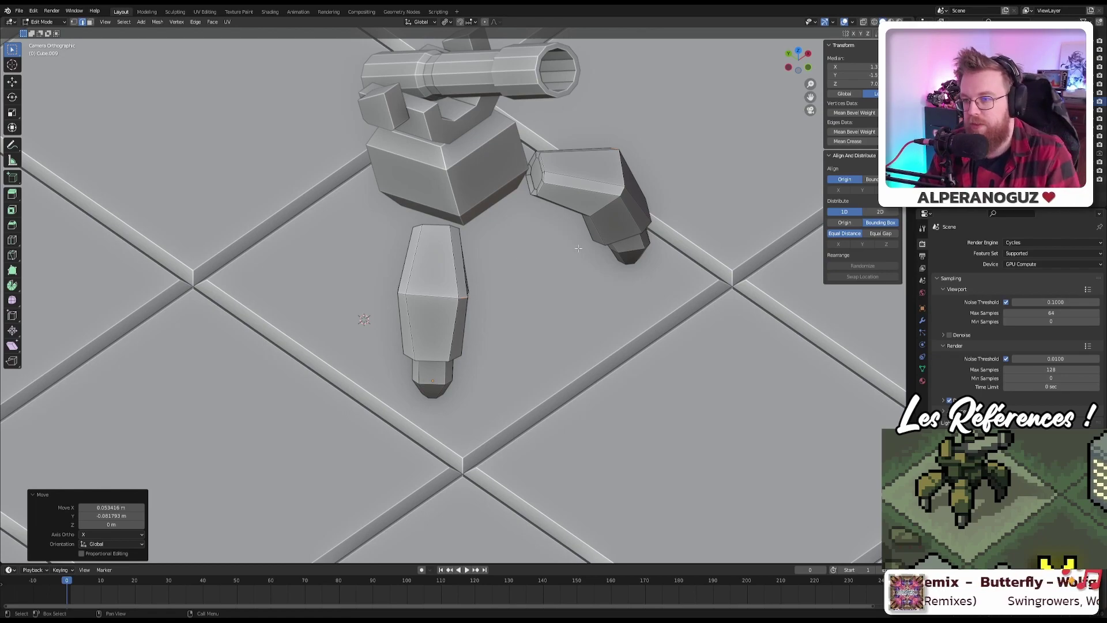
Step: Leave the leg's Edit Mode, select the body block Cube.007, and enter its Edit Mode
{"action": "key", "text": "Tab"}
{"action": "scroll", "coordinate": [579, 248], "scroll_direction": "down", "scroll_amount": 5}
{"action": "middle_click_drag", "start_coordinate": [583, 244], "coordinate": [28, 290]}
{"action": "key", "text": "KP_Decimal"}
{"action": "scroll", "coordinate": [505, 253], "scroll_direction": "down", "scroll_amount": 3}
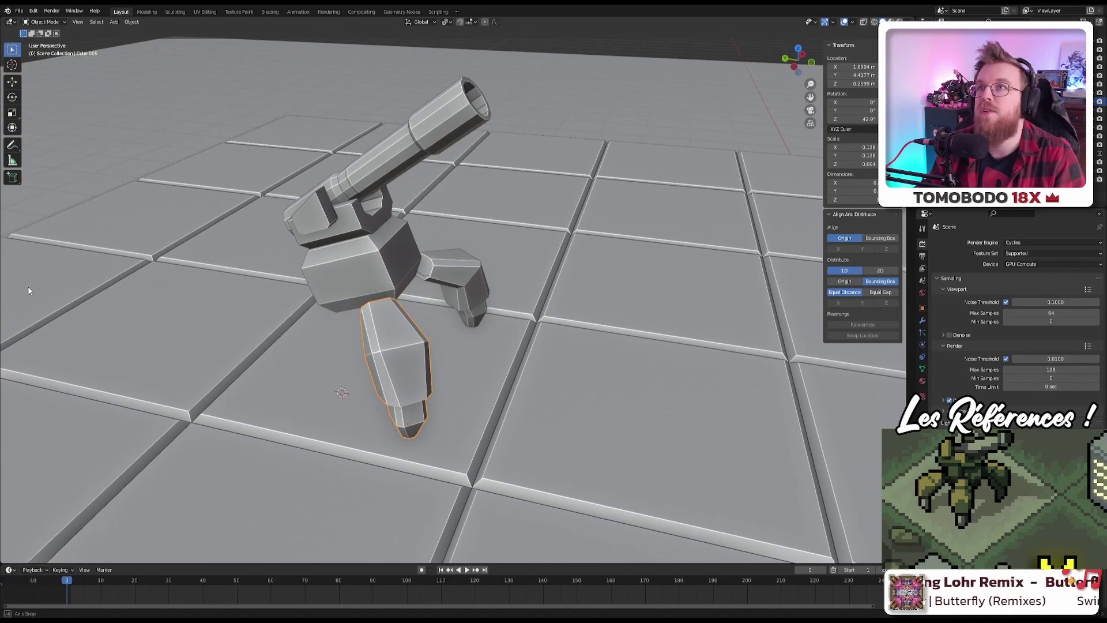
{"action": "scroll", "coordinate": [329, 356], "scroll_direction": "up", "scroll_amount": 5}
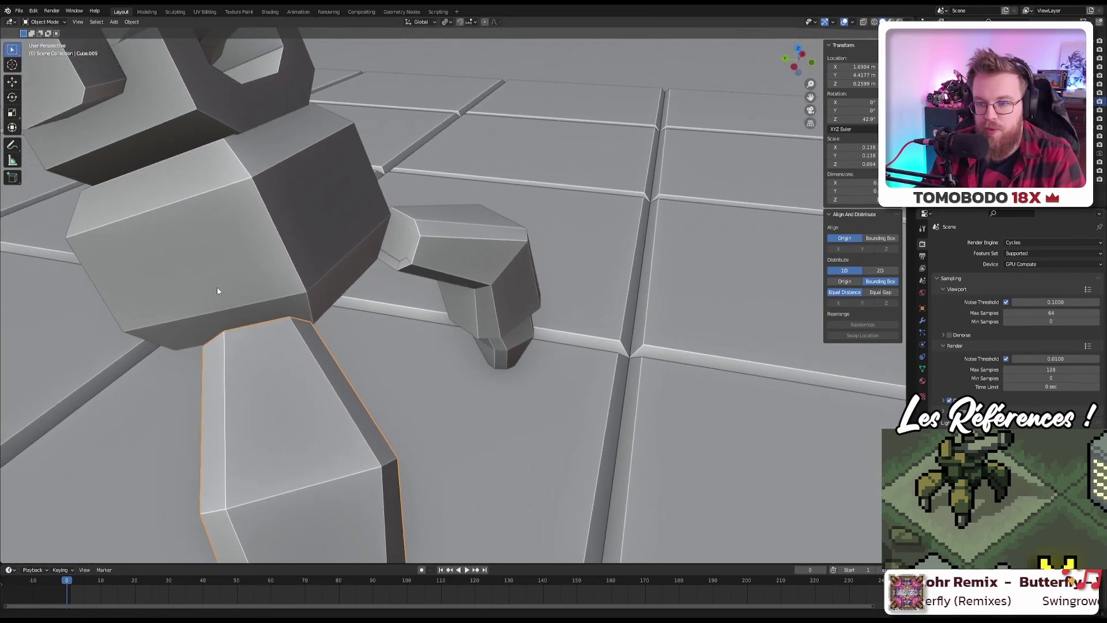
{"action": "middle_click_drag", "start_coordinate": [217, 291], "coordinate": [373, 339]}
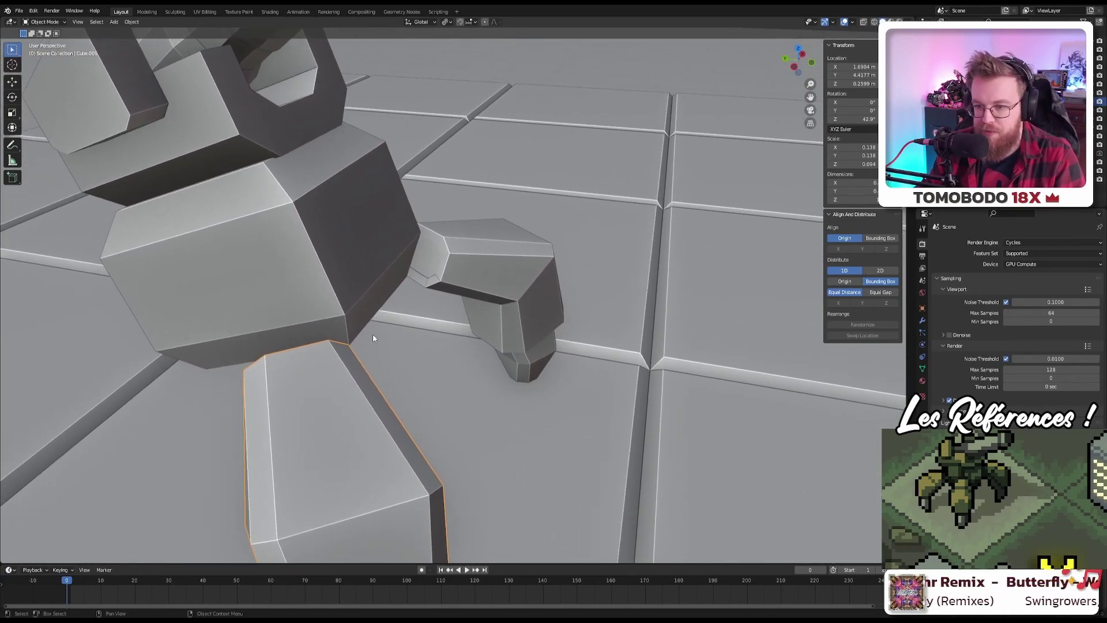
{"action": "left_click", "coordinate": [337, 277]}
{"action": "key", "text": "Tab"}
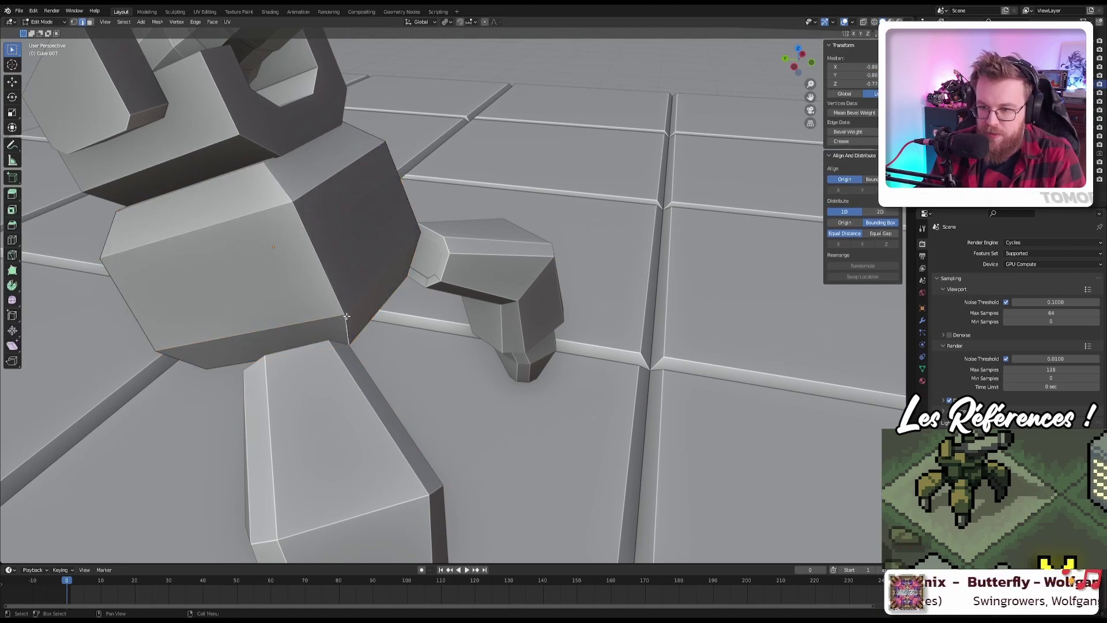
Step: Select a corner vertex of the body and search for the bevel command
{"action": "key", "text": "1"}
{"action": "left_click", "coordinate": [369, 337]}
{"action": "key", "text": "ctrl+b"}
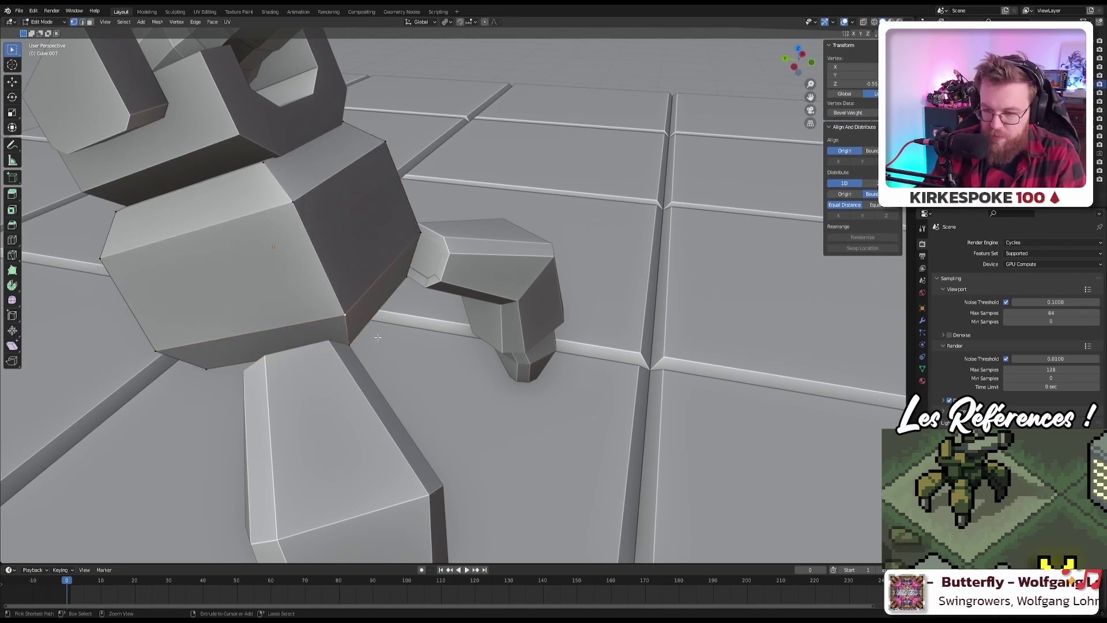
{"action": "key", "text": "Escape"}
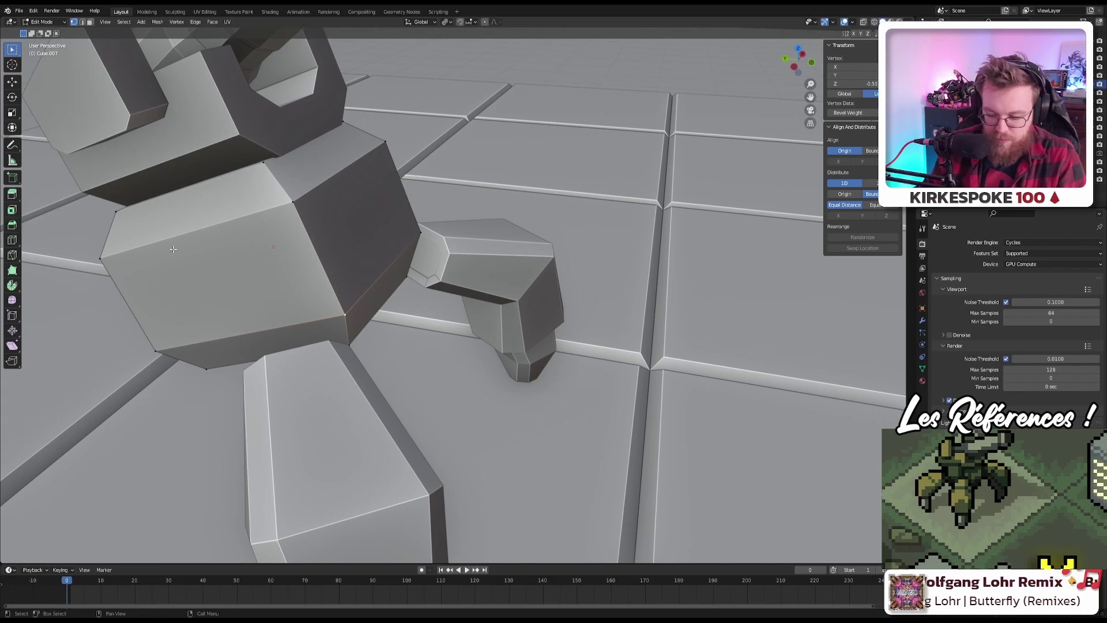
{"action": "key", "text": "F2"}
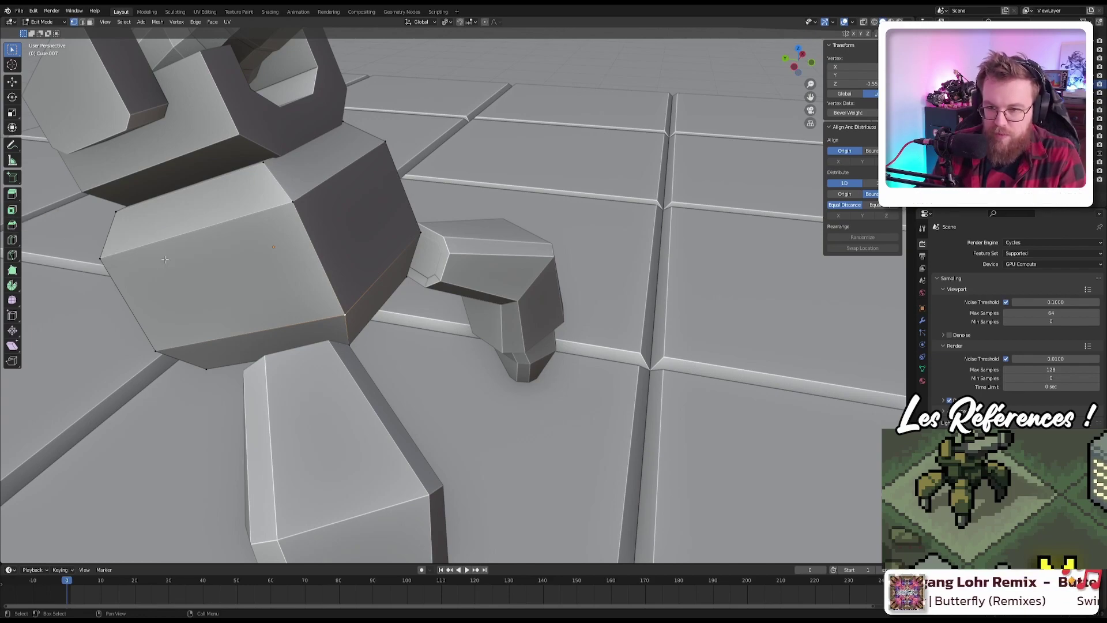
{"action": "key", "text": "F3"}
{"action": "type", "text": "bevel"}
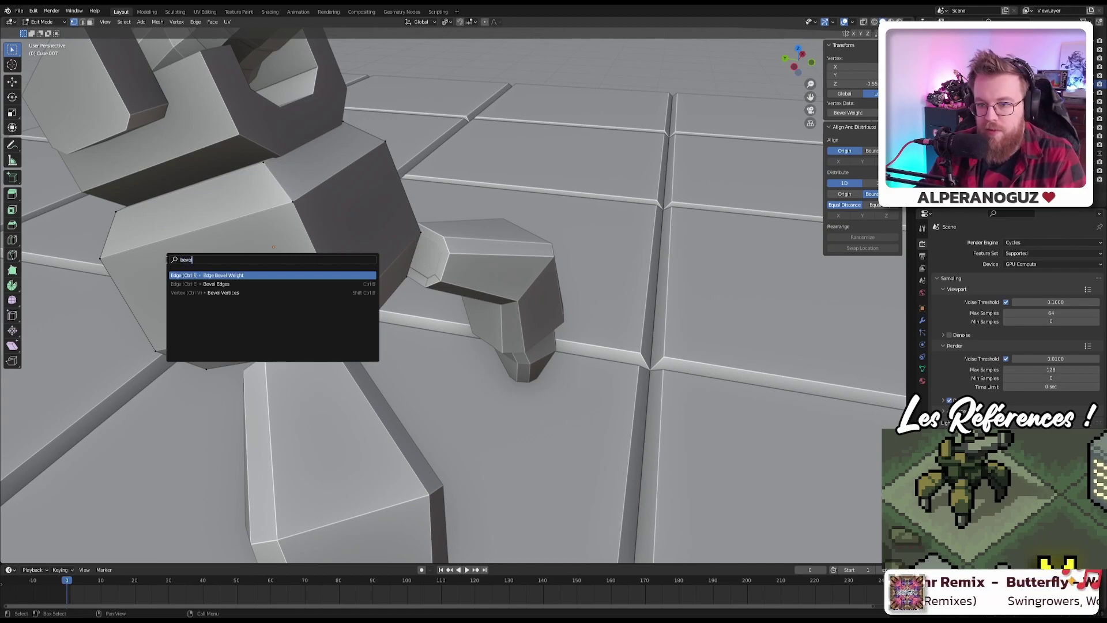
{"action": "key", "text": "Return"}
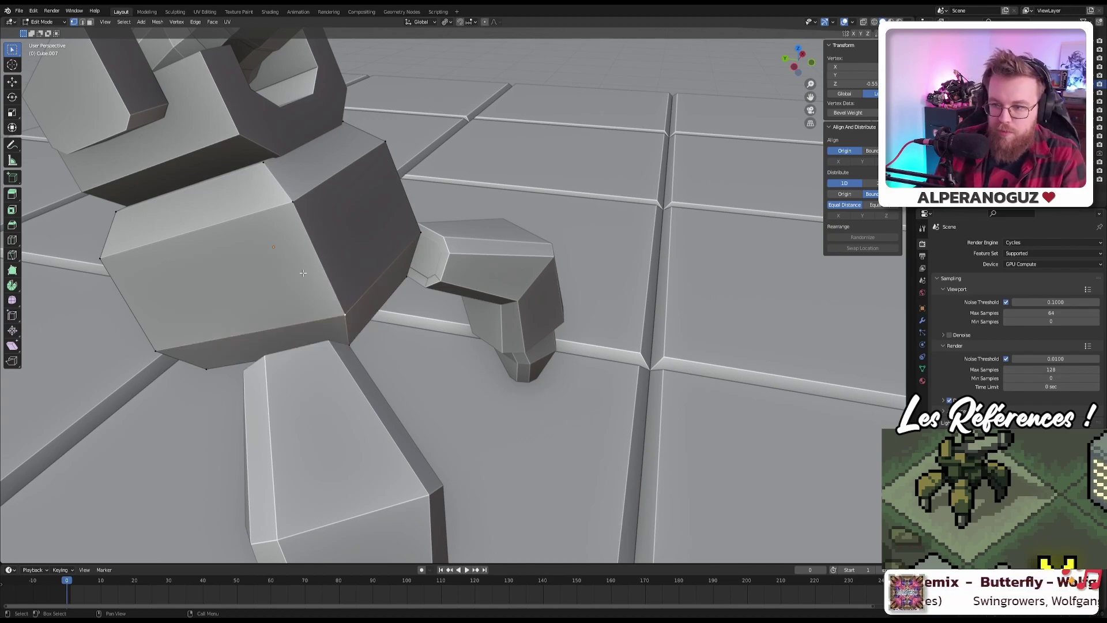
Step: Bevel the body's corner vertices with Ctrl+Shift+B
{"action": "middle_click_drag", "start_coordinate": [305, 259], "coordinate": [319, 266]}
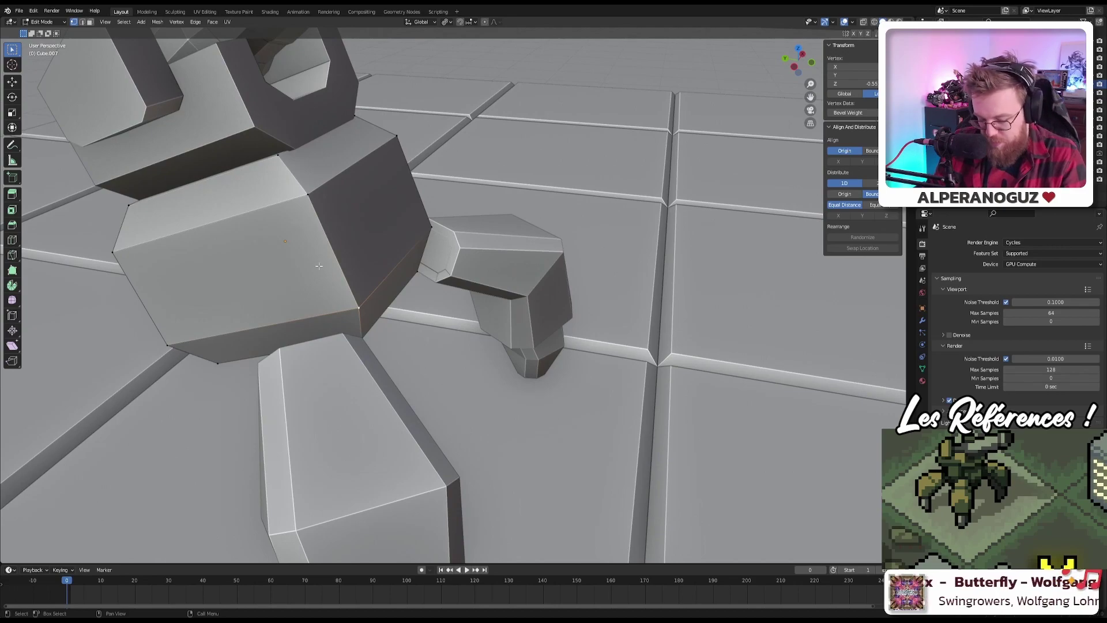
{"action": "key", "text": "ctrl+shift+b"}
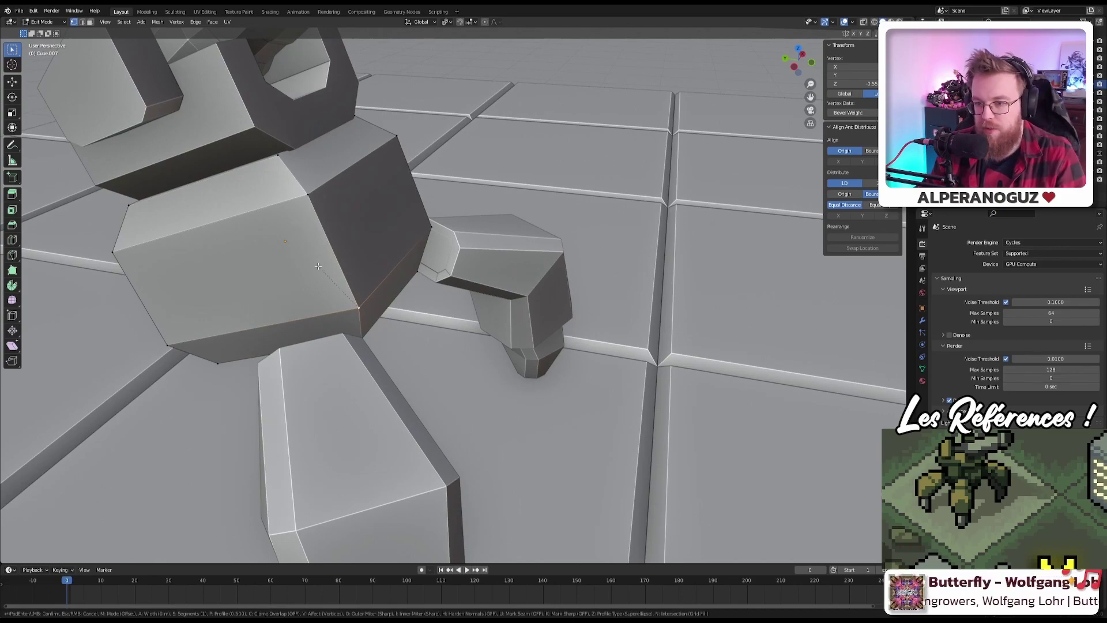
{"action": "left_click", "coordinate": [444, 353]}
Step: Flatten the new corner faces with LoopTools Flatten and return to Object Mode
{"action": "middle_click_drag", "start_coordinate": [444, 353], "coordinate": [404, 345]}
{"action": "right_click", "coordinate": [343, 281]}
{"action": "mouse_move", "coordinate": [344, 282]}
{"action": "left_click", "coordinate": [430, 290]}
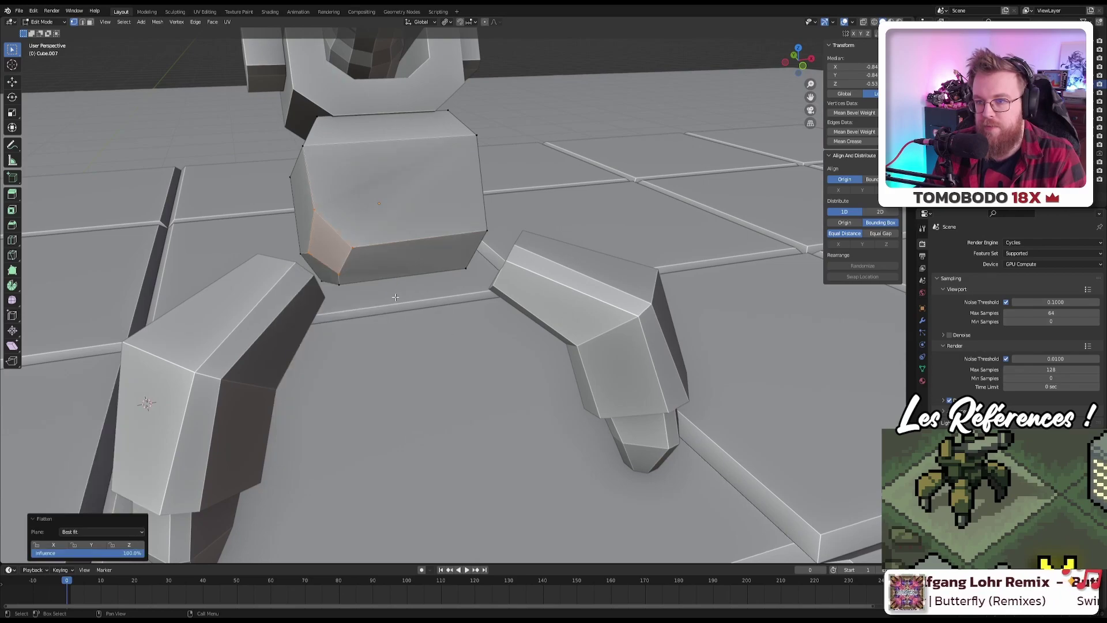
{"action": "middle_click_drag", "start_coordinate": [389, 263], "coordinate": [413, 249]}
{"action": "left_click", "coordinate": [365, 277]}
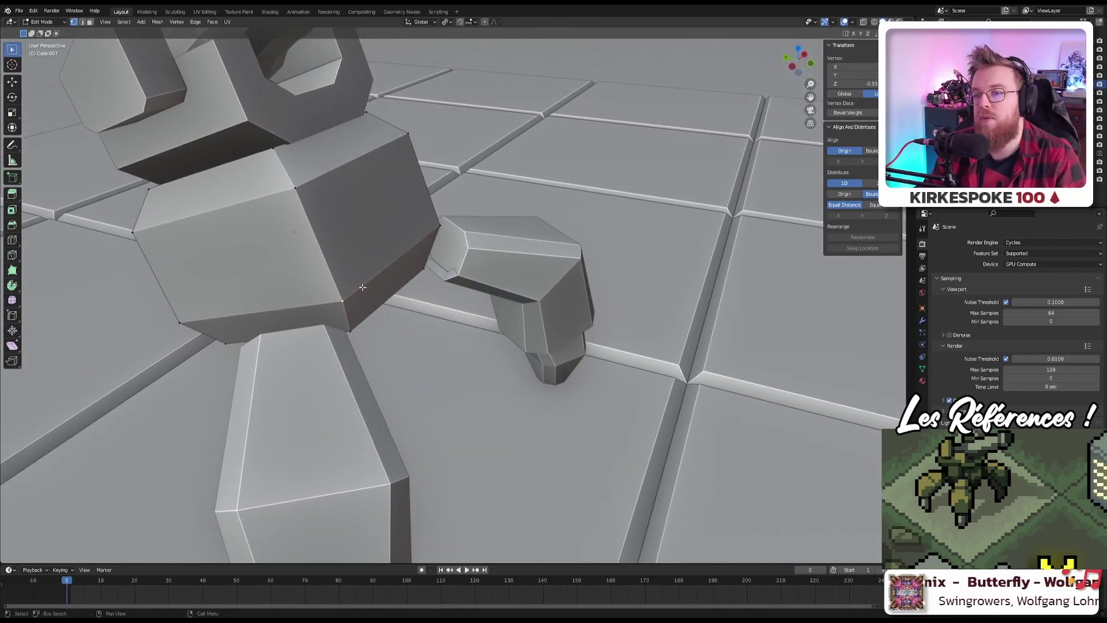
{"action": "key", "text": "Tab"}
Step: Select the front-left leg and move it in the top view
{"action": "left_click", "coordinate": [317, 410]}
{"action": "scroll", "coordinate": [329, 408], "scroll_direction": "down", "scroll_amount": 5}
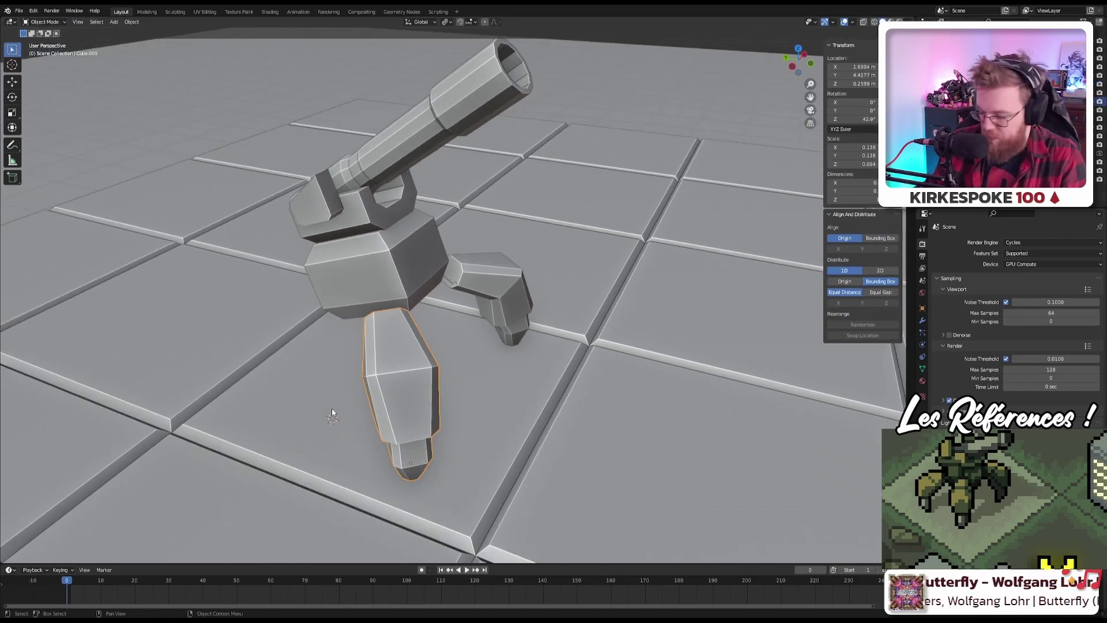
{"action": "key", "text": "KP_7"}
{"action": "key", "text": "g"}
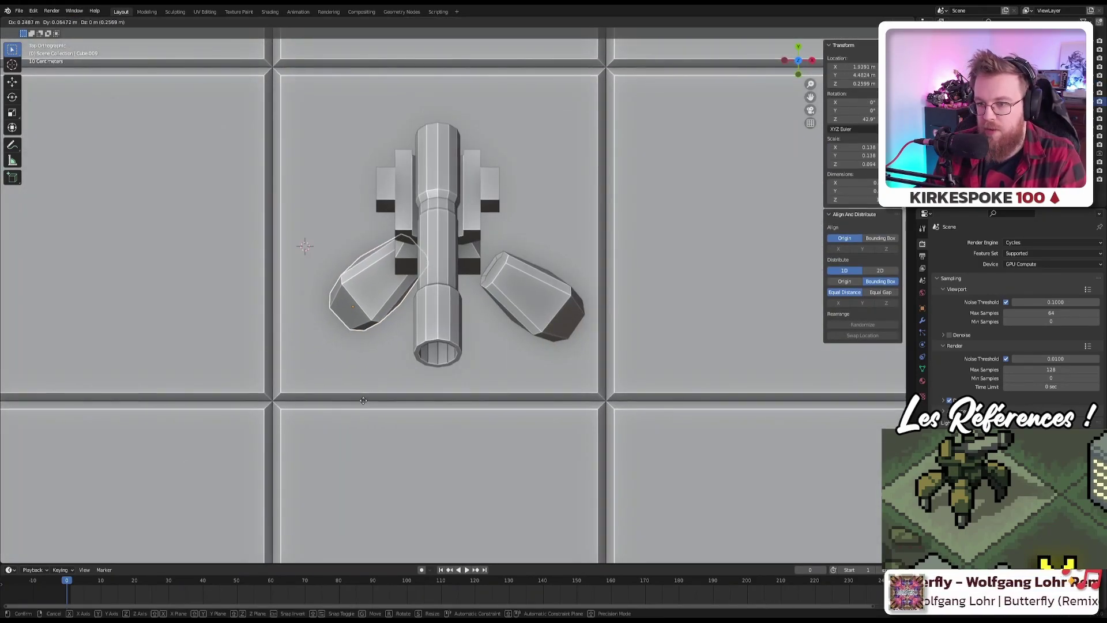
{"action": "left_click", "coordinate": [364, 400]}
{"action": "middle_click_drag", "start_coordinate": [363, 400], "coordinate": [541, 336]}
{"action": "scroll", "coordinate": [394, 286], "scroll_direction": "up", "scroll_amount": 5}
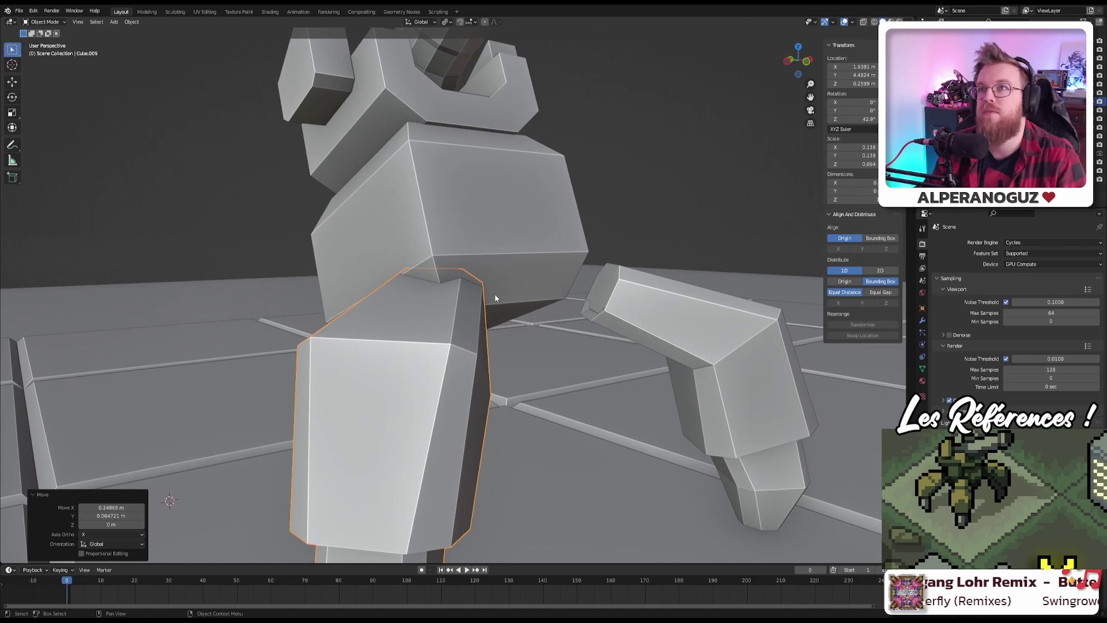
Step: Undo the leg's move and recentre the top view on the turret
{"action": "middle_click_drag", "start_coordinate": [495, 298], "coordinate": [519, 326]}
{"action": "scroll", "coordinate": [600, 292], "scroll_direction": "down", "scroll_amount": 4}
{"action": "key", "text": "ctrl+z"}
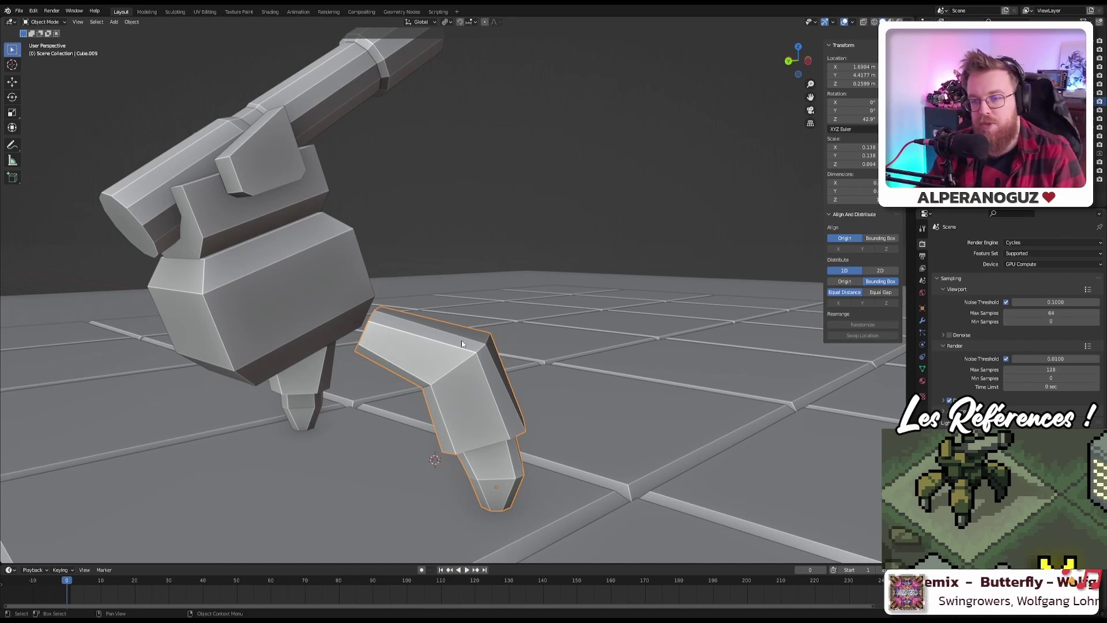
{"action": "middle_click_drag", "start_coordinate": [420, 345], "coordinate": [249, 378]}
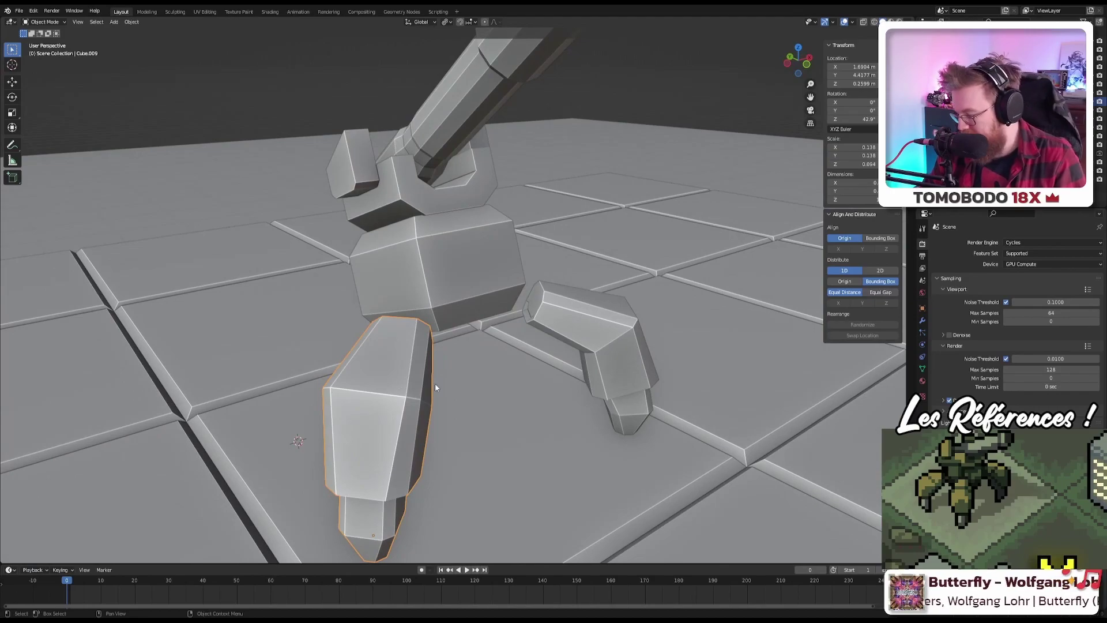
{"action": "key", "text": "KP_7"}
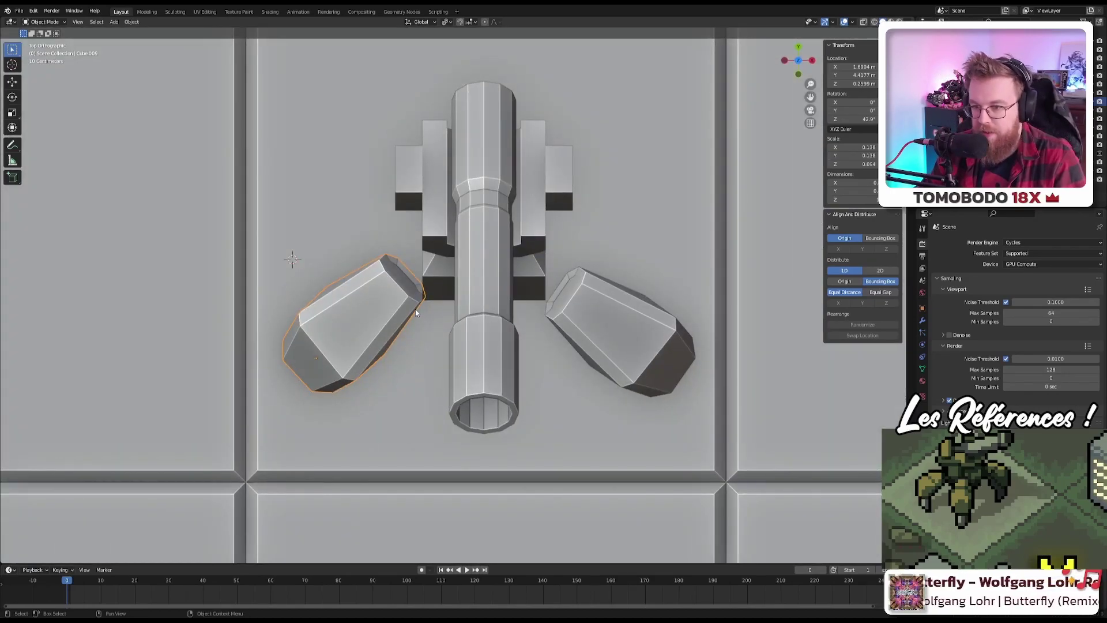
{"action": "middle_click_drag", "start_coordinate": [415, 309], "coordinate": [468, 441], "text": "shift"}
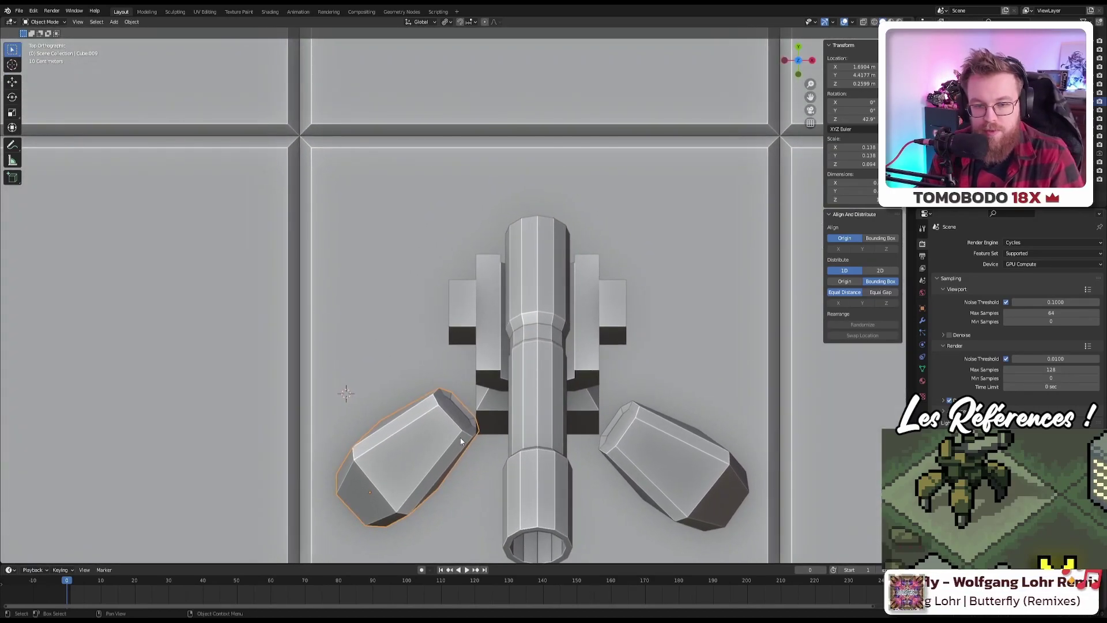
Step: Duplicate the left leg, rotate the copy about -35.6° and place it behind the body
{"action": "key", "text": "shift+d"}
{"action": "left_click", "coordinate": [454, 290]}
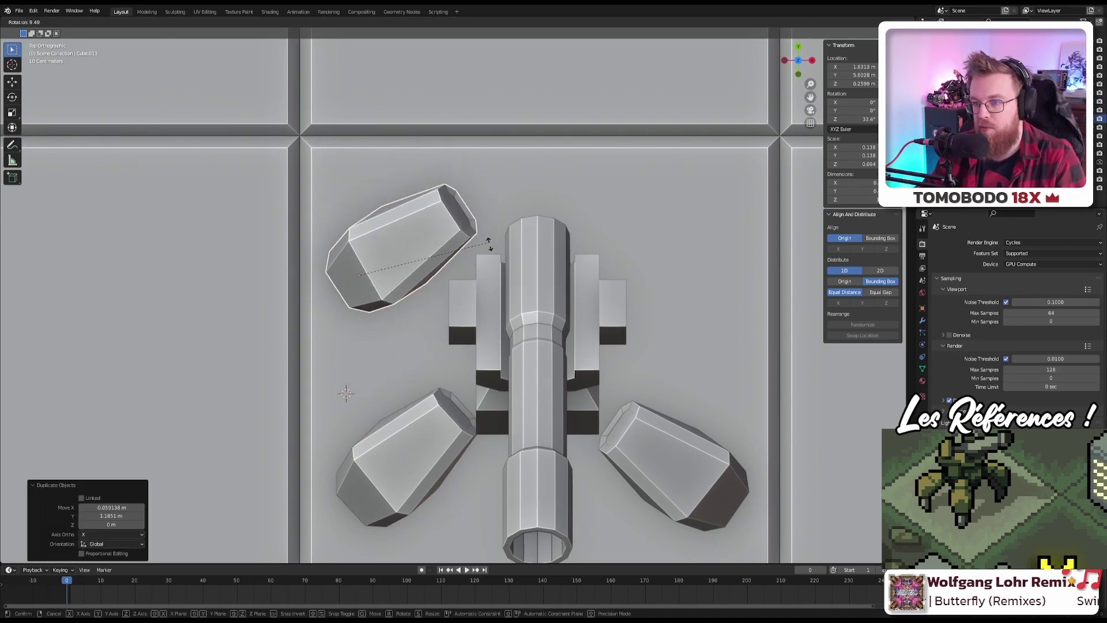
{"action": "key", "text": "r"}
{"action": "left_click", "coordinate": [433, 365]}
{"action": "key", "text": "g"}
{"action": "left_click", "coordinate": [433, 294]}
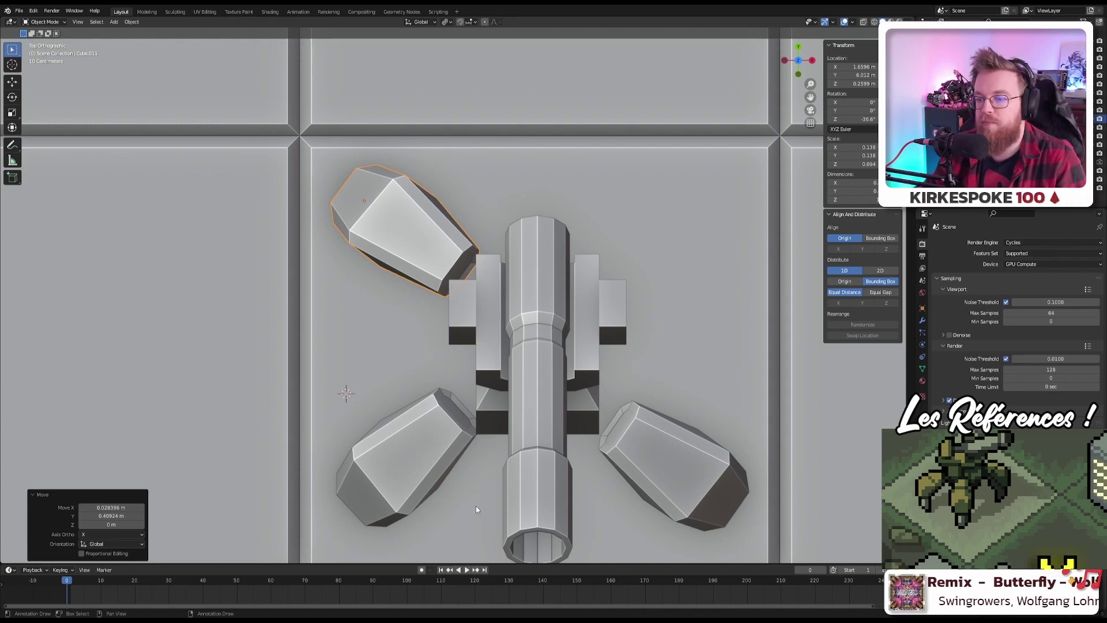
{"action": "scroll", "coordinate": [477, 488], "scroll_direction": "up", "scroll_amount": 5}
{"action": "middle_click_drag", "start_coordinate": [503, 305], "coordinate": [458, 238]}
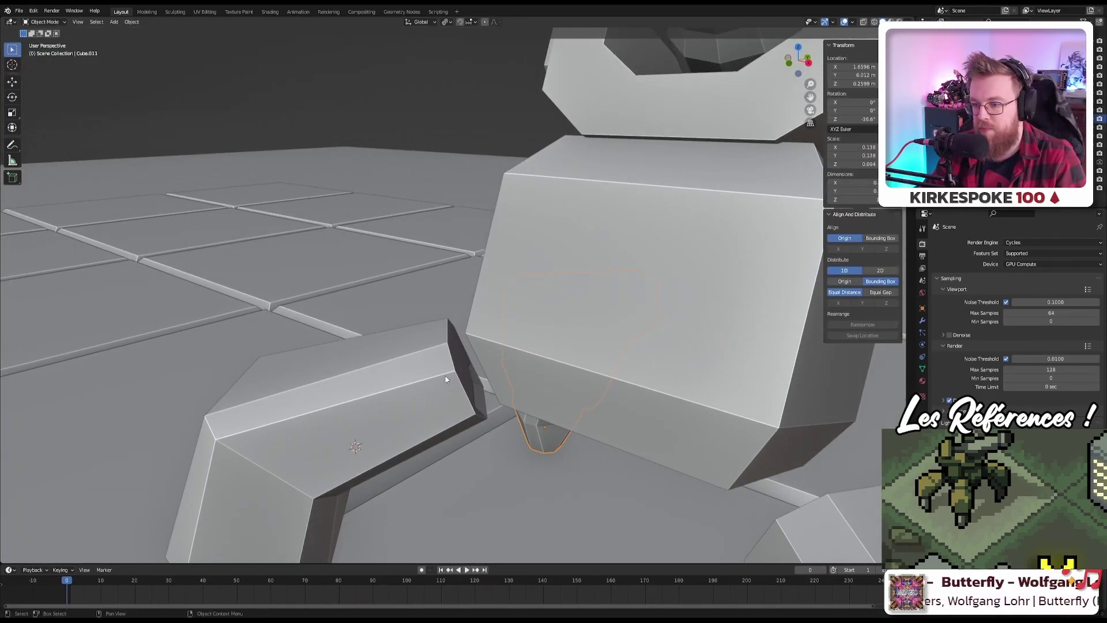
Step: Extrude leg Cube.009's narrow end face 0.158 m toward the body, then return to Object Mode
{"action": "left_click", "coordinate": [446, 379]}
{"action": "key", "text": "Tab"}
{"action": "key", "text": "3"}
{"action": "left_click", "coordinate": [470, 373]}
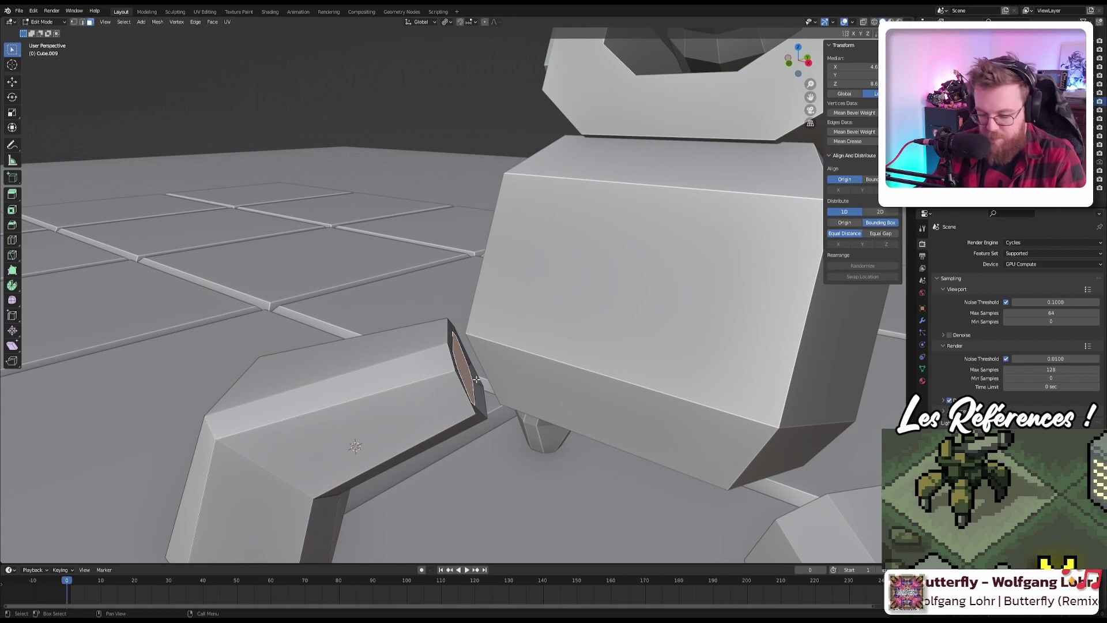
{"action": "key", "text": "e"}
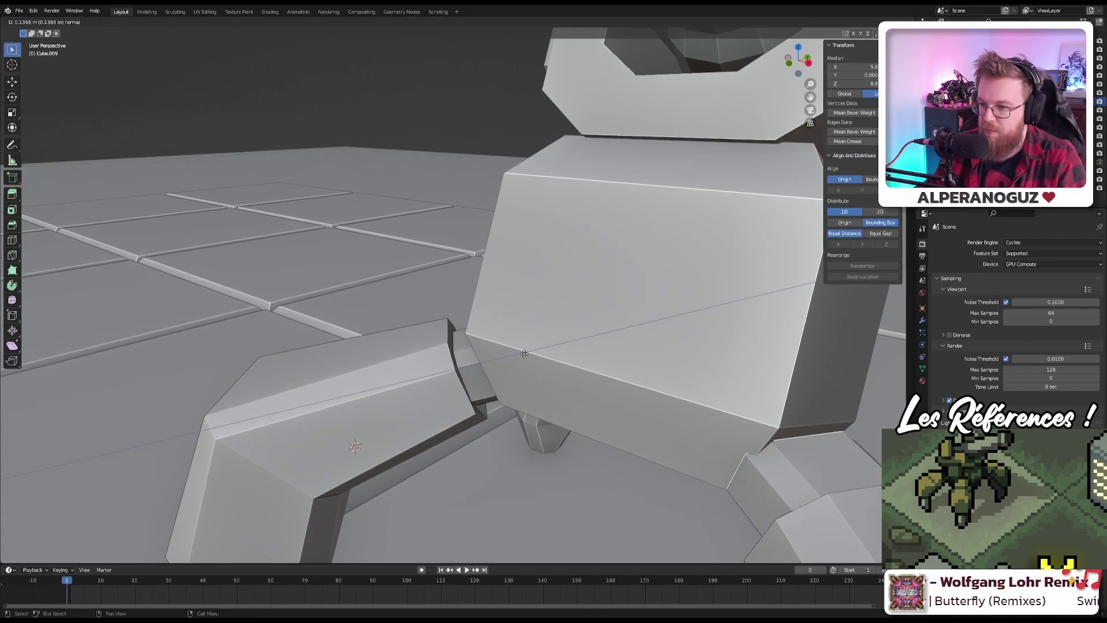
{"action": "left_click", "coordinate": [566, 345]}
{"action": "middle_click_drag", "start_coordinate": [566, 345], "coordinate": [598, 367]}
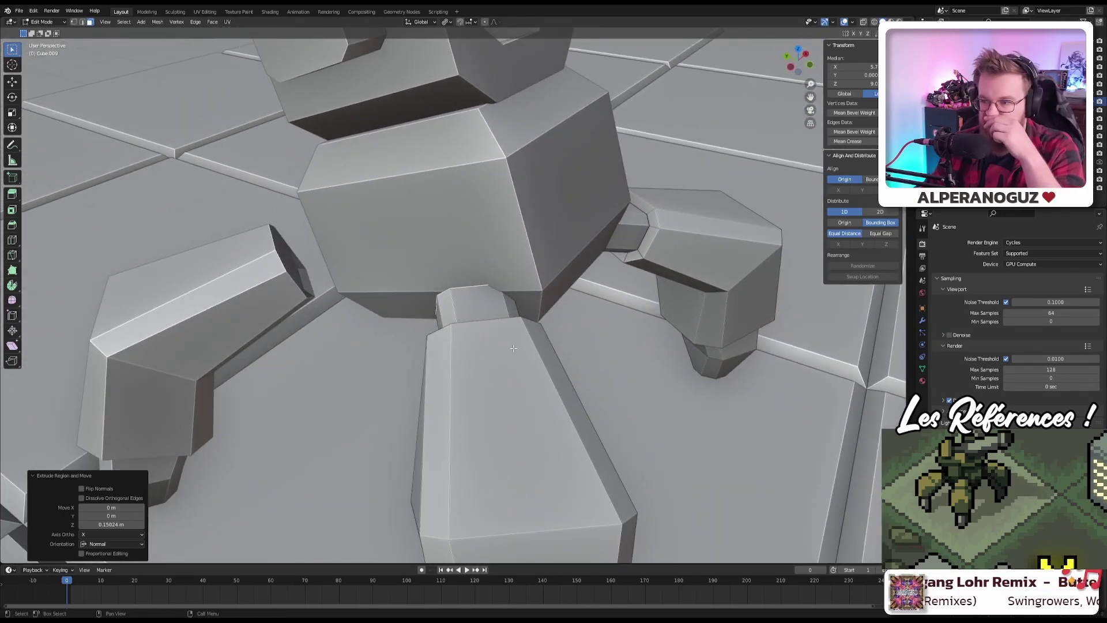
{"action": "key", "text": "ctrl+z"}
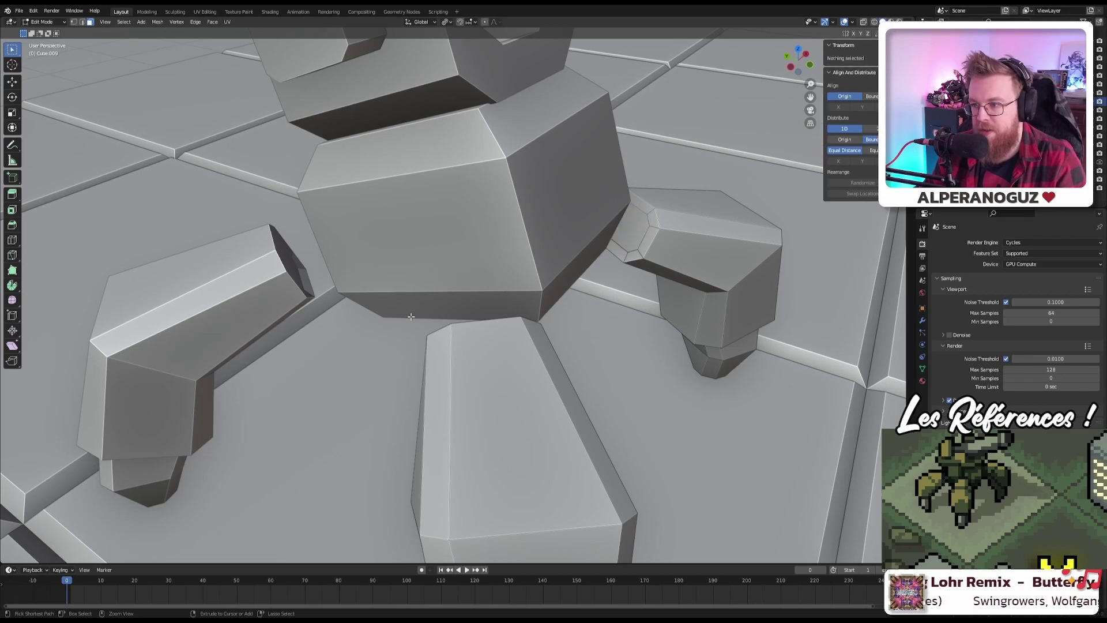
{"action": "key", "text": "Tab"}
{"action": "left_click", "coordinate": [239, 309]}
Step: Restore the left leg's last changes and frame the lower-left leg in top view
{"action": "key", "text": "ctrl+z"}
{"action": "key", "text": "ctrl+z"}
{"action": "key", "text": "ctrl+z"}
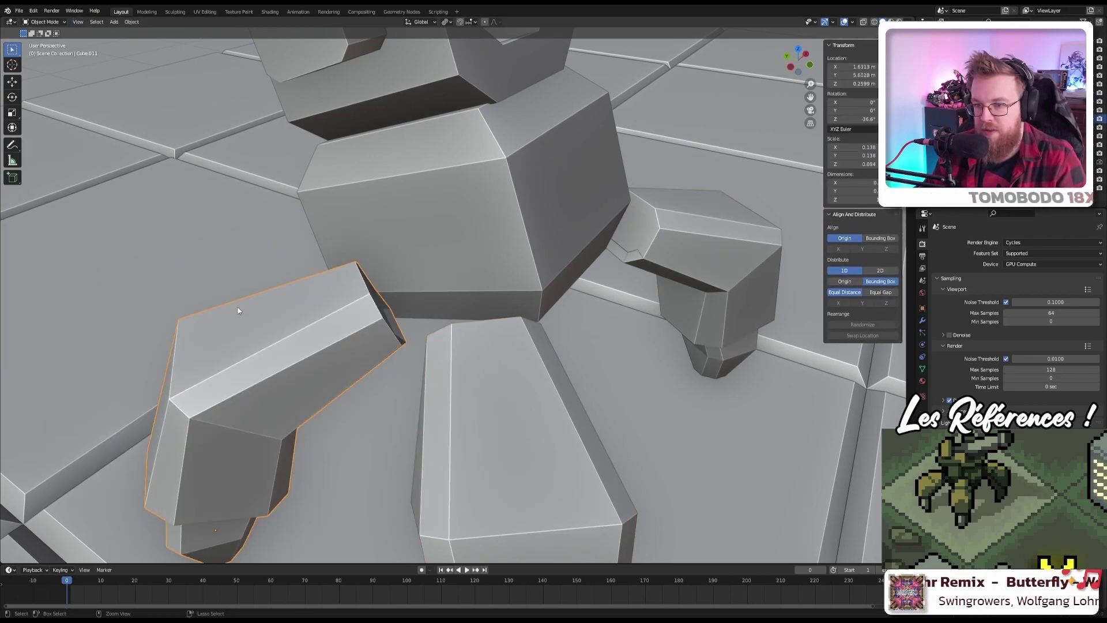
{"action": "key", "text": "ctrl+shift+z"}
{"action": "key", "text": "ctrl+shift+z"}
{"action": "key", "text": "ctrl+shift+z"}
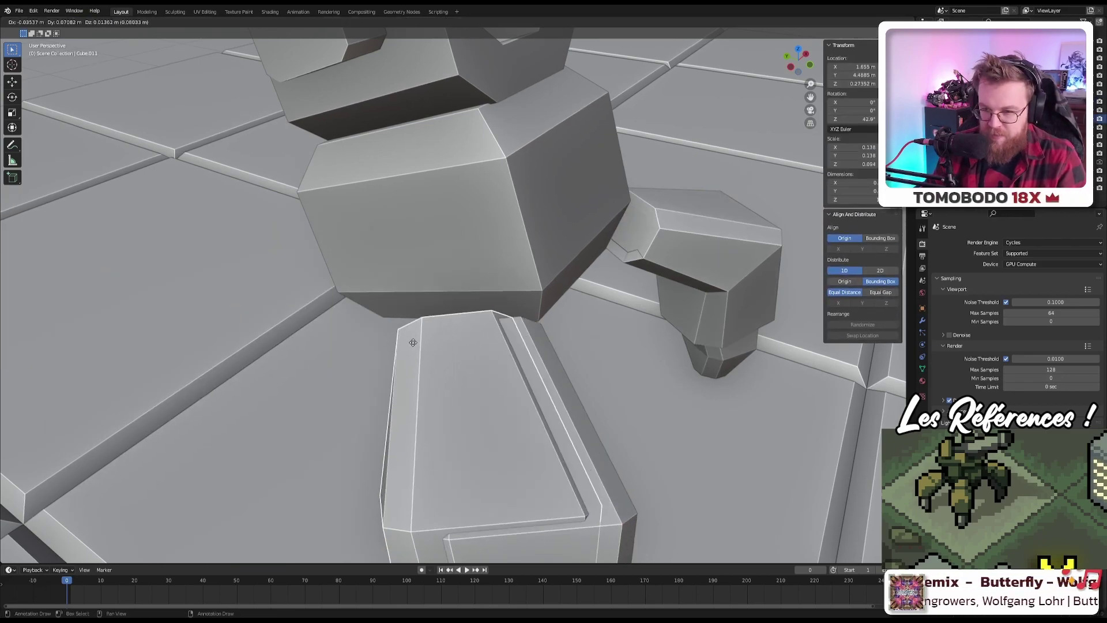
{"action": "key", "text": "Tab"}
{"action": "key", "text": "Tab"}
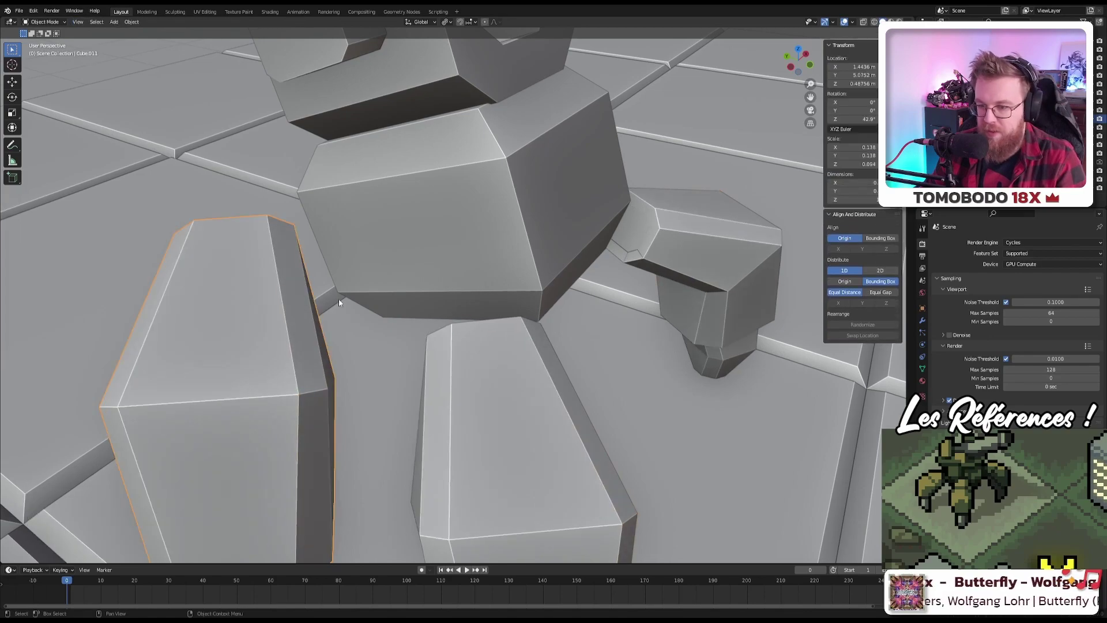
{"action": "key", "text": "Tab"}
{"action": "key", "text": "Tab"}
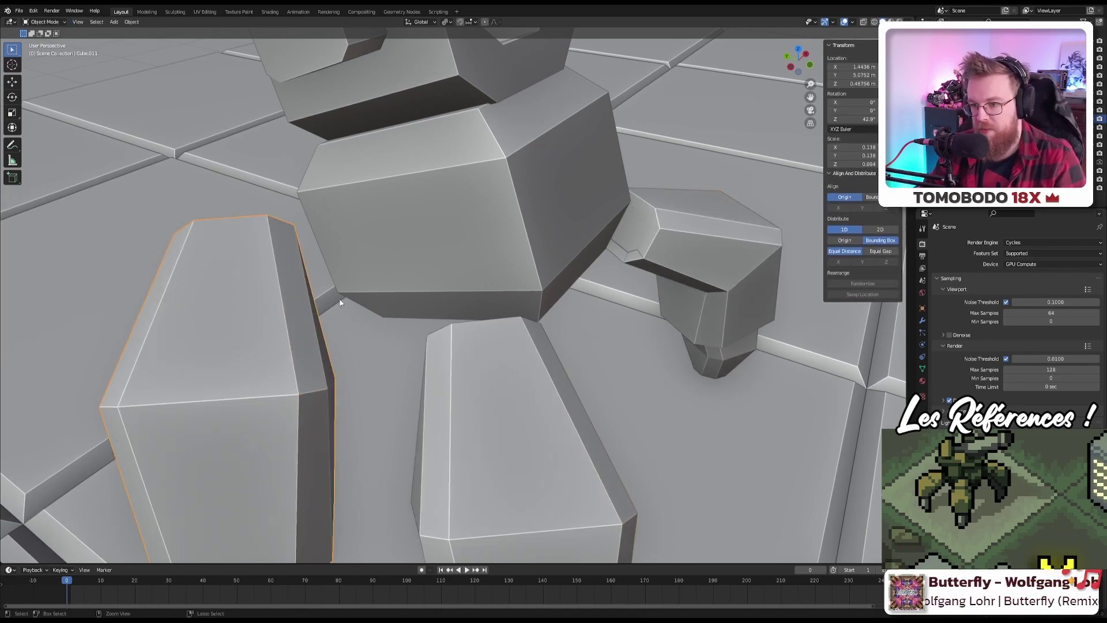
{"action": "left_click", "coordinate": [340, 299]}
{"action": "key", "text": "KP_7"}
{"action": "key", "text": "KP_Decimal"}
{"action": "scroll", "coordinate": [340, 302], "scroll_direction": "down", "scroll_amount": 2}
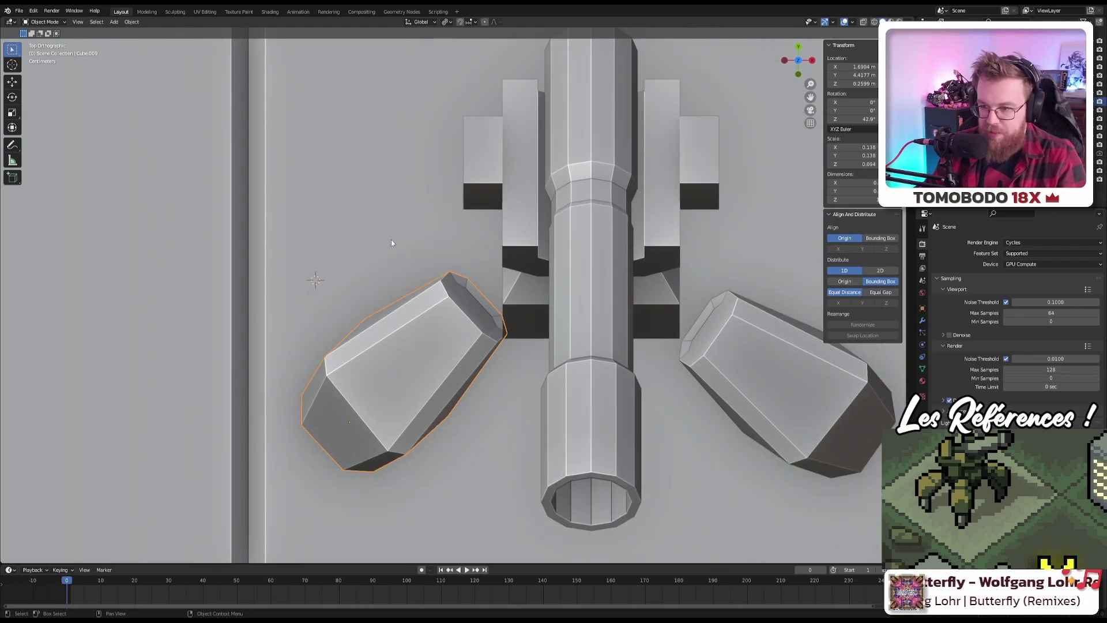
{"action": "middle_click_drag", "start_coordinate": [391, 240], "coordinate": [404, 354], "text": "shift"}
Step: Duplicate the leg and splay the copy at the upper-left, rotated about 52.7°
{"action": "key", "text": "shift+d"}
{"action": "left_click", "coordinate": [398, 559]}
{"action": "key", "text": "r"}
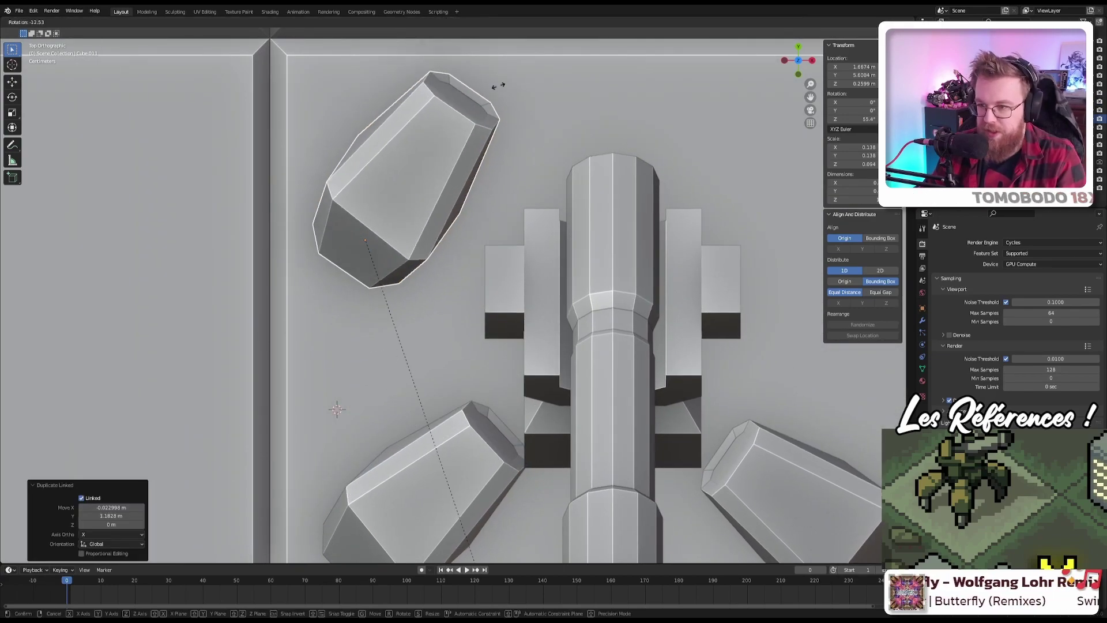
{"action": "key", "text": "Return"}
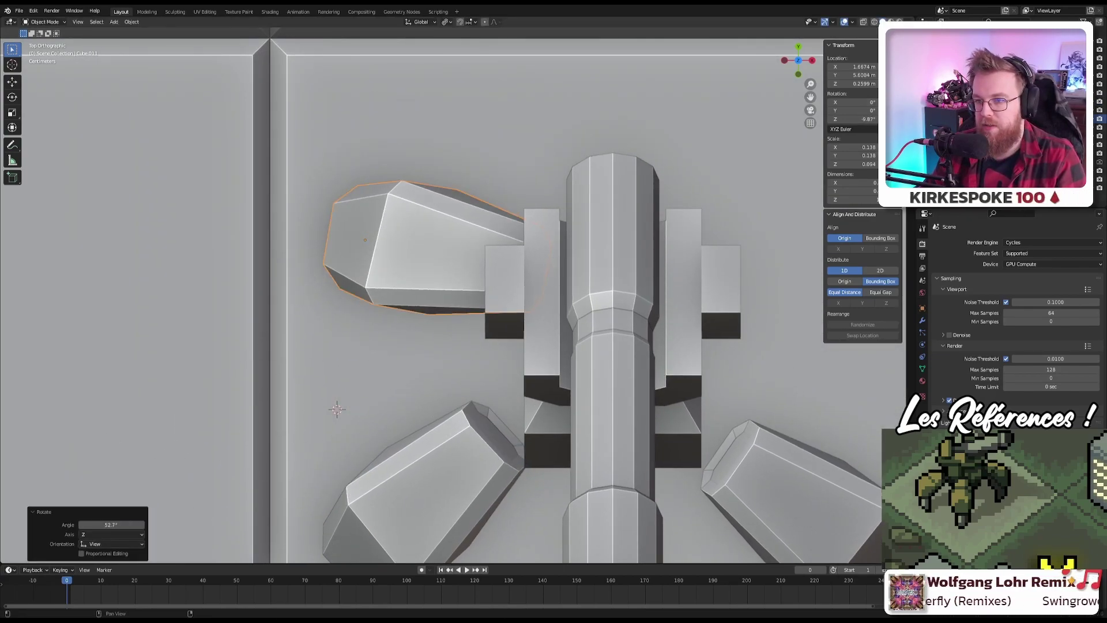
{"action": "key", "text": "t"}
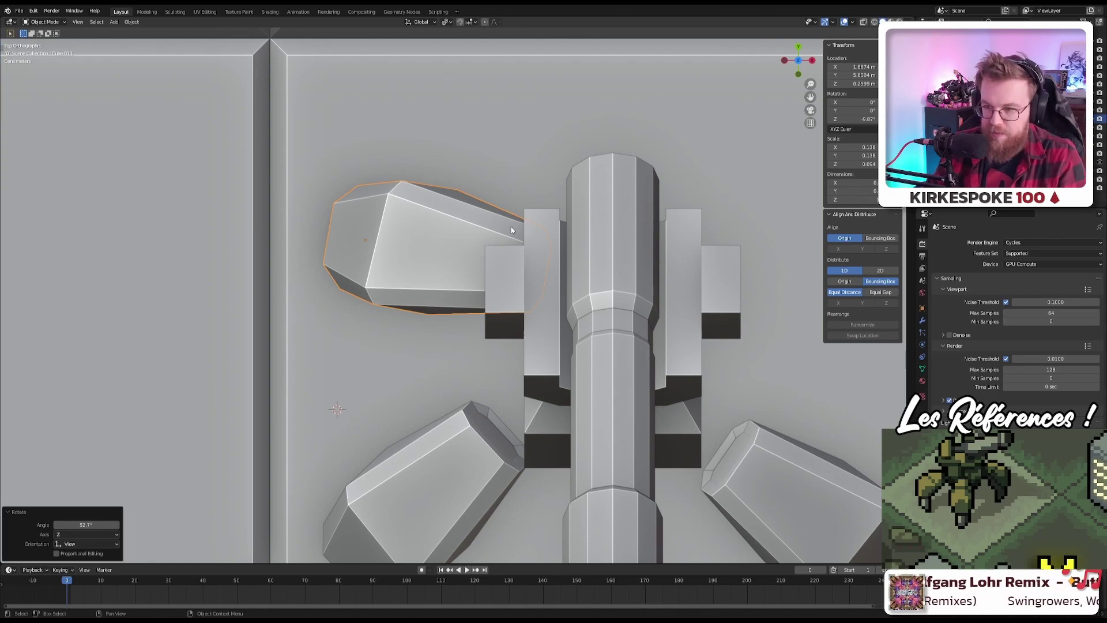
{"action": "key", "text": "r"}
{"action": "key", "text": "Return"}
{"action": "key", "text": "t"}
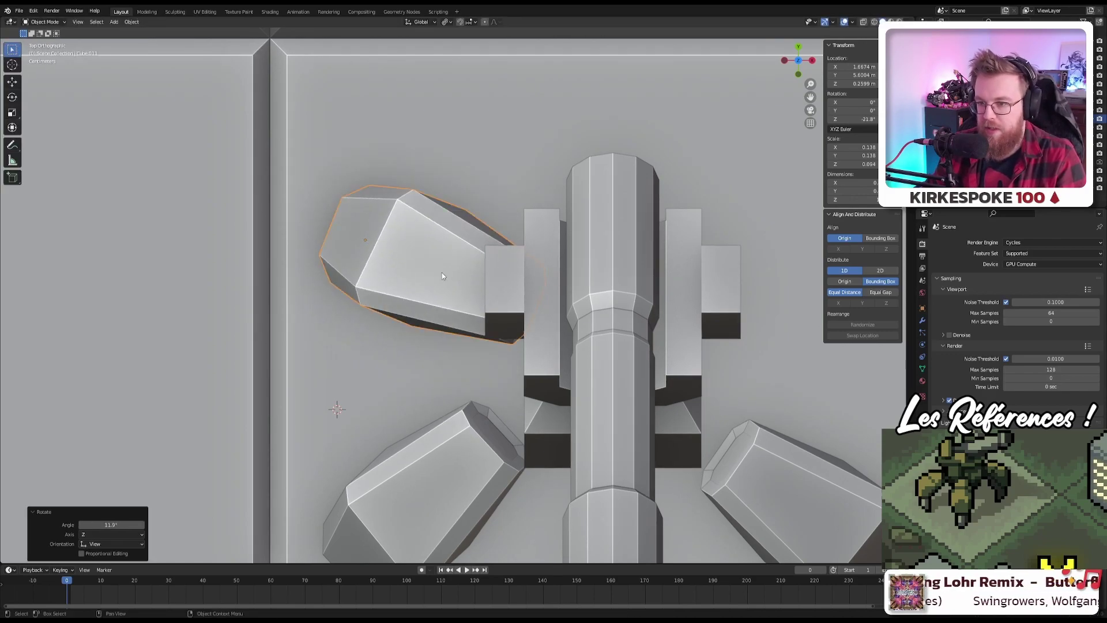
{"action": "key", "text": "r"}
{"action": "key", "text": "Return"}
{"action": "key", "text": "g"}
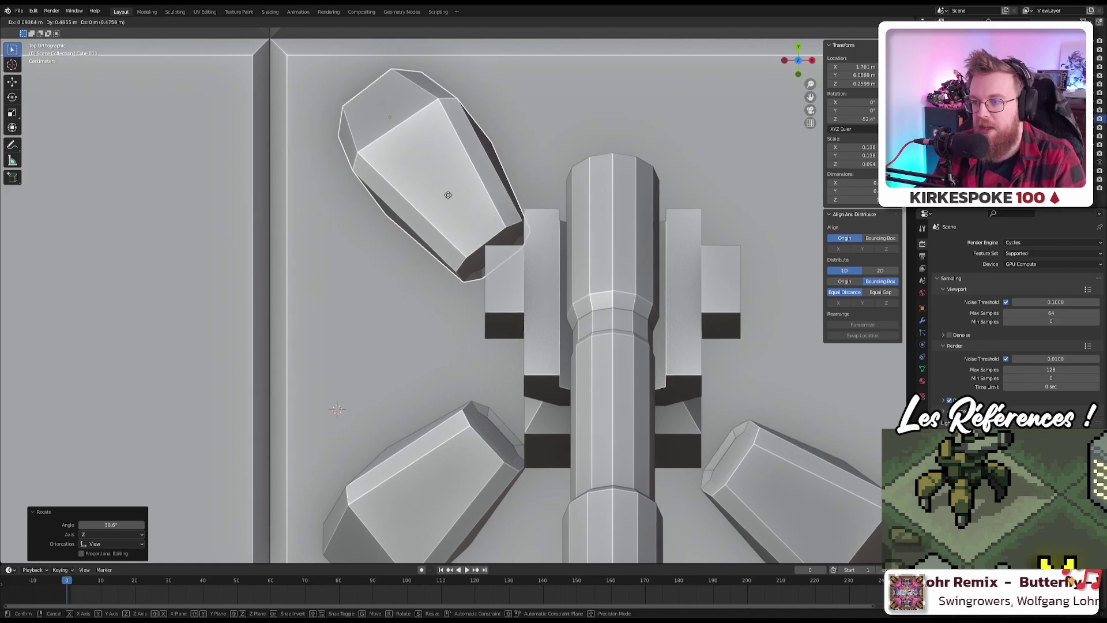
{"action": "key", "text": "Return"}
{"action": "key", "text": "r"}
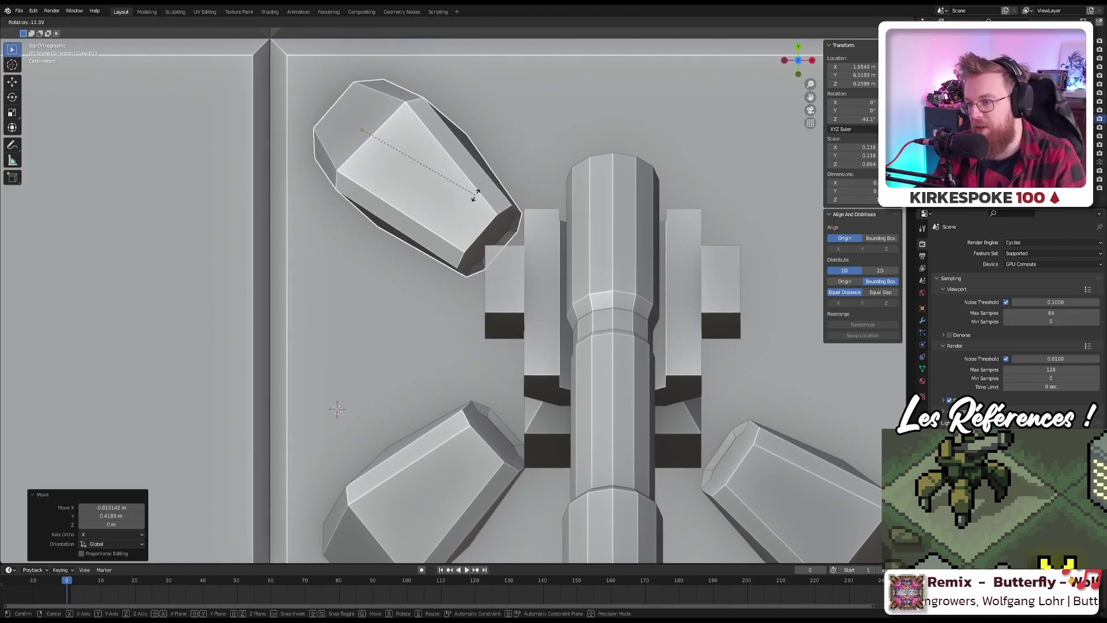
{"action": "key", "text": "Return"}
{"action": "middle_click_drag", "start_coordinate": [500, 362], "coordinate": [326, 301]}
{"action": "key", "text": "KP_7"}
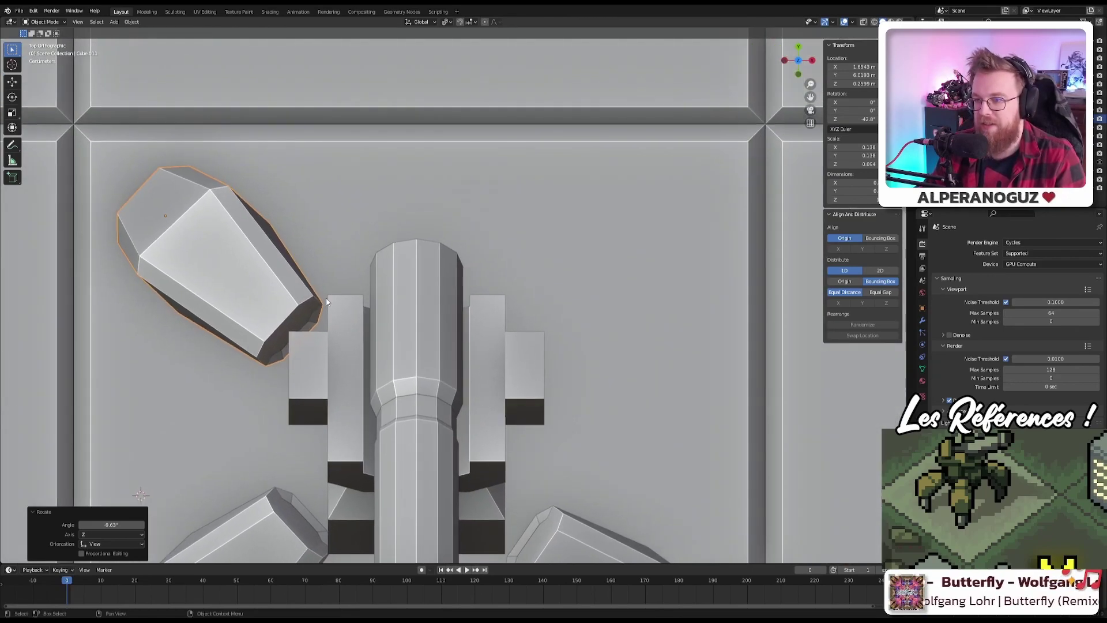
Step: Duplicate it again and place the copy at the upper-right, rotated about 101°
{"action": "key", "text": "shift+d"}
{"action": "key", "text": "Return"}
{"action": "key", "text": "r"}
{"action": "key", "text": "Return"}
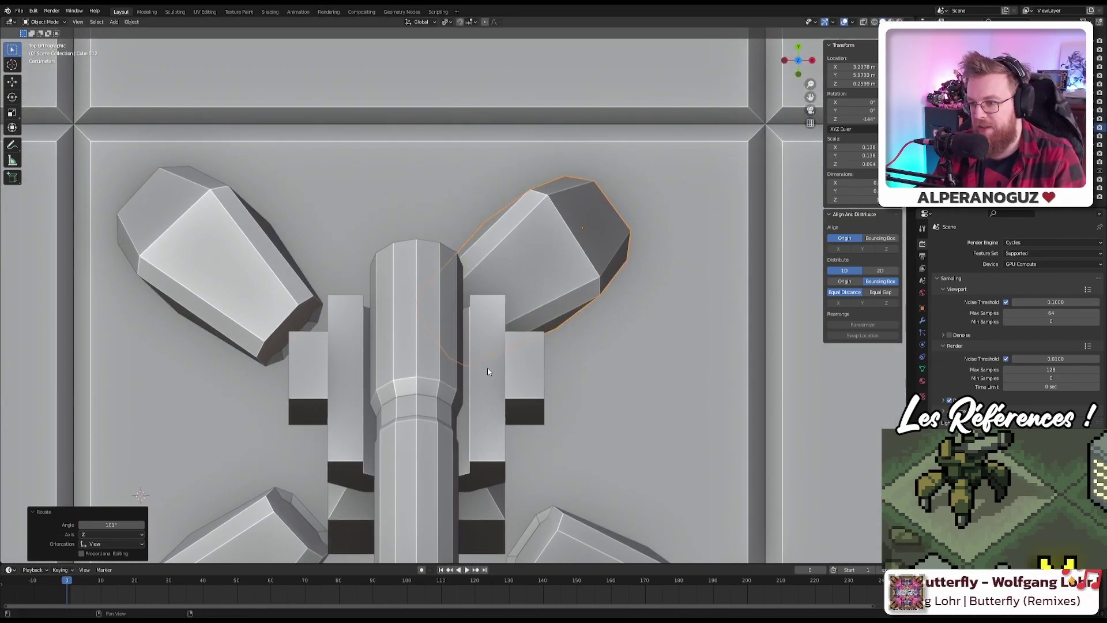
{"action": "key", "text": "g"}
{"action": "key", "text": "Return"}
{"action": "middle_click_drag", "start_coordinate": [329, 526], "coordinate": [533, 394], "text": "shift"}
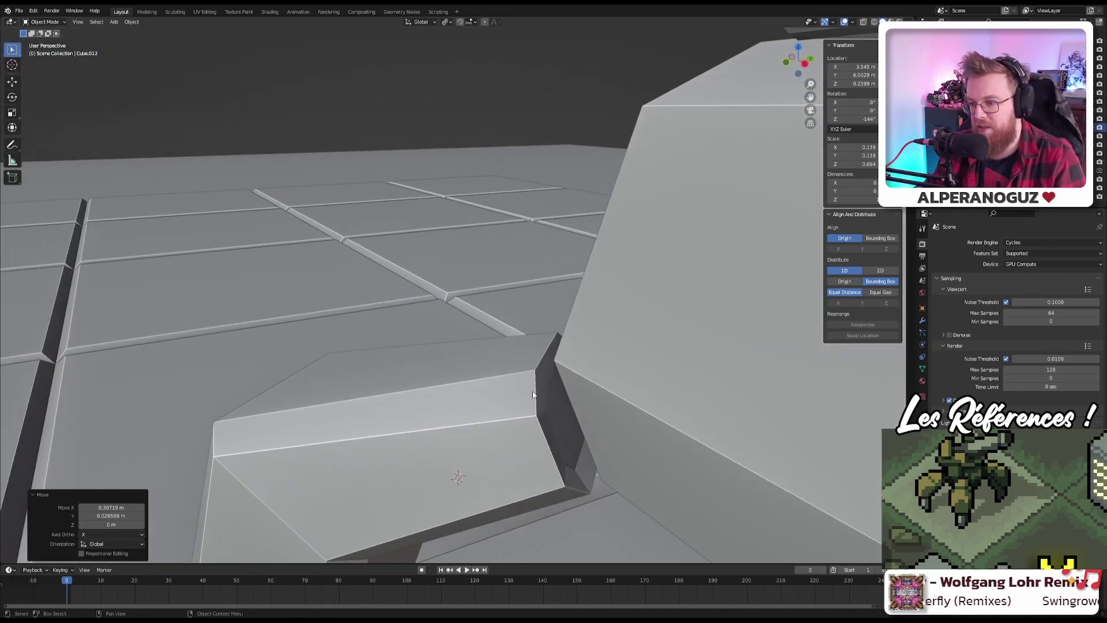
Step: Extrude the right leg piece's inner end face toward the body
{"action": "left_click", "coordinate": [562, 412]}
{"action": "key", "text": "Tab"}
{"action": "left_click", "coordinate": [559, 418]}
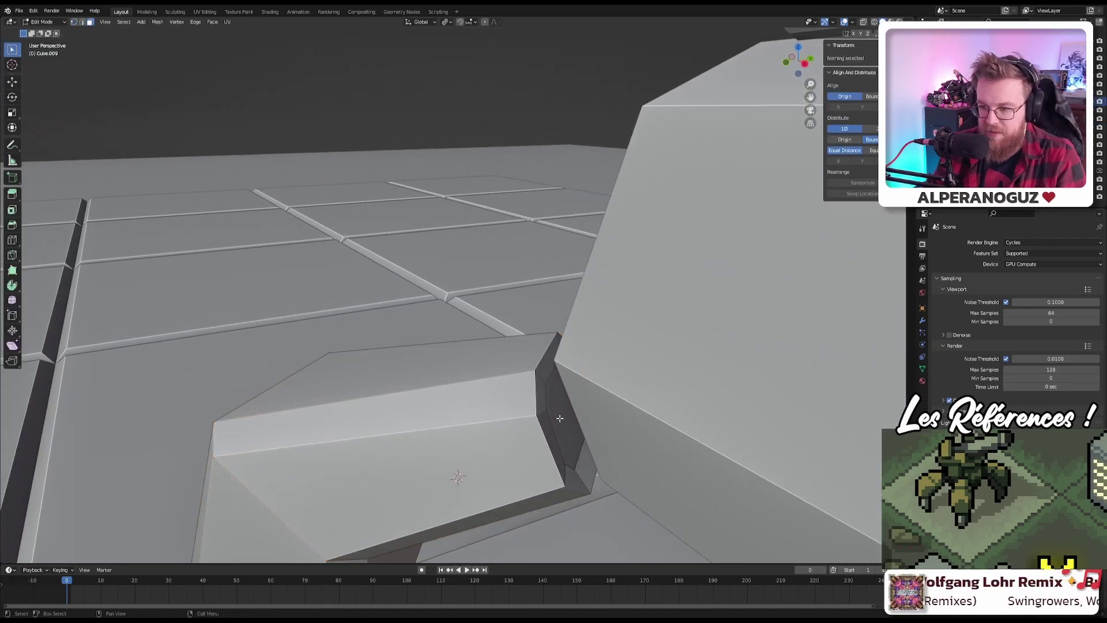
{"action": "key", "text": "e"}
{"action": "left_click", "coordinate": [565, 411]}
{"action": "middle_click_drag", "start_coordinate": [565, 411], "coordinate": [534, 362]}
{"action": "scroll", "coordinate": [631, 388], "scroll_direction": "down", "scroll_amount": 5}
{"action": "key", "text": "Tab"}
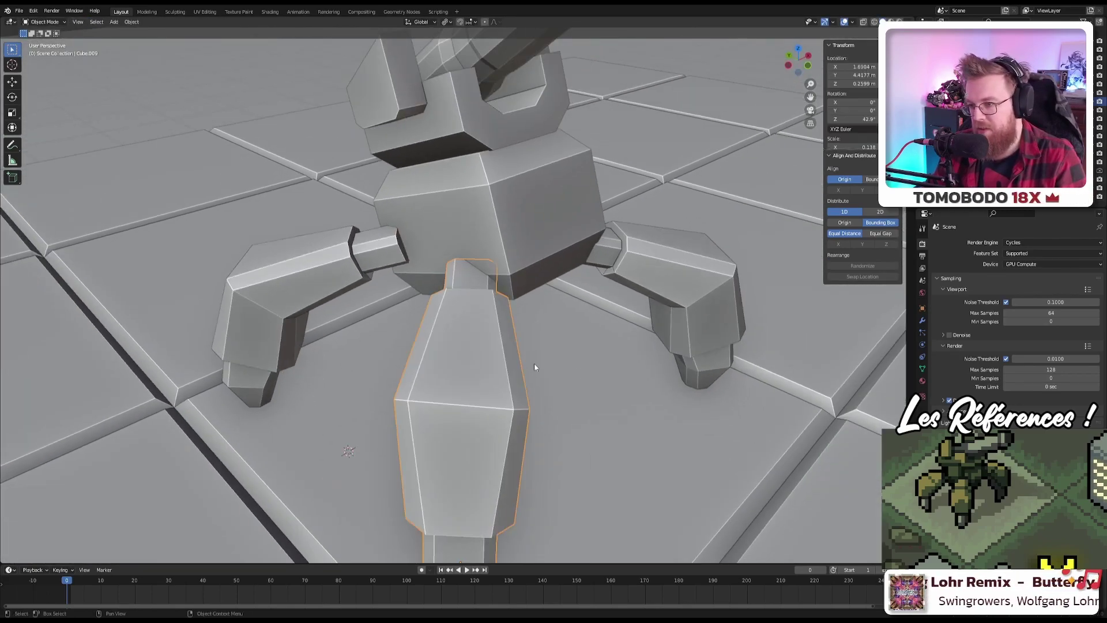
Step: Reposition the lower-left and right legs in the top view
{"action": "key", "text": "KP_7"}
{"action": "key", "text": "g"}
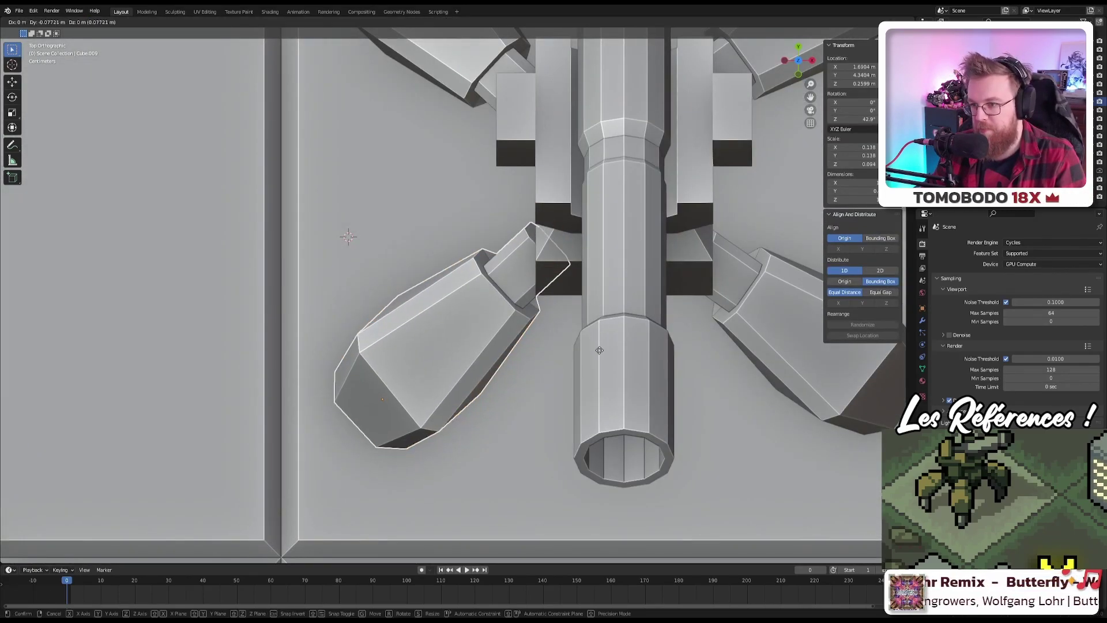
{"action": "left_click", "coordinate": [615, 369]}
{"action": "middle_click_drag", "start_coordinate": [615, 369], "coordinate": [440, 262]}
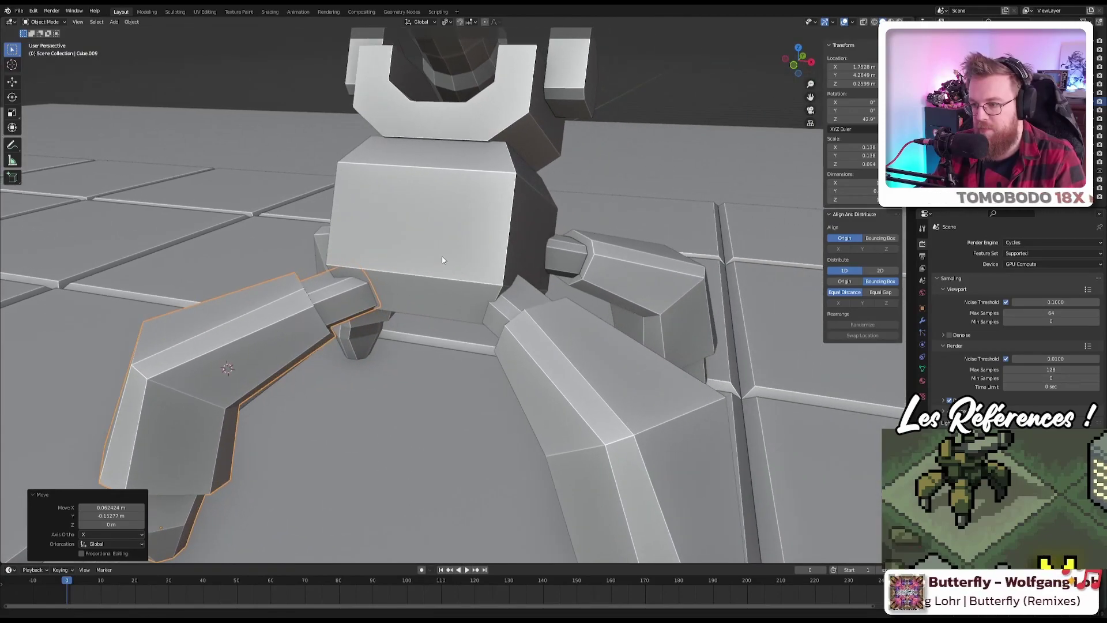
{"action": "left_click", "coordinate": [639, 391]}
{"action": "key", "text": "KP_7"}
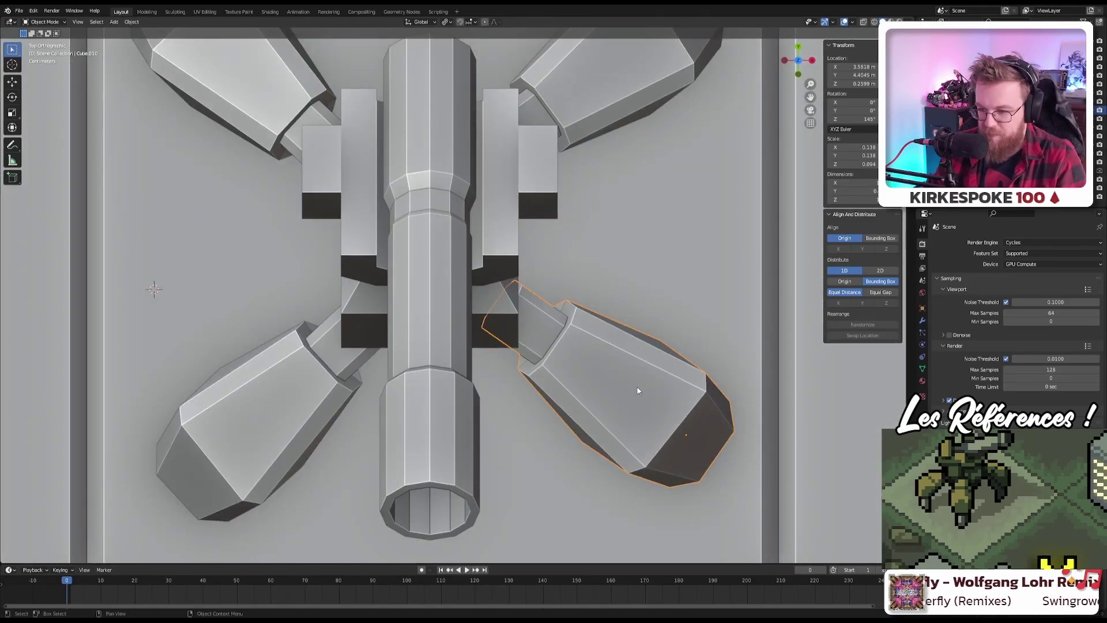
{"action": "key", "text": "g"}
{"action": "left_click", "coordinate": [631, 404]}
Step: Align the lower-right leg's Y location with the left leg at 4.2649 m
{"action": "left_click", "coordinate": [343, 415]}
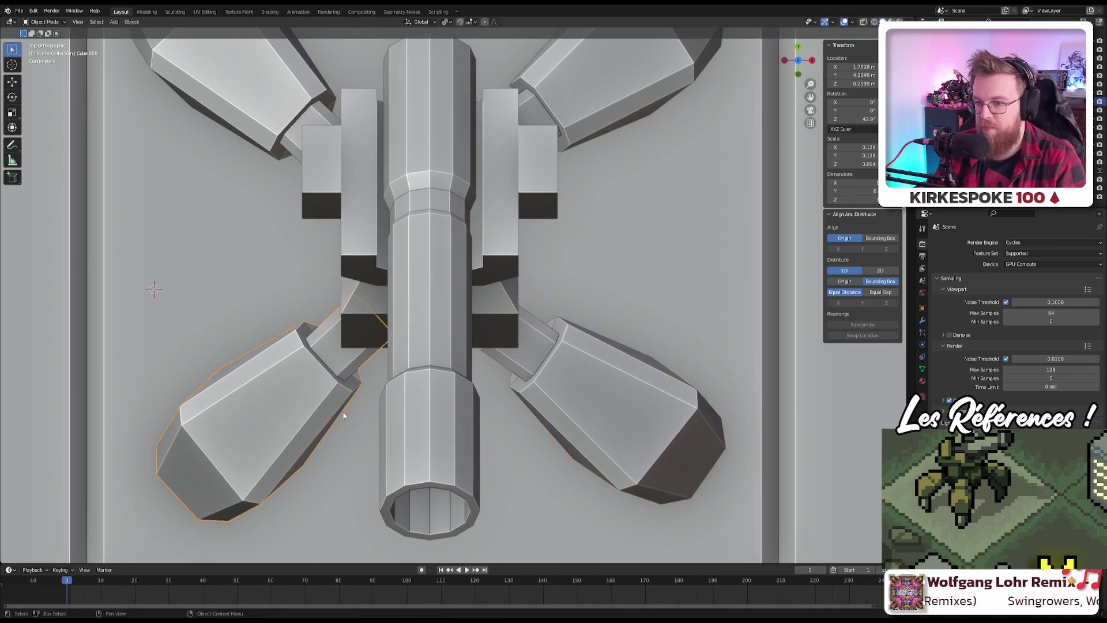
{"action": "left_click", "coordinate": [637, 401]}
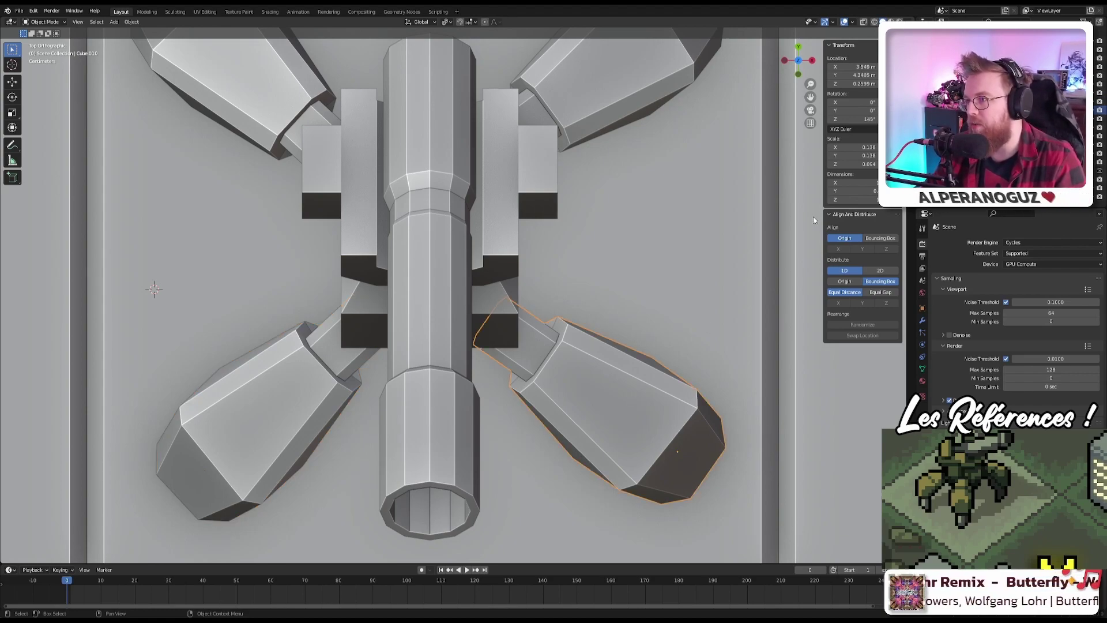
{"action": "left_click", "coordinate": [326, 394]}
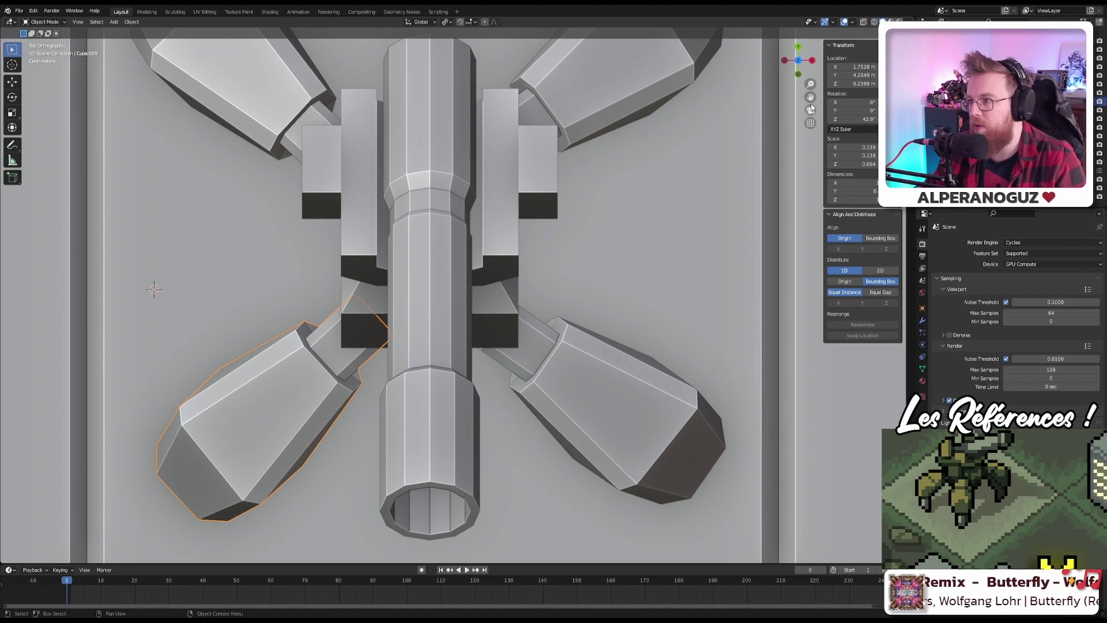
{"action": "left_click", "coordinate": [611, 403]}
{"action": "key", "text": "Return"}
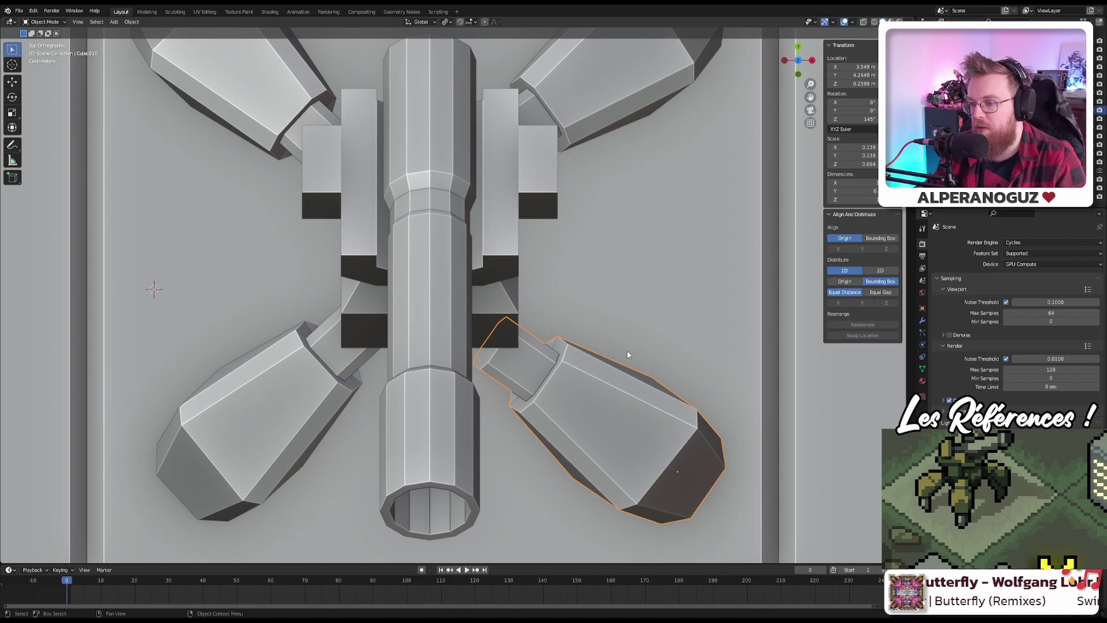
{"action": "middle_click_drag", "start_coordinate": [624, 370], "coordinate": [617, 326], "text": "shift"}
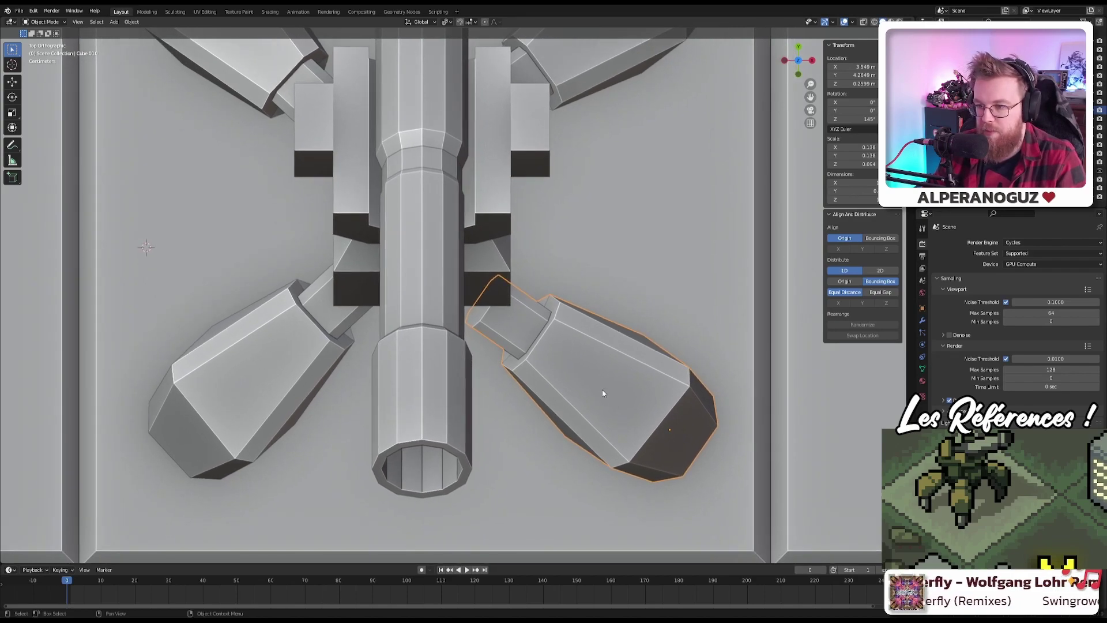
{"action": "key", "text": "g"}
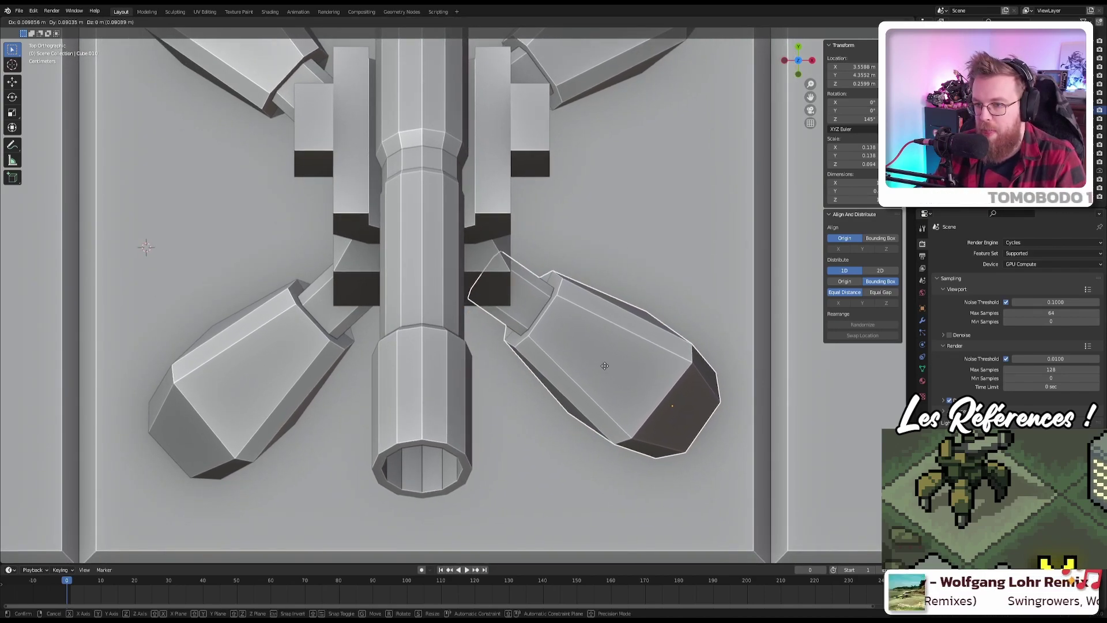
{"action": "left_click", "coordinate": [605, 365]}
{"action": "left_click", "coordinate": [264, 368]}
{"action": "left_click", "coordinate": [614, 360]}
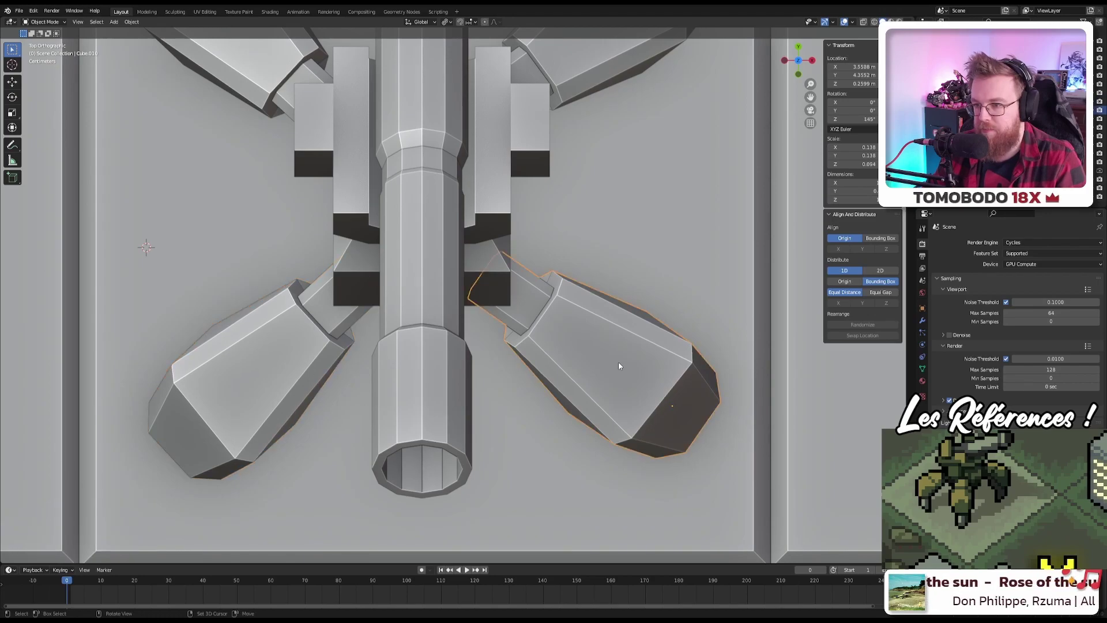
{"action": "middle_click_drag", "start_coordinate": [618, 361], "coordinate": [614, 322]}
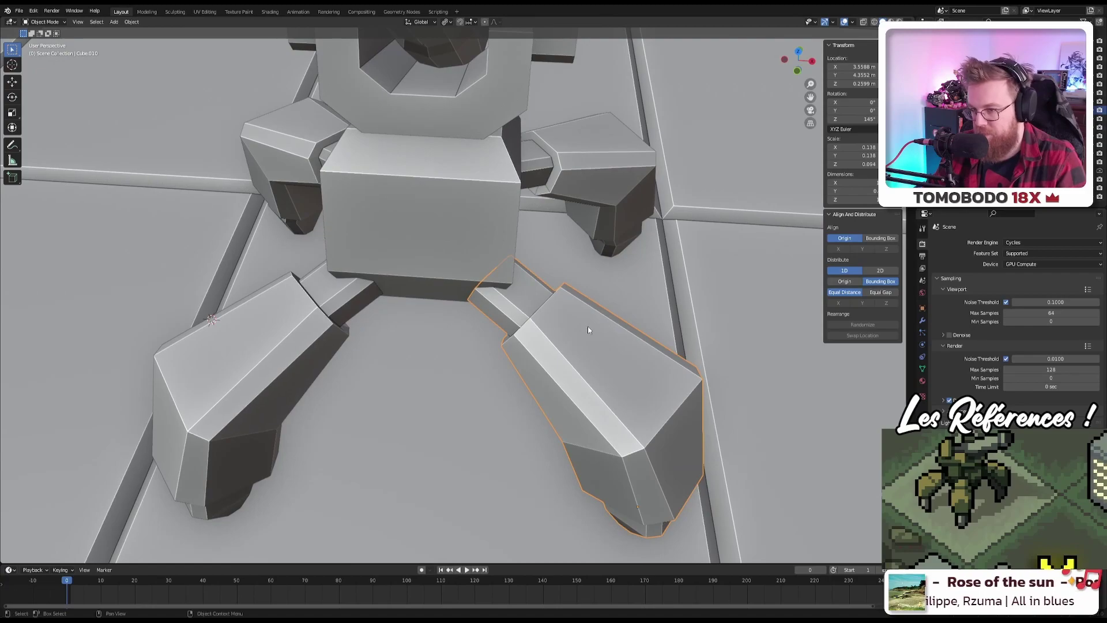
Step: Nudge the right front leg 0.013 m along Y and inspect the mech in perspective
{"action": "left_click", "coordinate": [259, 378]}
{"action": "left_click", "coordinate": [553, 361]}
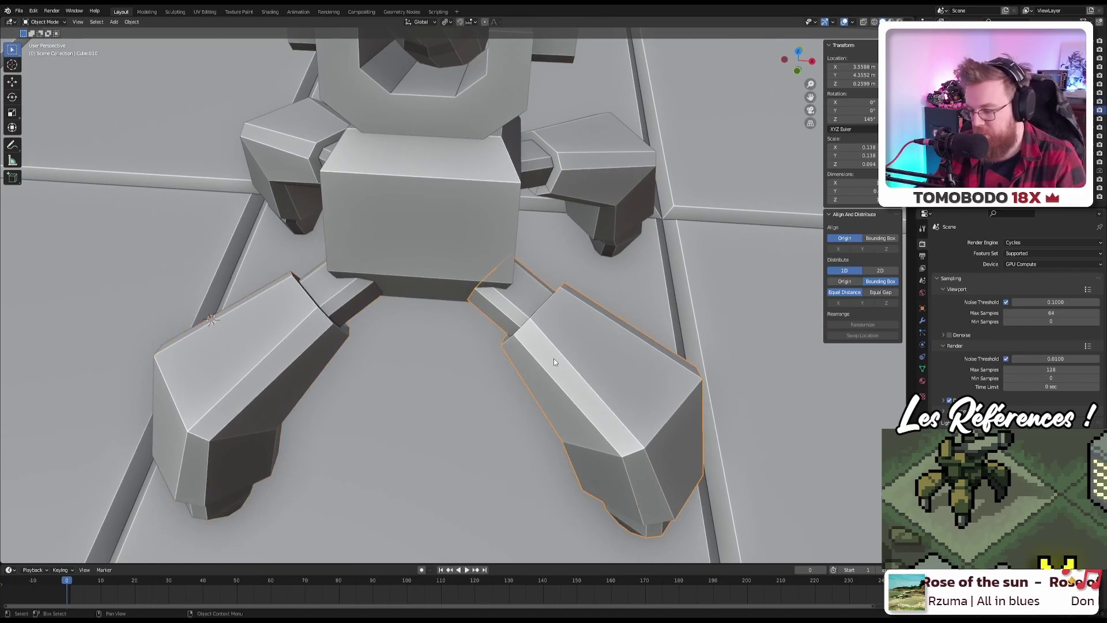
{"action": "key", "text": "KP_7"}
{"action": "key", "text": "g"}
{"action": "key", "text": "y"}
{"action": "left_click", "coordinate": [553, 355]}
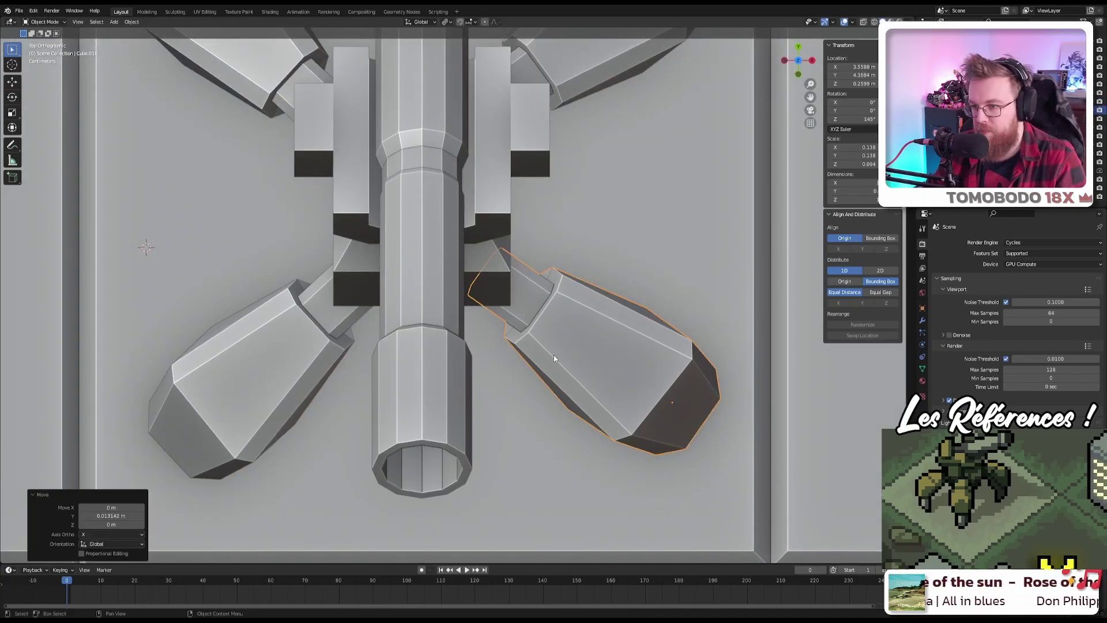
{"action": "middle_click_drag", "start_coordinate": [554, 355], "coordinate": [511, 273]}
{"action": "scroll", "coordinate": [563, 314], "scroll_direction": "down", "scroll_amount": 5}
{"action": "middle_click_drag", "start_coordinate": [563, 314], "coordinate": [552, 296]}
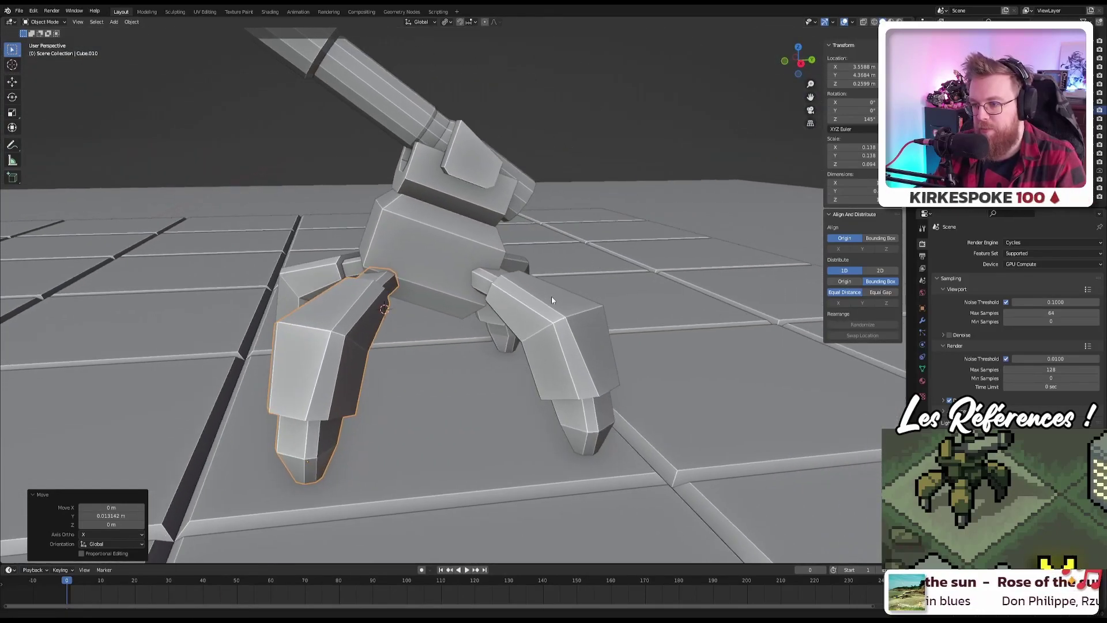
{"action": "scroll", "coordinate": [437, 296], "scroll_direction": "up", "scroll_amount": 4}
{"action": "scroll", "coordinate": [628, 314], "scroll_direction": "down", "scroll_amount": 4}
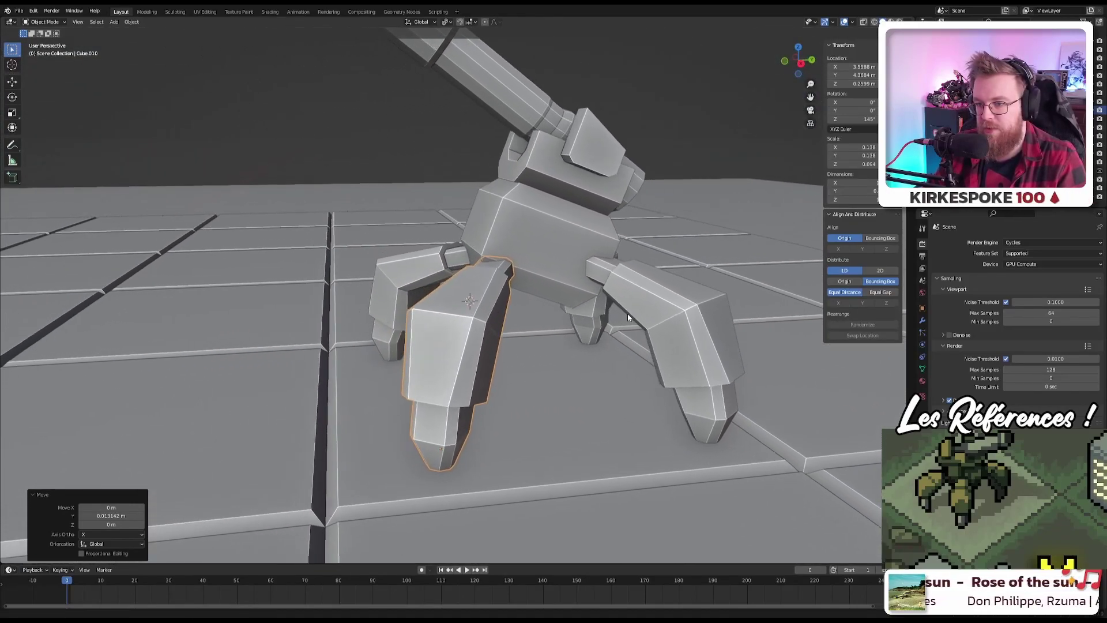
{"action": "middle_click_drag", "start_coordinate": [628, 313], "coordinate": [500, 320]}
{"action": "scroll", "coordinate": [522, 349], "scroll_direction": "up", "scroll_amount": 4}
{"action": "scroll", "coordinate": [503, 317], "scroll_direction": "up", "scroll_amount": 3}
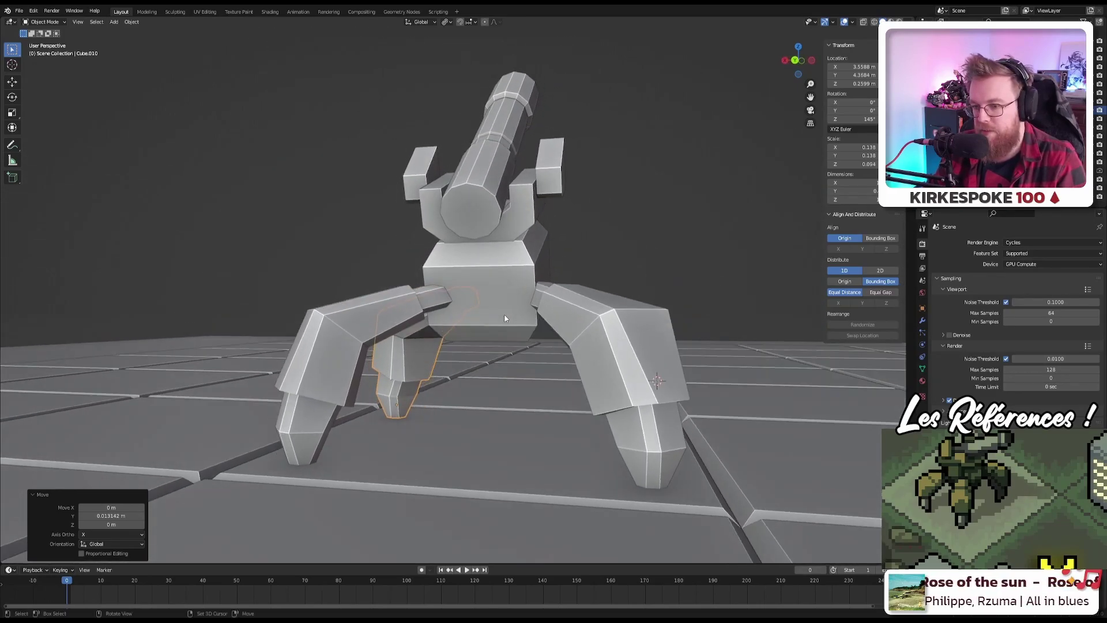
Step: Select leg Cube.012 and hide the tiled floor to view its foot
{"action": "left_click", "coordinate": [295, 414]}
{"action": "middle_click_drag", "start_coordinate": [295, 414], "coordinate": [372, 434]}
{"action": "scroll", "coordinate": [484, 418], "scroll_direction": "up", "scroll_amount": 3}
{"action": "scroll", "coordinate": [372, 433], "scroll_direction": "up", "scroll_amount": 3}
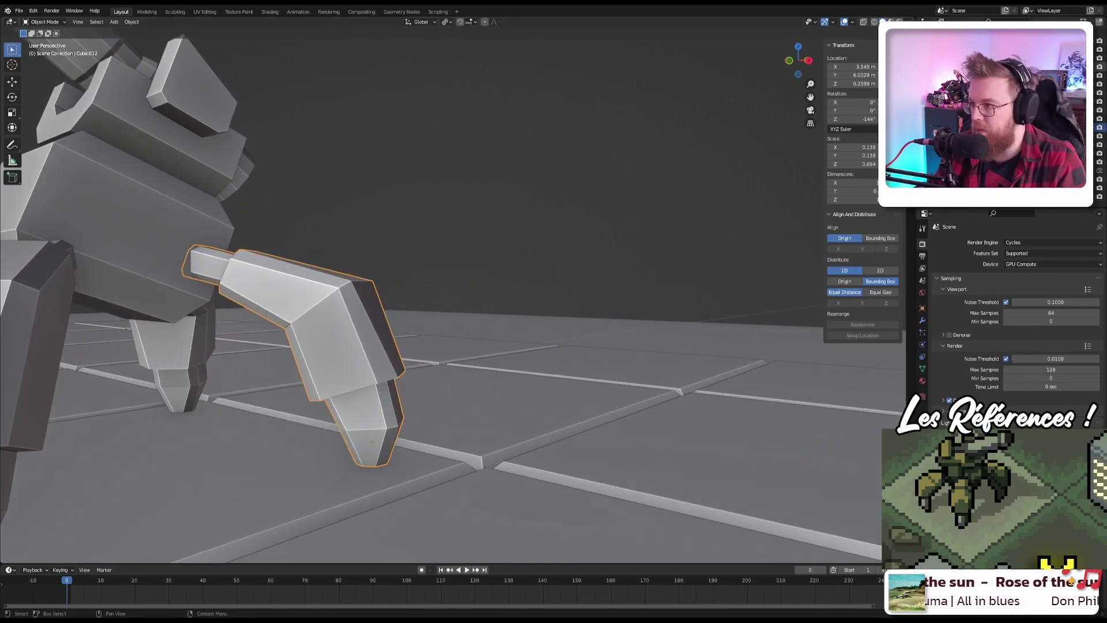
{"action": "left_click", "coordinate": [1100, 153]}
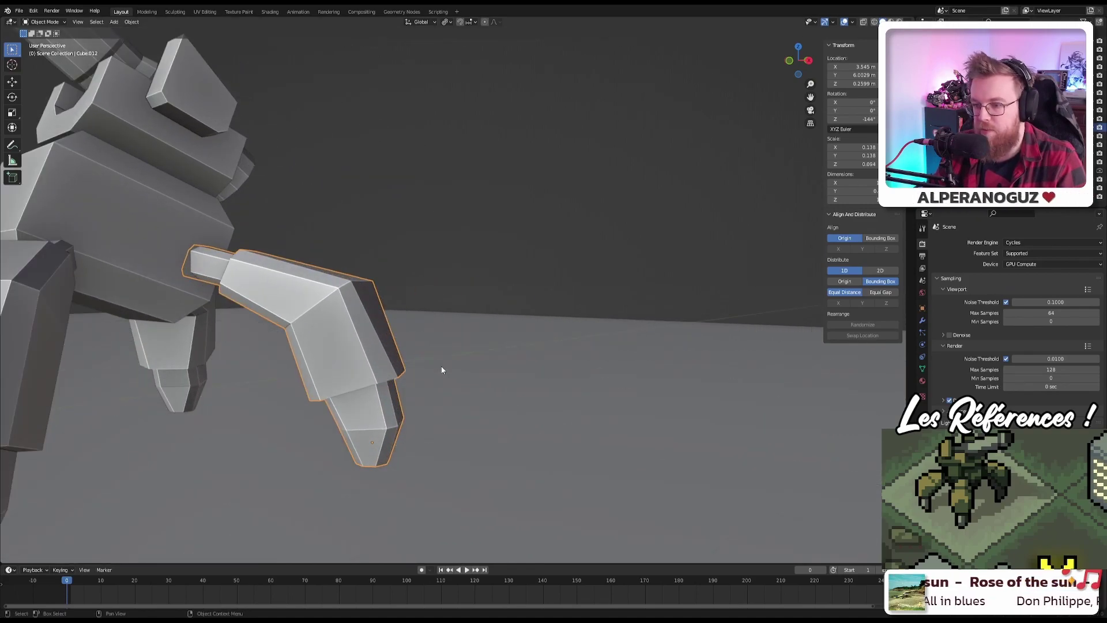
{"action": "middle_click_drag", "start_coordinate": [441, 366], "coordinate": [424, 387]}
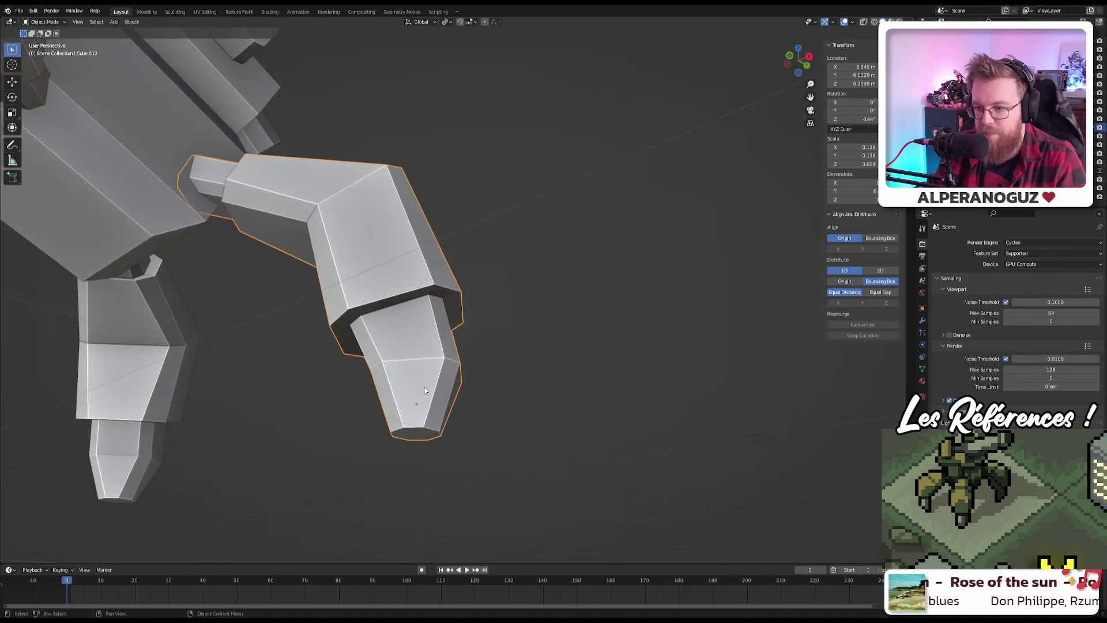
Step: Move leg Cube.012's origin to its foot's bottom face via the 3D cursor
{"action": "key", "text": "Tab"}
{"action": "left_click", "coordinate": [415, 435]}
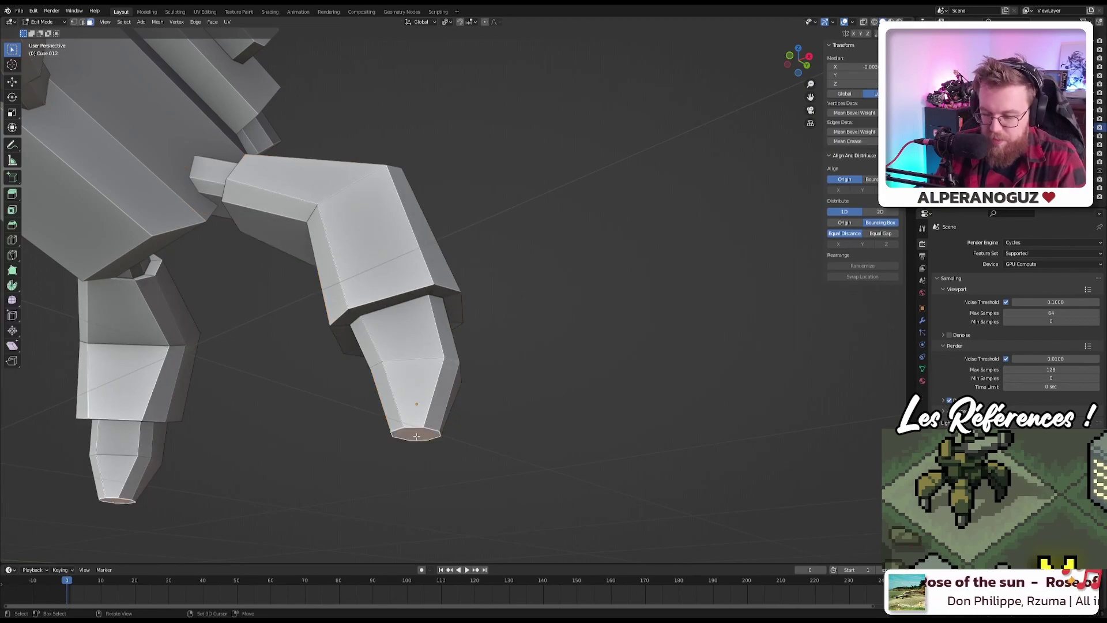
{"action": "key", "text": "shift+s"}
{"action": "left_click", "coordinate": [414, 485]}
{"action": "key", "text": "Tab"}
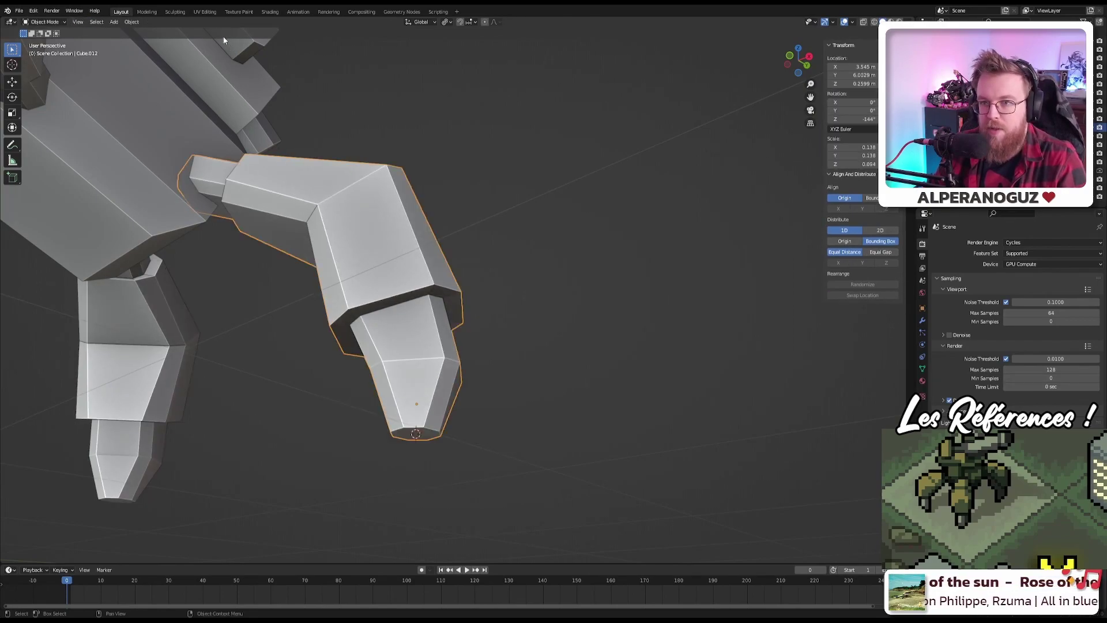
{"action": "left_click", "coordinate": [131, 22]}
{"action": "mouse_move", "coordinate": [170, 41]}
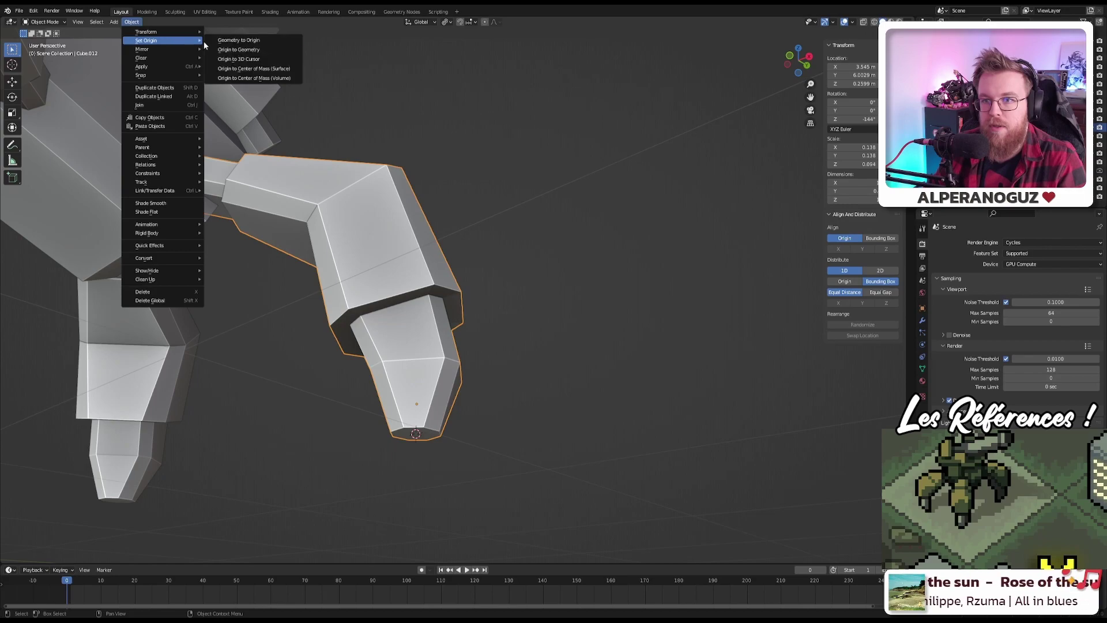
{"action": "left_click", "coordinate": [246, 59]}
{"action": "key", "text": "z"}
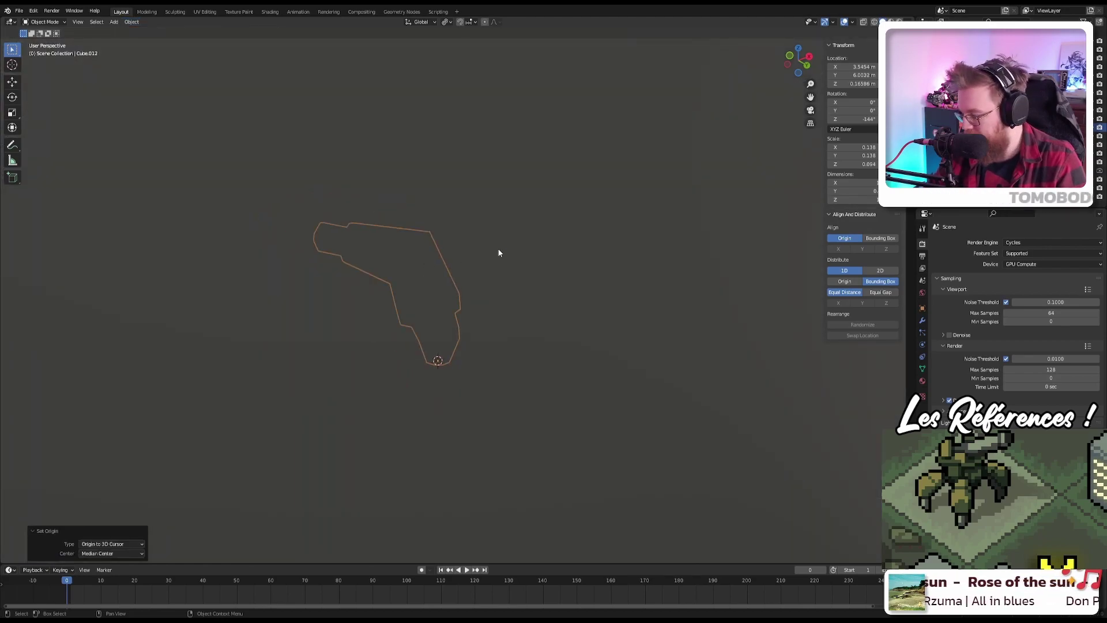
Step: Raise the leg slightly in front view, about 0.096 m in X and 0.099 m in Z
{"action": "key", "text": "KP_7"}
{"action": "key", "text": "KP_1"}
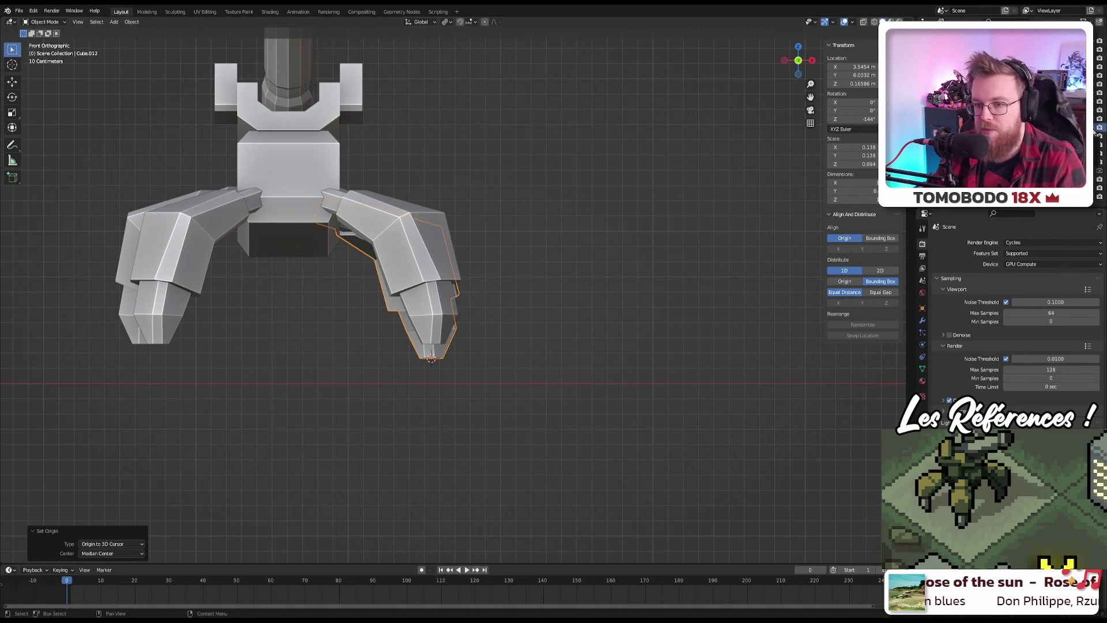
{"action": "middle_click_drag", "start_coordinate": [486, 248], "coordinate": [629, 302], "text": "shift"}
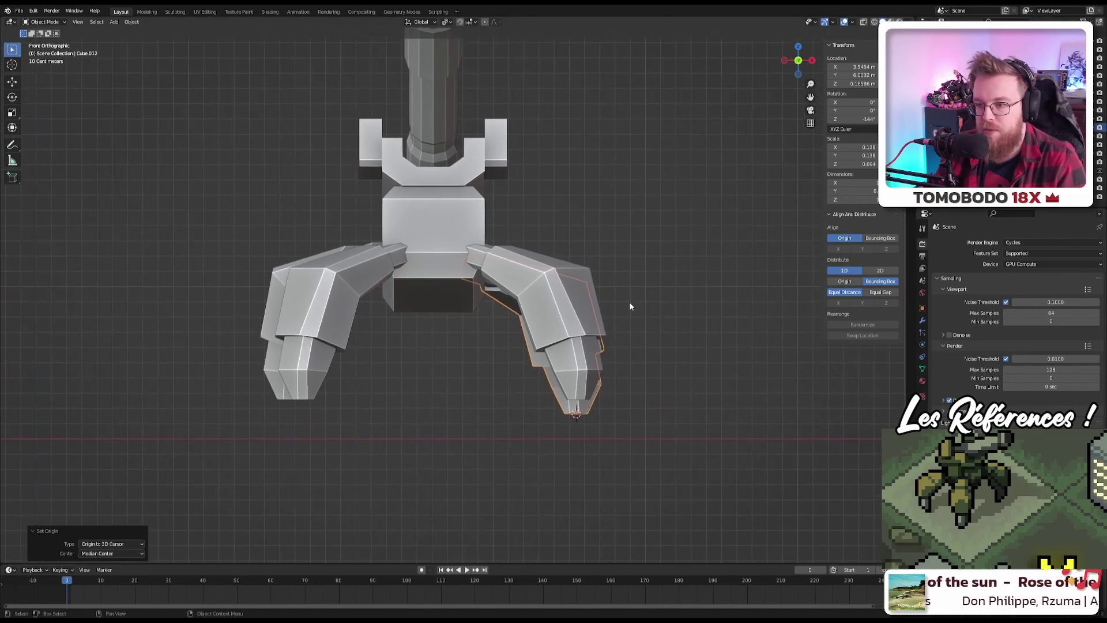
{"action": "key", "text": "g"}
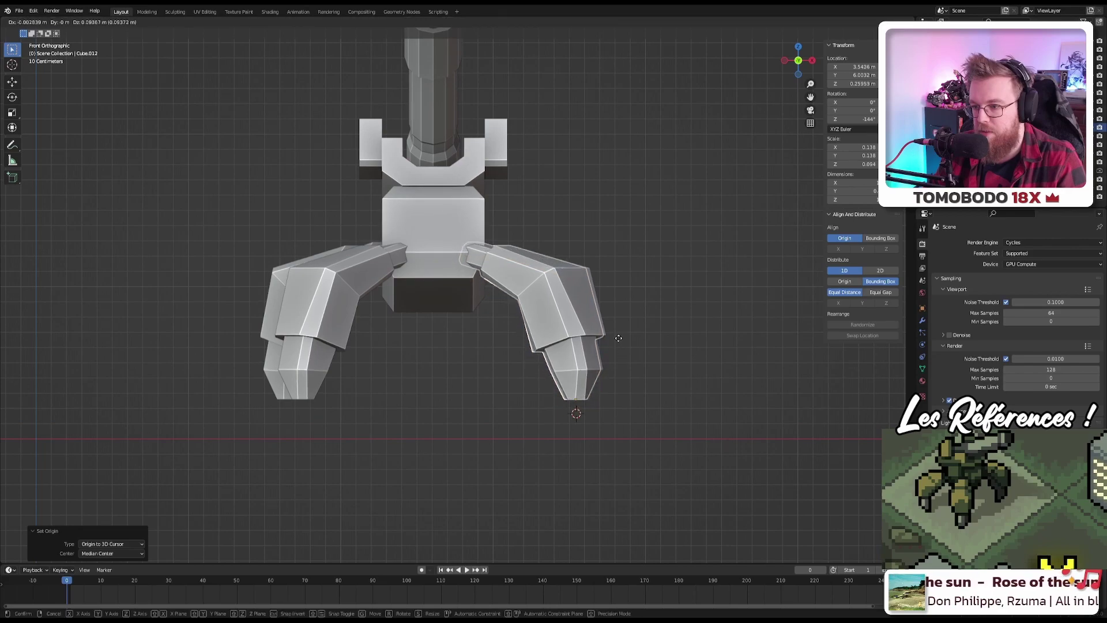
{"action": "left_click", "coordinate": [619, 339]}
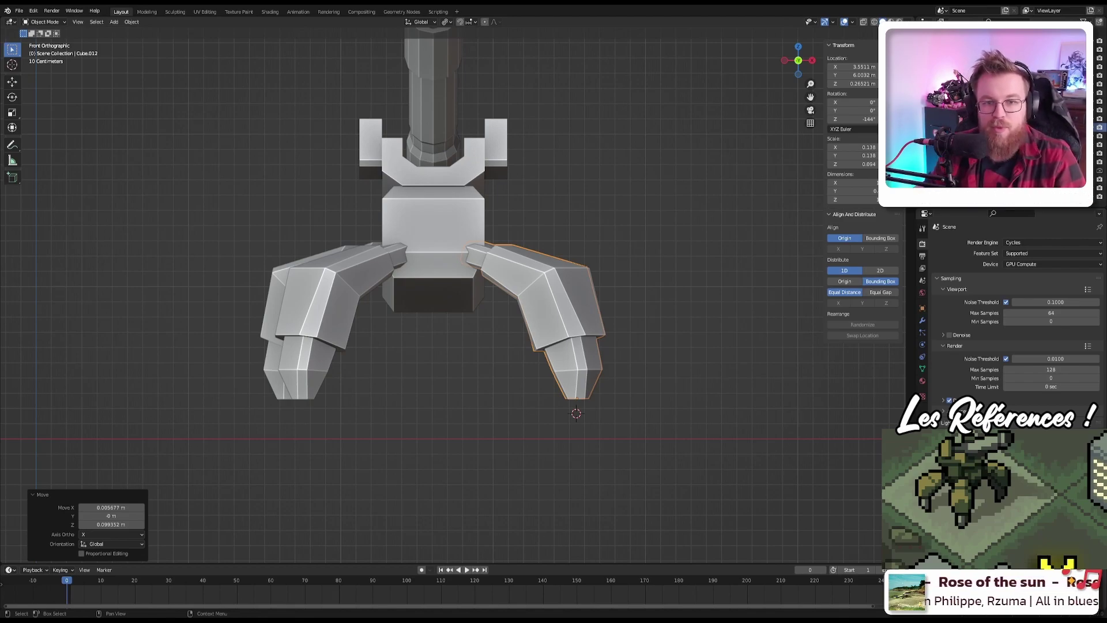
Step: In side view, tilt the leg -21.4°, shift it 0.202 m in Y, then unhide the floor
{"action": "middle_click_drag", "start_coordinate": [665, 194], "coordinate": [563, 238], "text": "shift"}
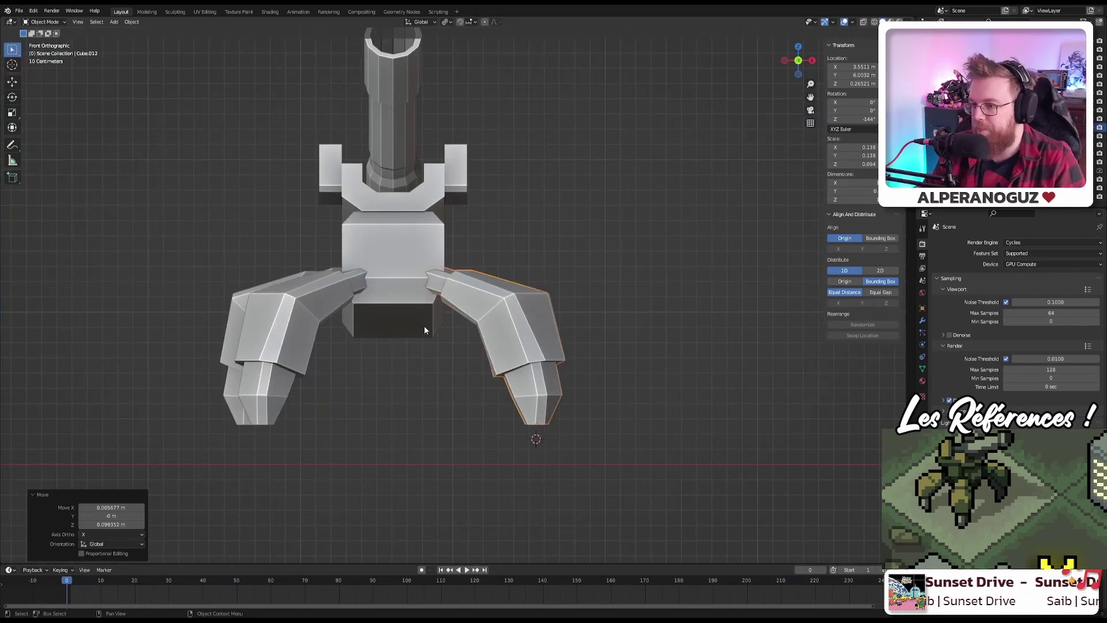
{"action": "middle_click_drag", "start_coordinate": [425, 330], "coordinate": [457, 341], "text": "shift"}
{"action": "key", "text": "KP_3"}
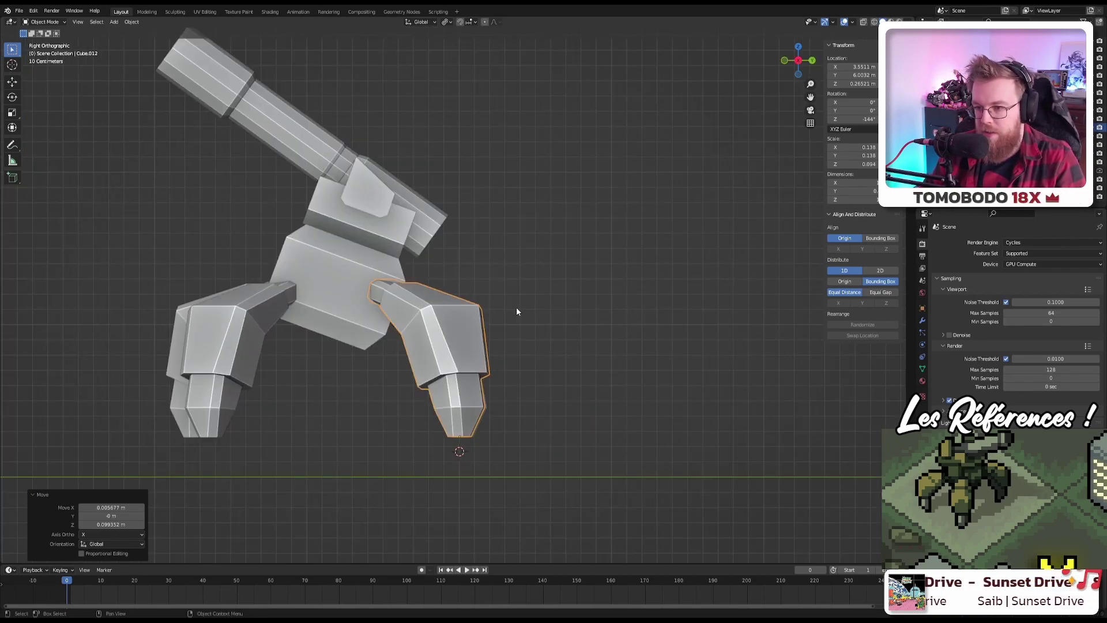
{"action": "key", "text": "r"}
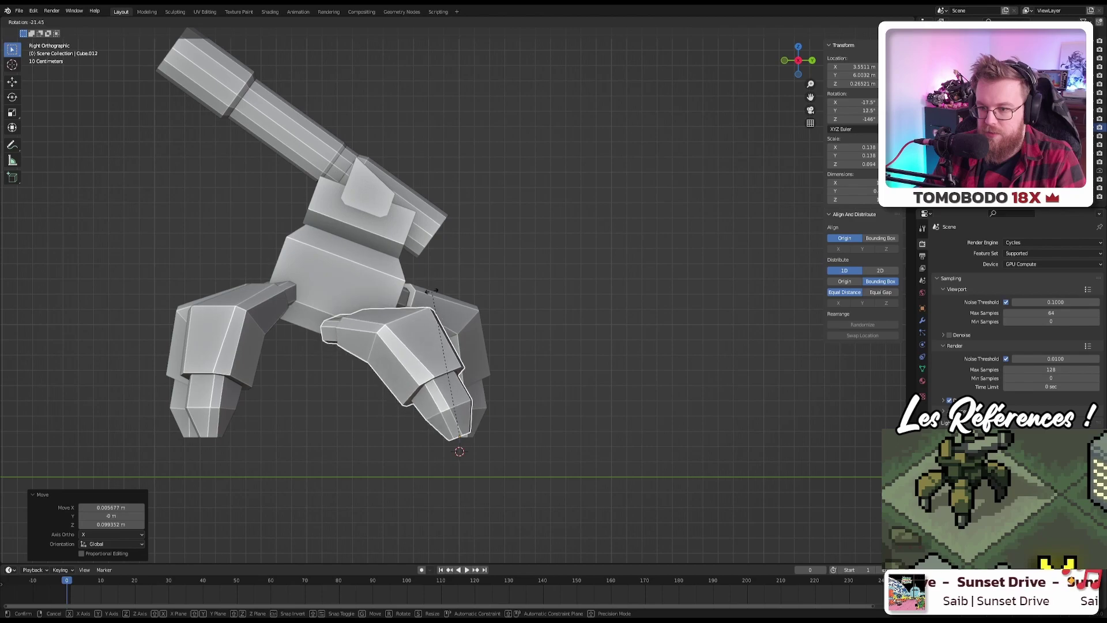
{"action": "left_click", "coordinate": [436, 291]}
{"action": "key", "text": "g"}
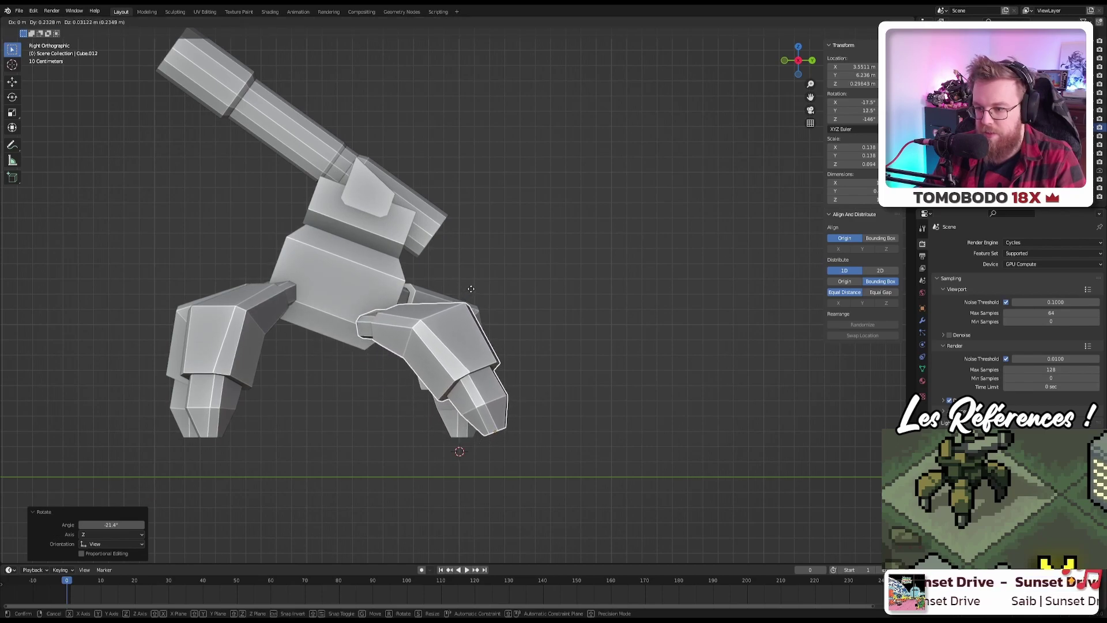
{"action": "left_click", "coordinate": [467, 290]}
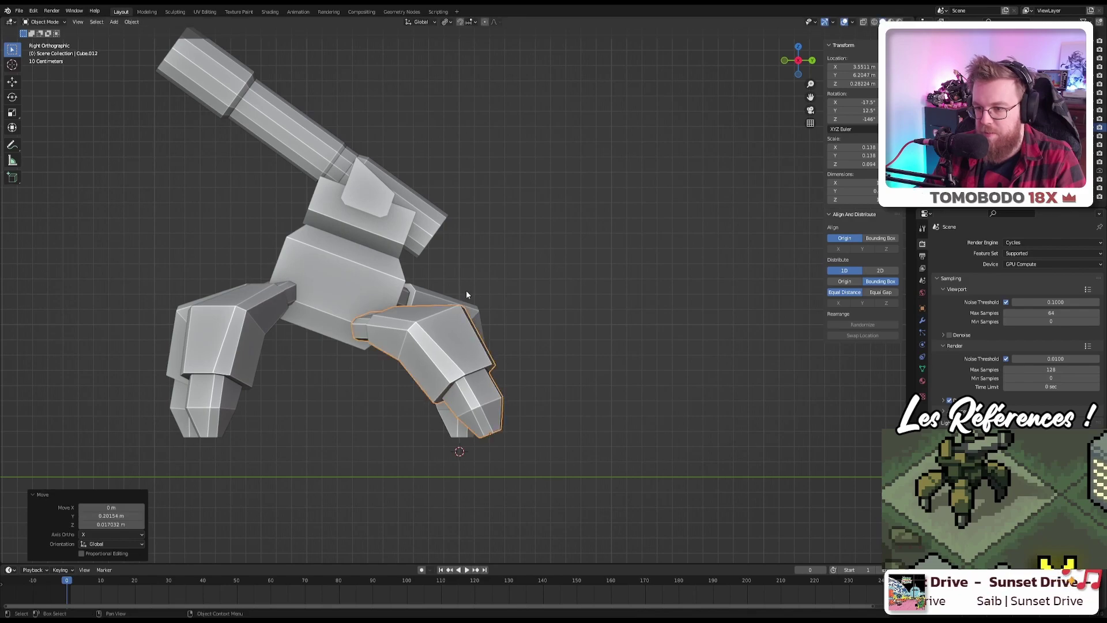
{"action": "middle_click_drag", "start_coordinate": [466, 289], "coordinate": [461, 311]}
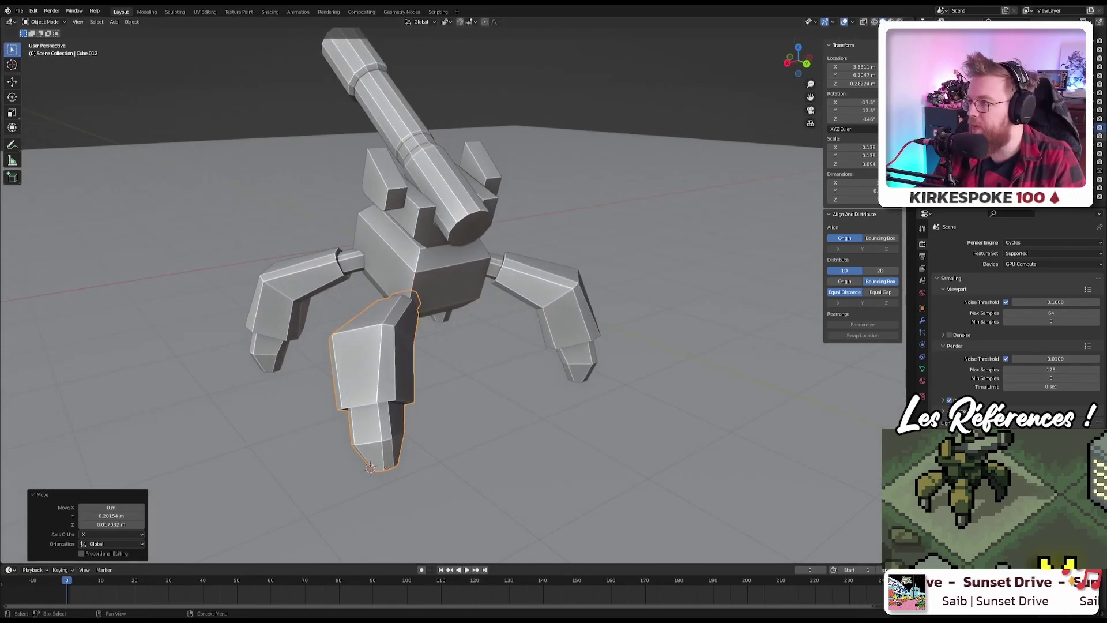
{"action": "key", "text": "alt+h"}
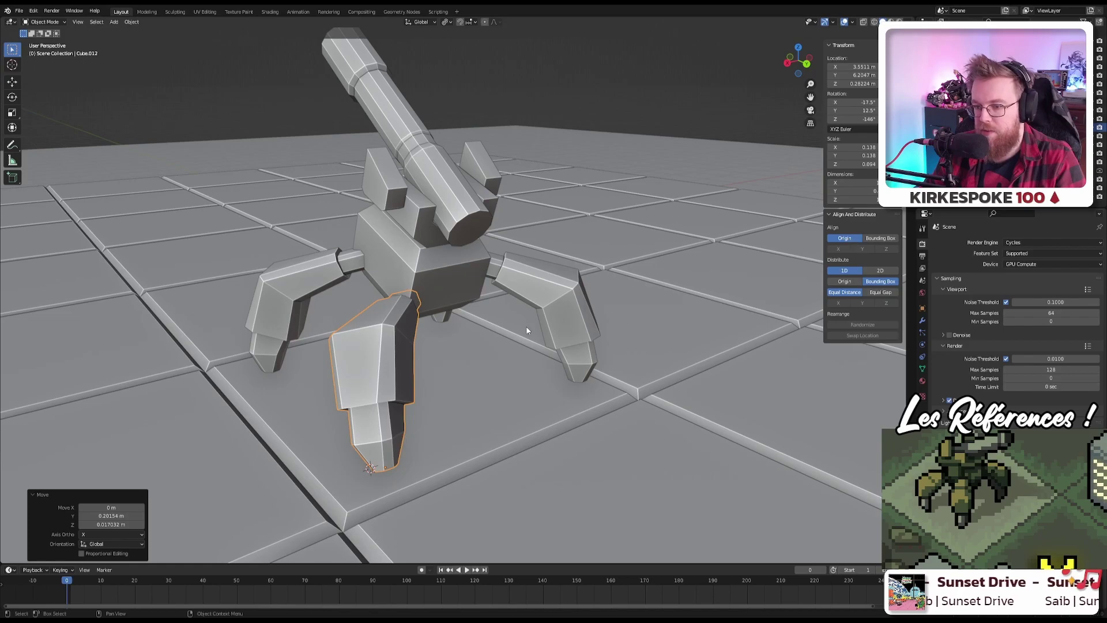
{"action": "middle_click_drag", "start_coordinate": [526, 326], "coordinate": [451, 324]}
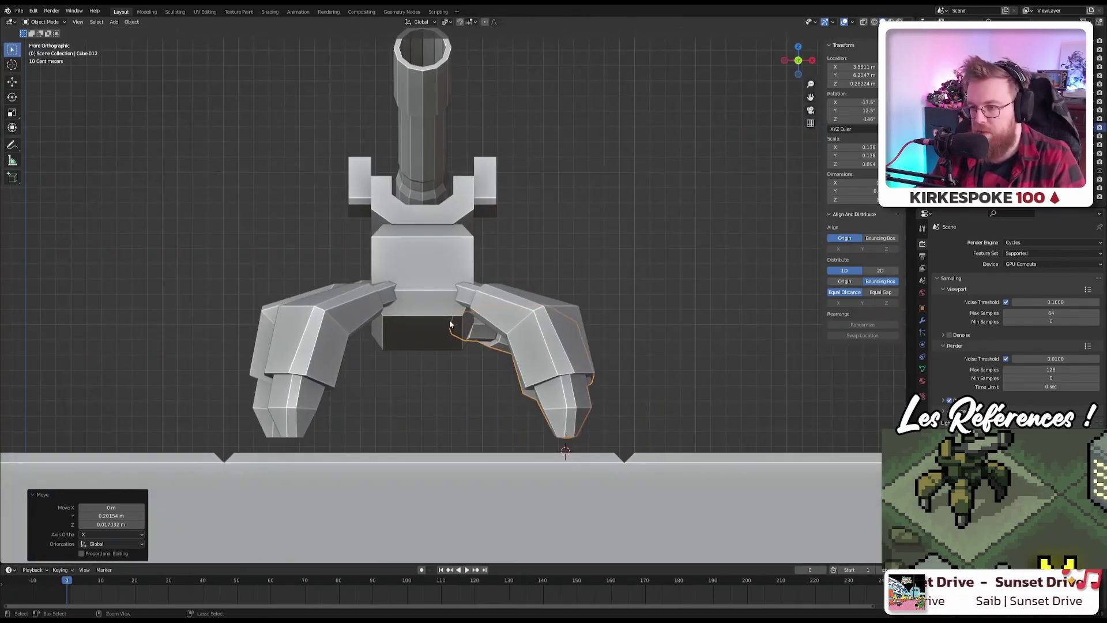
Step: From a perspective view, rotate the back-right leg 13.1°
{"action": "key", "text": "ctrl+KP_1"}
{"action": "scroll", "coordinate": [453, 313], "scroll_direction": "up", "scroll_amount": 4}
{"action": "scroll", "coordinate": [463, 344], "scroll_direction": "down", "scroll_amount": 1}
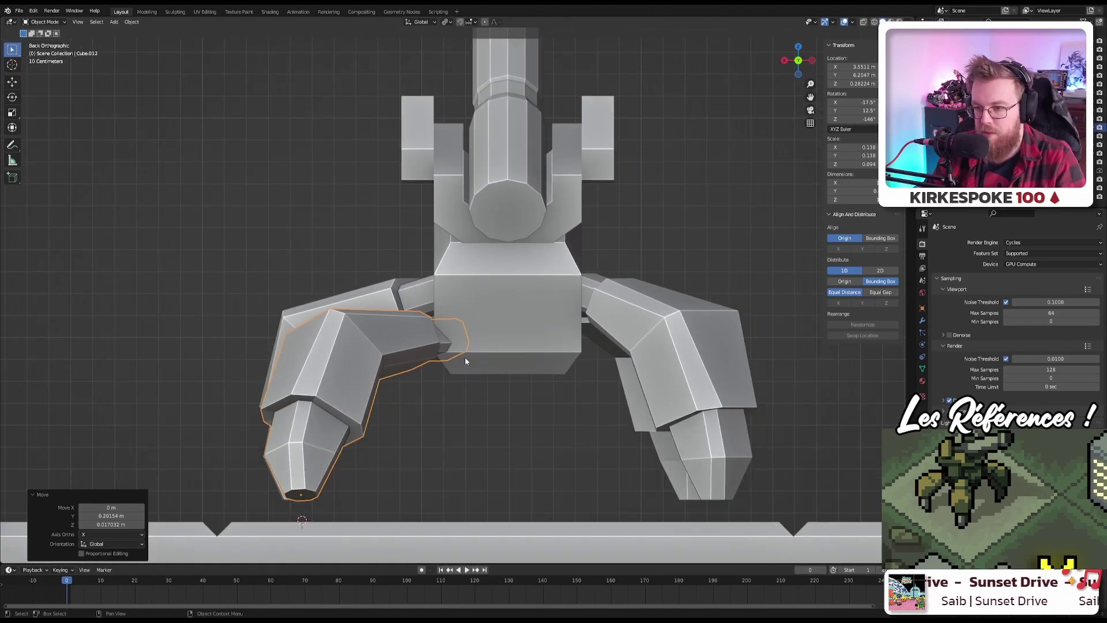
{"action": "scroll", "coordinate": [476, 313], "scroll_direction": "down", "scroll_amount": 1}
{"action": "middle_click_drag", "start_coordinate": [438, 327], "coordinate": [514, 330]}
{"action": "scroll", "coordinate": [514, 330], "scroll_direction": "down", "scroll_amount": 3}
{"action": "scroll", "coordinate": [478, 358], "scroll_direction": "down", "scroll_amount": 2}
{"action": "key", "text": "r"}
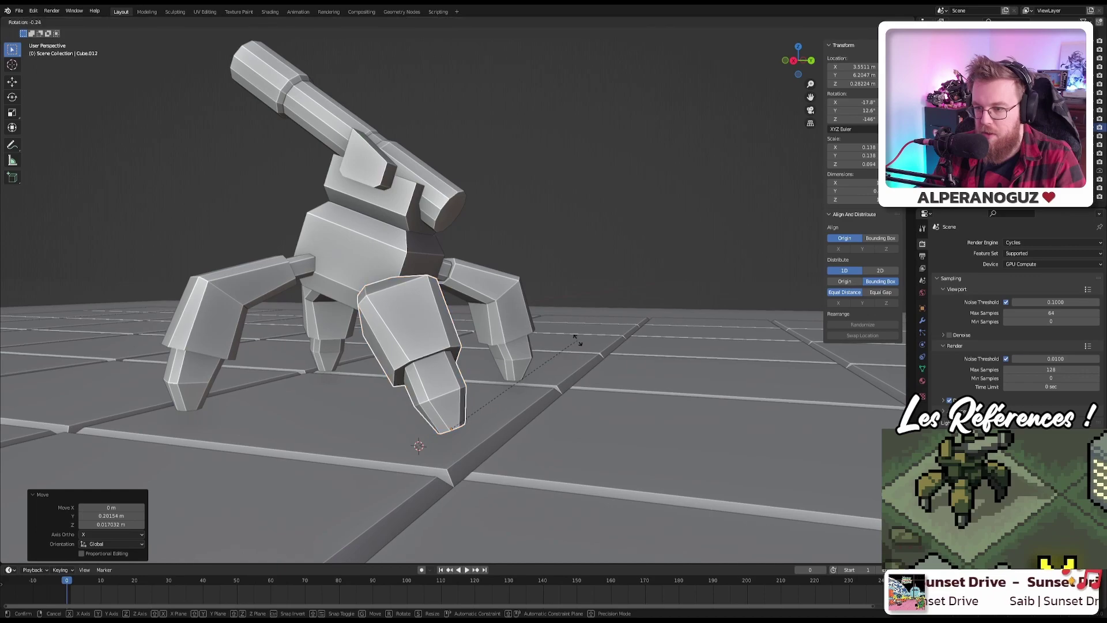
{"action": "left_click", "coordinate": [555, 311]}
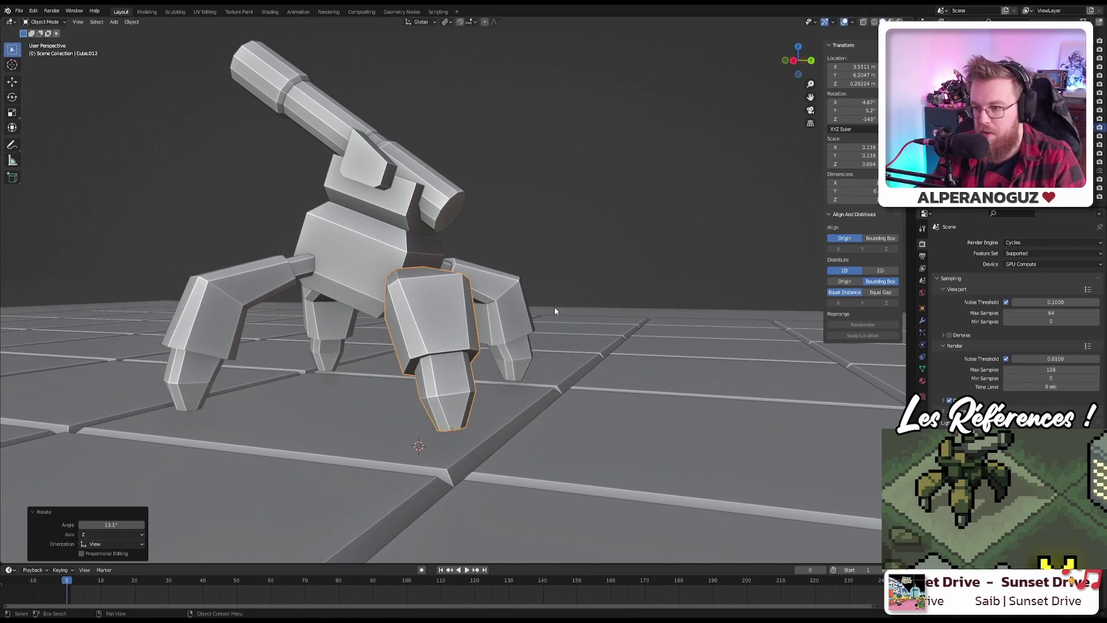
{"action": "middle_click_drag", "start_coordinate": [555, 312], "coordinate": [527, 348]}
{"action": "scroll", "coordinate": [538, 362], "scroll_direction": "up", "scroll_amount": 3}
Step: Tilt the leg about 4° further and lower it so its foot meets the floor
{"action": "key", "text": "r"}
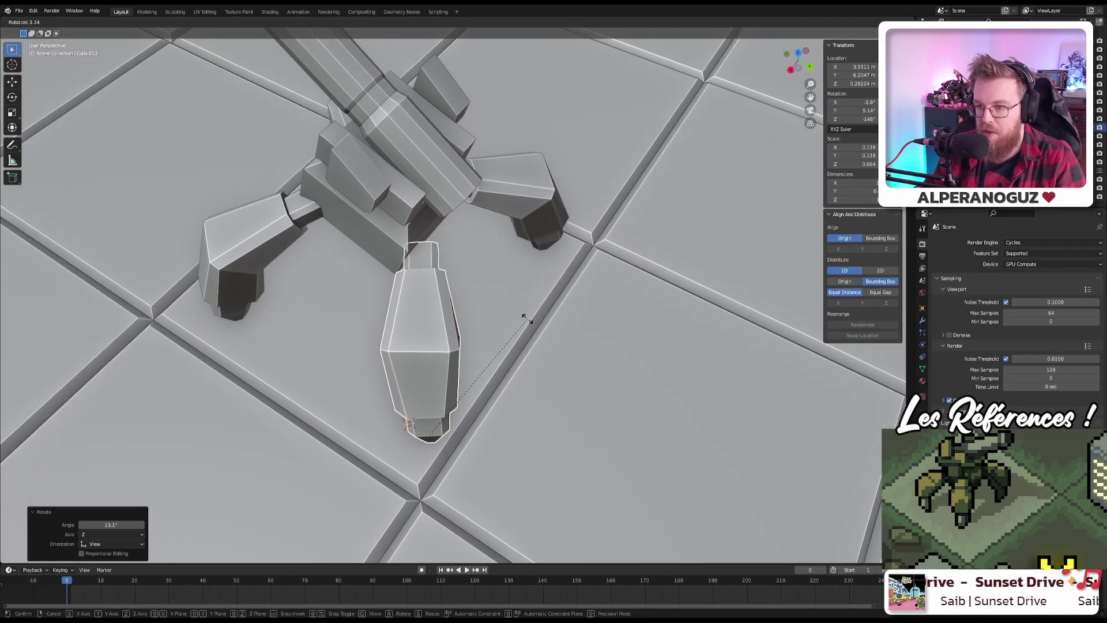
{"action": "right_click", "coordinate": [524, 319]}
{"action": "middle_click_drag", "start_coordinate": [495, 331], "coordinate": [496, 267]}
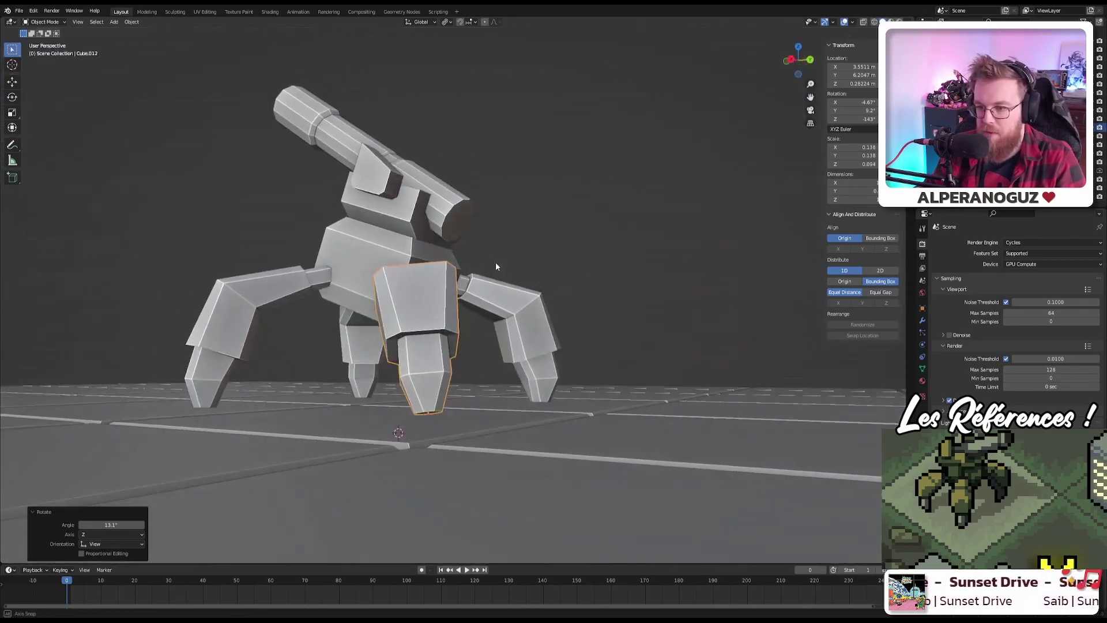
{"action": "key", "text": "r"}
{"action": "left_click", "coordinate": [517, 265]}
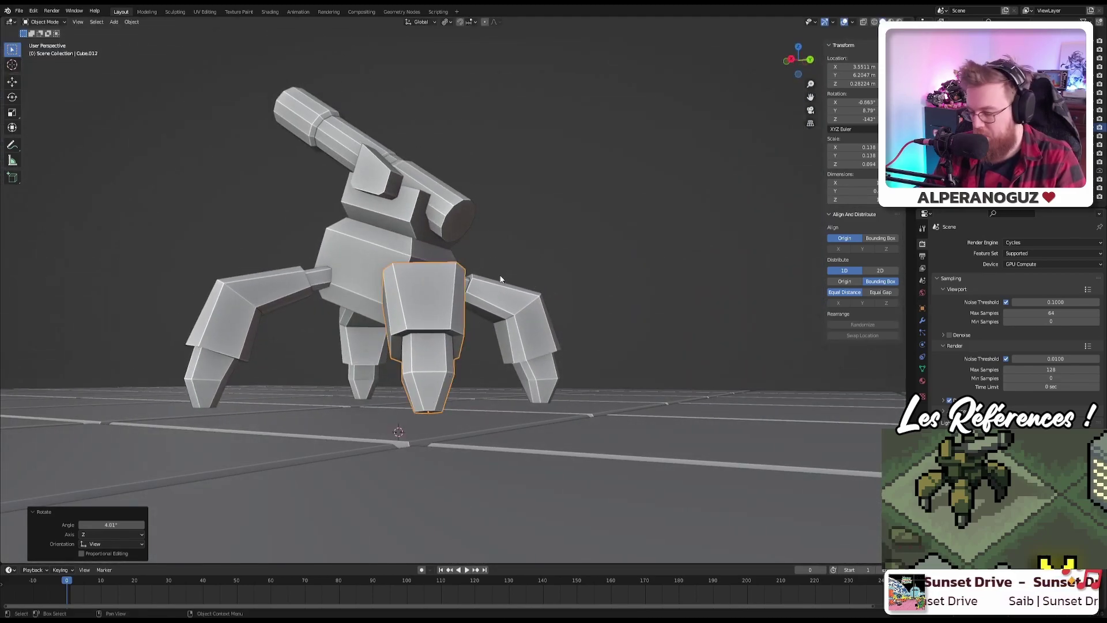
{"action": "key", "text": "g"}
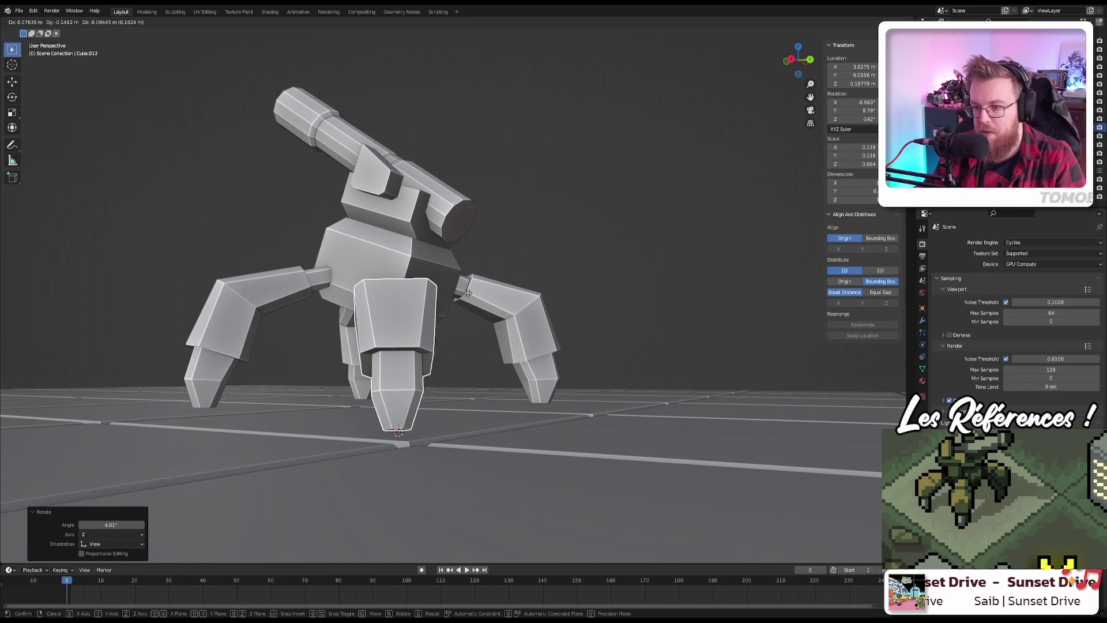
{"action": "left_click", "coordinate": [484, 296]}
{"action": "middle_click_drag", "start_coordinate": [484, 292], "coordinate": [564, 312]}
{"action": "scroll", "coordinate": [564, 312], "scroll_direction": "down", "scroll_amount": 8}
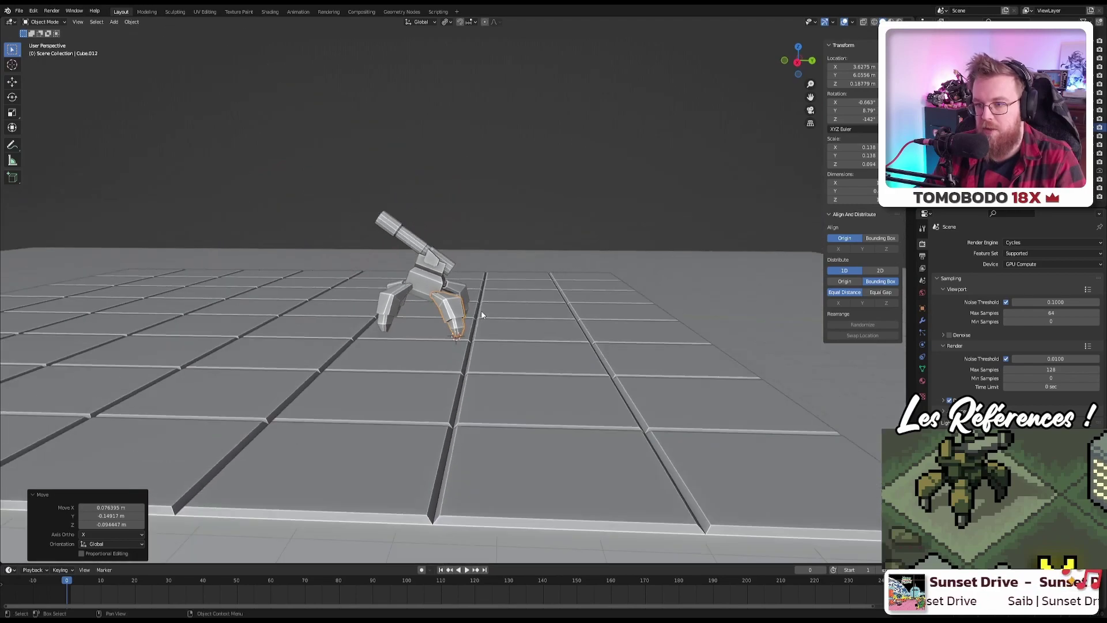
Step: Frame a zoomed Right Orthographic side view of the legs against the floor line
{"action": "mouse_move", "coordinate": [490, 303]}
{"action": "middle_mouse_down"}
{"action": "mouse_move", "coordinate": [512, 278]}
{"action": "mouse_move", "coordinate": [521, 300]}
{"action": "mouse_move", "coordinate": [517, 287]}
{"action": "mouse_move", "coordinate": [498, 292]}
{"action": "middle_mouse_up"}
{"action": "key", "text": "KP_1"}
{"action": "key", "text": "KP_3"}
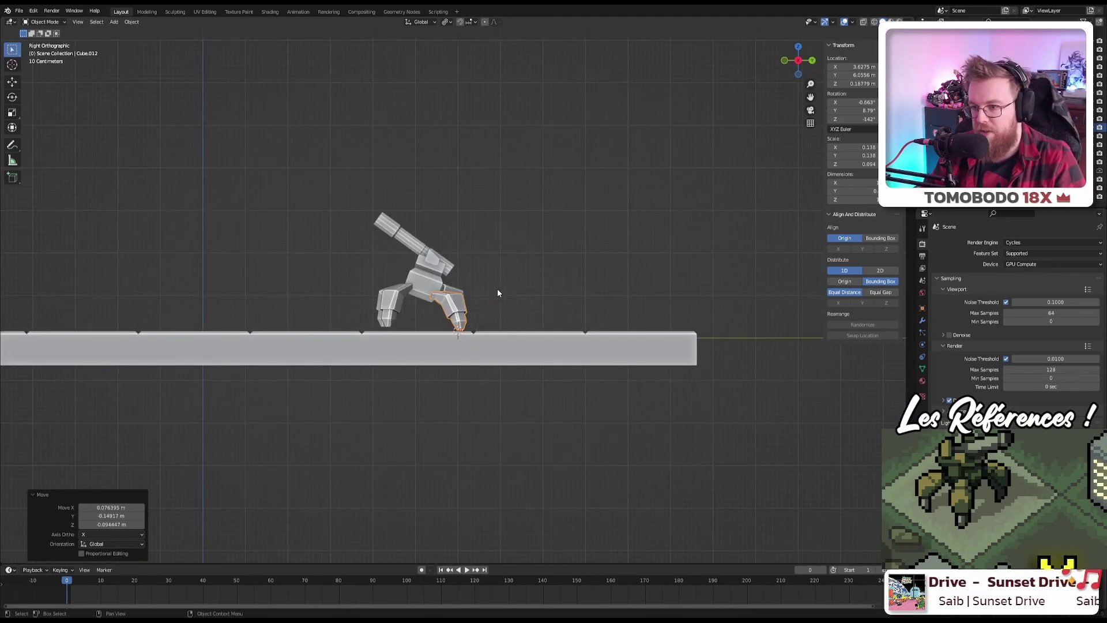
{"action": "scroll", "coordinate": [498, 293], "scroll_direction": "up", "scroll_amount": 8}
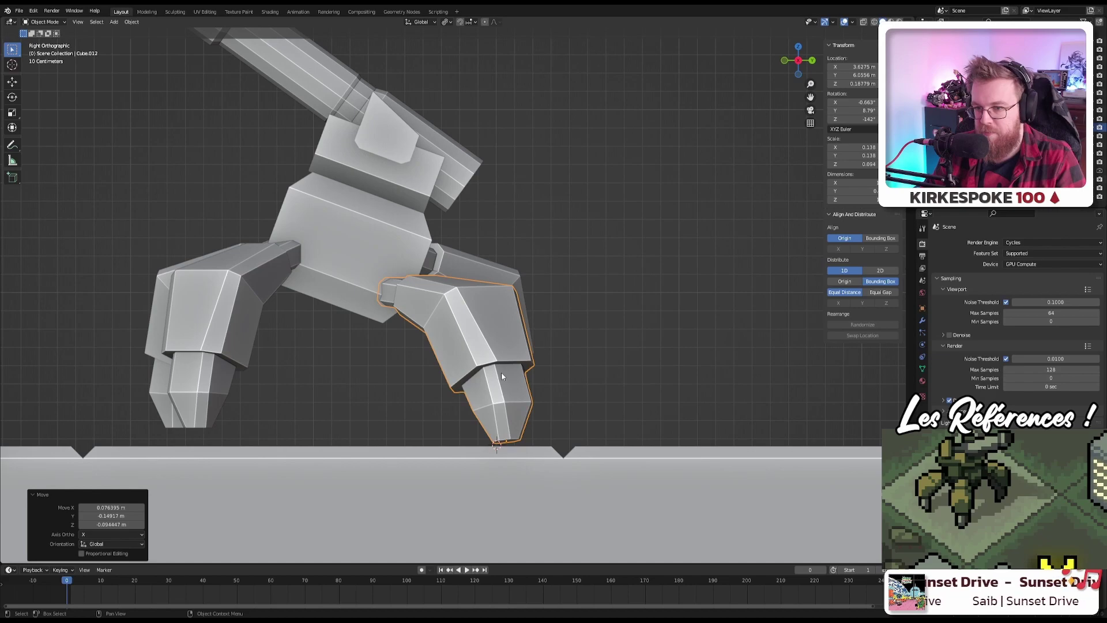
{"action": "scroll", "coordinate": [371, 375], "scroll_direction": "down", "scroll_amount": 4}
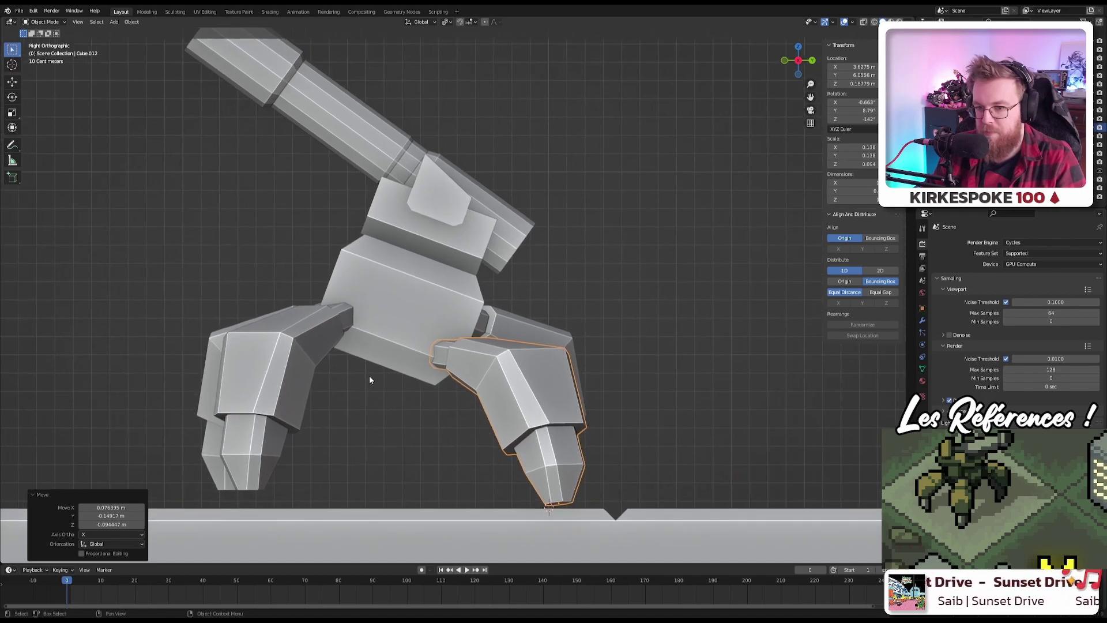
{"action": "middle_click_drag", "start_coordinate": [381, 318], "coordinate": [417, 348]}
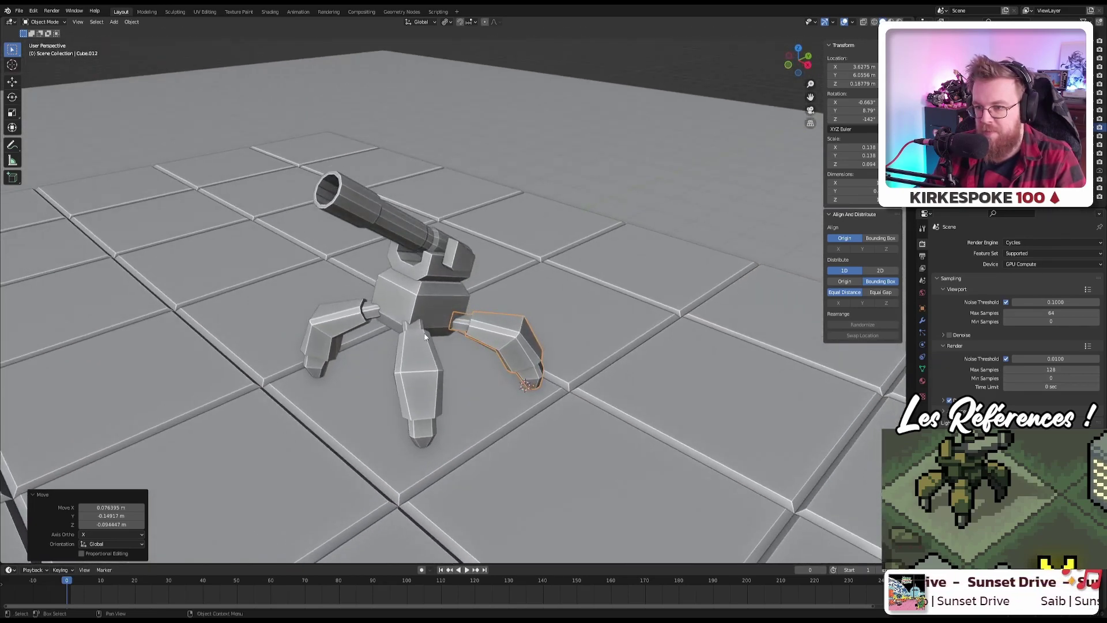
{"action": "left_click", "coordinate": [417, 348]}
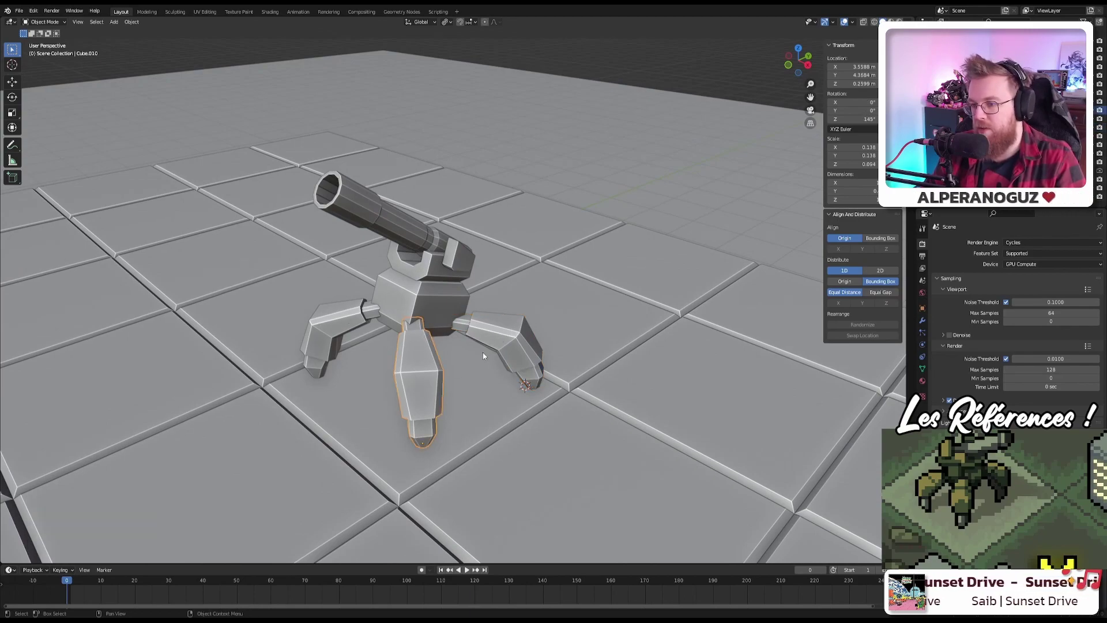
{"action": "key", "text": "alt+a"}
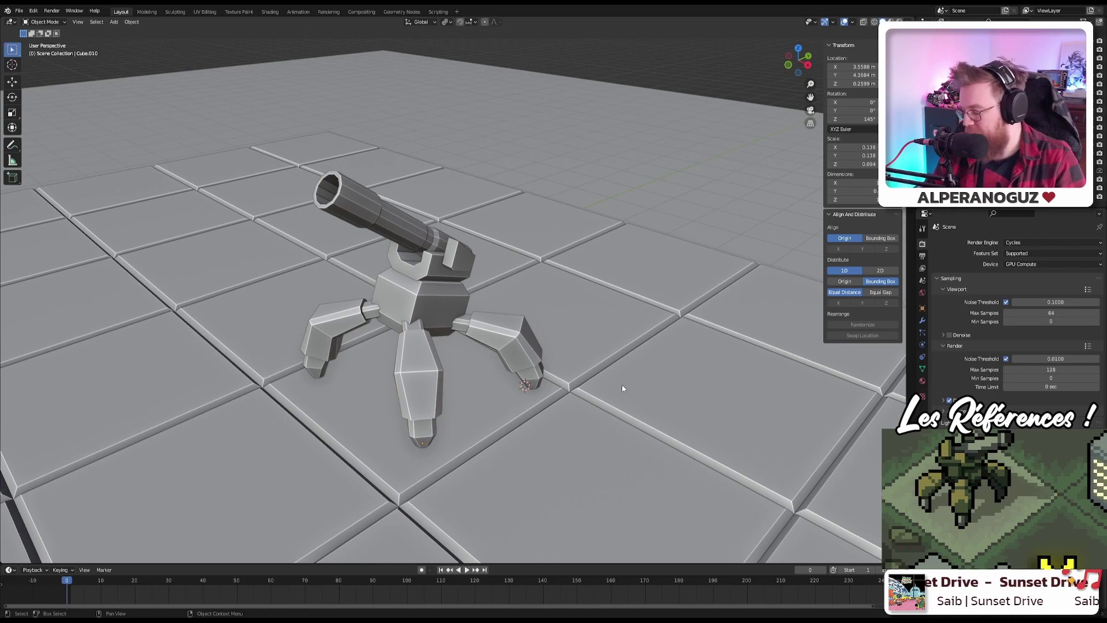
{"action": "key", "text": "KP_3"}
{"action": "scroll", "coordinate": [622, 384], "scroll_direction": "up", "scroll_amount": 3}
{"action": "middle_click_drag", "start_coordinate": [586, 380], "coordinate": [479, 325], "text": "shift"}
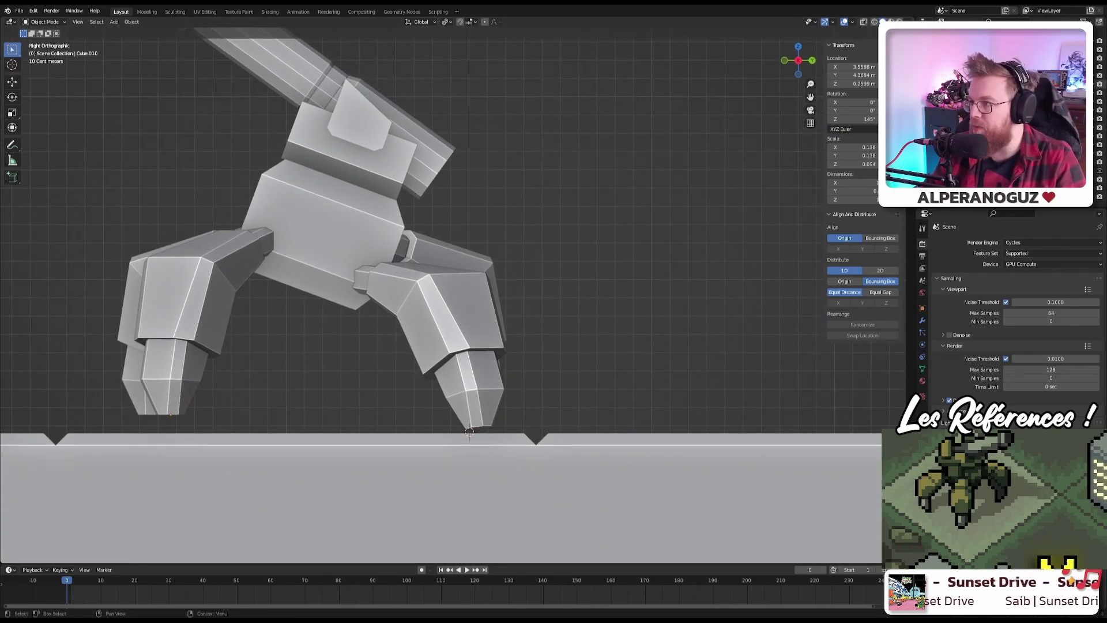
Step: Select all ArtilleryMech parts and move them down about 0.11 m onto the feet
{"action": "left_click", "coordinate": [951, 75]}
{"action": "left_click", "coordinate": [952, 84]}
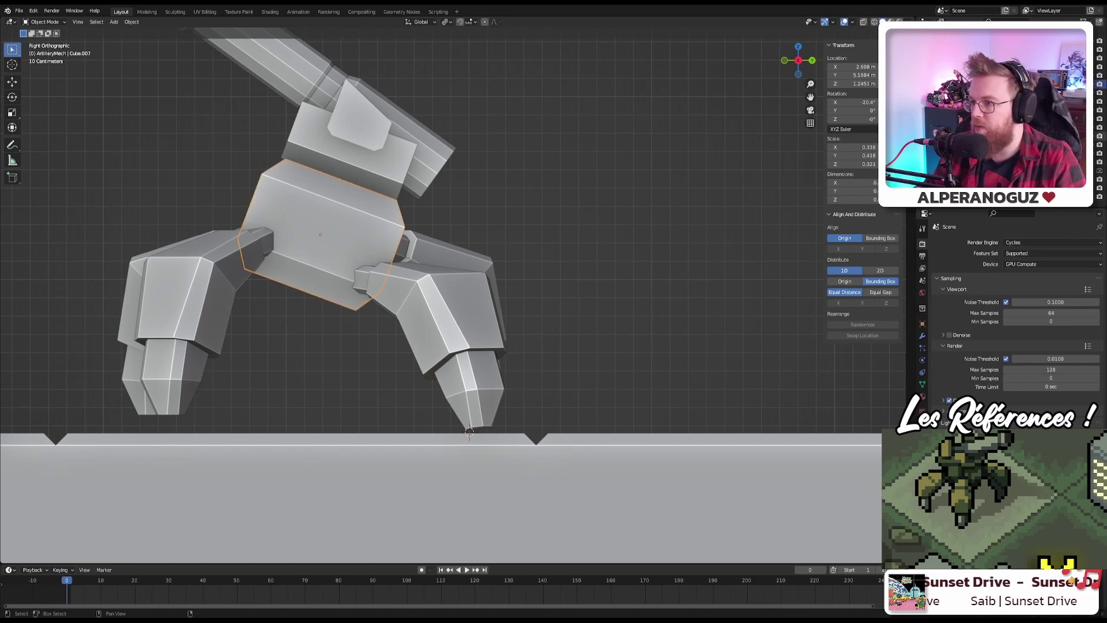
{"action": "key", "text": "a"}
{"action": "key", "text": "g"}
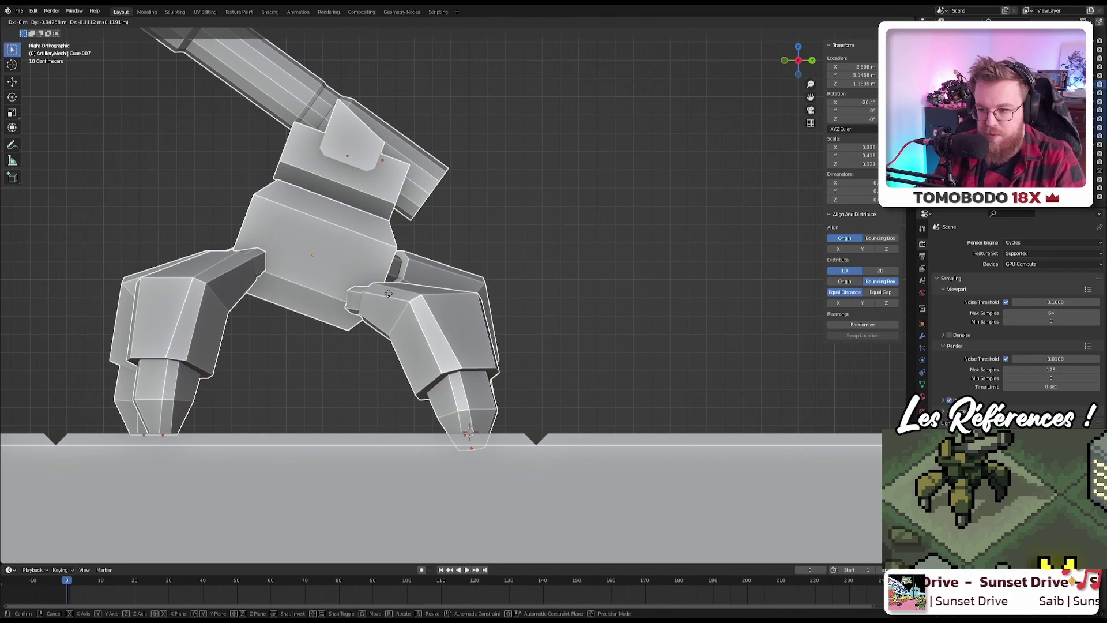
{"action": "left_click", "coordinate": [389, 294]}
{"action": "left_click", "coordinate": [478, 346]}
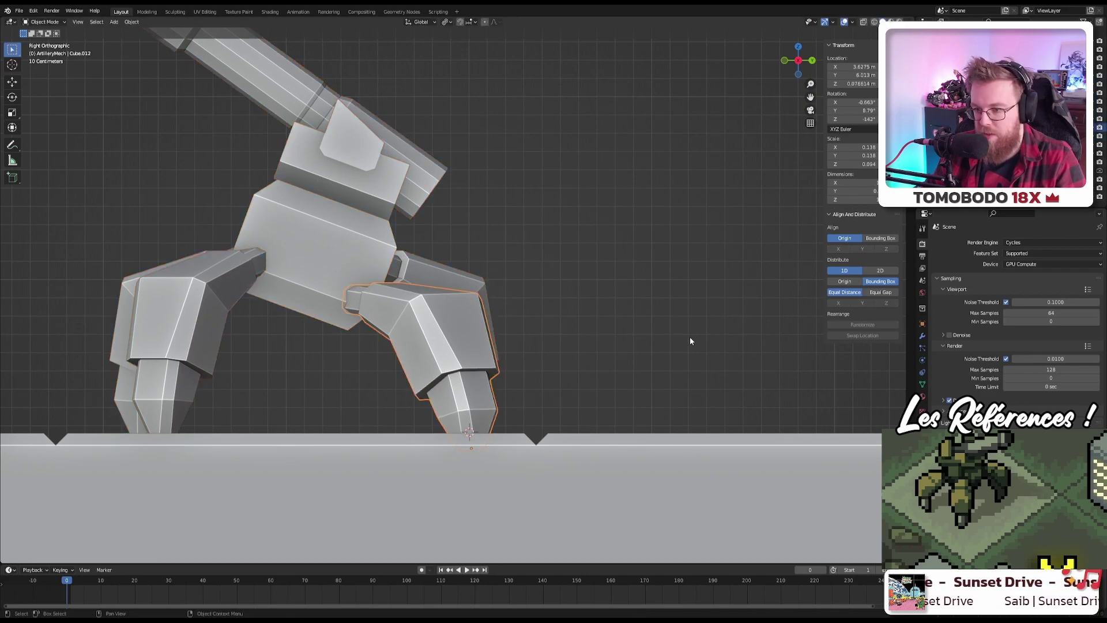
Step: Rotate the front leg slightly and move it so its foot sits on the floor line
{"action": "middle_click_drag", "start_coordinate": [690, 337], "coordinate": [587, 330], "text": "shift"}
{"action": "key", "text": "KP_Decimal"}
{"action": "scroll", "coordinate": [578, 334], "scroll_direction": "down", "scroll_amount": 1}
{"action": "key", "text": "r"}
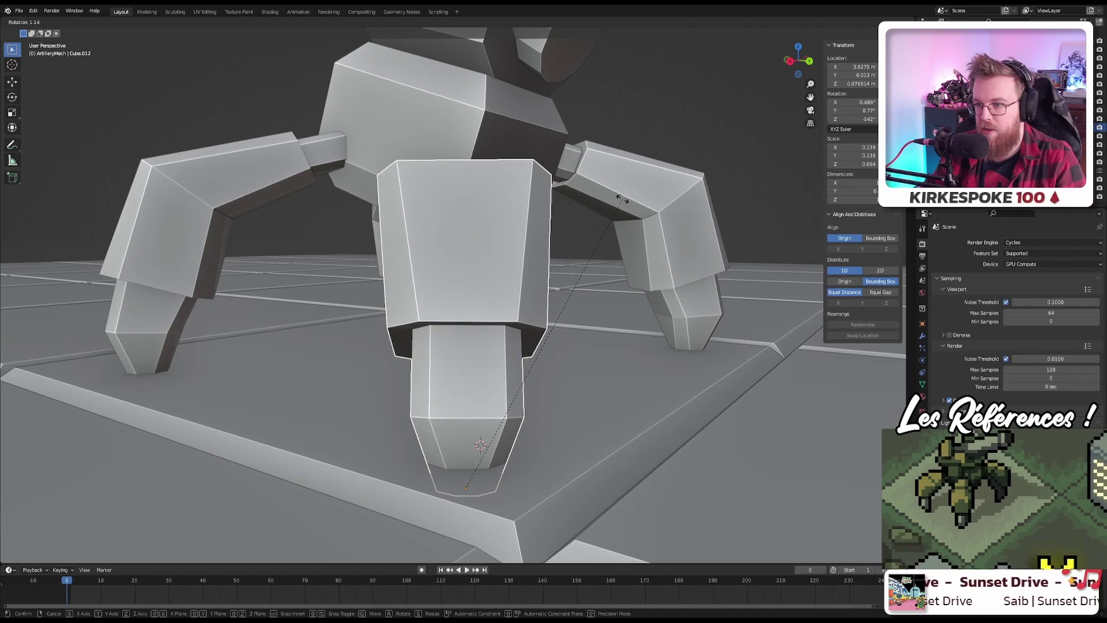
{"action": "left_click", "coordinate": [587, 281]}
{"action": "key", "text": "g"}
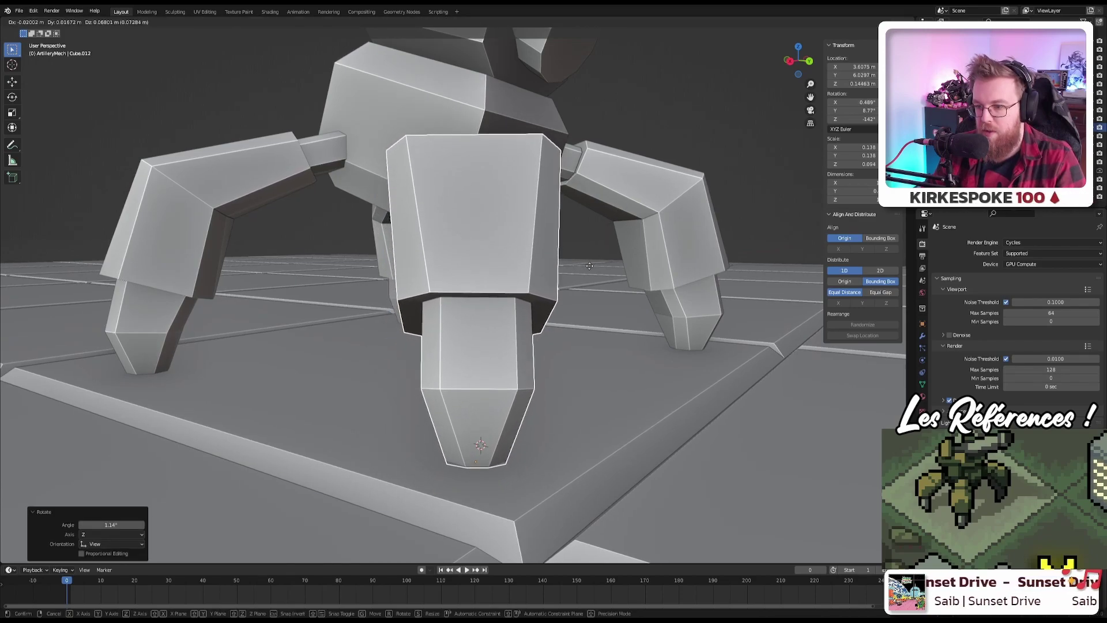
{"action": "left_click", "coordinate": [589, 269]}
{"action": "key", "text": "KP_3"}
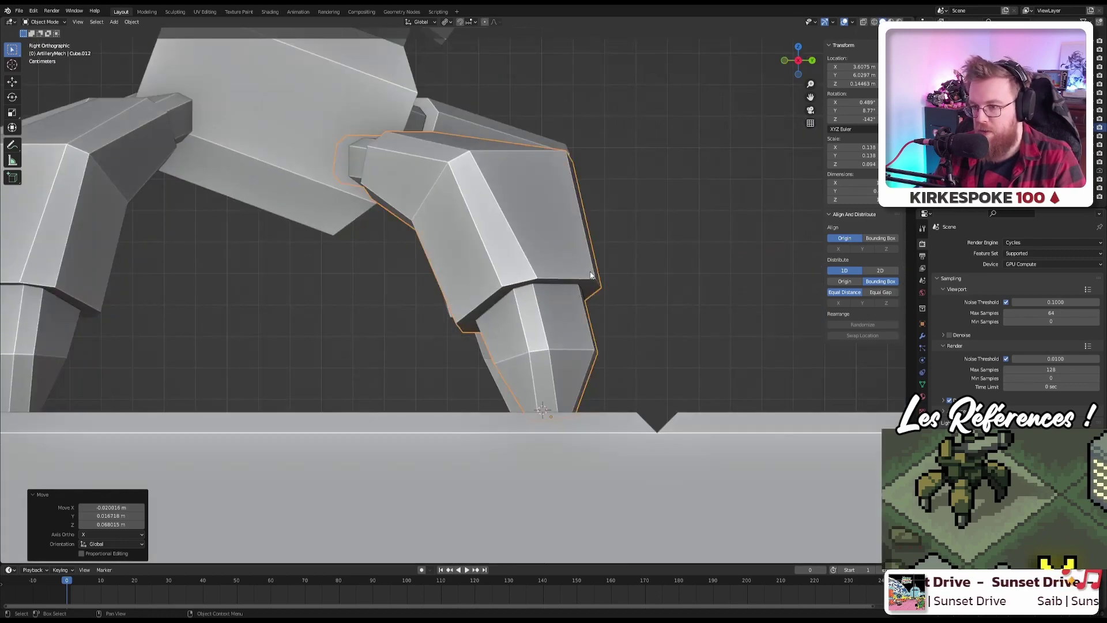
{"action": "key", "text": "g"}
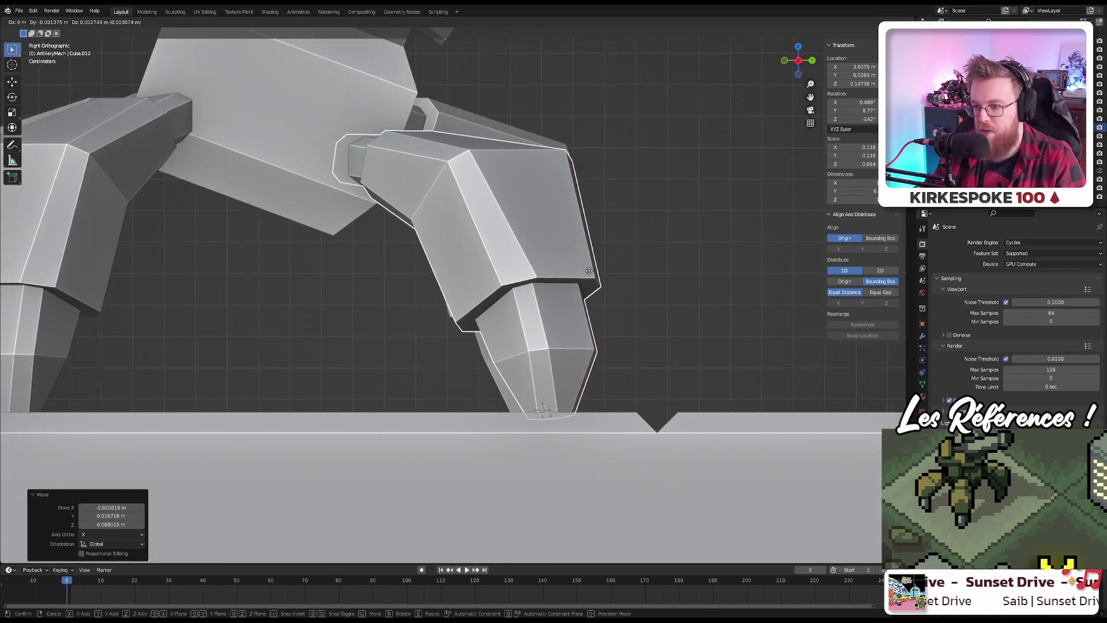
{"action": "left_click", "coordinate": [592, 271]}
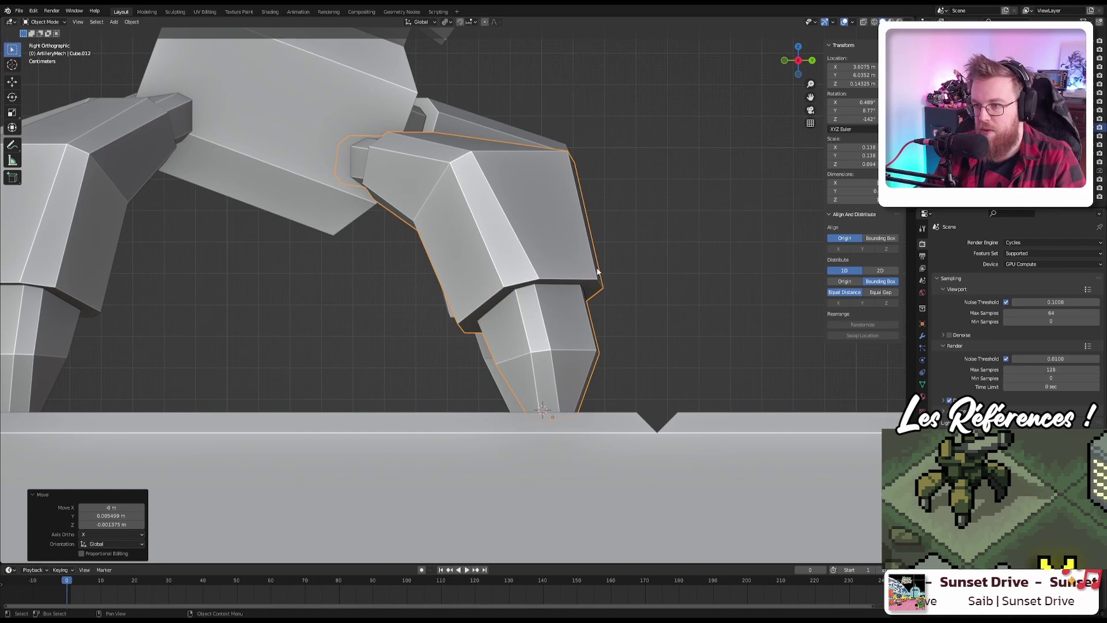
Step: Turn the leg through several small rotations, the last one 1.38°
{"action": "middle_click_drag", "start_coordinate": [593, 275], "coordinate": [567, 187]}
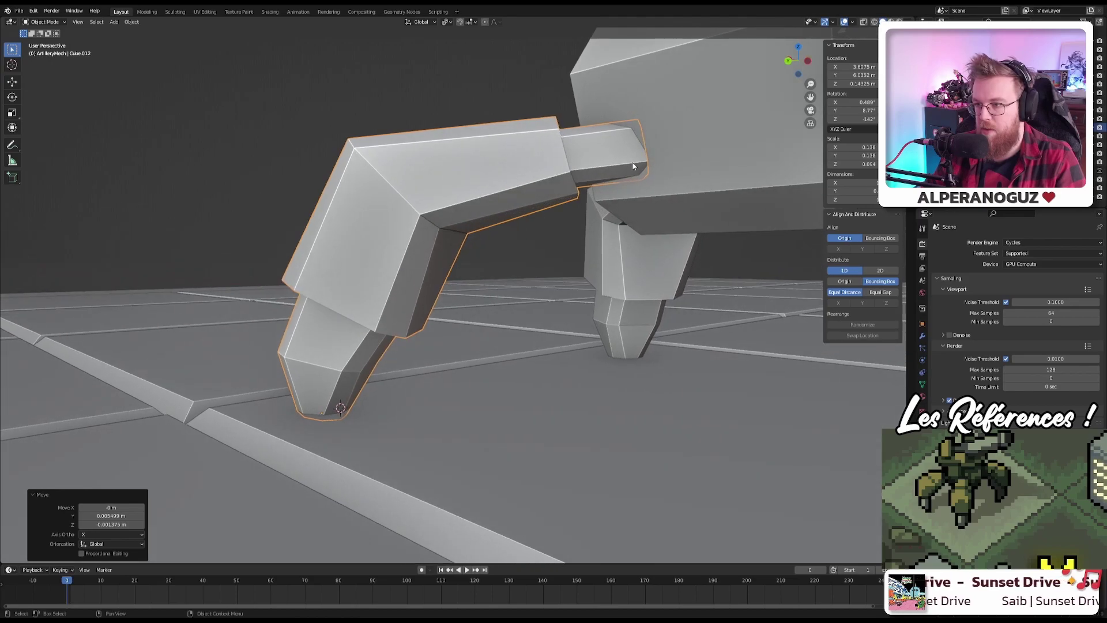
{"action": "key", "text": "r"}
{"action": "left_click", "coordinate": [646, 182]}
{"action": "middle_click_drag", "start_coordinate": [646, 182], "coordinate": [365, 250]}
{"action": "key", "text": "r"}
{"action": "left_click", "coordinate": [603, 167]}
{"action": "key", "text": "r"}
{"action": "left_click", "coordinate": [543, 177]}
Step: Review all the legs and select the right-side leg
{"action": "scroll", "coordinate": [454, 198], "scroll_direction": "down", "scroll_amount": 6}
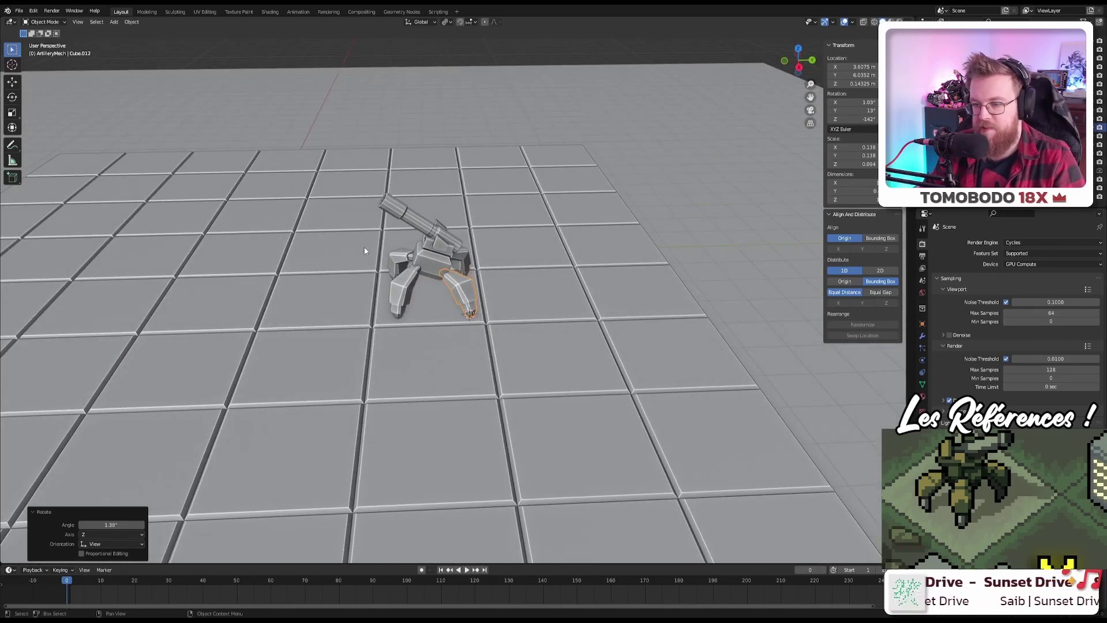
{"action": "scroll", "coordinate": [542, 297], "scroll_direction": "up", "scroll_amount": 5}
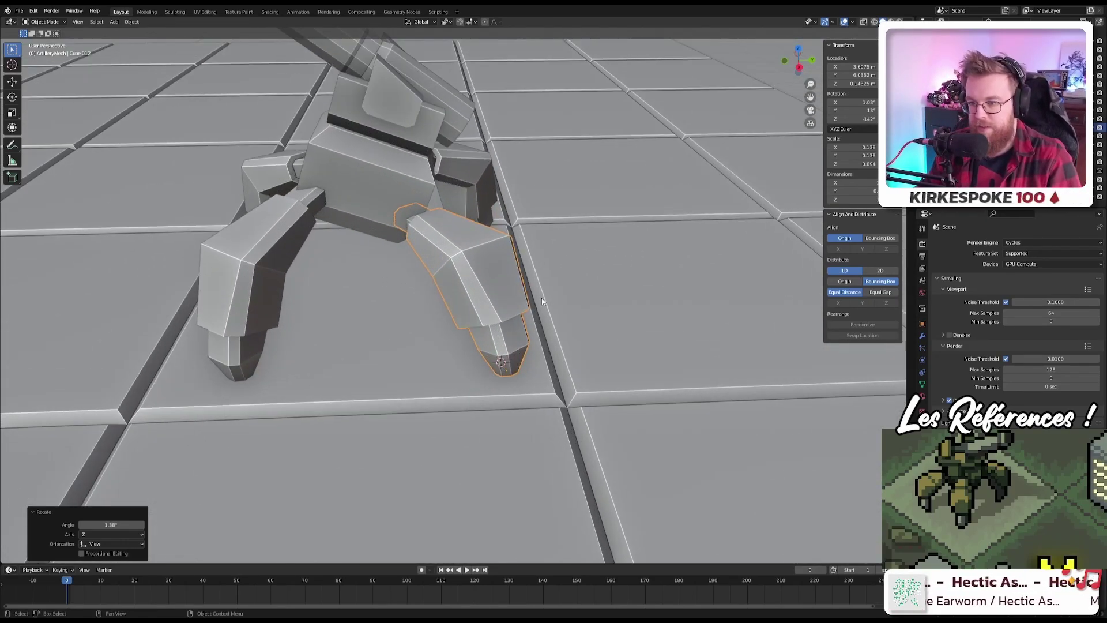
{"action": "middle_click_drag", "start_coordinate": [541, 297], "coordinate": [678, 289]}
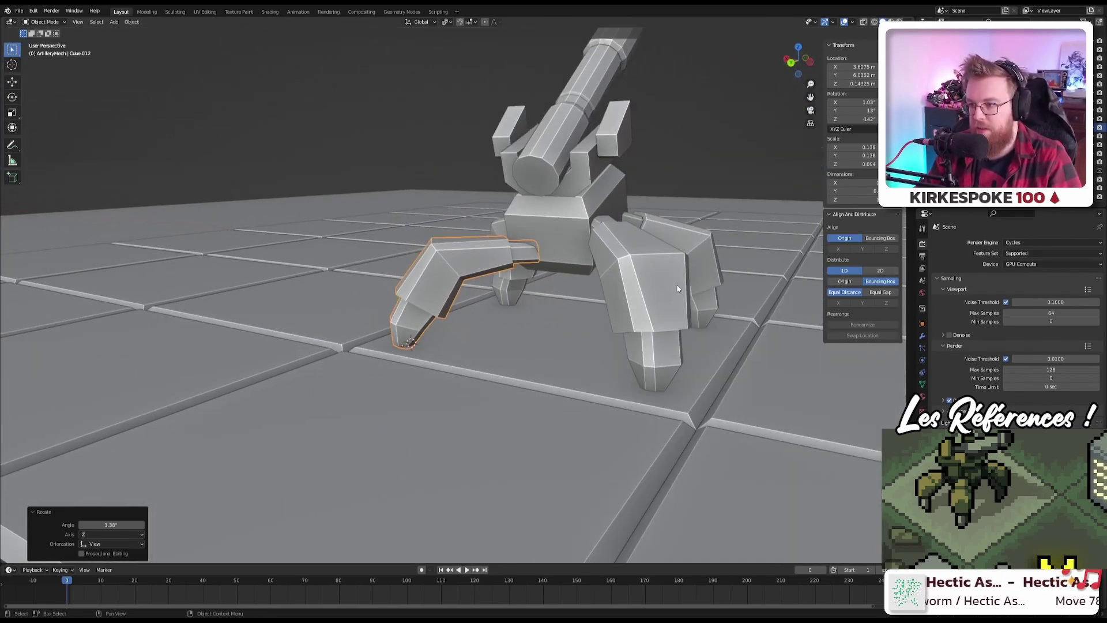
{"action": "left_click", "coordinate": [665, 295]}
Step: Delete the right-side leg and select the front-left leg
{"action": "key", "text": "Delete"}
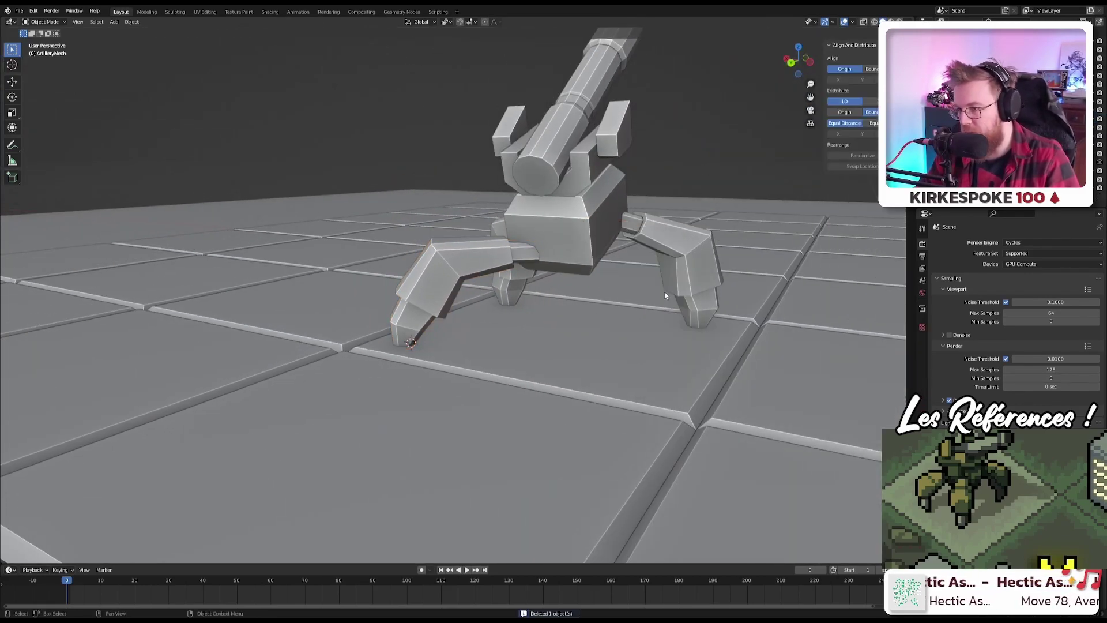
{"action": "left_click", "coordinate": [467, 266]}
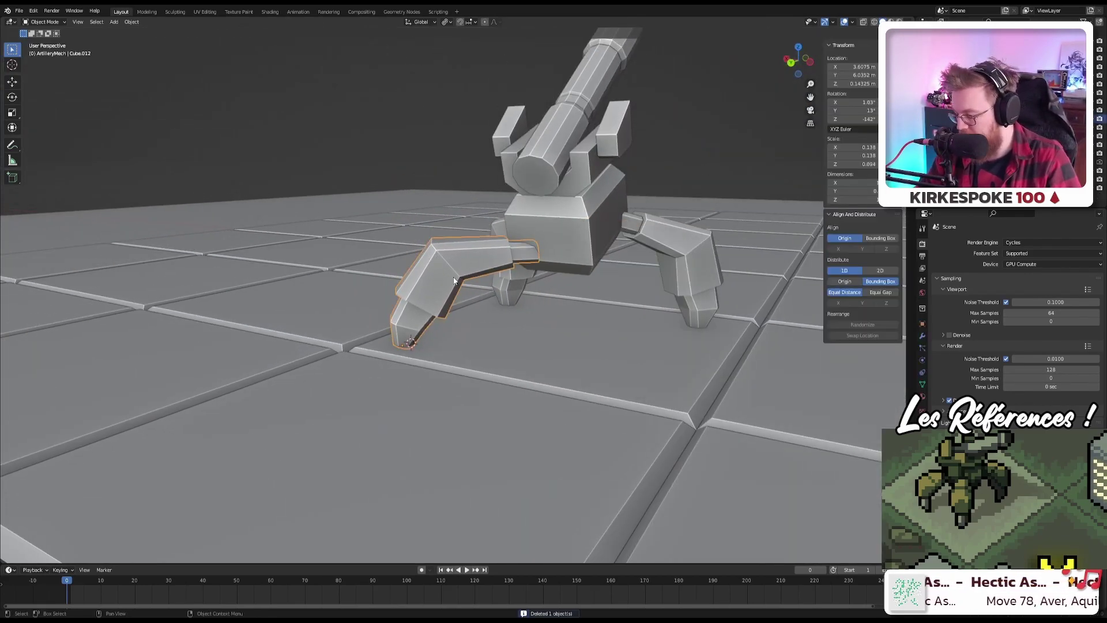
{"action": "key", "text": "KP_7"}
{"action": "key", "text": "KP_1"}
{"action": "key", "text": "KP_4"}
{"action": "key", "text": "KP_4"}
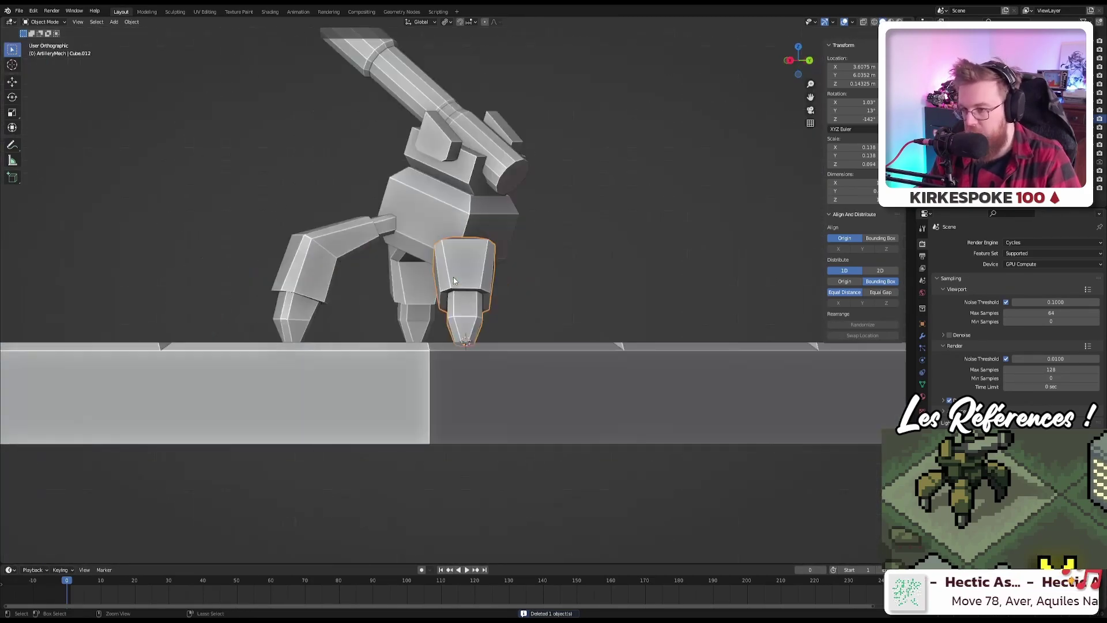
Step: Place a linked copy of the leg -1.49 m in X on the body's opposite side
{"action": "key", "text": "ctrl+KP_1"}
{"action": "scroll", "coordinate": [428, 261], "scroll_direction": "up", "scroll_amount": 5}
{"action": "key", "text": "shift+d"}
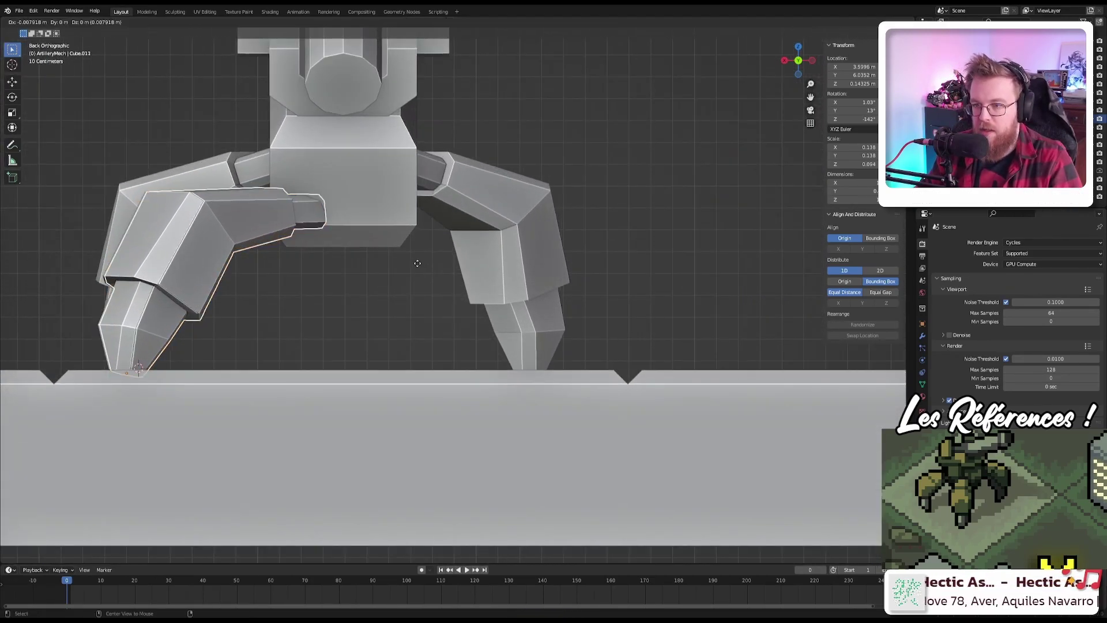
{"action": "left_click", "coordinate": [742, 262]}
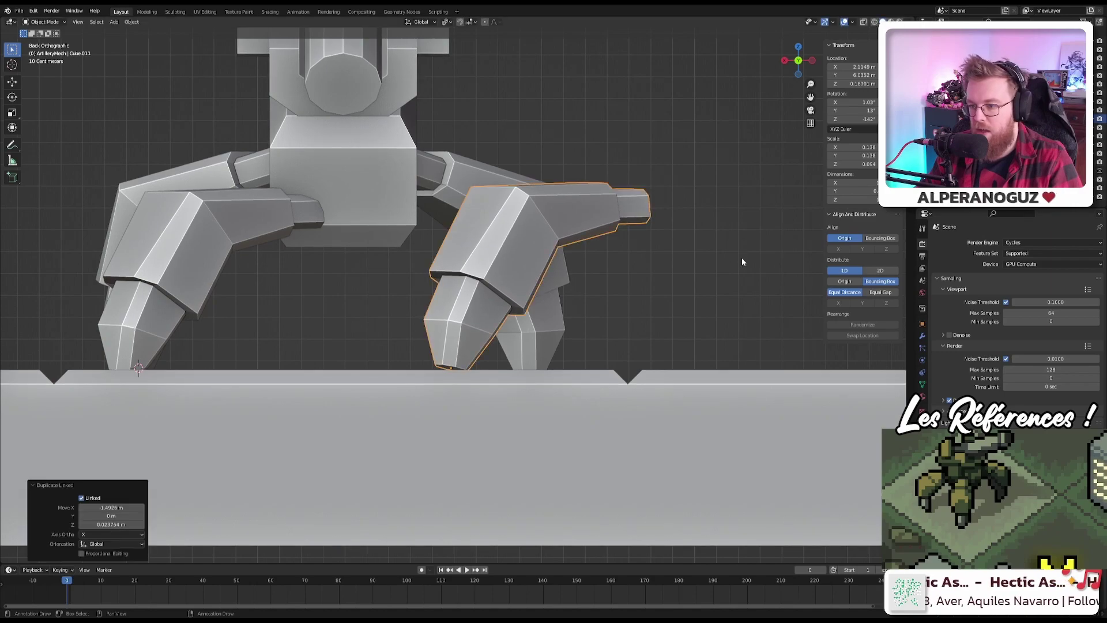
{"action": "key", "text": "KP_7"}
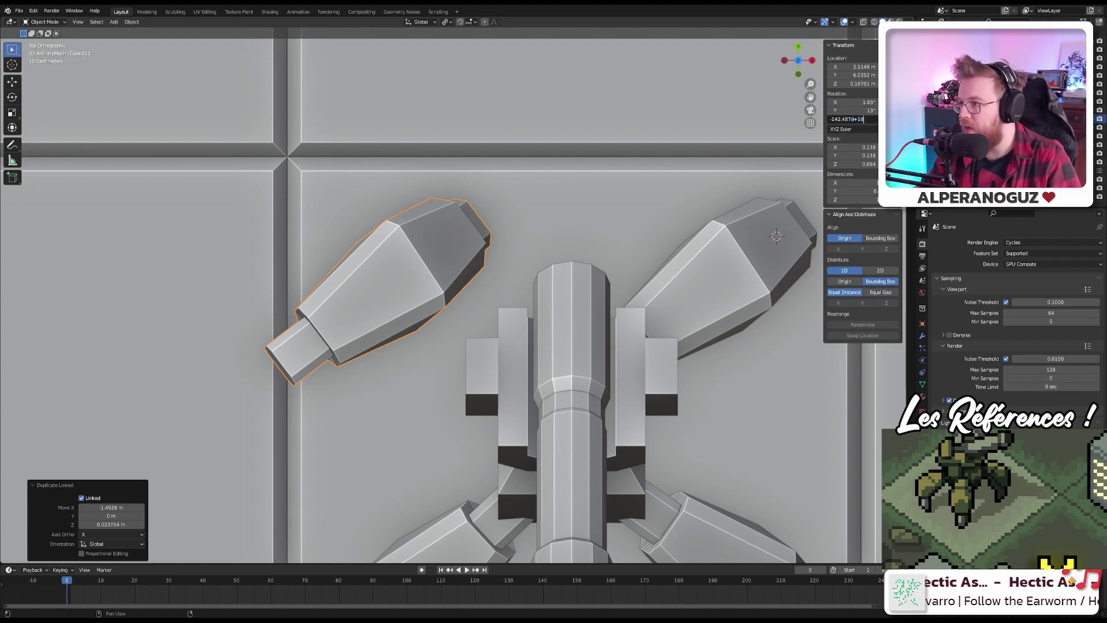
Step: Rotate the copied leg +90° on Z and move it into place
{"action": "key", "text": "Return"}
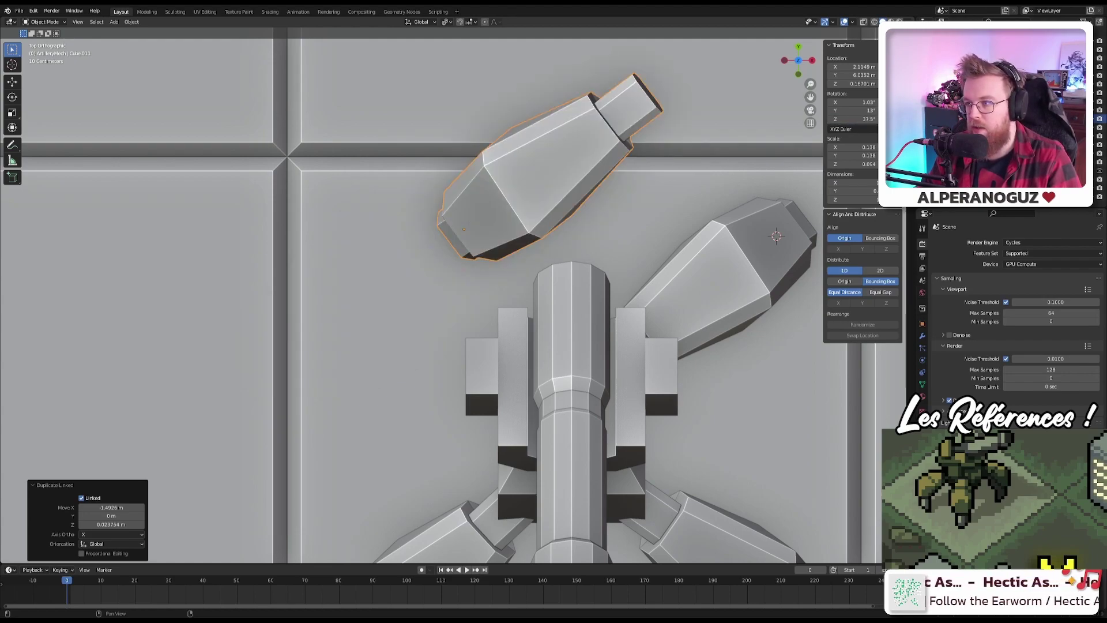
{"action": "key", "text": "ctrl+z"}
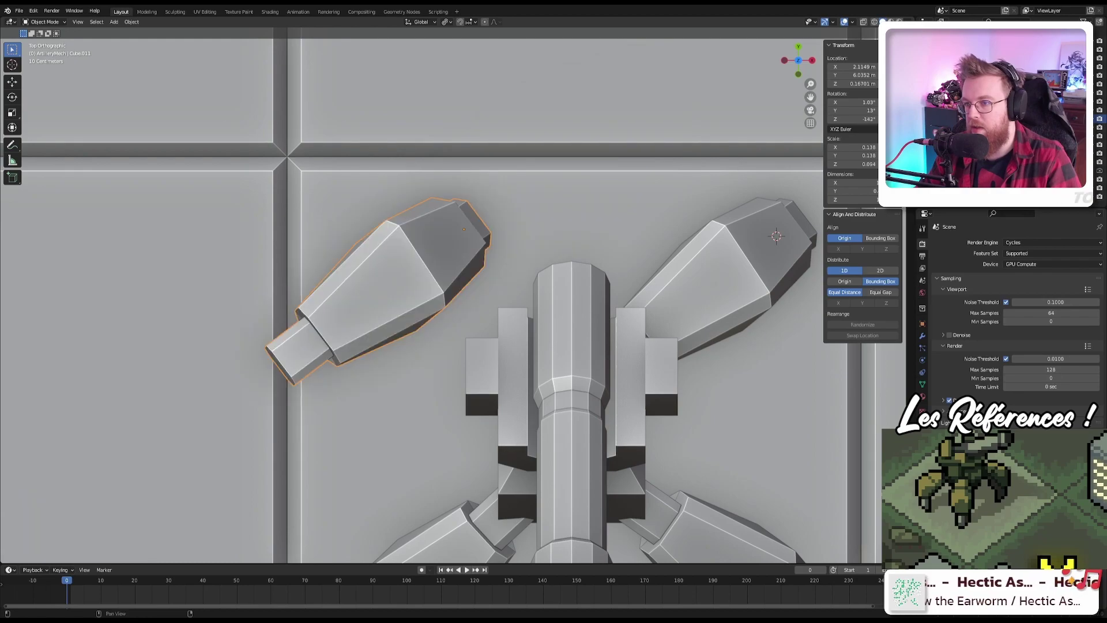
{"action": "double_click", "coordinate": [869, 120]}
{"action": "type", "text": "+90"}
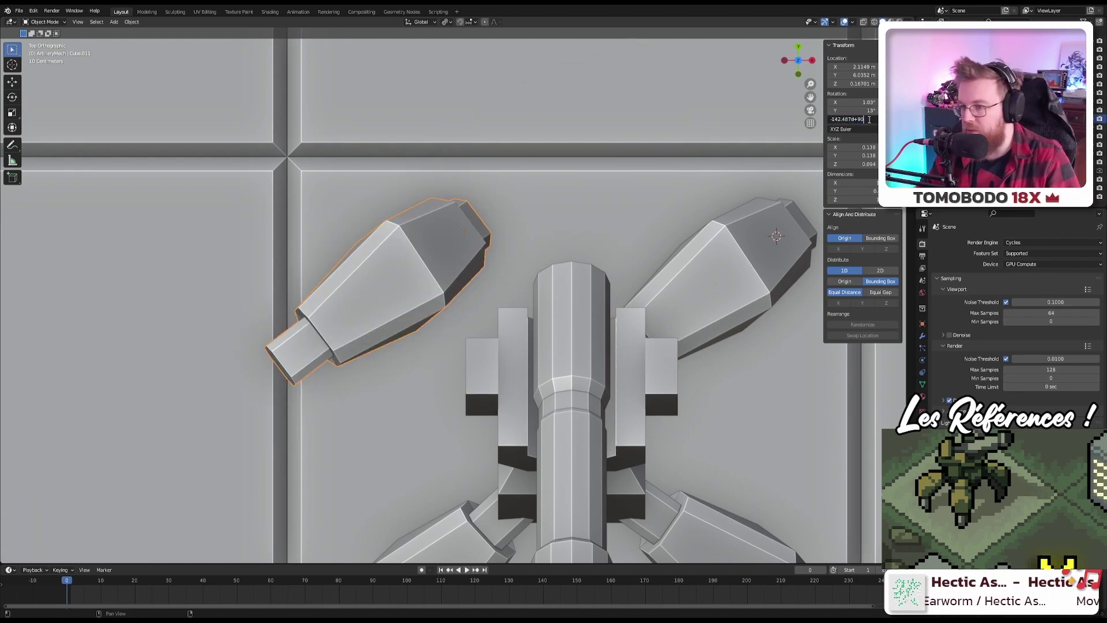
{"action": "key", "text": "Return"}
{"action": "middle_click_drag", "start_coordinate": [601, 275], "coordinate": [597, 253], "text": "shift"}
{"action": "key", "text": "g"}
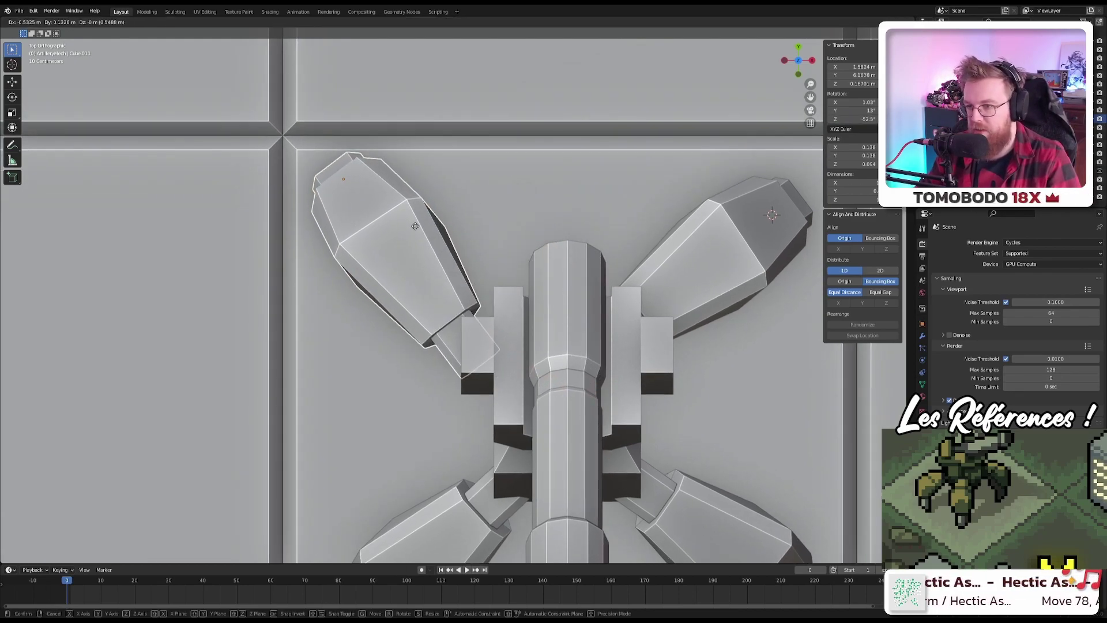
{"action": "left_click", "coordinate": [447, 239]}
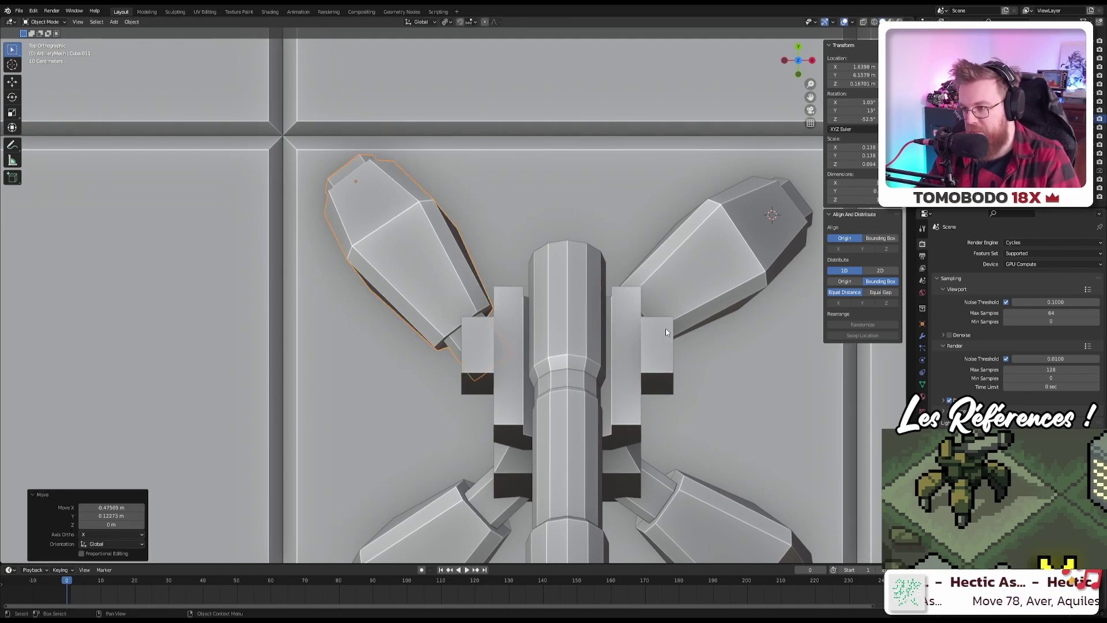
Step: Rotate the upper-right leg +180° around Z
{"action": "scroll", "coordinate": [703, 325], "scroll_direction": "down", "scroll_amount": 4, "text": "shift"}
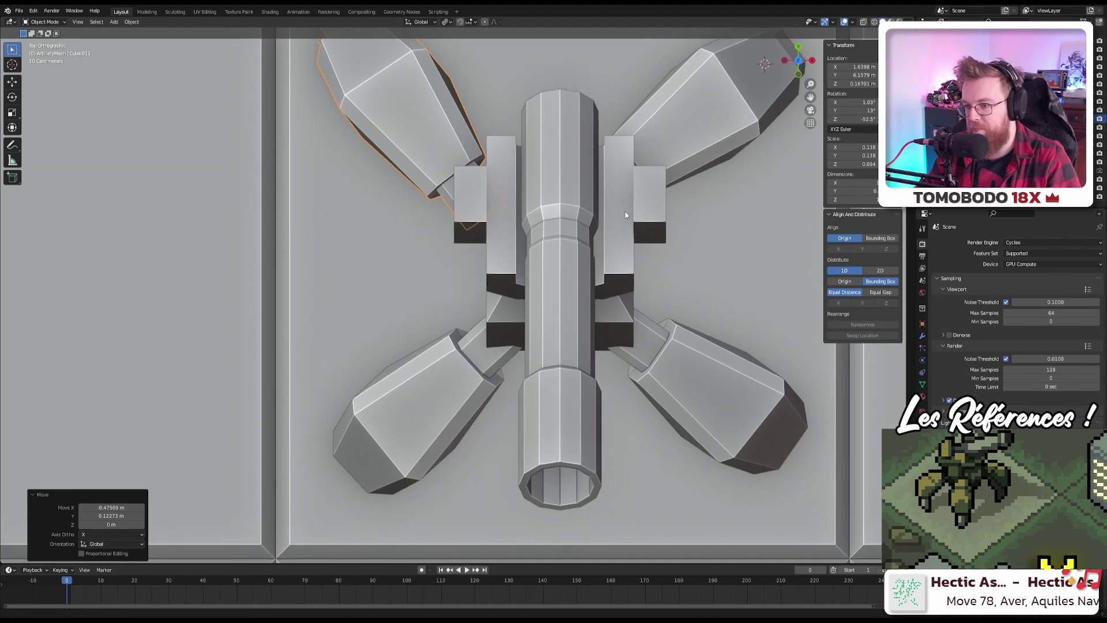
{"action": "left_click", "coordinate": [427, 410]}
{"action": "scroll", "coordinate": [538, 309], "scroll_direction": "up", "scroll_amount": 2, "text": "shift"}
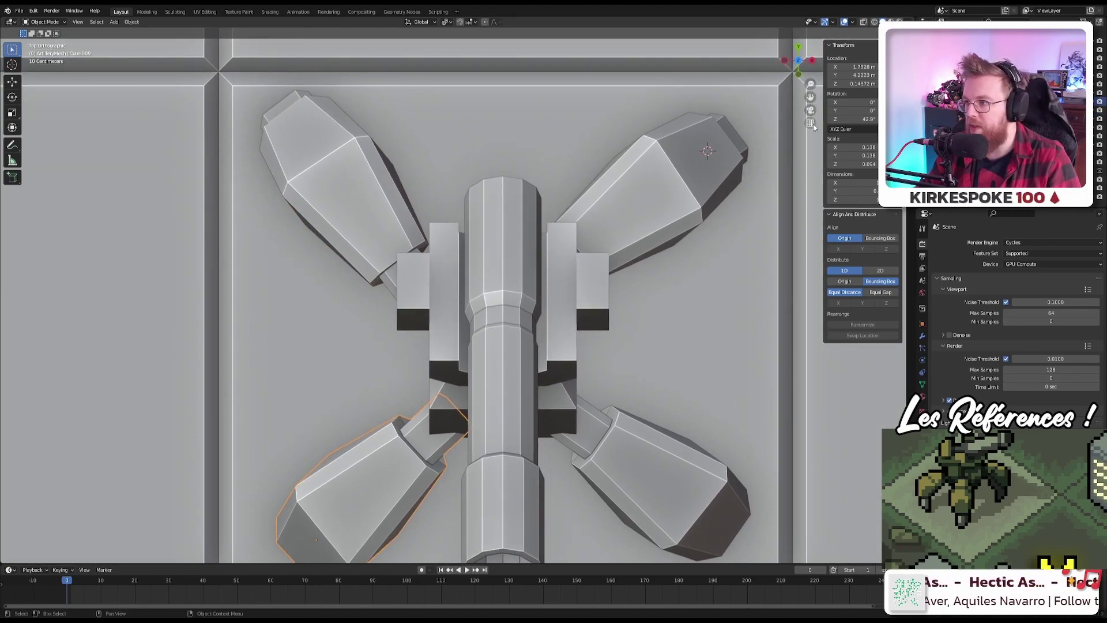
{"action": "left_click", "coordinate": [661, 200]}
{"action": "left_click", "coordinate": [662, 195]}
{"action": "left_click", "coordinate": [866, 119]}
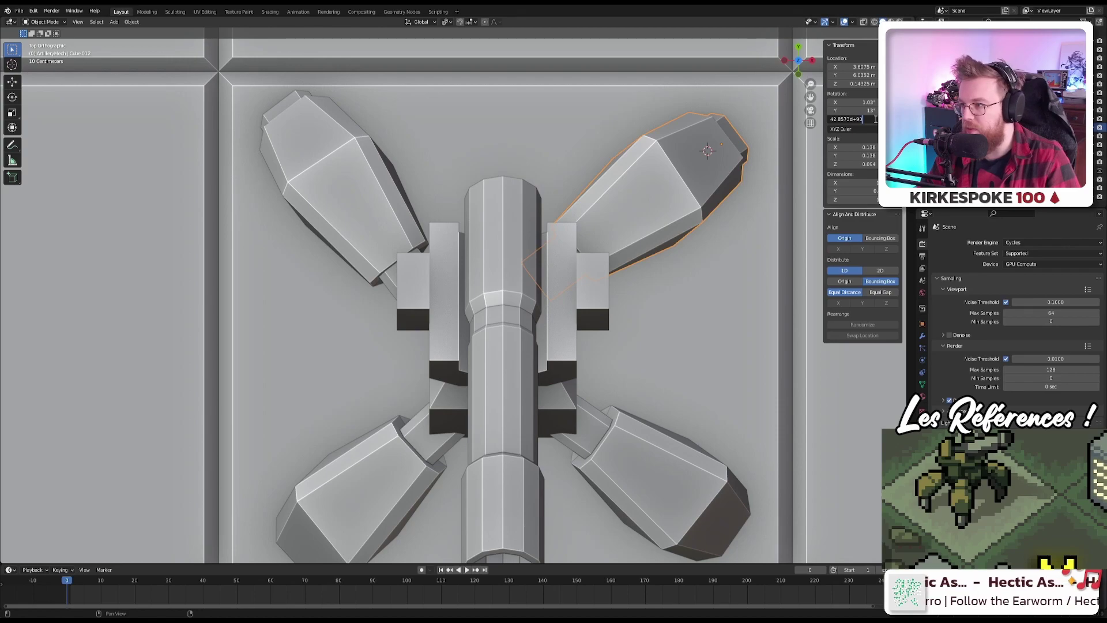
{"action": "type", "text": "+180"}
{"action": "key", "text": "Return"}
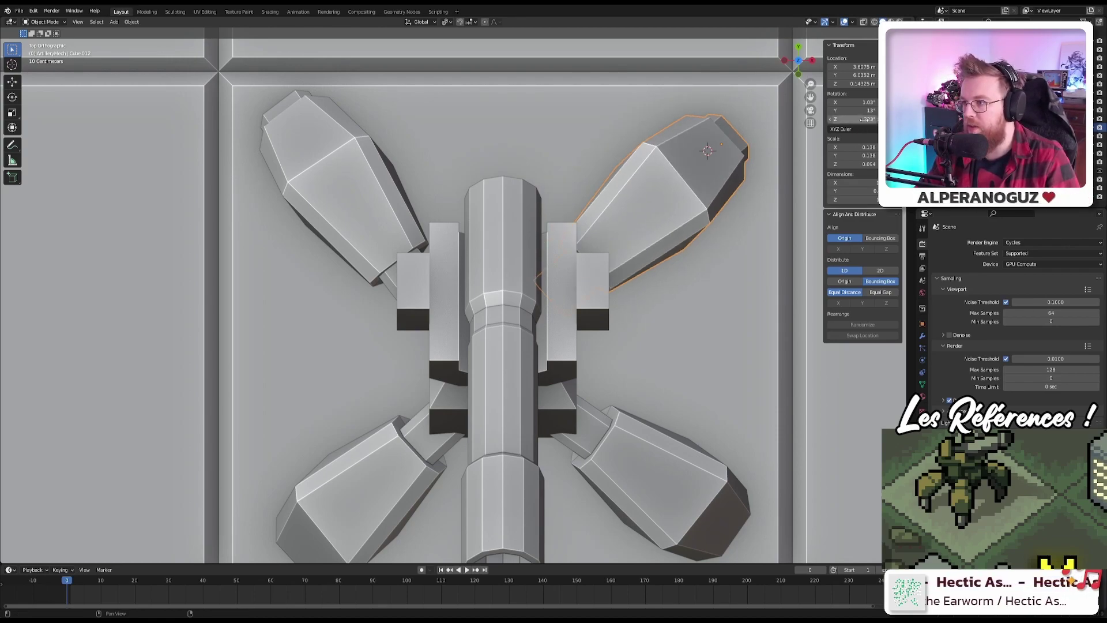
Step: Turn the upper-left leg another 90° and nudge it slightly up and right
{"action": "left_click", "coordinate": [327, 189]}
{"action": "left_click", "coordinate": [323, 186]}
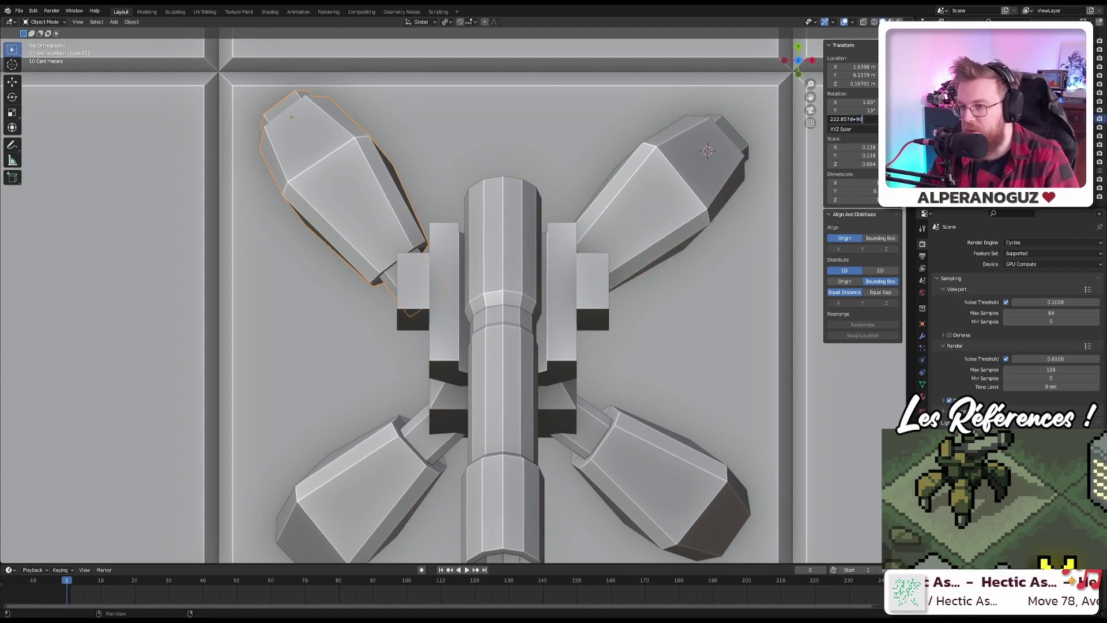
{"action": "key", "text": "Return"}
{"action": "middle_click_drag", "start_coordinate": [437, 196], "coordinate": [488, 243], "text": "shift"}
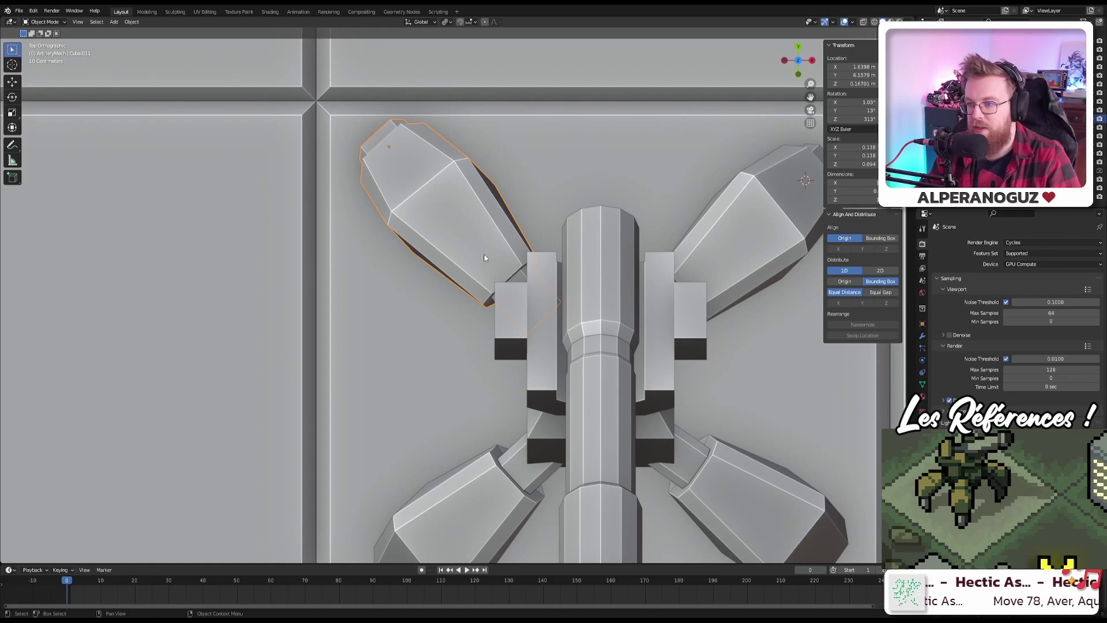
{"action": "key", "text": "g"}
{"action": "left_click", "coordinate": [480, 247]}
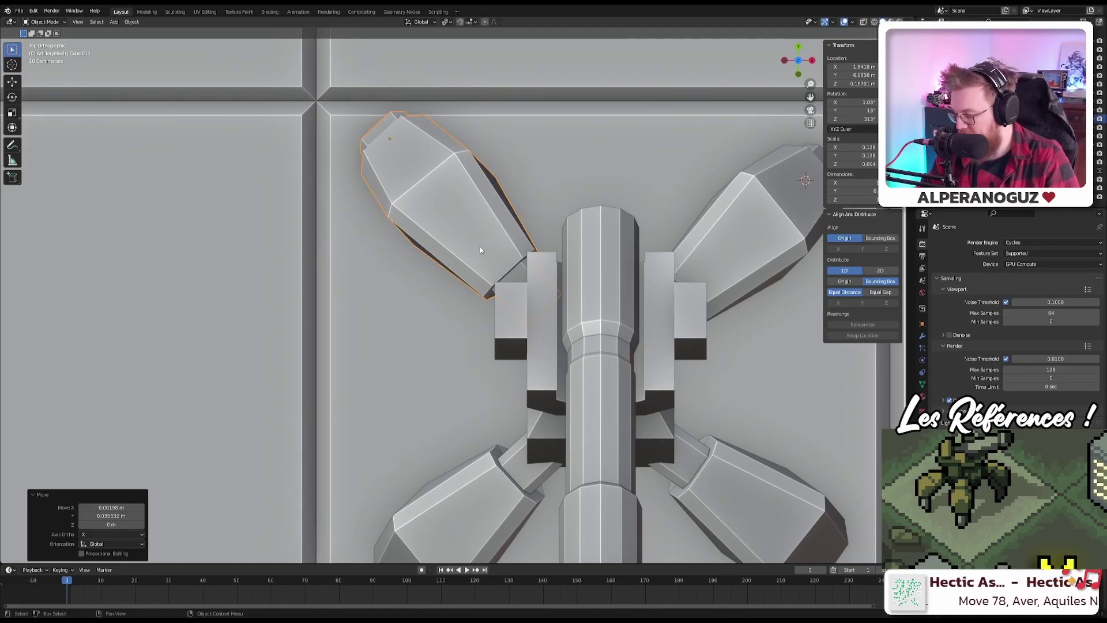
{"action": "key", "text": "ctrl+KP_1"}
{"action": "key", "text": "KP_1"}
Step: From Back view, lower the back-left leg so its foot rests on the floor
{"action": "key", "text": "ctrl+KP_1"}
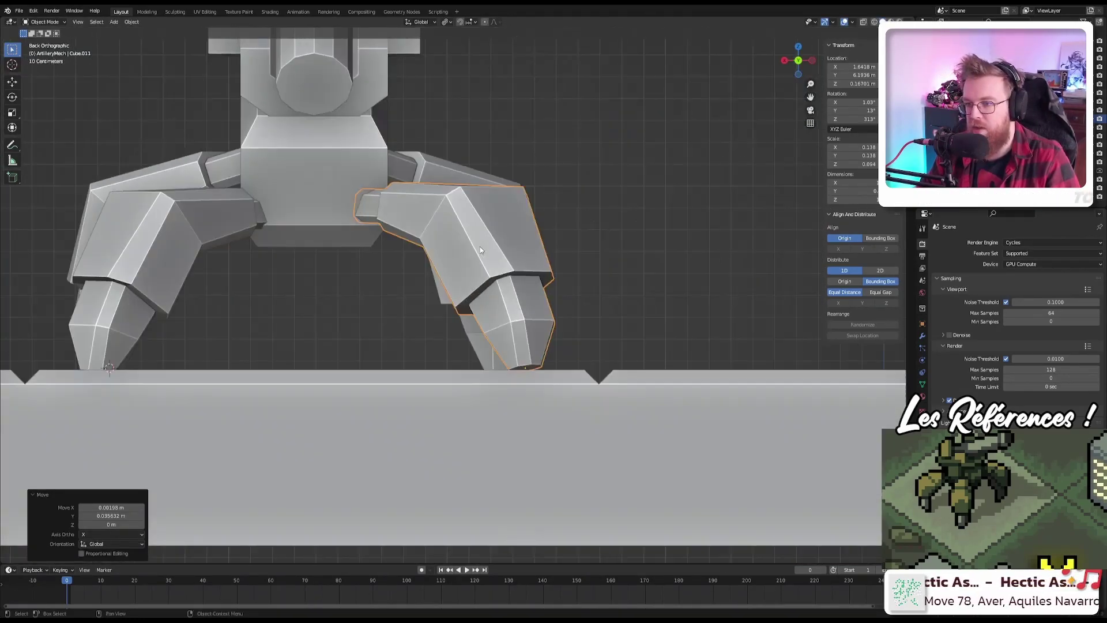
{"action": "key", "text": "g"}
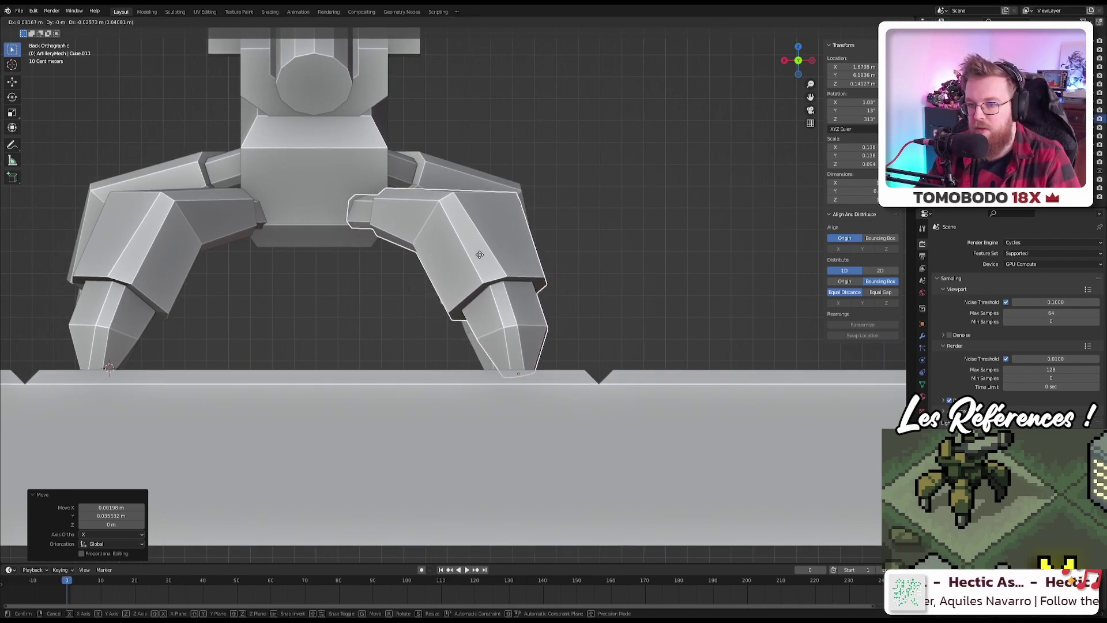
{"action": "left_click", "coordinate": [478, 255]}
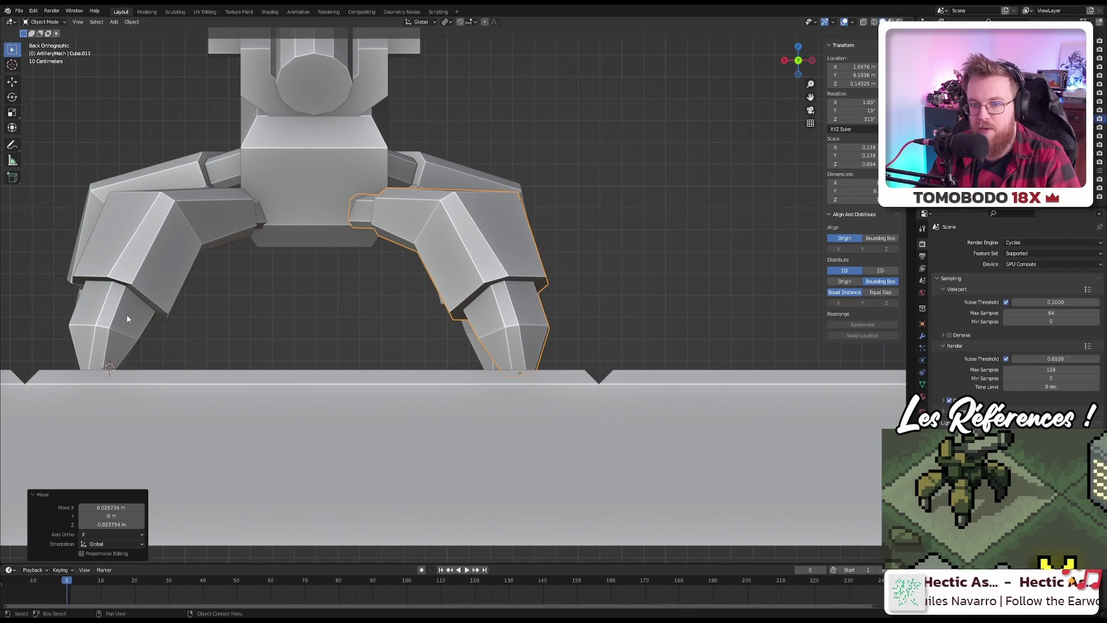
{"action": "left_click", "coordinate": [127, 318]}
{"action": "left_click", "coordinate": [548, 330]}
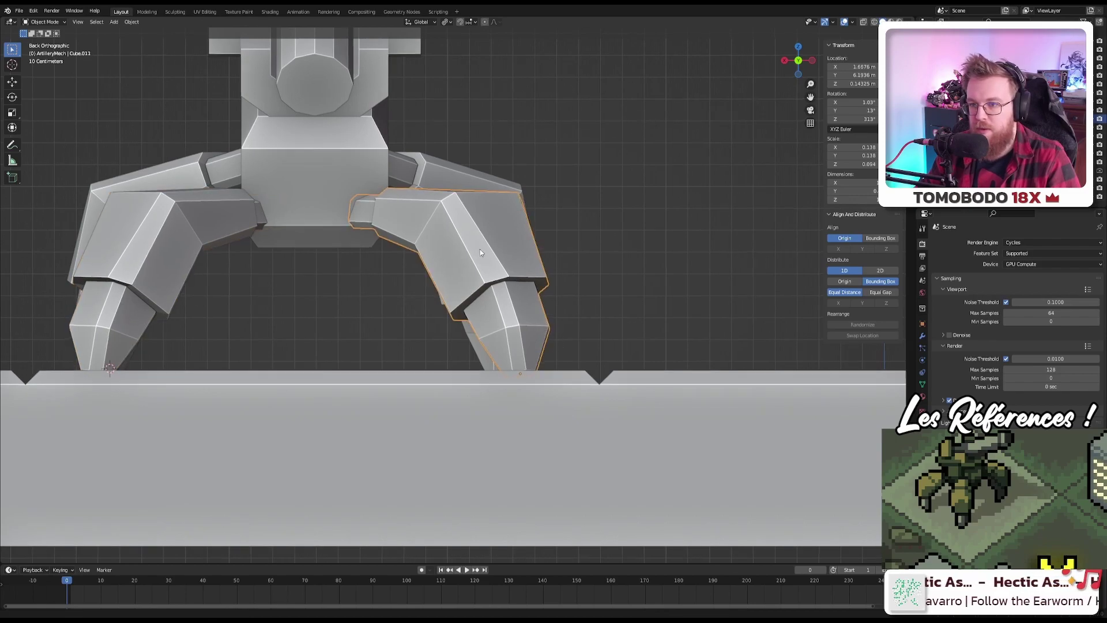
{"action": "middle_click_drag", "start_coordinate": [480, 249], "coordinate": [554, 291], "text": "shift"}
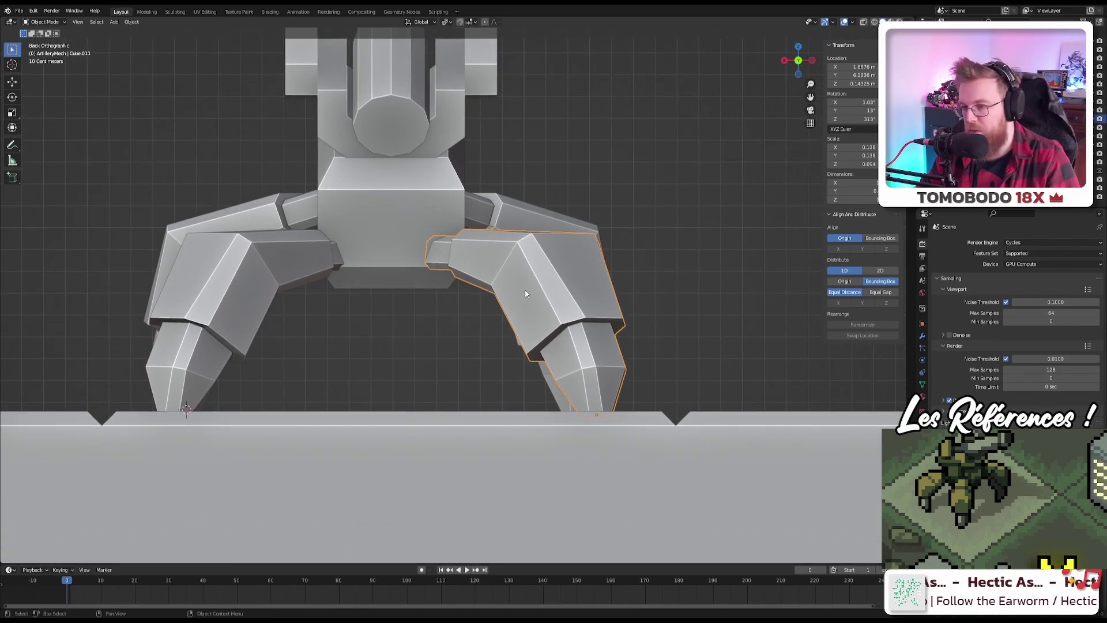
Step: Check the legs from left and right views, then nudge the back-left leg into place
{"action": "key", "text": "KP_6"}
{"action": "key", "text": "ctrl+KP_1"}
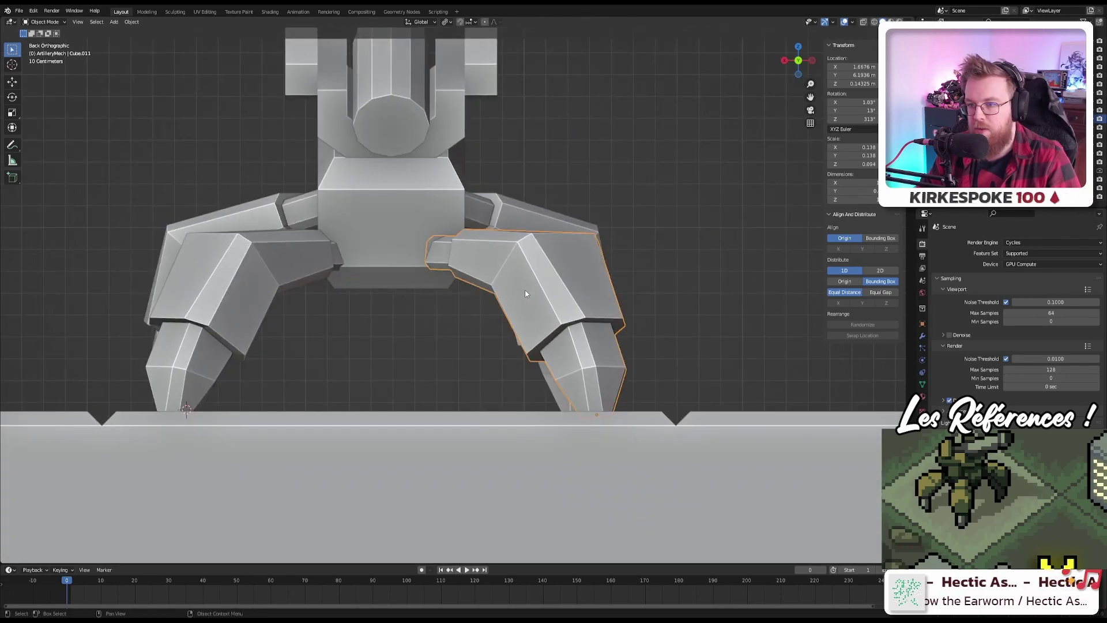
{"action": "key", "text": "ctrl+KP_3"}
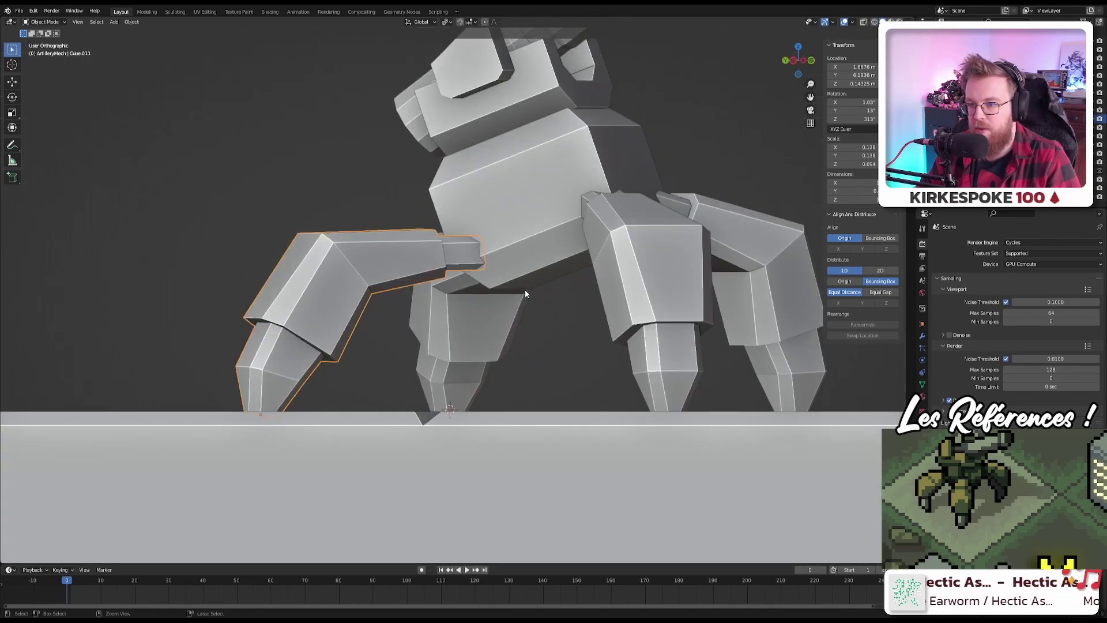
{"action": "key", "text": "KP_3"}
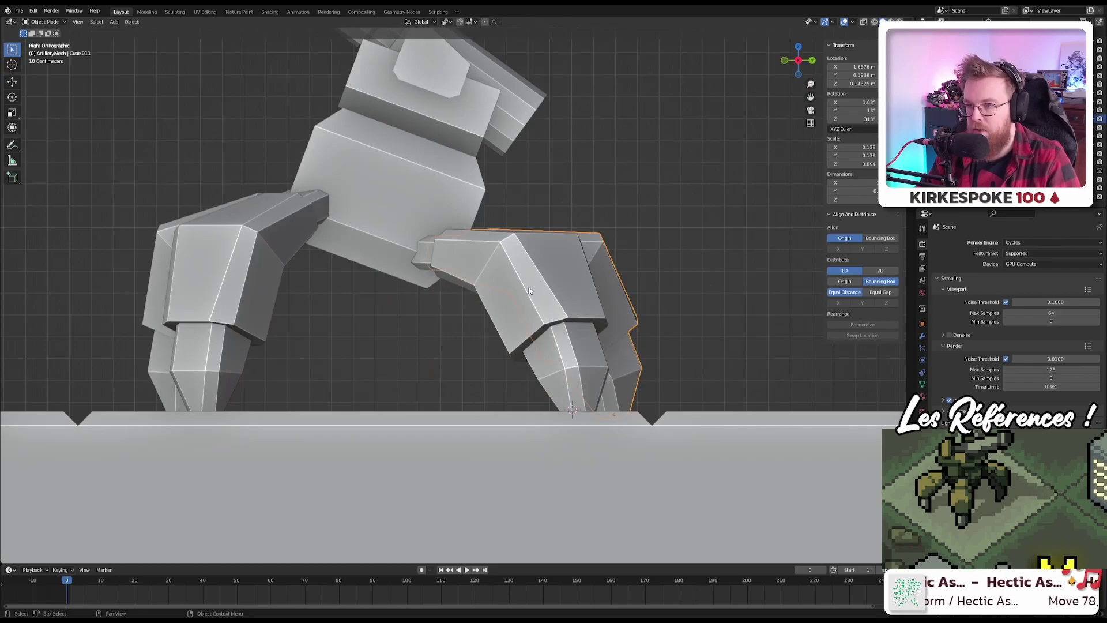
{"action": "key", "text": "ctrl+KP_3"}
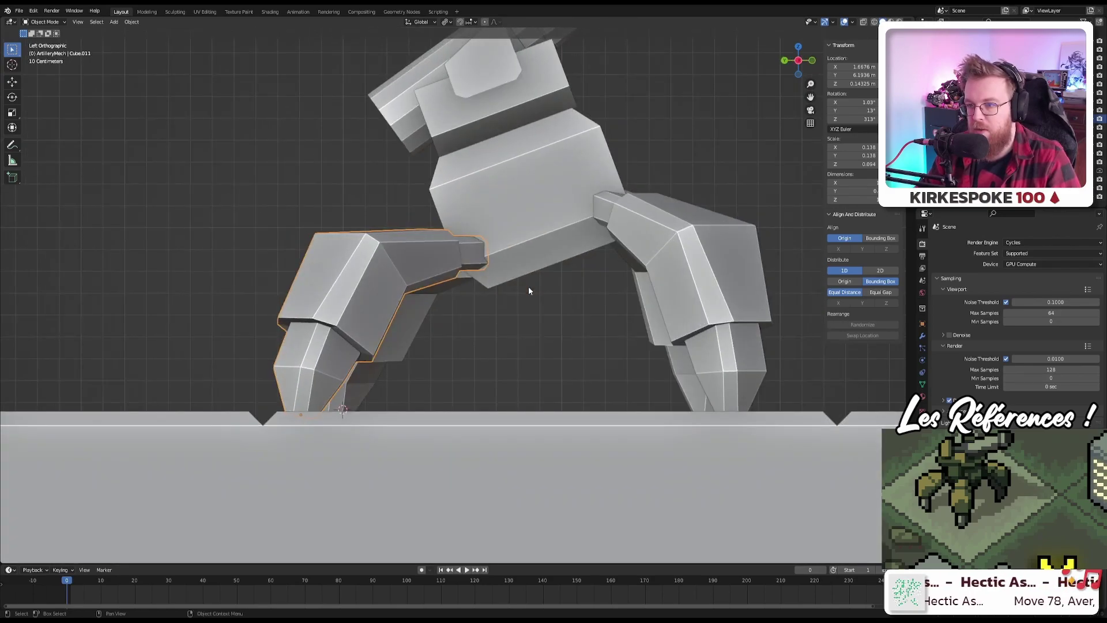
{"action": "middle_click_drag", "start_coordinate": [528, 290], "coordinate": [444, 253]}
{"action": "scroll", "coordinate": [479, 292], "scroll_direction": "down", "scroll_amount": 2}
{"action": "key", "text": "g"}
{"action": "left_click", "coordinate": [476, 292]}
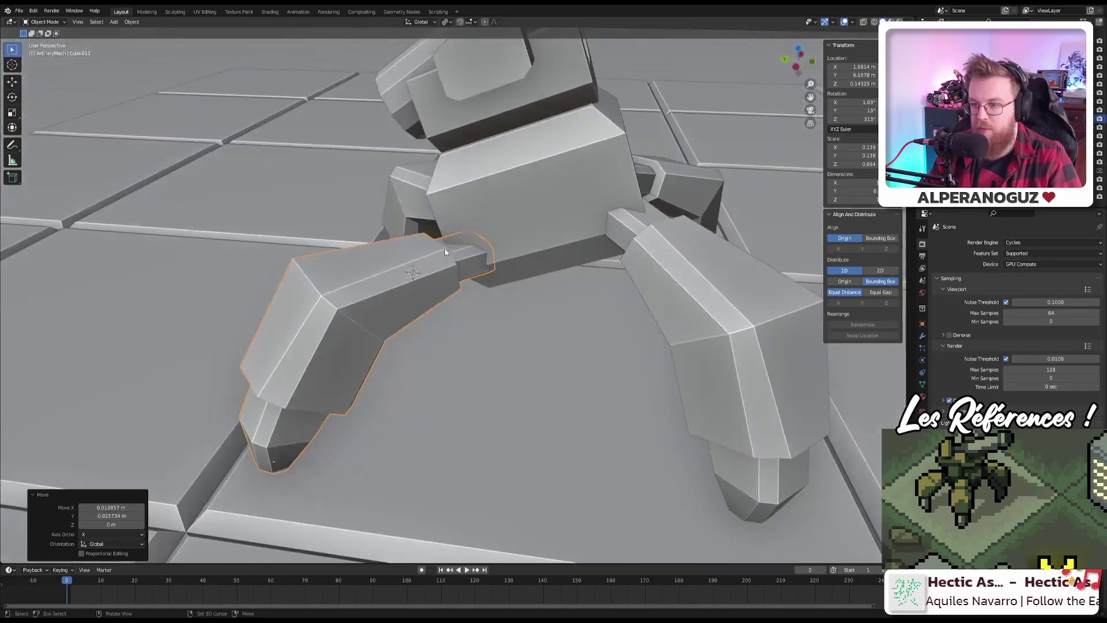
{"action": "scroll", "coordinate": [461, 257], "scroll_direction": "down", "scroll_amount": 8}
Step: View the mech through the scene camera, zooming out to the whole floor and back
{"action": "key", "text": "KP_0"}
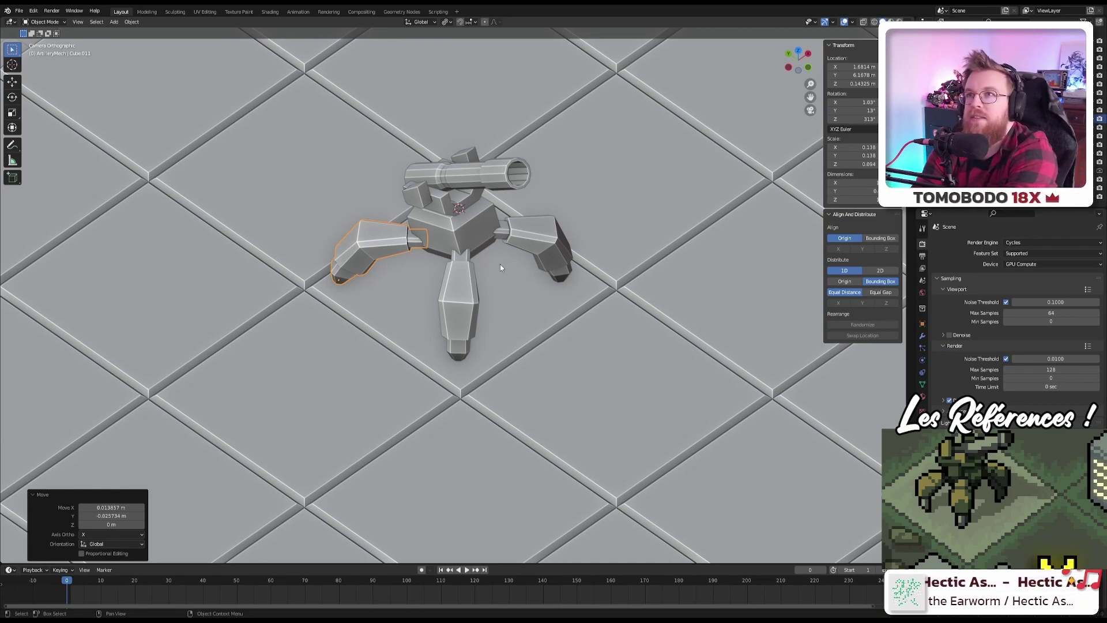
{"action": "scroll", "coordinate": [490, 266], "scroll_direction": "down", "scroll_amount": 6}
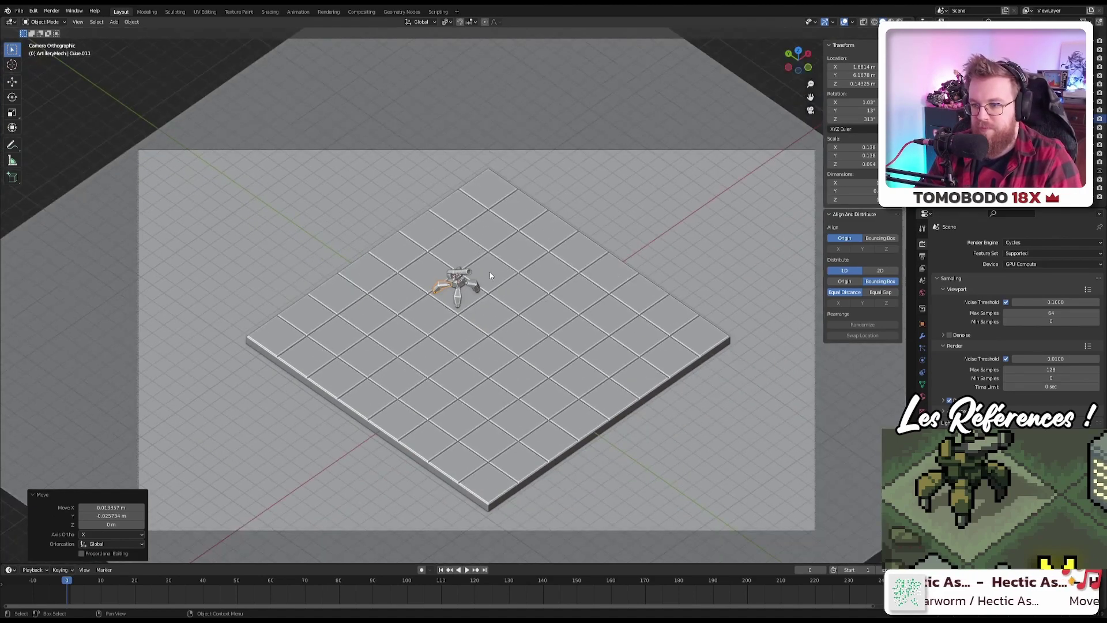
{"action": "scroll", "coordinate": [480, 298], "scroll_direction": "up", "scroll_amount": 10}
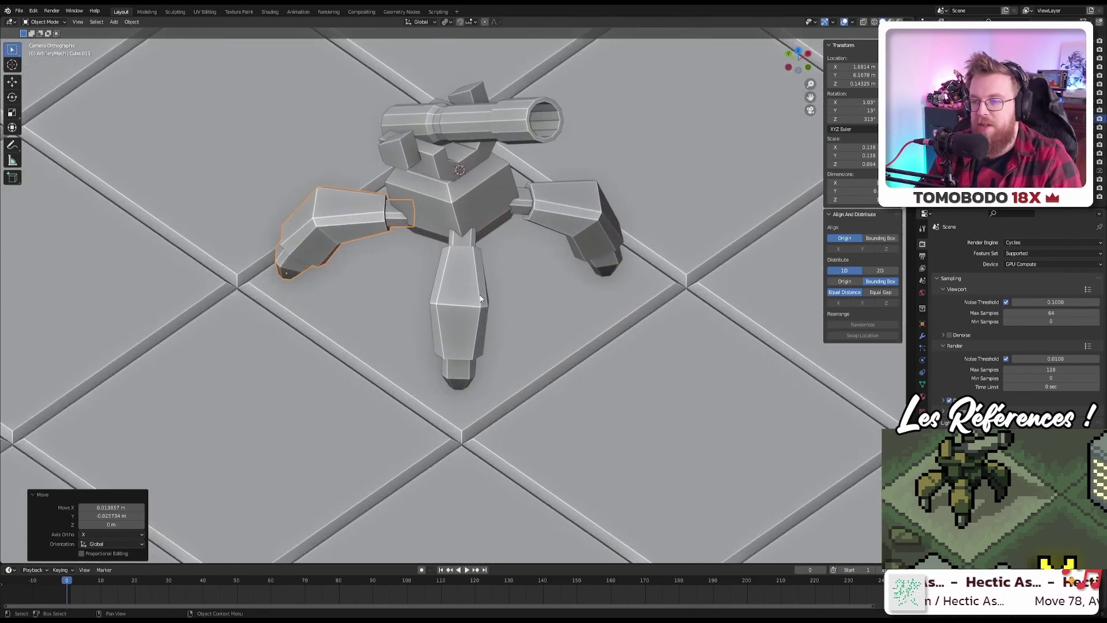
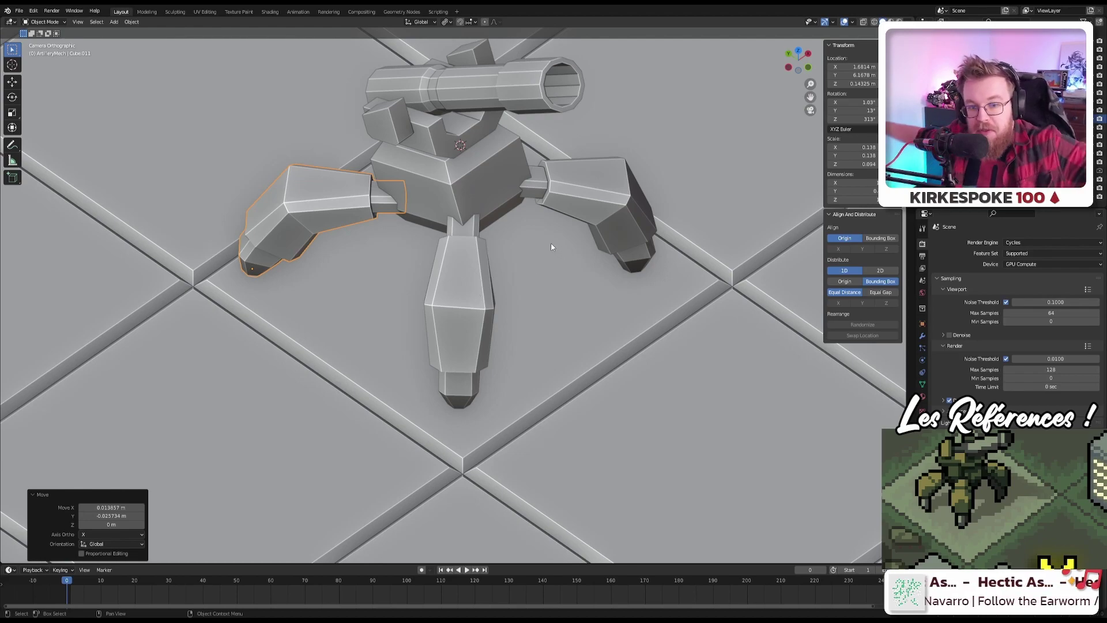
Step: Switch to the top view, centre the mech and select all four legs
{"action": "scroll", "coordinate": [551, 242], "scroll_direction": "down", "scroll_amount": 8}
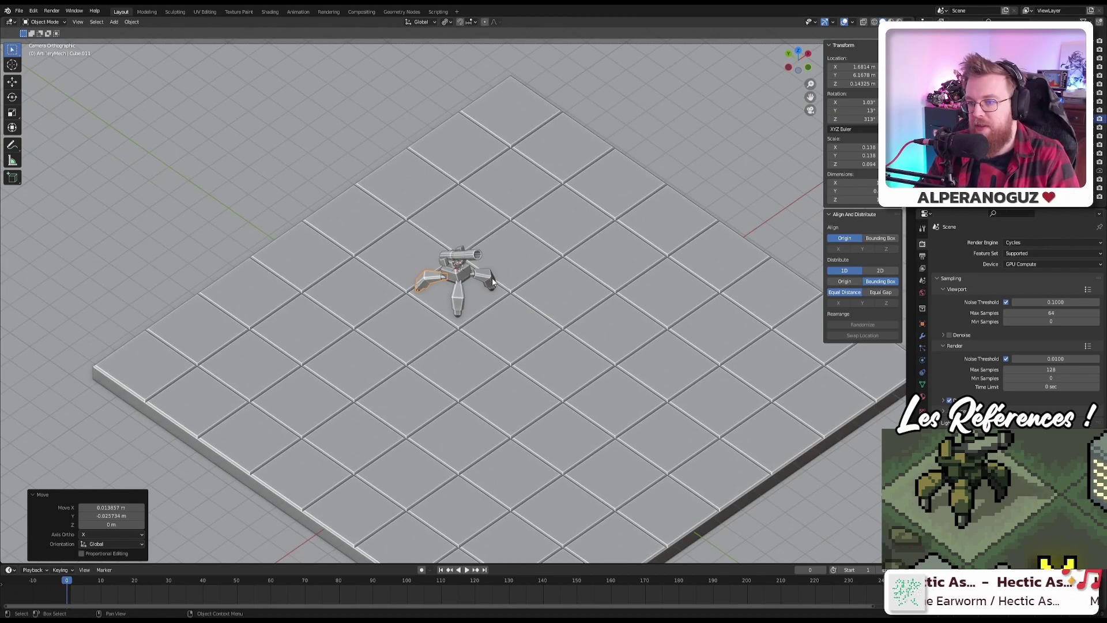
{"action": "scroll", "coordinate": [491, 278], "scroll_direction": "up", "scroll_amount": 5}
{"action": "scroll", "coordinate": [490, 275], "scroll_direction": "down", "scroll_amount": 5}
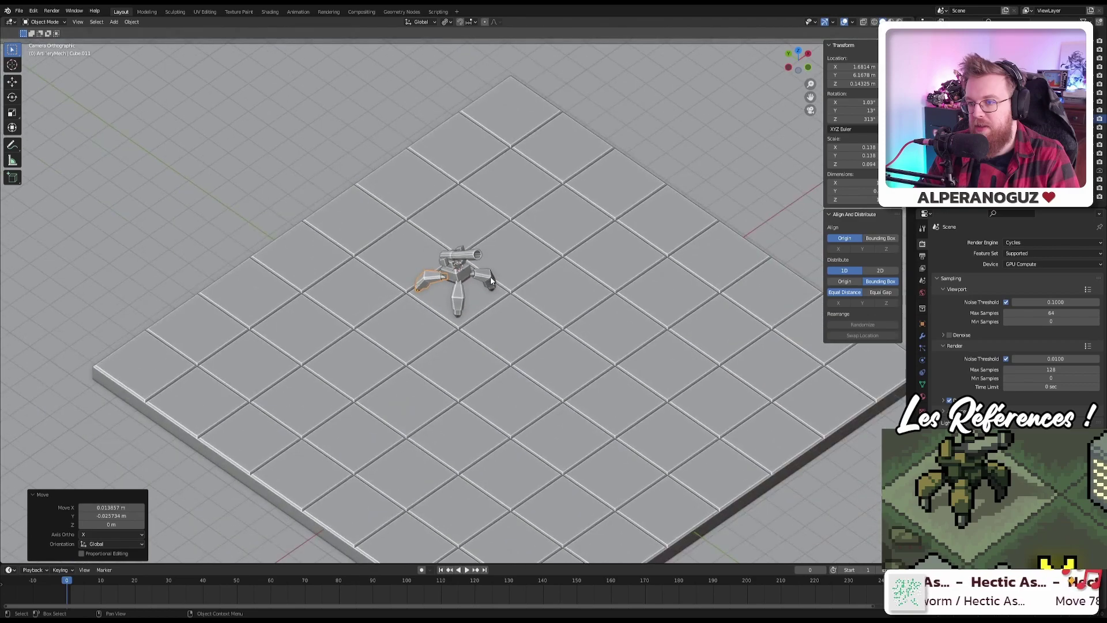
{"action": "scroll", "coordinate": [490, 276], "scroll_direction": "up", "scroll_amount": 5}
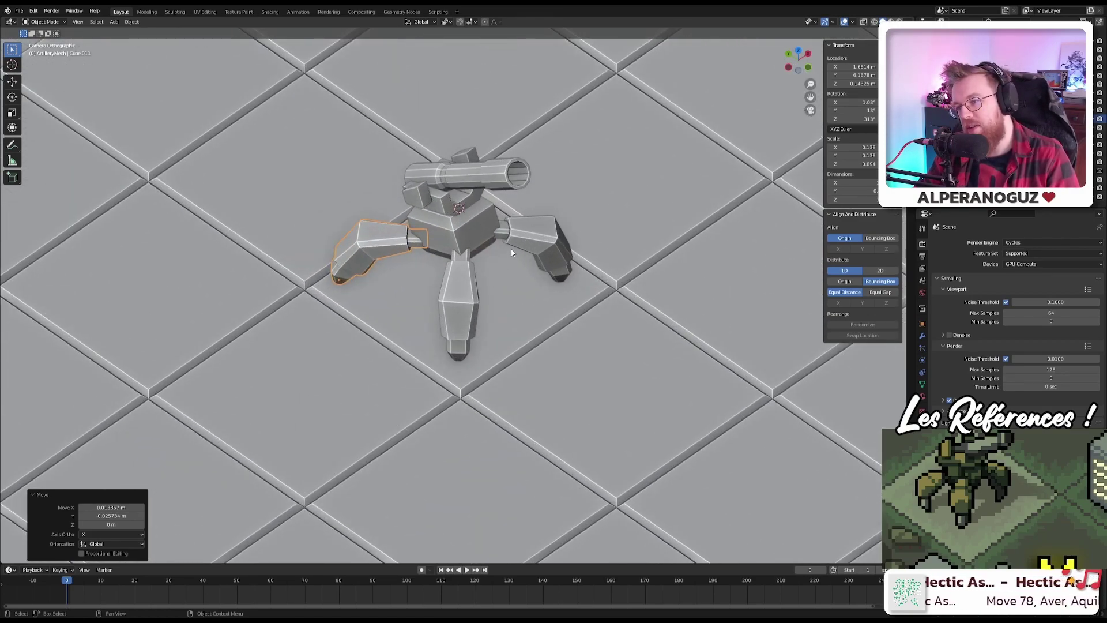
{"action": "key", "text": "KP_7"}
{"action": "scroll", "coordinate": [485, 282], "scroll_direction": "up", "scroll_amount": 5}
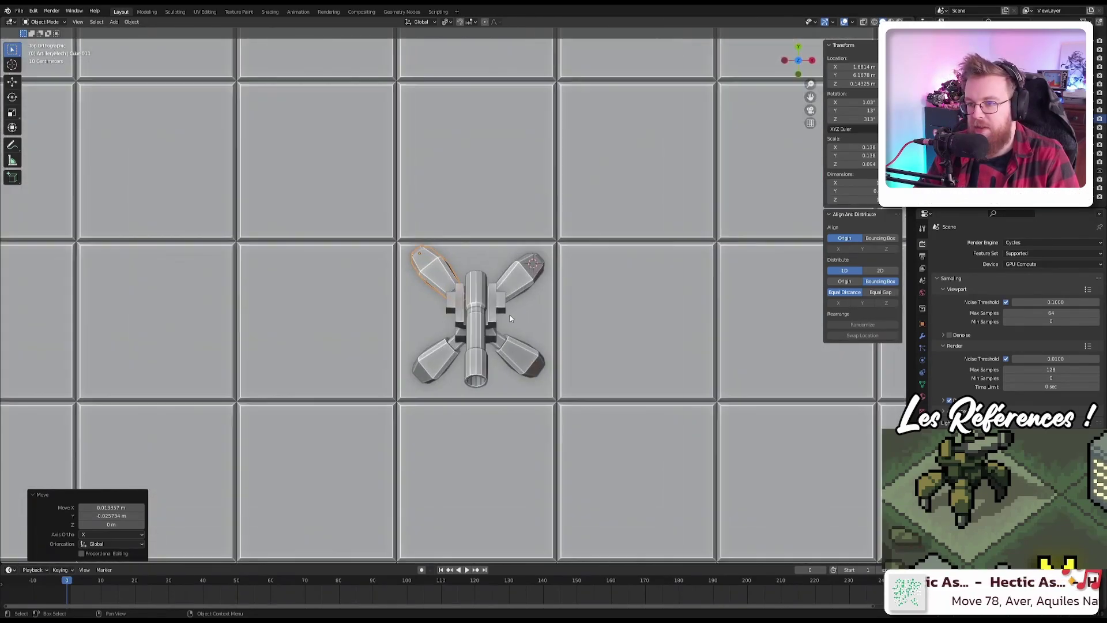
{"action": "middle_click_drag", "start_coordinate": [484, 282], "coordinate": [469, 257], "text": "shift"}
{"action": "left_click", "coordinate": [366, 377], "text": "shift"}
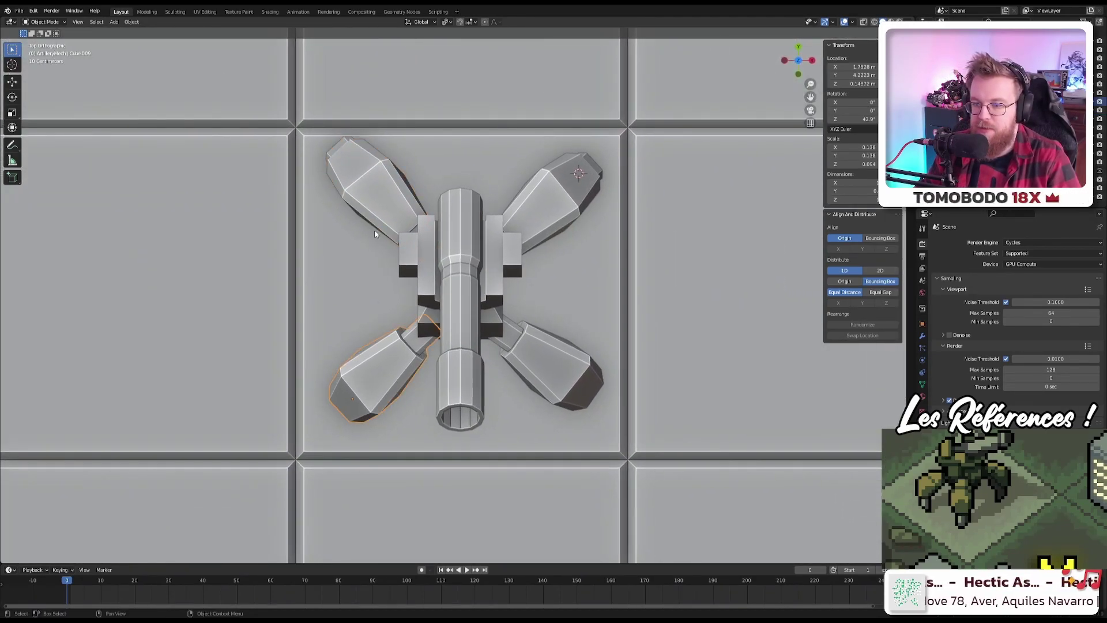
{"action": "left_click", "coordinate": [374, 229], "text": "shift"}
{"action": "left_click", "coordinate": [558, 220], "text": "shift"}
{"action": "left_click", "coordinate": [572, 349], "text": "shift"}
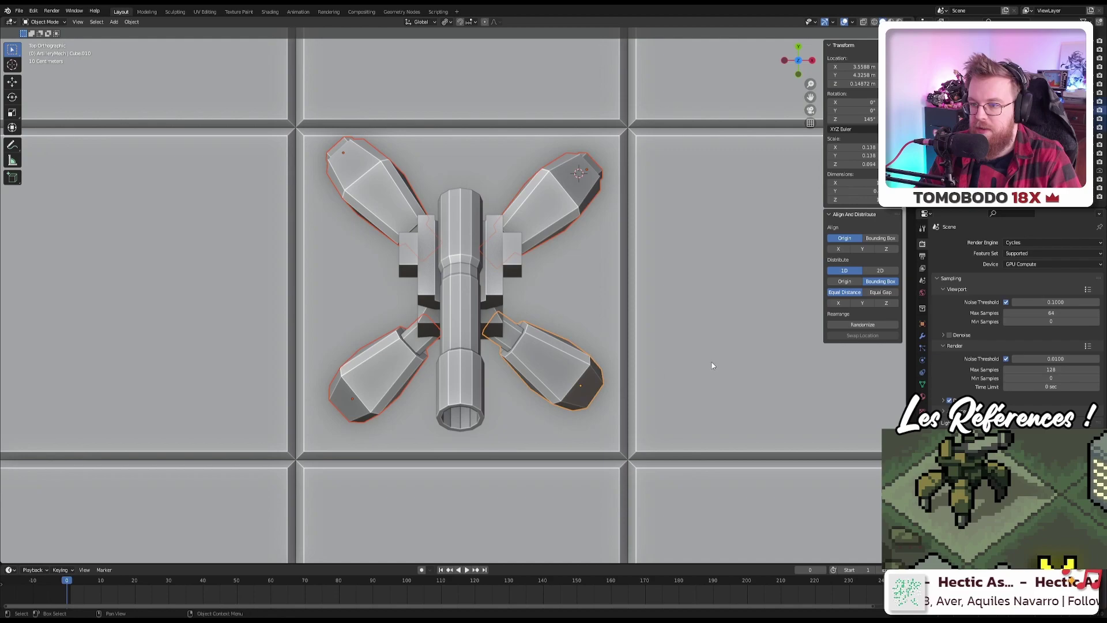
Step: Scale the four legs to 0.822 around their Median Point in Global orientation
{"action": "key", "text": "s"}
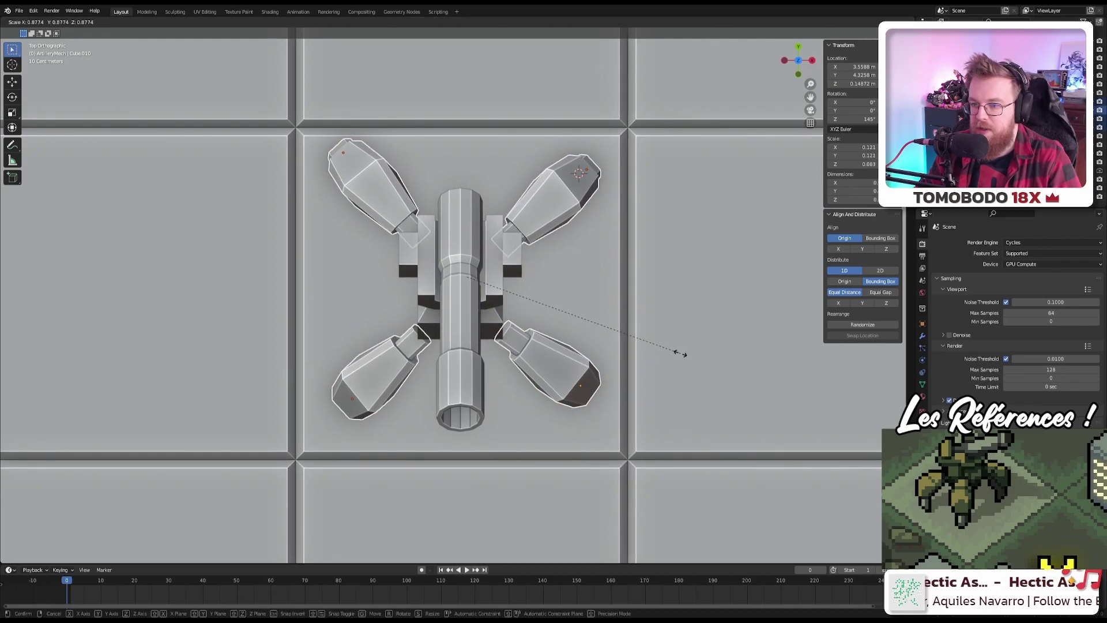
{"action": "right_click", "coordinate": [680, 353]}
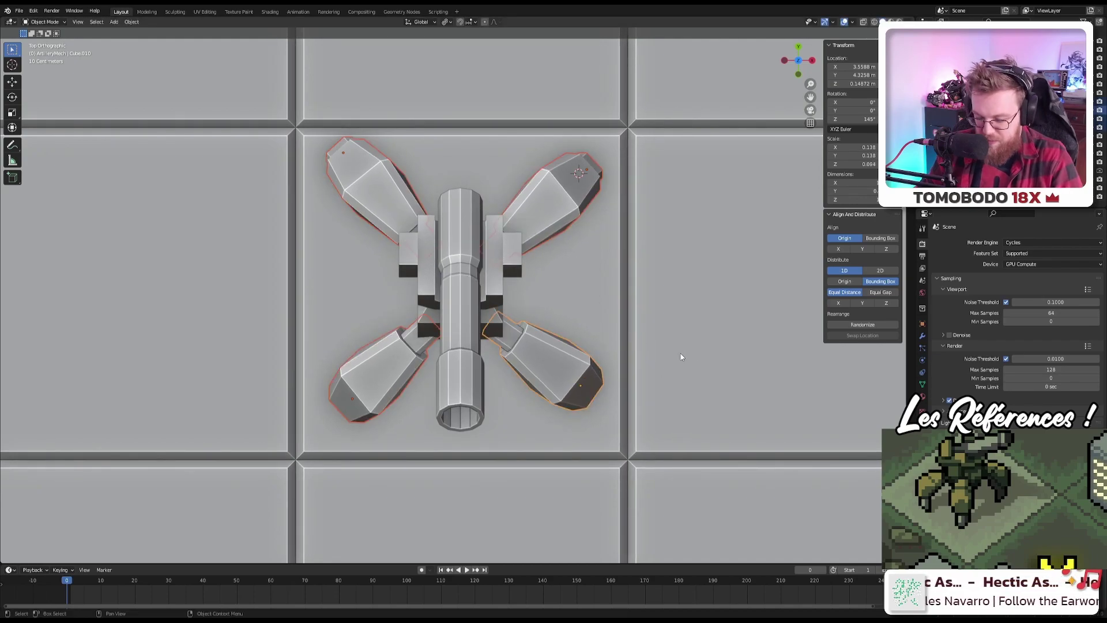
{"action": "key", "text": "comma"}
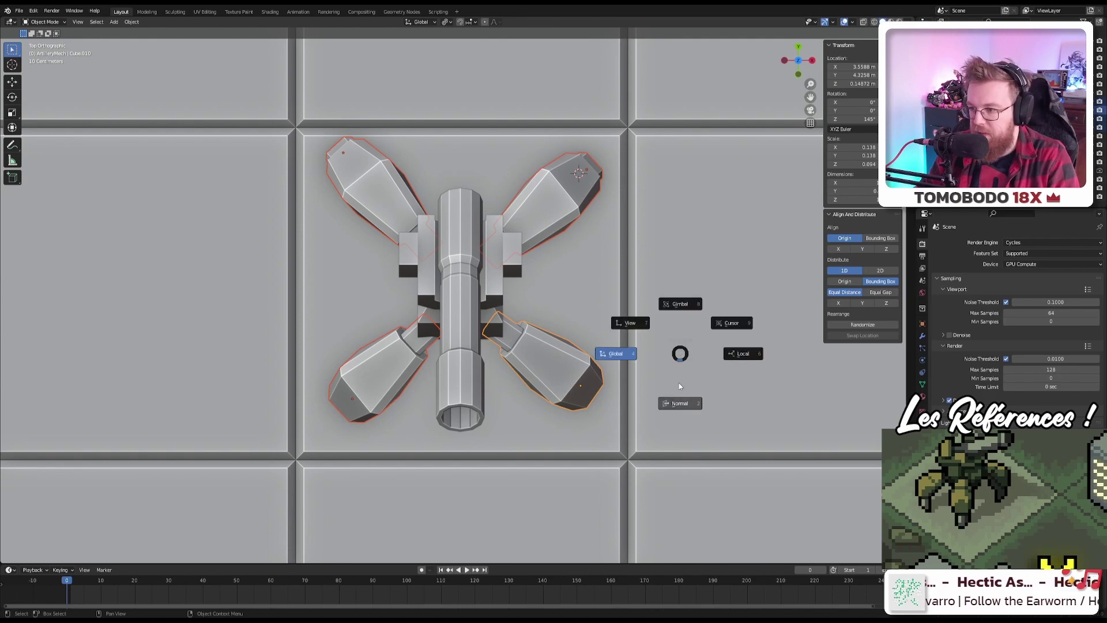
{"action": "left_click", "coordinate": [661, 357]}
{"action": "key", "text": "period"}
{"action": "left_click", "coordinate": [666, 311]}
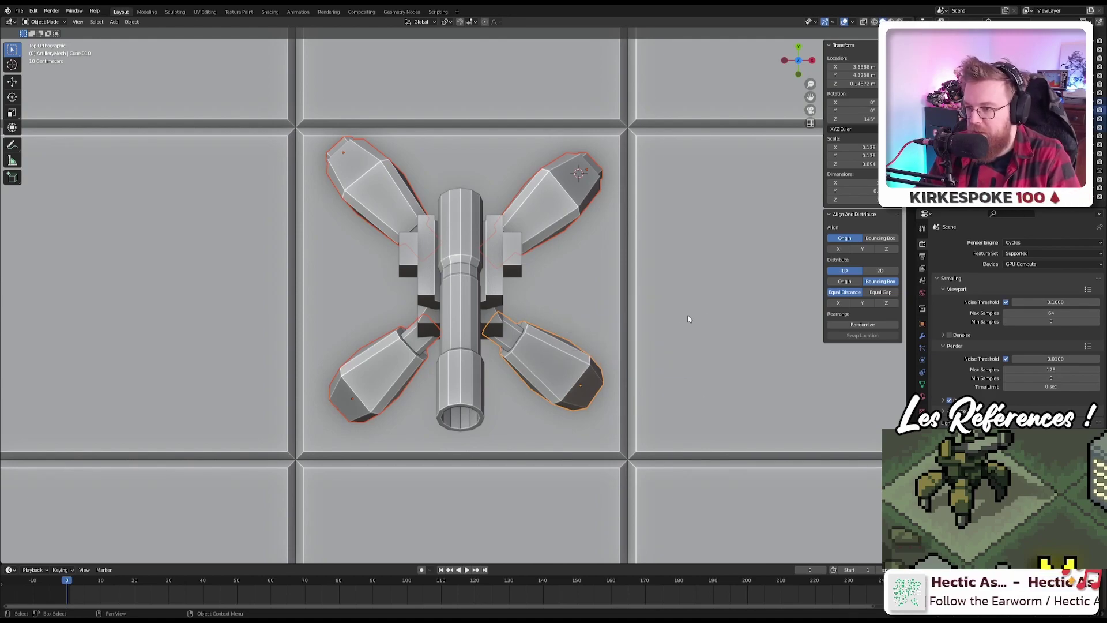
{"action": "key", "text": "s"}
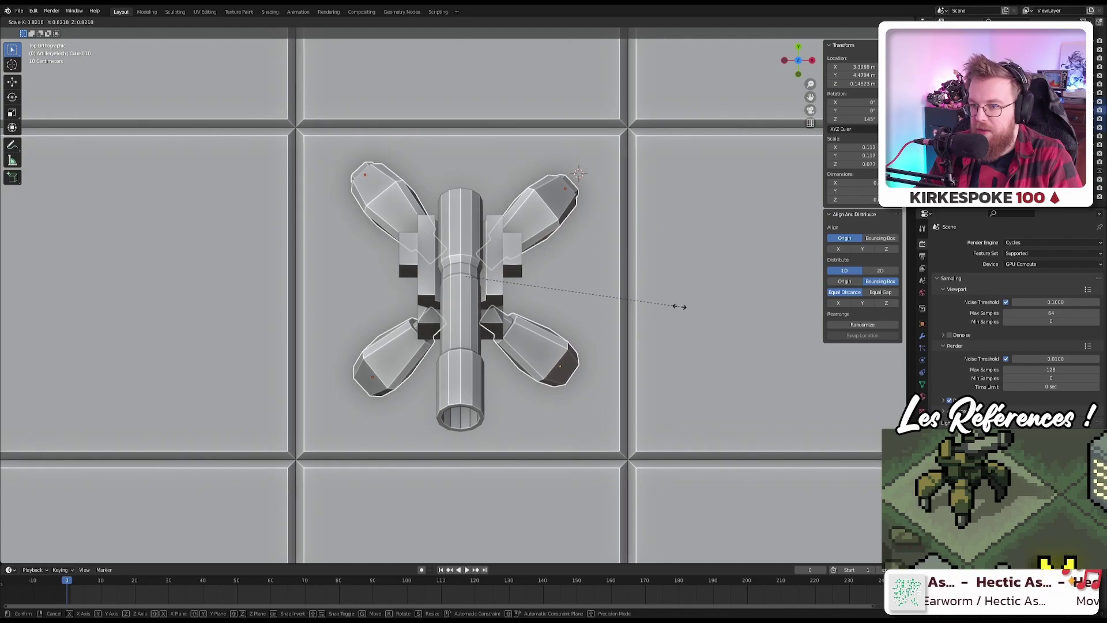
{"action": "left_click", "coordinate": [679, 305]}
Step: Return to the camera view, select the mech body and begin scaling it
{"action": "middle_click_drag", "start_coordinate": [581, 334], "coordinate": [591, 254]}
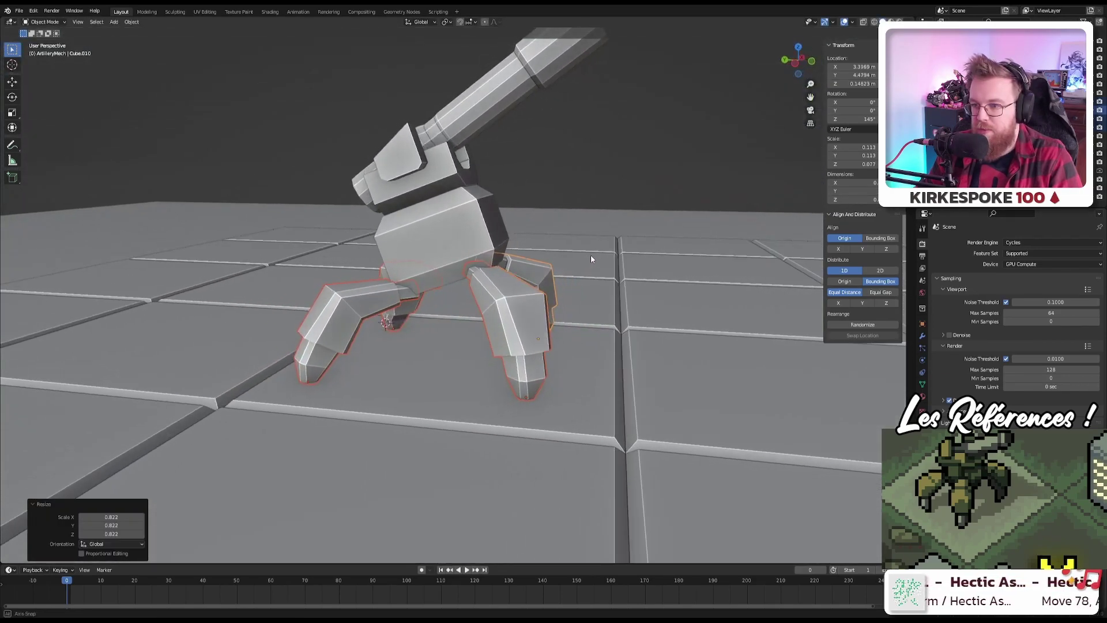
{"action": "key", "text": "KP_0"}
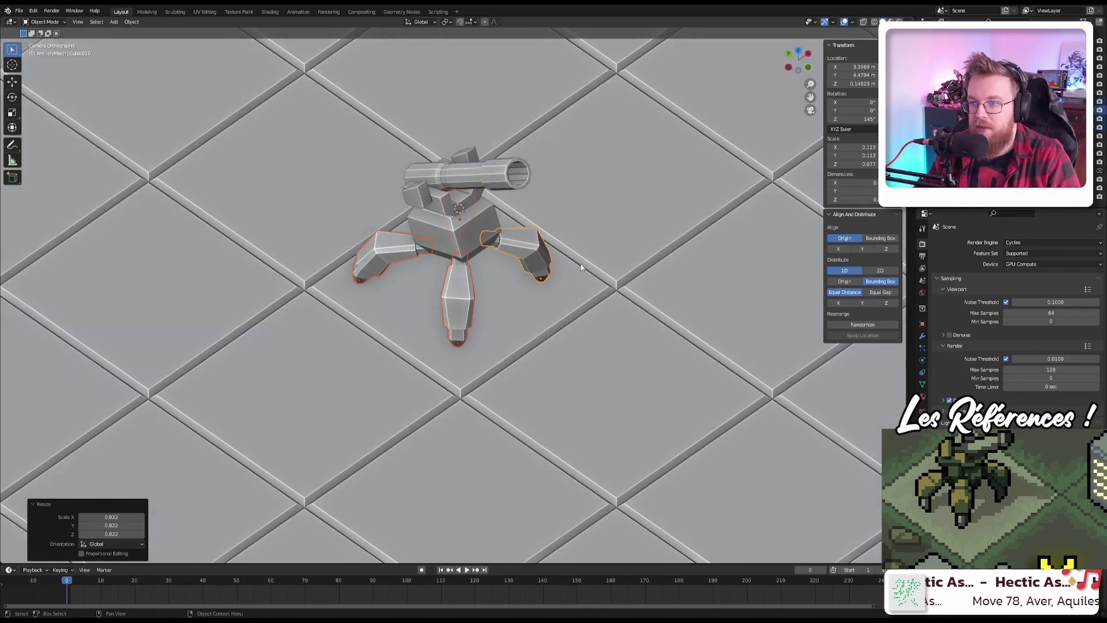
{"action": "scroll", "coordinate": [426, 242], "scroll_direction": "up", "scroll_amount": 3}
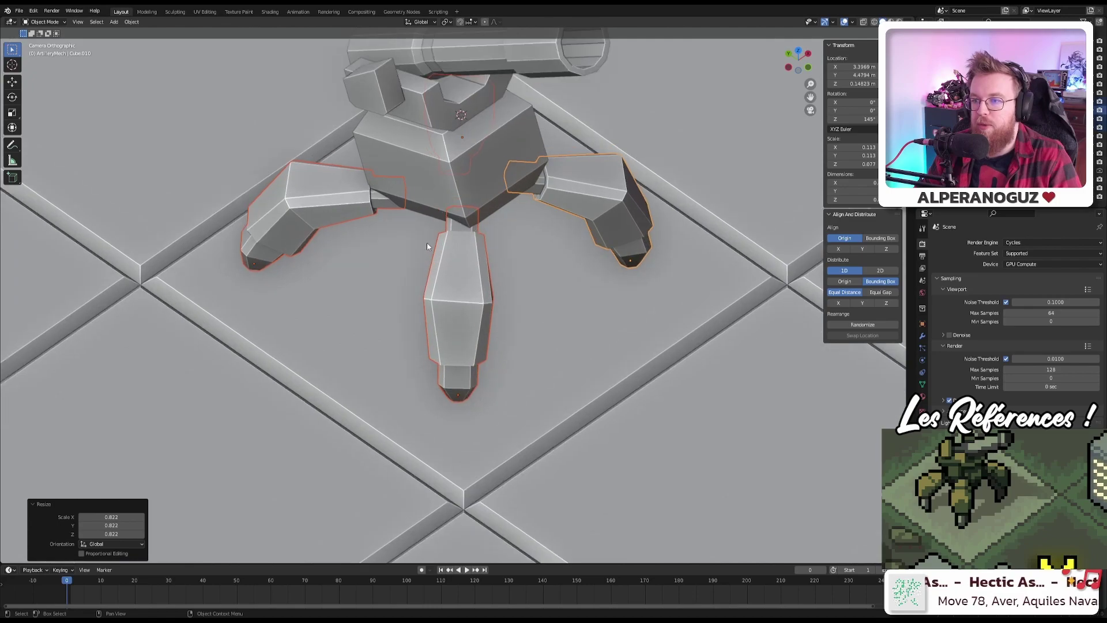
{"action": "scroll", "coordinate": [427, 242], "scroll_direction": "down", "scroll_amount": 3}
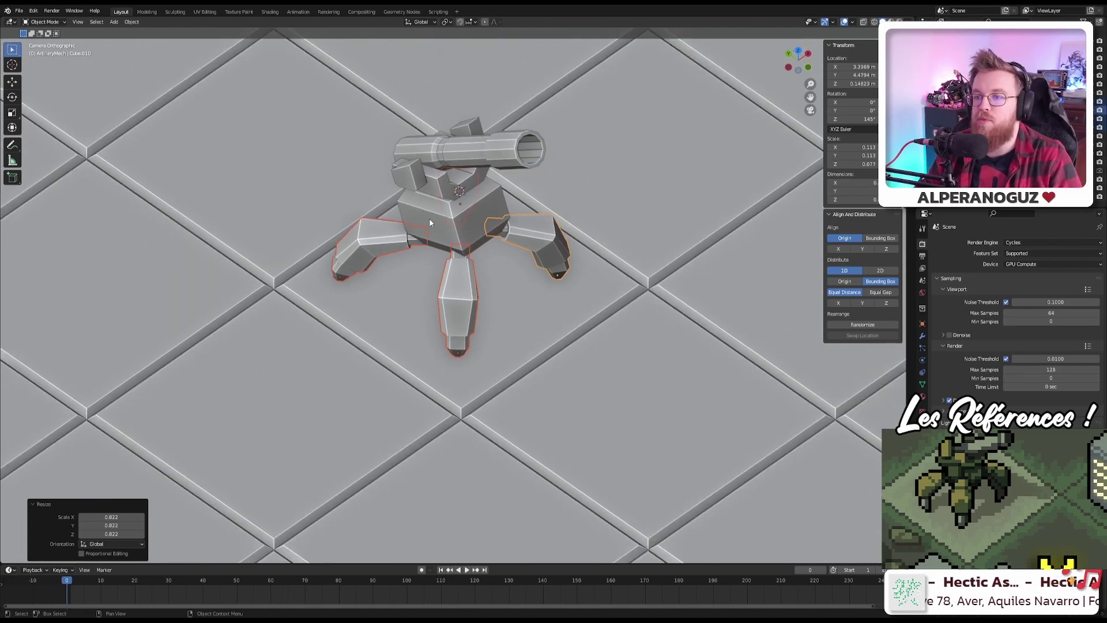
{"action": "left_click", "coordinate": [477, 225]}
{"action": "scroll", "coordinate": [491, 223], "scroll_direction": "up", "scroll_amount": 4}
{"action": "key", "text": "s"}
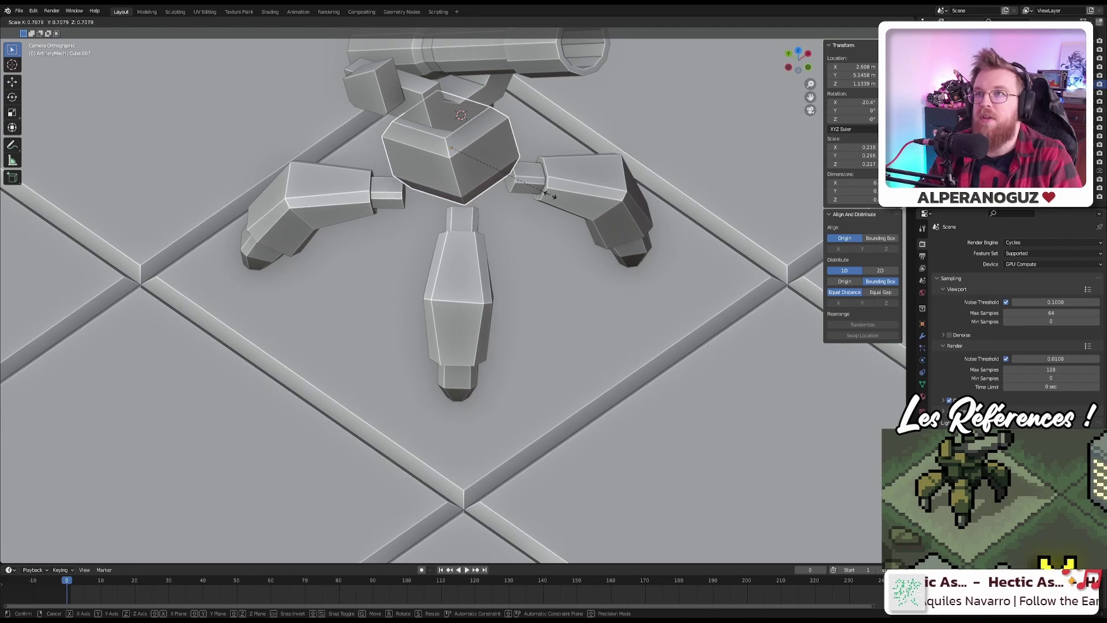
Step: Shrink the body to 0.708 and lower it along Z
{"action": "left_click", "coordinate": [551, 196]}
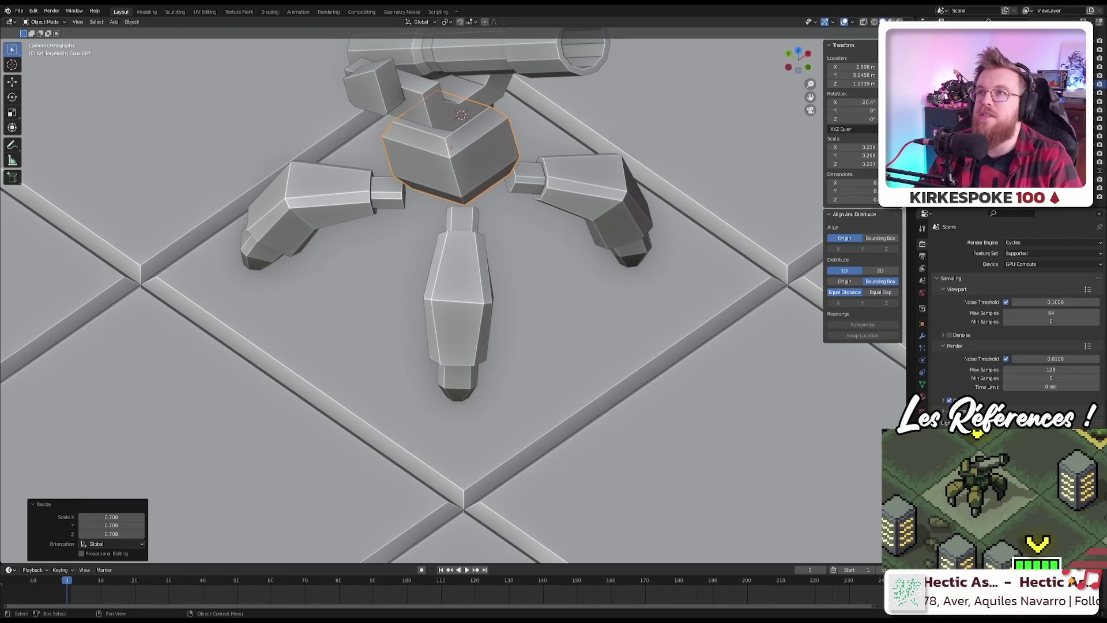
{"action": "scroll", "coordinate": [517, 127], "scroll_direction": "down", "scroll_amount": 5}
{"action": "middle_click_drag", "start_coordinate": [517, 127], "coordinate": [714, 239]}
{"action": "key", "text": "KP_Decimal"}
{"action": "scroll", "coordinate": [537, 241], "scroll_direction": "down", "scroll_amount": 3}
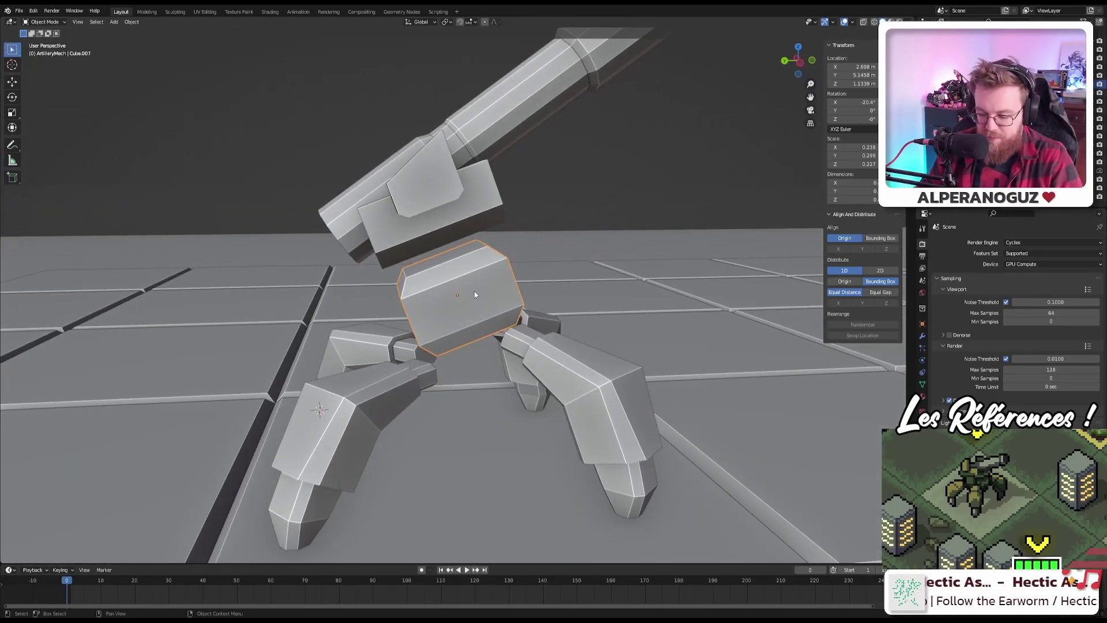
{"action": "key", "text": "g"}
{"action": "key", "text": "z"}
{"action": "key", "text": "z"}
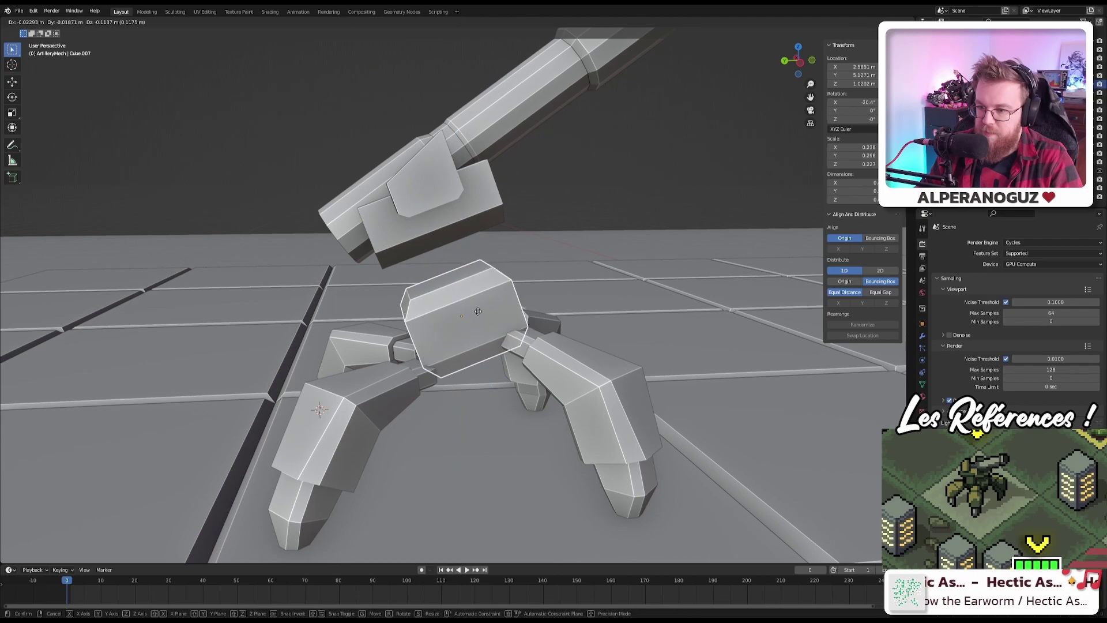
{"action": "key", "text": "z"}
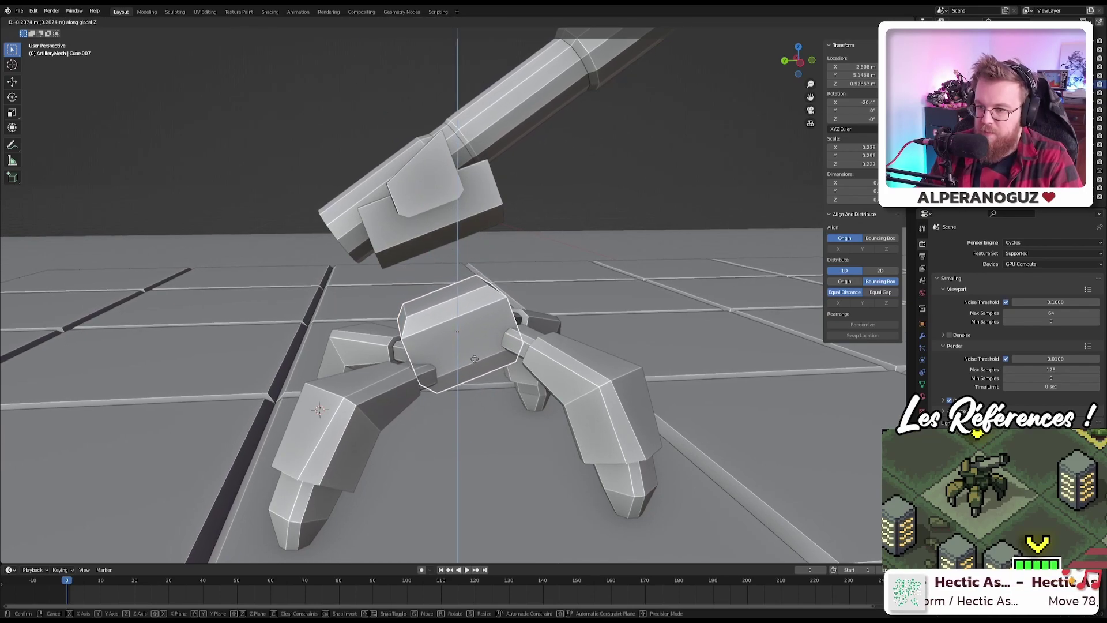
{"action": "left_click", "coordinate": [474, 360]}
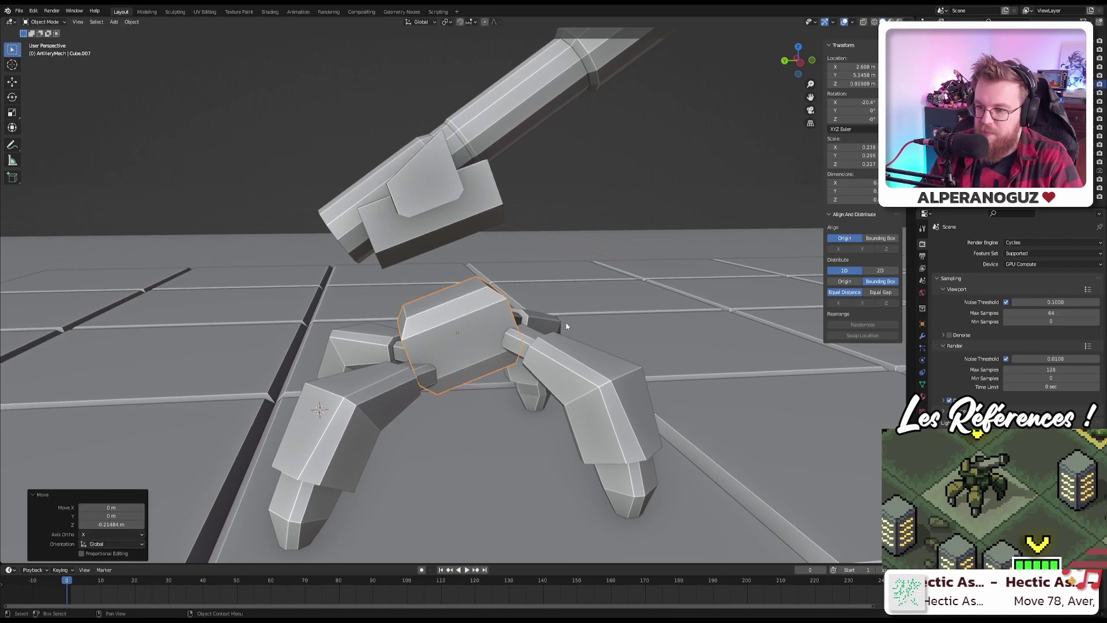
Step: Lower the cannon bracket and barrel together along Z onto the body
{"action": "middle_click_drag", "start_coordinate": [563, 323], "coordinate": [438, 278]}
{"action": "left_click", "coordinate": [459, 222]}
{"action": "left_click", "coordinate": [458, 154], "text": "shift"}
{"action": "key", "text": "g"}
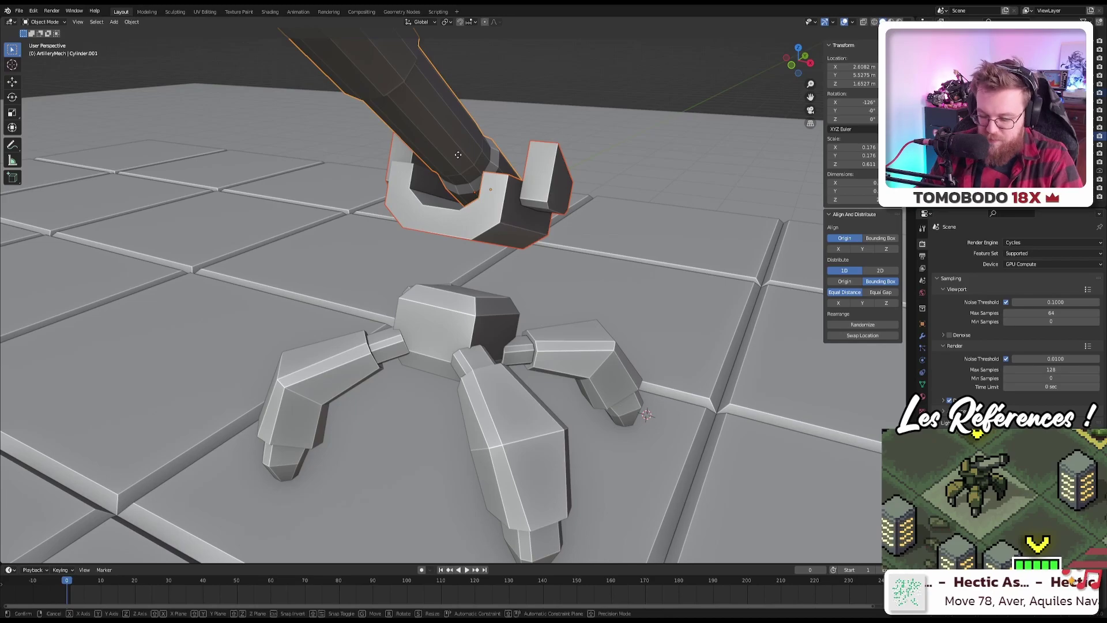
{"action": "key", "text": "z"}
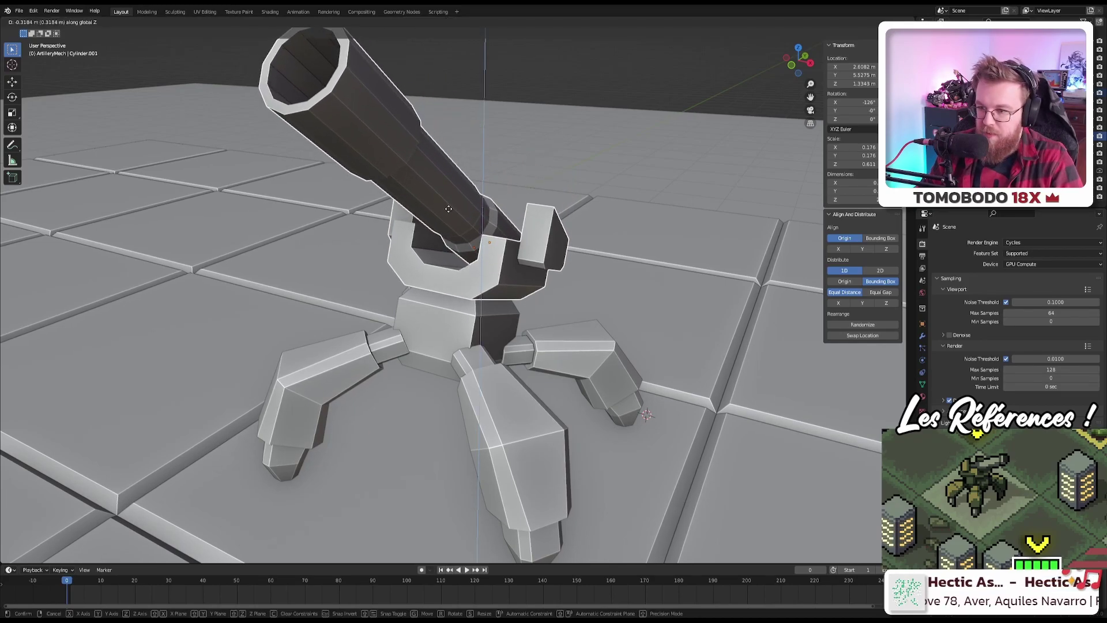
{"action": "left_click", "coordinate": [448, 216]}
{"action": "middle_click_drag", "start_coordinate": [448, 212], "coordinate": [610, 210]}
{"action": "scroll", "coordinate": [610, 217], "scroll_direction": "down", "scroll_amount": 5}
{"action": "scroll", "coordinate": [524, 274], "scroll_direction": "up", "scroll_amount": 5}
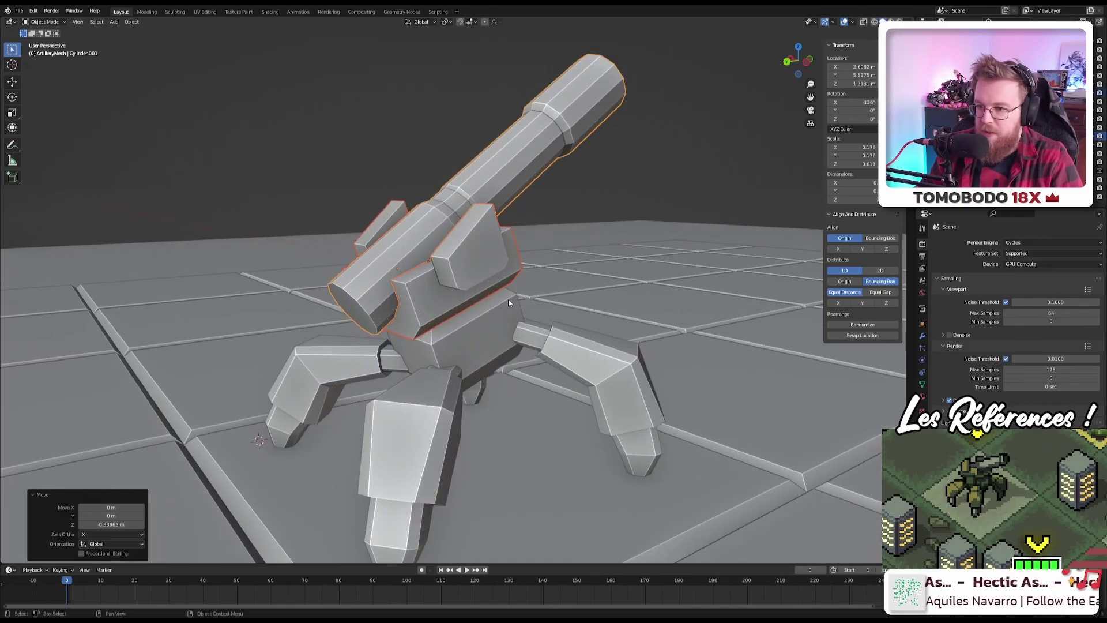
Step: Widen the body 1.177 times on X and Y, keeping its height unchanged
{"action": "left_click", "coordinate": [484, 335]}
{"action": "key", "text": "s"}
{"action": "key", "text": "shift+z"}
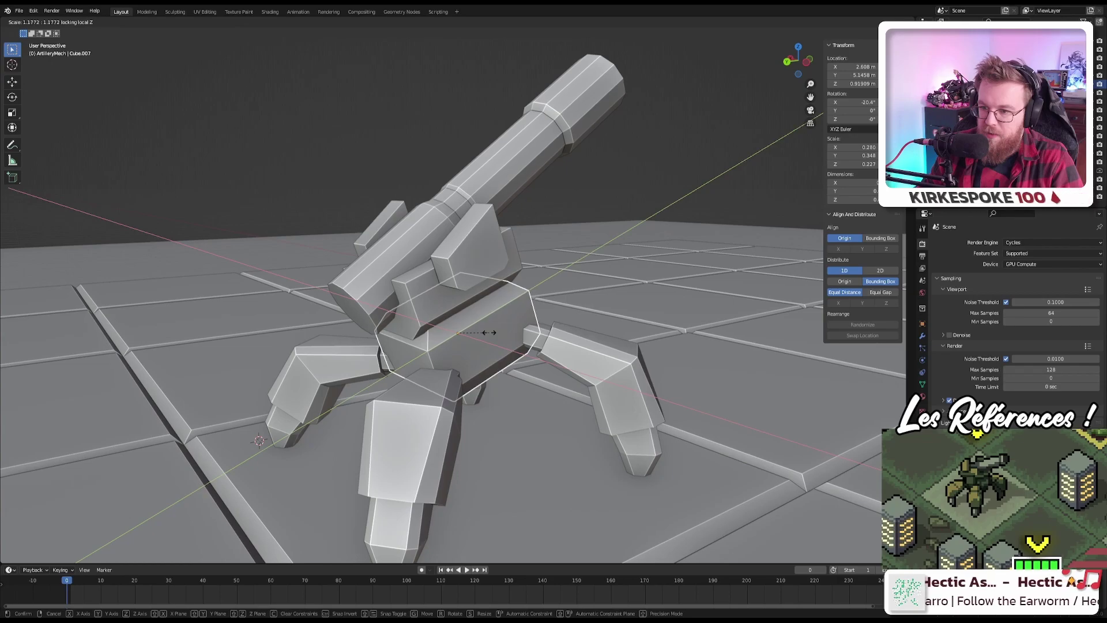
{"action": "left_click", "coordinate": [489, 332]}
{"action": "middle_click_drag", "start_coordinate": [489, 331], "coordinate": [396, 310]}
{"action": "scroll", "coordinate": [396, 310], "scroll_direction": "down", "scroll_amount": 6}
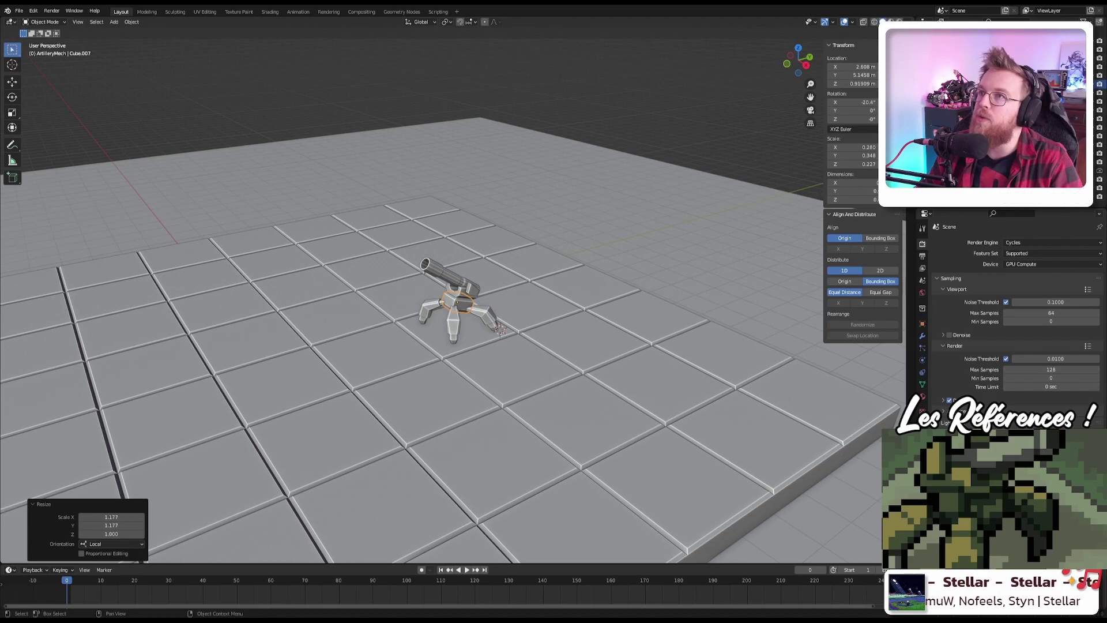
{"action": "scroll", "coordinate": [461, 300], "scroll_direction": "up", "scroll_amount": 8}
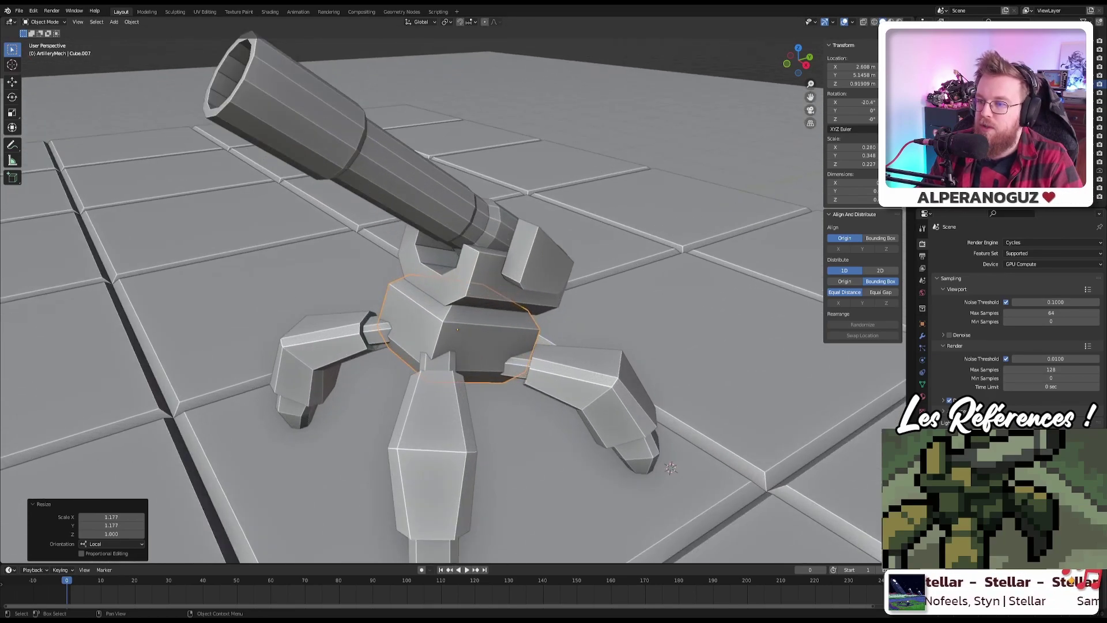
Step: Select the turret mount block and enter Edit Mode on it
{"action": "left_click", "coordinate": [473, 303]}
{"action": "scroll", "coordinate": [473, 299], "scroll_direction": "up", "scroll_amount": 3}
{"action": "key", "text": "Tab"}
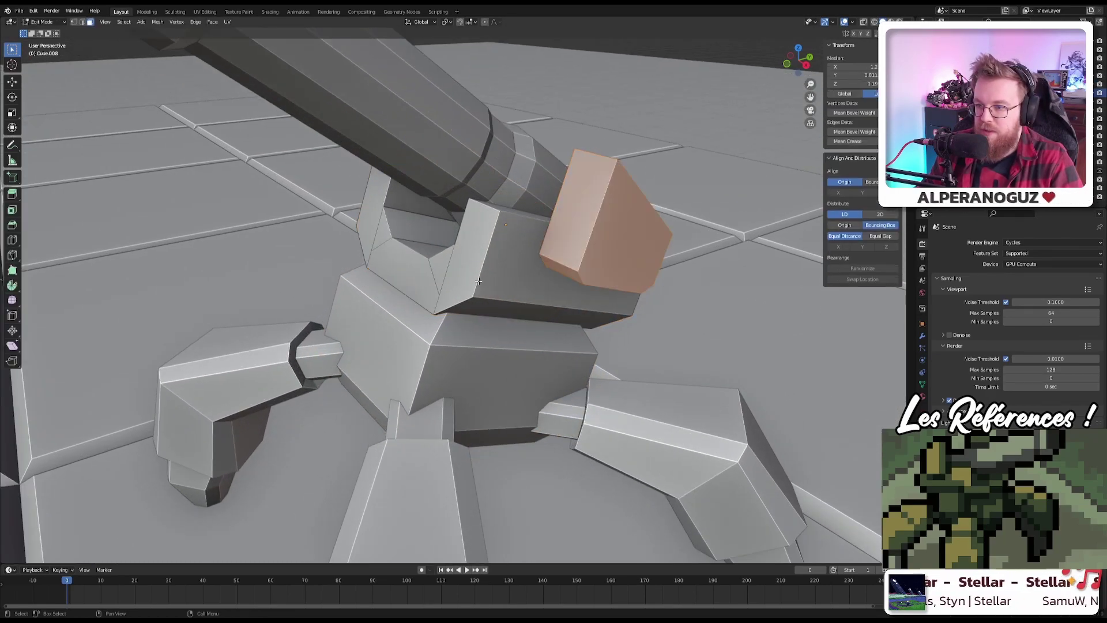
{"action": "middle_click_drag", "start_coordinate": [474, 257], "coordinate": [473, 281]}
{"action": "key", "text": "Tab"}
{"action": "key", "text": "Tab"}
{"action": "middle_click_drag", "start_coordinate": [403, 257], "coordinate": [543, 264]}
Step: Slide the socket's lower and side faces along the local Y axis
{"action": "left_click", "coordinate": [525, 304]}
{"action": "left_click", "coordinate": [461, 291], "text": "shift"}
{"action": "left_click", "coordinate": [579, 242], "text": "shift"}
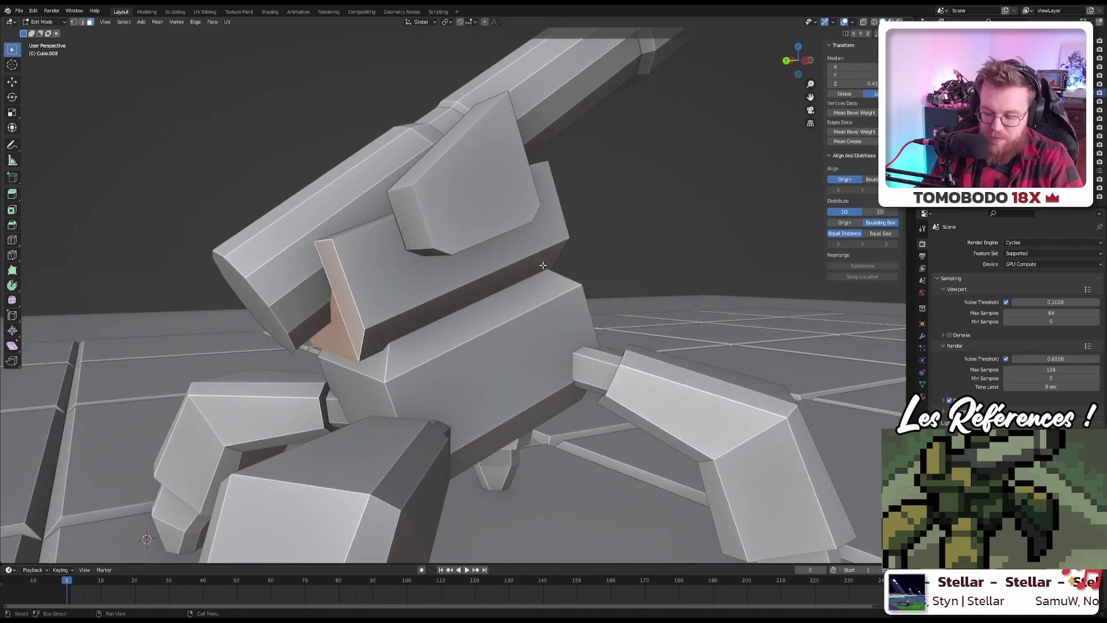
{"action": "key", "text": "g"}
{"action": "key", "text": "z"}
{"action": "key", "text": "z"}
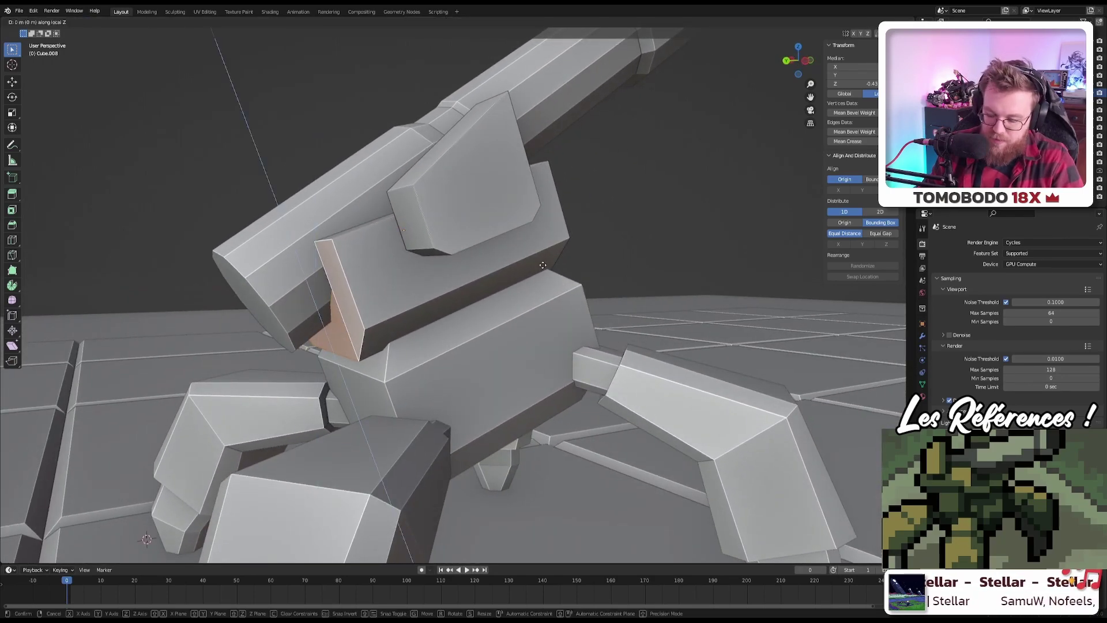
{"action": "key", "text": "x"}
{"action": "key", "text": "y"}
{"action": "key", "text": "y"}
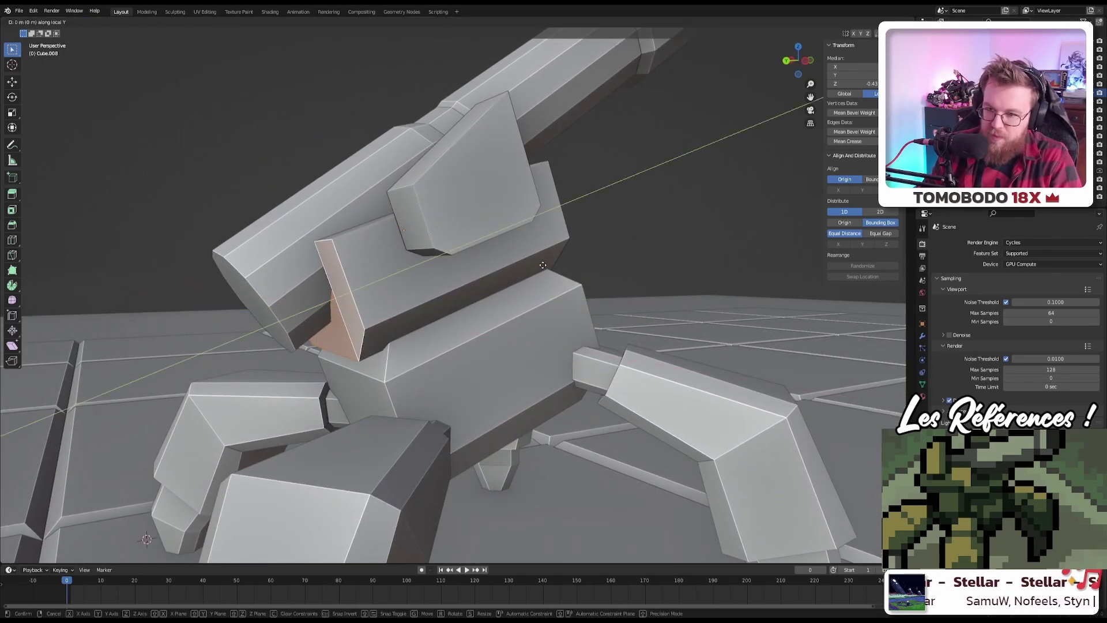
{"action": "left_click", "coordinate": [503, 270]}
{"action": "middle_click_drag", "start_coordinate": [503, 270], "coordinate": [387, 228]}
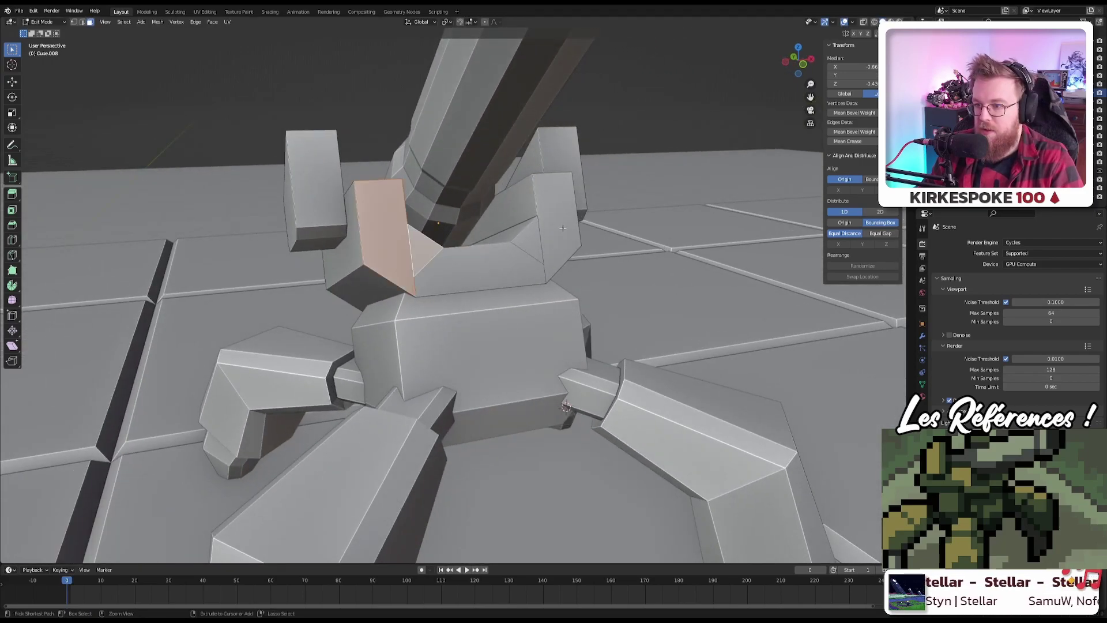
Step: Slide the socket's left wall face outward along local Y, then return to Object Mode
{"action": "left_click", "coordinate": [508, 262], "text": "alt+shift"}
{"action": "middle_click_drag", "start_coordinate": [534, 268], "coordinate": [465, 264]}
{"action": "left_click", "coordinate": [499, 271], "text": "alt+shift"}
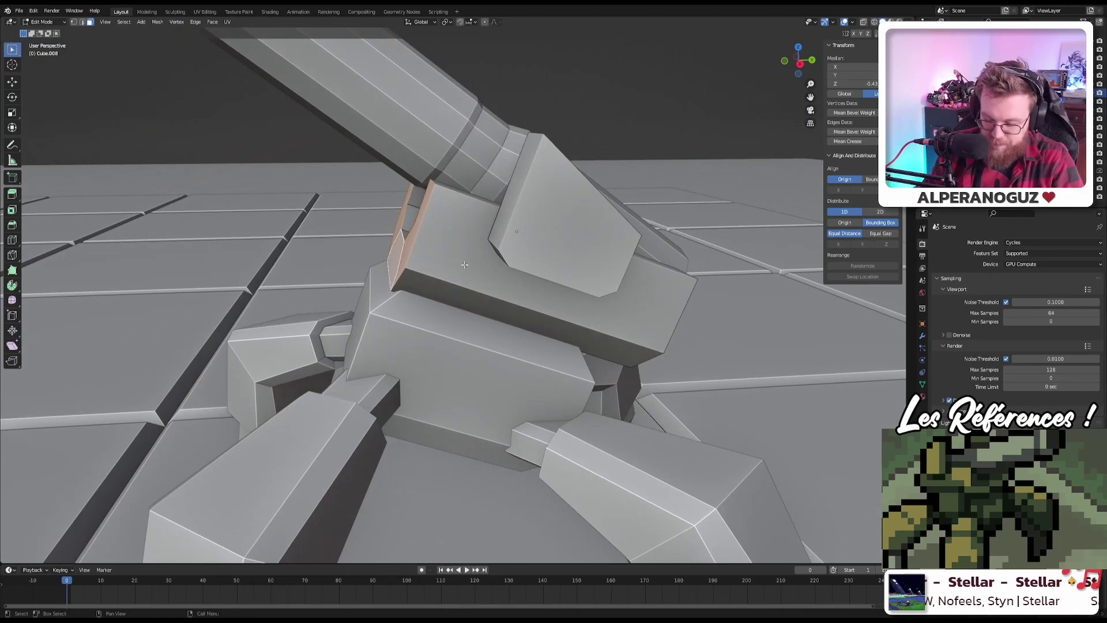
{"action": "key", "text": "g"}
{"action": "key", "text": "x"}
{"action": "key", "text": "x"}
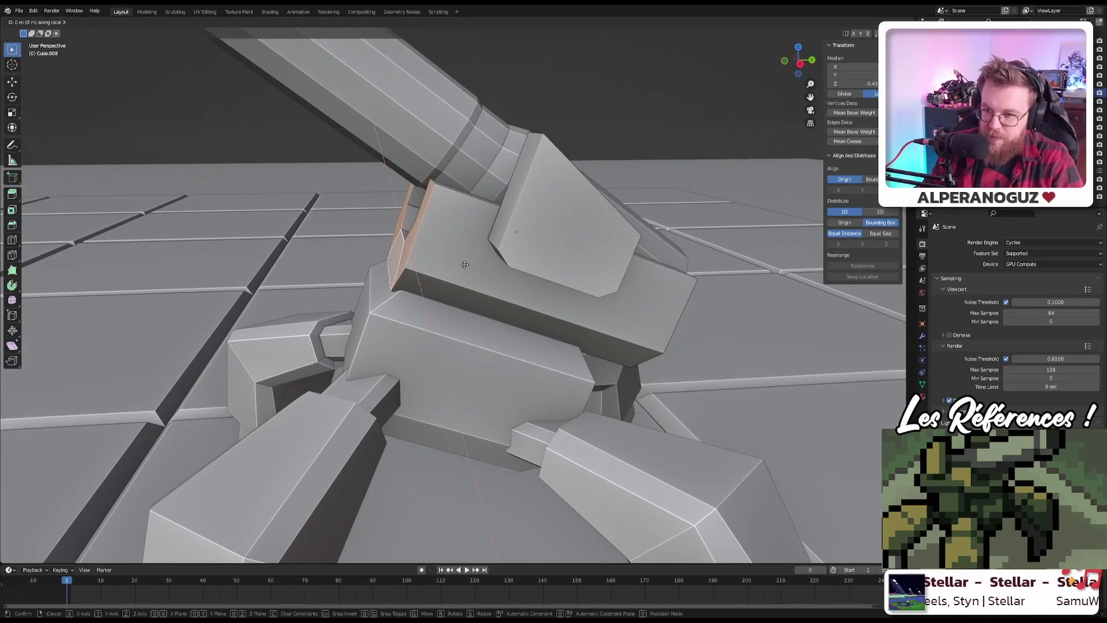
{"action": "key", "text": "y"}
{"action": "key", "text": "y"}
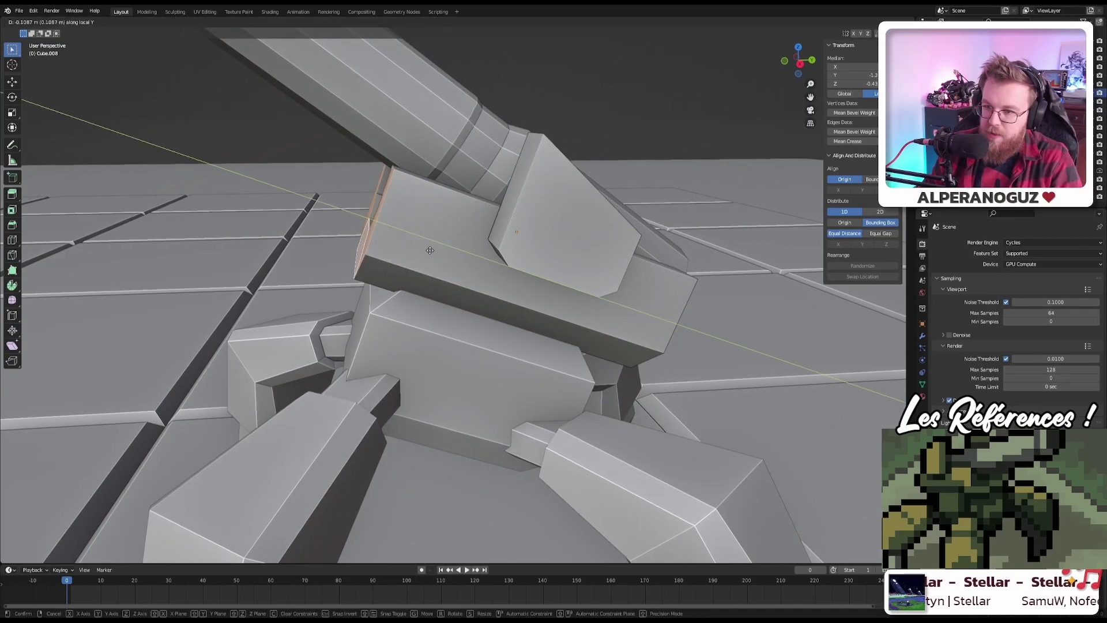
{"action": "left_click", "coordinate": [417, 244]}
{"action": "scroll", "coordinate": [417, 245], "scroll_direction": "down", "scroll_amount": 5}
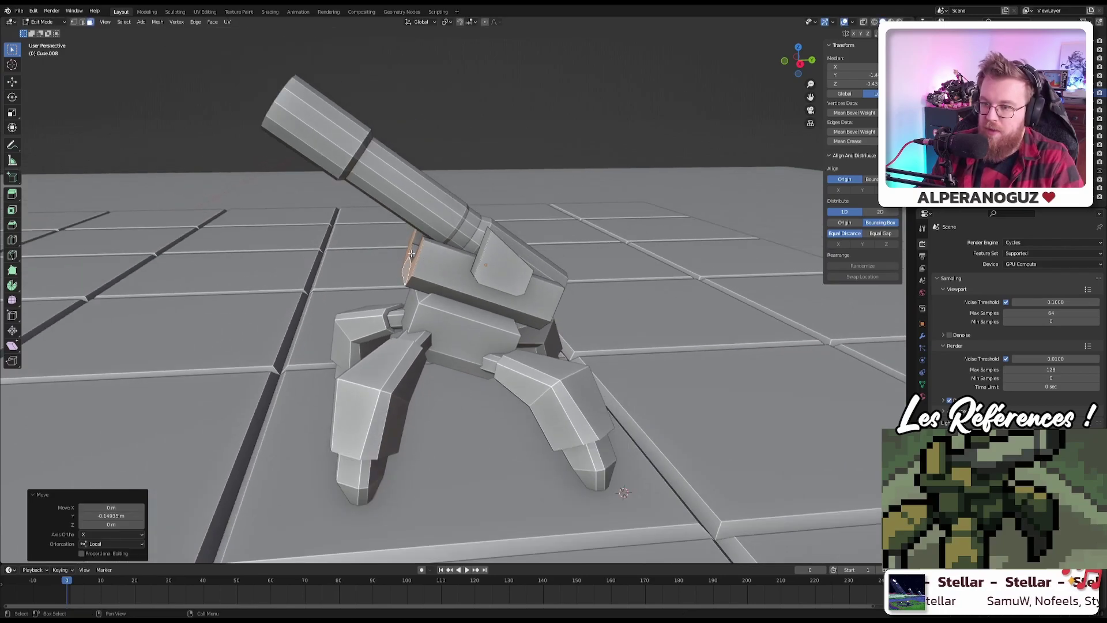
{"action": "middle_click_drag", "start_coordinate": [417, 245], "coordinate": [489, 289]}
{"action": "scroll", "coordinate": [479, 257], "scroll_direction": "down", "scroll_amount": 3}
{"action": "key", "text": "Tab"}
Step: Lengthen the cannon barrel by moving its end face along its local Y axis
{"action": "scroll", "coordinate": [489, 288], "scroll_direction": "up", "scroll_amount": 6}
{"action": "left_click", "coordinate": [596, 295]}
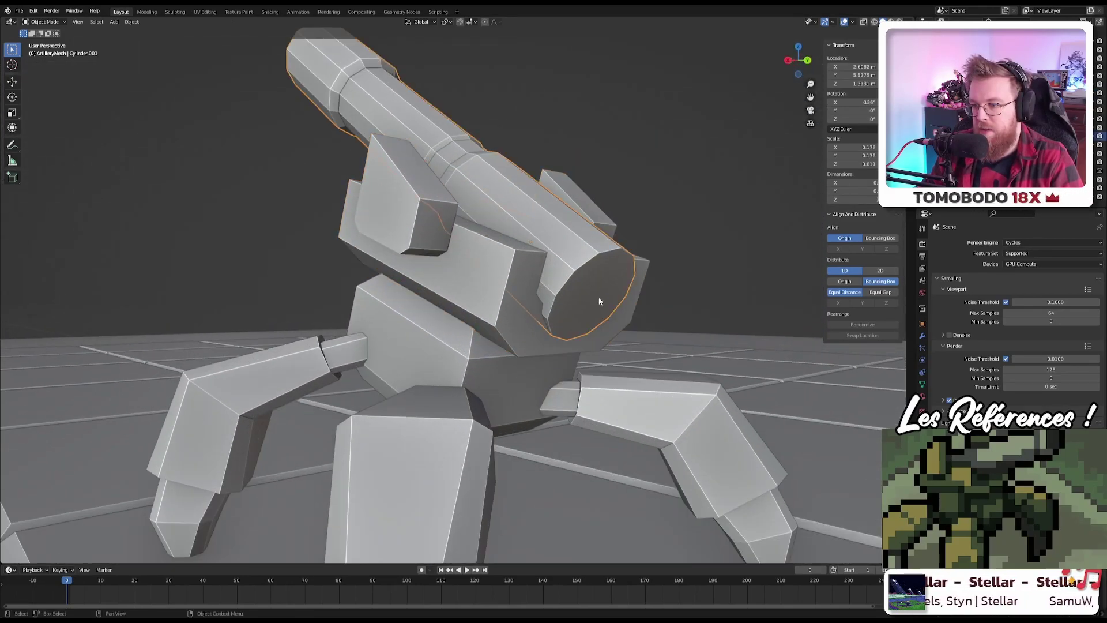
{"action": "key", "text": "Tab"}
{"action": "left_click", "coordinate": [598, 298]}
{"action": "key", "text": "g"}
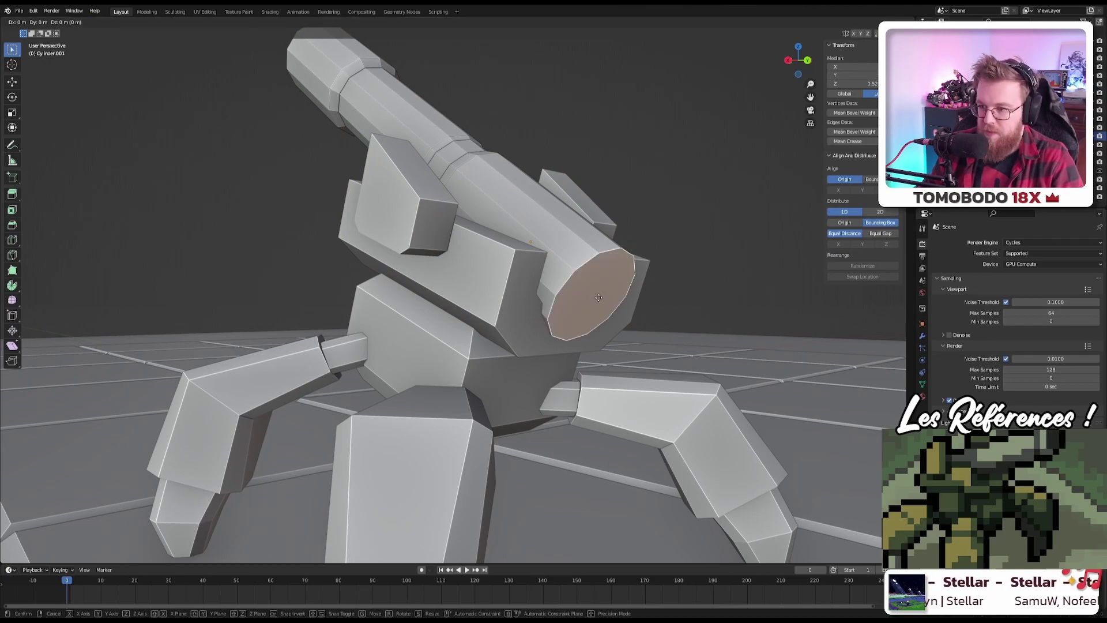
{"action": "key", "text": "x"}
{"action": "key", "text": "y"}
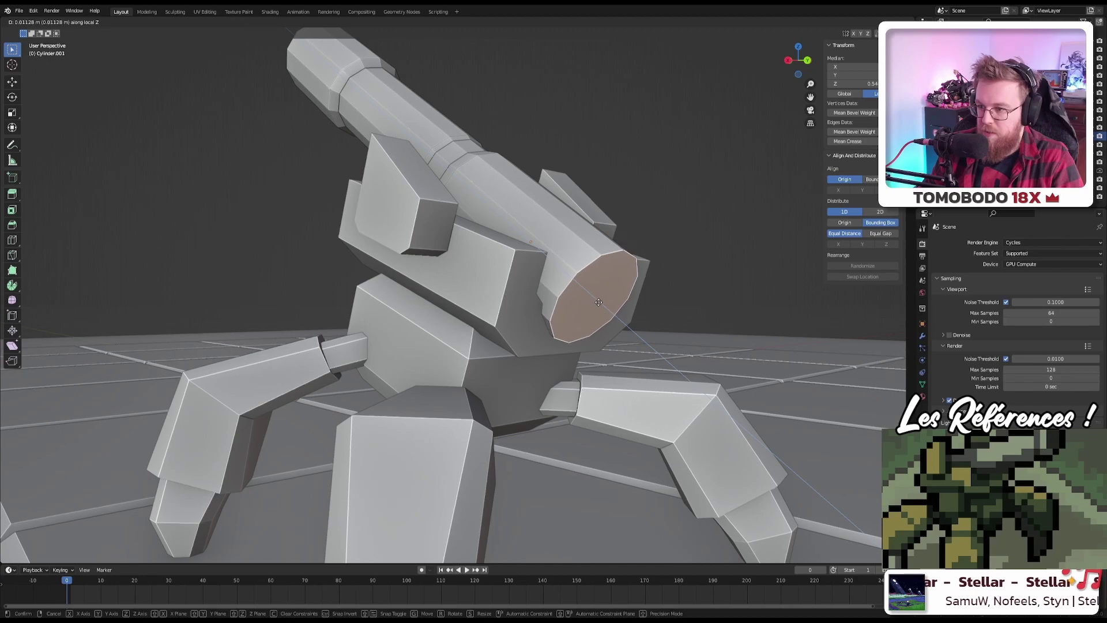
{"action": "left_click", "coordinate": [623, 346]}
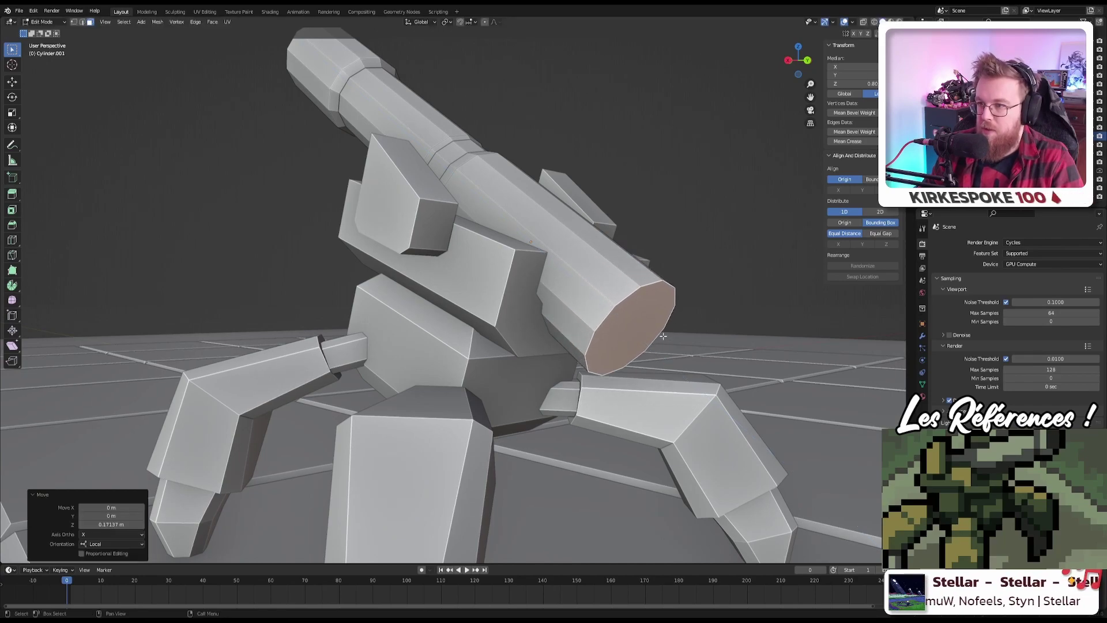
Step: Extrude the barrel's end face a short way and scale it down into a narrower muzzle
{"action": "key", "text": "e"}
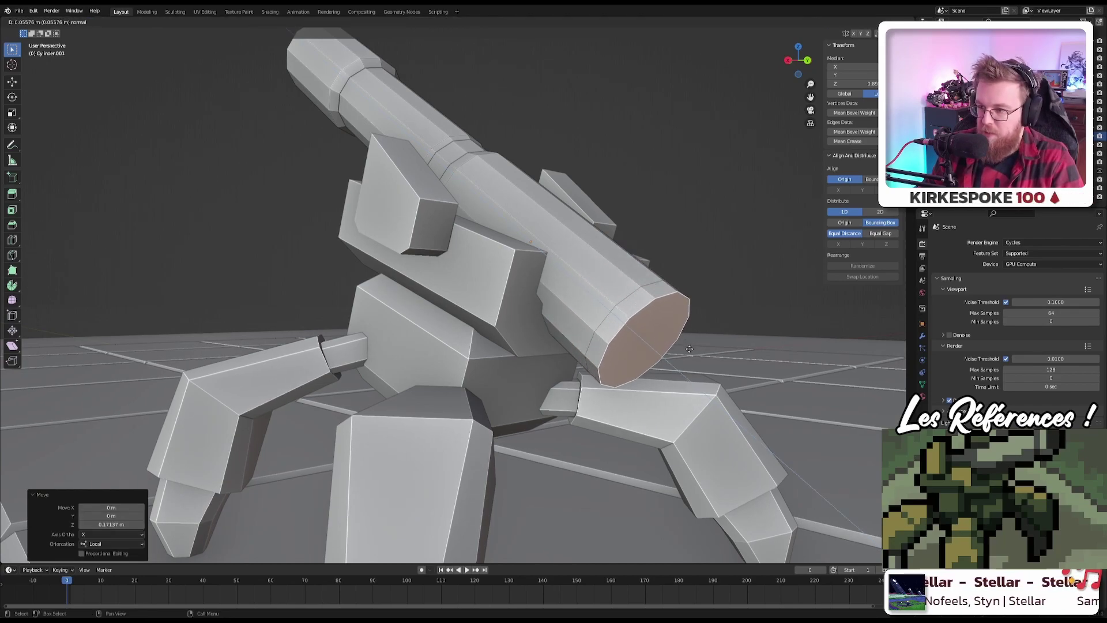
{"action": "left_click", "coordinate": [673, 343]}
{"action": "key", "text": "s"}
{"action": "left_click", "coordinate": [675, 347]}
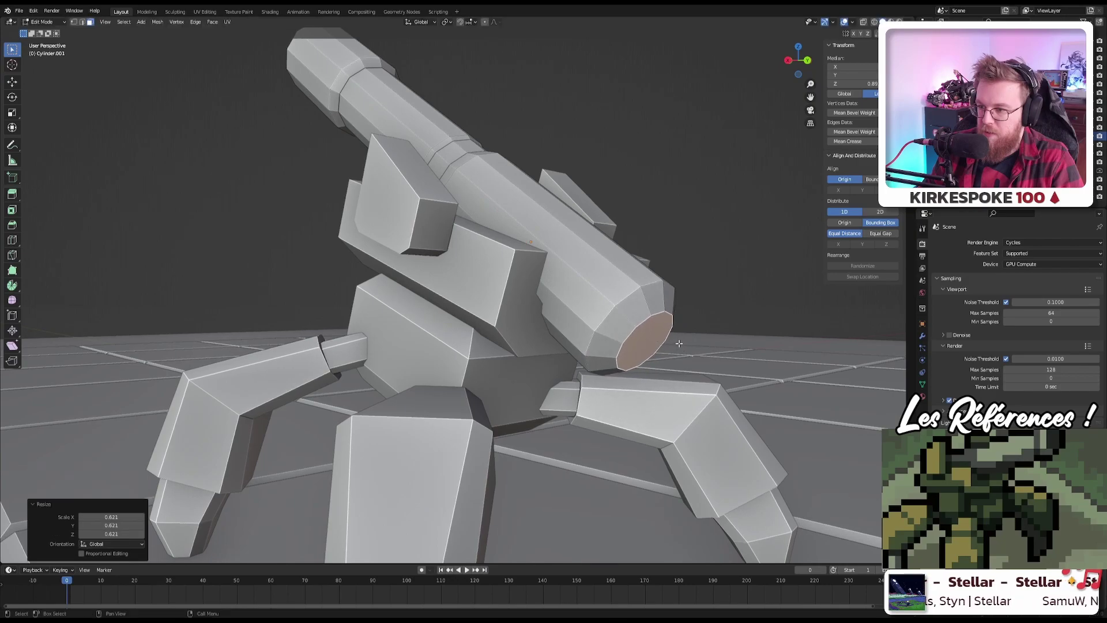
{"action": "key", "text": "Tab"}
Step: View the mech through the scene camera and reframe it toward the lower right
{"action": "scroll", "coordinate": [684, 321], "scroll_direction": "down", "scroll_amount": 5}
{"action": "middle_click_drag", "start_coordinate": [684, 321], "coordinate": [576, 267]}
{"action": "scroll", "coordinate": [493, 294], "scroll_direction": "down", "scroll_amount": 4}
{"action": "scroll", "coordinate": [508, 284], "scroll_direction": "up", "scroll_amount": 2}
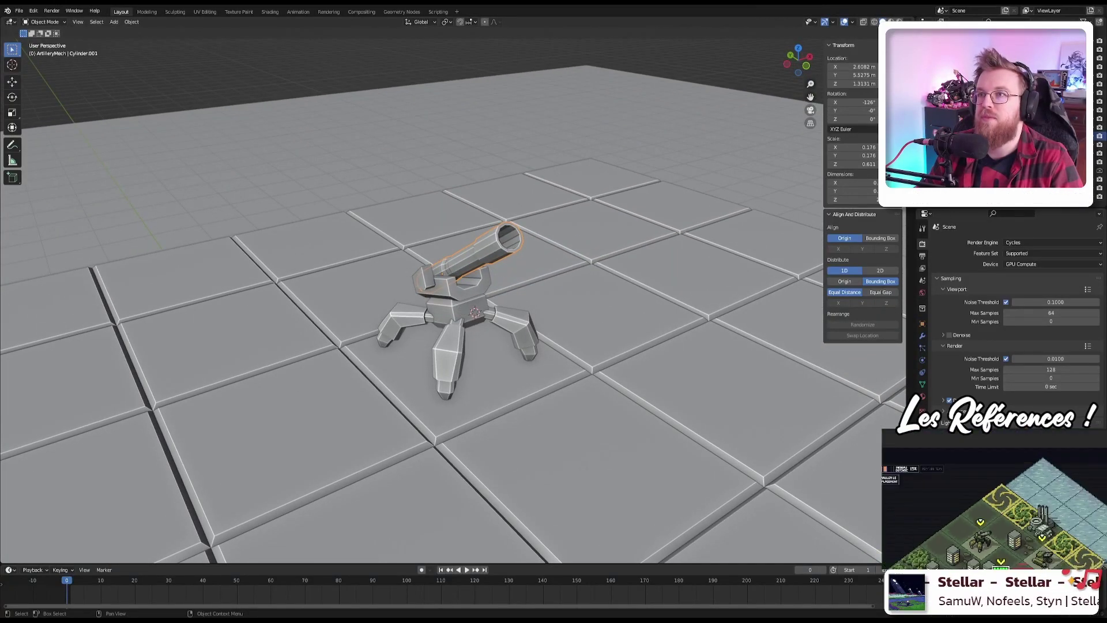
{"action": "middle_click_drag", "start_coordinate": [507, 184], "coordinate": [502, 161]}
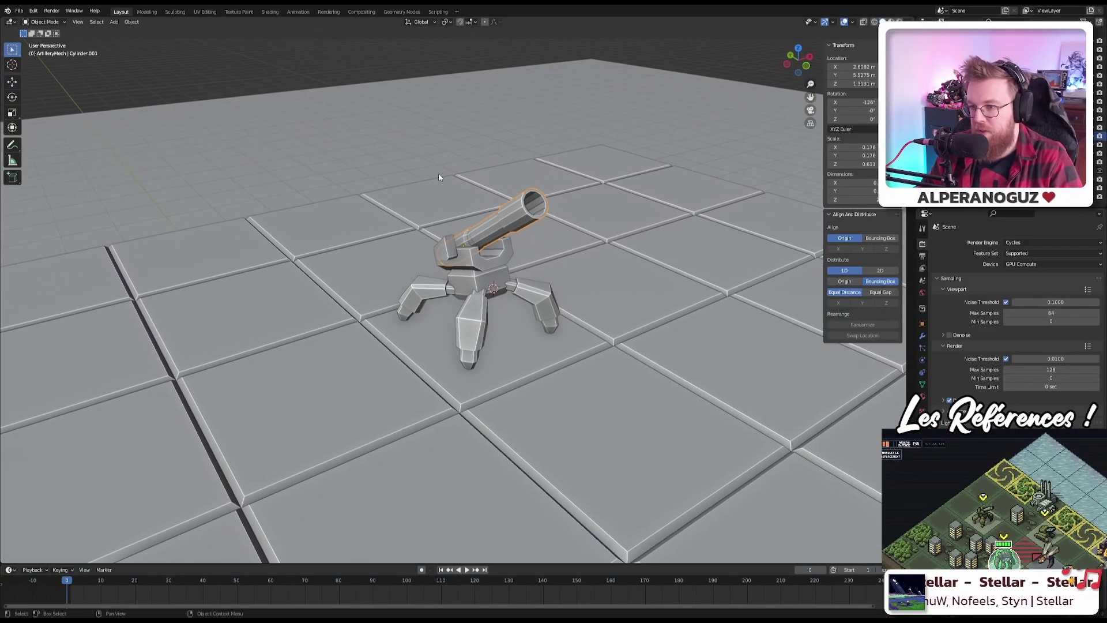
{"action": "key", "text": "KP_0"}
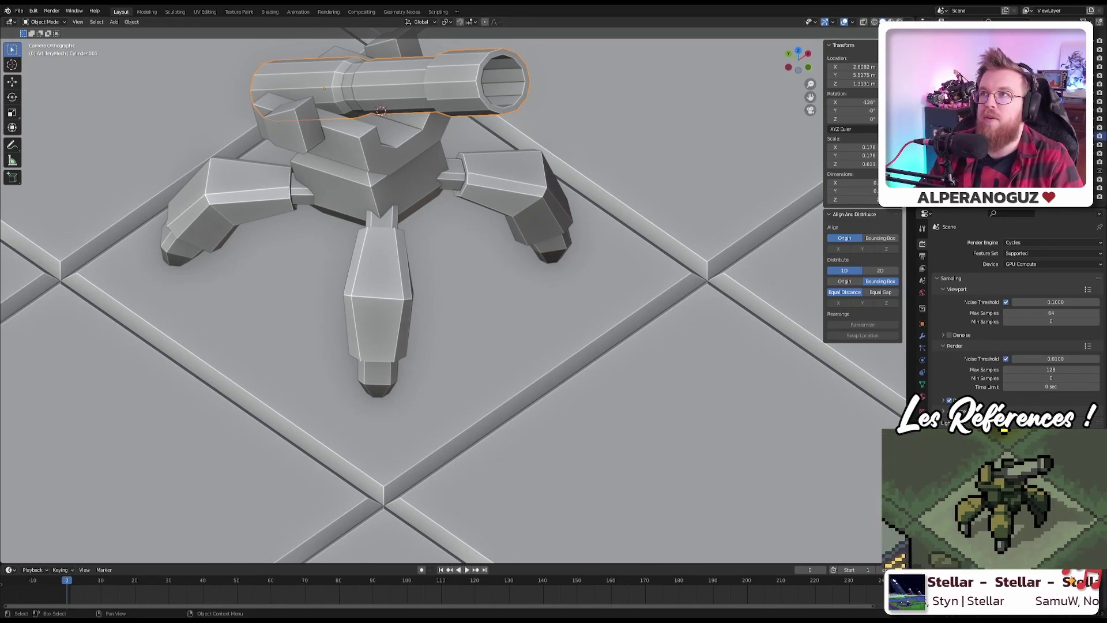
{"action": "middle_click_drag", "start_coordinate": [456, 118], "coordinate": [540, 185], "text": "shift"}
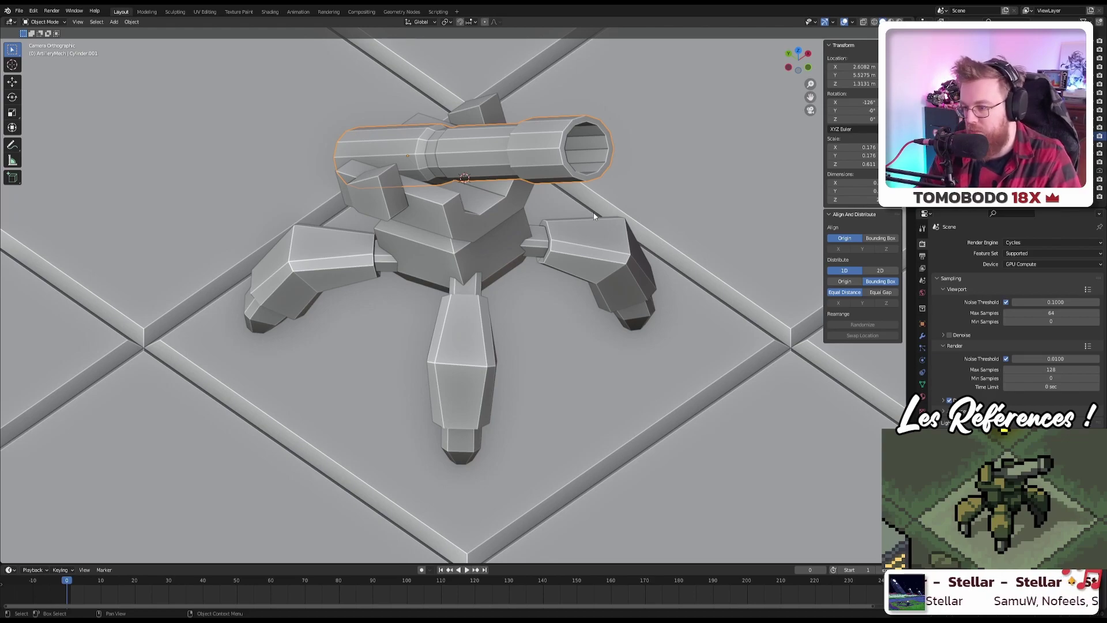
Step: Switch to front view and unhide the earlier mech beside it for size comparison
{"action": "key", "text": "KP_1"}
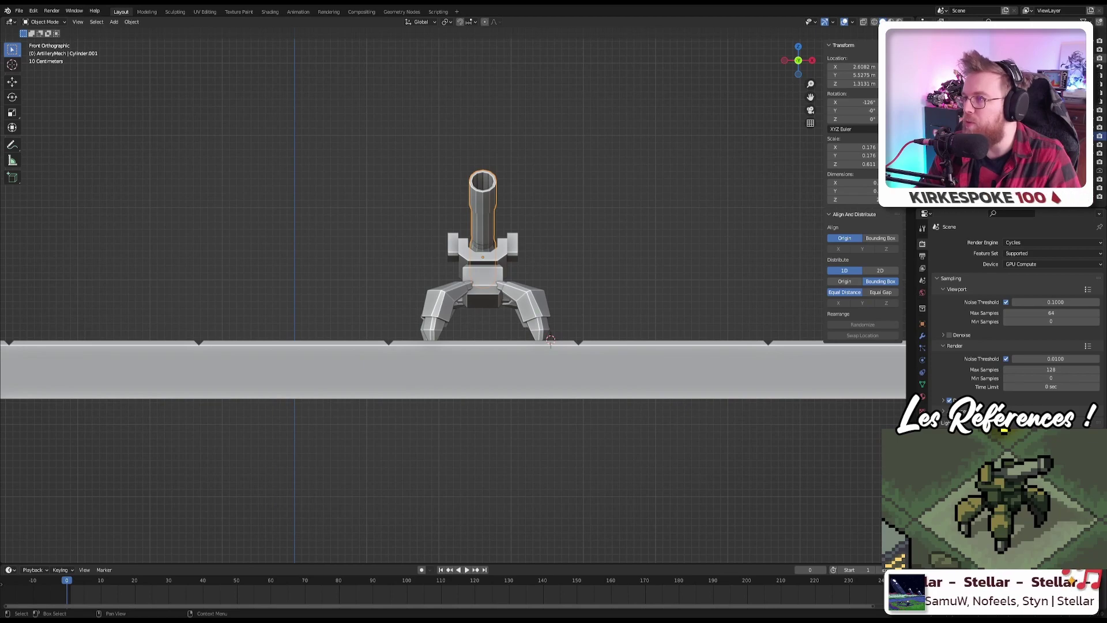
{"action": "key", "text": "alt+h"}
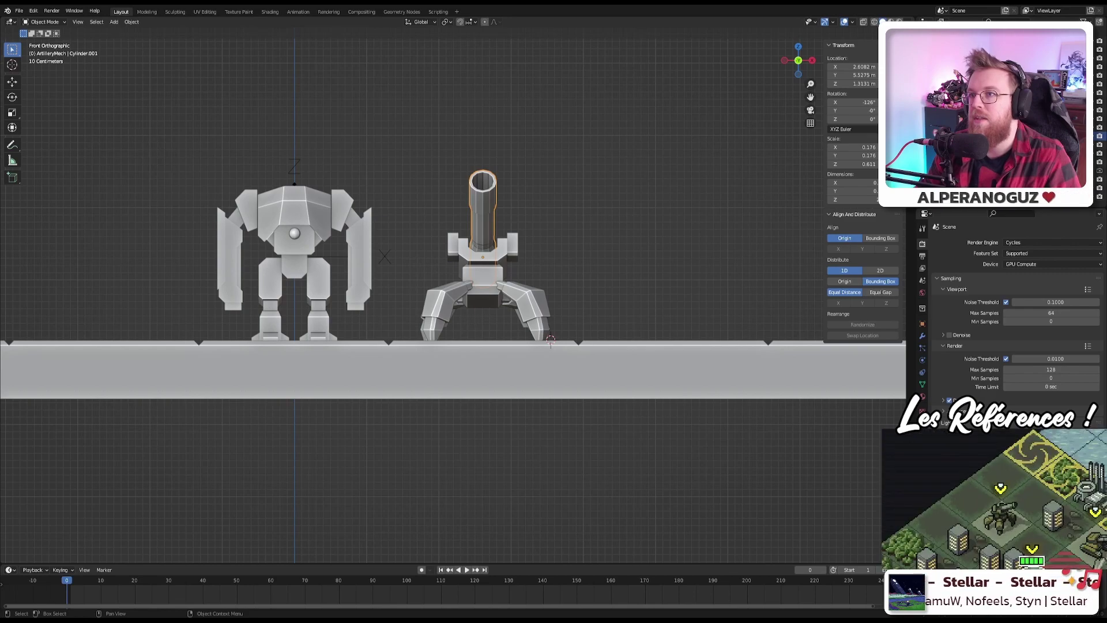
{"action": "scroll", "coordinate": [485, 272], "scroll_direction": "up", "scroll_amount": 5}
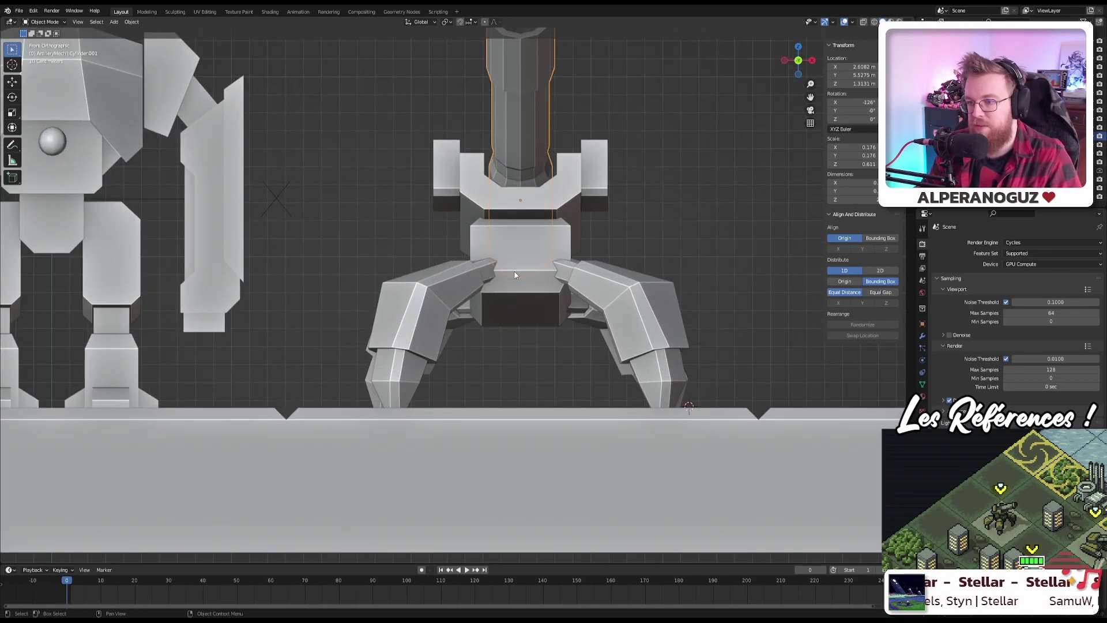
{"action": "middle_click_drag", "start_coordinate": [523, 222], "coordinate": [463, 217]}
{"action": "scroll", "coordinate": [576, 254], "scroll_direction": "down", "scroll_amount": 3}
{"action": "scroll", "coordinate": [600, 268], "scroll_direction": "up", "scroll_amount": 5}
{"action": "scroll", "coordinate": [634, 254], "scroll_direction": "down", "scroll_amount": 3}
{"action": "scroll", "coordinate": [459, 211], "scroll_direction": "up", "scroll_amount": 4}
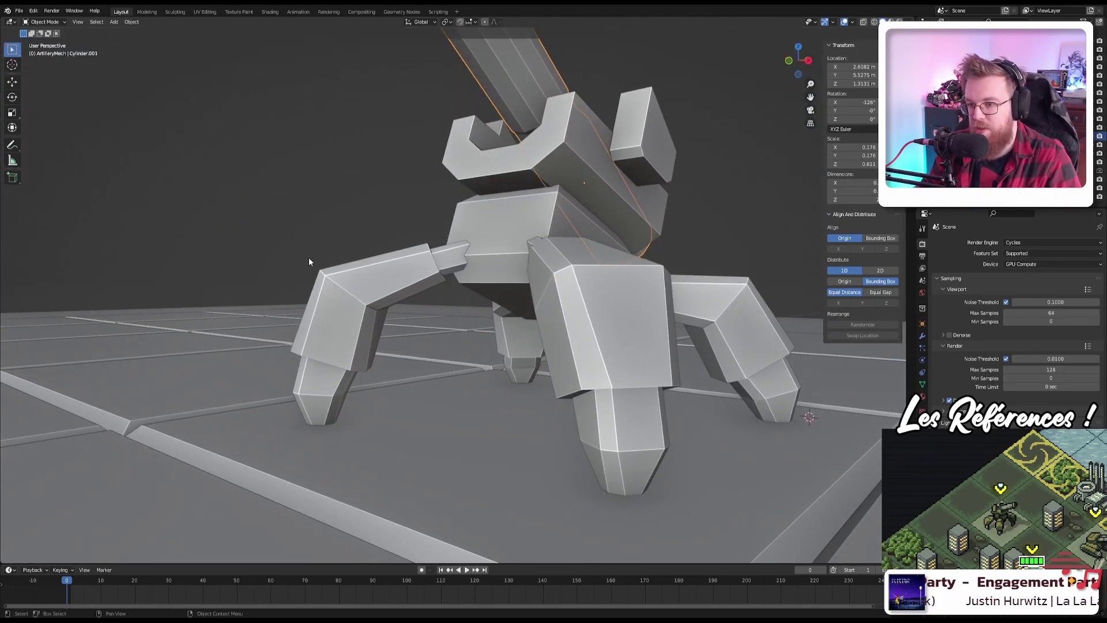
Step: Try rotating and moving the left front leg, then undo those changes
{"action": "left_click", "coordinate": [388, 275]}
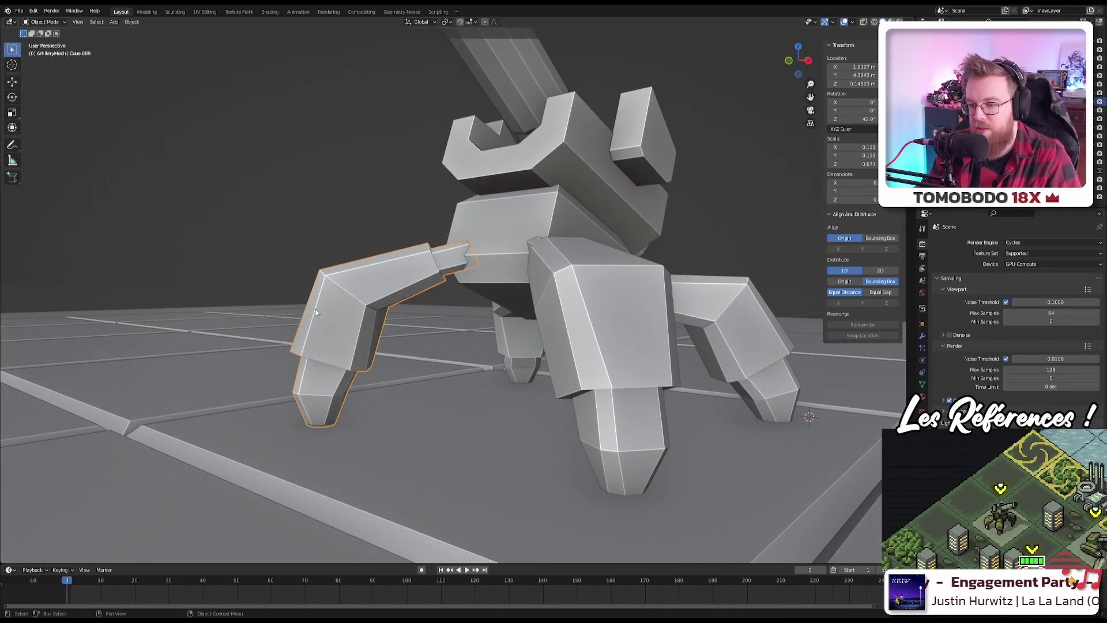
{"action": "middle_click_drag", "start_coordinate": [411, 300], "coordinate": [496, 285]}
{"action": "key", "text": "r"}
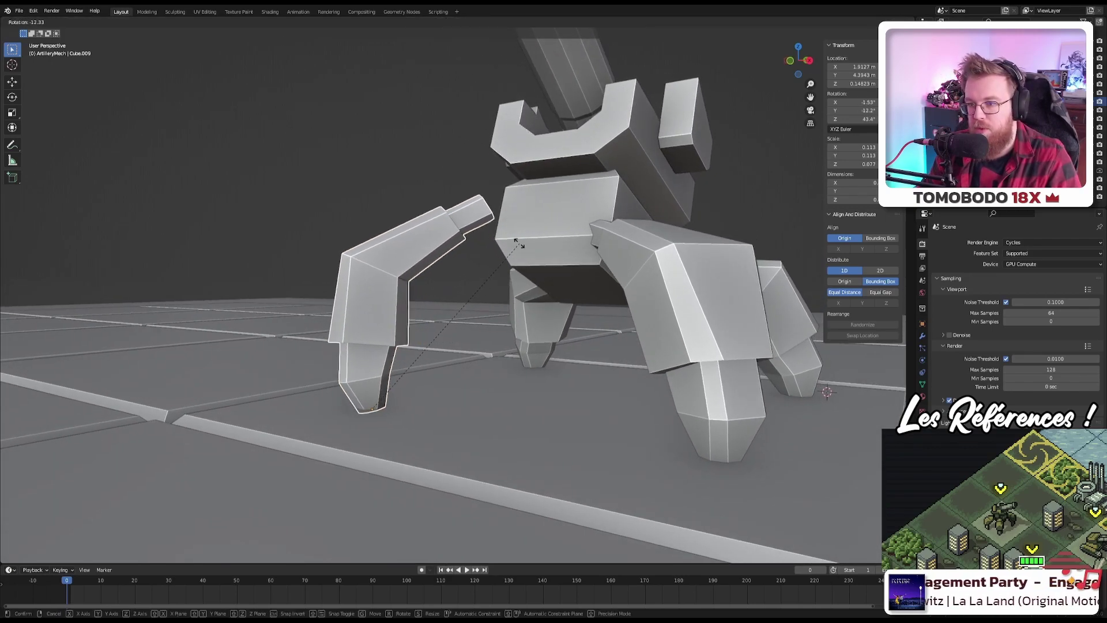
{"action": "left_click", "coordinate": [517, 244]}
{"action": "key", "text": "g"}
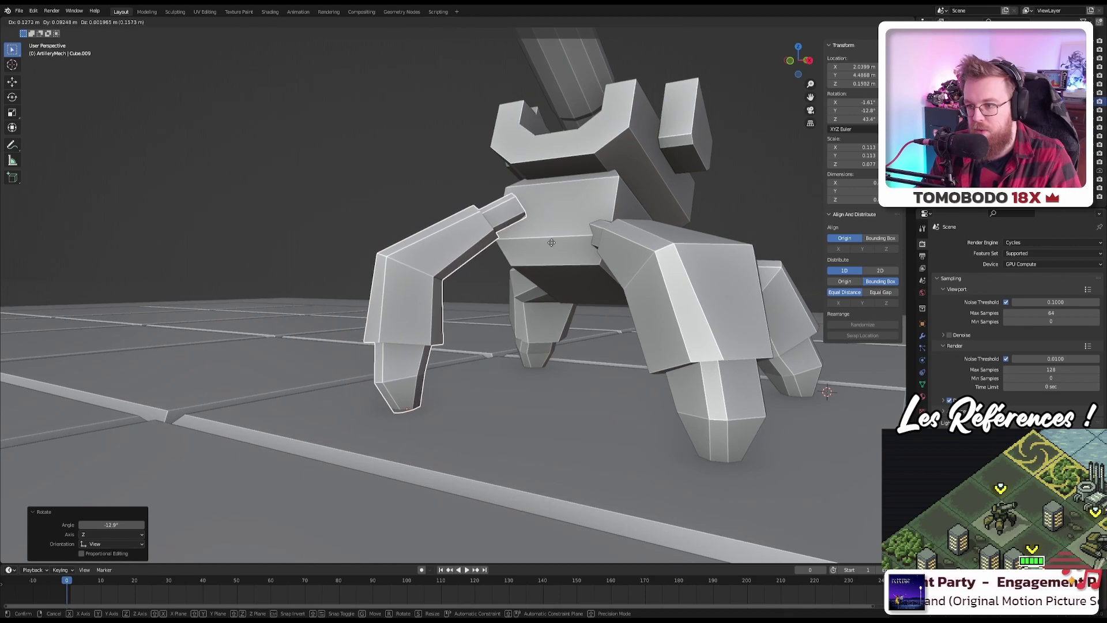
{"action": "left_click", "coordinate": [551, 243]}
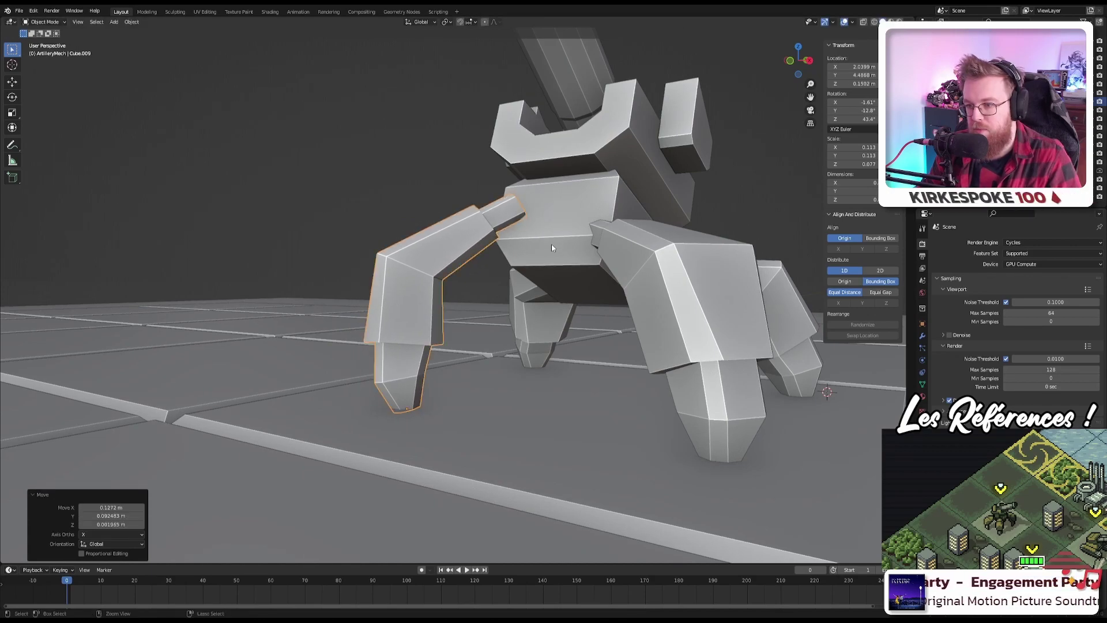
{"action": "key", "text": "ctrl+z"}
{"action": "key", "text": "ctrl+z"}
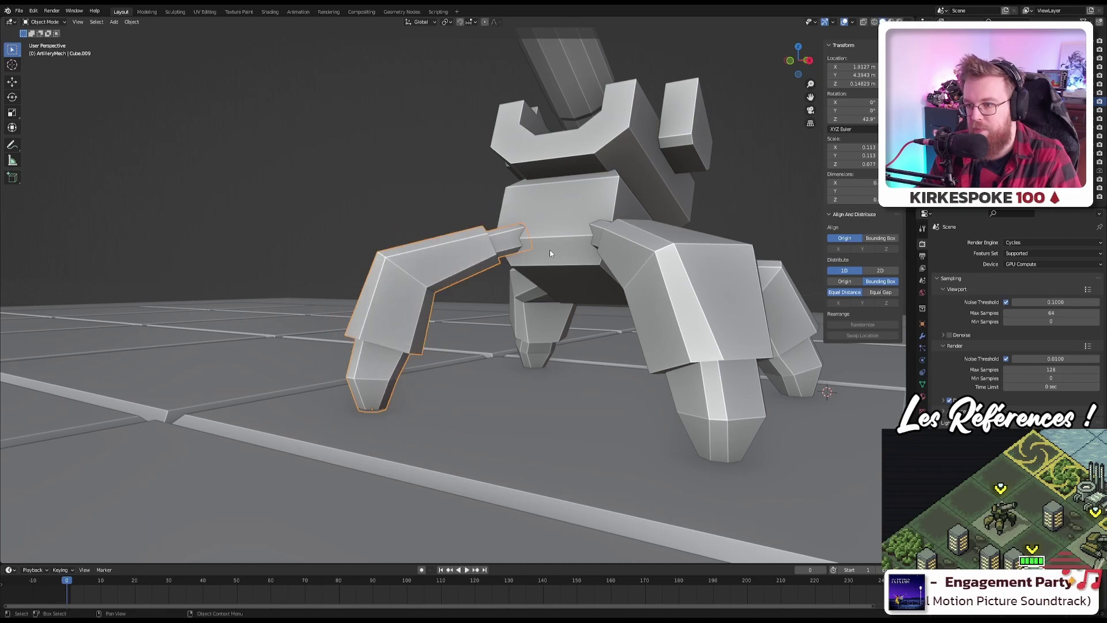
{"action": "key", "text": "ctrl+shift+z"}
{"action": "key", "text": "ctrl+z"}
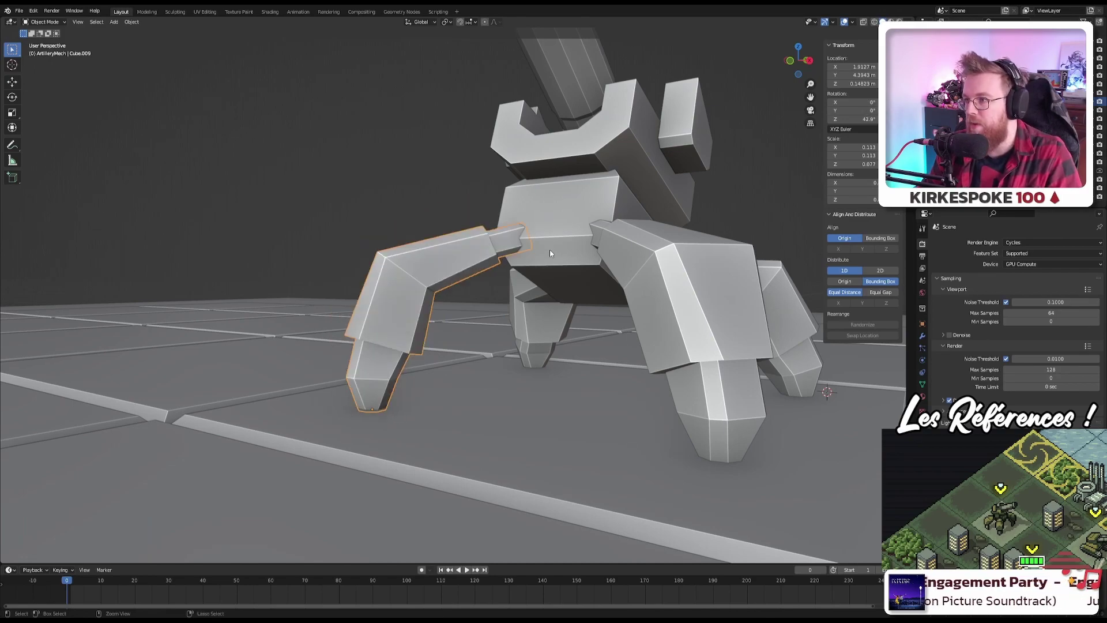
{"action": "key", "text": "ctrl+shift+z"}
{"action": "key", "text": "ctrl+z"}
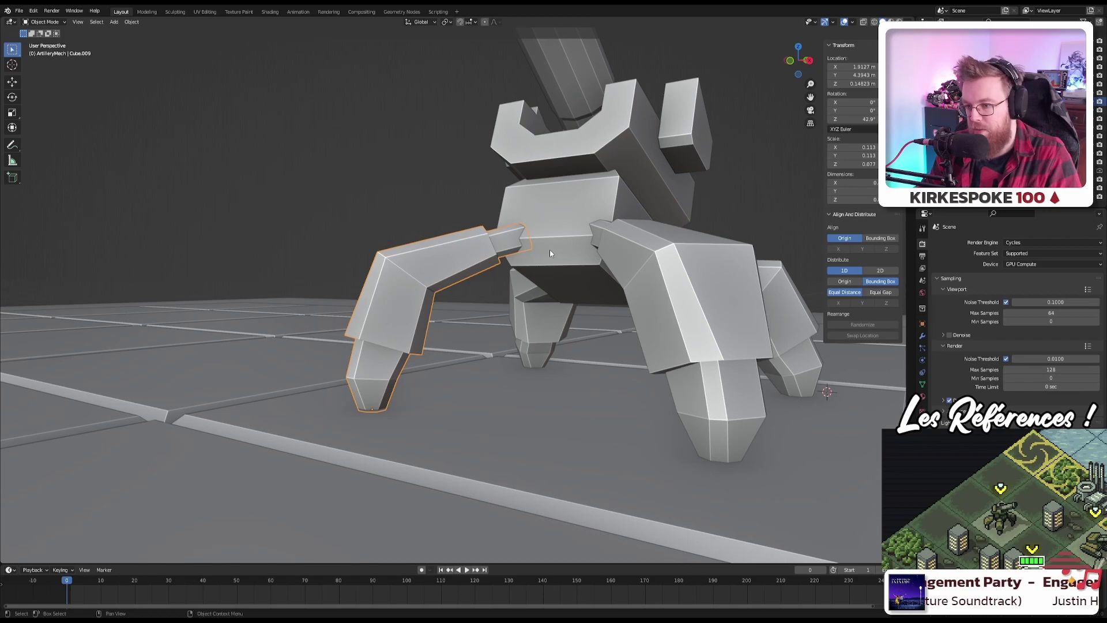
Step: Check top and front views, then give the selected leg a new tilt
{"action": "key", "text": "KP_7"}
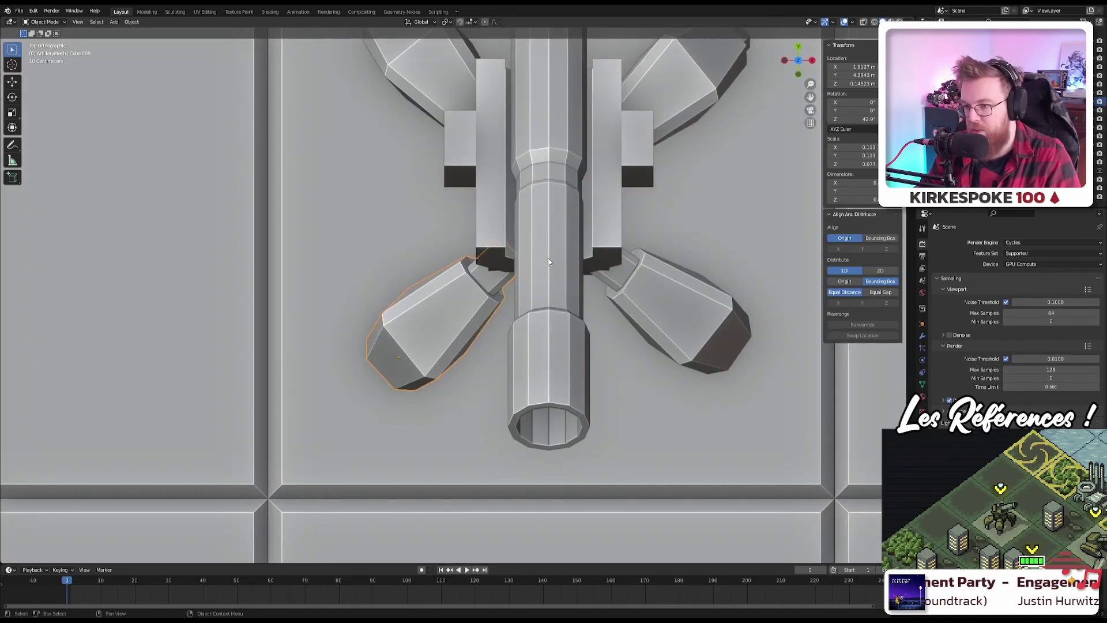
{"action": "key", "text": "KP_1"}
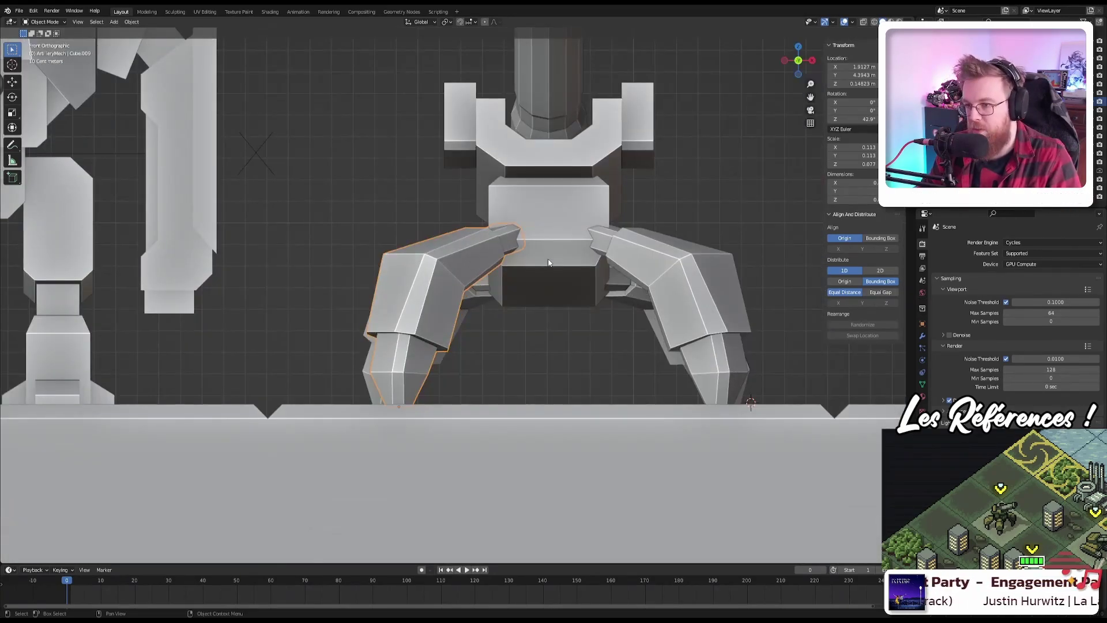
{"action": "key", "text": "r"}
{"action": "right_click", "coordinate": [499, 237]}
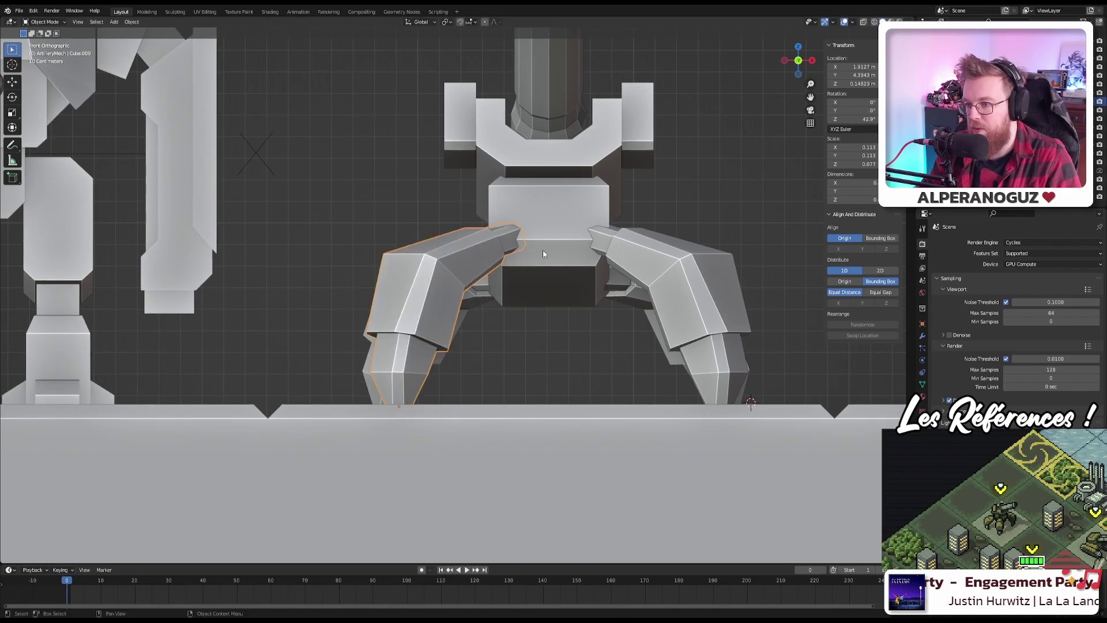
{"action": "middle_click_drag", "start_coordinate": [542, 250], "coordinate": [516, 247]}
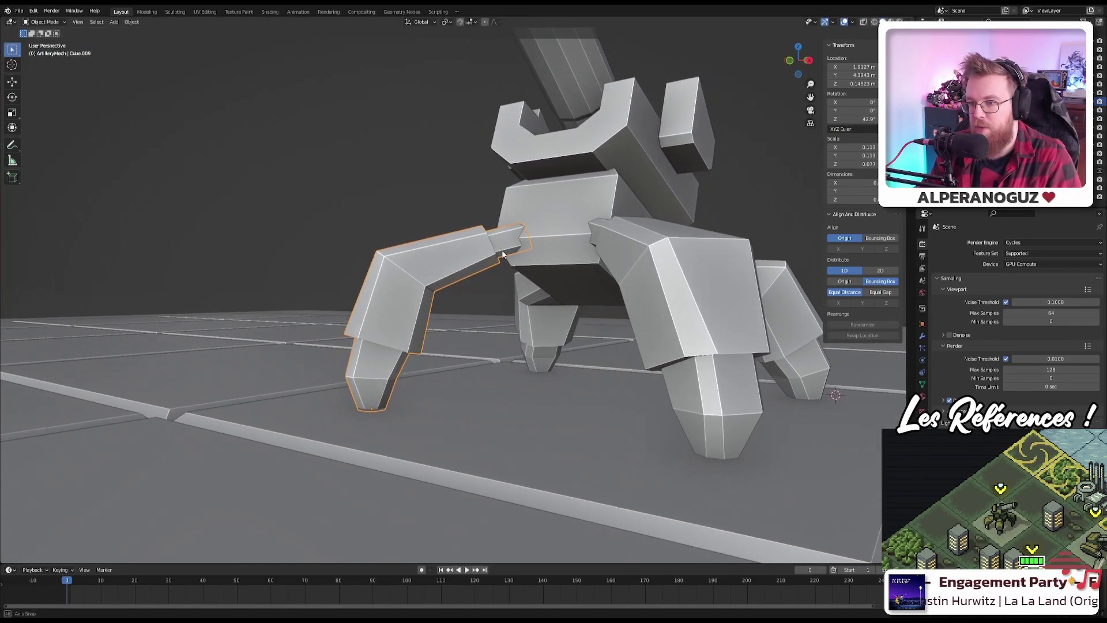
{"action": "key", "text": "r"}
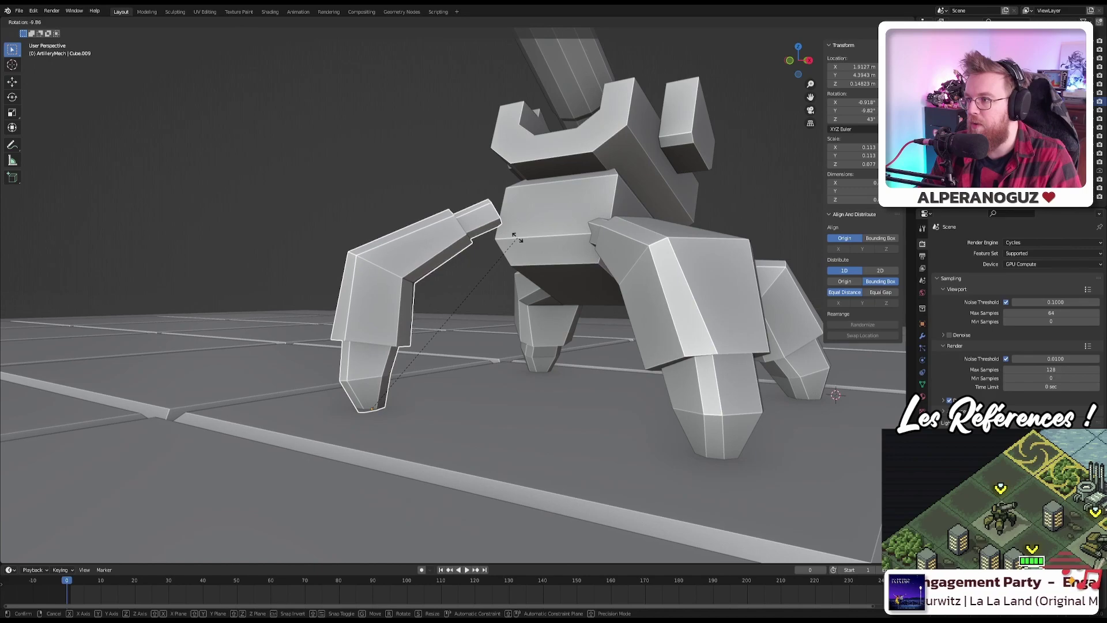
{"action": "left_click", "coordinate": [518, 247]}
Step: Set the leg's rotation to X 0° and Y -10° in the Transform panel
{"action": "double_click", "coordinate": [857, 103]}
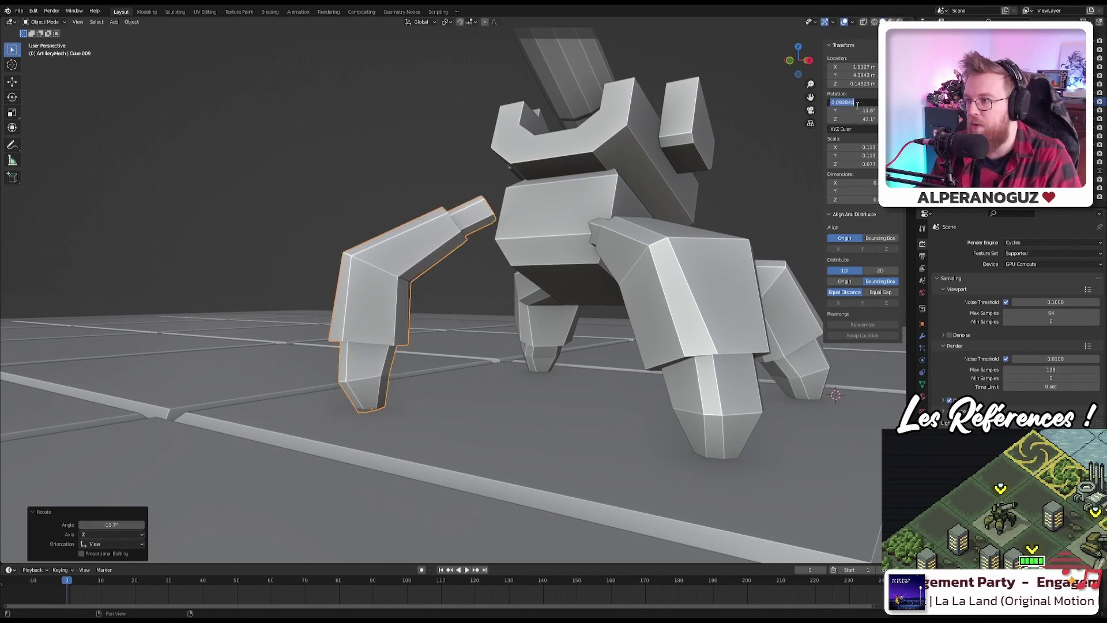
{"action": "type", "text": "0"}
{"action": "key", "text": "Return"}
{"action": "double_click", "coordinate": [861, 110]}
{"action": "key", "text": "BackSpace"}
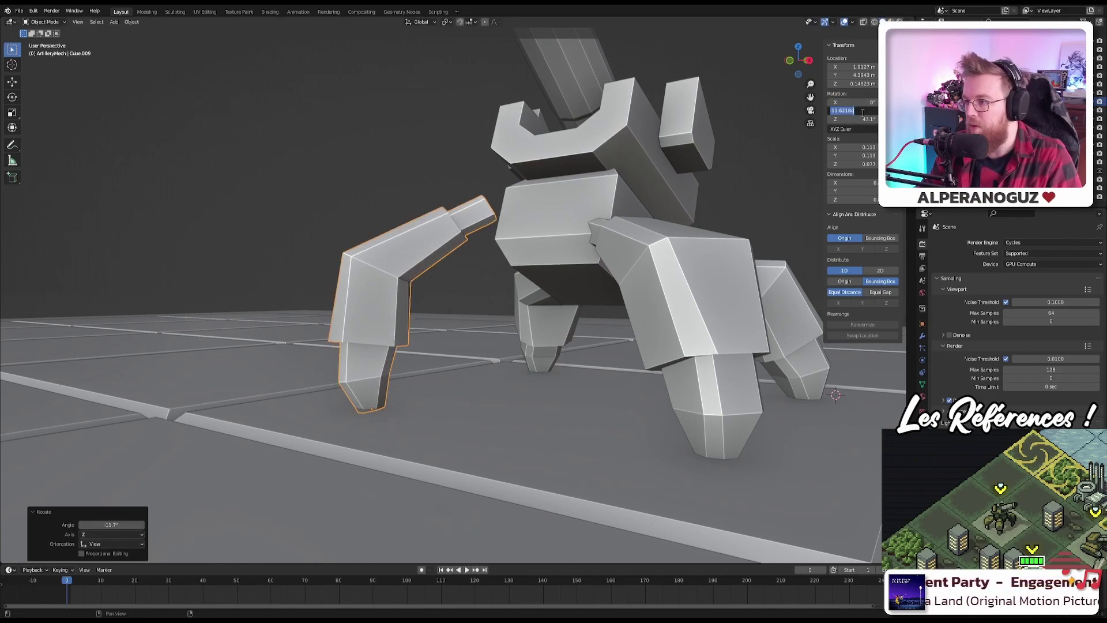
{"action": "type", "text": "-10"}
{"action": "key", "text": "Return"}
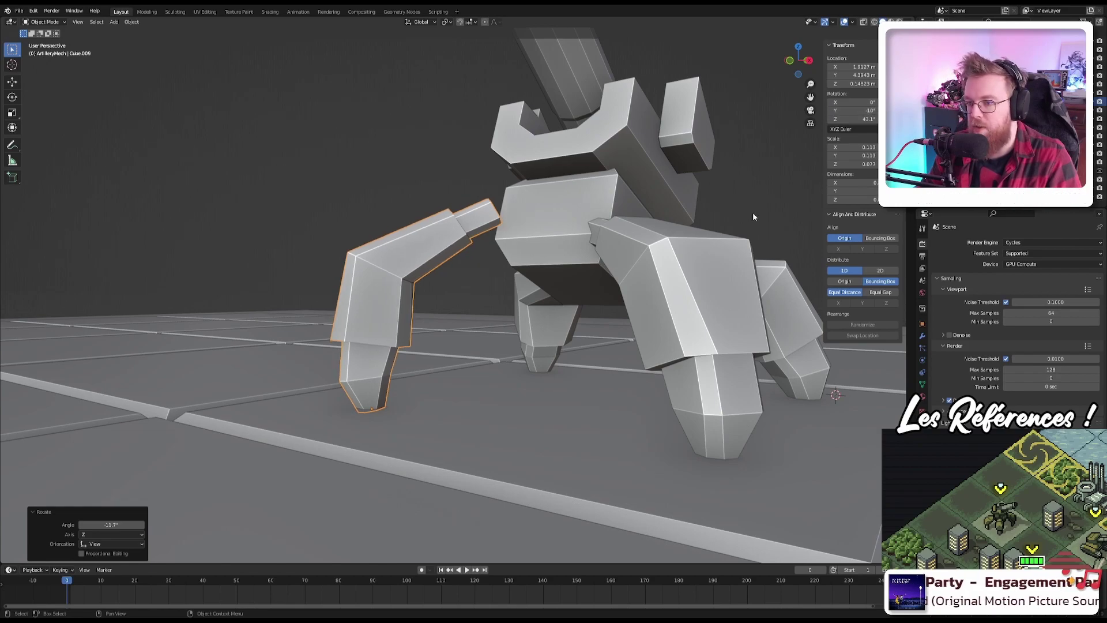
{"action": "double_click", "coordinate": [865, 110]}
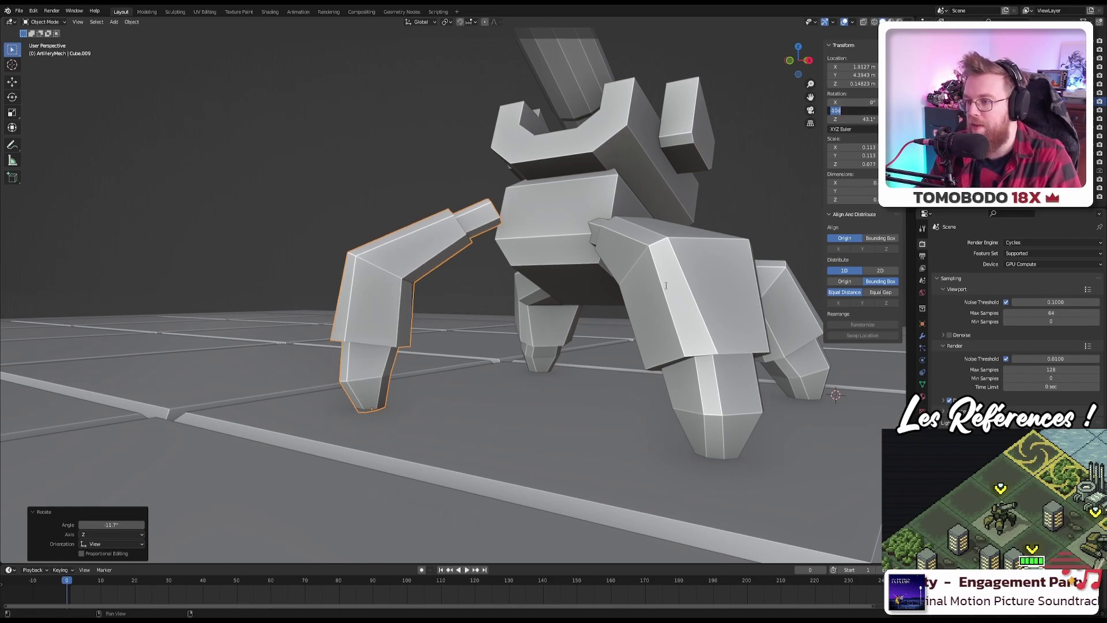
{"action": "key", "text": "Return"}
Step: Select the left leg and set its Y rotation to -10°
{"action": "left_click", "coordinate": [693, 278]}
{"action": "scroll", "coordinate": [655, 272], "scroll_direction": "up", "scroll_amount": 4}
{"action": "middle_click_drag", "start_coordinate": [655, 272], "coordinate": [436, 306]}
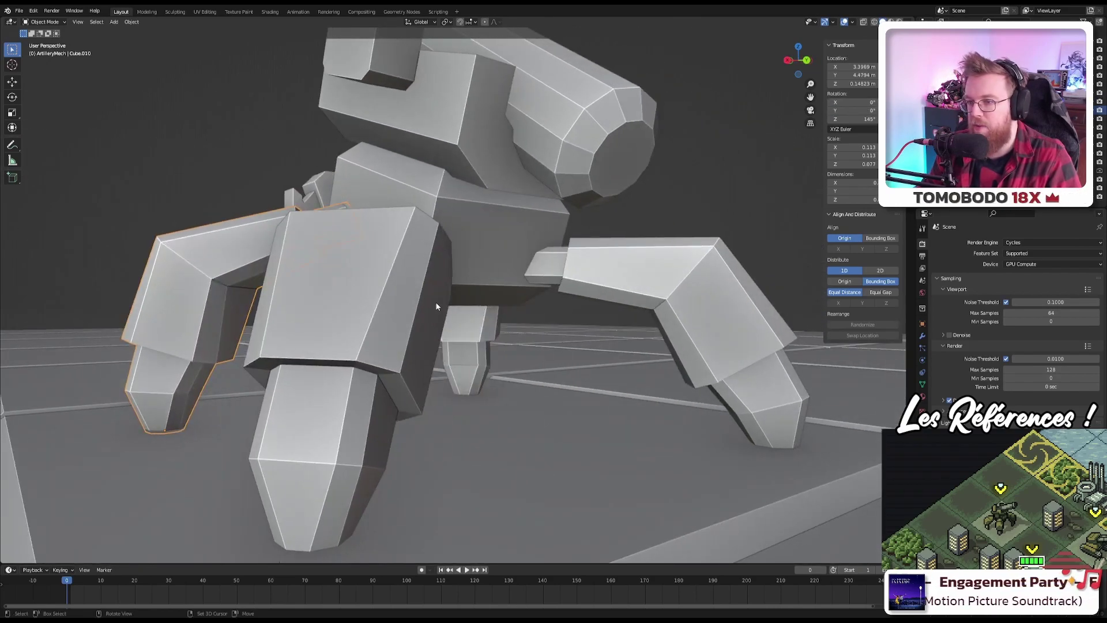
{"action": "left_click", "coordinate": [373, 286], "text": "shift"}
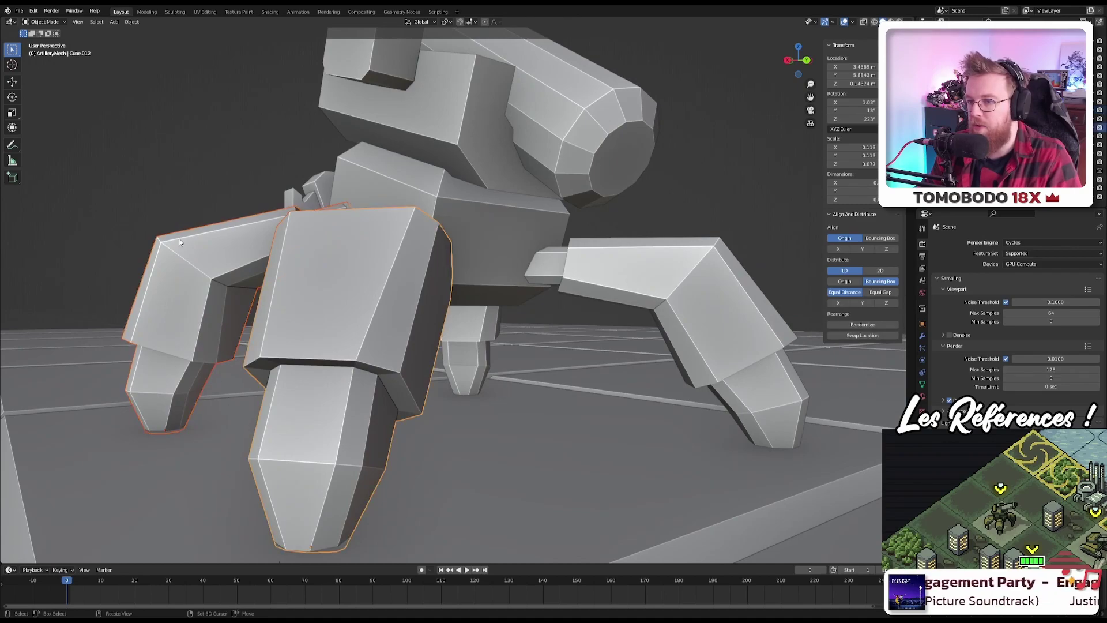
{"action": "left_click", "coordinate": [346, 300], "text": "shift"}
{"action": "double_click", "coordinate": [857, 111]}
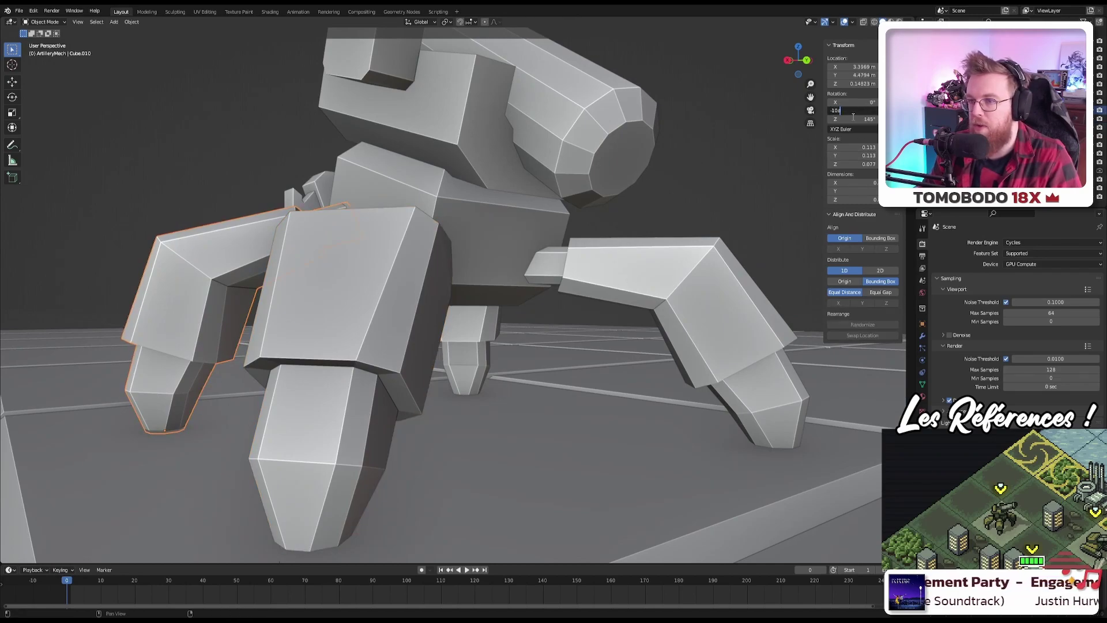
{"action": "type", "text": "-10"}
{"action": "key", "text": "Return"}
Step: Give the front leg a Y tilt of 13°
{"action": "middle_click_drag", "start_coordinate": [396, 260], "coordinate": [529, 318]}
{"action": "left_click", "coordinate": [531, 321], "text": "shift"}
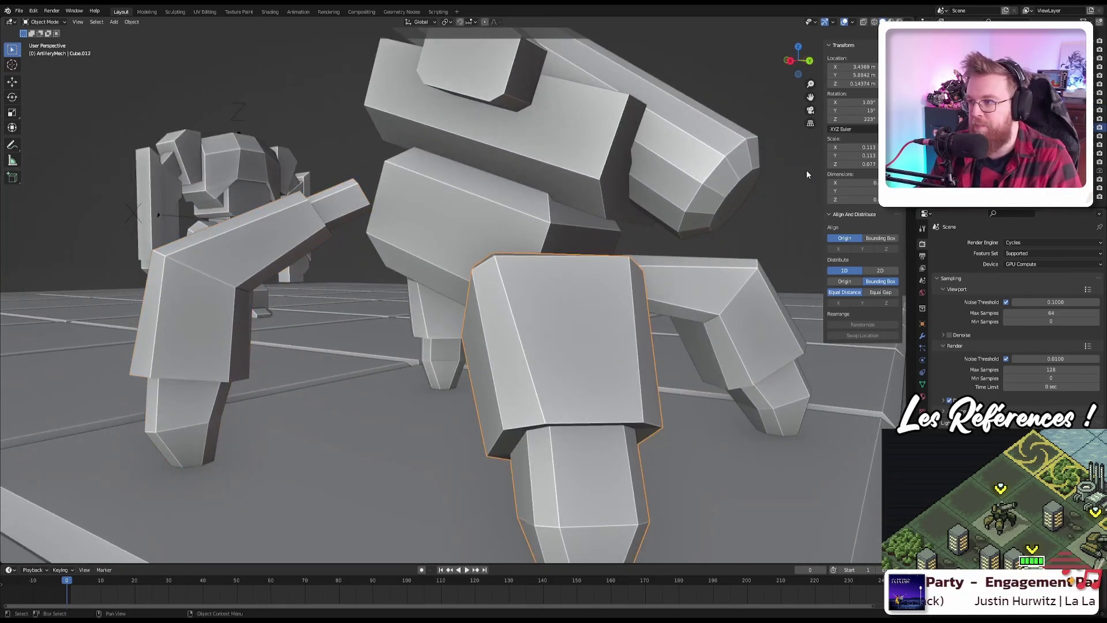
{"action": "double_click", "coordinate": [859, 111]}
{"action": "key", "text": "BackSpace"}
{"action": "key", "text": "BackSpace"}
{"action": "key", "text": "BackSpace"}
{"action": "key", "text": "BackSpace"}
{"action": "key", "text": "BackSpace"}
{"action": "key", "text": "BackSpace"}
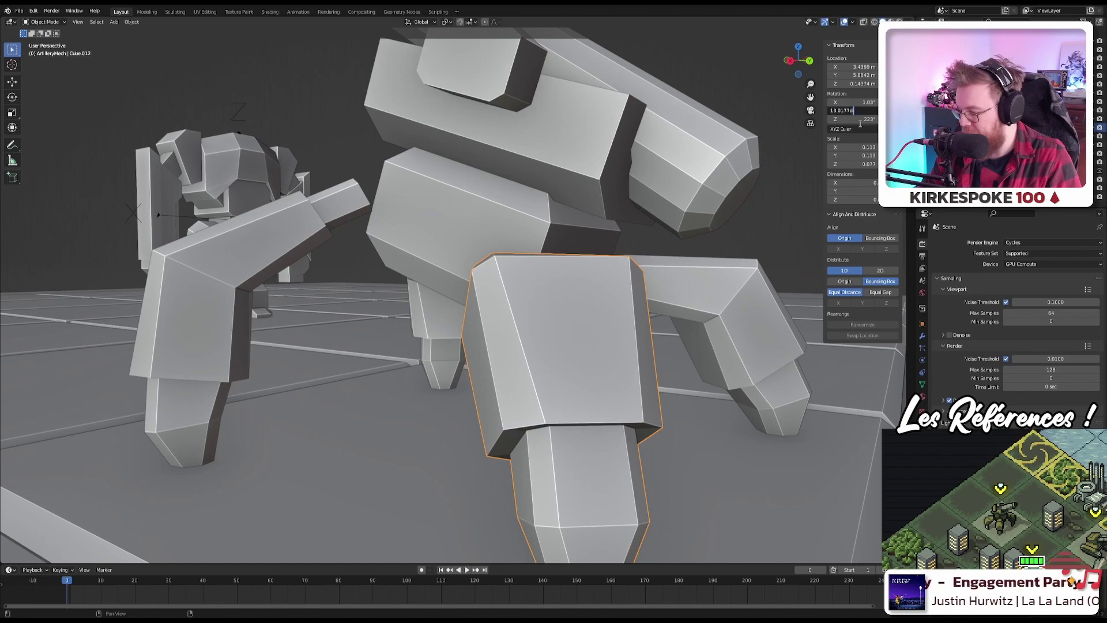
{"action": "key", "text": "Return"}
Step: Set the rear leg's Y rotation to -10° and view the whole mech
{"action": "left_click", "coordinate": [725, 327]}
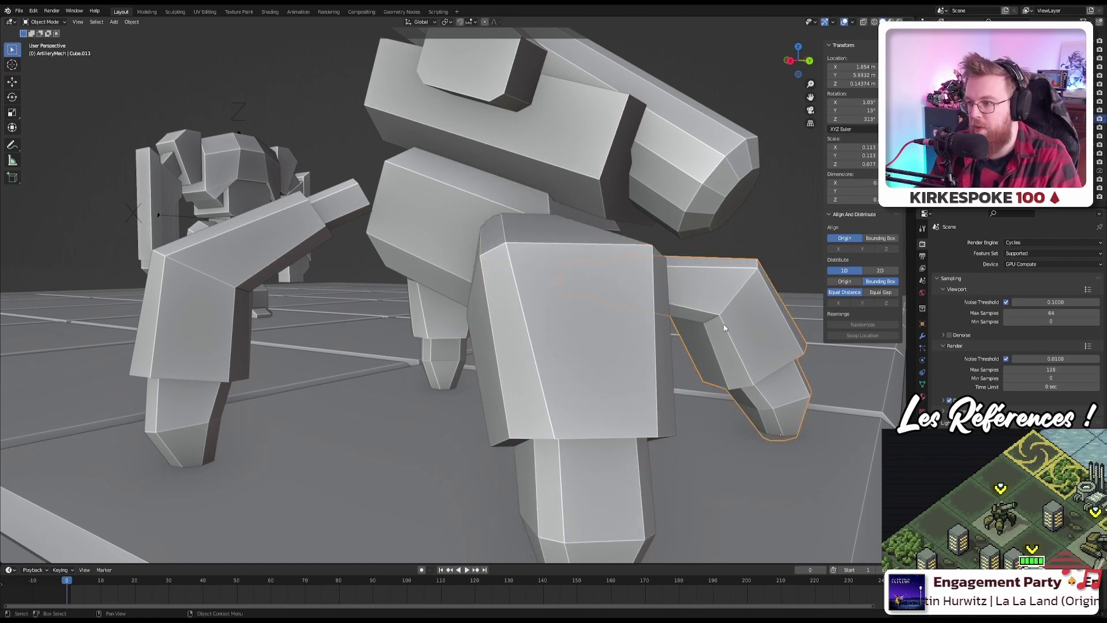
{"action": "double_click", "coordinate": [868, 111]}
{"action": "type", "text": "-10"}
{"action": "key", "text": "Return"}
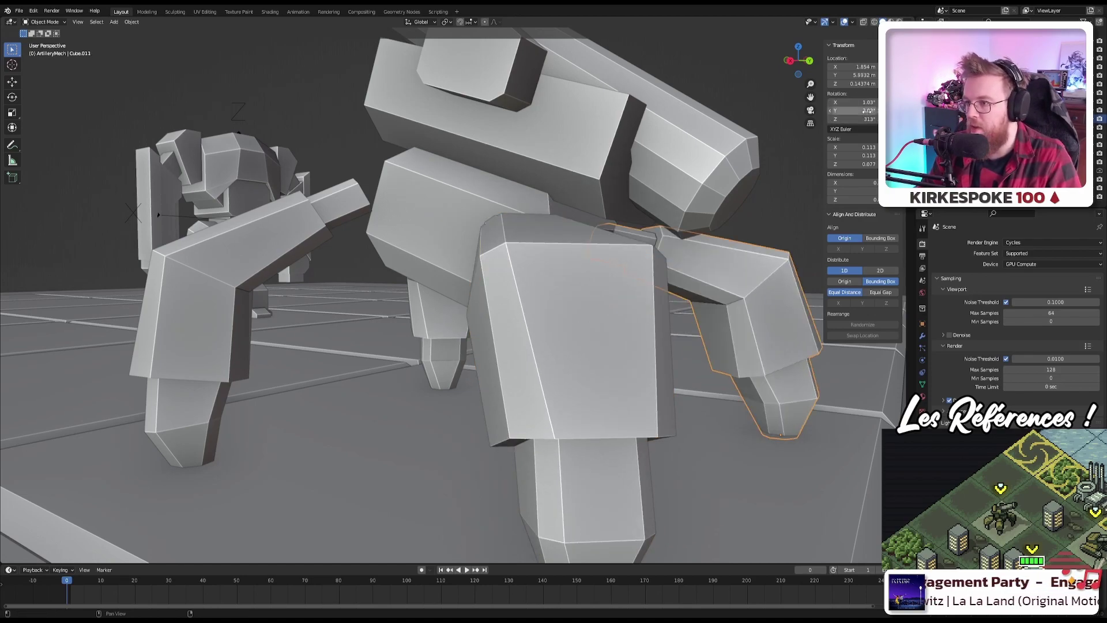
{"action": "scroll", "coordinate": [589, 223], "scroll_direction": "down", "scroll_amount": 6}
{"action": "middle_click_drag", "start_coordinate": [589, 222], "coordinate": [680, 224]}
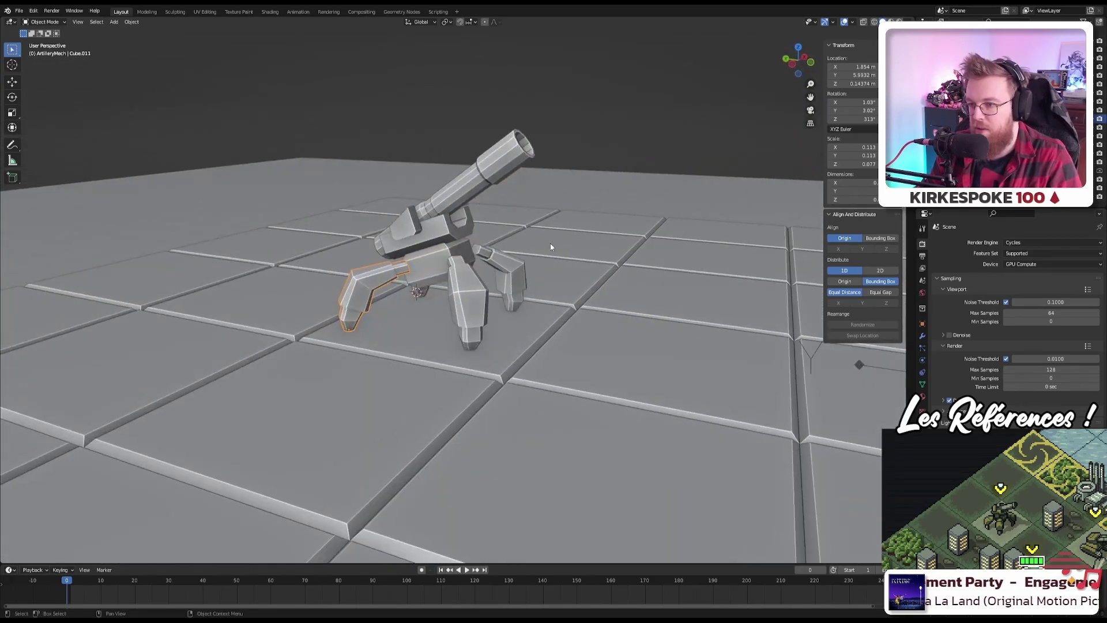
Step: In top view, move the lower-left and lower-right legs closer to the body
{"action": "scroll", "coordinate": [493, 282], "scroll_direction": "up", "scroll_amount": 6}
{"action": "middle_click_drag", "start_coordinate": [496, 282], "coordinate": [413, 273]}
{"action": "key", "text": "KP_5"}
{"action": "key", "text": "KP_7"}
{"action": "left_click", "coordinate": [421, 337]}
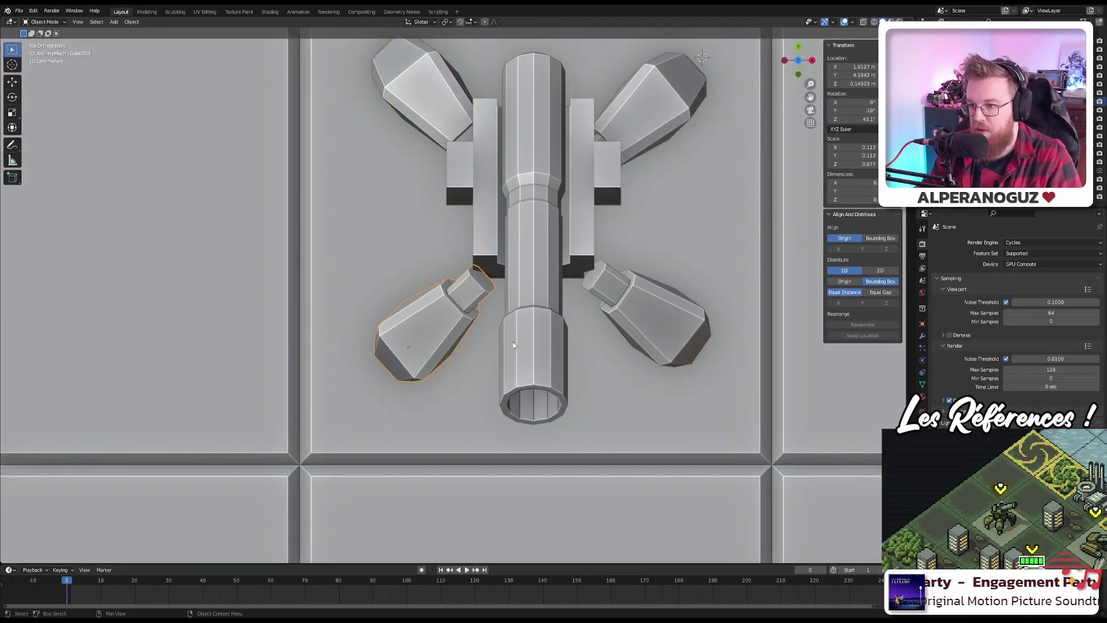
{"action": "key", "text": "g"}
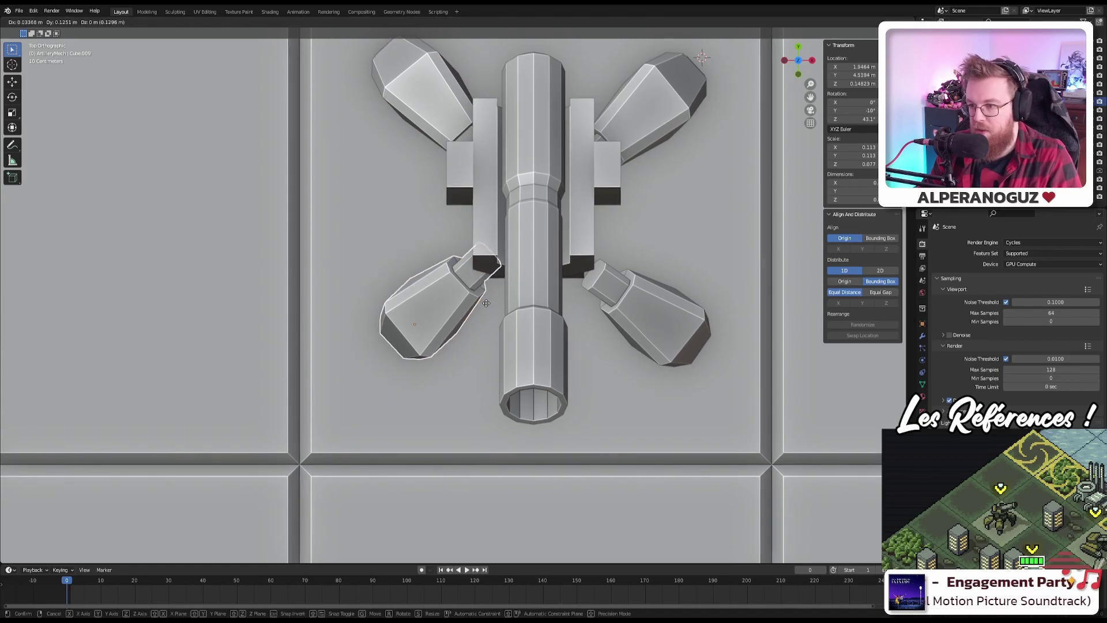
{"action": "left_click", "coordinate": [650, 309]}
{"action": "left_click", "coordinate": [649, 308]}
{"action": "key", "text": "g"}
{"action": "left_click", "coordinate": [640, 295]}
Step: Hide the cannon barrel and the upper box
{"action": "middle_click_drag", "start_coordinate": [640, 295], "coordinate": [625, 264]}
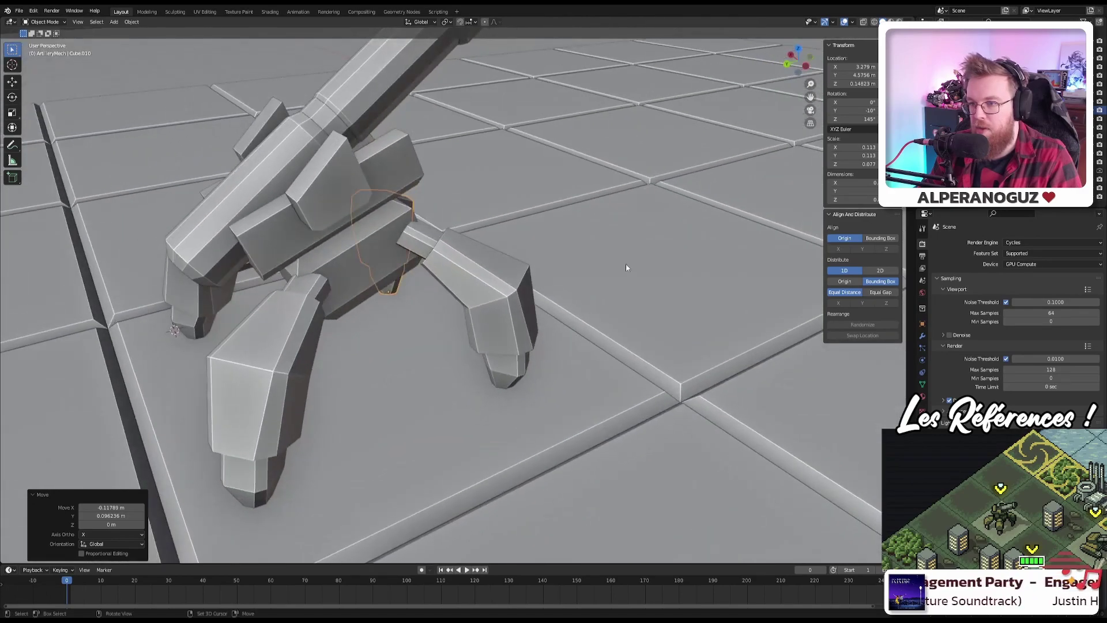
{"action": "left_click", "coordinate": [479, 288]}
{"action": "left_click", "coordinate": [348, 158]}
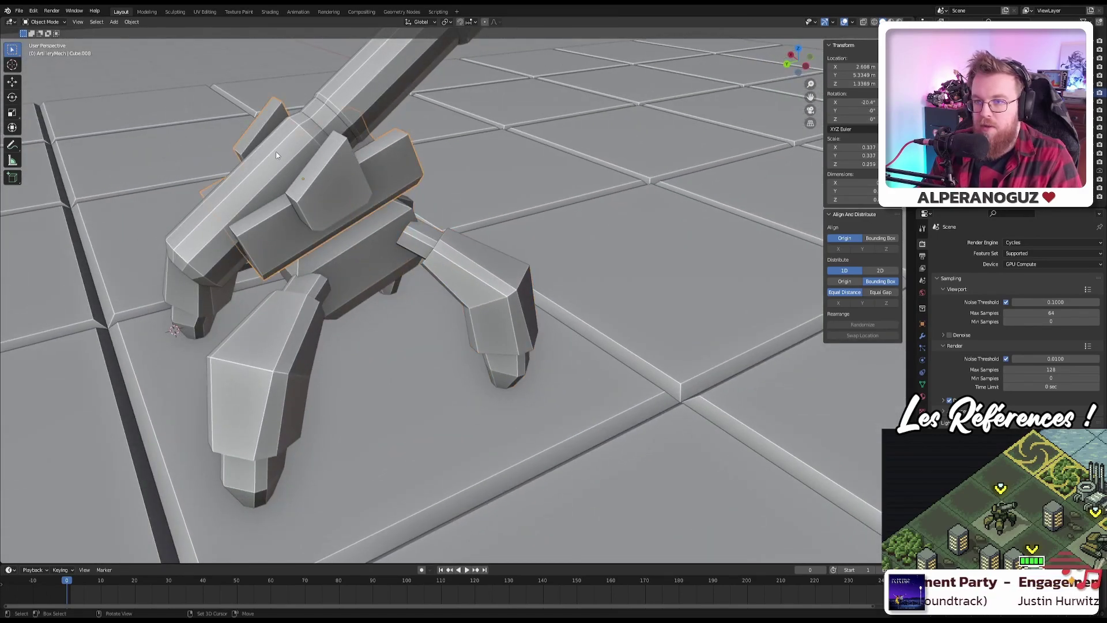
{"action": "left_click", "coordinate": [348, 158], "text": "shift"}
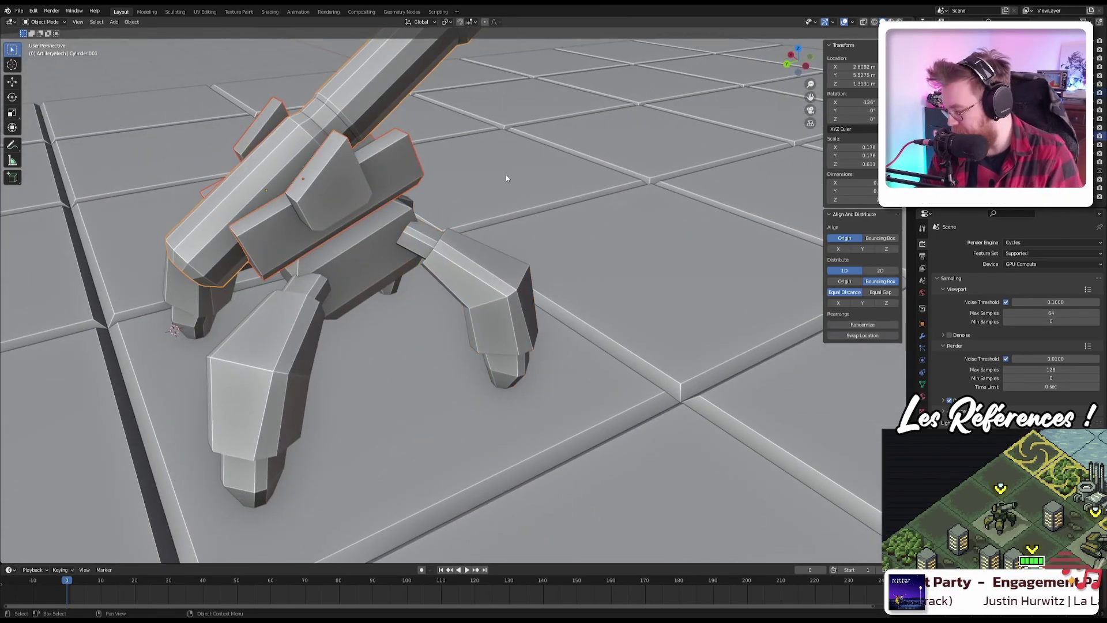
{"action": "key", "text": "h"}
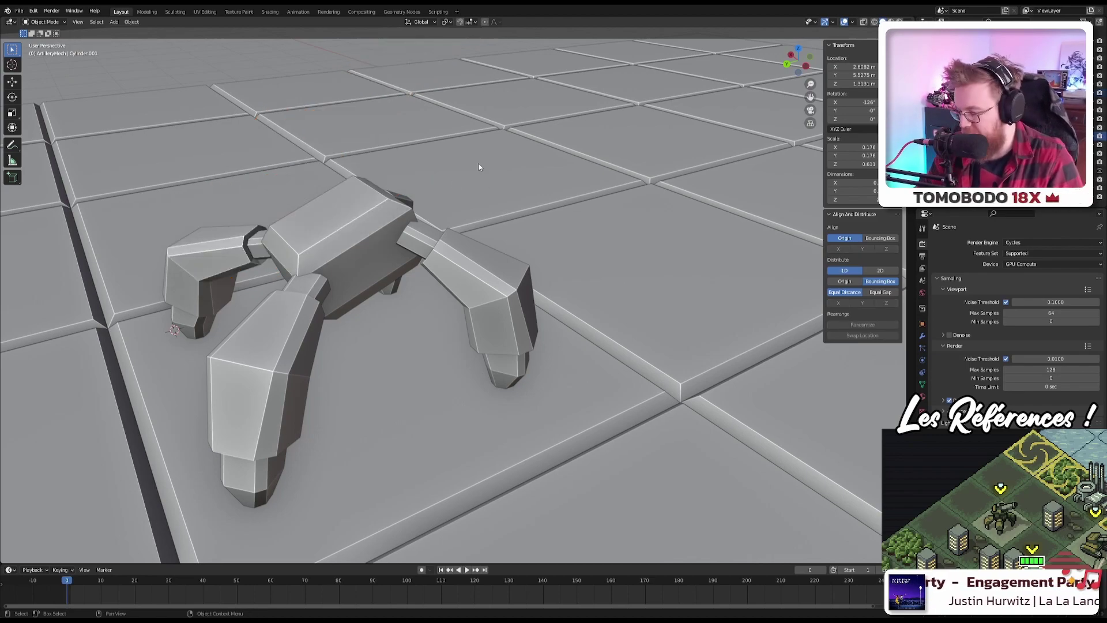
Step: Shift the lower-left leg slightly from the top view
{"action": "key", "text": "KP_7"}
{"action": "left_click", "coordinate": [397, 326]}
{"action": "key", "text": "g"}
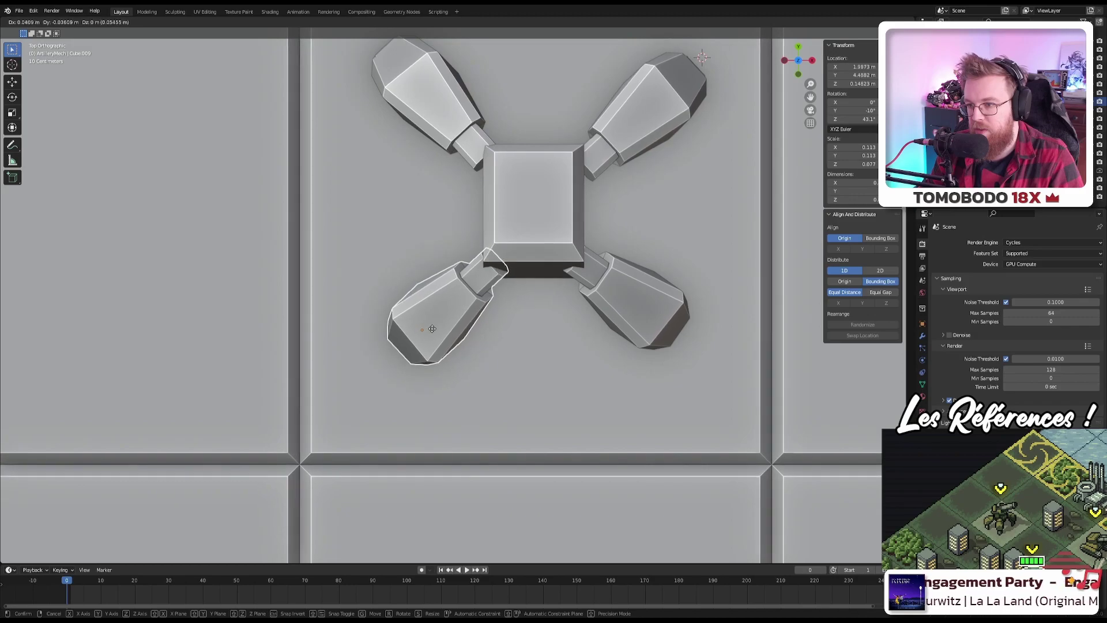
{"action": "left_click", "coordinate": [432, 327]}
{"action": "middle_click_drag", "start_coordinate": [431, 326], "coordinate": [470, 235]}
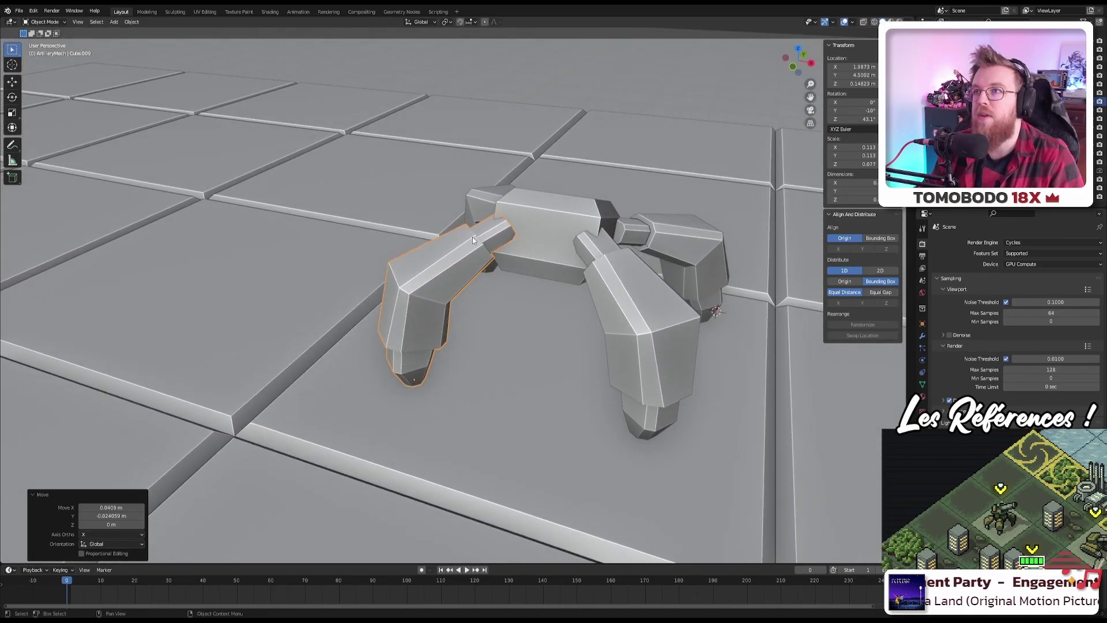
Step: Check the framing through the scene camera, then enter Edit Mode on the leg
{"action": "key", "text": "KP_0"}
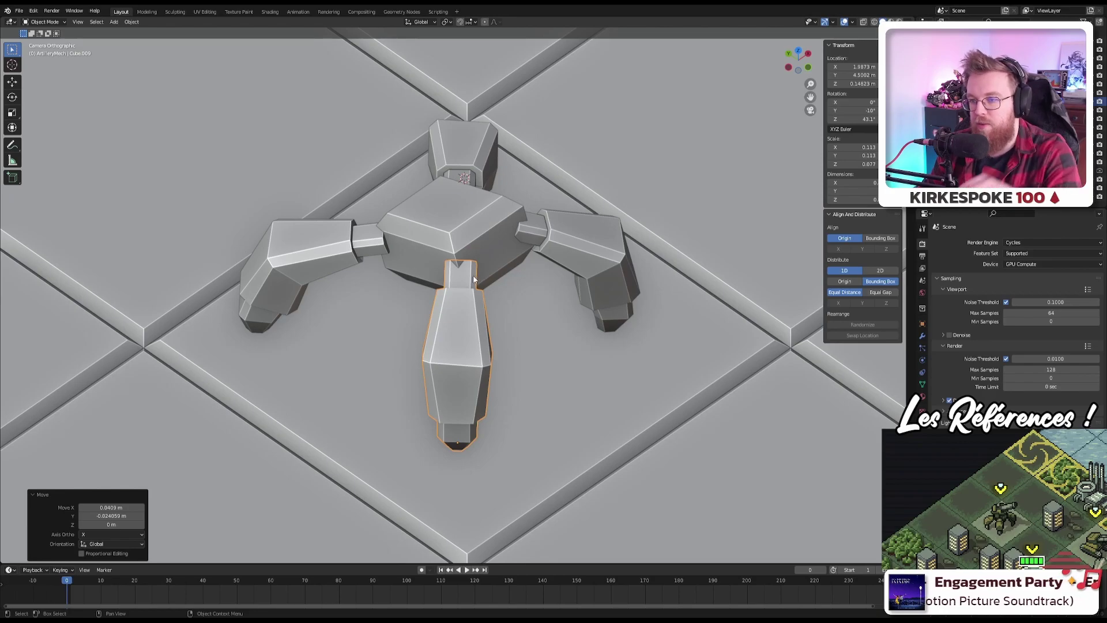
{"action": "key", "text": "KP_0"}
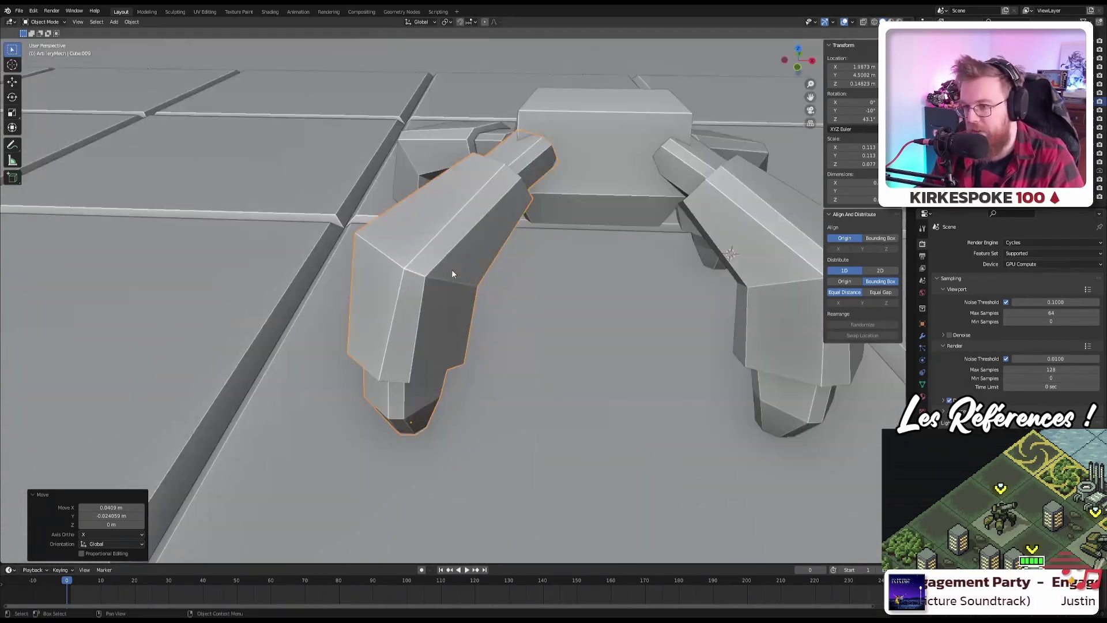
{"action": "middle_click_drag", "start_coordinate": [452, 274], "coordinate": [602, 147]}
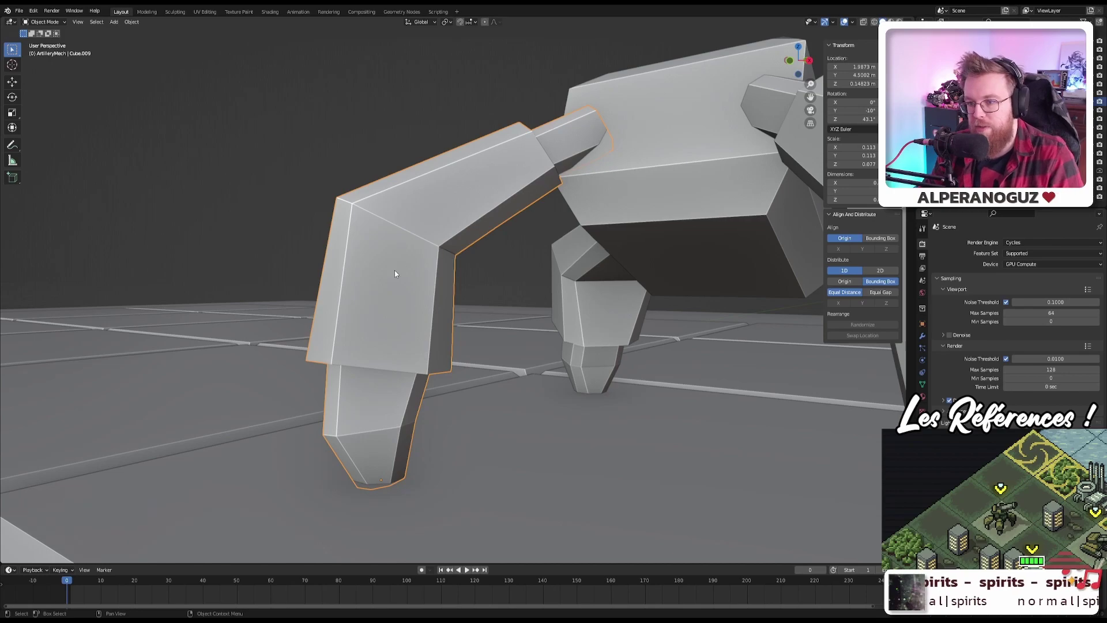
{"action": "key", "text": "Tab"}
{"action": "key", "text": "Tab"}
{"action": "key", "text": "Tab"}
{"action": "key", "text": "Tab"}
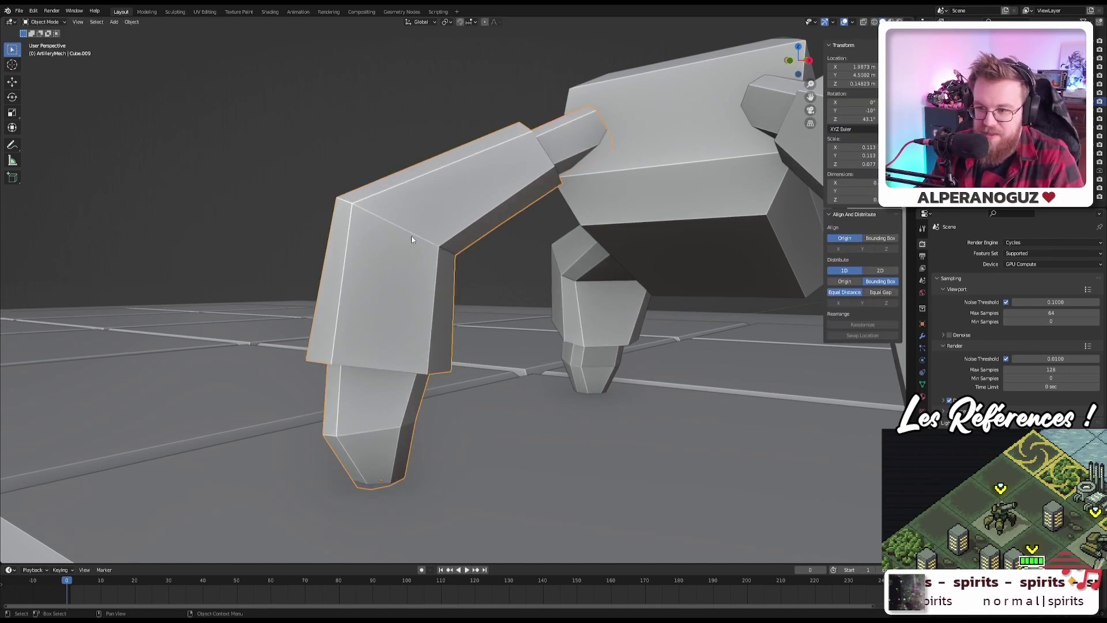
{"action": "key", "text": "Tab"}
Step: Select the knee edge loop, raise it in front view, and check the camera framing
{"action": "left_click", "coordinate": [411, 241]}
{"action": "key", "text": "alt+a"}
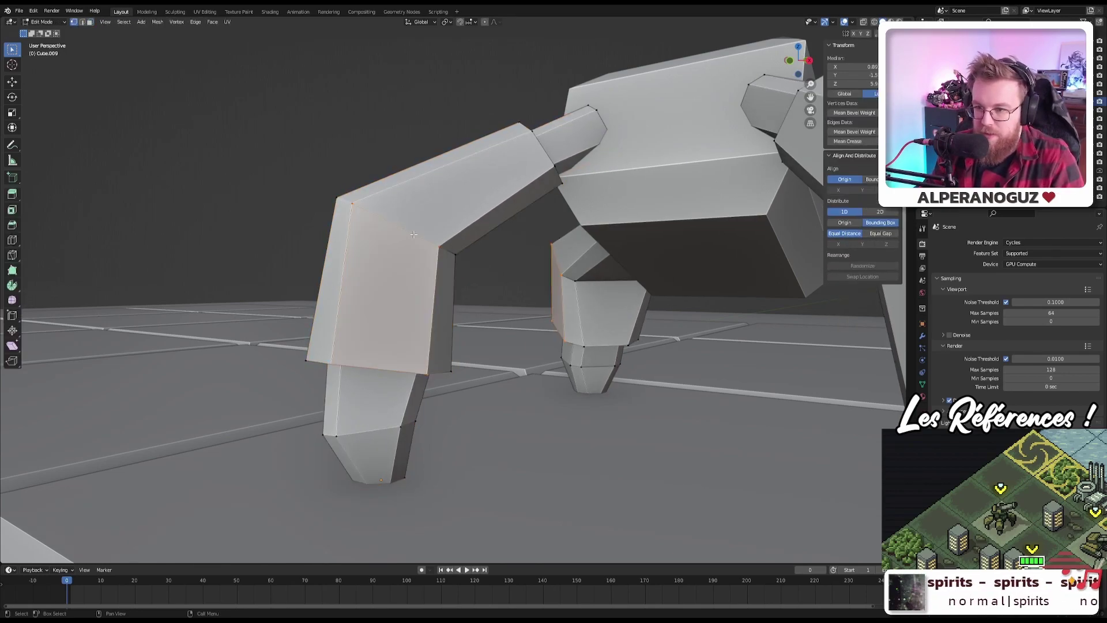
{"action": "middle_click_drag", "start_coordinate": [411, 241], "coordinate": [419, 257]}
{"action": "key", "text": "2"}
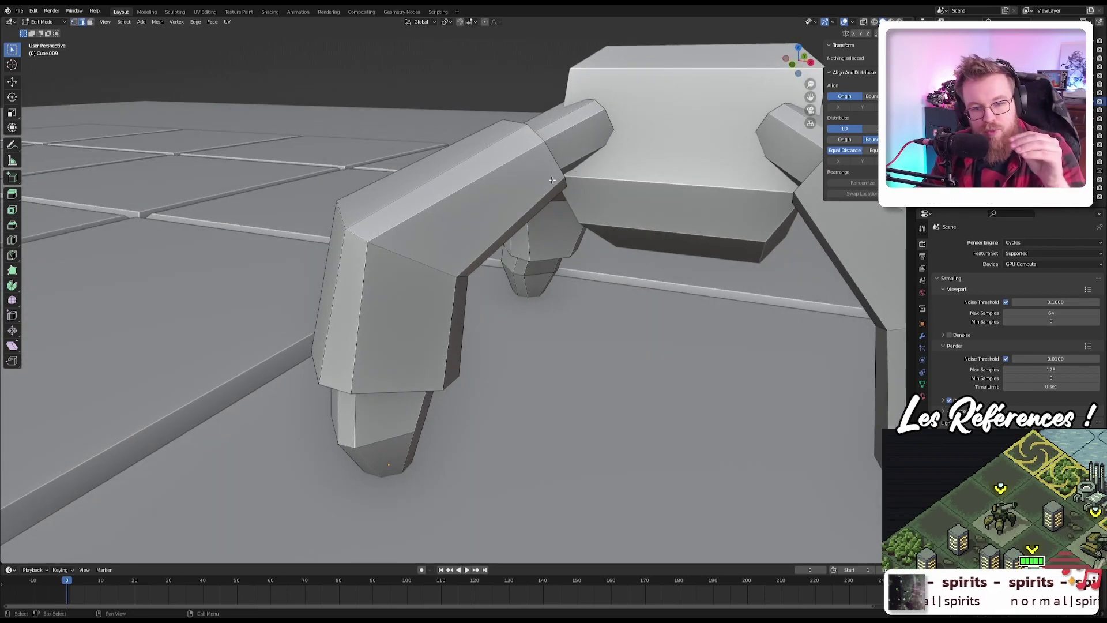
{"action": "left_click", "coordinate": [455, 252], "text": "alt"}
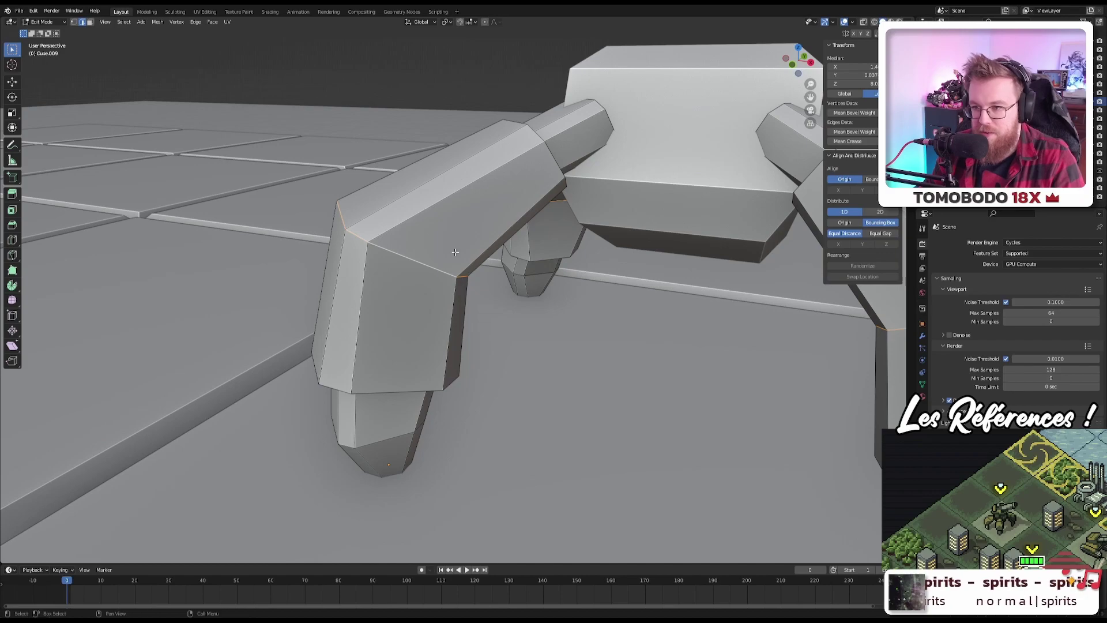
{"action": "key", "text": "KP_1"}
{"action": "key", "text": "g"}
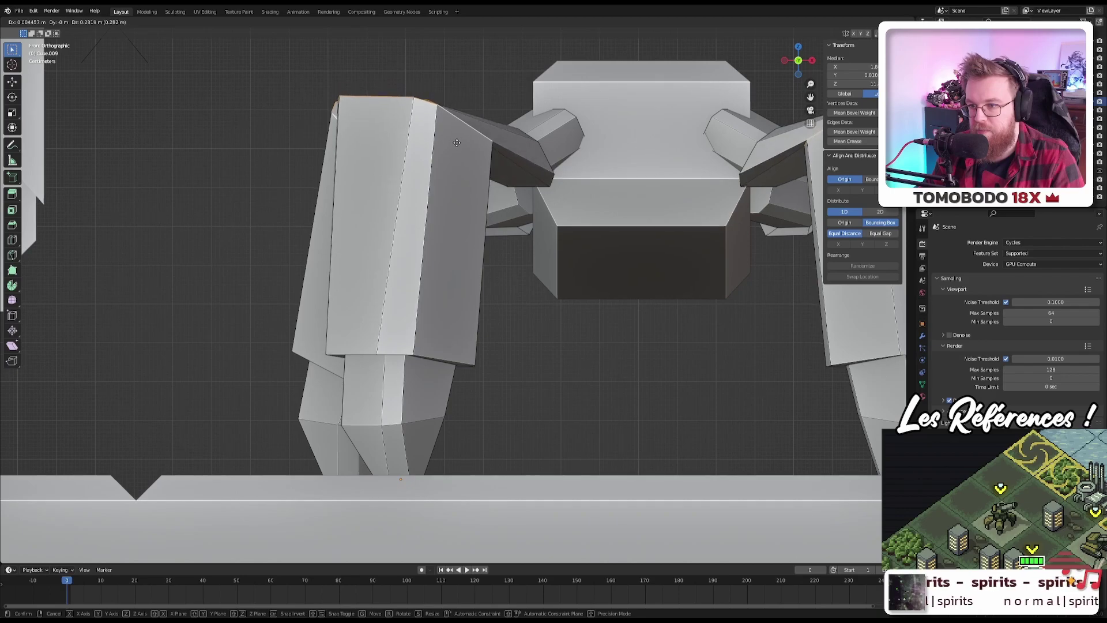
{"action": "left_click", "coordinate": [458, 144]}
{"action": "middle_click_drag", "start_coordinate": [335, 134], "coordinate": [438, 167]}
{"action": "key", "text": "KP_0"}
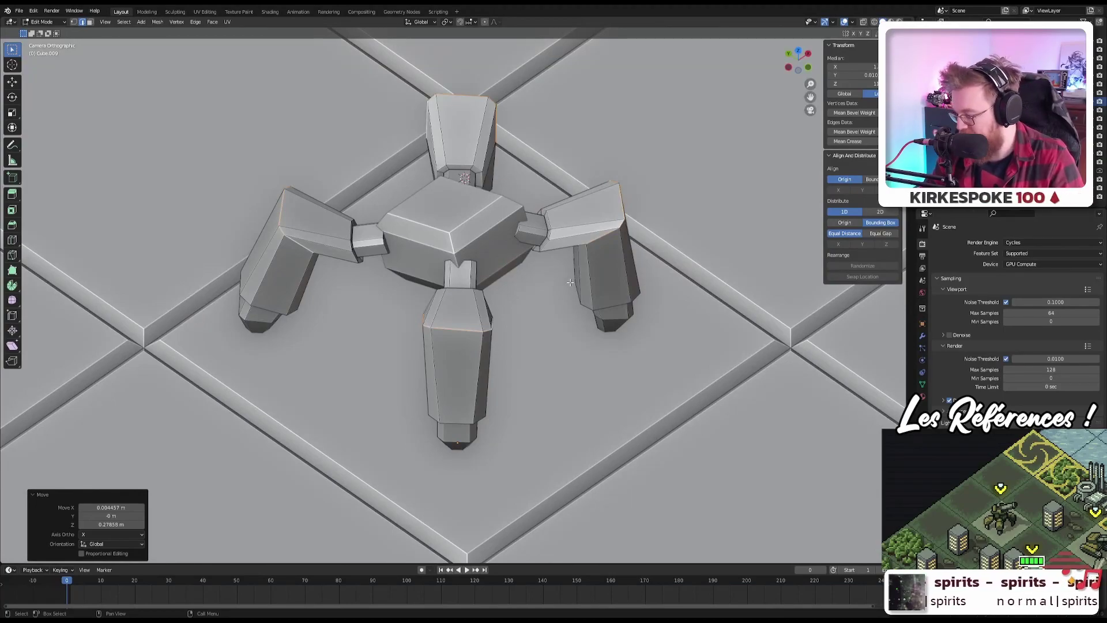
{"action": "key", "text": "KP_1"}
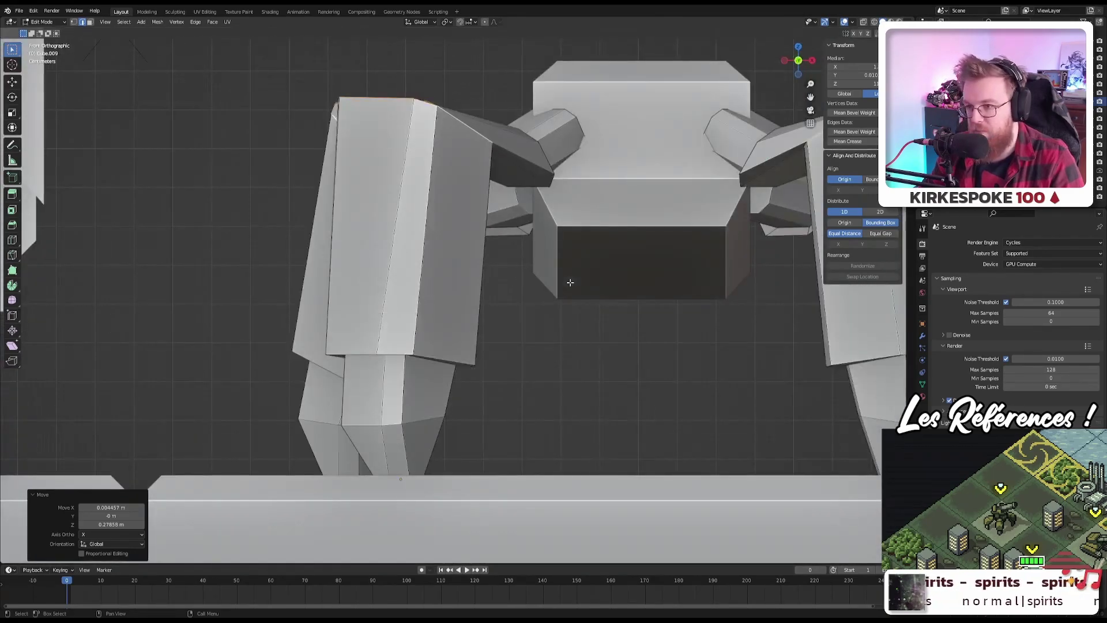
{"action": "middle_click_drag", "start_coordinate": [582, 194], "coordinate": [519, 222]}
Step: Rotate, move and enlarge the selected leg parts
{"action": "key", "text": "r"}
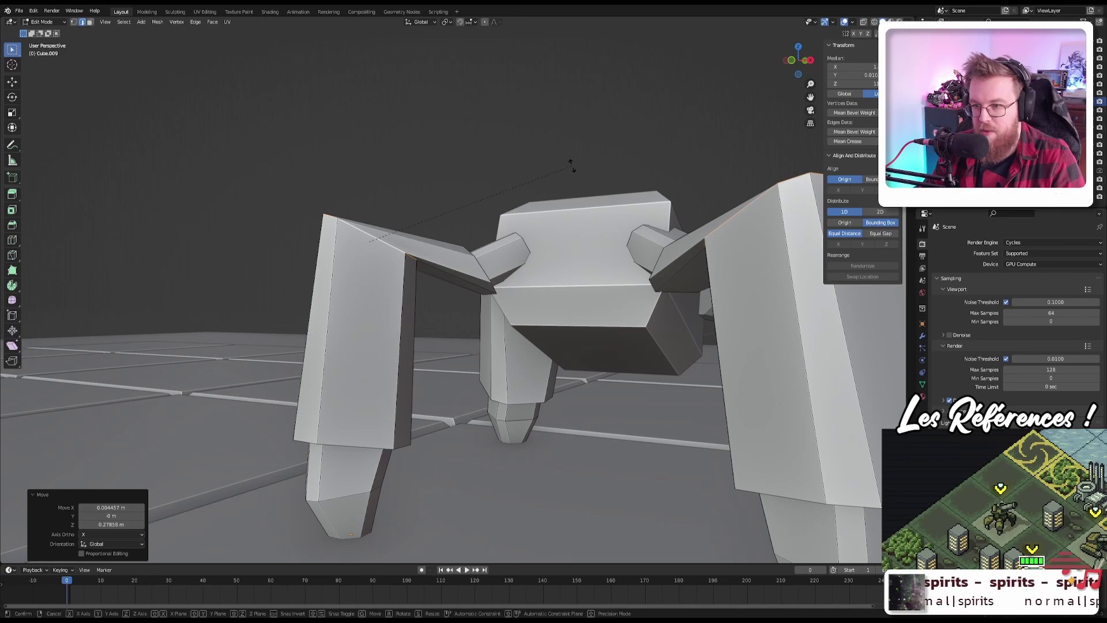
{"action": "left_click", "coordinate": [539, 247]}
{"action": "key", "text": "g"}
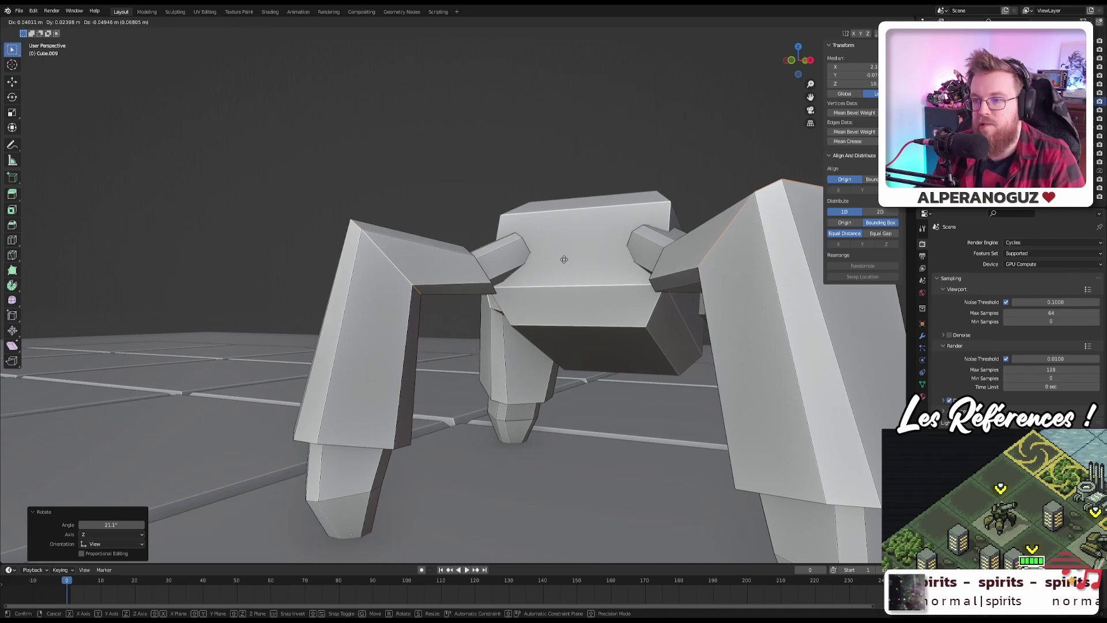
{"action": "left_click", "coordinate": [564, 260]}
{"action": "key", "text": "s"}
{"action": "left_click", "coordinate": [475, 236]}
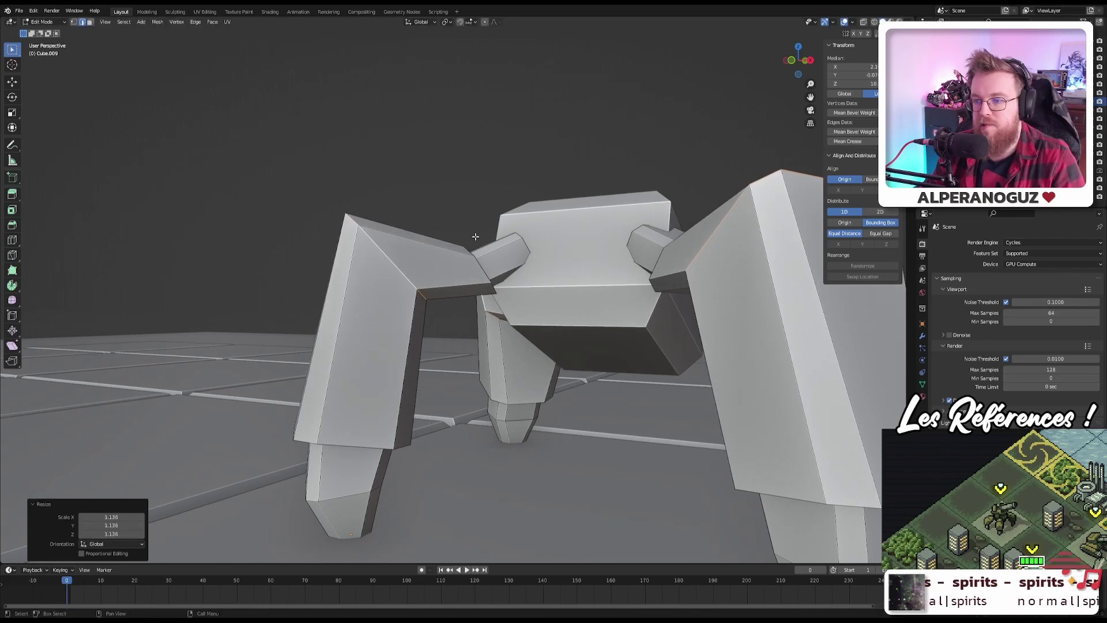
Step: Scale the legs up to 1.274 and rotate the parts by 12.8°
{"action": "mouse_move", "coordinate": [475, 236]}
{"action": "middle_mouse_down"}
{"action": "mouse_move", "coordinate": [507, 230]}
{"action": "mouse_move", "coordinate": [519, 207]}
{"action": "mouse_move", "coordinate": [440, 251]}
{"action": "mouse_move", "coordinate": [467, 243]}
{"action": "middle_mouse_up"}
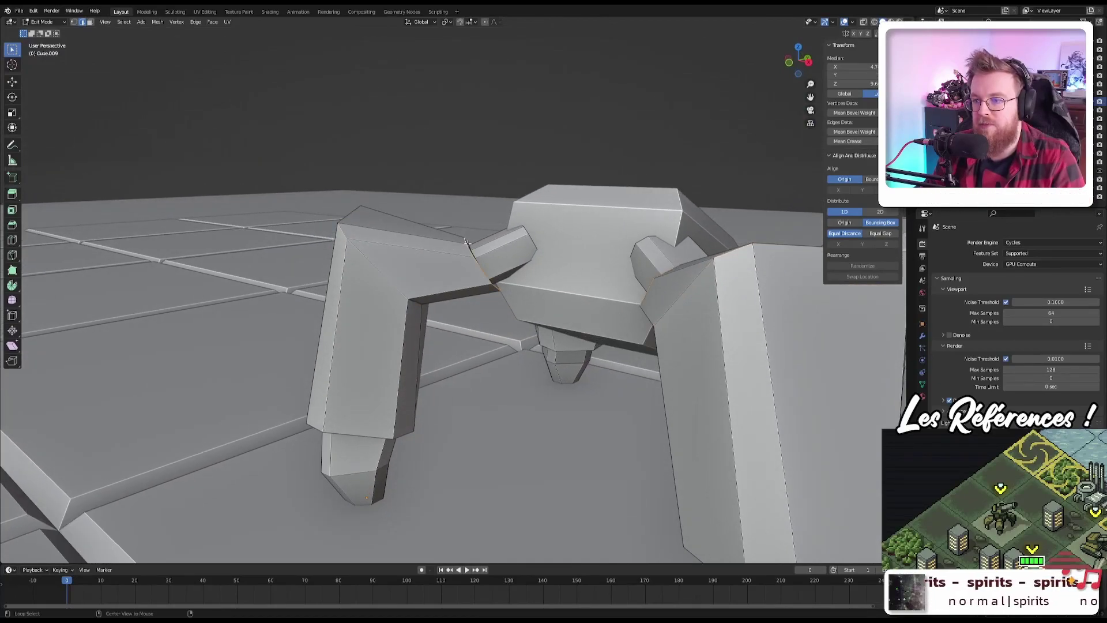
{"action": "key", "text": "s"}
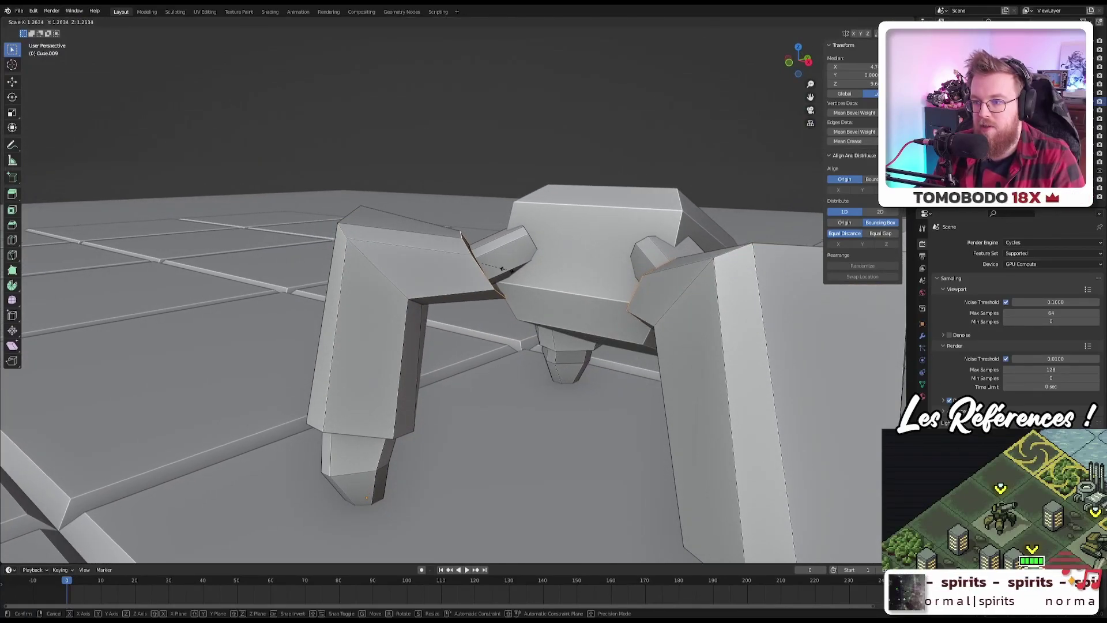
{"action": "left_click", "coordinate": [507, 271]}
{"action": "key", "text": "r"}
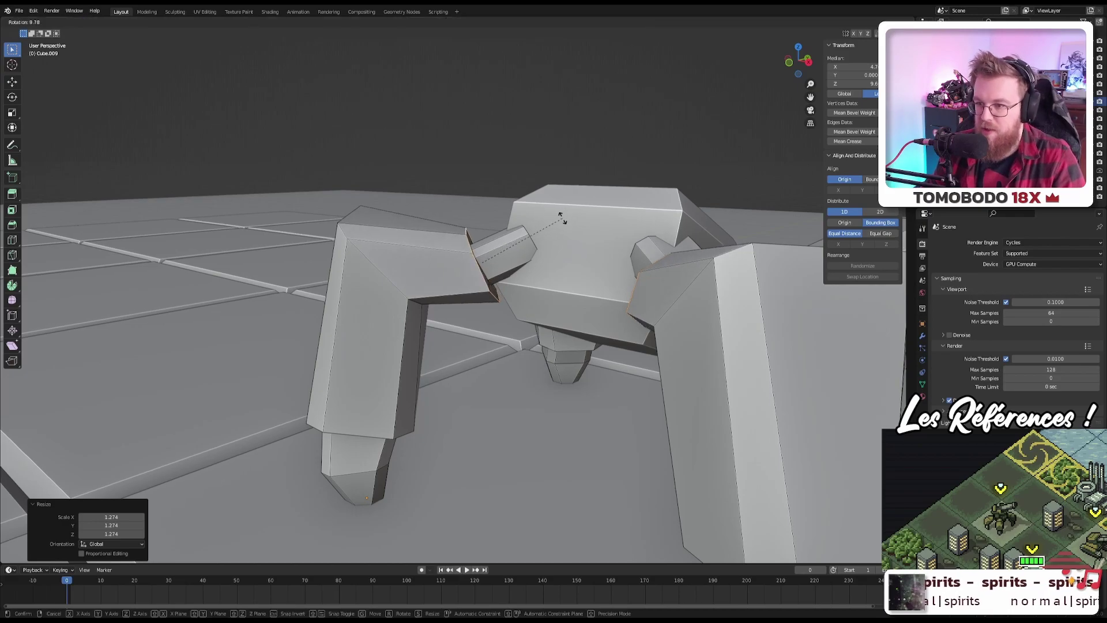
{"action": "left_click", "coordinate": [472, 198]}
{"action": "middle_click_drag", "start_coordinate": [489, 218], "coordinate": [548, 228]}
{"action": "scroll", "coordinate": [548, 228], "scroll_direction": "down", "scroll_amount": 5}
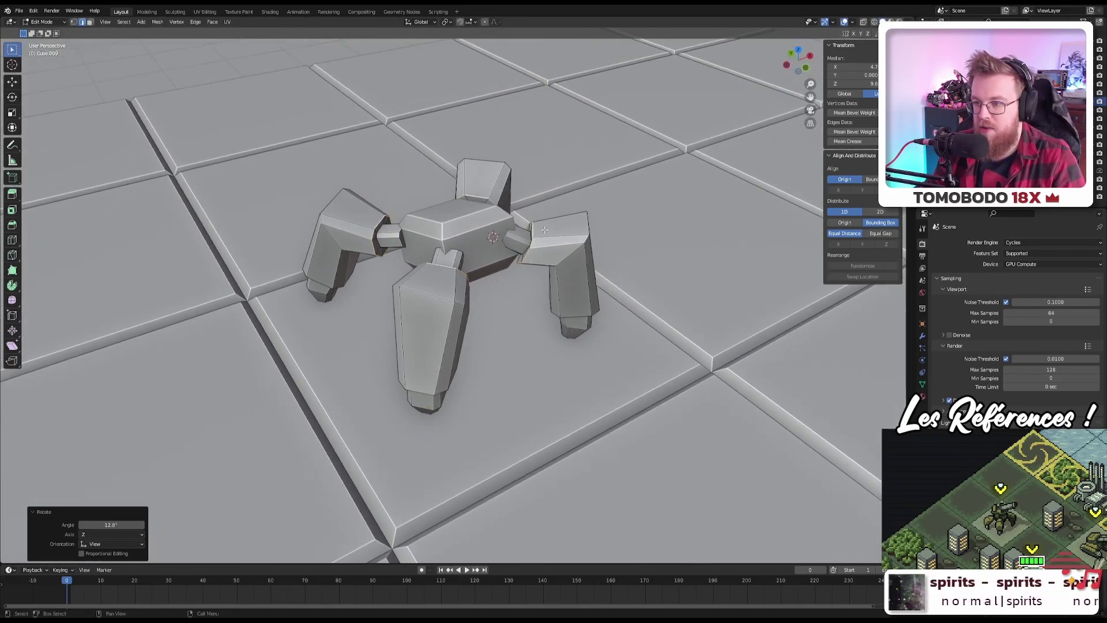
{"action": "scroll", "coordinate": [536, 234], "scroll_direction": "up", "scroll_amount": 5}
Step: Check the camera view, undo the last two leg changes, and begin sliding the edge loop
{"action": "key", "text": "KP_0"}
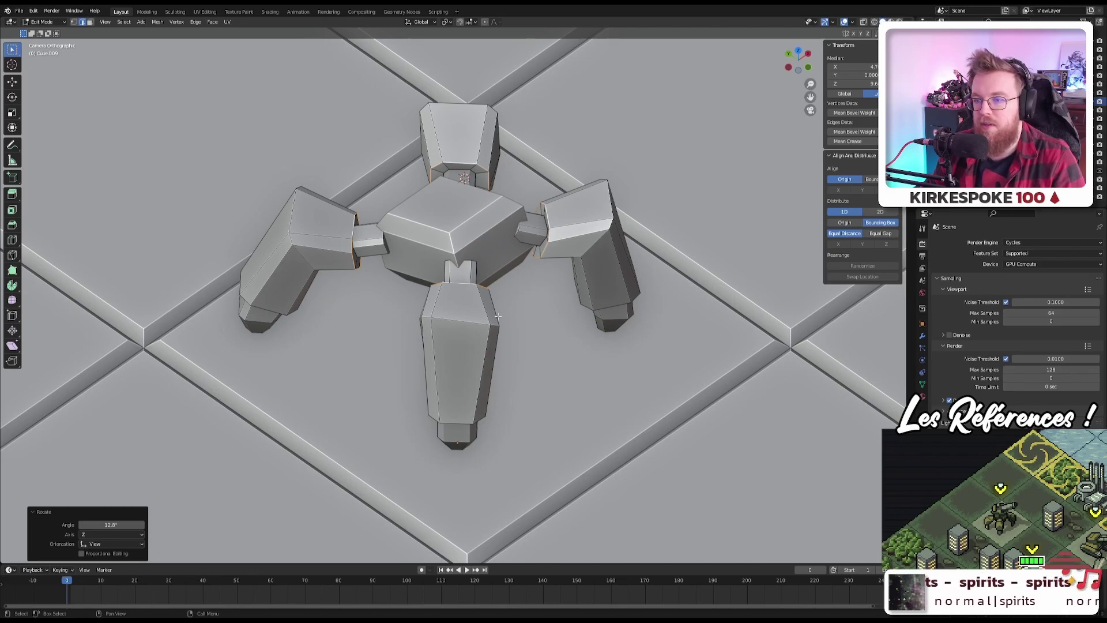
{"action": "key", "text": "KP_0"}
{"action": "key", "text": "KP_Decimal"}
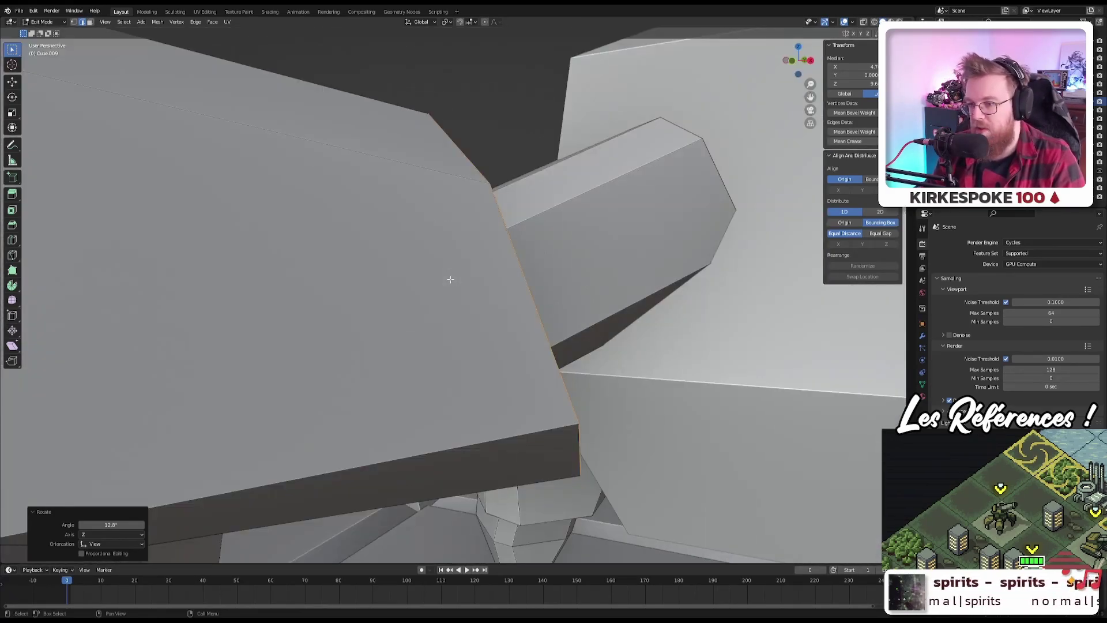
{"action": "scroll", "coordinate": [451, 279], "scroll_direction": "down", "scroll_amount": 5}
{"action": "middle_click_drag", "start_coordinate": [450, 279], "coordinate": [422, 226]}
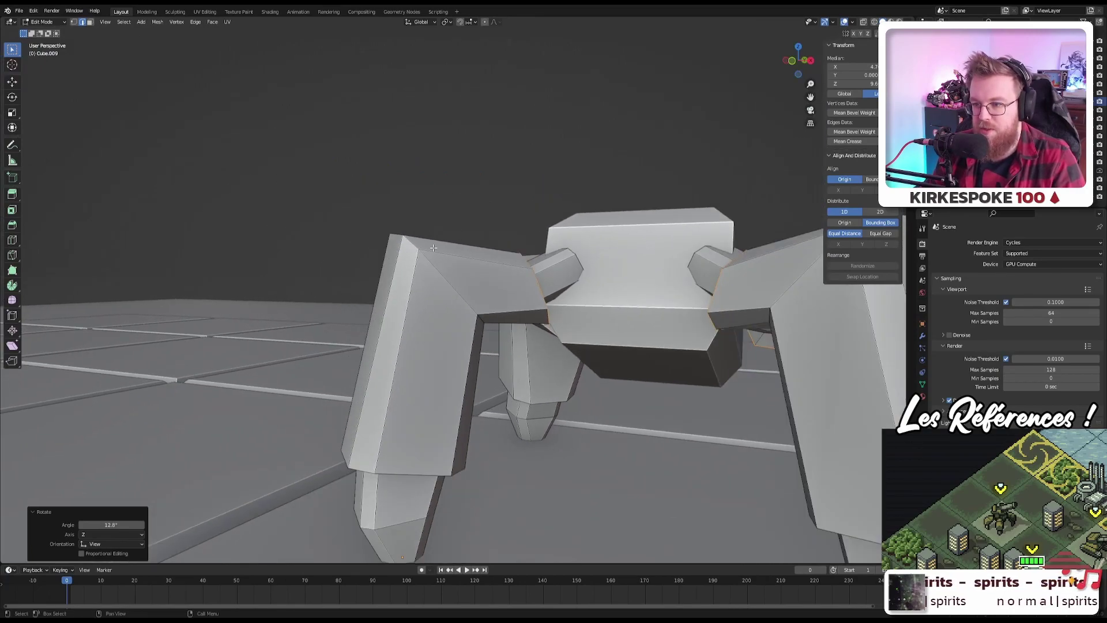
{"action": "middle_click_drag", "start_coordinate": [369, 376], "coordinate": [358, 264]}
{"action": "key", "text": "ctrl+z"}
{"action": "key", "text": "ctrl+z"}
{"action": "key", "text": "ctrl+z"}
{"action": "key", "text": "ctrl+z"}
{"action": "key", "text": "ctrl+z"}
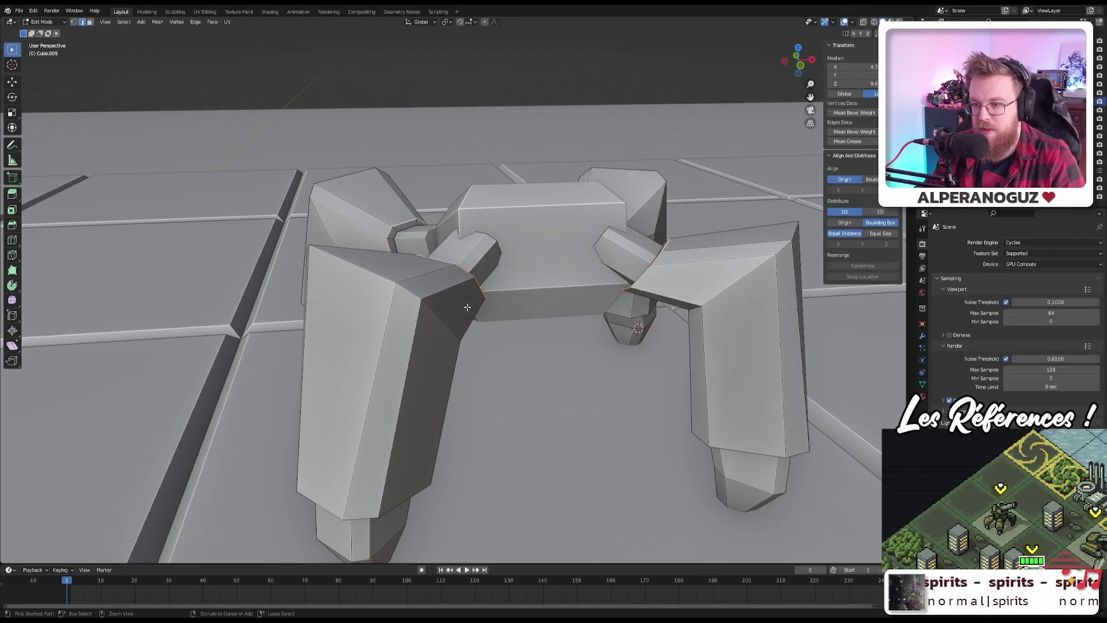
{"action": "key", "text": "ctrl+z"}
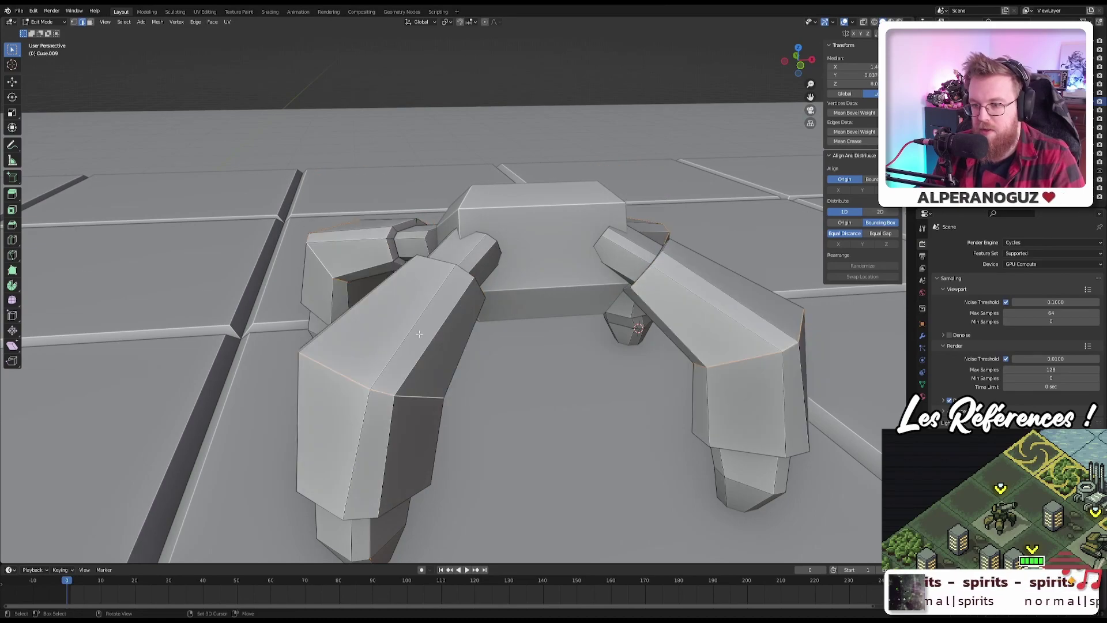
{"action": "middle_click_drag", "start_coordinate": [465, 307], "coordinate": [316, 325]}
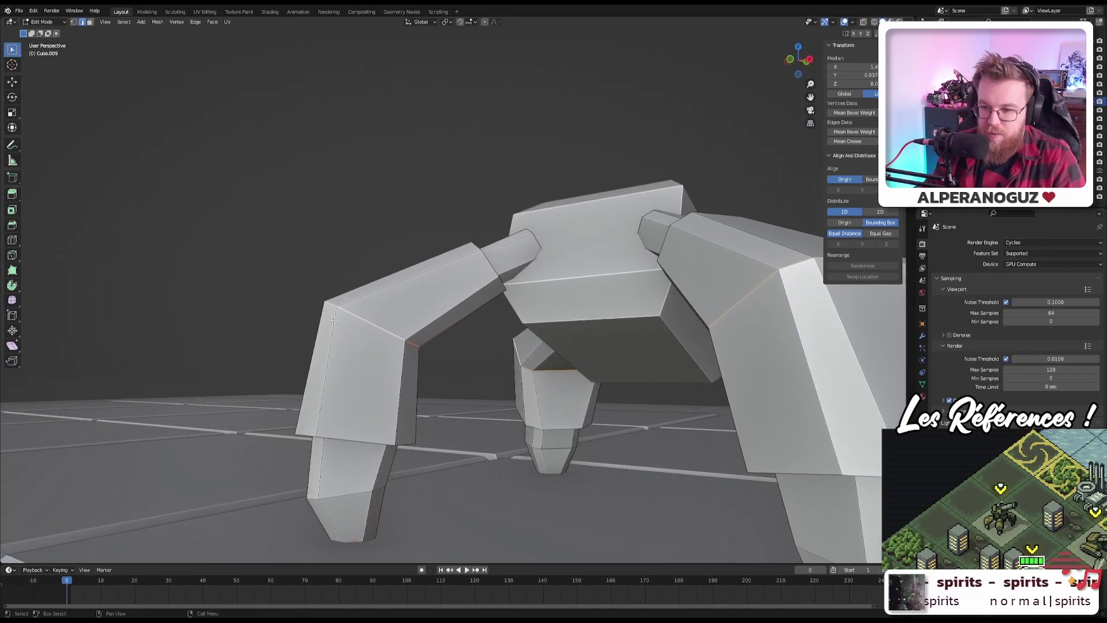
{"action": "key", "text": "g"}
{"action": "key", "text": "g"}
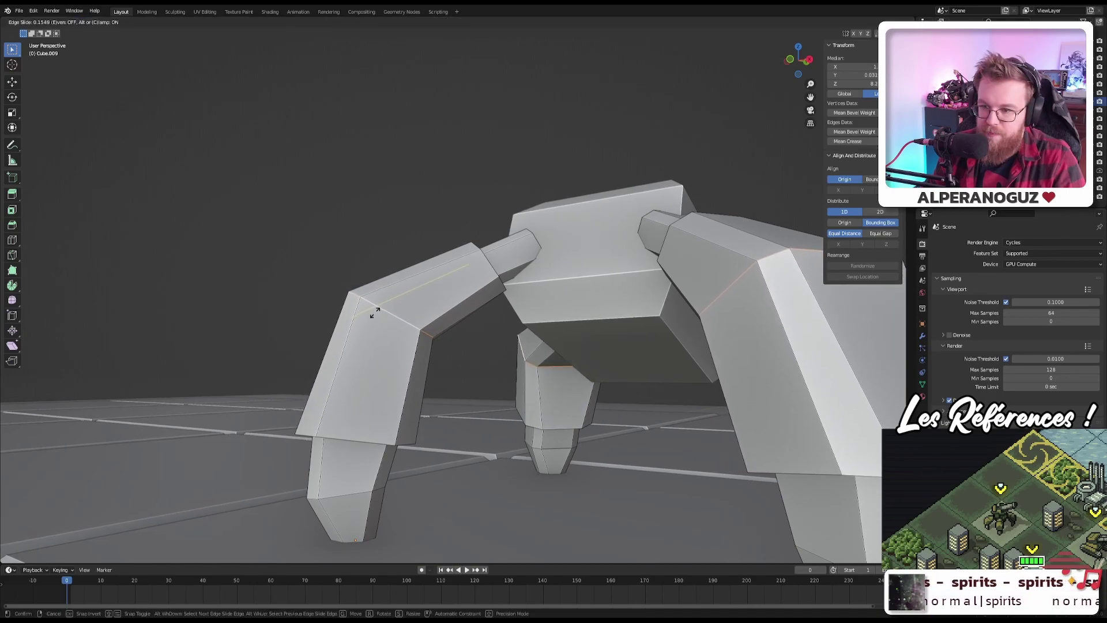
Step: Slide the edge loop to factor 0.155 along the upper leg and bring the elbow into view
{"action": "left_click", "coordinate": [375, 313]}
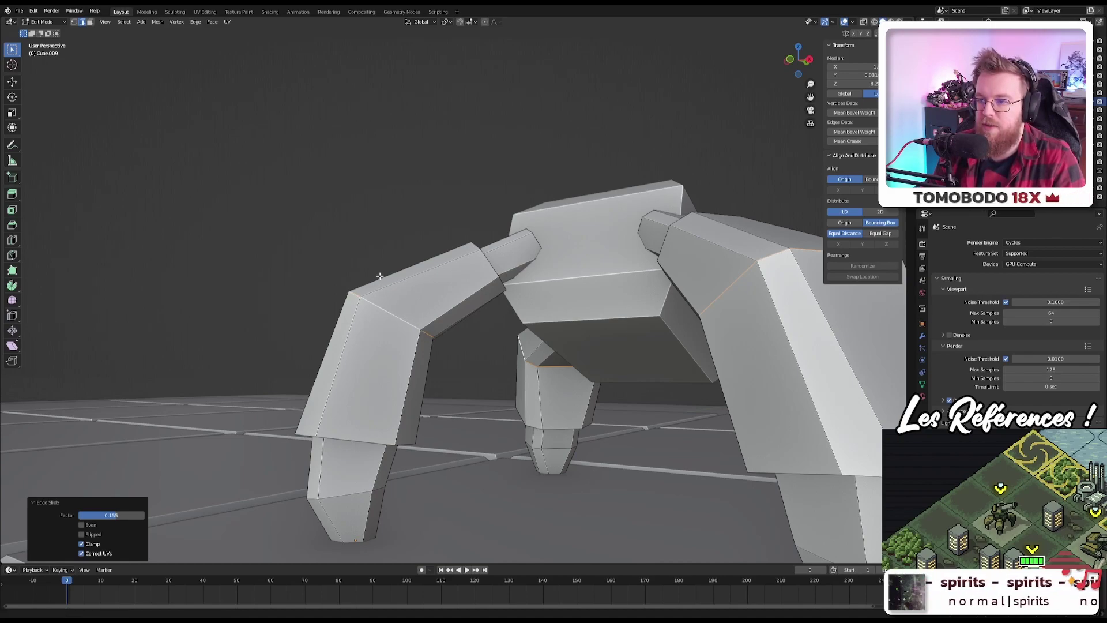
{"action": "middle_click_drag", "start_coordinate": [390, 316], "coordinate": [433, 311]}
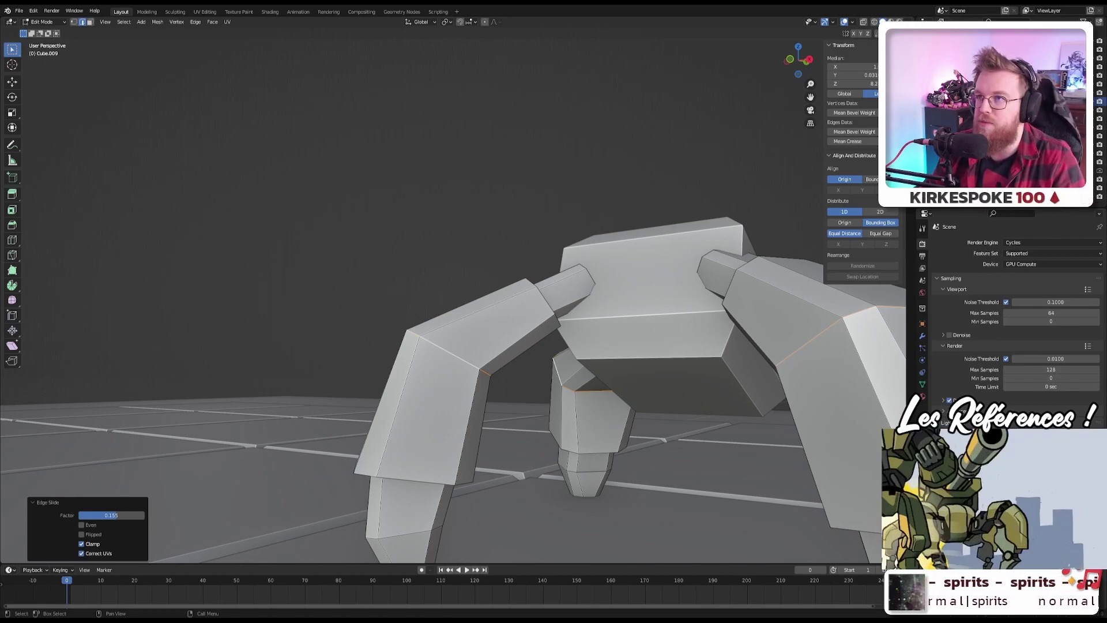
{"action": "middle_click_drag", "start_coordinate": [455, 323], "coordinate": [467, 305]}
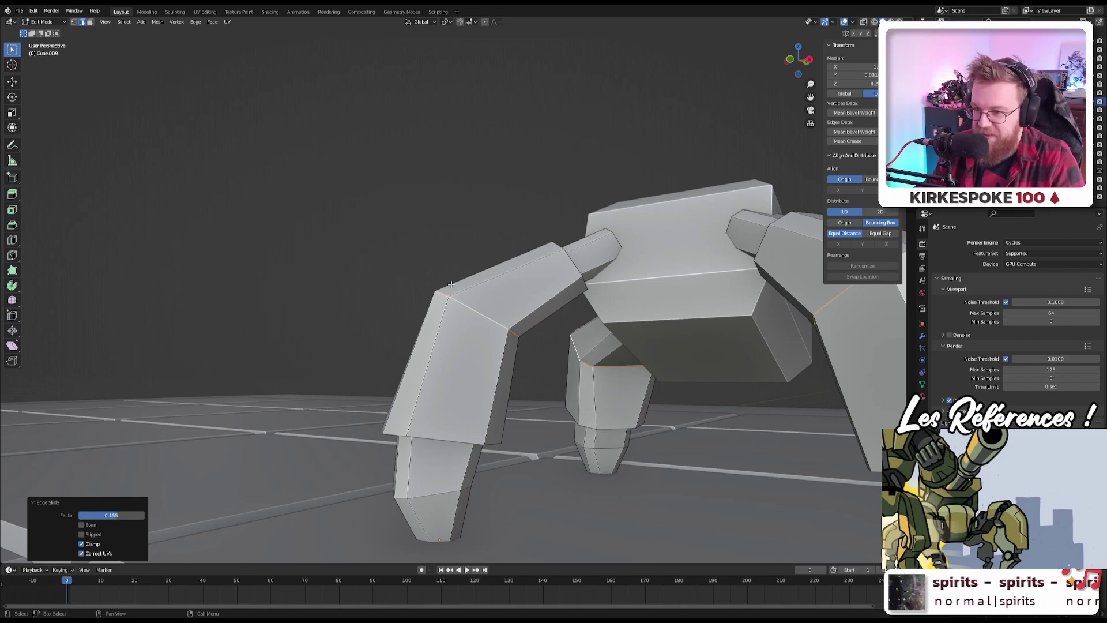
{"action": "middle_click_drag", "start_coordinate": [451, 284], "coordinate": [455, 277]}
Step: Try raising the elbow vertices and rotating leg parts, including a 26.7° turn
{"action": "key", "text": "g"}
{"action": "left_click", "coordinate": [438, 225]}
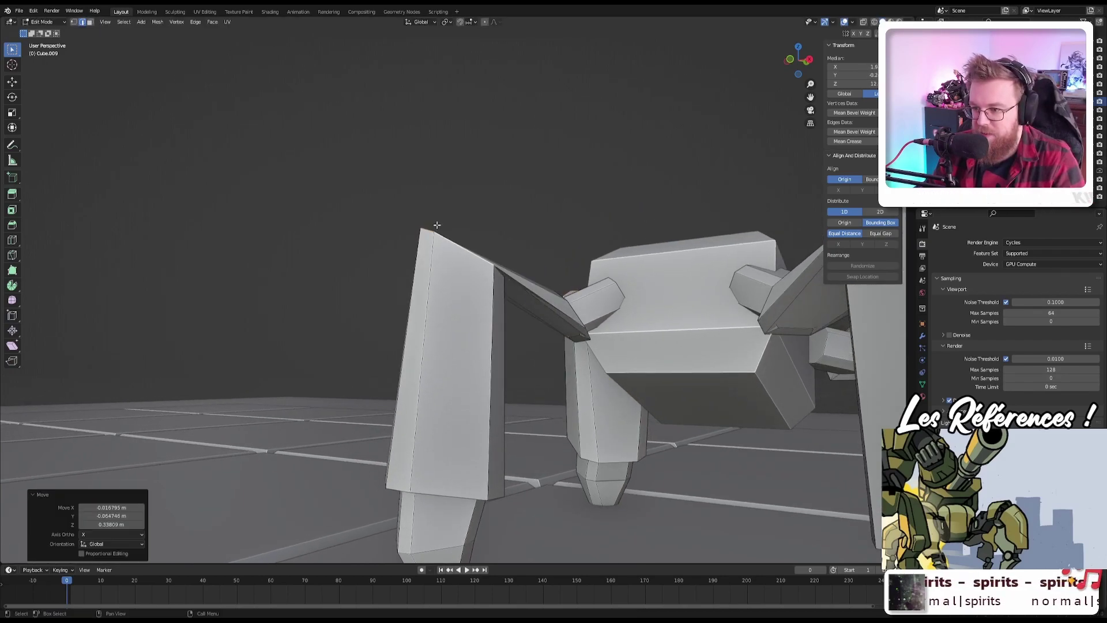
{"action": "middle_click_drag", "start_coordinate": [437, 225], "coordinate": [455, 199]}
{"action": "key", "text": "r"}
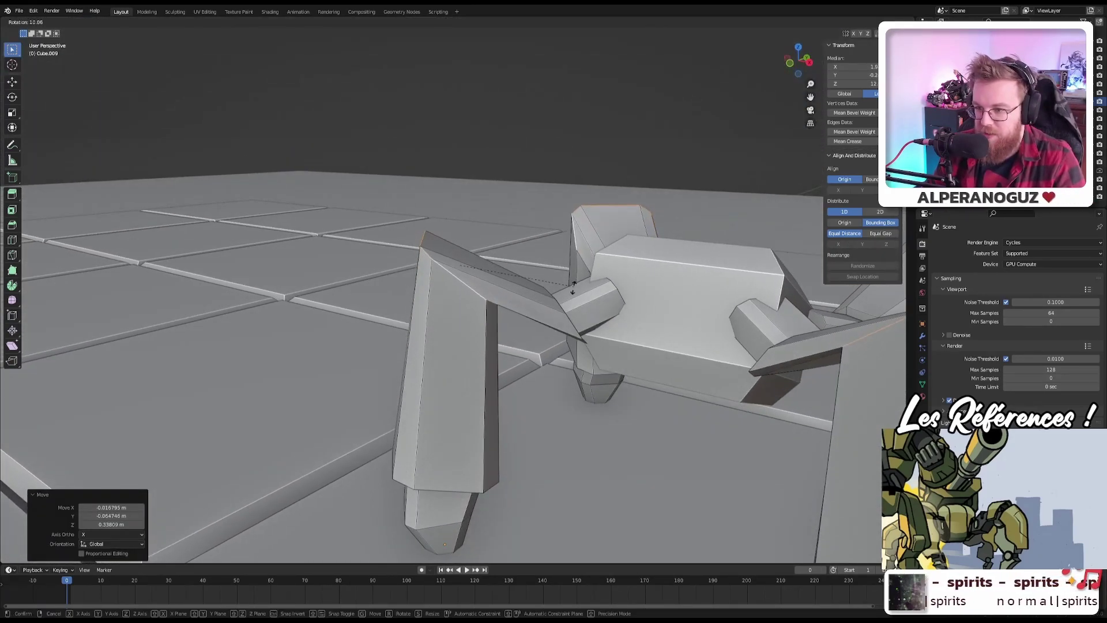
{"action": "left_click", "coordinate": [539, 302]}
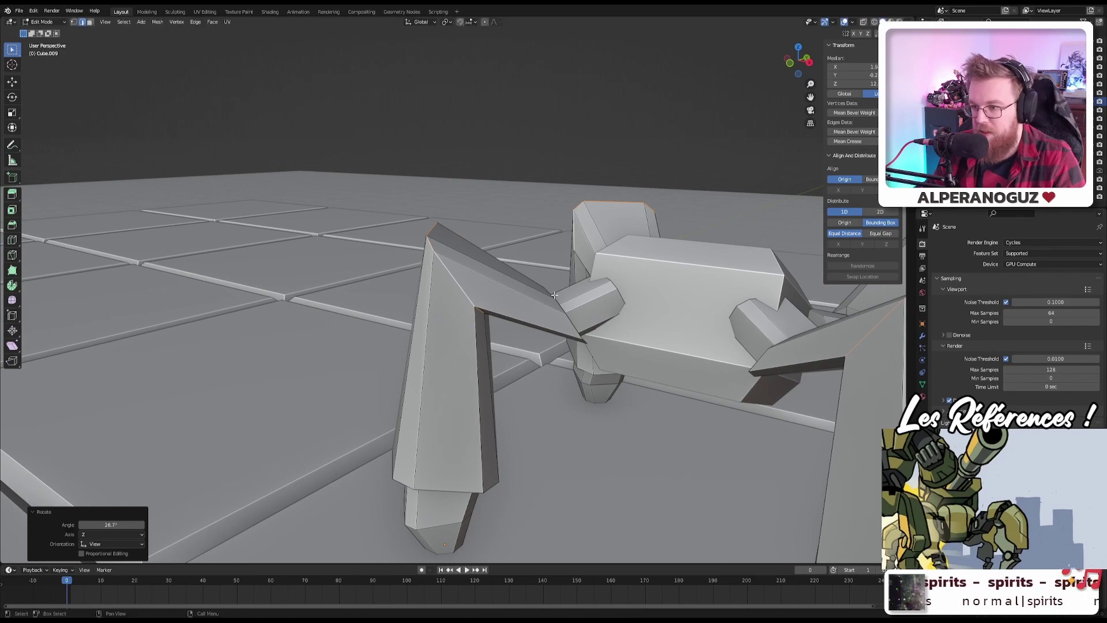
{"action": "left_click", "coordinate": [562, 315]}
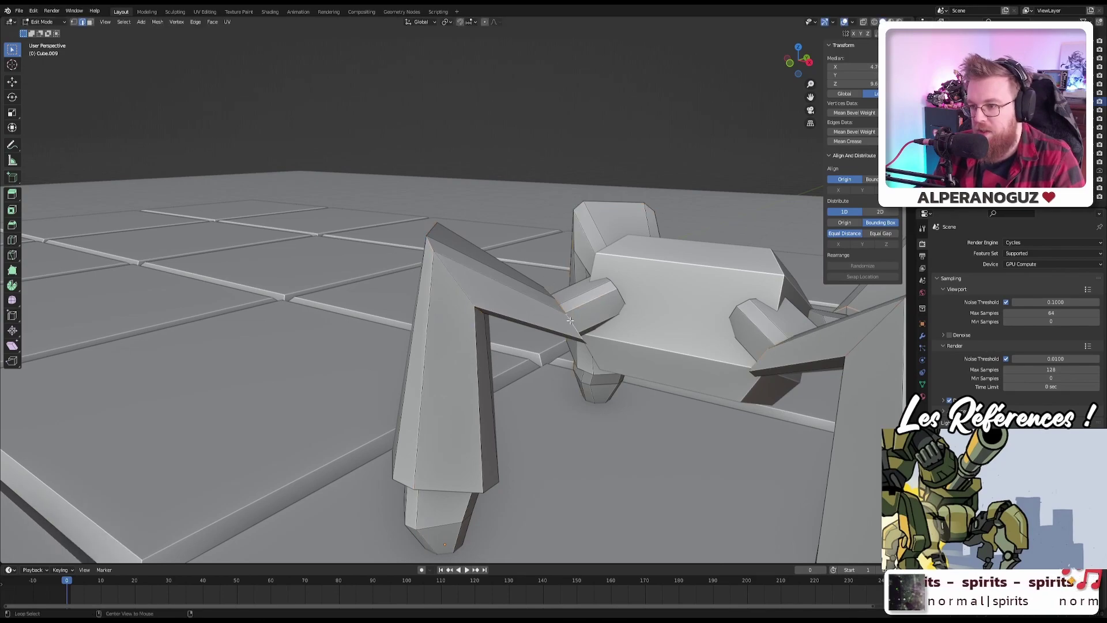
{"action": "key", "text": "r"}
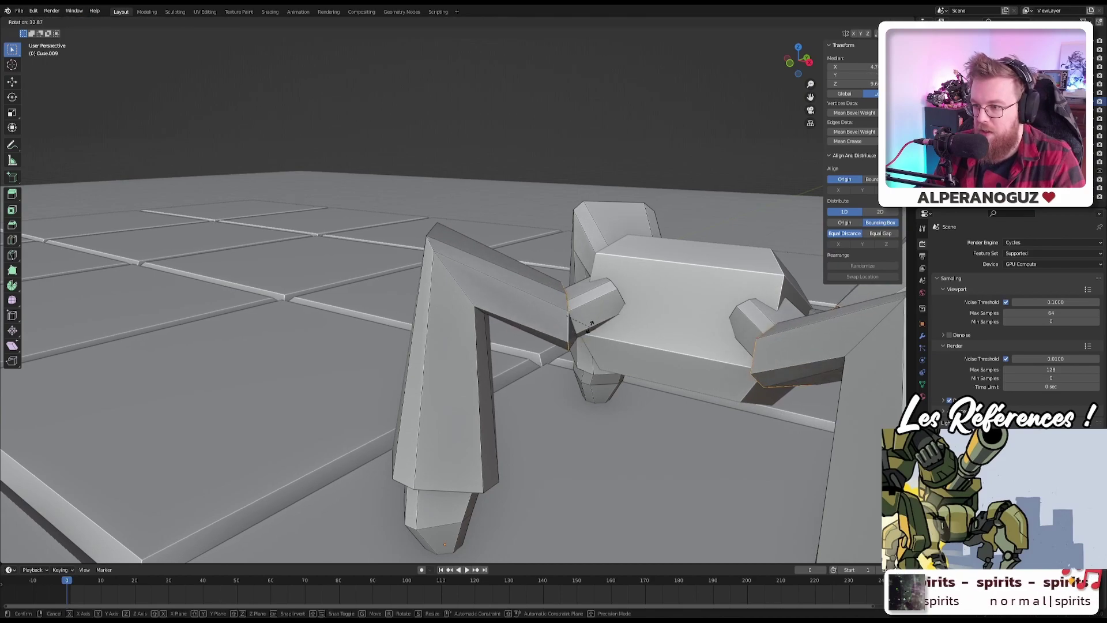
{"action": "left_click", "coordinate": [594, 315]}
{"action": "key", "text": "g"}
{"action": "left_click", "coordinate": [566, 307]}
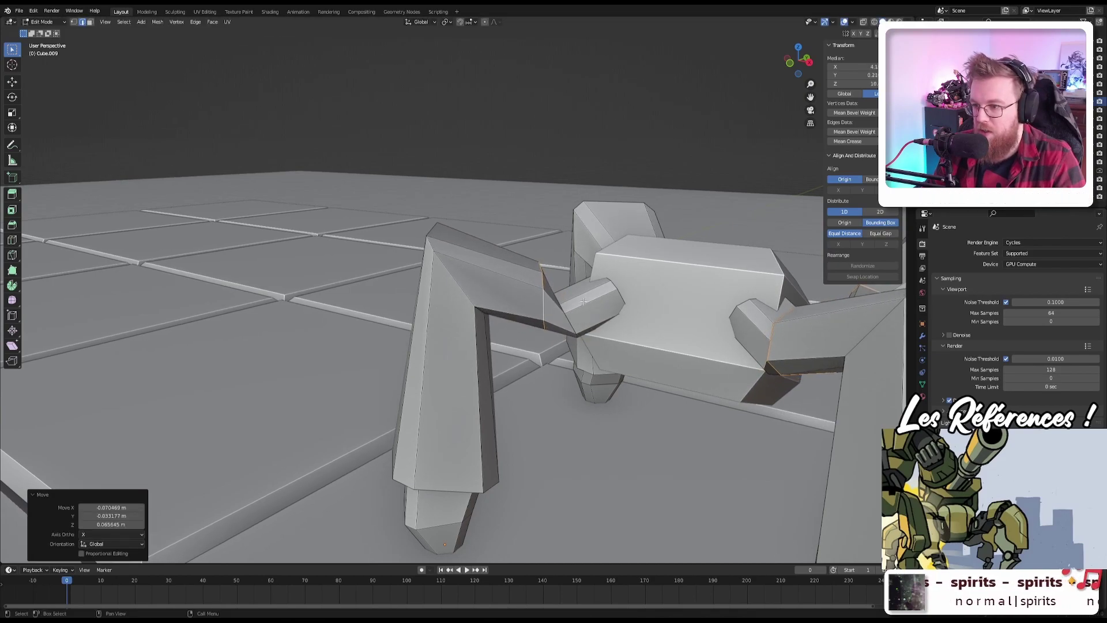
{"action": "middle_click_drag", "start_coordinate": [584, 301], "coordinate": [470, 286]}
Step: Switch to top view and undo the trial leg edits
{"action": "key", "text": "KP_7"}
{"action": "key", "text": "ctrl+z"}
{"action": "key", "text": "ctrl+z"}
{"action": "key", "text": "ctrl+z"}
{"action": "key", "text": "ctrl+z"}
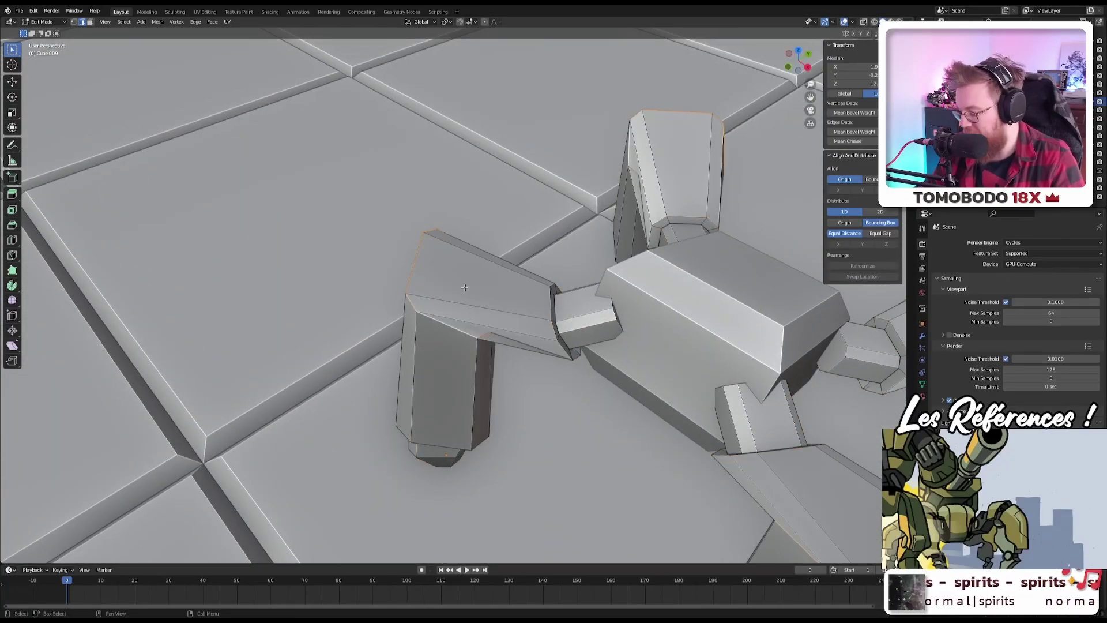
{"action": "key", "text": "KP_7"}
{"action": "key", "text": "ctrl+z"}
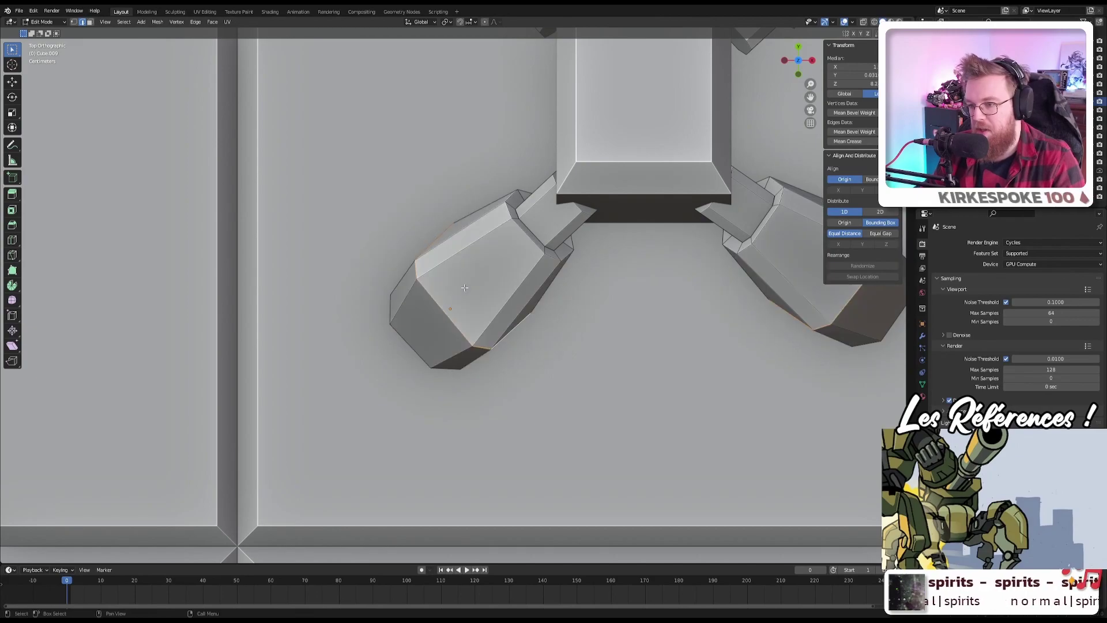
{"action": "middle_click_drag", "start_coordinate": [465, 287], "coordinate": [523, 274]}
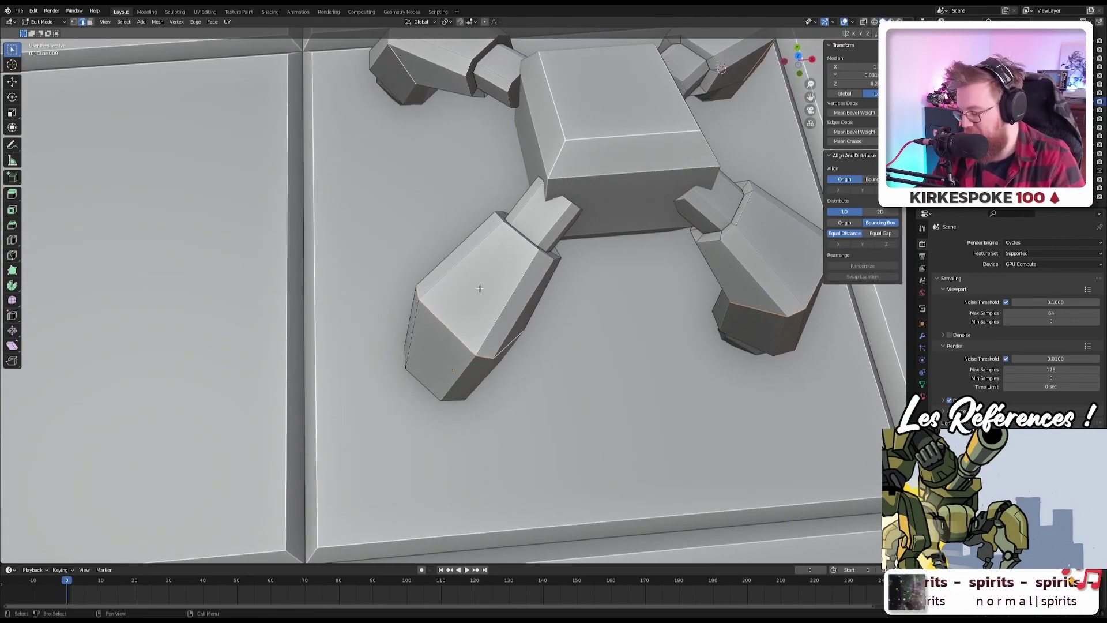
Step: Lift the selected leg vertices straight up along Z, about 0.17 m higher
{"action": "key", "text": "g"}
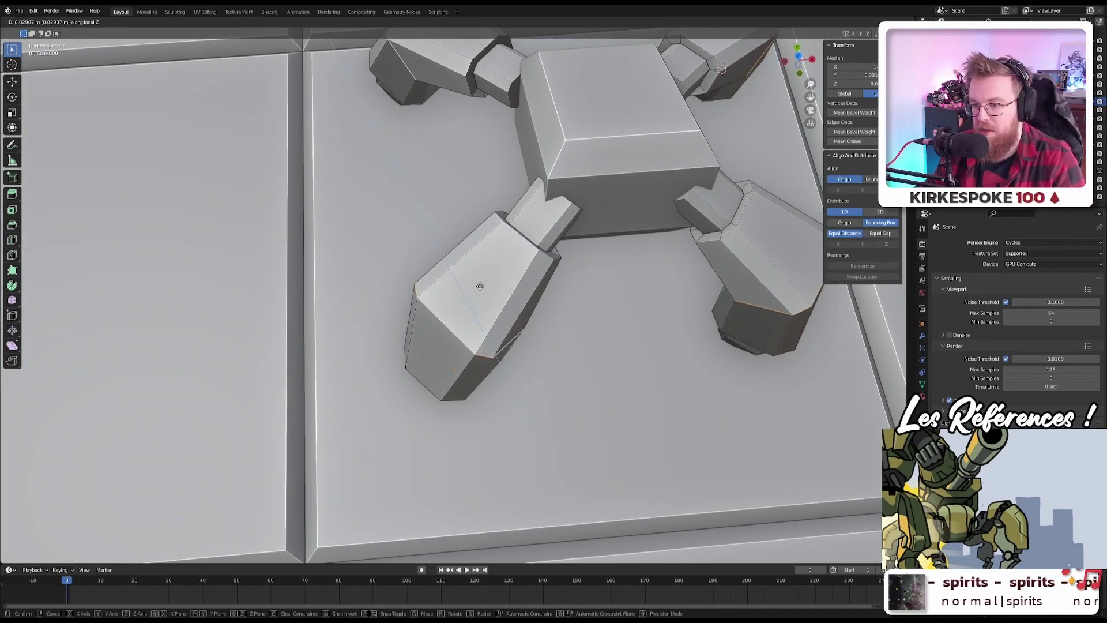
{"action": "key", "text": "z"}
{"action": "left_click", "coordinate": [480, 271]}
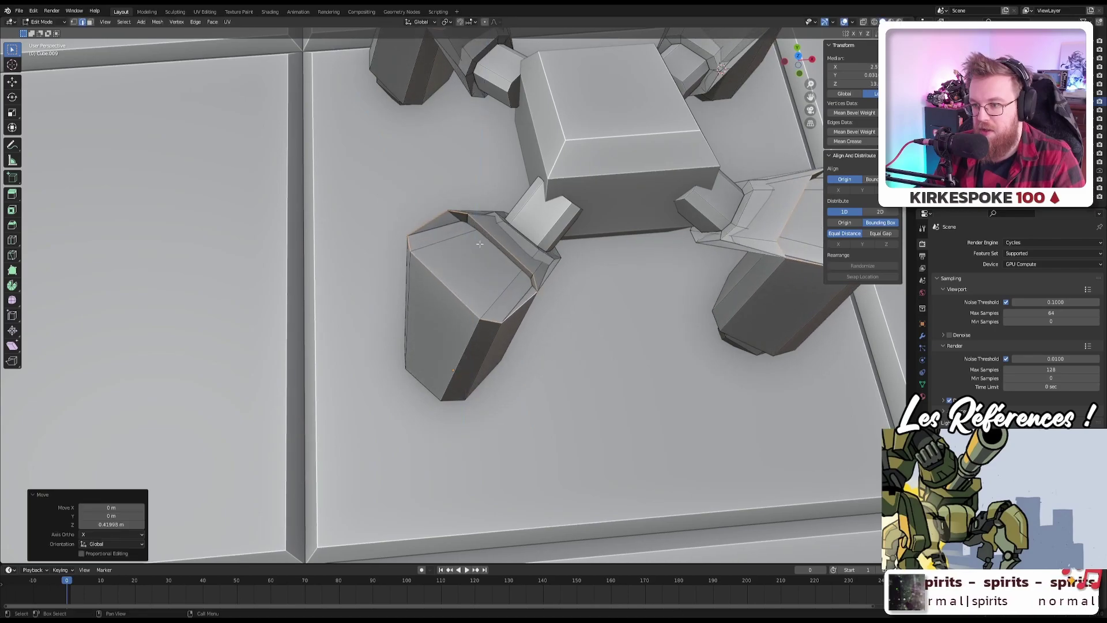
{"action": "middle_click_drag", "start_coordinate": [480, 271], "coordinate": [521, 278]}
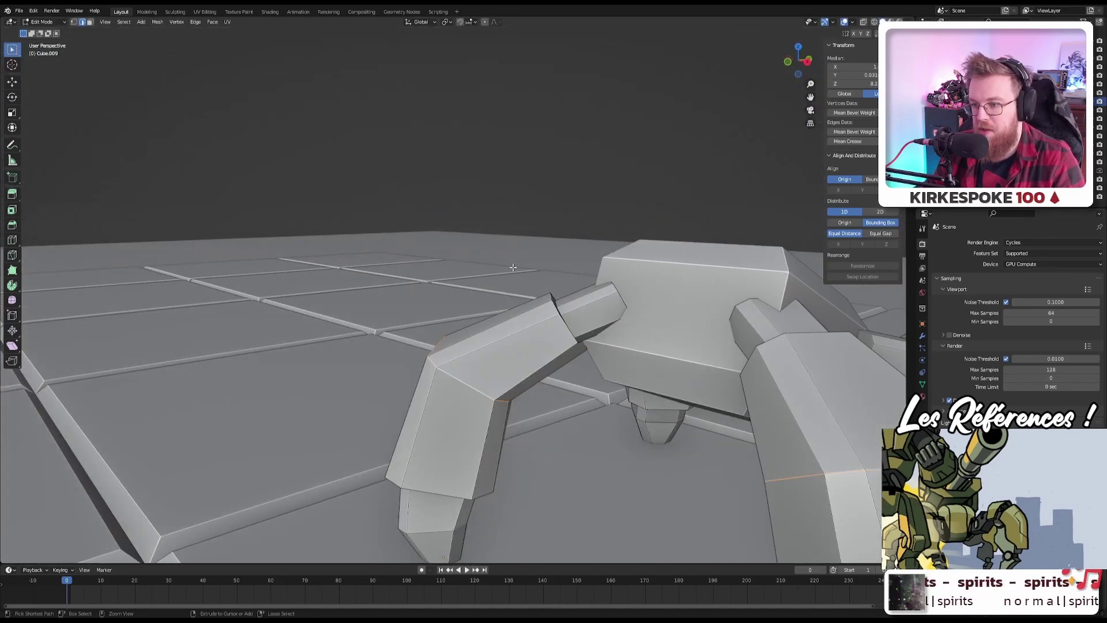
{"action": "key", "text": "g"}
{"action": "key", "text": "z"}
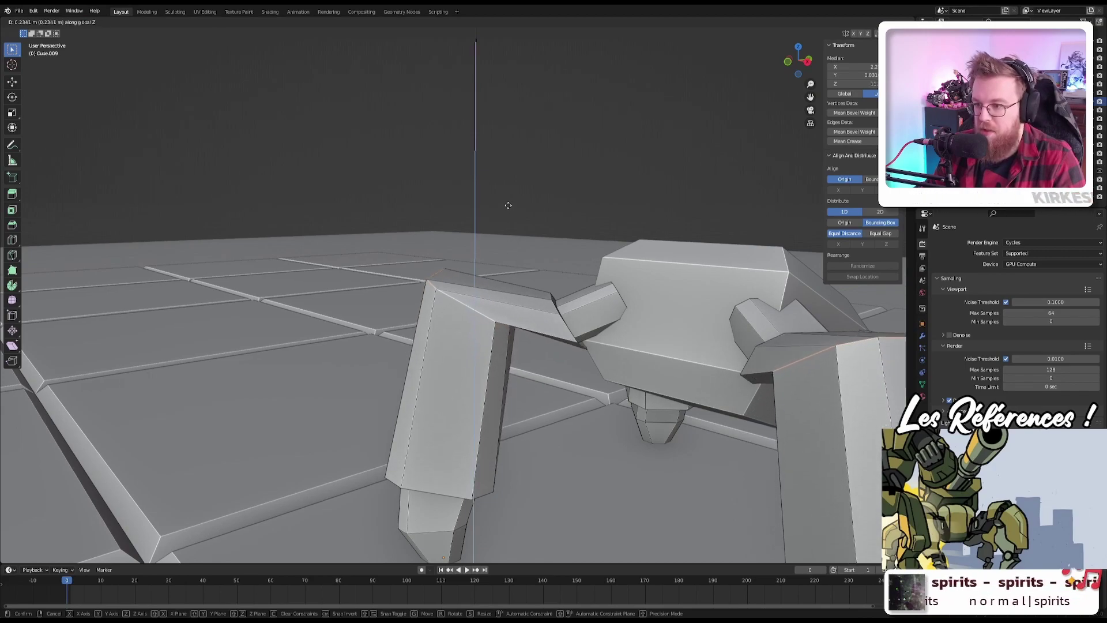
{"action": "left_click", "coordinate": [513, 224]}
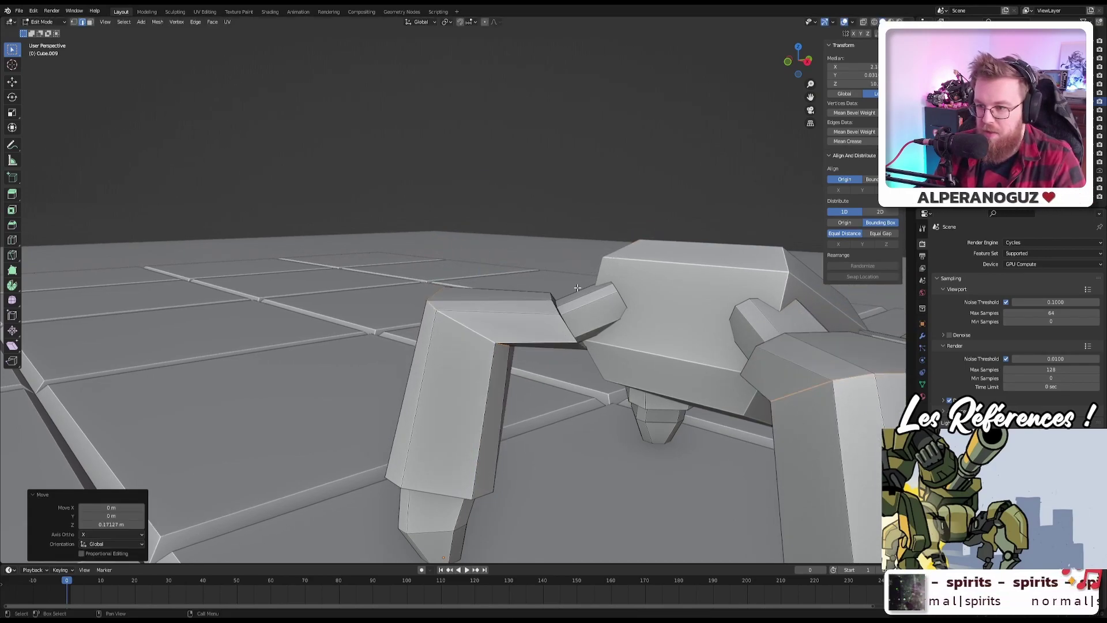
{"action": "middle_click_drag", "start_coordinate": [574, 291], "coordinate": [604, 288]}
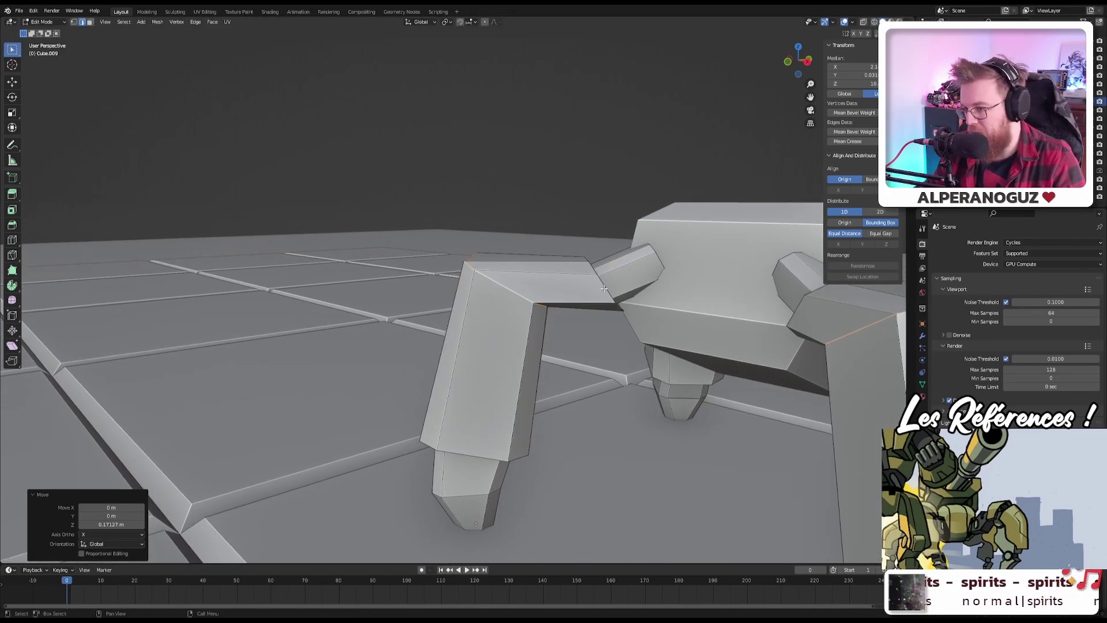
Step: Tilt the upper leg 12.3° around its local Y axis into a bent knee
{"action": "key", "text": "r"}
{"action": "key", "text": "x"}
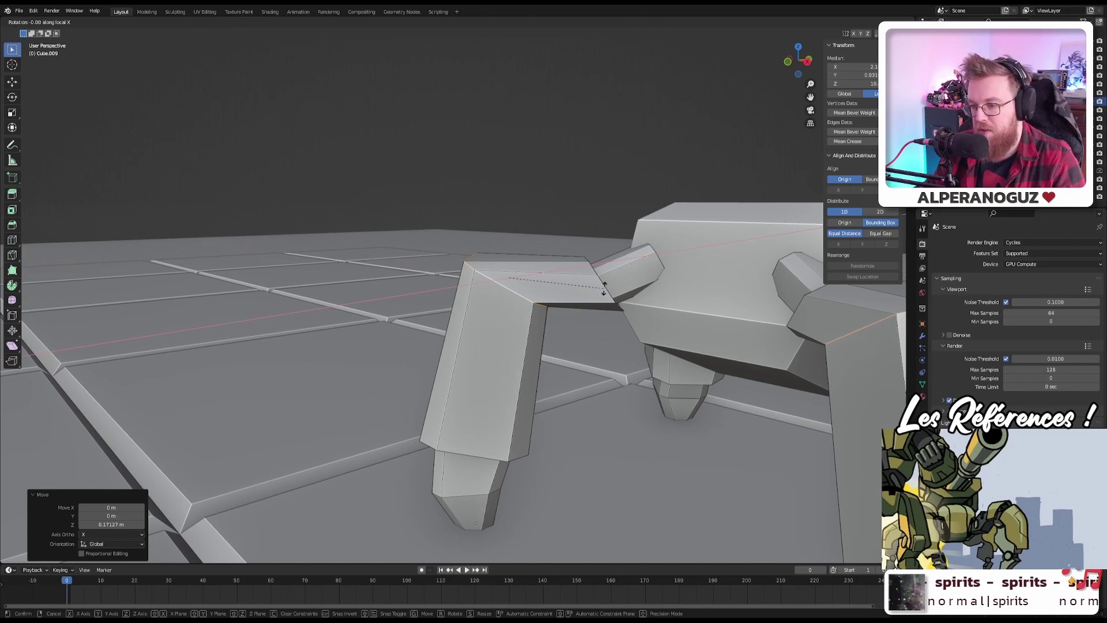
{"action": "key", "text": "y"}
{"action": "key", "text": "y"}
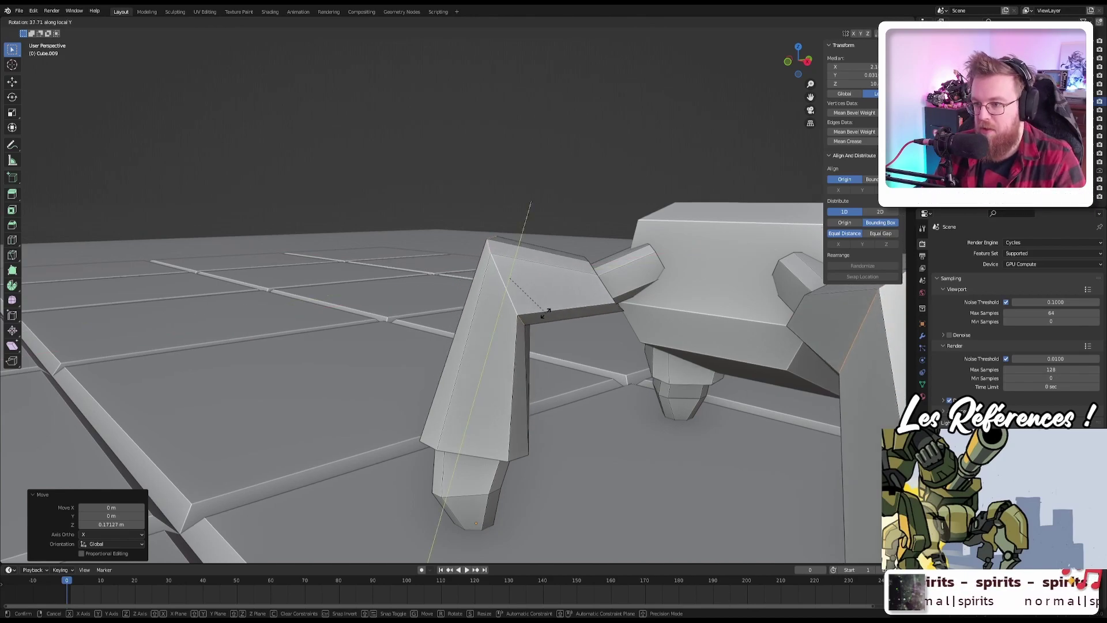
{"action": "left_click", "coordinate": [545, 314]}
{"action": "middle_click_drag", "start_coordinate": [545, 313], "coordinate": [514, 261]}
{"action": "scroll", "coordinate": [562, 259], "scroll_direction": "up", "scroll_amount": 4}
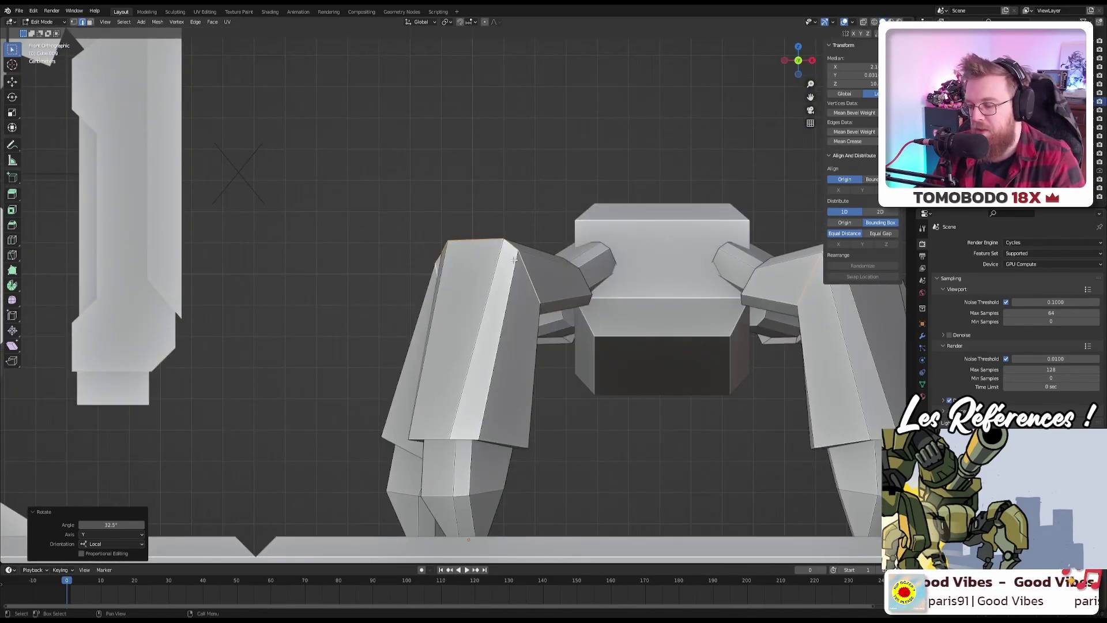
{"action": "key", "text": "KP_0"}
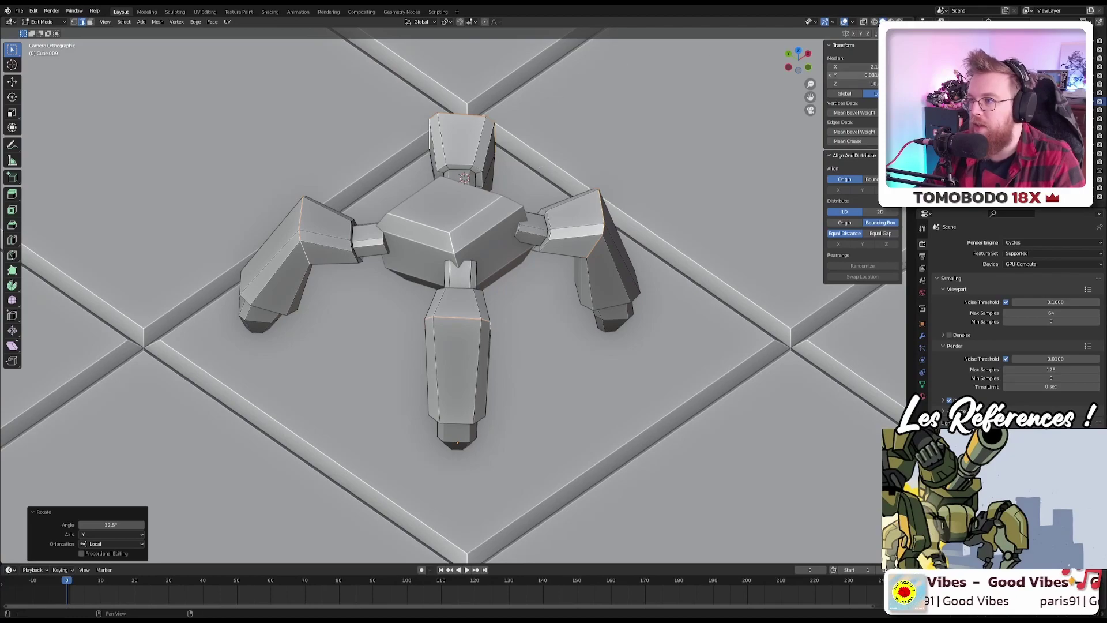
Step: Split the 3D viewport into two side-by-side views
{"action": "right_click", "coordinate": [905, 67]}
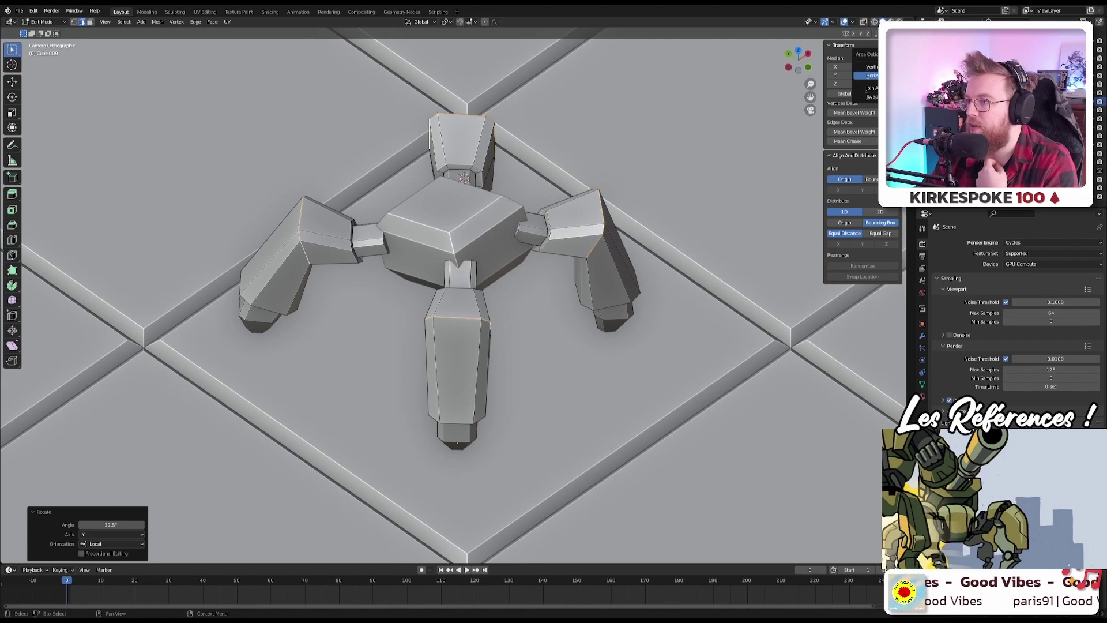
{"action": "left_click", "coordinate": [870, 75]}
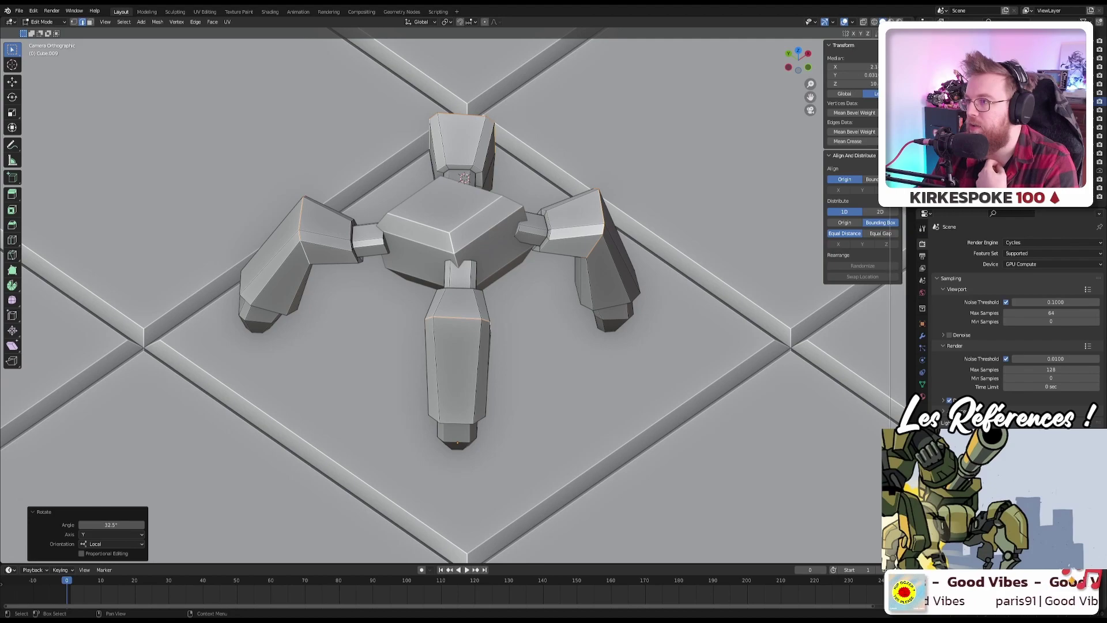
{"action": "left_click", "coordinate": [666, 239]}
{"action": "middle_click_drag", "start_coordinate": [750, 398], "coordinate": [705, 337], "text": "shift"}
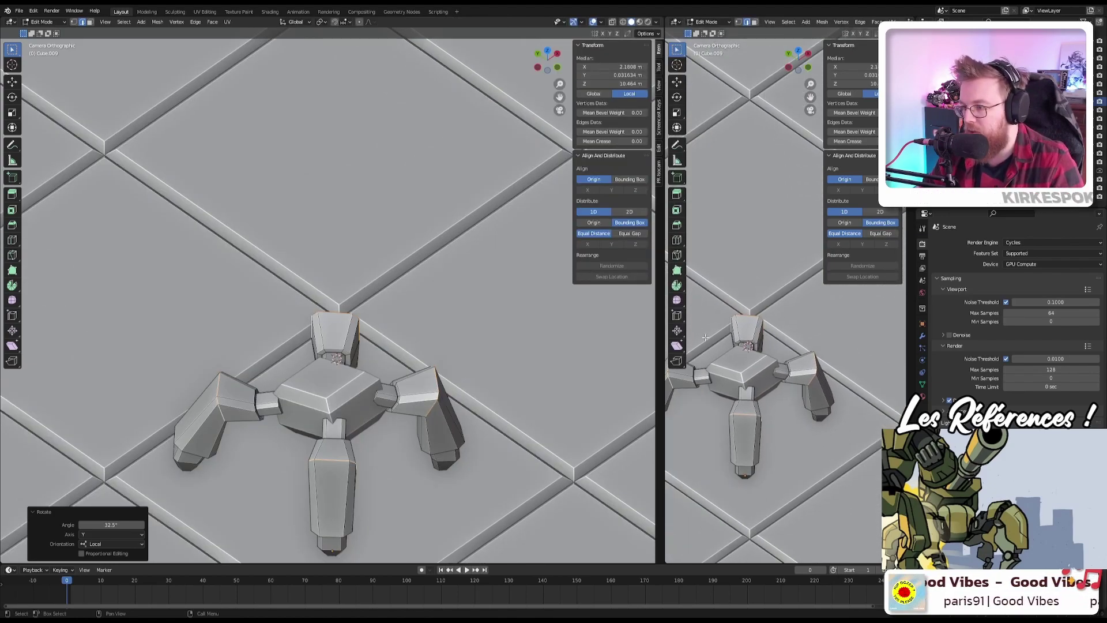
Step: Show the camera view in the right pane without side panels, and frame the leg joint on the left
{"action": "key", "text": "KP_1"}
{"action": "key", "text": "KP_0"}
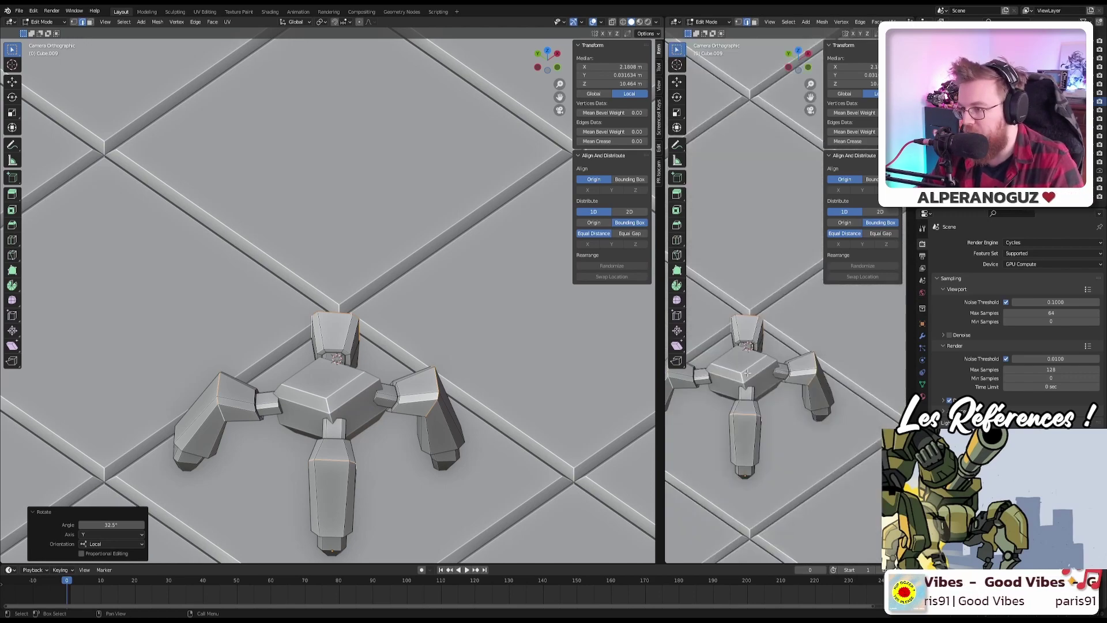
{"action": "scroll", "coordinate": [767, 369], "scroll_direction": "up", "scroll_amount": 2}
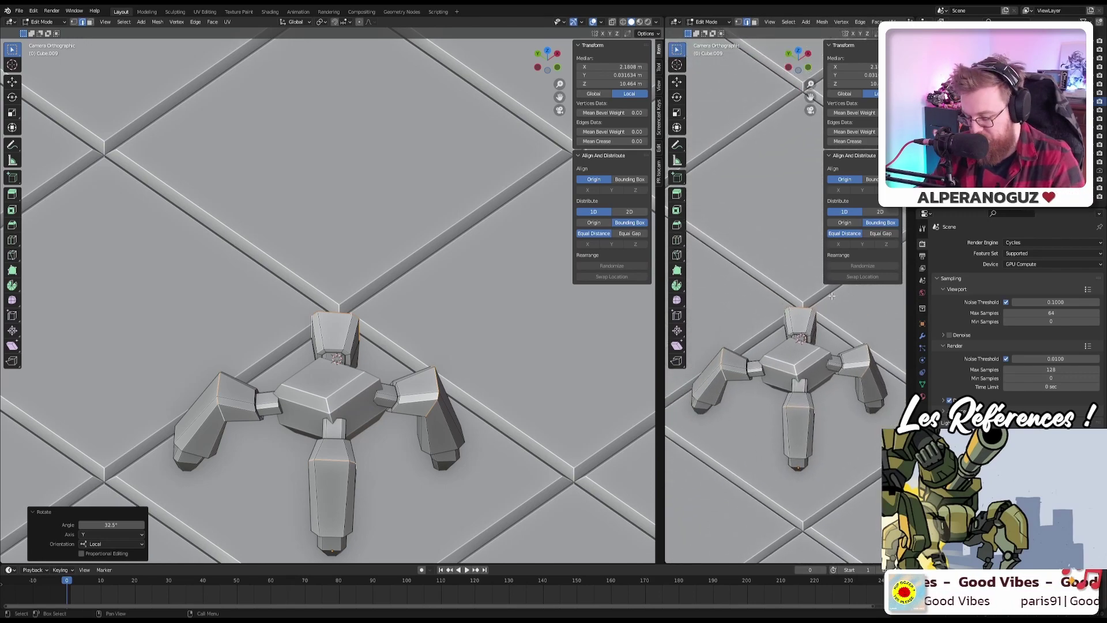
{"action": "key", "text": "n"}
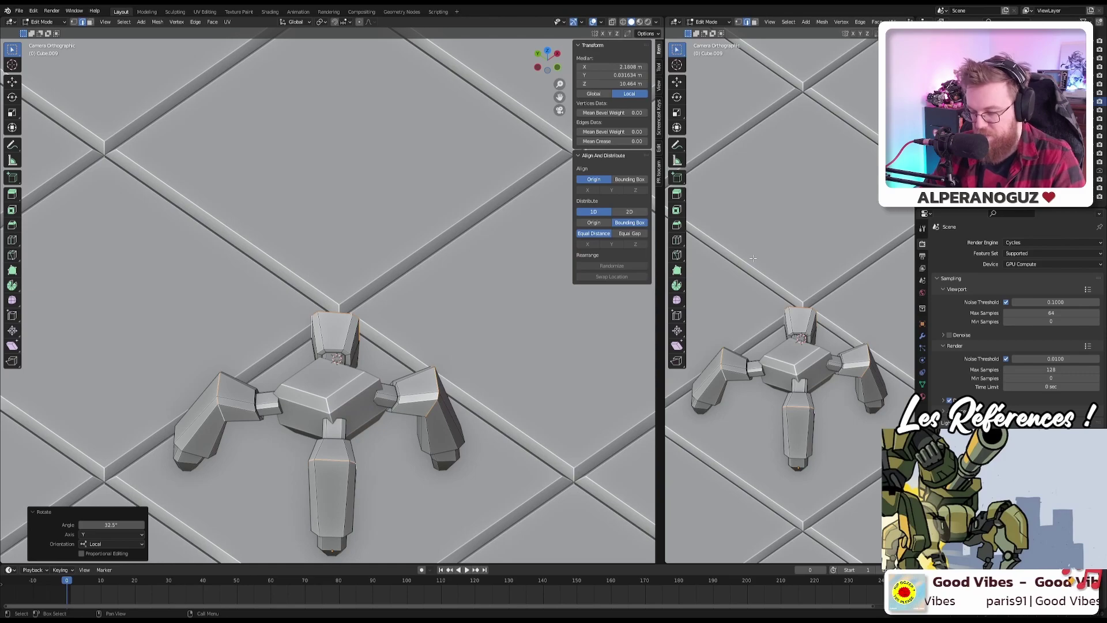
{"action": "key", "text": "t"}
{"action": "middle_click_drag", "start_coordinate": [752, 258], "coordinate": [748, 165], "text": "shift"}
{"action": "middle_click_drag", "start_coordinate": [351, 391], "coordinate": [387, 277], "text": "shift"}
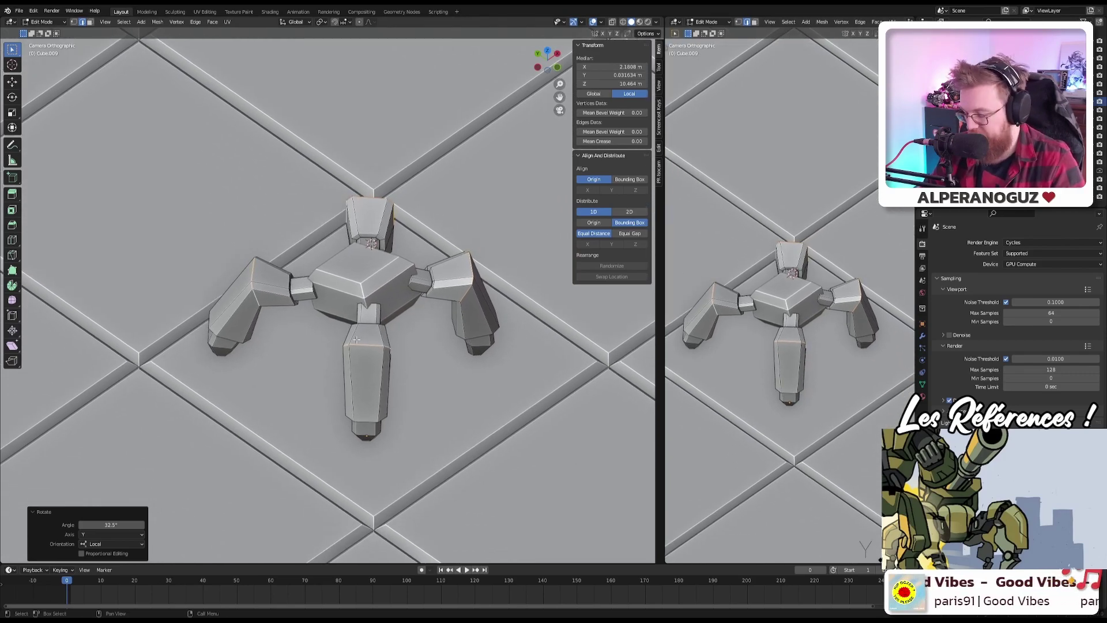
{"action": "scroll", "coordinate": [357, 339], "scroll_direction": "up", "scroll_amount": 3}
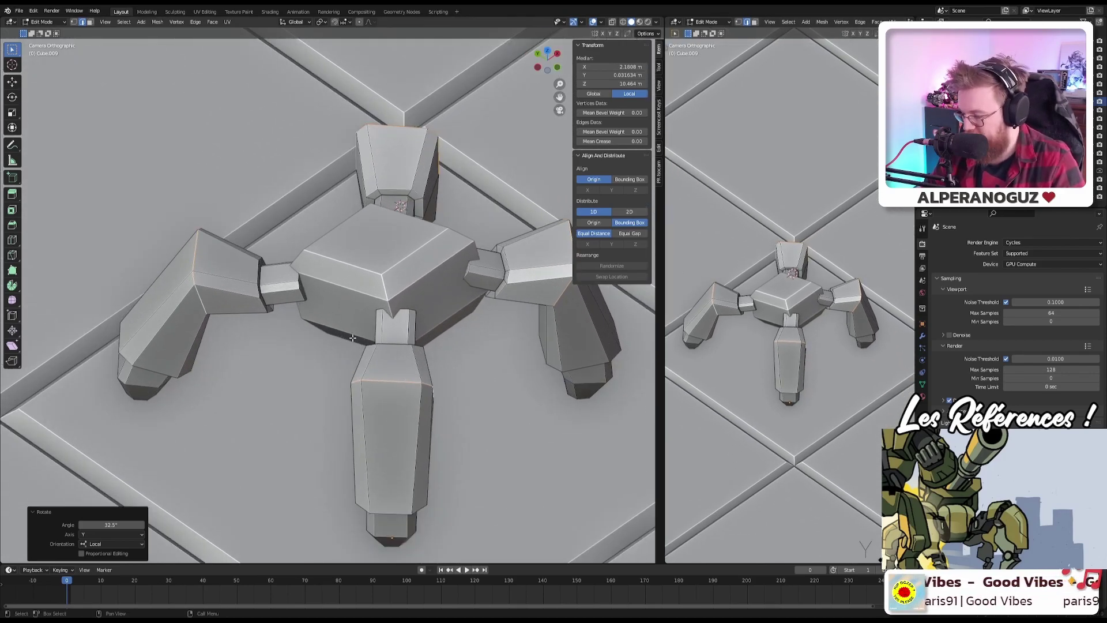
{"action": "middle_click_drag", "start_coordinate": [352, 338], "coordinate": [379, 329]}
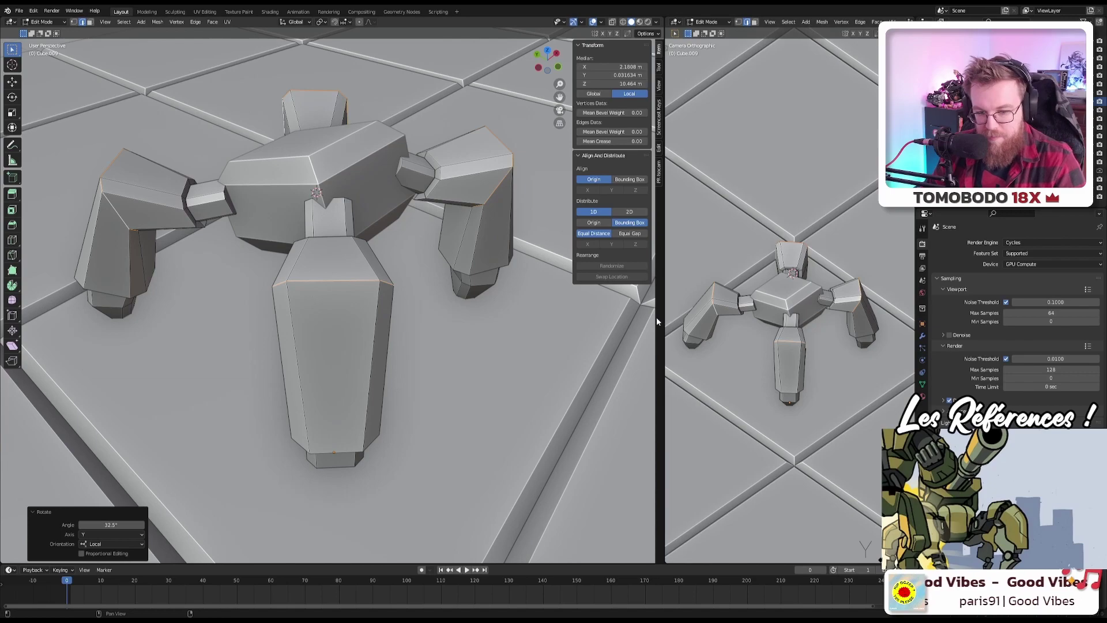
{"action": "middle_click_drag", "start_coordinate": [400, 222], "coordinate": [450, 297]}
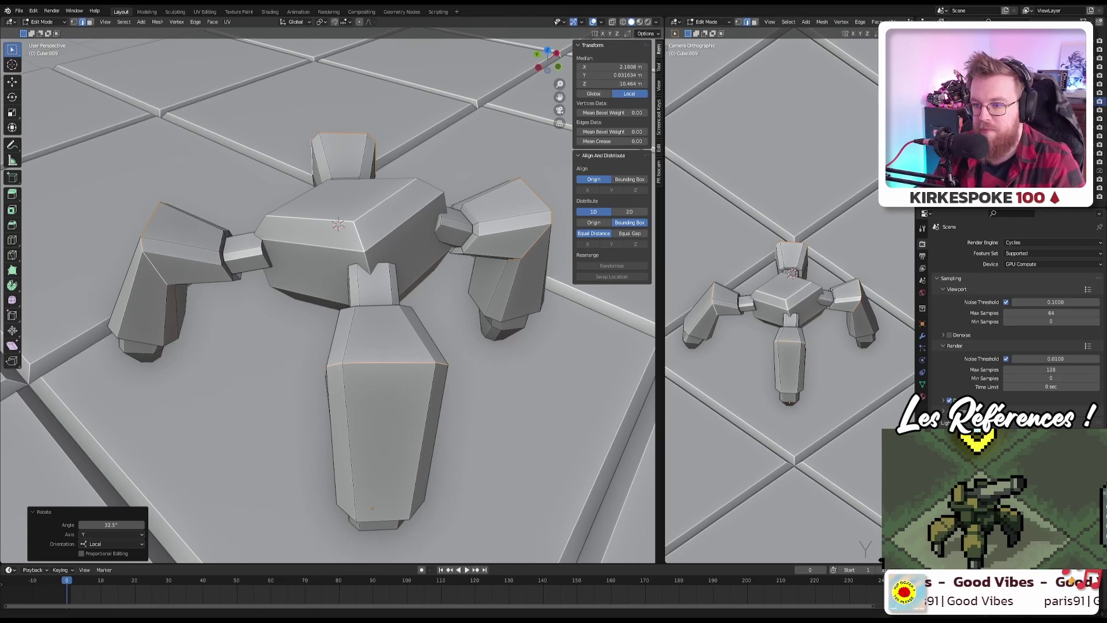
{"action": "middle_click_drag", "start_coordinate": [339, 225], "coordinate": [350, 332]}
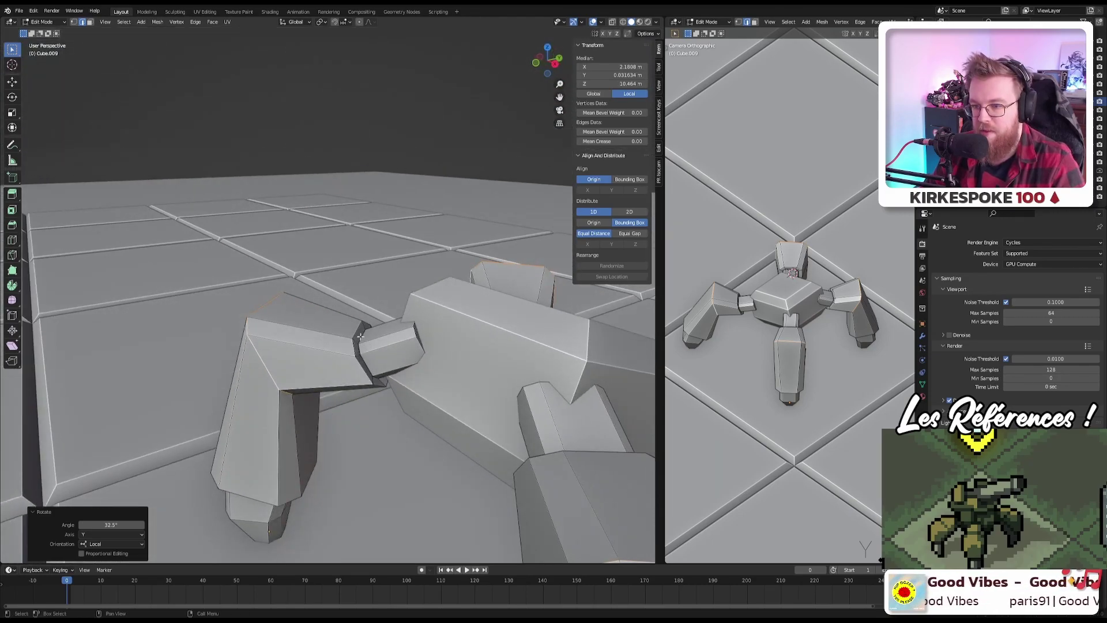
Step: Try a 12.3° local-Y rotation on the joint edge loop, then undo it
{"action": "left_click", "coordinate": [357, 332], "text": "alt"}
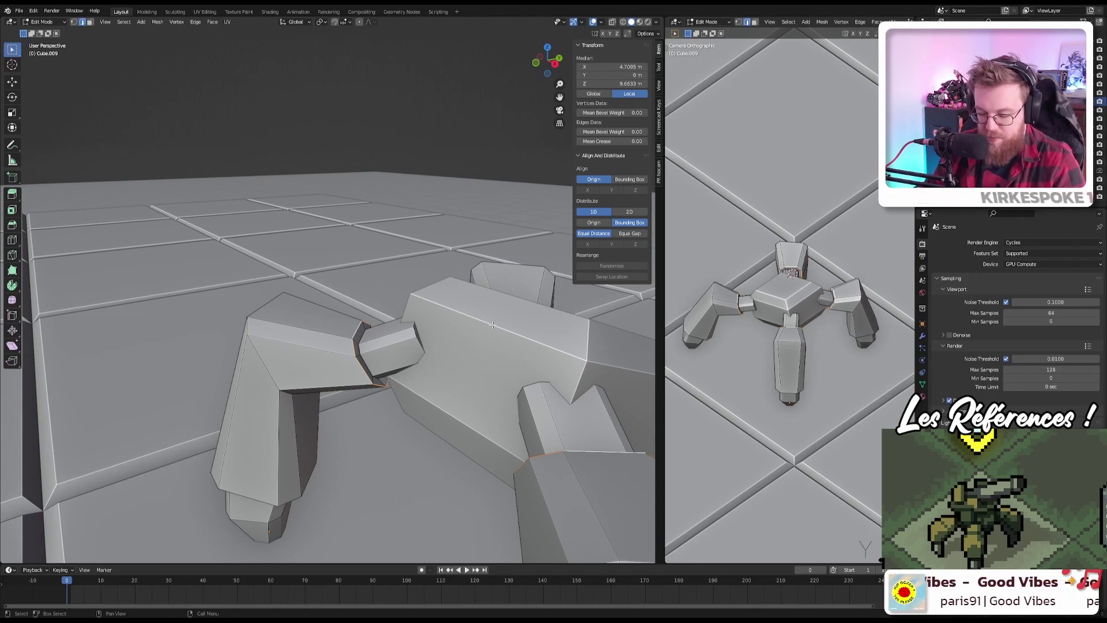
{"action": "key", "text": "r"}
{"action": "key", "text": "y"}
{"action": "key", "text": "y"}
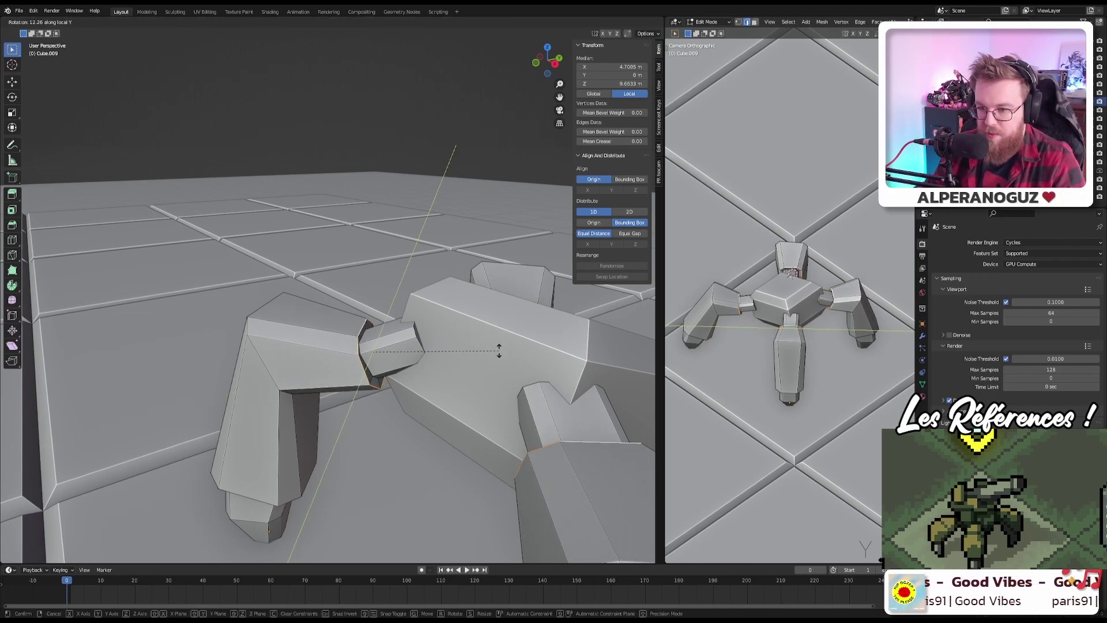
{"action": "left_click", "coordinate": [499, 350]}
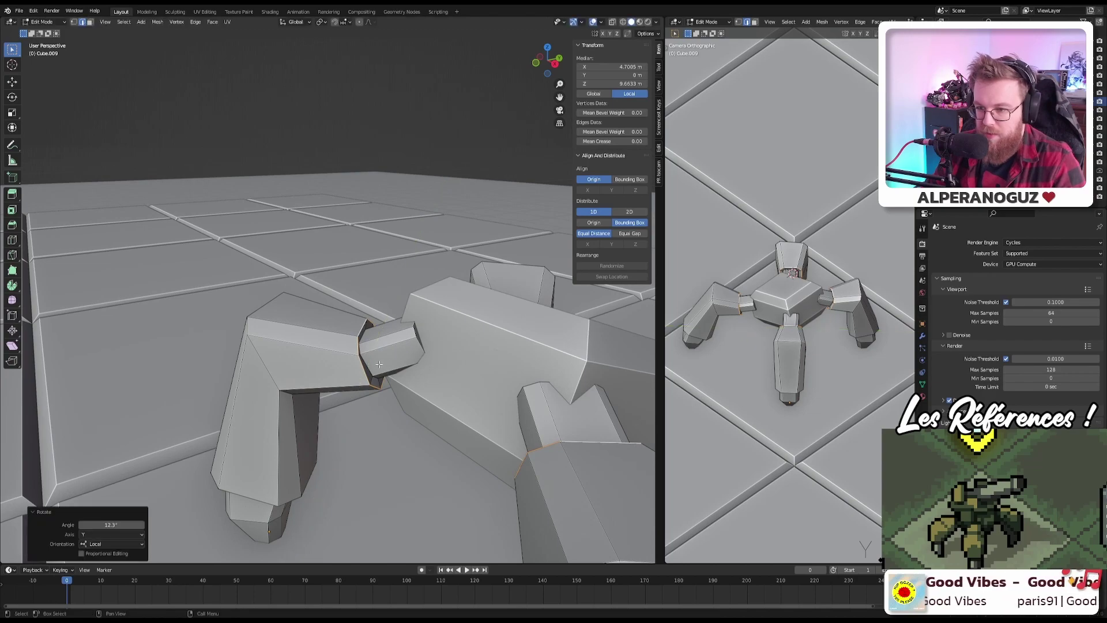
{"action": "key", "text": "ctrl+z"}
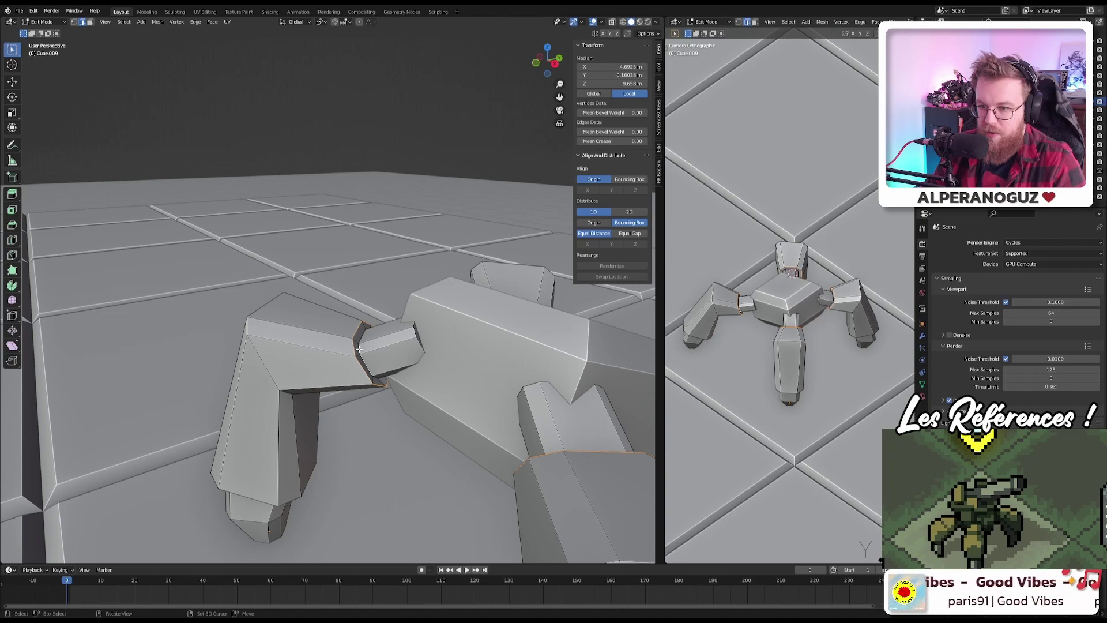
Step: Tilt another joint edge loop 18° and then 11.9° around local Y
{"action": "left_click", "coordinate": [358, 349], "text": "alt"}
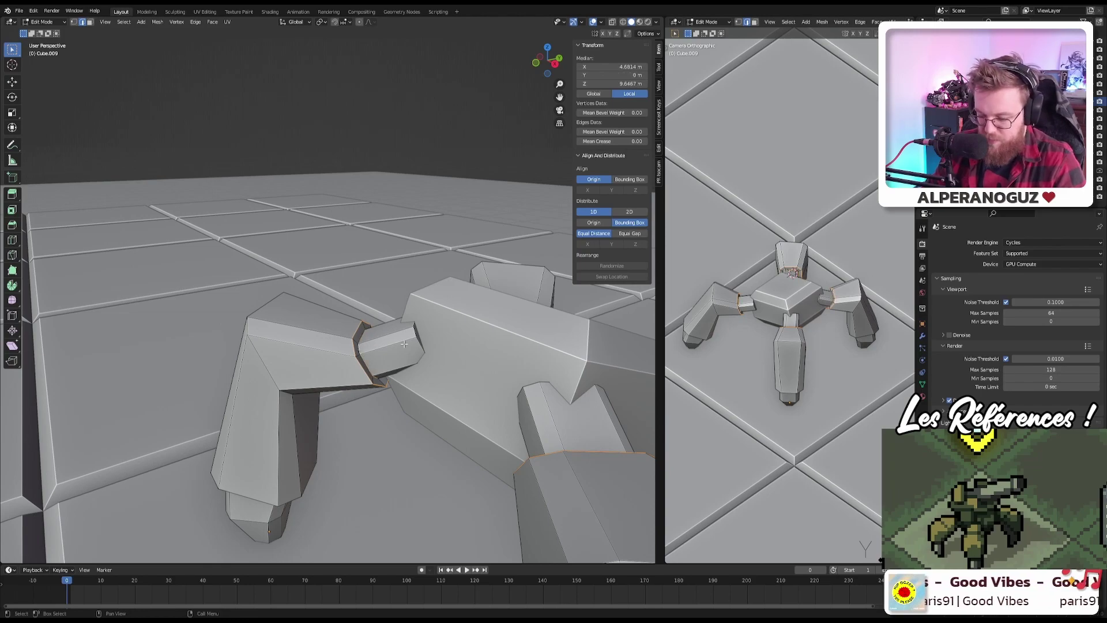
{"action": "key", "text": "g"}
{"action": "key", "text": "y"}
{"action": "key", "text": "y"}
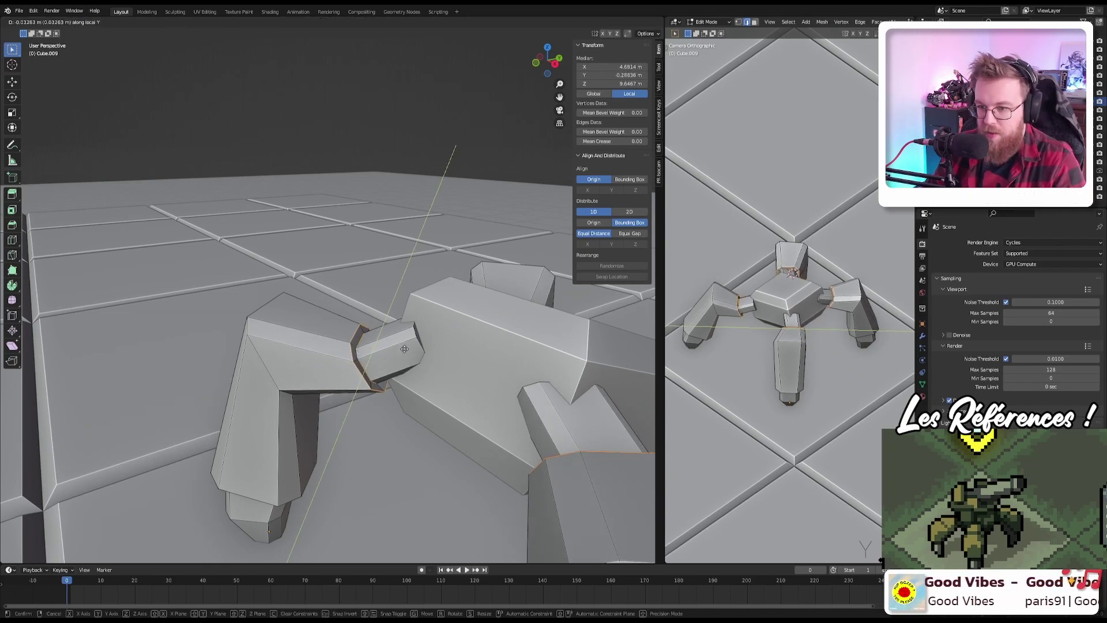
{"action": "key", "text": "Escape"}
{"action": "key", "text": "r"}
{"action": "key", "text": "y"}
{"action": "key", "text": "y"}
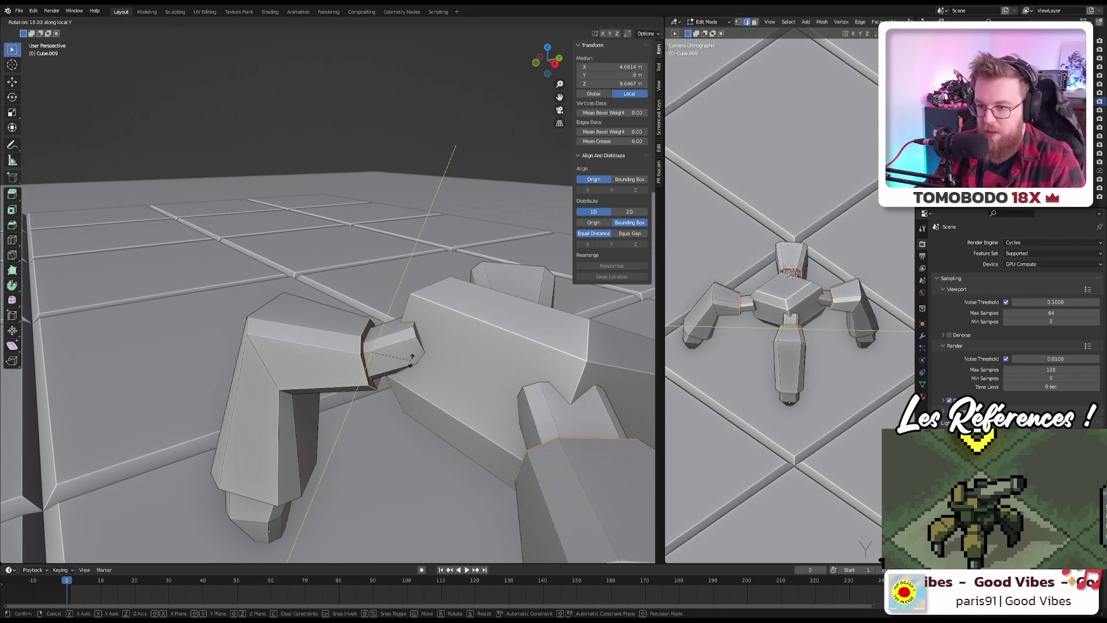
{"action": "left_click", "coordinate": [412, 358]}
{"action": "middle_click_drag", "start_coordinate": [412, 357], "coordinate": [486, 333]}
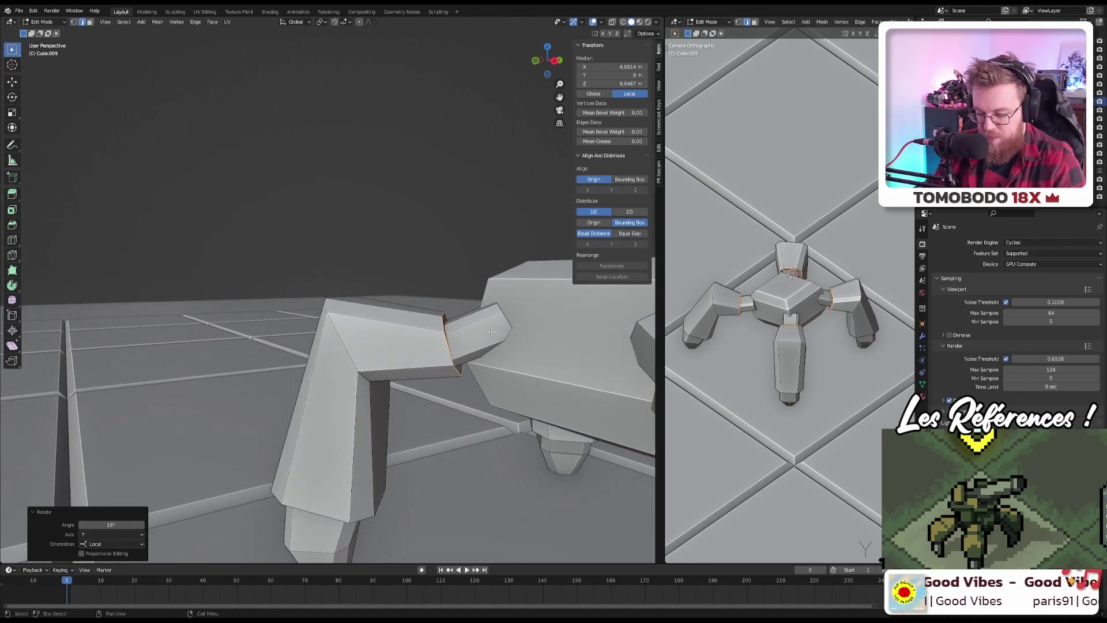
{"action": "key", "text": "r"}
{"action": "key", "text": "y"}
{"action": "key", "text": "y"}
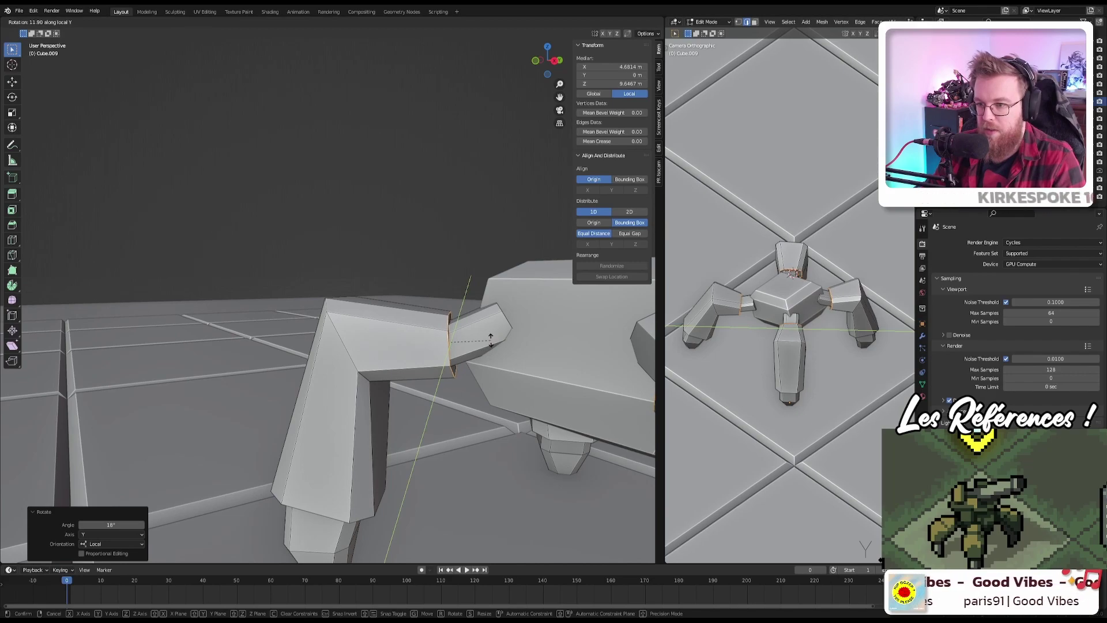
{"action": "left_click", "coordinate": [491, 341]}
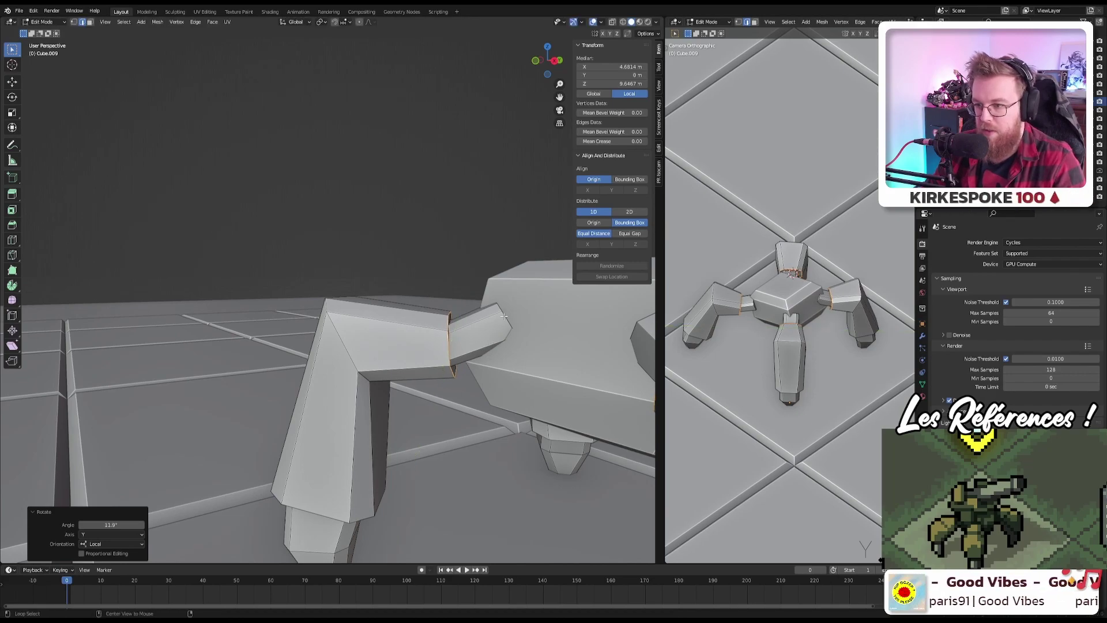
Step: Shift the stub's end loop and tilt it 30.3° around local Y
{"action": "left_click", "coordinate": [504, 316], "text": "alt"}
{"action": "key", "text": "g"}
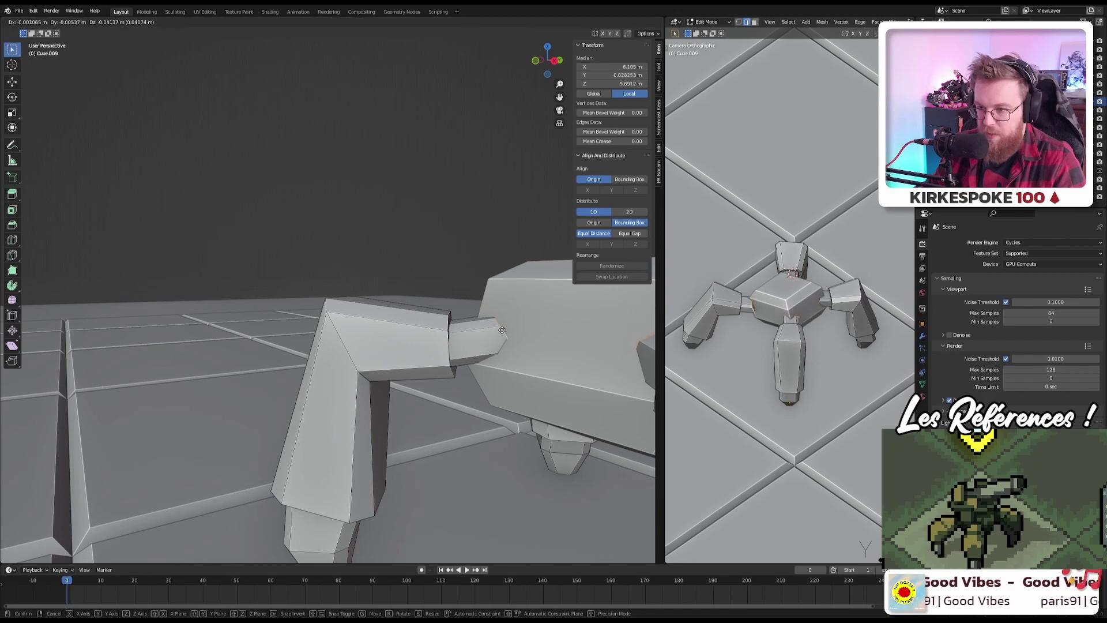
{"action": "left_click", "coordinate": [527, 320]}
{"action": "key", "text": "r"}
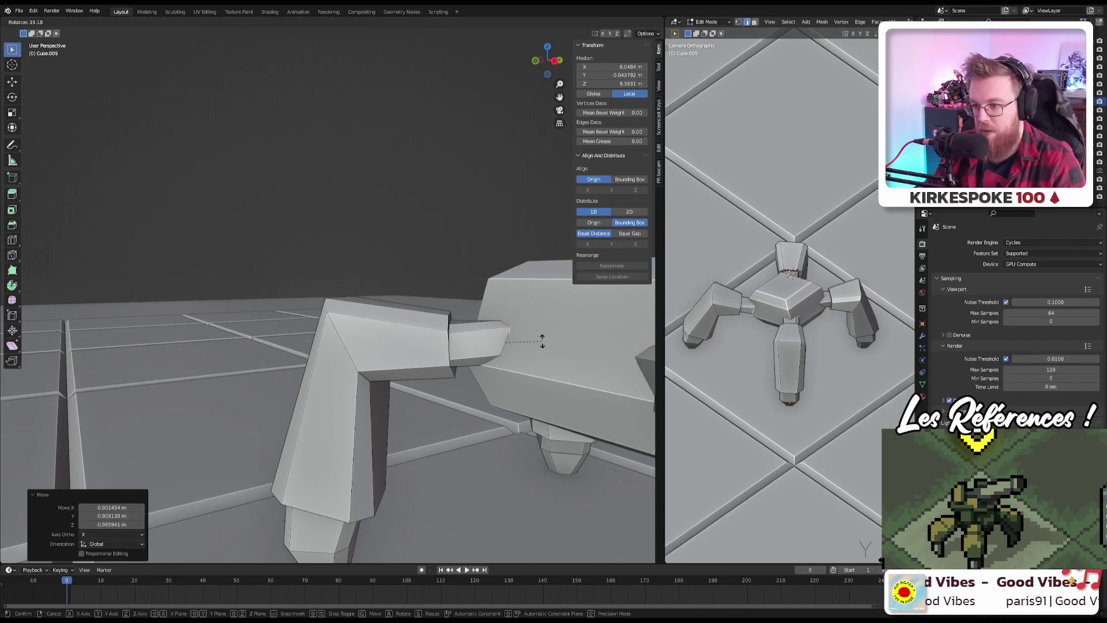
{"action": "key", "text": "y"}
{"action": "key", "text": "y"}
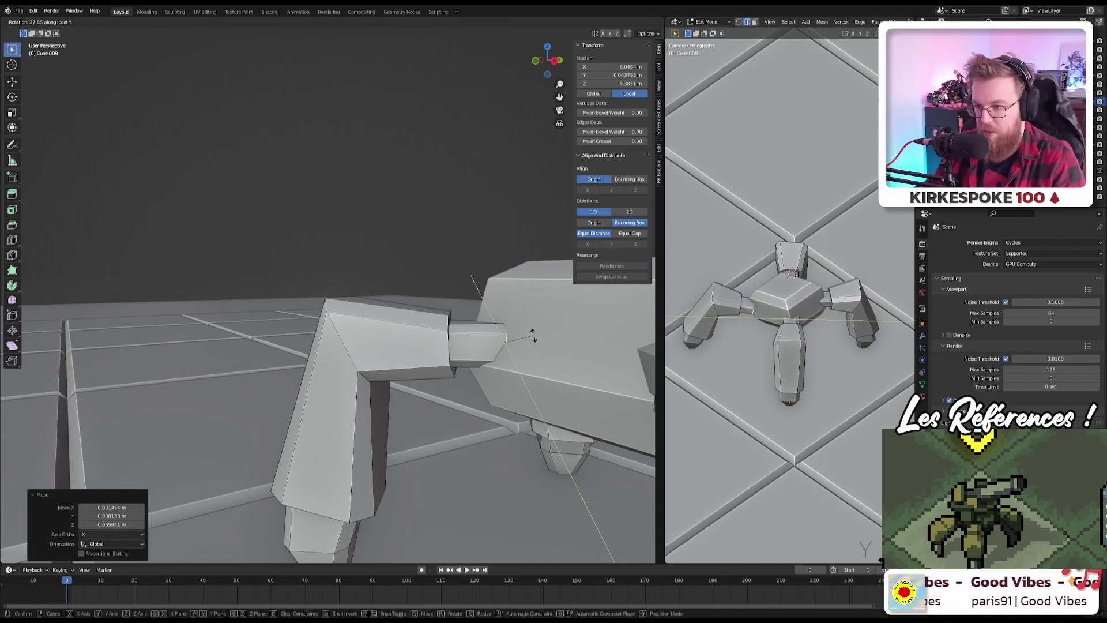
{"action": "left_click", "coordinate": [538, 336]}
{"action": "middle_click_drag", "start_coordinate": [406, 303], "coordinate": [481, 324]}
{"action": "scroll", "coordinate": [482, 324], "scroll_direction": "down", "scroll_amount": 3}
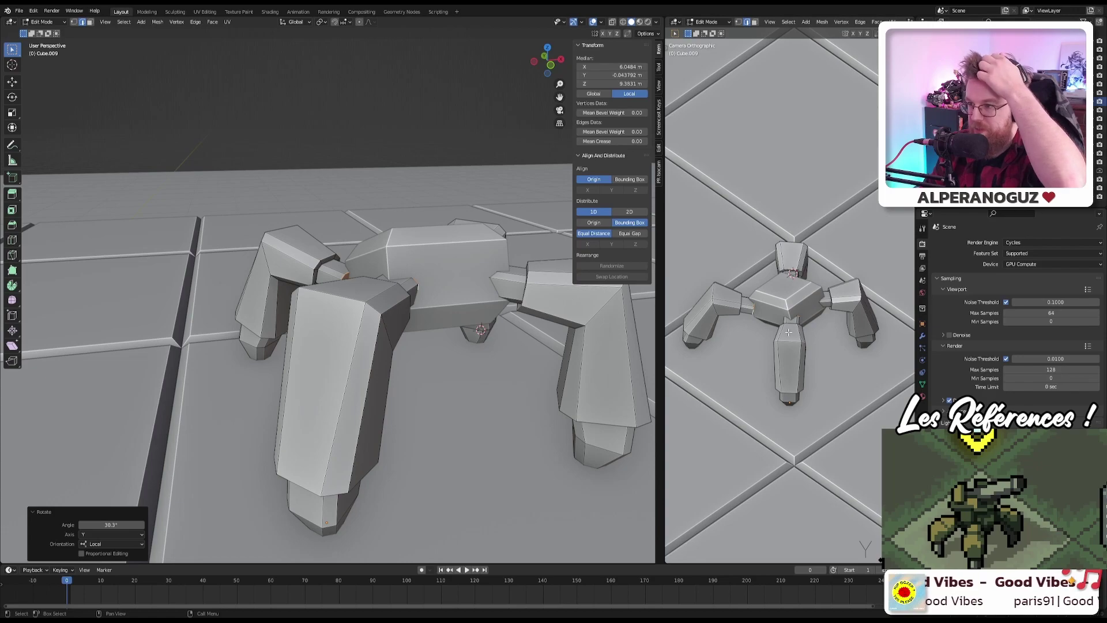
Step: Return to Object Mode and look down on the front leg from the top
{"action": "scroll", "coordinate": [448, 343], "scroll_direction": "down", "scroll_amount": 6}
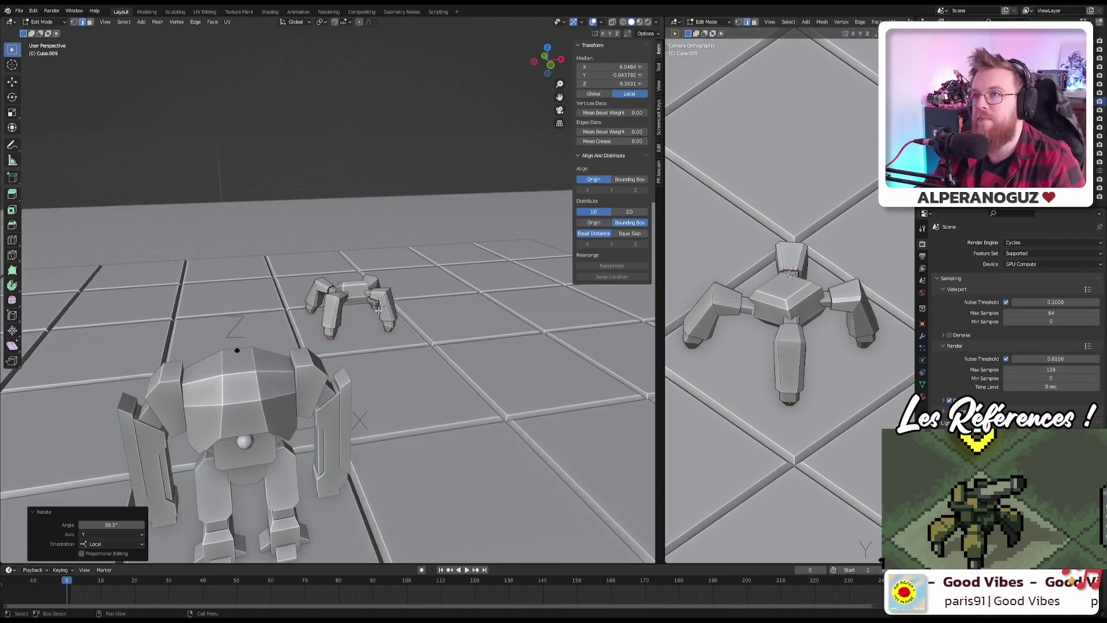
{"action": "scroll", "coordinate": [372, 327], "scroll_direction": "up", "scroll_amount": 5}
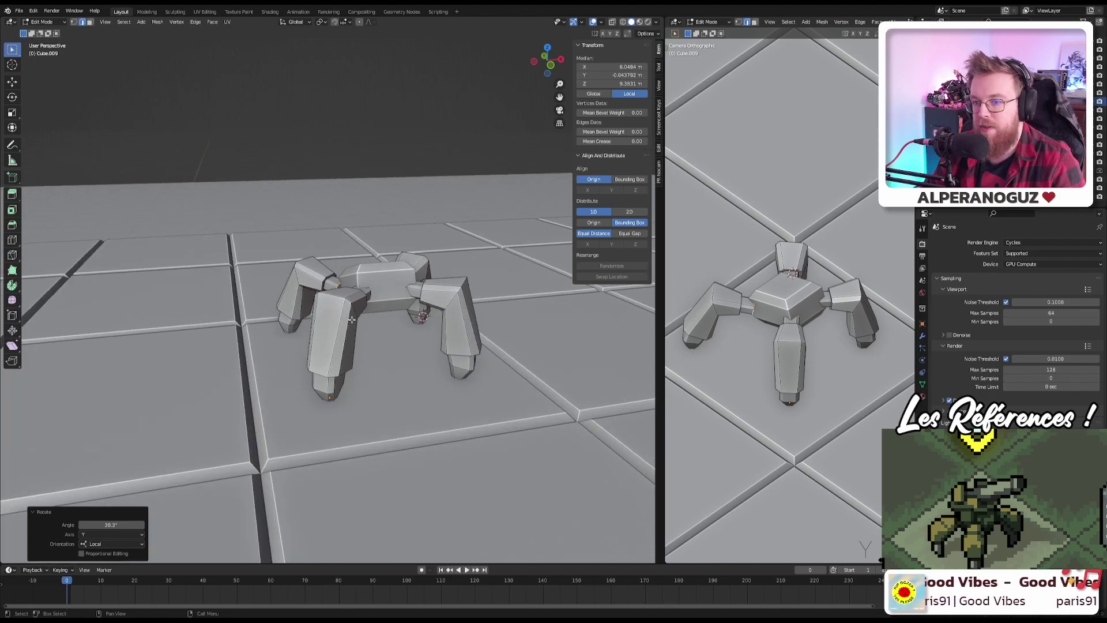
{"action": "scroll", "coordinate": [344, 330], "scroll_direction": "up", "scroll_amount": 2}
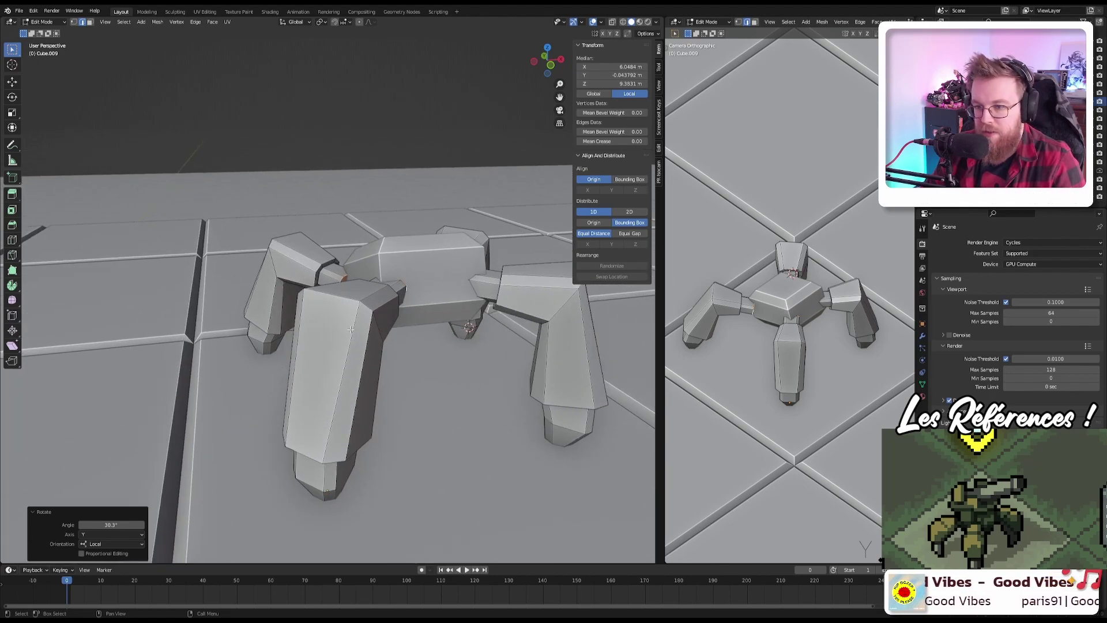
{"action": "key", "text": "Tab"}
{"action": "key", "text": "KP_7"}
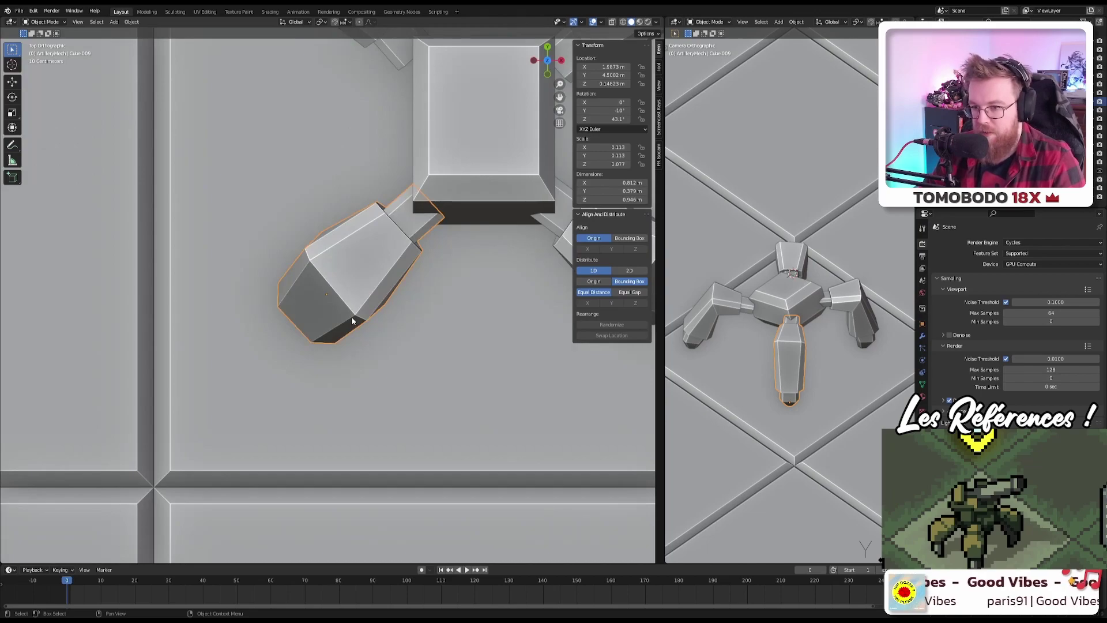
Step: Try scaling the front leg twice, cancelling both to keep 0.113 × 0.113 × 0.077
{"action": "key", "text": "s"}
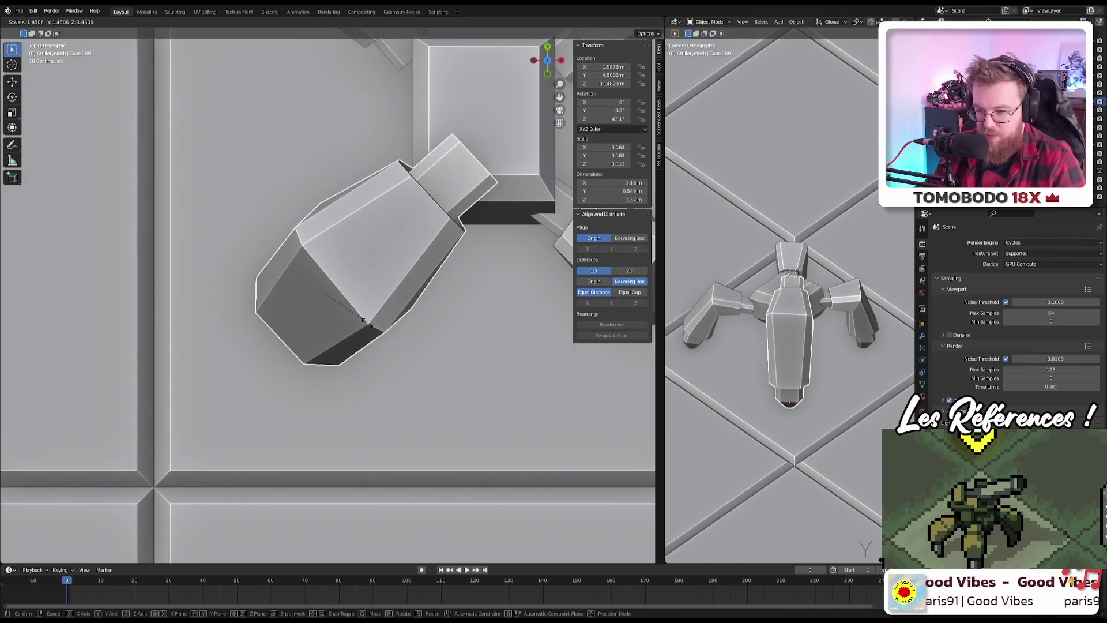
{"action": "right_click", "coordinate": [335, 316]}
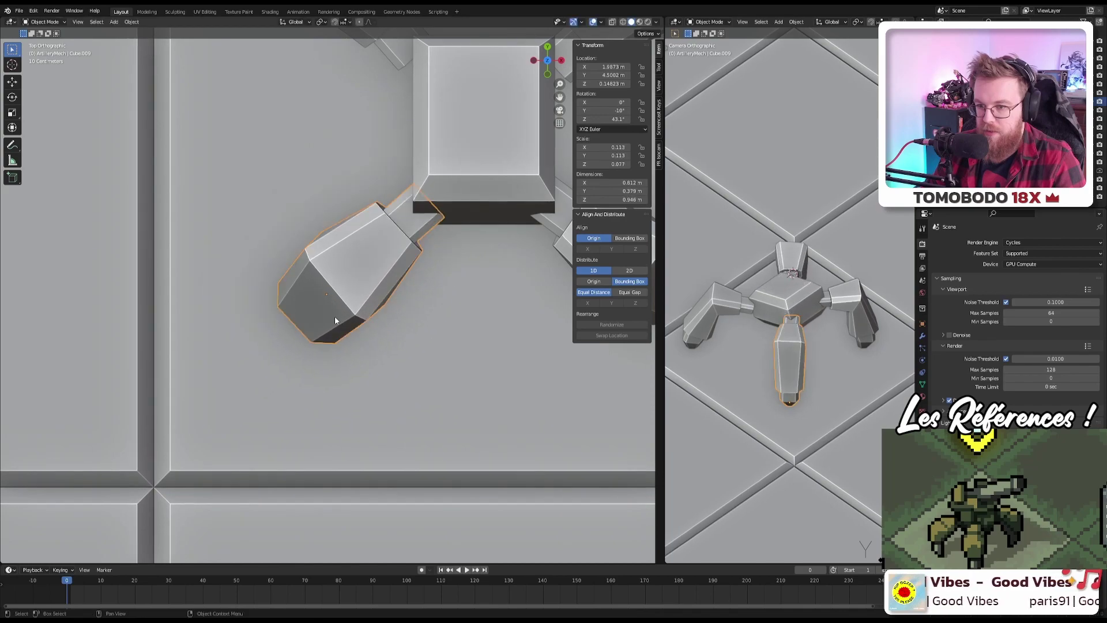
{"action": "middle_click_drag", "start_coordinate": [330, 306], "coordinate": [380, 304], "text": "shift"}
{"action": "key", "text": "s"}
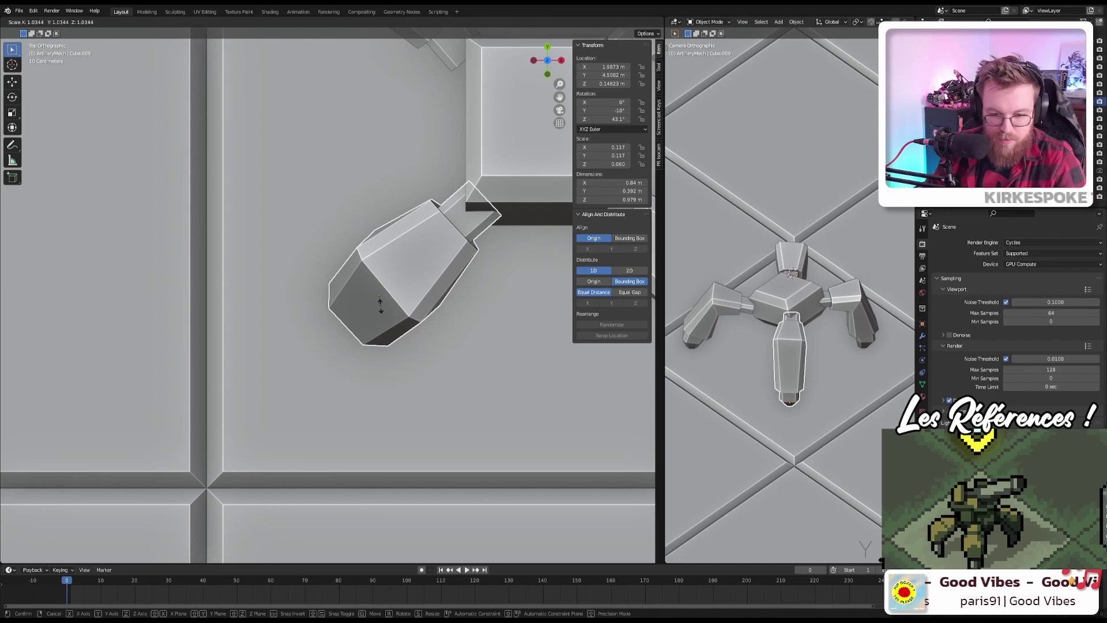
{"action": "key", "text": "shift+z"}
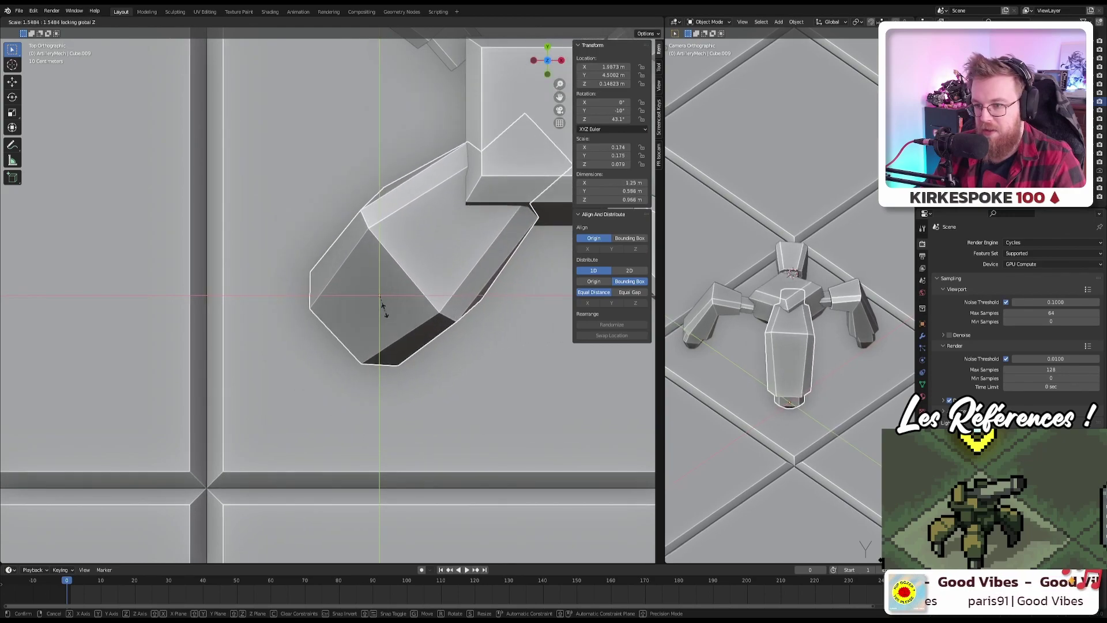
{"action": "right_click", "coordinate": [384, 309]}
{"action": "middle_click_drag", "start_coordinate": [384, 309], "coordinate": [371, 228]}
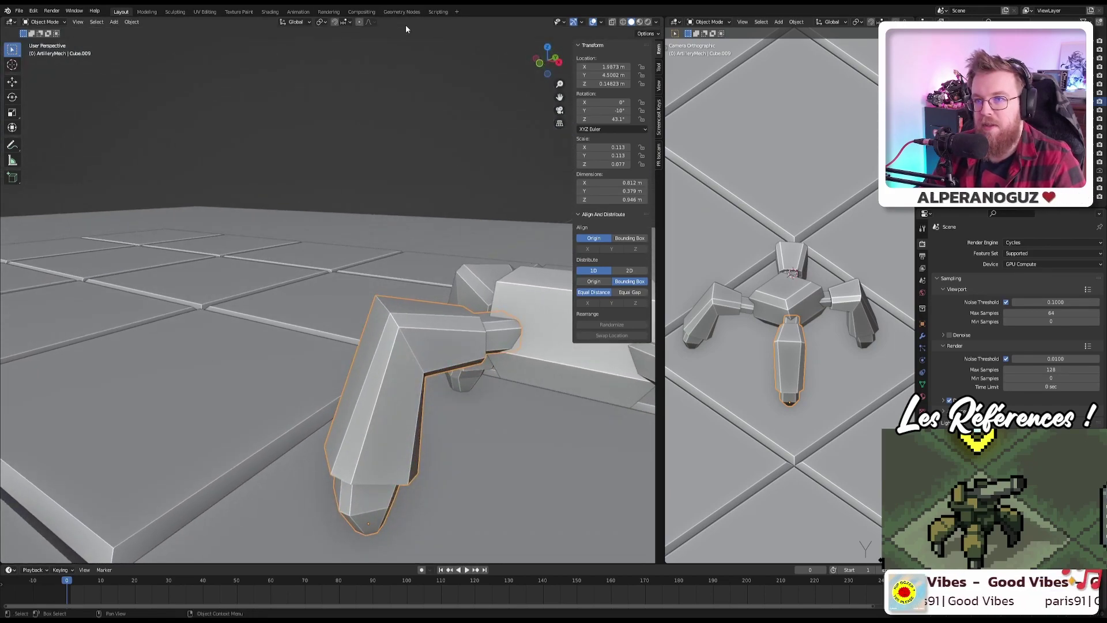
Step: Set the leg's origin to geometry, undo it, then re-enter Edit Mode facing the mech
{"action": "left_click", "coordinate": [136, 22]}
{"action": "mouse_move", "coordinate": [149, 45]}
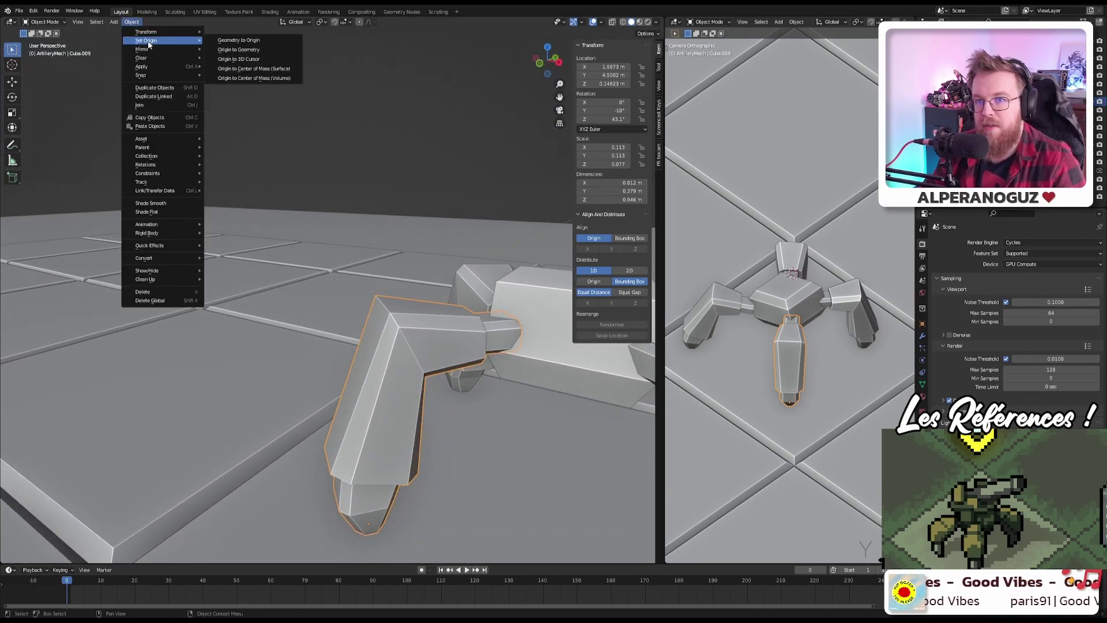
{"action": "left_click", "coordinate": [241, 51]}
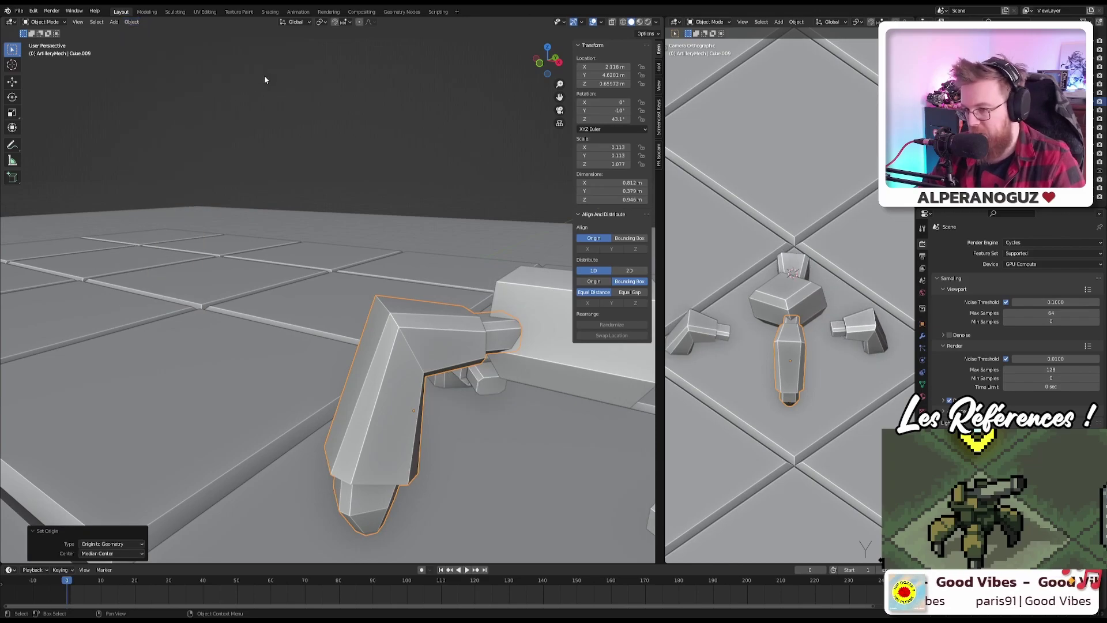
{"action": "key", "text": "ctrl+z"}
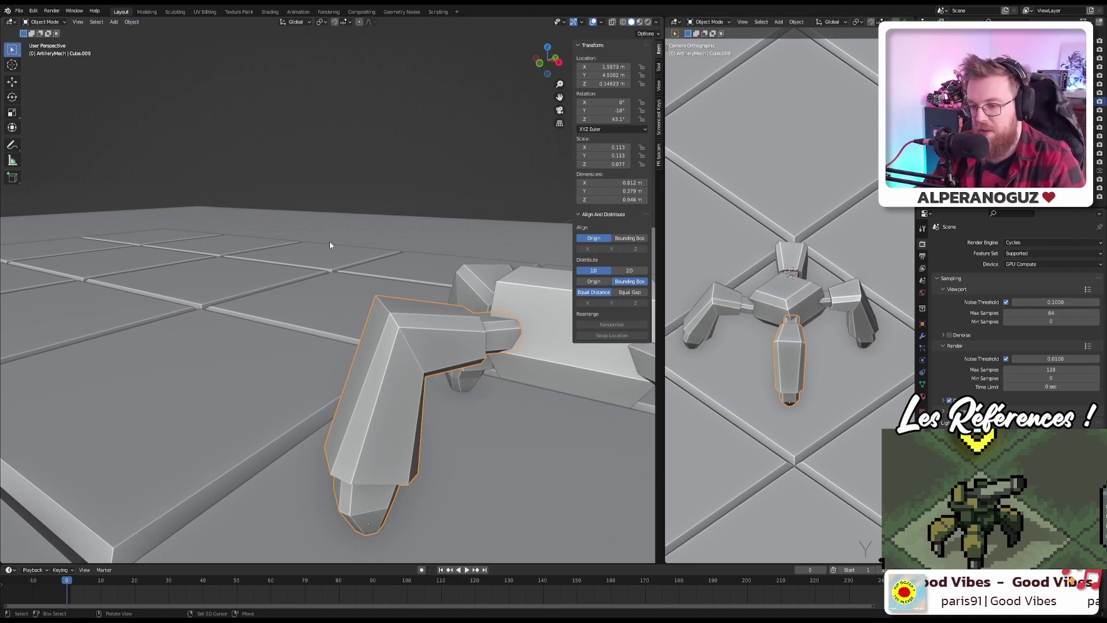
{"action": "middle_click_drag", "start_coordinate": [330, 245], "coordinate": [410, 266]}
{"action": "key", "text": "Tab"}
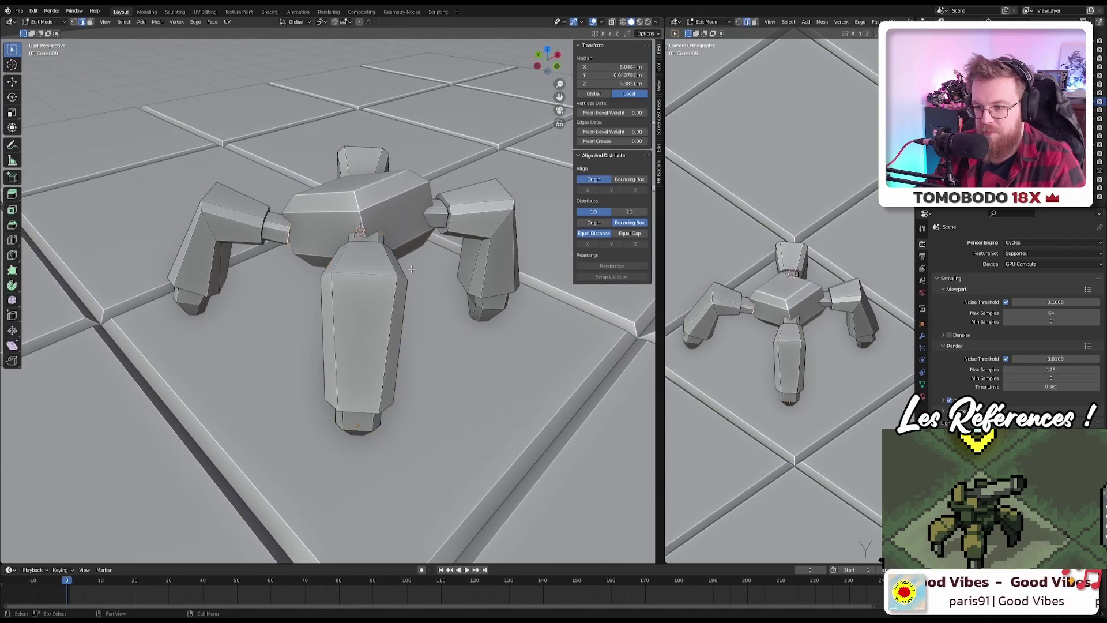
Step: Scale all leg geometry 1.278 in X and Y, keeping height fixed
{"action": "key", "text": "a"}
{"action": "key", "text": "s"}
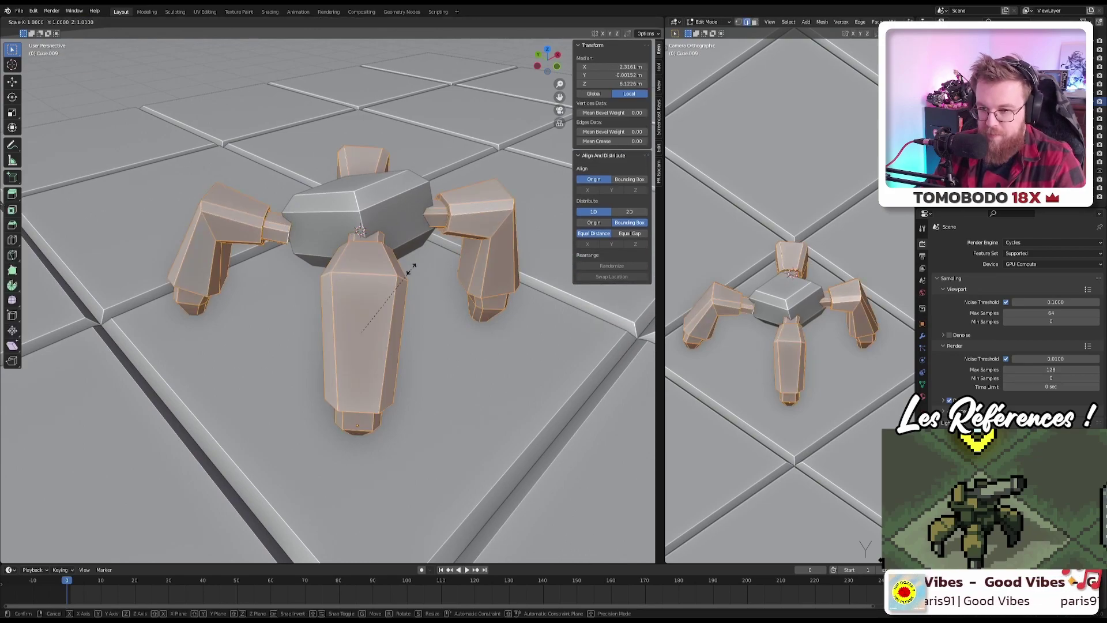
{"action": "key", "text": "shift+z"}
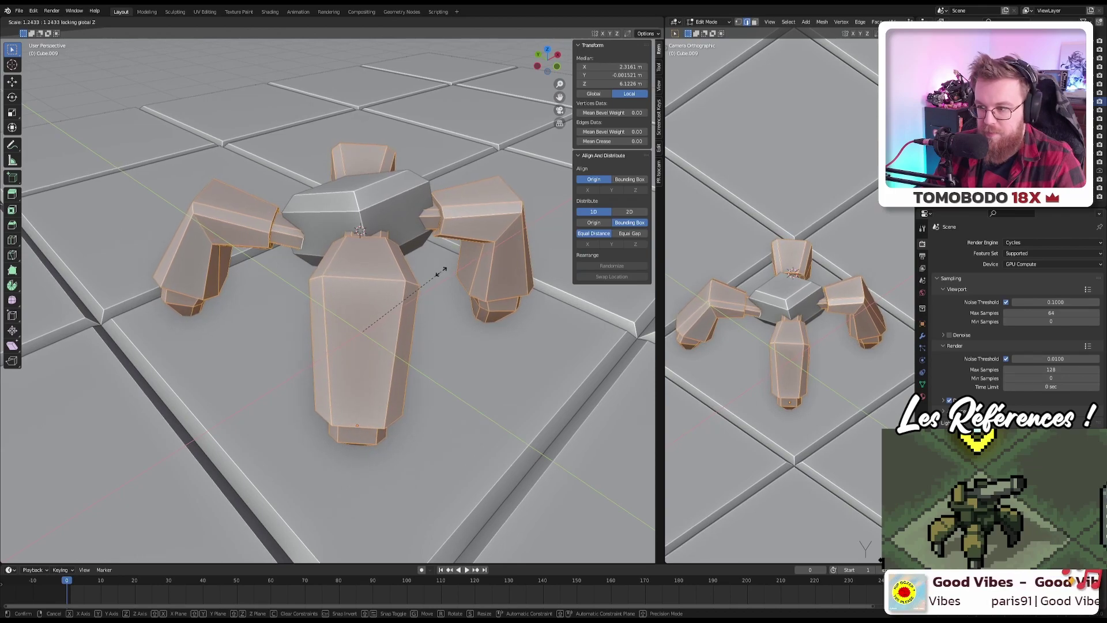
{"action": "mouse_move", "coordinate": [447, 274]}
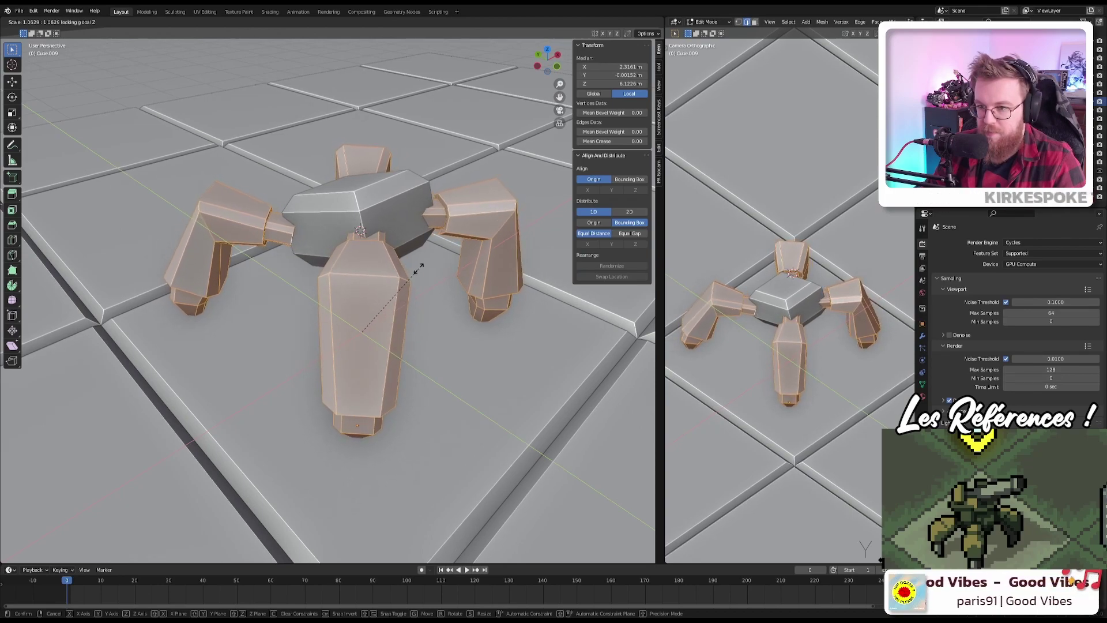
{"action": "mouse_move", "coordinate": [390, 278]}
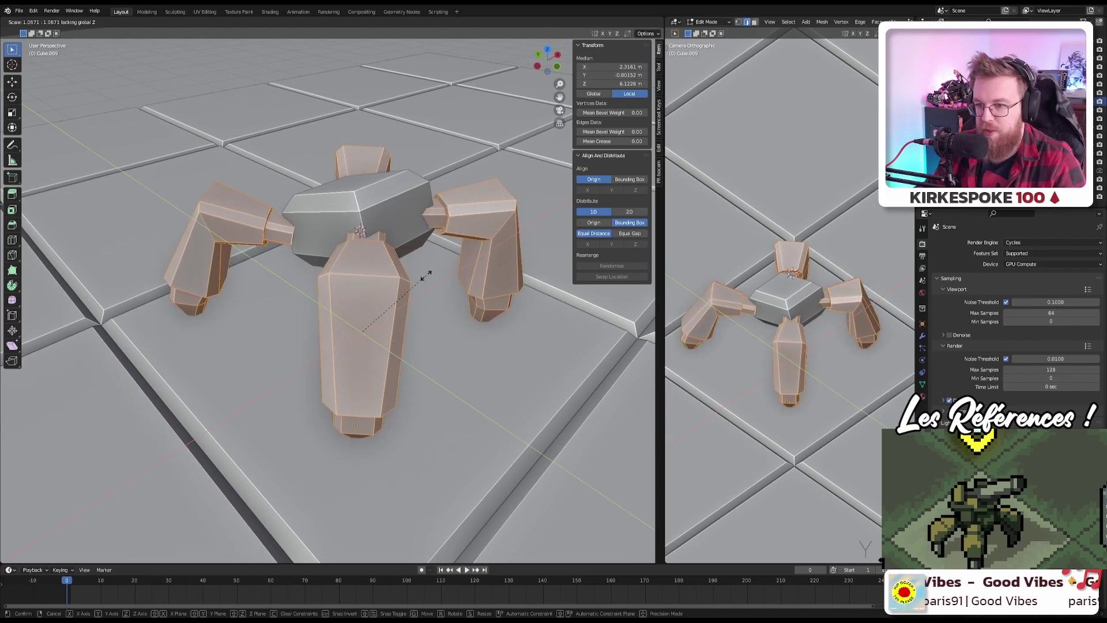
{"action": "left_click", "coordinate": [464, 259]}
{"action": "key", "text": "Tab"}
{"action": "middle_click_drag", "start_coordinate": [464, 260], "coordinate": [439, 268]}
{"action": "scroll", "coordinate": [440, 269], "scroll_direction": "up", "scroll_amount": 3}
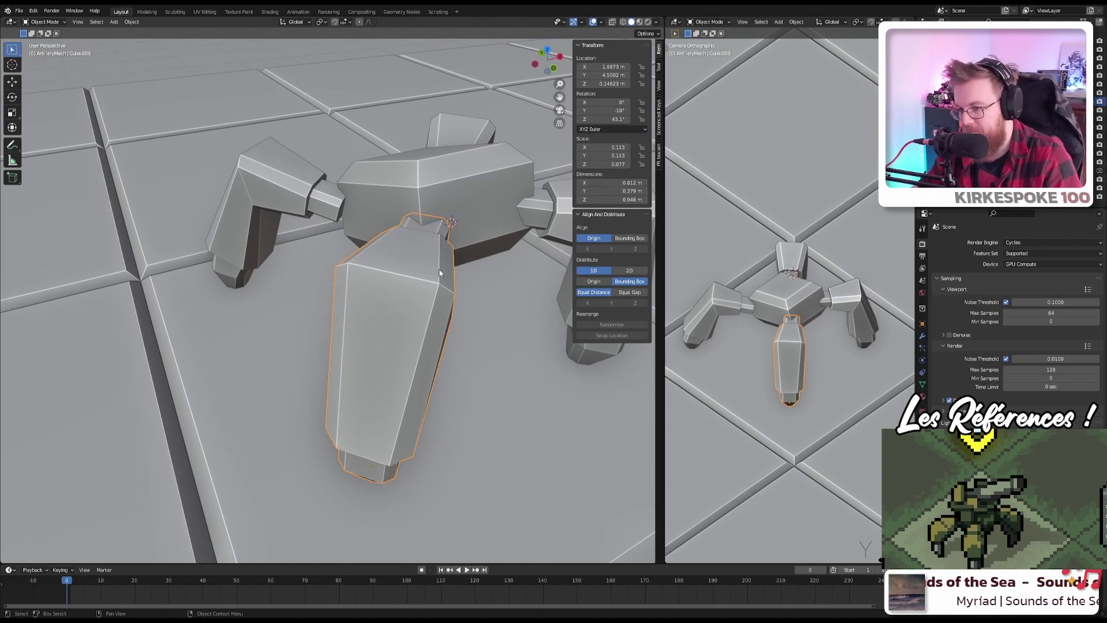
{"action": "scroll", "coordinate": [440, 267], "scroll_direction": "down", "scroll_amount": 3}
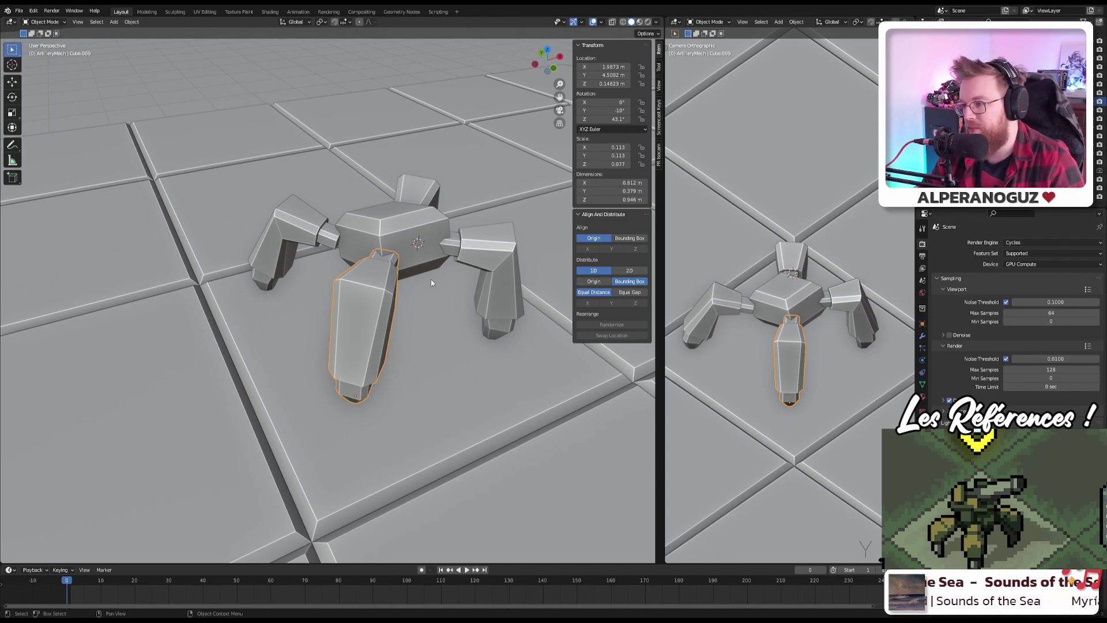
Step: Enlarge the leg sections about 1.28 times in X and Y, then select a leg edge loop
{"action": "key", "text": "Tab"}
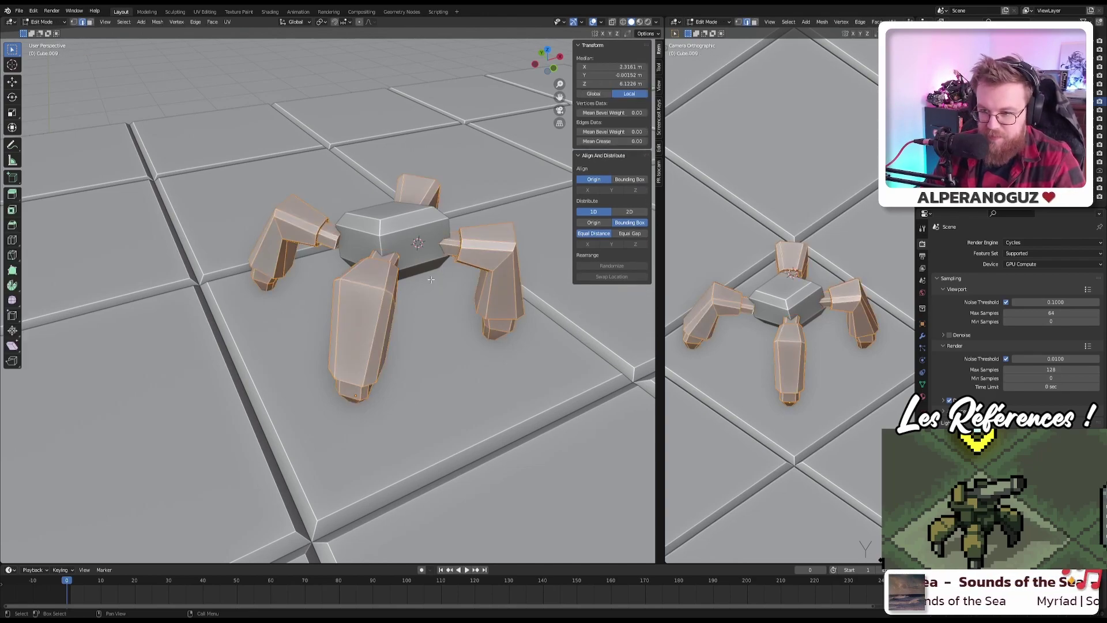
{"action": "key", "text": "s"}
{"action": "key", "text": "shift+z"}
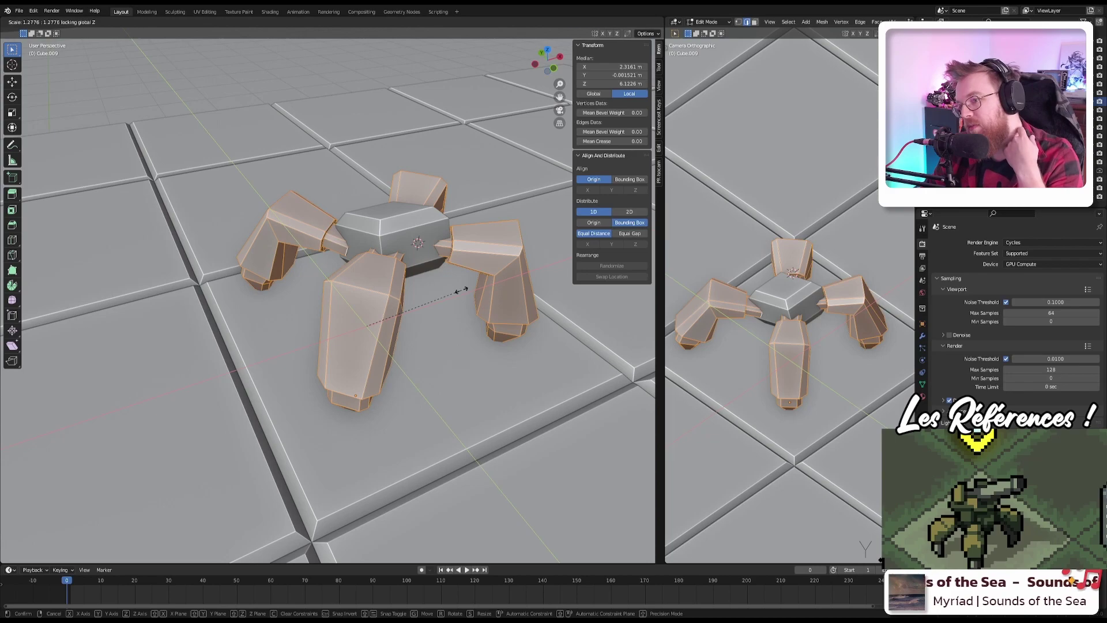
{"action": "left_click", "coordinate": [461, 290]}
{"action": "middle_click_drag", "start_coordinate": [461, 290], "coordinate": [385, 261]}
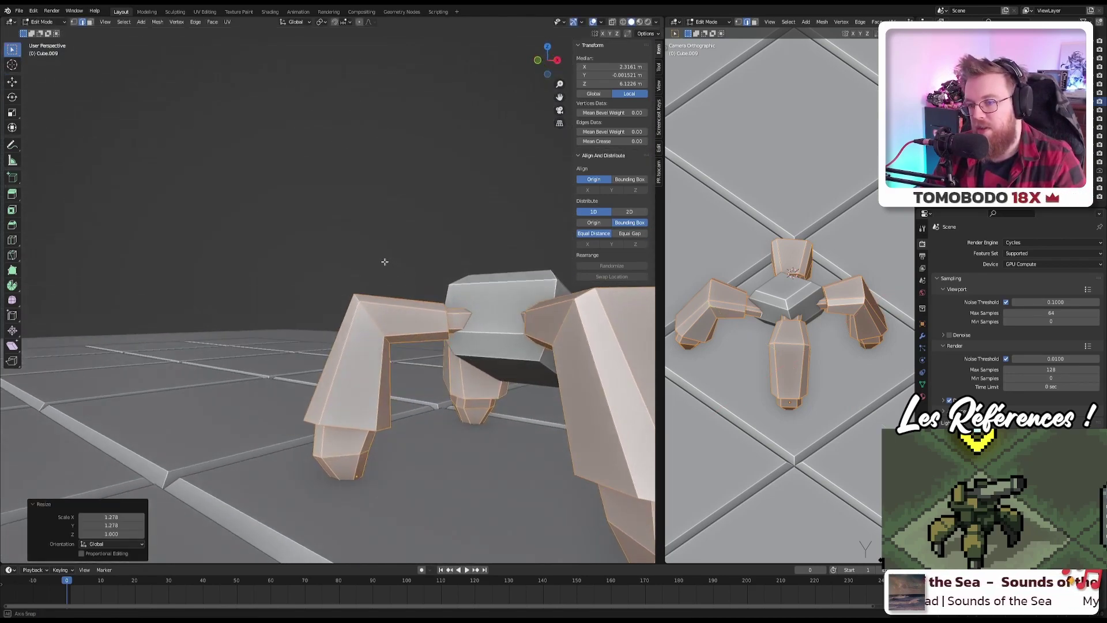
{"action": "scroll", "coordinate": [385, 262], "scroll_direction": "up", "scroll_amount": 5}
{"action": "middle_click_drag", "start_coordinate": [386, 300], "coordinate": [438, 369]}
{"action": "left_click", "coordinate": [448, 384], "text": "alt"}
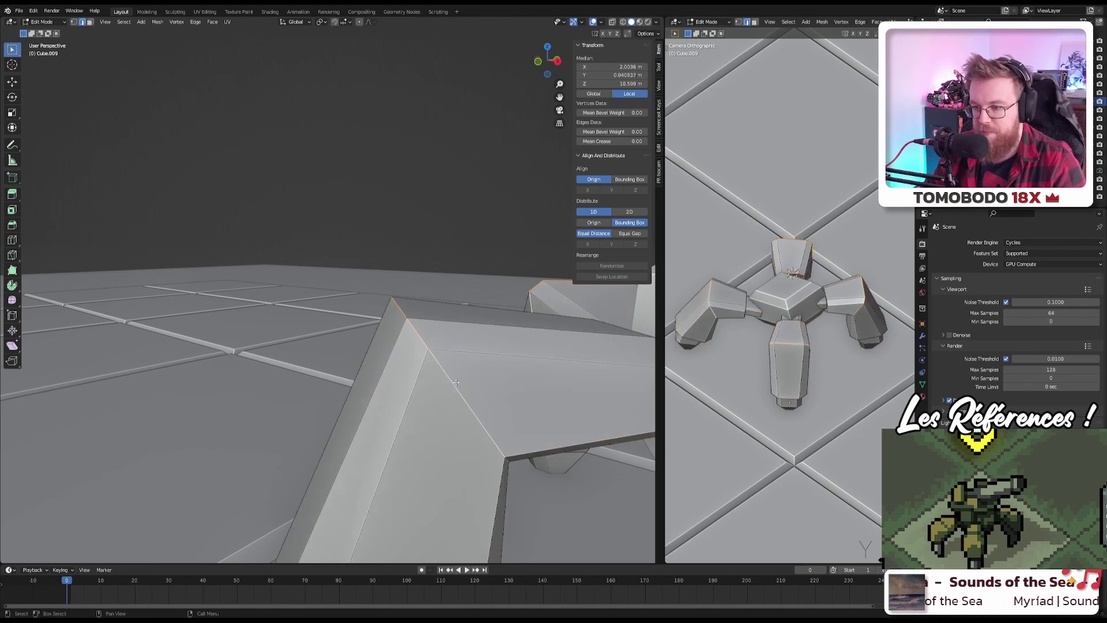
{"action": "scroll", "coordinate": [456, 382], "scroll_direction": "down", "scroll_amount": 5}
{"action": "middle_click_drag", "start_coordinate": [466, 397], "coordinate": [464, 385]}
{"action": "key", "text": "s"}
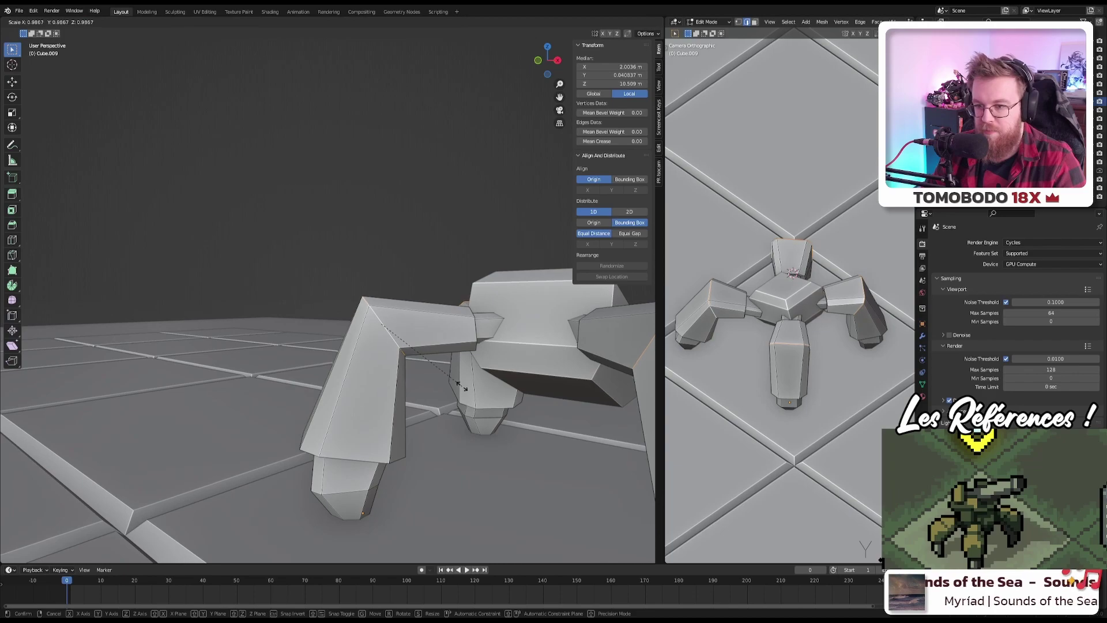
{"action": "right_click", "coordinate": [451, 381]}
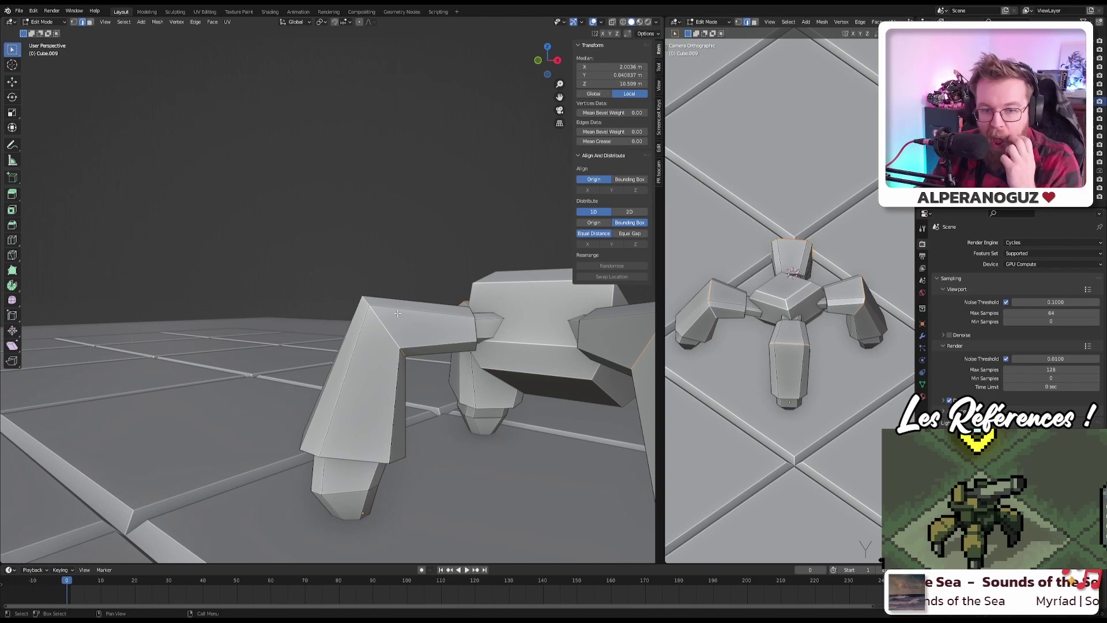
{"action": "middle_click_drag", "start_coordinate": [421, 310], "coordinate": [374, 311]}
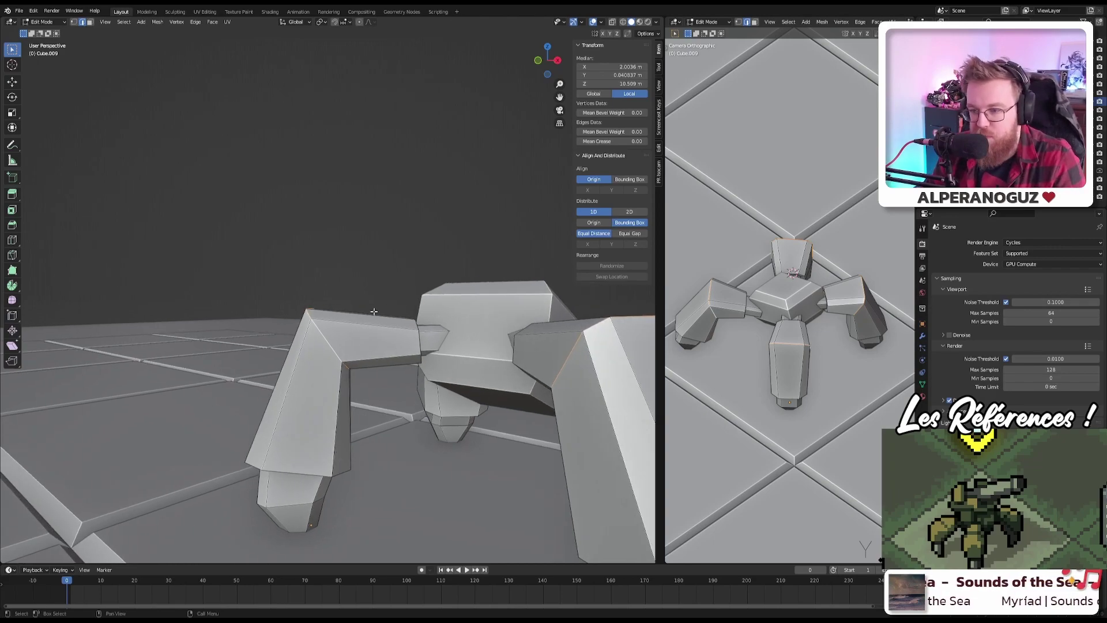
{"action": "middle_click_drag", "start_coordinate": [308, 292], "coordinate": [401, 310]}
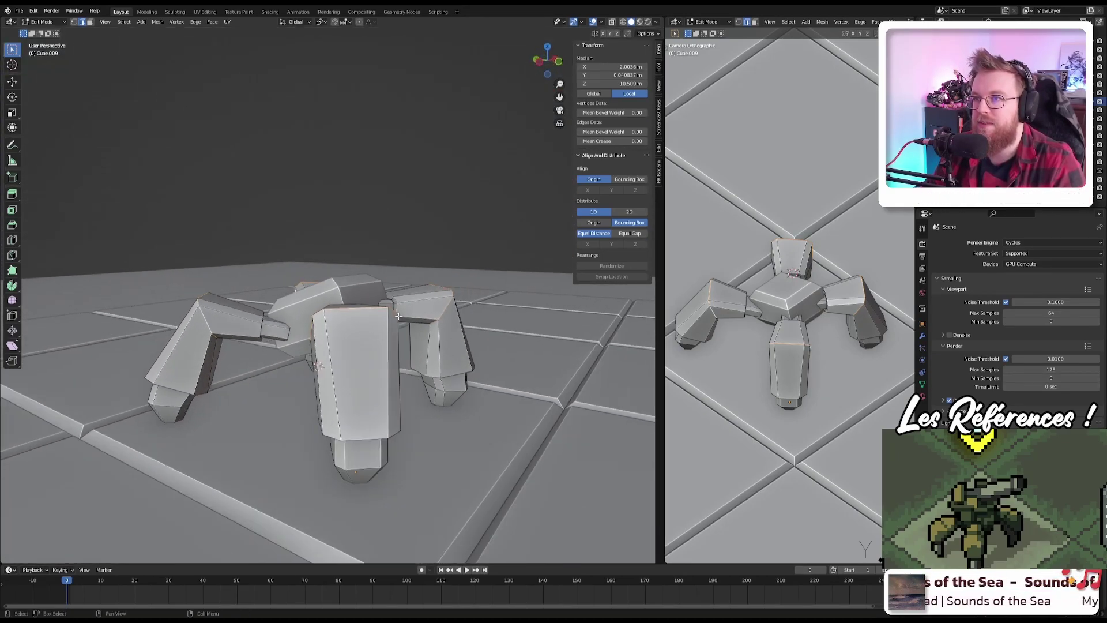
{"action": "scroll", "coordinate": [399, 317], "scroll_direction": "down", "scroll_amount": 4}
{"action": "scroll", "coordinate": [396, 324], "scroll_direction": "up", "scroll_amount": 3}
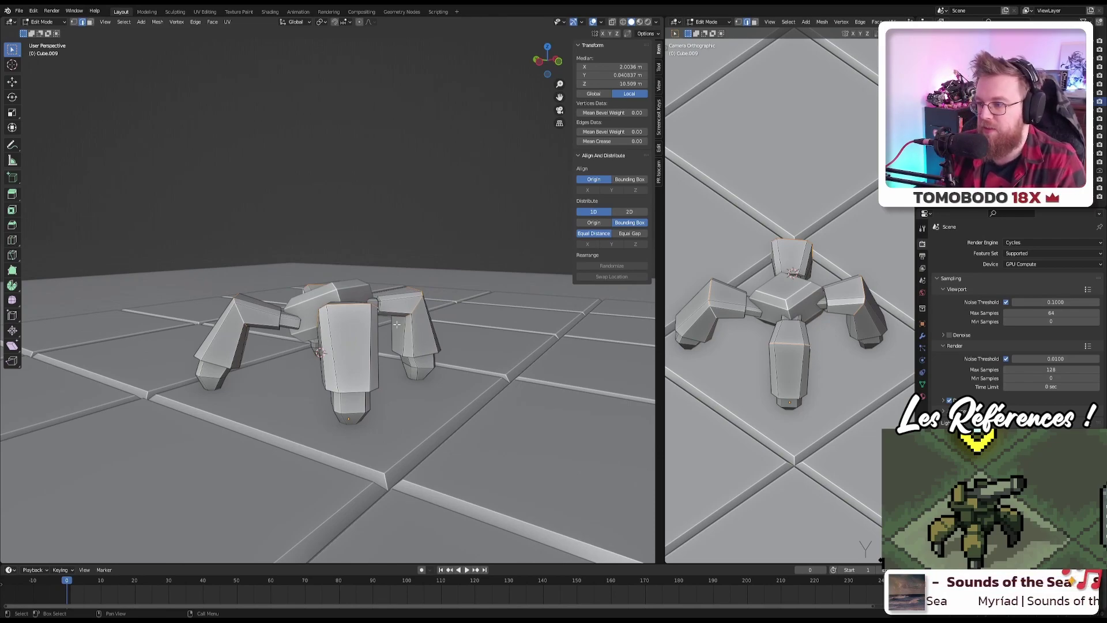
{"action": "middle_click_drag", "start_coordinate": [497, 213], "coordinate": [450, 235]}
{"action": "key", "text": "alt+h"}
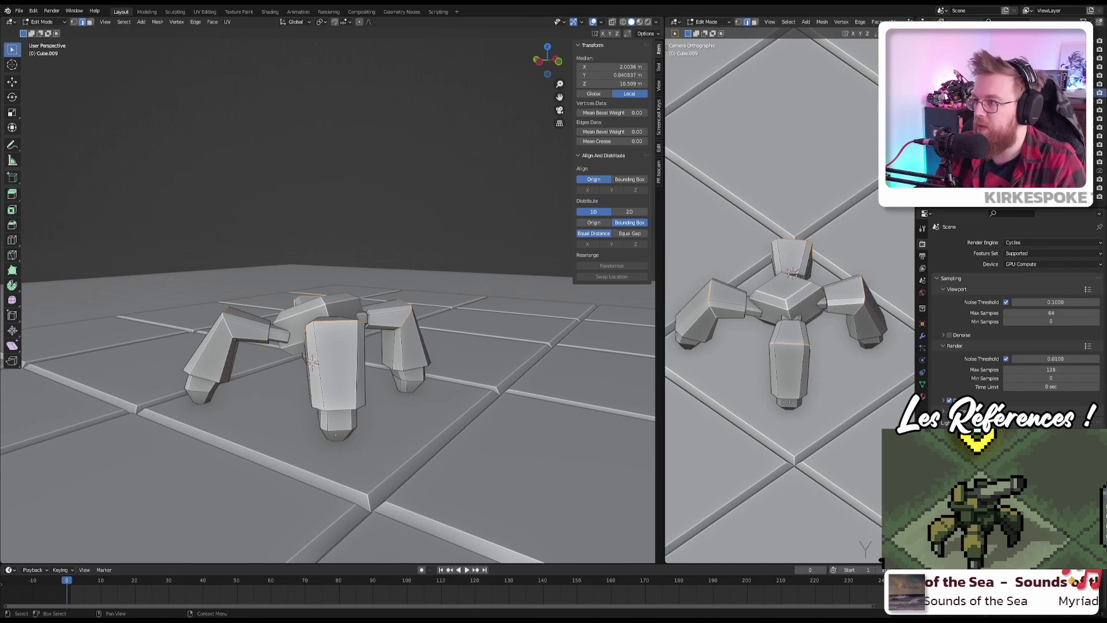
Step: Unhide the upper body and cannon in the Outliner and save as itb.blend
{"action": "left_click", "coordinate": [1099, 93]}
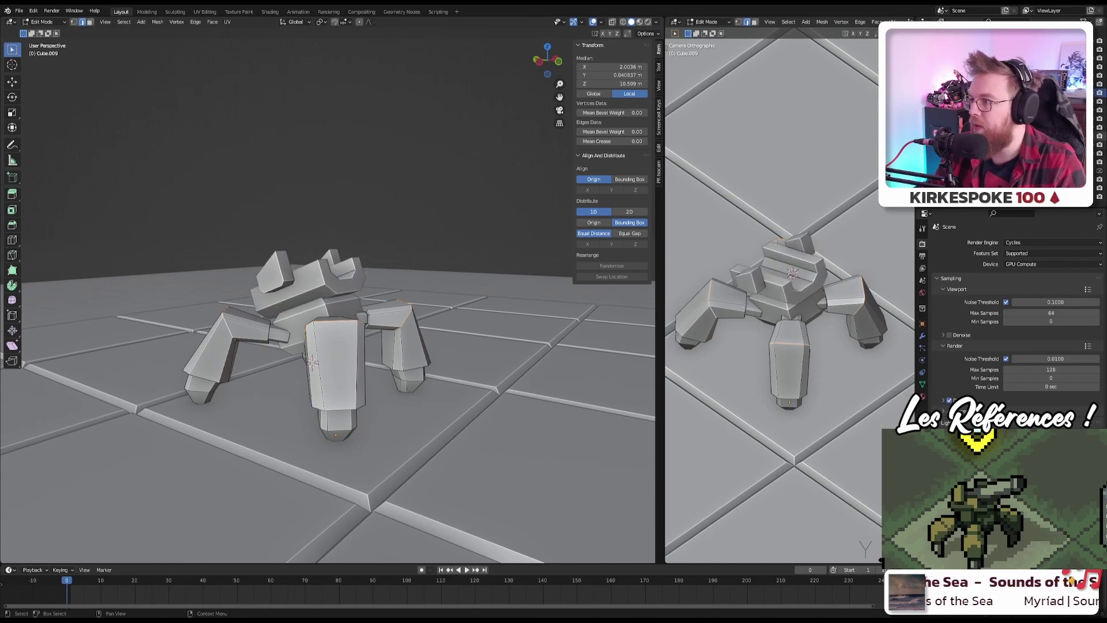
{"action": "left_click", "coordinate": [1099, 101]}
{"action": "middle_click_drag", "start_coordinate": [403, 241], "coordinate": [407, 246]}
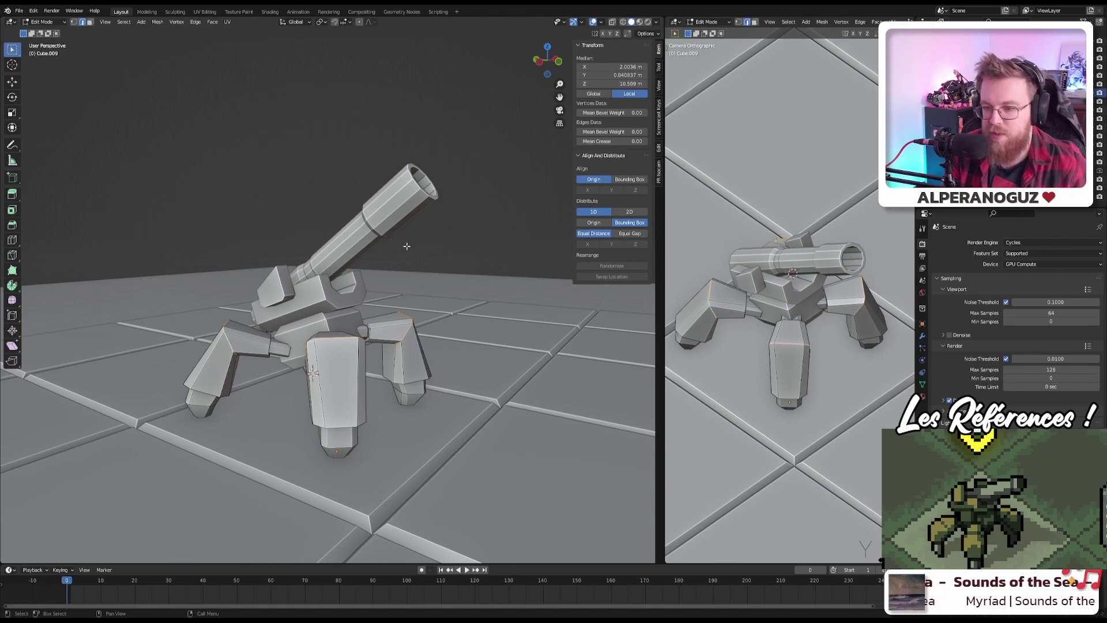
{"action": "middle_click_drag", "start_coordinate": [359, 206], "coordinate": [259, 338]}
{"action": "key", "text": "ctrl+s"}
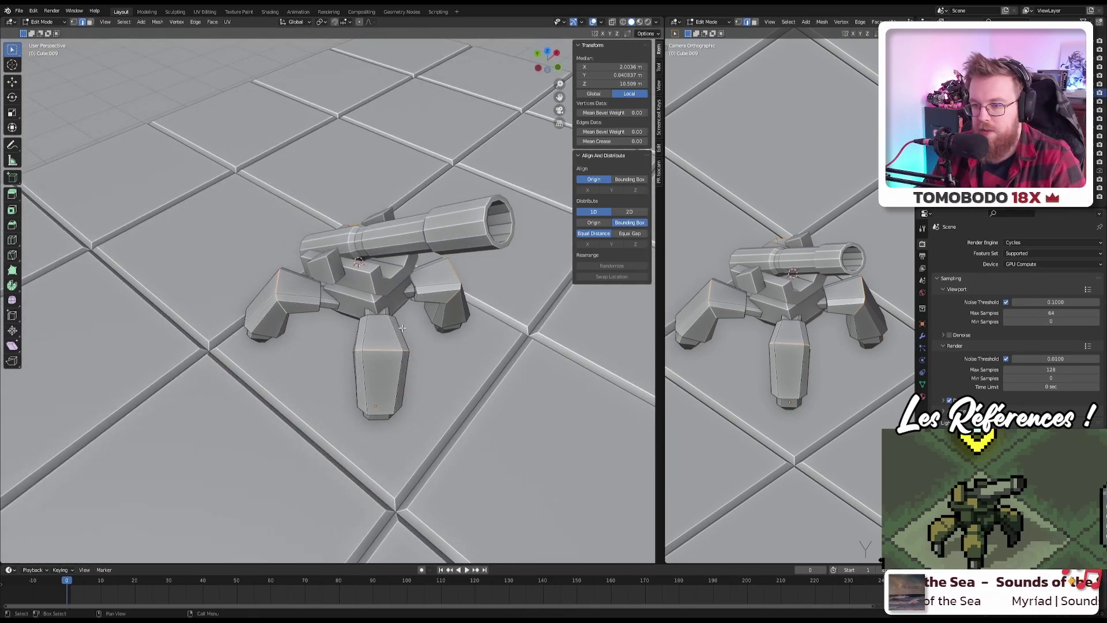
Step: Shrink an edge loop on a leg to 0.899
{"action": "middle_click_drag", "start_coordinate": [414, 327], "coordinate": [405, 284], "text": "shift"}
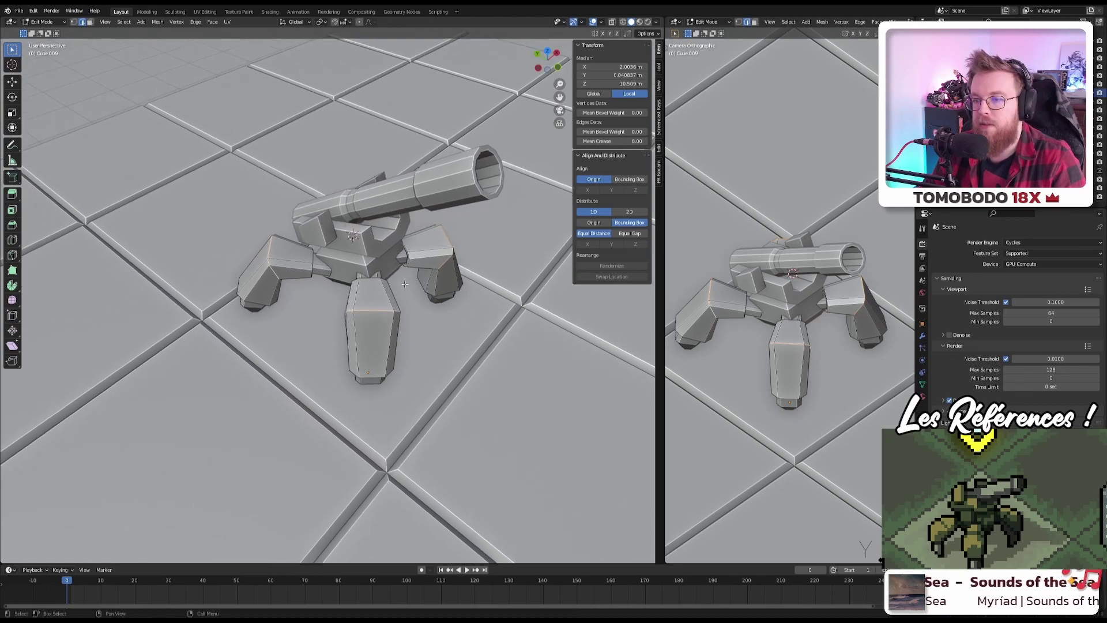
{"action": "scroll", "coordinate": [398, 366], "scroll_direction": "up", "scroll_amount": 6}
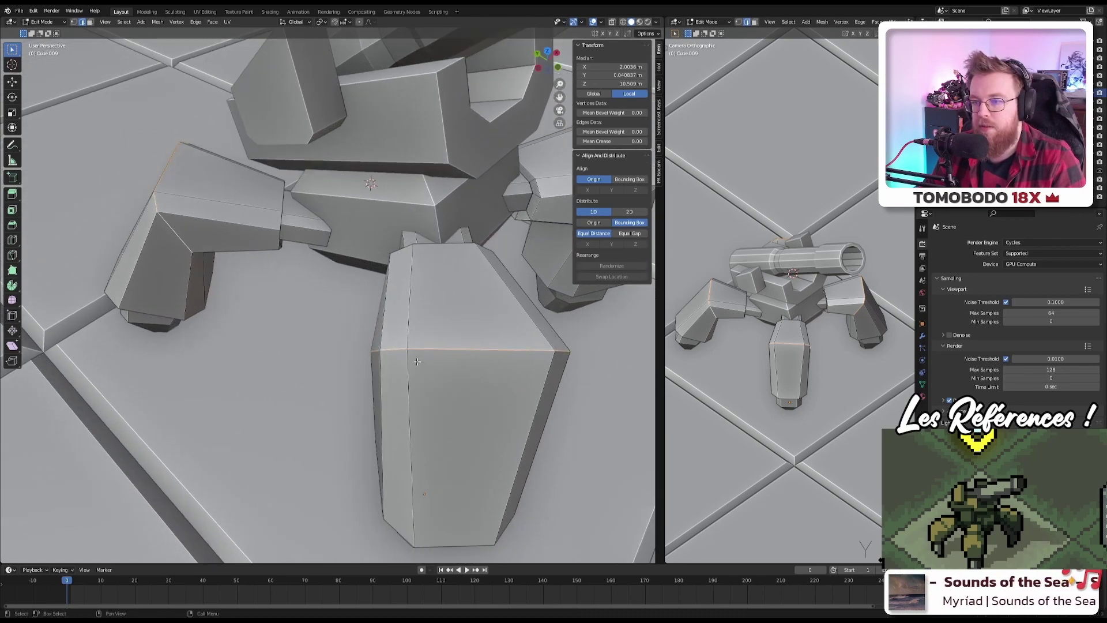
{"action": "middle_click_drag", "start_coordinate": [417, 362], "coordinate": [407, 321]}
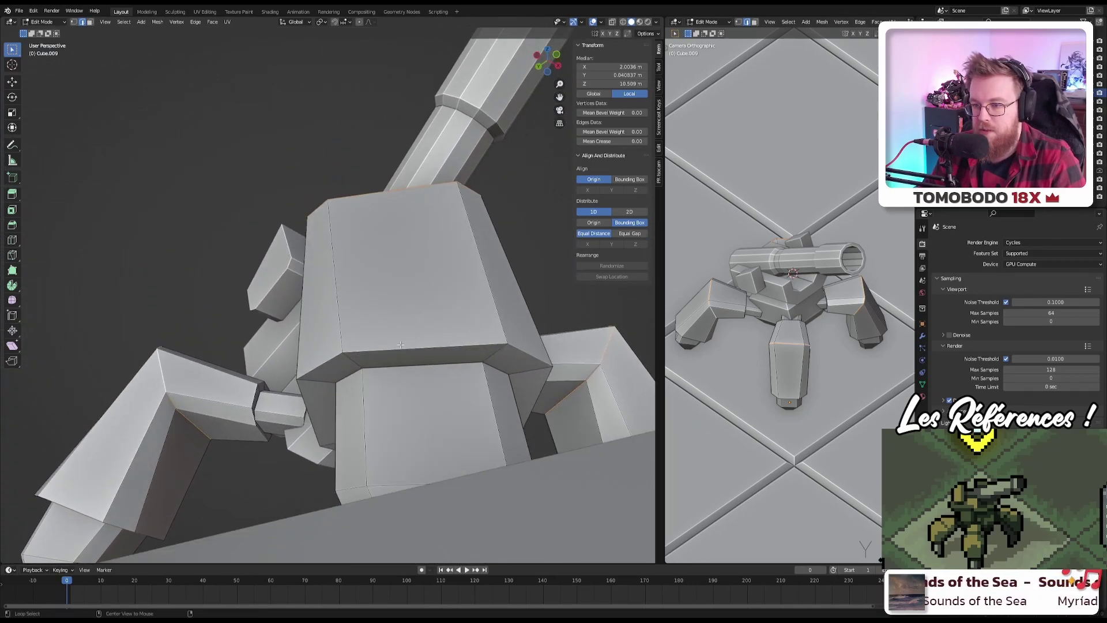
{"action": "left_click", "coordinate": [400, 345], "text": "alt+shift"}
{"action": "key", "text": "s"}
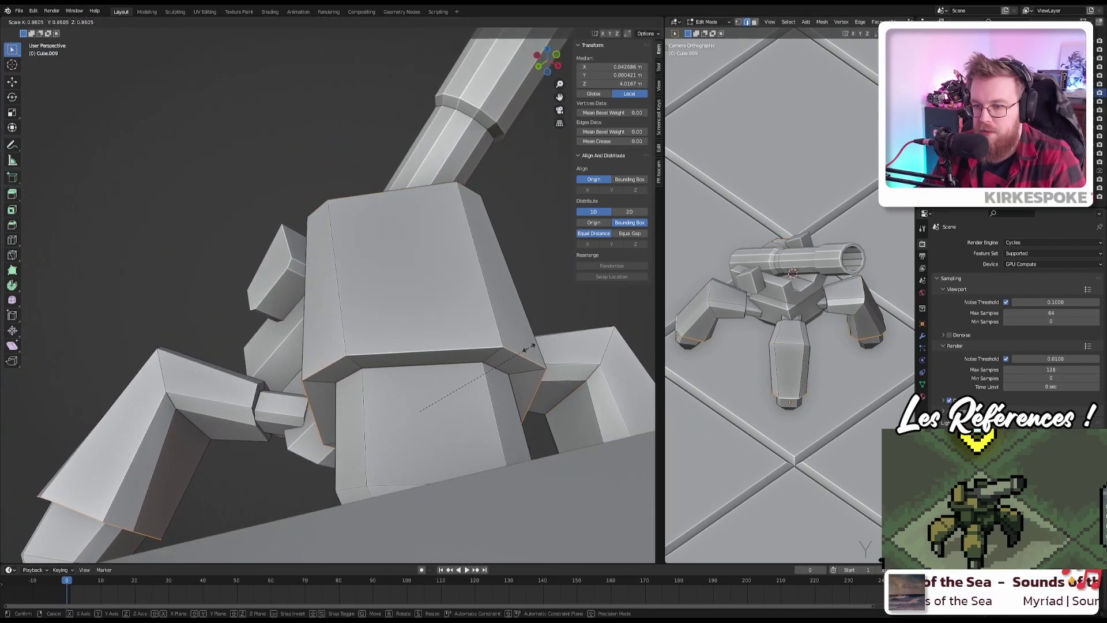
{"action": "left_click", "coordinate": [521, 352]}
{"action": "middle_click_drag", "start_coordinate": [521, 352], "coordinate": [337, 280]}
{"action": "scroll", "coordinate": [456, 361], "scroll_direction": "down", "scroll_amount": 4}
{"action": "scroll", "coordinate": [372, 263], "scroll_direction": "up", "scroll_amount": 1}
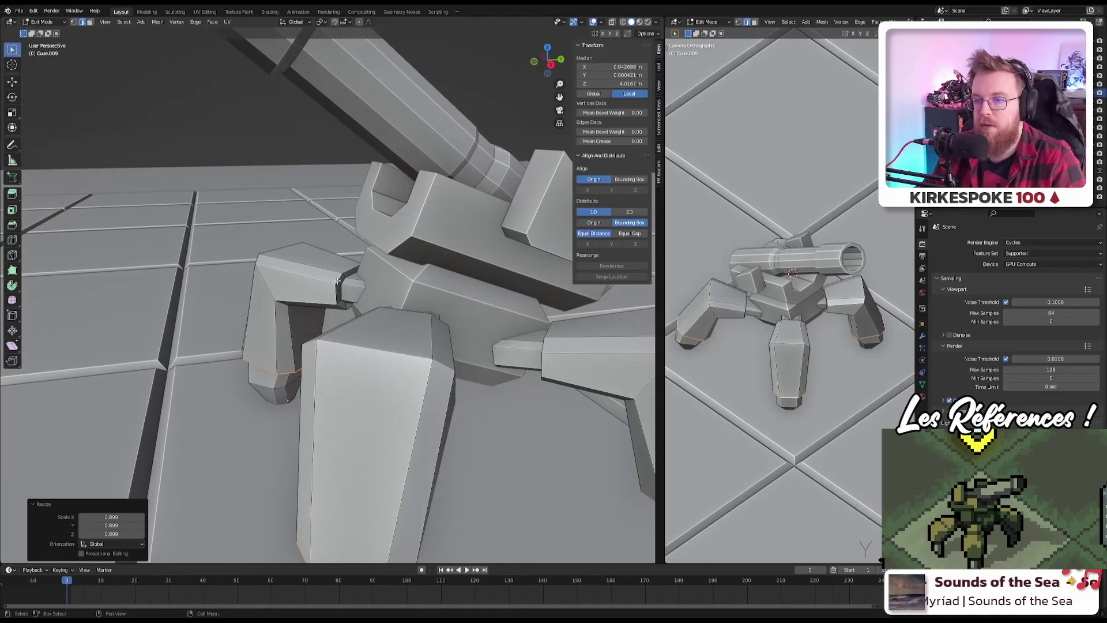
Step: Shrink the edge loop around the leg tops to 0.905
{"action": "left_click", "coordinate": [340, 282], "text": "alt"}
{"action": "key", "text": "s"}
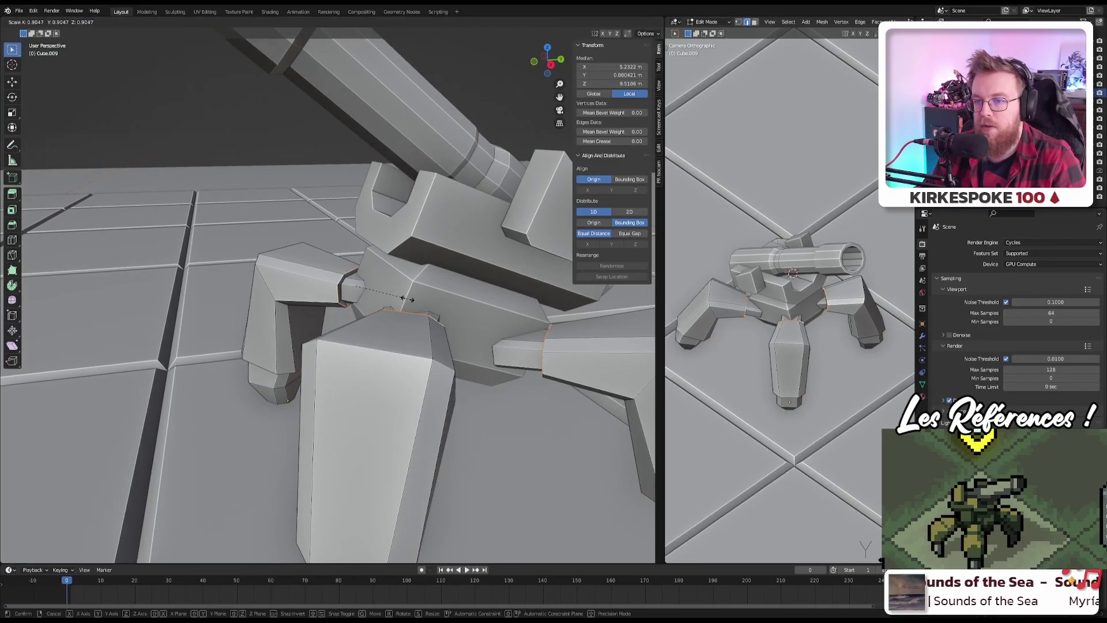
{"action": "left_click", "coordinate": [408, 299]}
{"action": "middle_click_drag", "start_coordinate": [407, 299], "coordinate": [427, 289]}
{"action": "scroll", "coordinate": [427, 288], "scroll_direction": "down", "scroll_amount": 3}
{"action": "scroll", "coordinate": [421, 287], "scroll_direction": "up", "scroll_amount": 4}
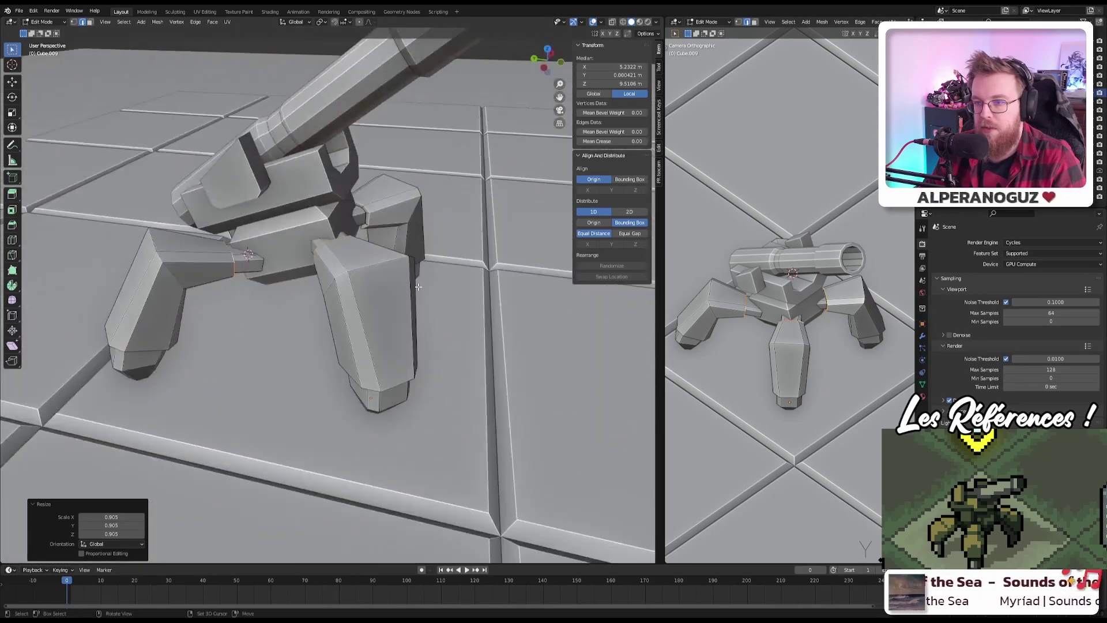
Step: Round the right leg's top edge loop into a circle with LoopTools Circle
{"action": "left_click", "coordinate": [368, 266], "text": "alt+shift"}
{"action": "right_click", "coordinate": [369, 271]}
{"action": "mouse_move", "coordinate": [374, 271]}
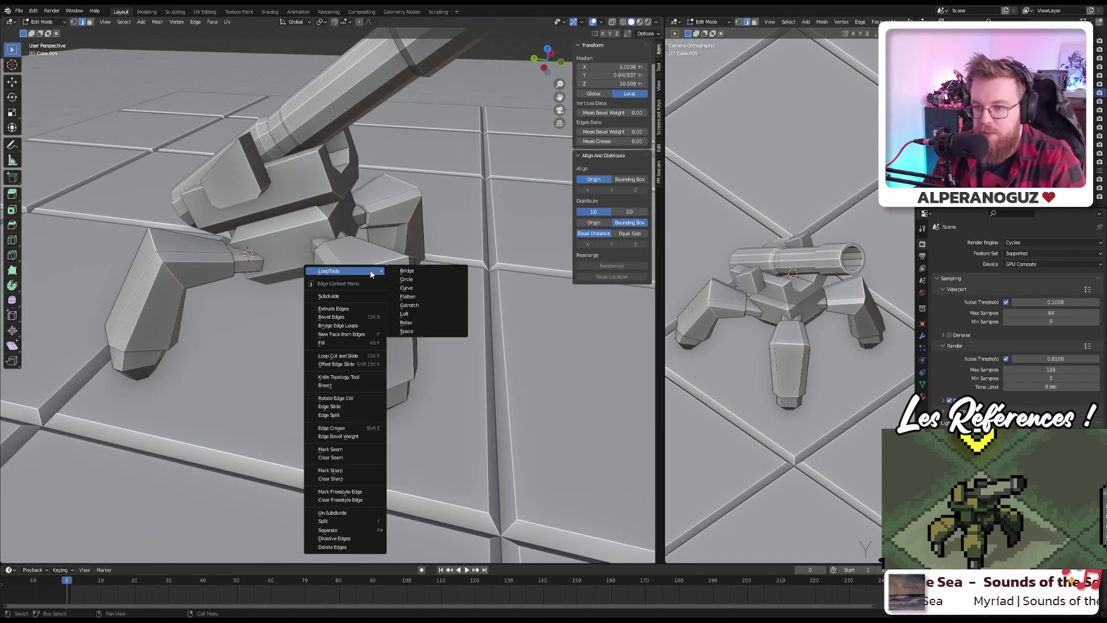
{"action": "left_click", "coordinate": [417, 279]}
Step: Circle the selected leg-top loops again and tune the Influence in the redo panel
{"action": "middle_click_drag", "start_coordinate": [448, 276], "coordinate": [333, 251]}
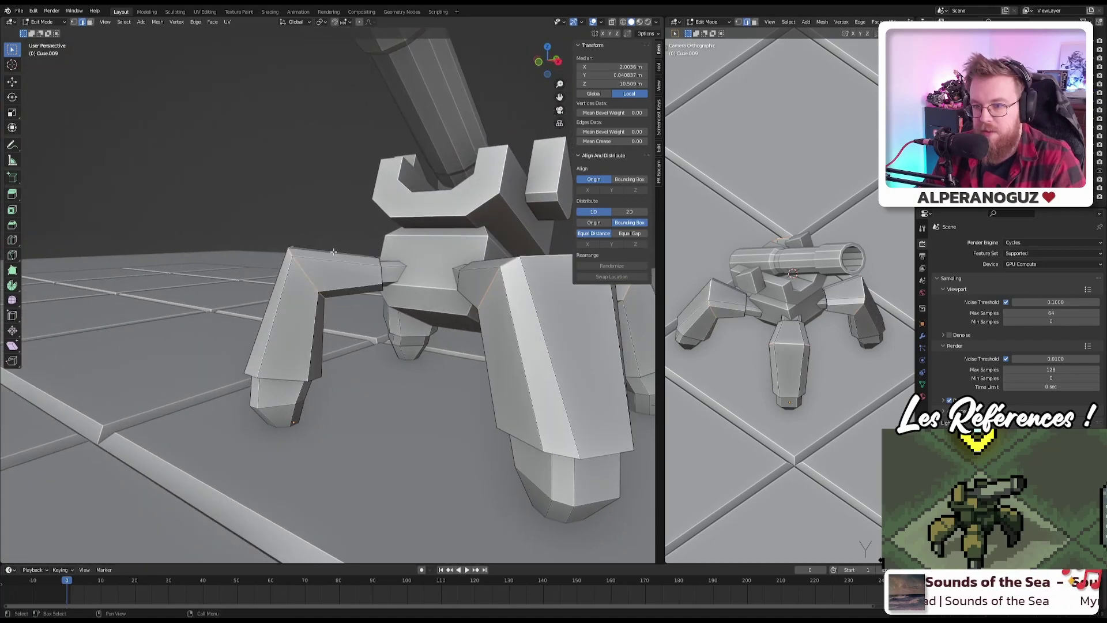
{"action": "right_click", "coordinate": [332, 261]}
{"action": "mouse_move", "coordinate": [336, 263]}
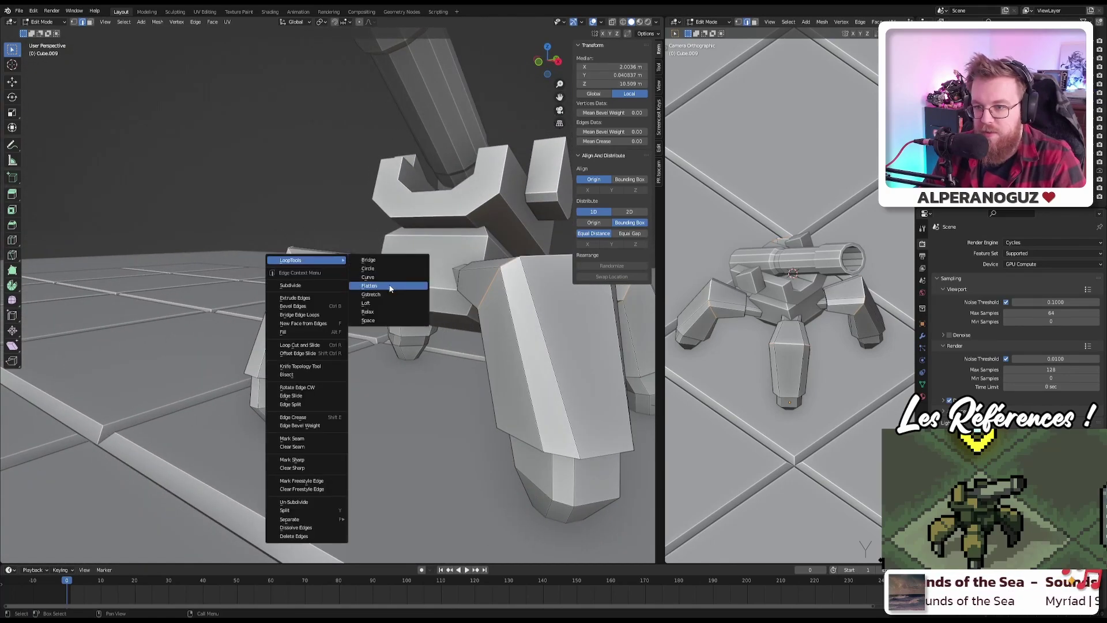
{"action": "left_click", "coordinate": [369, 268]}
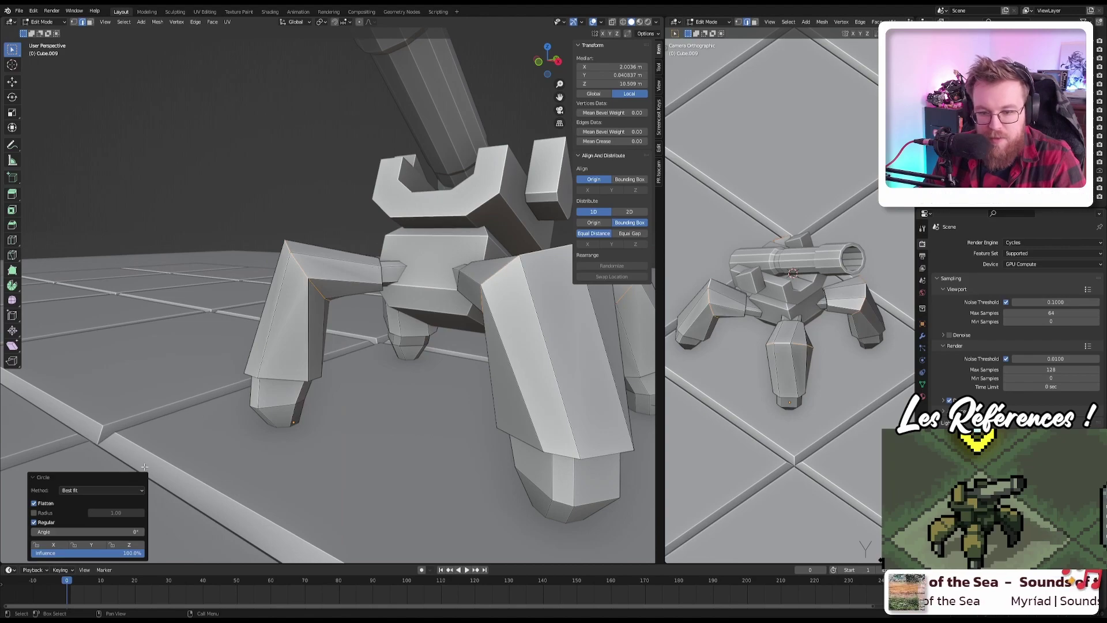
{"action": "scroll", "coordinate": [328, 459], "scroll_direction": "up", "scroll_amount": 3}
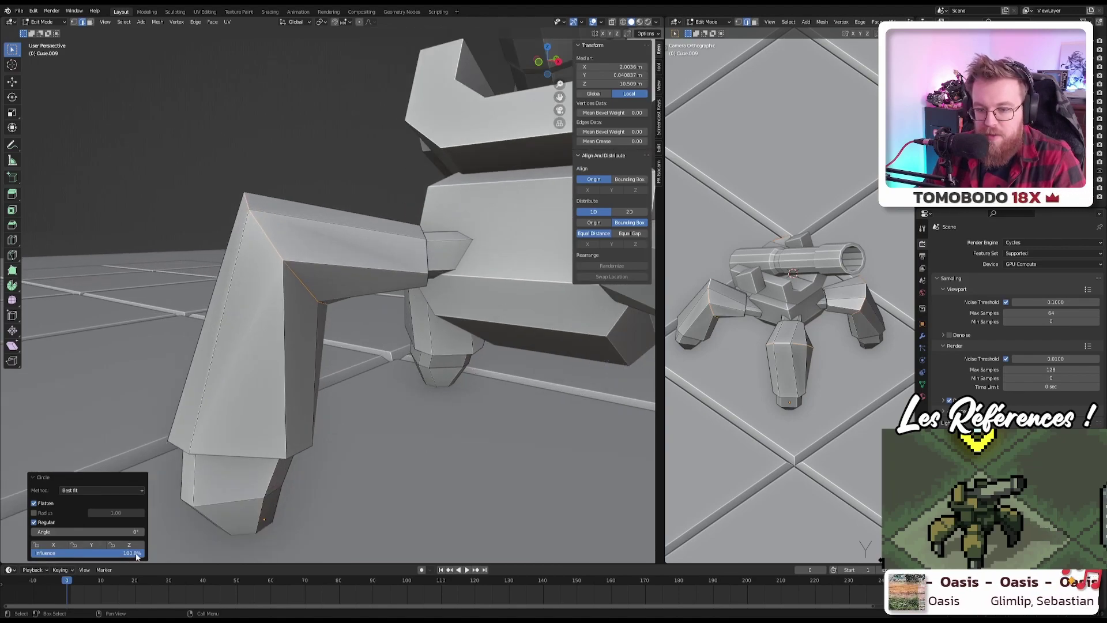
{"action": "mouse_move", "coordinate": [136, 555]}
{"action": "left_mouse_down"}
{"action": "mouse_move", "coordinate": [49, 556]}
{"action": "mouse_move", "coordinate": [145, 555]}
{"action": "left_mouse_up"}
Step: Turn on X-ray and set the circle Angle to 6.5°, undoing an extra adjustment
{"action": "middle_click_drag", "start_coordinate": [169, 525], "coordinate": [395, 294]}
{"action": "key", "text": "alt+z"}
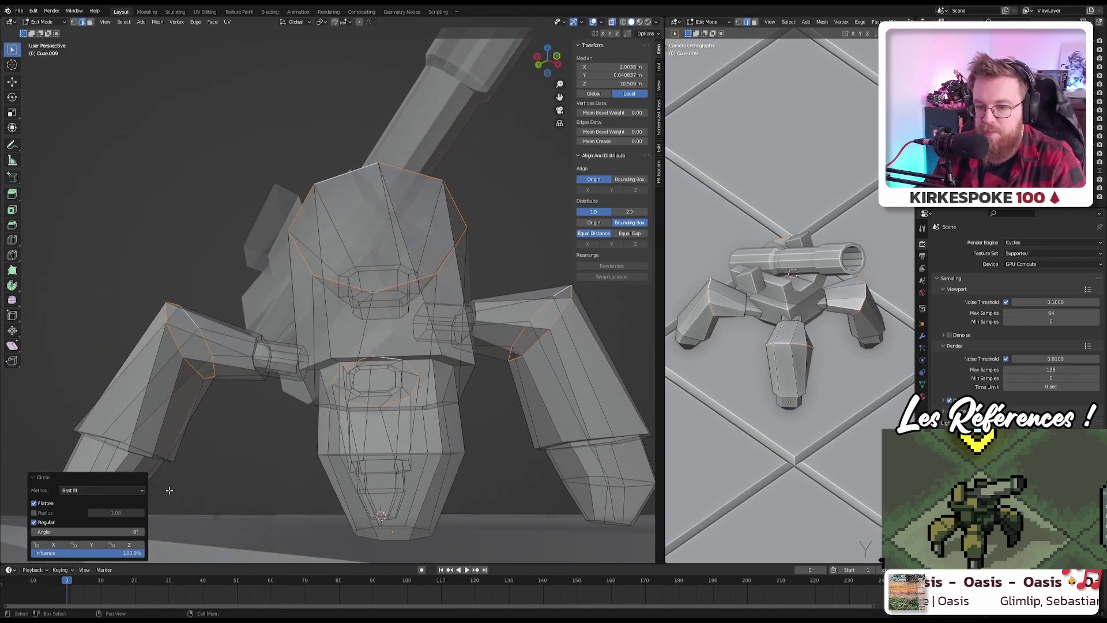
{"action": "left_click_drag", "start_coordinate": [79, 531], "coordinate": [57, 531]}
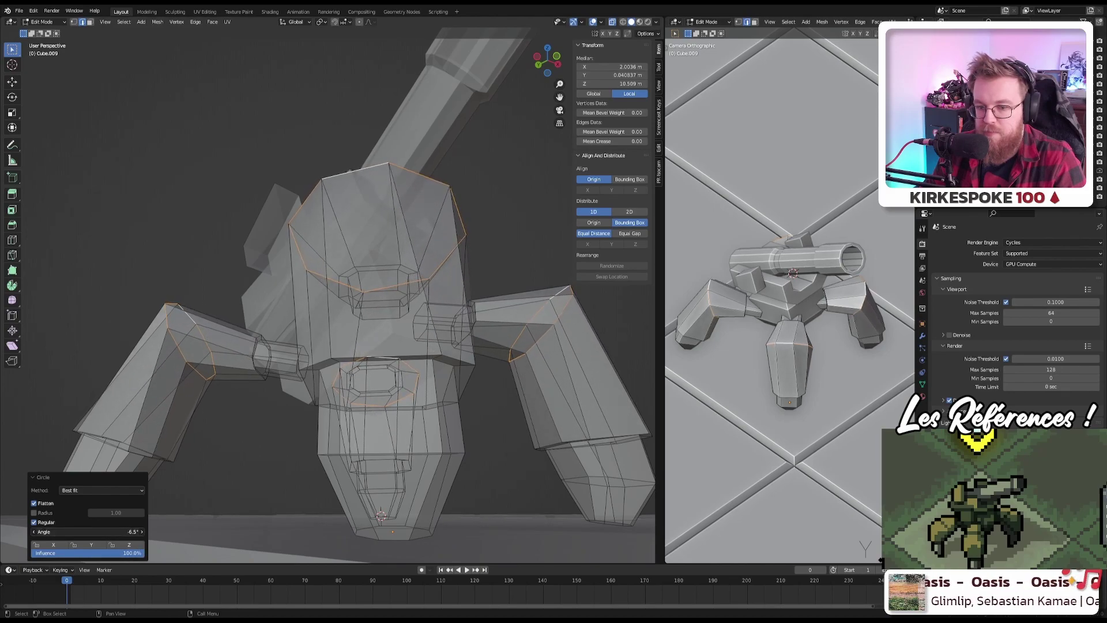
{"action": "key", "text": "ctrl+z"}
{"action": "middle_click_drag", "start_coordinate": [376, 399], "coordinate": [408, 265]}
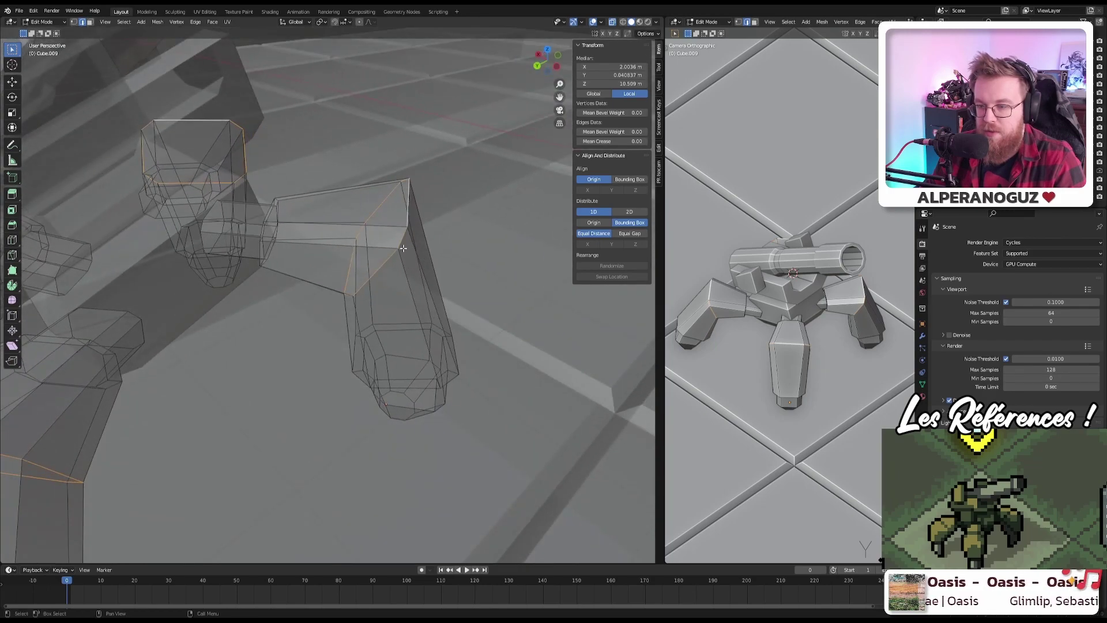
Step: Turn off X-ray and slide one leg vertex along its edge in vertex mode
{"action": "key", "text": "alt+z"}
{"action": "key", "text": "1"}
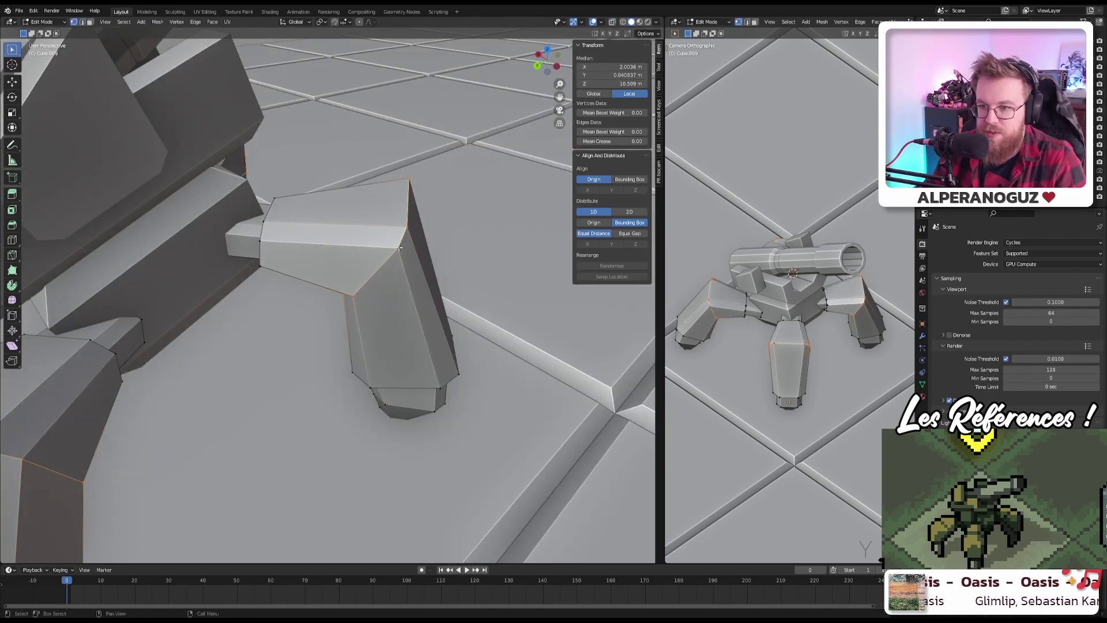
{"action": "left_click", "coordinate": [399, 247]}
{"action": "key", "text": "g"}
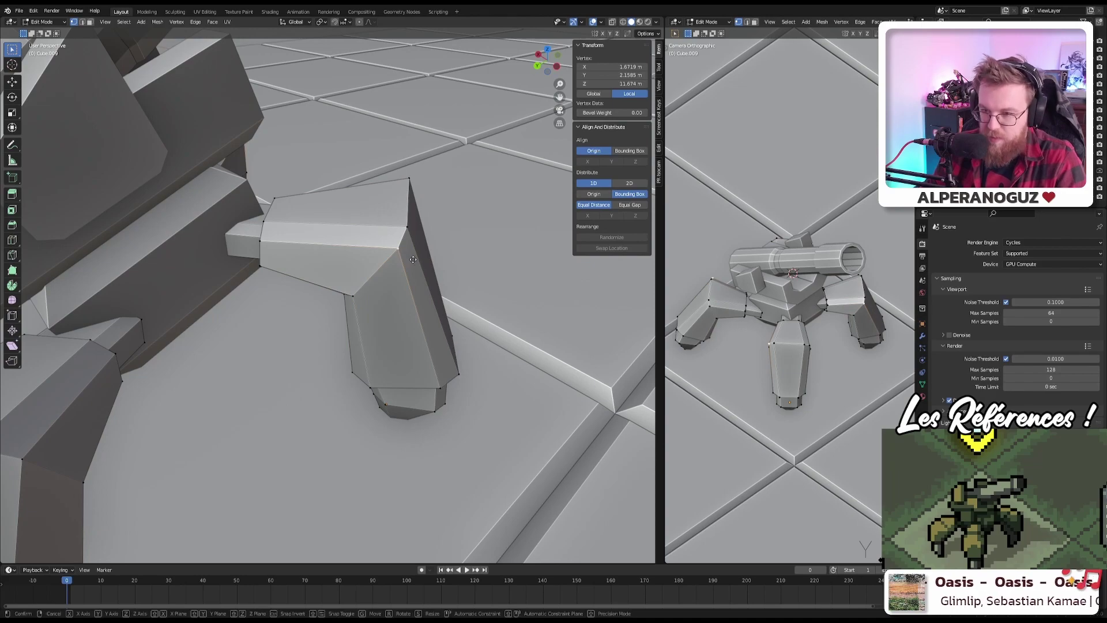
{"action": "key", "text": "g"}
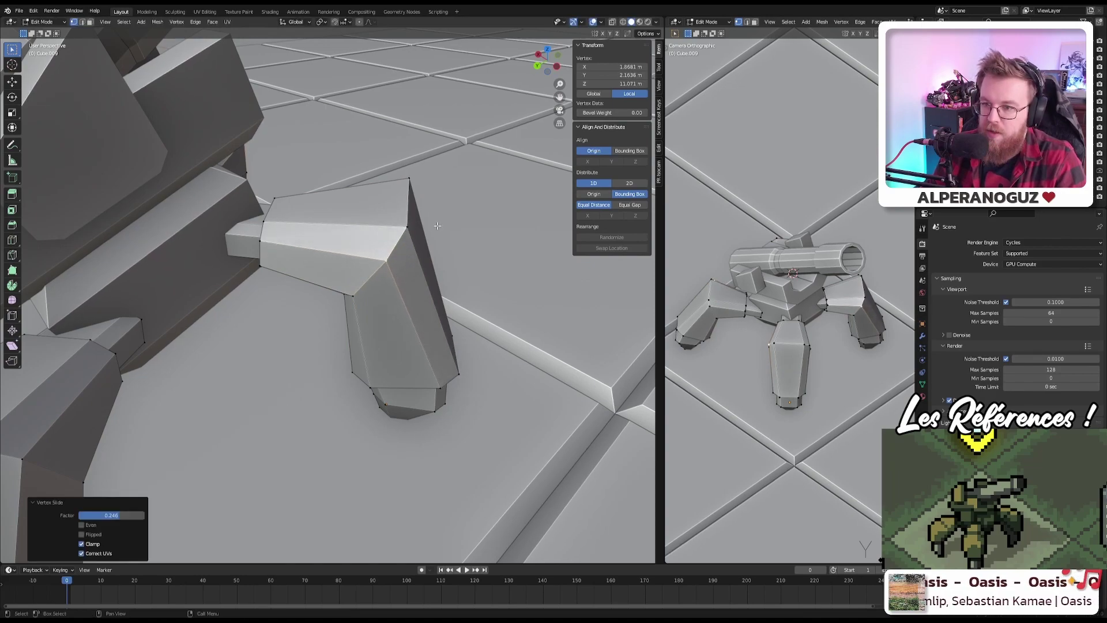
Step: Slide the knee's top corner vertex and the next corner vertex along their edges
{"action": "middle_click_drag", "start_coordinate": [438, 225], "coordinate": [281, 229]}
{"action": "key", "text": "shift+v"}
{"action": "left_click", "coordinate": [378, 341]}
{"action": "key", "text": "shift+v"}
{"action": "left_click", "coordinate": [298, 255]}
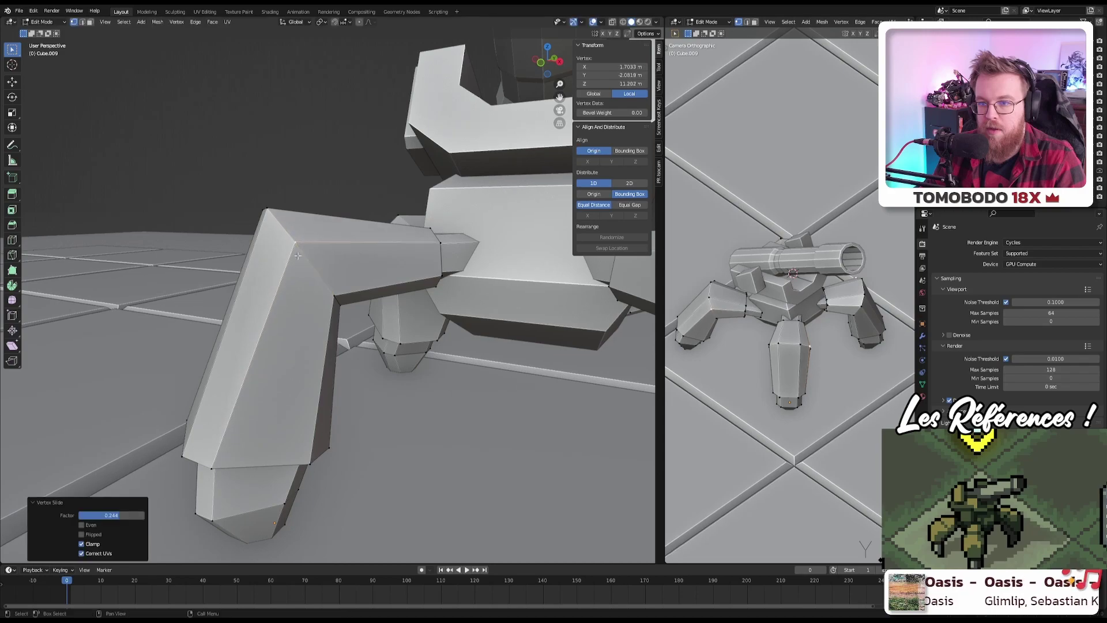
{"action": "left_click", "coordinate": [333, 295]}
{"action": "key", "text": "shift+v"}
{"action": "left_click", "coordinate": [323, 283]}
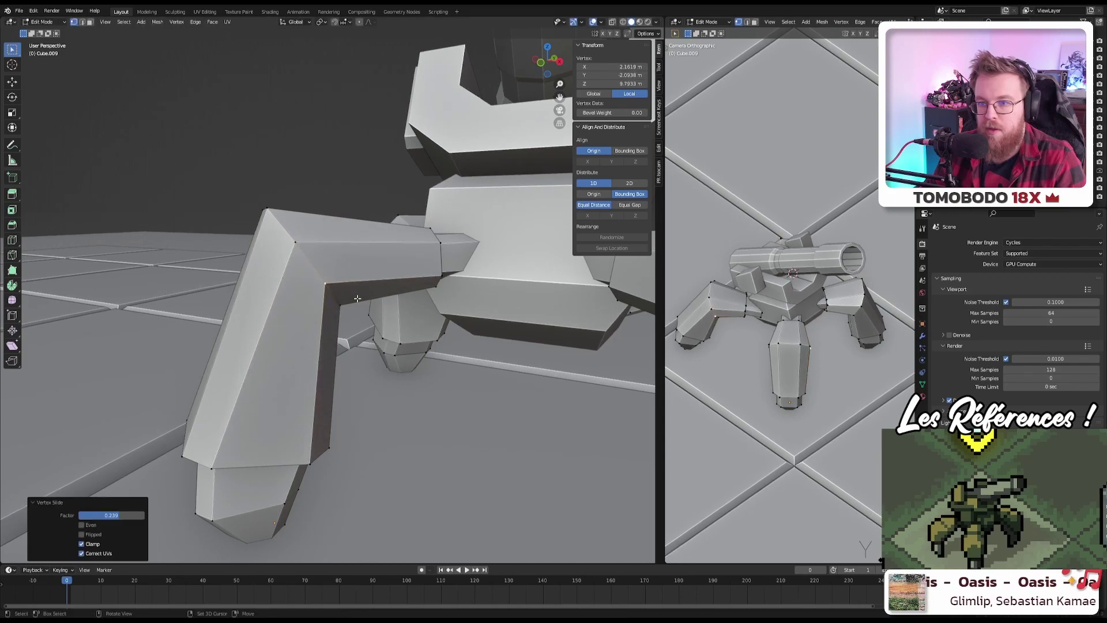
Step: Frame another corner vertex, slide it twice along its edge, then deselect all
{"action": "key", "text": "KP_Decimal"}
{"action": "scroll", "coordinate": [232, 247], "scroll_direction": "down", "scroll_amount": 5}
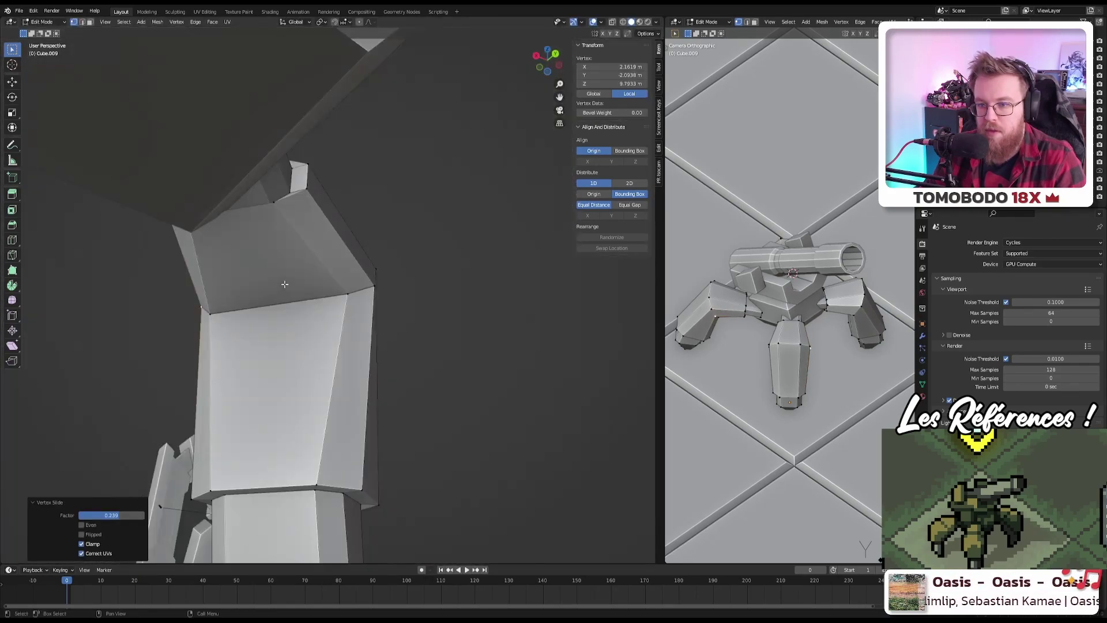
{"action": "left_click", "coordinate": [335, 296]}
{"action": "key", "text": "shift+v"}
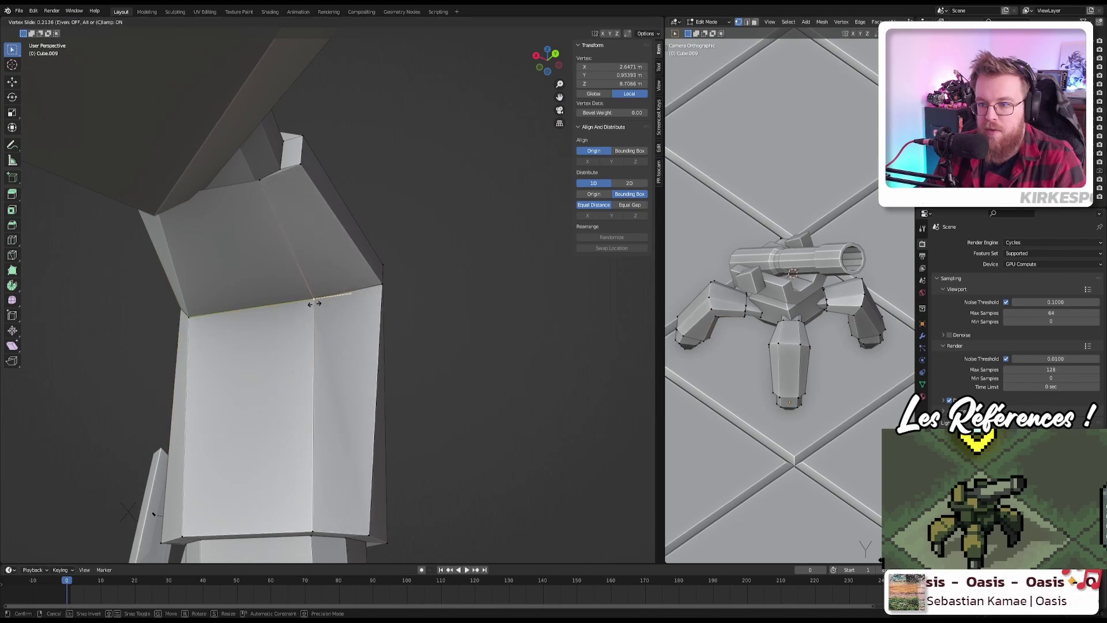
{"action": "left_click", "coordinate": [222, 310]}
{"action": "key", "text": "shift+v"}
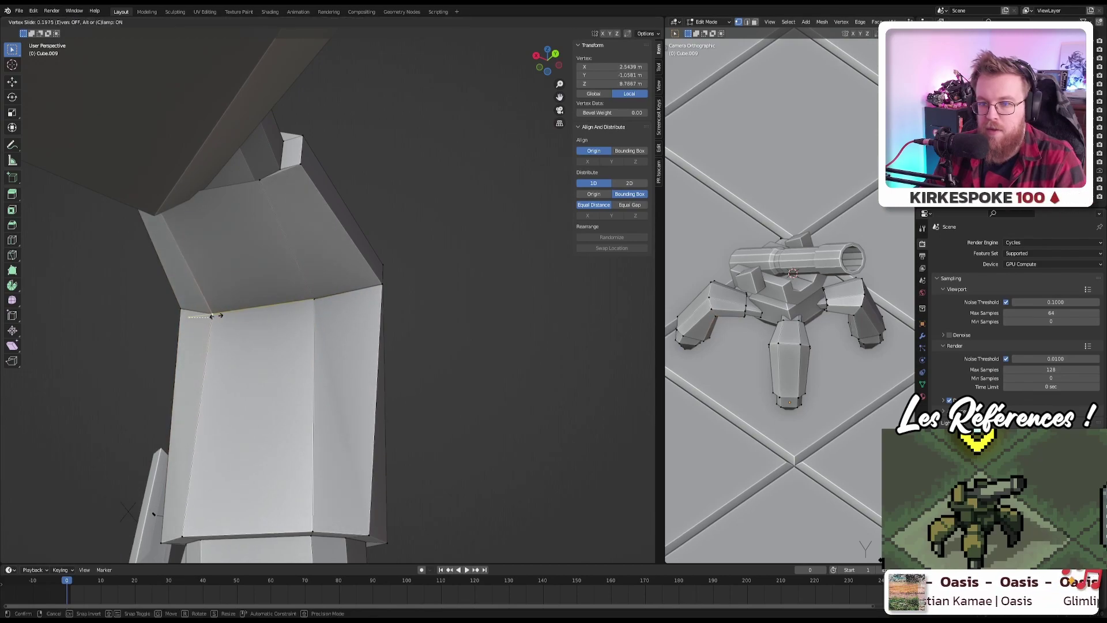
{"action": "left_click", "coordinate": [198, 315]}
{"action": "middle_click_drag", "start_coordinate": [199, 315], "coordinate": [303, 243]}
{"action": "scroll", "coordinate": [379, 294], "scroll_direction": "up", "scroll_amount": 2}
{"action": "key", "text": "alt+a"}
Step: Switch to edge select and pick edges at the leg's inner corner
{"action": "scroll", "coordinate": [303, 243], "scroll_direction": "up", "scroll_amount": 5}
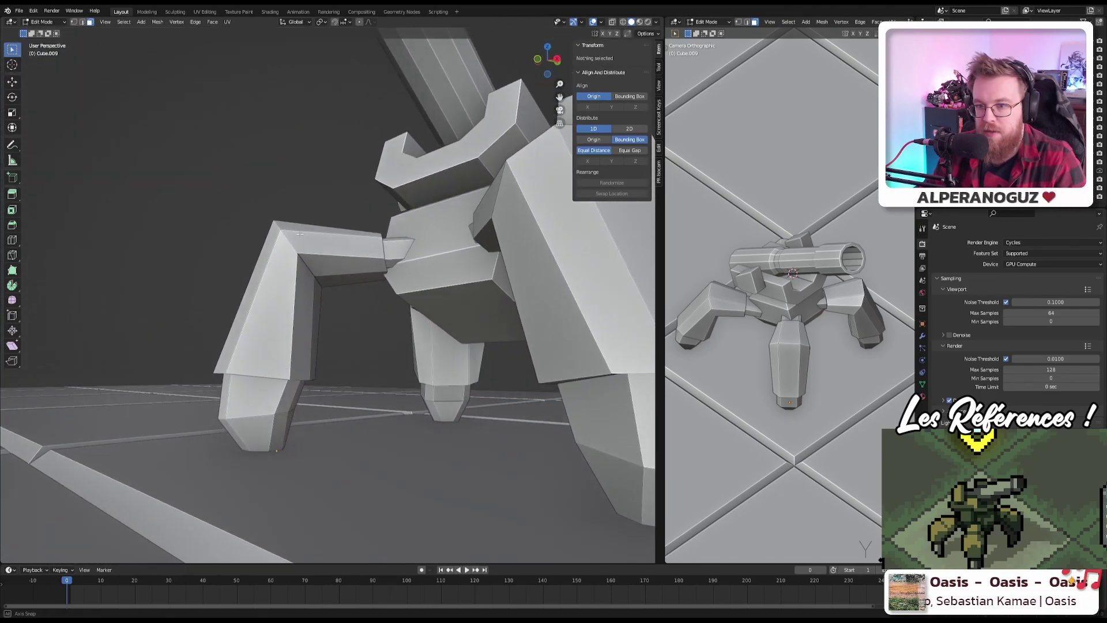
{"action": "scroll", "coordinate": [271, 245], "scroll_direction": "down", "scroll_amount": 6}
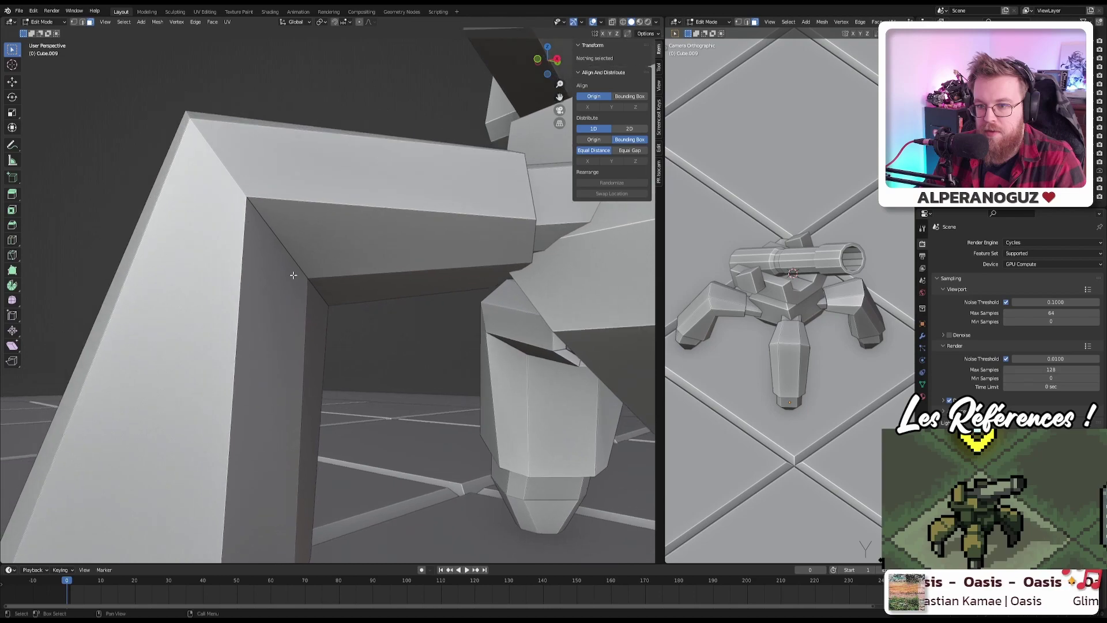
{"action": "scroll", "coordinate": [320, 292], "scroll_direction": "up", "scroll_amount": 4}
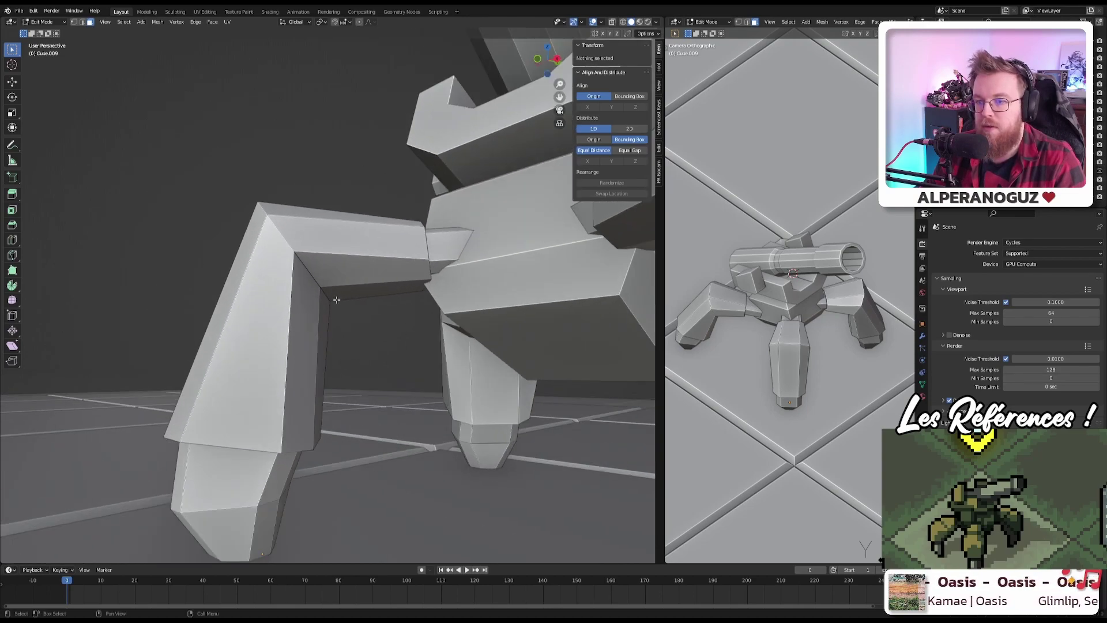
{"action": "scroll", "coordinate": [314, 287], "scroll_direction": "down", "scroll_amount": 2}
{"action": "key", "text": "2"}
{"action": "left_click", "coordinate": [311, 300], "text": "alt"}
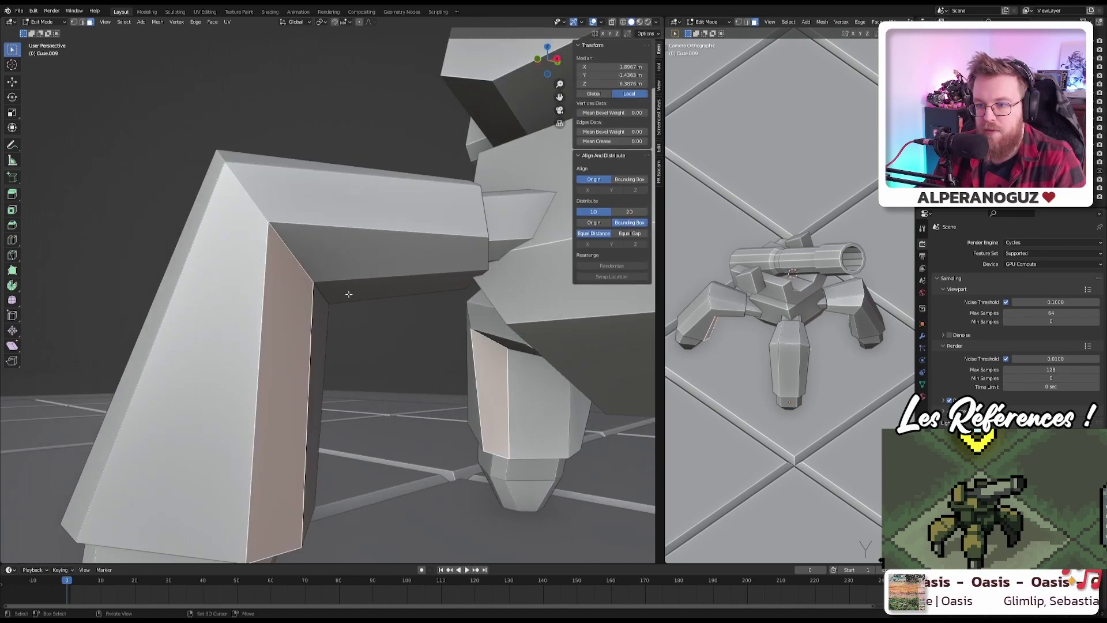
{"action": "scroll", "coordinate": [300, 282], "scroll_direction": "down", "scroll_amount": 2}
{"action": "left_click", "coordinate": [275, 270]}
Step: Move the inner corner edges by 0.0375 m X, 0.0292 m Y, -0.0784 m Z
{"action": "middle_click_drag", "start_coordinate": [275, 270], "coordinate": [294, 303]}
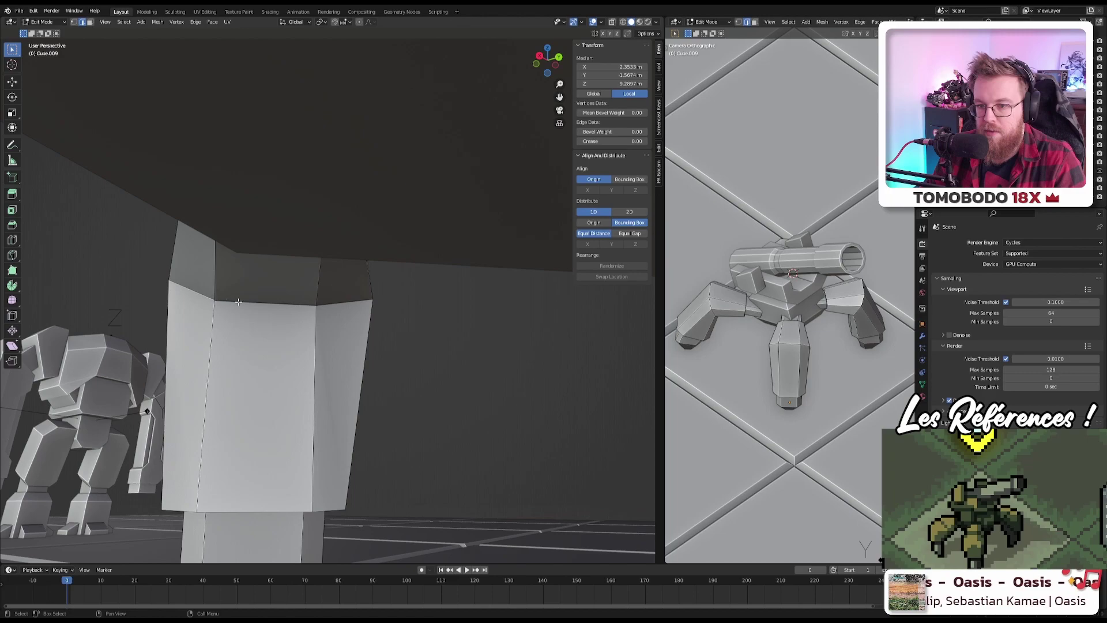
{"action": "left_click", "coordinate": [323, 304], "text": "ctrl"}
{"action": "middle_click_drag", "start_coordinate": [323, 305], "coordinate": [343, 325]}
{"action": "key", "text": "g"}
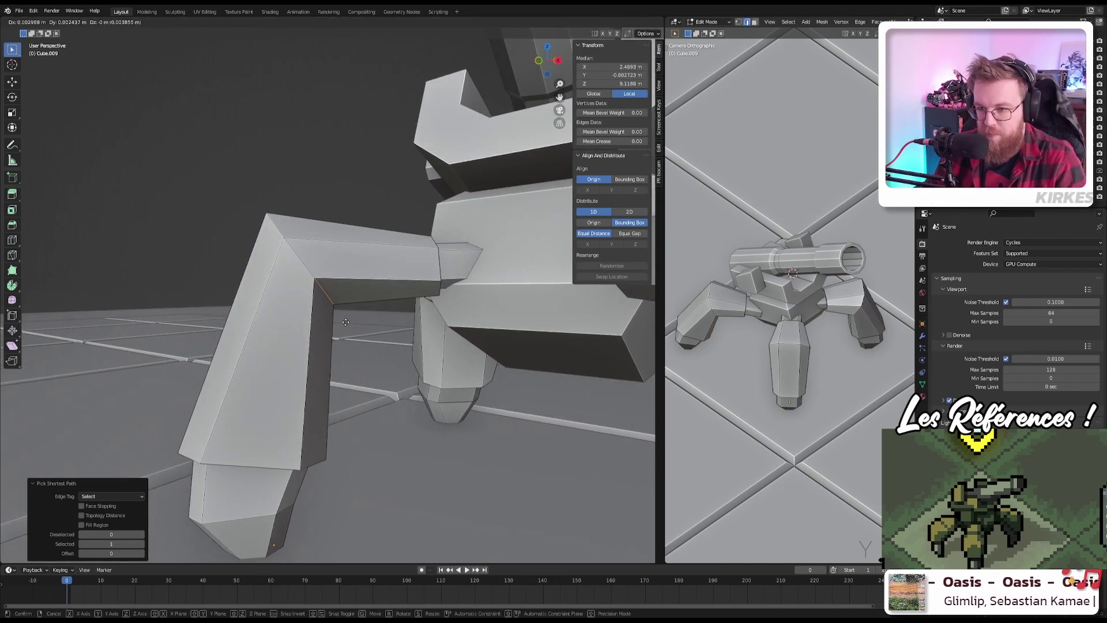
{"action": "left_click", "coordinate": [361, 348]}
{"action": "middle_click_drag", "start_coordinate": [361, 348], "coordinate": [422, 319]}
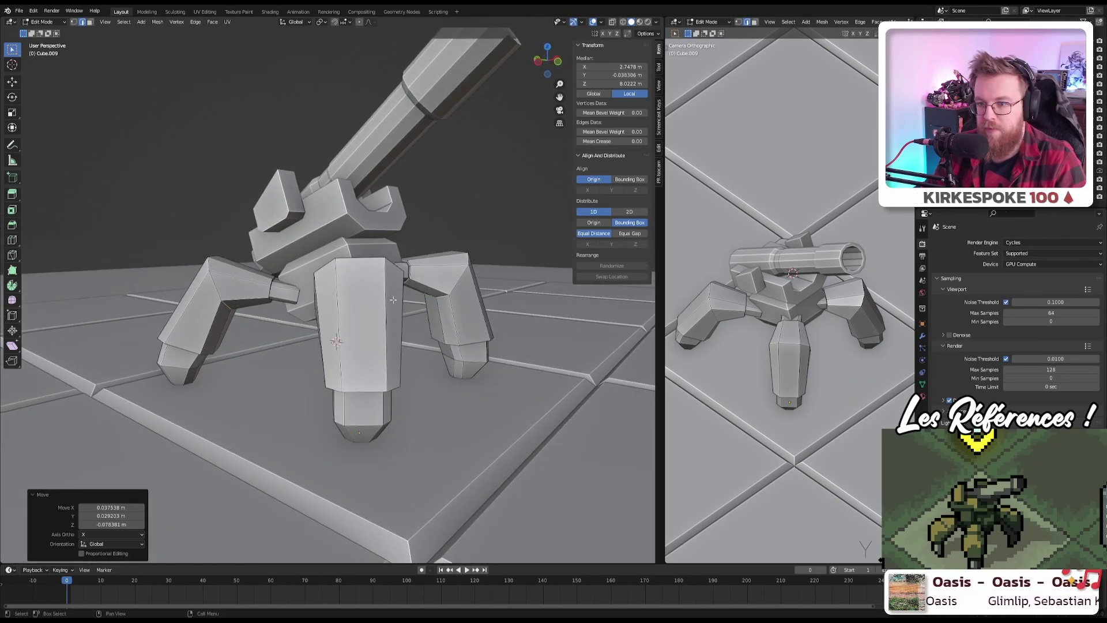
Step: Try LoopTools Circle on the selected edges, then undo it and the previous change
{"action": "left_click", "coordinate": [357, 259]}
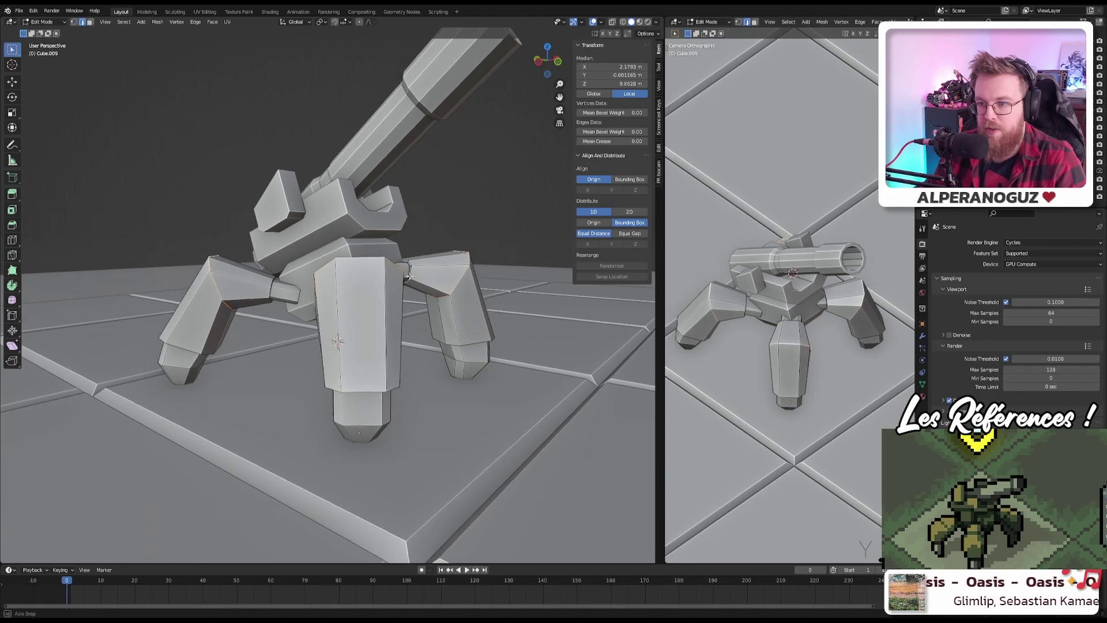
{"action": "scroll", "coordinate": [346, 277], "scroll_direction": "up", "scroll_amount": 3}
{"action": "middle_click_drag", "start_coordinate": [357, 259], "coordinate": [483, 296]}
{"action": "right_click", "coordinate": [342, 284]}
{"action": "mouse_move", "coordinate": [343, 287]}
{"action": "left_click", "coordinate": [380, 293]}
{"action": "key", "text": "ctrl+z"}
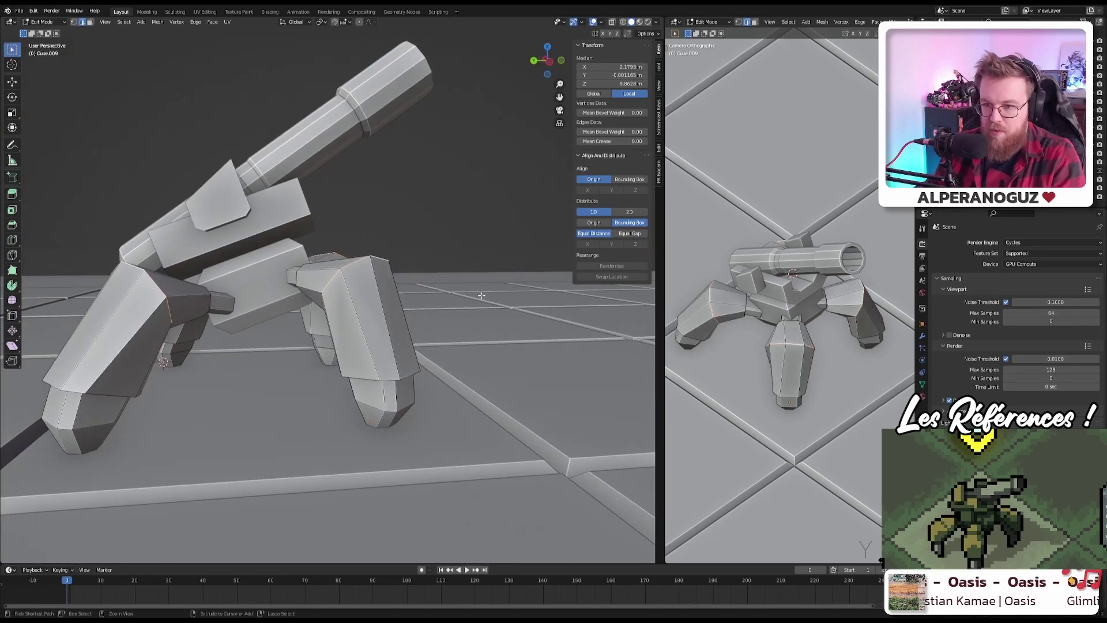
{"action": "key", "text": "ctrl+z"}
{"action": "key", "text": "ctrl+z"}
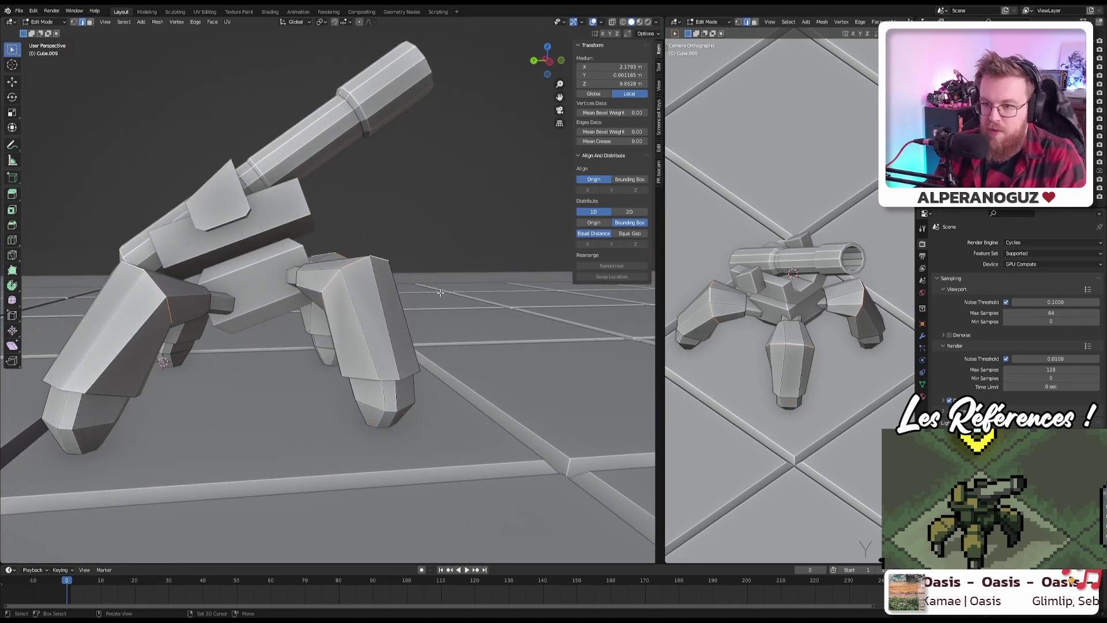
Step: Scale the front leg down to 0.853
{"action": "middle_click_drag", "start_coordinate": [481, 295], "coordinate": [455, 294]}
{"action": "key", "text": "s"}
{"action": "left_click", "coordinate": [508, 306]}
{"action": "scroll", "coordinate": [386, 338], "scroll_direction": "up", "scroll_amount": 4}
Step: Flatten the first leg's inner face with LoopTools Flatten
{"action": "left_click", "coordinate": [387, 338]}
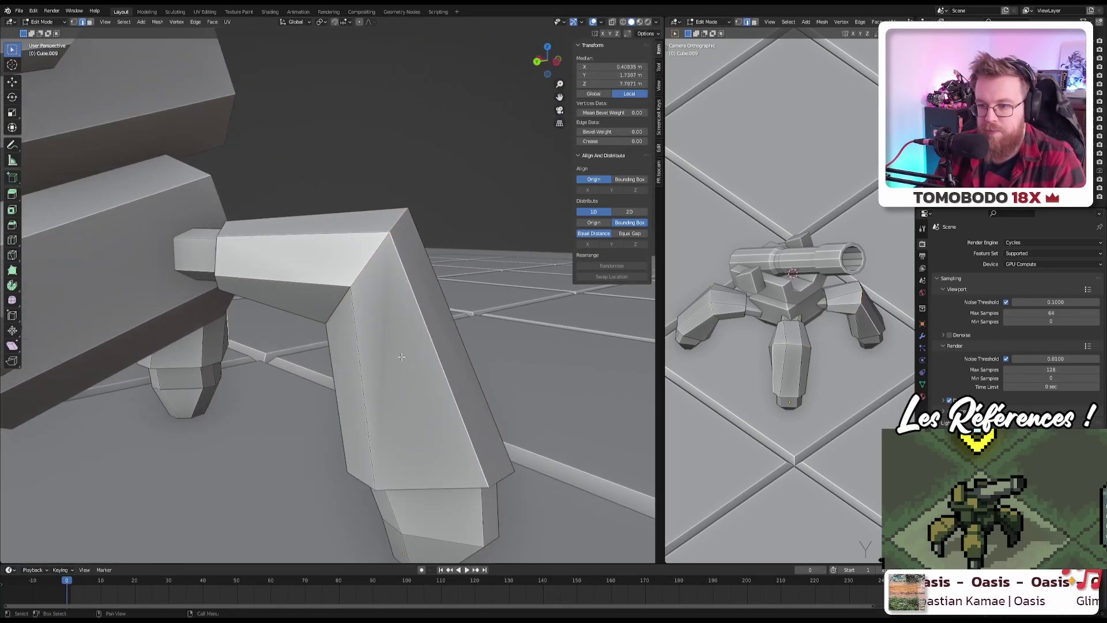
{"action": "left_click", "coordinate": [400, 355]}
{"action": "scroll", "coordinate": [400, 355], "scroll_direction": "down", "scroll_amount": 2}
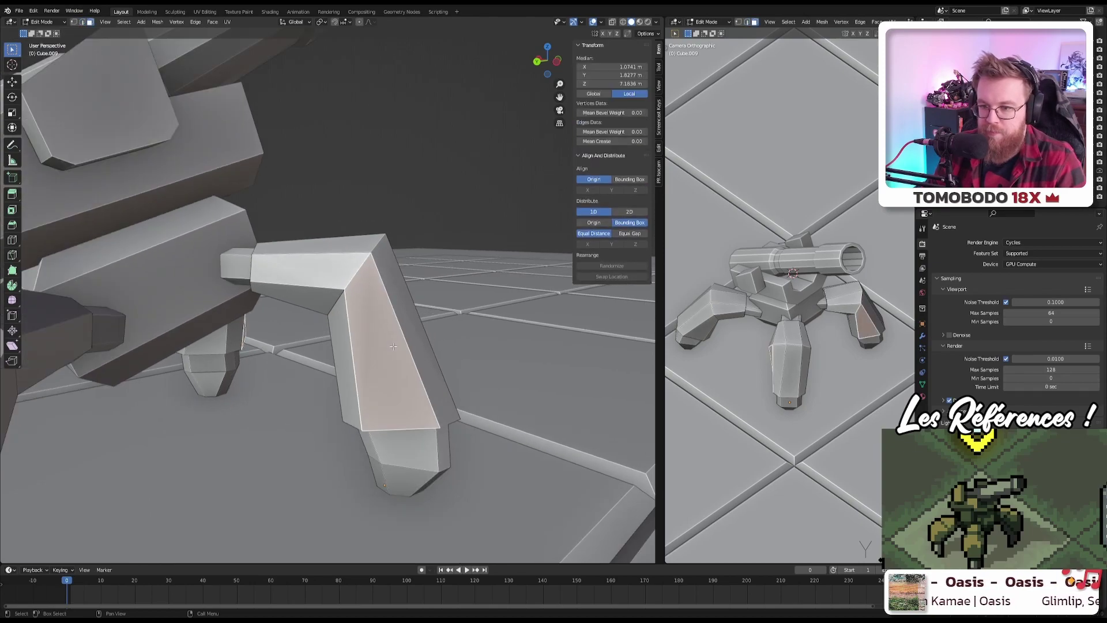
{"action": "scroll", "coordinate": [357, 347], "scroll_direction": "down", "scroll_amount": 2}
{"action": "right_click", "coordinate": [348, 346]}
{"action": "mouse_move", "coordinate": [348, 346]}
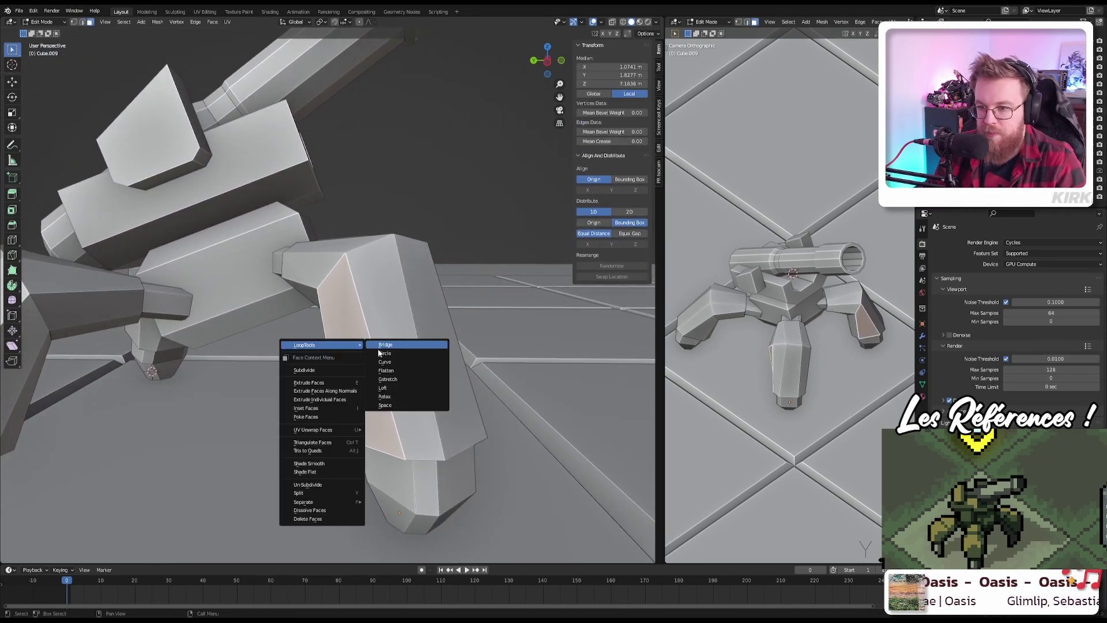
{"action": "left_click", "coordinate": [385, 370]}
{"action": "middle_click_drag", "start_coordinate": [404, 346], "coordinate": [299, 328]}
Step: Flatten the inner faces on the other leg with LoopTools Flatten
{"action": "left_click", "coordinate": [288, 347]}
{"action": "right_click", "coordinate": [289, 347]}
{"action": "mouse_move", "coordinate": [285, 345]}
{"action": "left_click", "coordinate": [332, 367]}
{"action": "scroll", "coordinate": [300, 327], "scroll_direction": "up", "scroll_amount": 1}
{"action": "left_click", "coordinate": [301, 326]}
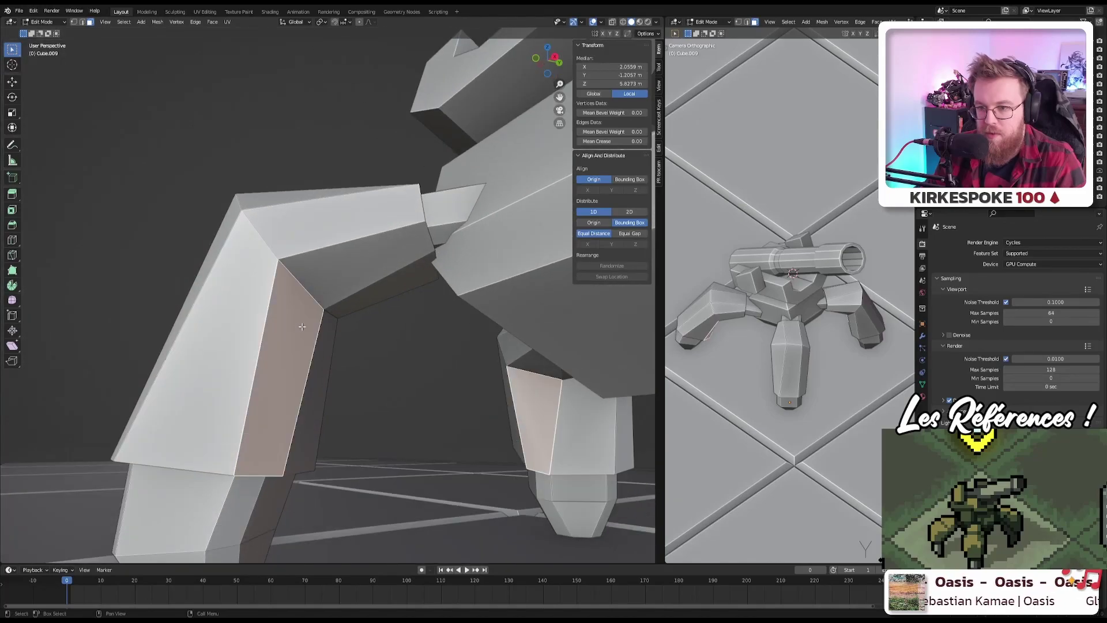
{"action": "right_click", "coordinate": [294, 343]}
{"action": "mouse_move", "coordinate": [293, 346]}
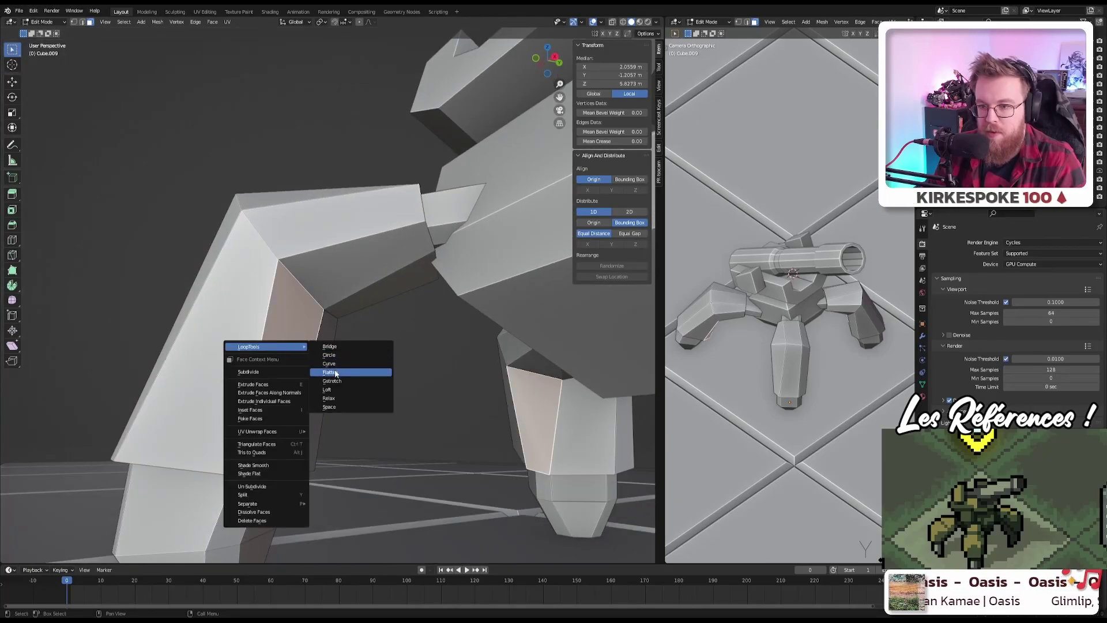
{"action": "left_click", "coordinate": [335, 373]}
{"action": "mouse_move", "coordinate": [329, 366]}
{"action": "middle_mouse_down"}
{"action": "mouse_move", "coordinate": [309, 343]}
{"action": "mouse_move", "coordinate": [331, 349]}
{"action": "middle_mouse_up"}
Step: Flatten the entire legs mesh, then undo it
{"action": "key", "text": "a"}
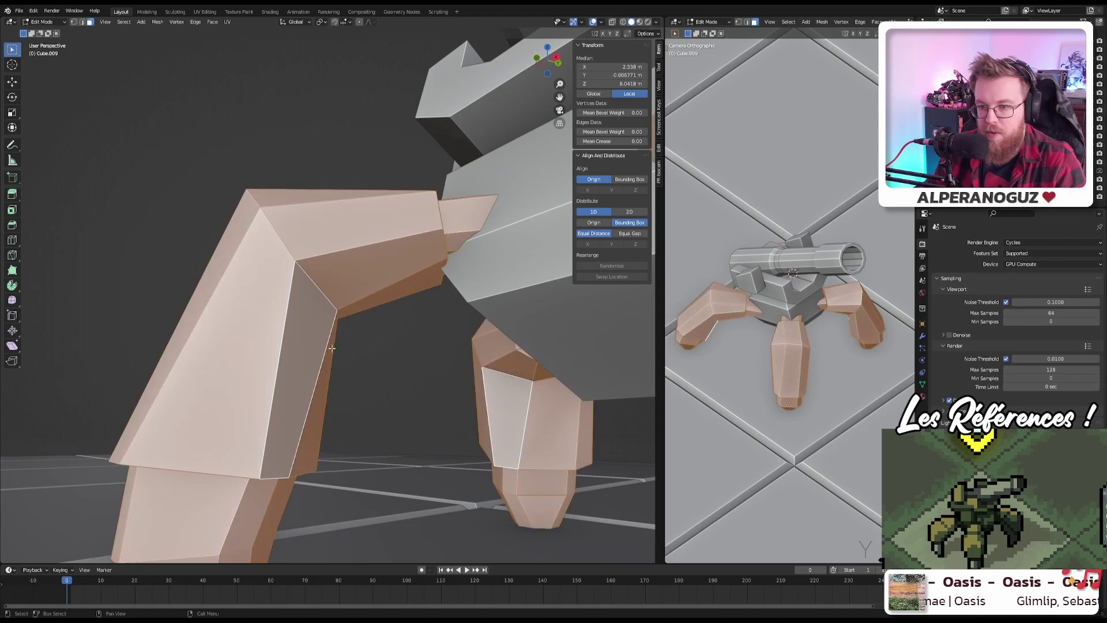
{"action": "right_click", "coordinate": [332, 349]}
{"action": "mouse_move", "coordinate": [323, 349]}
{"action": "left_click", "coordinate": [356, 364]}
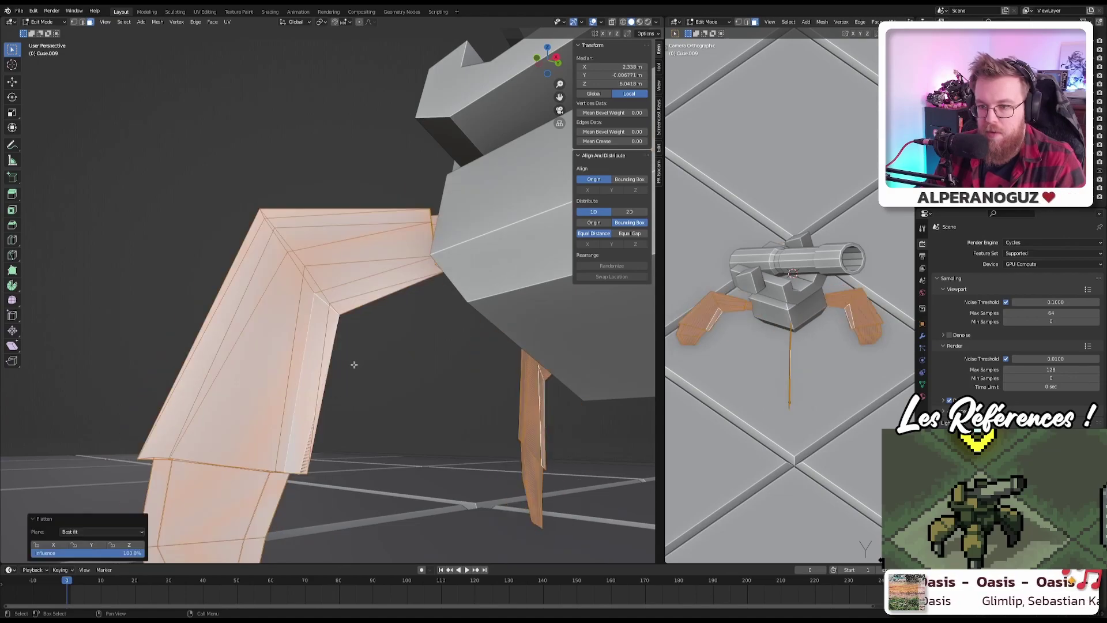
{"action": "key", "text": "ctrl+z"}
Step: Deselect everything and pick a face on the front leg, dismissing the context menu
{"action": "middle_click_drag", "start_coordinate": [261, 340], "coordinate": [346, 344]}
{"action": "key", "text": "alt+a"}
{"action": "left_click", "coordinate": [346, 344]}
{"action": "right_click", "coordinate": [346, 341]}
{"action": "mouse_move", "coordinate": [347, 343]}
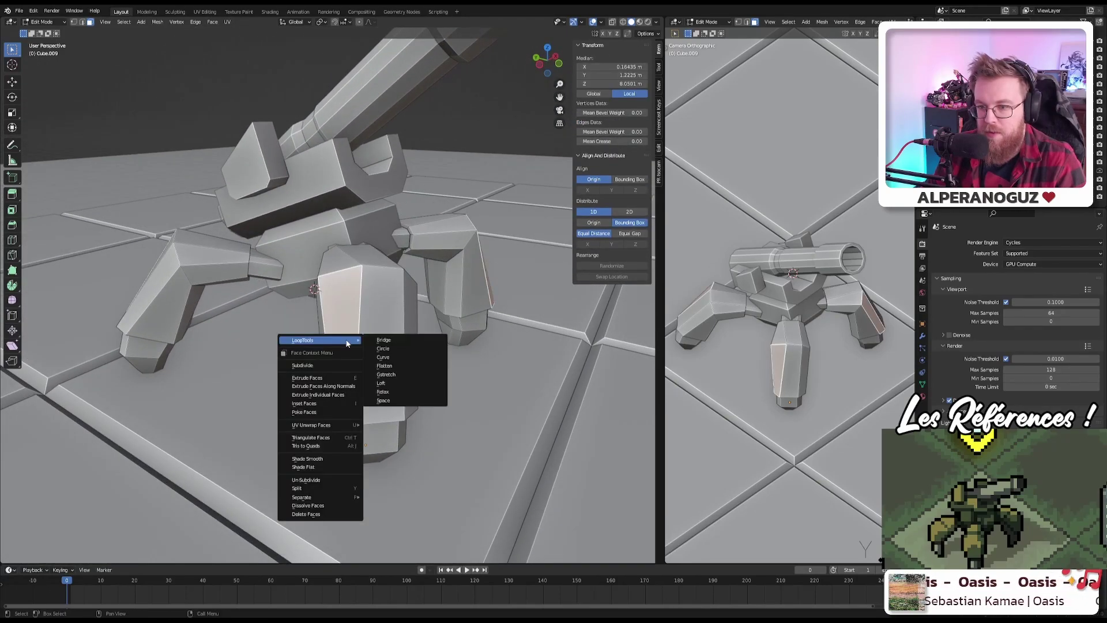
{"action": "key", "text": "Escape"}
Step: Select the front leg's linked geometry with Ctrl+L, then undo that selection
{"action": "middle_click_drag", "start_coordinate": [369, 323], "coordinate": [351, 288]}
{"action": "scroll", "coordinate": [351, 289], "scroll_direction": "down", "scroll_amount": 5}
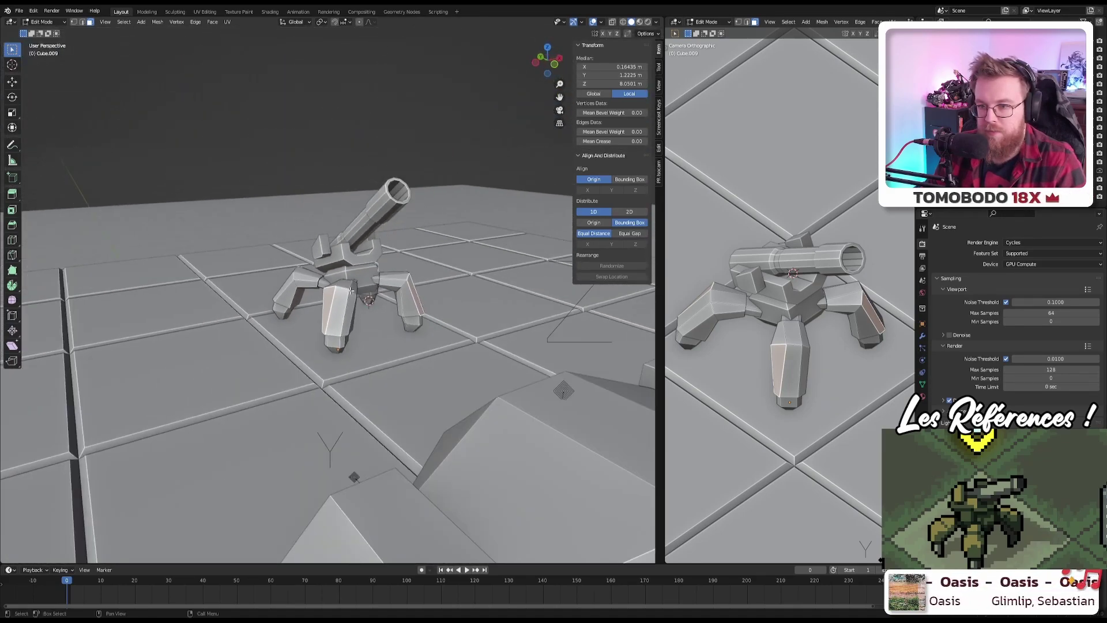
{"action": "key", "text": "ctrl+l"}
{"action": "scroll", "coordinate": [352, 294], "scroll_direction": "up", "scroll_amount": 4}
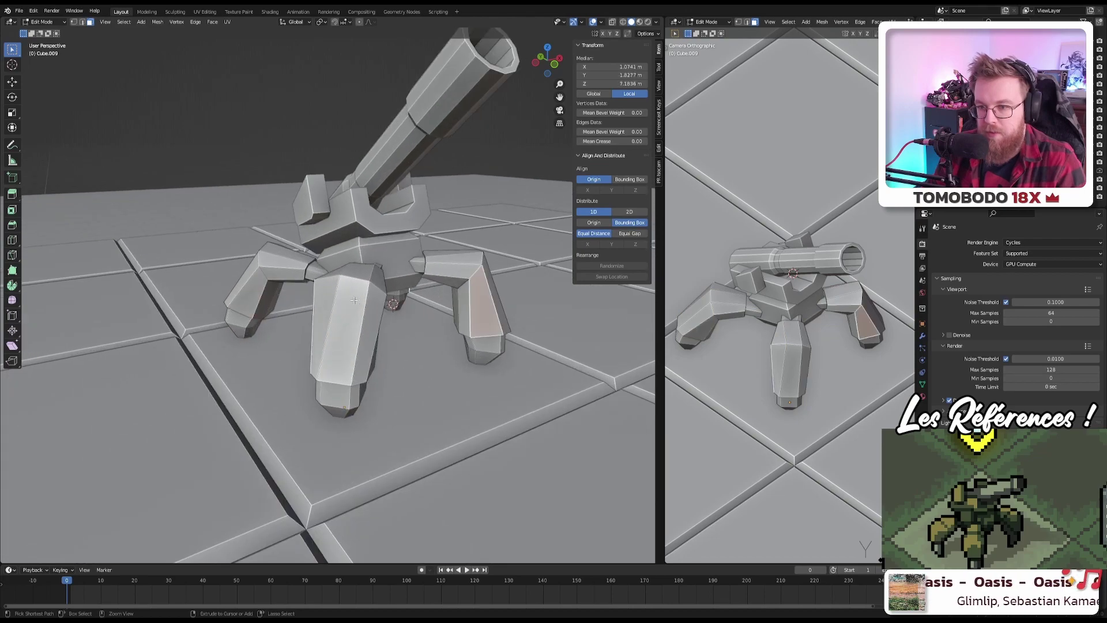
{"action": "key", "text": "ctrl+z"}
{"action": "key", "text": "ctrl+z"}
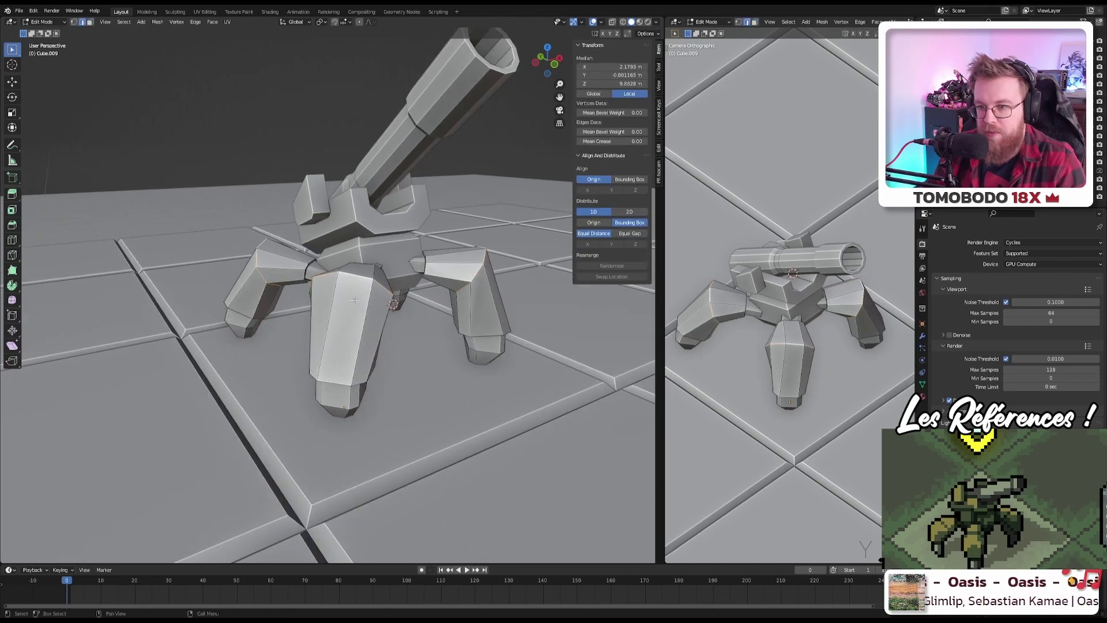
{"action": "scroll", "coordinate": [354, 300], "scroll_direction": "up", "scroll_amount": 4}
{"action": "middle_click_drag", "start_coordinate": [354, 300], "coordinate": [305, 319]}
{"action": "scroll", "coordinate": [364, 305], "scroll_direction": "up", "scroll_amount": 2}
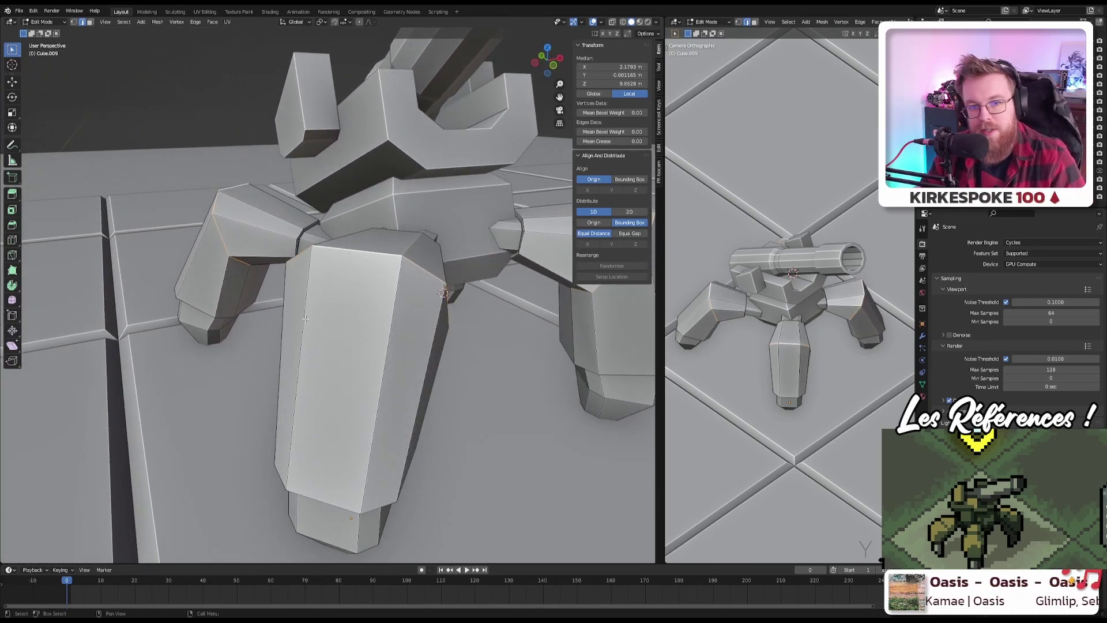
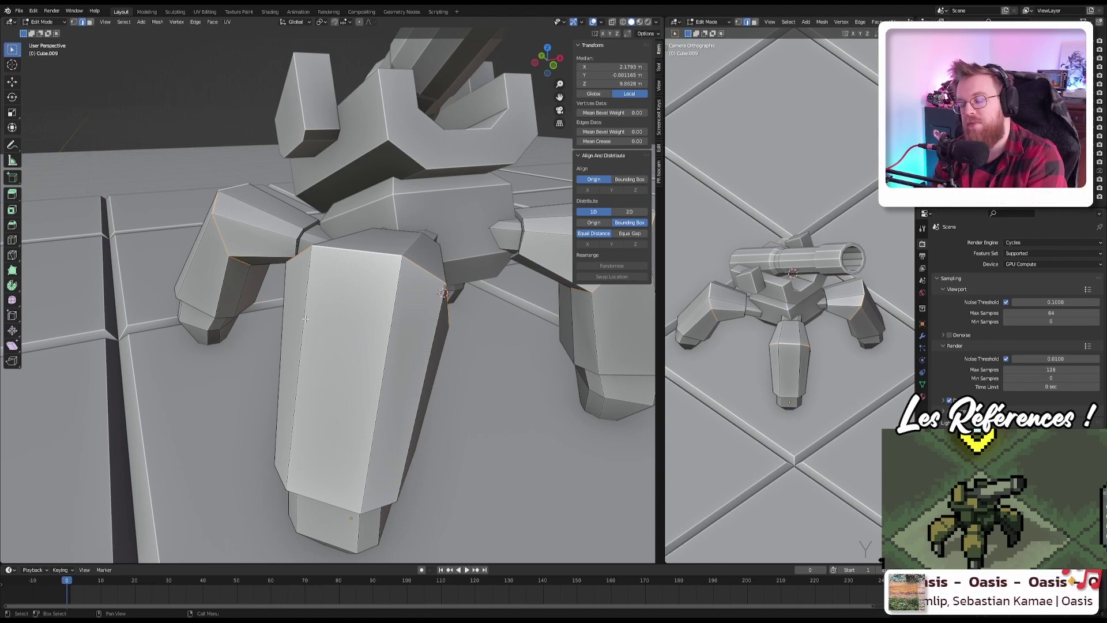
Step: Orbit, pan and zoom to bring the turret's front leg into close view
{"action": "scroll", "coordinate": [322, 239], "scroll_direction": "down", "scroll_amount": 10}
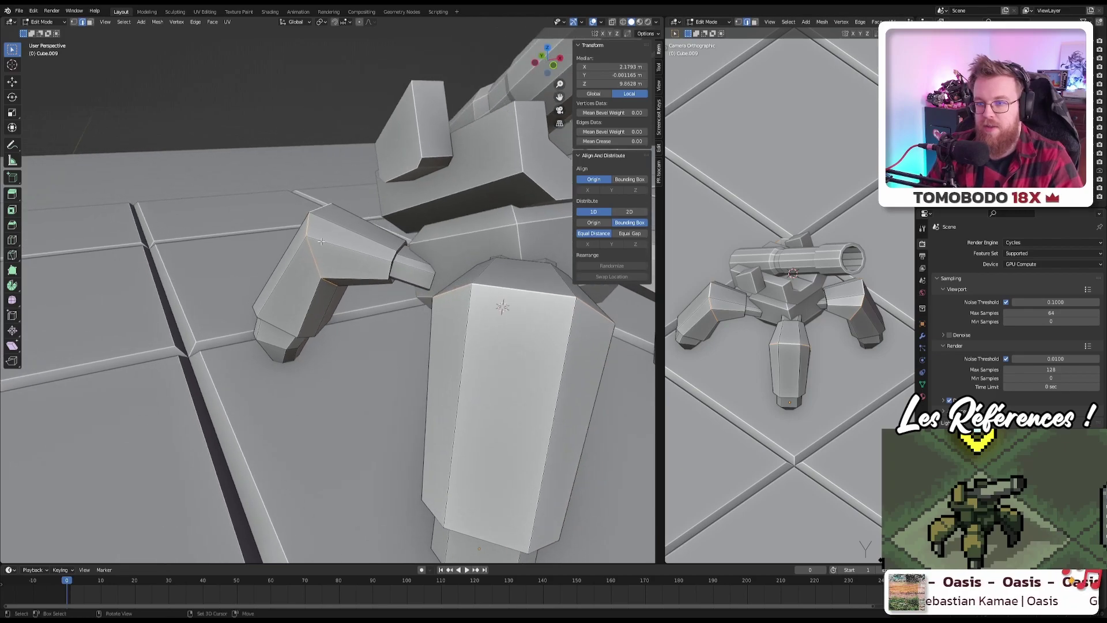
{"action": "middle_click_drag", "start_coordinate": [381, 231], "coordinate": [327, 242]}
{"action": "scroll", "coordinate": [327, 243], "scroll_direction": "down", "scroll_amount": 5}
{"action": "scroll", "coordinate": [327, 243], "scroll_direction": "up", "scroll_amount": 5}
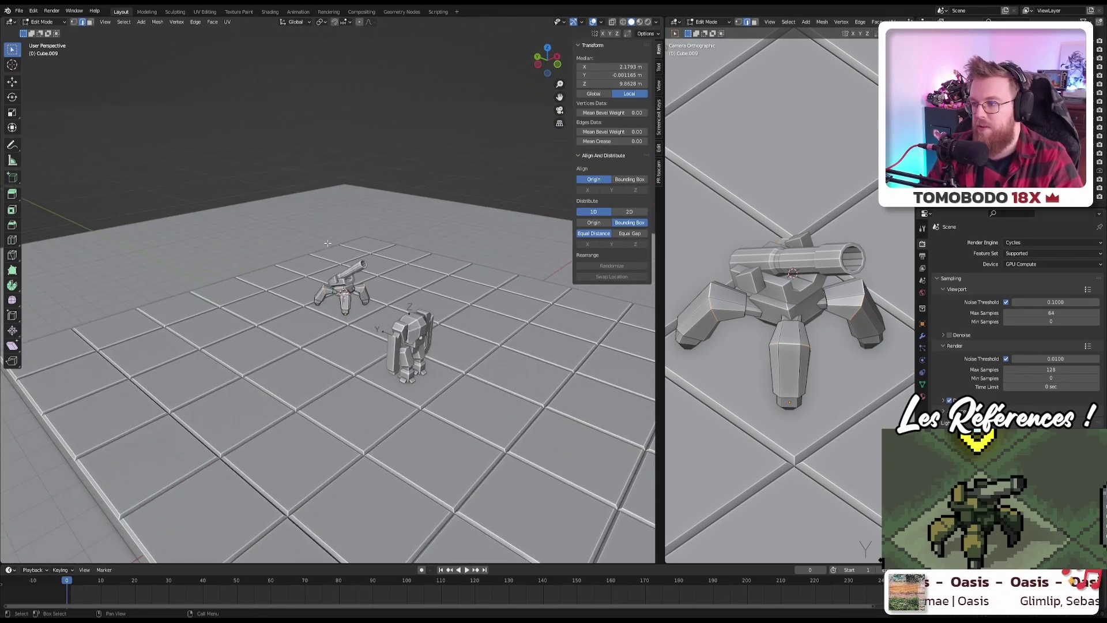
{"action": "scroll", "coordinate": [387, 242], "scroll_direction": "up", "scroll_amount": 1}
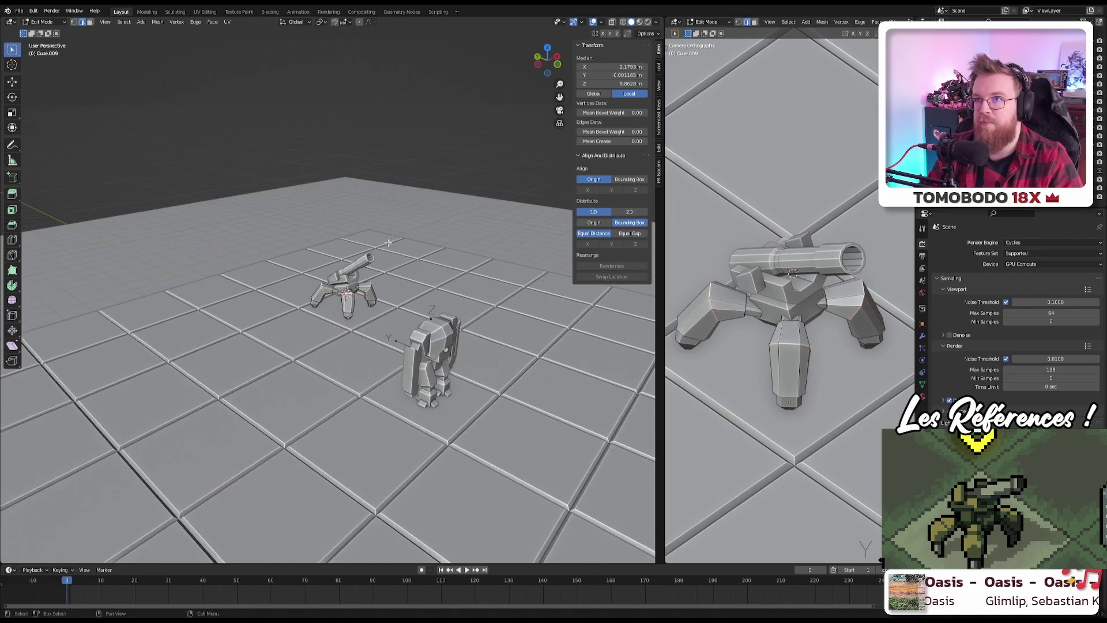
{"action": "scroll", "coordinate": [389, 242], "scroll_direction": "up", "scroll_amount": 8}
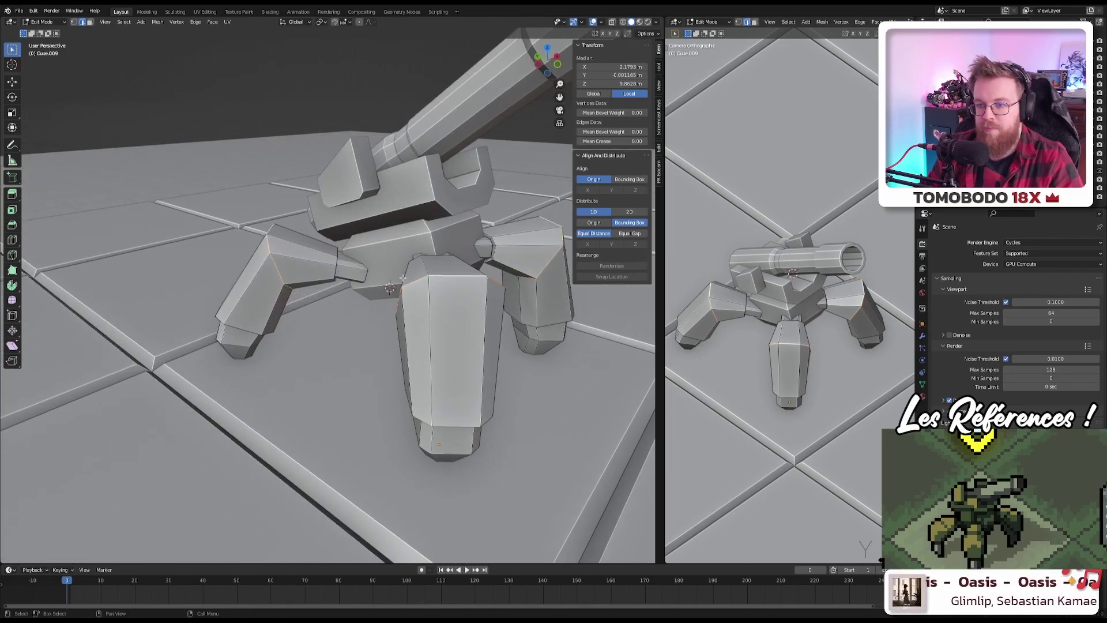
{"action": "middle_click_drag", "start_coordinate": [442, 264], "coordinate": [521, 282]}
{"action": "scroll", "coordinate": [427, 264], "scroll_direction": "down", "scroll_amount": 4}
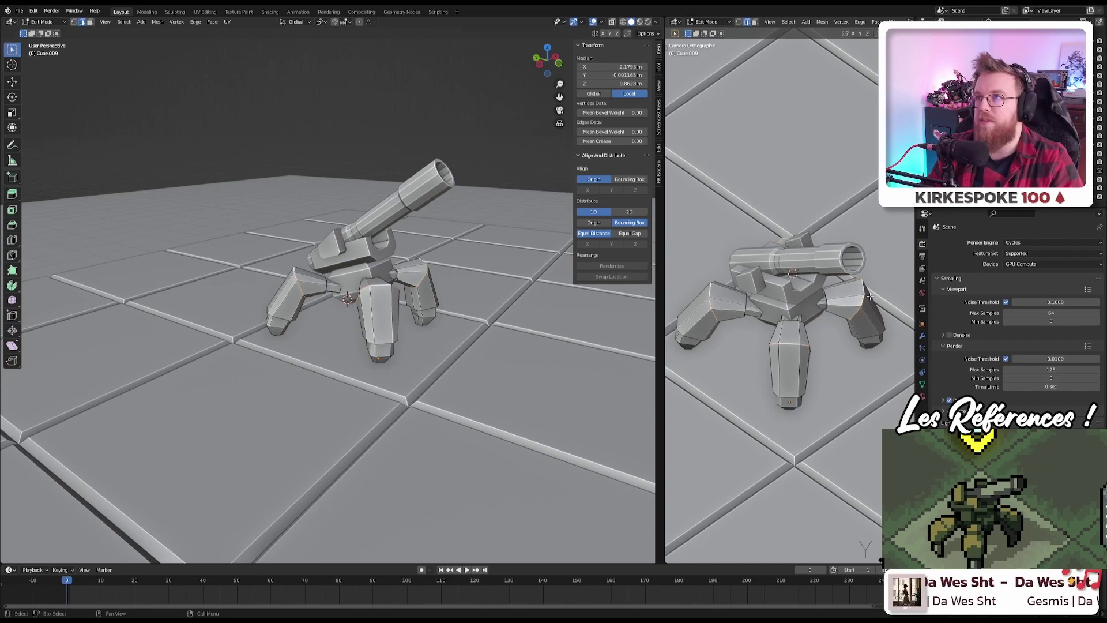
{"action": "middle_click_drag", "start_coordinate": [389, 283], "coordinate": [341, 290], "text": "shift"}
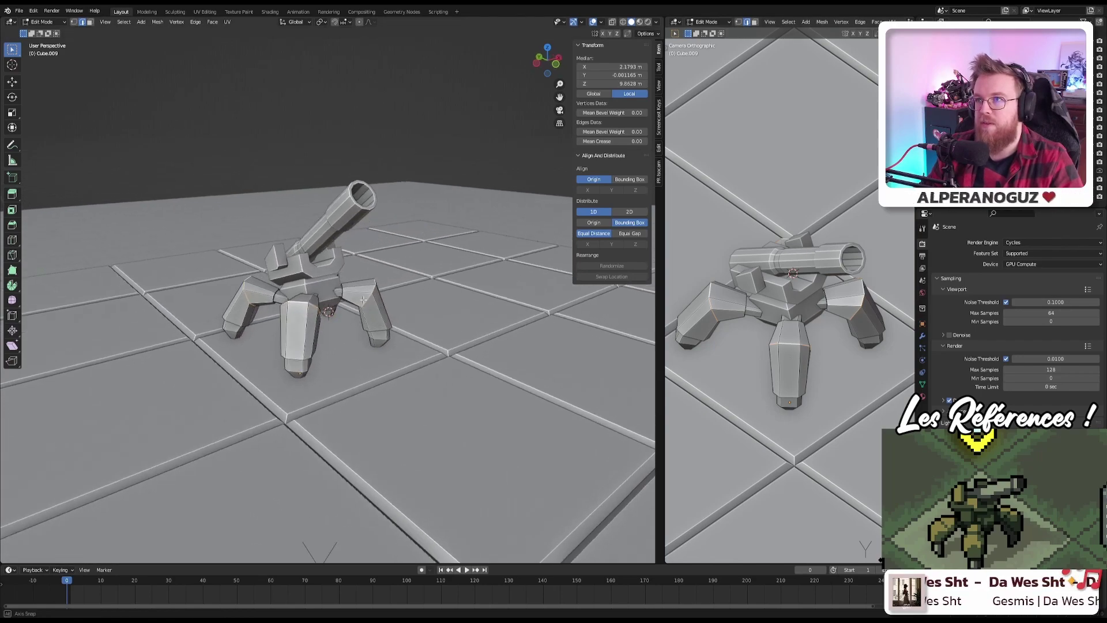
{"action": "scroll", "coordinate": [392, 312], "scroll_direction": "up", "scroll_amount": 5}
{"action": "middle_click_drag", "start_coordinate": [404, 327], "coordinate": [394, 399]}
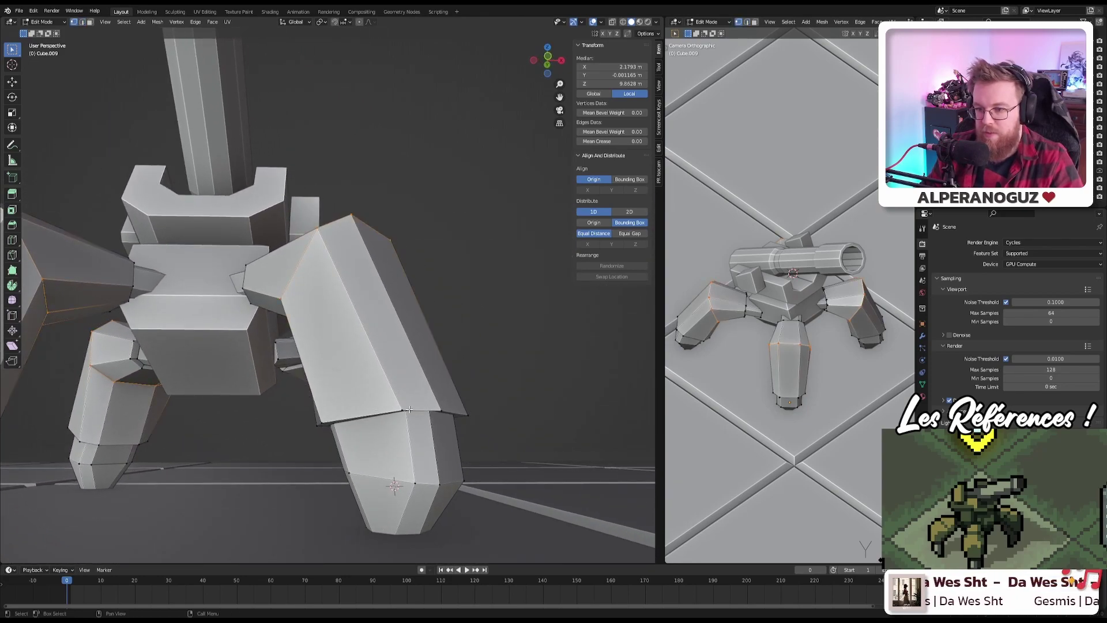
Step: Clear the selection, select the front leg's mesh and add an edge loop along it
{"action": "key", "text": "alt+a"}
{"action": "middle_click_drag", "start_coordinate": [400, 410], "coordinate": [304, 337]}
{"action": "key", "text": "l"}
{"action": "key", "text": "l"}
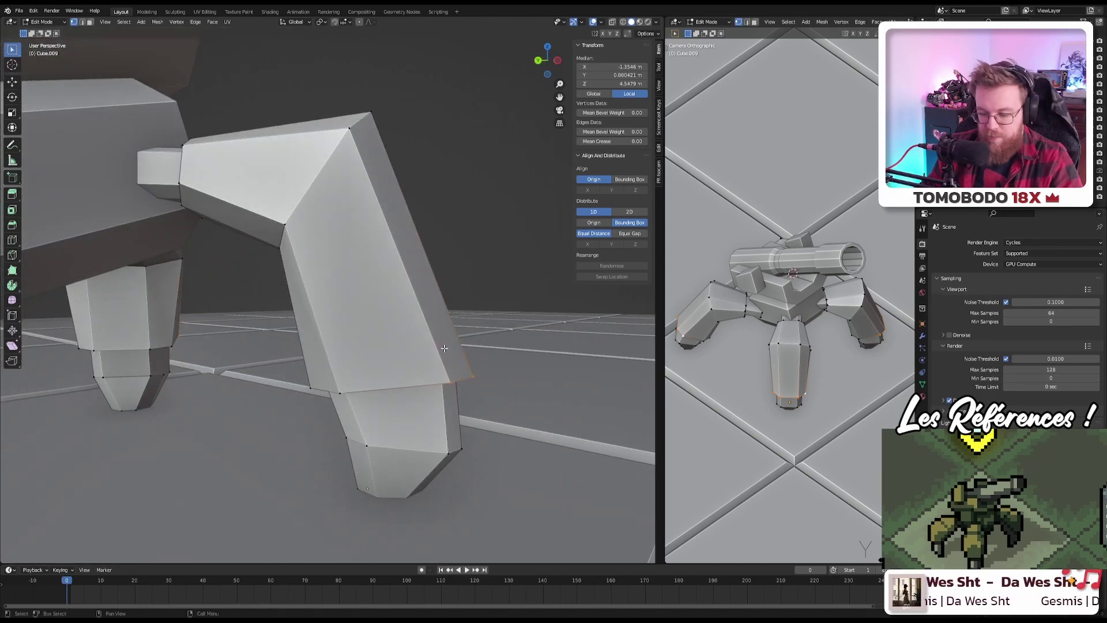
{"action": "key", "text": "ctrl+r"}
{"action": "left_click", "coordinate": [443, 346]}
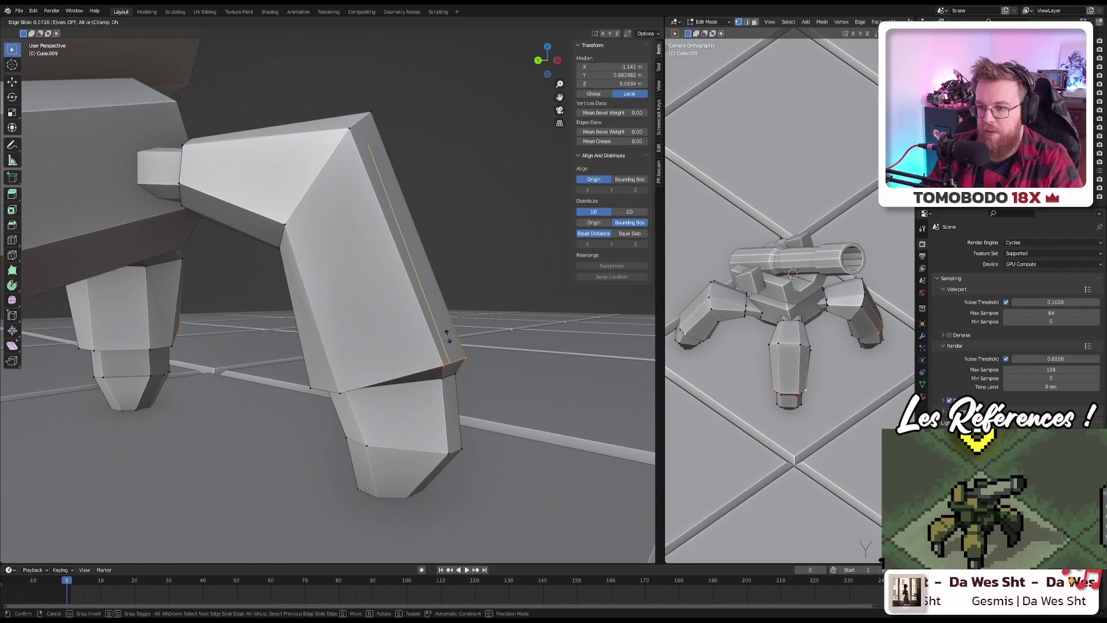
{"action": "left_click", "coordinate": [448, 337]}
Step: Try moving the leg vertices, undo it, then start and cancel a rotation
{"action": "middle_click_drag", "start_coordinate": [466, 355], "coordinate": [453, 336]}
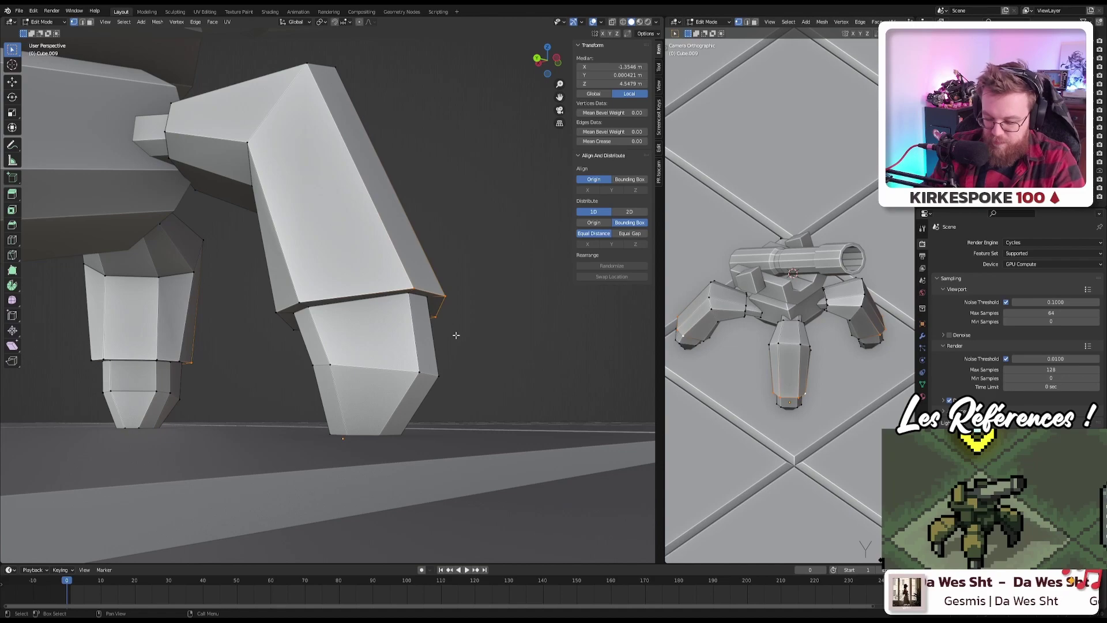
{"action": "key", "text": "g"}
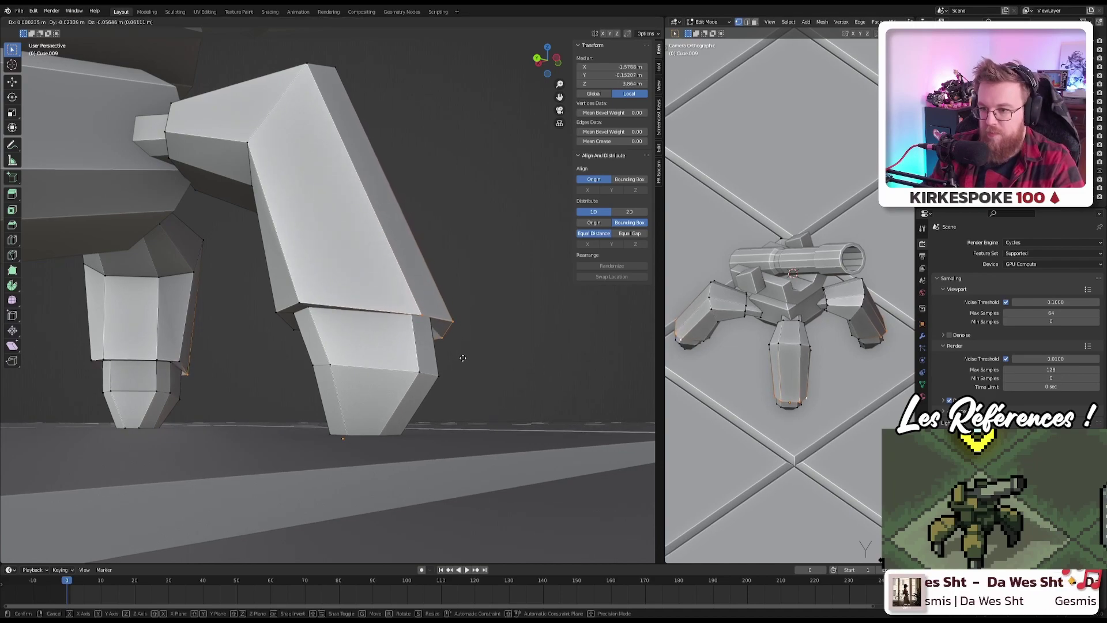
{"action": "left_click", "coordinate": [462, 364]}
{"action": "middle_click_drag", "start_coordinate": [462, 364], "coordinate": [455, 316]}
{"action": "scroll", "coordinate": [411, 340], "scroll_direction": "up", "scroll_amount": 4}
{"action": "key", "text": "ctrl+z"}
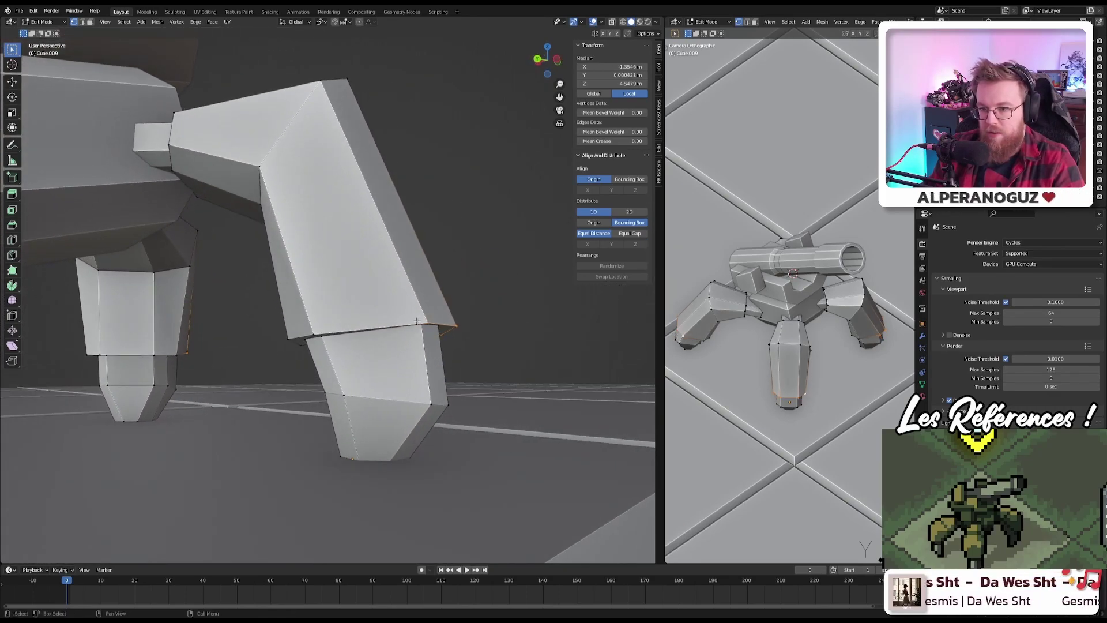
{"action": "key", "text": "r"}
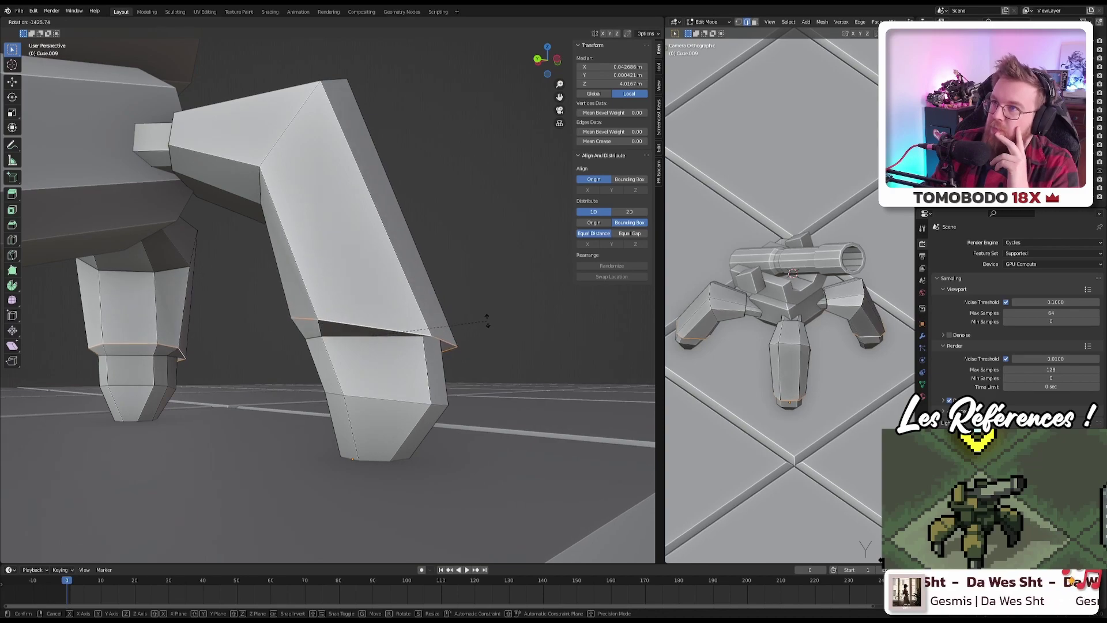
{"action": "key", "text": "Escape"}
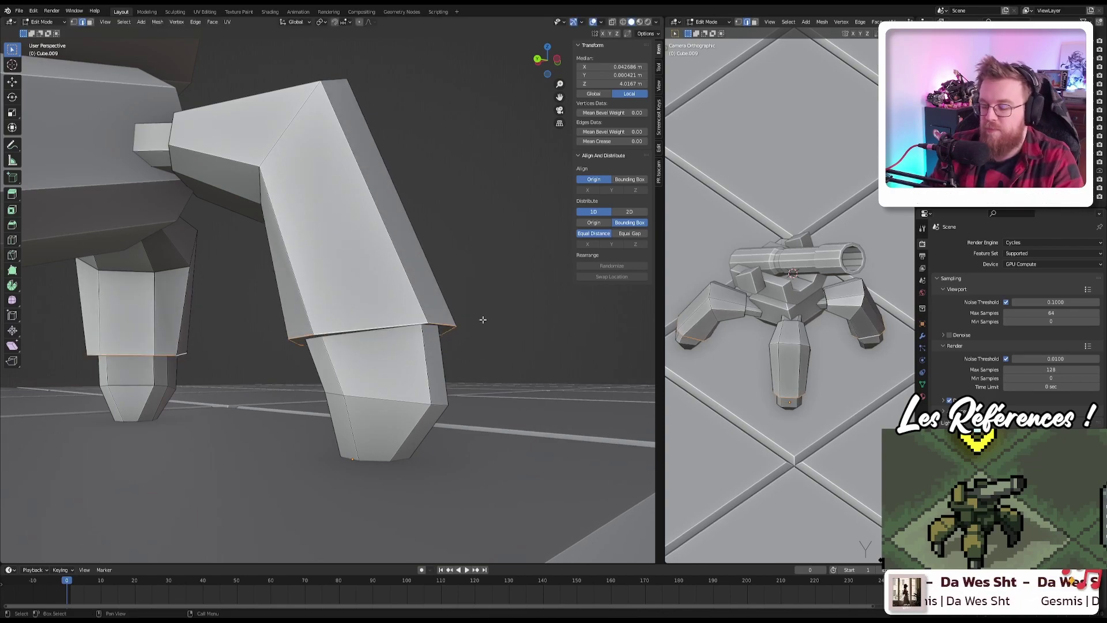
Step: Scale the legs' bottom faces down, then shrink the foot tips into points
{"action": "middle_click_drag", "start_coordinate": [482, 317], "coordinate": [252, 369]}
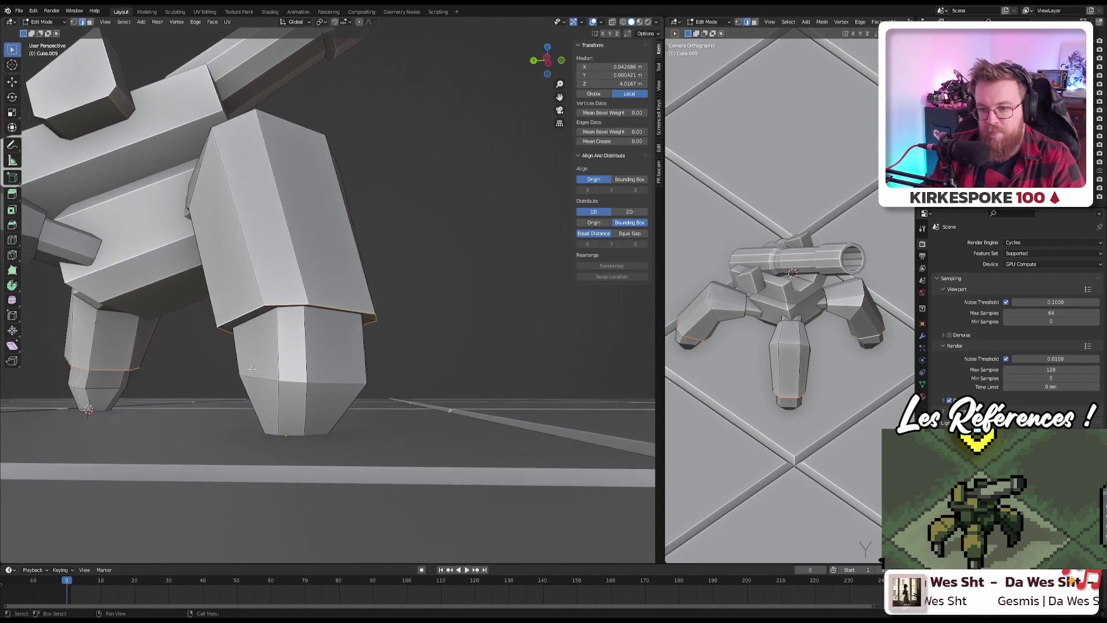
{"action": "key", "text": "s"}
{"action": "left_click", "coordinate": [388, 375]}
{"action": "left_click", "coordinate": [297, 433], "text": "alt"}
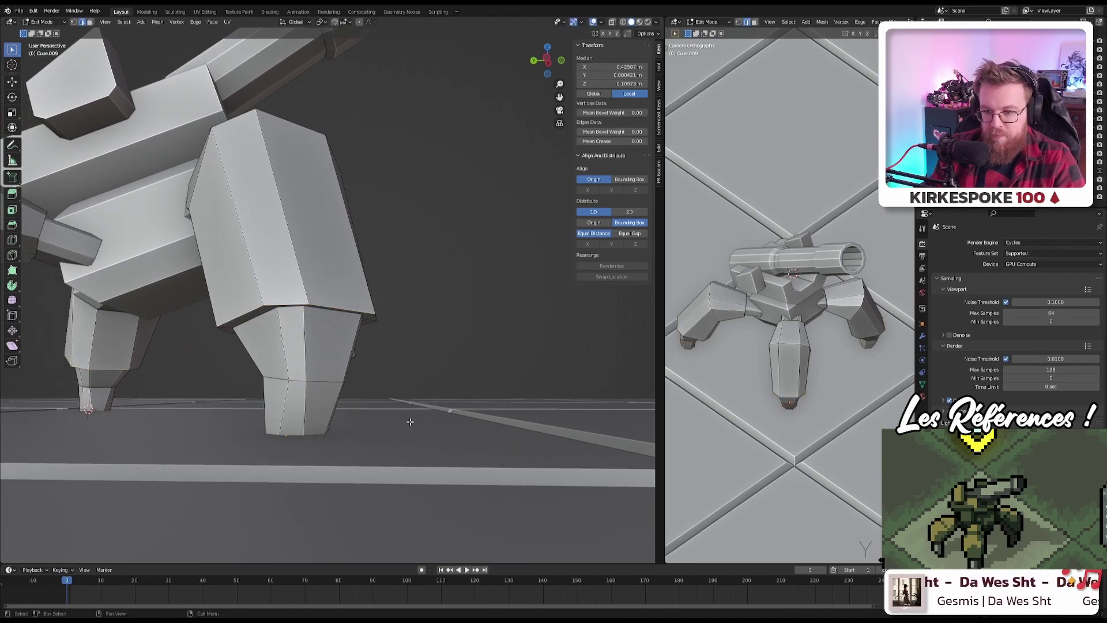
{"action": "key", "text": "s"}
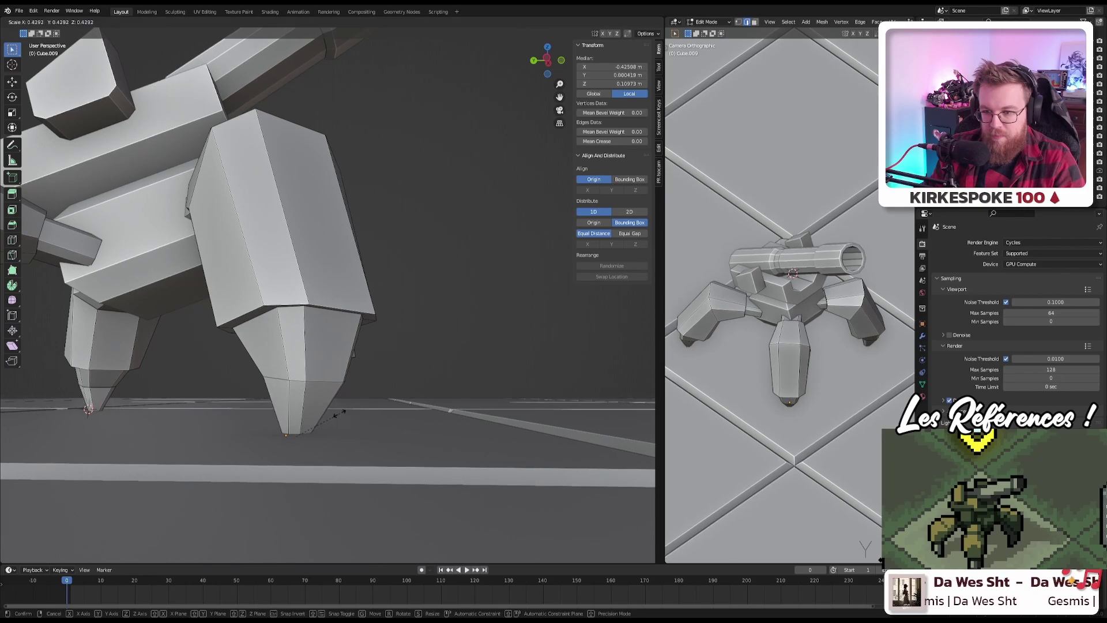
{"action": "left_click", "coordinate": [332, 414]}
Step: Select the lower edge loop of the leg's upper block and scale it narrower
{"action": "middle_click_drag", "start_coordinate": [400, 362], "coordinate": [435, 360]}
{"action": "scroll", "coordinate": [427, 362], "scroll_direction": "up", "scroll_amount": 5}
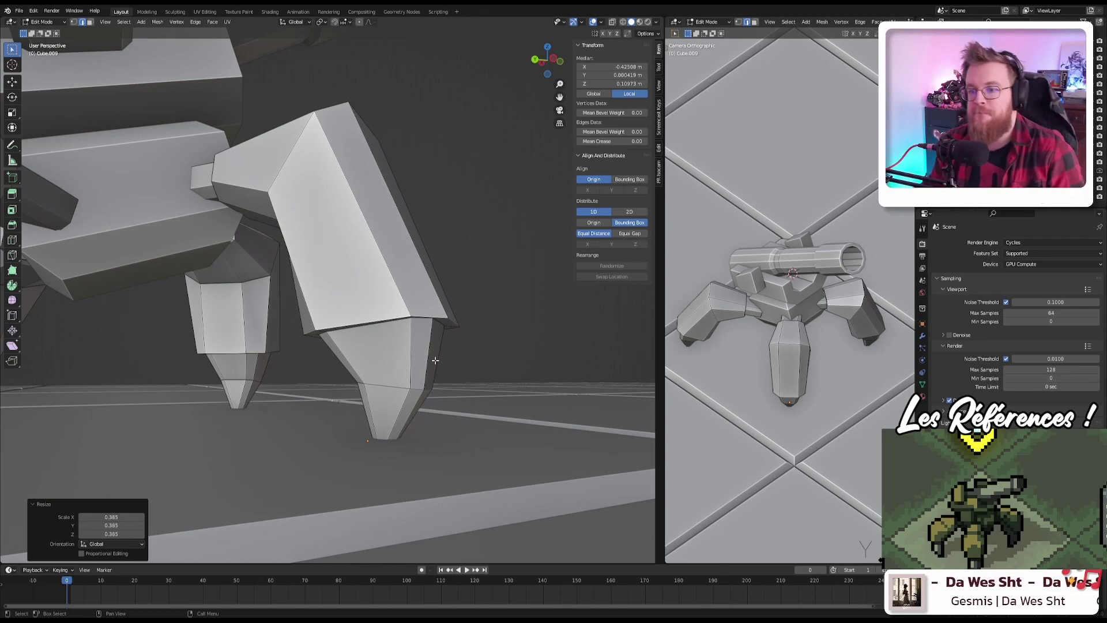
{"action": "scroll", "coordinate": [427, 336], "scroll_direction": "down", "scroll_amount": 3}
{"action": "scroll", "coordinate": [351, 357], "scroll_direction": "up", "scroll_amount": 5}
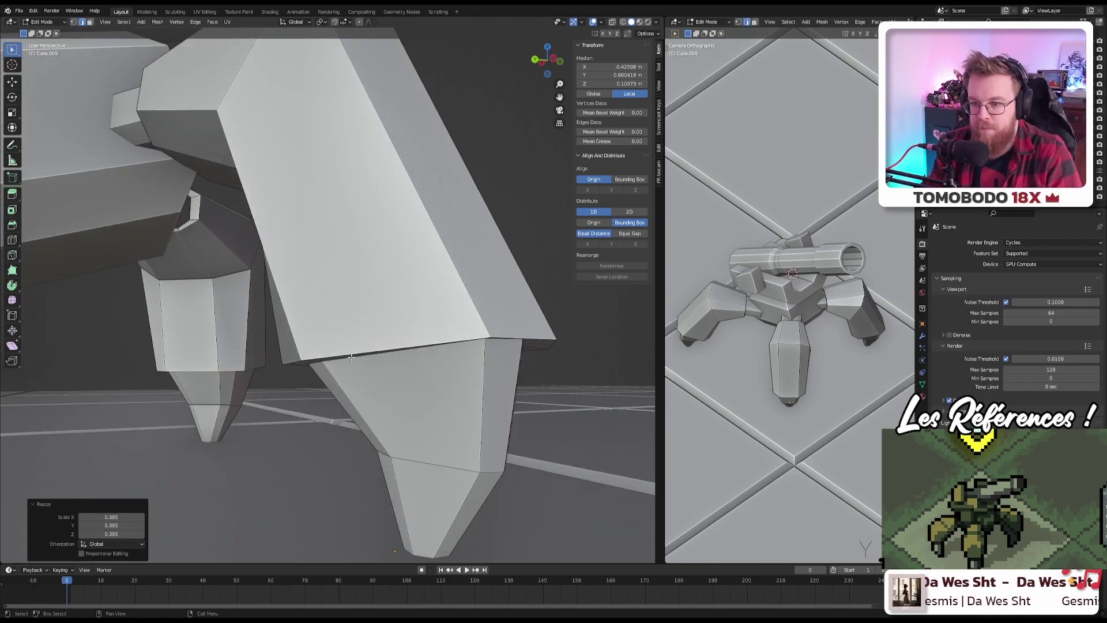
{"action": "left_click", "coordinate": [351, 358], "text": "alt"}
{"action": "key", "text": "s"}
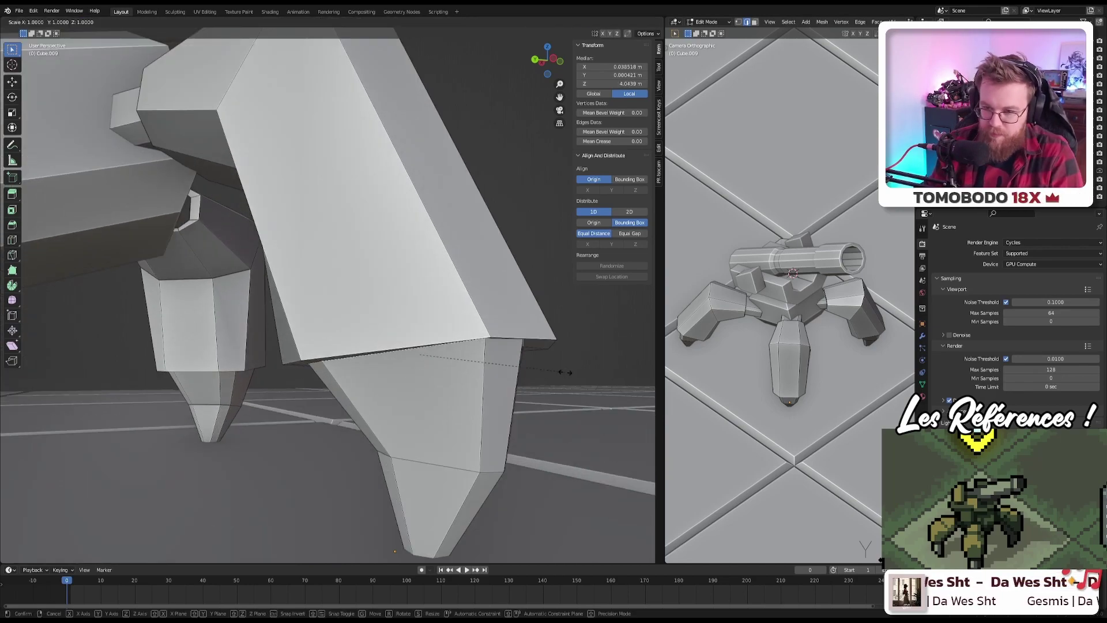
{"action": "left_click", "coordinate": [534, 372]}
Step: Frame the legs, select the left leg and isolate it in local view
{"action": "scroll", "coordinate": [534, 373], "scroll_direction": "down", "scroll_amount": 4}
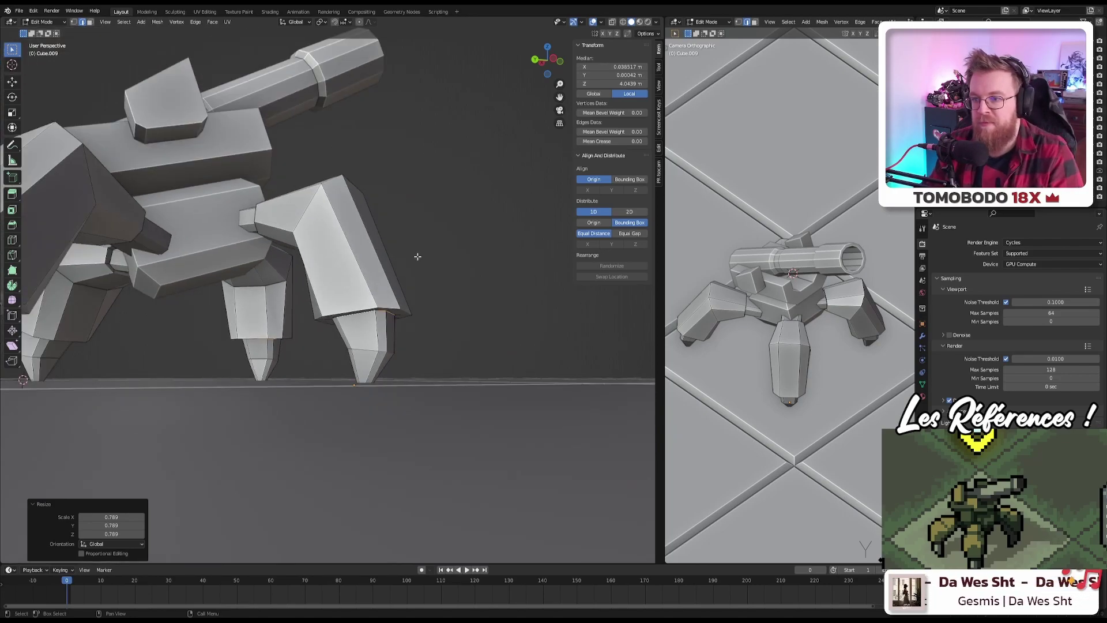
{"action": "mouse_move", "coordinate": [423, 253]}
{"action": "middle_mouse_down"}
{"action": "mouse_move", "coordinate": [472, 266]}
{"action": "mouse_move", "coordinate": [422, 268]}
{"action": "middle_mouse_up"}
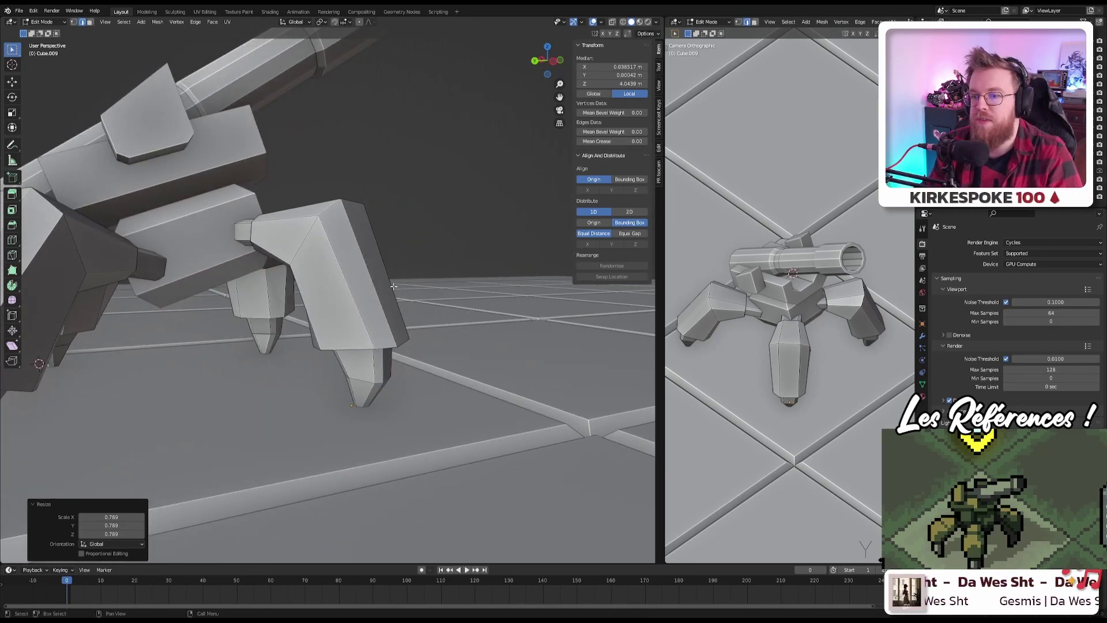
{"action": "middle_click_drag", "start_coordinate": [394, 286], "coordinate": [425, 205]}
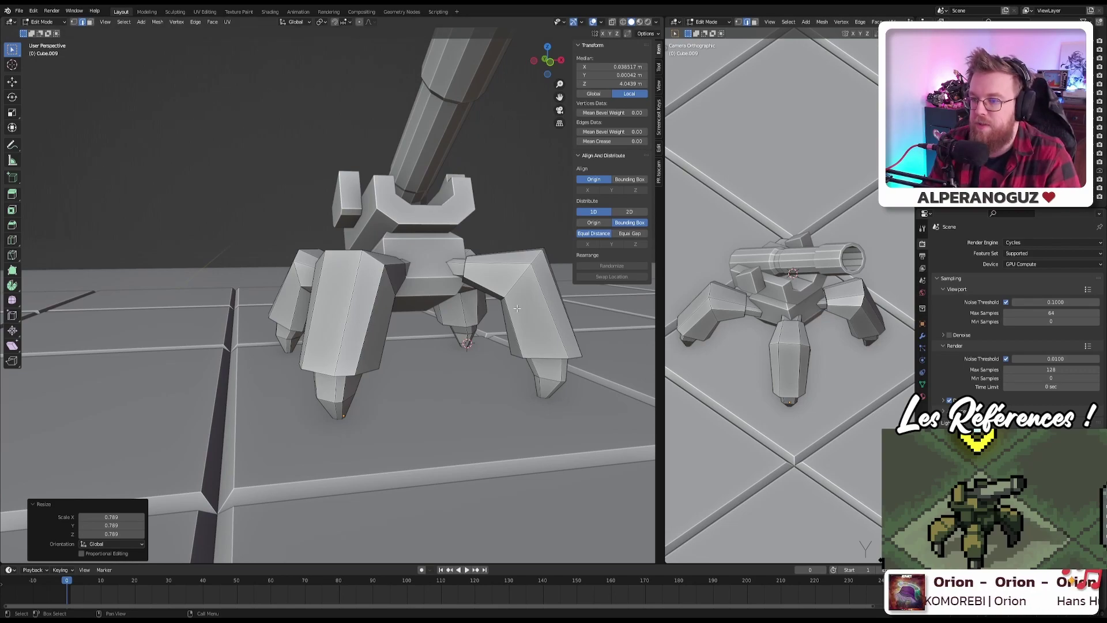
{"action": "scroll", "coordinate": [516, 309], "scroll_direction": "up", "scroll_amount": 6}
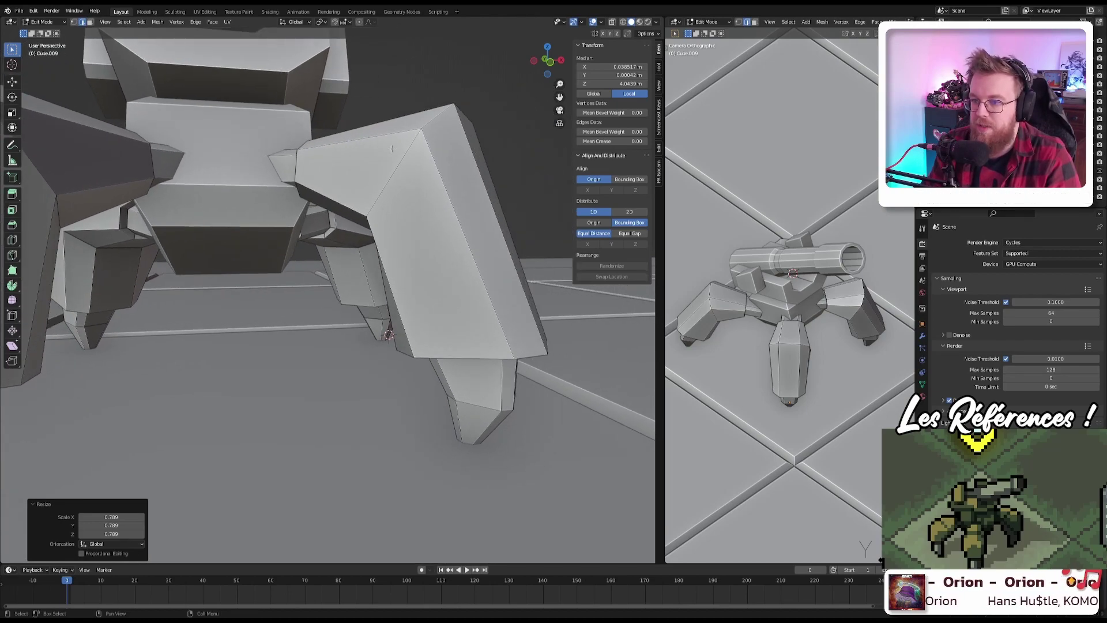
{"action": "key", "text": "KP_Decimal"}
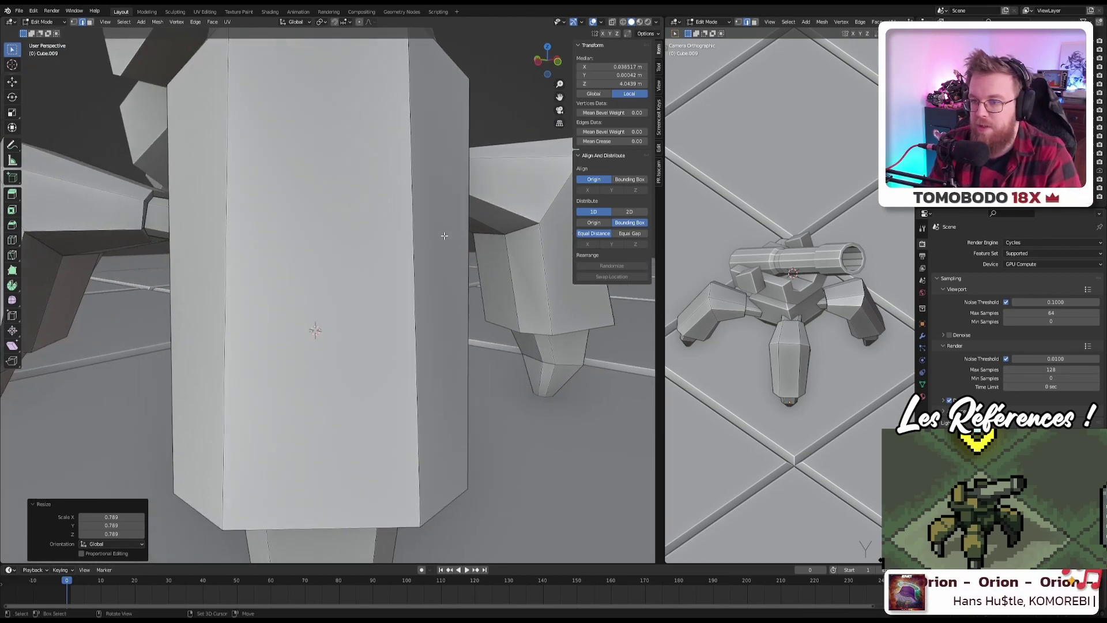
{"action": "middle_click_drag", "start_coordinate": [506, 244], "coordinate": [429, 213]}
{"action": "scroll", "coordinate": [494, 289], "scroll_direction": "up", "scroll_amount": 2}
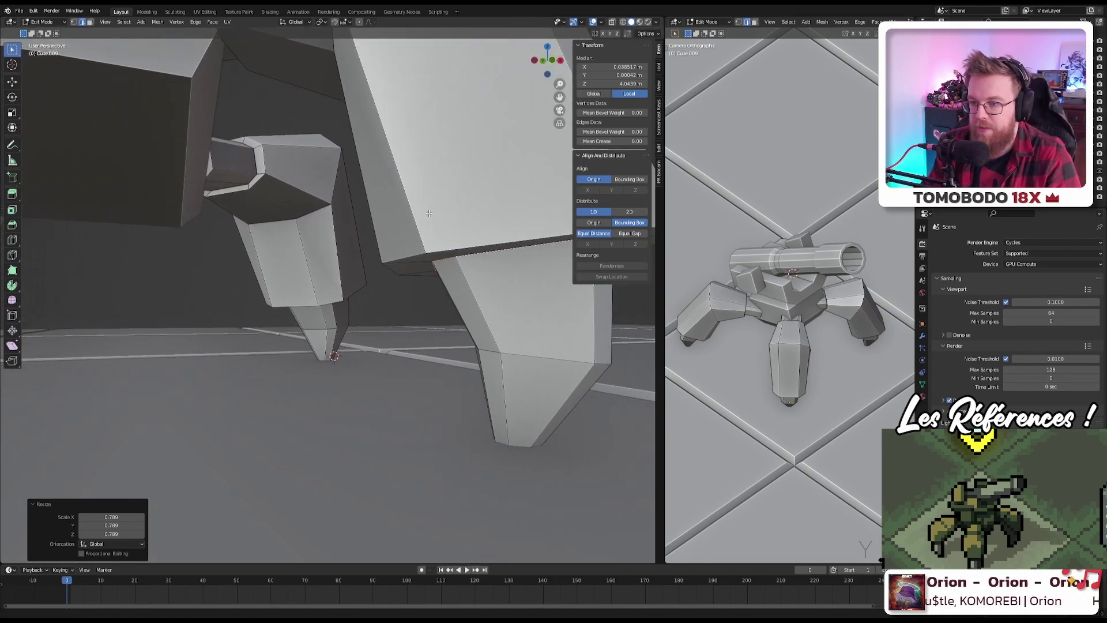
{"action": "middle_click_drag", "start_coordinate": [440, 265], "coordinate": [259, 218]}
{"action": "key", "text": "alt+a"}
{"action": "left_click", "coordinate": [220, 226]}
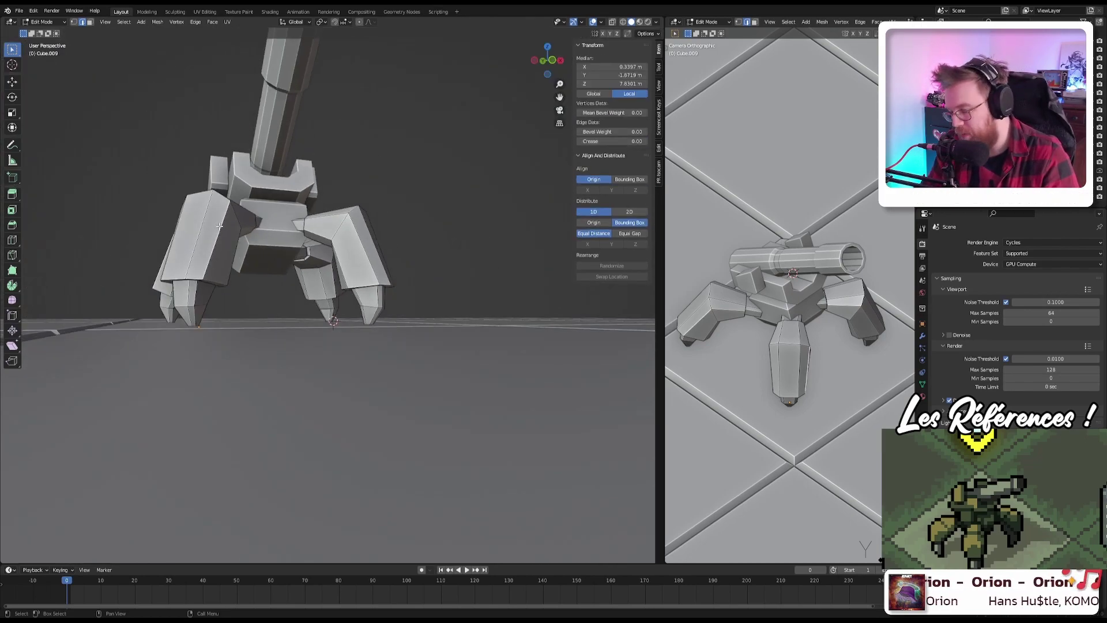
{"action": "key", "text": "KP_Divide"}
{"action": "middle_click_drag", "start_coordinate": [220, 226], "coordinate": [339, 219]}
Step: In vertex select mode, merge two pairs of stray joint vertices At Last
{"action": "scroll", "coordinate": [339, 219], "scroll_direction": "up", "scroll_amount": 8}
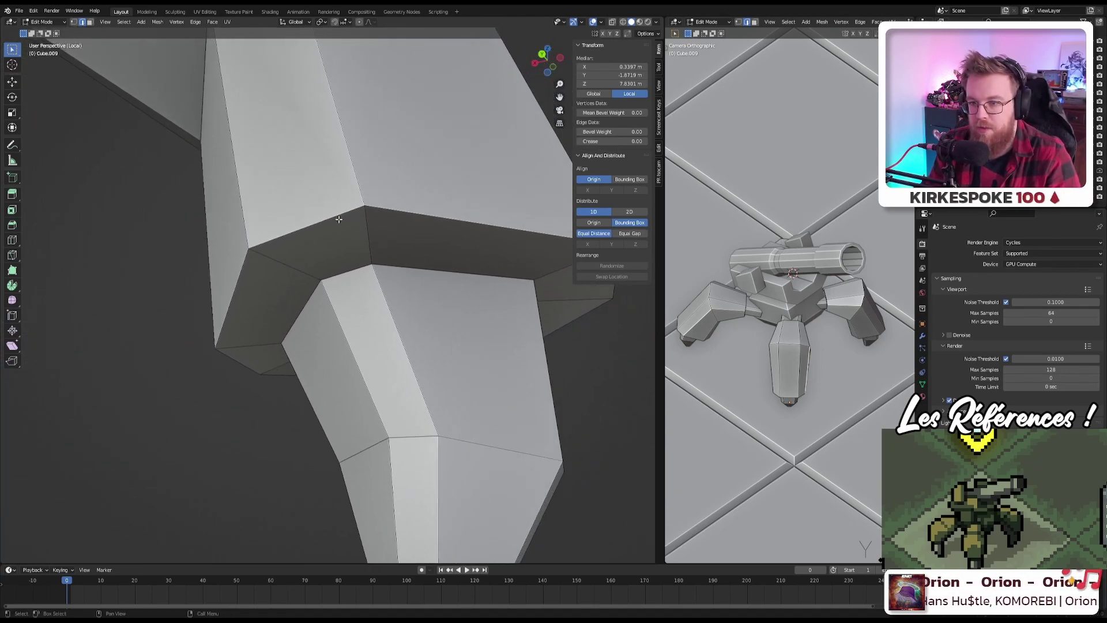
{"action": "key", "text": "1"}
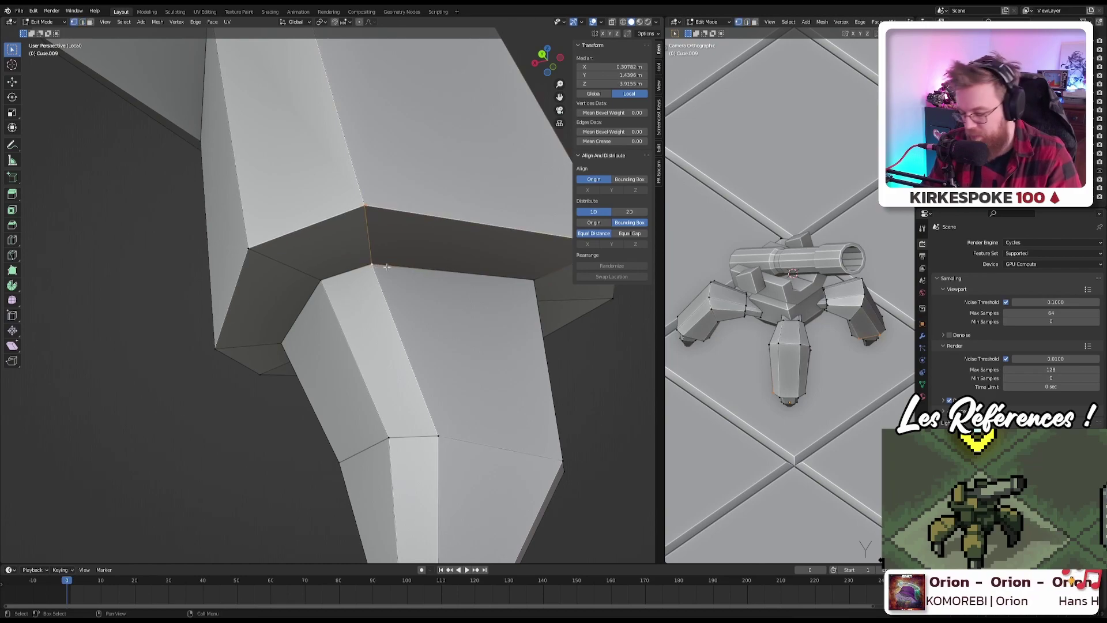
{"action": "key", "text": "m"}
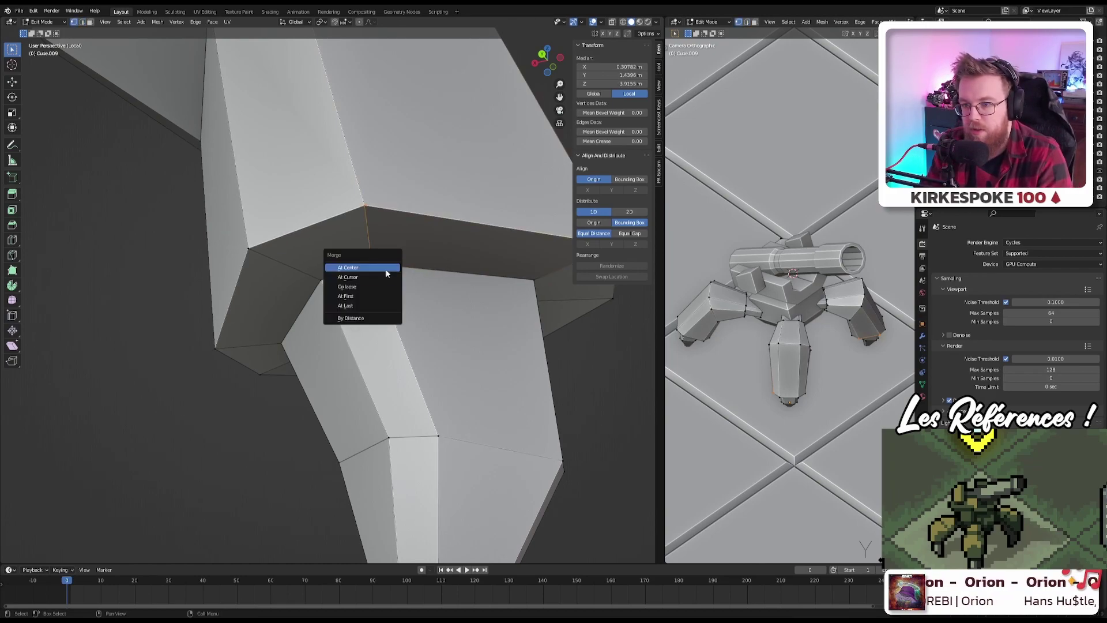
{"action": "left_click", "coordinate": [373, 304]}
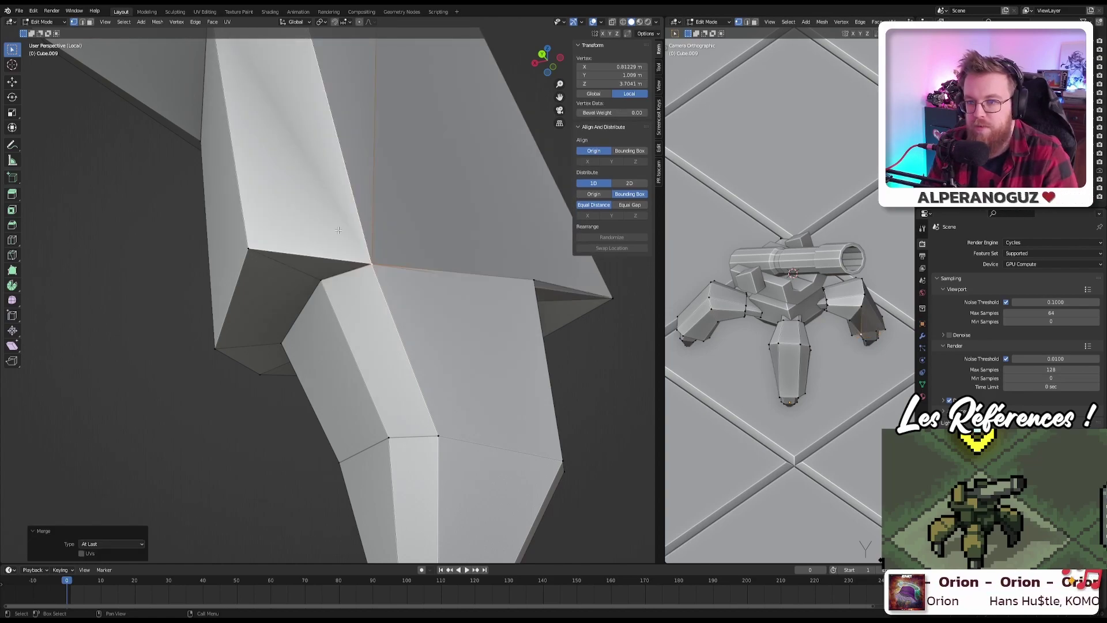
{"action": "scroll", "coordinate": [339, 230], "scroll_direction": "down", "scroll_amount": 5}
{"action": "middle_click_drag", "start_coordinate": [338, 230], "coordinate": [331, 301]}
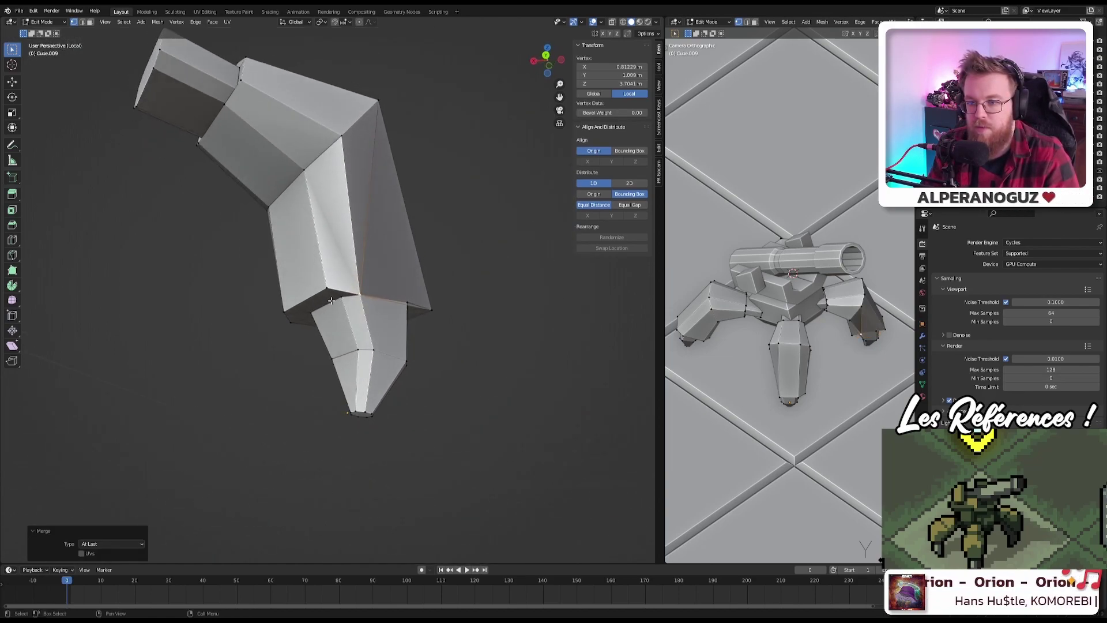
{"action": "scroll", "coordinate": [331, 301], "scroll_direction": "up", "scroll_amount": 5}
{"action": "left_click", "coordinate": [328, 294]}
{"action": "left_click", "coordinate": [366, 301], "text": "shift"}
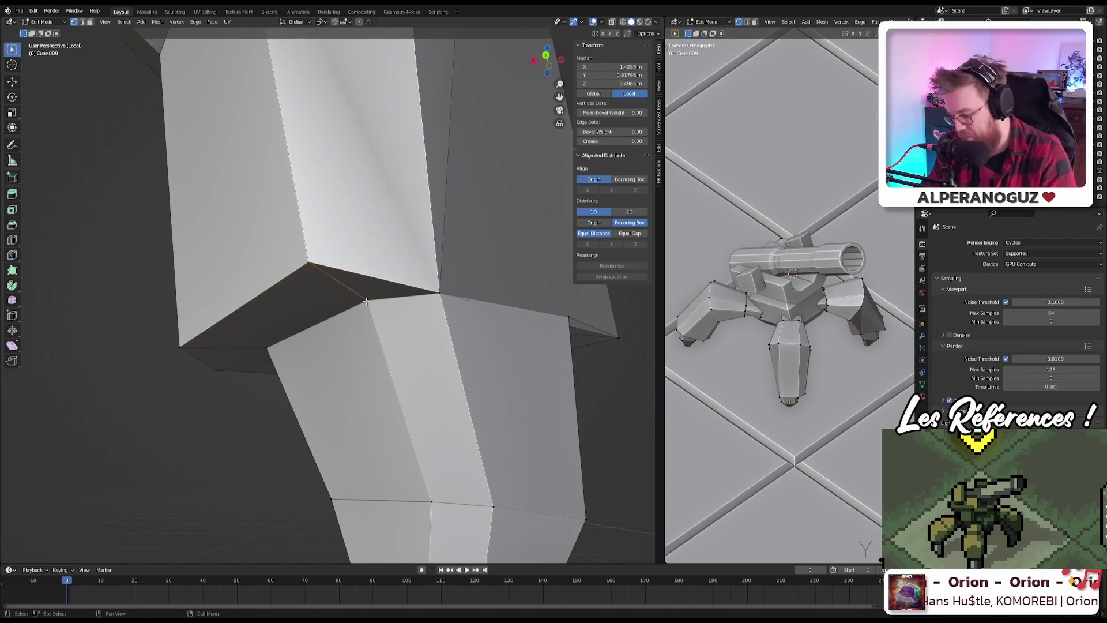
{"action": "key", "text": "m"}
{"action": "left_click", "coordinate": [366, 300]}
Step: Merge two more vertex pairs at the leg joint onto the last selected vertex
{"action": "middle_click_drag", "start_coordinate": [204, 335], "coordinate": [343, 278]}
{"action": "left_click", "coordinate": [343, 277]}
{"action": "left_click", "coordinate": [330, 305], "text": "shift"}
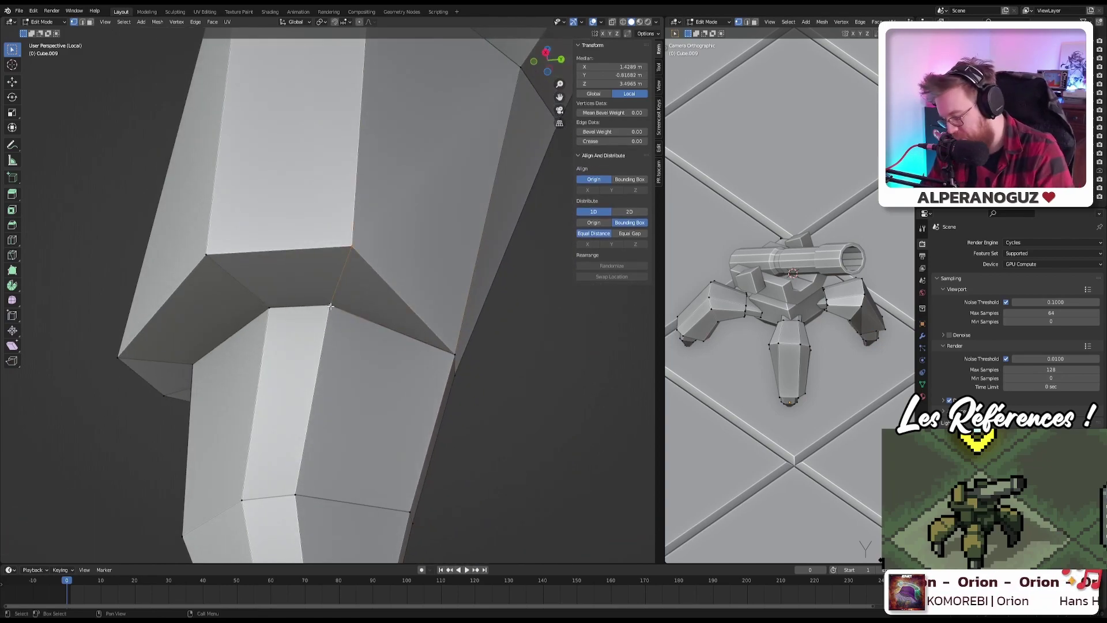
{"action": "key", "text": "m"}
{"action": "left_click", "coordinate": [330, 304]}
{"action": "middle_click_drag", "start_coordinate": [330, 304], "coordinate": [356, 330]}
{"action": "left_click", "coordinate": [356, 330]}
{"action": "left_click", "coordinate": [355, 330], "text": "shift"}
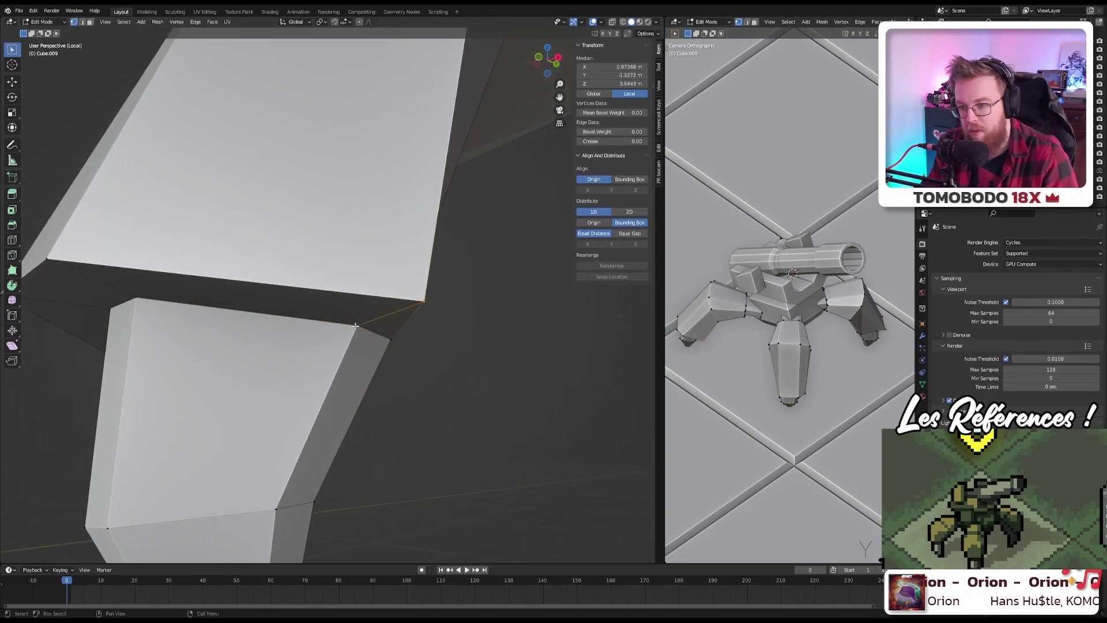
{"action": "key", "text": "m"}
{"action": "left_click", "coordinate": [357, 328]}
{"action": "scroll", "coordinate": [355, 324], "scroll_direction": "down", "scroll_amount": 4}
{"action": "middle_click_drag", "start_coordinate": [355, 324], "coordinate": [378, 258]}
Step: Switch to face select mode and delete the leg's middle face
{"action": "scroll", "coordinate": [374, 265], "scroll_direction": "up", "scroll_amount": 4}
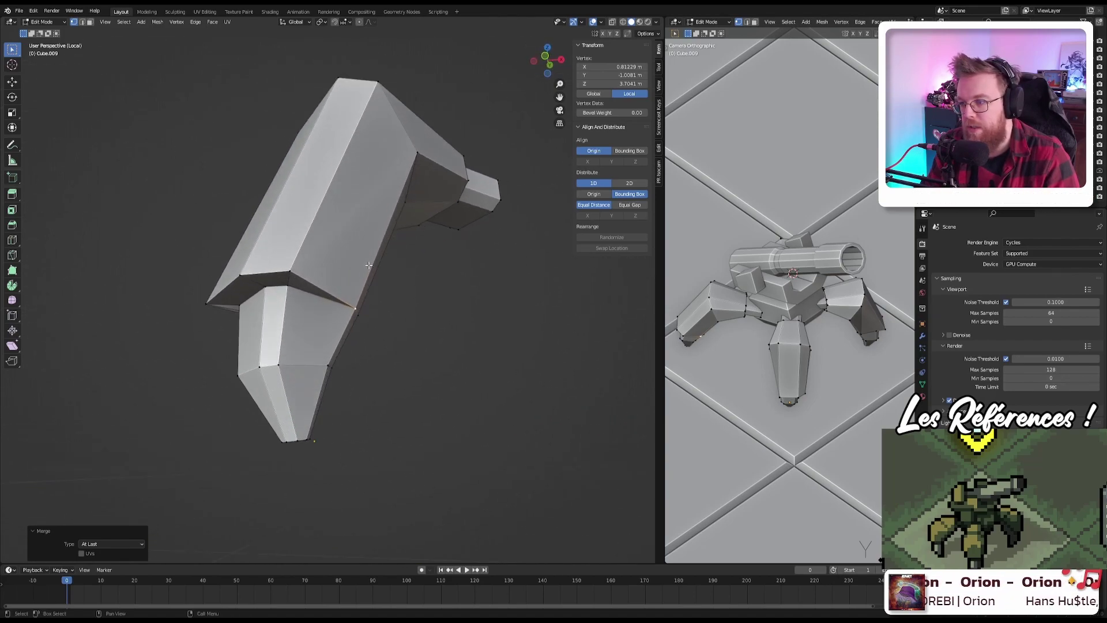
{"action": "scroll", "coordinate": [361, 264], "scroll_direction": "up", "scroll_amount": 3}
{"action": "mouse_move", "coordinate": [360, 265]}
{"action": "middle_mouse_down"}
{"action": "mouse_move", "coordinate": [359, 248]}
{"action": "mouse_move", "coordinate": [342, 265]}
{"action": "middle_mouse_up"}
{"action": "left_click", "coordinate": [362, 258], "text": "shift"}
{"action": "scroll", "coordinate": [342, 273], "scroll_direction": "up", "scroll_amount": 1}
{"action": "scroll", "coordinate": [342, 272], "scroll_direction": "down", "scroll_amount": 1}
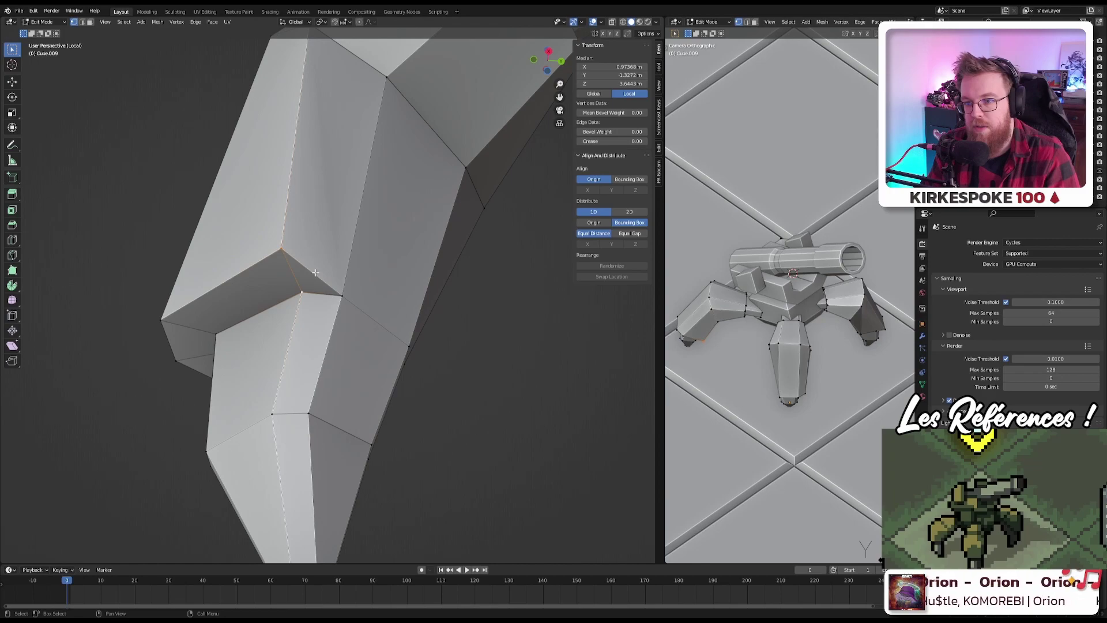
{"action": "middle_click_drag", "start_coordinate": [333, 232], "coordinate": [302, 229]}
{"action": "key", "text": "3"}
{"action": "left_click", "coordinate": [305, 228]}
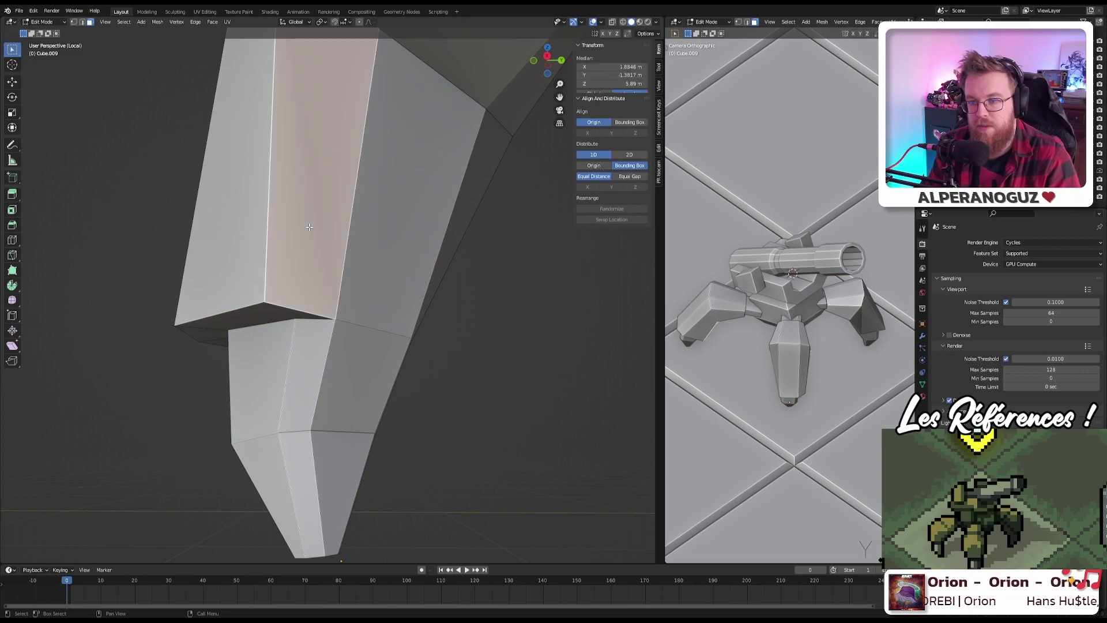
{"action": "key", "text": "x"}
{"action": "left_click", "coordinate": [295, 248]}
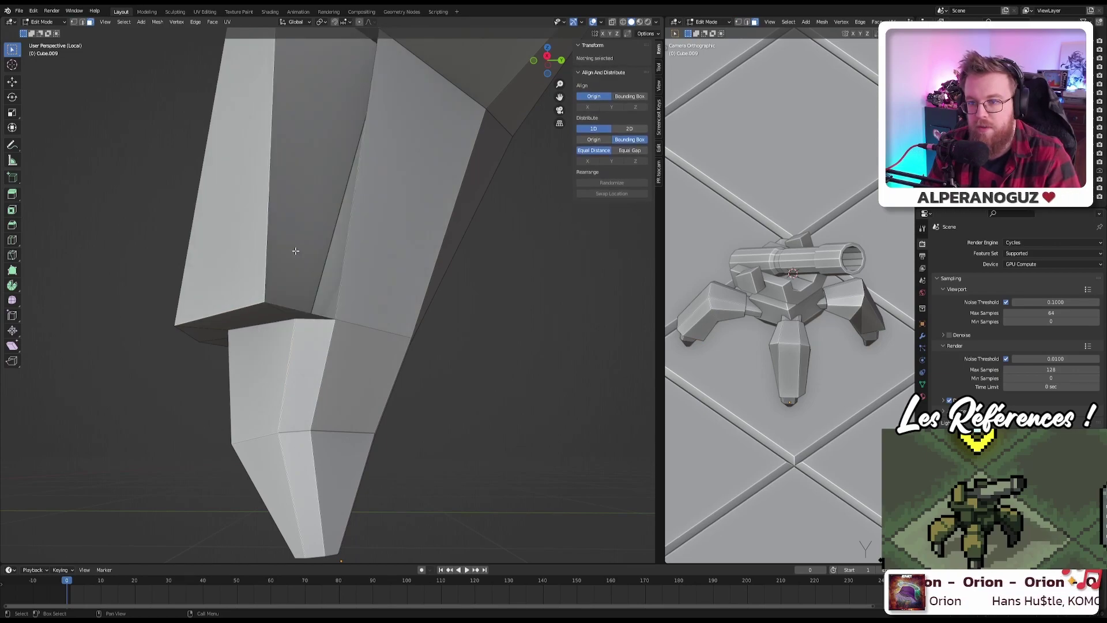
Step: Return to Object Mode and leave local view to show the whole mech
{"action": "middle_click_drag", "start_coordinate": [295, 248], "coordinate": [347, 260]}
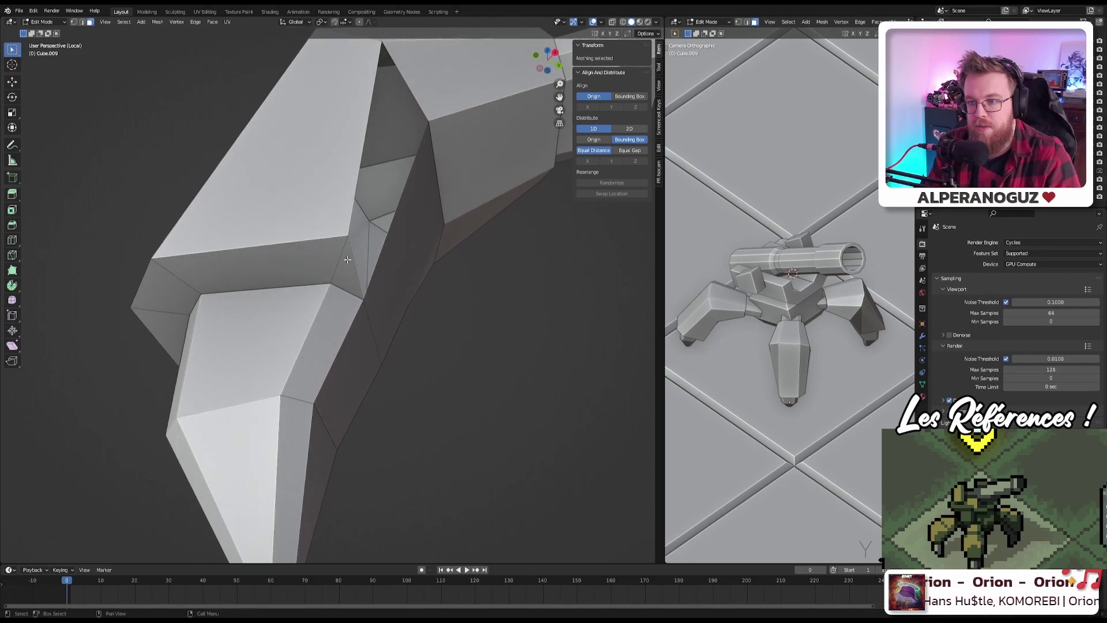
{"action": "middle_click_drag", "start_coordinate": [392, 97], "coordinate": [190, 254]}
{"action": "scroll", "coordinate": [300, 237], "scroll_direction": "down", "scroll_amount": 5}
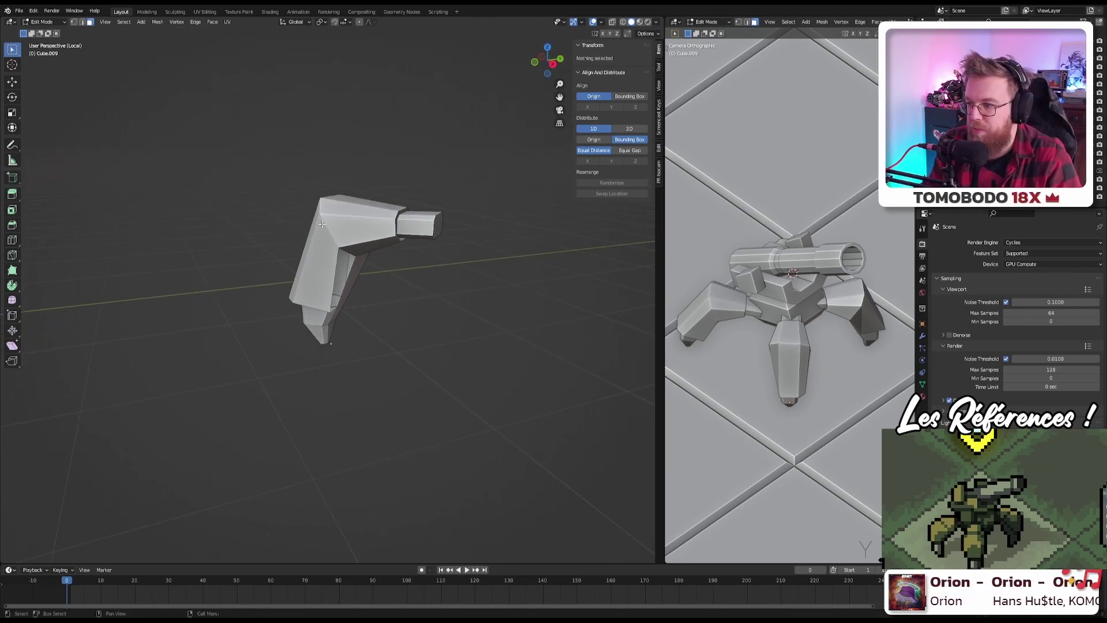
{"action": "key", "text": "Tab"}
{"action": "key", "text": "KP_Divide"}
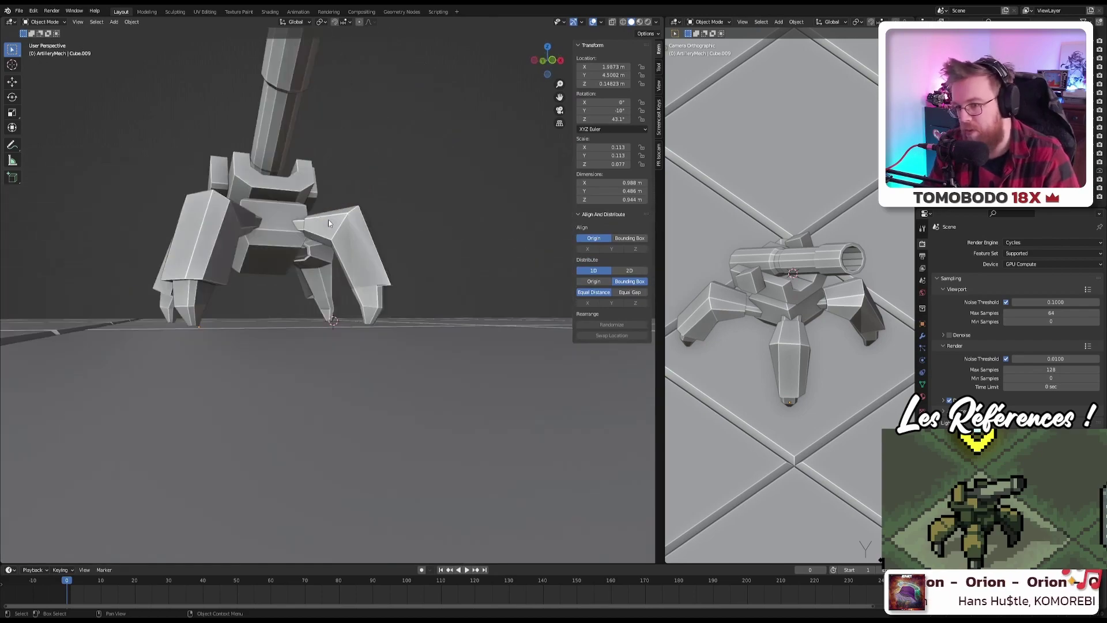
{"action": "scroll", "coordinate": [328, 219], "scroll_direction": "up", "scroll_amount": 4}
{"action": "scroll", "coordinate": [259, 183], "scroll_direction": "down", "scroll_amount": 4}
{"action": "middle_click_drag", "start_coordinate": [260, 184], "coordinate": [211, 367]}
{"action": "scroll", "coordinate": [219, 270], "scroll_direction": "up", "scroll_amount": 4}
Step: Select the support legs together and delete them
{"action": "left_click", "coordinate": [341, 278]}
{"action": "left_click", "coordinate": [334, 381], "text": "shift"}
{"action": "left_click", "coordinate": [438, 337], "text": "shift"}
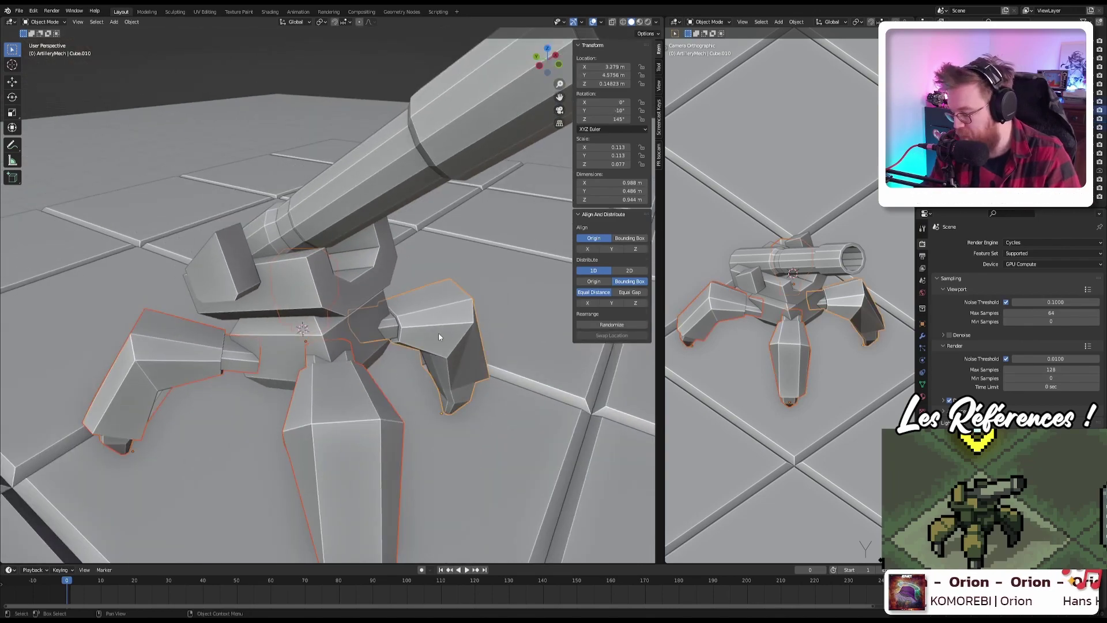
{"action": "key", "text": "Delete"}
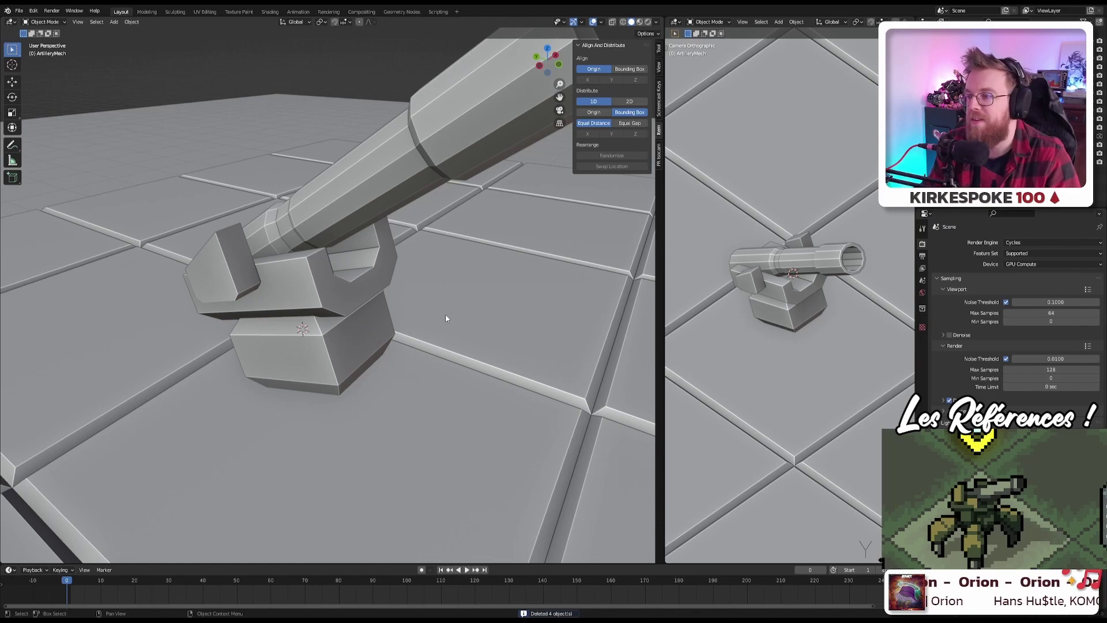
Step: Switch to front view, recentre the turret and select the pedestal box
{"action": "middle_click_drag", "start_coordinate": [431, 353], "coordinate": [412, 311]}
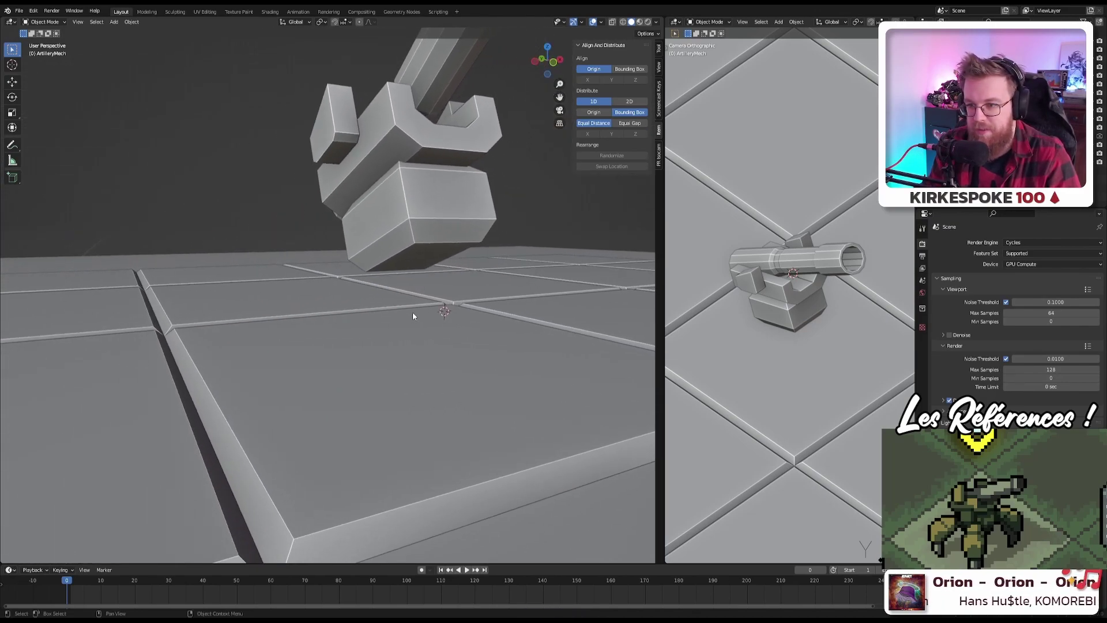
{"action": "scroll", "coordinate": [413, 314], "scroll_direction": "up", "scroll_amount": 2}
{"action": "key", "text": "KP_1"}
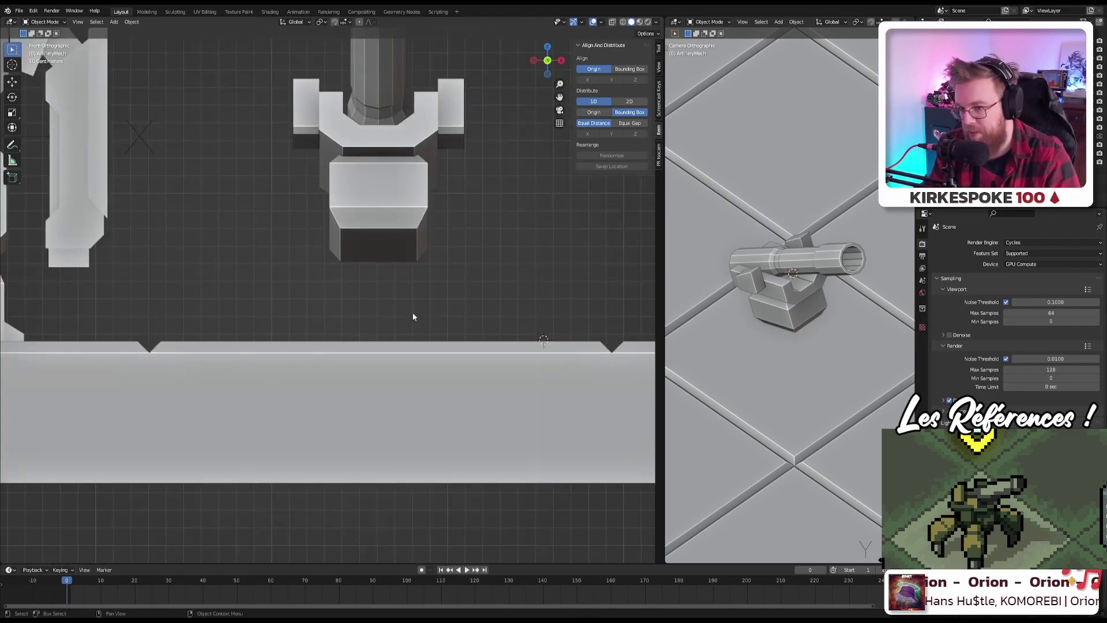
{"action": "middle_click_drag", "start_coordinate": [376, 302], "coordinate": [427, 353], "text": "shift"}
{"action": "key", "text": "shift+a"}
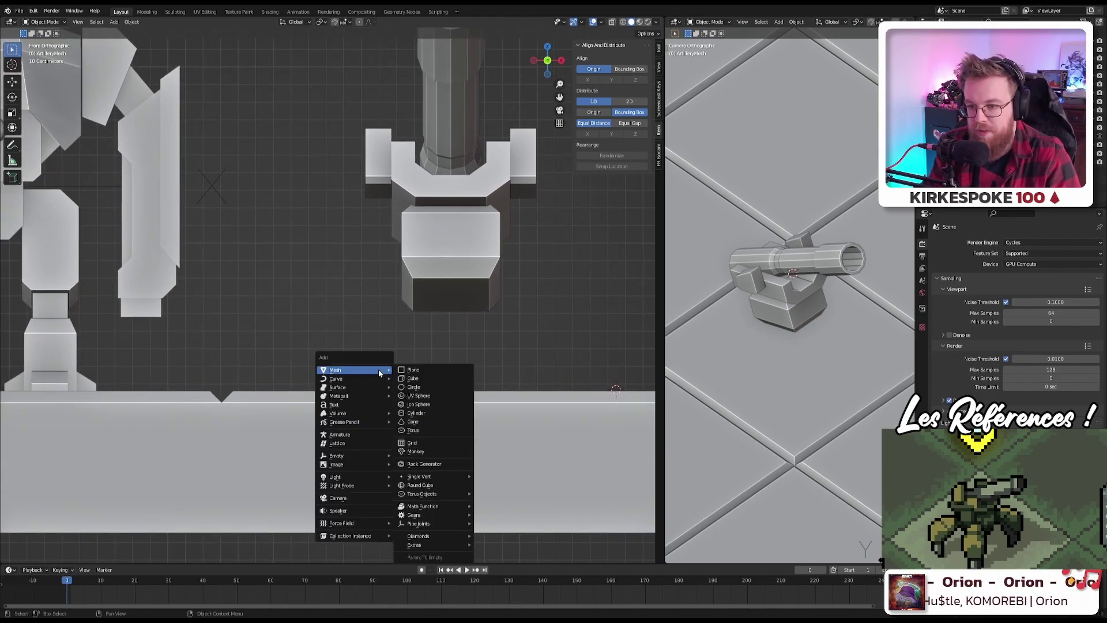
{"action": "middle_click_drag", "start_coordinate": [336, 259], "coordinate": [389, 232]}
{"action": "left_click", "coordinate": [472, 247]}
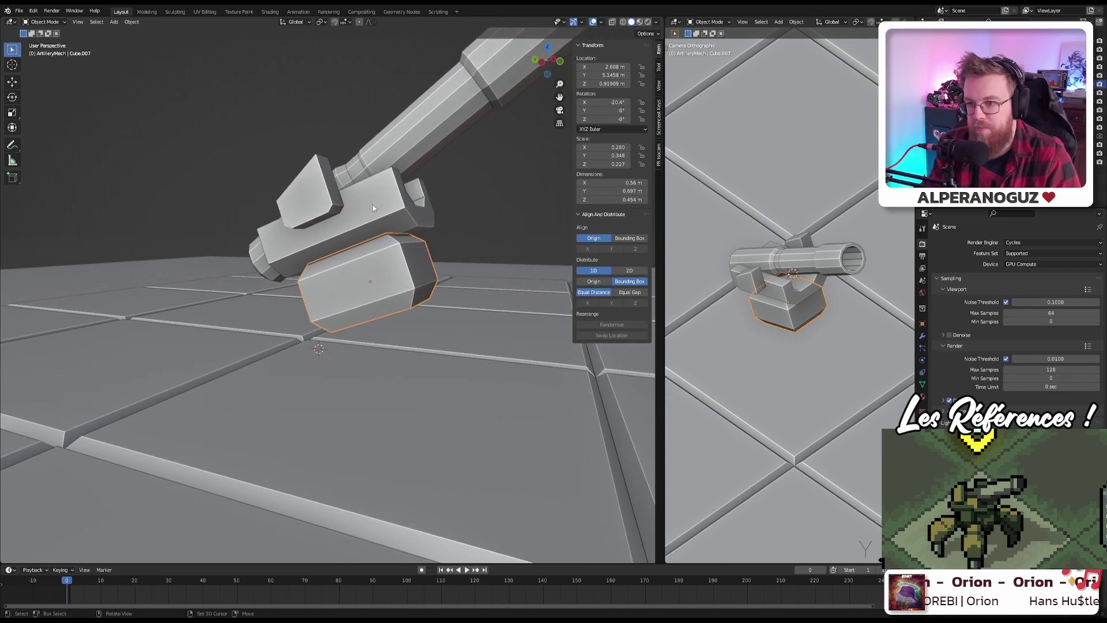
Step: Add the turret body and barrel to the selection and switch to the Right side view
{"action": "left_click", "coordinate": [373, 205], "text": "shift"}
{"action": "left_click", "coordinate": [380, 158], "text": "shift"}
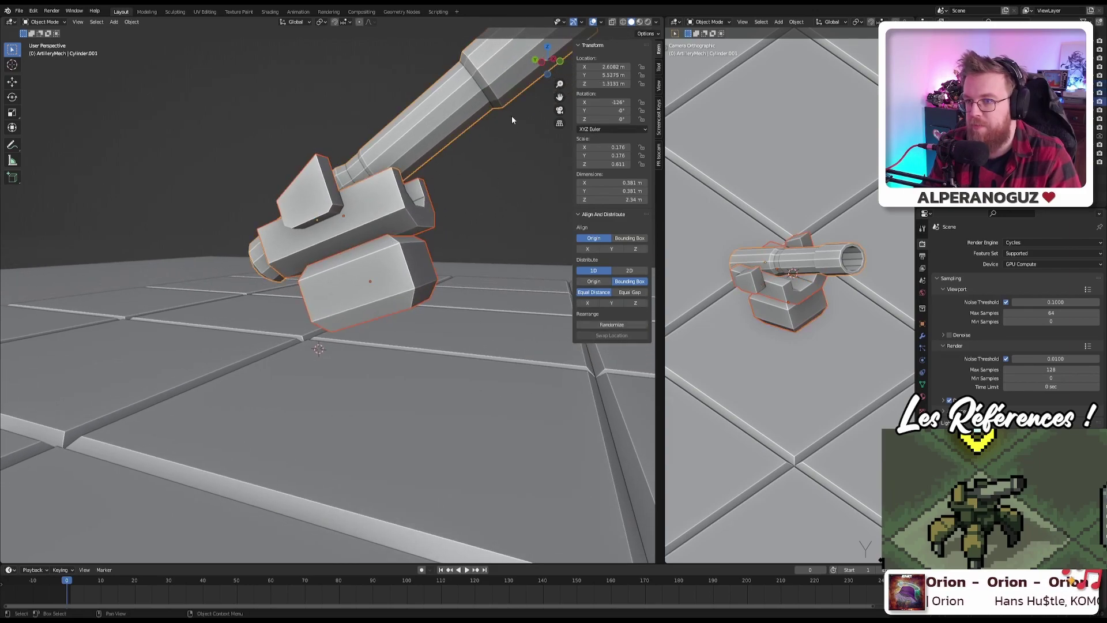
{"action": "key", "text": "KP_1"}
{"action": "key", "text": "KP_0"}
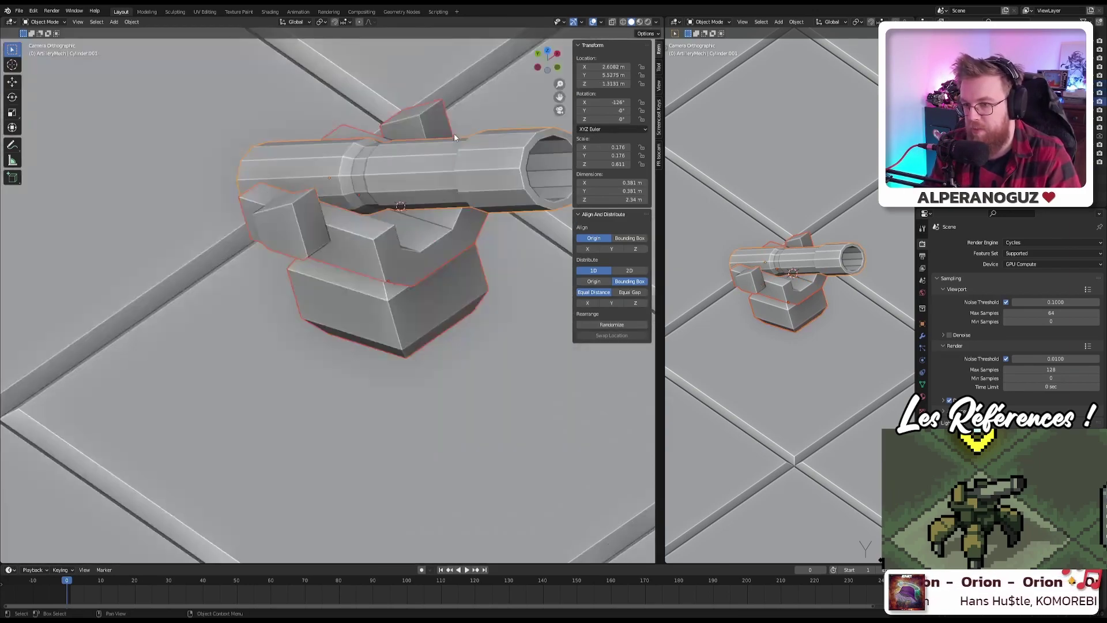
{"action": "key", "text": "KP_1"}
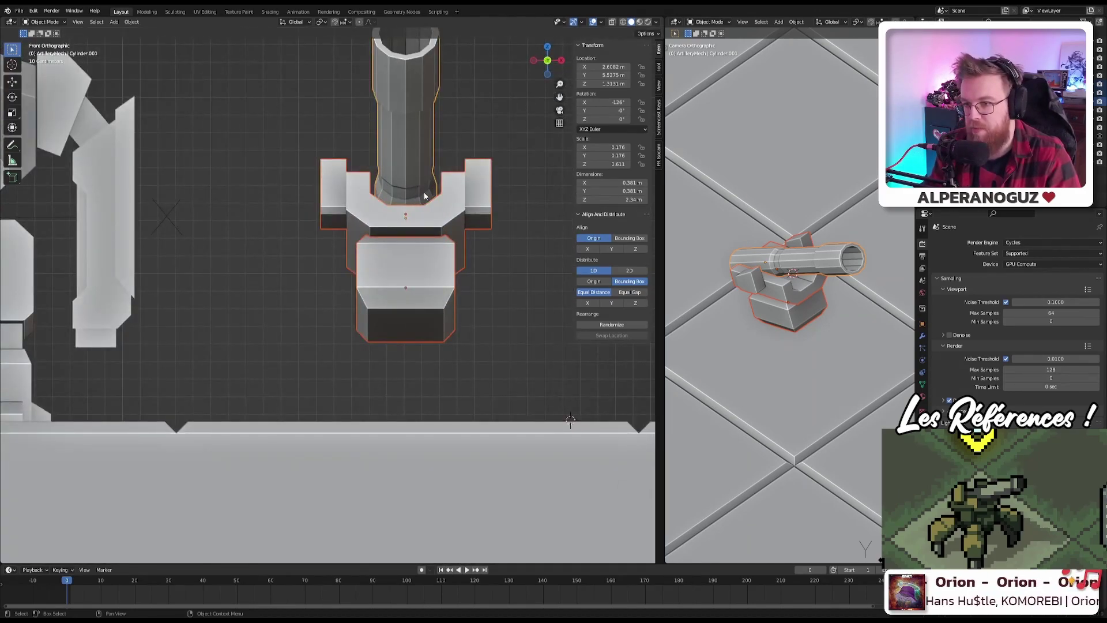
{"action": "key", "text": "KP_3"}
Step: Set X rotation to 0 on the pedestal box, upper block and barrel
{"action": "left_click", "coordinate": [354, 310]}
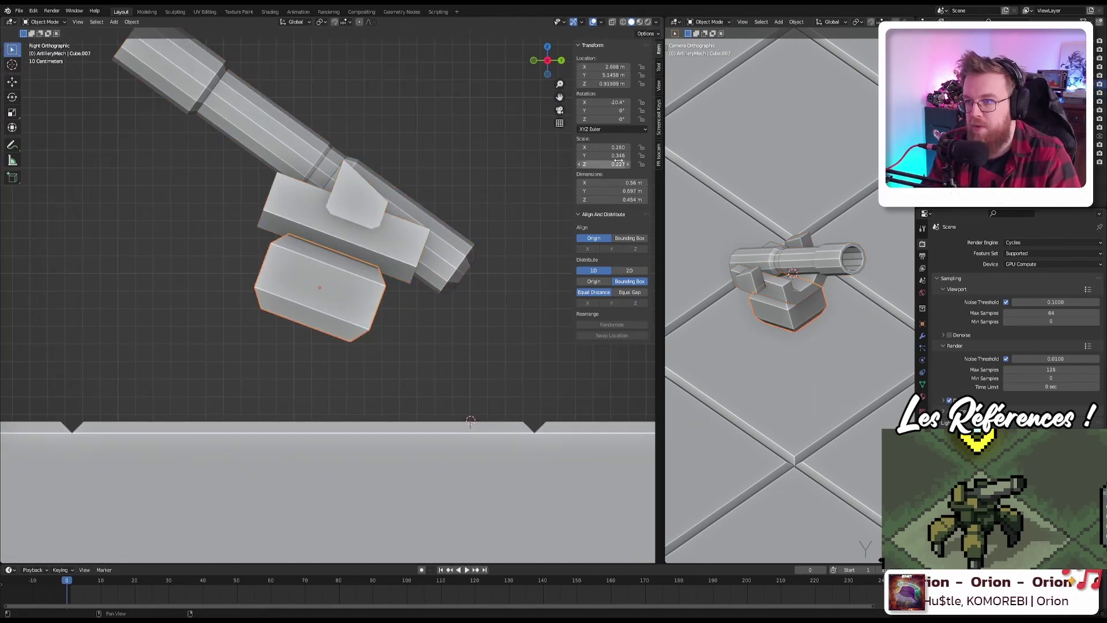
{"action": "type", "text": "0"}
{"action": "key", "text": "Return"}
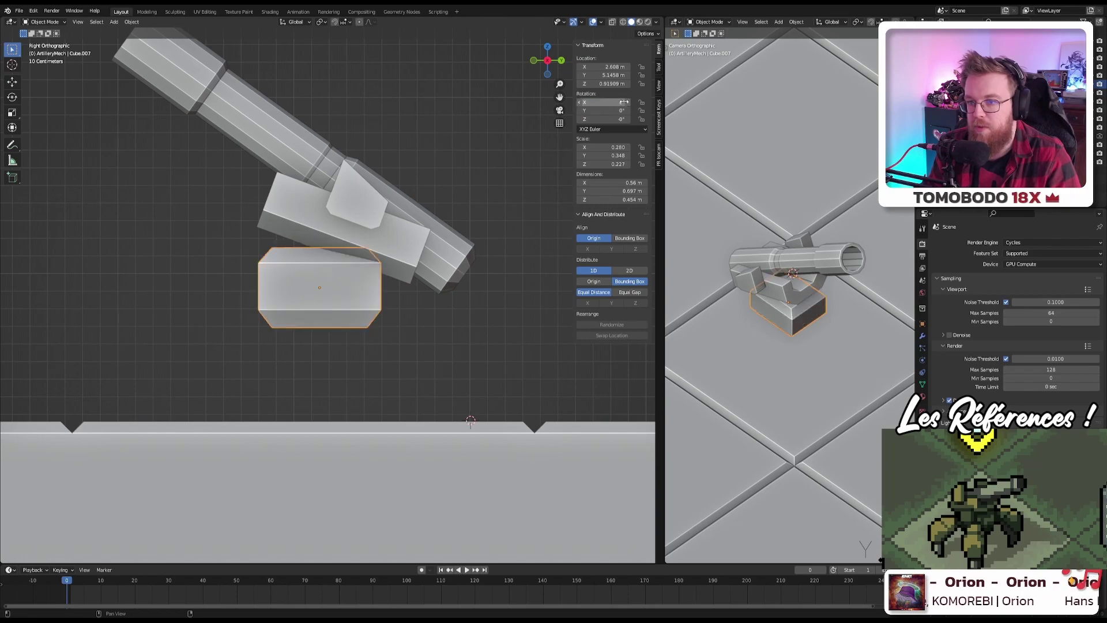
{"action": "left_click", "coordinate": [311, 226]}
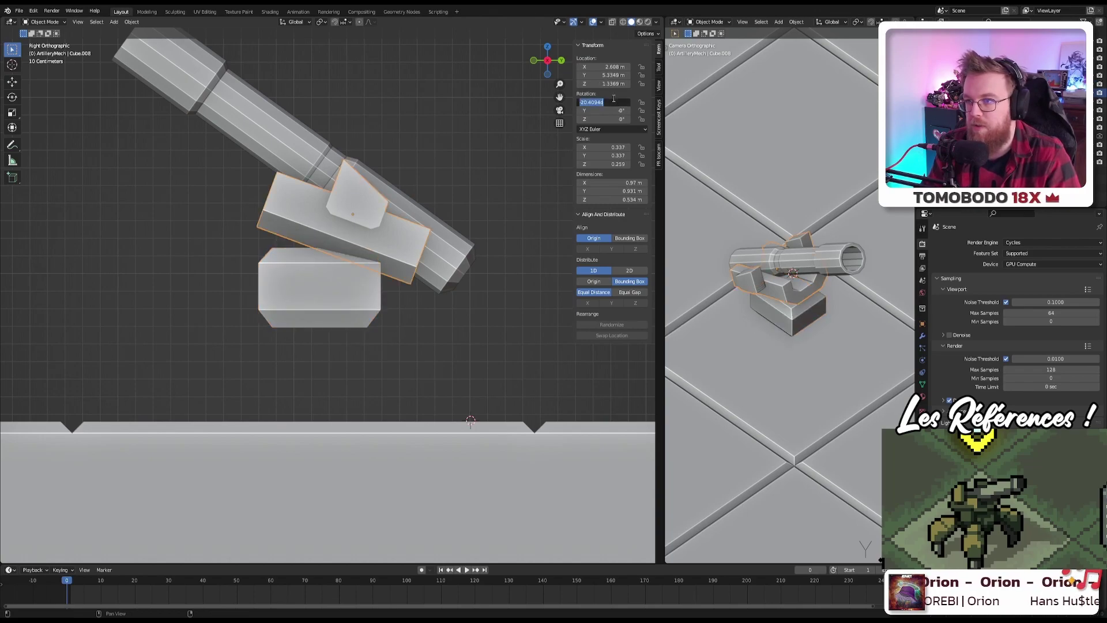
{"action": "key", "text": "Return"}
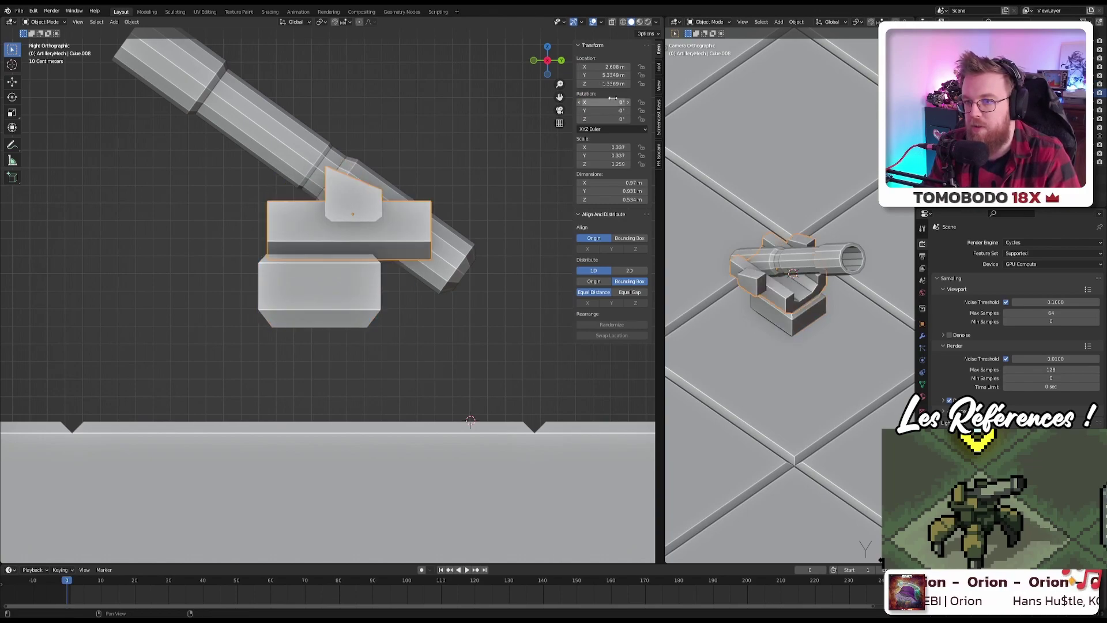
{"action": "left_click", "coordinate": [289, 149]}
{"action": "key", "text": "Return"}
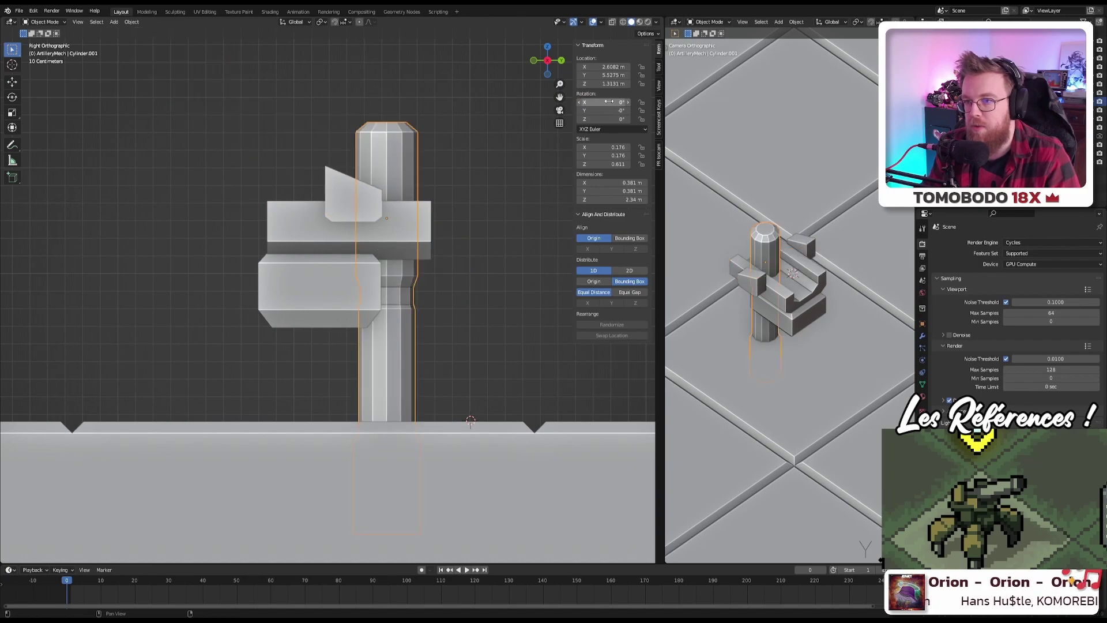
{"action": "key", "text": "t"}
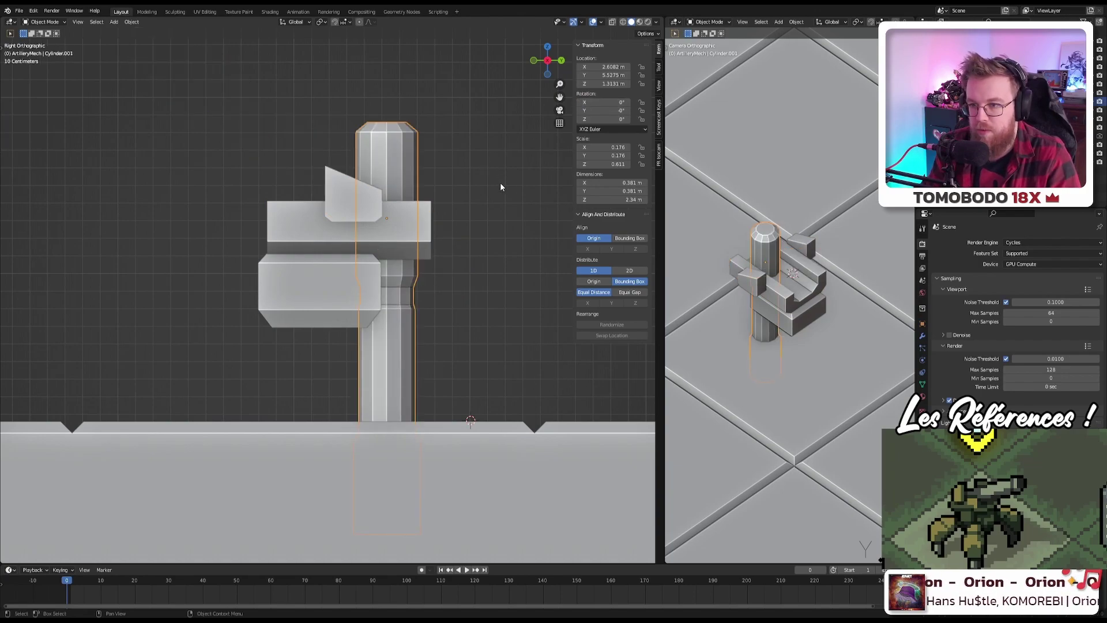
{"action": "key", "text": "r"}
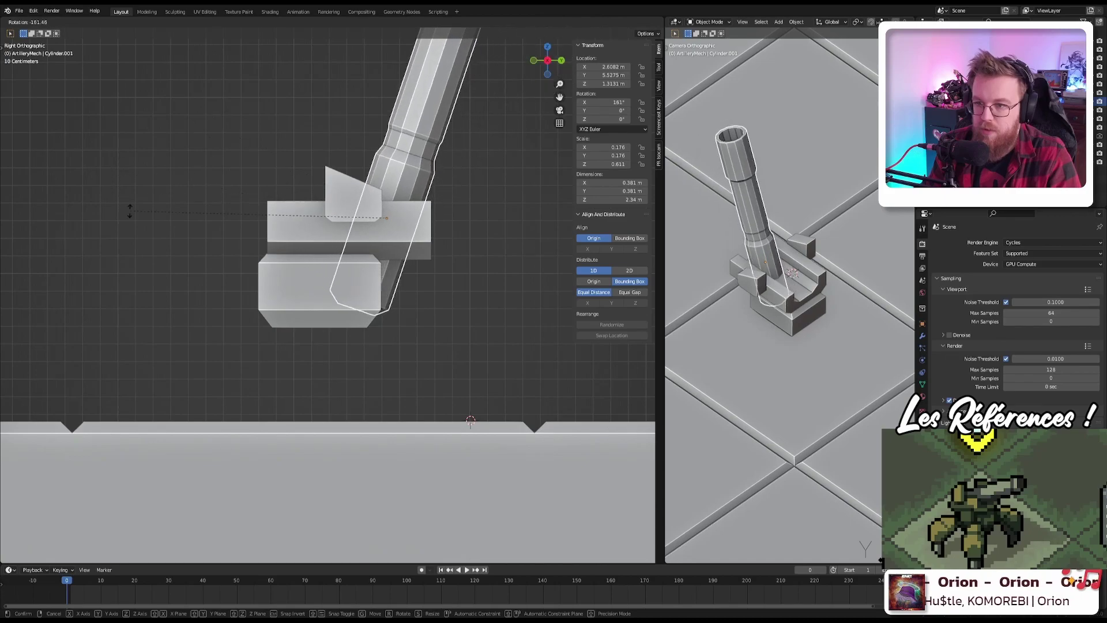
Step: Fix the barrel at 270° on X and raise it slightly into the turret cradle
{"action": "left_click", "coordinate": [458, 450]}
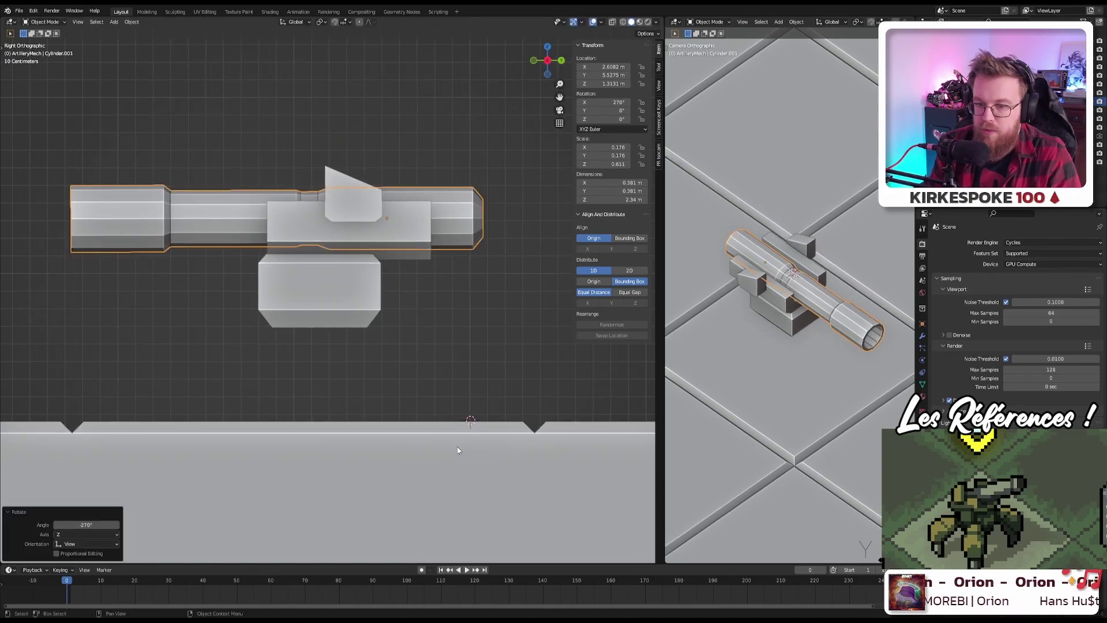
{"action": "key", "text": "g"}
{"action": "left_click", "coordinate": [417, 362]}
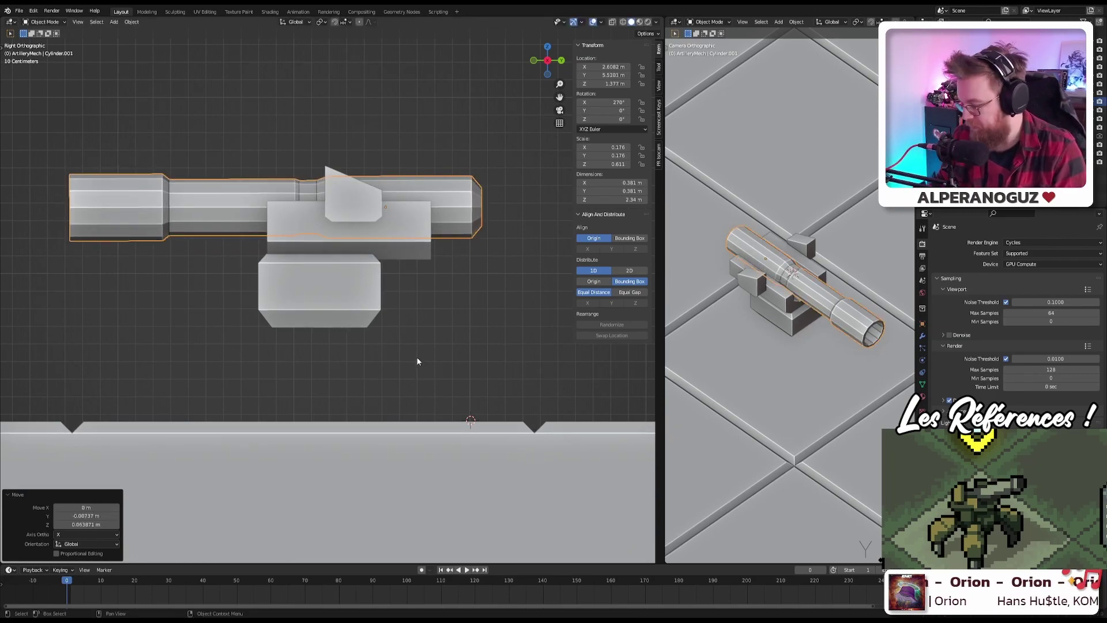
{"action": "key", "text": "KP_1"}
{"action": "key", "text": "g"}
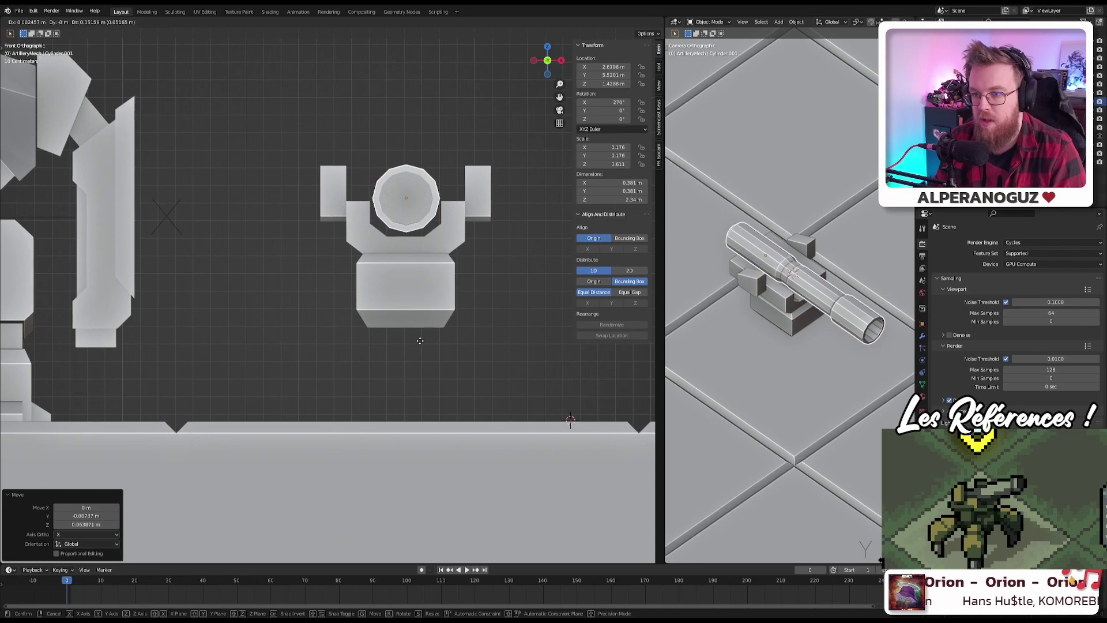
{"action": "left_click", "coordinate": [420, 342]}
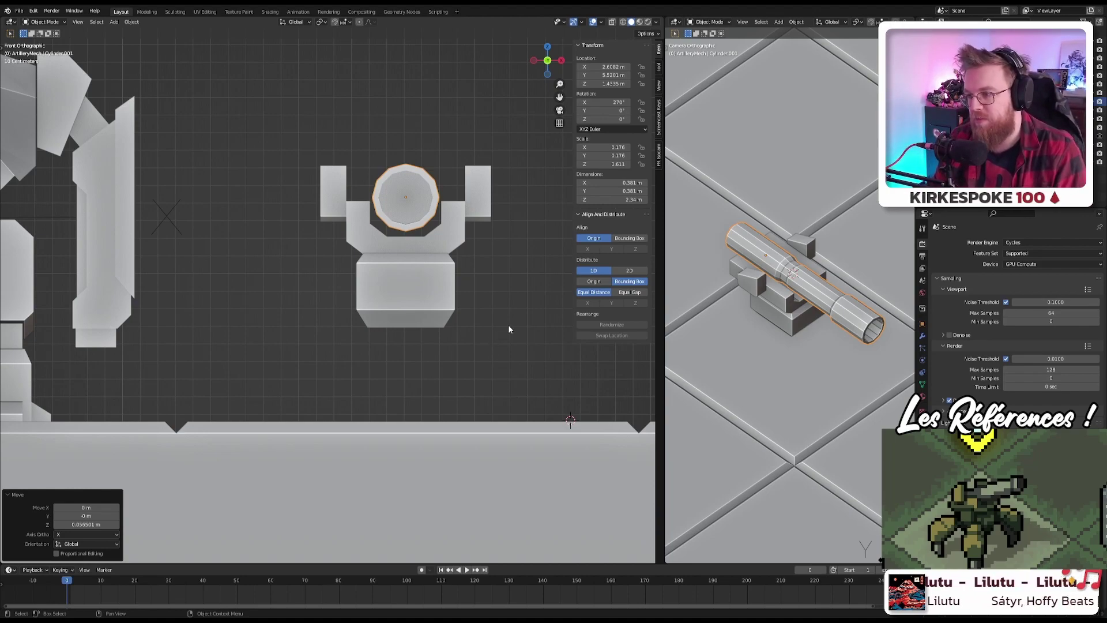
{"action": "middle_click_drag", "start_coordinate": [443, 290], "coordinate": [459, 242]}
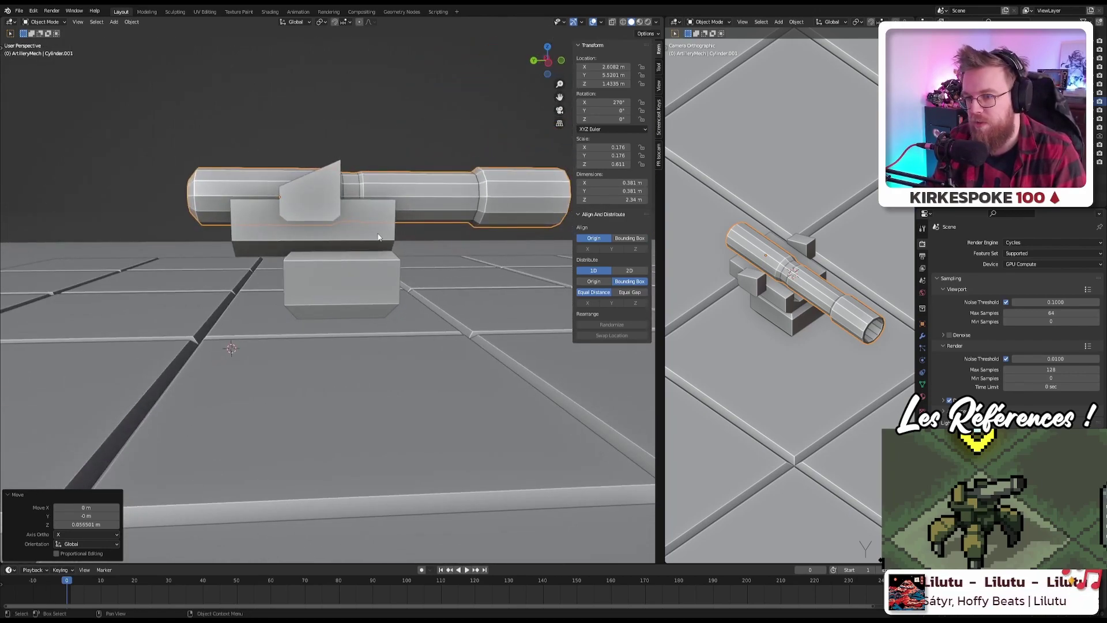
{"action": "left_click", "coordinate": [459, 243]}
{"action": "left_click_drag", "start_coordinate": [271, 156], "coordinate": [470, 238]}
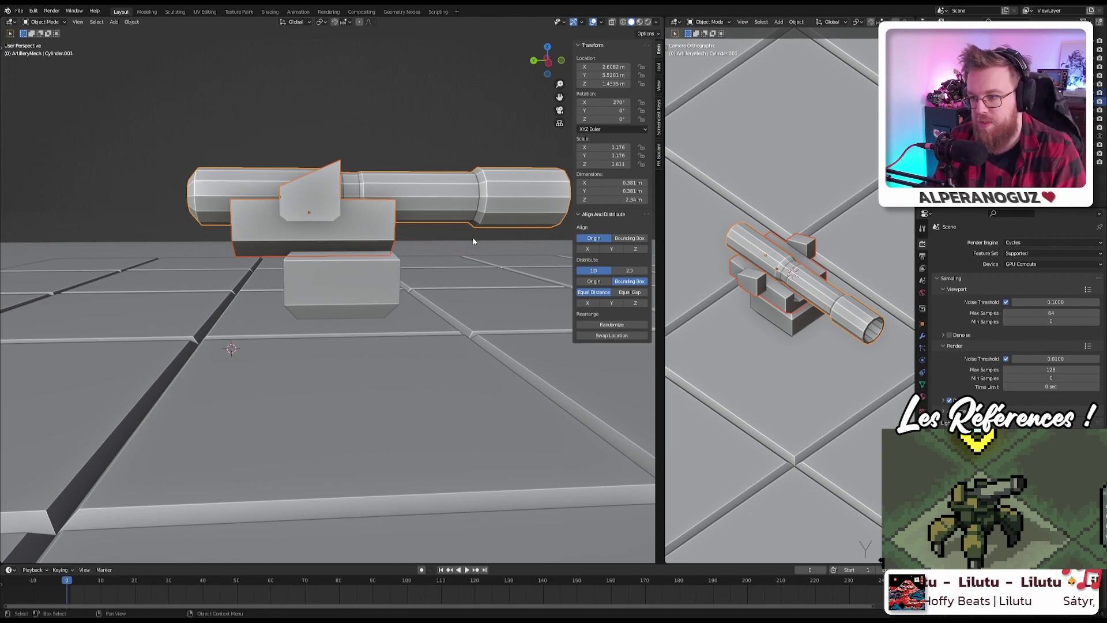
{"action": "key", "text": "r"}
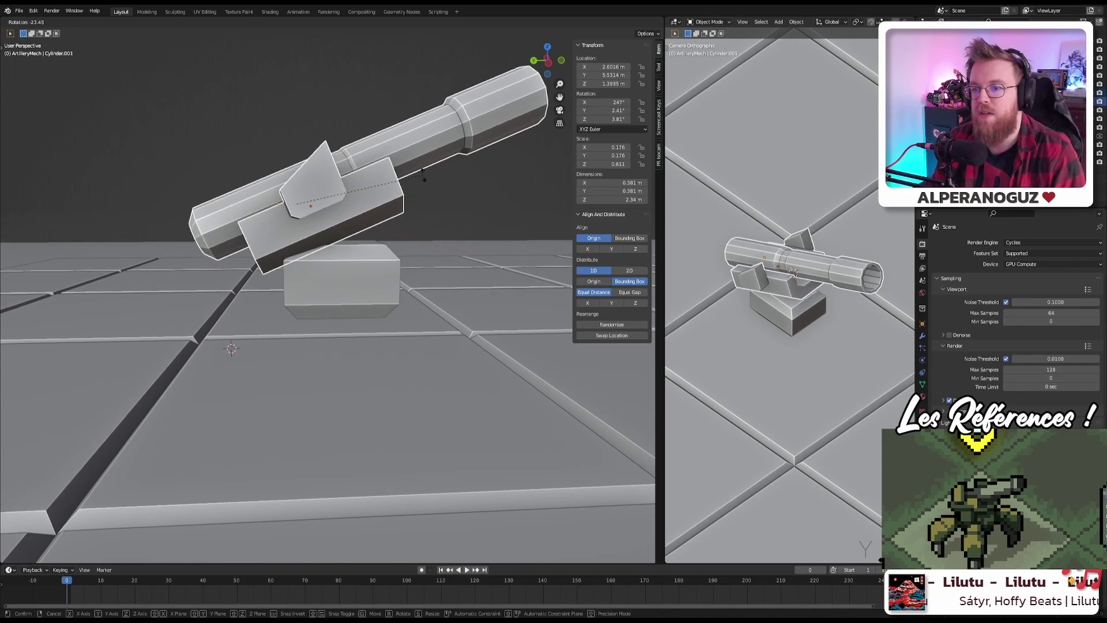
{"action": "left_click", "coordinate": [418, 175]}
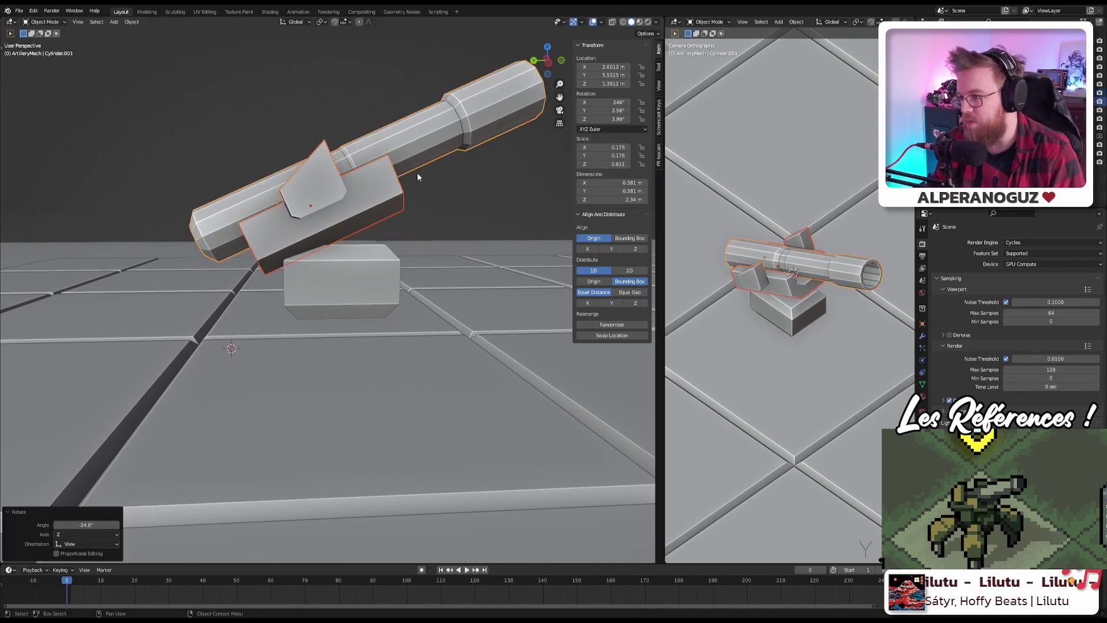
{"action": "key", "text": "r"}
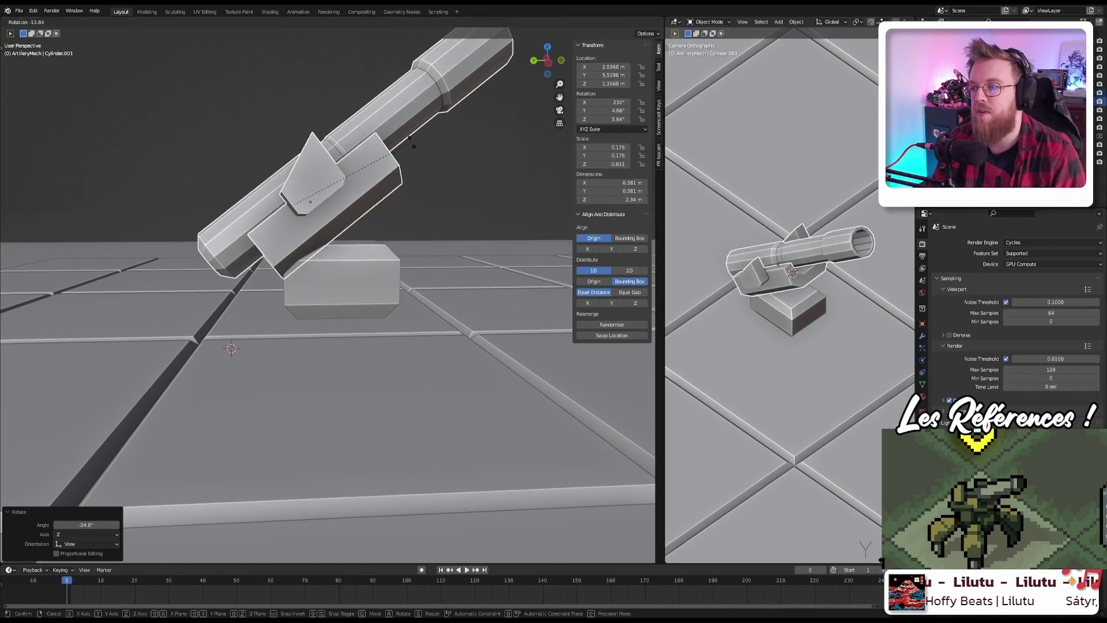
{"action": "left_click", "coordinate": [413, 158]}
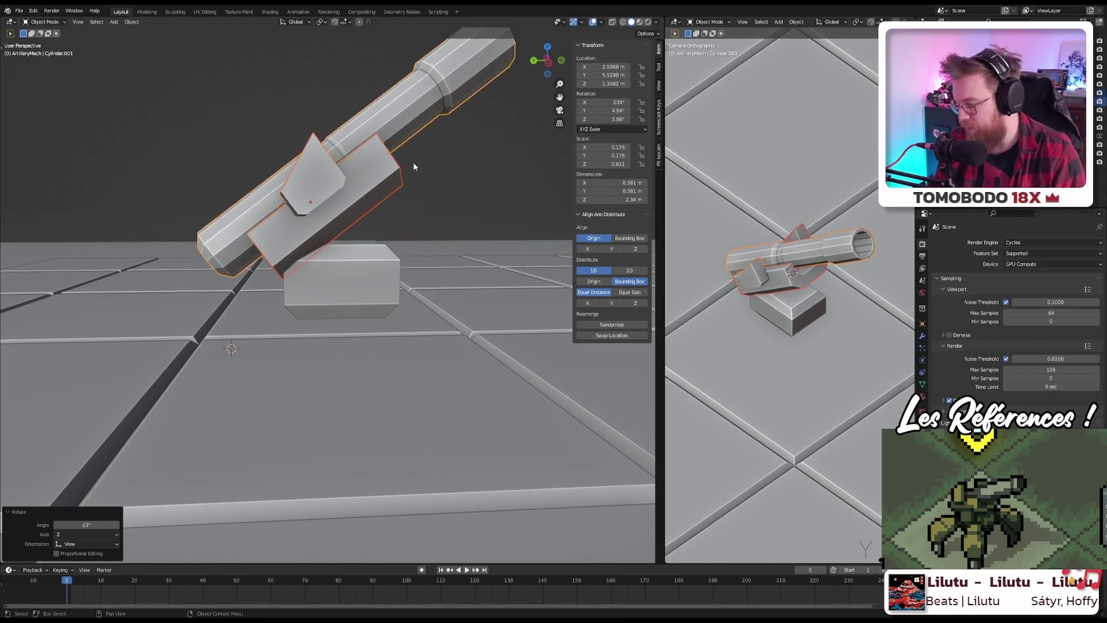
{"action": "key", "text": "KP_7"}
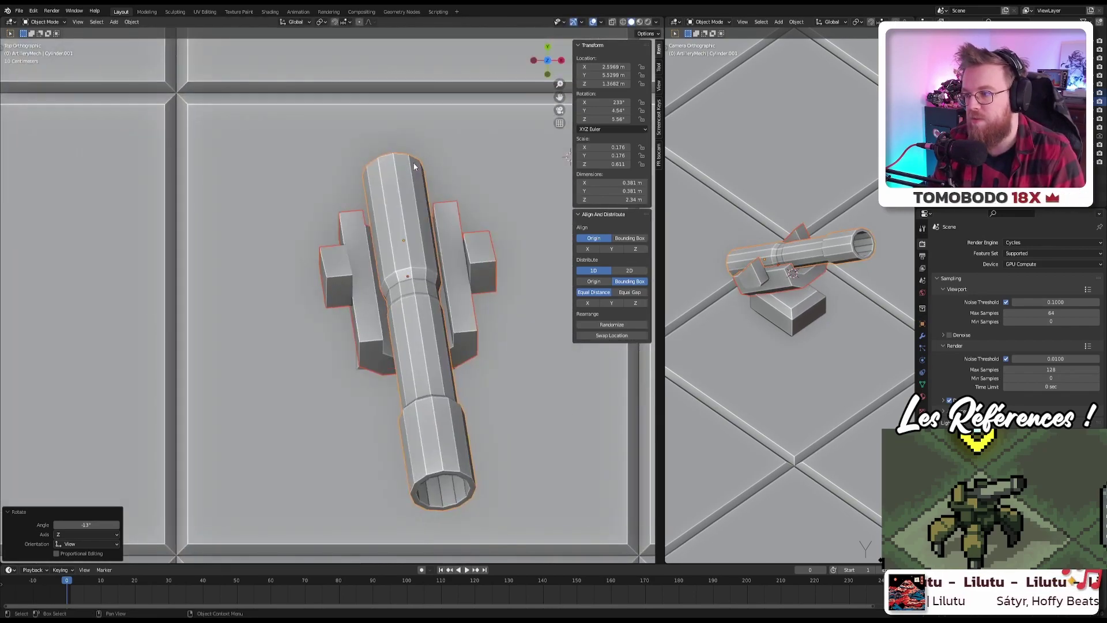
{"action": "key", "text": "KP_1"}
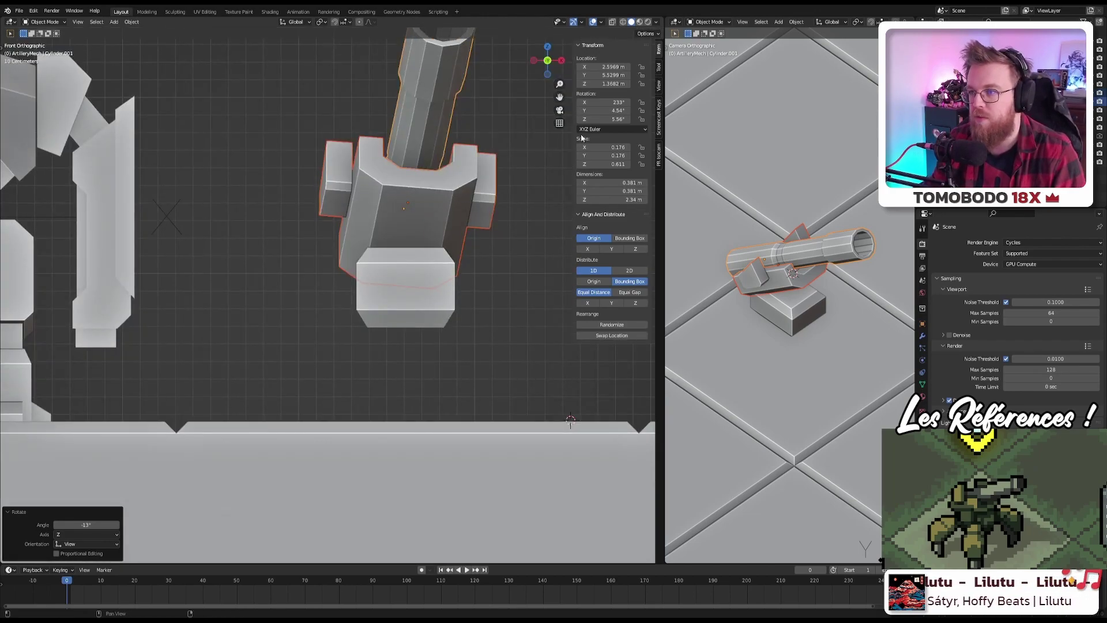
{"action": "left_click", "coordinate": [613, 103]}
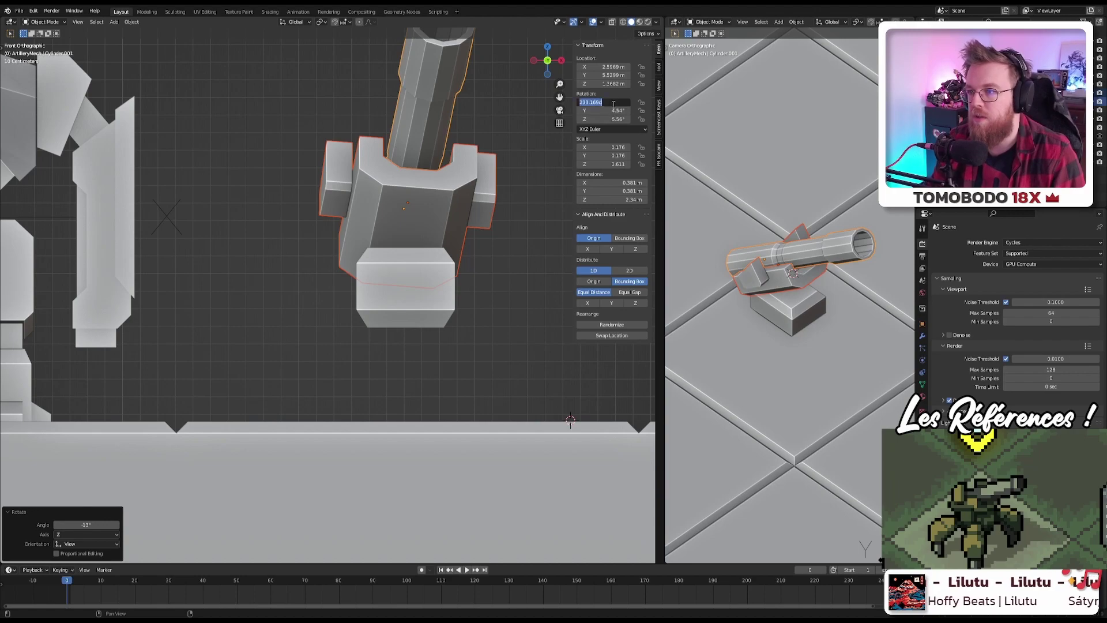
{"action": "key", "text": "Escape"}
{"action": "key", "text": "ctrl+z"}
{"action": "key", "text": "ctrl+z"}
{"action": "key", "text": "ctrl+z"}
{"action": "key", "text": "ctrl+z"}
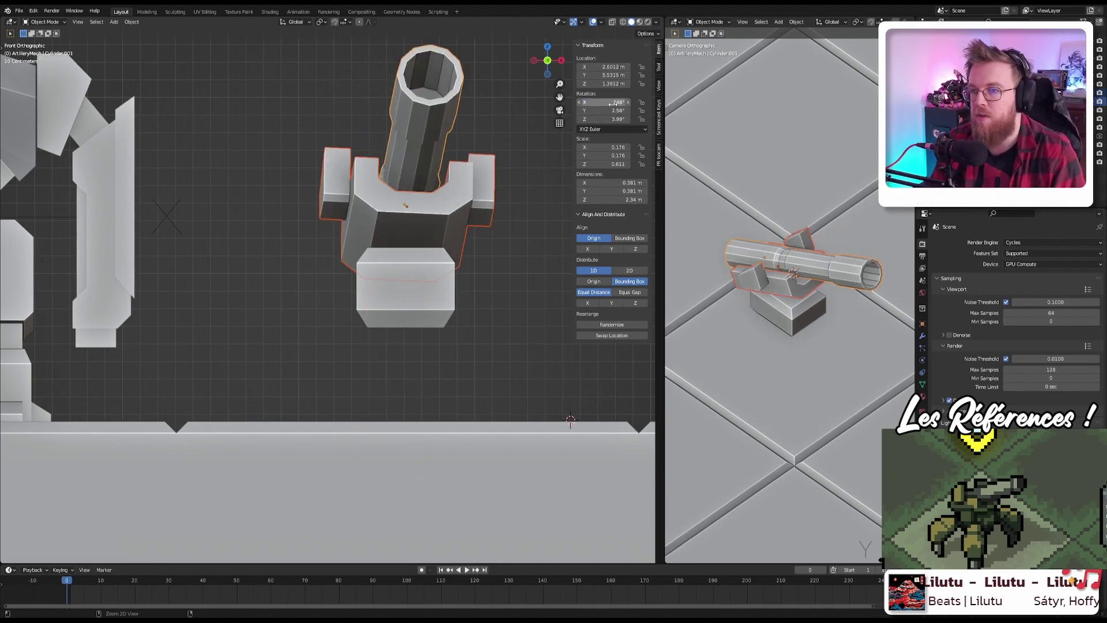
{"action": "middle_click_drag", "start_coordinate": [504, 206], "coordinate": [521, 203], "text": "shift"}
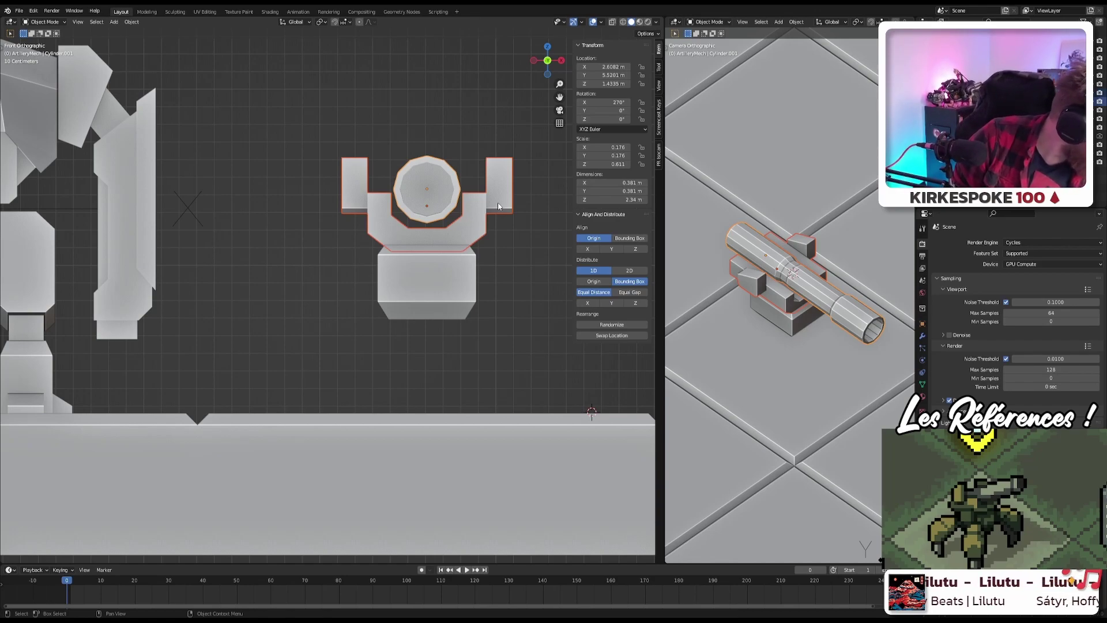
{"action": "mouse_move", "coordinate": [422, 209]}
{"action": "middle_mouse_down", "text": "shift"}
{"action": "mouse_move", "coordinate": [454, 206]}
{"action": "mouse_move", "coordinate": [418, 226]}
{"action": "middle_mouse_up", "text": "shift"}
Step: In Left Orthographic view, tilt the cannon upward about 25°, then check it from the front
{"action": "key", "text": "ctrl+KP_3"}
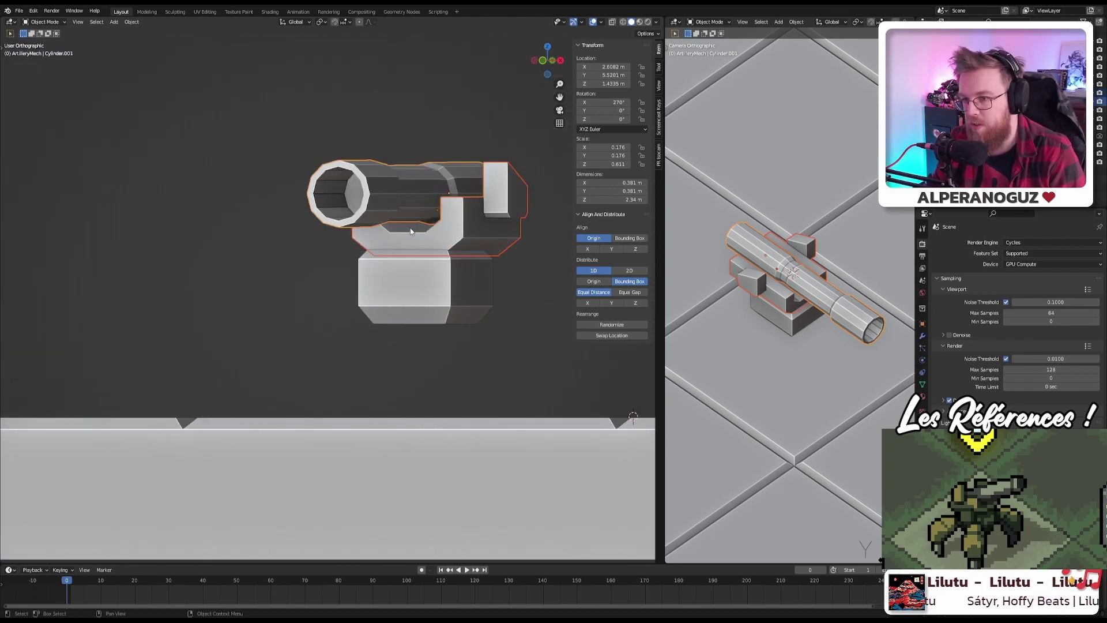
{"action": "key", "text": "r"}
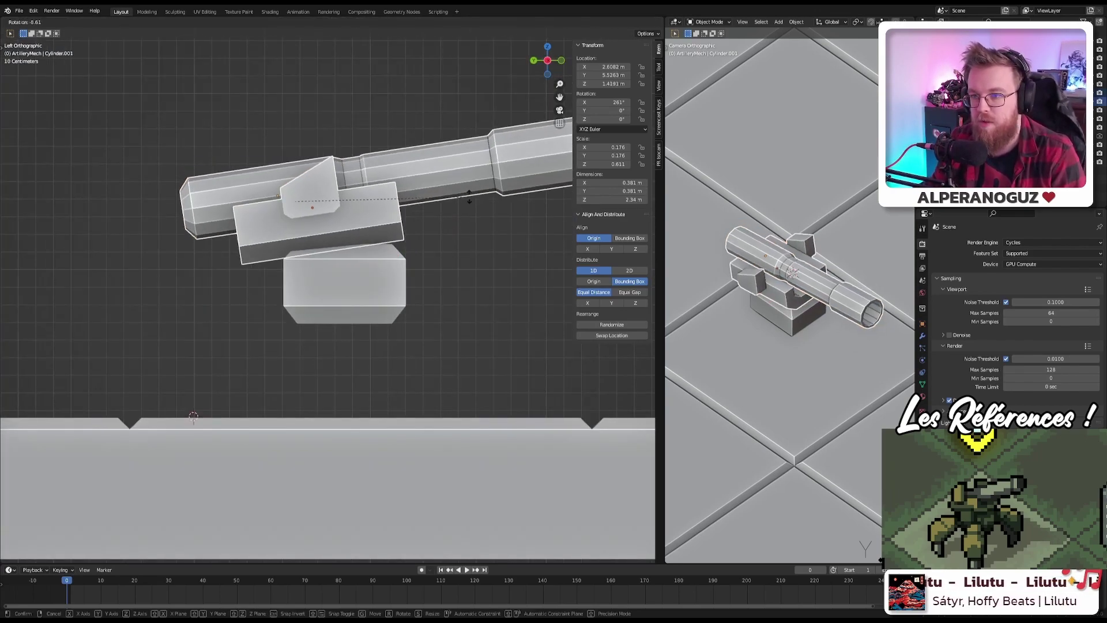
{"action": "left_click", "coordinate": [425, 180]}
{"action": "middle_click_drag", "start_coordinate": [424, 180], "coordinate": [414, 186]}
{"action": "key", "text": "KP_1"}
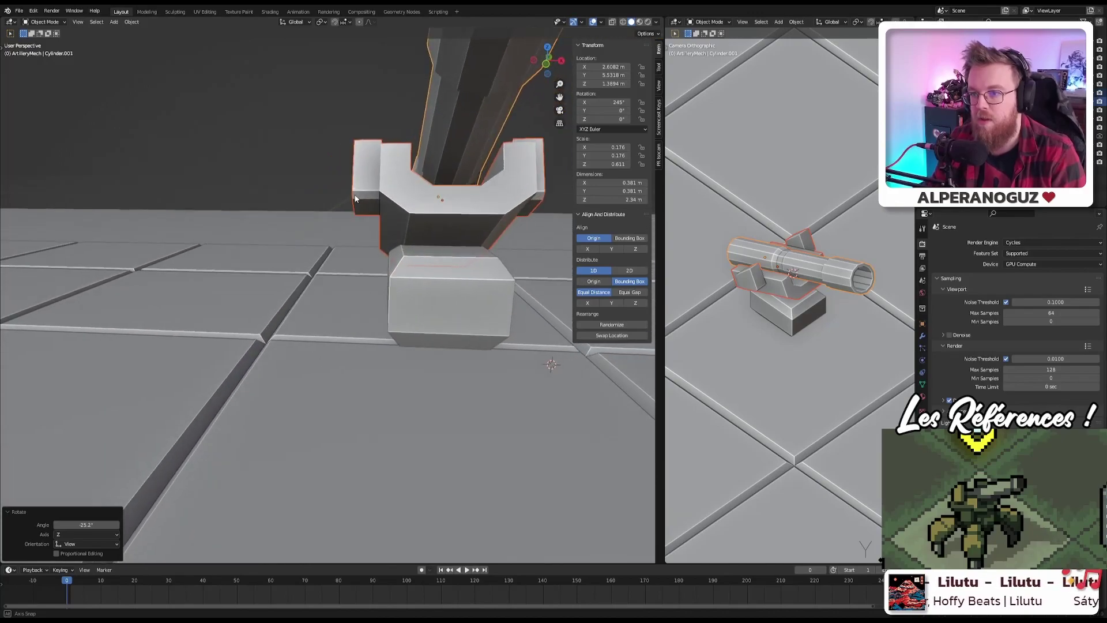
{"action": "key", "text": "KP_5"}
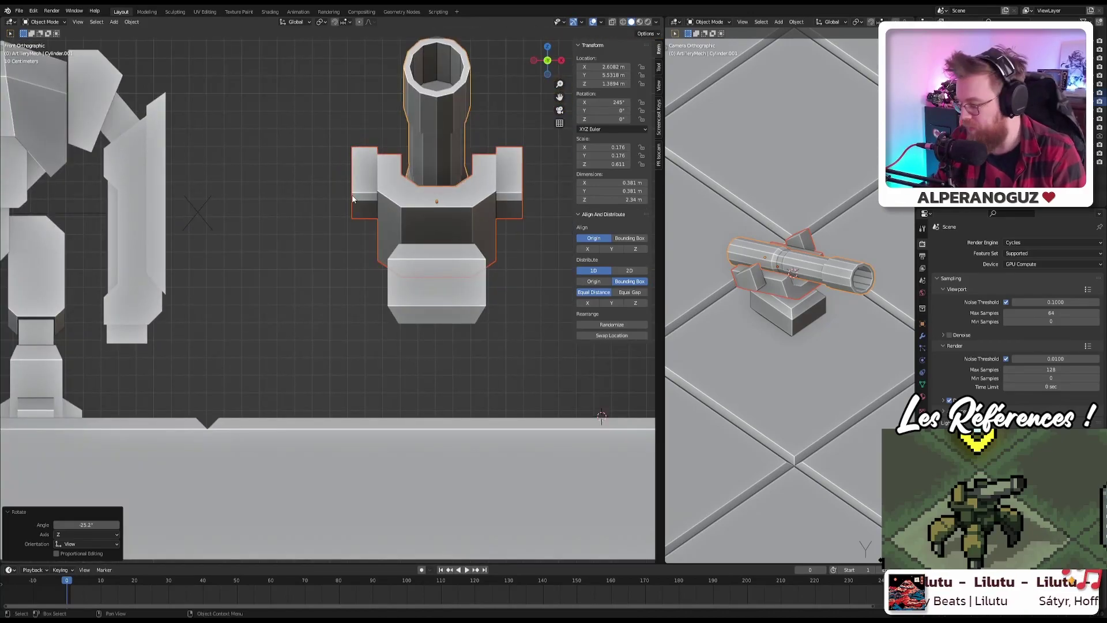
{"action": "key", "text": "ctrl+KP_3"}
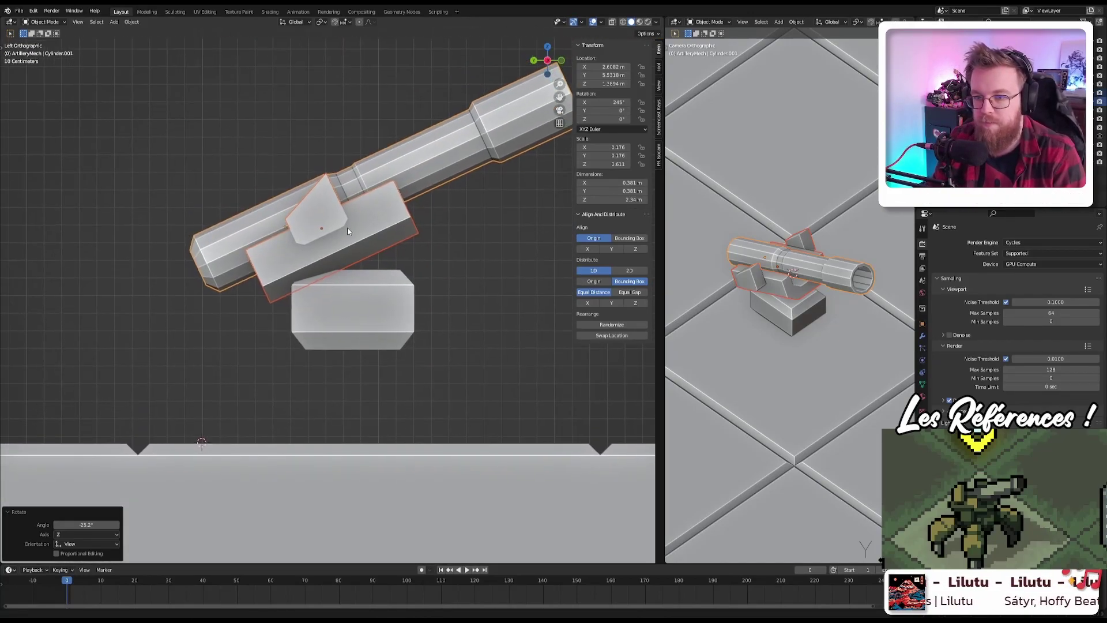
{"action": "middle_click_drag", "start_coordinate": [347, 230], "coordinate": [349, 238], "text": "shift"}
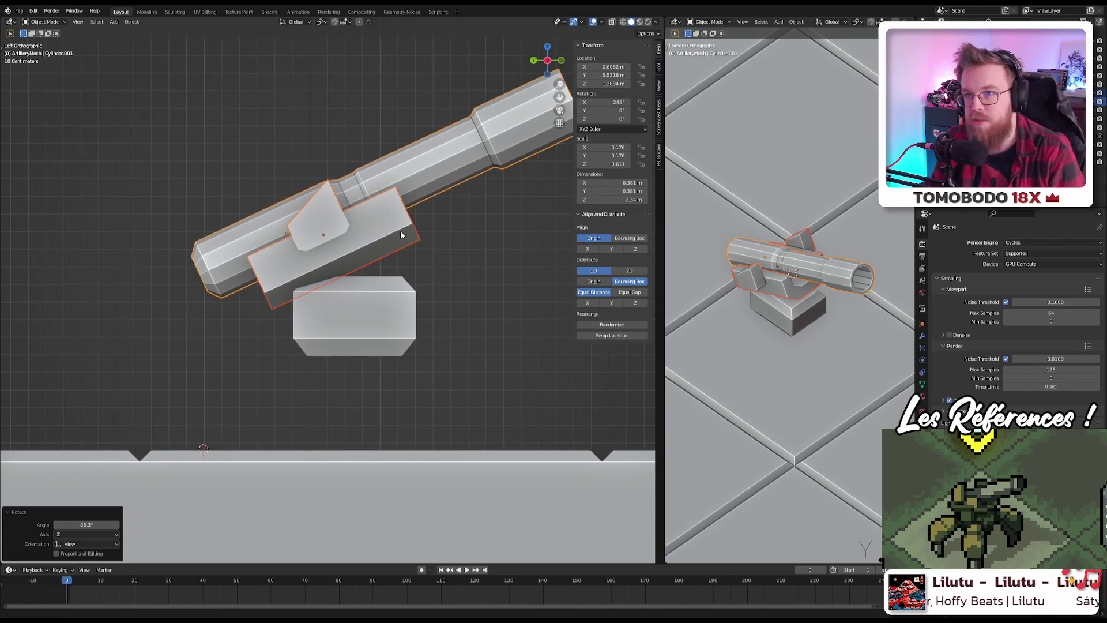
{"action": "middle_click_drag", "start_coordinate": [401, 230], "coordinate": [414, 247], "text": "shift"}
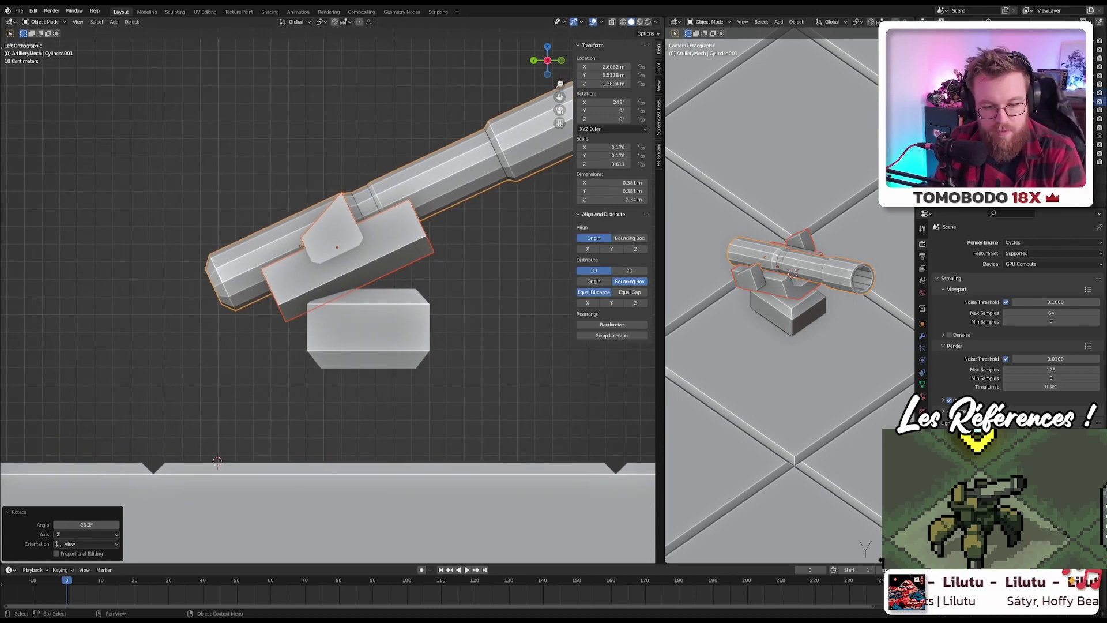
{"action": "middle_click_drag", "start_coordinate": [391, 221], "coordinate": [303, 254], "text": "shift"}
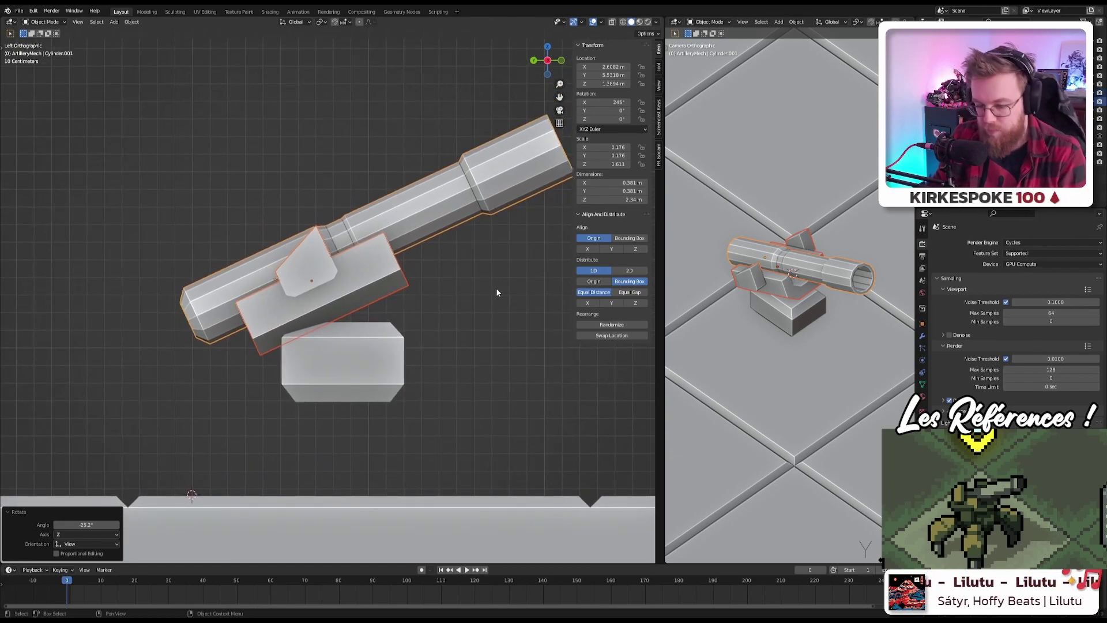
Step: Rotate the cannon steeper, then lower it about 8° so its X rotation reads 239°
{"action": "key", "text": "r"}
{"action": "left_click", "coordinate": [482, 234]}
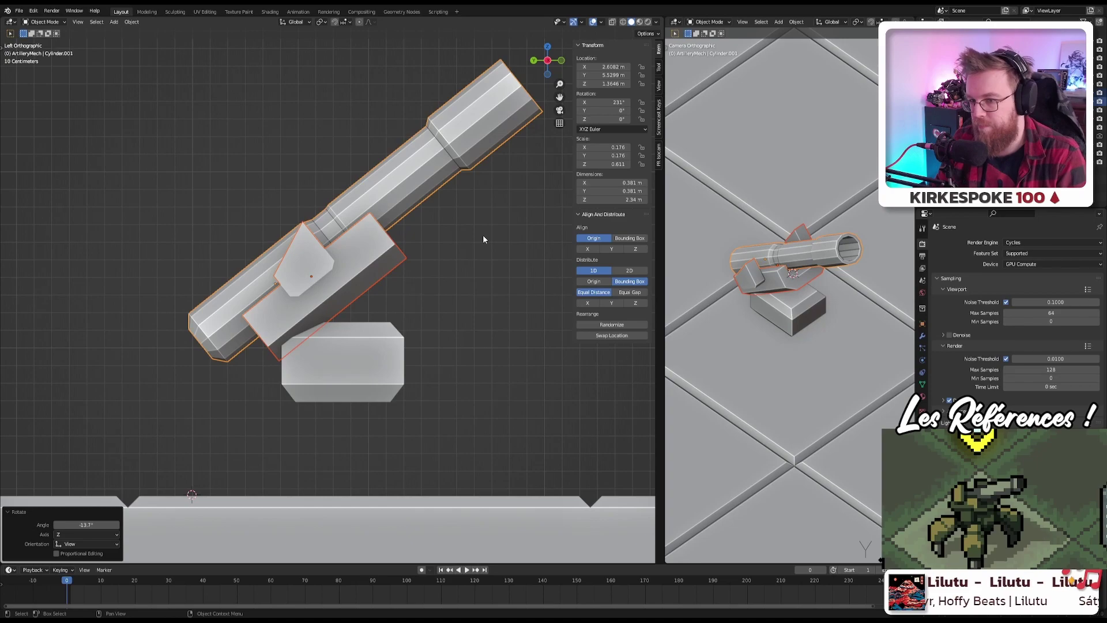
{"action": "key", "text": "KP_1"}
{"action": "key", "text": "KP_3"}
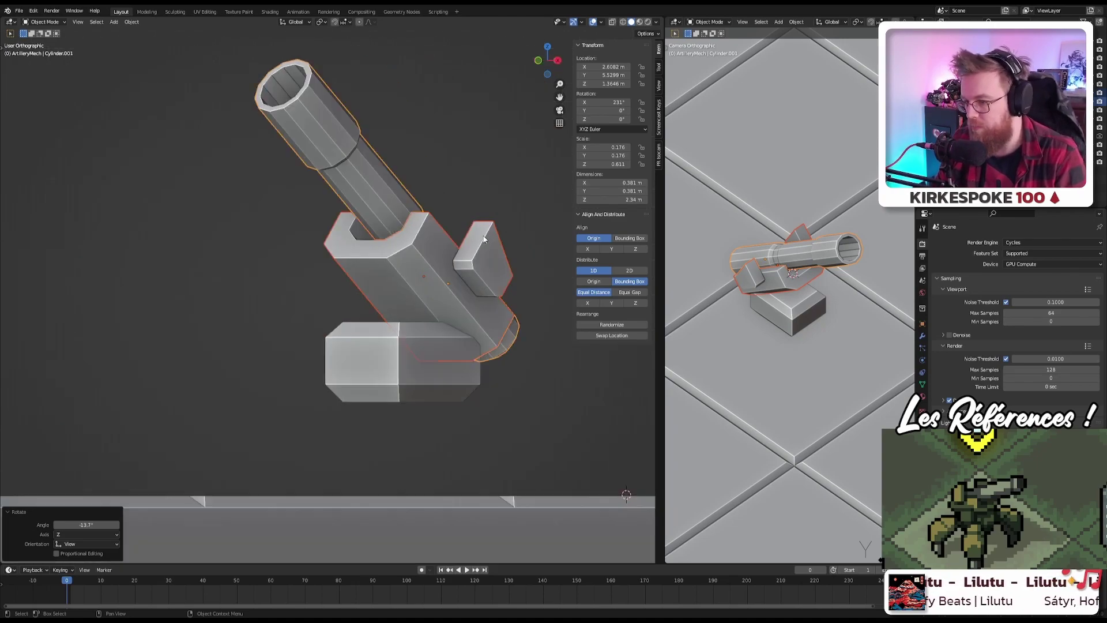
{"action": "key", "text": "ctrl+KP_3"}
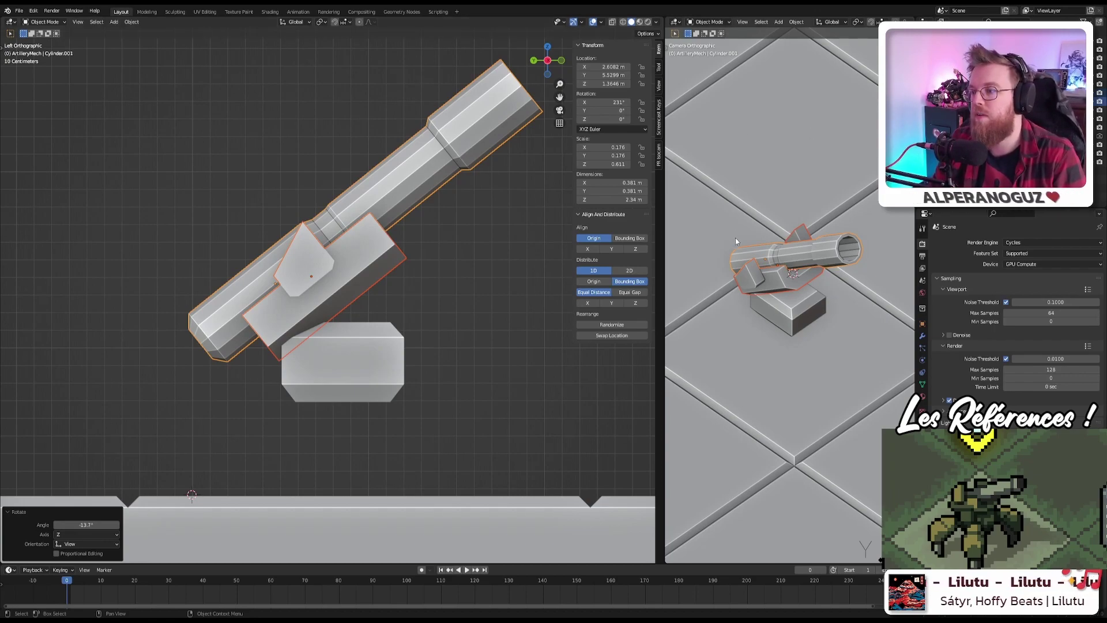
{"action": "key", "text": "r"}
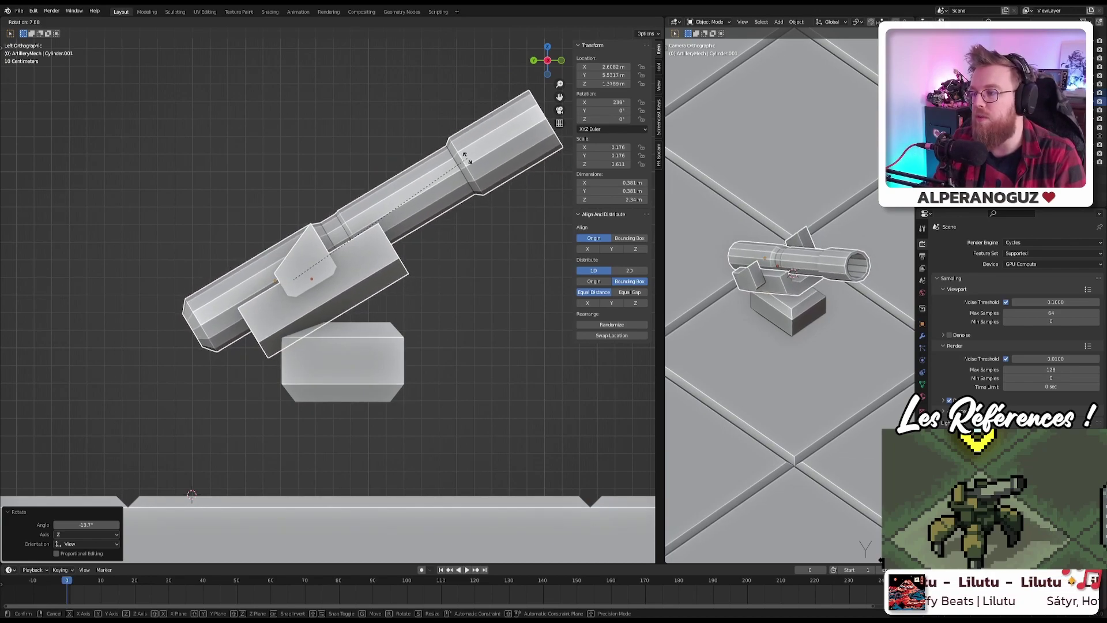
{"action": "left_click", "coordinate": [467, 161]}
{"action": "scroll", "coordinate": [432, 241], "scroll_direction": "down", "scroll_amount": 5}
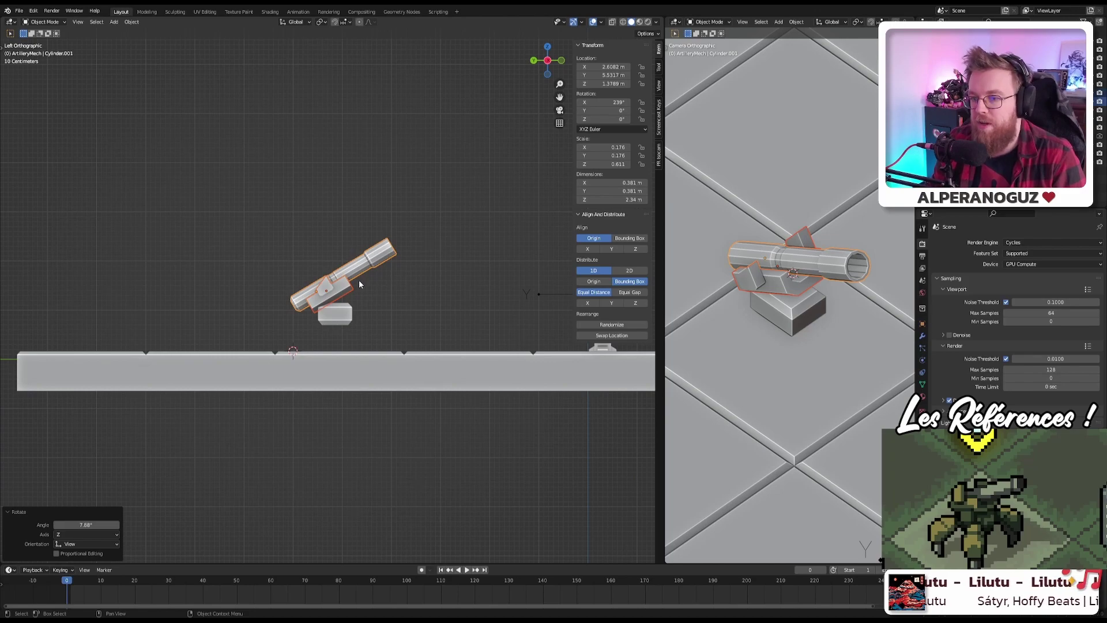
{"action": "scroll", "coordinate": [357, 284], "scroll_direction": "up", "scroll_amount": 8}
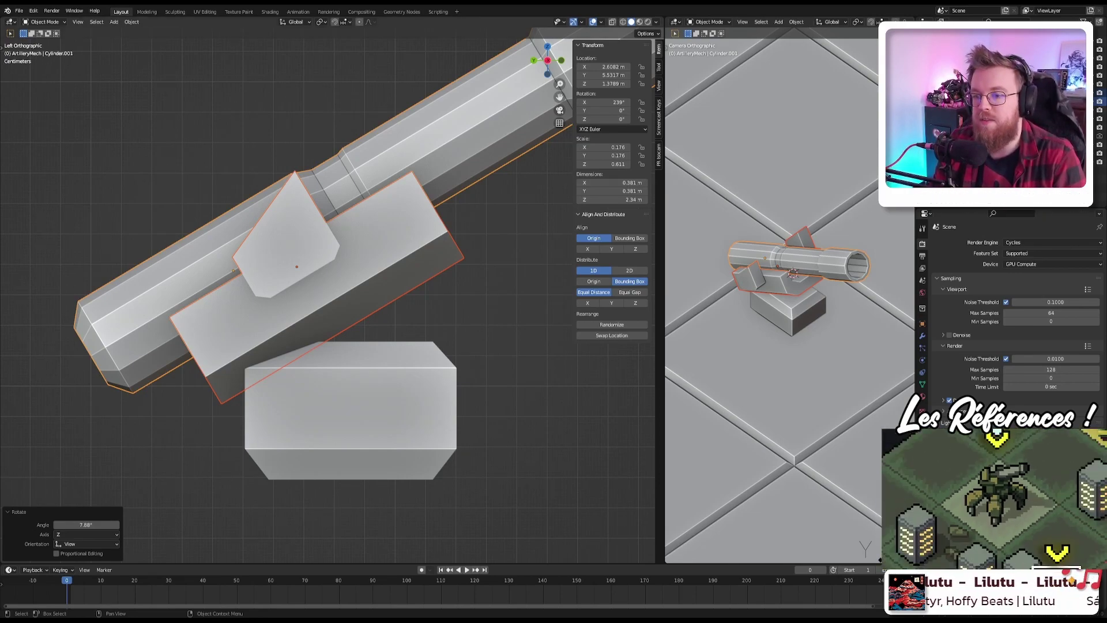
Step: Toggle X-ray, view the mount from a low angle, and select the pedestal box
{"action": "key", "text": "alt+z"}
{"action": "key", "text": "alt+z"}
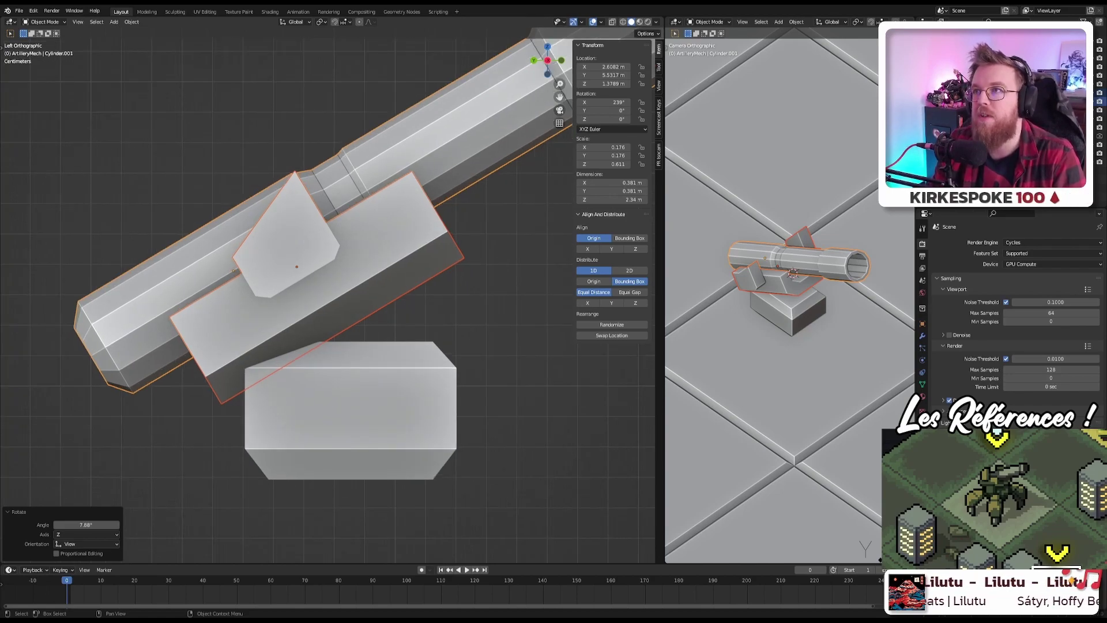
{"action": "middle_click_drag", "start_coordinate": [444, 297], "coordinate": [391, 298]}
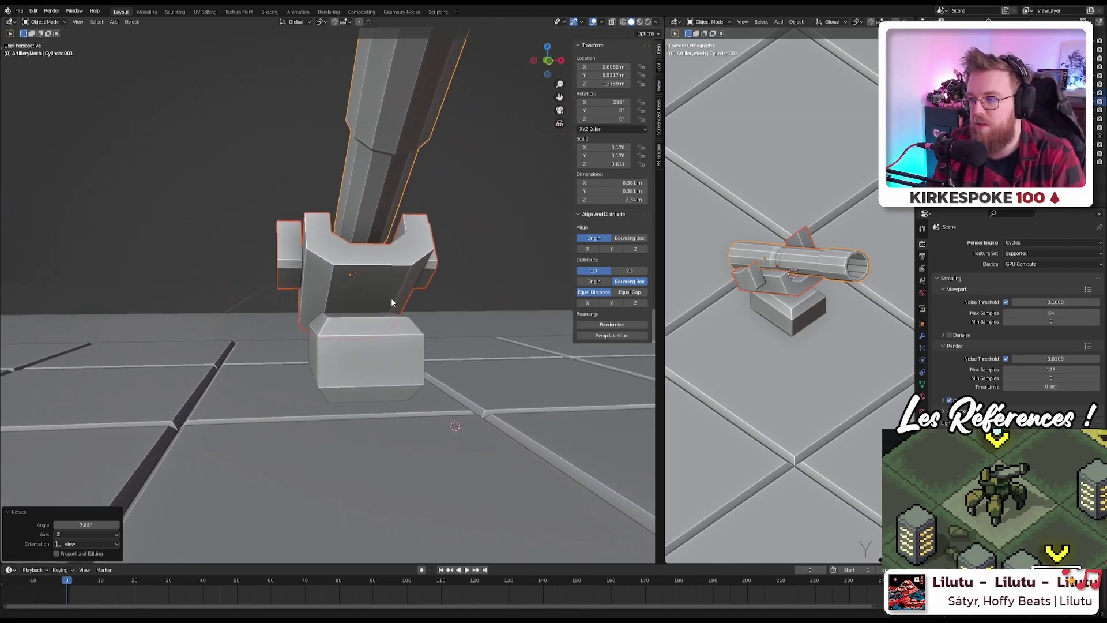
{"action": "scroll", "coordinate": [372, 286], "scroll_direction": "up", "scroll_amount": 6}
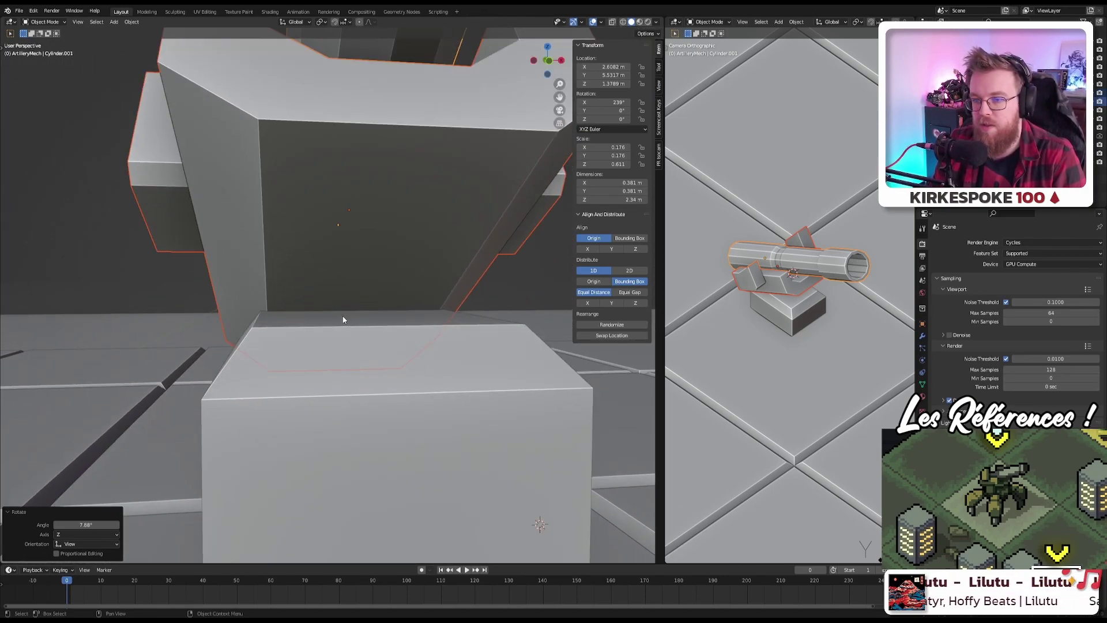
{"action": "left_click", "coordinate": [342, 321]}
Step: In Edit Mode, extrude the pedestal's top face upward by 0.2762 m
{"action": "key", "text": "Tab"}
{"action": "left_click", "coordinate": [341, 324]}
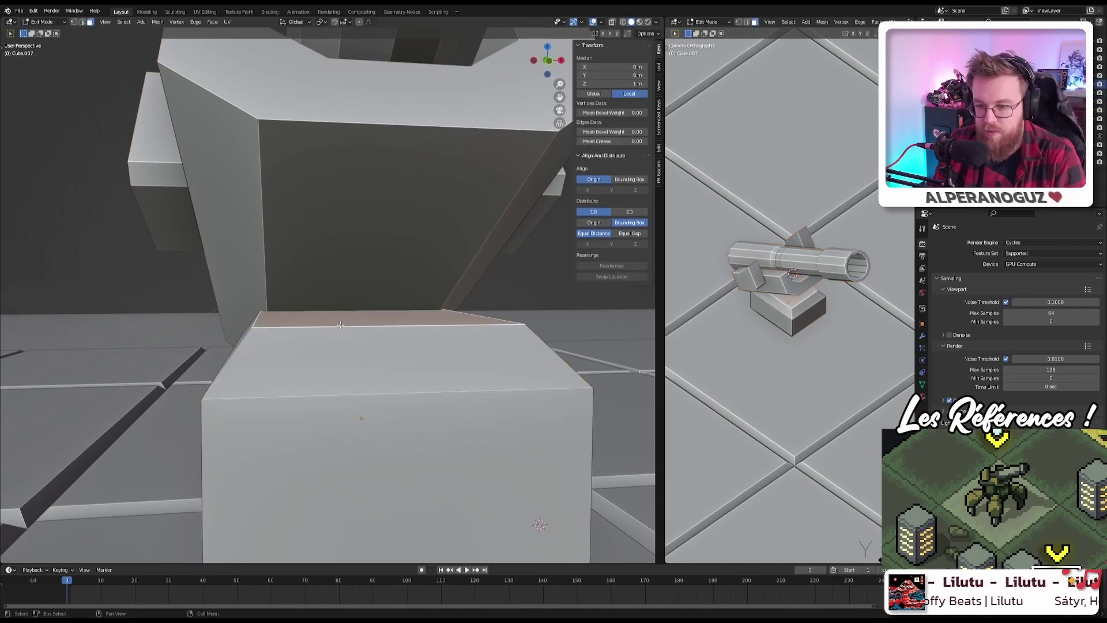
{"action": "key", "text": "e"}
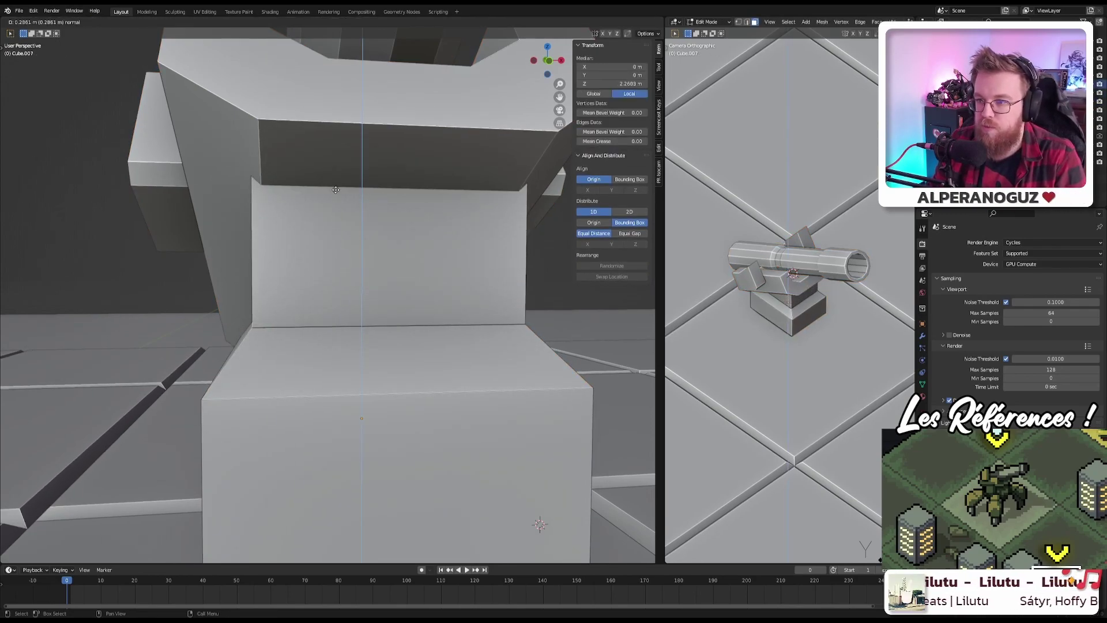
{"action": "left_click", "coordinate": [334, 194]}
{"action": "scroll", "coordinate": [363, 338], "scroll_direction": "down", "scroll_amount": 2}
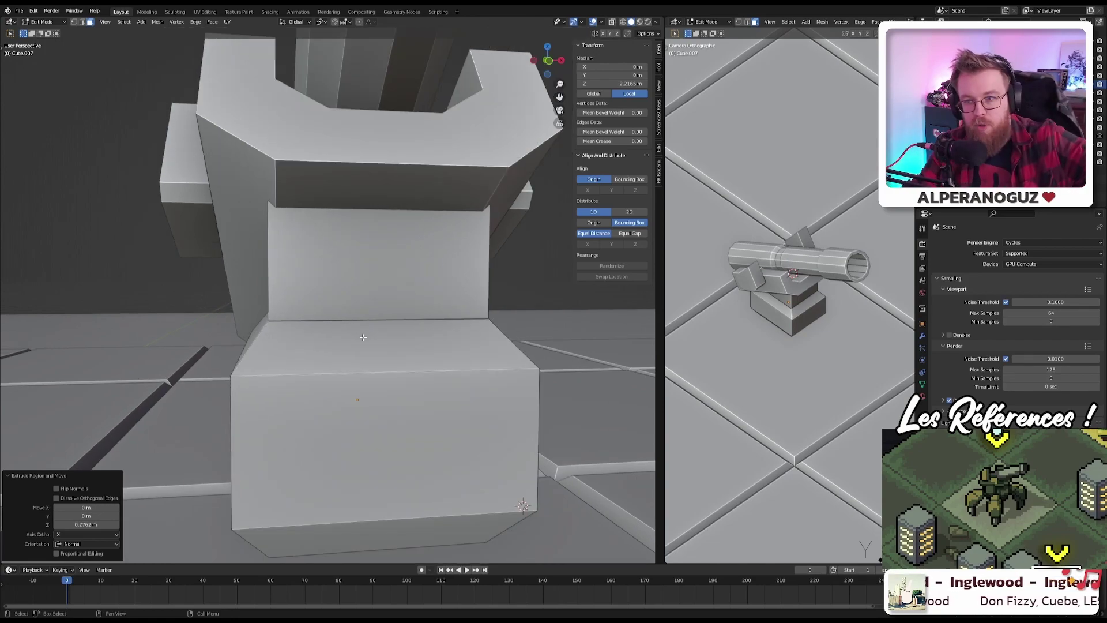
{"action": "scroll", "coordinate": [391, 262], "scroll_direction": "down", "scroll_amount": 3}
{"action": "middle_click_drag", "start_coordinate": [391, 263], "coordinate": [335, 279]}
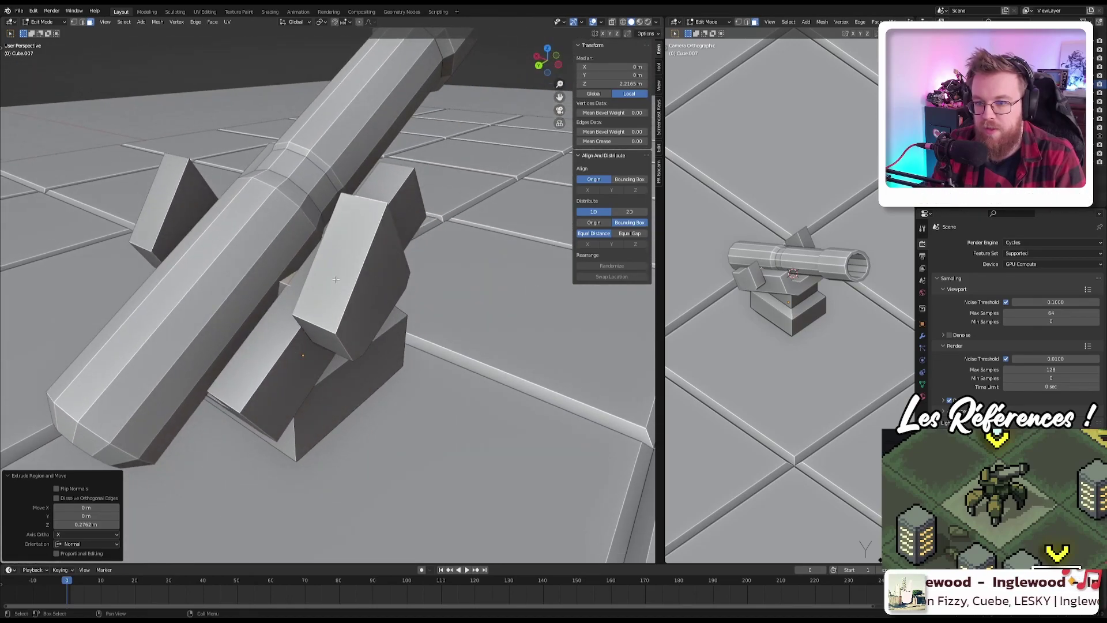
Step: With X-ray on, edge-slide the pedestal loops lower to a 0.369 factor, then restore solid view
{"action": "key", "text": "2"}
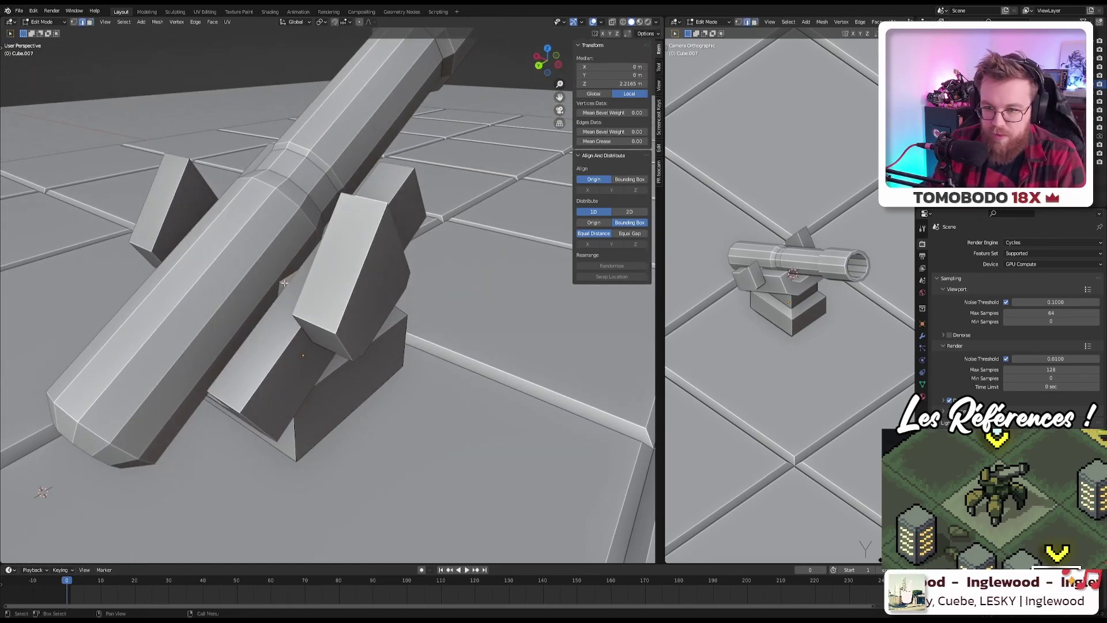
{"action": "left_click", "coordinate": [333, 294]}
{"action": "middle_click_drag", "start_coordinate": [335, 294], "coordinate": [321, 290]}
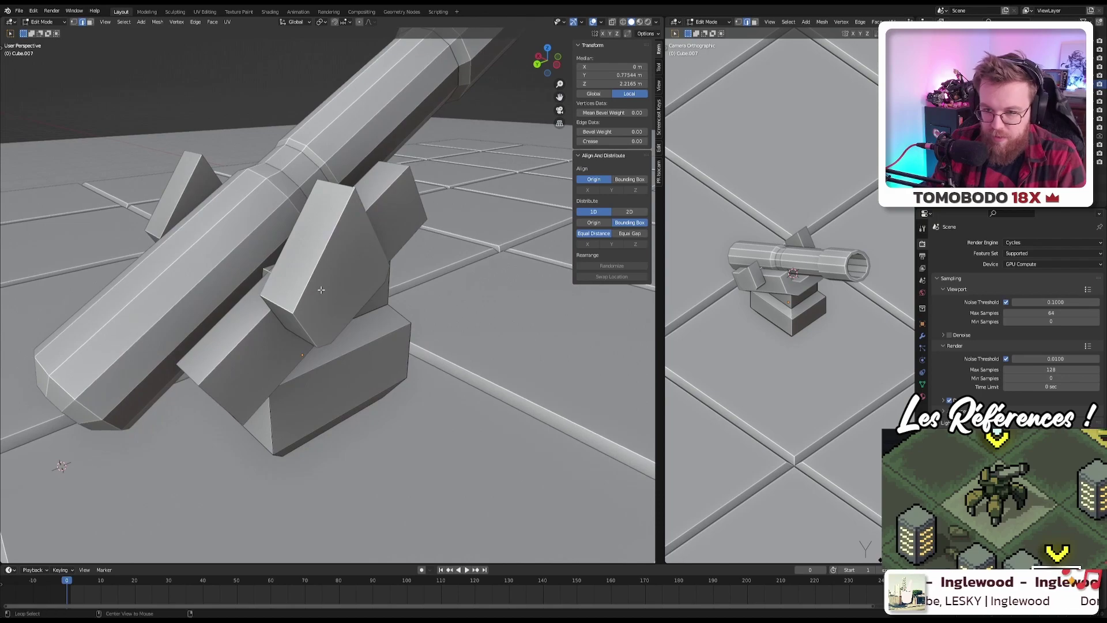
{"action": "key", "text": "alt+z"}
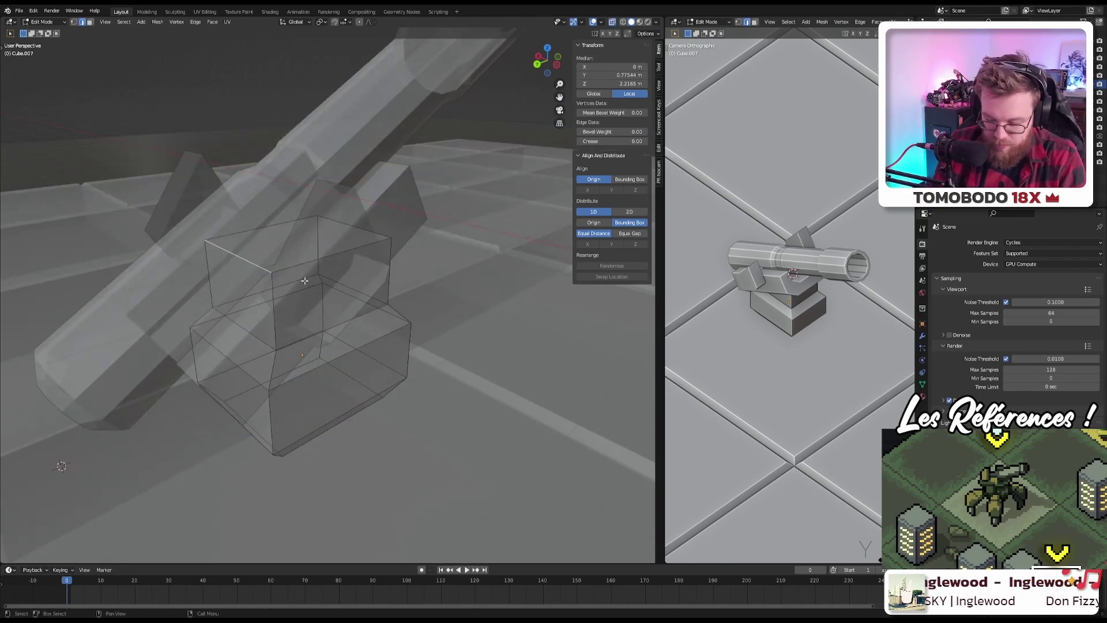
{"action": "key", "text": "g"}
{"action": "key", "text": "g"}
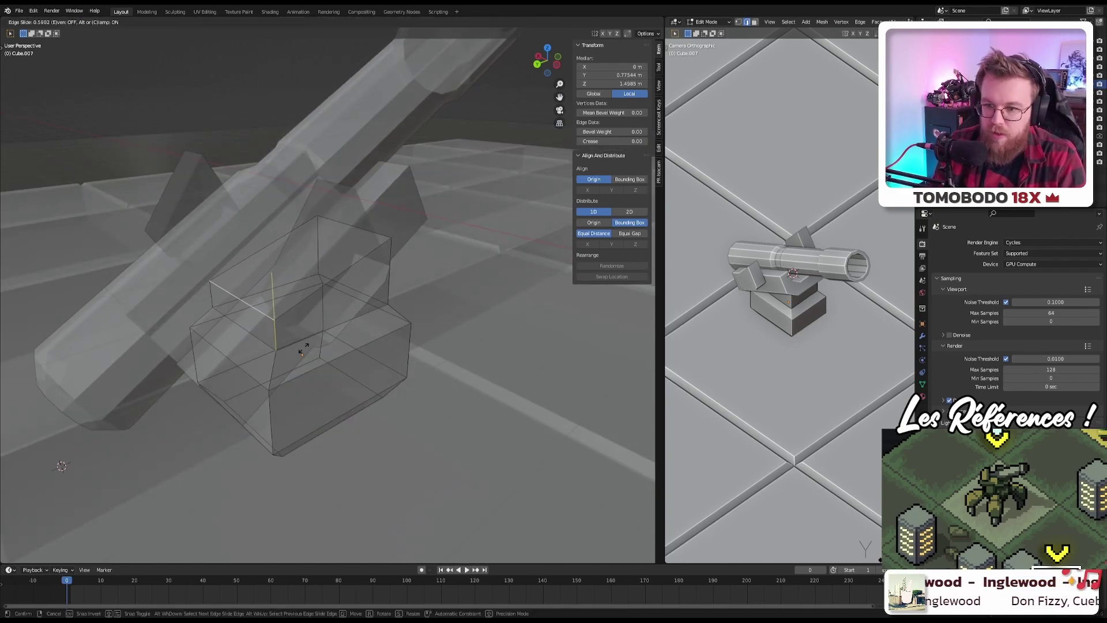
{"action": "left_click", "coordinate": [321, 375]}
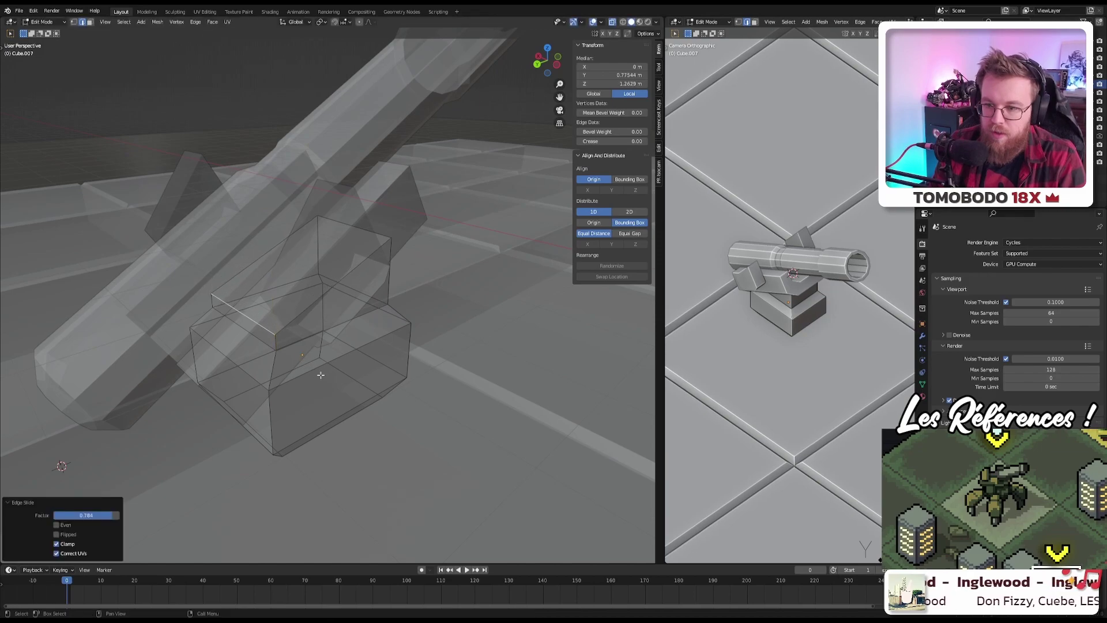
{"action": "key", "text": "alt+z"}
{"action": "middle_click_drag", "start_coordinate": [321, 375], "coordinate": [311, 315]}
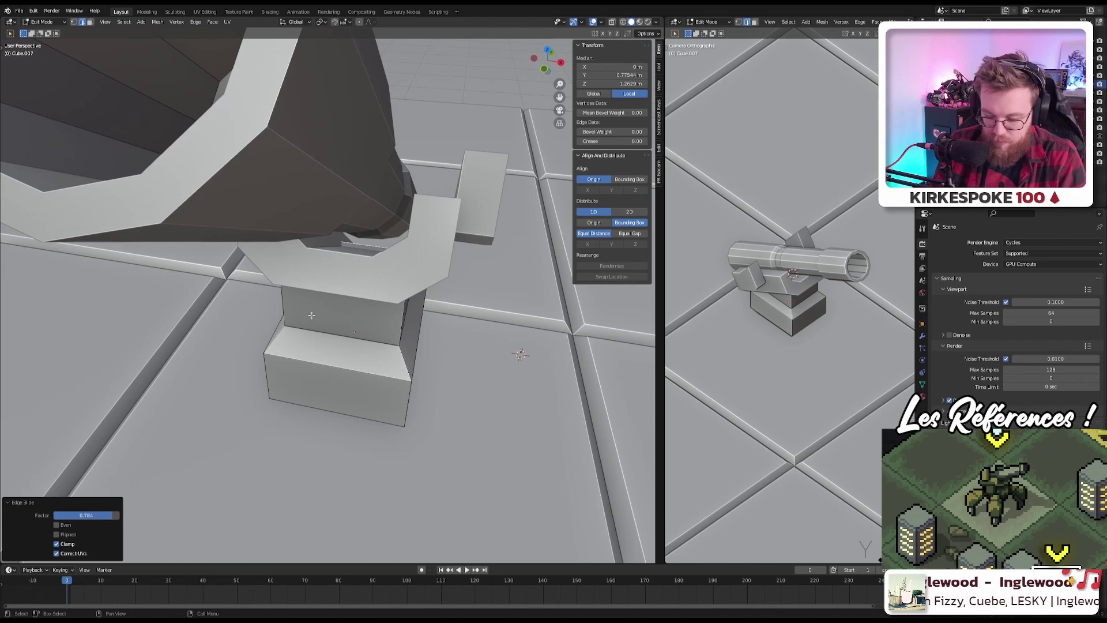
{"action": "key", "text": "g"}
{"action": "key", "text": "g"}
{"action": "left_click", "coordinate": [311, 339]}
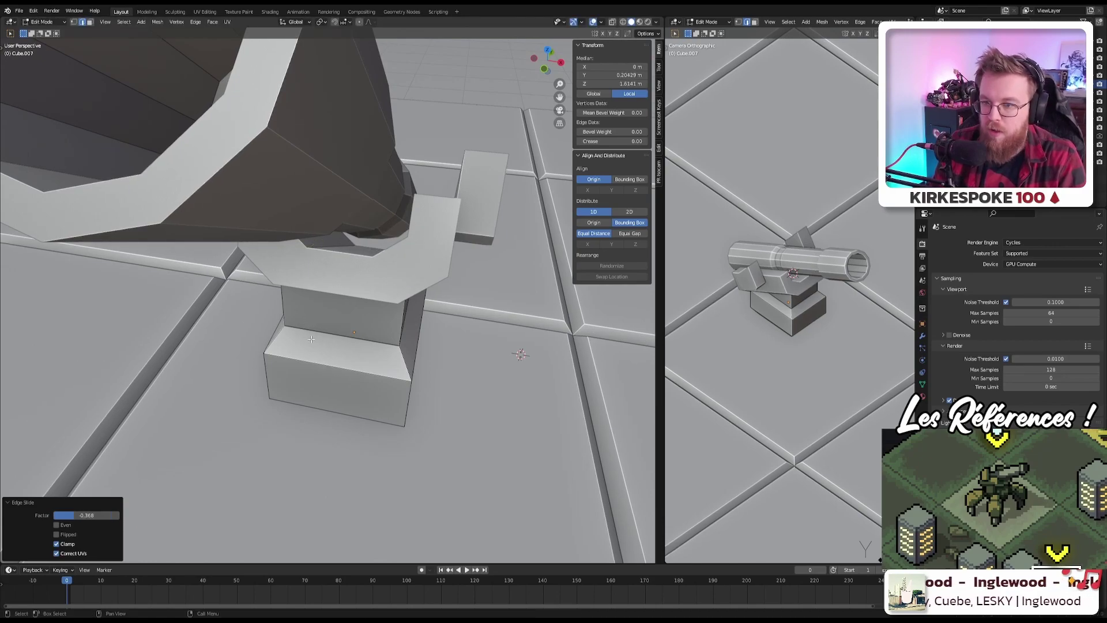
{"action": "middle_click_drag", "start_coordinate": [311, 339], "coordinate": [365, 277]}
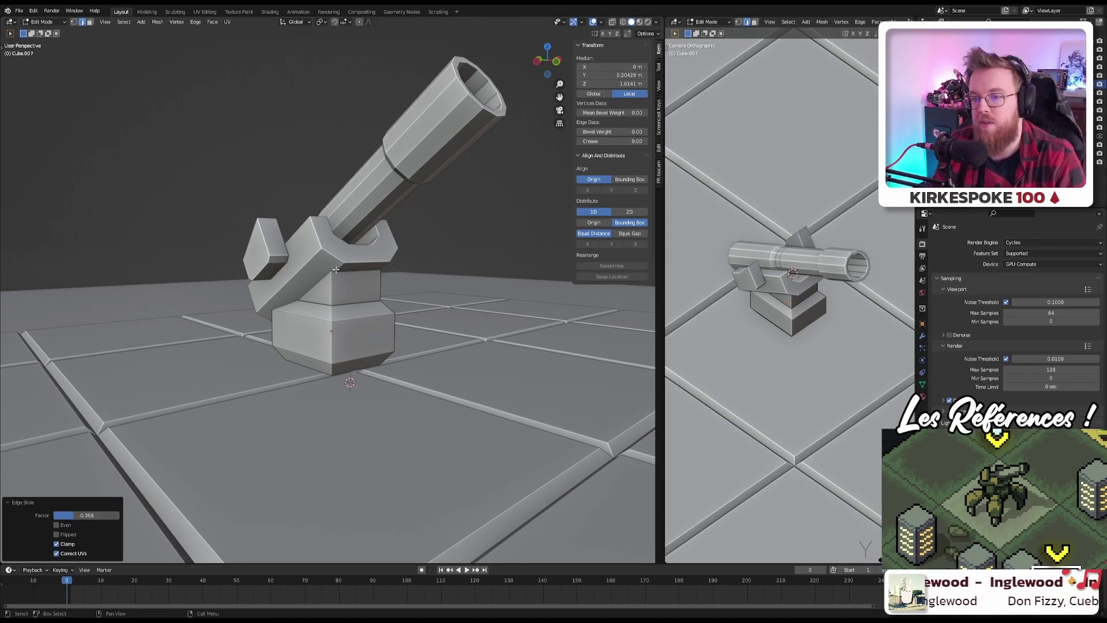
{"action": "scroll", "coordinate": [301, 308], "scroll_direction": "up", "scroll_amount": 3}
{"action": "middle_click_drag", "start_coordinate": [269, 294], "coordinate": [321, 339]}
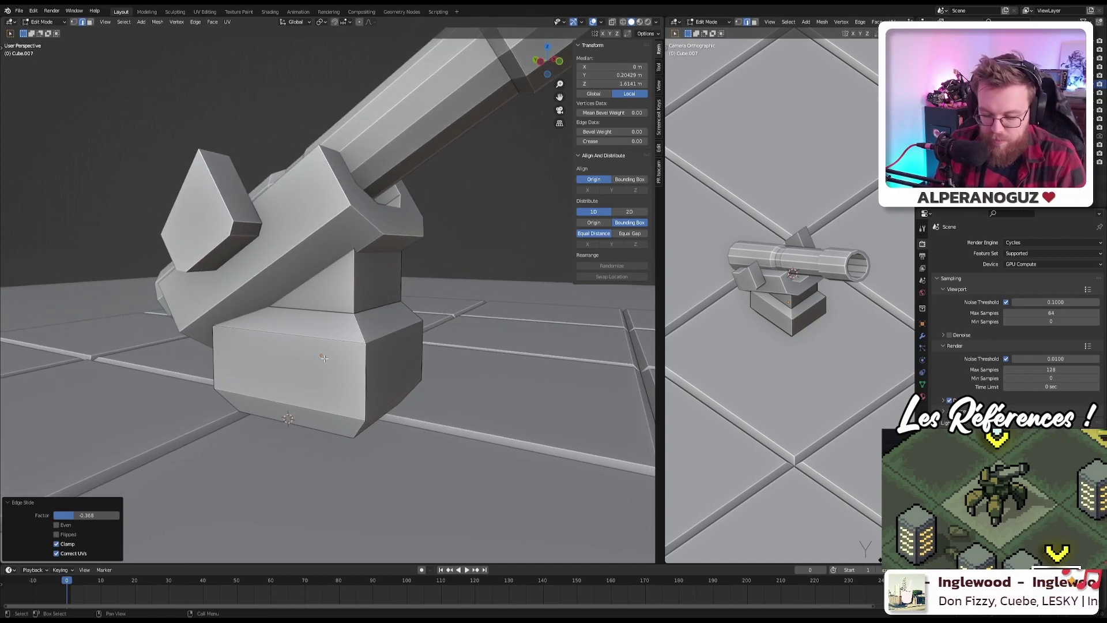
Step: Add a cube, scale it to about 0.408, and place it left of the base
{"action": "key", "text": "shift+a"}
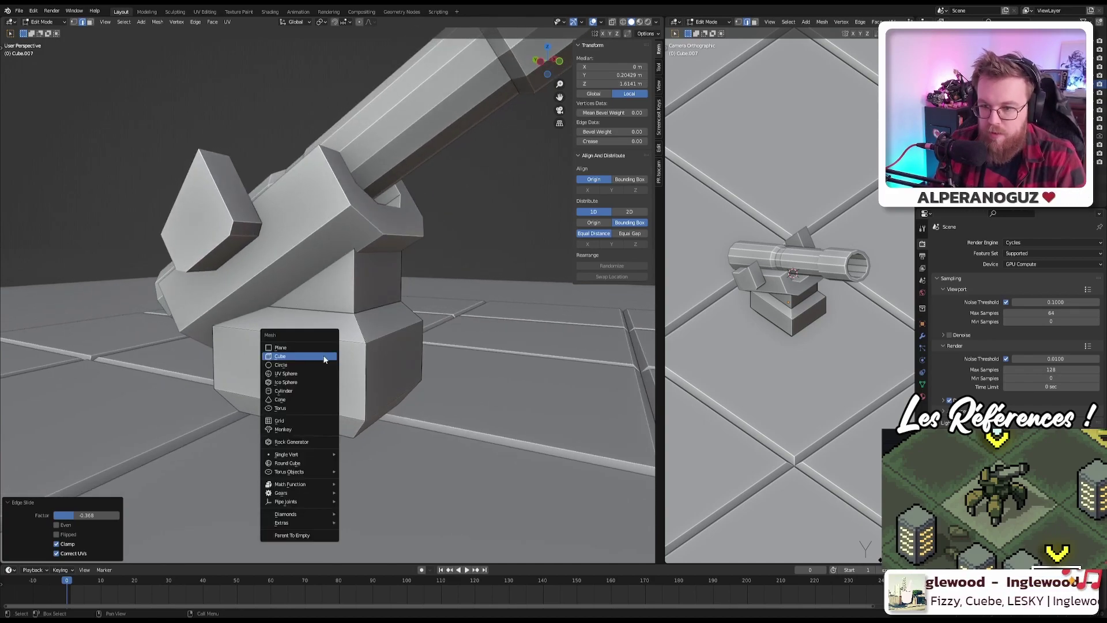
{"action": "left_click", "coordinate": [324, 360]}
{"action": "key", "text": "s"}
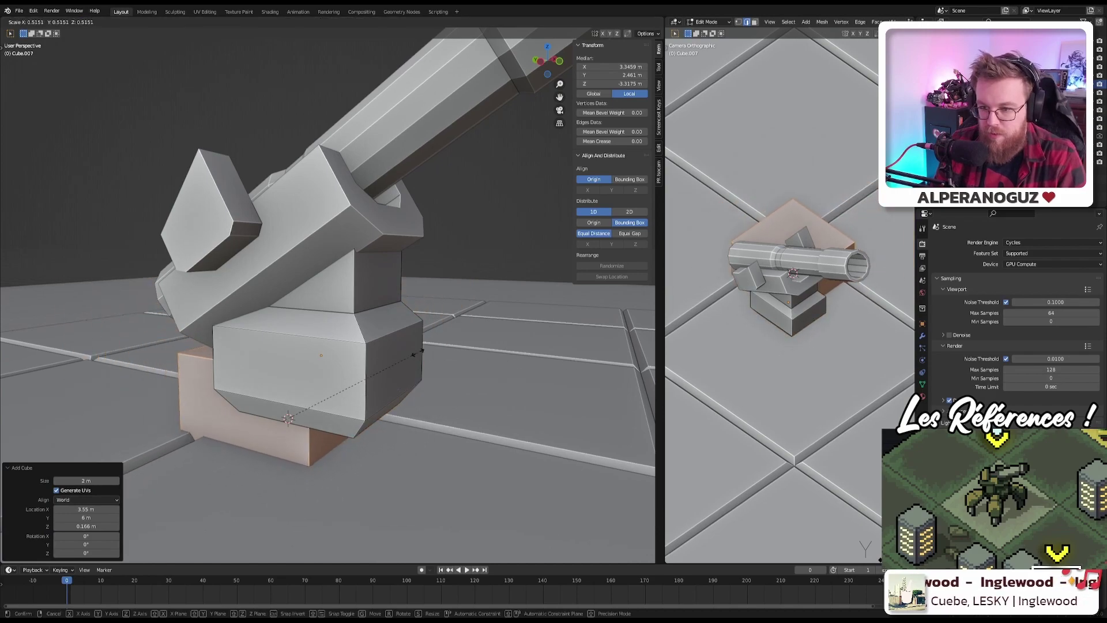
{"action": "left_click", "coordinate": [384, 354]}
{"action": "key", "text": "KP_1"}
{"action": "key", "text": "g"}
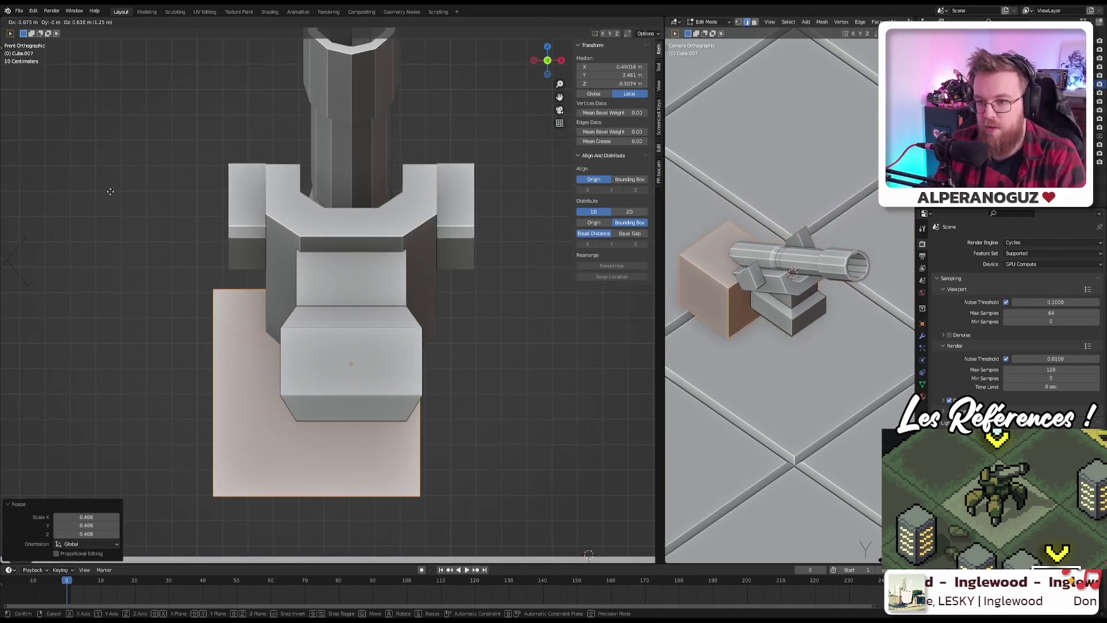
{"action": "left_click", "coordinate": [73, 105]}
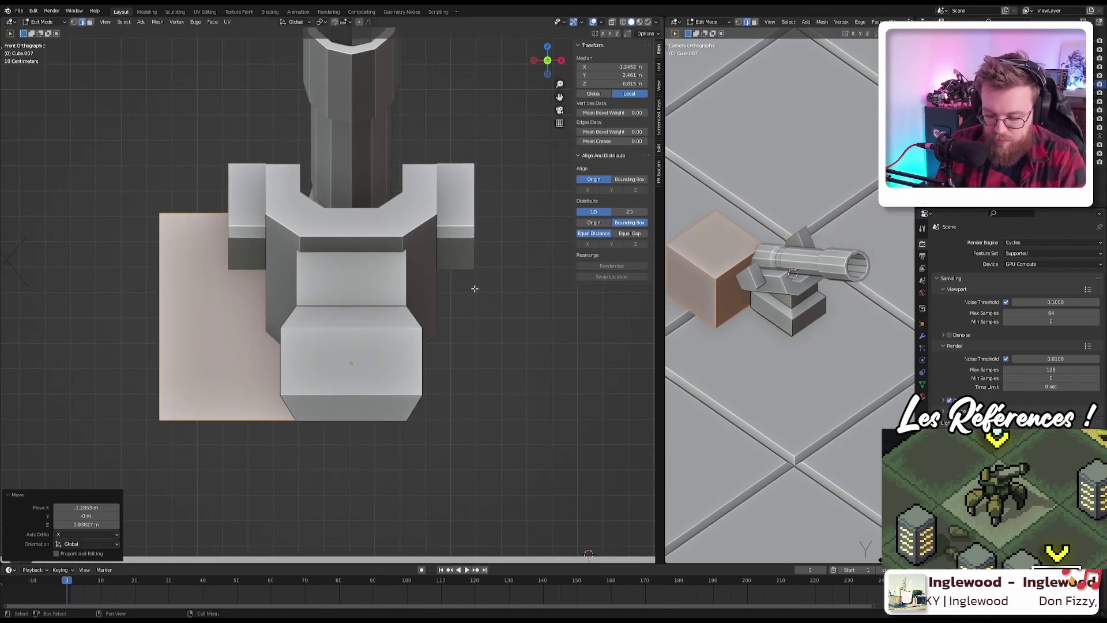
Step: Scale the cube along X into a thin plate and check it from front and side views
{"action": "key", "text": "s"}
{"action": "key", "text": "x"}
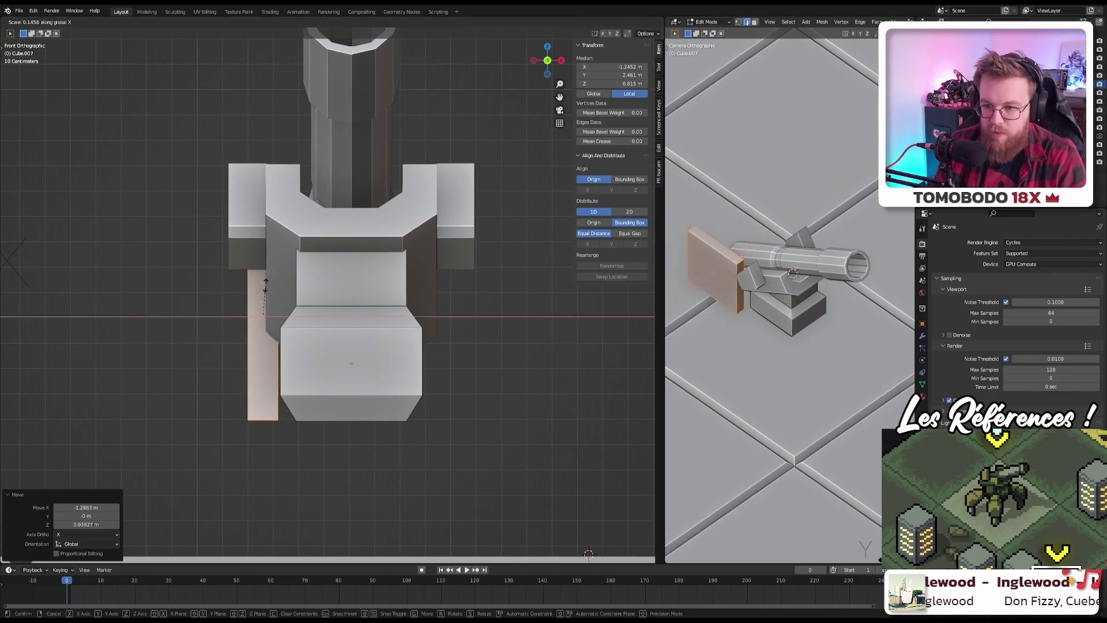
{"action": "left_click", "coordinate": [281, 287]}
{"action": "middle_click_drag", "start_coordinate": [281, 287], "coordinate": [342, 295]}
{"action": "key", "text": "KP_1"}
{"action": "key", "text": "KP_3"}
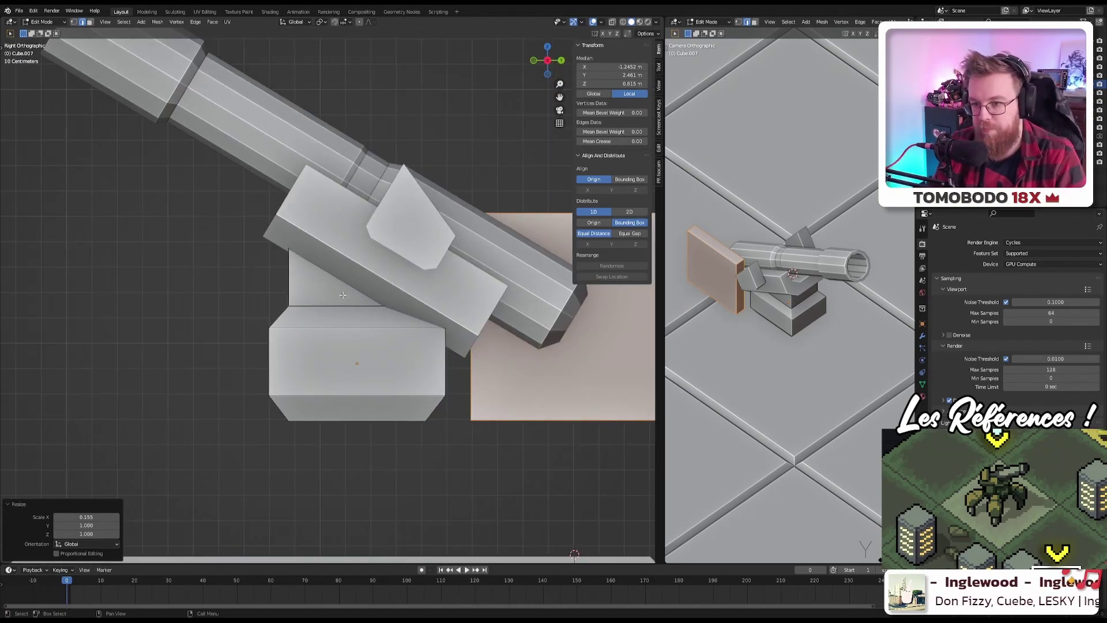
{"action": "key", "text": "ctrl+KP_3"}
Step: Shrink the plate to 0.578, narrow it to 0.799 in Y, and nudge it into position
{"action": "key", "text": "g"}
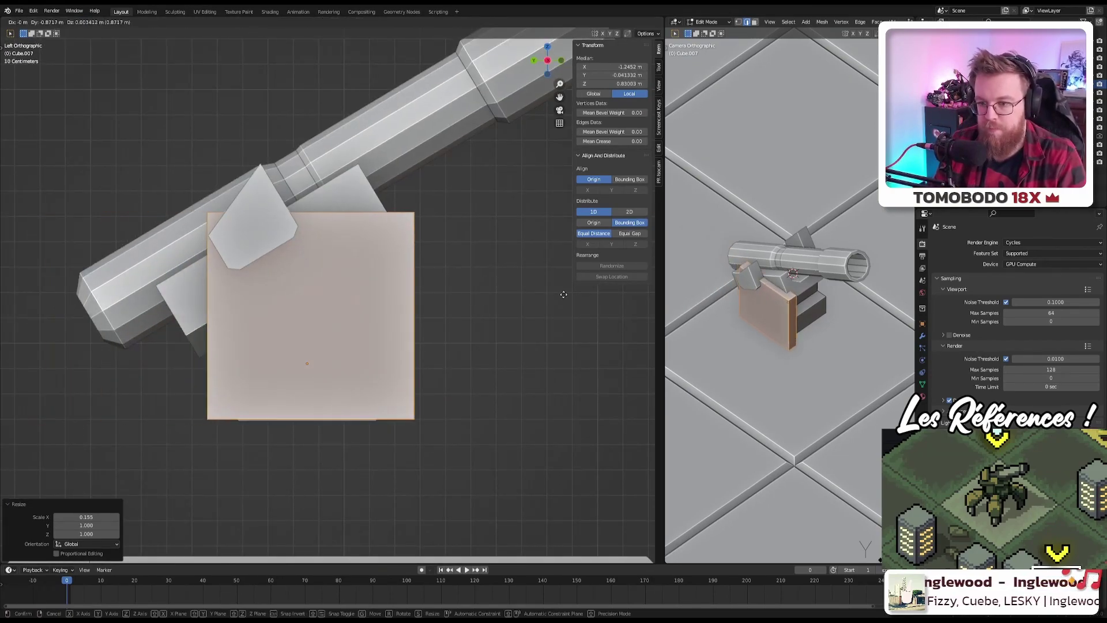
{"action": "left_click", "coordinate": [468, 292]}
{"action": "key", "text": "s"}
{"action": "left_click", "coordinate": [472, 290]}
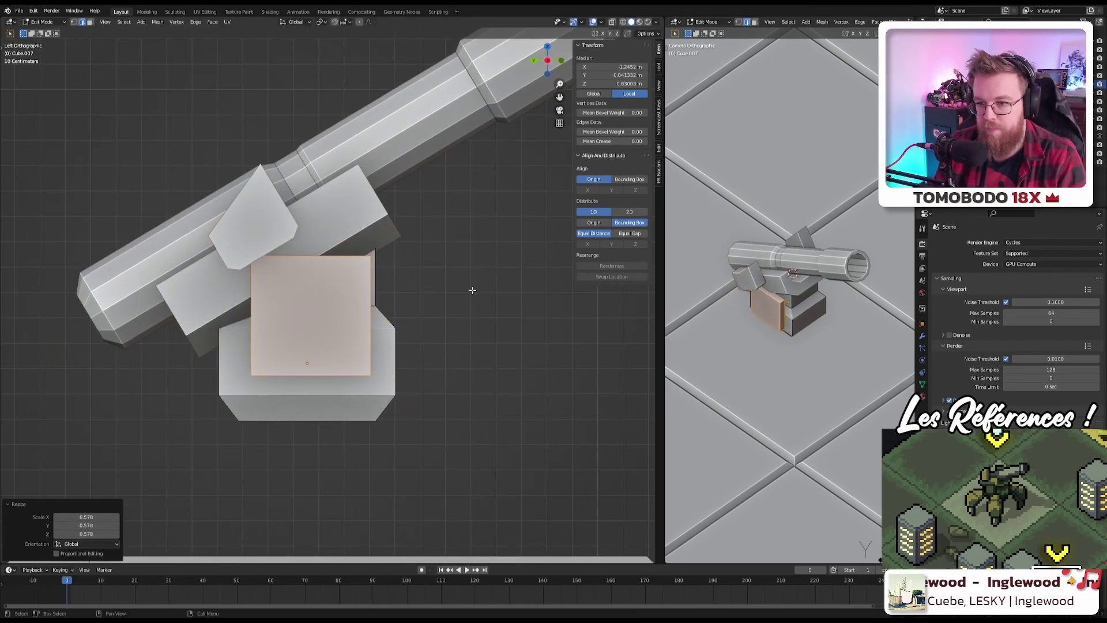
{"action": "key", "text": "g"}
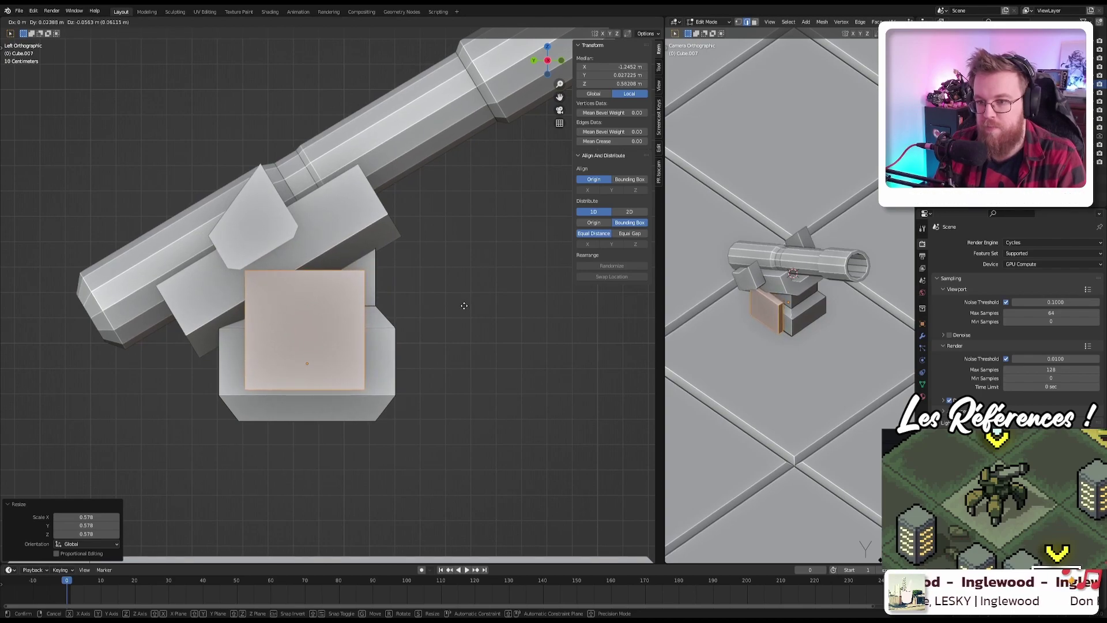
{"action": "left_click", "coordinate": [465, 305]}
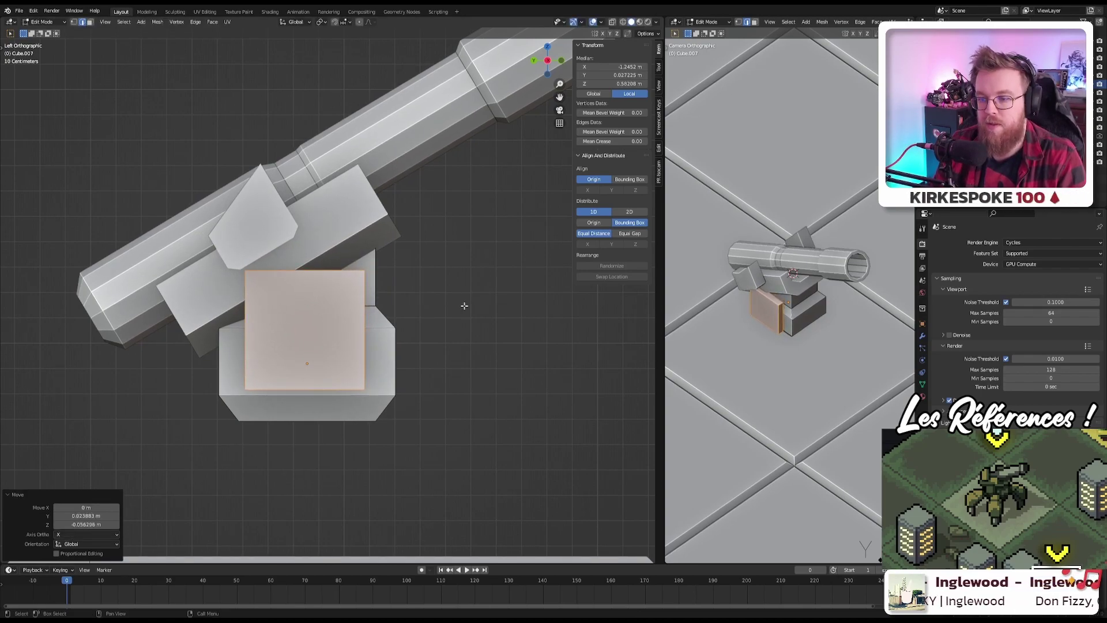
{"action": "key", "text": "s"}
{"action": "key", "text": "y"}
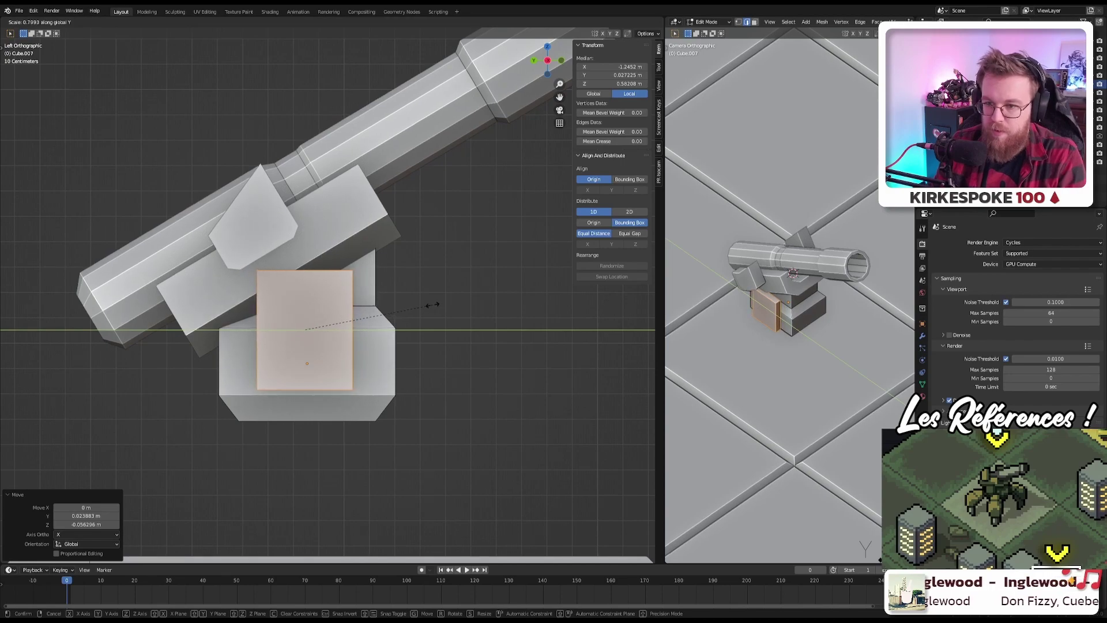
{"action": "left_click", "coordinate": [433, 305]}
{"action": "key", "text": "g"}
{"action": "left_click", "coordinate": [431, 304]}
Step: Shift the side plate so it sits snug against the pedestal, checking front and side views
{"action": "mouse_move", "coordinate": [430, 304]}
{"action": "middle_mouse_down"}
{"action": "mouse_move", "coordinate": [409, 298]}
{"action": "mouse_move", "coordinate": [424, 301]}
{"action": "middle_mouse_up"}
{"action": "middle_click_drag", "start_coordinate": [422, 307], "coordinate": [481, 305]}
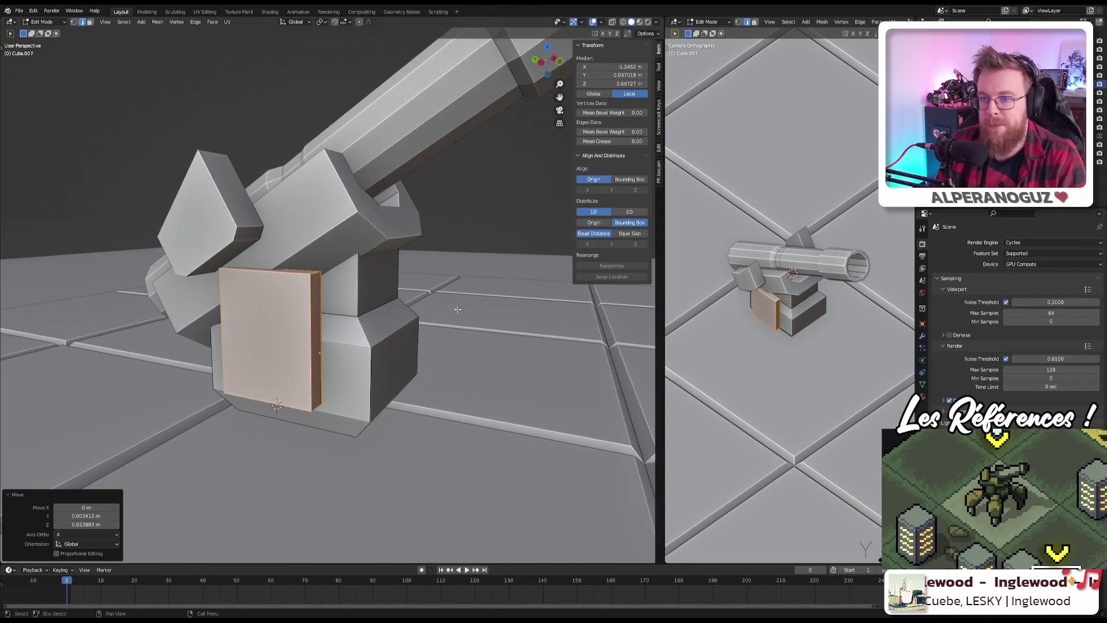
{"action": "scroll", "coordinate": [459, 309], "scroll_direction": "up", "scroll_amount": 4}
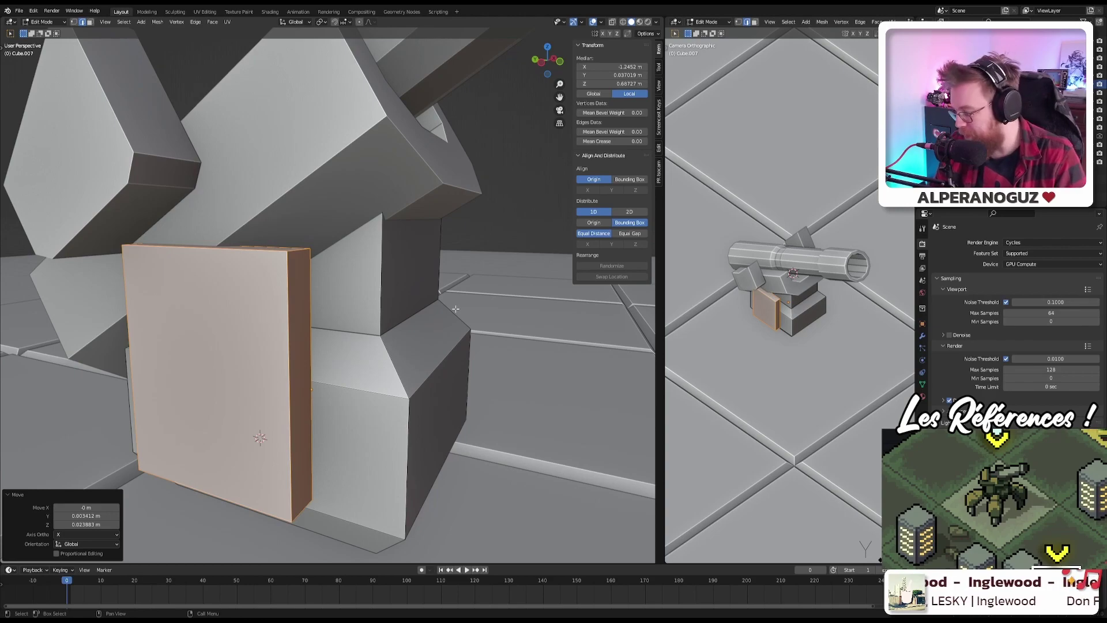
{"action": "key", "text": "ctrl+KP_3"}
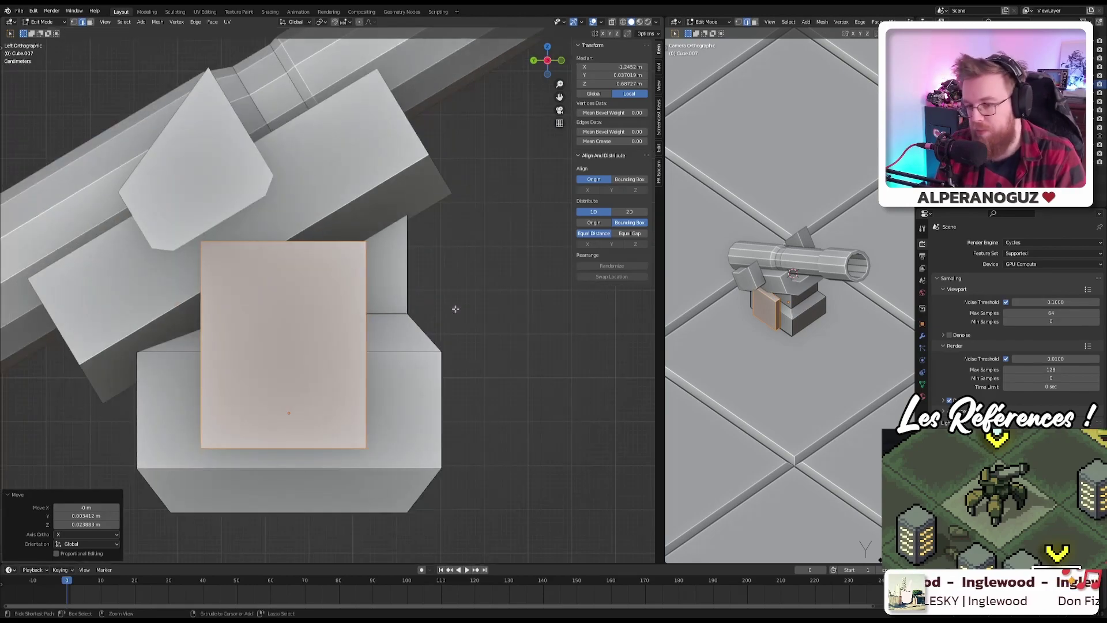
{"action": "key", "text": "g"}
{"action": "left_click", "coordinate": [325, 287]}
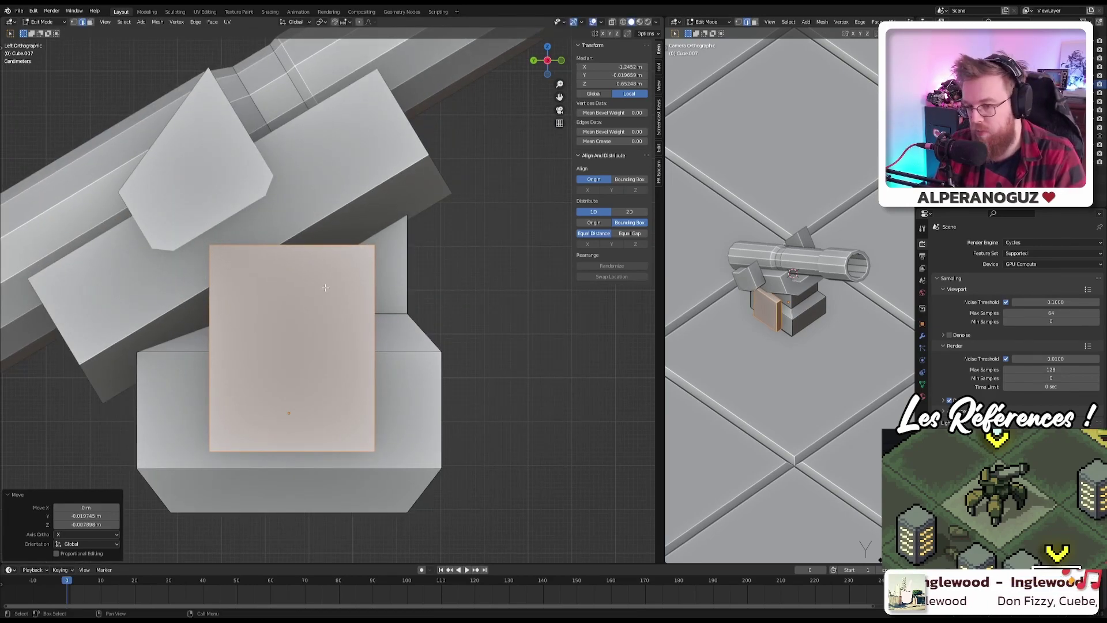
{"action": "key", "text": "KP_1"}
{"action": "key", "text": "g"}
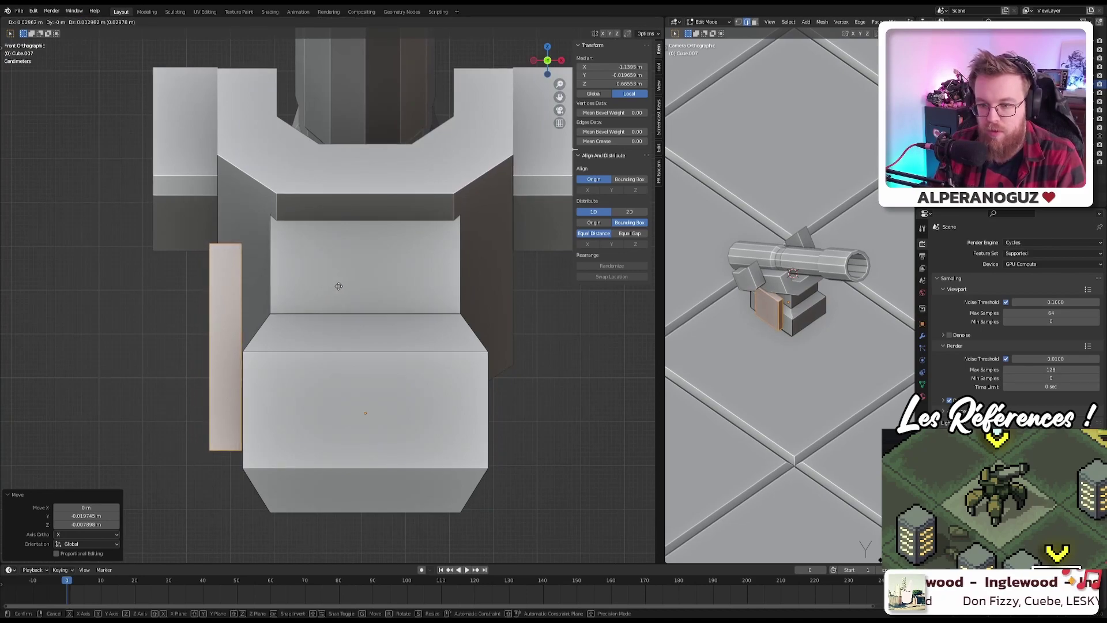
{"action": "left_click", "coordinate": [339, 286]}
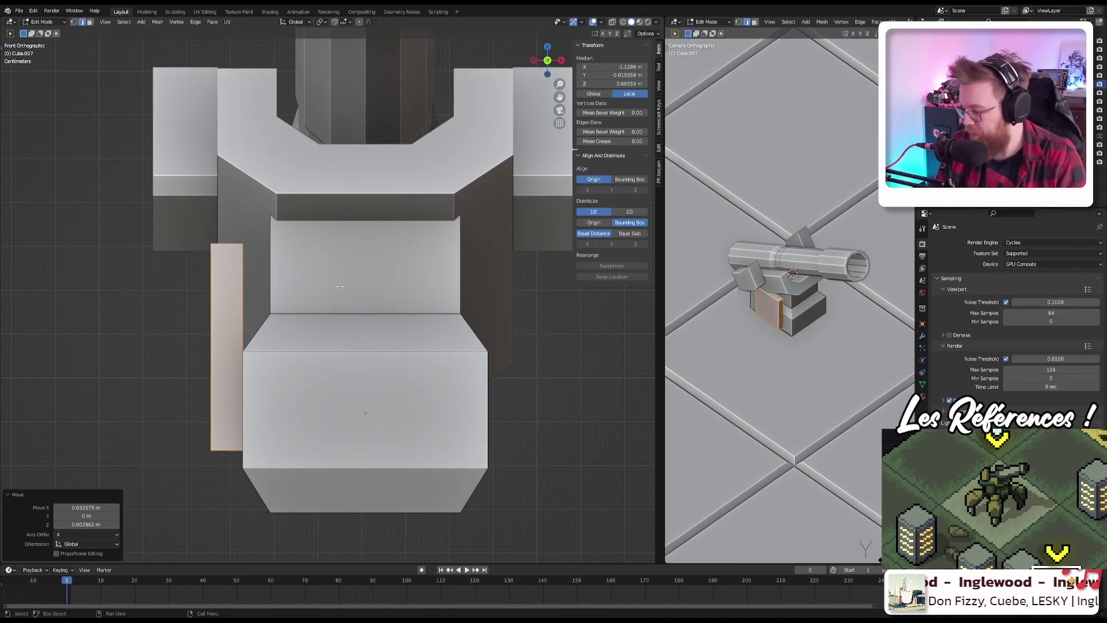
{"action": "key", "text": "ctrl+KP_3"}
{"action": "key", "text": "KP_3"}
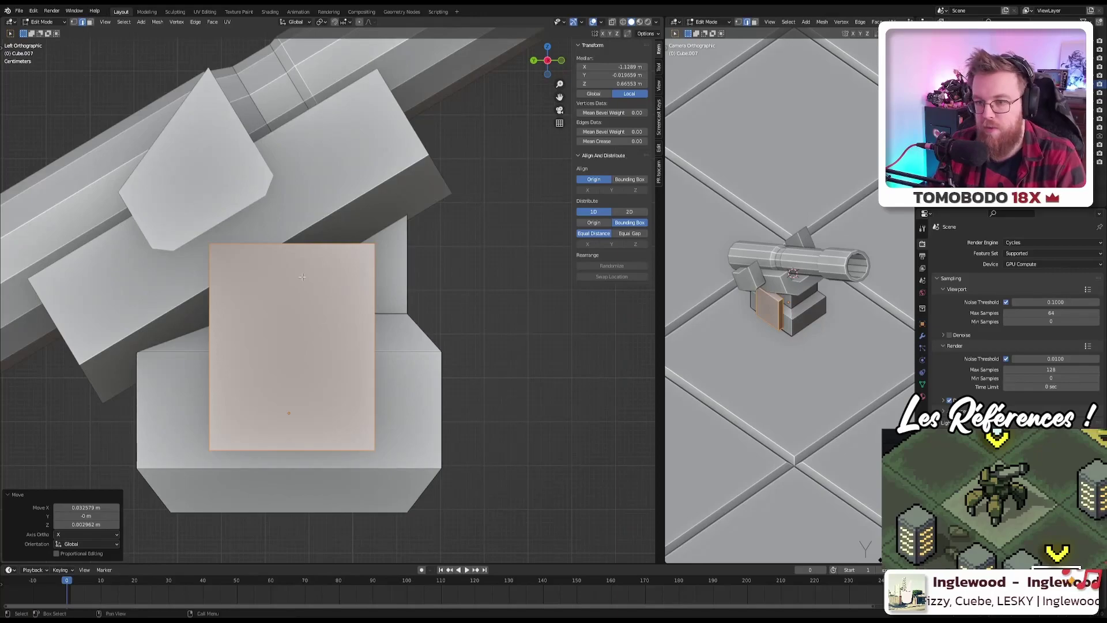
Step: Select the plate's top edge and slide it downward
{"action": "middle_click_drag", "start_coordinate": [226, 257], "coordinate": [288, 215]}
{"action": "left_click", "coordinate": [303, 242]}
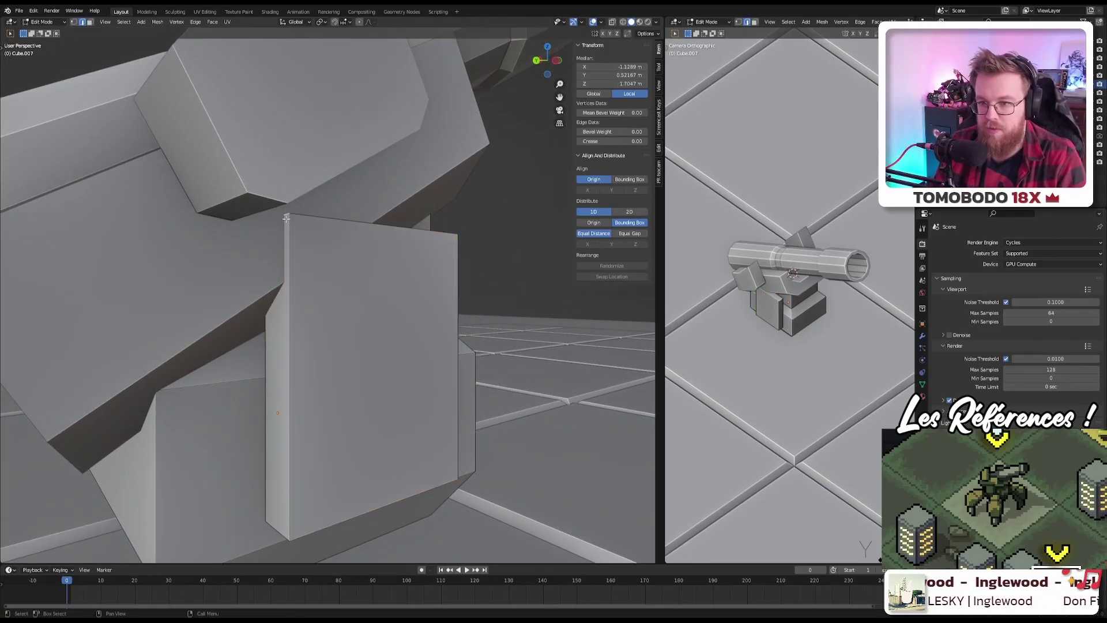
{"action": "key", "text": "g"}
{"action": "key", "text": "g"}
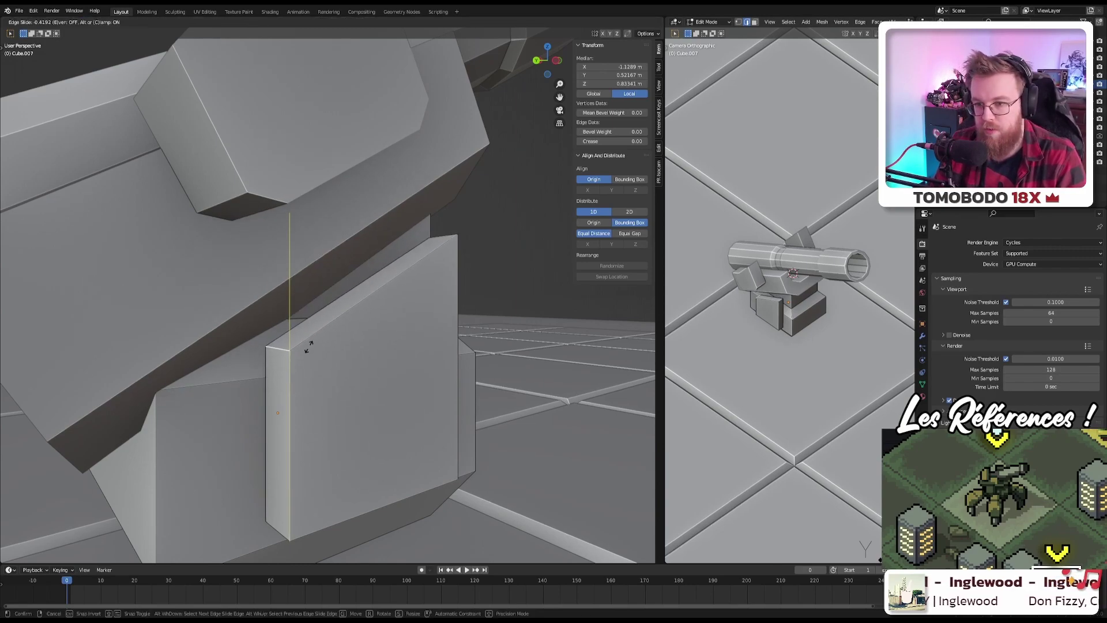
{"action": "left_click", "coordinate": [302, 328]}
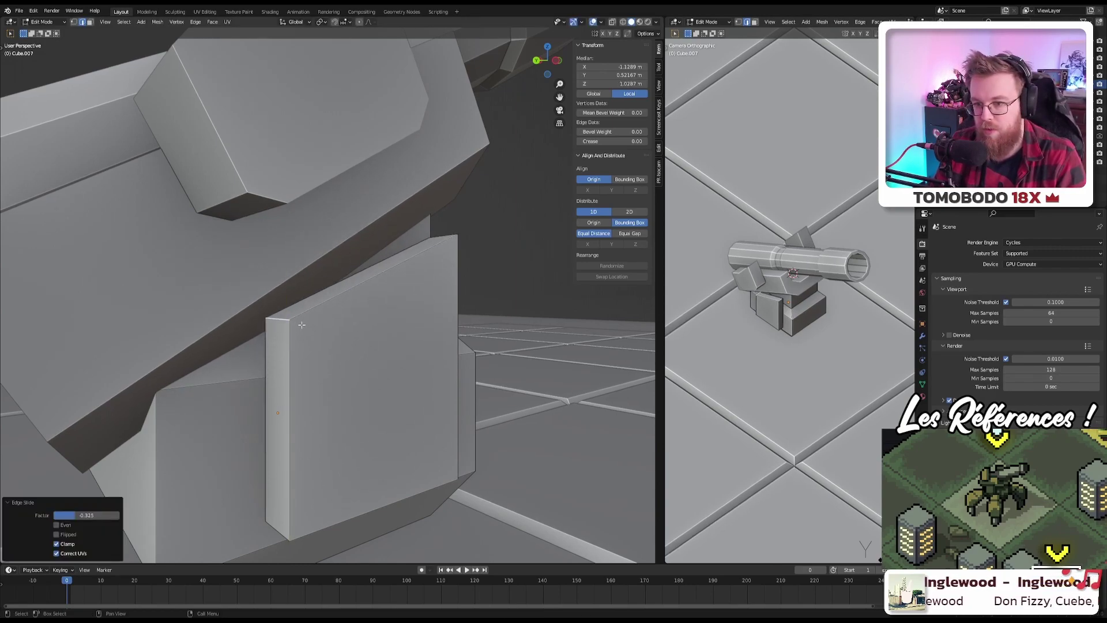
{"action": "middle_click_drag", "start_coordinate": [302, 328], "coordinate": [318, 276]}
Step: Raise a plate edge vertically by about 0.07 m
{"action": "key", "text": "g"}
{"action": "key", "text": "g"}
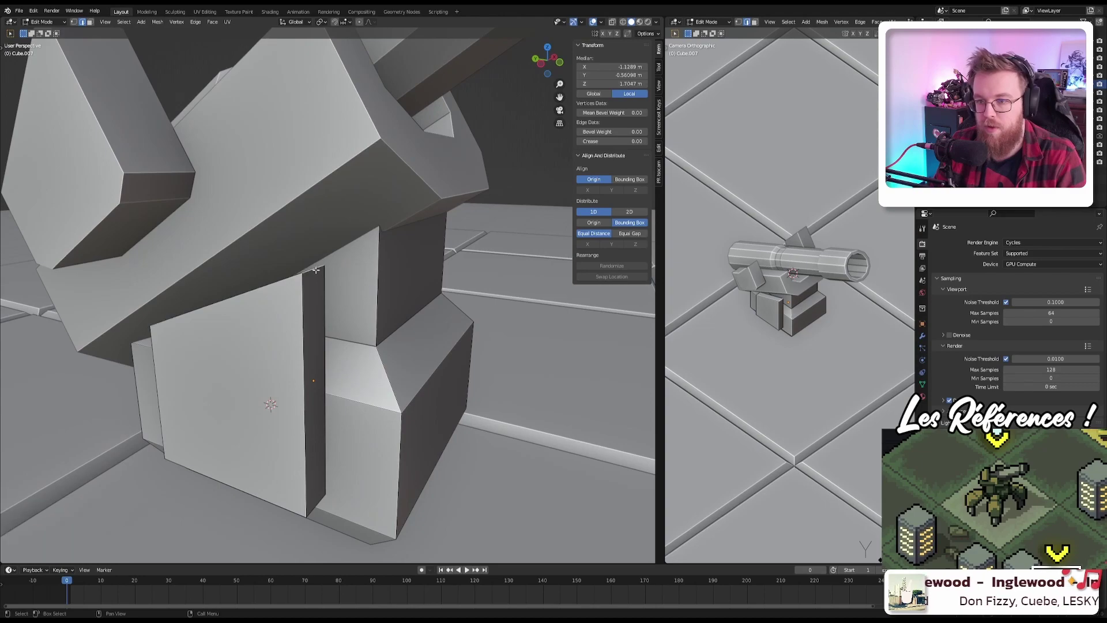
{"action": "right_click", "coordinate": [311, 255]}
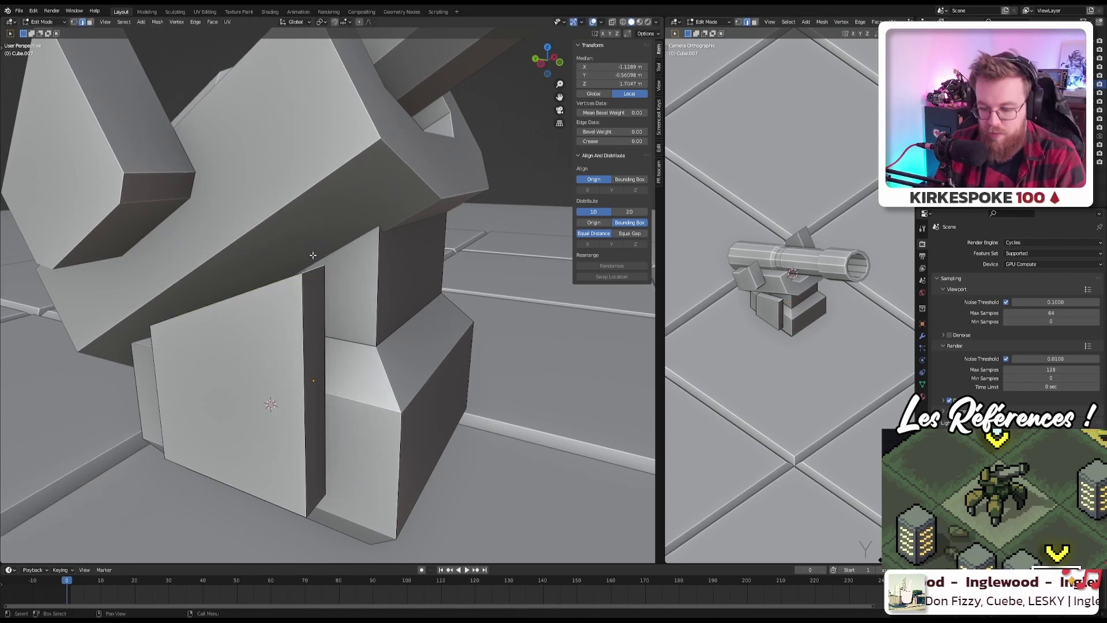
{"action": "key", "text": "g"}
{"action": "key", "text": "z"}
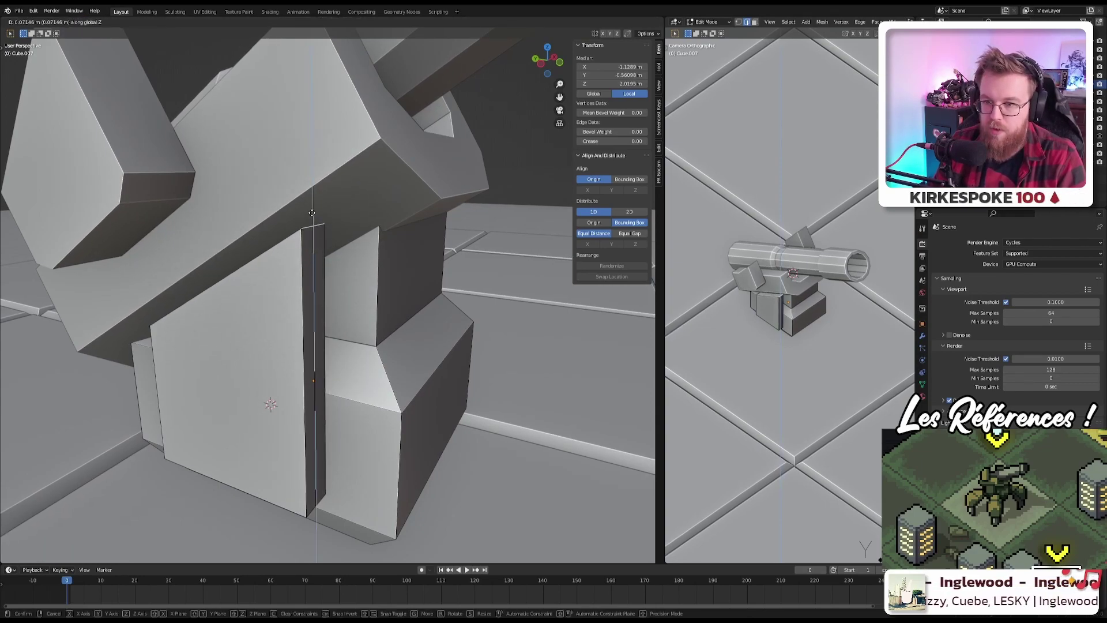
{"action": "left_click", "coordinate": [315, 218]}
{"action": "scroll", "coordinate": [333, 281], "scroll_direction": "down", "scroll_amount": 6}
{"action": "middle_click_drag", "start_coordinate": [333, 281], "coordinate": [301, 323]}
{"action": "left_click", "coordinate": [289, 319]}
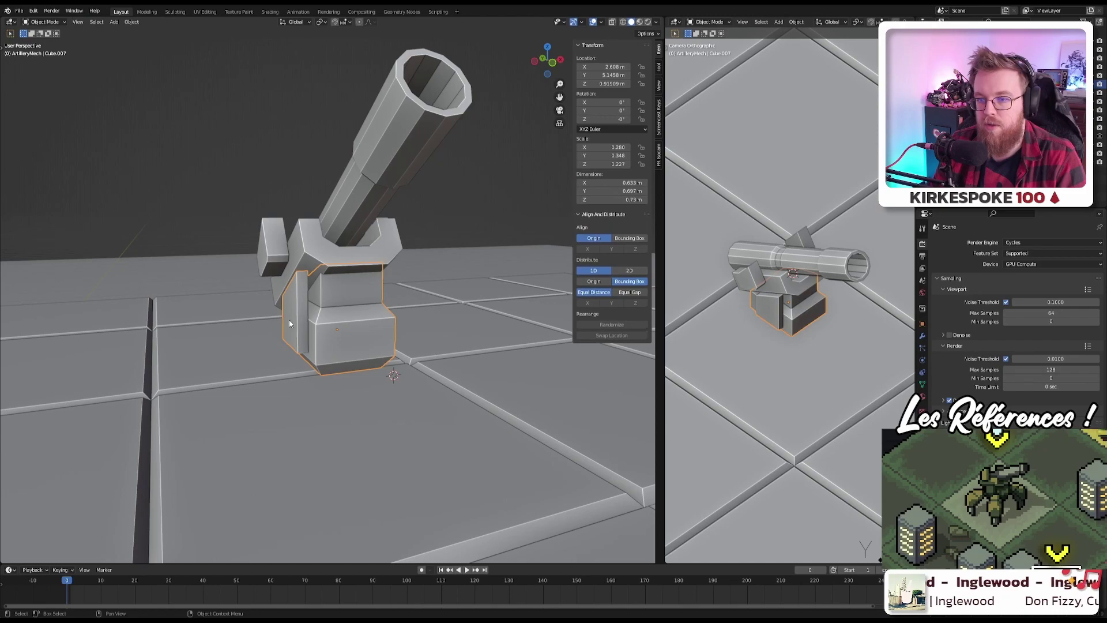
{"action": "scroll", "coordinate": [289, 320], "scroll_direction": "up", "scroll_amount": 2}
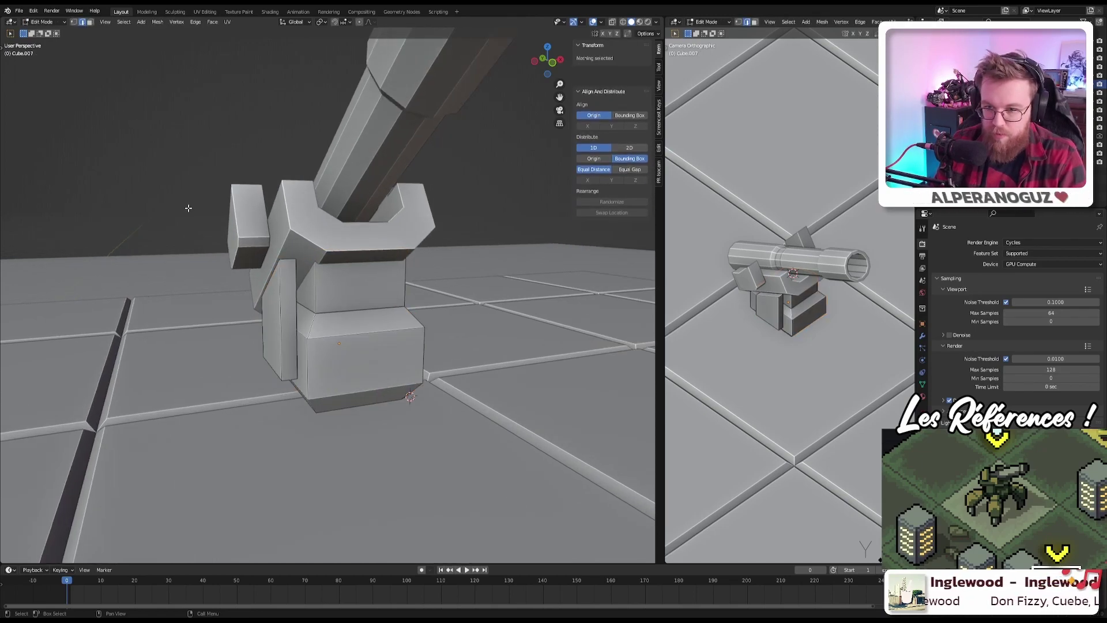
Step: Duplicate the side plate and move the copy 0.63257 m along X to the pedestal's other side
{"action": "key", "text": "l"}
{"action": "key", "text": "KP_1"}
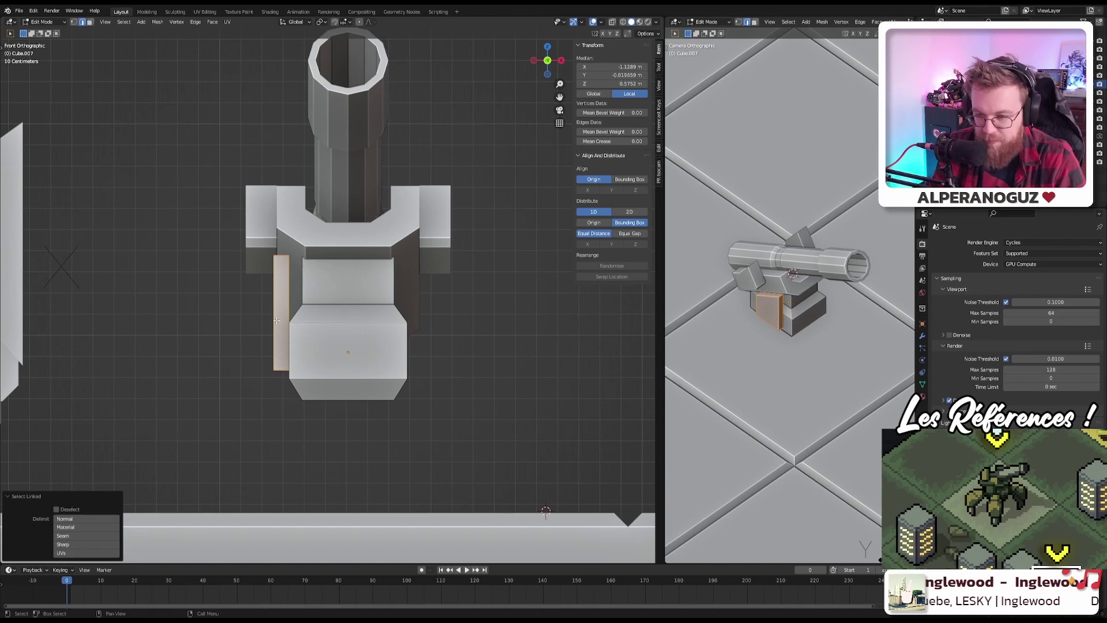
{"action": "key", "text": "shift+d"}
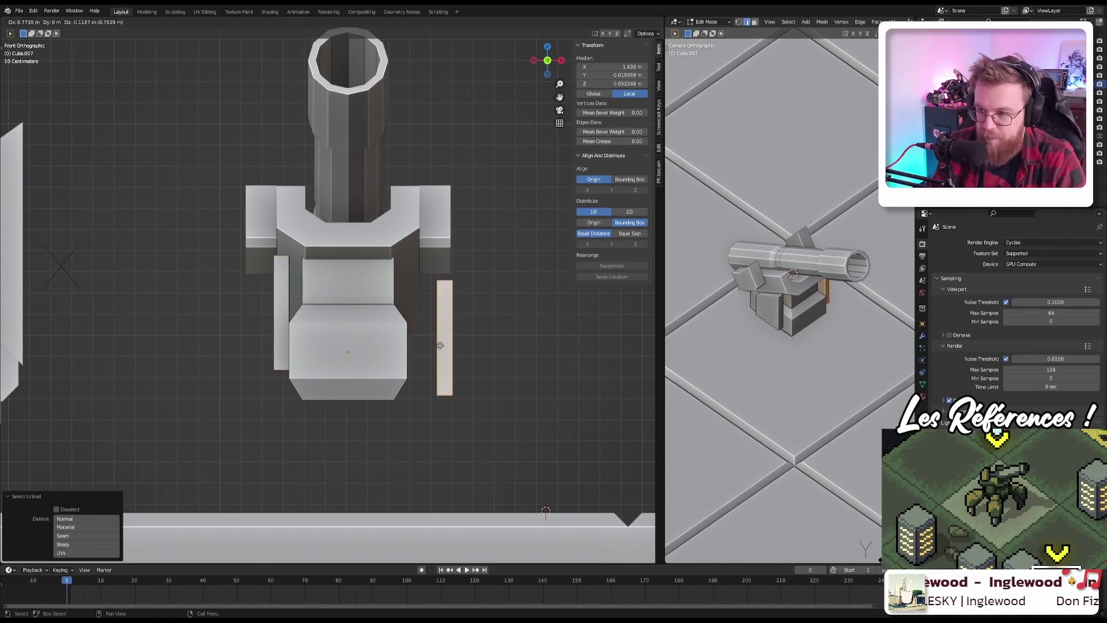
{"action": "key", "text": "x"}
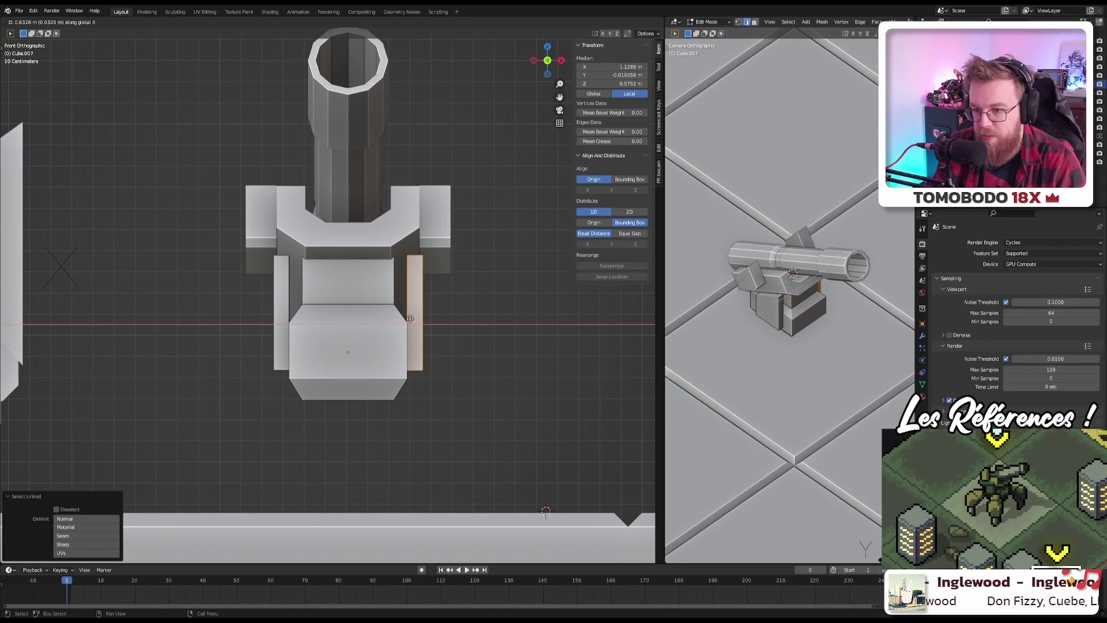
{"action": "left_click", "coordinate": [410, 318]}
{"action": "middle_click_drag", "start_coordinate": [410, 318], "coordinate": [537, 179]}
{"action": "left_click", "coordinate": [398, 201]}
{"action": "scroll", "coordinate": [378, 323], "scroll_direction": "up", "scroll_amount": 5}
{"action": "scroll", "coordinate": [296, 354], "scroll_direction": "down", "scroll_amount": 4}
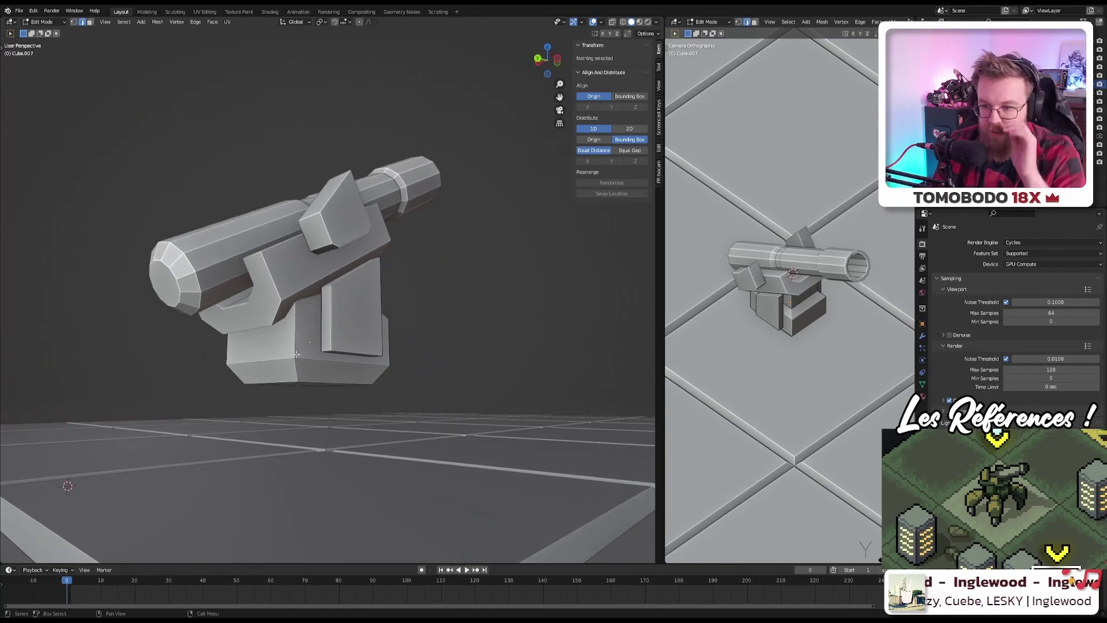
Step: Inspect the turret from above and save the scene as itb.blend
{"action": "scroll", "coordinate": [297, 353], "scroll_direction": "up", "scroll_amount": 4}
{"action": "scroll", "coordinate": [297, 353], "scroll_direction": "down", "scroll_amount": 4}
{"action": "middle_click_drag", "start_coordinate": [296, 353], "coordinate": [260, 365]}
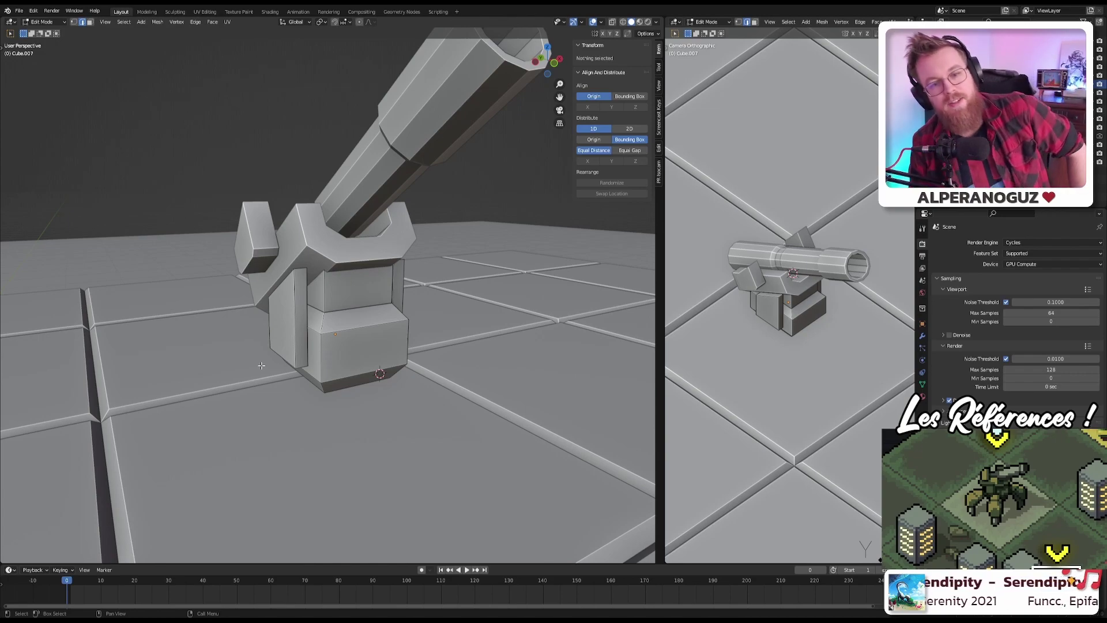
{"action": "middle_click_drag", "start_coordinate": [440, 345], "coordinate": [299, 321]}
{"action": "key", "text": "ctrl+s"}
Step: Look into the barrel, return to Object Mode, and bring up the Add menu
{"action": "scroll", "coordinate": [297, 314], "scroll_direction": "down", "scroll_amount": 3}
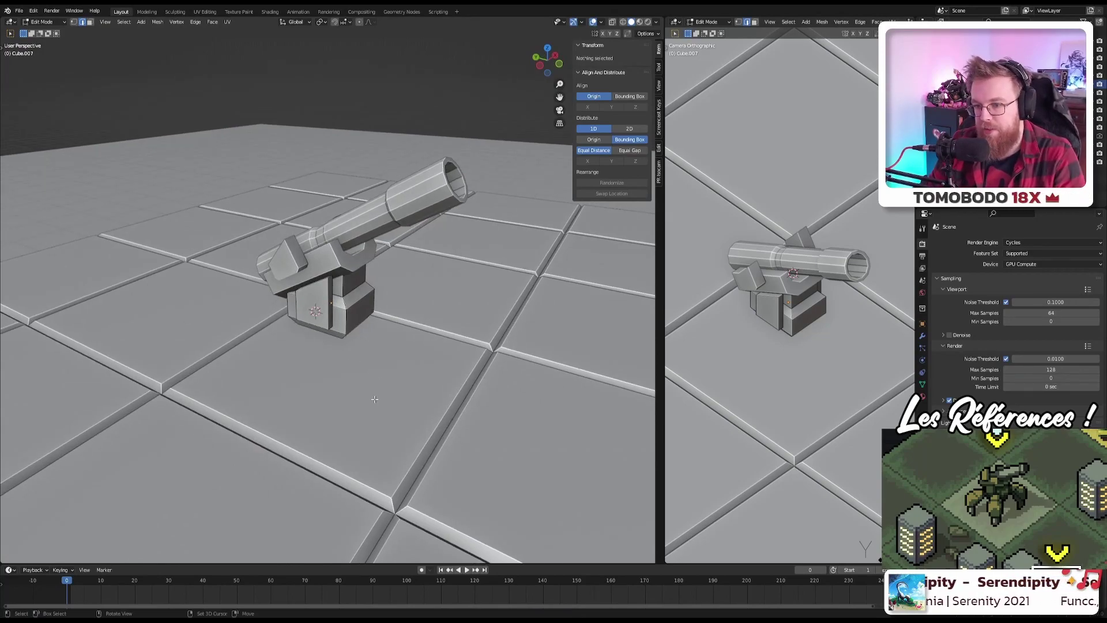
{"action": "middle_click_drag", "start_coordinate": [382, 383], "coordinate": [323, 369]}
{"action": "key", "text": "Tab"}
{"action": "key", "text": "shift+a"}
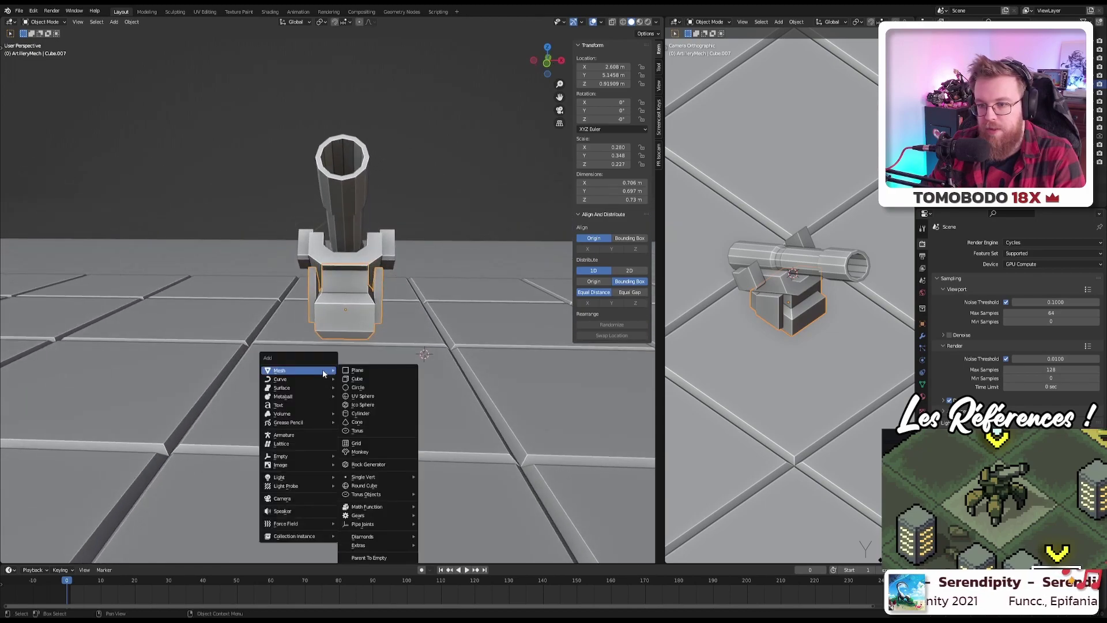
Step: Add a new cube and shrink it to 0.132 scale, about 0.26 m across
{"action": "left_click", "coordinate": [371, 380]}
{"action": "key", "text": "g"}
{"action": "left_click", "coordinate": [388, 342]}
{"action": "key", "text": "KP_1"}
{"action": "key", "text": "KP_5"}
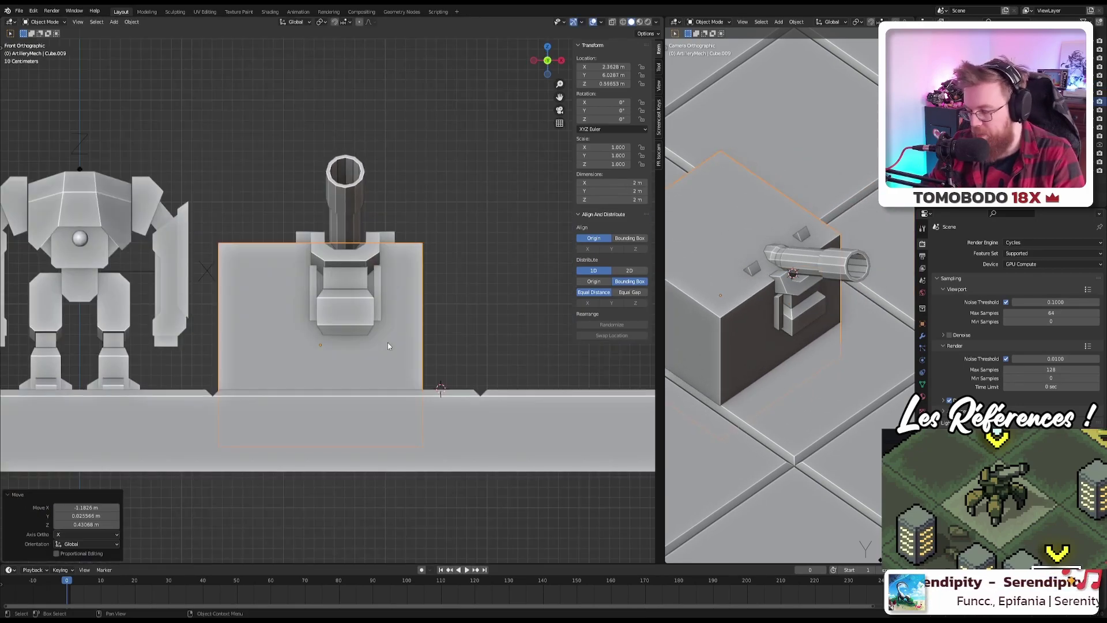
{"action": "key", "text": "s"}
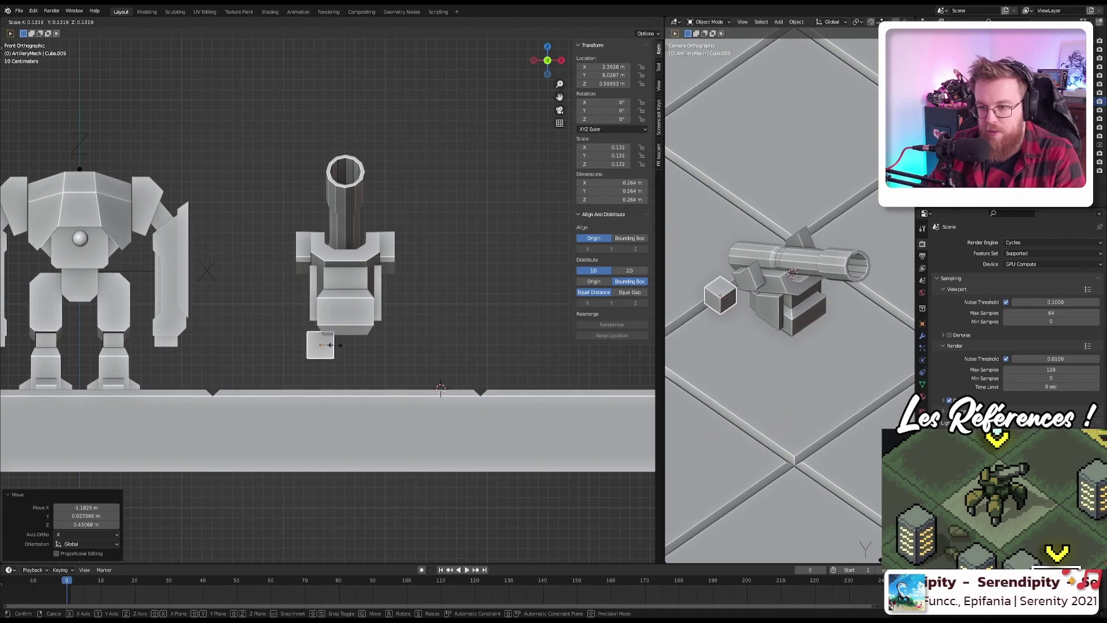
{"action": "left_click", "coordinate": [334, 345]}
Step: Place the small cube on the ground front-left of the pedestal, then enter Edit Mode
{"action": "key", "text": "g"}
{"action": "left_click", "coordinate": [284, 381]}
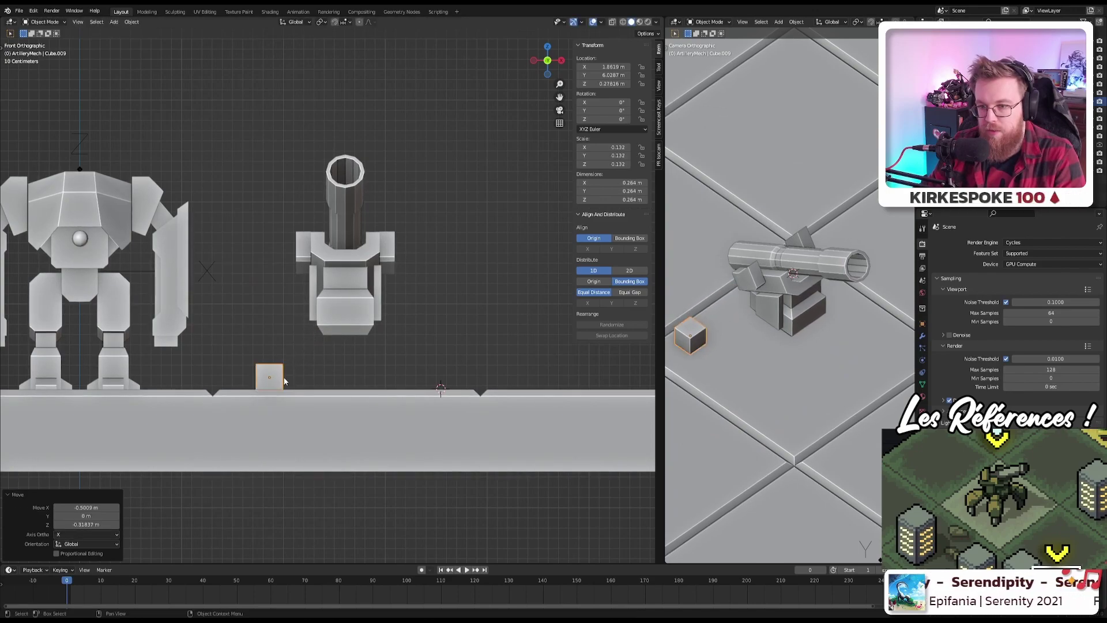
{"action": "scroll", "coordinate": [288, 375], "scroll_direction": "up", "scroll_amount": 4}
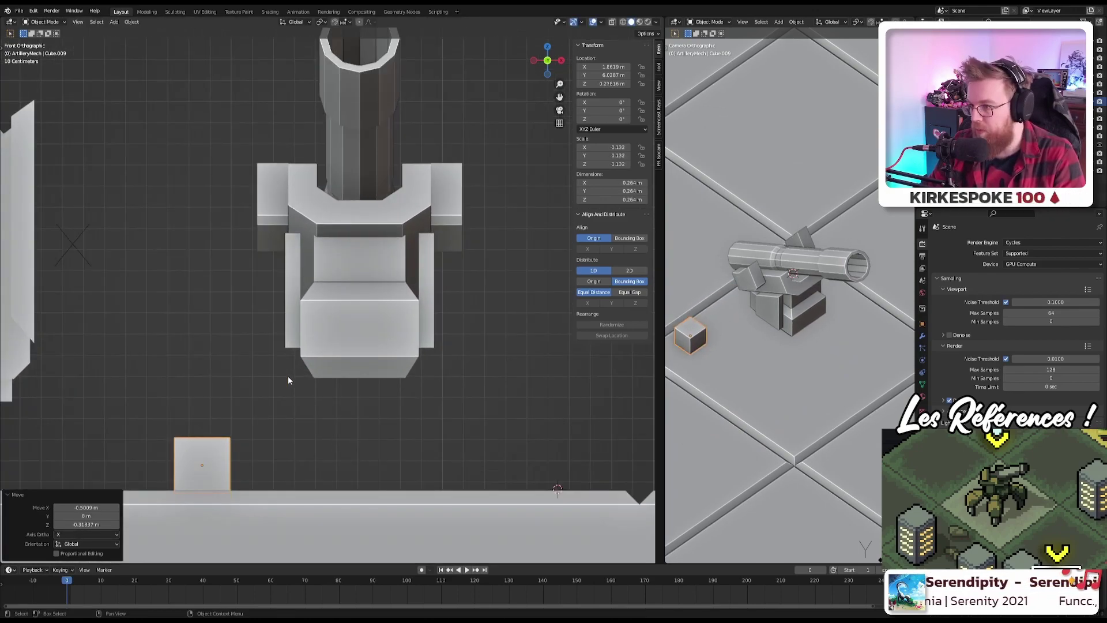
{"action": "key", "text": "KP_7"}
{"action": "key", "text": "g"}
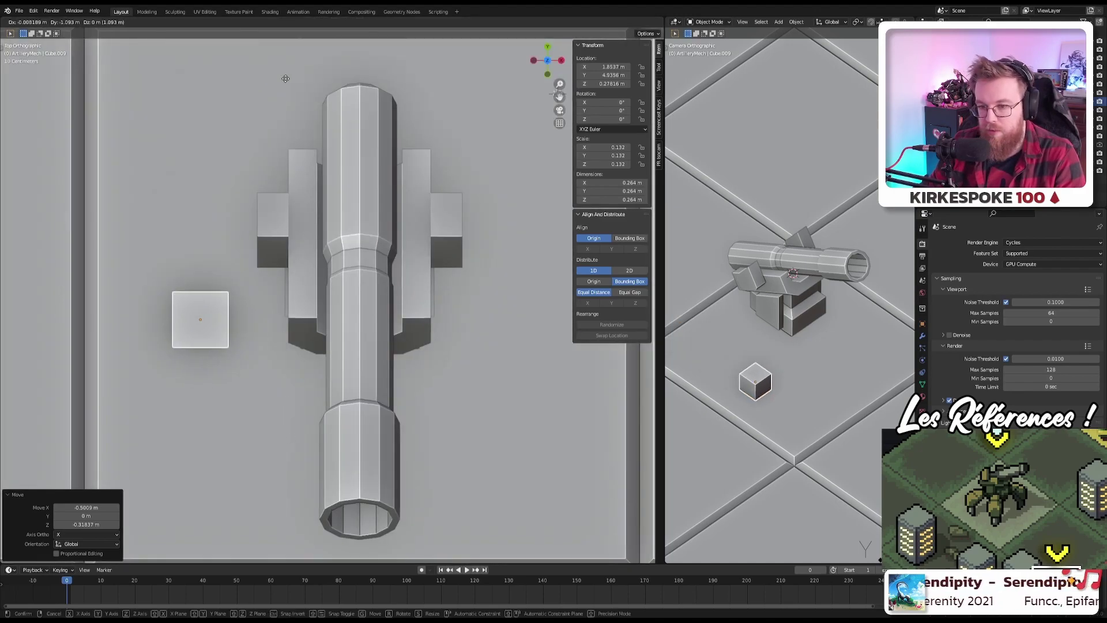
{"action": "left_click", "coordinate": [257, 205]}
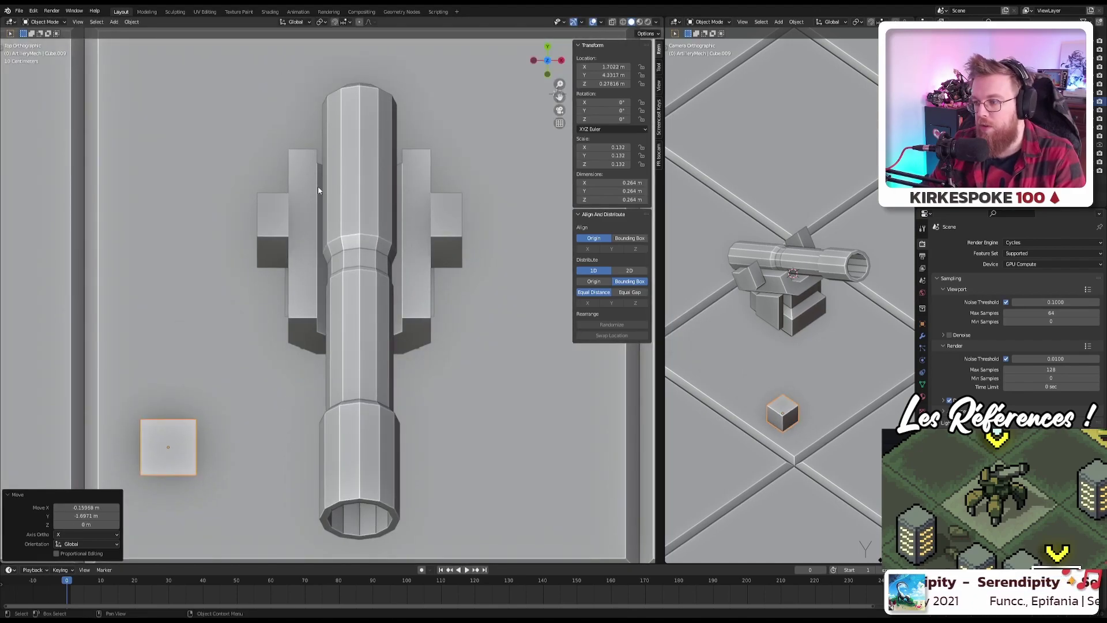
{"action": "key", "text": "g"}
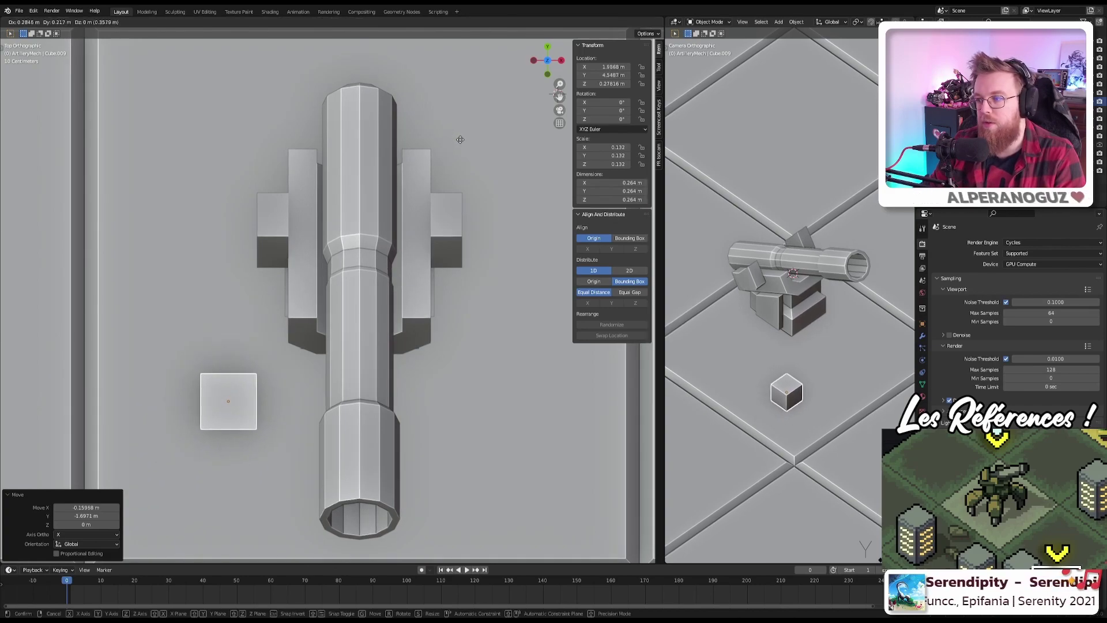
{"action": "left_click", "coordinate": [460, 142]}
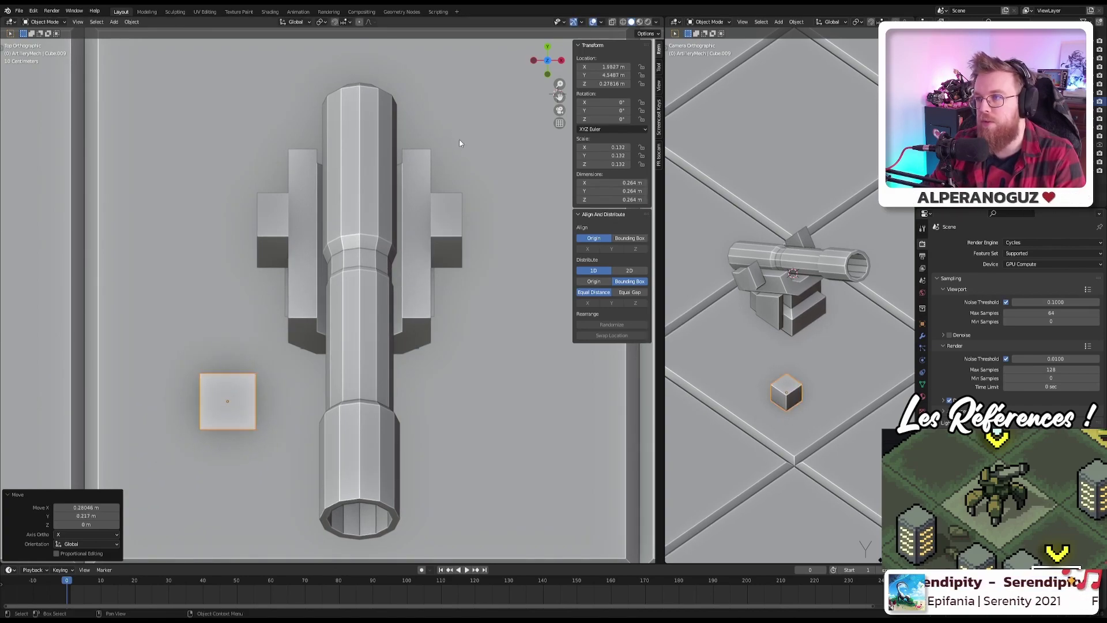
{"action": "key", "text": "KP_1"}
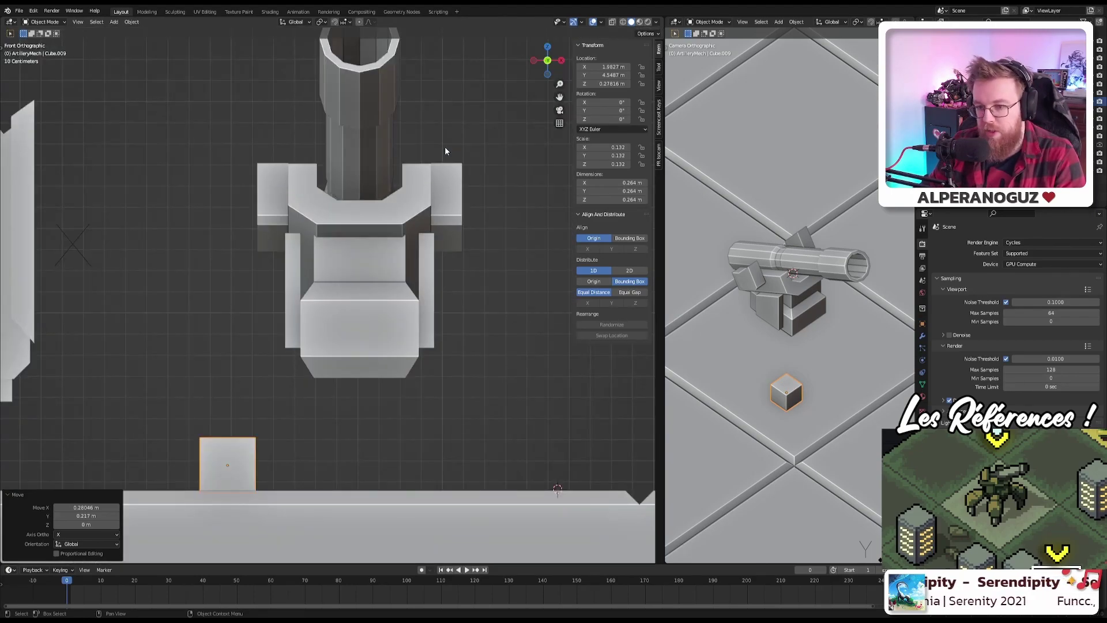
{"action": "scroll", "coordinate": [282, 465], "scroll_direction": "up", "scroll_amount": 5}
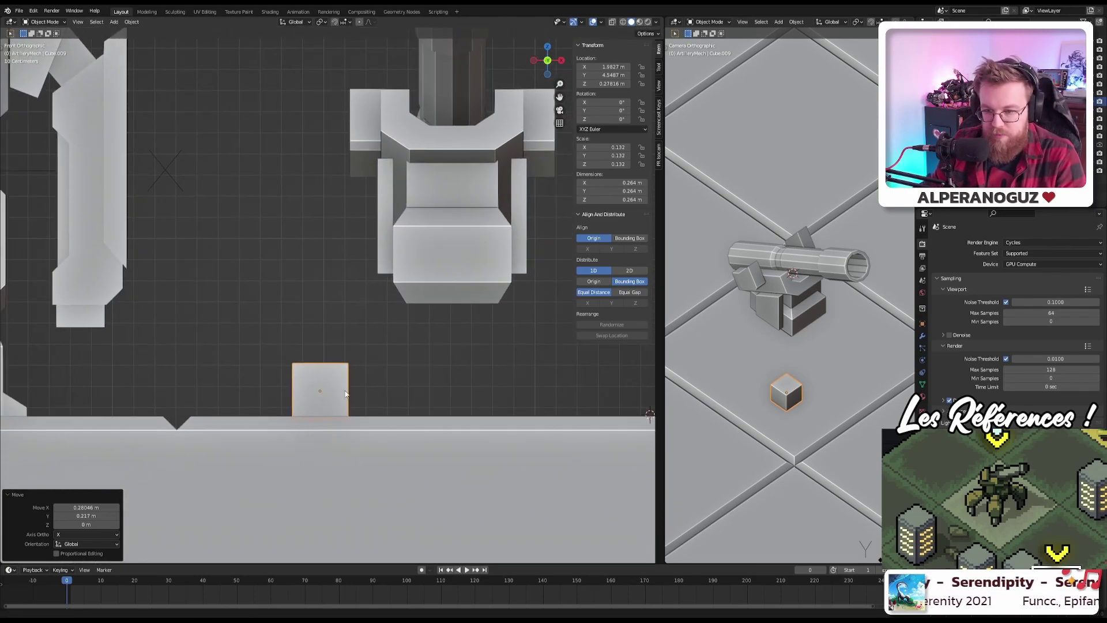
{"action": "key", "text": "Tab"}
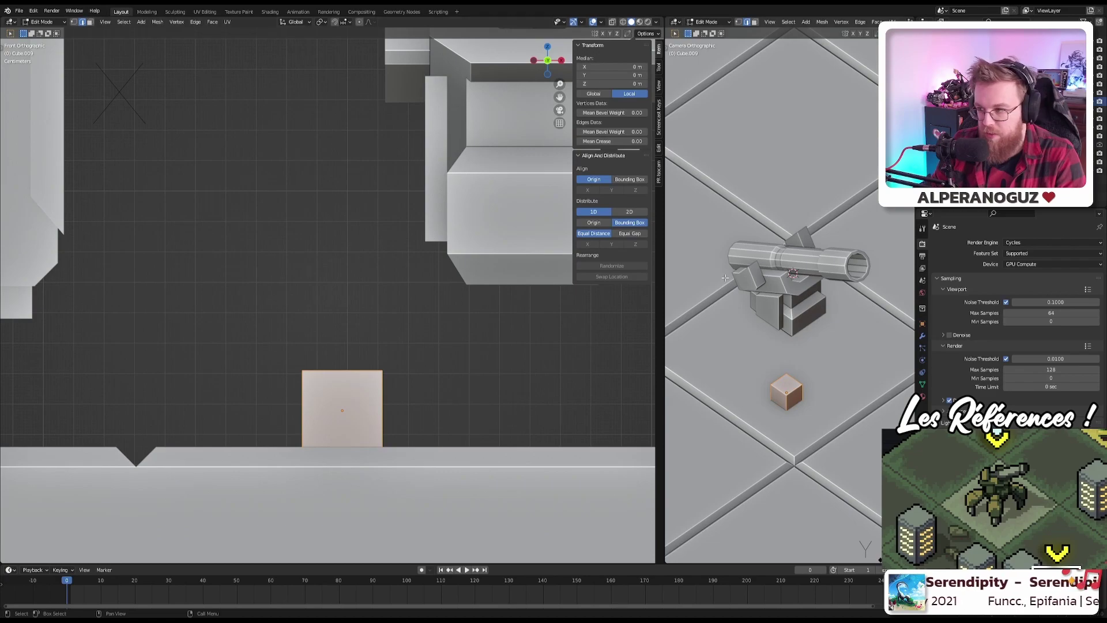
Step: Shrink the small cube's bottom face to 0.406 so it tapers into a foot
{"action": "middle_click_drag", "start_coordinate": [447, 371], "coordinate": [450, 396]}
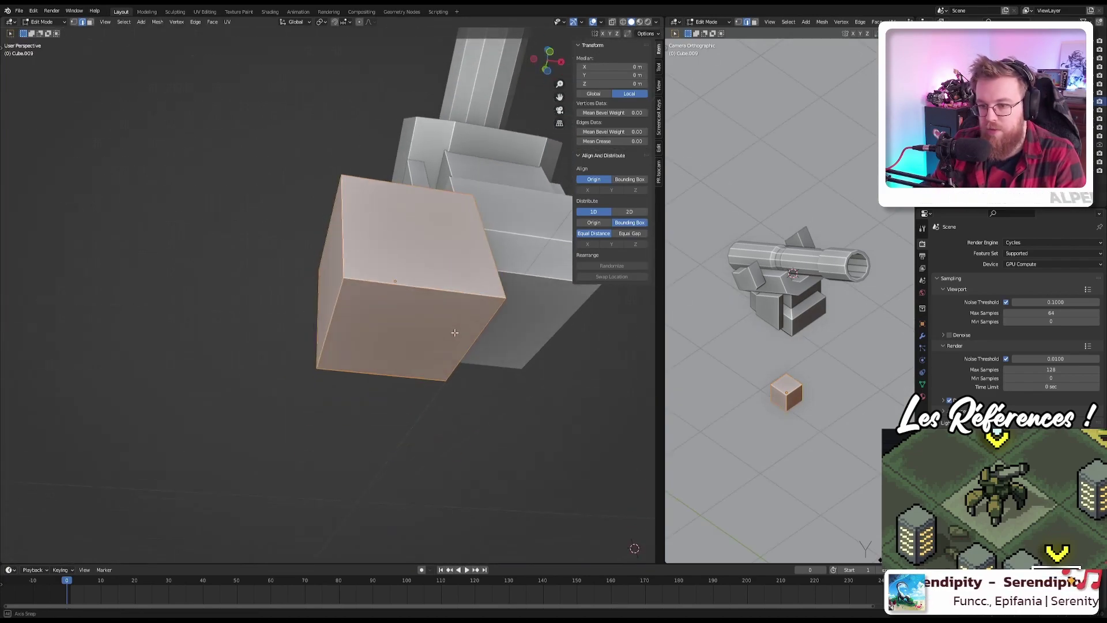
{"action": "left_click", "coordinate": [416, 321]}
{"action": "key", "text": "s"}
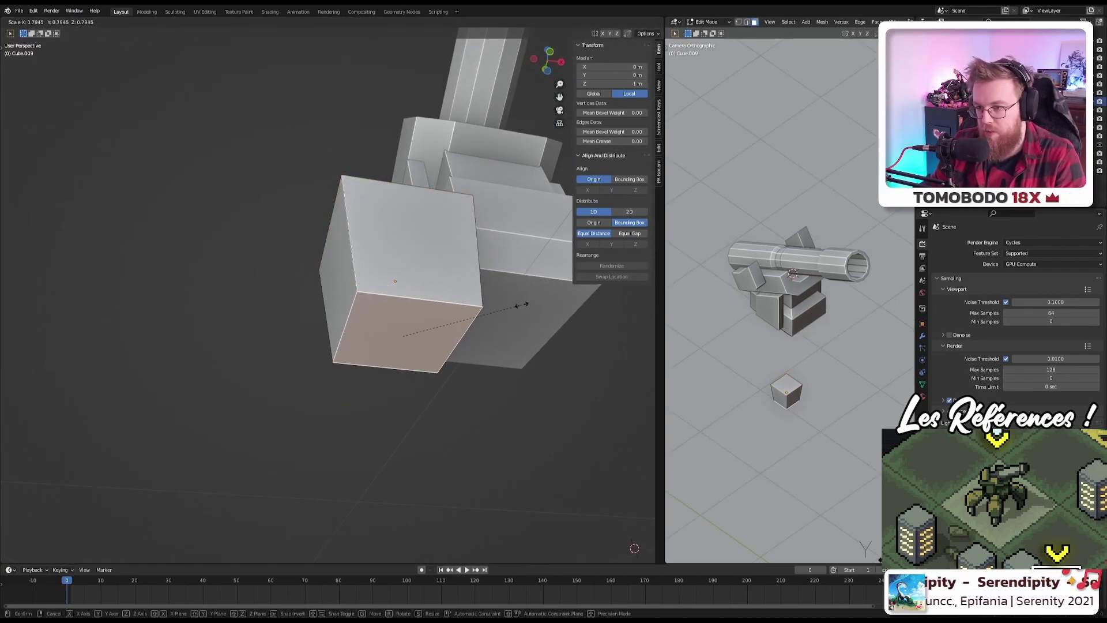
{"action": "left_click", "coordinate": [453, 297]}
{"action": "key", "text": "KP_7"}
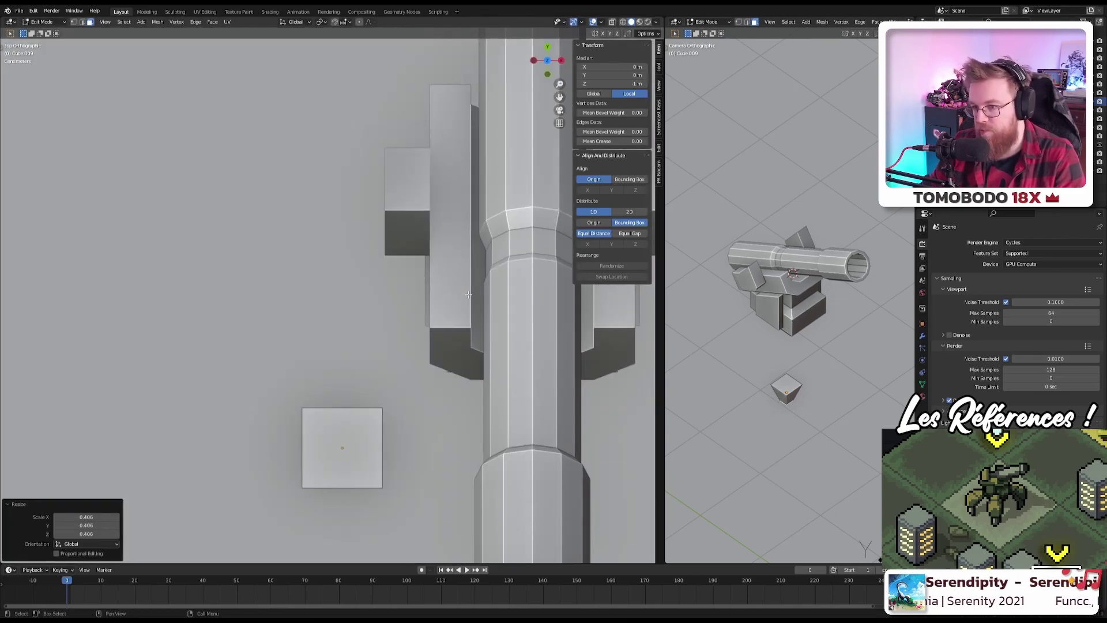
{"action": "key", "text": "KP_1"}
Step: Select the tapered block's top face and begin extruding it upward
{"action": "middle_click_drag", "start_coordinate": [426, 324], "coordinate": [346, 430]}
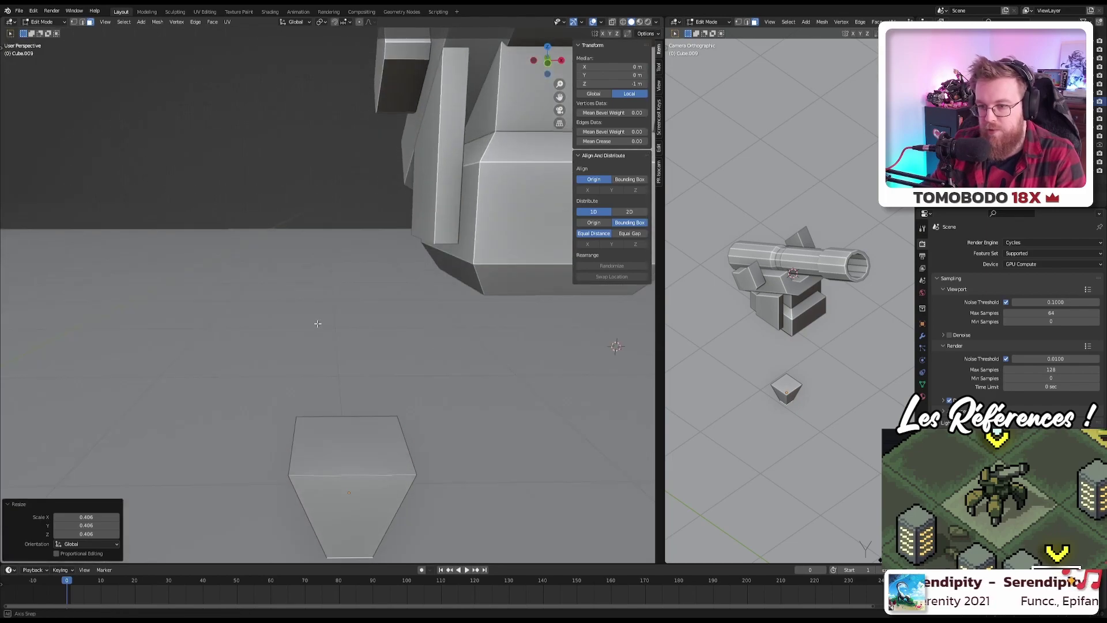
{"action": "left_click", "coordinate": [345, 434]}
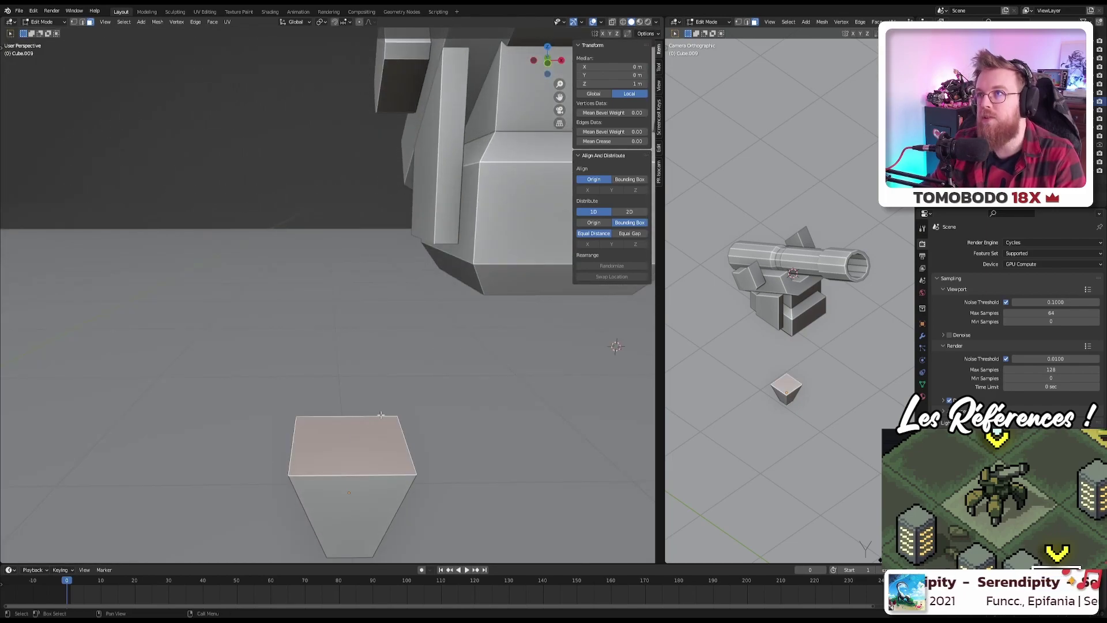
{"action": "key", "text": "KP_7"}
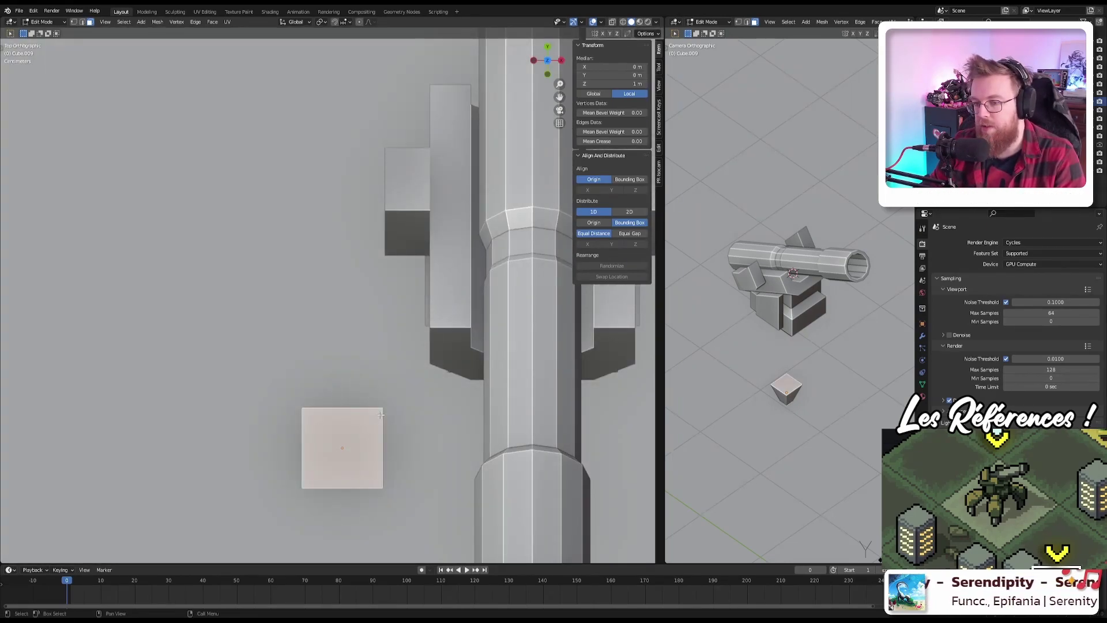
{"action": "key", "text": "KP_1"}
{"action": "middle_click_drag", "start_coordinate": [385, 259], "coordinate": [353, 302], "text": "shift"}
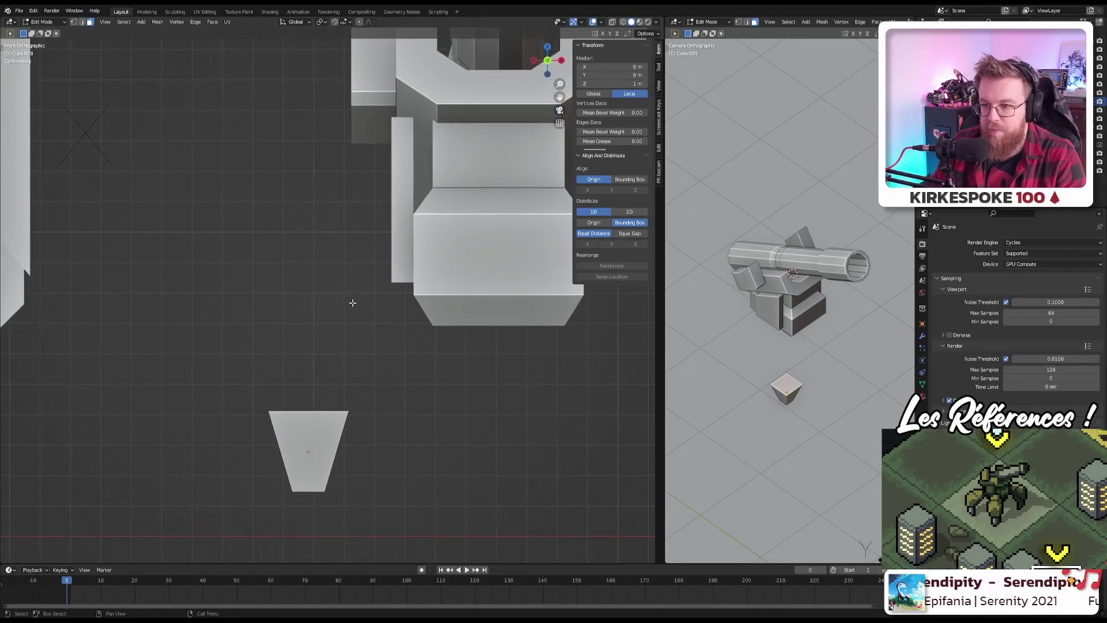
{"action": "key", "text": "e"}
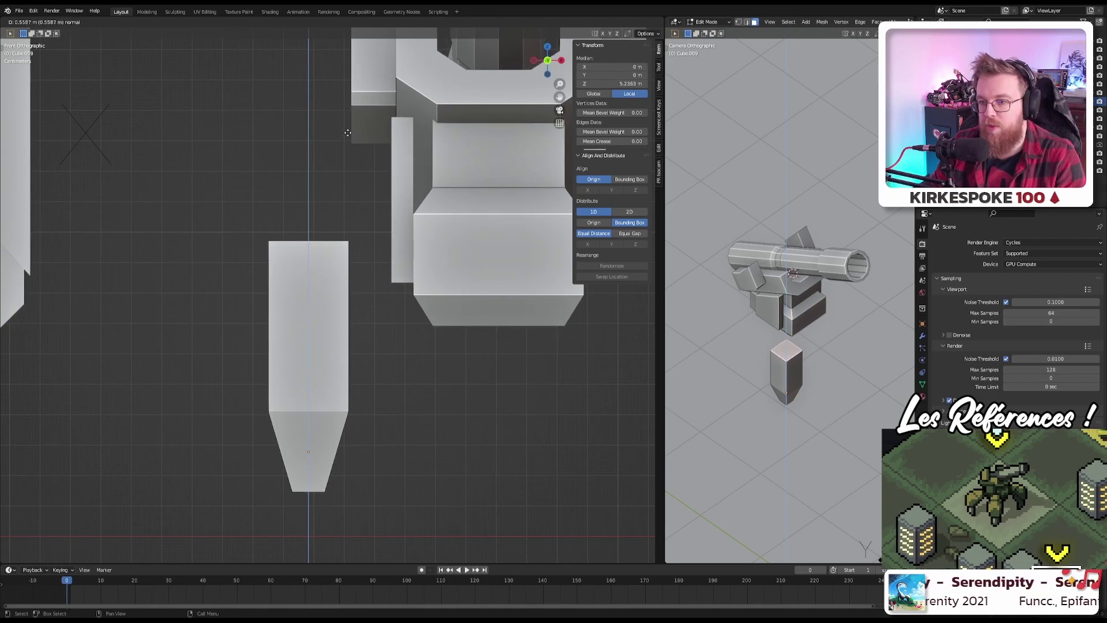
Step: Extrude the leg about 0.54 m upward, tilt its top face, then extrude it sideways along X
{"action": "left_click", "coordinate": [347, 133]}
{"action": "key", "text": "r"}
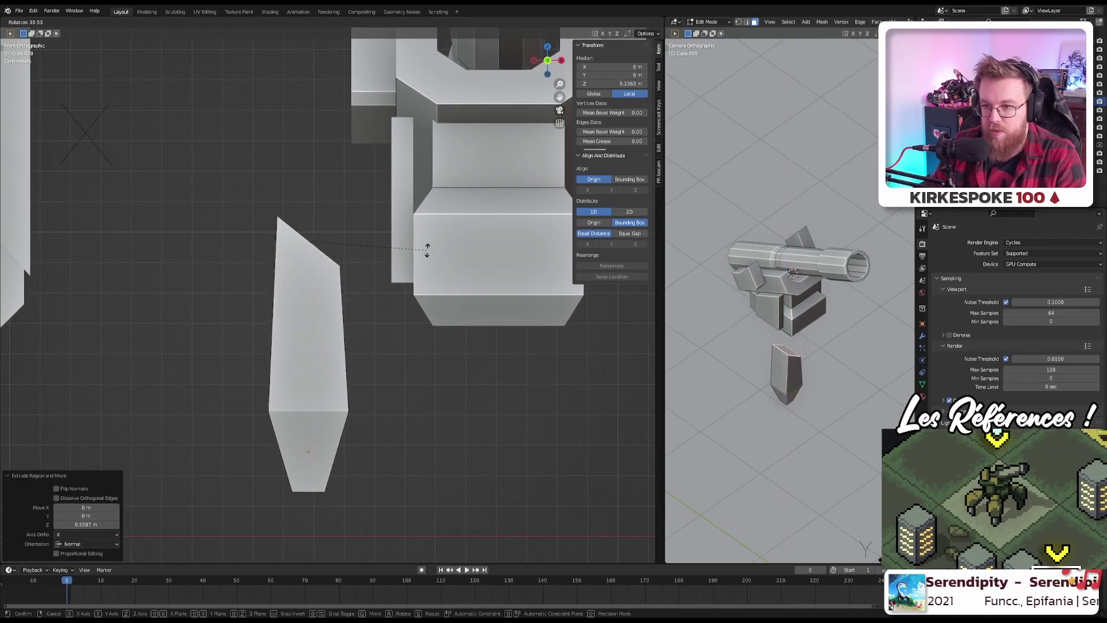
{"action": "left_click", "coordinate": [413, 261]}
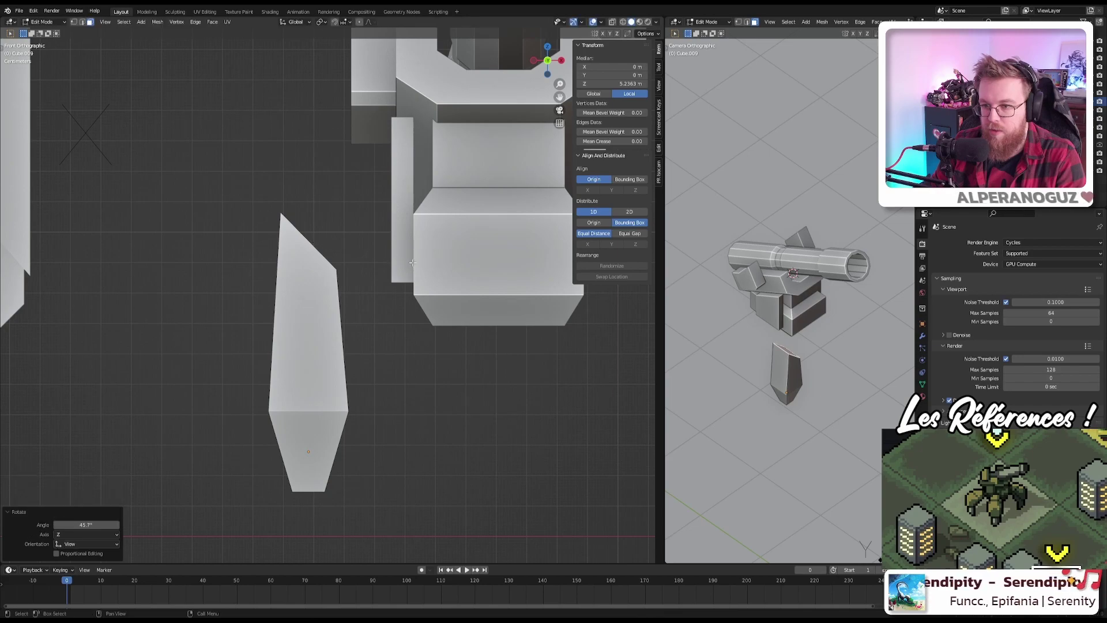
{"action": "key", "text": "e"}
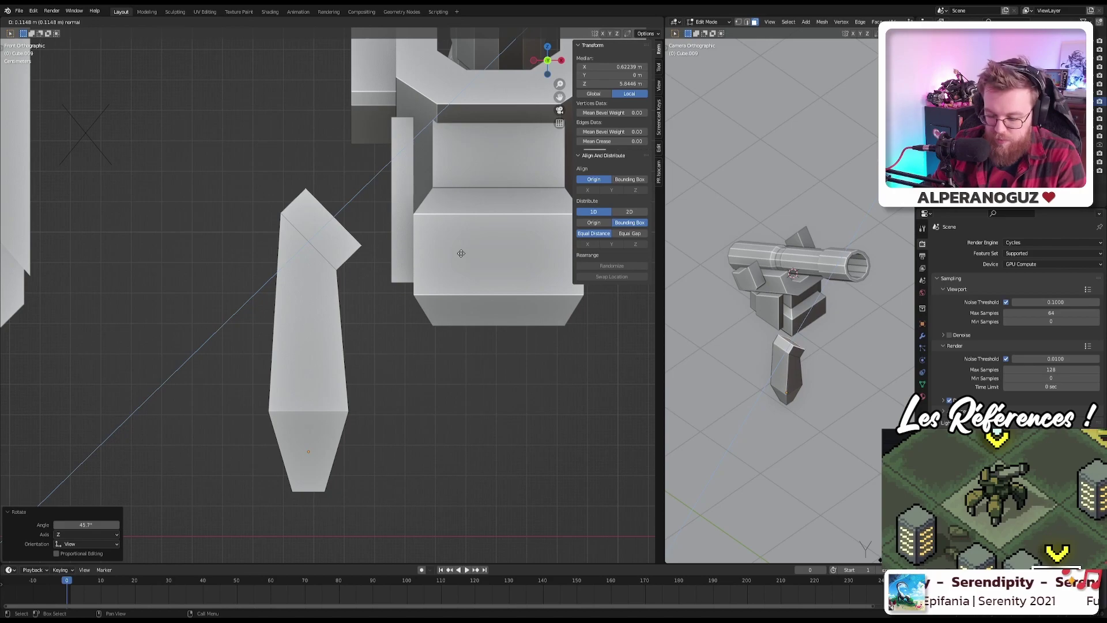
{"action": "key", "text": "x"}
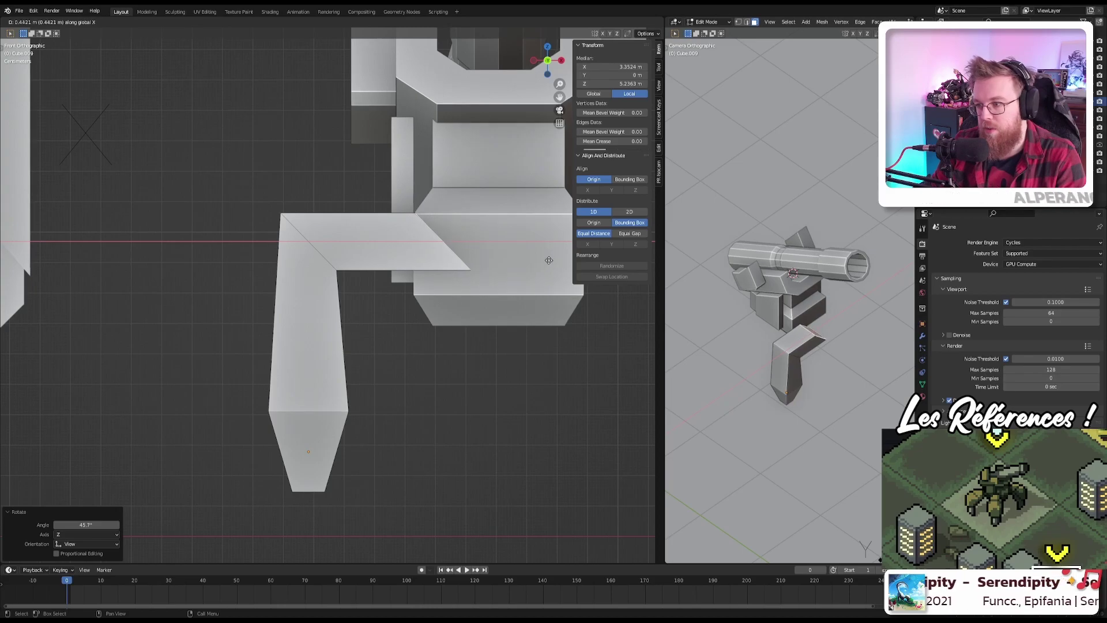
{"action": "left_click", "coordinate": [548, 260]}
{"action": "key", "text": "KP_5"}
{"action": "middle_click_drag", "start_coordinate": [328, 203], "coordinate": [288, 225]}
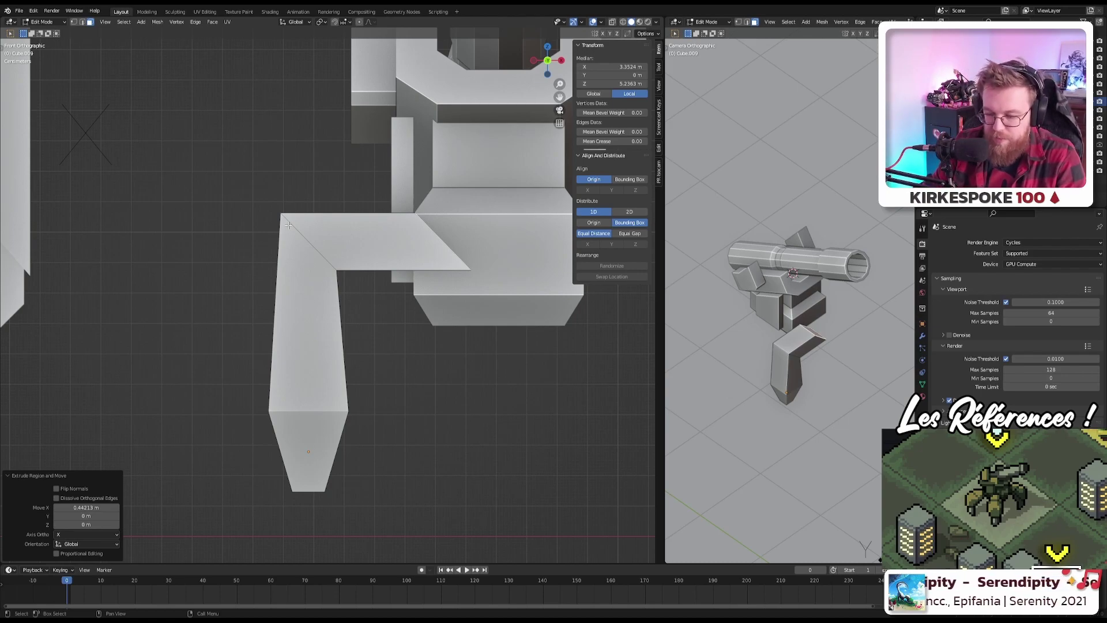
Step: Flatten the arm's slanted end into a vertical face by scaling it to 0 along X
{"action": "key", "text": "s"}
{"action": "key", "text": "x"}
{"action": "key", "text": "0"}
{"action": "key", "text": "Return"}
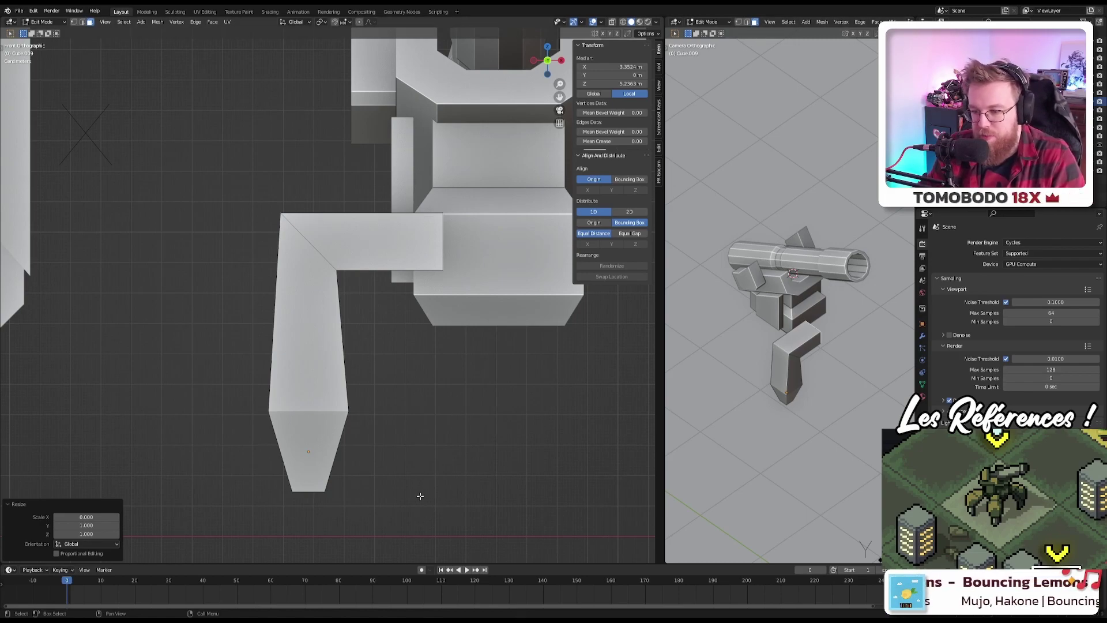
{"action": "scroll", "coordinate": [517, 371], "scroll_direction": "down", "scroll_amount": 5}
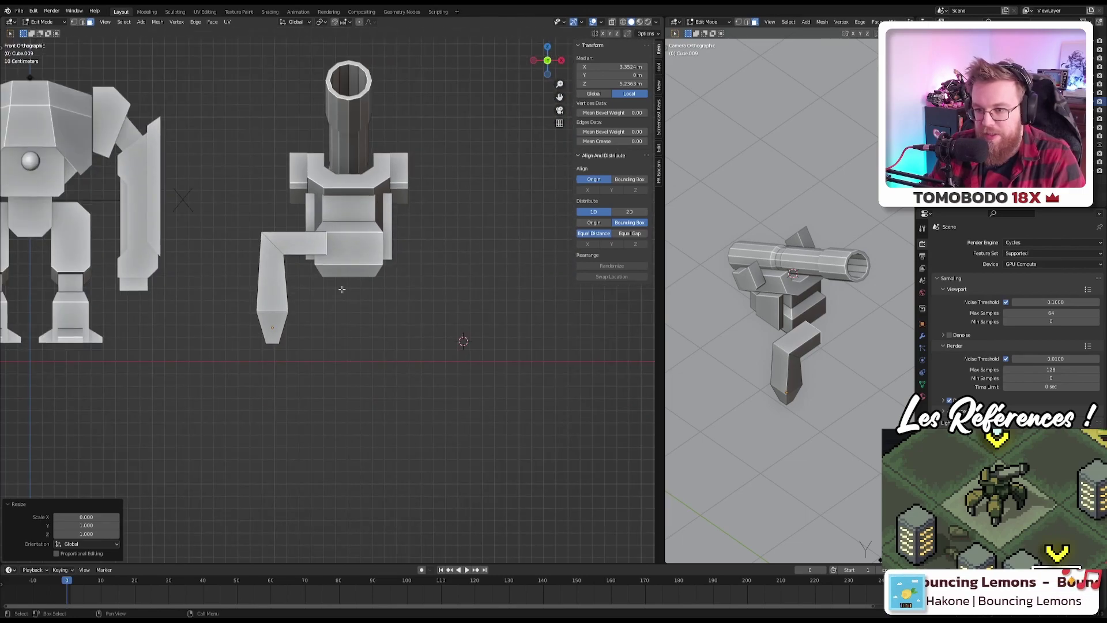
{"action": "scroll", "coordinate": [344, 301], "scroll_direction": "up", "scroll_amount": 3}
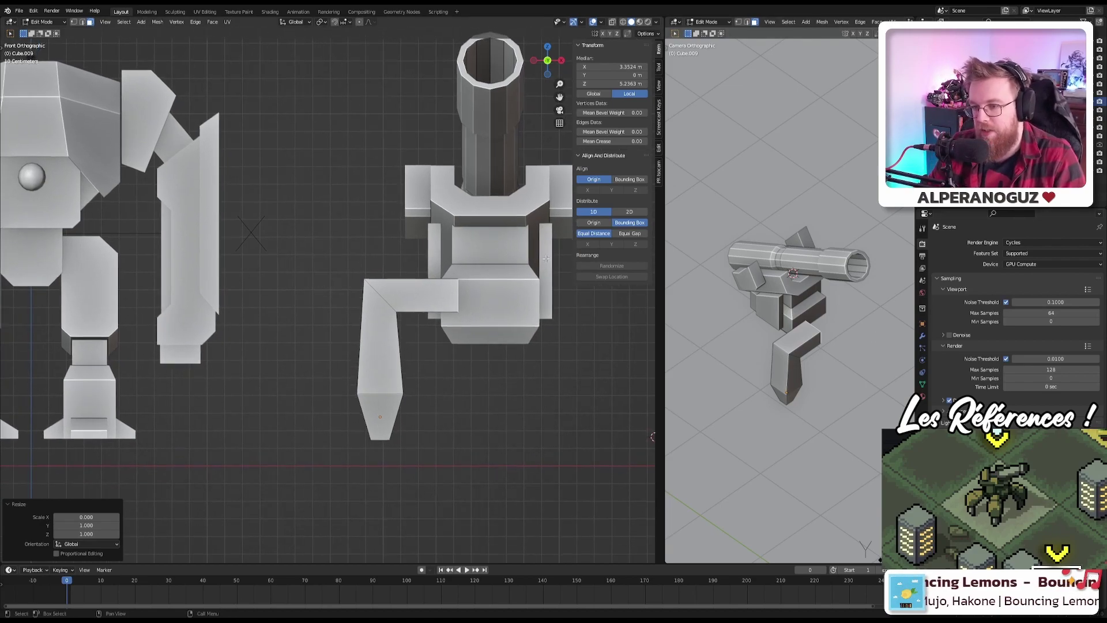
{"action": "scroll", "coordinate": [411, 270], "scroll_direction": "up", "scroll_amount": 5}
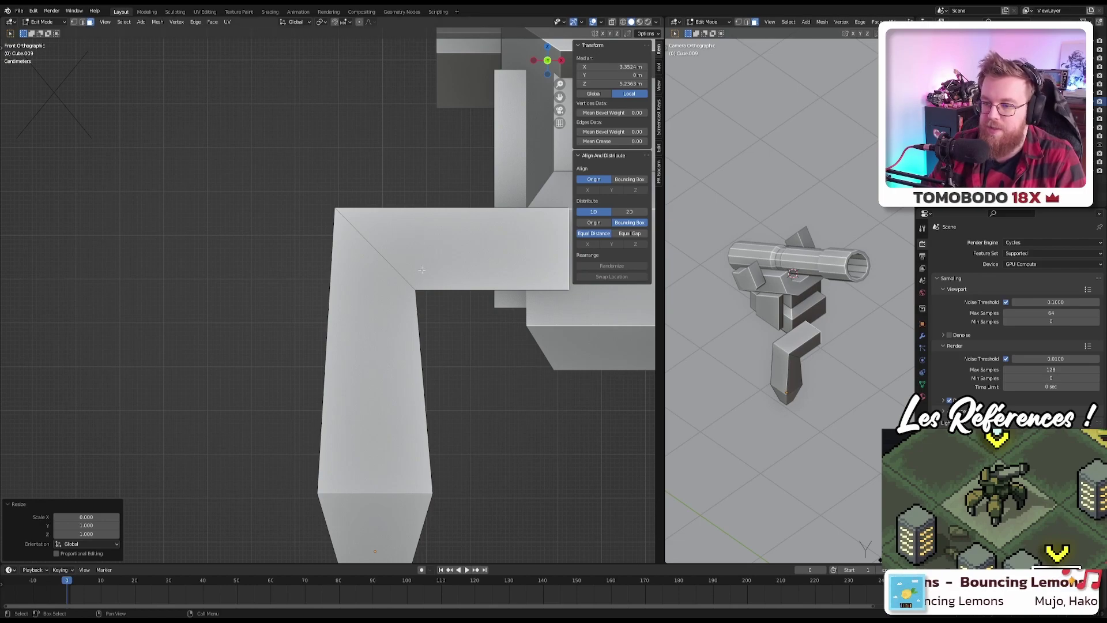
{"action": "middle_click_drag", "start_coordinate": [421, 270], "coordinate": [358, 228], "text": "shift"}
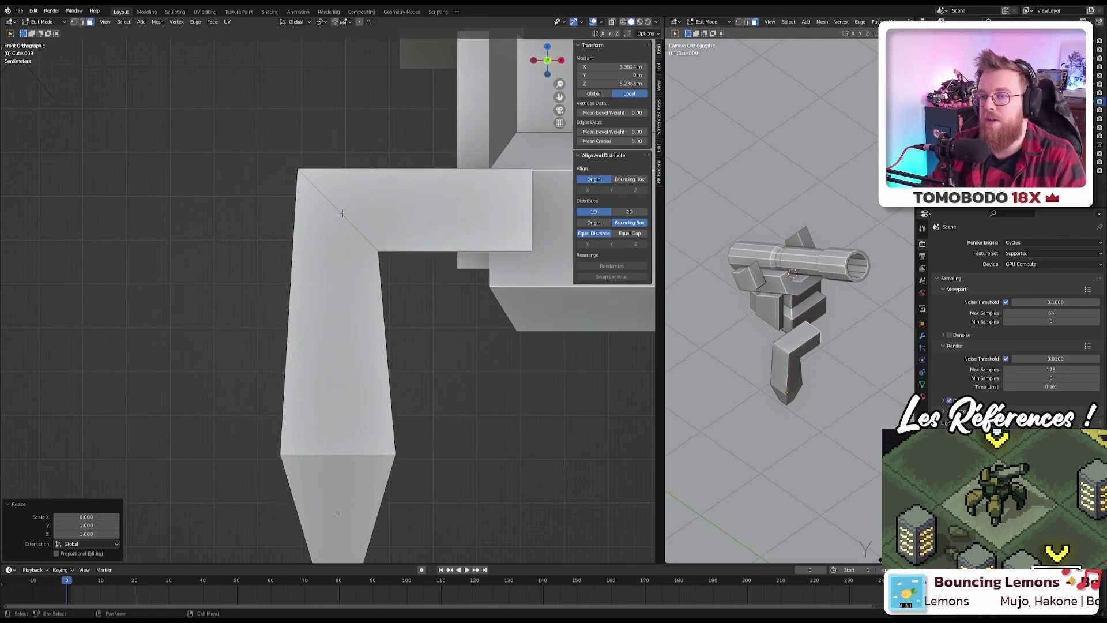
{"action": "scroll", "coordinate": [342, 213], "scroll_direction": "up", "scroll_amount": 1}
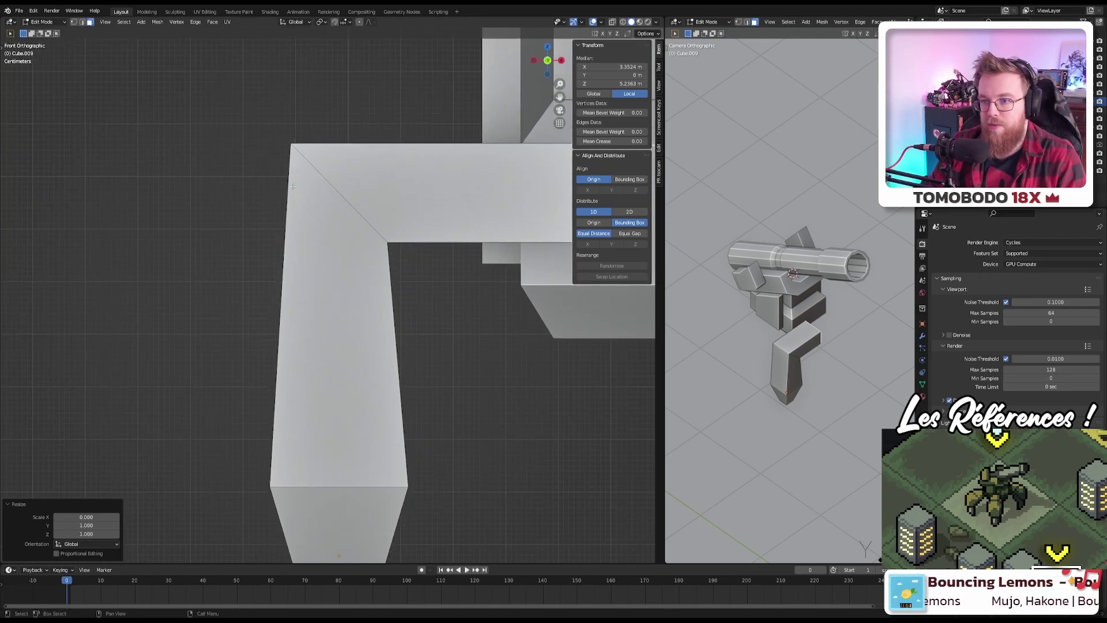
{"action": "left_click", "coordinate": [338, 193]}
{"action": "key", "text": "2"}
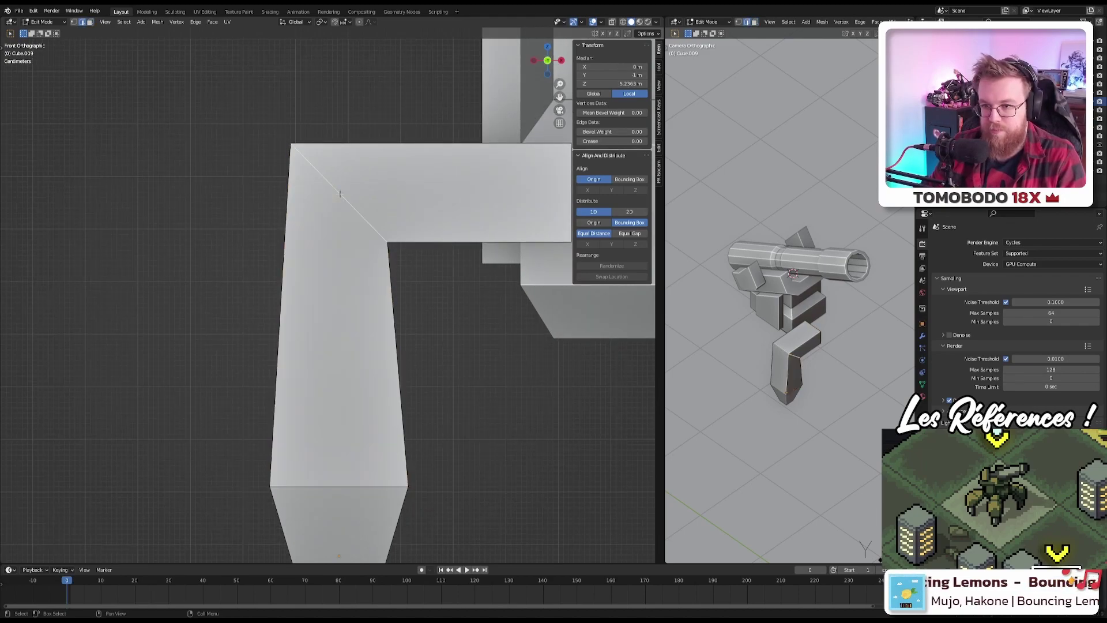
{"action": "left_click", "coordinate": [343, 196]}
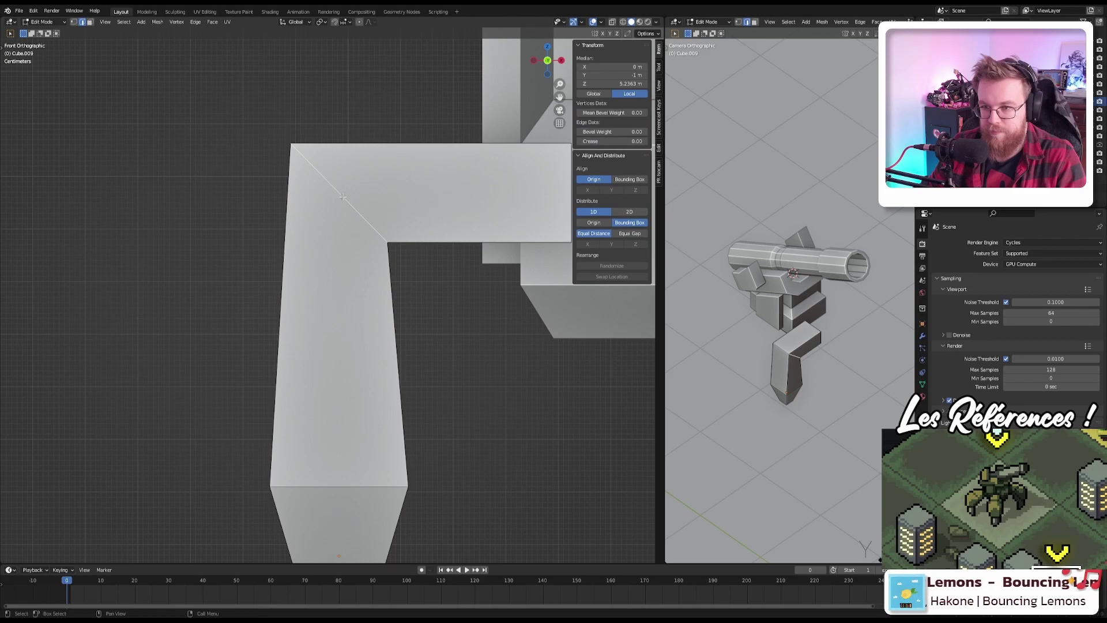
{"action": "key", "text": "s"}
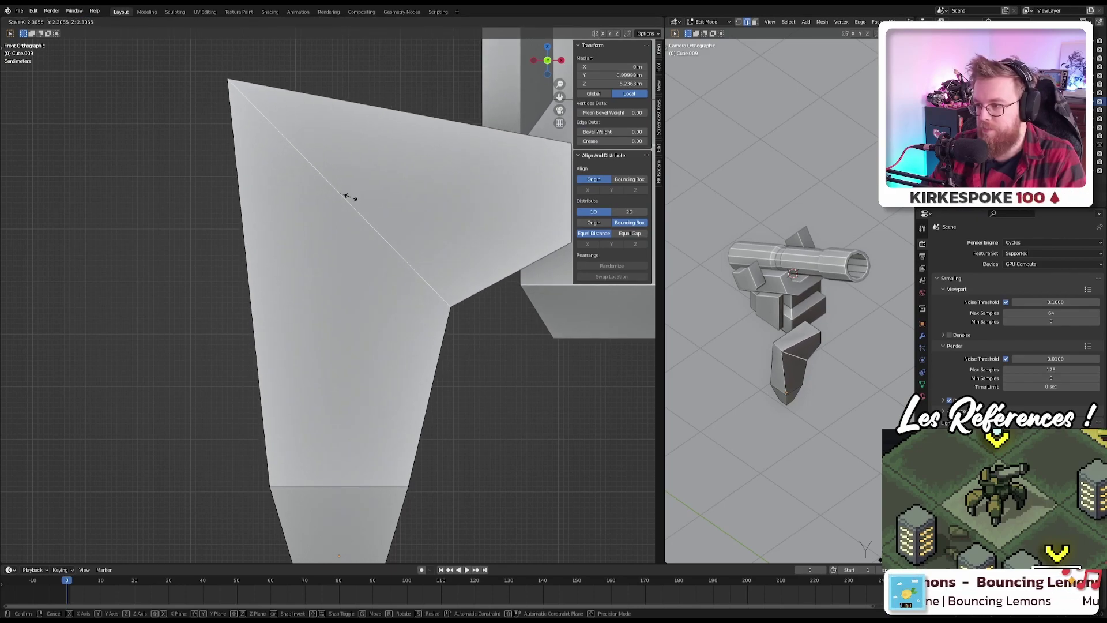
{"action": "key", "text": "Escape"}
{"action": "middle_click_drag", "start_coordinate": [346, 196], "coordinate": [447, 220]}
{"action": "scroll", "coordinate": [352, 209], "scroll_direction": "down", "scroll_amount": 5}
{"action": "left_click", "coordinate": [414, 289], "text": "shift"}
{"action": "left_click", "coordinate": [462, 228], "text": "ctrl"}
{"action": "scroll", "coordinate": [463, 228], "scroll_direction": "up", "scroll_amount": 5}
{"action": "key", "text": "KP_1"}
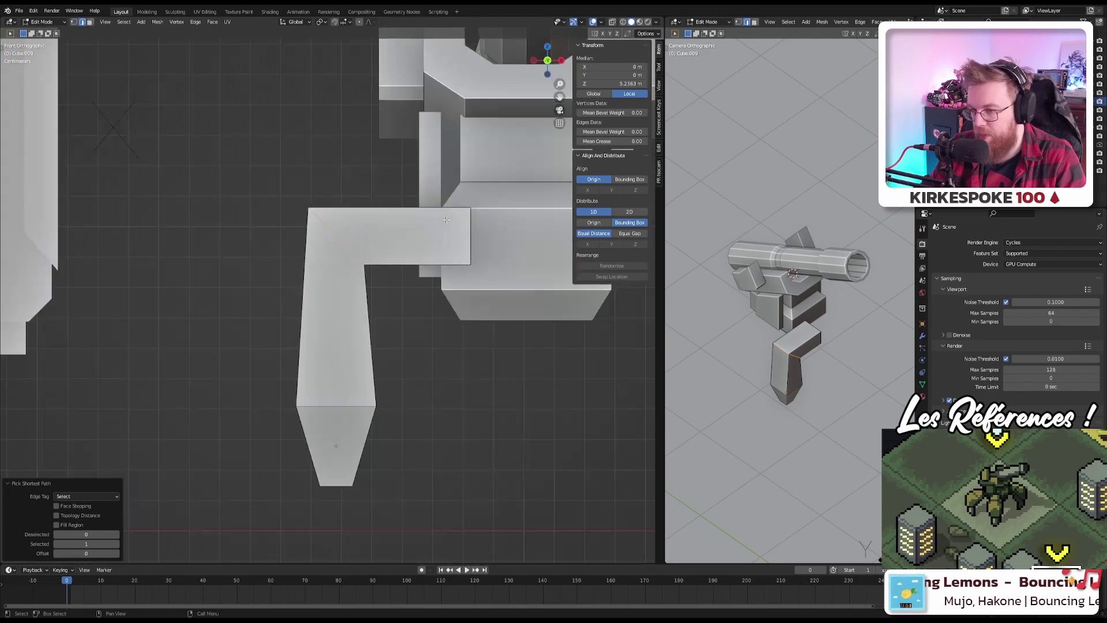
{"action": "key", "text": "s"}
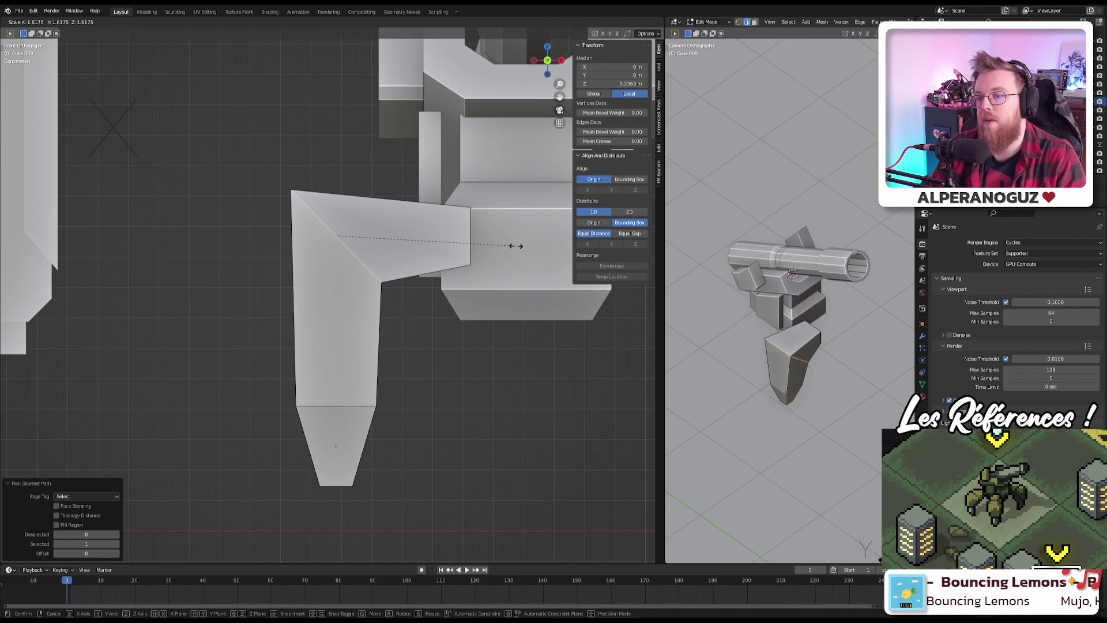
{"action": "left_click", "coordinate": [516, 246]}
{"action": "middle_click_drag", "start_coordinate": [516, 246], "coordinate": [479, 280]}
{"action": "scroll", "coordinate": [453, 279], "scroll_direction": "up", "scroll_amount": 4}
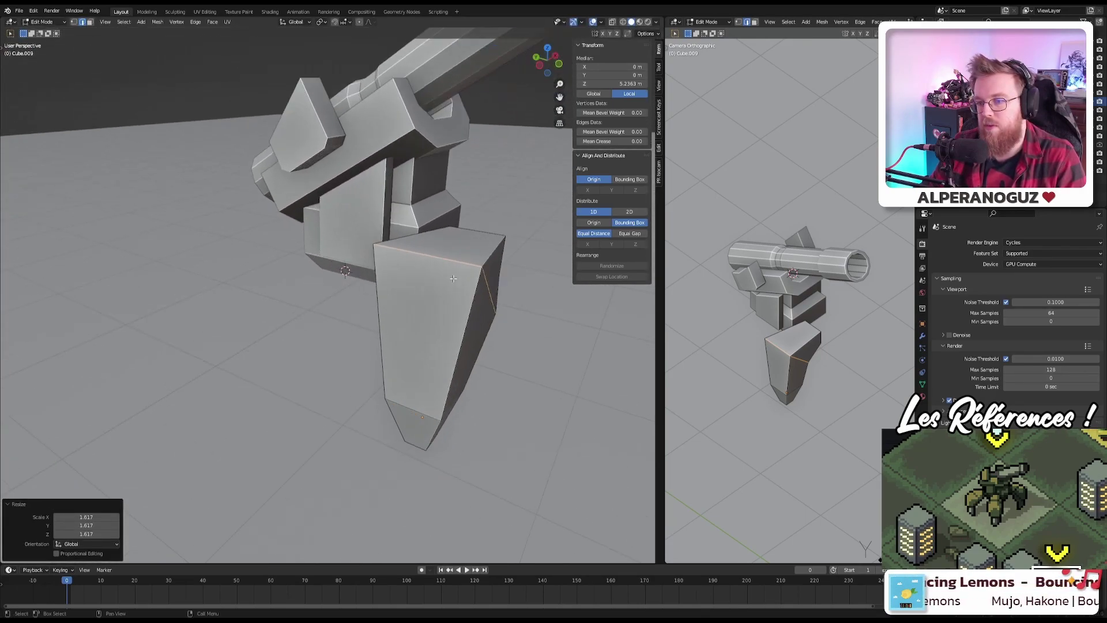
{"action": "scroll", "coordinate": [454, 279], "scroll_direction": "down", "scroll_amount": 4}
{"action": "key", "text": "ctrl+z"}
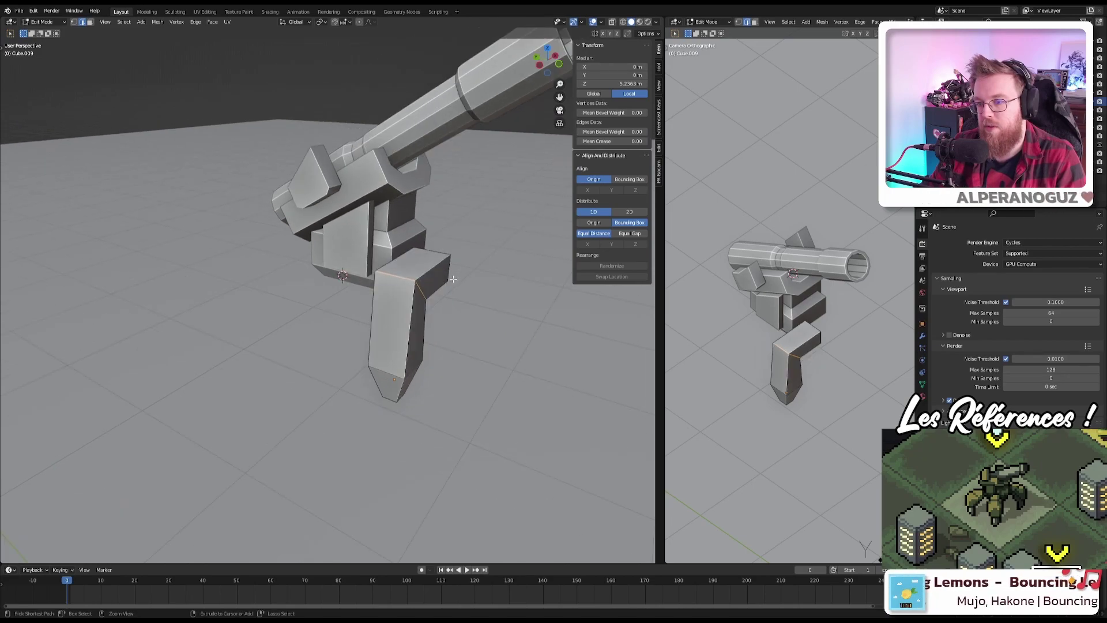
{"action": "scroll", "coordinate": [455, 293], "scroll_direction": "up", "scroll_amount": 4}
{"action": "middle_click_drag", "start_coordinate": [455, 292], "coordinate": [349, 333]}
{"action": "key", "text": "ctrl+r"}
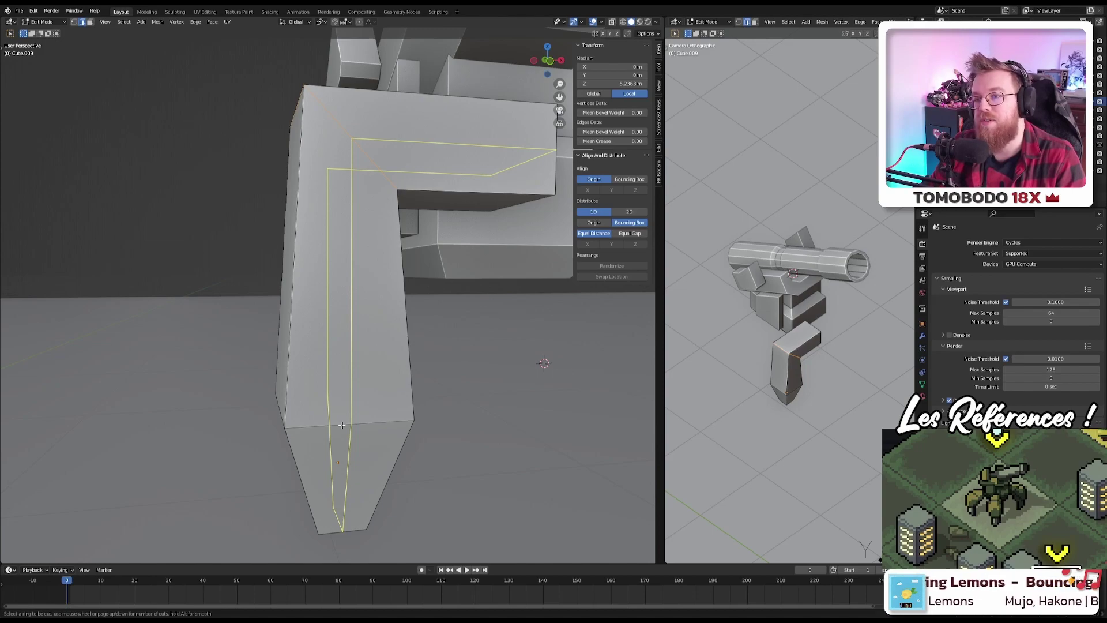
{"action": "key", "text": "Escape"}
{"action": "middle_click_drag", "start_coordinate": [342, 425], "coordinate": [378, 357]}
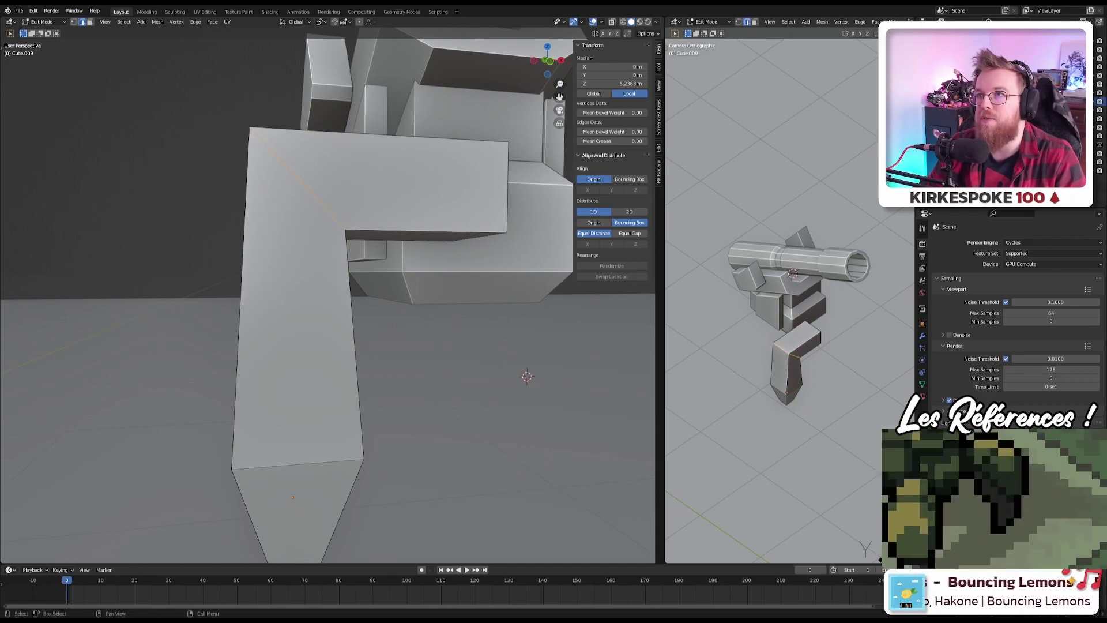
{"action": "scroll", "coordinate": [262, 265], "scroll_direction": "down", "scroll_amount": 3}
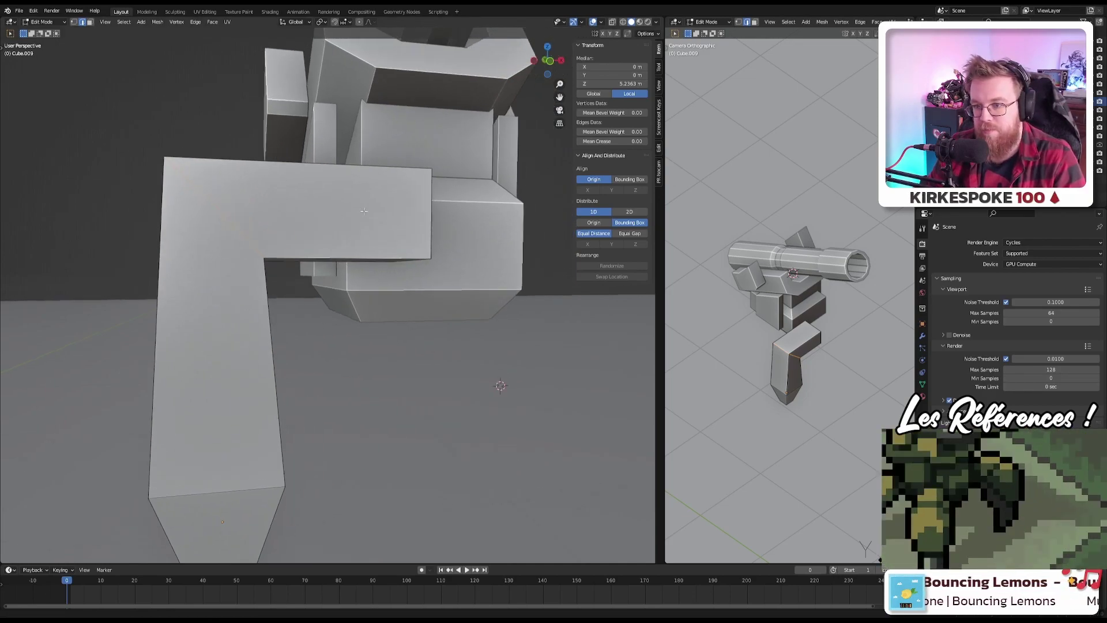
{"action": "middle_click_drag", "start_coordinate": [262, 266], "coordinate": [414, 235]}
{"action": "scroll", "coordinate": [262, 265], "scroll_direction": "up", "scroll_amount": 2}
{"action": "scroll", "coordinate": [262, 265], "scroll_direction": "up", "scroll_amount": 2}
{"action": "scroll", "coordinate": [262, 265], "scroll_direction": "down", "scroll_amount": 3}
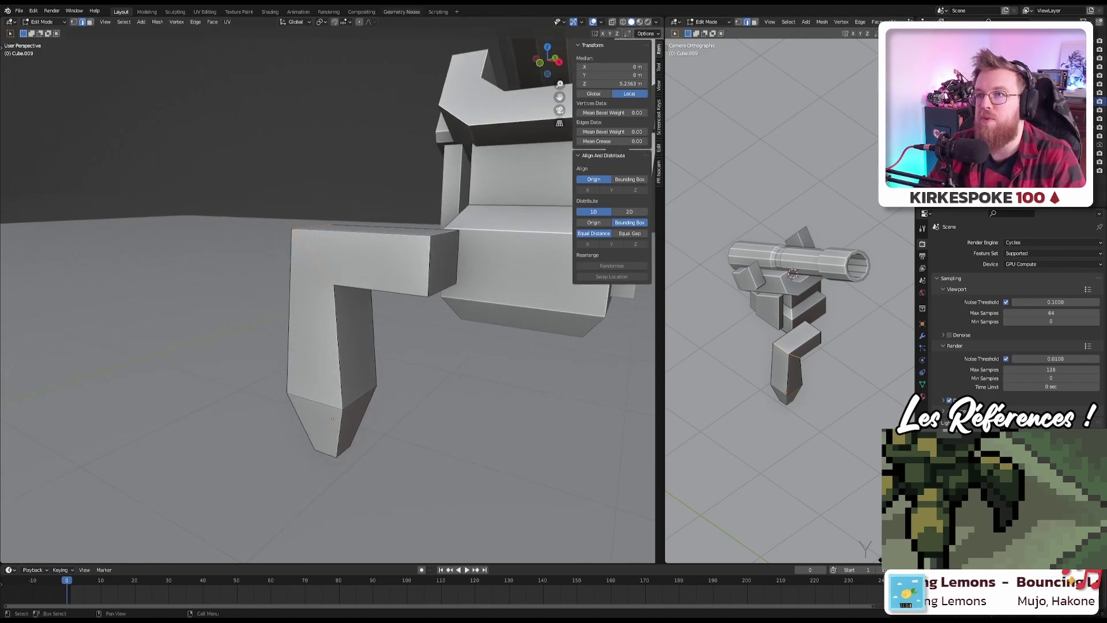
{"action": "scroll", "coordinate": [397, 252], "scroll_direction": "up", "scroll_amount": 4}
{"action": "scroll", "coordinate": [397, 252], "scroll_direction": "down", "scroll_amount": 4}
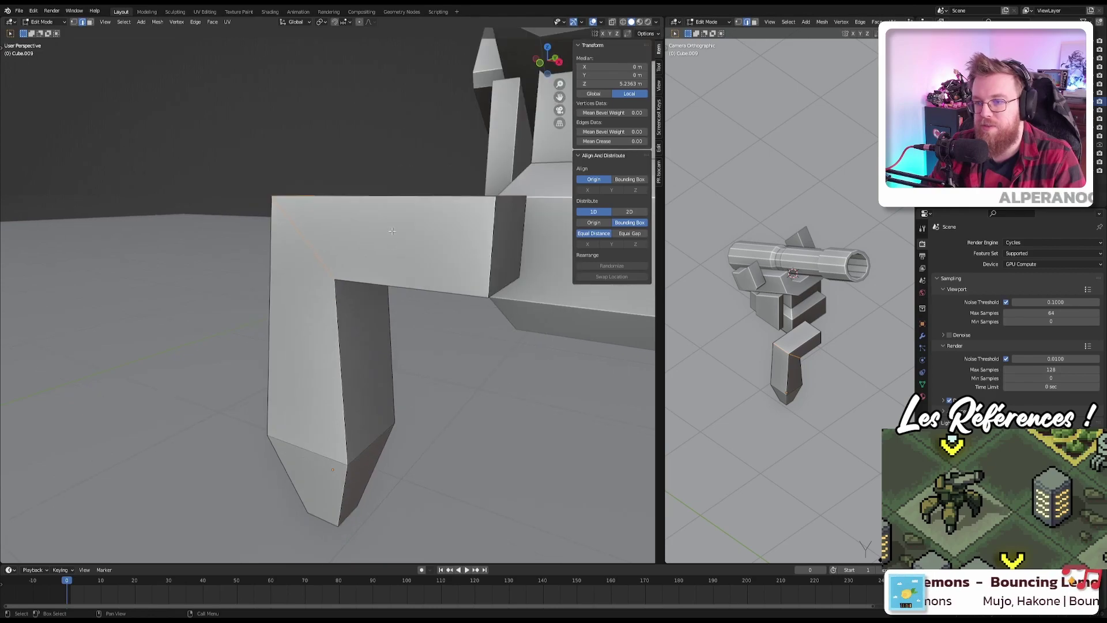
{"action": "middle_click_drag", "start_coordinate": [397, 252], "coordinate": [476, 223]}
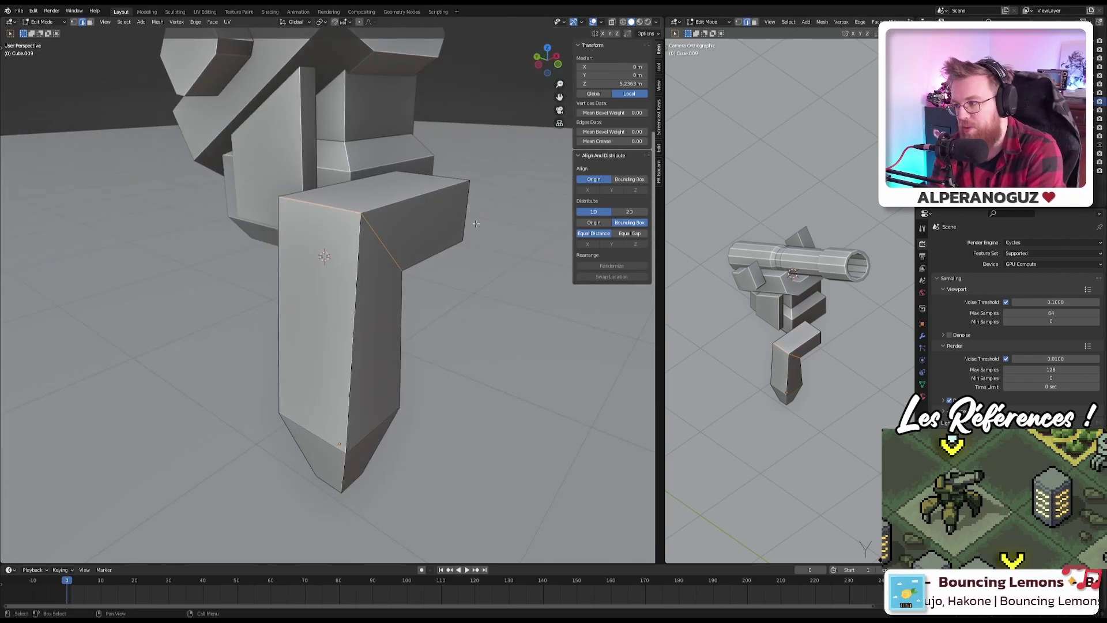
{"action": "middle_click_drag", "start_coordinate": [472, 226], "coordinate": [262, 169]}
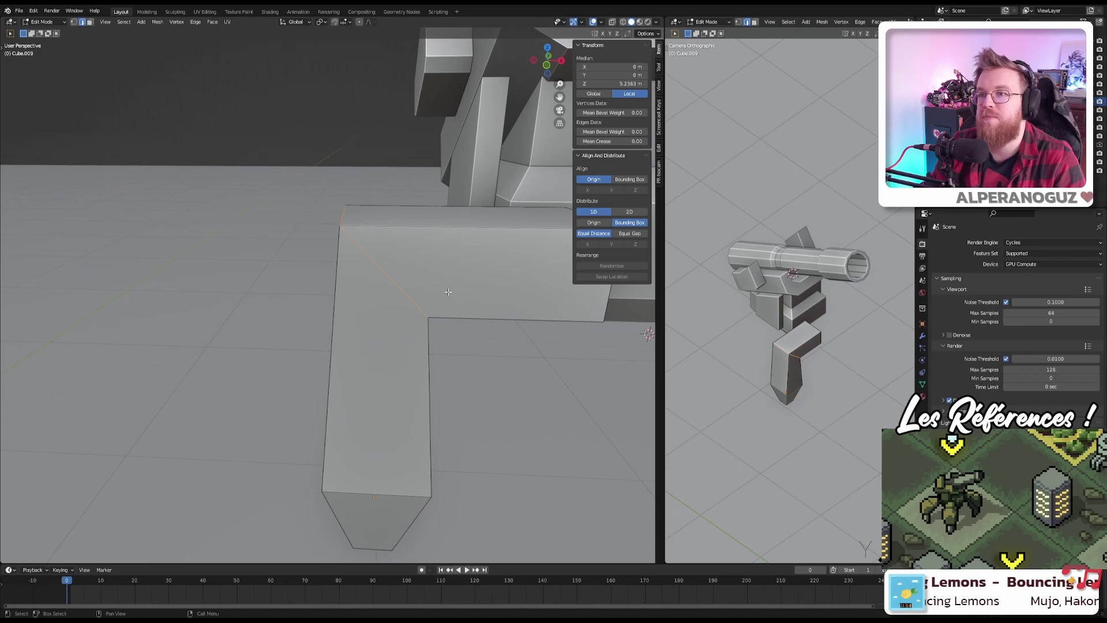
{"action": "middle_click_drag", "start_coordinate": [428, 259], "coordinate": [454, 260]}
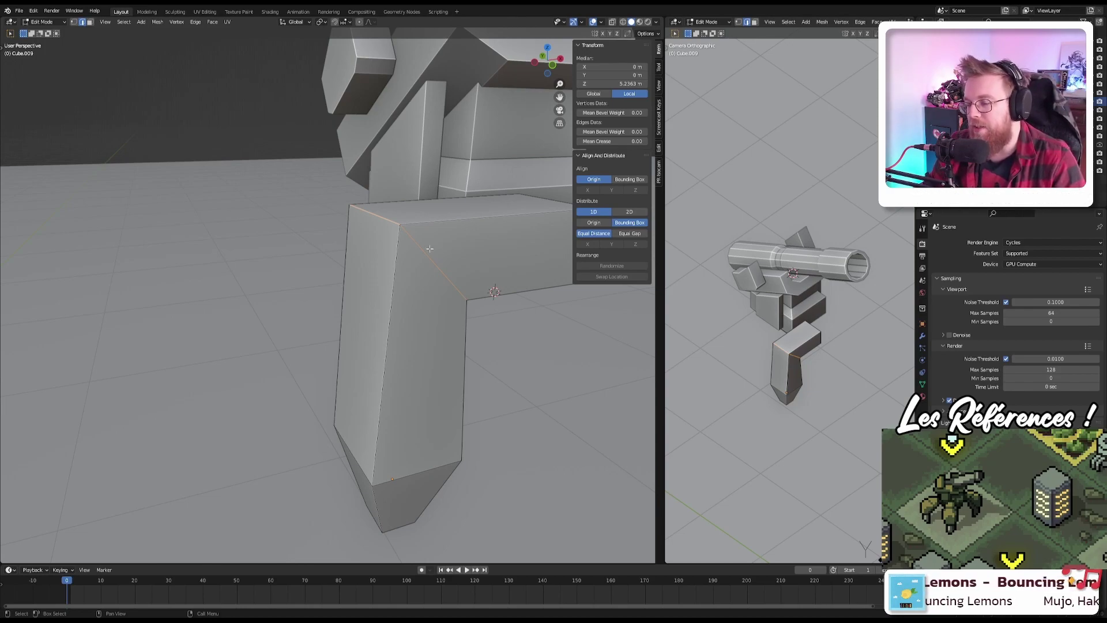
{"action": "scroll", "coordinate": [442, 249], "scroll_direction": "up", "scroll_amount": 4}
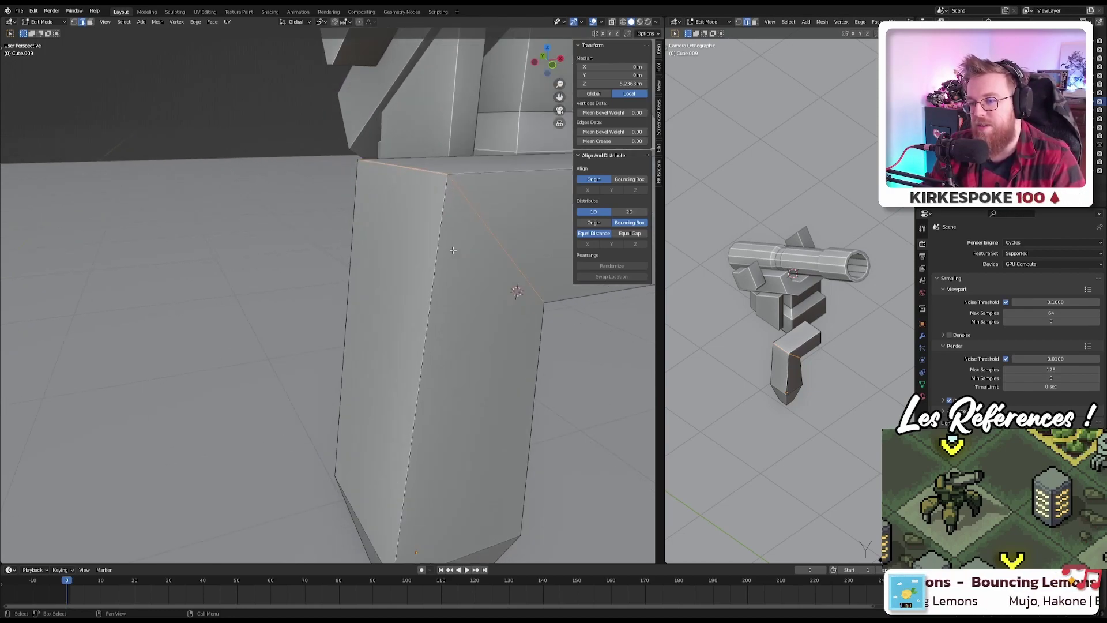
{"action": "scroll", "coordinate": [453, 250], "scroll_direction": "down", "scroll_amount": 3}
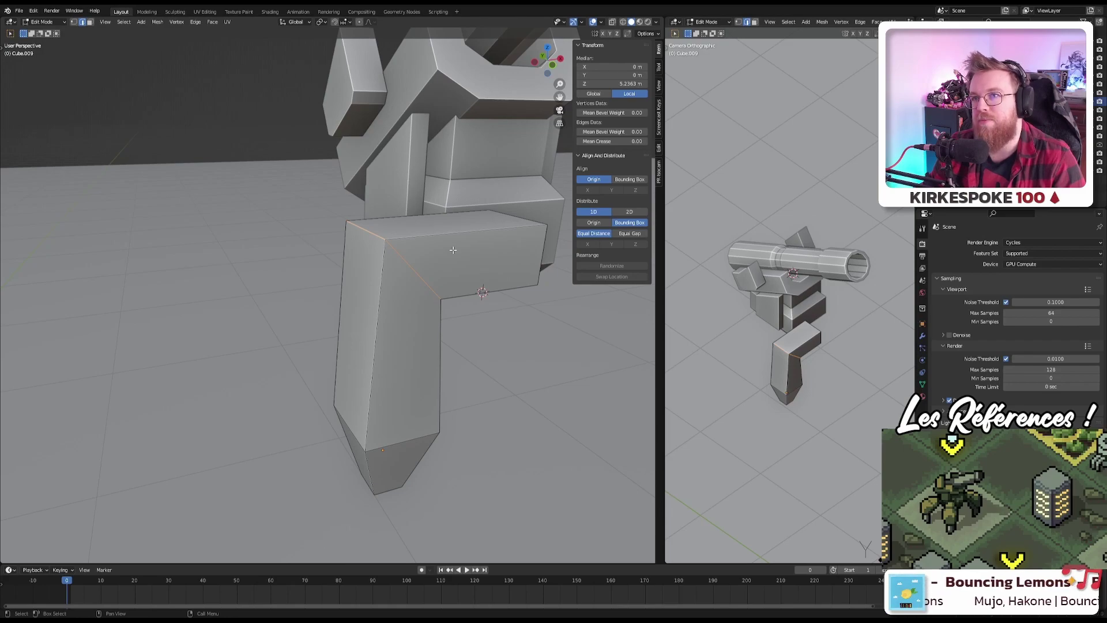
{"action": "middle_click_drag", "start_coordinate": [453, 250], "coordinate": [308, 258]}
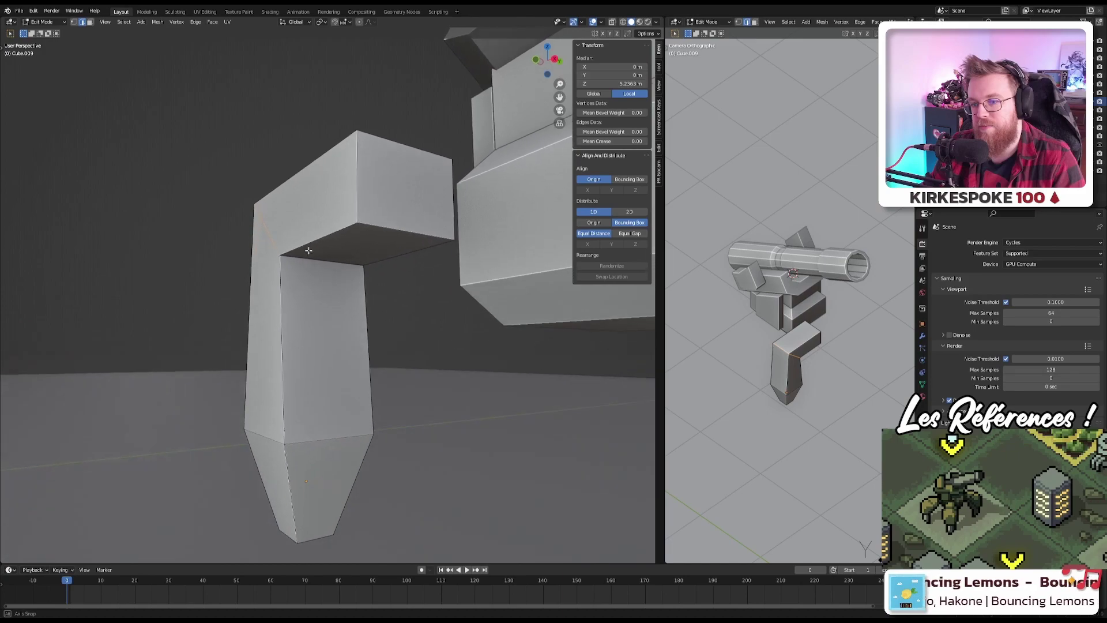
{"action": "left_click", "coordinate": [309, 258]}
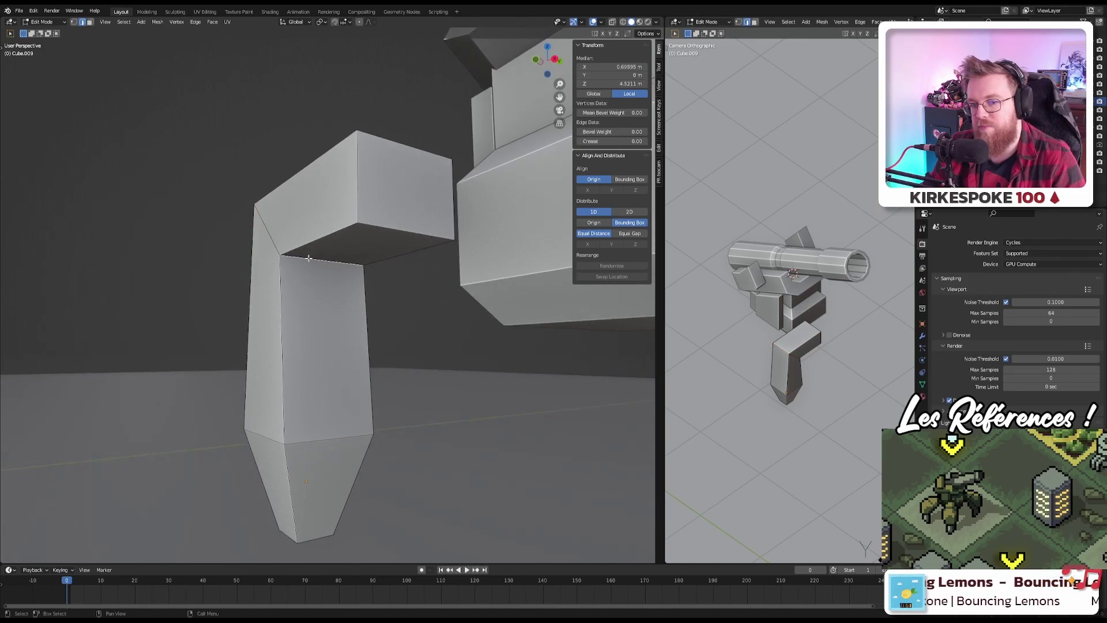
{"action": "middle_click_drag", "start_coordinate": [308, 258], "coordinate": [403, 249]}
Step: Shrink the end face of the leg's arm to 0.566
{"action": "left_click", "coordinate": [404, 248]}
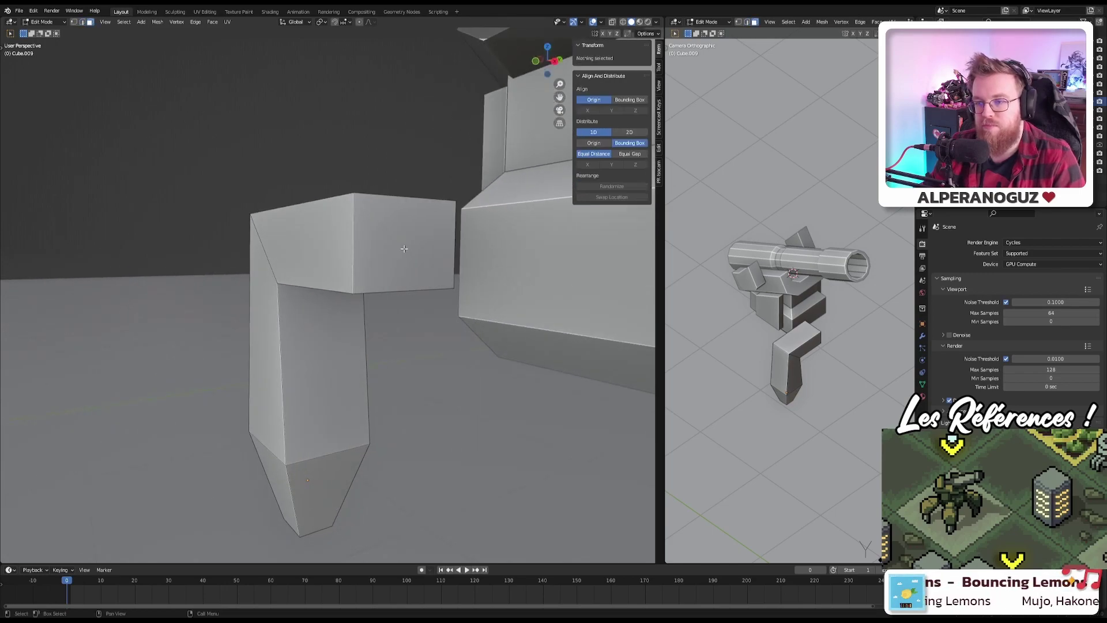
{"action": "left_click", "coordinate": [404, 249]}
{"action": "key", "text": "s"}
{"action": "left_click", "coordinate": [349, 247]}
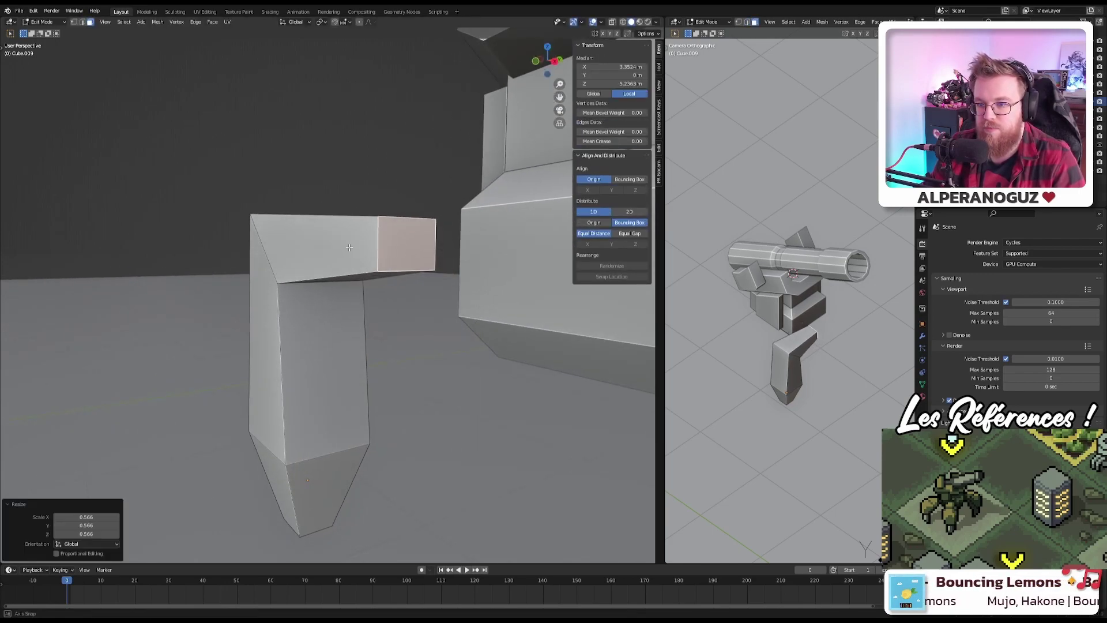
{"action": "middle_click_drag", "start_coordinate": [349, 247], "coordinate": [418, 302]}
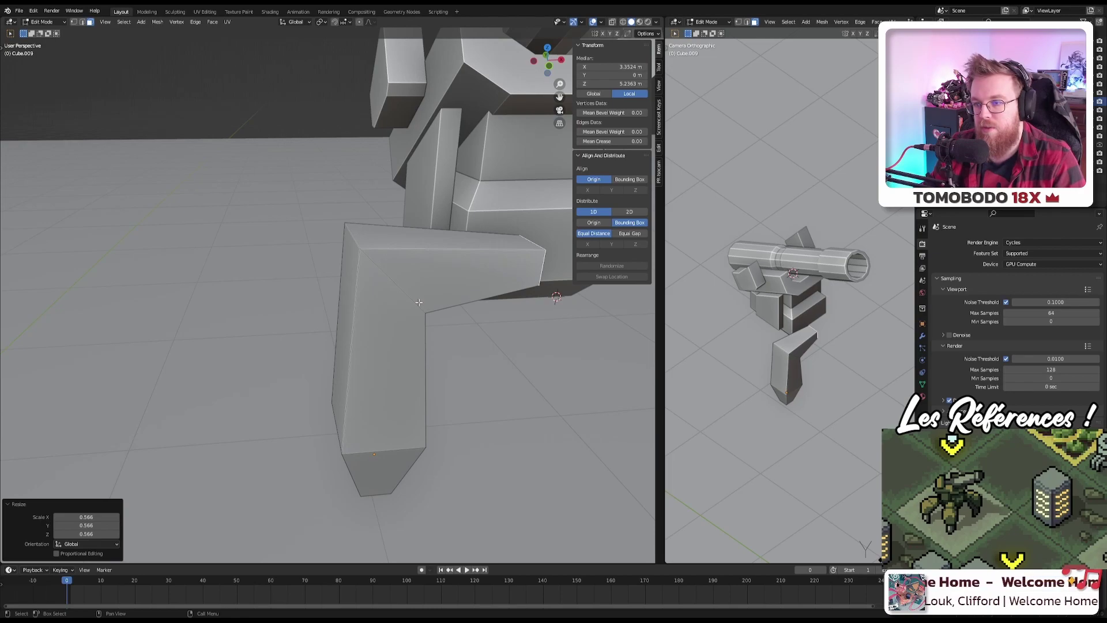
Step: Try moving and extending the arm's top face, undo it, and select the vertical arm's front face
{"action": "left_click", "coordinate": [421, 285]}
{"action": "key", "text": "g"}
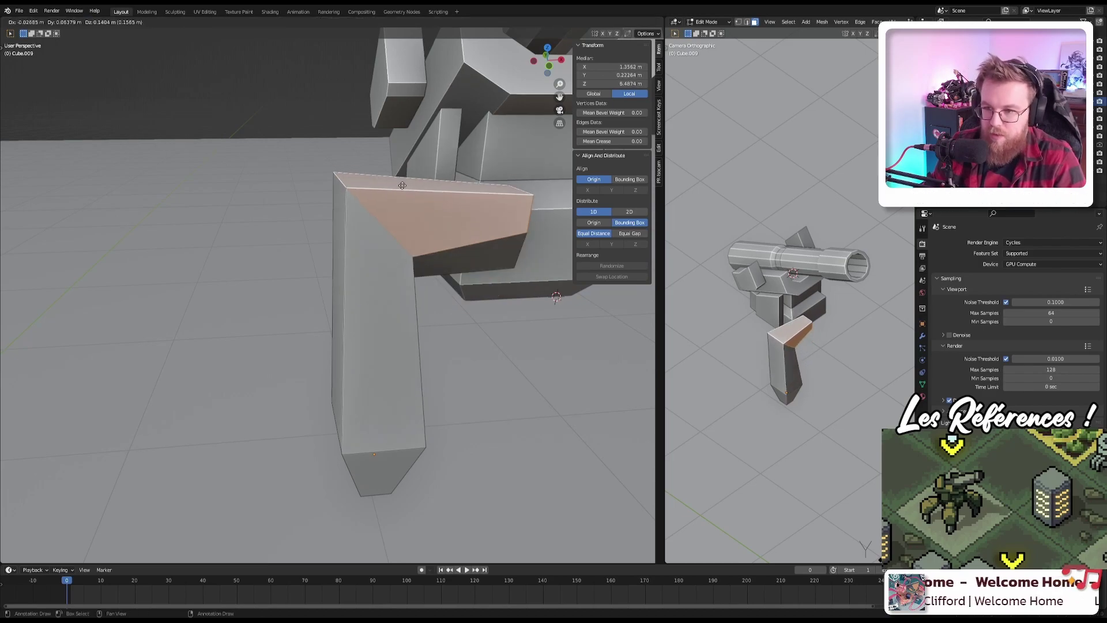
{"action": "key", "text": "Escape"}
{"action": "key", "text": "e"}
{"action": "key", "text": "Escape"}
{"action": "key", "text": "g"}
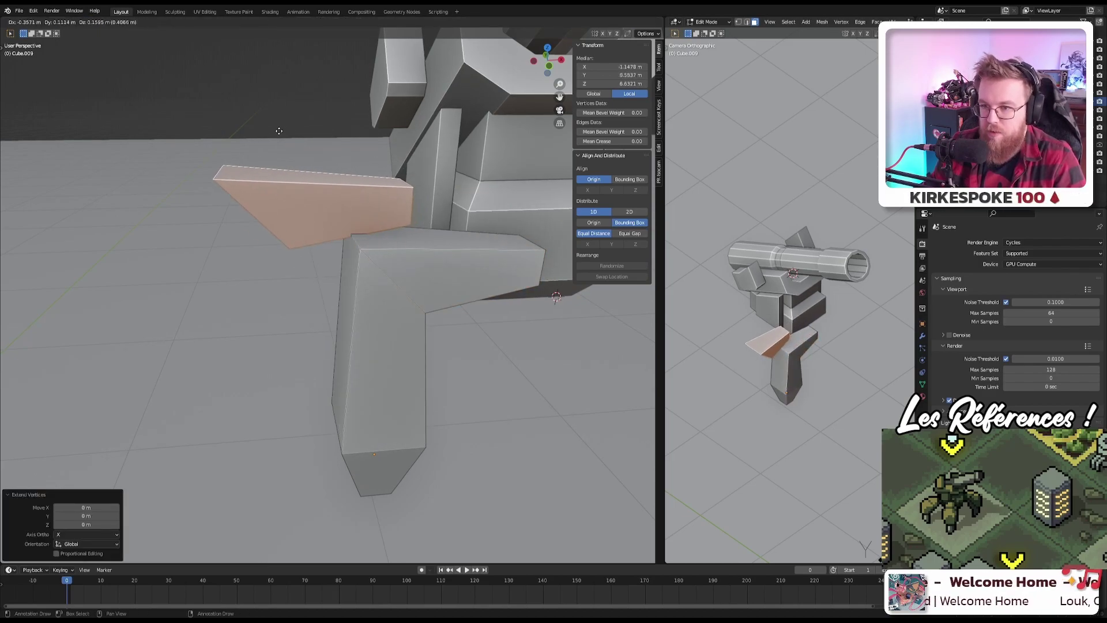
{"action": "key", "text": "Escape"}
{"action": "key", "text": "ctrl+z"}
{"action": "left_click", "coordinate": [403, 297]}
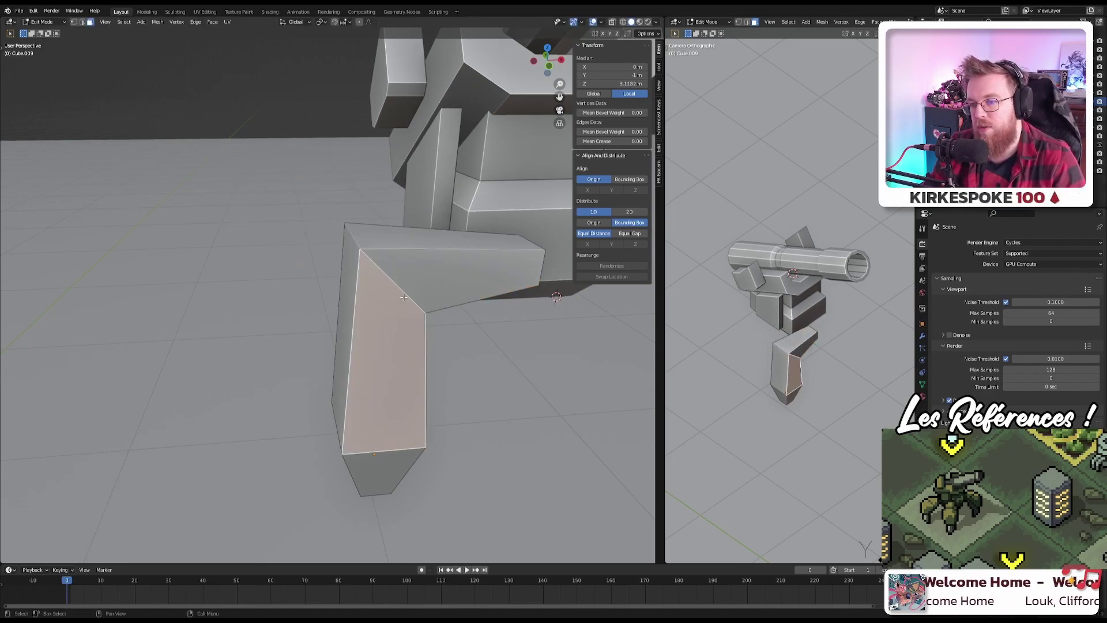
{"action": "middle_click_drag", "start_coordinate": [403, 297], "coordinate": [458, 266]}
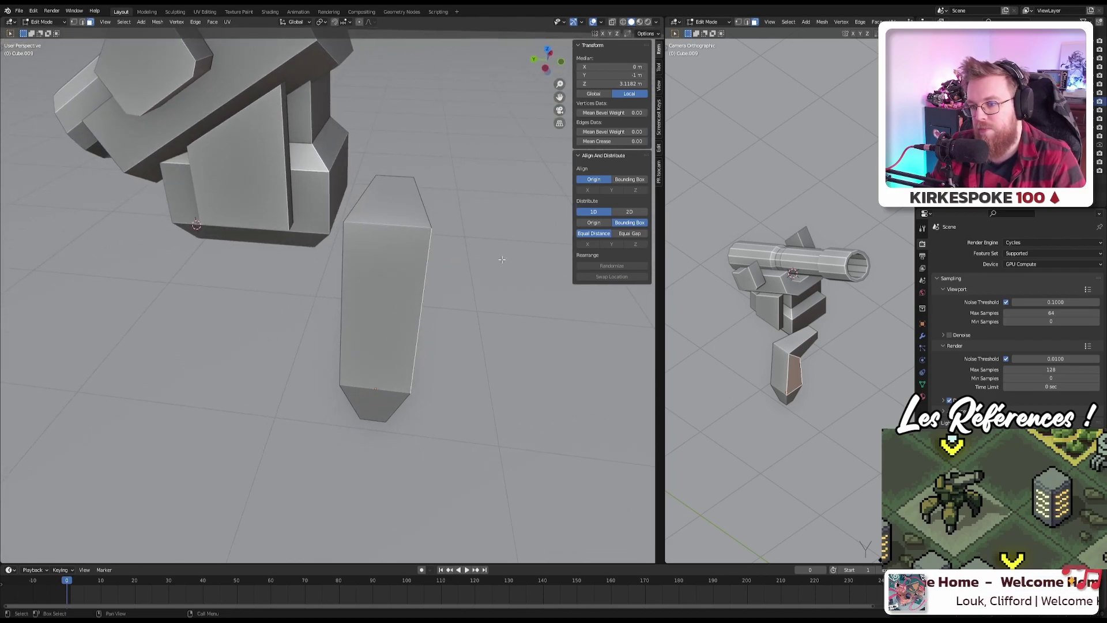
Step: In Object Mode top view, duplicate the wedge-shaped leg piece and rotate the copy
{"action": "middle_click_drag", "start_coordinate": [502, 259], "coordinate": [393, 276], "text": "shift"}
{"action": "key", "text": "Tab"}
{"action": "key", "text": "KP_7"}
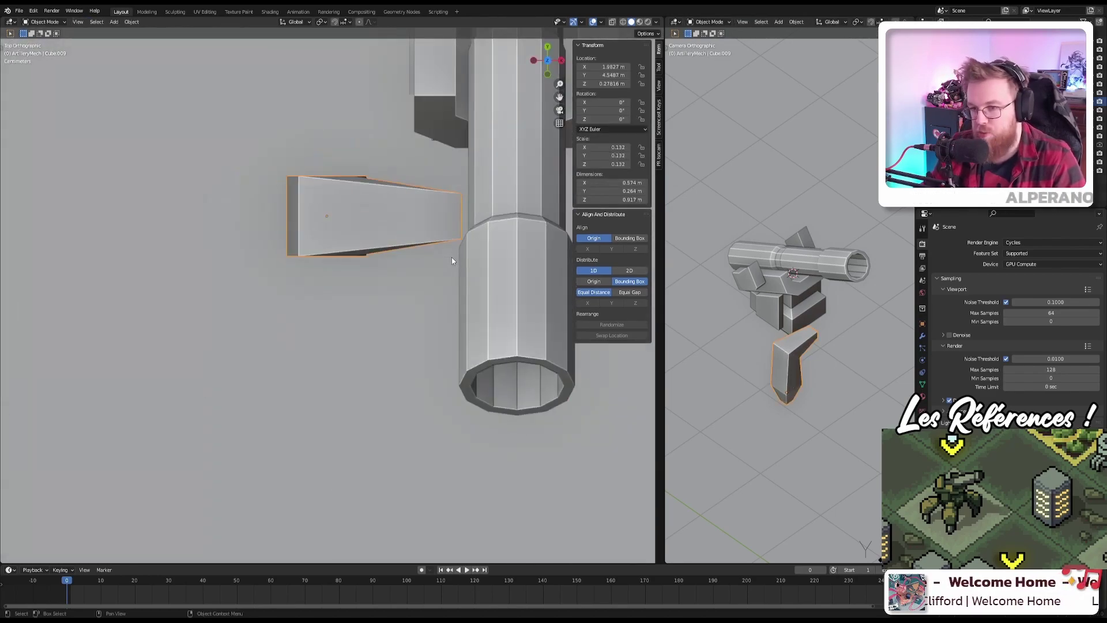
{"action": "middle_click_drag", "start_coordinate": [444, 227], "coordinate": [480, 249], "text": "shift"}
{"action": "scroll", "coordinate": [480, 249], "scroll_direction": "down", "scroll_amount": 2}
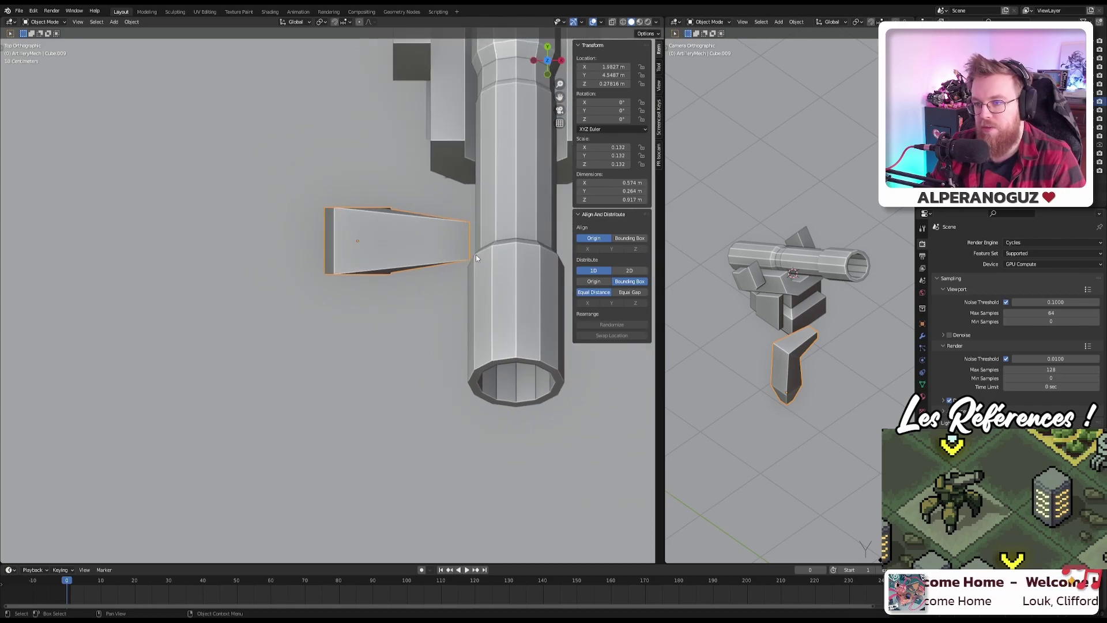
{"action": "key", "text": "shift+d"}
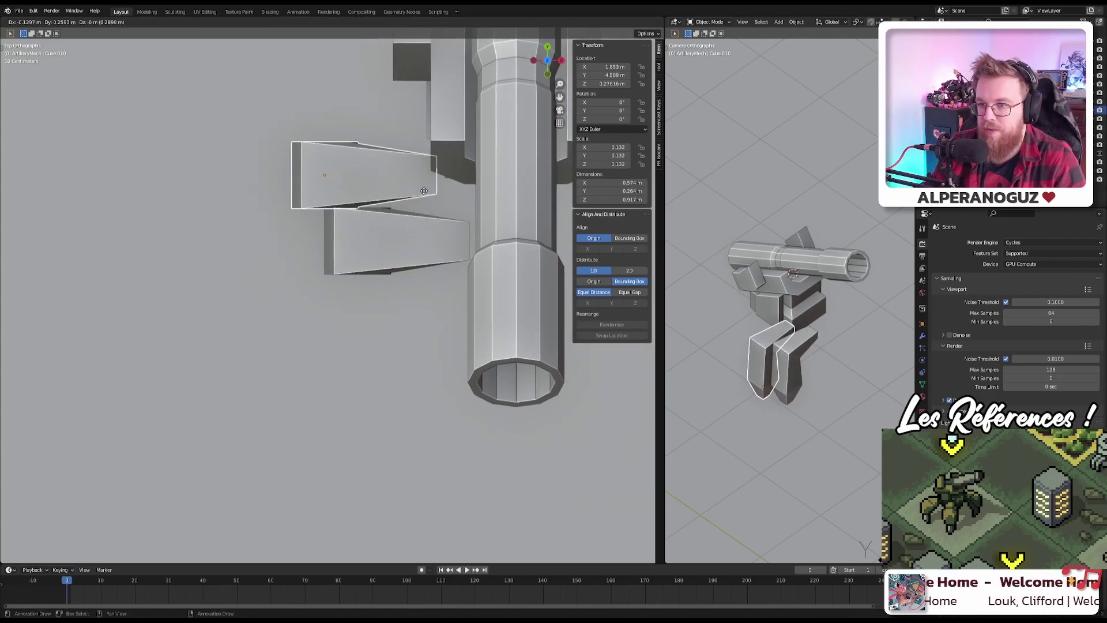
{"action": "left_click", "coordinate": [434, 197]}
{"action": "key", "text": "r"}
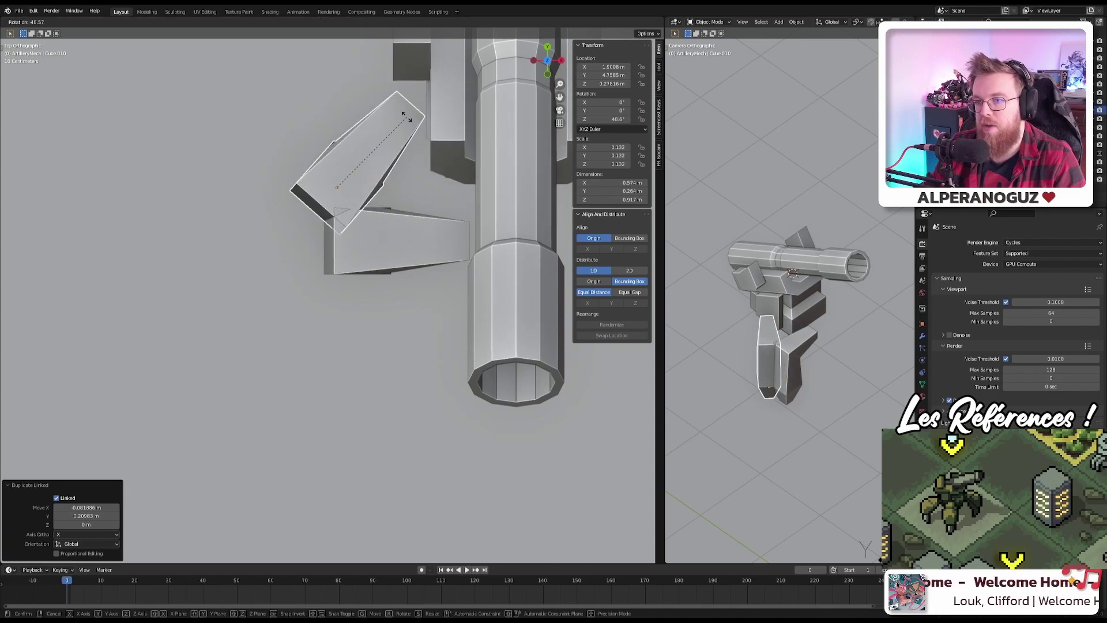
{"action": "left_click", "coordinate": [425, 141]}
Step: Move the lower wedge down-left and slide the rotated duplicate under the pedestal at its current height
{"action": "left_click", "coordinate": [410, 243]}
{"action": "key", "text": "g"}
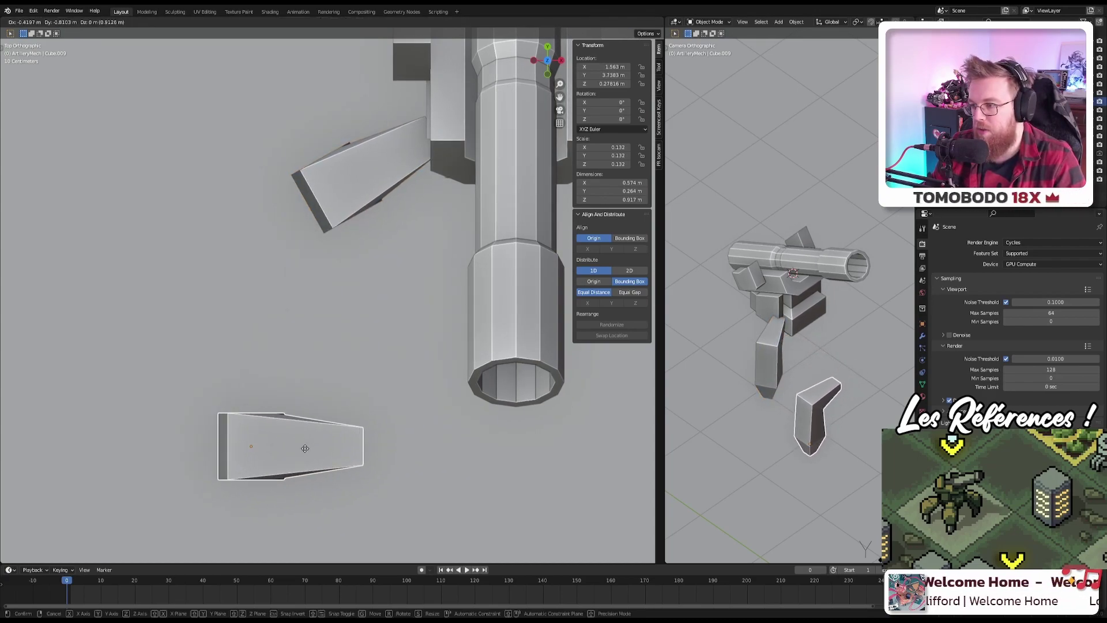
{"action": "left_click", "coordinate": [332, 419]}
{"action": "left_click", "coordinate": [355, 166]}
{"action": "middle_click_drag", "start_coordinate": [355, 166], "coordinate": [365, 273]}
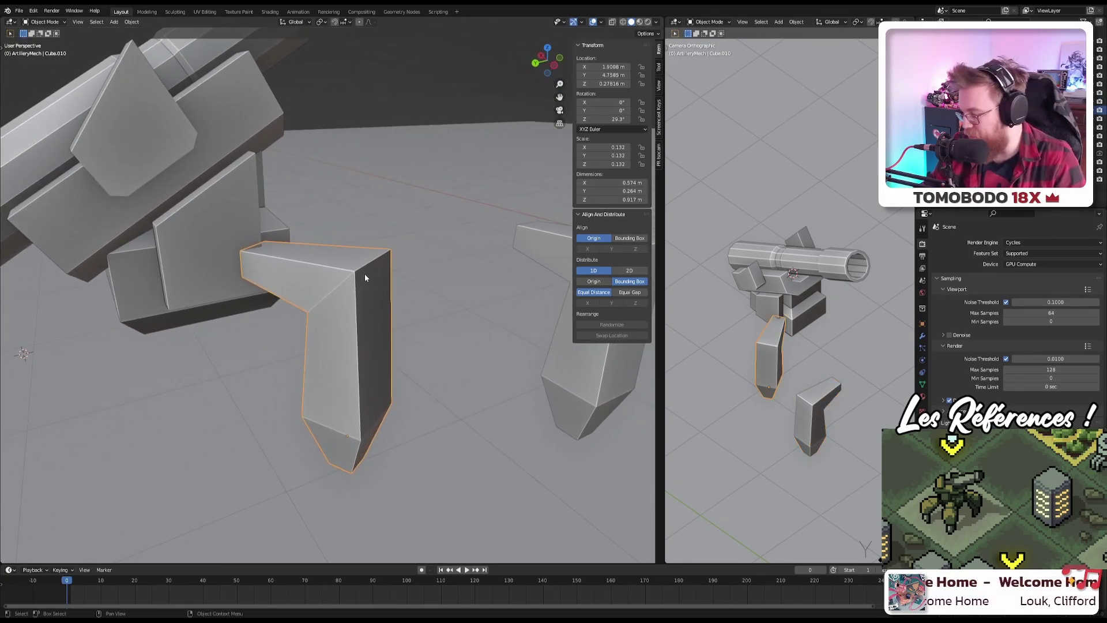
{"action": "key", "text": "KP_7"}
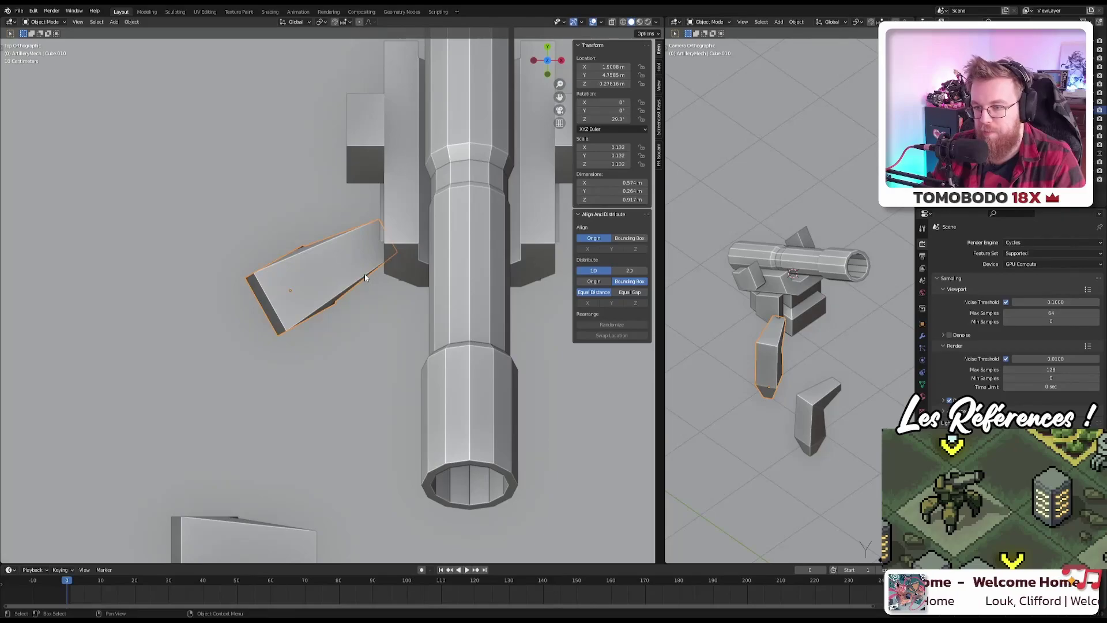
{"action": "key", "text": "KP_1"}
{"action": "key", "text": "g"}
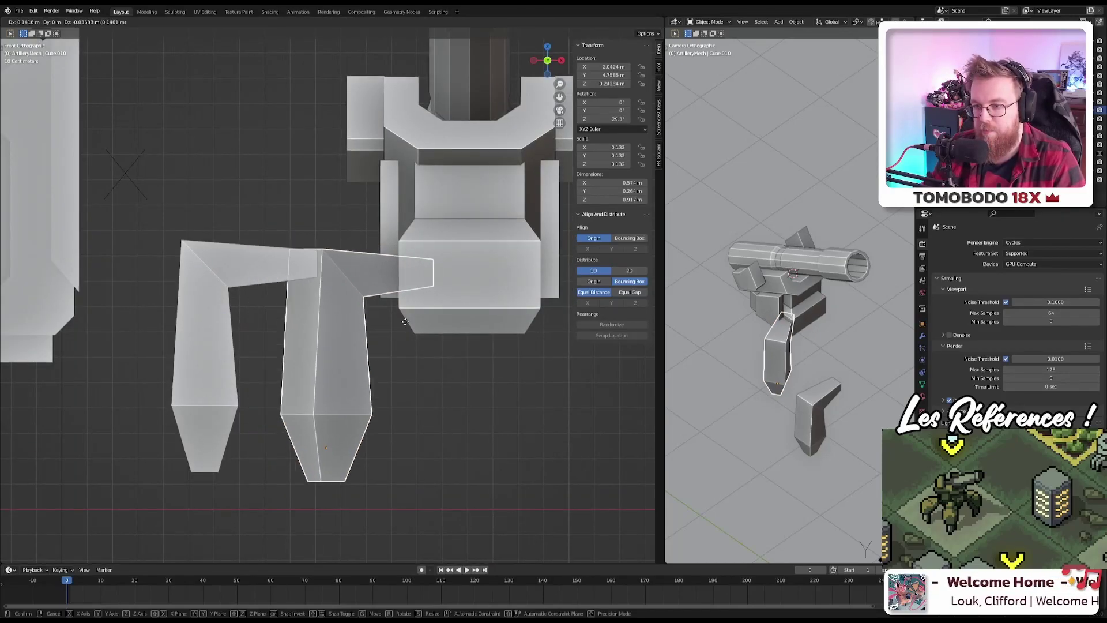
{"action": "key", "text": "shift+z"}
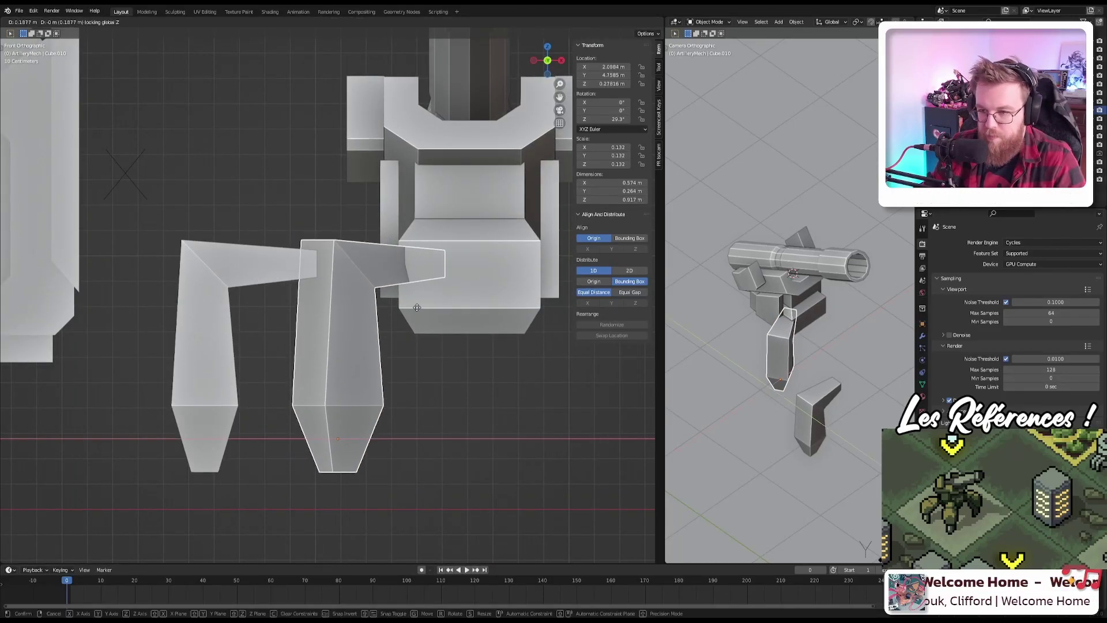
{"action": "left_click", "coordinate": [412, 313]}
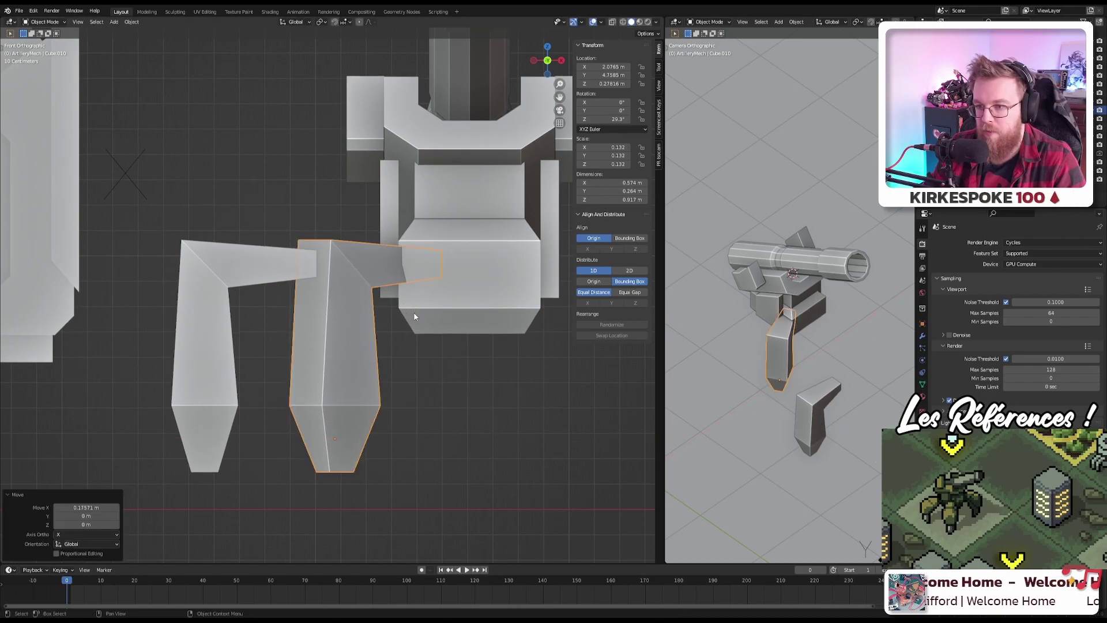
Step: Hide the turret's upper block and cannon barrel
{"action": "middle_click_drag", "start_coordinate": [414, 313], "coordinate": [445, 312]}
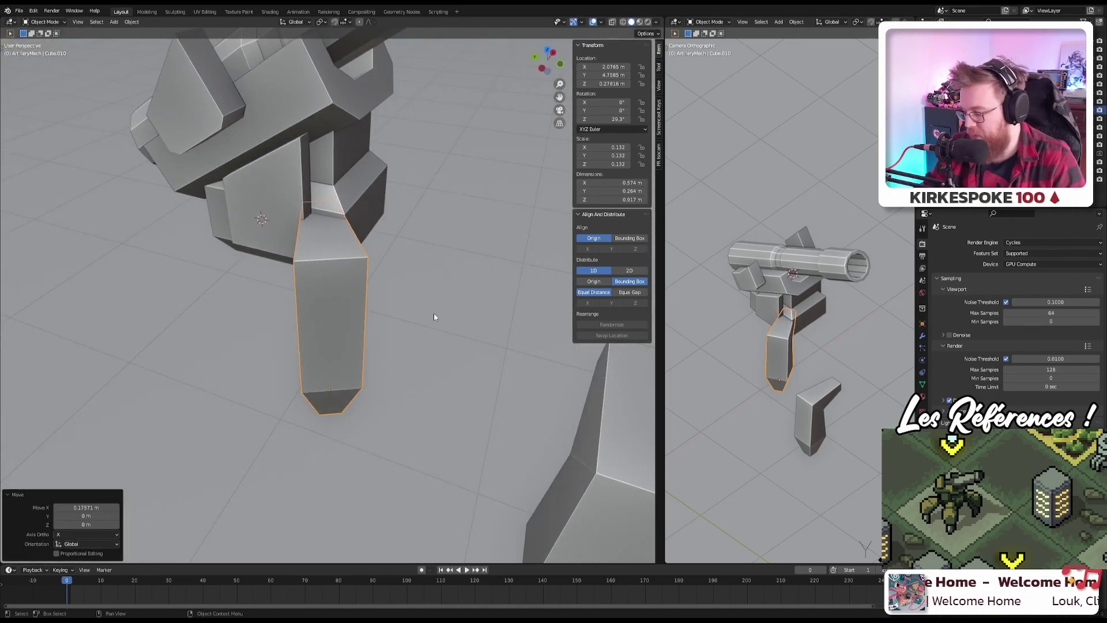
{"action": "left_click", "coordinate": [257, 94]}
{"action": "scroll", "coordinate": [296, 198], "scroll_direction": "down", "scroll_amount": 3}
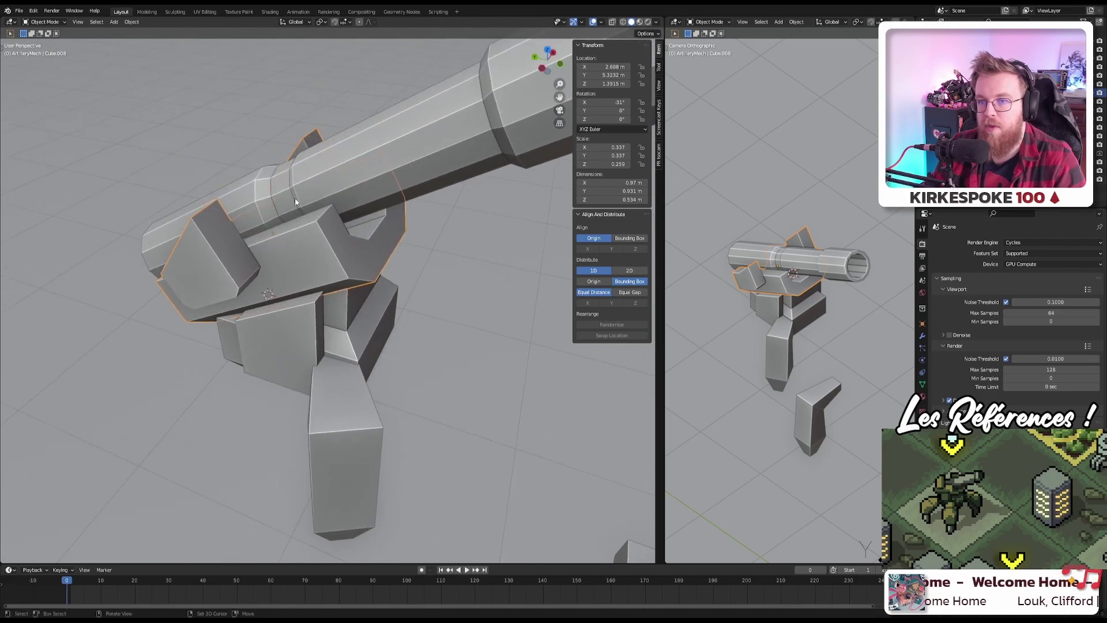
{"action": "left_click", "coordinate": [299, 193], "text": "shift"}
{"action": "key", "text": "h"}
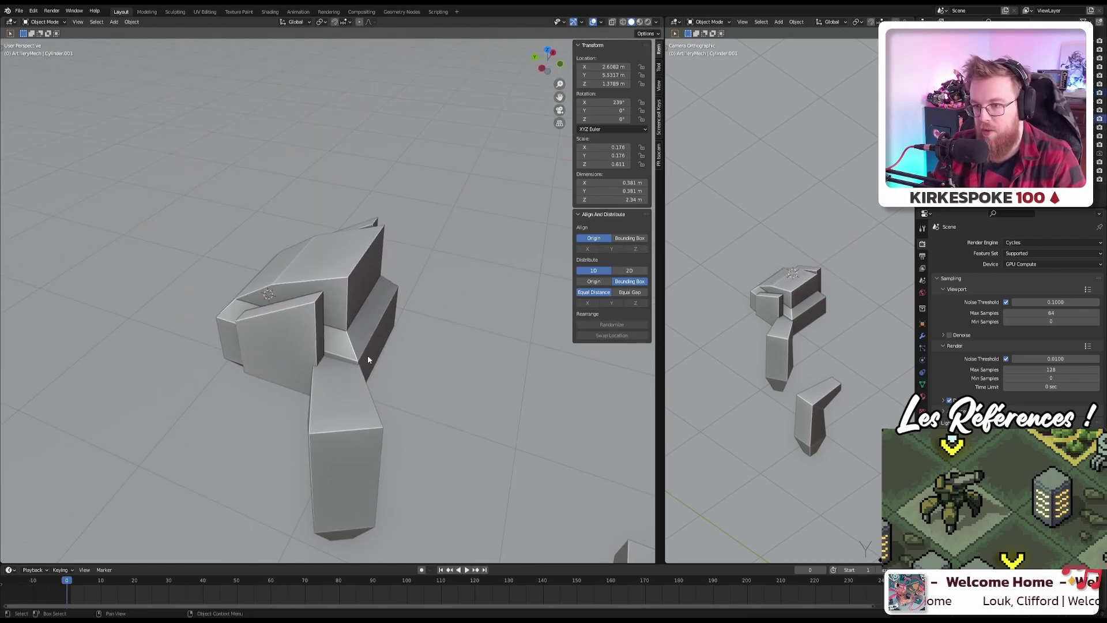
Step: Place the leg at the pedestal's lower-left corner, turned about 44° and set to 45° Z rotation
{"action": "left_click", "coordinate": [338, 412]}
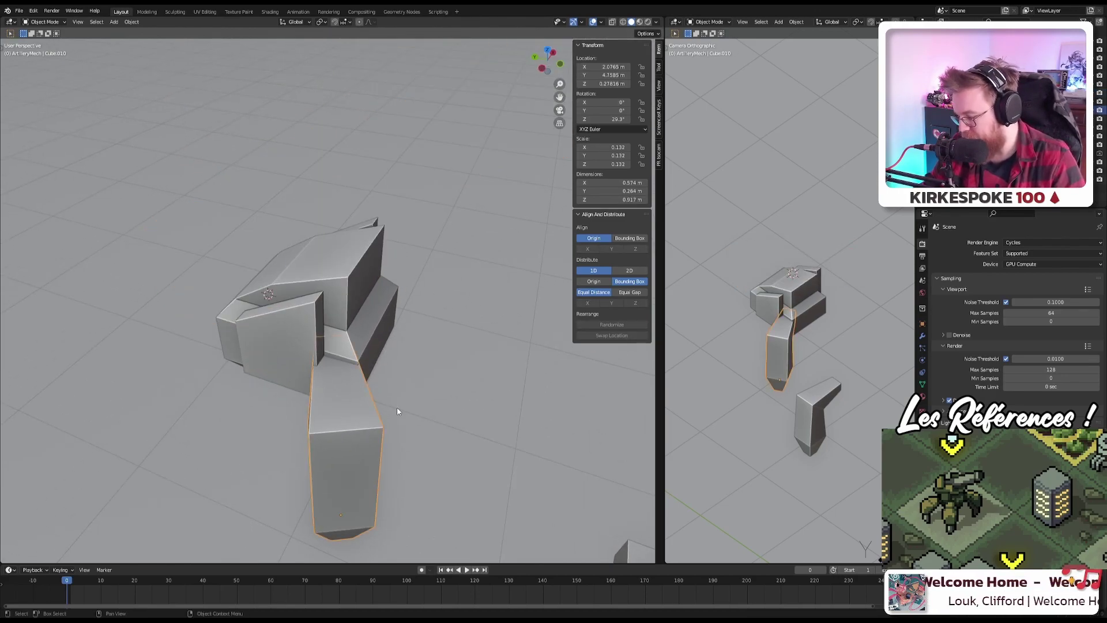
{"action": "key", "text": "KP_7"}
{"action": "key", "text": "g"}
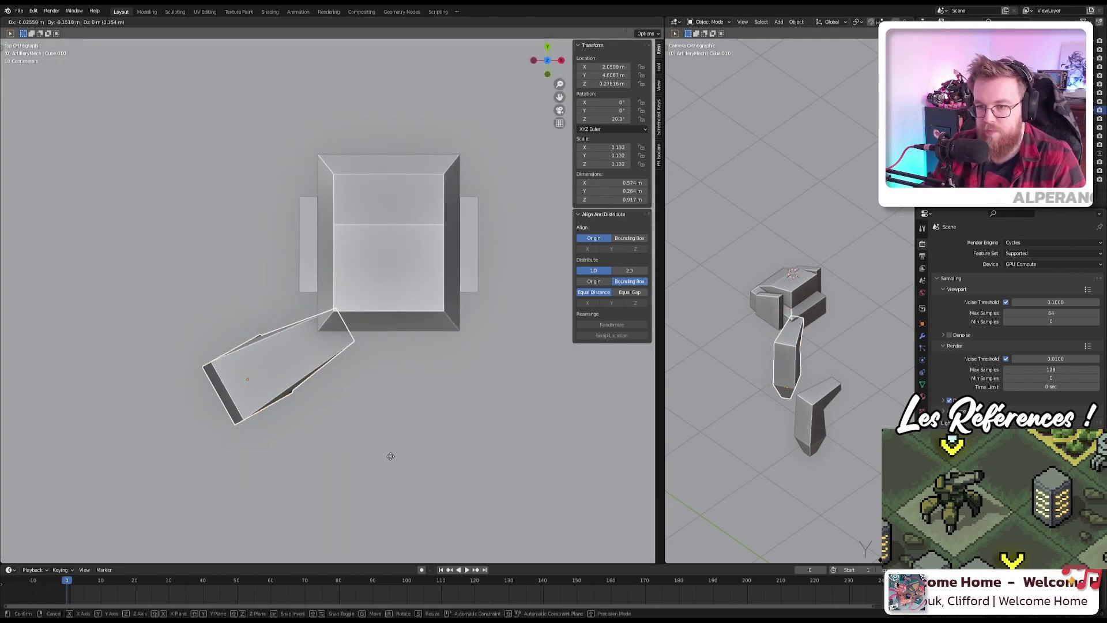
{"action": "left_click", "coordinate": [391, 447]}
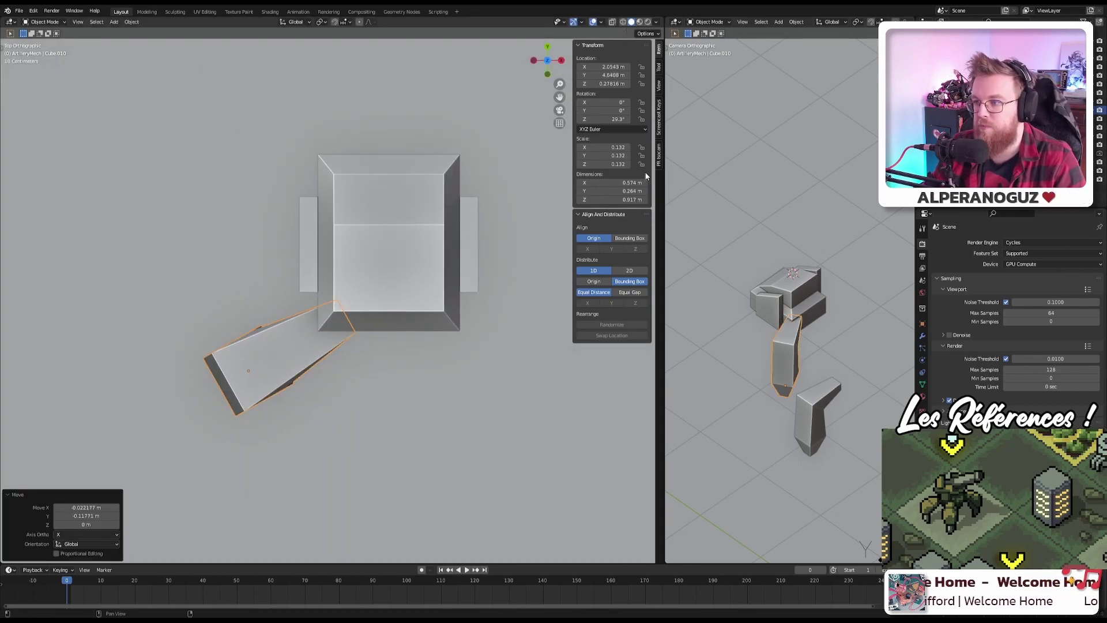
{"action": "key", "text": "r"}
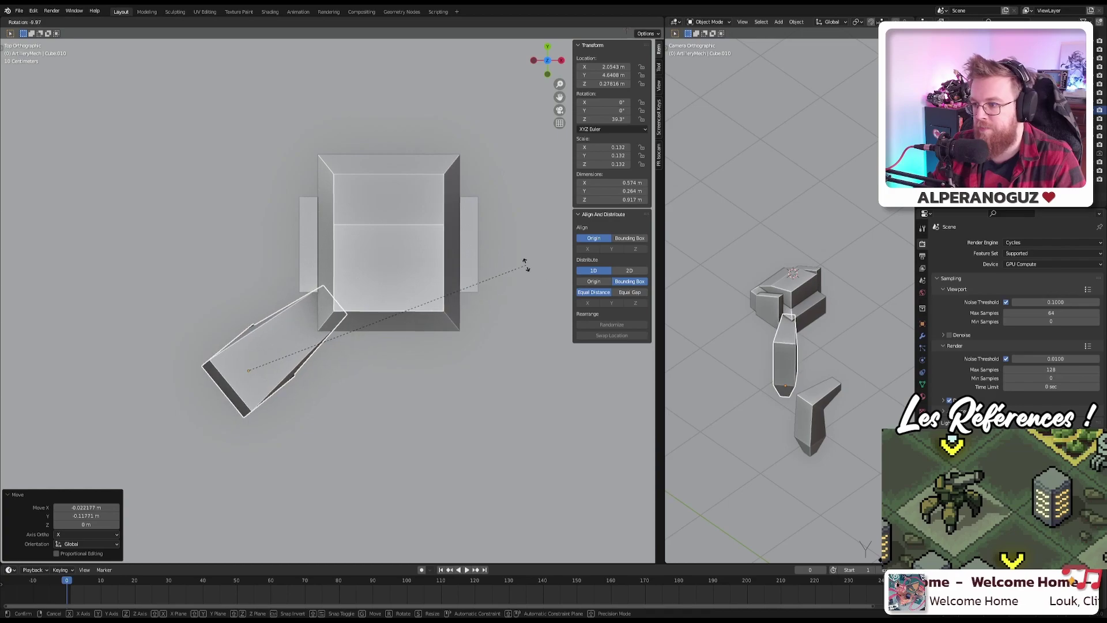
{"action": "left_click", "coordinate": [502, 253]}
{"action": "key", "text": "g"}
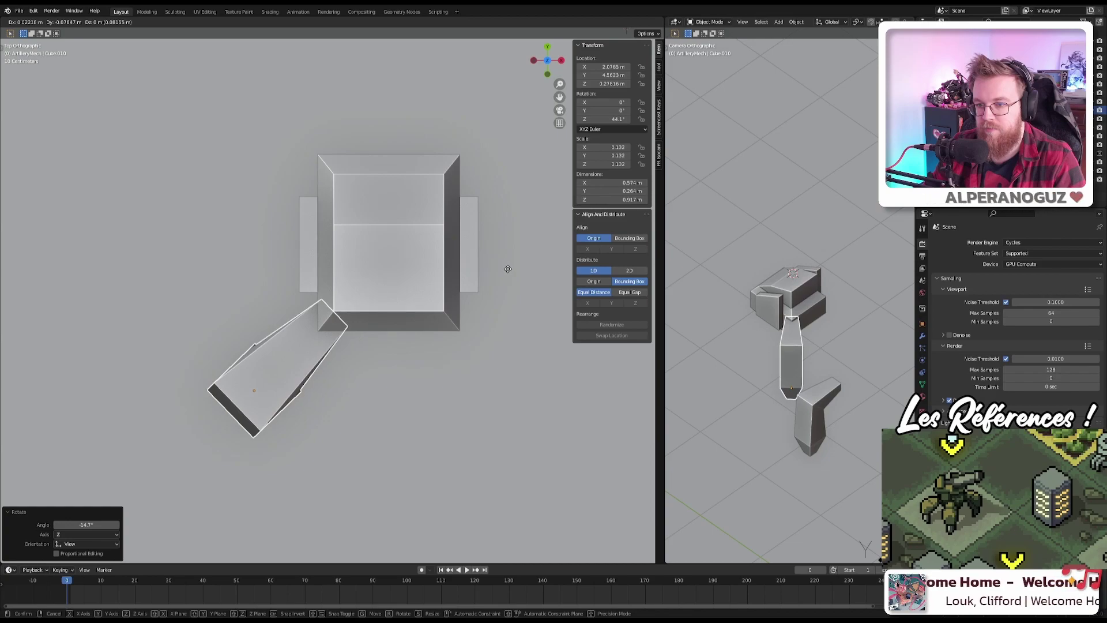
{"action": "left_click", "coordinate": [496, 287]}
{"action": "middle_click_drag", "start_coordinate": [448, 359], "coordinate": [428, 319], "text": "shift"}
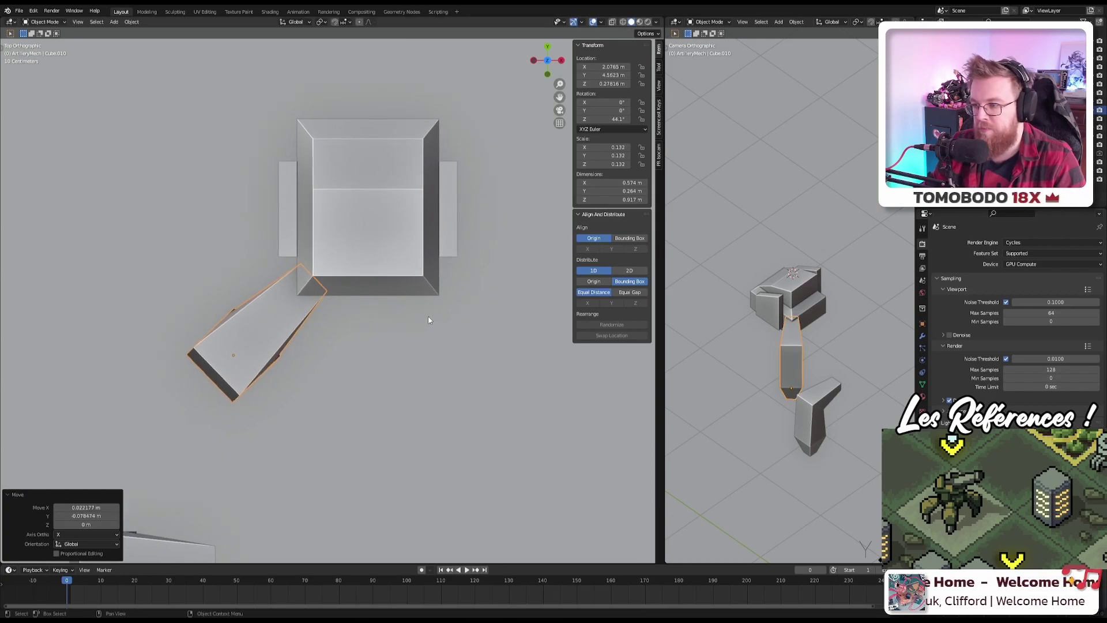
{"action": "left_click_drag", "start_coordinate": [608, 119], "coordinate": [641, 134]}
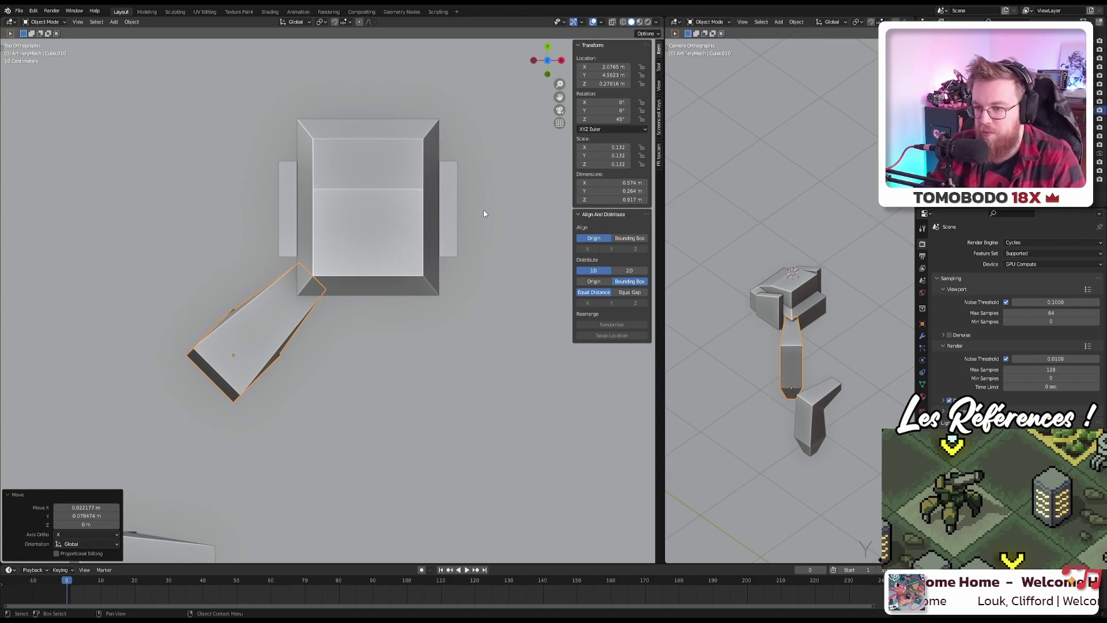
Step: Turn the leg to 33.3° and fit it against the pedestal corner
{"action": "key", "text": "r"}
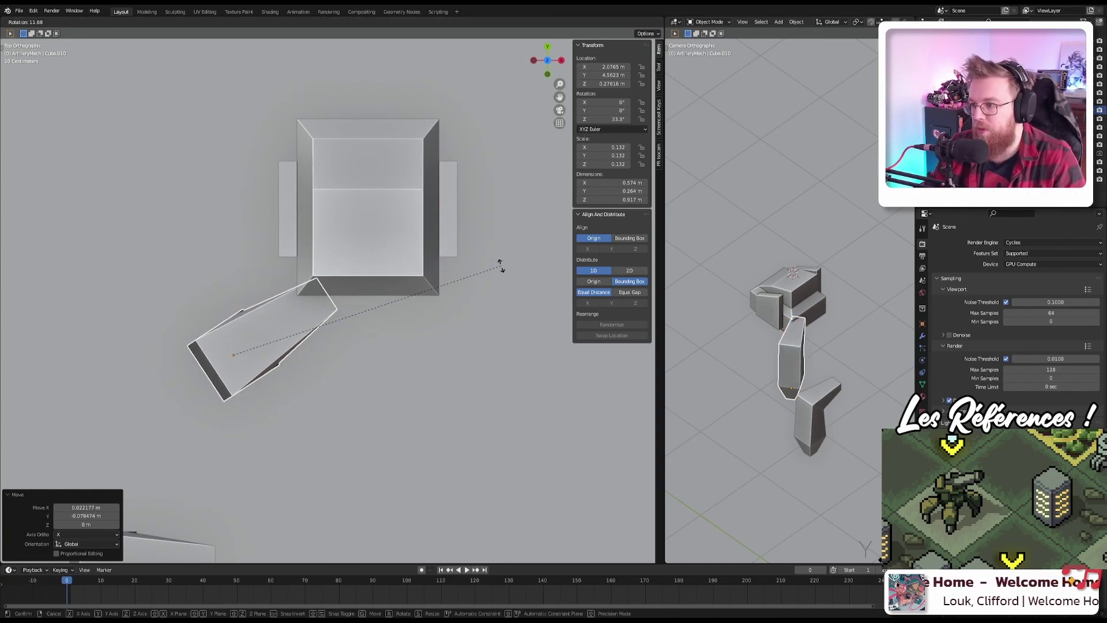
{"action": "left_click", "coordinate": [501, 264]}
{"action": "key", "text": "g"}
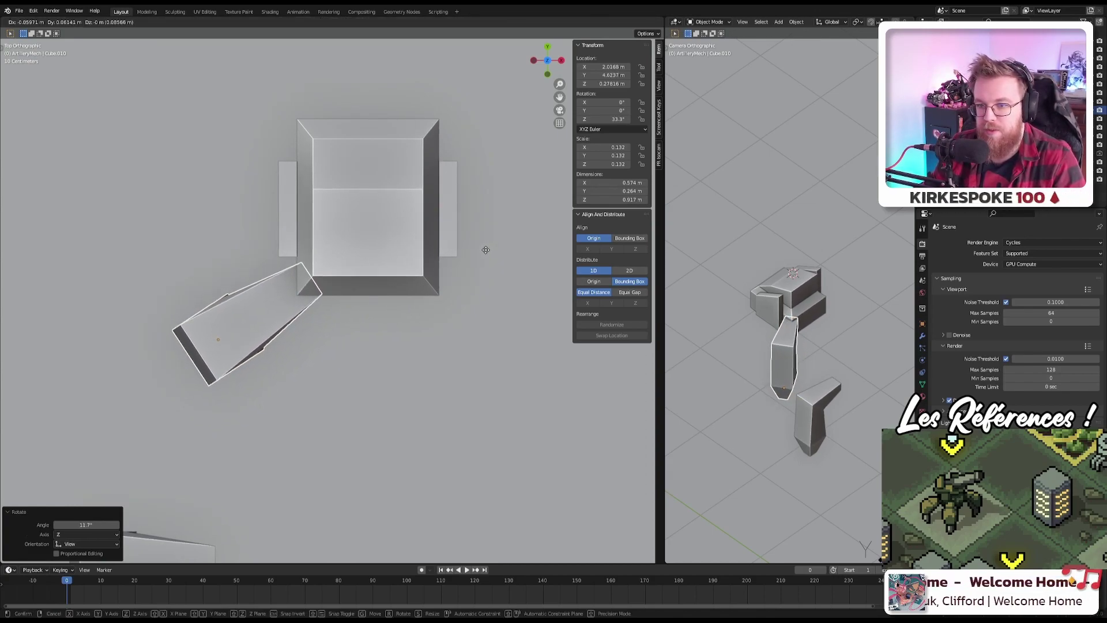
{"action": "left_click", "coordinate": [485, 248]}
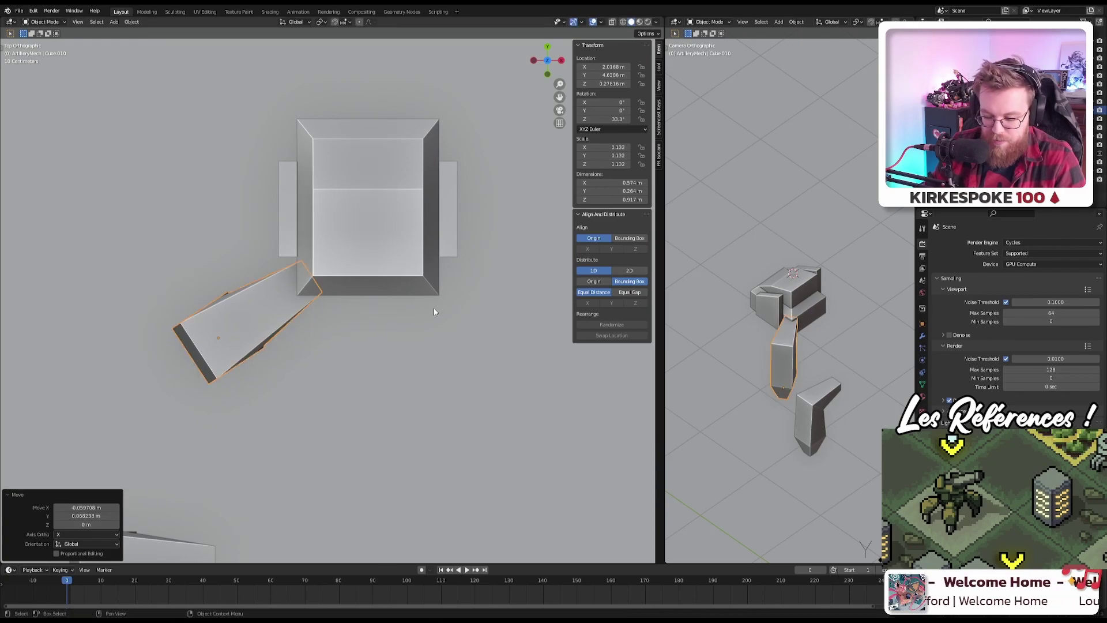
Step: Duplicate the leg and change the copy's Z rotation by +180 then -90, to 123°
{"action": "key", "text": "shift+d"}
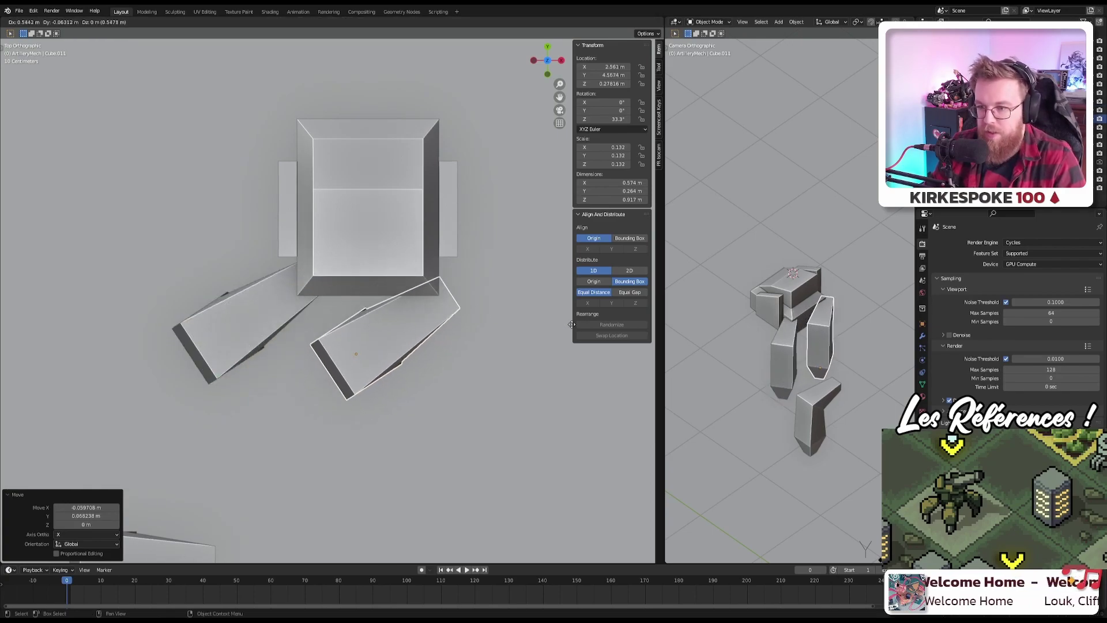
{"action": "left_click", "coordinate": [600, 351]}
{"action": "double_click", "coordinate": [620, 120]}
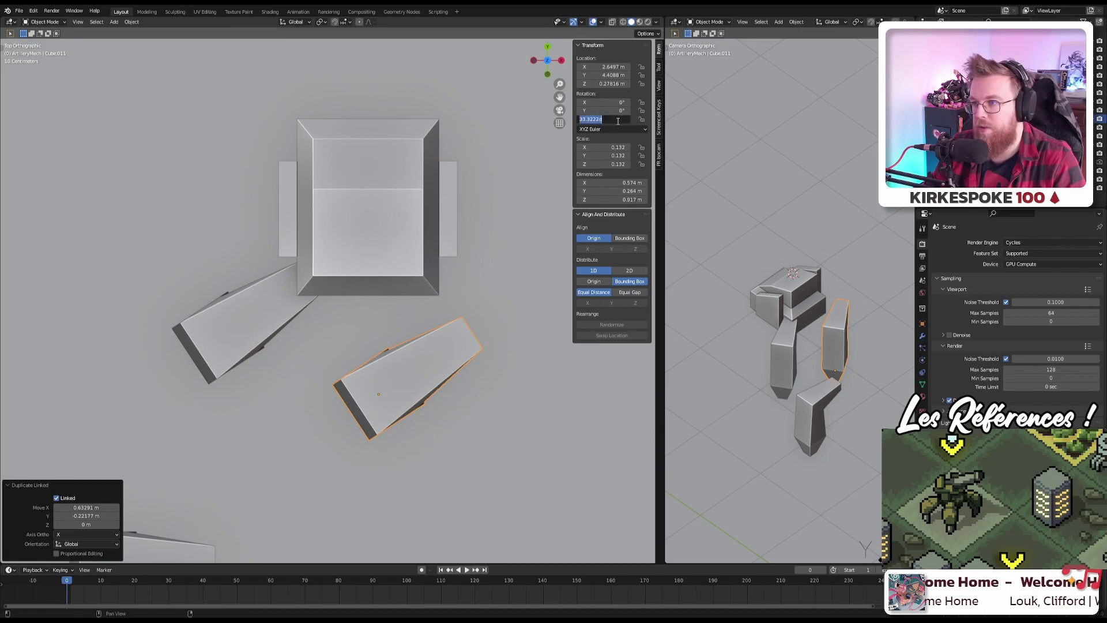
{"action": "type", "text": "+180"}
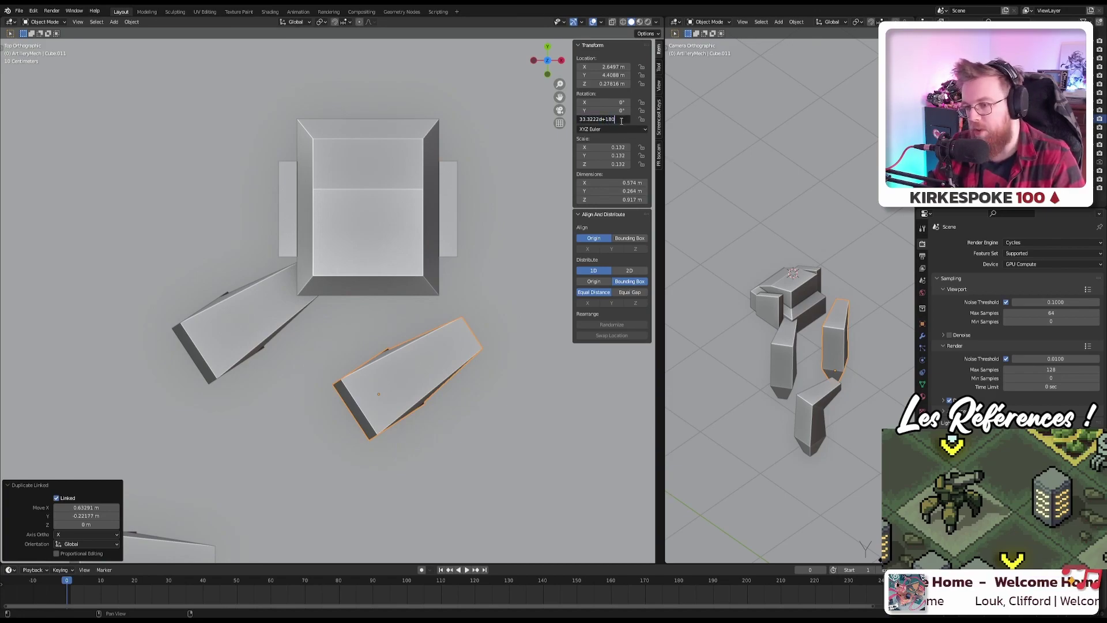
{"action": "key", "text": "Return"}
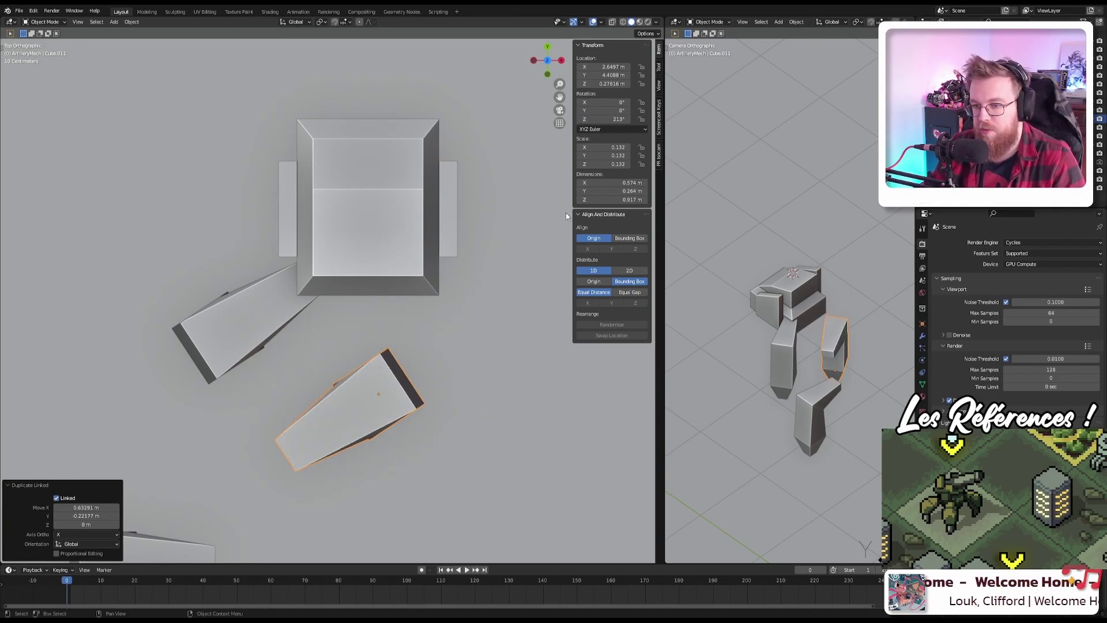
{"action": "double_click", "coordinate": [618, 120]}
{"action": "type", "text": "-90"}
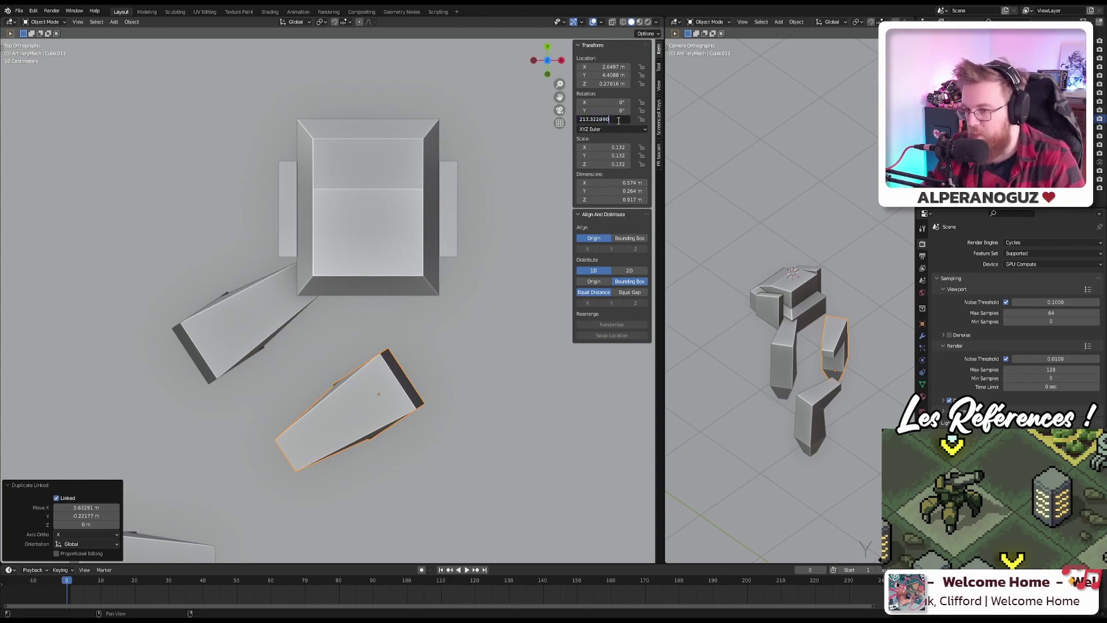
{"action": "key", "text": "Return"}
Step: Set the copied leg at the pedestal's right corner angled 140°, then select both legs
{"action": "key", "text": "g"}
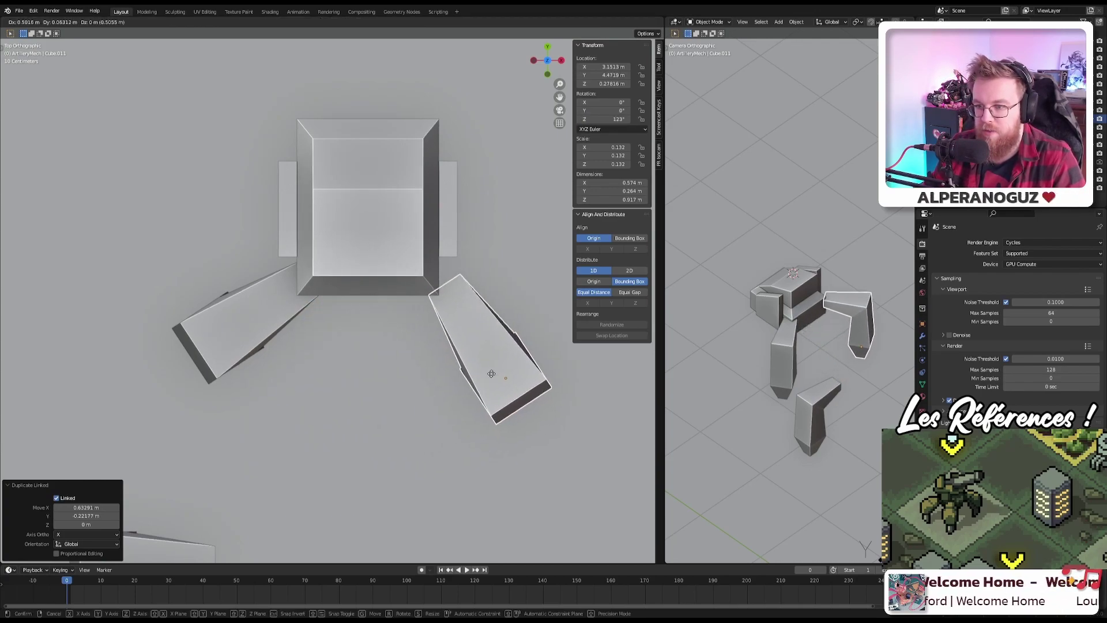
{"action": "left_click", "coordinate": [485, 361]}
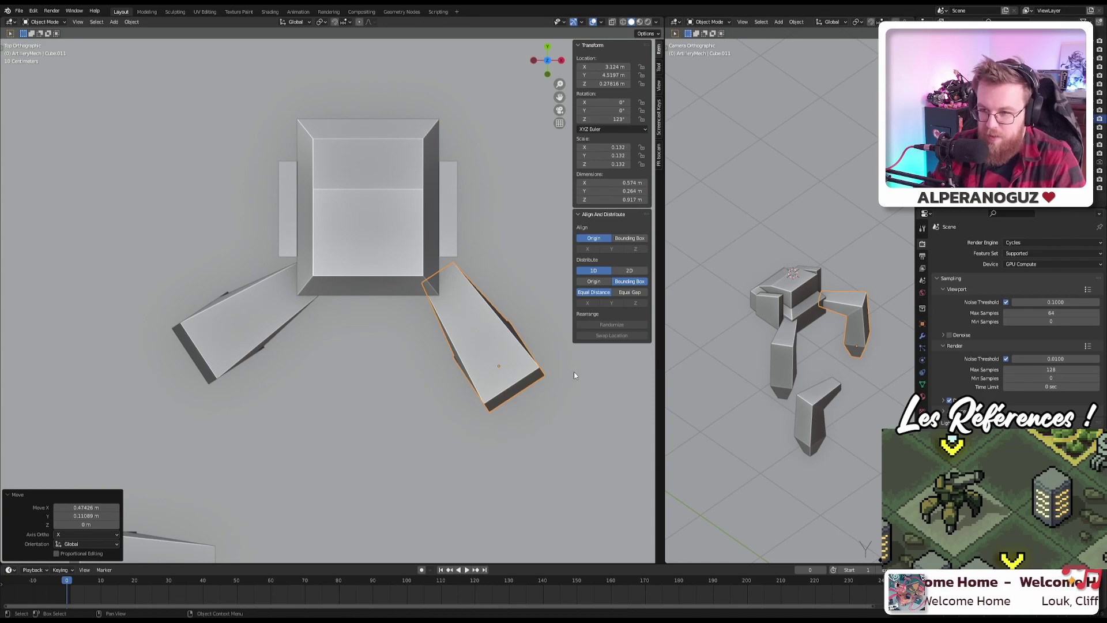
{"action": "key", "text": "r"}
{"action": "left_click", "coordinate": [567, 350]}
{"action": "key", "text": "g"}
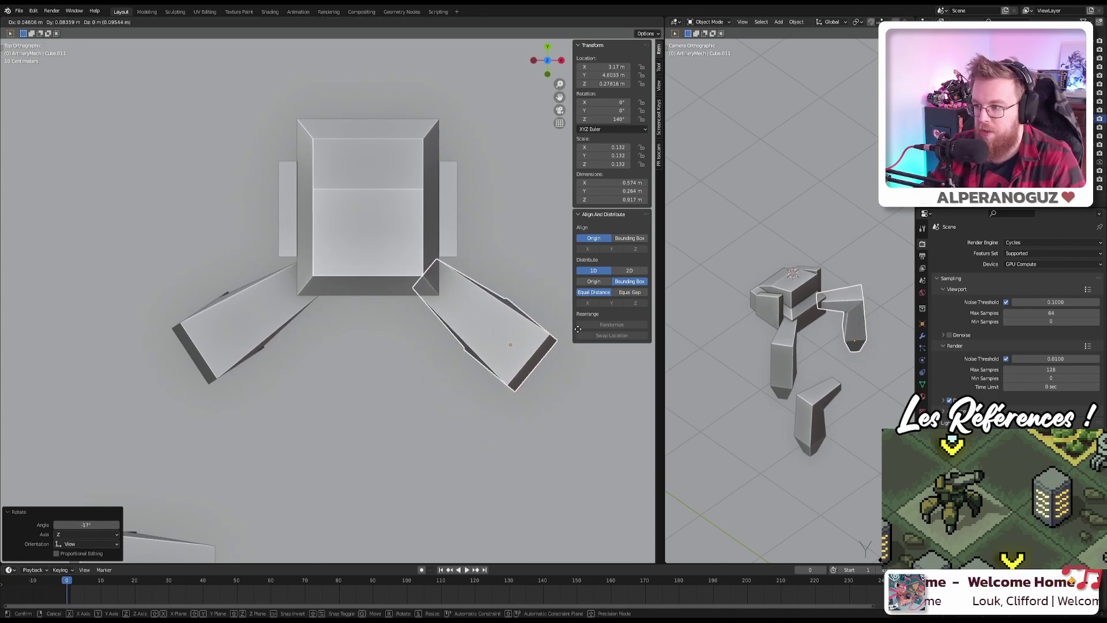
{"action": "left_click", "coordinate": [577, 330]}
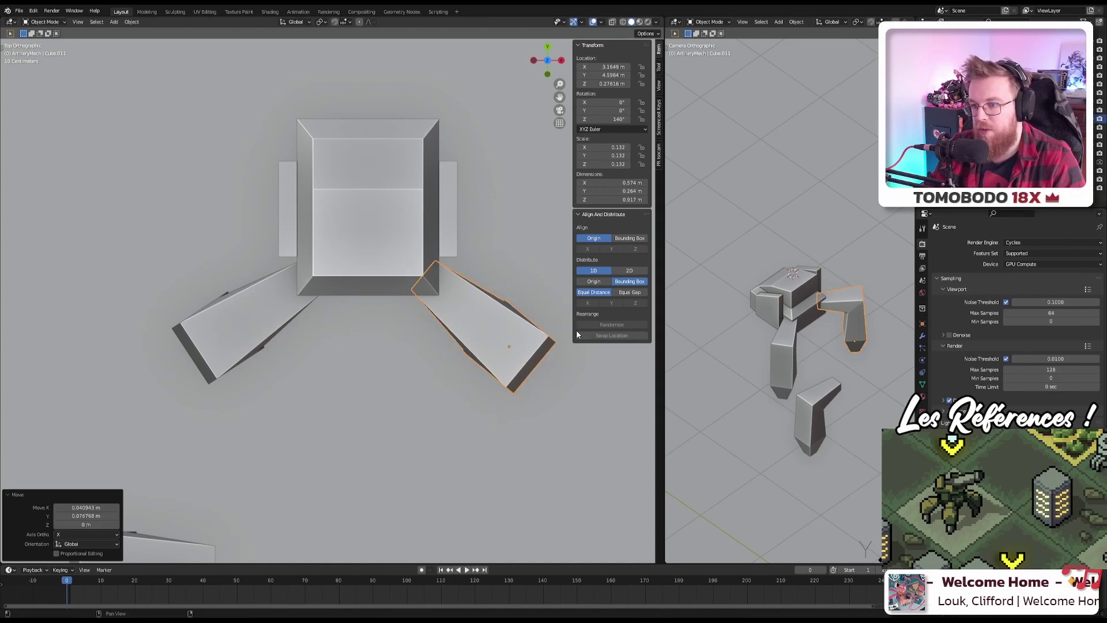
{"action": "left_click", "coordinate": [255, 314]}
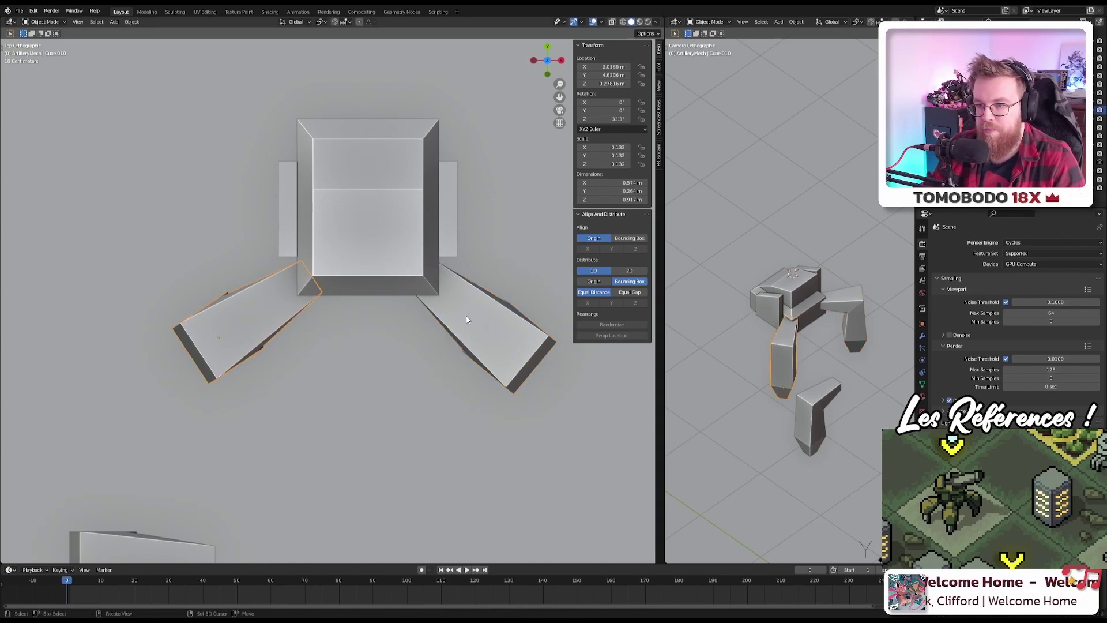
{"action": "left_click", "coordinate": [466, 318], "text": "shift"}
Step: Make linked copies of both legs, flip them 180° and place them at the pedestal's upper corners
{"action": "middle_click_drag", "start_coordinate": [486, 261], "coordinate": [476, 361], "text": "shift"}
{"action": "key", "text": "alt+d"}
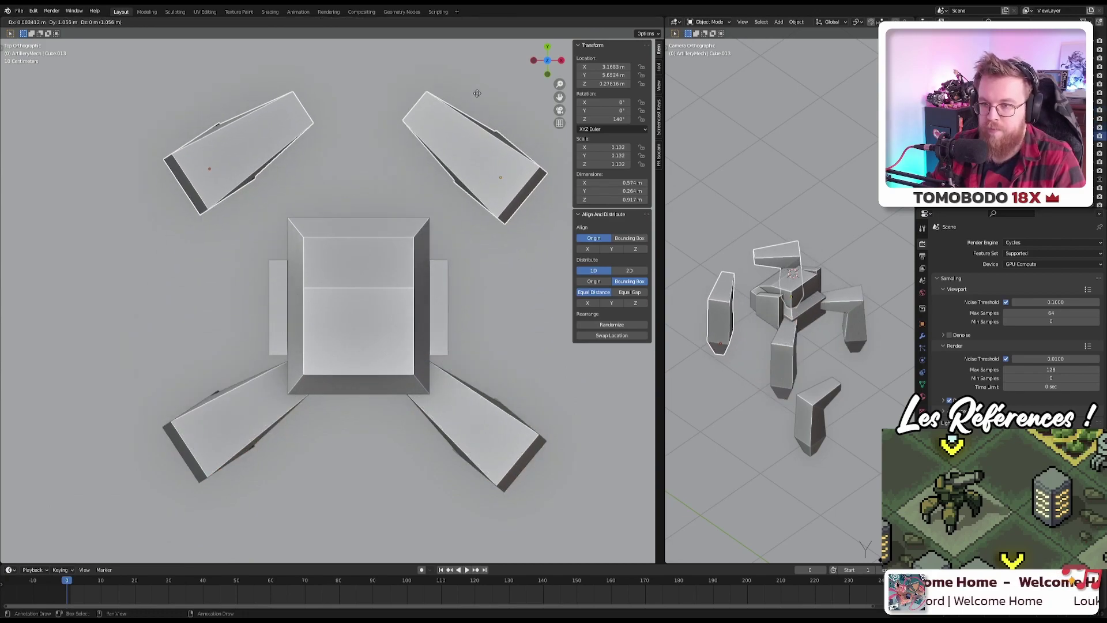
{"action": "left_click", "coordinate": [479, 106]}
{"action": "key", "text": "r"}
{"action": "left_click", "coordinate": [128, 154]}
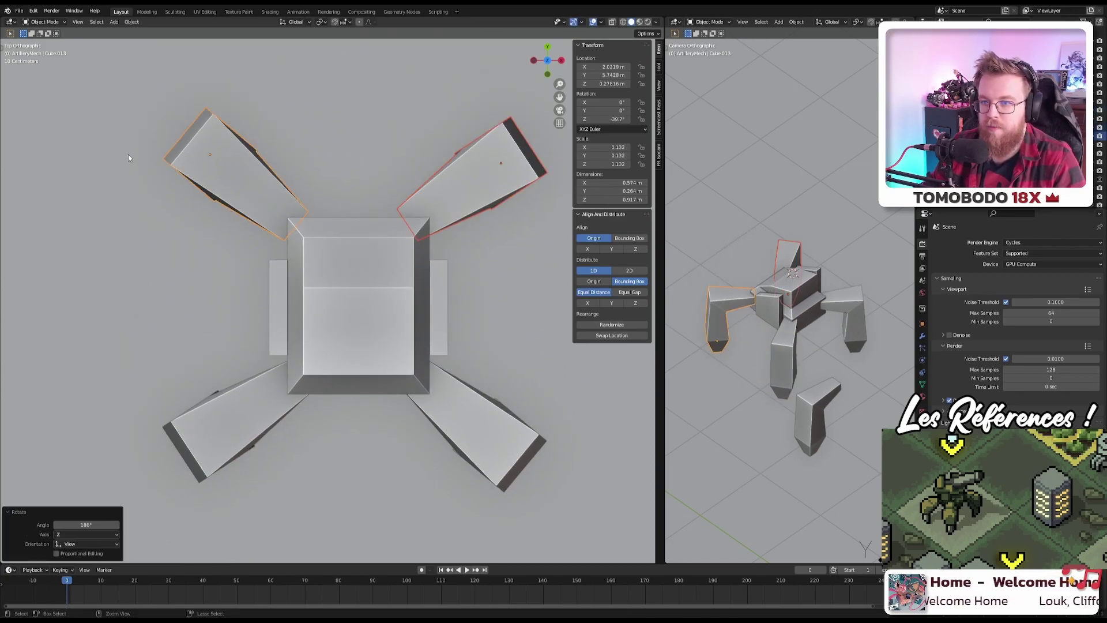
{"action": "key", "text": "g"}
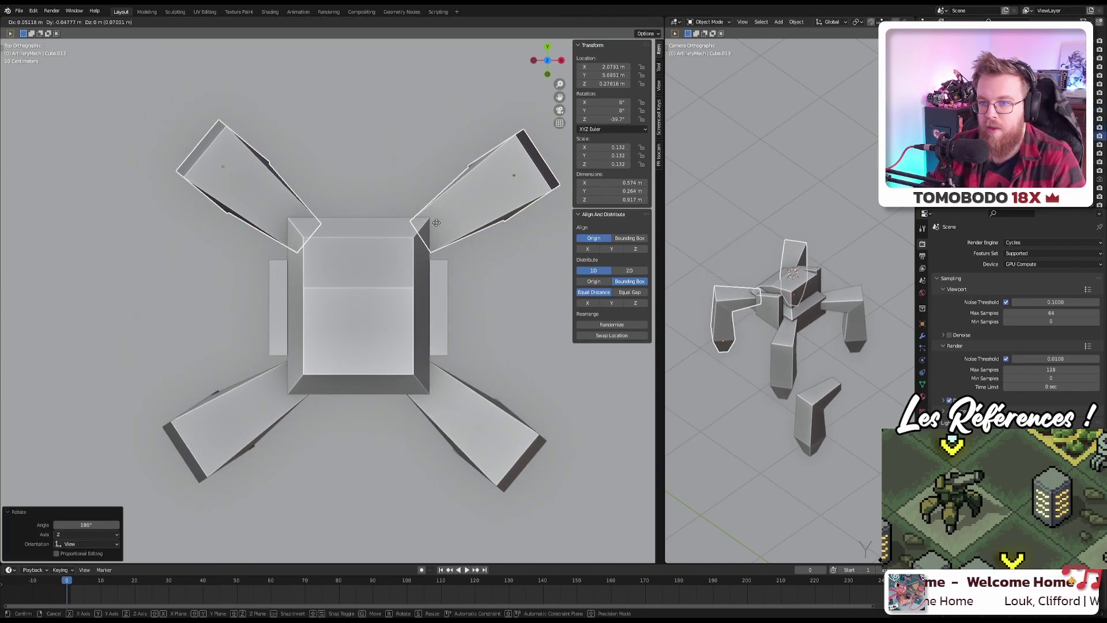
{"action": "left_click", "coordinate": [432, 224]}
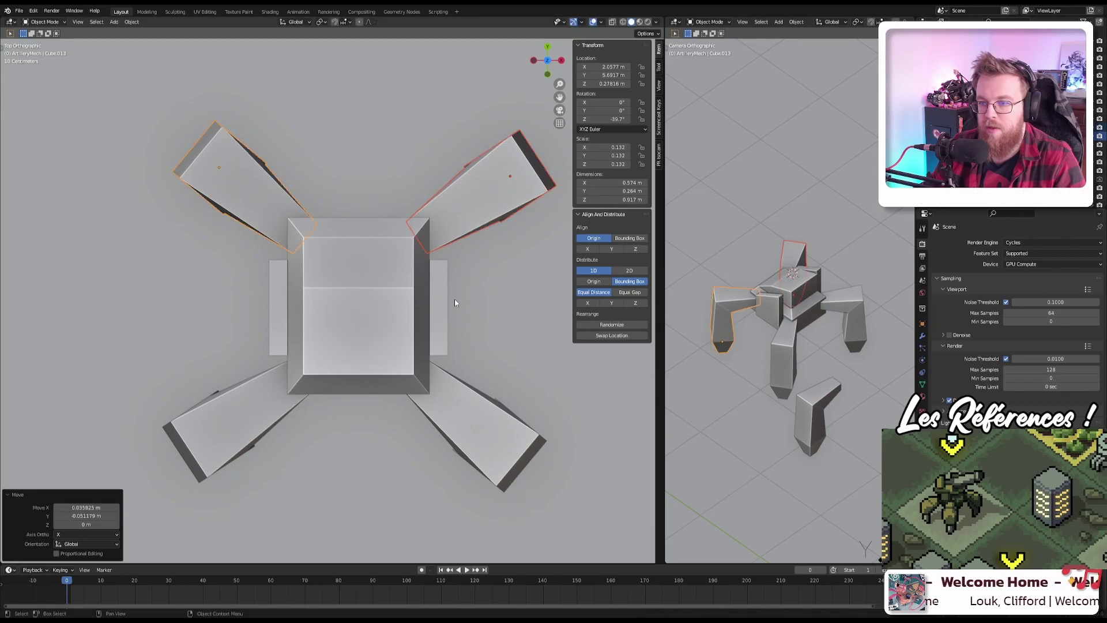
Step: Nudge the bottom-right leg along Y
{"action": "left_click", "coordinate": [494, 446]}
{"action": "left_click", "coordinate": [280, 418], "text": "shift"}
{"action": "left_click", "coordinate": [508, 408], "text": "shift"}
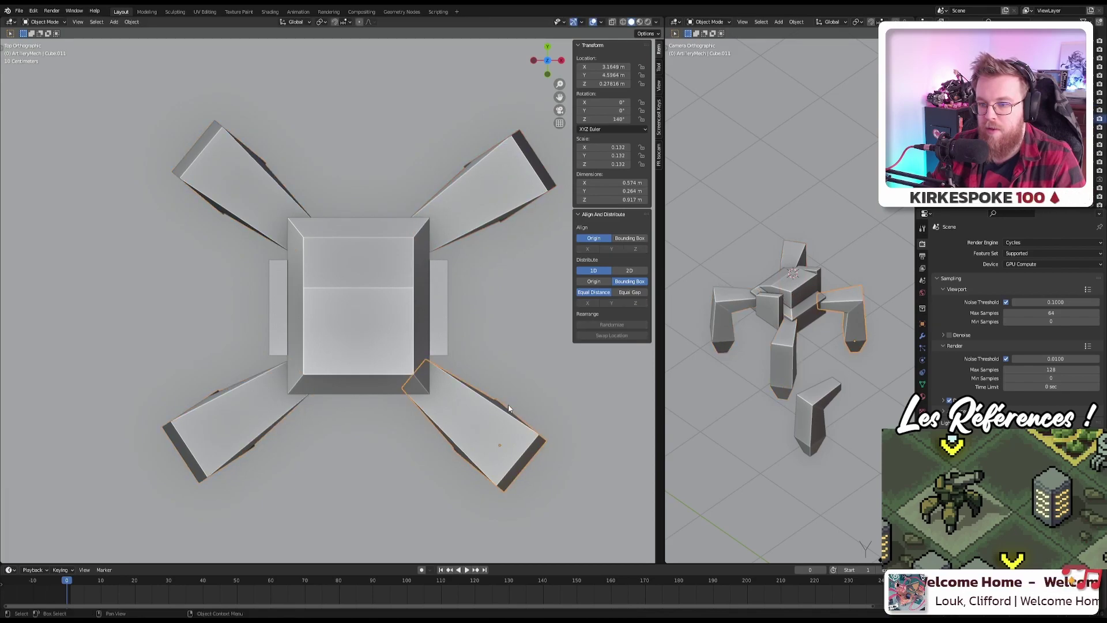
{"action": "key", "text": "g"}
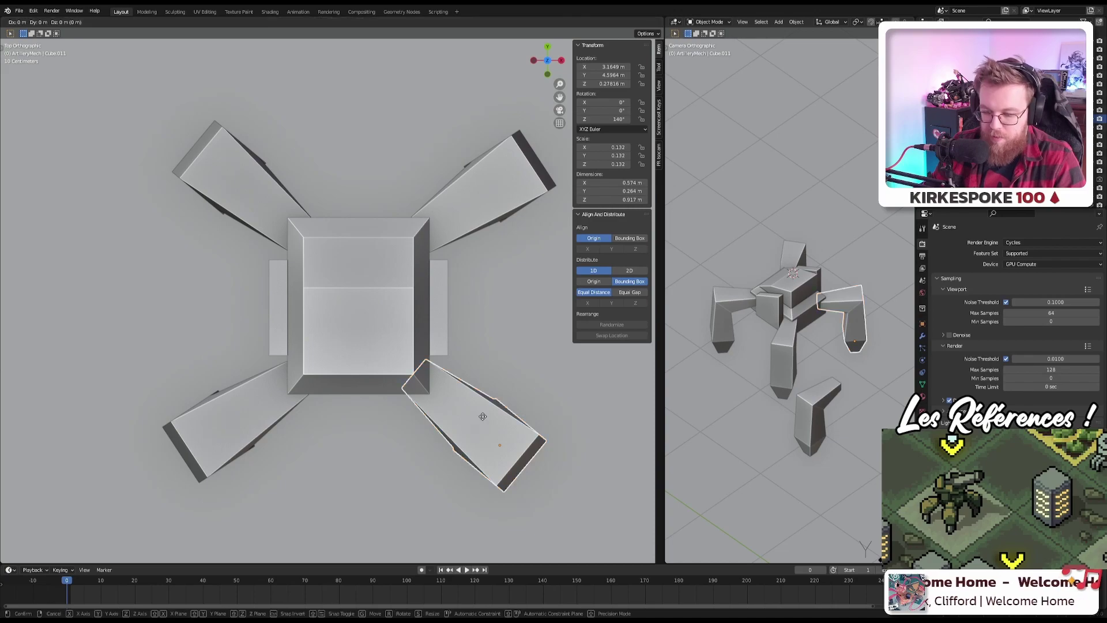
{"action": "key", "text": "y"}
{"action": "left_click", "coordinate": [483, 423]}
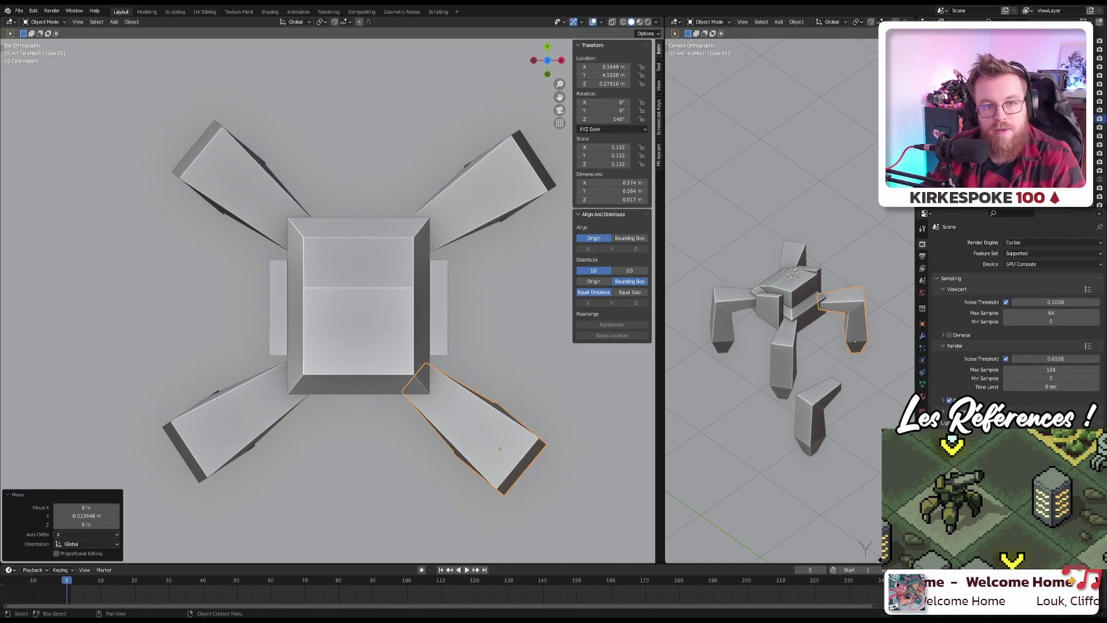
{"action": "middle_click_drag", "start_coordinate": [333, 227], "coordinate": [263, 256], "text": "shift"}
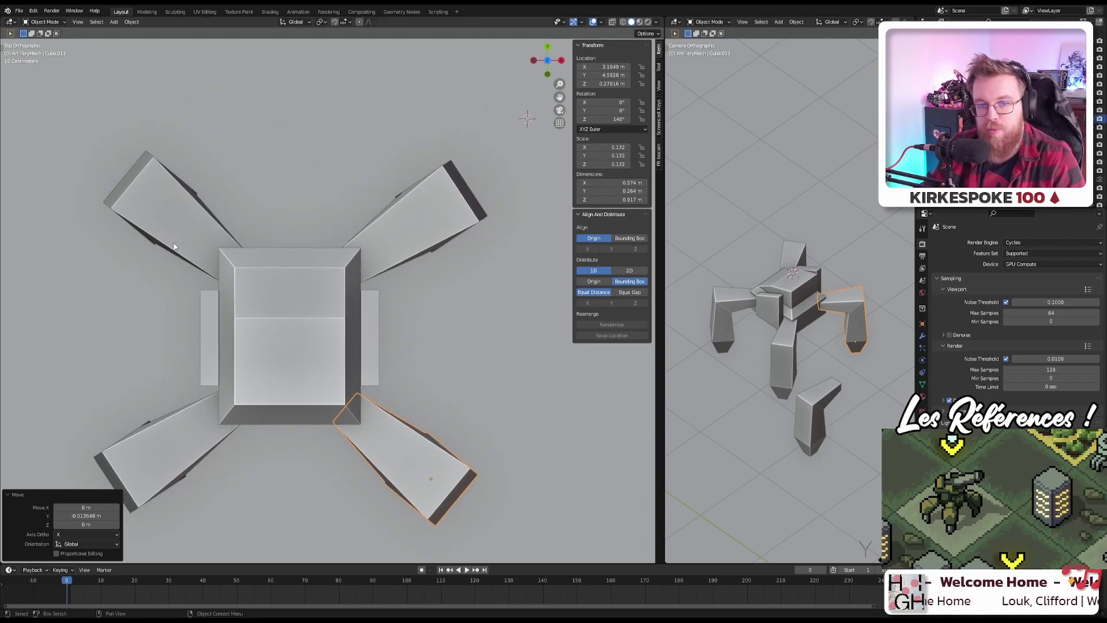
Step: Adjust the top-left leg along Y and then X so it mirrors the others
{"action": "left_click", "coordinate": [389, 228]}
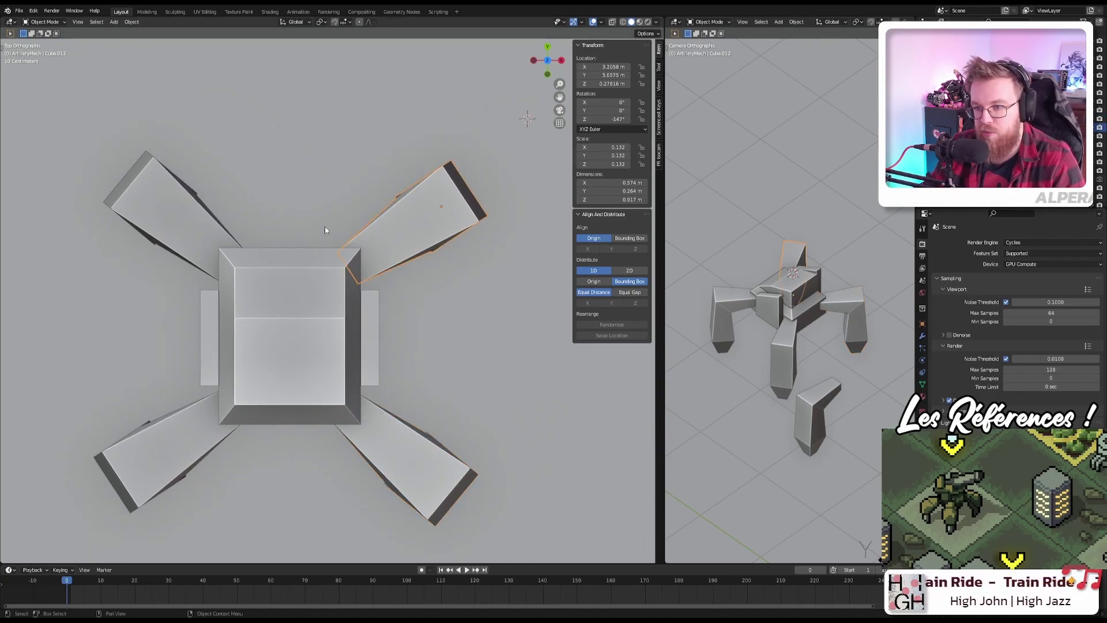
{"action": "left_click", "coordinate": [209, 232]}
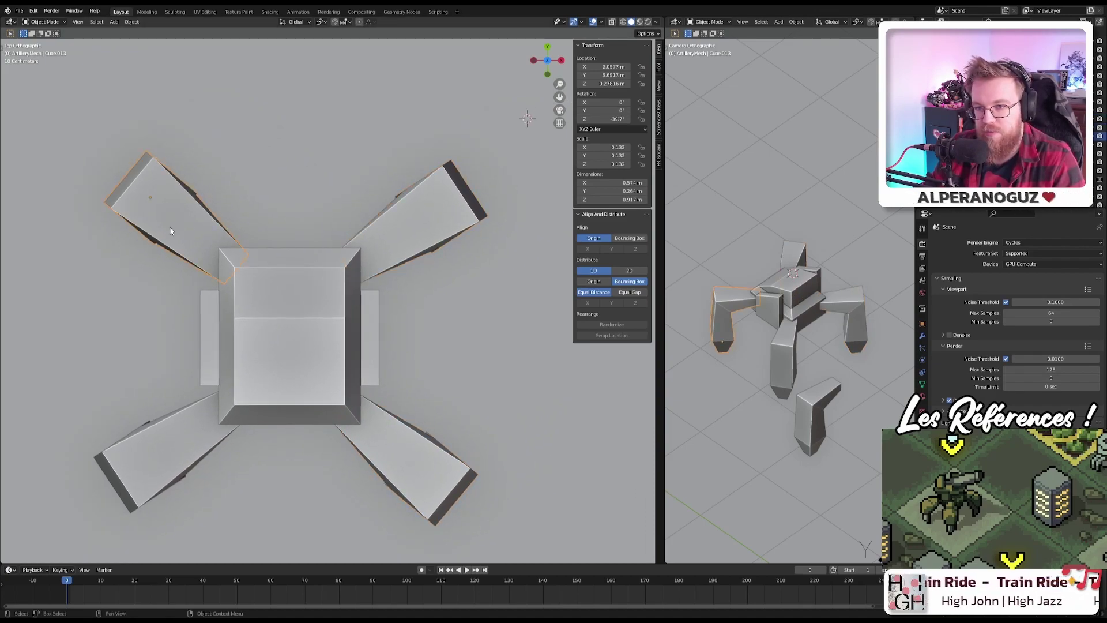
{"action": "key", "text": "g"}
{"action": "key", "text": "y"}
{"action": "left_click", "coordinate": [212, 225]}
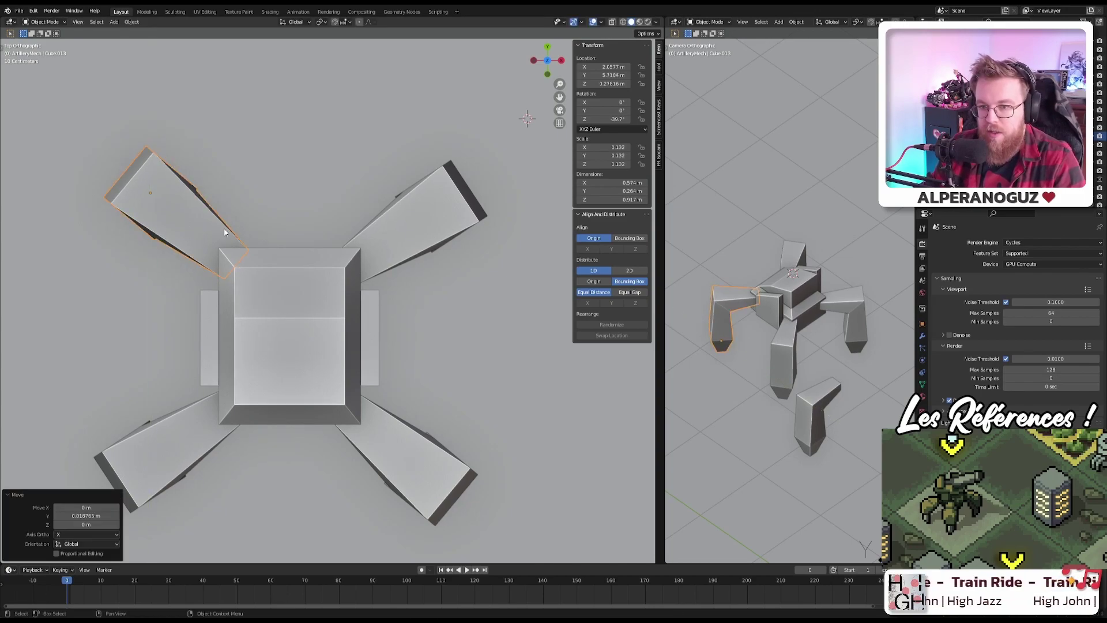
{"action": "left_click", "coordinate": [376, 255], "text": "shift"}
{"action": "left_click", "coordinate": [196, 229], "text": "shift"}
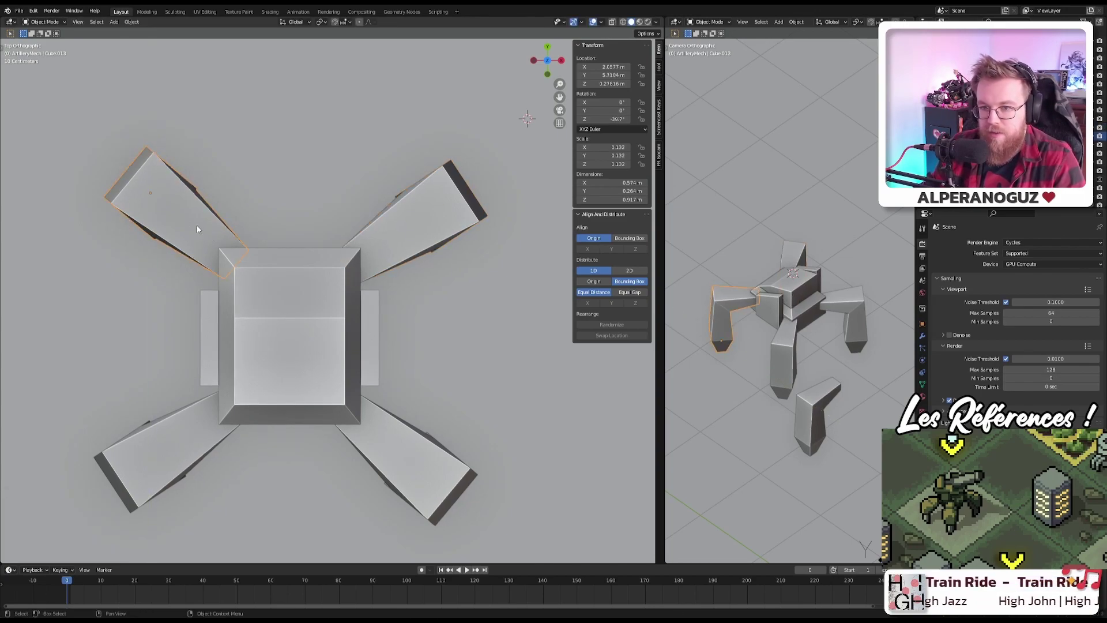
{"action": "key", "text": "h"}
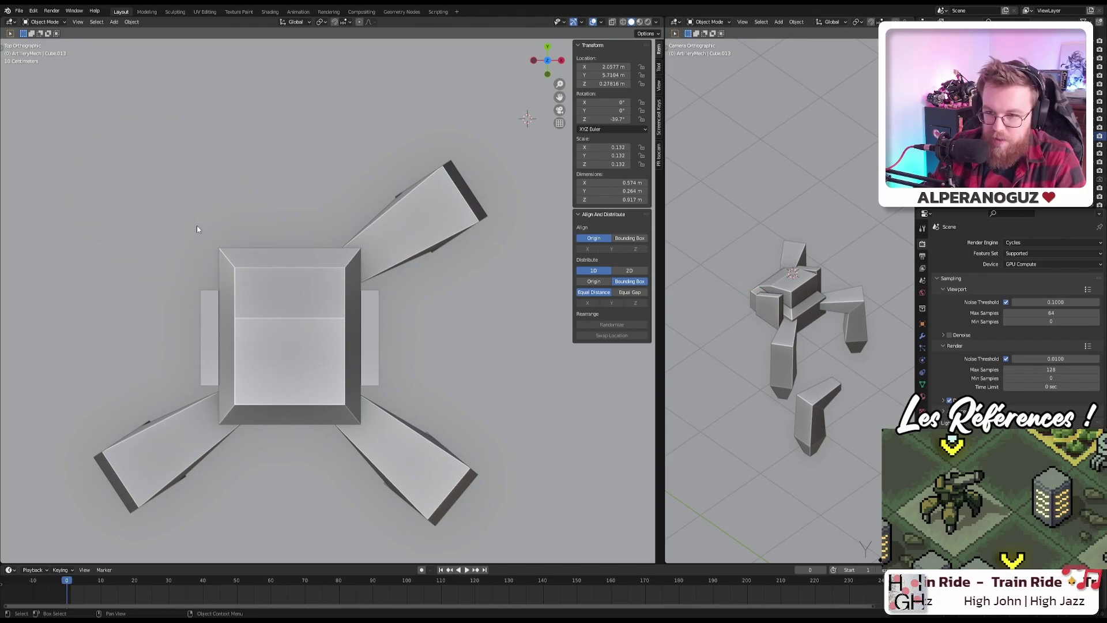
{"action": "key", "text": "alt+h"}
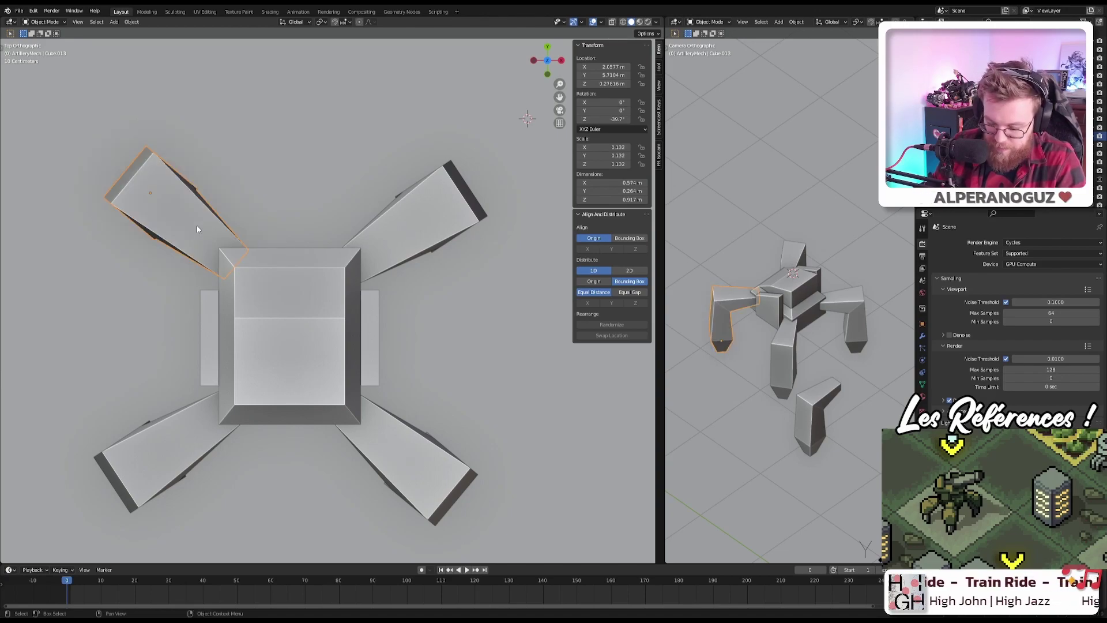
{"action": "key", "text": "g"}
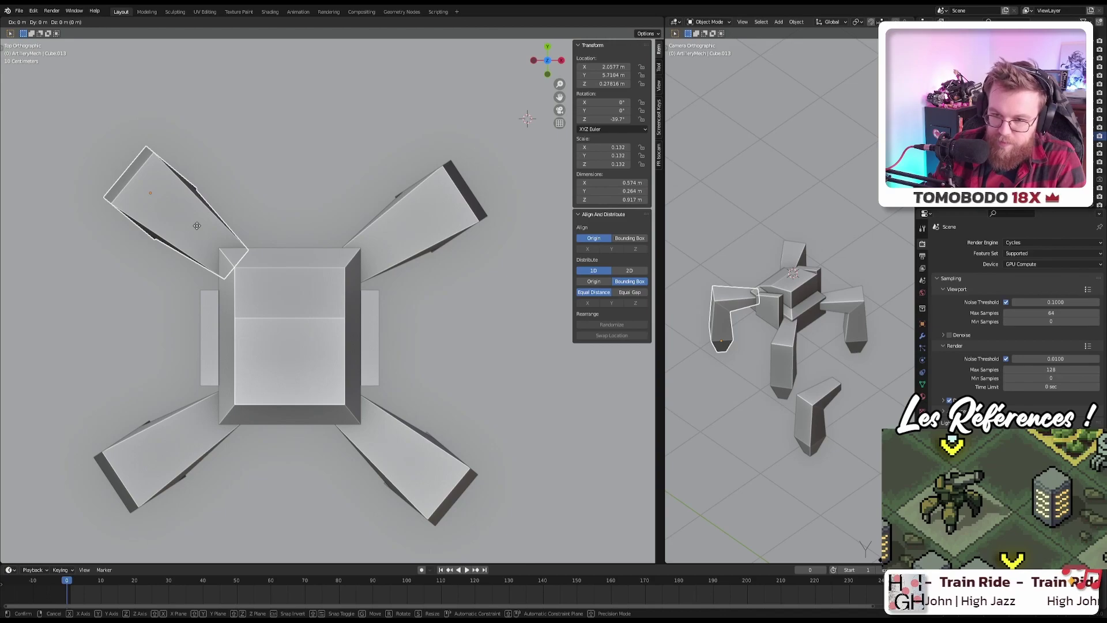
{"action": "key", "text": "x"}
{"action": "left_click", "coordinate": [196, 225]}
Step: Nudge the bottom-left leg slightly along X
{"action": "left_click", "coordinate": [370, 235]}
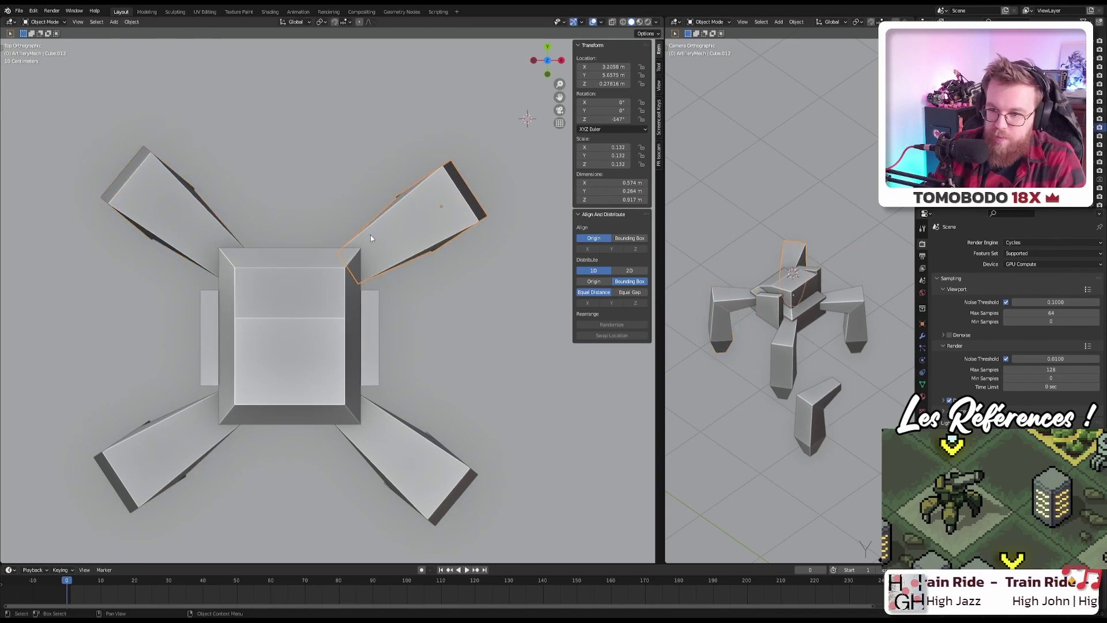
{"action": "left_click", "coordinate": [363, 451]}
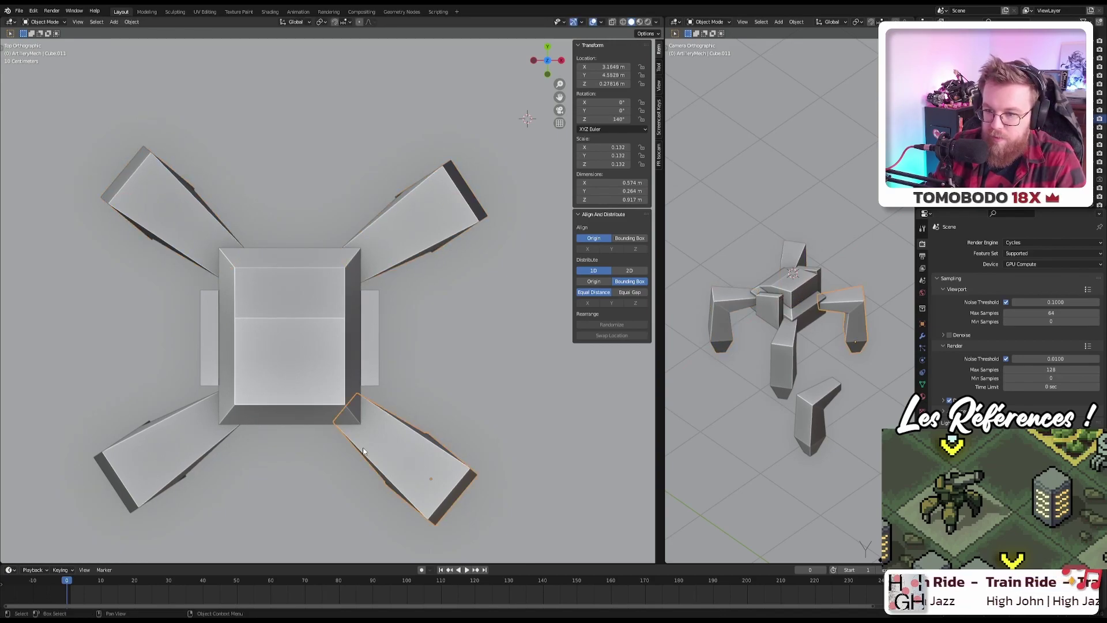
{"action": "left_click", "coordinate": [192, 433]}
{"action": "key", "text": "g"}
{"action": "key", "text": "x"}
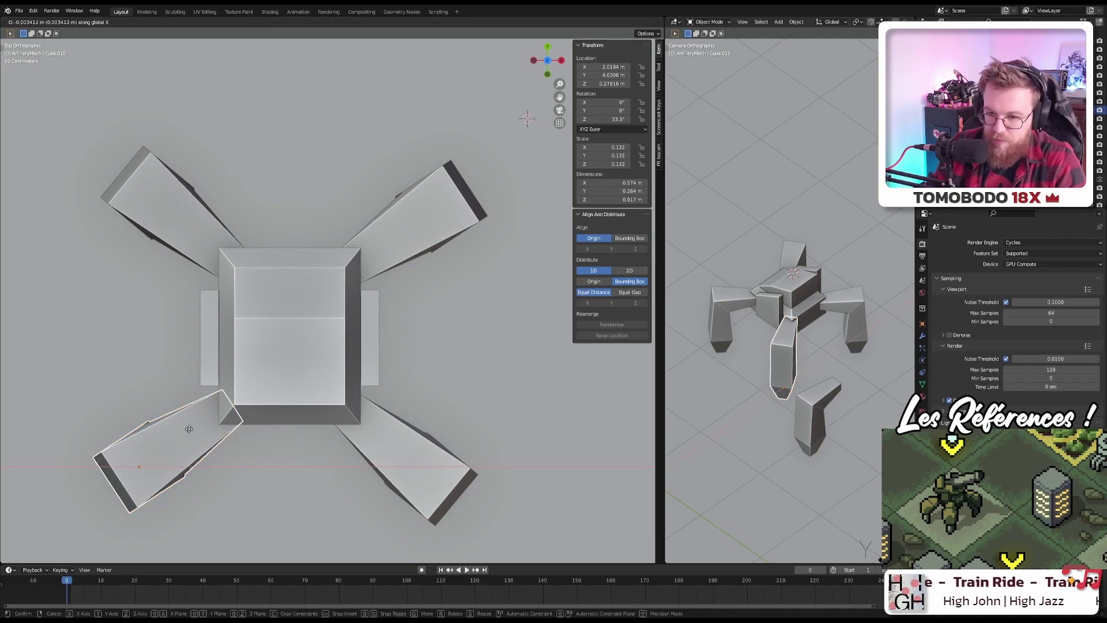
{"action": "left_click", "coordinate": [212, 423]}
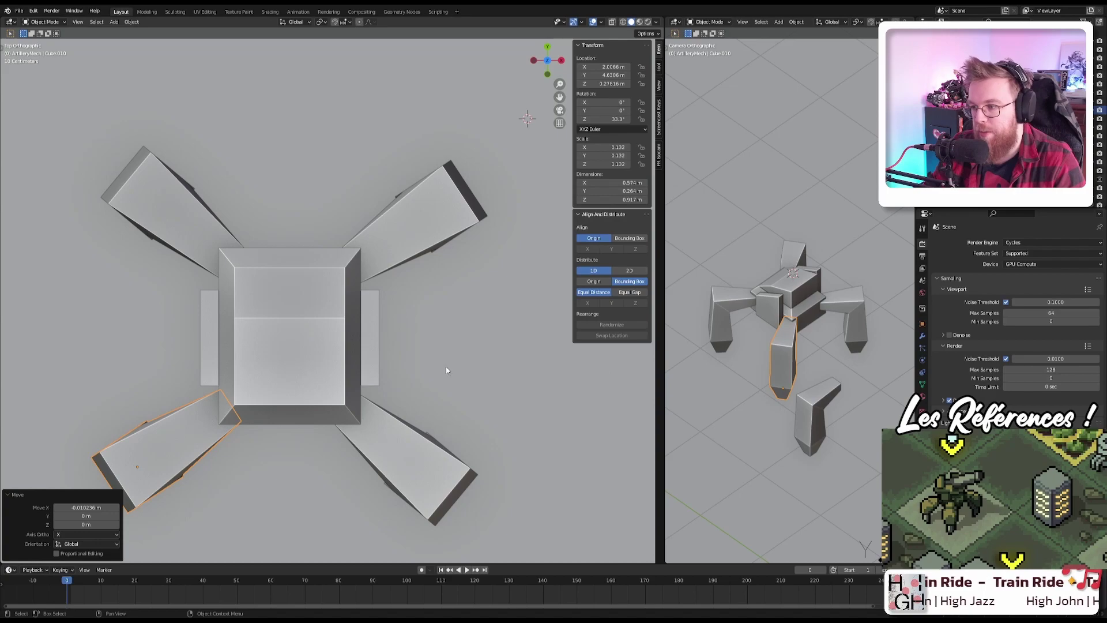
Step: Delete the detached leg piece, then restore it with undo
{"action": "middle_click_drag", "start_coordinate": [394, 376], "coordinate": [335, 400]}
{"action": "left_click", "coordinate": [293, 451]}
{"action": "key", "text": "Delete"}
{"action": "key", "text": "ctrl+z"}
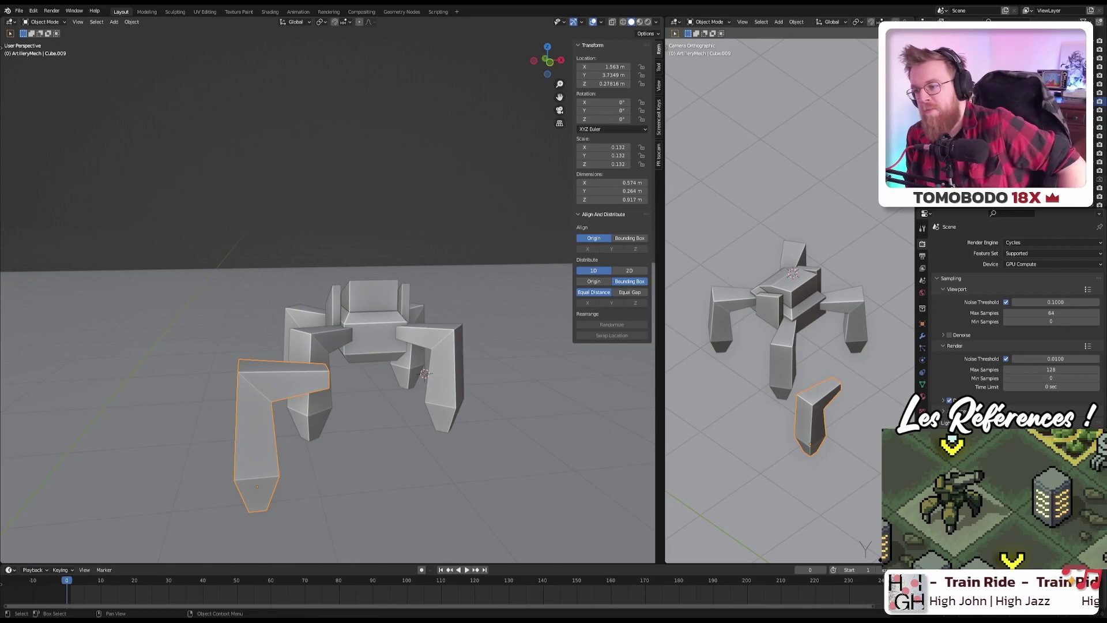
Step: In a flat front view, enter Edit Mode on the leg and select its knee edge loop
{"action": "key", "text": "KP_1"}
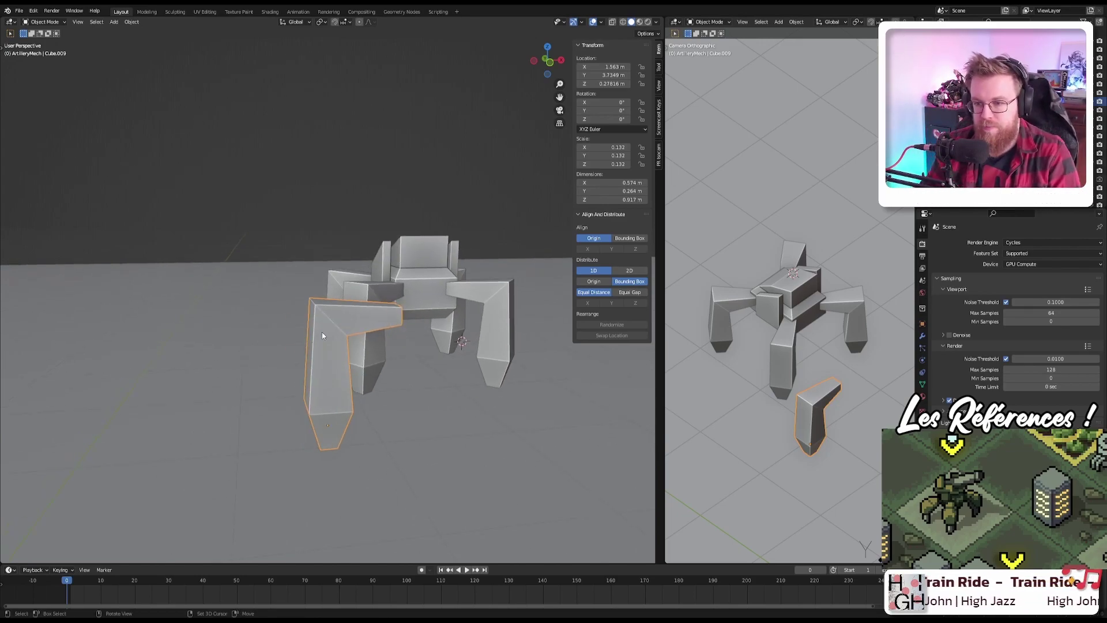
{"action": "scroll", "coordinate": [317, 327], "scroll_direction": "up", "scroll_amount": 1}
{"action": "key", "text": "KP_5"}
{"action": "scroll", "coordinate": [313, 327], "scroll_direction": "up", "scroll_amount": 5}
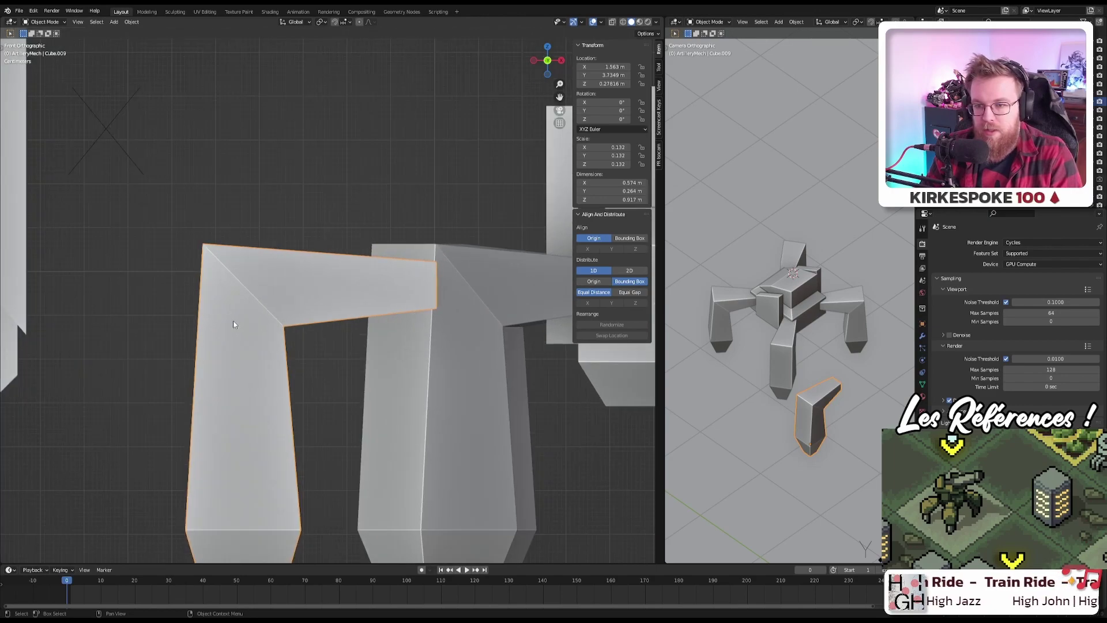
{"action": "key", "text": "Tab"}
{"action": "left_click", "coordinate": [244, 283], "text": "alt"}
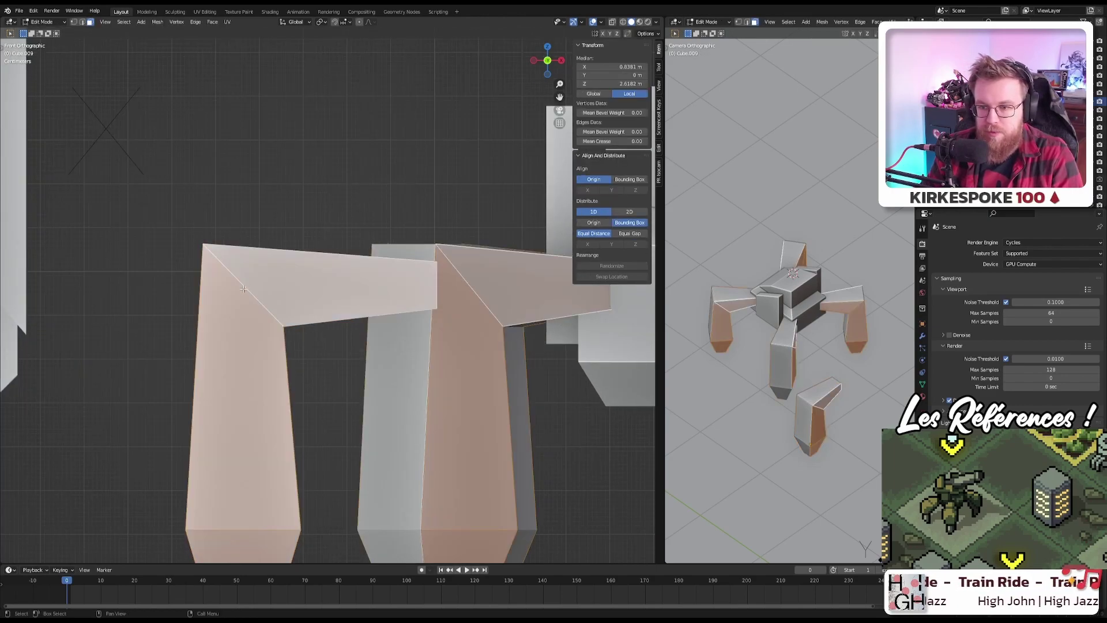
{"action": "key", "text": "2"}
{"action": "left_click", "coordinate": [275, 319], "text": "alt"}
Step: Move the knee edge loop 0.11649 m on X and 0.17377 m on Z to reshape the bend
{"action": "middle_click_drag", "start_coordinate": [274, 319], "coordinate": [323, 321]}
{"action": "key", "text": "KP_1"}
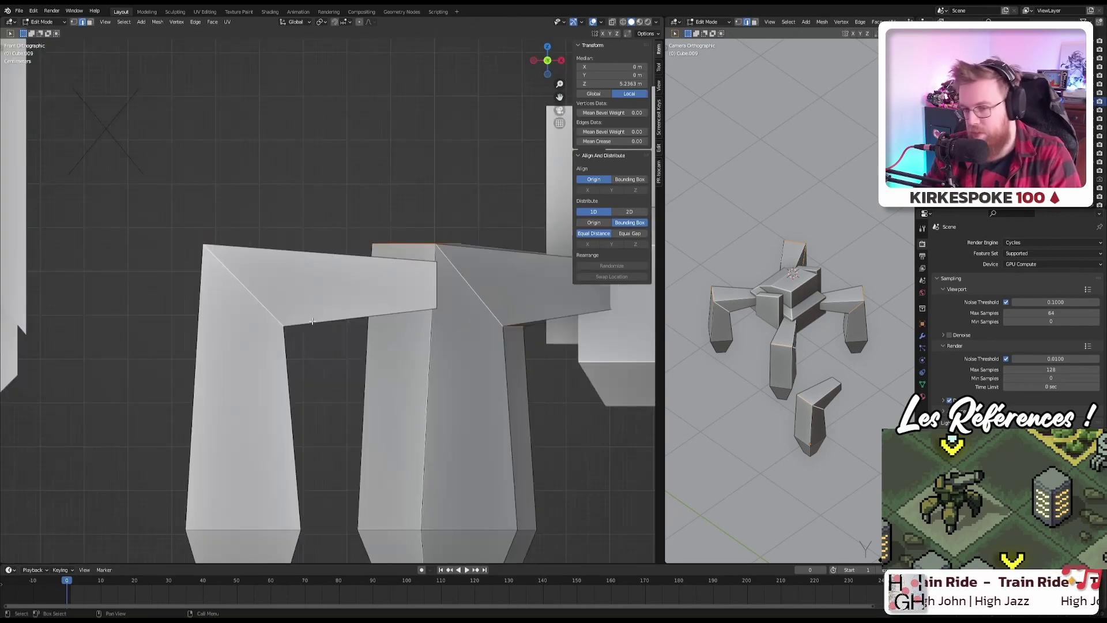
{"action": "key", "text": "g"}
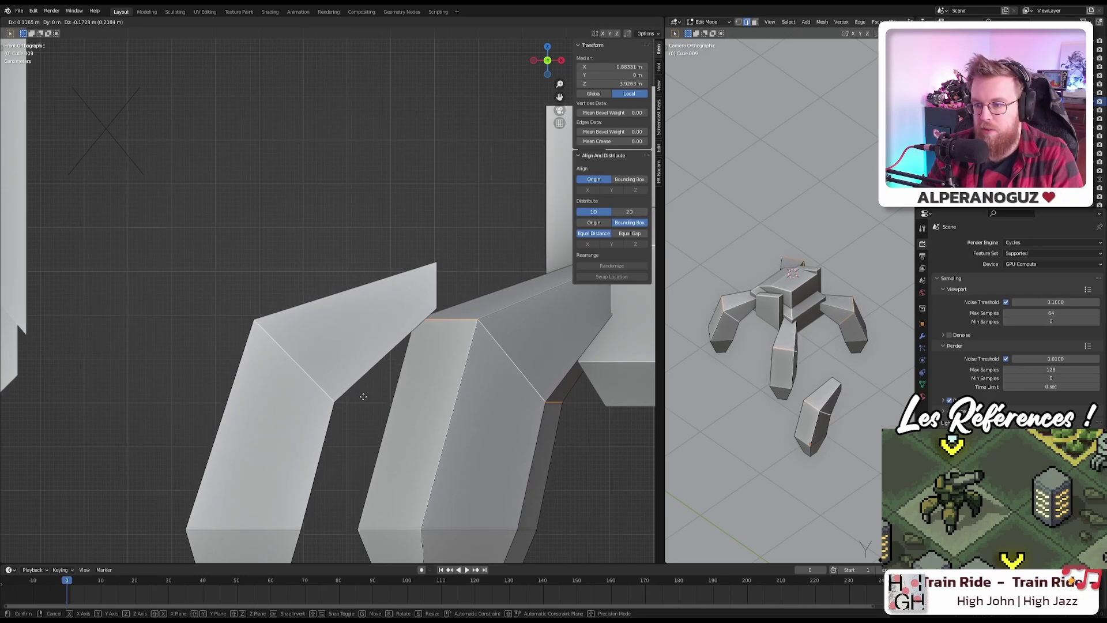
{"action": "left_click", "coordinate": [361, 391]}
{"action": "middle_click_drag", "start_coordinate": [308, 309], "coordinate": [424, 352]}
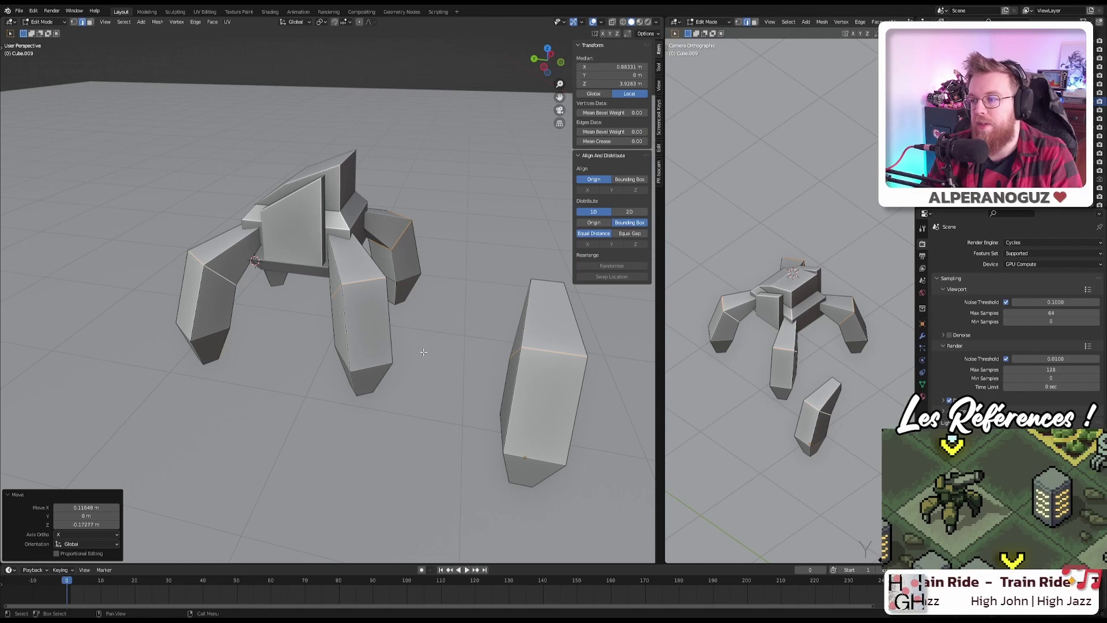
{"action": "key", "text": "KP_1"}
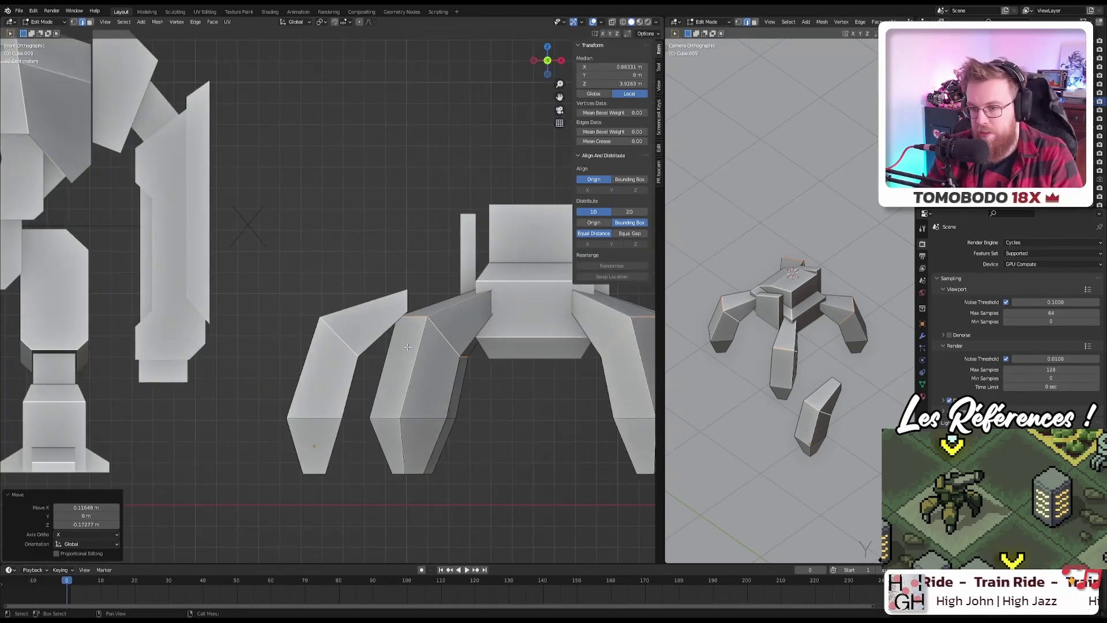
{"action": "scroll", "coordinate": [331, 452], "scroll_direction": "up", "scroll_amount": 6}
{"action": "scroll", "coordinate": [331, 452], "scroll_direction": "down", "scroll_amount": 5}
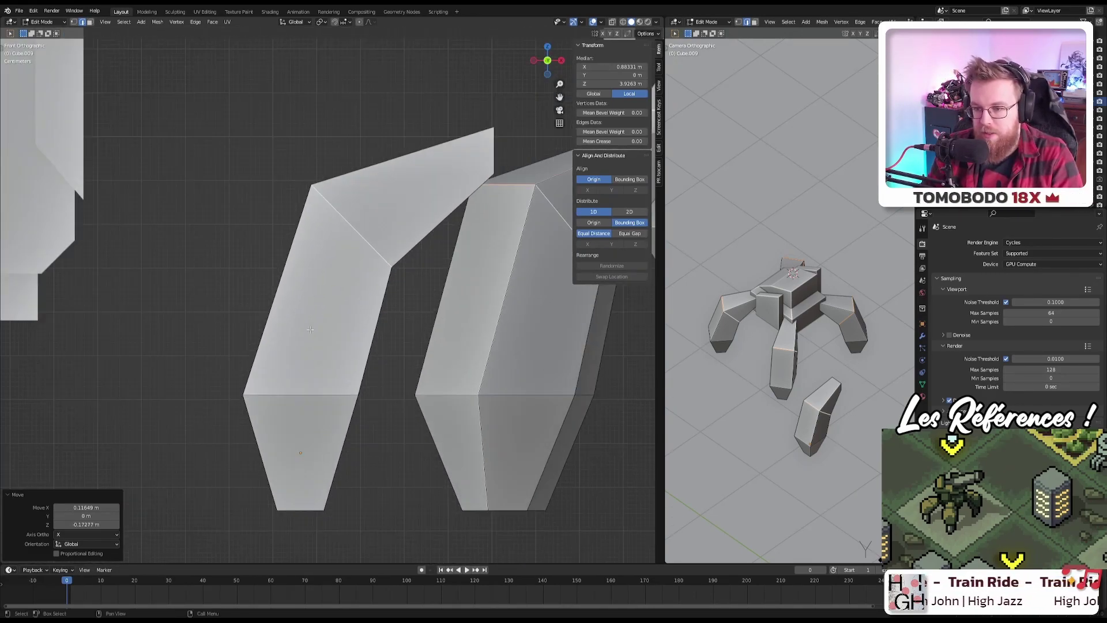
{"action": "scroll", "coordinate": [288, 421], "scroll_direction": "up", "scroll_amount": 2}
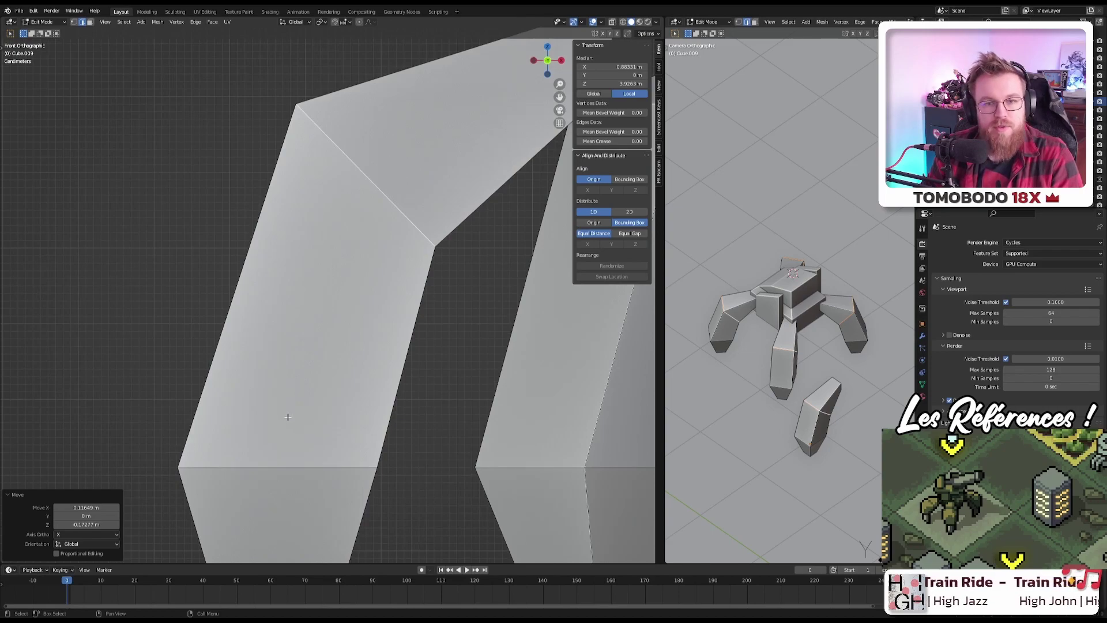
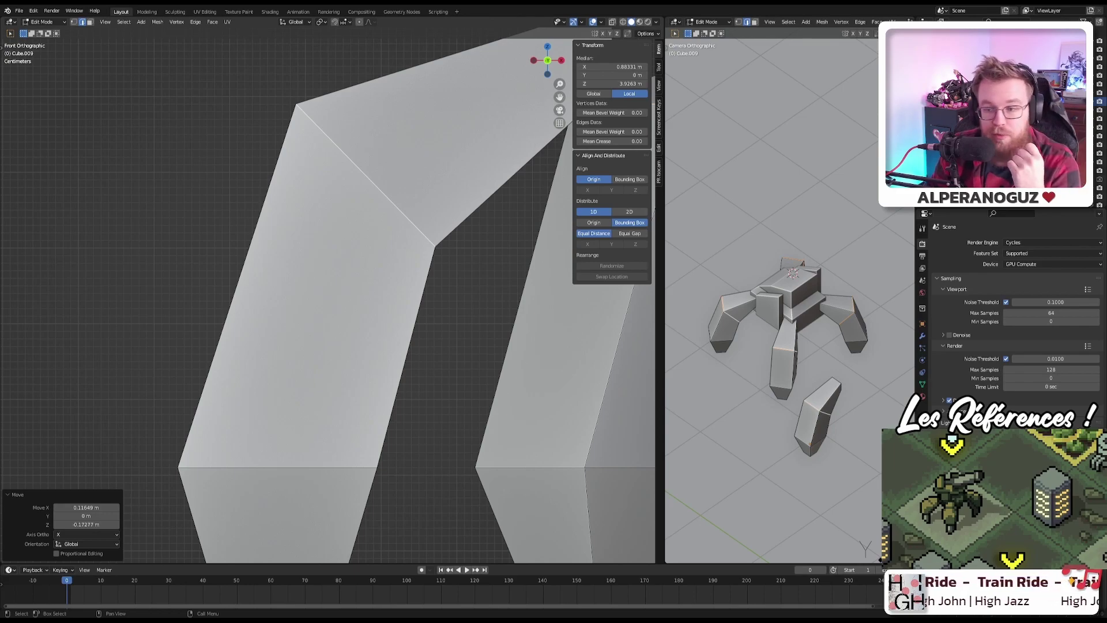
Step: Raise the outer leg's top geometry upward in front view
{"action": "scroll", "coordinate": [328, 294], "scroll_direction": "down", "scroll_amount": 6}
{"action": "scroll", "coordinate": [328, 294], "scroll_direction": "up", "scroll_amount": 2}
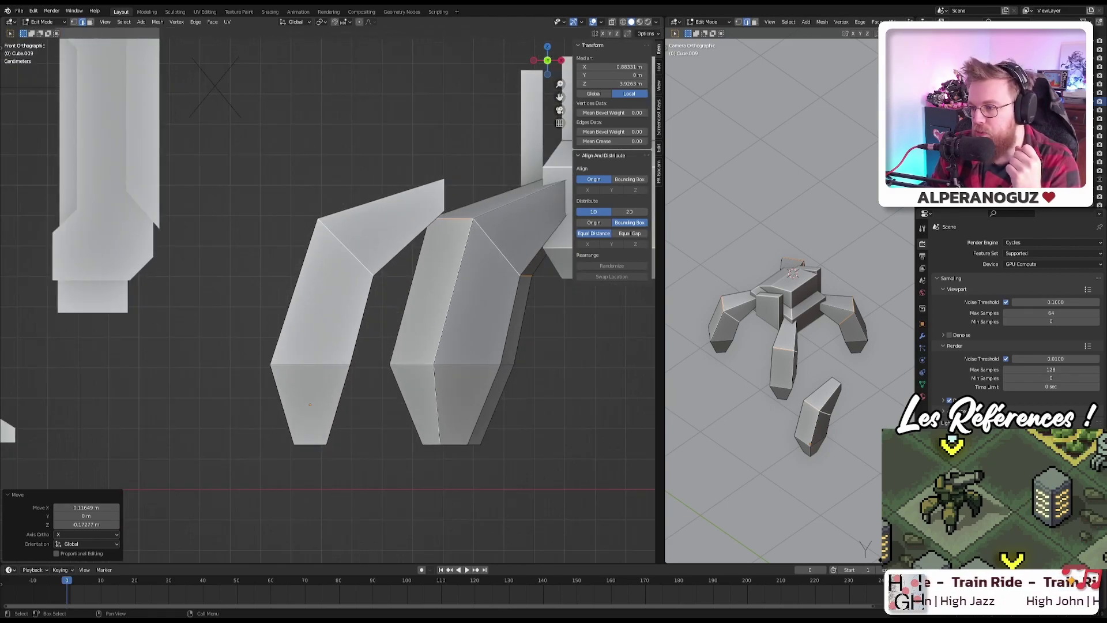
{"action": "scroll", "coordinate": [329, 294], "scroll_direction": "down", "scroll_amount": 3}
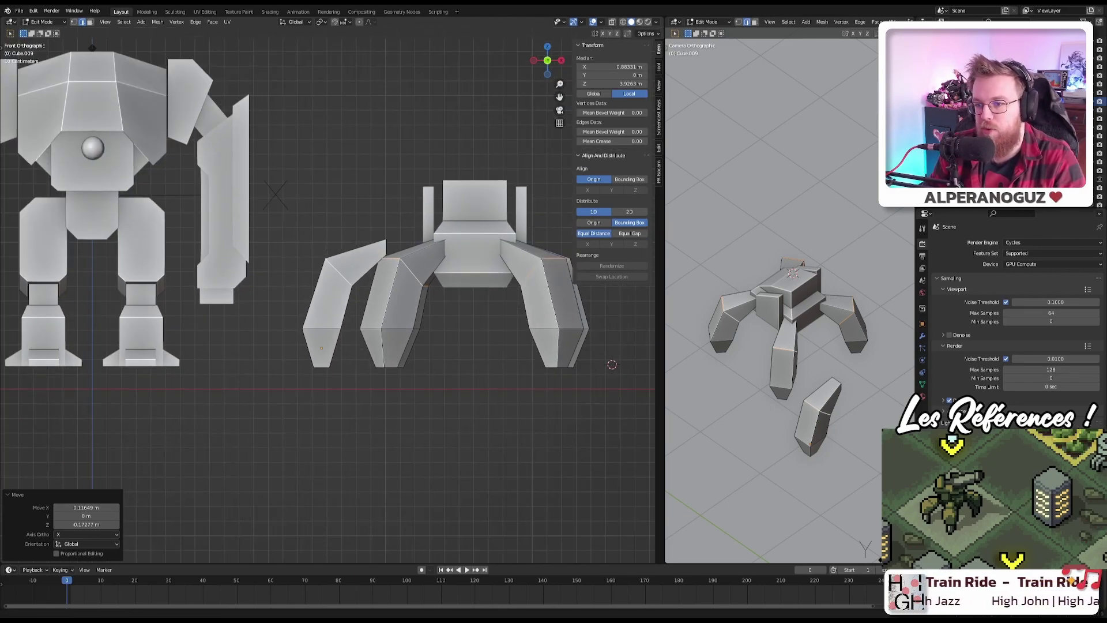
{"action": "mouse_move", "coordinate": [311, 248]}
{"action": "middle_mouse_down"}
{"action": "mouse_move", "coordinate": [442, 276]}
{"action": "mouse_move", "coordinate": [325, 246]}
{"action": "middle_mouse_up"}
{"action": "scroll", "coordinate": [324, 246], "scroll_direction": "up", "scroll_amount": 3}
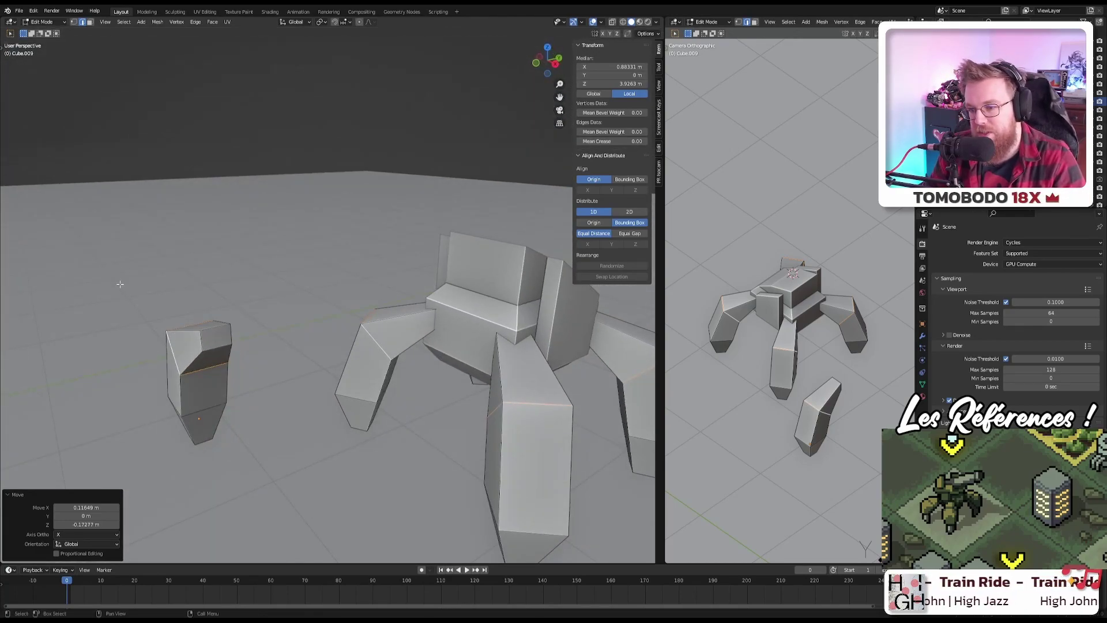
{"action": "middle_click_drag", "start_coordinate": [120, 283], "coordinate": [232, 298]}
{"action": "key", "text": "shift"}
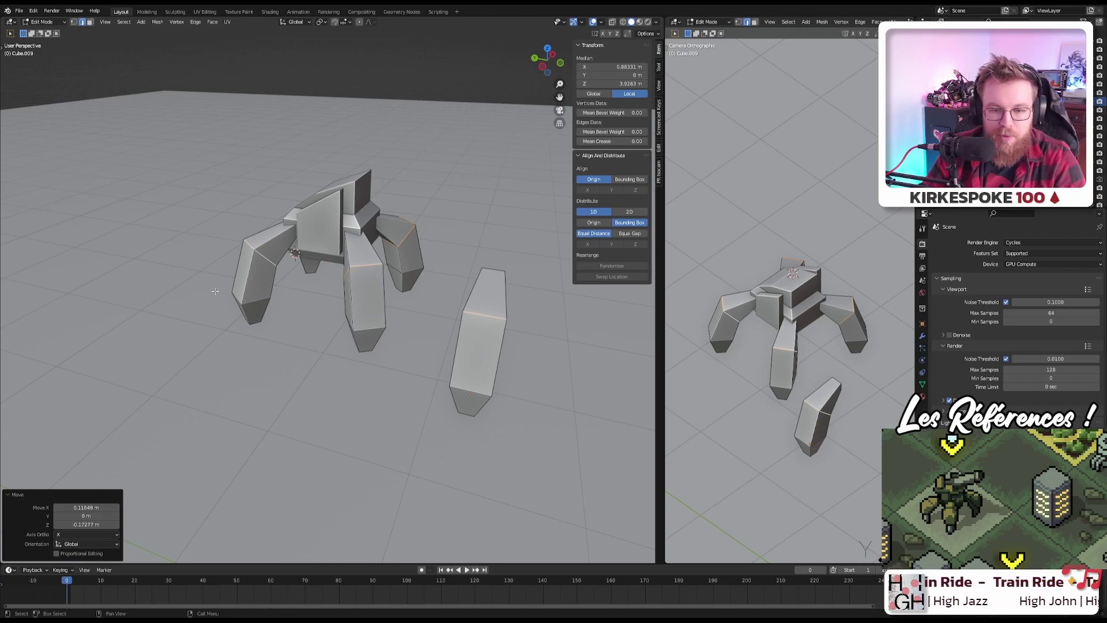
{"action": "middle_click_drag", "start_coordinate": [348, 236], "coordinate": [392, 234]}
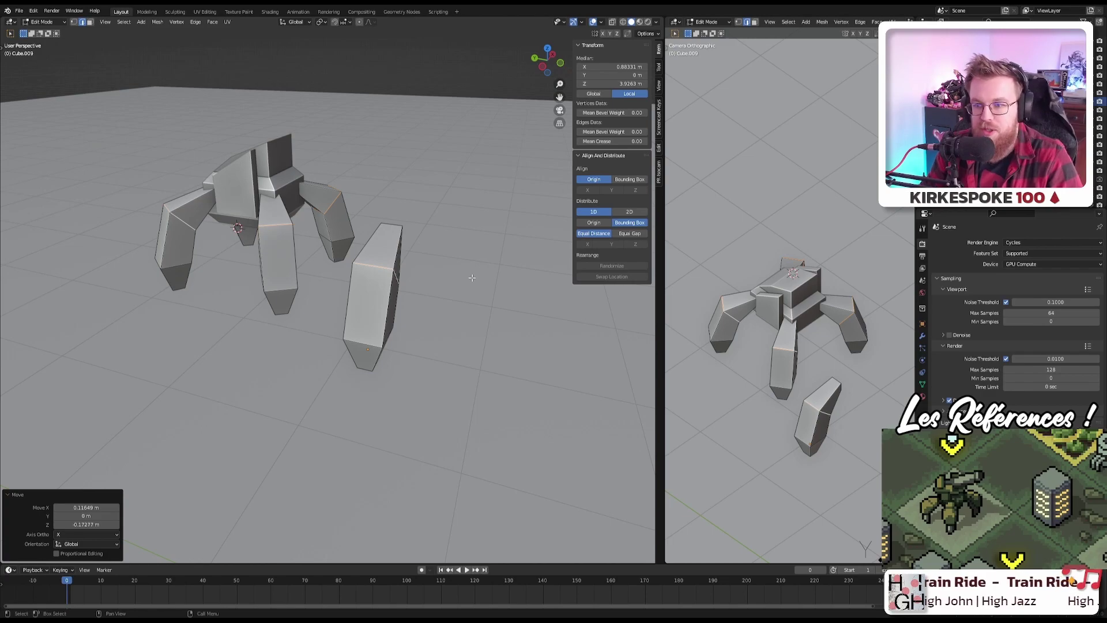
{"action": "key", "text": "KP_7"}
{"action": "key", "text": "KP_1"}
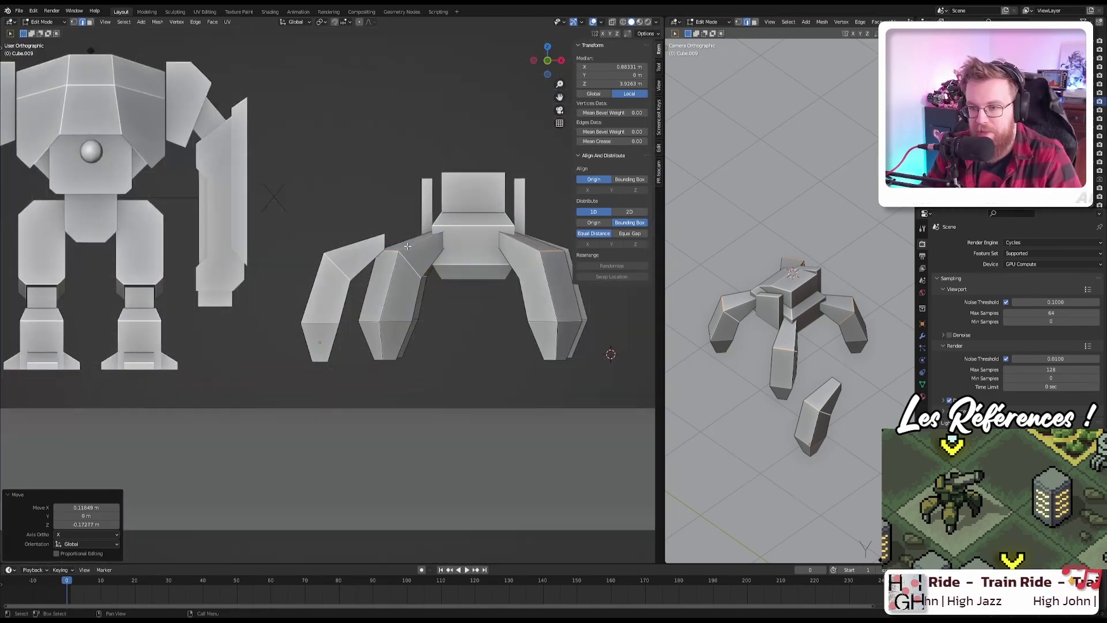
{"action": "scroll", "coordinate": [397, 253], "scroll_direction": "up", "scroll_amount": 4}
{"action": "scroll", "coordinate": [397, 254], "scroll_direction": "up", "scroll_amount": 5}
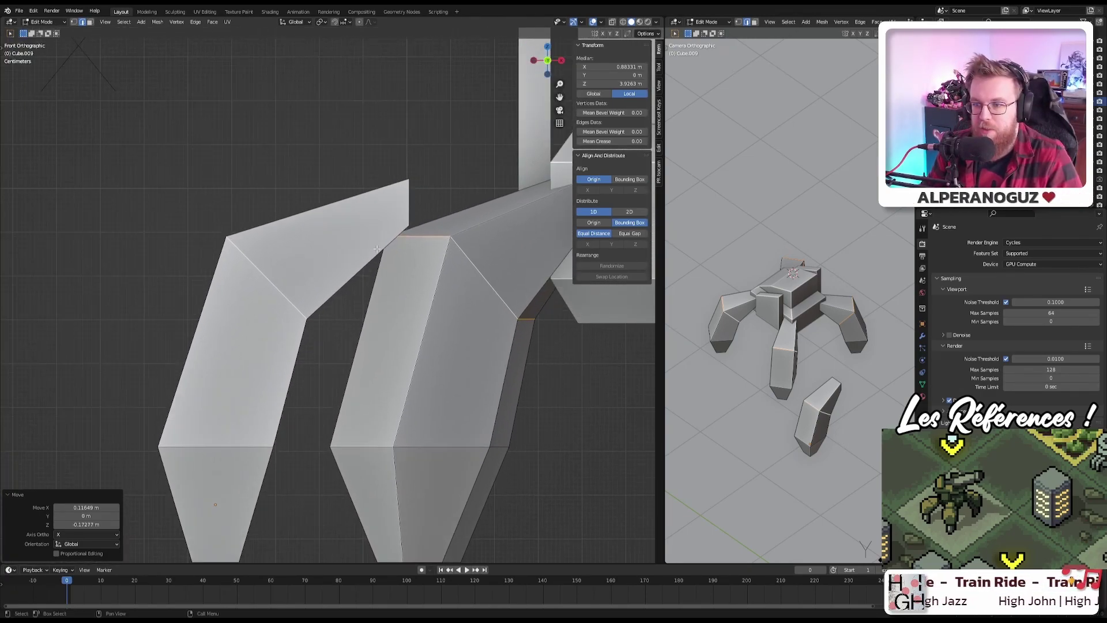
{"action": "middle_click_drag", "start_coordinate": [207, 197], "coordinate": [266, 301], "text": "shift"}
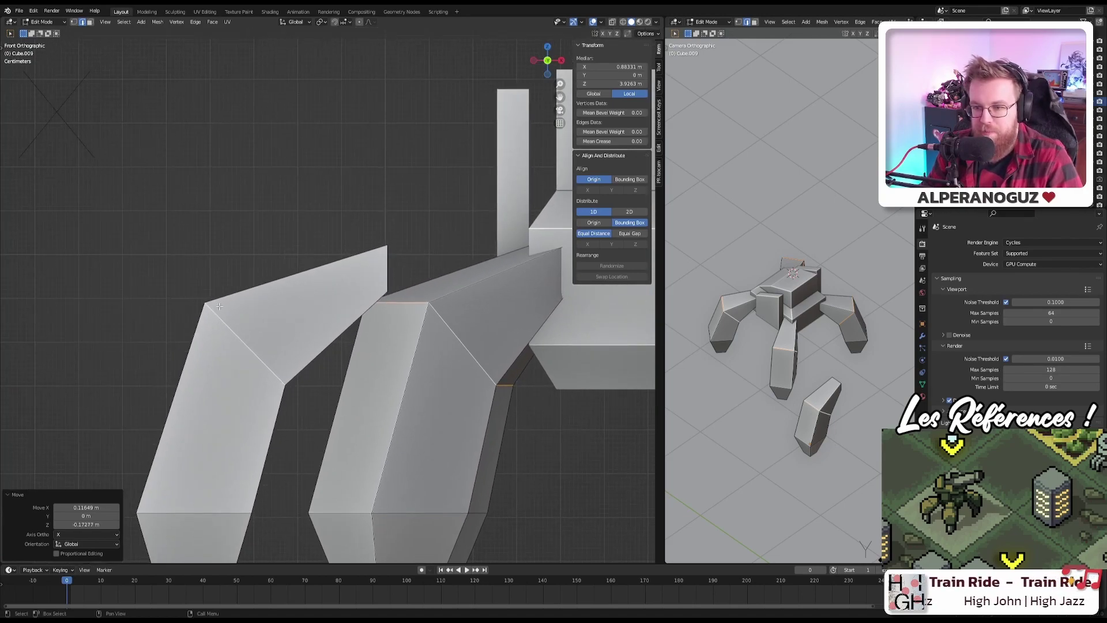
{"action": "key", "text": "g"}
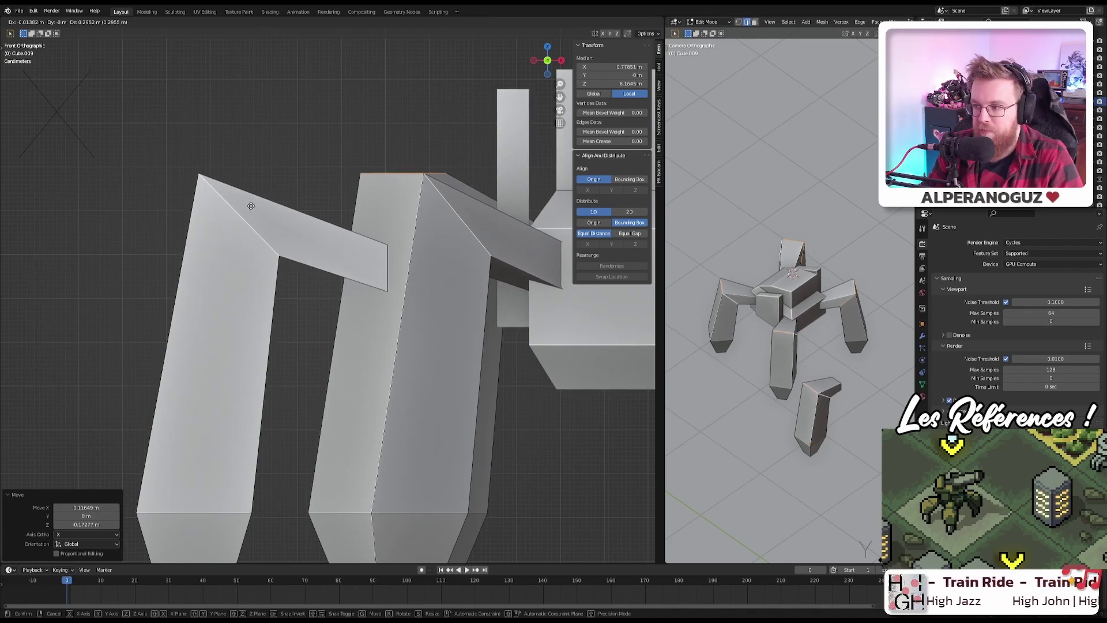
{"action": "left_click", "coordinate": [251, 206]}
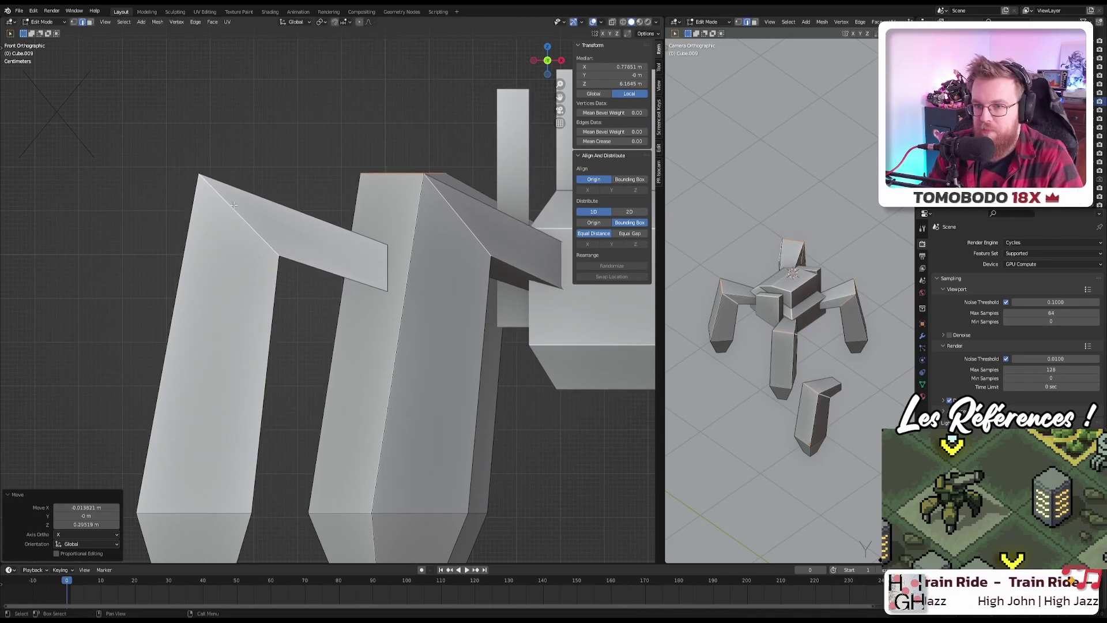
Step: Move the connecting bar's end face down and right so it meets the inner leg section
{"action": "middle_click_drag", "start_coordinate": [230, 202], "coordinate": [204, 247], "text": "shift"}
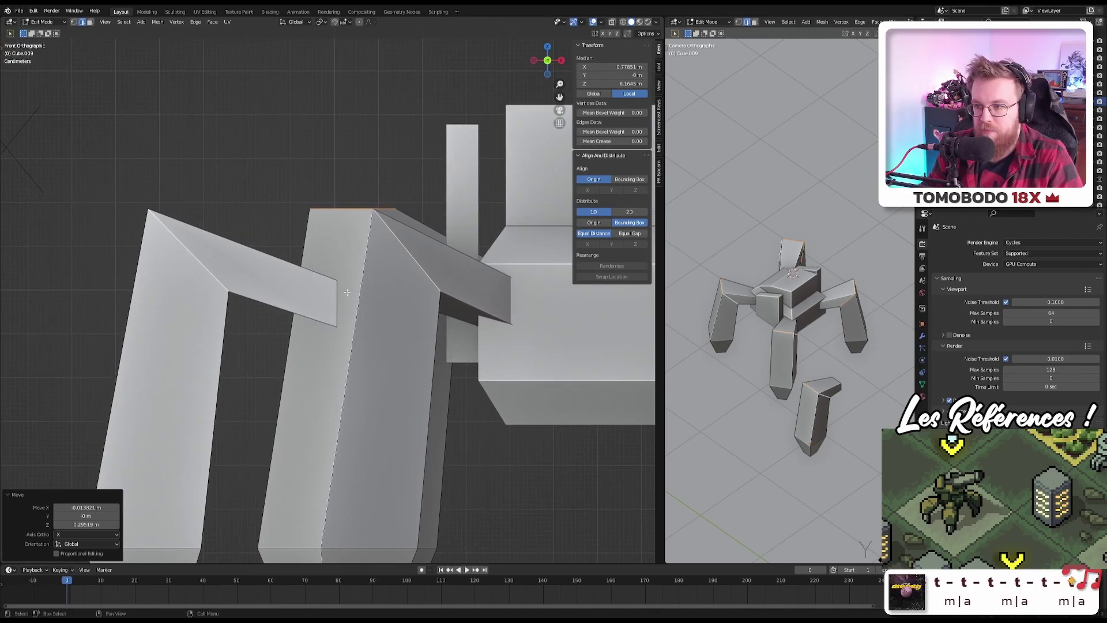
{"action": "middle_click_drag", "start_coordinate": [347, 293], "coordinate": [265, 296]}
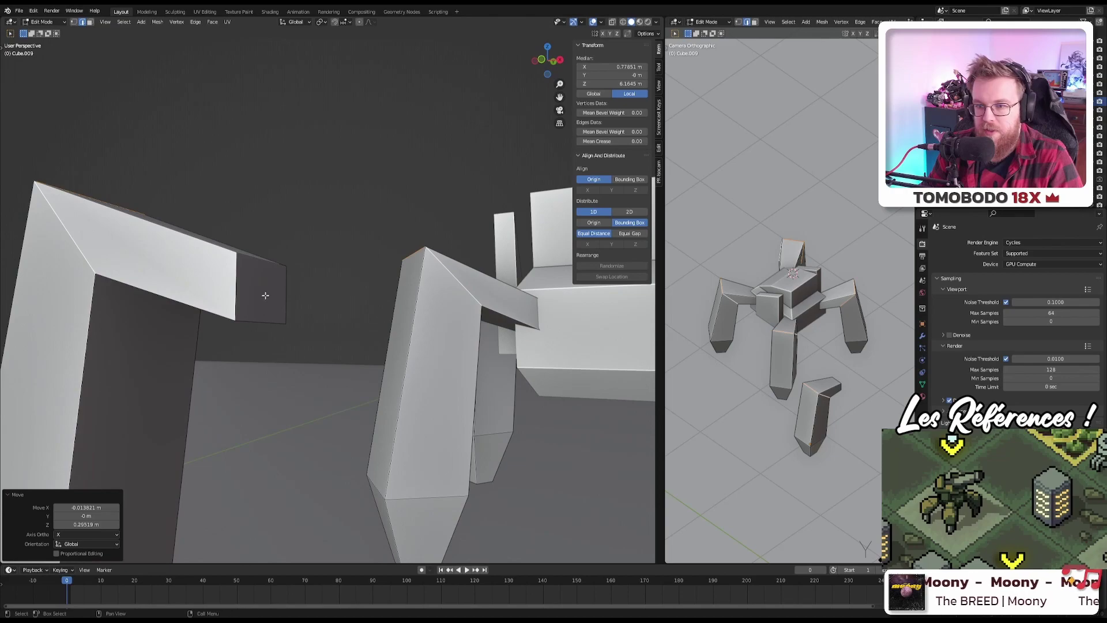
{"action": "left_click", "coordinate": [263, 295]}
{"action": "key", "text": "3"}
{"action": "left_click", "coordinate": [262, 295]}
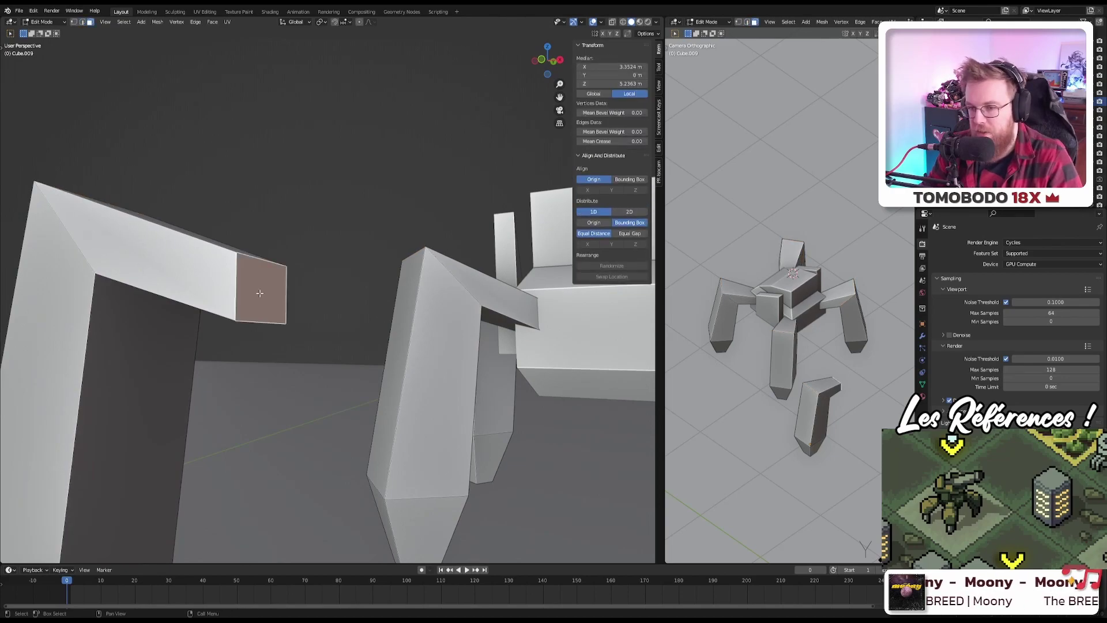
{"action": "key", "text": "KP_1"}
{"action": "key", "text": "g"}
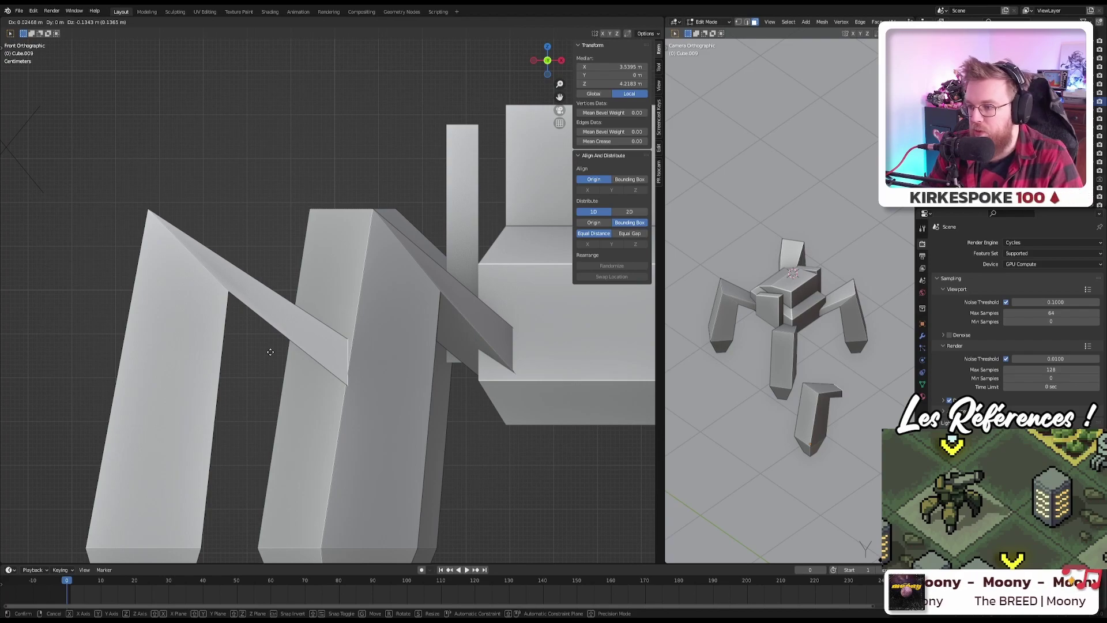
{"action": "left_click", "coordinate": [270, 352]}
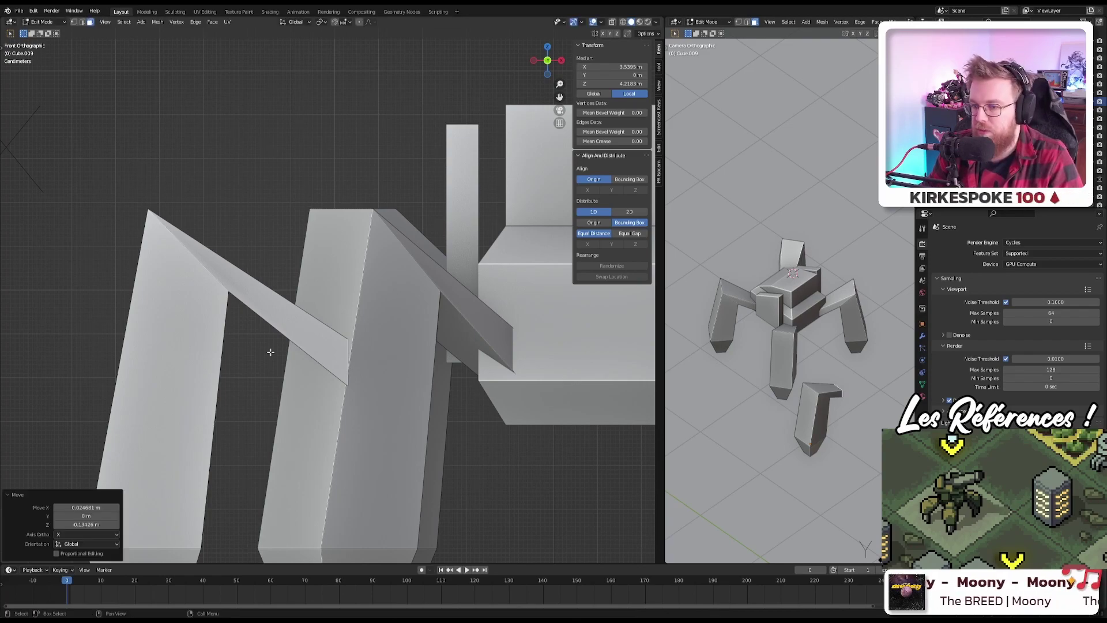
{"action": "scroll", "coordinate": [208, 305], "scroll_direction": "down", "scroll_amount": 6}
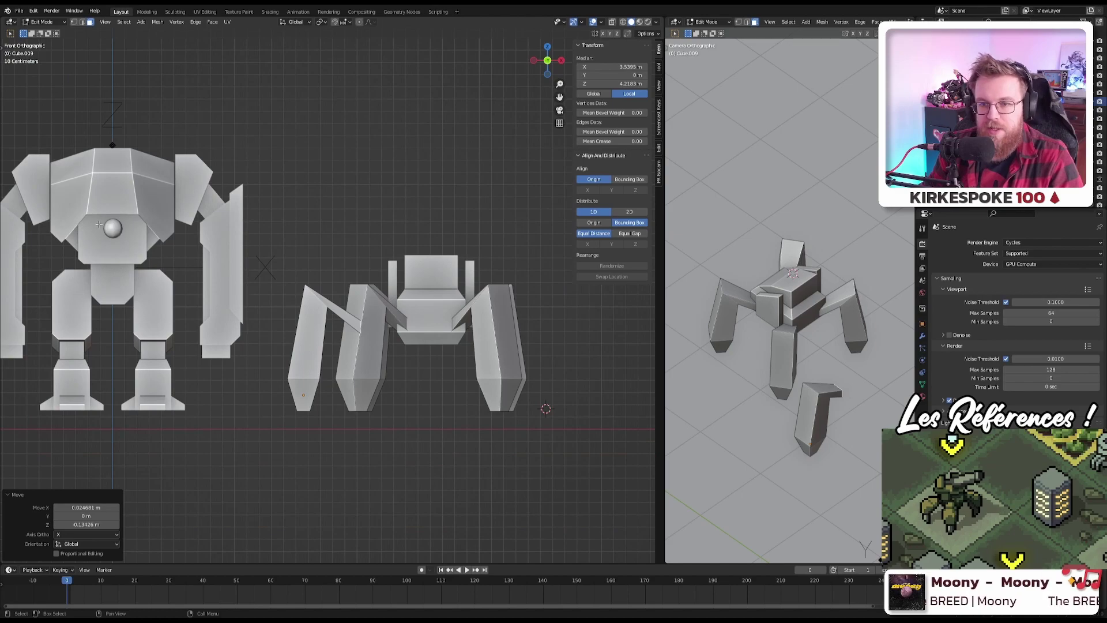
{"action": "scroll", "coordinate": [480, 277], "scroll_direction": "up", "scroll_amount": 4}
{"action": "scroll", "coordinate": [333, 226], "scroll_direction": "left", "scroll_amount": 3}
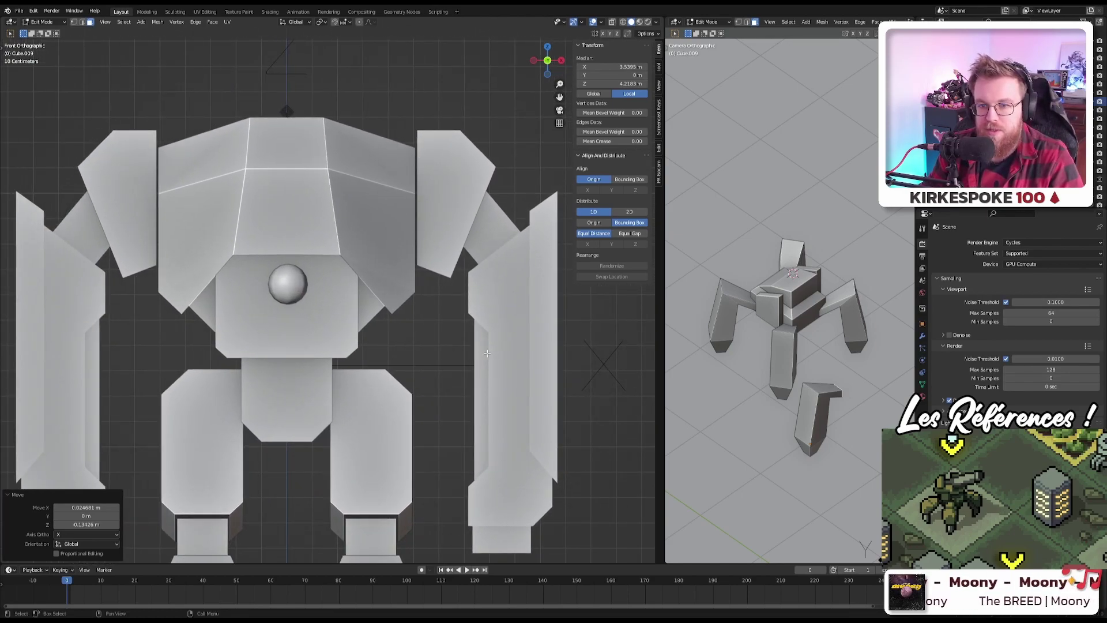
{"action": "scroll", "coordinate": [487, 353], "scroll_direction": "down", "scroll_amount": 3}
{"action": "scroll", "coordinate": [404, 369], "scroll_direction": "right", "scroll_amount": 5}
{"action": "scroll", "coordinate": [350, 392], "scroll_direction": "up", "scroll_amount": 5}
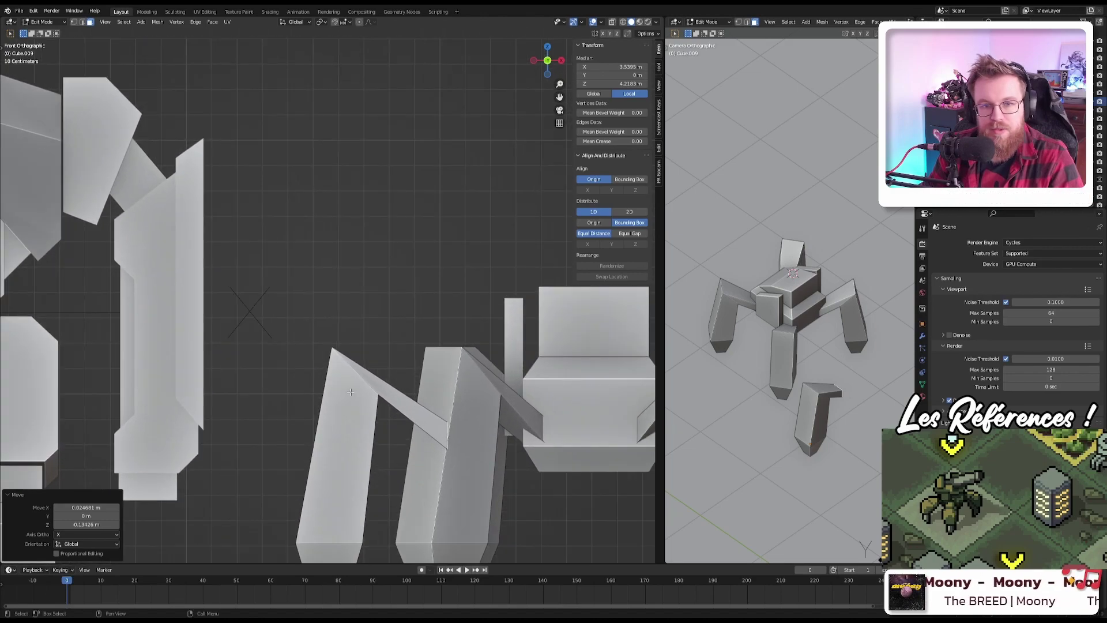
{"action": "scroll", "coordinate": [351, 392], "scroll_direction": "up", "scroll_amount": 3}
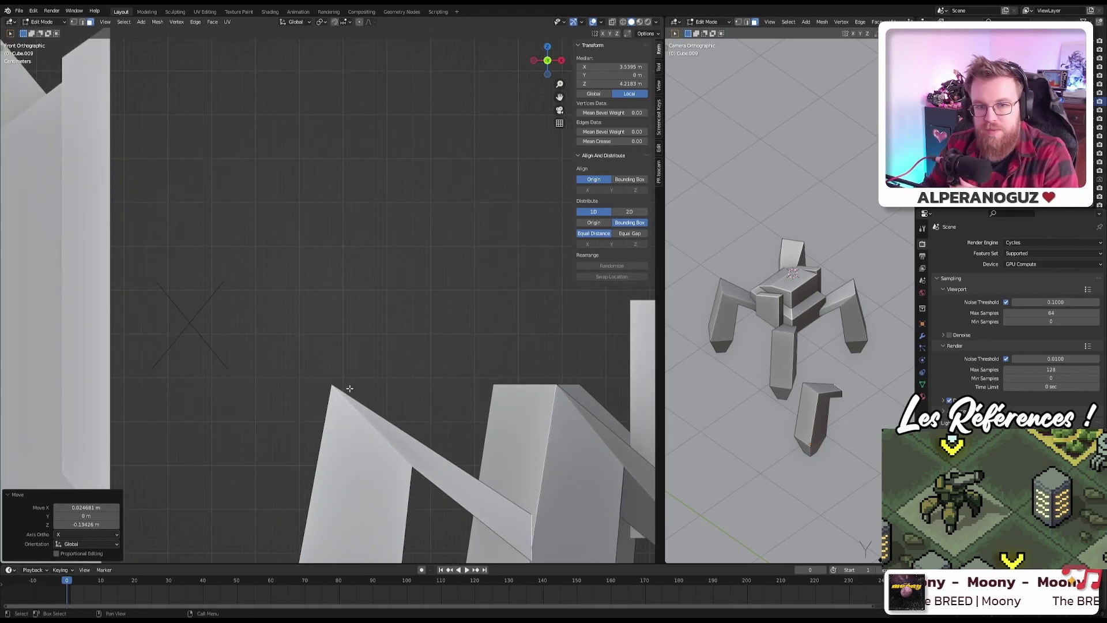
{"action": "middle_click_drag", "start_coordinate": [350, 389], "coordinate": [330, 304], "text": "shift"}
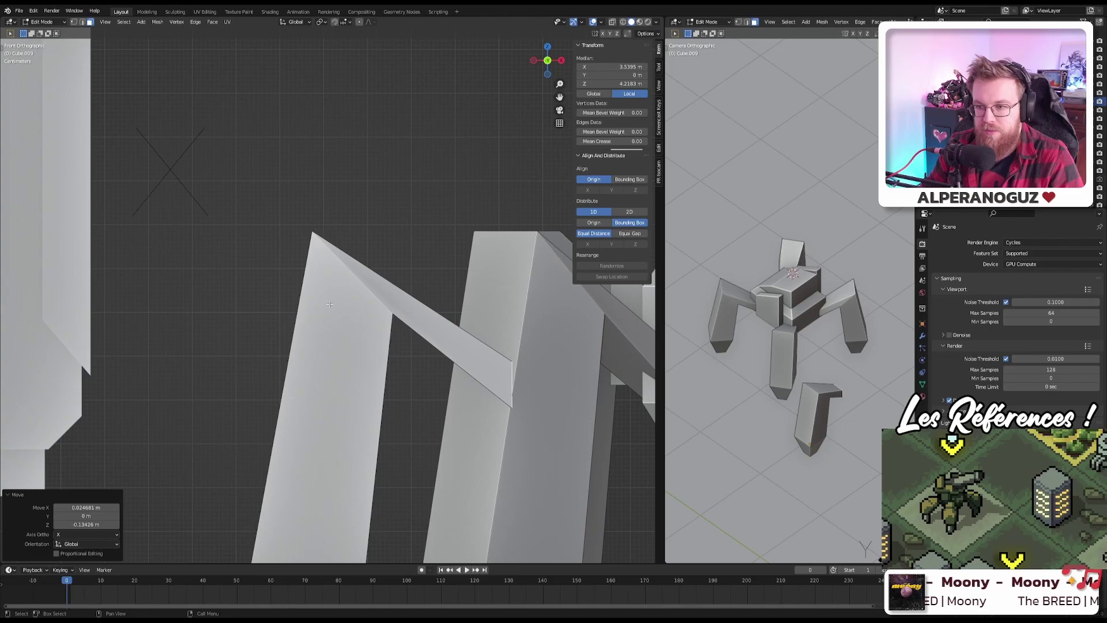
{"action": "middle_click_drag", "start_coordinate": [302, 260], "coordinate": [411, 293]}
Step: Select an edge on the slanted bar and reposition it in front view
{"action": "key", "text": "2"}
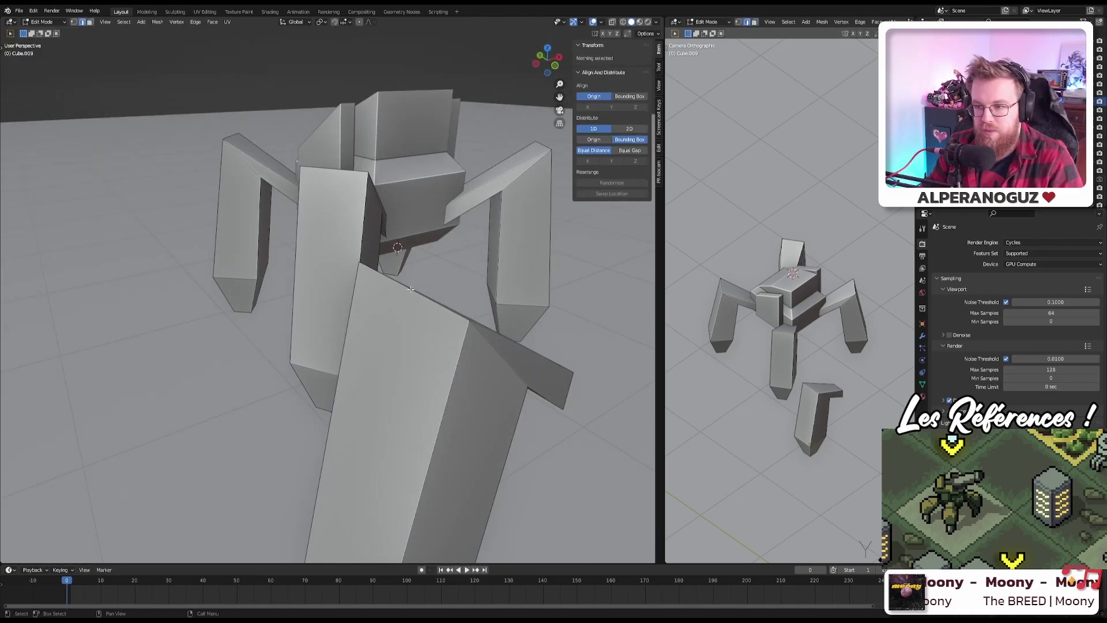
{"action": "left_click", "coordinate": [412, 292]}
{"action": "key", "text": "KP_1"}
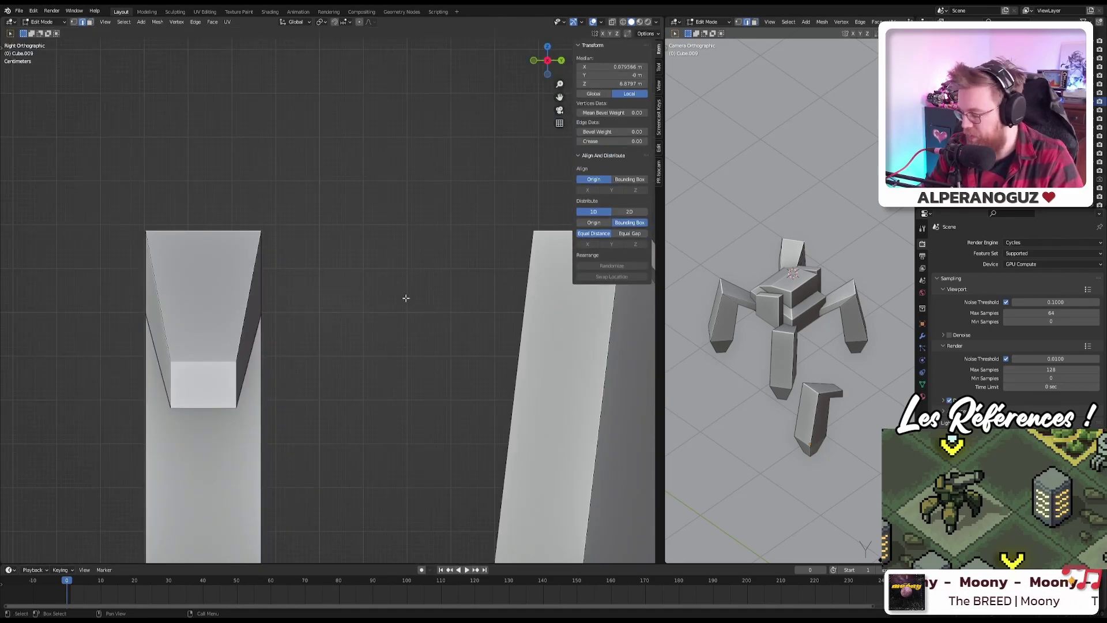
{"action": "scroll", "coordinate": [406, 298], "scroll_direction": "up", "scroll_amount": 3}
{"action": "middle_click_drag", "start_coordinate": [384, 325], "coordinate": [297, 165], "text": "shift"}
{"action": "key", "text": "KP_1"}
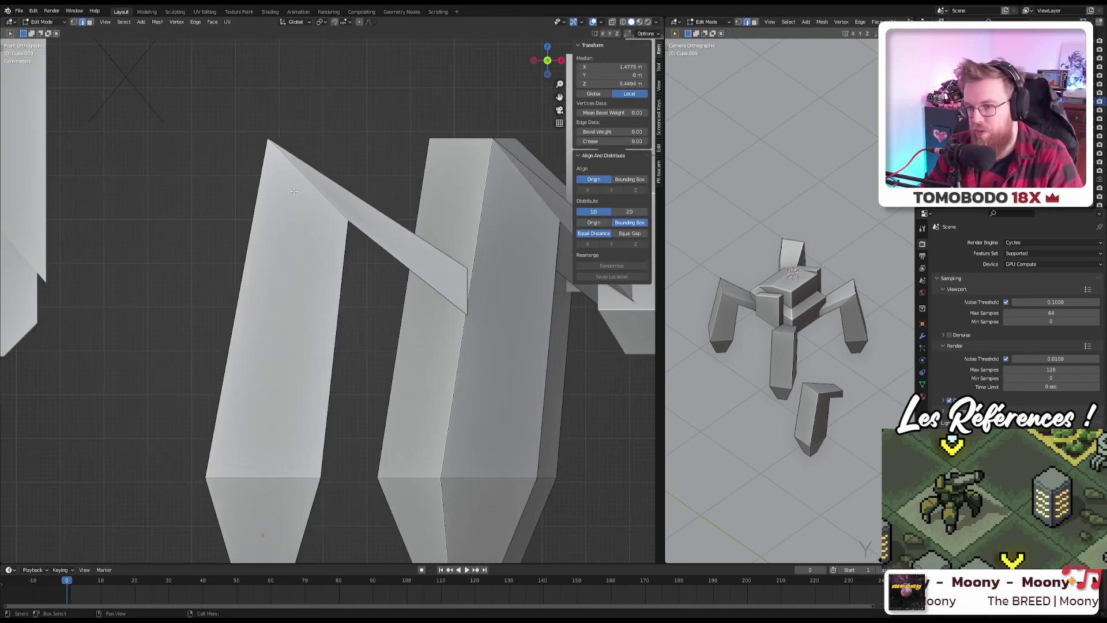
{"action": "key", "text": "g"}
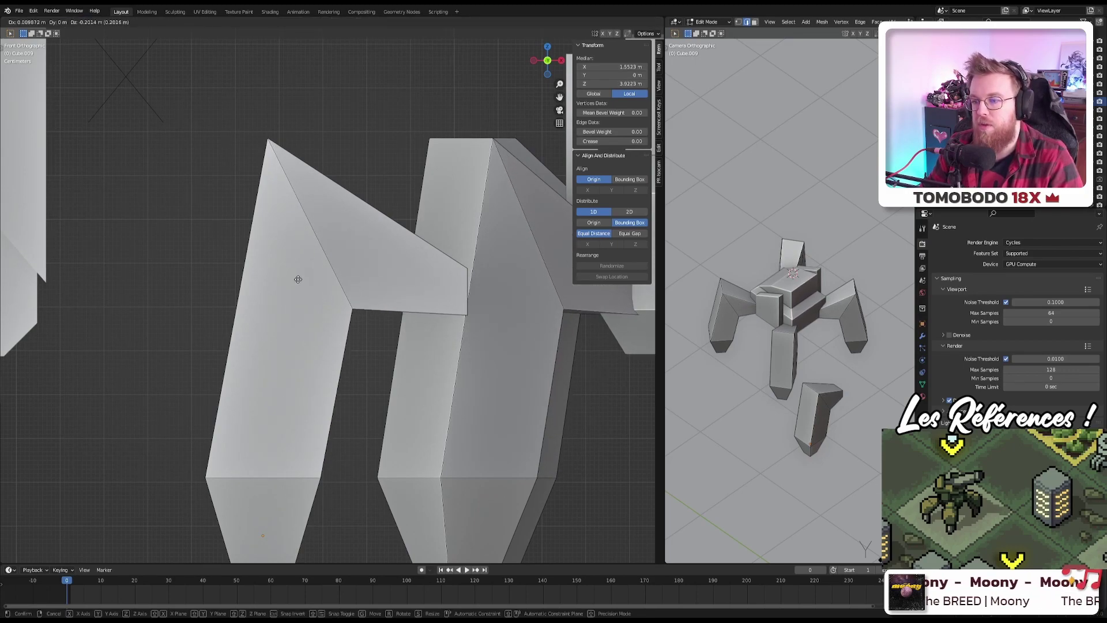
{"action": "left_click", "coordinate": [300, 276]}
Step: Move a second bar edge freely to a new lower-right position
{"action": "middle_click_drag", "start_coordinate": [278, 175], "coordinate": [300, 218], "text": "shift"}
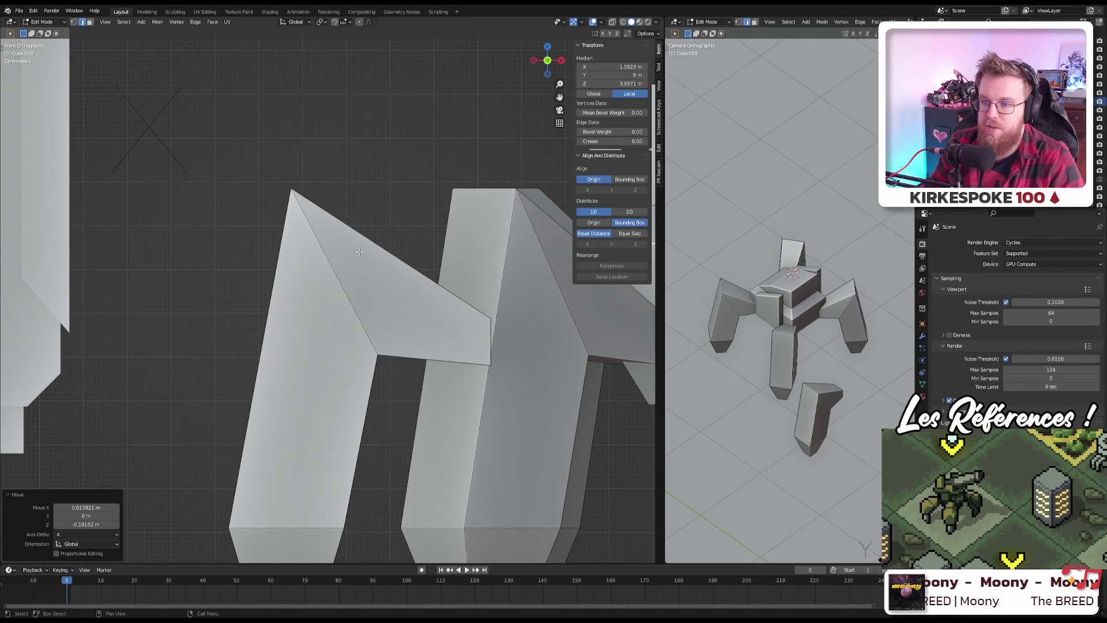
{"action": "middle_click_drag", "start_coordinate": [283, 195], "coordinate": [309, 171]}
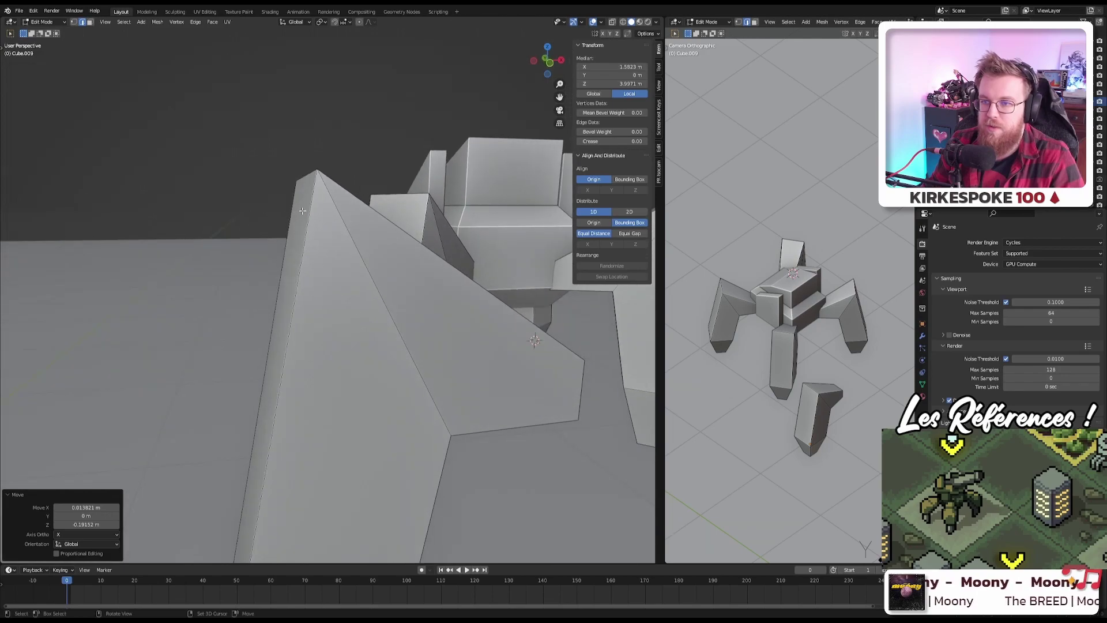
{"action": "left_click", "coordinate": [310, 171]}
{"action": "key", "text": "KP_1"}
{"action": "key", "text": "g"}
{"action": "key", "text": "g"}
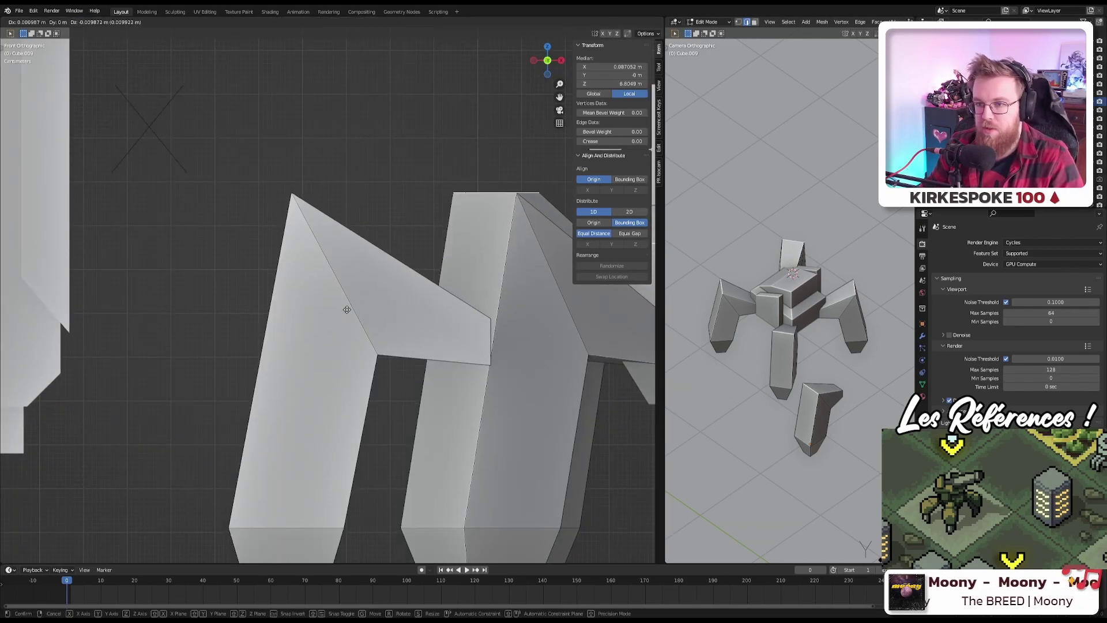
{"action": "key", "text": "g"}
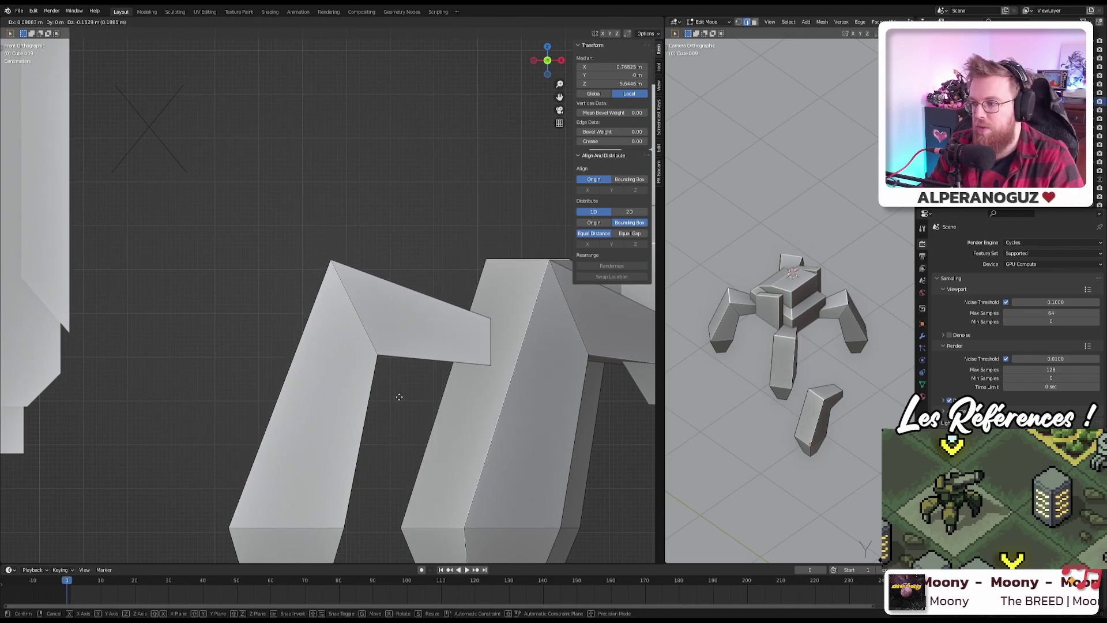
{"action": "left_click", "coordinate": [399, 397]}
{"action": "middle_click_drag", "start_coordinate": [400, 397], "coordinate": [323, 323]}
Step: Deselect everything and select the large leg block's lower front face
{"action": "scroll", "coordinate": [406, 236], "scroll_direction": "down", "scroll_amount": 3}
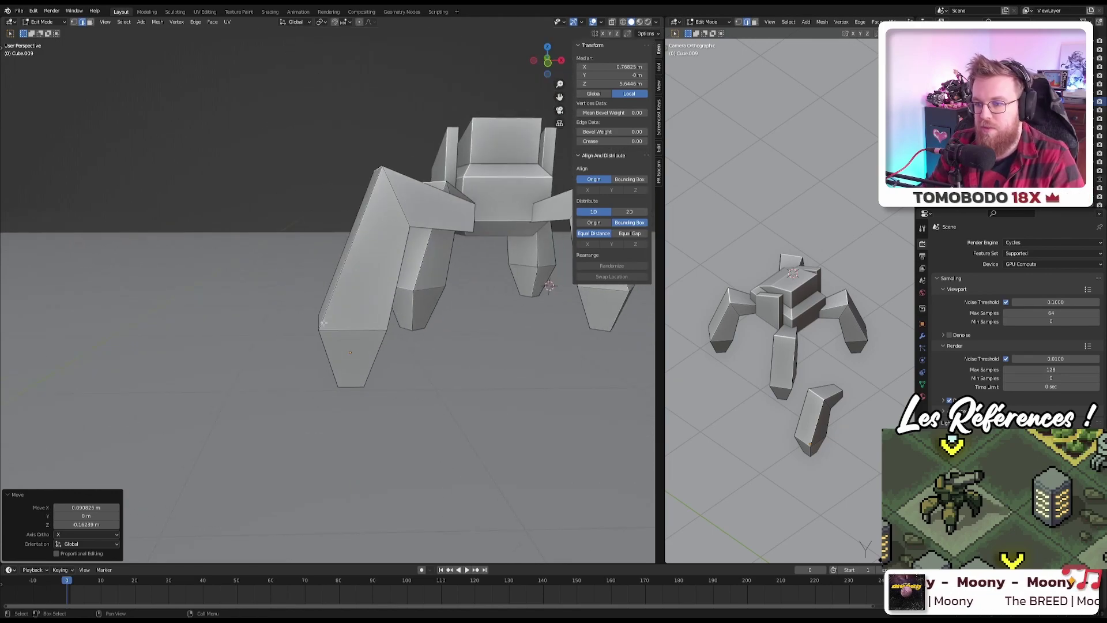
{"action": "scroll", "coordinate": [325, 328], "scroll_direction": "up", "scroll_amount": 3}
{"action": "middle_click_drag", "start_coordinate": [372, 365], "coordinate": [425, 328]}
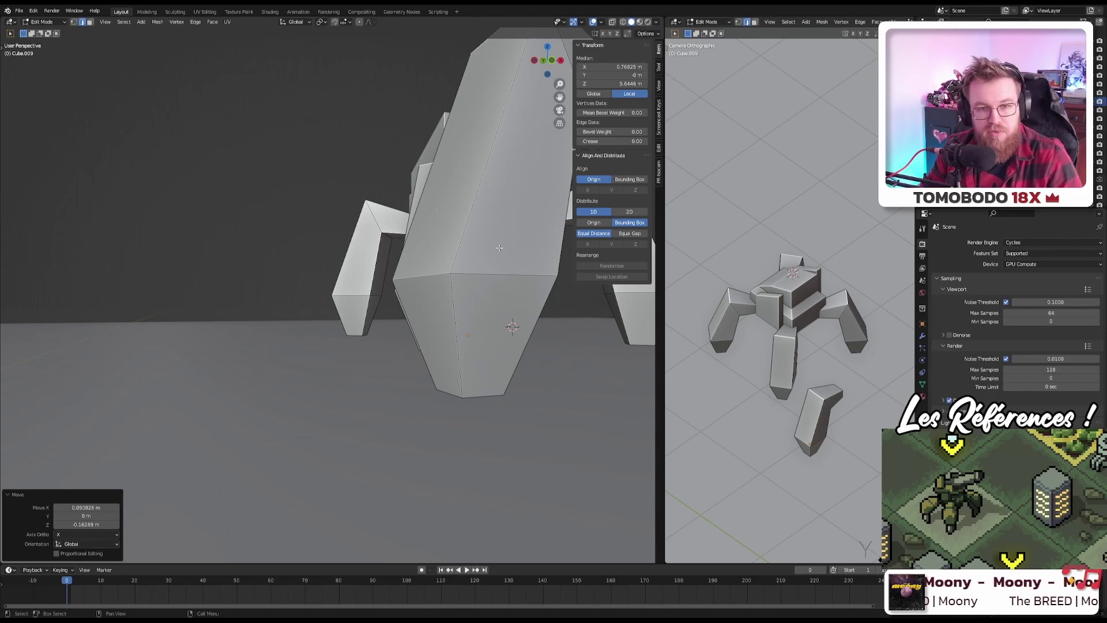
{"action": "key", "text": "KP_1"}
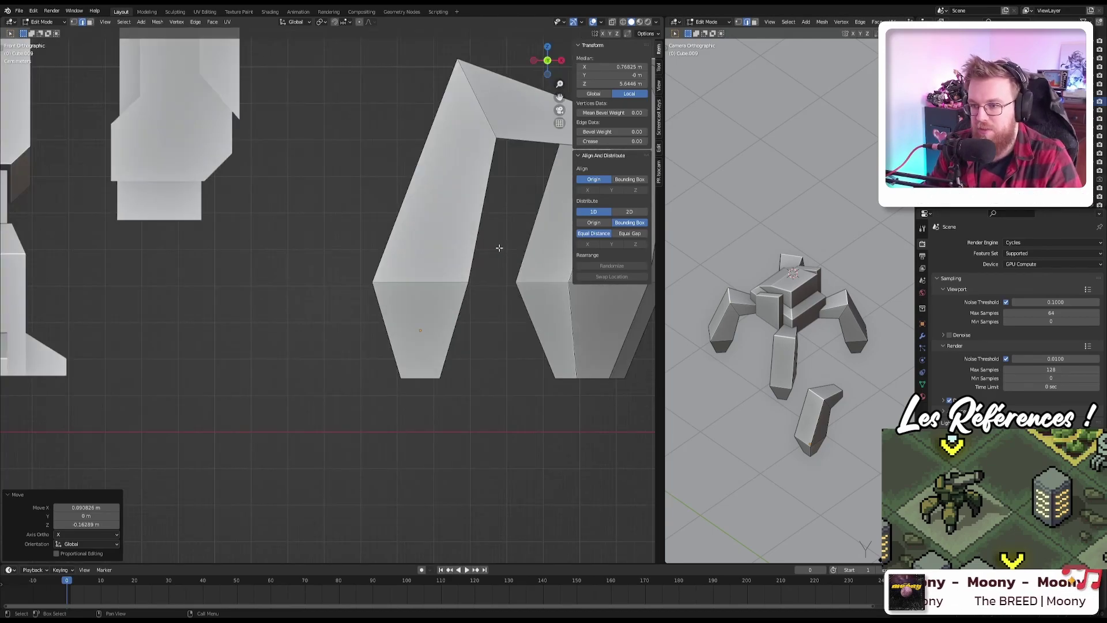
{"action": "middle_click_drag", "start_coordinate": [505, 247], "coordinate": [368, 318]}
{"action": "scroll", "coordinate": [355, 321], "scroll_direction": "down", "scroll_amount": 3}
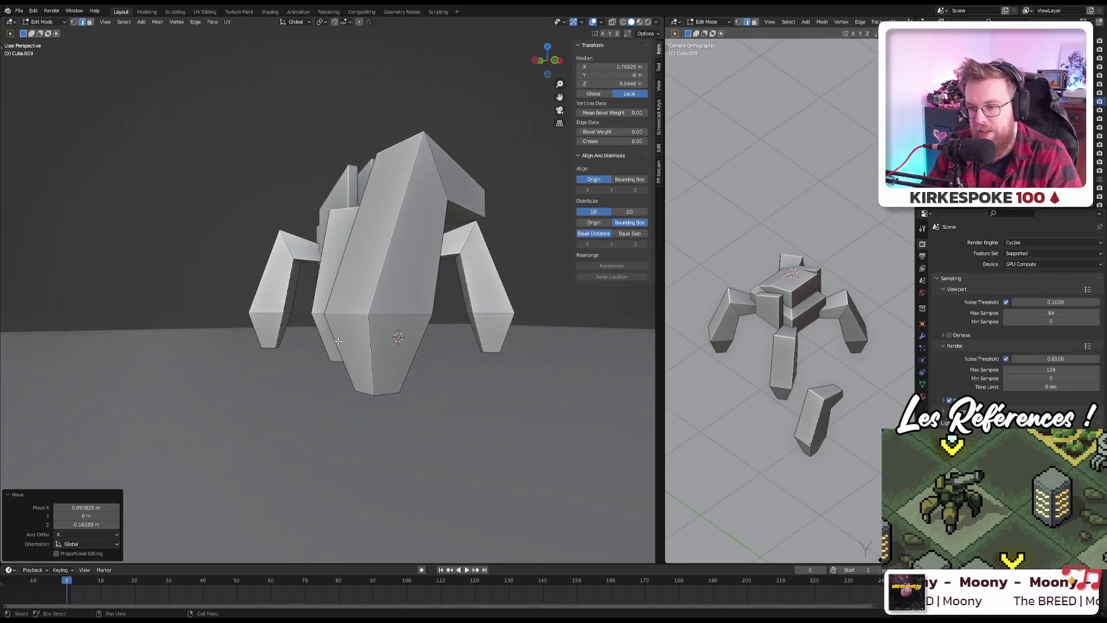
{"action": "key", "text": "alt+a"}
{"action": "left_click", "coordinate": [352, 339]}
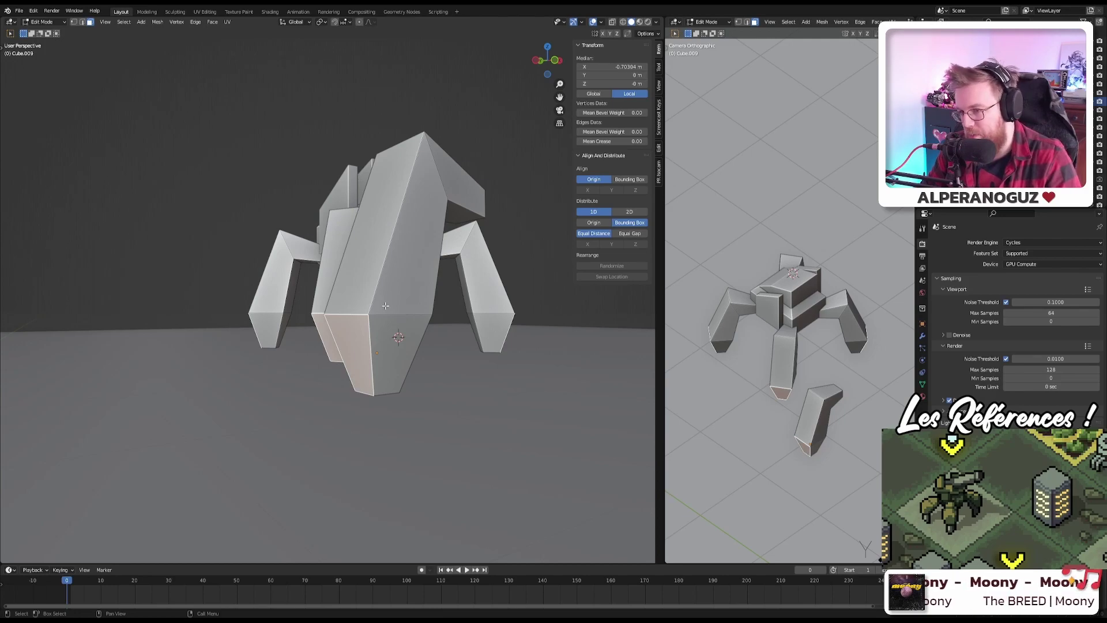
Step: Scale the leg object horizontally in Object Mode, keeping its height fixed
{"action": "key", "text": "KP_Decimal"}
{"action": "middle_click_drag", "start_coordinate": [444, 307], "coordinate": [440, 298]}
{"action": "key", "text": "s"}
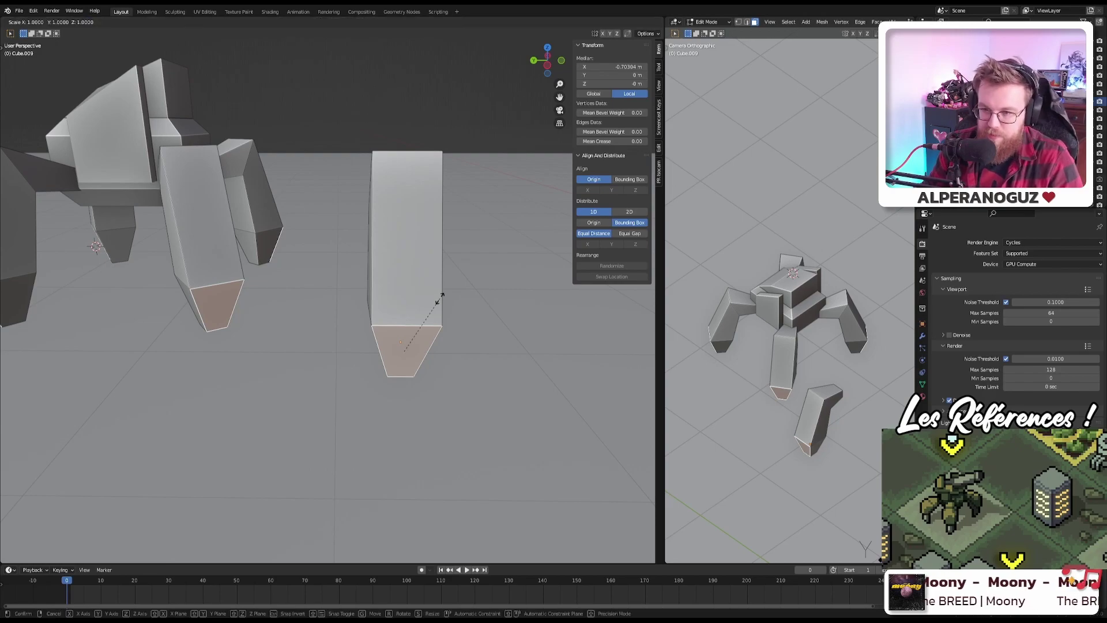
{"action": "right_click", "coordinate": [441, 296]}
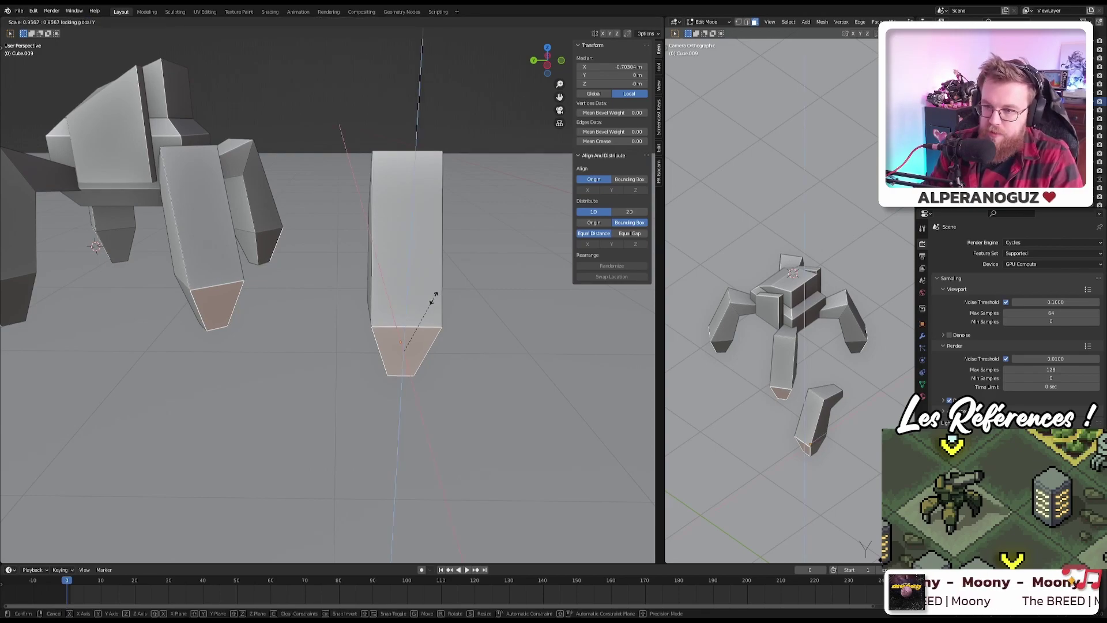
{"action": "key", "text": "Tab"}
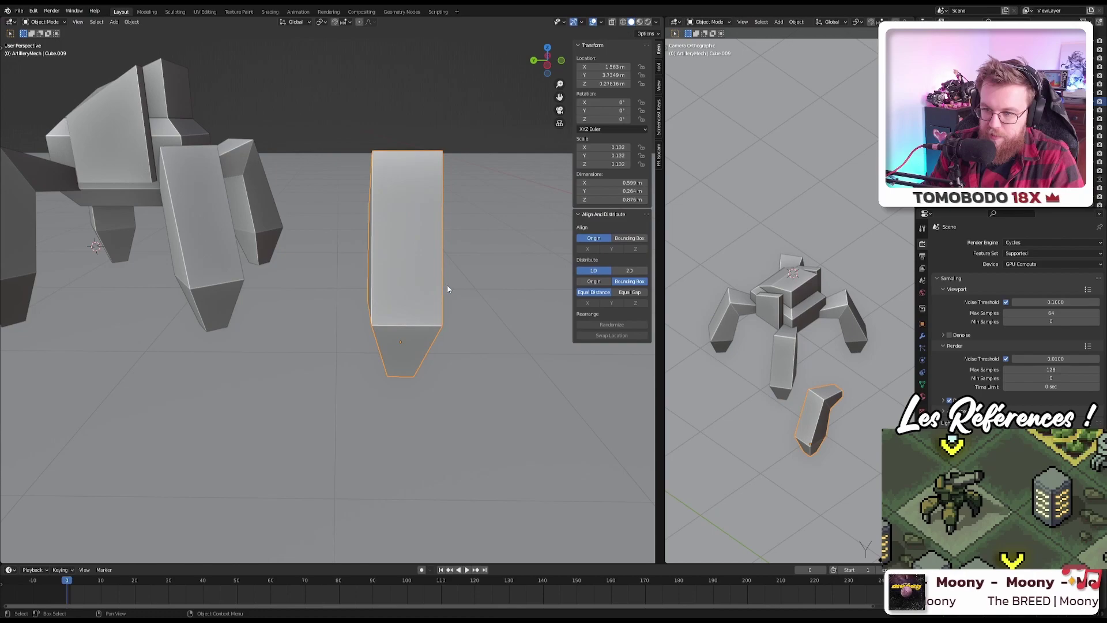
{"action": "key", "text": "s"}
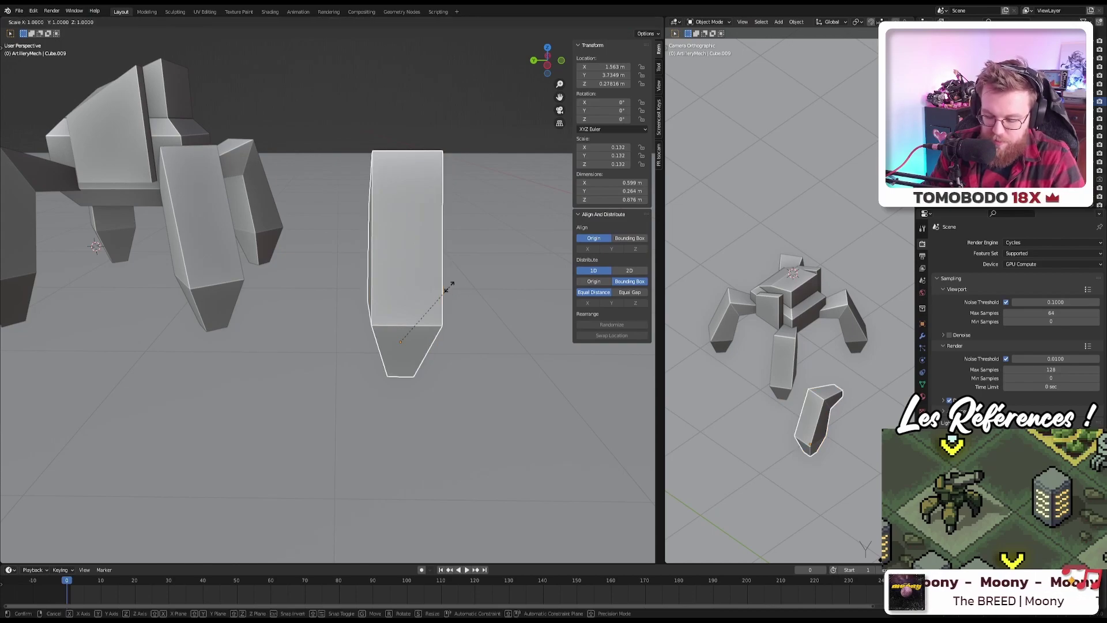
{"action": "key", "text": "shift+z"}
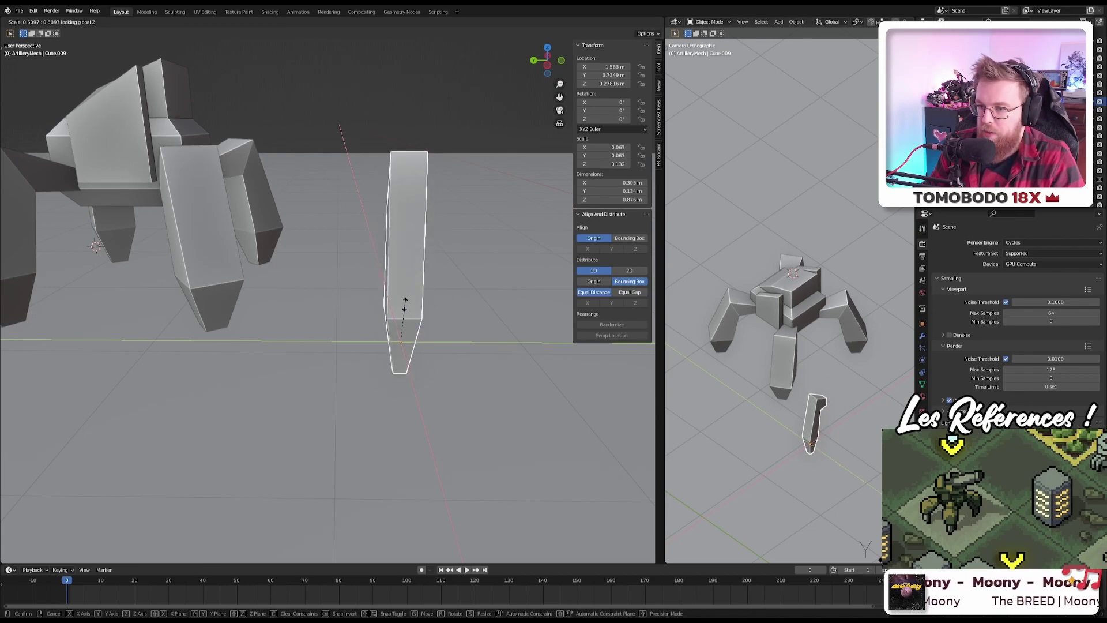
{"action": "left_click", "coordinate": [406, 306]}
{"action": "middle_click_drag", "start_coordinate": [448, 285], "coordinate": [420, 280]}
Step: Scale the whole leg mesh to 0.536 on X and Y in side view, Z unchanged
{"action": "key", "text": "Tab"}
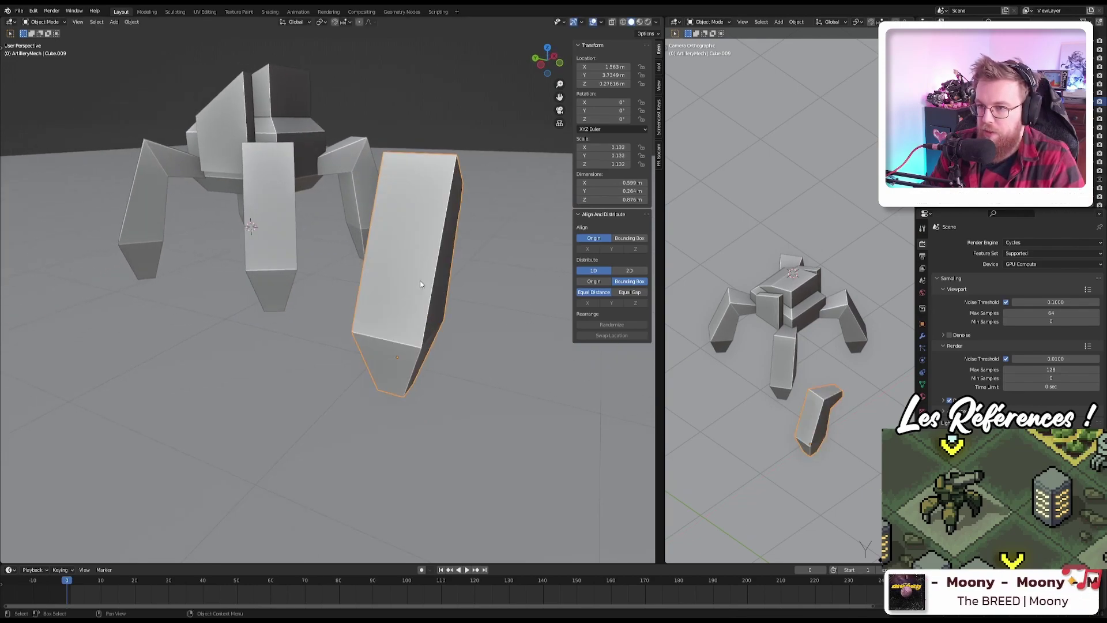
{"action": "key", "text": "a"}
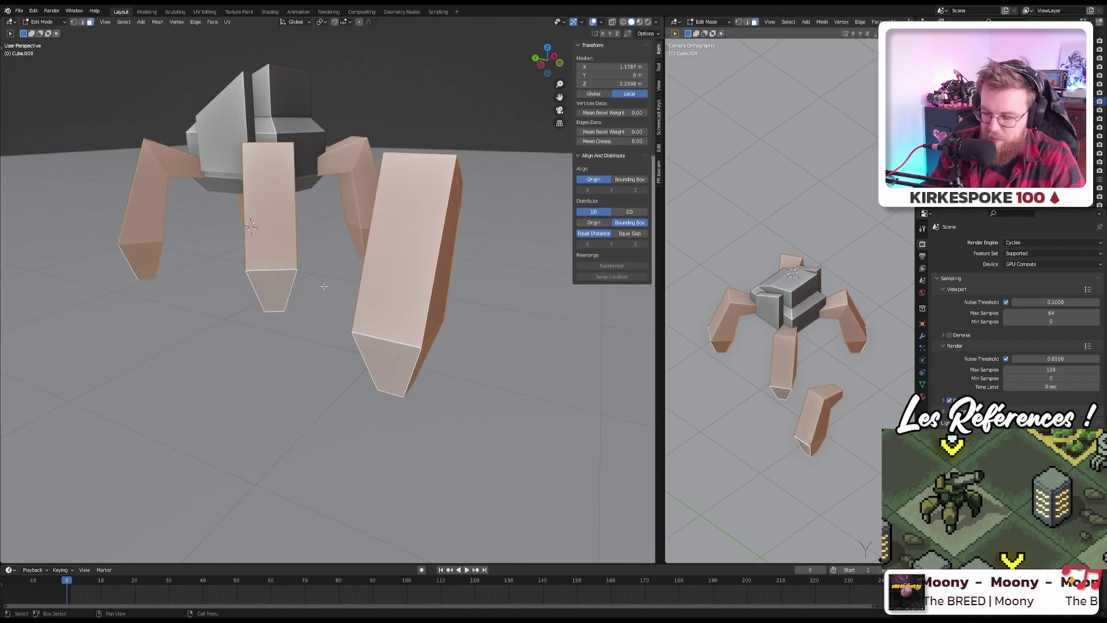
{"action": "key", "text": "KP_1"}
{"action": "key", "text": "KP_3"}
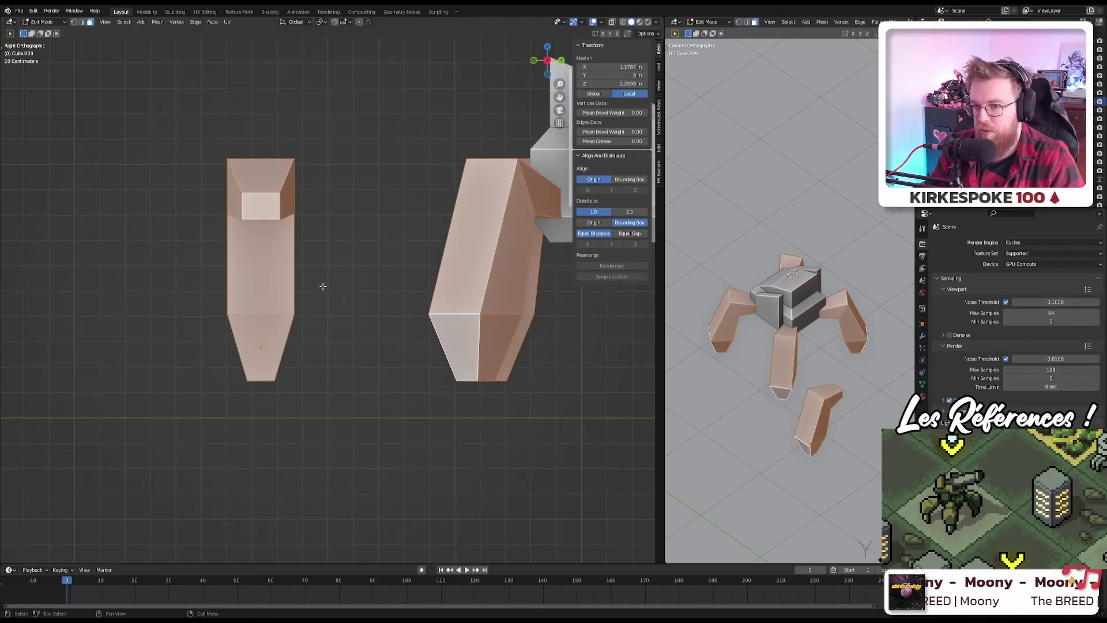
{"action": "key", "text": "s"}
{"action": "key", "text": "shift+z"}
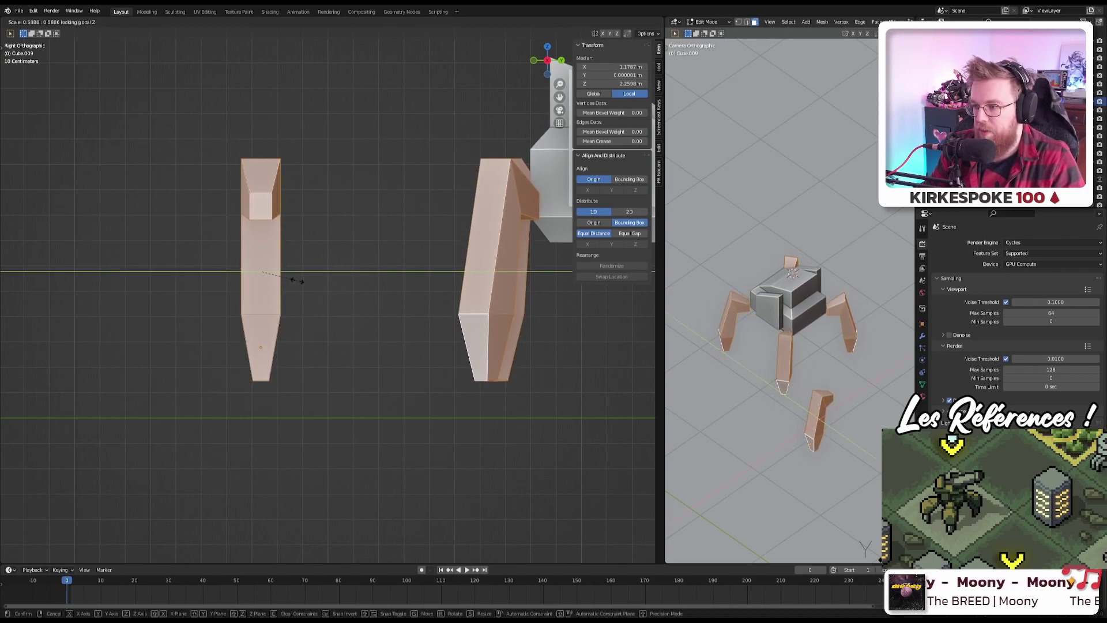
{"action": "left_click", "coordinate": [291, 279]}
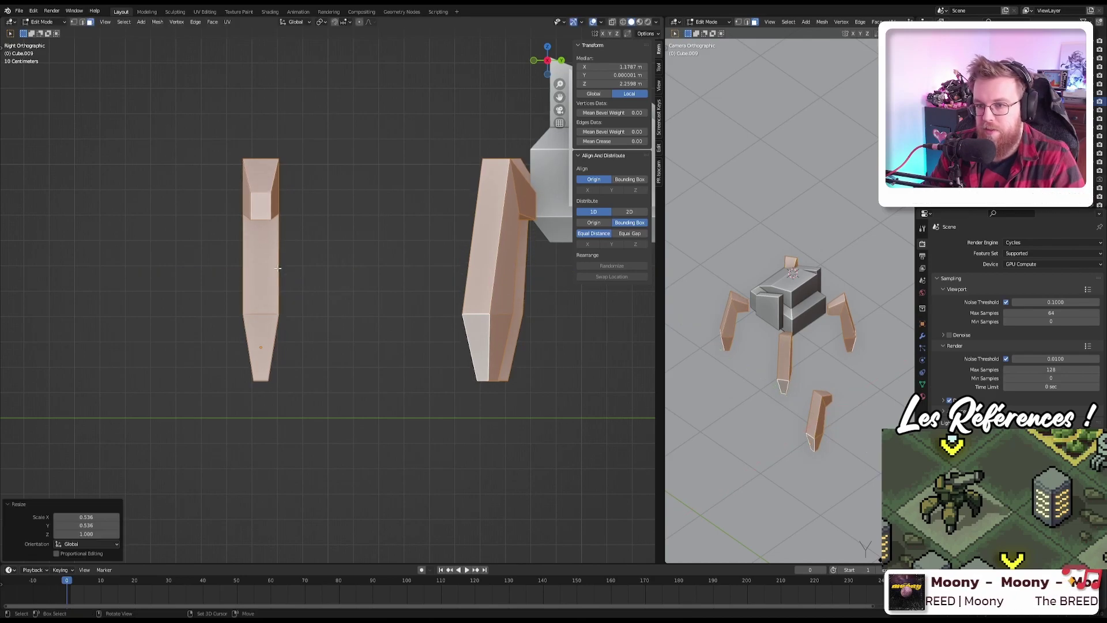
{"action": "middle_click_drag", "start_coordinate": [278, 268], "coordinate": [408, 287]}
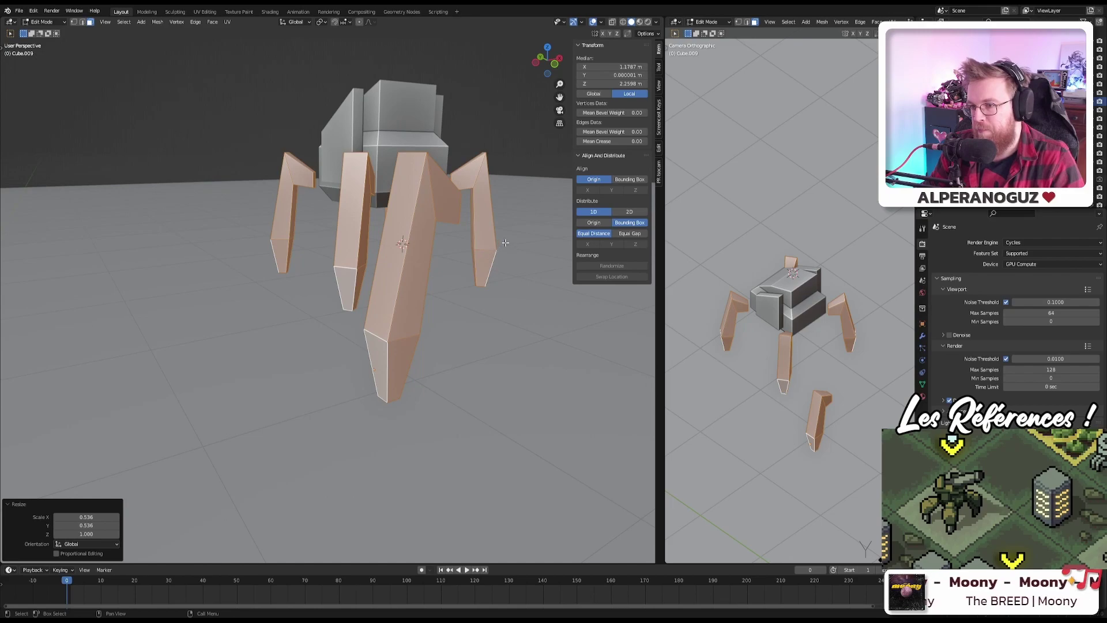
{"action": "middle_click_drag", "start_coordinate": [505, 242], "coordinate": [369, 252]}
Step: Extend the near leg's upper section by moving its end face along X
{"action": "left_click", "coordinate": [353, 258]}
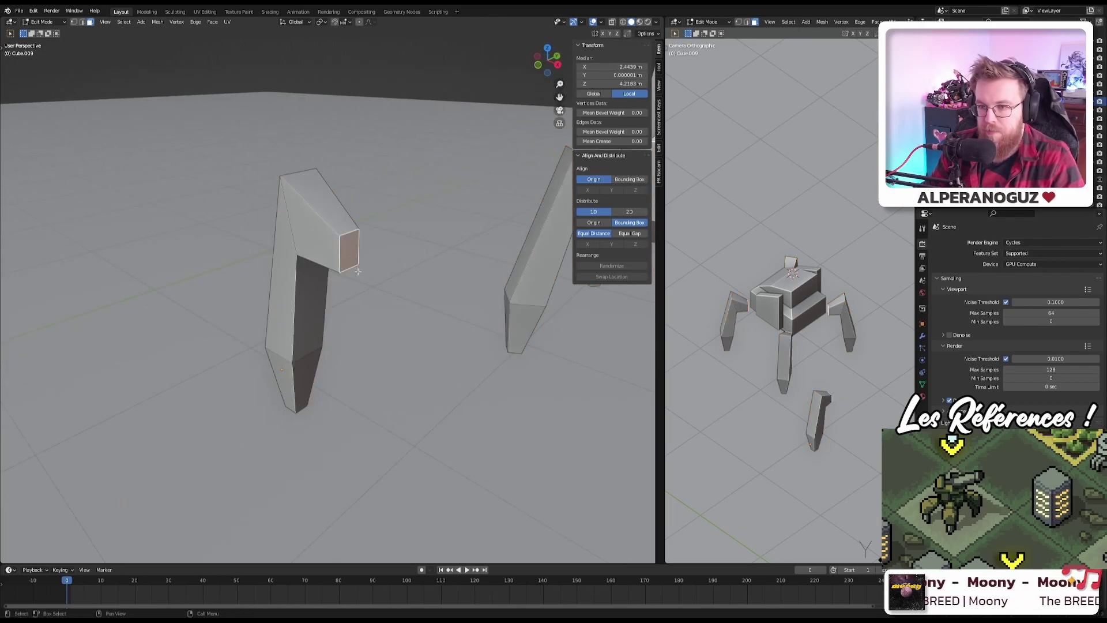
{"action": "key", "text": "KP_1"}
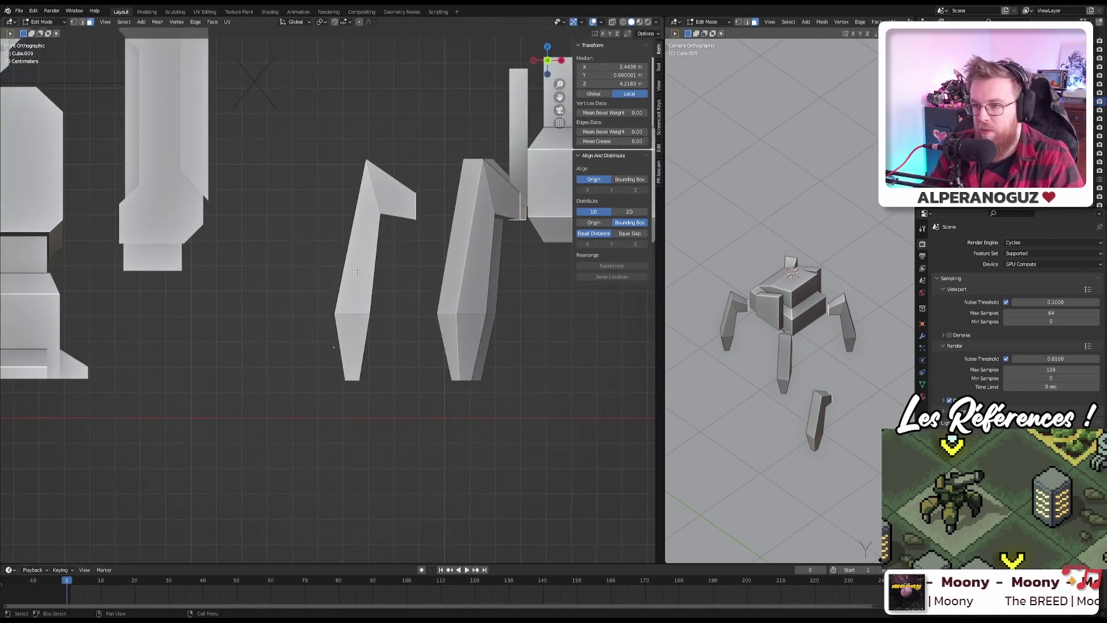
{"action": "key", "text": "g"}
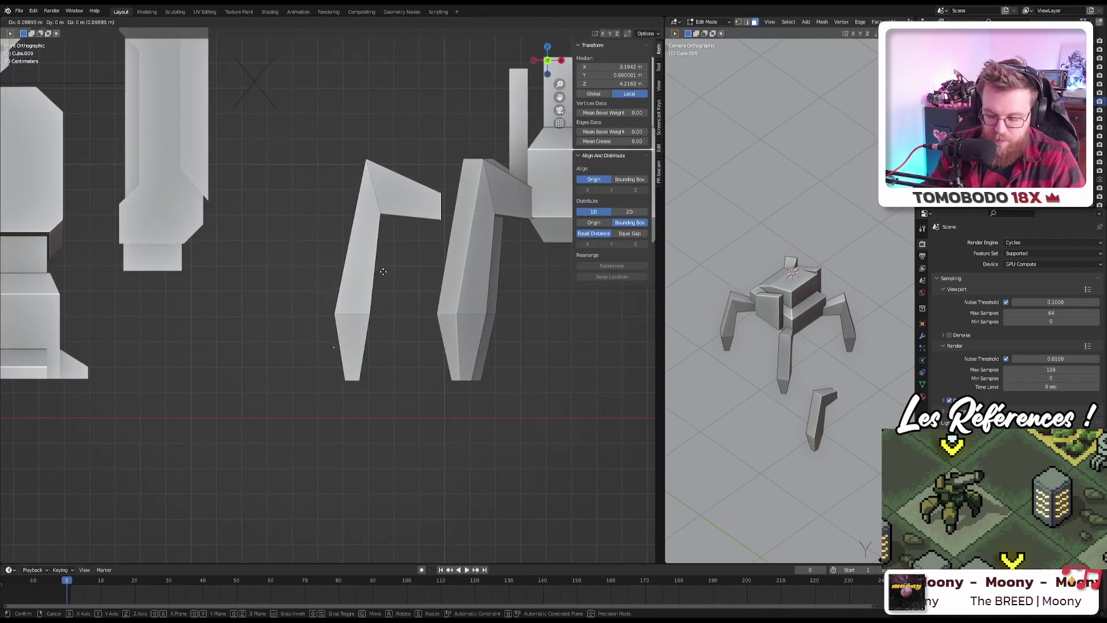
{"action": "key", "text": "x"}
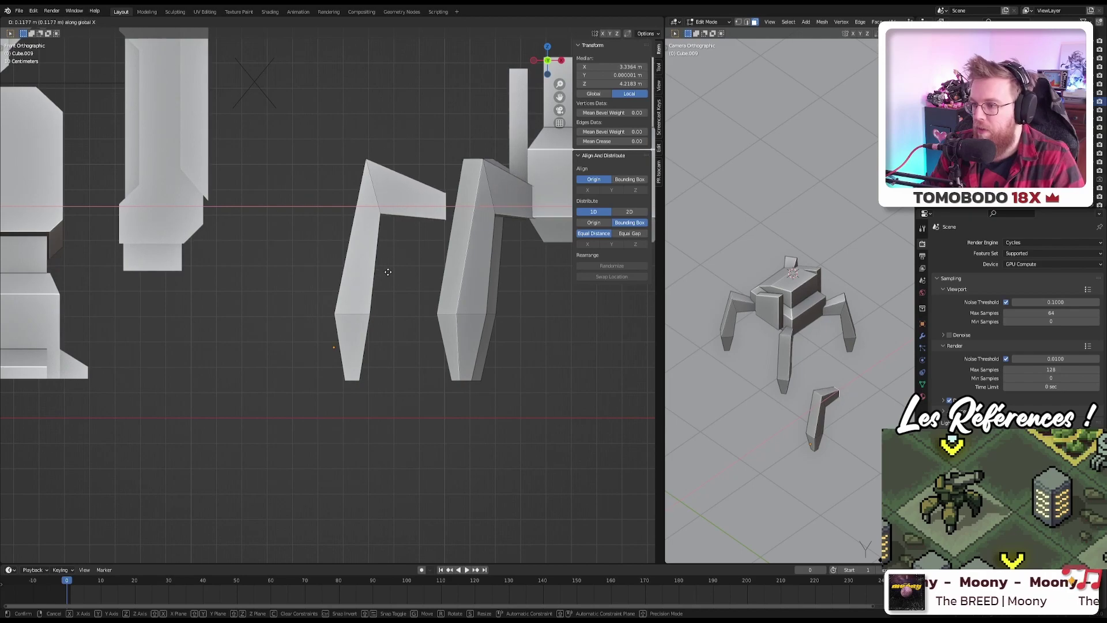
{"action": "left_click", "coordinate": [397, 271]}
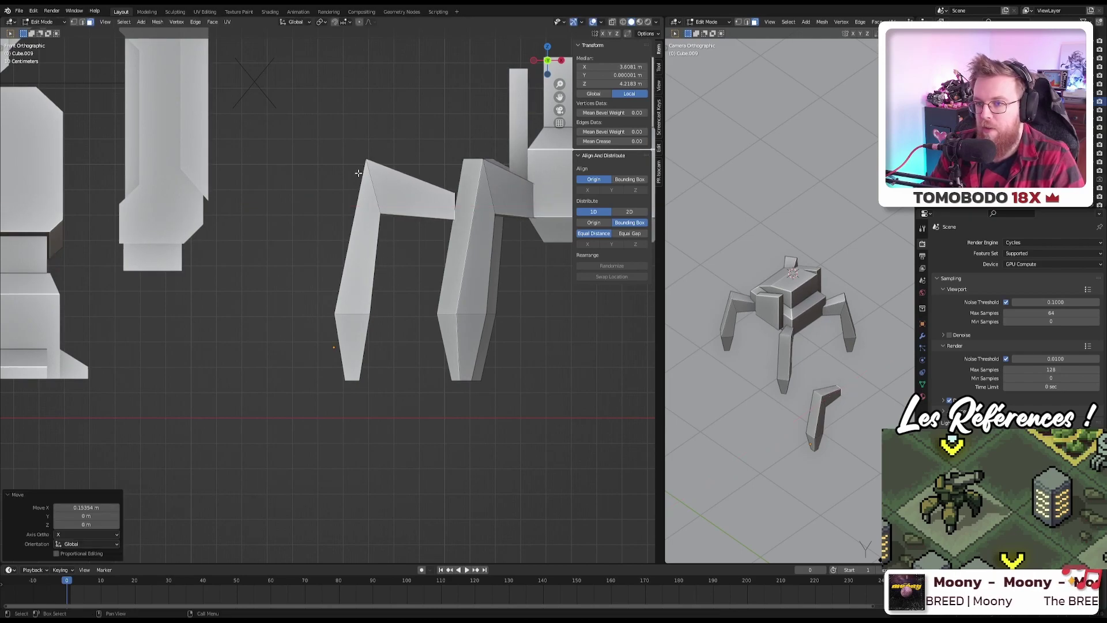
{"action": "middle_click_drag", "start_coordinate": [397, 271], "coordinate": [400, 218]}
Step: Shift the leg's knee edge 0.10238 m along the X axis
{"action": "left_click", "coordinate": [400, 216], "text": "alt"}
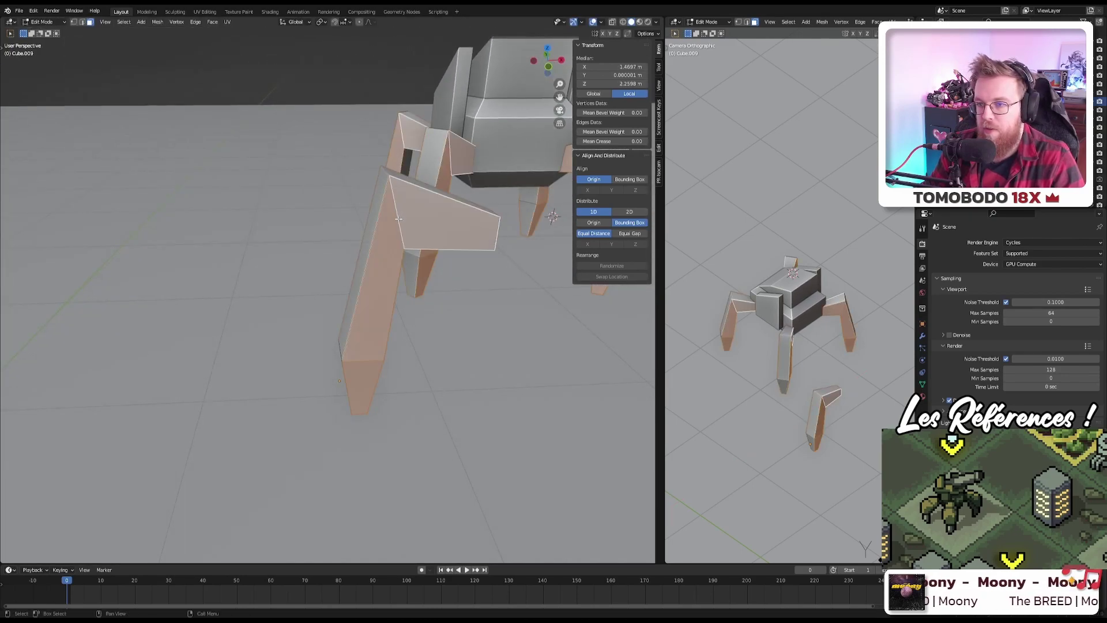
{"action": "key", "text": "2"}
{"action": "left_click", "coordinate": [399, 226]}
{"action": "key", "text": "KP_1"}
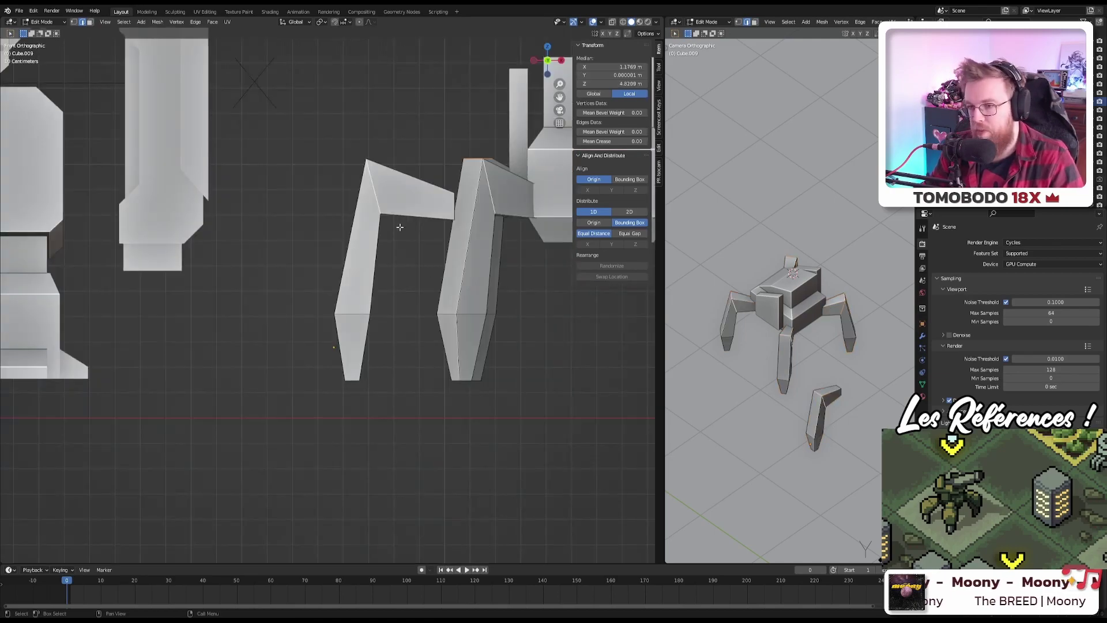
{"action": "key", "text": "g"}
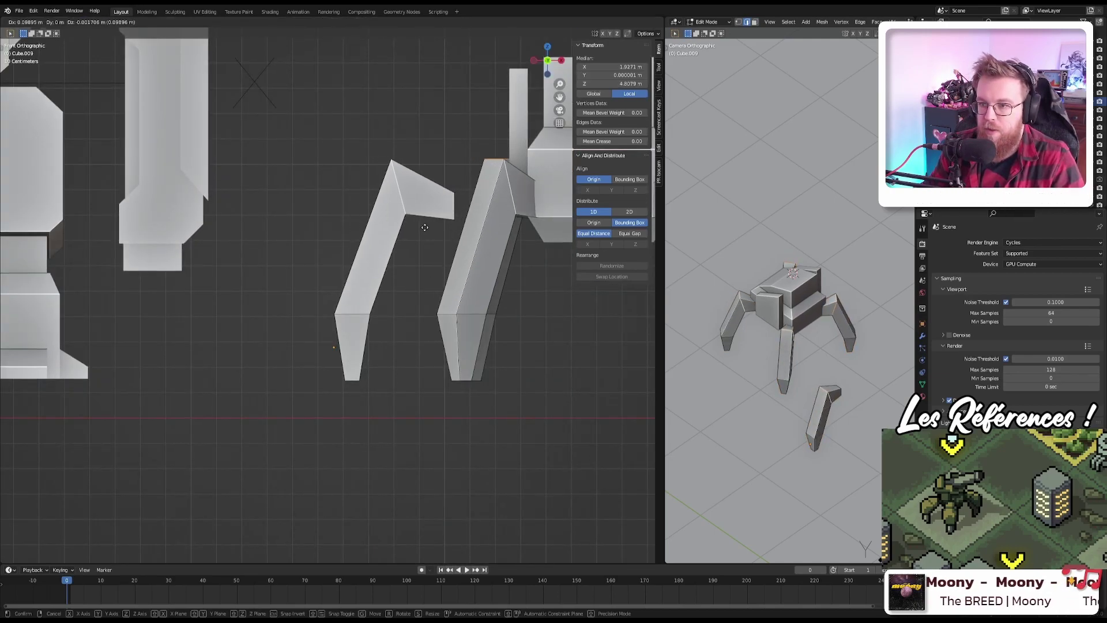
{"action": "key", "text": "x"}
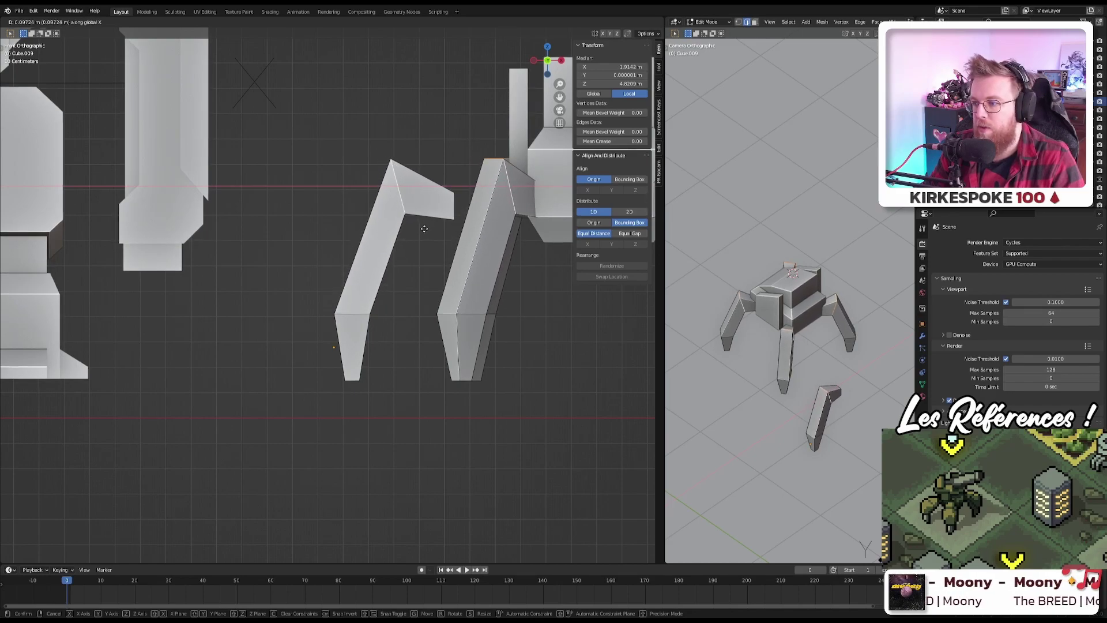
{"action": "left_click", "coordinate": [407, 227]}
{"action": "middle_click_drag", "start_coordinate": [407, 227], "coordinate": [447, 258]}
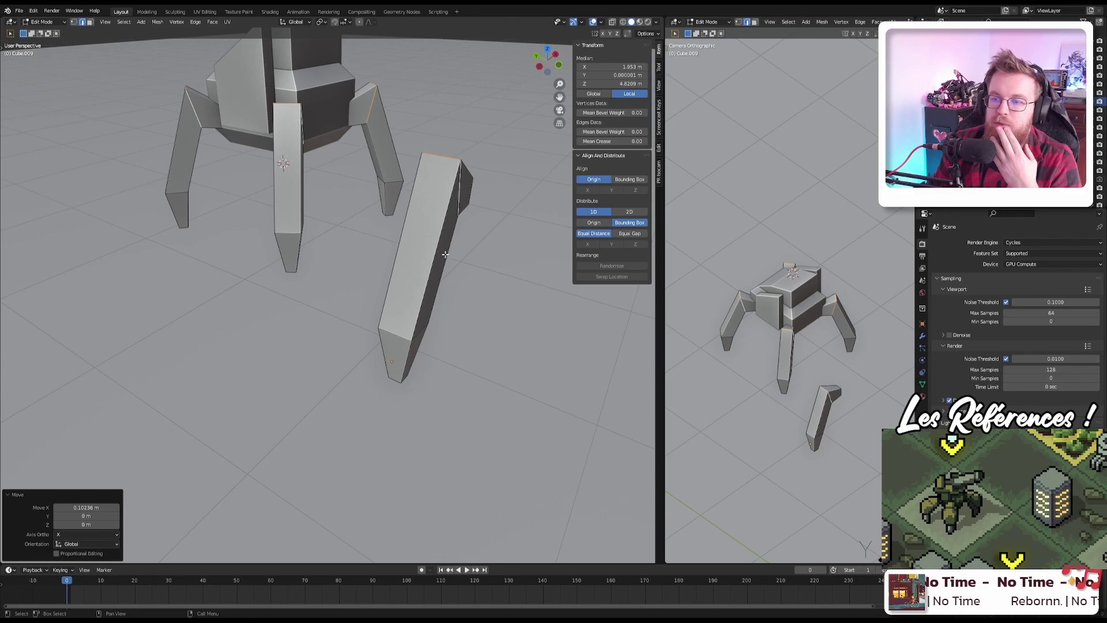
Step: Select the right leg's side face and add the other legs' upper faces, excluding tips
{"action": "left_click", "coordinate": [446, 245], "text": "shift"}
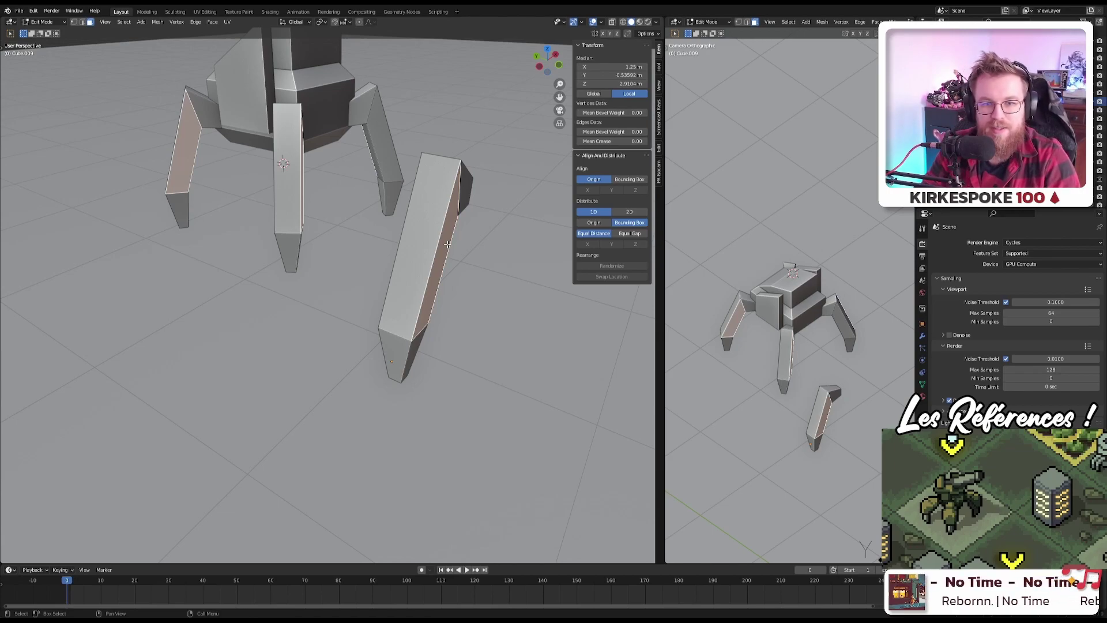
{"action": "middle_click_drag", "start_coordinate": [351, 255], "coordinate": [231, 262]}
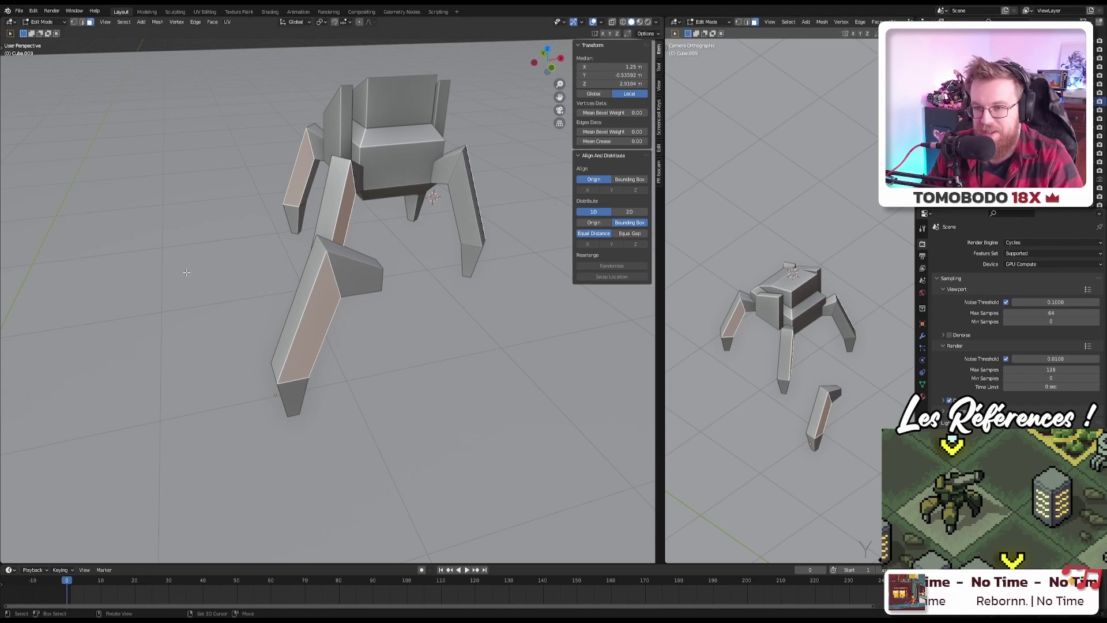
{"action": "key", "text": "KP_Decimal"}
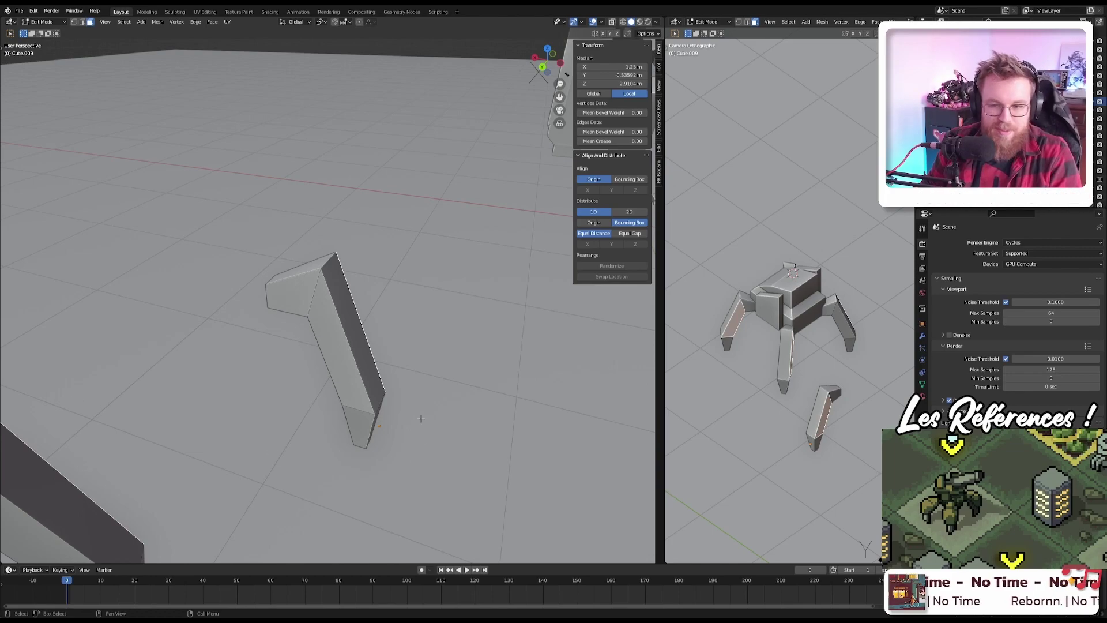
{"action": "key", "text": "ctrl+shift+m"}
{"action": "middle_click_drag", "start_coordinate": [421, 419], "coordinate": [129, 312]}
{"action": "middle_click_drag", "start_coordinate": [304, 316], "coordinate": [199, 309]}
Step: Extrude the selected leg faces outward along their normals, leaving the legs unbevelled
{"action": "key", "text": "alt+e"}
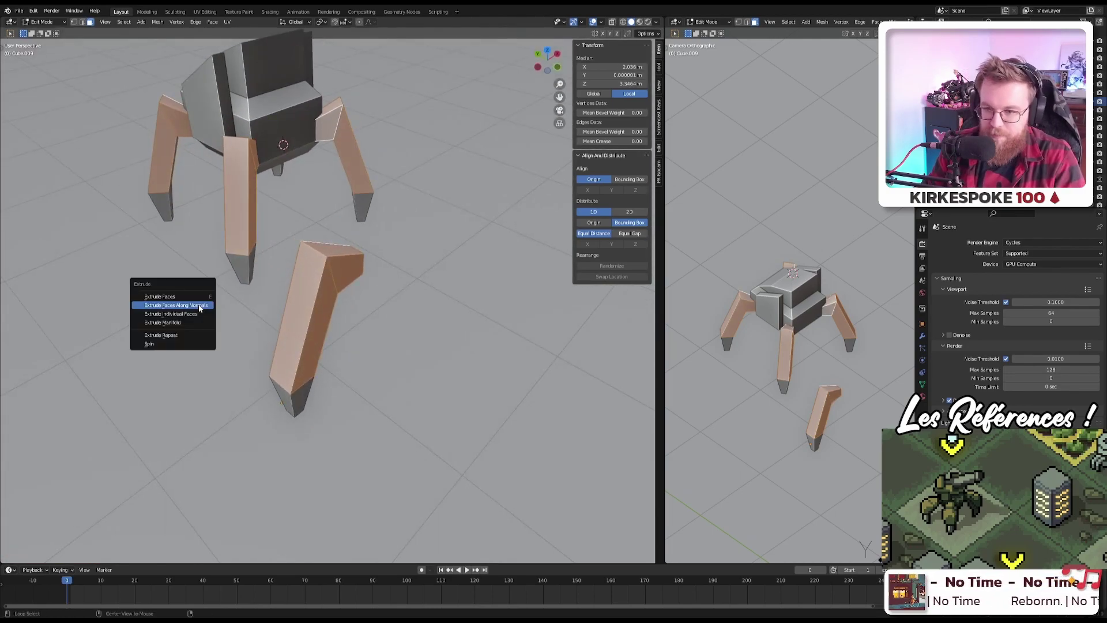
{"action": "left_click", "coordinate": [199, 309]}
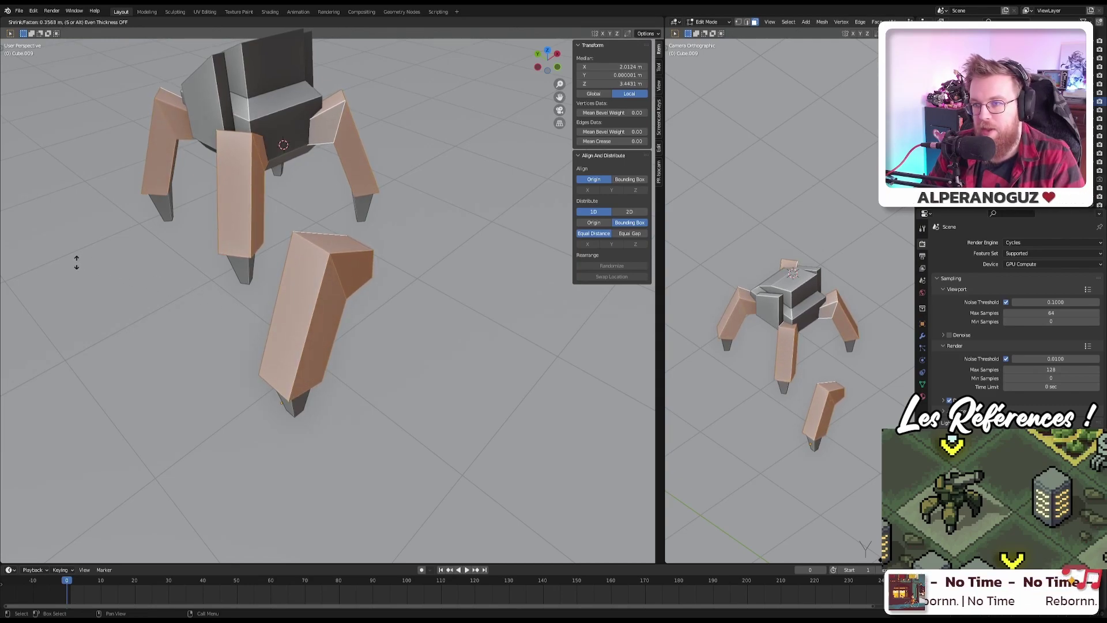
{"action": "left_click", "coordinate": [74, 263]}
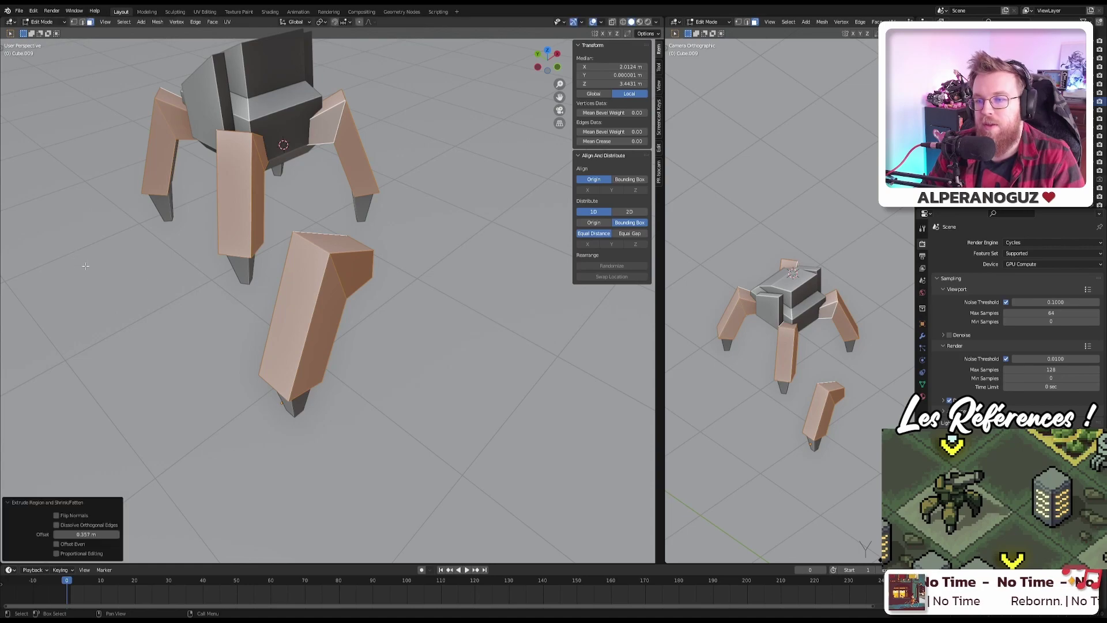
{"action": "middle_click_drag", "start_coordinate": [74, 262], "coordinate": [315, 292]}
{"action": "scroll", "coordinate": [186, 231], "scroll_direction": "down", "scroll_amount": 5}
{"action": "key", "text": "ctrl+b"}
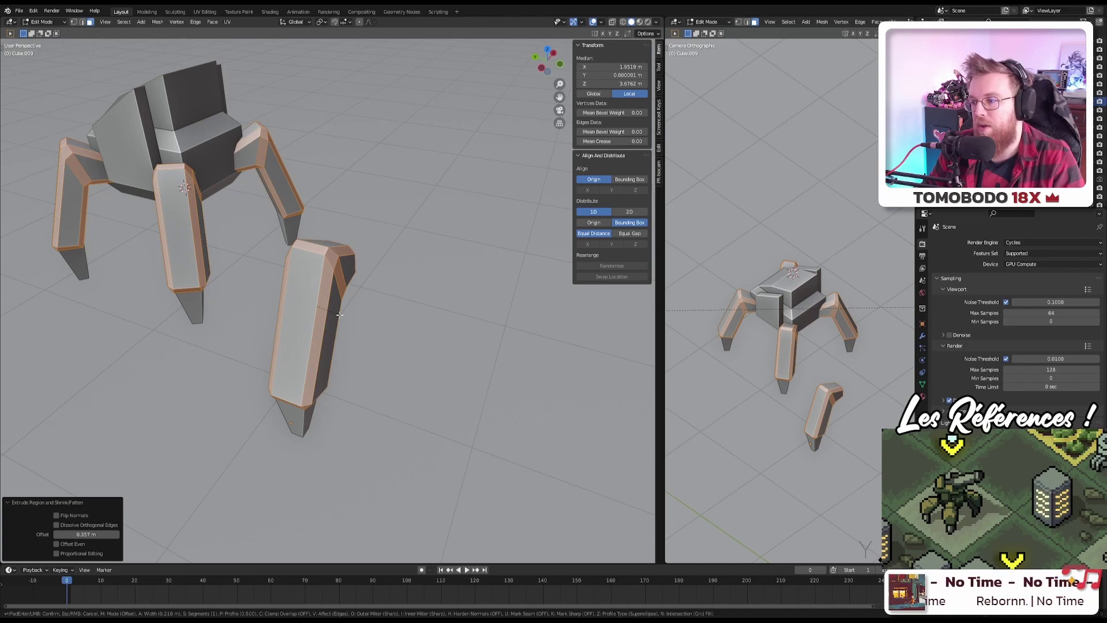
{"action": "key", "text": "Escape"}
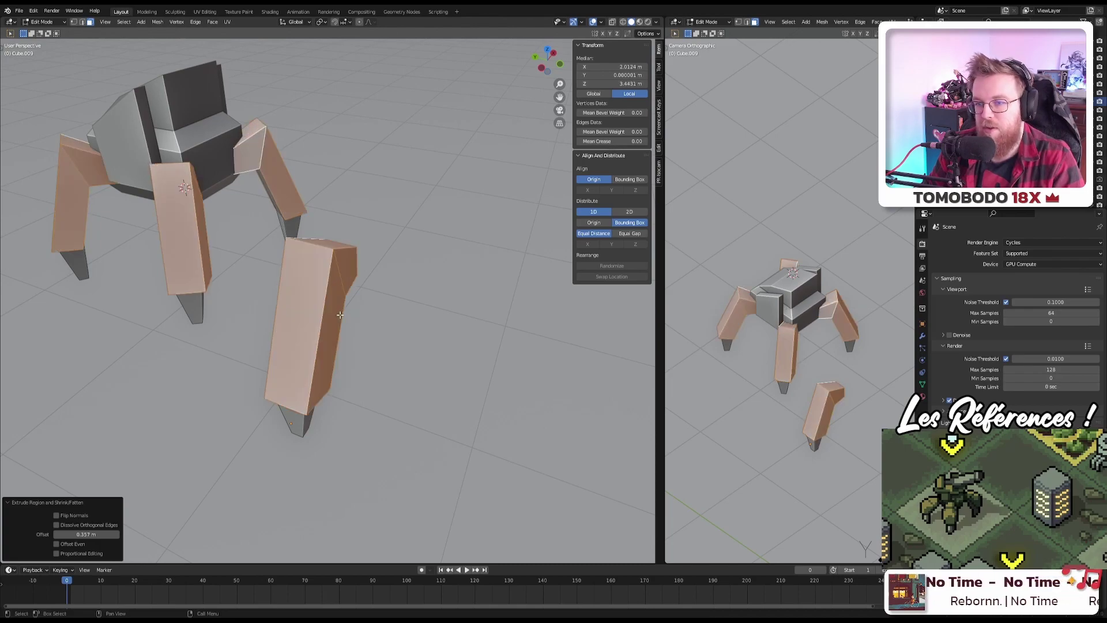
{"action": "middle_click_drag", "start_coordinate": [346, 289], "coordinate": [338, 284]}
Step: Scale the loose front leg piece's edge loop up to 1.557 from top view
{"action": "left_click", "coordinate": [336, 283]}
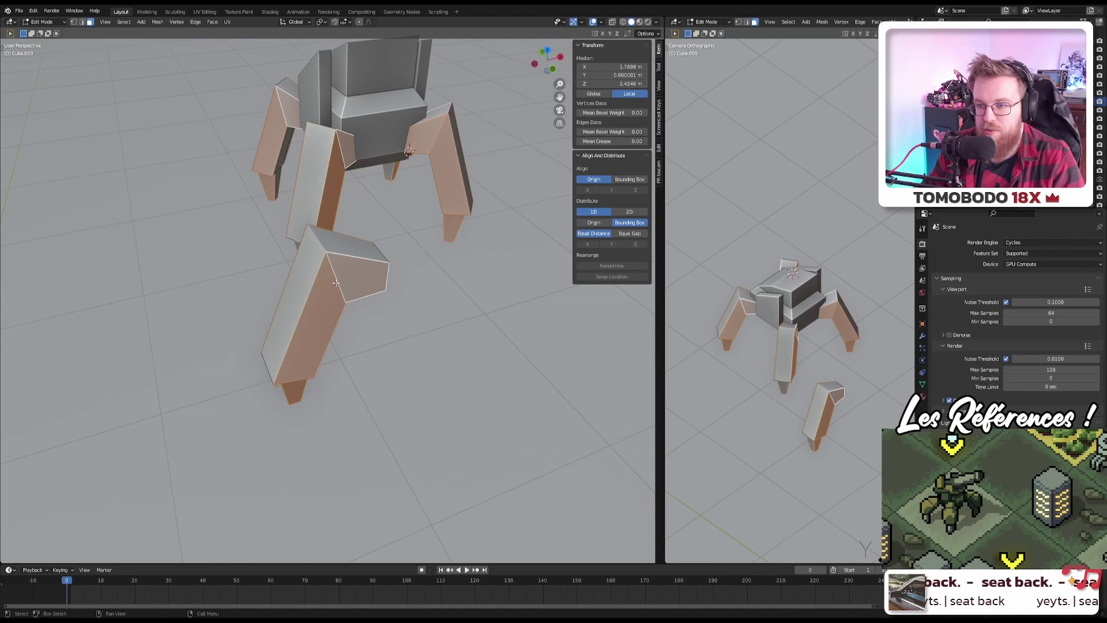
{"action": "key", "text": "2"}
{"action": "left_click", "coordinate": [337, 283]}
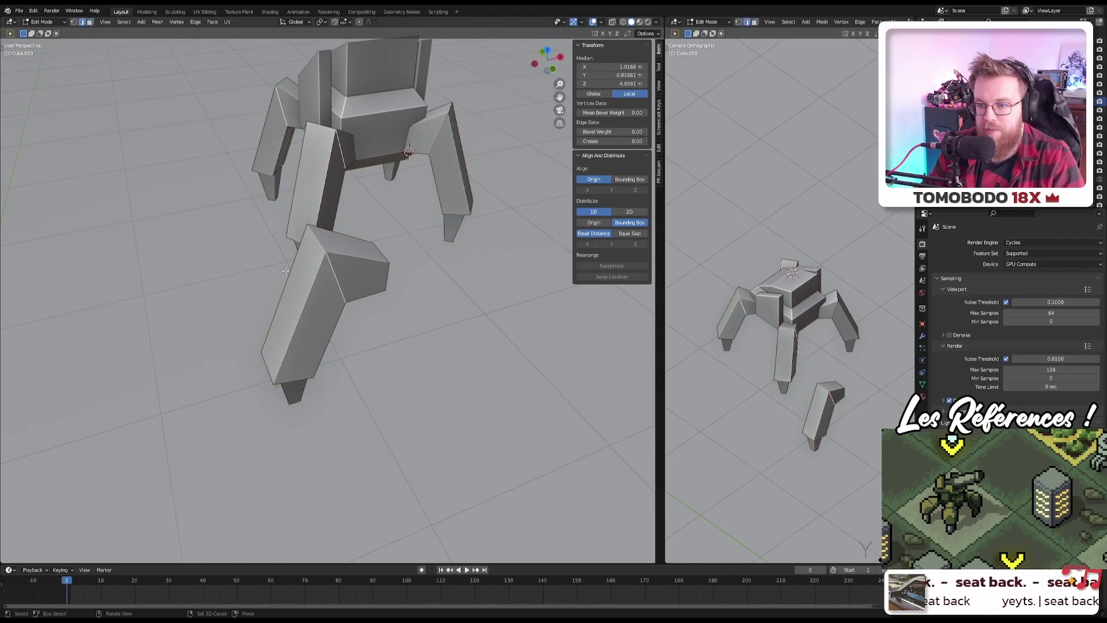
{"action": "mouse_move", "coordinate": [337, 282]}
{"action": "middle_mouse_down"}
{"action": "mouse_move", "coordinate": [389, 257]}
{"action": "mouse_move", "coordinate": [327, 273]}
{"action": "middle_mouse_up"}
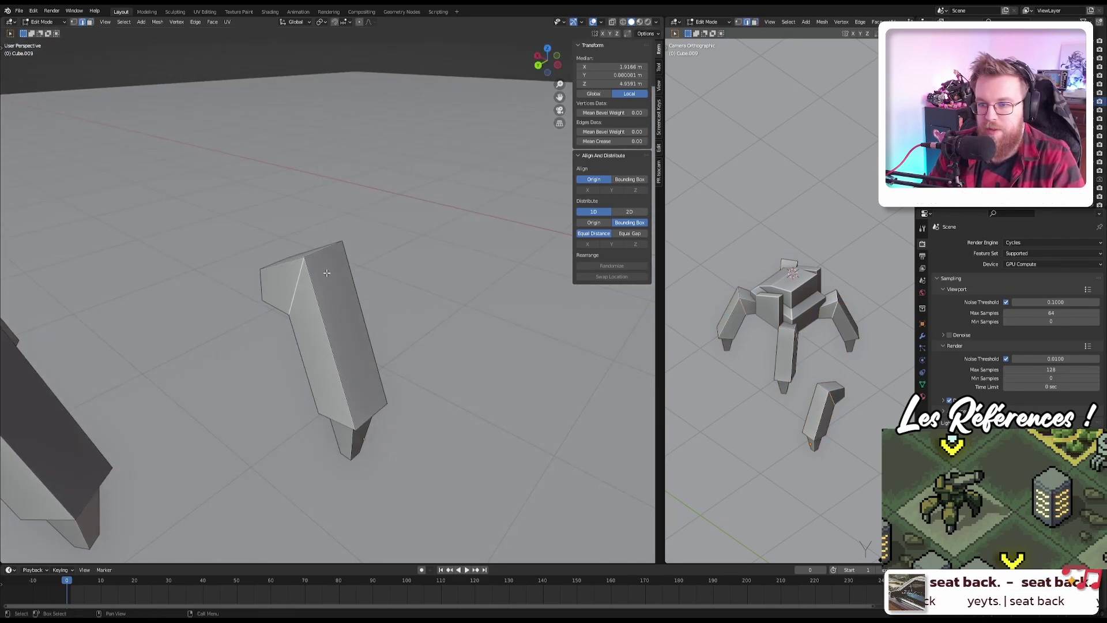
{"action": "left_click", "coordinate": [285, 288], "text": "ctrl"}
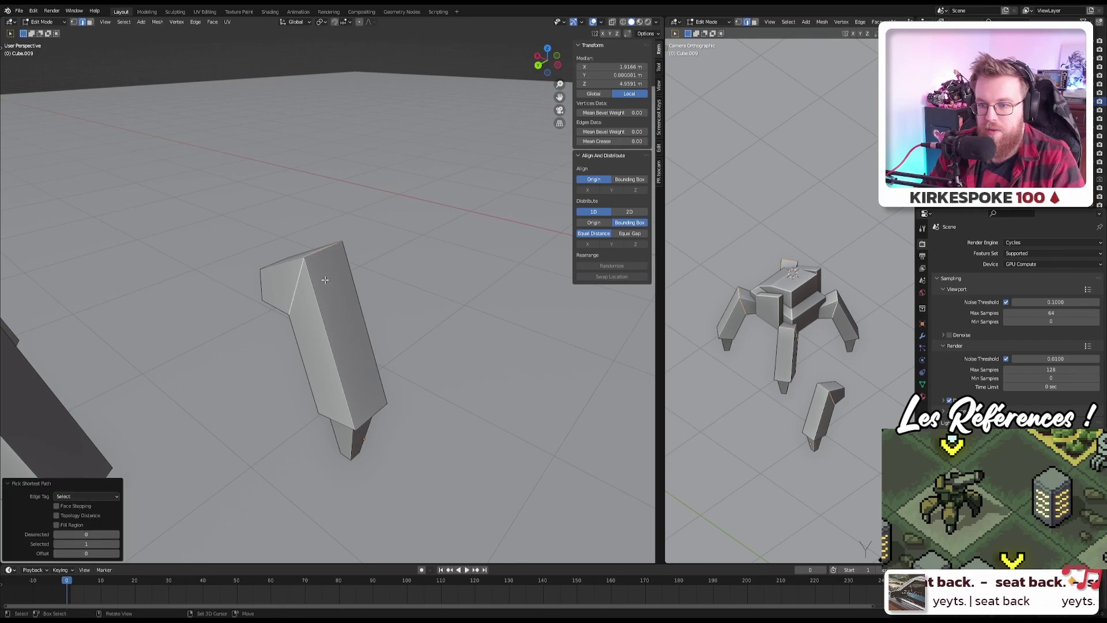
{"action": "scroll", "coordinate": [285, 287], "scroll_direction": "down", "scroll_amount": 5}
{"action": "middle_click_drag", "start_coordinate": [285, 287], "coordinate": [242, 271]}
{"action": "key", "text": "KP_Decimal"}
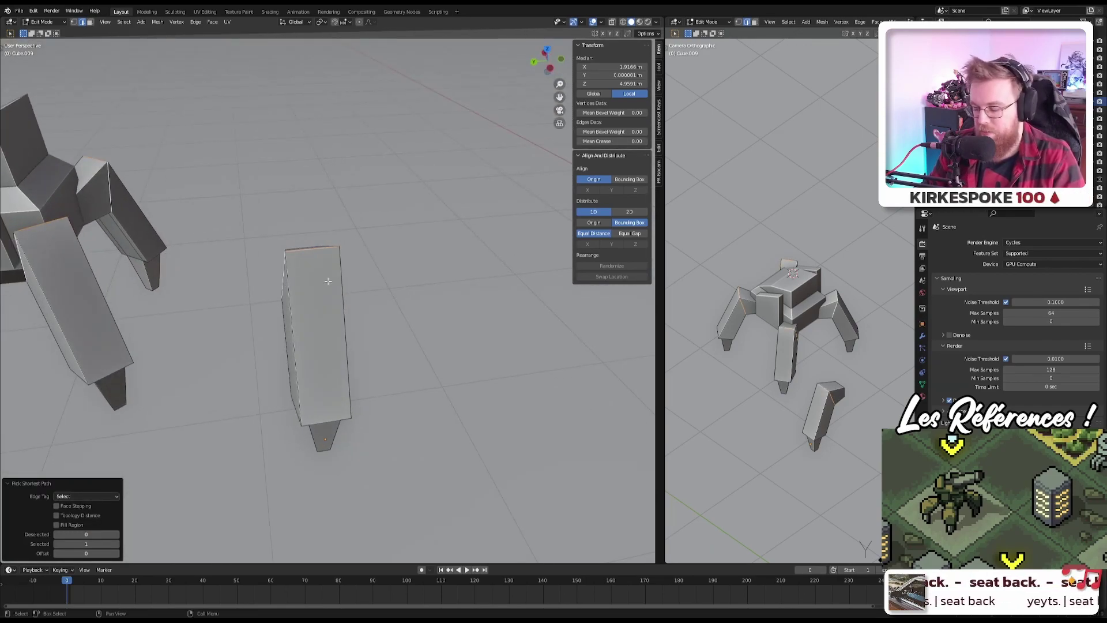
{"action": "key", "text": "KP_7"}
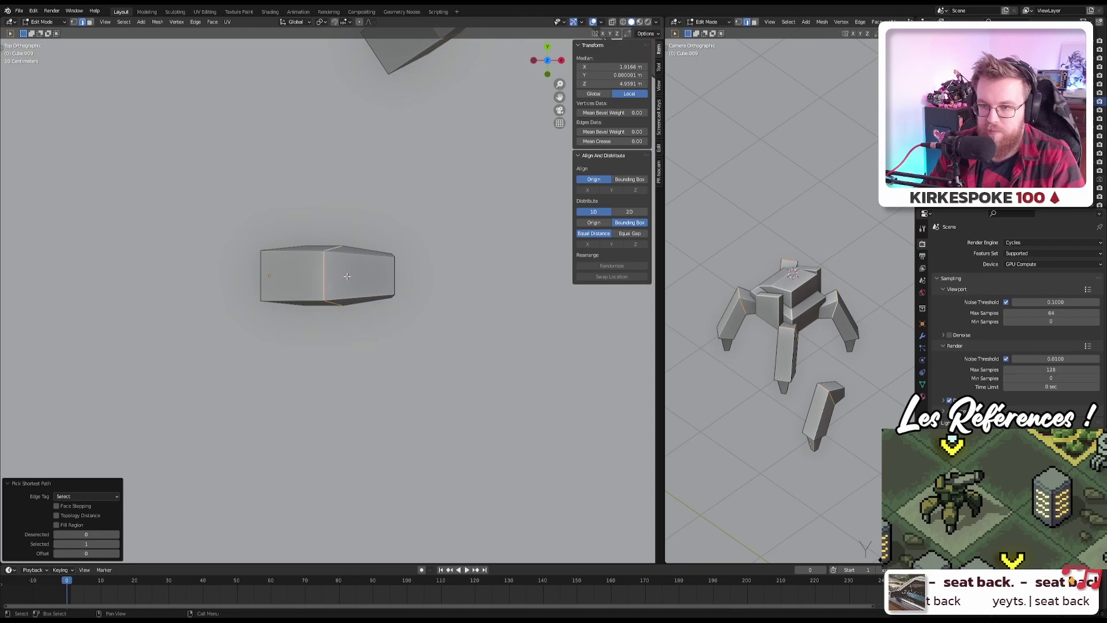
{"action": "key", "text": "s"}
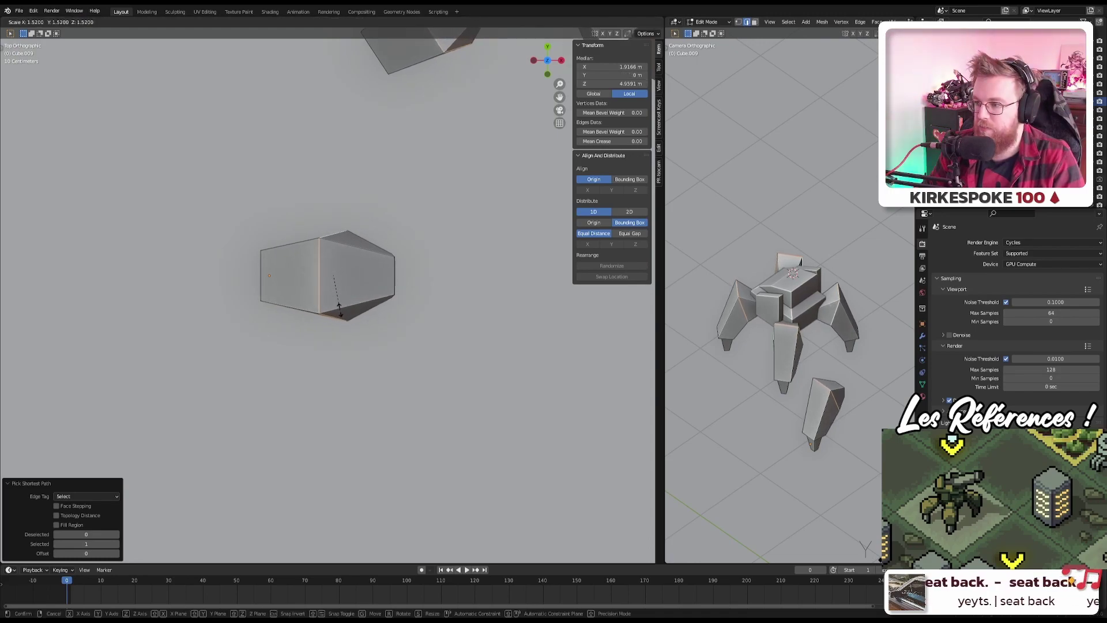
{"action": "left_click", "coordinate": [340, 311]}
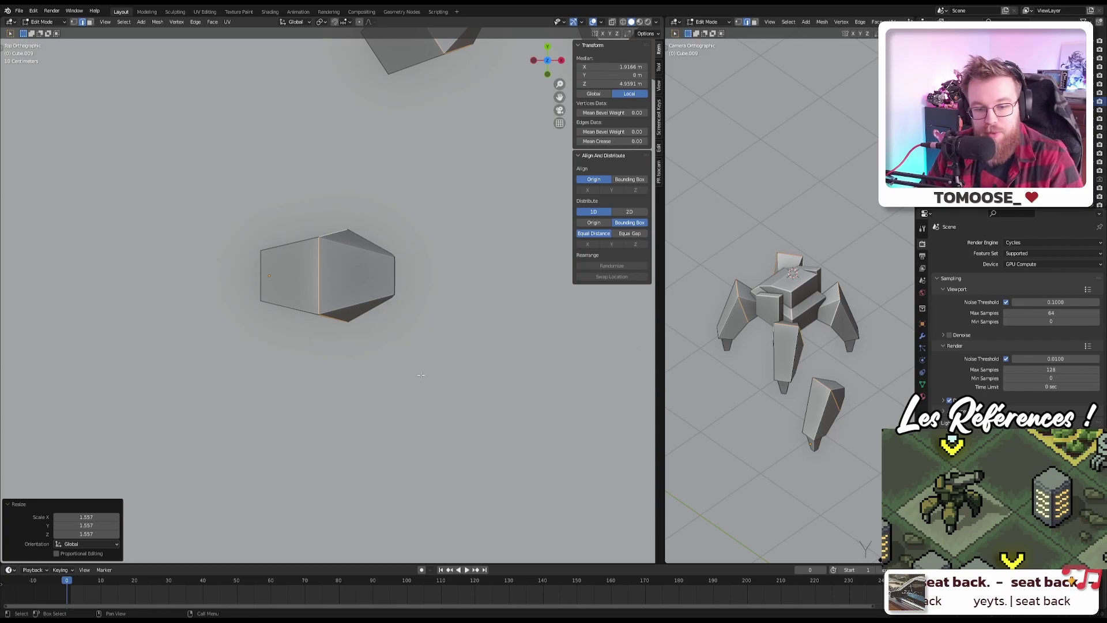
{"action": "middle_click_drag", "start_coordinate": [359, 373], "coordinate": [300, 206]}
Step: Move an edge on the front leg's top into a new position in front view
{"action": "left_click", "coordinate": [313, 219]}
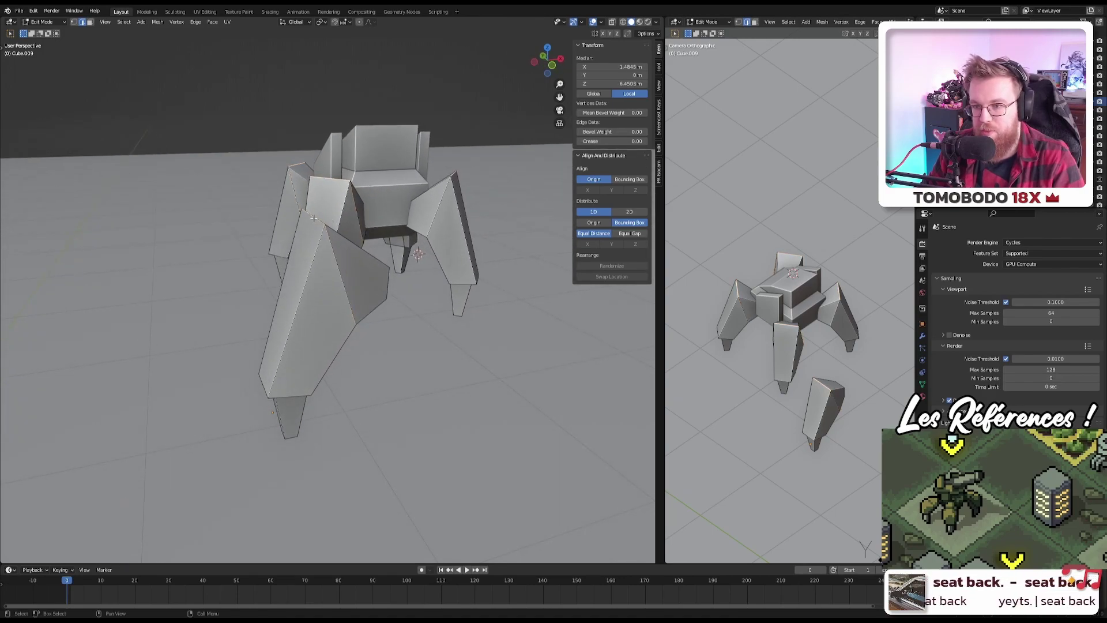
{"action": "key", "text": "g"}
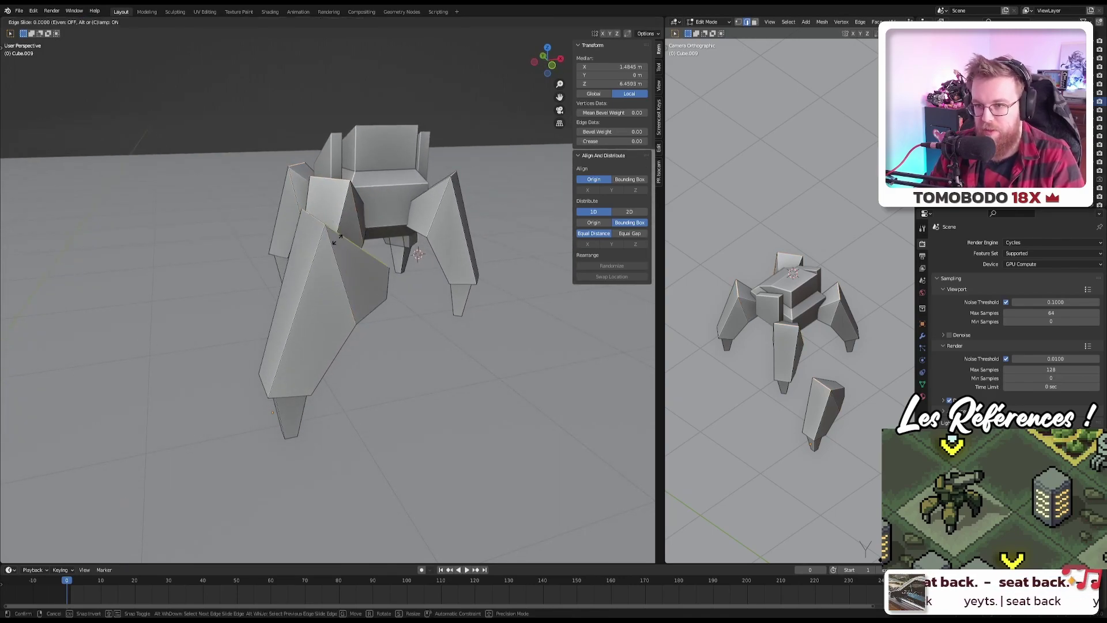
{"action": "right_click", "coordinate": [339, 250]}
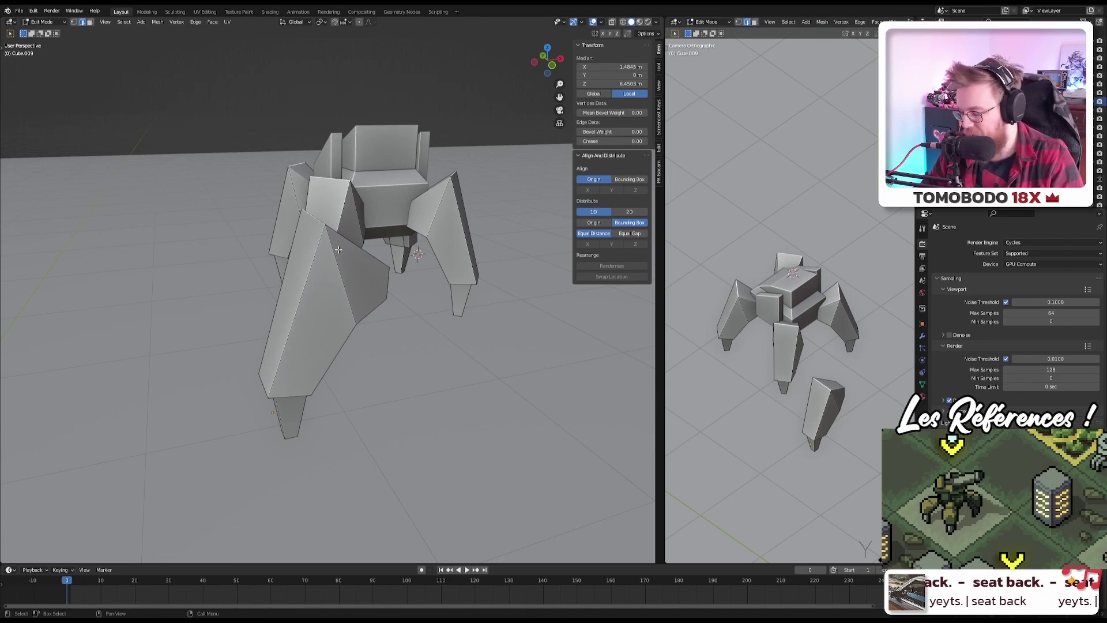
{"action": "key", "text": "KP_1"}
{"action": "key", "text": "g"}
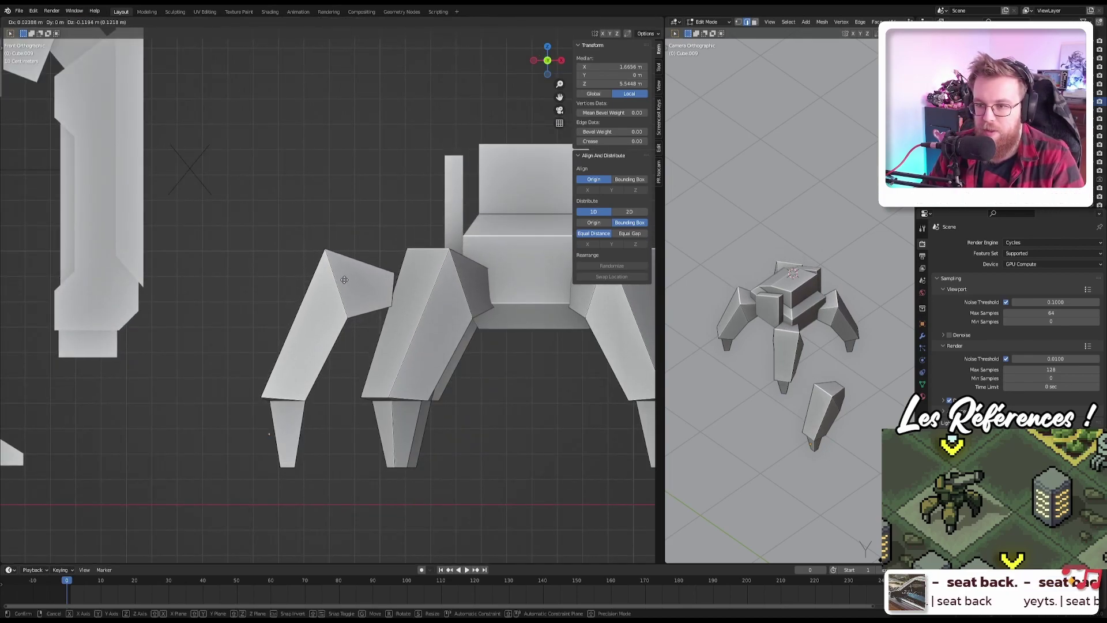
{"action": "left_click", "coordinate": [345, 283]}
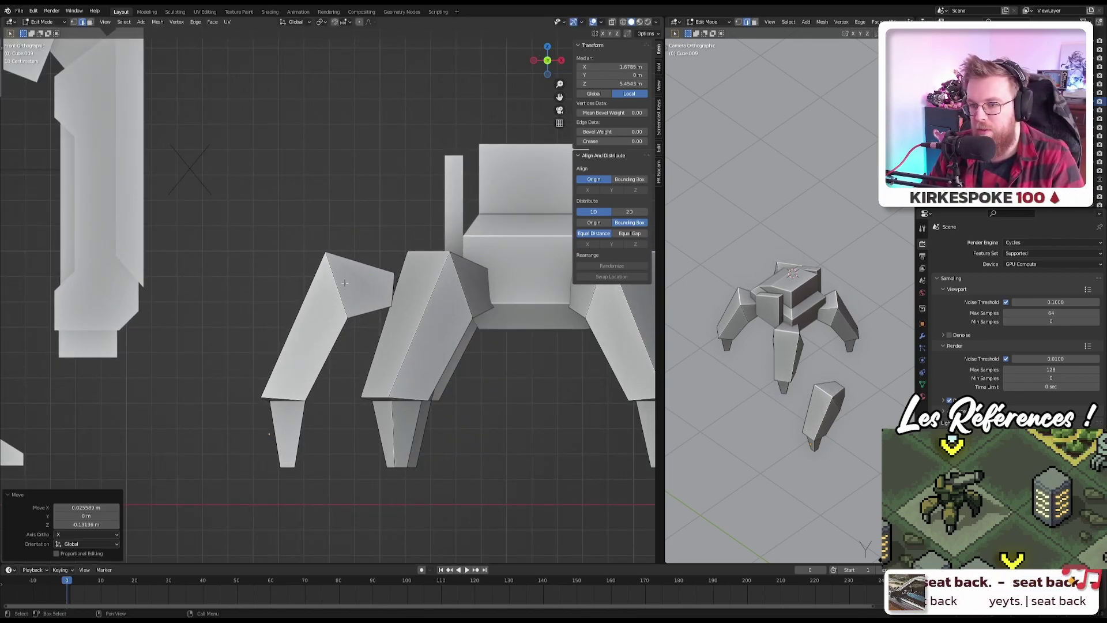
Step: Move two vertices on the front leg's top down to meet the body
{"action": "middle_click_drag", "start_coordinate": [310, 332], "coordinate": [576, 309]}
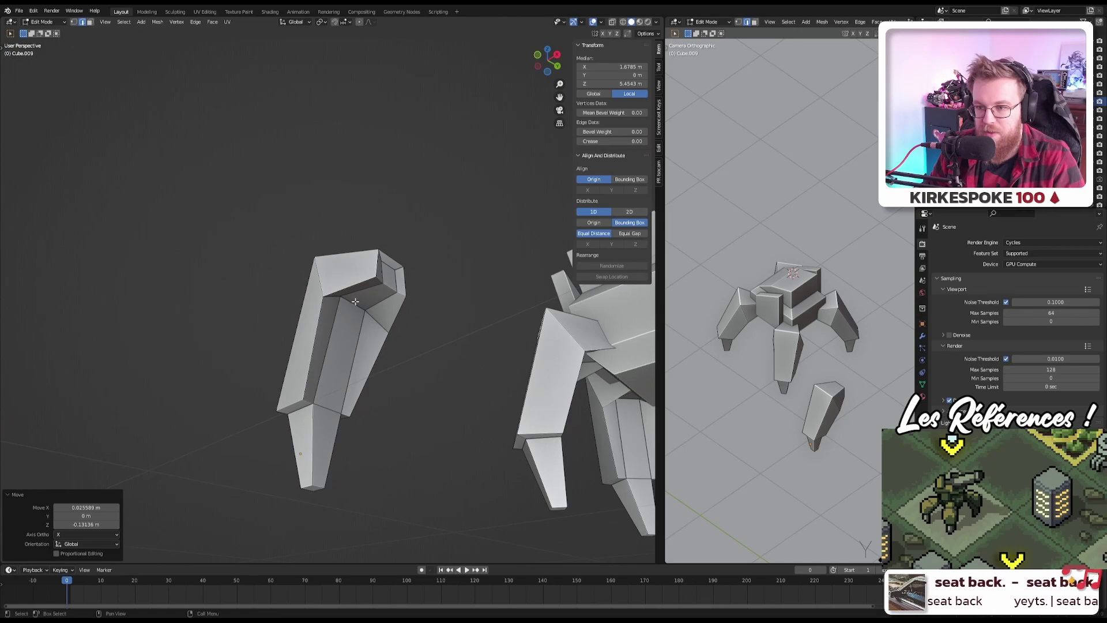
{"action": "middle_click_drag", "start_coordinate": [343, 319], "coordinate": [378, 329]}
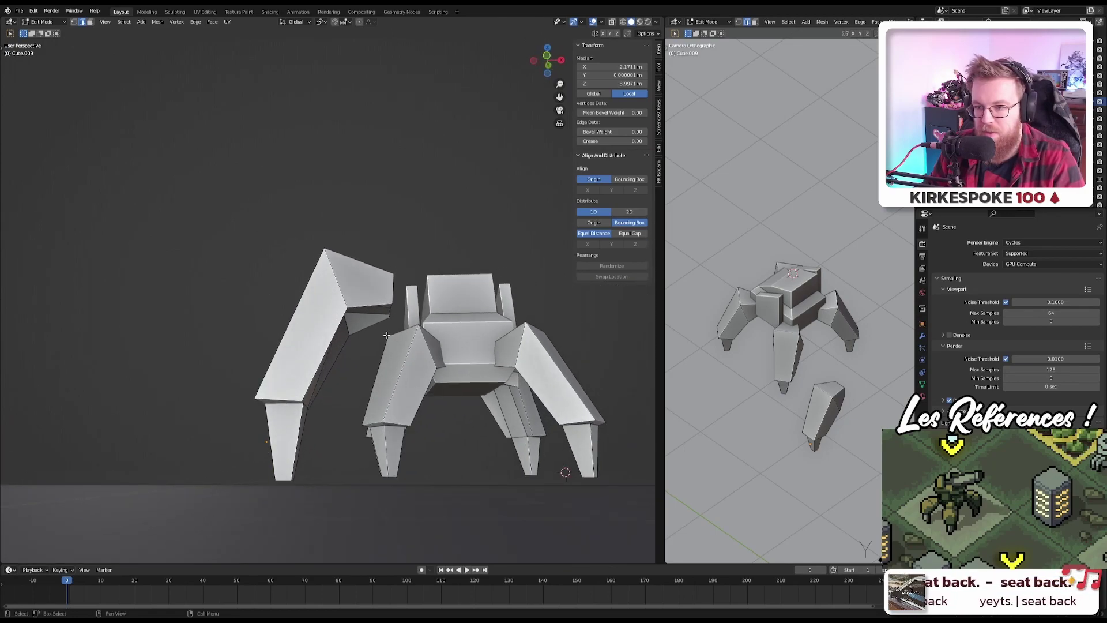
{"action": "key", "text": "g"}
{"action": "left_click", "coordinate": [376, 334]}
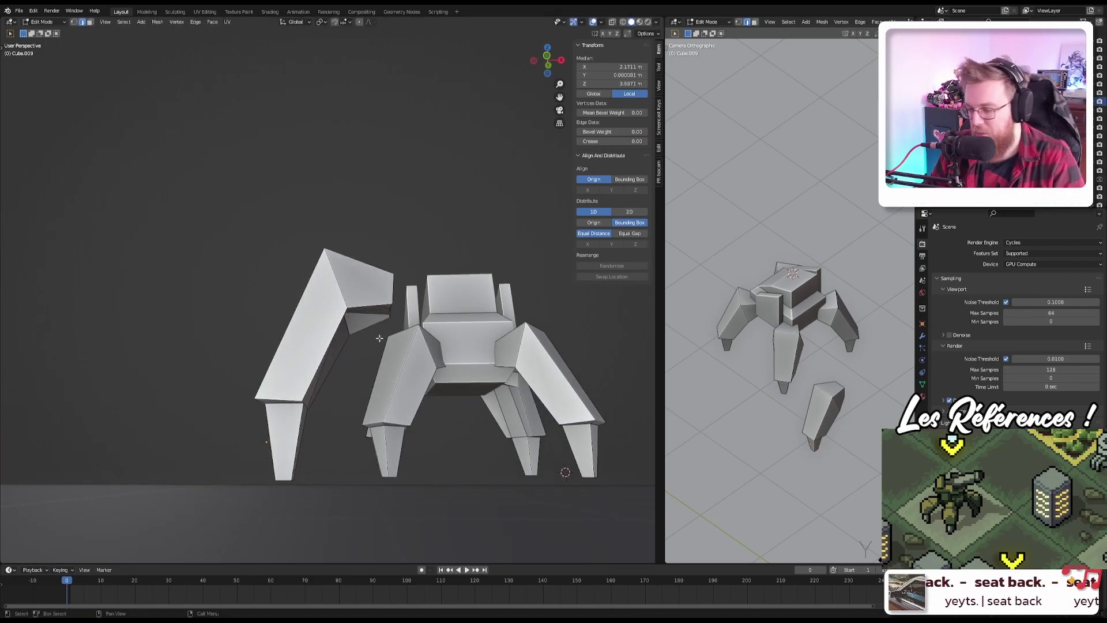
{"action": "key", "text": "KP_1"}
{"action": "left_click", "coordinate": [378, 338]}
{"action": "key", "text": "g"}
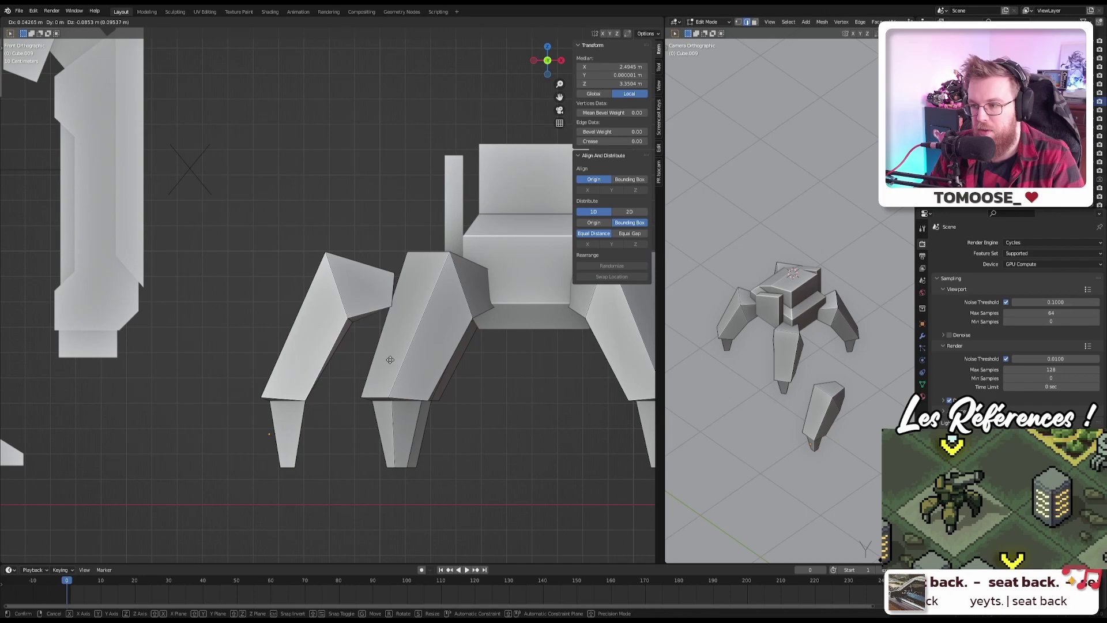
{"action": "left_click", "coordinate": [390, 360]}
Step: Select an edge on the front leg and switch to face selection
{"action": "middle_click_drag", "start_coordinate": [390, 358], "coordinate": [344, 296]}
{"action": "left_click", "coordinate": [344, 296]}
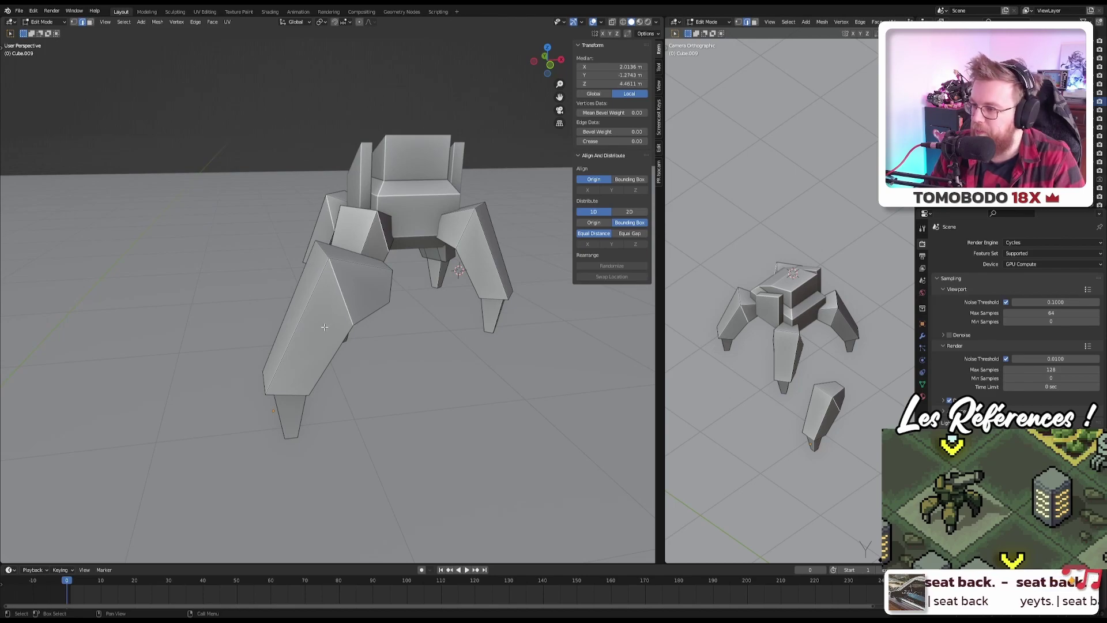
{"action": "key", "text": "3"}
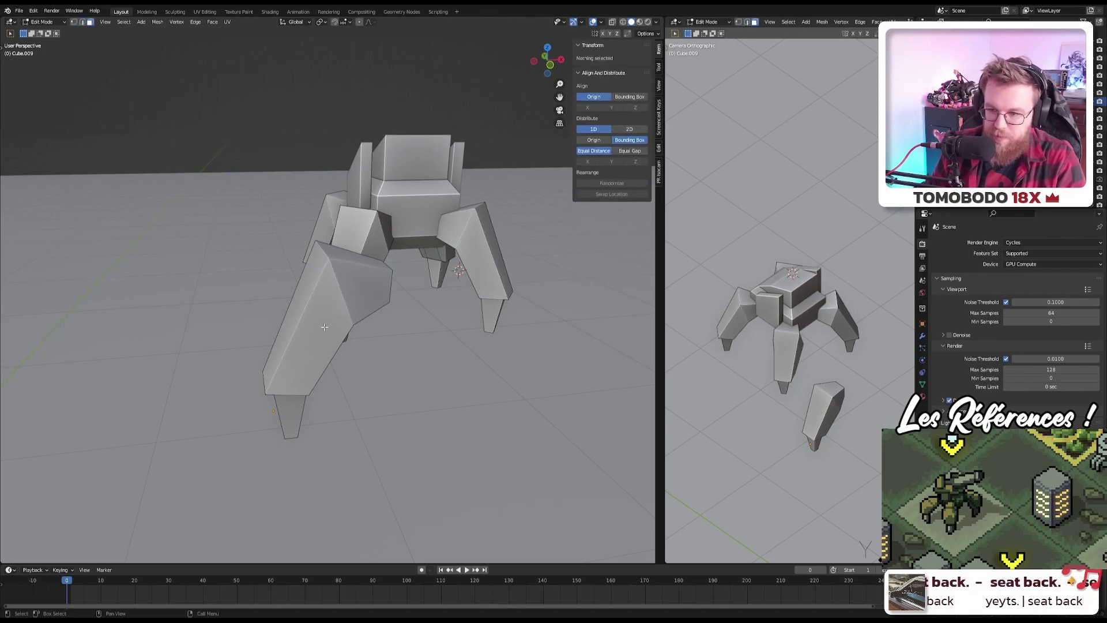
{"action": "middle_click_drag", "start_coordinate": [325, 327], "coordinate": [375, 325]}
Step: Add more leg faces to the selection and bevel them
{"action": "left_click", "coordinate": [359, 291], "text": "shift"}
{"action": "key", "text": "ctrl+b"}
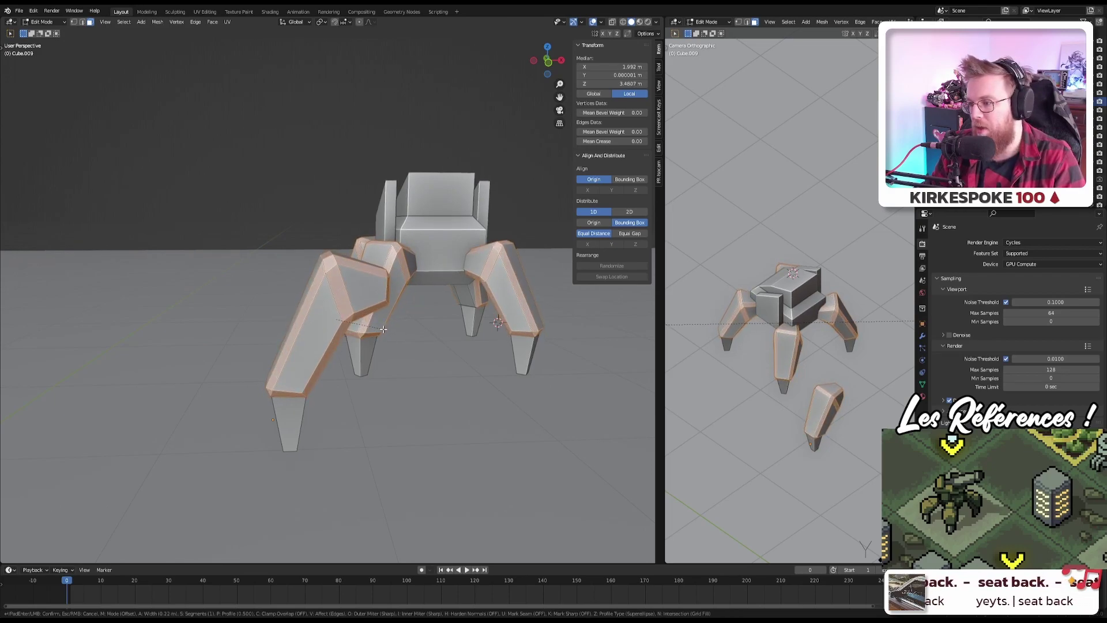
{"action": "left_click", "coordinate": [384, 329]}
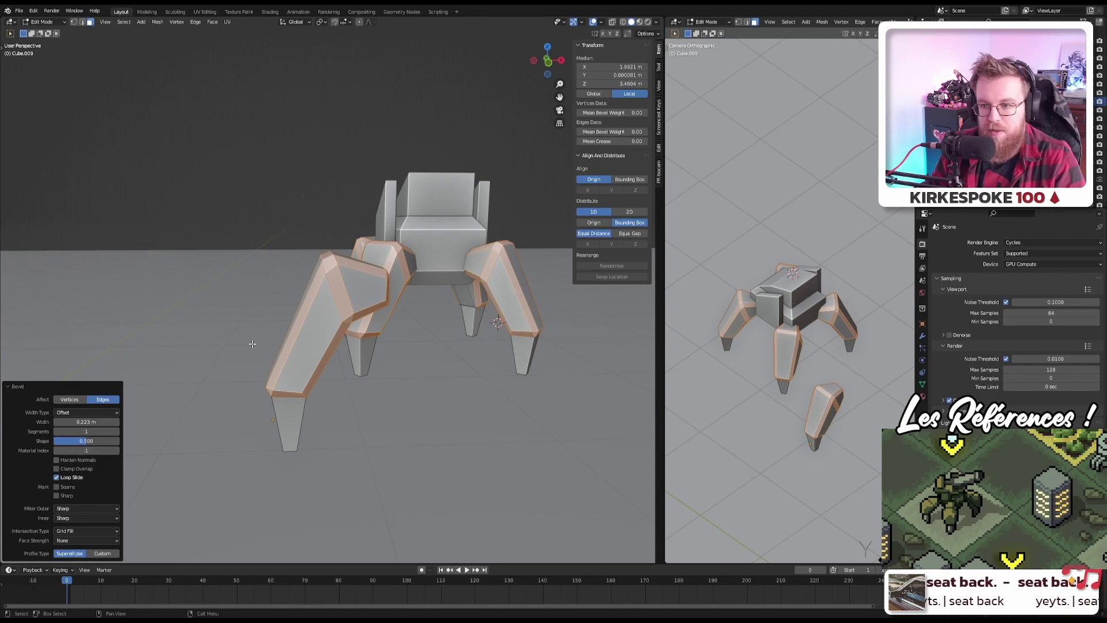
{"action": "middle_click_drag", "start_coordinate": [252, 344], "coordinate": [310, 282]}
{"action": "scroll", "coordinate": [365, 346], "scroll_direction": "up", "scroll_amount": 4}
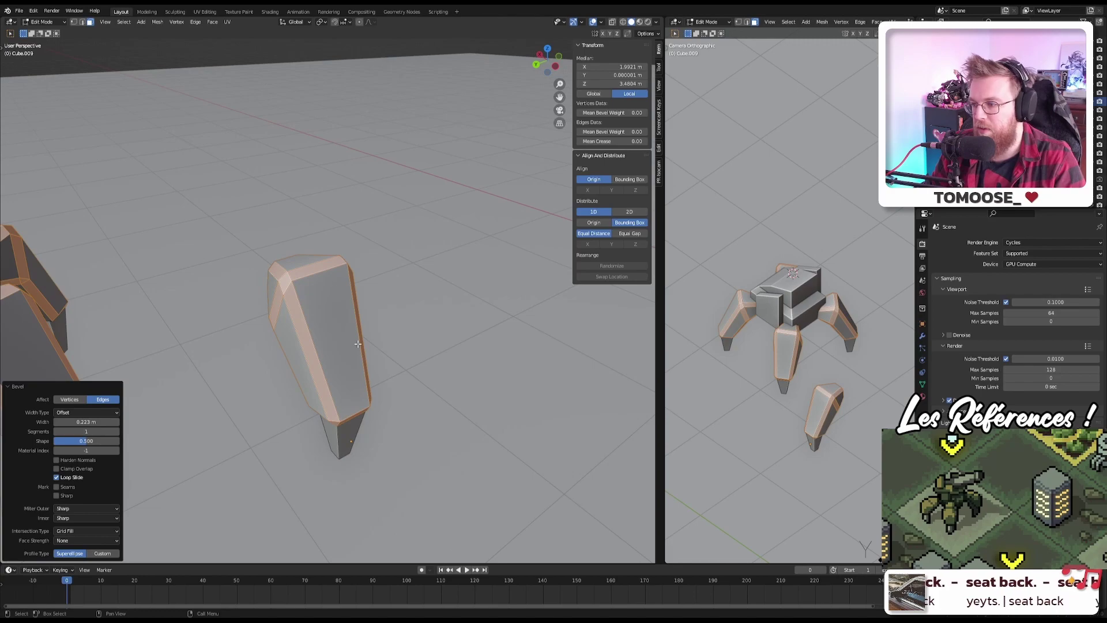
Step: Select an edge path around the loose leg and start sliding it upward
{"action": "left_click", "coordinate": [417, 358]}
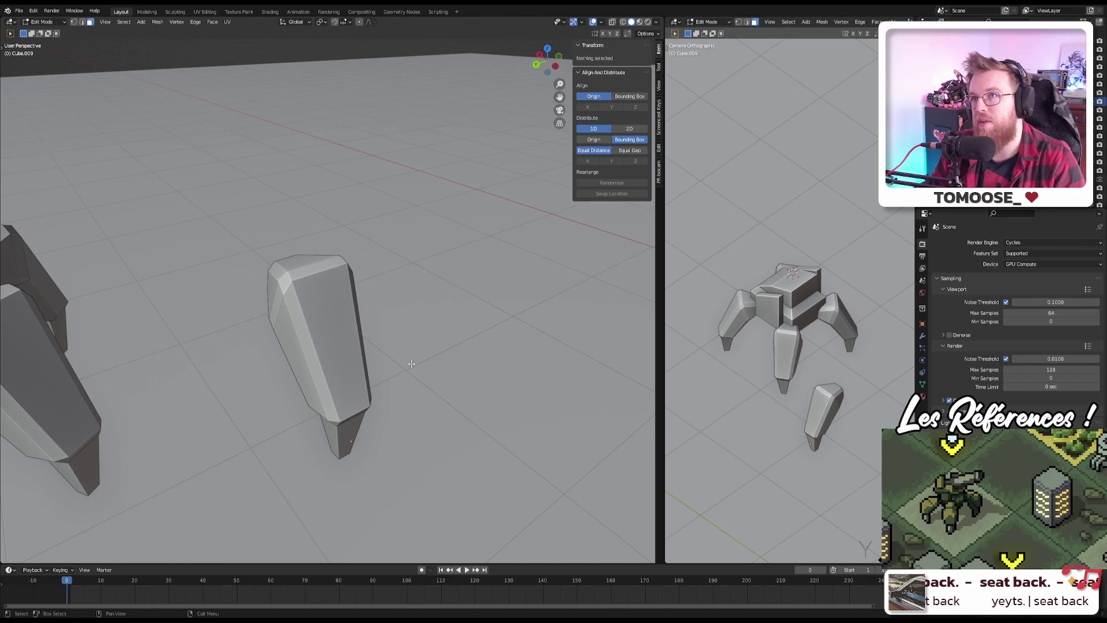
{"action": "left_click", "coordinate": [316, 275], "text": "alt"}
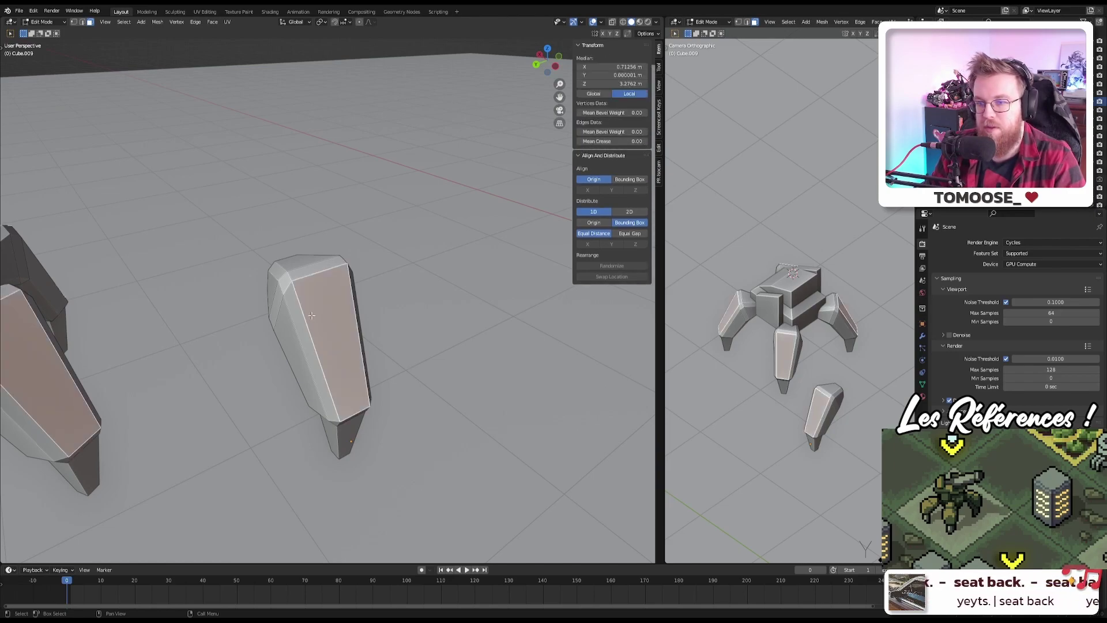
{"action": "key", "text": "2"}
{"action": "mouse_move", "coordinate": [316, 275]}
{"action": "middle_mouse_down"}
{"action": "mouse_move", "coordinate": [338, 296]}
{"action": "mouse_move", "coordinate": [320, 308]}
{"action": "mouse_move", "coordinate": [320, 287]}
{"action": "middle_mouse_up"}
{"action": "left_click", "coordinate": [337, 296]}
{"action": "left_click", "coordinate": [319, 329], "text": "shift"}
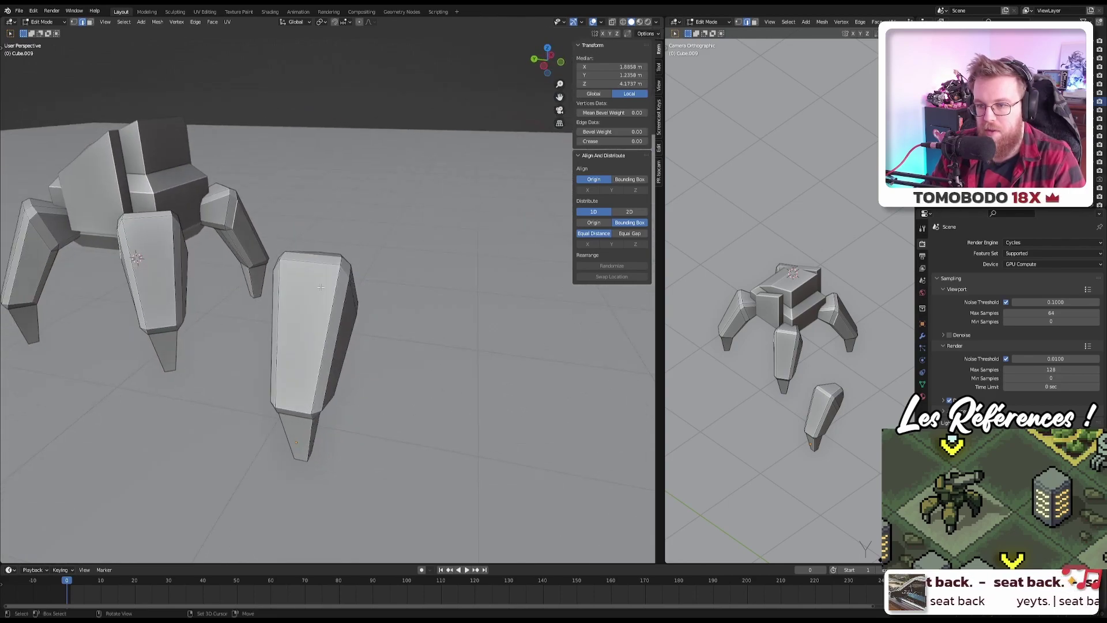
{"action": "left_click", "coordinate": [355, 300], "text": "shift"}
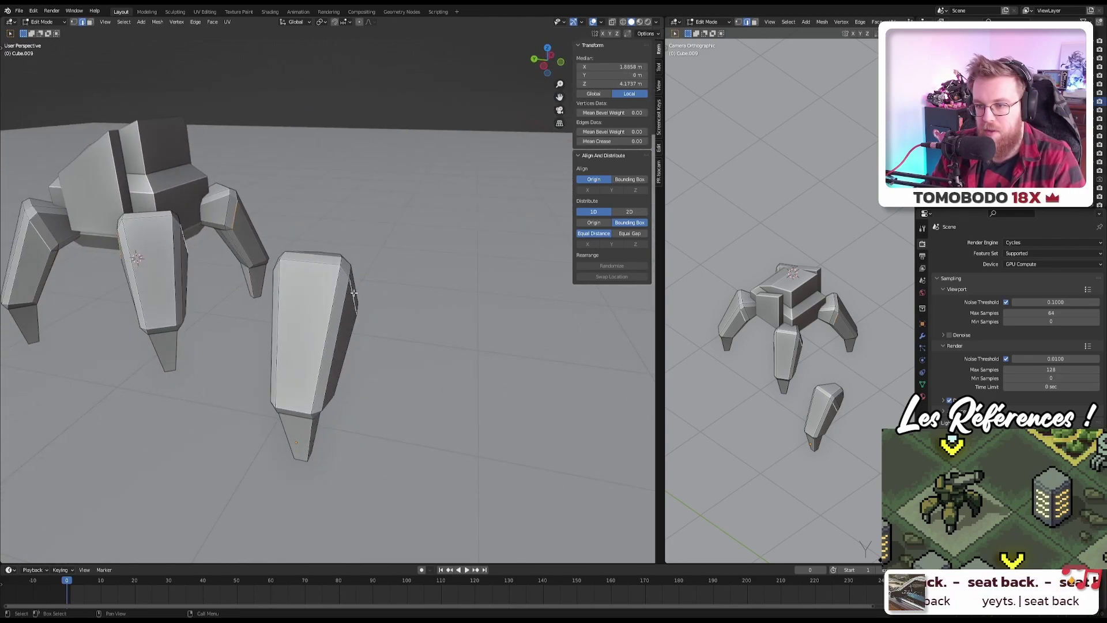
{"action": "left_click", "coordinate": [343, 295], "text": "shift"}
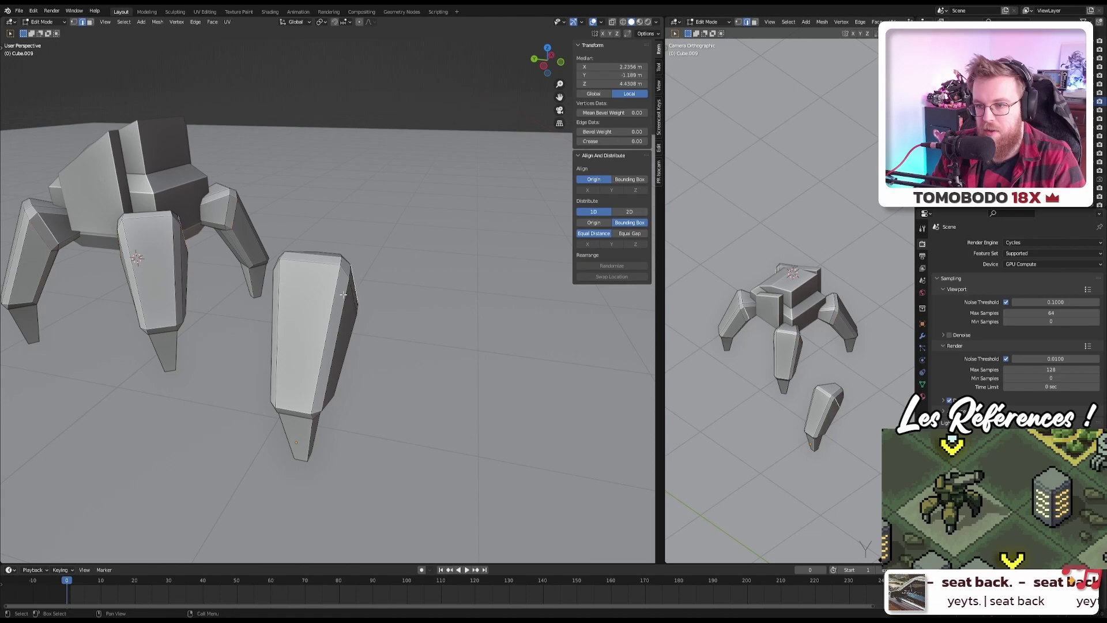
{"action": "mouse_move", "coordinate": [351, 293]}
{"action": "middle_mouse_down"}
{"action": "mouse_move", "coordinate": [300, 314]}
{"action": "mouse_move", "coordinate": [163, 259]}
{"action": "mouse_move", "coordinate": [361, 309]}
{"action": "middle_mouse_up"}
{"action": "left_click", "coordinate": [300, 314], "text": "ctrl"}
{"action": "key", "text": "g"}
{"action": "key", "text": "g"}
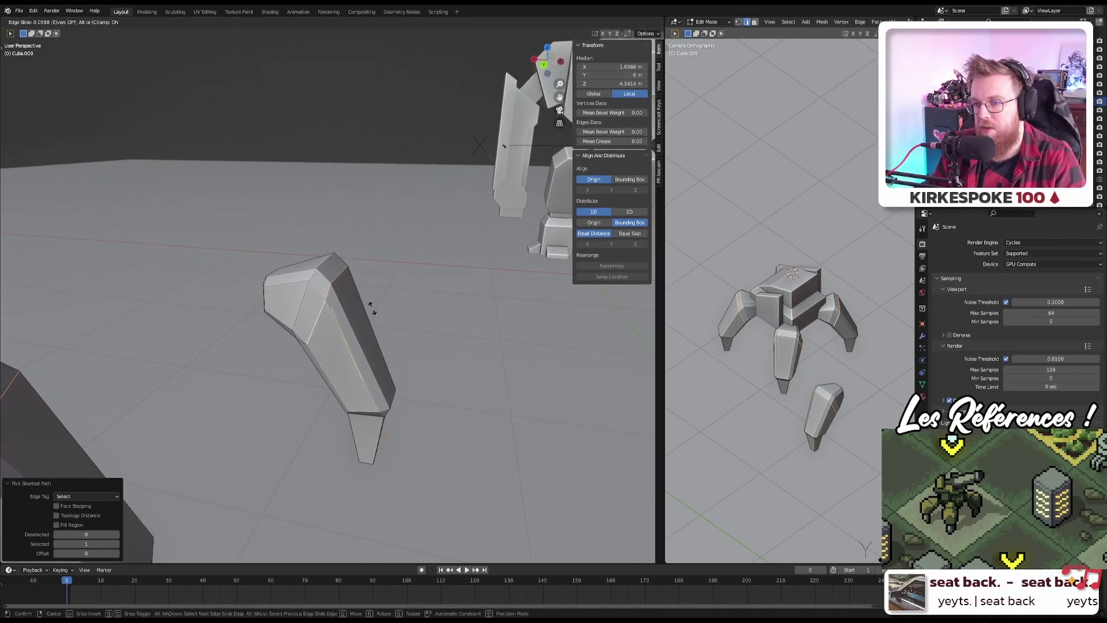
Step: Set the edge loop near the leg's top, then shift the leg edges in front view
{"action": "left_click", "coordinate": [372, 308]}
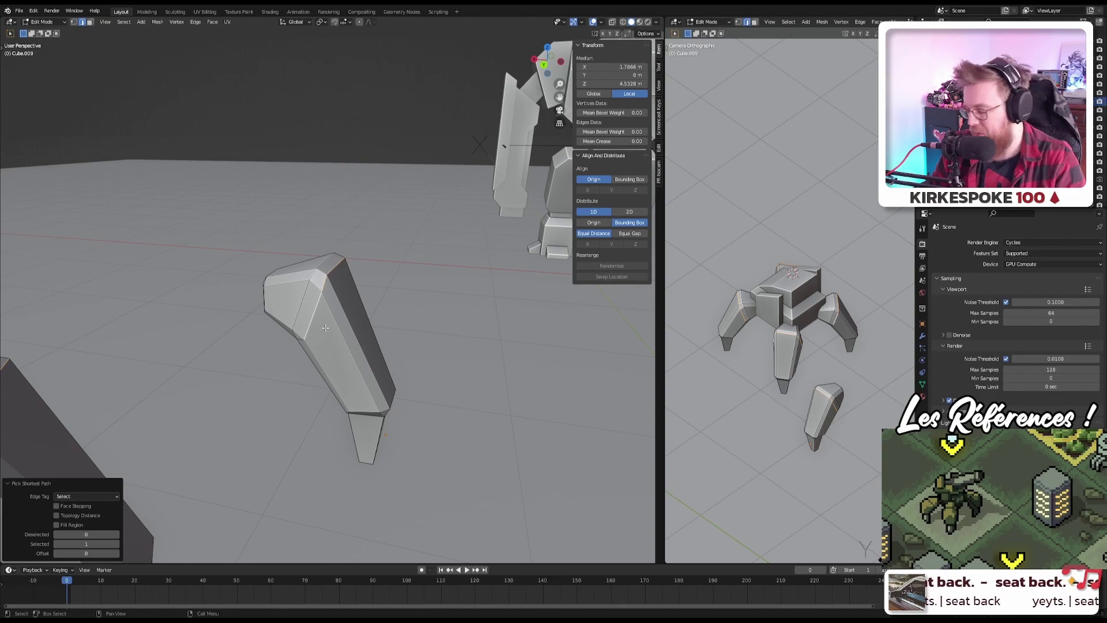
{"action": "key", "text": "KP_1"}
{"action": "scroll", "coordinate": [312, 338], "scroll_direction": "up", "scroll_amount": 2}
{"action": "key", "text": "g"}
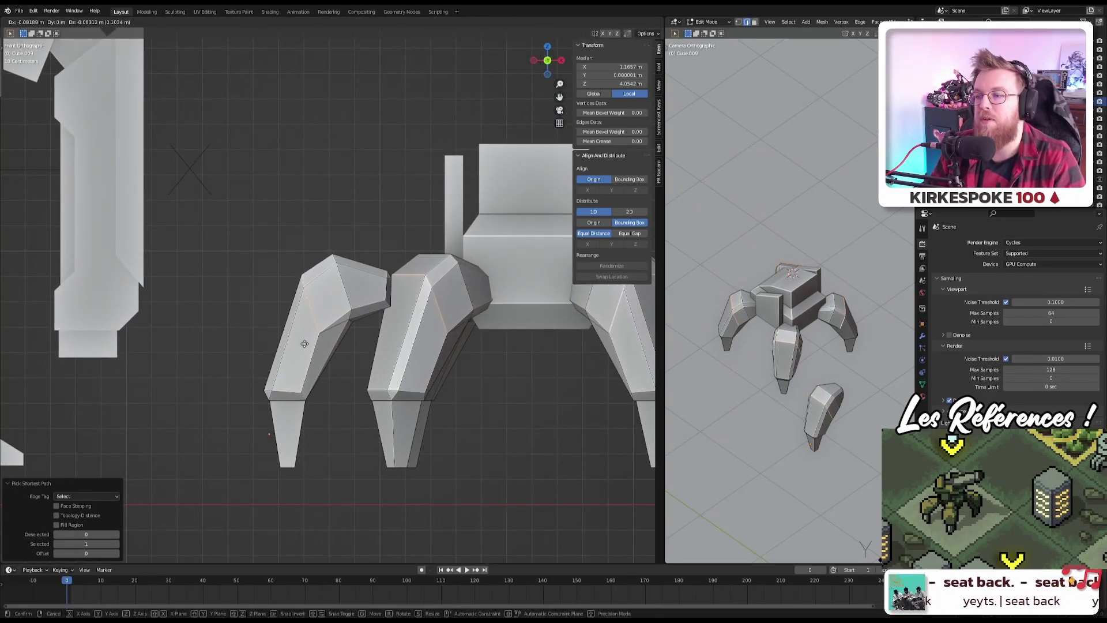
{"action": "left_click", "coordinate": [304, 343]}
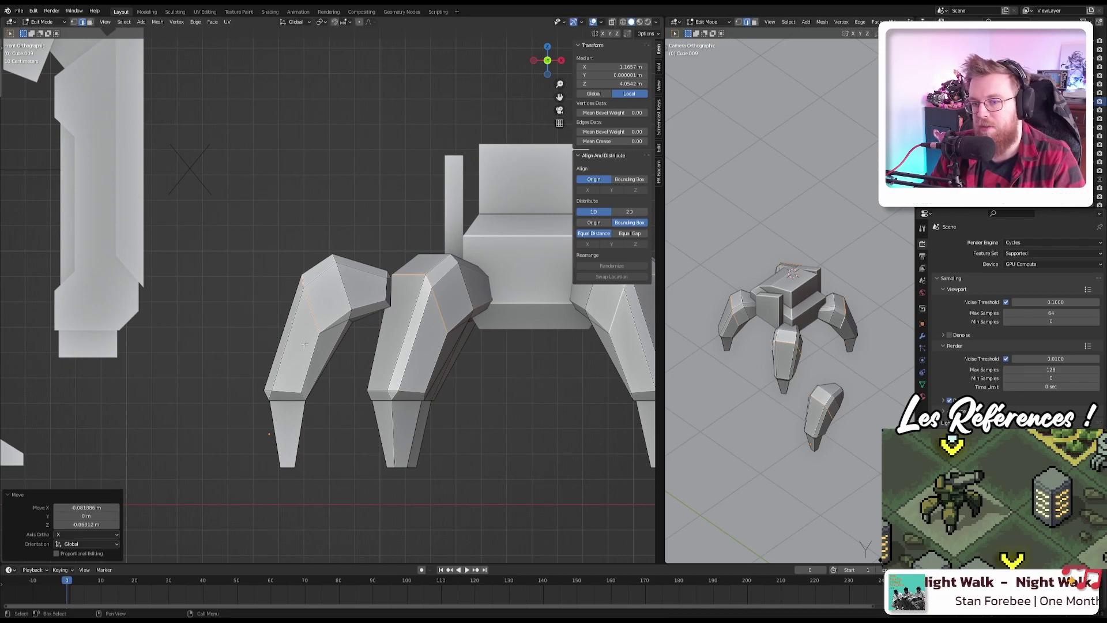
{"action": "middle_click_drag", "start_coordinate": [304, 344], "coordinate": [296, 343]}
{"action": "scroll", "coordinate": [295, 344], "scroll_direction": "up", "scroll_amount": 3}
{"action": "middle_click_drag", "start_coordinate": [230, 319], "coordinate": [385, 367]}
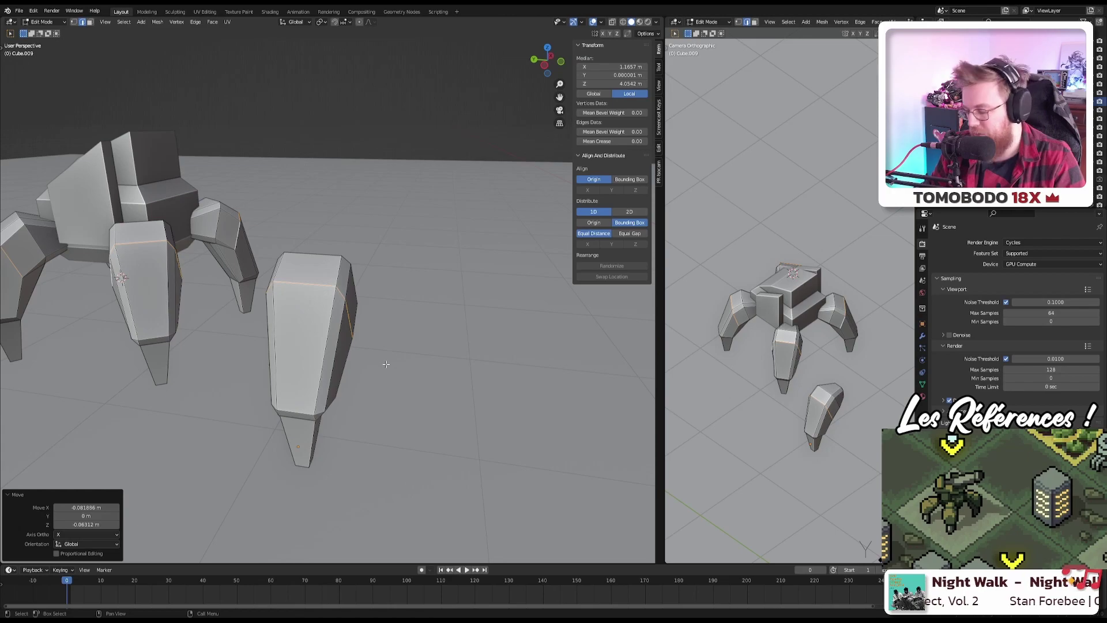
Step: Shift the front leg's upper edges sideways, tilt them -15.1°, and nudge them slightly
{"action": "key", "text": "KP_1"}
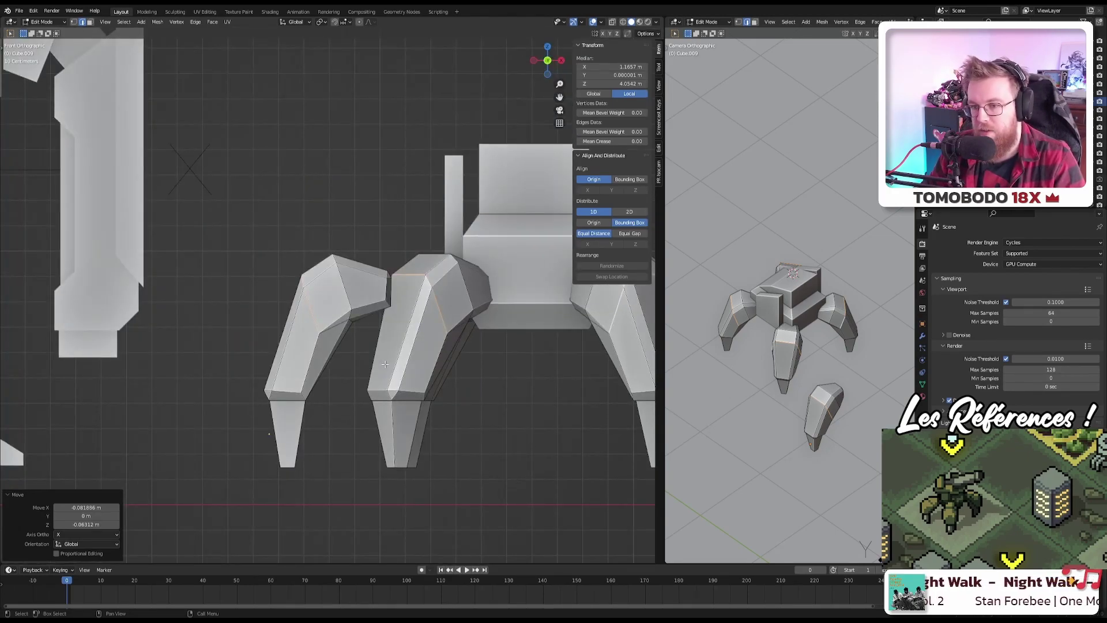
{"action": "key", "text": "g"}
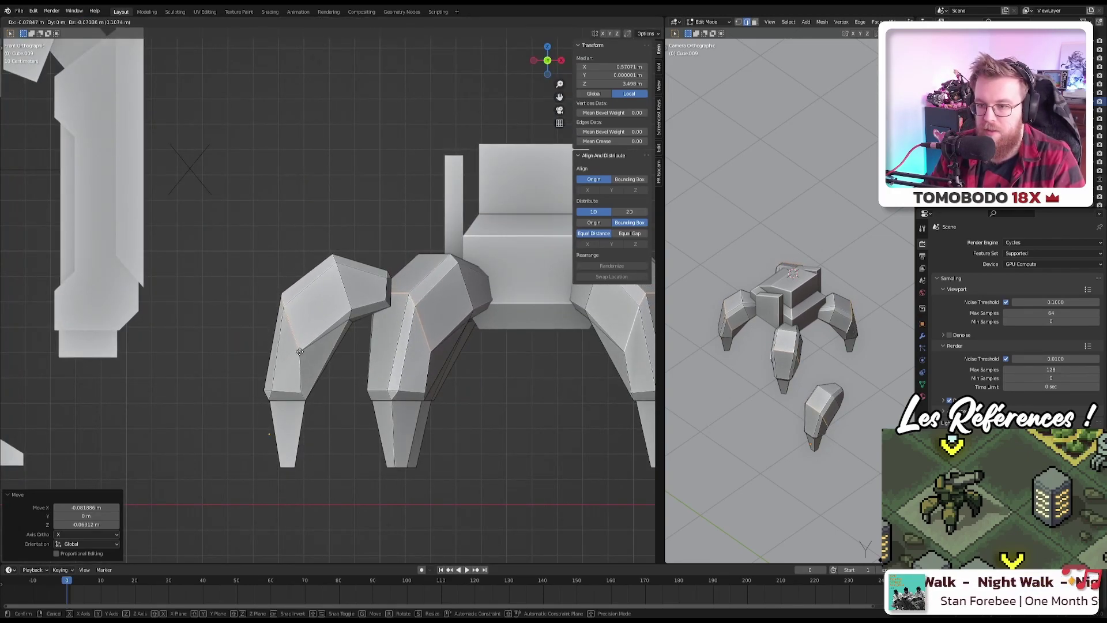
{"action": "left_click", "coordinate": [300, 352]}
{"action": "key", "text": "r"}
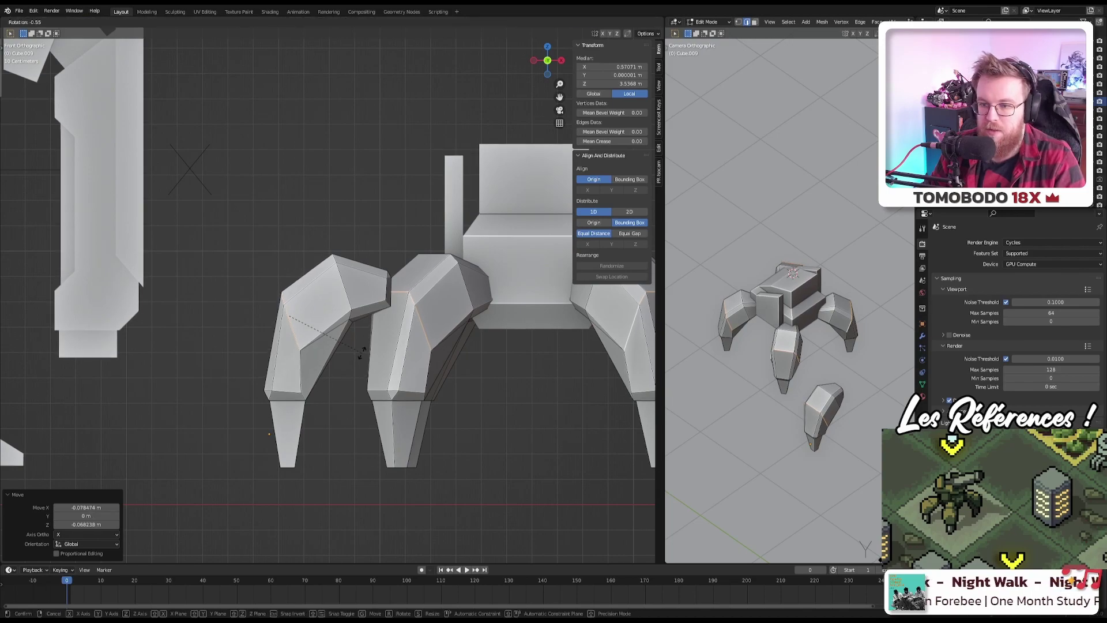
{"action": "left_click", "coordinate": [366, 336]}
{"action": "key", "text": "g"}
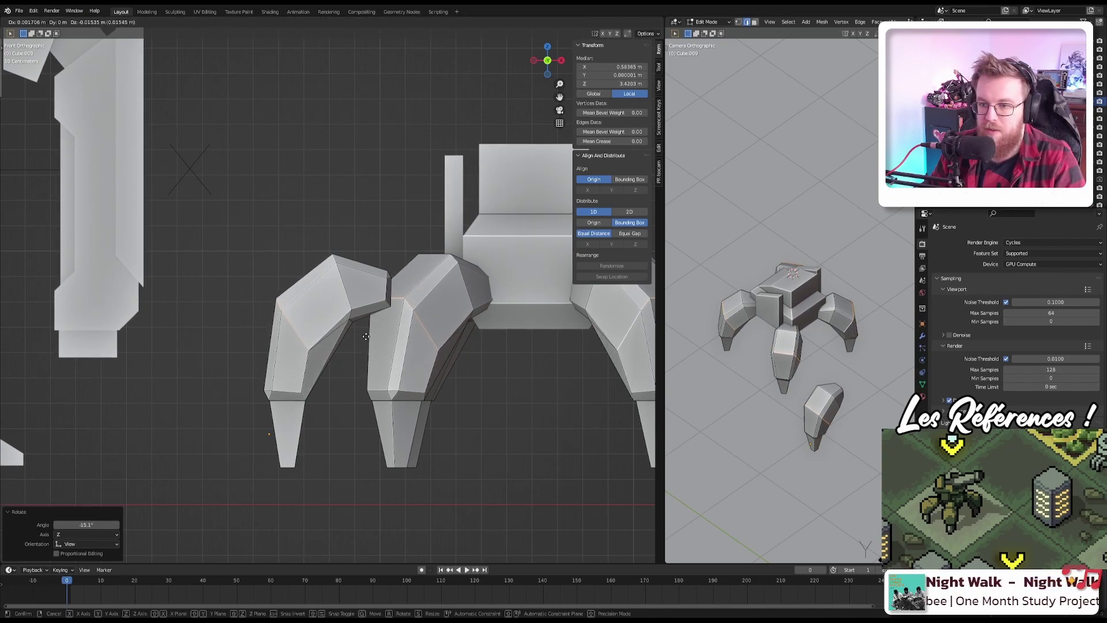
{"action": "left_click", "coordinate": [366, 336]}
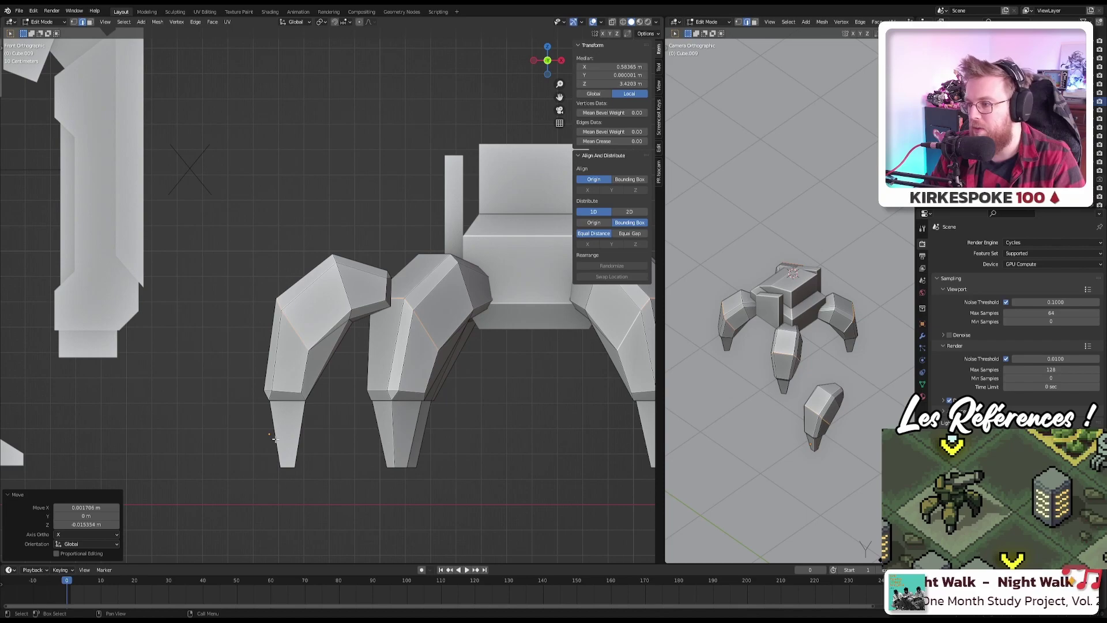
{"action": "middle_click_drag", "start_coordinate": [370, 397], "coordinate": [95, 340]}
{"action": "scroll", "coordinate": [329, 369], "scroll_direction": "up", "scroll_amount": 6}
Step: Check the leg edge up close, then reveal all hidden mesh geometry with Alt+H
{"action": "left_click", "coordinate": [272, 287]}
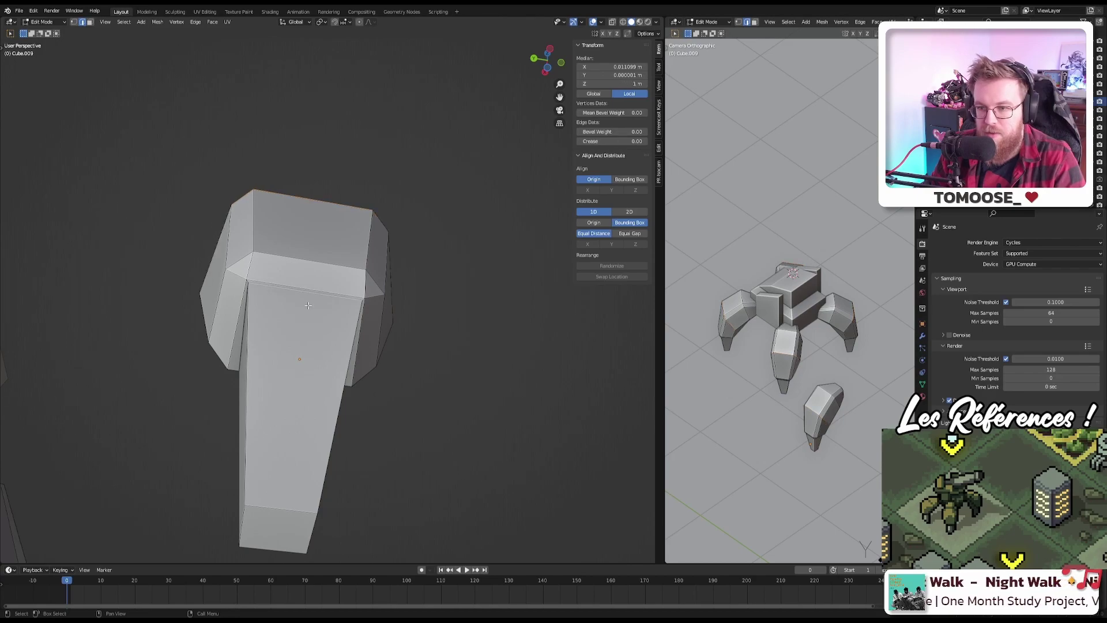
{"action": "middle_click_drag", "start_coordinate": [271, 287], "coordinate": [306, 361]}
{"action": "scroll", "coordinate": [316, 410], "scroll_direction": "down", "scroll_amount": 4}
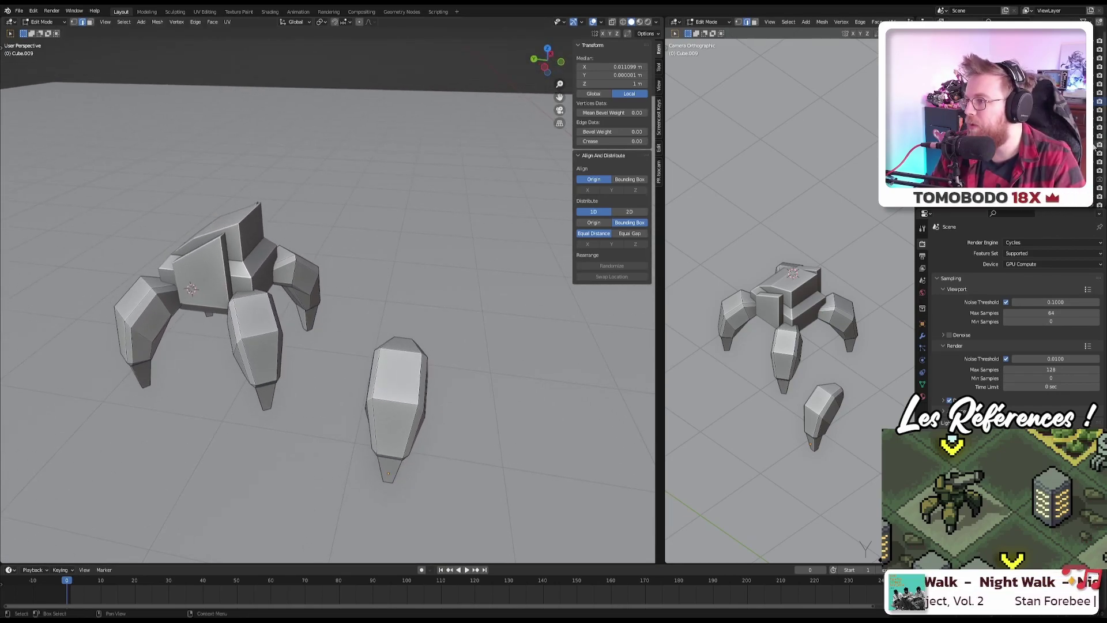
{"action": "key", "text": "alt+h"}
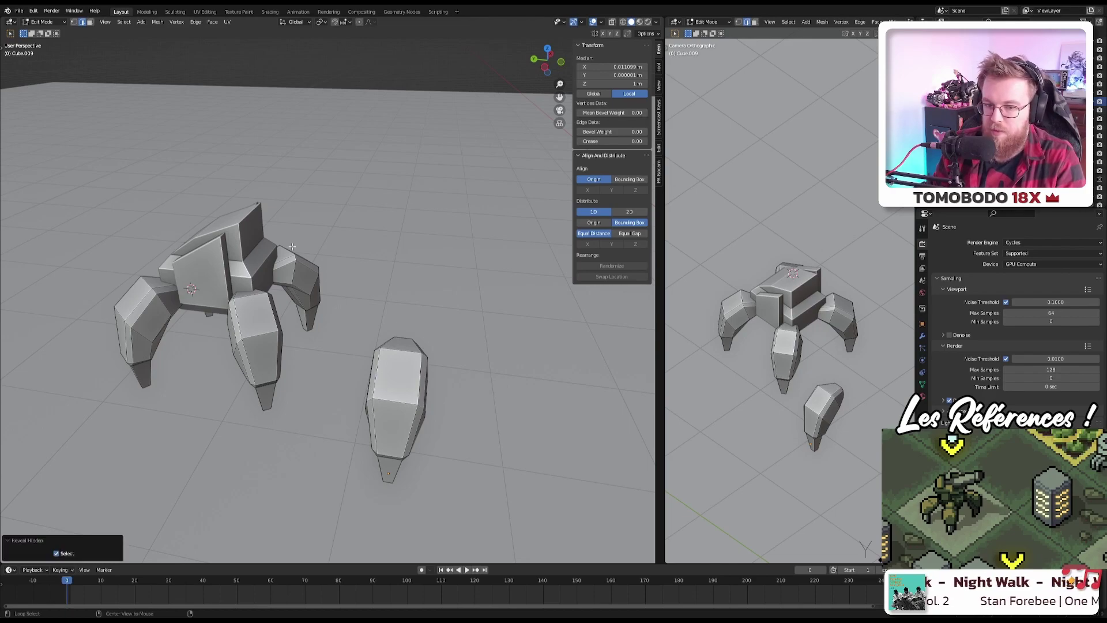
{"action": "middle_click_drag", "start_coordinate": [464, 166], "coordinate": [472, 163]}
Step: Return to Object Mode and unhide all objects, keeping the cannon visible on the mech
{"action": "key", "text": "Tab"}
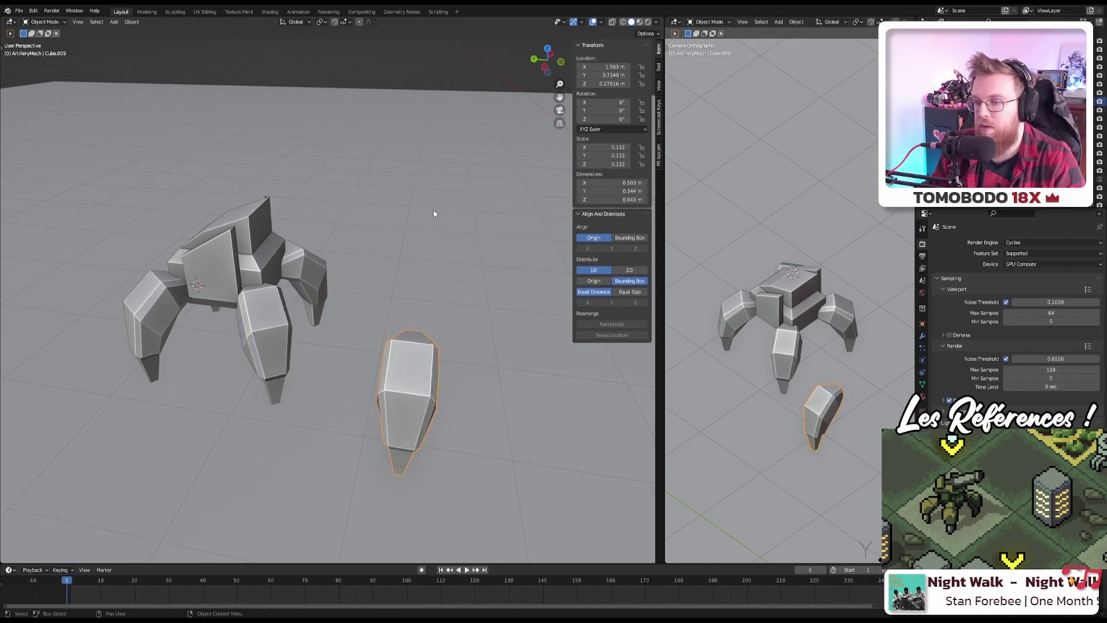
{"action": "key", "text": "alt+h"}
{"action": "scroll", "coordinate": [395, 211], "scroll_direction": "up", "scroll_amount": 4}
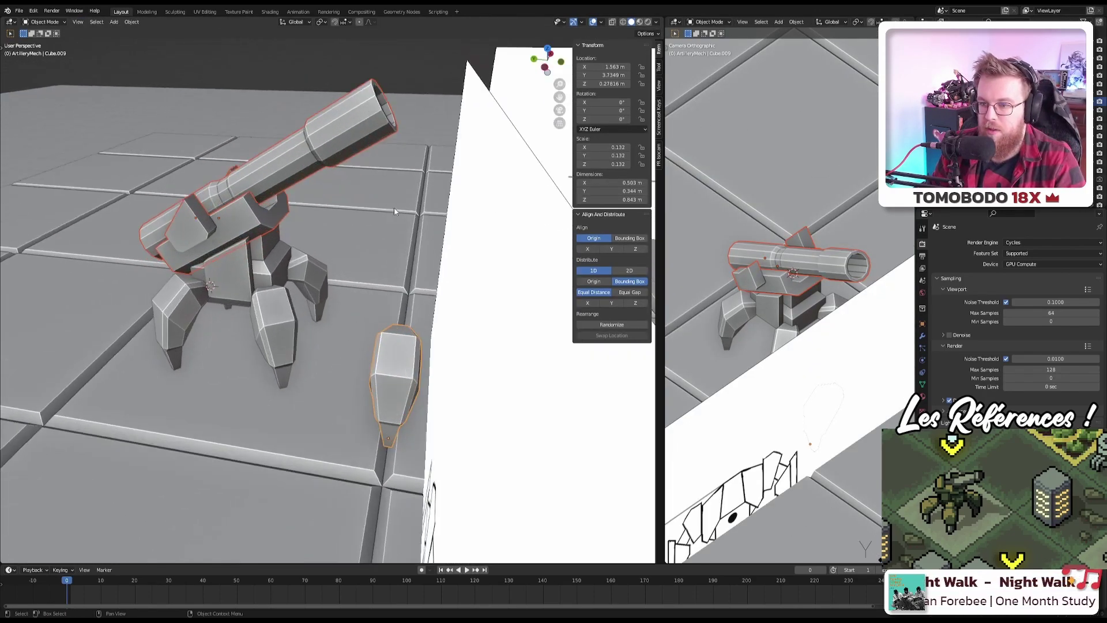
{"action": "key", "text": "ctrl+z"}
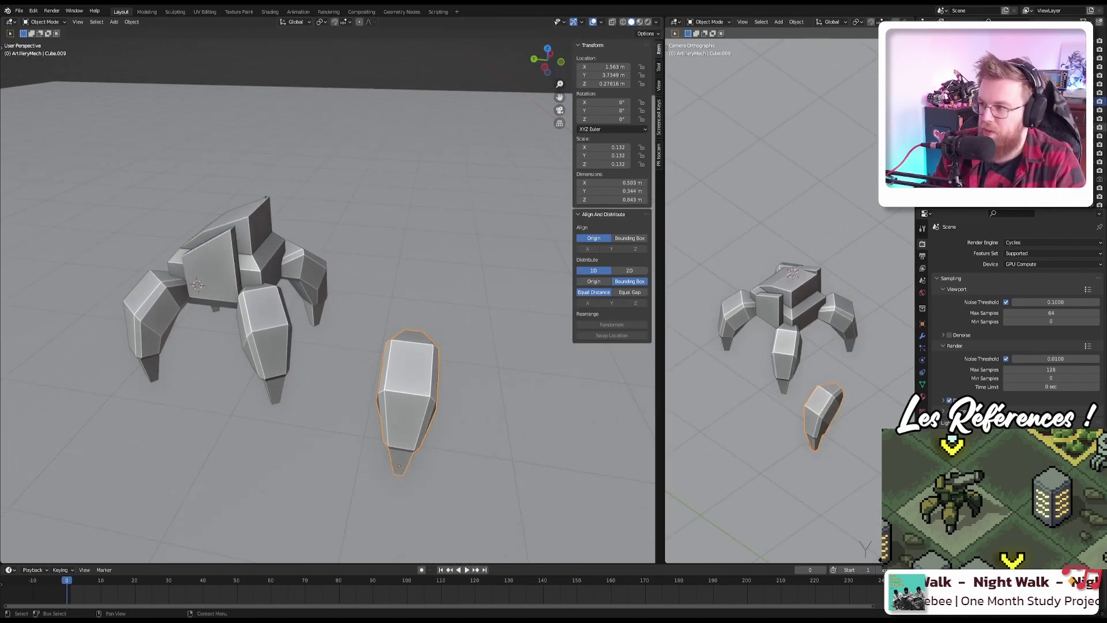
{"action": "key", "text": "ctrl+shift+z"}
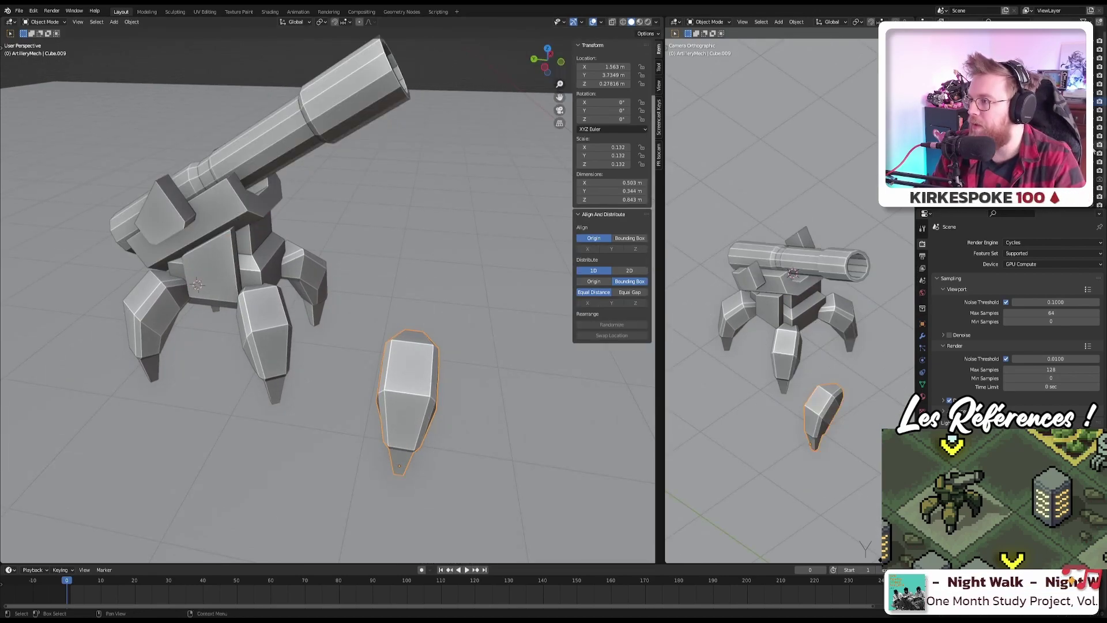
{"action": "scroll", "coordinate": [455, 251], "scroll_direction": "down", "scroll_amount": 3}
{"action": "middle_click_drag", "start_coordinate": [456, 250], "coordinate": [392, 248]}
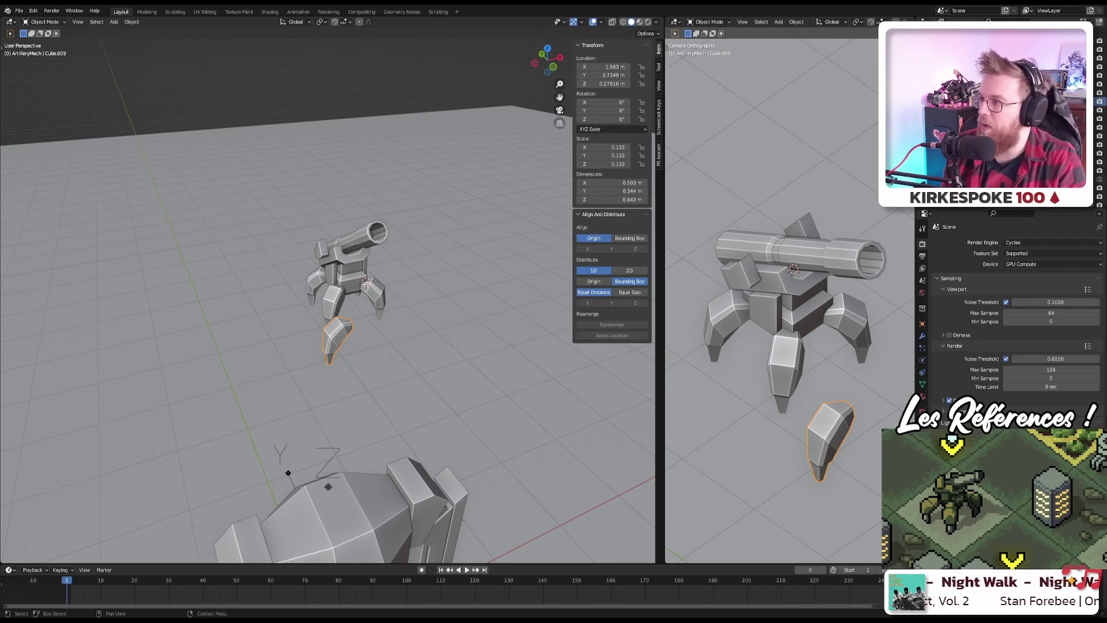
Step: Name the loose leg BaseLeg and hide it
{"action": "key", "text": "Return"}
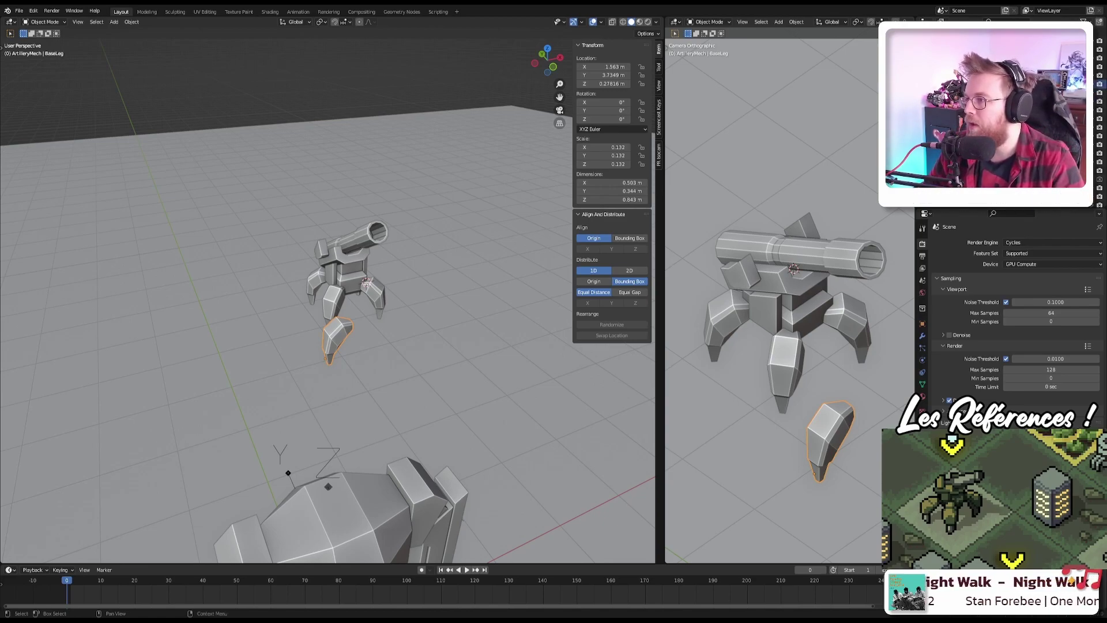
{"action": "key", "text": "h"}
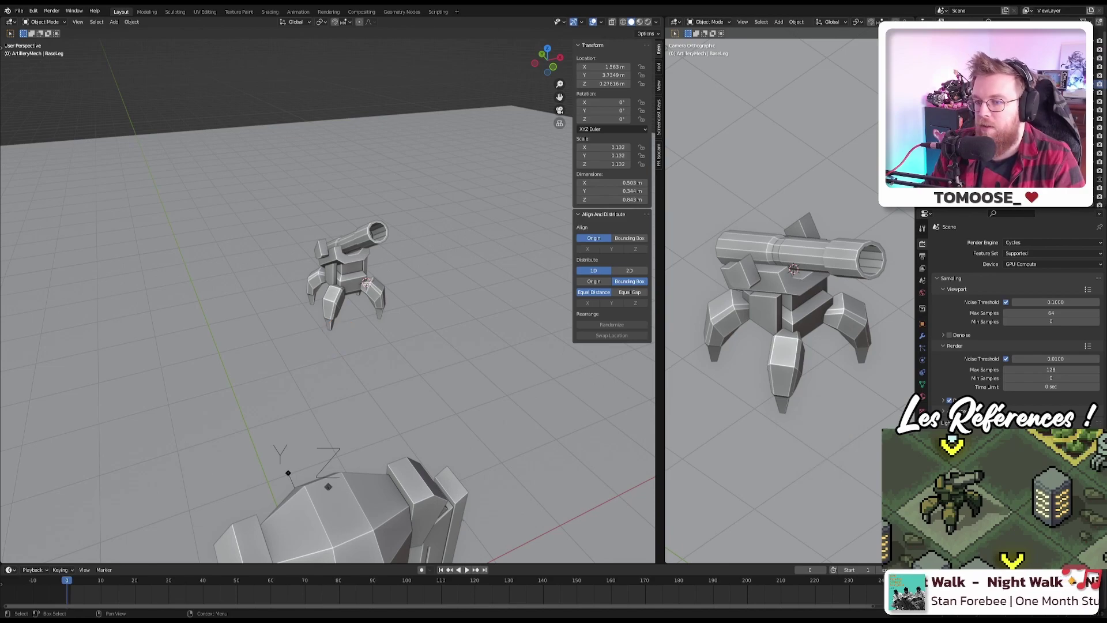
{"action": "scroll", "coordinate": [304, 276], "scroll_direction": "down", "scroll_amount": 4}
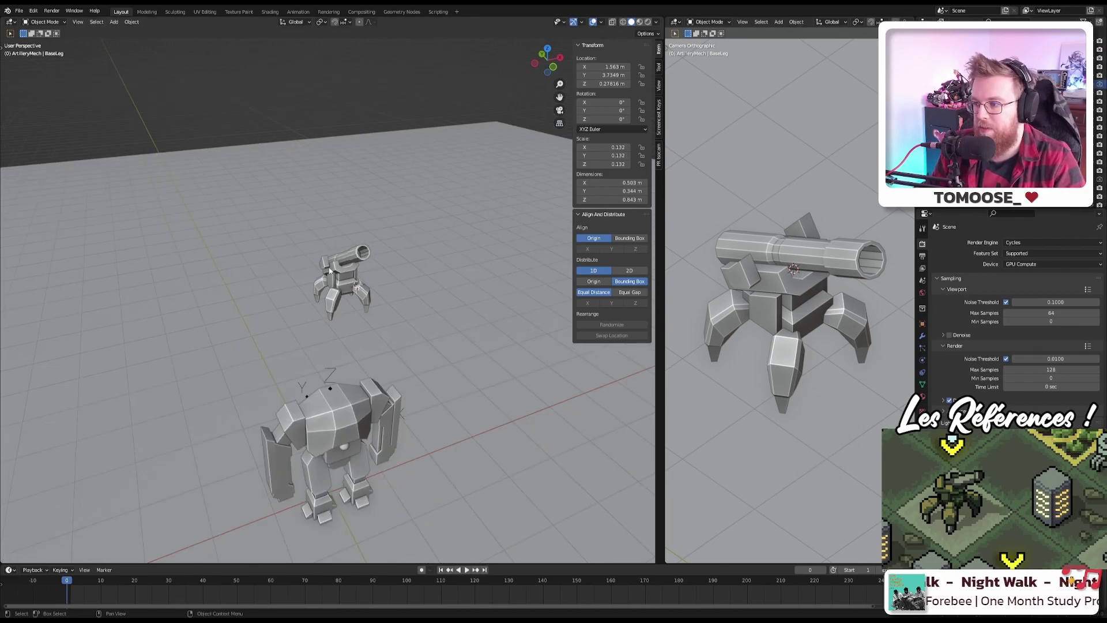
{"action": "scroll", "coordinate": [330, 265], "scroll_direction": "up", "scroll_amount": 6}
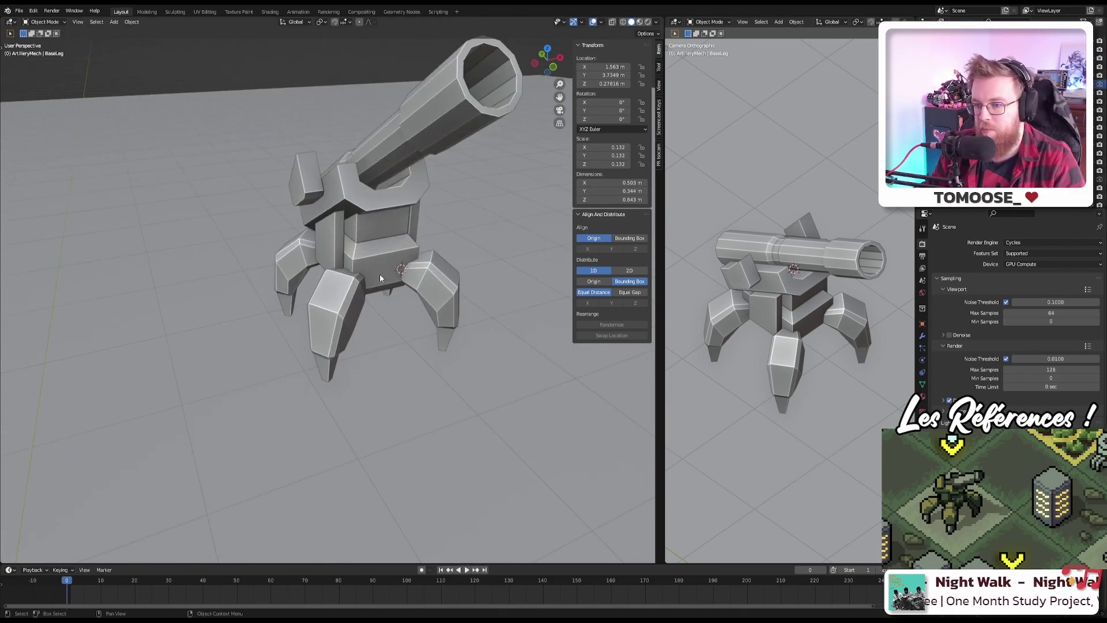
Step: Orbit around the mechs from top view and select the turret body (Cube.008)
{"action": "key", "text": "KP_7"}
{"action": "scroll", "coordinate": [379, 274], "scroll_direction": "down", "scroll_amount": 10}
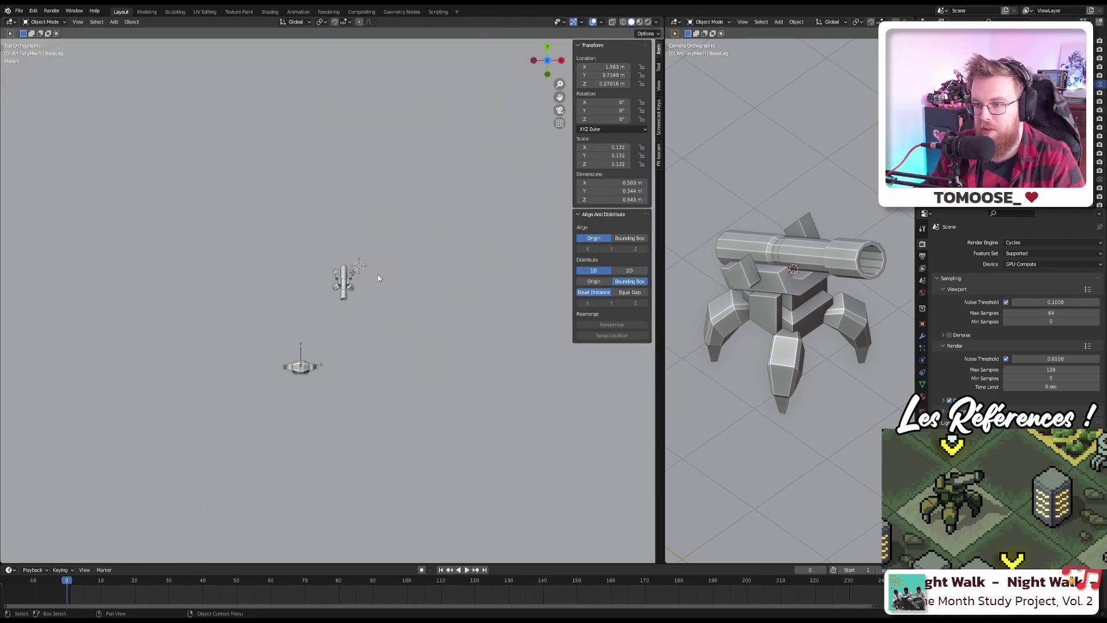
{"action": "scroll", "coordinate": [372, 290], "scroll_direction": "up", "scroll_amount": 4}
{"action": "scroll", "coordinate": [372, 294], "scroll_direction": "up", "scroll_amount": 2}
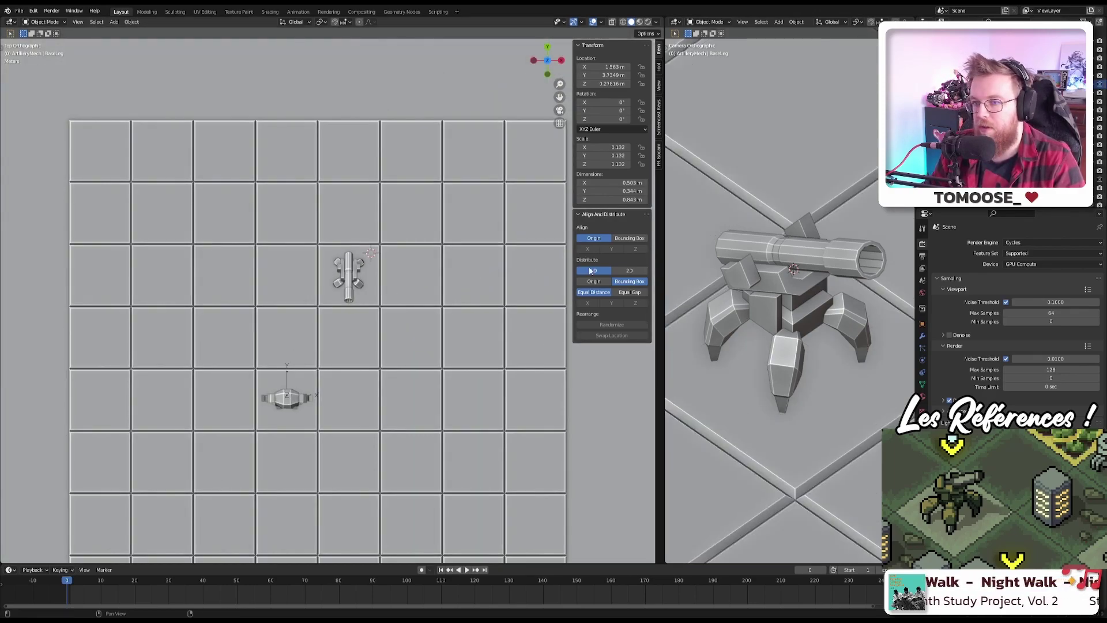
{"action": "scroll", "coordinate": [379, 296], "scroll_direction": "down", "scroll_amount": 4}
{"action": "middle_click_drag", "start_coordinate": [379, 296], "coordinate": [341, 307]}
{"action": "scroll", "coordinate": [388, 296], "scroll_direction": "up", "scroll_amount": 3}
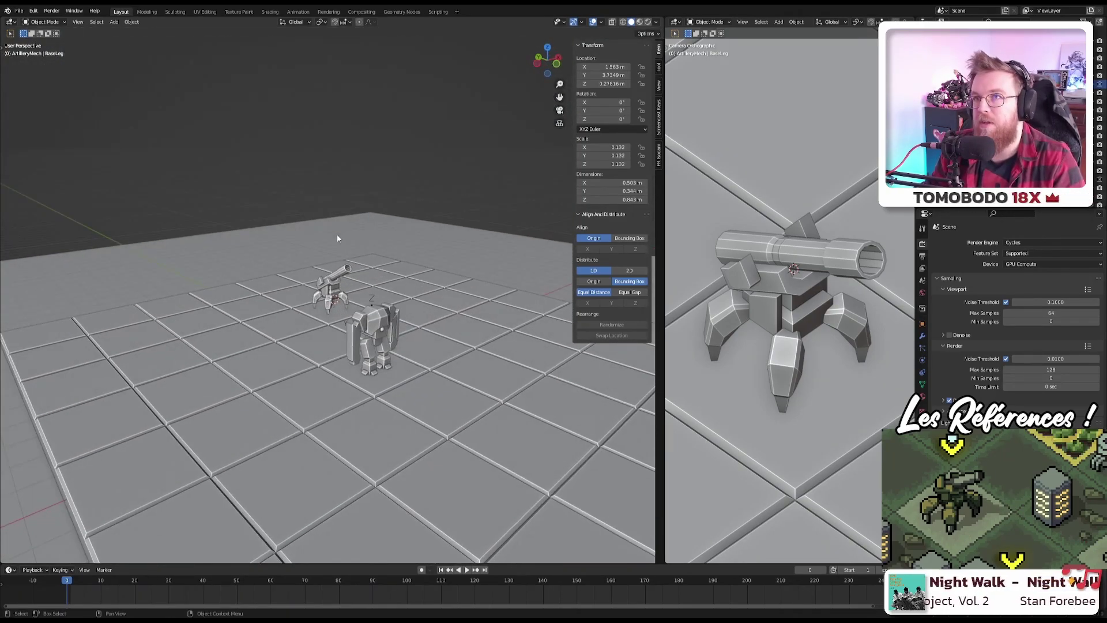
{"action": "middle_click_drag", "start_coordinate": [431, 185], "coordinate": [372, 254]}
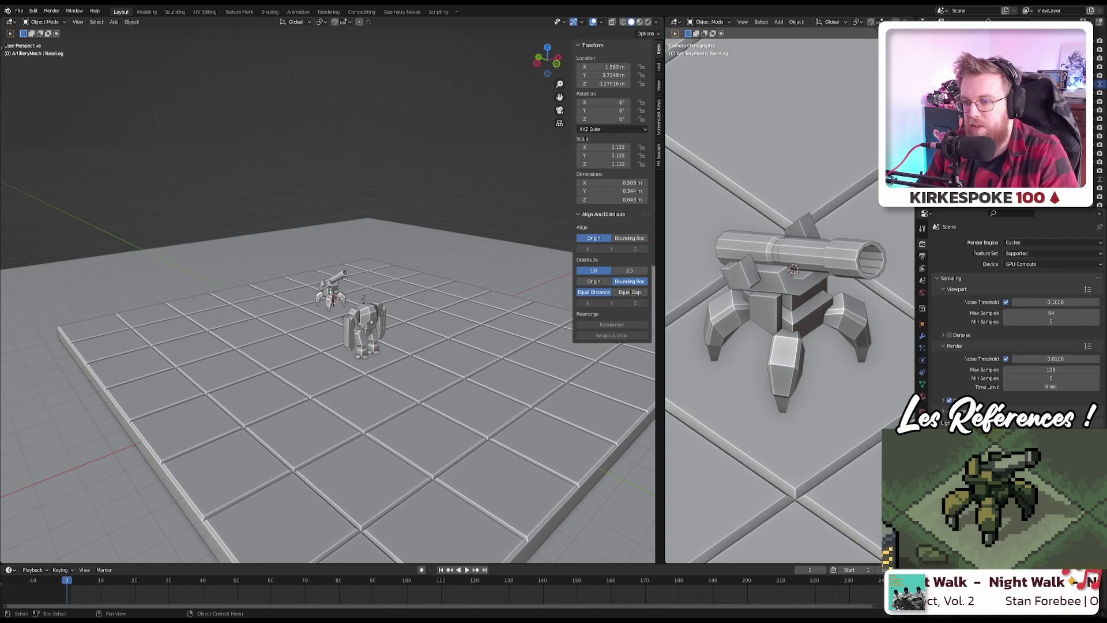
{"action": "scroll", "coordinate": [340, 290], "scroll_direction": "up", "scroll_amount": 10}
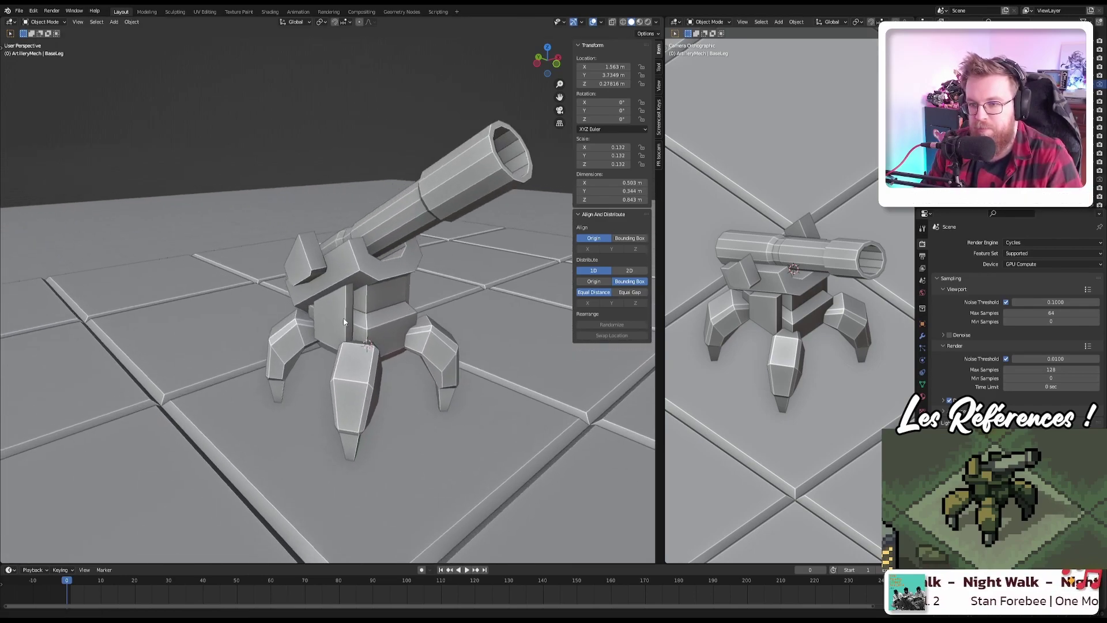
{"action": "mouse_move", "coordinate": [341, 290]}
{"action": "middle_mouse_down"}
{"action": "mouse_move", "coordinate": [335, 256]}
{"action": "mouse_move", "coordinate": [376, 279]}
{"action": "mouse_move", "coordinate": [346, 287]}
{"action": "middle_mouse_up"}
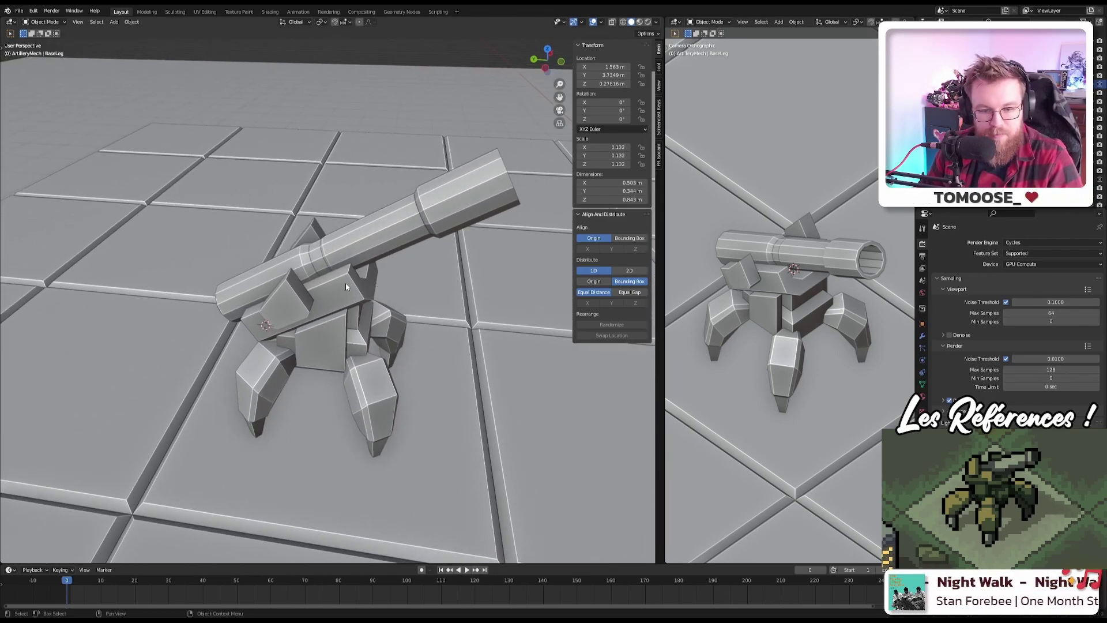
{"action": "left_click", "coordinate": [290, 298]}
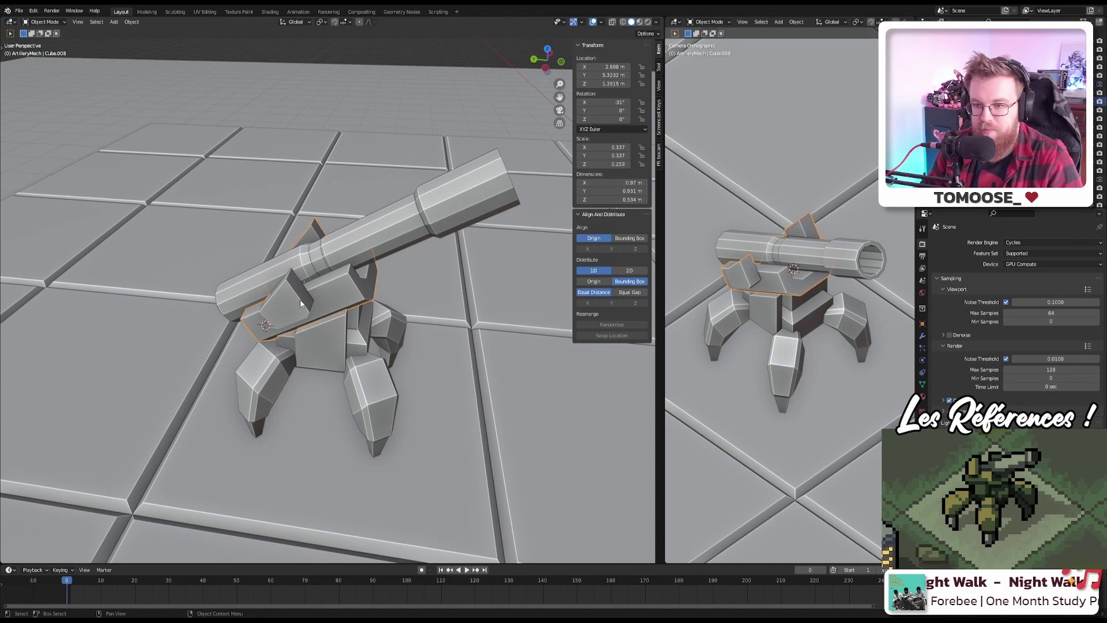
Step: Select both turret shoulder plates and raise them about 0.225 m along Z, then lower slightly
{"action": "key", "text": "Tab"}
{"action": "middle_click_drag", "start_coordinate": [287, 301], "coordinate": [384, 304], "text": "shift"}
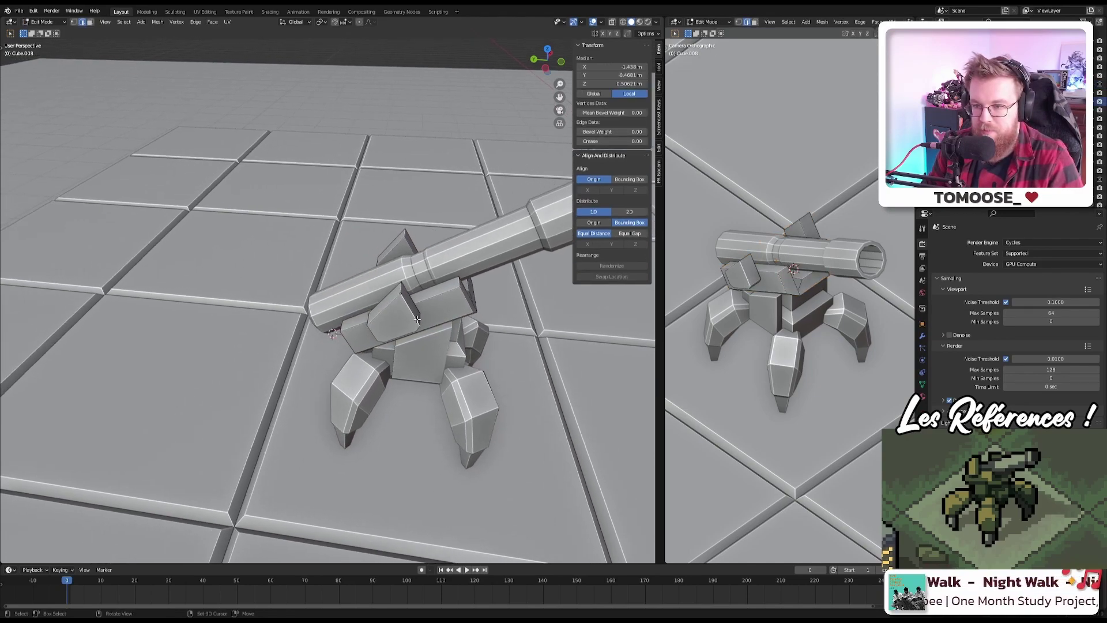
{"action": "key", "text": "alt+a"}
{"action": "left_click", "coordinate": [385, 304]}
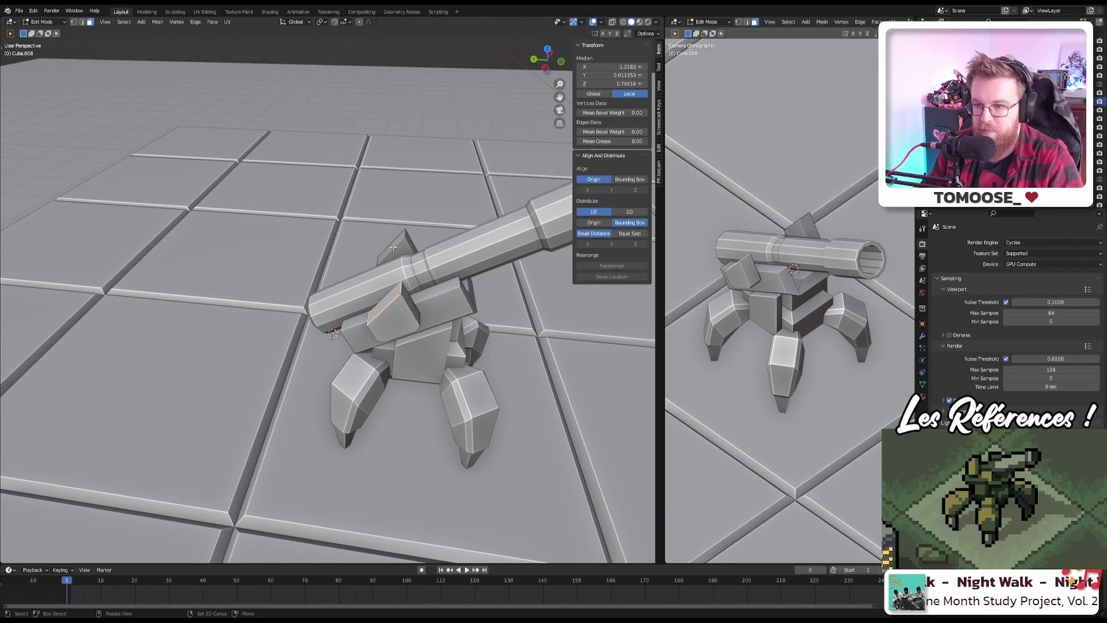
{"action": "left_click", "coordinate": [394, 248], "text": "shift"}
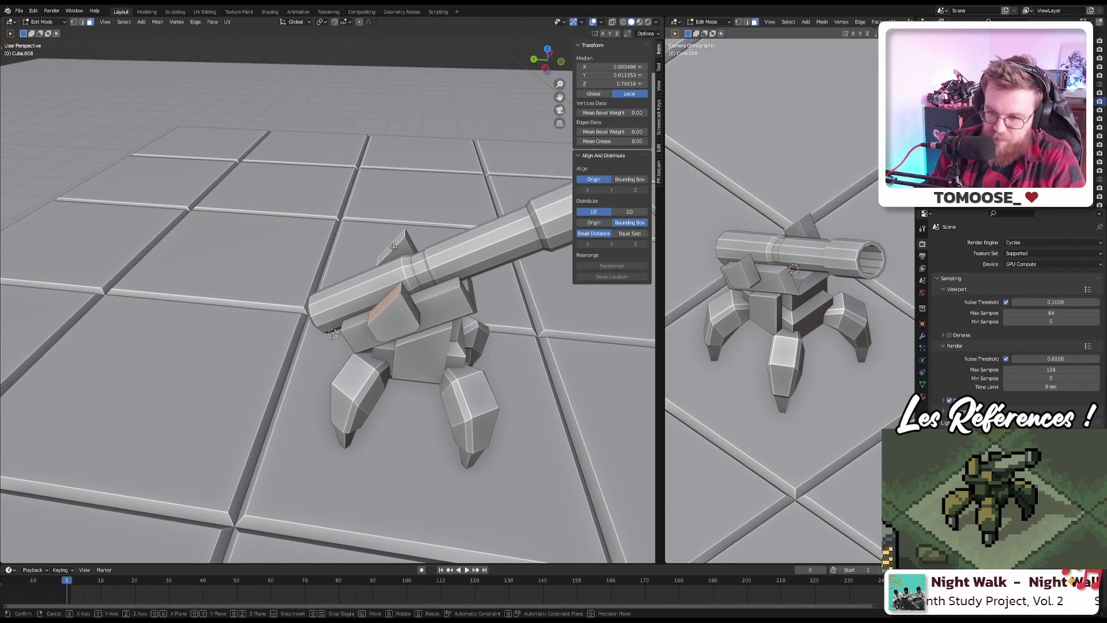
{"action": "key", "text": "g"}
{"action": "key", "text": "z"}
{"action": "key", "text": "z"}
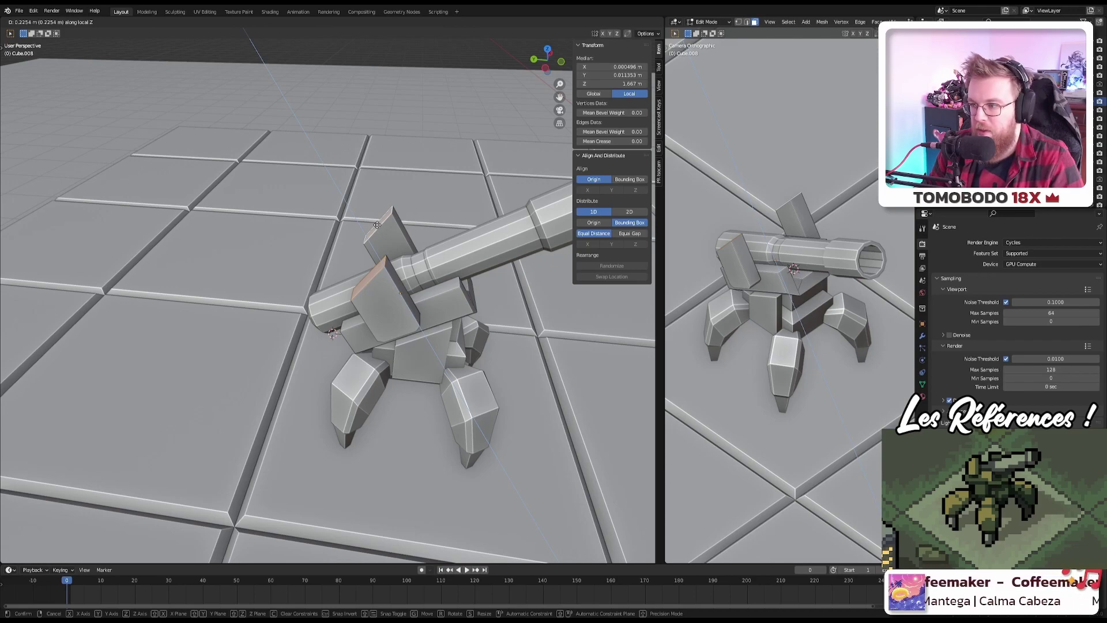
{"action": "left_click", "coordinate": [377, 225]}
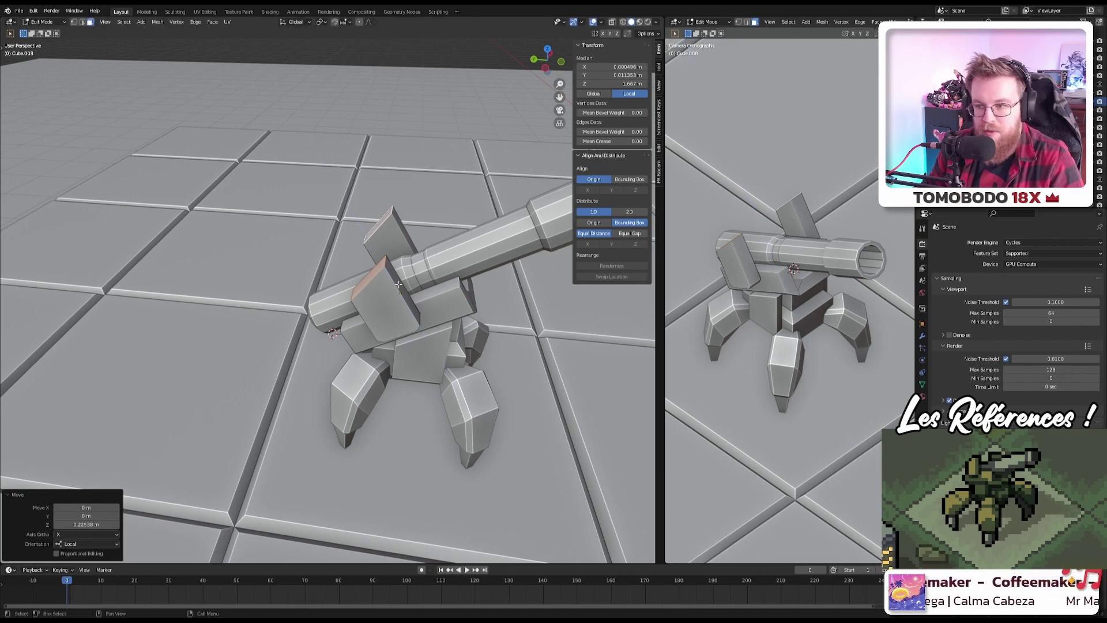
{"action": "key", "text": "g"}
{"action": "key", "text": "z"}
{"action": "key", "text": "z"}
{"action": "left_click", "coordinate": [456, 314]}
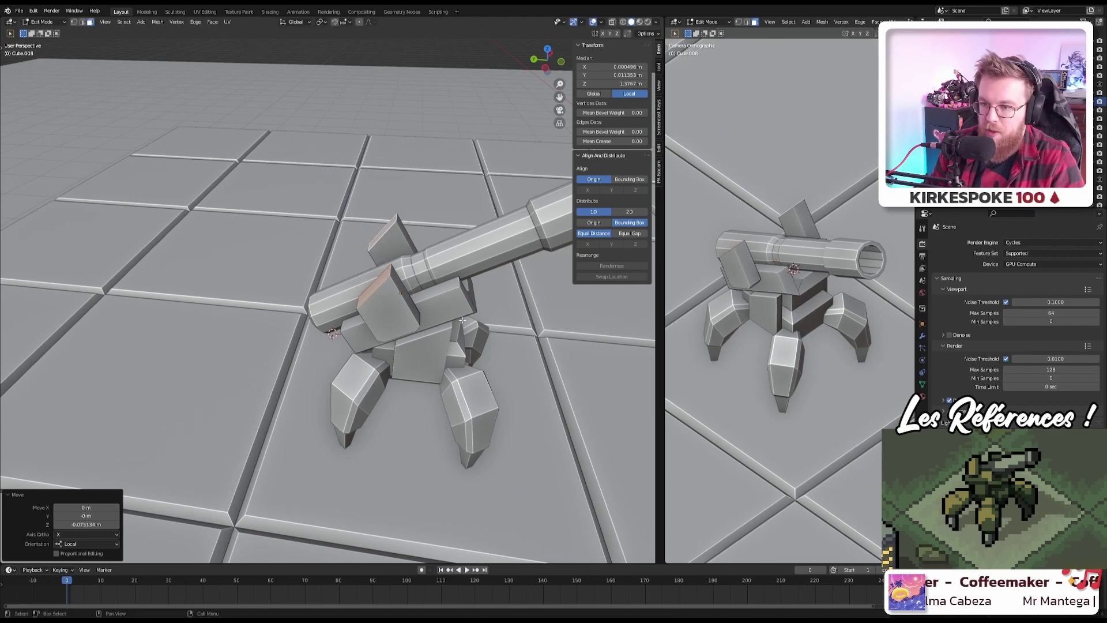
Step: Save the file and return to Object Mode
{"action": "middle_click_drag", "start_coordinate": [456, 314], "coordinate": [425, 316]}
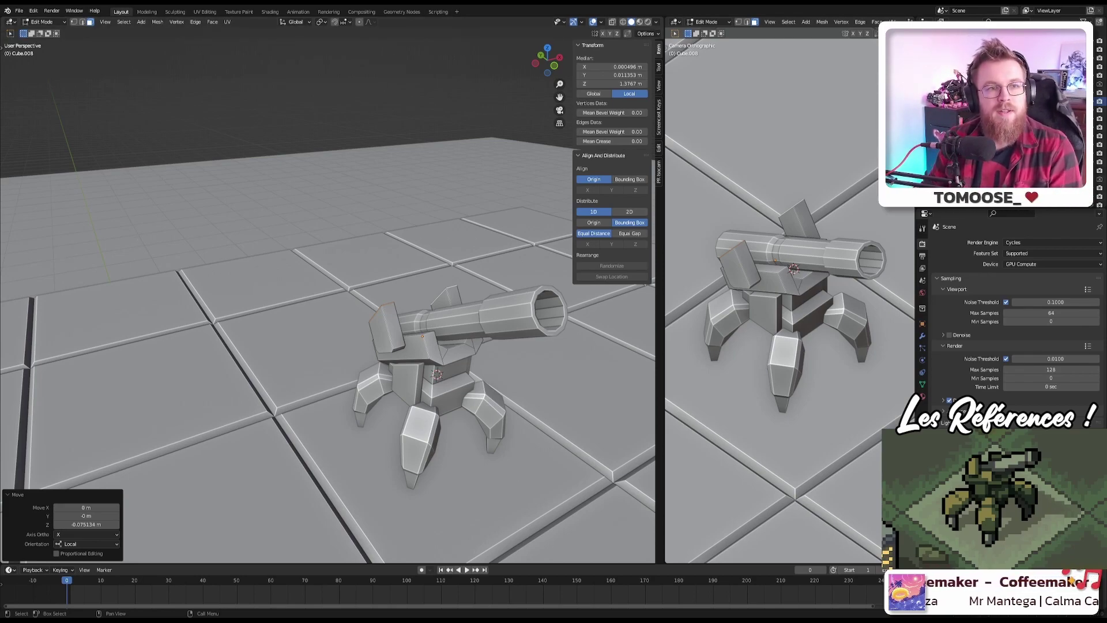
{"action": "scroll", "coordinate": [407, 349], "scroll_direction": "up", "scroll_amount": 1}
{"action": "key", "text": "ctrl+s"}
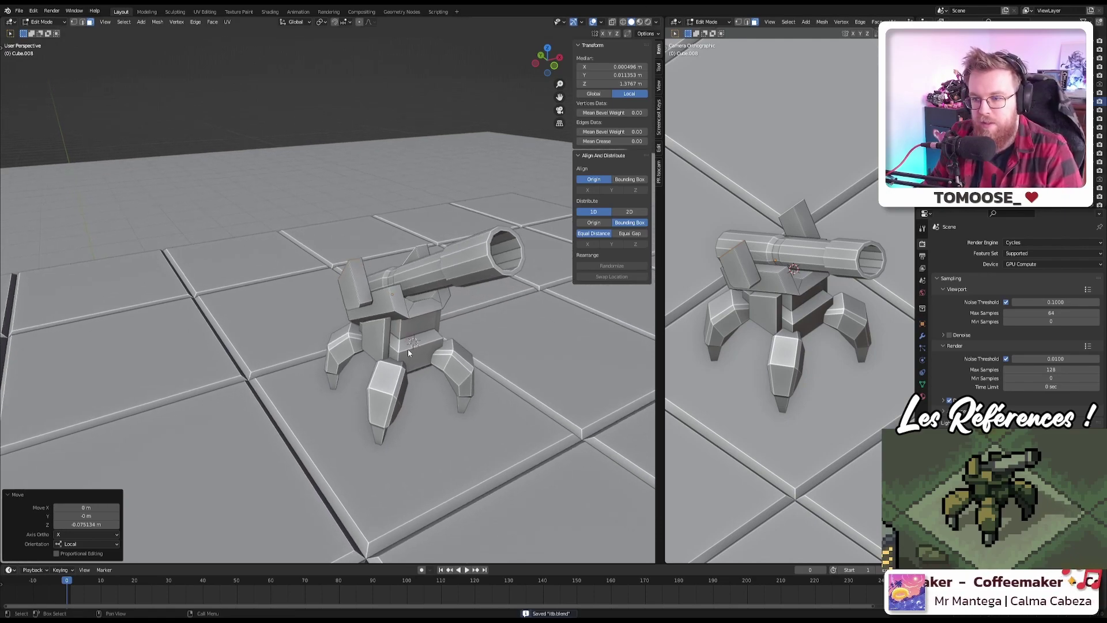
{"action": "scroll", "coordinate": [407, 349], "scroll_direction": "up", "scroll_amount": 3}
{"action": "key", "text": "Tab"}
{"action": "middle_click_drag", "start_coordinate": [427, 347], "coordinate": [286, 319]}
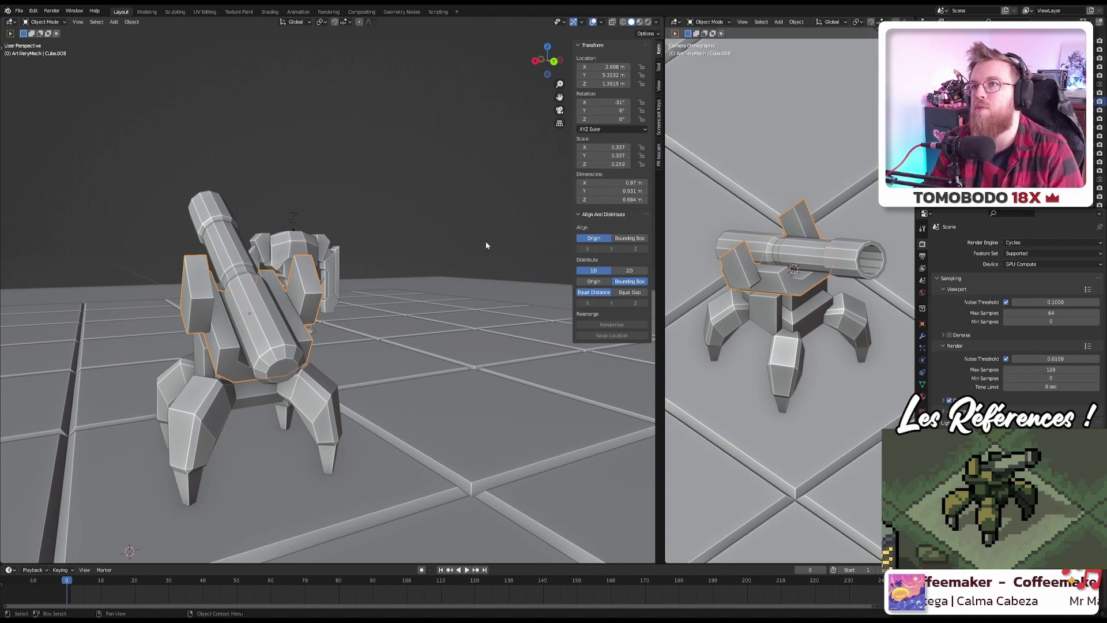
Step: Select the mech's lower body box (Cube.007) and enter Edit Mode
{"action": "middle_click_drag", "start_coordinate": [486, 241], "coordinate": [182, 342]}
{"action": "scroll", "coordinate": [399, 379], "scroll_direction": "up", "scroll_amount": 5}
{"action": "scroll", "coordinate": [399, 379], "scroll_direction": "down", "scroll_amount": 3}
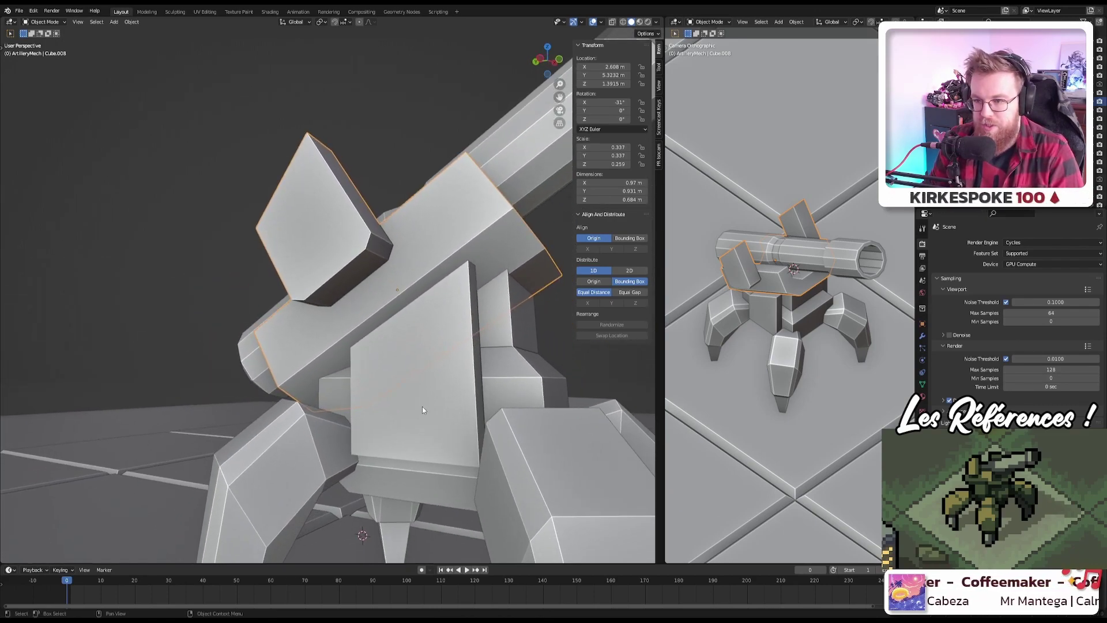
{"action": "left_click", "coordinate": [427, 408]}
{"action": "scroll", "coordinate": [508, 351], "scroll_direction": "up", "scroll_amount": 3}
{"action": "middle_click_drag", "start_coordinate": [514, 343], "coordinate": [455, 334]}
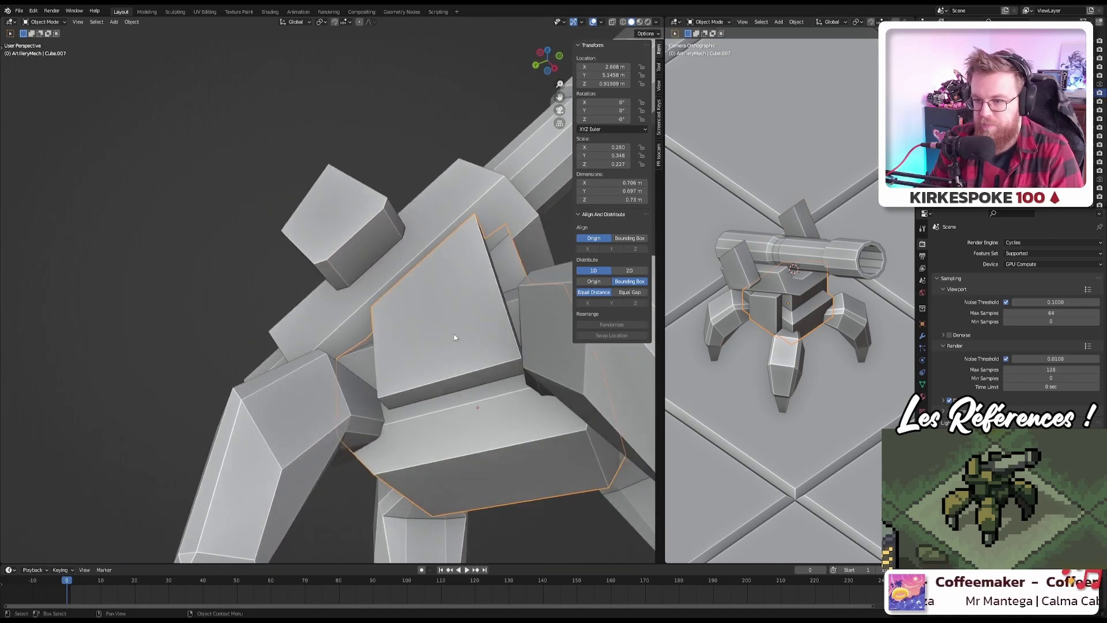
{"action": "key", "text": "Tab"}
{"action": "left_click", "coordinate": [528, 363]}
{"action": "middle_click_drag", "start_coordinate": [533, 362], "coordinate": [490, 352]}
{"action": "scroll", "coordinate": [470, 344], "scroll_direction": "up", "scroll_amount": 4}
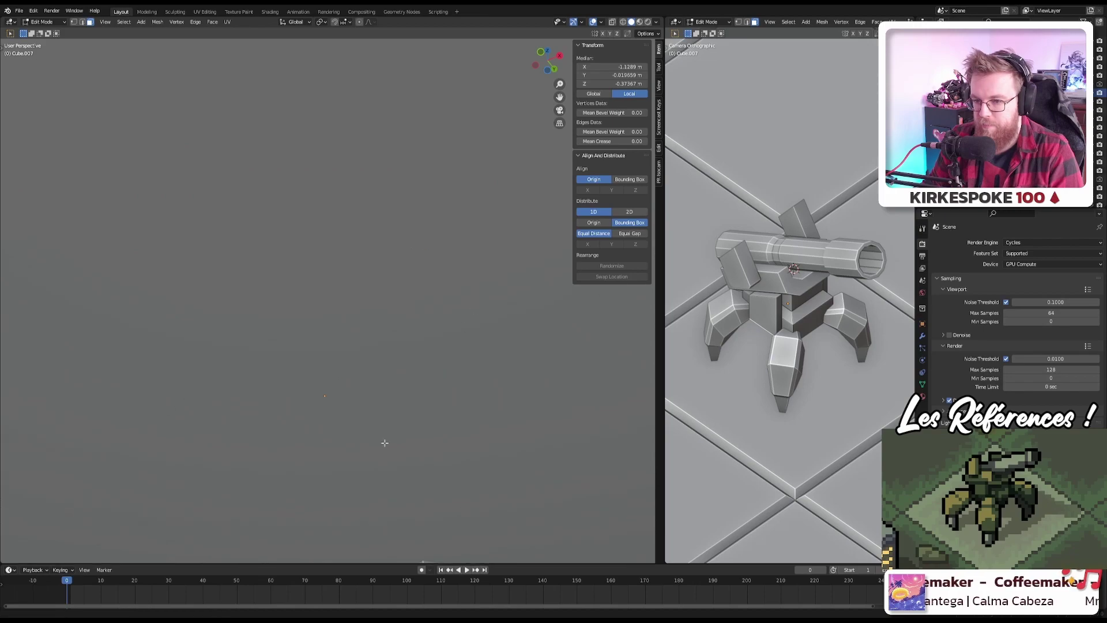
{"action": "scroll", "coordinate": [384, 445], "scroll_direction": "down", "scroll_amount": 5}
Step: Lift a front edge of the lower body 0.12924 m along local Z
{"action": "left_click", "coordinate": [328, 505]}
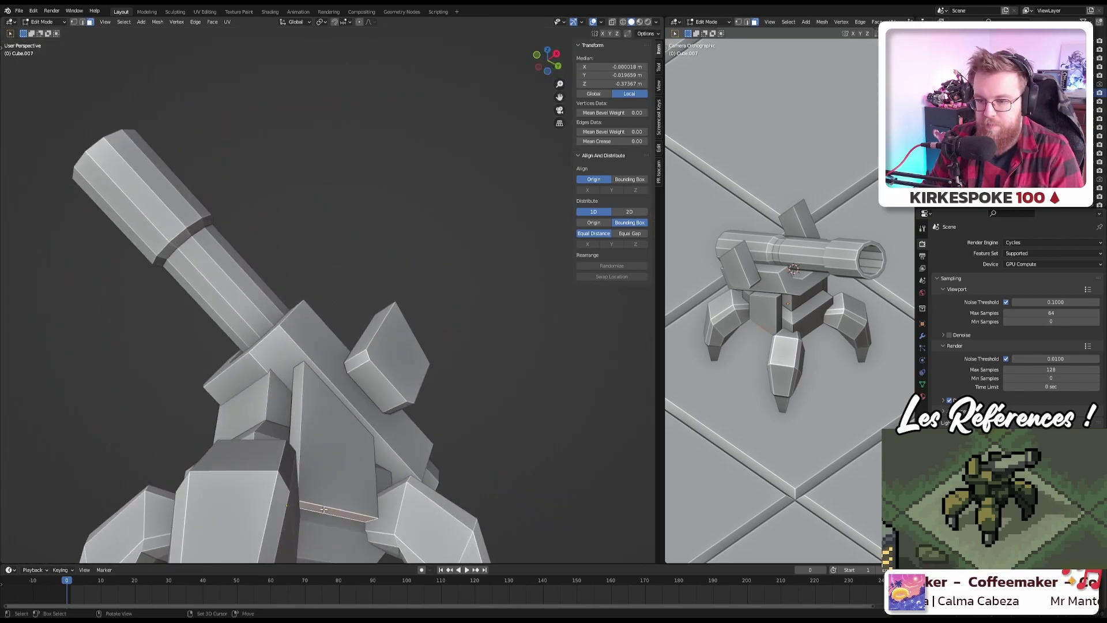
{"action": "middle_click_drag", "start_coordinate": [328, 506], "coordinate": [425, 458]}
{"action": "scroll", "coordinate": [375, 478], "scroll_direction": "up", "scroll_amount": 3}
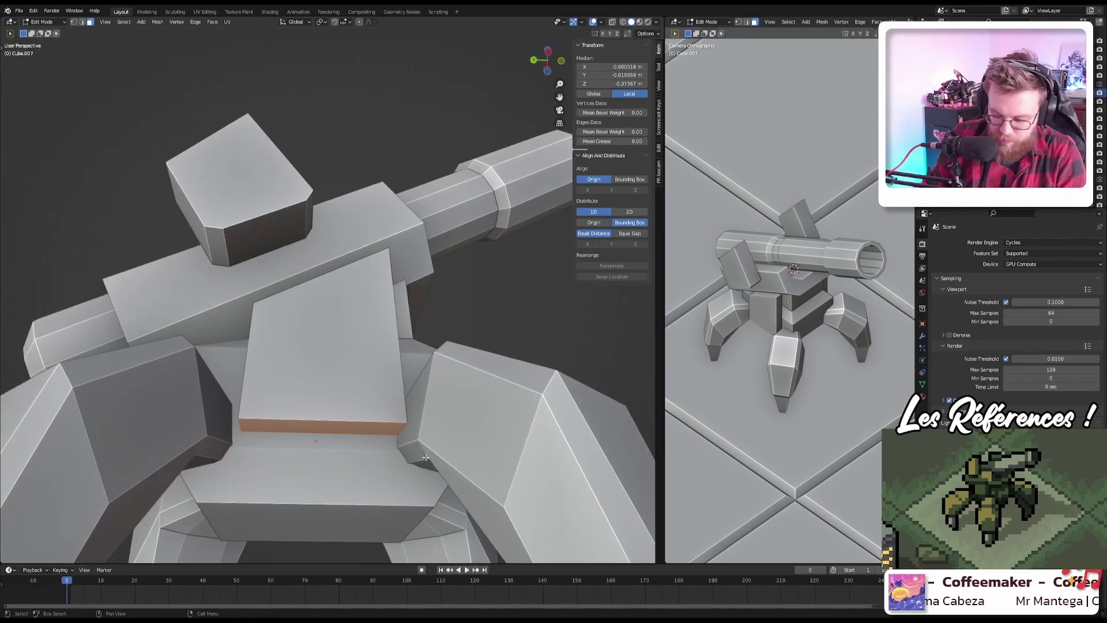
{"action": "key", "text": "g"}
{"action": "key", "text": "z"}
{"action": "key", "text": "z"}
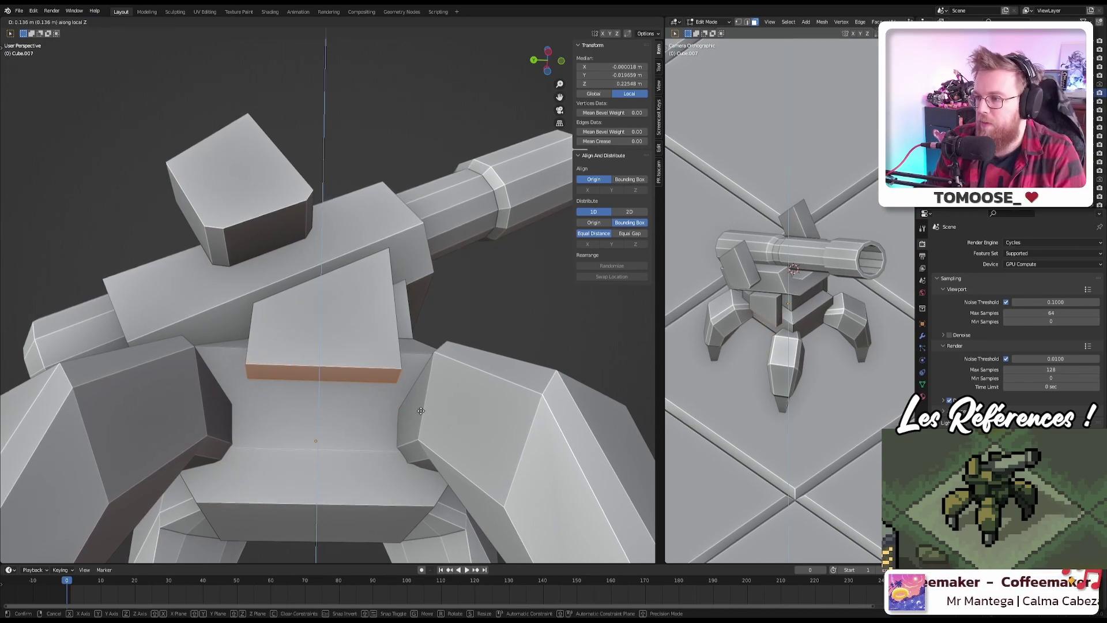
{"action": "left_click", "coordinate": [421, 411]}
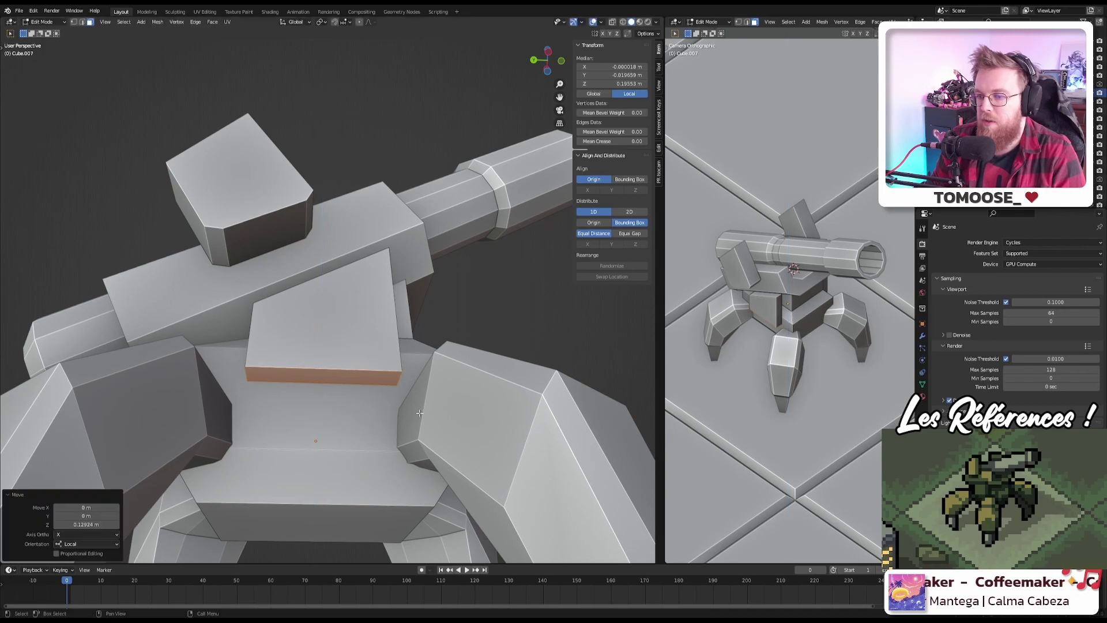
{"action": "middle_click_drag", "start_coordinate": [421, 411], "coordinate": [471, 352], "text": "shift"}
{"action": "scroll", "coordinate": [471, 351], "scroll_direction": "down", "scroll_amount": 3}
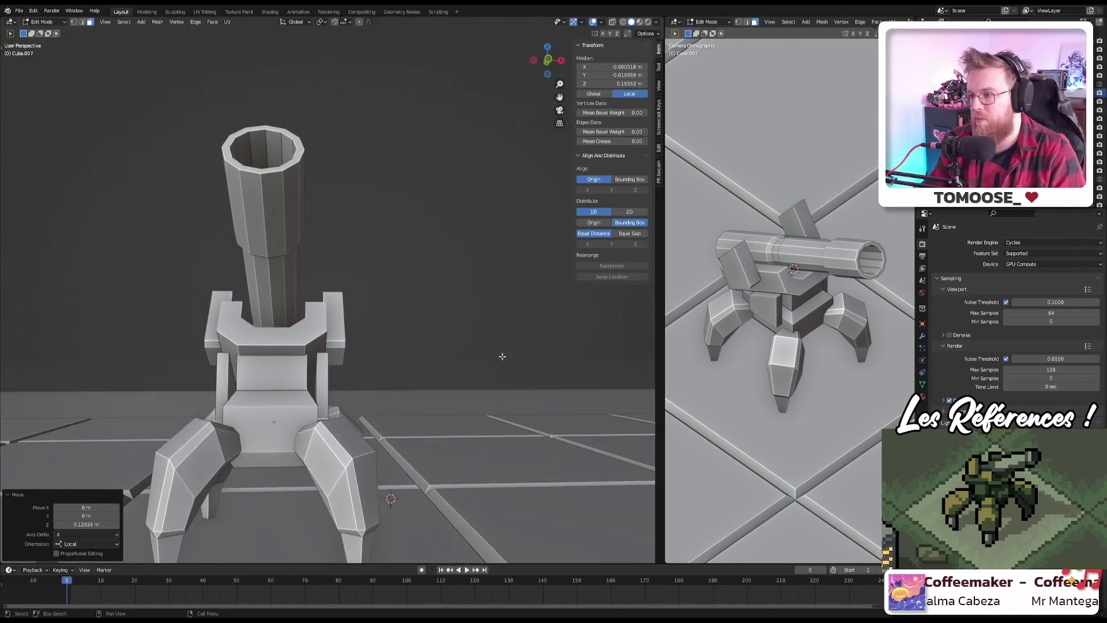
Step: Orbit and zoom around the reshaped mech to inspect its cannon and lower body
{"action": "scroll", "coordinate": [476, 348], "scroll_direction": "down", "scroll_amount": 2}
{"action": "scroll", "coordinate": [278, 351], "scroll_direction": "up", "scroll_amount": 2}
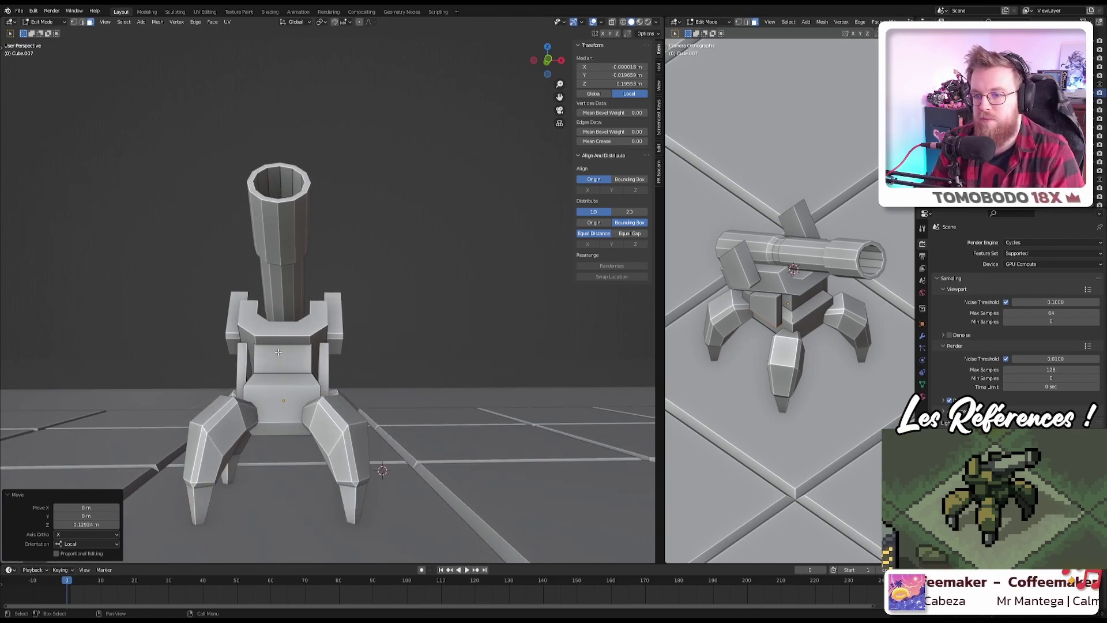
{"action": "scroll", "coordinate": [278, 351], "scroll_direction": "up", "scroll_amount": 2}
{"action": "middle_click_drag", "start_coordinate": [278, 351], "coordinate": [316, 373]}
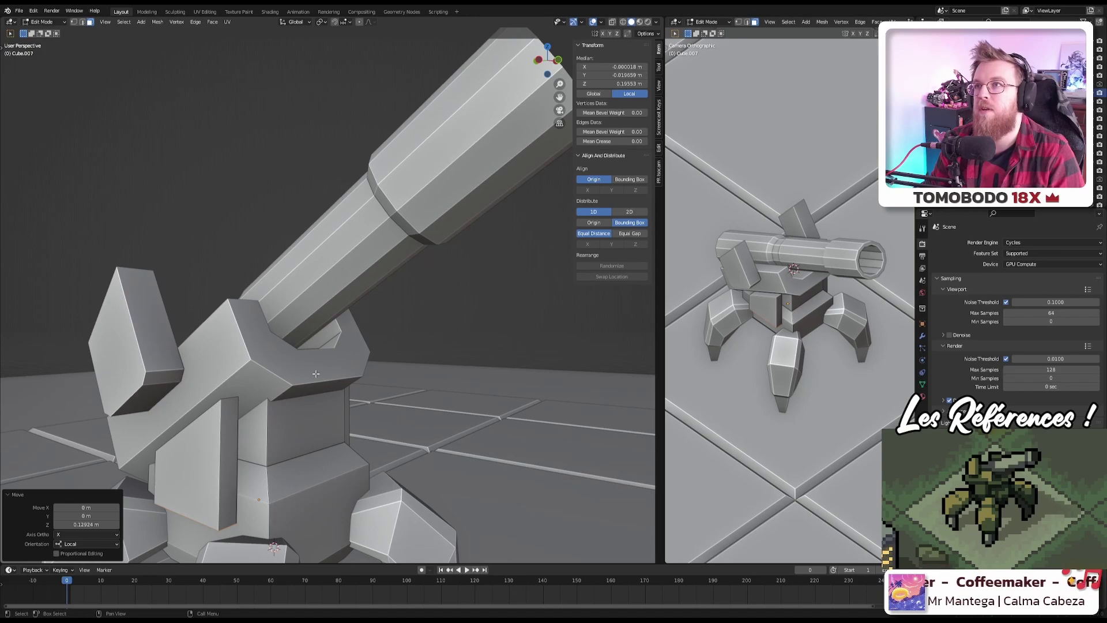
{"action": "scroll", "coordinate": [316, 374], "scroll_direction": "down", "scroll_amount": 3}
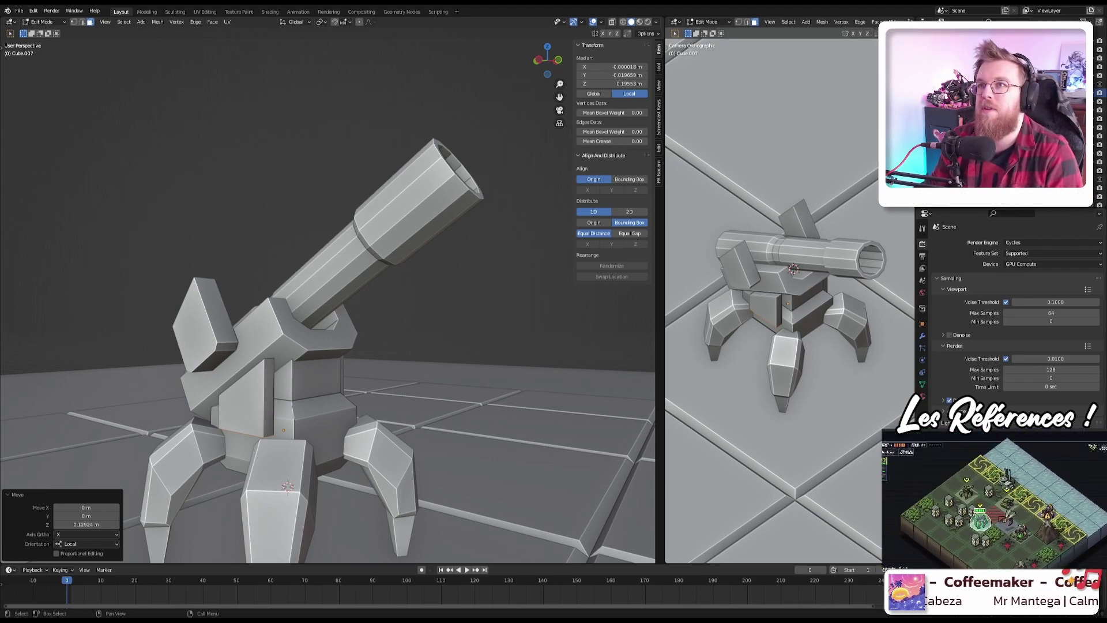
{"action": "middle_click_drag", "start_coordinate": [358, 323], "coordinate": [378, 287]}
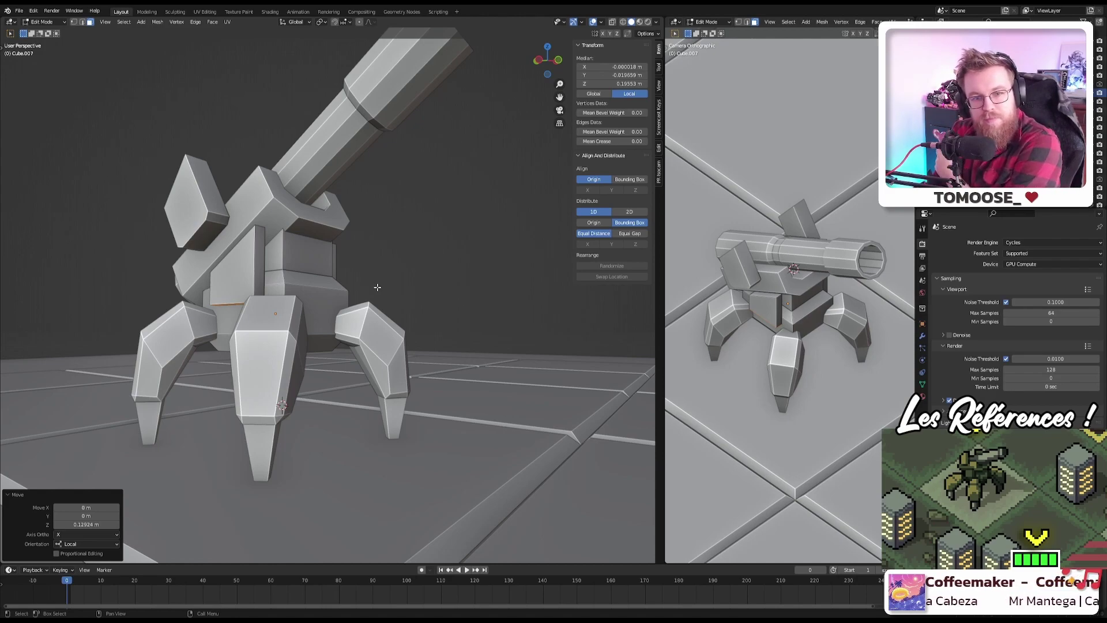
{"action": "key", "text": "KP_4"}
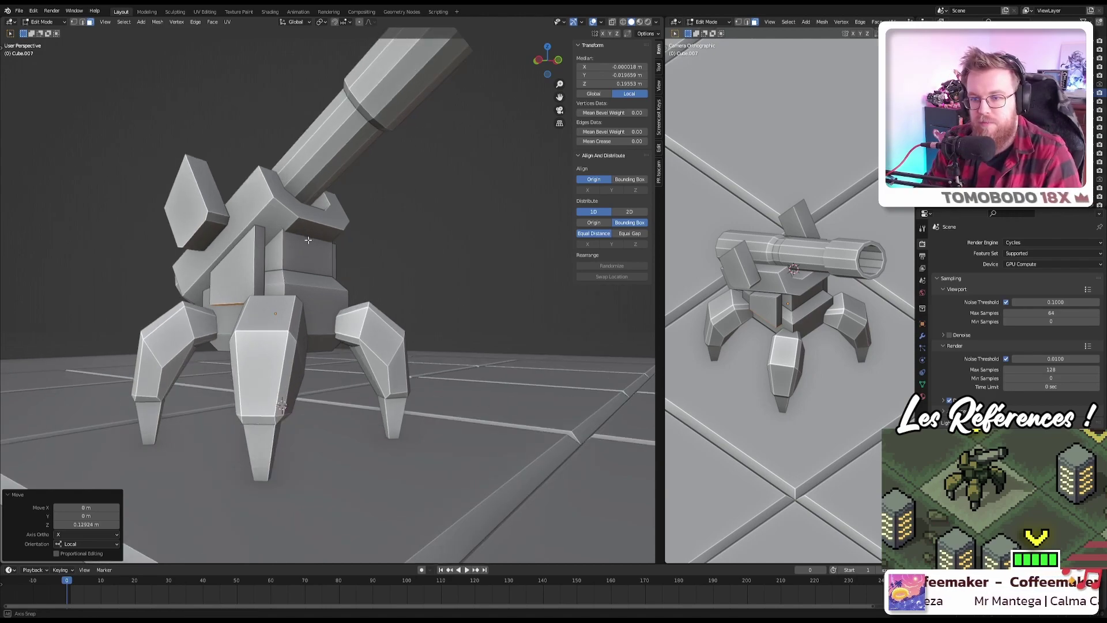
{"action": "middle_click_drag", "start_coordinate": [377, 288], "coordinate": [288, 272]}
{"action": "scroll", "coordinate": [288, 272], "scroll_direction": "up", "scroll_amount": 3}
{"action": "middle_click_drag", "start_coordinate": [242, 316], "coordinate": [310, 283]}
{"action": "scroll", "coordinate": [311, 283], "scroll_direction": "up", "scroll_amount": 2}
Step: Add a Bevel modifier to the lower body, set Affect to Vertices, then delete it
{"action": "key", "text": "Tab"}
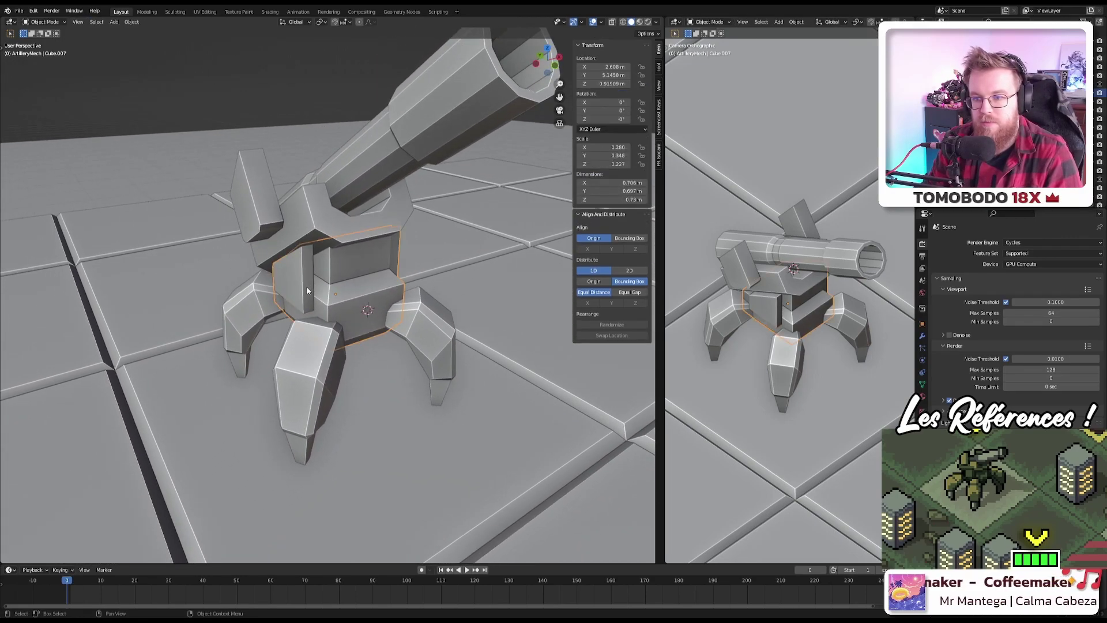
{"action": "left_click", "coordinate": [921, 336]}
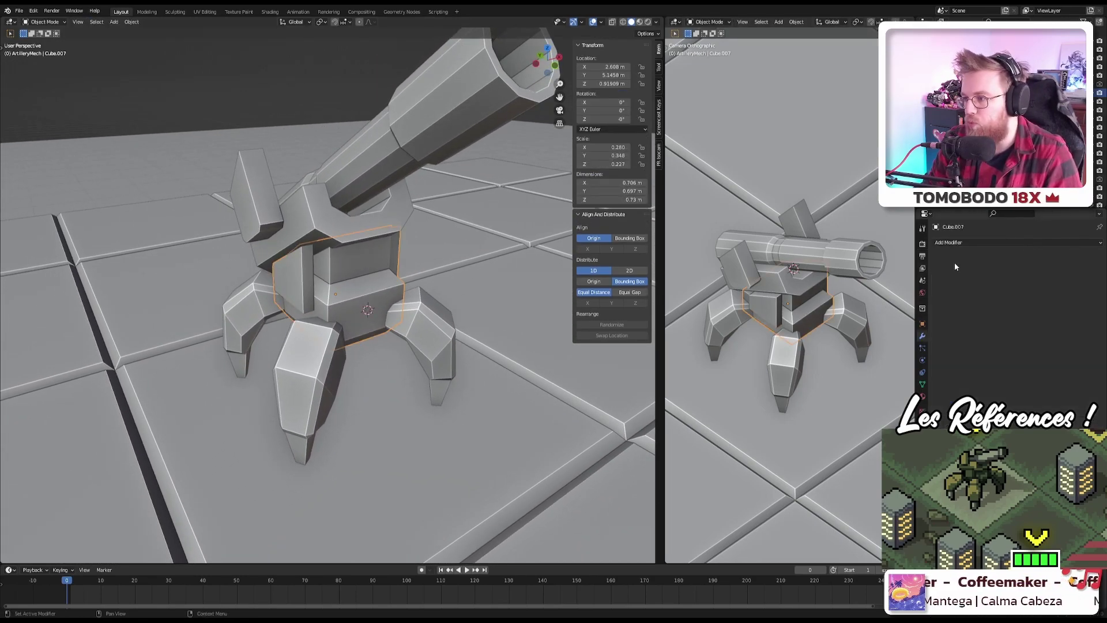
{"action": "left_click", "coordinate": [967, 242]}
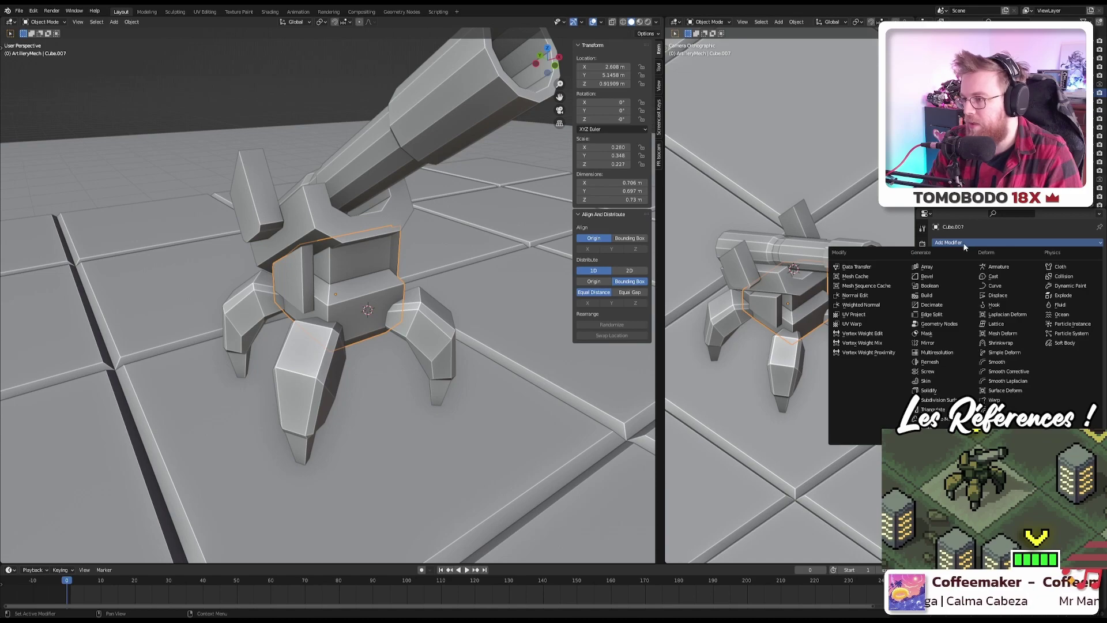
{"action": "left_click", "coordinate": [929, 277]}
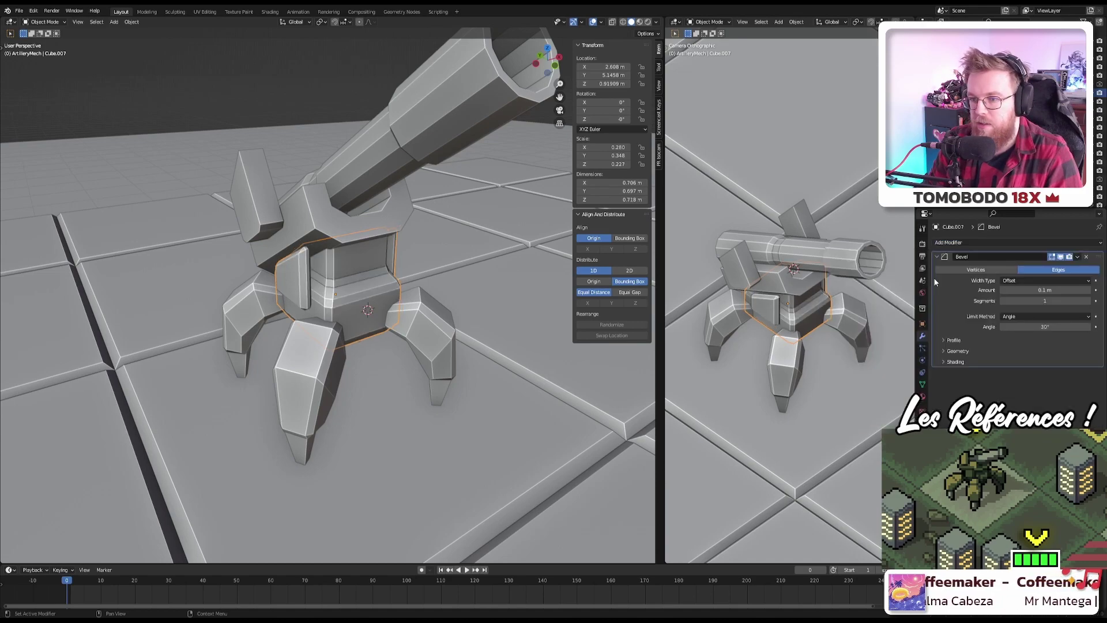
{"action": "scroll", "coordinate": [321, 291], "scroll_direction": "up", "scroll_amount": 5}
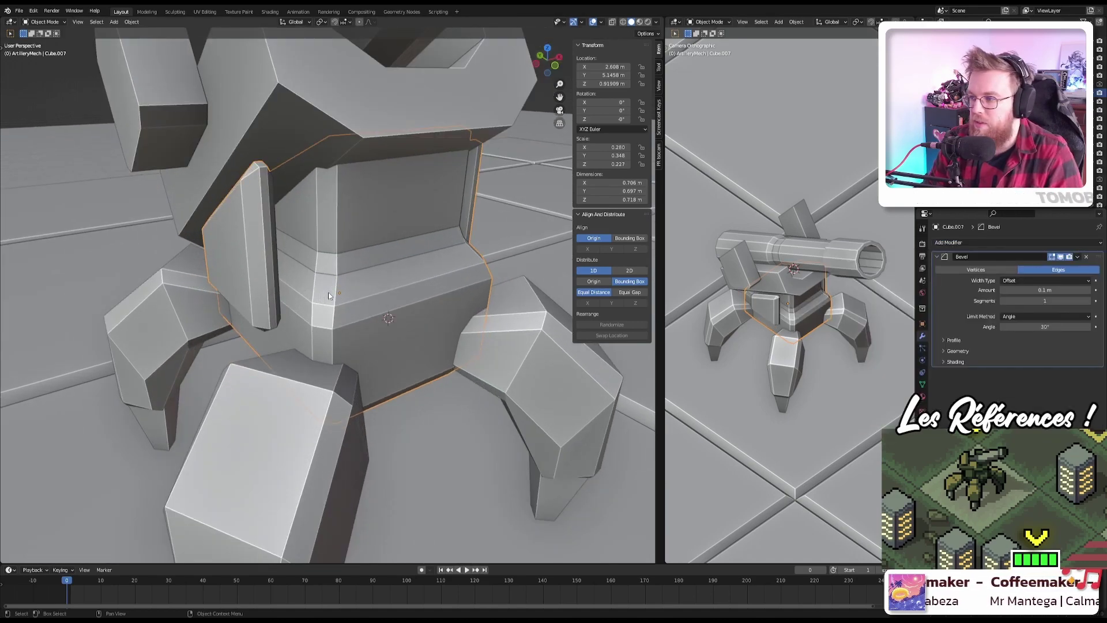
{"action": "left_click", "coordinate": [990, 271]}
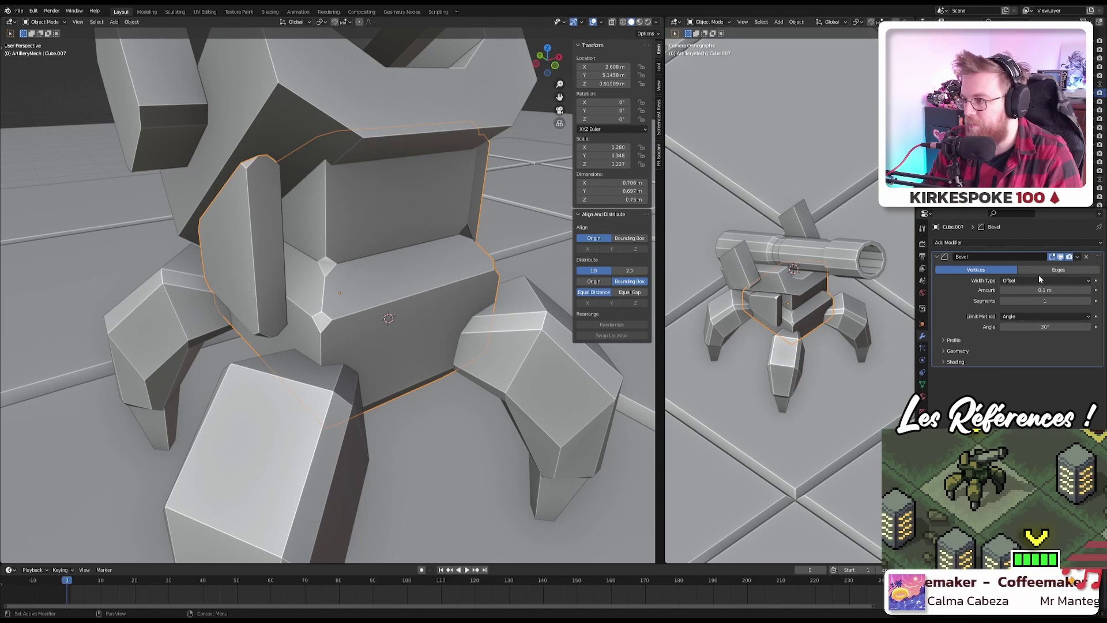
{"action": "left_click", "coordinate": [1086, 257]}
Step: Orbit and zoom around the whole mech, closing in on its legs
{"action": "scroll", "coordinate": [310, 338], "scroll_direction": "down", "scroll_amount": 5}
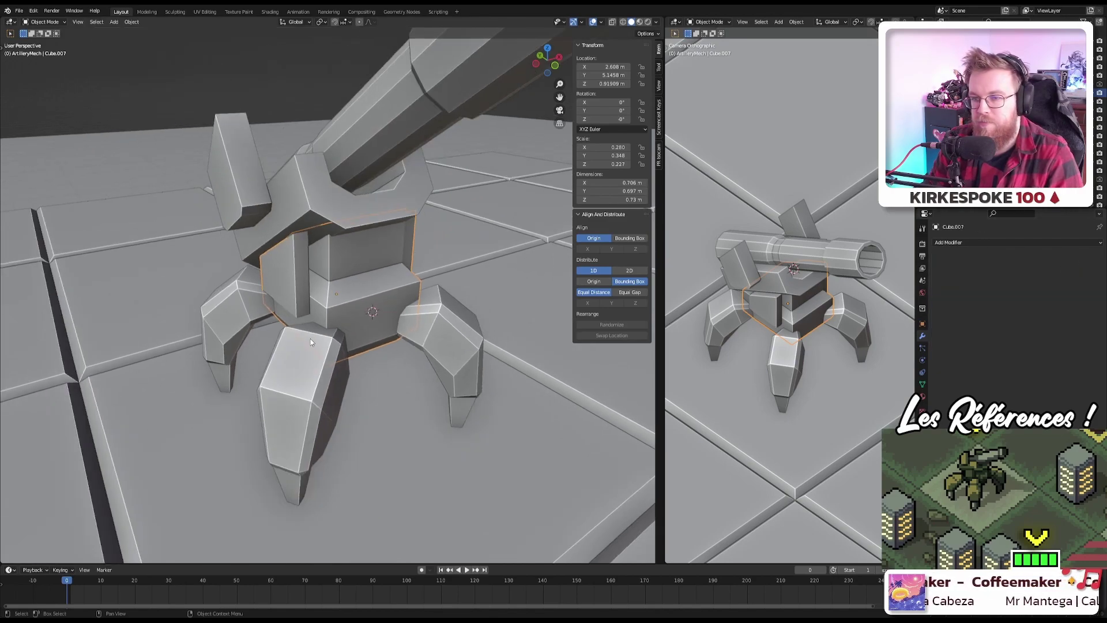
{"action": "scroll", "coordinate": [312, 334], "scroll_direction": "up", "scroll_amount": 4}
{"action": "scroll", "coordinate": [323, 329], "scroll_direction": "down", "scroll_amount": 5}
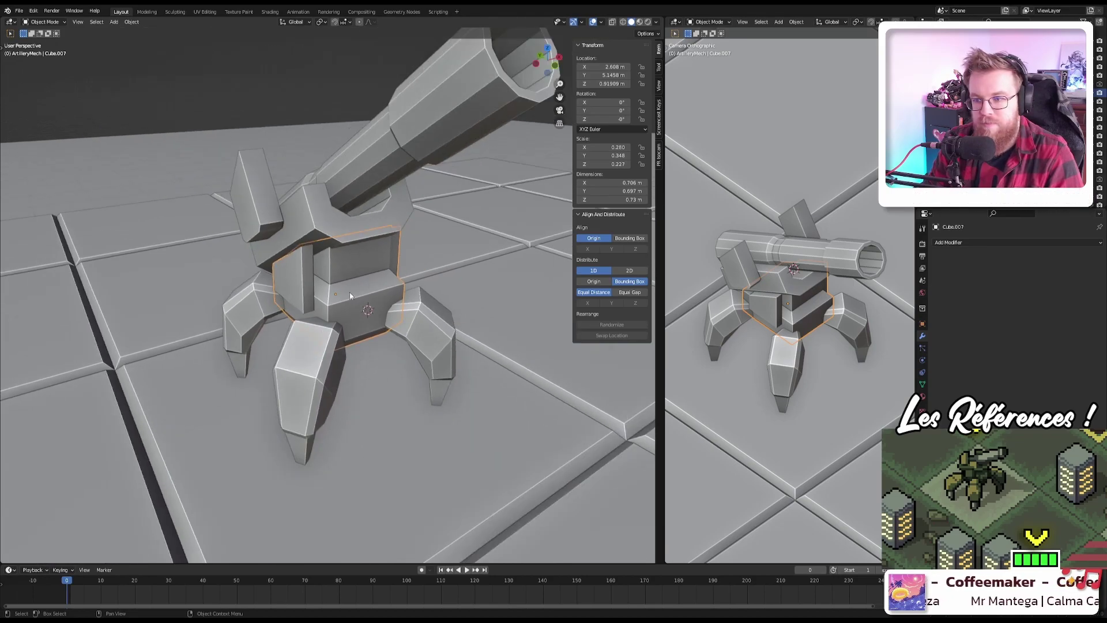
{"action": "middle_click_drag", "start_coordinate": [349, 292], "coordinate": [382, 355]}
{"action": "scroll", "coordinate": [382, 355], "scroll_direction": "up", "scroll_amount": 4}
{"action": "middle_click_drag", "start_coordinate": [312, 376], "coordinate": [347, 345]}
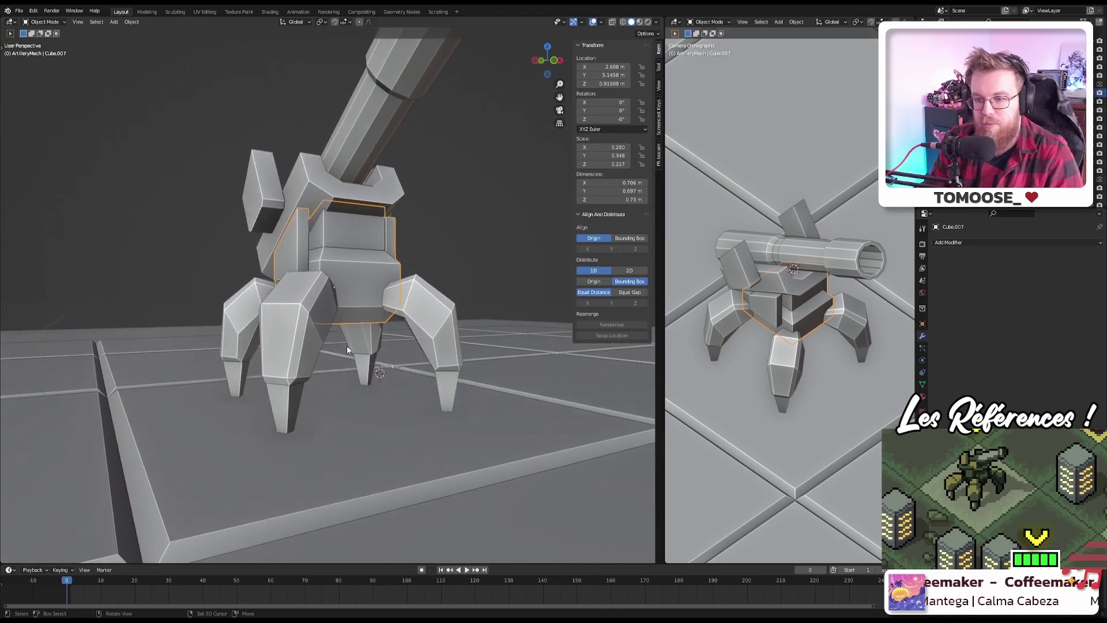
{"action": "scroll", "coordinate": [268, 379], "scroll_direction": "up", "scroll_amount": 5}
{"action": "middle_click_drag", "start_coordinate": [267, 379], "coordinate": [366, 382]}
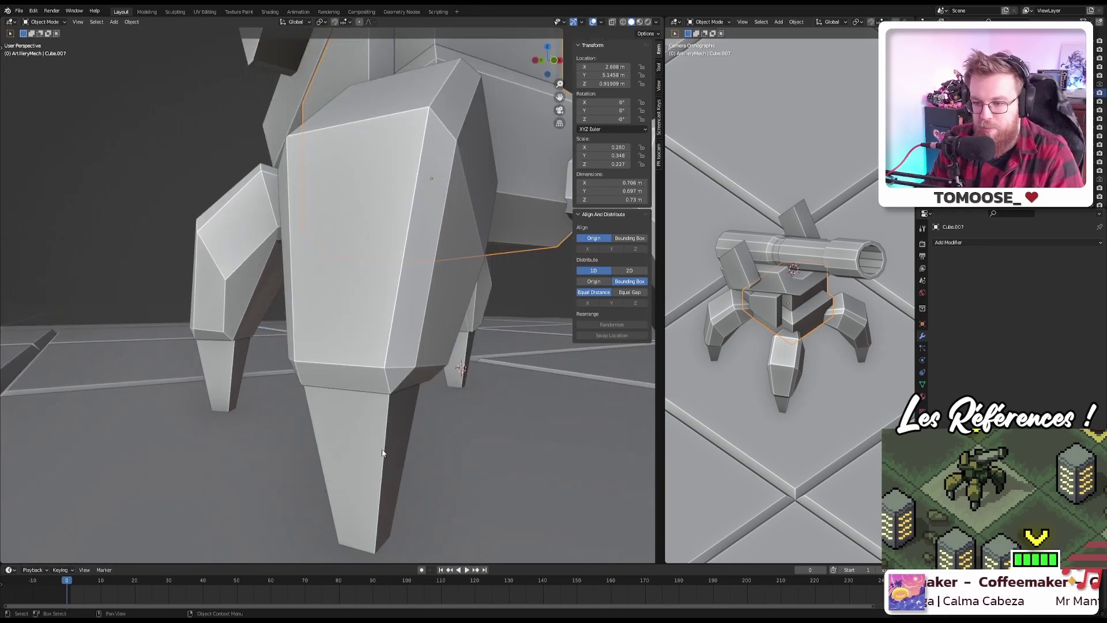
{"action": "scroll", "coordinate": [299, 479], "scroll_direction": "down", "scroll_amount": 3}
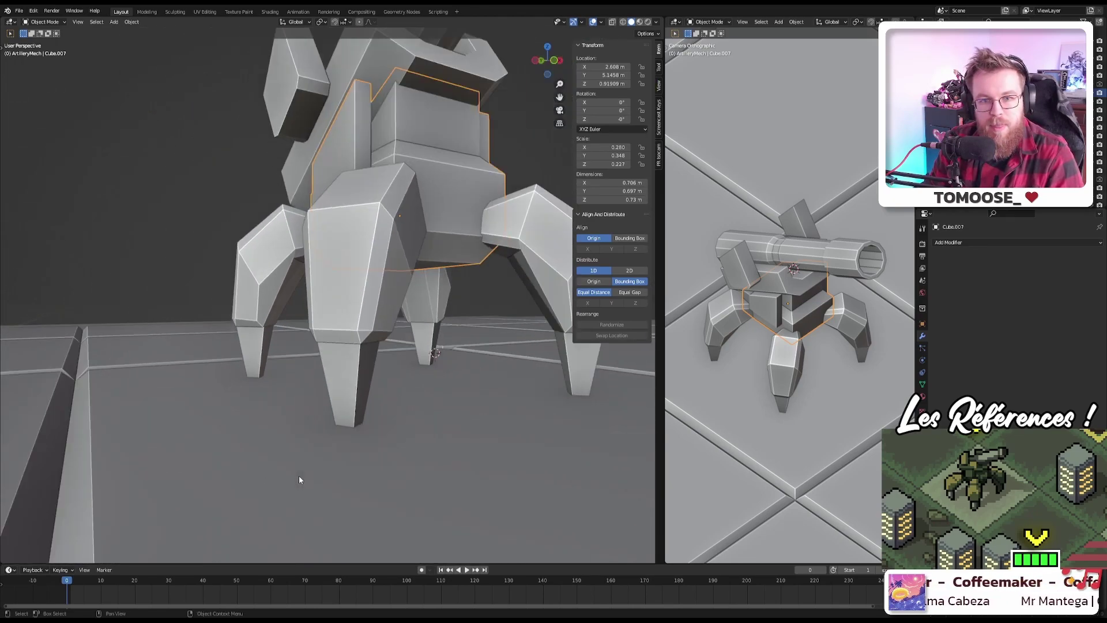
Step: Inspect the cannon and turret from new angles, then save as ttb.blend
{"action": "middle_click_drag", "start_coordinate": [391, 342], "coordinate": [449, 289]}
{"action": "scroll", "coordinate": [346, 314], "scroll_direction": "down", "scroll_amount": 5}
{"action": "scroll", "coordinate": [410, 311], "scroll_direction": "up", "scroll_amount": 8}
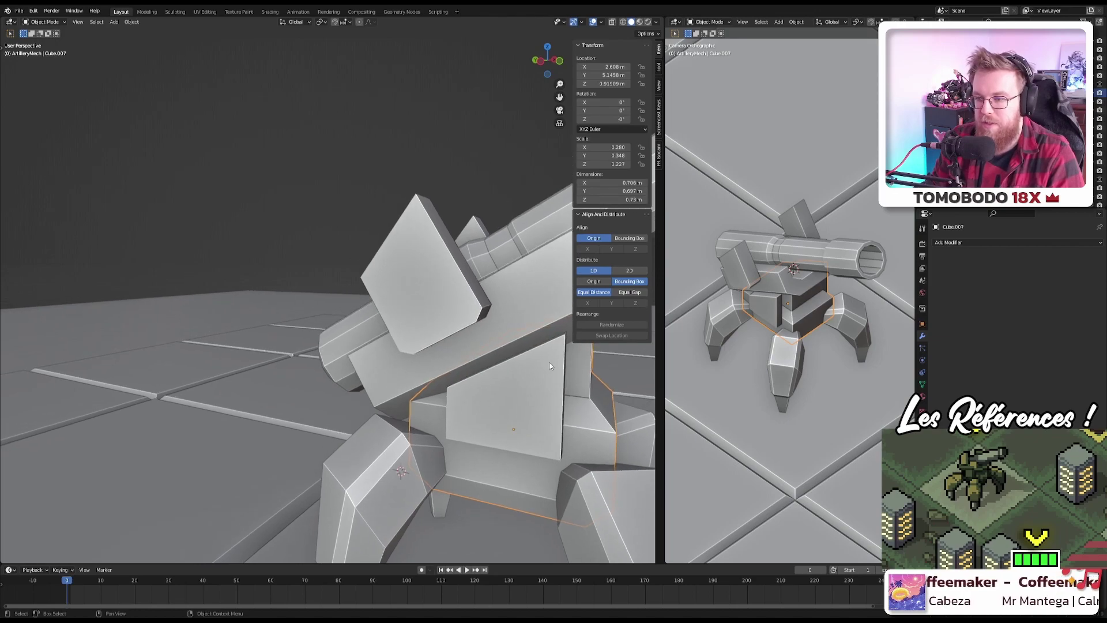
{"action": "scroll", "coordinate": [545, 300], "scroll_direction": "down", "scroll_amount": 4}
{"action": "middle_click_drag", "start_coordinate": [545, 300], "coordinate": [285, 249]}
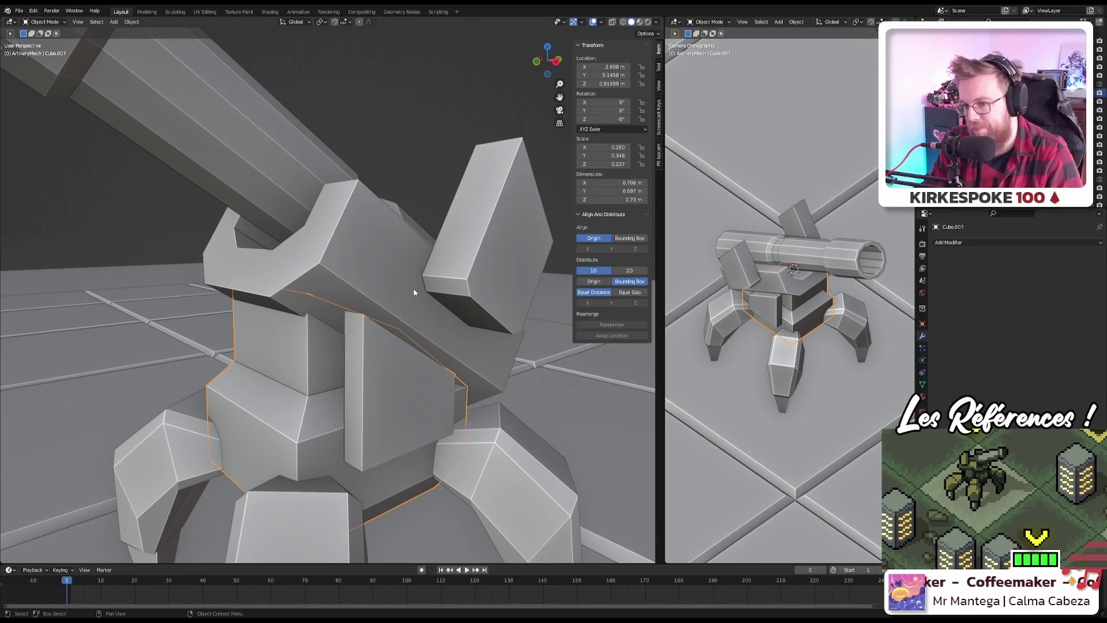
{"action": "middle_click_drag", "start_coordinate": [413, 291], "coordinate": [479, 304]}
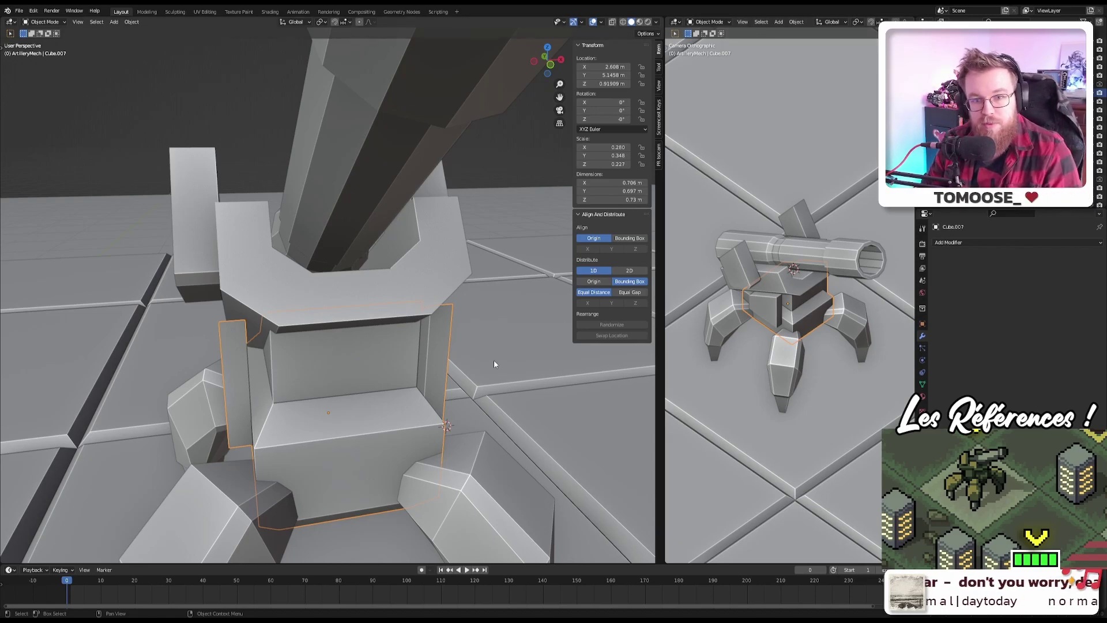
{"action": "scroll", "coordinate": [494, 360], "scroll_direction": "down", "scroll_amount": 6}
{"action": "middle_click_drag", "start_coordinate": [471, 335], "coordinate": [351, 327]}
{"action": "key", "text": "ctrl+s"}
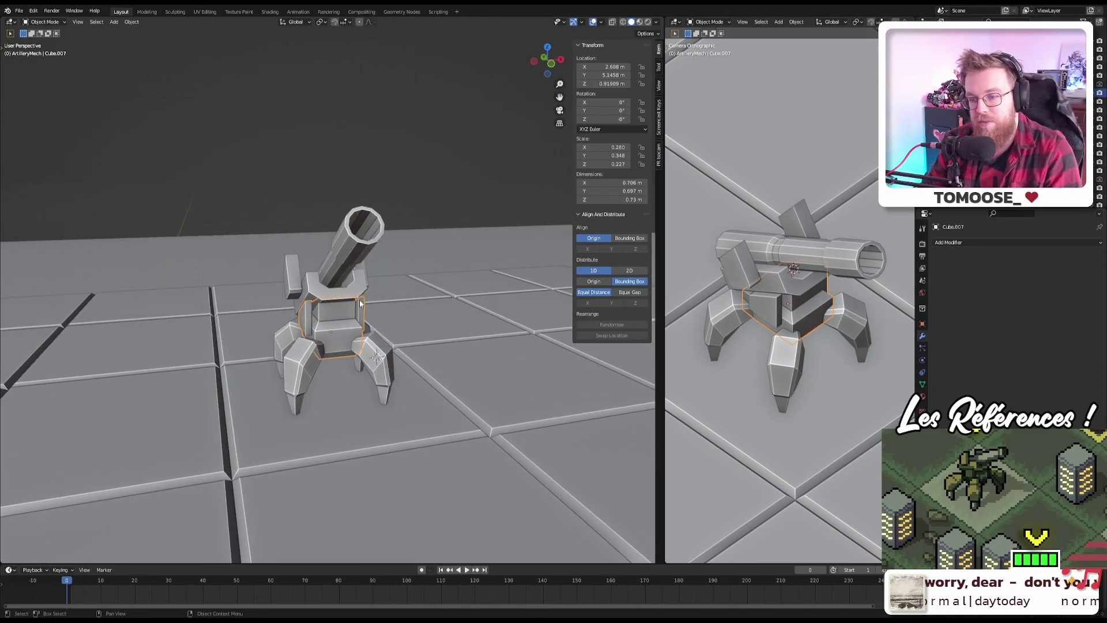
Step: Select the upper yoke piece and add a Bevel modifier to it
{"action": "left_click", "coordinate": [350, 327]}
{"action": "middle_click_drag", "start_coordinate": [350, 328], "coordinate": [334, 328]}
{"action": "scroll", "coordinate": [333, 327], "scroll_direction": "up", "scroll_amount": 3}
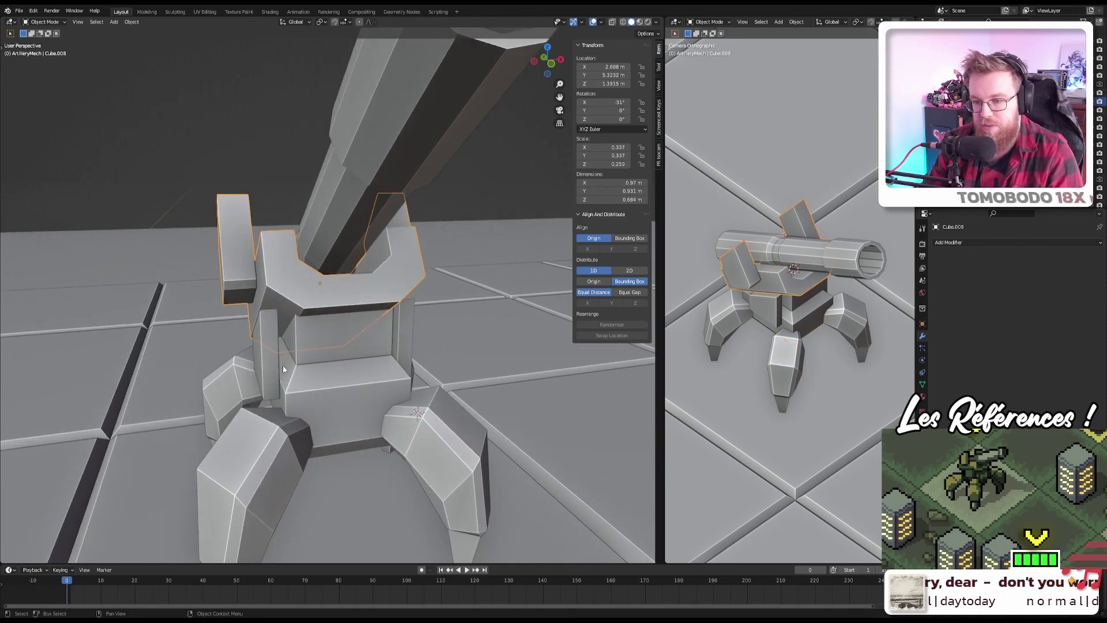
{"action": "middle_click_drag", "start_coordinate": [282, 365], "coordinate": [398, 364]}
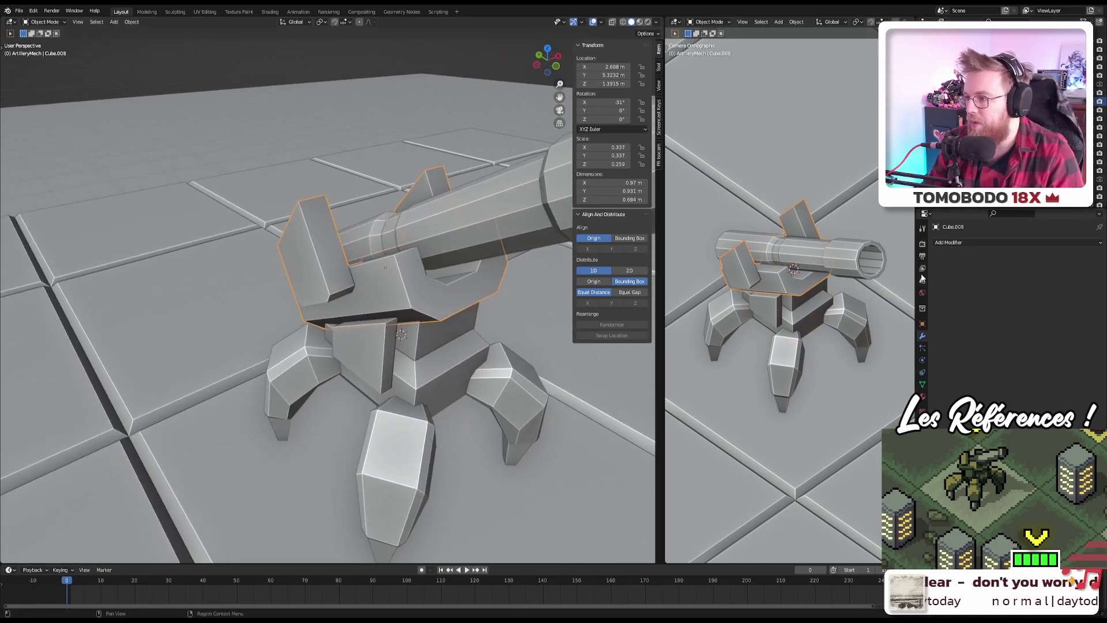
{"action": "left_click", "coordinate": [982, 242]}
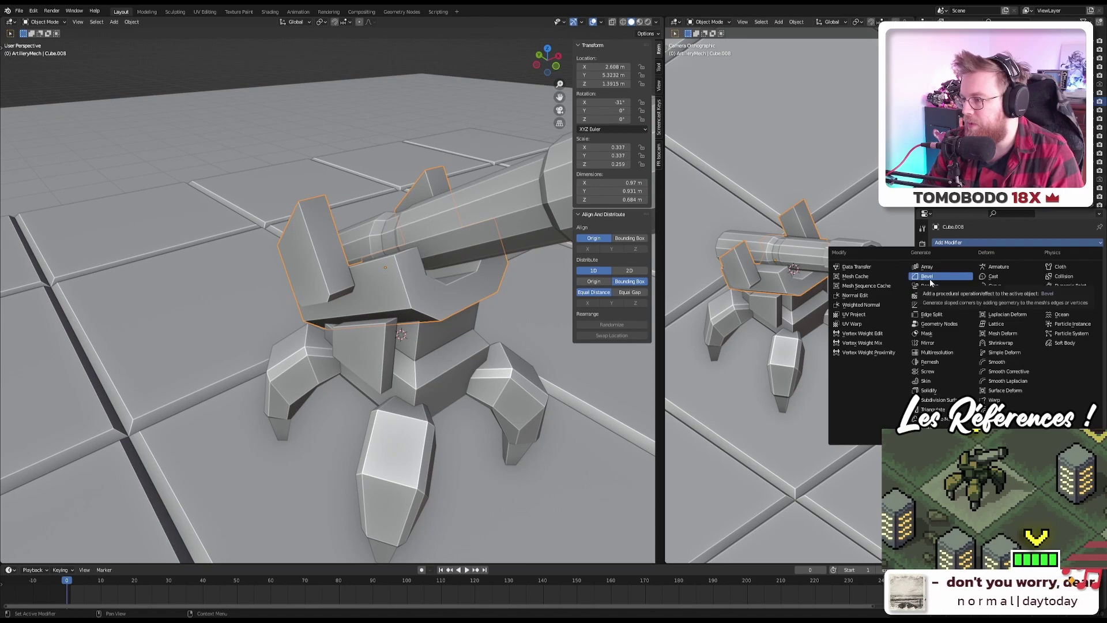
{"action": "left_click", "coordinate": [930, 280]}
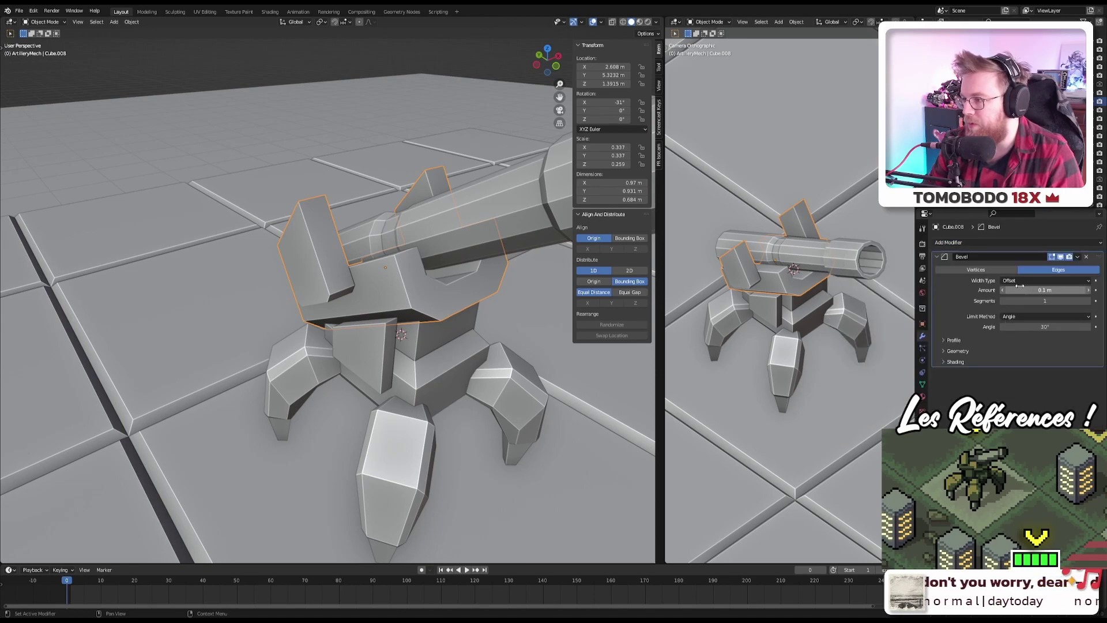
{"action": "scroll", "coordinate": [427, 286], "scroll_direction": "up", "scroll_amount": 2}
{"action": "middle_click_drag", "start_coordinate": [427, 283], "coordinate": [379, 287]}
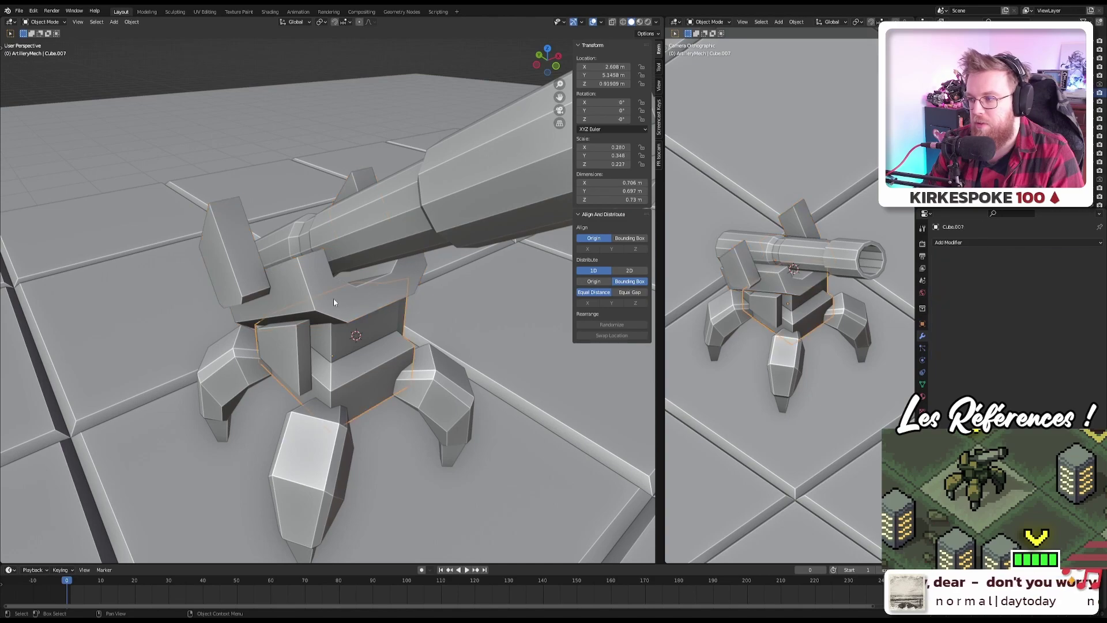
Step: Raise the yoke's bevel amount to 0.99 m and adjust its angle limit
{"action": "mouse_move", "coordinate": [1017, 287]}
{"action": "left_mouse_down"}
{"action": "mouse_move", "coordinate": [1032, 287]}
{"action": "mouse_move", "coordinate": [1021, 287]}
{"action": "left_mouse_up"}
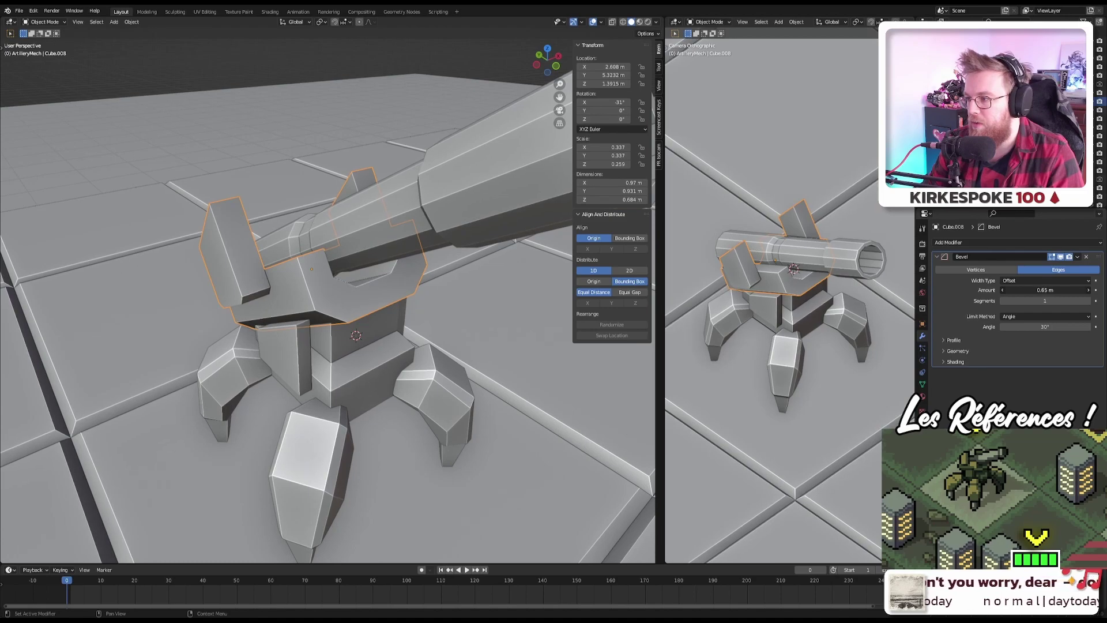
{"action": "left_click_drag", "start_coordinate": [1021, 286], "coordinate": [1032, 287]}
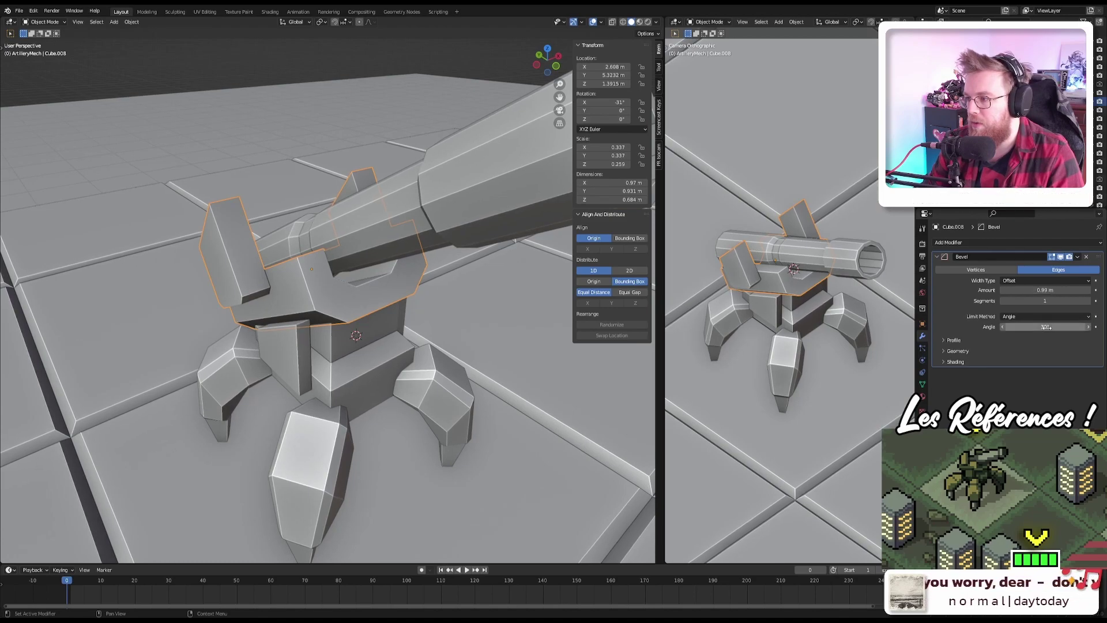
{"action": "left_click_drag", "start_coordinate": [1041, 328], "coordinate": [1045, 328]}
{"action": "scroll", "coordinate": [244, 325], "scroll_direction": "up", "scroll_amount": 4}
{"action": "scroll", "coordinate": [248, 293], "scroll_direction": "down", "scroll_amount": 2}
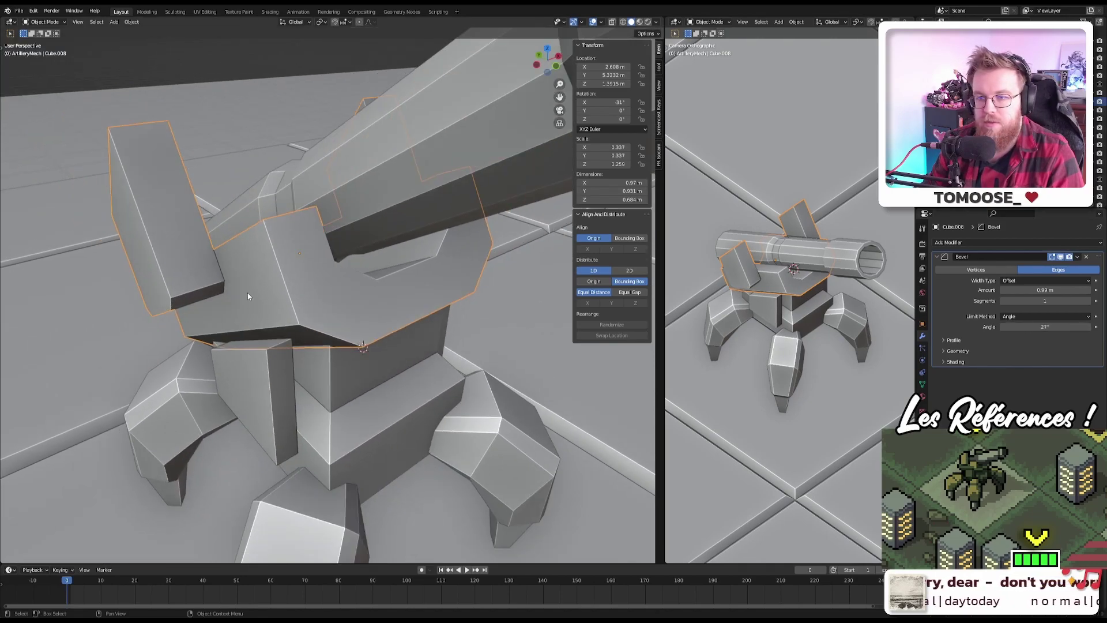
{"action": "middle_click_drag", "start_coordinate": [247, 292], "coordinate": [292, 304]}
{"action": "scroll", "coordinate": [292, 304], "scroll_direction": "down", "scroll_amount": 2}
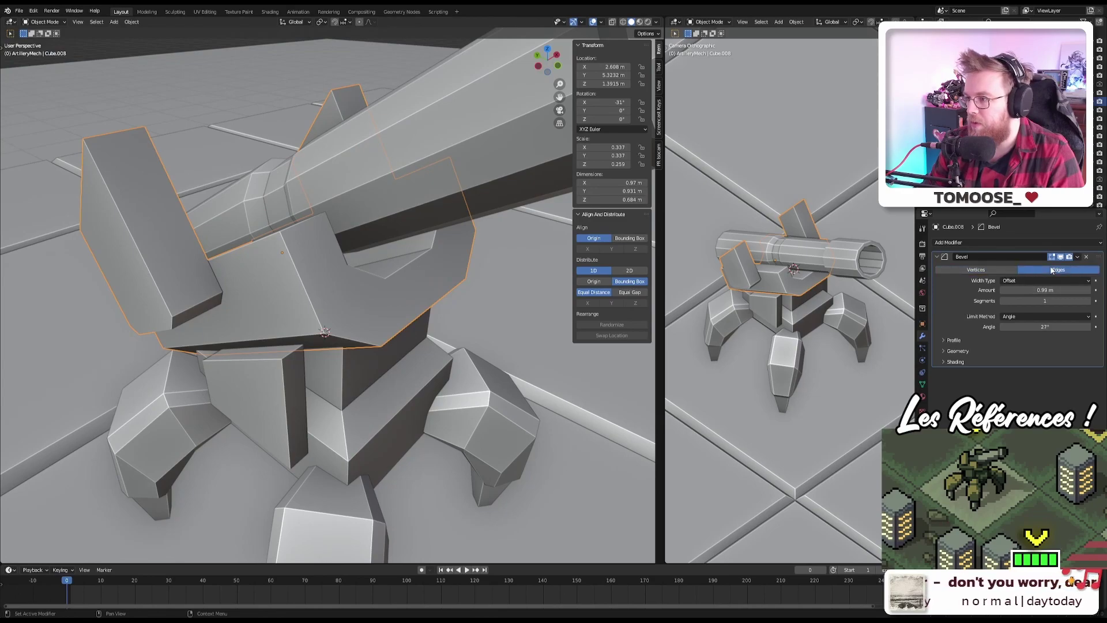
Step: Try Width as the bevel width type, then set it back to Offset
{"action": "left_click", "coordinate": [1042, 280]}
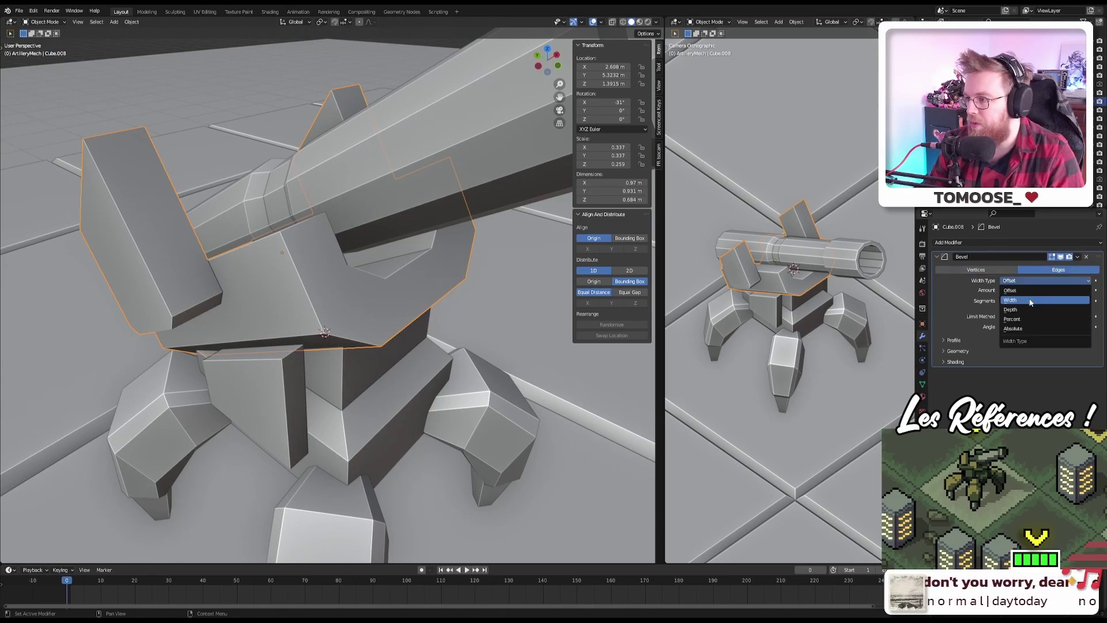
{"action": "left_click", "coordinate": [1028, 300]}
{"action": "left_click", "coordinate": [1029, 281]}
{"action": "left_click", "coordinate": [1023, 289]}
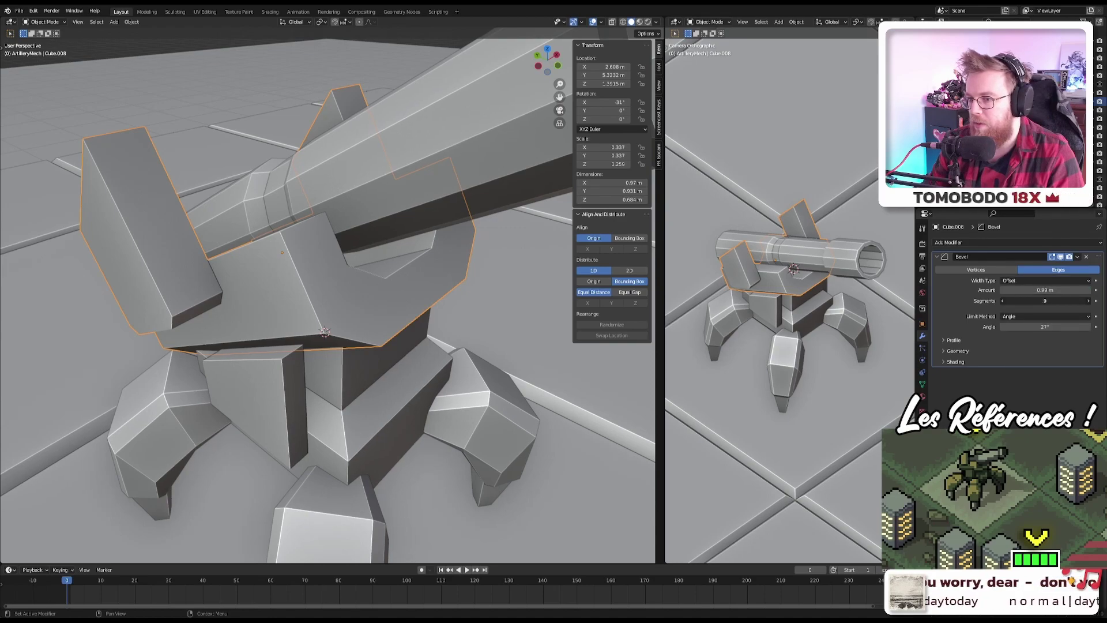
Step: In Edit Mode, select the yoke's large face and enter 10 in the bevel settings
{"action": "key", "text": "Tab"}
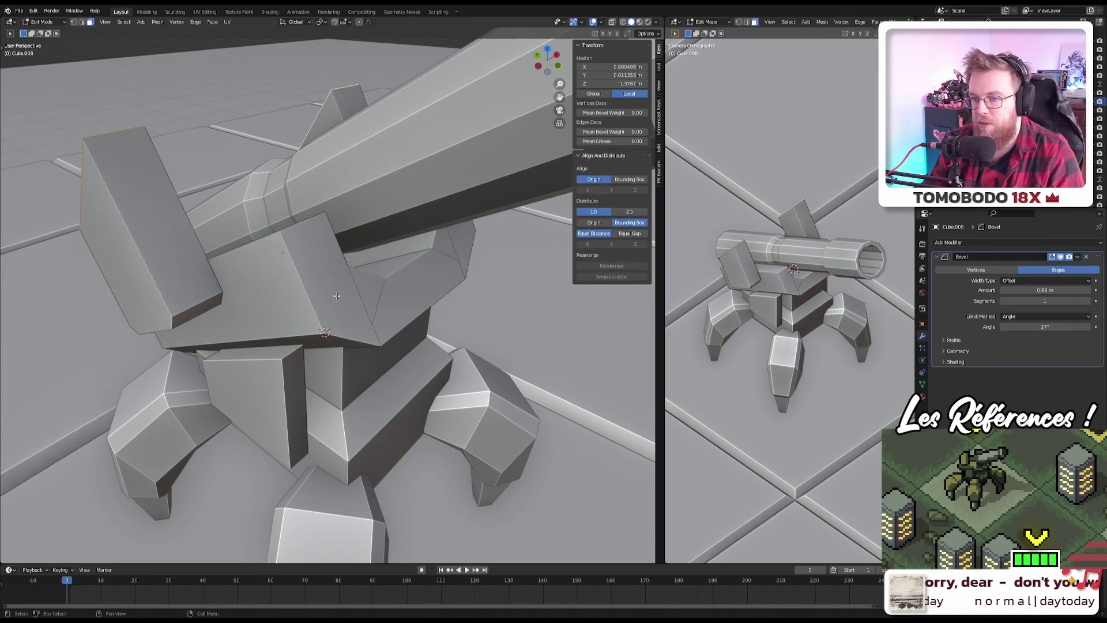
{"action": "left_click", "coordinate": [362, 291]}
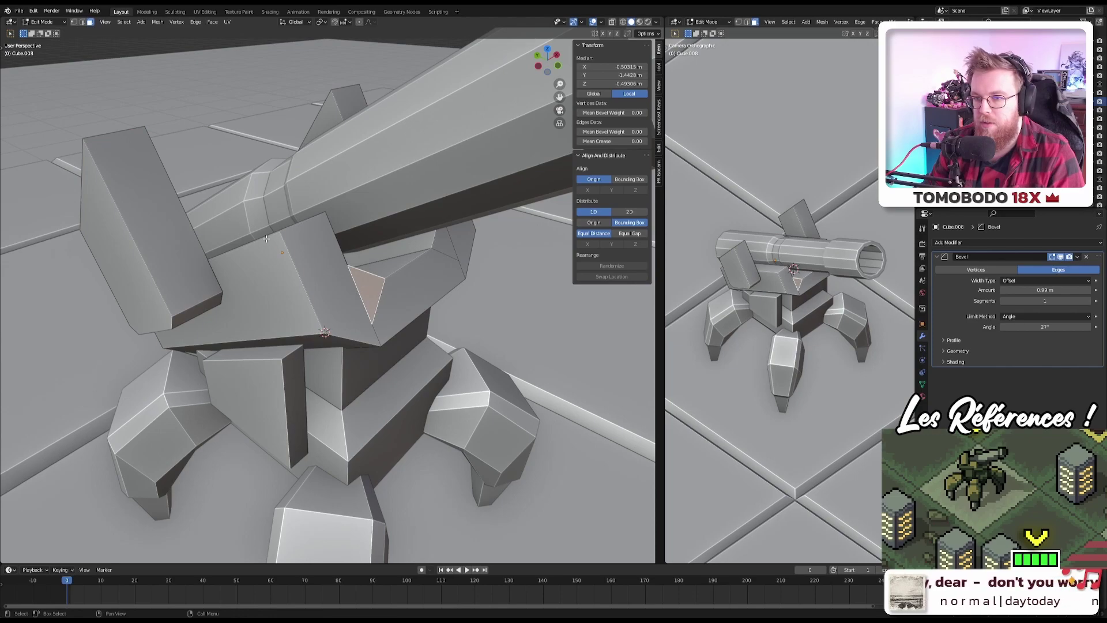
{"action": "left_click", "coordinate": [266, 238]}
{"action": "left_click", "coordinate": [1045, 300]}
{"action": "type", "text": "10"}
{"action": "key", "text": "Return"}
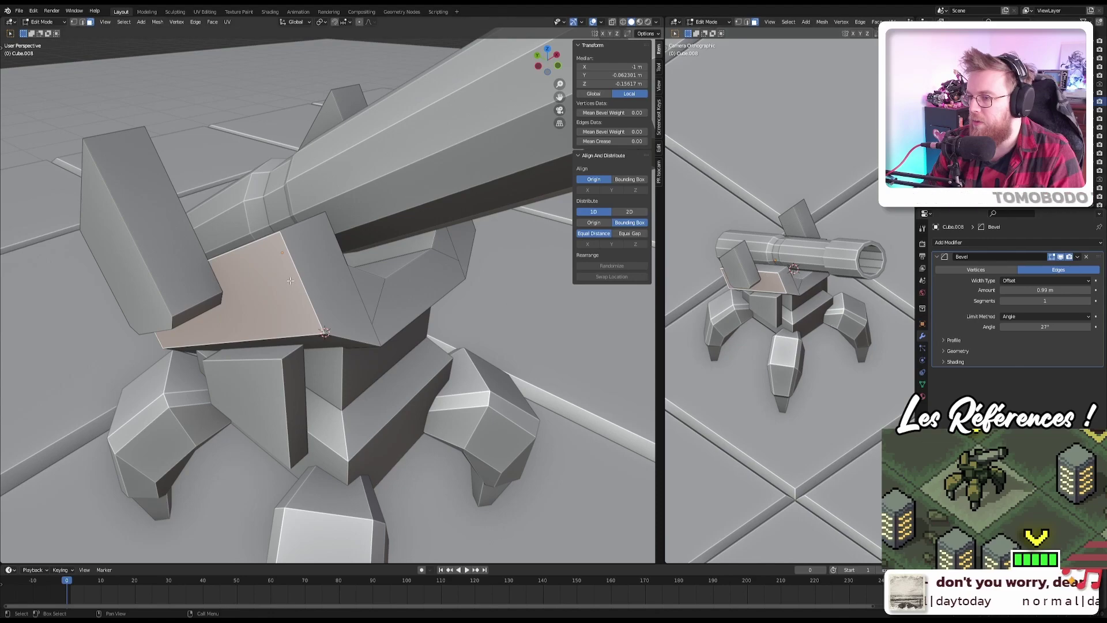
{"action": "middle_click_drag", "start_coordinate": [294, 268], "coordinate": [346, 302], "text": "shift"}
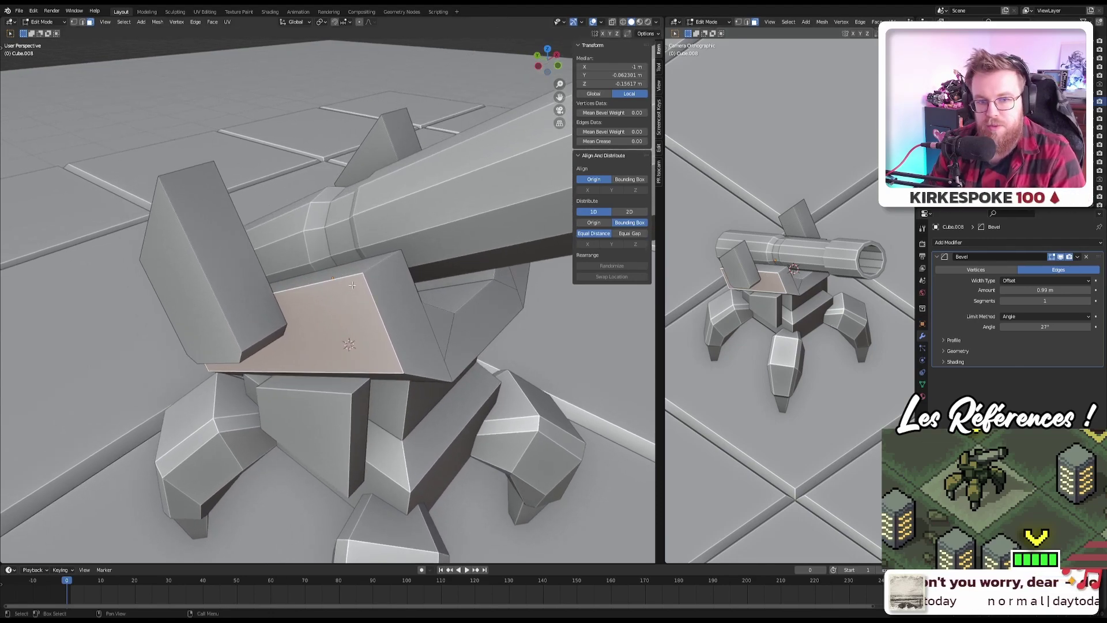
Step: Select two edges on the yoke's top in edge mode, then re-enter Edit Mode
{"action": "key", "text": "2"}
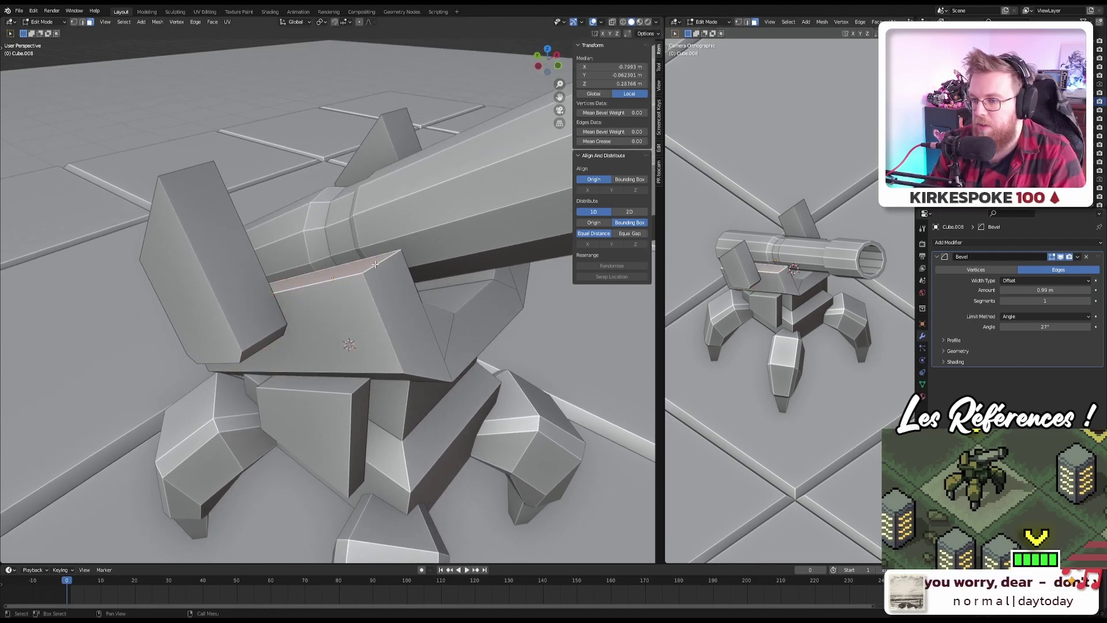
{"action": "left_click", "coordinate": [368, 270]}
{"action": "left_click", "coordinate": [370, 296]}
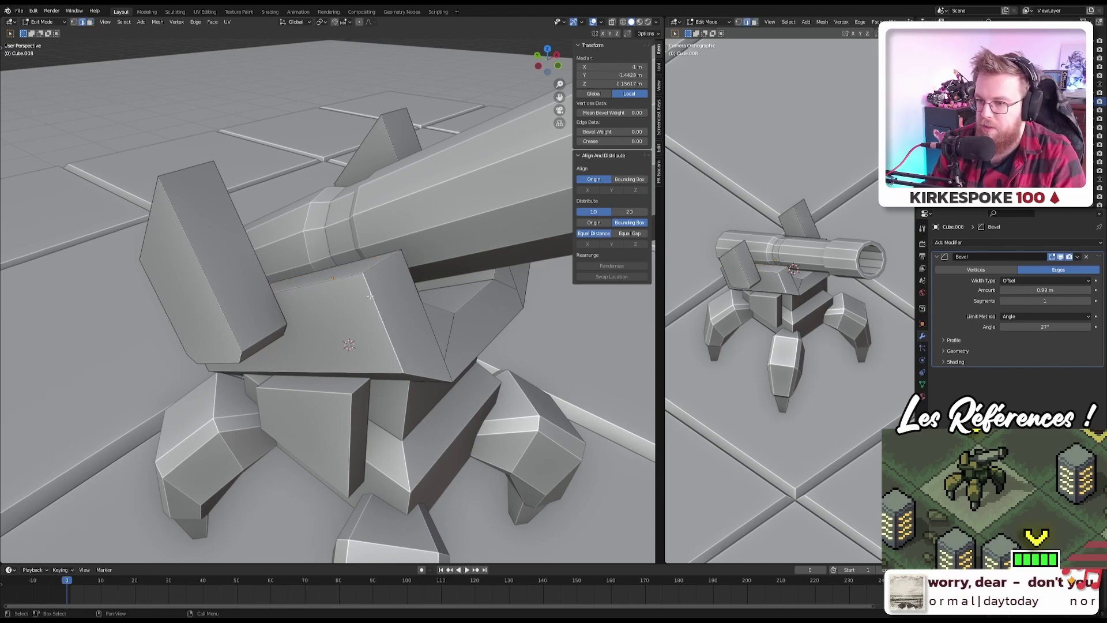
{"action": "left_click", "coordinate": [943, 350]}
{"action": "left_click", "coordinate": [943, 352]}
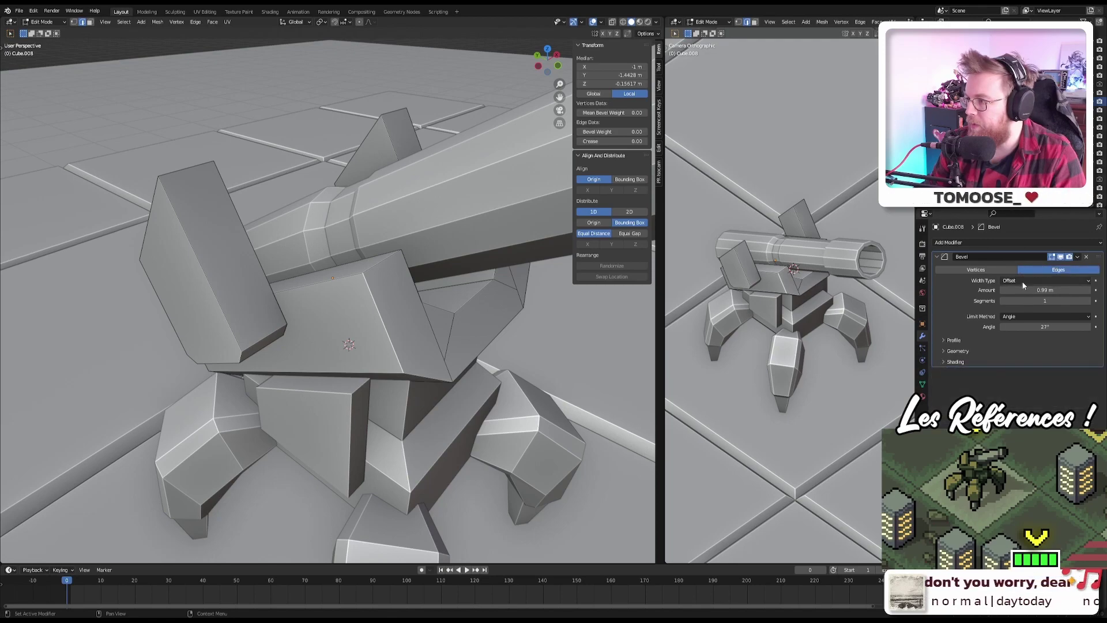
{"action": "key", "text": "Tab"}
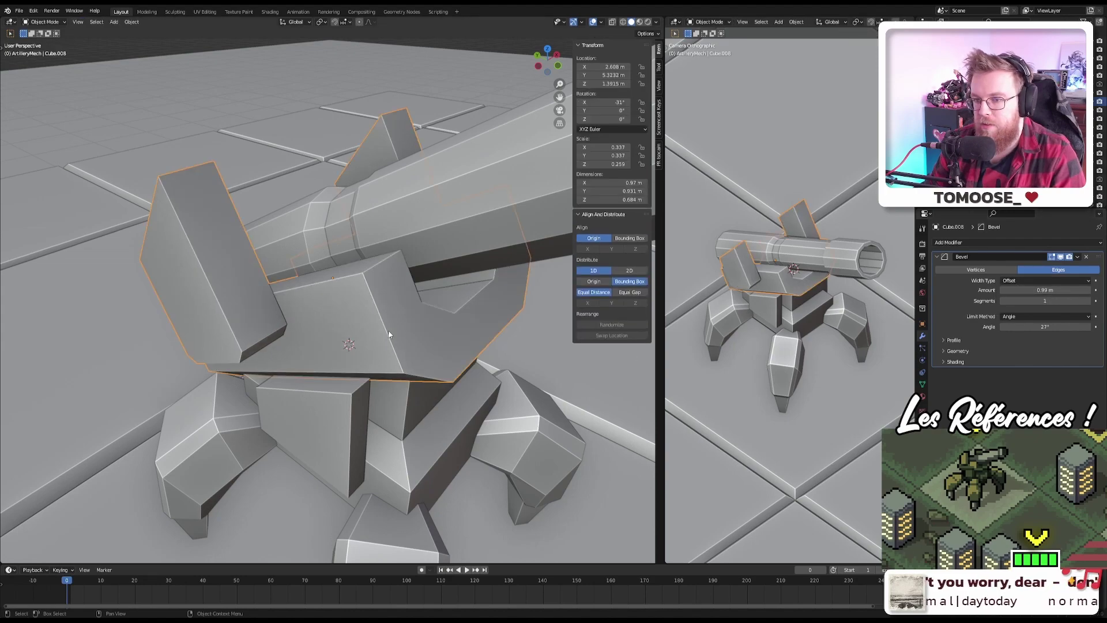
{"action": "key", "text": "Tab"}
{"action": "key", "text": "Tab"}
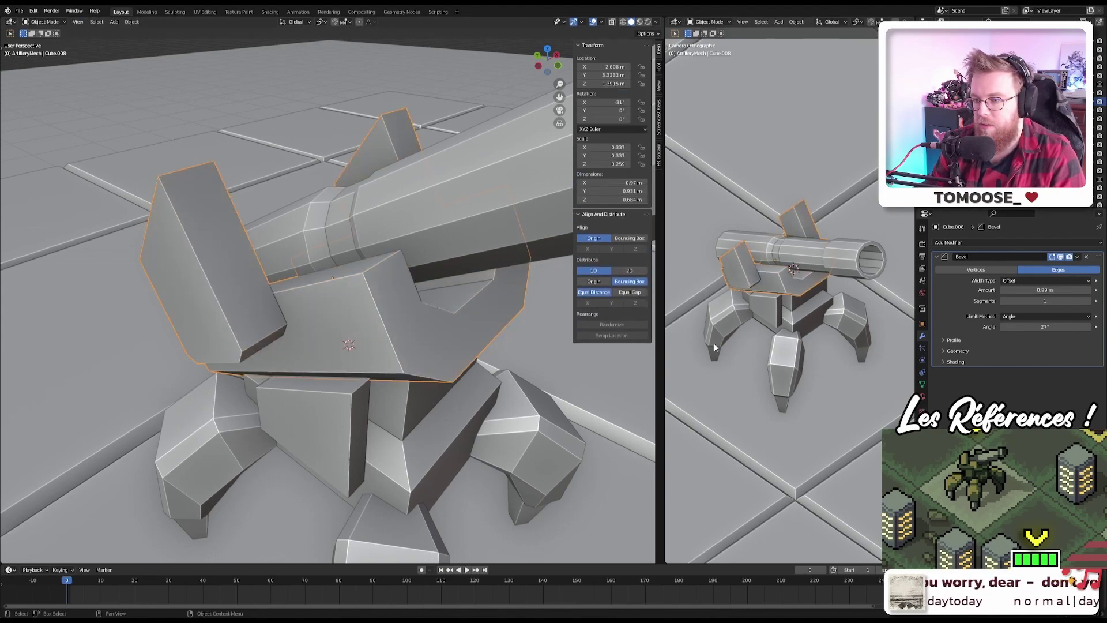
Step: Delete the upper block's Bevel modifier, re-add one, and delete it again
{"action": "left_click", "coordinate": [1087, 258]}
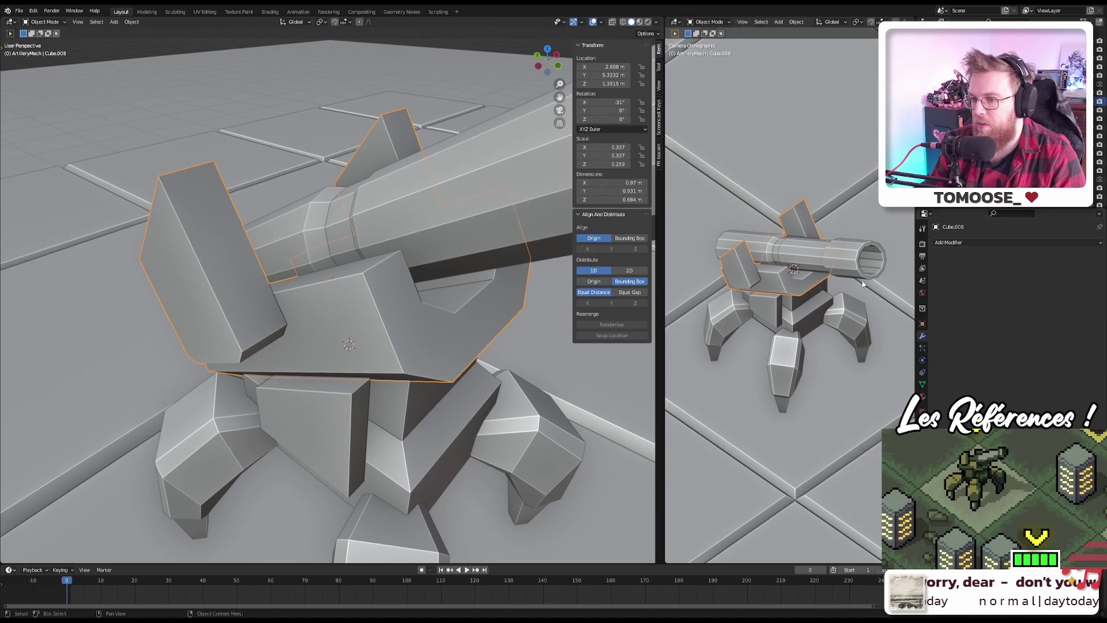
{"action": "key", "text": "Tab"}
{"action": "key", "text": "Tab"}
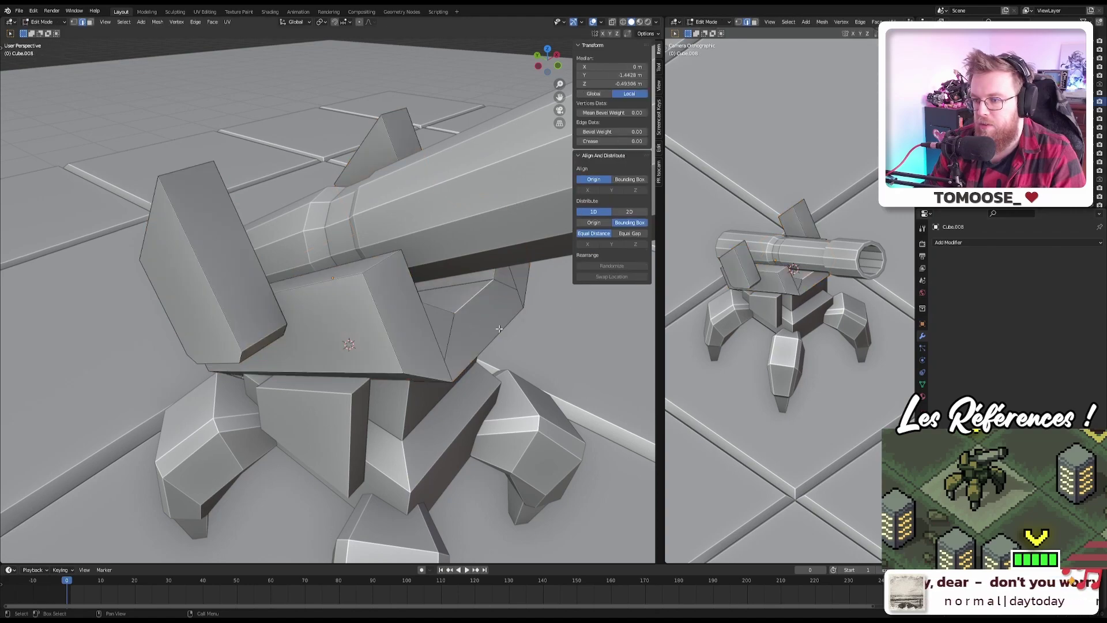
{"action": "key", "text": "Tab"}
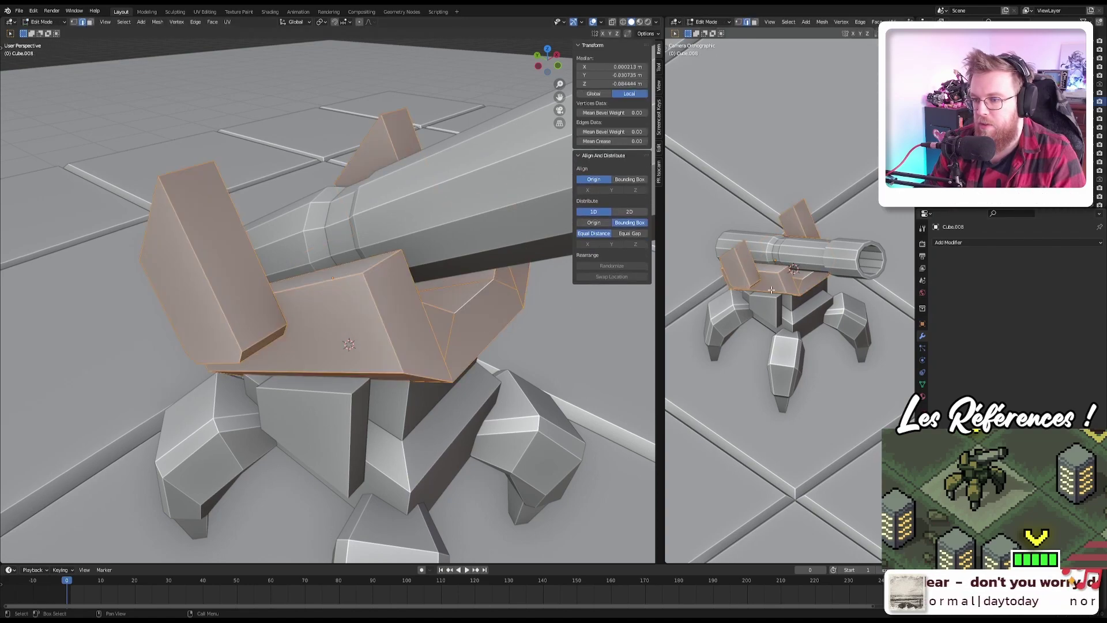
{"action": "left_click", "coordinate": [993, 241]}
{"action": "left_click", "coordinate": [938, 275]}
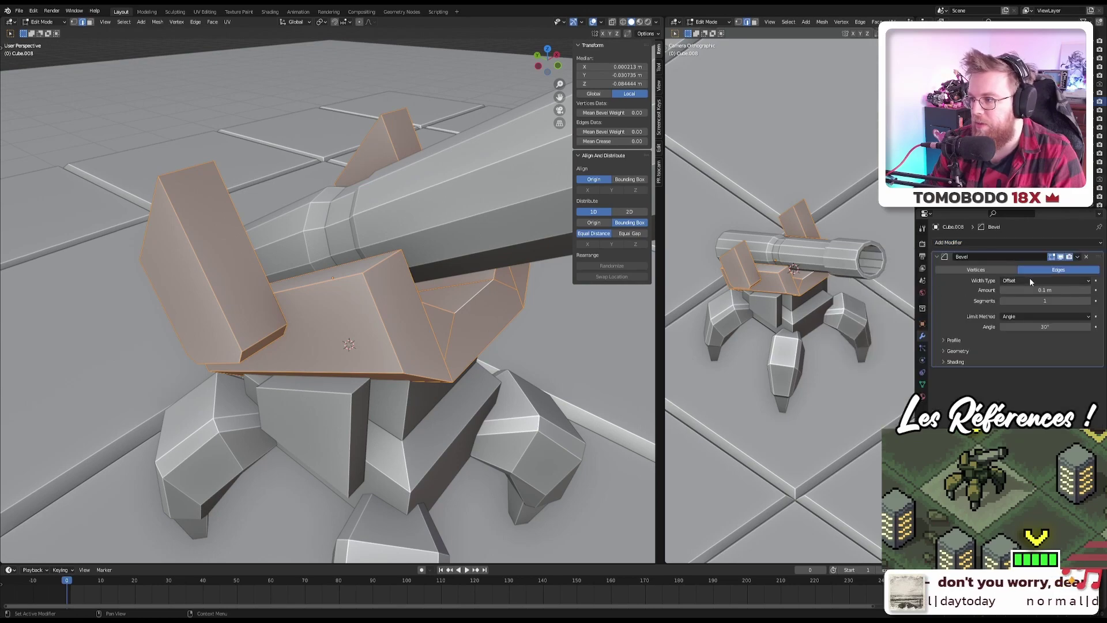
{"action": "left_click", "coordinate": [1088, 260]}
Step: Return to Object Mode, select the lower body block and frame it
{"action": "key", "text": "Tab"}
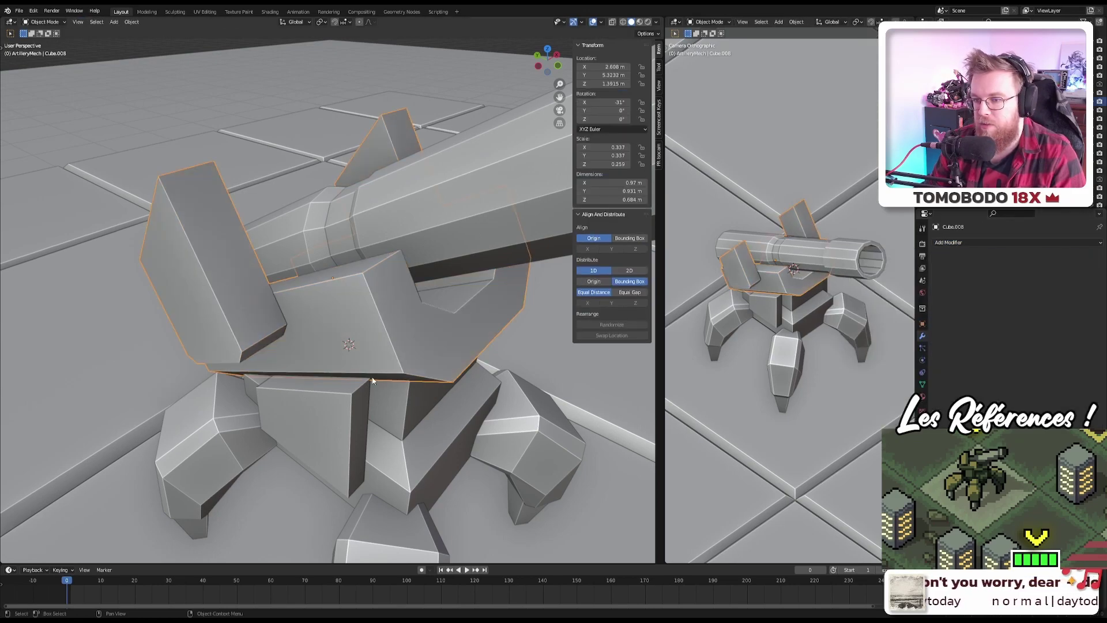
{"action": "left_click", "coordinate": [314, 415]}
{"action": "key", "text": "KP_Decimal"}
Step: Select only Cube.007, enter Edit Mode, and add a Bevel modifier to it
{"action": "left_click", "coordinate": [949, 242]}
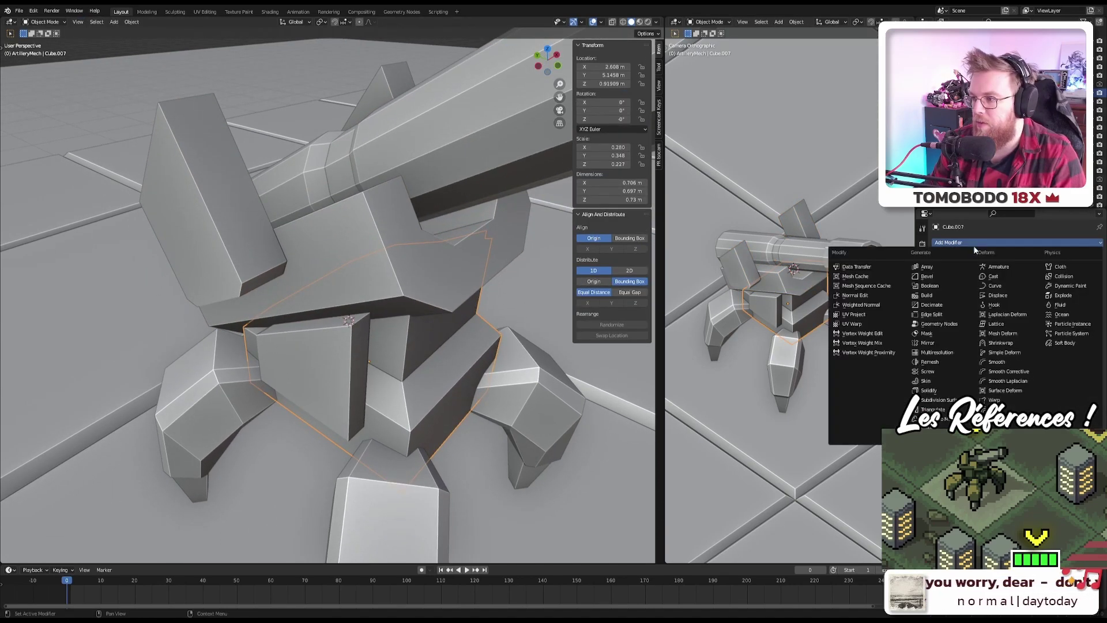
{"action": "left_click", "coordinate": [947, 275]}
{"action": "left_click", "coordinate": [349, 268]}
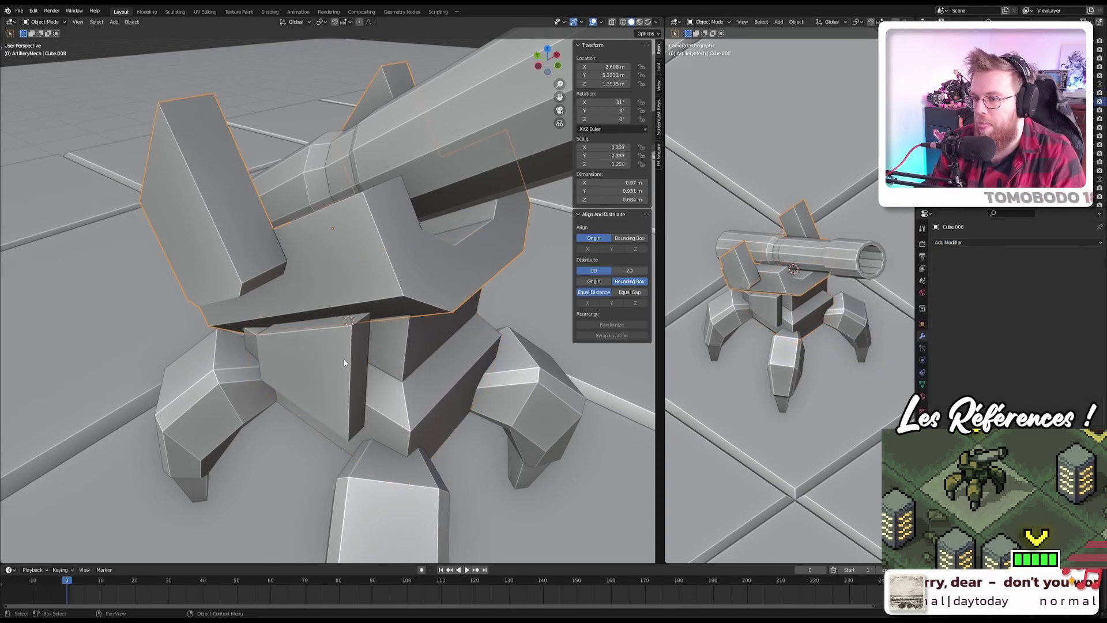
{"action": "left_click", "coordinate": [375, 361]}
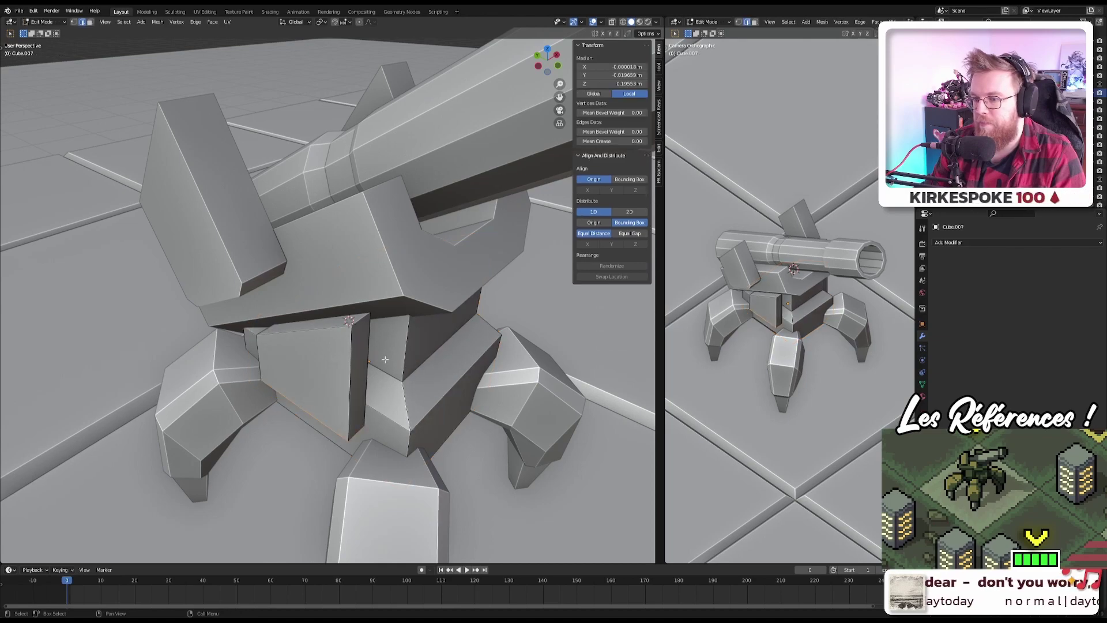
{"action": "key", "text": "a"}
{"action": "left_click", "coordinate": [391, 364]}
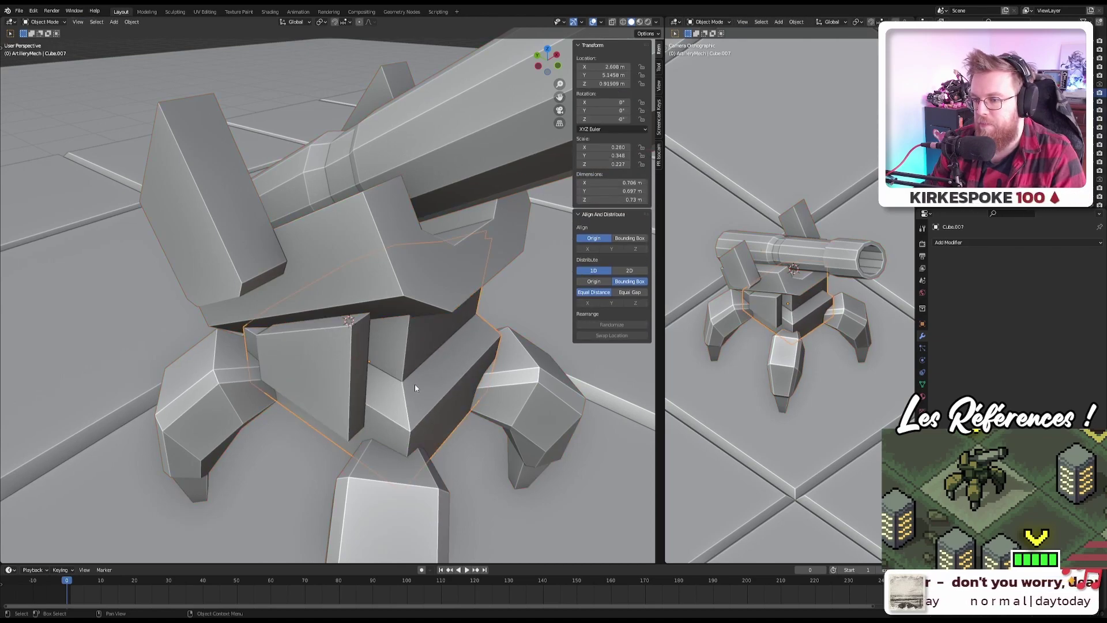
{"action": "key", "text": "Tab"}
{"action": "key", "text": "a"}
{"action": "left_click", "coordinate": [413, 375]}
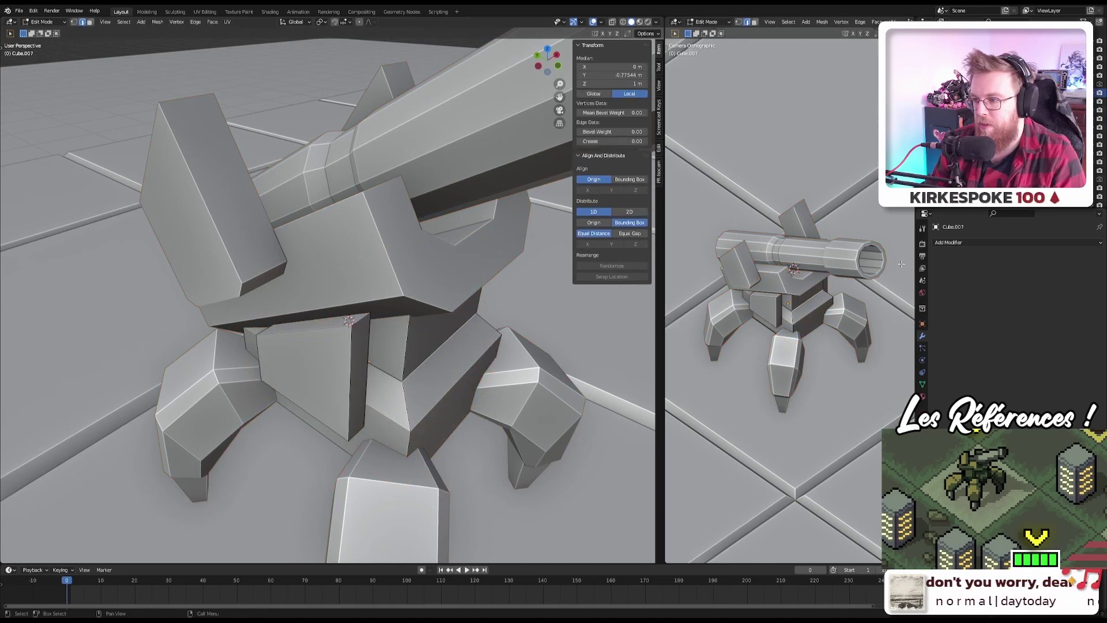
{"action": "left_click", "coordinate": [954, 244]}
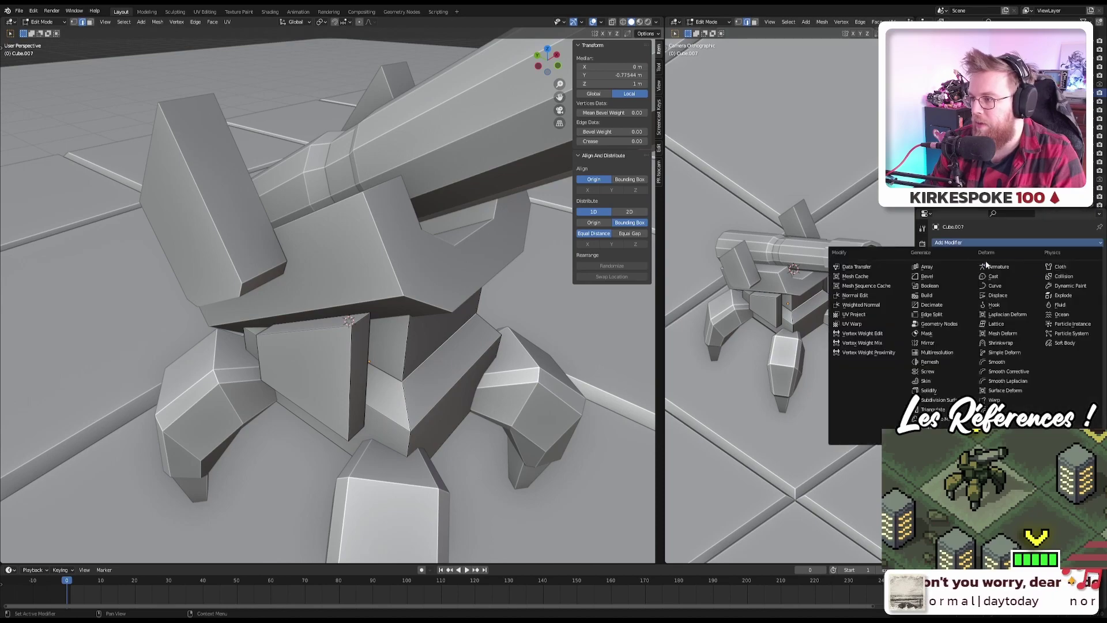
{"action": "left_click", "coordinate": [937, 277]}
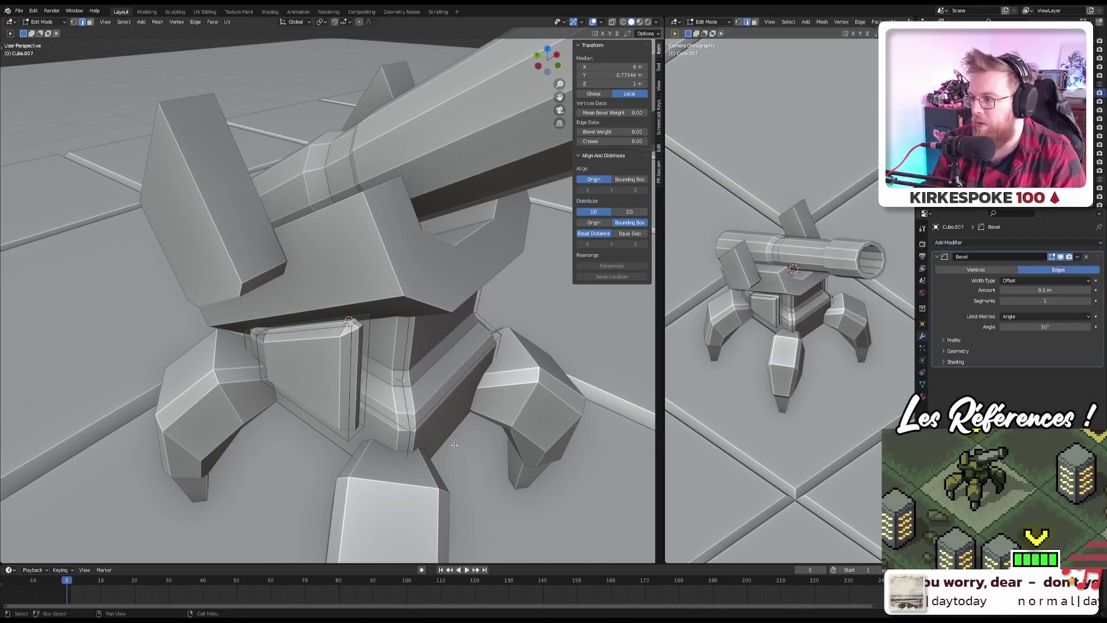
{"action": "scroll", "coordinate": [471, 415], "scroll_direction": "up", "scroll_amount": 4}
Step: Keep the lower bevel at one segment and set Percent width to 7.61%
{"action": "middle_click_drag", "start_coordinate": [471, 415], "coordinate": [385, 346]}
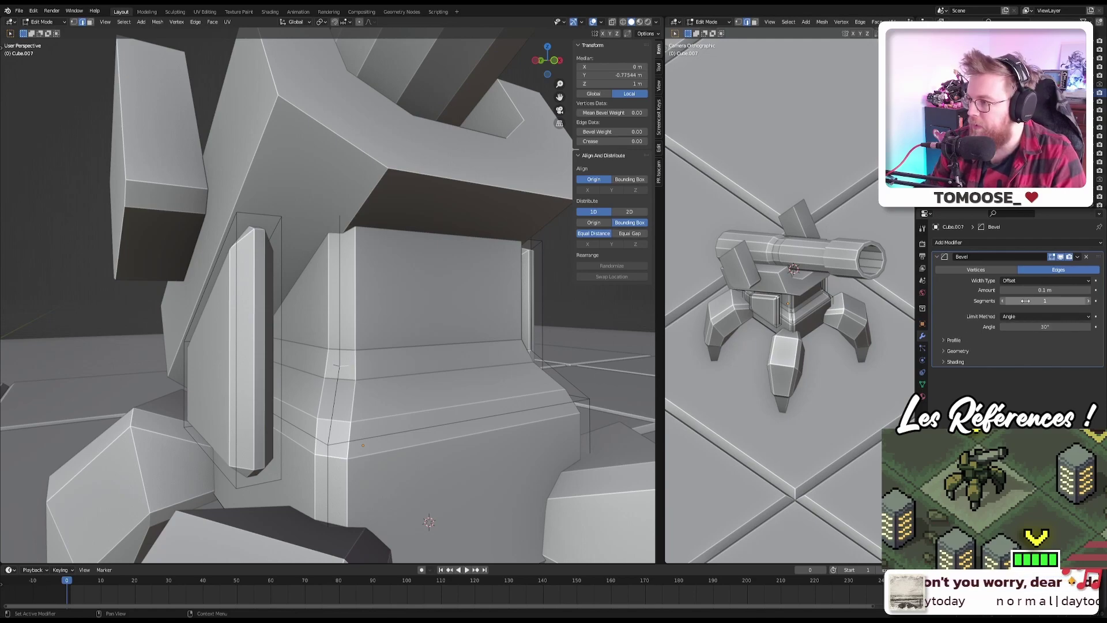
{"action": "mouse_move", "coordinate": [1025, 300]}
{"action": "left_mouse_down"}
{"action": "mouse_move", "coordinate": [1072, 300]}
{"action": "mouse_move", "coordinate": [1025, 300]}
{"action": "mouse_move", "coordinate": [1027, 290]}
{"action": "mouse_move", "coordinate": [1056, 290]}
{"action": "mouse_move", "coordinate": [1021, 291]}
{"action": "mouse_move", "coordinate": [1034, 287]}
{"action": "left_mouse_up"}
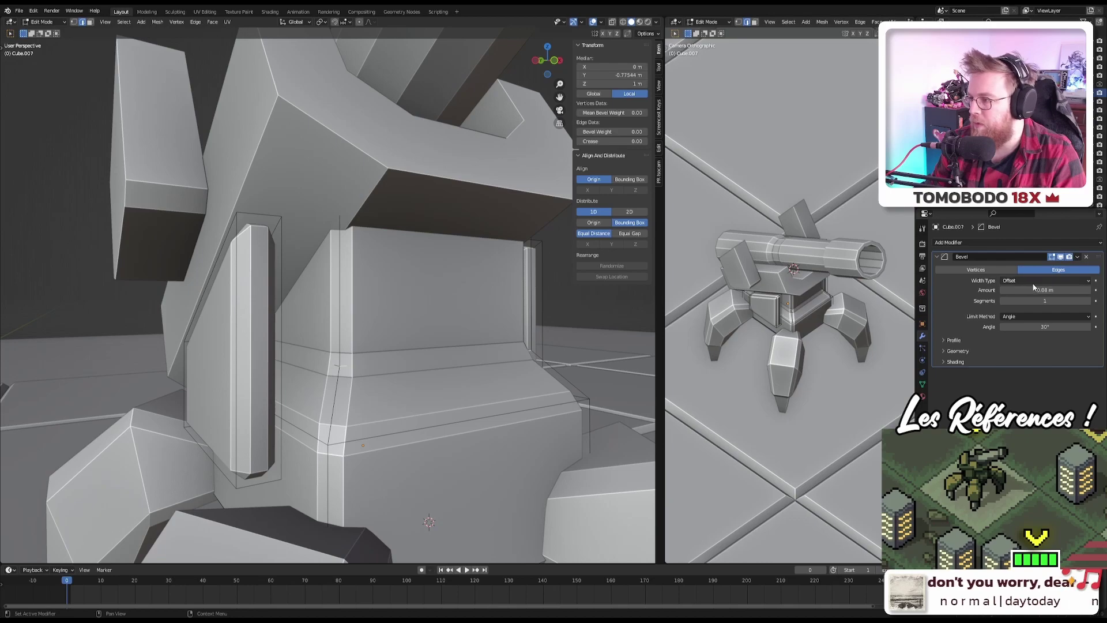
{"action": "left_click", "coordinate": [1016, 283]}
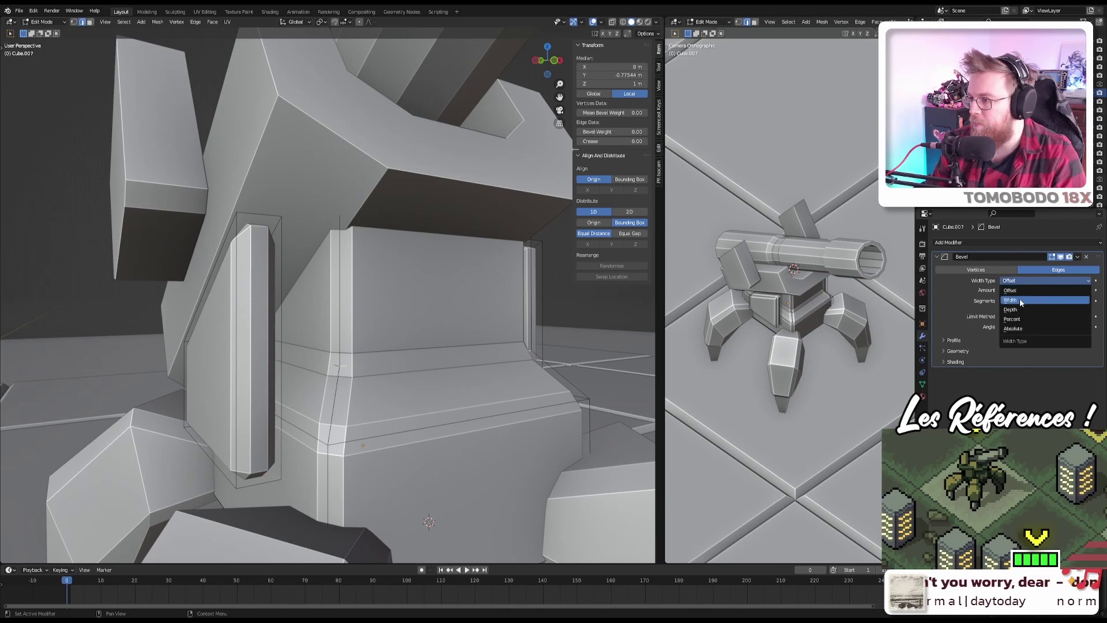
{"action": "left_click", "coordinate": [1020, 300]}
{"action": "mouse_move", "coordinate": [1036, 294]}
{"action": "left_mouse_down"}
{"action": "mouse_move", "coordinate": [1055, 294]}
{"action": "mouse_move", "coordinate": [1033, 282]}
{"action": "left_mouse_up"}
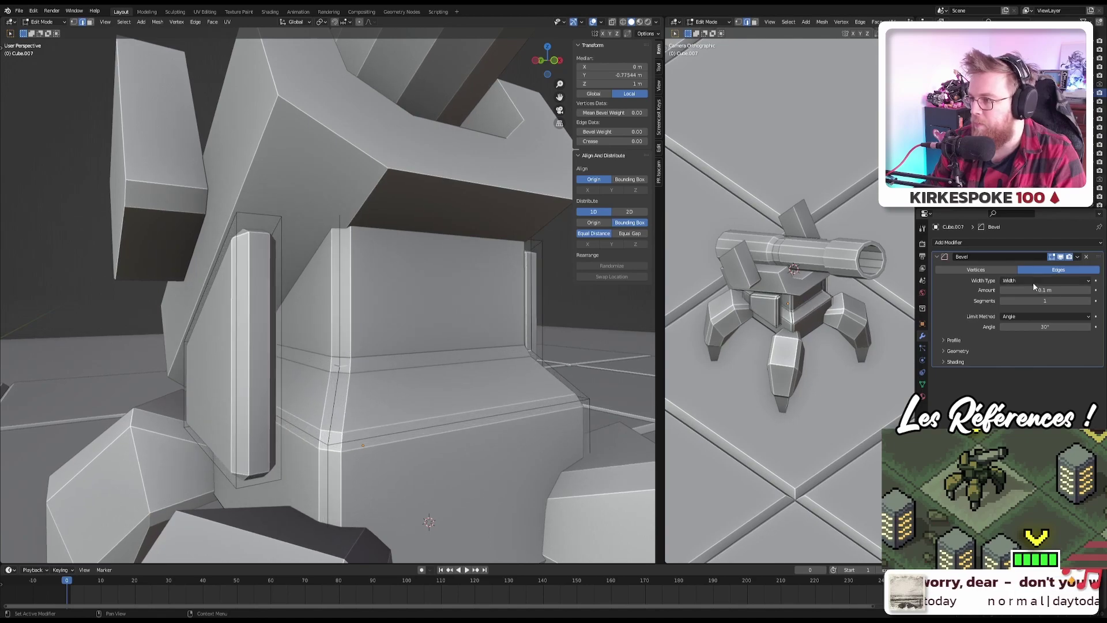
{"action": "left_click", "coordinate": [1033, 282]}
{"action": "left_click", "coordinate": [1022, 319]}
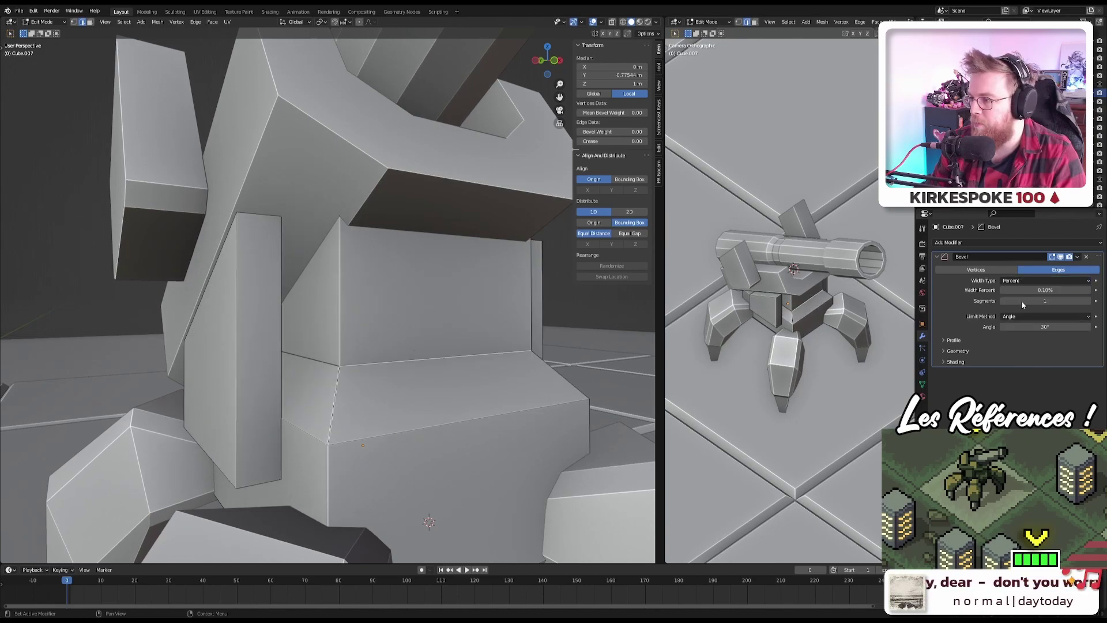
{"action": "left_click_drag", "start_coordinate": [1022, 290], "coordinate": [1057, 290]}
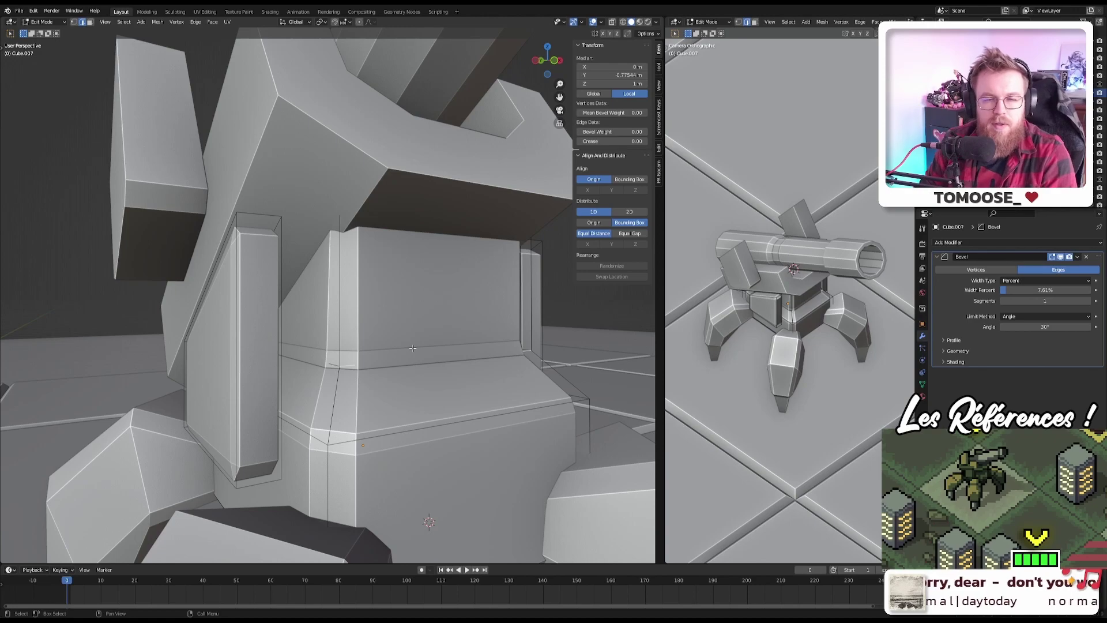
{"action": "middle_click_drag", "start_coordinate": [395, 328], "coordinate": [390, 298]}
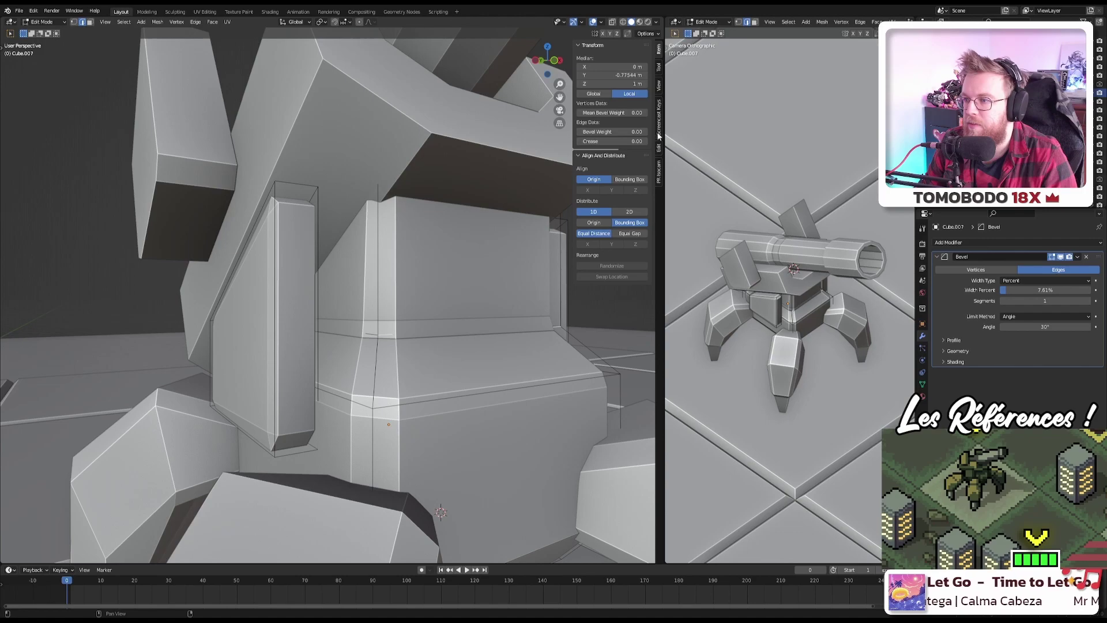
{"action": "left_click", "coordinate": [659, 68]}
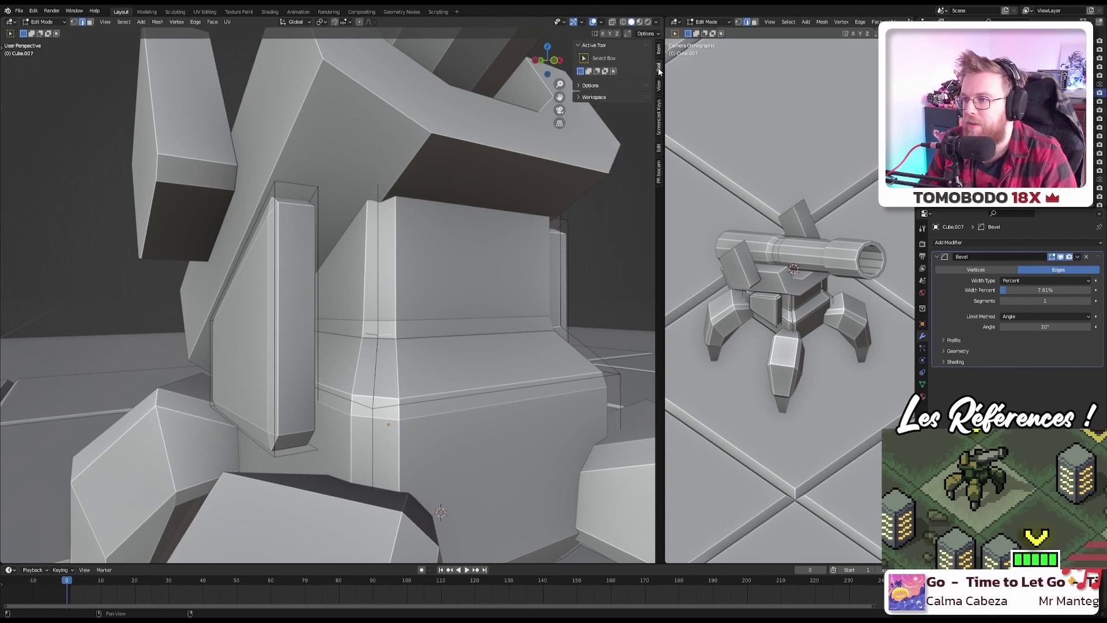
{"action": "left_click", "coordinate": [659, 87]}
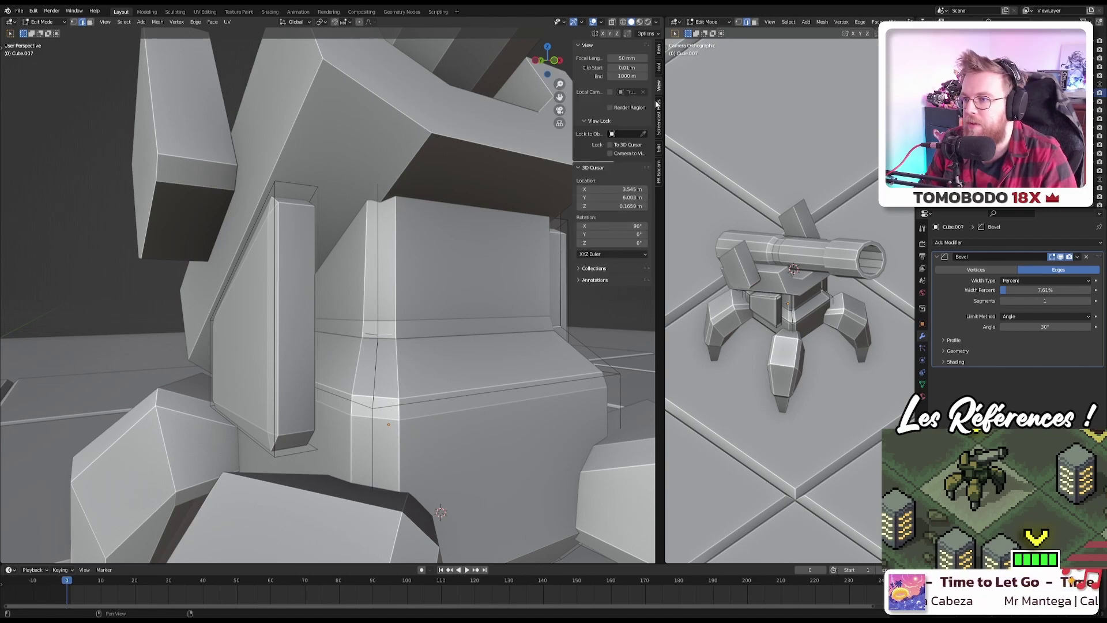
{"action": "left_click", "coordinate": [659, 149]}
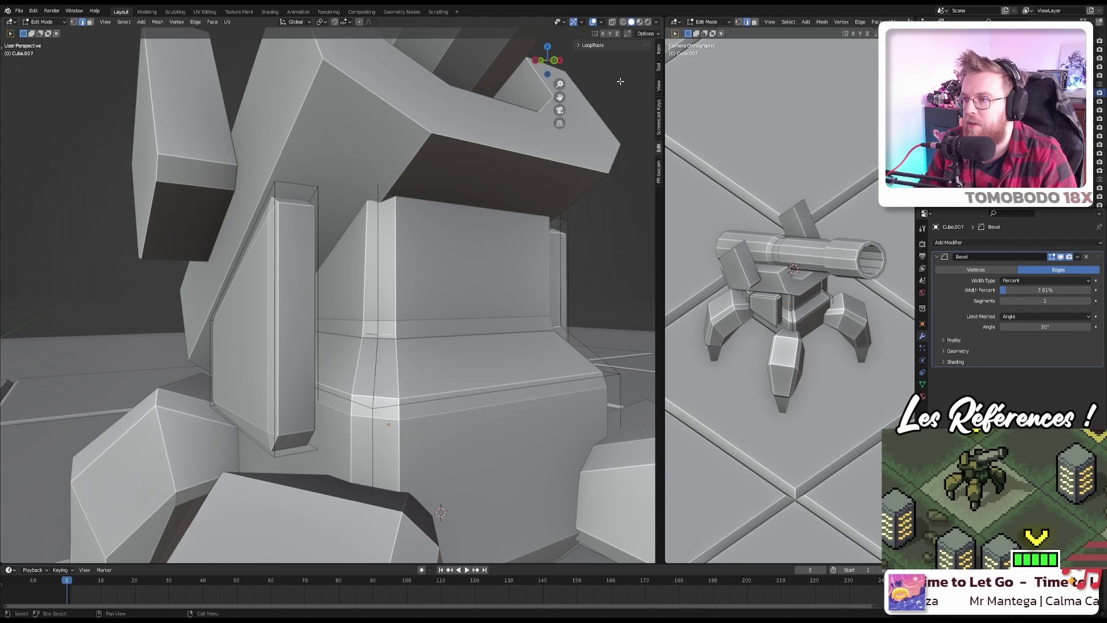
{"action": "left_click", "coordinate": [659, 49]}
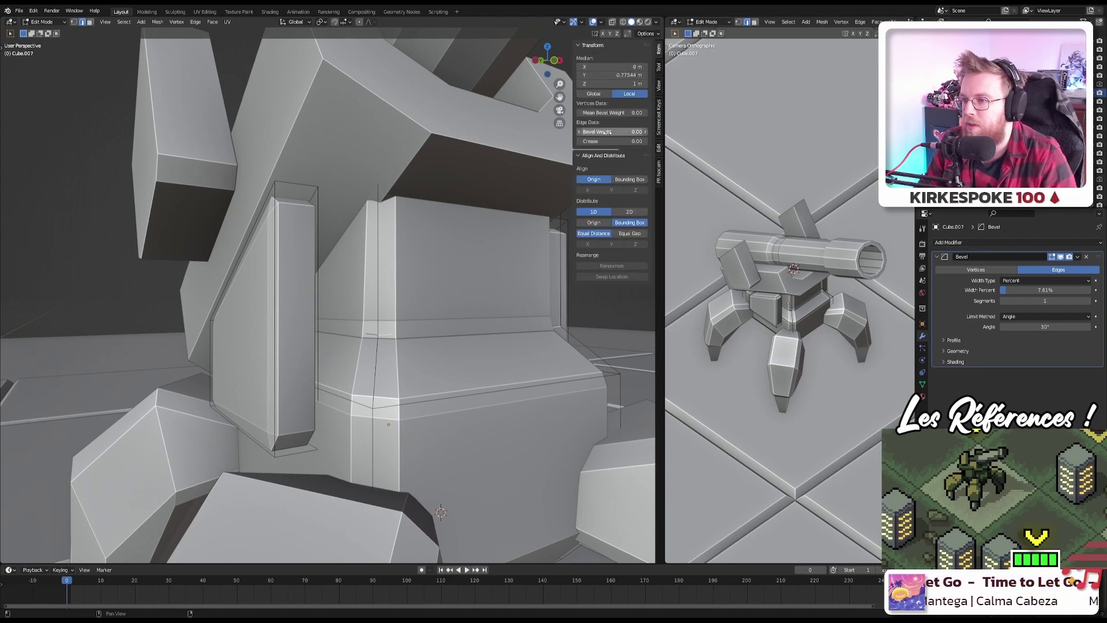
{"action": "left_click_drag", "start_coordinate": [606, 132], "coordinate": [611, 132]}
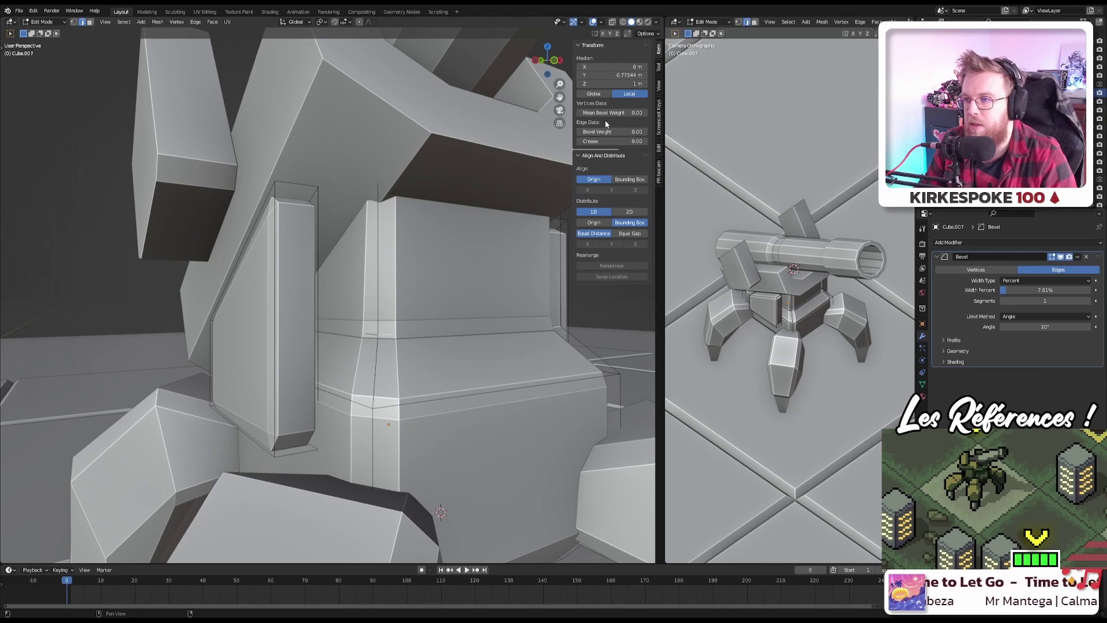
{"action": "left_click_drag", "start_coordinate": [598, 112], "coordinate": [635, 112]}
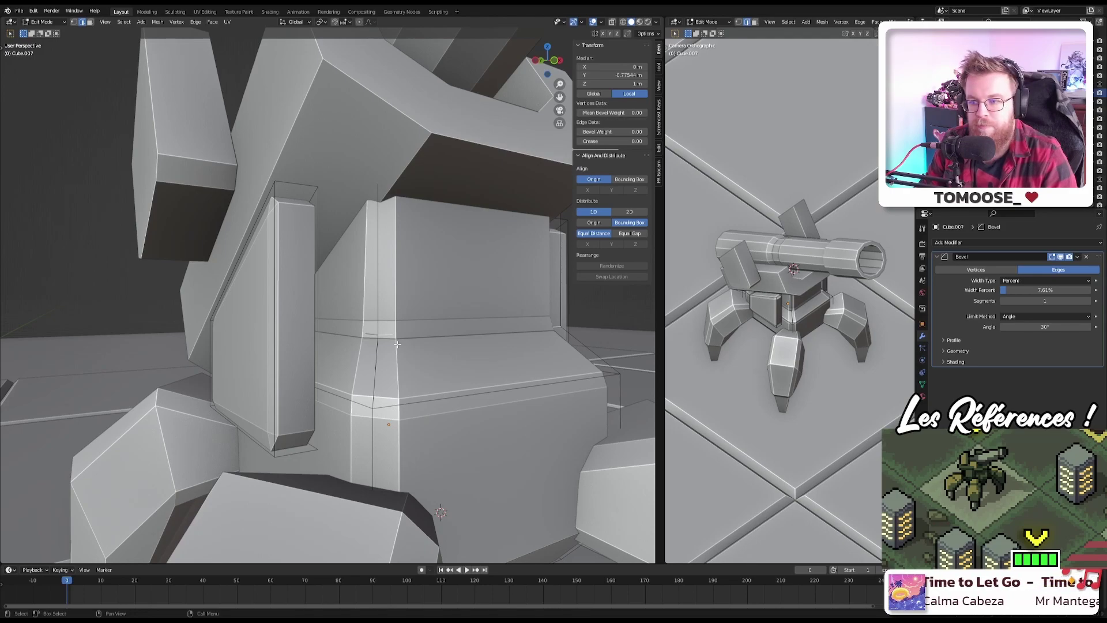
{"action": "middle_click_drag", "start_coordinate": [416, 327], "coordinate": [420, 342]}
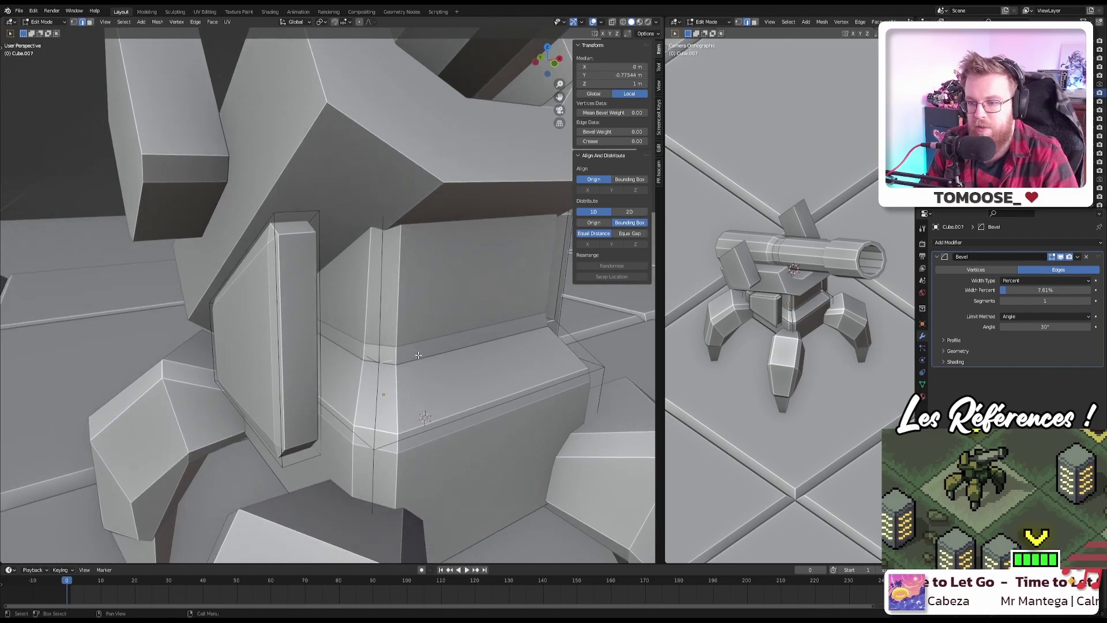
Step: Raise the selection's mean vertex bevel weight to 1.00
{"action": "key", "text": "1"}
{"action": "key", "text": "2"}
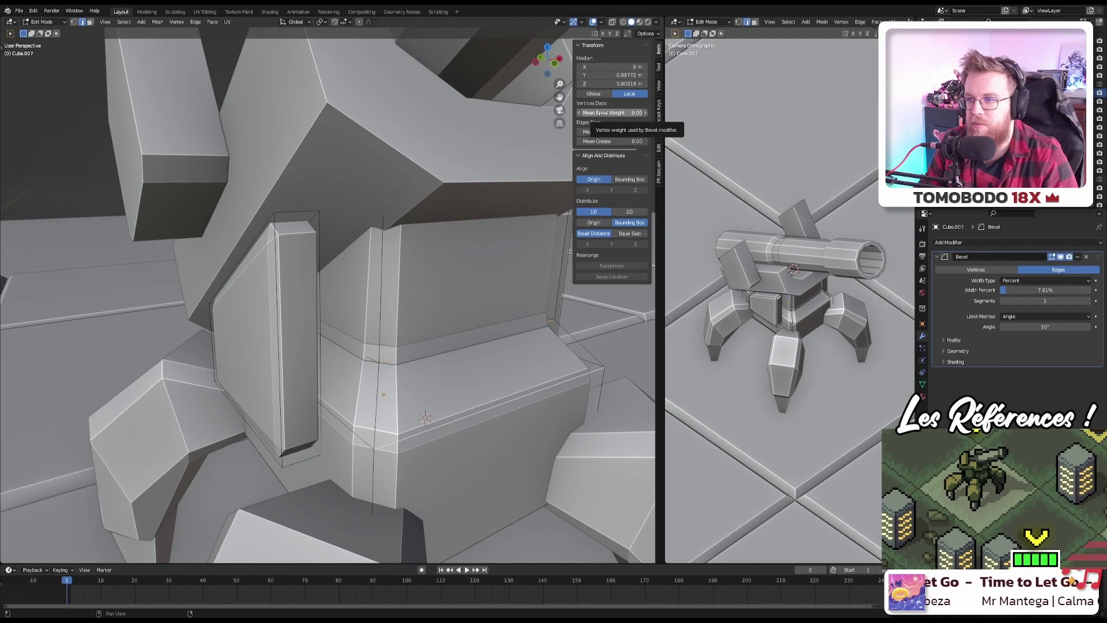
{"action": "left_click_drag", "start_coordinate": [602, 114], "coordinate": [635, 113]}
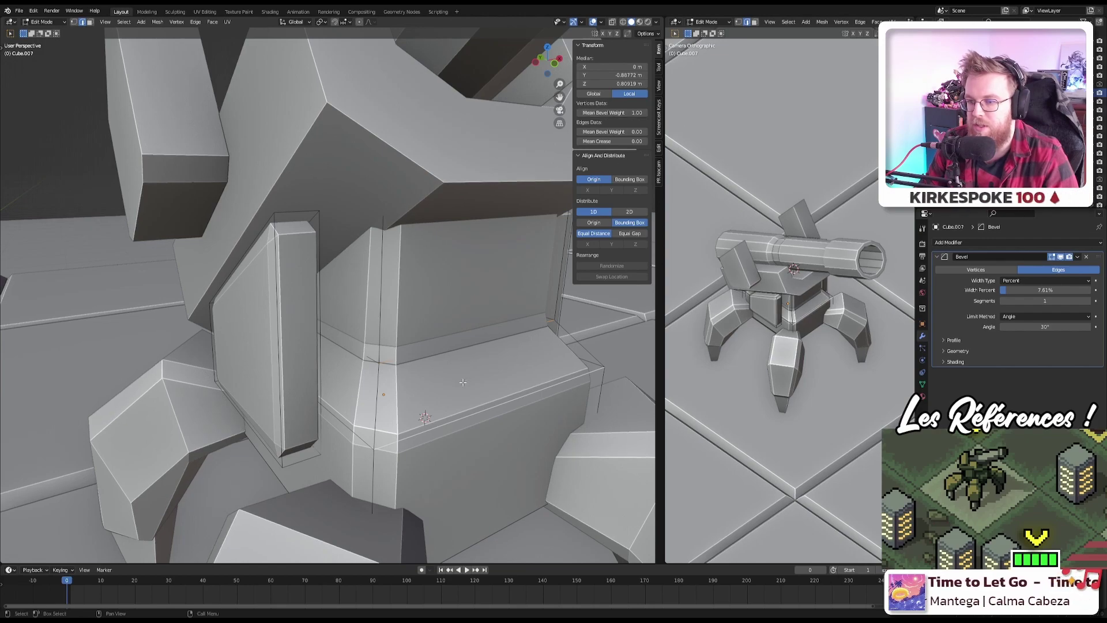
Step: Check the bevel weights of ten lower-body edges, then open the Limit Method choices
{"action": "left_click", "coordinate": [408, 368]}
{"action": "left_click", "coordinate": [383, 363]}
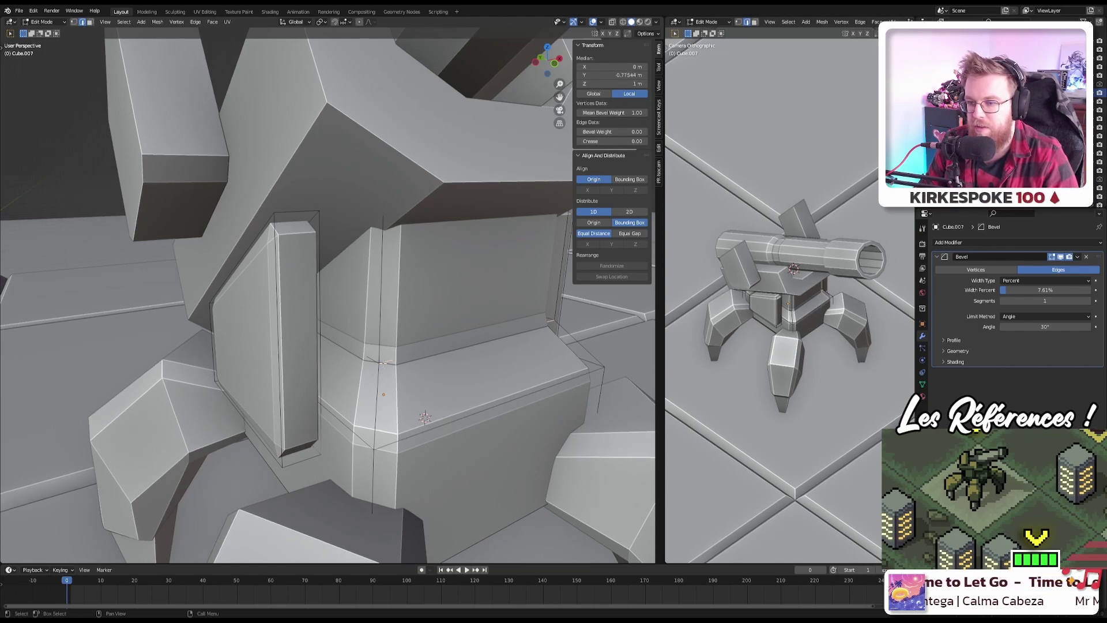
{"action": "left_click", "coordinate": [354, 352]}
{"action": "left_click", "coordinate": [326, 398]}
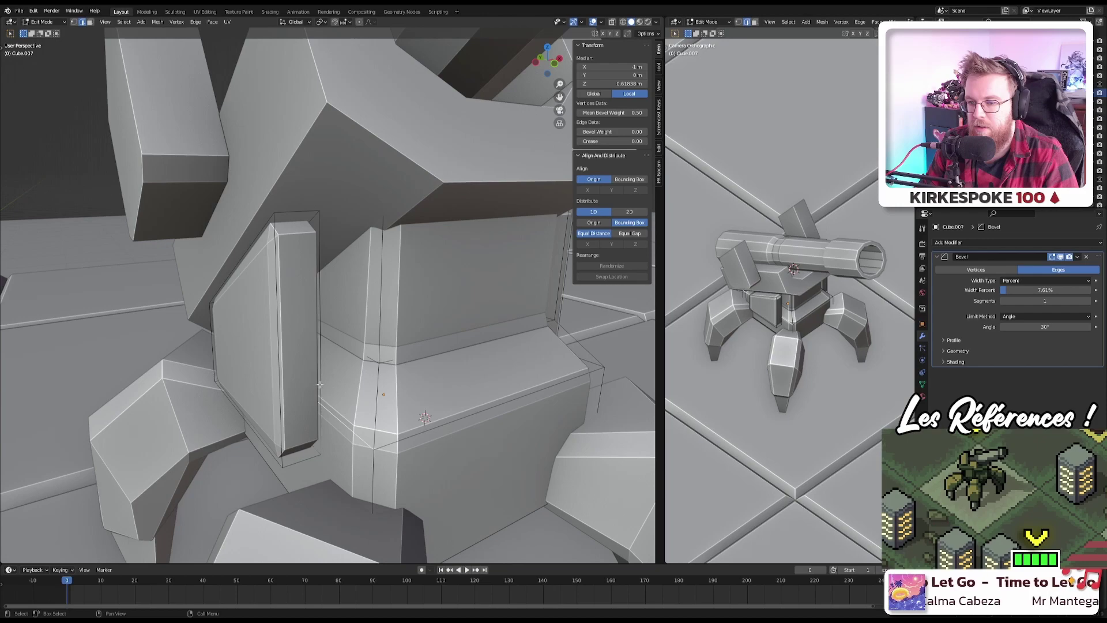
{"action": "left_click", "coordinate": [281, 382]}
{"action": "left_click", "coordinate": [417, 336]}
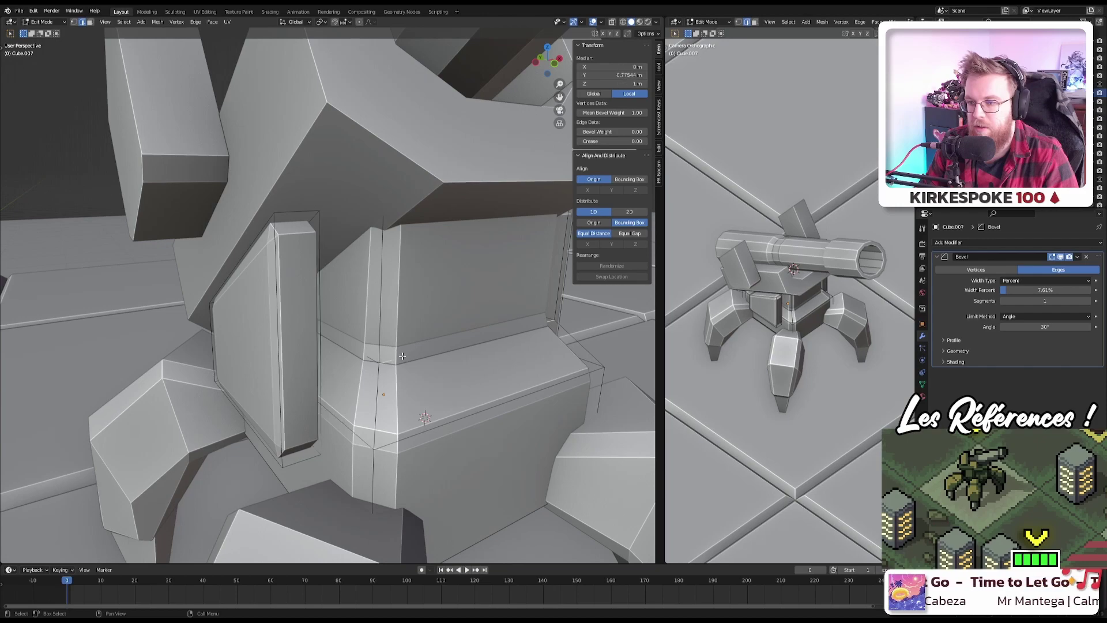
{"action": "left_click", "coordinate": [398, 410]}
{"action": "left_click", "coordinate": [359, 432]}
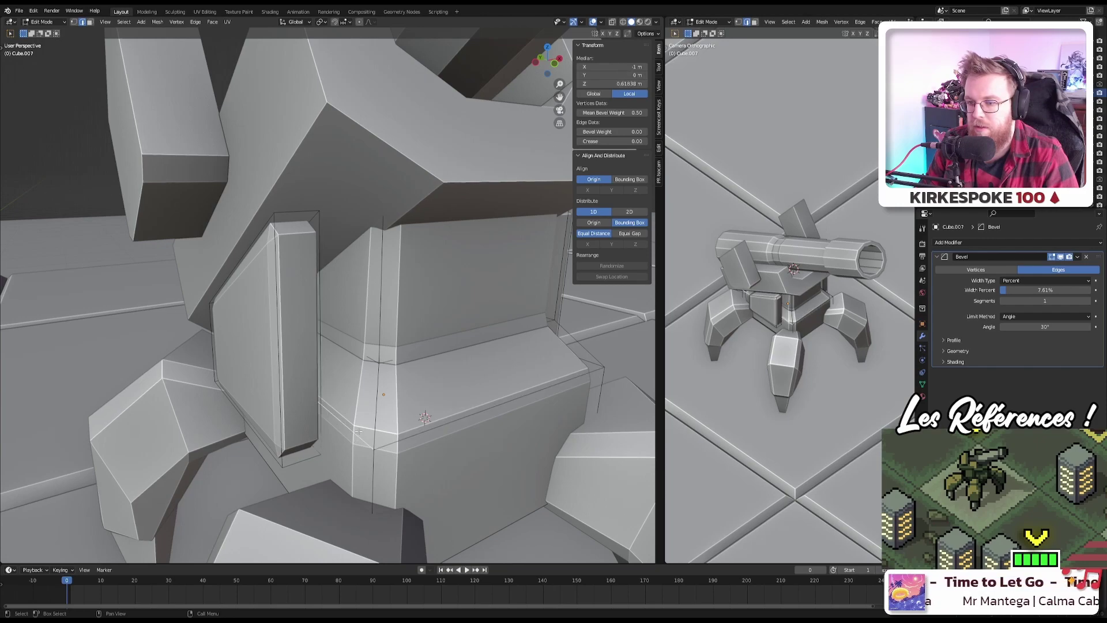
{"action": "left_click", "coordinate": [360, 362]}
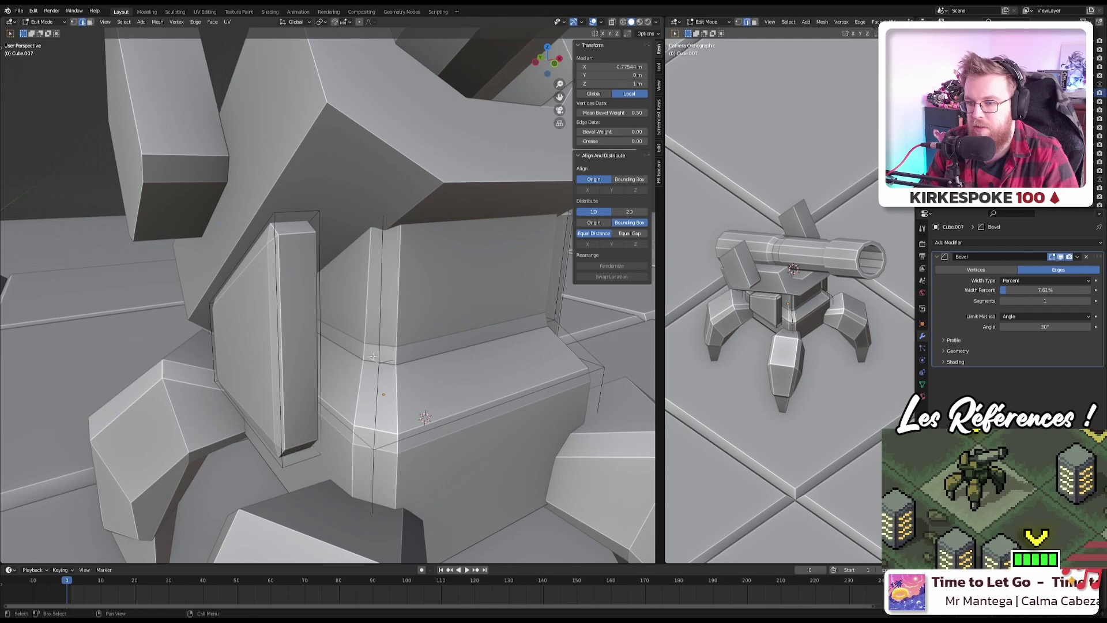
{"action": "left_click", "coordinate": [481, 402]}
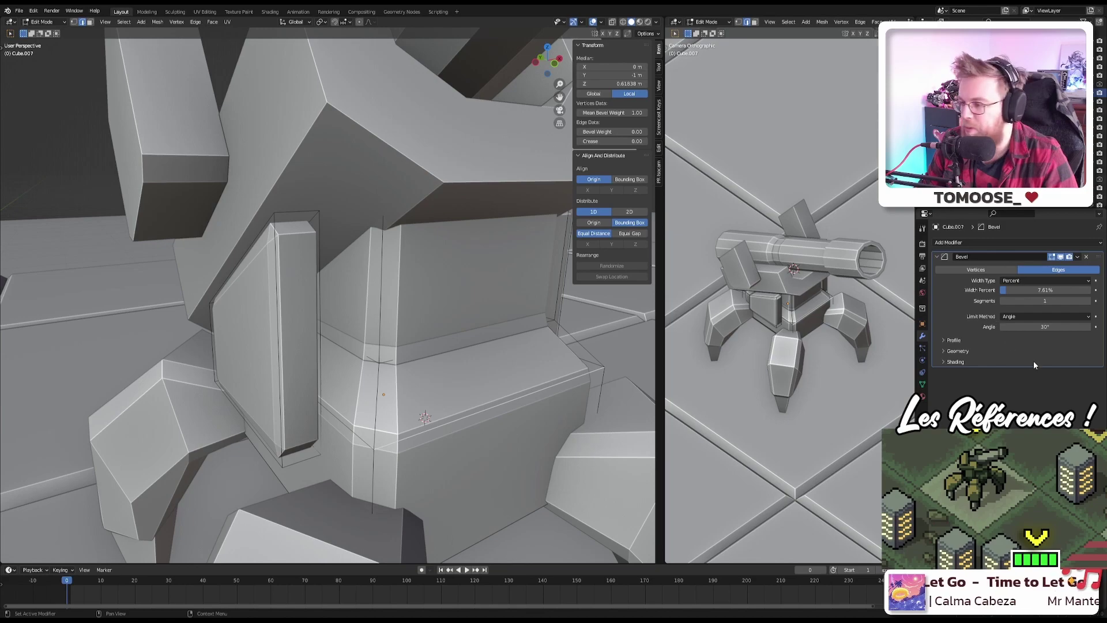
{"action": "left_click", "coordinate": [1022, 317]}
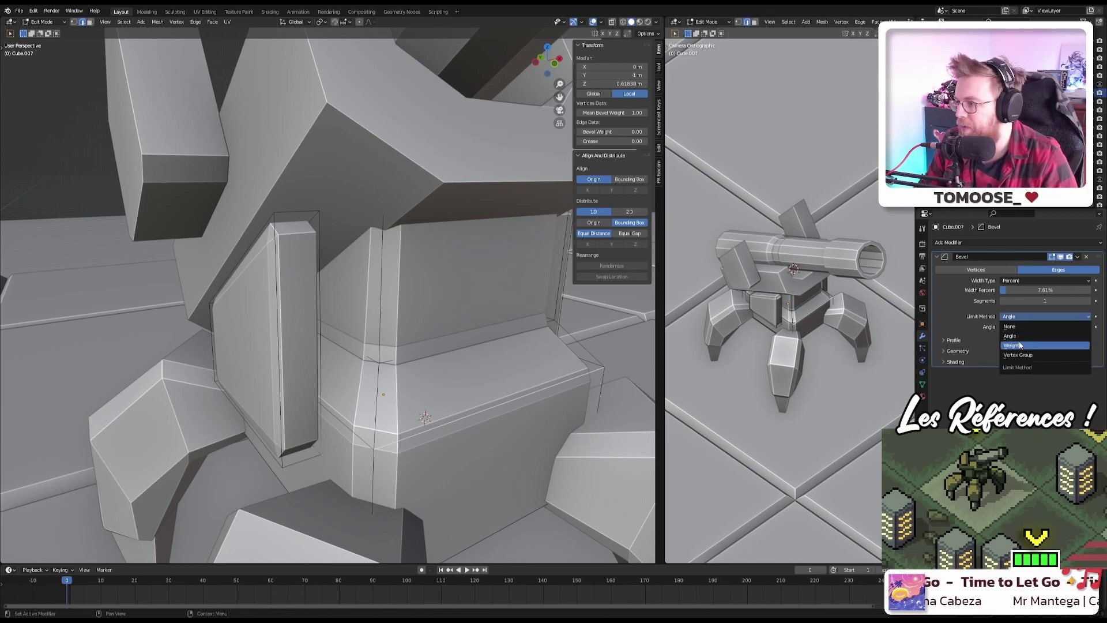
Step: Set the bevel's Limit Method to Weight and widen it to 43.29%
{"action": "left_click", "coordinate": [1019, 344]}
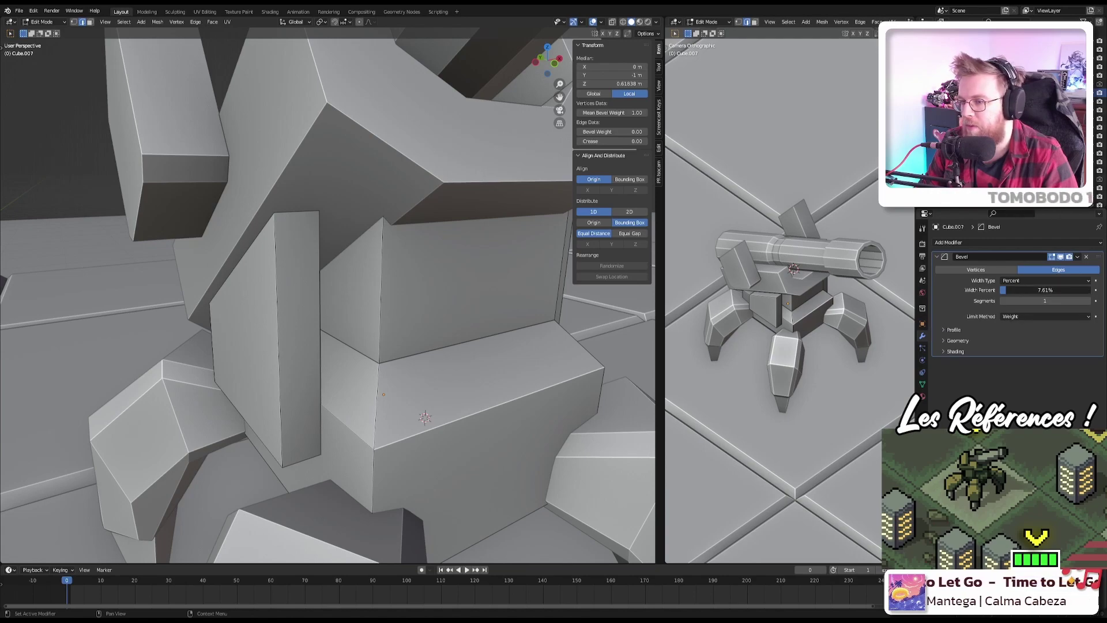
{"action": "left_click_drag", "start_coordinate": [1007, 290], "coordinate": [1039, 289]}
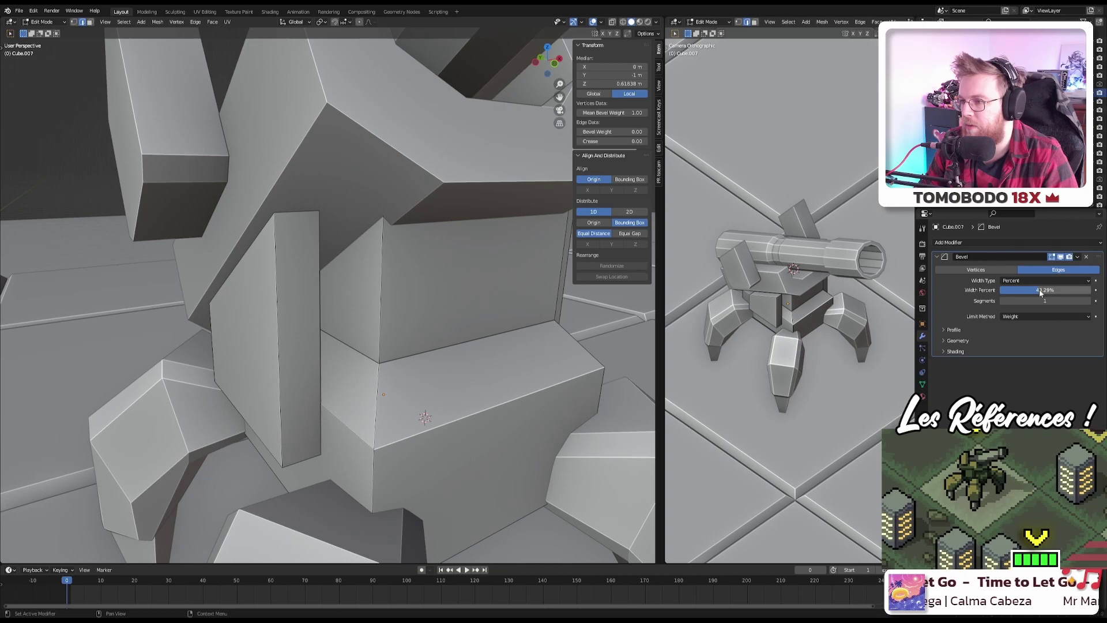
{"action": "left_click", "coordinate": [436, 345]}
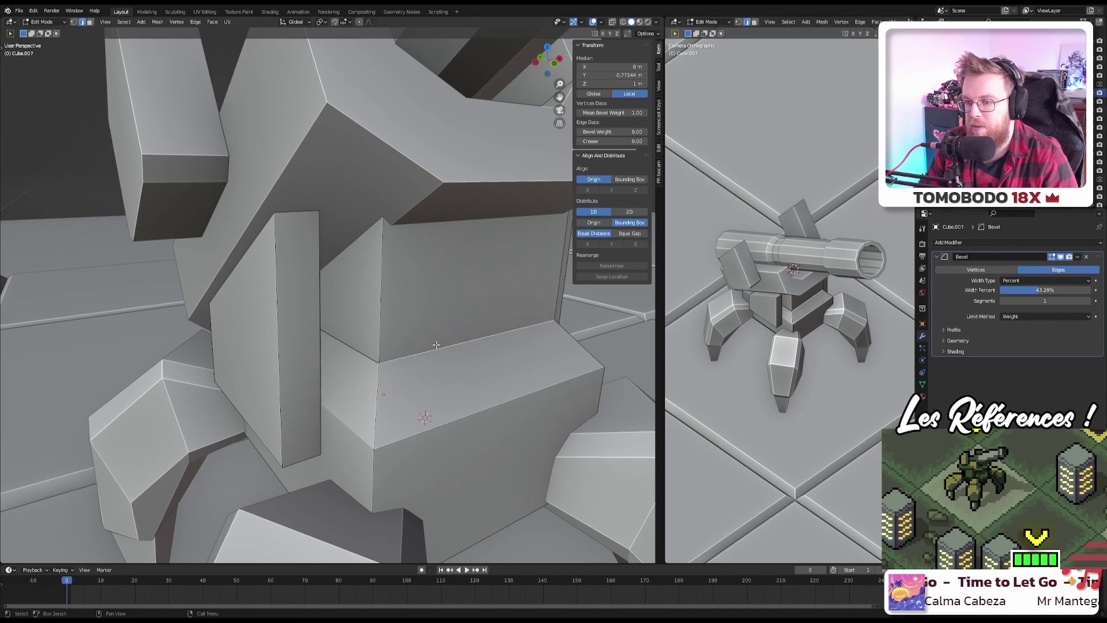
{"action": "left_click", "coordinate": [446, 410]}
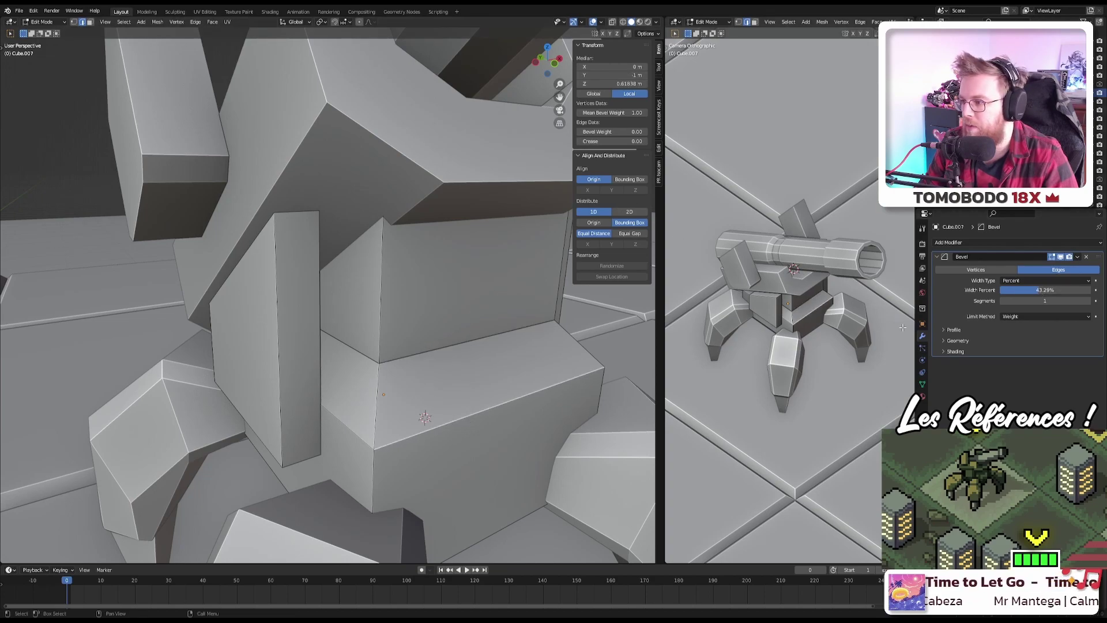
{"action": "left_click", "coordinate": [1041, 316]}
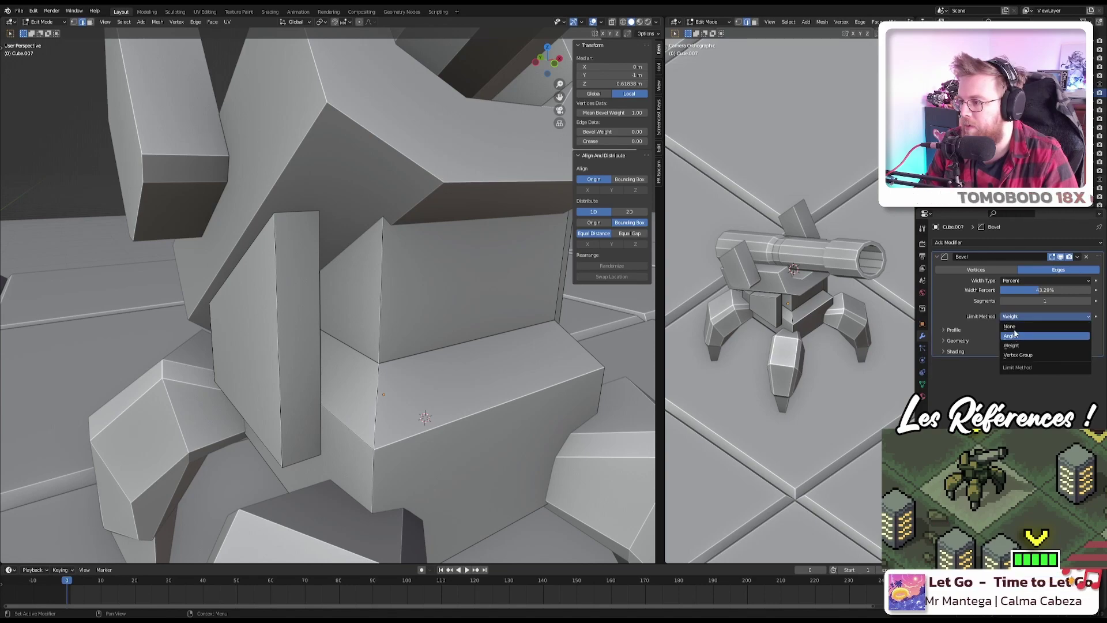
{"action": "left_click", "coordinate": [1023, 320]}
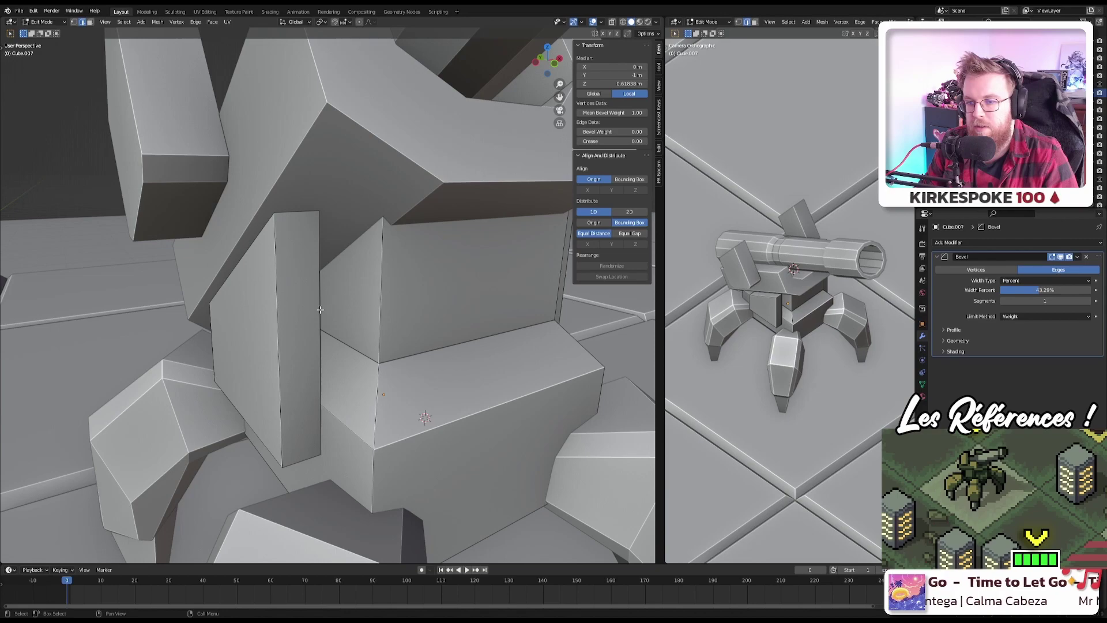
Step: Select the tall slab's and front block's edges to check their weights
{"action": "left_click", "coordinate": [323, 340]}
{"action": "left_click", "coordinate": [290, 340]}
{"action": "left_click", "coordinate": [470, 346]}
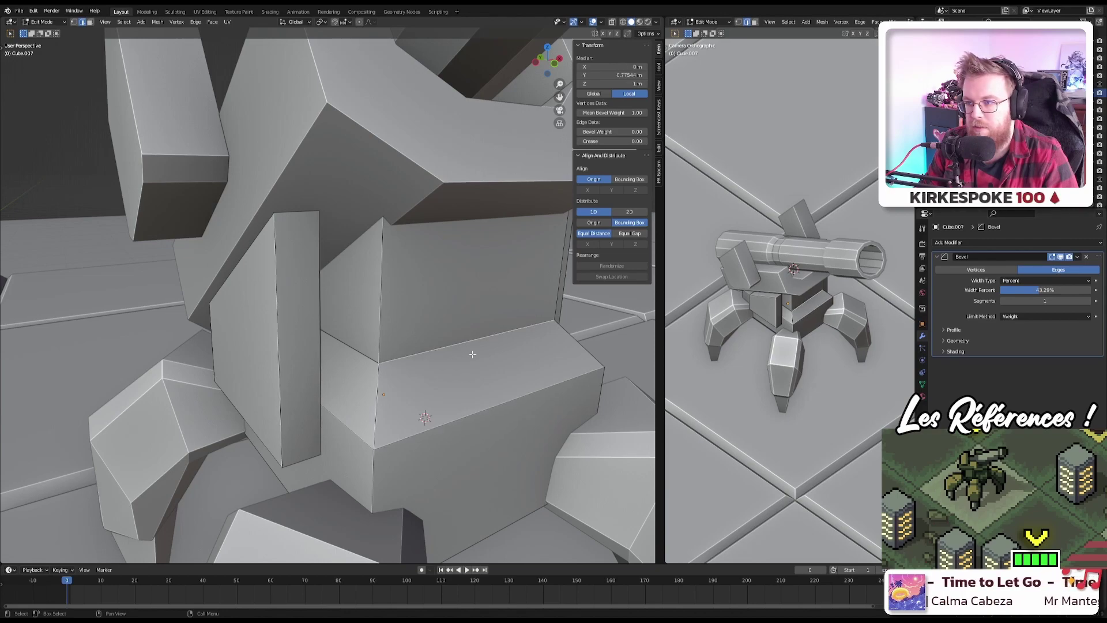
{"action": "left_click", "coordinate": [462, 396]}
{"action": "left_click", "coordinate": [423, 351]}
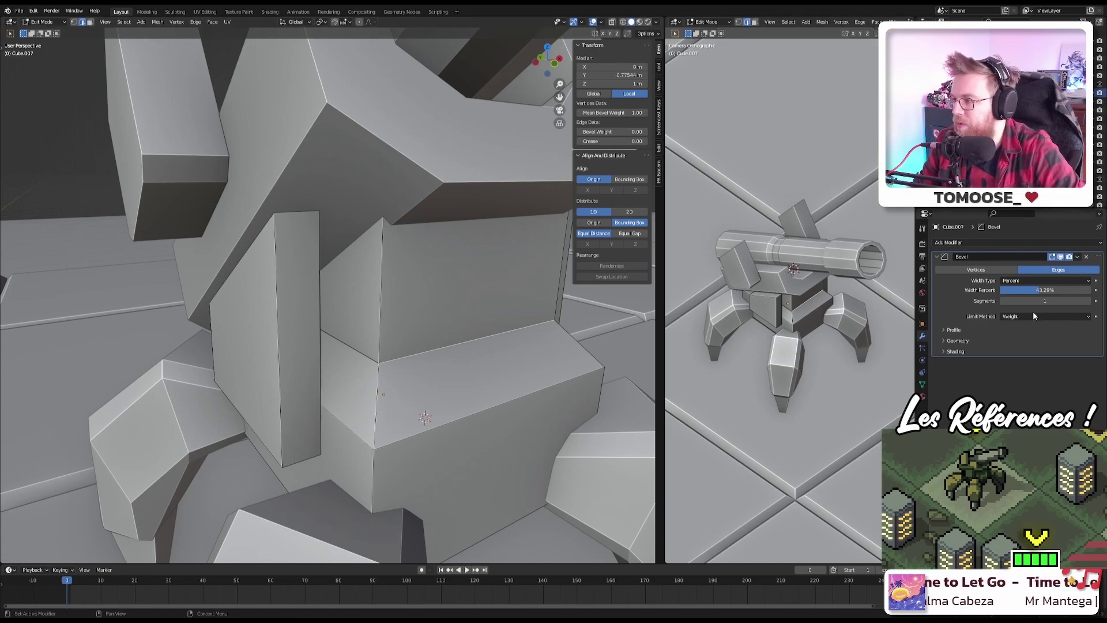
Step: Replace the lower body's bevel with a fresh Bevel modifier limited by Weight
{"action": "left_click", "coordinate": [1086, 256]}
{"action": "left_click", "coordinate": [986, 242]}
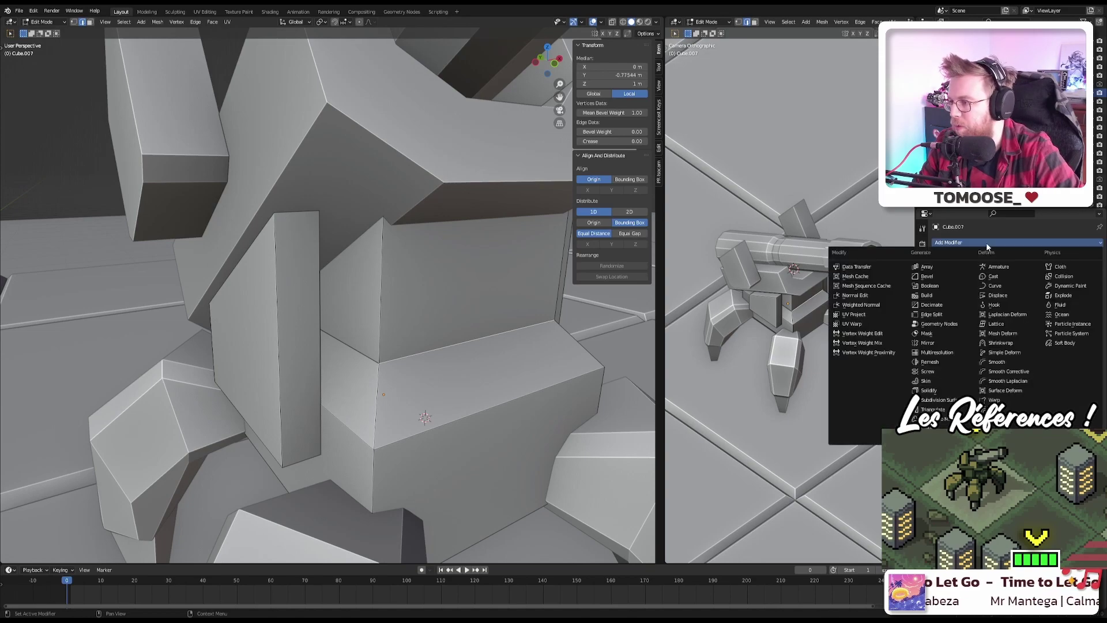
{"action": "left_click", "coordinate": [935, 275]}
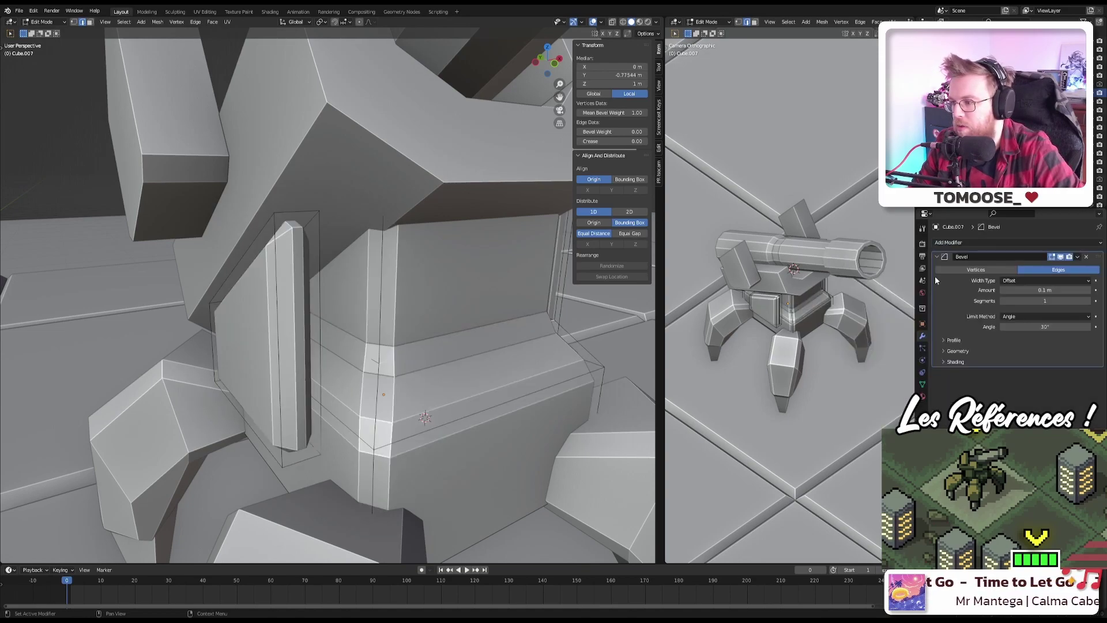
{"action": "left_click", "coordinate": [1025, 317]}
{"action": "left_click", "coordinate": [1019, 345]}
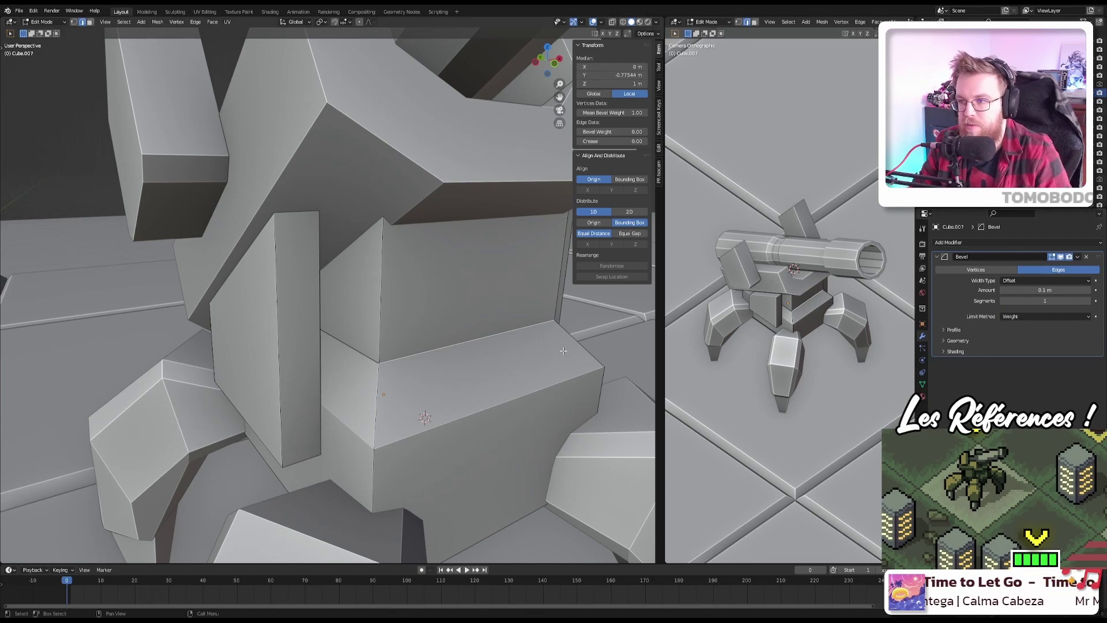
Step: Set the vertex bevel weight of the whole lower body mesh to 0
{"action": "middle_click_drag", "start_coordinate": [593, 362], "coordinate": [461, 346]}
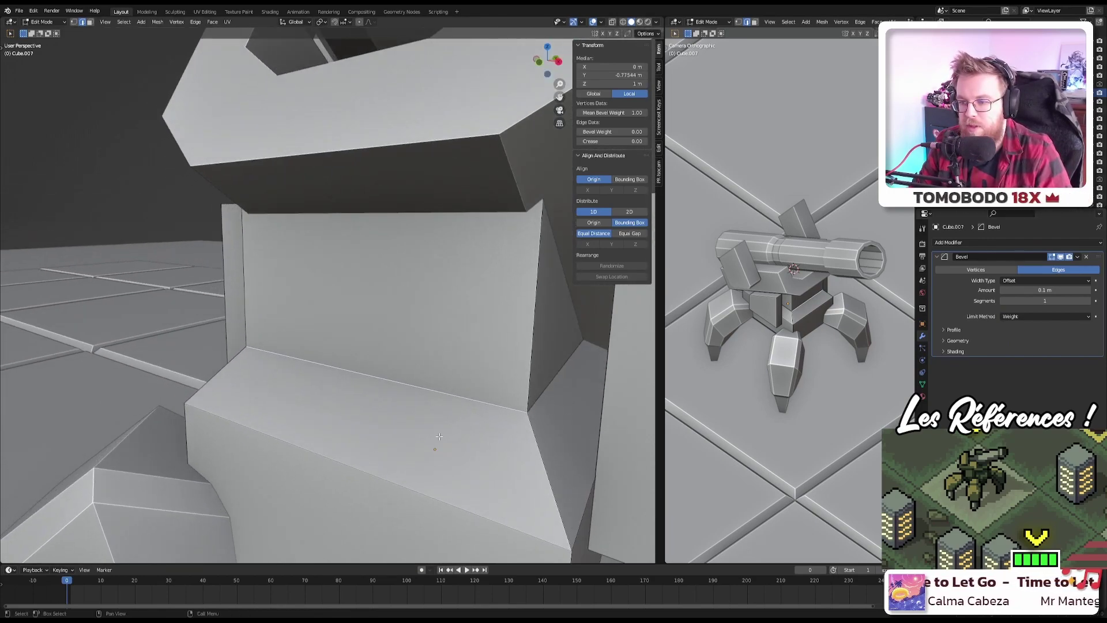
{"action": "left_click", "coordinate": [398, 483], "text": "shift"}
{"action": "left_click", "coordinate": [413, 392], "text": "shift"}
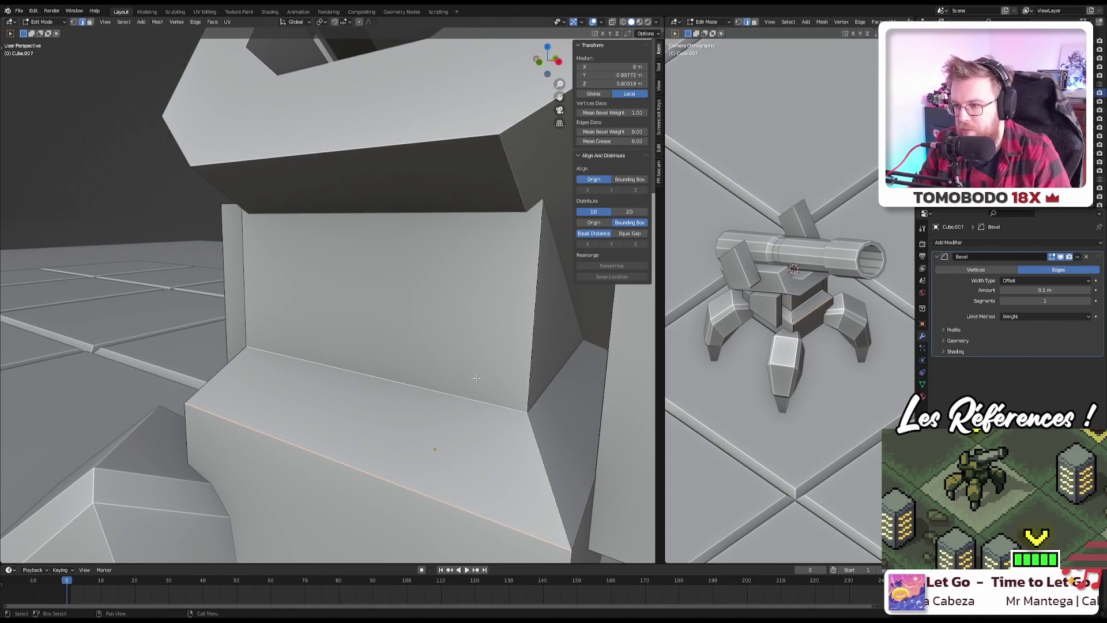
{"action": "left_click", "coordinate": [533, 351]}
{"action": "left_click", "coordinate": [557, 378]}
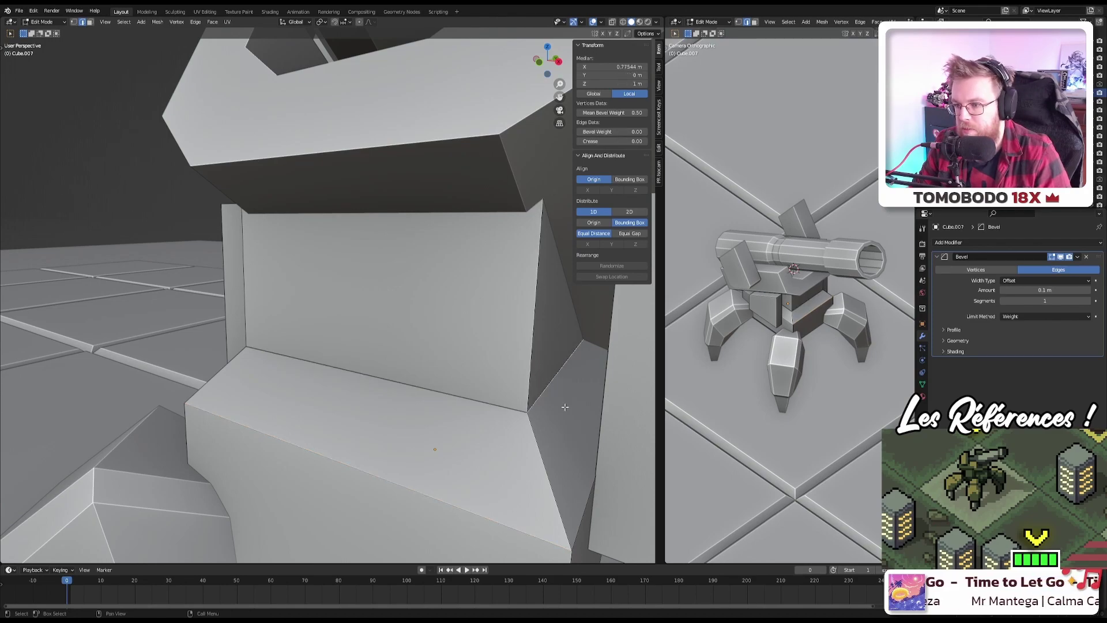
{"action": "middle_click_drag", "start_coordinate": [565, 407], "coordinate": [495, 441]}
{"action": "left_click", "coordinate": [494, 443]}
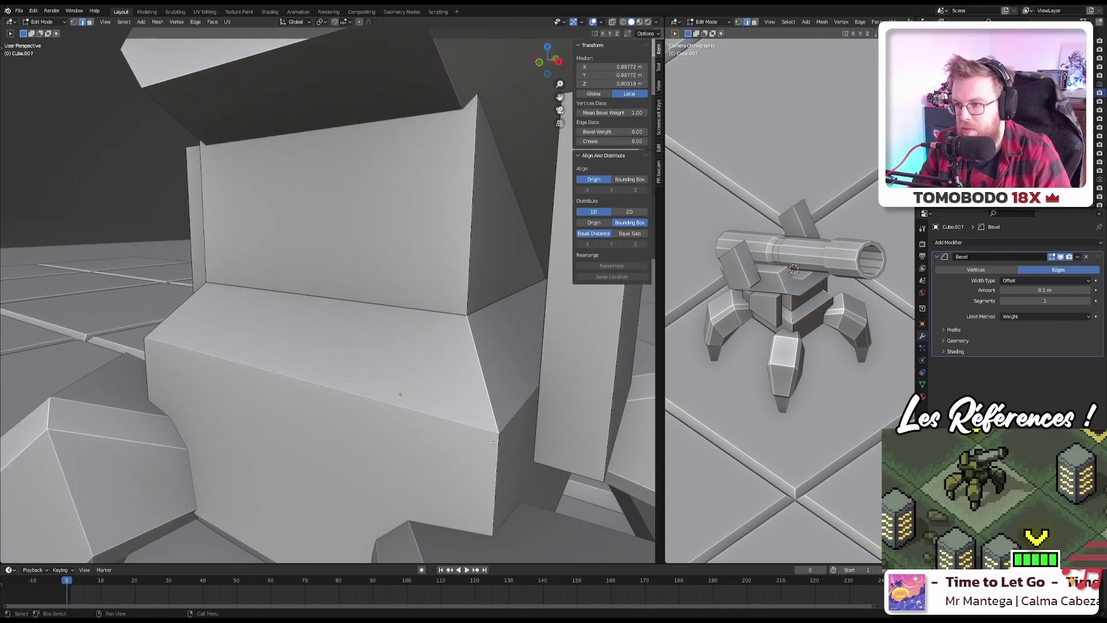
{"action": "left_click", "coordinate": [500, 477]}
{"action": "key", "text": "a"}
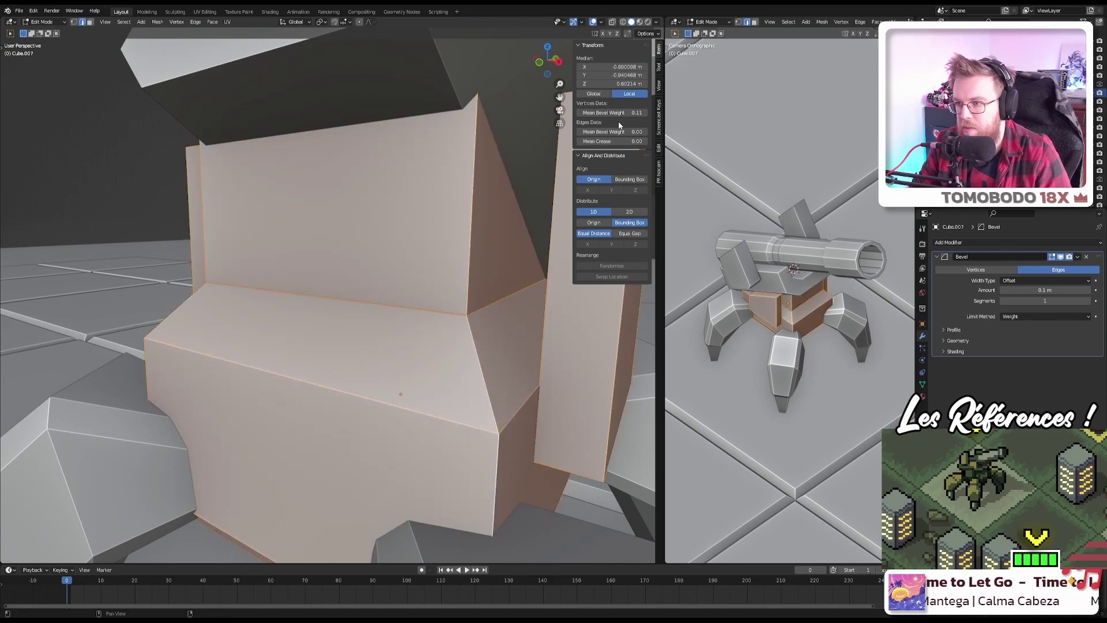
{"action": "left_click", "coordinate": [626, 112]}
{"action": "type", "text": "0"}
{"action": "key", "text": "Return"}
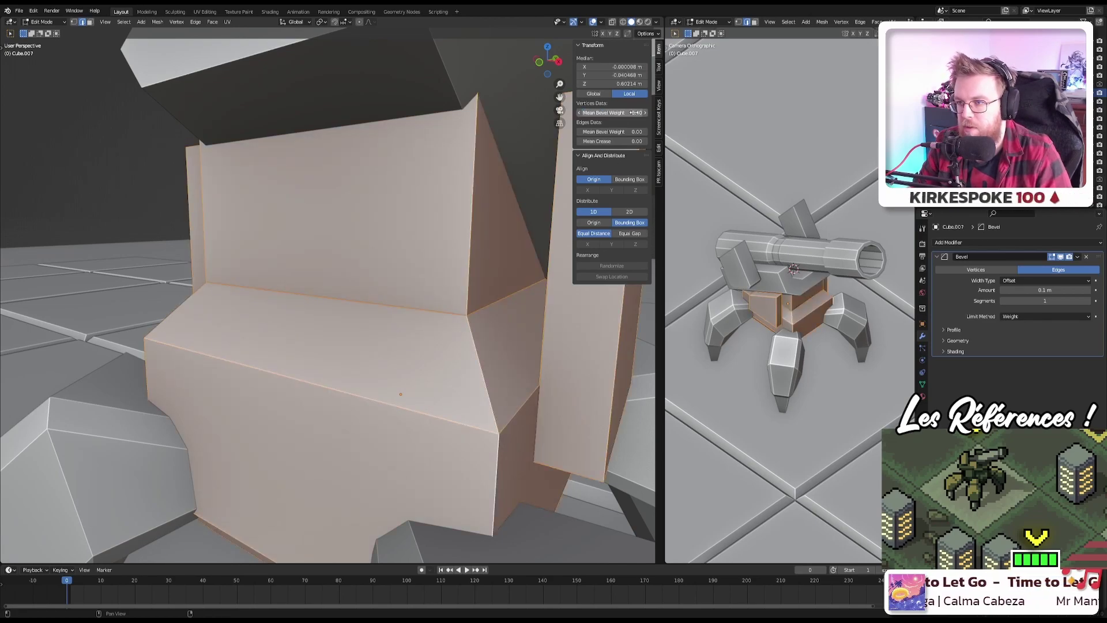
Step: Select two lower-body edges and give them a vertex bevel weight of 1
{"action": "middle_click_drag", "start_coordinate": [617, 153], "coordinate": [475, 369]}
{"action": "left_click", "coordinate": [474, 369]}
{"action": "left_click", "coordinate": [462, 314], "text": "shift"}
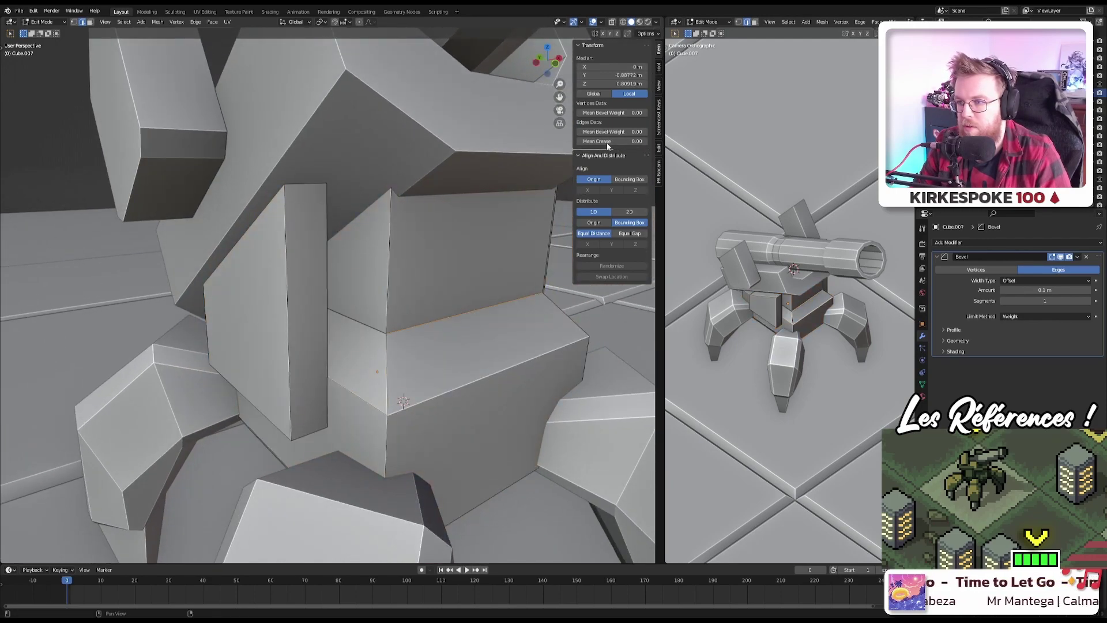
{"action": "left_click", "coordinate": [619, 113]}
{"action": "type", "text": "1"}
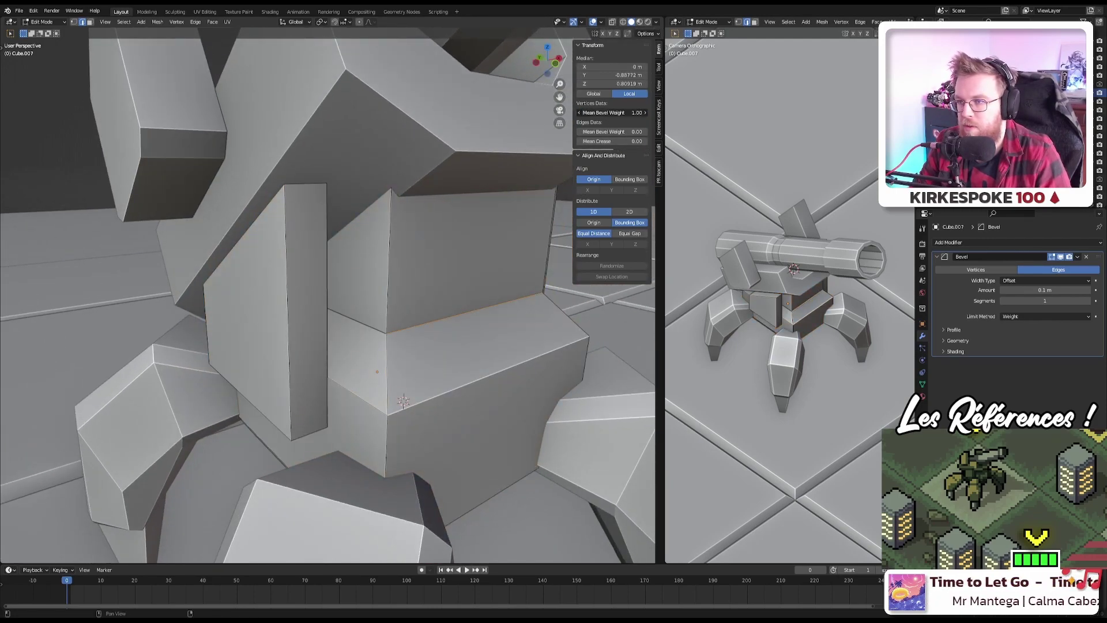
{"action": "key", "text": "Return"}
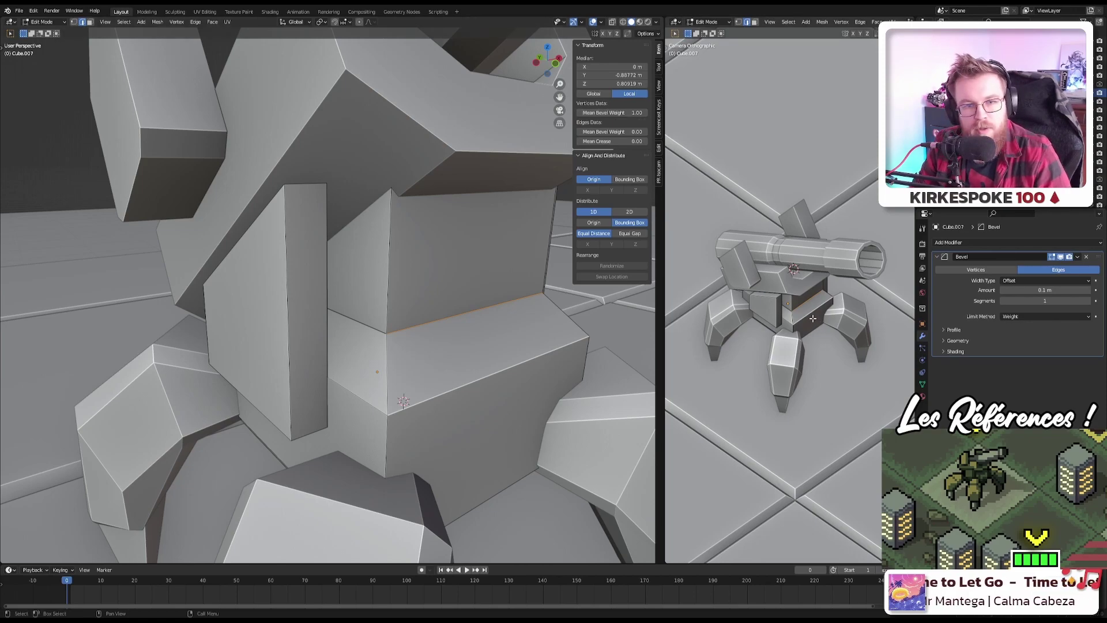
Step: Apply all transforms to the lower body in Object Mode
{"action": "key", "text": "Tab"}
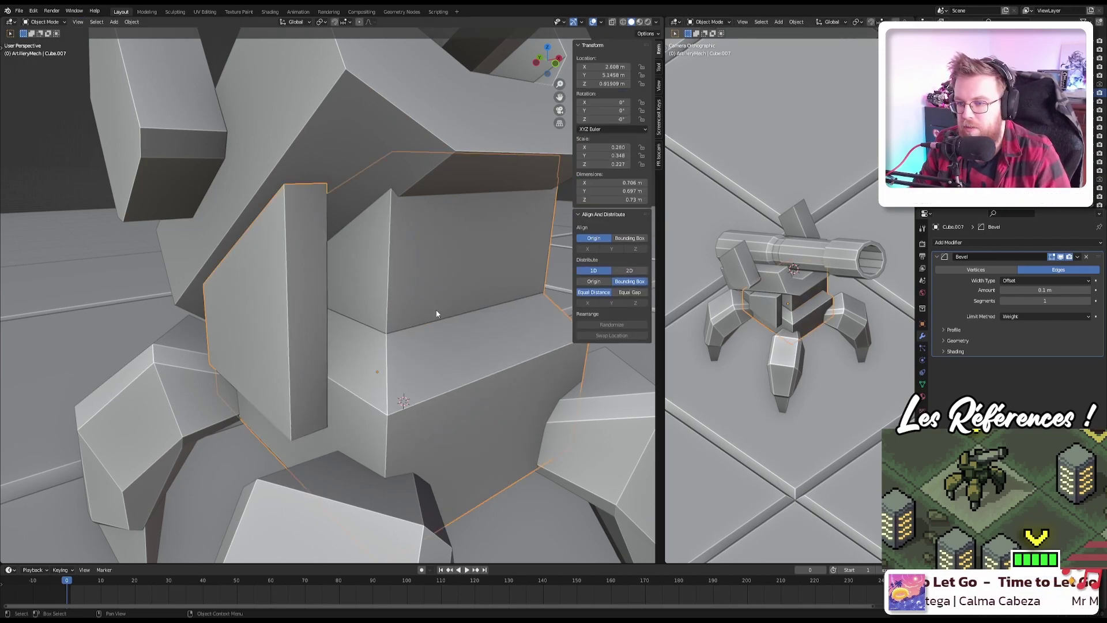
{"action": "key", "text": "ctrl+a"}
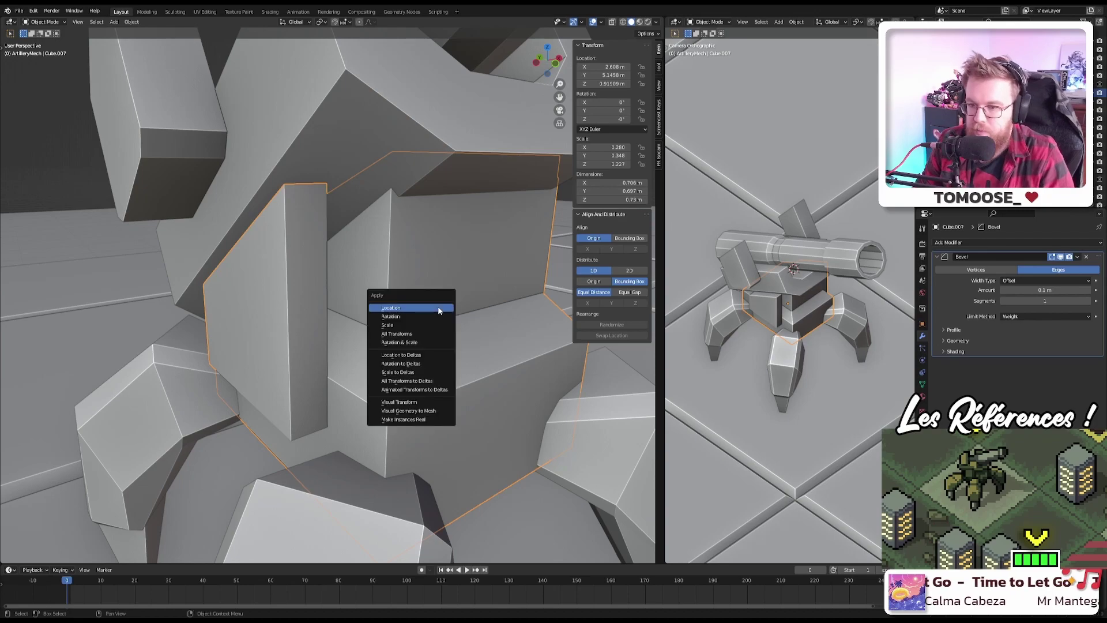
{"action": "left_click", "coordinate": [406, 336]}
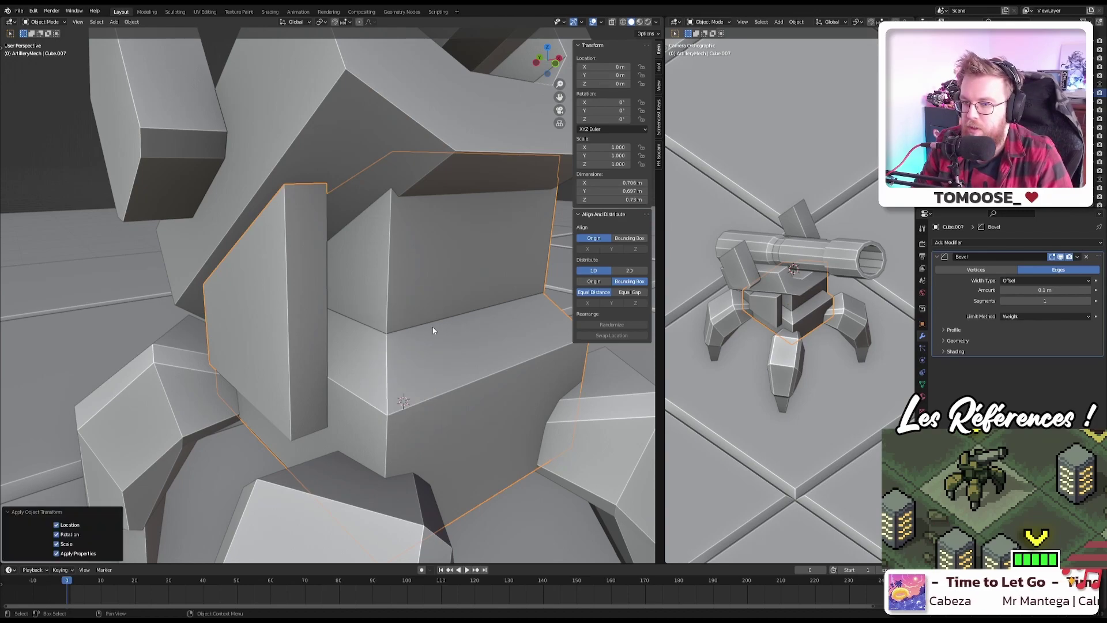
Step: Clear vertex bevel weights to 0, undo, and set the selected edge's vertex weight to 1
{"action": "key", "text": "Tab"}
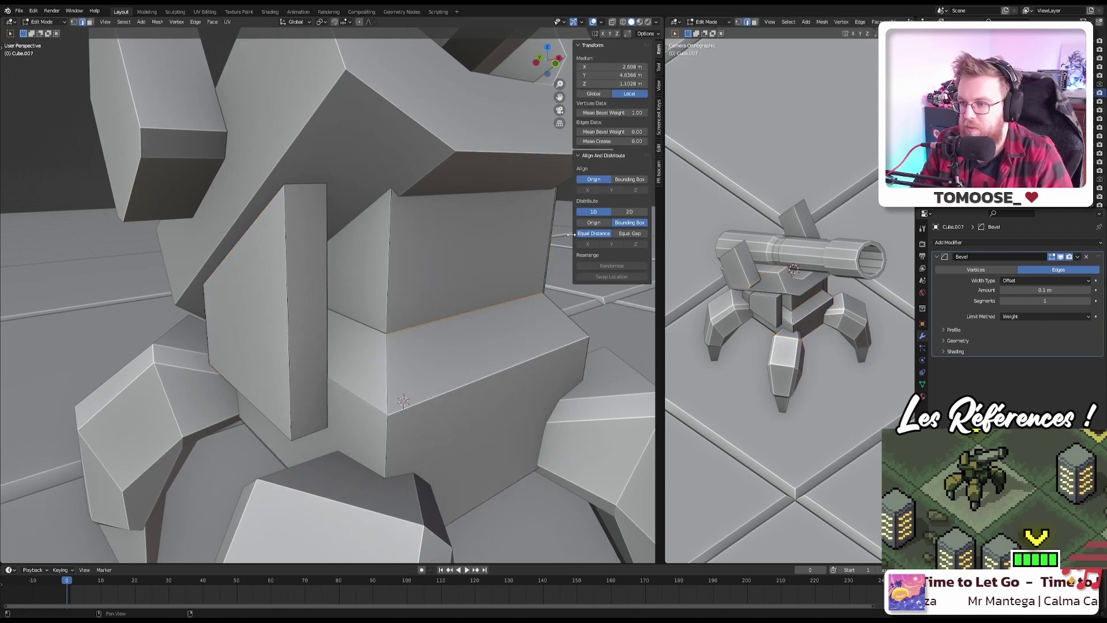
{"action": "key", "text": "a"}
{"action": "left_click", "coordinate": [620, 112]}
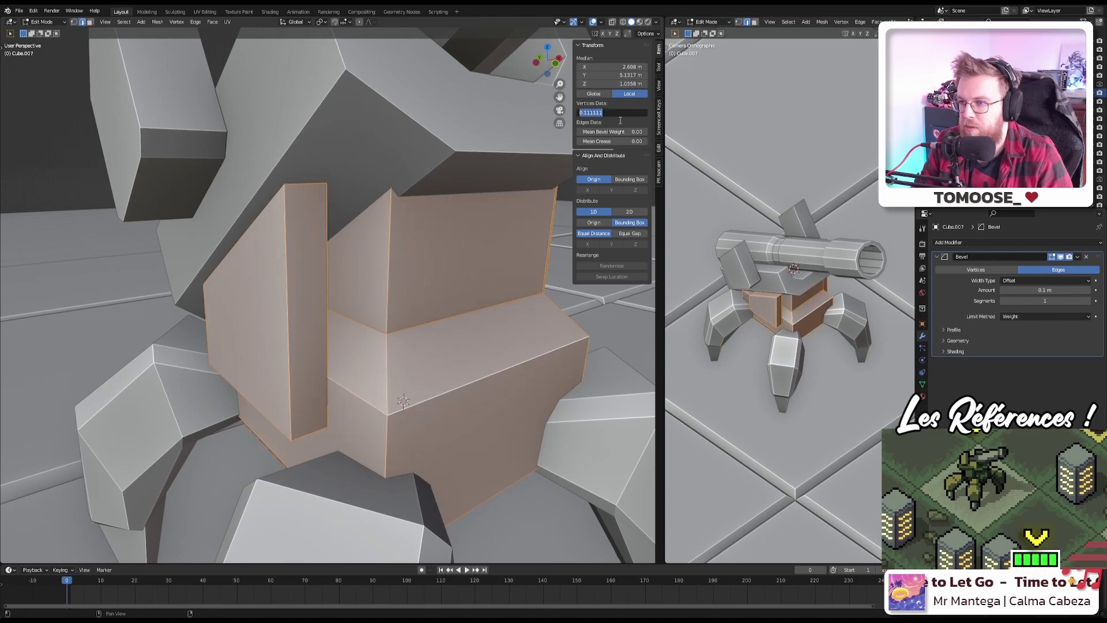
{"action": "type", "text": "0"}
{"action": "key", "text": "Return"}
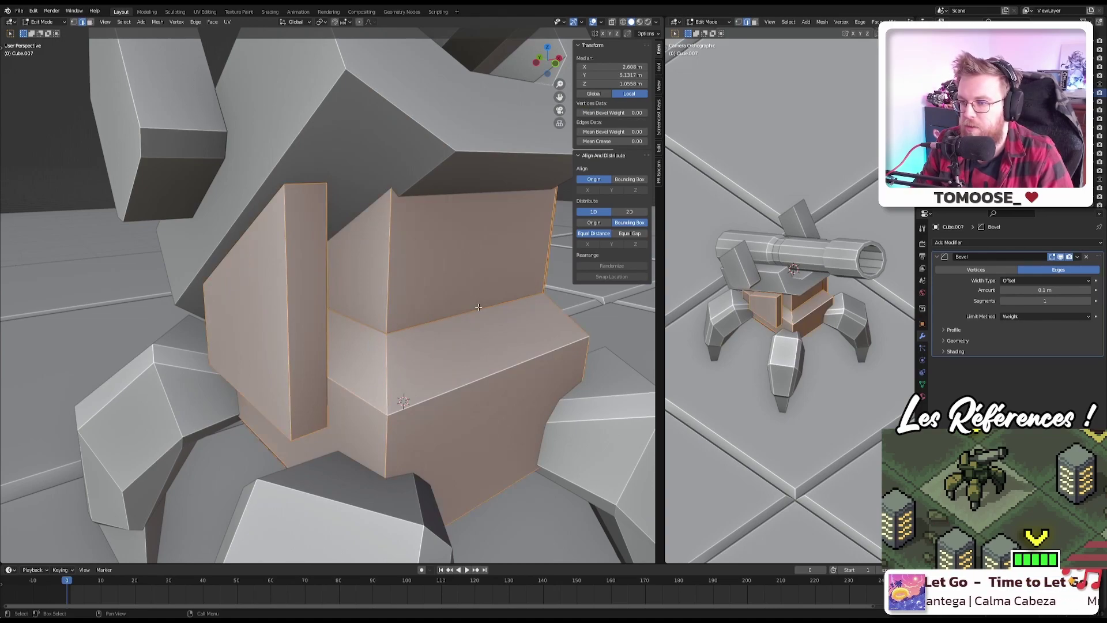
{"action": "key", "text": "ctrl+z"}
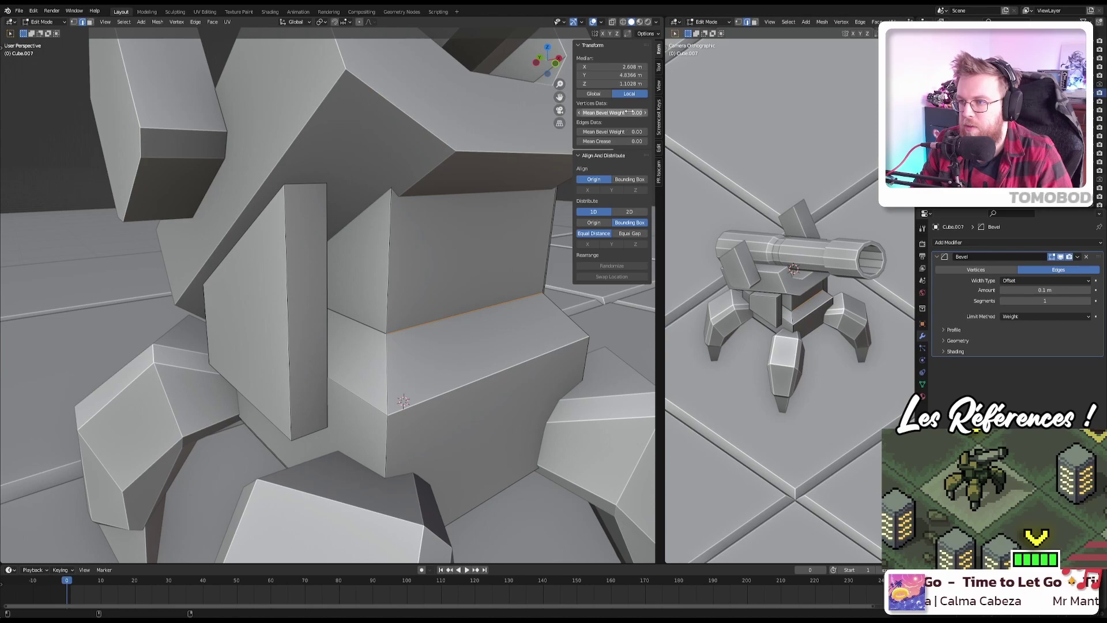
{"action": "left_click", "coordinate": [634, 114]}
{"action": "type", "text": "1"}
{"action": "key", "text": "Return"}
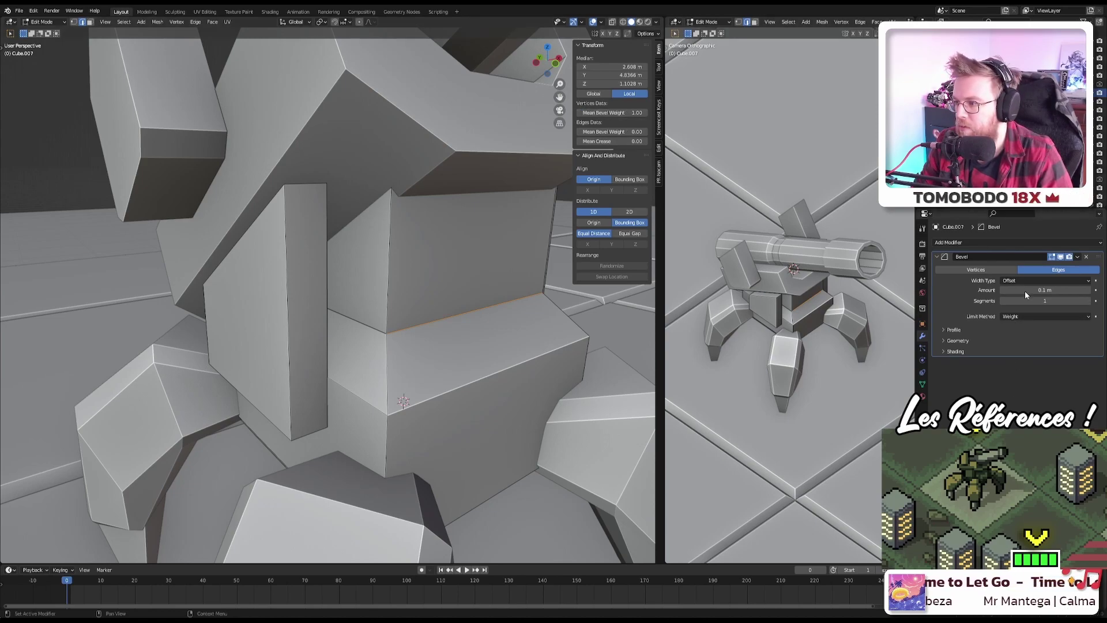
Step: Widen the bevel, reset the vertex weight, and give the top edge a bevel weight of 1
{"action": "mouse_move", "coordinate": [1025, 290]}
{"action": "left_mouse_down"}
{"action": "mouse_move", "coordinate": [1064, 291]}
{"action": "mouse_move", "coordinate": [1038, 290]}
{"action": "left_mouse_up"}
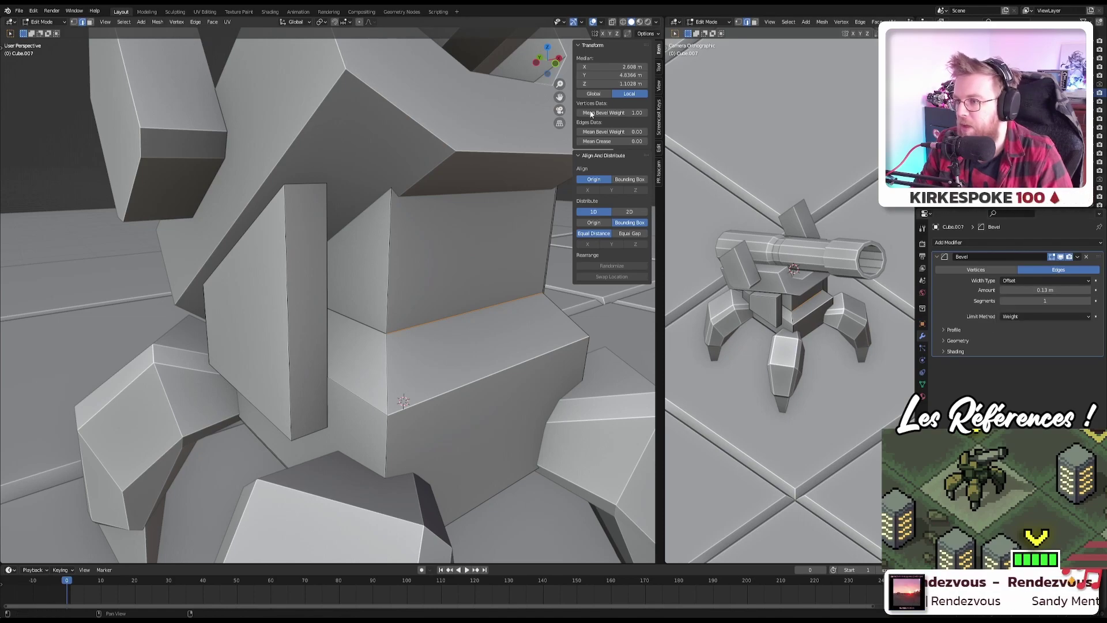
{"action": "left_click", "coordinate": [616, 114]}
{"action": "key", "text": "Return"}
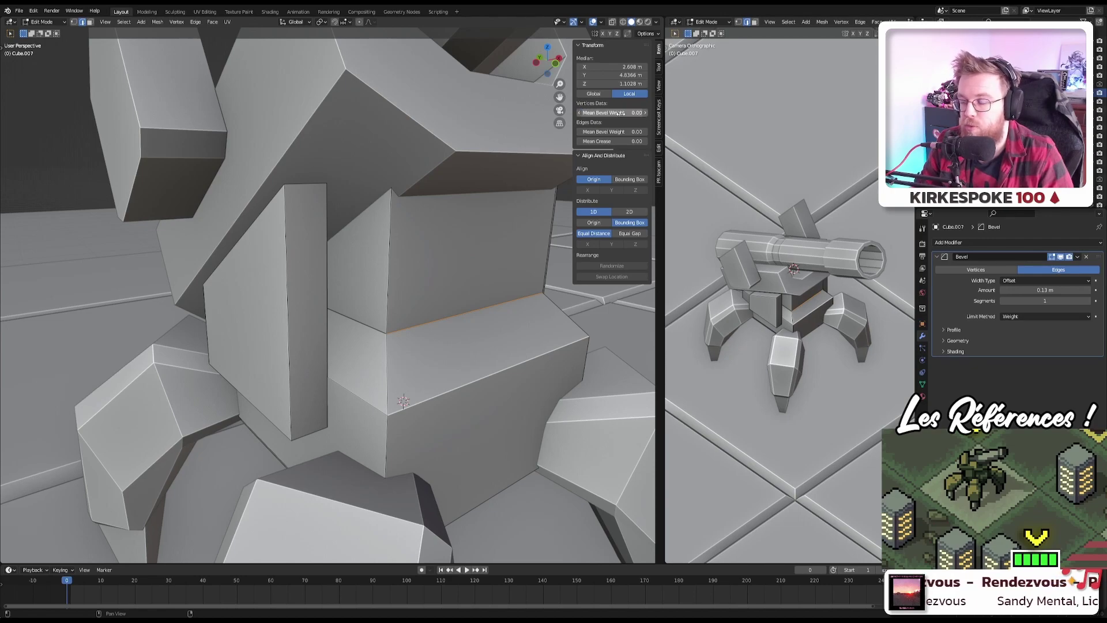
{"action": "mouse_move", "coordinate": [615, 132]}
{"action": "left_mouse_down"}
{"action": "mouse_move", "coordinate": [735, 132]}
{"action": "mouse_move", "coordinate": [616, 132]}
{"action": "left_mouse_up"}
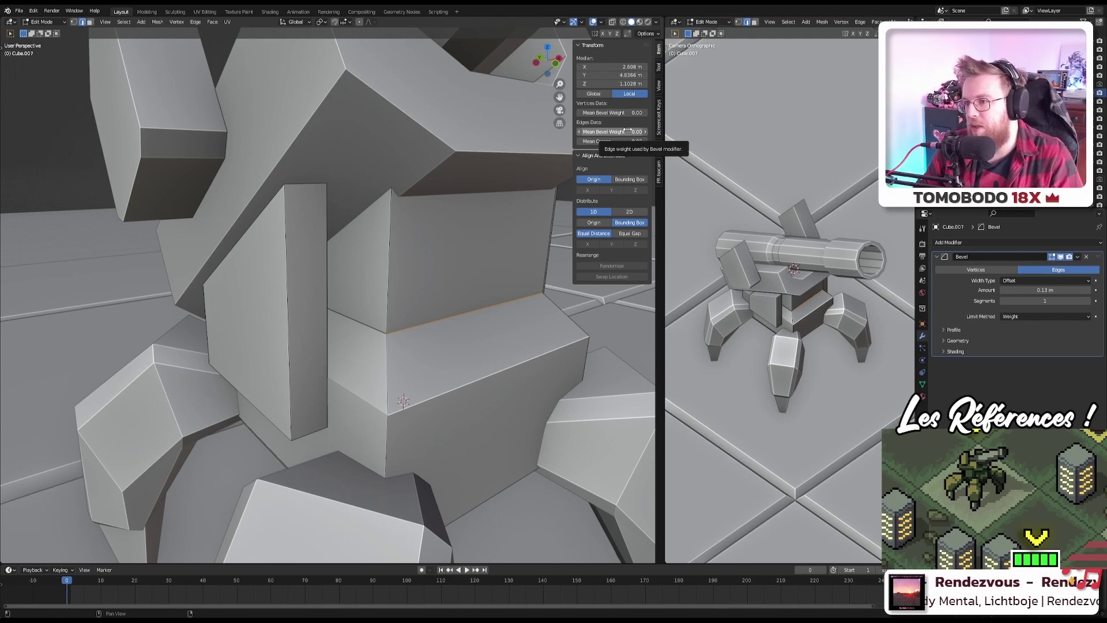
{"action": "left_click_drag", "start_coordinate": [608, 132], "coordinate": [641, 132]}
Step: Adjust the bevel width, switch it to Percent, then delete the Bevel modifier
{"action": "left_click_drag", "start_coordinate": [1037, 286], "coordinate": [999, 289]}
{"action": "left_click", "coordinate": [1036, 280]}
{"action": "left_click", "coordinate": [1023, 321]}
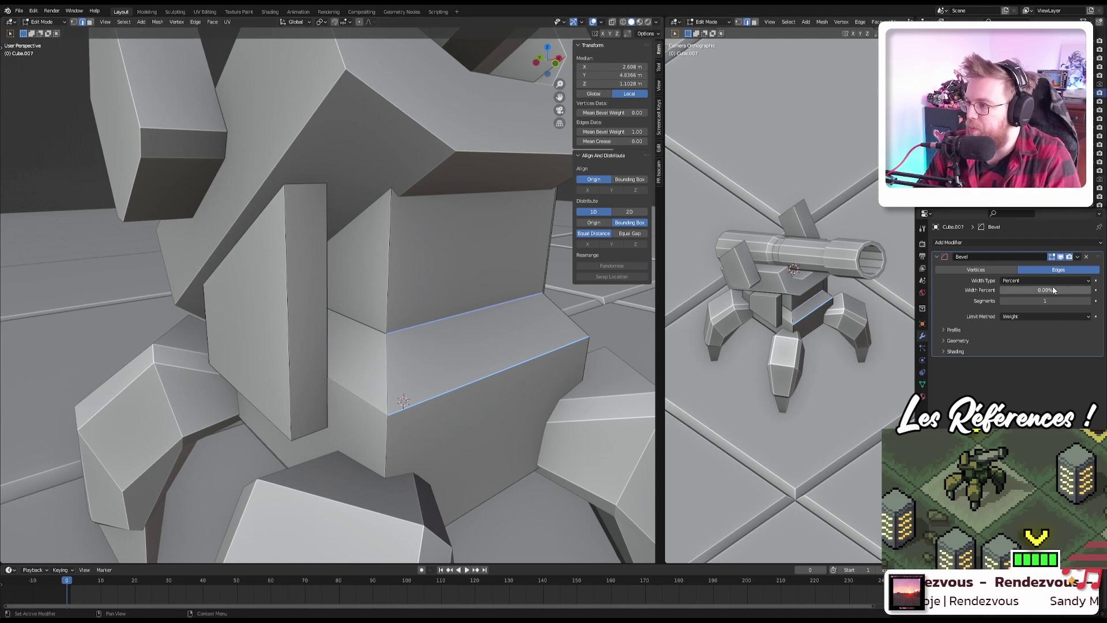
{"action": "left_click", "coordinate": [1085, 257]}
Step: Remove the Bevel modifier, select the whole connected lower body and clear its bevel weights to 0
{"action": "left_click", "coordinate": [1087, 257]}
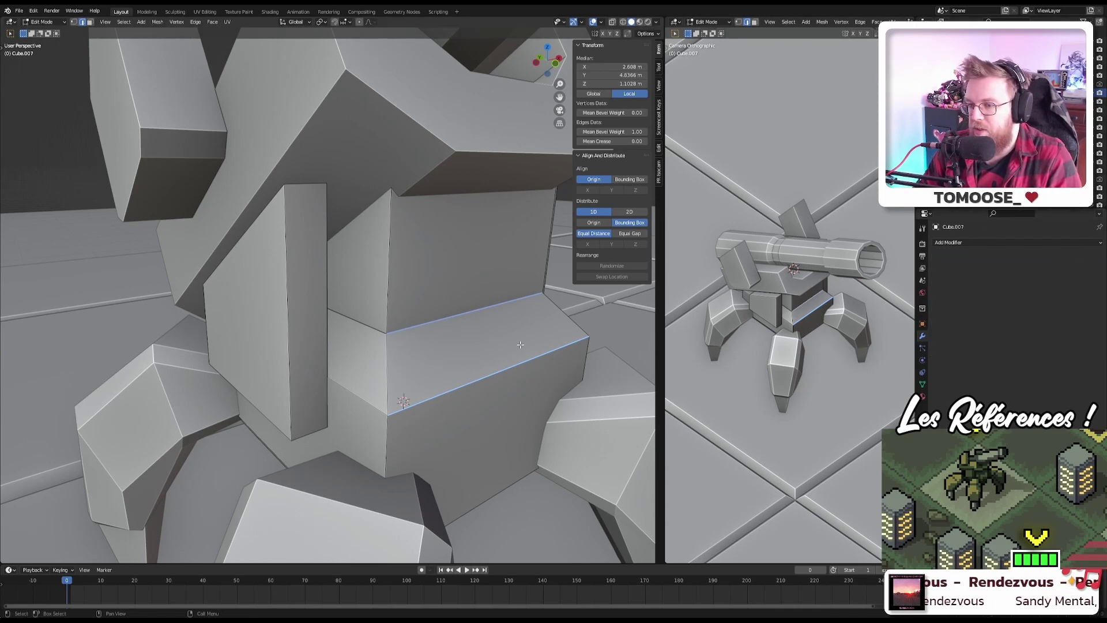
{"action": "scroll", "coordinate": [495, 249], "scroll_direction": "down", "scroll_amount": 5}
{"action": "left_click", "coordinate": [461, 282]}
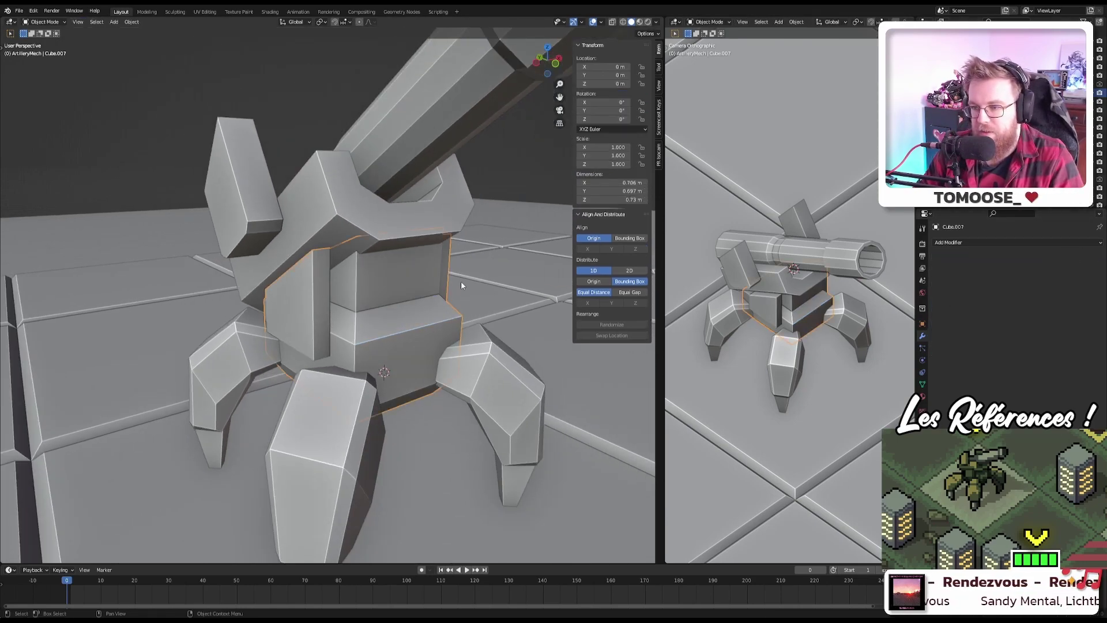
{"action": "left_click", "coordinate": [345, 319]}
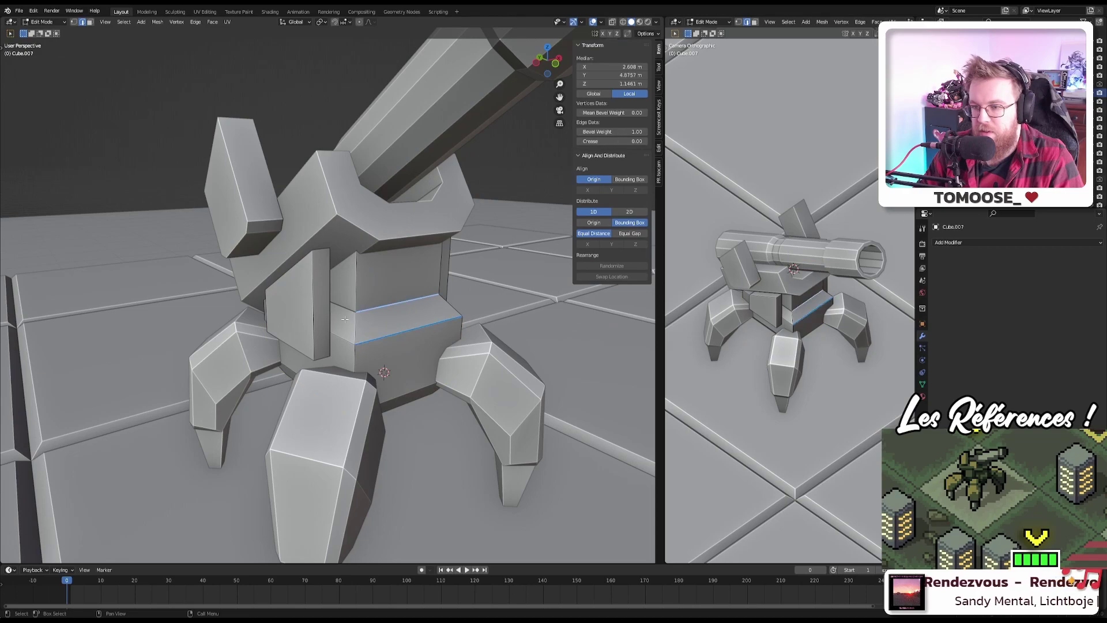
{"action": "left_click", "coordinate": [405, 336]}
{"action": "left_click", "coordinate": [403, 308], "text": "shift"}
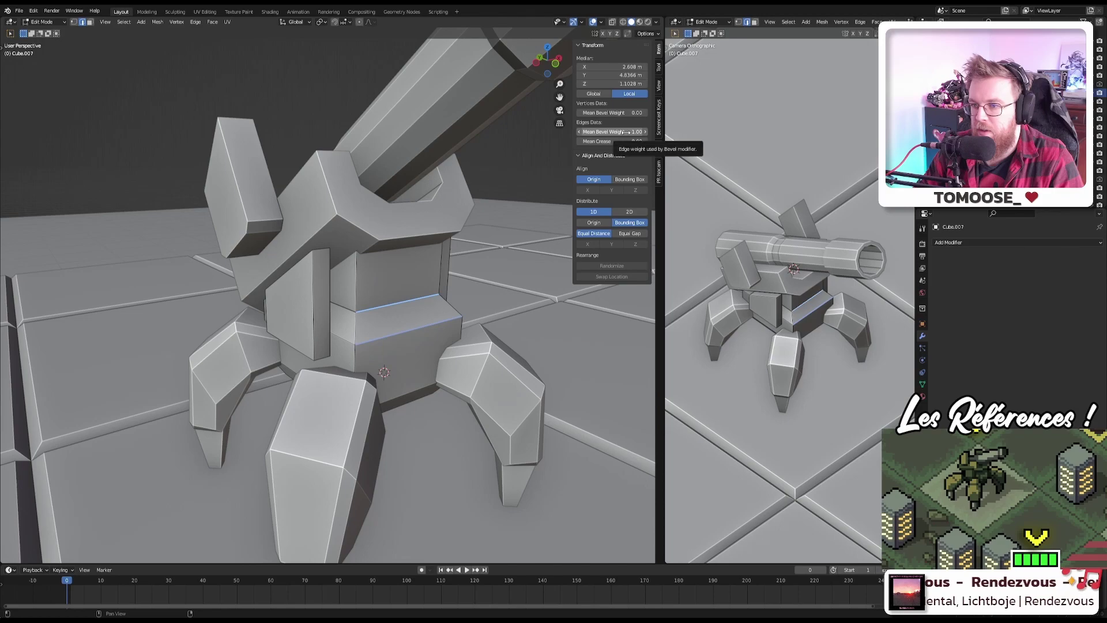
{"action": "key", "text": "ctrl+l"}
{"action": "key", "text": "BackSpace"}
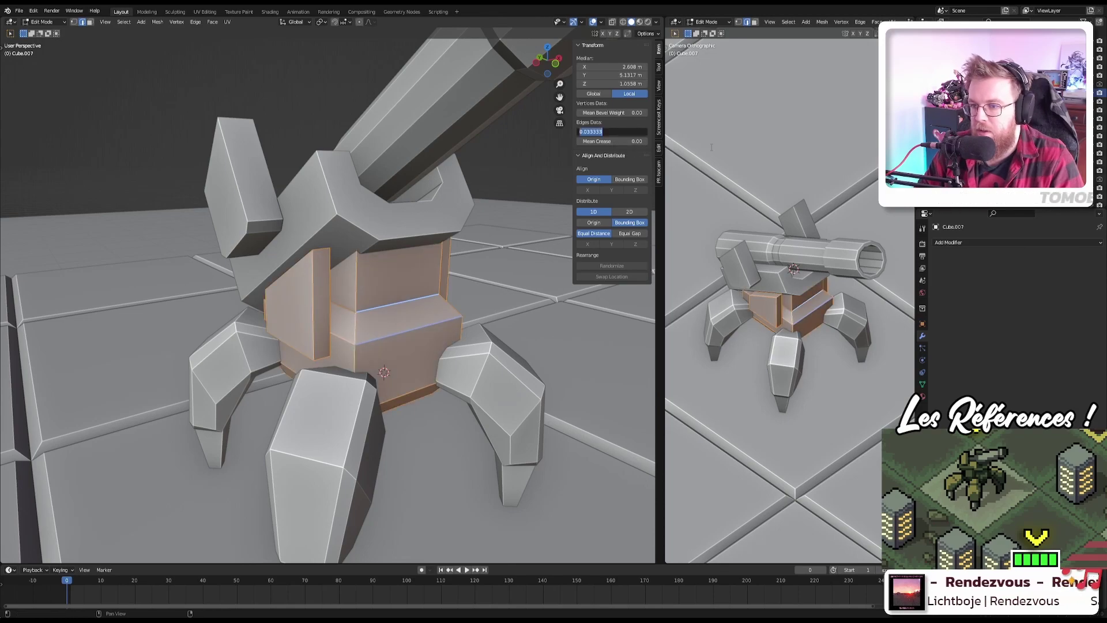
Step: Select a single lower-body edge and set its bevel weight to 0.5
{"action": "left_click", "coordinate": [444, 305]}
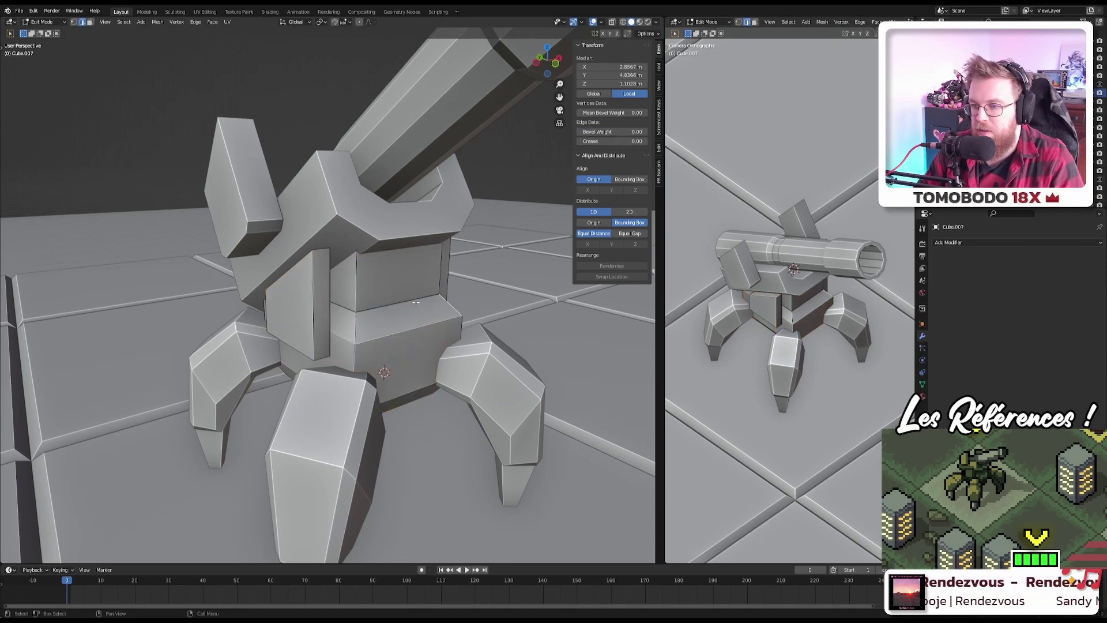
{"action": "left_click", "coordinate": [414, 301]}
{"action": "scroll", "coordinate": [415, 344], "scroll_direction": "up", "scroll_amount": 3}
{"action": "left_click", "coordinate": [389, 306]}
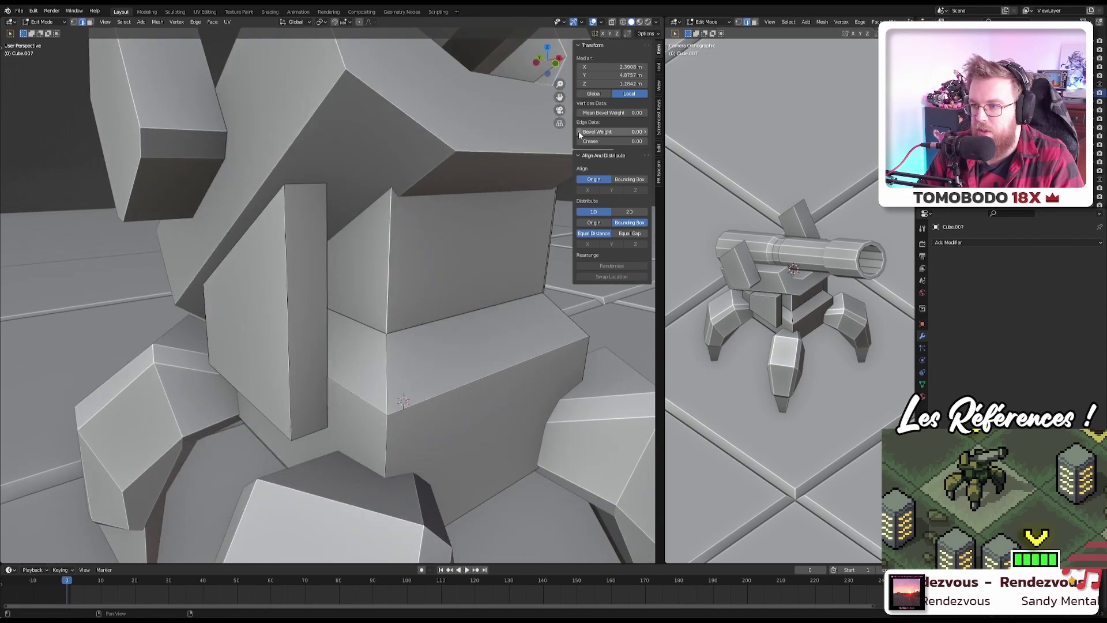
{"action": "left_click", "coordinate": [625, 131]}
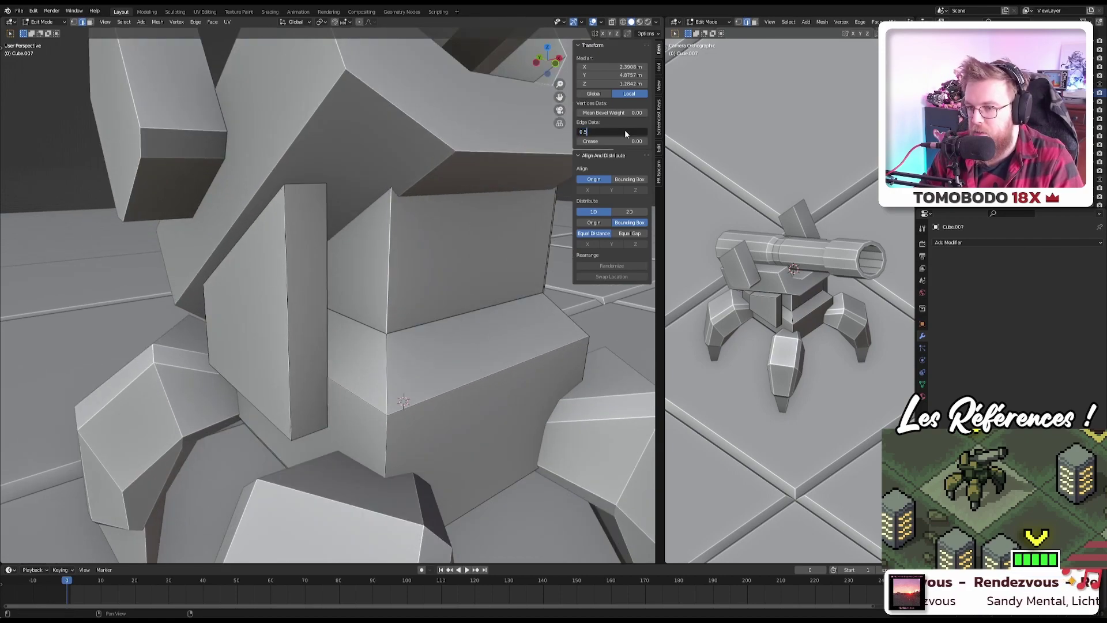
{"action": "type", "text": "0.5"}
{"action": "key", "text": "Return"}
{"action": "left_click", "coordinate": [388, 259]}
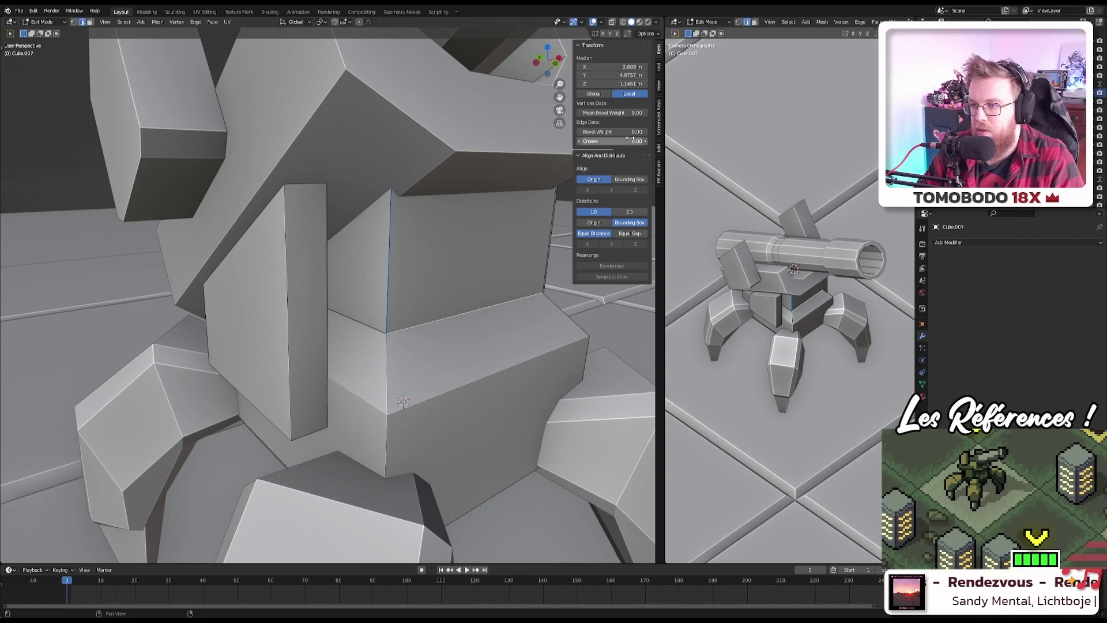
{"action": "left_click", "coordinate": [489, 365], "text": "ctrl"}
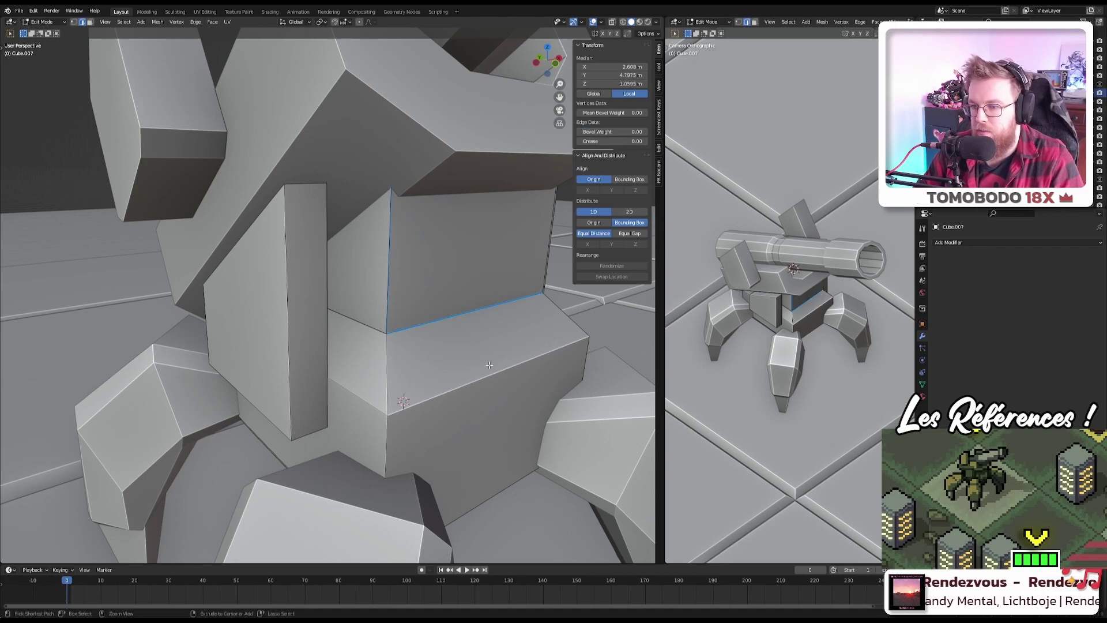
{"action": "key", "text": "Tab"}
{"action": "scroll", "coordinate": [413, 334], "scroll_direction": "down", "scroll_amount": 5}
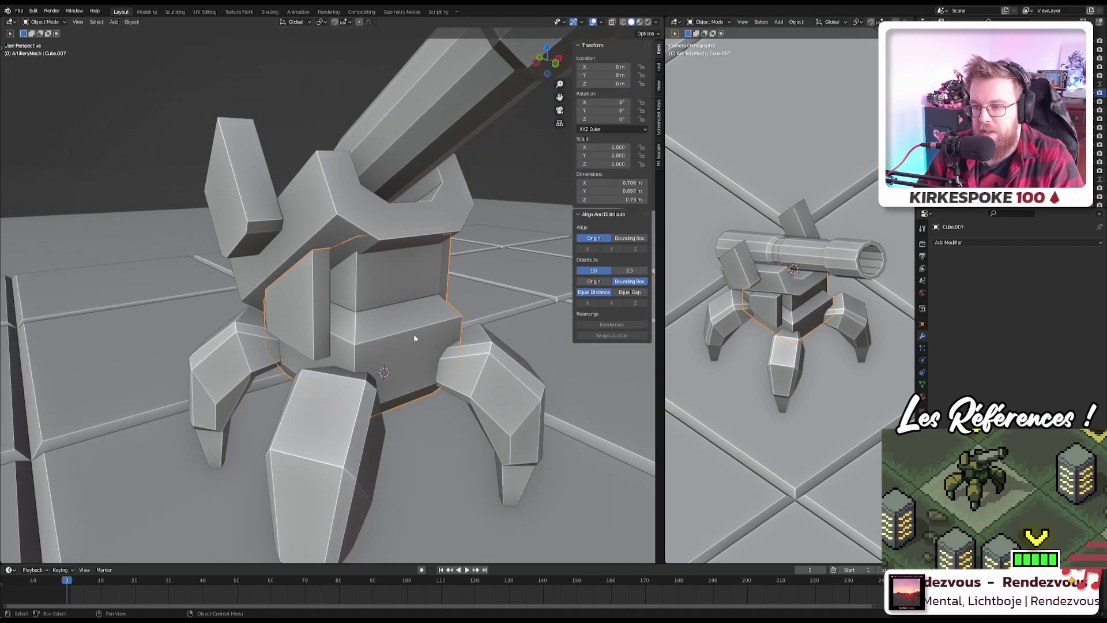
{"action": "scroll", "coordinate": [414, 333], "scroll_direction": "down", "scroll_amount": 5}
{"action": "key", "text": "ctrl+s"}
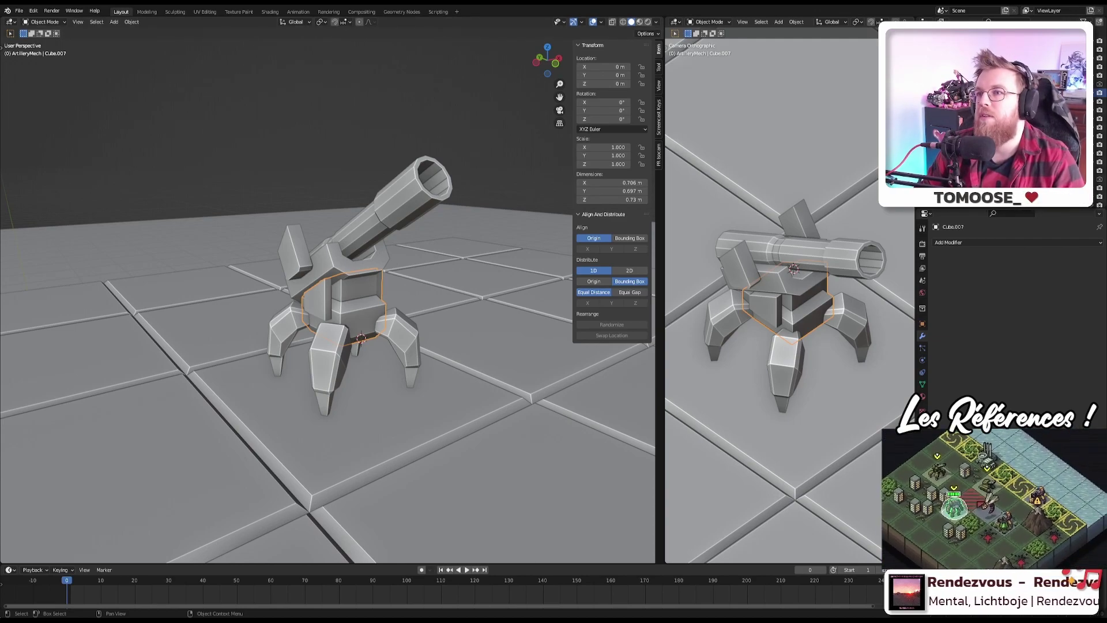
{"action": "scroll", "coordinate": [353, 230], "scroll_direction": "down", "scroll_amount": 8}
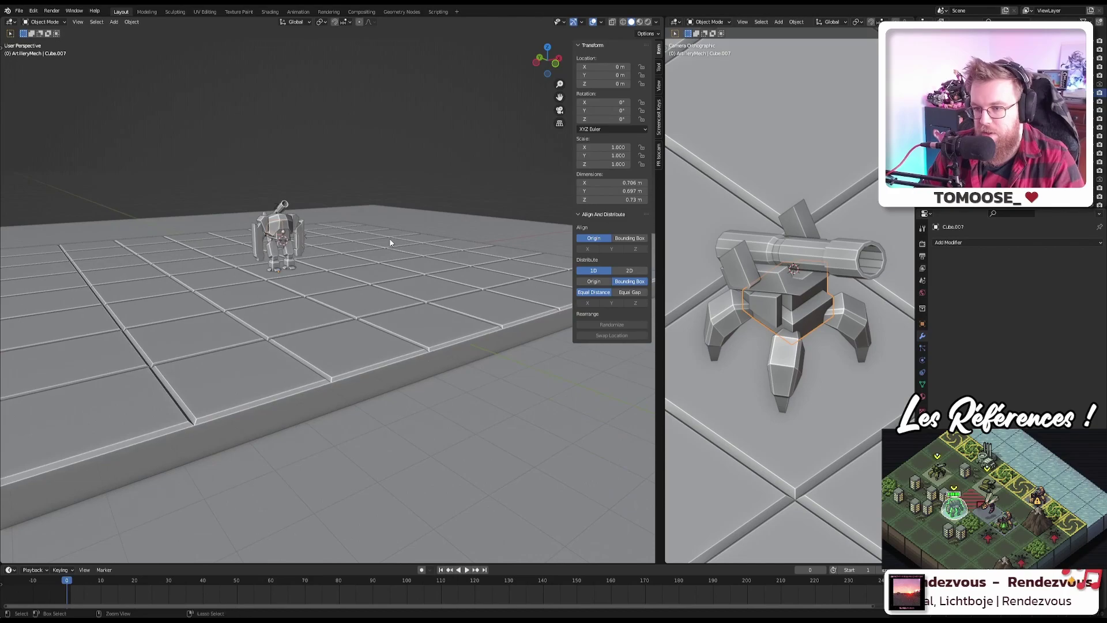
{"action": "key", "text": "ctrl+s"}
{"action": "middle_click_drag", "start_coordinate": [352, 231], "coordinate": [384, 225]}
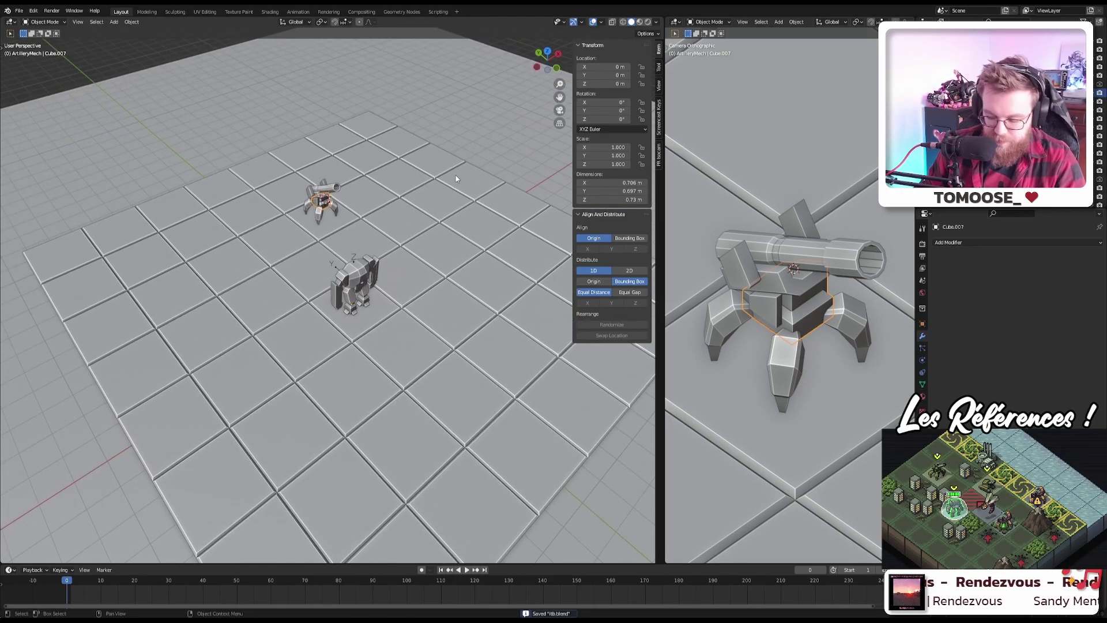
{"action": "scroll", "coordinate": [1009, 115], "scroll_direction": "down", "scroll_amount": 3}
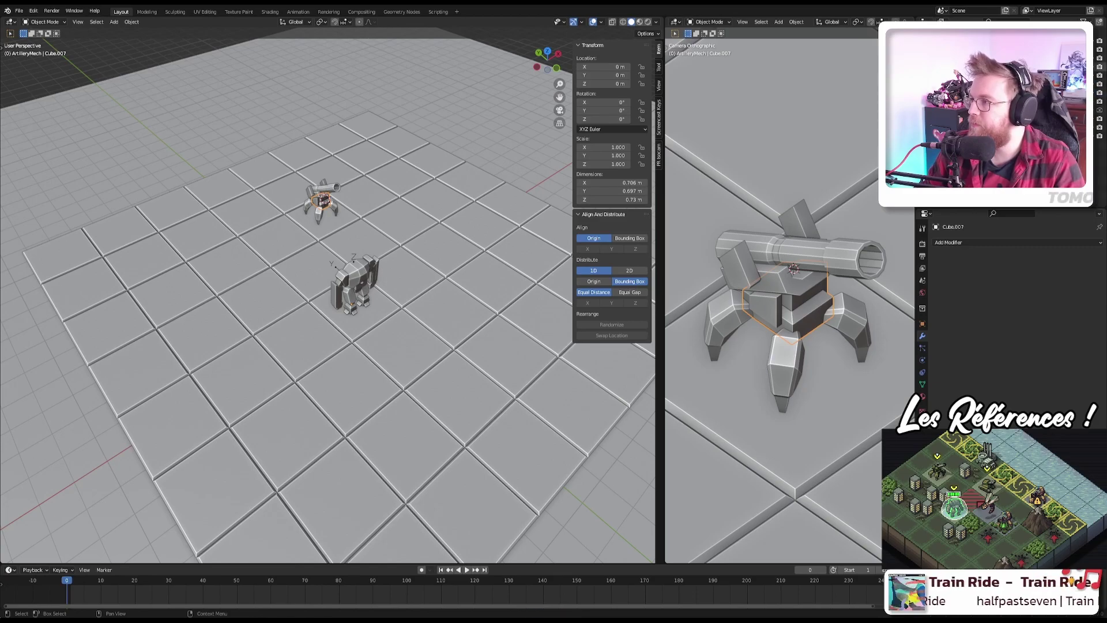
{"action": "left_click", "coordinate": [1100, 58]}
{"action": "left_click", "coordinate": [1100, 49]}
{"action": "middle_click_drag", "start_coordinate": [485, 271], "coordinate": [503, 277]}
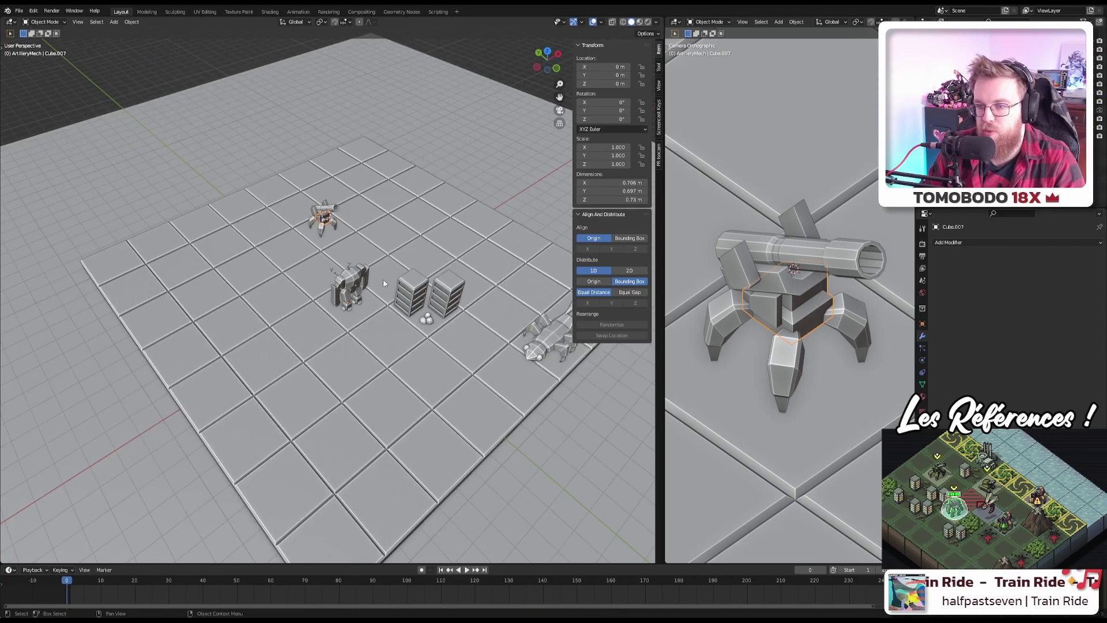
{"action": "scroll", "coordinate": [383, 279], "scroll_direction": "up", "scroll_amount": 5}
{"action": "scroll", "coordinate": [383, 279], "scroll_direction": "down", "scroll_amount": 3}
{"action": "left_click", "coordinate": [385, 261]}
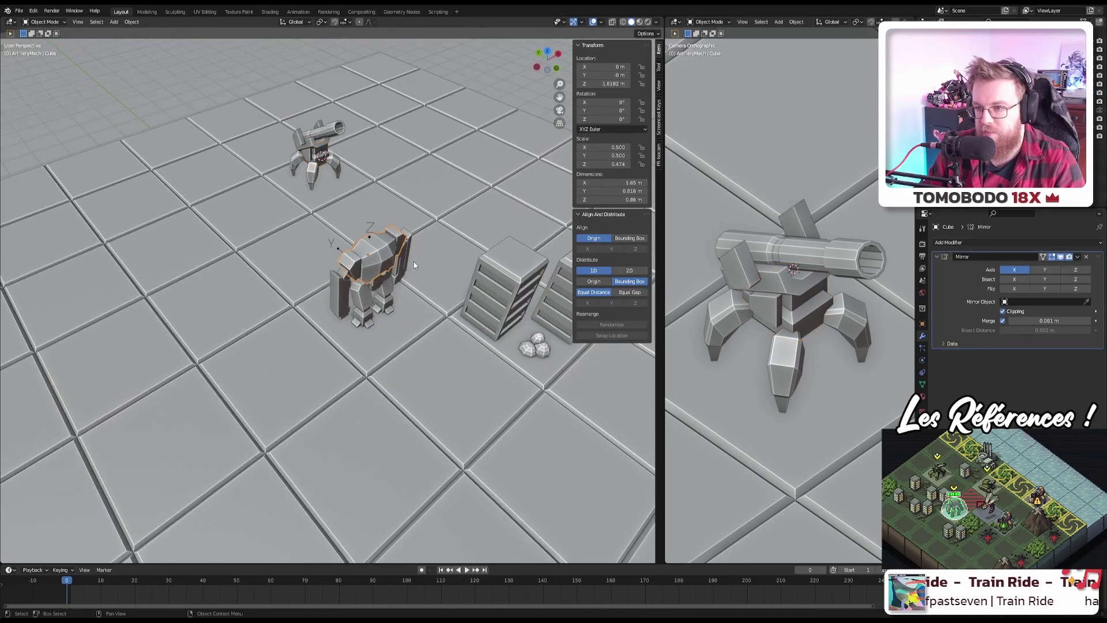
{"action": "middle_click_drag", "start_coordinate": [437, 185], "coordinate": [466, 244], "text": "shift"}
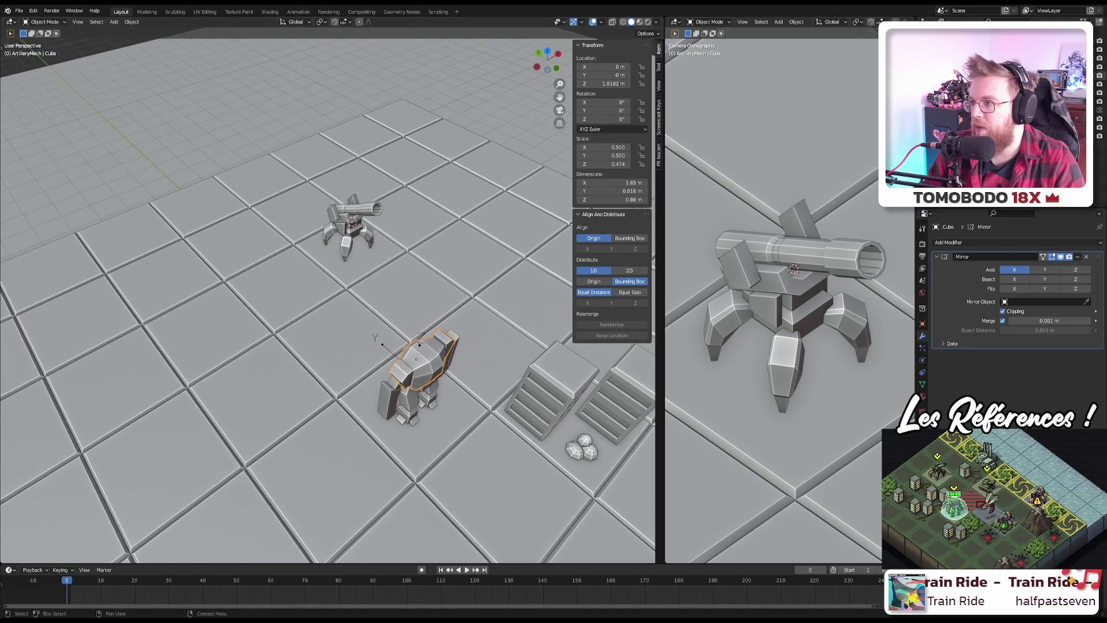
{"action": "left_click", "coordinate": [1090, 75]}
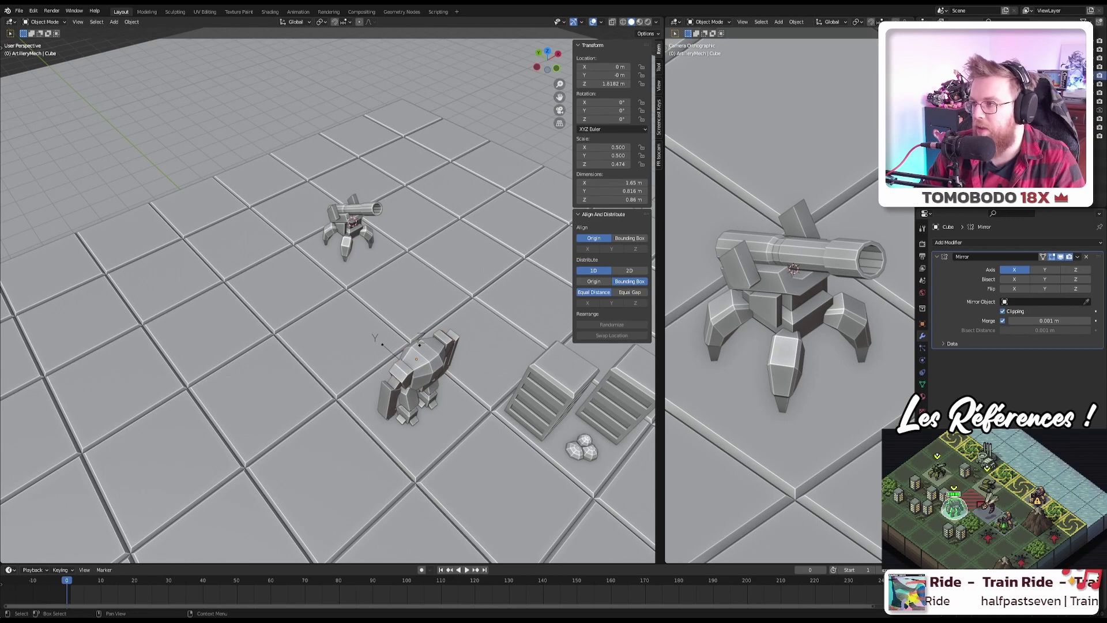
{"action": "scroll", "coordinate": [1090, 86], "scroll_direction": "up", "scroll_amount": 3}
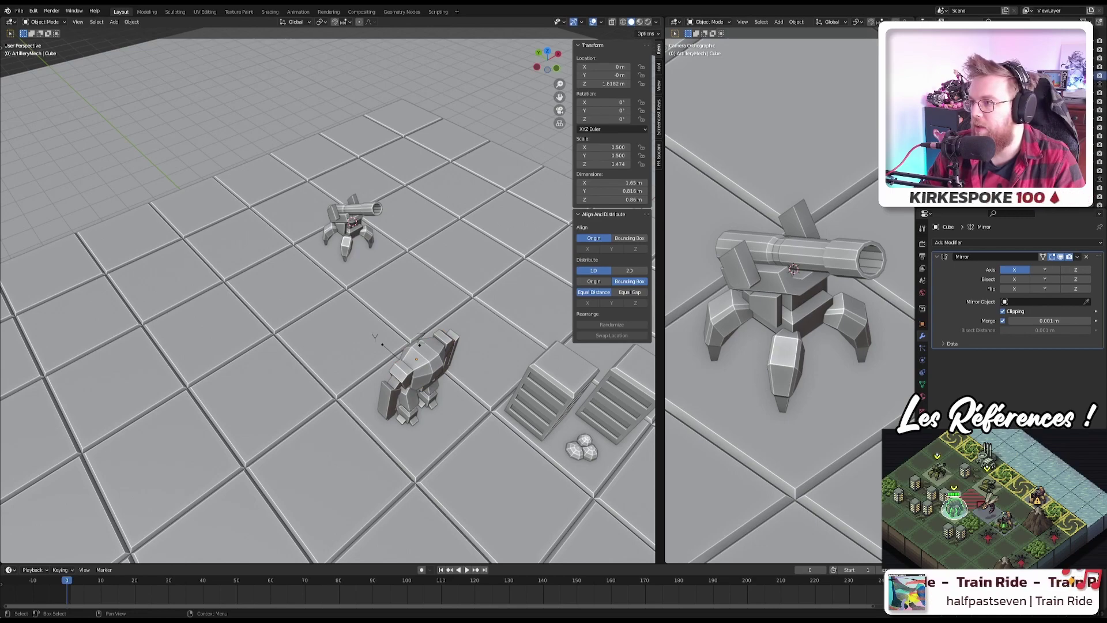
{"action": "scroll", "coordinate": [1090, 87], "scroll_direction": "up", "scroll_amount": 4}
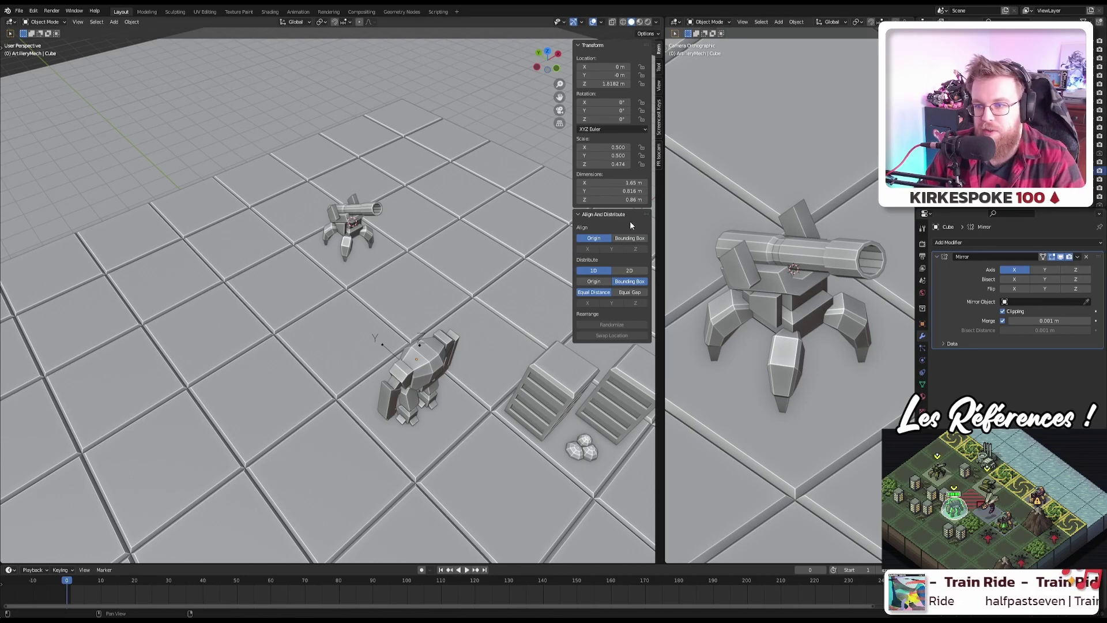
{"action": "middle_click_drag", "start_coordinate": [436, 215], "coordinate": [367, 267], "text": "shift"}
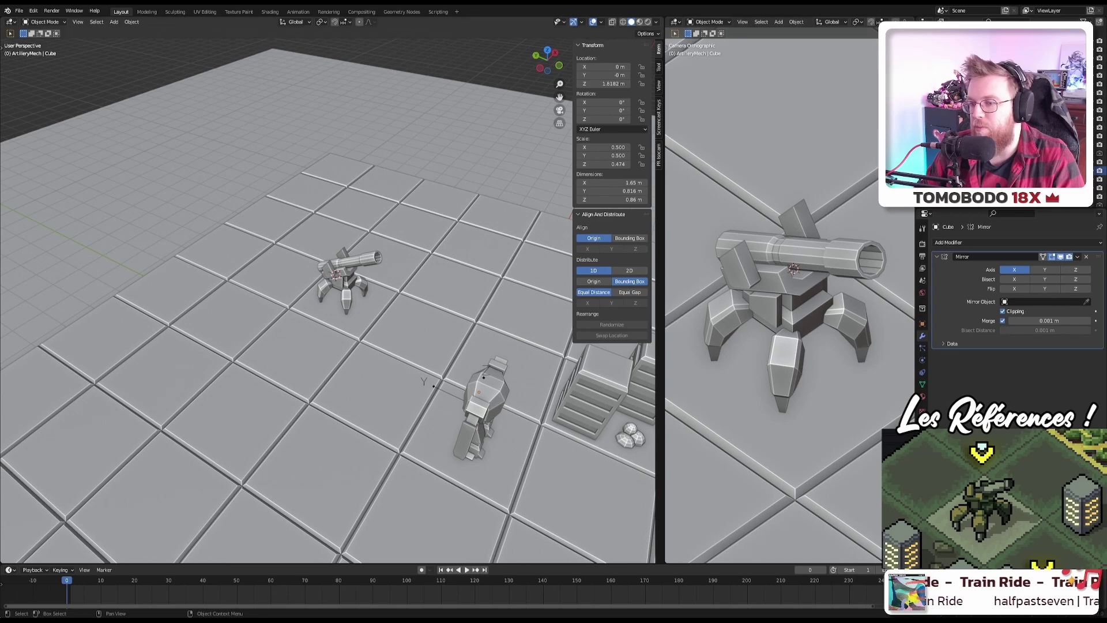
Step: Frame the artillery mech and clear the lower body's mesh selection in Edit Mode
{"action": "key", "text": "KP_Decimal"}
{"action": "middle_click_drag", "start_coordinate": [353, 346], "coordinate": [344, 304]}
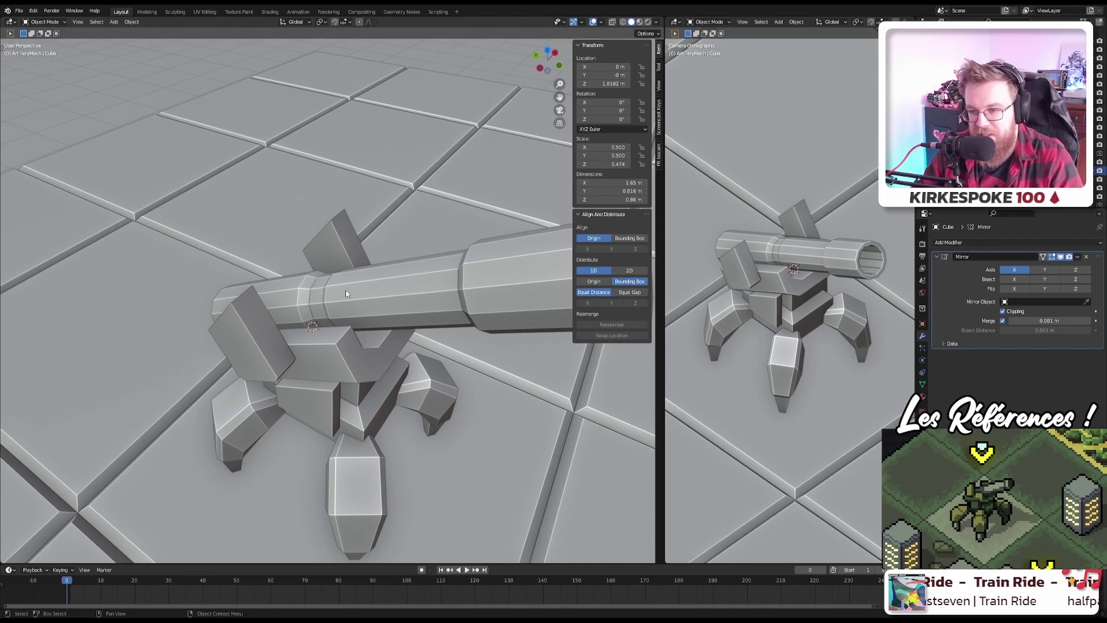
{"action": "middle_click_drag", "start_coordinate": [344, 305], "coordinate": [346, 299]}
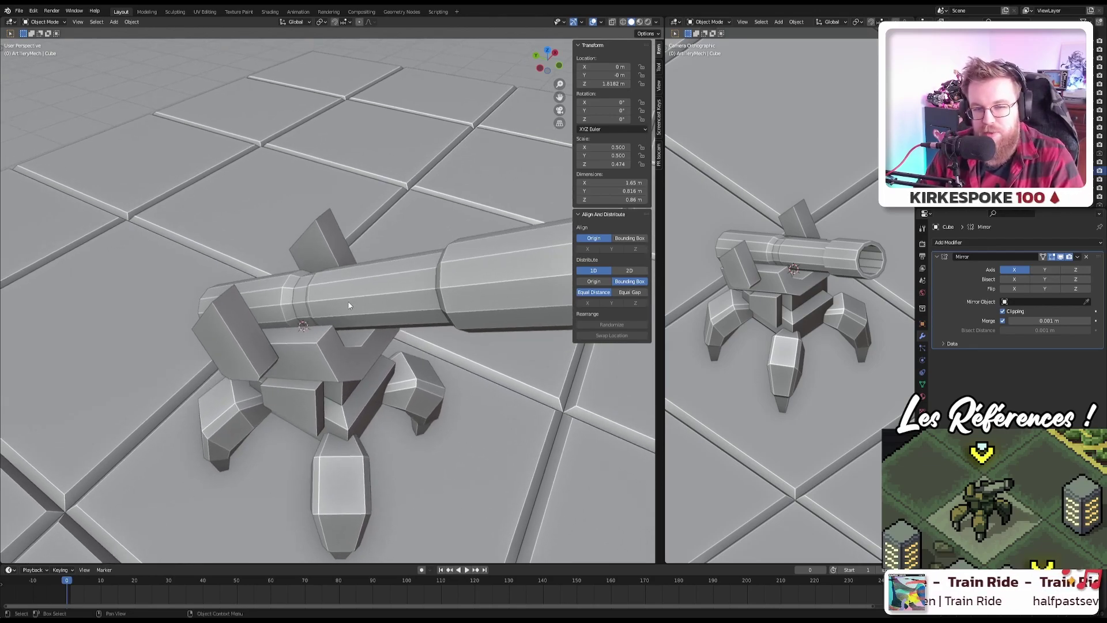
{"action": "middle_click_drag", "start_coordinate": [431, 296], "coordinate": [363, 317]}
{"action": "left_click", "coordinate": [302, 339]}
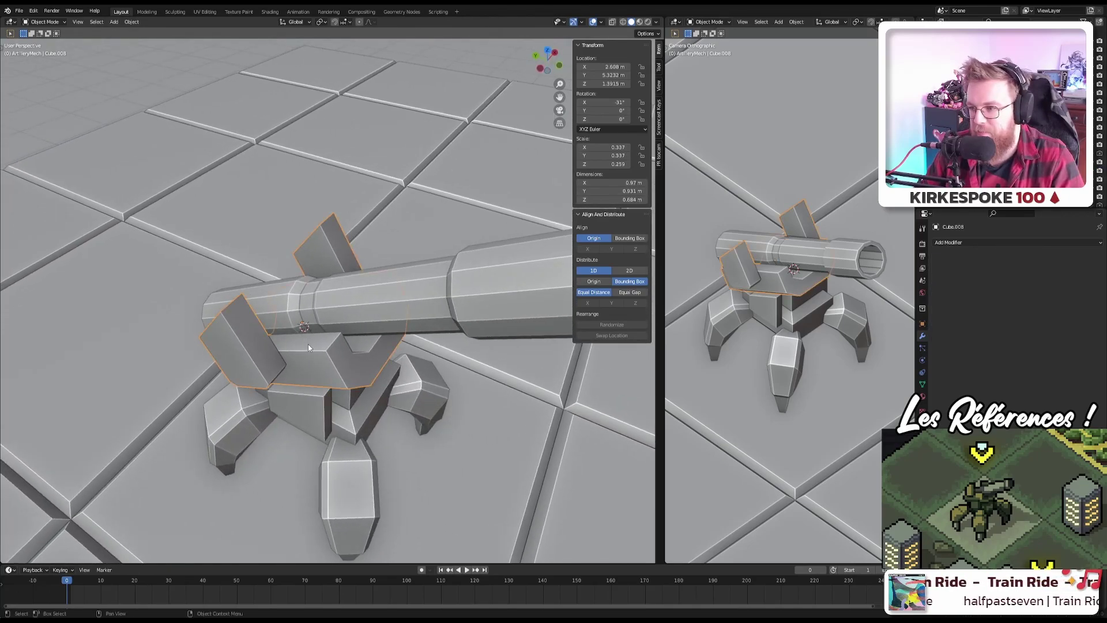
{"action": "left_click", "coordinate": [308, 346]}
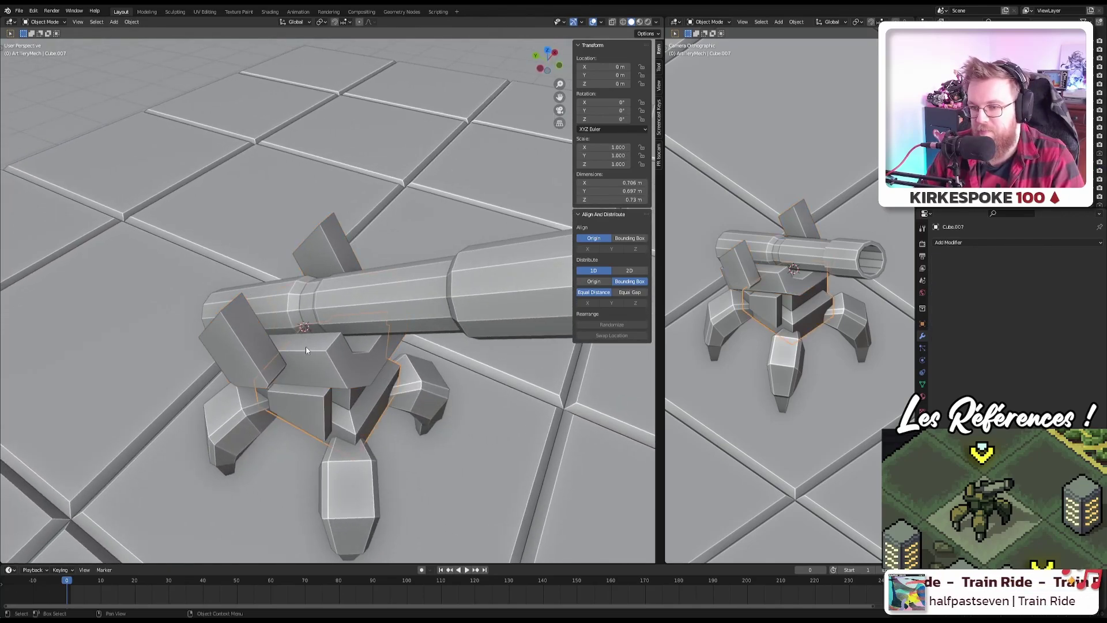
{"action": "key", "text": "Tab"}
{"action": "key", "text": "alt+a"}
{"action": "key", "text": "Tab"}
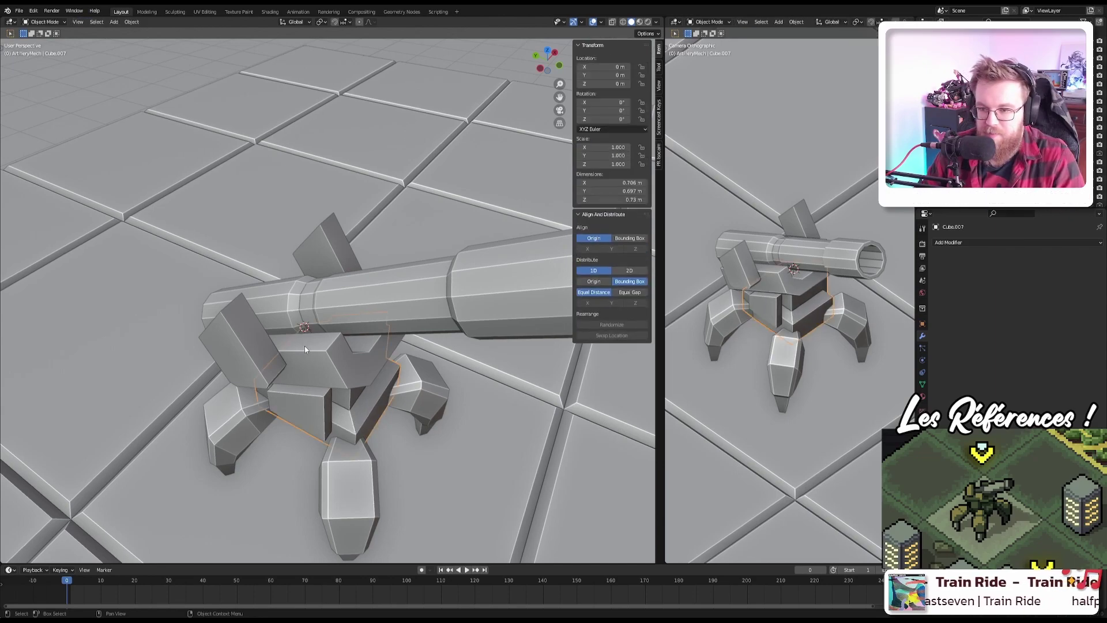
Step: Select the top faces of the shoulder plates on the upper body mesh
{"action": "left_click", "coordinate": [358, 307]}
{"action": "key", "text": "Tab"}
{"action": "middle_click_drag", "start_coordinate": [357, 306], "coordinate": [293, 378]}
{"action": "left_click", "coordinate": [252, 353], "text": "shift"}
{"action": "left_click", "coordinate": [316, 376], "text": "shift"}
{"action": "left_click", "coordinate": [358, 277], "text": "shift"}
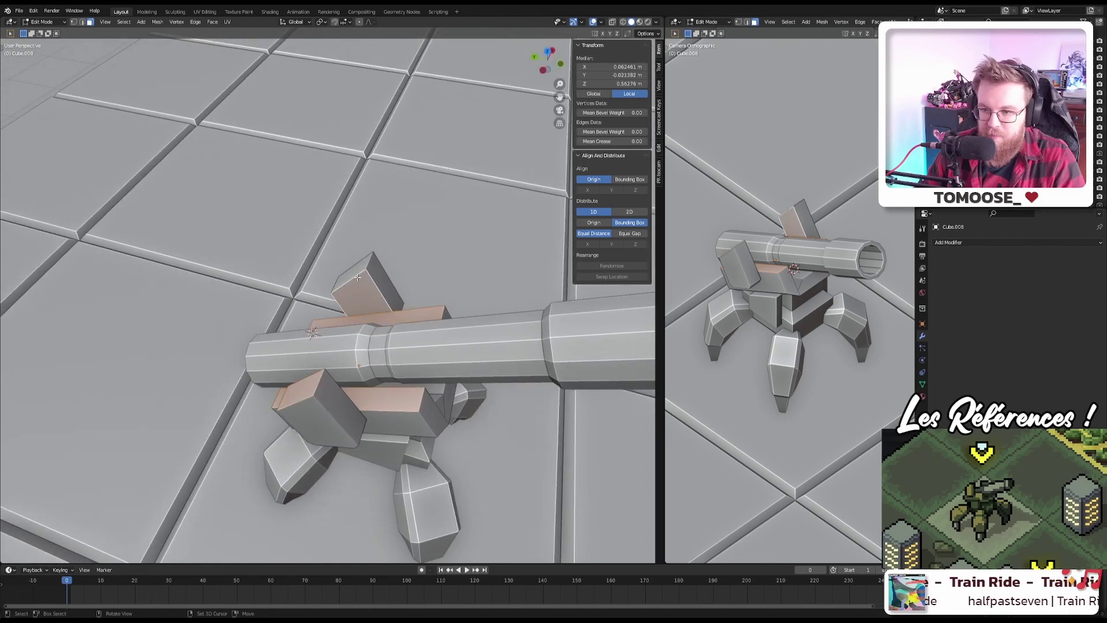
{"action": "left_click", "coordinate": [357, 276], "text": "shift"}
{"action": "left_click", "coordinate": [356, 270], "text": "shift"}
Step: Raise the plate faces about 0.19 m along local Z and return to Object Mode
{"action": "key", "text": "g"}
{"action": "key", "text": "z"}
{"action": "key", "text": "z"}
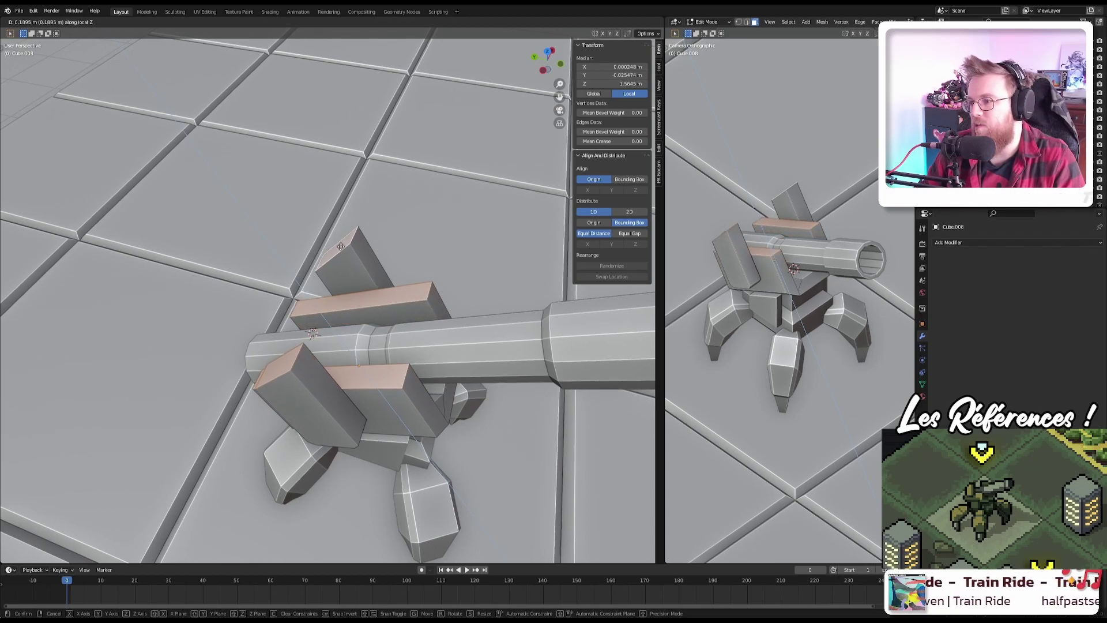
{"action": "left_click", "coordinate": [377, 368]}
{"action": "key", "text": "Tab"}
{"action": "scroll", "coordinate": [378, 370], "scroll_direction": "down", "scroll_amount": 7}
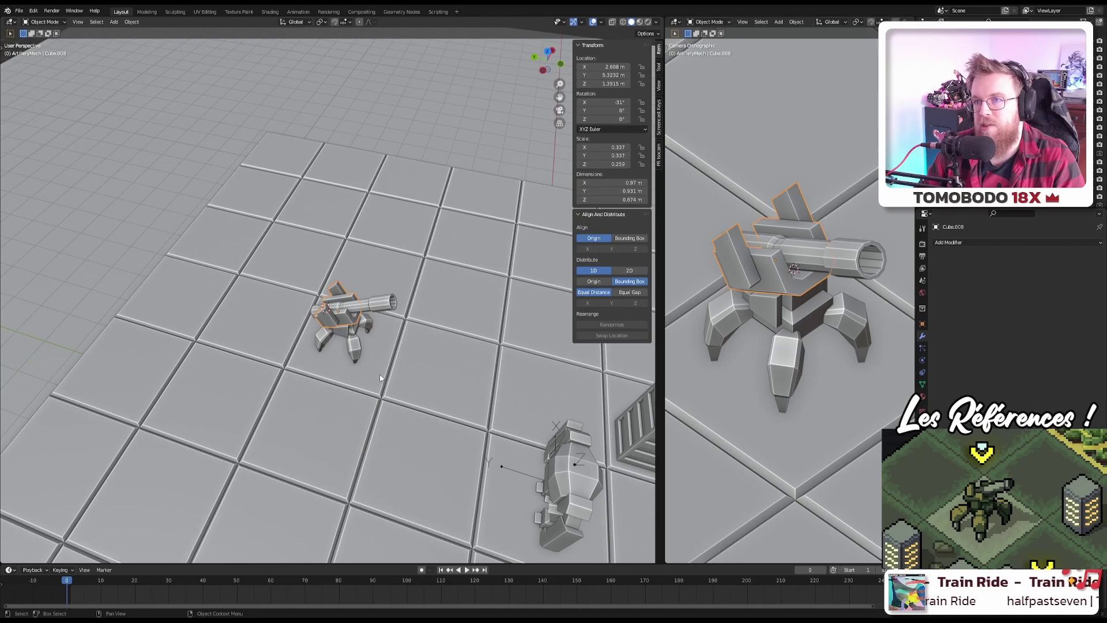
{"action": "scroll", "coordinate": [381, 373], "scroll_direction": "up", "scroll_amount": 8}
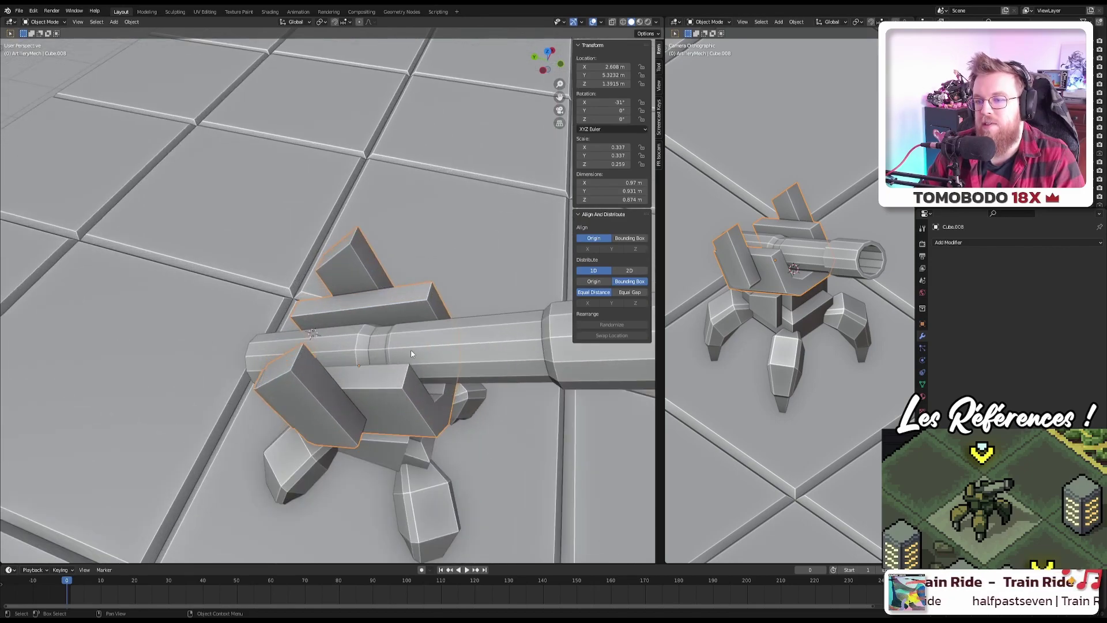
{"action": "middle_click_drag", "start_coordinate": [410, 350], "coordinate": [369, 360]}
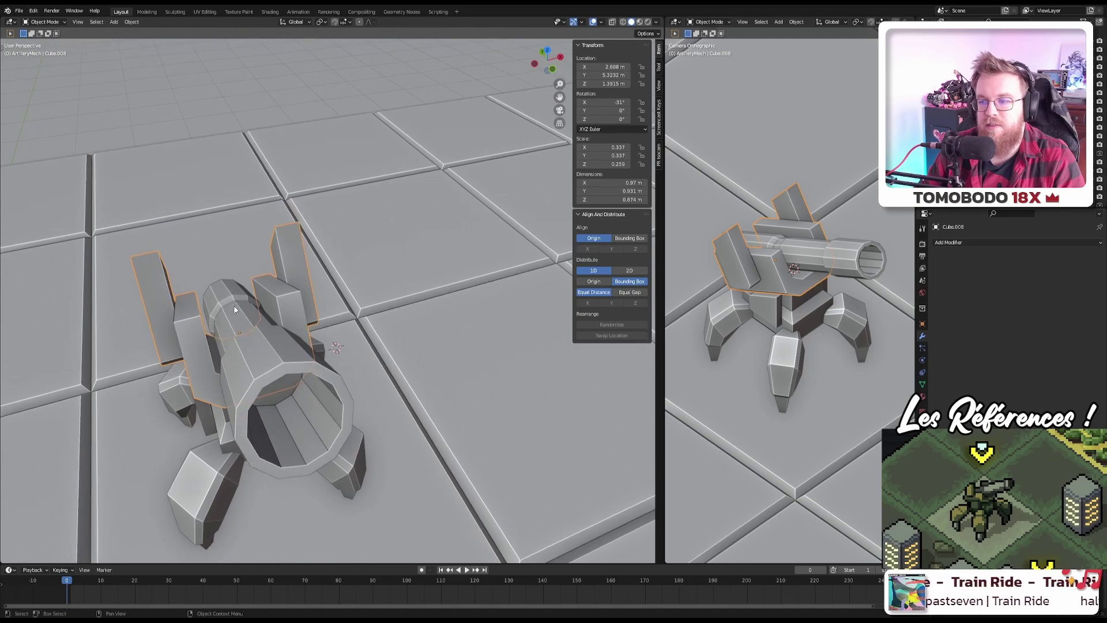
Step: Scale the cannon barrel by 1.121 and lift it slightly along Z
{"action": "left_click", "coordinate": [236, 320]}
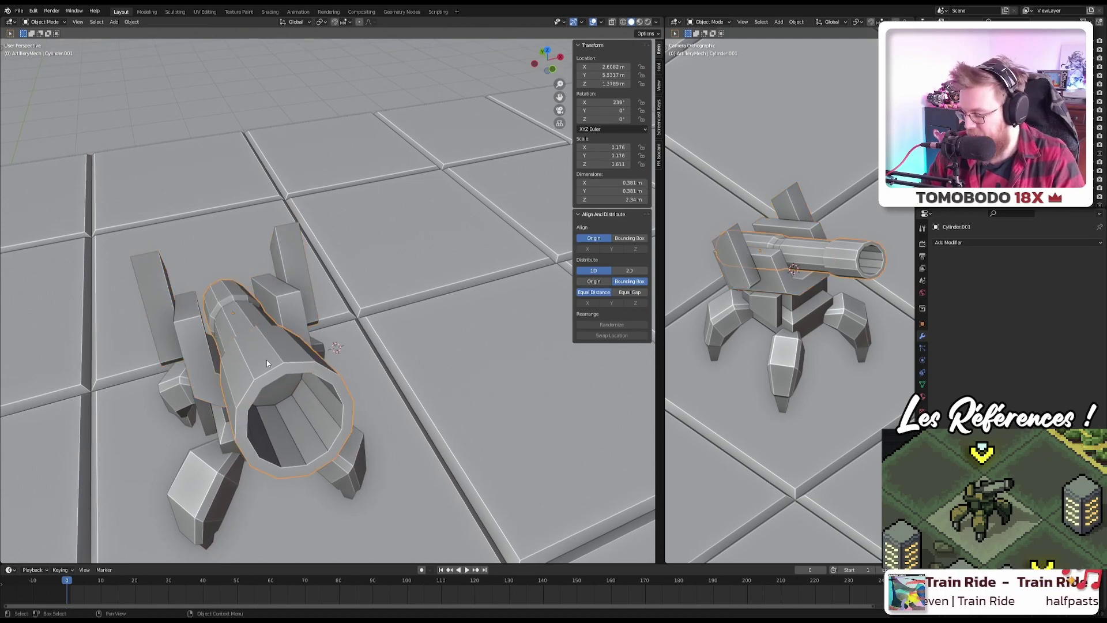
{"action": "key", "text": "KP_1"}
{"action": "key", "text": "ctrl+KP_1"}
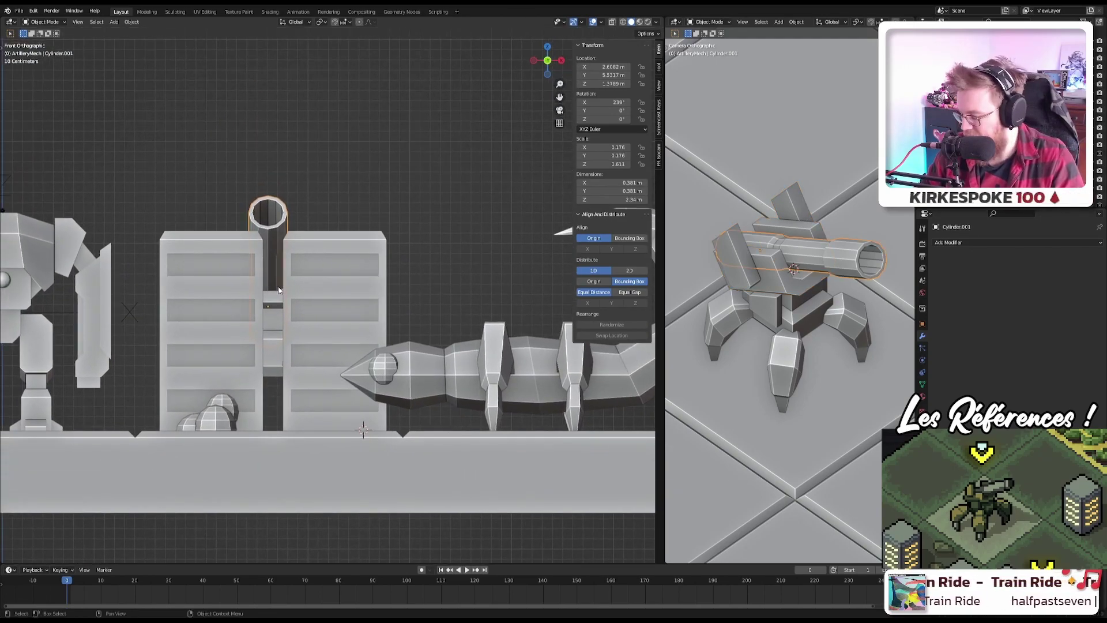
{"action": "scroll", "coordinate": [278, 290], "scroll_direction": "up", "scroll_amount": 2}
{"action": "scroll", "coordinate": [279, 290], "scroll_direction": "up", "scroll_amount": 5}
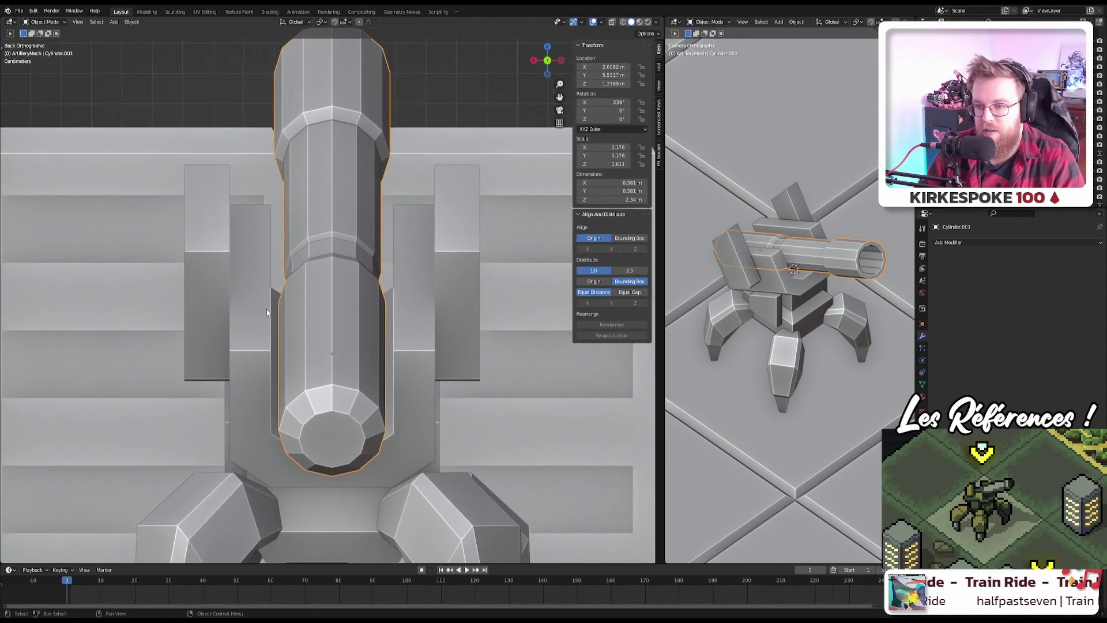
{"action": "key", "text": "s"}
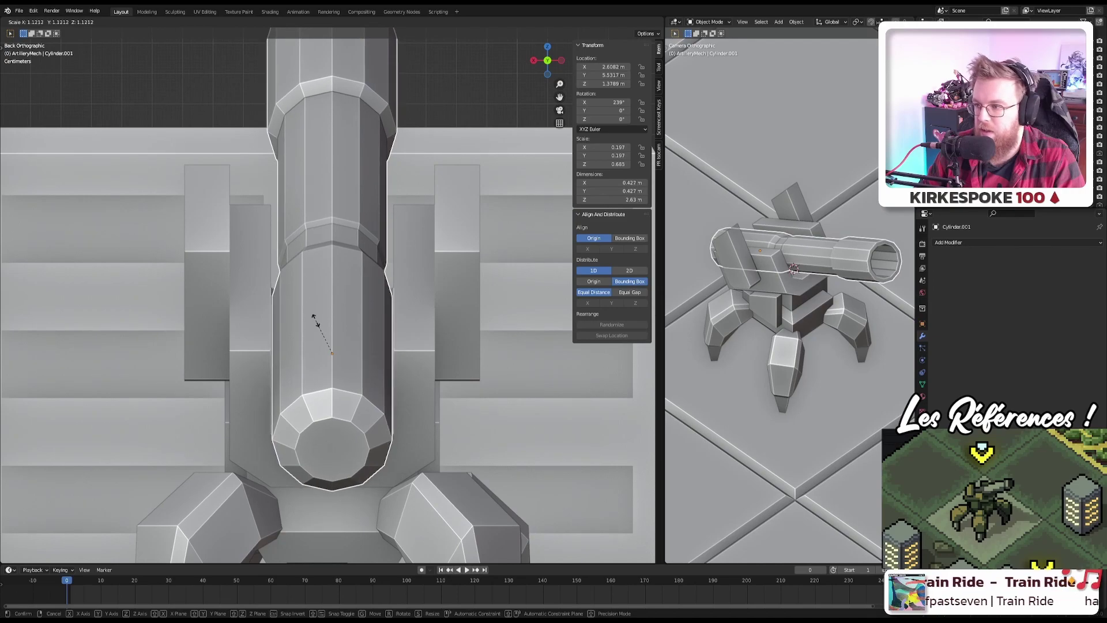
{"action": "left_click", "coordinate": [316, 319]}
{"action": "key", "text": "g"}
{"action": "key", "text": "z"}
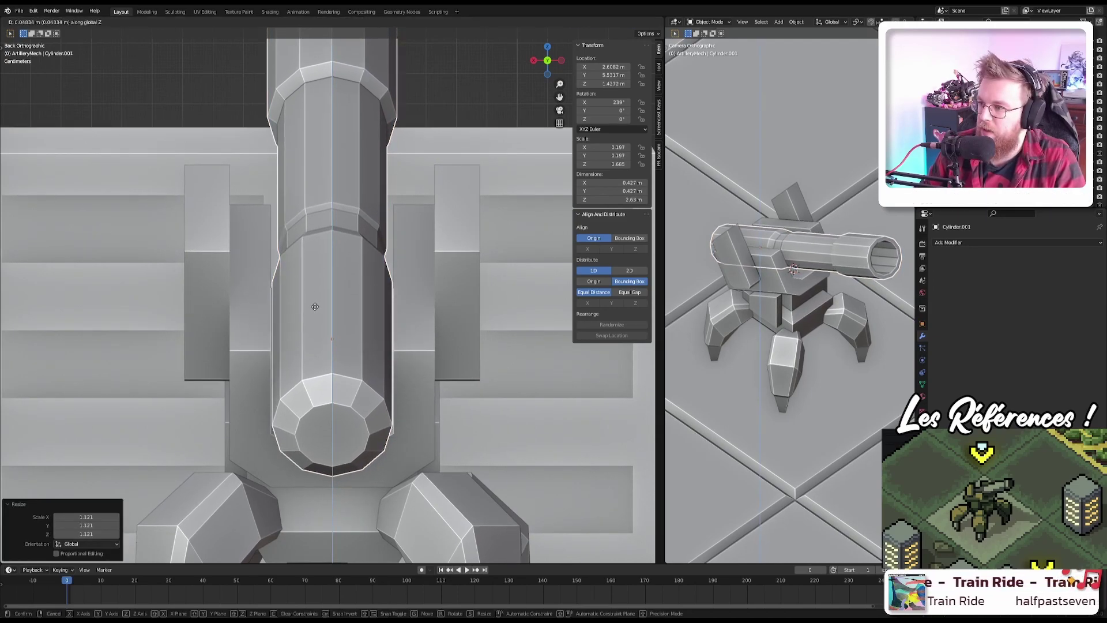
{"action": "left_click", "coordinate": [313, 315]}
{"action": "middle_click_drag", "start_coordinate": [313, 316], "coordinate": [481, 393]}
Step: In right orthographic X-ray view, slide the barrel along its own local Z axis
{"action": "key", "text": "KP_5"}
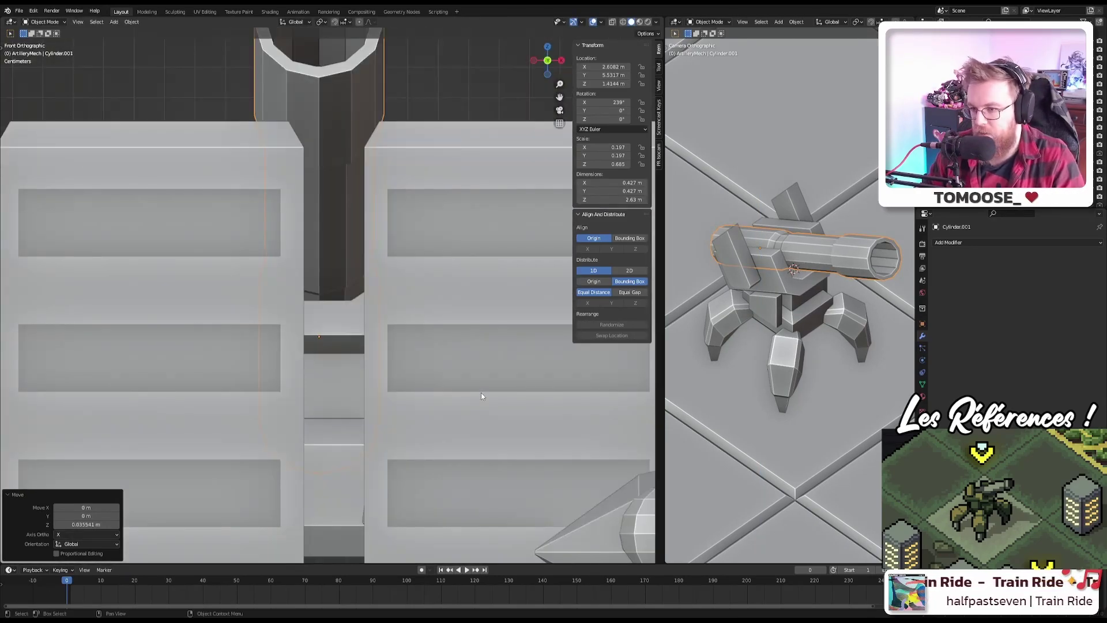
{"action": "key", "text": "KP_3"}
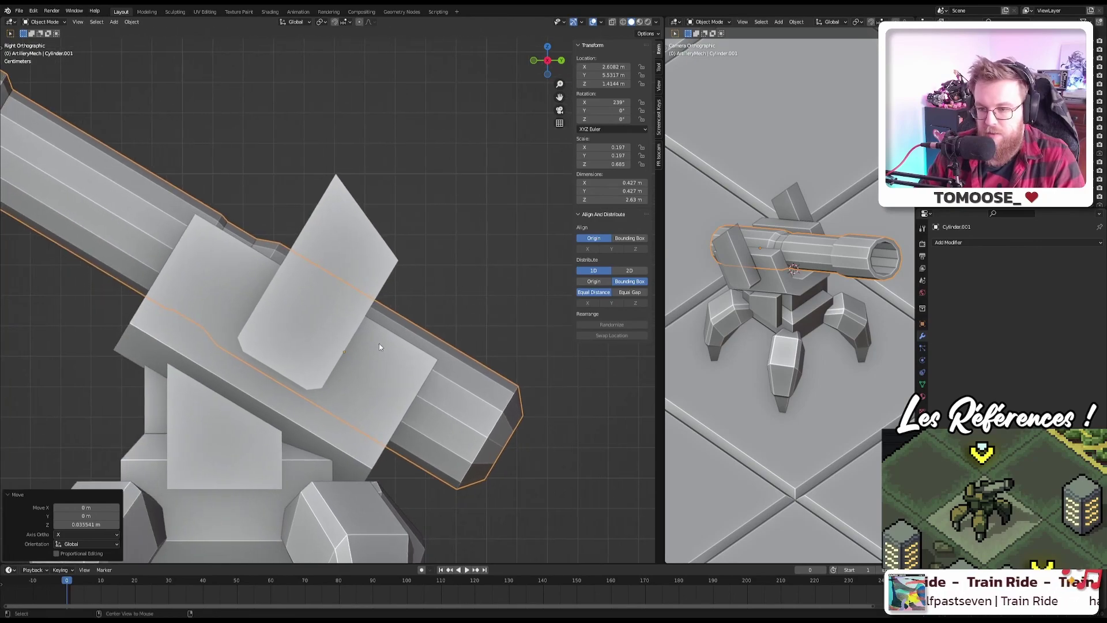
{"action": "key", "text": "alt+z"}
{"action": "scroll", "coordinate": [426, 413], "scroll_direction": "up", "scroll_amount": 1}
{"action": "key", "text": "g"}
{"action": "key", "text": "z"}
{"action": "key", "text": "z"}
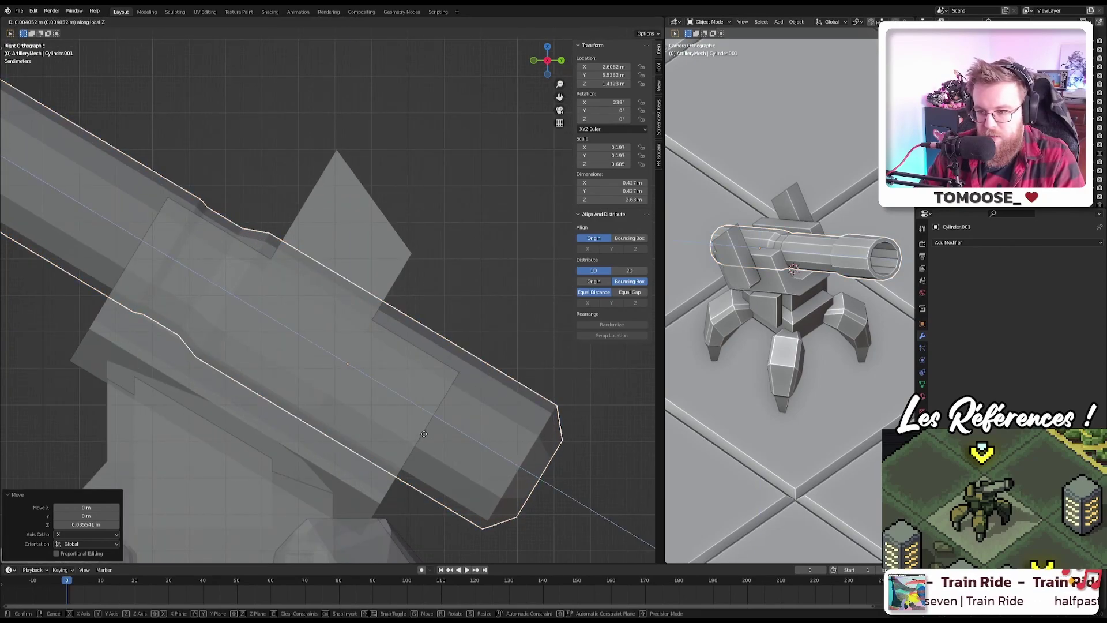
{"action": "key", "text": "z"}
{"action": "key", "text": "z"}
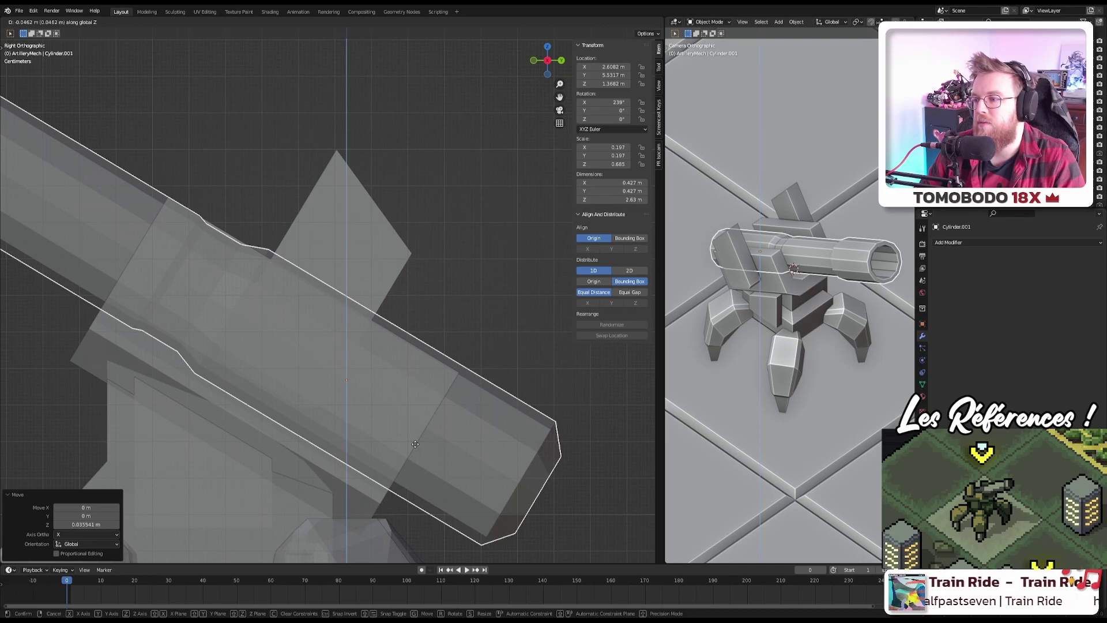
{"action": "left_click", "coordinate": [415, 444]}
{"action": "scroll", "coordinate": [415, 444], "scroll_direction": "down", "scroll_amount": 5}
Step: Enter Edit Mode on the barrel Cylinder.001 and save the file
{"action": "key", "text": "Tab"}
{"action": "middle_click_drag", "start_coordinate": [415, 444], "coordinate": [342, 364]}
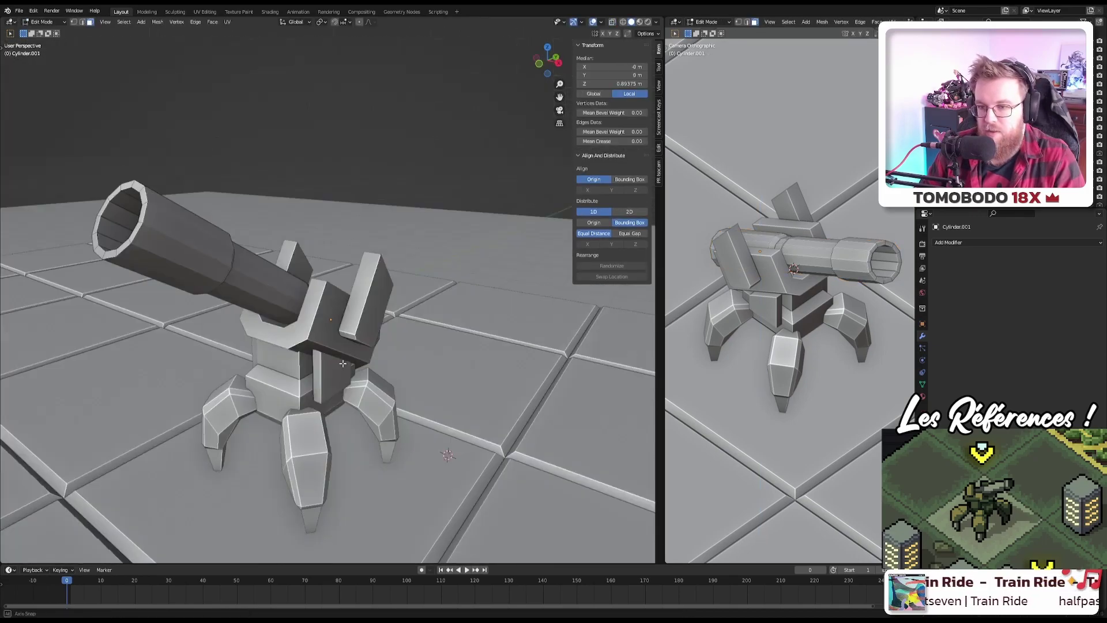
{"action": "scroll", "coordinate": [343, 363], "scroll_direction": "down", "scroll_amount": 5}
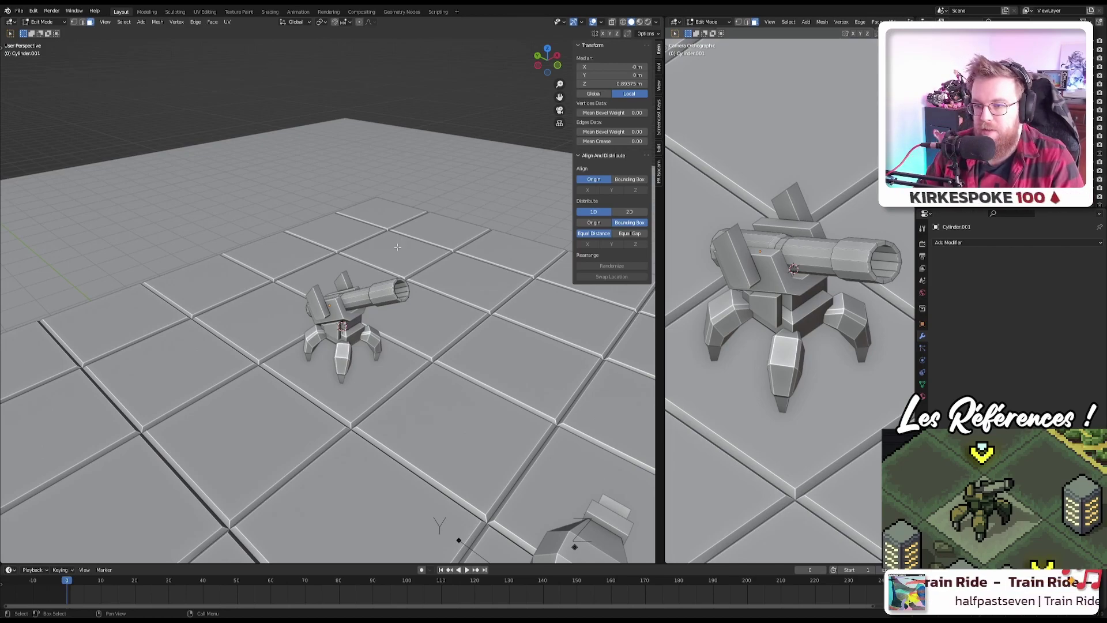
{"action": "scroll", "coordinate": [398, 246], "scroll_direction": "down", "scroll_amount": 3}
{"action": "scroll", "coordinate": [378, 299], "scroll_direction": "up", "scroll_amount": 5}
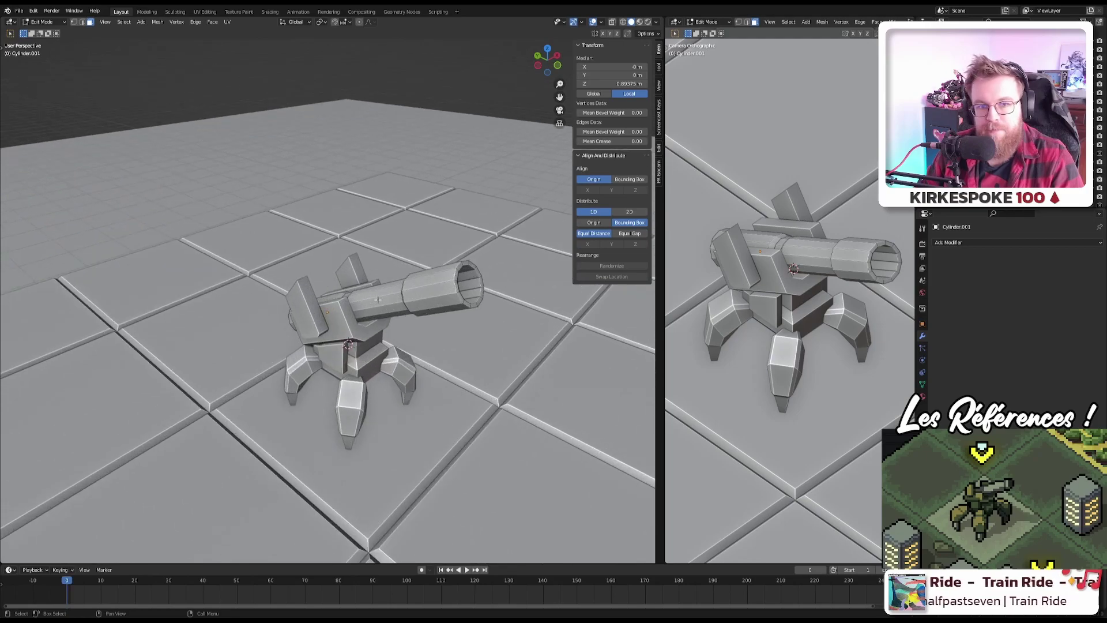
{"action": "key", "text": "ctrl+s"}
{"action": "middle_click_drag", "start_coordinate": [378, 299], "coordinate": [507, 302]}
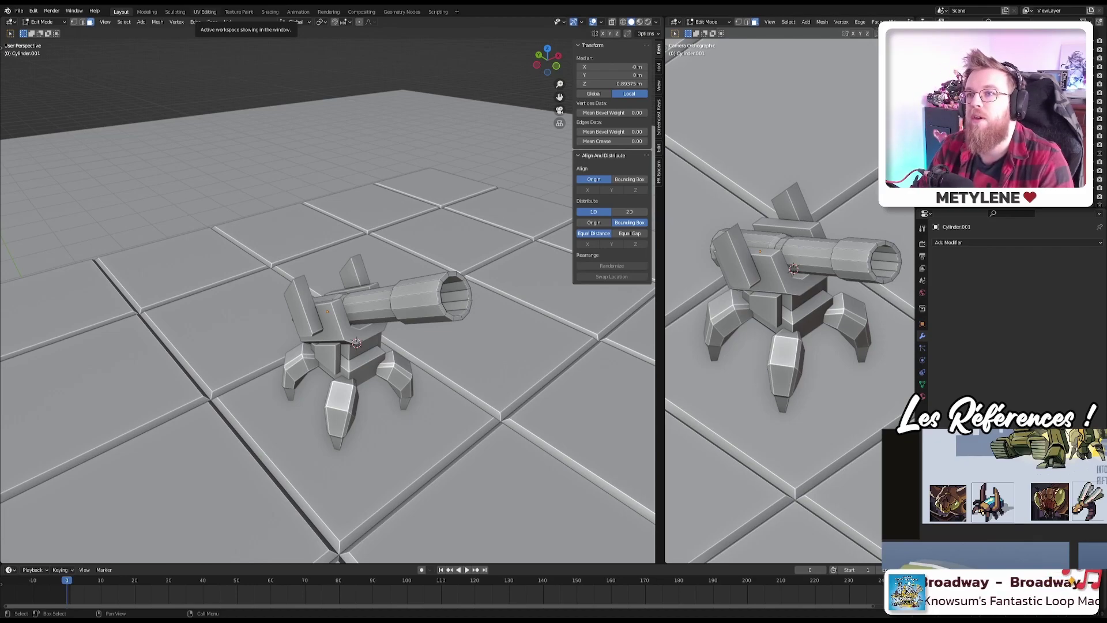
{"action": "scroll", "coordinate": [420, 258], "scroll_direction": "down", "scroll_amount": 3}
{"action": "middle_click_drag", "start_coordinate": [519, 266], "coordinate": [245, 396], "text": "shift"}
{"action": "scroll", "coordinate": [420, 258], "scroll_direction": "up", "scroll_amount": 4}
{"action": "scroll", "coordinate": [420, 257], "scroll_direction": "up", "scroll_amount": 2}
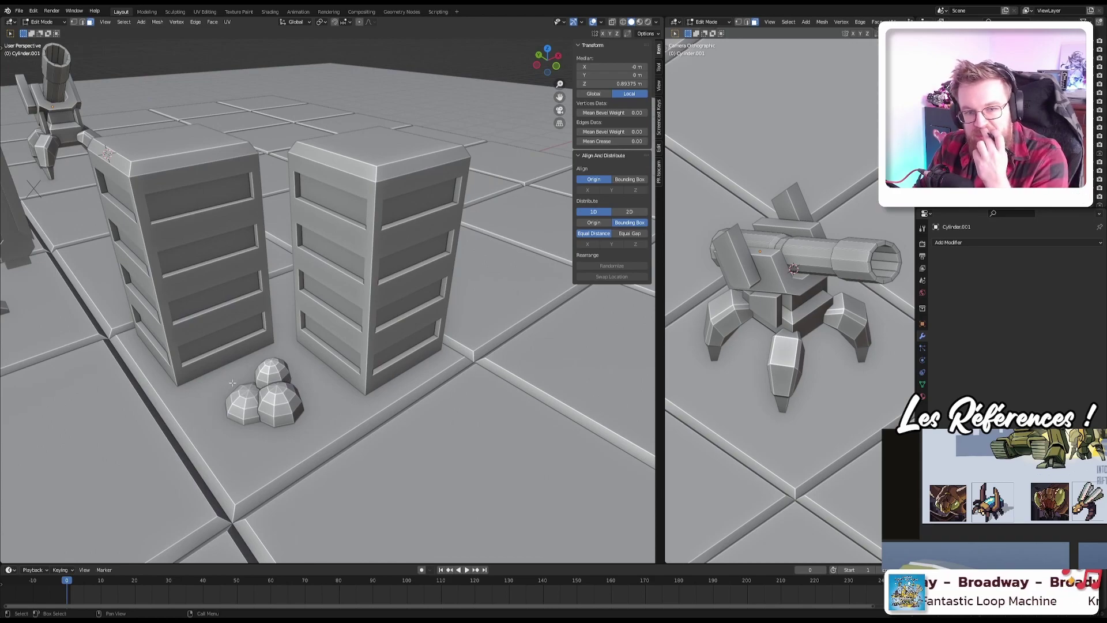
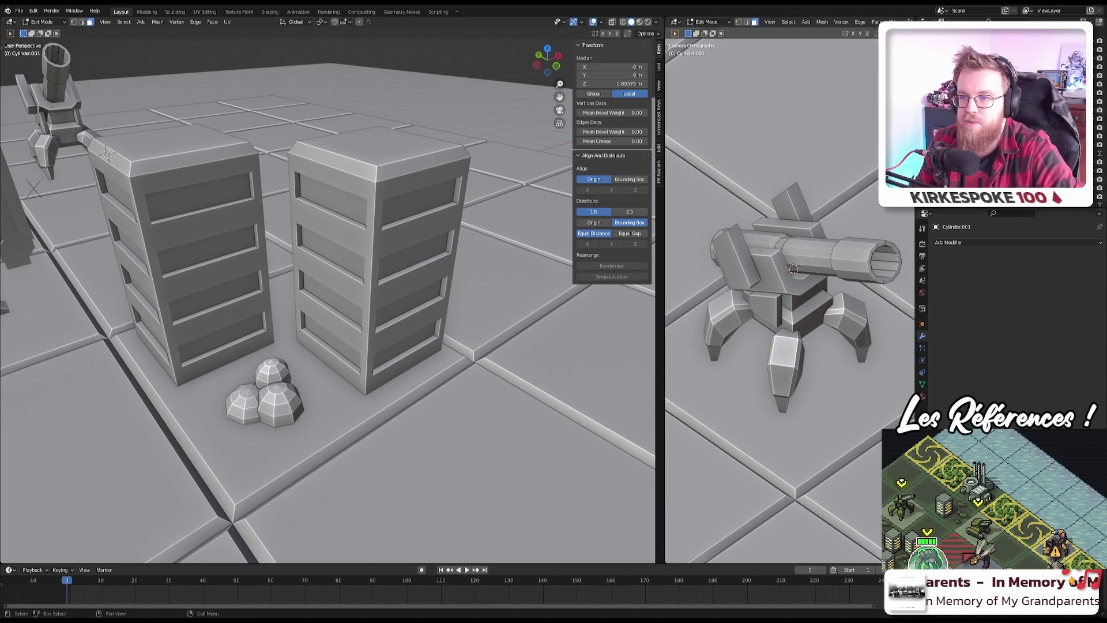
Step: Save the board scene to itb.blend, zooming and orbiting to view the whole board
{"action": "scroll", "coordinate": [328, 303], "scroll_direction": "down", "scroll_amount": 10}
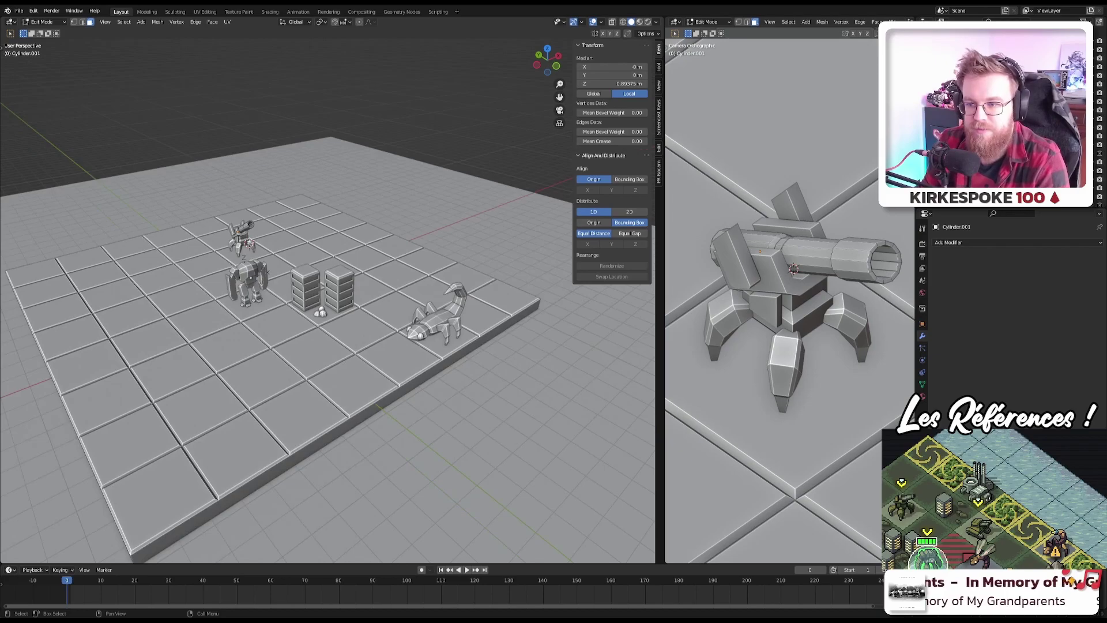
{"action": "middle_click_drag", "start_coordinate": [329, 271], "coordinate": [334, 222]}
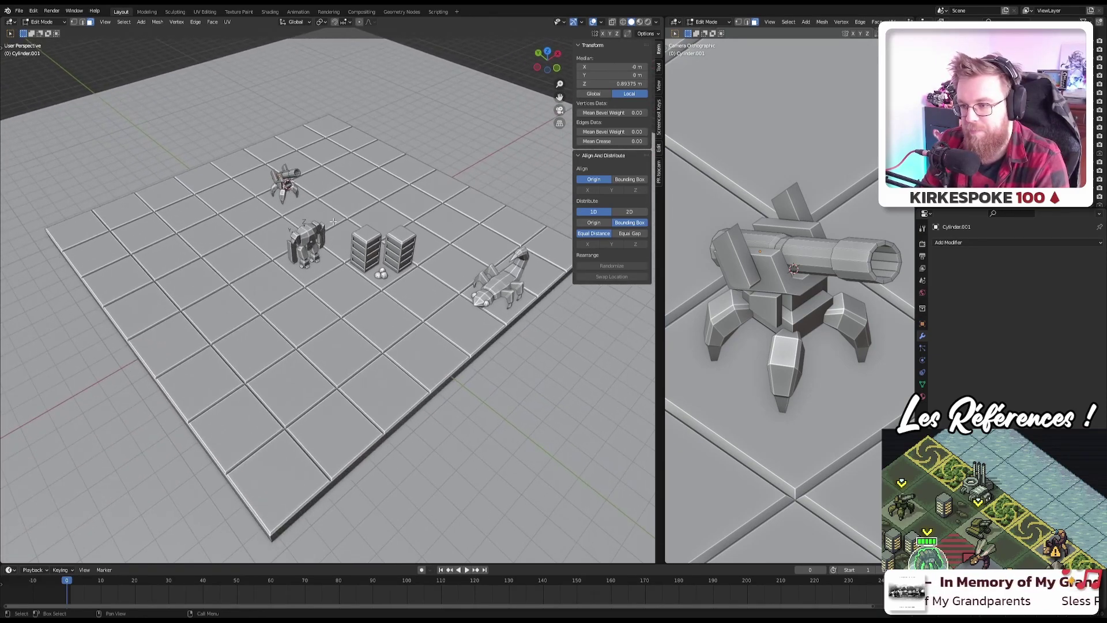
{"action": "scroll", "coordinate": [333, 222], "scroll_direction": "up", "scroll_amount": 3}
{"action": "key", "text": "ctrl+s"}
{"action": "scroll", "coordinate": [335, 242], "scroll_direction": "up", "scroll_amount": 3}
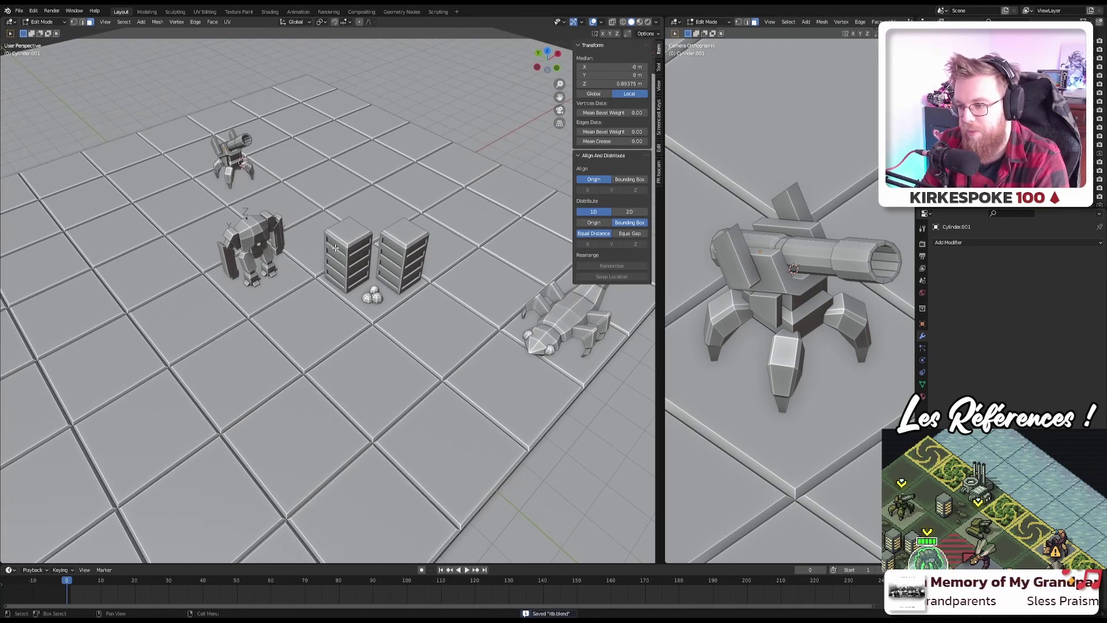
{"action": "scroll", "coordinate": [335, 248], "scroll_direction": "down", "scroll_amount": 3}
{"action": "scroll", "coordinate": [335, 248], "scroll_direction": "up", "scroll_amount": 3}
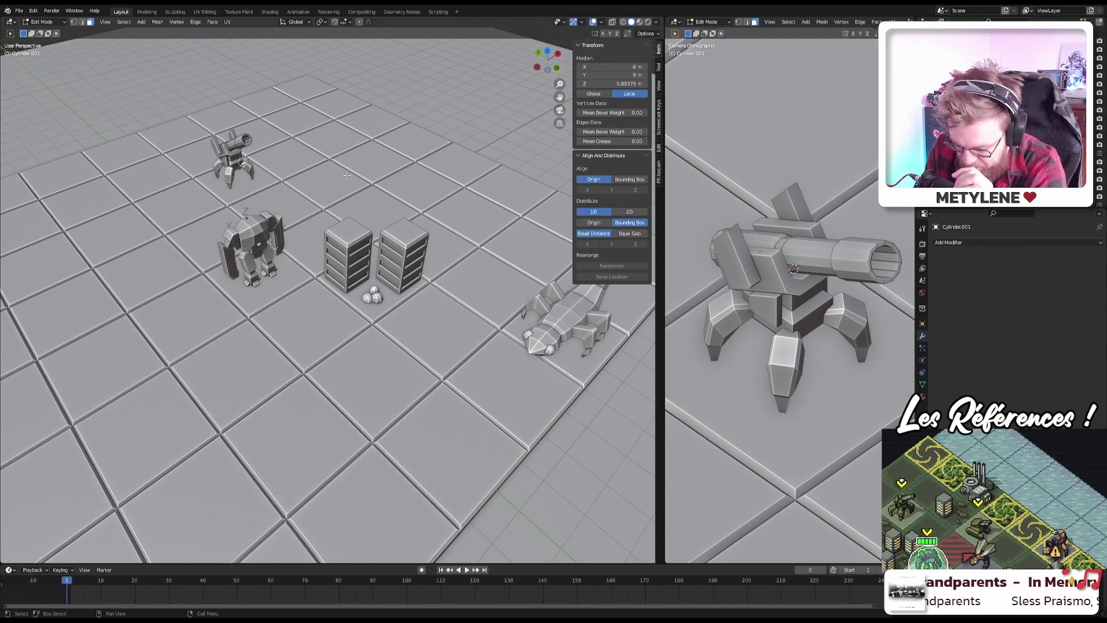
{"action": "scroll", "coordinate": [324, 179], "scroll_direction": "down", "scroll_amount": 4}
{"action": "scroll", "coordinate": [372, 177], "scroll_direction": "up", "scroll_amount": 2}
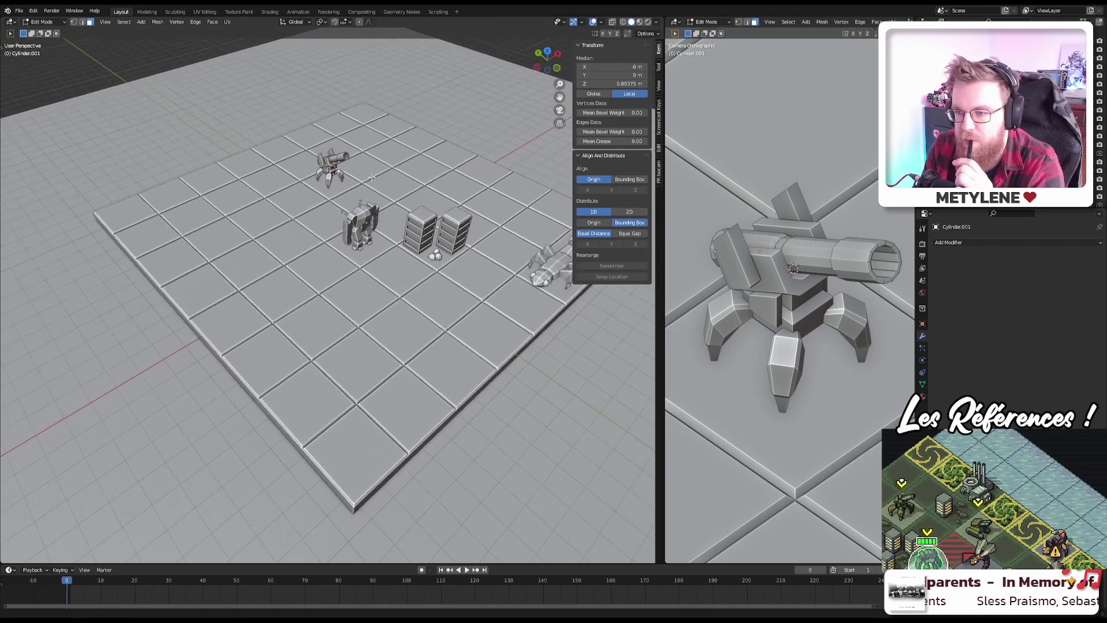
{"action": "middle_click_drag", "start_coordinate": [372, 177], "coordinate": [320, 206]}
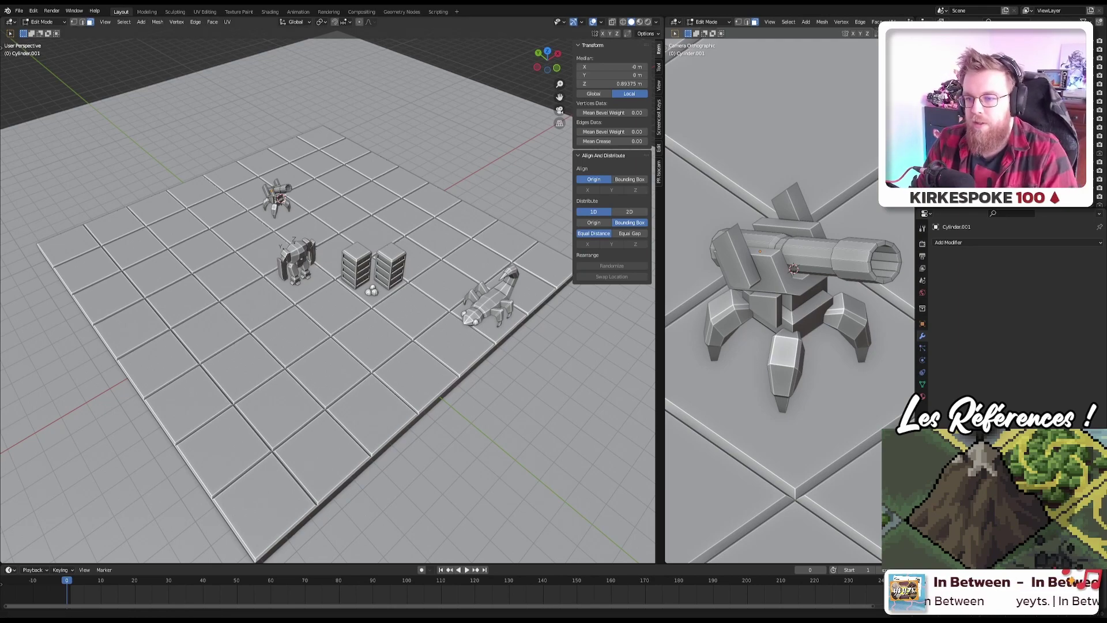
Step: Save, switch to top view, and add a cube positioned over an empty board tile
{"action": "middle_click_drag", "start_coordinate": [381, 295], "coordinate": [381, 274], "text": "shift"}
{"action": "key", "text": "ctrl+s"}
{"action": "key", "text": "KP_7"}
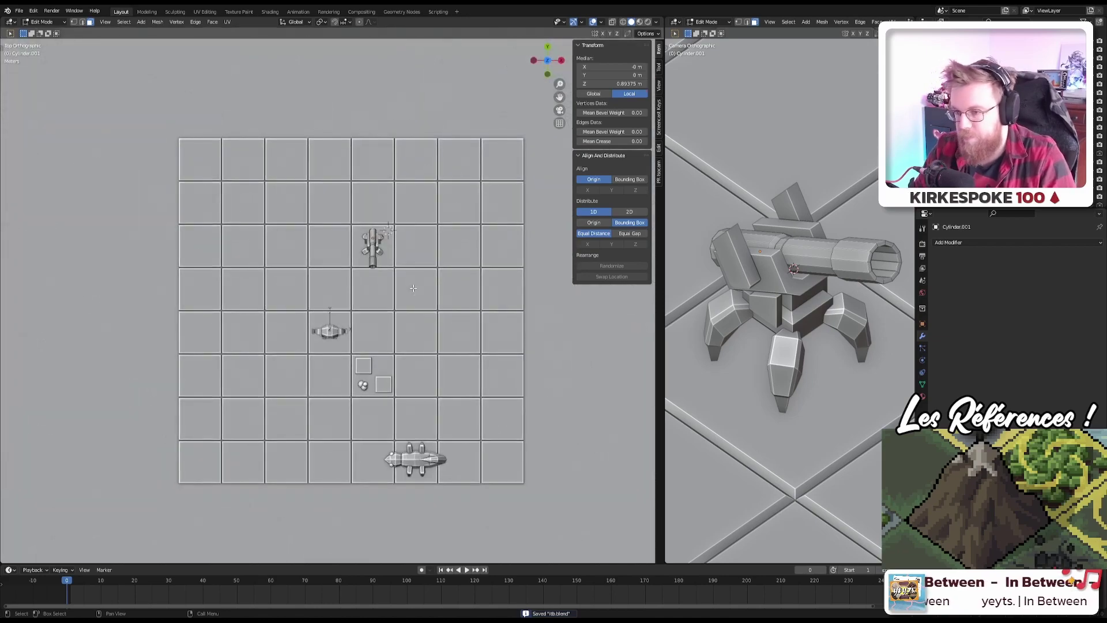
{"action": "scroll", "coordinate": [379, 323], "scroll_direction": "up", "scroll_amount": 3}
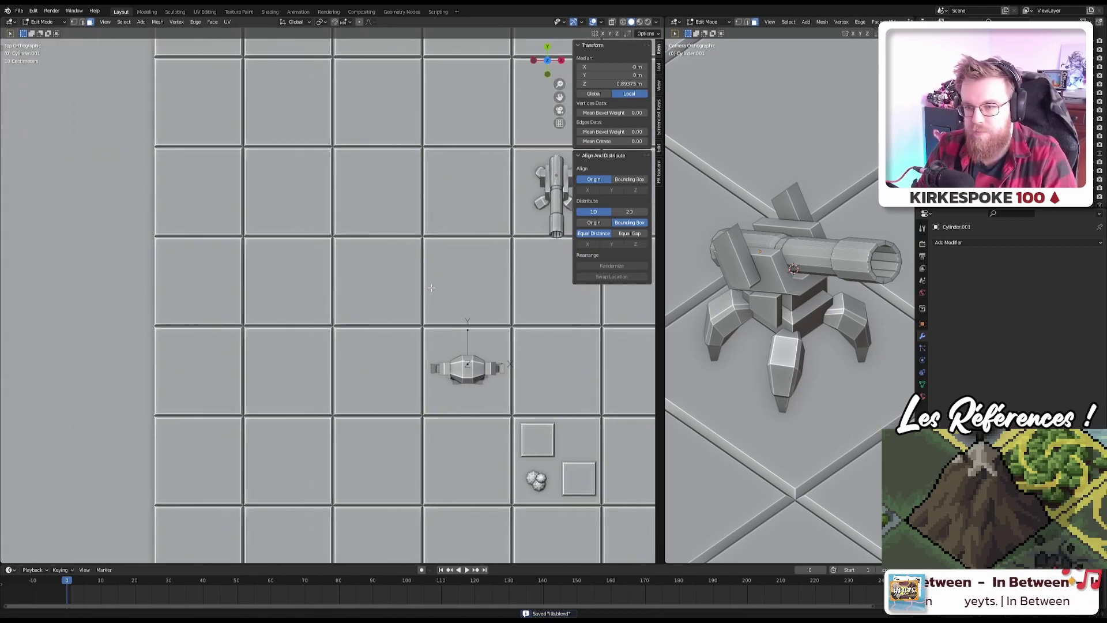
{"action": "key", "text": "shift+a"}
{"action": "left_click", "coordinate": [295, 299]}
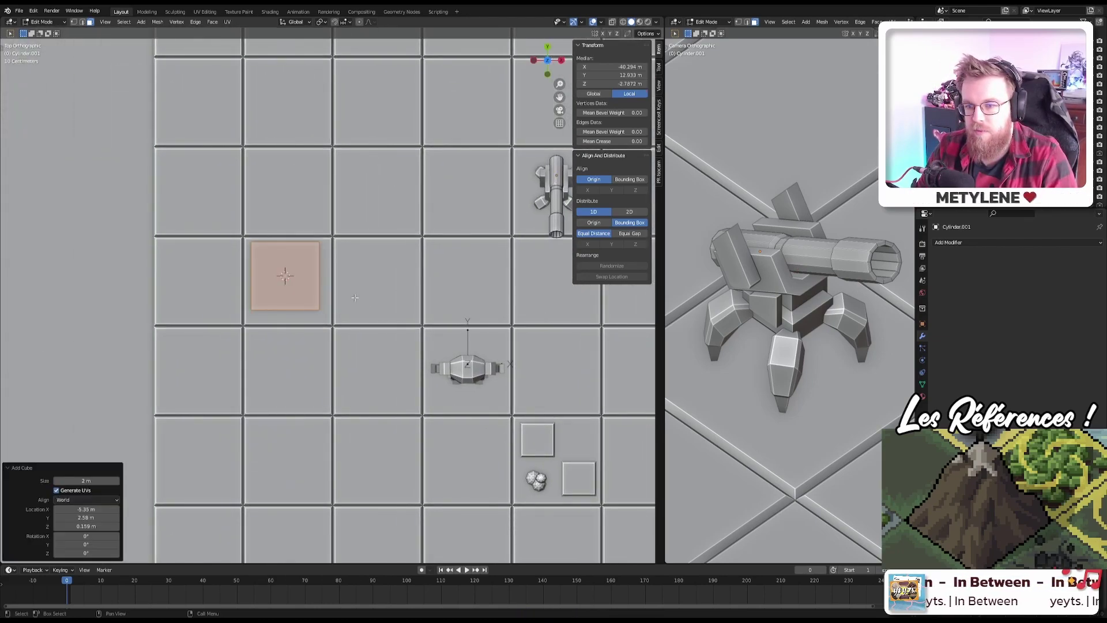
{"action": "key", "text": "g"}
{"action": "left_click", "coordinate": [319, 290]}
Step: Scale the cube up to 1.115 so it fills the tile
{"action": "key", "text": "s"}
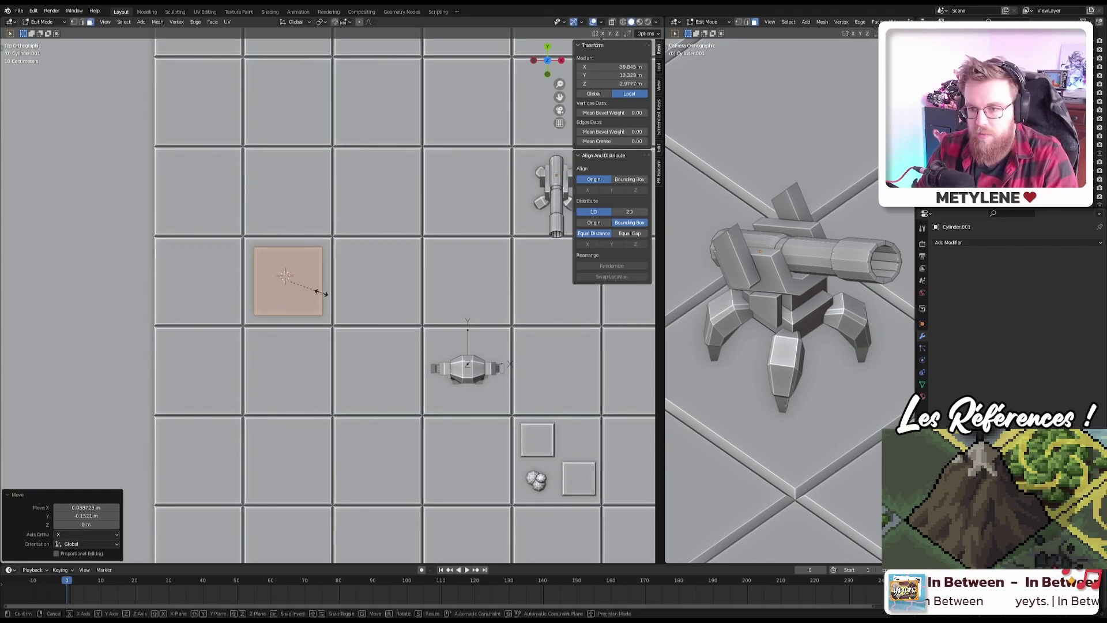
{"action": "left_click", "coordinate": [324, 292]}
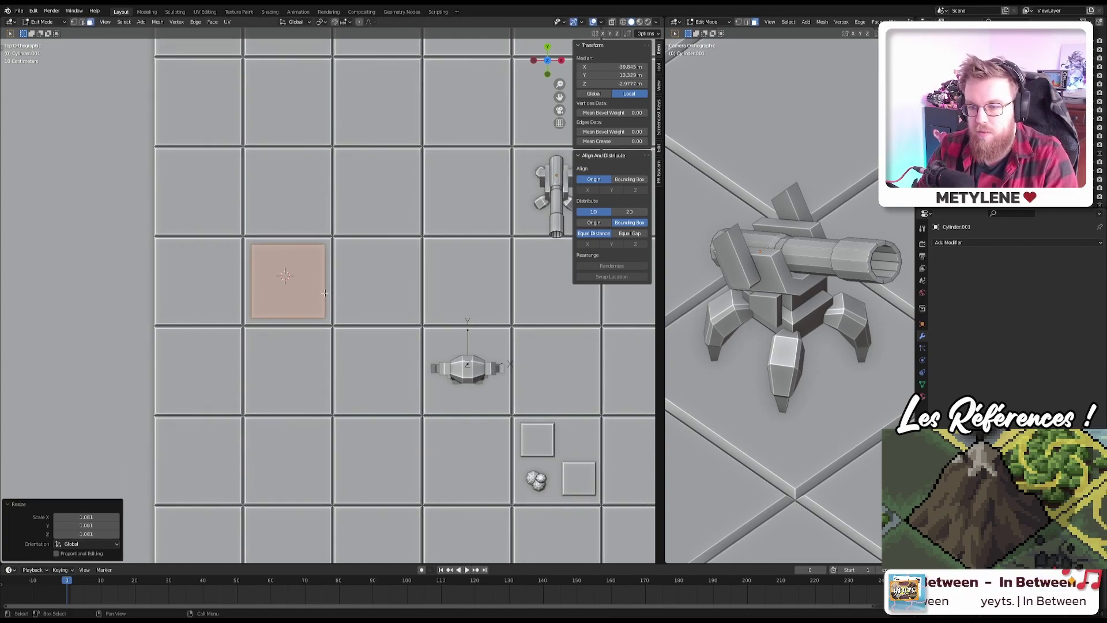
{"action": "key", "text": "s"}
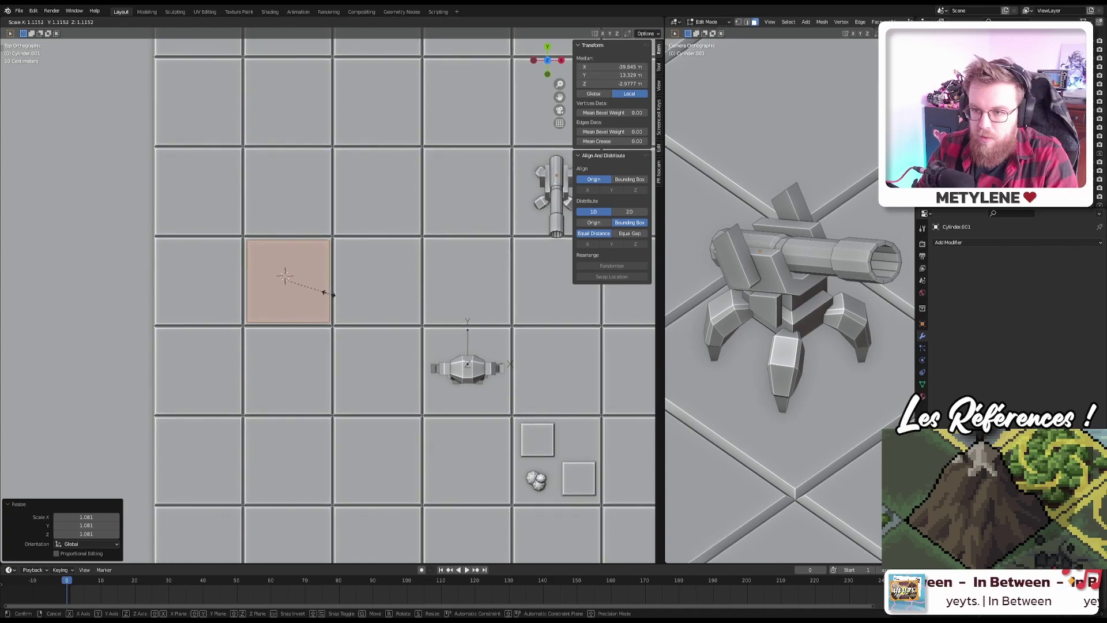
{"action": "left_click", "coordinate": [328, 298]}
Step: In front view, raise the cube vertically about 1.1971 m to rest on the board surface
{"action": "key", "text": "KP_1"}
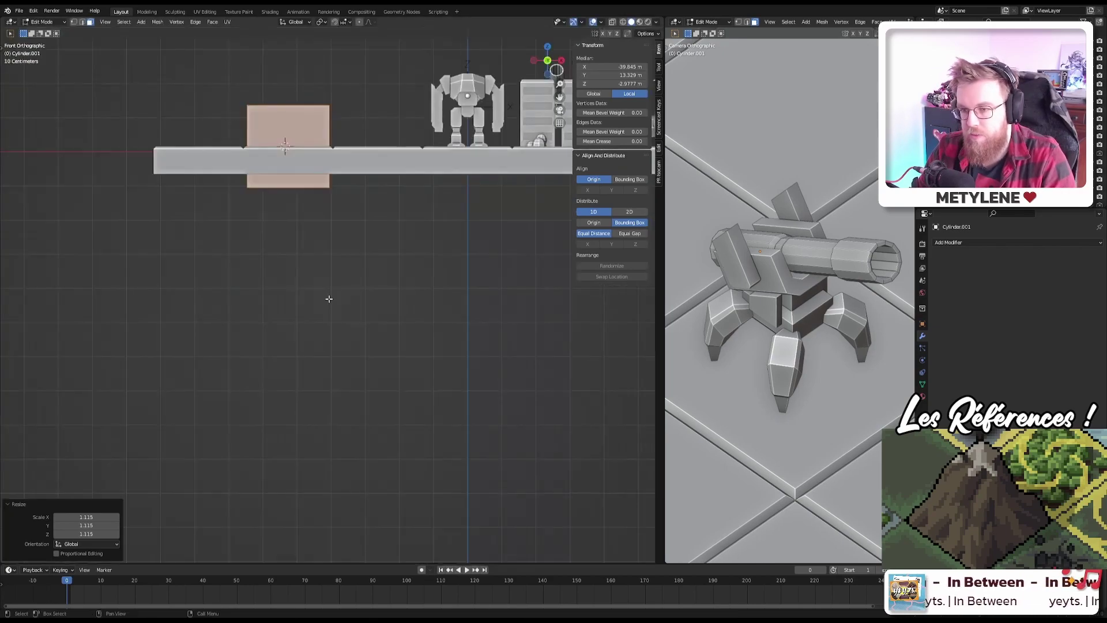
{"action": "scroll", "coordinate": [272, 181], "scroll_direction": "up", "scroll_amount": 2}
{"action": "middle_click_drag", "start_coordinate": [272, 180], "coordinate": [325, 425], "text": "shift"}
{"action": "key", "text": "g"}
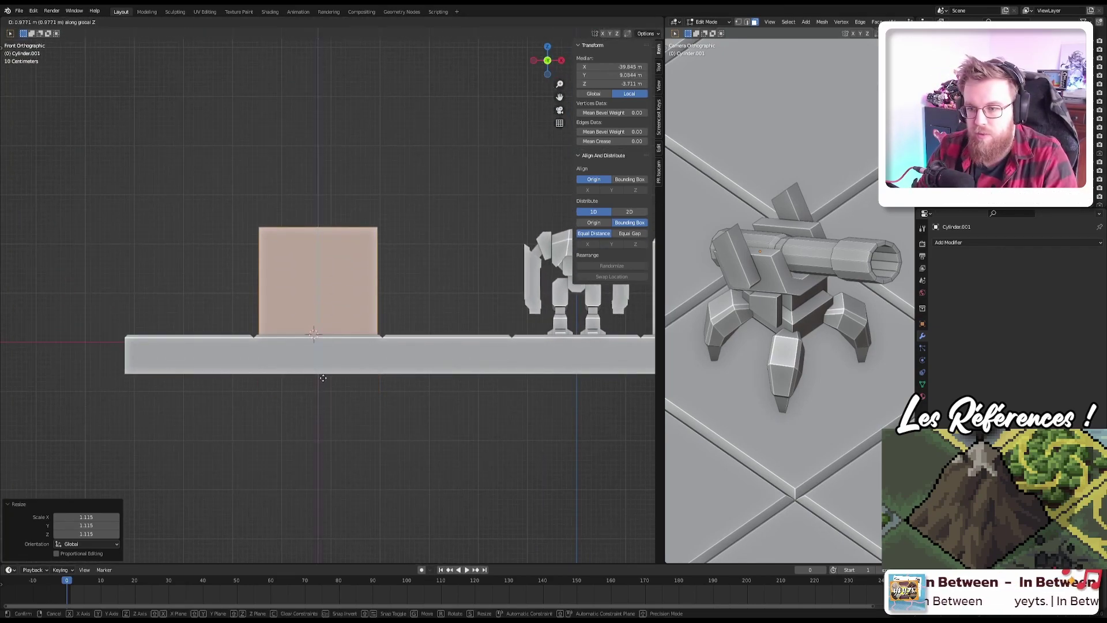
{"action": "key", "text": "z"}
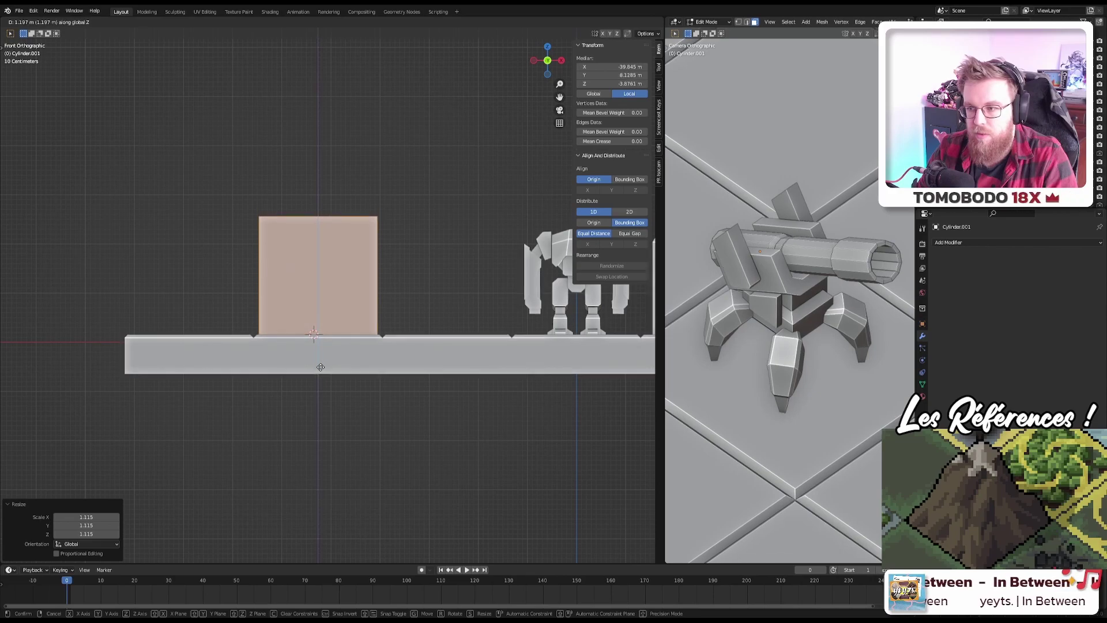
{"action": "left_click", "coordinate": [321, 366]}
{"action": "middle_click_drag", "start_coordinate": [321, 366], "coordinate": [493, 328]}
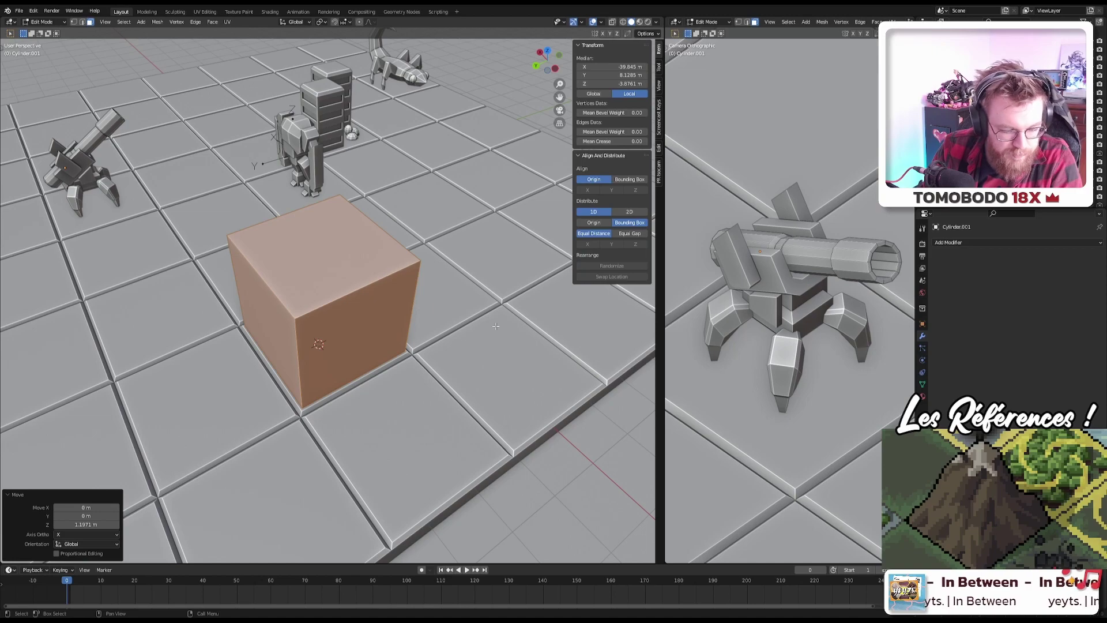
{"action": "left_click", "coordinate": [949, 242]}
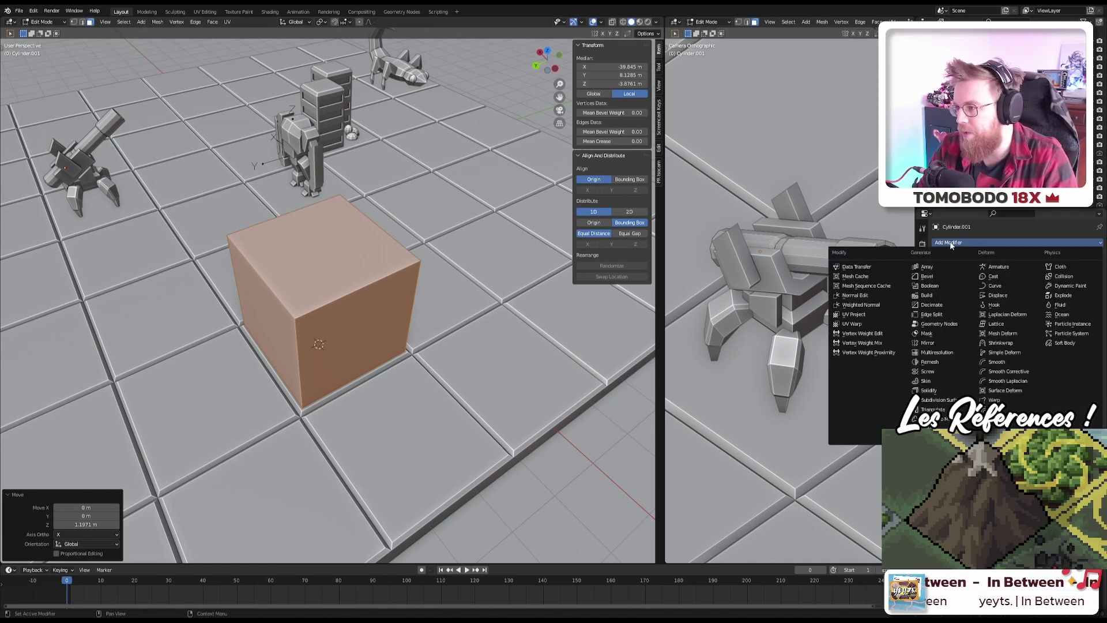
{"action": "left_click", "coordinate": [938, 400]}
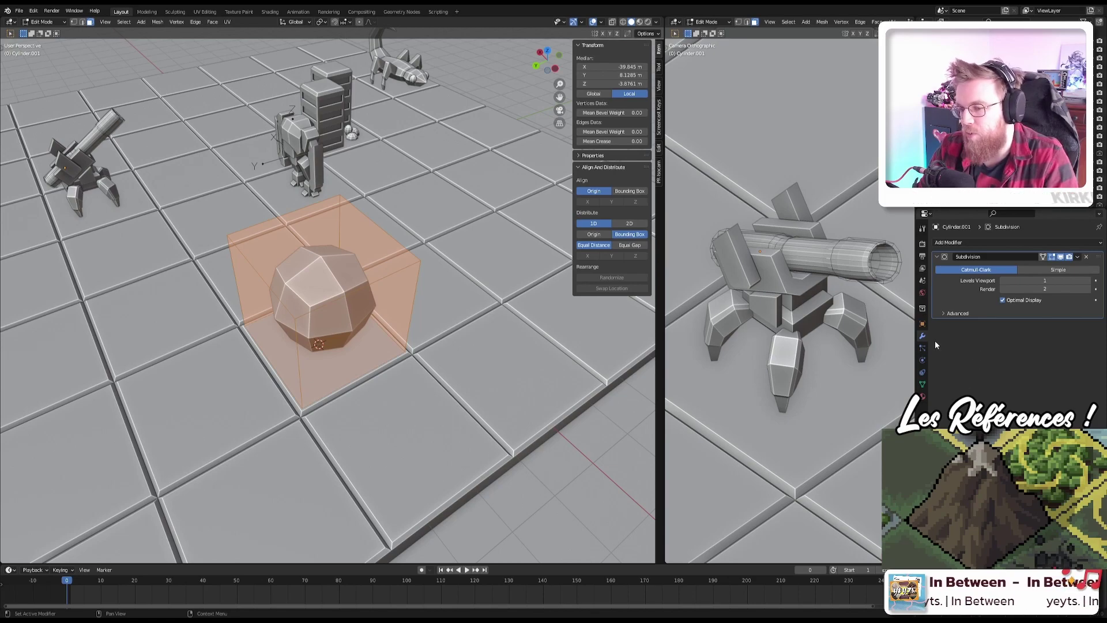
{"action": "left_click", "coordinate": [1036, 268]}
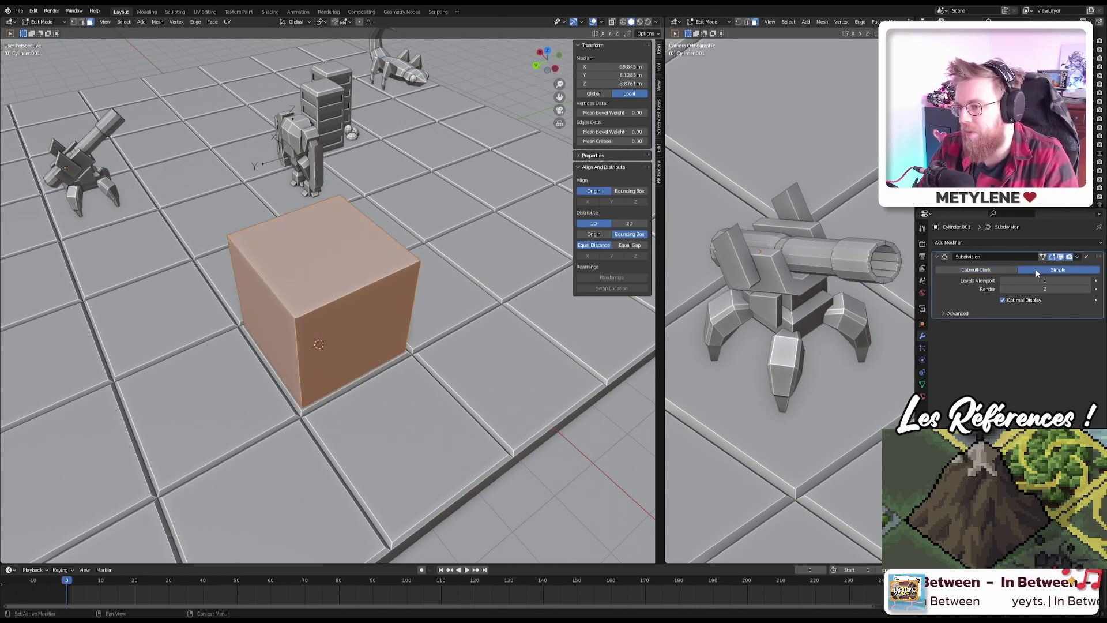
{"action": "left_click", "coordinate": [998, 271]}
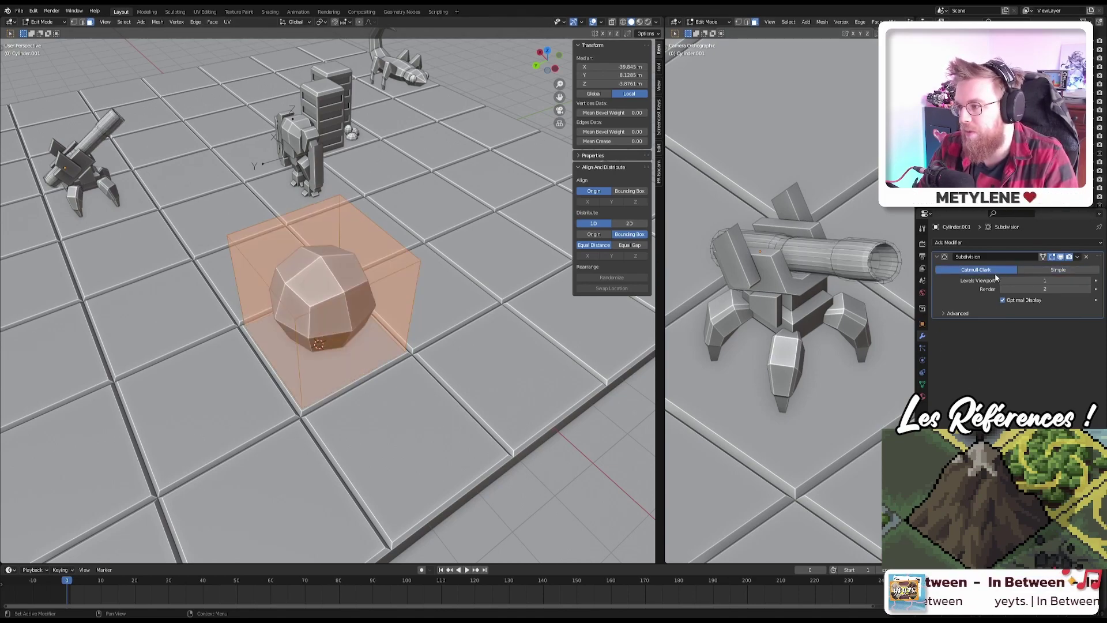
{"action": "left_click", "coordinate": [1087, 257]}
{"action": "scroll", "coordinate": [409, 326], "scroll_direction": "up", "scroll_amount": 4}
{"action": "scroll", "coordinate": [408, 326], "scroll_direction": "down", "scroll_amount": 3}
{"action": "scroll", "coordinate": [408, 325], "scroll_direction": "up", "scroll_amount": 5}
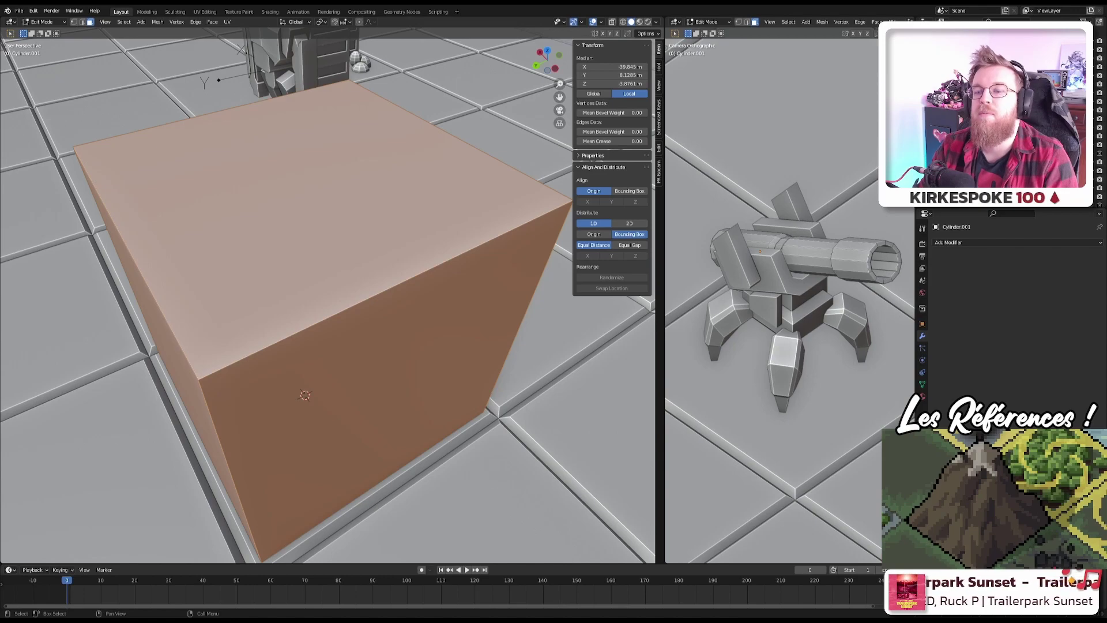
Step: In Edit Mode, shrink the cube's top face to a point, forming a pyramid
{"action": "scroll", "coordinate": [284, 246], "scroll_direction": "down", "scroll_amount": 1}
{"action": "key", "text": "Tab"}
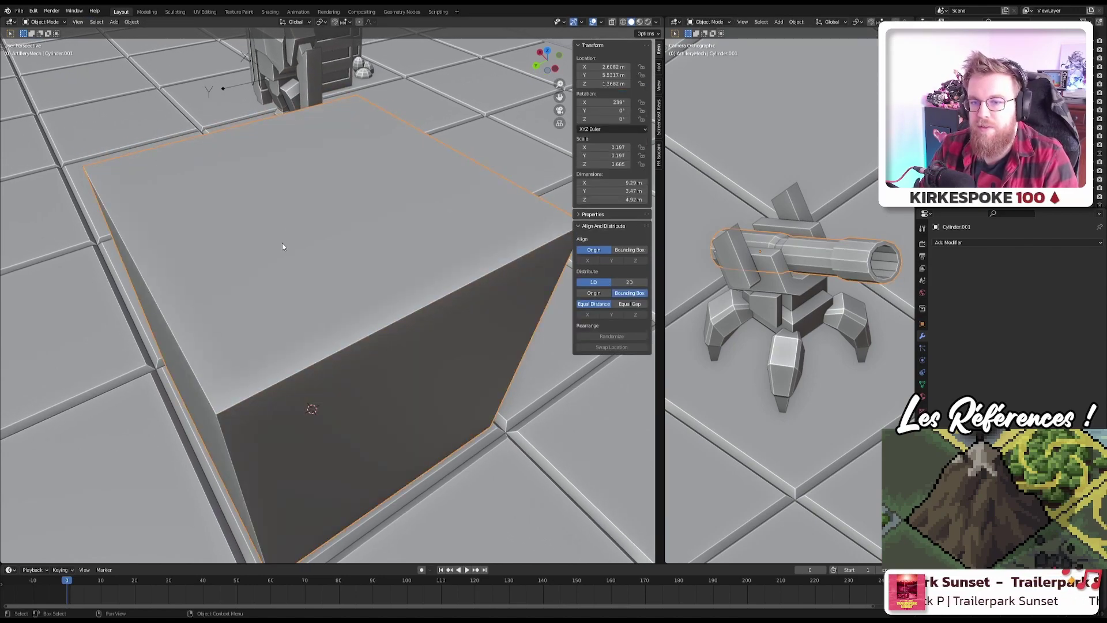
{"action": "key", "text": "Tab"}
{"action": "scroll", "coordinate": [282, 244], "scroll_direction": "down", "scroll_amount": 2}
{"action": "key", "text": "Tab"}
{"action": "key", "text": "Tab"}
{"action": "left_click", "coordinate": [307, 255]}
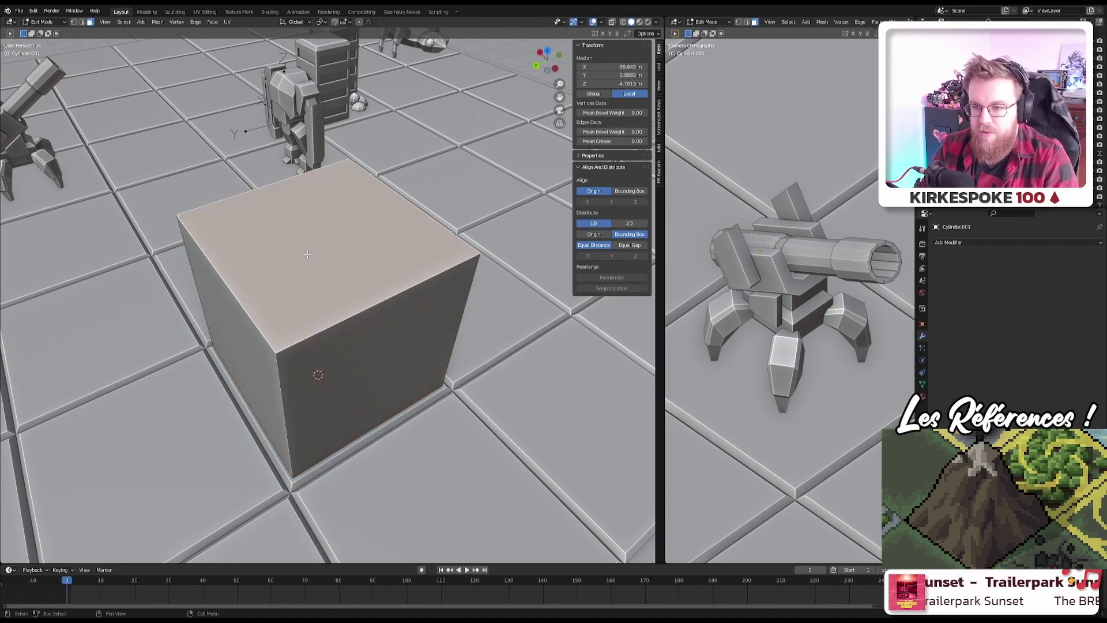
{"action": "key", "text": "s"}
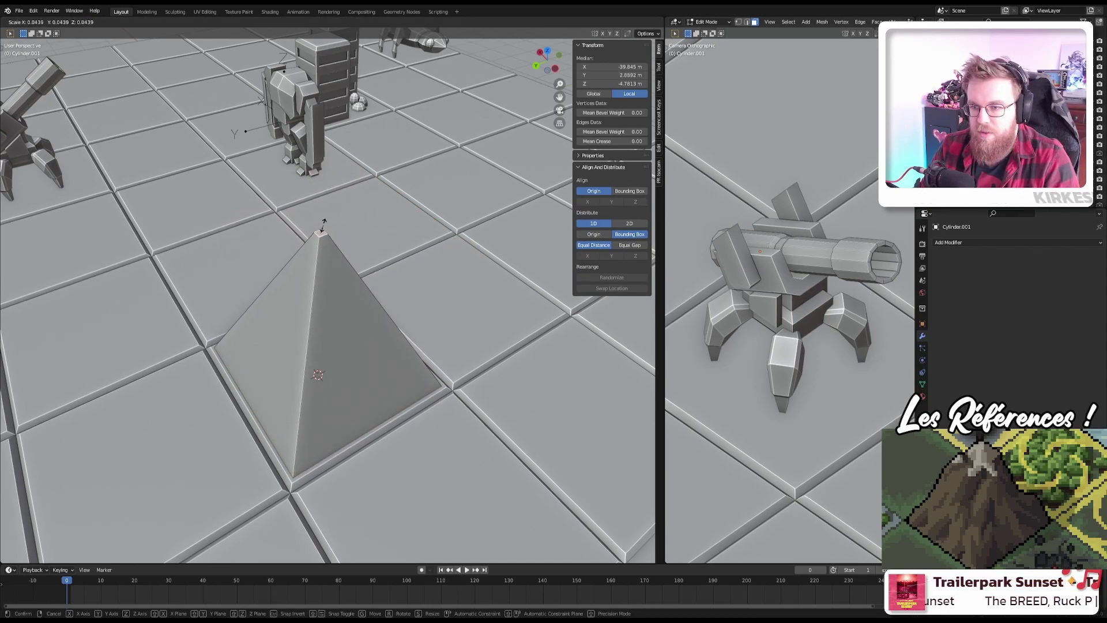
{"action": "left_click", "coordinate": [324, 230]}
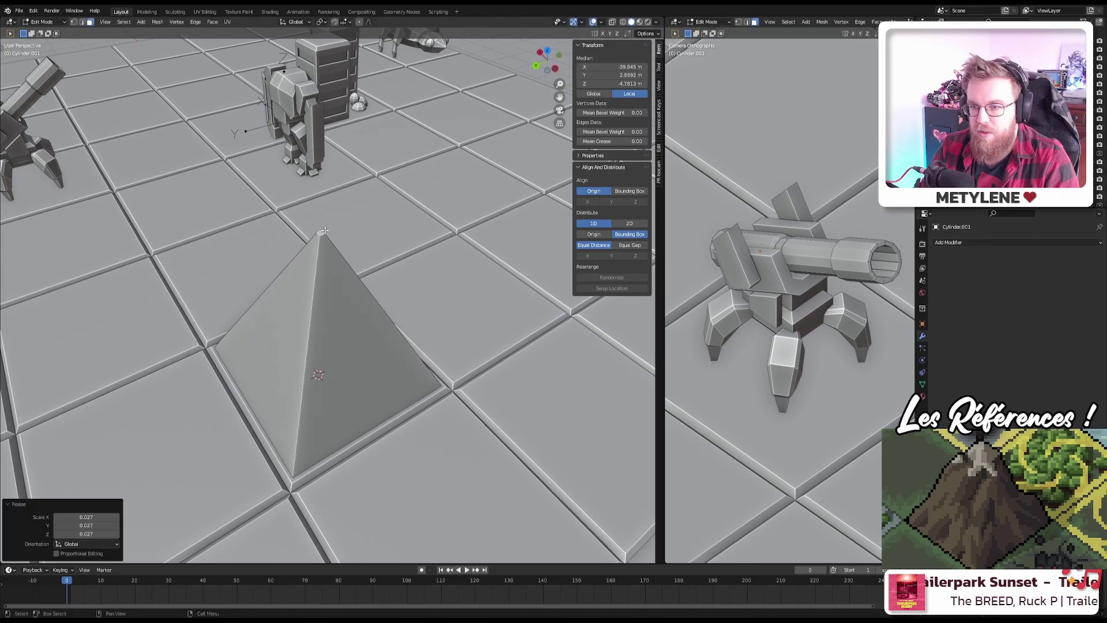
{"action": "middle_click_drag", "start_coordinate": [323, 230], "coordinate": [281, 253]}
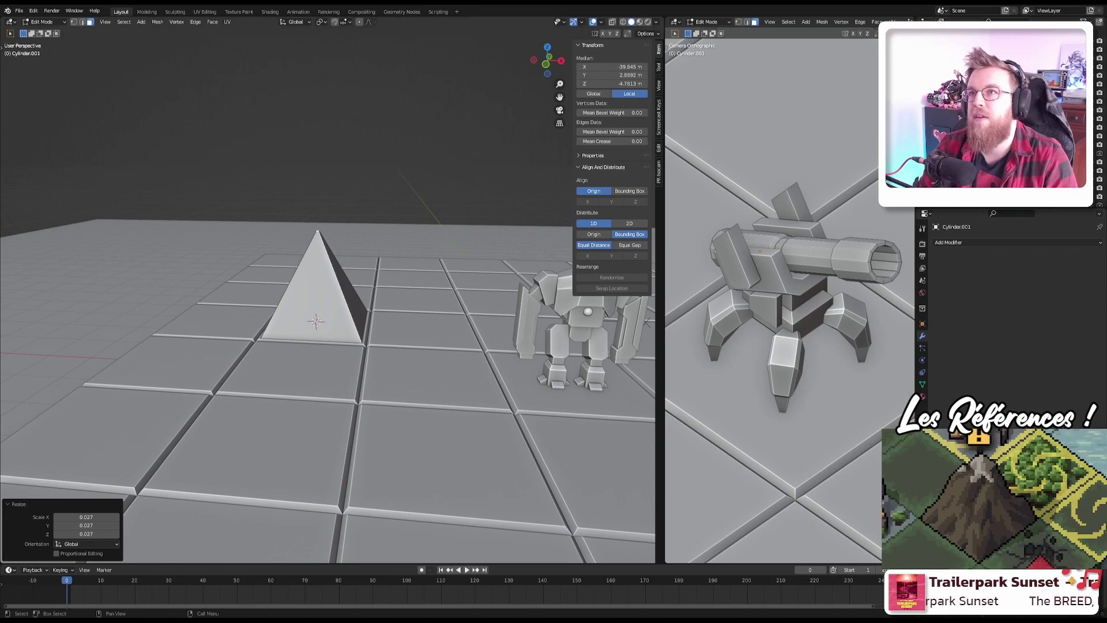
Step: In front orthographic view, raise the pyramid's apex straight up
{"action": "scroll", "coordinate": [390, 285], "scroll_direction": "up", "scroll_amount": 8}
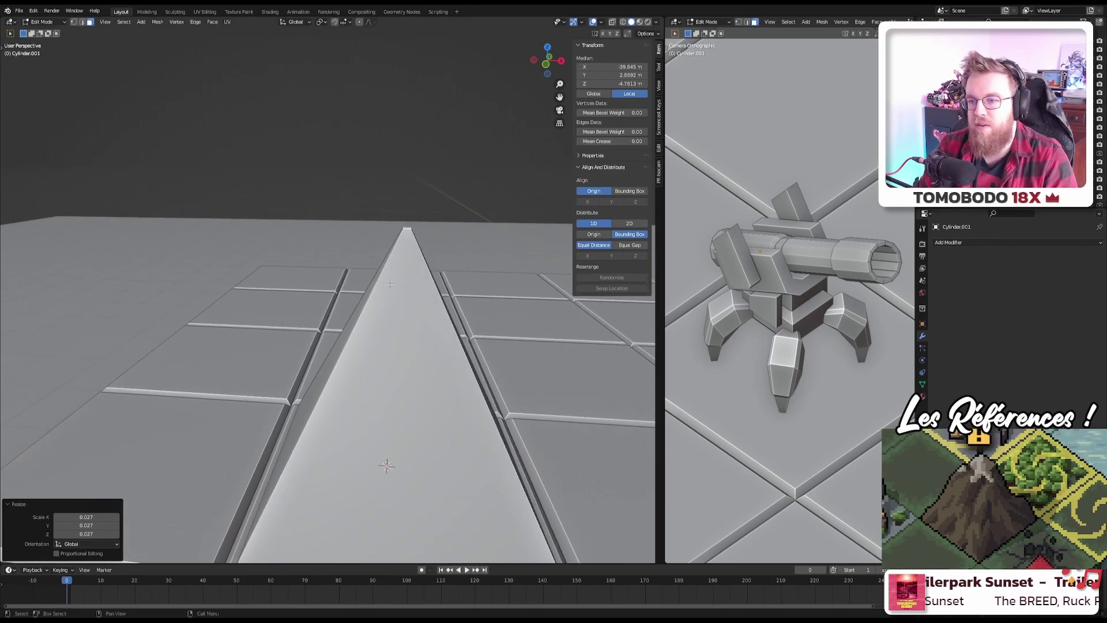
{"action": "scroll", "coordinate": [390, 284], "scroll_direction": "up", "scroll_amount": 4}
{"action": "key", "text": "KP_1"}
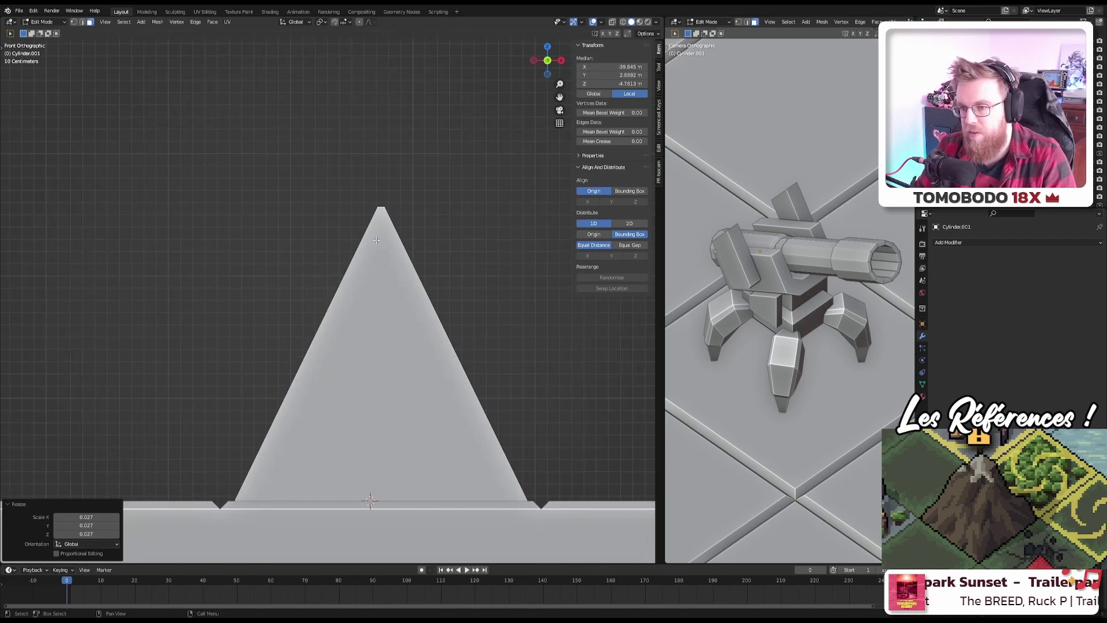
{"action": "key", "text": "g"}
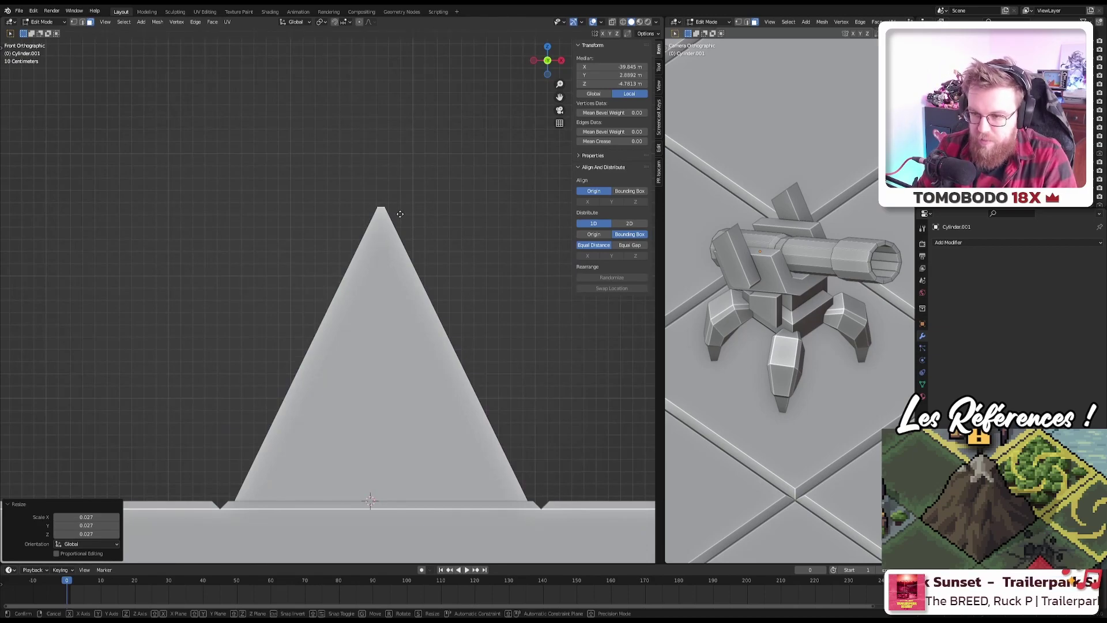
{"action": "key", "text": "z"}
{"action": "left_click", "coordinate": [401, 286]}
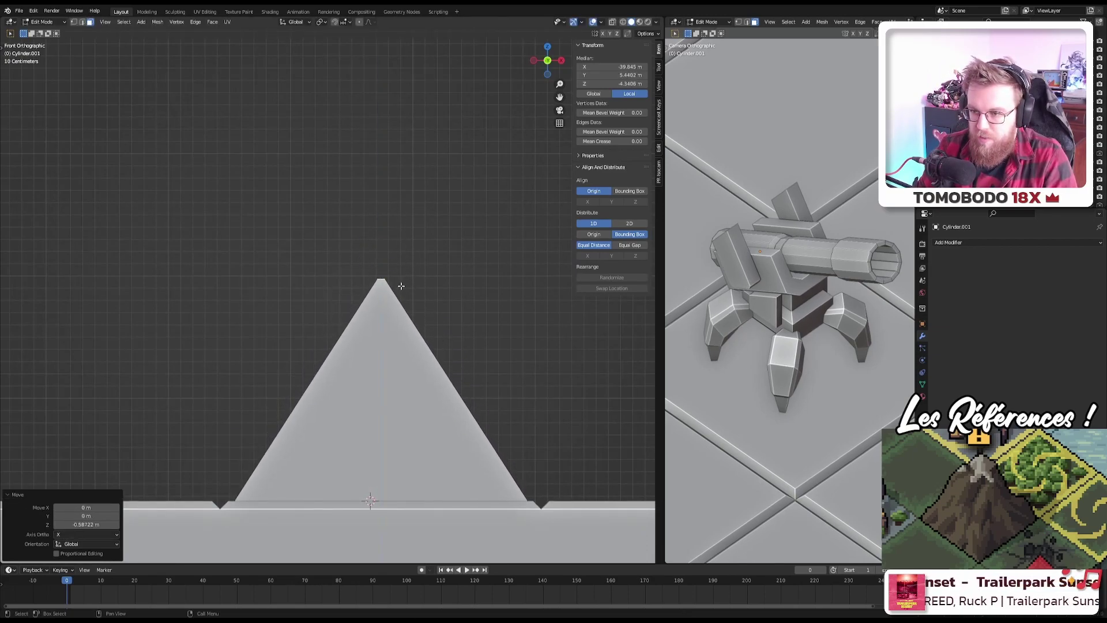
Step: Scale the apex to about 14.18 into a broad flat top, then orbit to inspect it
{"action": "key", "text": "s"}
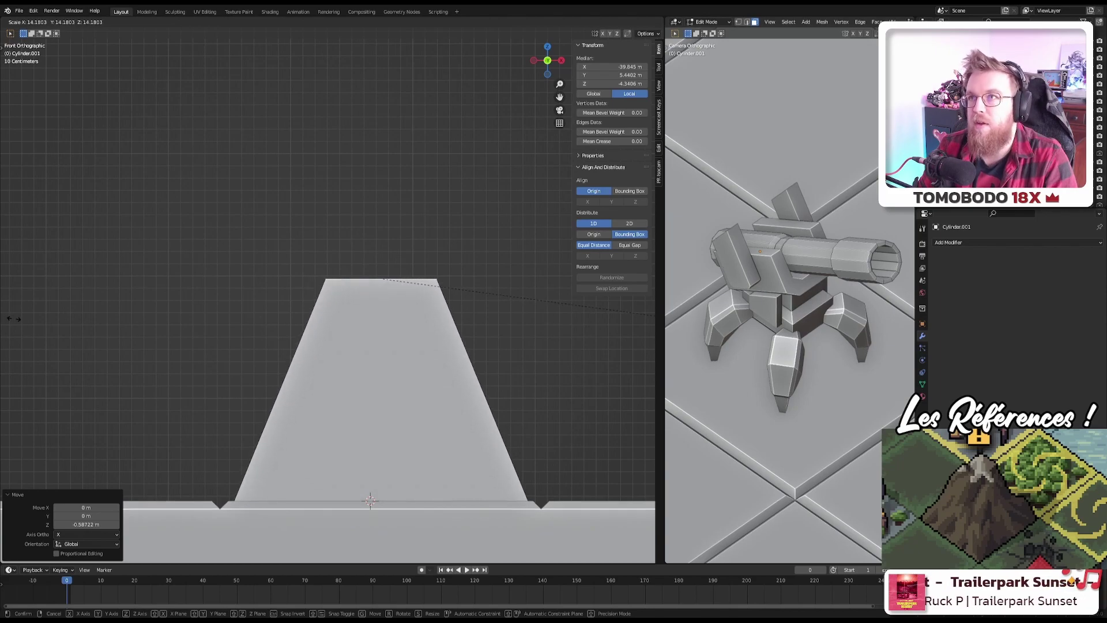
{"action": "left_click", "coordinate": [13, 318]}
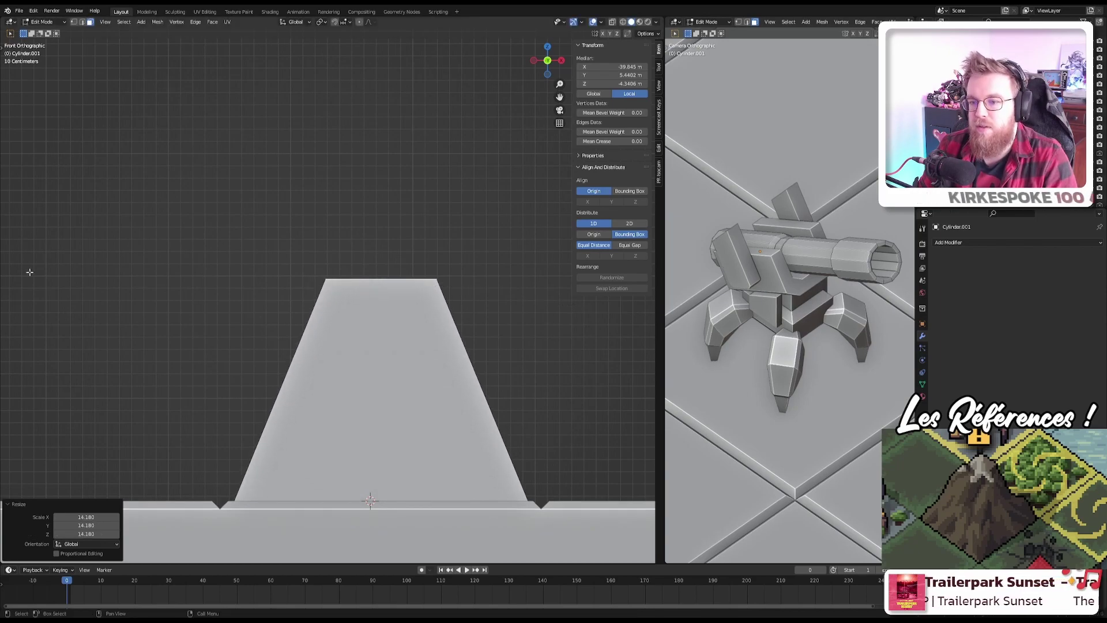
{"action": "scroll", "coordinate": [314, 261], "scroll_direction": "down", "scroll_amount": 1}
{"action": "scroll", "coordinate": [323, 271], "scroll_direction": "up", "scroll_amount": 3}
{"action": "middle_click_drag", "start_coordinate": [323, 271], "coordinate": [351, 292]}
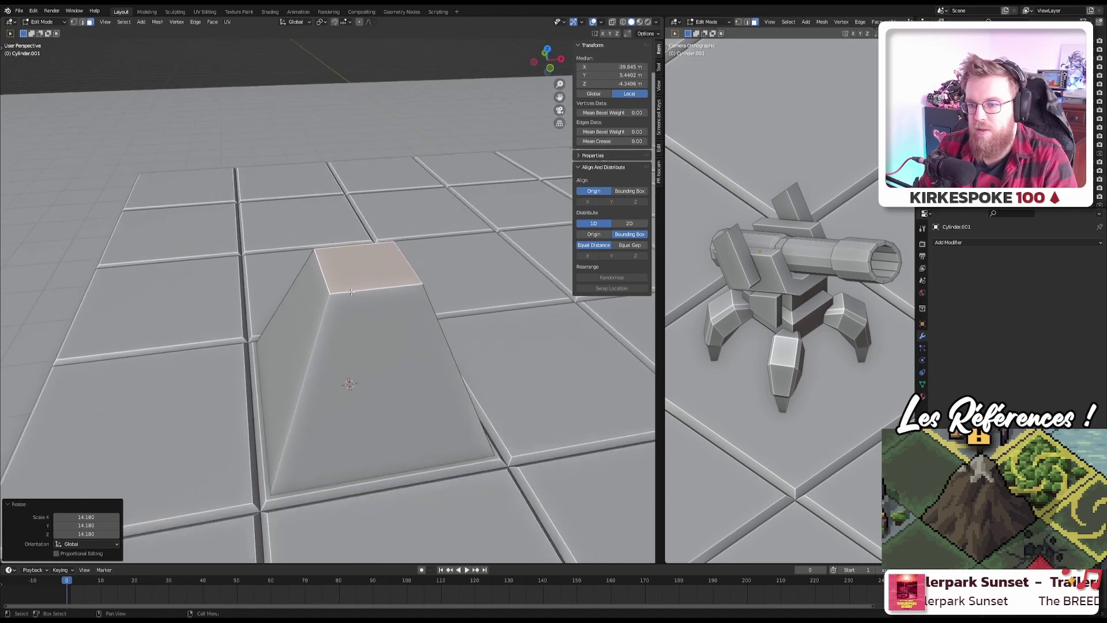
{"action": "scroll", "coordinate": [351, 291], "scroll_direction": "up", "scroll_amount": 3}
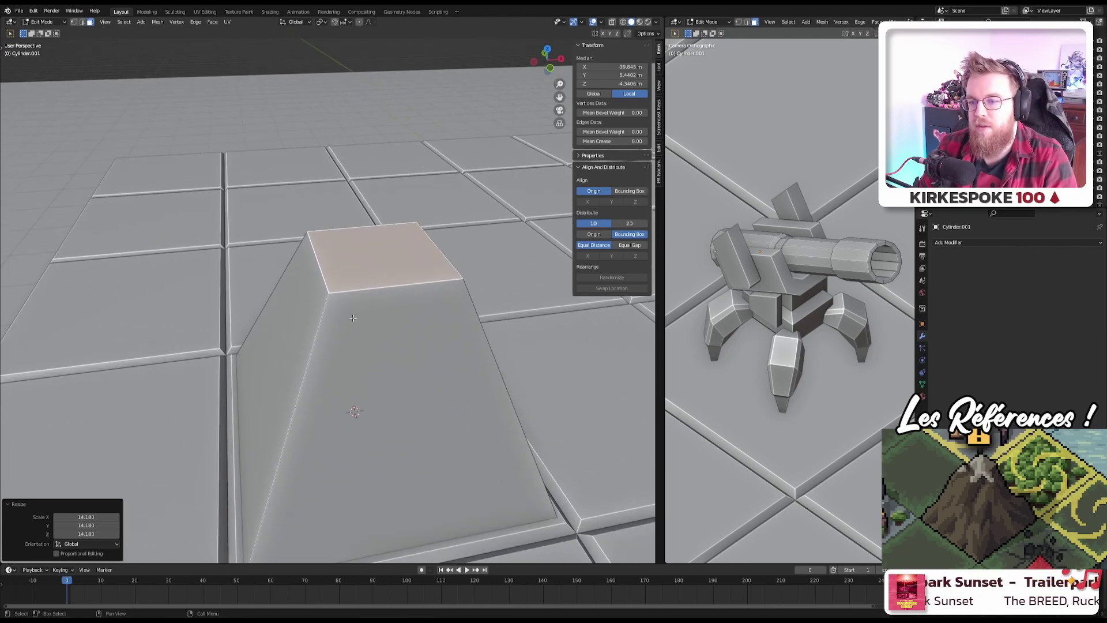
{"action": "middle_click_drag", "start_coordinate": [449, 412], "coordinate": [359, 334]}
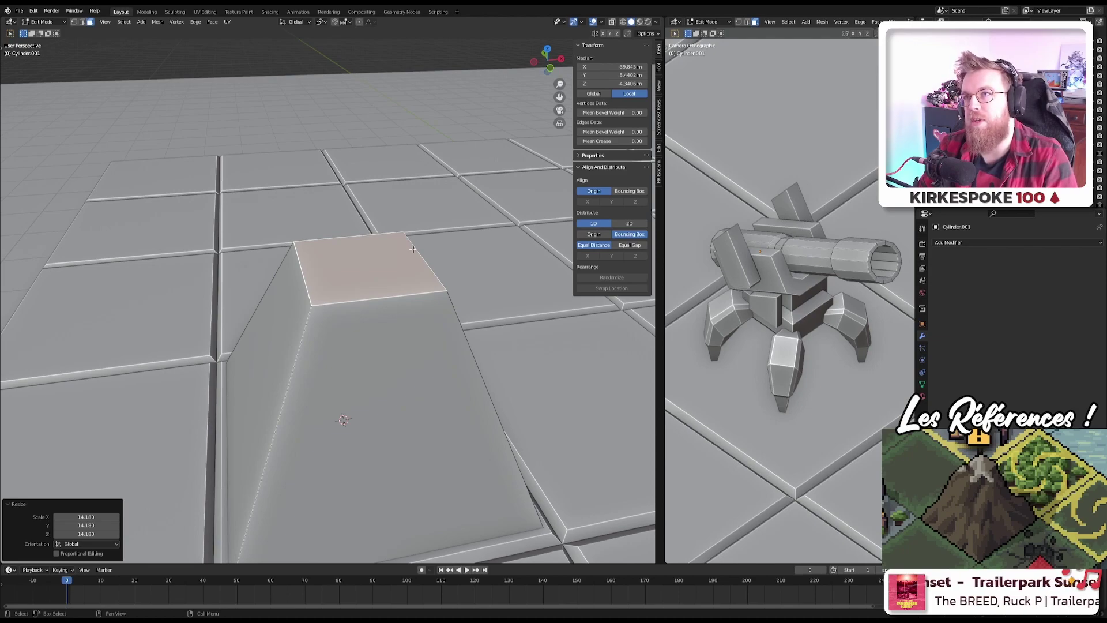
{"action": "middle_click_drag", "start_coordinate": [401, 250], "coordinate": [345, 311]}
Step: Extrude the top face slightly, inset it, and extrude the inset face upward into a box
{"action": "key", "text": "e"}
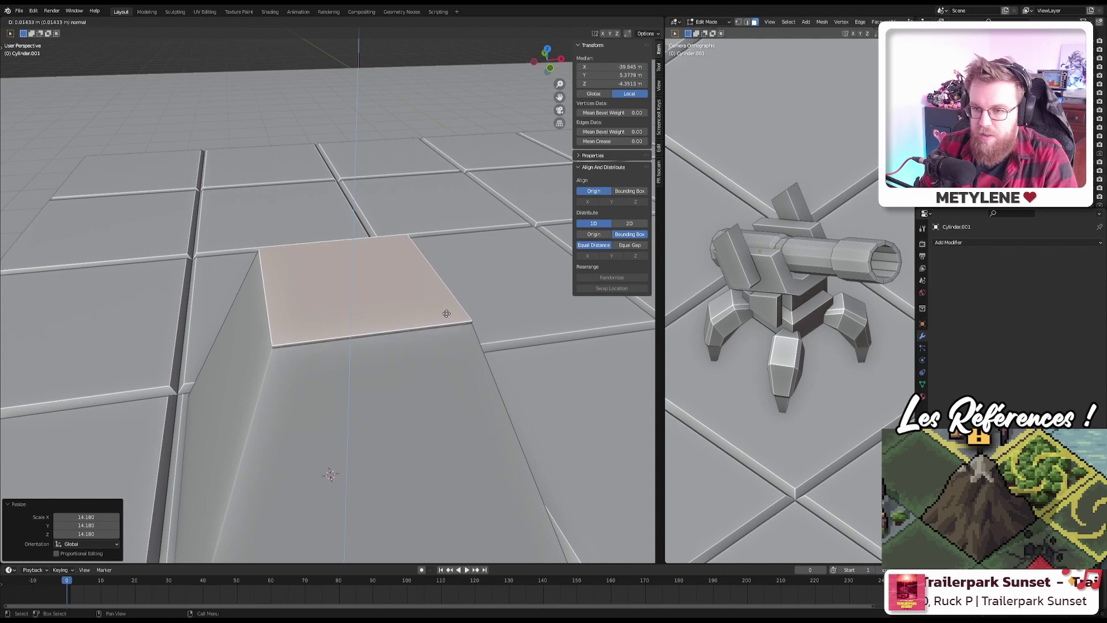
{"action": "left_click", "coordinate": [444, 313]}
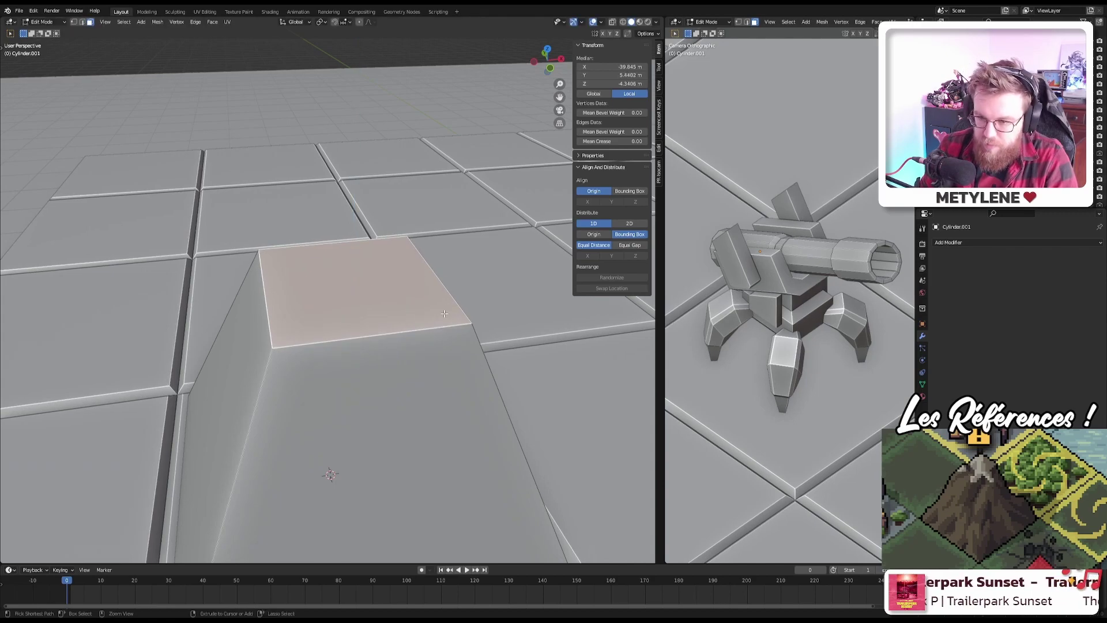
{"action": "key", "text": "i"}
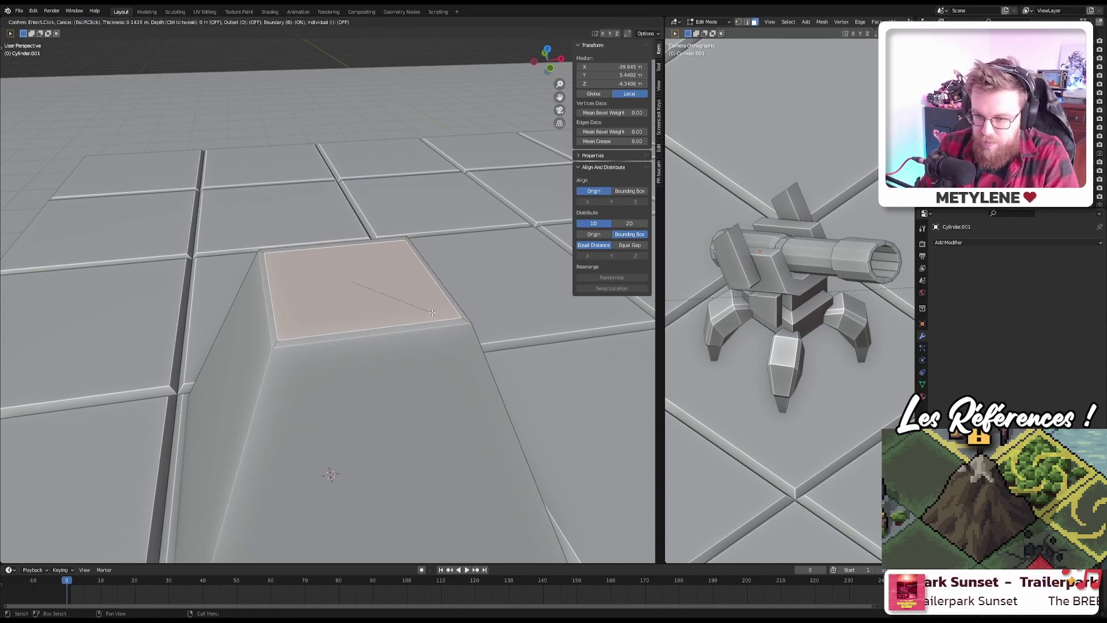
{"action": "left_click", "coordinate": [432, 313]}
{"action": "key", "text": "e"}
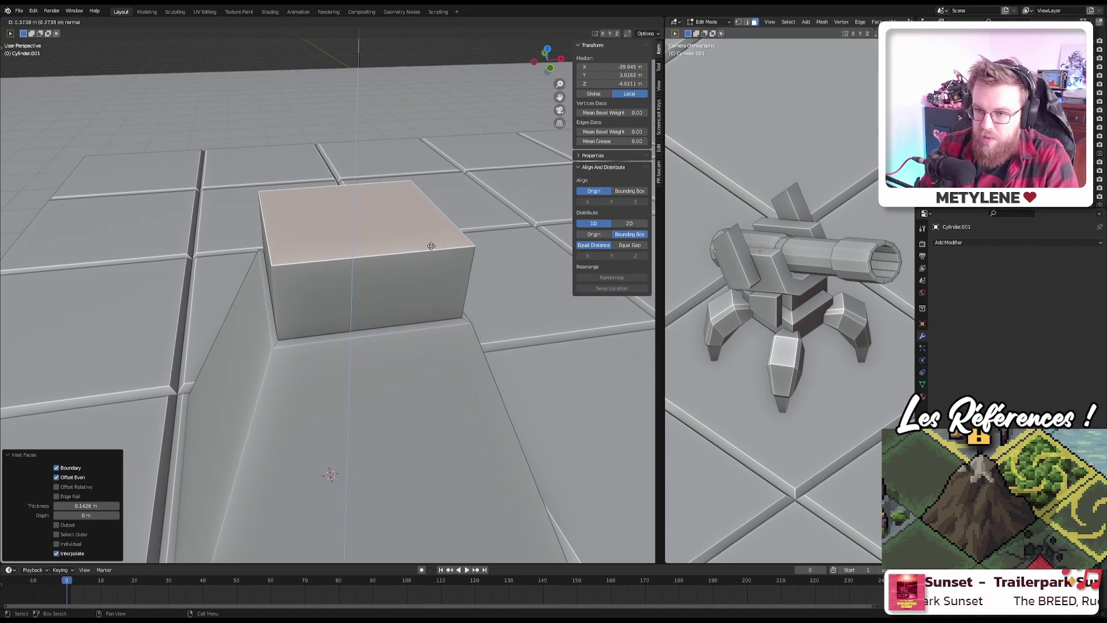
{"action": "left_click", "coordinate": [437, 245]}
Step: Taper the new tier by scaling its top face to 0.519, then to 0.385
{"action": "key", "text": "s"}
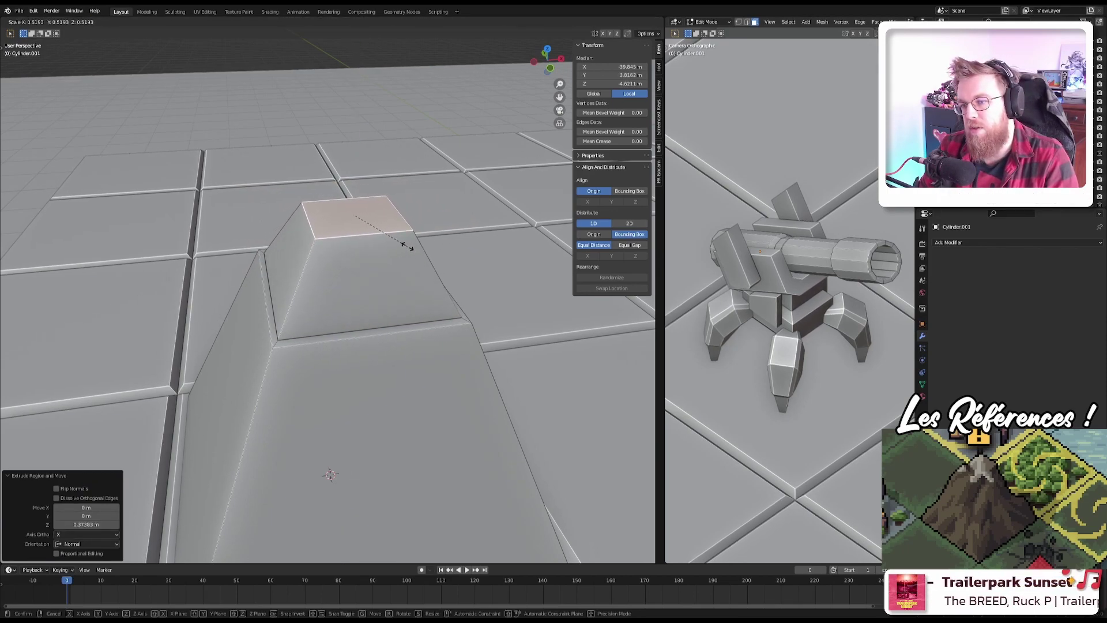
{"action": "left_click", "coordinate": [408, 247]}
{"action": "key", "text": "KP_1"}
{"action": "scroll", "coordinate": [424, 301], "scroll_direction": "down", "scroll_amount": 4}
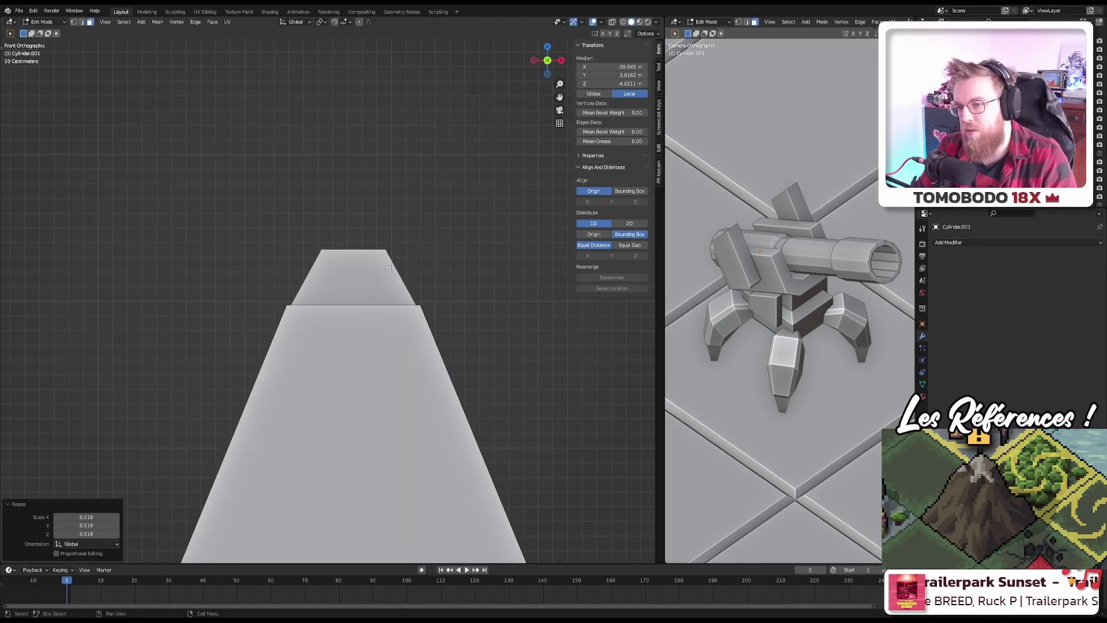
{"action": "scroll", "coordinate": [424, 301], "scroll_direction": "down", "scroll_amount": 2}
{"action": "scroll", "coordinate": [421, 306], "scroll_direction": "up", "scroll_amount": 7}
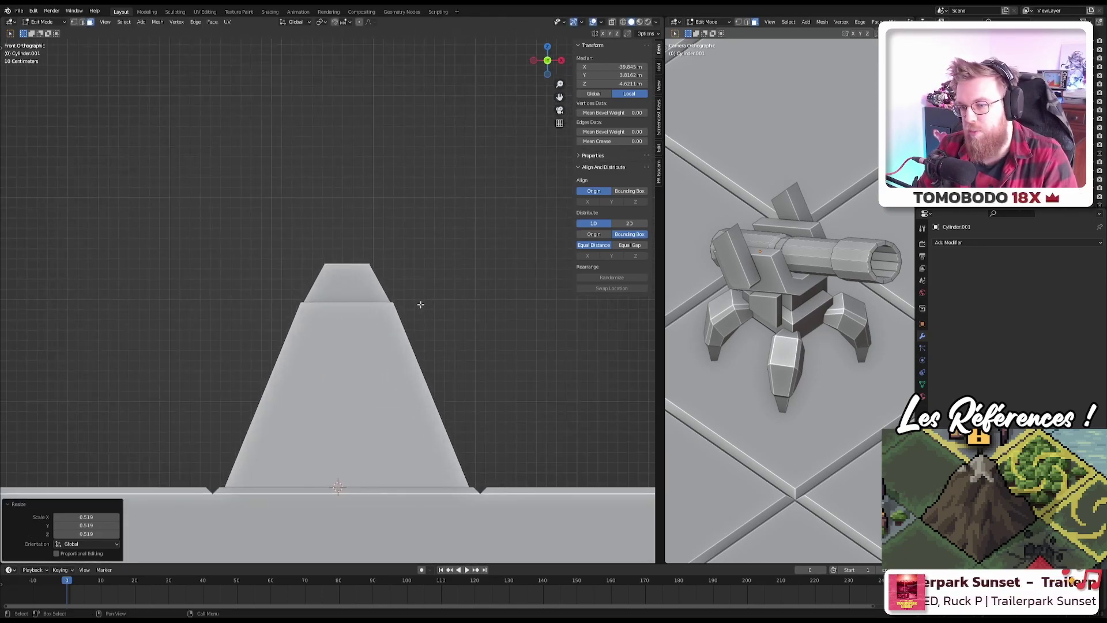
{"action": "scroll", "coordinate": [404, 288], "scroll_direction": "up", "scroll_amount": 2}
{"action": "key", "text": "s"}
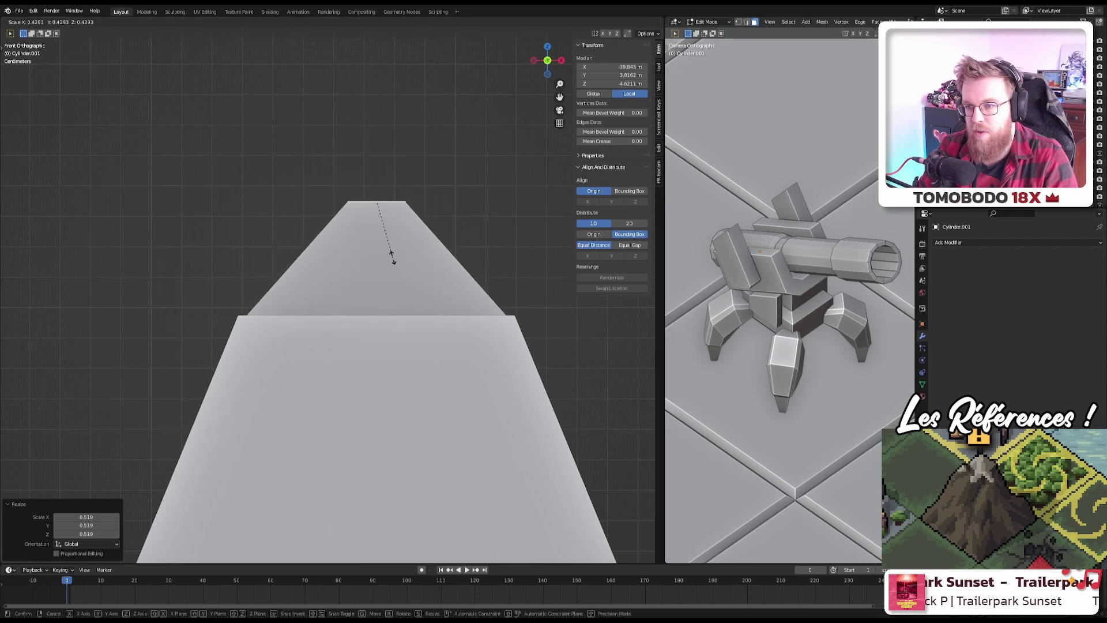
{"action": "left_click", "coordinate": [352, 281]}
Step: Select the ridge edge loop between the tiers and scale it inward to 0.645
{"action": "middle_click_drag", "start_coordinate": [327, 309], "coordinate": [339, 347]}
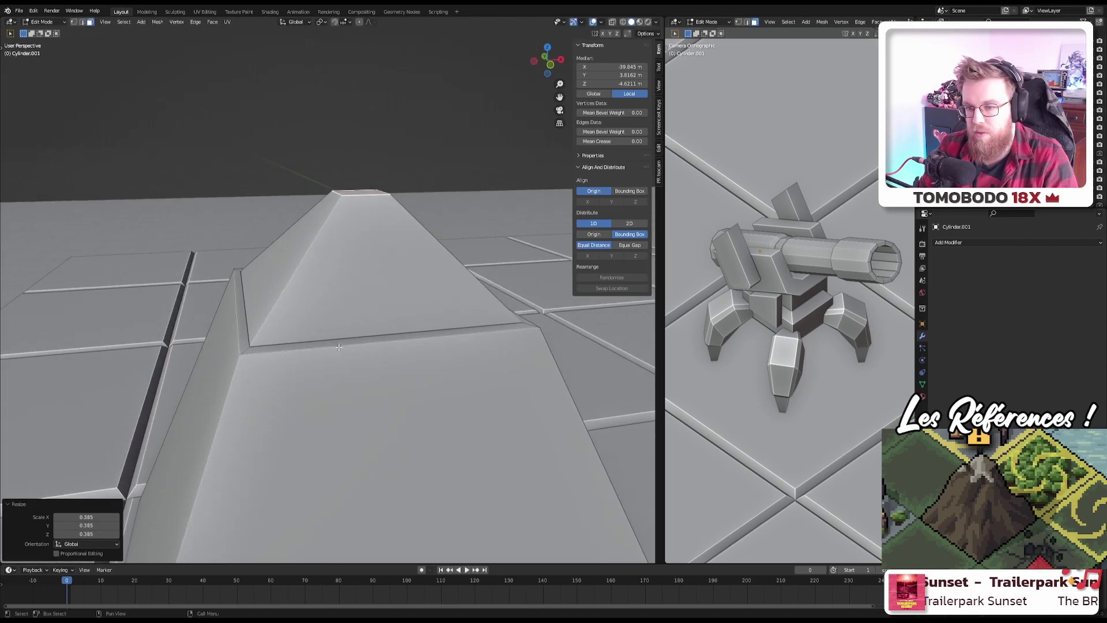
{"action": "left_click", "coordinate": [339, 338]}
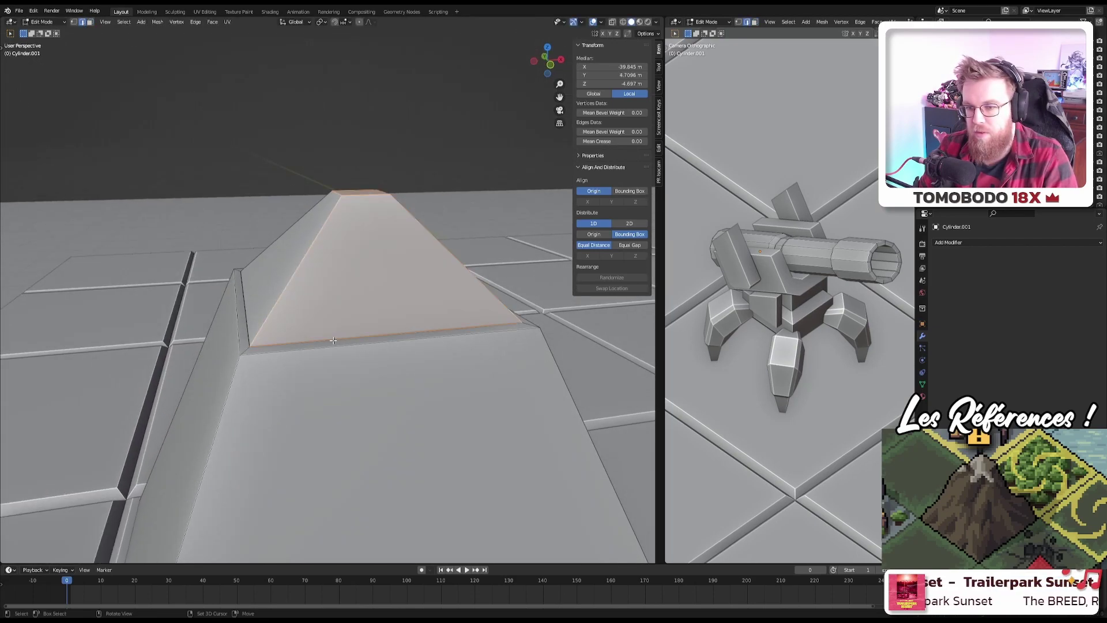
{"action": "left_click", "coordinate": [331, 346], "text": "alt"}
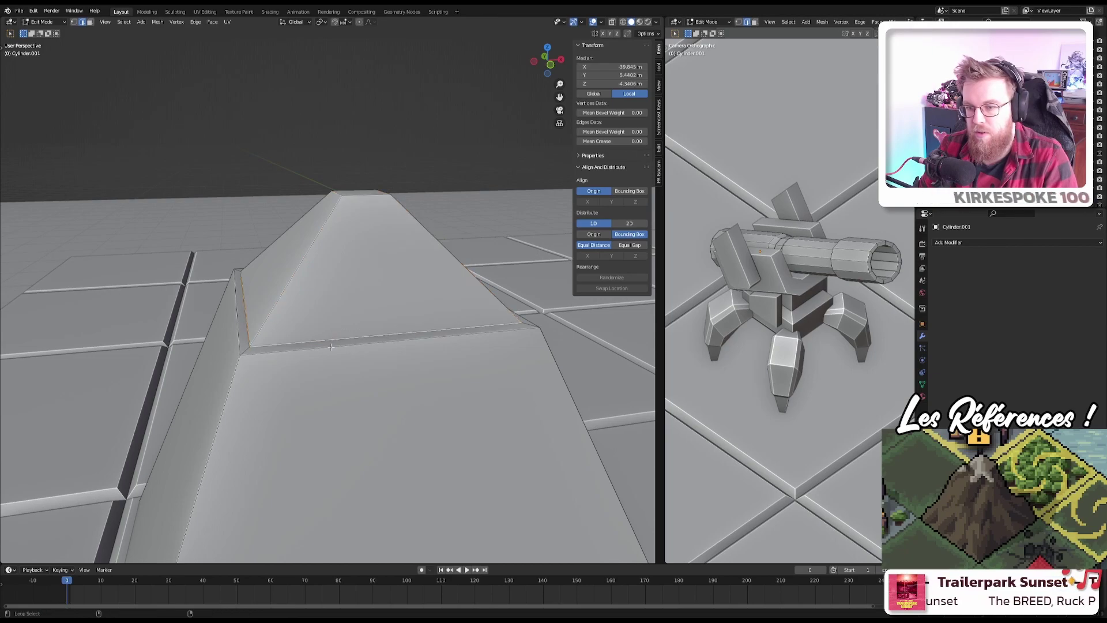
{"action": "left_click", "coordinate": [331, 346], "text": "alt"}
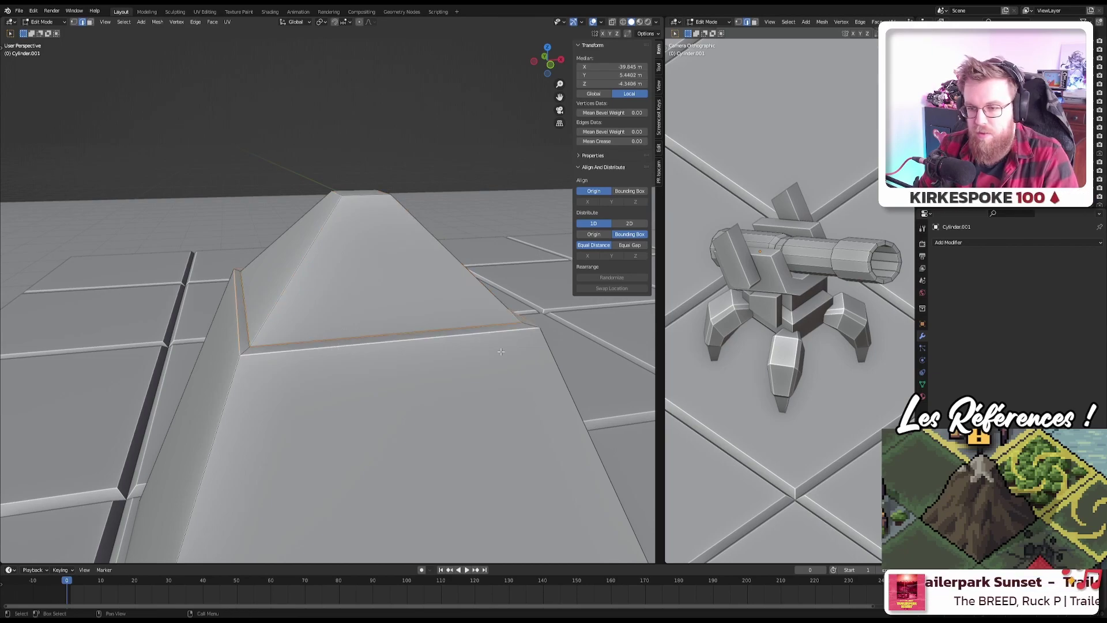
{"action": "key", "text": "s"}
{"action": "left_click", "coordinate": [457, 348]}
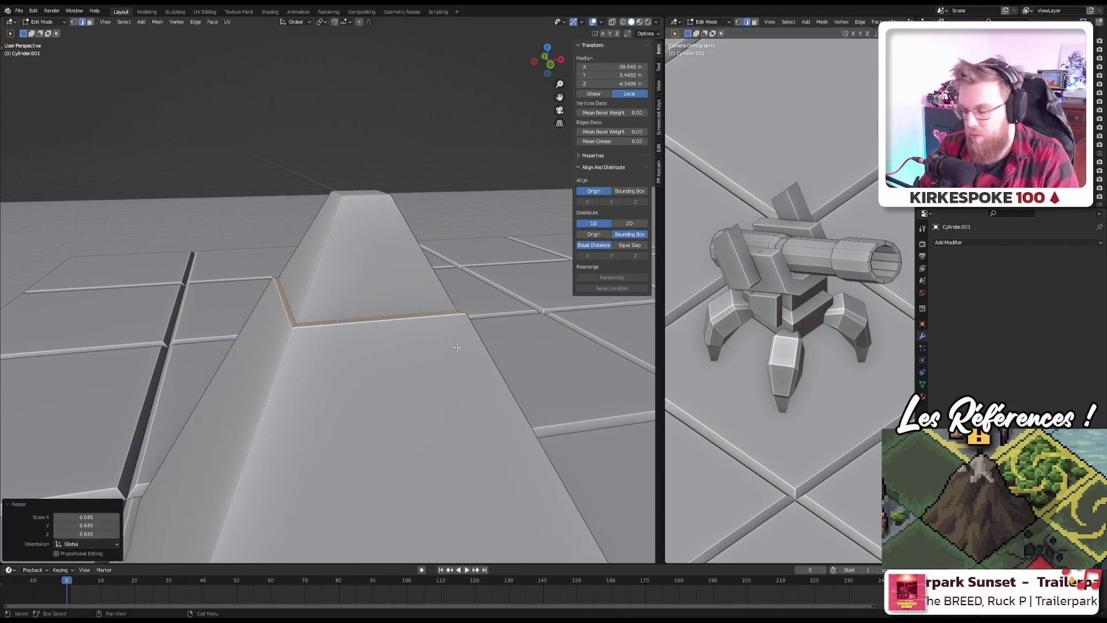
Step: Return to the front view of the mountain and begin a loop cut across its slope
{"action": "middle_click_drag", "start_coordinate": [457, 347], "coordinate": [394, 412]}
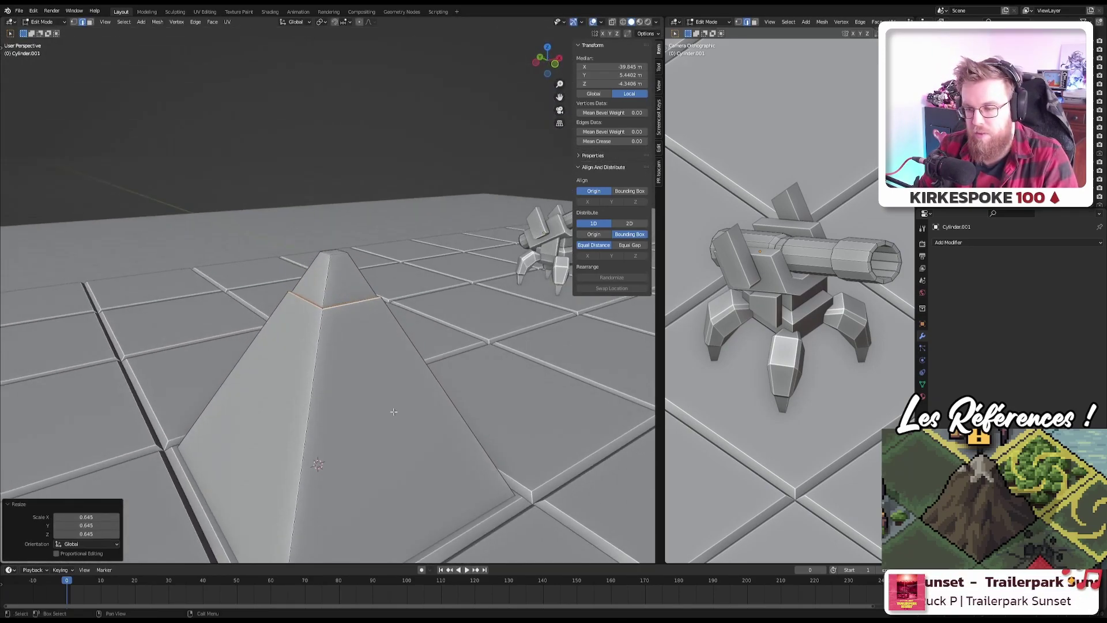
{"action": "key", "text": "KP_1"}
{"action": "scroll", "coordinate": [381, 452], "scroll_direction": "up", "scroll_amount": 2}
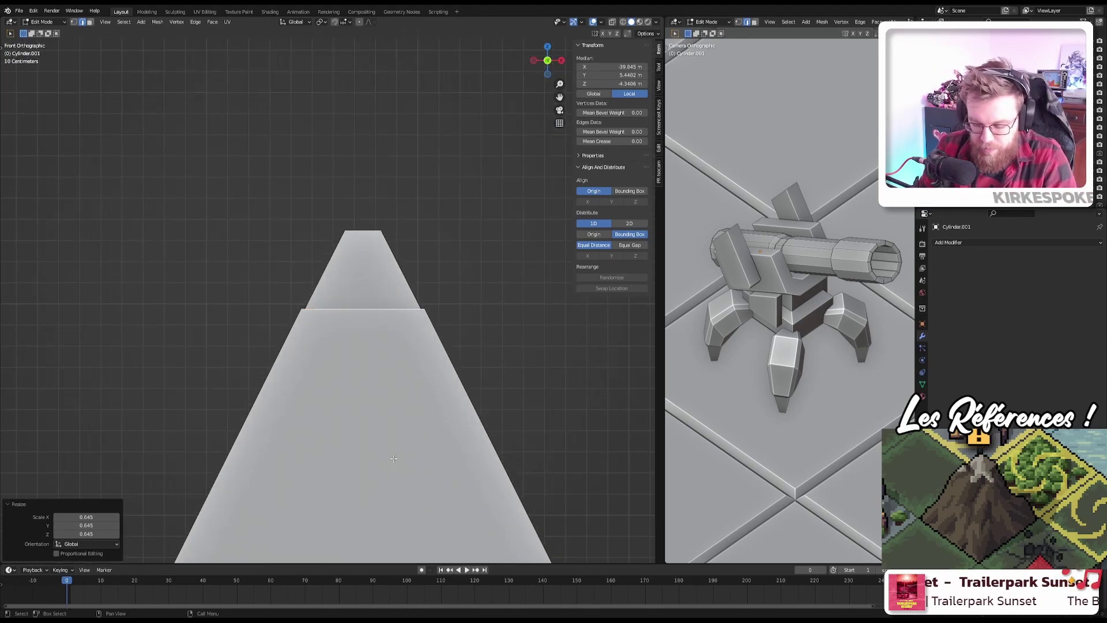
{"action": "key", "text": "ctrl+r"}
Step: Place a horizontal loop cut on the slope and shift the new edge loop sideways
{"action": "left_click", "coordinate": [470, 415]}
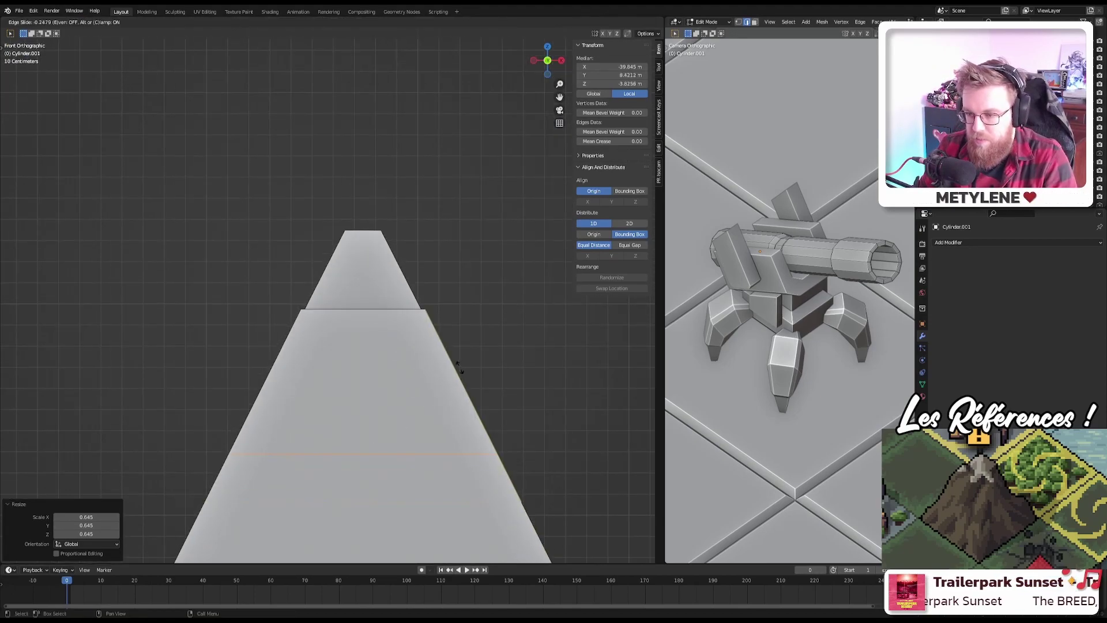
{"action": "left_click", "coordinate": [484, 455]}
{"action": "key", "text": "g"}
{"action": "left_click", "coordinate": [515, 449]}
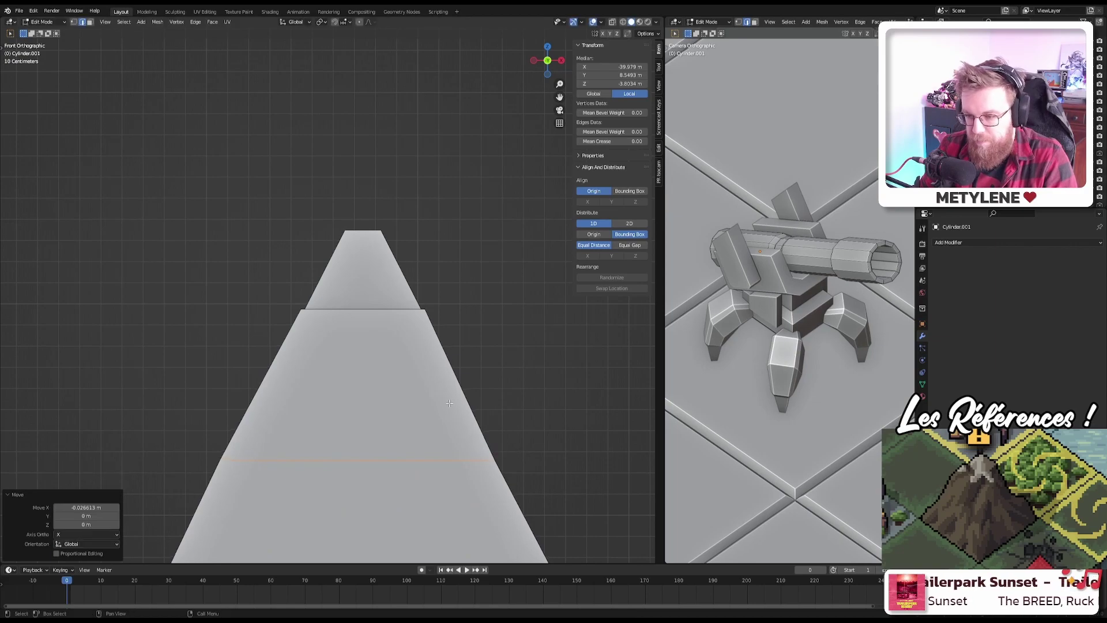
Step: Add a second slope cut, then lower the middle edge loop in right side view
{"action": "key", "text": "ctrl+r"}
{"action": "left_click", "coordinate": [447, 394]}
{"action": "left_click", "coordinate": [450, 390]}
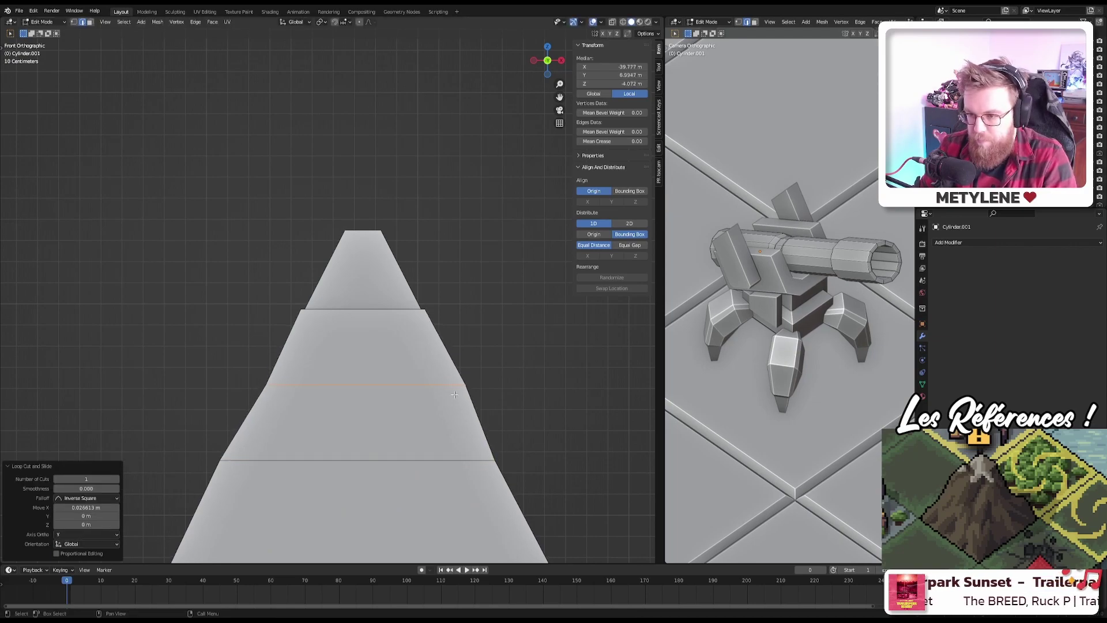
{"action": "middle_click_drag", "start_coordinate": [450, 390], "coordinate": [318, 376]}
{"action": "left_click", "coordinate": [318, 368], "text": "alt"}
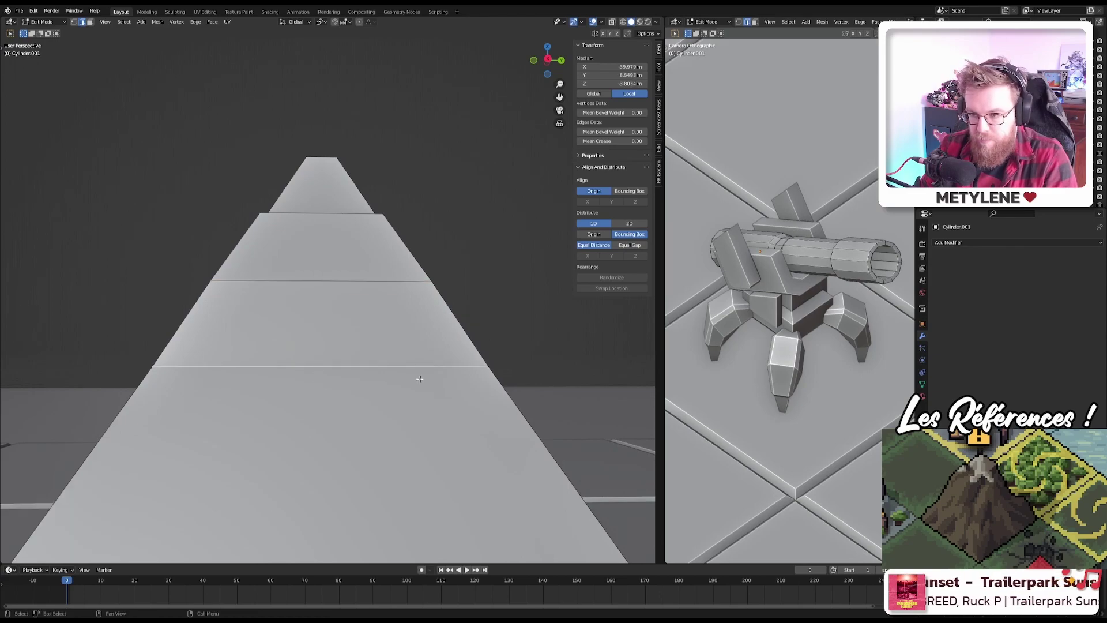
{"action": "middle_click_drag", "start_coordinate": [420, 379], "coordinate": [366, 397]}
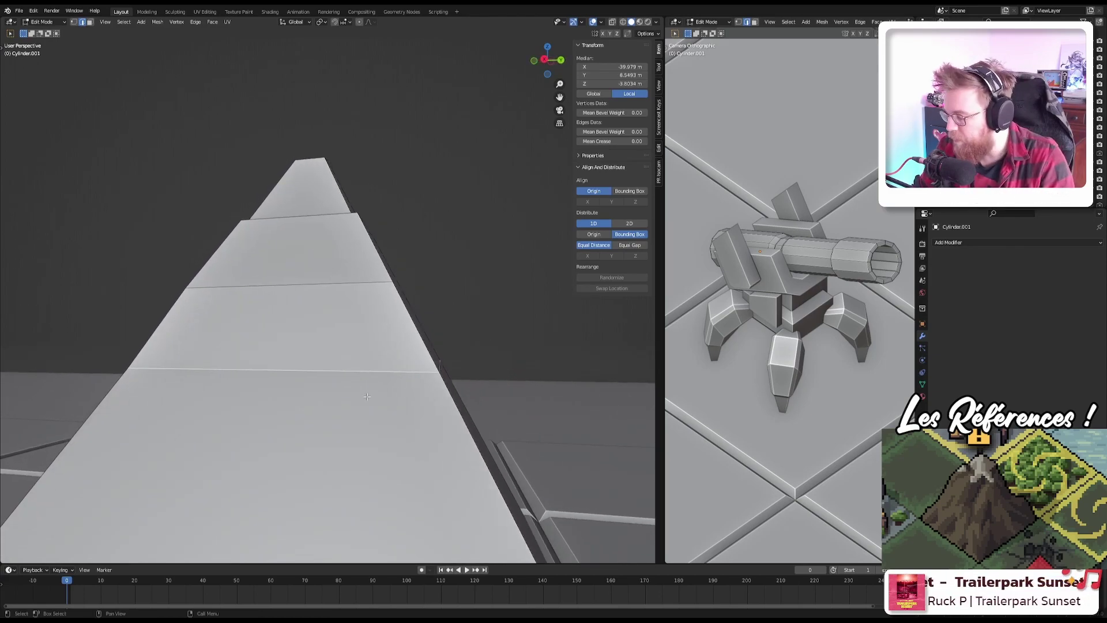
{"action": "key", "text": "KP_3"}
{"action": "key", "text": "g"}
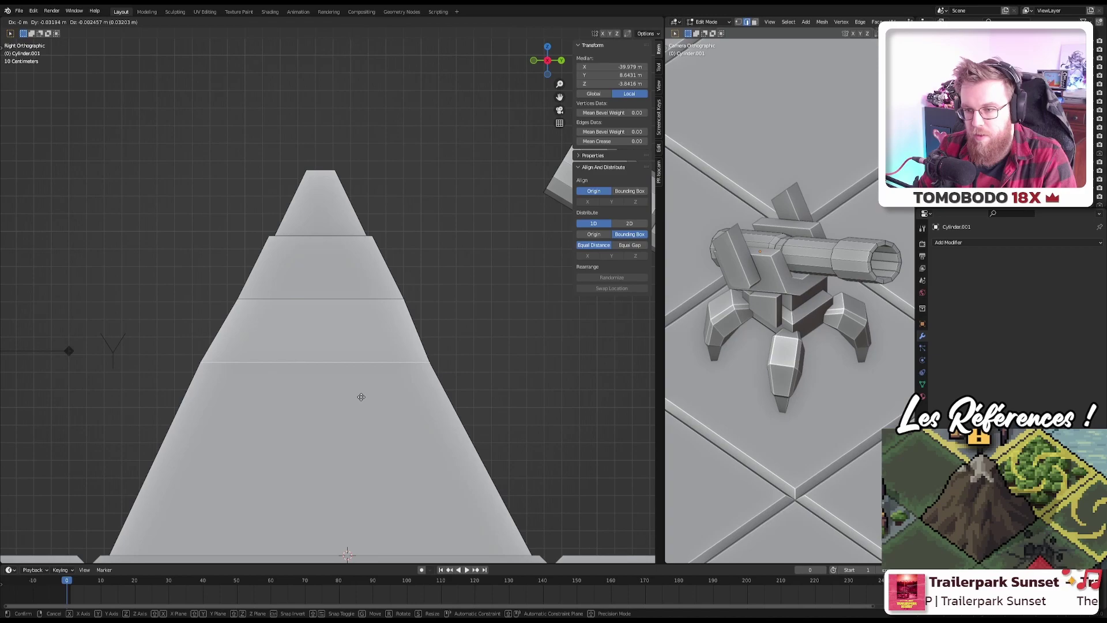
{"action": "left_click", "coordinate": [355, 415]}
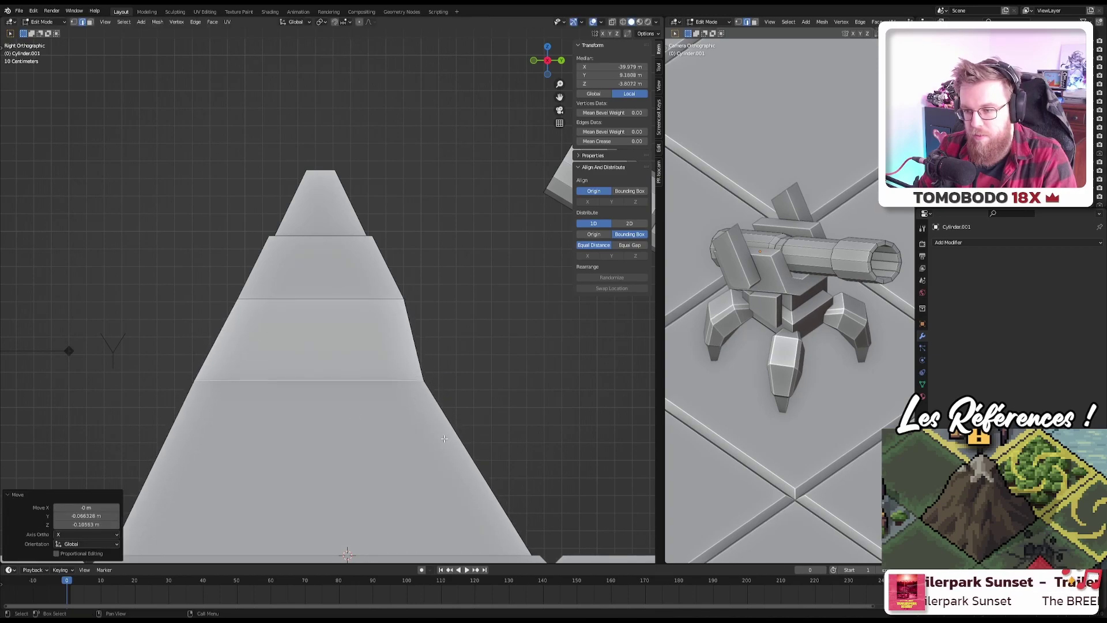
Step: Add a loop cut near the slope's base and nudge it outward for a kinked profile
{"action": "key", "text": "ctrl+r"}
{"action": "left_click", "coordinate": [465, 459]}
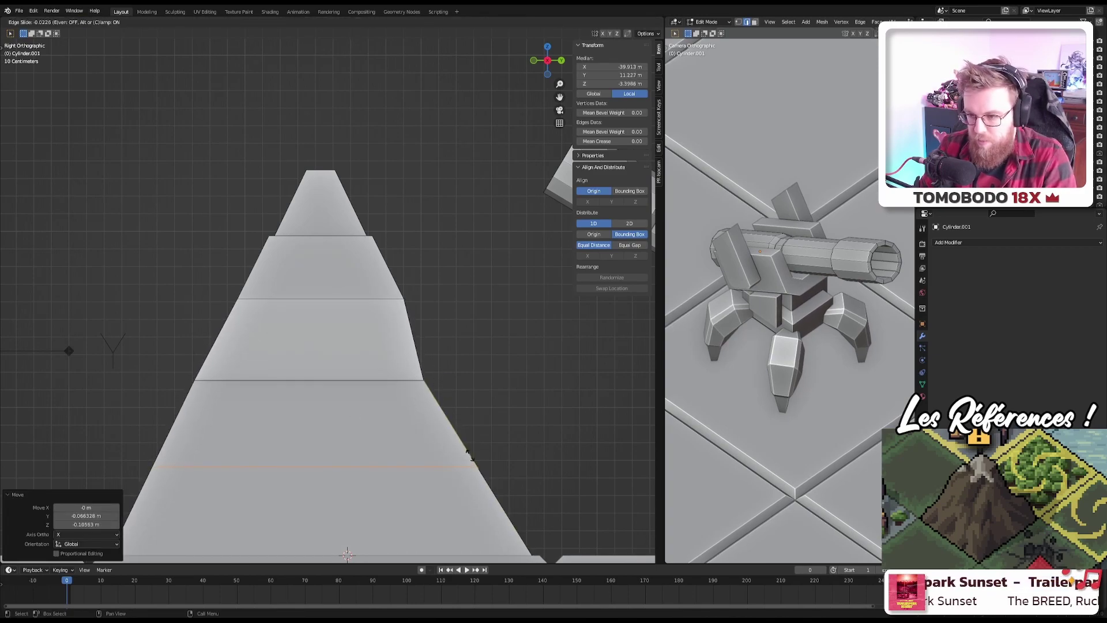
{"action": "left_click", "coordinate": [468, 456]}
{"action": "key", "text": "g"}
{"action": "left_click", "coordinate": [487, 404]}
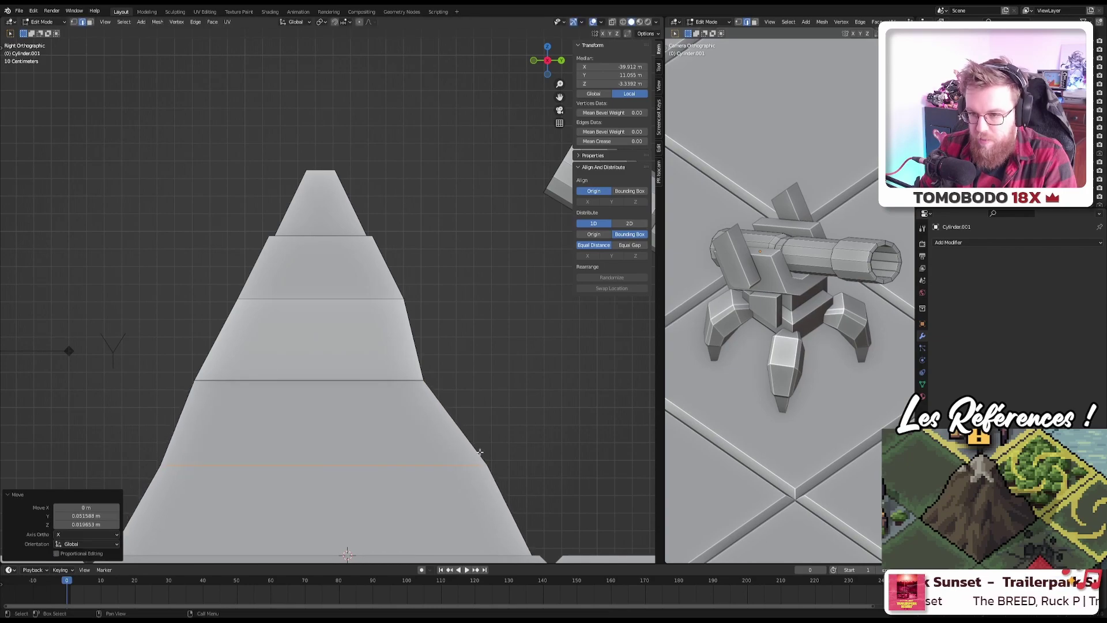
{"action": "middle_click_drag", "start_coordinate": [488, 403], "coordinate": [405, 400]}
Step: In vertex select, nudge the first few slope vertices of the mountain from the back orthographic view
{"action": "key", "text": "1"}
{"action": "left_click", "coordinate": [384, 366]}
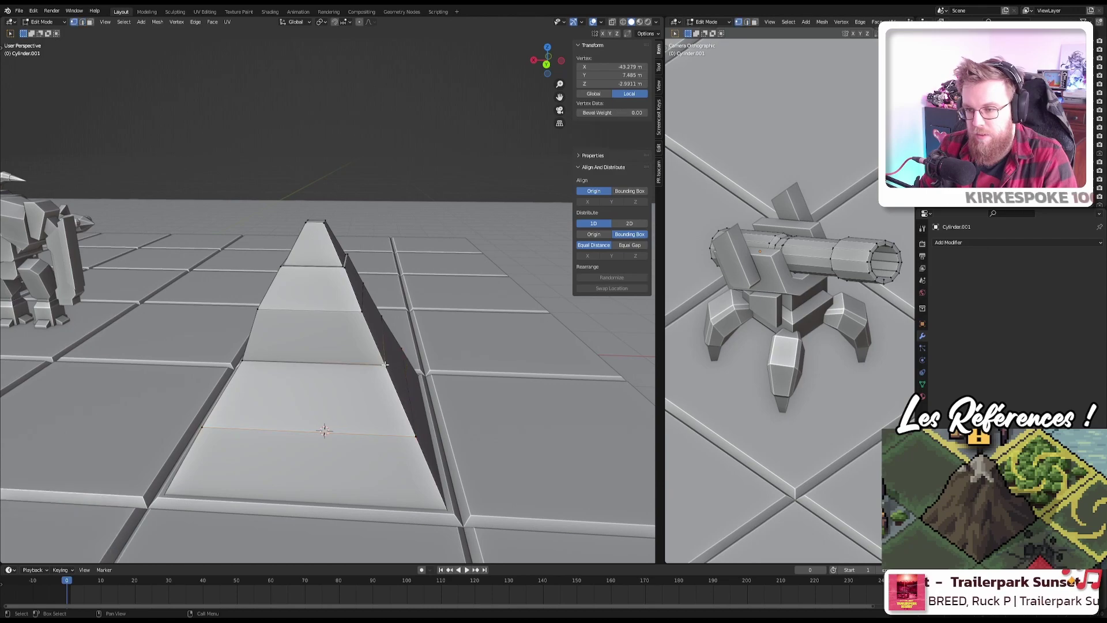
{"action": "key", "text": "KP_1"}
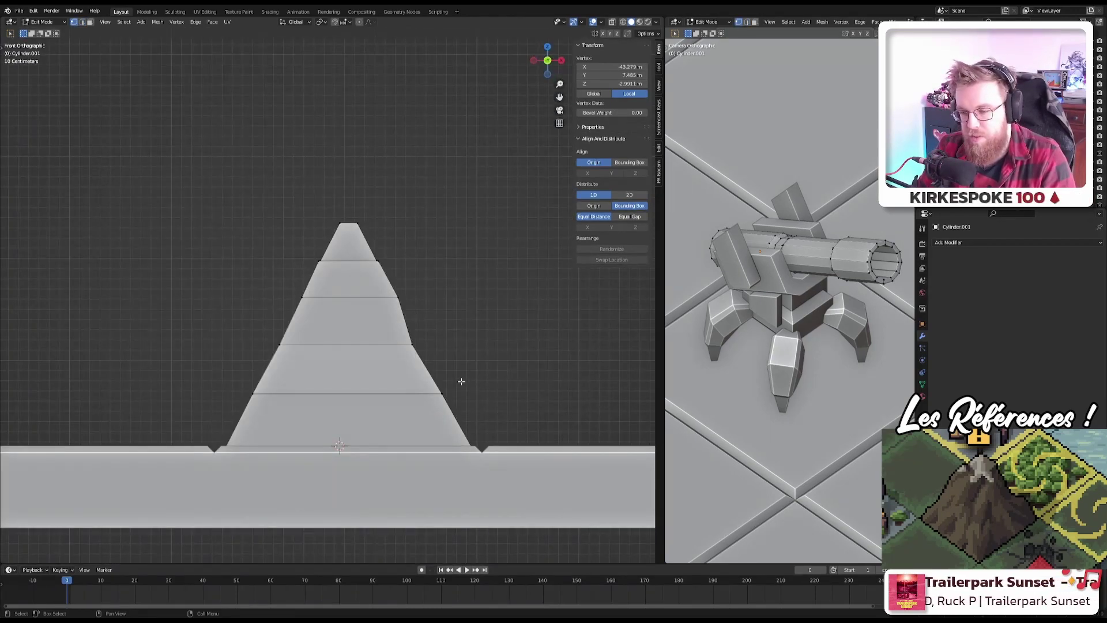
{"action": "key", "text": "ctrl+KP_1"}
{"action": "scroll", "coordinate": [460, 378], "scroll_direction": "up", "scroll_amount": 2}
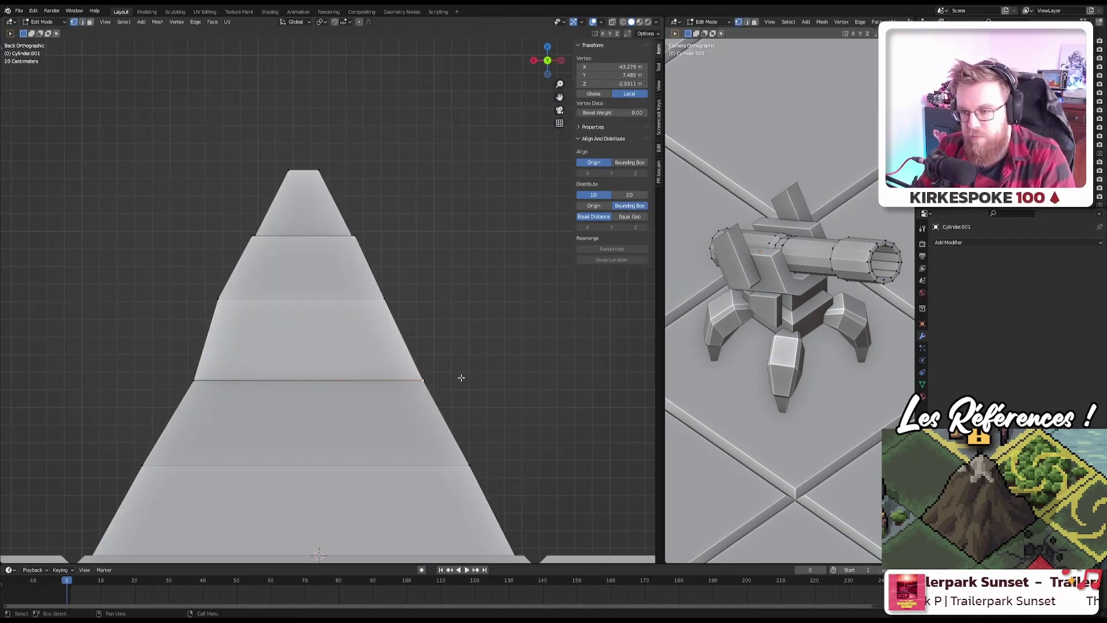
{"action": "key", "text": "g"}
{"action": "left_click", "coordinate": [470, 372]}
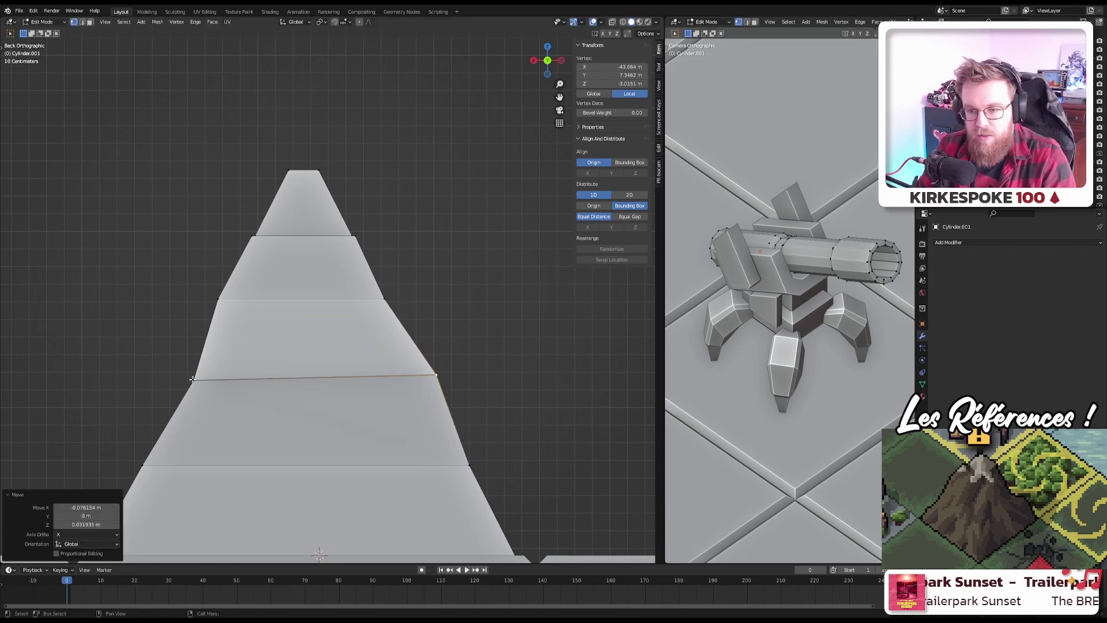
{"action": "key", "text": "g"}
{"action": "left_click", "coordinate": [257, 387]}
{"action": "middle_click_drag", "start_coordinate": [257, 388], "coordinate": [352, 316]}
{"action": "left_click", "coordinate": [169, 371]}
{"action": "key", "text": "g"}
{"action": "left_click", "coordinate": [456, 367]}
{"action": "left_click", "coordinate": [516, 299]}
{"action": "key", "text": "g"}
{"action": "left_click", "coordinate": [519, 297]}
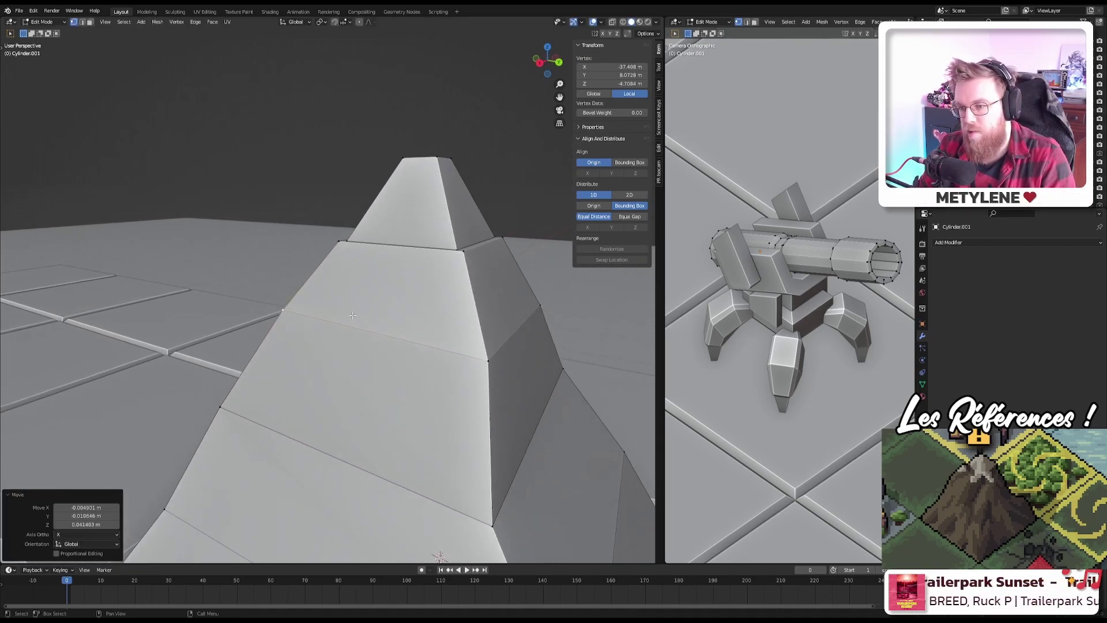
Step: Shift the upper-ring vertices near the mountain's peak up, left and sideways
{"action": "middle_click_drag", "start_coordinate": [478, 253], "coordinate": [475, 266]}
{"action": "left_click", "coordinate": [475, 265]}
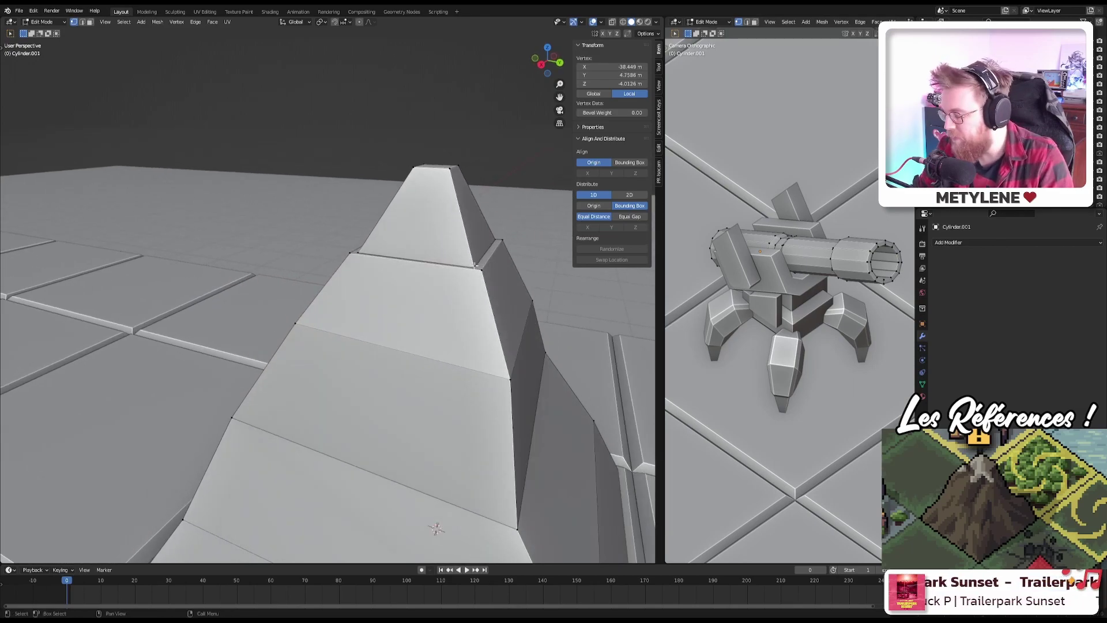
{"action": "key", "text": "KP_1"}
{"action": "key", "text": "ctrl+KP_1"}
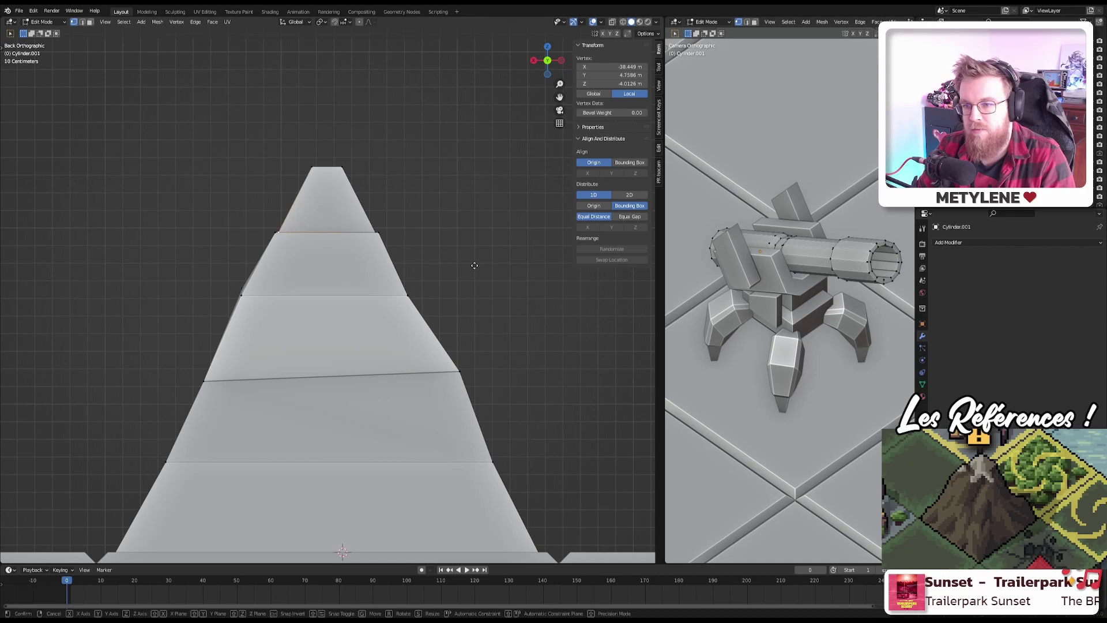
{"action": "key", "text": "g"}
{"action": "left_click", "coordinate": [477, 252]}
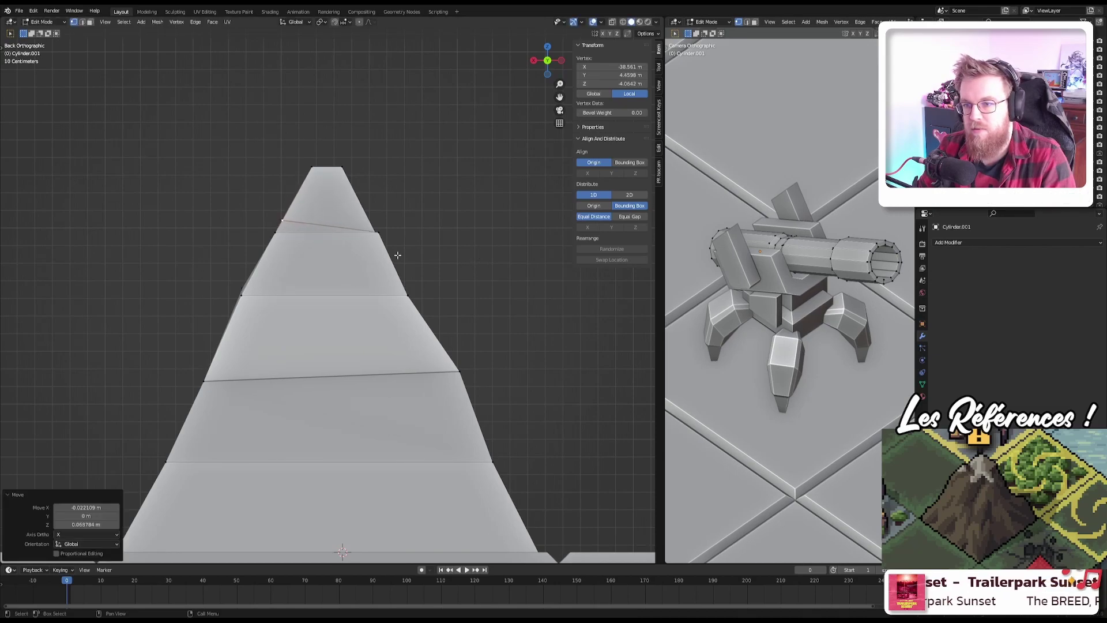
{"action": "key", "text": "g"}
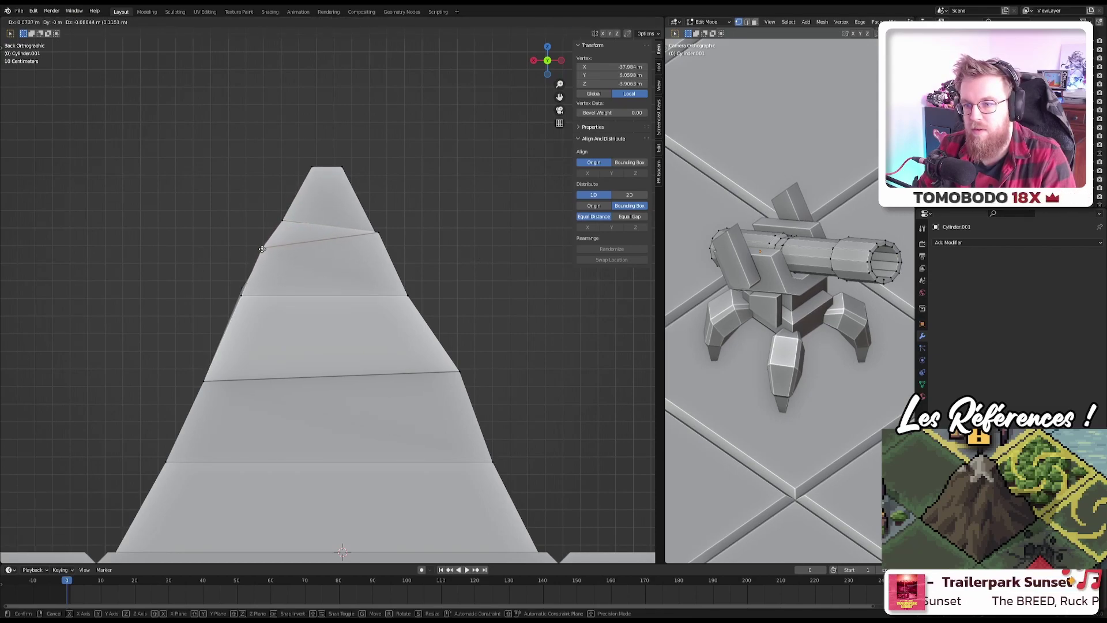
{"action": "left_click", "coordinate": [266, 251]}
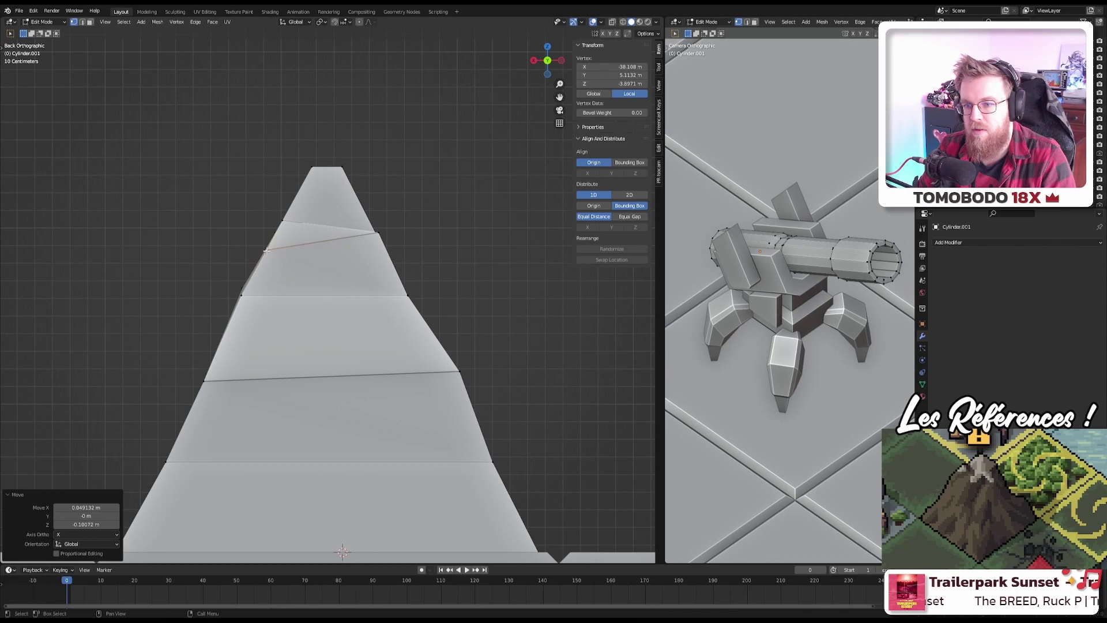
{"action": "key", "text": "g"}
{"action": "left_click", "coordinate": [414, 295]}
{"action": "left_click", "coordinate": [375, 229]}
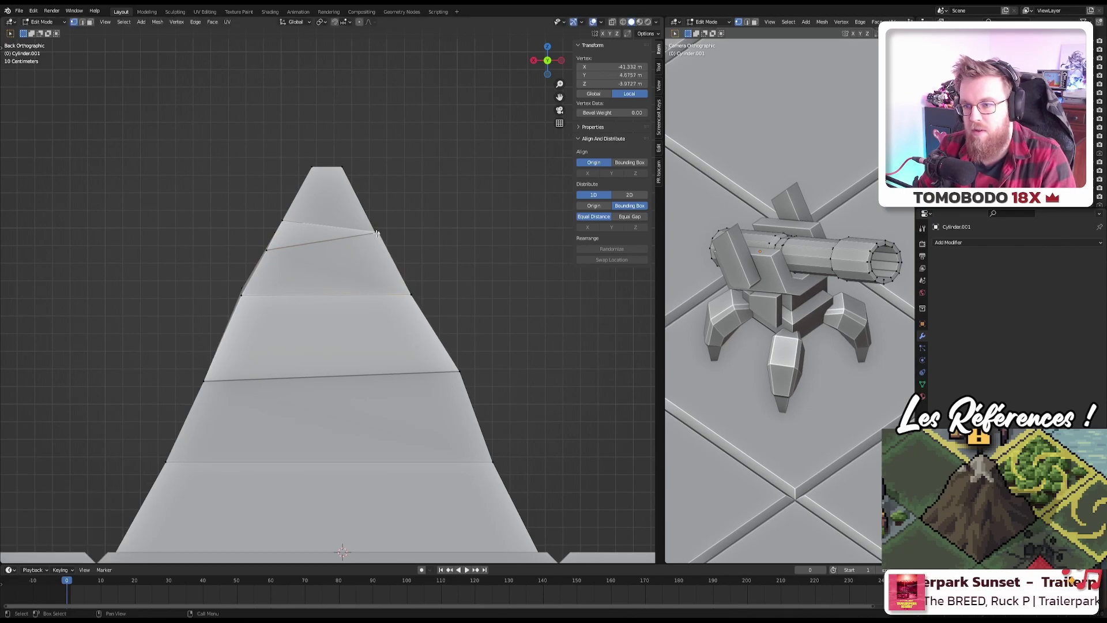
{"action": "key", "text": "g"}
{"action": "left_click", "coordinate": [386, 245]}
{"action": "middle_click_drag", "start_coordinate": [386, 245], "coordinate": [337, 283]}
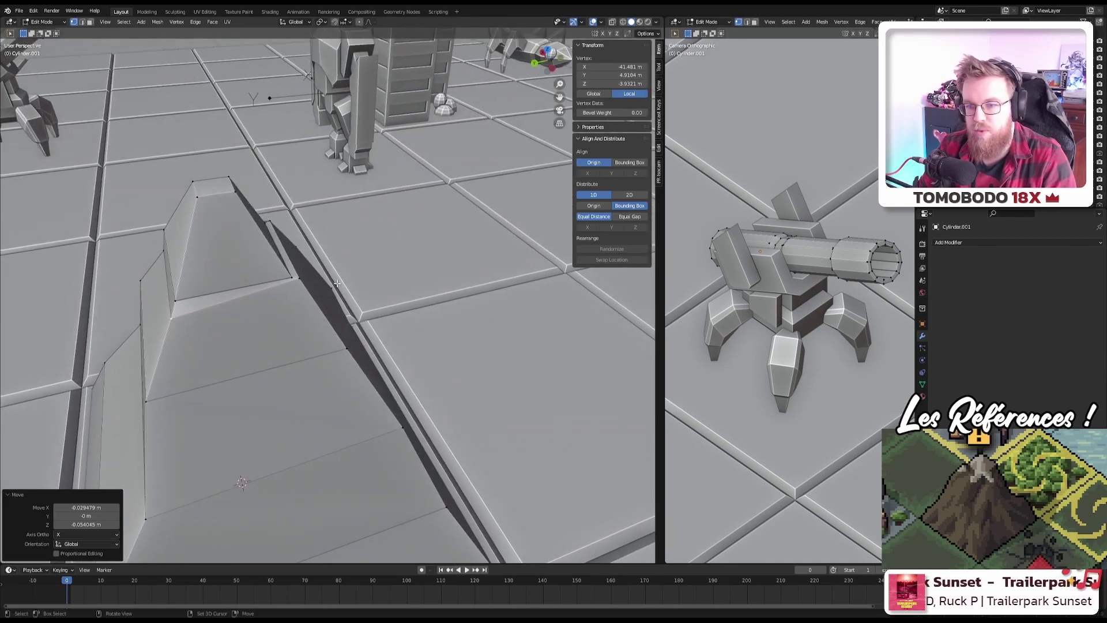
{"action": "left_click", "coordinate": [293, 277]}
{"action": "key", "text": "KP_1"}
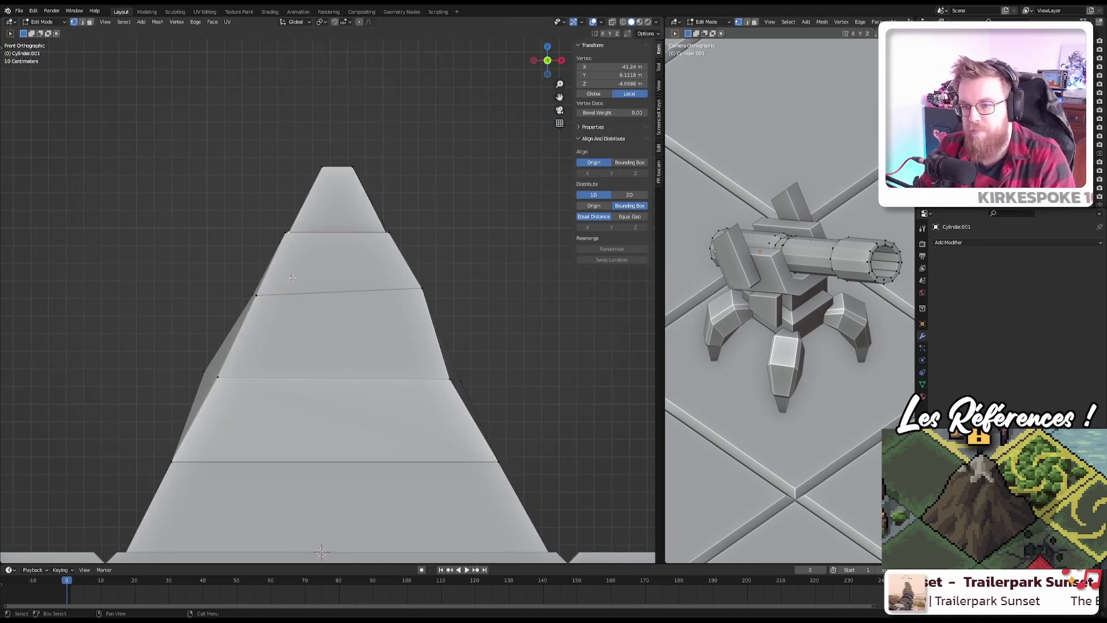
{"action": "key", "text": "g"}
{"action": "left_click", "coordinate": [300, 266]}
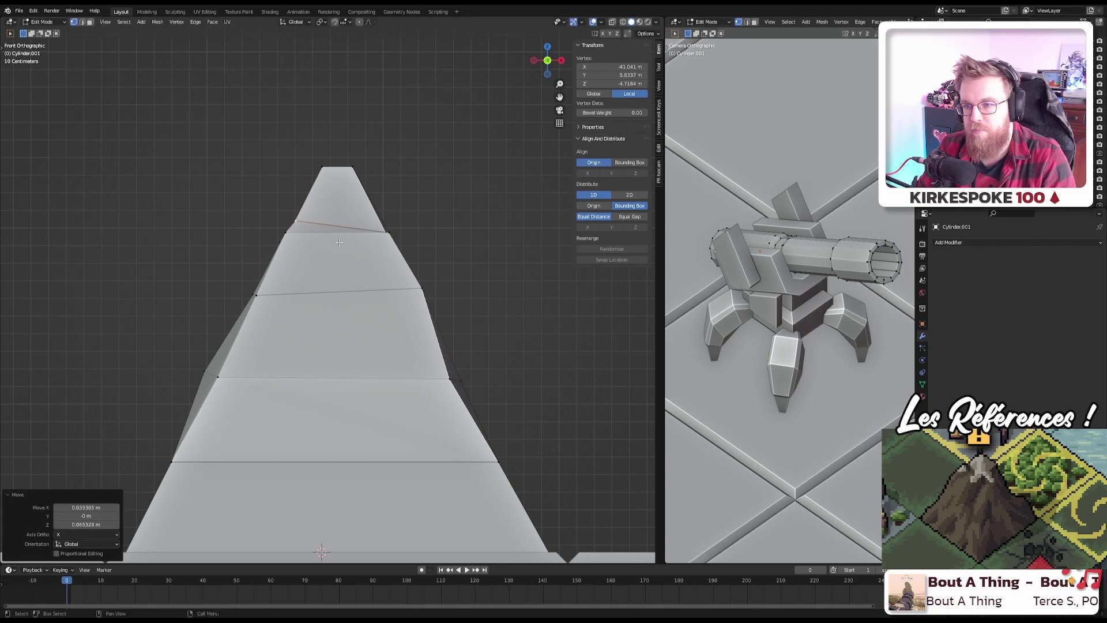
Step: Move the lower-ring left and right vertices and a right-side vertex to roughen the base slopes
{"action": "middle_click_drag", "start_coordinate": [289, 299], "coordinate": [350, 285], "text": "shift"}
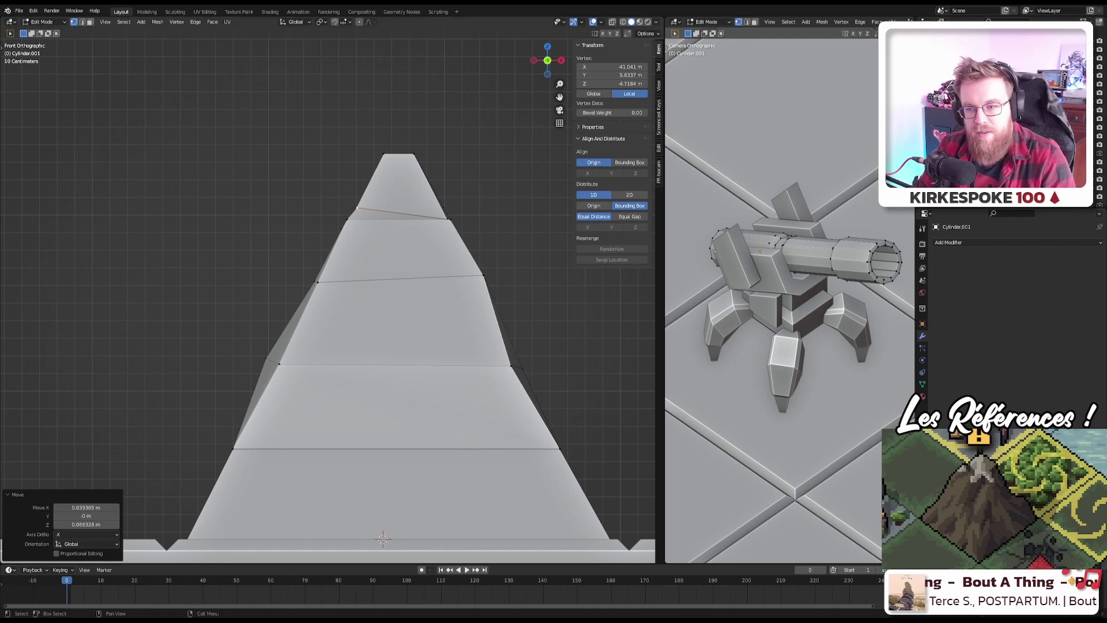
{"action": "mouse_move", "coordinate": [375, 369]}
{"action": "middle_mouse_down"}
{"action": "mouse_move", "coordinate": [382, 360]}
{"action": "mouse_move", "coordinate": [393, 376]}
{"action": "middle_mouse_up"}
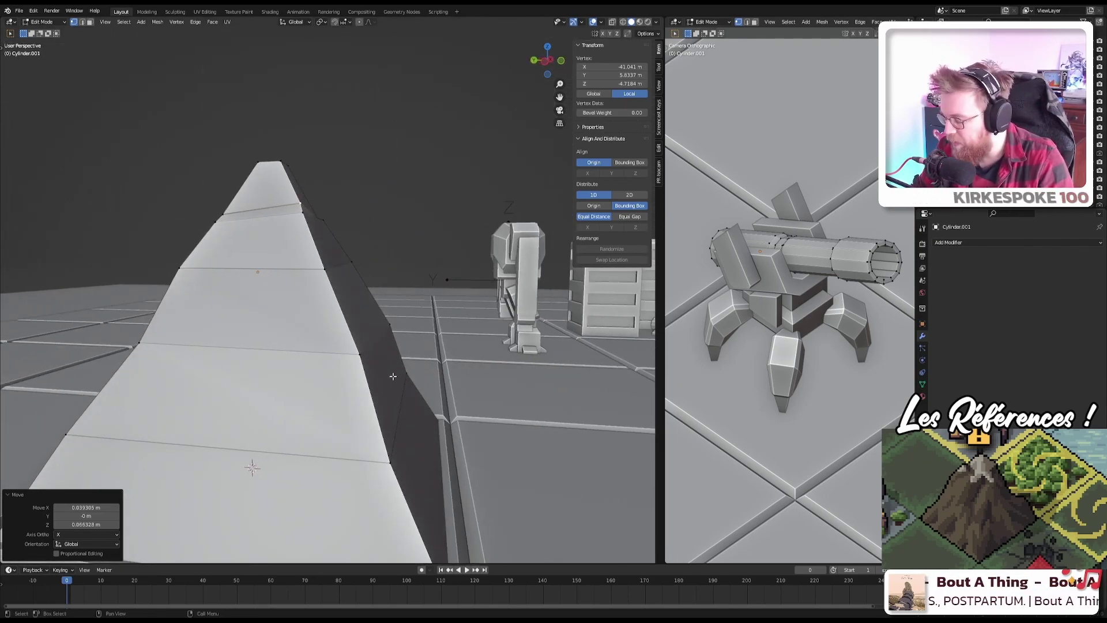
{"action": "key", "text": "KP_1"}
{"action": "left_click", "coordinate": [274, 436]}
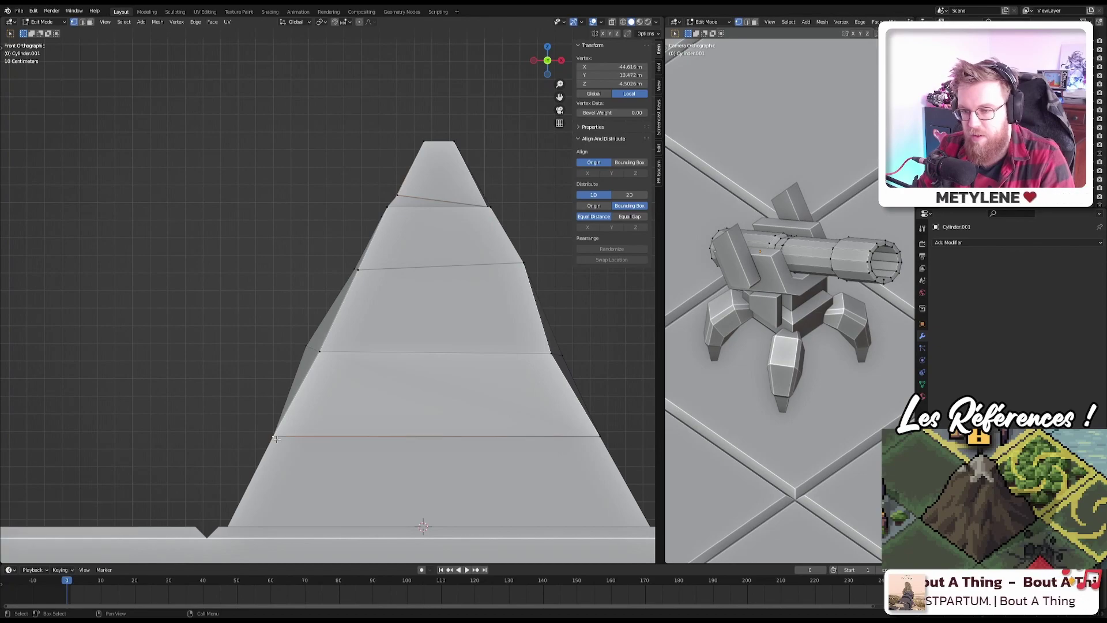
{"action": "key", "text": "g"}
{"action": "left_click", "coordinate": [451, 435]}
{"action": "middle_click_drag", "start_coordinate": [451, 434], "coordinate": [327, 403], "text": "shift"}
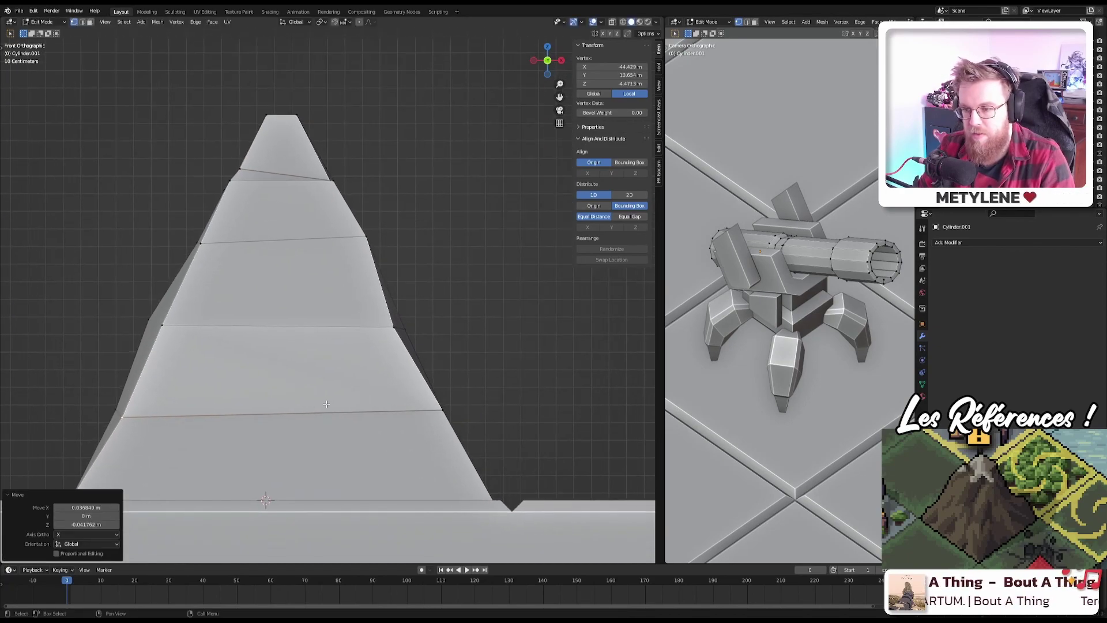
{"action": "left_click", "coordinate": [443, 410]}
{"action": "key", "text": "g"}
{"action": "left_click", "coordinate": [504, 383]}
{"action": "middle_click_drag", "start_coordinate": [504, 383], "coordinate": [476, 467]}
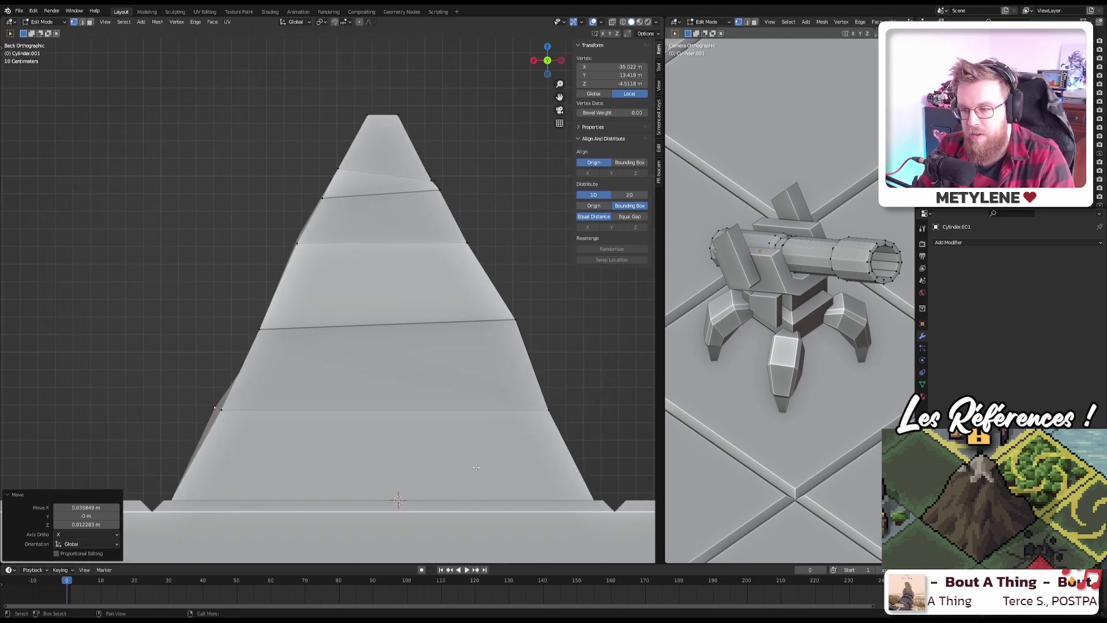
{"action": "left_click", "coordinate": [548, 411]}
{"action": "key", "text": "g"}
{"action": "left_click", "coordinate": [554, 405]}
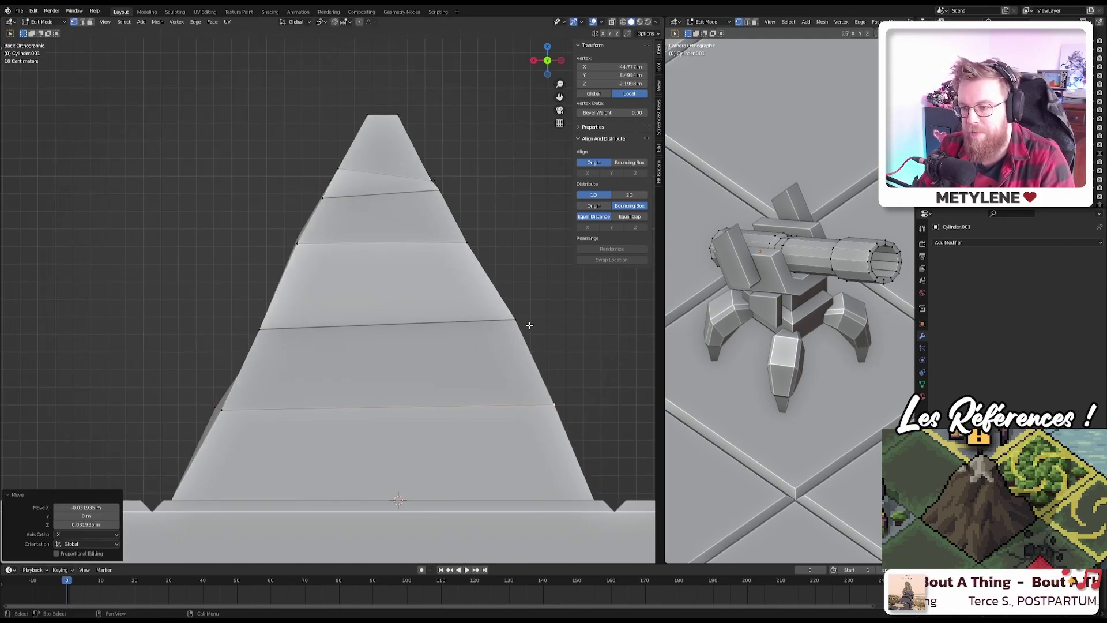
{"action": "left_click", "coordinate": [517, 320]}
{"action": "key", "text": "g"}
{"action": "left_click", "coordinate": [508, 319]}
{"action": "middle_click_drag", "start_coordinate": [508, 319], "coordinate": [445, 351], "text": "shift"}
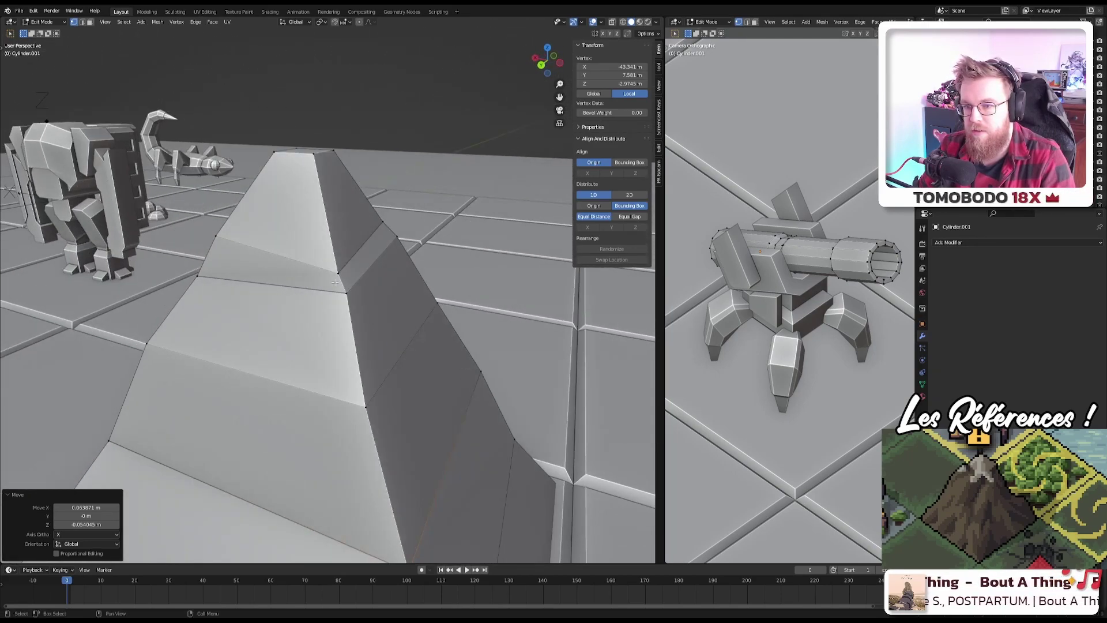
{"action": "middle_click_drag", "start_coordinate": [335, 282], "coordinate": [344, 325]}
{"action": "scroll", "coordinate": [375, 288], "scroll_direction": "down", "scroll_amount": 6}
Step: Bevel three selected ridge edges of the mountain in edge select mode
{"action": "scroll", "coordinate": [375, 288], "scroll_direction": "up", "scroll_amount": 2}
{"action": "key", "text": "Tab"}
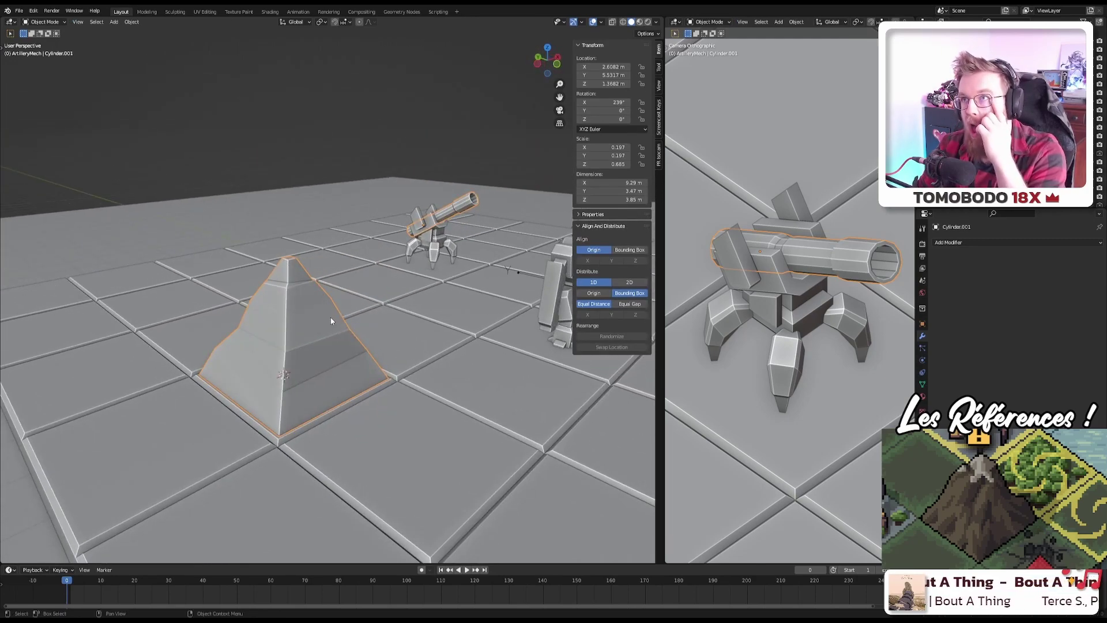
{"action": "middle_click_drag", "start_coordinate": [313, 330], "coordinate": [292, 354]}
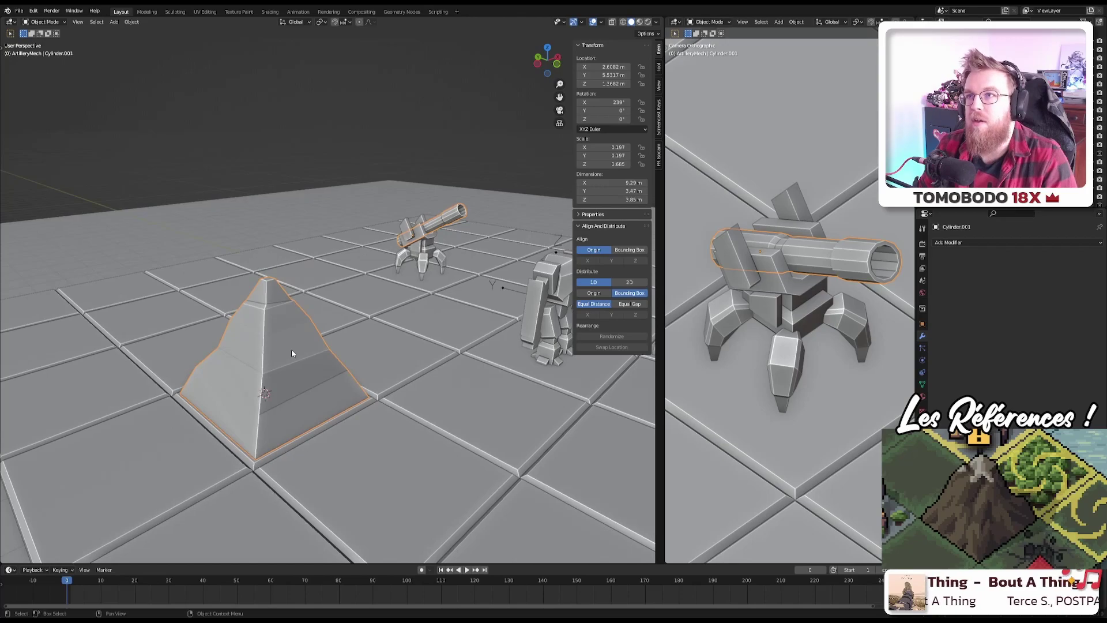
{"action": "scroll", "coordinate": [290, 349], "scroll_direction": "up", "scroll_amount": 3}
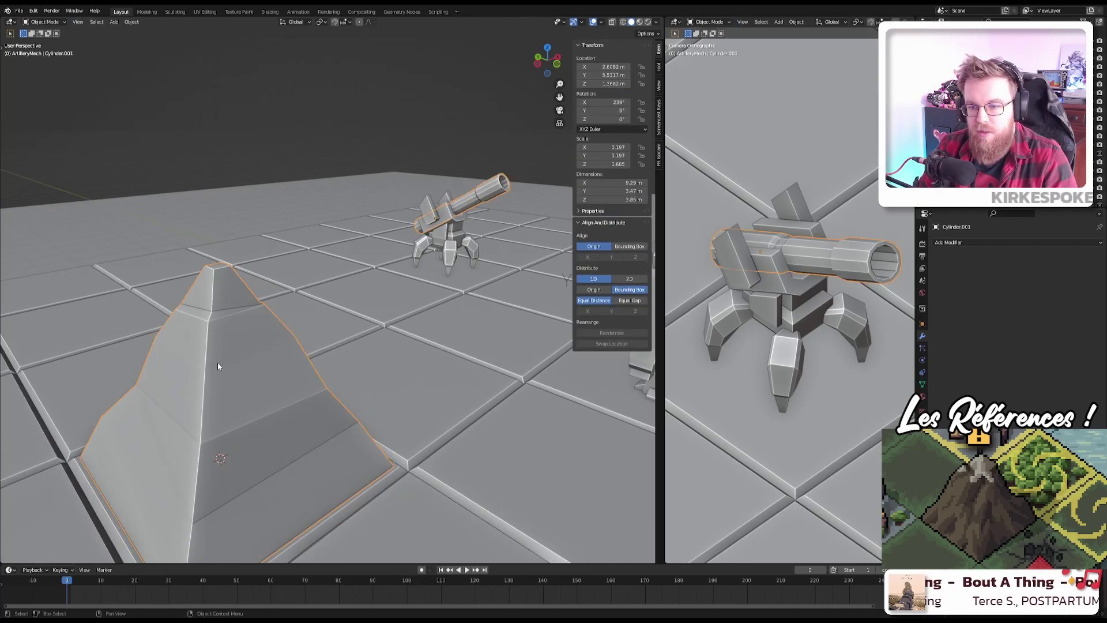
{"action": "key", "text": "Tab"}
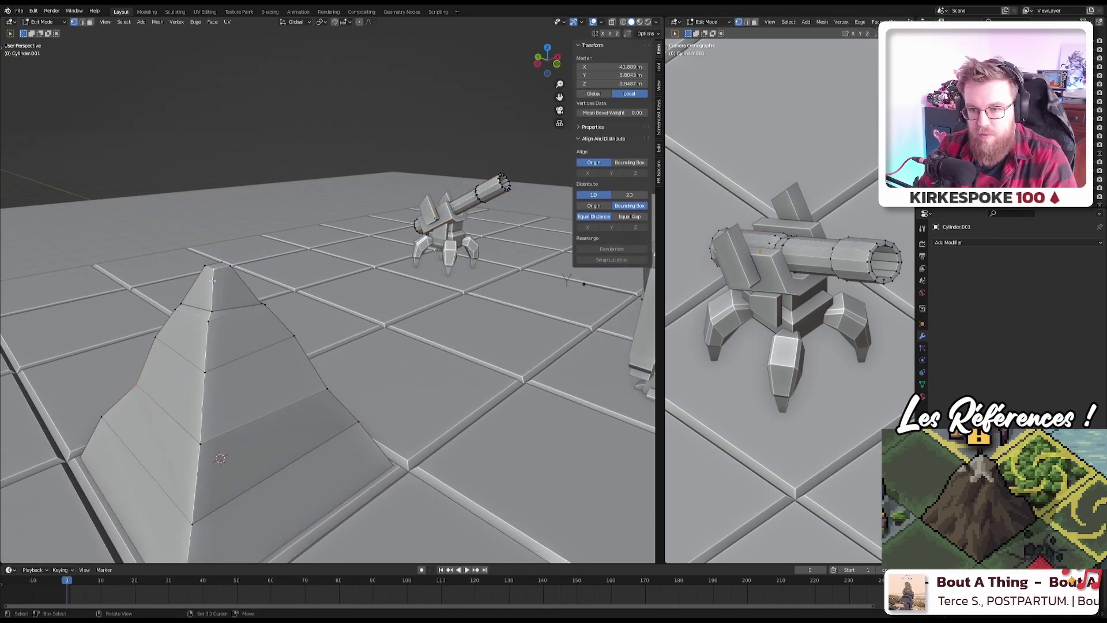
{"action": "key", "text": "2"}
{"action": "middle_click_drag", "start_coordinate": [209, 316], "coordinate": [260, 293]}
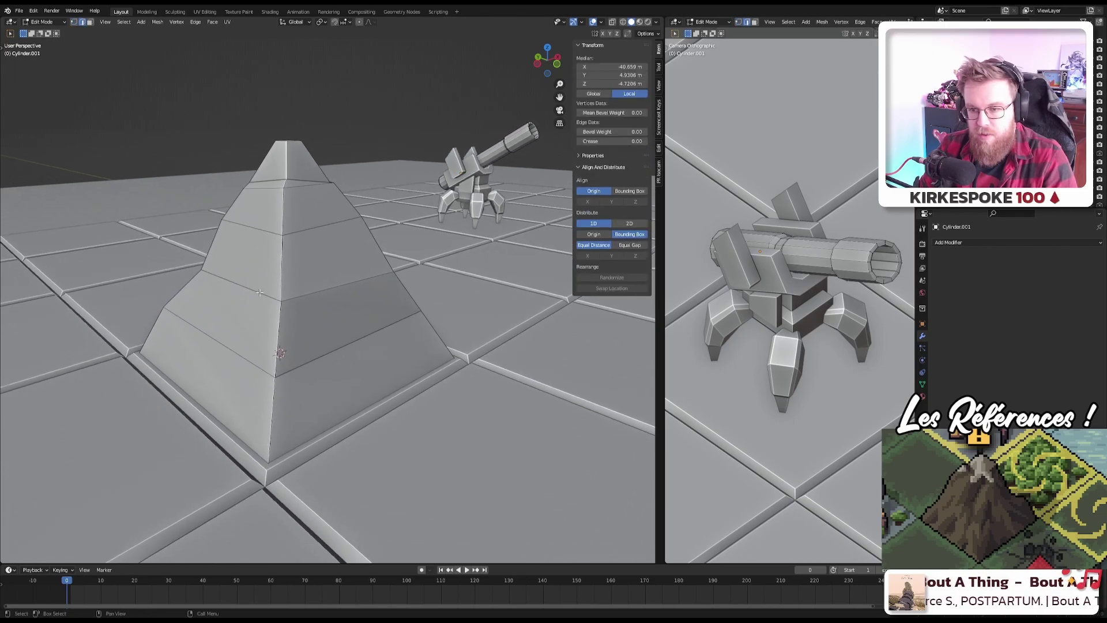
{"action": "left_click", "coordinate": [272, 403], "text": "ctrl"}
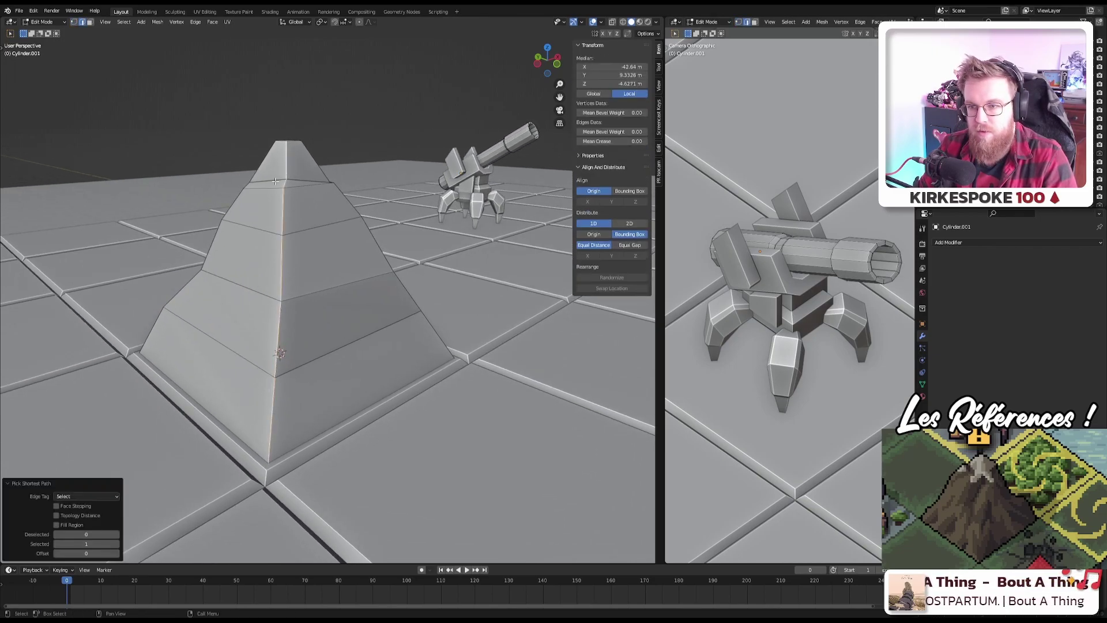
{"action": "middle_click_drag", "start_coordinate": [272, 404], "coordinate": [394, 325]}
{"action": "left_click", "coordinate": [308, 472], "text": "ctrl"}
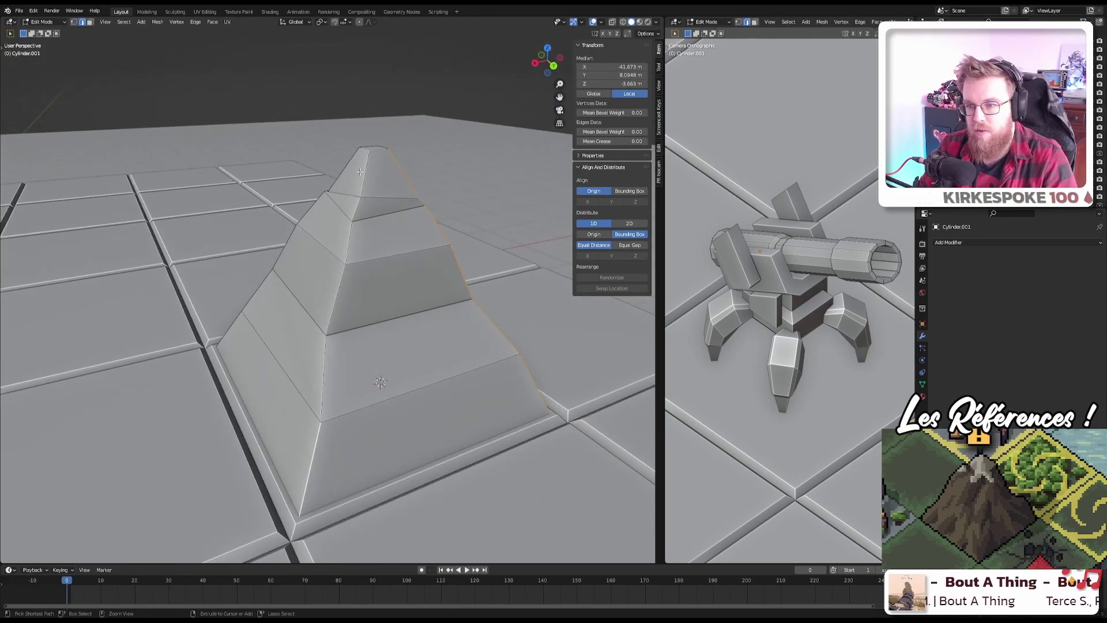
{"action": "middle_click_drag", "start_coordinate": [309, 472], "coordinate": [429, 218]}
{"action": "left_click", "coordinate": [279, 389], "text": "ctrl"}
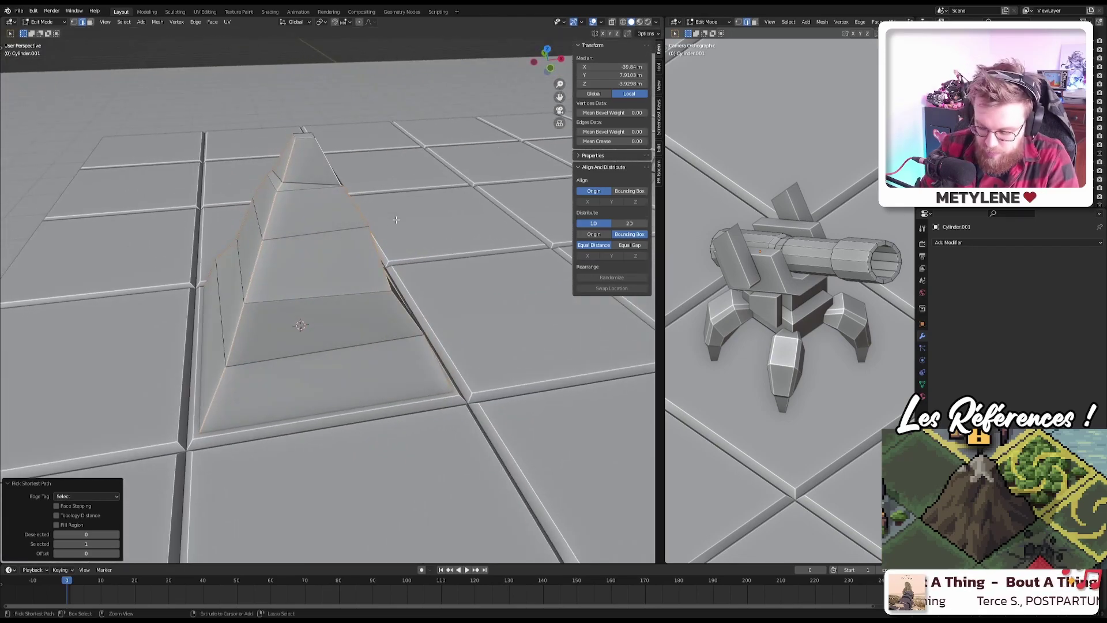
{"action": "key", "text": "ctrl+b"}
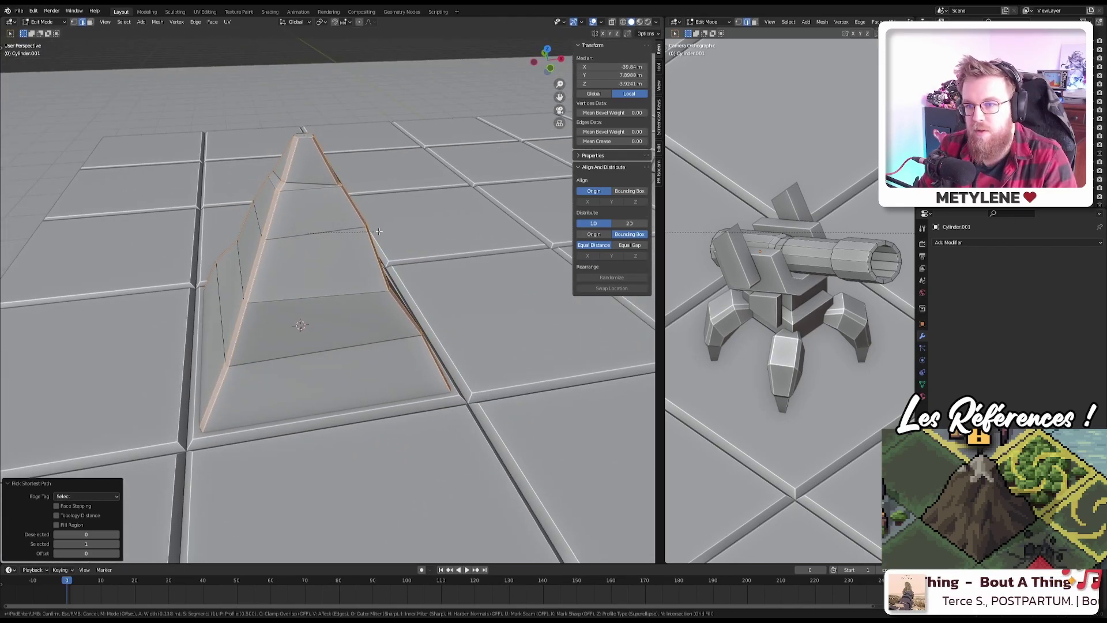
{"action": "left_click", "coordinate": [377, 281]}
Step: Move one slope vertex of the mountain about 0.05 m upward
{"action": "key", "text": "Tab"}
{"action": "middle_click_drag", "start_coordinate": [377, 283], "coordinate": [323, 285]}
{"action": "scroll", "coordinate": [345, 175], "scroll_direction": "up", "scroll_amount": 4}
{"action": "middle_click_drag", "start_coordinate": [345, 175], "coordinate": [337, 366]}
{"action": "key", "text": "Tab"}
{"action": "key", "text": "a"}
{"action": "left_click", "coordinate": [299, 200]}
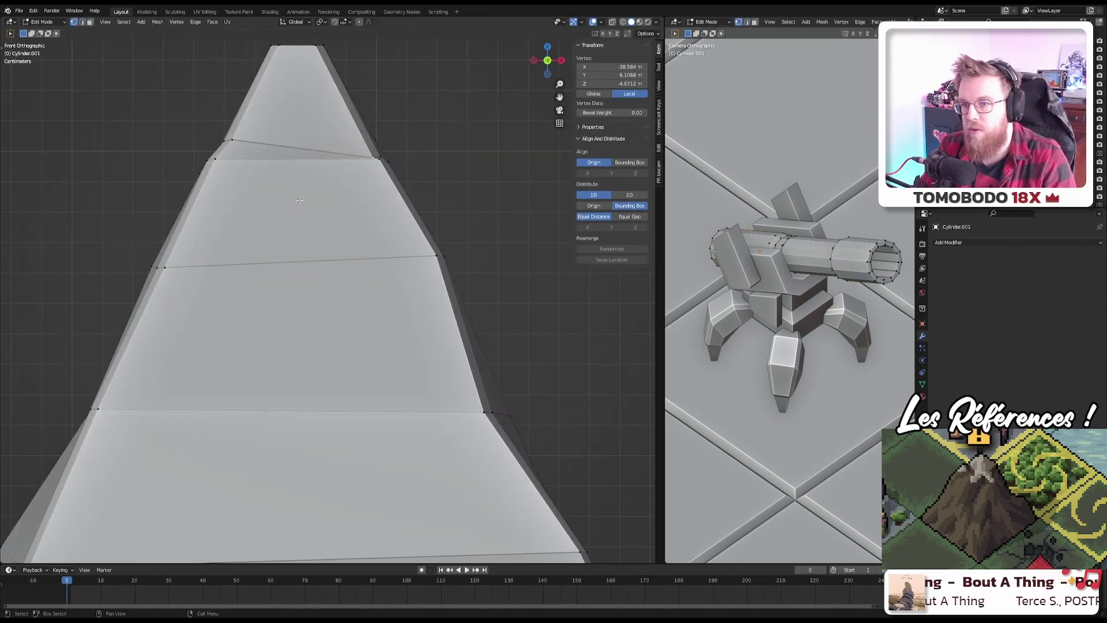
{"action": "key", "text": "g"}
{"action": "left_click", "coordinate": [294, 184]}
Step: Orbit around the tapered mountain and select its entire mesh
{"action": "middle_click_drag", "start_coordinate": [427, 176], "coordinate": [254, 230]}
{"action": "scroll", "coordinate": [358, 211], "scroll_direction": "up", "scroll_amount": 3}
{"action": "scroll", "coordinate": [178, 172], "scroll_direction": "down", "scroll_amount": 3}
{"action": "middle_click_drag", "start_coordinate": [177, 172], "coordinate": [325, 258]}
{"action": "scroll", "coordinate": [331, 264], "scroll_direction": "down", "scroll_amount": 1}
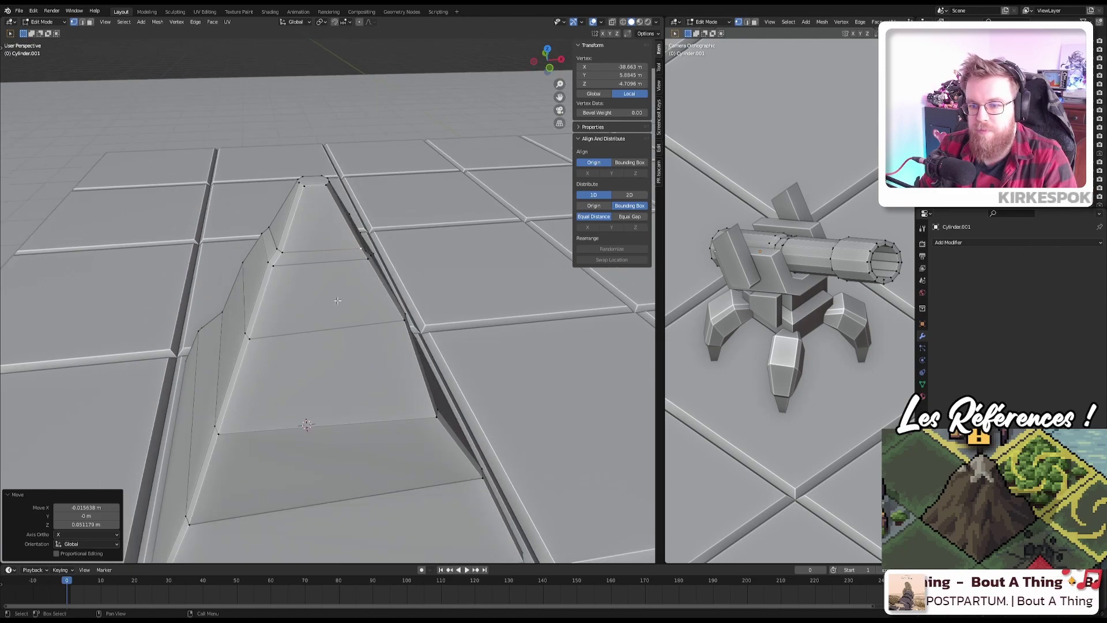
{"action": "key", "text": "a"}
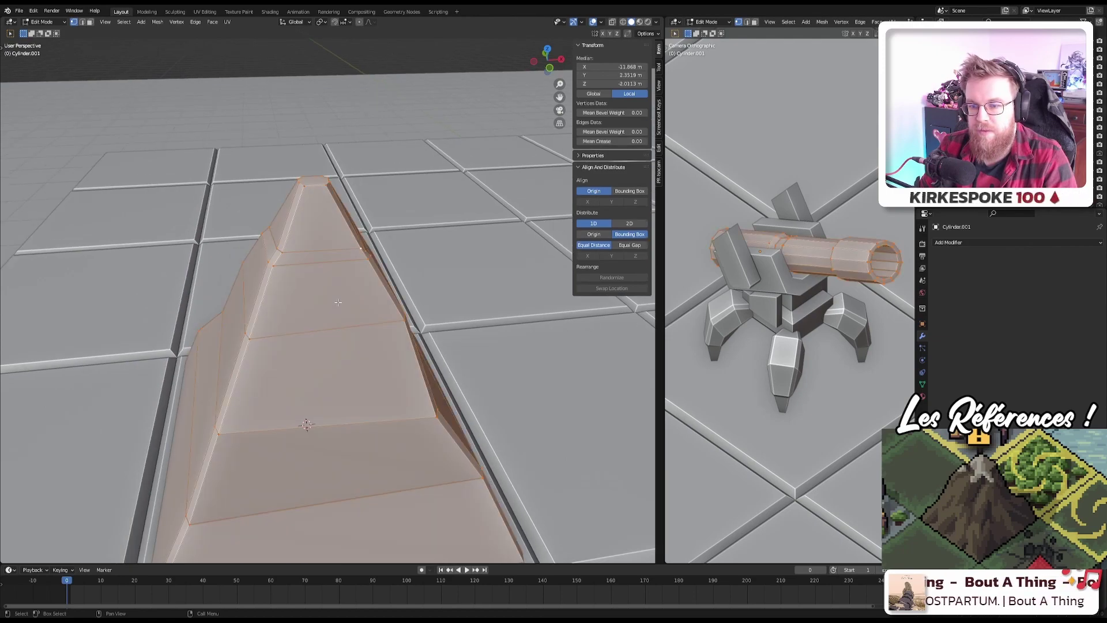
{"action": "left_click", "coordinate": [212, 22]}
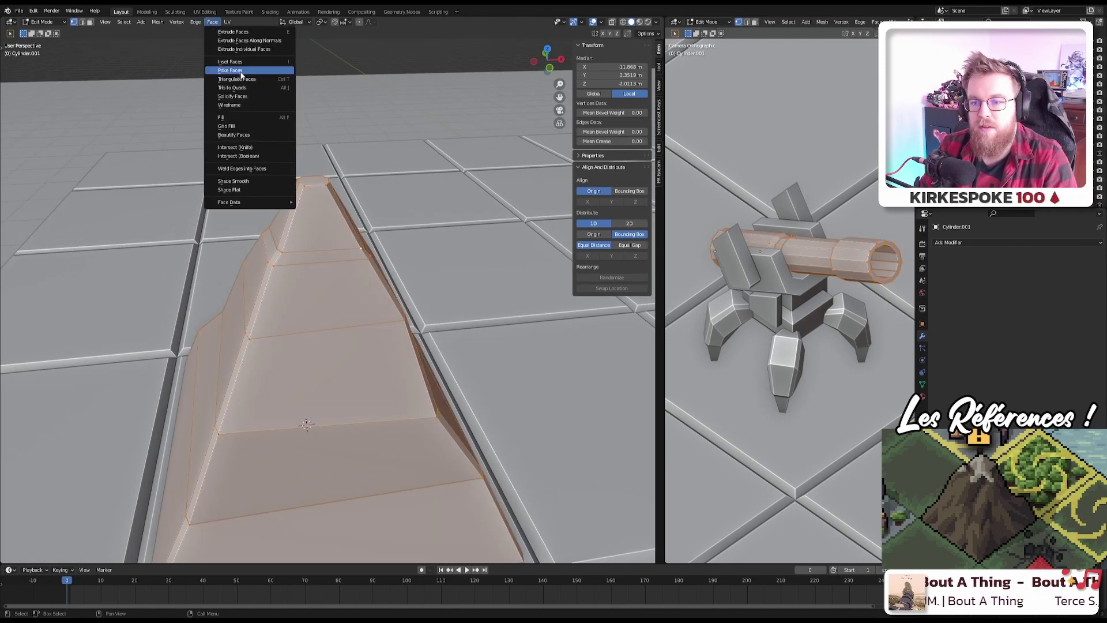
{"action": "left_click", "coordinate": [241, 71]}
{"action": "key", "text": "ctrl+z"}
{"action": "left_click", "coordinate": [212, 22]}
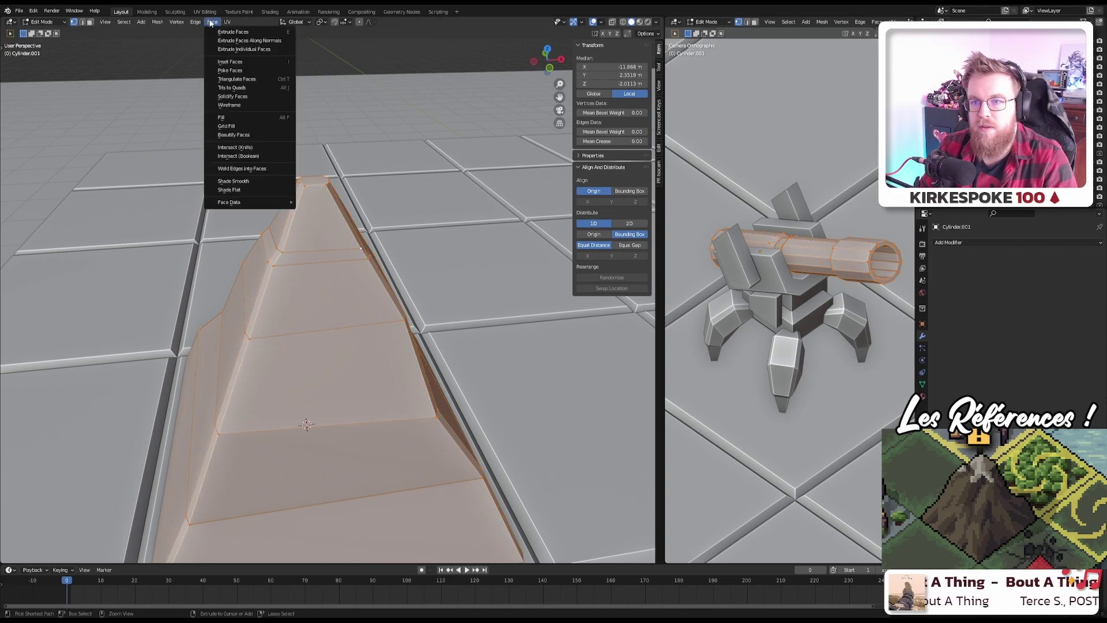
{"action": "left_click", "coordinate": [238, 96]}
{"action": "key", "text": "ctrl+z"}
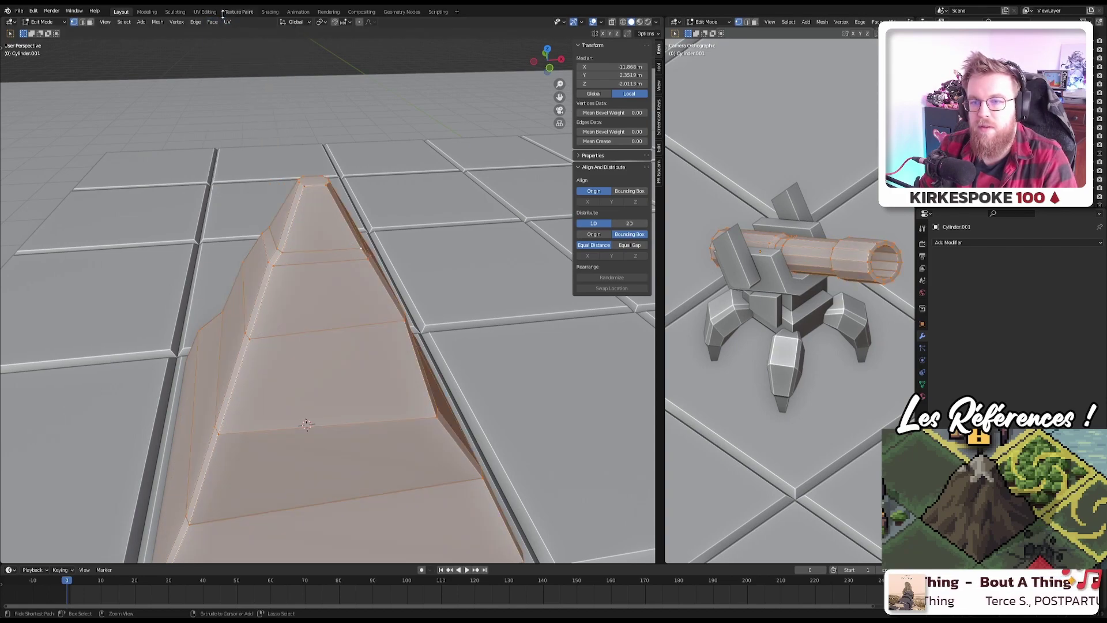
{"action": "left_click", "coordinate": [219, 23]}
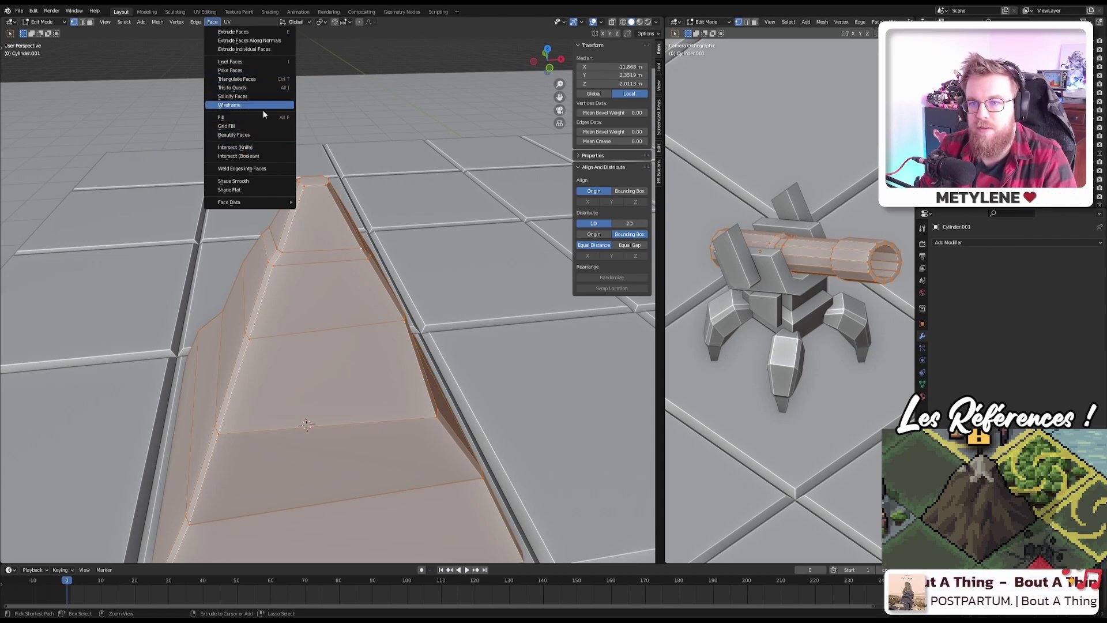
{"action": "right_click", "coordinate": [306, 169]}
{"action": "mouse_move", "coordinate": [343, 175]}
{"action": "left_click", "coordinate": [377, 195]}
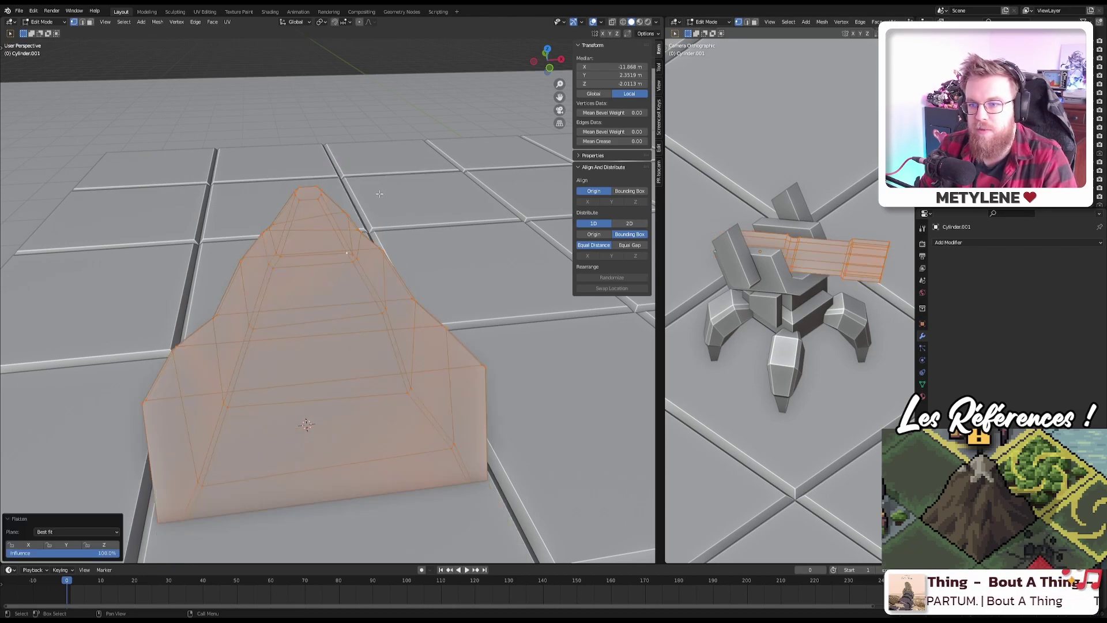
{"action": "middle_click_drag", "start_coordinate": [378, 210], "coordinate": [439, 230]}
{"action": "key", "text": "Tab"}
{"action": "scroll", "coordinate": [396, 218], "scroll_direction": "down", "scroll_amount": 3}
{"action": "scroll", "coordinate": [380, 300], "scroll_direction": "up", "scroll_amount": 5}
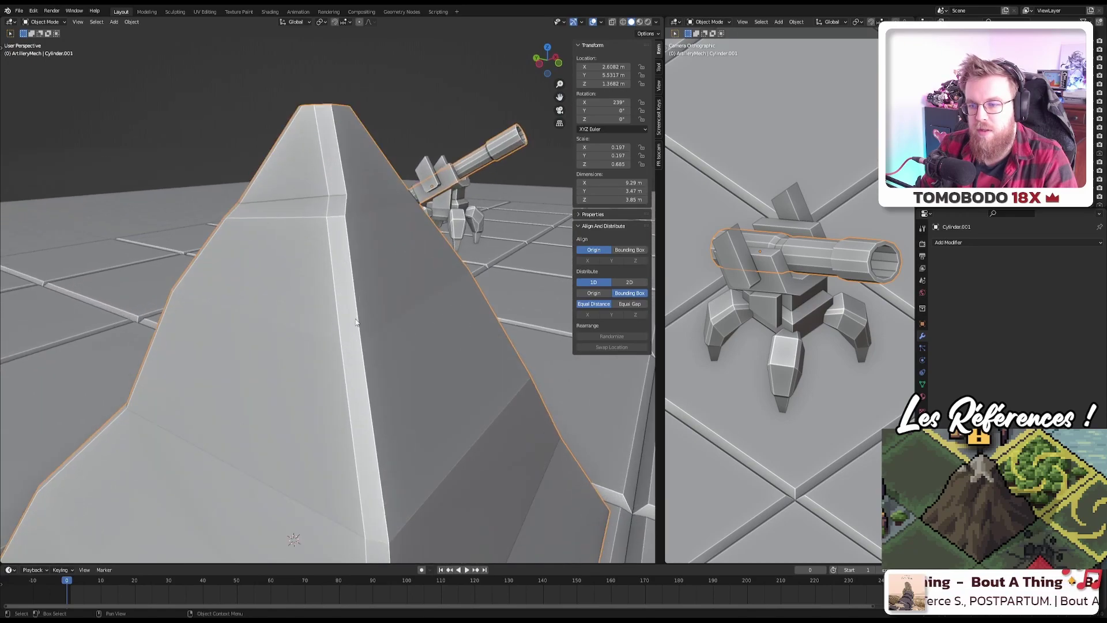
{"action": "key", "text": "Tab"}
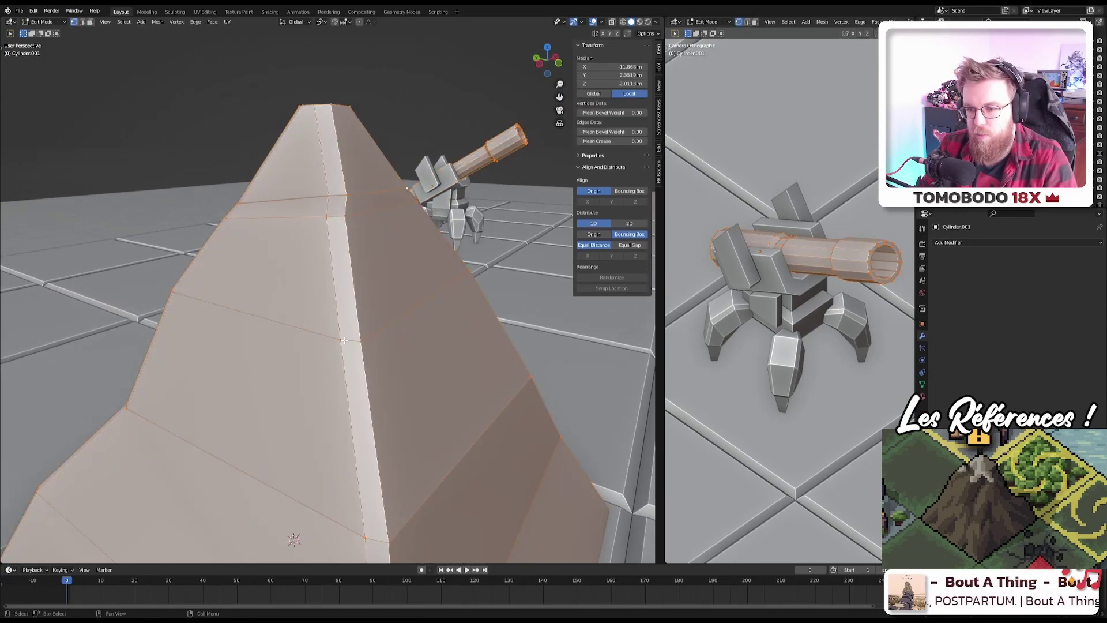
Step: Slide a vertex on the mountain's side twice along its edges
{"action": "left_click", "coordinate": [342, 341]}
{"action": "key", "text": "shift+v"}
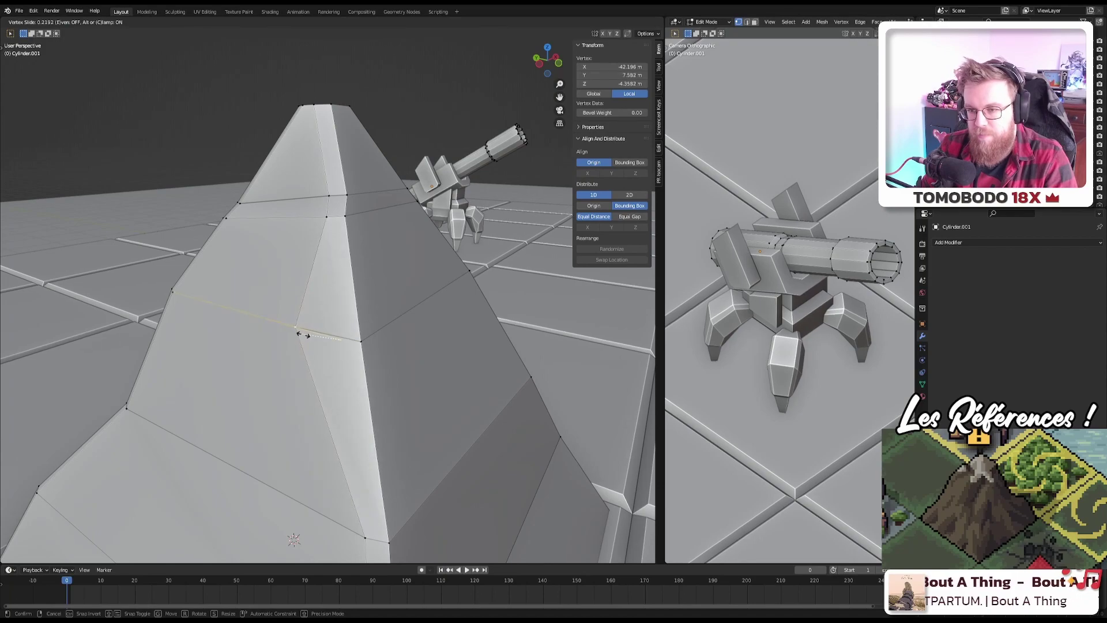
{"action": "left_click", "coordinate": [311, 334]}
{"action": "scroll", "coordinate": [369, 413], "scroll_direction": "up", "scroll_amount": 3}
{"action": "key", "text": "shift+v"}
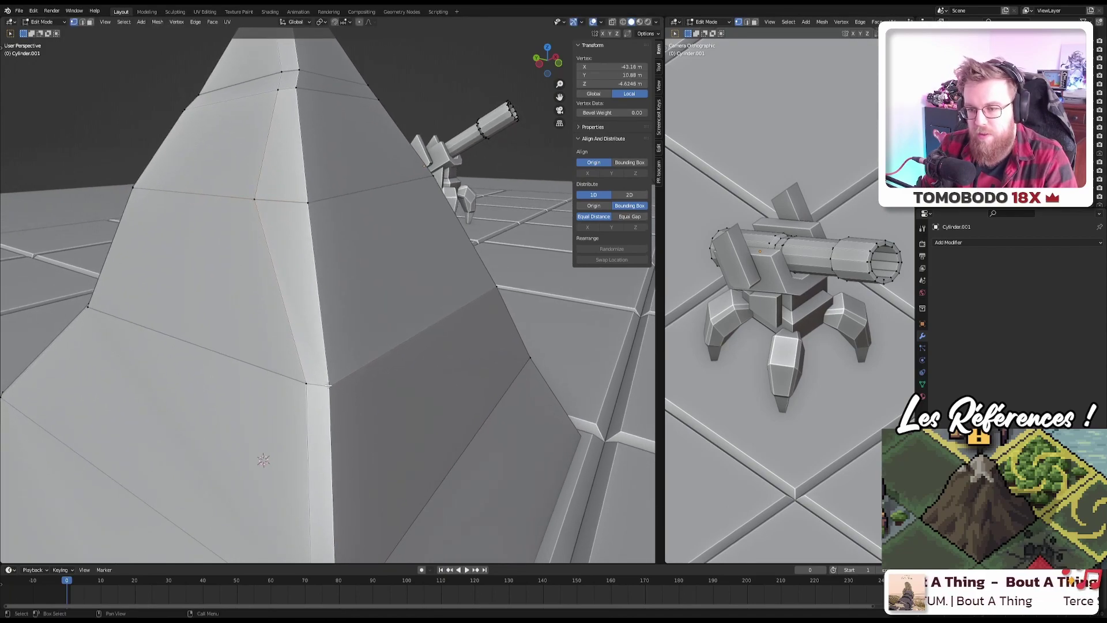
{"action": "left_click", "coordinate": [348, 381]}
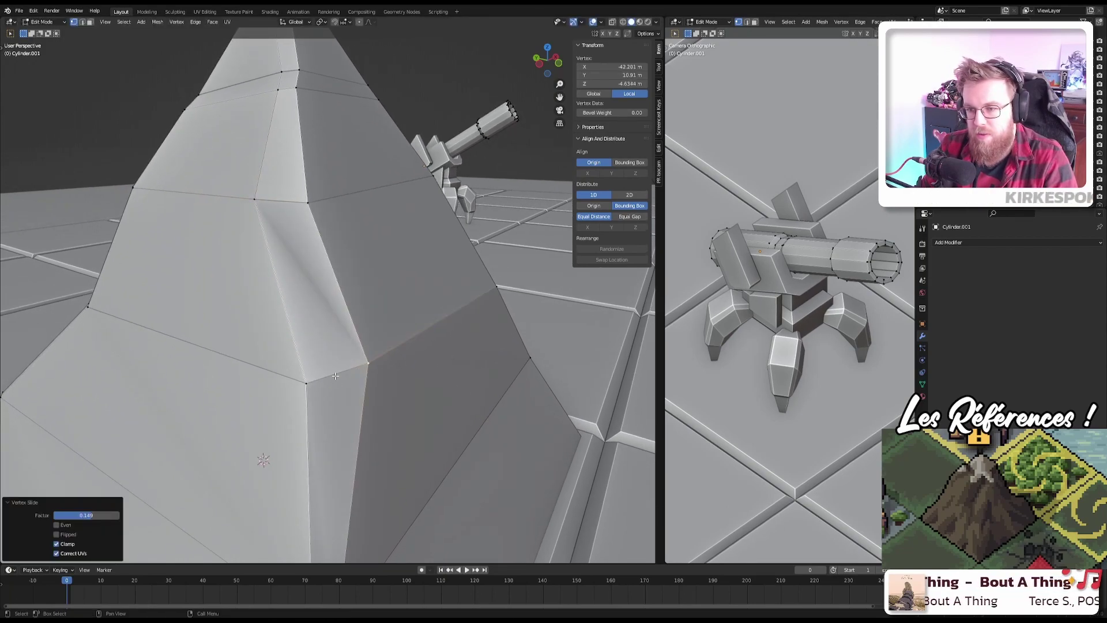
Step: Slide another side vertex further left and shift a vertex near the mountain's base
{"action": "middle_click_drag", "start_coordinate": [335, 376], "coordinate": [366, 310]}
{"action": "key", "text": "shift+v"}
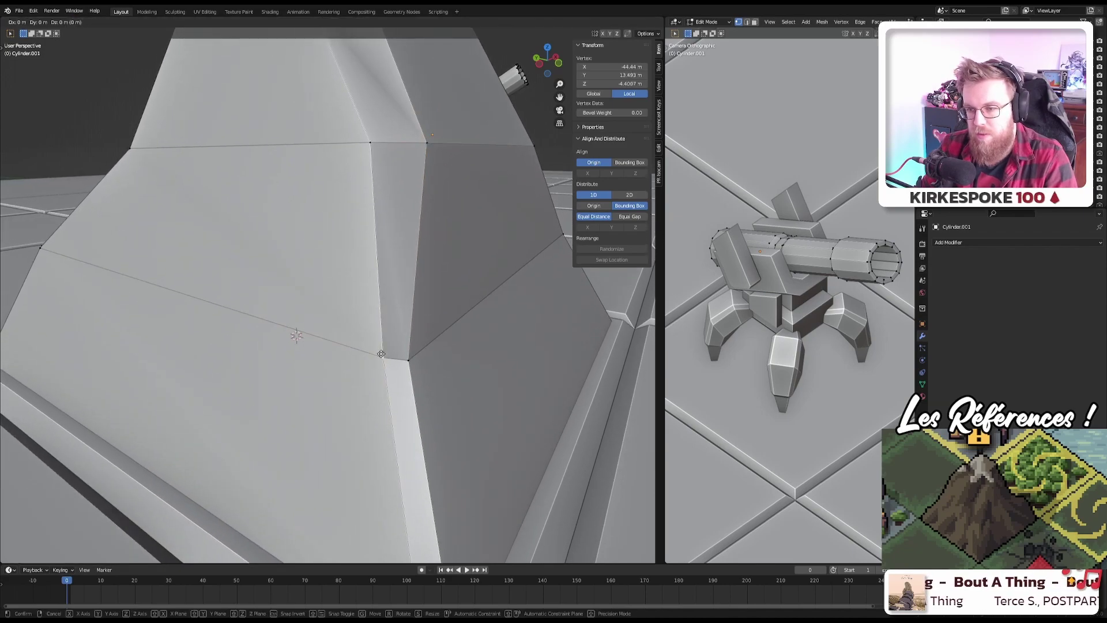
{"action": "left_click", "coordinate": [404, 359]}
{"action": "key", "text": "g"}
{"action": "key", "text": "g"}
{"action": "left_click", "coordinate": [395, 358]}
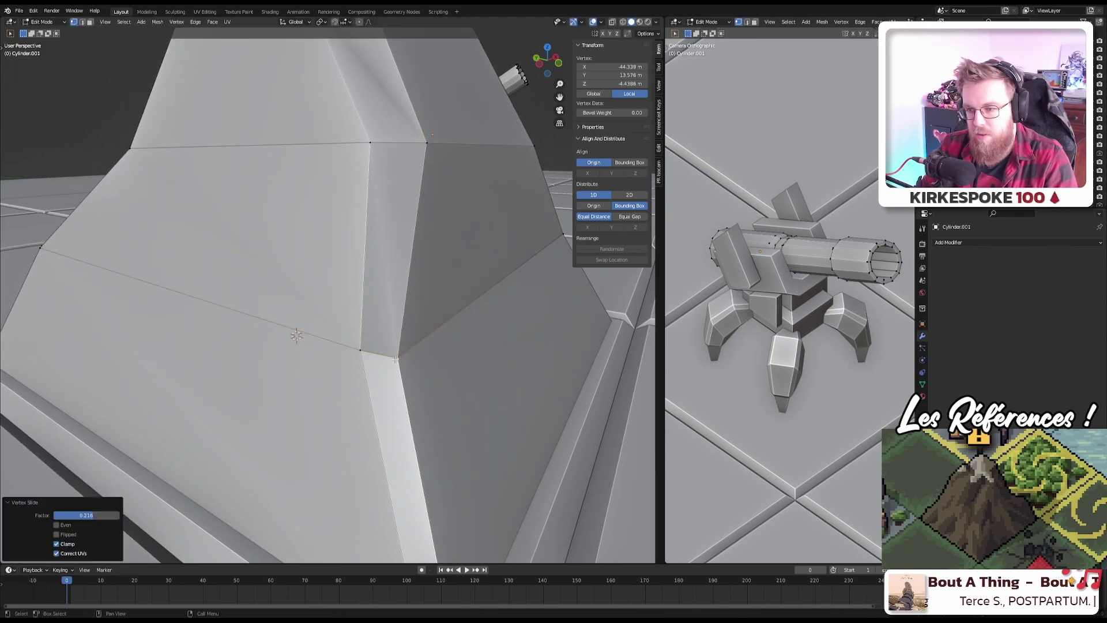
{"action": "middle_click_drag", "start_coordinate": [398, 395], "coordinate": [332, 372]}
{"action": "left_click", "coordinate": [336, 376]}
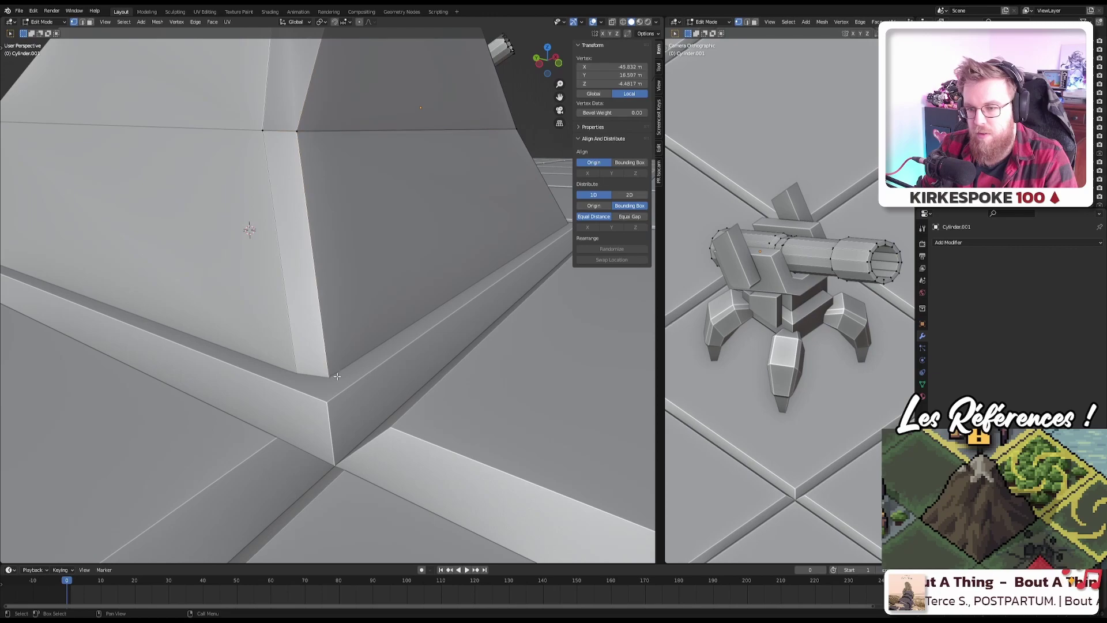
{"action": "key", "text": "g"}
{"action": "key", "text": "g"}
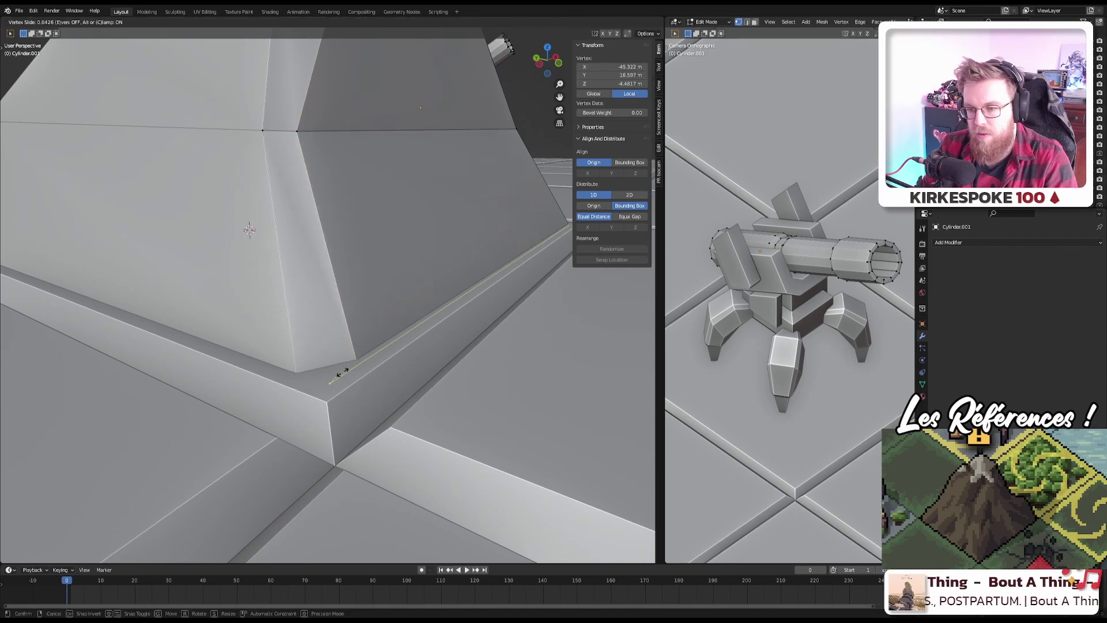
{"action": "left_click", "coordinate": [339, 374]}
{"action": "scroll", "coordinate": [340, 374], "scroll_direction": "down", "scroll_amount": 10}
Step: Triangulate all the mountain's faces (Beauty for quads and n-gons) and return to Object Mode
{"action": "key", "text": "a"}
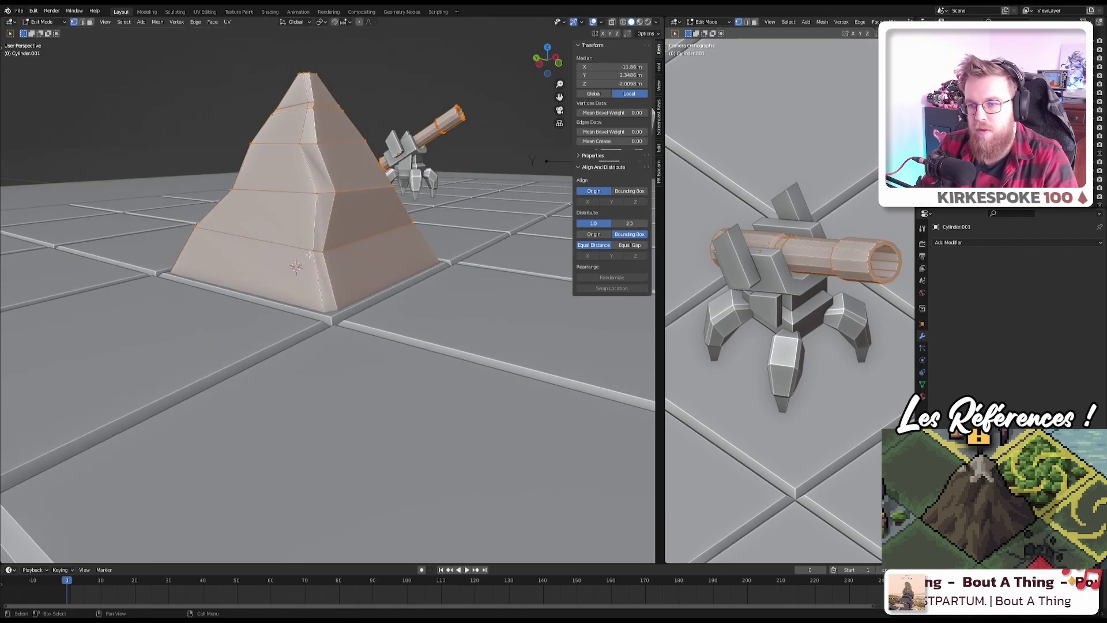
{"action": "left_click", "coordinate": [226, 22]}
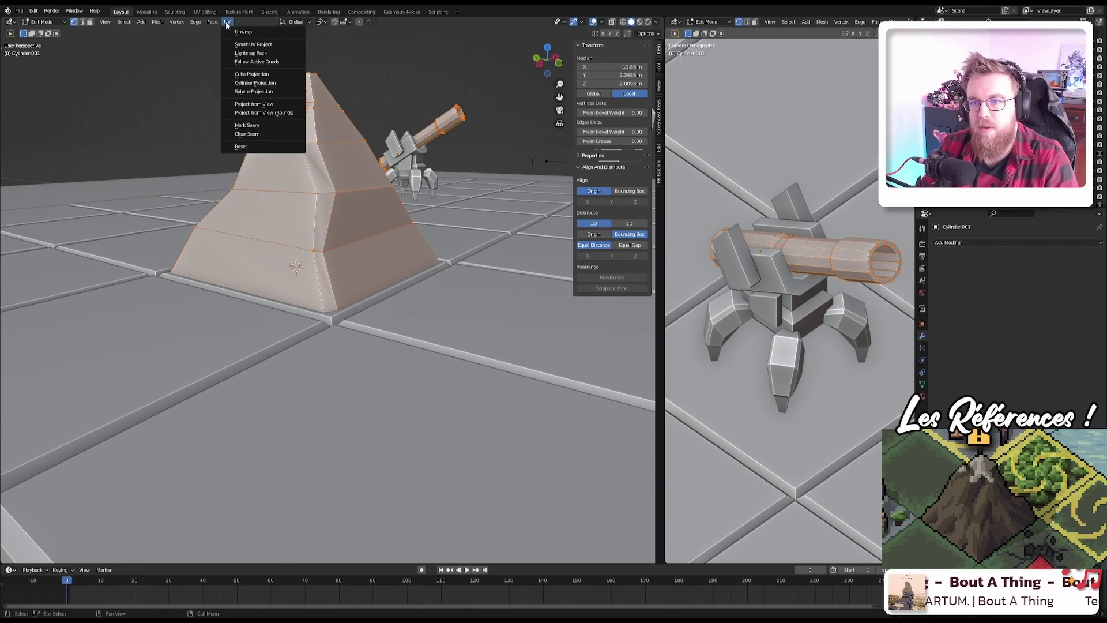
{"action": "left_click", "coordinate": [195, 22]}
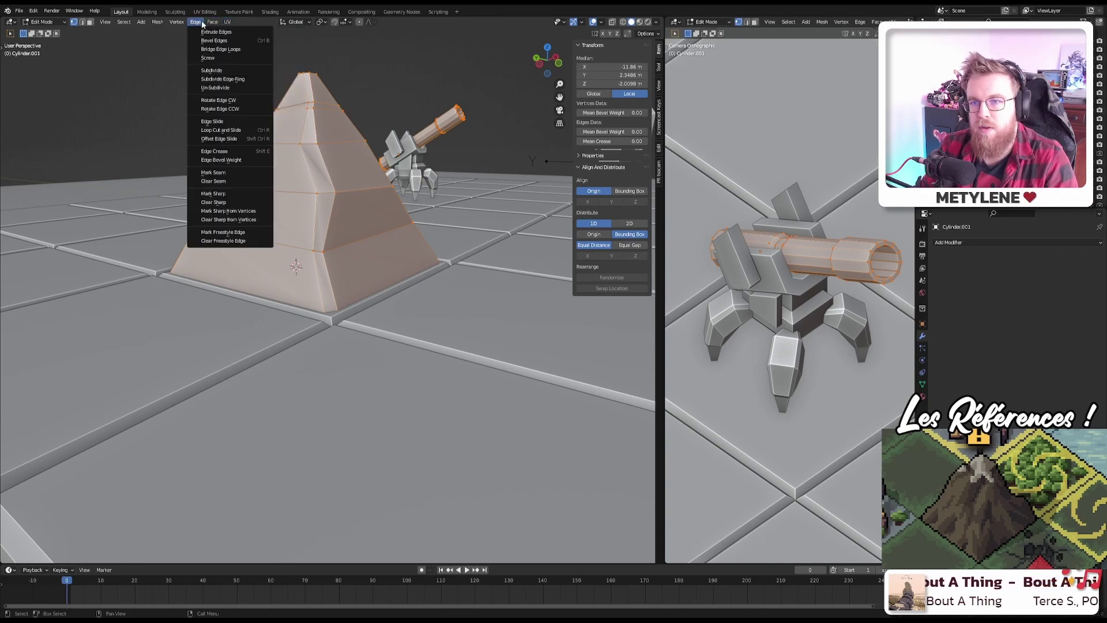
{"action": "mouse_move", "coordinate": [210, 23]}
{"action": "left_click", "coordinate": [228, 81]}
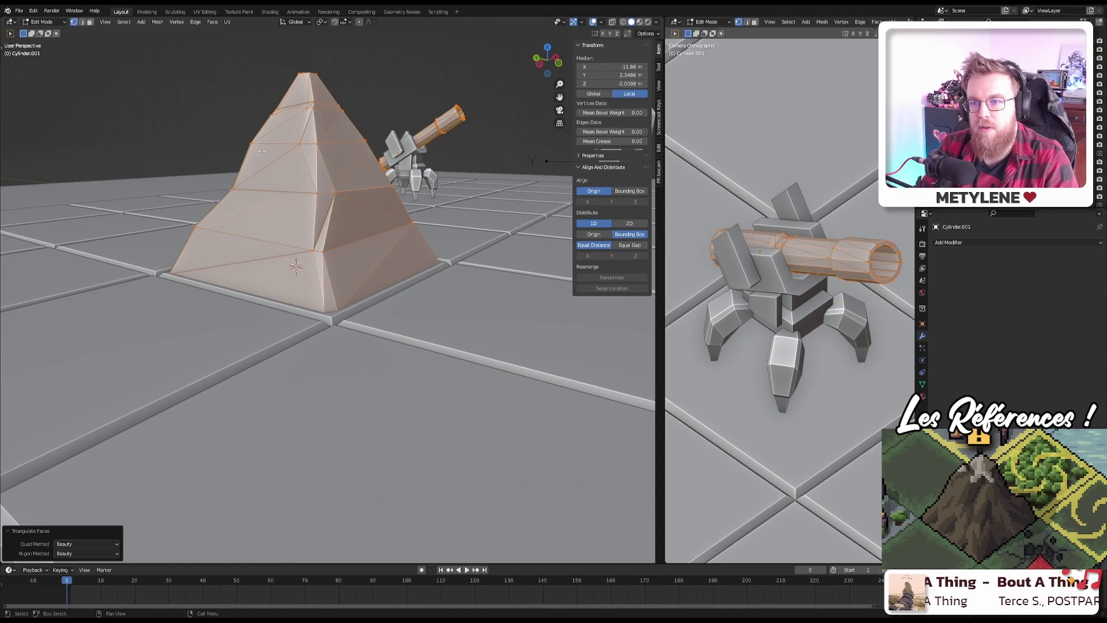
{"action": "key", "text": "Tab"}
{"action": "middle_click_drag", "start_coordinate": [248, 150], "coordinate": [305, 177]}
{"action": "scroll", "coordinate": [262, 193], "scroll_direction": "up", "scroll_amount": 5}
{"action": "scroll", "coordinate": [328, 279], "scroll_direction": "down", "scroll_amount": 3}
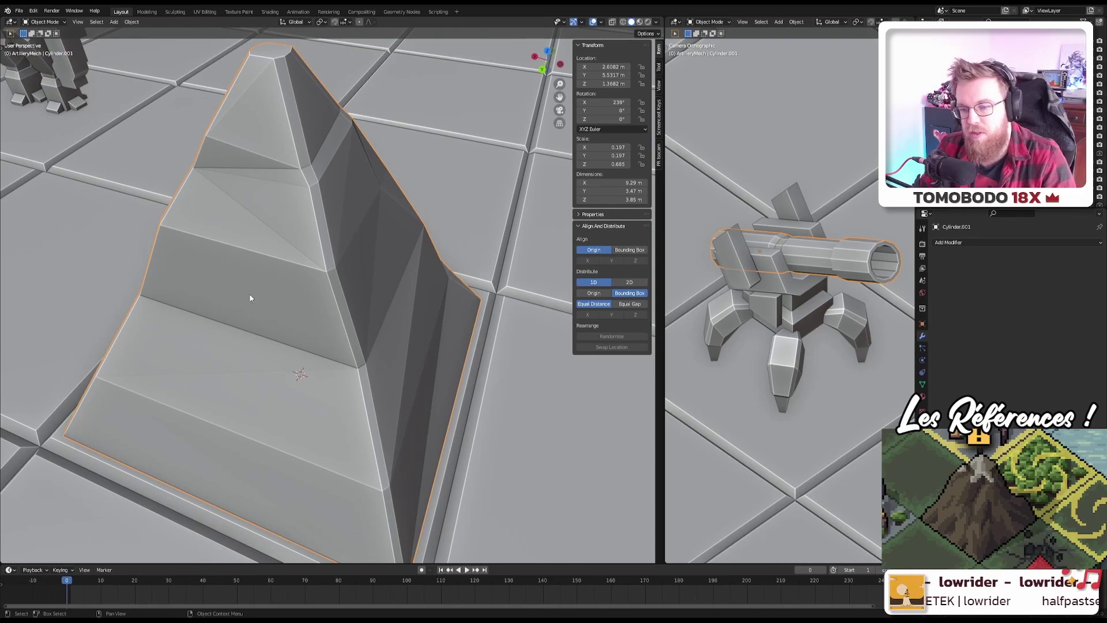
Step: In Edit Mode, slide four vertices along the mountain's front ridge, from the upper tier to the base
{"action": "middle_click_drag", "start_coordinate": [260, 292], "coordinate": [315, 241]}
{"action": "key", "text": "Tab"}
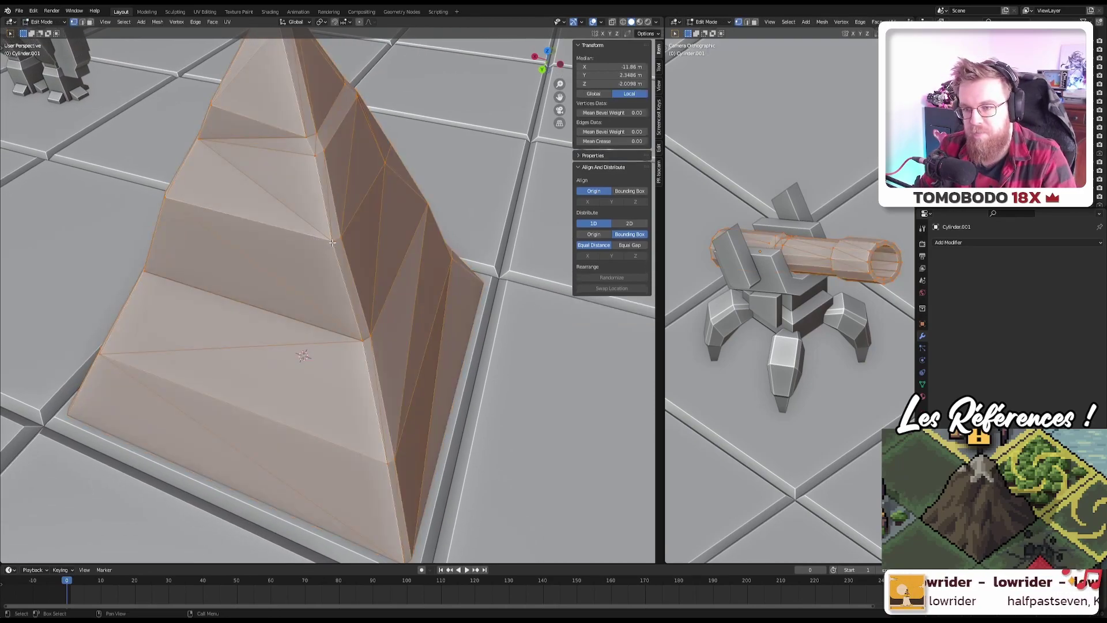
{"action": "left_click", "coordinate": [323, 239]}
{"action": "key", "text": "g"}
{"action": "key", "text": "g"}
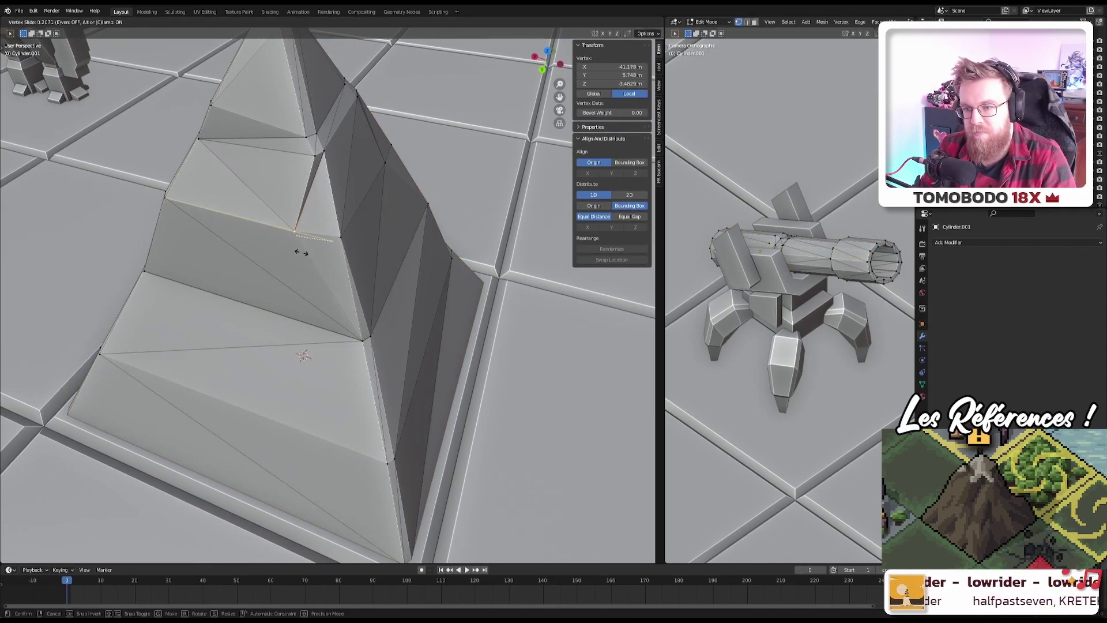
{"action": "left_click", "coordinate": [305, 252]}
{"action": "left_click", "coordinate": [369, 343]}
{"action": "key", "text": "g"}
{"action": "key", "text": "g"}
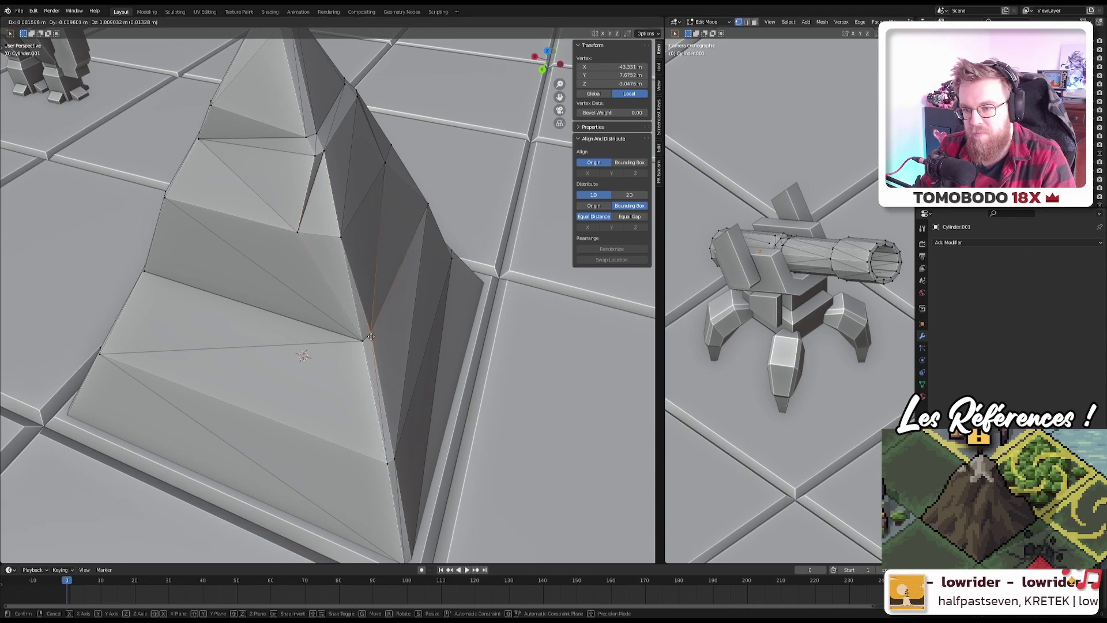
{"action": "left_click", "coordinate": [376, 327]}
{"action": "left_click", "coordinate": [389, 448]}
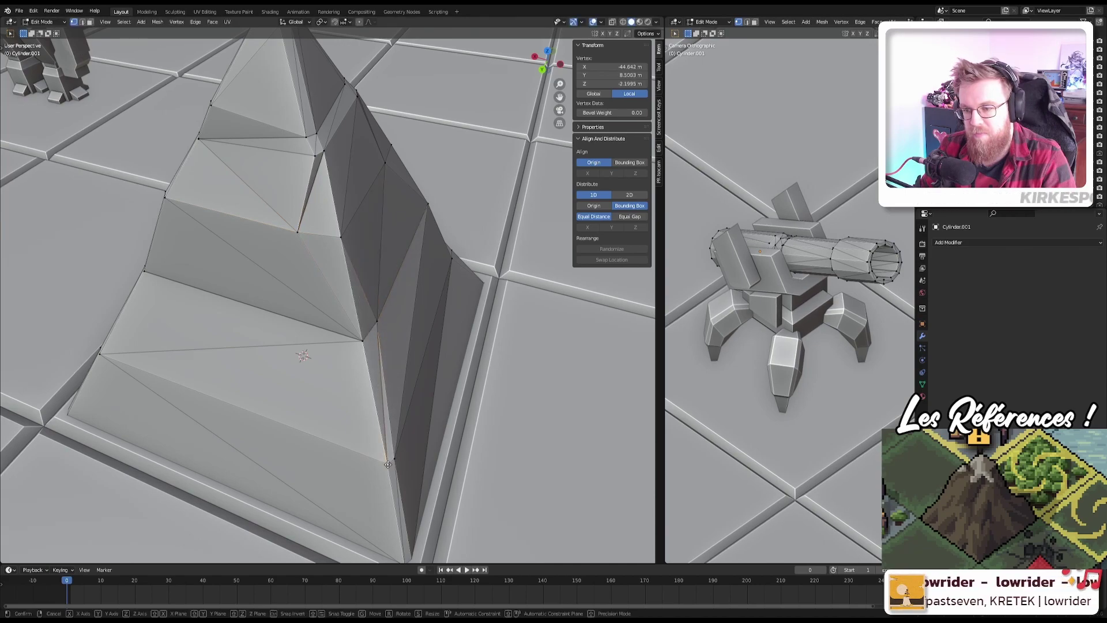
{"action": "key", "text": "g"}
{"action": "key", "text": "g"}
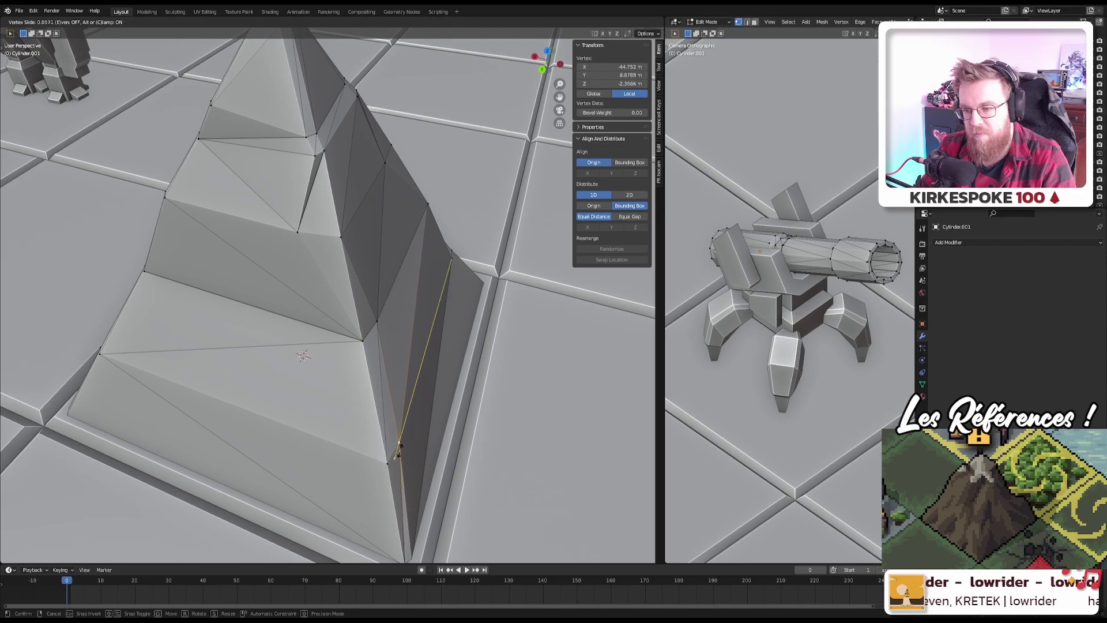
{"action": "left_click", "coordinate": [407, 440]}
{"action": "left_click", "coordinate": [385, 460]}
{"action": "key", "text": "g"}
{"action": "key", "text": "g"}
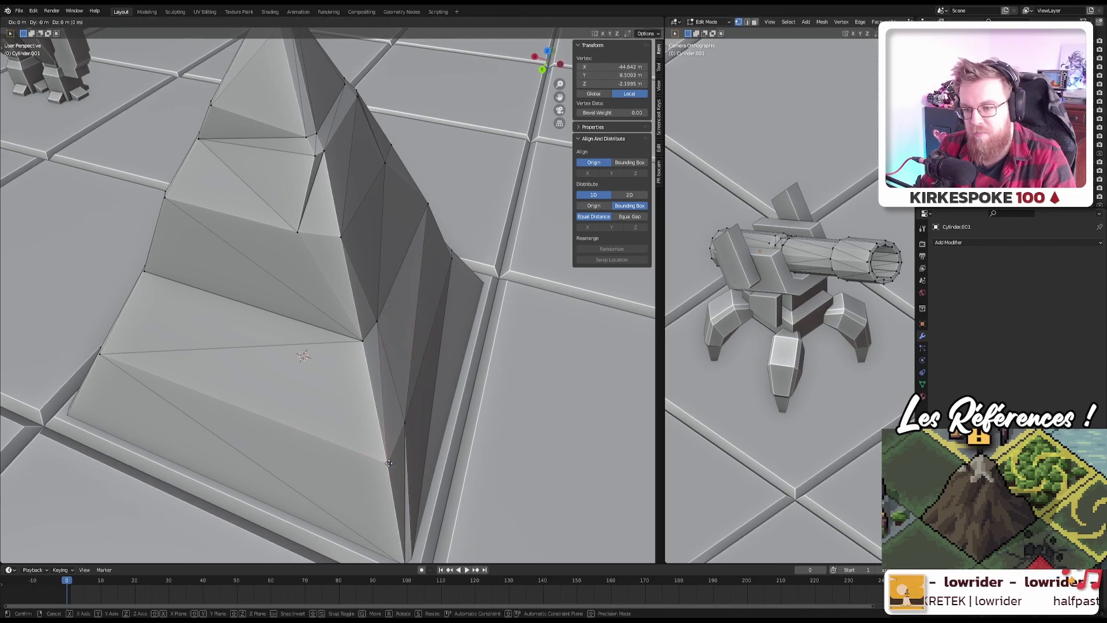
{"action": "left_click", "coordinate": [291, 385]}
Step: From a low side view, slide a ridge vertex along its edge, then adjust it again
{"action": "middle_click_drag", "start_coordinate": [289, 383], "coordinate": [349, 334]}
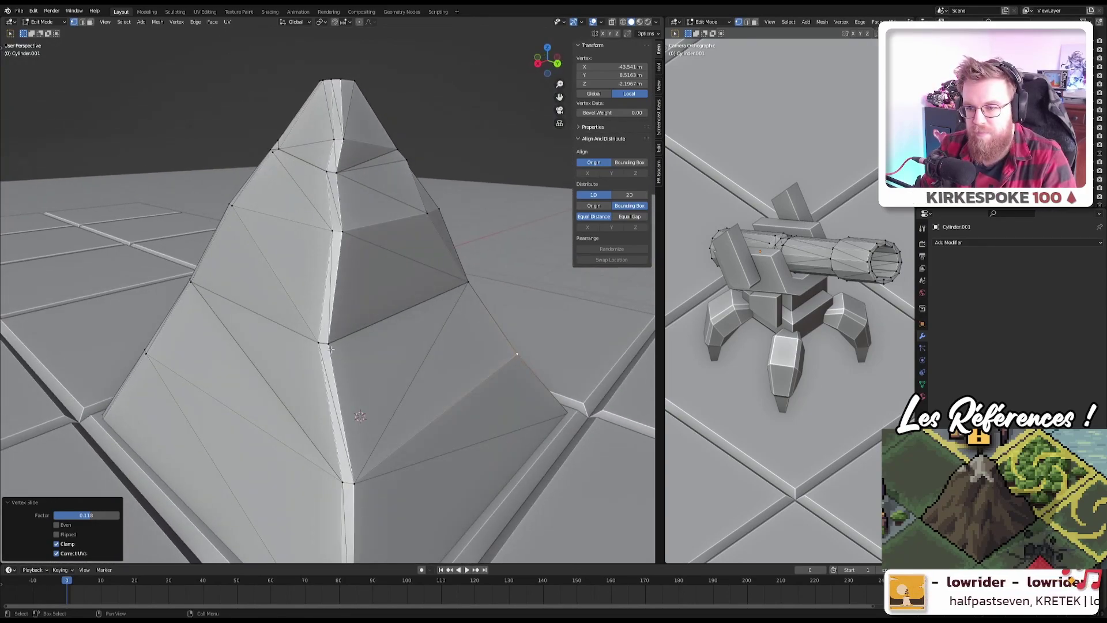
{"action": "left_click", "coordinate": [348, 337]}
{"action": "key", "text": "g"}
{"action": "key", "text": "g"}
{"action": "left_click", "coordinate": [318, 342]}
{"action": "key", "text": "g"}
{"action": "key", "text": "g"}
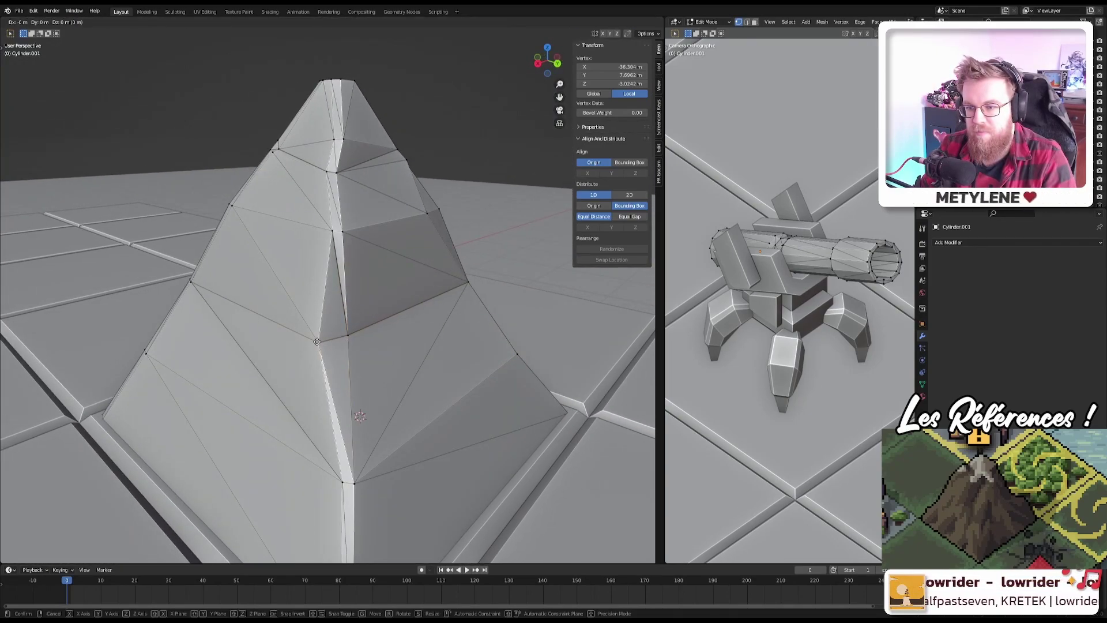
{"action": "left_click", "coordinate": [320, 340]}
{"action": "middle_click_drag", "start_coordinate": [320, 340], "coordinate": [309, 312]}
{"action": "scroll", "coordinate": [301, 312], "scroll_direction": "down", "scroll_amount": 5}
{"action": "scroll", "coordinate": [271, 346], "scroll_direction": "up", "scroll_amount": 5}
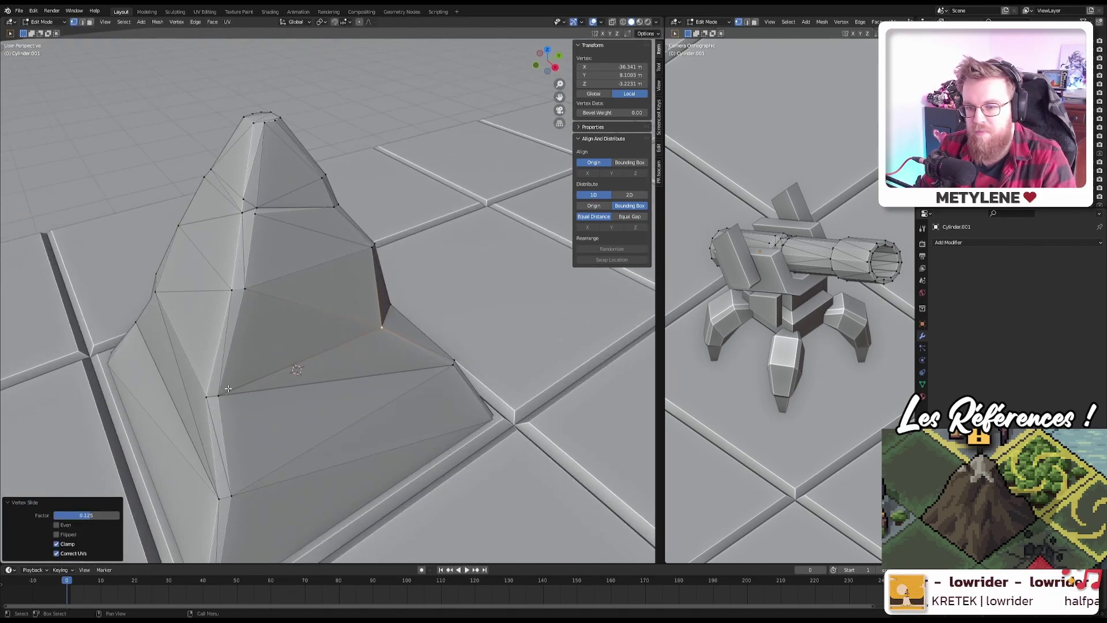
Step: Slide three slope vertices along their edges, one at factor 0.244
{"action": "left_click", "coordinate": [222, 393]}
{"action": "key", "text": "g"}
{"action": "key", "text": "g"}
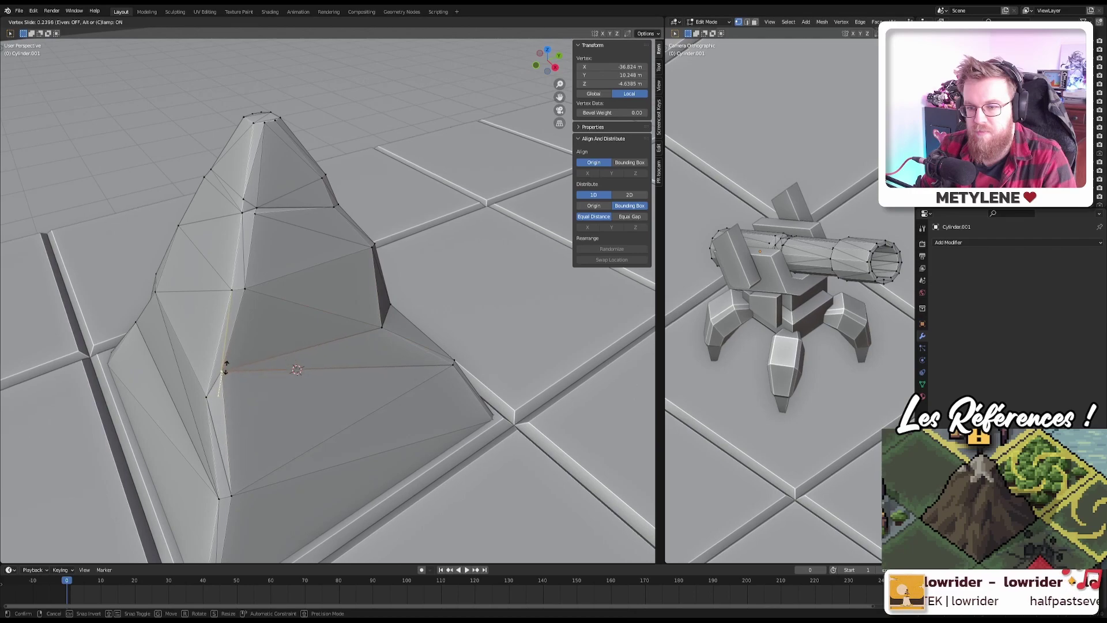
{"action": "left_click", "coordinate": [225, 367]}
{"action": "left_click", "coordinate": [207, 397]}
{"action": "key", "text": "g"}
{"action": "key", "text": "g"}
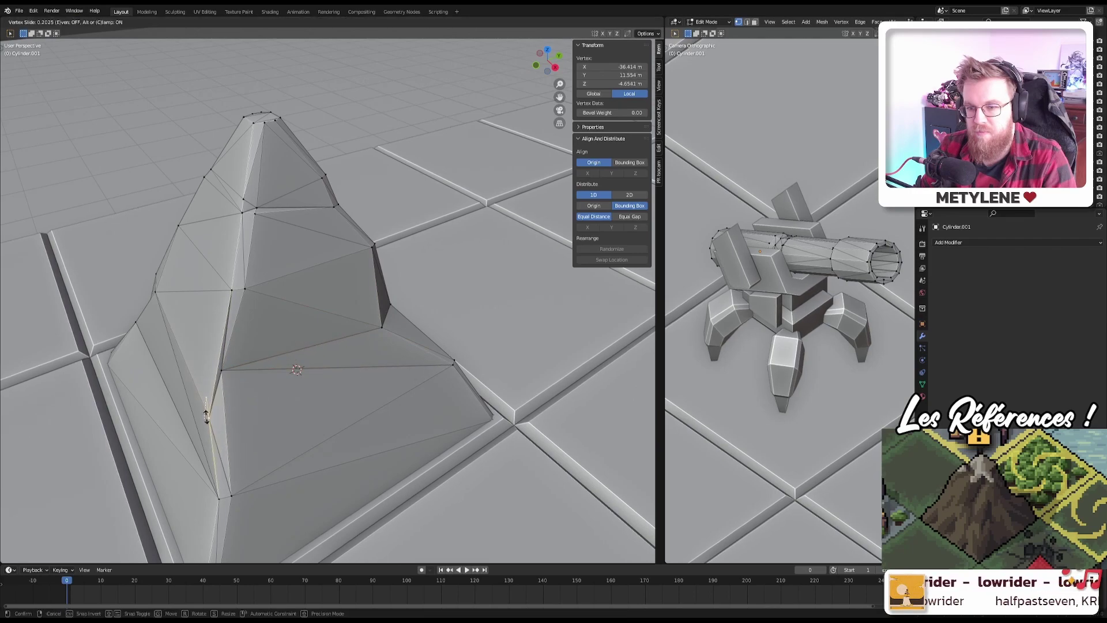
{"action": "left_click", "coordinate": [190, 372]}
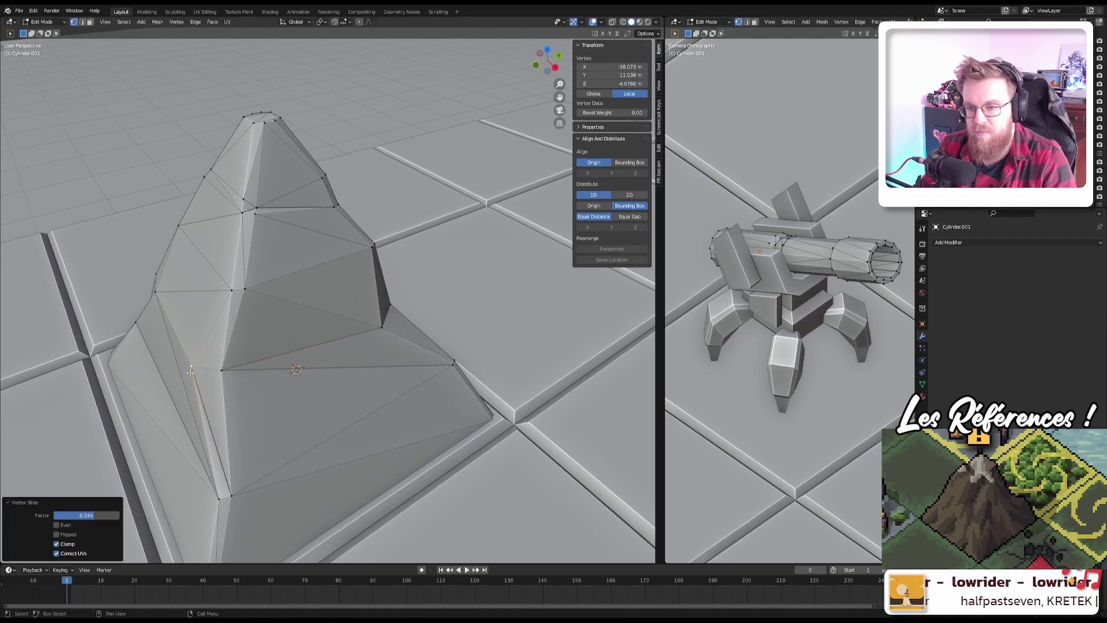
{"action": "left_click", "coordinate": [246, 295]}
{"action": "key", "text": "g"}
{"action": "key", "text": "g"}
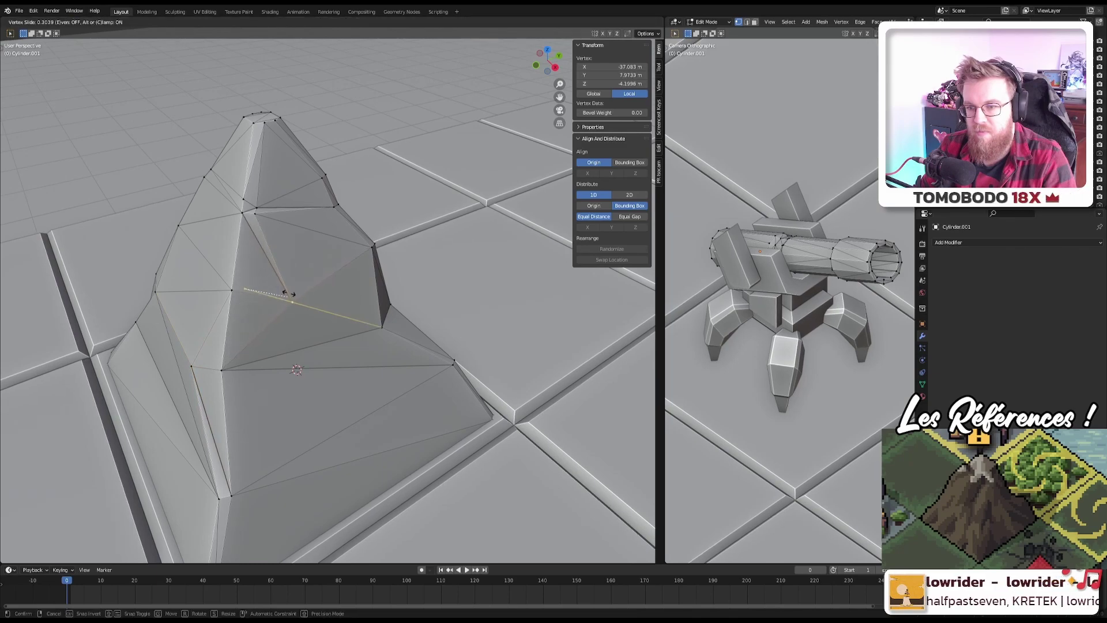
{"action": "left_click", "coordinate": [296, 298]}
Step: Slide four vertices around the peak, using factors such as 0.118 and 0.270
{"action": "middle_click_drag", "start_coordinate": [273, 281], "coordinate": [335, 295]}
{"action": "key", "text": "g"}
{"action": "key", "text": "g"}
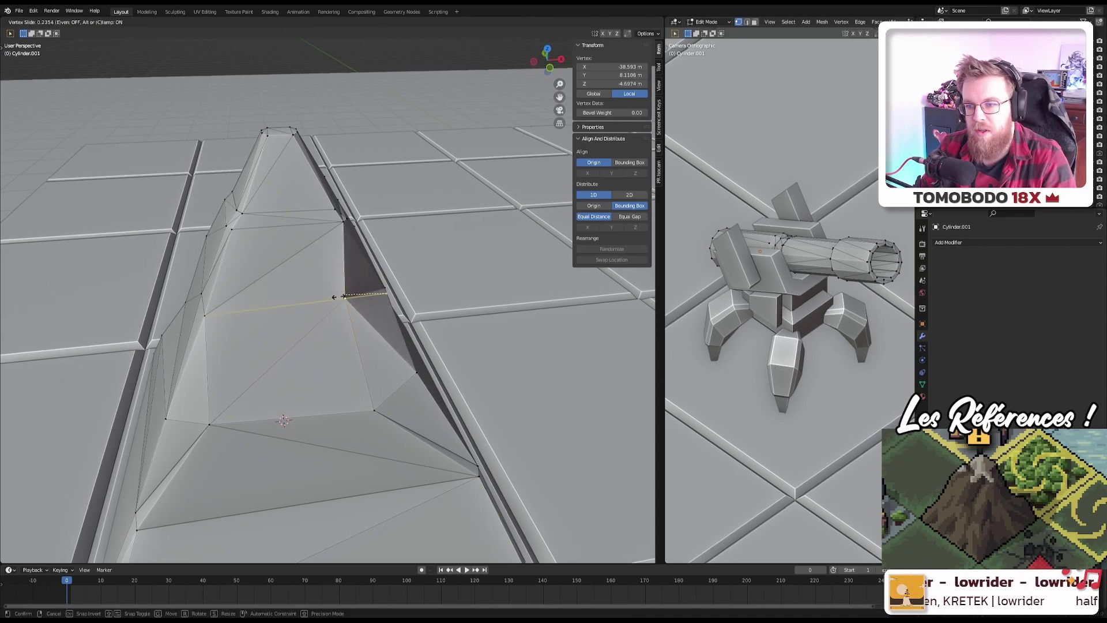
{"action": "left_click", "coordinate": [361, 303]}
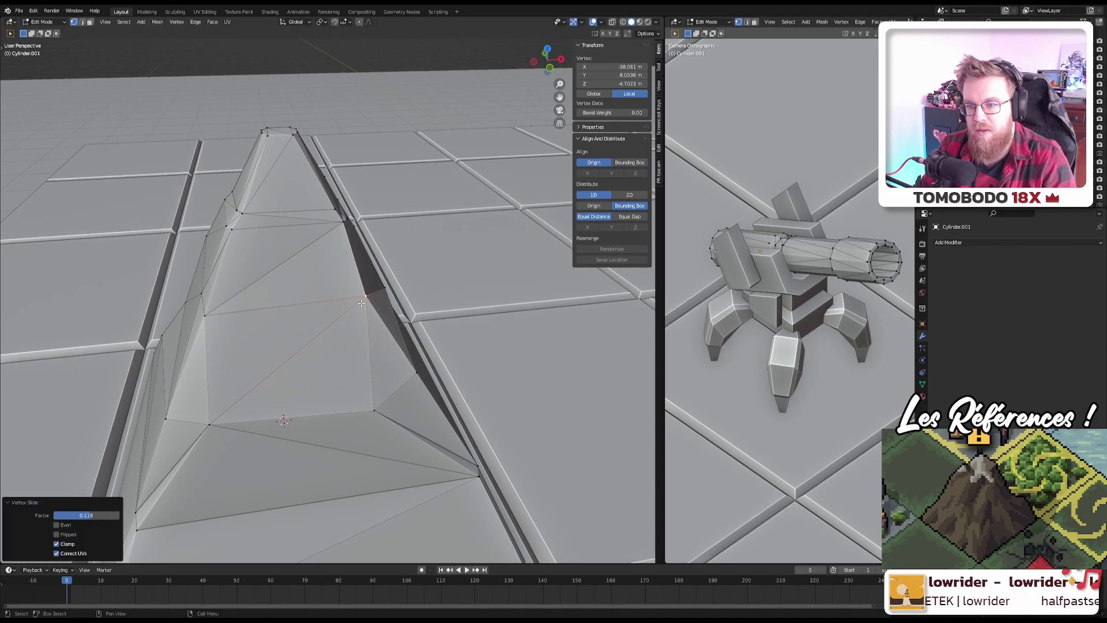
{"action": "middle_click_drag", "start_coordinate": [328, 263], "coordinate": [386, 254]}
{"action": "key", "text": "g"}
{"action": "key", "text": "g"}
{"action": "left_click", "coordinate": [365, 269]}
{"action": "key", "text": "g"}
{"action": "key", "text": "g"}
{"action": "left_click", "coordinate": [381, 220]}
{"action": "key", "text": "g"}
{"action": "key", "text": "g"}
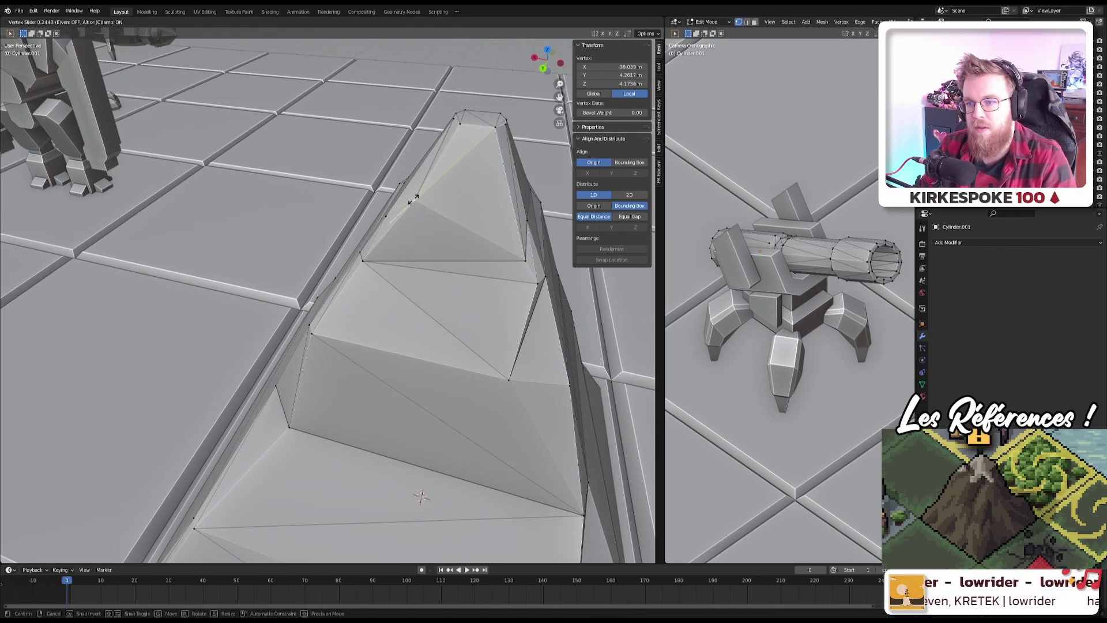
{"action": "left_click", "coordinate": [413, 193]}
{"action": "middle_click_drag", "start_coordinate": [413, 192], "coordinate": [369, 269]}
{"action": "scroll", "coordinate": [497, 217], "scroll_direction": "down", "scroll_amount": 5}
Step: Exit Edit Mode, then reselect the mountain to check the faceted result
{"action": "key", "text": "Tab"}
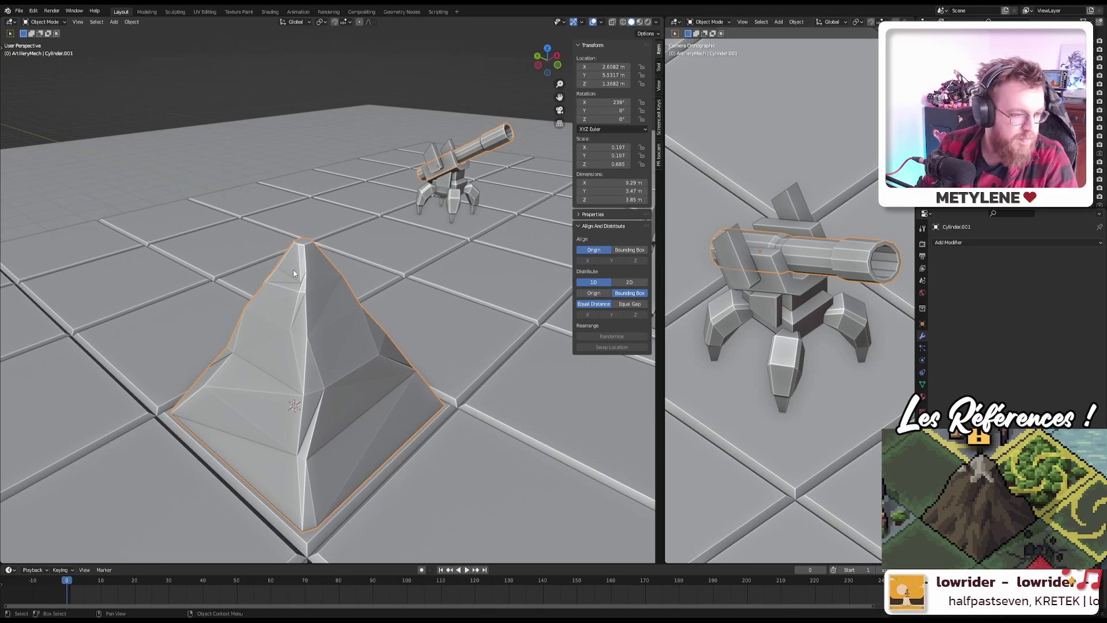
{"action": "scroll", "coordinate": [293, 272], "scroll_direction": "up", "scroll_amount": 5}
{"action": "middle_click_drag", "start_coordinate": [264, 267], "coordinate": [417, 281]}
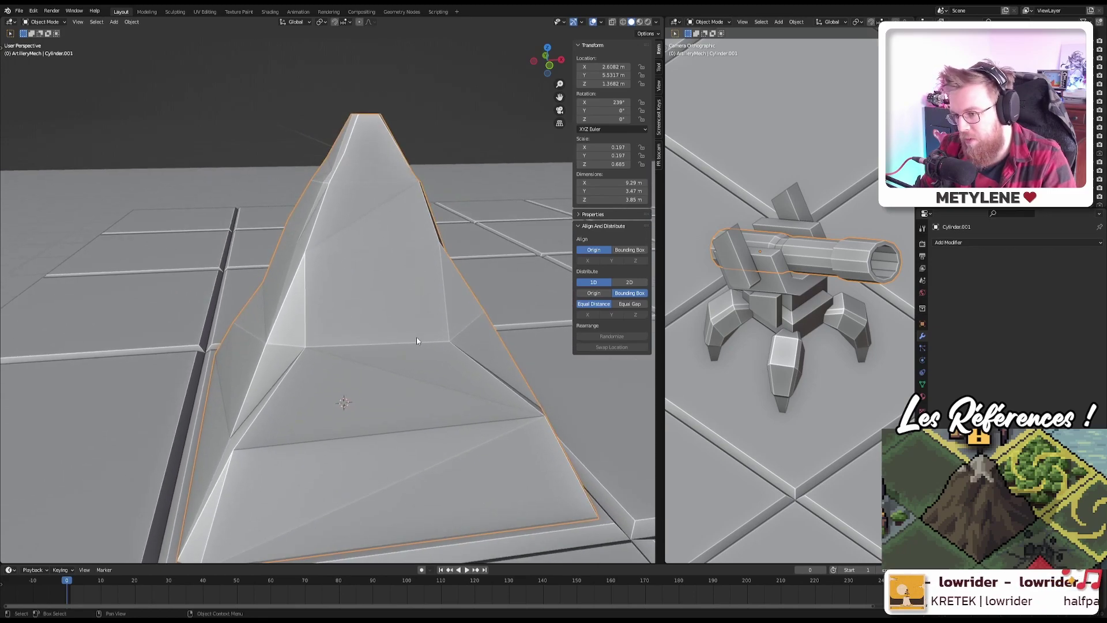
{"action": "left_click", "coordinate": [482, 102]}
{"action": "left_click", "coordinate": [381, 283]}
{"action": "key", "text": "Tab"}
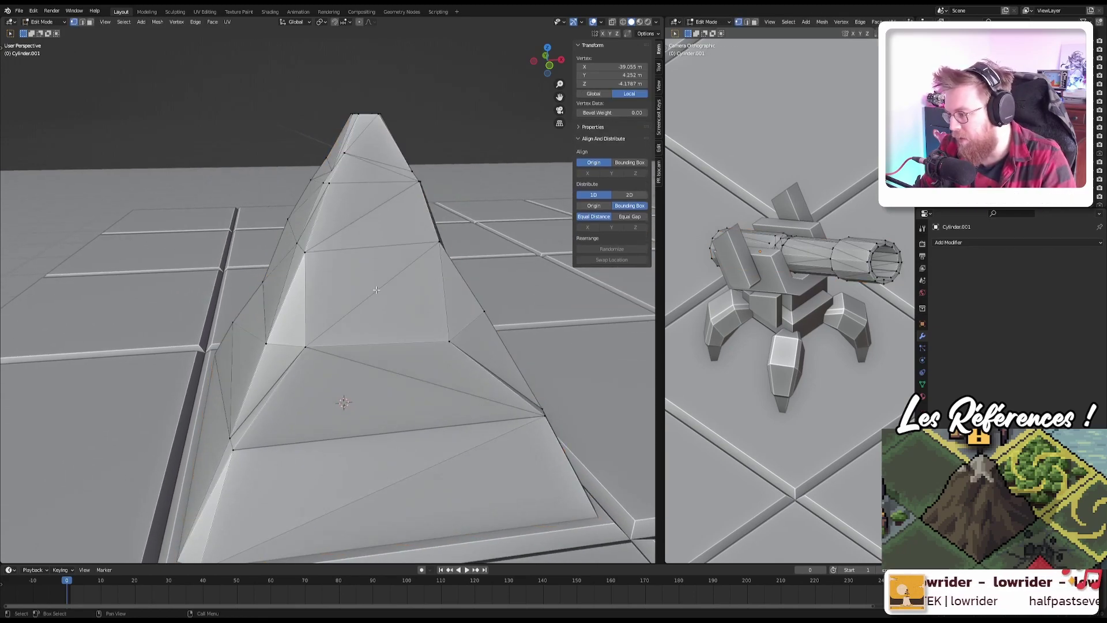
{"action": "key", "text": "Tab"}
Step: View the mountain from the front with the mechs, checking its wireframe, then re-enter Edit Mode
{"action": "scroll", "coordinate": [376, 289], "scroll_direction": "down", "scroll_amount": 6}
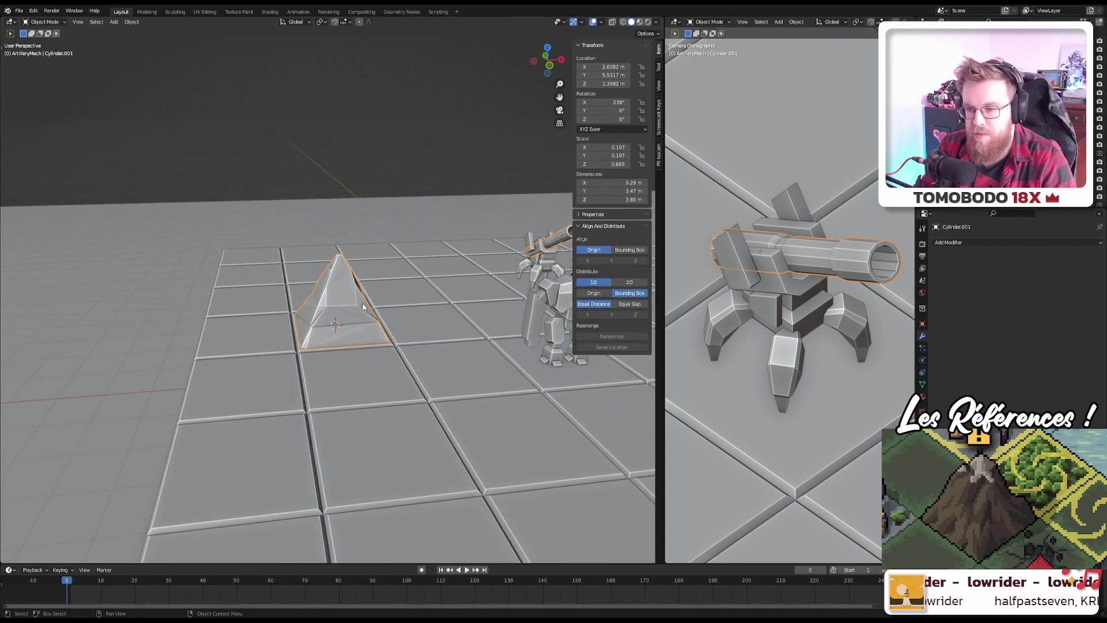
{"action": "scroll", "coordinate": [363, 303], "scroll_direction": "up", "scroll_amount": 6}
{"action": "middle_click_drag", "start_coordinate": [347, 312], "coordinate": [373, 313]}
{"action": "middle_click_drag", "start_coordinate": [385, 275], "coordinate": [346, 242]}
{"action": "key", "text": "Tab"}
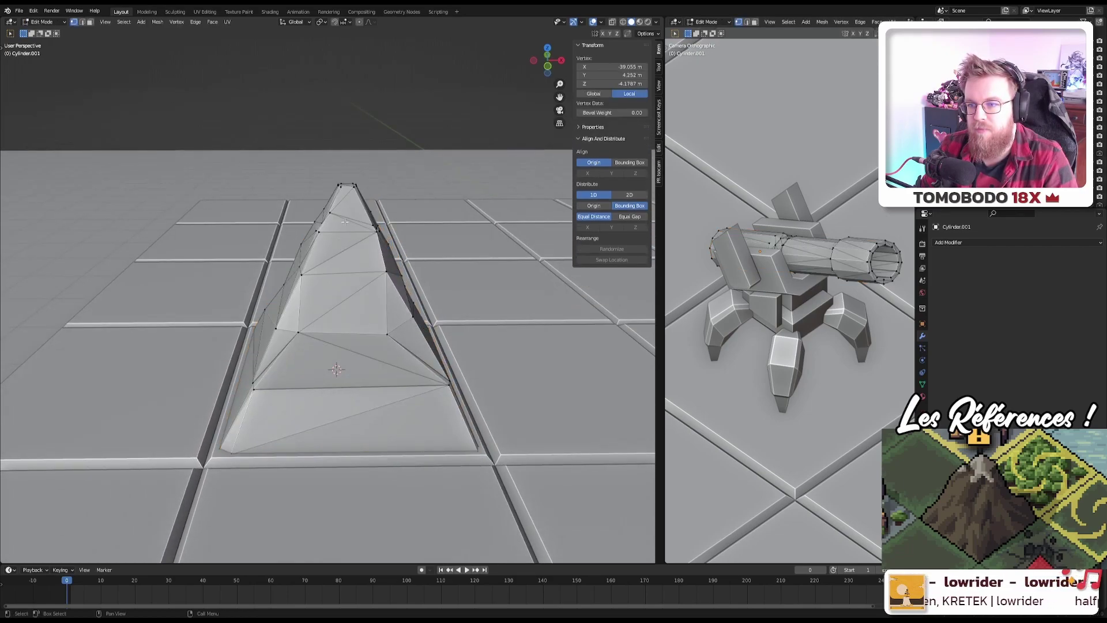
{"action": "key", "text": "Tab"}
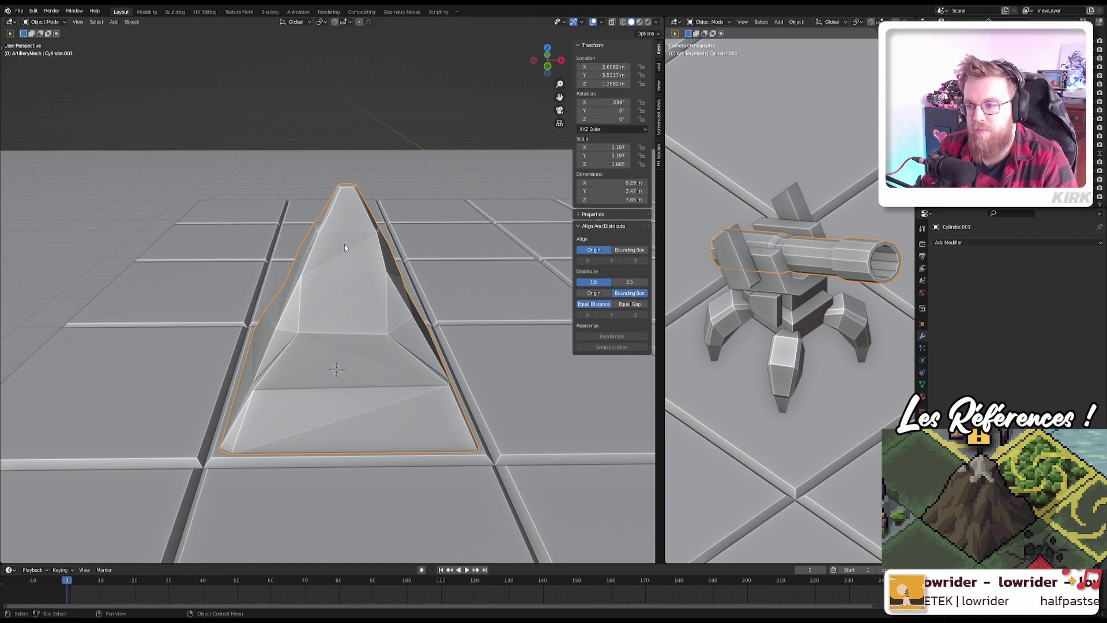
{"action": "scroll", "coordinate": [344, 244], "scroll_direction": "up", "scroll_amount": 4}
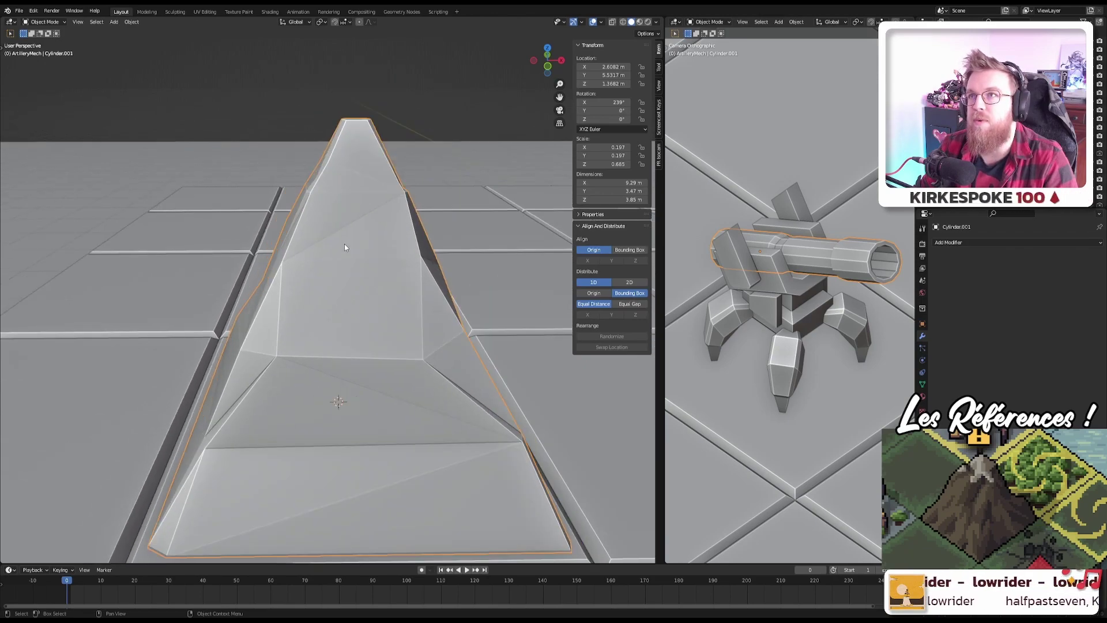
{"action": "scroll", "coordinate": [344, 247], "scroll_direction": "down", "scroll_amount": 1}
{"action": "key", "text": "Tab"}
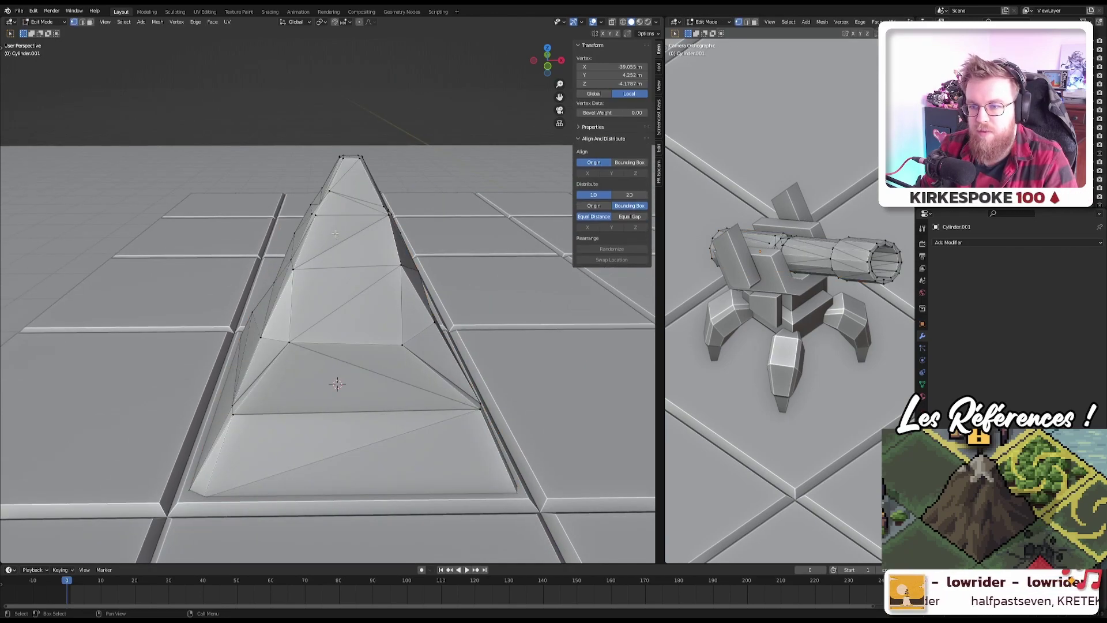
Step: In front view with X-ray on, box-select the mountain's top vertices and scale them slightly
{"action": "middle_click_drag", "start_coordinate": [326, 268], "coordinate": [342, 262]}
{"action": "key", "text": "KP_7"}
{"action": "key", "text": "KP_1"}
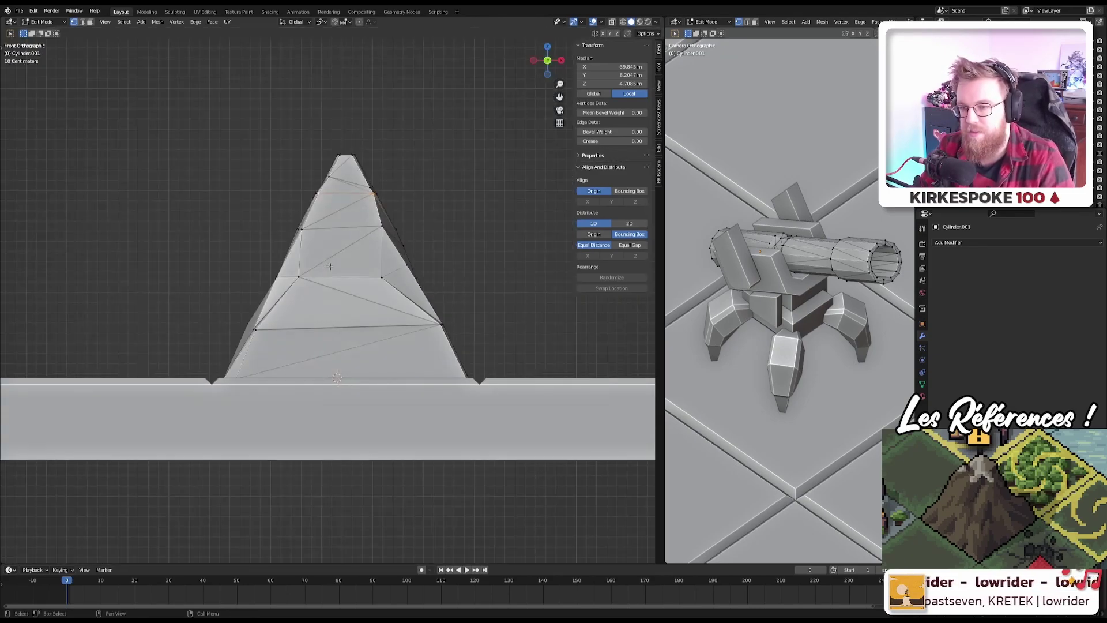
{"action": "key", "text": "alt+z"}
{"action": "left_click_drag", "start_coordinate": [452, 95], "coordinate": [261, 240]}
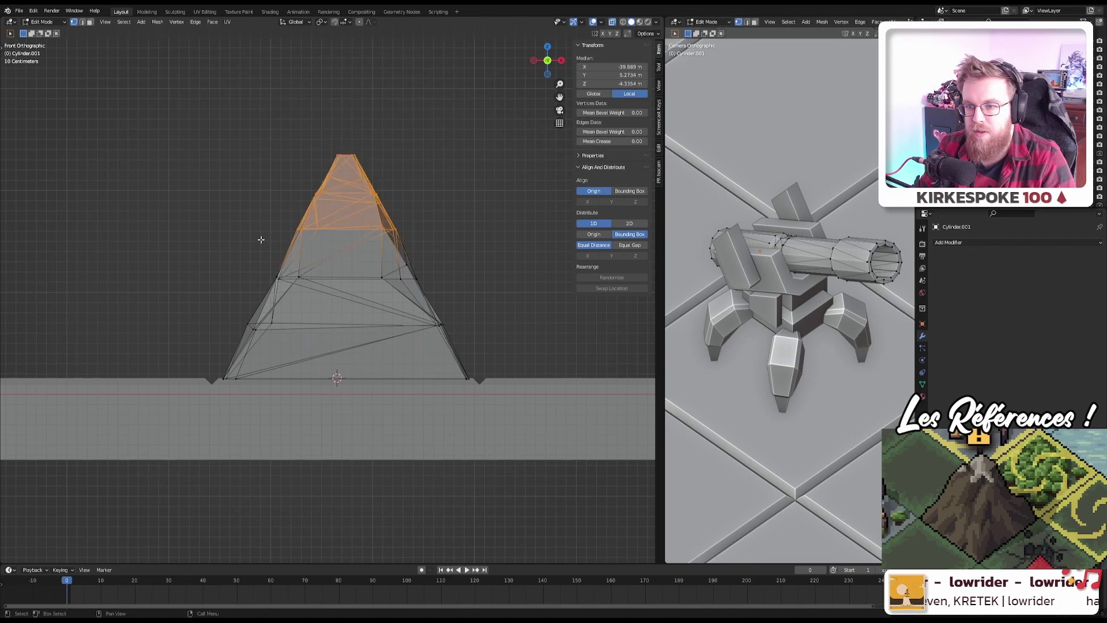
{"action": "key", "text": "s"}
{"action": "left_click", "coordinate": [463, 219]}
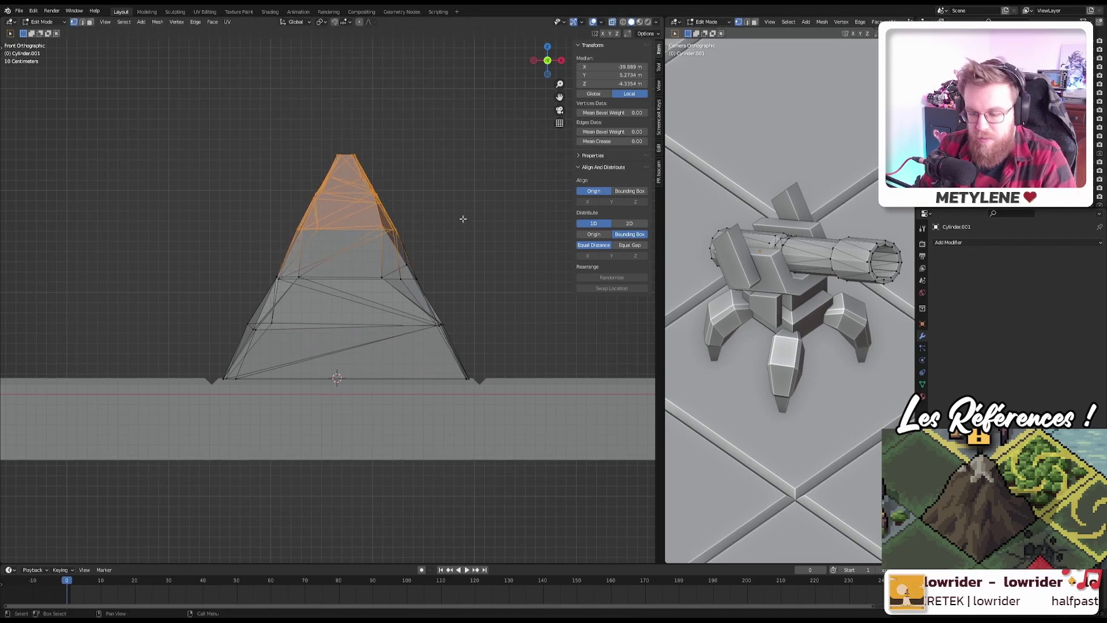
{"action": "left_click", "coordinate": [483, 219]}
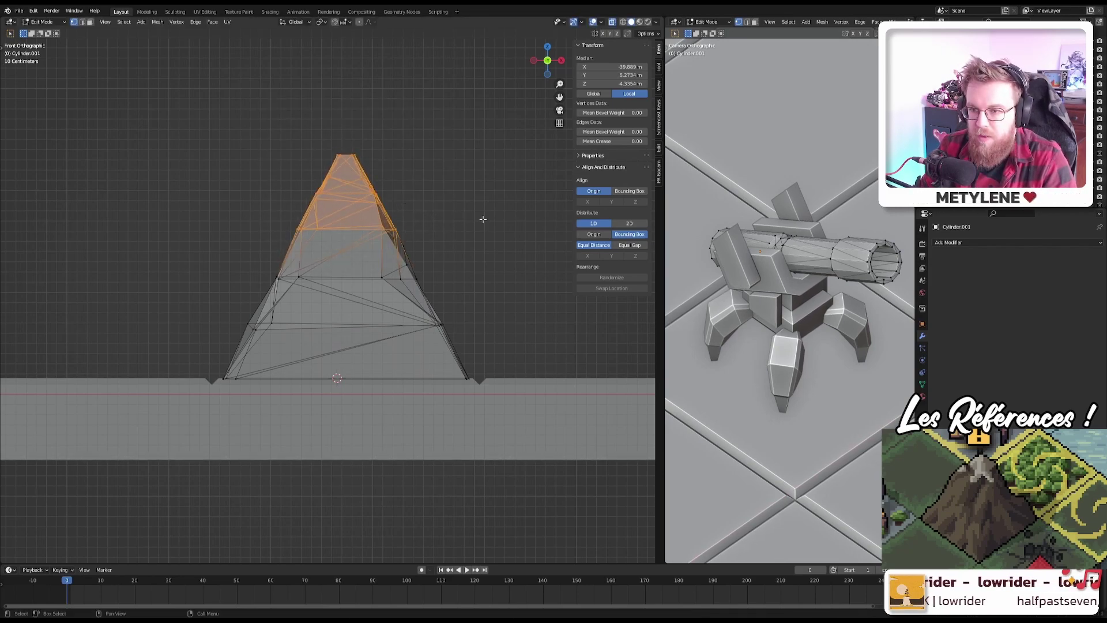
Step: Select the tip vertices, proportionally scale them outward excluding Z, then exit Edit Mode
{"action": "left_click", "coordinate": [365, 115]}
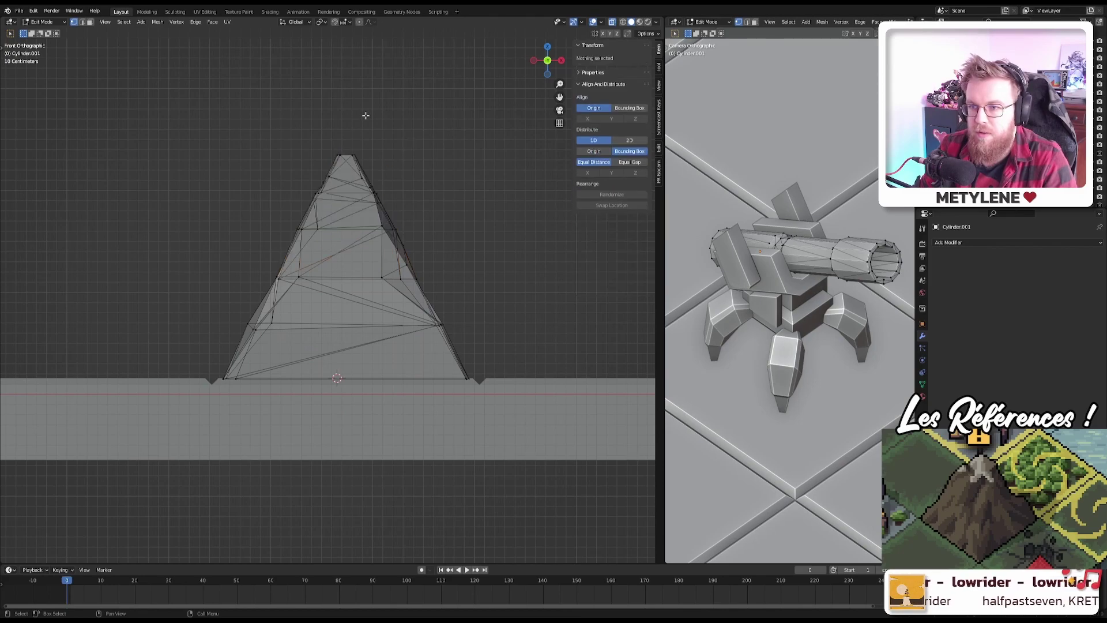
{"action": "left_click_drag", "start_coordinate": [332, 175], "coordinate": [331, 175]}
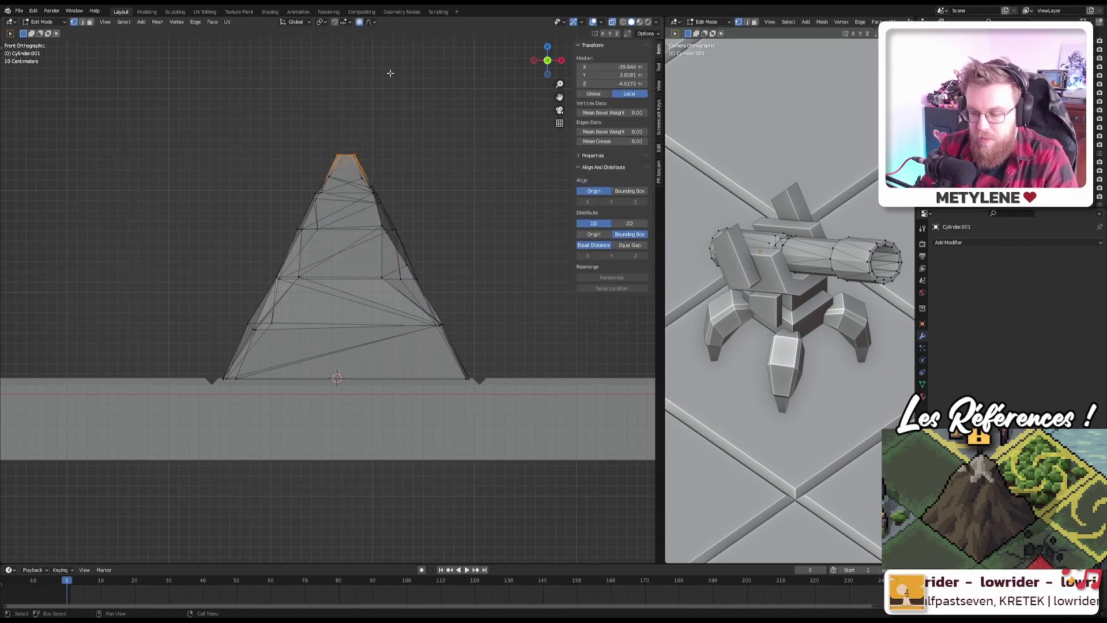
{"action": "key", "text": "g"}
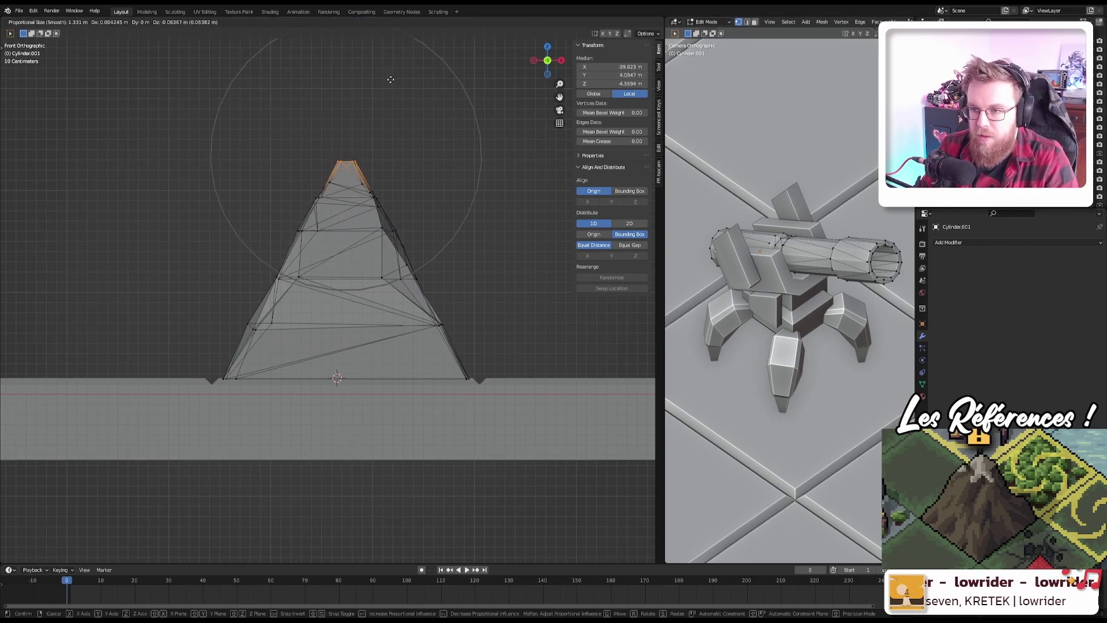
{"action": "key", "text": "s"}
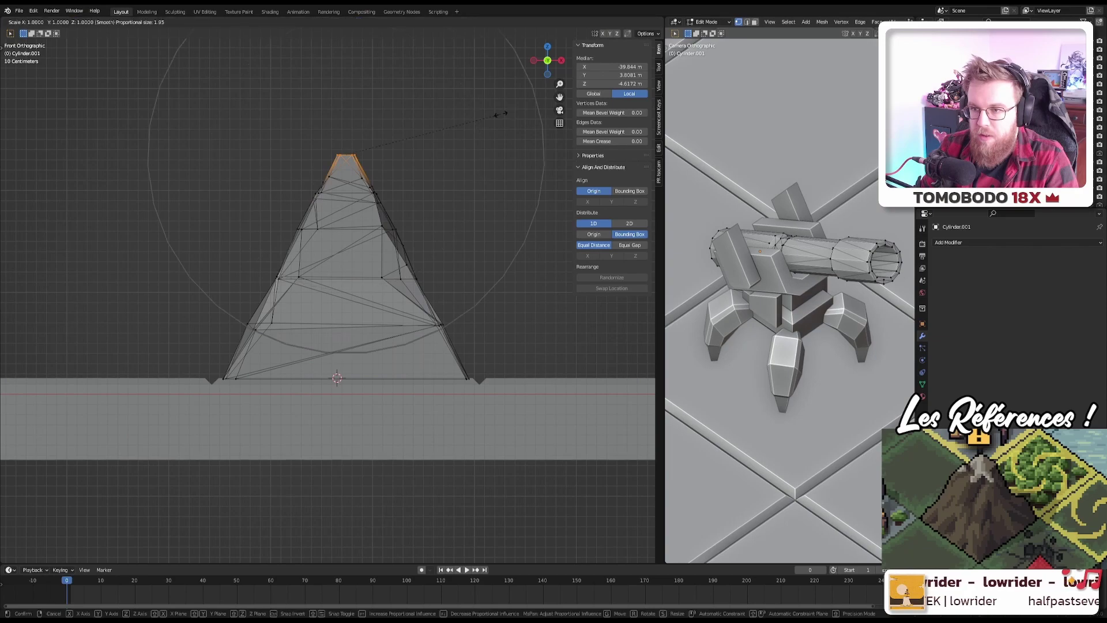
{"action": "scroll", "coordinate": [501, 114], "scroll_direction": "down", "scroll_amount": 2}
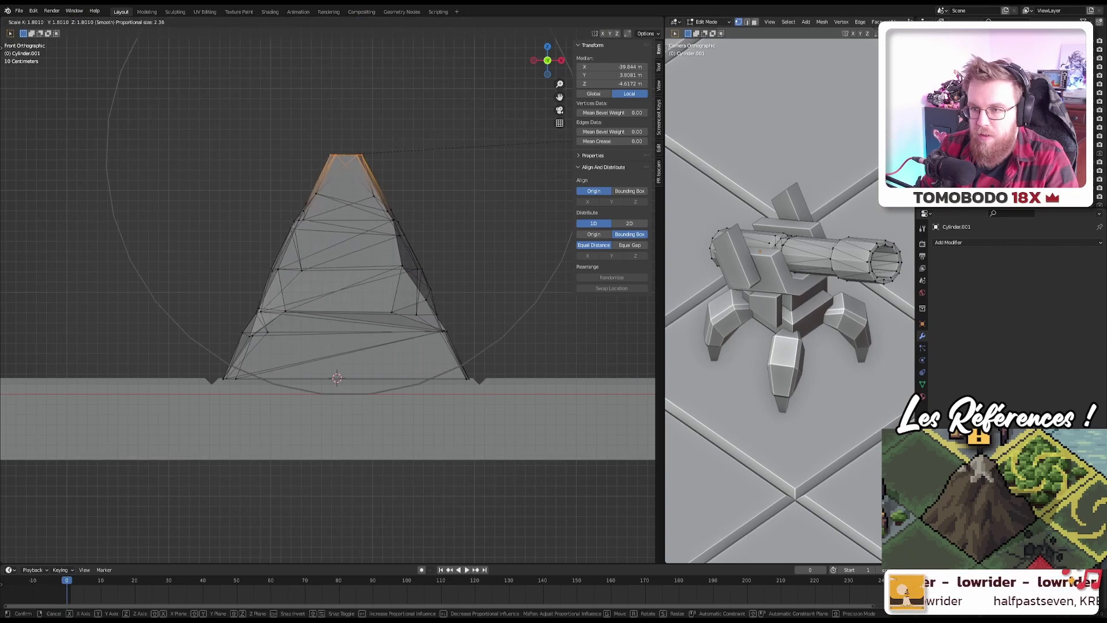
{"action": "key", "text": "shift+z"}
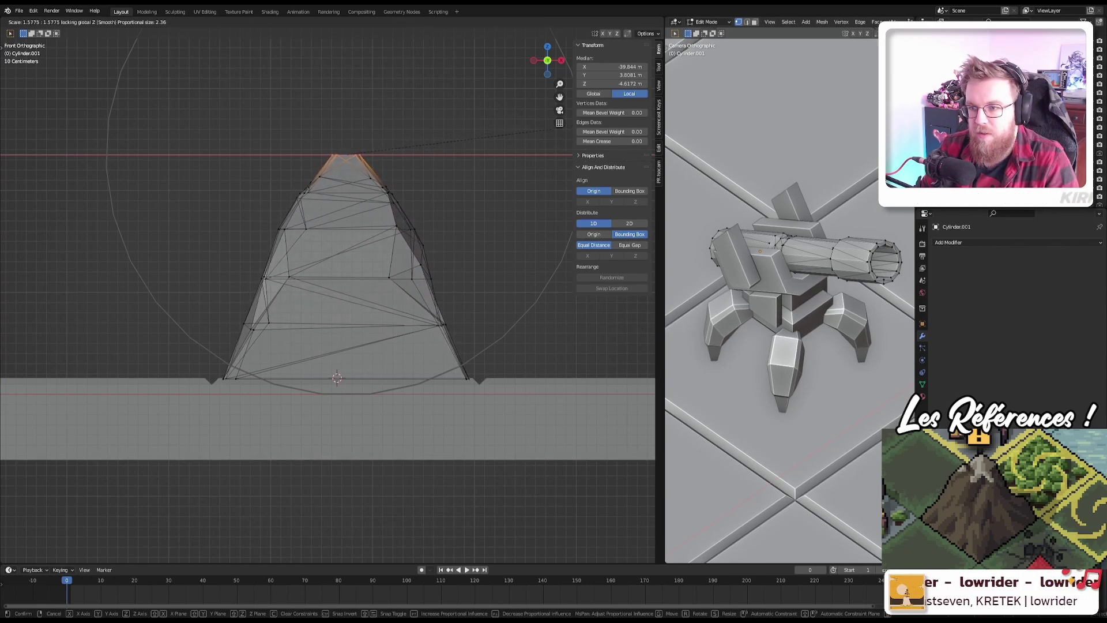
{"action": "key", "text": "Return"}
{"action": "key", "text": "Tab"}
{"action": "middle_click_drag", "start_coordinate": [518, 156], "coordinate": [120, 175]}
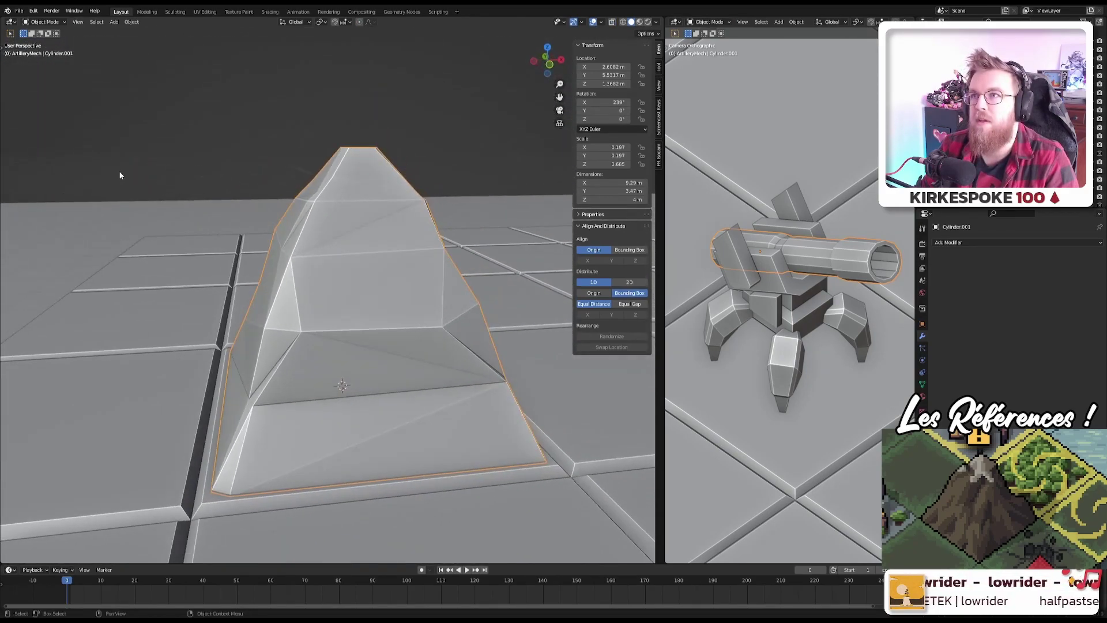
Step: Enter Edit Mode on the mountain and Vertex Slide a first vertex with Shift+V
{"action": "scroll", "coordinate": [261, 216], "scroll_direction": "down", "scroll_amount": 5}
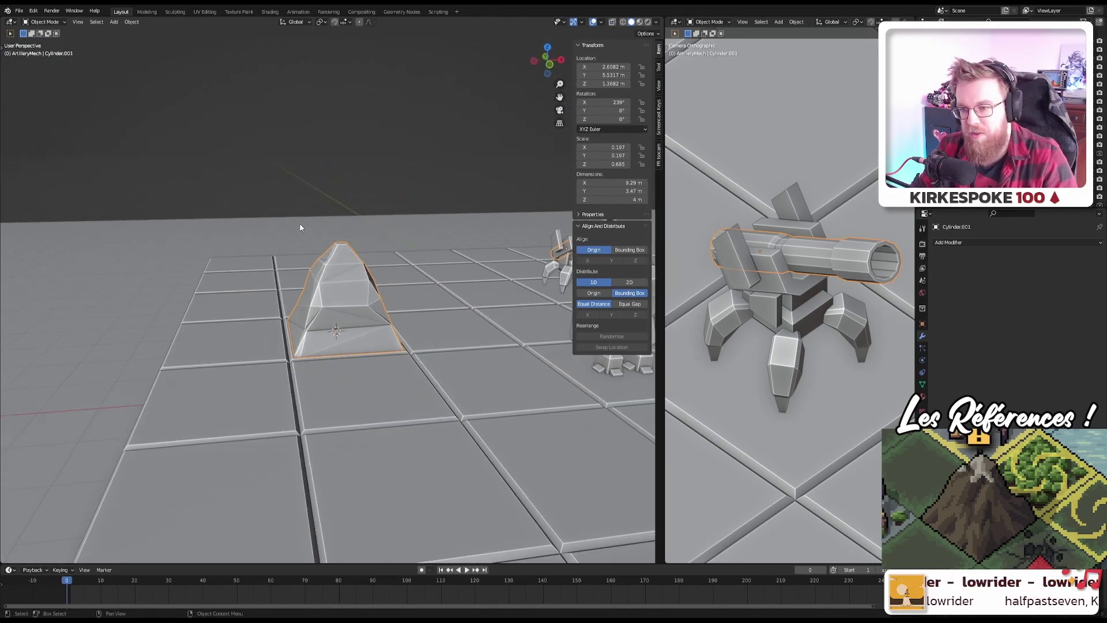
{"action": "scroll", "coordinate": [305, 224], "scroll_direction": "up", "scroll_amount": 5}
{"action": "middle_click_drag", "start_coordinate": [308, 344], "coordinate": [383, 350]}
{"action": "key", "text": "Tab"}
{"action": "scroll", "coordinate": [346, 301], "scroll_direction": "up", "scroll_amount": 3}
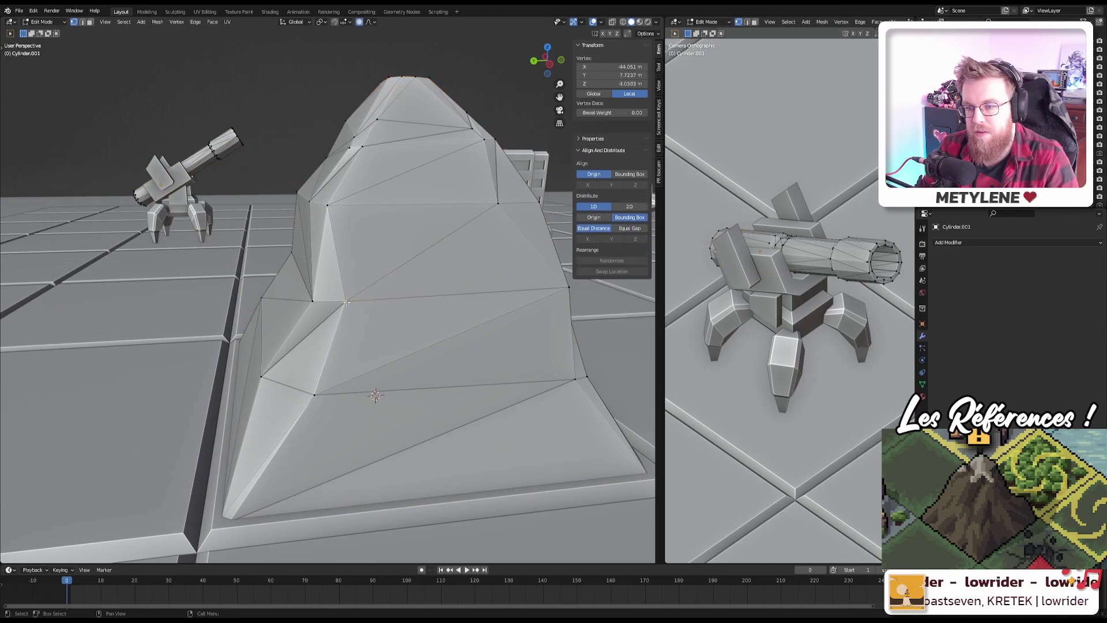
{"action": "key", "text": "shift+v"}
{"action": "left_click", "coordinate": [456, 304]}
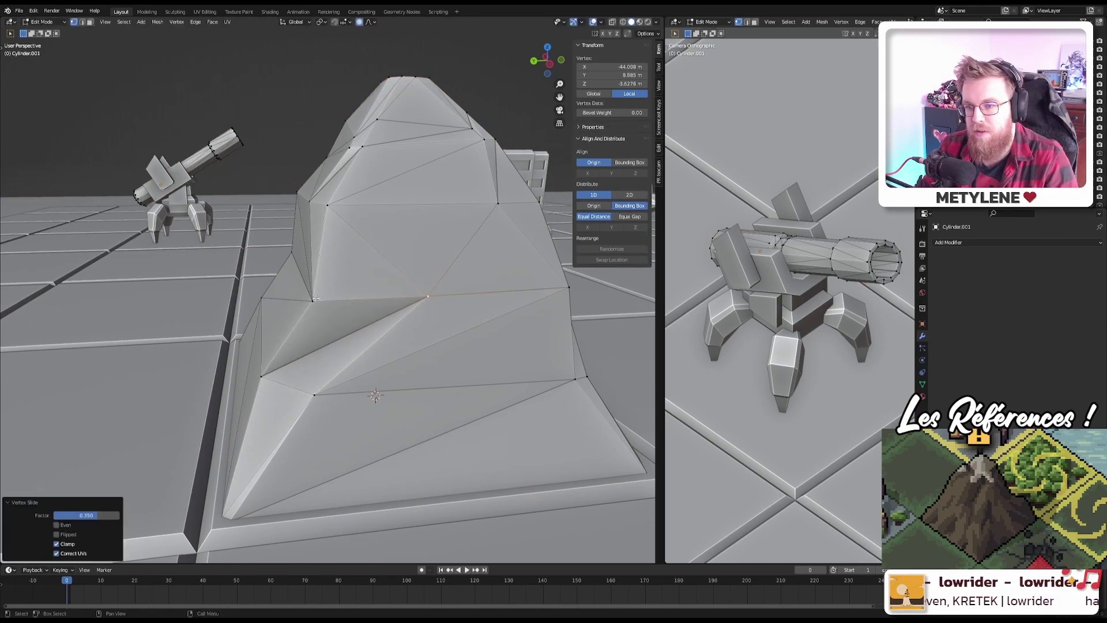
Step: Vertex Slide three more vertices with Shift+V from a new angle
{"action": "middle_click_drag", "start_coordinate": [316, 298], "coordinate": [219, 280]}
{"action": "key", "text": "shift+v"}
{"action": "left_click", "coordinate": [397, 223]}
{"action": "left_click", "coordinate": [209, 284]}
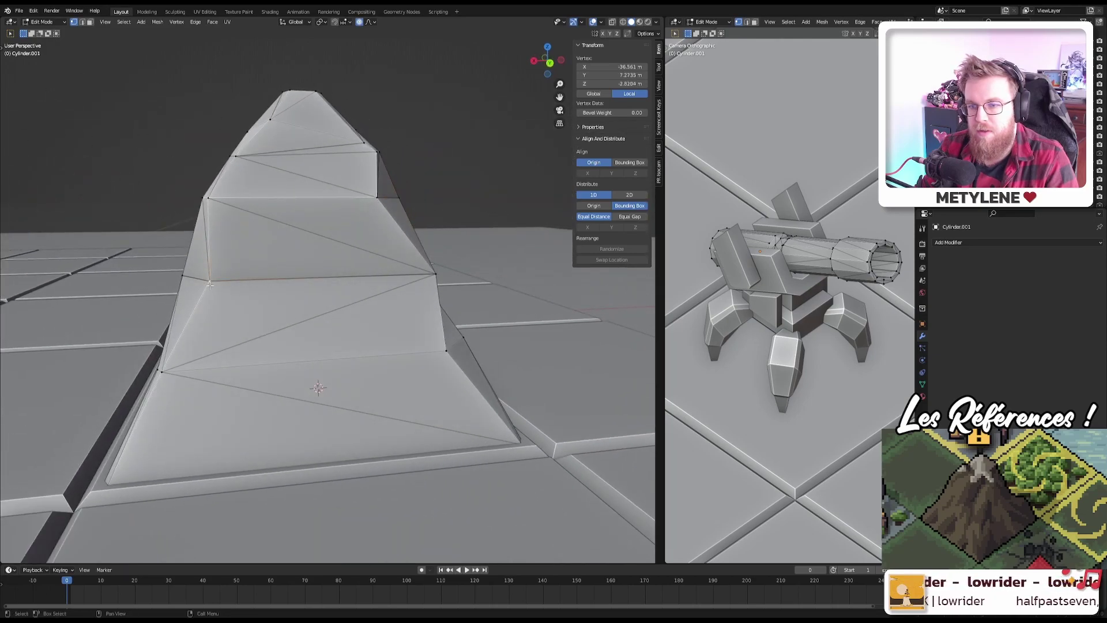
{"action": "key", "text": "shift+v"}
{"action": "left_click", "coordinate": [258, 282]}
{"action": "left_click", "coordinate": [219, 212]}
{"action": "key", "text": "shift+v"}
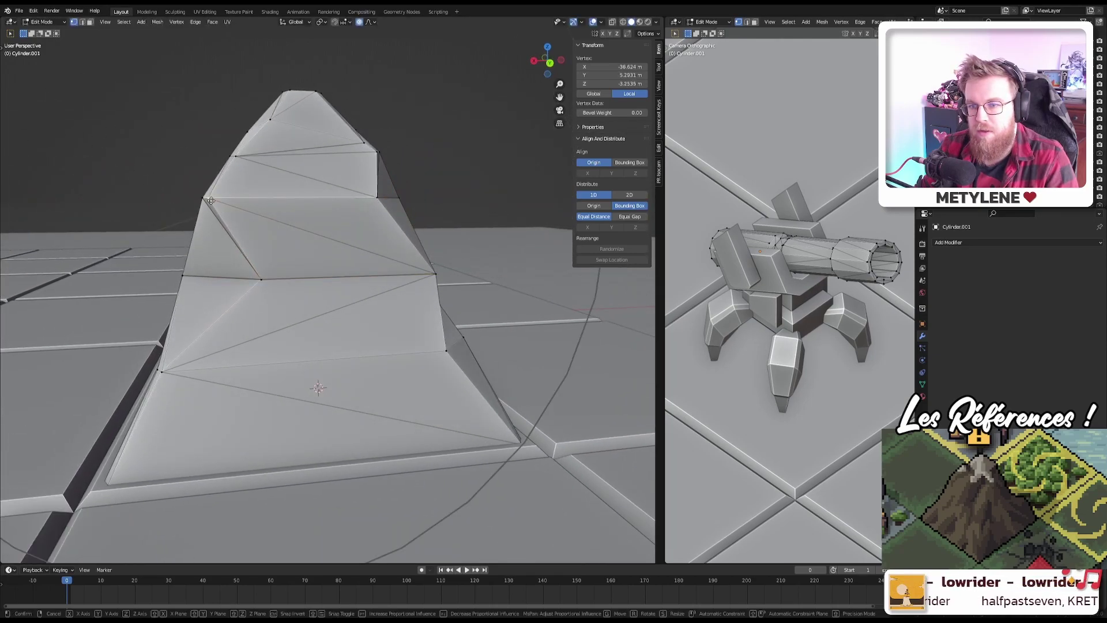
{"action": "left_click", "coordinate": [276, 225]}
Step: Slide four more vertices along their edges while circling the mountain
{"action": "middle_click_drag", "start_coordinate": [328, 231], "coordinate": [289, 221]}
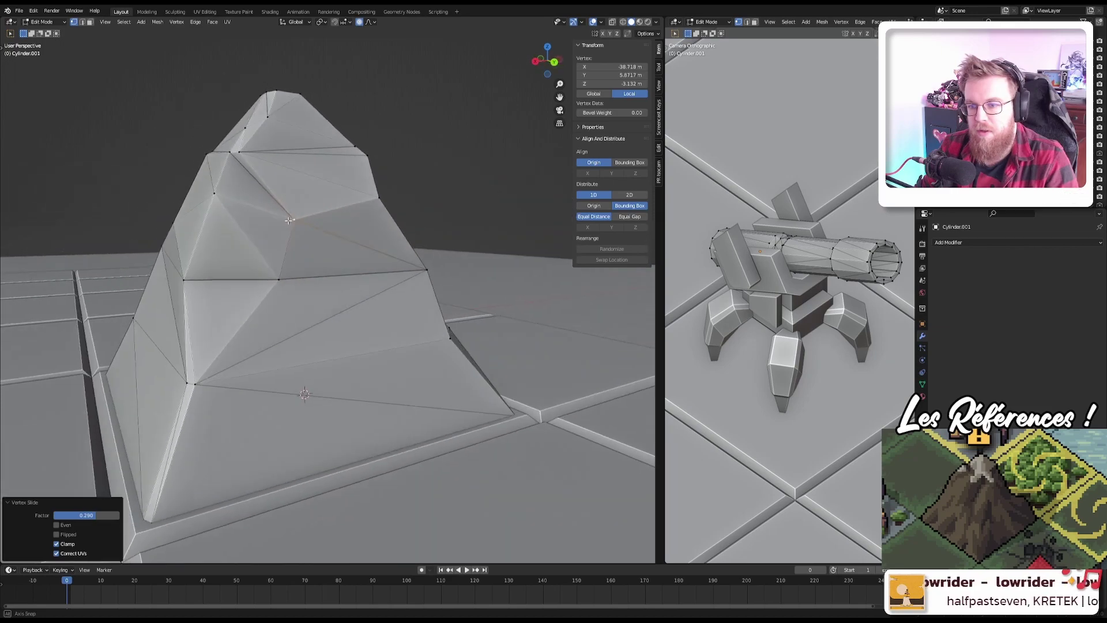
{"action": "key", "text": "g"}
{"action": "key", "text": "g"}
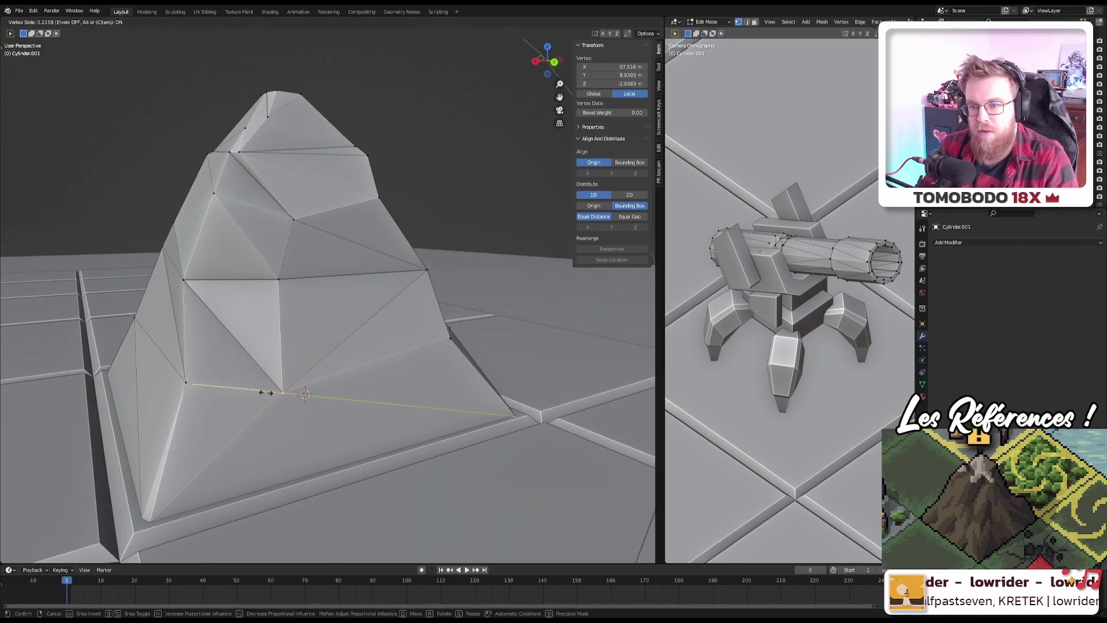
{"action": "left_click", "coordinate": [266, 388]}
{"action": "middle_click_drag", "start_coordinate": [266, 388], "coordinate": [366, 391]}
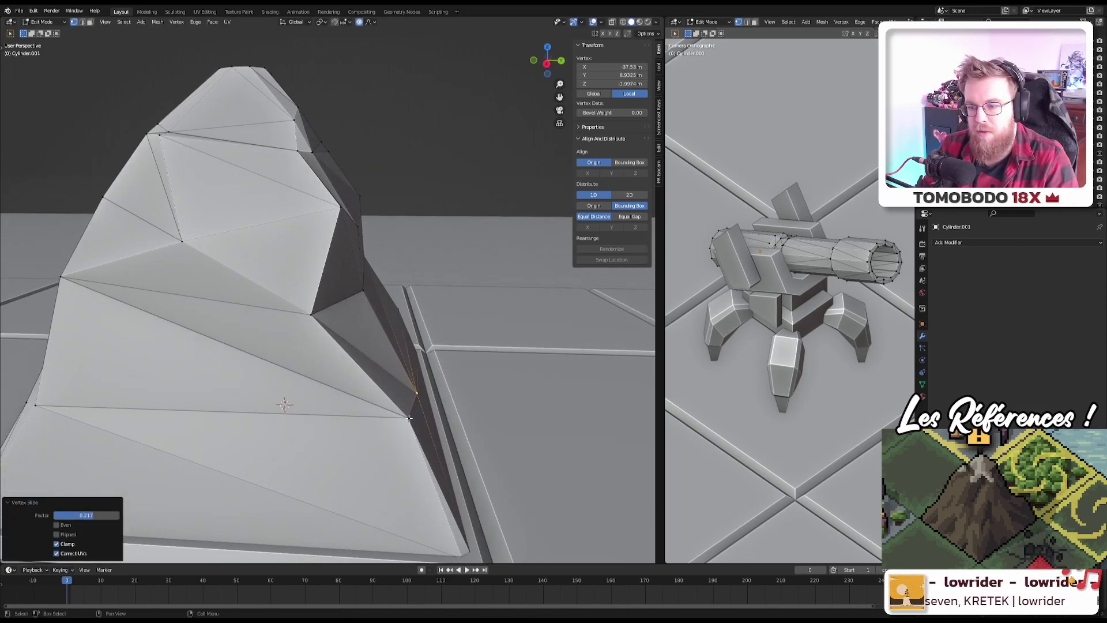
{"action": "key", "text": "g"}
{"action": "key", "text": "g"}
{"action": "left_click", "coordinate": [323, 421]}
{"action": "middle_click_drag", "start_coordinate": [323, 421], "coordinate": [309, 265]}
{"action": "key", "text": "g"}
{"action": "key", "text": "g"}
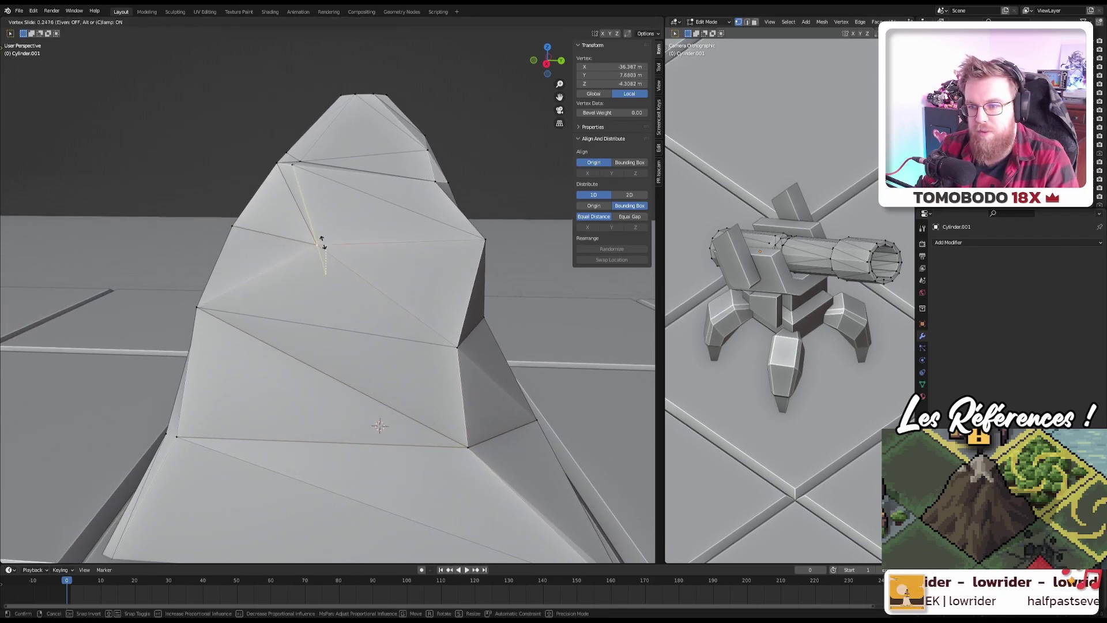
{"action": "left_click", "coordinate": [323, 231]}
{"action": "middle_click_drag", "start_coordinate": [323, 231], "coordinate": [378, 286]}
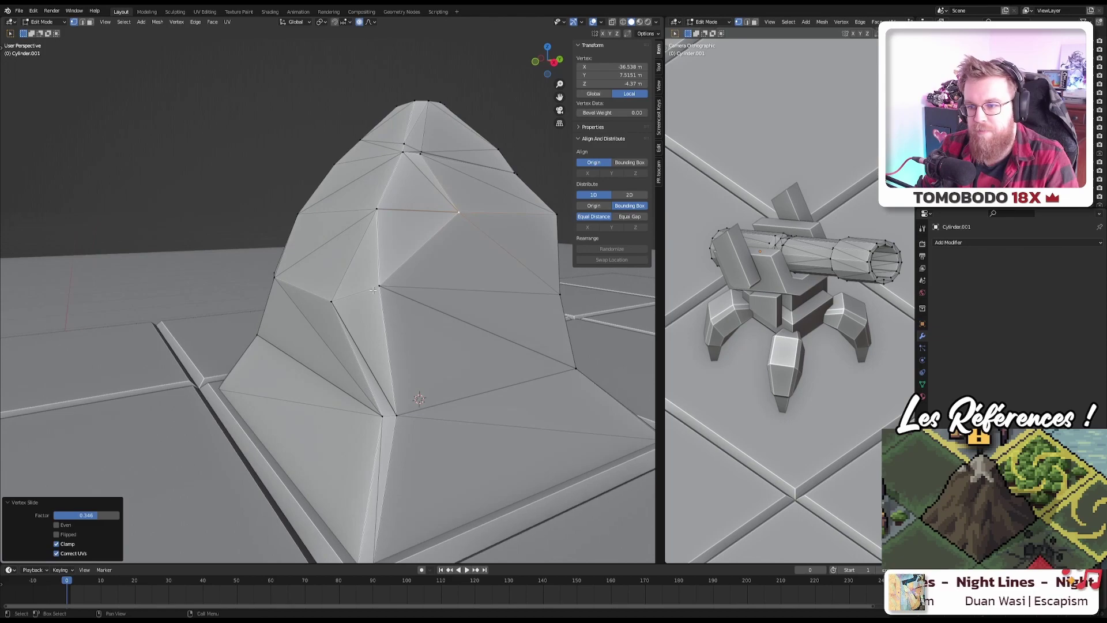
{"action": "key", "text": "g"}
{"action": "key", "text": "g"}
{"action": "left_click", "coordinate": [423, 315]}
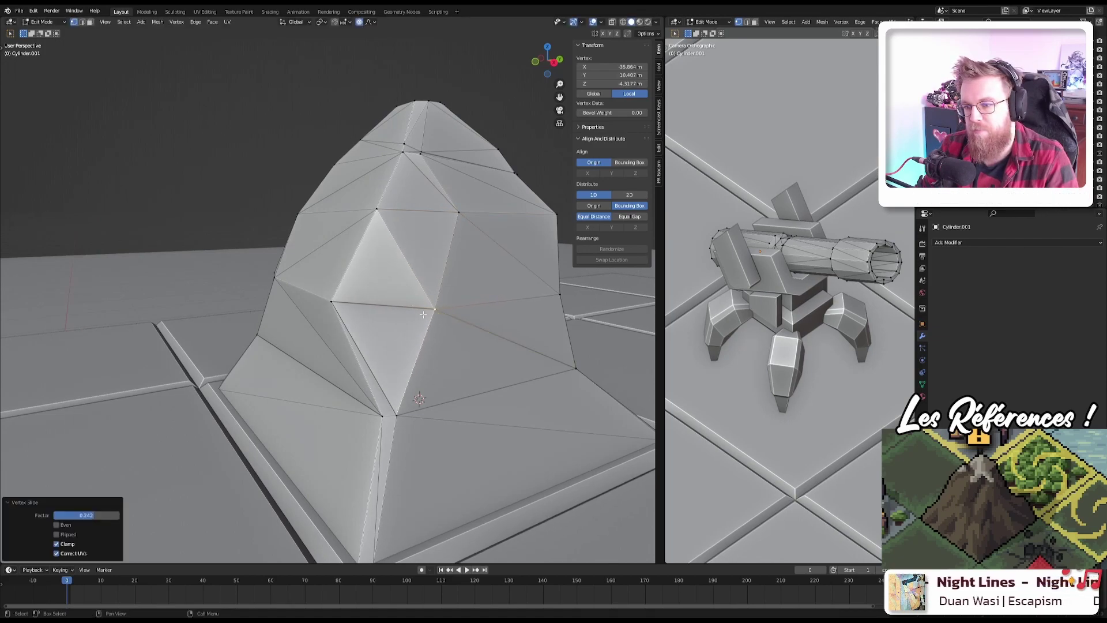
Step: Slide two lower vertices near the base, undoing and redoing one slide
{"action": "left_click", "coordinate": [396, 416]}
{"action": "key", "text": "g"}
{"action": "key", "text": "g"}
{"action": "left_click", "coordinate": [447, 406]}
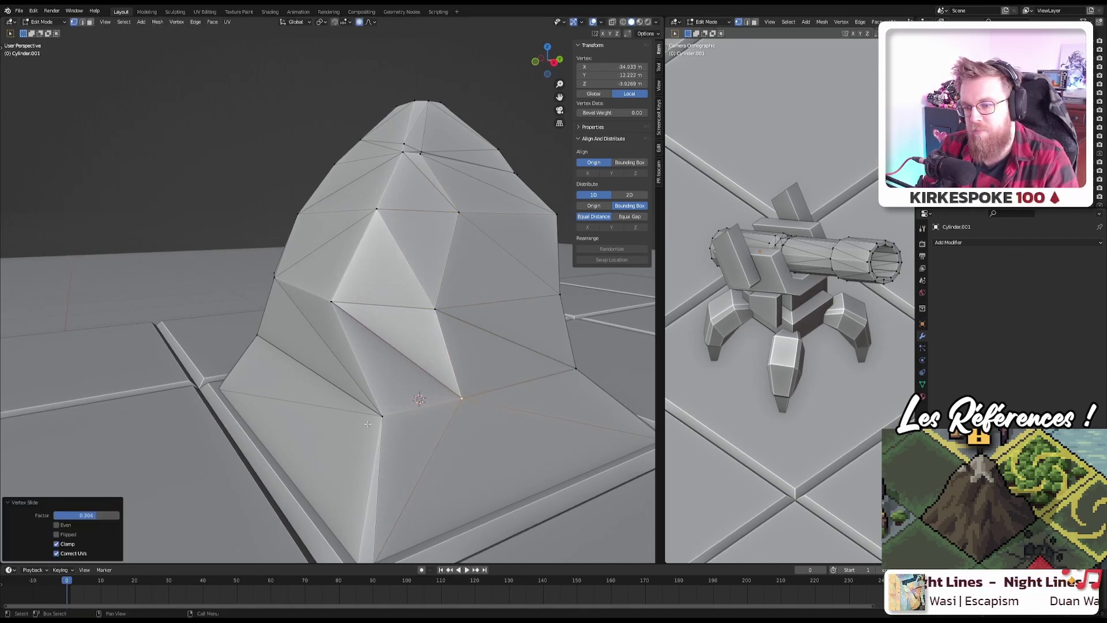
{"action": "left_click", "coordinate": [381, 416]}
{"action": "key", "text": "g"}
{"action": "key", "text": "g"}
{"action": "left_click", "coordinate": [339, 398]}
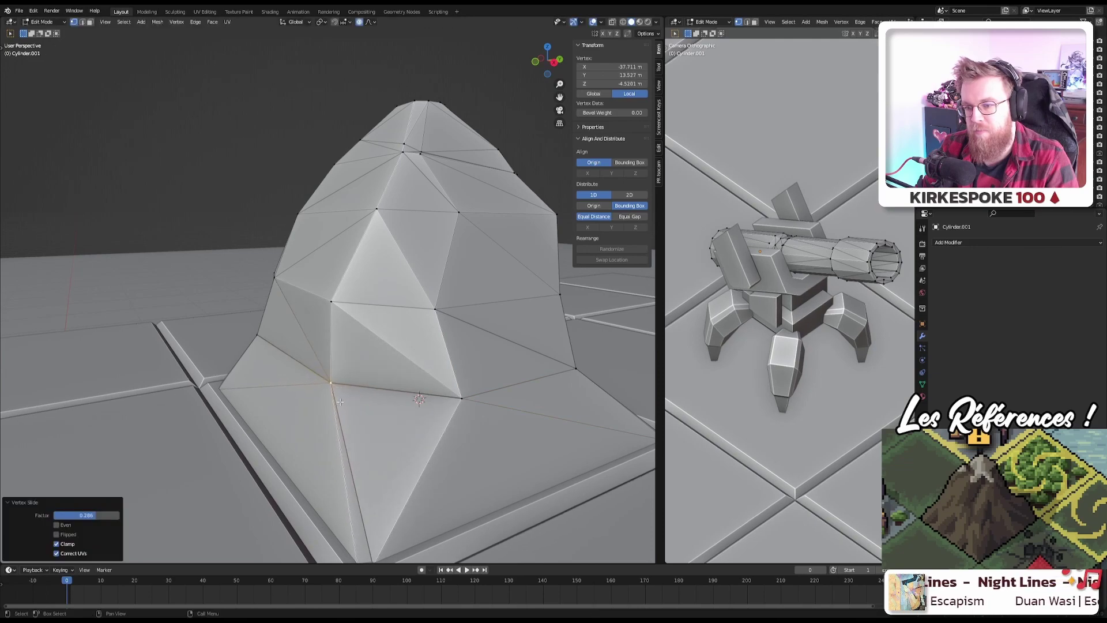
{"action": "middle_click_drag", "start_coordinate": [339, 398], "coordinate": [192, 416]}
{"action": "key", "text": "ctrl+z"}
{"action": "key", "text": "g"}
{"action": "key", "text": "g"}
{"action": "left_click", "coordinate": [451, 373]}
{"action": "key", "text": "g"}
{"action": "key", "text": "g"}
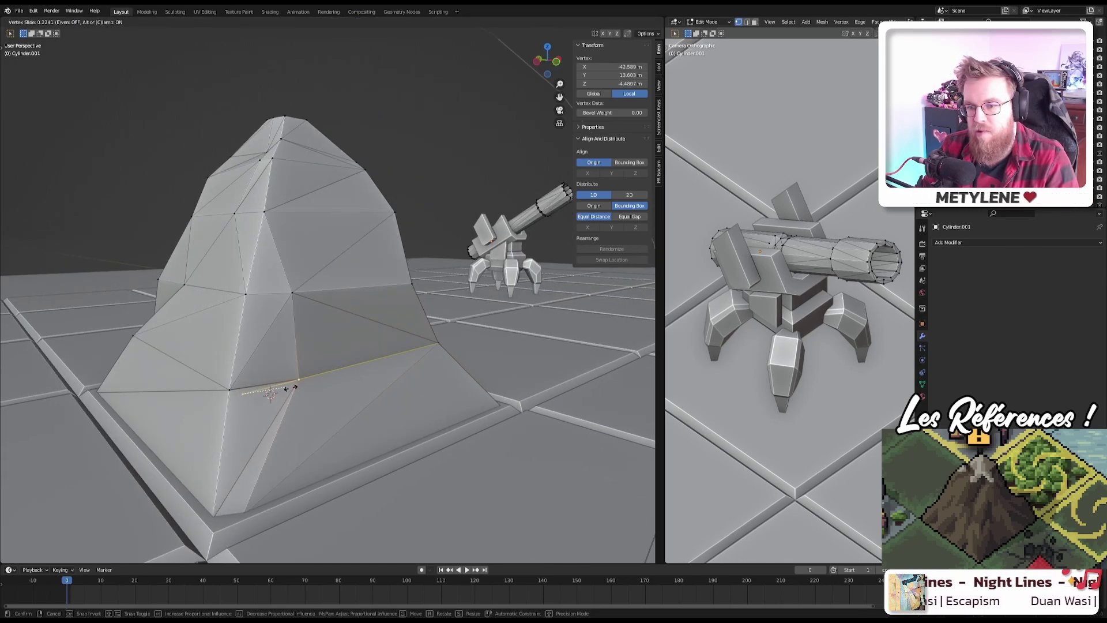
{"action": "left_click", "coordinate": [271, 388]}
Step: Turn off proportional editing, then move and slide base vertices, undoing one change
{"action": "middle_click_drag", "start_coordinate": [271, 388], "coordinate": [342, 383]}
{"action": "key", "text": "g"}
{"action": "key", "text": "g"}
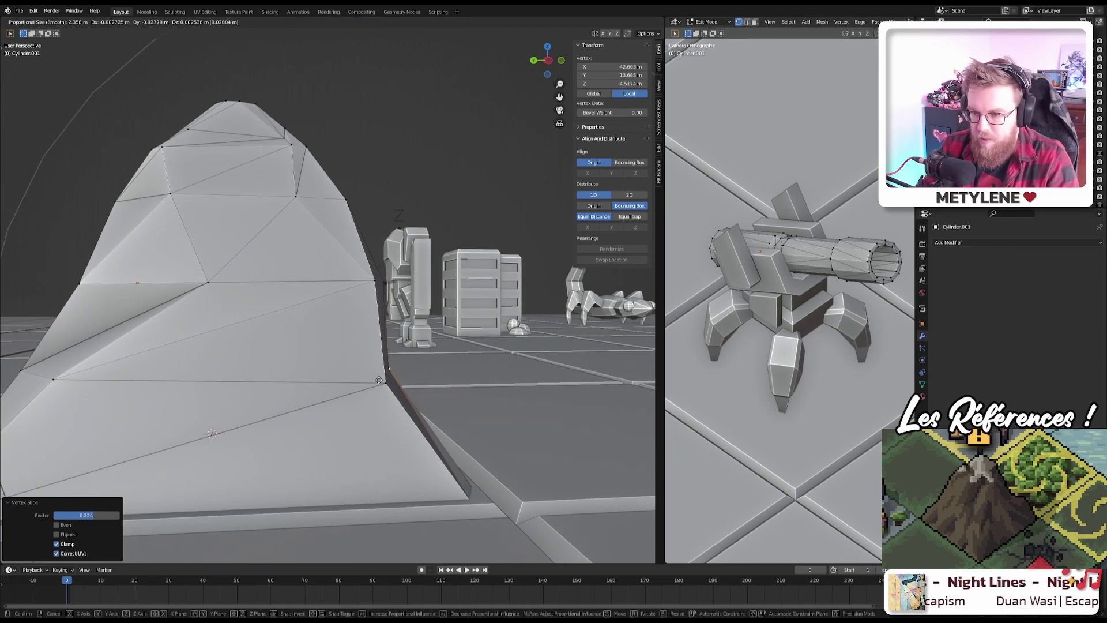
{"action": "right_click", "coordinate": [385, 382]}
{"action": "key", "text": "o"}
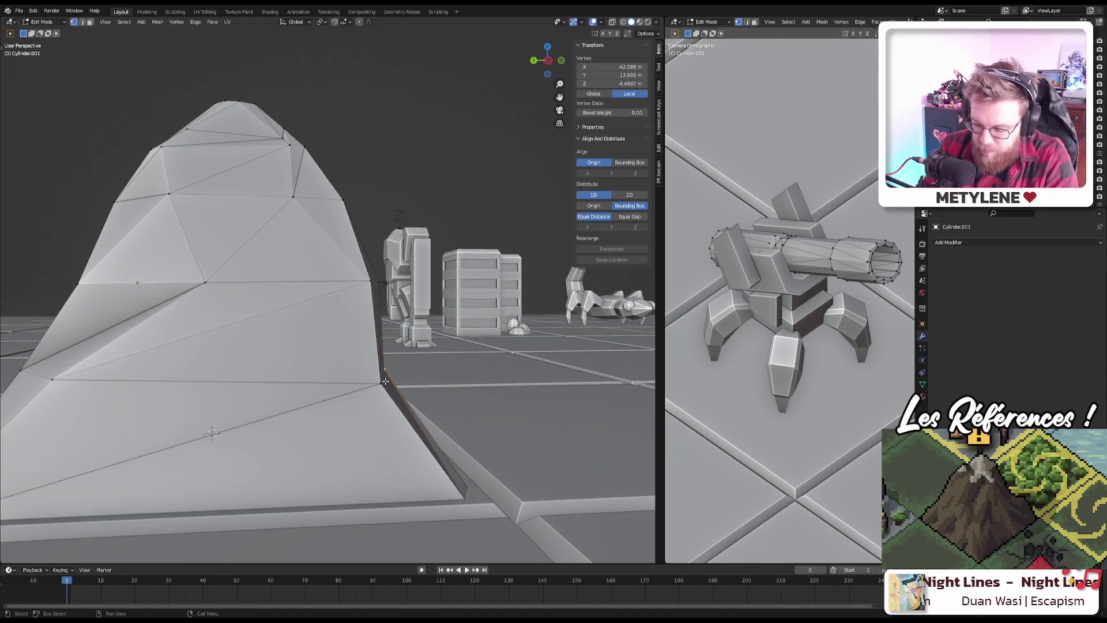
{"action": "left_click", "coordinate": [411, 379]}
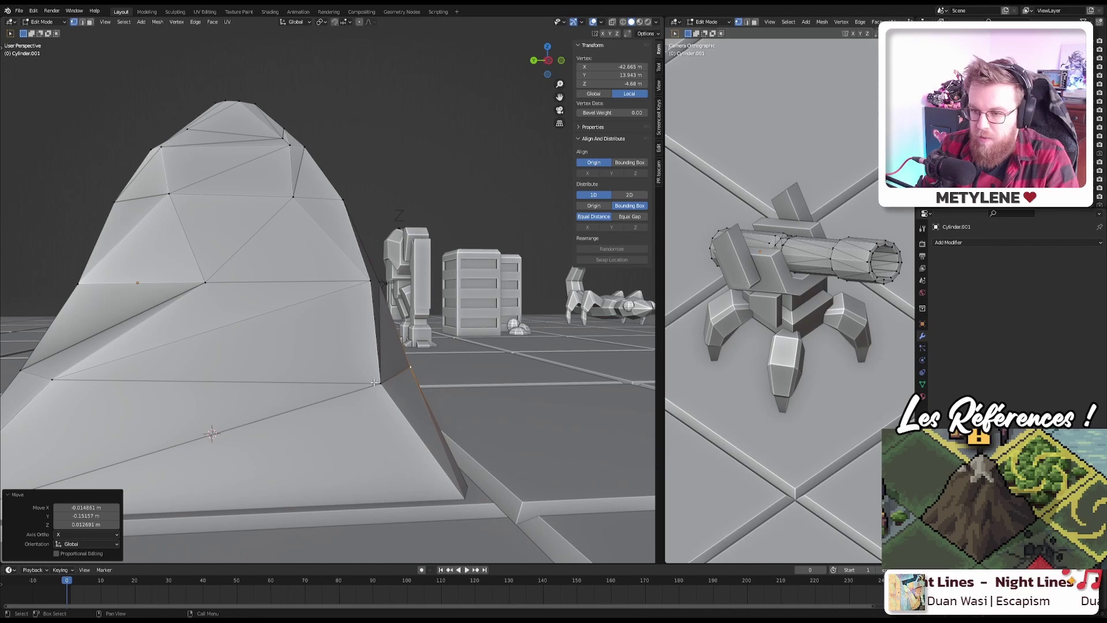
{"action": "key", "text": "g"}
{"action": "key", "text": "g"}
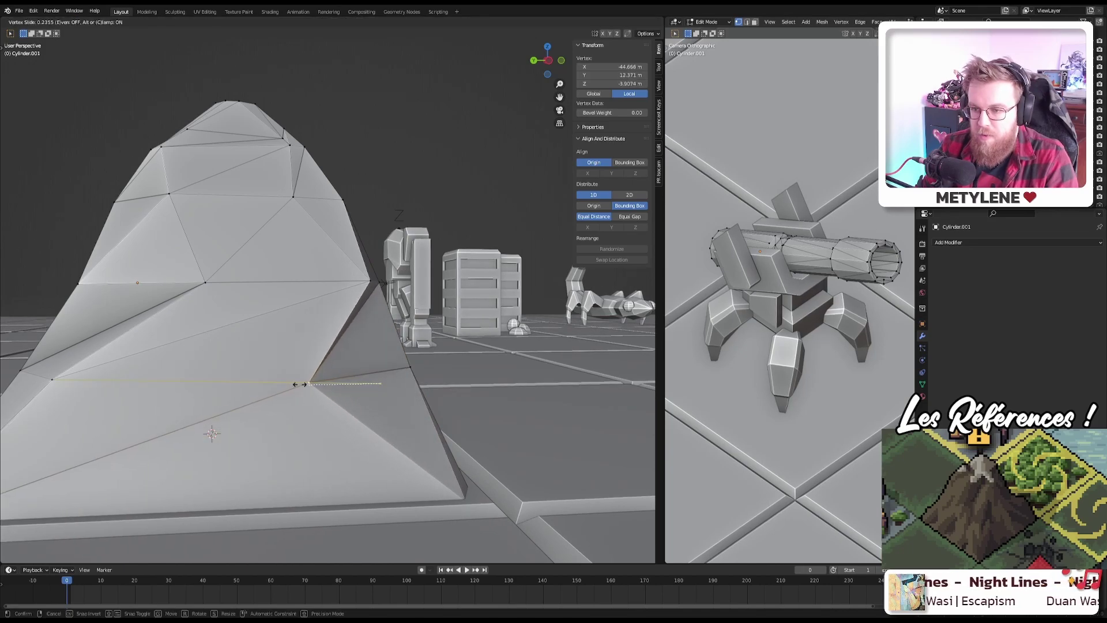
{"action": "left_click", "coordinate": [290, 383]}
{"action": "middle_click_drag", "start_coordinate": [308, 370], "coordinate": [206, 213]}
{"action": "key", "text": "ctrl+z"}
{"action": "left_click", "coordinate": [431, 365]}
Step: Slide the remaining vertices, including one at the upper left, and move a final vertex
{"action": "key", "text": "g"}
{"action": "key", "text": "g"}
{"action": "left_click", "coordinate": [304, 330]}
{"action": "scroll", "coordinate": [129, 341], "scroll_direction": "down", "scroll_amount": 5}
{"action": "scroll", "coordinate": [206, 213], "scroll_direction": "up", "scroll_amount": 8}
{"action": "scroll", "coordinate": [206, 214], "scroll_direction": "down", "scroll_amount": 5}
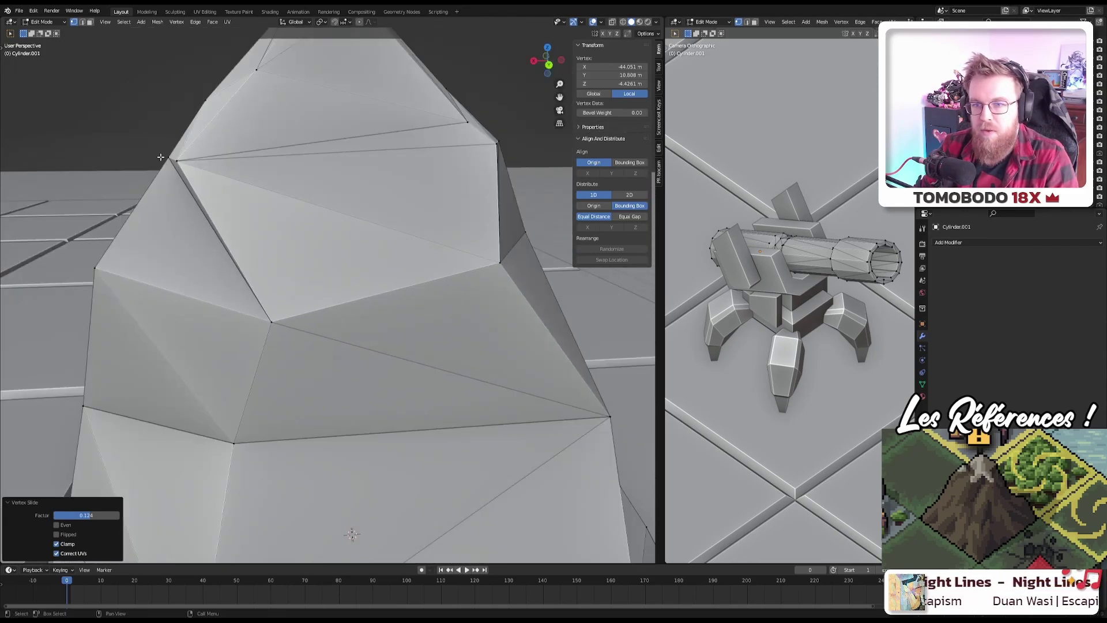
{"action": "left_click", "coordinate": [176, 160]}
{"action": "key", "text": "g"}
{"action": "key", "text": "g"}
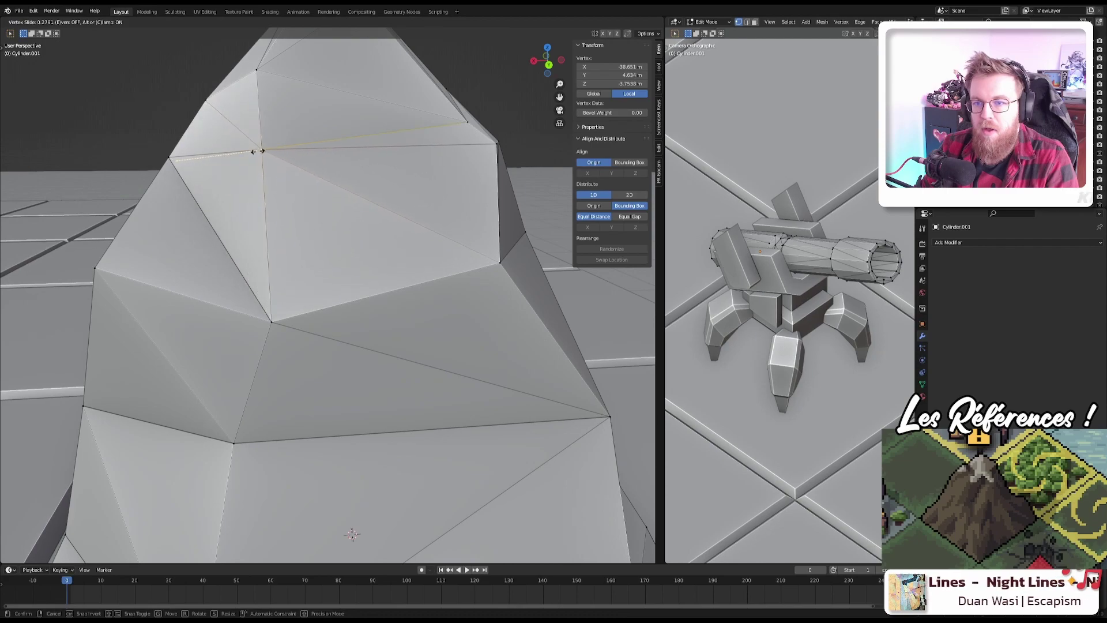
{"action": "left_click", "coordinate": [266, 148]}
{"action": "middle_click_drag", "start_coordinate": [266, 148], "coordinate": [277, 225]}
{"action": "key", "text": "g"}
{"action": "left_click", "coordinate": [531, 192]}
{"action": "scroll", "coordinate": [277, 225], "scroll_direction": "down", "scroll_amount": 5}
{"action": "key", "text": "Tab"}
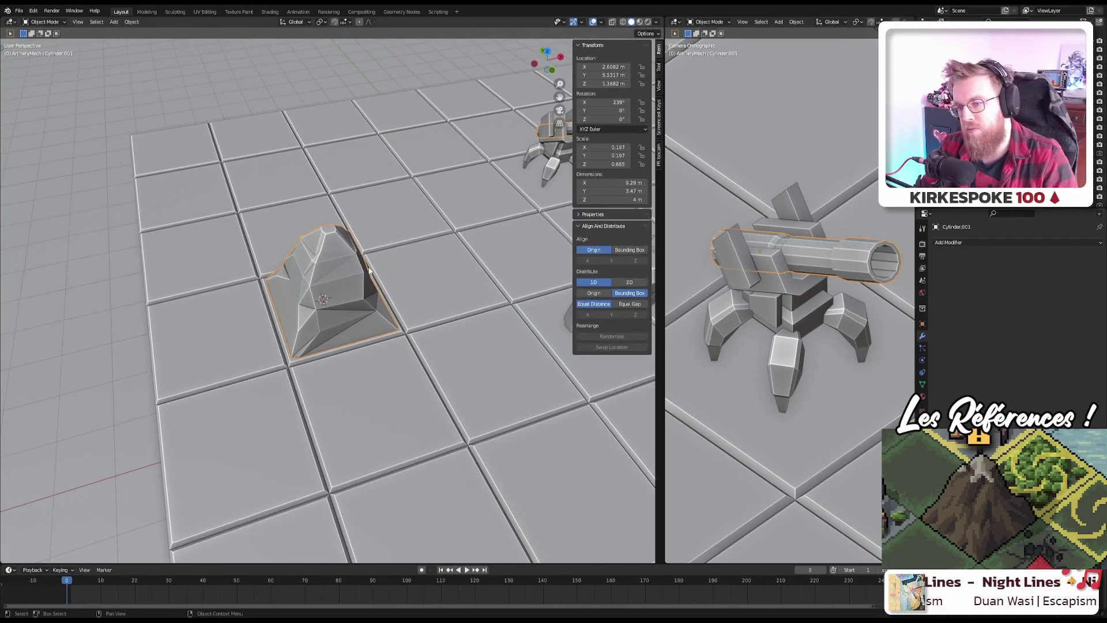
{"action": "scroll", "coordinate": [333, 252], "scroll_direction": "up", "scroll_amount": 3}
{"action": "middle_click_drag", "start_coordinate": [333, 252], "coordinate": [321, 245]}
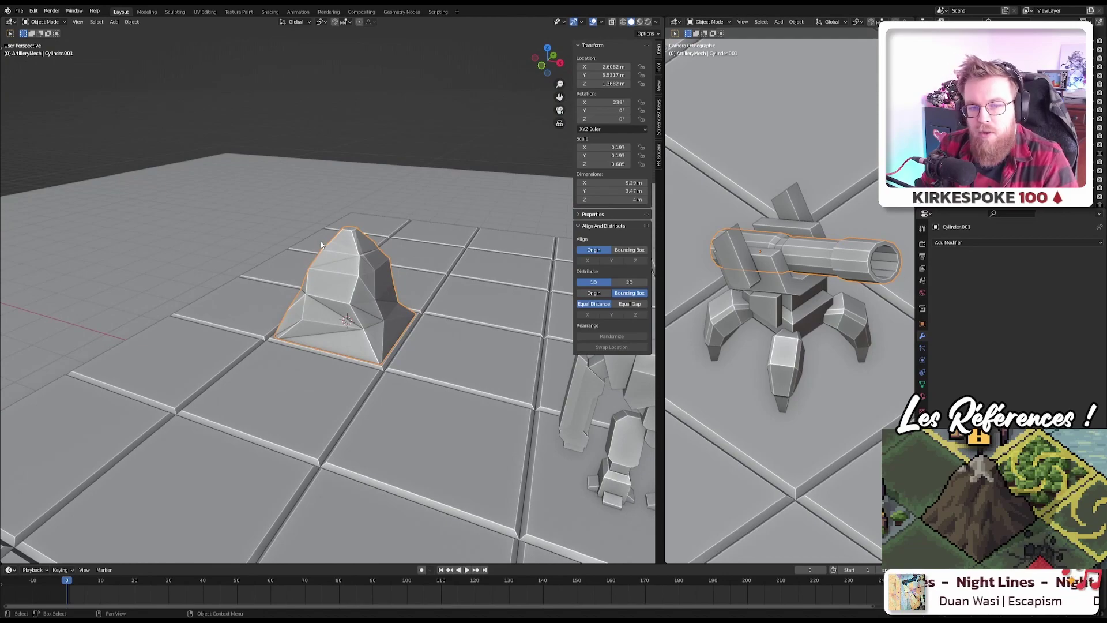
{"action": "scroll", "coordinate": [368, 259], "scroll_direction": "up", "scroll_amount": 6}
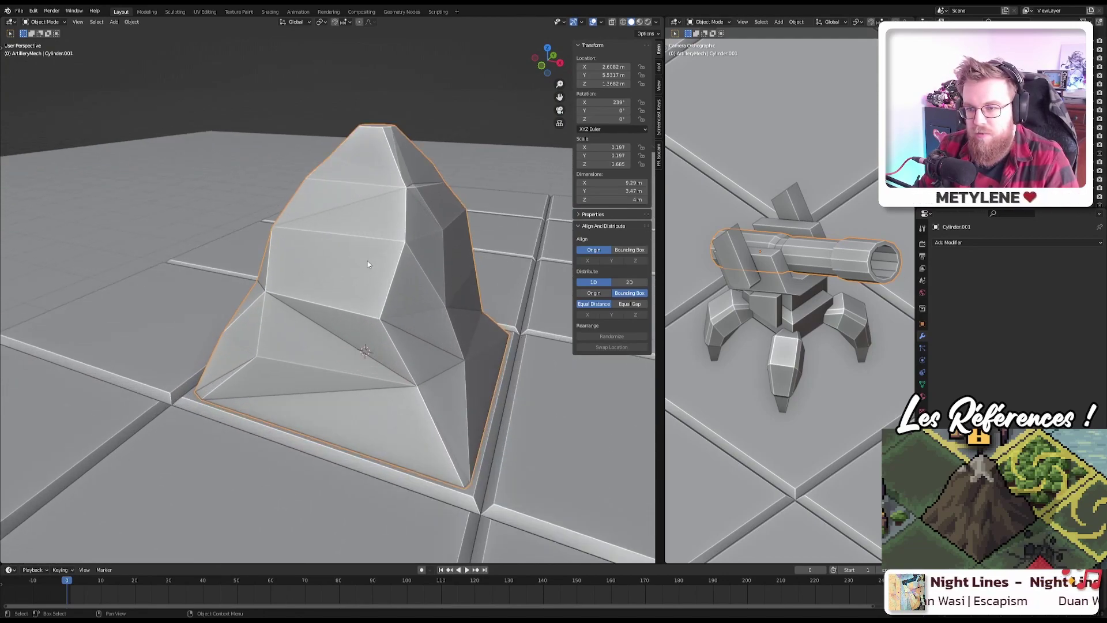
{"action": "key", "text": "Tab"}
{"action": "key", "text": "Tab"}
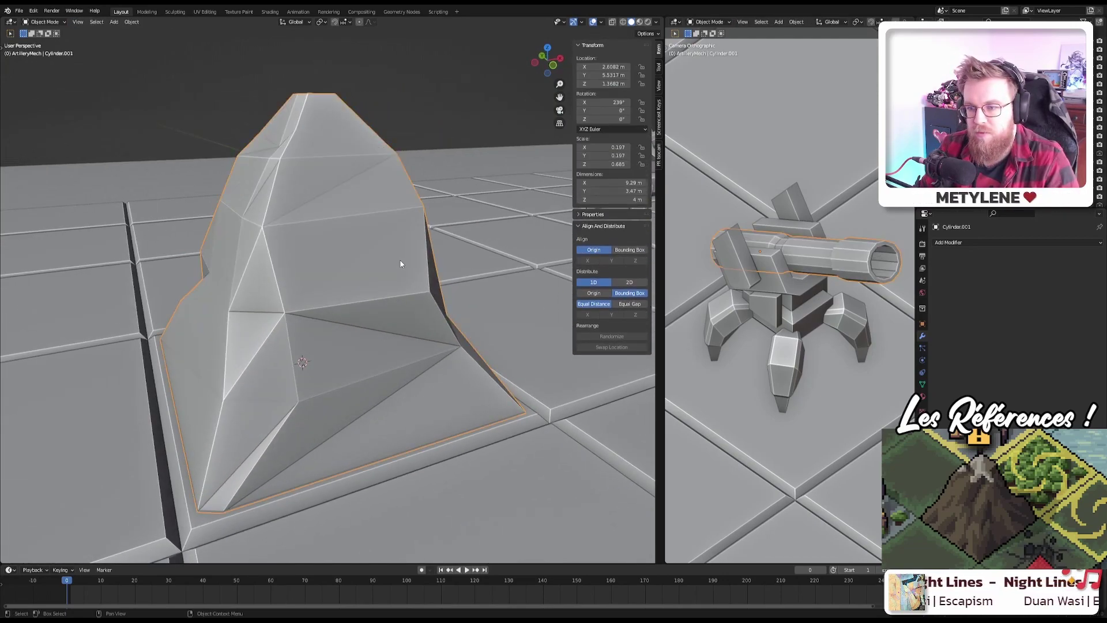
{"action": "middle_click_drag", "start_coordinate": [401, 262], "coordinate": [363, 276]}
{"action": "key", "text": "Tab"}
{"action": "left_click", "coordinate": [361, 279]}
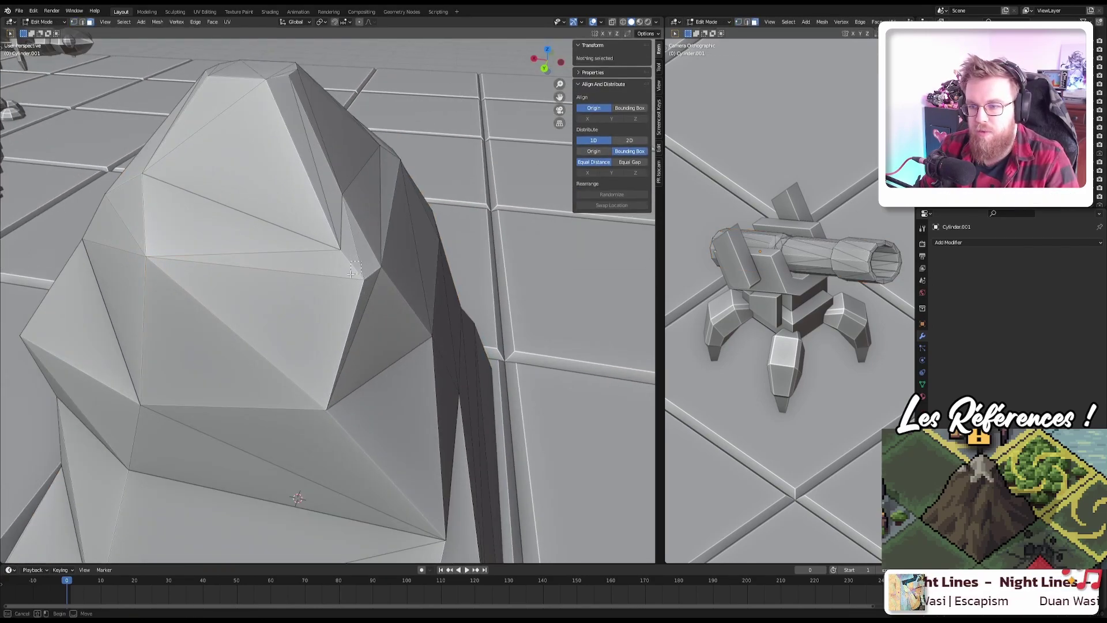
{"action": "left_click", "coordinate": [340, 304]}
Step: Flatten the narrow mountain face and the large face below it into one plane
{"action": "left_click", "coordinate": [357, 270]}
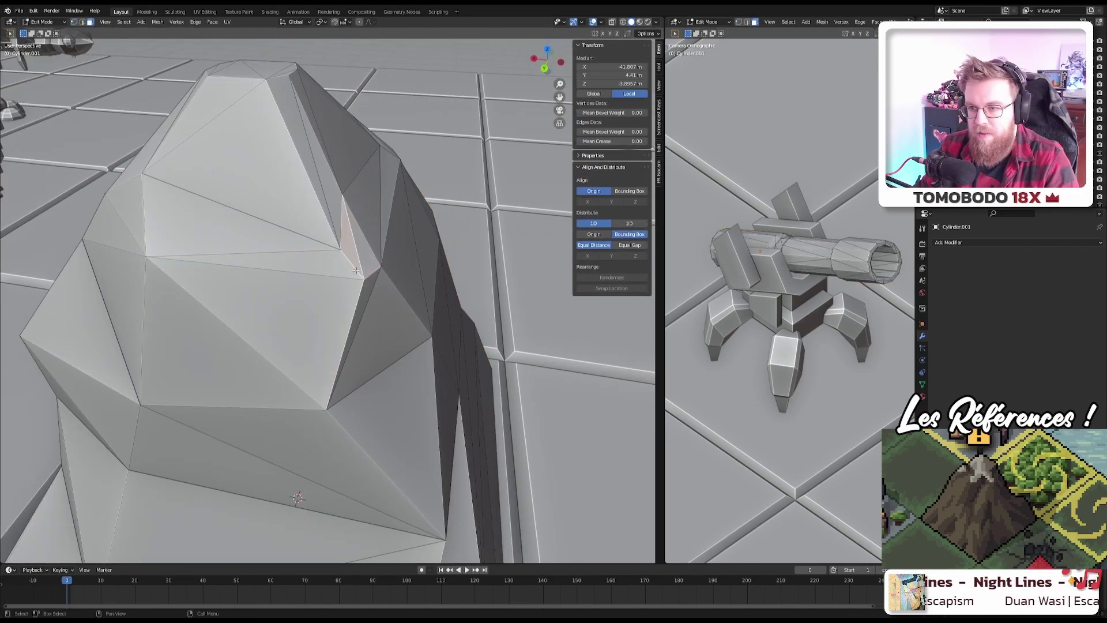
{"action": "left_click", "coordinate": [353, 289]}
{"action": "left_click", "coordinate": [354, 271], "text": "shift"}
{"action": "right_click", "coordinate": [364, 270]}
{"action": "mouse_move", "coordinate": [364, 269]}
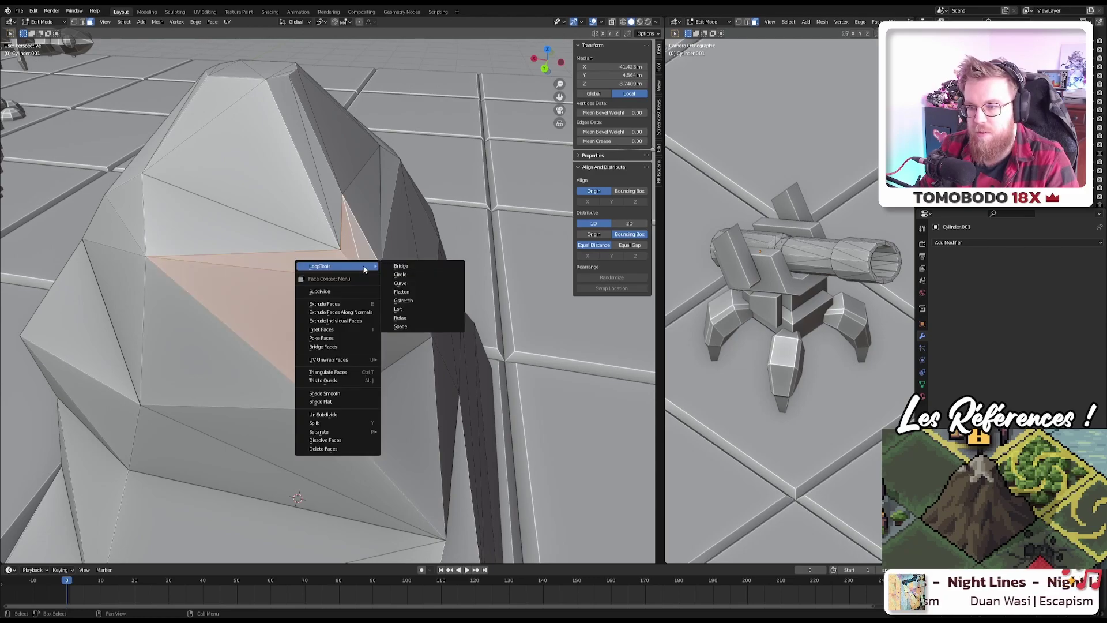
{"action": "left_click", "coordinate": [403, 293]}
{"action": "middle_click_drag", "start_coordinate": [403, 293], "coordinate": [256, 259]}
Step: Flatten two more pairs of neighbouring faces on the mountain's side
{"action": "left_click", "coordinate": [315, 263]}
{"action": "left_click", "coordinate": [232, 202], "text": "shift"}
{"action": "right_click", "coordinate": [233, 204]}
{"action": "left_click", "coordinate": [278, 231]}
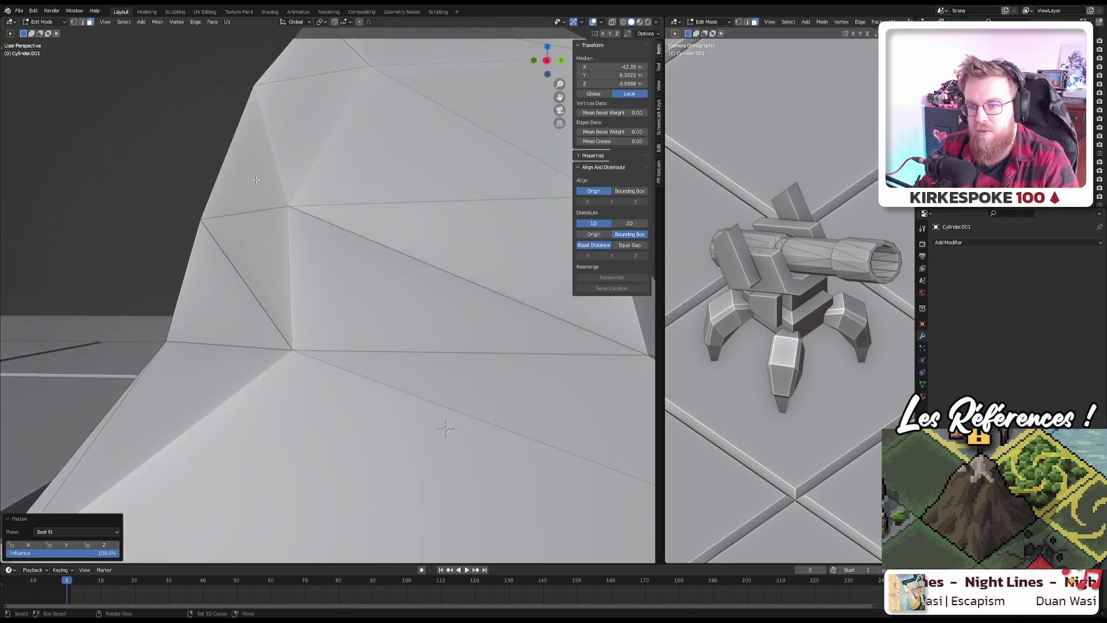
{"action": "left_click", "coordinate": [255, 260]}
{"action": "left_click", "coordinate": [256, 260], "text": "shift"}
{"action": "right_click", "coordinate": [257, 259]}
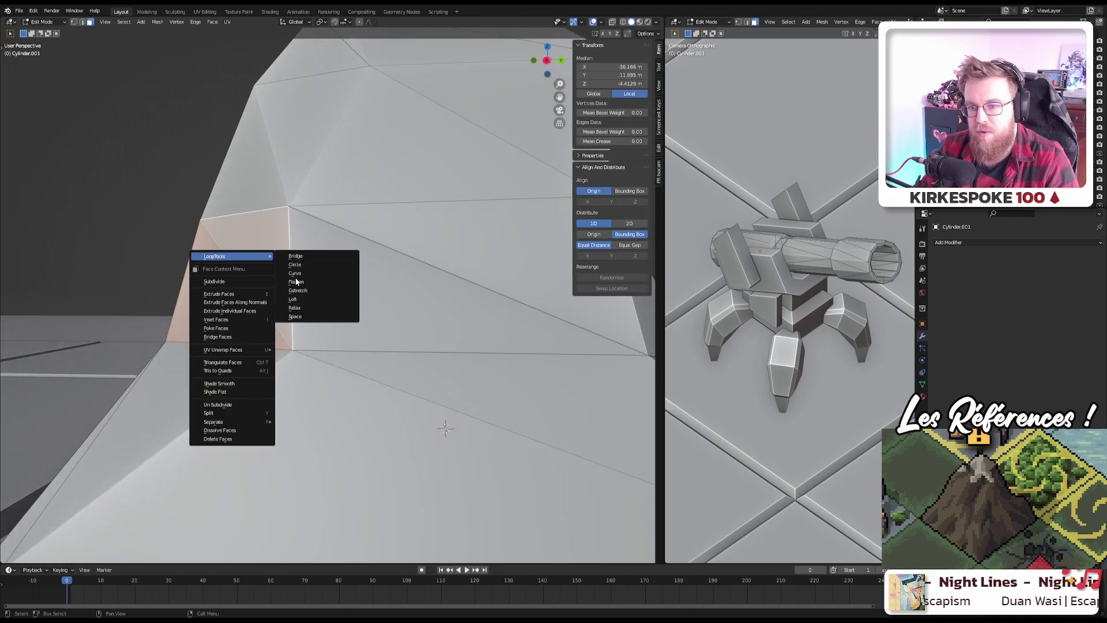
{"action": "left_click", "coordinate": [295, 281]}
Step: Flatten a face near the mountain's base and another on its shaded side
{"action": "middle_click_drag", "start_coordinate": [296, 281], "coordinate": [438, 290]}
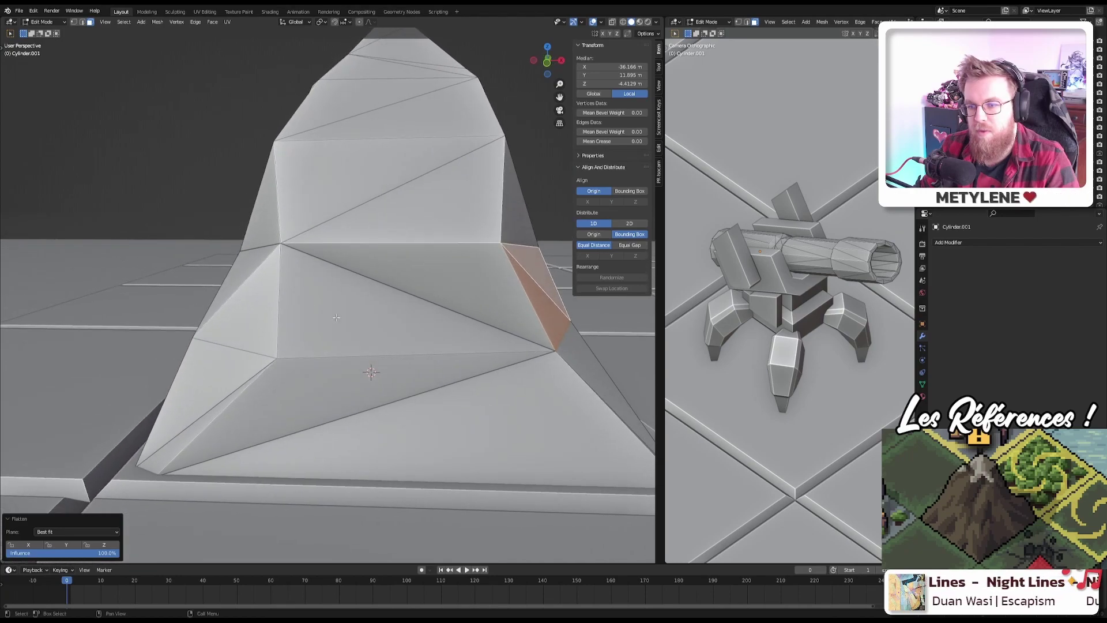
{"action": "middle_click_drag", "start_coordinate": [244, 334], "coordinate": [288, 369]}
{"action": "left_click", "coordinate": [318, 386]}
{"action": "right_click", "coordinate": [308, 450]}
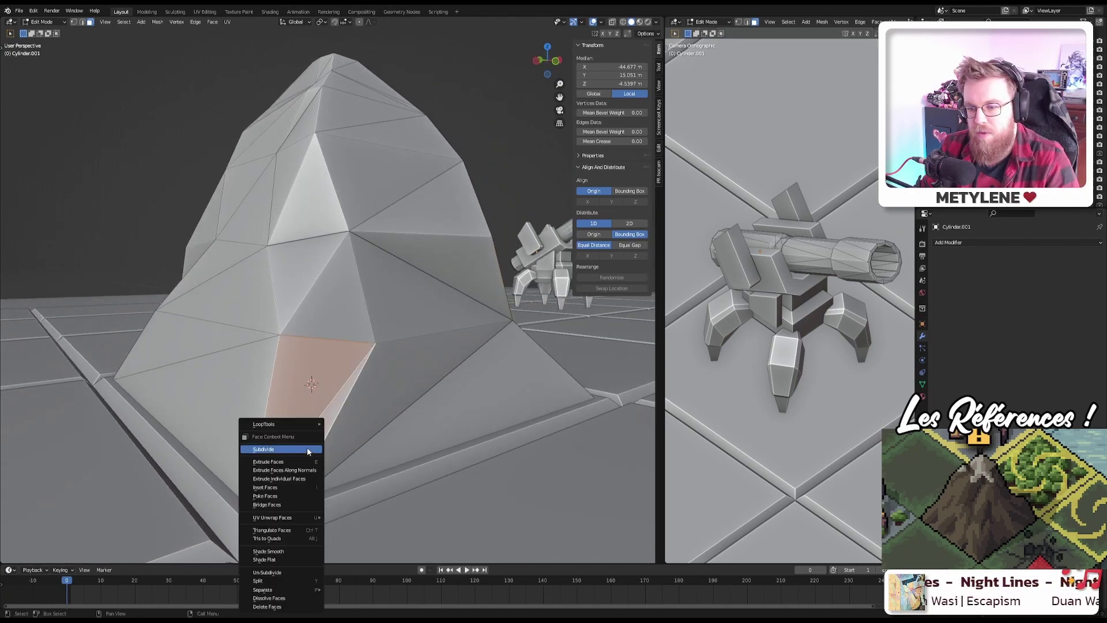
{"action": "mouse_move", "coordinate": [306, 426]}
{"action": "left_click", "coordinate": [346, 451]}
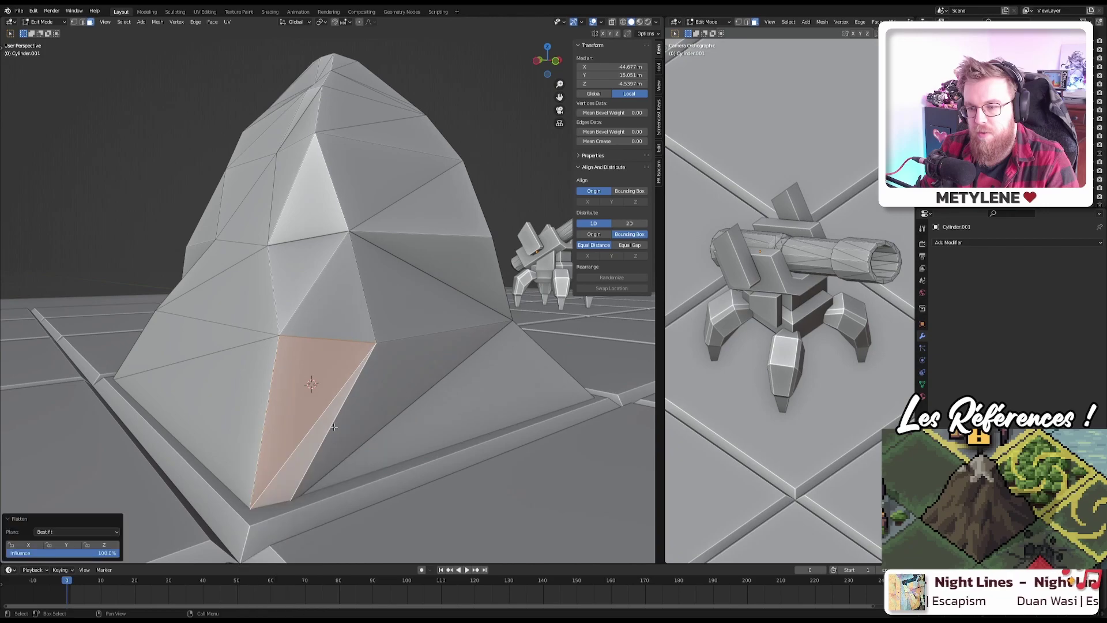
{"action": "middle_click_drag", "start_coordinate": [346, 450], "coordinate": [214, 289]}
{"action": "left_click", "coordinate": [250, 292]}
{"action": "right_click", "coordinate": [257, 297]}
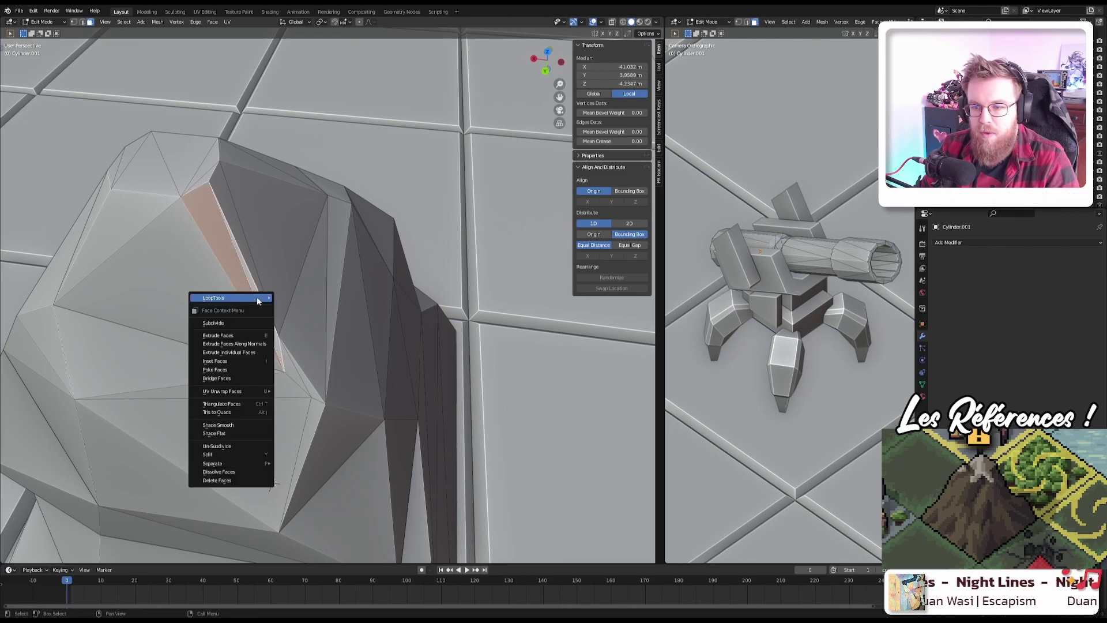
{"action": "mouse_move", "coordinate": [263, 300]}
{"action": "left_click", "coordinate": [306, 326]}
Step: Slide a mountain vertex along its edge to factor 0.296
{"action": "middle_click_drag", "start_coordinate": [264, 284], "coordinate": [134, 156]}
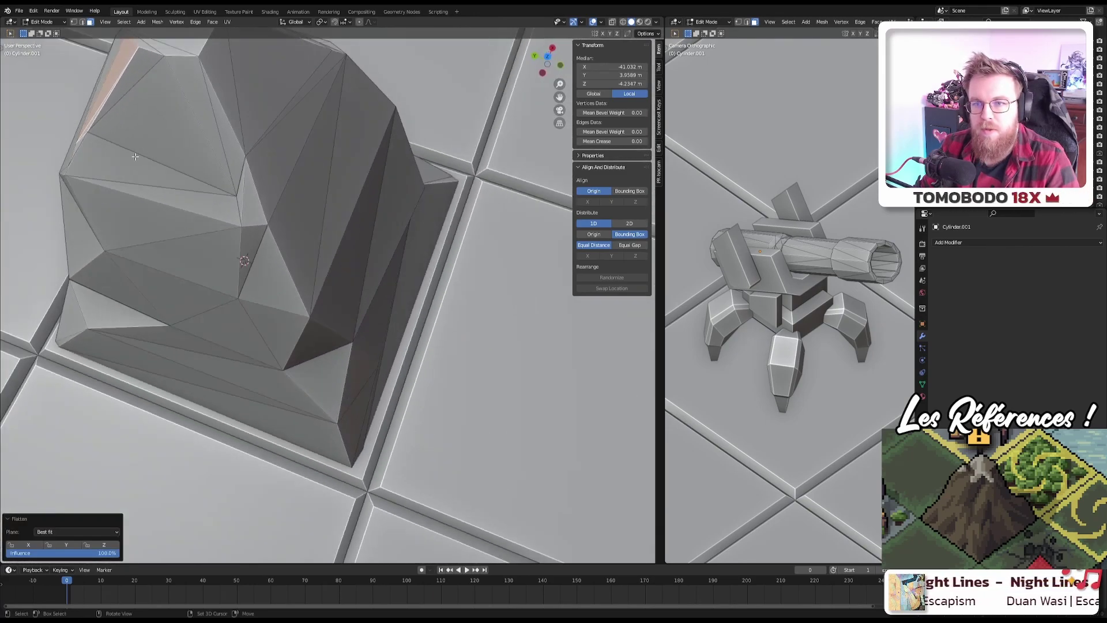
{"action": "left_click", "coordinate": [205, 131], "text": "shift"}
{"action": "left_click", "coordinate": [236, 197]}
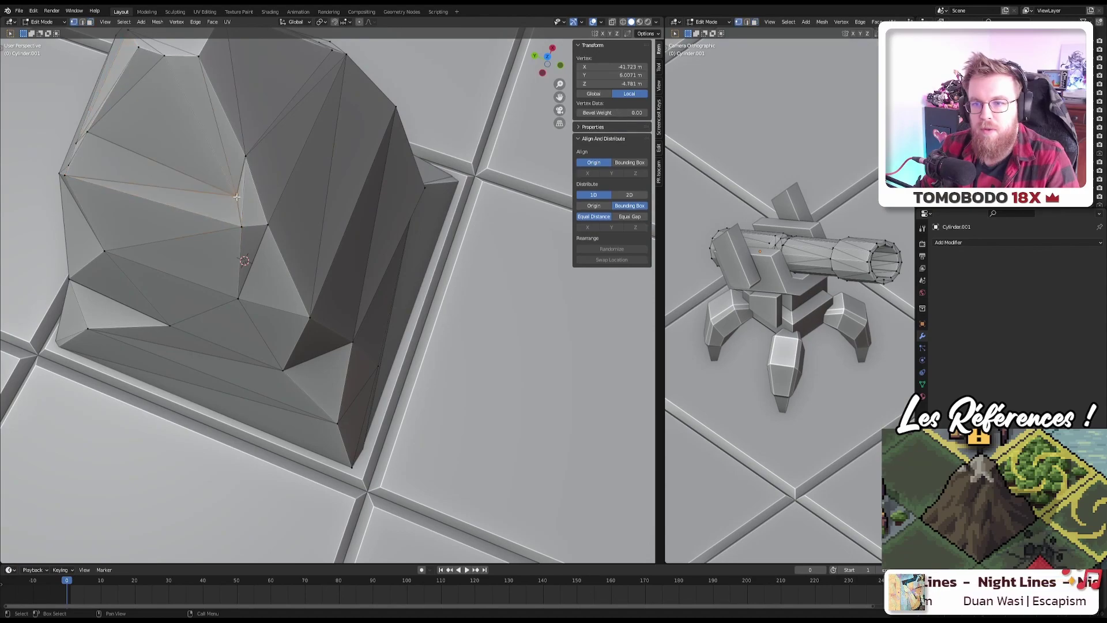
{"action": "left_click", "coordinate": [201, 180]}
{"action": "middle_click_drag", "start_coordinate": [200, 180], "coordinate": [302, 344]}
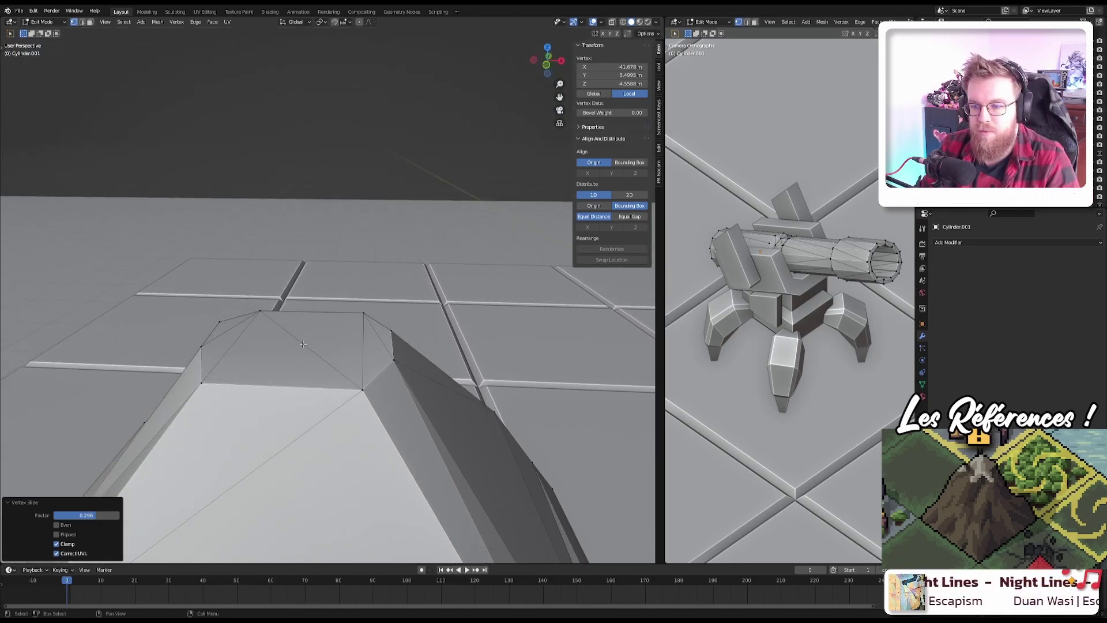
Step: Select the small triangles at the mountain top and dissolve them into one face
{"action": "key", "text": "3"}
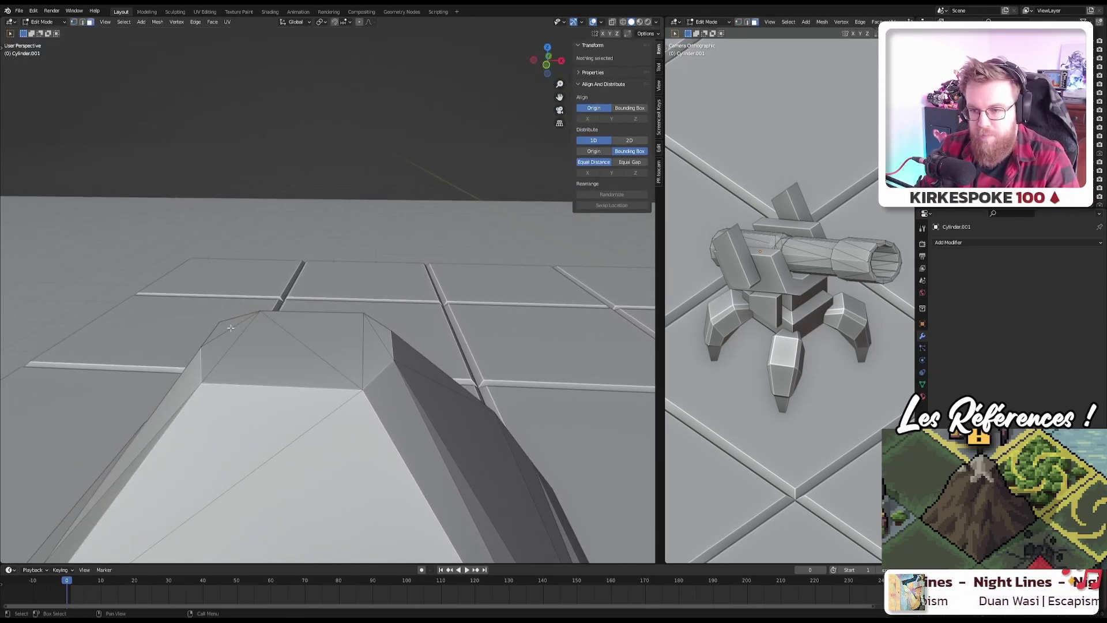
{"action": "left_click", "coordinate": [230, 328]}
{"action": "left_click", "coordinate": [249, 341], "text": "shift"}
{"action": "left_click", "coordinate": [356, 335], "text": "shift"}
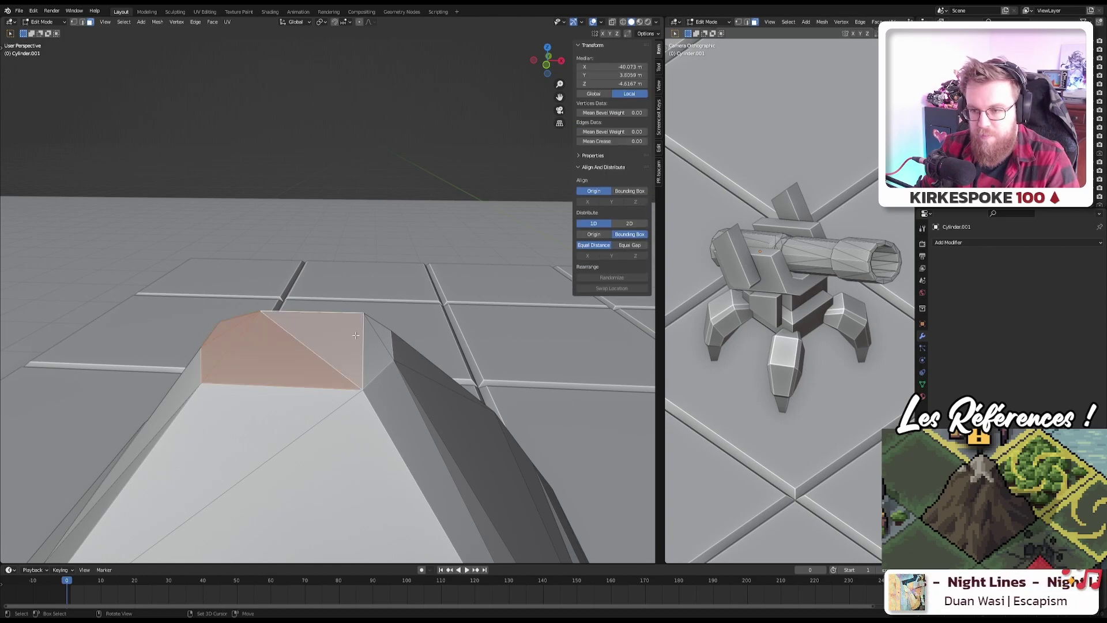
{"action": "left_click", "coordinate": [209, 23]}
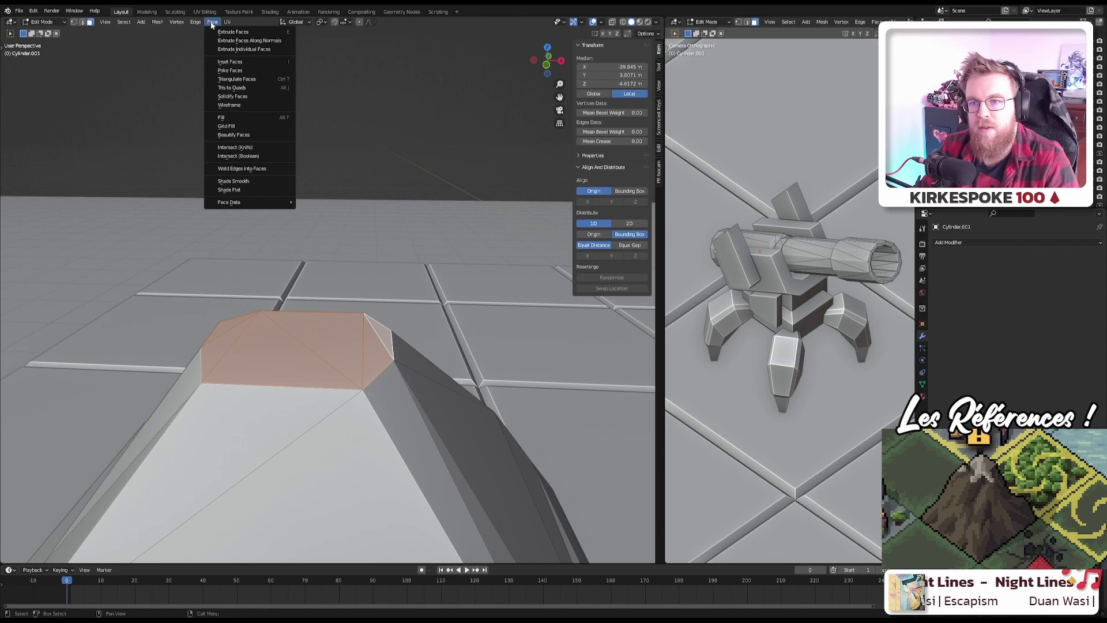
{"action": "left_click", "coordinate": [212, 25]}
{"action": "middle_click_drag", "start_coordinate": [283, 300], "coordinate": [338, 419]}
{"action": "key", "text": "x"}
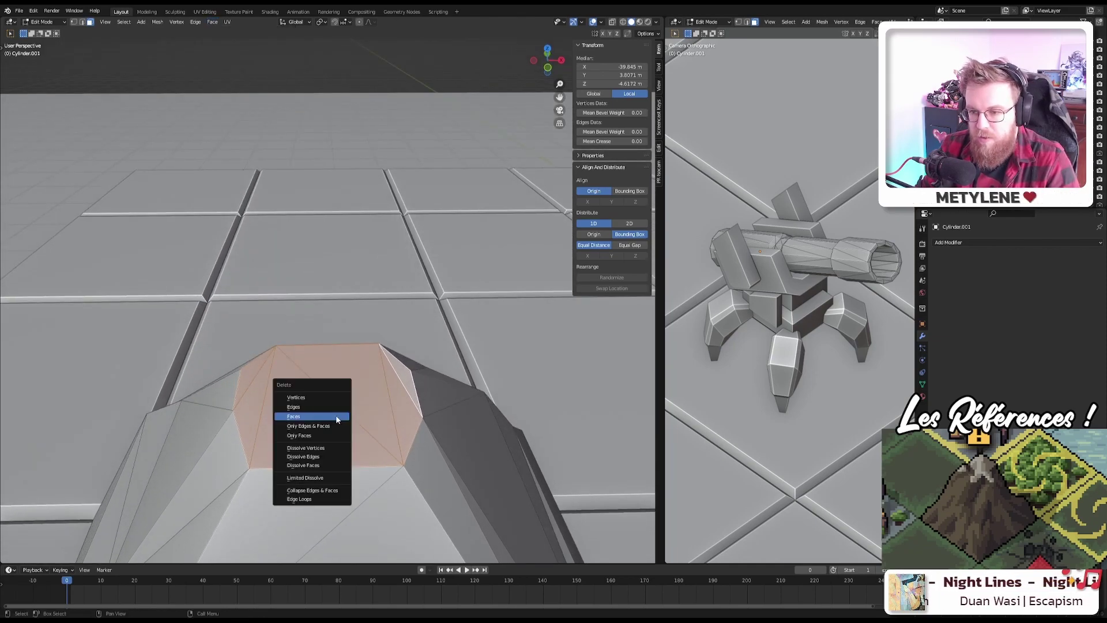
{"action": "left_click", "coordinate": [315, 466]}
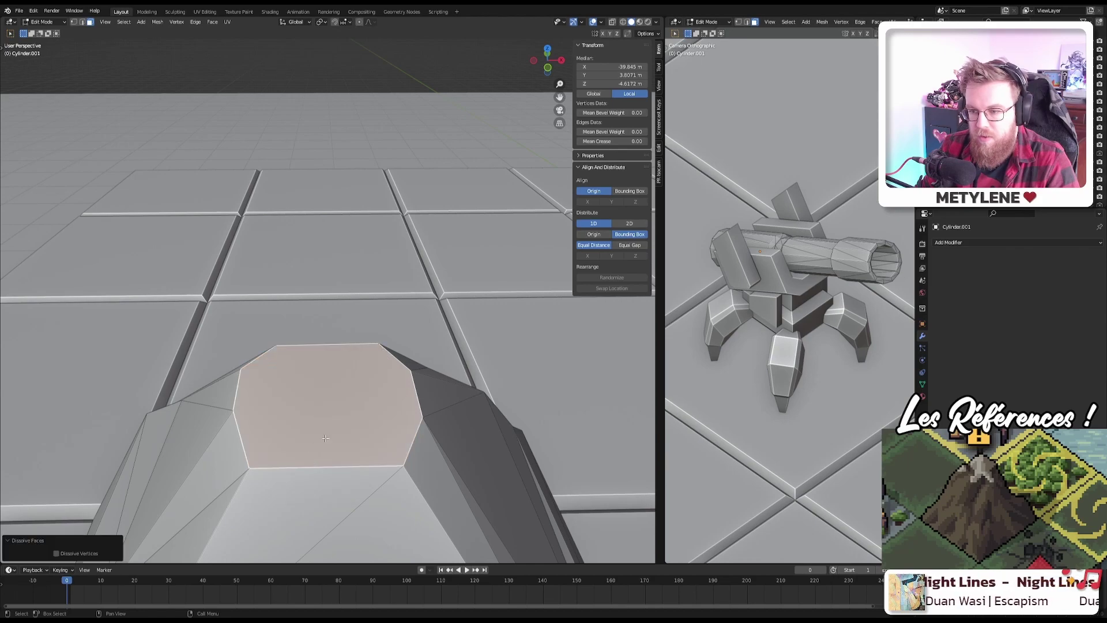
Step: Extrude the merged top face upward, scale it to 0.033 into a point, and exit Edit Mode
{"action": "key", "text": "alt+a"}
{"action": "left_click", "coordinate": [346, 366]}
{"action": "mouse_move", "coordinate": [347, 366]}
{"action": "middle_mouse_down"}
{"action": "mouse_move", "coordinate": [325, 394]}
{"action": "mouse_move", "coordinate": [335, 395]}
{"action": "mouse_move", "coordinate": [315, 389]}
{"action": "mouse_move", "coordinate": [368, 367]}
{"action": "middle_mouse_up"}
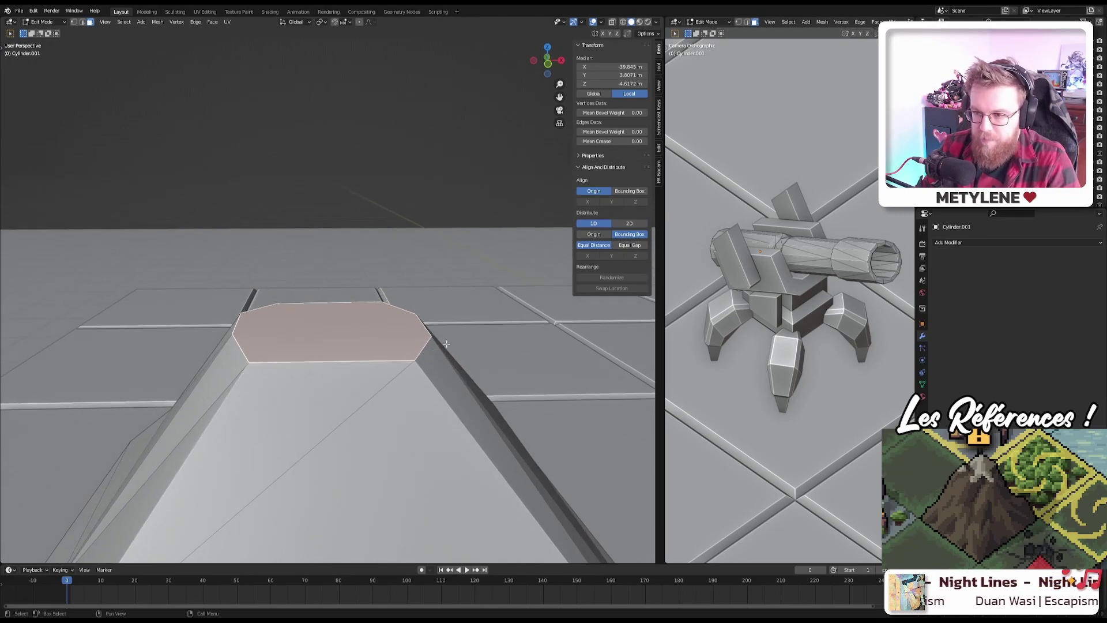
{"action": "key", "text": "e"}
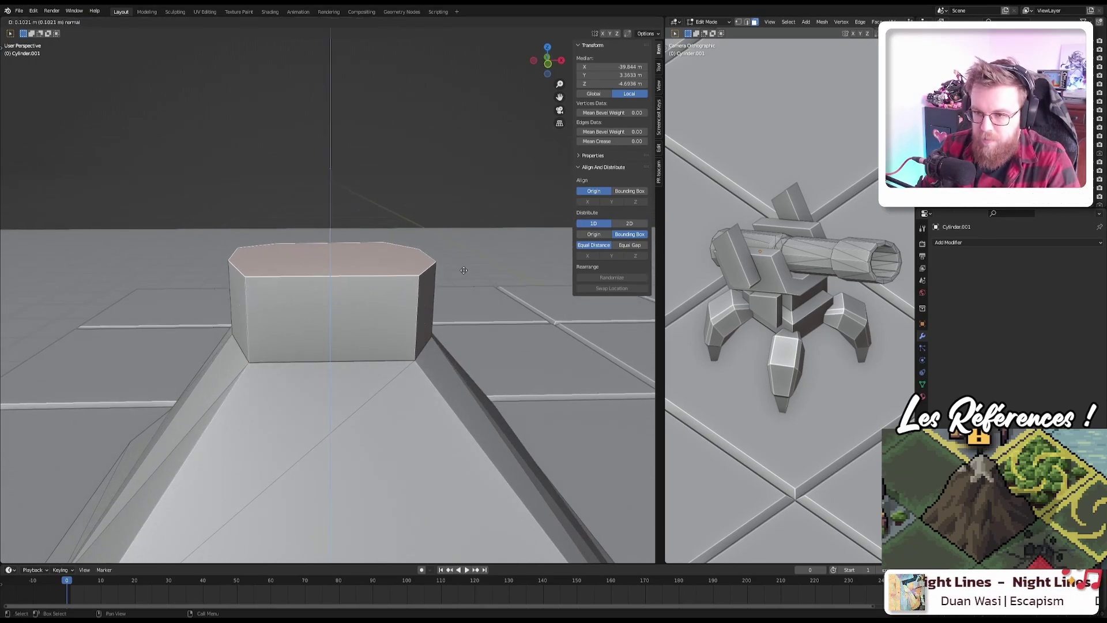
{"action": "left_click", "coordinate": [456, 337]}
{"action": "key", "text": "s"}
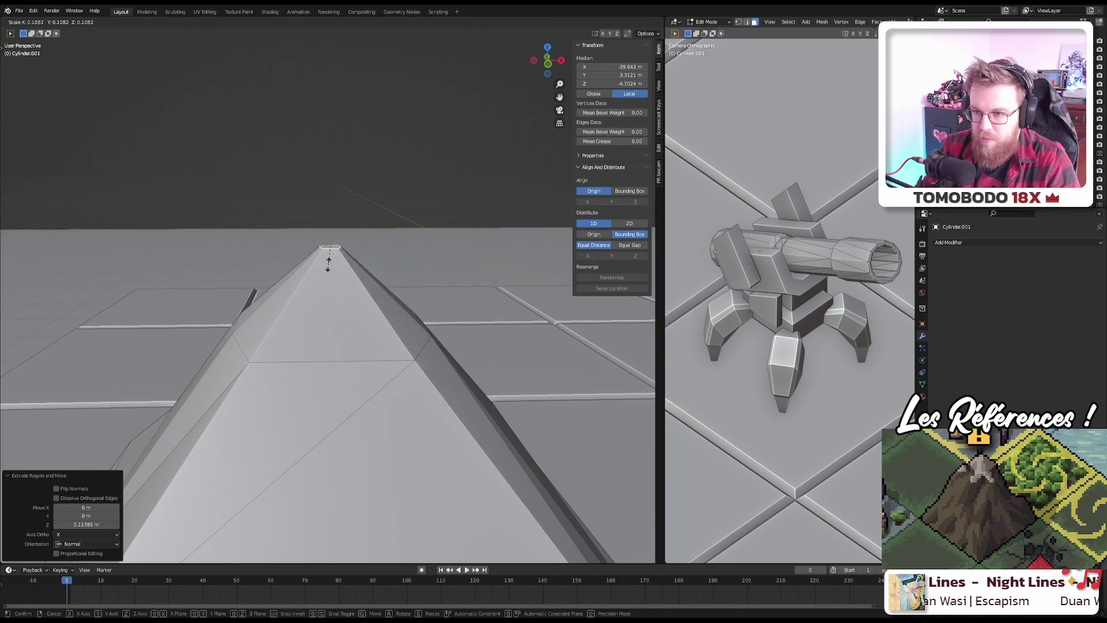
{"action": "left_click", "coordinate": [331, 252]}
{"action": "scroll", "coordinate": [311, 271], "scroll_direction": "down", "scroll_amount": 6}
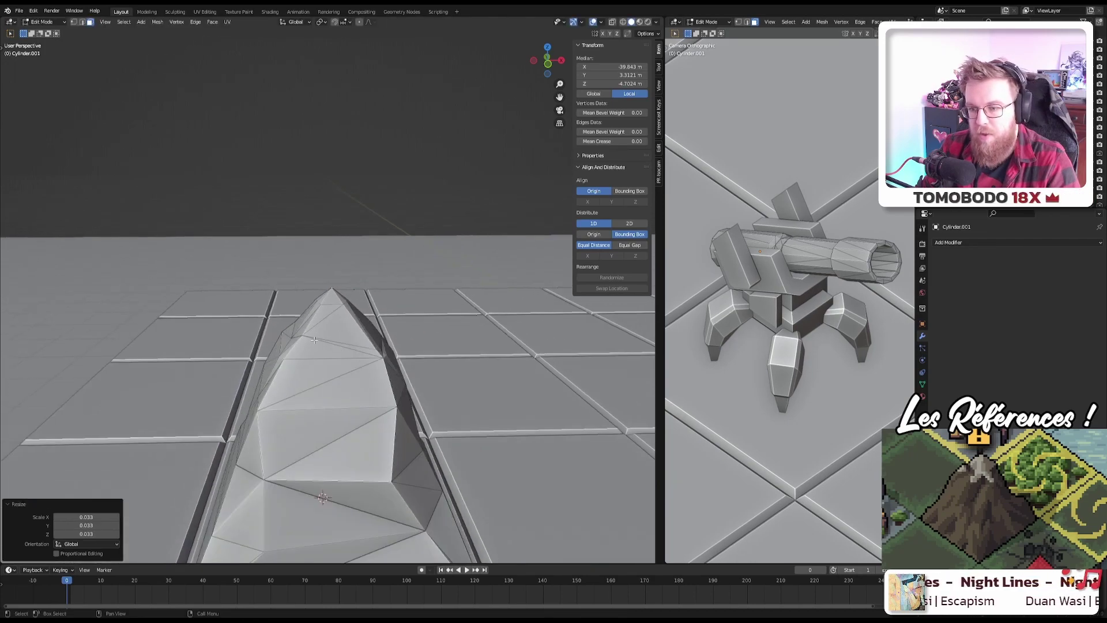
{"action": "left_click", "coordinate": [294, 286]}
{"action": "scroll", "coordinate": [293, 286], "scroll_direction": "down", "scroll_amount": 5}
{"action": "middle_click_drag", "start_coordinate": [294, 286], "coordinate": [349, 306]}
{"action": "key", "text": "Tab"}
{"action": "scroll", "coordinate": [311, 323], "scroll_direction": "down", "scroll_amount": 4}
{"action": "scroll", "coordinate": [312, 324], "scroll_direction": "up", "scroll_amount": 5}
{"action": "scroll", "coordinate": [349, 306], "scroll_direction": "down", "scroll_amount": 3}
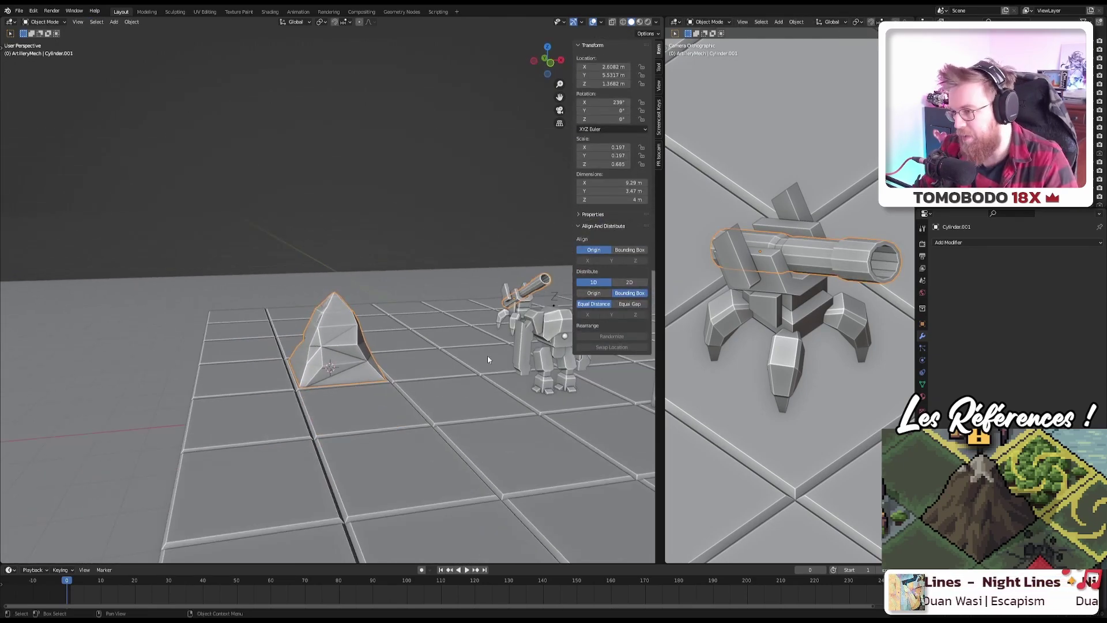
{"action": "scroll", "coordinate": [825, 341], "scroll_direction": "down", "scroll_amount": 6}
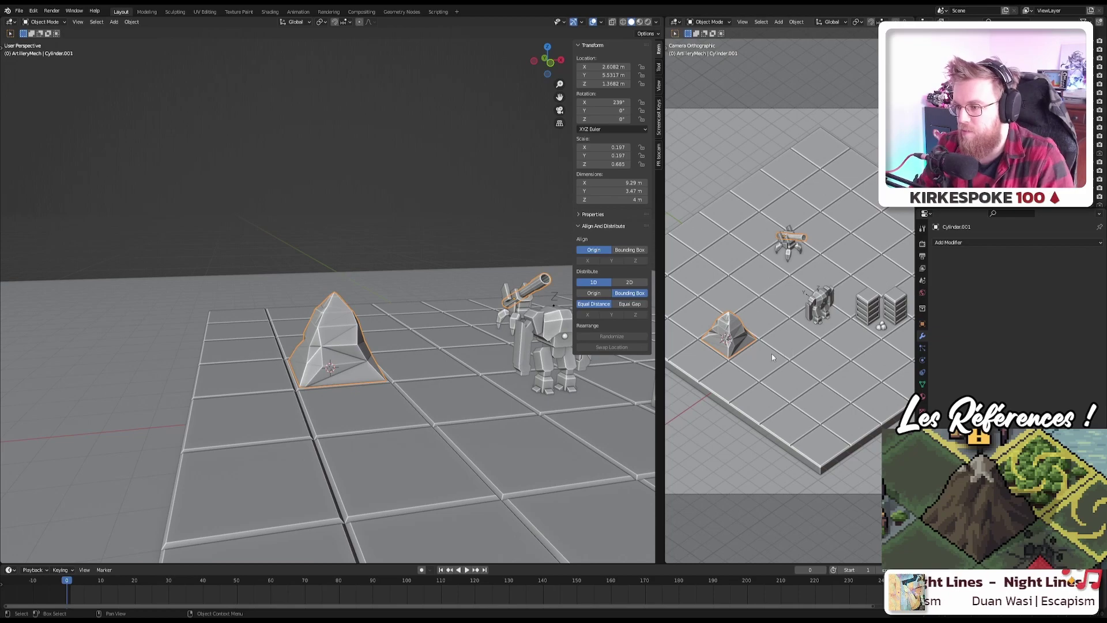
{"action": "scroll", "coordinate": [772, 354], "scroll_direction": "up", "scroll_amount": 3}
{"action": "scroll", "coordinate": [745, 366], "scroll_direction": "down", "scroll_amount": 1}
{"action": "scroll", "coordinate": [753, 352], "scroll_direction": "up", "scroll_amount": 1}
{"action": "scroll", "coordinate": [754, 351], "scroll_direction": "up", "scroll_amount": 3}
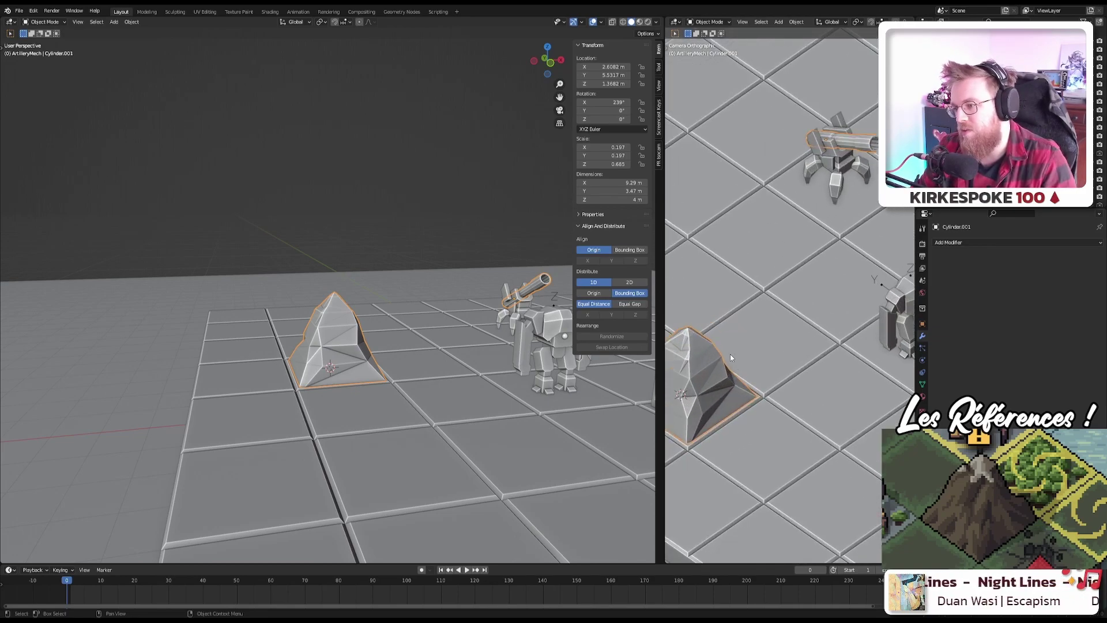
{"action": "middle_click_drag", "start_coordinate": [730, 354], "coordinate": [756, 337], "text": "shift"}
{"action": "scroll", "coordinate": [804, 349], "scroll_direction": "up", "scroll_amount": 2}
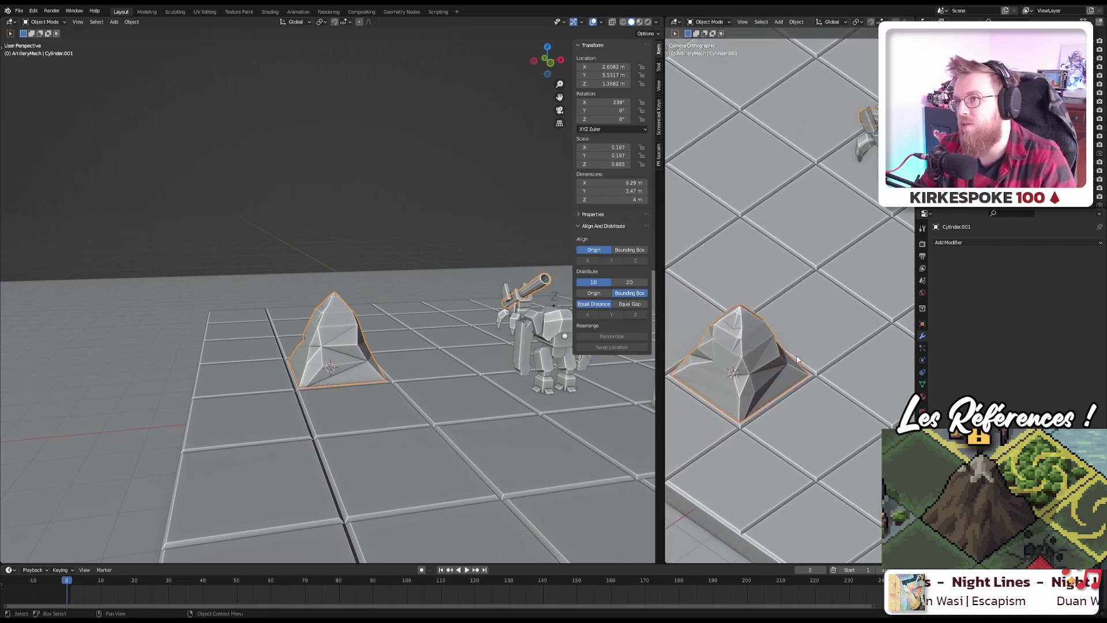
{"action": "scroll", "coordinate": [767, 394], "scroll_direction": "up", "scroll_amount": 2}
{"action": "scroll", "coordinate": [767, 393], "scroll_direction": "down", "scroll_amount": 1}
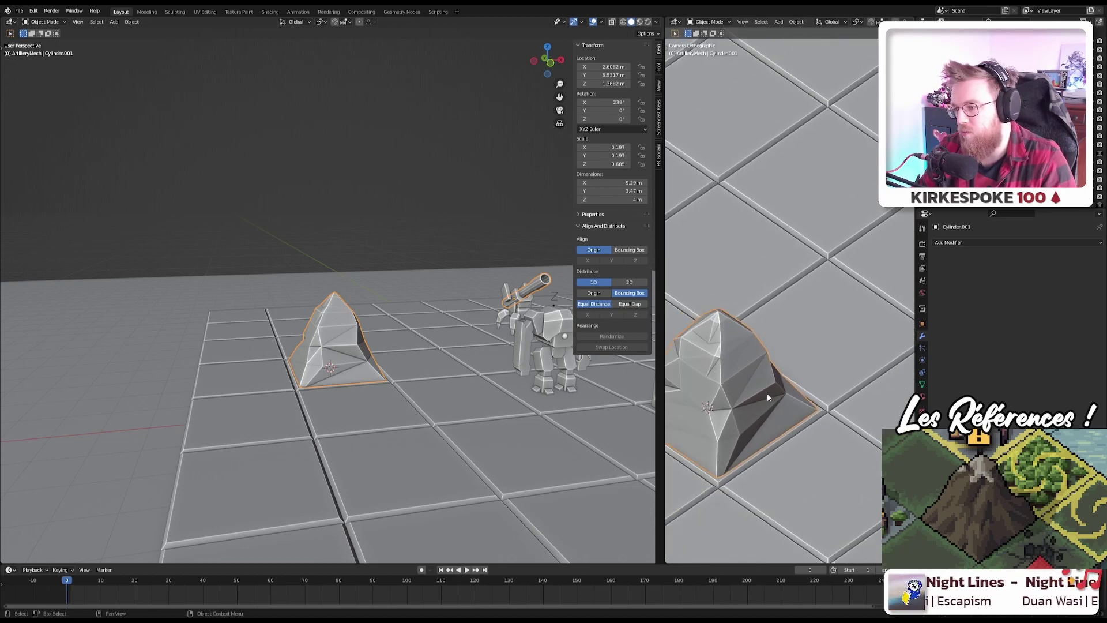
{"action": "scroll", "coordinate": [765, 378], "scroll_direction": "up", "scroll_amount": 2}
{"action": "scroll", "coordinate": [326, 305], "scroll_direction": "up", "scroll_amount": 8}
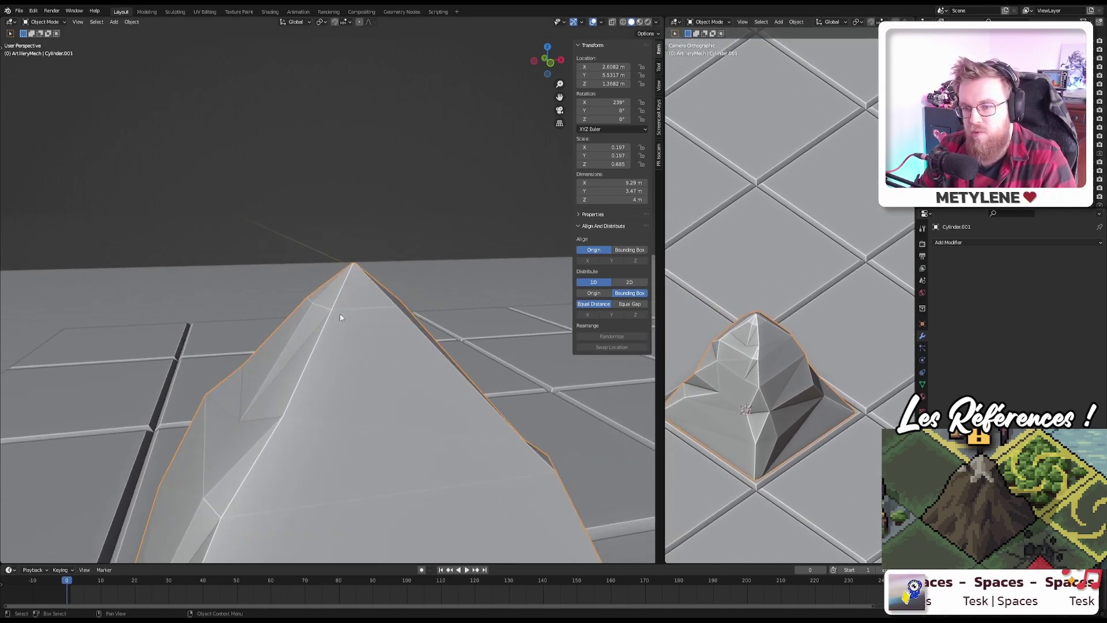
{"action": "key", "text": "Tab"}
{"action": "scroll", "coordinate": [312, 357], "scroll_direction": "down", "scroll_amount": 3}
Step: Flatten a face near the mountain peak, then view the mechs in Object Mode
{"action": "left_click", "coordinate": [432, 371]}
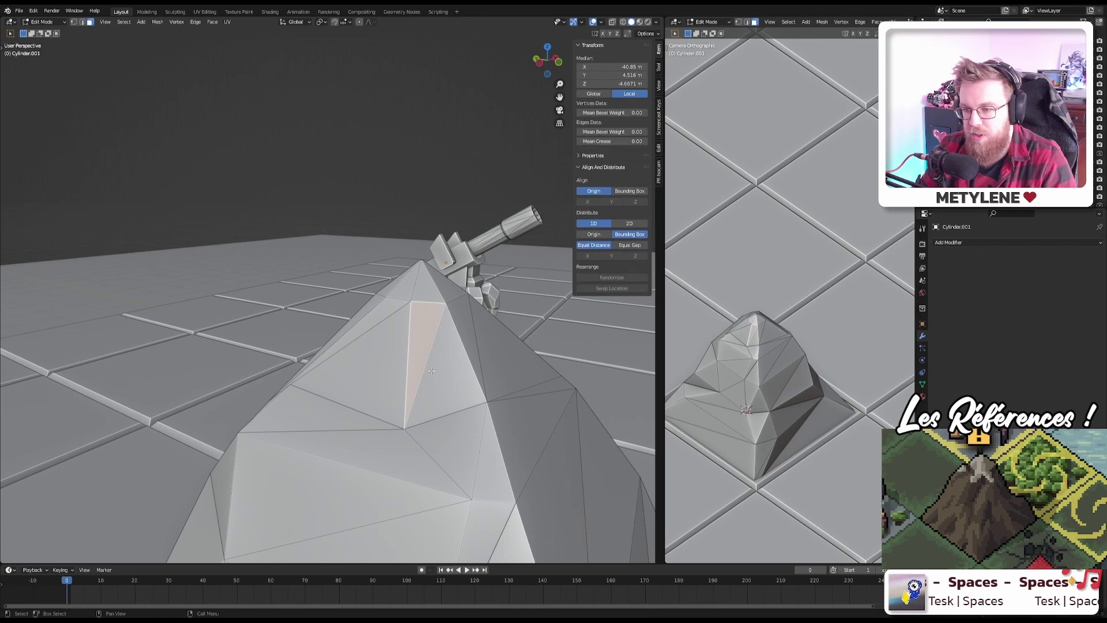
{"action": "right_click", "coordinate": [434, 369]}
{"action": "mouse_move", "coordinate": [433, 369]}
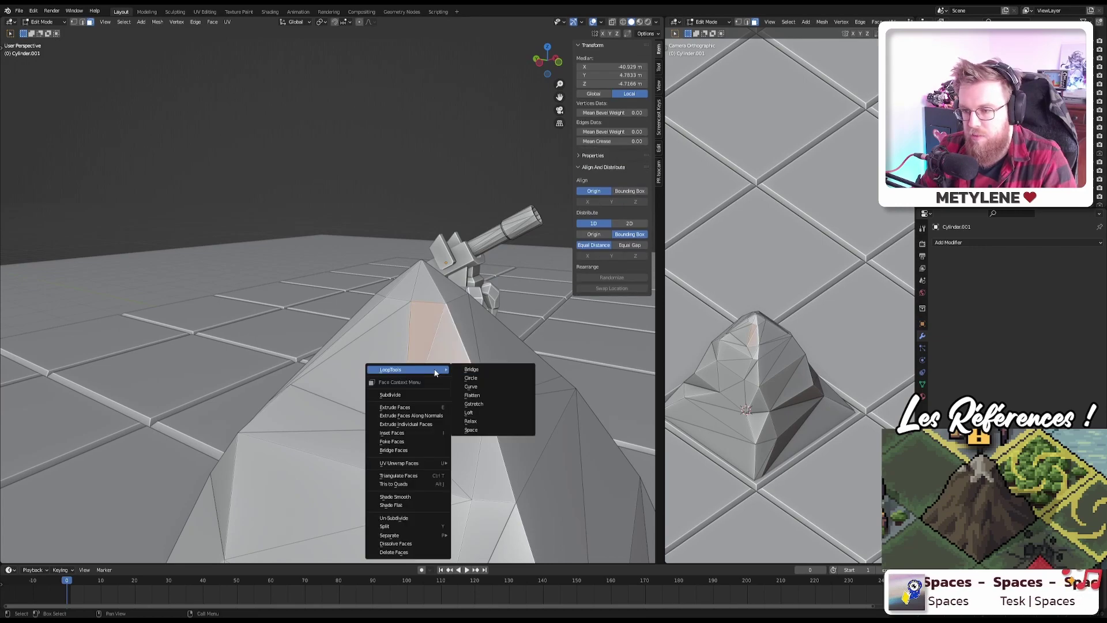
{"action": "left_click", "coordinate": [494, 393]}
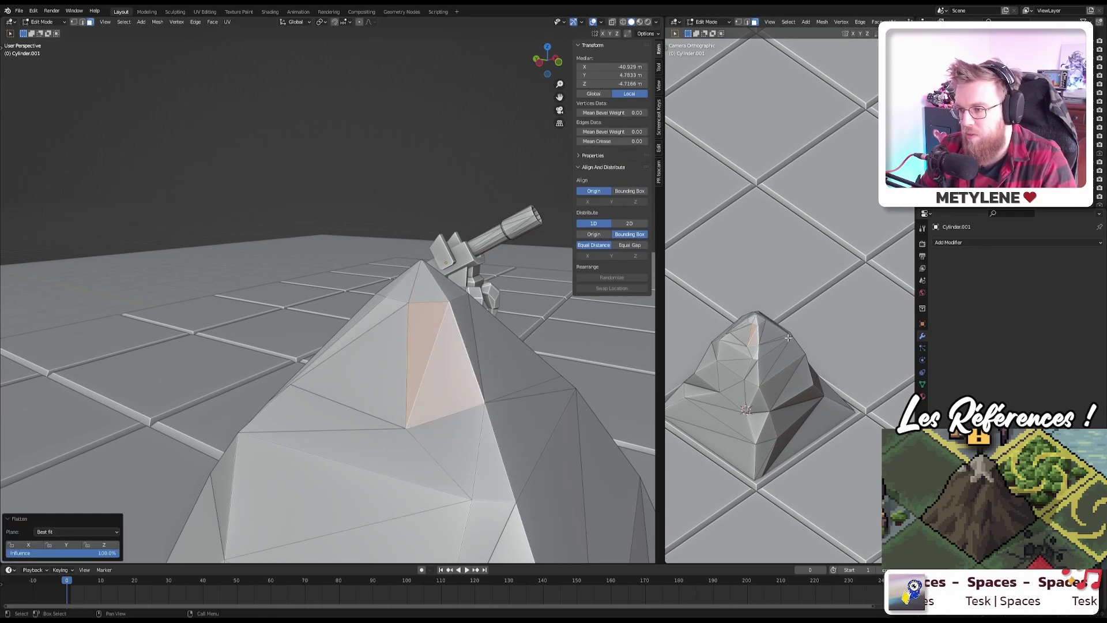
{"action": "key", "text": "Tab"}
{"action": "middle_click_drag", "start_coordinate": [330, 348], "coordinate": [374, 313]}
Step: Back in Edit Mode, slide a vertex on the mountain slope along its edge
{"action": "key", "text": "Tab"}
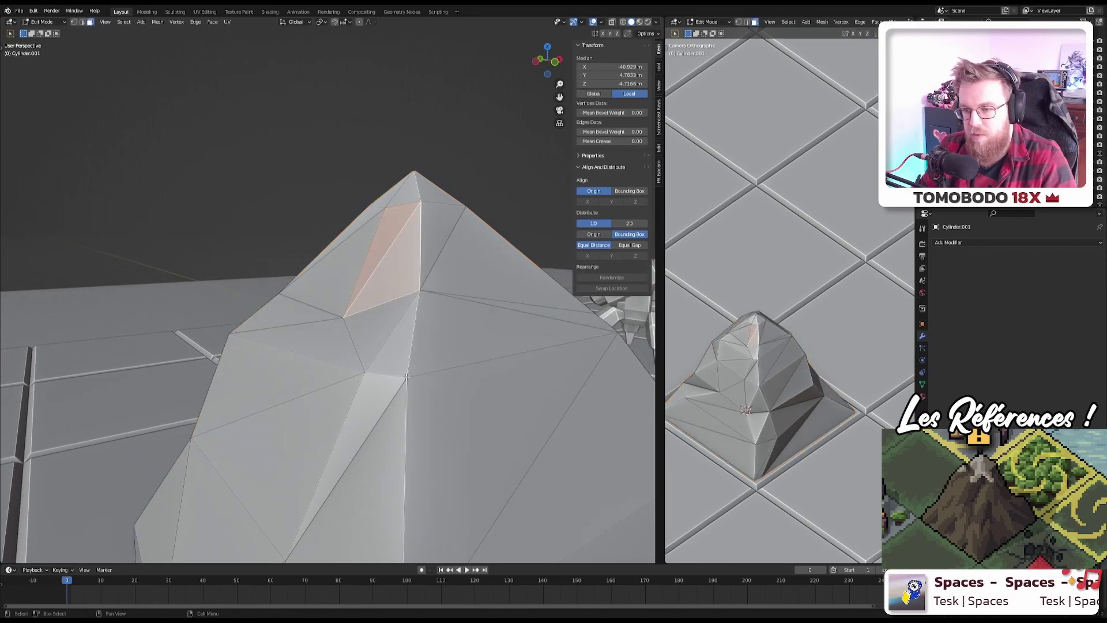
{"action": "left_click", "coordinate": [408, 379]}
{"action": "key", "text": "g"}
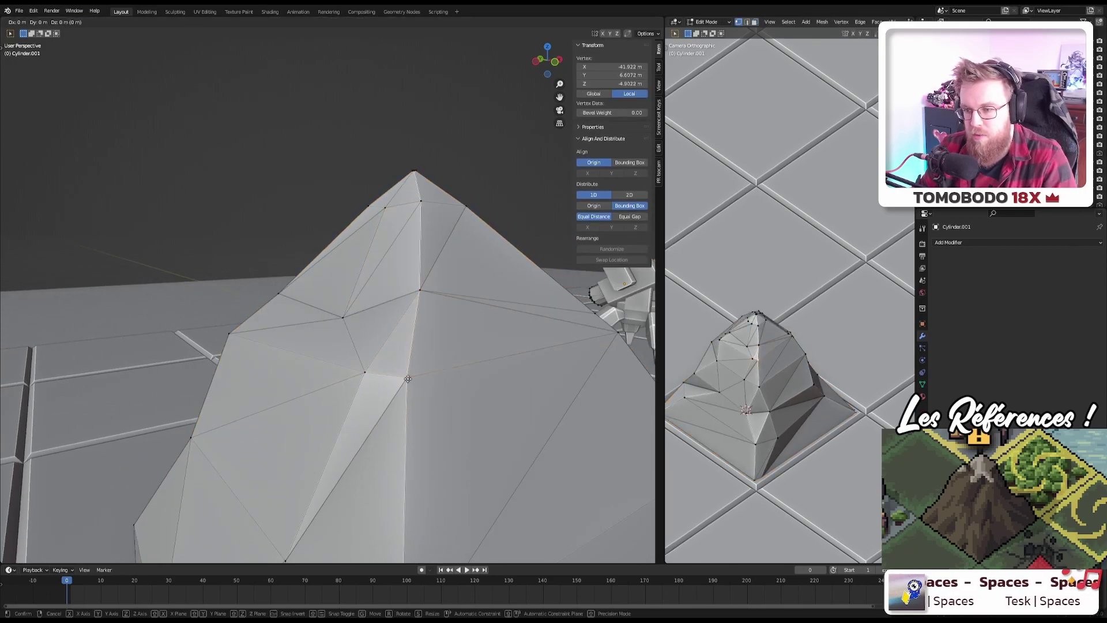
{"action": "key", "text": "g"}
{"action": "left_click", "coordinate": [456, 370]}
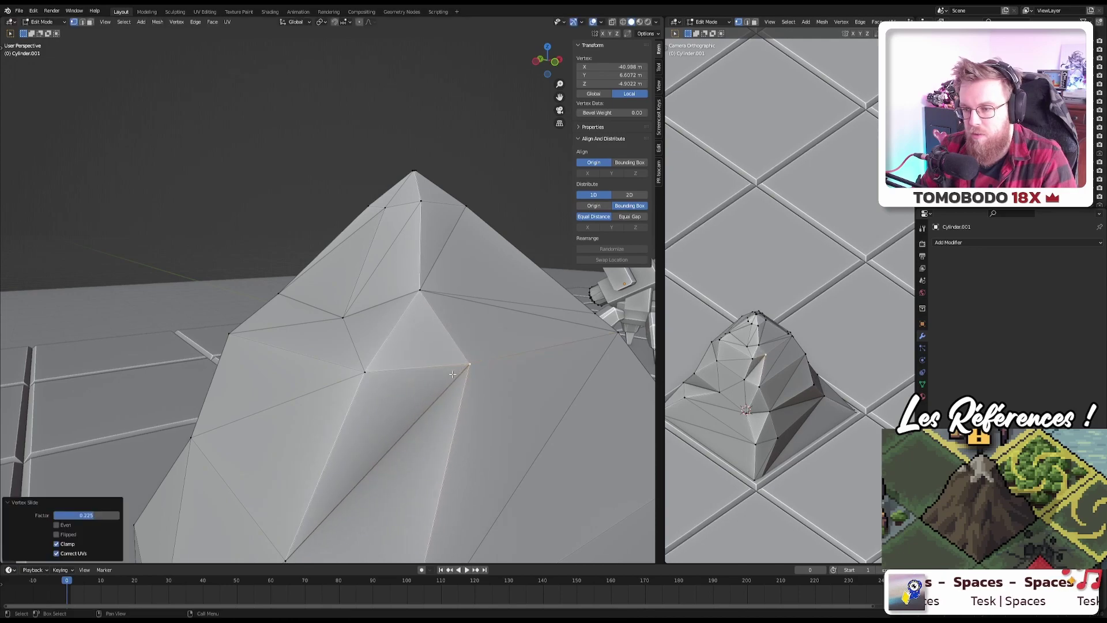
Step: Flatten the face just below the mountain peak
{"action": "key", "text": "3"}
{"action": "left_click", "coordinate": [395, 433]}
{"action": "right_click", "coordinate": [406, 457]}
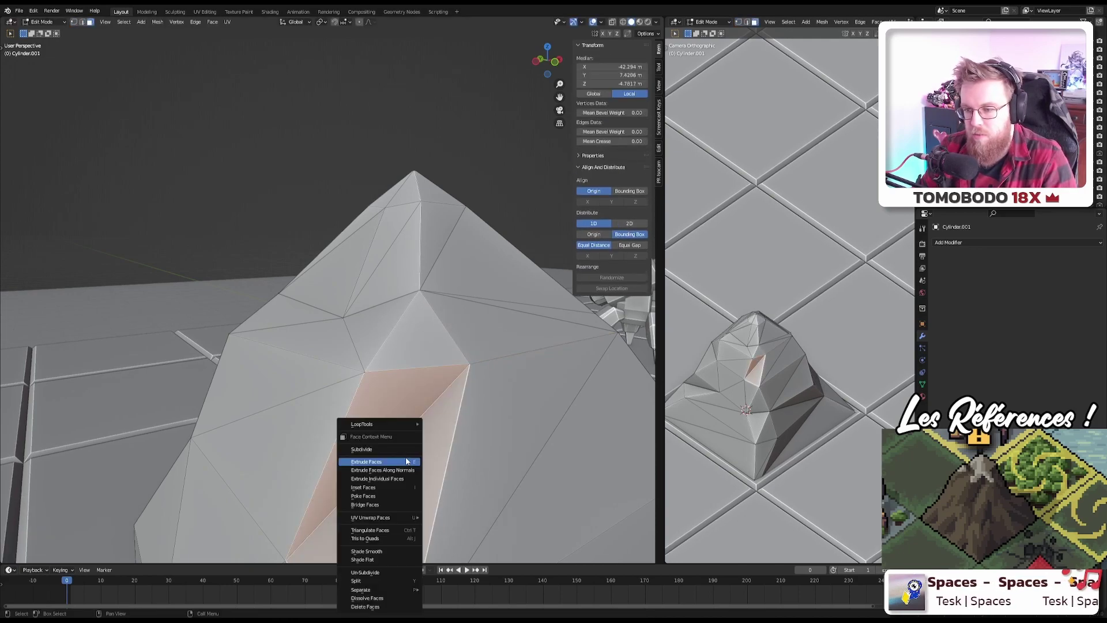
{"action": "mouse_move", "coordinate": [402, 428]}
{"action": "left_click", "coordinate": [443, 450]}
{"action": "middle_click_drag", "start_coordinate": [443, 450], "coordinate": [519, 404]}
{"action": "scroll", "coordinate": [462, 381], "scroll_direction": "up", "scroll_amount": 4}
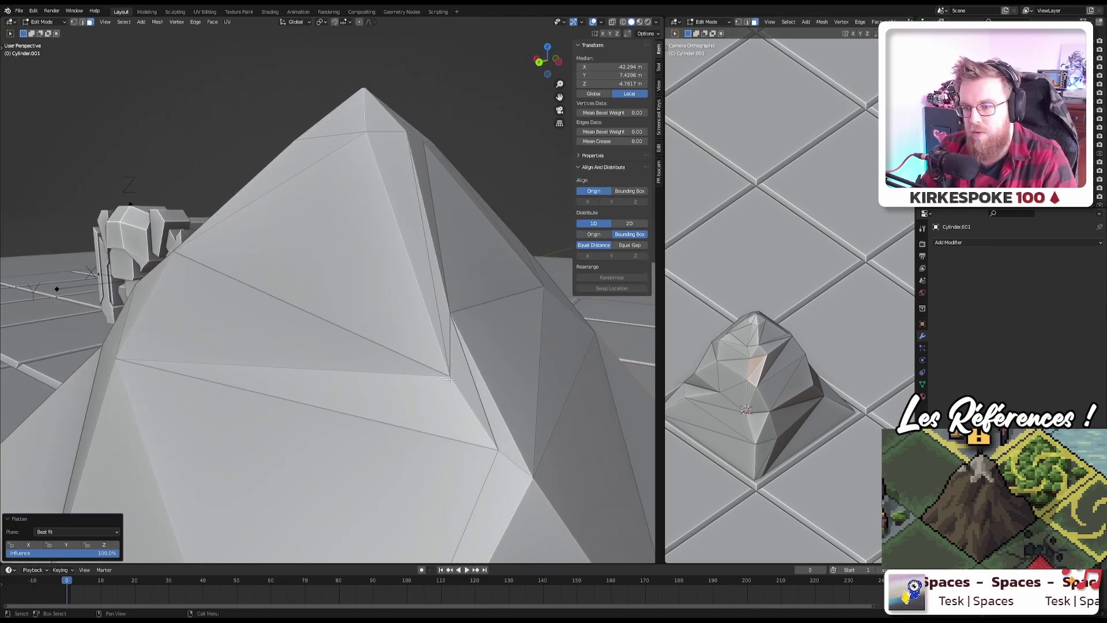
Step: Slide two vertices near the peak along their edges and nudge one freely
{"action": "left_click", "coordinate": [449, 373]}
{"action": "left_click", "coordinate": [450, 376]}
{"action": "key", "text": "shift+v"}
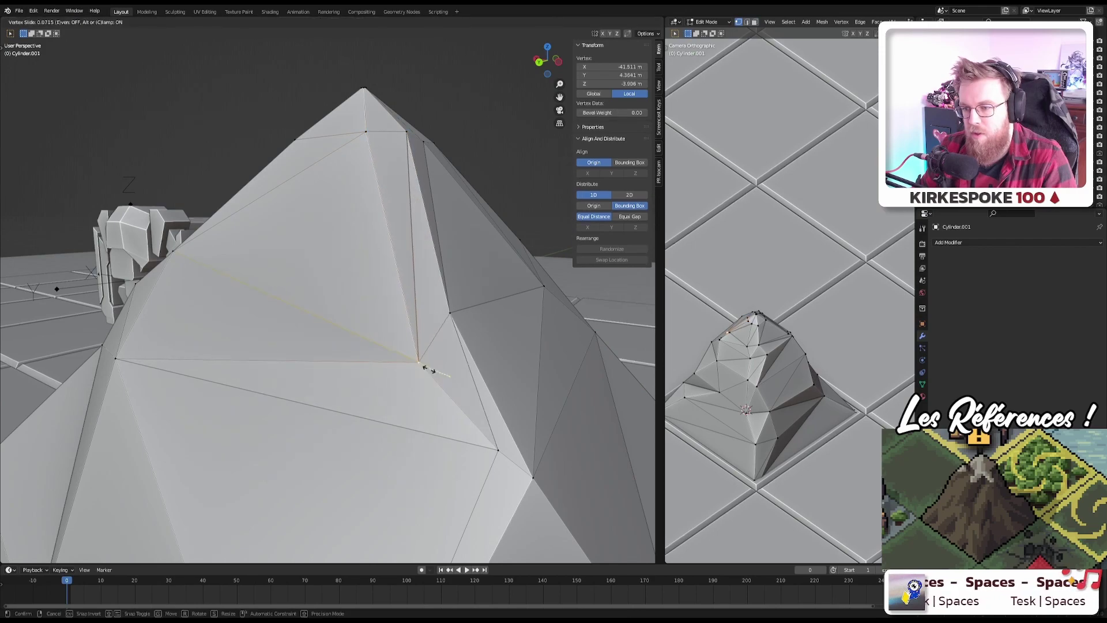
{"action": "left_click", "coordinate": [366, 338]}
{"action": "middle_click_drag", "start_coordinate": [499, 377], "coordinate": [415, 329]}
{"action": "left_click", "coordinate": [409, 323]}
{"action": "key", "text": "shift+v"}
{"action": "left_click", "coordinate": [466, 325]}
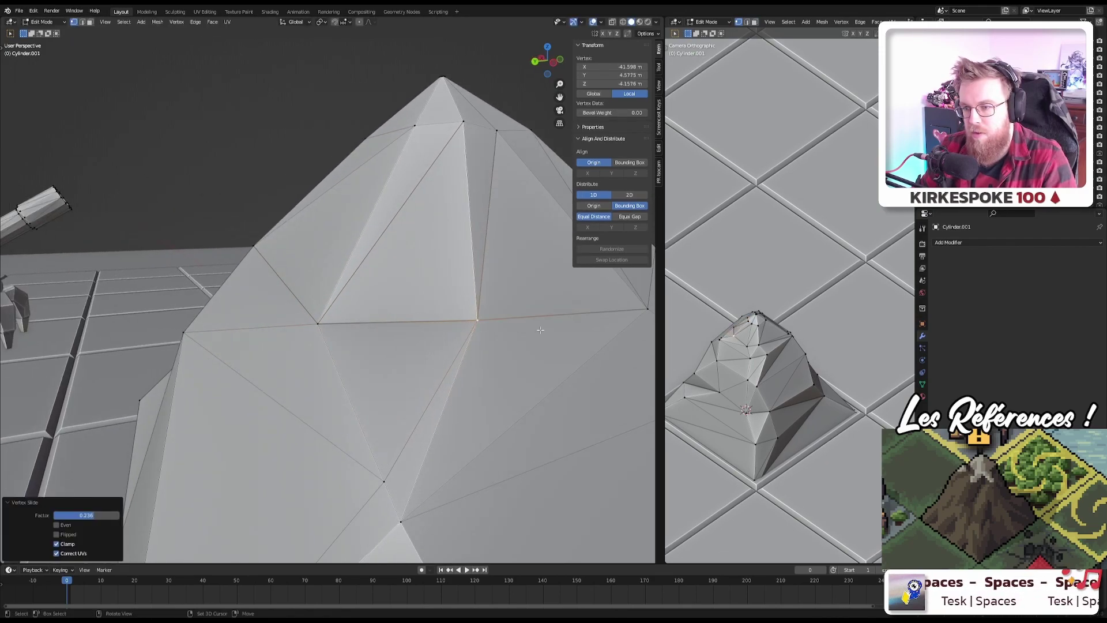
{"action": "scroll", "coordinate": [467, 325], "scroll_direction": "up", "scroll_amount": 5}
{"action": "key", "text": "g"}
{"action": "left_click", "coordinate": [418, 299]}
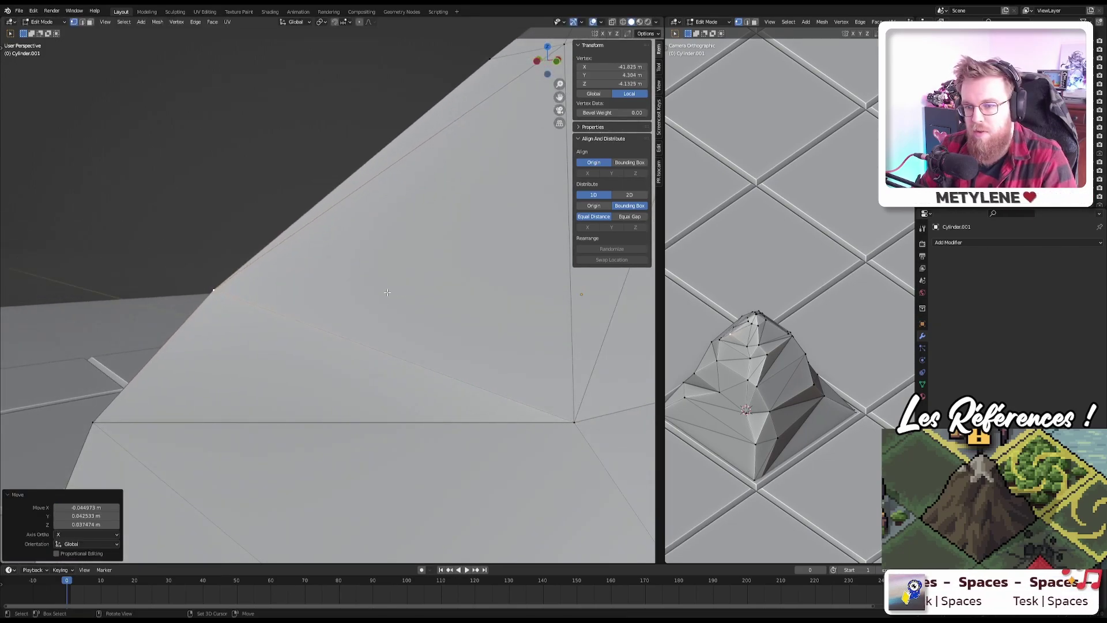
{"action": "scroll", "coordinate": [416, 299], "scroll_direction": "down", "scroll_amount": 4}
{"action": "middle_click_drag", "start_coordinate": [415, 300], "coordinate": [399, 306]}
Step: Reposition two more slope vertices, sliding one of them along its edge
{"action": "left_click", "coordinate": [367, 317]}
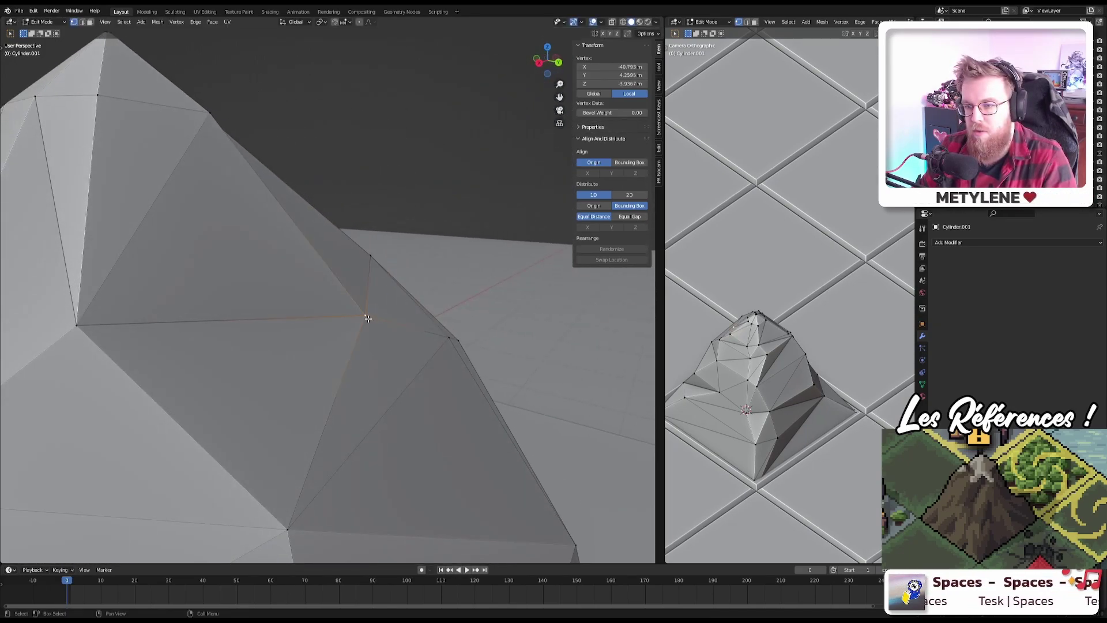
{"action": "middle_click_drag", "start_coordinate": [354, 346], "coordinate": [369, 329]}
{"action": "key", "text": "g"}
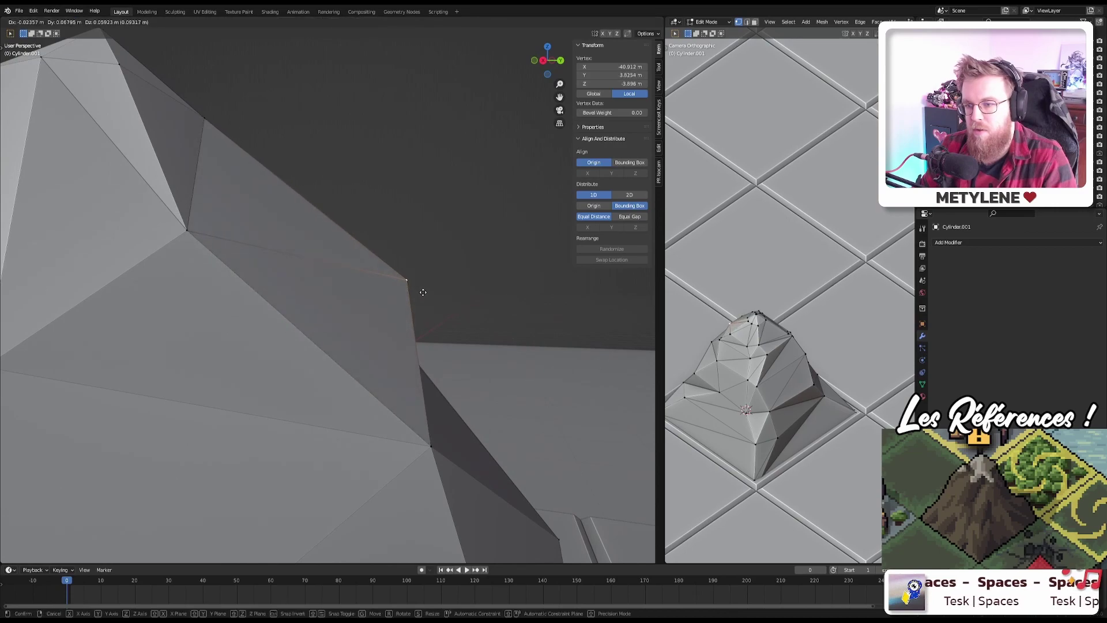
{"action": "left_click", "coordinate": [420, 291]}
{"action": "middle_click_drag", "start_coordinate": [420, 291], "coordinate": [384, 296]}
{"action": "middle_click_drag", "start_coordinate": [347, 302], "coordinate": [277, 340]}
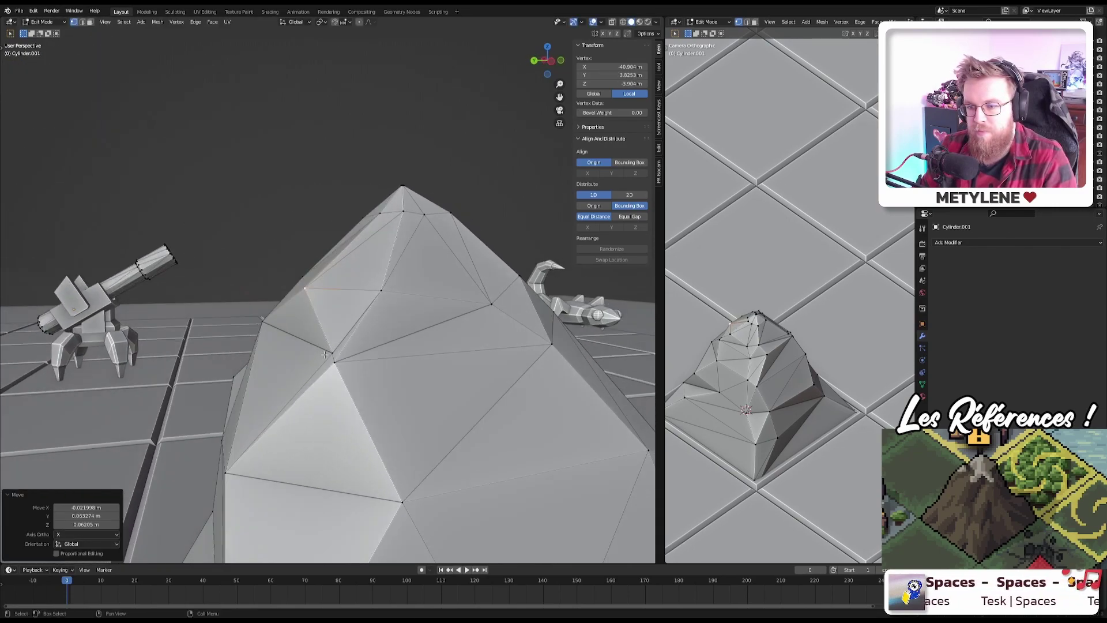
{"action": "left_click", "coordinate": [285, 330]}
{"action": "scroll", "coordinate": [285, 327], "scroll_direction": "up", "scroll_amount": 4}
{"action": "key", "text": "g"}
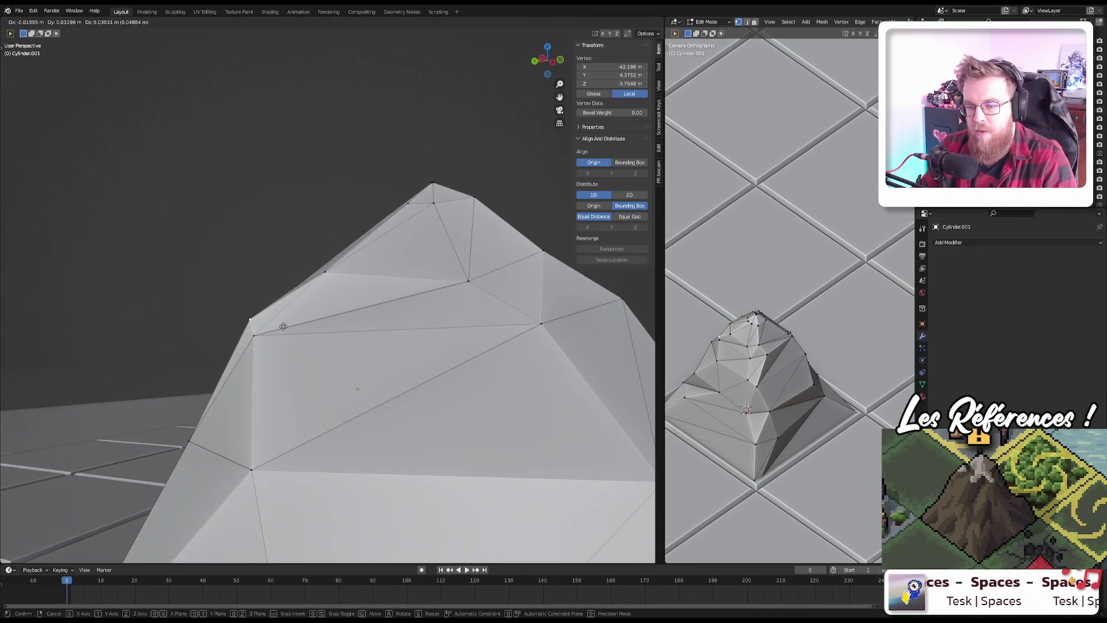
{"action": "left_click", "coordinate": [285, 327]}
{"action": "scroll", "coordinate": [285, 327], "scroll_direction": "down", "scroll_amount": 3}
{"action": "middle_click_drag", "start_coordinate": [285, 327], "coordinate": [272, 433]}
{"action": "key", "text": "shift+v"}
{"action": "left_click", "coordinate": [398, 358]}
Step: Move another vertex and slide two summit vertices, the last at factor 0.136
{"action": "key", "text": "g"}
{"action": "left_click", "coordinate": [317, 325]}
{"action": "key", "text": "shift+v"}
{"action": "left_click", "coordinate": [288, 401]}
{"action": "left_click", "coordinate": [435, 429]}
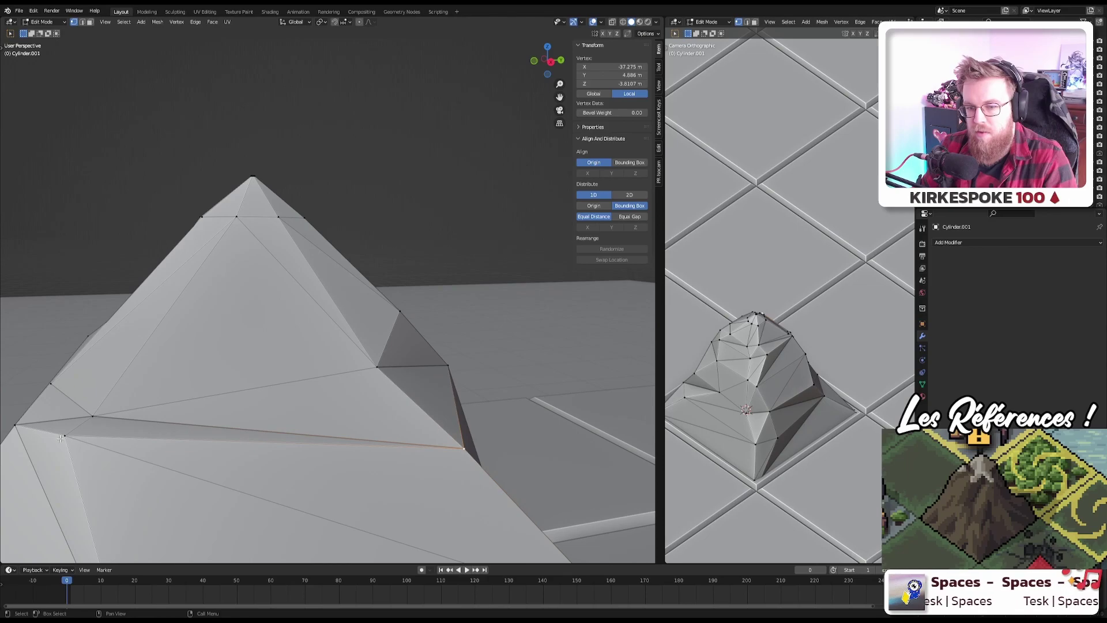
{"action": "key", "text": "shift+v"}
{"action": "left_click", "coordinate": [128, 482]}
{"action": "middle_click_drag", "start_coordinate": [129, 481], "coordinate": [541, 355]}
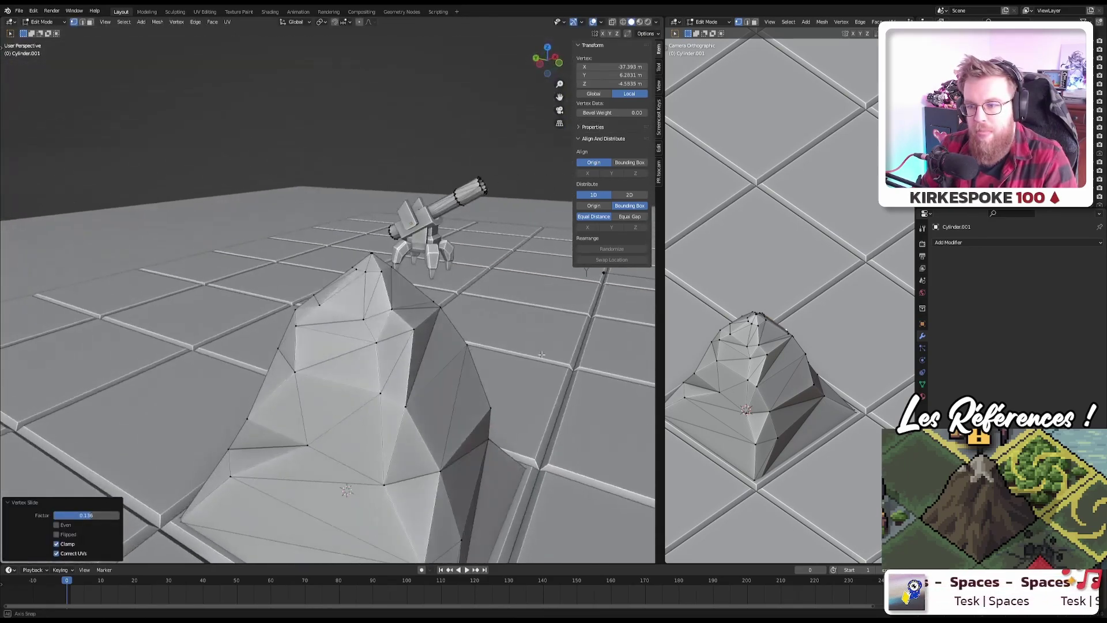
Step: Save itb.blend and return to Object Mode
{"action": "key", "text": "ctrl+s"}
{"action": "key", "text": "Tab"}
{"action": "scroll", "coordinate": [513, 362], "scroll_direction": "down", "scroll_amount": 3}
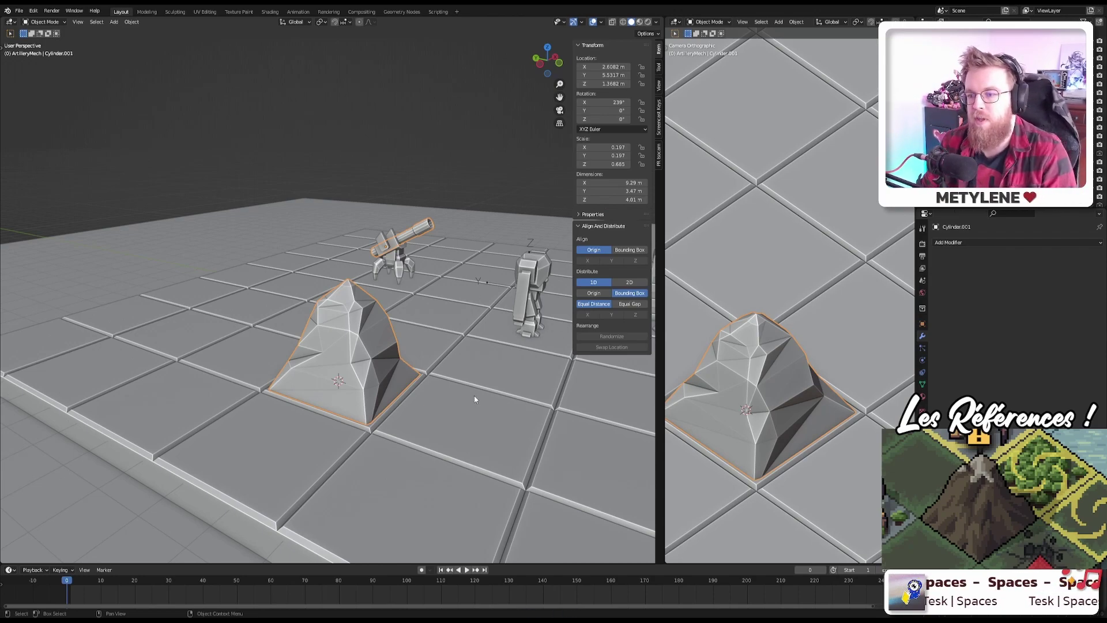
{"action": "middle_click_drag", "start_coordinate": [487, 376], "coordinate": [354, 319]}
{"action": "scroll", "coordinate": [351, 317], "scroll_direction": "up", "scroll_amount": 4}
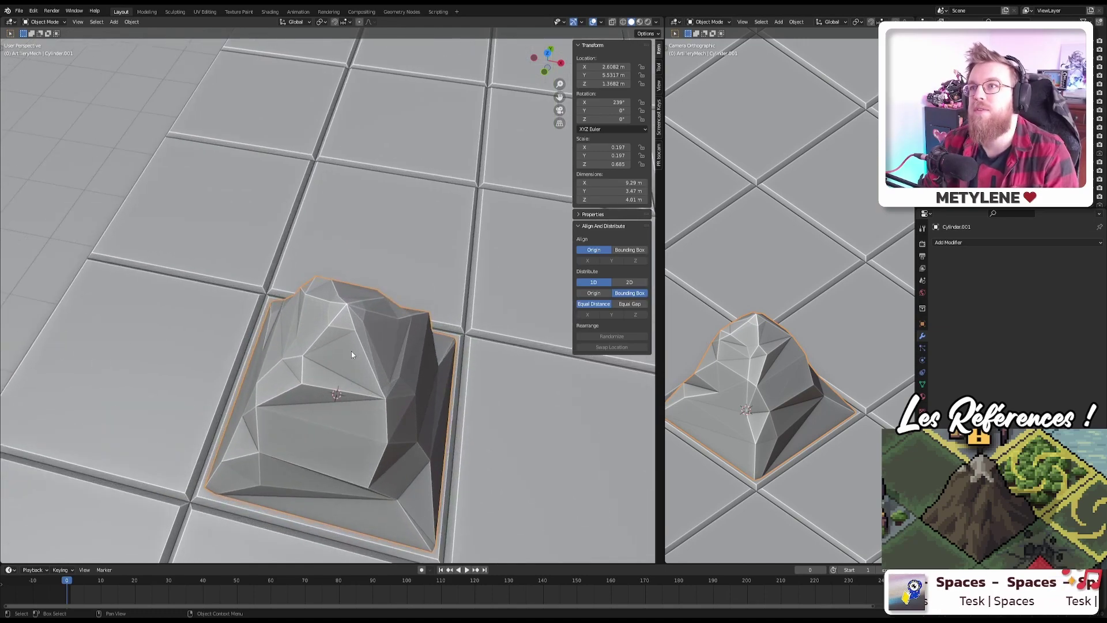
{"action": "scroll", "coordinate": [351, 353], "scroll_direction": "up", "scroll_amount": 4}
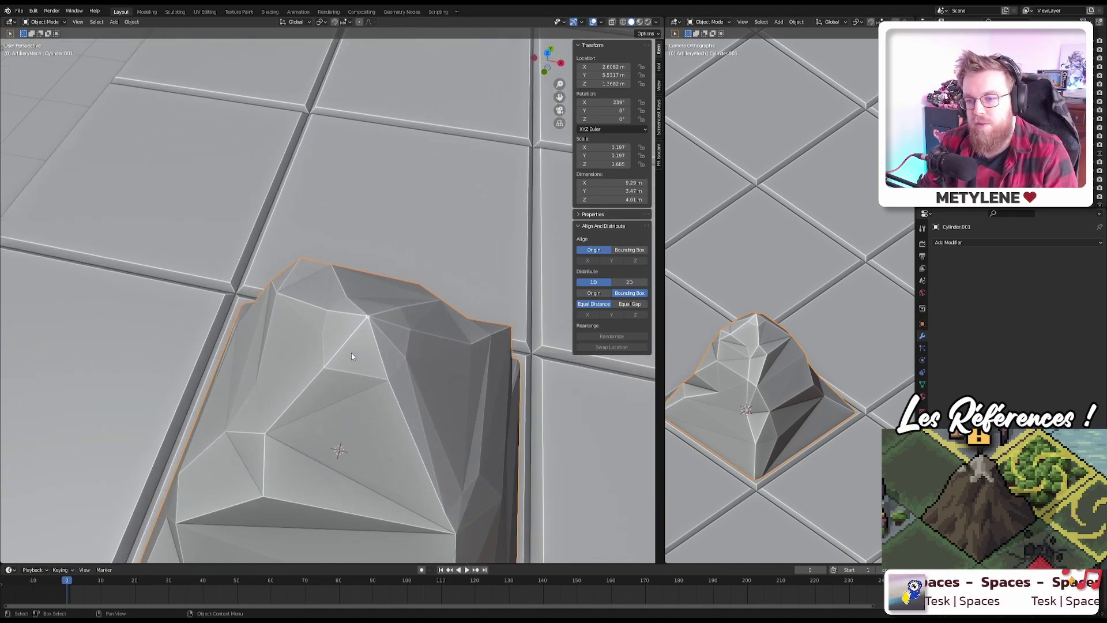
{"action": "scroll", "coordinate": [352, 353], "scroll_direction": "down", "scroll_amount": 4}
{"action": "scroll", "coordinate": [352, 353], "scroll_direction": "up", "scroll_amount": 1}
{"action": "scroll", "coordinate": [351, 353], "scroll_direction": "up", "scroll_amount": 2}
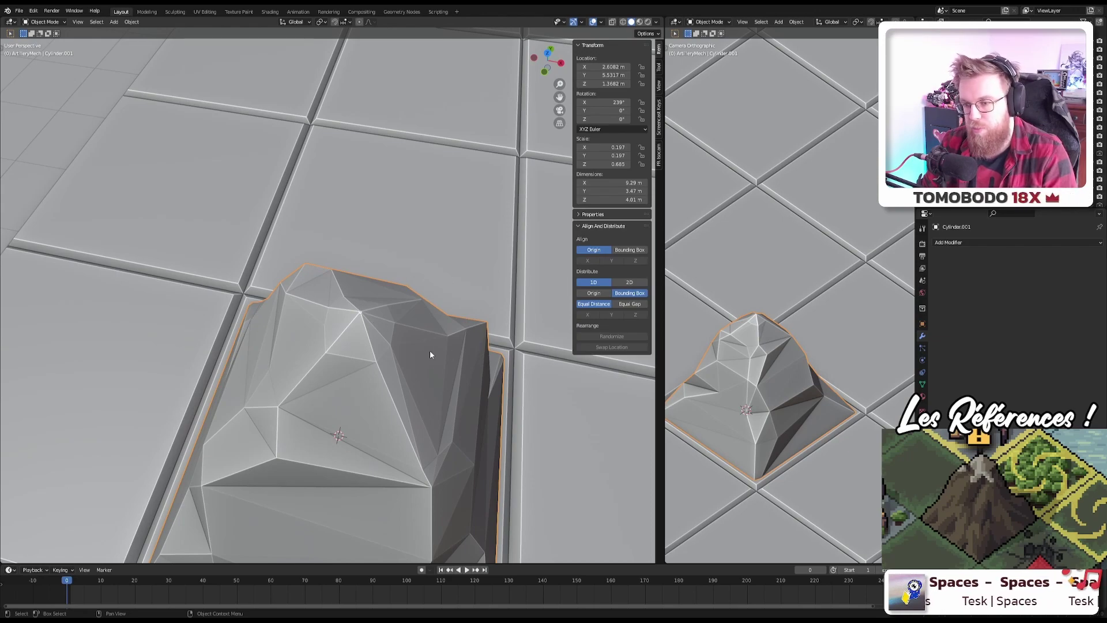
{"action": "middle_click_drag", "start_coordinate": [431, 355], "coordinate": [454, 292]}
{"action": "scroll", "coordinate": [420, 286], "scroll_direction": "down", "scroll_amount": 5}
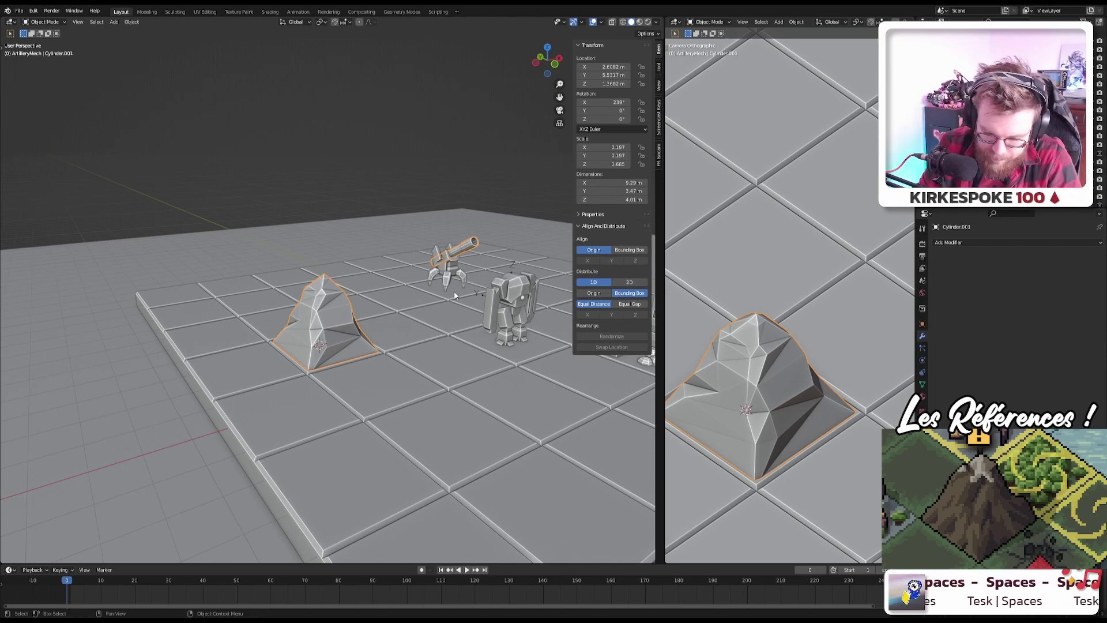
{"action": "scroll", "coordinate": [454, 291], "scroll_direction": "down", "scroll_amount": 6}
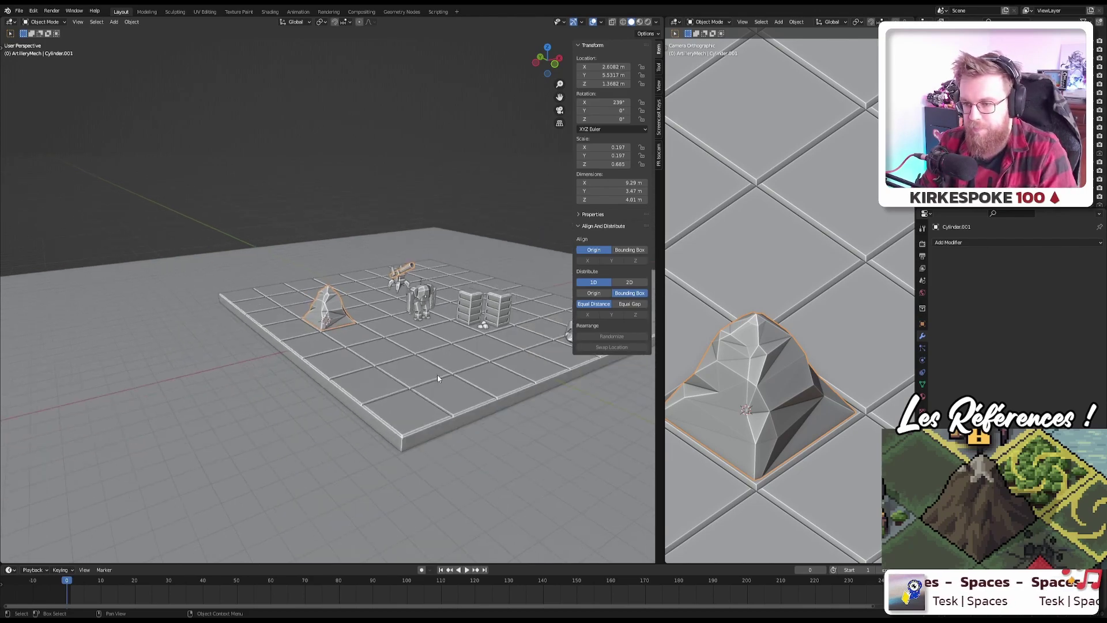
{"action": "middle_click_drag", "start_coordinate": [501, 348], "coordinate": [386, 320]}
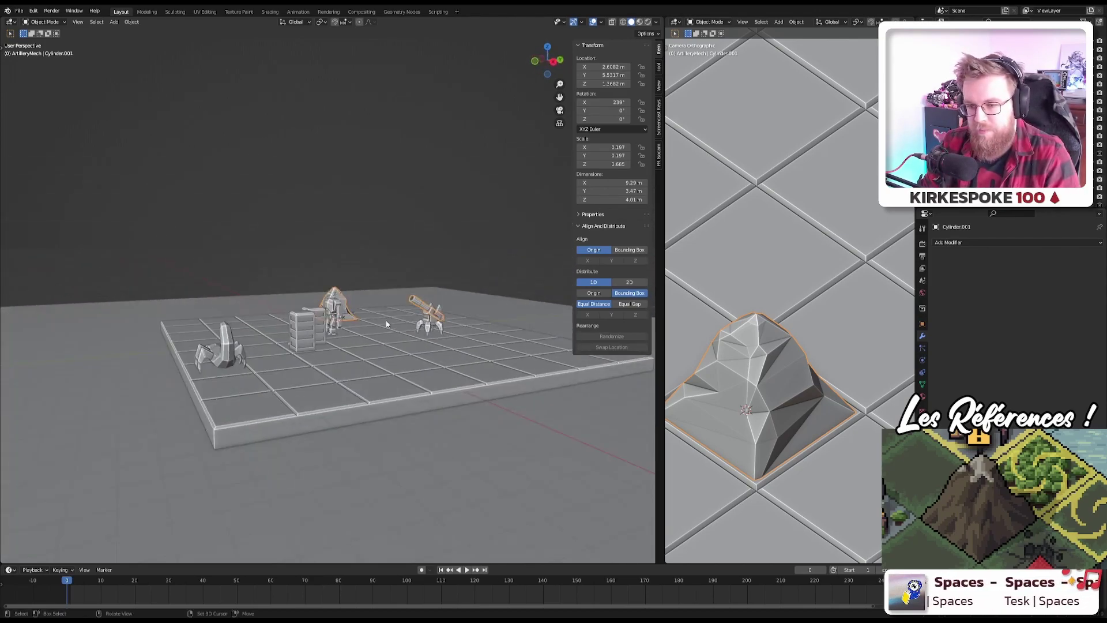
{"action": "scroll", "coordinate": [307, 420], "scroll_direction": "up", "scroll_amount": 5}
{"action": "scroll", "coordinate": [306, 420], "scroll_direction": "down", "scroll_amount": 4}
{"action": "middle_click_drag", "start_coordinate": [289, 379], "coordinate": [373, 367]}
{"action": "key", "text": "ctrl+s"}
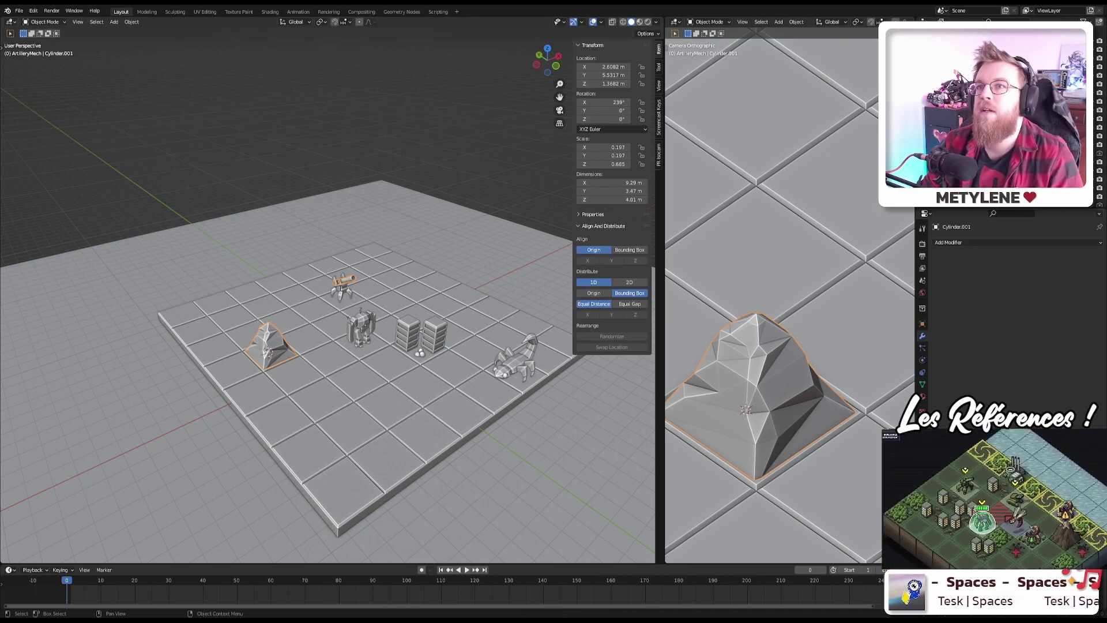
{"action": "scroll", "coordinate": [496, 334], "scroll_direction": "up", "scroll_amount": 5}
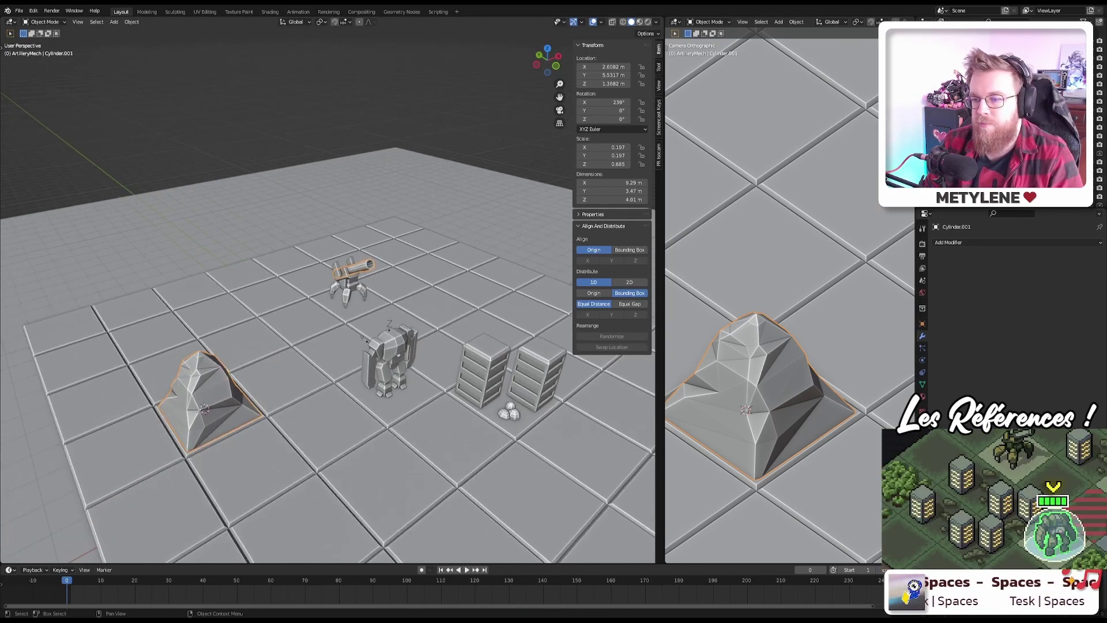
{"action": "left_click", "coordinate": [361, 344]}
Step: In top view, select the mountain and briefly hide and unhide it to check it
{"action": "key", "text": "KP_7"}
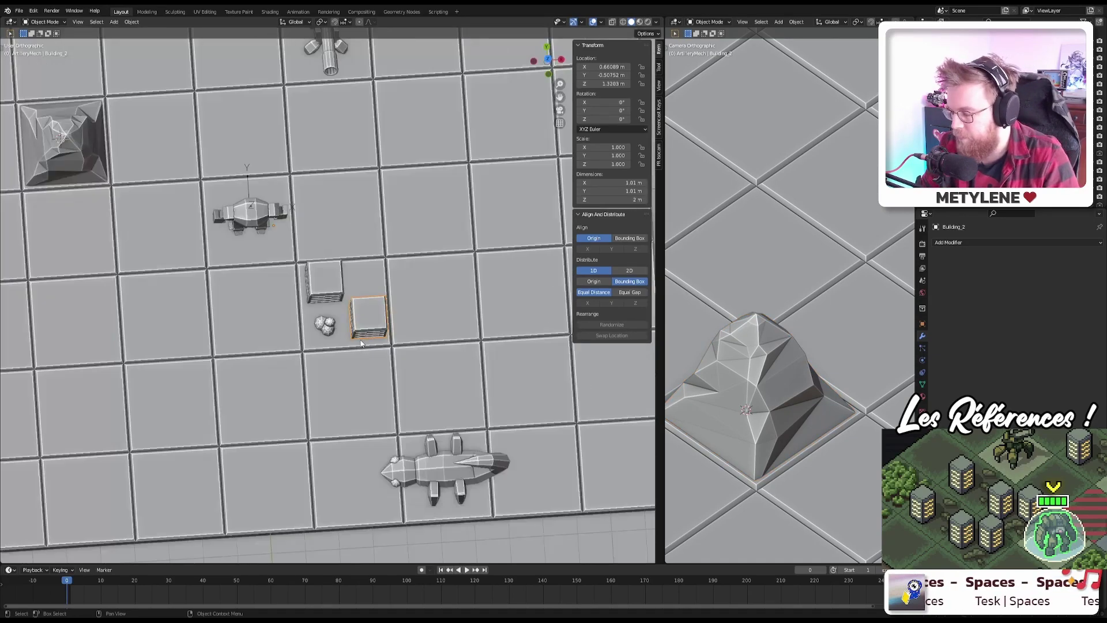
{"action": "left_click", "coordinate": [80, 117]}
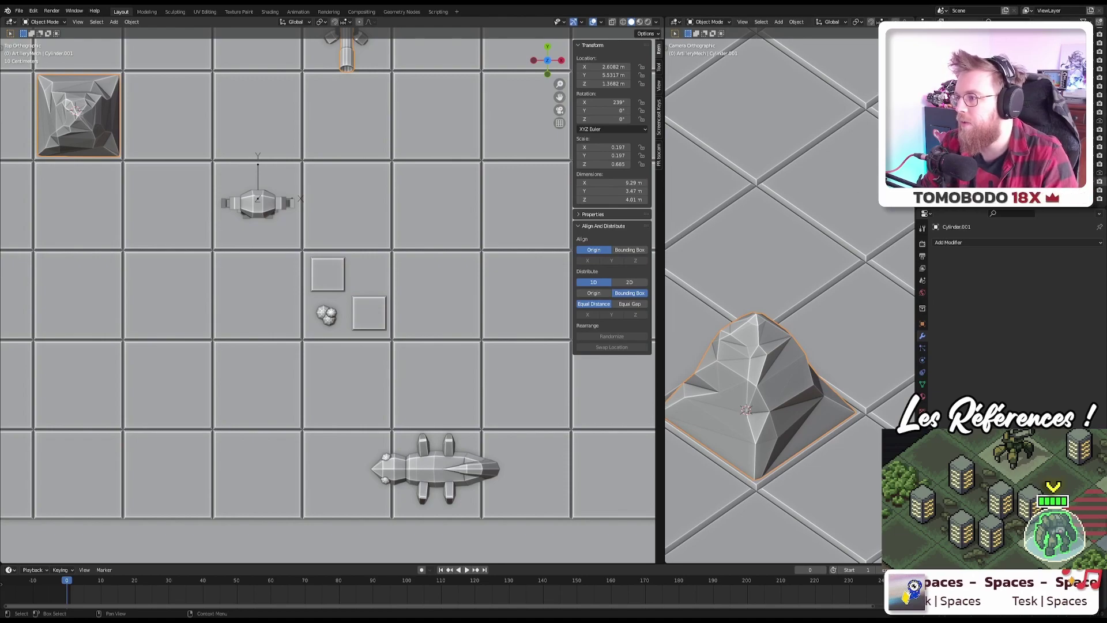
{"action": "middle_click_drag", "start_coordinate": [272, 180], "coordinate": [268, 153], "text": "shift"}
{"action": "left_click", "coordinate": [268, 154]}
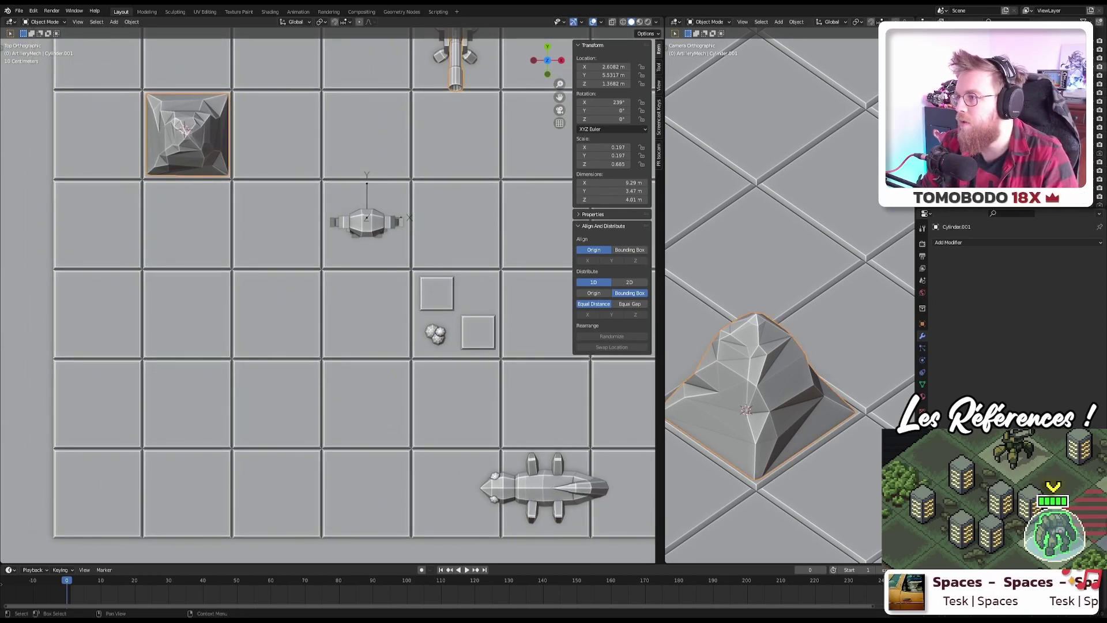
{"action": "key", "text": "ctrl+z"}
{"action": "left_click", "coordinate": [212, 159], "text": "shift"}
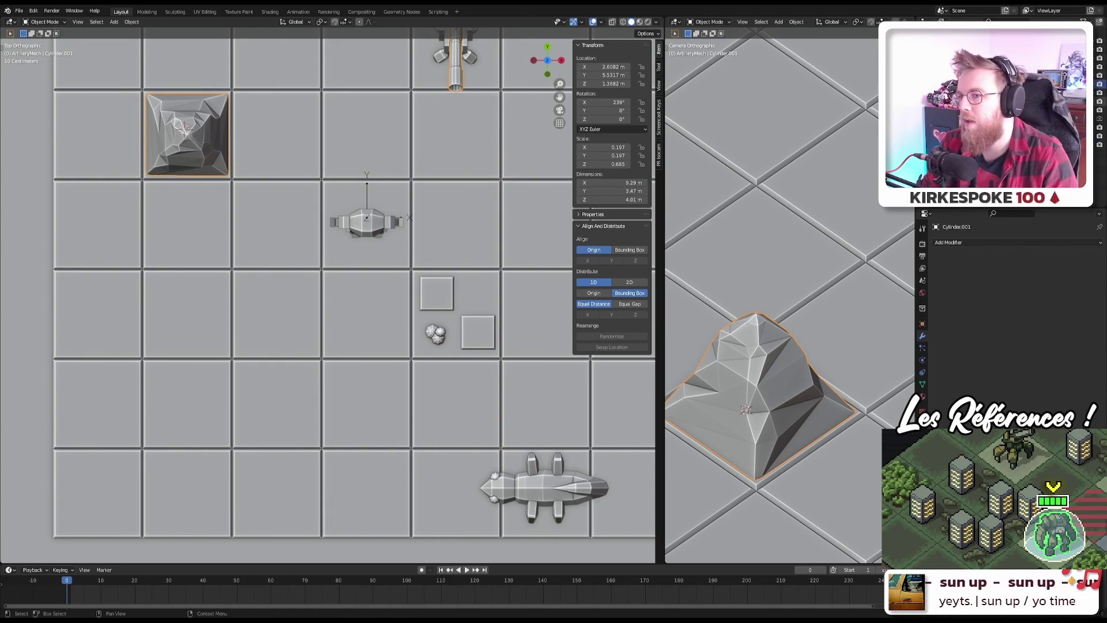
{"action": "middle_click_drag", "start_coordinate": [329, 294], "coordinate": [260, 358], "text": "shift"}
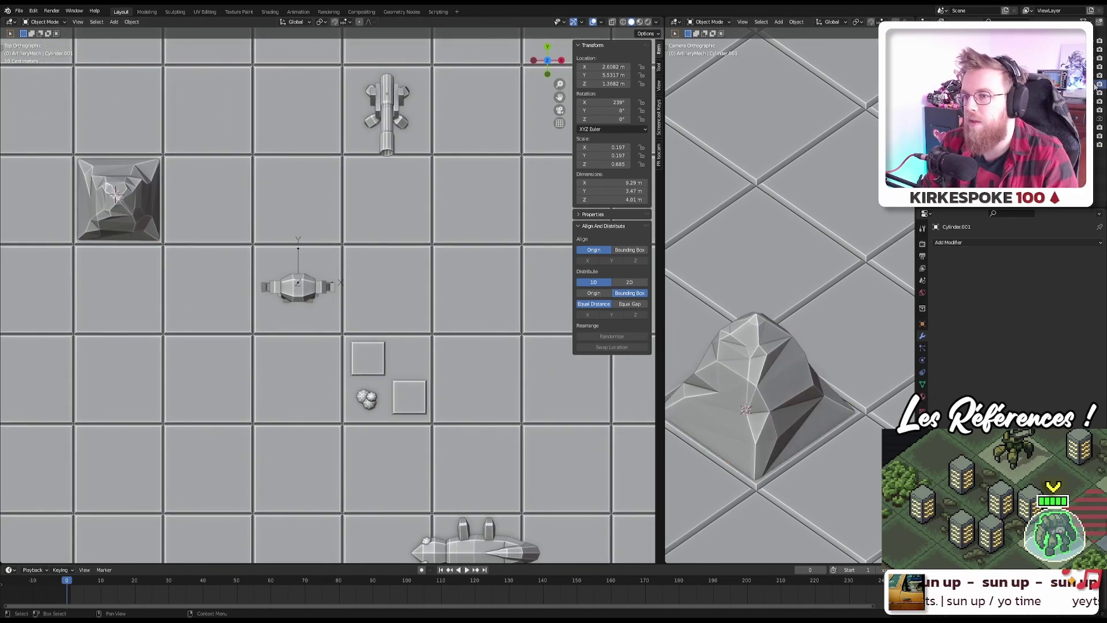
{"action": "key", "text": "h"}
{"action": "key", "text": "alt+h"}
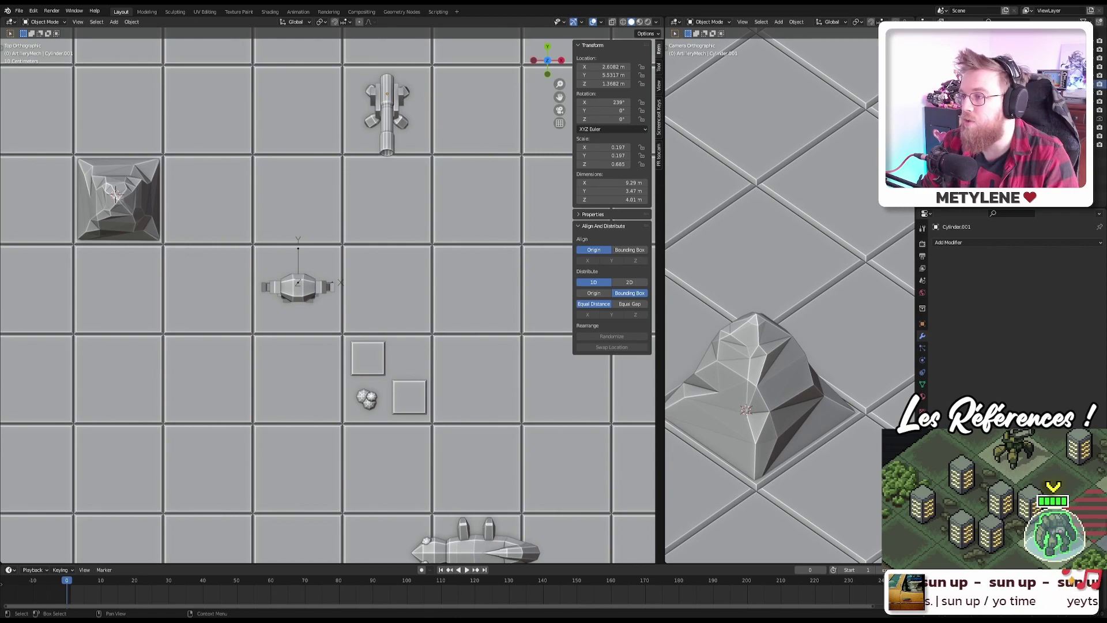
{"action": "middle_click_drag", "start_coordinate": [189, 273], "coordinate": [329, 257], "text": "shift"}
Step: Separate the mountain's entire mesh into its own object using P > Selection
{"action": "key", "text": "Tab"}
{"action": "key", "text": "a"}
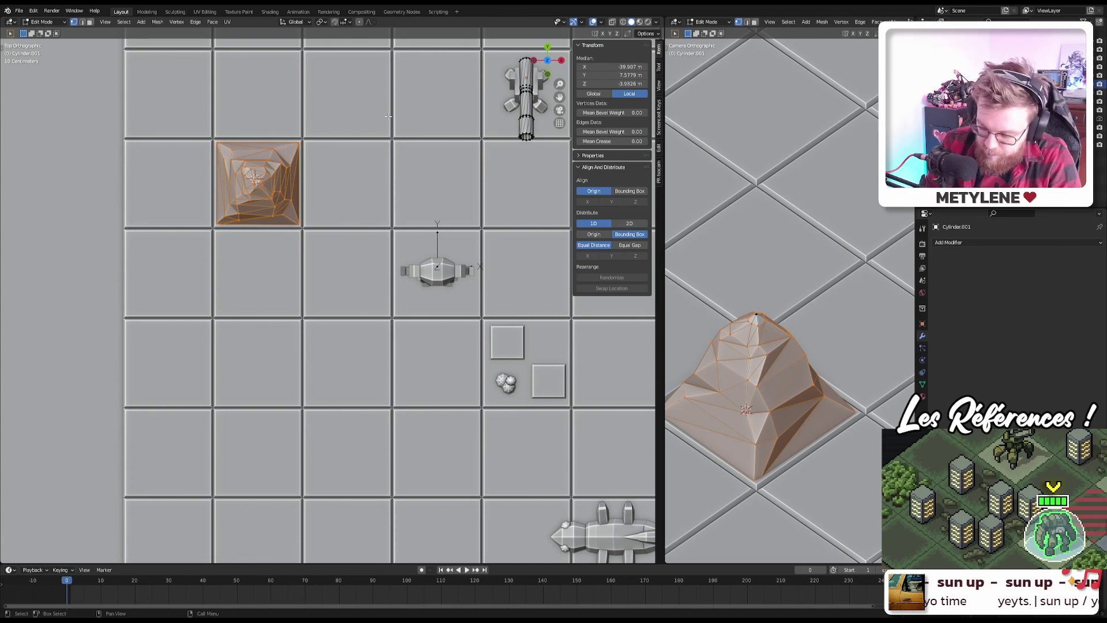
{"action": "key", "text": "p"}
{"action": "left_click", "coordinate": [388, 116]}
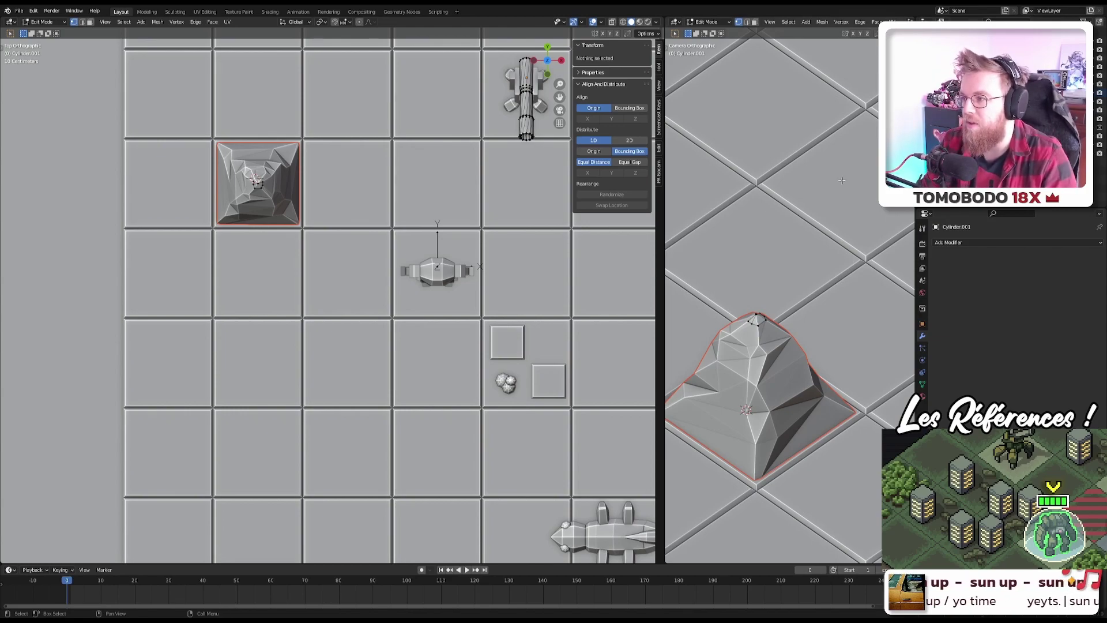
{"action": "key", "text": "Tab"}
Step: Select the newly separated rock object and rename it 'Mountain'
{"action": "middle_click_drag", "start_coordinate": [430, 156], "coordinate": [352, 205], "text": "shift"}
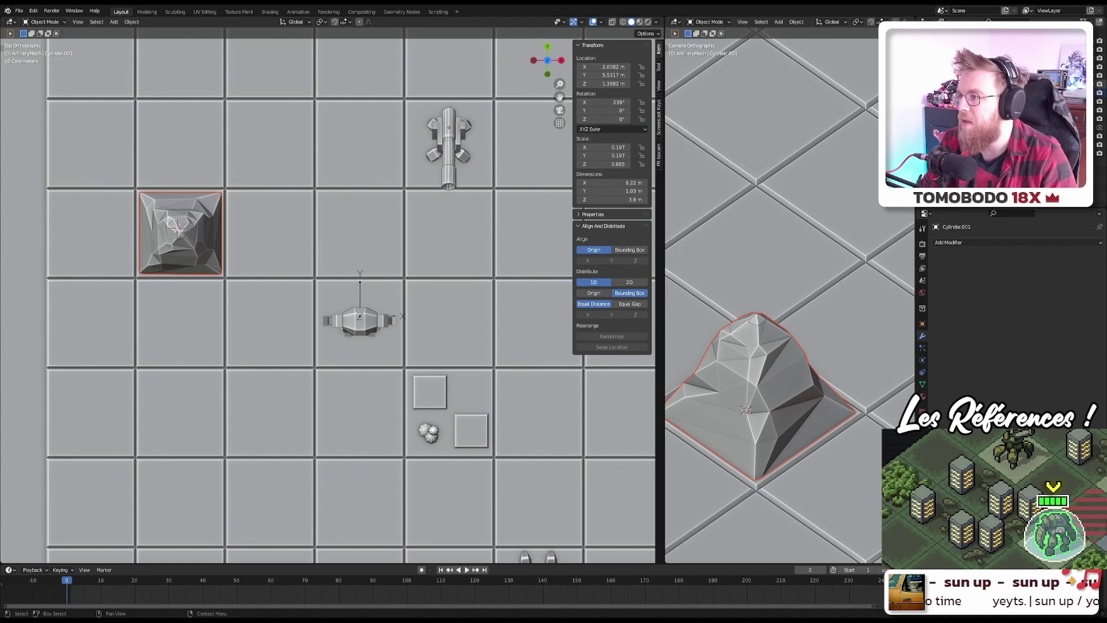
{"action": "left_click_drag", "start_coordinate": [981, 83], "coordinate": [981, 41]}
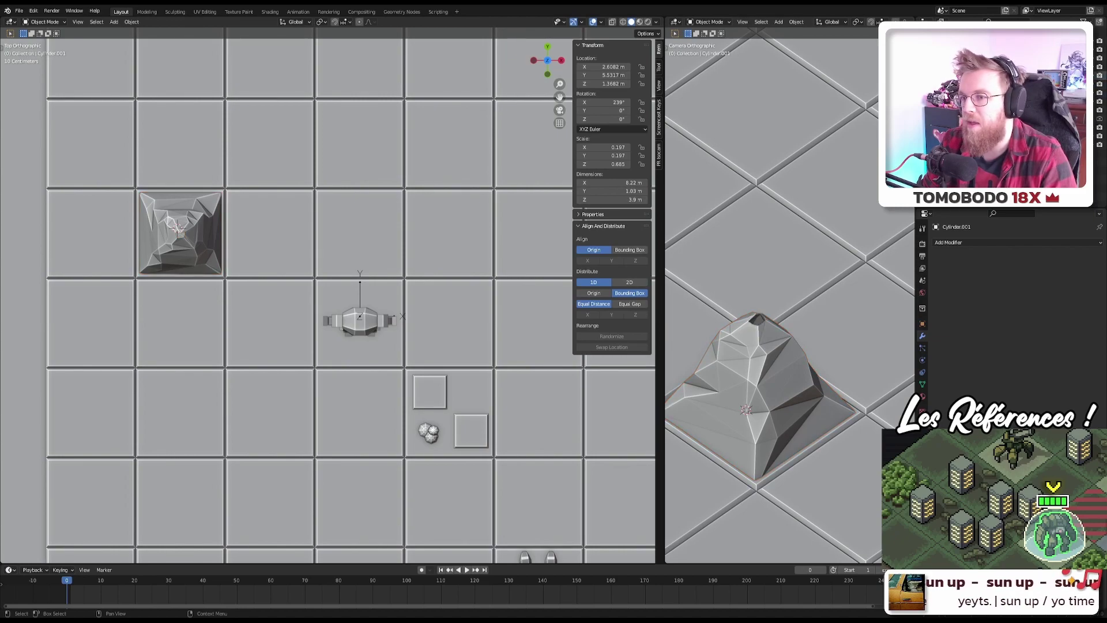
{"action": "left_click", "coordinate": [980, 84]}
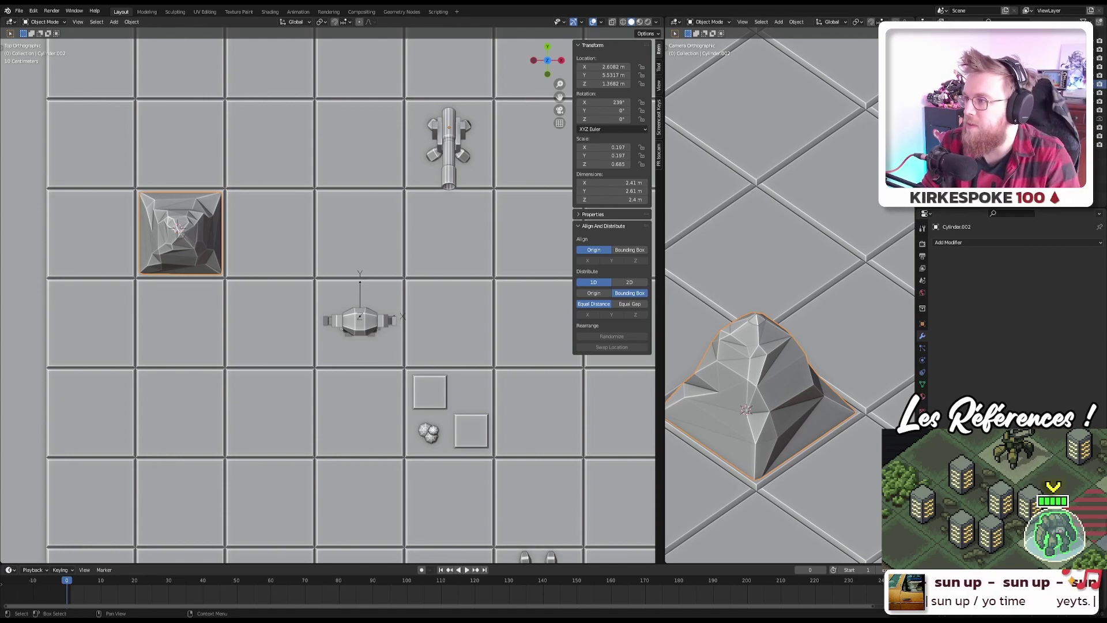
{"action": "key", "text": "Return"}
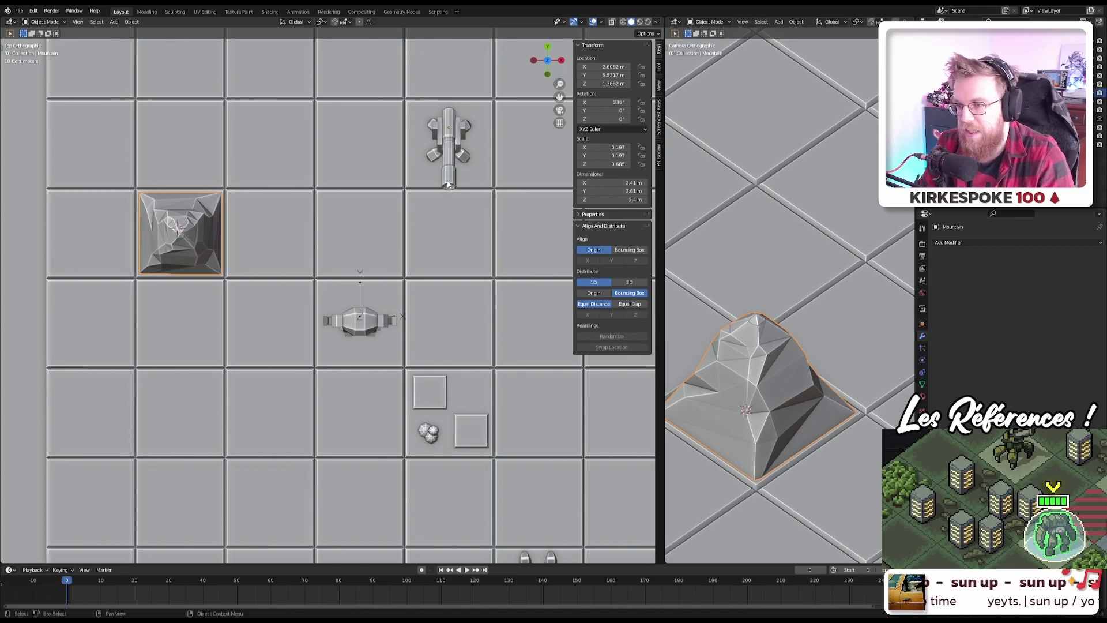
Step: Save the scene, then select the board base object Map
{"action": "middle_click_drag", "start_coordinate": [448, 184], "coordinate": [345, 235], "text": "shift"}
{"action": "key", "text": "ctrl+s"}
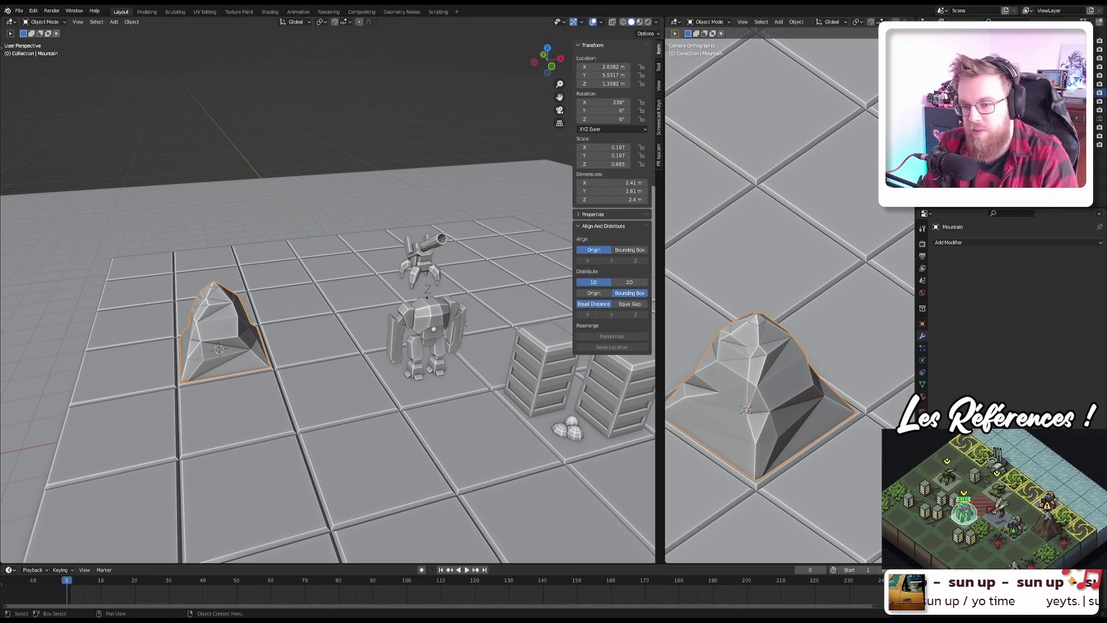
{"action": "left_click", "coordinate": [279, 447]}
{"action": "scroll", "coordinate": [327, 426], "scroll_direction": "up", "scroll_amount": 5}
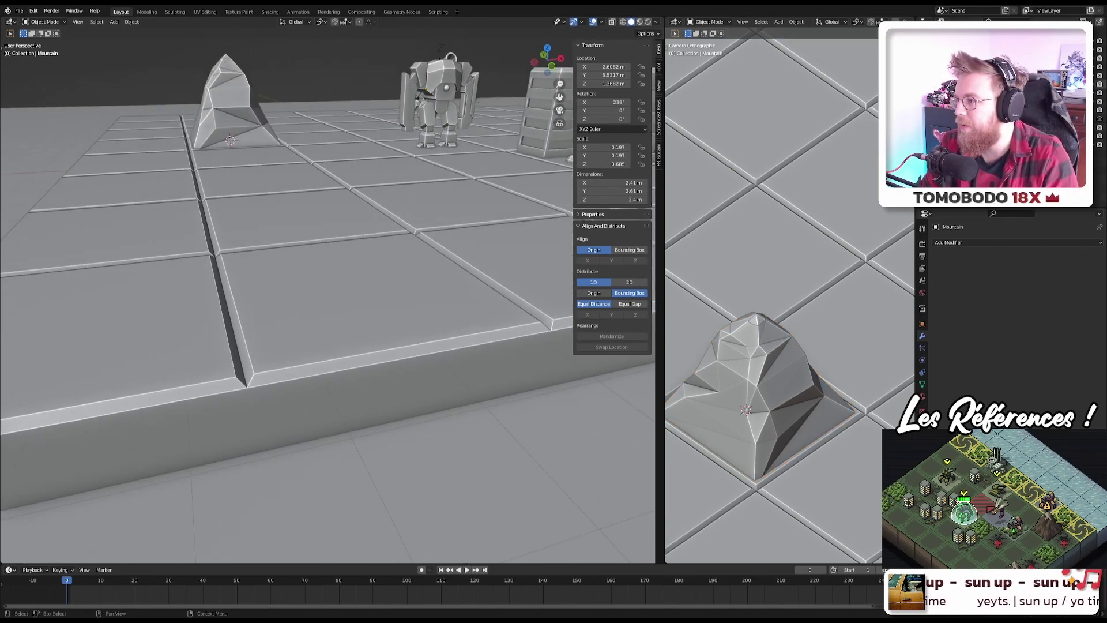
{"action": "left_click", "coordinate": [392, 242]}
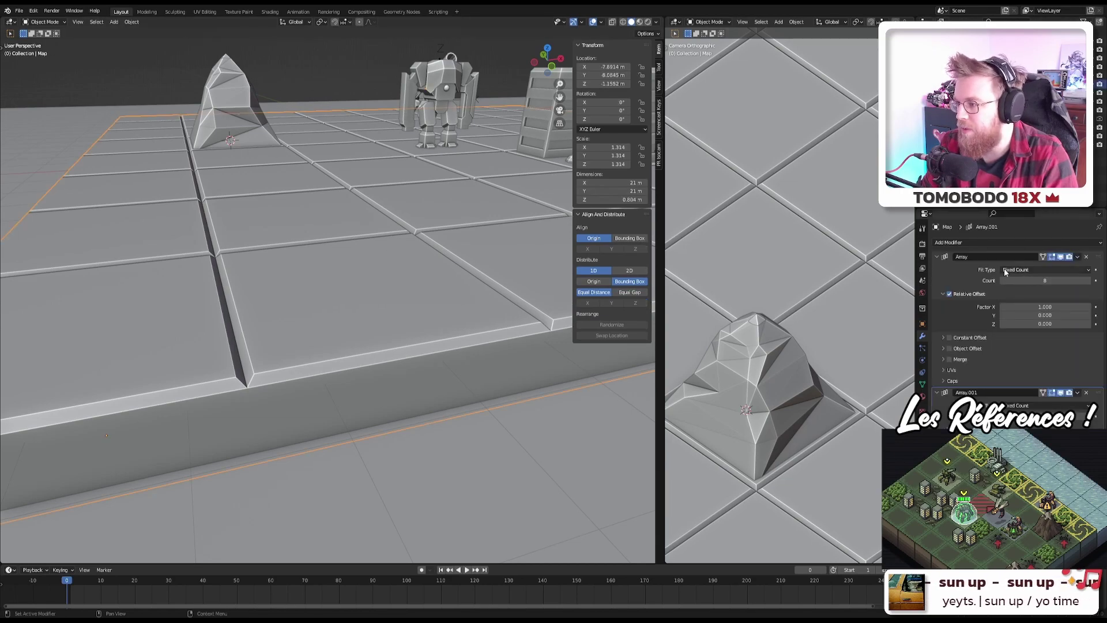
{"action": "scroll", "coordinate": [203, 198], "scroll_direction": "down", "scroll_amount": 5}
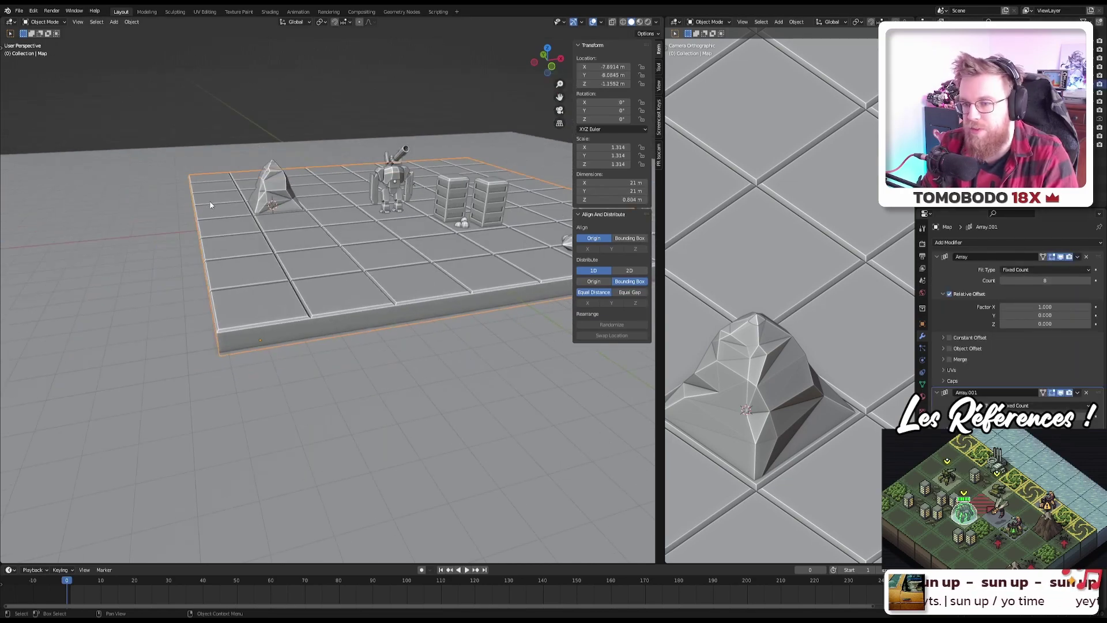
Step: Hide the Map board, unhide it, and save itb.blend again
{"action": "middle_click_drag", "start_coordinate": [260, 218], "coordinate": [364, 330]}
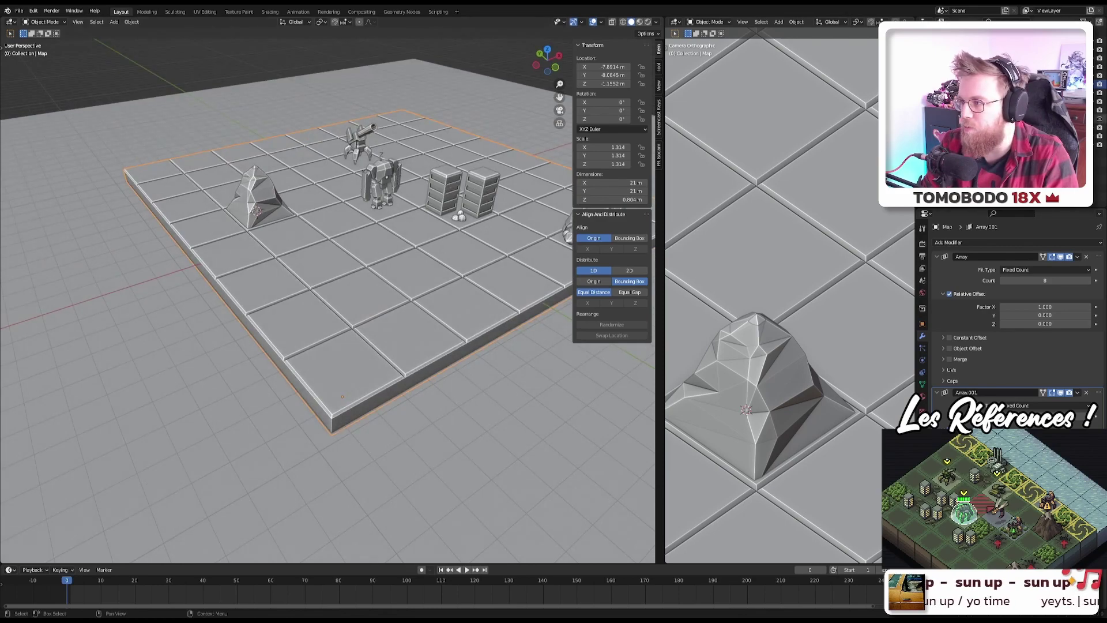
{"action": "key", "text": "Tab"}
{"action": "key", "text": "Tab"}
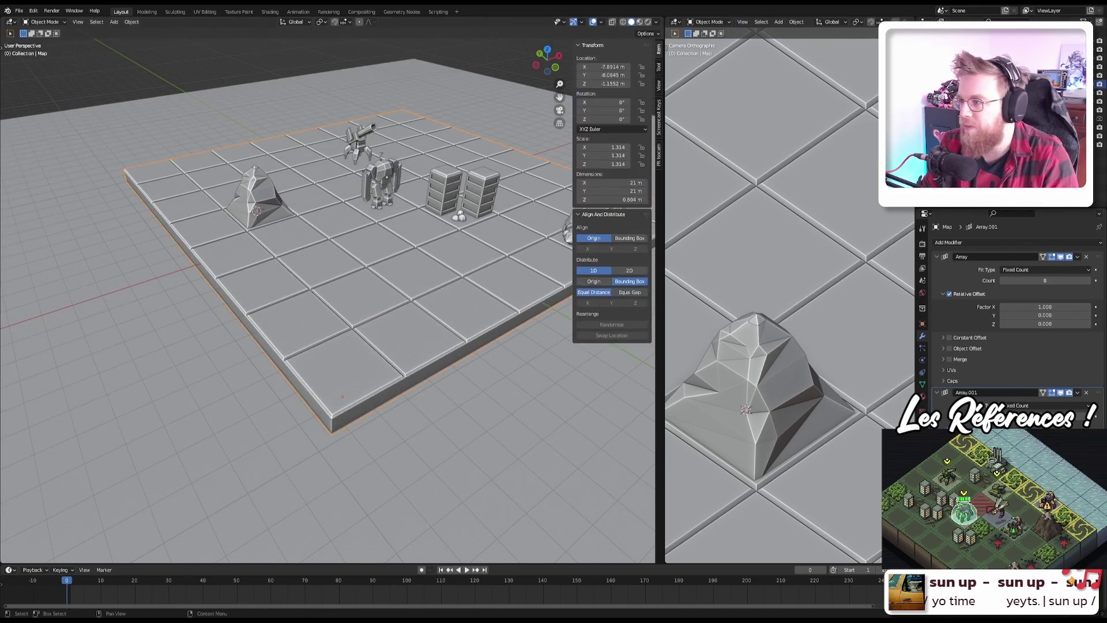
{"action": "key", "text": "h"}
{"action": "key", "text": "alt+h"}
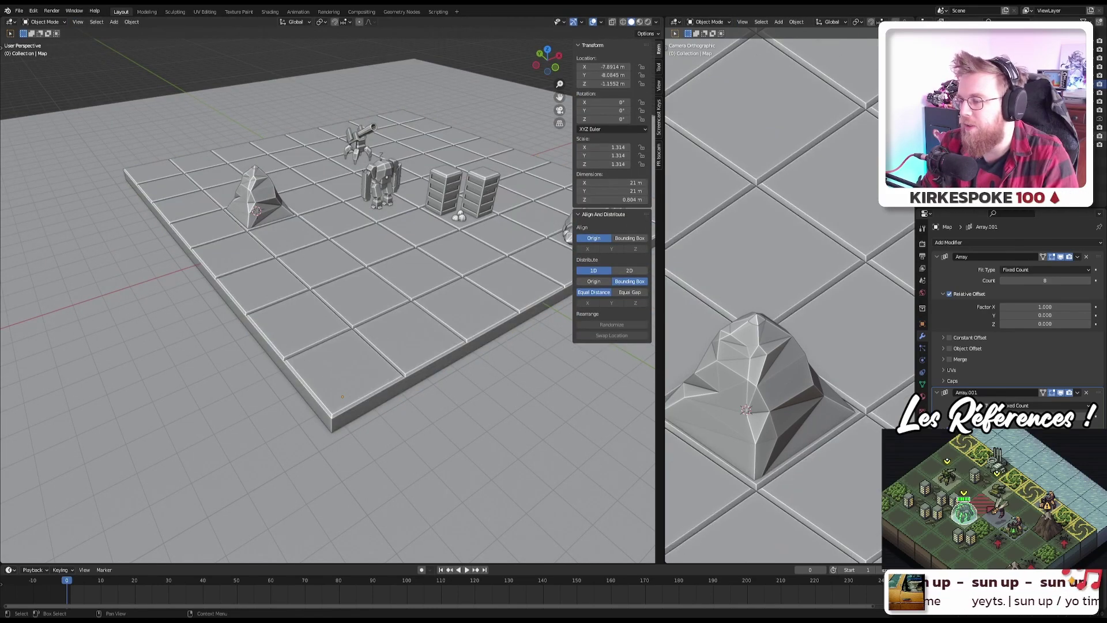
{"action": "scroll", "coordinate": [356, 226], "scroll_direction": "up", "scroll_amount": 1}
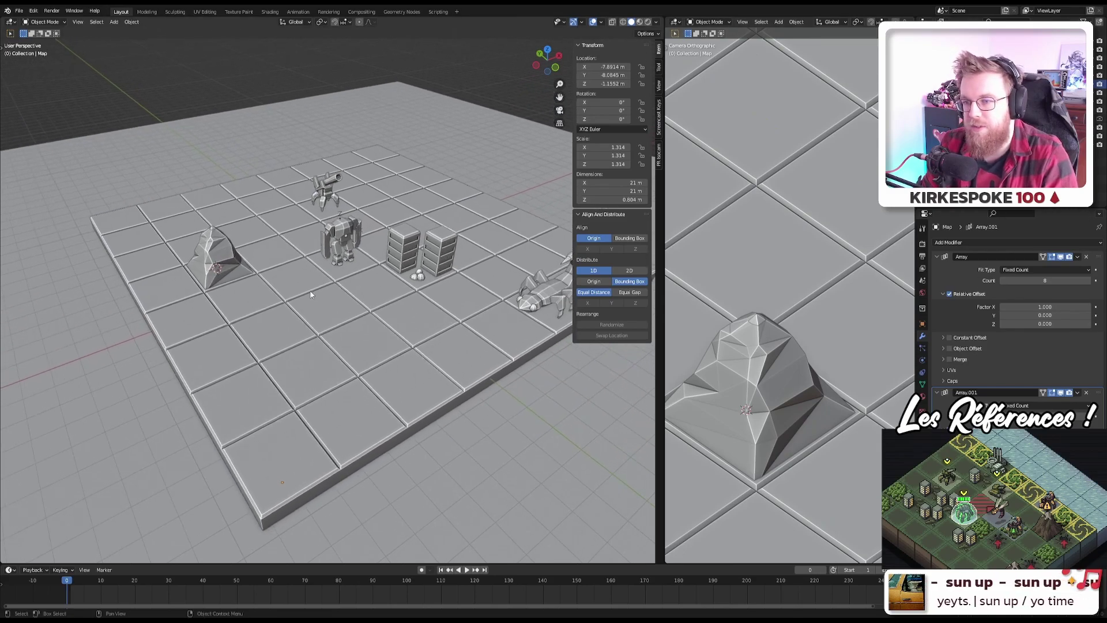
{"action": "key", "text": "ctrl+s"}
{"action": "scroll", "coordinate": [375, 284], "scroll_direction": "up", "scroll_amount": 3}
Step: Duplicate the front tower building and place the copy on the neighbouring board tile
{"action": "left_click", "coordinate": [458, 213]}
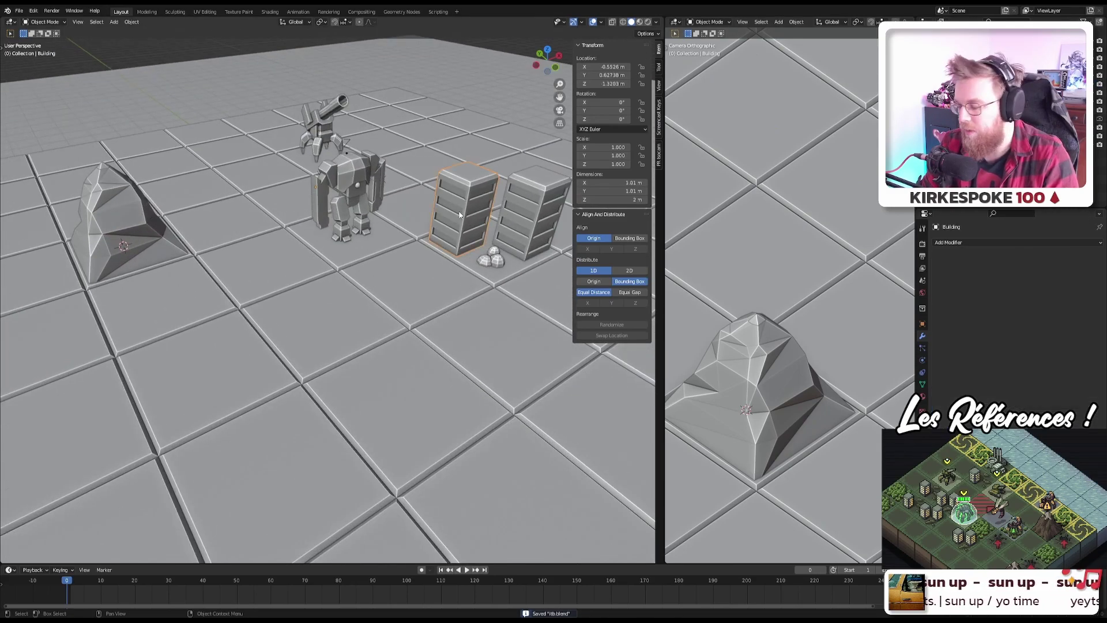
{"action": "key", "text": "KP_7"}
{"action": "middle_click_drag", "start_coordinate": [278, 357], "coordinate": [251, 305], "text": "shift"}
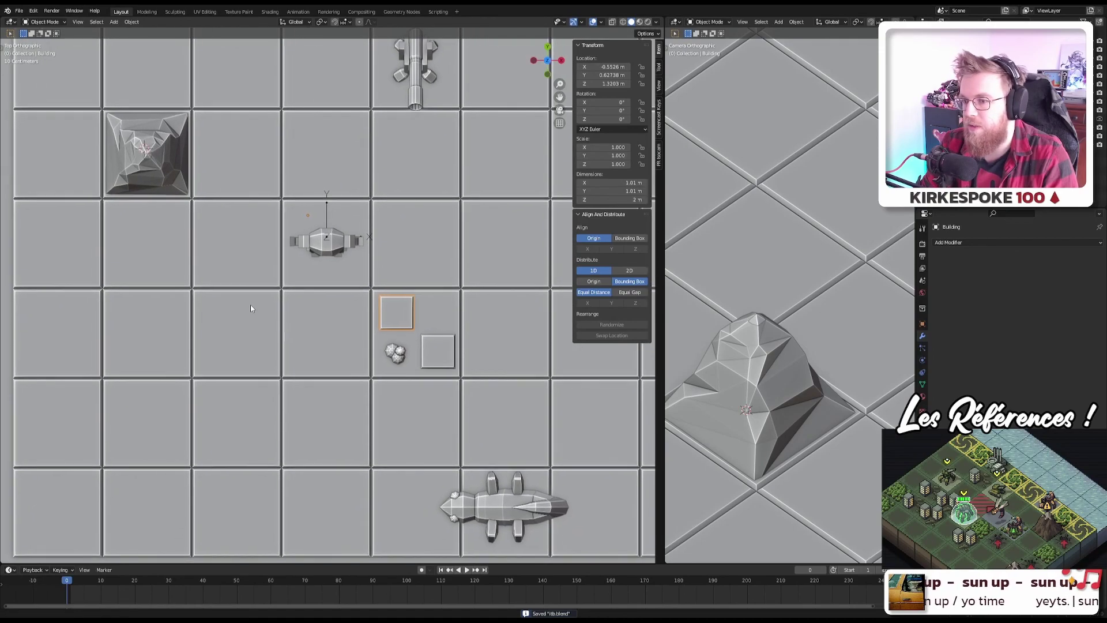
{"action": "middle_click_drag", "start_coordinate": [454, 325], "coordinate": [352, 282], "text": "shift"}
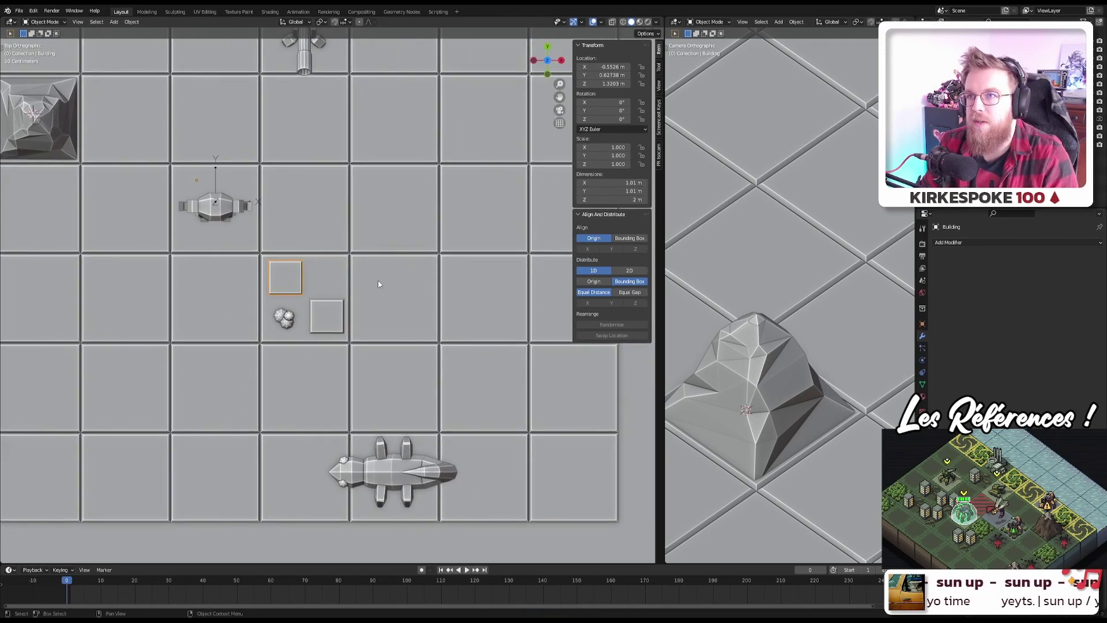
{"action": "key", "text": "shift+d"}
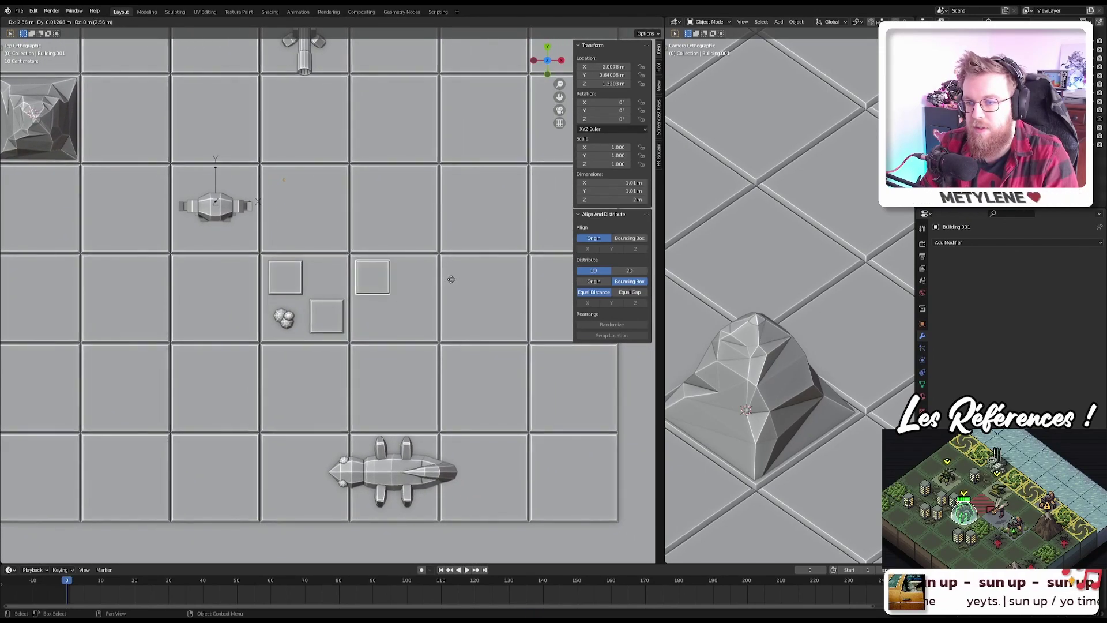
{"action": "left_click", "coordinate": [451, 99]}
Step: Select the rock sphere cluster in Edit Mode and save itb.blend
{"action": "scroll", "coordinate": [223, 344], "scroll_direction": "up", "scroll_amount": 5}
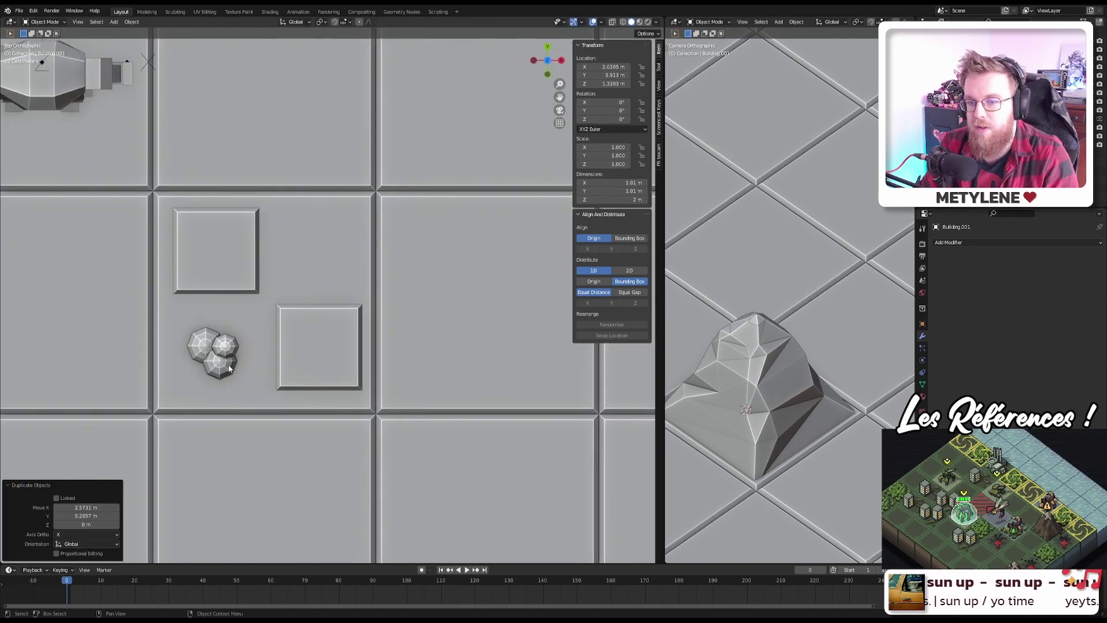
{"action": "left_click", "coordinate": [209, 376]}
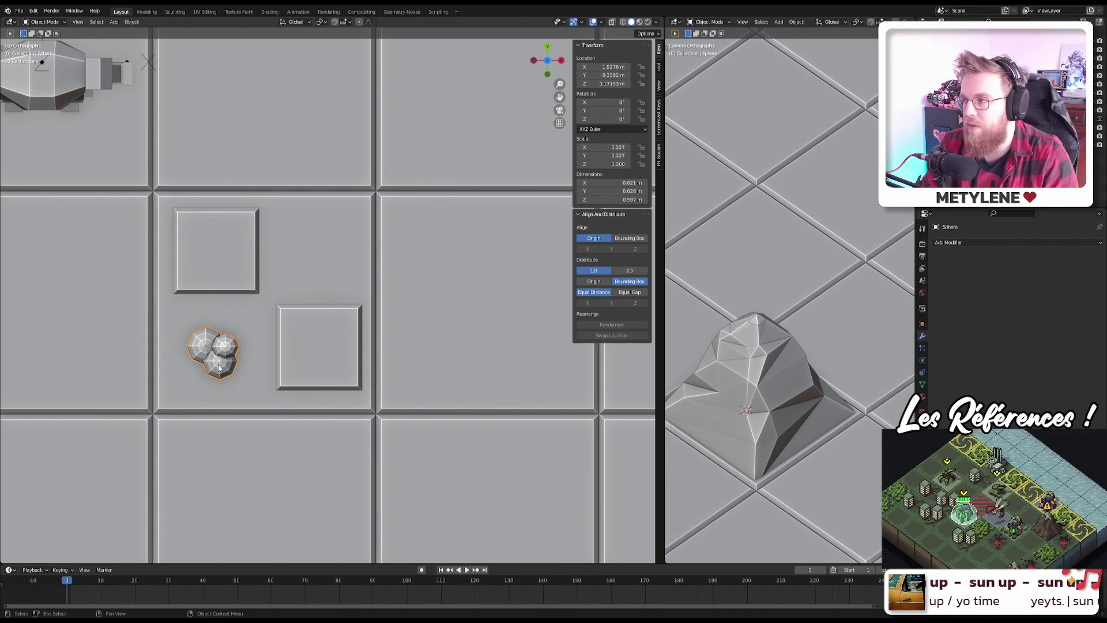
{"action": "key", "text": "Tab"}
{"action": "key", "text": "Tab"}
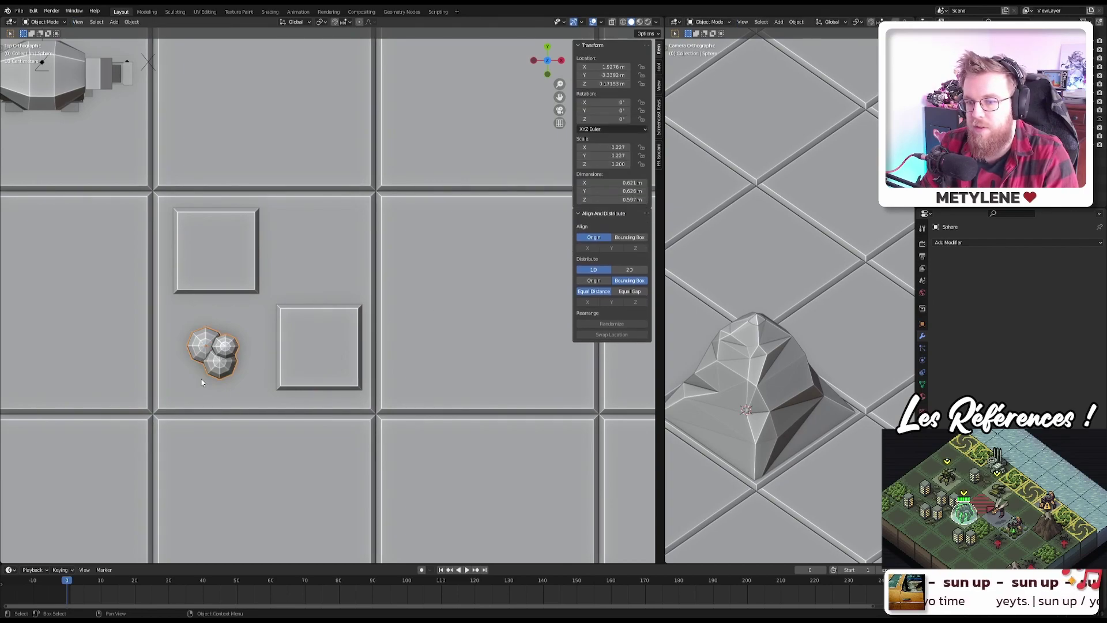
{"action": "scroll", "coordinate": [219, 363], "scroll_direction": "down", "scroll_amount": 4}
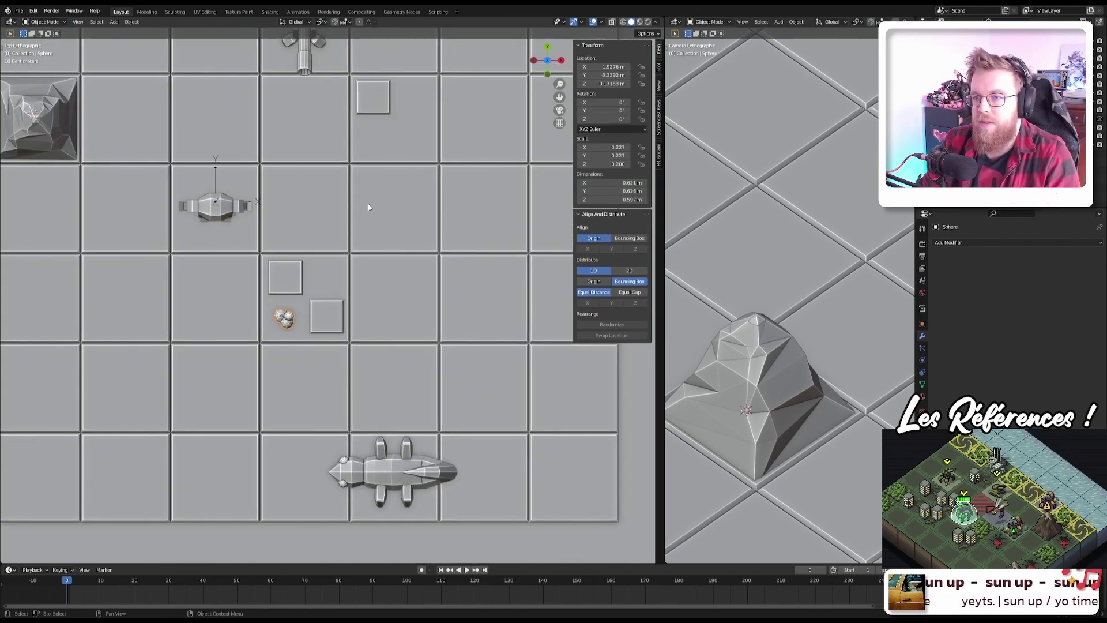
{"action": "middle_click_drag", "start_coordinate": [368, 203], "coordinate": [382, 222]}
{"action": "scroll", "coordinate": [384, 241], "scroll_direction": "up", "scroll_amount": 2}
{"action": "key", "text": "ctrl+s"}
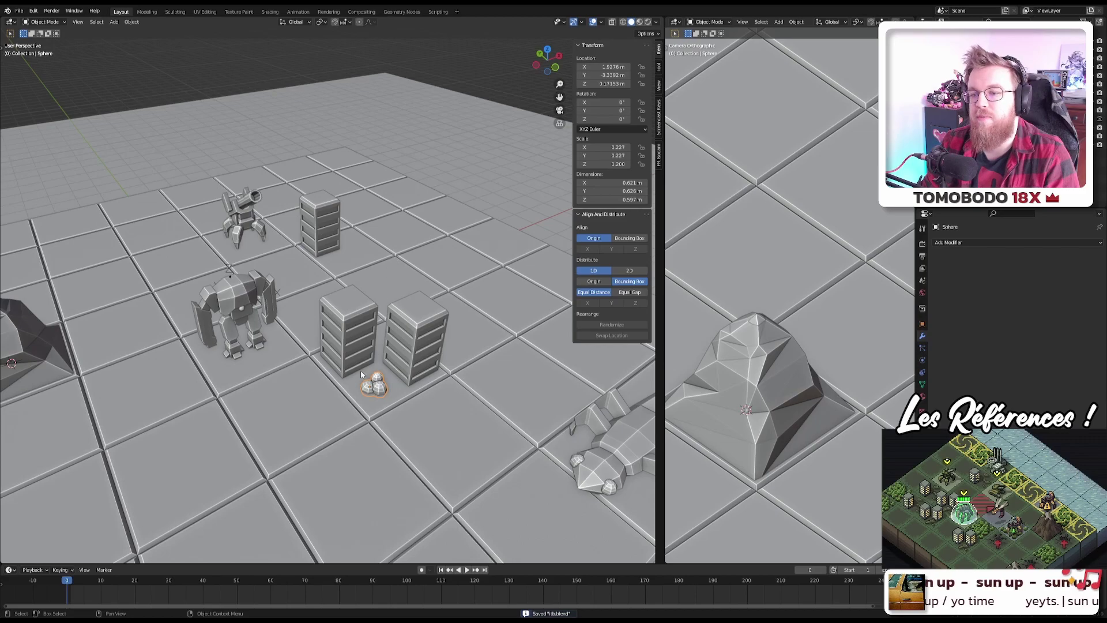
Step: Select all sphere-cluster vertices in Edit Mode and raise them about 0.30 m along Z
{"action": "scroll", "coordinate": [362, 374], "scroll_direction": "up", "scroll_amount": 4}
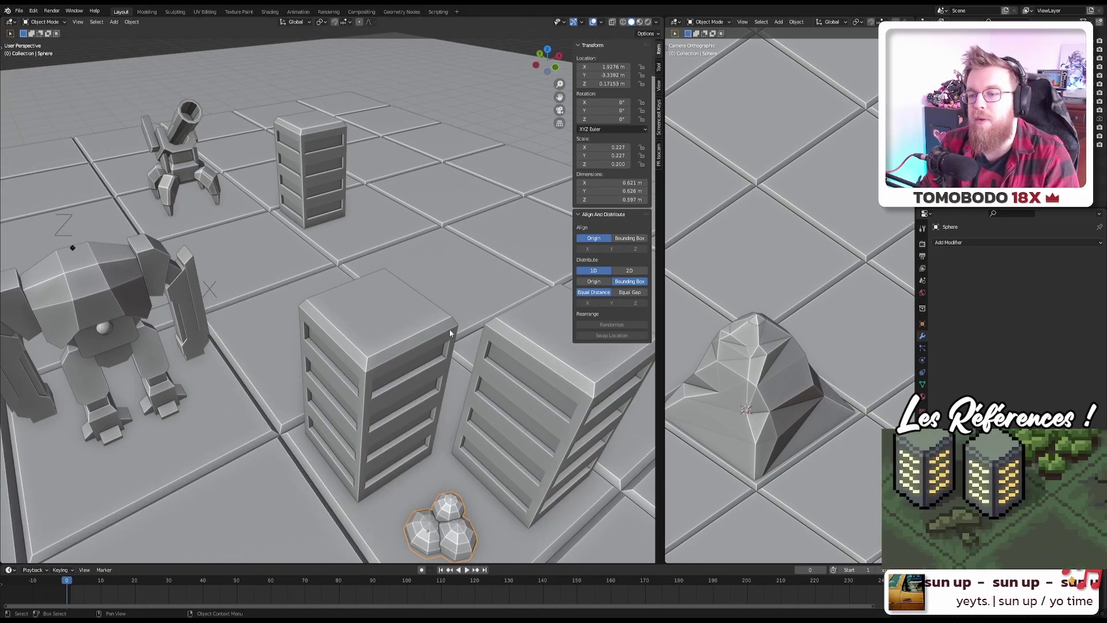
{"action": "scroll", "coordinate": [450, 333], "scroll_direction": "down", "scroll_amount": 5}
{"action": "scroll", "coordinate": [415, 487], "scroll_direction": "up", "scroll_amount": 3}
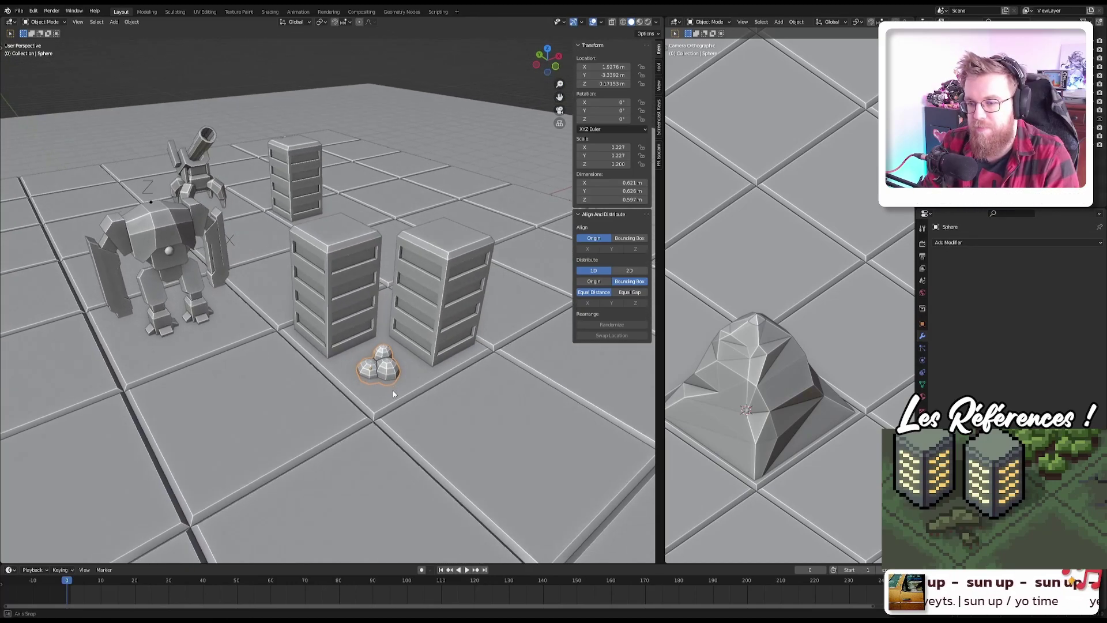
{"action": "scroll", "coordinate": [404, 378], "scroll_direction": "up", "scroll_amount": 5}
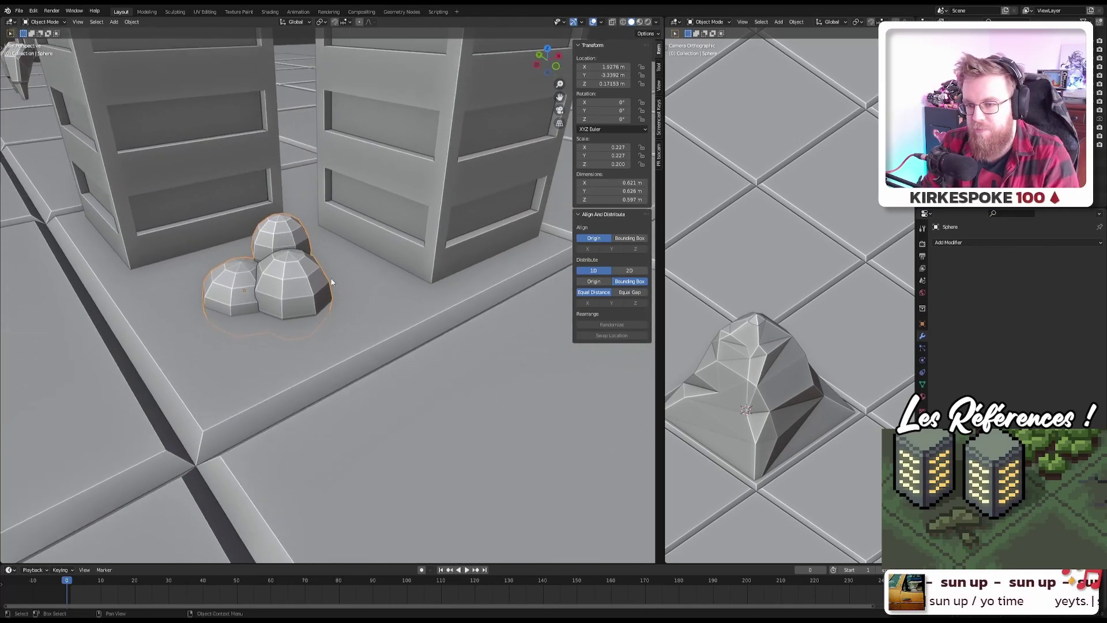
{"action": "middle_click_drag", "start_coordinate": [332, 282], "coordinate": [365, 309], "text": "shift"}
{"action": "key", "text": "Tab"}
{"action": "key", "text": "a"}
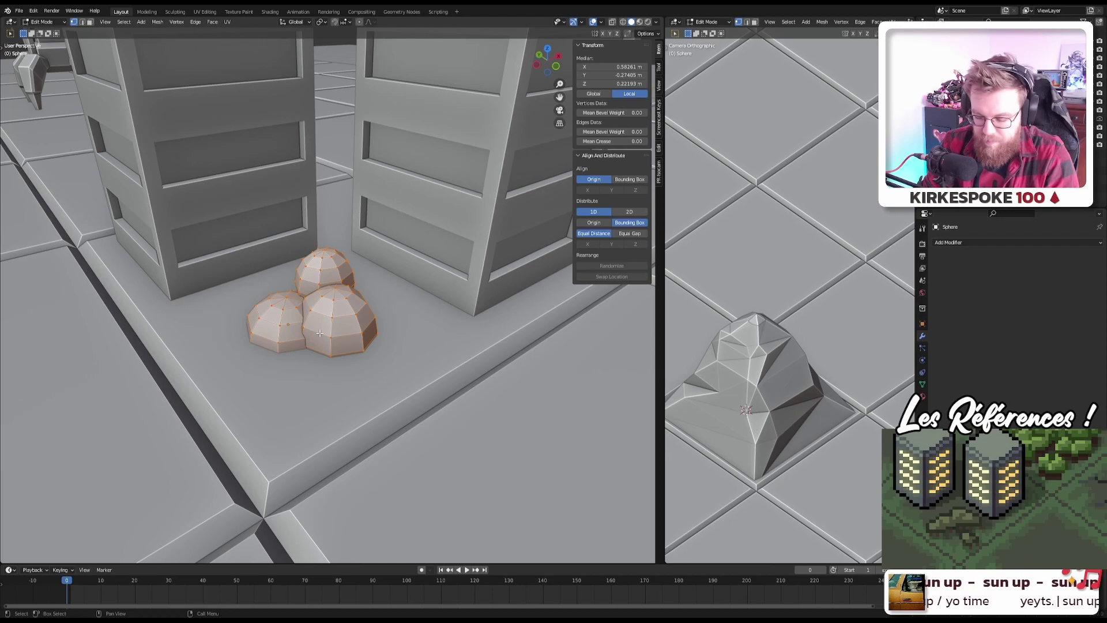
{"action": "key", "text": "g"}
{"action": "key", "text": "z"}
{"action": "left_click", "coordinate": [319, 277]}
Step: Frame the spheres and buildings in Front view and bring up the Add mesh menu
{"action": "scroll", "coordinate": [825, 340], "scroll_direction": "down", "scroll_amount": 3}
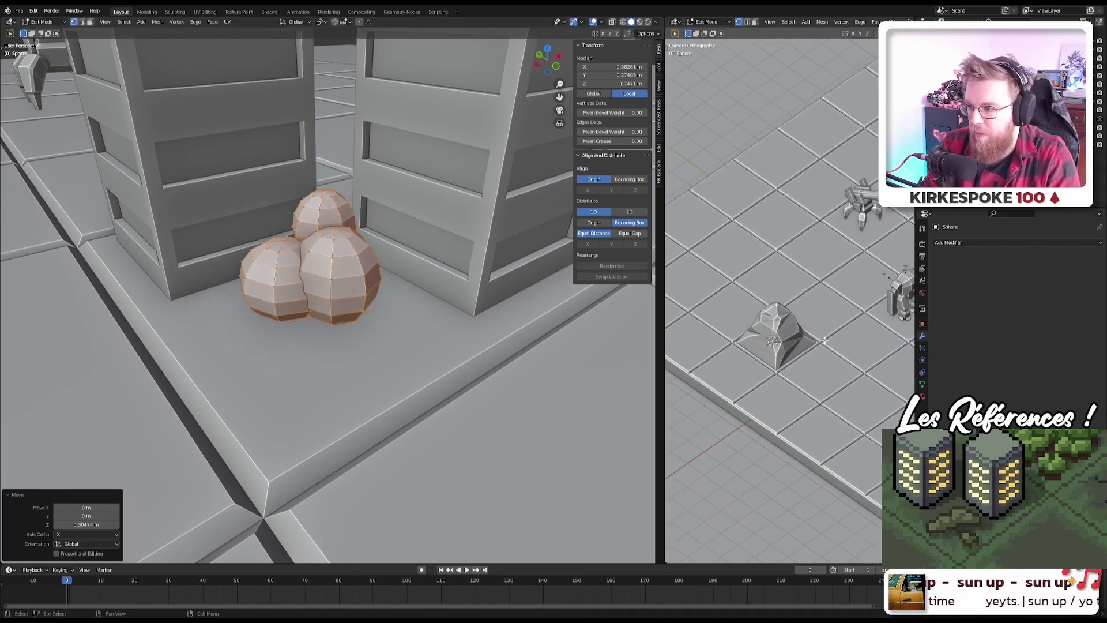
{"action": "middle_click_drag", "start_coordinate": [825, 341], "coordinate": [691, 339], "text": "shift"}
{"action": "scroll", "coordinate": [691, 311], "scroll_direction": "up", "scroll_amount": 4}
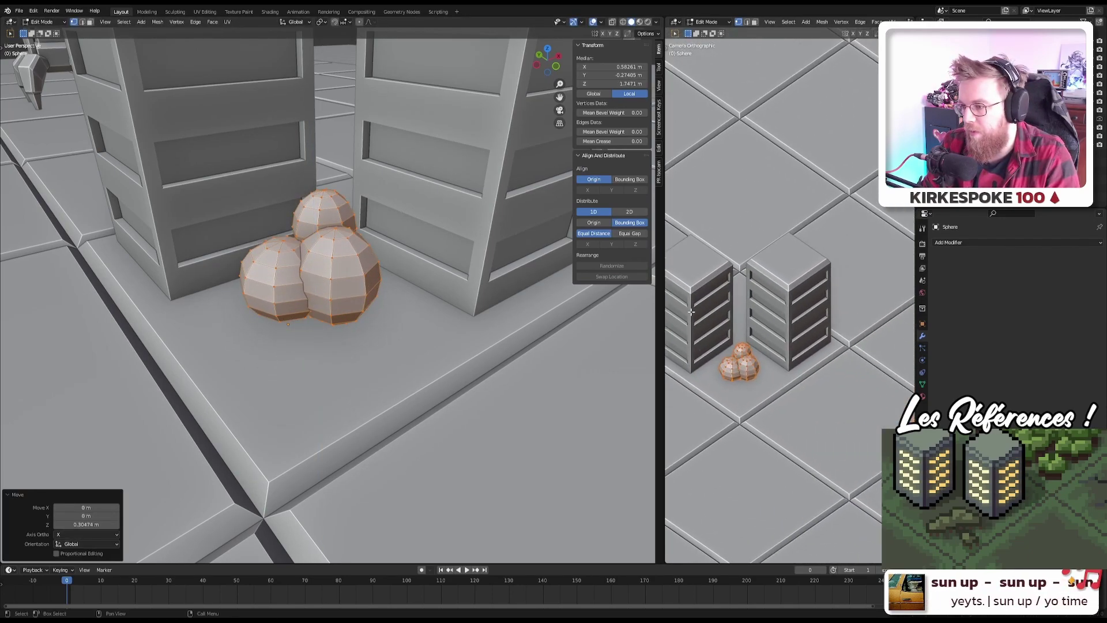
{"action": "scroll", "coordinate": [691, 312], "scroll_direction": "up", "scroll_amount": 1}
{"action": "middle_click_drag", "start_coordinate": [346, 323], "coordinate": [318, 359]}
{"action": "key", "text": "KP_1"}
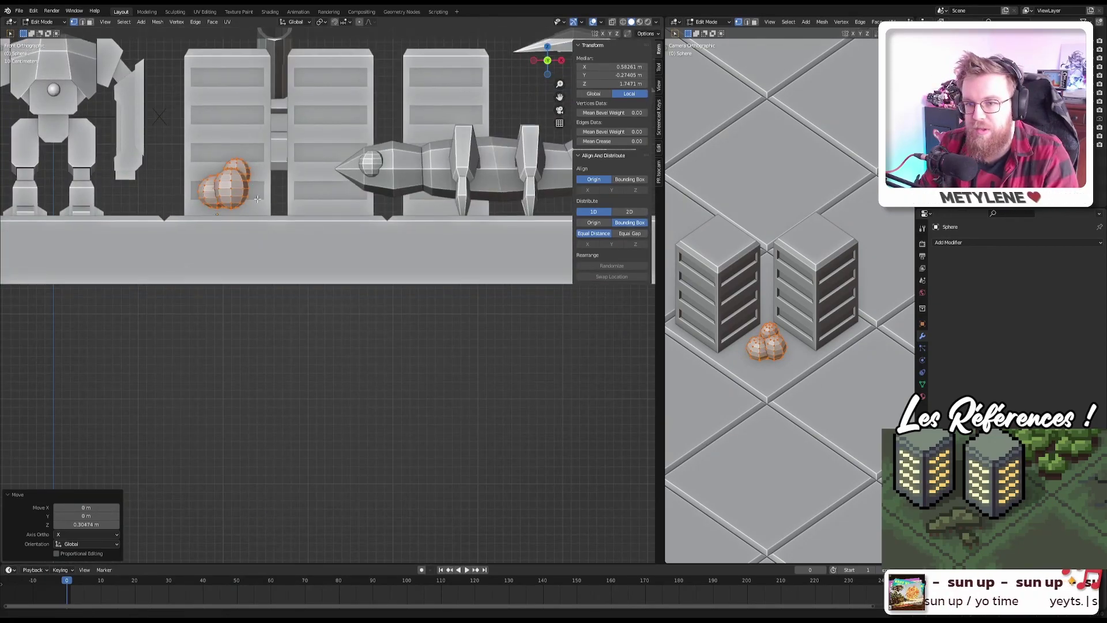
{"action": "scroll", "coordinate": [342, 255], "scroll_direction": "up", "scroll_amount": 5}
{"action": "middle_click_drag", "start_coordinate": [348, 232], "coordinate": [349, 312], "text": "shift"}
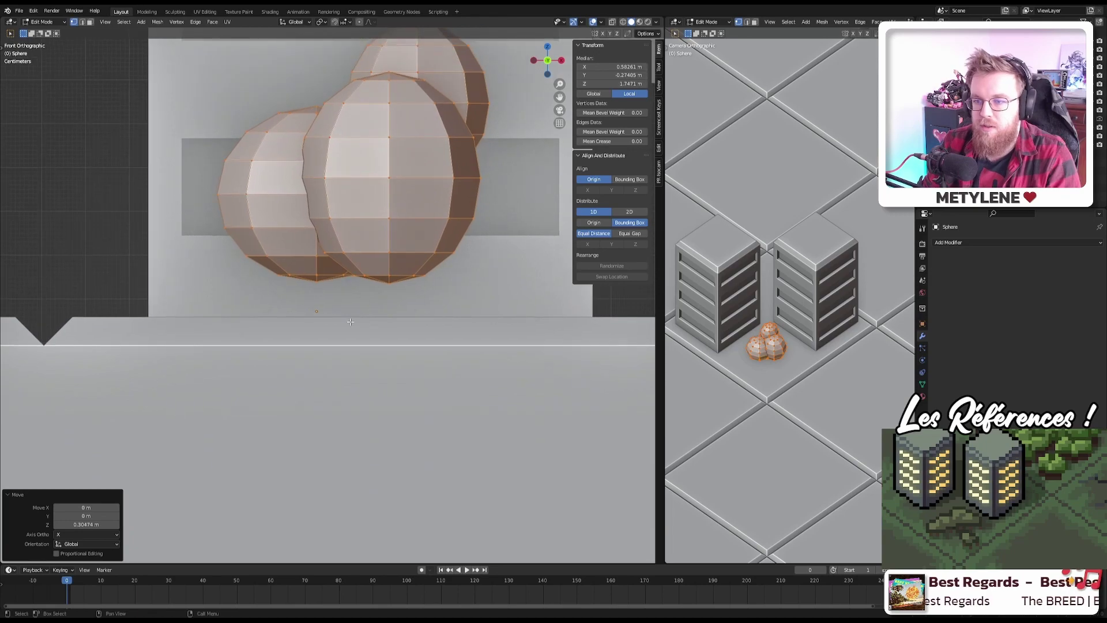
{"action": "key", "text": "shift+a"}
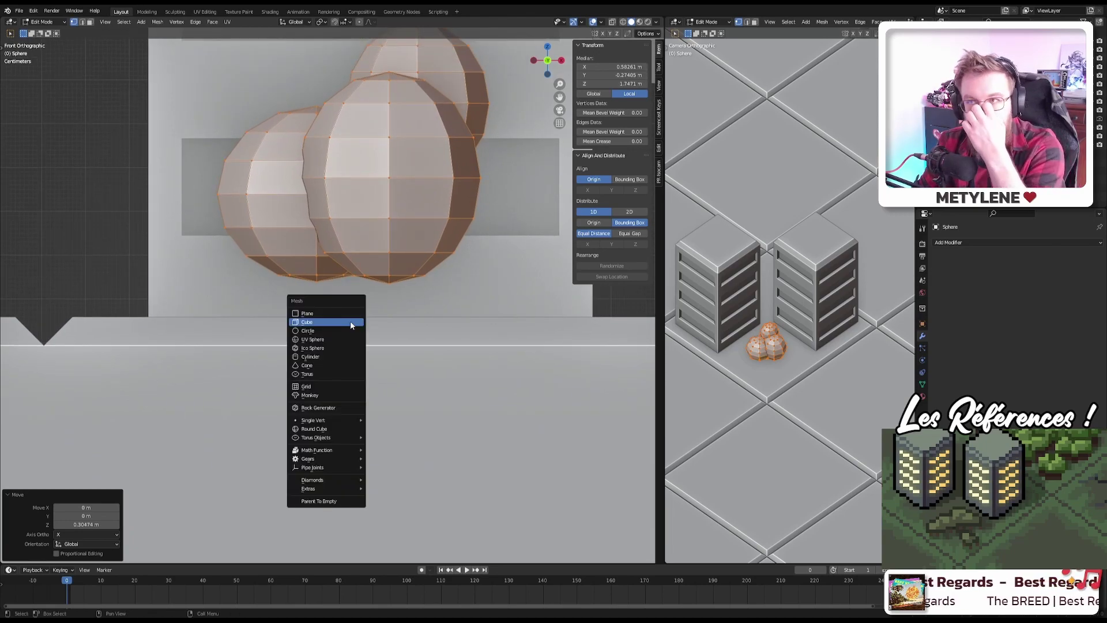
Step: Add a cube to the mesh between the buildings and shrink it to about a fifth
{"action": "left_click", "coordinate": [351, 320]}
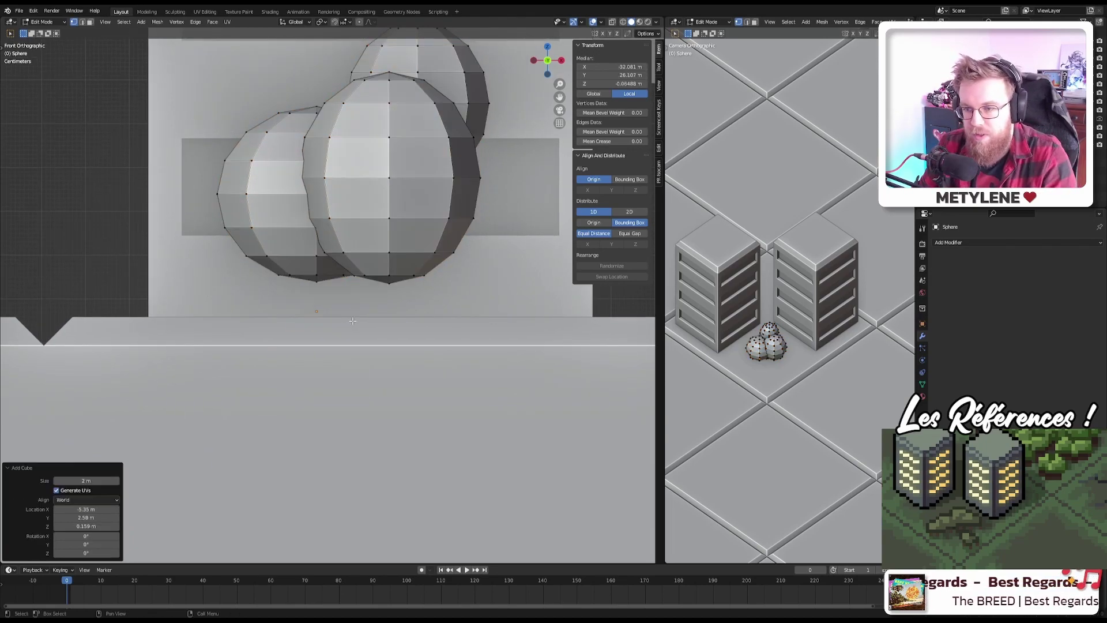
{"action": "scroll", "coordinate": [384, 283], "scroll_direction": "down", "scroll_amount": 6}
{"action": "key", "text": "g"}
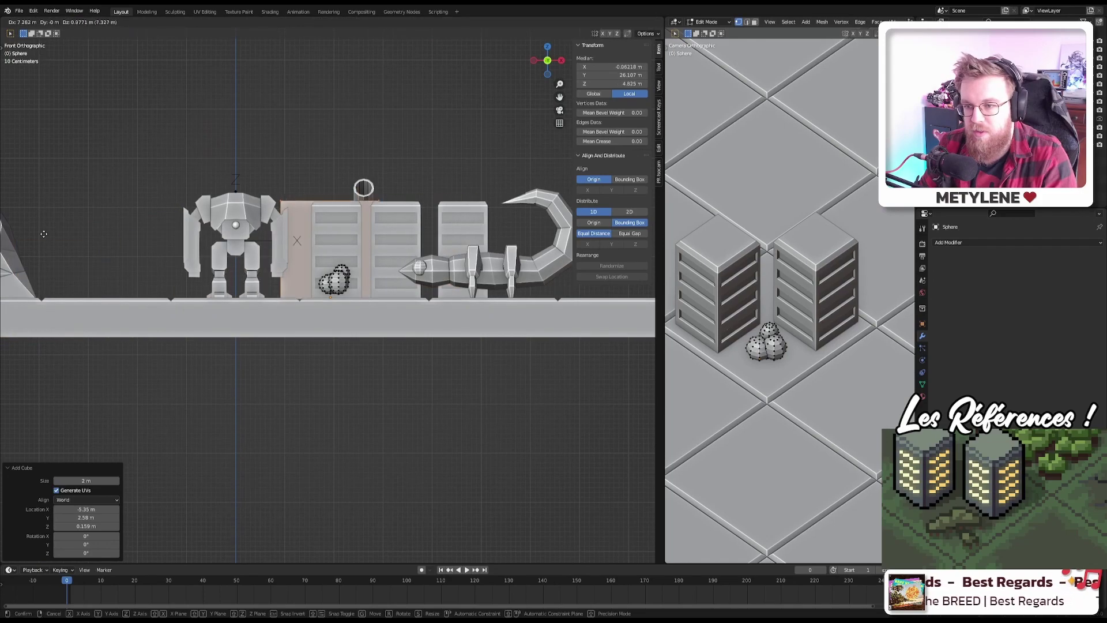
{"action": "left_click", "coordinate": [426, 281]}
{"action": "key", "text": "s"}
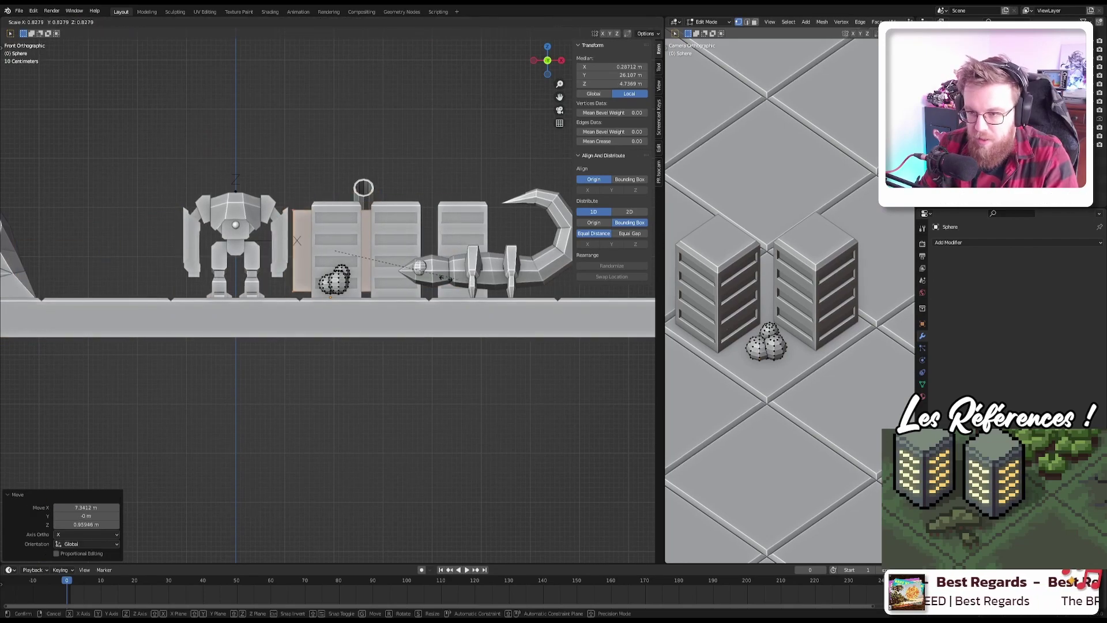
{"action": "left_click", "coordinate": [358, 268]}
Step: Centre the cube over the sphere cluster from above, then lower it beneath the canopy
{"action": "key", "text": "KP_7"}
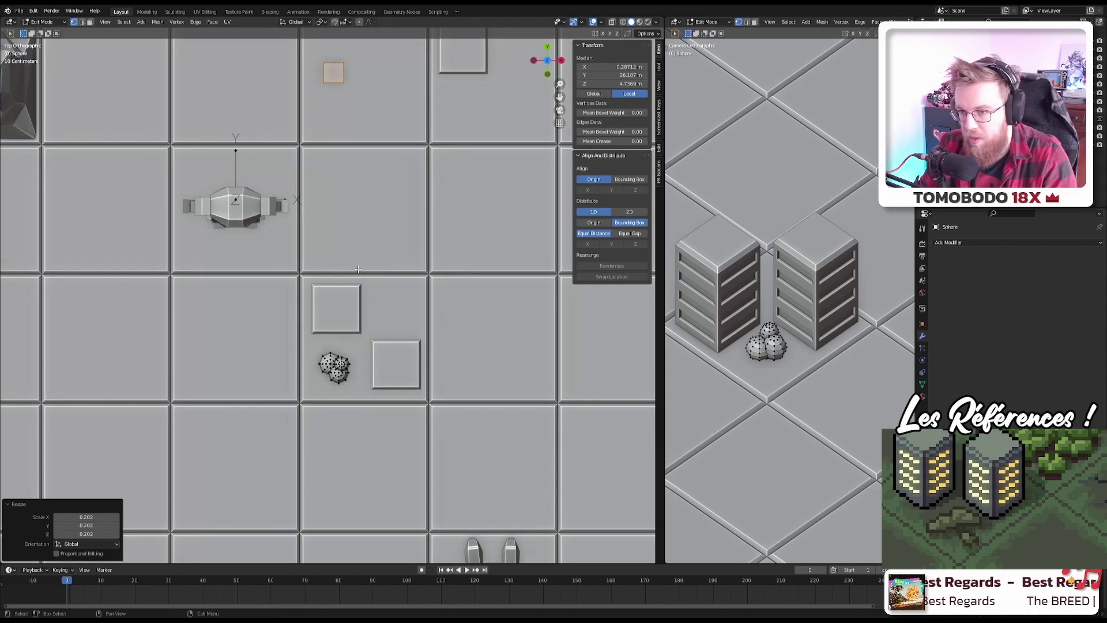
{"action": "key", "text": "g"}
{"action": "left_click", "coordinate": [360, 32]}
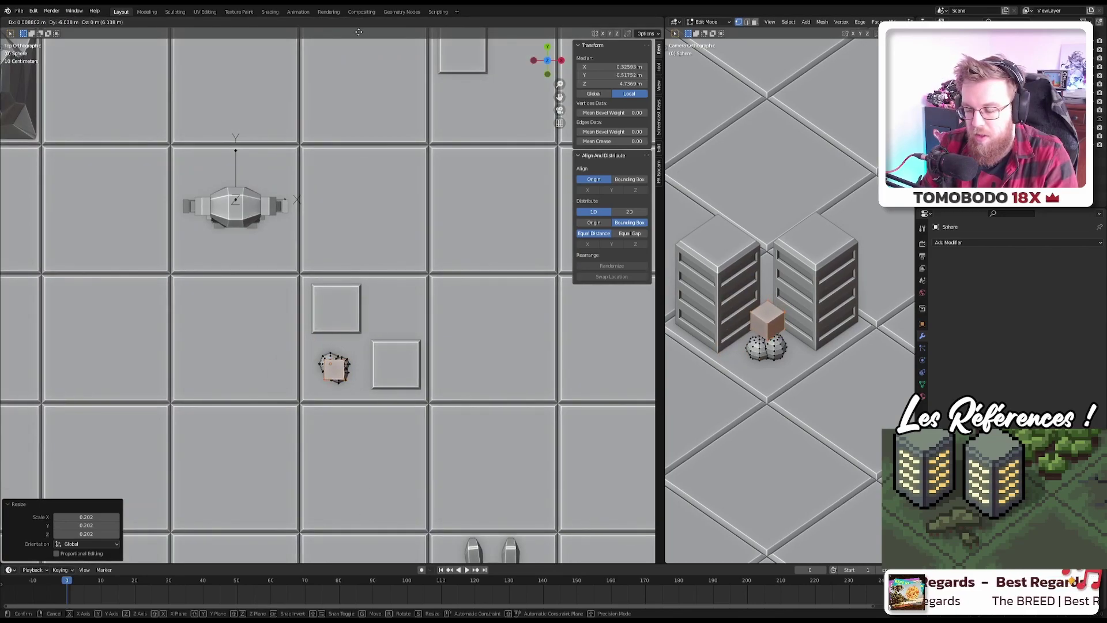
{"action": "key", "text": "KP_1"}
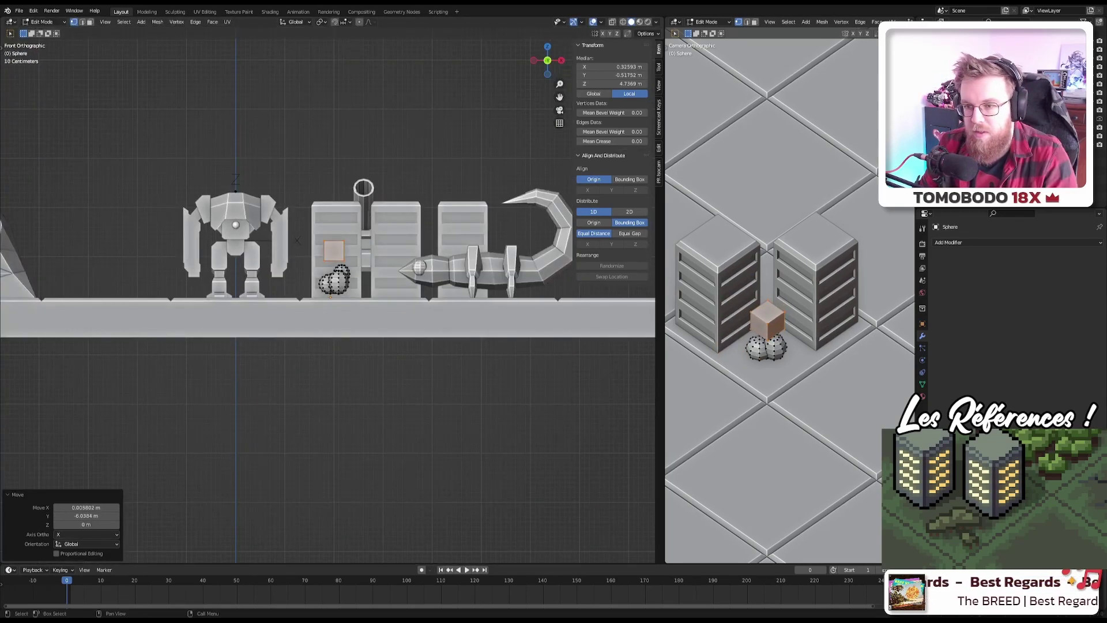
{"action": "key", "text": "KP_Decimal"}
{"action": "scroll", "coordinate": [380, 246], "scroll_direction": "down", "scroll_amount": 2}
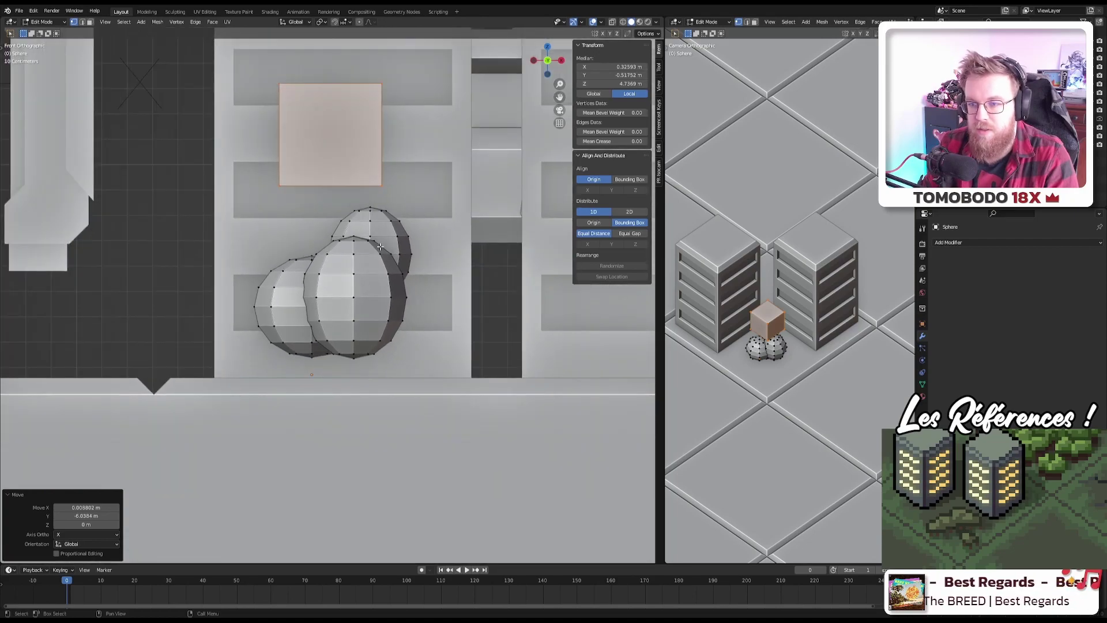
{"action": "key", "text": "g"}
{"action": "key", "text": "z"}
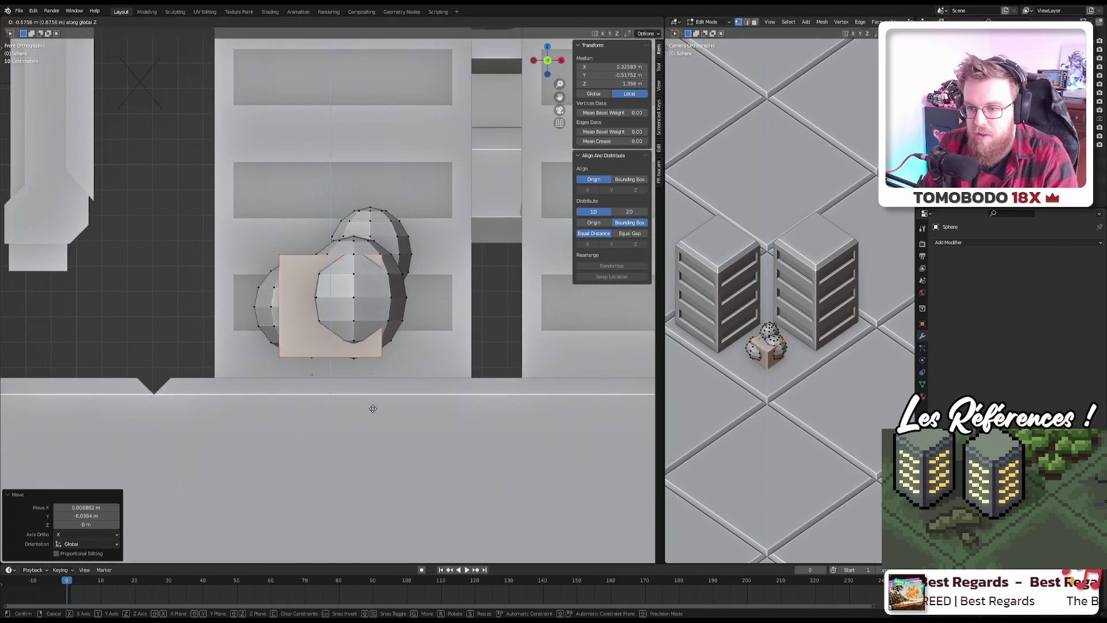
{"action": "left_click", "coordinate": [373, 429]}
Step: Thin the trunk horizontally, shift it left along X, and shorten it to 0.55 height
{"action": "key", "text": "s"}
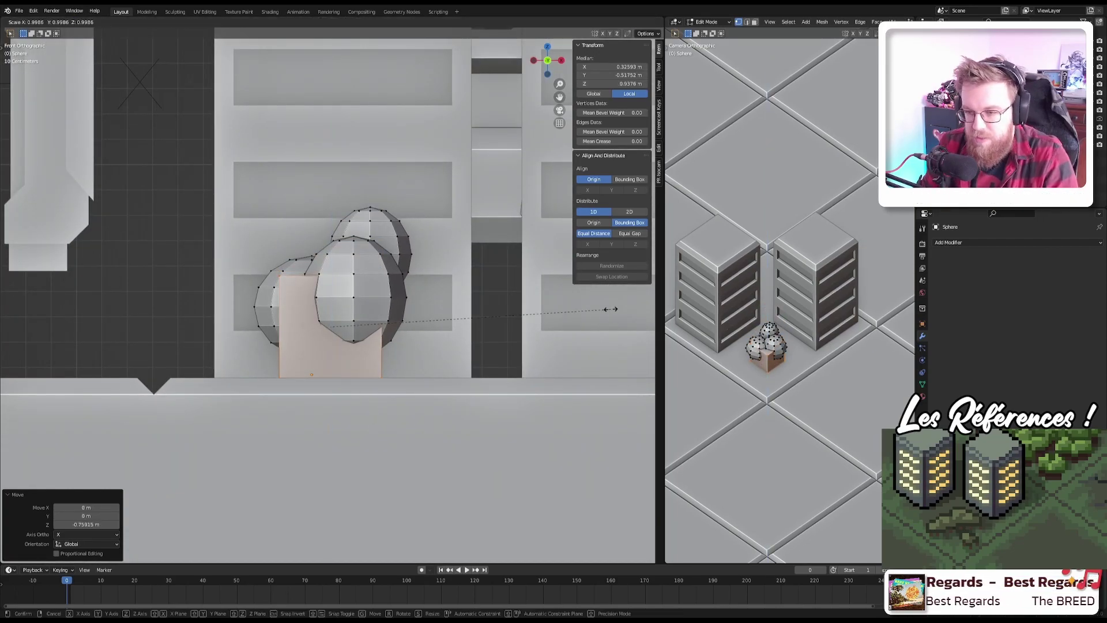
{"action": "key", "text": "shift+z"}
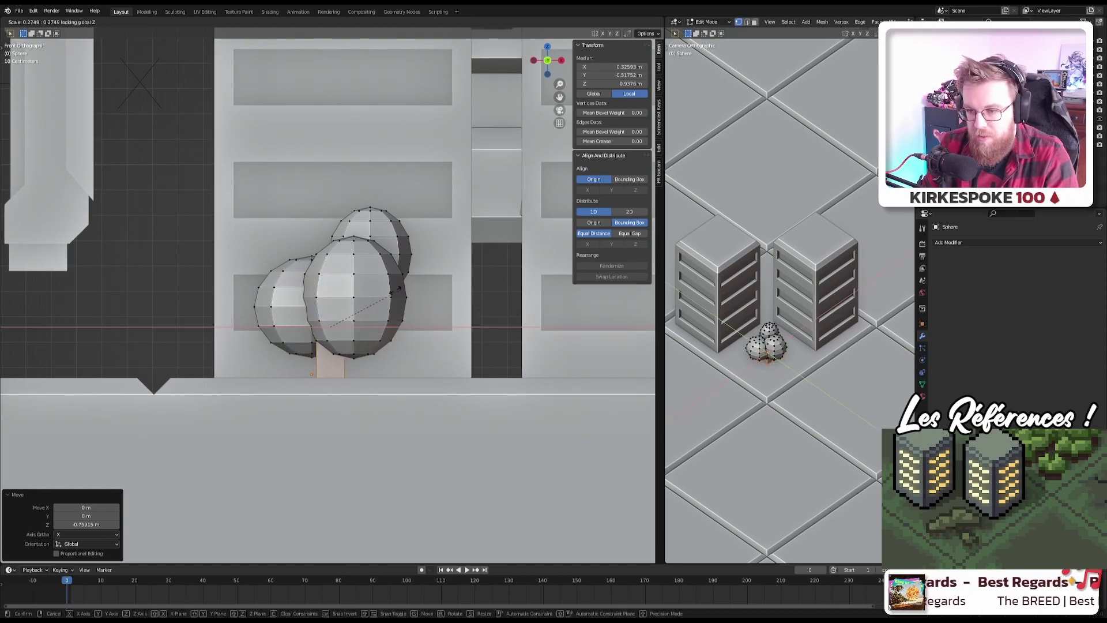
{"action": "left_click", "coordinate": [340, 293]}
{"action": "key", "text": "g"}
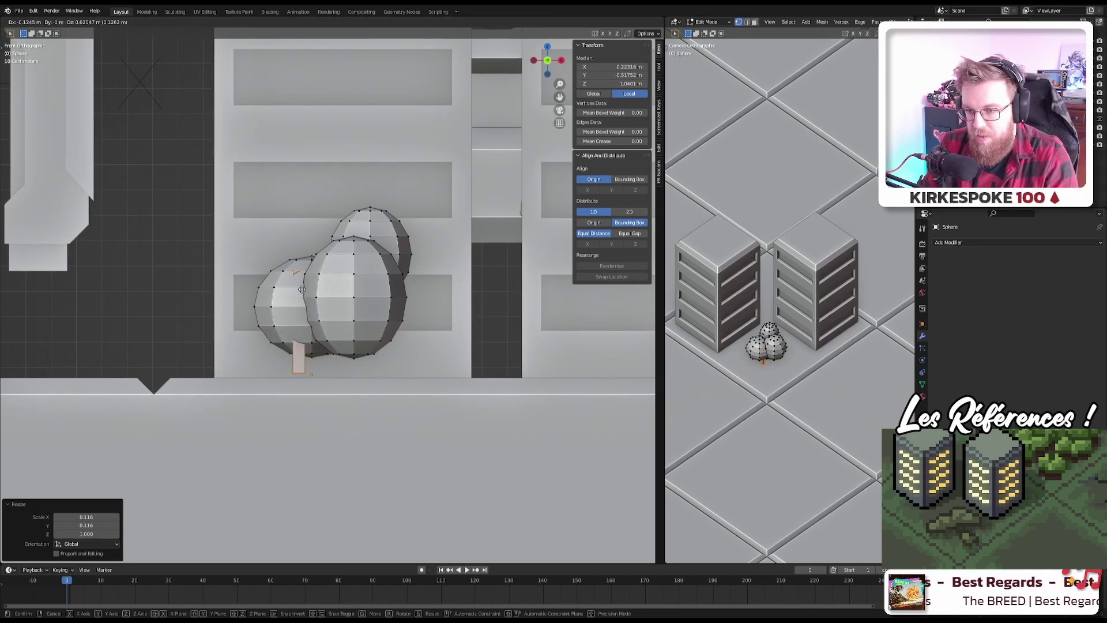
{"action": "key", "text": "x"}
{"action": "left_click", "coordinate": [320, 295]}
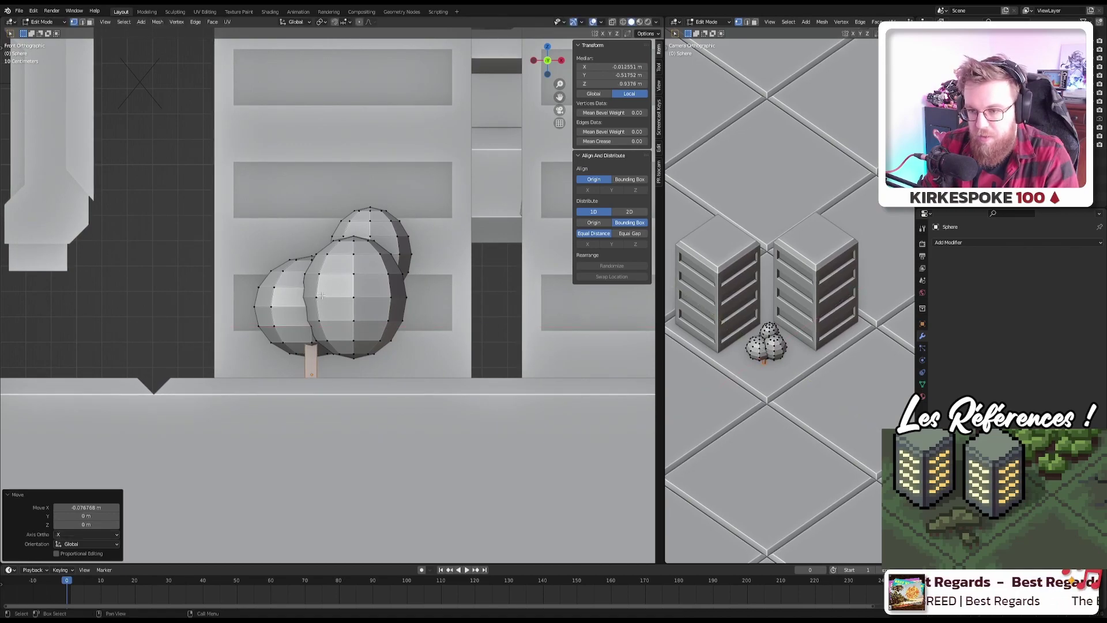
{"action": "type", "text": "s"}
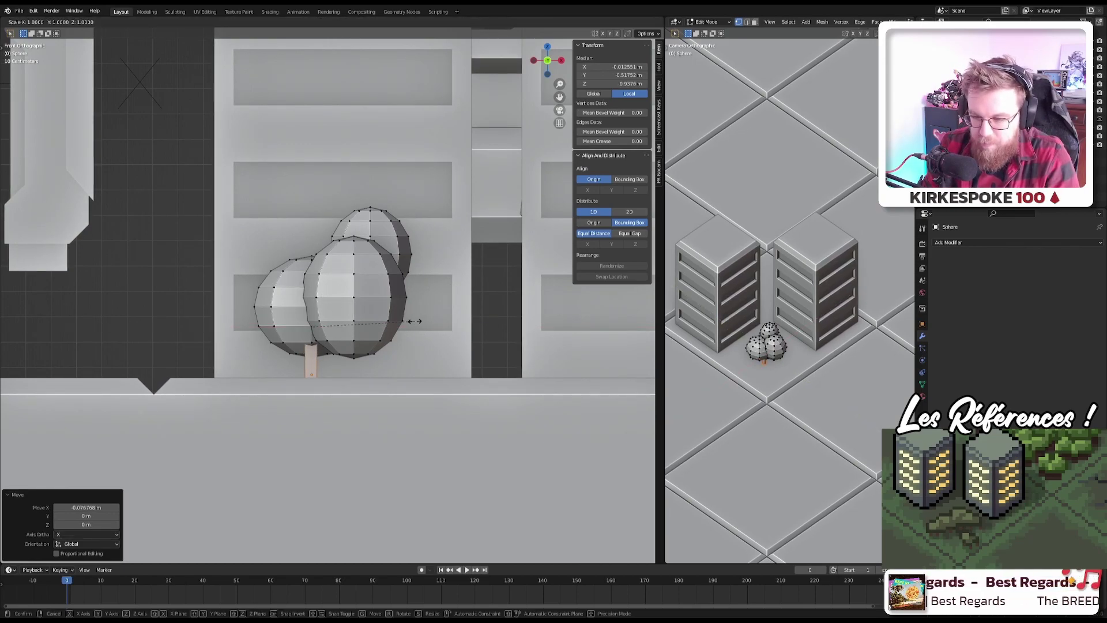
{"action": "type", "text": "z.55"}
{"action": "key", "text": "Return"}
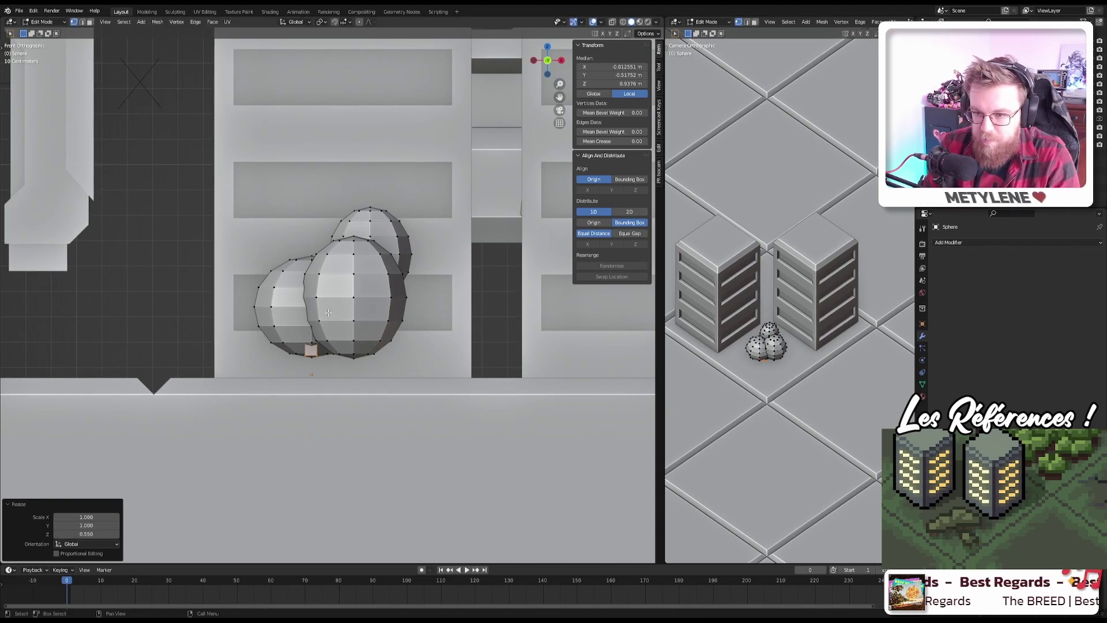
Step: Lower the trunk about 0.18 m under the canopy and check it from front and side
{"action": "key", "text": "g"}
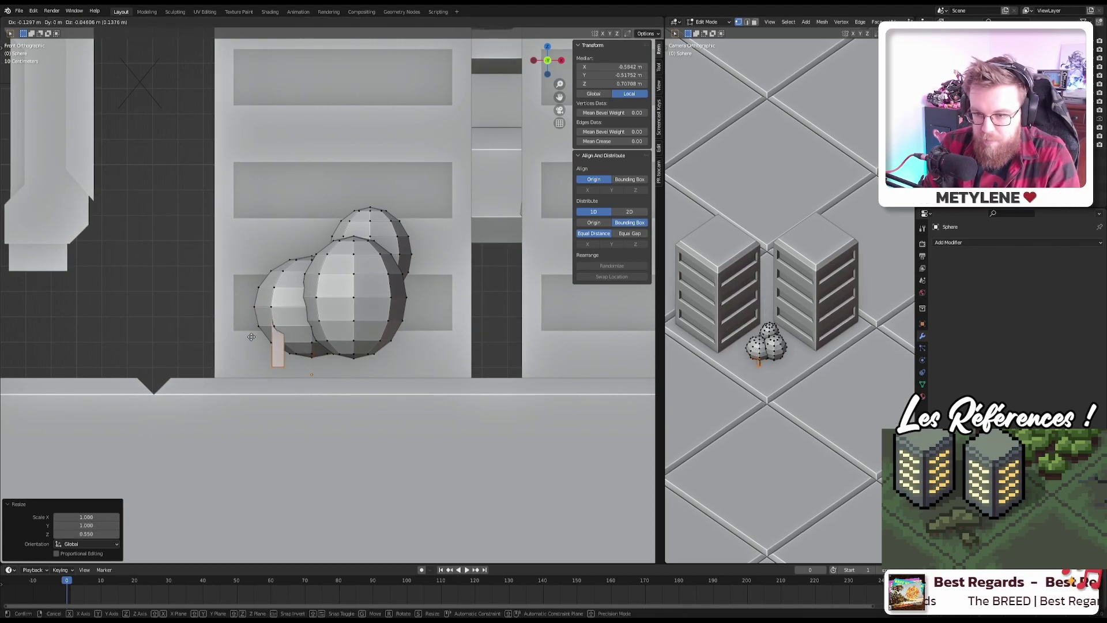
{"action": "left_click", "coordinate": [285, 351]}
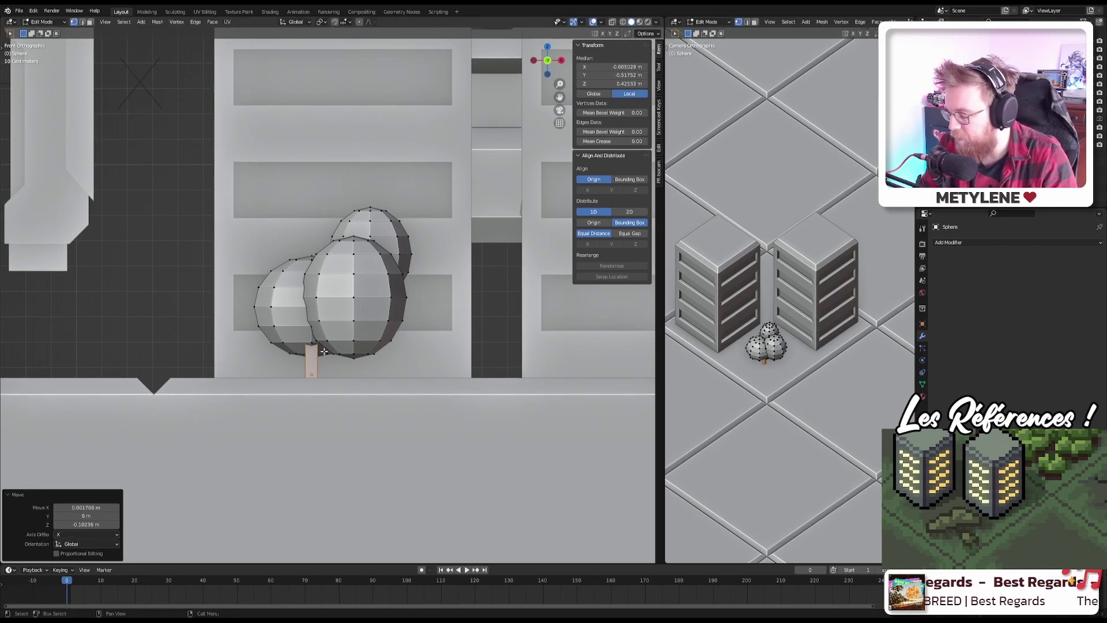
{"action": "key", "text": "KP_3"}
{"action": "key", "text": "KP_1"}
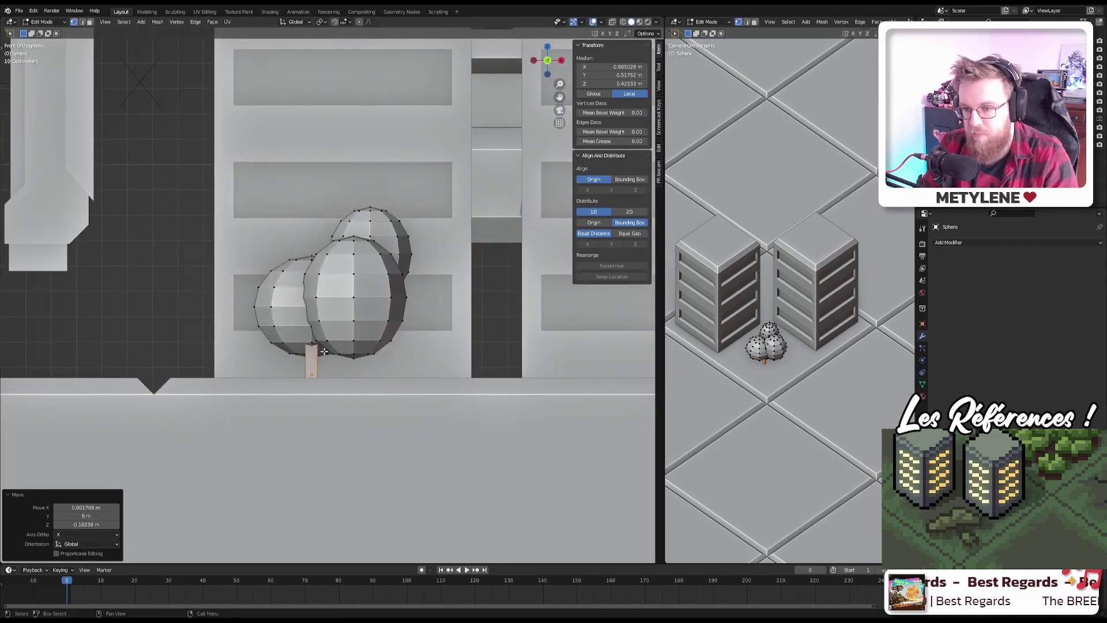
{"action": "key", "text": "KP_3"}
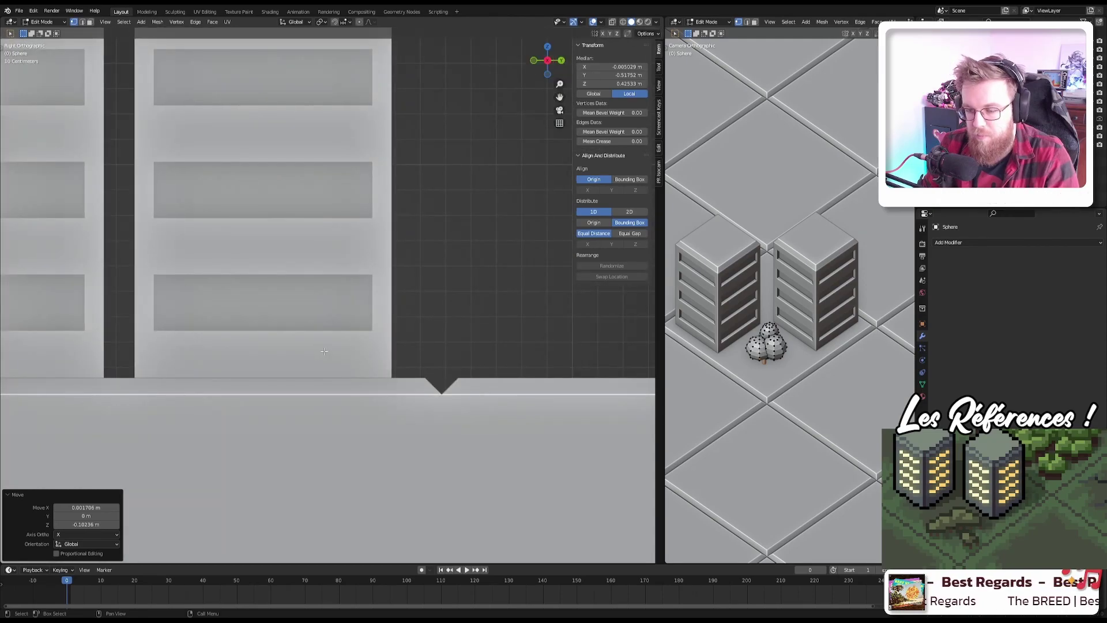
Step: Turn on X-ray and shift the trunk in depth in the side view
{"action": "key", "text": "alt+z"}
{"action": "key", "text": "KP_Decimal"}
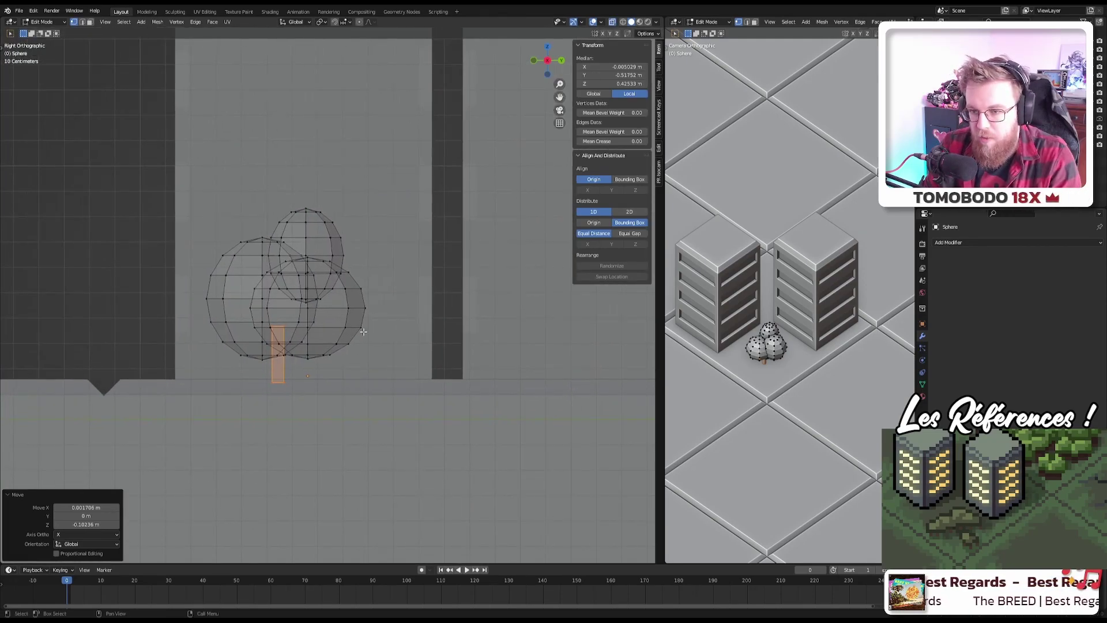
{"action": "key", "text": "g"}
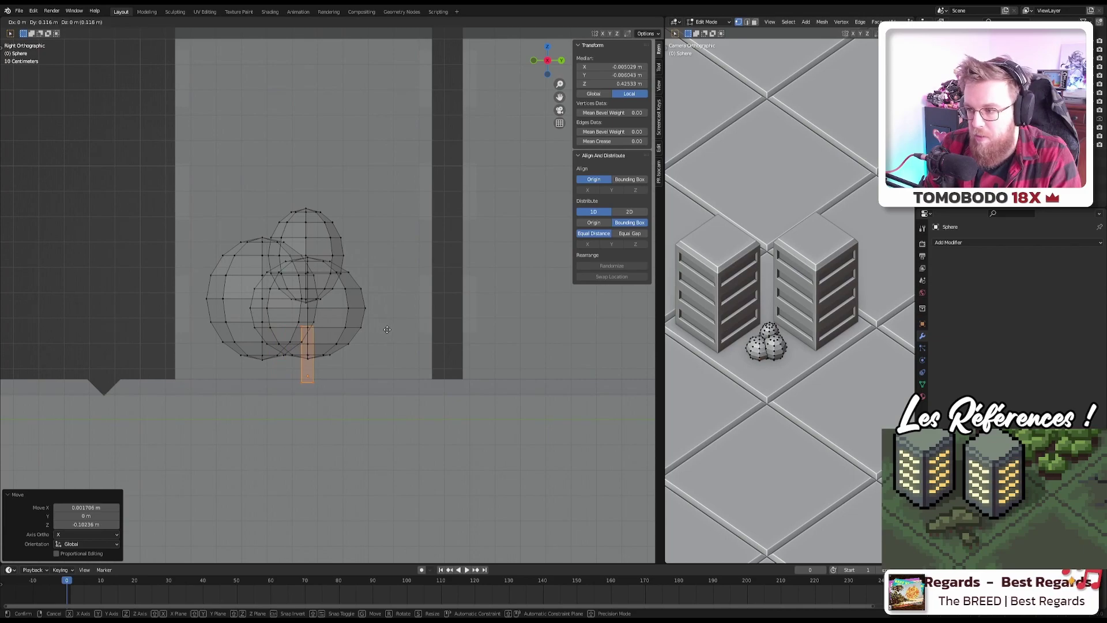
{"action": "left_click", "coordinate": [387, 329]}
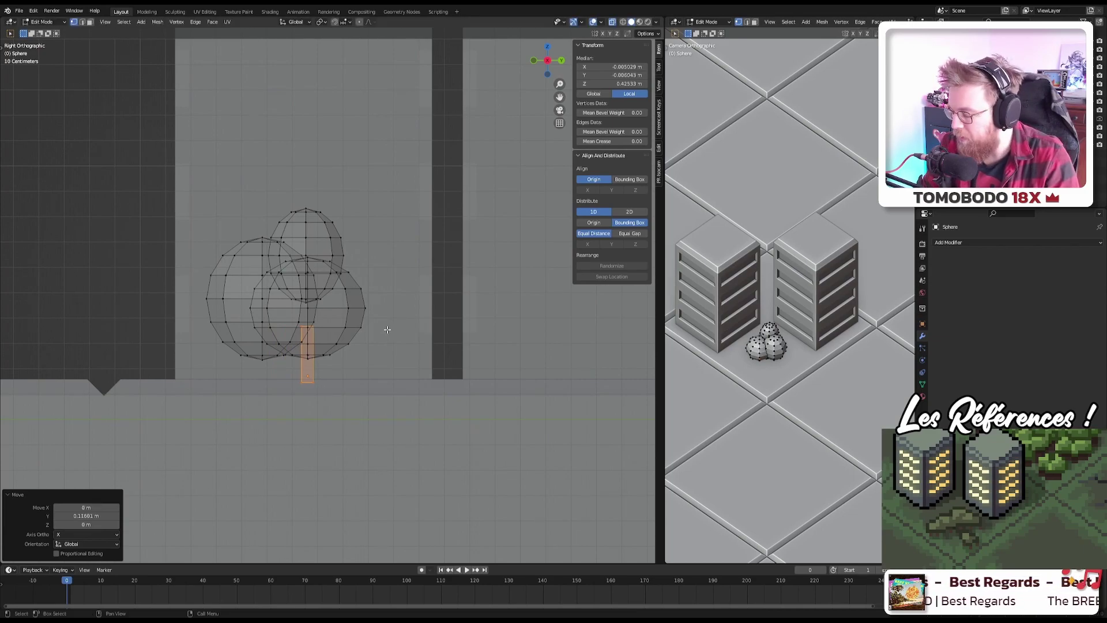
Step: Duplicate the trunk twice, placing the copies under the canopy, then deselect
{"action": "key", "text": "KP_1"}
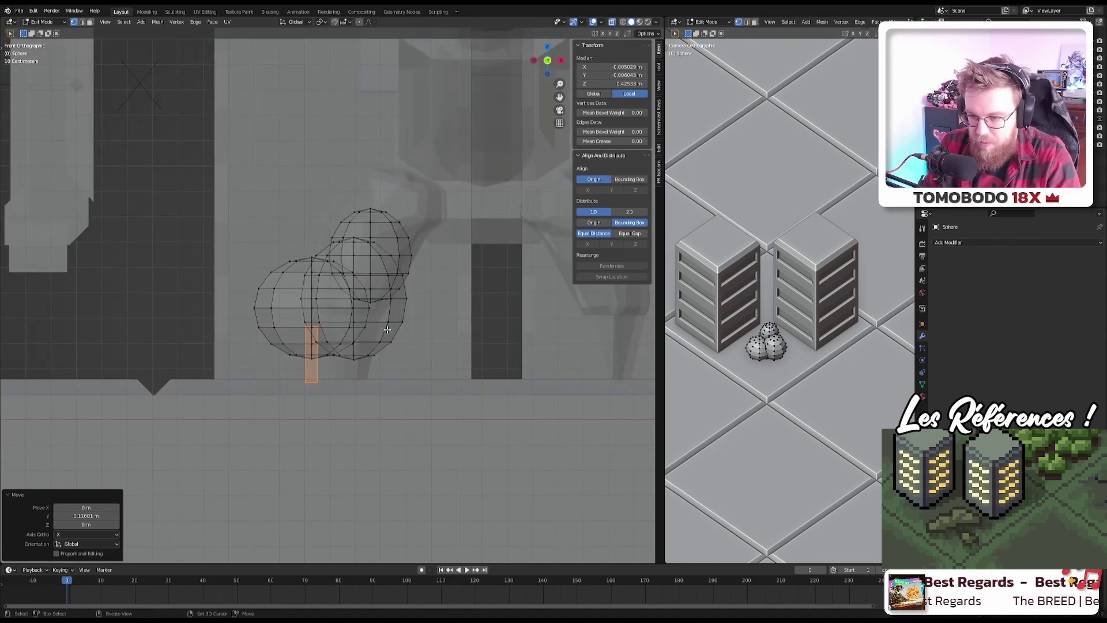
{"action": "key", "text": "shift+d"}
{"action": "left_click", "coordinate": [430, 329]}
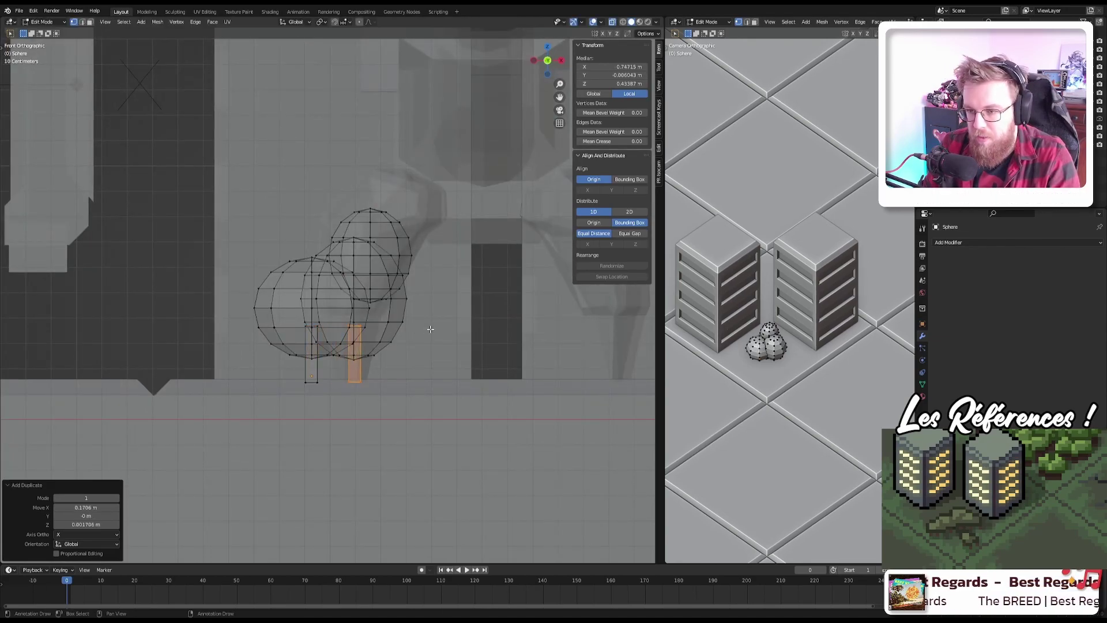
{"action": "key", "text": "KP_3"}
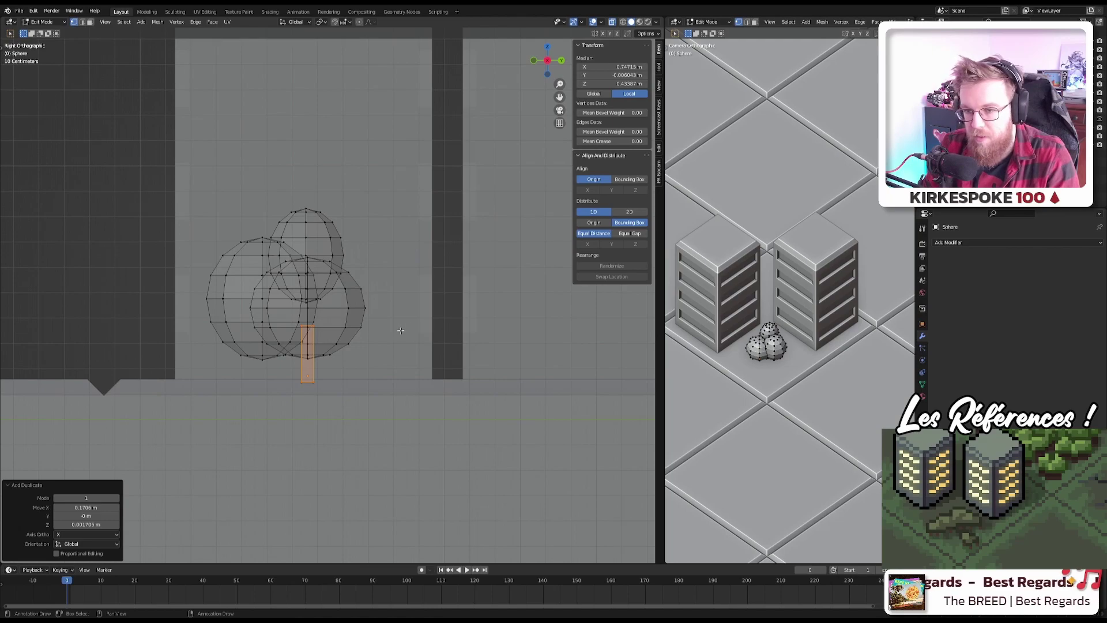
{"action": "key", "text": "shift+d"}
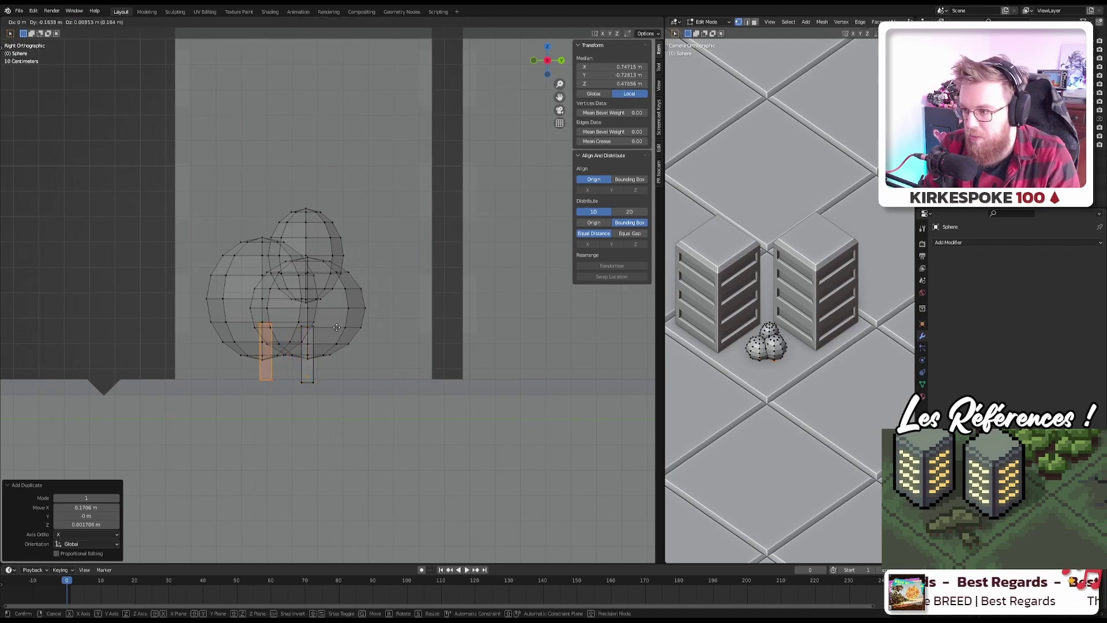
{"action": "left_click", "coordinate": [336, 327]}
{"action": "scroll", "coordinate": [759, 385], "scroll_direction": "up", "scroll_amount": 3}
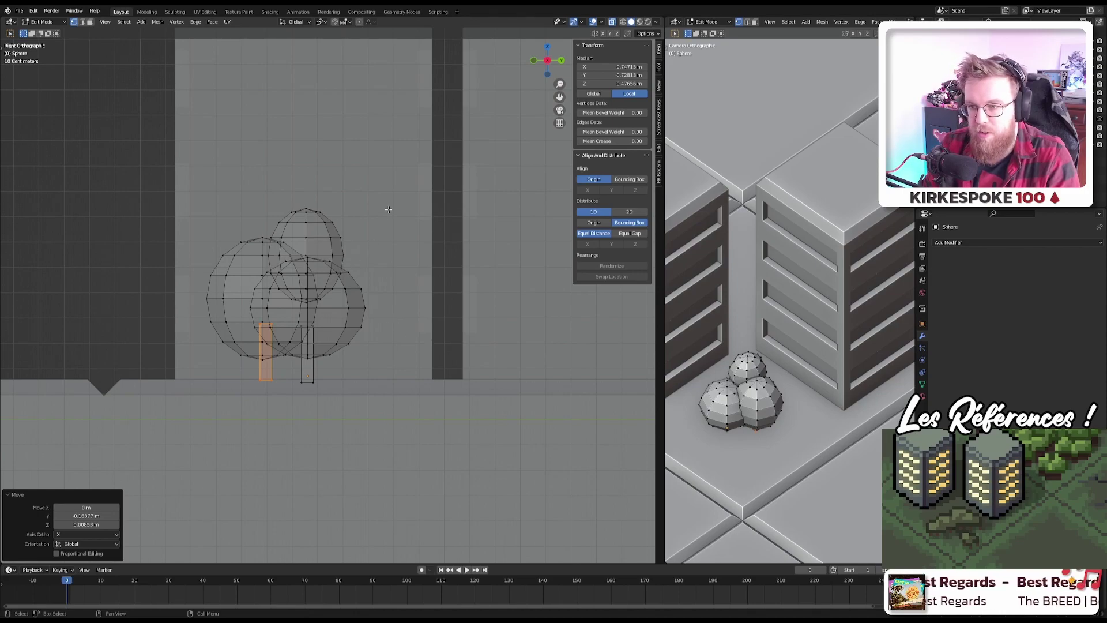
{"action": "left_click", "coordinate": [387, 208]}
Step: Select the canopy spheres and raise them slightly along Z
{"action": "key", "text": "l"}
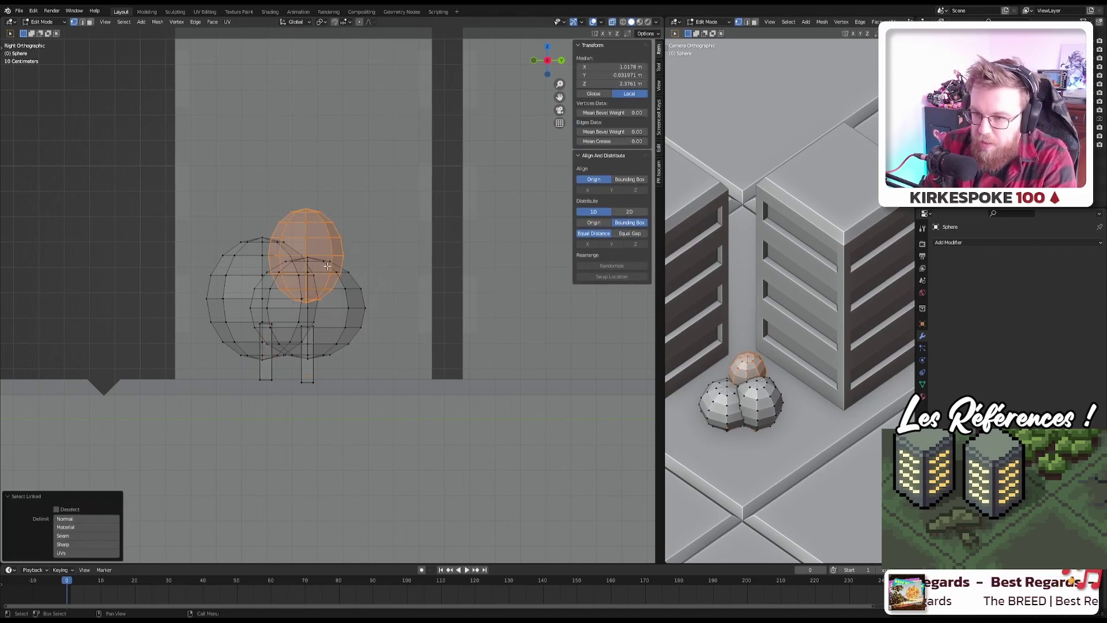
{"action": "key", "text": "l"}
{"action": "key", "text": "l"}
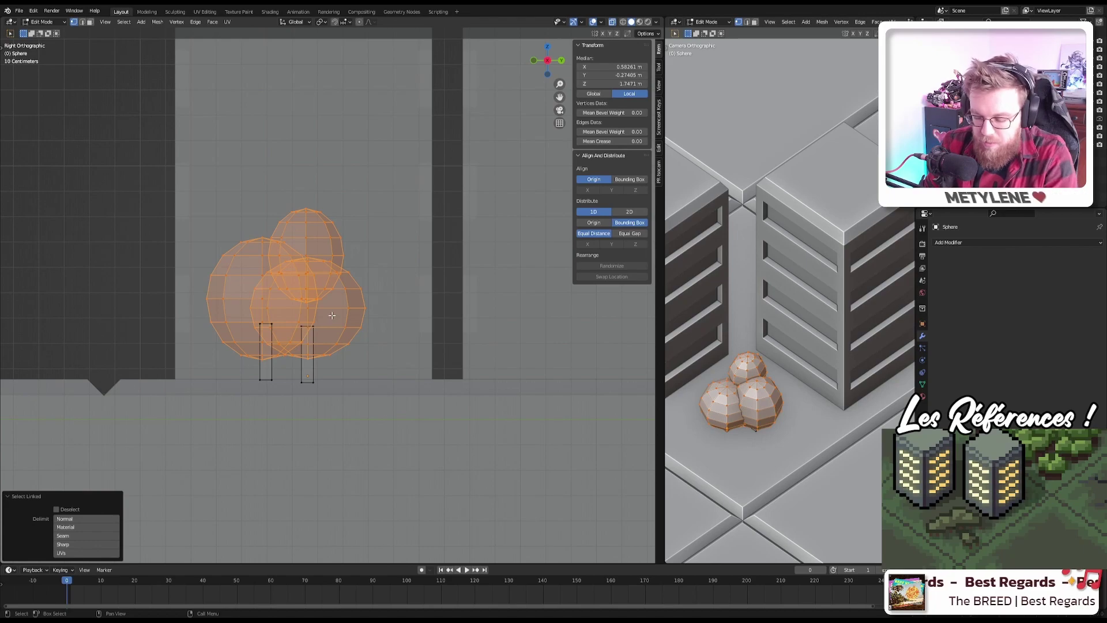
{"action": "key", "text": "g"}
{"action": "key", "text": "z"}
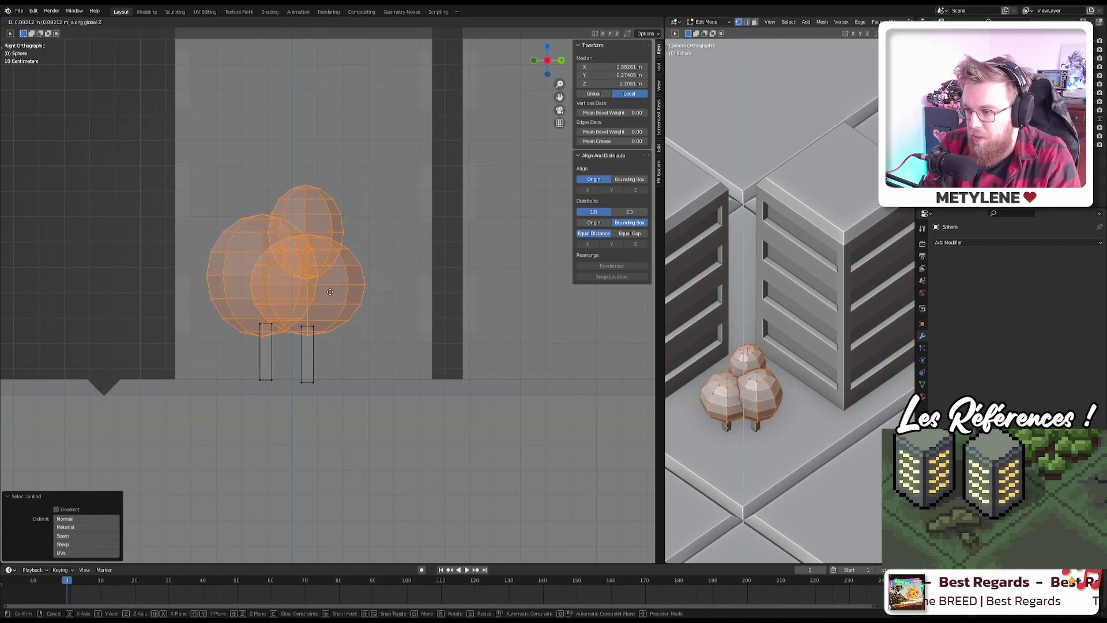
{"action": "left_click", "coordinate": [329, 295]}
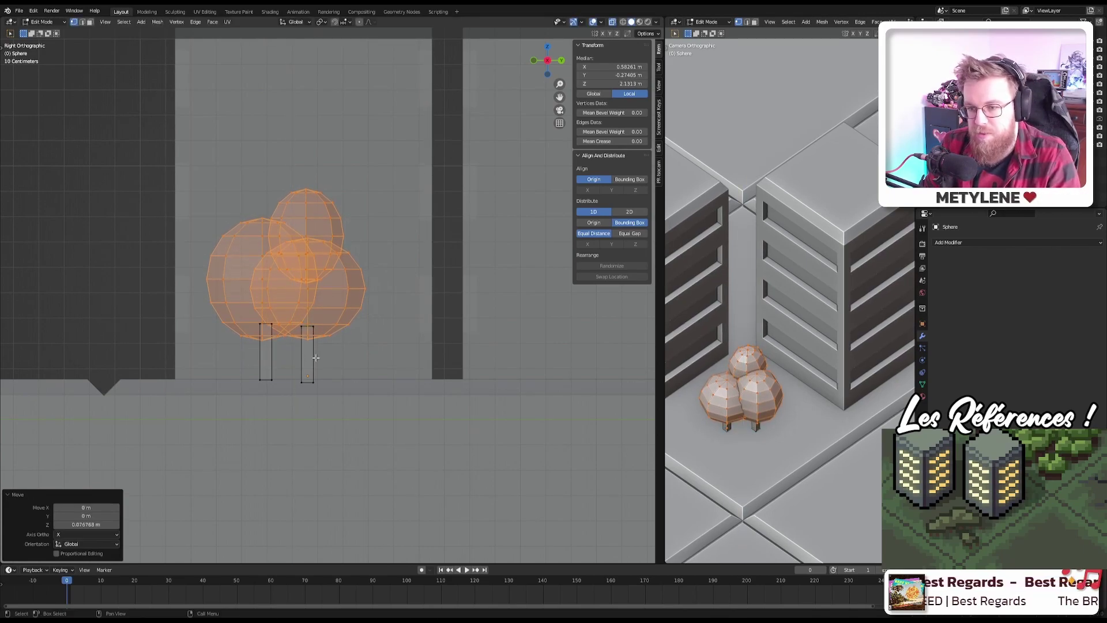
{"action": "key", "text": "alt+a"}
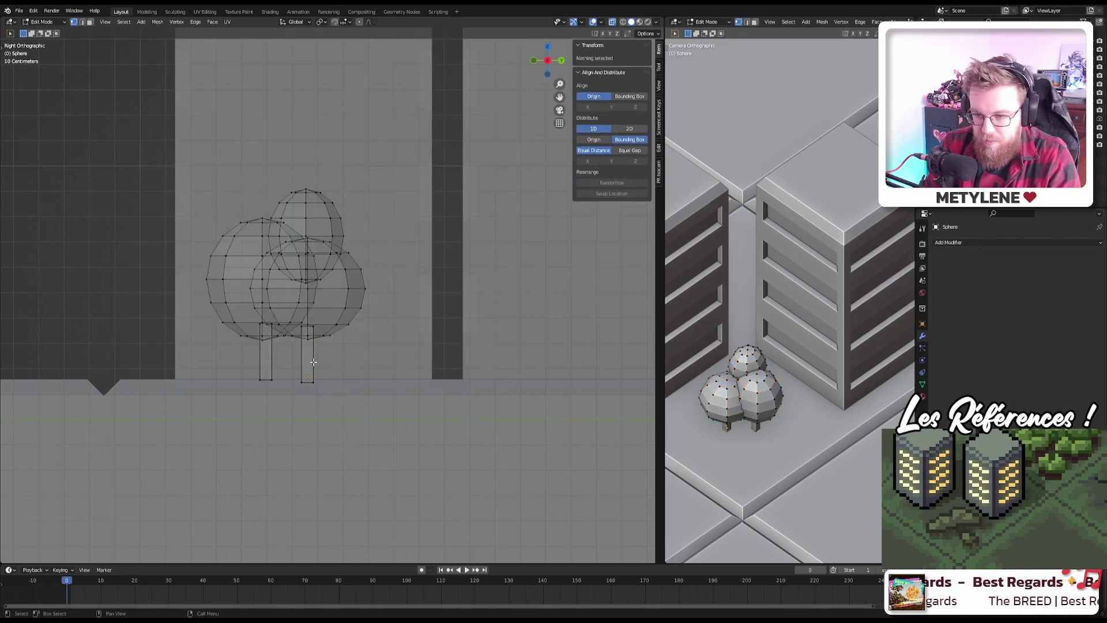
{"action": "key", "text": "l"}
{"action": "key", "text": "alt+a"}
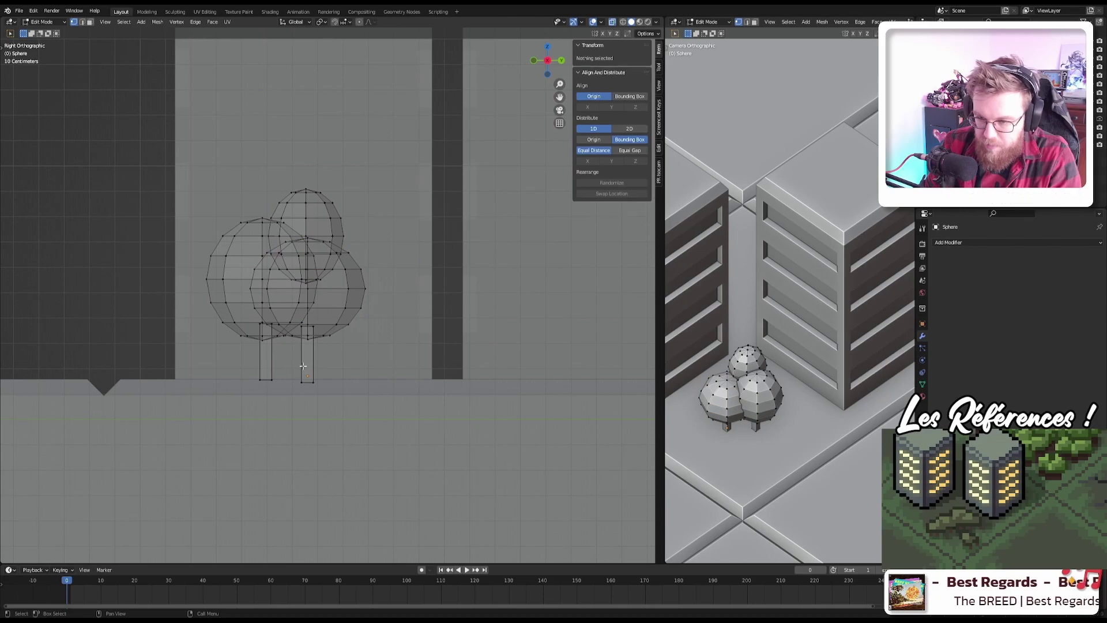
Step: Duplicate a trunk, stretch it vertically to 2.268, and place it under the canopy's right side
{"action": "key", "text": "l"}
{"action": "key", "text": "shift+d"}
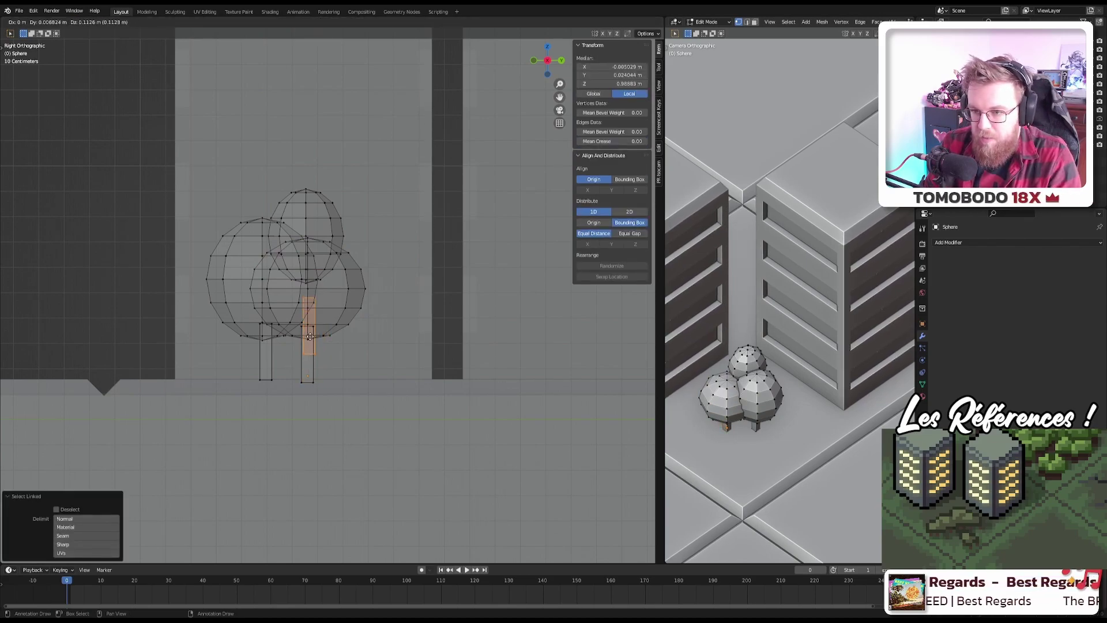
{"action": "left_click", "coordinate": [308, 334]}
{"action": "key", "text": "s"}
{"action": "key", "text": "z"}
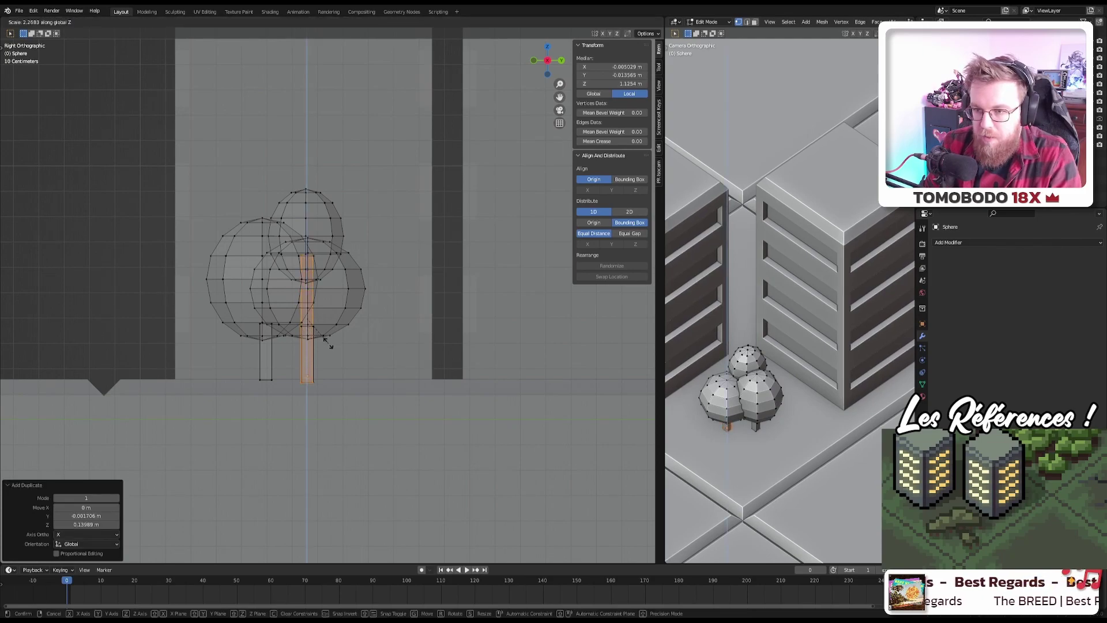
{"action": "left_click", "coordinate": [328, 344]}
{"action": "key", "text": "KP_1"}
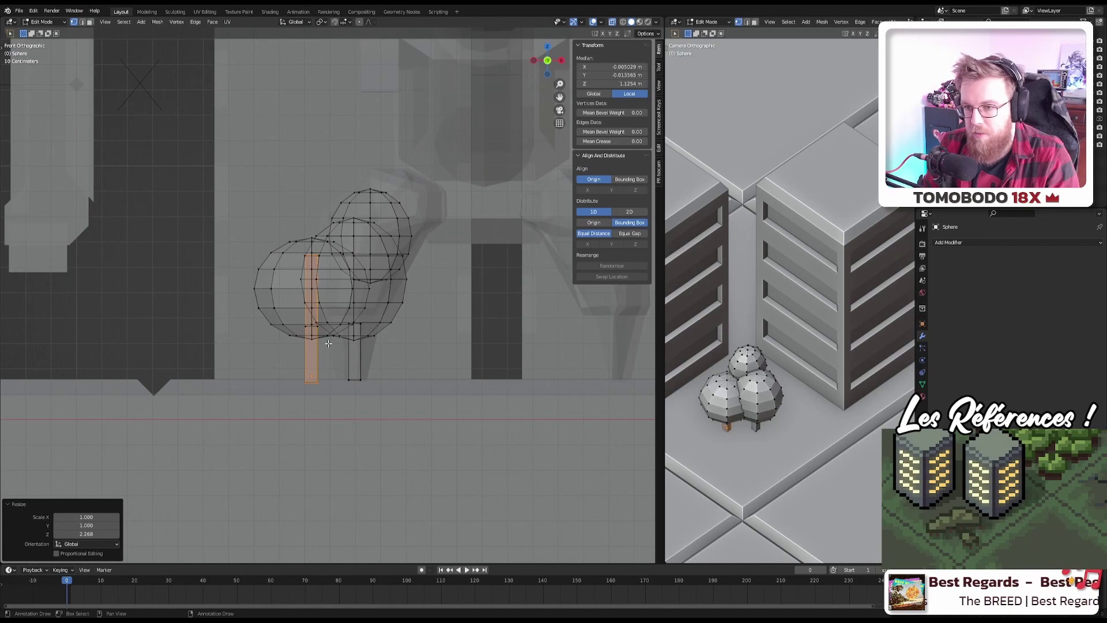
{"action": "key", "text": "g"}
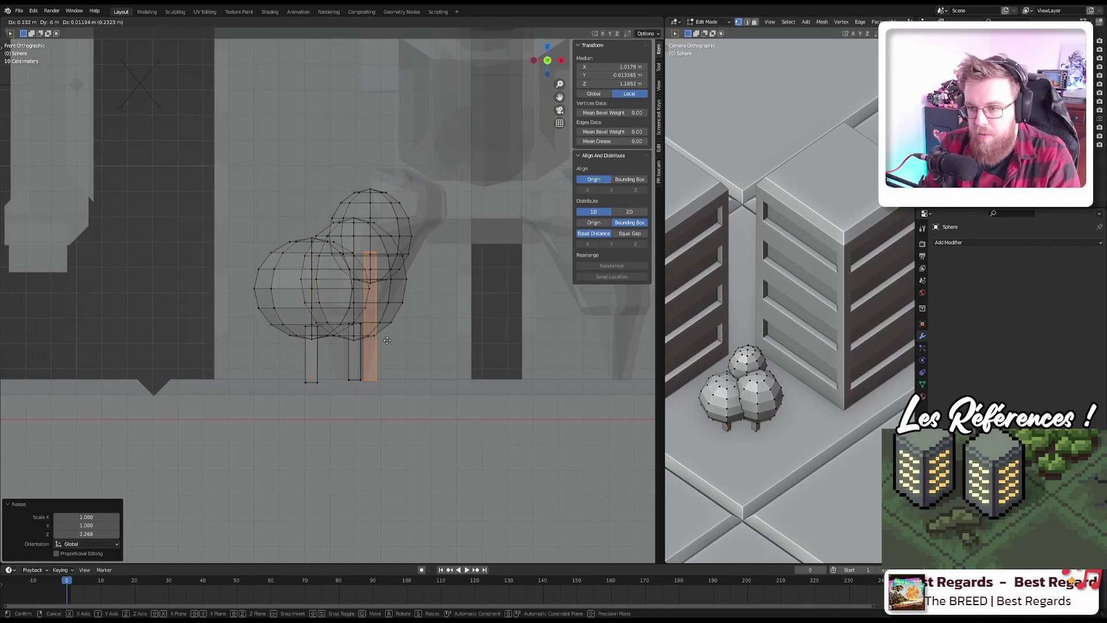
{"action": "left_click", "coordinate": [389, 341]}
Step: Return to Object Mode and orbit to see the whole board in perspective
{"action": "key", "text": "Tab"}
{"action": "scroll", "coordinate": [438, 327], "scroll_direction": "down", "scroll_amount": 5}
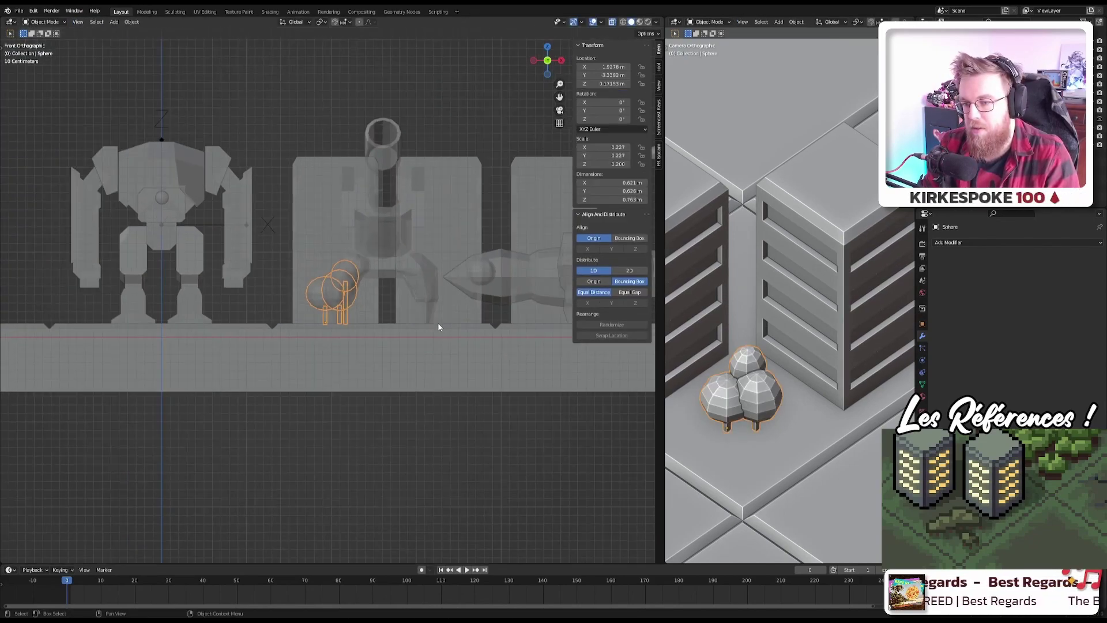
{"action": "middle_click_drag", "start_coordinate": [438, 321], "coordinate": [411, 314]}
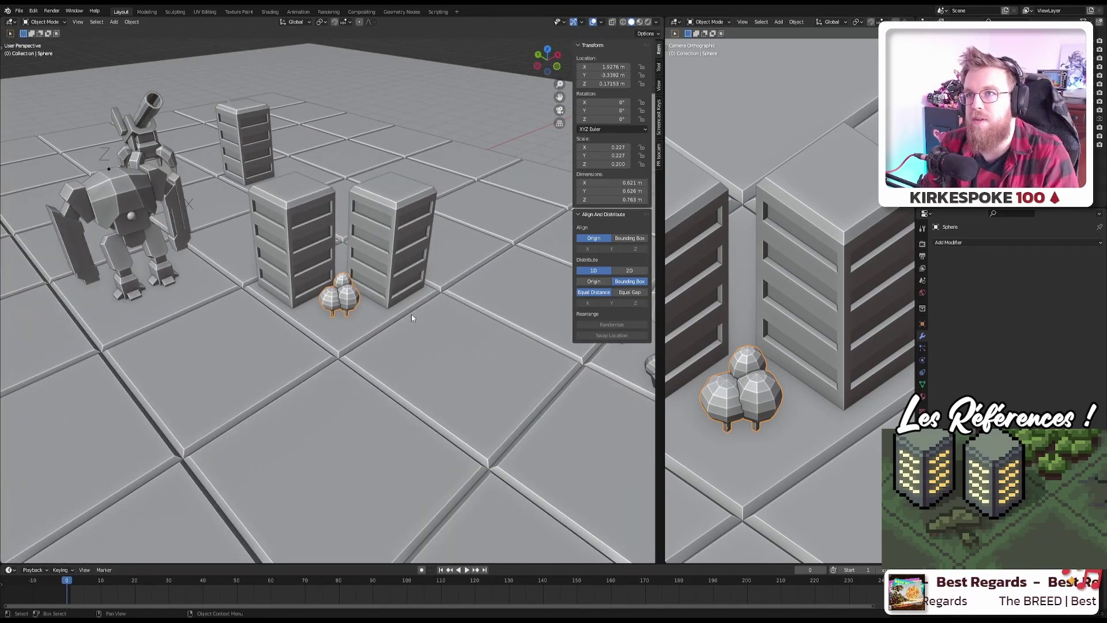
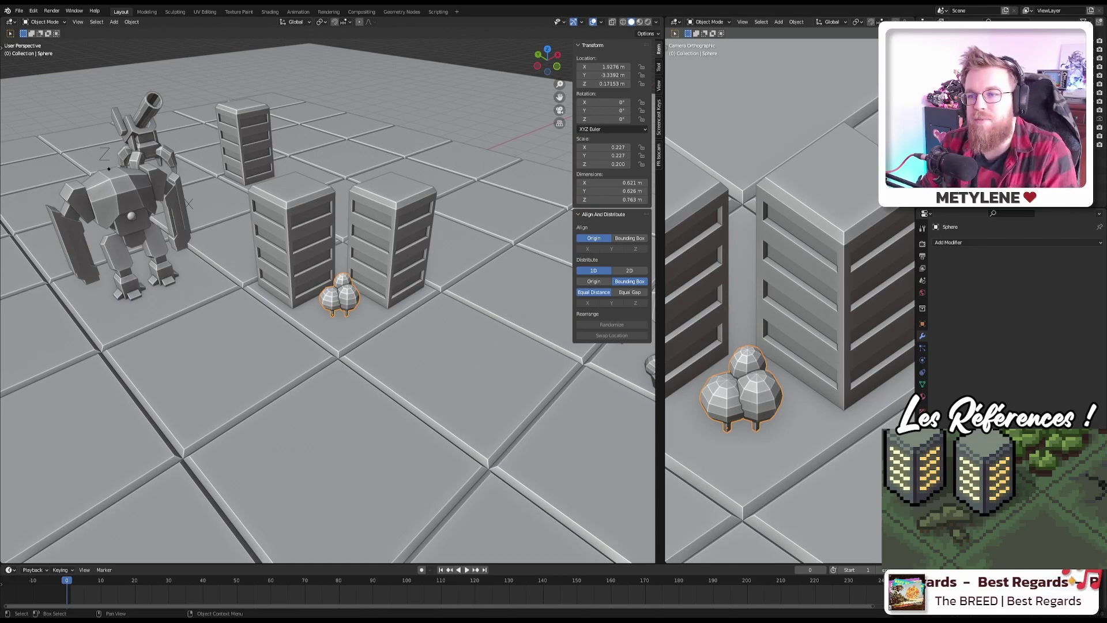
Step: Check the three-tree cluster's mesh in Edit Mode, then duplicate it from top view
{"action": "scroll", "coordinate": [346, 290], "scroll_direction": "down", "scroll_amount": 2}
{"action": "scroll", "coordinate": [358, 288], "scroll_direction": "up", "scroll_amount": 5}
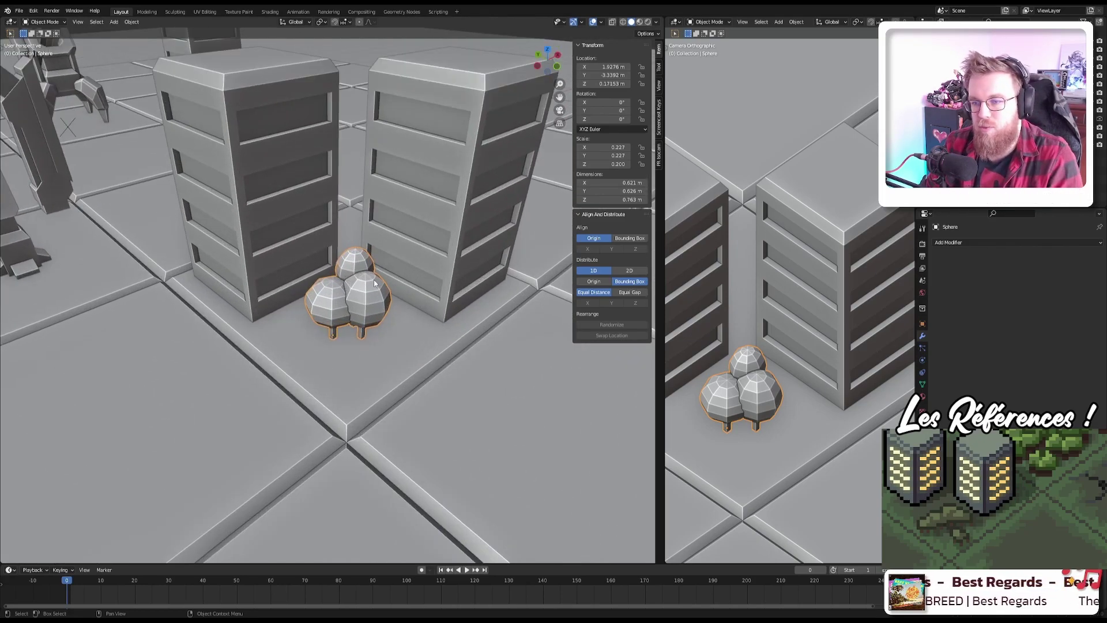
{"action": "scroll", "coordinate": [381, 286], "scroll_direction": "down", "scroll_amount": 3}
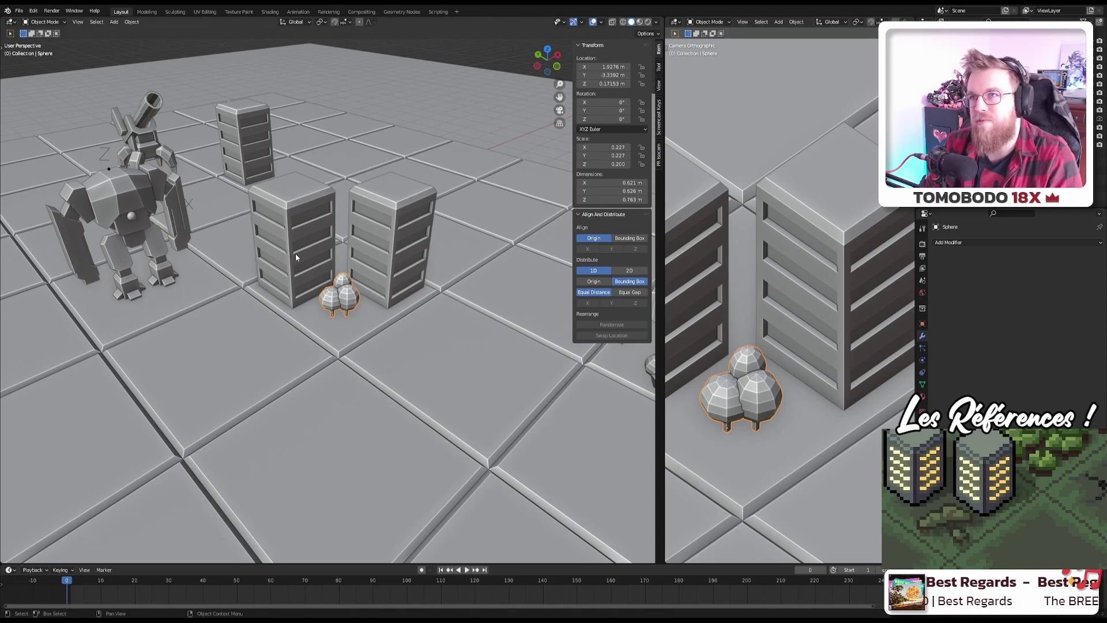
{"action": "scroll", "coordinate": [295, 254], "scroll_direction": "down", "scroll_amount": 4}
{"action": "scroll", "coordinate": [357, 305], "scroll_direction": "up", "scroll_amount": 7}
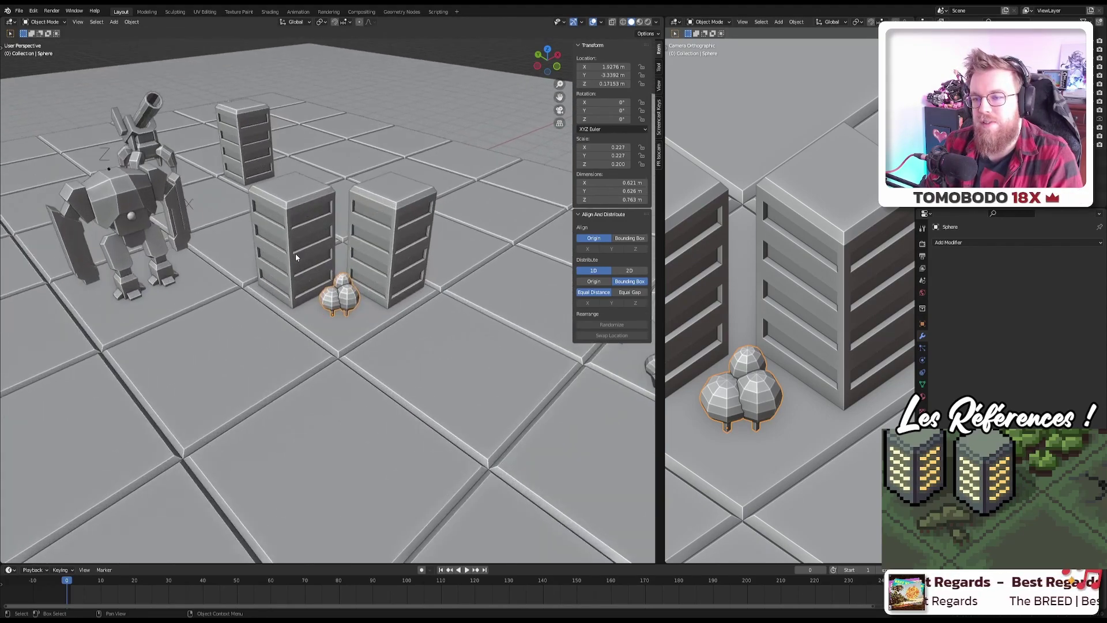
{"action": "scroll", "coordinate": [359, 308], "scroll_direction": "up", "scroll_amount": 2}
{"action": "key", "text": "Tab"}
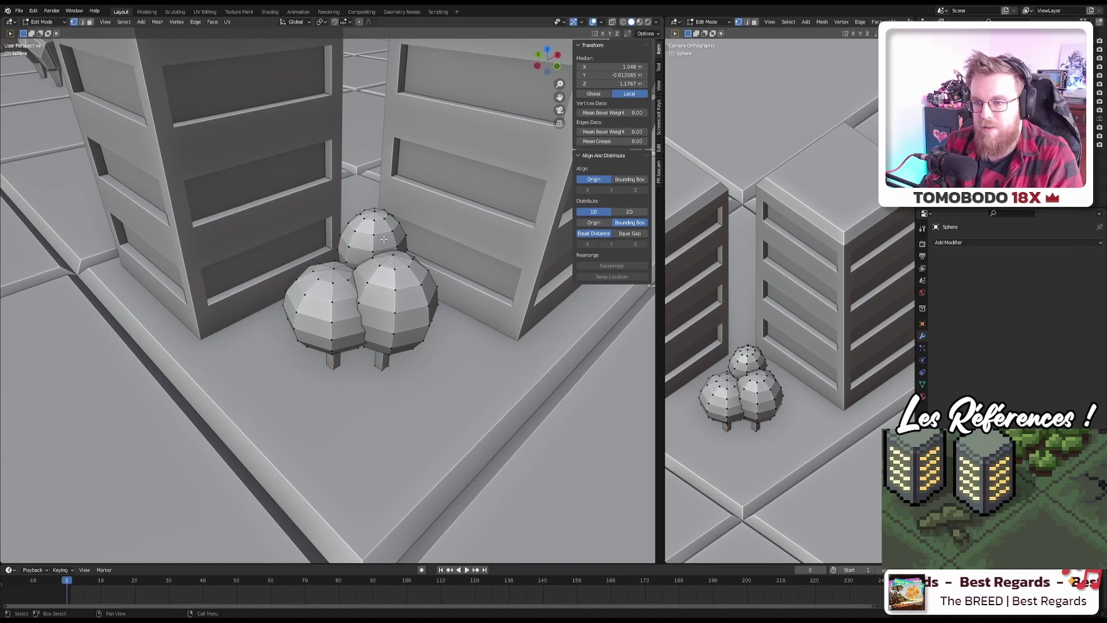
{"action": "key", "text": "Tab"}
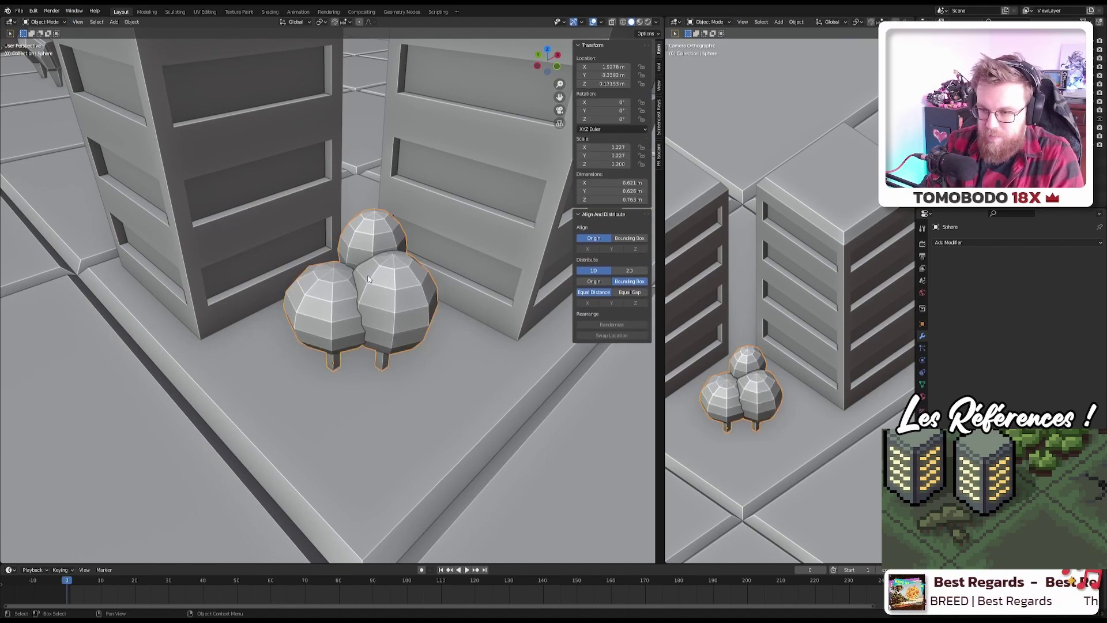
{"action": "key", "text": "KP_7"}
{"action": "key", "text": "shift+d"}
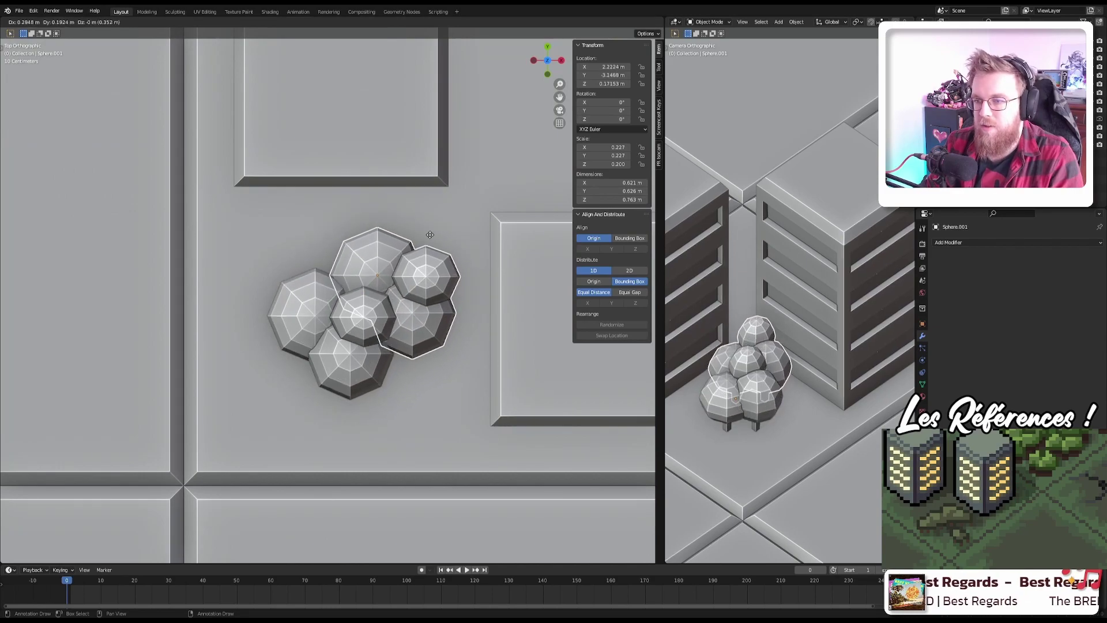
Step: Place the duplicated tree cluster on the ground tile beside the smaller building
{"action": "left_click", "coordinate": [524, 122]}
{"action": "scroll", "coordinate": [523, 122], "scroll_direction": "down", "scroll_amount": 5}
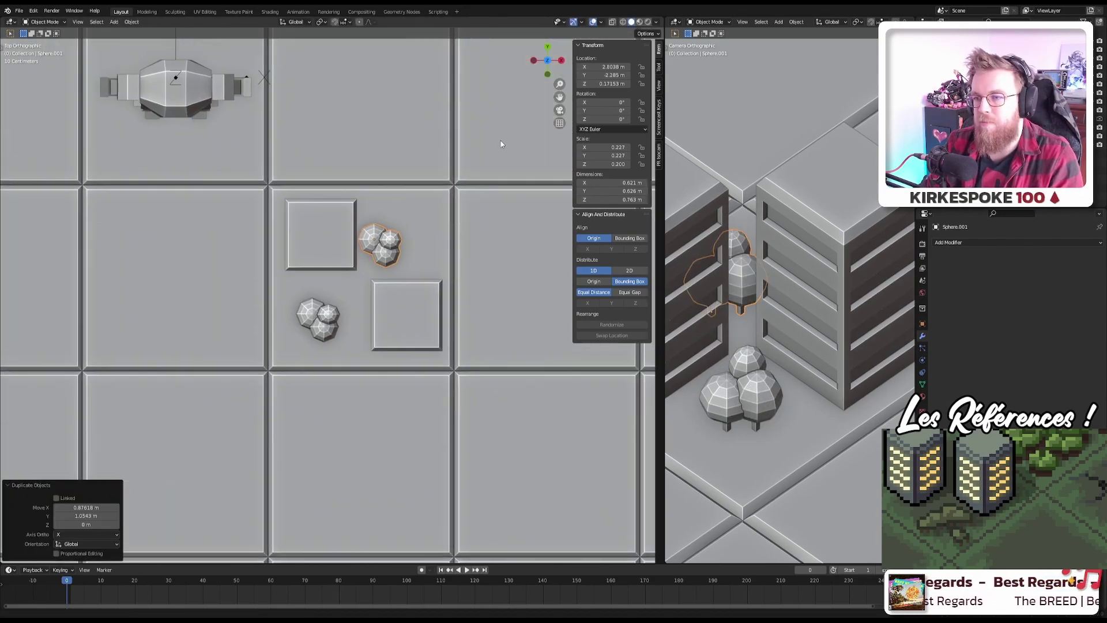
{"action": "key", "text": "g"}
{"action": "left_click", "coordinate": [523, 42]}
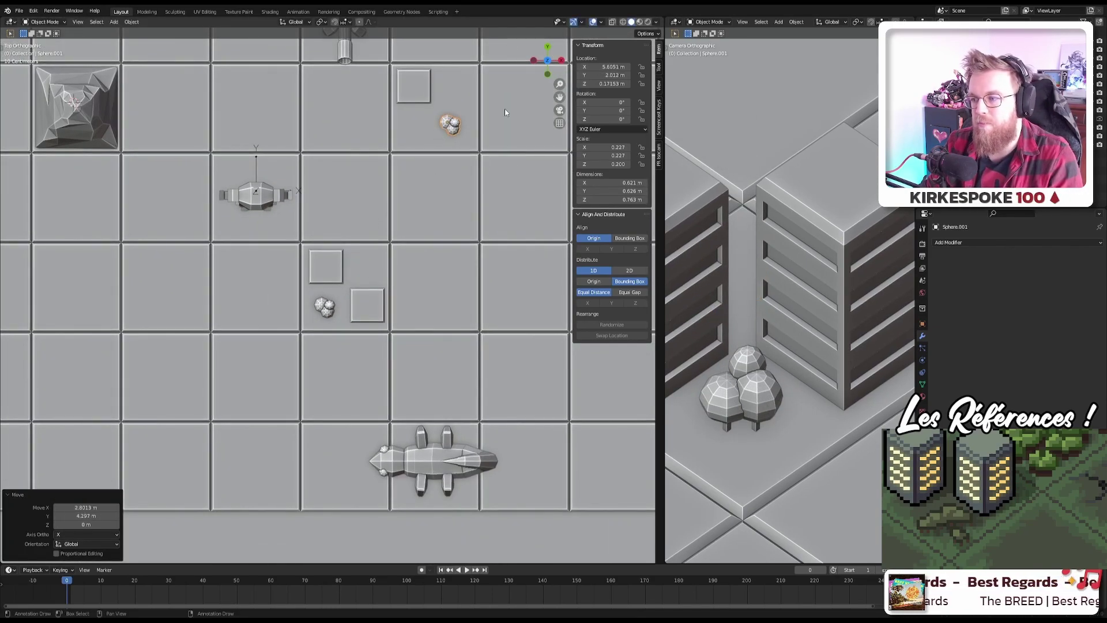
{"action": "scroll", "coordinate": [816, 209], "scroll_direction": "down", "scroll_amount": 3}
{"action": "scroll", "coordinate": [752, 286], "scroll_direction": "up", "scroll_amount": 6}
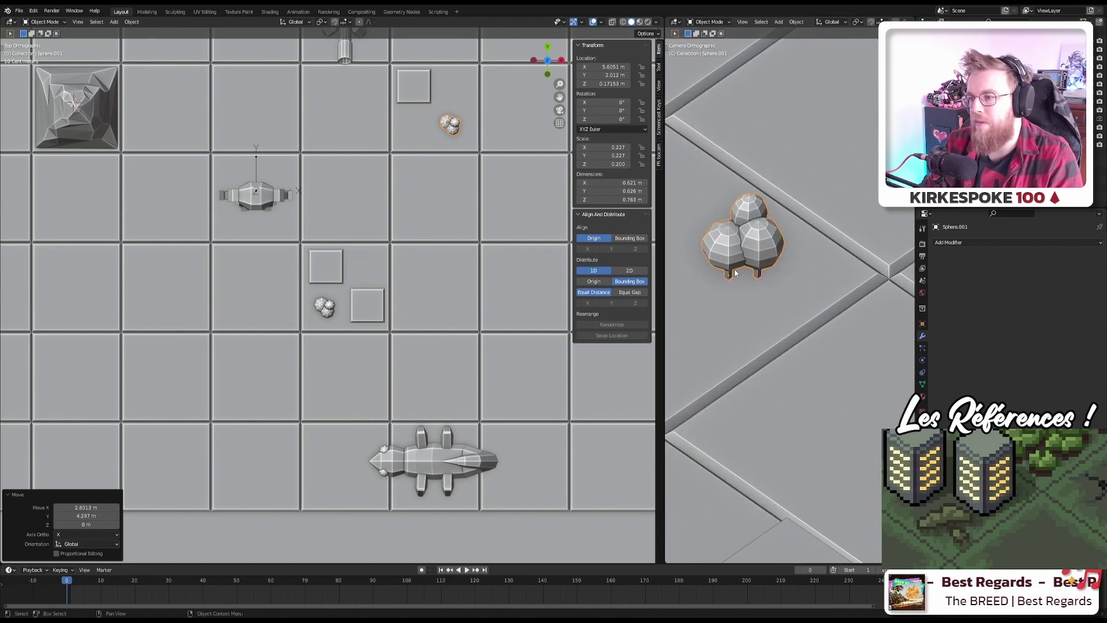
{"action": "scroll", "coordinate": [470, 108], "scroll_direction": "up", "scroll_amount": 5}
{"action": "middle_click_drag", "start_coordinate": [470, 106], "coordinate": [186, 446], "text": "shift"}
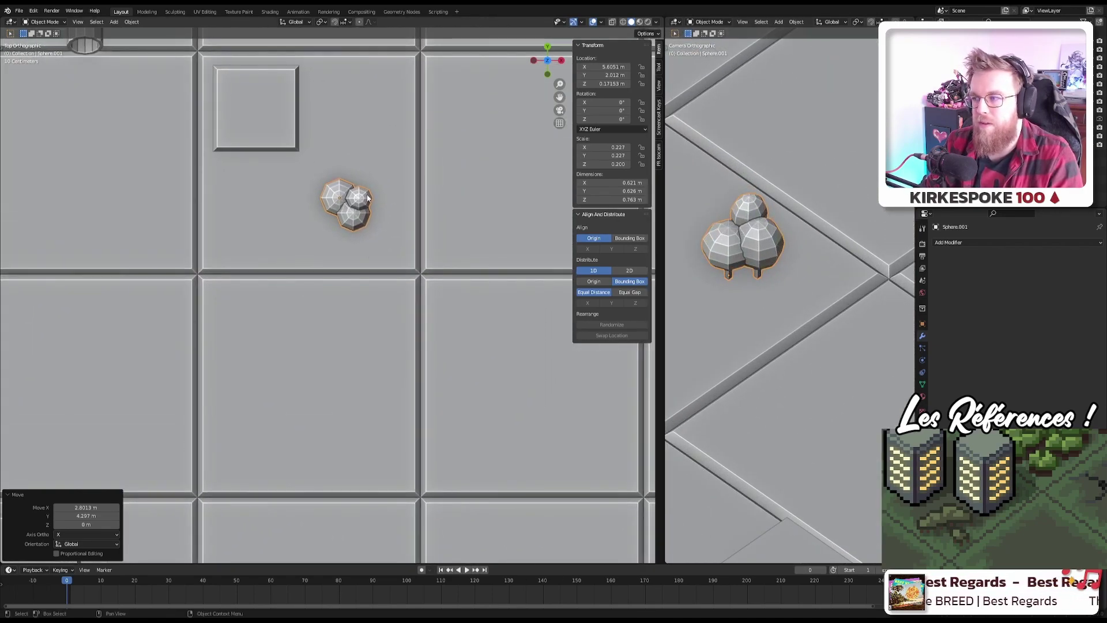
{"action": "middle_click_drag", "start_coordinate": [368, 197], "coordinate": [375, 252], "text": "shift"}
Step: Inspect the copied cluster's mesh in Edit Mode from front, back and top, using X-ray
{"action": "key", "text": "Tab"}
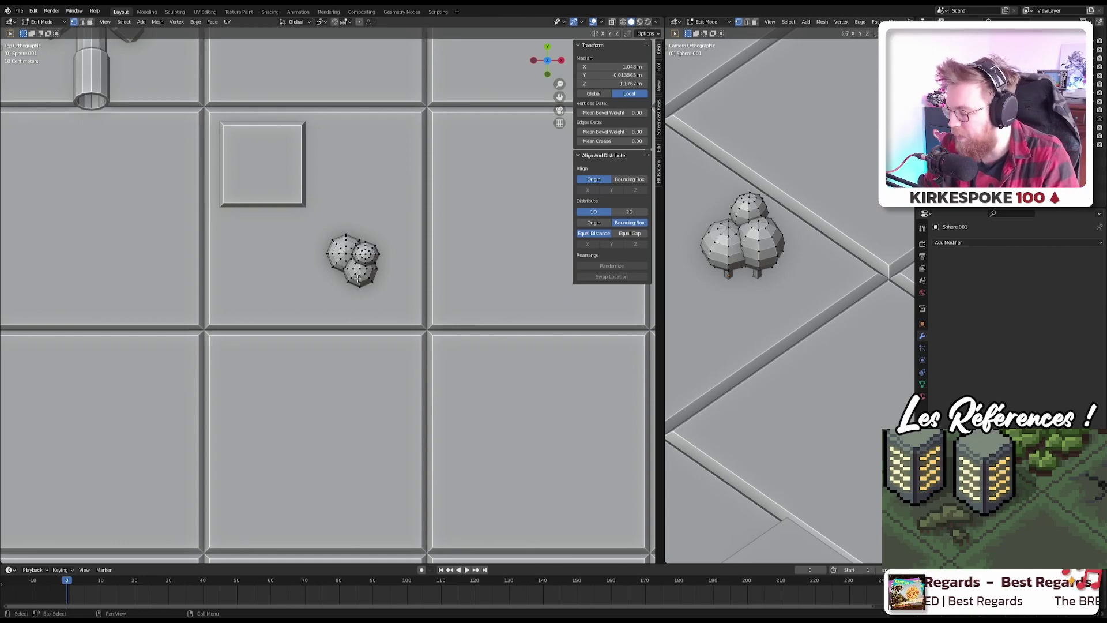
{"action": "key", "text": "KP_1"}
{"action": "key", "text": "alt+z"}
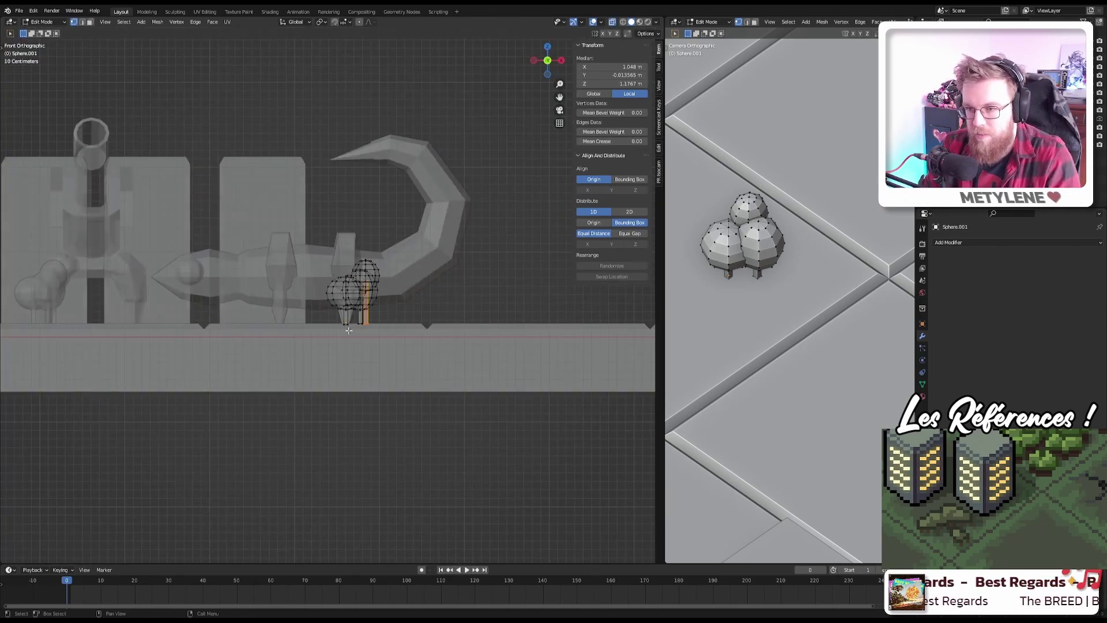
{"action": "scroll", "coordinate": [351, 300], "scroll_direction": "up", "scroll_amount": 2}
{"action": "scroll", "coordinate": [346, 322], "scroll_direction": "down", "scroll_amount": 1}
{"action": "key", "text": "ctrl+KP_1"}
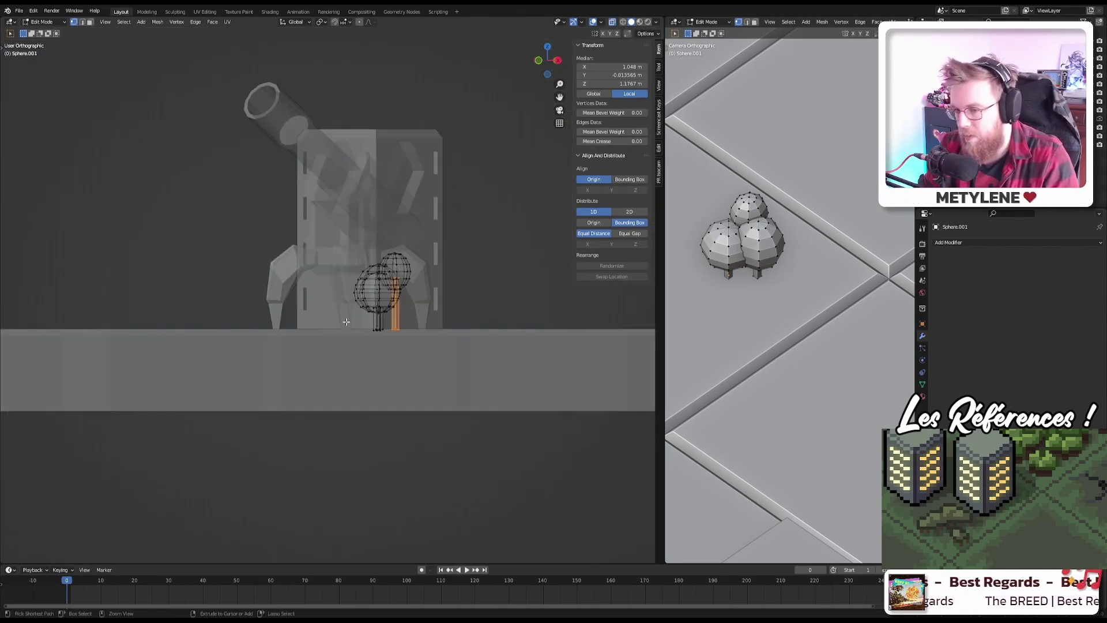
{"action": "scroll", "coordinate": [335, 311], "scroll_direction": "up", "scroll_amount": 1}
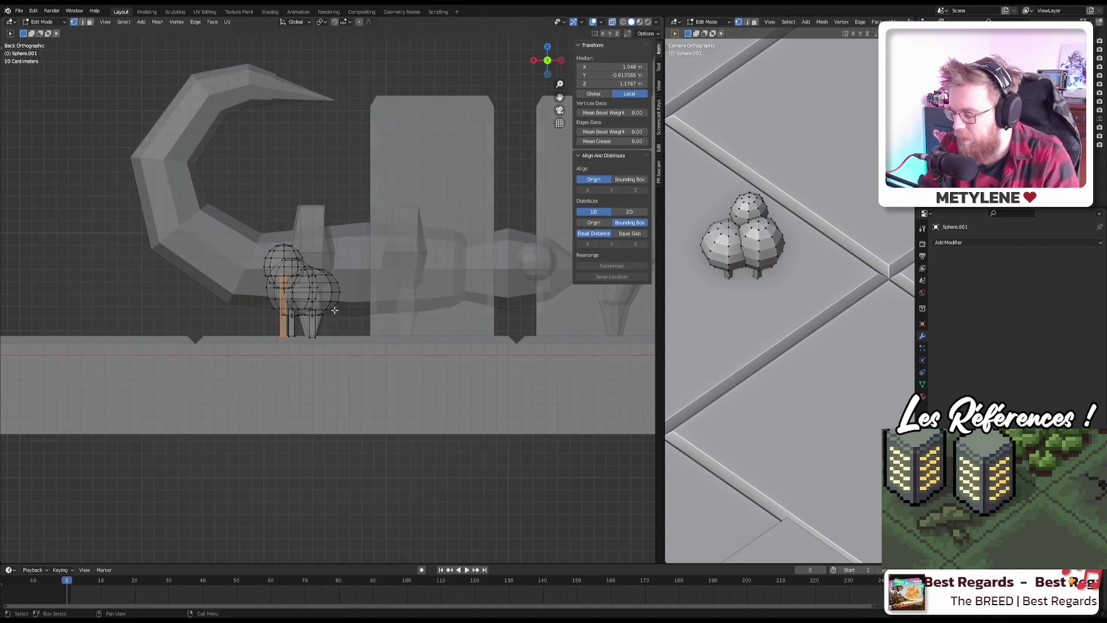
{"action": "key", "text": "KP_1"}
{"action": "key", "text": "alt+z"}
{"action": "key", "text": "KP_6"}
{"action": "key", "text": "ctrl+KP_1"}
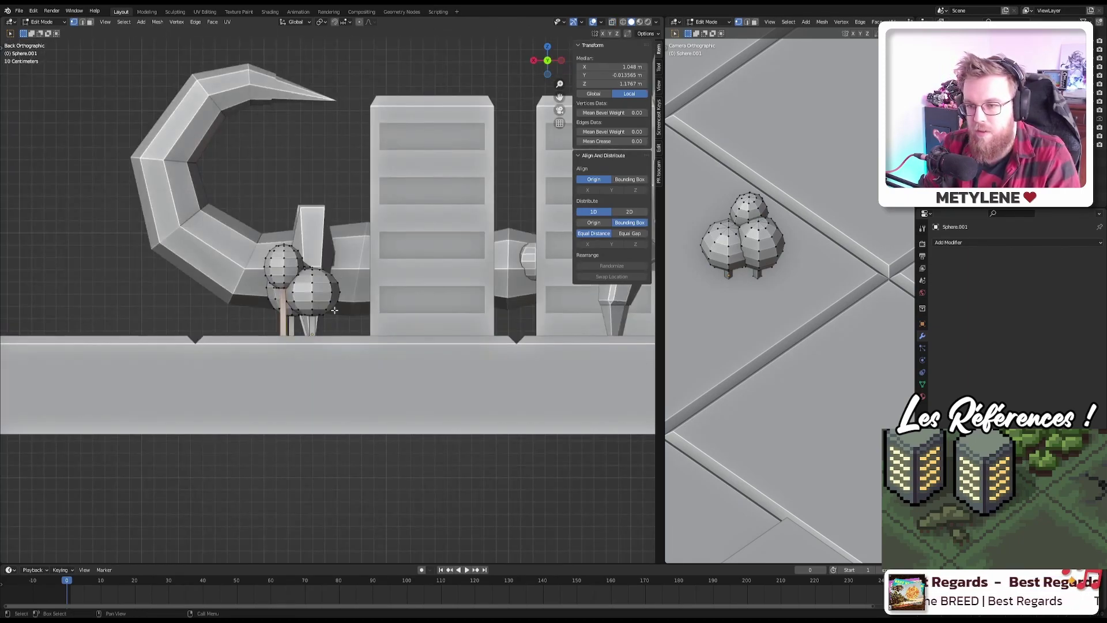
{"action": "scroll", "coordinate": [335, 310], "scroll_direction": "up", "scroll_amount": 3}
{"action": "key", "text": "KP_7"}
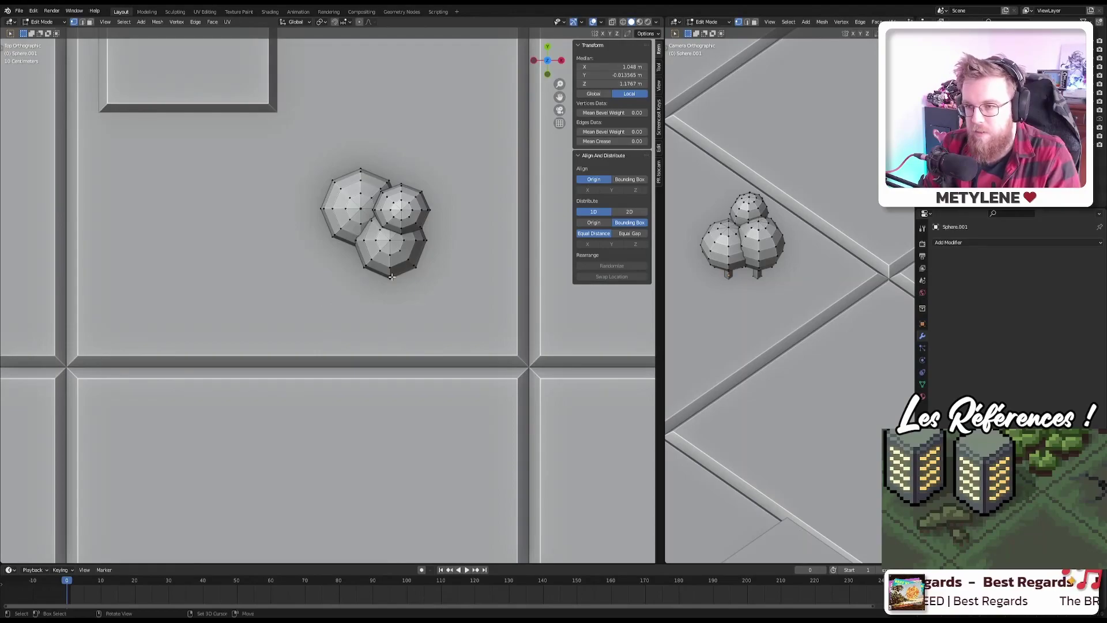
Step: Select one whole tree of the copied cluster
{"action": "middle_click_drag", "start_coordinate": [334, 310], "coordinate": [463, 287]}
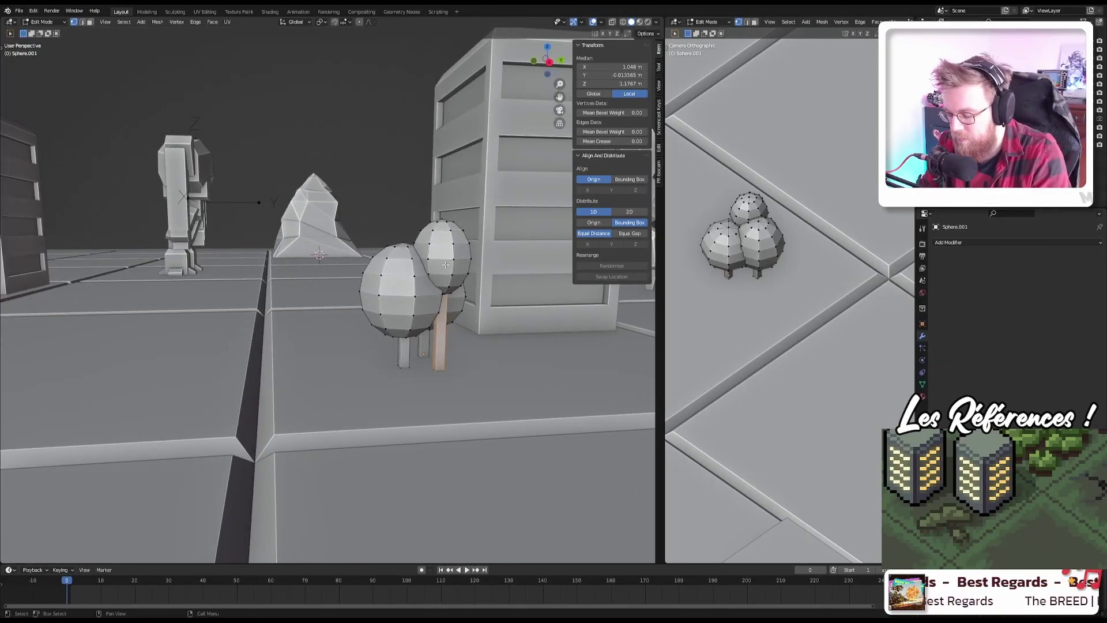
{"action": "key", "text": "l"}
{"action": "key", "text": "KP_7"}
{"action": "scroll", "coordinate": [431, 226], "scroll_direction": "down", "scroll_amount": 3}
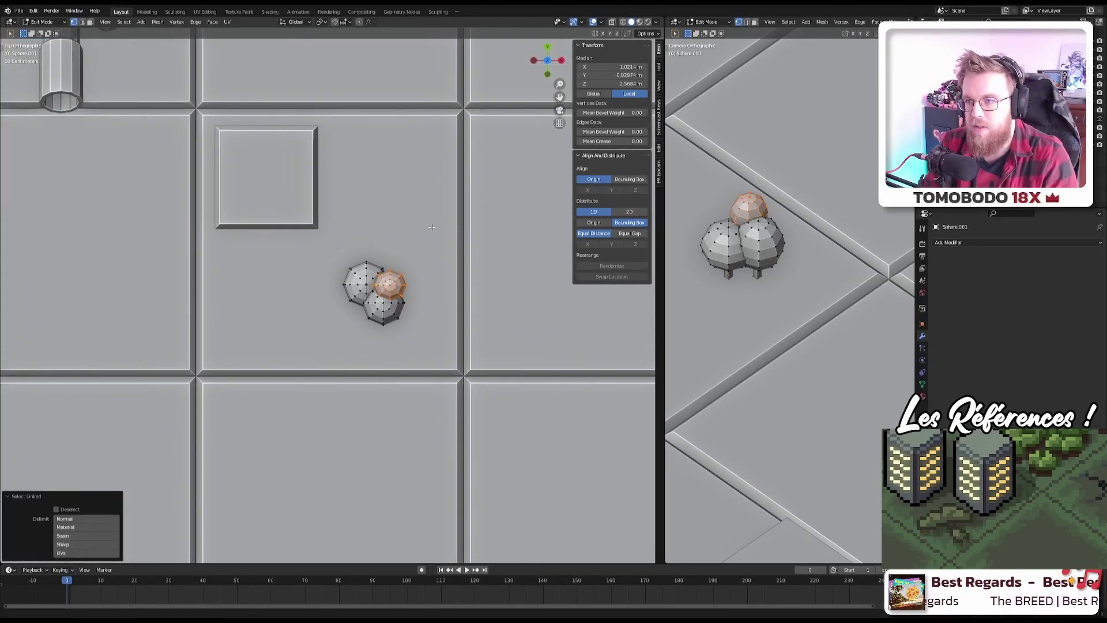
Step: Move the selected tree out of the cluster toward the square building
{"action": "key", "text": "g"}
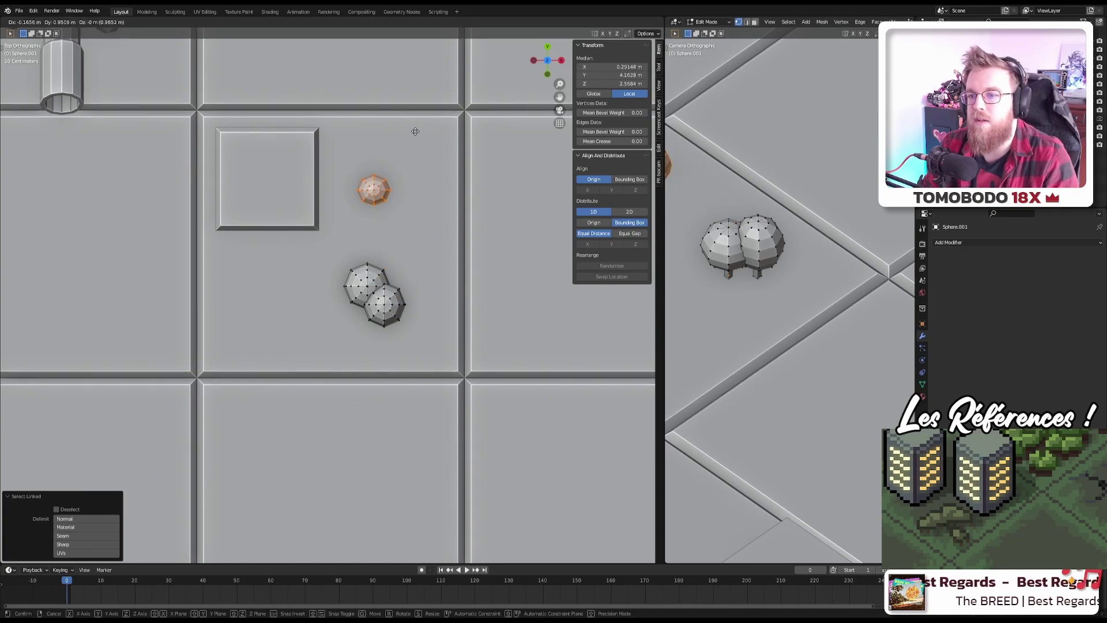
{"action": "left_click", "coordinate": [415, 131]}
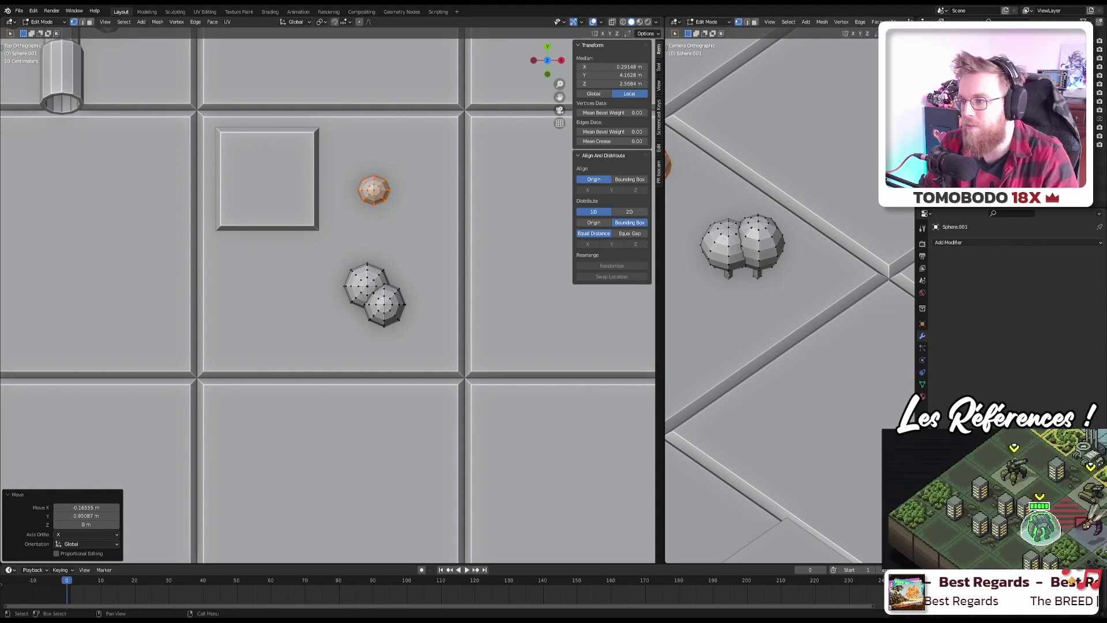
{"action": "middle_click_drag", "start_coordinate": [671, 168], "coordinate": [702, 183], "text": "shift"}
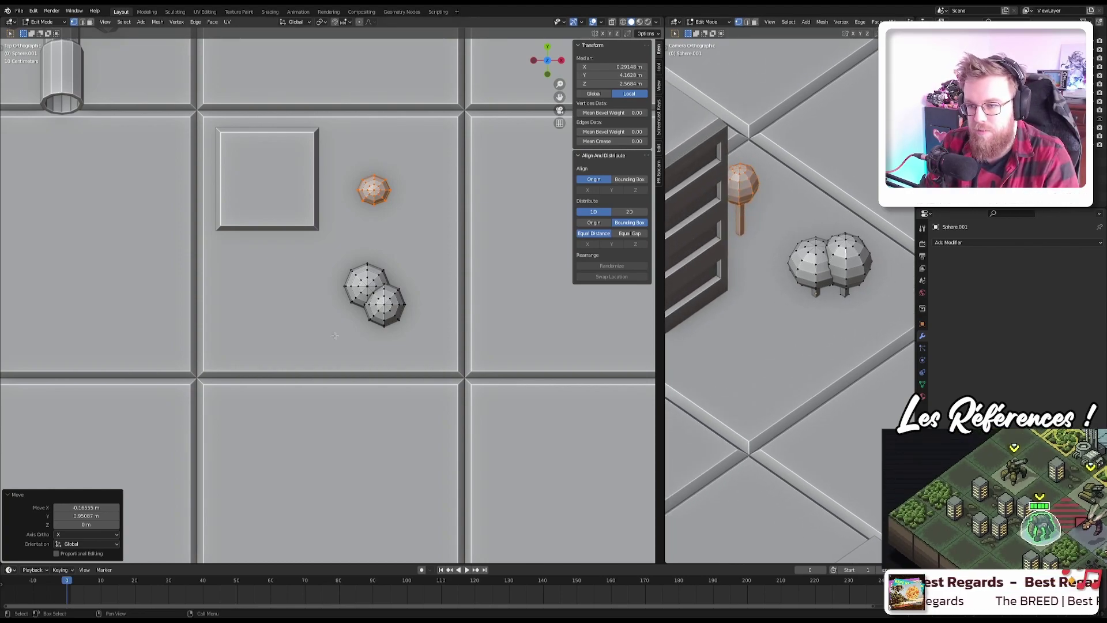
{"action": "middle_click_drag", "start_coordinate": [335, 335], "coordinate": [360, 276]}
Step: Select the left tree and move it to the lower left of the others
{"action": "key", "text": "alt+a"}
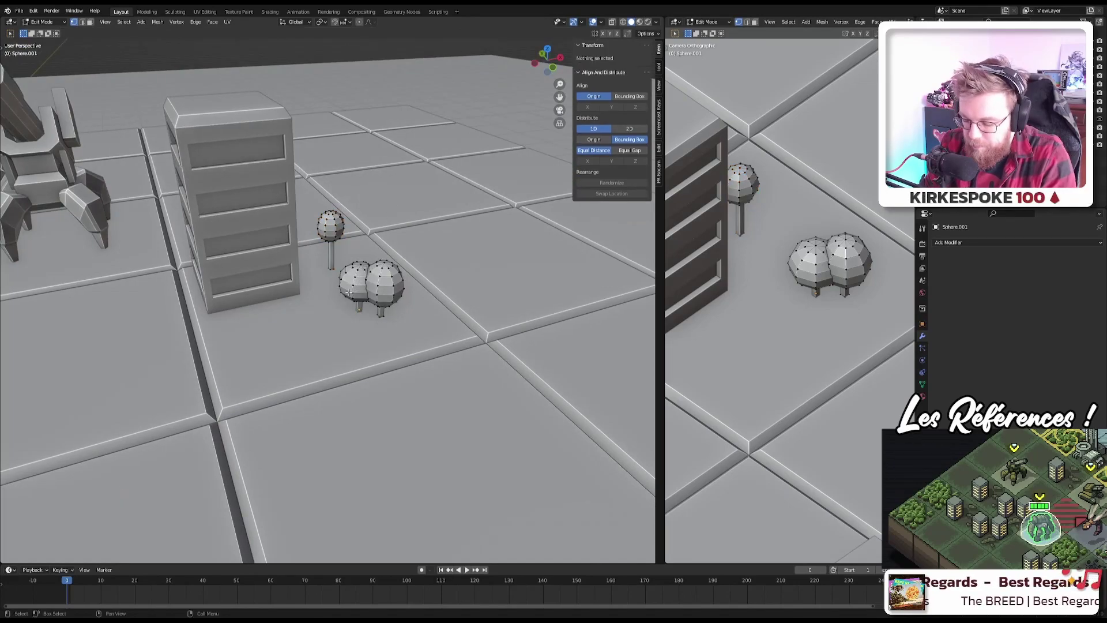
{"action": "key", "text": "l"}
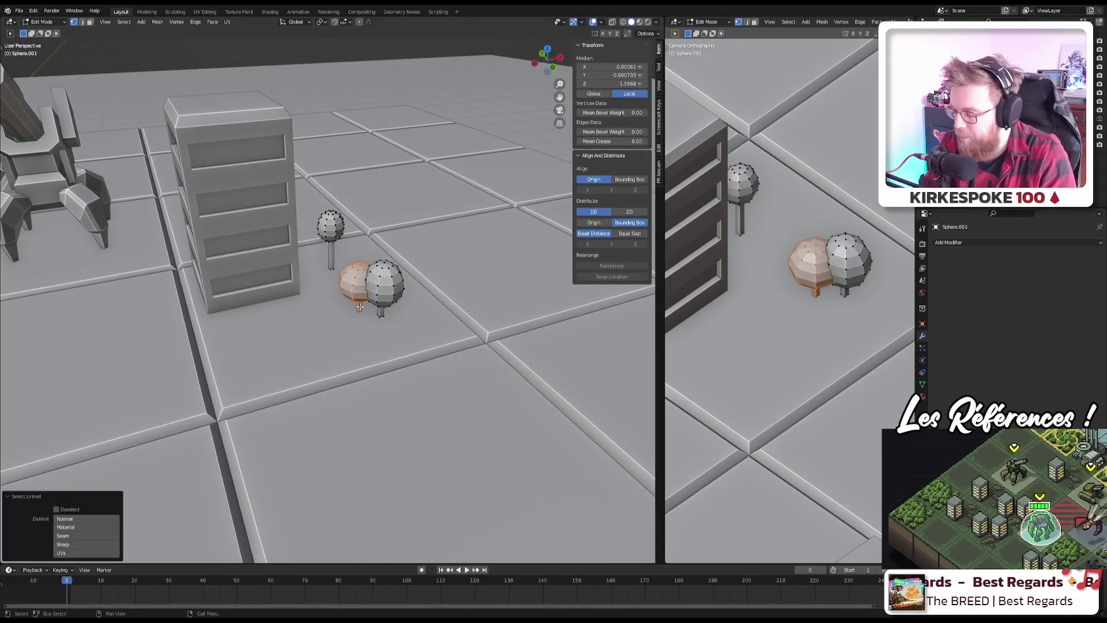
{"action": "key", "text": "KP_7"}
{"action": "key", "text": "g"}
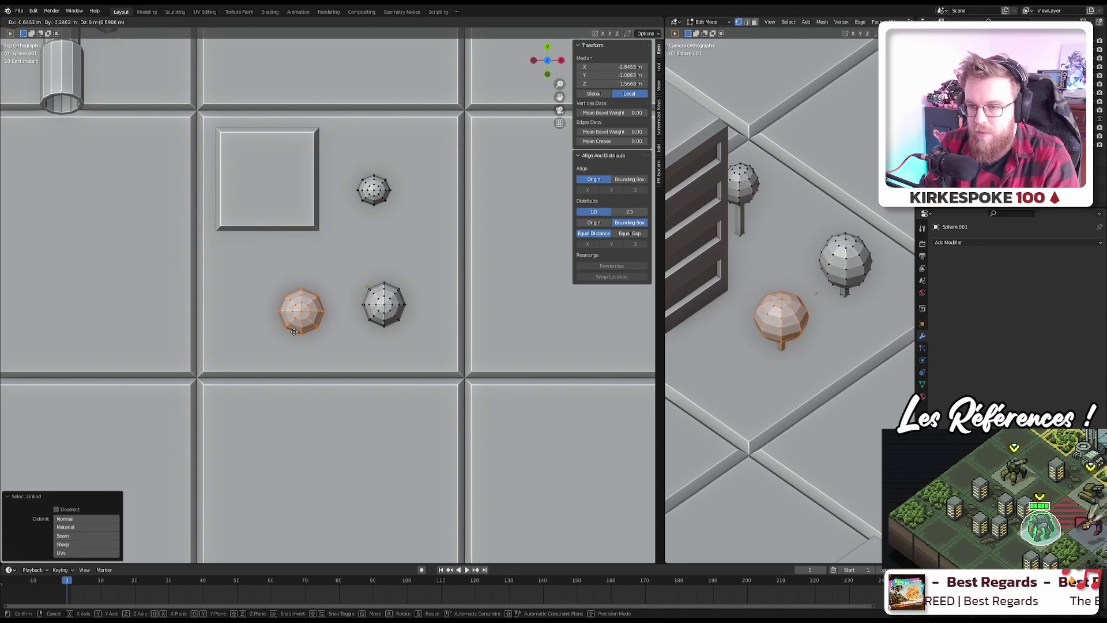
{"action": "left_click", "coordinate": [278, 345]}
Step: Select the whole right-hand tree and place it between the other two
{"action": "middle_click_drag", "start_coordinate": [400, 336], "coordinate": [399, 269]}
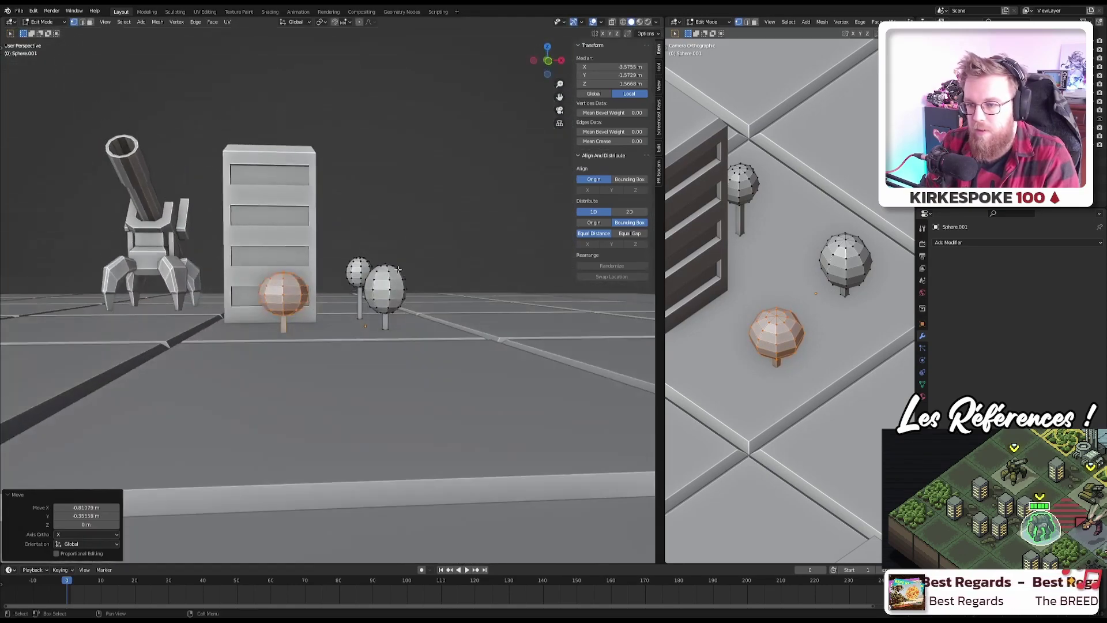
{"action": "left_click", "coordinate": [386, 326]}
{"action": "key", "text": "ctrl+l"}
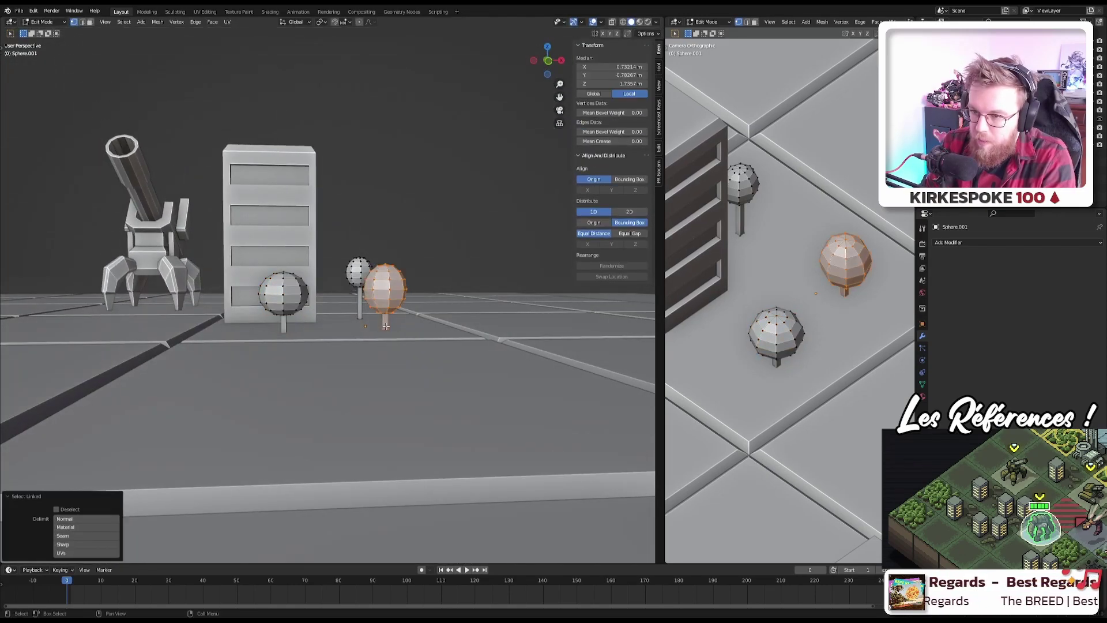
{"action": "key", "text": "KP_7"}
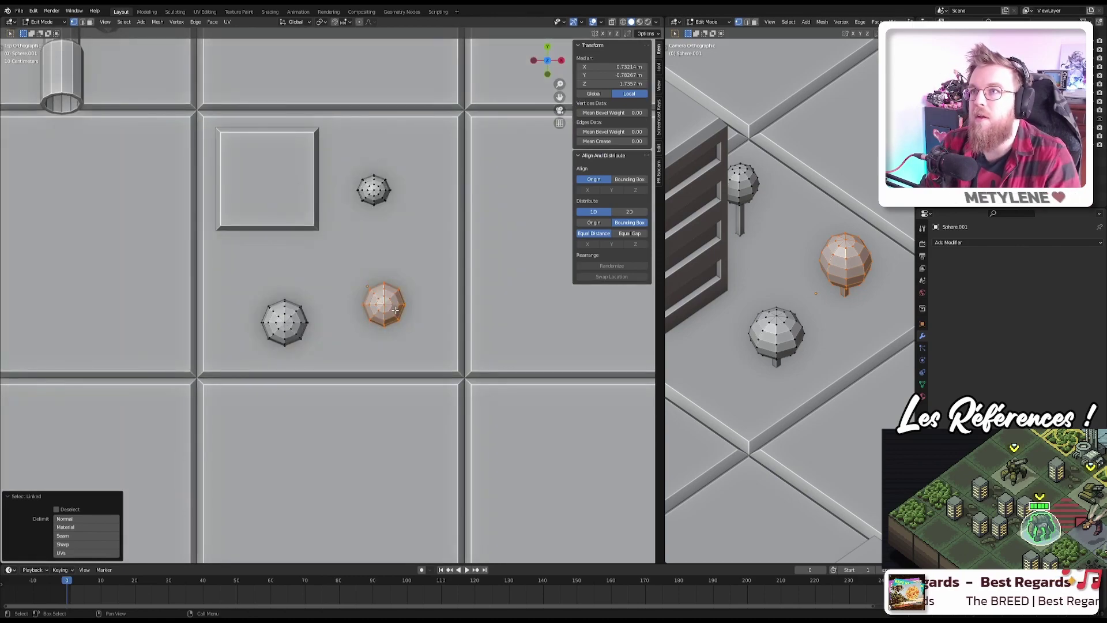
{"action": "key", "text": "g"}
{"action": "left_click", "coordinate": [378, 268]}
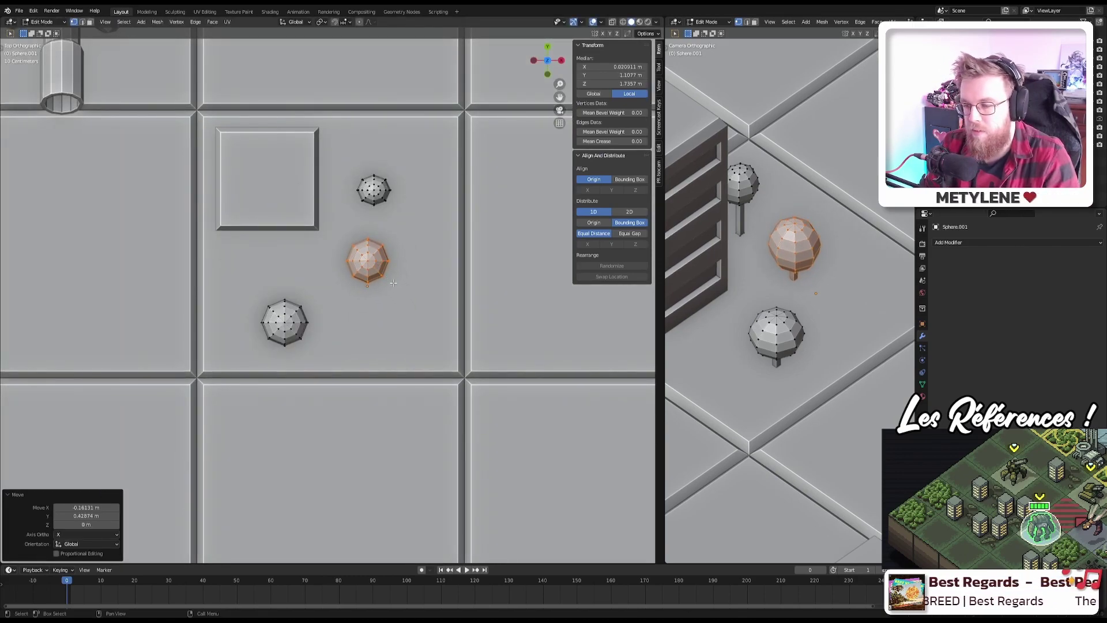
{"action": "key", "text": "KP_1"}
{"action": "key", "text": "KP_3"}
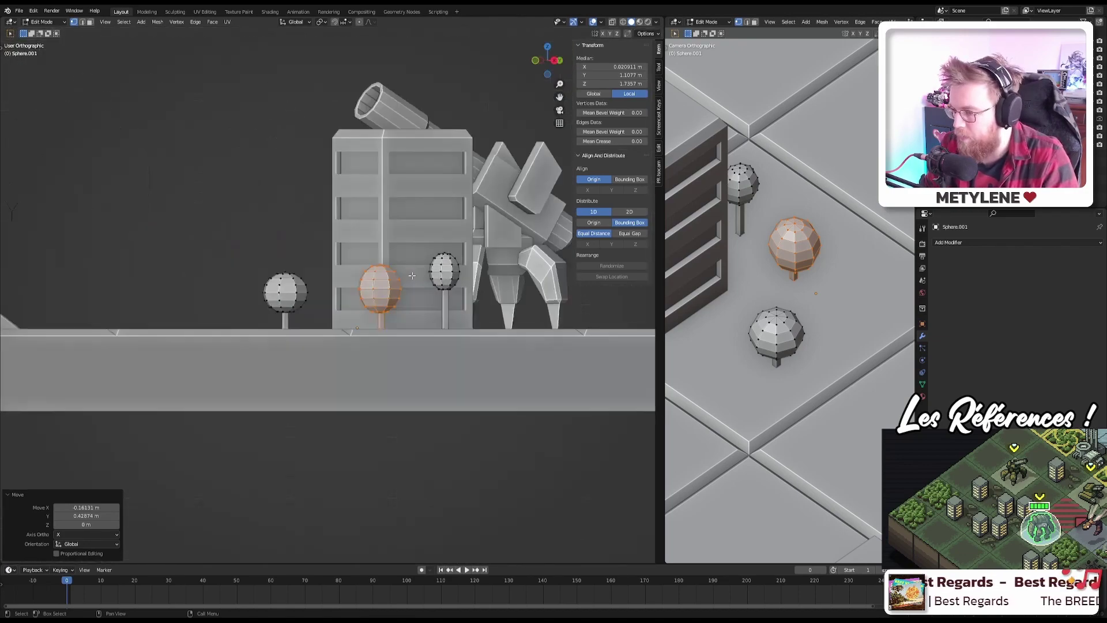
{"action": "scroll", "coordinate": [413, 307], "scroll_direction": "up", "scroll_amount": 5}
{"action": "middle_click_drag", "start_coordinate": [413, 308], "coordinate": [363, 289], "text": "shift"}
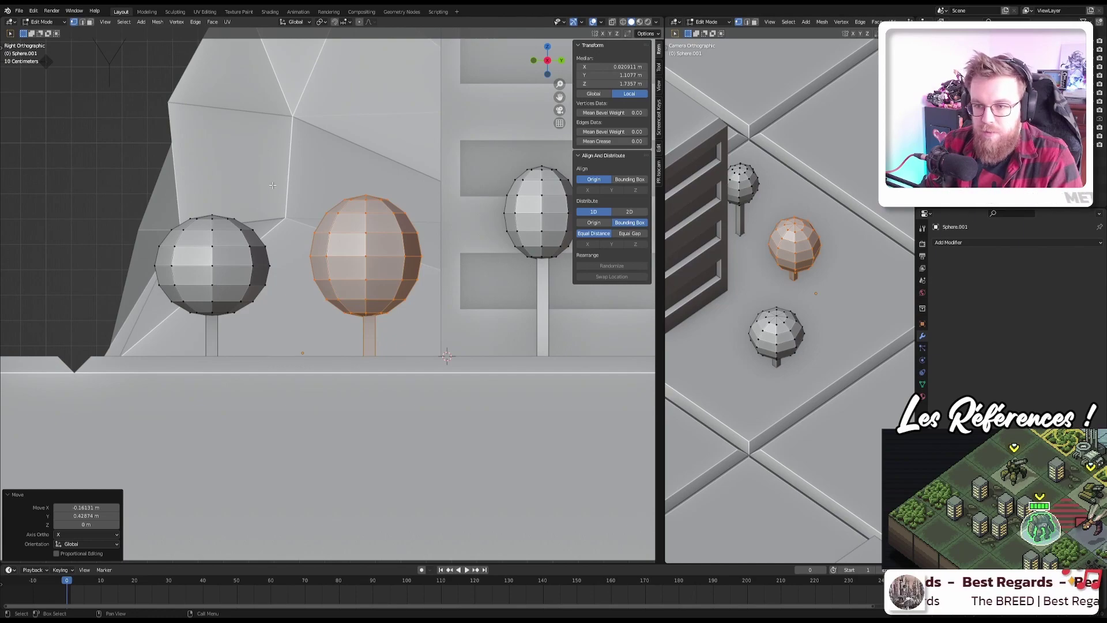
Step: Duplicate the left tree and shrink the copy into a smaller tree
{"action": "key", "text": "alt+a"}
{"action": "key", "text": "l"}
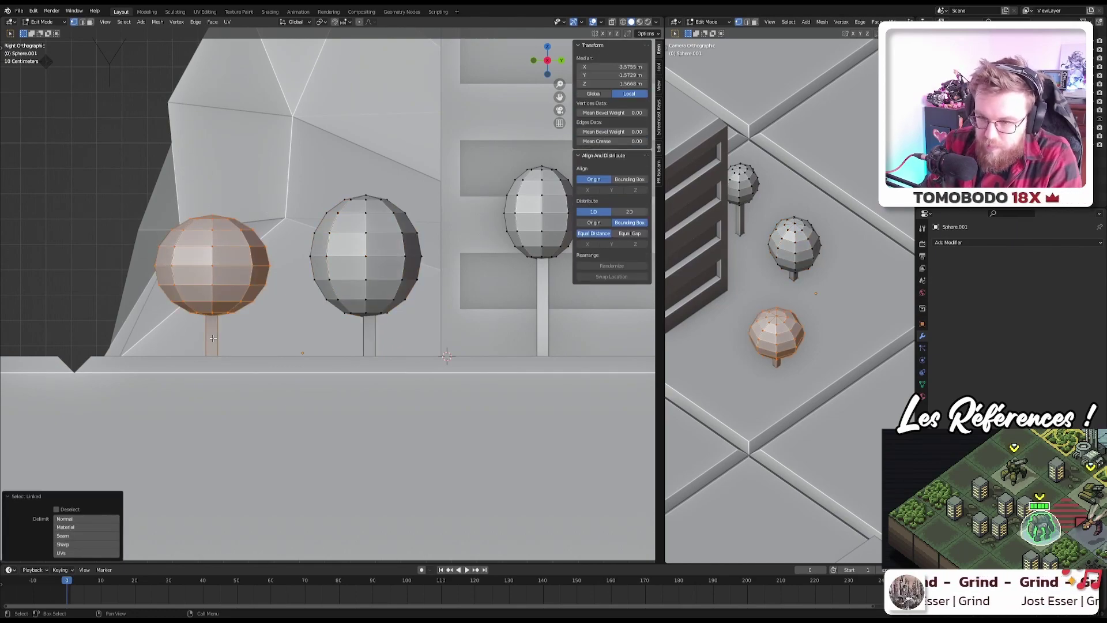
{"action": "key", "text": "3"}
{"action": "key", "text": "shift+d"}
{"action": "left_click", "coordinate": [271, 329]}
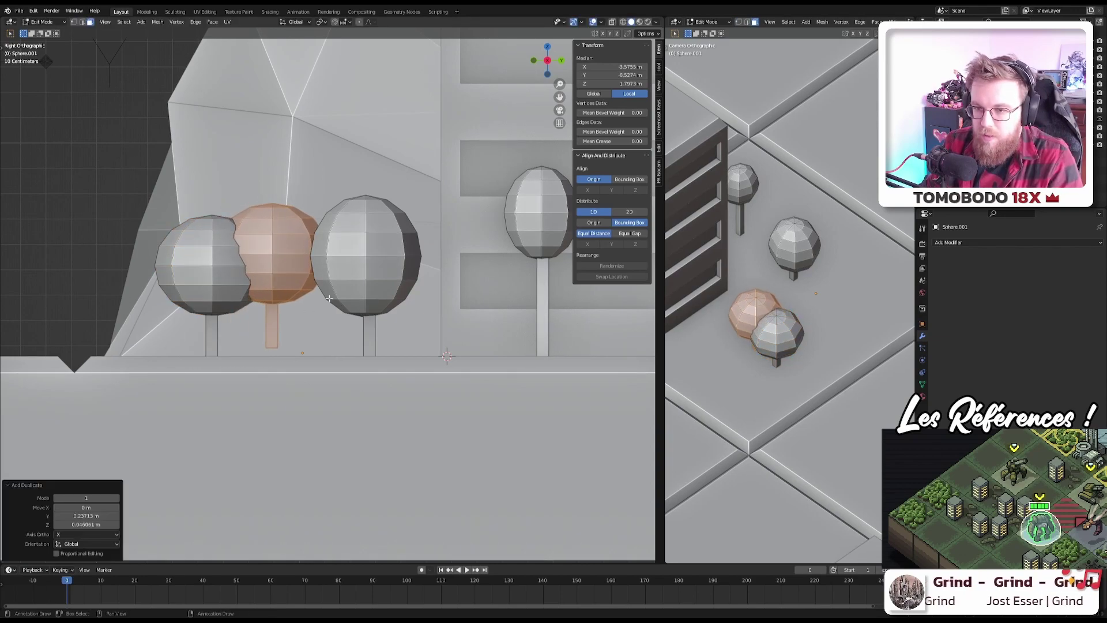
{"action": "key", "text": "s"}
{"action": "left_click", "coordinate": [289, 323]}
{"action": "key", "text": "g"}
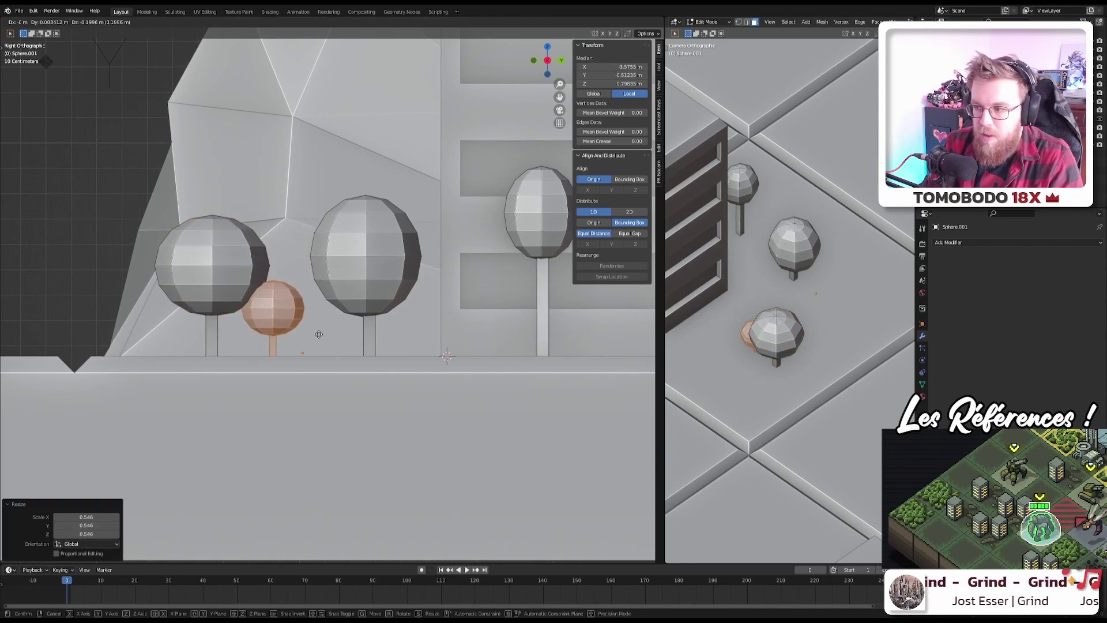
{"action": "left_click", "coordinate": [339, 329]}
Step: Set the small tree beside the lower-left tree, then start another copy of it
{"action": "key", "text": "KP_7"}
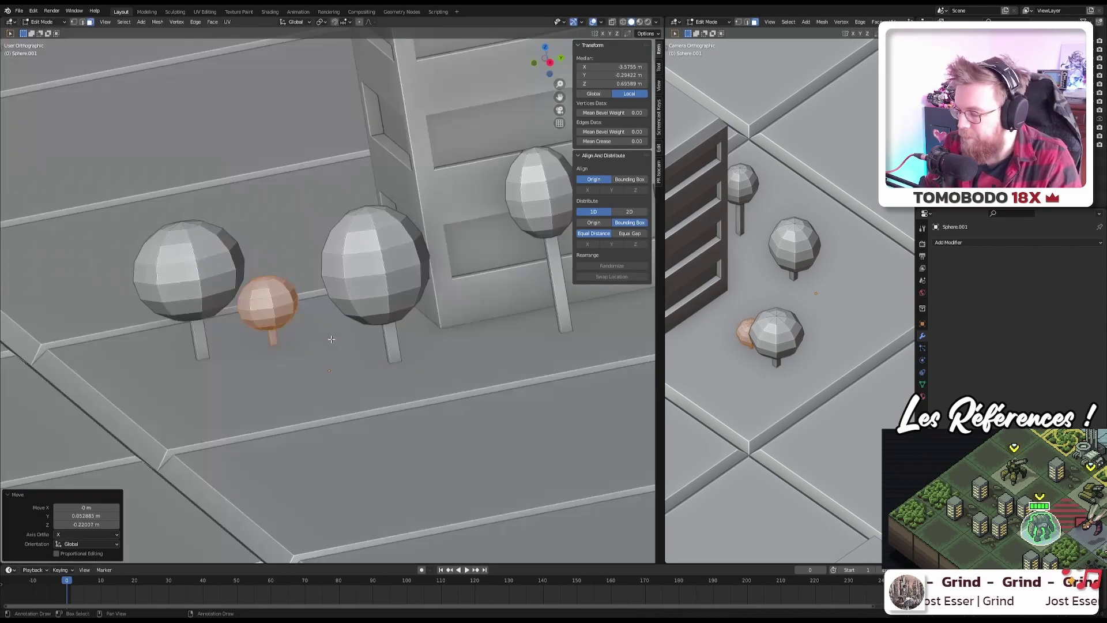
{"action": "key", "text": "g"}
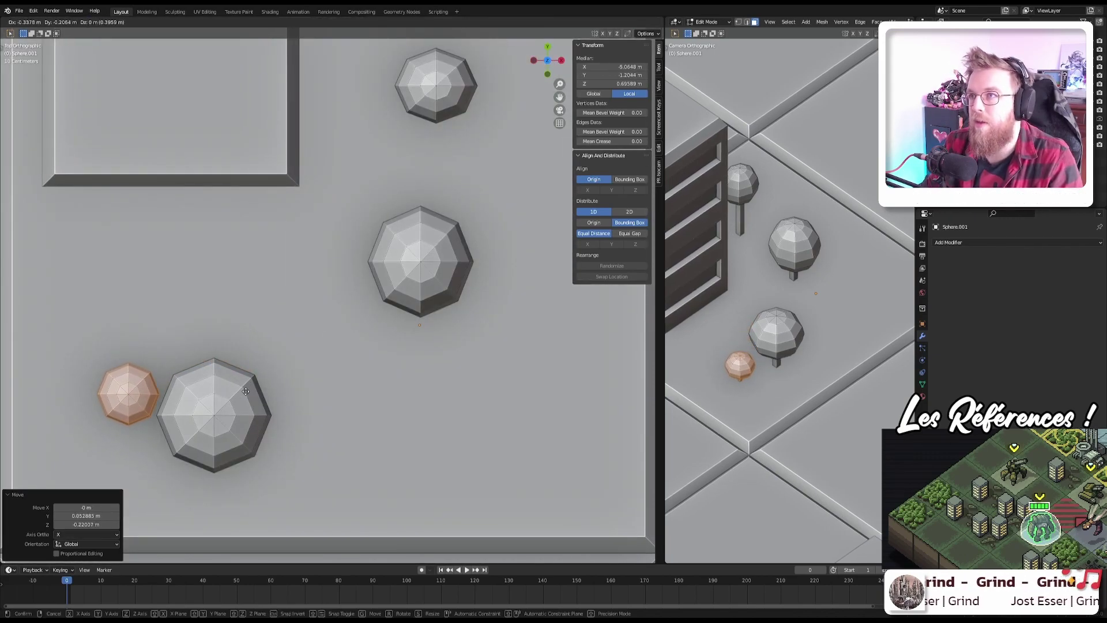
{"action": "left_click", "coordinate": [268, 430]}
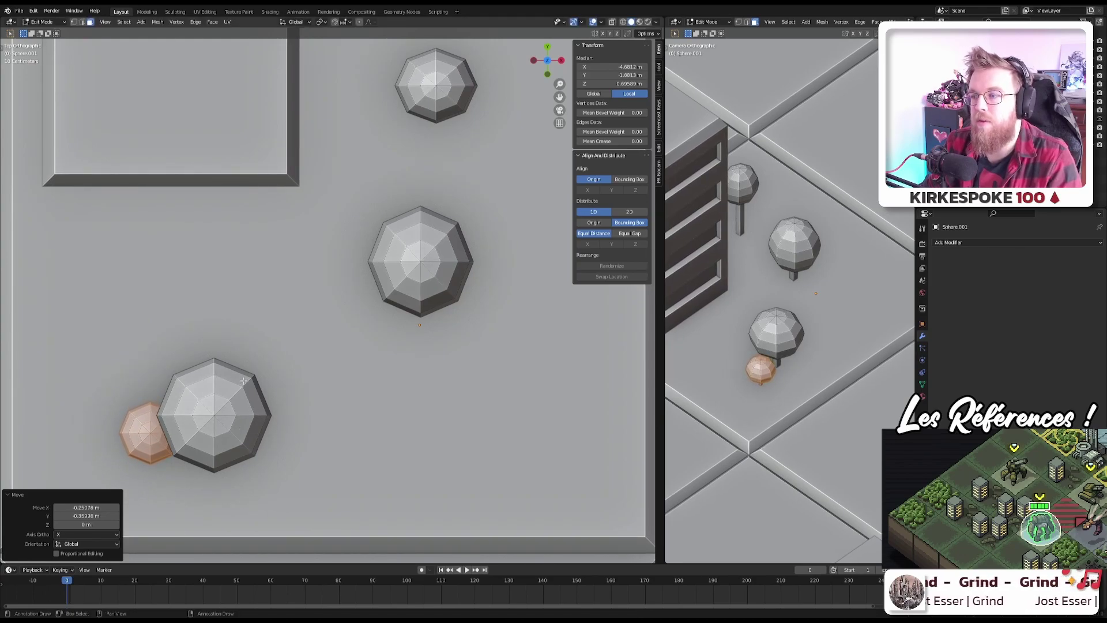
{"action": "middle_click_drag", "start_coordinate": [239, 387], "coordinate": [264, 293]}
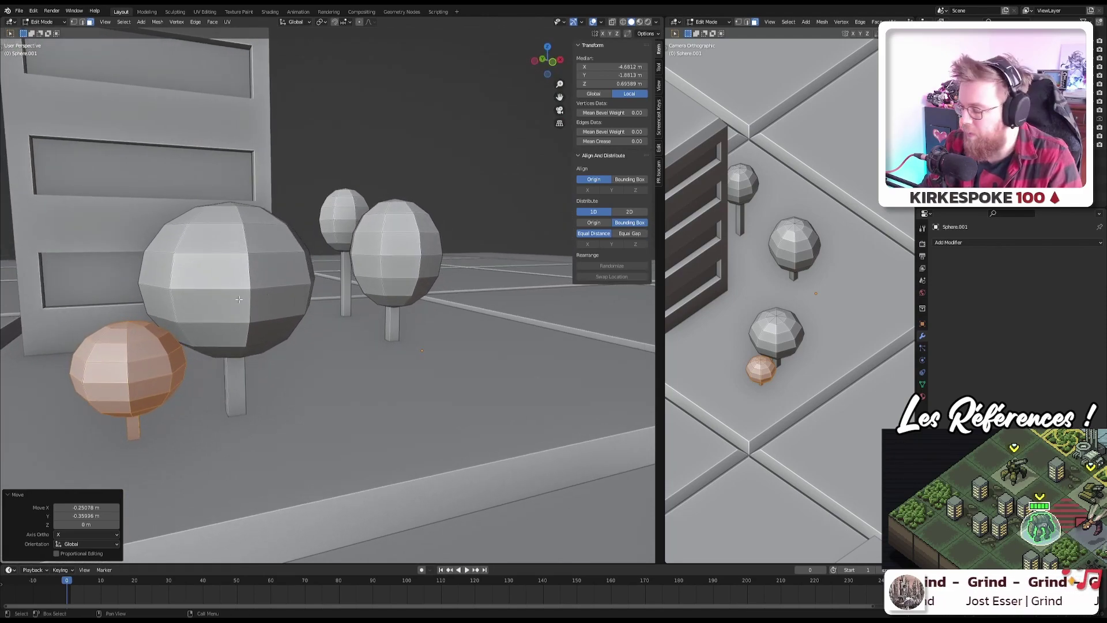
{"action": "key", "text": "KP_7"}
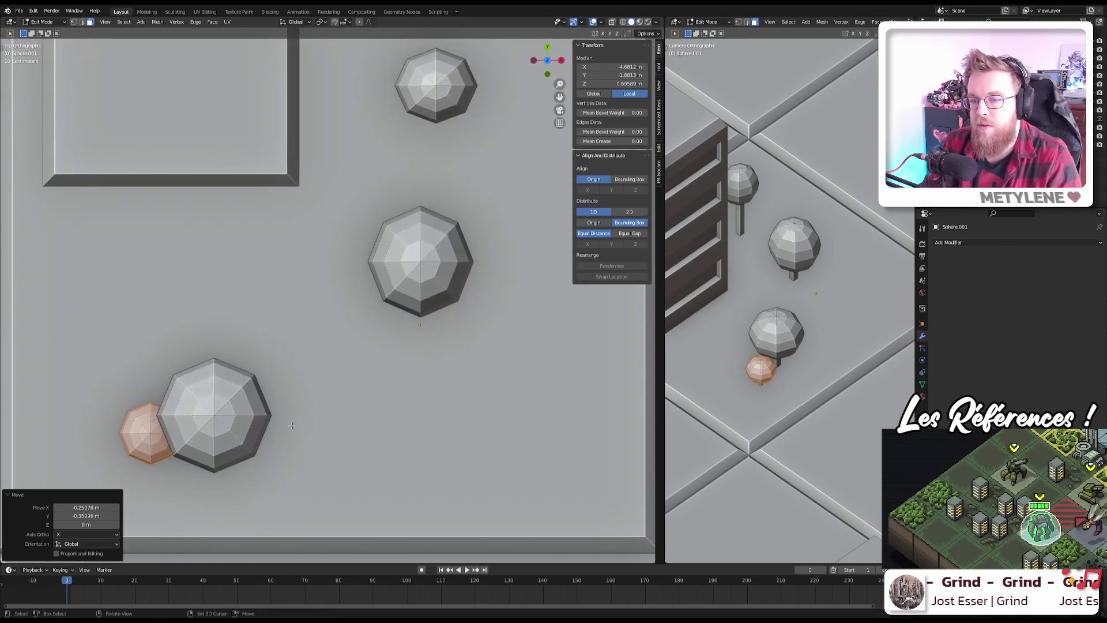
{"action": "key", "text": "g"}
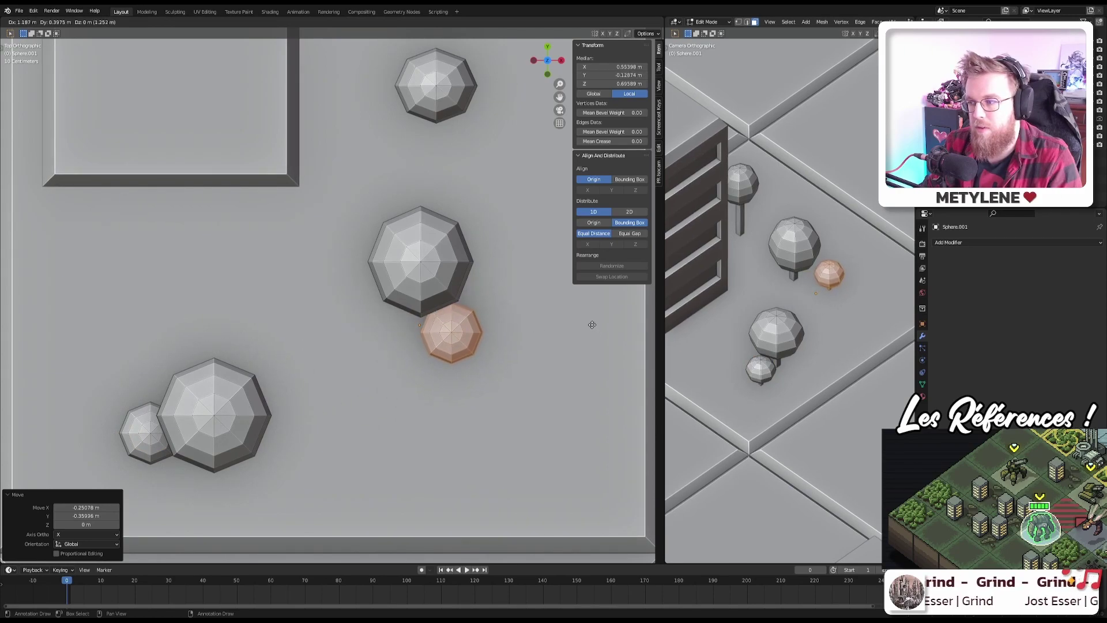
Step: Drop the small tree copy beside the middle tree and select the top tree with its trunk
{"action": "left_click", "coordinate": [584, 324]}
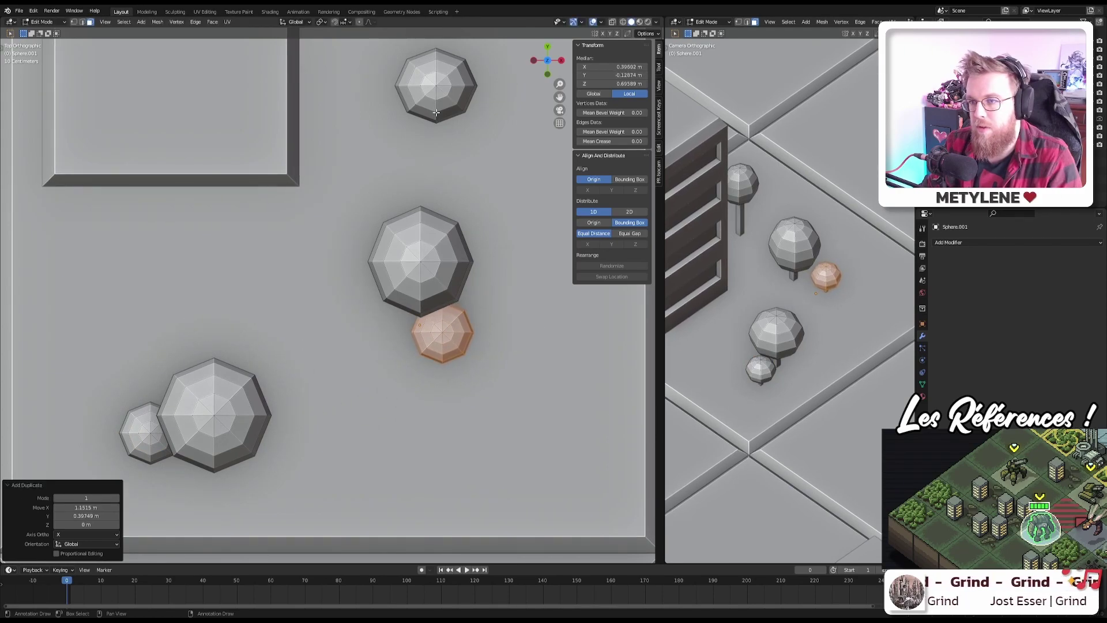
{"action": "left_click_drag", "start_coordinate": [497, 153], "coordinate": [389, 33]}
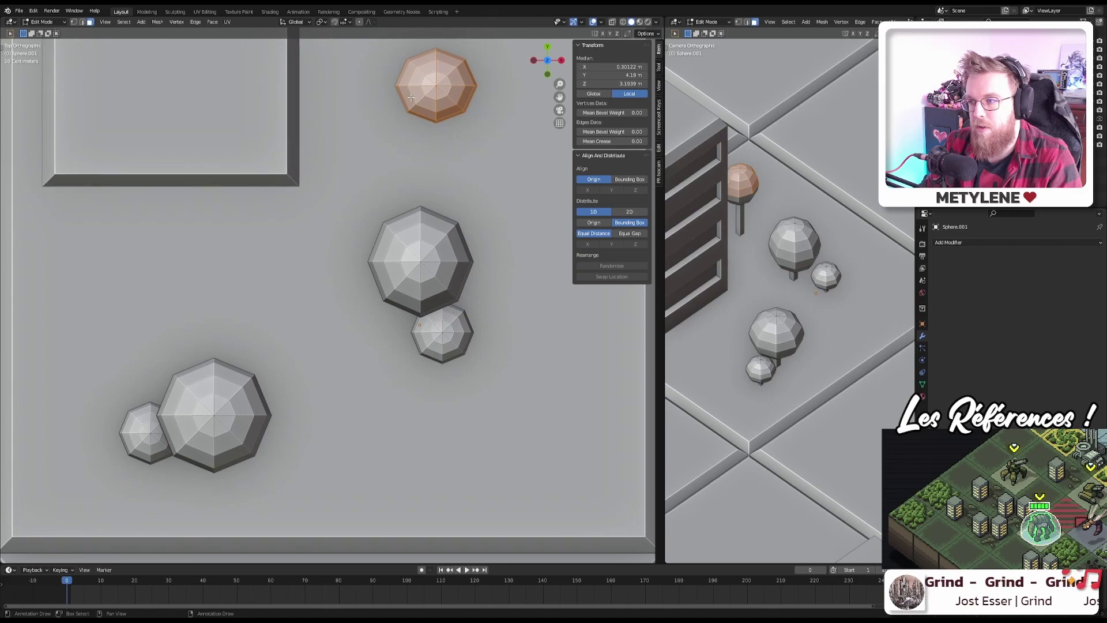
{"action": "key", "text": "alt+z"}
{"action": "left_click_drag", "start_coordinate": [483, 135], "coordinate": [370, 34]}
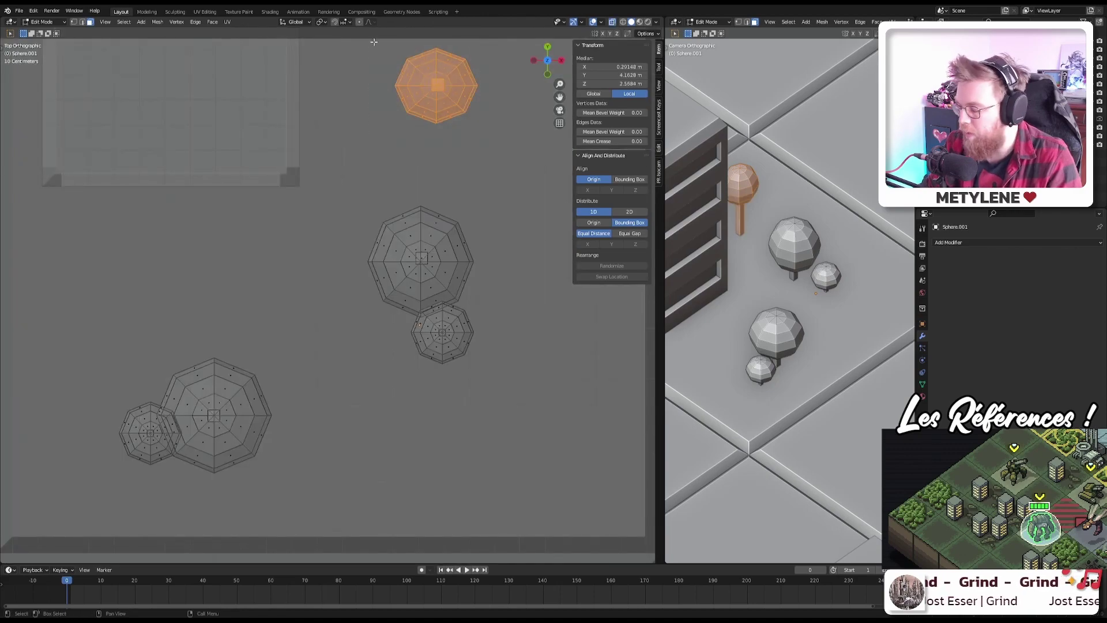
{"action": "key", "text": "alt+z"}
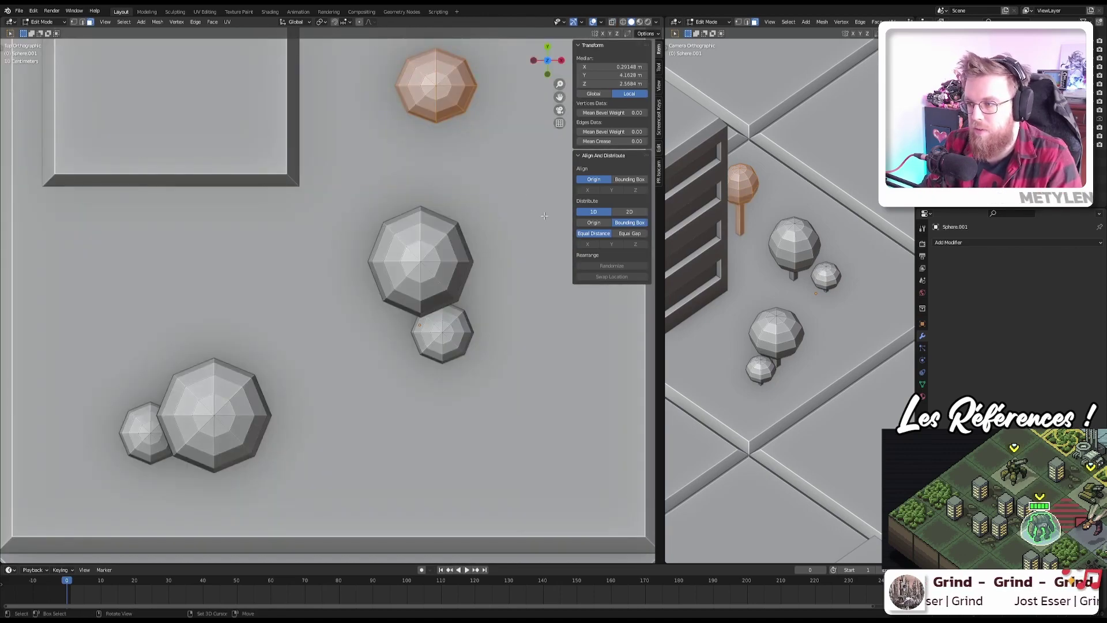
Step: Duplicate the top tree and place the copy right of the middle trees
{"action": "key", "text": "shift+d"}
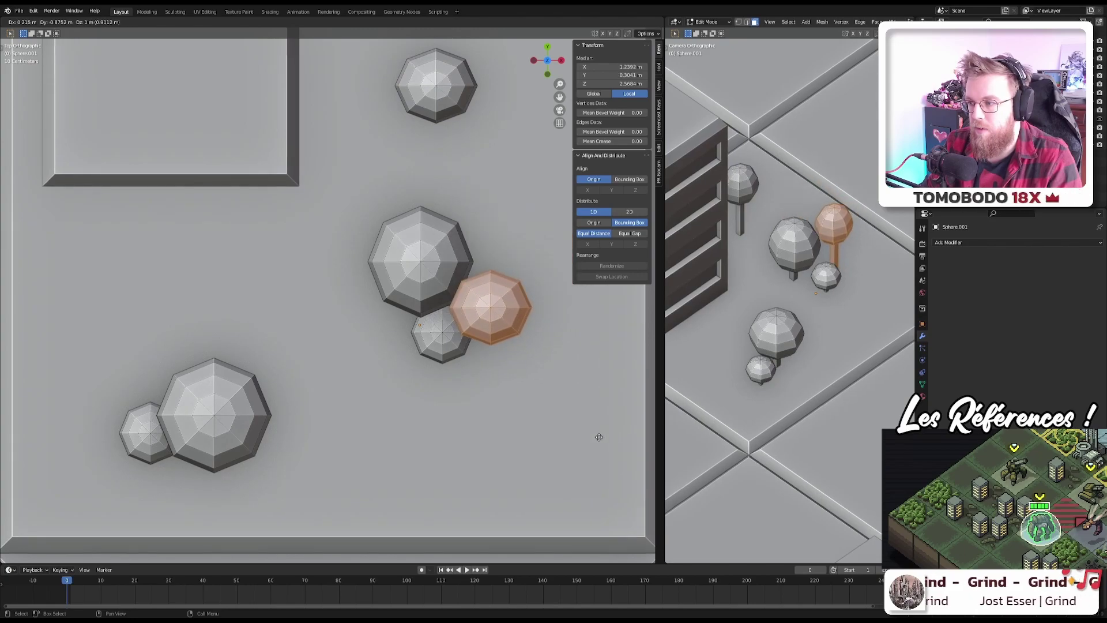
{"action": "left_click", "coordinate": [508, 392]}
{"action": "middle_click_drag", "start_coordinate": [358, 390], "coordinate": [357, 319]}
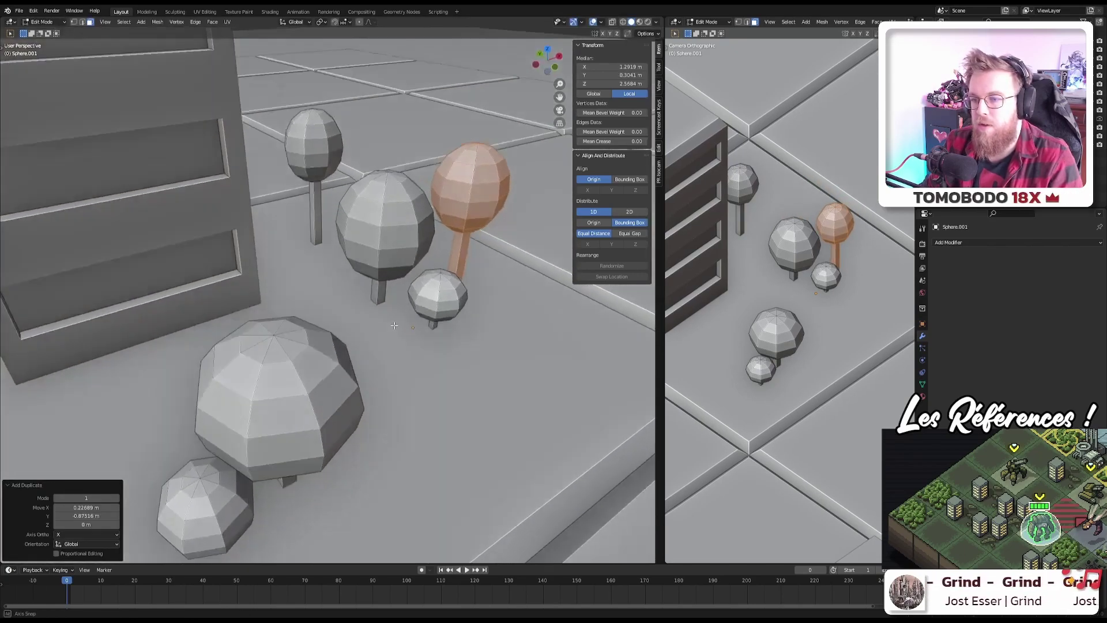
{"action": "scroll", "coordinate": [357, 319], "scroll_direction": "down", "scroll_amount": 5}
{"action": "scroll", "coordinate": [357, 319], "scroll_direction": "down", "scroll_amount": 6}
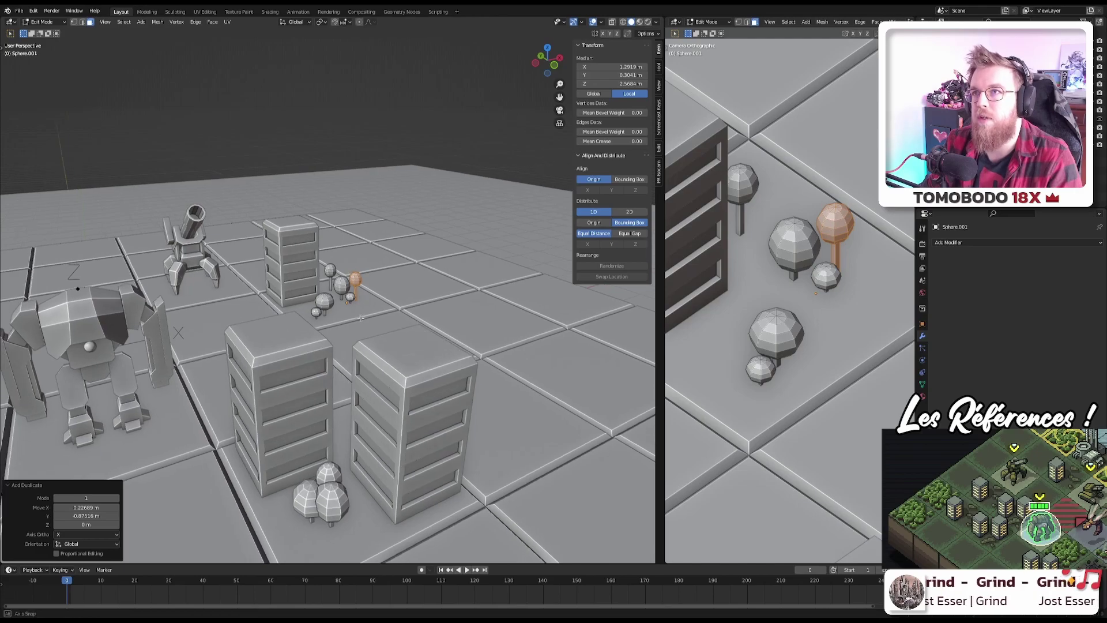
Step: Back in Object Mode, select the rear square building plus the Sphere.001 tree cluster
{"action": "scroll", "coordinate": [804, 303], "scroll_direction": "down", "scroll_amount": 6}
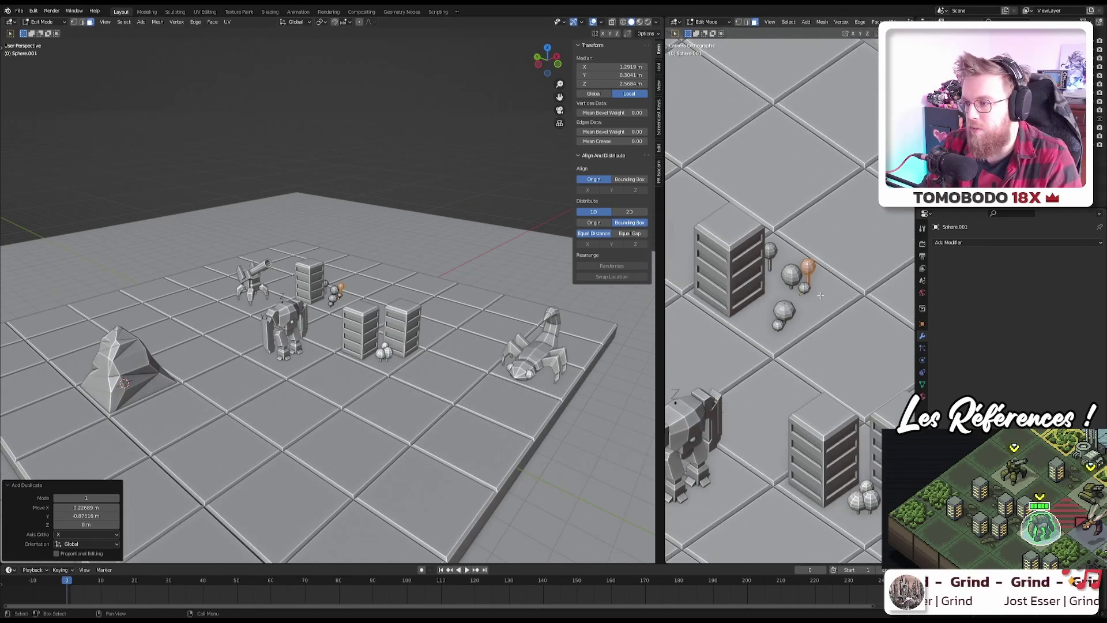
{"action": "key", "text": "Tab"}
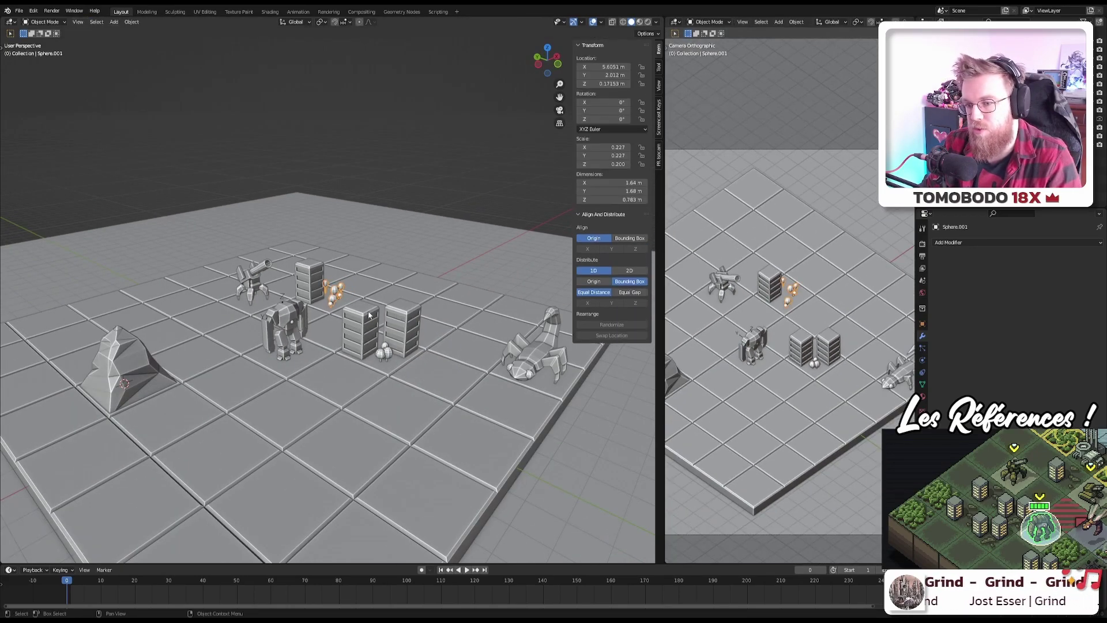
{"action": "key", "text": "KP_Decimal"}
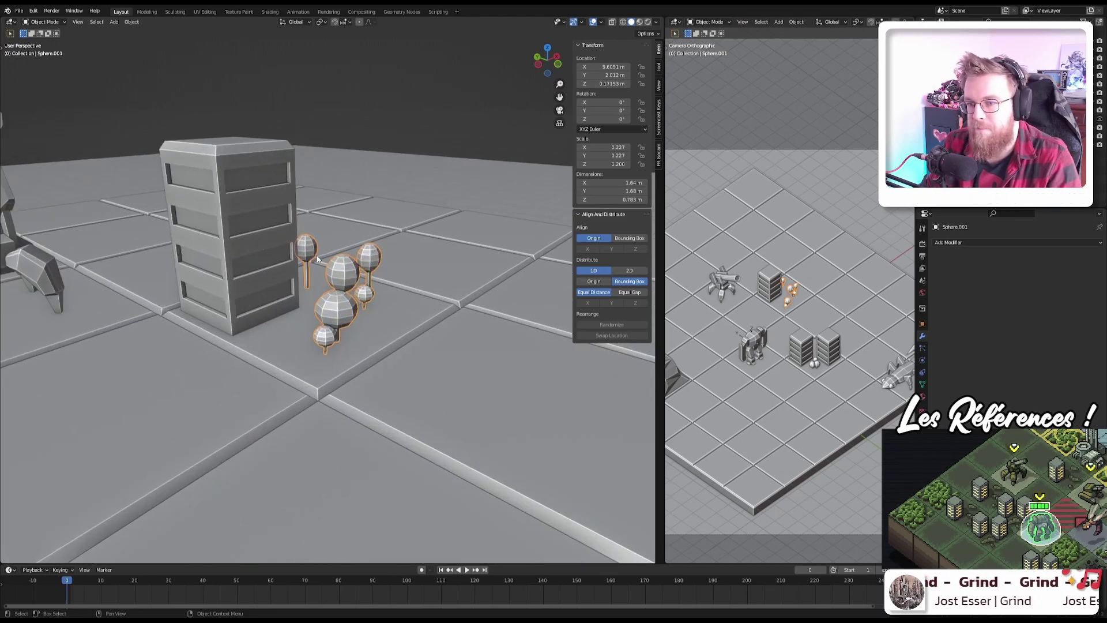
{"action": "scroll", "coordinate": [383, 254], "scroll_direction": "down", "scroll_amount": 5}
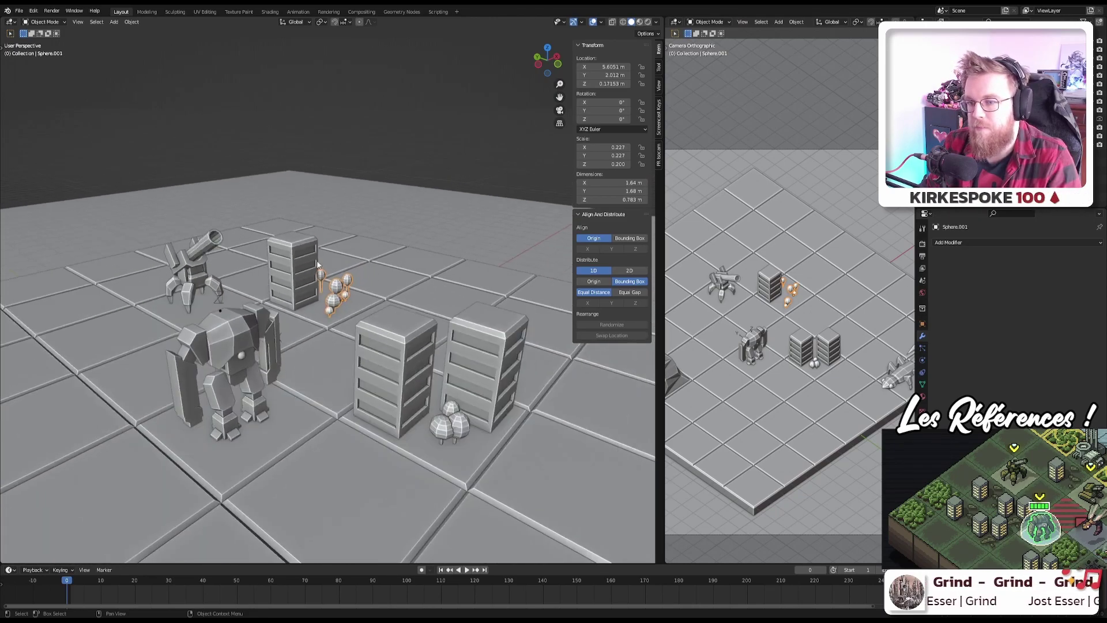
{"action": "left_click", "coordinate": [295, 260]}
{"action": "left_click", "coordinate": [336, 287], "text": "shift"}
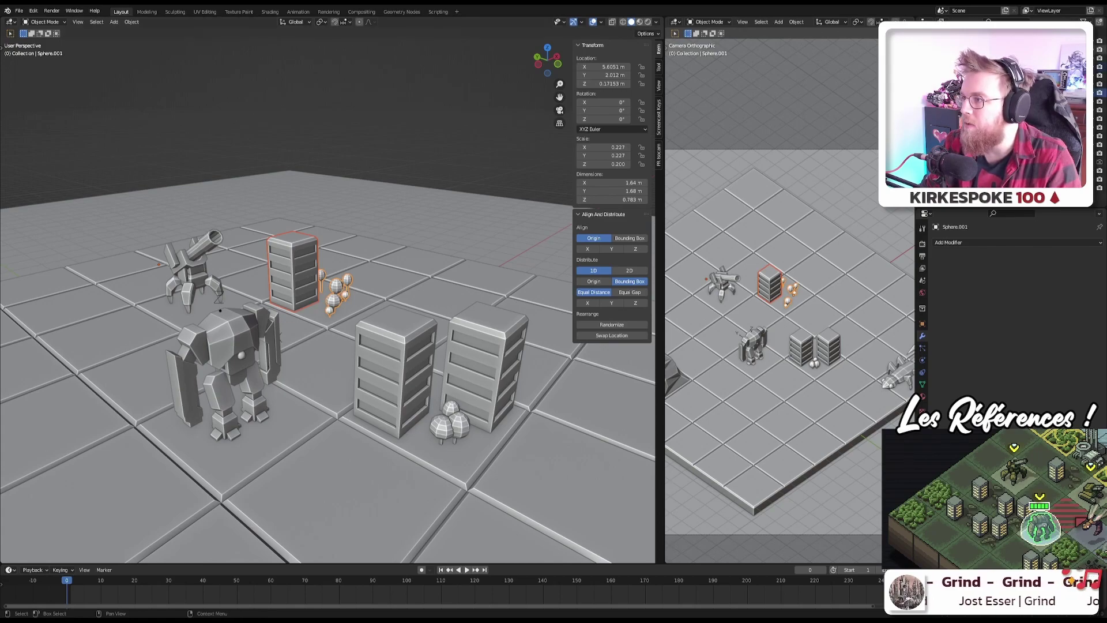
{"action": "scroll", "coordinate": [439, 216], "scroll_direction": "up", "scroll_amount": 1}
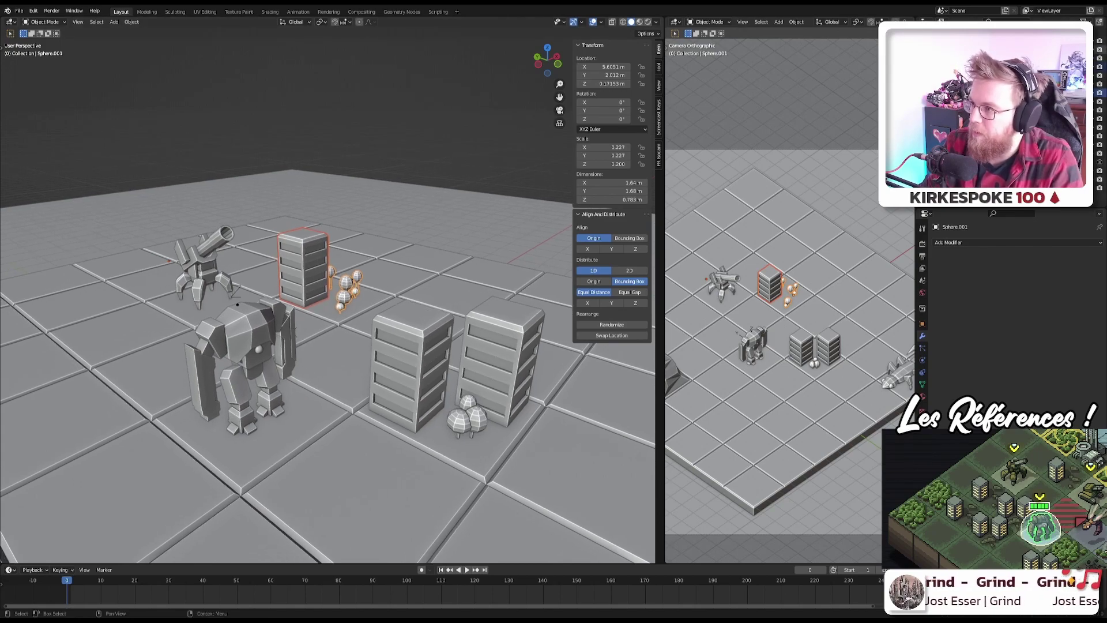
Step: Send the selected building and tree cluster to a new collection named 'Building'
{"action": "key", "text": "m"}
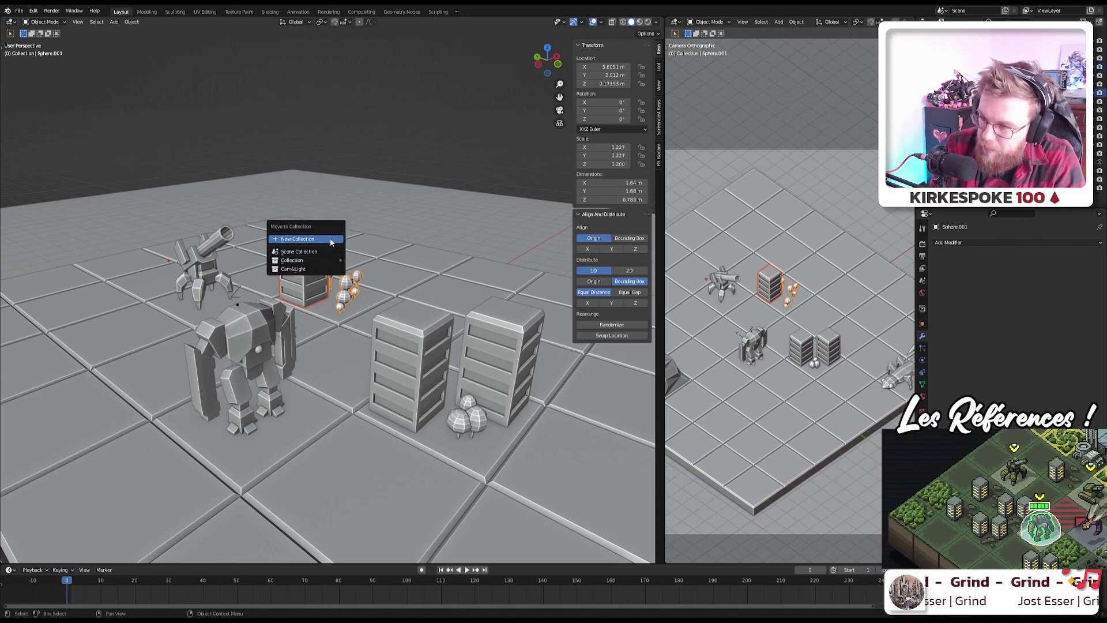
{"action": "left_click", "coordinate": [330, 238]}
{"action": "type", "text": "Building"}
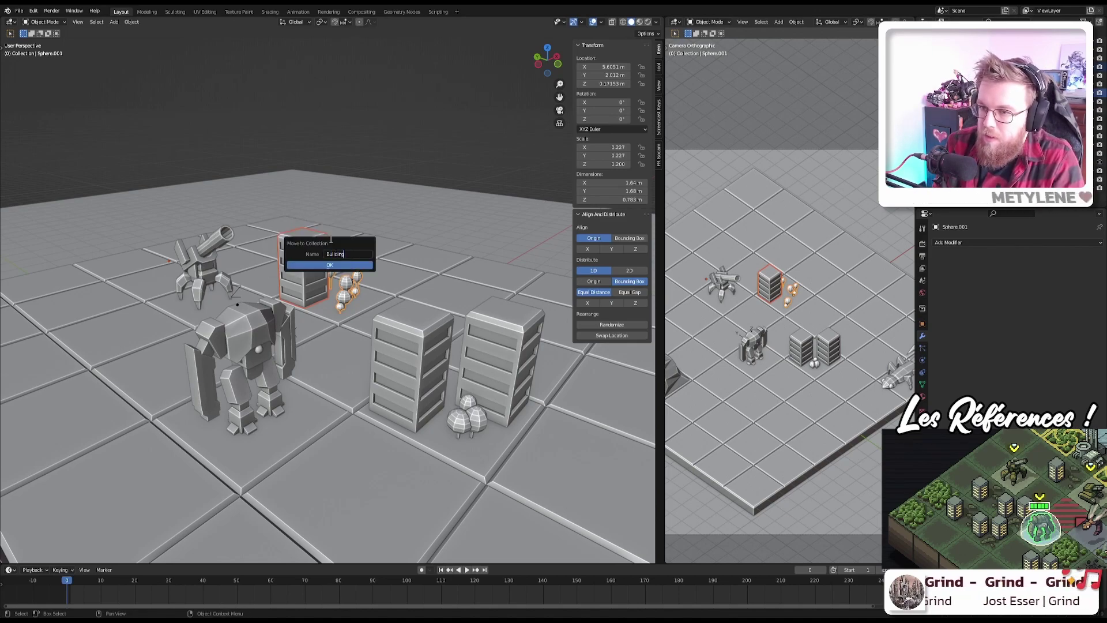
{"action": "key", "text": "Return"}
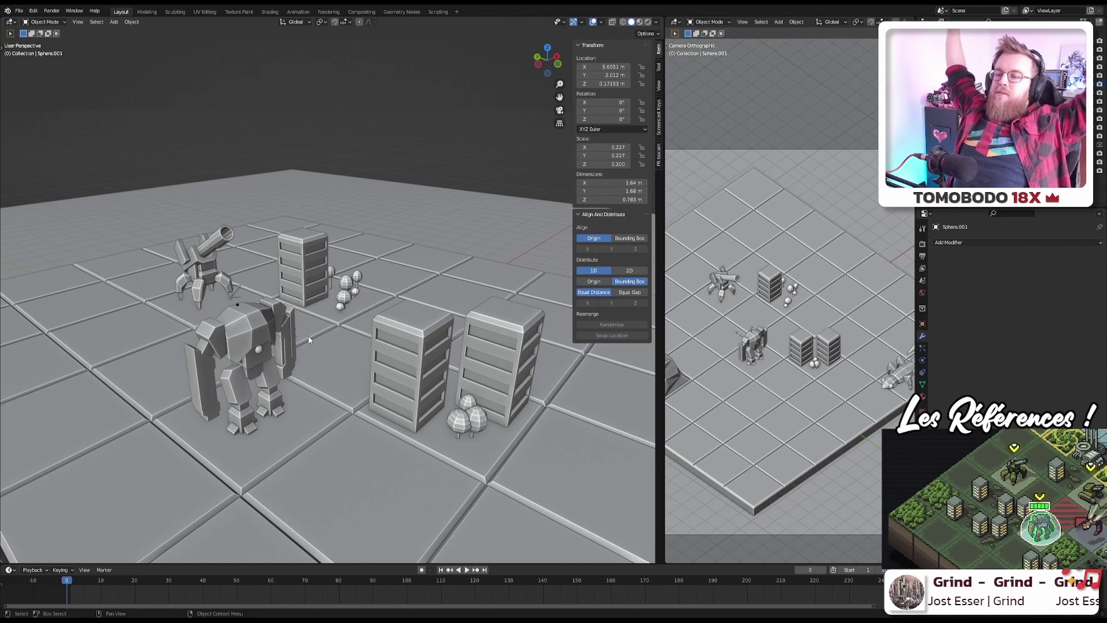
{"action": "middle_click_drag", "start_coordinate": [274, 313], "coordinate": [369, 276]}
{"action": "key", "text": "ctrl+s"}
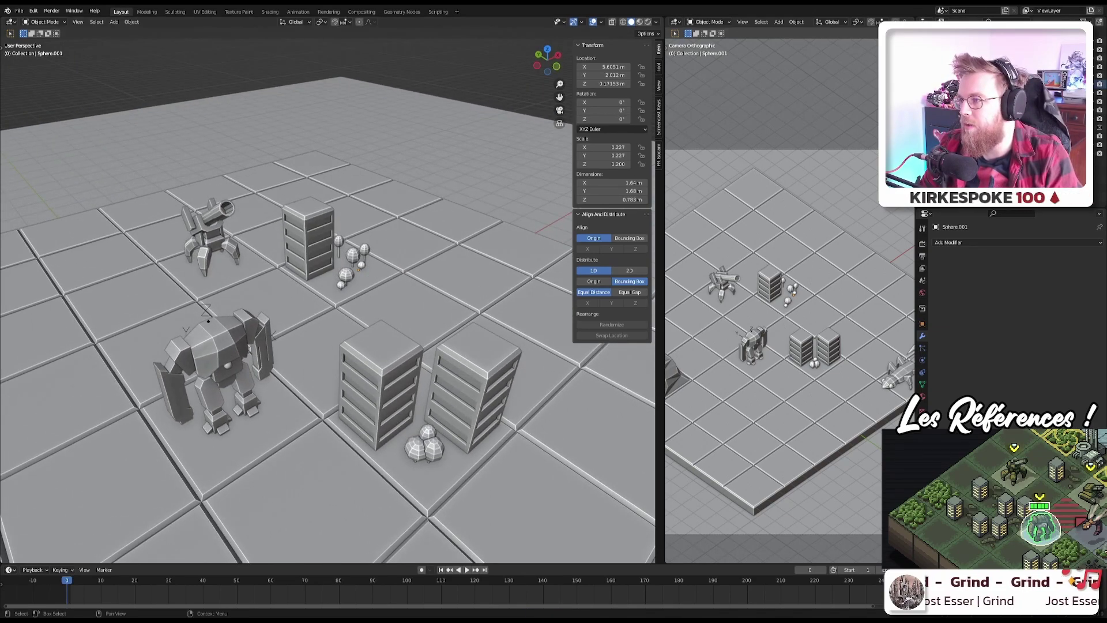
{"action": "middle_click_drag", "start_coordinate": [398, 291], "coordinate": [466, 272]}
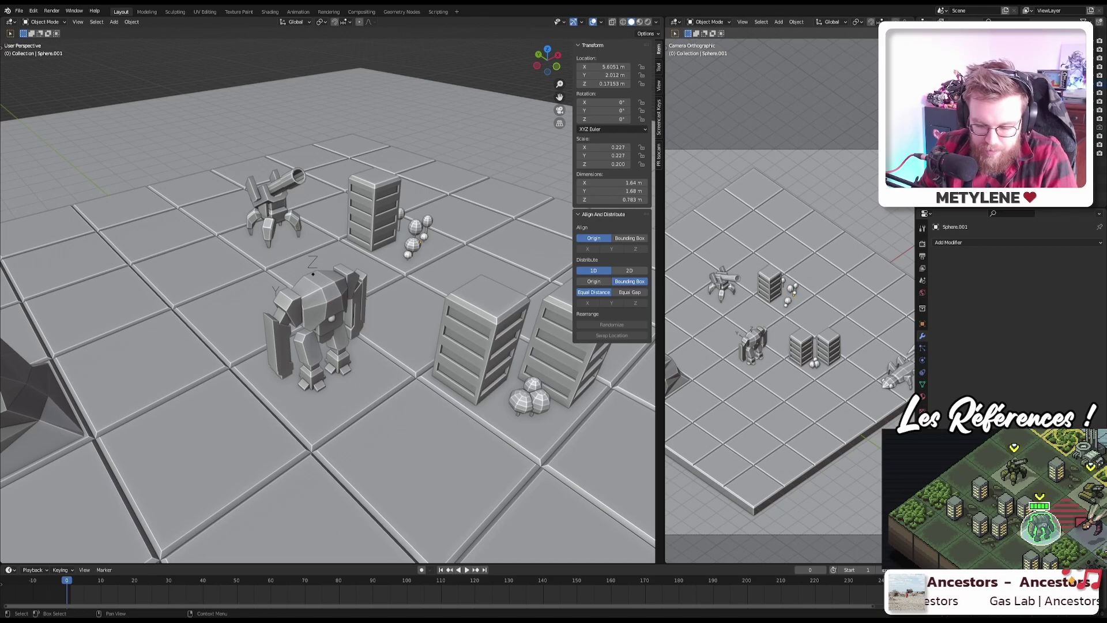
Step: Save the city scene .blend file with Ctrl+S
{"action": "scroll", "coordinate": [400, 287], "scroll_direction": "down", "scroll_amount": 5}
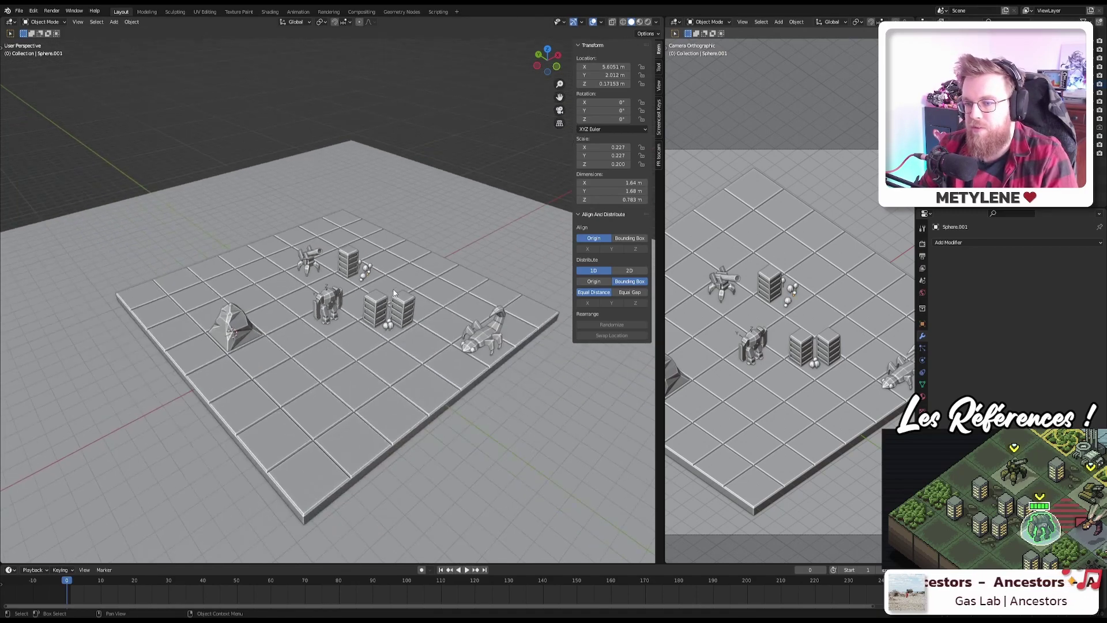
{"action": "scroll", "coordinate": [390, 279], "scroll_direction": "up", "scroll_amount": 6}
{"action": "key", "text": "ctrl+s"}
{"action": "scroll", "coordinate": [389, 278], "scroll_direction": "down", "scroll_amount": 4}
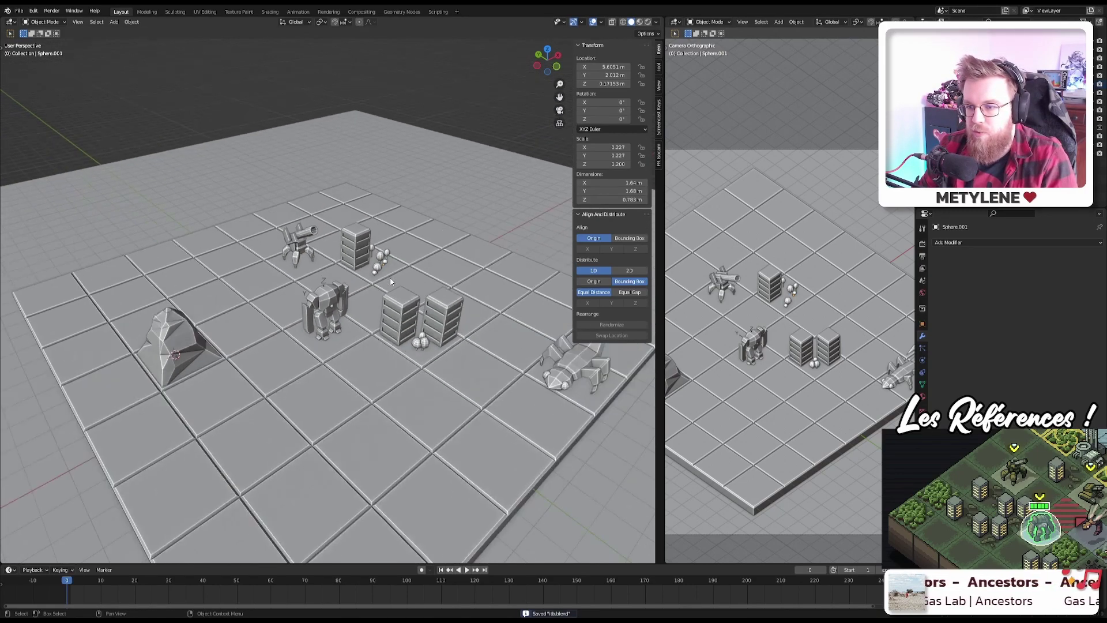
{"action": "scroll", "coordinate": [332, 288], "scroll_direction": "up", "scroll_amount": 8}
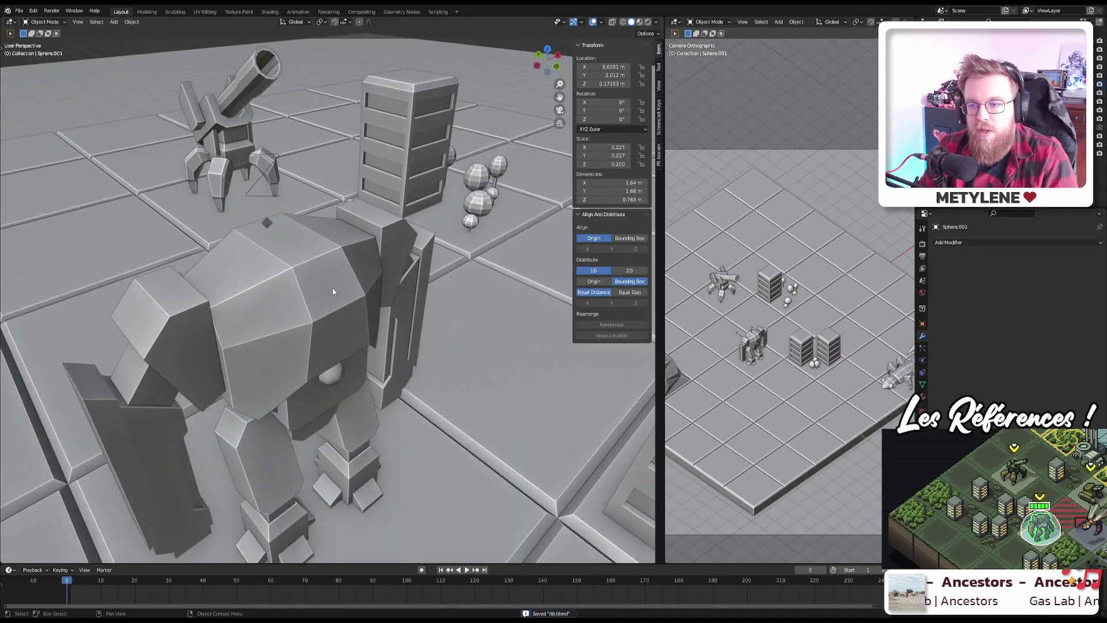
{"action": "scroll", "coordinate": [434, 319], "scroll_direction": "down", "scroll_amount": 4}
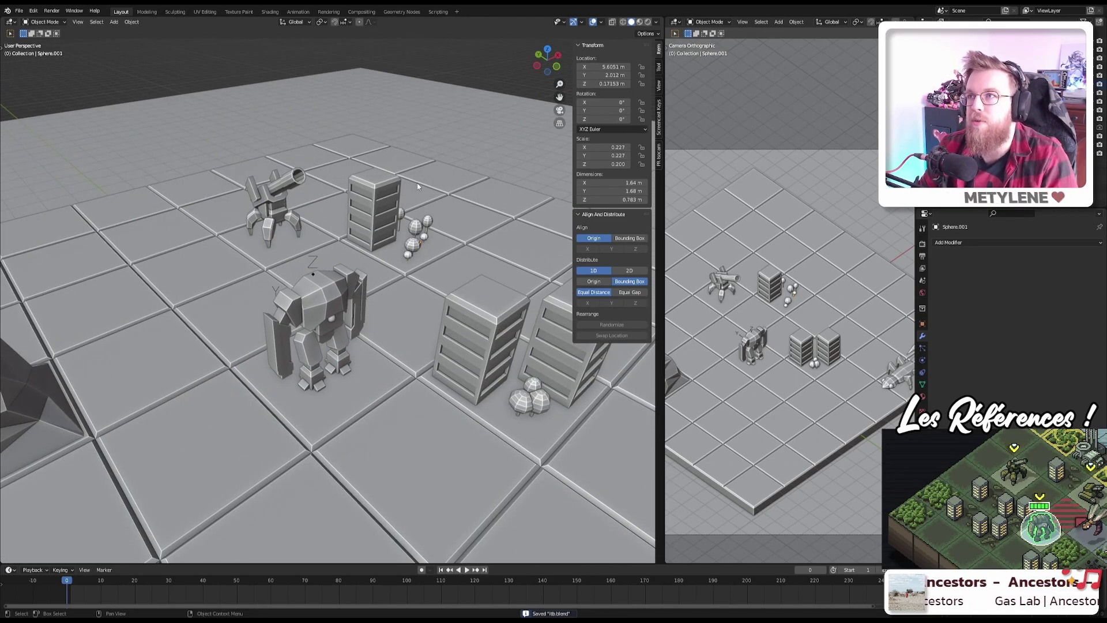